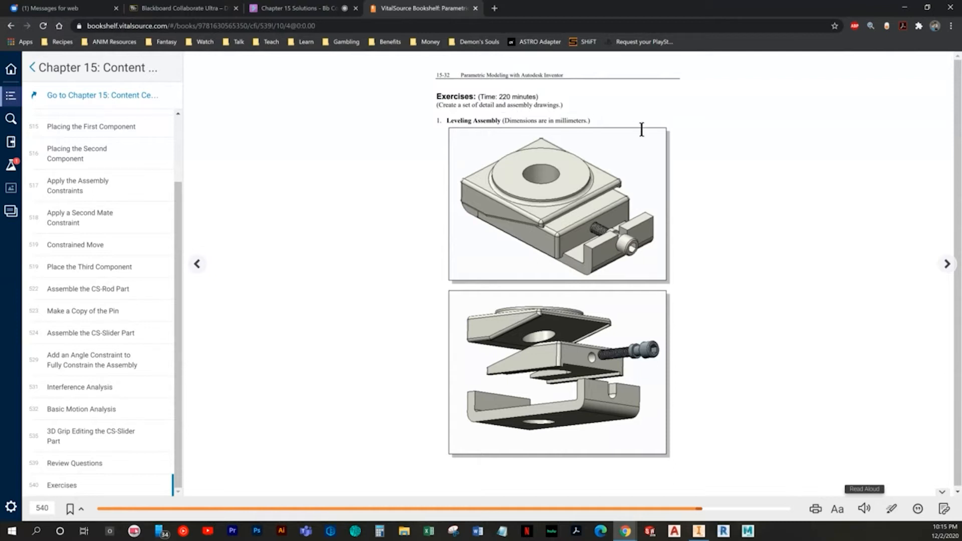
Turn to the next textbook page and examine the Base Plate drawing and its dimensions
{"action": "left_click", "coordinate": [947, 264]}
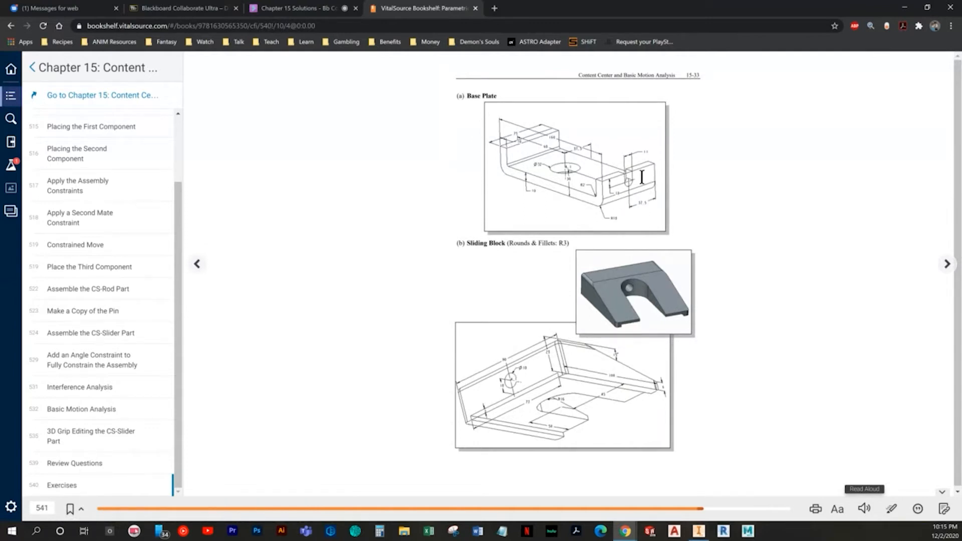
{"action": "key", "text": "alt+Tab"}
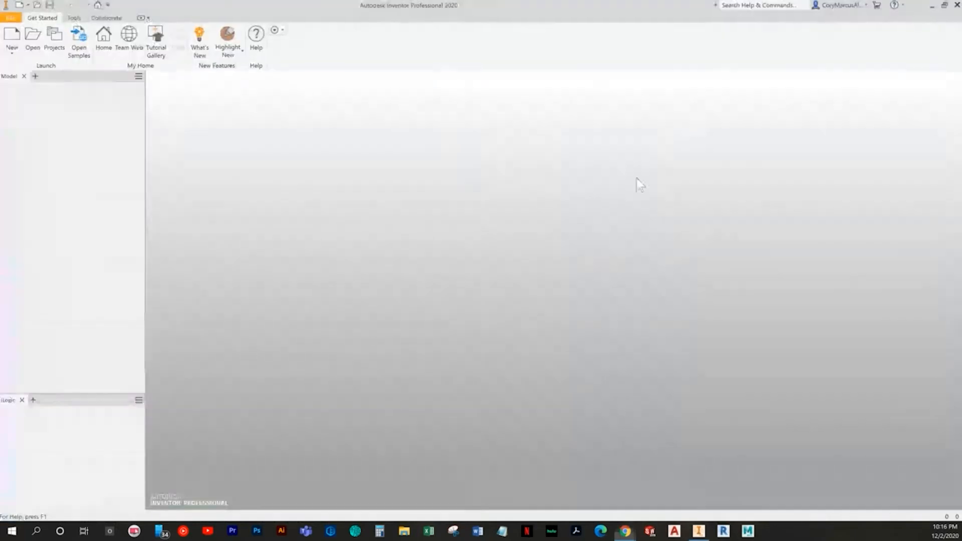
{"action": "key", "text": "alt+Tab"}
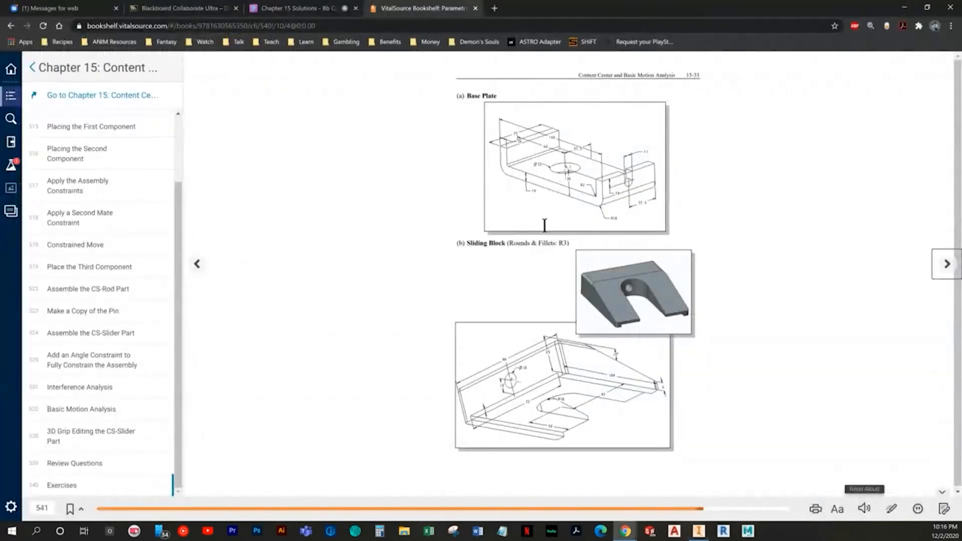
Switch to Inventor and create a new part from the metric Standard (mm).ipt template
{"action": "key", "text": "alt+Tab"}
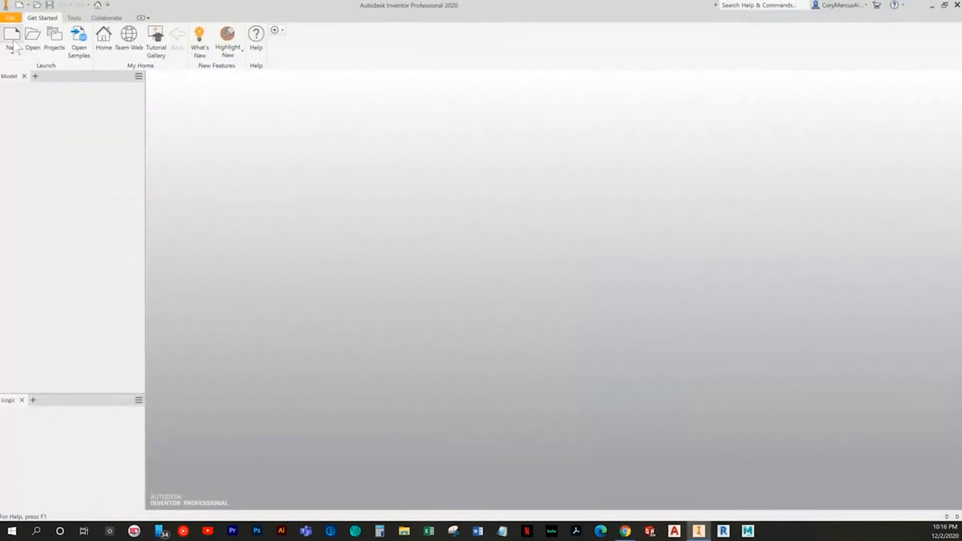
{"action": "left_click", "coordinate": [13, 42]}
{"action": "left_click", "coordinate": [252, 192]}
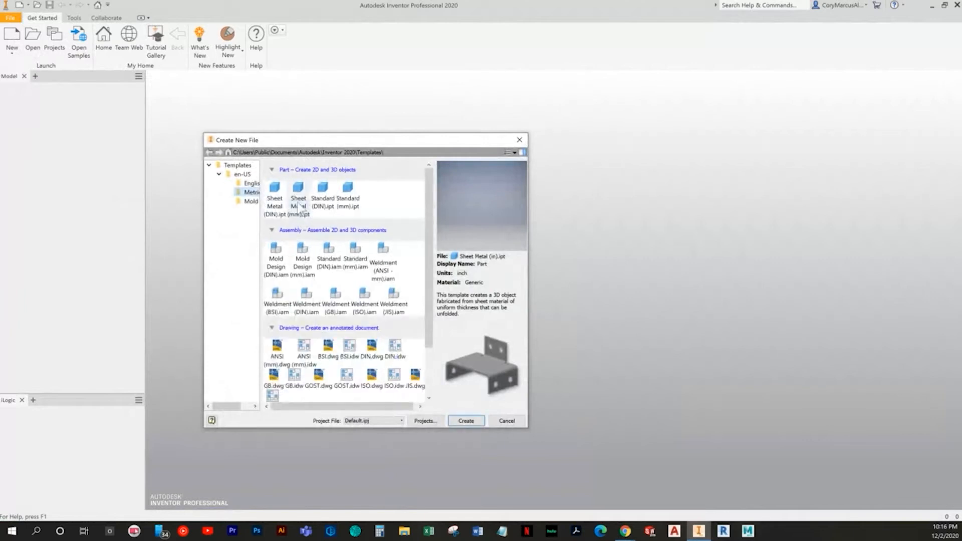
{"action": "double_click", "coordinate": [346, 200]}
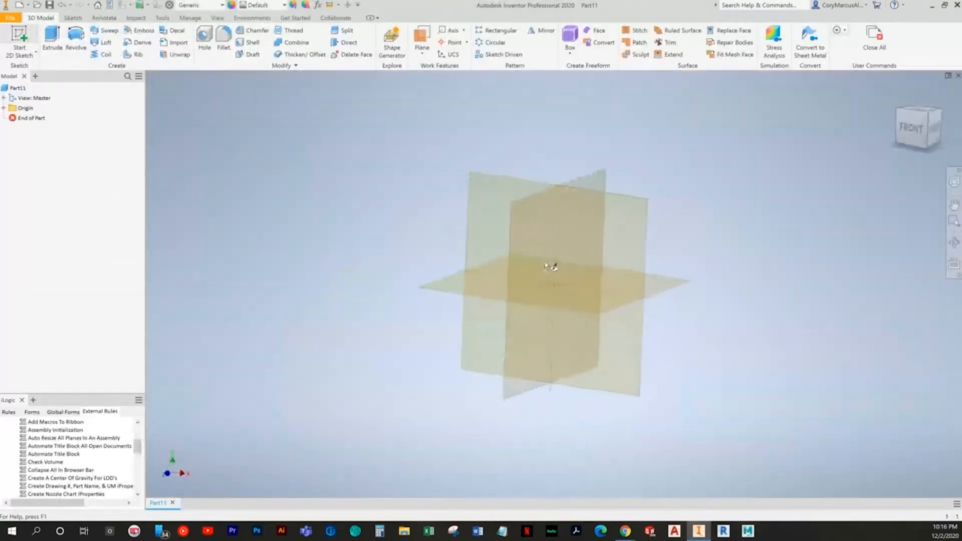
Review the Leveling Assembly illustrations and the Base Plate drawing in the textbook
{"action": "key", "text": "alt+Tab"}
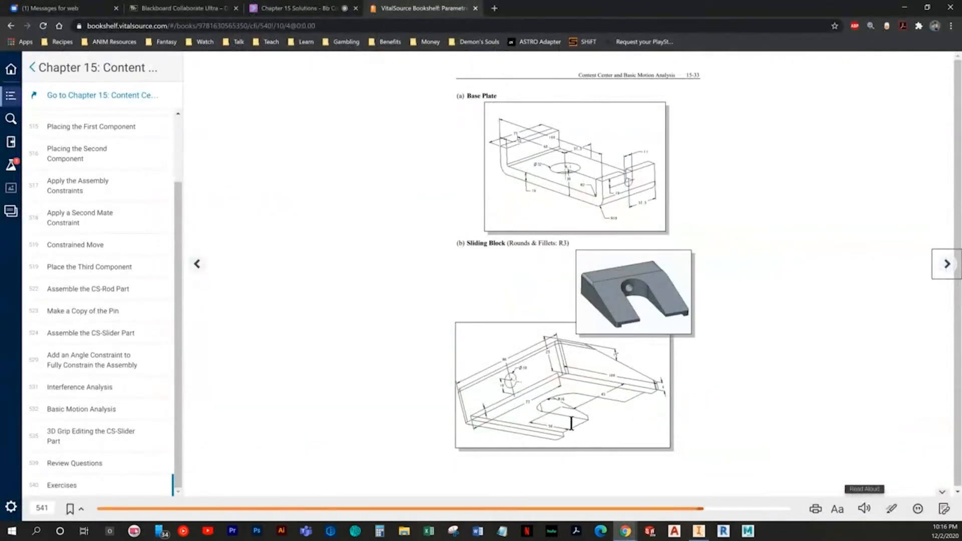
{"action": "left_click", "coordinate": [197, 263]}
{"action": "scroll", "coordinate": [620, 219], "scroll_direction": "down", "scroll_amount": 3}
{"action": "key", "text": "alt+Tab"}
Start a 2D sketch on the front origin plane of the new part
{"action": "left_click", "coordinate": [504, 152]}
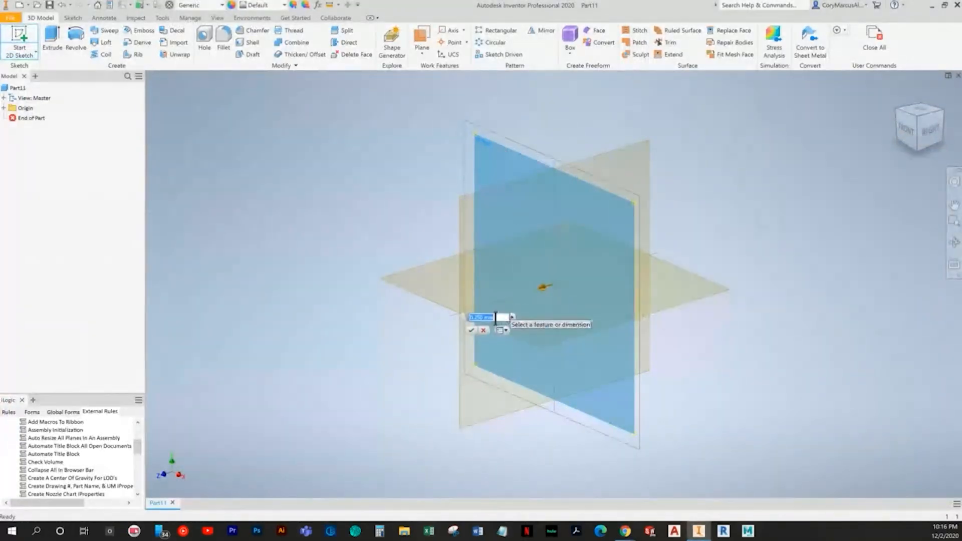
{"action": "left_click", "coordinate": [483, 330]}
{"action": "left_click", "coordinate": [19, 37]}
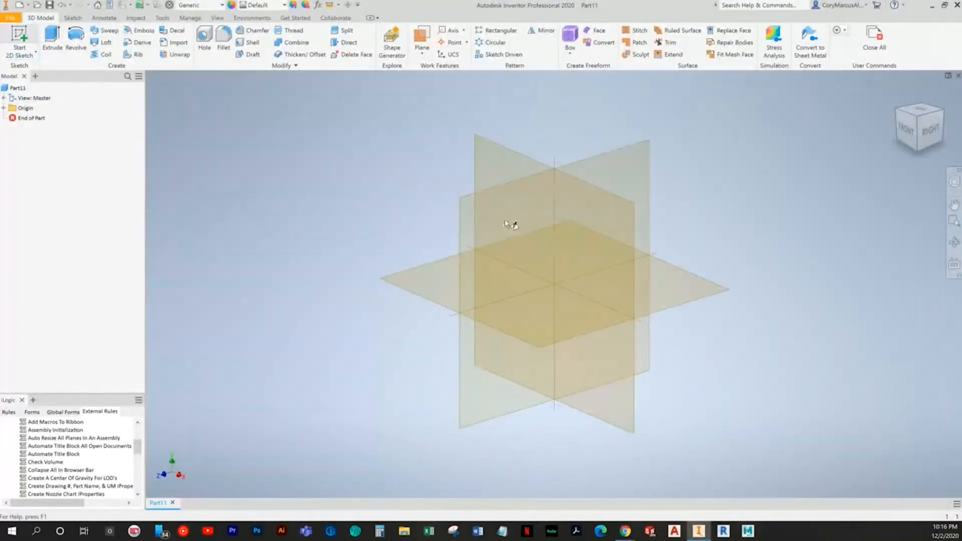
{"action": "left_click", "coordinate": [516, 167]}
Sketch the Base Plate's open U-shaped side profile with lines, about 30 mm wide with walls about 8 mm high
{"action": "key", "text": "alt+Tab"}
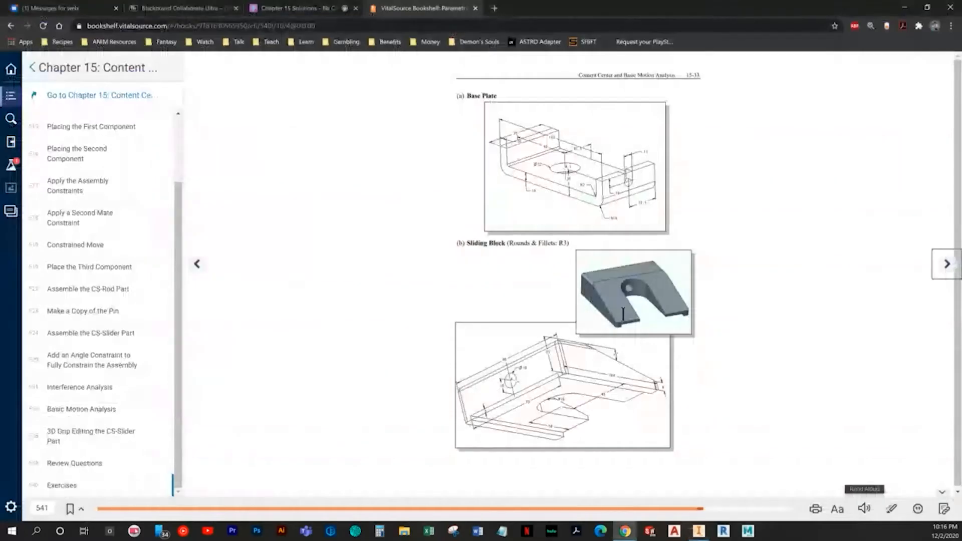
{"action": "key", "text": "alt+Tab"}
{"action": "left_click", "coordinate": [52, 40]}
{"action": "left_click", "coordinate": [349, 228]}
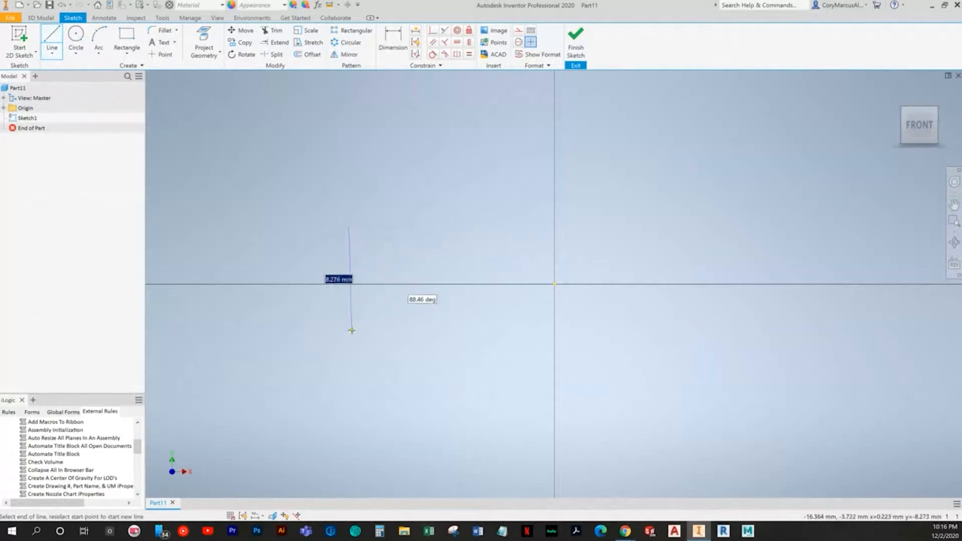
{"action": "left_click", "coordinate": [350, 329]}
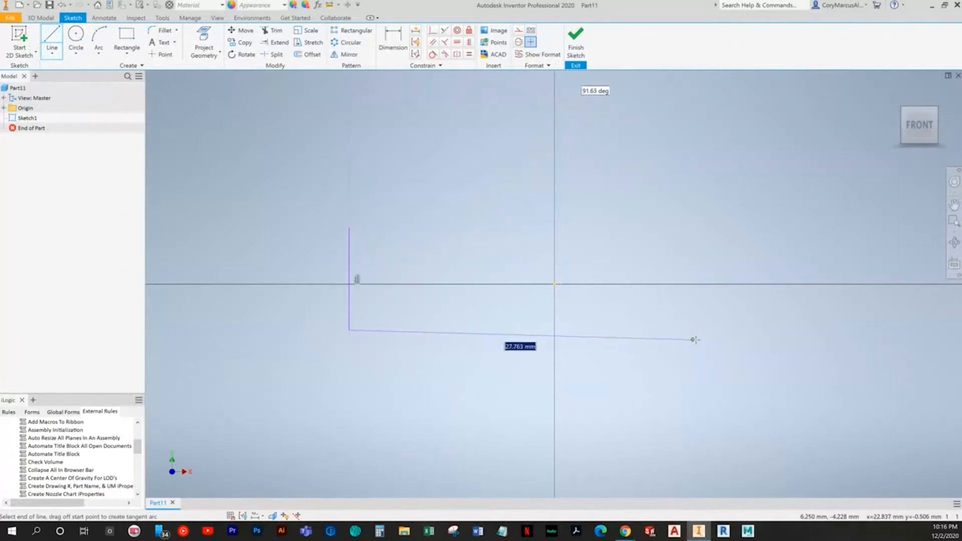
{"action": "left_click", "coordinate": [726, 330]}
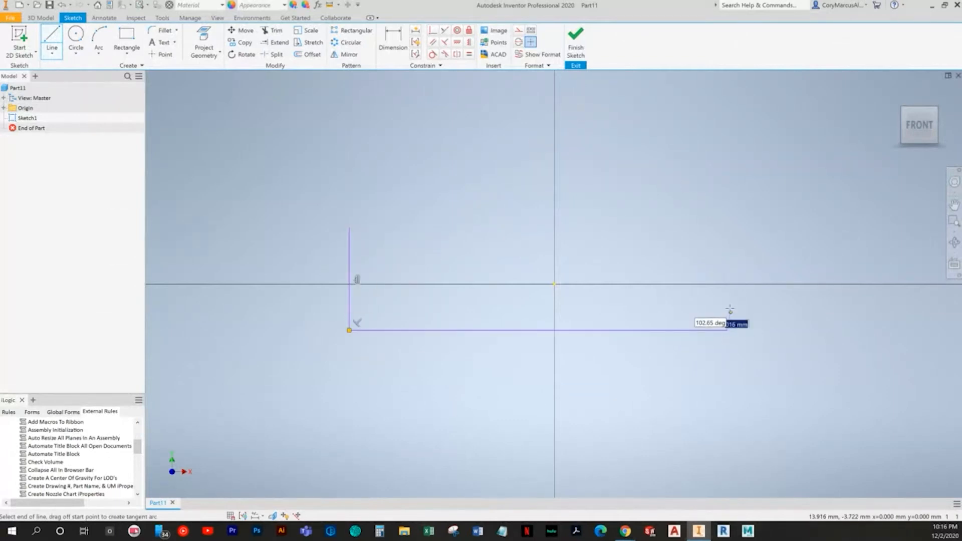
{"action": "left_click", "coordinate": [726, 224]}
{"action": "left_click", "coordinate": [696, 225]}
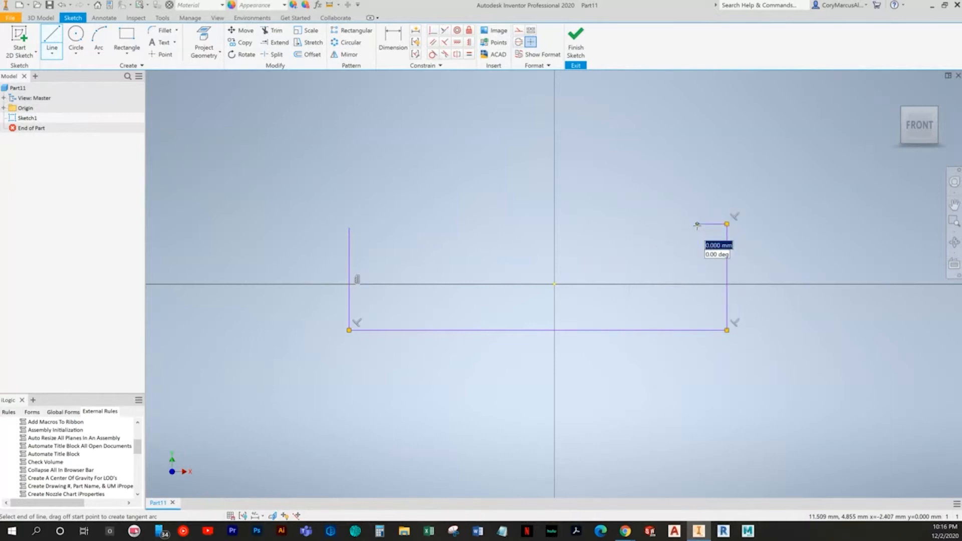
{"action": "left_click", "coordinate": [696, 301]}
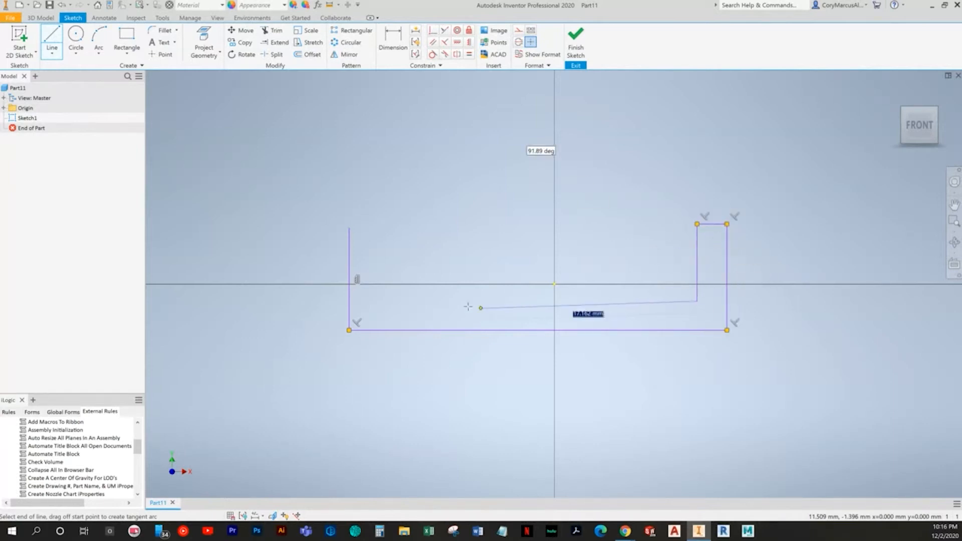
{"action": "left_click", "coordinate": [378, 301]}
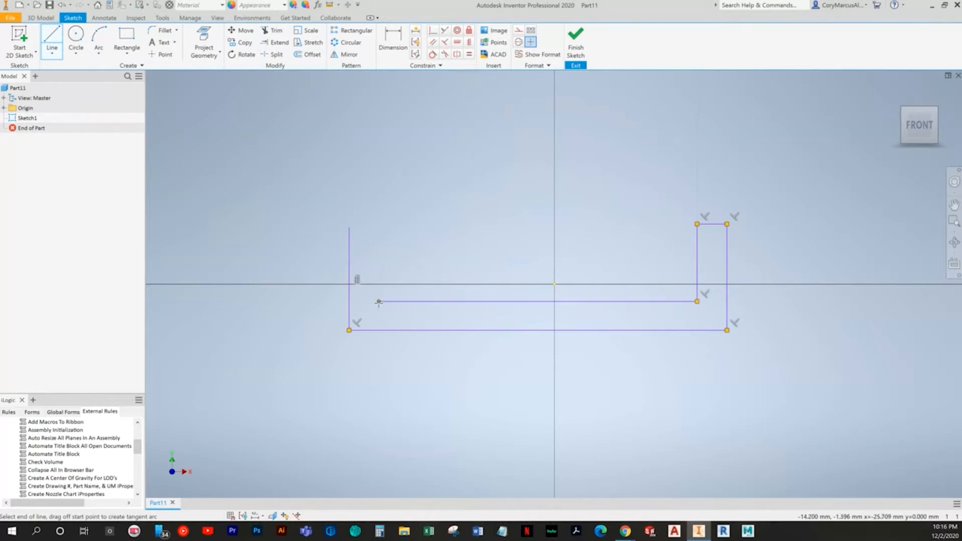
{"action": "double_click", "coordinate": [378, 212]}
Draw a horizontal line across the profile's left wall and trim the overhanging ends to close the outline
{"action": "left_click", "coordinate": [331, 243]}
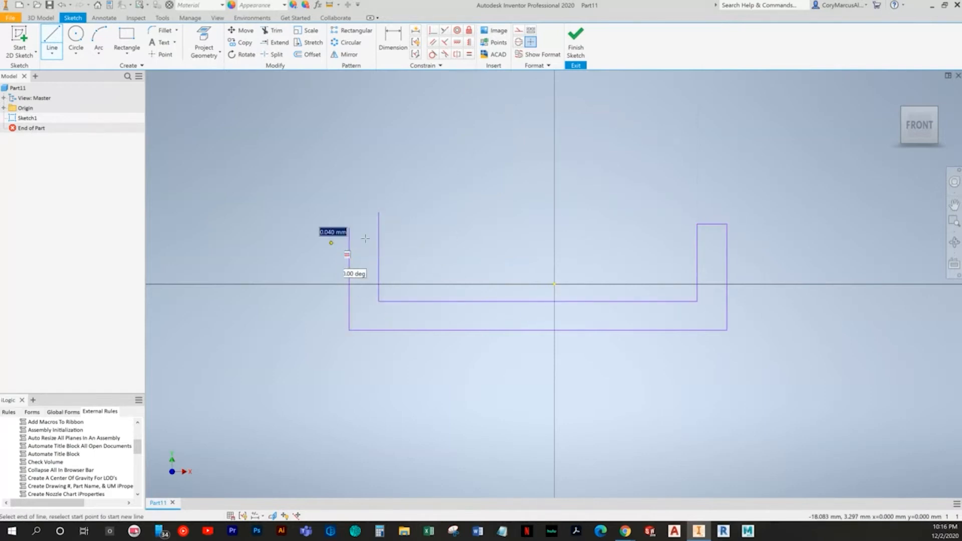
{"action": "left_click", "coordinate": [409, 242]}
{"action": "left_click", "coordinate": [271, 30]}
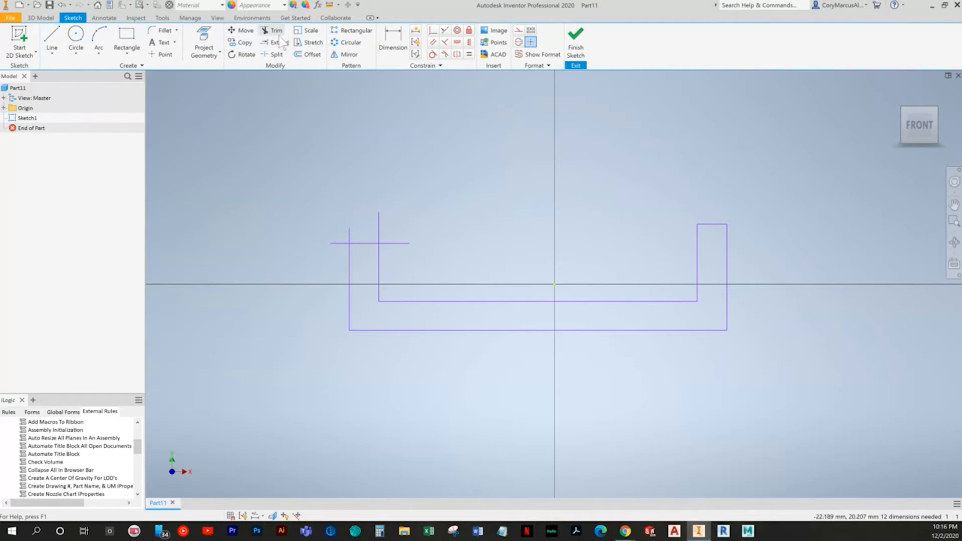
{"action": "left_click", "coordinate": [395, 243]}
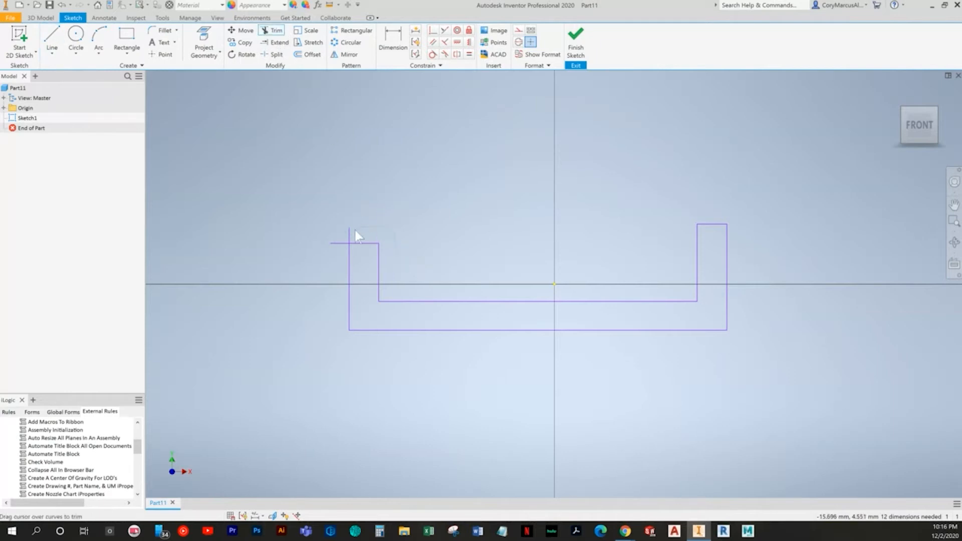
{"action": "key", "text": "alt+Tab"}
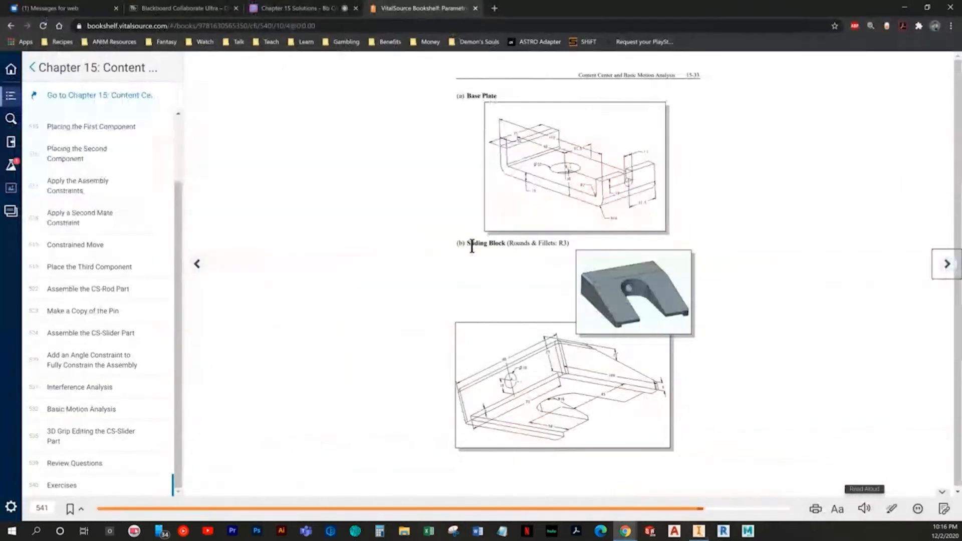
{"action": "key", "text": "alt+Tab"}
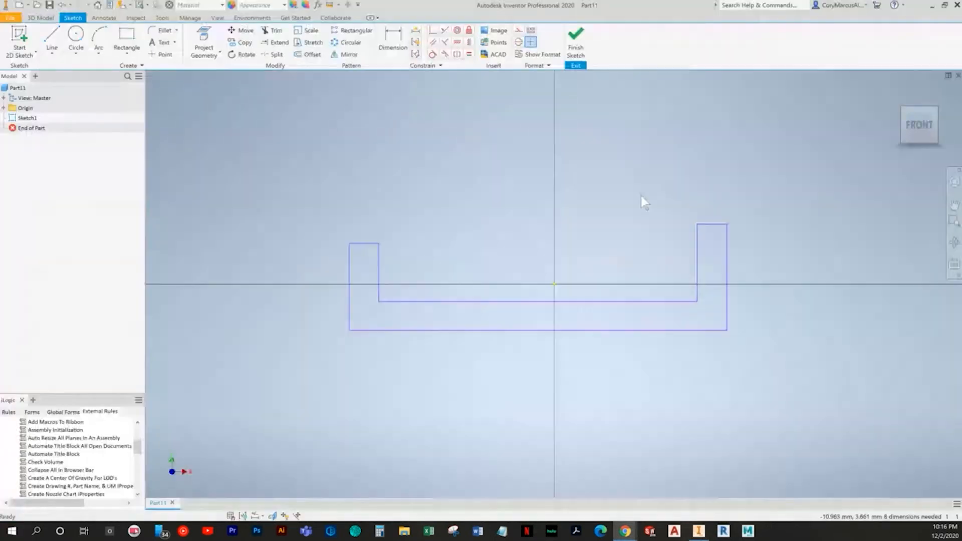
Round the inner and outer lower corners on both sides of the profile with 2 mm sketch fillets
{"action": "left_click", "coordinate": [165, 31]}
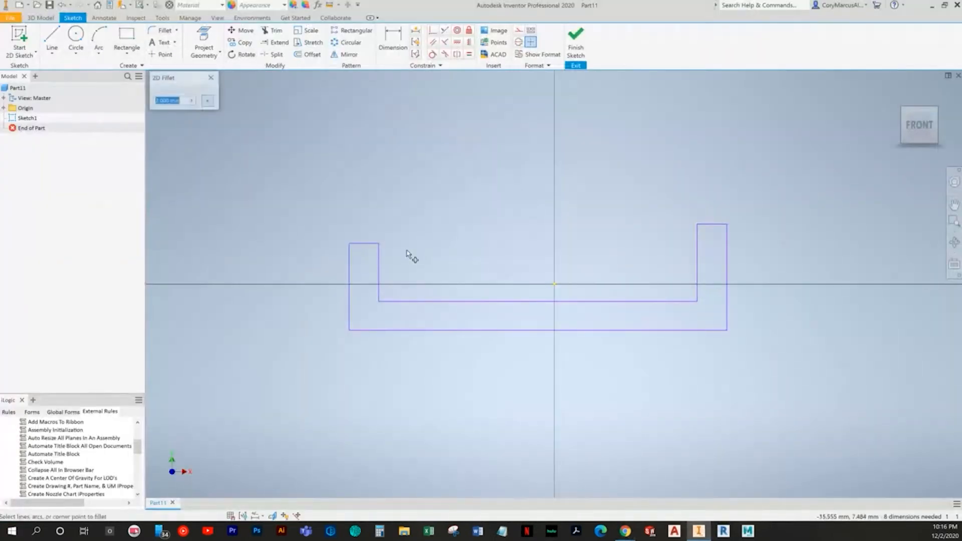
{"action": "left_click", "coordinate": [349, 306]}
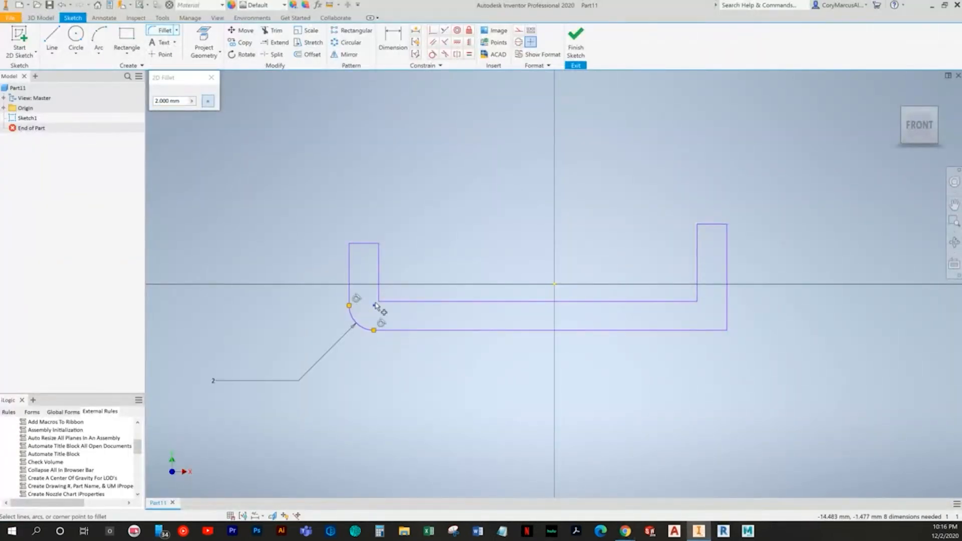
{"action": "left_click", "coordinate": [382, 288]}
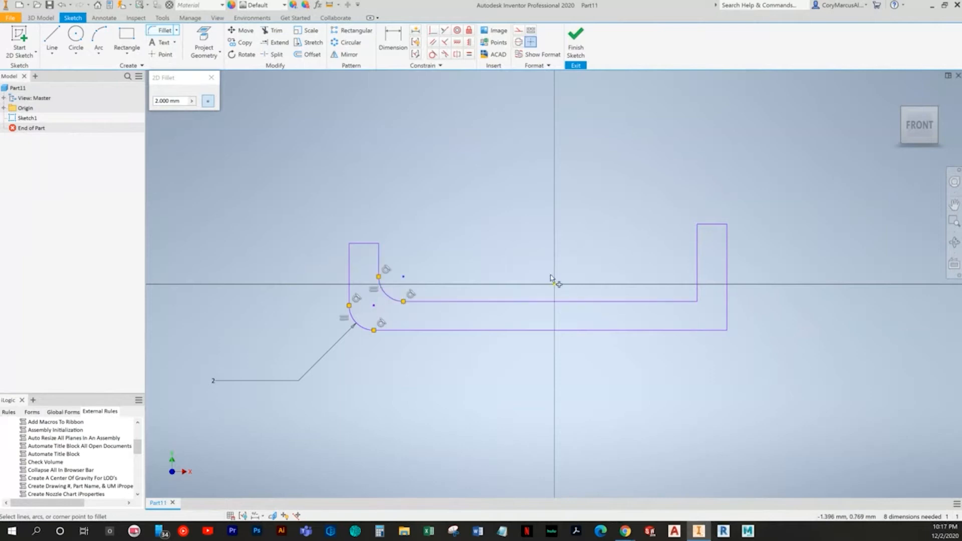
{"action": "left_click", "coordinate": [674, 301]}
{"action": "left_click", "coordinate": [710, 328]}
{"action": "left_click", "coordinate": [725, 316]}
{"action": "key", "text": "Escape"}
Delete the fillet radius dimension and dimension the profile's overall width as 160 mm
{"action": "left_click_drag", "start_coordinate": [345, 397], "coordinate": [244, 352]}
{"action": "key", "text": "Delete"}
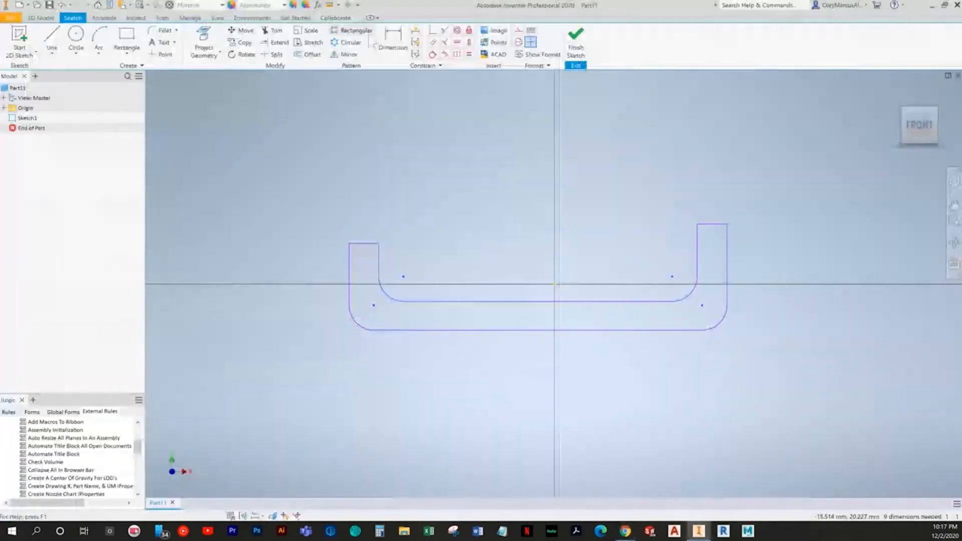
{"action": "left_click", "coordinate": [387, 43]}
{"action": "left_click", "coordinate": [348, 263]}
{"action": "left_click", "coordinate": [726, 235]}
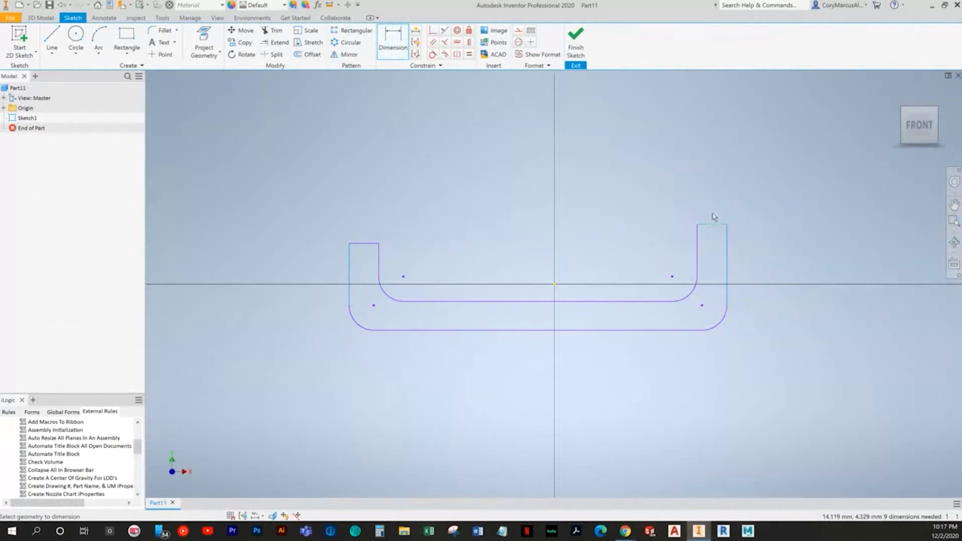
{"action": "left_click", "coordinate": [541, 170]}
{"action": "type", "text": "160"}
{"action": "key", "text": "Return"}
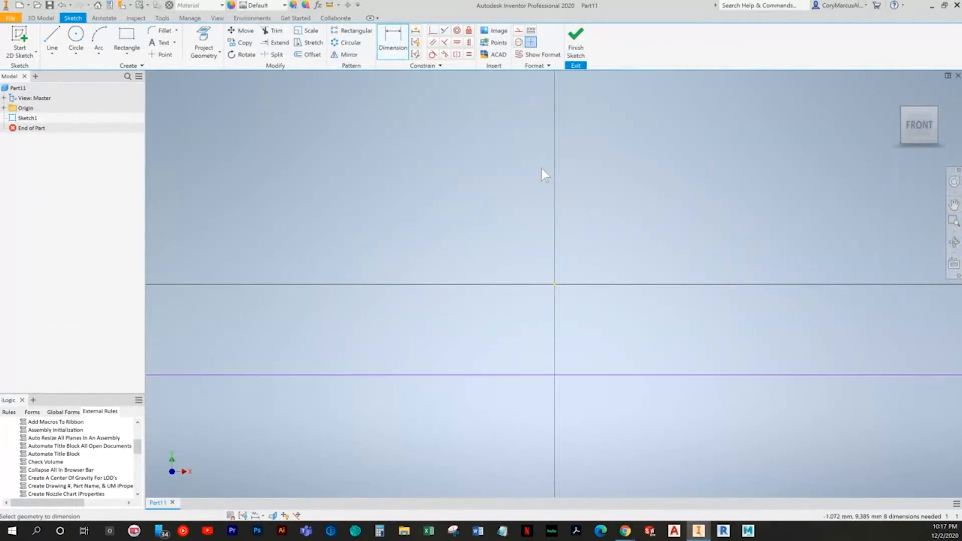
Check the Base Plate drawing and dimension the left inner fillet's radius as 2 mm
{"action": "key", "text": "alt+Tab"}
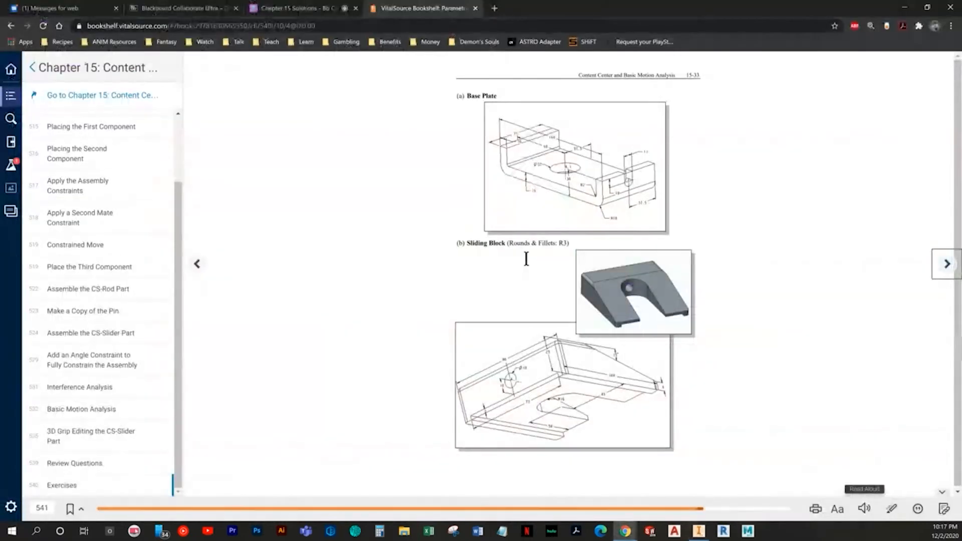
{"action": "key", "text": "alt+Tab"}
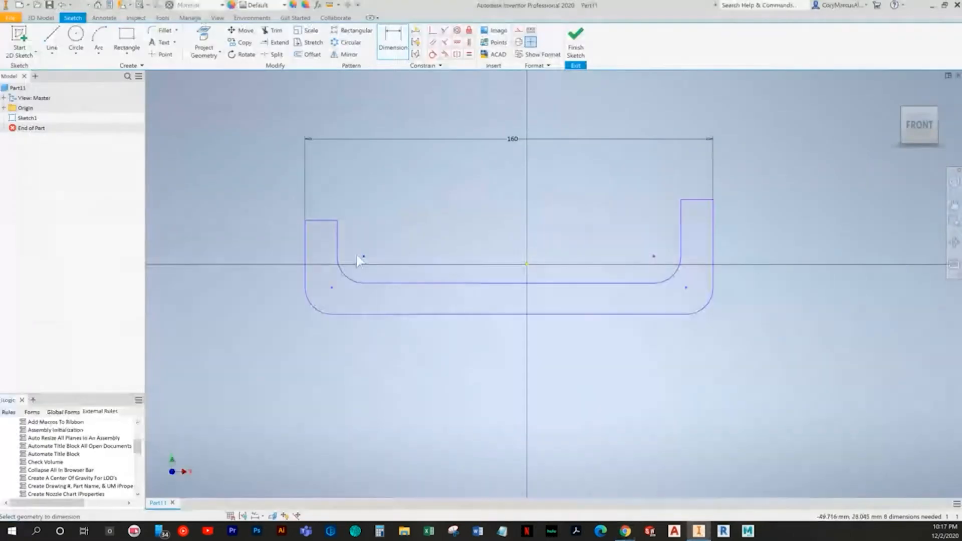
{"action": "left_click", "coordinate": [350, 278]}
{"action": "left_click", "coordinate": [353, 266]}
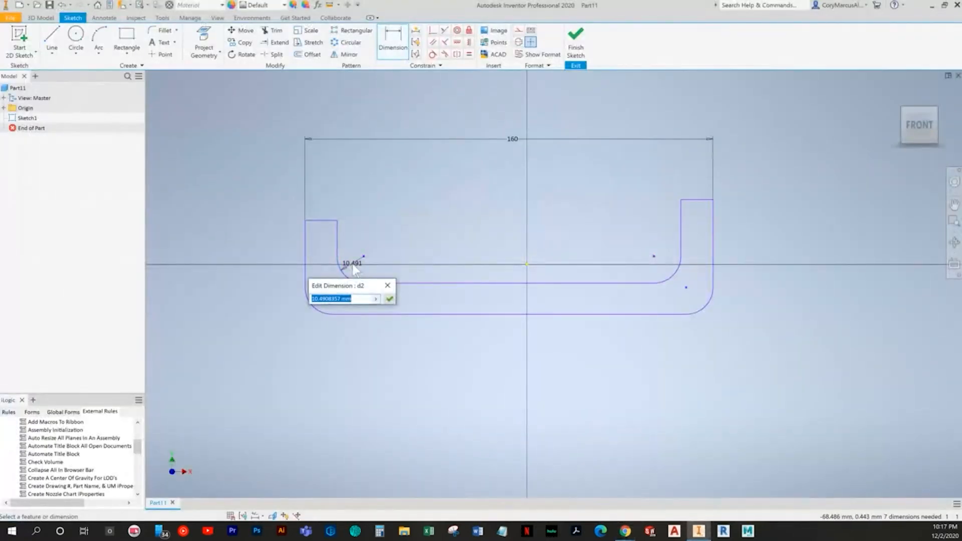
{"action": "type", "text": "2"}
{"action": "key", "text": "Return"}
Check the Base Plate drawing again and try to add a radius dimension to the left outer fillet
{"action": "key", "text": "alt+Tab"}
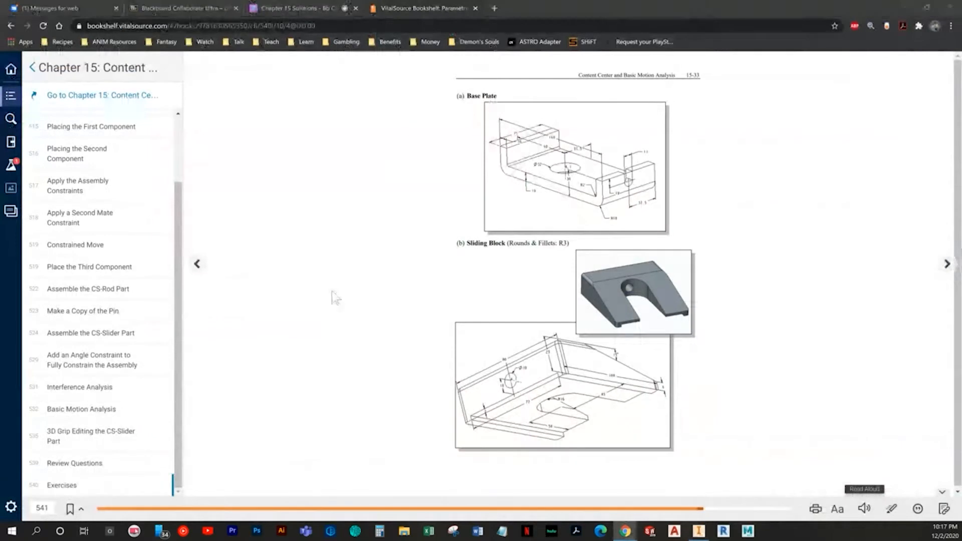
{"action": "key", "text": "alt+Tab"}
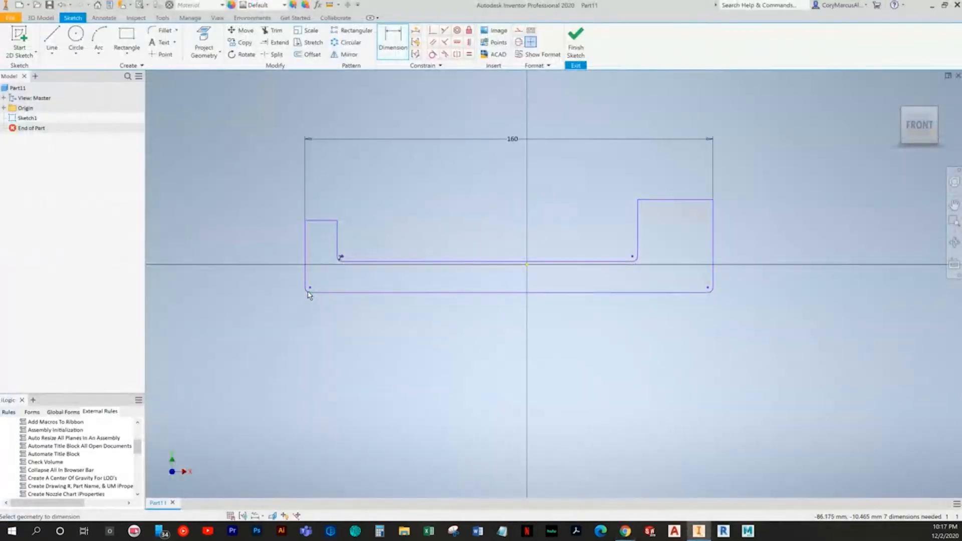
{"action": "left_click", "coordinate": [306, 292]}
{"action": "left_click", "coordinate": [287, 301]}
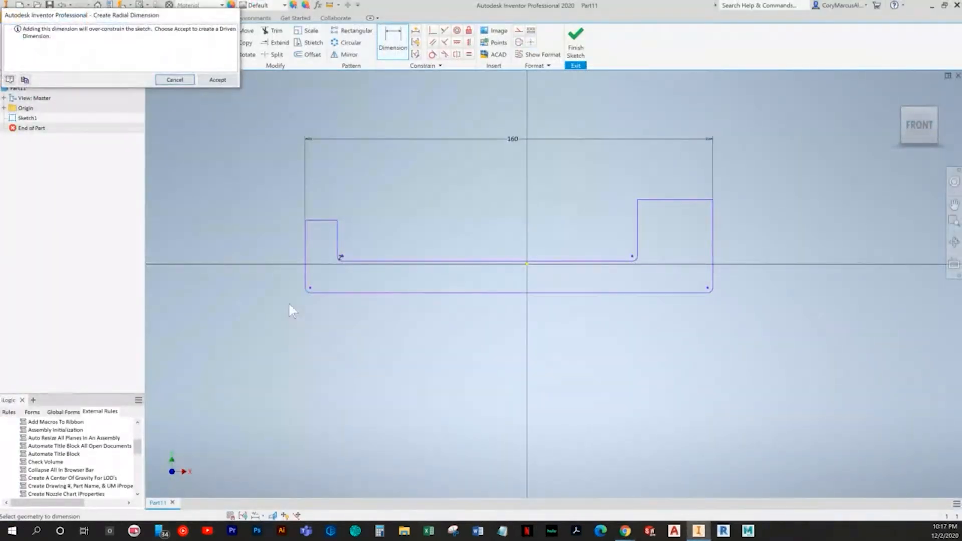
{"action": "left_click", "coordinate": [171, 80]}
Undo the added dimensions, the deletion of the fillet radius dimension and the right outer corner fillet
{"action": "key", "text": "ctrl+z"}
{"action": "key", "text": "ctrl+z"}
{"action": "key", "text": "ctrl+z"}
{"action": "key", "text": "ctrl+z"}
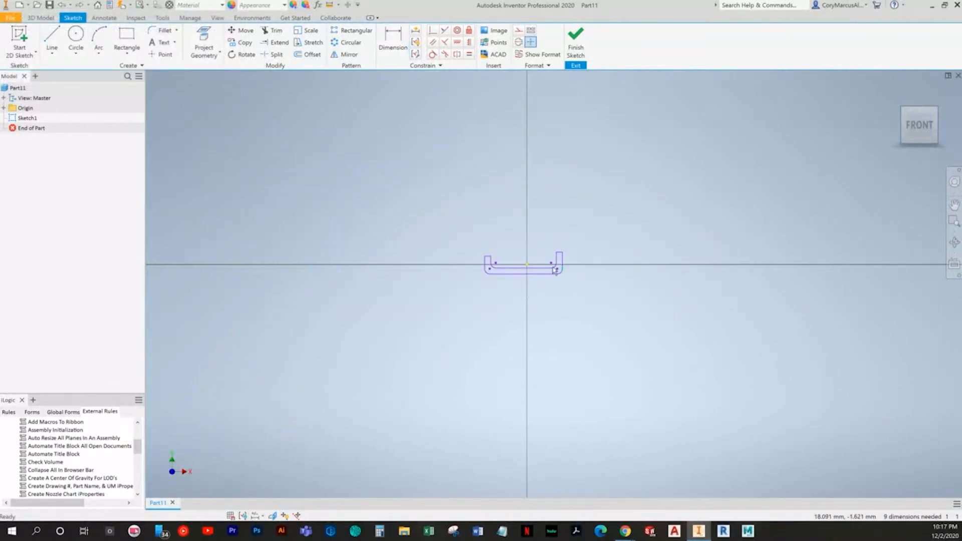
{"action": "scroll", "coordinate": [548, 266], "scroll_direction": "up", "scroll_amount": 5}
{"action": "key", "text": "ctrl+z"}
{"action": "key", "text": "ctrl+z"}
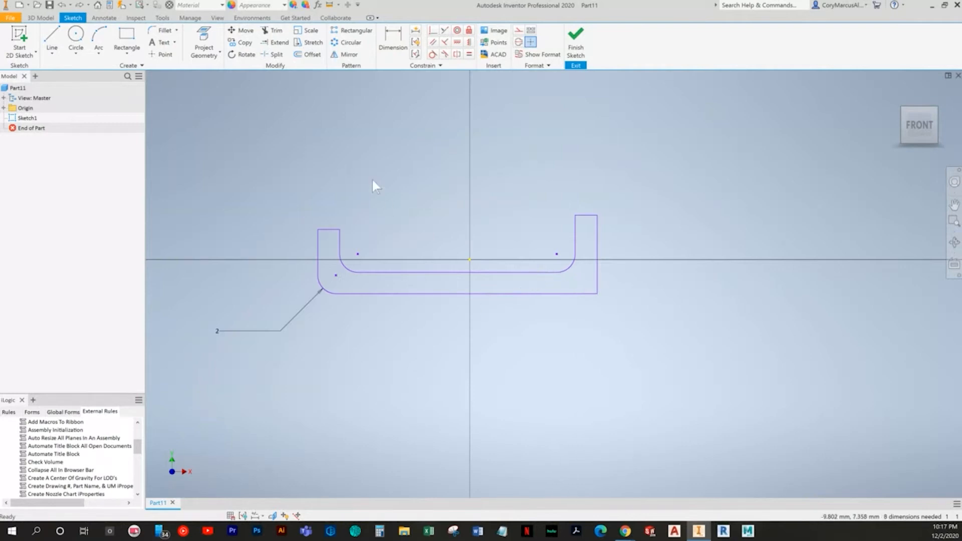
Undo the remaining corner fillets and fillet the profile's two lower outer corners with a 2 mm radius
{"action": "key", "text": "ctrl+z"}
{"action": "key", "text": "ctrl+z"}
{"action": "left_click", "coordinate": [162, 30]}
{"action": "left_click", "coordinate": [338, 294]}
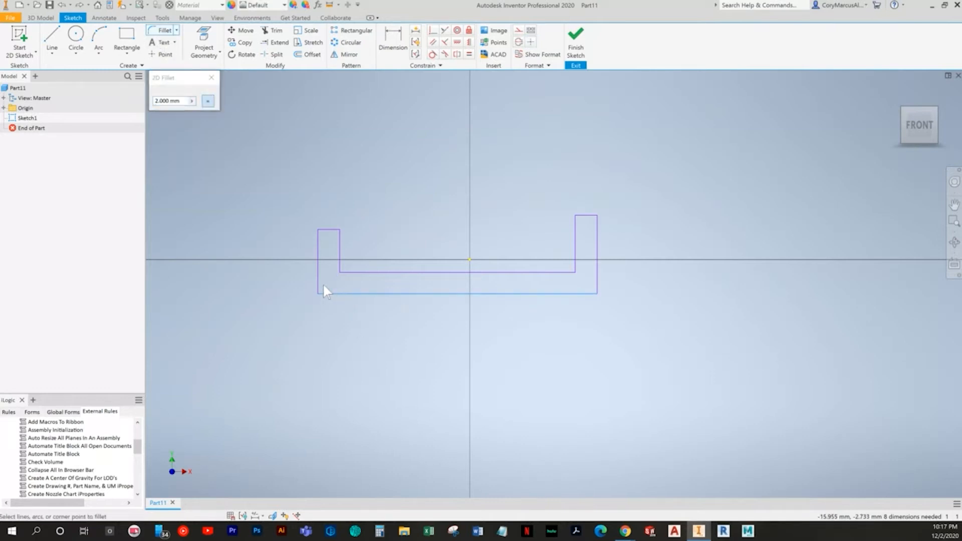
{"action": "left_click", "coordinate": [318, 286]}
{"action": "left_click", "coordinate": [598, 284]}
{"action": "left_click", "coordinate": [591, 294]}
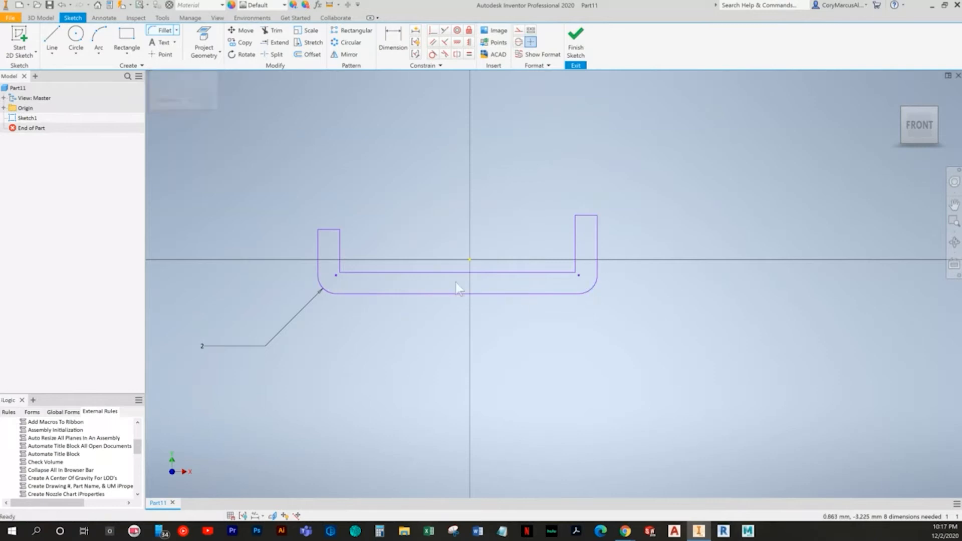
Fillet the profile's two inner corners with a 2 mm radius and delete both fillet radius dimensions
{"action": "left_click", "coordinate": [362, 273]}
{"action": "left_click", "coordinate": [339, 263]}
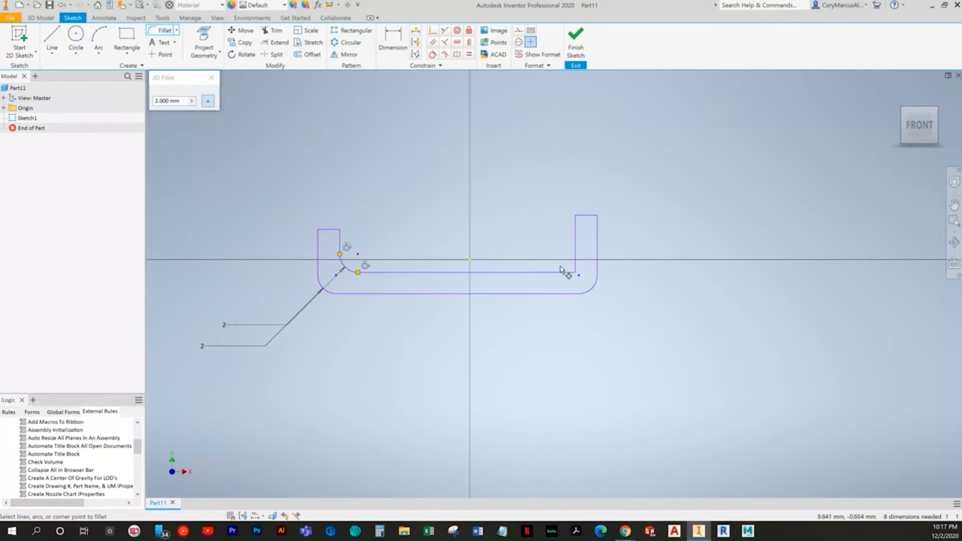
{"action": "left_click", "coordinate": [577, 260]}
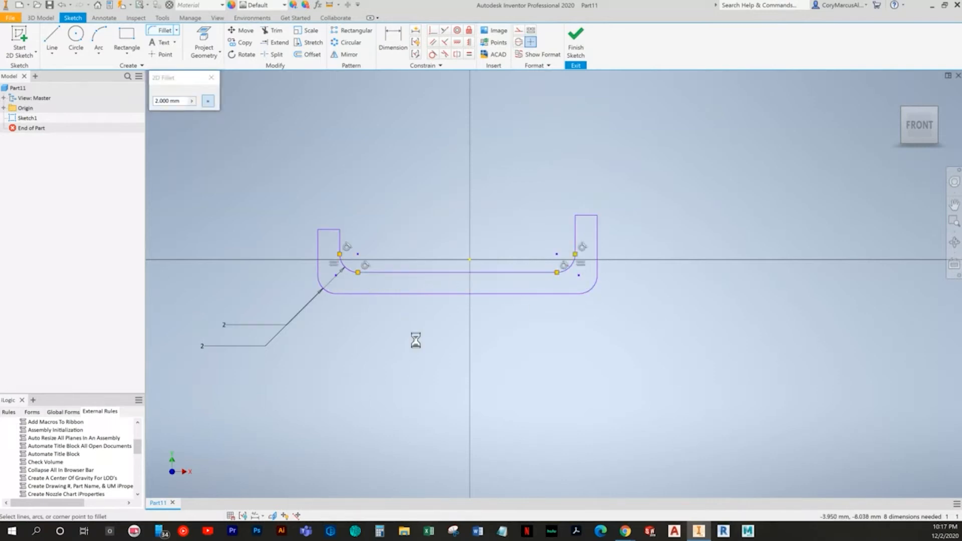
{"action": "key", "text": "Escape"}
{"action": "left_click_drag", "start_coordinate": [265, 372], "coordinate": [228, 295]}
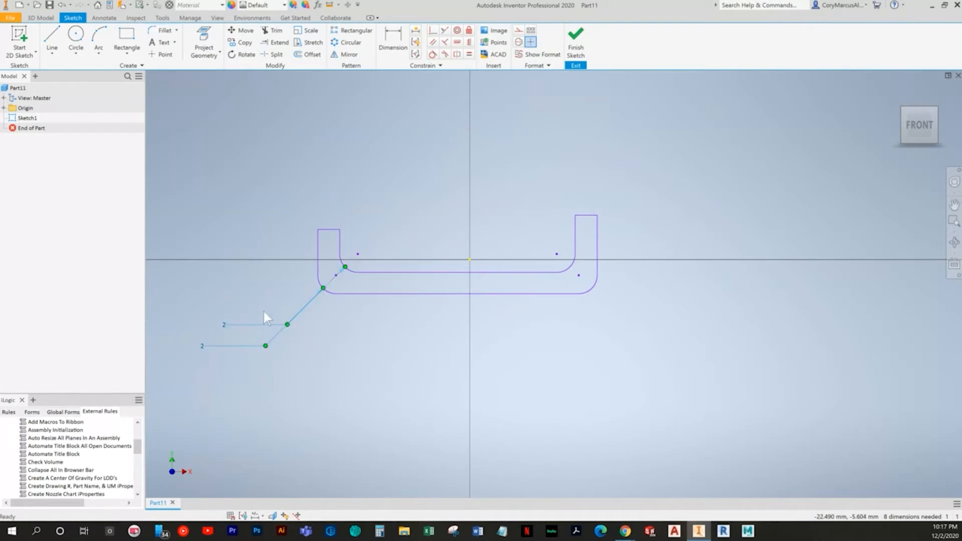
{"action": "key", "text": "Delete"}
Dimension the profile's overall width between the outer vertical edges as 160 mm
{"action": "left_click", "coordinate": [386, 40]}
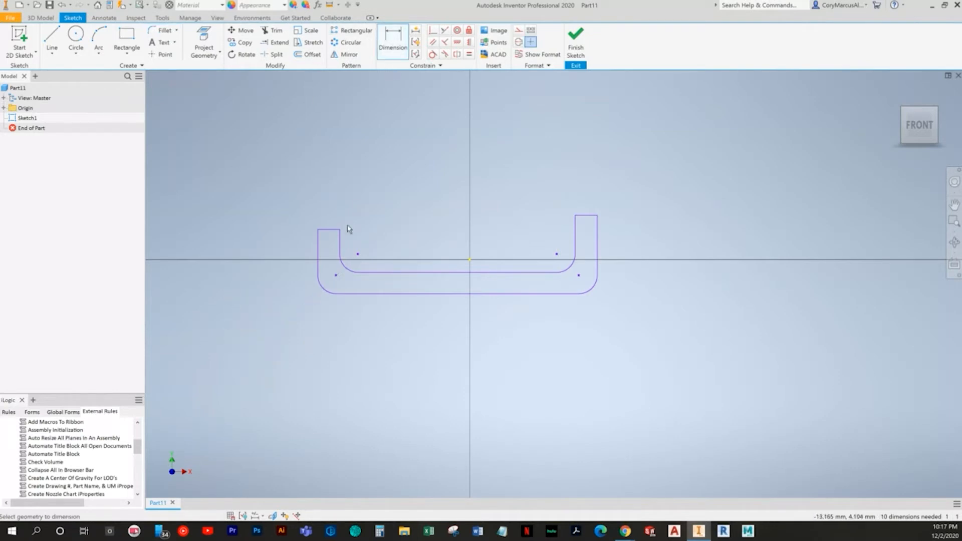
{"action": "left_click", "coordinate": [316, 239]}
{"action": "left_click", "coordinate": [596, 240]}
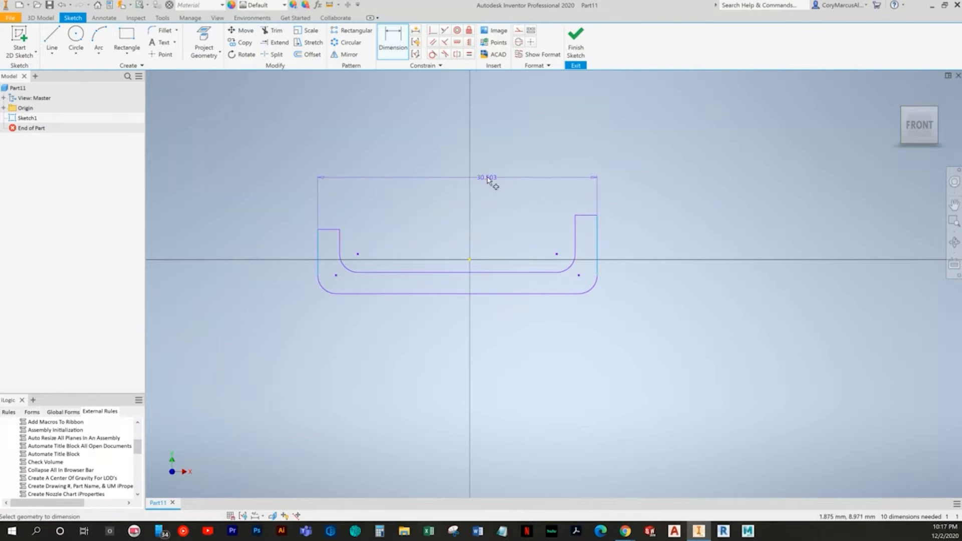
{"action": "left_click", "coordinate": [488, 180]}
{"action": "type", "text": "160"}
{"action": "key", "text": "Return"}
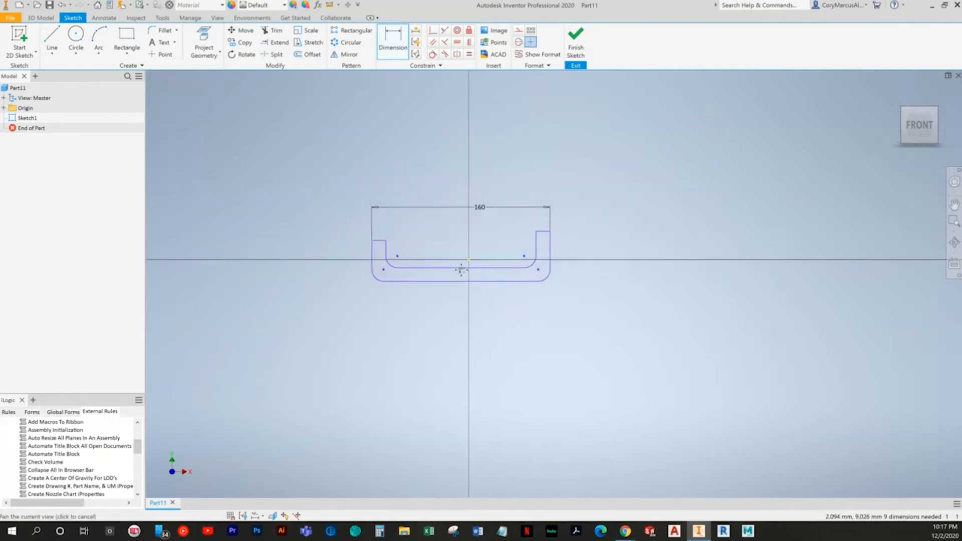
Check the Base Plate drawing in the e-book and dimension the left inner fillet's radius as 2 mm
{"action": "key", "text": "alt+Tab"}
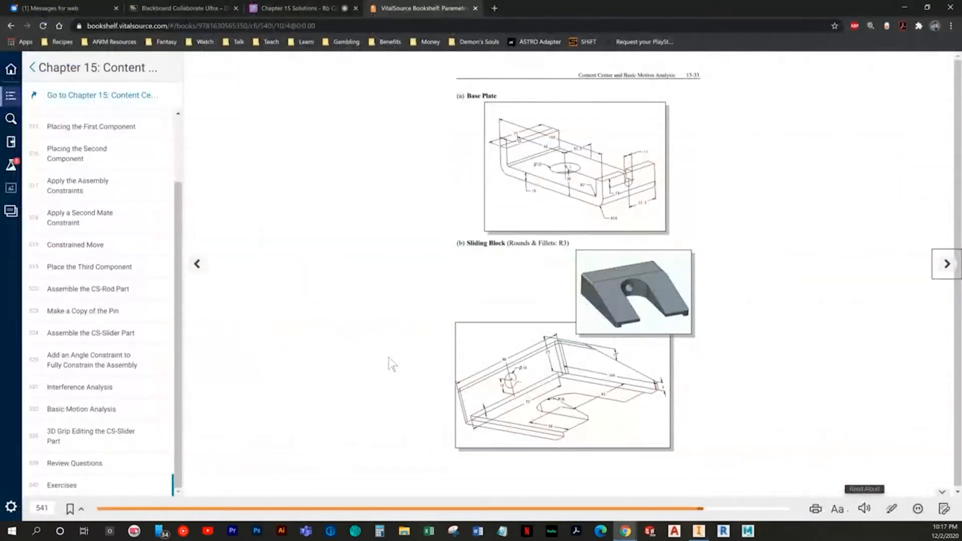
{"action": "key", "text": "alt+Tab"}
{"action": "left_click", "coordinate": [303, 309]}
{"action": "left_click", "coordinate": [327, 296]}
{"action": "type", "text": "2"}
{"action": "key", "text": "Return"}
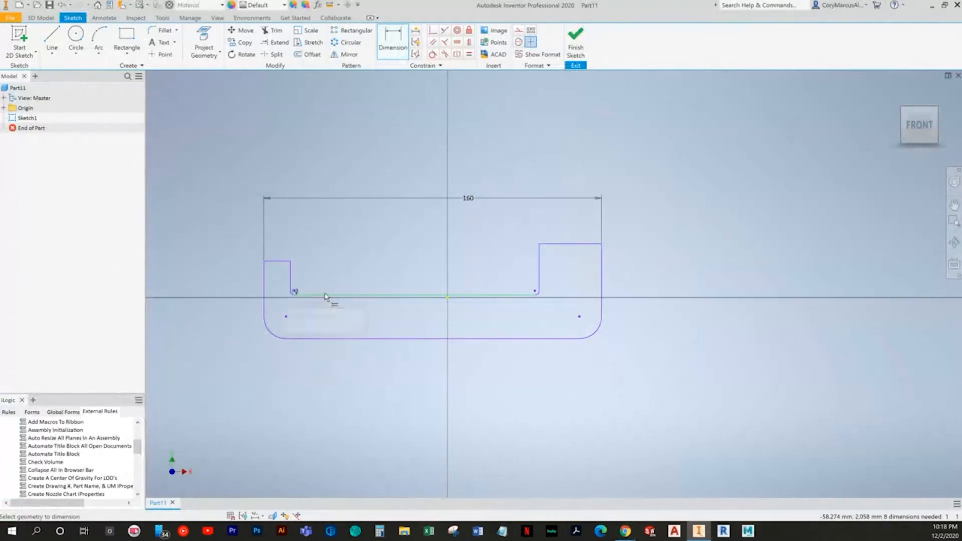
Dimension the left outer fillet's radius as 10 mm
{"action": "left_click", "coordinate": [271, 330]}
{"action": "left_click", "coordinate": [251, 343]}
{"action": "type", "text": "10"}
{"action": "key", "text": "Return"}
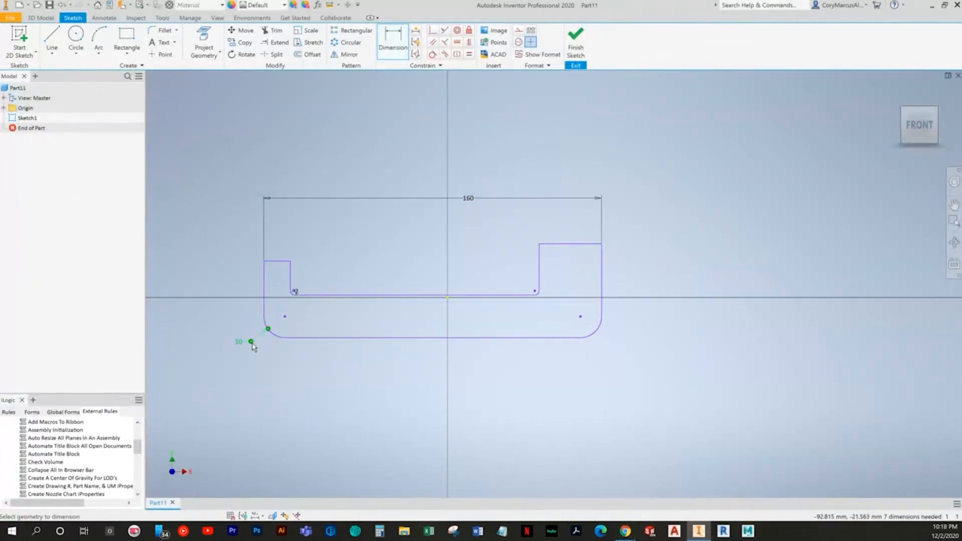
Check the Base Plate drawing and dimension the left upright's thickness as 10 mm along its top edge
{"action": "key", "text": "alt+Tab"}
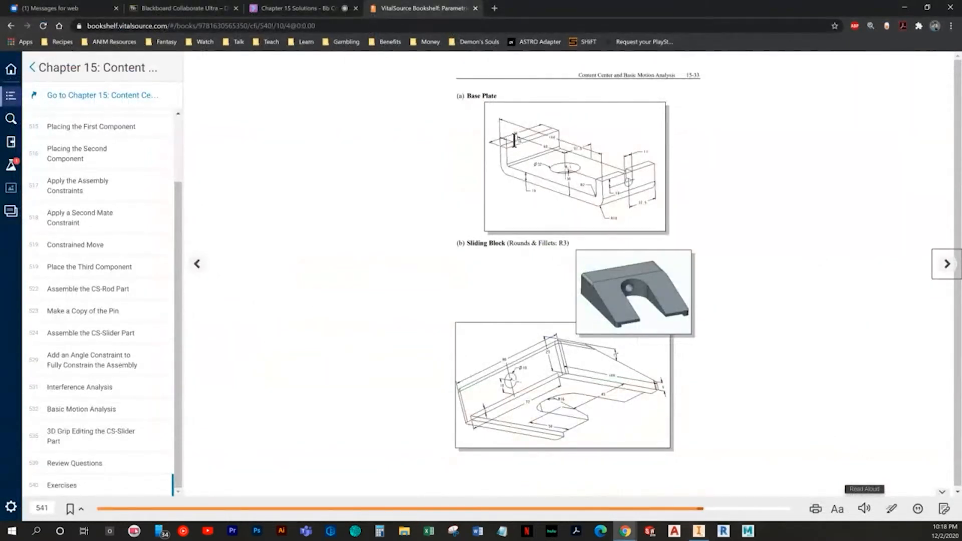
{"action": "key", "text": "alt+Tab"}
{"action": "left_click", "coordinate": [277, 261]}
{"action": "left_click", "coordinate": [278, 225]}
{"action": "key", "text": "Return"}
Check the Base Plate drawing and dimension the right upright's height from the profile's bottom edge as 30 mm
{"action": "key", "text": "alt+Tab"}
{"action": "key", "text": "alt+Tab"}
{"action": "left_click", "coordinate": [577, 244]}
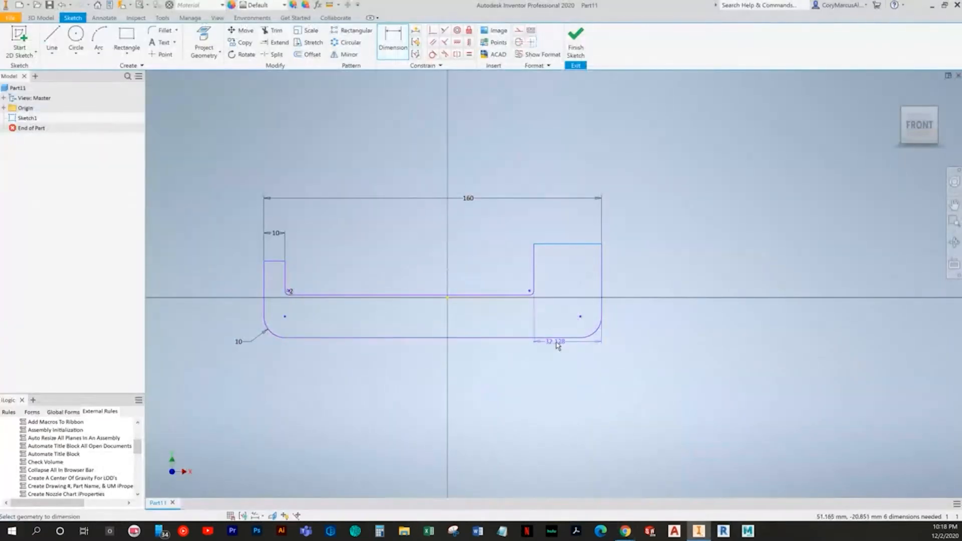
{"action": "left_click", "coordinate": [573, 336]}
{"action": "left_click", "coordinate": [642, 306]}
{"action": "type", "text": "30"}
{"action": "key", "text": "Return"}
Apply an Equal constraint between the top edges of the right and left uprights
{"action": "left_click", "coordinate": [469, 54]}
{"action": "left_click", "coordinate": [565, 276]}
{"action": "left_click", "coordinate": [274, 262]}
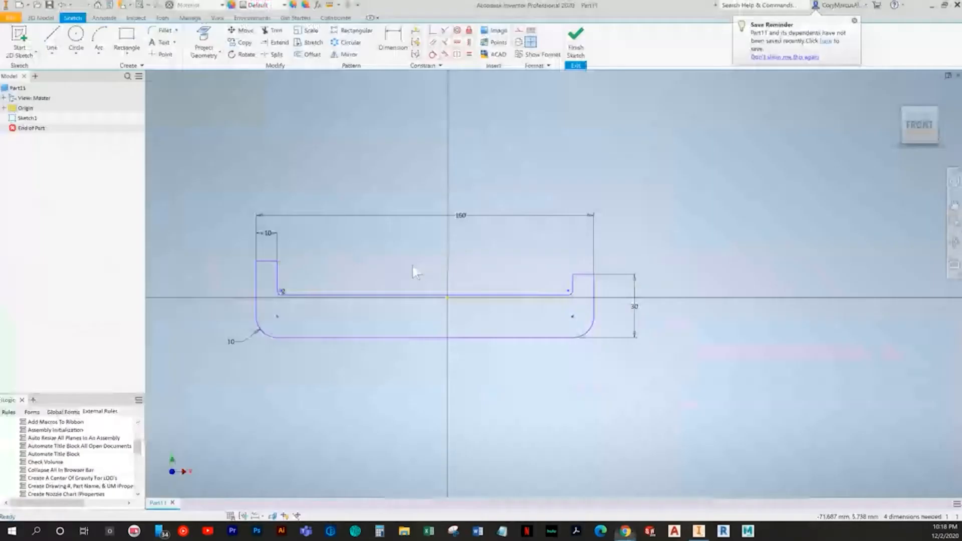
Dimension the base's thickness between its inner and bottom horizontal edges as 10 mm, linked to an existing 10 mm dimension
{"action": "left_click", "coordinate": [393, 43]}
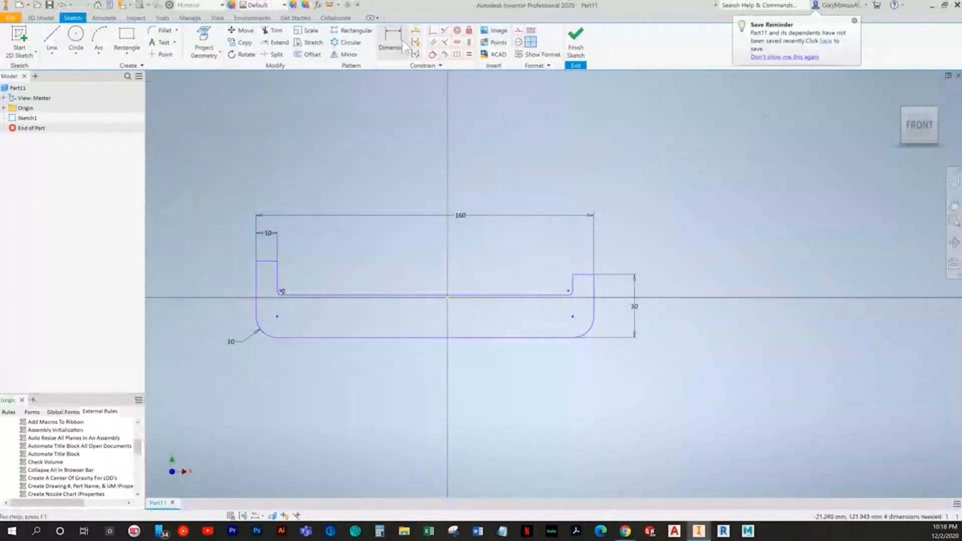
{"action": "left_click", "coordinate": [298, 295]}
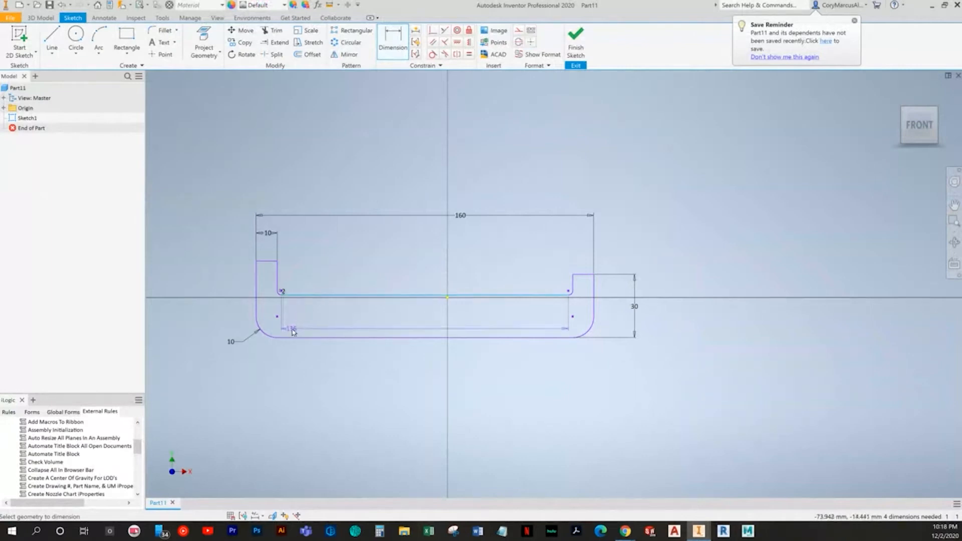
{"action": "left_click", "coordinate": [295, 337]}
{"action": "left_click", "coordinate": [240, 327]}
{"action": "type", "text": "10"}
{"action": "key", "text": "Return"}
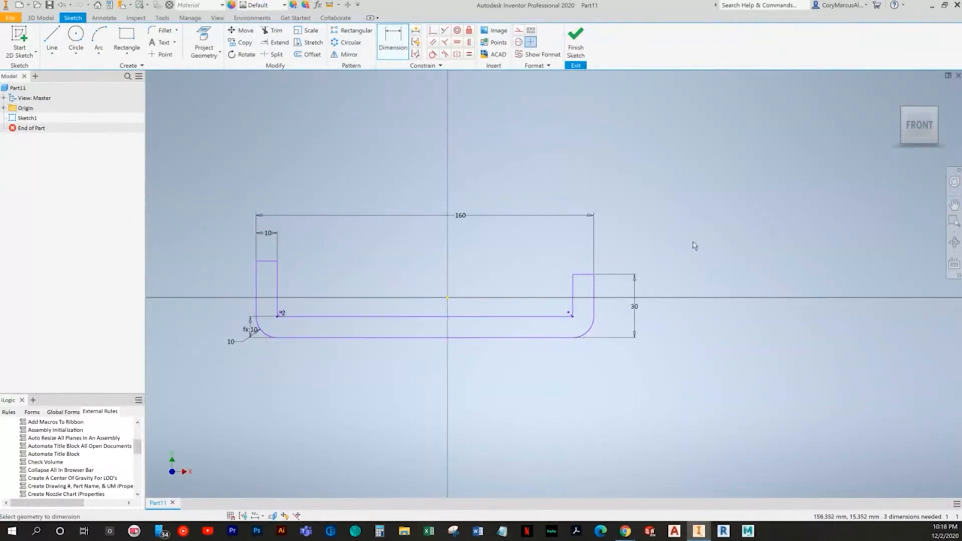
Check the Base Plate drawing and make the midpoint of the base's inner edge coincident with the sketch origin
{"action": "key", "text": "alt+Tab"}
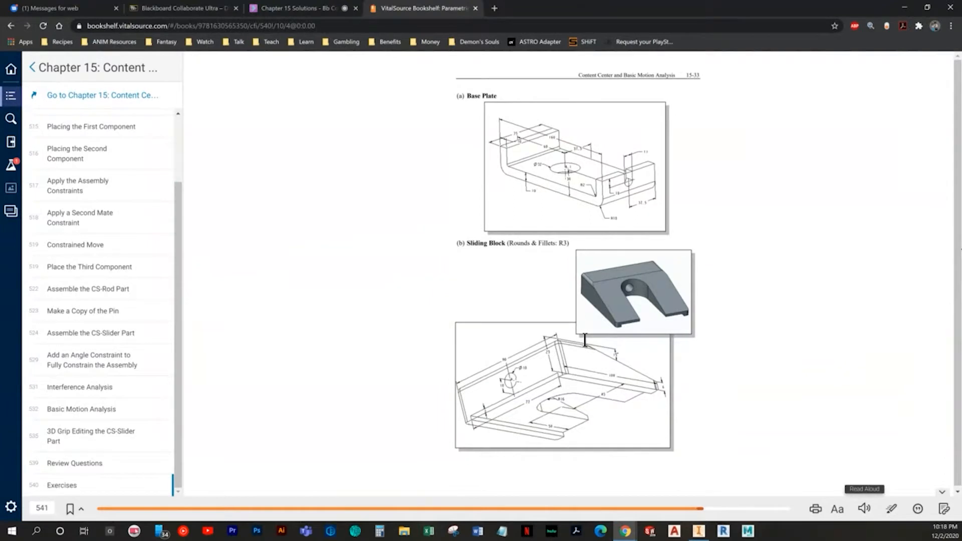
{"action": "key", "text": "alt+Tab"}
{"action": "left_click", "coordinate": [433, 31]}
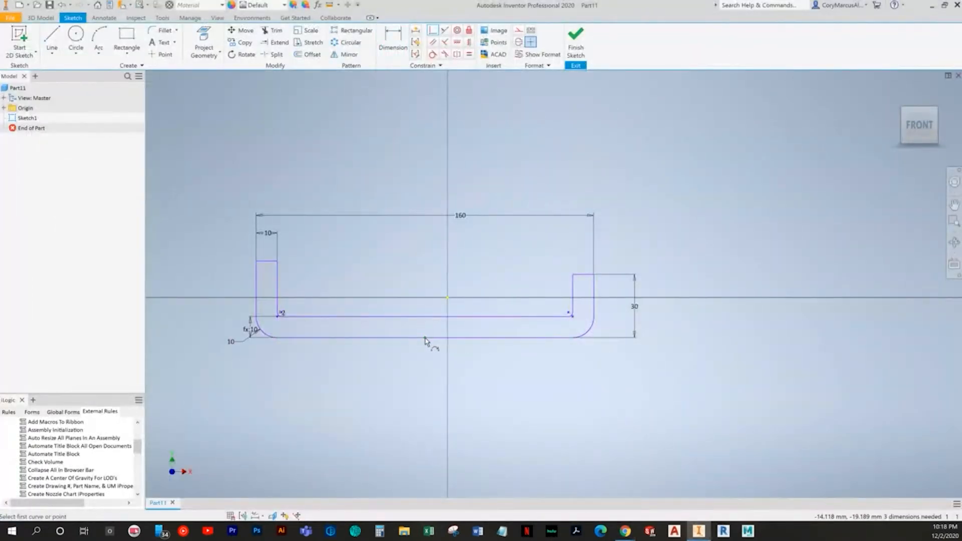
{"action": "key", "text": "alt+Tab"}
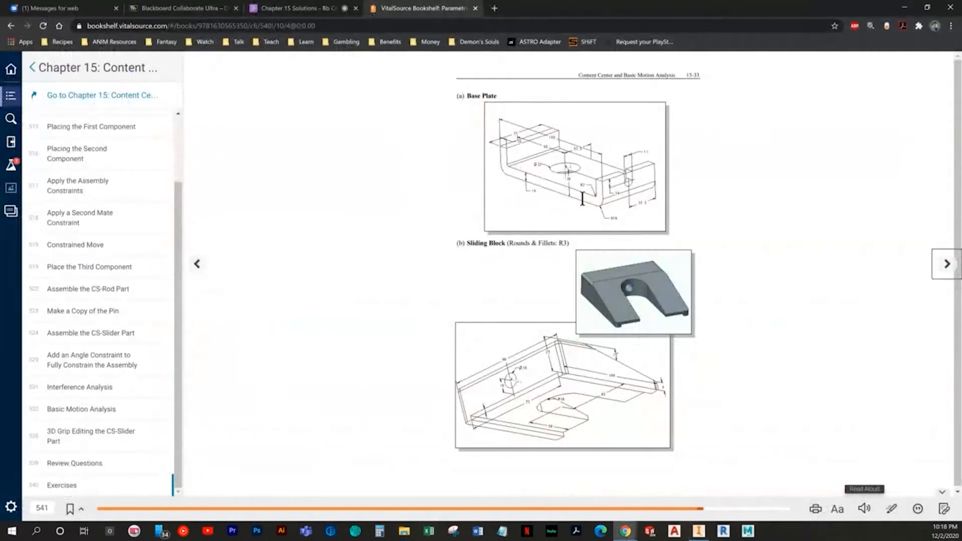
{"action": "key", "text": "alt+Tab"}
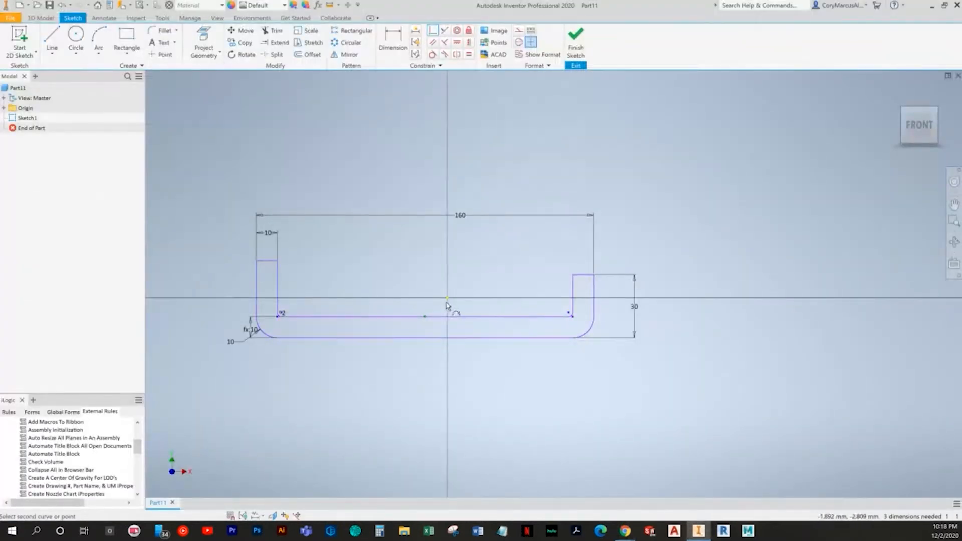
{"action": "left_click", "coordinate": [427, 322]}
{"action": "left_click", "coordinate": [447, 298]}
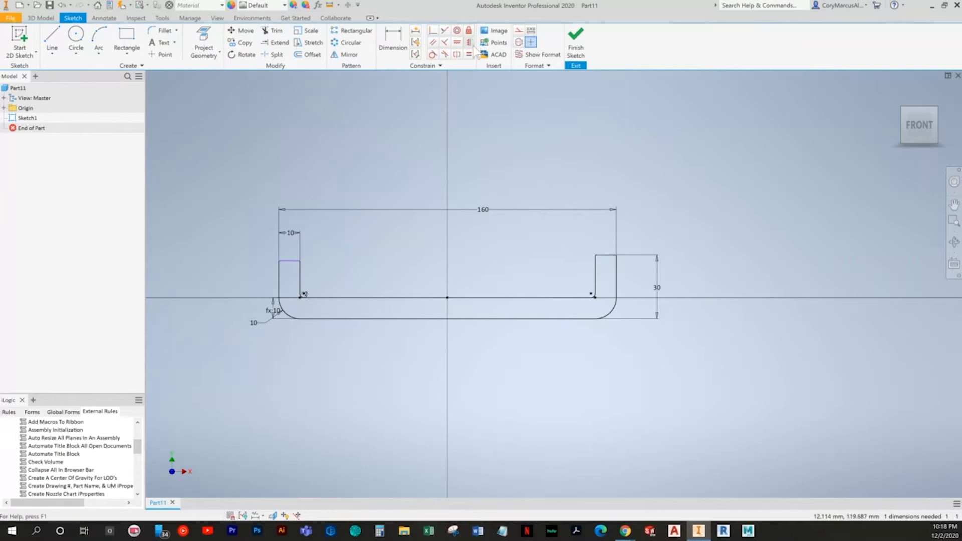
Check the Base Plate drawing and make the top edges of the two uprights collinear
{"action": "key", "text": "alt+Tab"}
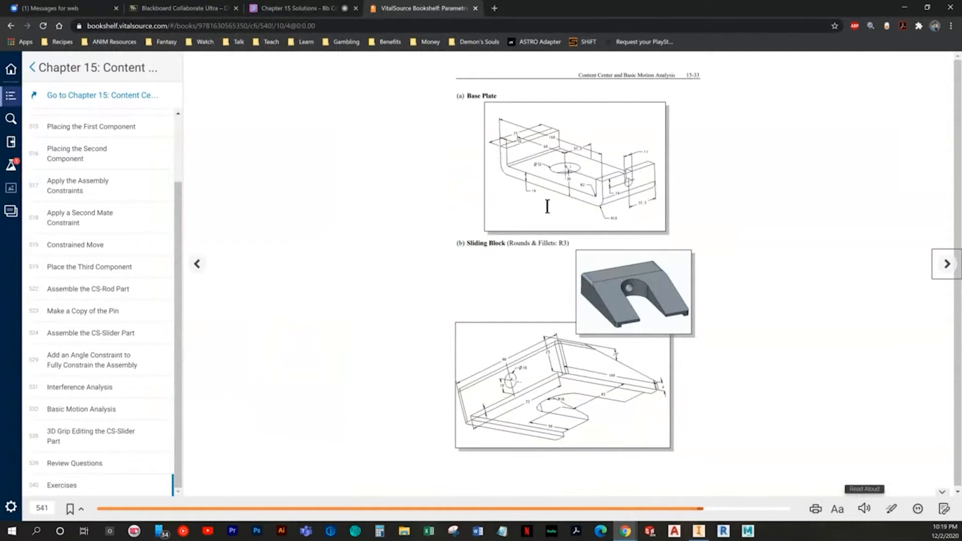
{"action": "key", "text": "alt+Tab"}
{"action": "key", "text": "alt+Tab"}
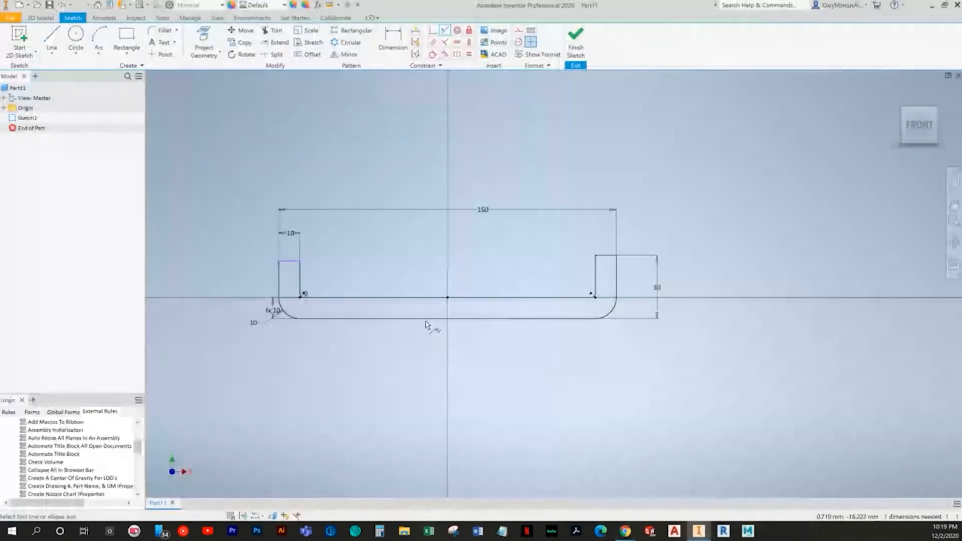
{"action": "left_click", "coordinate": [605, 256]}
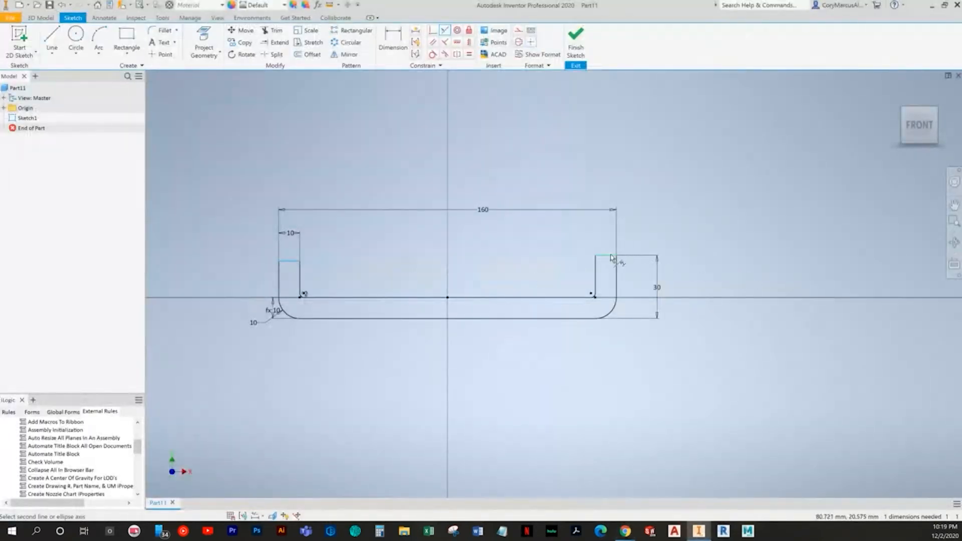
{"action": "key", "text": "Escape"}
Finish the sketch and extrude the profile 75 mm symmetrically, enlarging the Base Plate drawing to 125% to check the depth
{"action": "left_click", "coordinate": [576, 45]}
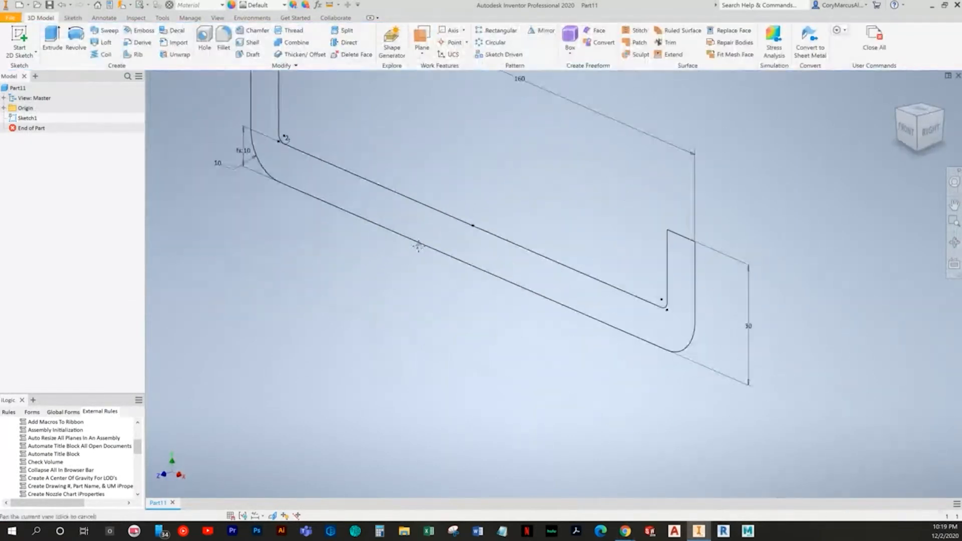
{"action": "key", "text": "e"}
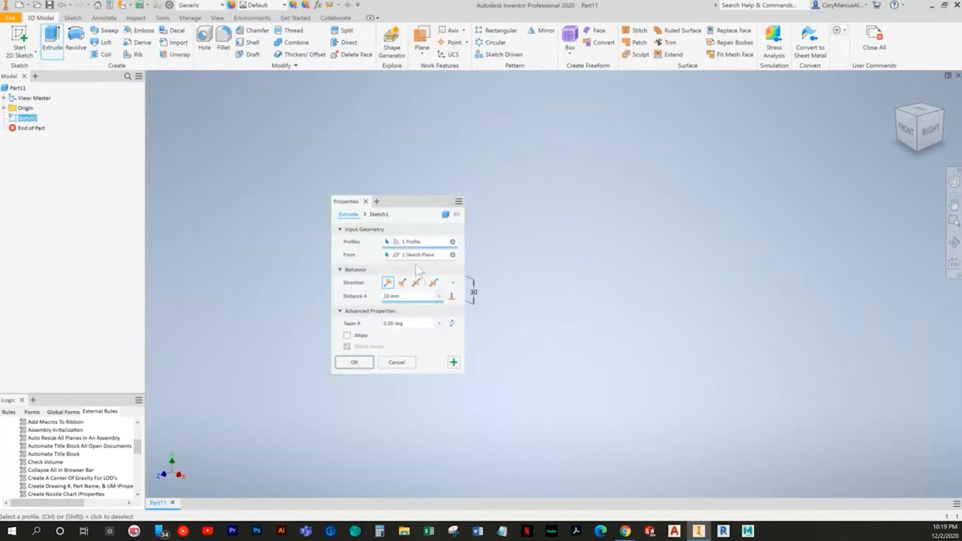
{"action": "key", "text": "alt+Tab"}
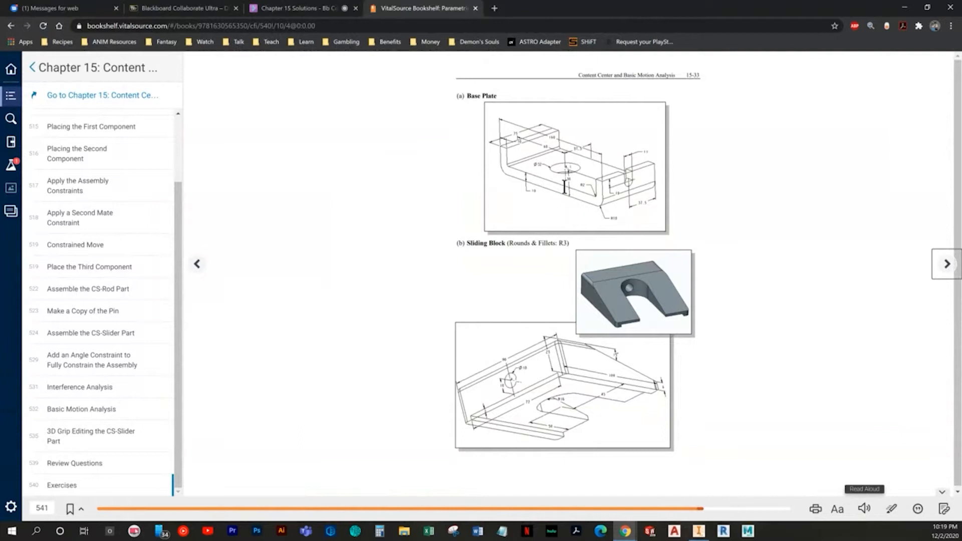
{"action": "left_click", "coordinate": [837, 508]}
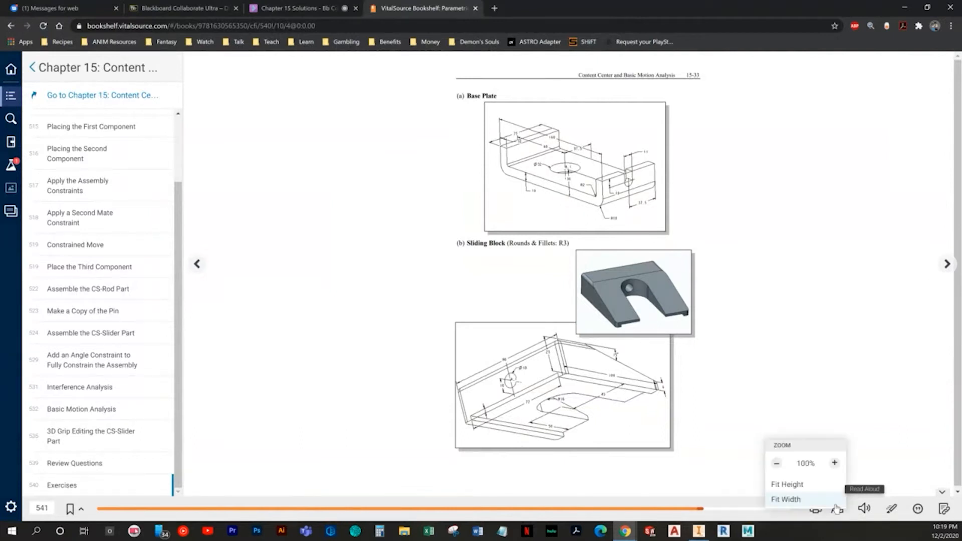
{"action": "left_click", "coordinate": [833, 464]}
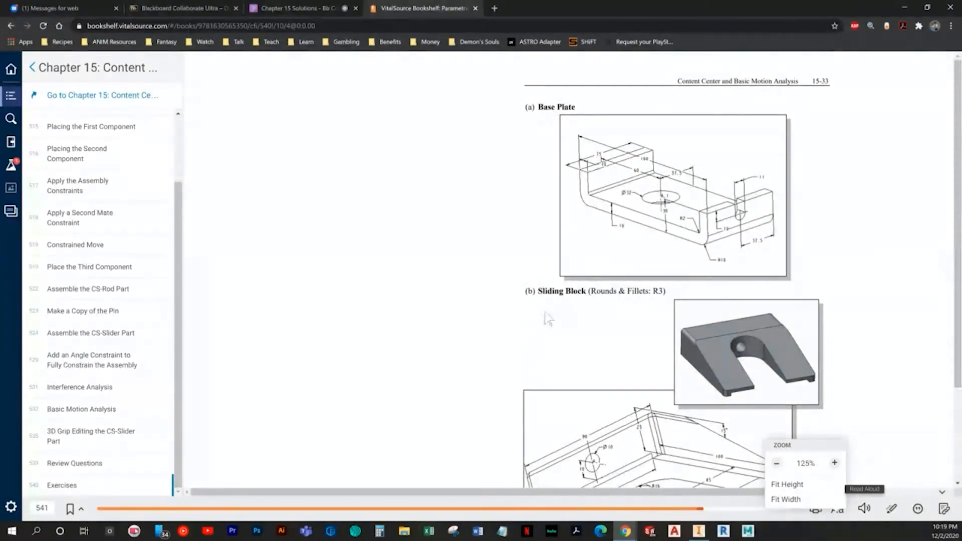
{"action": "left_click_drag", "start_coordinate": [560, 492], "coordinate": [610, 496]}
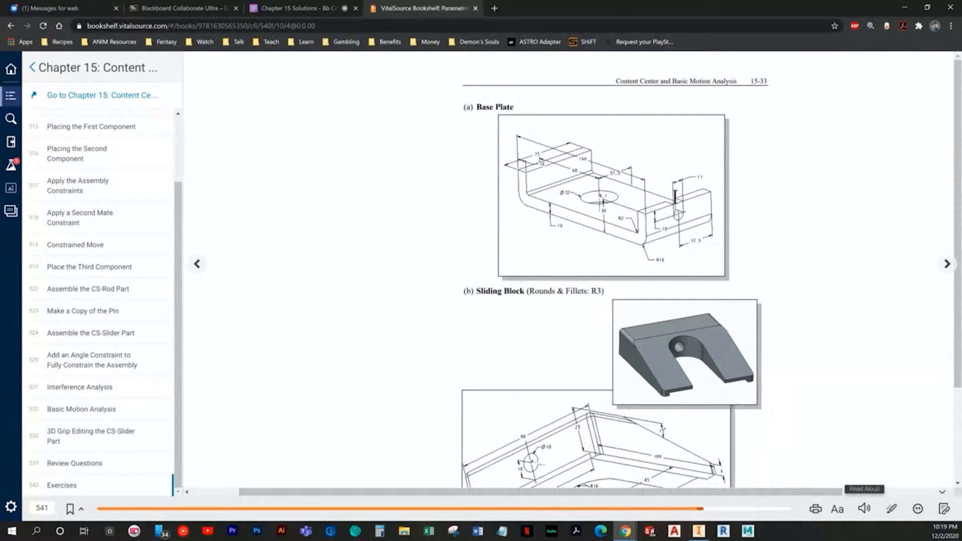
{"action": "left_click", "coordinate": [696, 530]}
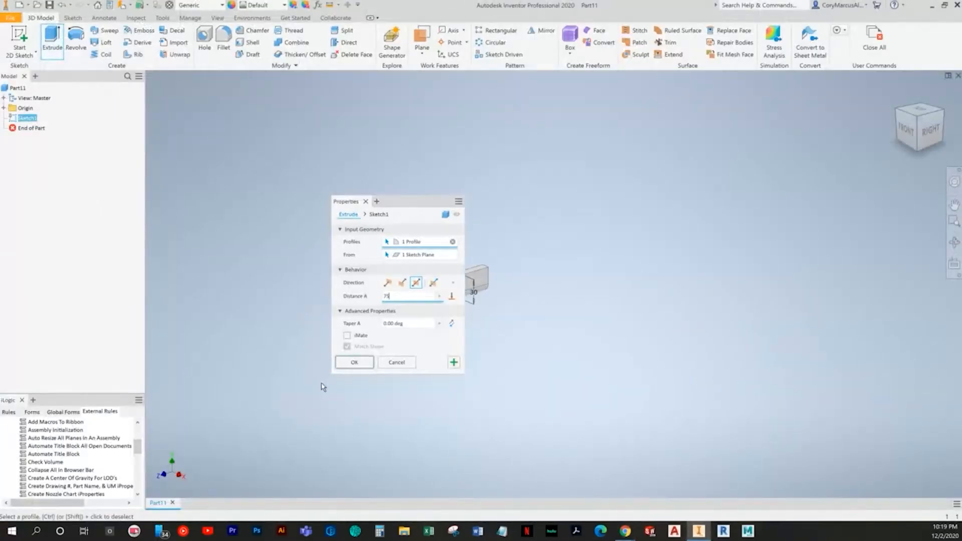
{"action": "left_click", "coordinate": [354, 363]}
{"action": "key", "text": "Home"}
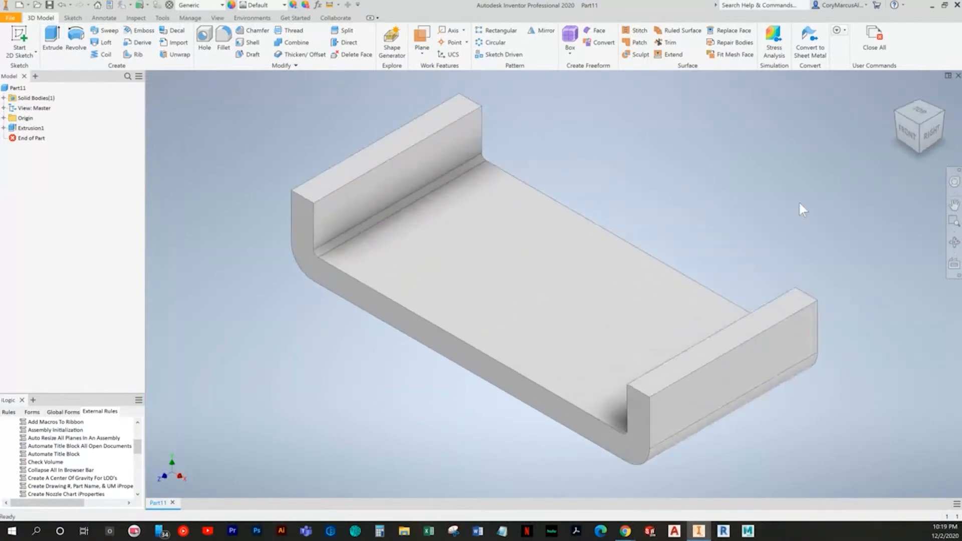
Check the Base Plate drawing and sketch a circle on the base's inner top face, between its centre and the right upright
{"action": "key", "text": "alt+Tab"}
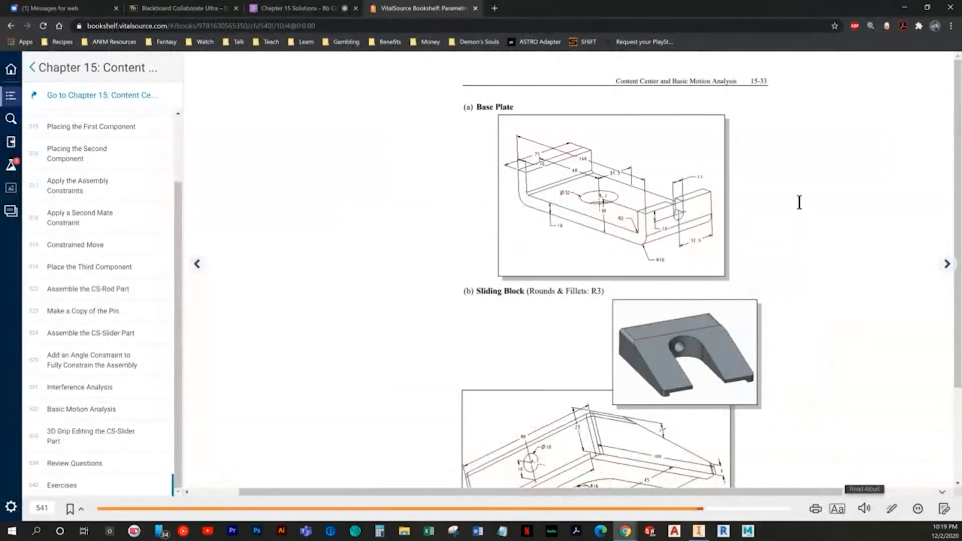
{"action": "key", "text": "alt+Tab"}
{"action": "key", "text": "s"}
{"action": "left_click", "coordinate": [590, 245]}
{"action": "key", "text": "c"}
{"action": "left_click", "coordinate": [601, 298]}
{"action": "left_click", "coordinate": [545, 251]}
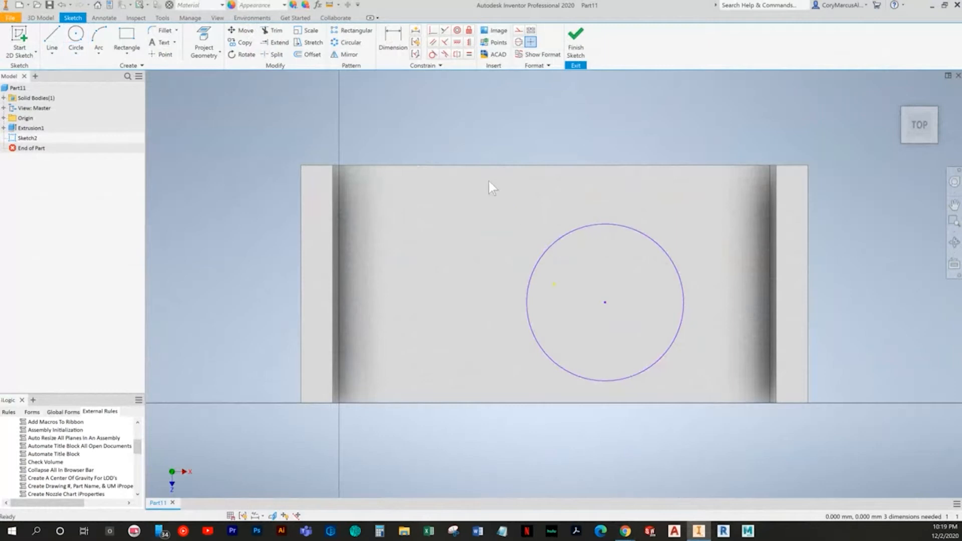
Check the Base Plate drawing and dimension the circle's centre 37.5 mm from the base's rear long edge
{"action": "key", "text": "alt+Tab"}
{"action": "key", "text": "alt+Tab"}
{"action": "key", "text": "d"}
{"action": "left_click", "coordinate": [574, 167]}
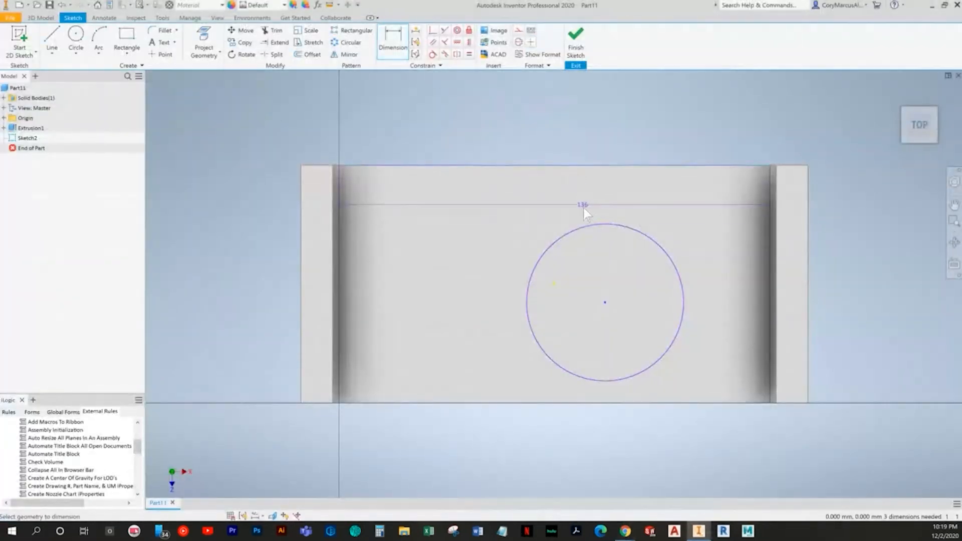
{"action": "left_click", "coordinate": [577, 233]}
{"action": "left_click", "coordinate": [479, 235]}
{"action": "type", "text": "3"}
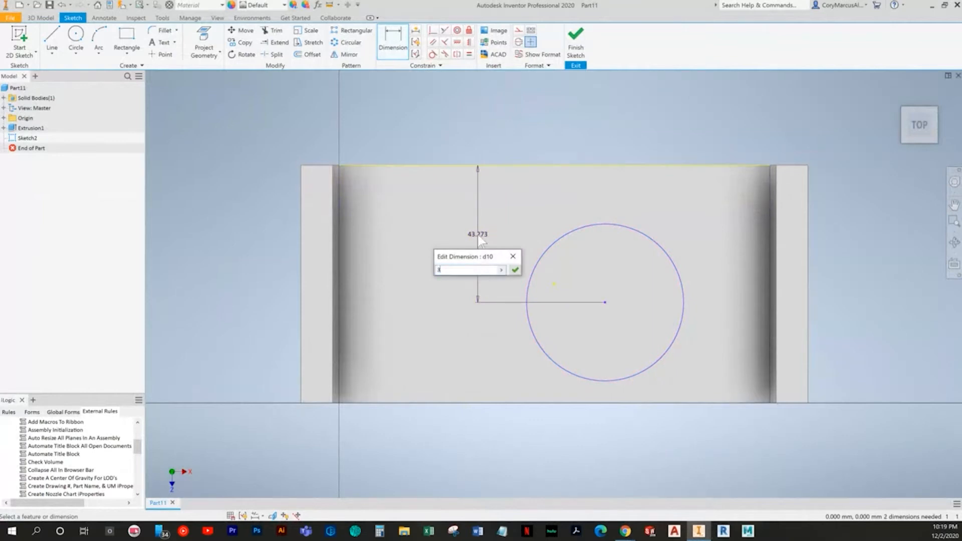
{"action": "type", "text": "7"}
{"action": "key", "text": "Return"}
Check the Base Plate drawing, dimension the circle's centre 60 mm from the plate's outer left end, and set the circle's diameter to 32 mm
{"action": "key", "text": "alt+Tab"}
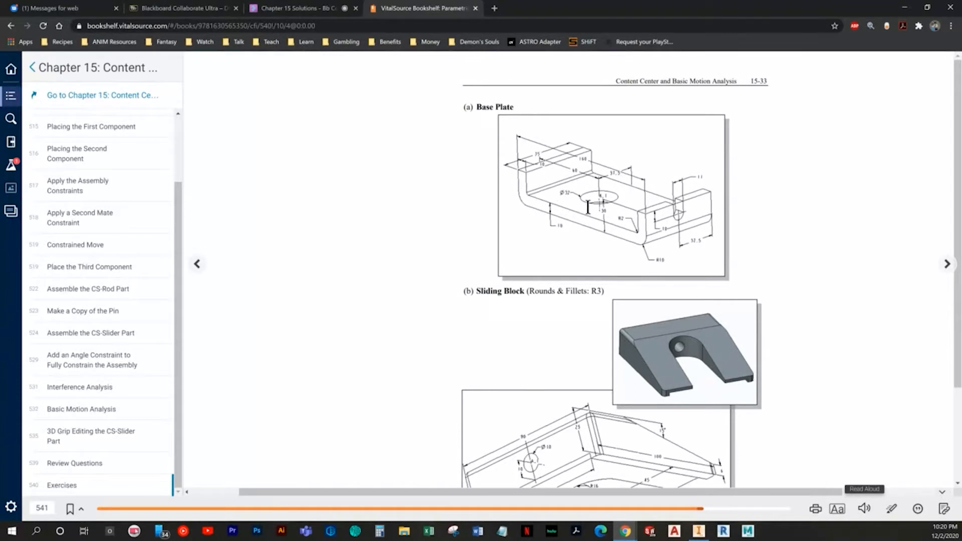
{"action": "key", "text": "alt+Tab"}
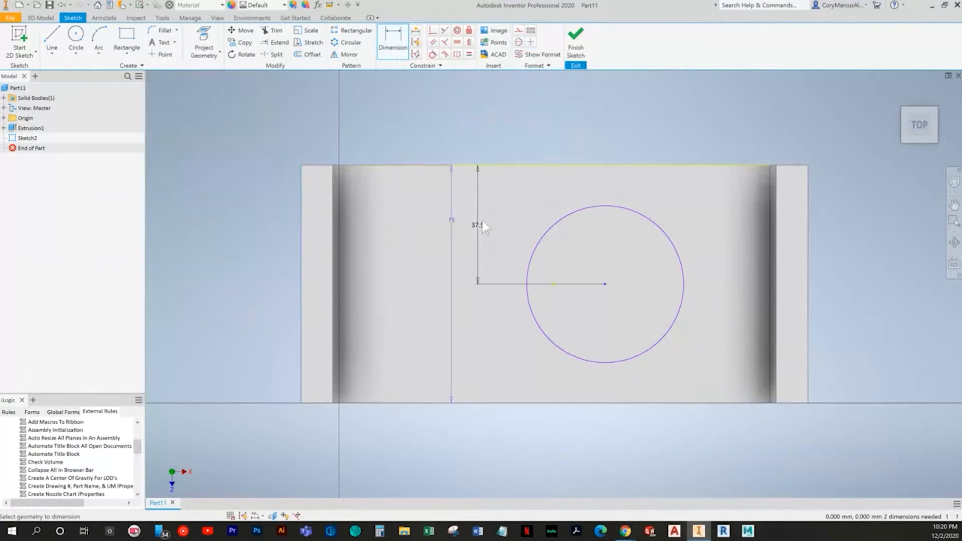
{"action": "left_click", "coordinate": [576, 215]}
{"action": "left_click", "coordinate": [471, 127]}
{"action": "type", "text": "60"}
{"action": "key", "text": "Return"}
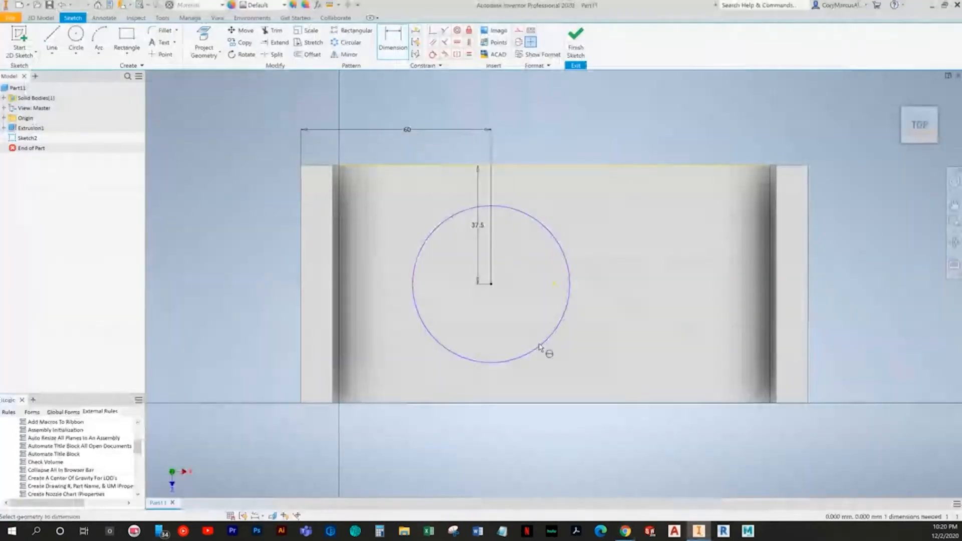
{"action": "left_click", "coordinate": [539, 347]}
{"action": "left_click", "coordinate": [588, 147]}
{"action": "type", "text": "32"}
{"action": "key", "text": "Return"}
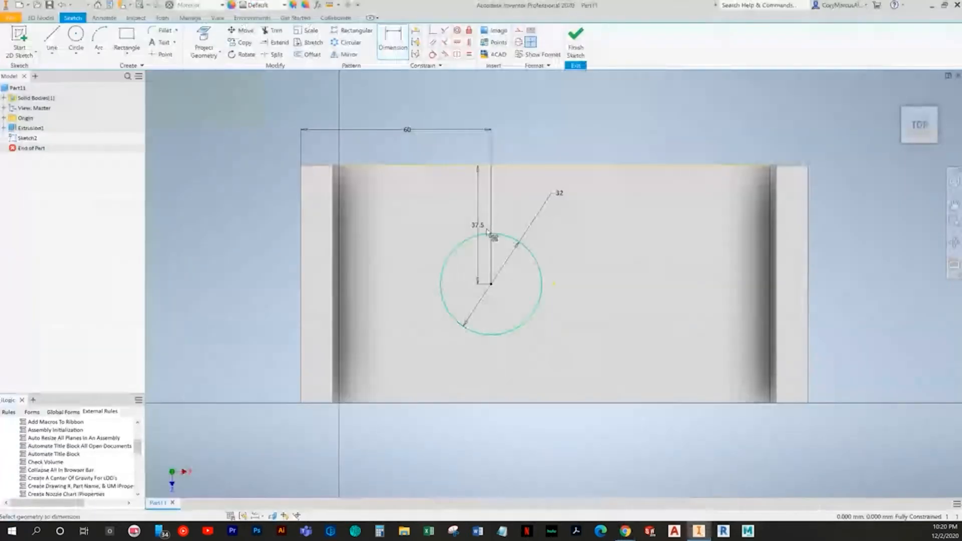
Finish the sketch and extrude the circle symmetrically through all as a cut in the base
{"action": "left_click", "coordinate": [491, 284]}
{"action": "left_click", "coordinate": [551, 165]}
{"action": "left_click", "coordinate": [587, 218]}
{"action": "left_click", "coordinate": [577, 40]}
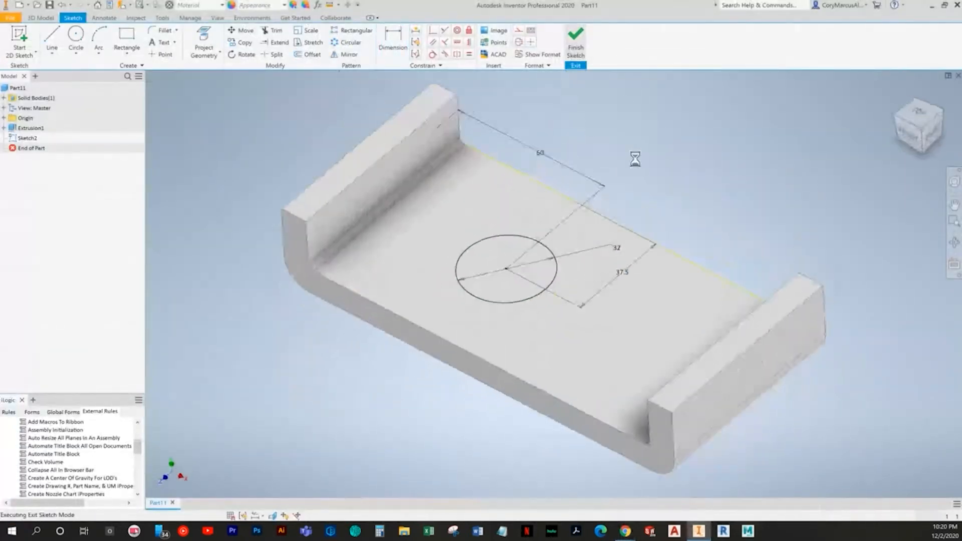
{"action": "left_click", "coordinate": [52, 47]}
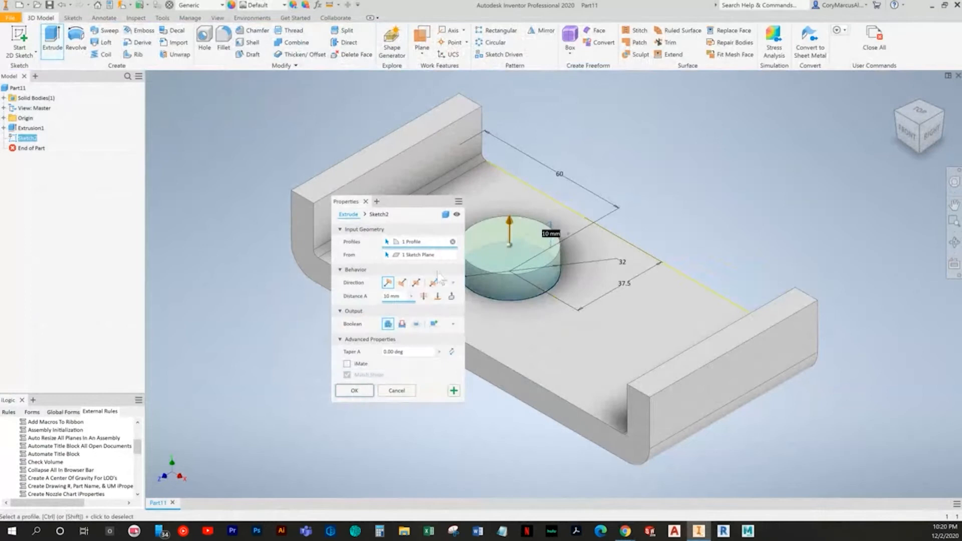
{"action": "left_click", "coordinate": [402, 324]}
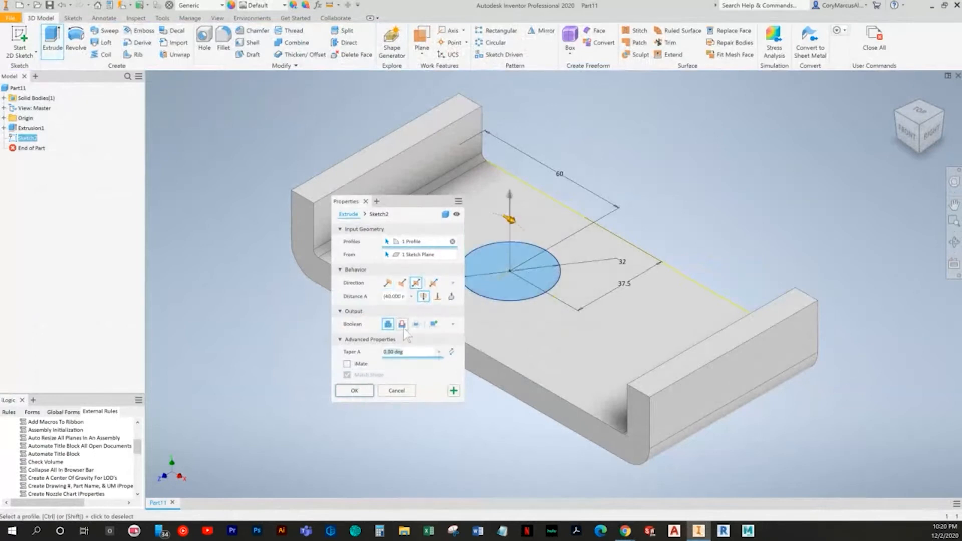
{"action": "left_click", "coordinate": [354, 391]}
Check the Base Plate drawing and sketch a circle about 9.7 mm in diameter near the middle of the right upright's outer face
{"action": "key", "text": "alt+Tab"}
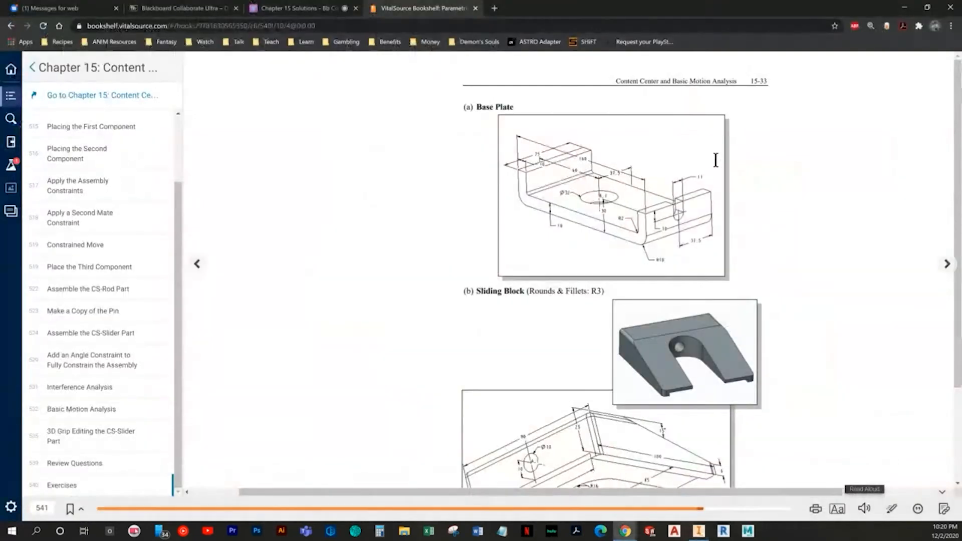
{"action": "key", "text": "alt+Tab"}
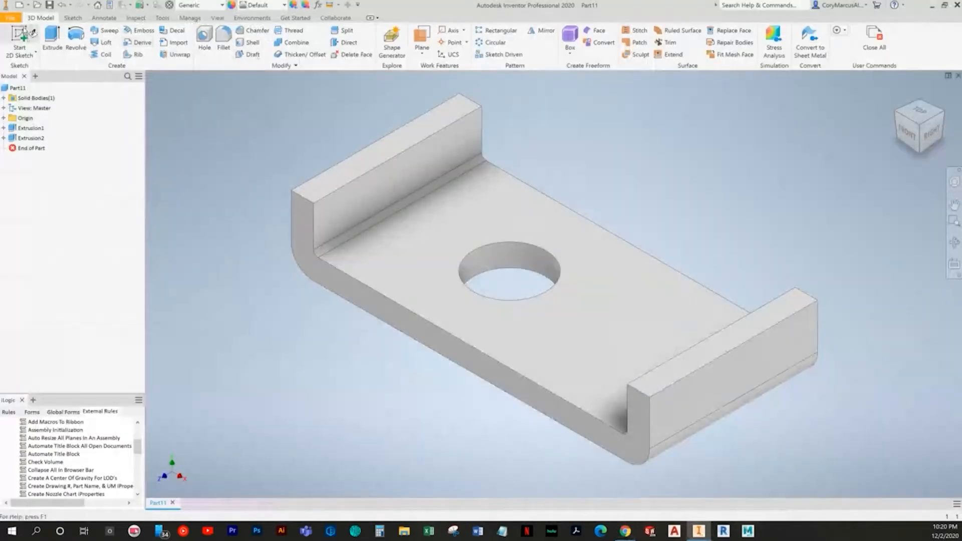
{"action": "left_click", "coordinate": [771, 388]}
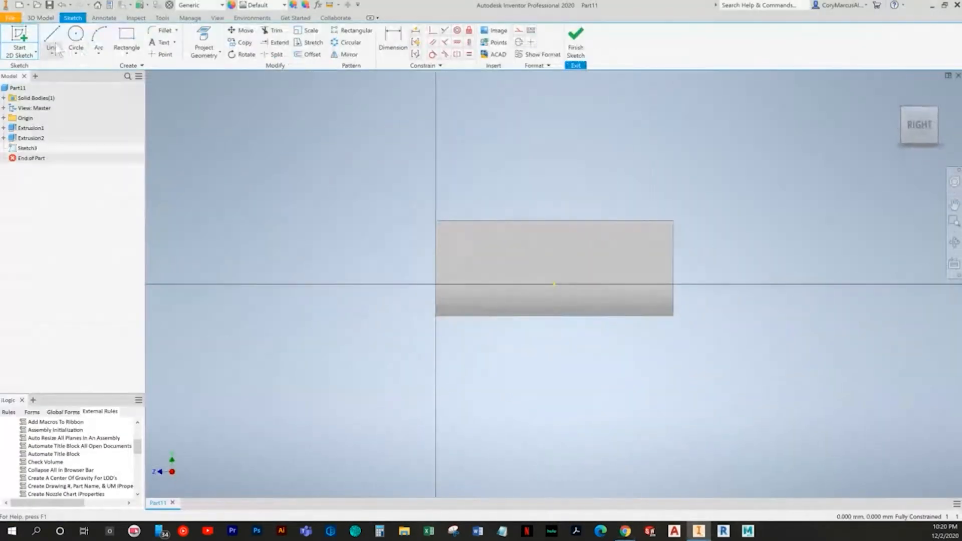
{"action": "scroll", "coordinate": [617, 256], "scroll_direction": "up", "scroll_amount": 3}
{"action": "left_click", "coordinate": [499, 272]}
{"action": "left_click", "coordinate": [488, 245]}
Draw two vertical lines through the left and right sides of the circle, from above the upright's top edge to below the circle
{"action": "left_click", "coordinate": [52, 40]}
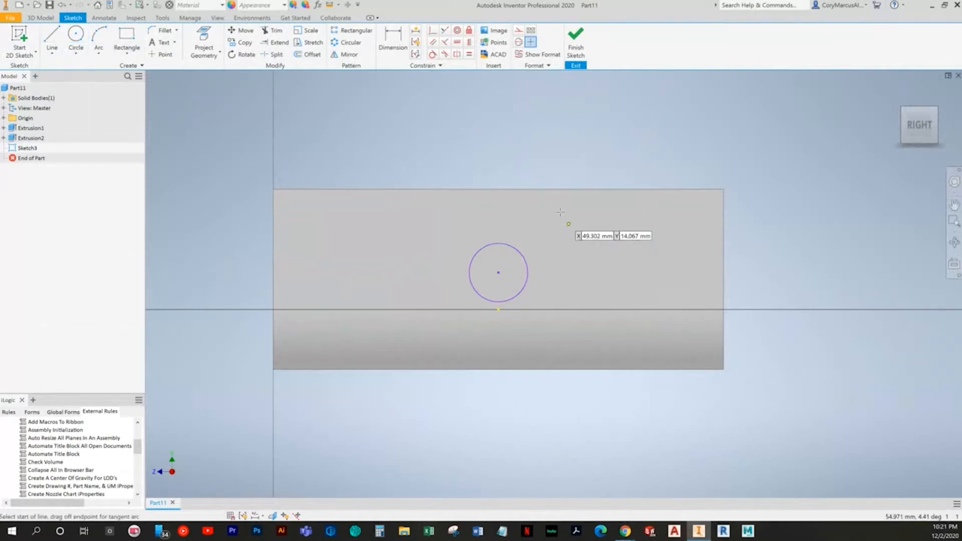
{"action": "left_click", "coordinate": [473, 145]}
{"action": "left_click", "coordinate": [473, 341]}
{"action": "left_click", "coordinate": [472, 342]}
{"action": "left_click", "coordinate": [519, 327]}
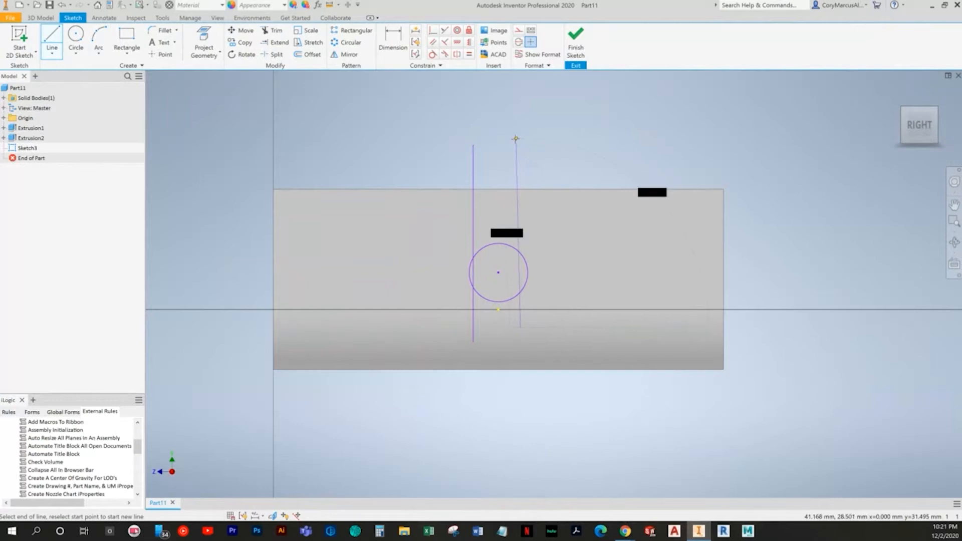
{"action": "left_click", "coordinate": [520, 139]}
{"action": "key", "text": "x"}
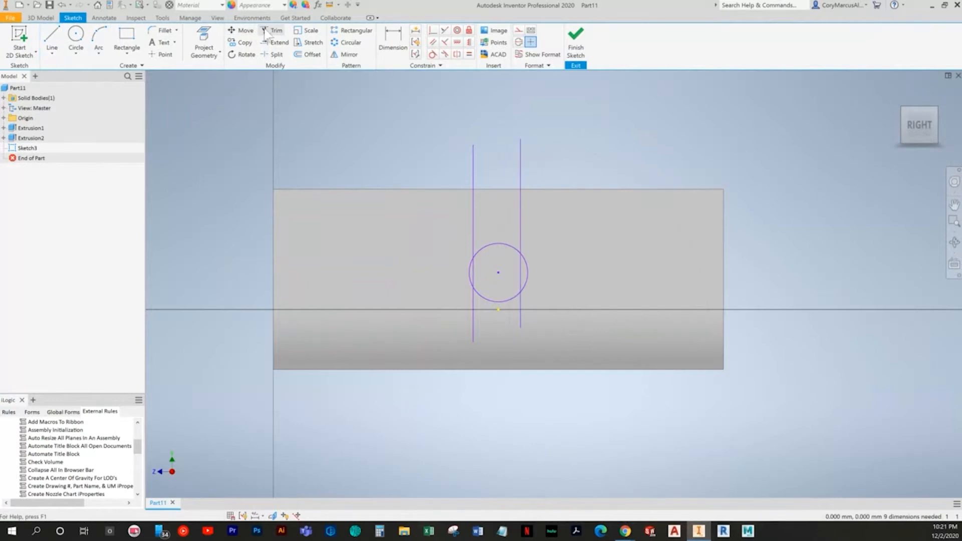
Project the top edge and both side edges of the upright's outer face into the sketch
{"action": "left_click", "coordinate": [204, 43]}
{"action": "left_click", "coordinate": [413, 190]}
{"action": "left_click", "coordinate": [273, 207]}
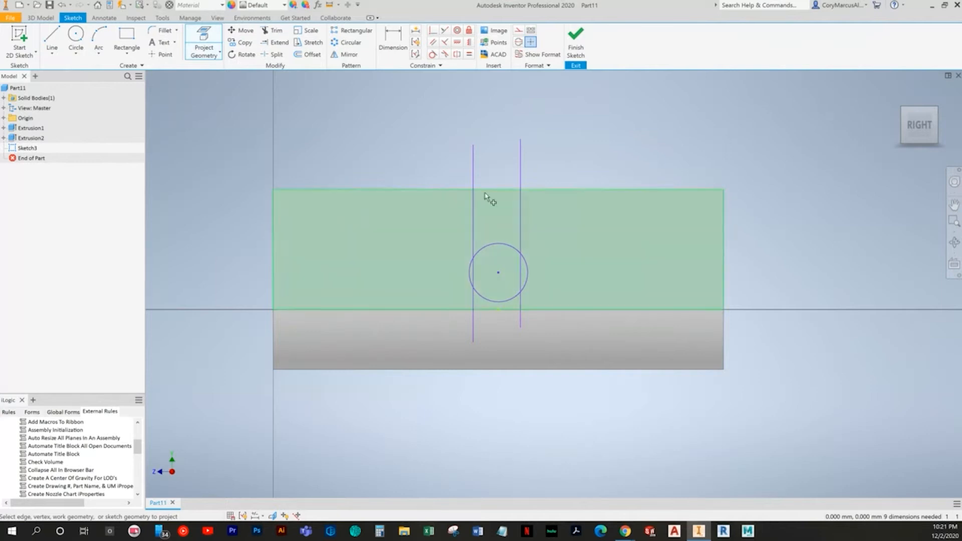
{"action": "left_click", "coordinate": [723, 220]}
{"action": "key", "text": "Escape"}
Trim both vertical lines above the upright's top edge and below the circle
{"action": "left_click", "coordinate": [265, 33]}
{"action": "left_click", "coordinate": [520, 161]}
{"action": "left_click", "coordinate": [473, 156]}
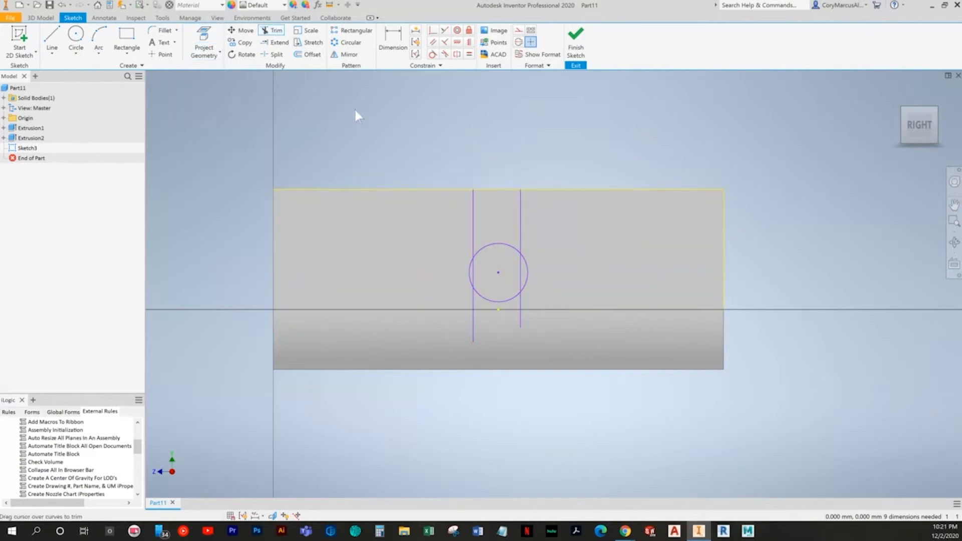
{"action": "left_click", "coordinate": [520, 319]}
{"action": "left_click", "coordinate": [473, 322]}
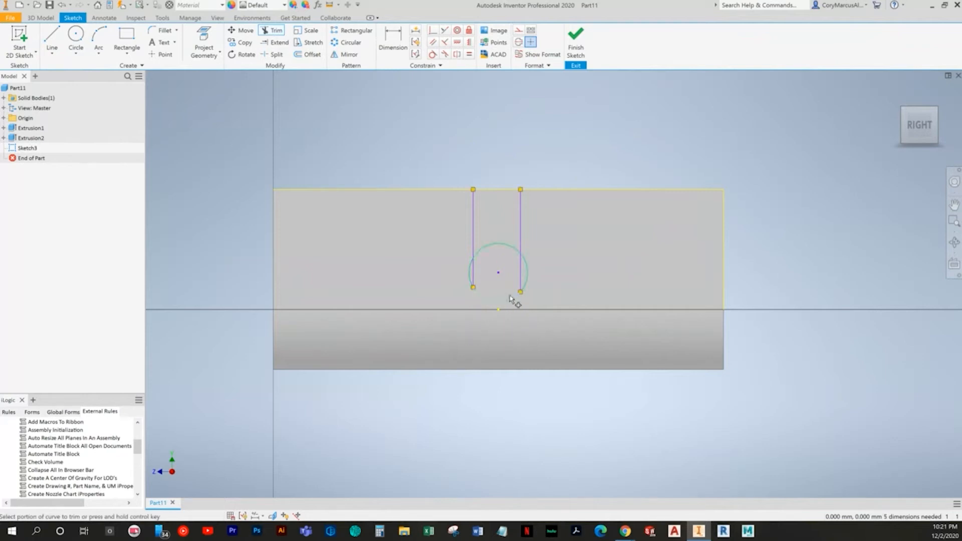
Make both vertical lines tangent to the circle and trim the circle's upper arc to form an open U-shaped slot
{"action": "key", "text": "Escape"}
{"action": "left_click", "coordinate": [432, 55]}
{"action": "left_click", "coordinate": [473, 283]}
{"action": "left_click", "coordinate": [473, 292]}
{"action": "left_click", "coordinate": [521, 285]}
{"action": "left_click", "coordinate": [532, 279]}
{"action": "key", "text": "Escape"}
{"action": "key", "text": "x"}
{"action": "left_click", "coordinate": [521, 251]}
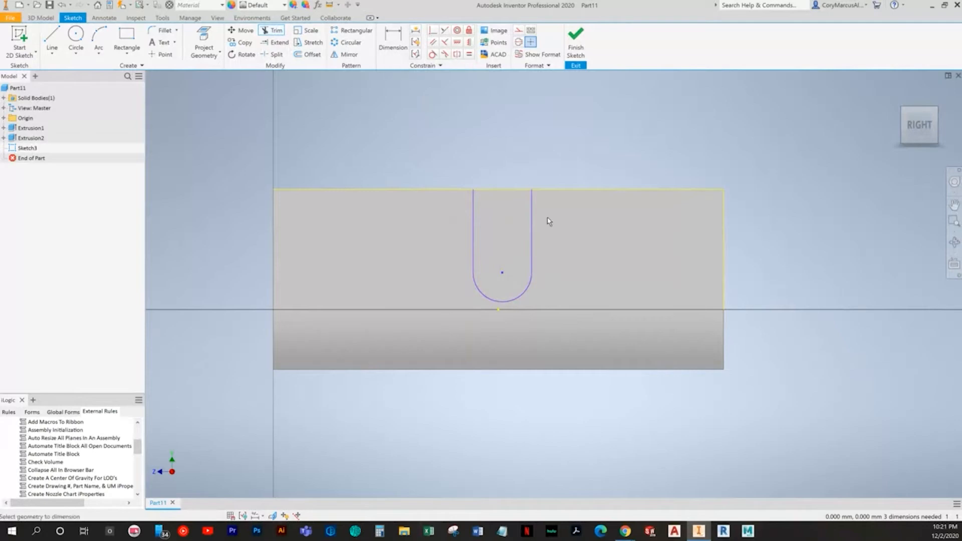
Check the Base Plate drawing and dimension the slot's bottom arc as an 11 mm diameter
{"action": "key", "text": "alt+Tab"}
{"action": "key", "text": "alt+Tab"}
{"action": "key", "text": "d"}
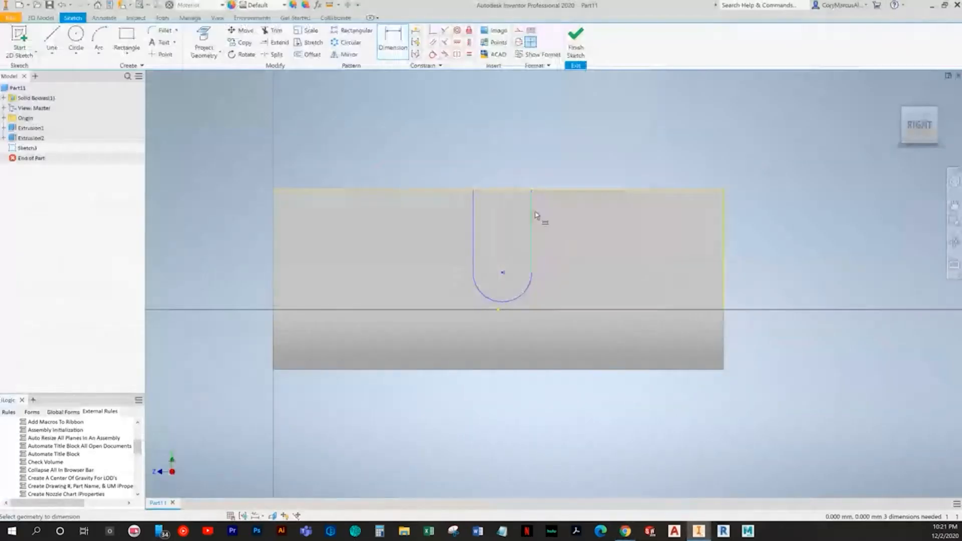
{"action": "left_click", "coordinate": [526, 289]}
{"action": "right_click", "coordinate": [539, 325]}
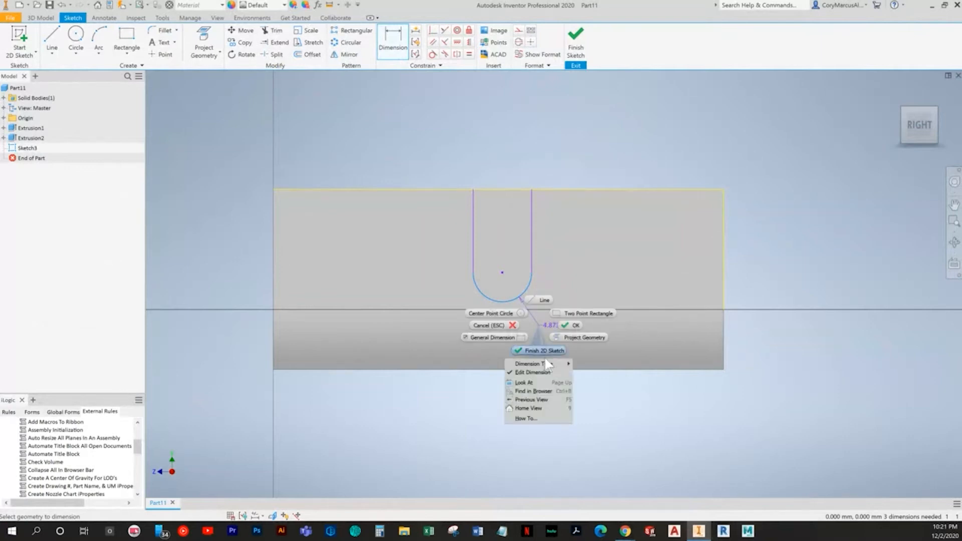
{"action": "mouse_move", "coordinate": [560, 363]}
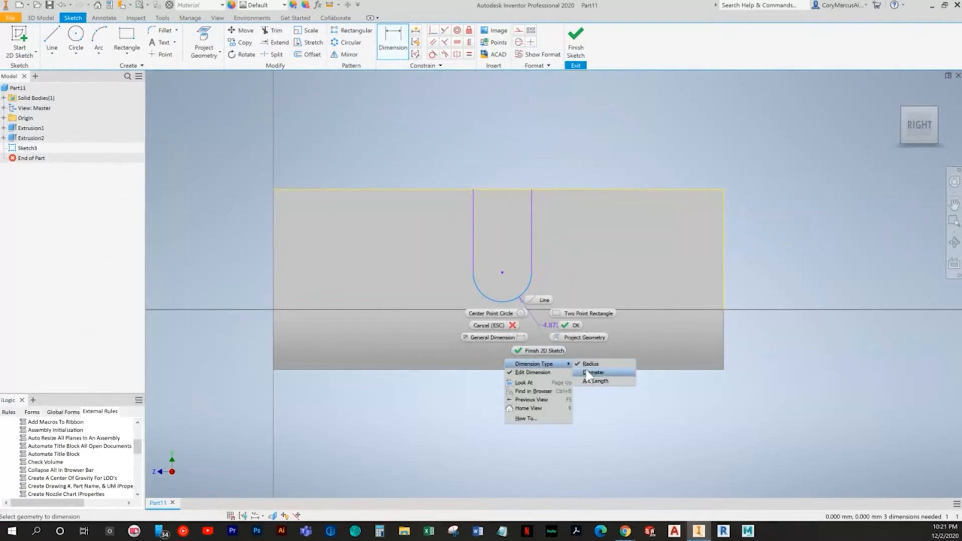
{"action": "left_click", "coordinate": [593, 373]}
{"action": "left_click", "coordinate": [561, 344]}
{"action": "type", "text": "11"}
{"action": "key", "text": "Return"}
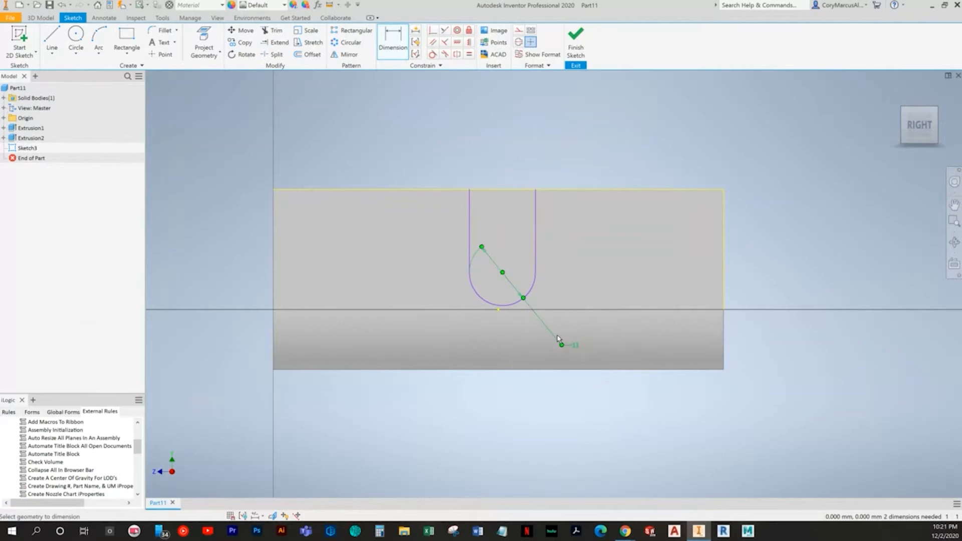
Check the Base Plate drawing and dimension the slot arc's centre 10 mm below the upright's top edge
{"action": "key", "text": "alt+Tab"}
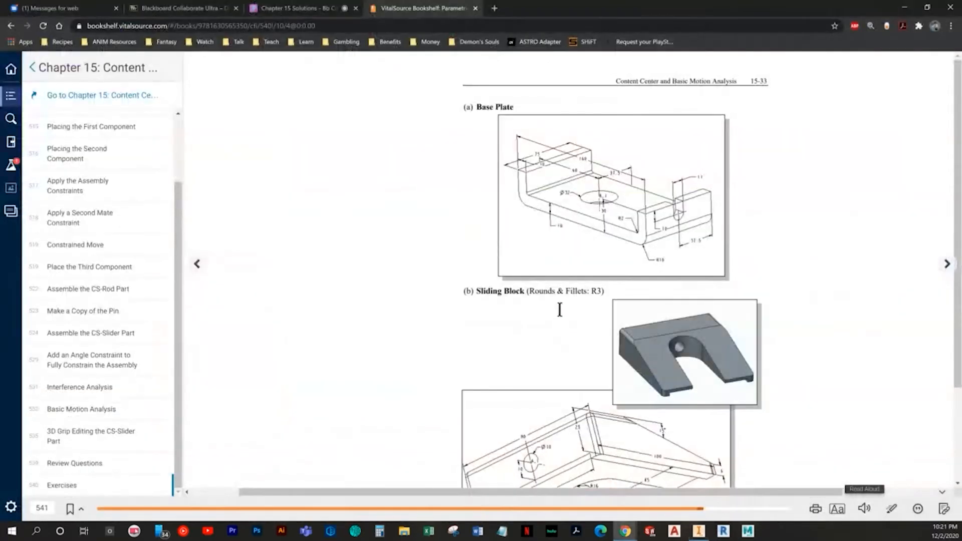
{"action": "key", "text": "alt+Tab"}
{"action": "left_click", "coordinate": [502, 272]}
{"action": "left_click", "coordinate": [440, 240]}
{"action": "type", "text": "10"}
{"action": "key", "text": "Return"}
Dimension the slot's arc centre 37.5 mm from the upright face's right edge
{"action": "left_click", "coordinate": [521, 276]}
{"action": "left_click", "coordinate": [723, 239]}
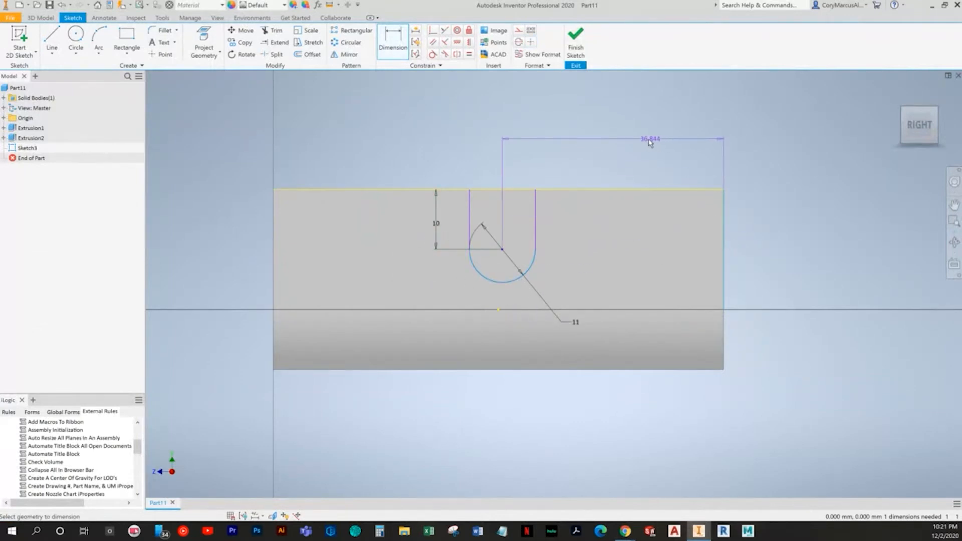
{"action": "left_click", "coordinate": [629, 158]}
{"action": "type", "text": "3"}
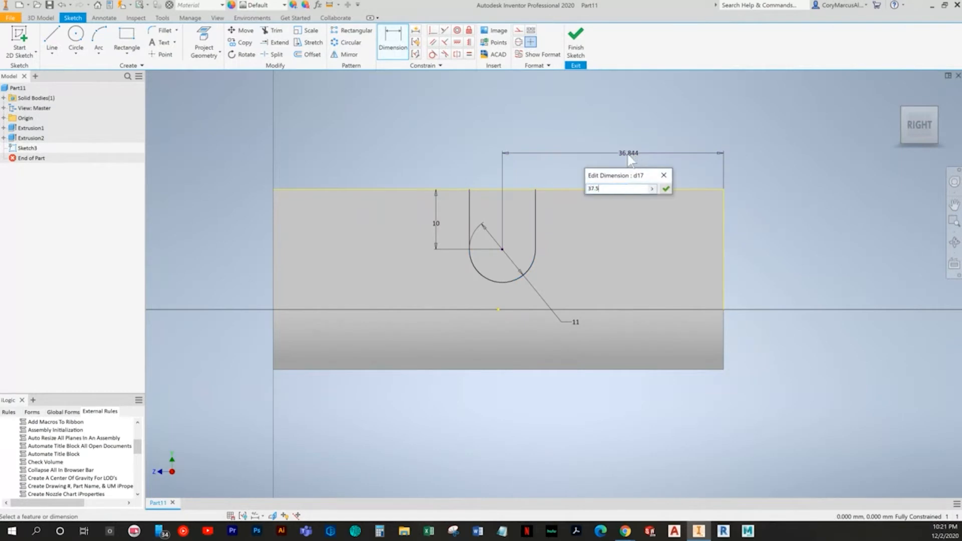
{"action": "type", "text": "7.5"}
{"action": "key", "text": "Return"}
Finish the sketch and extrude the slot profile as a cut through the right upright with the To Next extent
{"action": "left_click", "coordinate": [575, 42]}
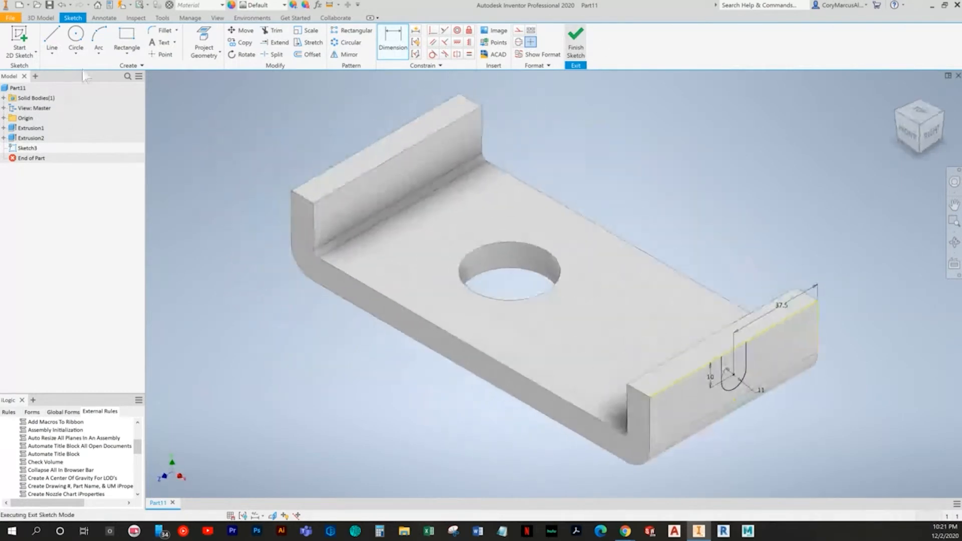
{"action": "key", "text": "e"}
{"action": "left_click", "coordinate": [401, 323]}
{"action": "left_click", "coordinate": [451, 296]}
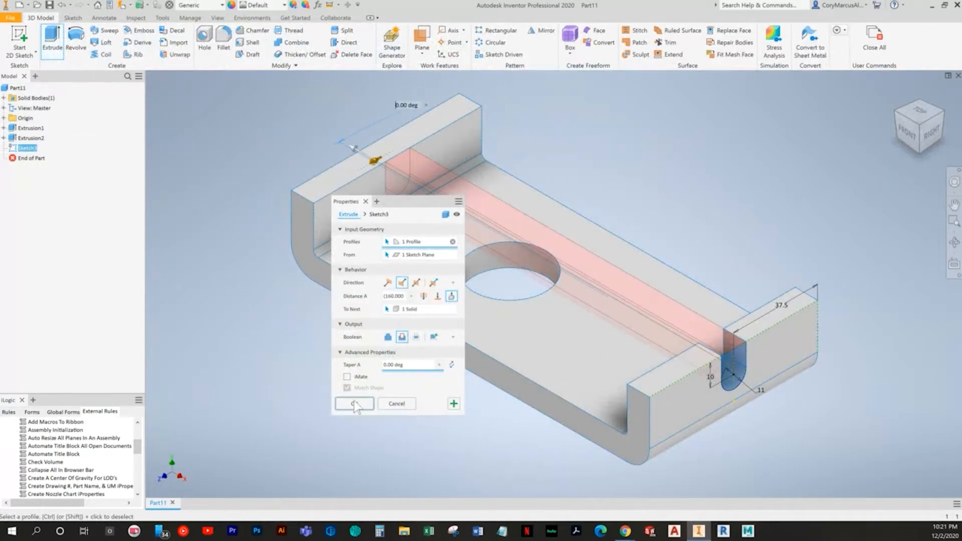
{"action": "left_click", "coordinate": [354, 403]}
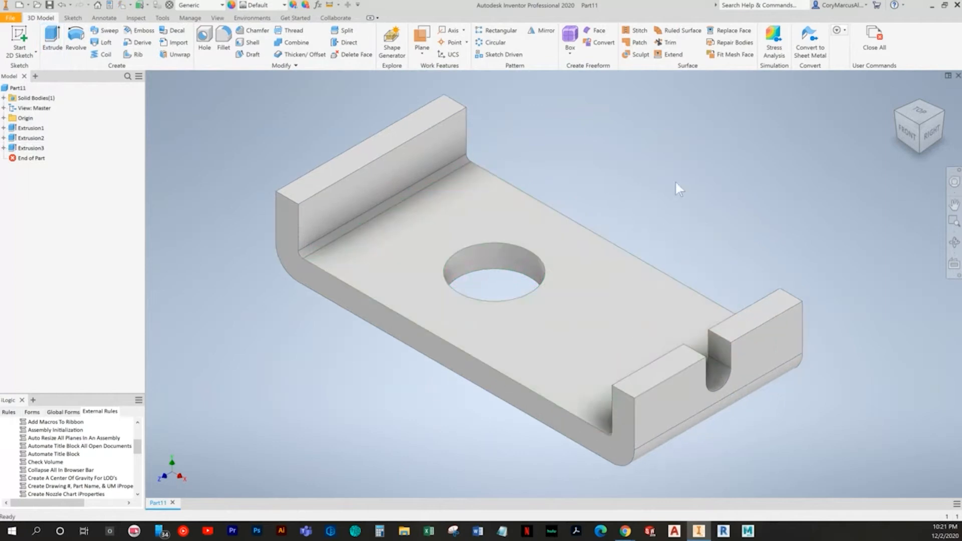
Compare the part with the Base Plate drawing, and start saving it into the 2010 folder under Answer Keys
{"action": "key", "text": "alt+Tab"}
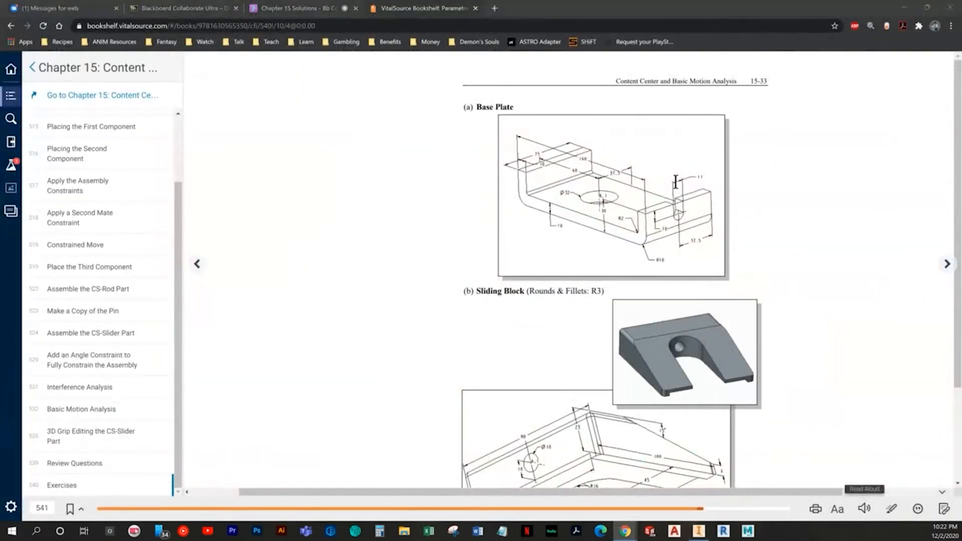
{"action": "key", "text": "alt+Tab"}
{"action": "key", "text": "alt+Tab"}
{"action": "key", "text": "alt+Tab"}
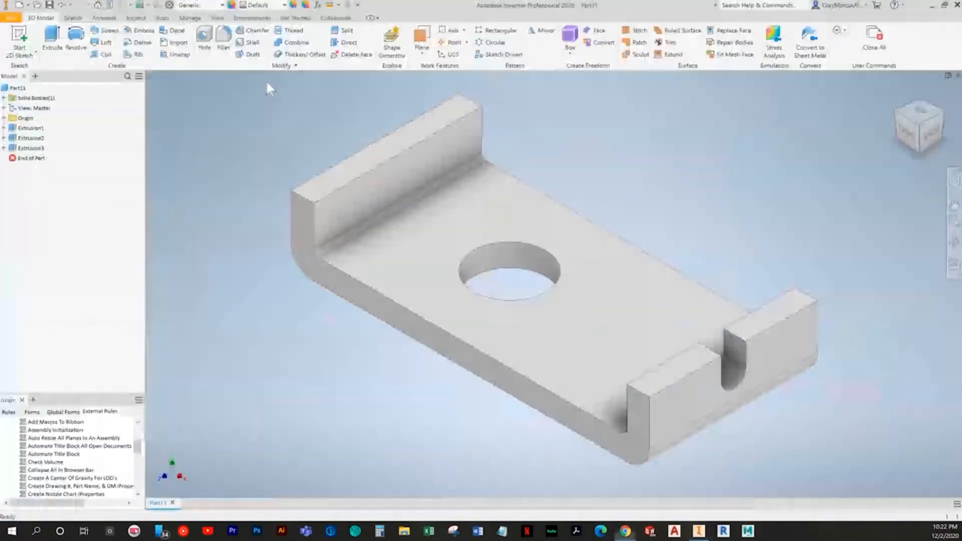
{"action": "left_click", "coordinate": [49, 4]}
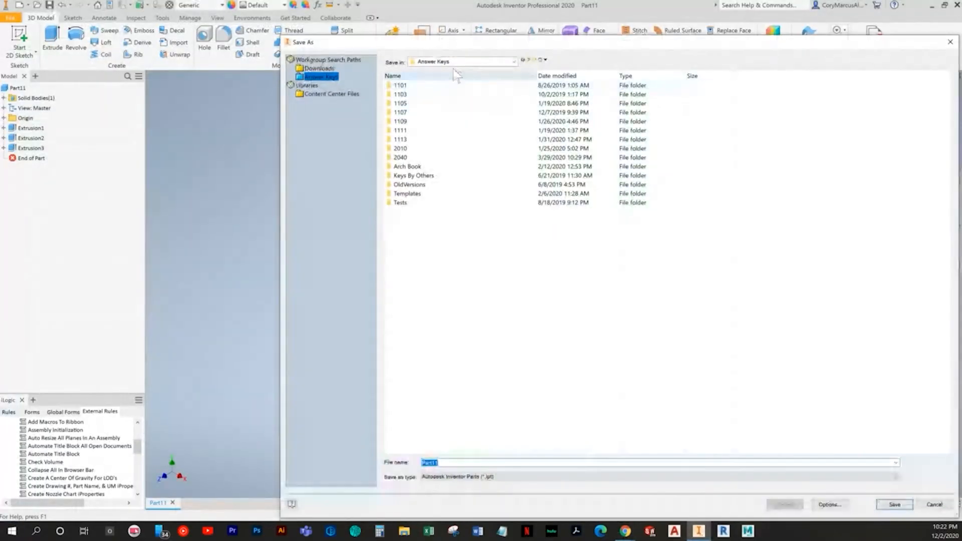
{"action": "double_click", "coordinate": [401, 149]}
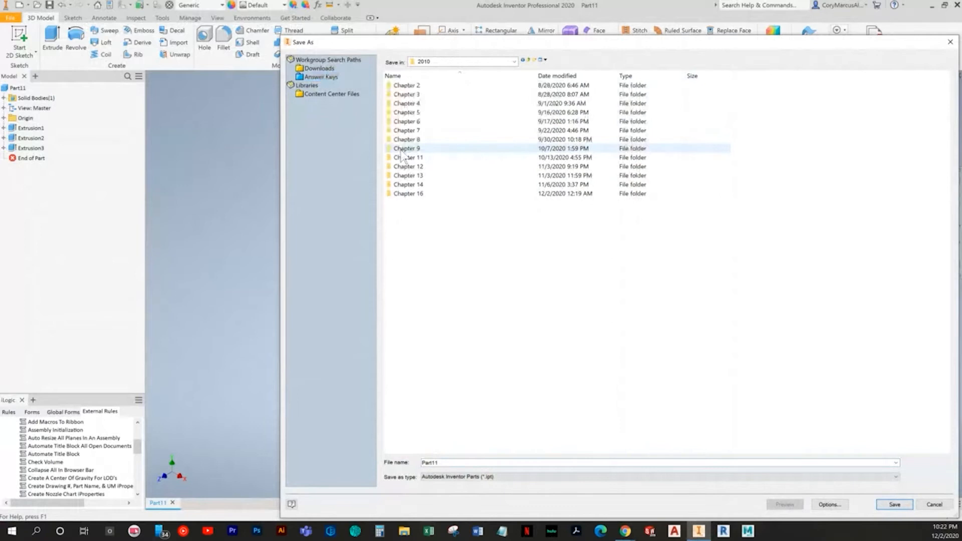
Create a folder named Chapter 15 inside the 2010 folder and open it
{"action": "left_click", "coordinate": [536, 61]}
{"action": "type", "text": "Chapter 15"}
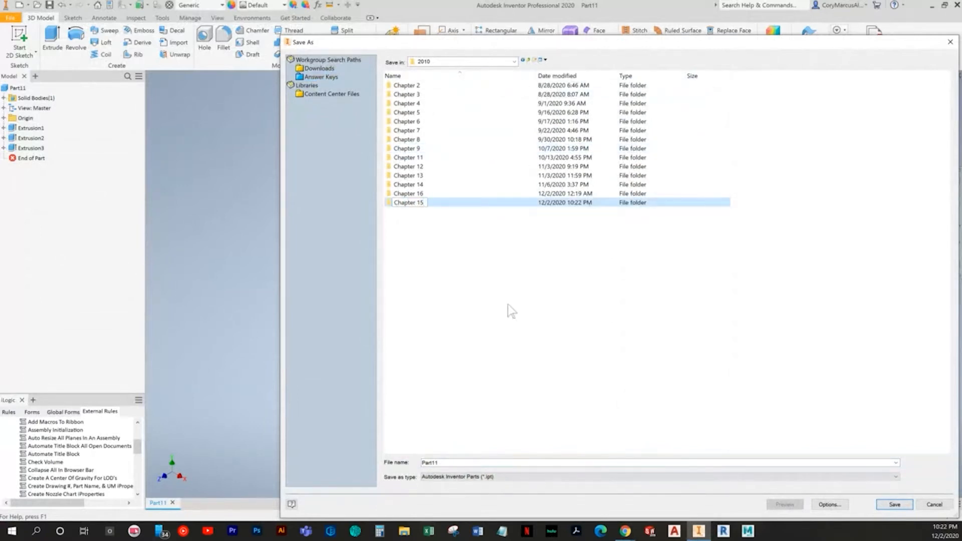
{"action": "key", "text": "Return"}
{"action": "double_click", "coordinate": [429, 203]}
Create a folder named Leveling Assembly inside Chapter 15, checking the exercise title in the textbook
{"action": "left_click", "coordinate": [534, 60]}
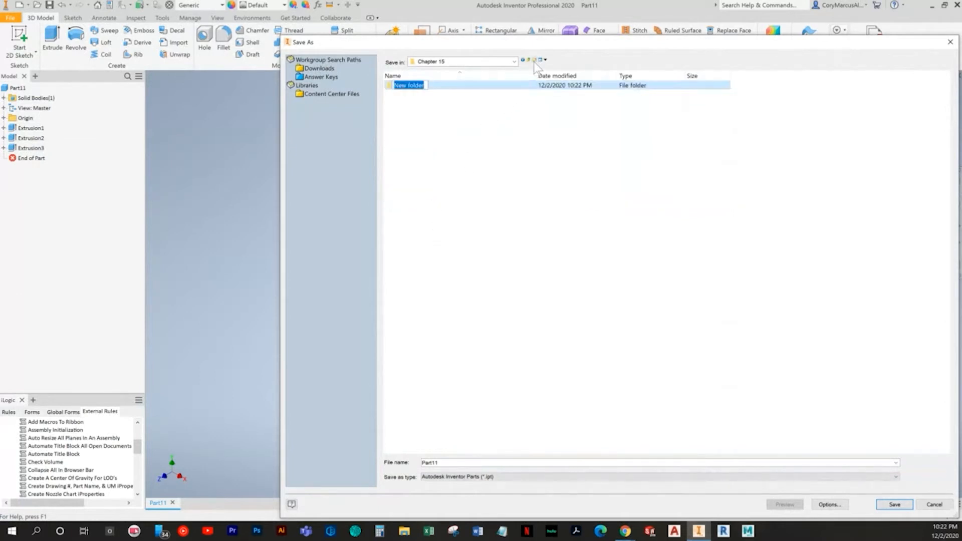
{"action": "type", "text": "Leveling Assembly"}
{"action": "key", "text": "alt+Tab"}
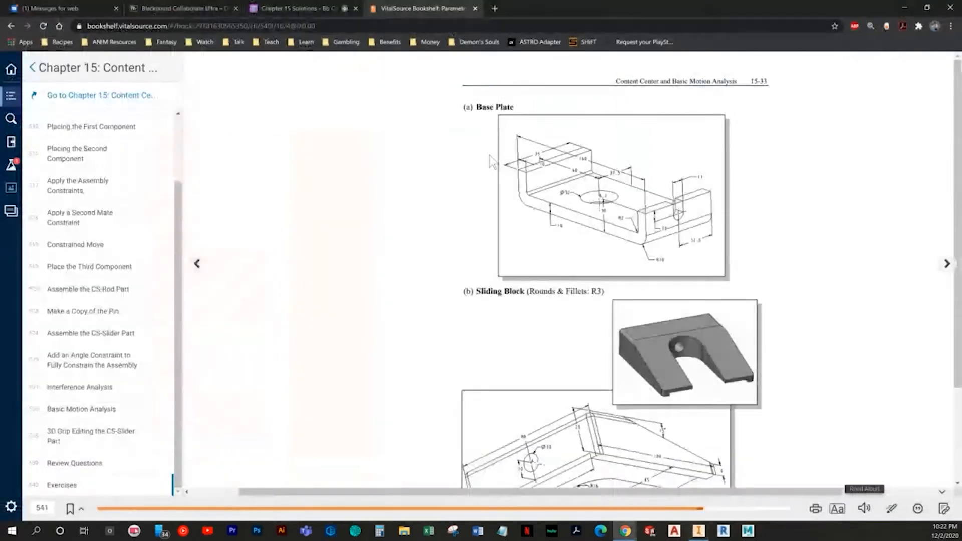
{"action": "left_click", "coordinate": [197, 264]}
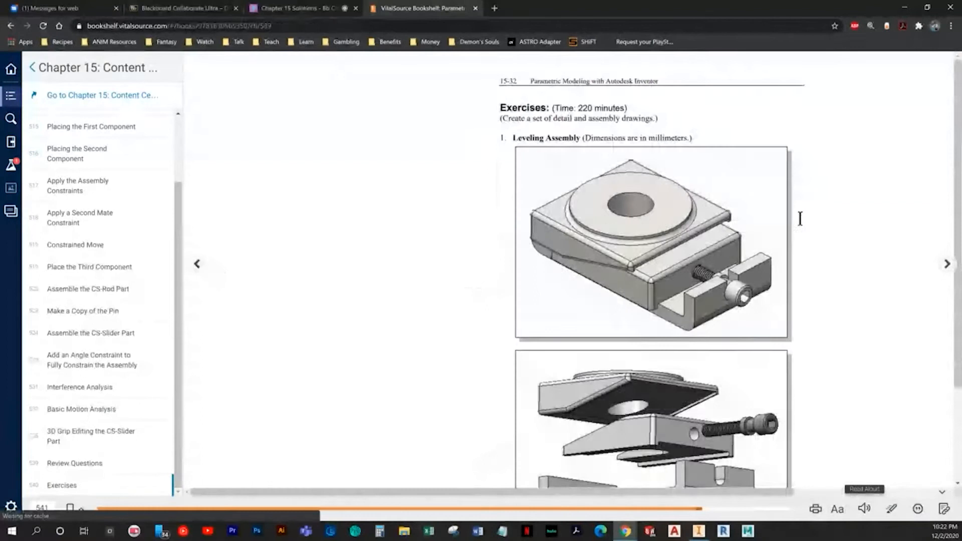
{"action": "left_click", "coordinate": [946, 264]}
{"action": "key", "text": "alt+Tab"}
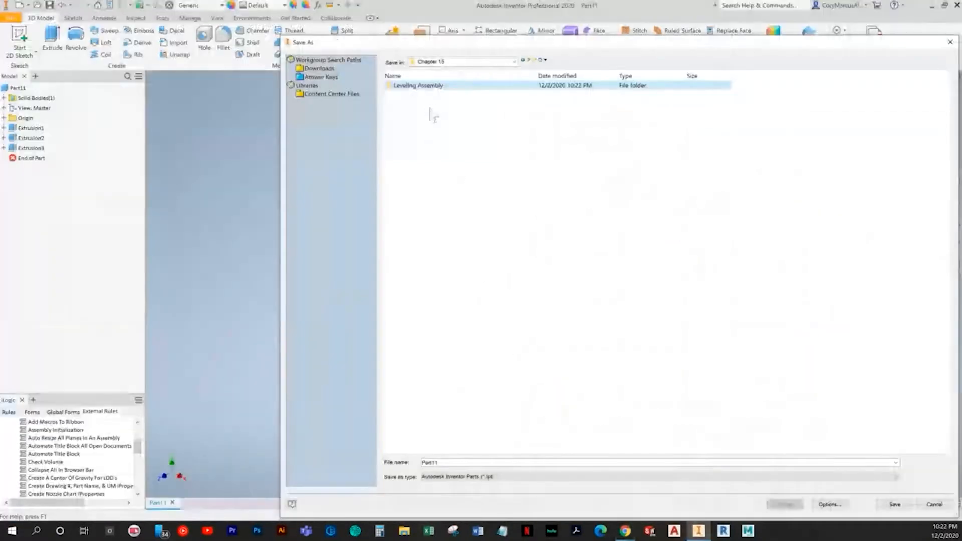
Save the part as Base Plate in the Leveling Assembly folder
{"action": "double_click", "coordinate": [425, 88]}
{"action": "double_click", "coordinate": [451, 460]}
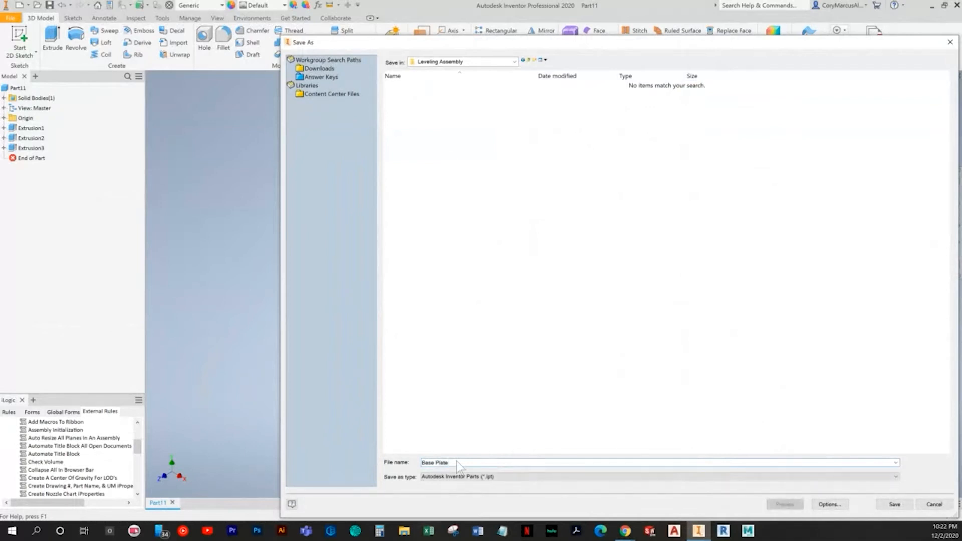
{"action": "key", "text": "Return"}
{"action": "key", "text": "alt+Tab"}
{"action": "key", "text": "alt+Tab"}
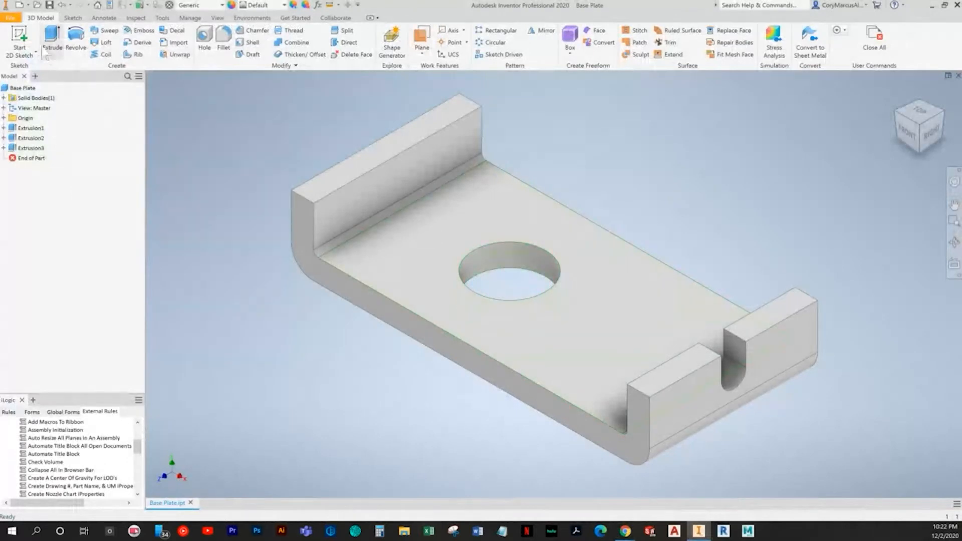
Create a new part from the Standard (mm).ipt template and switch to the textbook in the browser
{"action": "left_click", "coordinate": [19, 6]}
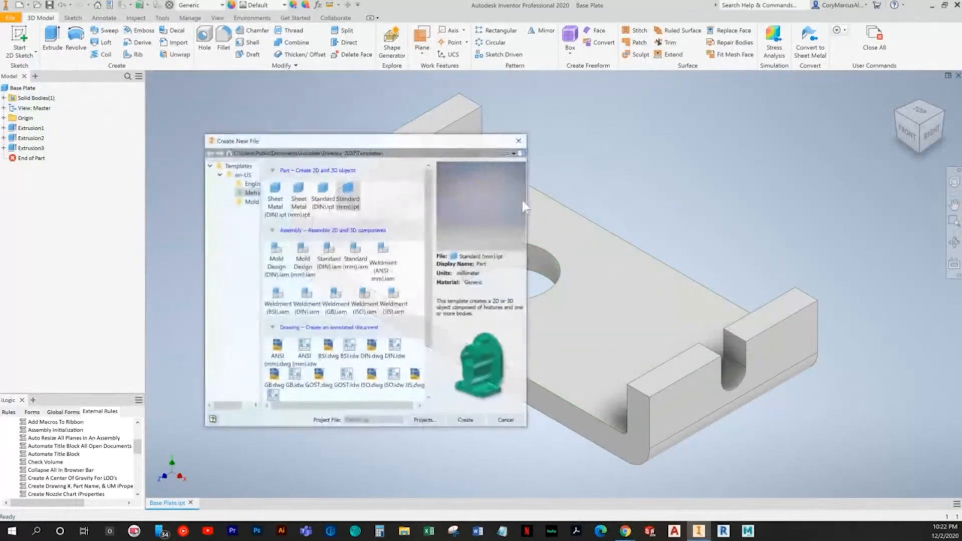
{"action": "double_click", "coordinate": [346, 194]}
{"action": "key", "text": "alt+Tab"}
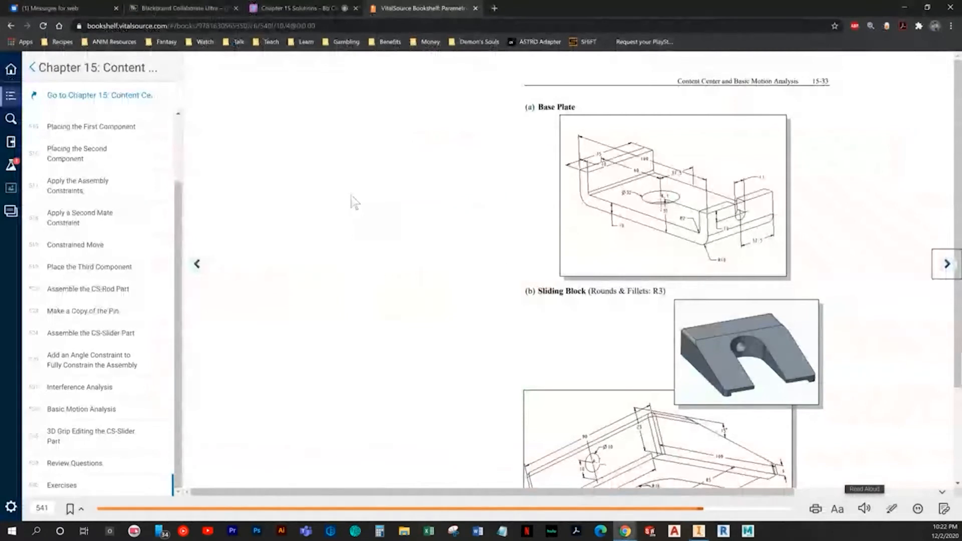
Examine the Sliding Block drawing and compare it with the Leveling Assembly pictures on the preceding page
{"action": "left_click_drag", "start_coordinate": [620, 495], "coordinate": [703, 493]}
{"action": "scroll", "coordinate": [691, 364], "scroll_direction": "down", "scroll_amount": 2}
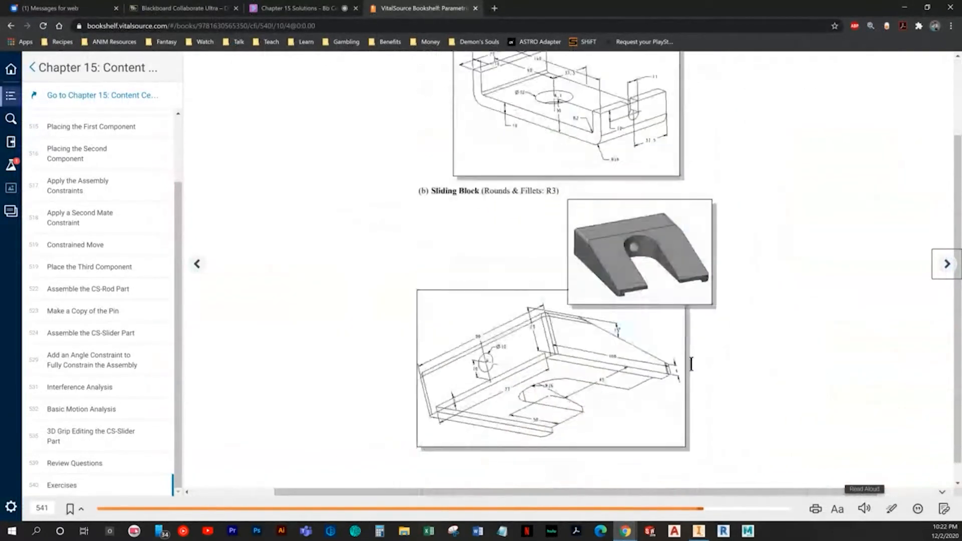
{"action": "scroll", "coordinate": [691, 364], "scroll_direction": "down", "scroll_amount": 1}
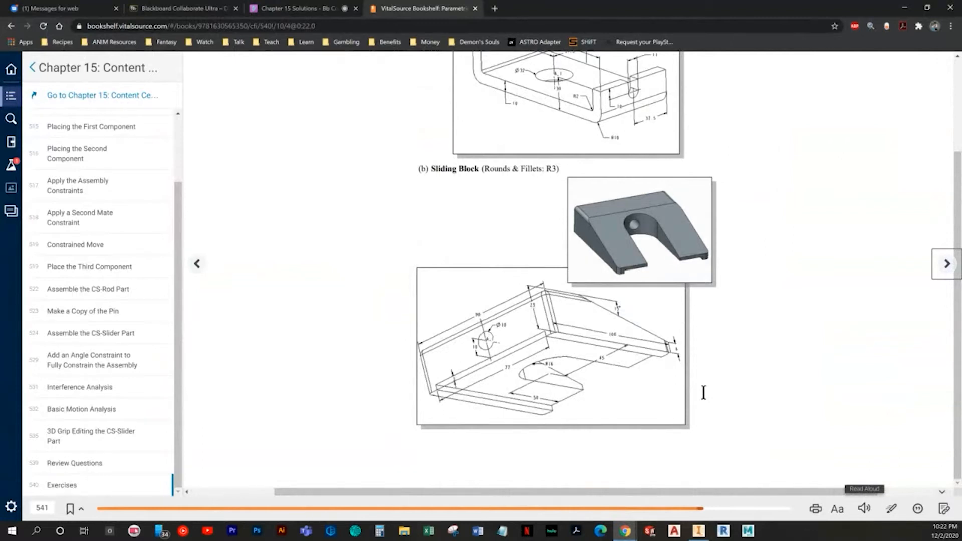
{"action": "left_click", "coordinate": [197, 263]}
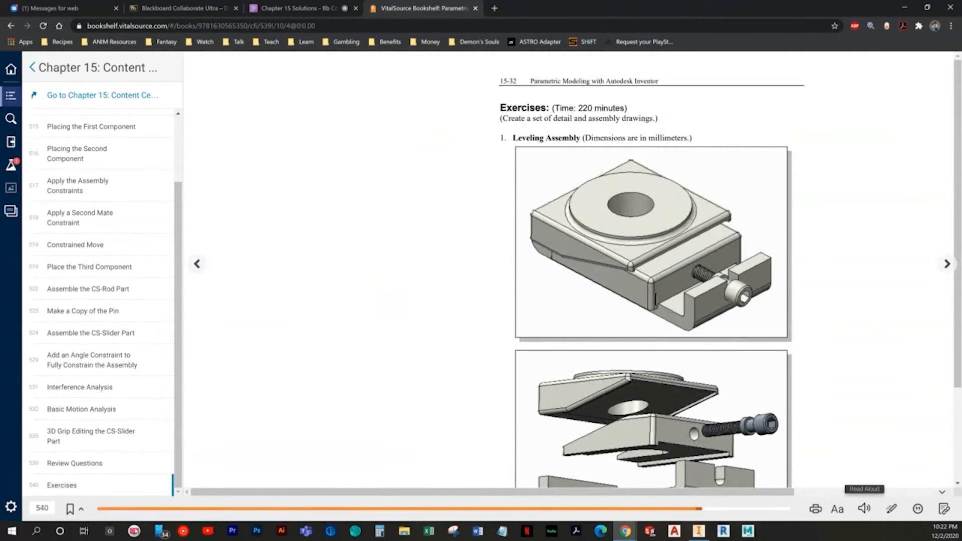
{"action": "left_click", "coordinate": [940, 274]}
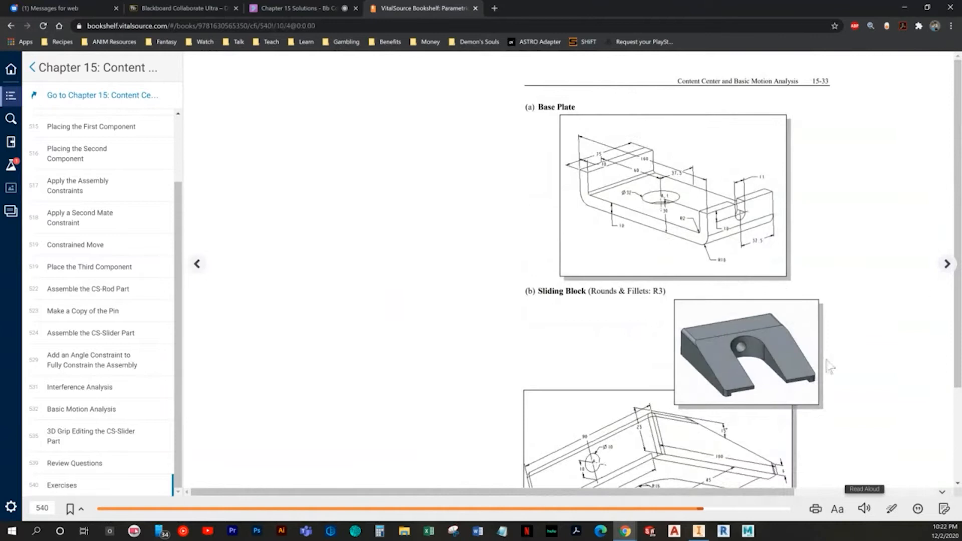
{"action": "key", "text": "Left"}
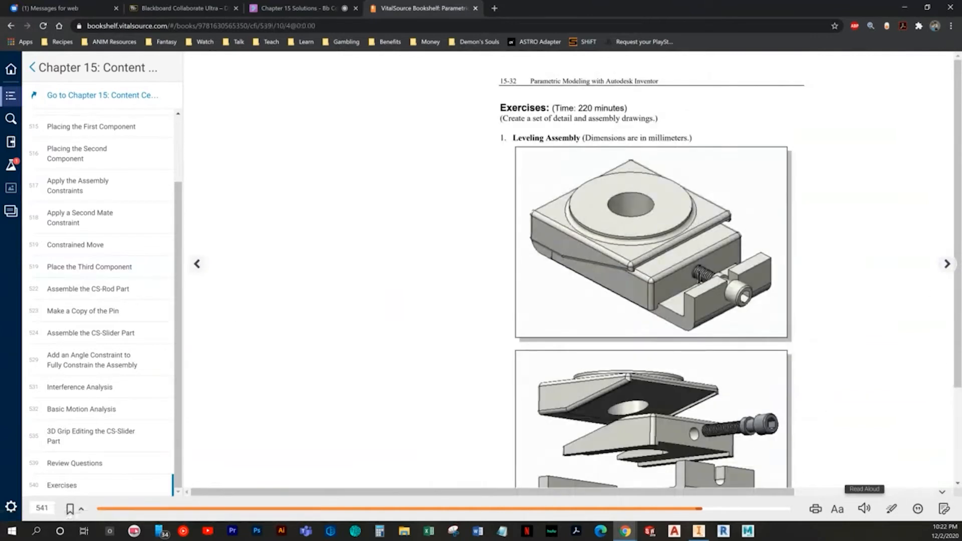
{"action": "left_click", "coordinate": [947, 270]}
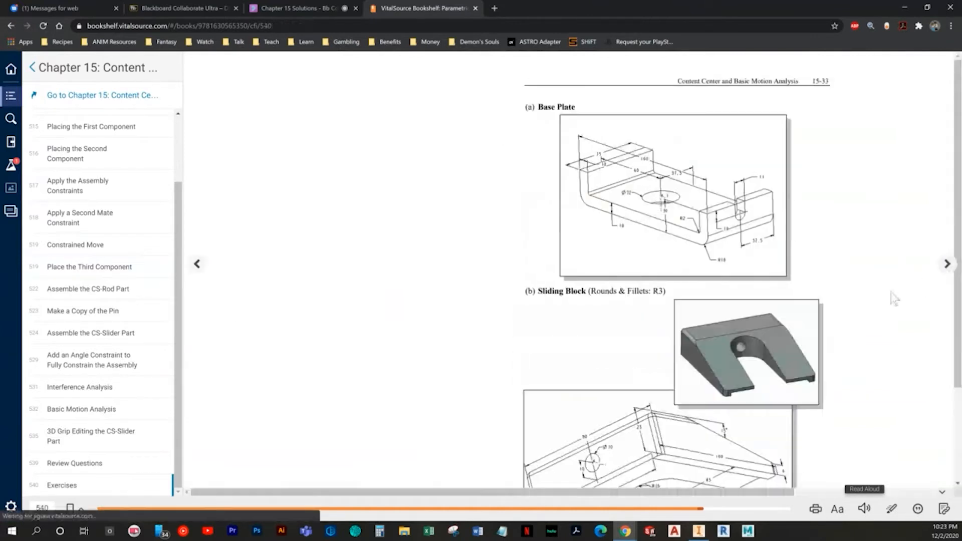
{"action": "scroll", "coordinate": [696, 351], "scroll_direction": "down", "scroll_amount": 3}
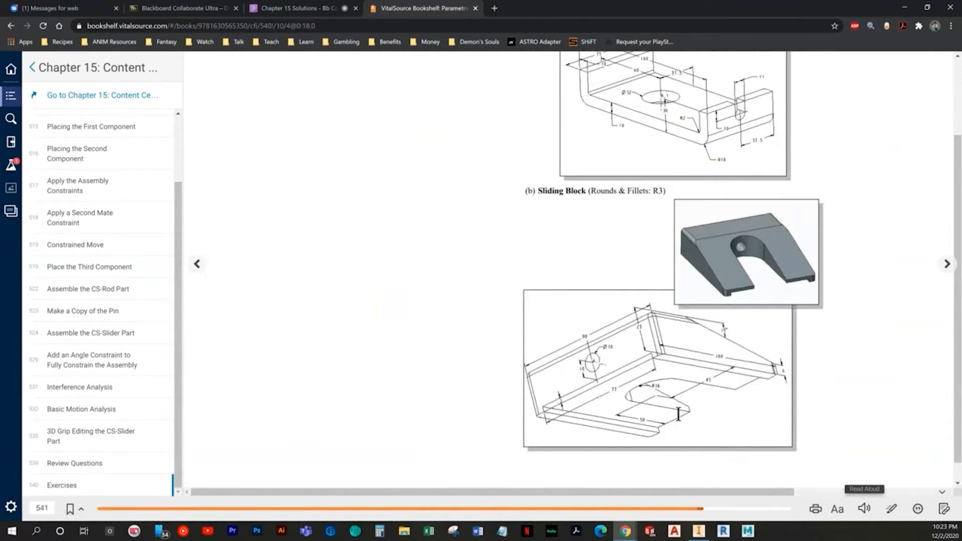
Switch to Inventor and start a 2D sketch on the new part's front plane, checking the Sliding Block drawing
{"action": "left_click", "coordinate": [699, 531]}
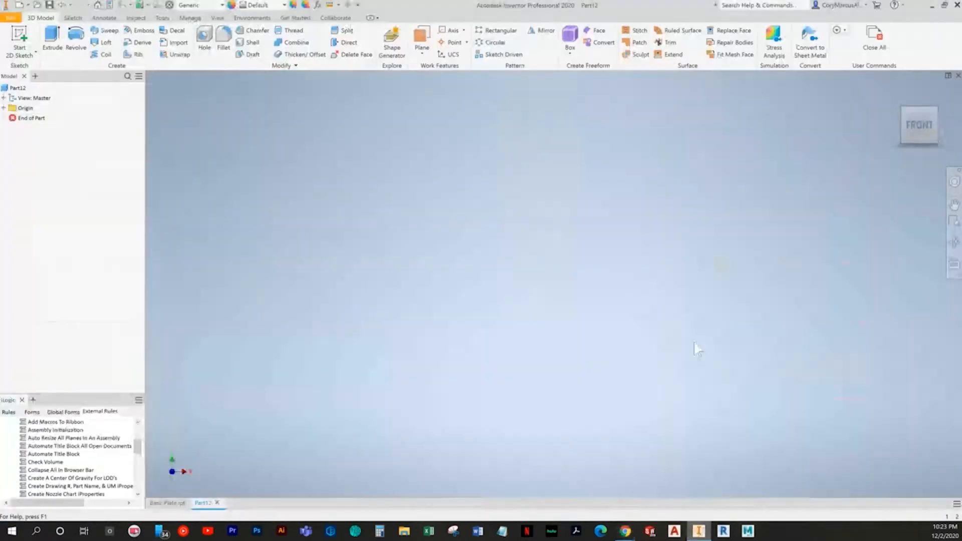
{"action": "left_click", "coordinate": [19, 40]}
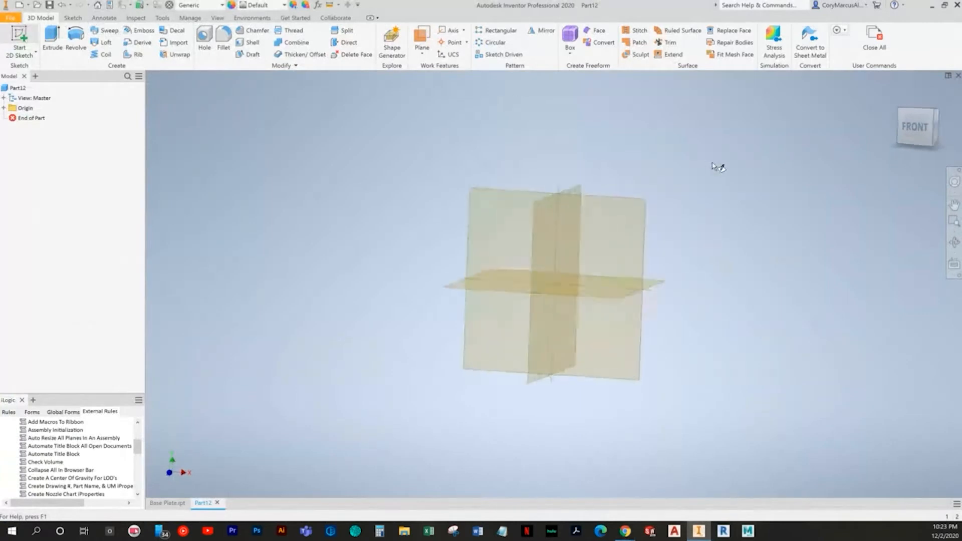
{"action": "left_click", "coordinate": [511, 140]}
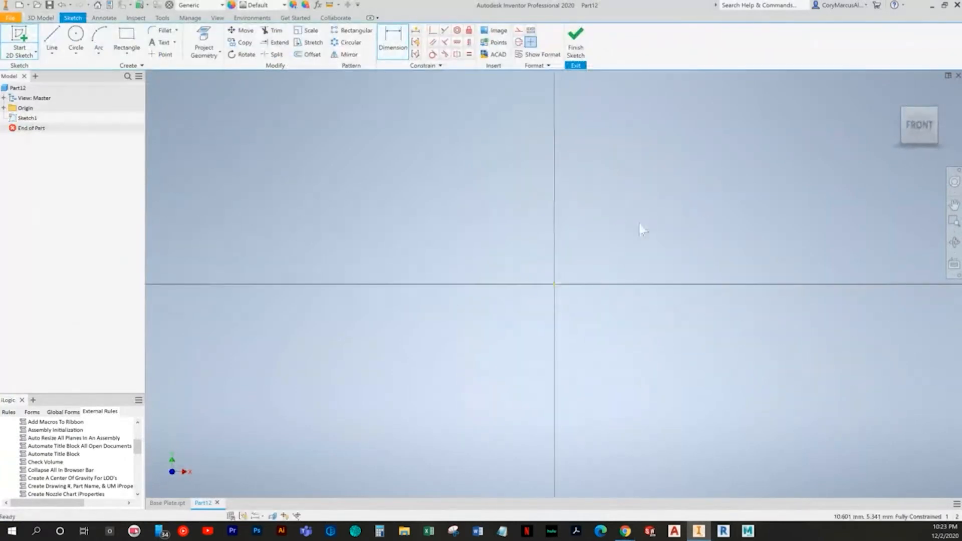
{"action": "left_click", "coordinate": [625, 531]}
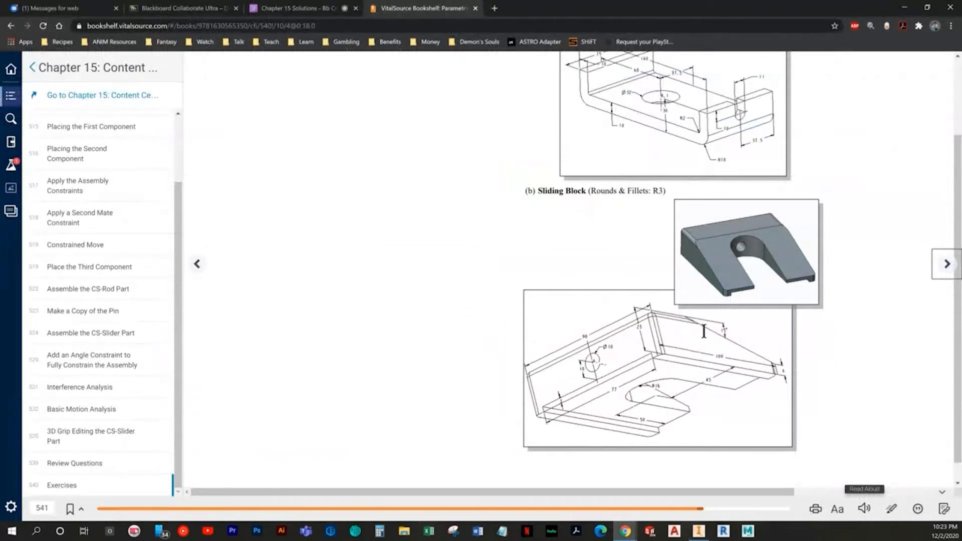
{"action": "key", "text": "alt+Tab"}
Sketch the side profile's short vertical front edge, a sloped edge about 13 mm long and a horizontal top edge, checking the drawing
{"action": "left_click", "coordinate": [53, 41]}
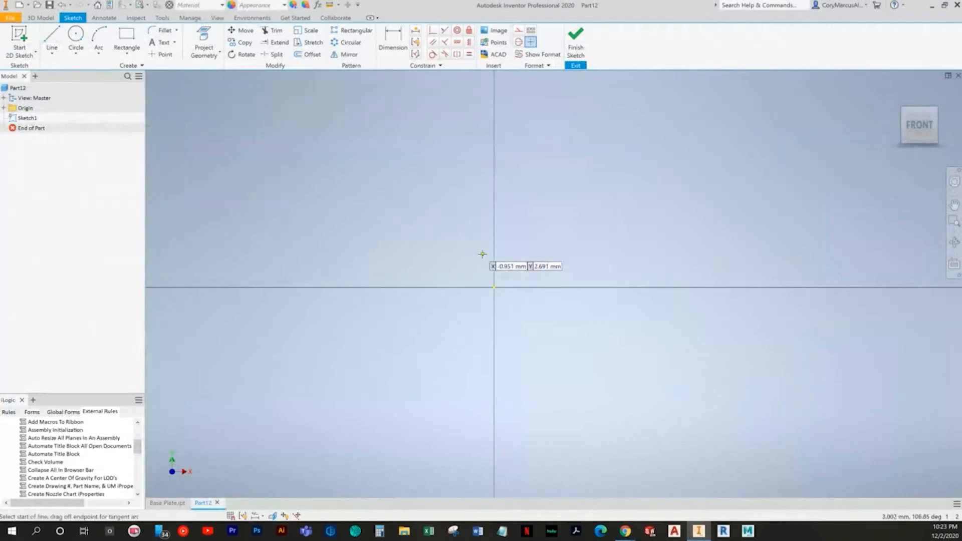
{"action": "key", "text": "alt+Tab"}
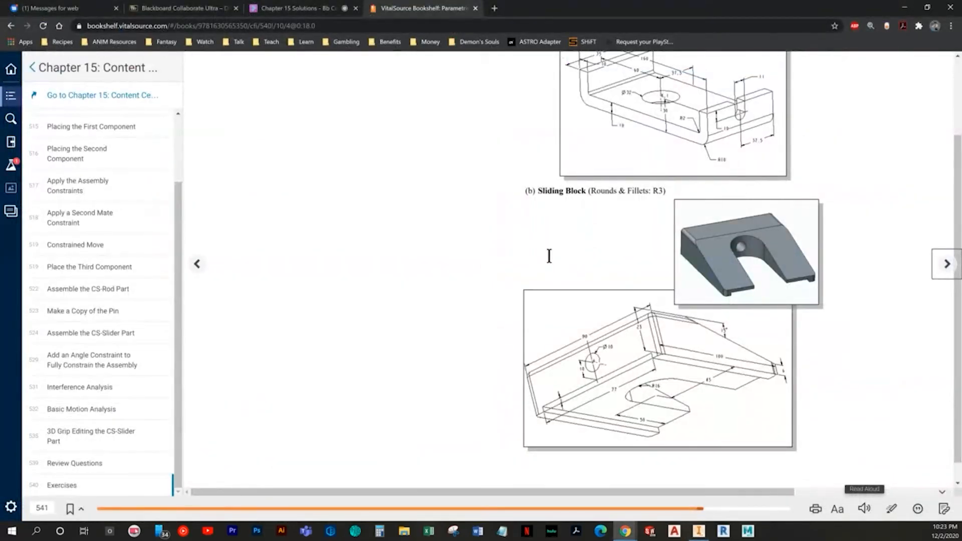
{"action": "key", "text": "alt+Tab"}
{"action": "left_click", "coordinate": [623, 301]}
{"action": "left_click", "coordinate": [624, 263]}
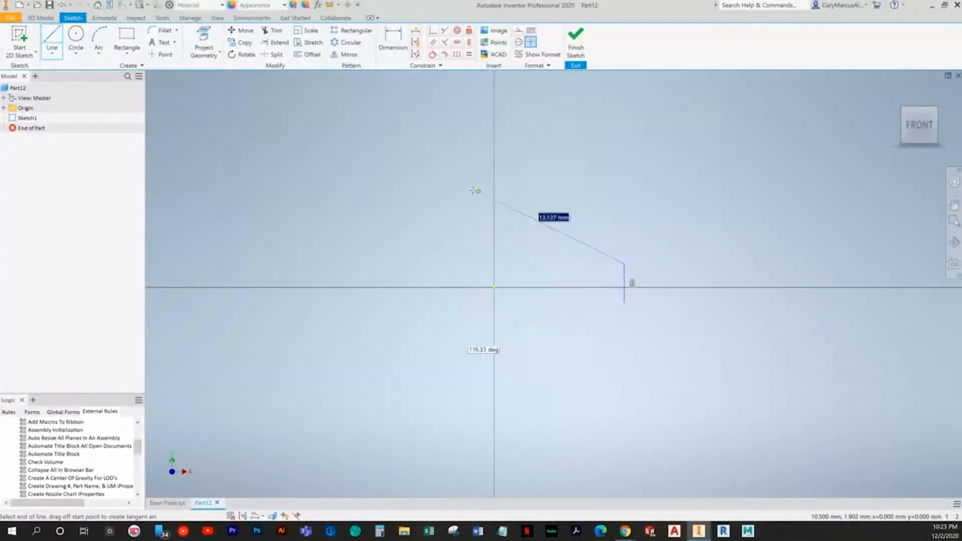
{"action": "left_click", "coordinate": [472, 190]}
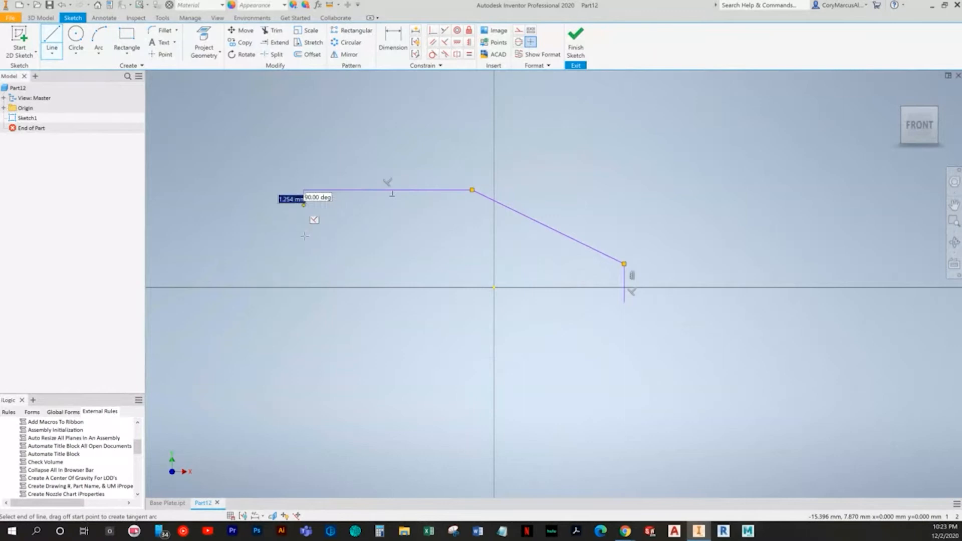
{"action": "key", "text": "alt+Tab"}
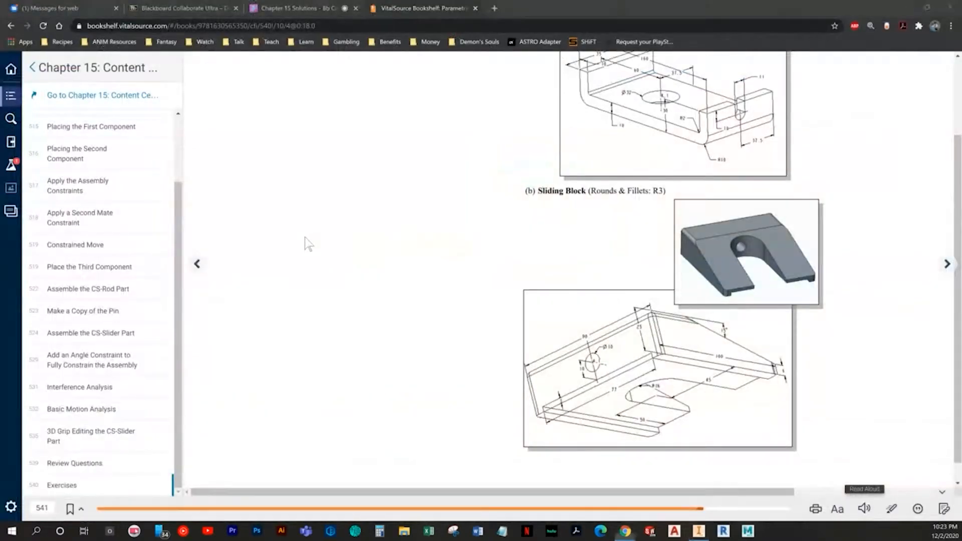
{"action": "key", "text": "alt+Tab"}
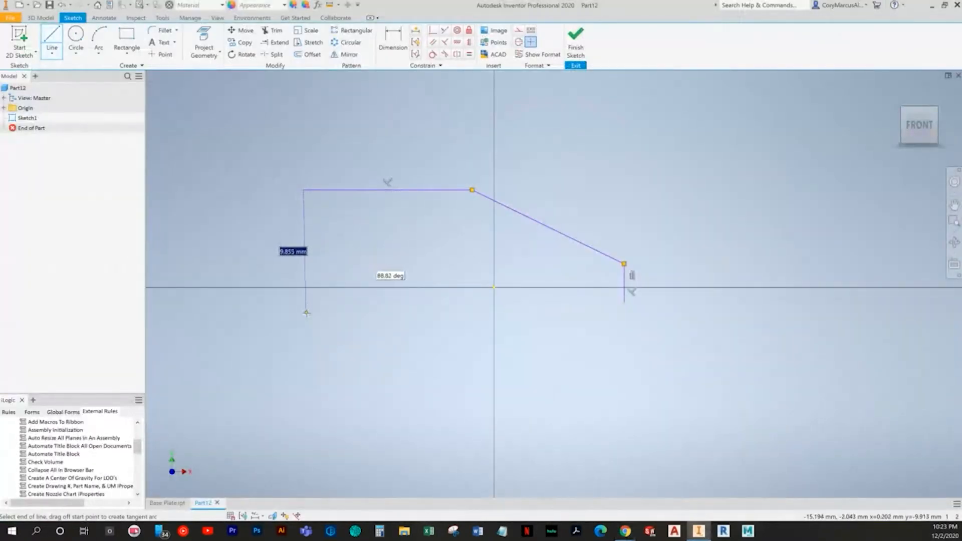
Draw the profile's vertical back edge and a horizontal bottom line across both verticals, and trim the overhanging ends to close it
{"action": "double_click", "coordinate": [303, 319]}
{"action": "left_click", "coordinate": [638, 292]}
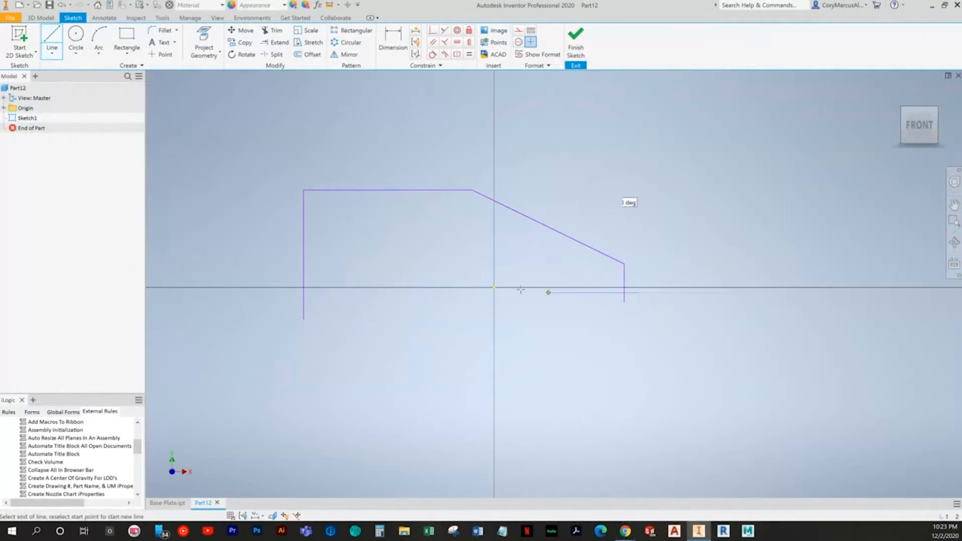
{"action": "double_click", "coordinate": [256, 292]}
{"action": "left_click", "coordinate": [273, 30]}
{"action": "left_click_drag", "start_coordinate": [267, 232], "coordinate": [294, 310]}
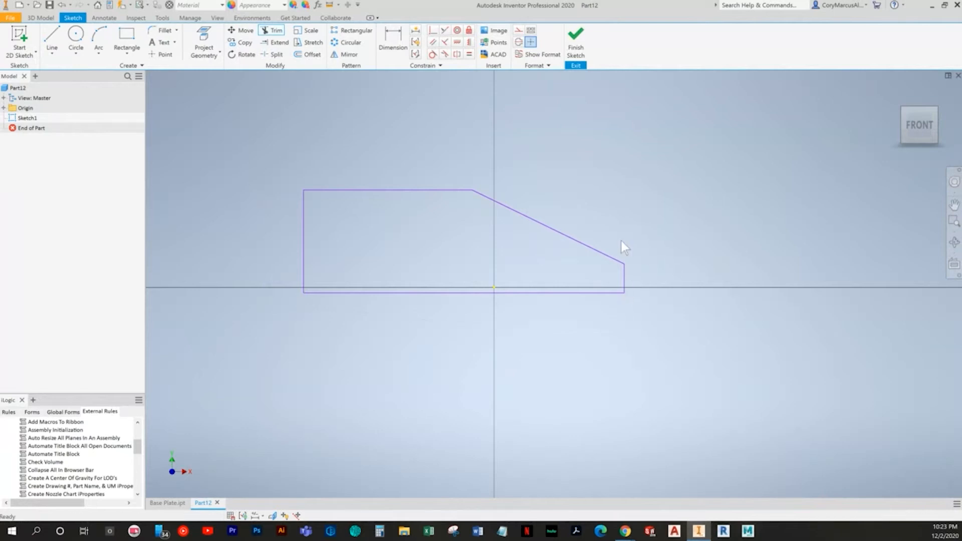
Enlarge the textbook page to 150% and examine the dimensions in the Sliding Block drawing
{"action": "left_click", "coordinate": [391, 43]}
{"action": "key", "text": "alt+Tab"}
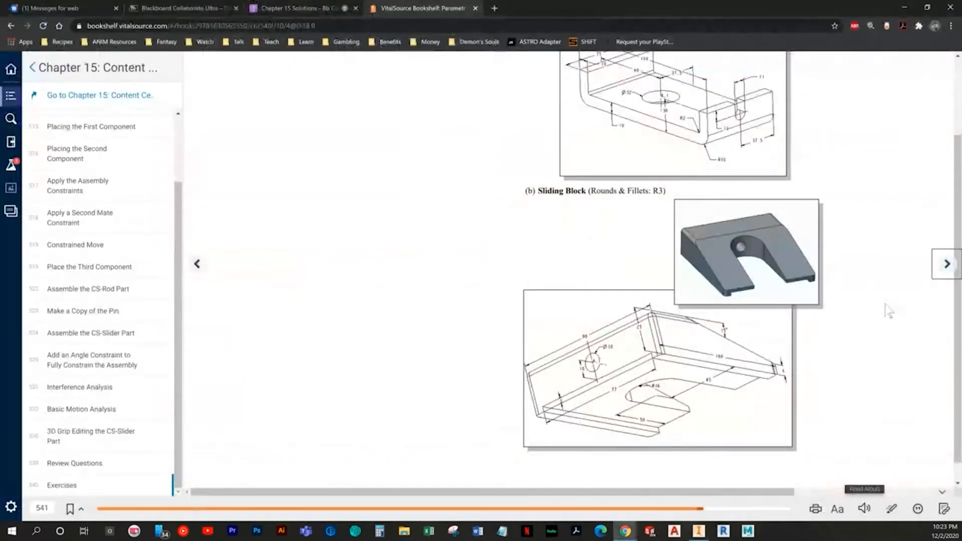
{"action": "left_click", "coordinate": [835, 510]}
{"action": "left_click", "coordinate": [834, 462]}
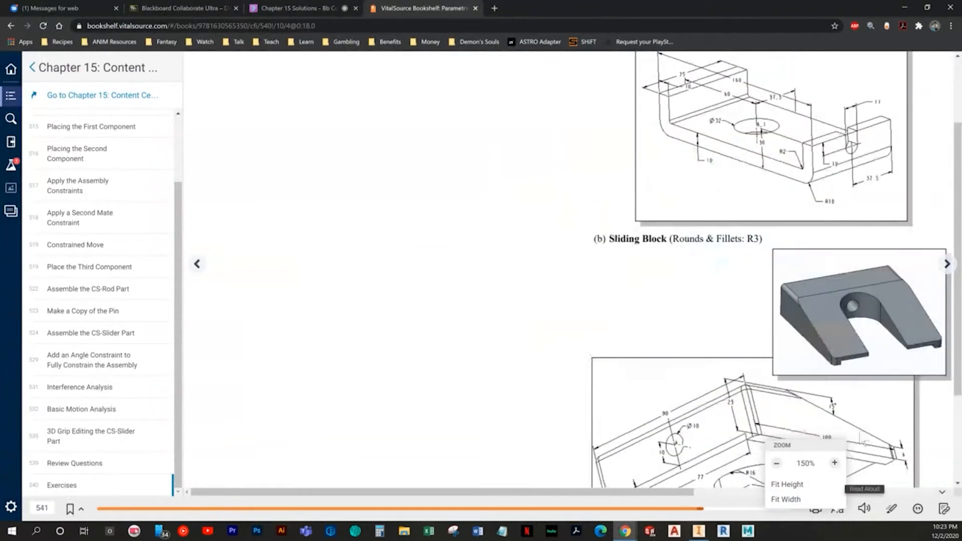
{"action": "left_click_drag", "start_coordinate": [604, 496], "coordinate": [763, 496]}
{"action": "scroll", "coordinate": [662, 382], "scroll_direction": "down", "scroll_amount": 3}
{"action": "key", "text": "alt+Tab"}
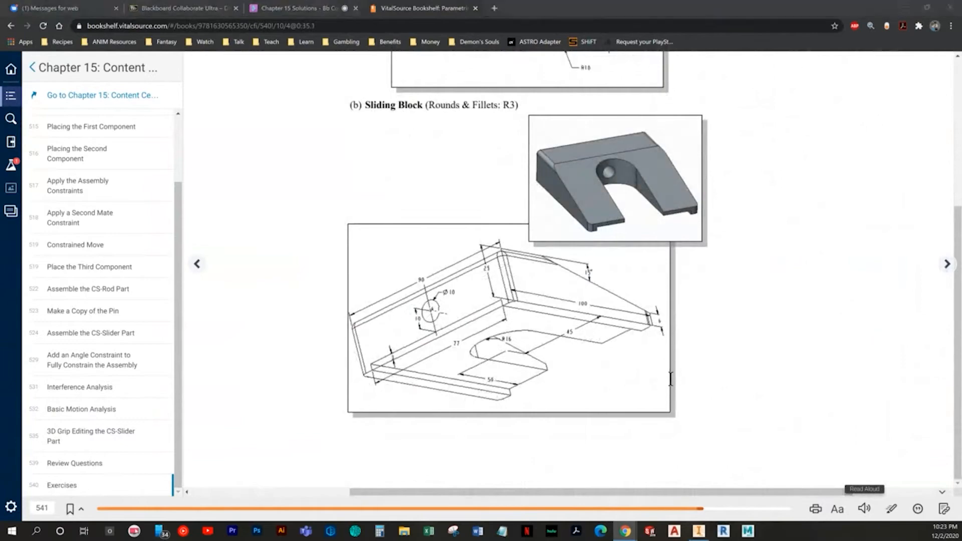
Dimension the profile's short vertical edge below the slope as 6 mm
{"action": "left_click", "coordinate": [623, 284]}
{"action": "left_click", "coordinate": [668, 274]}
{"action": "type", "text": "6"}
{"action": "key", "text": "Return"}
Check the Sliding Block drawing and dimension the angle between the top edge and the sloped edge as 15 degrees
{"action": "key", "text": "alt+Tab"}
{"action": "key", "text": "alt+Tab"}
{"action": "key", "text": "alt+Tab"}
{"action": "key", "text": "alt+Tab"}
{"action": "middle_click_drag", "start_coordinate": [444, 78], "coordinate": [475, 280]}
{"action": "left_click", "coordinate": [443, 239]}
{"action": "left_click", "coordinate": [493, 252]}
{"action": "left_click", "coordinate": [580, 273]}
{"action": "key", "text": "Return"}
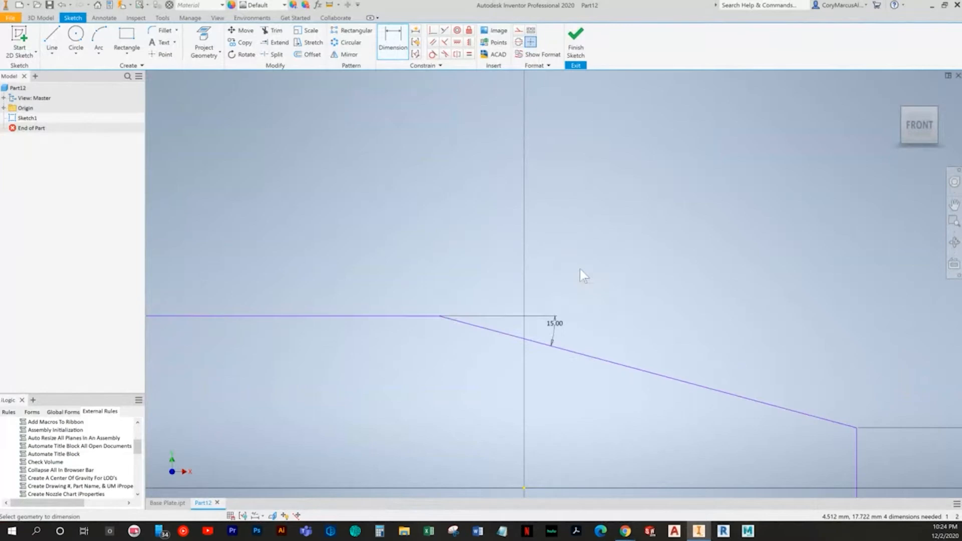
Check the Sliding Block drawing and dimension the profile's vertical back edge as 25 mm
{"action": "scroll", "coordinate": [549, 317], "scroll_direction": "up", "scroll_amount": 3}
{"action": "key", "text": "alt+Tab"}
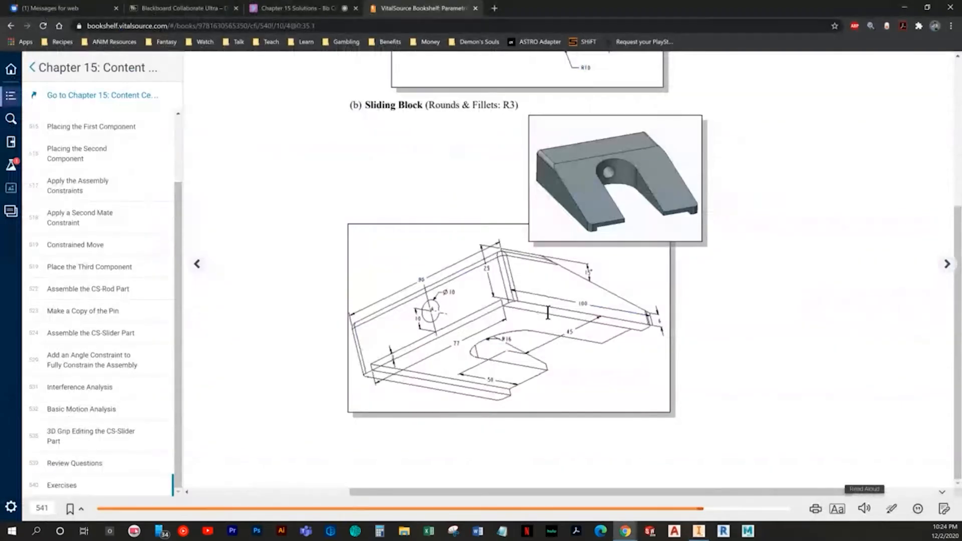
{"action": "key", "text": "alt+Tab"}
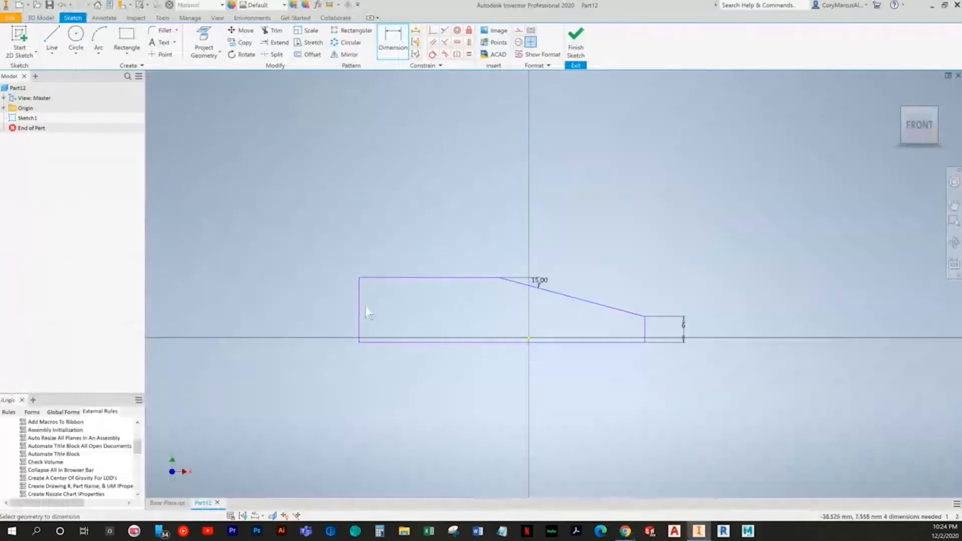
{"action": "left_click", "coordinate": [360, 308]}
{"action": "left_click", "coordinate": [324, 304]}
{"action": "type", "text": "1"}
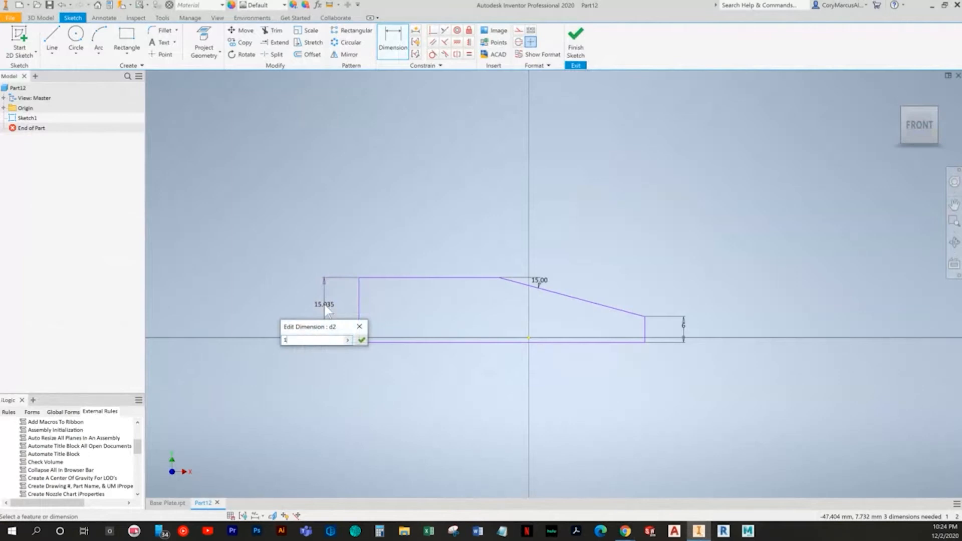
{"action": "key", "text": "BackSpace"}
{"action": "type", "text": "25"}
{"action": "key", "text": "Return"}
Check the overall length in the Sliding Block drawing and dimension the profile's bottom edge as 100 mm
{"action": "key", "text": "alt+Tab"}
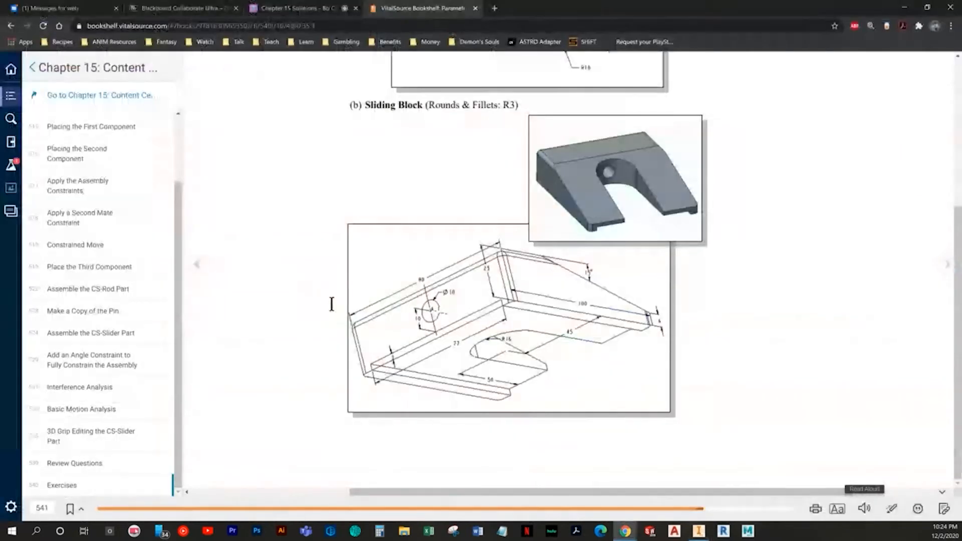
{"action": "key", "text": "alt+Tab"}
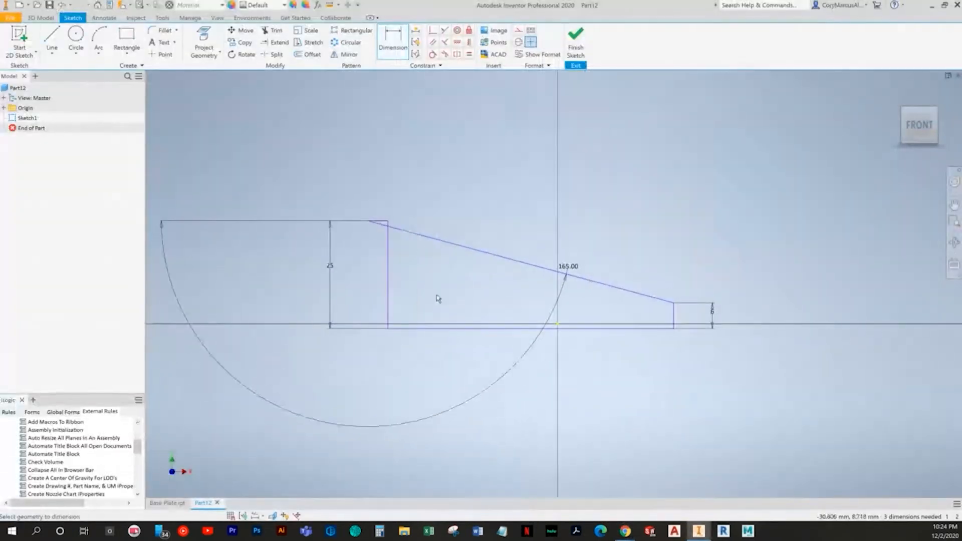
{"action": "key", "text": "alt+Tab"}
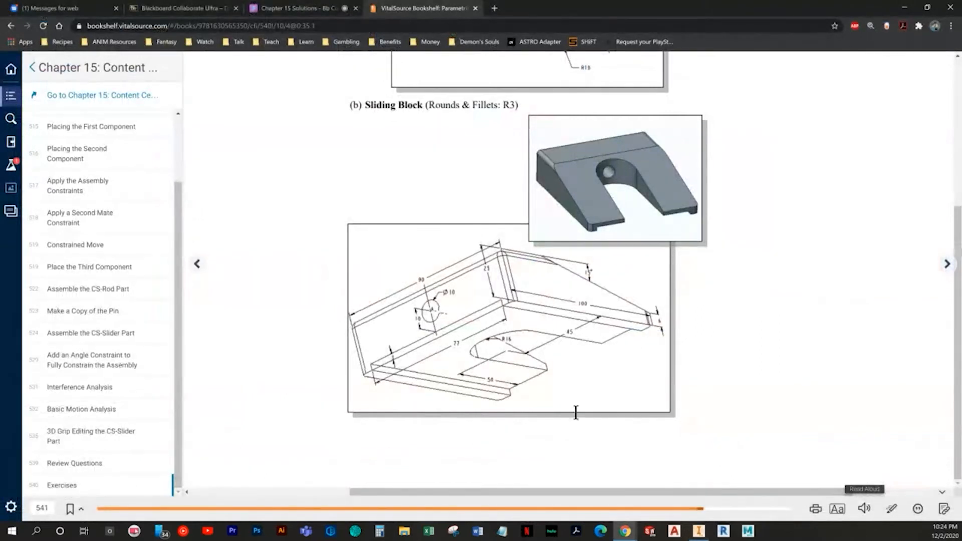
{"action": "key", "text": "alt+Tab"}
{"action": "left_click", "coordinate": [531, 326]}
{"action": "left_click", "coordinate": [557, 394]}
{"action": "type", "text": "100"}
{"action": "key", "text": "Return"}
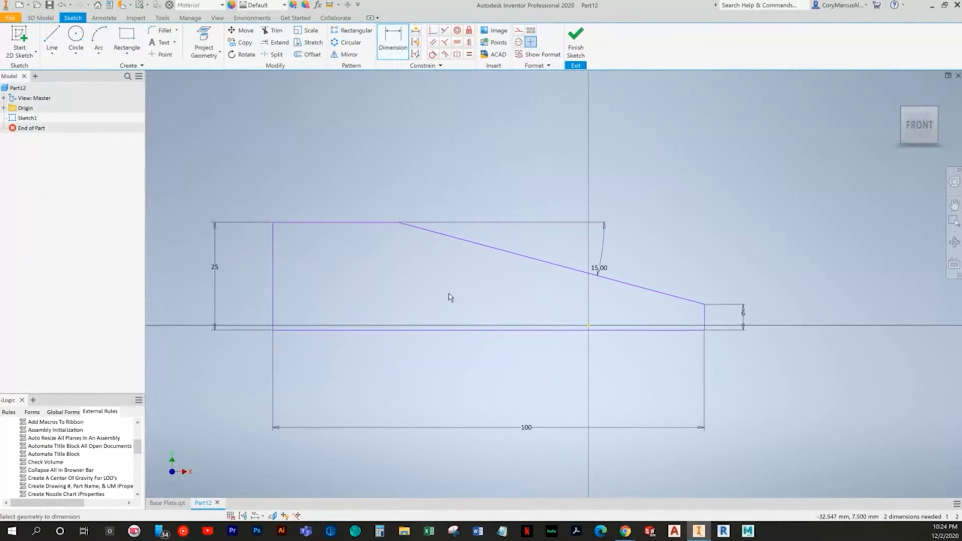
Attach the profile's lower back corner to the sketch origin and finish the sketch
{"action": "key", "text": "alt+Tab"}
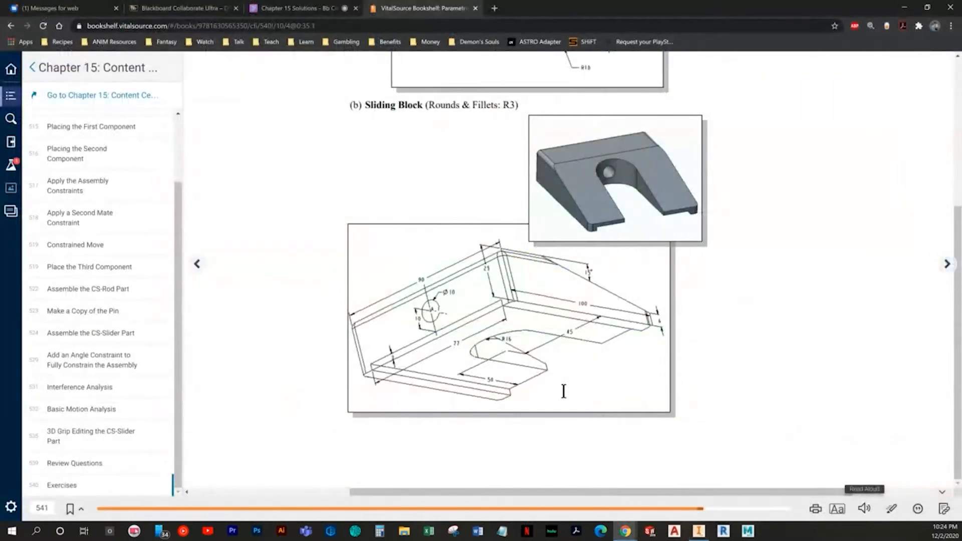
{"action": "key", "text": "alt+Tab"}
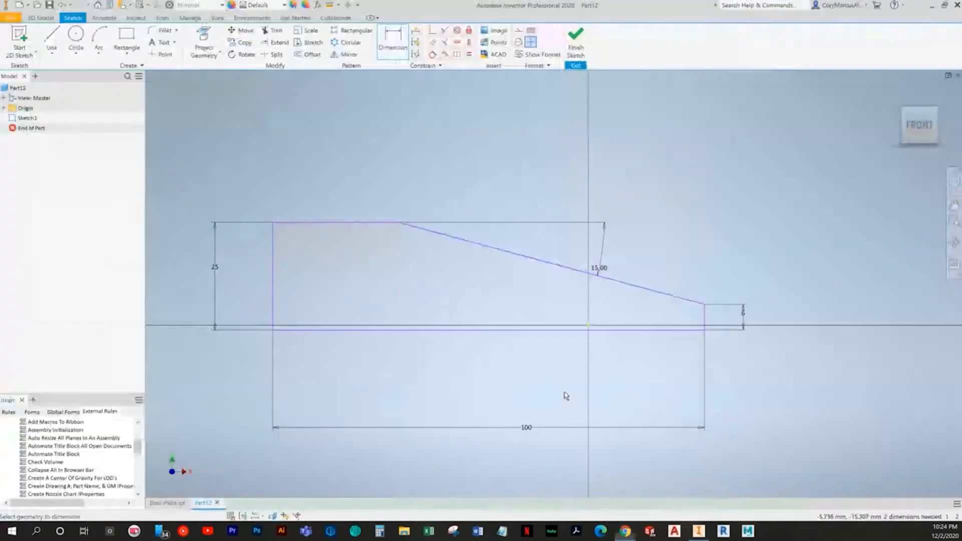
{"action": "key", "text": "alt+Tab"}
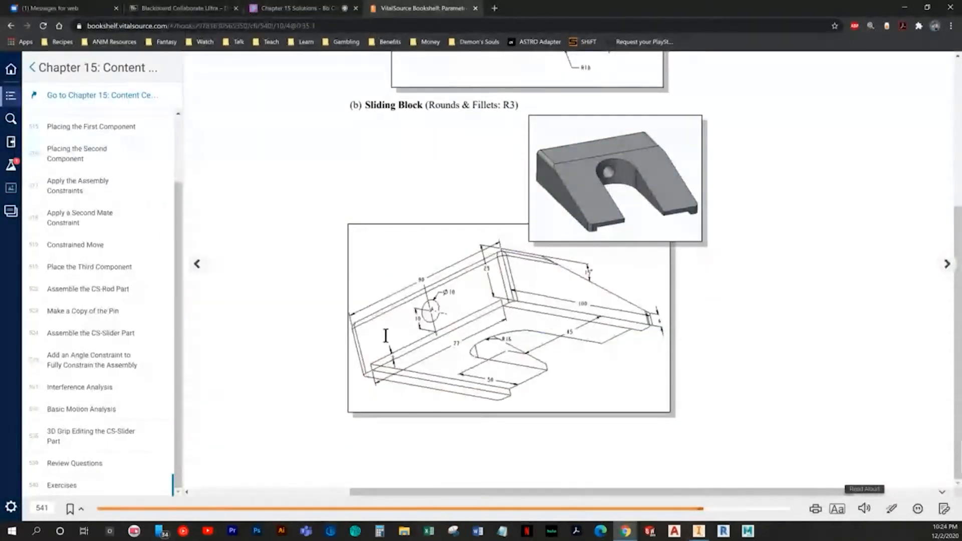
{"action": "key", "text": "alt+Tab"}
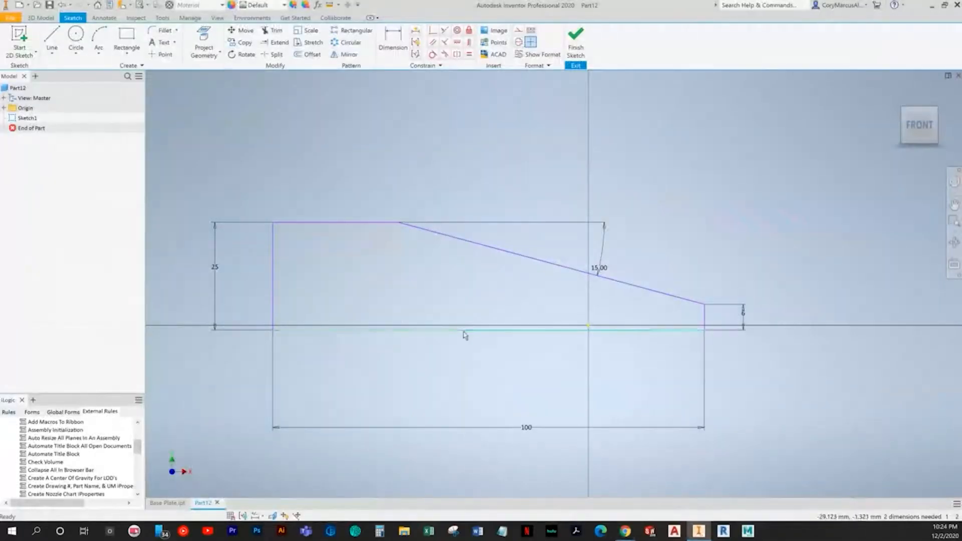
{"action": "key", "text": "alt+Tab"}
{"action": "key", "text": "alt+Tab"}
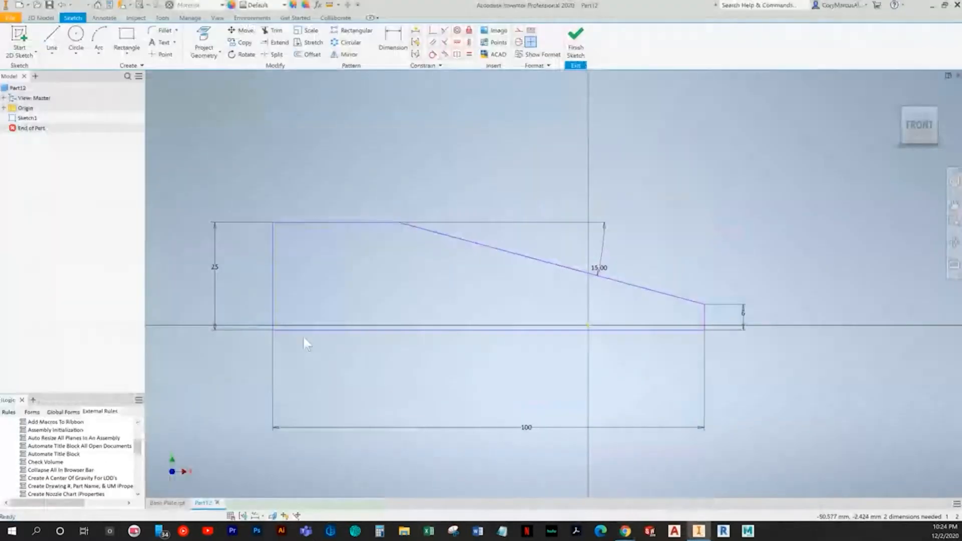
{"action": "mouse_move", "coordinate": [275, 332]}
{"action": "left_mouse_down"}
{"action": "mouse_move", "coordinate": [541, 229]}
{"action": "mouse_move", "coordinate": [609, 264]}
{"action": "mouse_move", "coordinate": [591, 326]}
{"action": "left_mouse_up"}
{"action": "key", "text": "alt+Tab"}
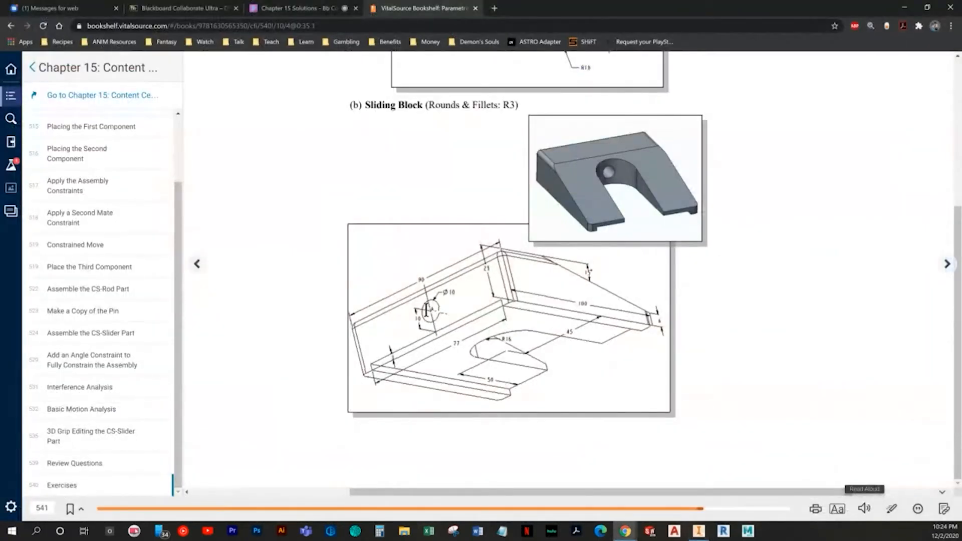
{"action": "key", "text": "alt+Tab"}
{"action": "mouse_move", "coordinate": [666, 350]}
{"action": "middle_mouse_down"}
{"action": "mouse_move", "coordinate": [333, 358]}
{"action": "mouse_move", "coordinate": [405, 341]}
{"action": "middle_mouse_up"}
{"action": "left_click", "coordinate": [577, 42]}
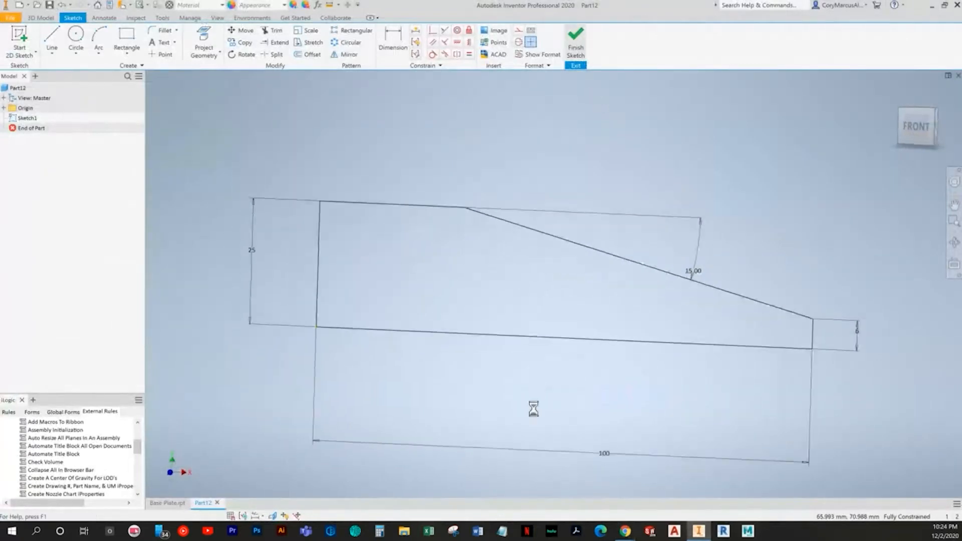
Check the block's width in the textbook drawing and extrude the profile symmetrically by 90 mm
{"action": "scroll", "coordinate": [492, 252], "scroll_direction": "down", "scroll_amount": 5}
{"action": "middle_click_drag", "start_coordinate": [431, 248], "coordinate": [411, 250]}
{"action": "scroll", "coordinate": [411, 250], "scroll_direction": "up", "scroll_amount": 3}
{"action": "key", "text": "e"}
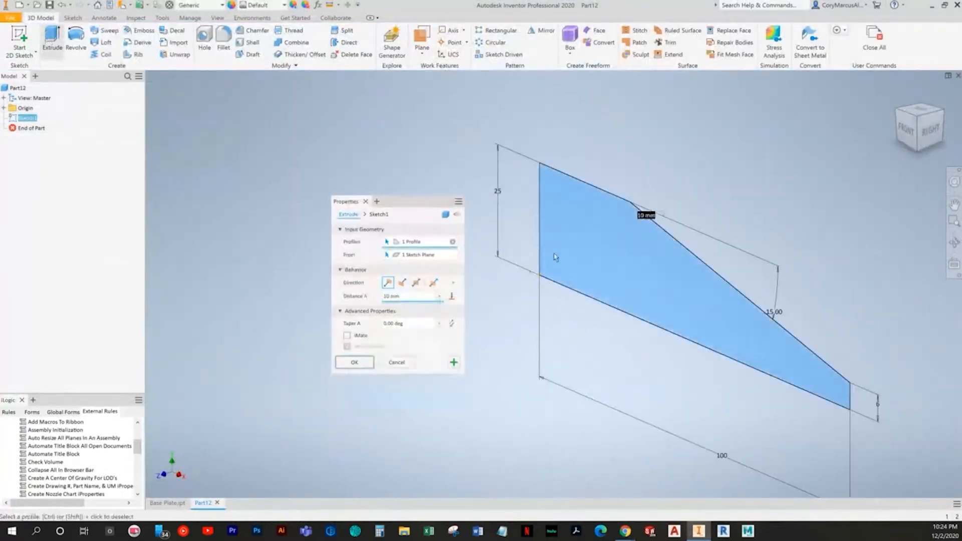
{"action": "left_click", "coordinate": [417, 283]}
{"action": "key", "text": "alt+Tab"}
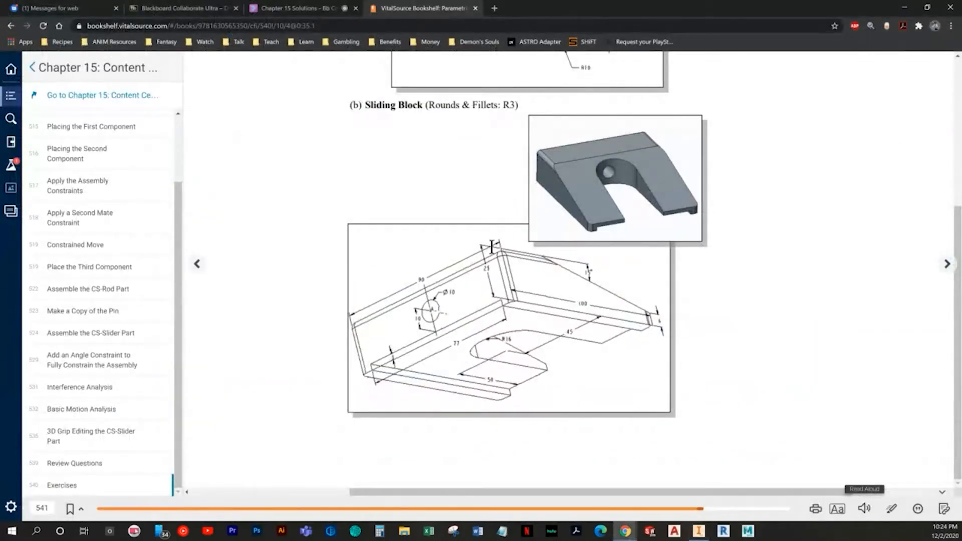
{"action": "key", "text": "alt+Tab"}
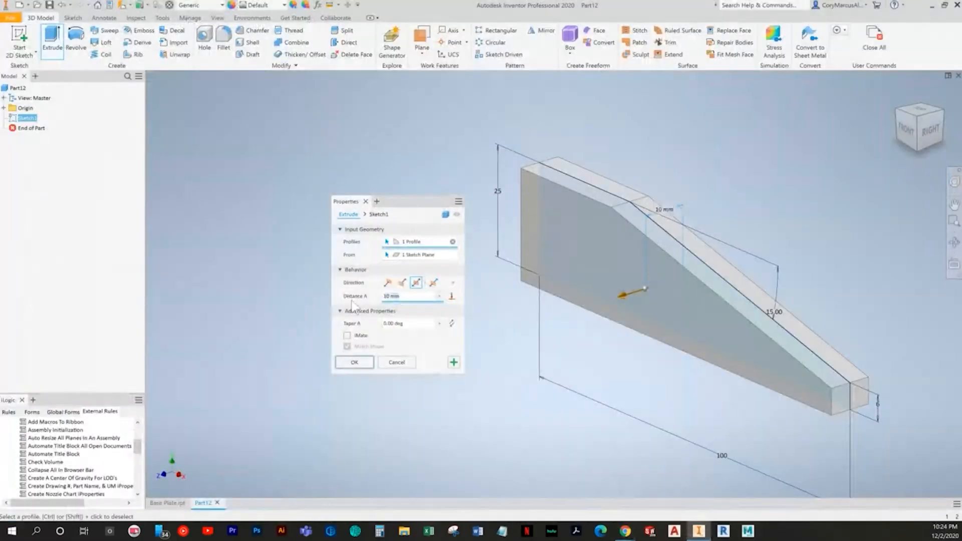
{"action": "left_click", "coordinate": [364, 359]}
{"action": "key", "text": "alt+Tab"}
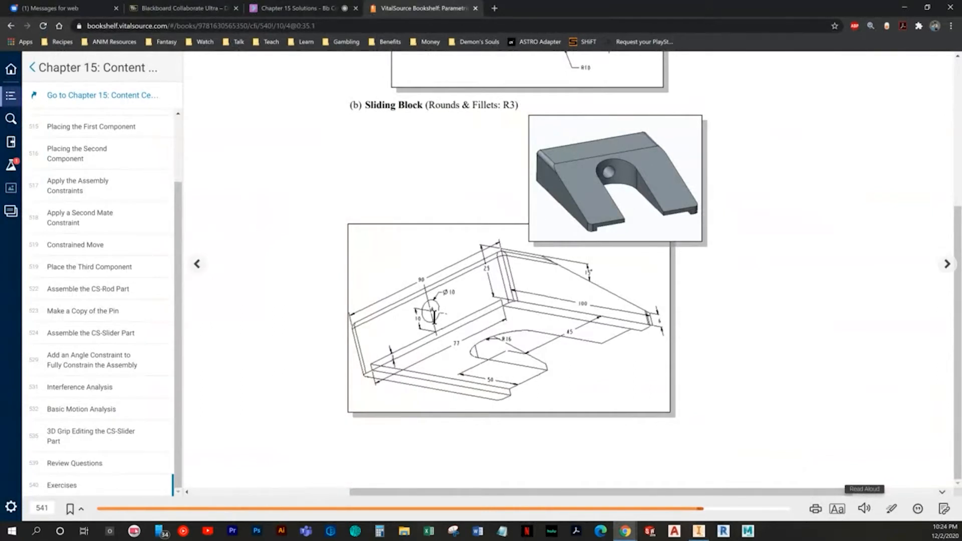
{"action": "key", "text": "alt+Tab"}
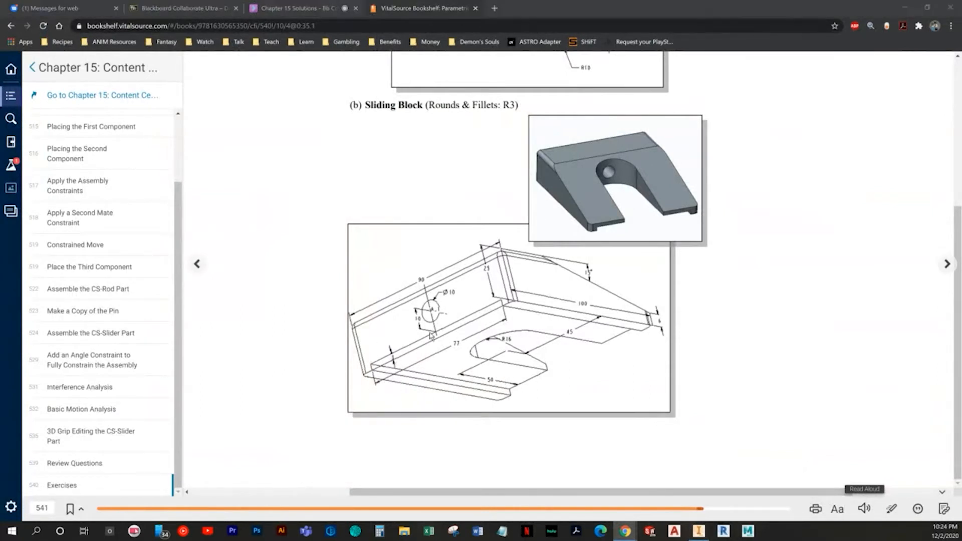
{"action": "middle_click_drag", "start_coordinate": [301, 228], "coordinate": [456, 236], "text": "shift"}
{"action": "key", "text": "s"}
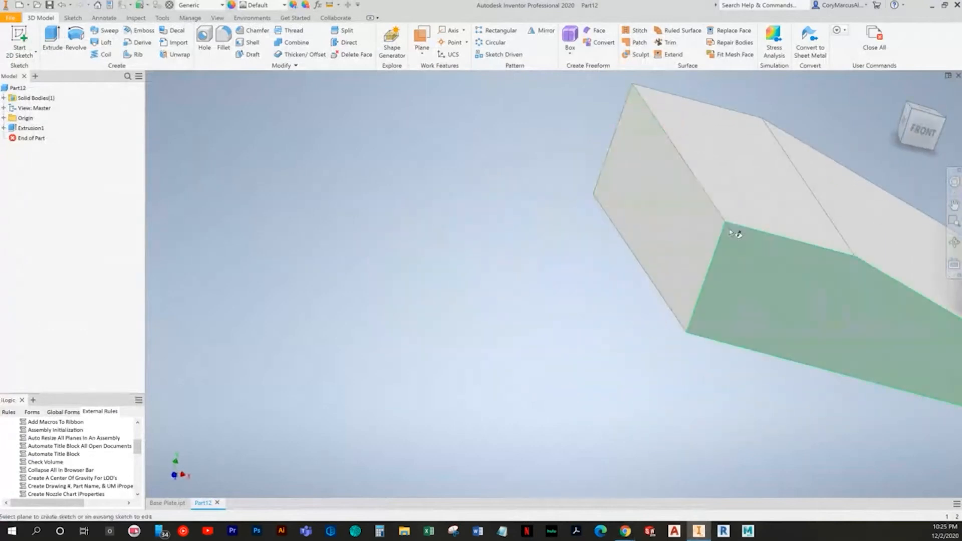
{"action": "left_click", "coordinate": [727, 228]}
{"action": "key", "text": "ctrl+z"}
Sketch a rectangle about 74 mm wide across the bottom edge of the block's vertical back face, with a circle about 5.7 mm in diameter above it
{"action": "middle_click_drag", "start_coordinate": [358, 221], "coordinate": [471, 213], "text": "shift"}
{"action": "left_click", "coordinate": [19, 38]}
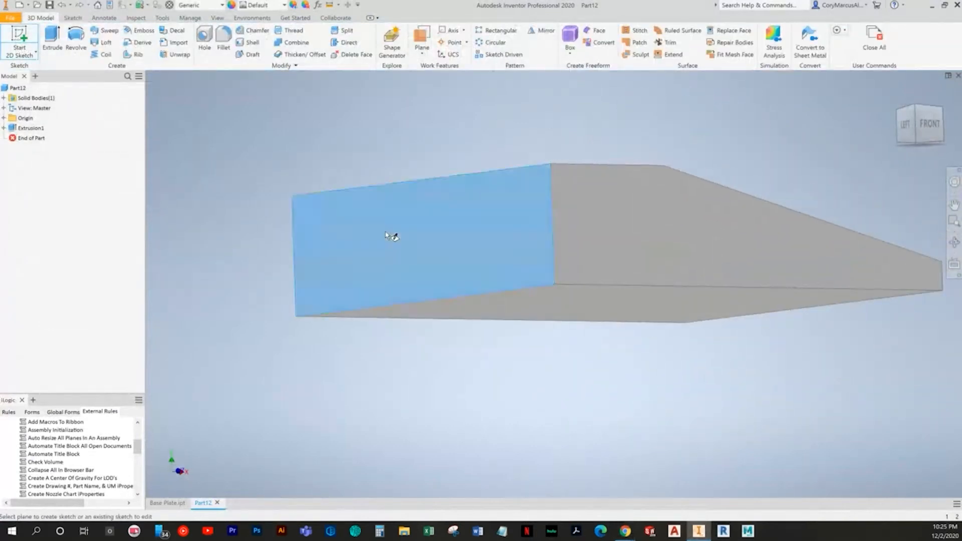
{"action": "left_click", "coordinate": [389, 234]}
{"action": "left_click", "coordinate": [123, 39]}
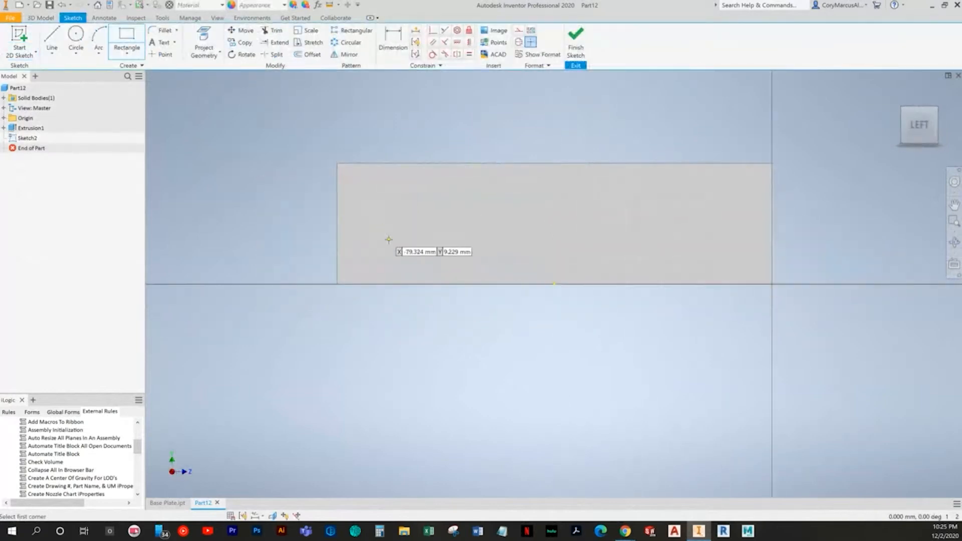
{"action": "left_click", "coordinate": [374, 262]}
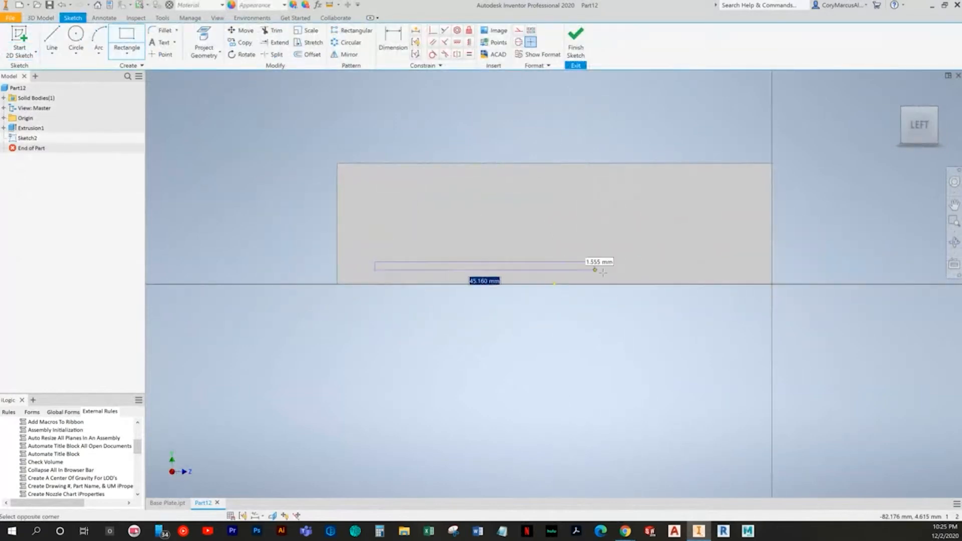
{"action": "left_click", "coordinate": [732, 289]}
{"action": "key", "text": "Escape"}
{"action": "left_click", "coordinate": [76, 35]}
{"action": "key", "text": "Escape"}
{"action": "middle_click_drag", "start_coordinate": [594, 220], "coordinate": [564, 239]}
Check the Sliding Block drawing and dimension the rectangle as 77 mm wide and 3 mm high
{"action": "key", "text": "alt+Tab"}
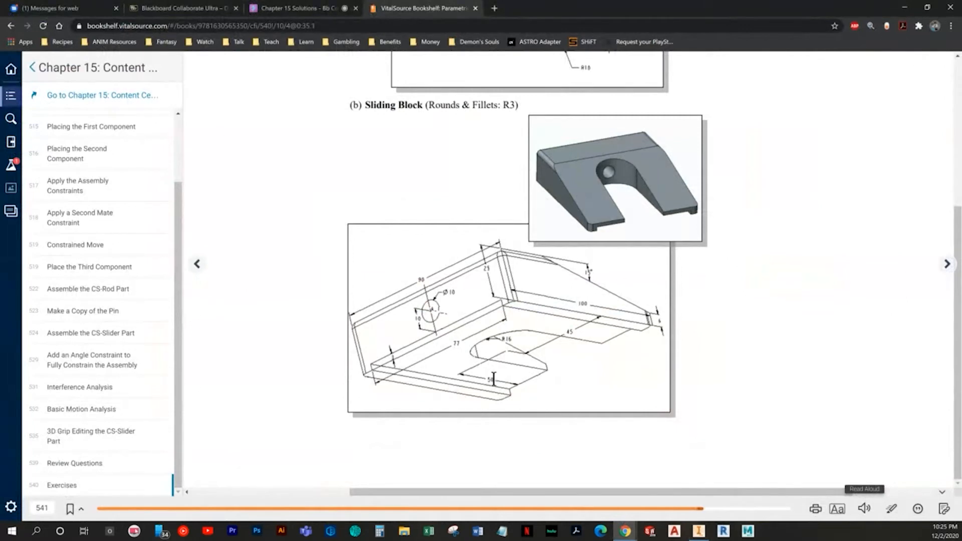
{"action": "key", "text": "alt+Tab"}
{"action": "key", "text": "d"}
{"action": "left_click", "coordinate": [586, 315]}
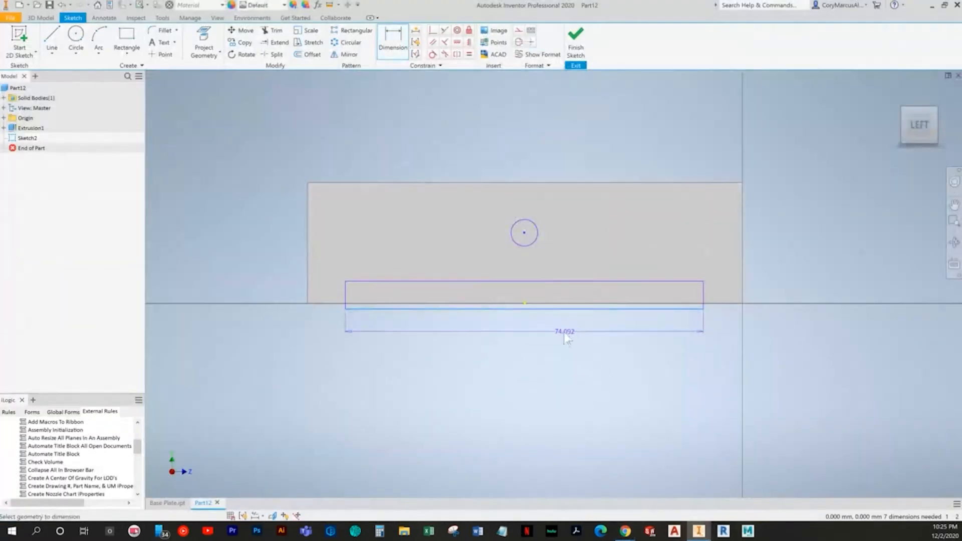
{"action": "left_click", "coordinate": [569, 333]}
{"action": "type", "text": "77"}
{"action": "key", "text": "Return"}
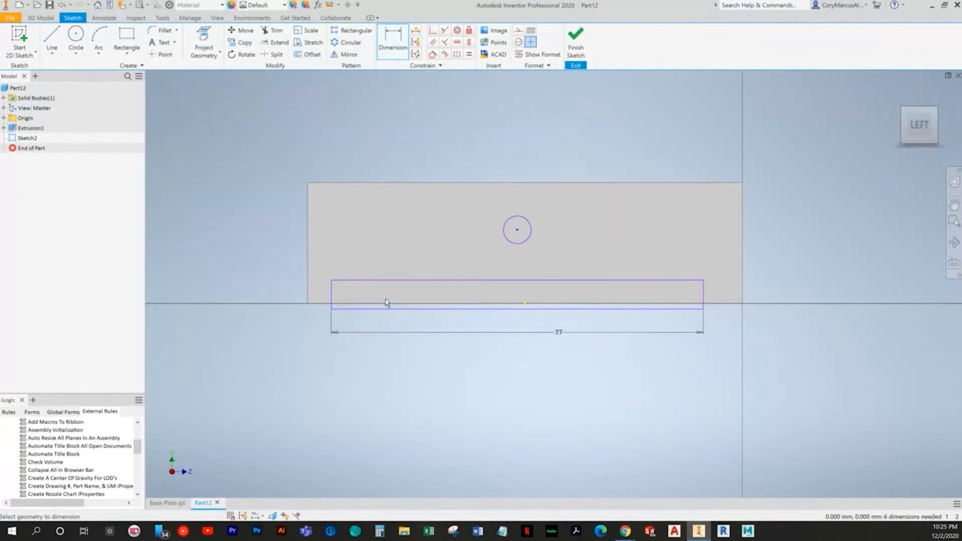
{"action": "left_click", "coordinate": [332, 291]}
{"action": "left_click", "coordinate": [292, 297]}
{"action": "type", "text": "3"}
{"action": "key", "text": "Return"}
Constrain the rectangle to be centred on the back face, with its lower line collinear with the block's bottom edge
{"action": "key", "text": "alt+Tab"}
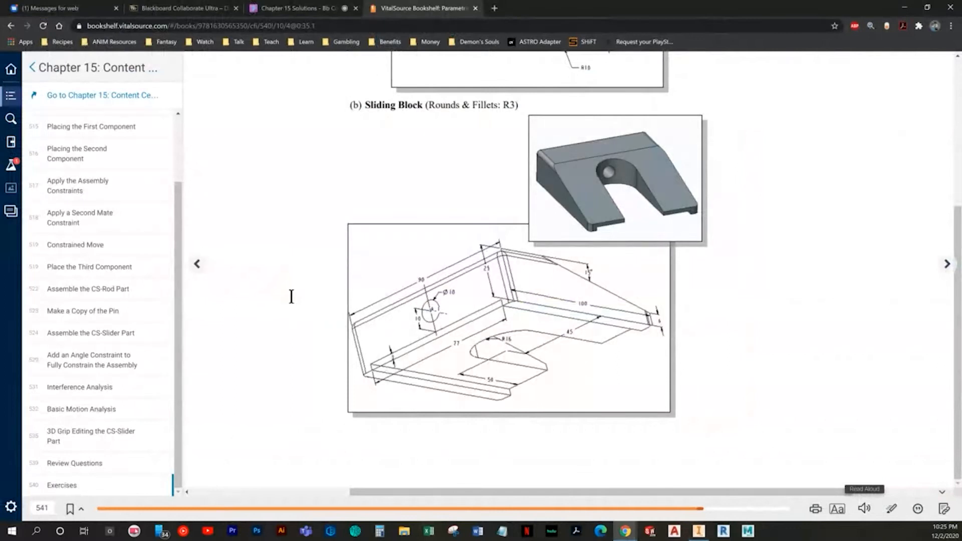
{"action": "key", "text": "alt+Tab"}
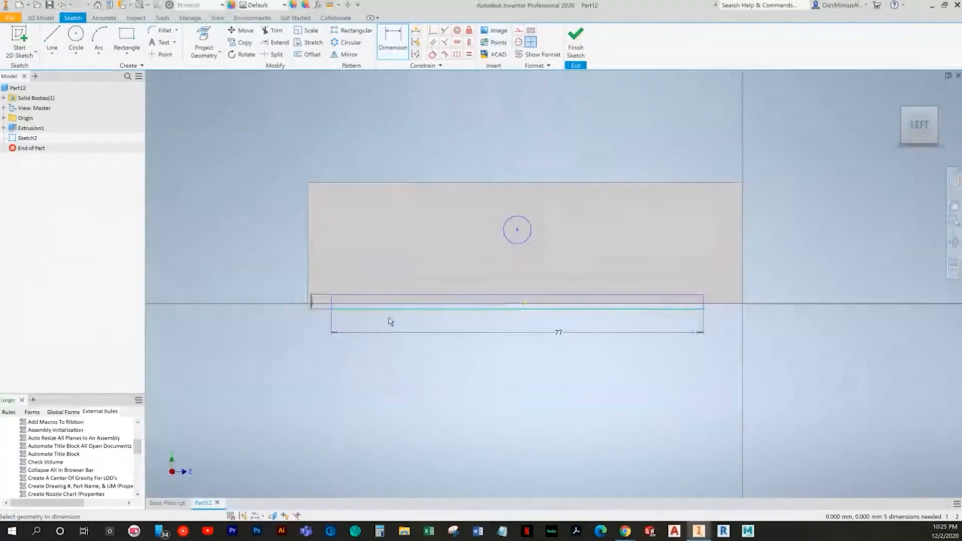
{"action": "left_click", "coordinate": [500, 311]}
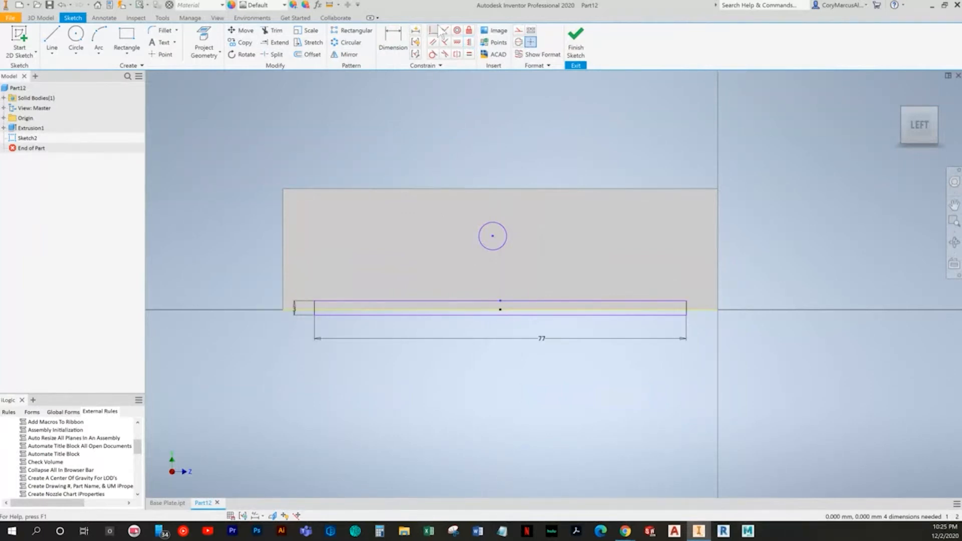
{"action": "left_click", "coordinate": [673, 315]}
{"action": "left_click", "coordinate": [702, 309]}
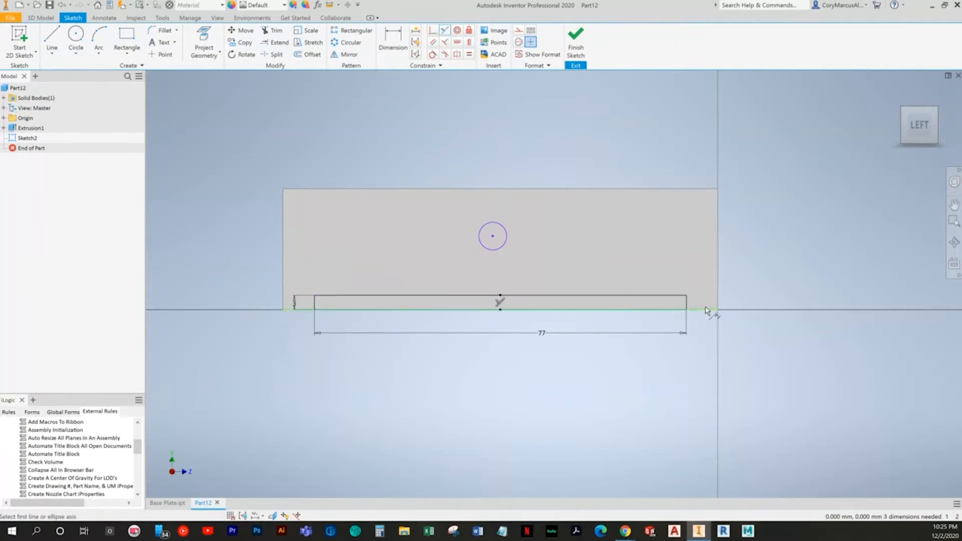
Dimension the circle's centre 10 mm above the rectangle's top line and set the circle's diameter to 10 mm
{"action": "key", "text": "d"}
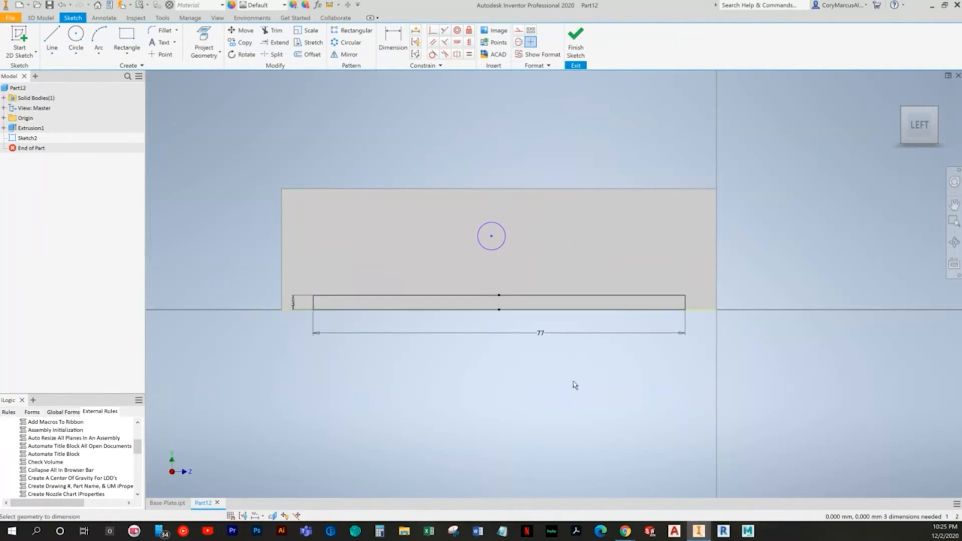
{"action": "left_click", "coordinate": [484, 255]}
{"action": "left_click", "coordinate": [437, 267]}
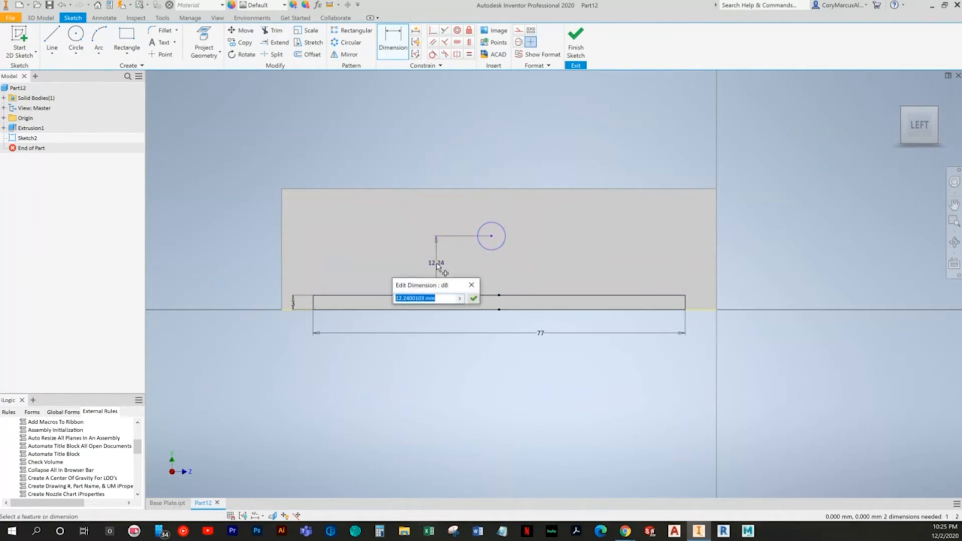
{"action": "left_click", "coordinate": [497, 265]}
{"action": "left_click", "coordinate": [445, 223]}
{"action": "type", "text": "10"}
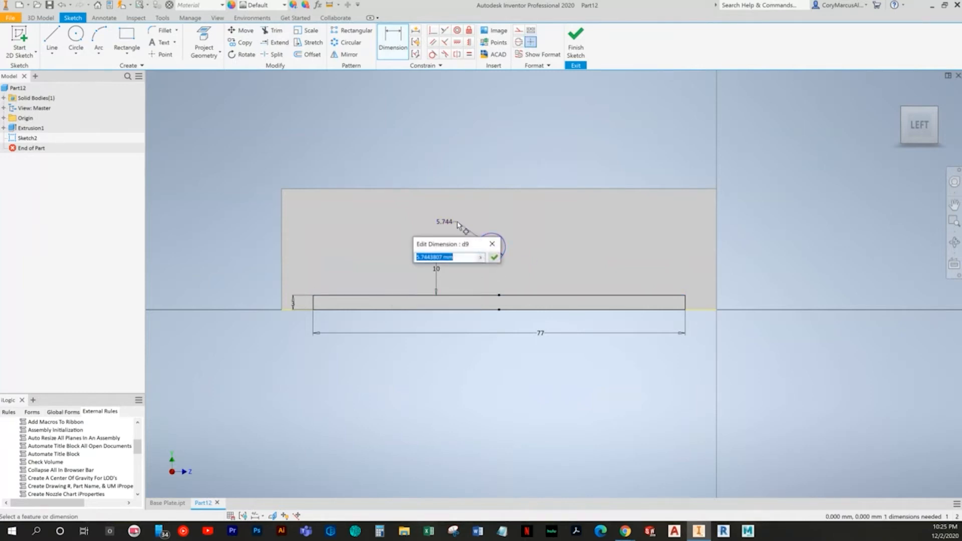
{"action": "key", "text": "Return"}
Align the circle's centre vertically with the midpoint of the rectangle's top line
{"action": "left_click", "coordinate": [469, 42]}
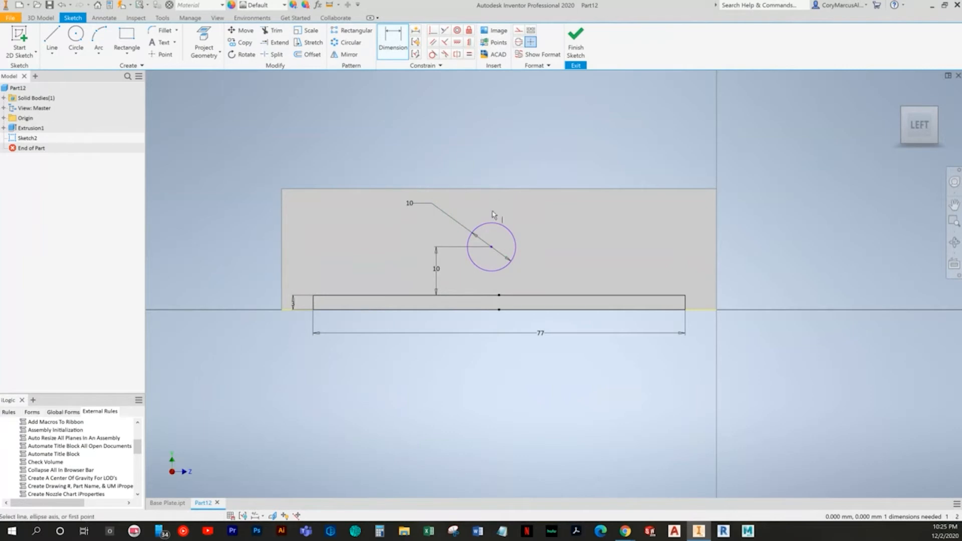
{"action": "left_click", "coordinate": [490, 247]}
{"action": "left_click", "coordinate": [498, 296]}
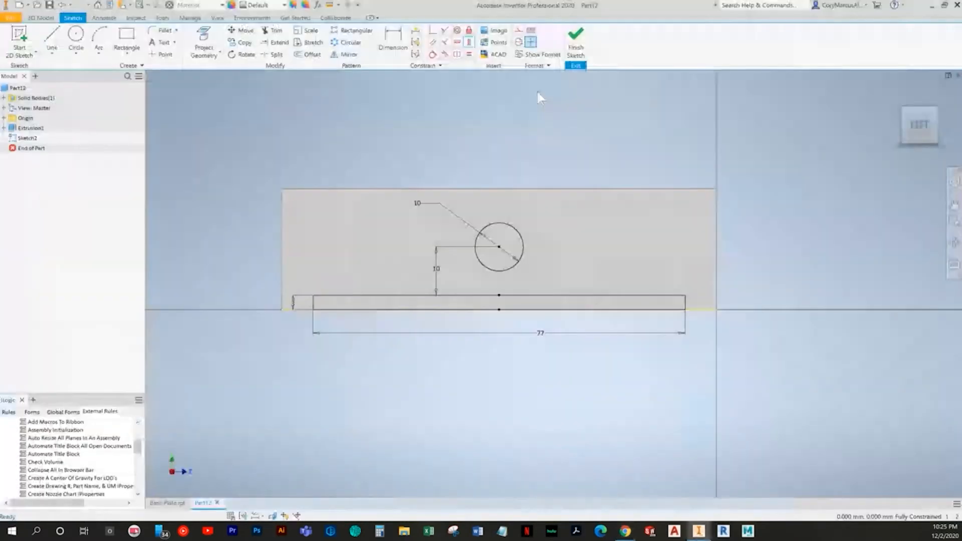
Finish the sketch and extrude-cut the rectangle and circle profiles through the entire block
{"action": "left_click", "coordinate": [576, 37]}
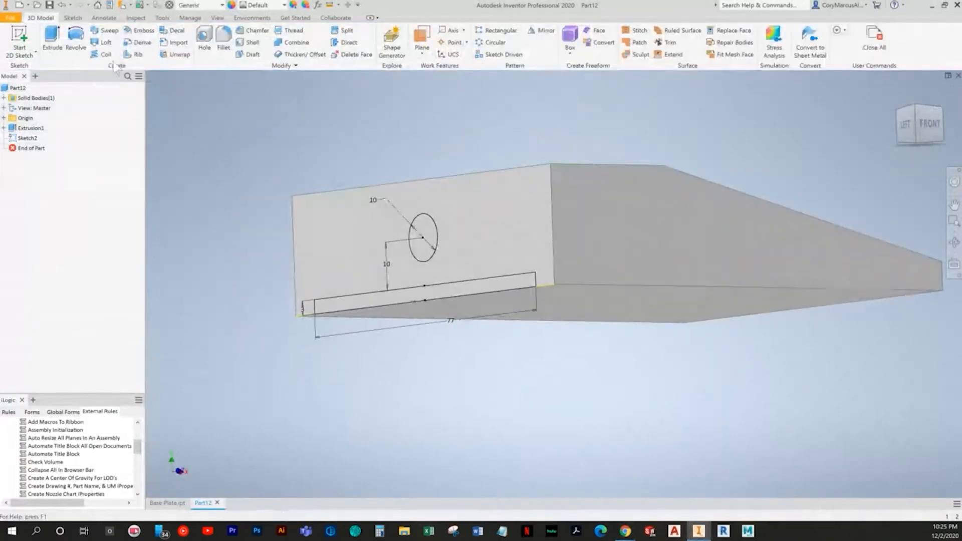
{"action": "left_click", "coordinate": [52, 40]}
{"action": "middle_click_drag", "start_coordinate": [530, 289], "coordinate": [616, 324]}
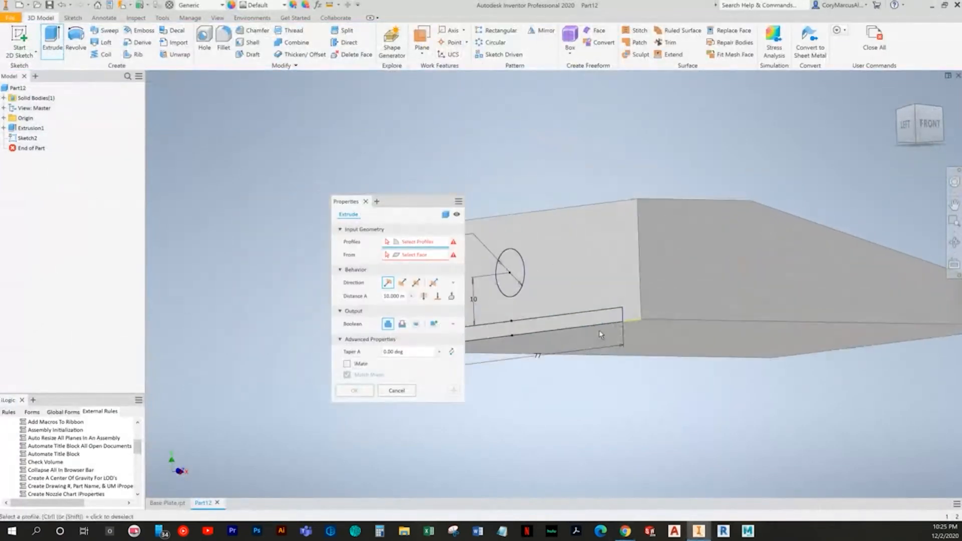
{"action": "left_click", "coordinate": [591, 318]}
{"action": "left_click", "coordinate": [508, 261]}
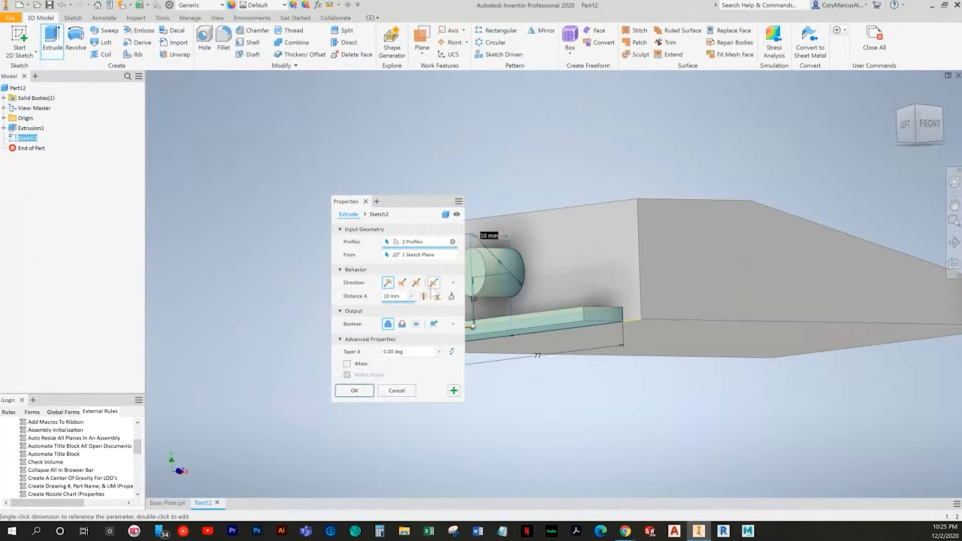
{"action": "left_click", "coordinate": [402, 323]}
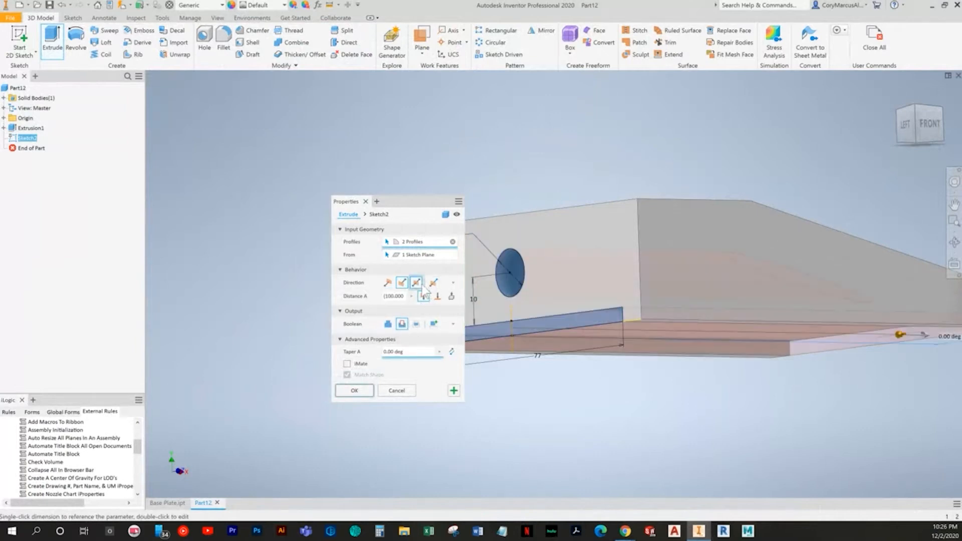
{"action": "left_click", "coordinate": [370, 391]}
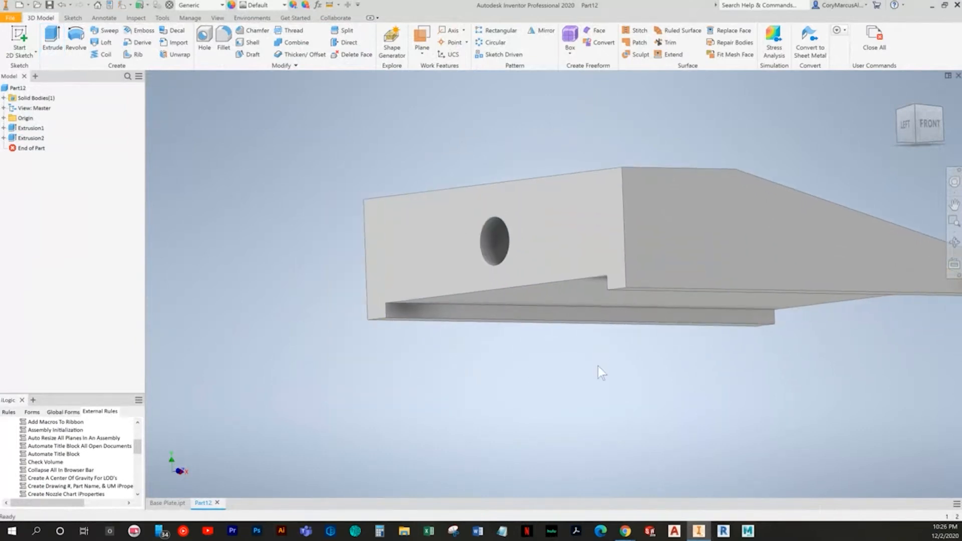
Check the Sliding Block drawing and start a sketch on the recessed bottom face of the channel
{"action": "key", "text": "F6"}
{"action": "key", "text": "alt+Tab"}
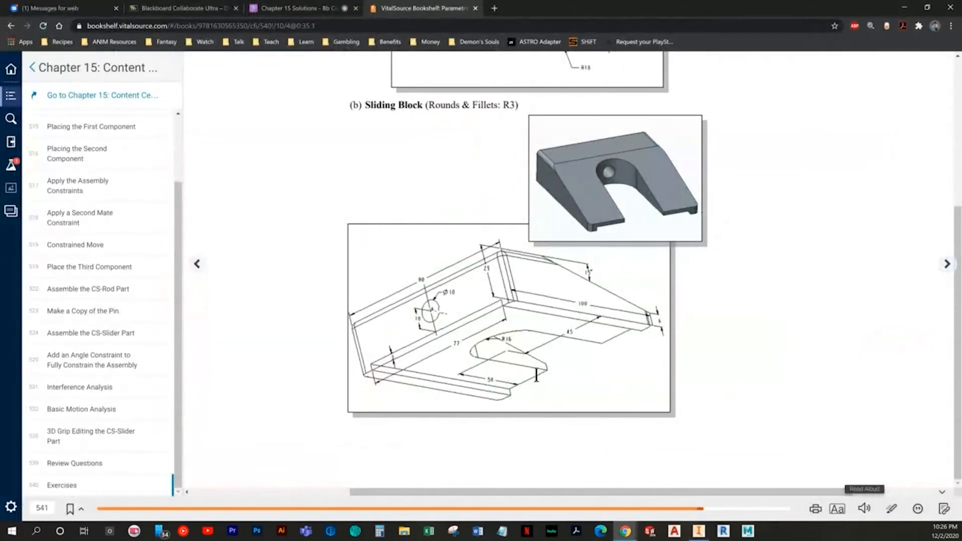
{"action": "key", "text": "alt+Tab"}
{"action": "middle_click_drag", "start_coordinate": [489, 328], "coordinate": [625, 347], "text": "shift"}
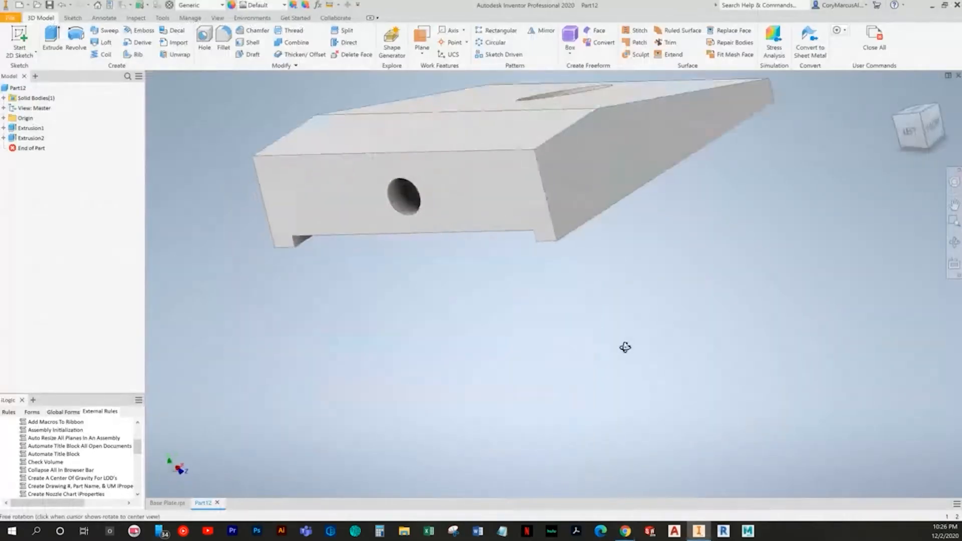
{"action": "key", "text": "alt+Tab"}
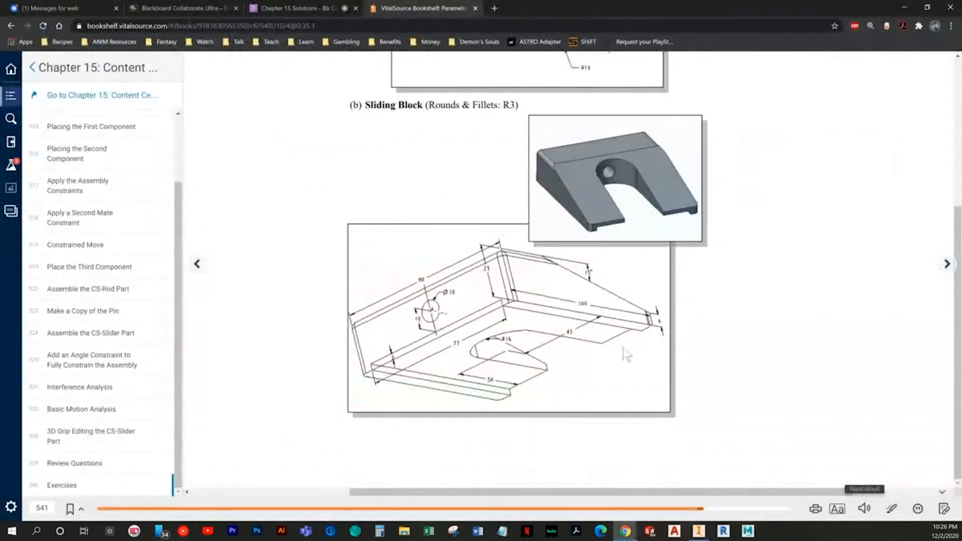
{"action": "key", "text": "alt+Tab"}
{"action": "middle_click_drag", "start_coordinate": [594, 333], "coordinate": [556, 273], "text": "shift"}
{"action": "left_click", "coordinate": [20, 36]}
{"action": "left_click", "coordinate": [669, 342]}
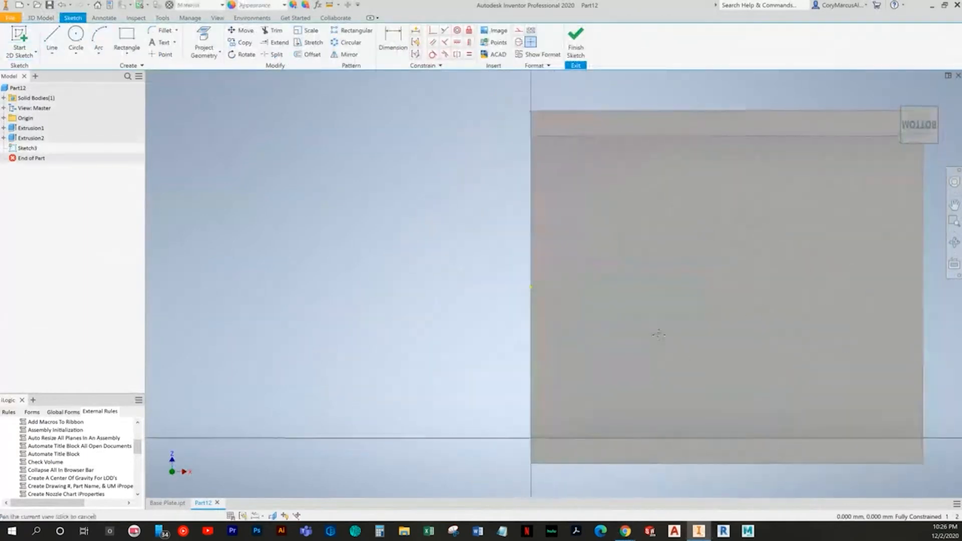
{"action": "key", "text": "alt+Tab"}
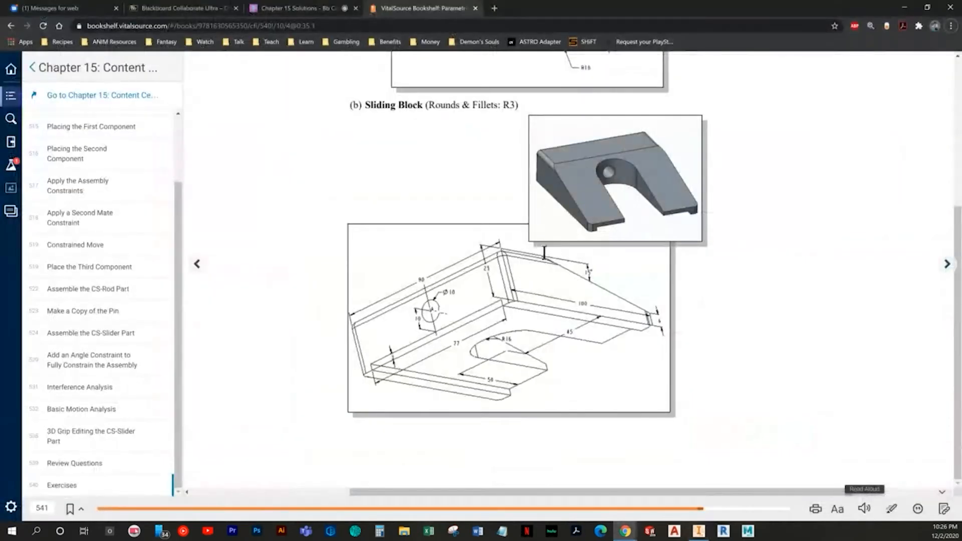
{"action": "key", "text": "alt+Tab"}
Sketch a circle near the middle of the bottom face and two lines running from it past the block's front edge
{"action": "key", "text": "c"}
{"action": "left_click", "coordinate": [503, 335]}
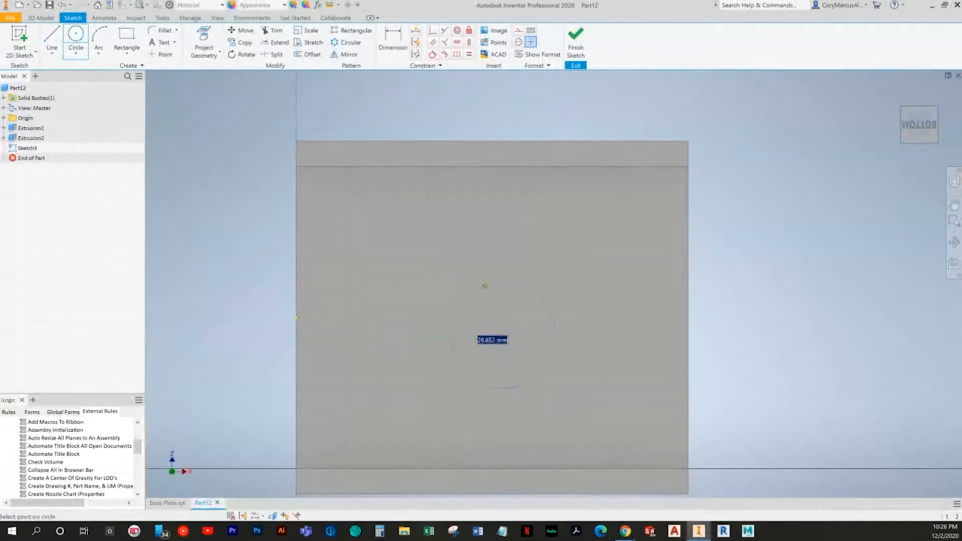
{"action": "left_click", "coordinate": [475, 280]}
{"action": "left_click", "coordinate": [51, 39]}
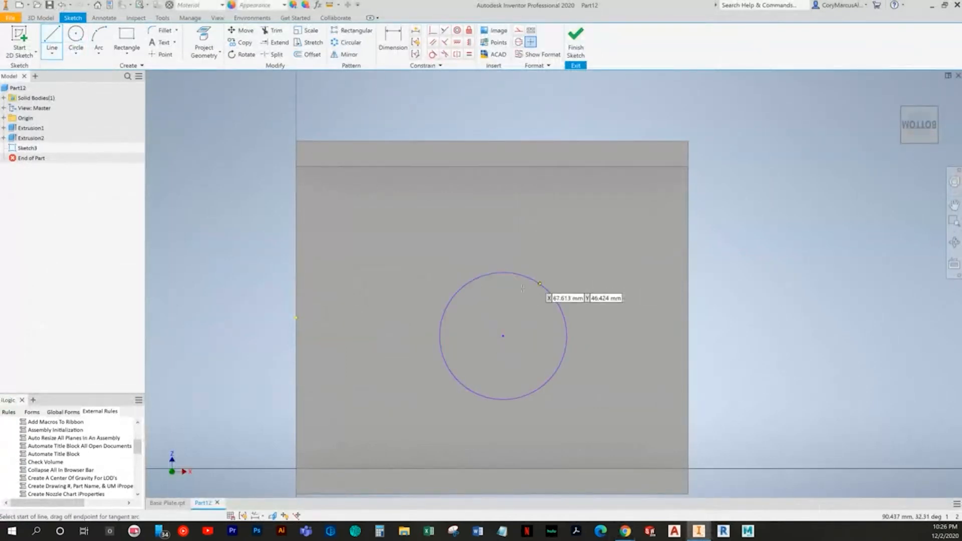
{"action": "left_click", "coordinate": [503, 285]}
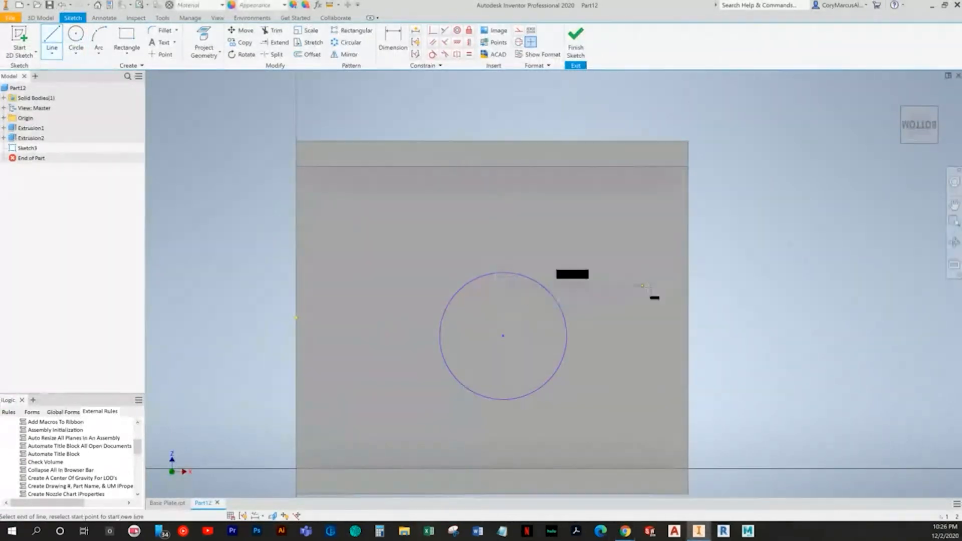
{"action": "double_click", "coordinate": [728, 286]}
{"action": "left_click", "coordinate": [508, 375]}
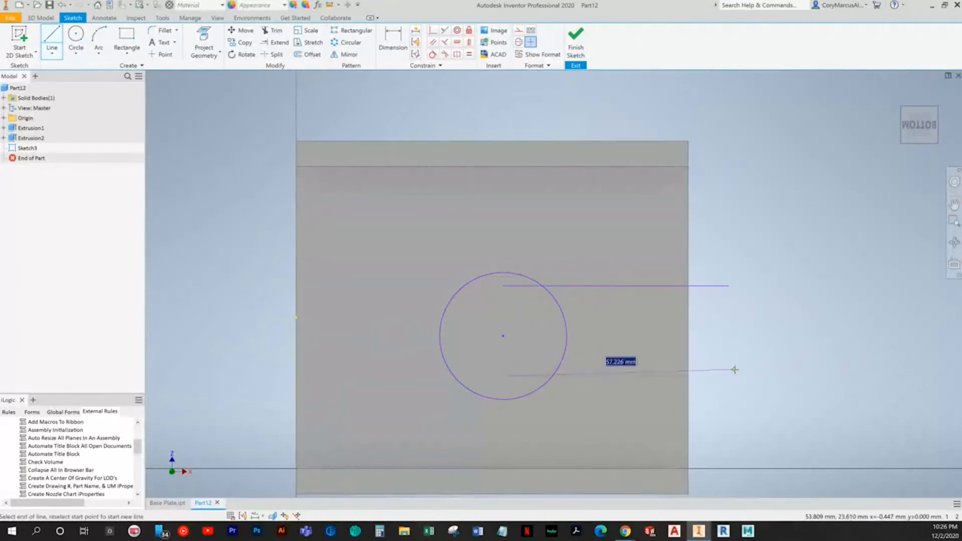
{"action": "left_click", "coordinate": [738, 373]}
Check the drawing, project the block's front edge and upper side edge into the sketch, and make them construction lines
{"action": "left_click", "coordinate": [204, 40]}
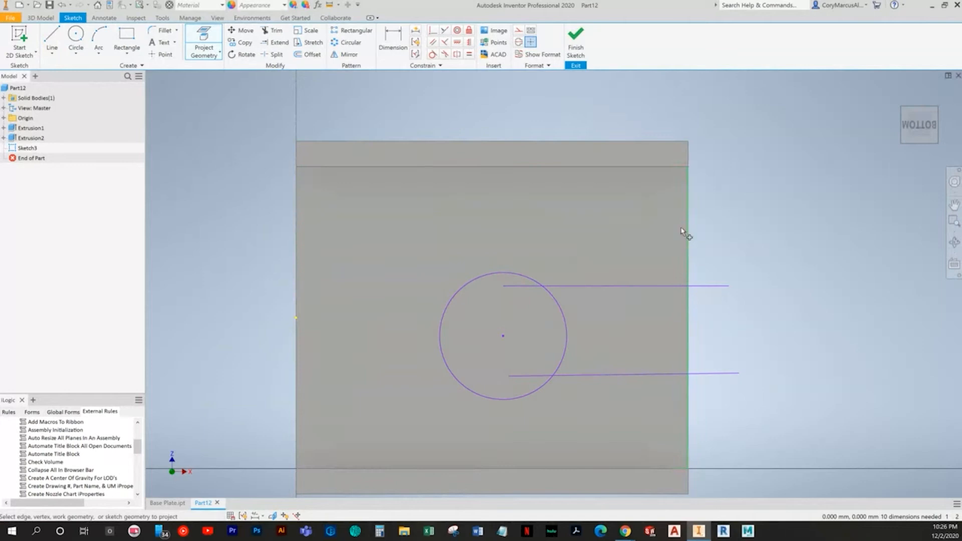
{"action": "key", "text": "alt+Tab"}
{"action": "key", "text": "alt+Tab"}
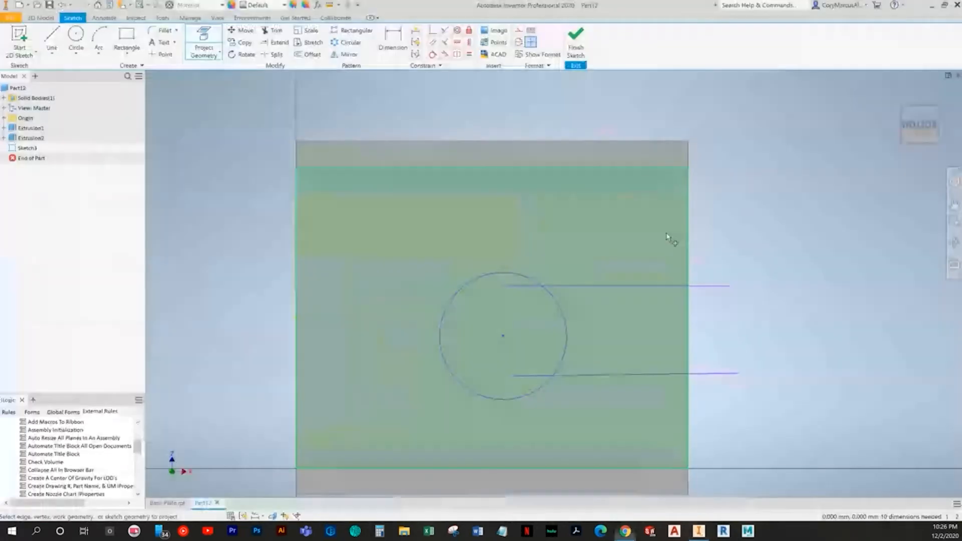
{"action": "left_click", "coordinate": [582, 141]}
{"action": "key", "text": "Escape"}
{"action": "left_click_drag", "start_coordinate": [746, 216], "coordinate": [610, 117]}
{"action": "left_click", "coordinate": [519, 30]}
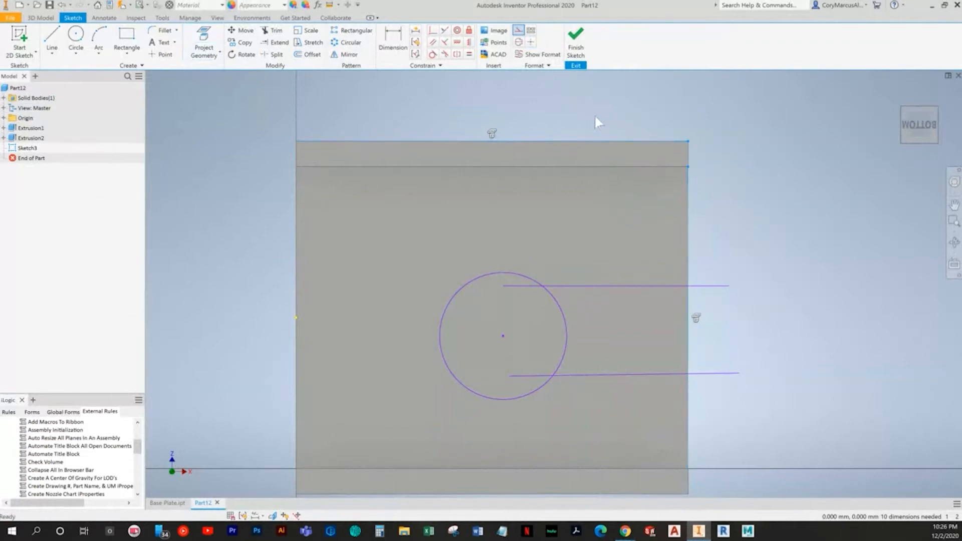
Constrain both lines tangent to the circle and extend the lower line to meet its tangent point
{"action": "left_click", "coordinate": [433, 54]}
{"action": "left_click", "coordinate": [567, 287]}
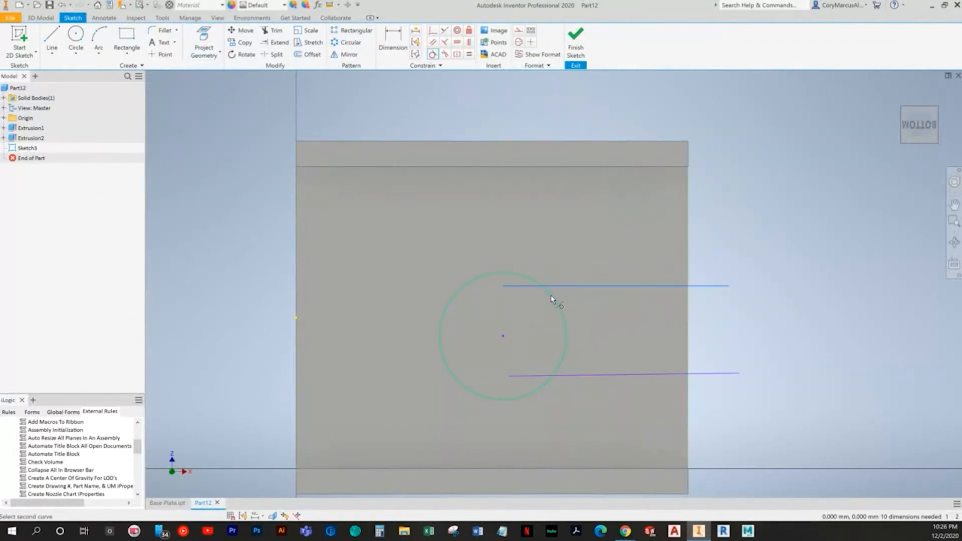
{"action": "left_click", "coordinate": [540, 389]}
{"action": "left_click", "coordinate": [276, 42]}
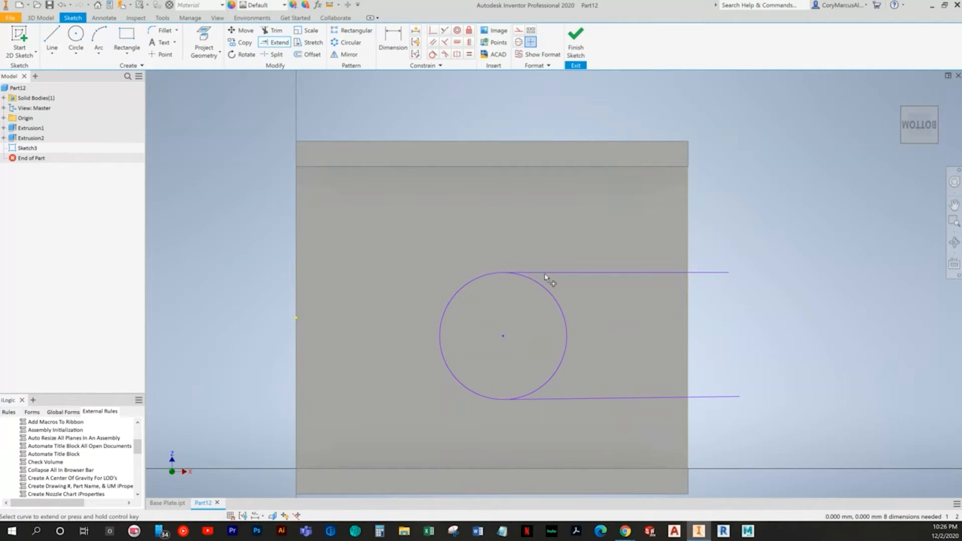
{"action": "left_click", "coordinate": [542, 397]}
{"action": "scroll", "coordinate": [533, 279], "scroll_direction": "up", "scroll_amount": 5}
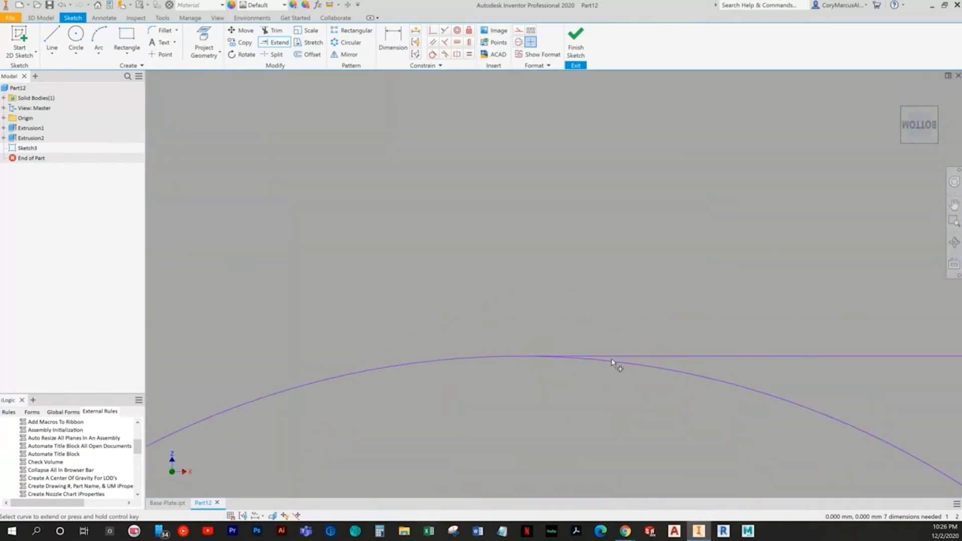
{"action": "key", "text": "Escape"}
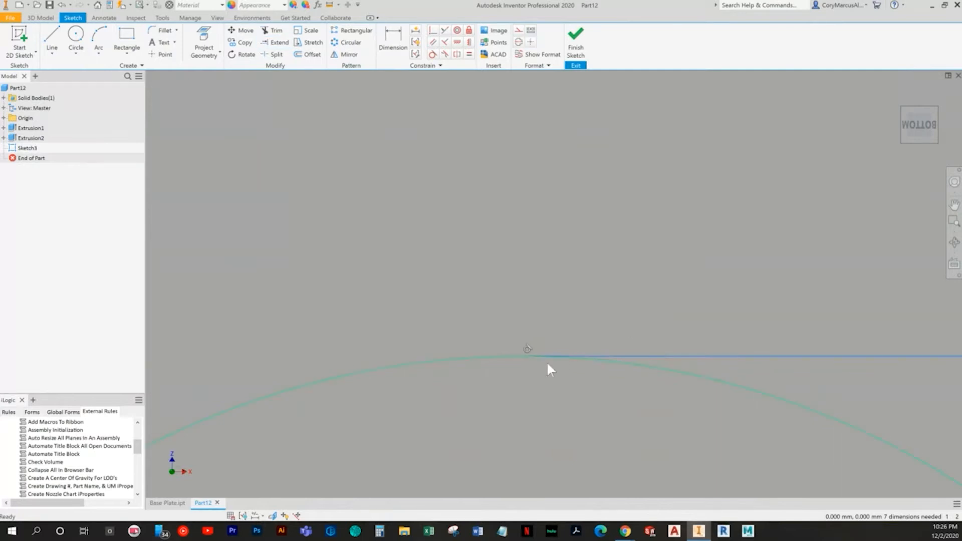
{"action": "scroll", "coordinate": [524, 360], "scroll_direction": "down", "scroll_amount": 10}
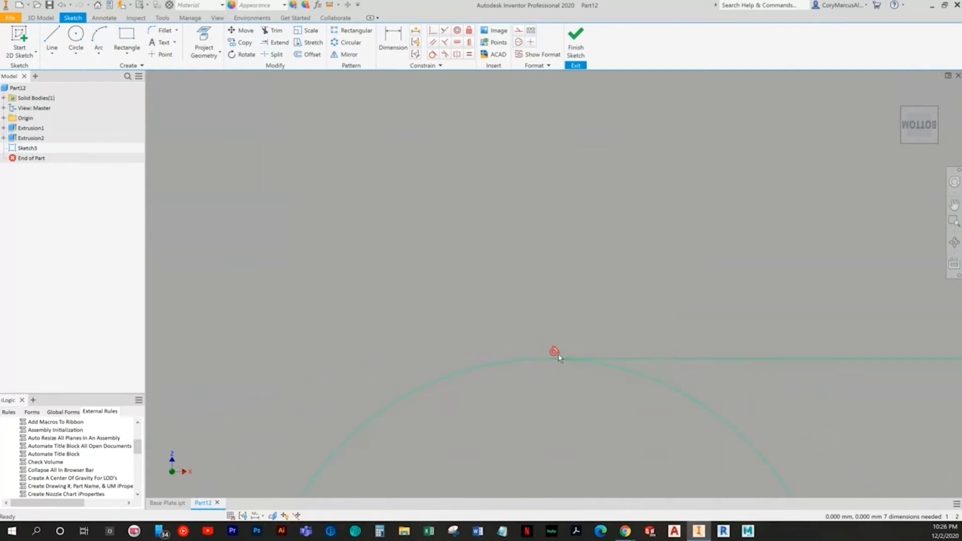
{"action": "left_click_drag", "start_coordinate": [690, 280], "coordinate": [667, 287]}
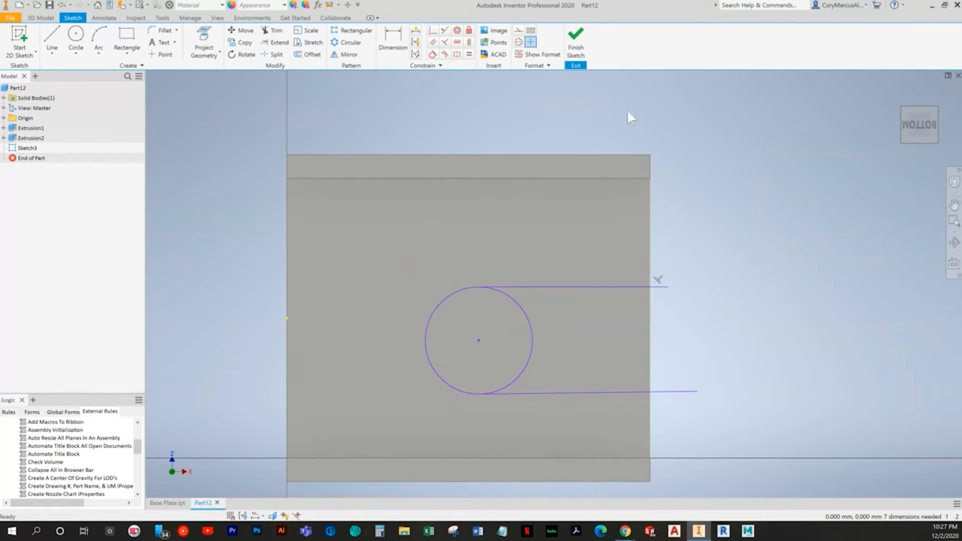
Trim the circle's inner half and the line ends beyond the front edge to leave an open U-shaped slot
{"action": "left_click", "coordinate": [273, 31]}
{"action": "left_click", "coordinate": [516, 303]}
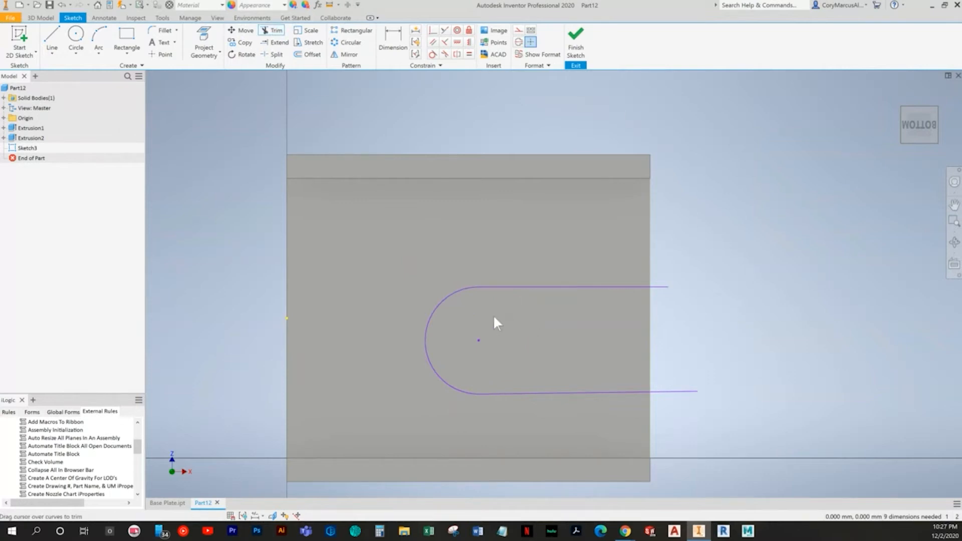
{"action": "left_click_drag", "start_coordinate": [661, 285], "coordinate": [658, 300]}
{"action": "left_click", "coordinate": [393, 40]}
{"action": "left_click", "coordinate": [566, 157]}
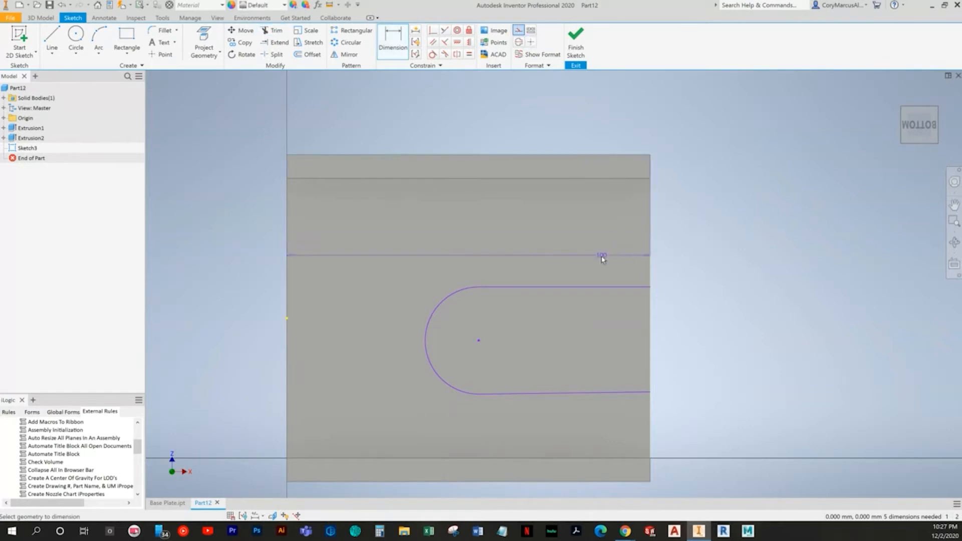
{"action": "left_click", "coordinate": [591, 287]}
{"action": "left_click", "coordinate": [716, 237]}
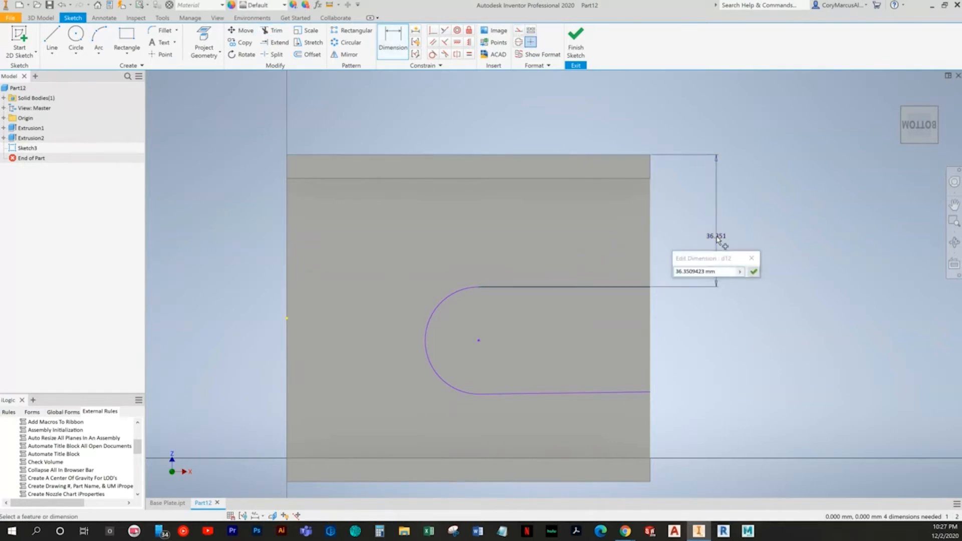
{"action": "key", "text": "alt+Tab"}
{"action": "key", "text": "alt+Tab"}
{"action": "key", "text": "Return"}
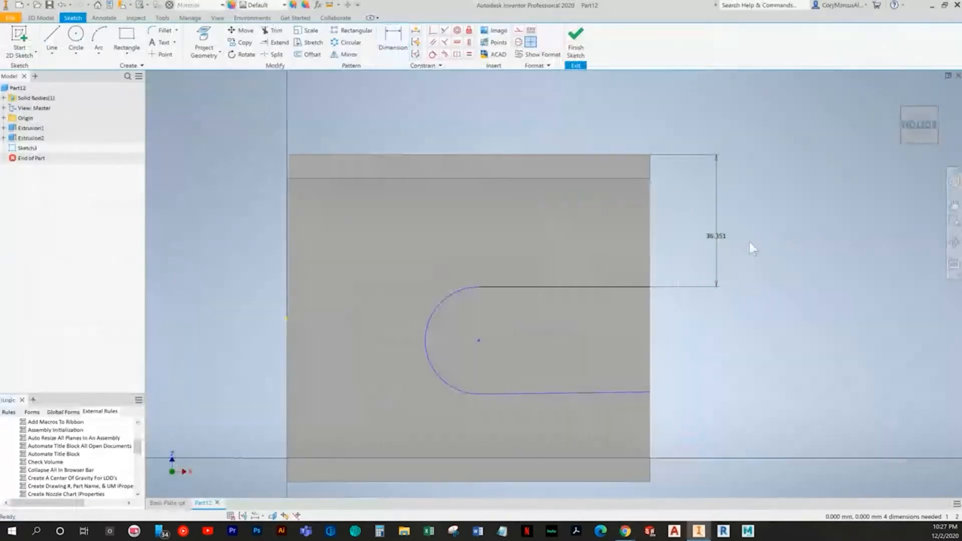
{"action": "key", "text": "ctrl+z"}
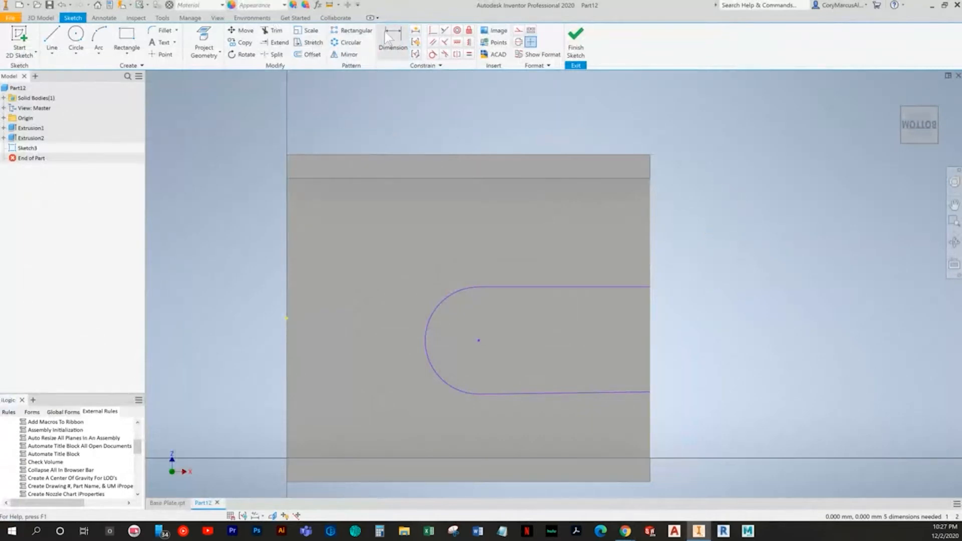
Dimension the slot arc's centre 45 mm from the block's projected side edge, checking the drawing for the value
{"action": "left_click", "coordinate": [394, 50]}
{"action": "left_click", "coordinate": [559, 168]}
{"action": "left_click", "coordinate": [478, 340]}
{"action": "left_click", "coordinate": [351, 261]}
{"action": "key", "text": "alt+Tab"}
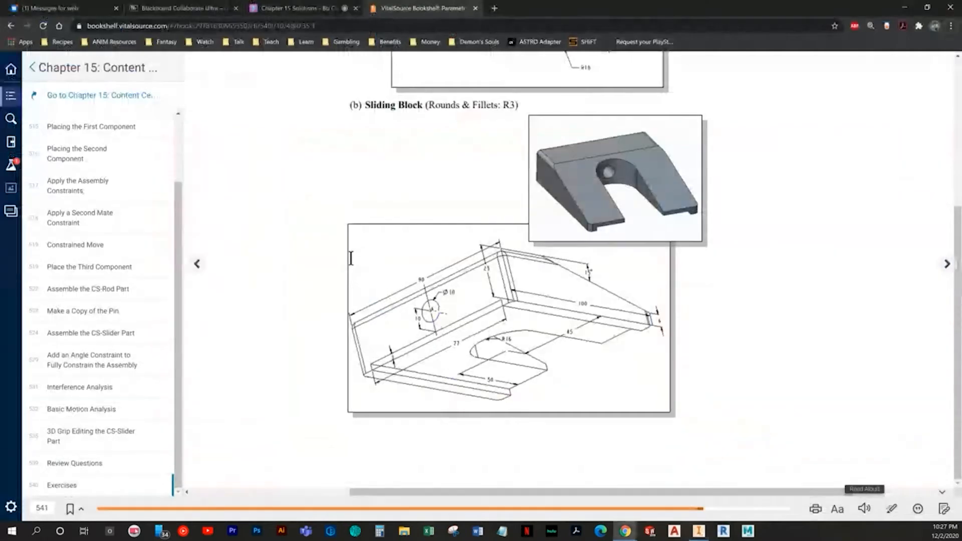
{"action": "key", "text": "alt+Tab"}
{"action": "type", "text": "45"}
{"action": "key", "text": "Return"}
Dimension the slot arc's centre 50 mm from the block's front edge
{"action": "left_click", "coordinate": [440, 255]}
{"action": "left_click", "coordinate": [650, 222]}
{"action": "left_click", "coordinate": [576, 118]}
{"action": "type", "text": "50"}
{"action": "key", "text": "Return"}
Check the drawing and set the slot arc's radius to 16 mm
{"action": "key", "text": "alt+Tab"}
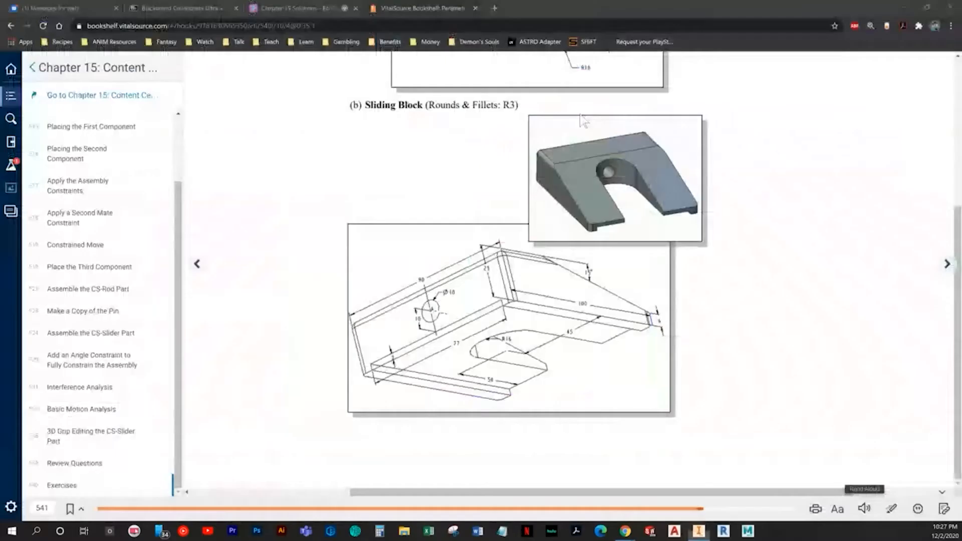
{"action": "key", "text": "alt+Tab"}
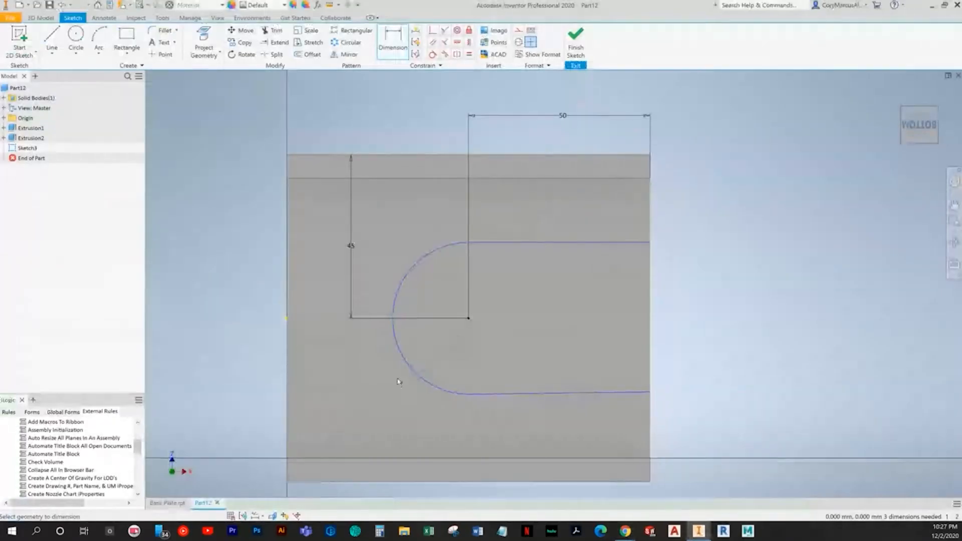
{"action": "left_click", "coordinate": [409, 382]}
{"action": "left_click", "coordinate": [411, 392]}
{"action": "type", "text": "16"}
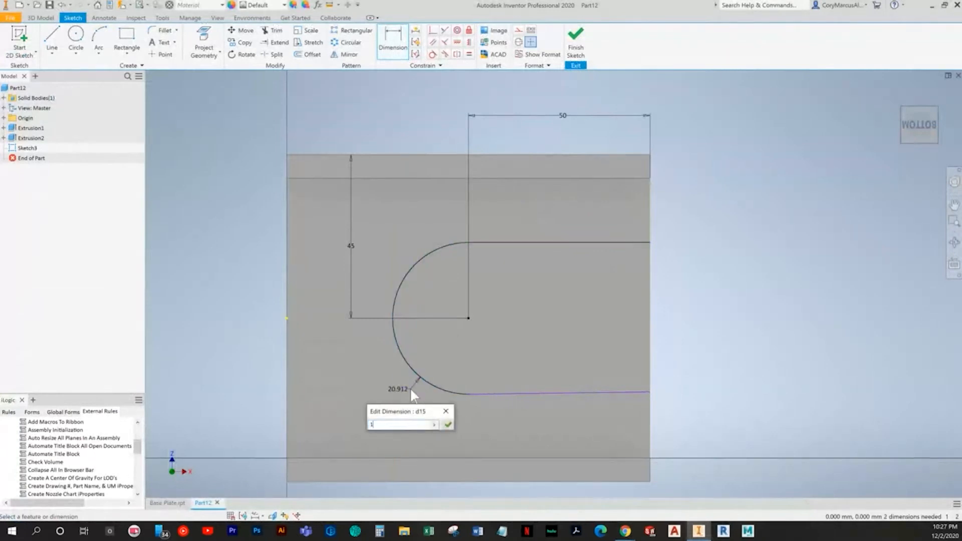
{"action": "key", "text": "Return"}
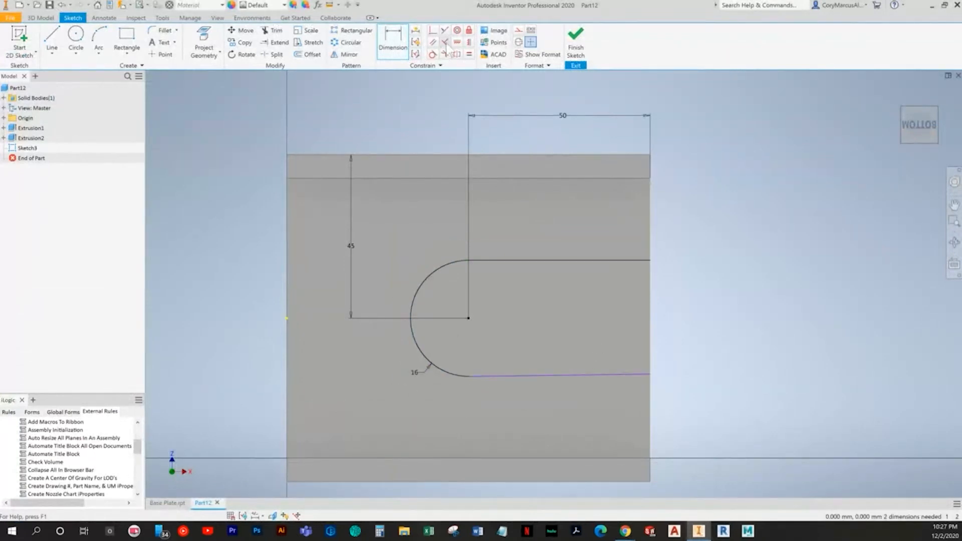
Constrain the slot's lower line parallel to its upper line and finish the sketch
{"action": "left_click", "coordinate": [434, 43]}
{"action": "left_click", "coordinate": [588, 375]}
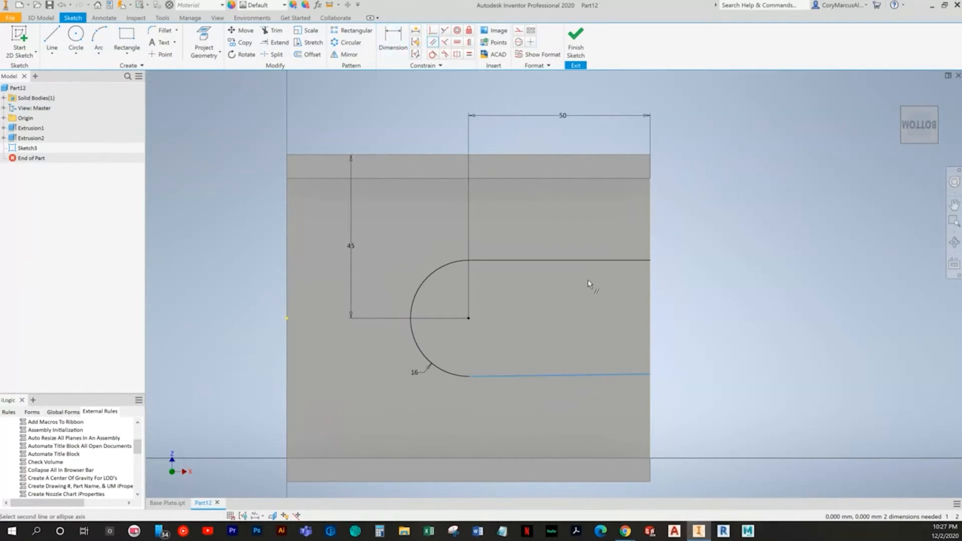
{"action": "left_click", "coordinate": [585, 261]}
{"action": "key", "text": "Escape"}
{"action": "left_click", "coordinate": [576, 42]}
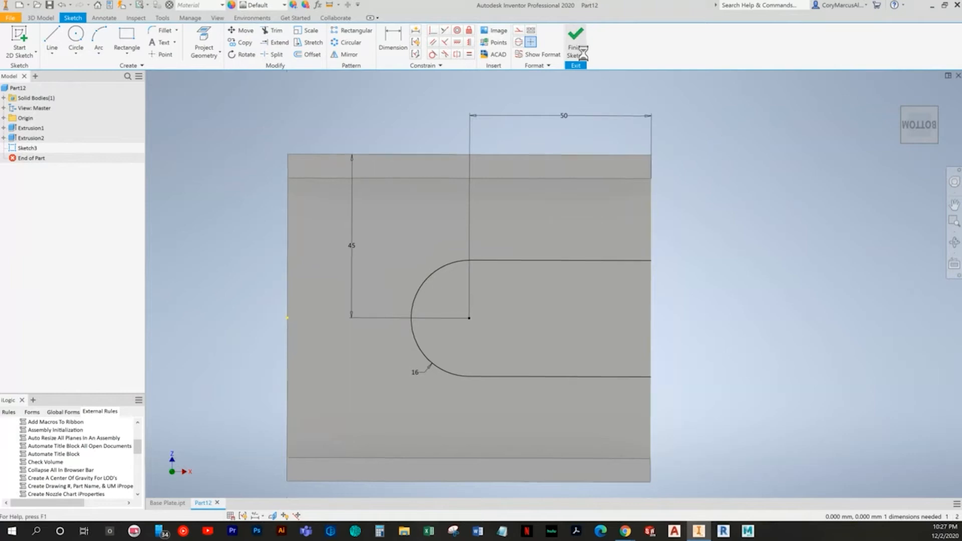
Try to extrude the slot profile, cancel the extrusion, and reopen the slot sketch for editing
{"action": "left_click", "coordinate": [52, 38]}
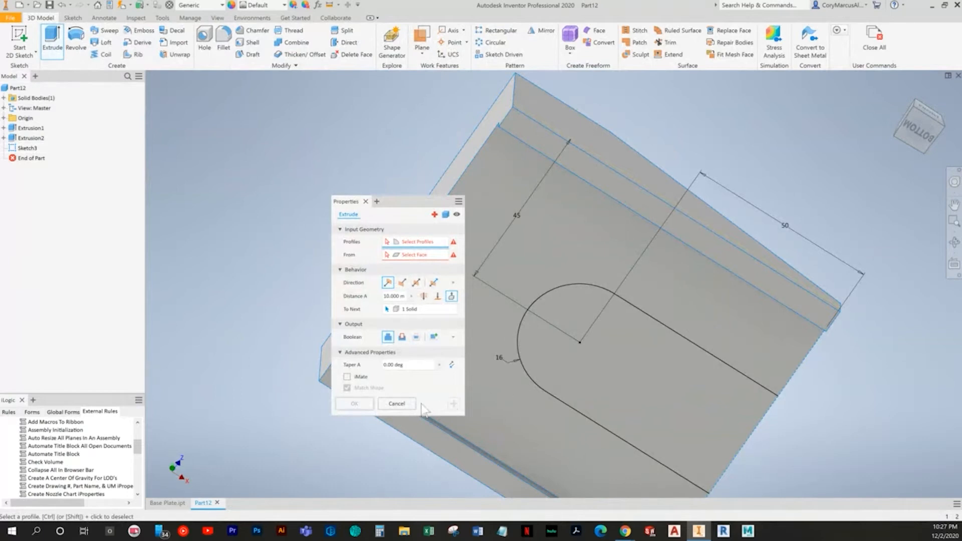
{"action": "left_click", "coordinate": [404, 407]}
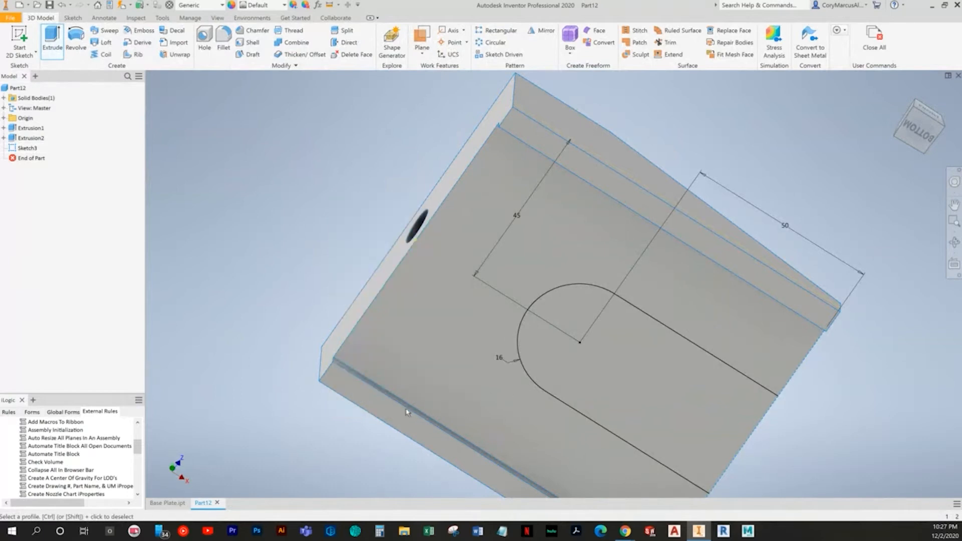
{"action": "double_click", "coordinate": [27, 148]}
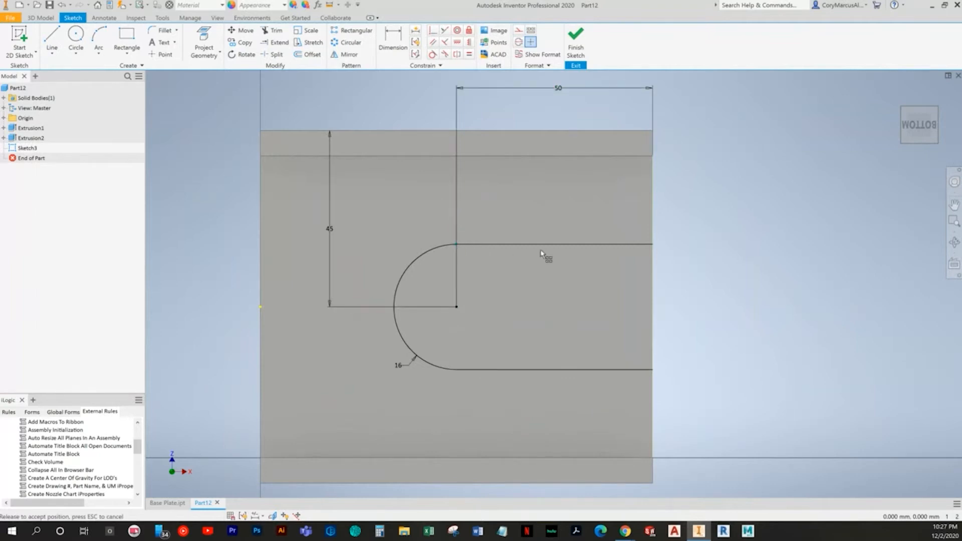
Select and drag the slot's sketch geometry to check how its lines and arc are connected
{"action": "mouse_move", "coordinate": [824, 450]}
{"action": "left_mouse_down"}
{"action": "mouse_move", "coordinate": [498, 206]}
{"action": "mouse_move", "coordinate": [220, 116]}
{"action": "left_mouse_up"}
{"action": "left_click", "coordinate": [753, 281]}
{"action": "left_click", "coordinate": [451, 368]}
{"action": "left_click_drag", "start_coordinate": [457, 307], "coordinate": [418, 325]}
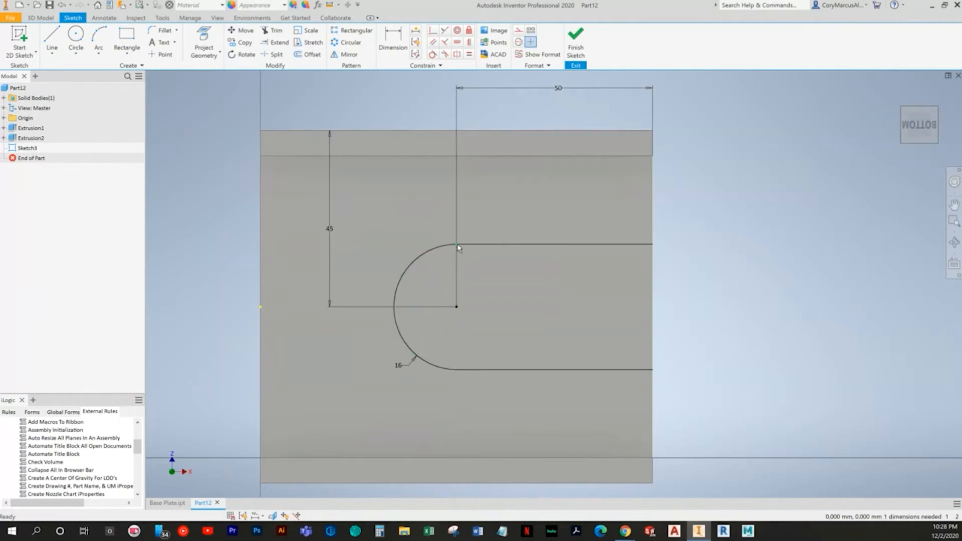
Delete the upper slot line's segment beside the arc, join the remaining line to the arc's end with a coincident constraint, and finish the sketch
{"action": "left_click", "coordinate": [534, 244]}
{"action": "key", "text": "Delete"}
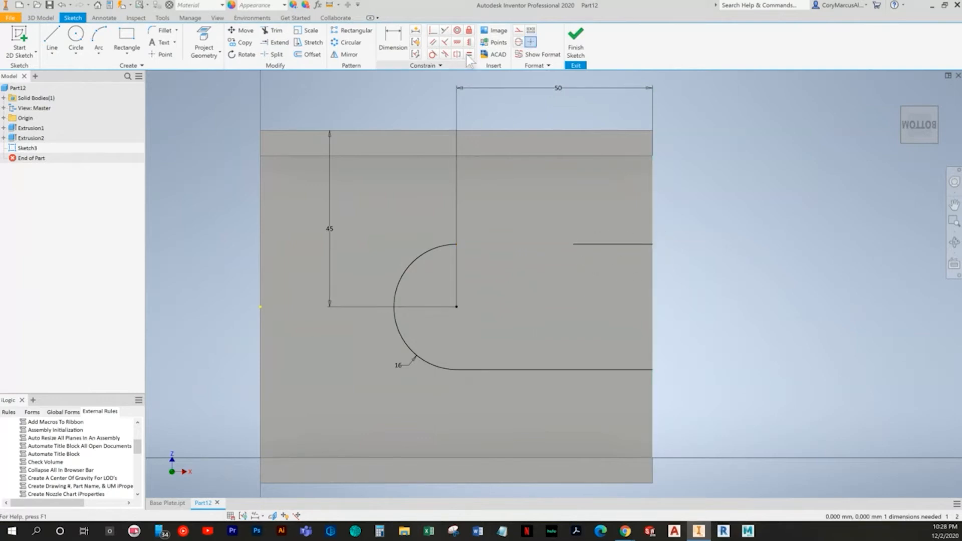
{"action": "left_click", "coordinate": [432, 32]}
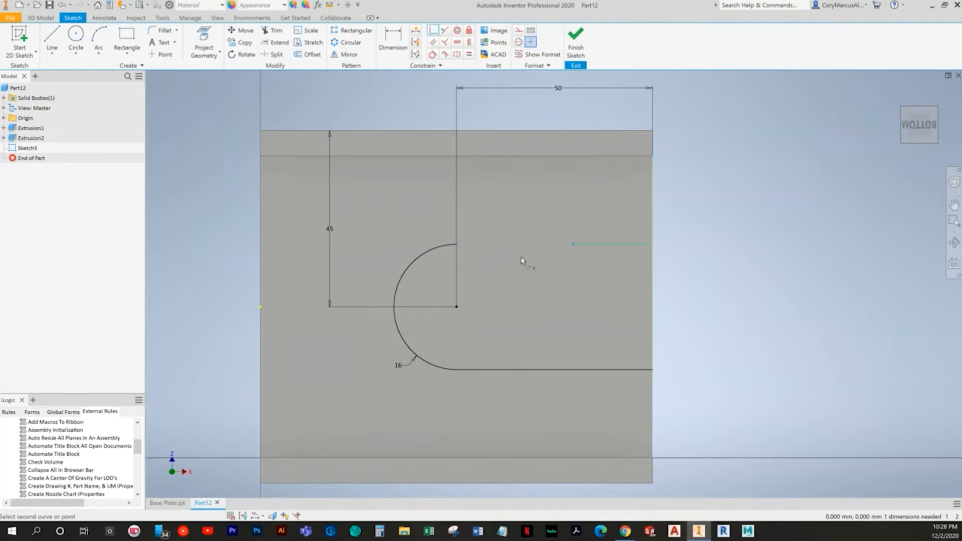
{"action": "left_click", "coordinate": [573, 244]}
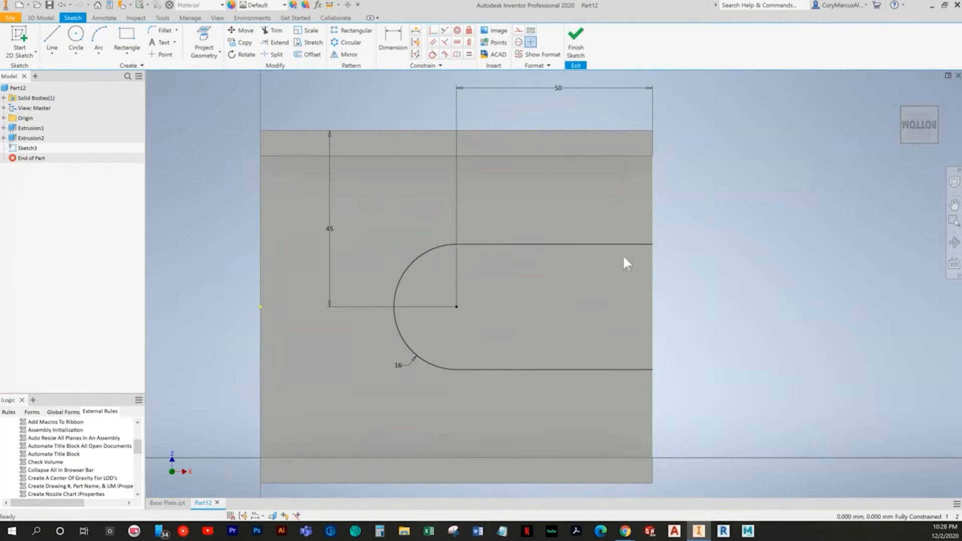
{"action": "left_click", "coordinate": [577, 50]}
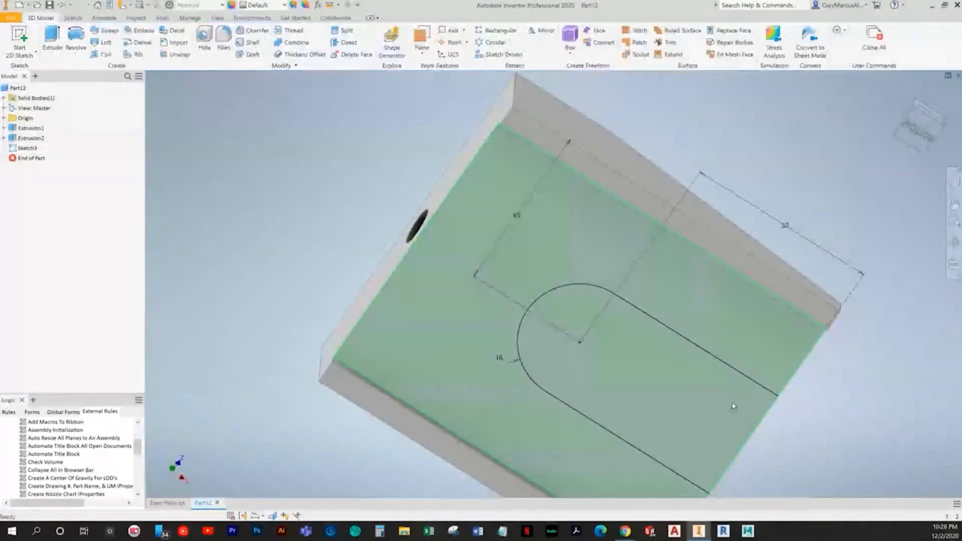
Reopen the slot sketch, project the block's front edge to close the slot profile, and finish the sketch
{"action": "double_click", "coordinate": [27, 148]}
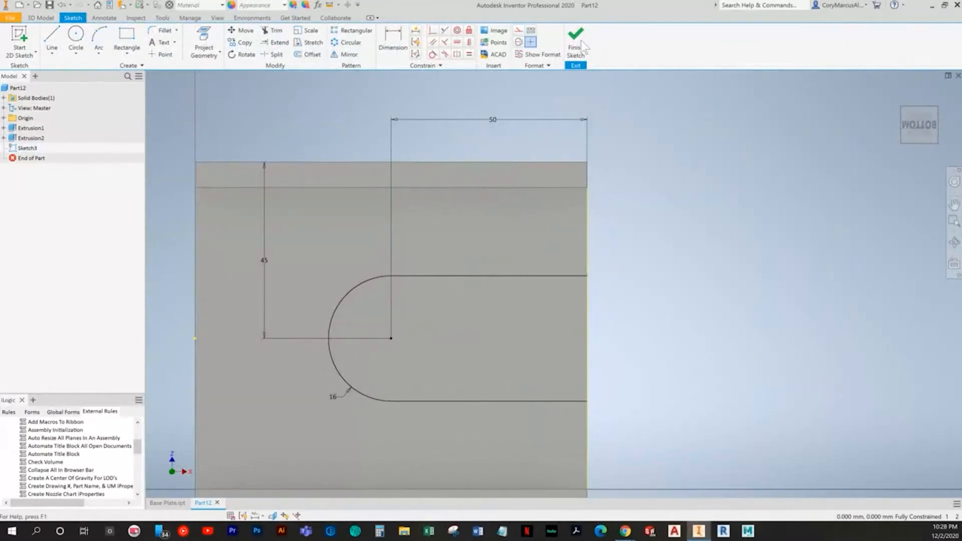
{"action": "left_click", "coordinate": [575, 40]}
Extrude the slot profile as a symmetric cut through all of the block
{"action": "key", "text": "e"}
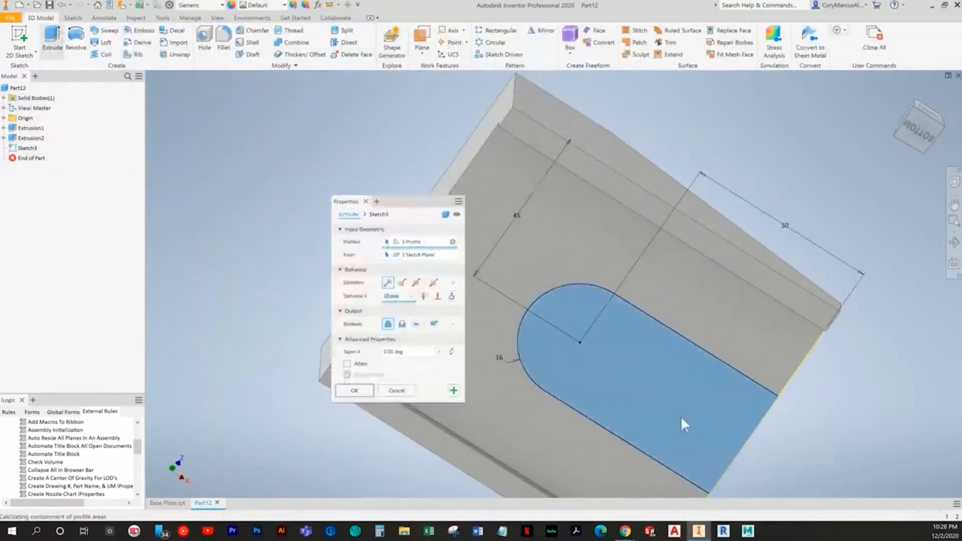
{"action": "left_click", "coordinate": [416, 283]}
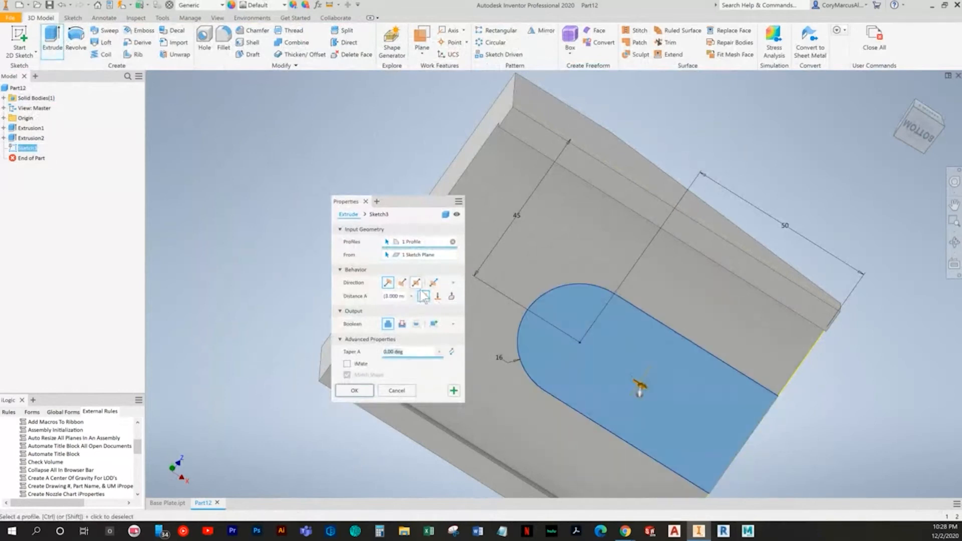
{"action": "left_click", "coordinate": [402, 324]}
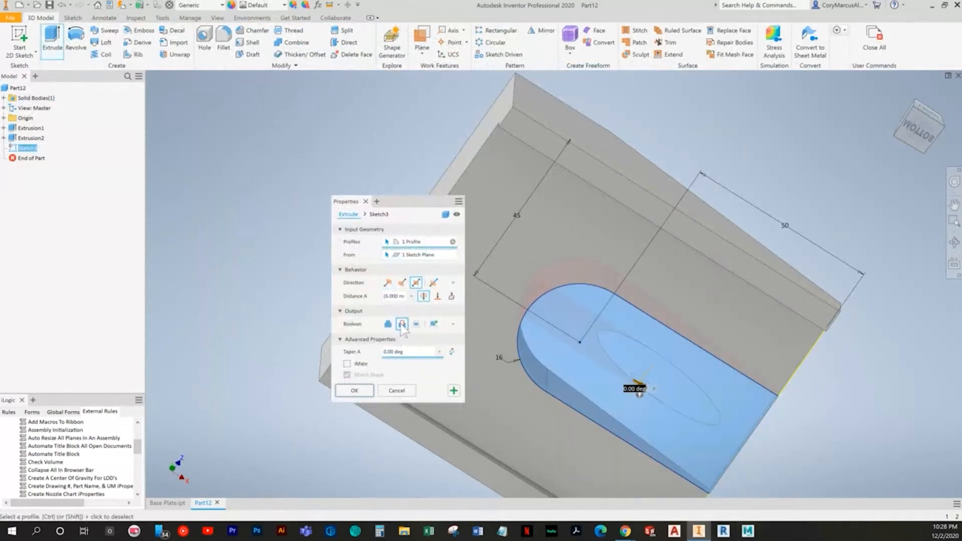
{"action": "left_click", "coordinate": [358, 391]}
{"action": "middle_click_drag", "start_coordinate": [702, 371], "coordinate": [754, 308], "text": "shift"}
{"action": "key", "text": "F6"}
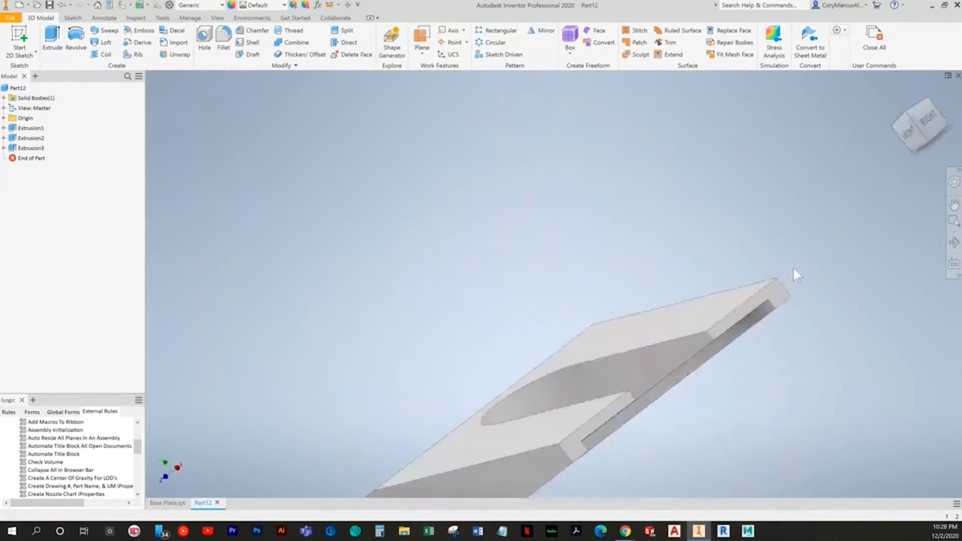
Check the drawing's fillet size and start a 3 mm fillet on the two vertical edges at the block's back end
{"action": "key", "text": "alt+Tab"}
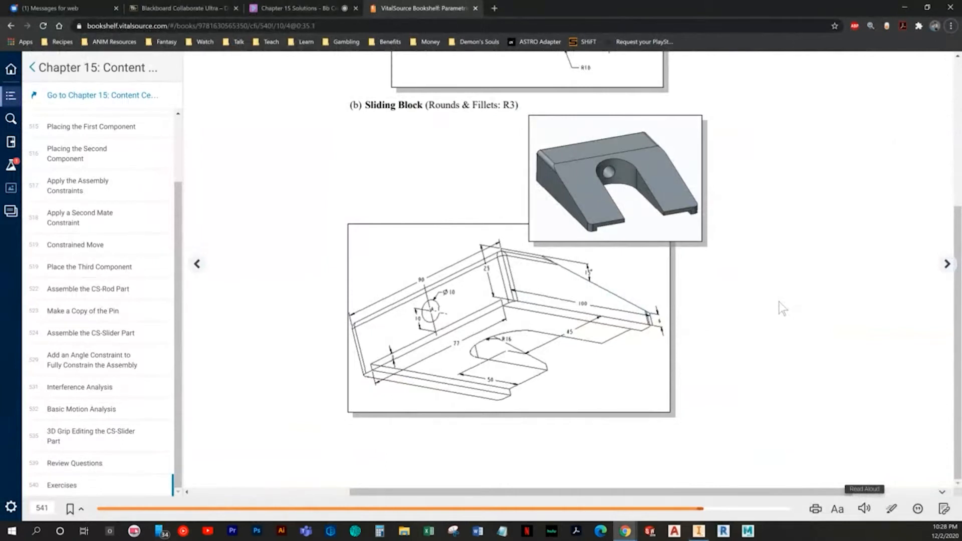
{"action": "key", "text": "alt+Tab"}
{"action": "left_click", "coordinate": [224, 40]}
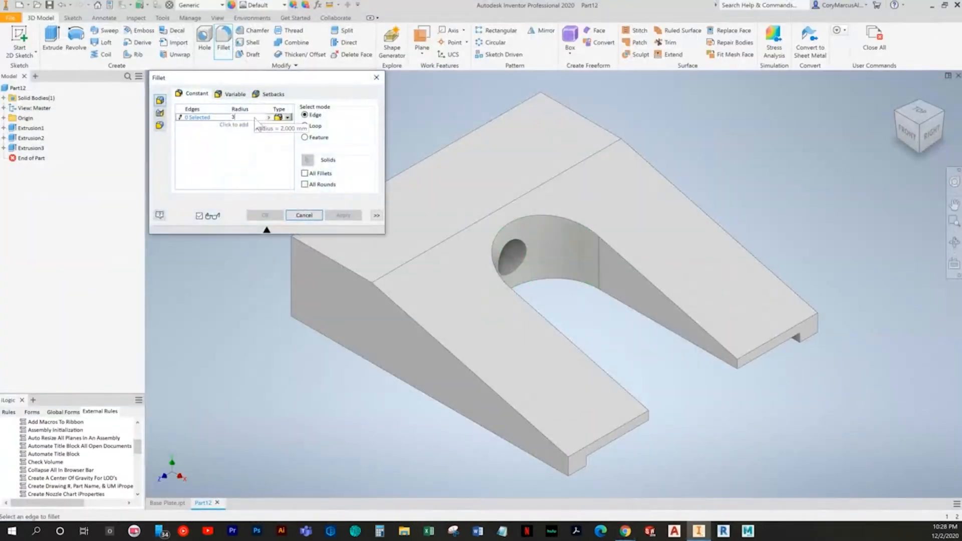
{"action": "key", "text": "alt+Tab"}
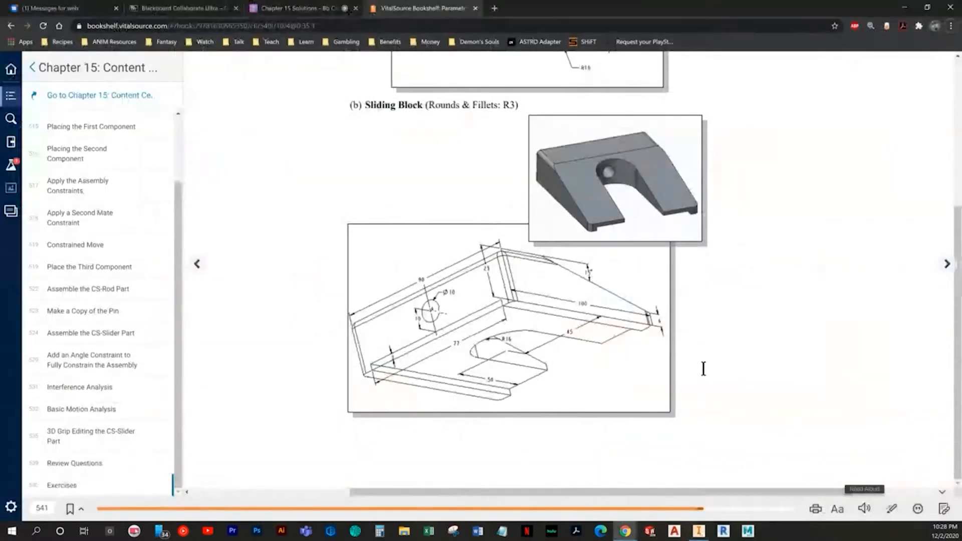
{"action": "key", "text": "alt+Tab"}
{"action": "left_click", "coordinate": [291, 265]}
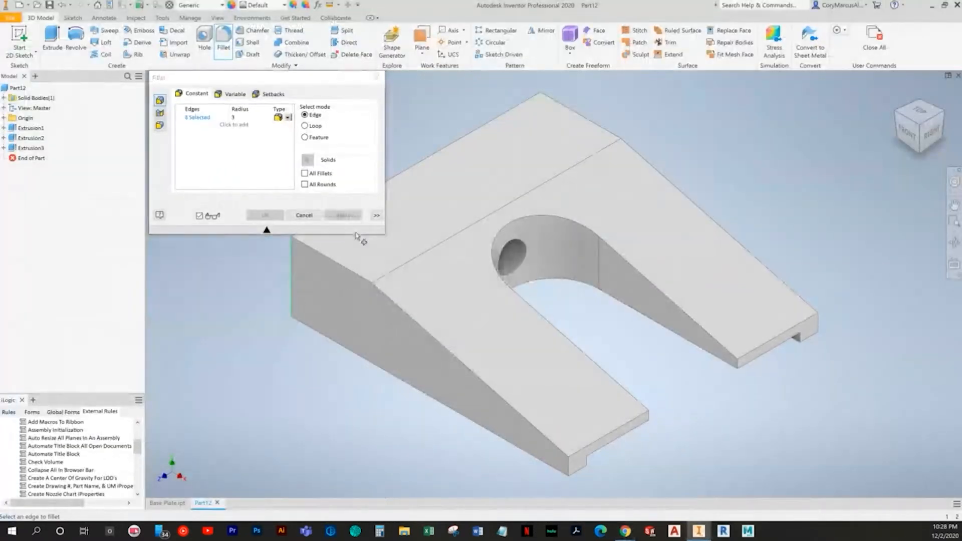
{"action": "middle_click_drag", "start_coordinate": [550, 113], "coordinate": [271, 348], "text": "shift"}
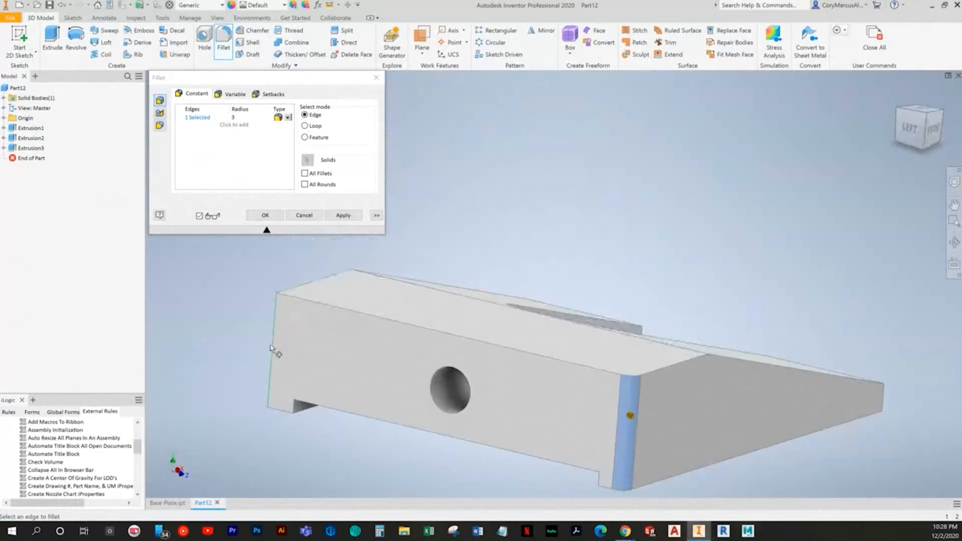
{"action": "left_click", "coordinate": [268, 342]}
Add the flat top's back edge and two short side edges to the 3 mm fillet, checking against the drawing
{"action": "key", "text": "alt+Tab"}
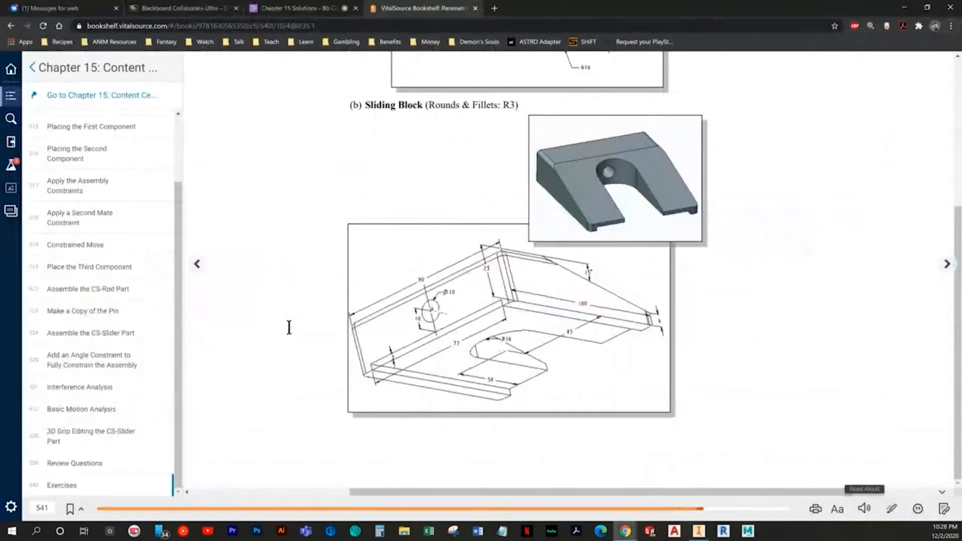
{"action": "key", "text": "alt+Tab"}
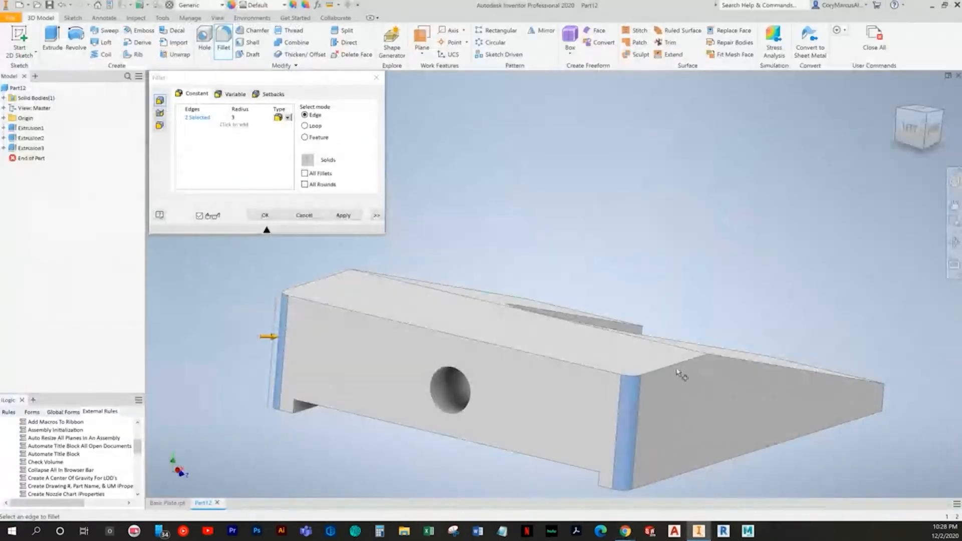
{"action": "left_click", "coordinate": [659, 371]}
{"action": "left_click", "coordinate": [480, 341]}
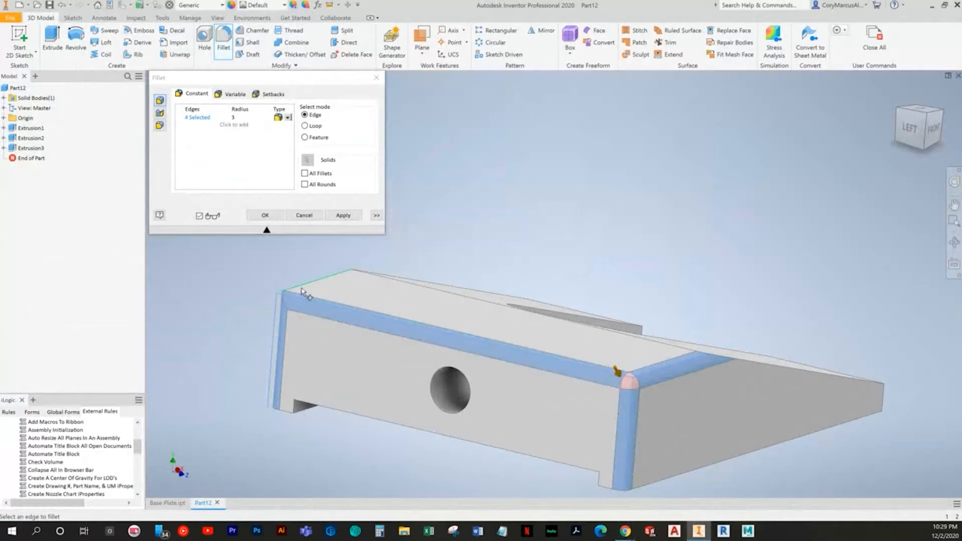
{"action": "key", "text": "alt+Tab"}
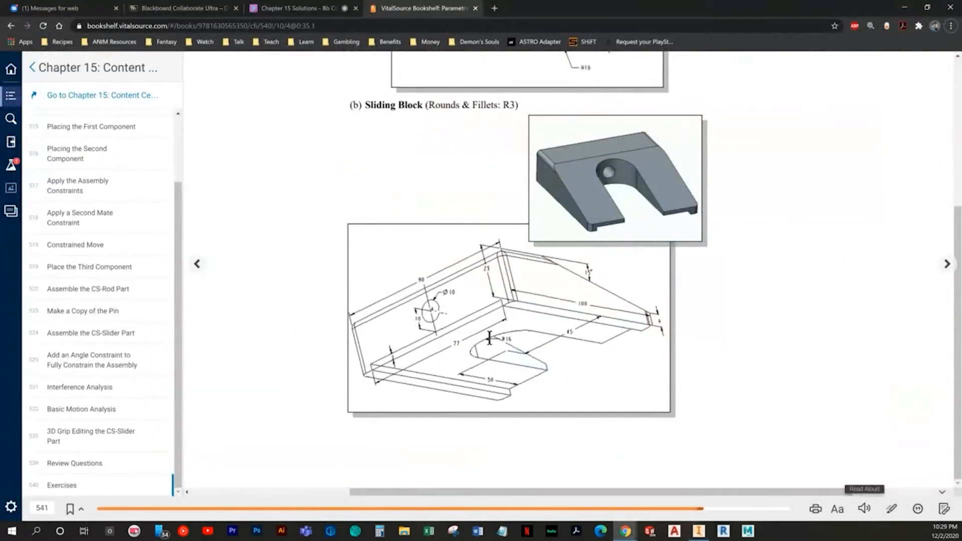
{"action": "key", "text": "alt+Tab"}
Add the outer vertical edges at the front ends of both legs to the 3 mm fillet, checking against the drawing
{"action": "middle_click_drag", "start_coordinate": [726, 351], "coordinate": [741, 276], "text": "shift"}
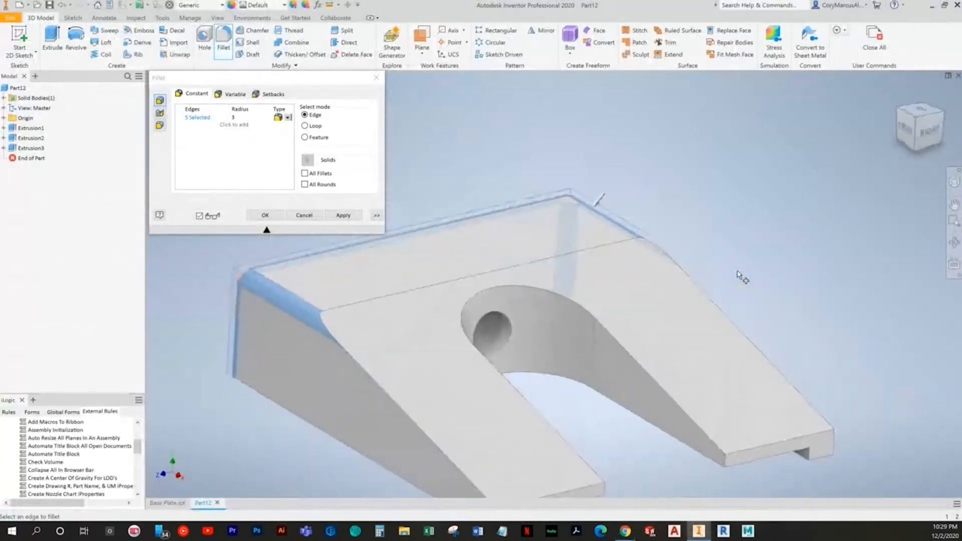
{"action": "key", "text": "alt+Tab"}
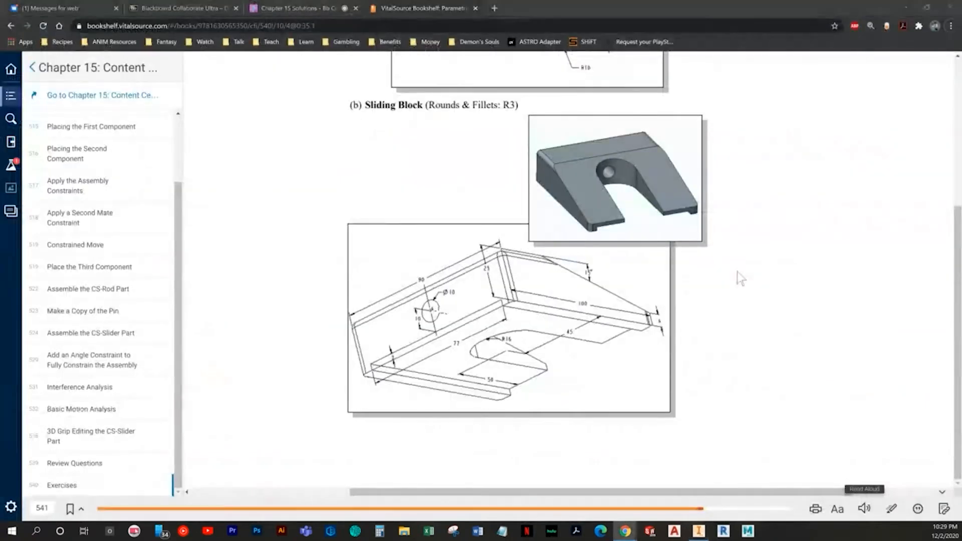
{"action": "key", "text": "alt+Tab"}
{"action": "middle_click_drag", "start_coordinate": [436, 471], "coordinate": [461, 499], "text": "shift"}
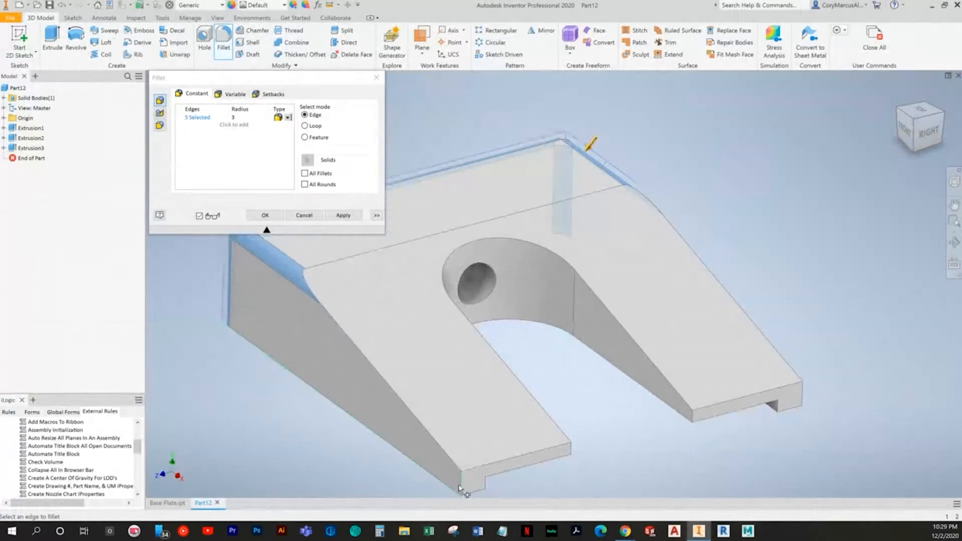
{"action": "left_click", "coordinate": [459, 487]}
{"action": "left_click", "coordinate": [800, 396]}
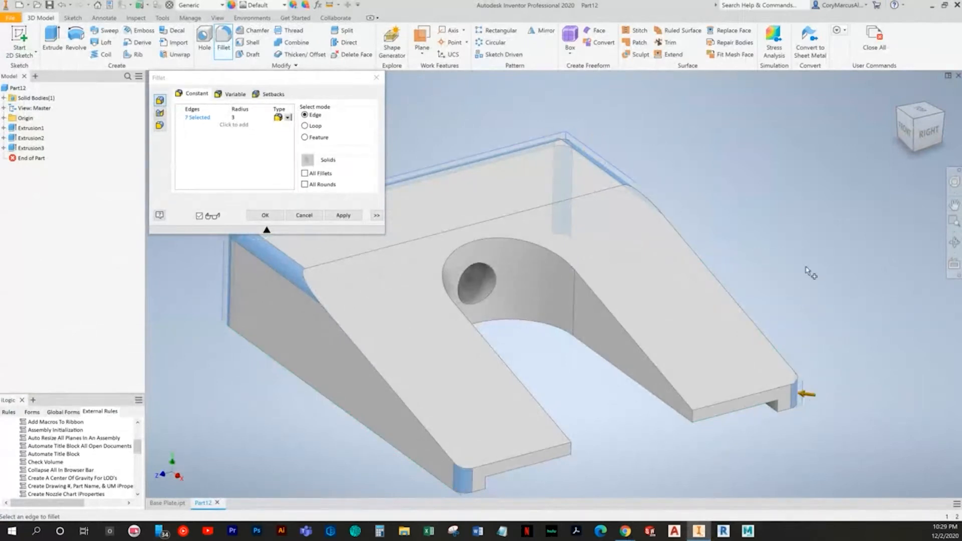
Compare the selected edges with the Sliding Block drawing and apply the 3 mm fillet
{"action": "key", "text": "alt+Tab"}
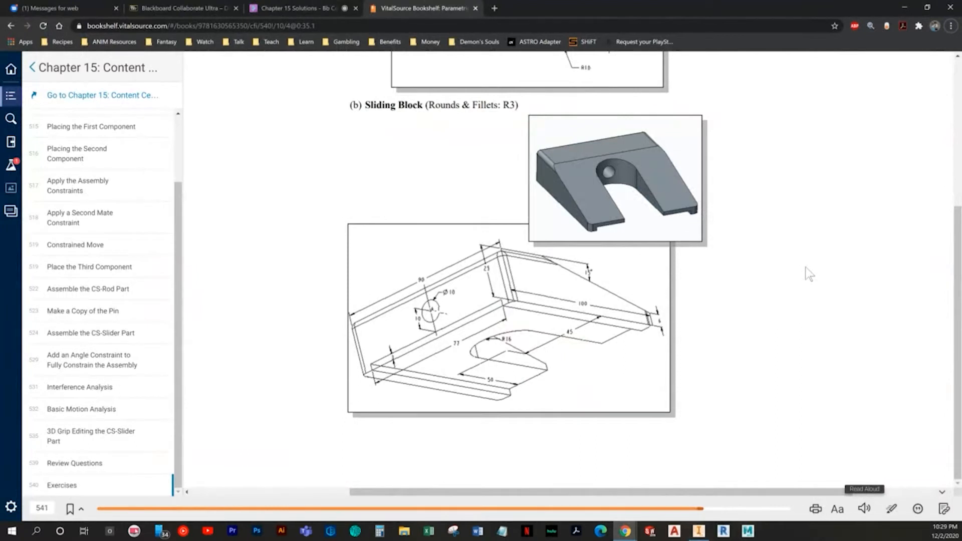
{"action": "key", "text": "alt+Tab"}
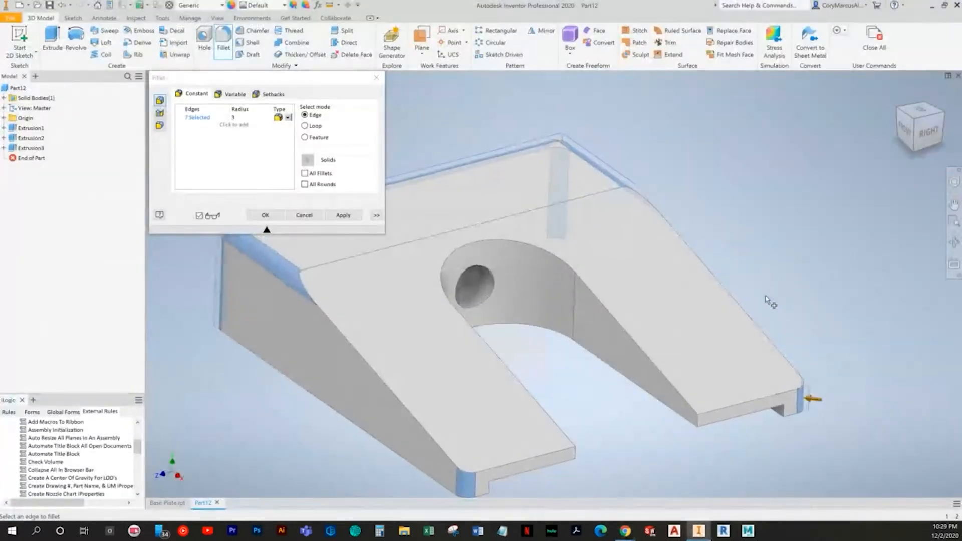
{"action": "key", "text": "alt+Tab"}
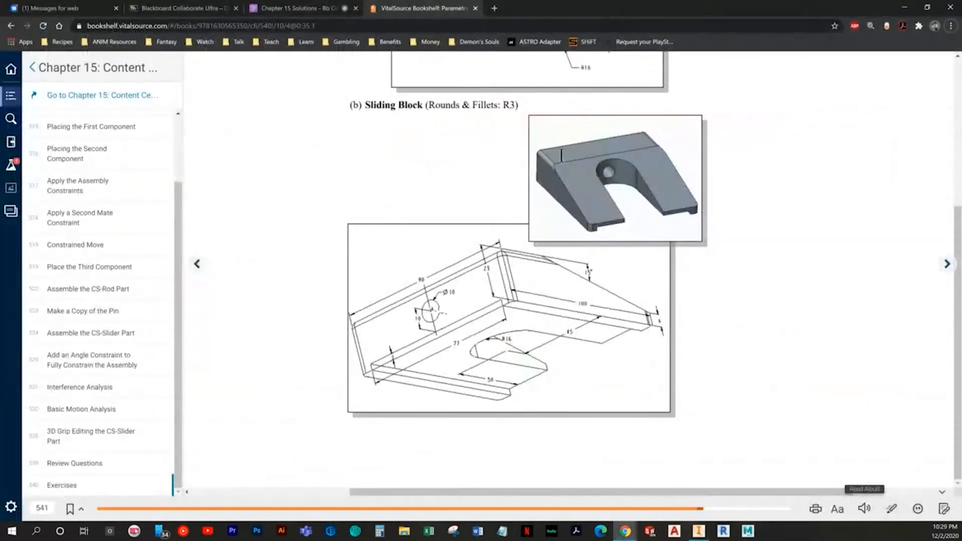
{"action": "key", "text": "alt+Tab"}
{"action": "middle_click_drag", "start_coordinate": [650, 143], "coordinate": [615, 369], "text": "shift"}
{"action": "key", "text": "F6"}
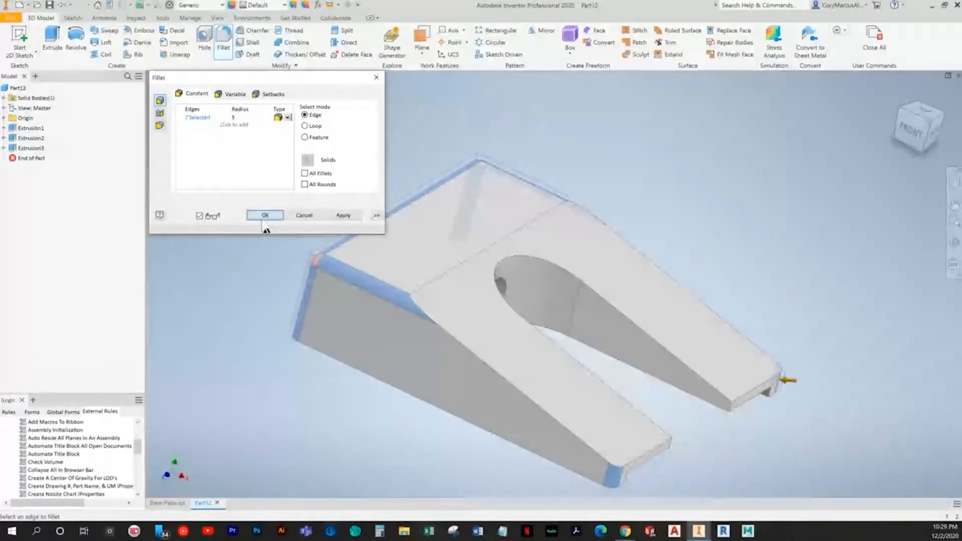
{"action": "key", "text": "Return"}
{"action": "key", "text": "F6"}
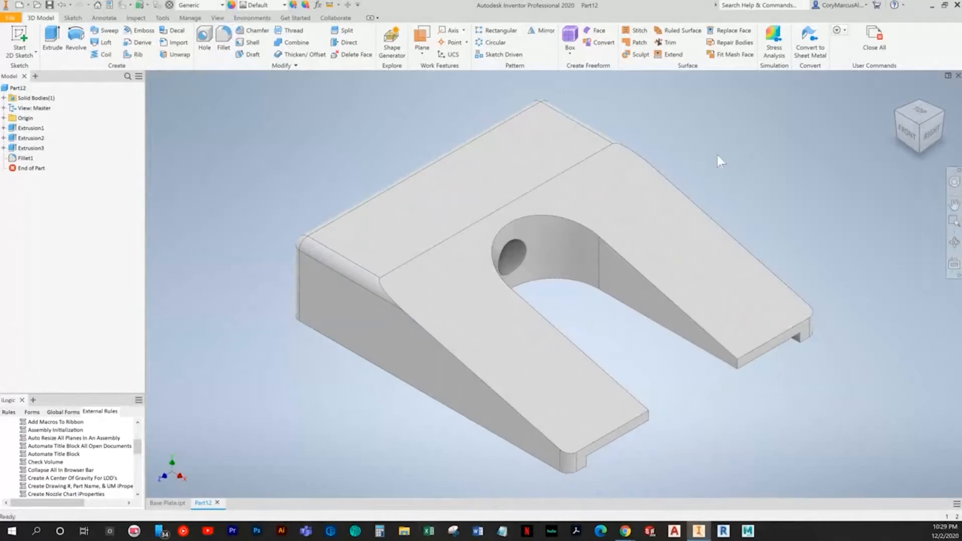
Save the part as Sliding Block in the Leveling Assembly folder, checking the part name in the textbook
{"action": "key", "text": "ctrl+s"}
{"action": "key", "text": "alt+Tab"}
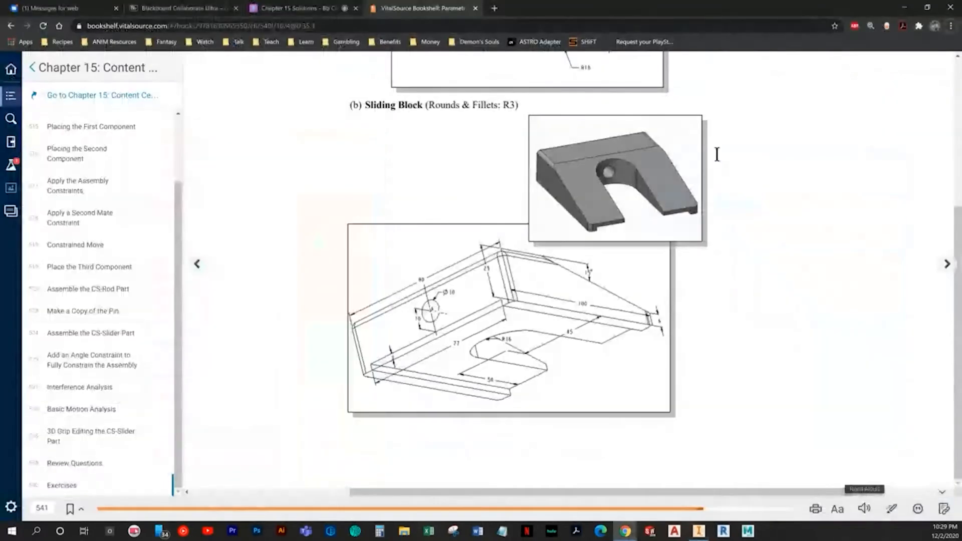
{"action": "key", "text": "alt+Tab"}
{"action": "type", "text": "Sliding"}
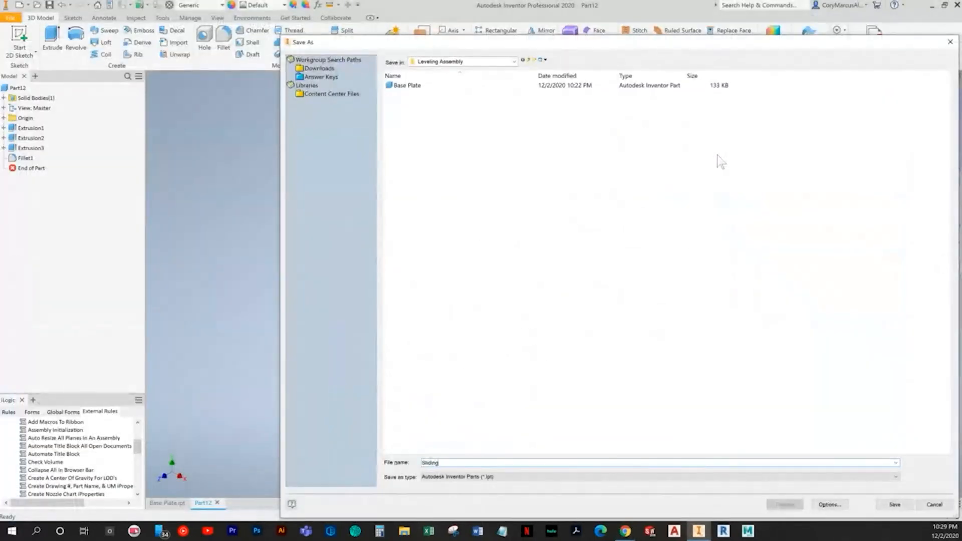
{"action": "type", "text": " Block"}
{"action": "key", "text": "Return"}
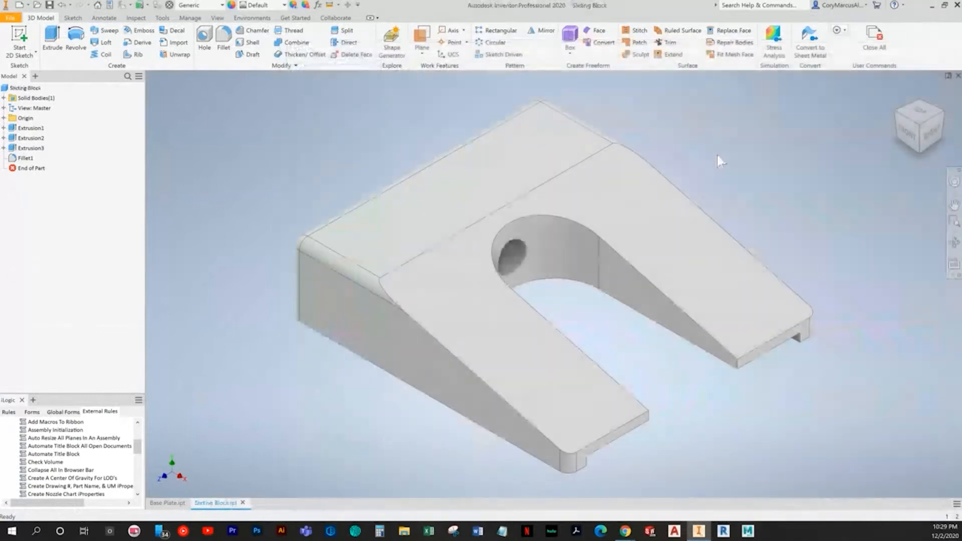
Switch to the textbook in the browser and go to the next page with the Lifting Block drawing
{"action": "key", "text": "alt+Tab"}
{"action": "left_click", "coordinate": [947, 264]}
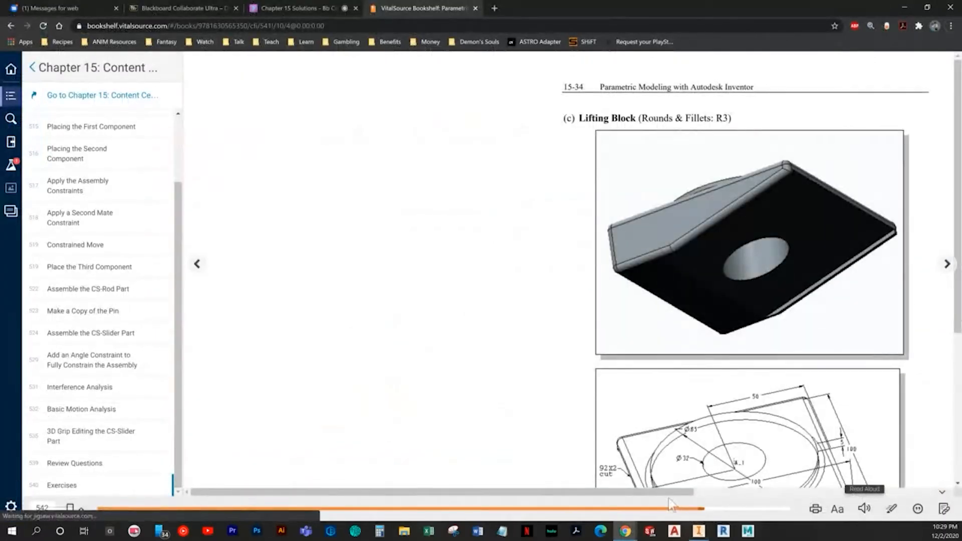
Examine the Lifting Block picture and dimensioned drawing, looking back at the Sliding Block page for comparison
{"action": "left_click_drag", "start_coordinate": [671, 493], "coordinate": [784, 495]}
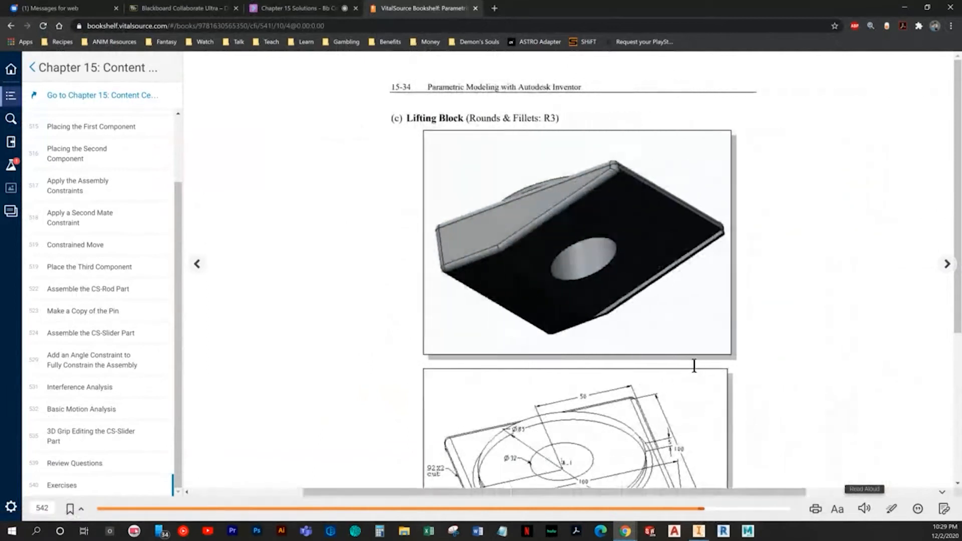
{"action": "scroll", "coordinate": [694, 365], "scroll_direction": "down", "scroll_amount": 5}
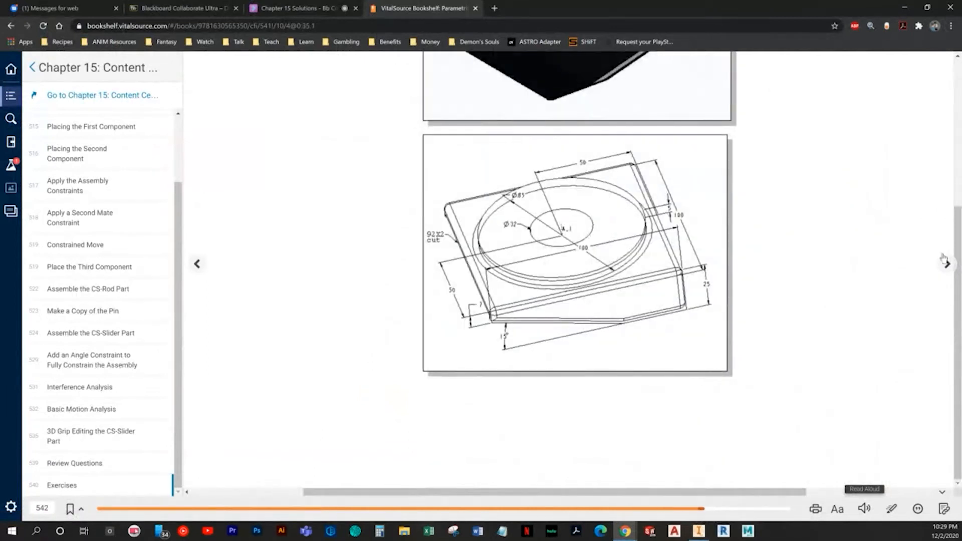
{"action": "left_click", "coordinate": [945, 263]}
{"action": "left_click", "coordinate": [203, 275]}
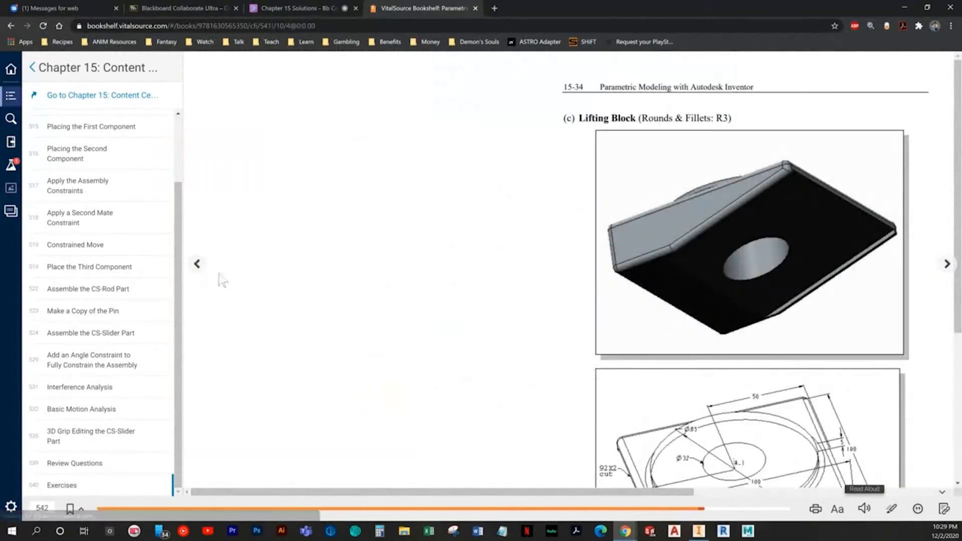
{"action": "left_click", "coordinate": [223, 280]}
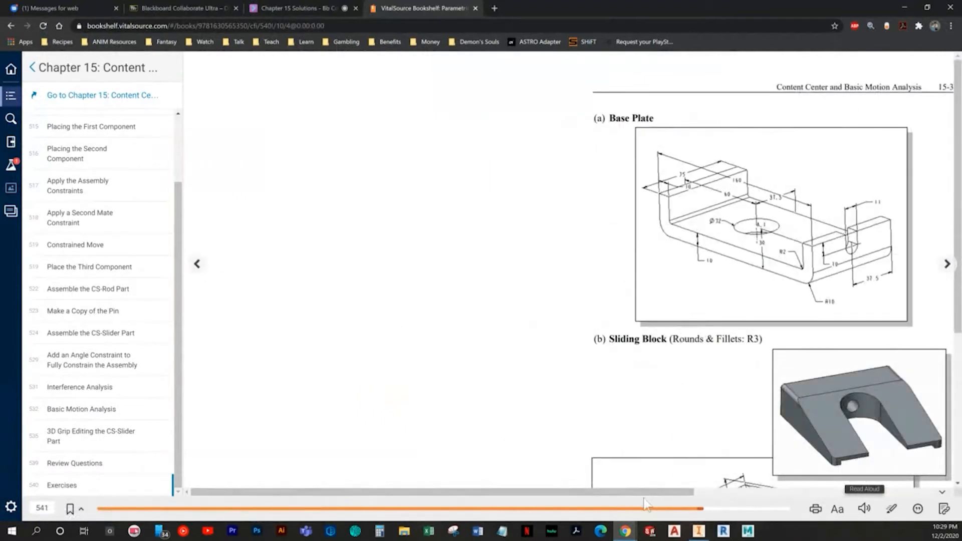
{"action": "left_click_drag", "start_coordinate": [645, 492], "coordinate": [742, 491]}
{"action": "scroll", "coordinate": [485, 287], "scroll_direction": "down", "scroll_amount": 5}
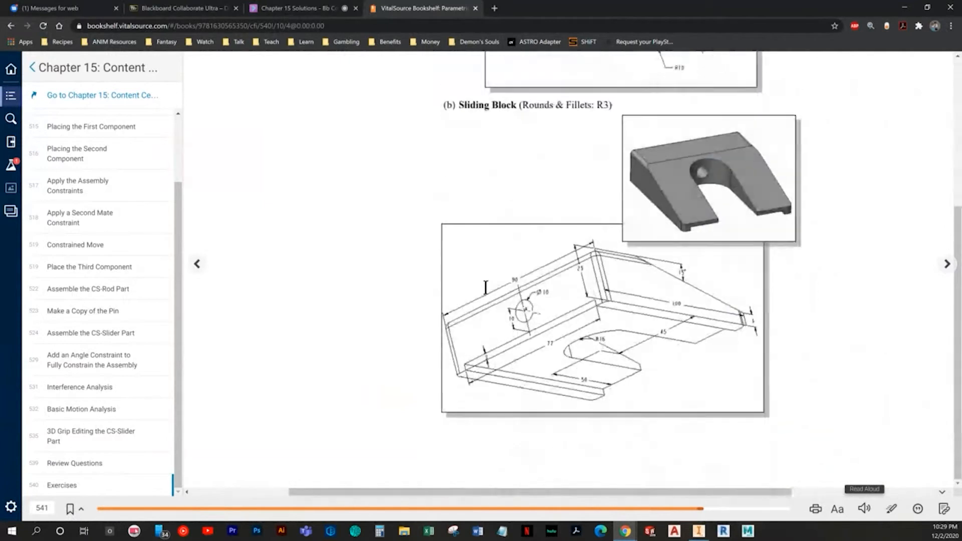
{"action": "left_click", "coordinate": [947, 264]}
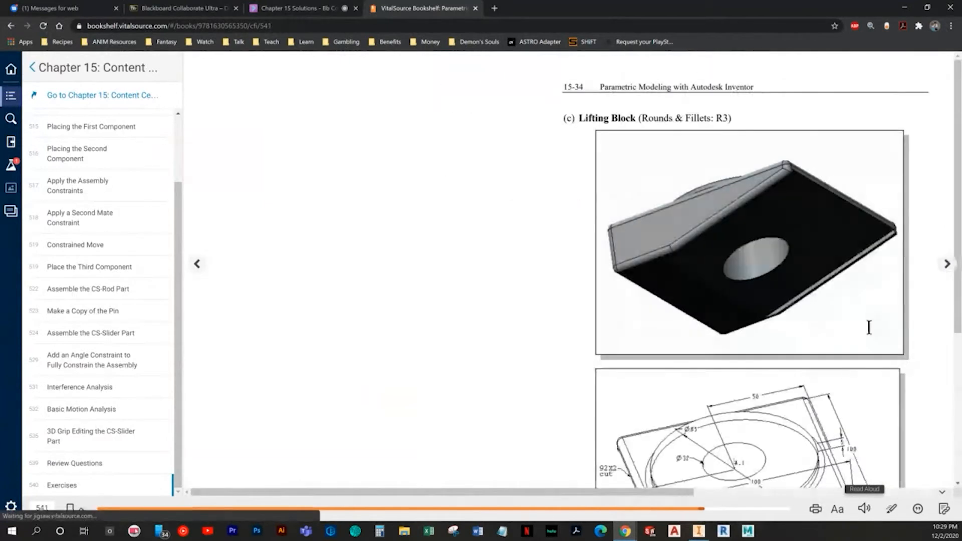
{"action": "left_click_drag", "start_coordinate": [614, 492], "coordinate": [703, 492]}
{"action": "scroll", "coordinate": [707, 426], "scroll_direction": "down", "scroll_amount": 5}
{"action": "scroll", "coordinate": [735, 404], "scroll_direction": "up", "scroll_amount": 5}
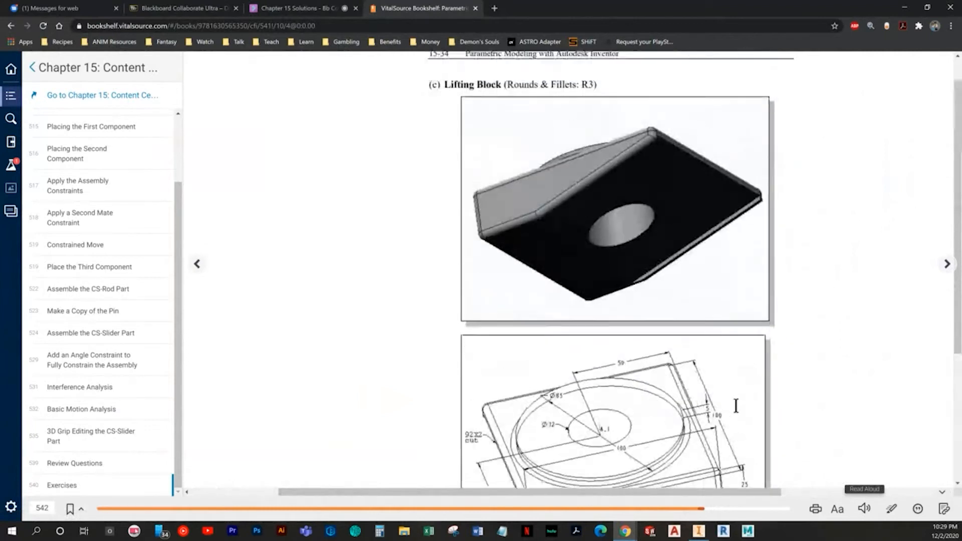
{"action": "scroll", "coordinate": [578, 250], "scroll_direction": "down", "scroll_amount": 5}
Switch to Inventor, create a new part for the Lifting Block, and start a sketch on the front (XY) plane
{"action": "key", "text": "alt+Tab"}
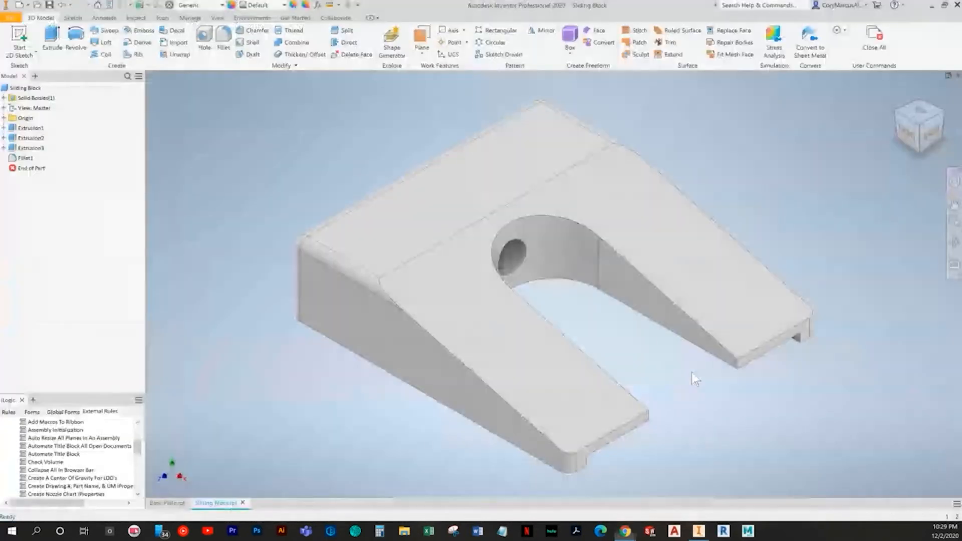
{"action": "key", "text": "ctrl+n"}
{"action": "double_click", "coordinate": [348, 201]}
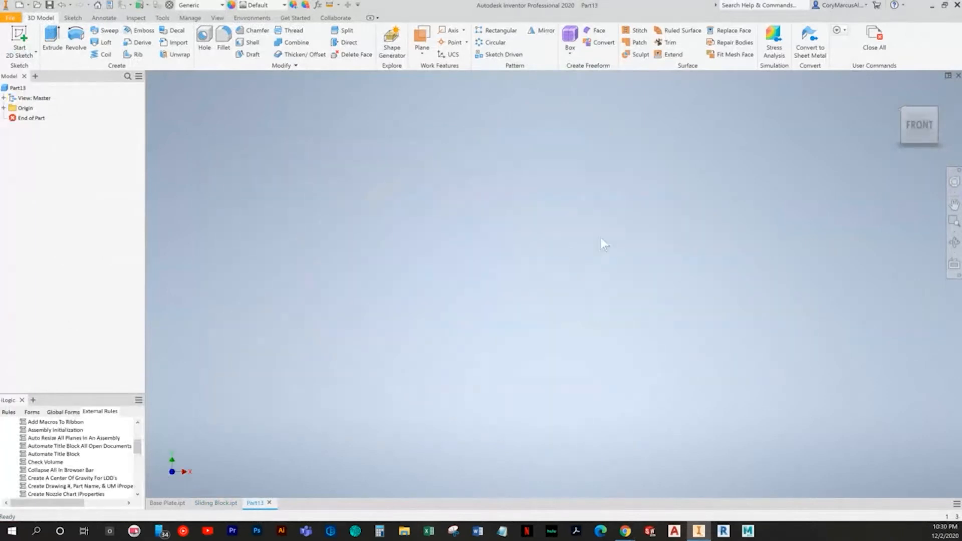
{"action": "left_click", "coordinate": [20, 40]}
{"action": "key", "text": "alt+Tab"}
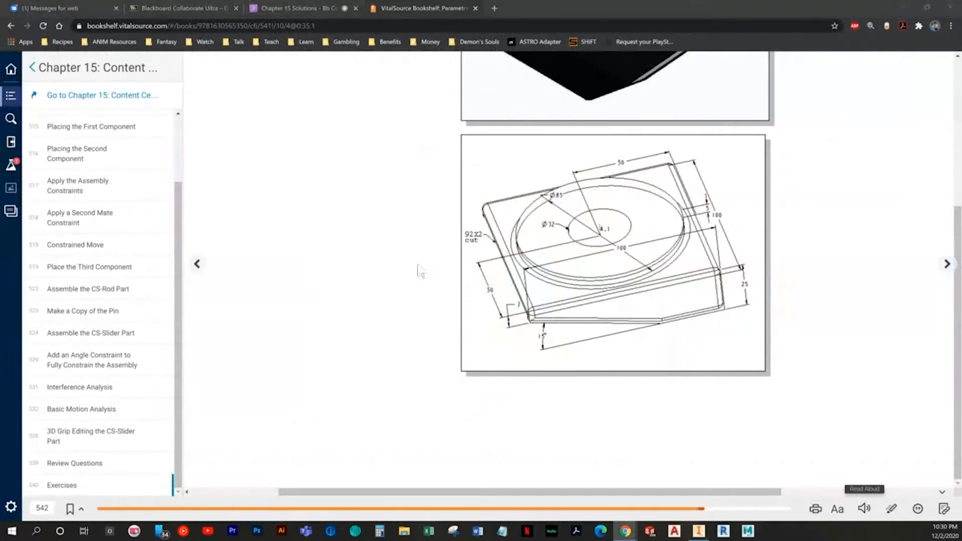
{"action": "key", "text": "alt+Tab"}
{"action": "left_click", "coordinate": [502, 150]}
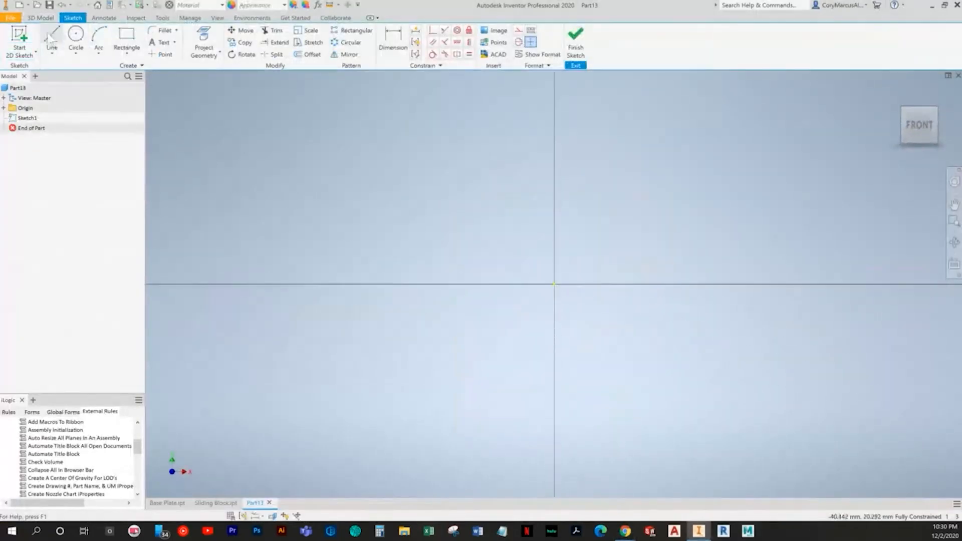
Sketch the block's side profile with lines: short left edge, sloped and flat bottom edges, vertical right edge and horizontal top line
{"action": "key", "text": "alt+Tab"}
{"action": "key", "text": "alt+Tab"}
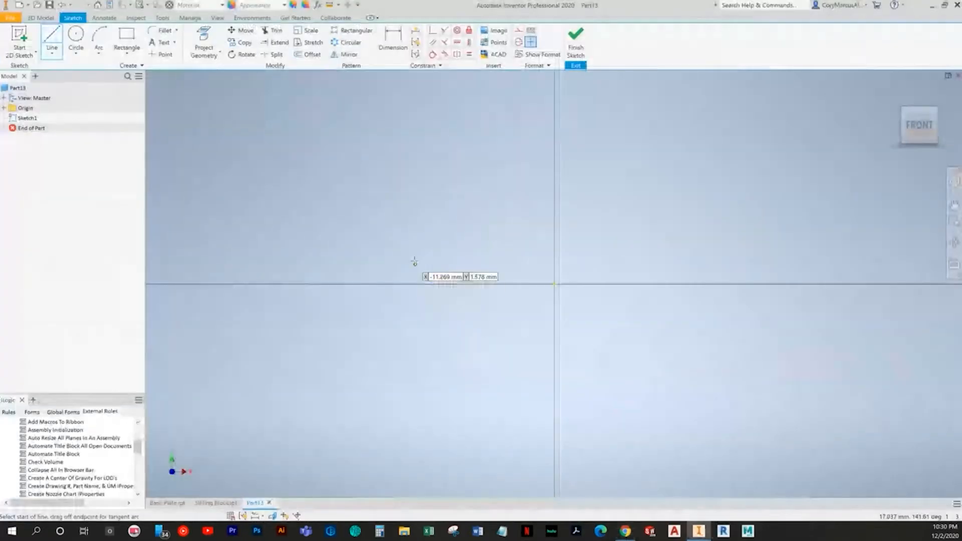
{"action": "left_click", "coordinate": [398, 254]}
{"action": "left_click", "coordinate": [627, 339]}
{"action": "left_click", "coordinate": [736, 338]}
{"action": "key", "text": "alt+Tab"}
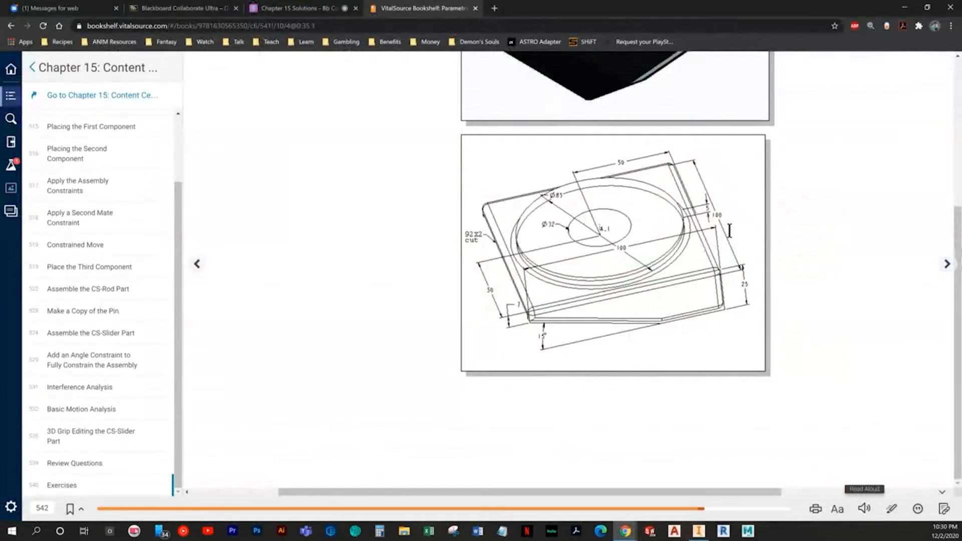
{"action": "key", "text": "alt+Tab"}
{"action": "double_click", "coordinate": [738, 182]}
{"action": "left_click", "coordinate": [380, 235]}
{"action": "left_click", "coordinate": [801, 235]}
Trim the line ends that overshoot the profile at its two upper corners
{"action": "left_click", "coordinate": [272, 31]}
{"action": "left_click_drag", "start_coordinate": [386, 239], "coordinate": [439, 237]}
{"action": "key", "text": "ctrl+z"}
{"action": "left_click", "coordinate": [272, 31]}
{"action": "left_click_drag", "start_coordinate": [364, 248], "coordinate": [393, 228]}
{"action": "mouse_move", "coordinate": [750, 245]}
{"action": "left_mouse_down"}
{"action": "mouse_move", "coordinate": [759, 233]}
{"action": "mouse_move", "coordinate": [729, 212]}
{"action": "left_mouse_up"}
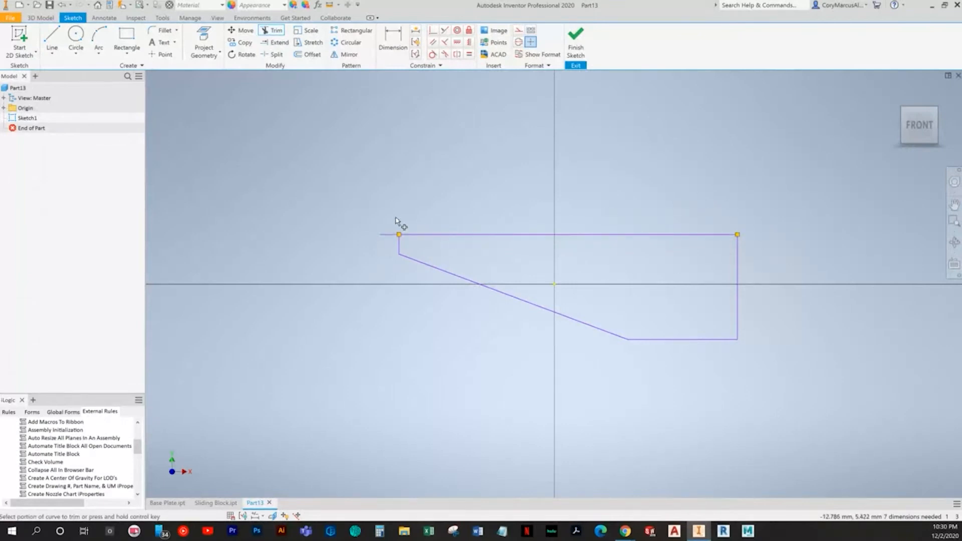
Check the drawing and dimension the profile's top edge at 100 mm
{"action": "key", "text": "alt+Tab"}
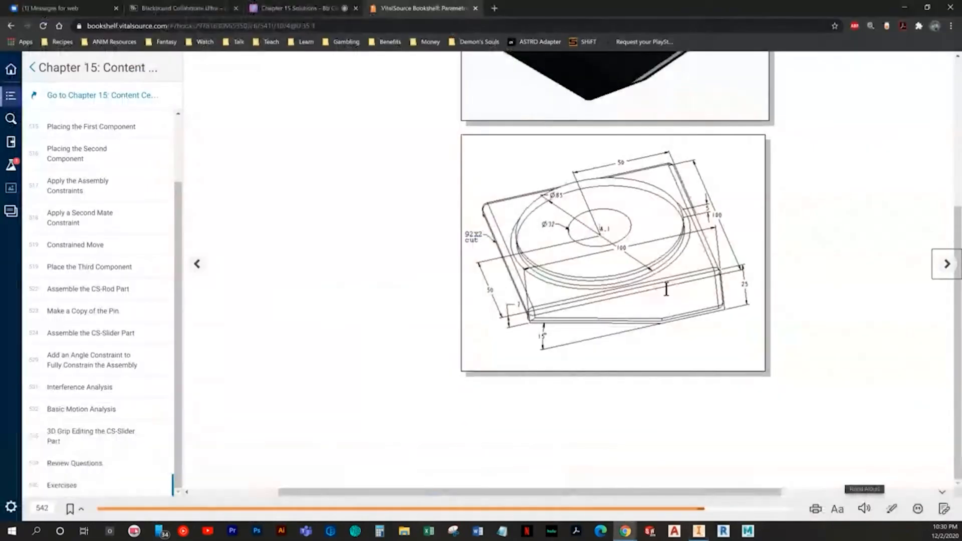
{"action": "key", "text": "alt+Tab"}
{"action": "left_click", "coordinate": [415, 54]}
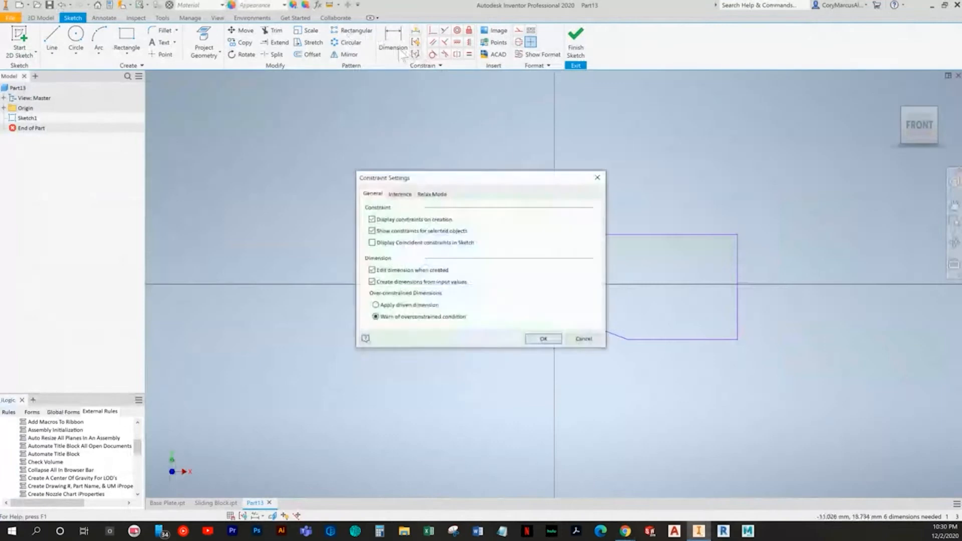
{"action": "key", "text": "Escape"}
{"action": "left_click", "coordinate": [401, 44]}
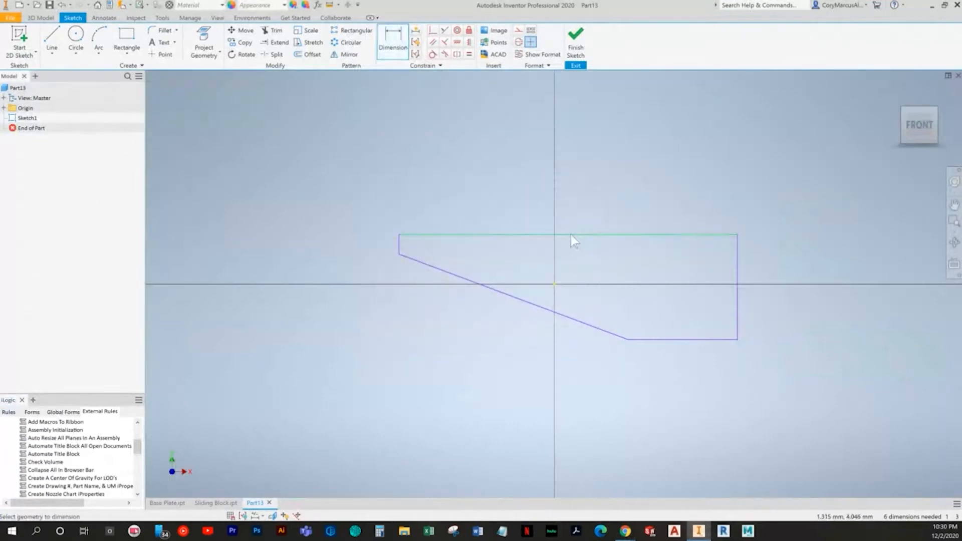
{"action": "left_click", "coordinate": [570, 234]}
{"action": "left_click", "coordinate": [576, 197]}
{"action": "type", "text": "100"}
{"action": "key", "text": "Return"}
Check the drawing and dimension the profile's short left edge at 7 mm
{"action": "scroll", "coordinate": [585, 194], "scroll_direction": "down", "scroll_amount": 5}
{"action": "mouse_move", "coordinate": [558, 257]}
{"action": "middle_mouse_down"}
{"action": "mouse_move", "coordinate": [388, 309]}
{"action": "mouse_move", "coordinate": [427, 311]}
{"action": "middle_mouse_up"}
{"action": "key", "text": "alt+Tab"}
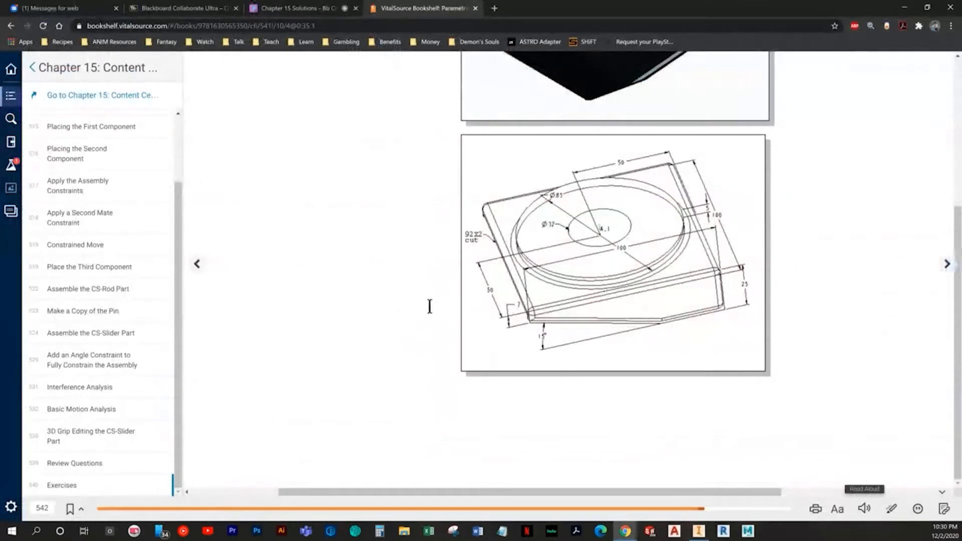
{"action": "key", "text": "alt+Tab"}
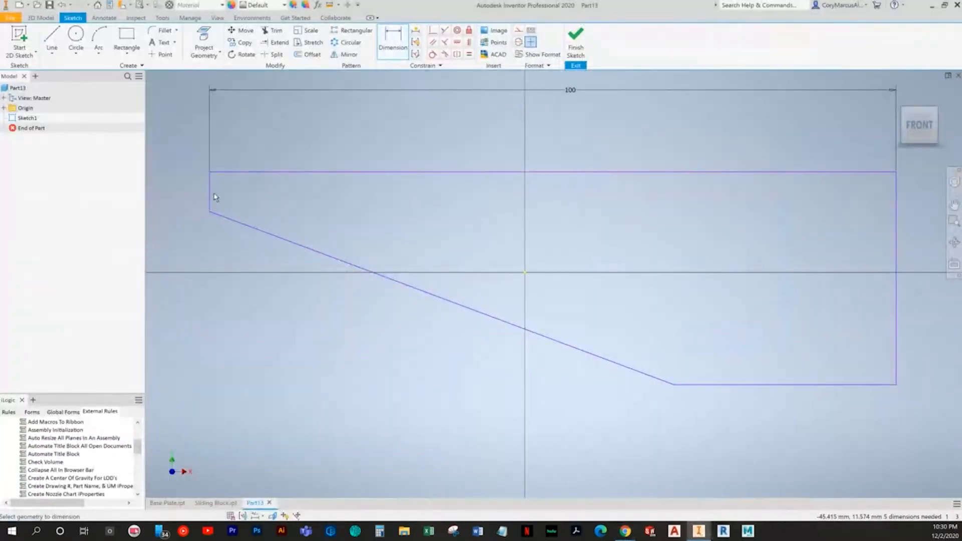
{"action": "left_click", "coordinate": [212, 198]}
{"action": "left_click", "coordinate": [173, 188]}
{"action": "type", "text": "7"}
{"action": "key", "text": "Return"}
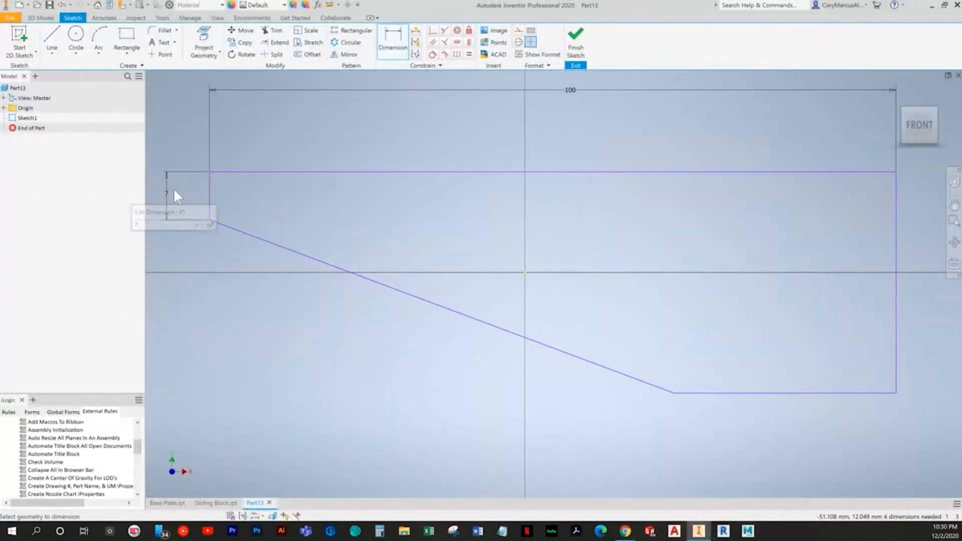
Check the drawing and dimension the profile's vertical right edge at 25 mm
{"action": "scroll", "coordinate": [451, 281], "scroll_direction": "down", "scroll_amount": 3}
{"action": "key", "text": "alt+Tab"}
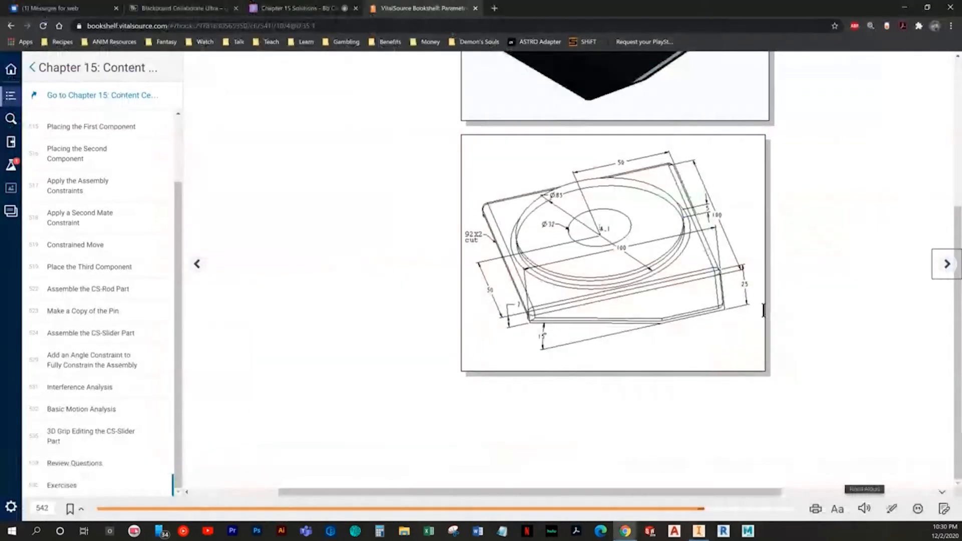
{"action": "key", "text": "alt+Tab"}
{"action": "left_click", "coordinate": [710, 258]}
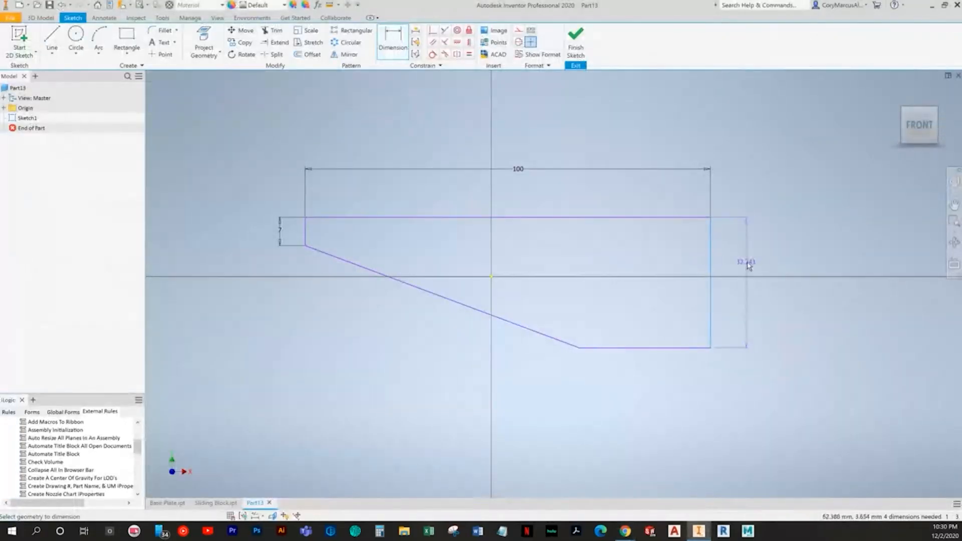
{"action": "left_click", "coordinate": [756, 271]}
{"action": "type", "text": "25"}
{"action": "key", "text": "Return"}
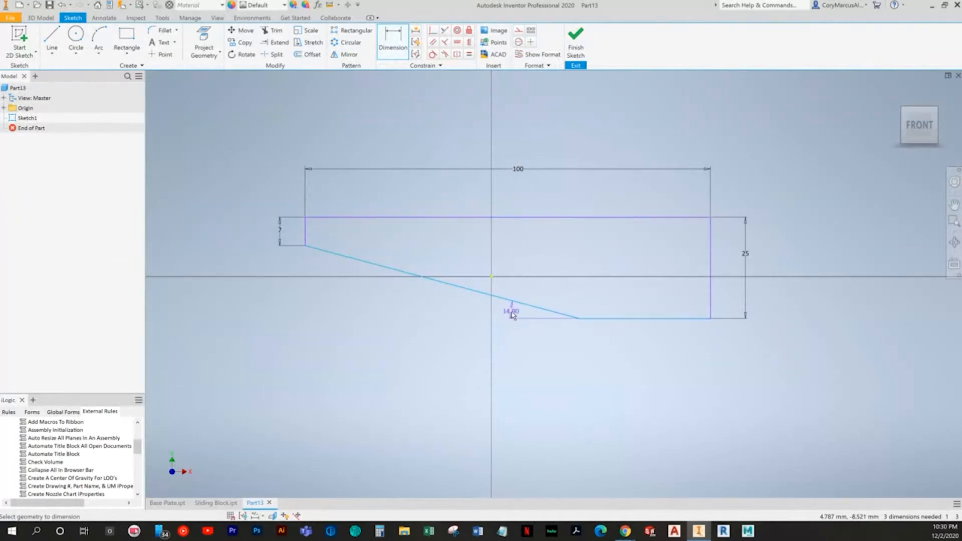
Dimension the angle between the sloped edge and the flat bottom edge at 15 degrees
{"action": "left_click", "coordinate": [471, 310]}
{"action": "type", "text": "15"}
{"action": "key", "text": "Return"}
Review the Lifting Block drawing and make the profile's upper-left corner coincident with the sketch origin
{"action": "key", "text": "alt+Tab"}
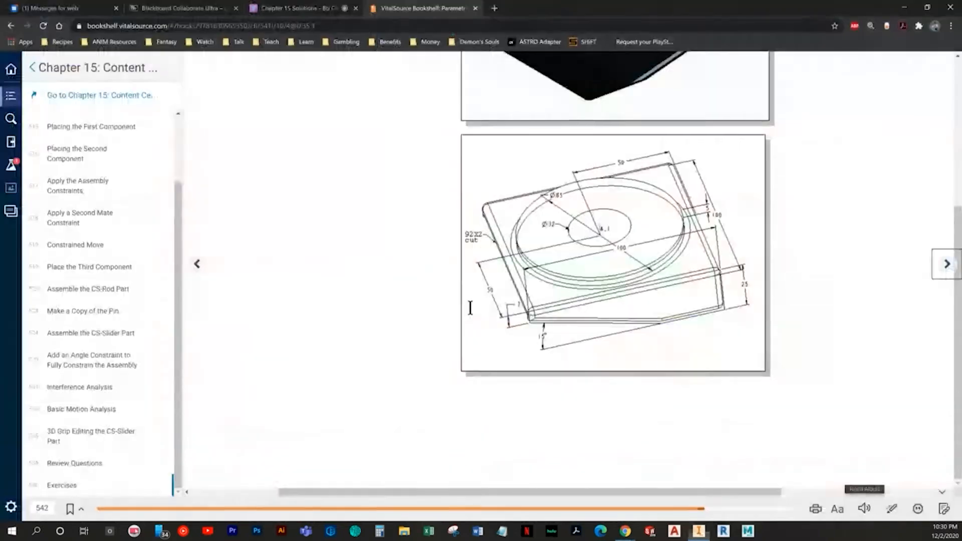
{"action": "scroll", "coordinate": [655, 268], "scroll_direction": "up", "scroll_amount": 5}
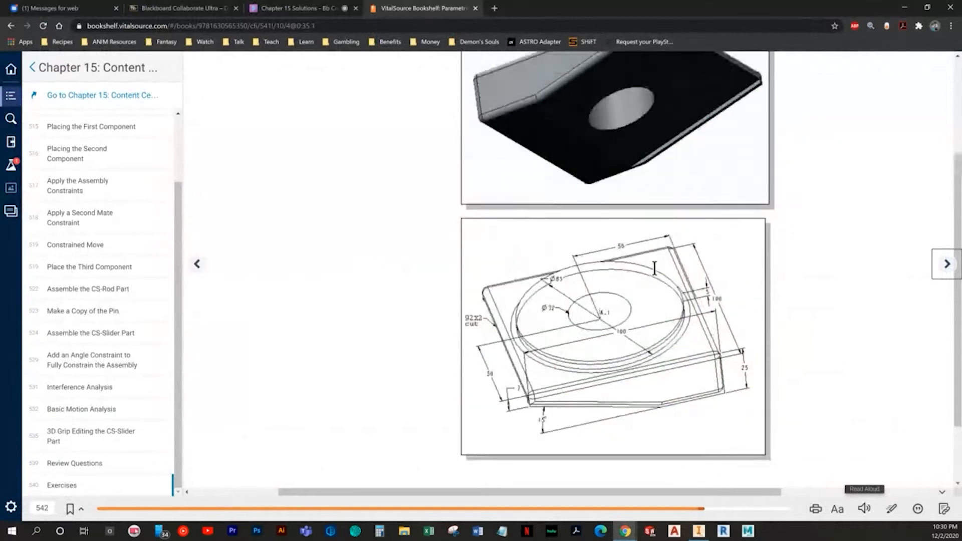
{"action": "scroll", "coordinate": [655, 268], "scroll_direction": "down", "scroll_amount": 5}
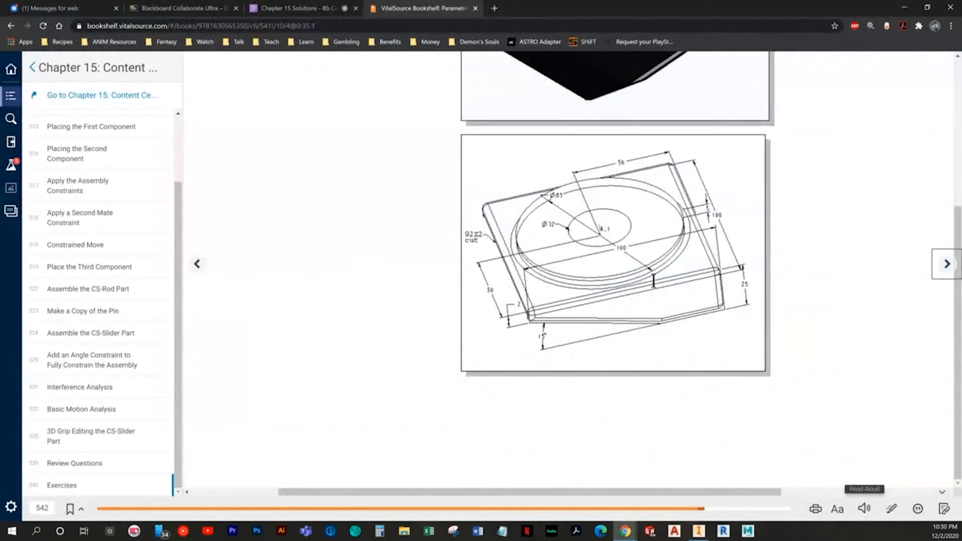
{"action": "scroll", "coordinate": [640, 274], "scroll_direction": "up", "scroll_amount": 4}
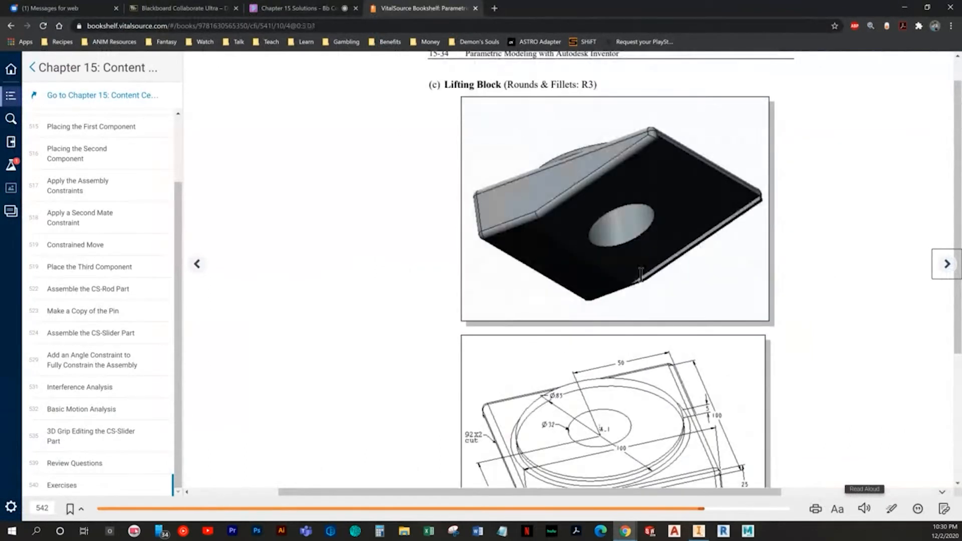
{"action": "scroll", "coordinate": [641, 275], "scroll_direction": "down", "scroll_amount": 3}
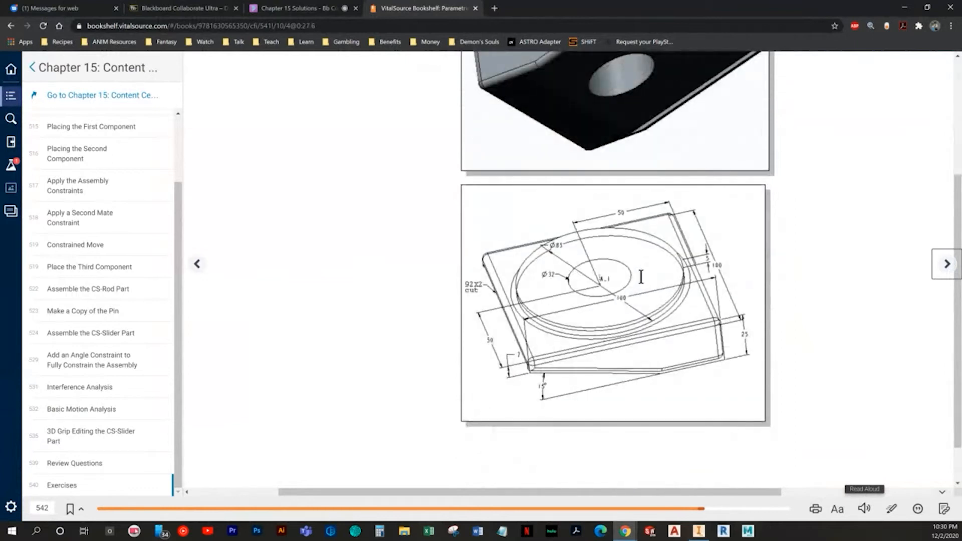
{"action": "key", "text": "alt+Tab"}
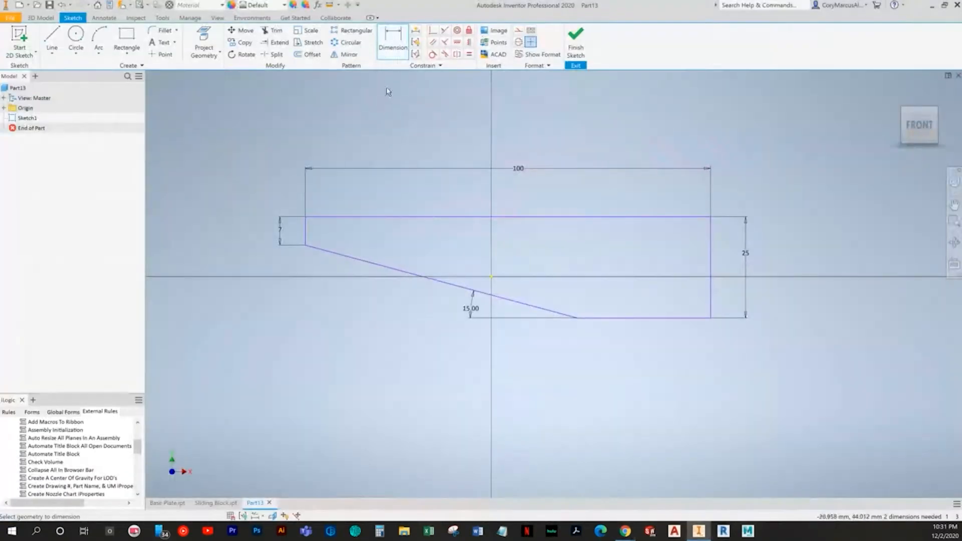
{"action": "left_click", "coordinate": [431, 30]}
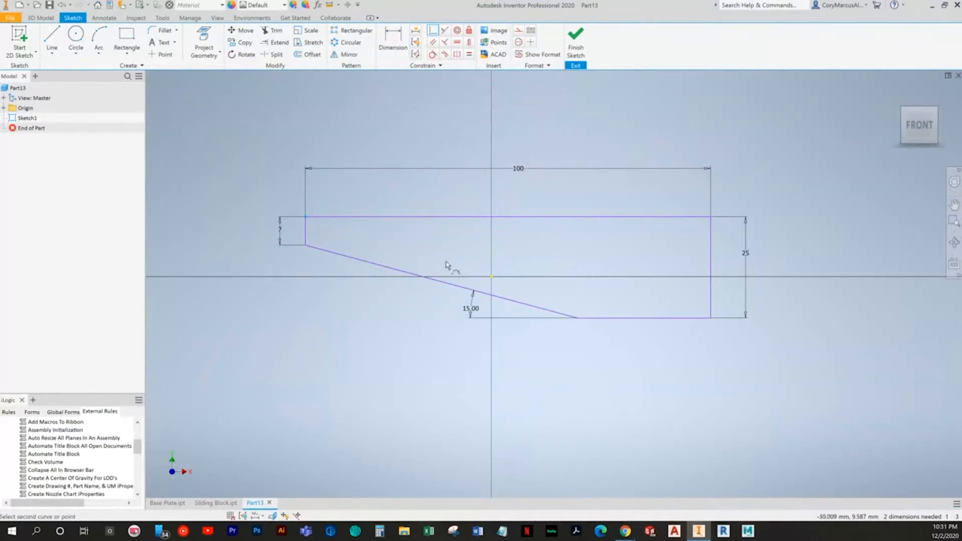
{"action": "left_click", "coordinate": [491, 277]}
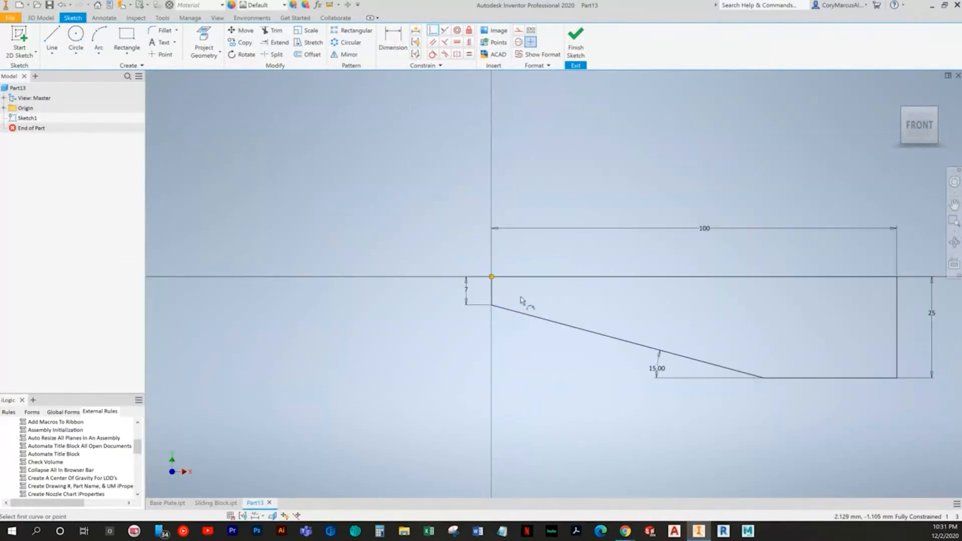
{"action": "middle_click_drag", "start_coordinate": [545, 317], "coordinate": [328, 292]}
{"action": "key", "text": "Escape"}
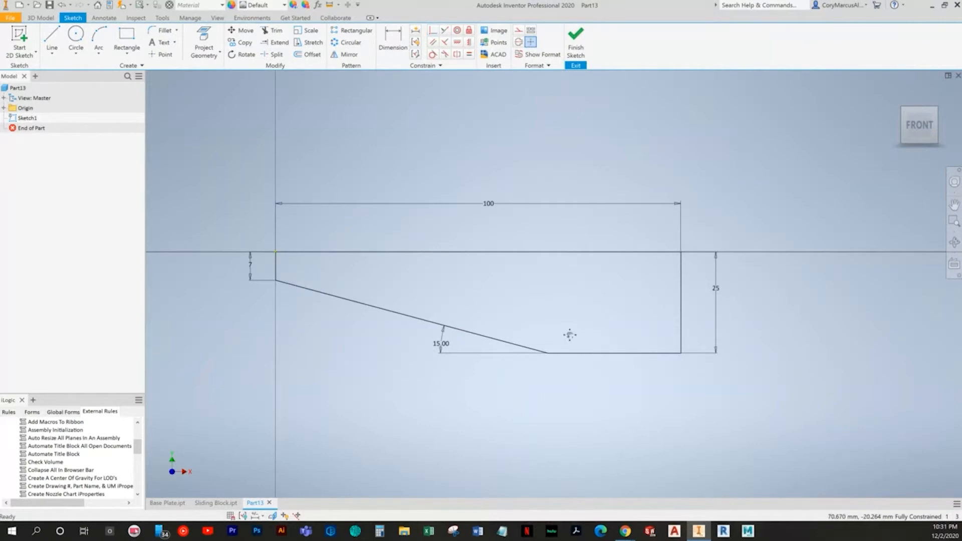
Finish the sketch and extrude the profile 100 mm symmetrically about its sketch plane
{"action": "left_click", "coordinate": [576, 42]}
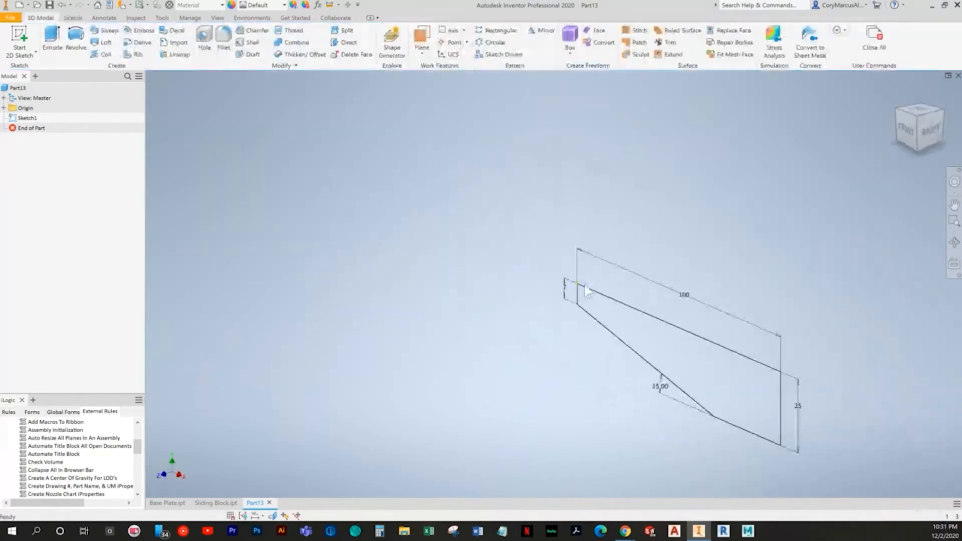
{"action": "left_click", "coordinate": [52, 38]}
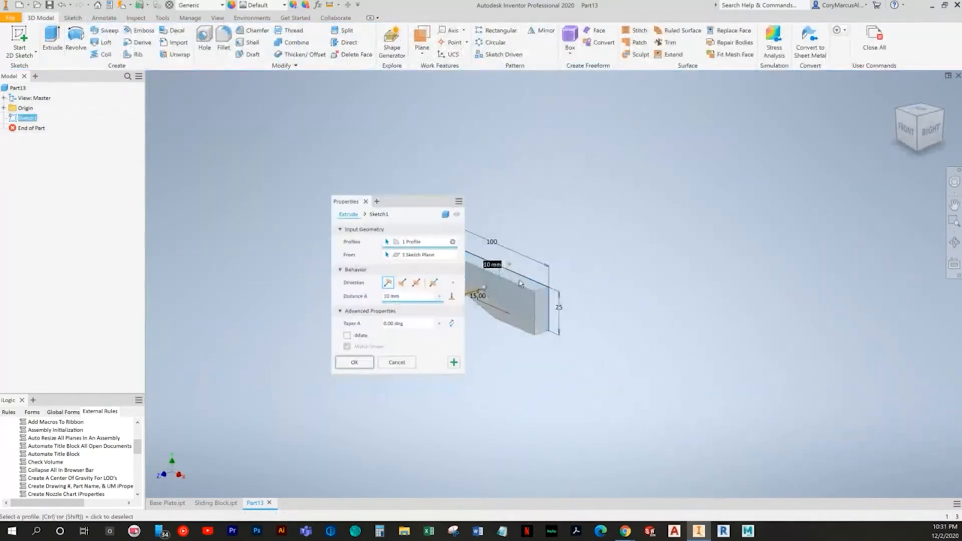
{"action": "left_click", "coordinate": [419, 283]}
{"action": "key", "text": "alt+Tab"}
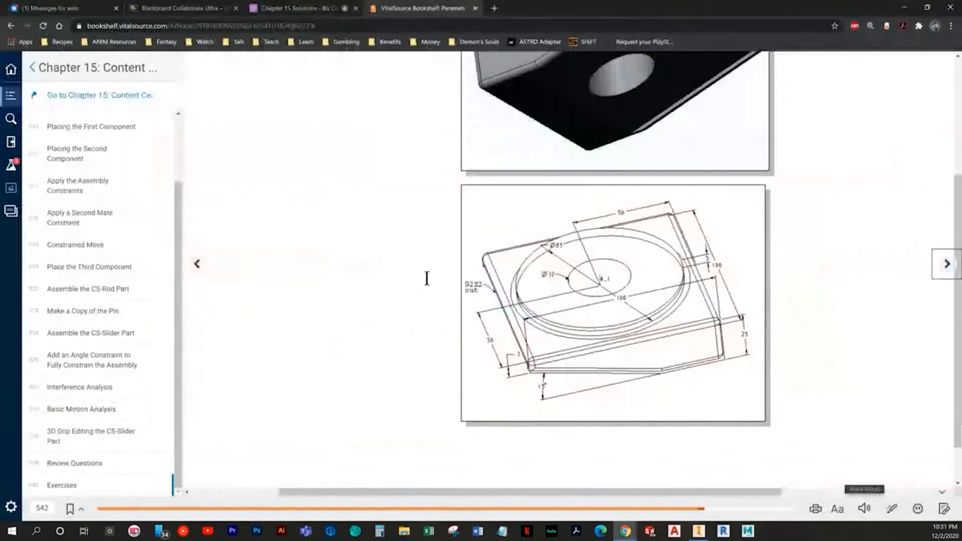
{"action": "key", "text": "alt+Tab"}
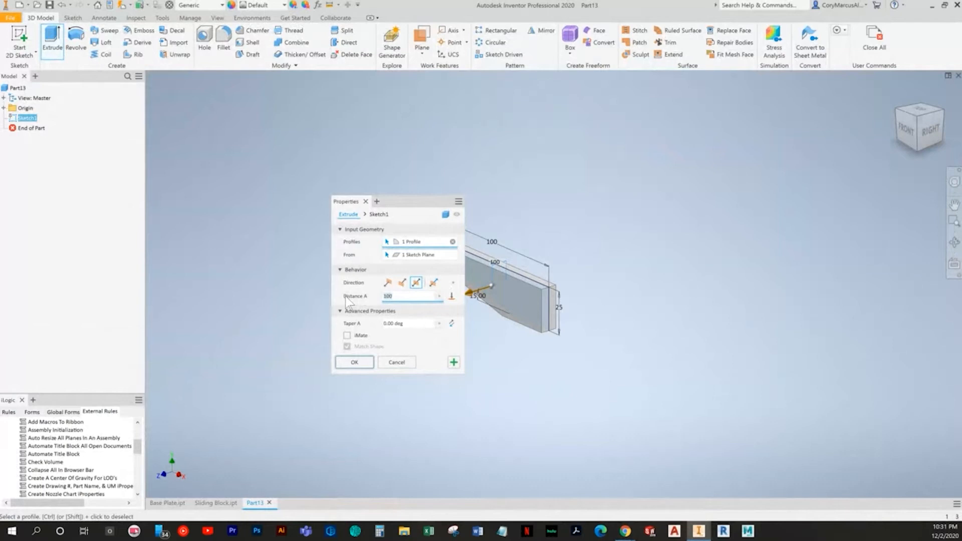
{"action": "left_click", "coordinate": [354, 361]}
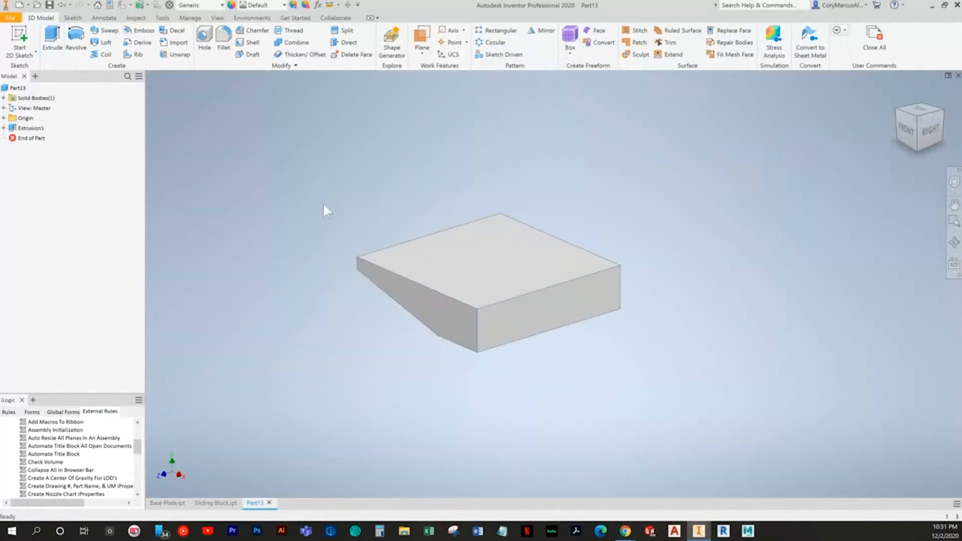
Review the Lifting Block drawing and start a sketch on the block's flat top face
{"action": "key", "text": "alt+Tab"}
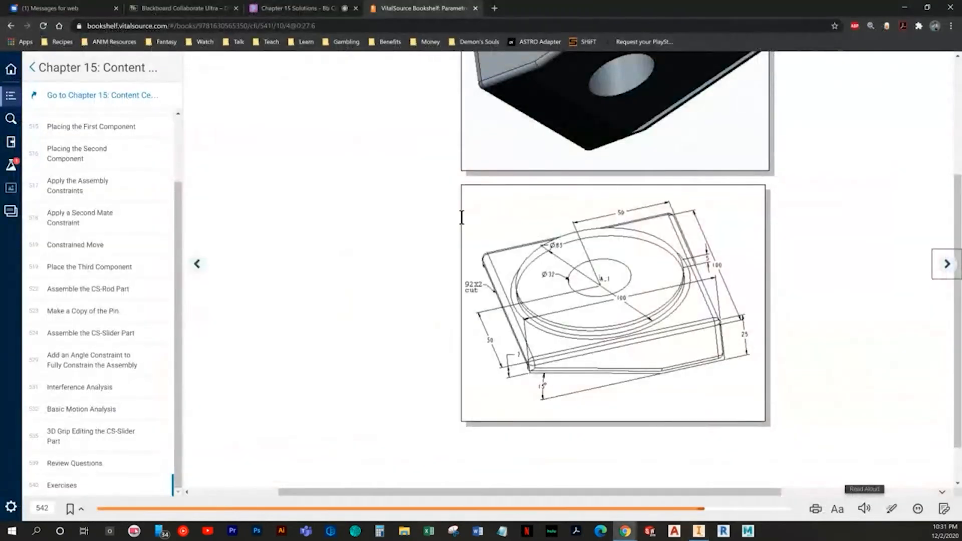
{"action": "scroll", "coordinate": [674, 279], "scroll_direction": "up", "scroll_amount": 4}
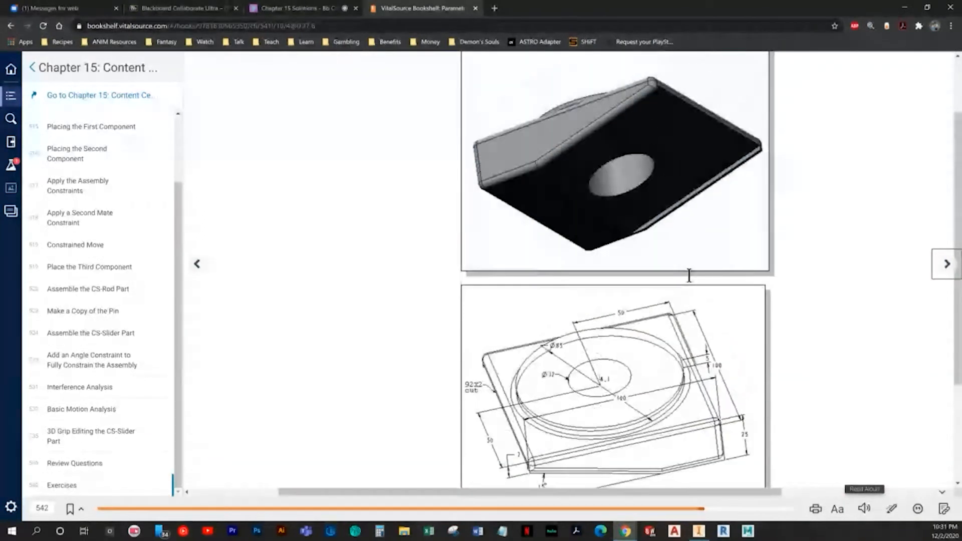
{"action": "scroll", "coordinate": [675, 279], "scroll_direction": "down", "scroll_amount": 5}
{"action": "key", "text": "alt+Tab"}
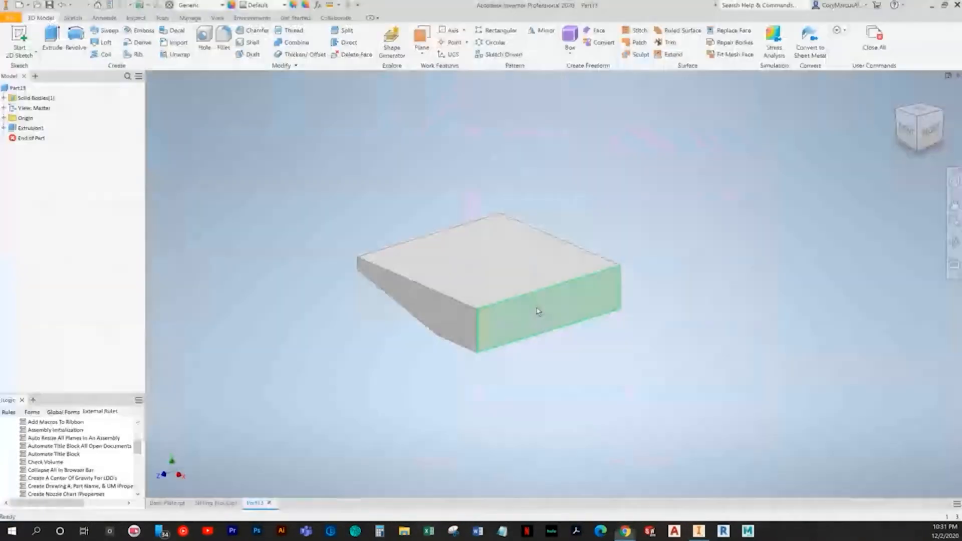
{"action": "key", "text": "alt+Tab"}
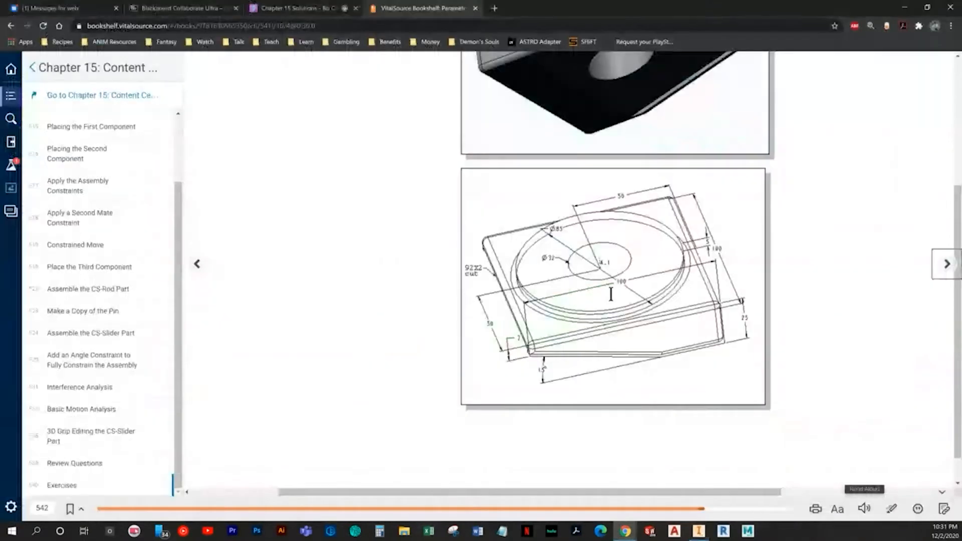
{"action": "scroll", "coordinate": [617, 264], "scroll_direction": "up", "scroll_amount": 1}
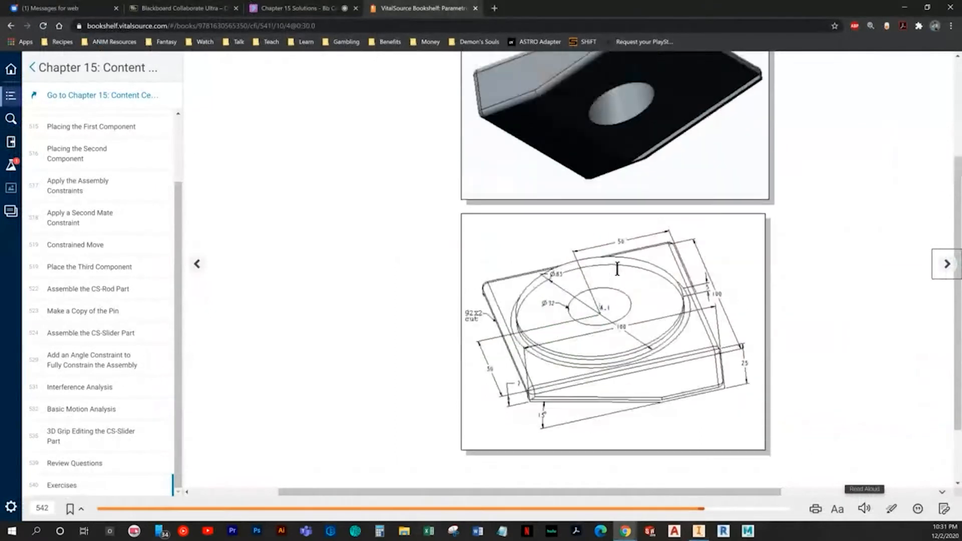
{"action": "key", "text": "alt+Tab"}
{"action": "left_click", "coordinate": [491, 264]}
{"action": "left_click", "coordinate": [935, 88]}
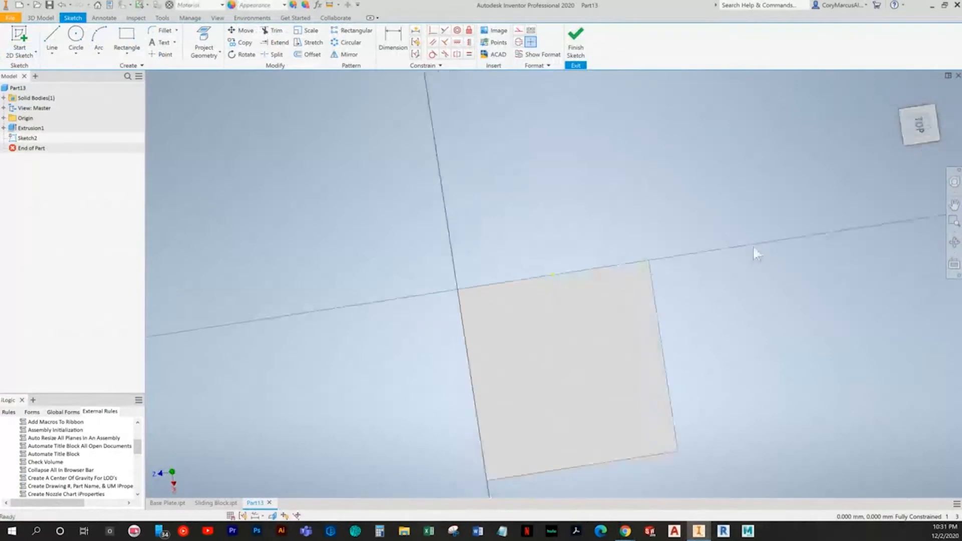
Sketch a circle about 55 mm in diameter near the middle of the face and offset a smaller concentric circle inside it
{"action": "left_click", "coordinate": [71, 33]}
{"action": "left_click", "coordinate": [561, 284]}
{"action": "left_click", "coordinate": [512, 219]}
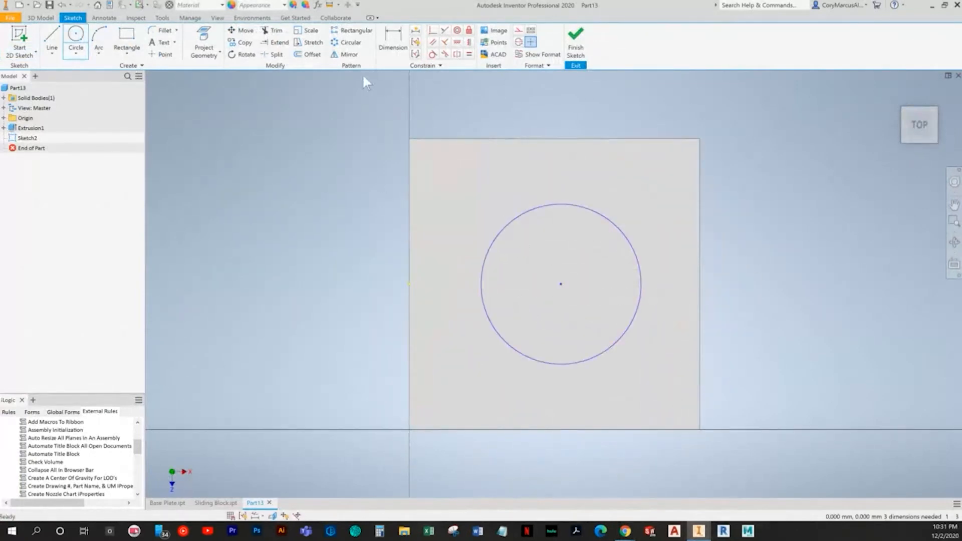
{"action": "left_click", "coordinate": [306, 55]}
{"action": "left_click", "coordinate": [553, 205]}
{"action": "left_click", "coordinate": [560, 243]}
{"action": "key", "text": "Escape"}
Check the drawing and dimension the outer circle's diameter at 85 mm
{"action": "left_click", "coordinate": [397, 46]}
{"action": "key", "text": "alt+Tab"}
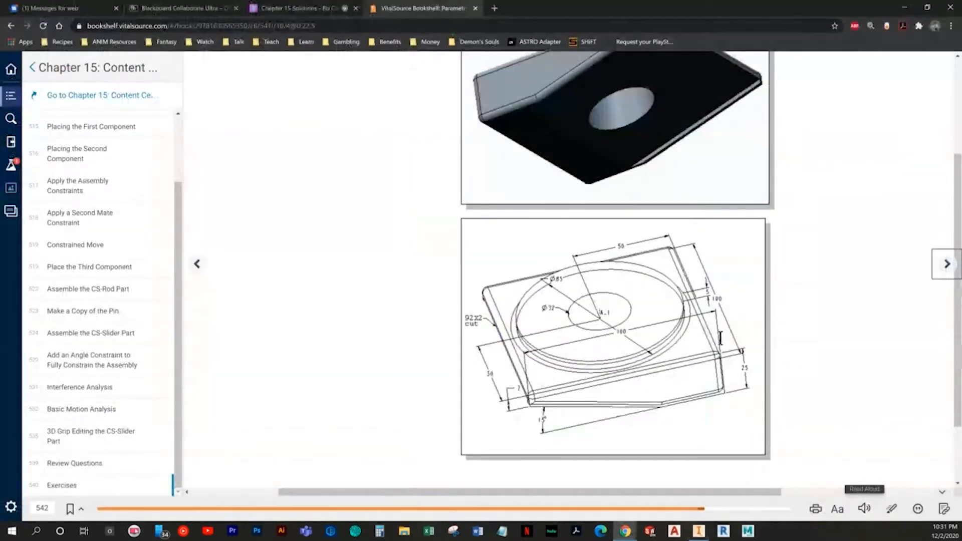
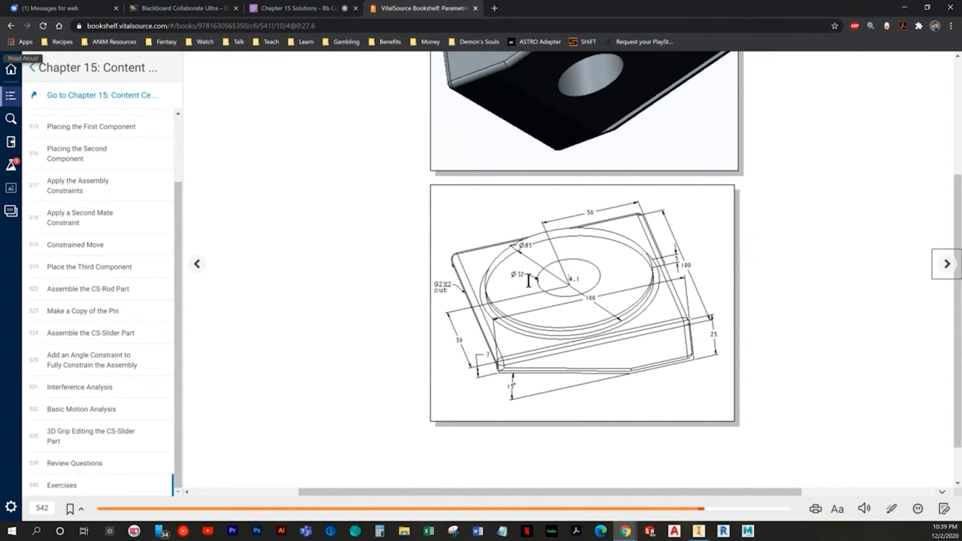
{"action": "key", "text": "alt+Tab"}
{"action": "left_click", "coordinate": [393, 44]}
{"action": "left_click", "coordinate": [487, 248]}
{"action": "left_click", "coordinate": [466, 210]}
{"action": "type", "text": "8"}
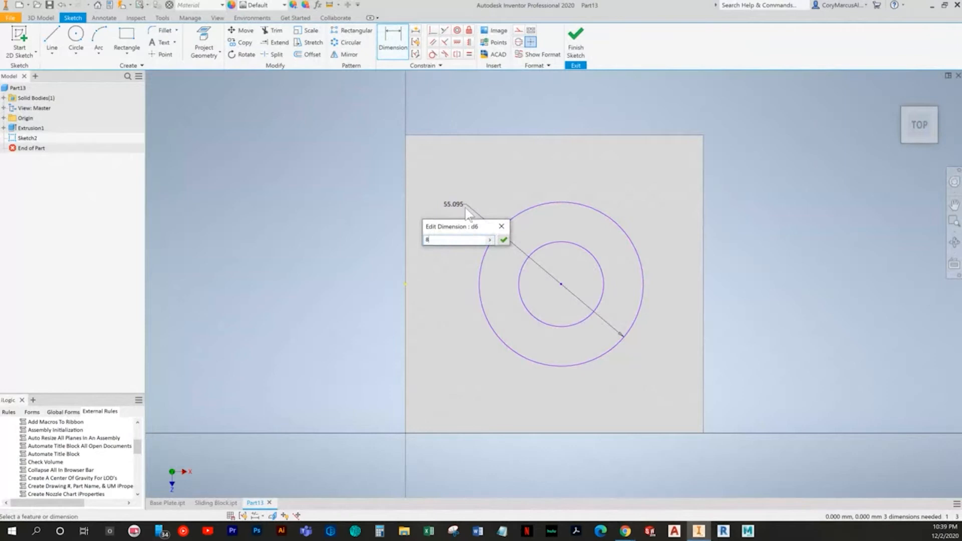
{"action": "type", "text": "5"}
{"action": "key", "text": "Return"}
Dimension the inner circle's diameter at 32 mm
{"action": "left_click", "coordinate": [503, 311]}
{"action": "left_click", "coordinate": [419, 220]}
{"action": "type", "text": "32"}
{"action": "key", "text": "Return"}
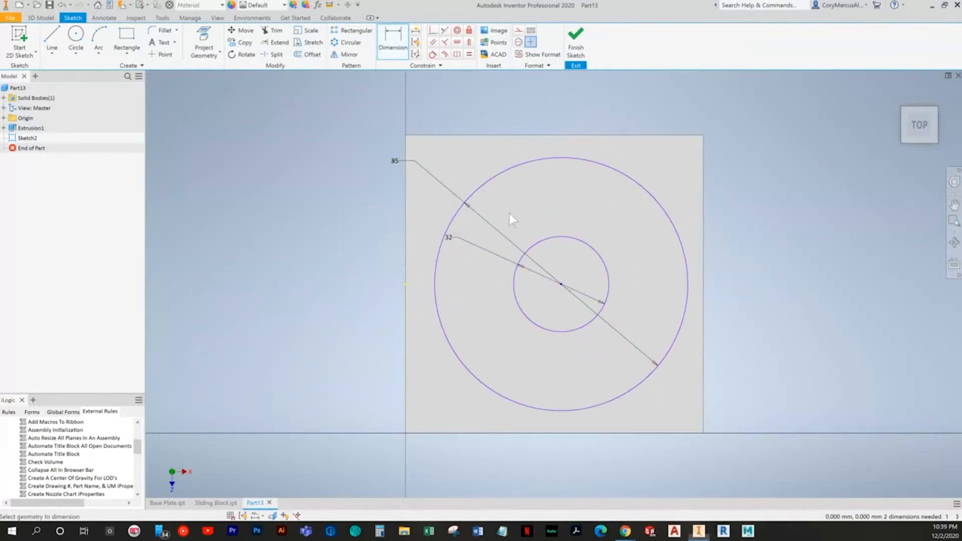
Check the drawing and dimension the circles' center 50 mm horizontally from the face's right edge
{"action": "key", "text": "alt+Tab"}
{"action": "key", "text": "alt+Tab"}
{"action": "left_click", "coordinate": [703, 175]}
{"action": "left_click", "coordinate": [638, 182]}
{"action": "left_click", "coordinate": [608, 102]}
{"action": "type", "text": "50"}
{"action": "key", "text": "Return"}
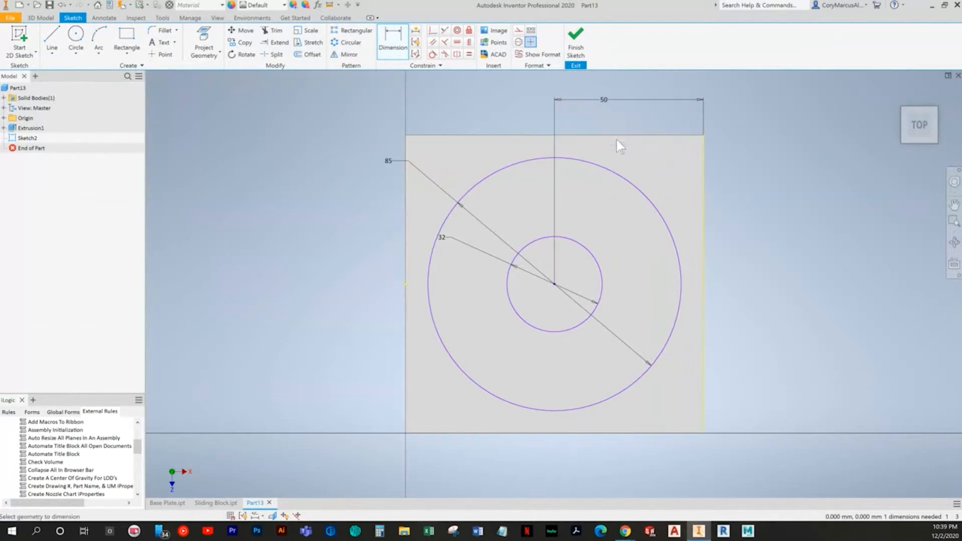
Dimension the circles' center 50 mm vertically from the face's upper edge and finish the sketch
{"action": "left_click", "coordinate": [623, 136]}
{"action": "left_click", "coordinate": [633, 184]}
{"action": "left_click", "coordinate": [773, 226]}
{"action": "key", "text": "Return"}
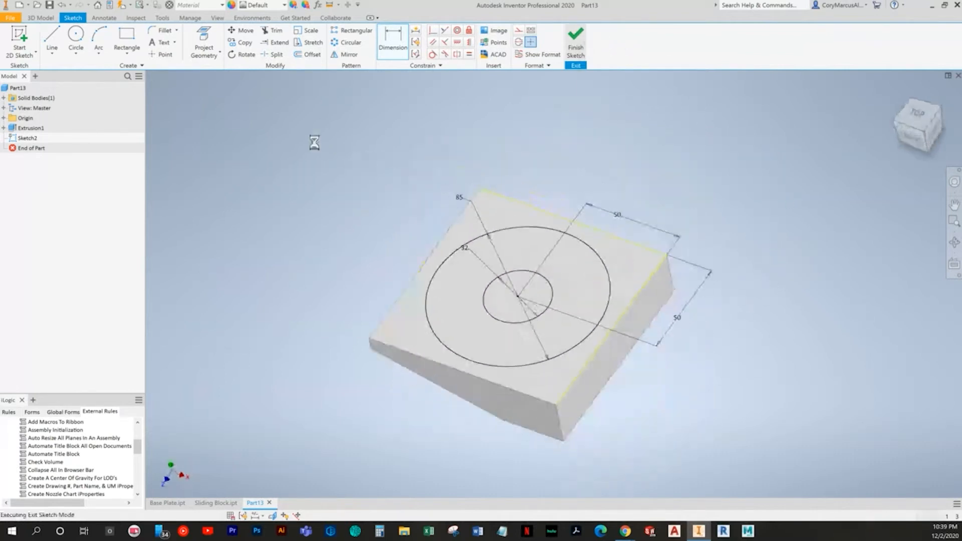
Extrude the ring between the two circles 5 mm upward, joined to the block
{"action": "key", "text": "e"}
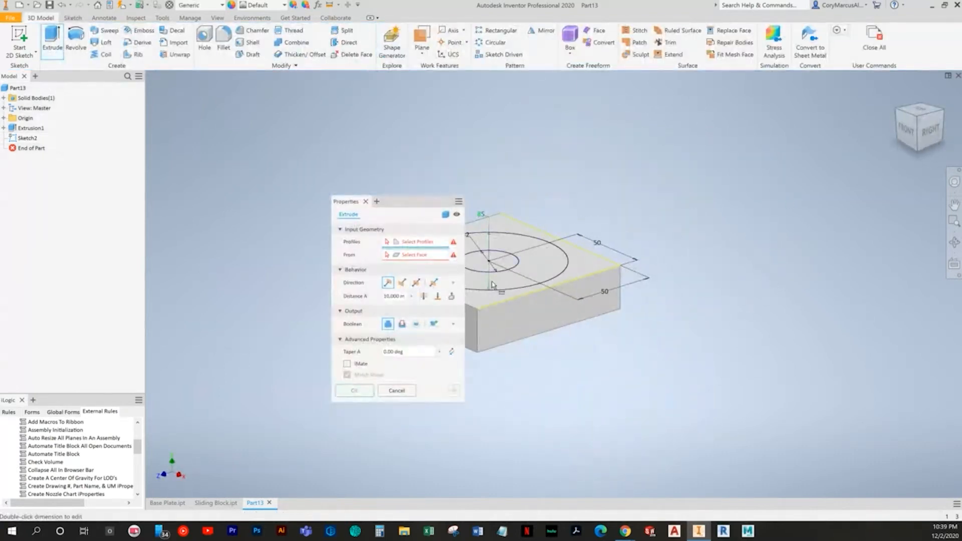
{"action": "left_click", "coordinate": [493, 287]}
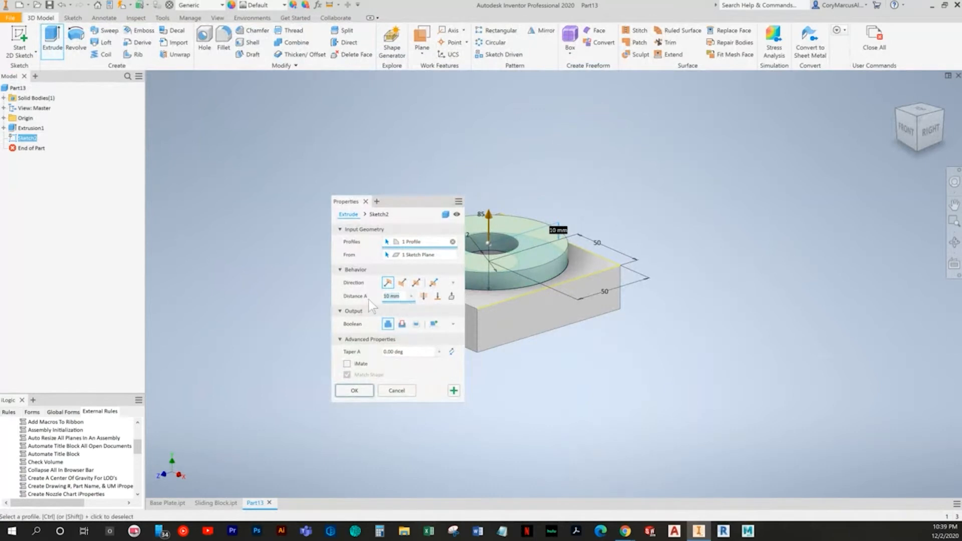
{"action": "type", "text": "5"}
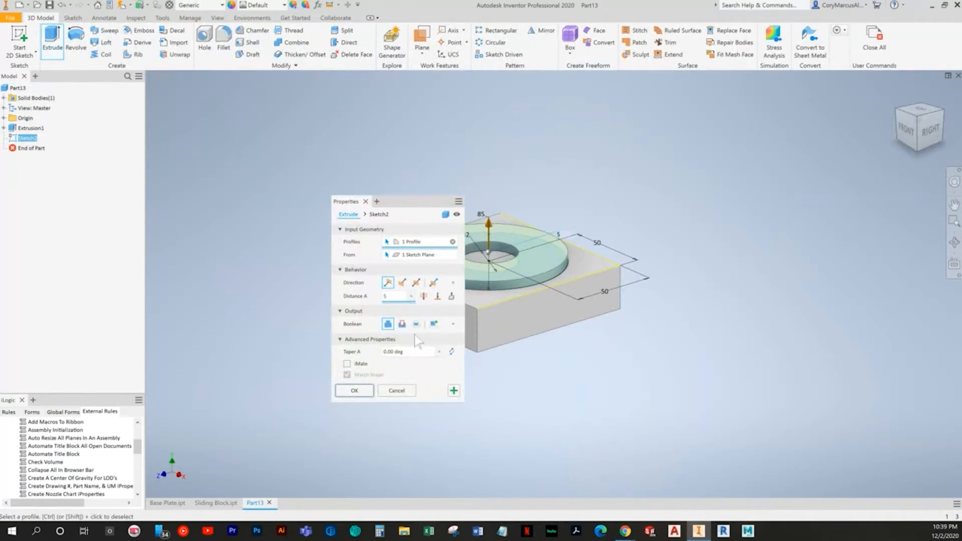
{"action": "left_click", "coordinate": [369, 392]}
Make Sketch2 under Extrusion2 visible again for reuse
{"action": "left_click", "coordinate": [4, 138]}
{"action": "left_click", "coordinate": [34, 148]}
{"action": "right_click", "coordinate": [34, 148]}
{"action": "left_click", "coordinate": [60, 259]}
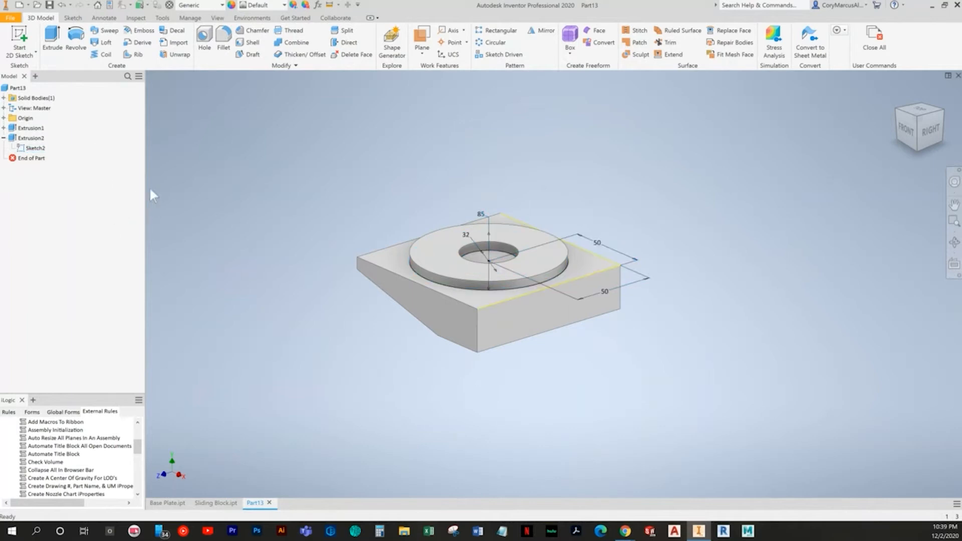
Cut the inner 32 mm circle of Sketch2 all the way through the block with Extrude
{"action": "left_click", "coordinate": [52, 40]}
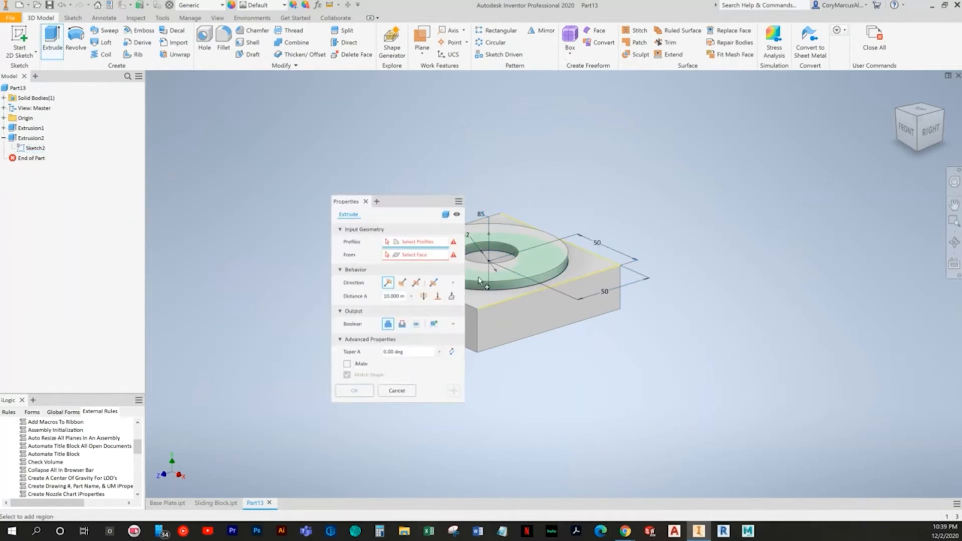
{"action": "left_click", "coordinate": [503, 275]}
{"action": "left_click", "coordinate": [415, 282]}
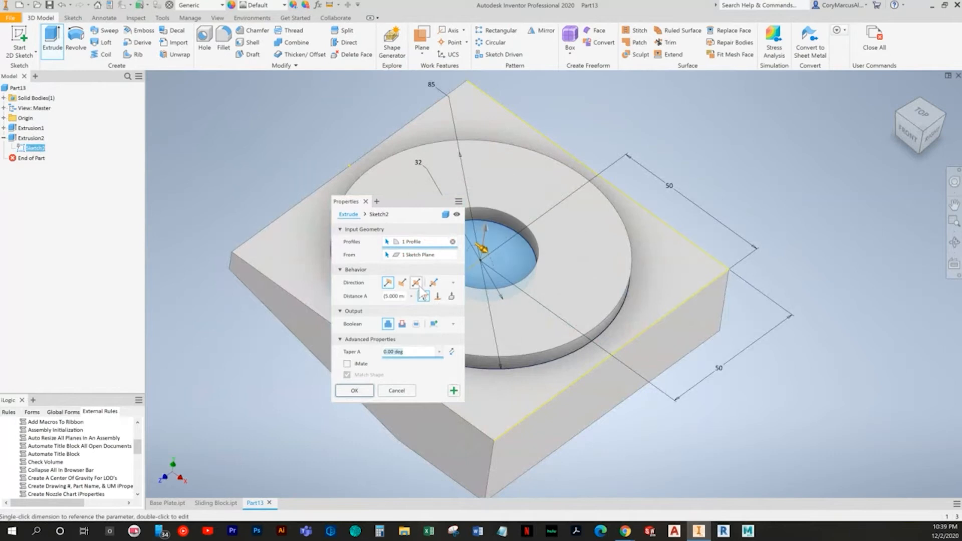
{"action": "left_click", "coordinate": [402, 324]}
{"action": "left_click", "coordinate": [354, 390]}
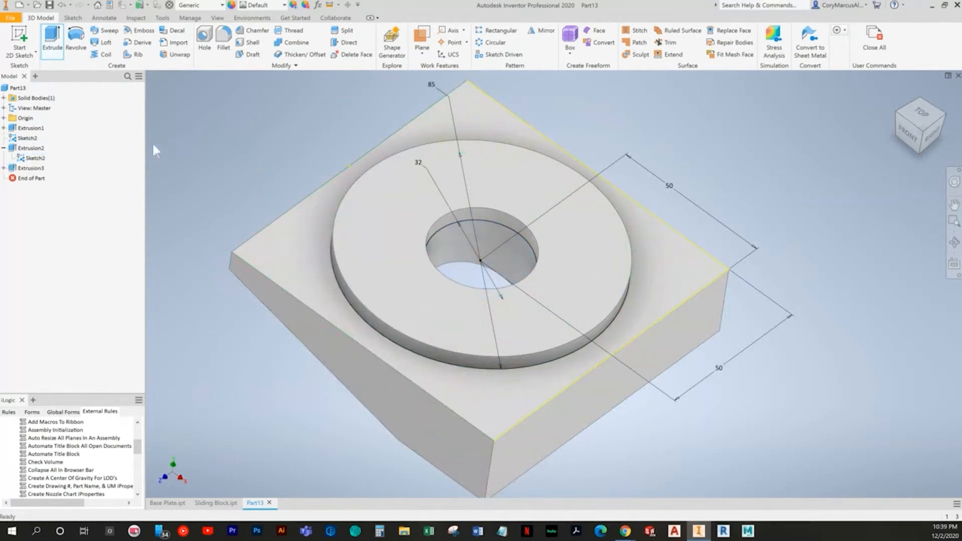
Hide the shared Sketch2 and return the model to the home isometric view
{"action": "right_click", "coordinate": [40, 158]}
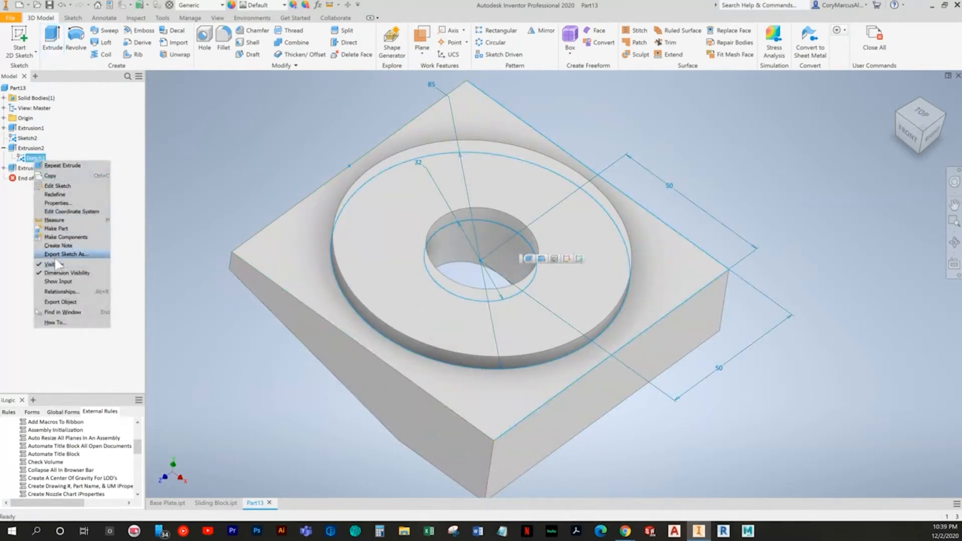
{"action": "left_click", "coordinate": [56, 258]}
{"action": "key", "text": "Escape"}
{"action": "right_click", "coordinate": [35, 158]}
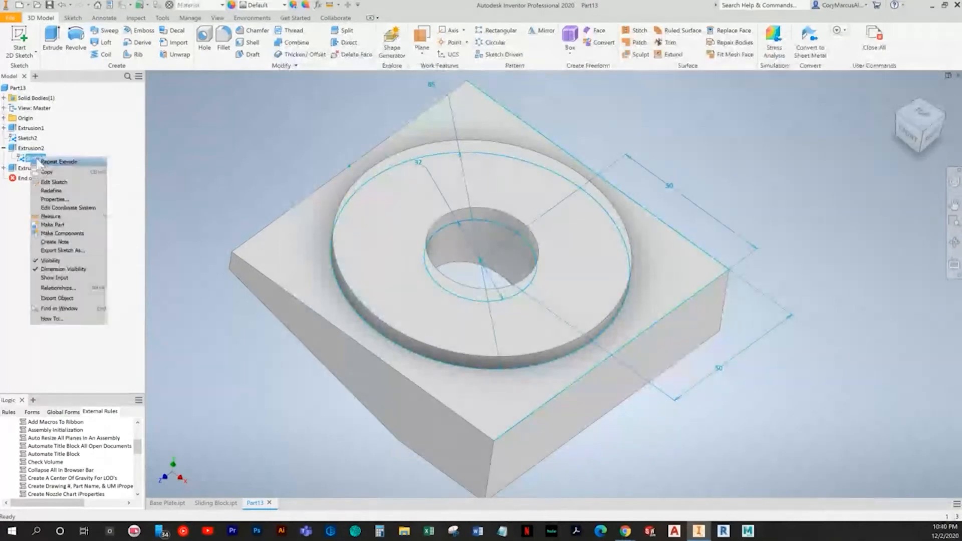
{"action": "left_click", "coordinate": [49, 261]}
{"action": "key", "text": "F6"}
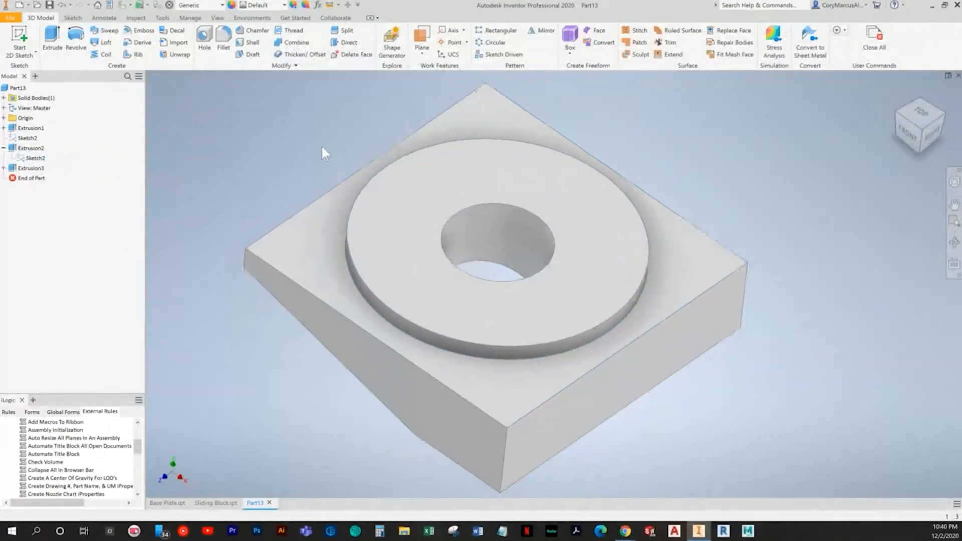
Check the drawing and start a new sketch on the XY origin plane
{"action": "key", "text": "alt+Tab"}
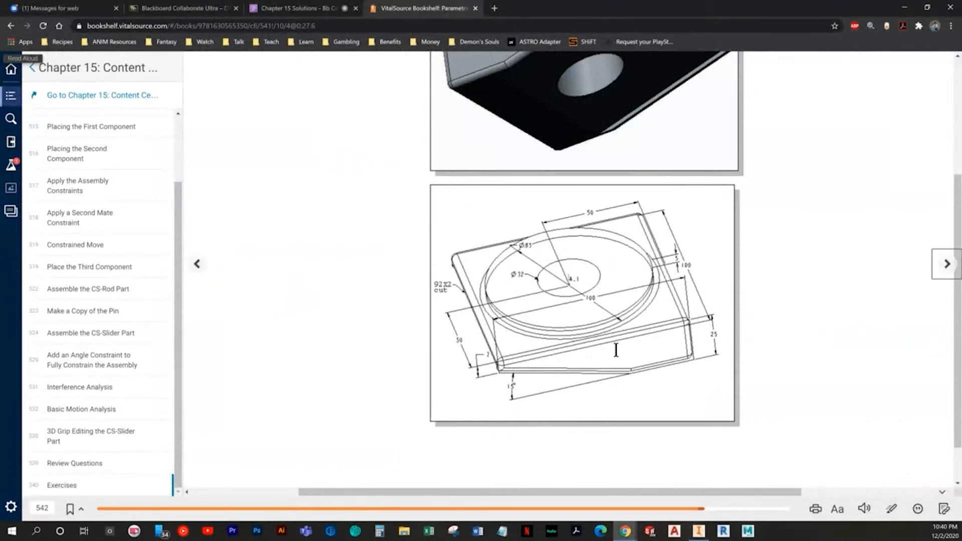
{"action": "key", "text": "alt+Tab"}
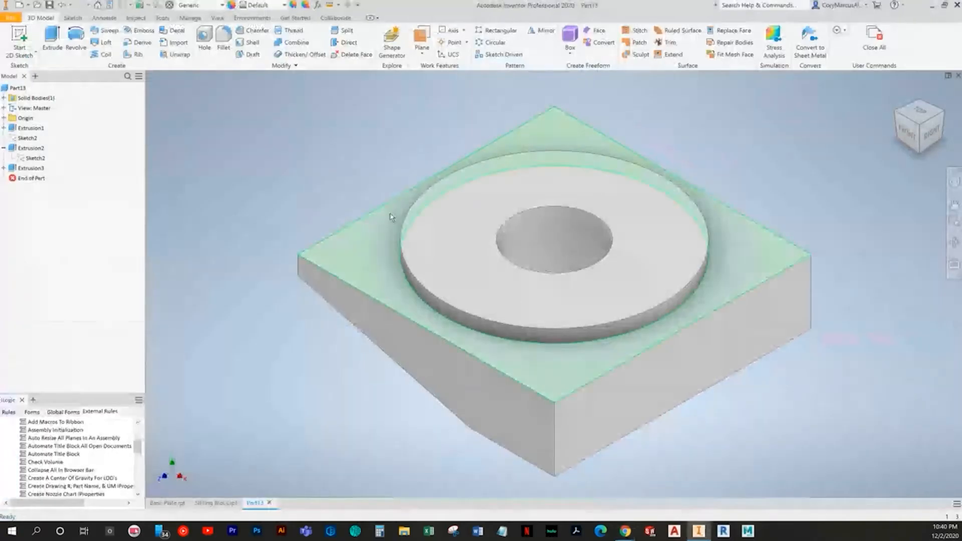
{"action": "left_click", "coordinate": [4, 117]}
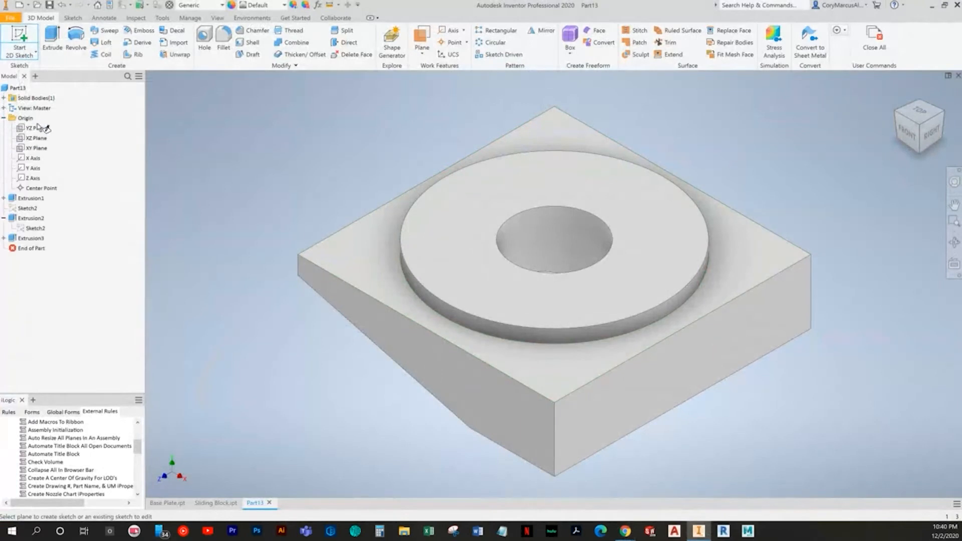
{"action": "left_click", "coordinate": [39, 148]}
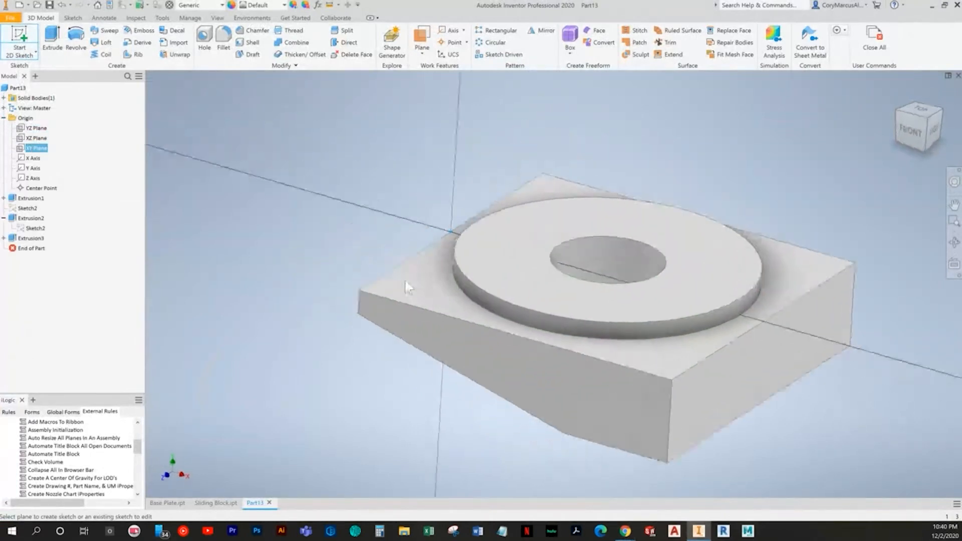
Project the block's short vertical, sloped and bottom edges into the sketch and slice the graphics at the sketch plane
{"action": "left_click", "coordinate": [204, 48]}
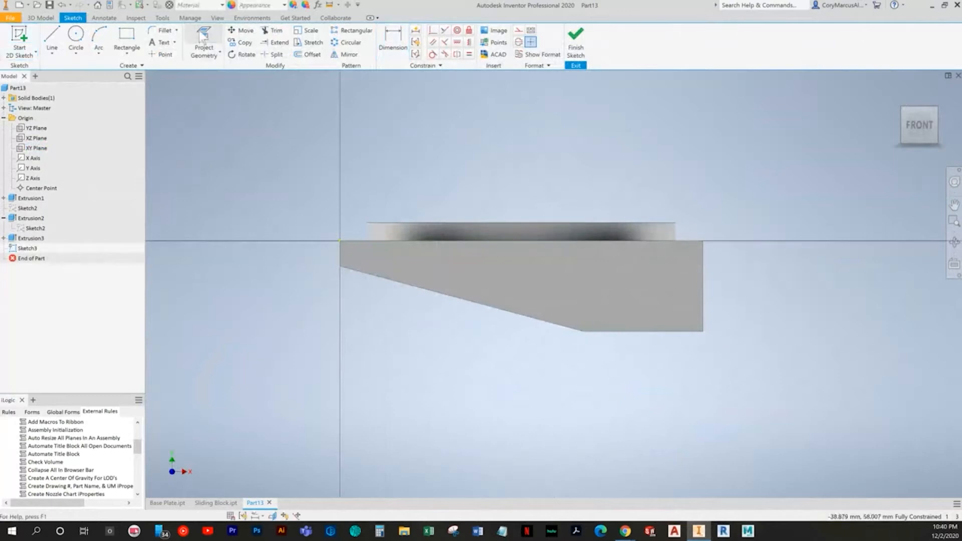
{"action": "scroll", "coordinate": [364, 269], "scroll_direction": "up", "scroll_amount": 5}
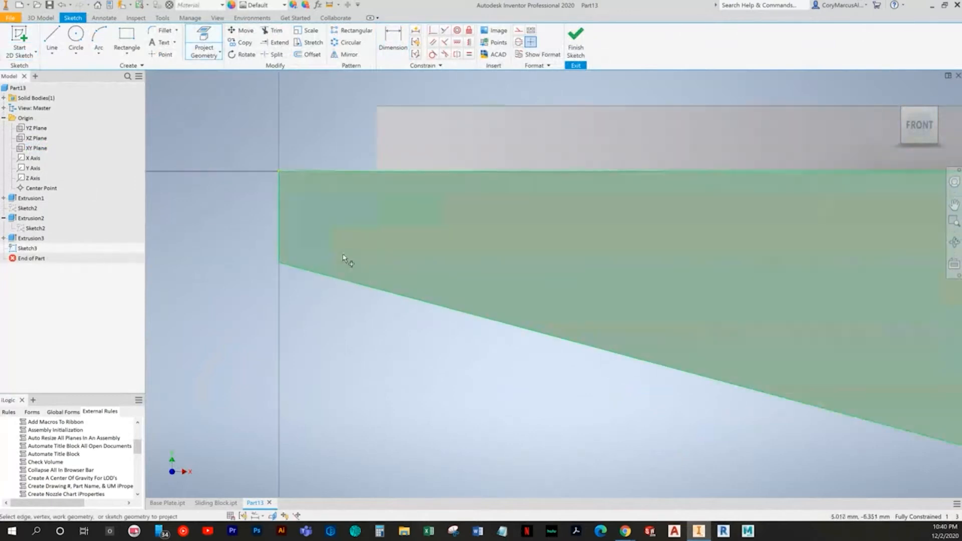
{"action": "scroll", "coordinate": [600, 332], "scroll_direction": "down", "scroll_amount": 3}
{"action": "scroll", "coordinate": [599, 331], "scroll_direction": "down", "scroll_amount": 2}
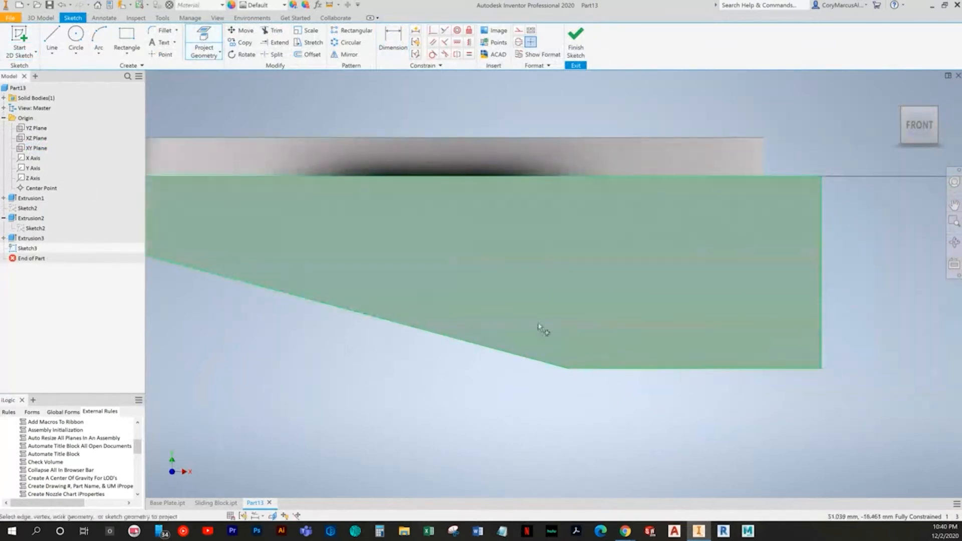
{"action": "right_click", "coordinate": [703, 287]}
{"action": "left_click", "coordinate": [683, 287]}
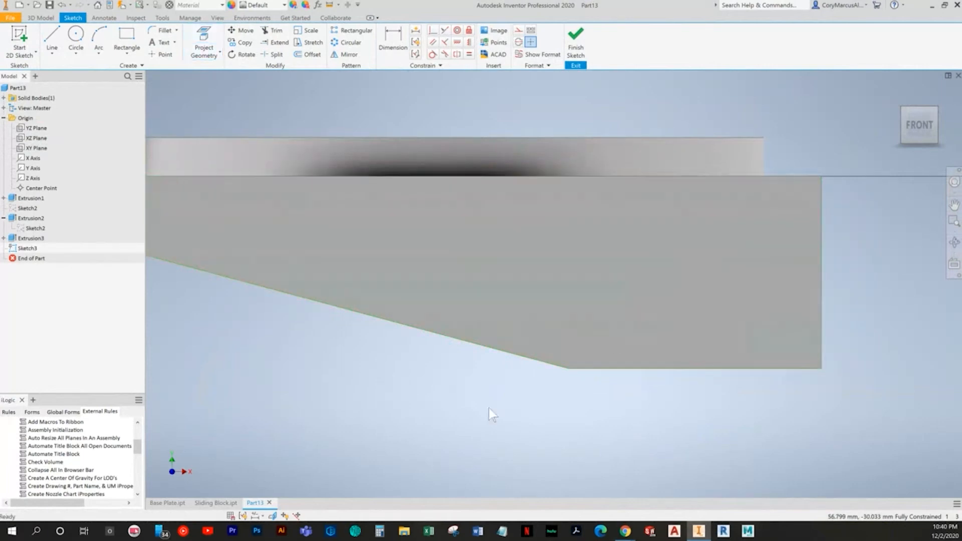
{"action": "left_click", "coordinate": [273, 516]}
{"action": "middle_click_drag", "start_coordinate": [409, 408], "coordinate": [543, 409]}
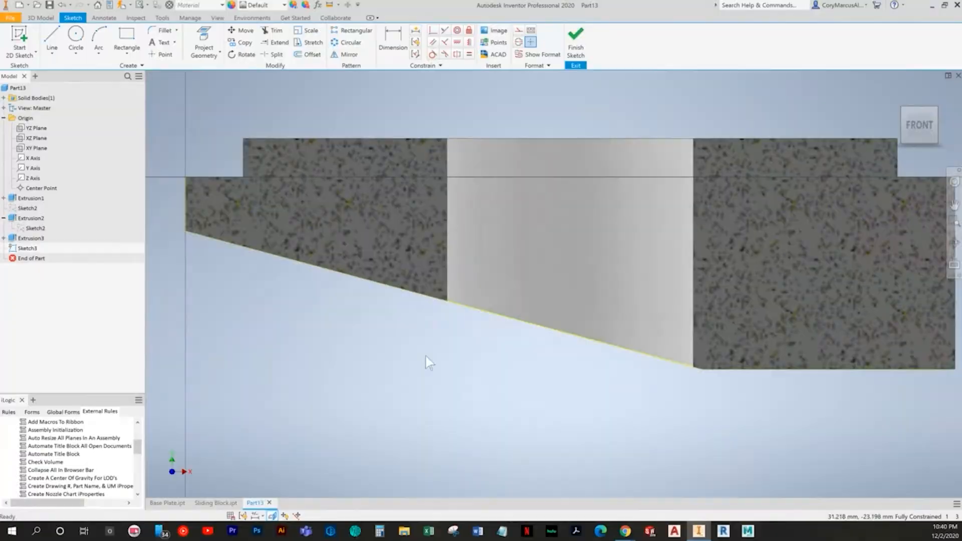
Check the cut note on the textbook drawing and offset the projected edge chain about 2.1 mm into the block
{"action": "key", "text": "alt+Tab"}
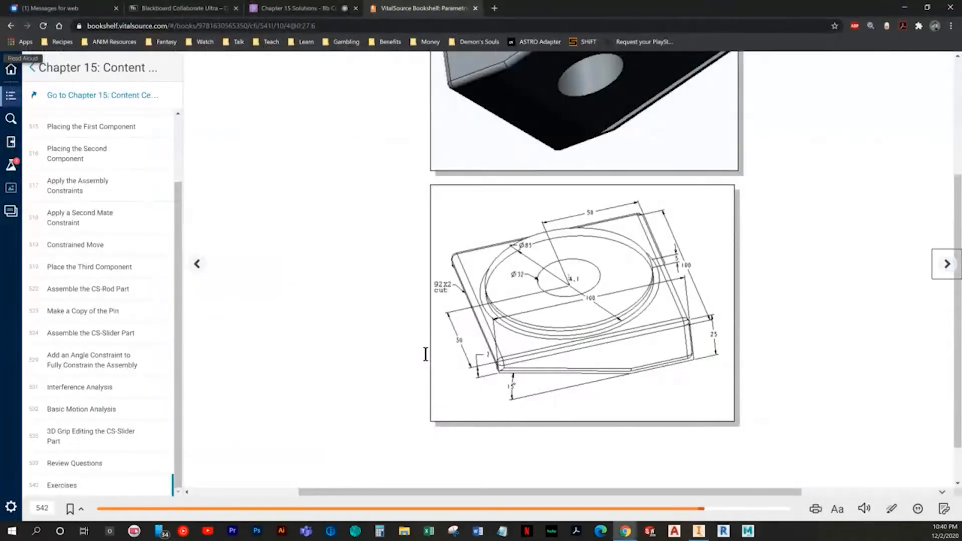
{"action": "key", "text": "alt+Tab"}
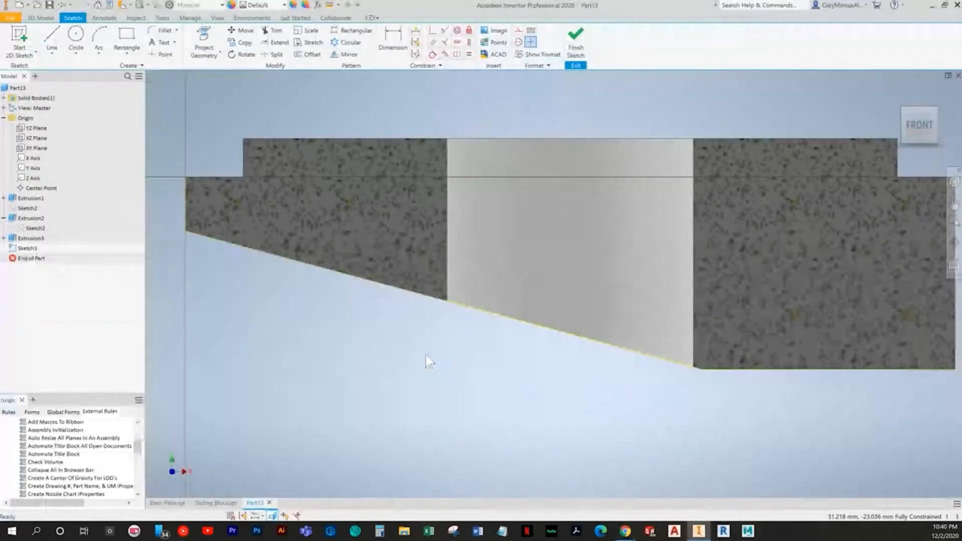
{"action": "key", "text": "alt+Tab"}
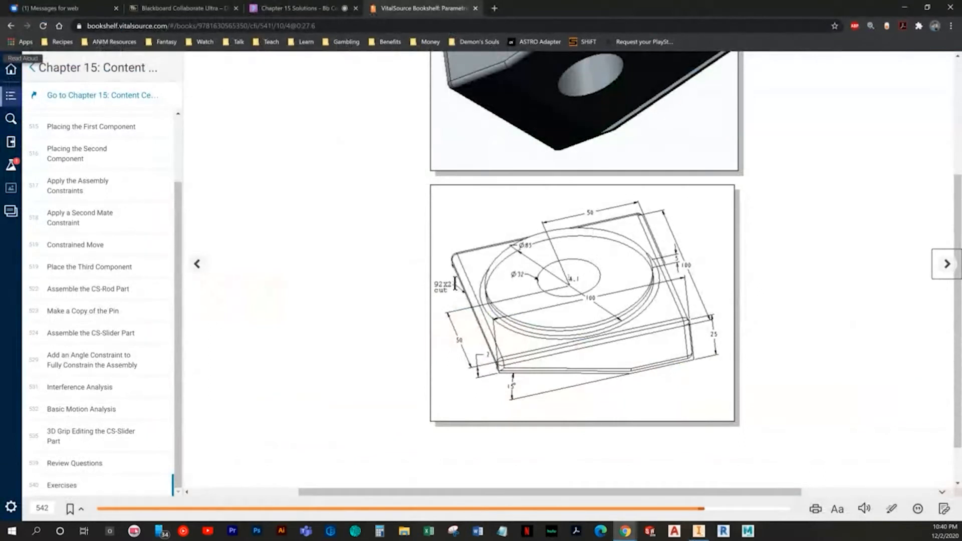
{"action": "key", "text": "alt+Tab"}
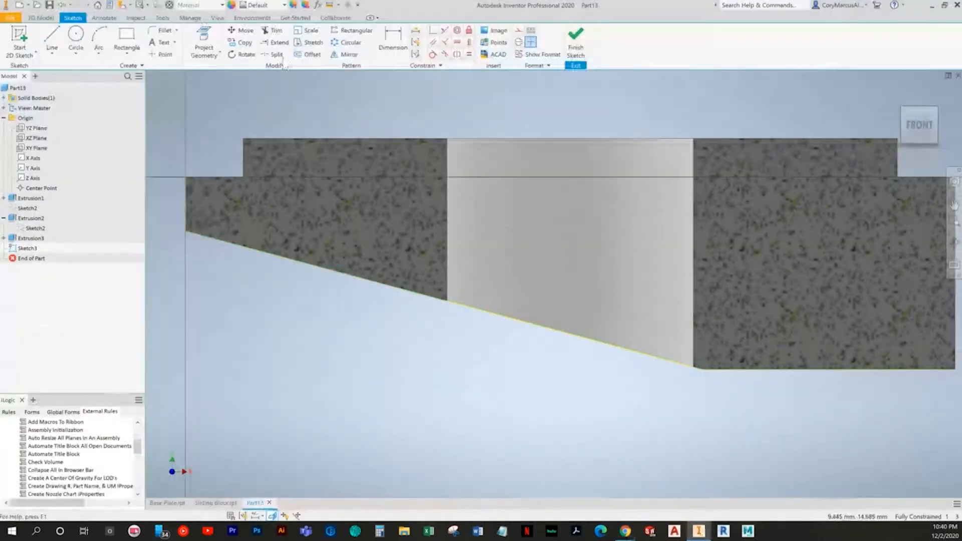
{"action": "left_click", "coordinate": [306, 56]}
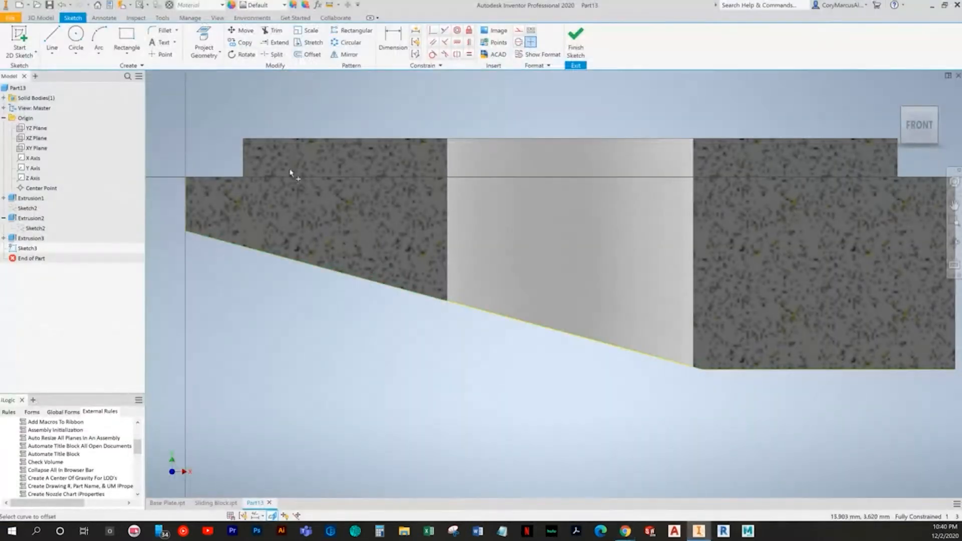
{"action": "left_click", "coordinate": [262, 256]}
{"action": "left_click", "coordinate": [272, 236]}
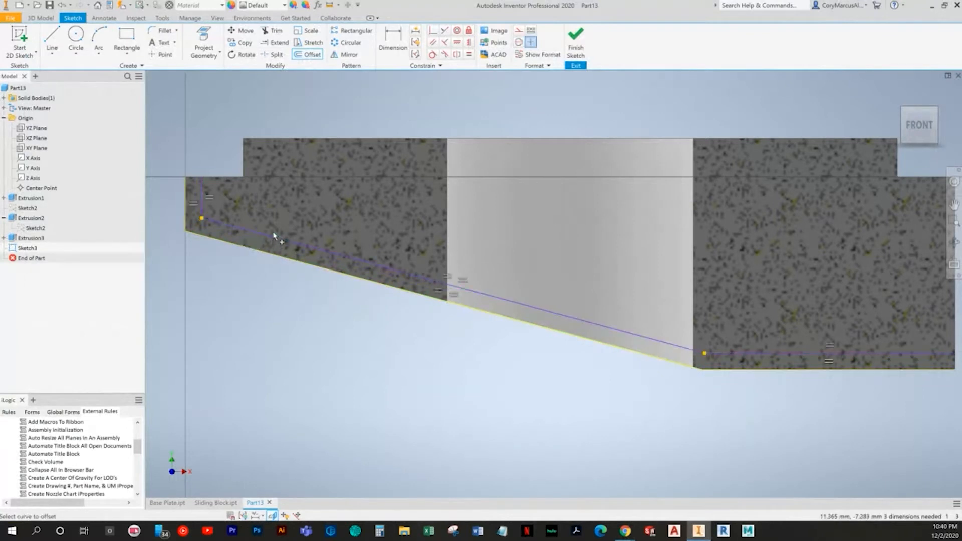
Extend both ends of the sloped offset line to the projected edges and delete the leftover vertical and horizontal offset segments
{"action": "left_click", "coordinate": [276, 42]}
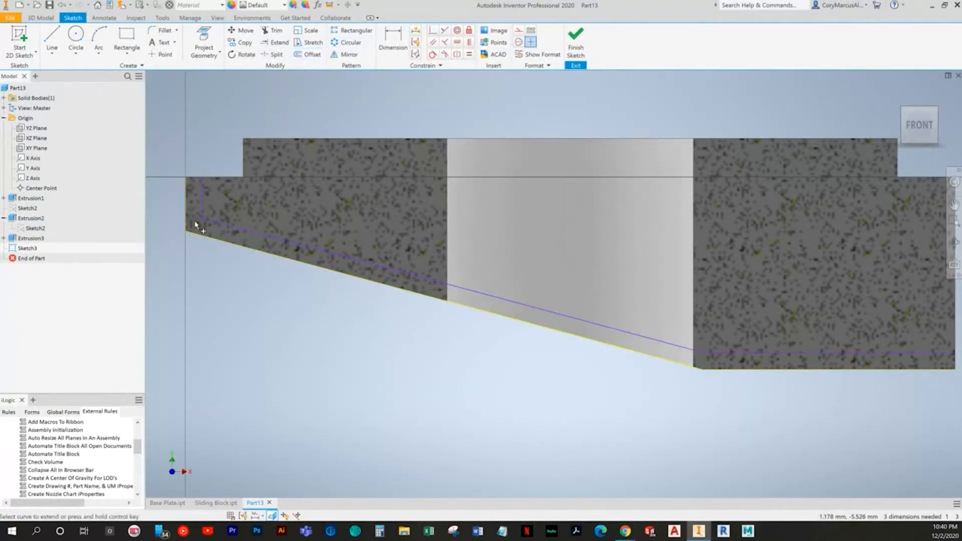
{"action": "left_click", "coordinate": [211, 222]}
{"action": "key", "text": "Escape"}
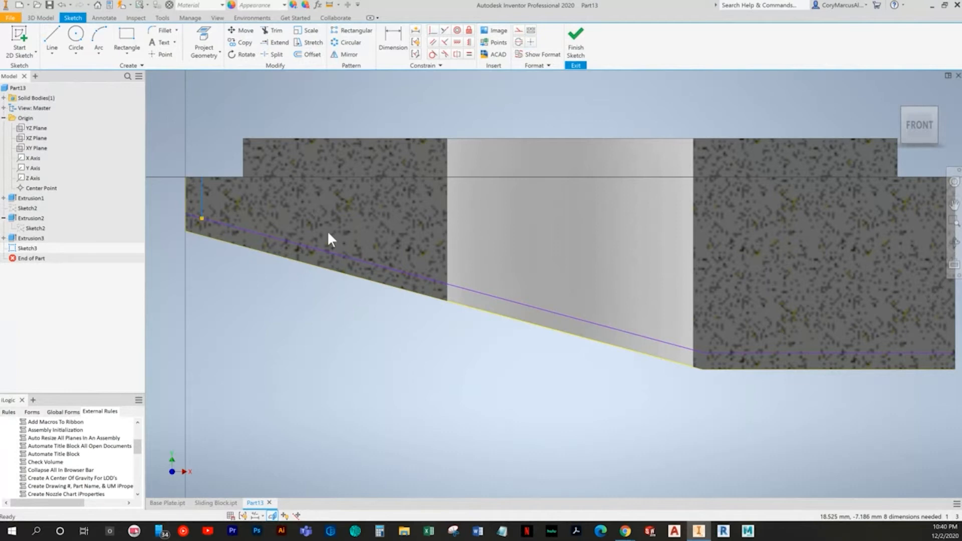
{"action": "middle_click_drag", "start_coordinate": [729, 329], "coordinate": [705, 330]}
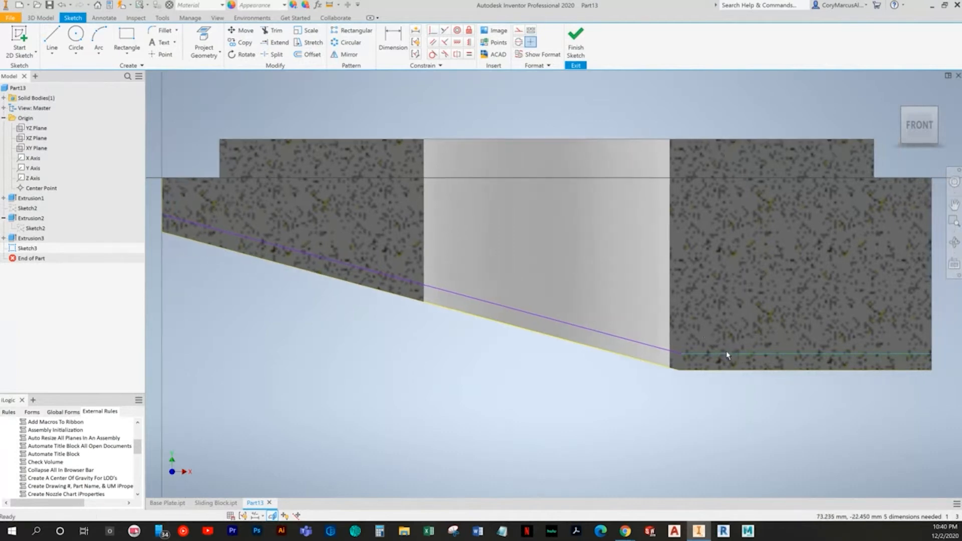
{"action": "left_click", "coordinate": [275, 42]}
{"action": "left_click", "coordinate": [665, 347]}
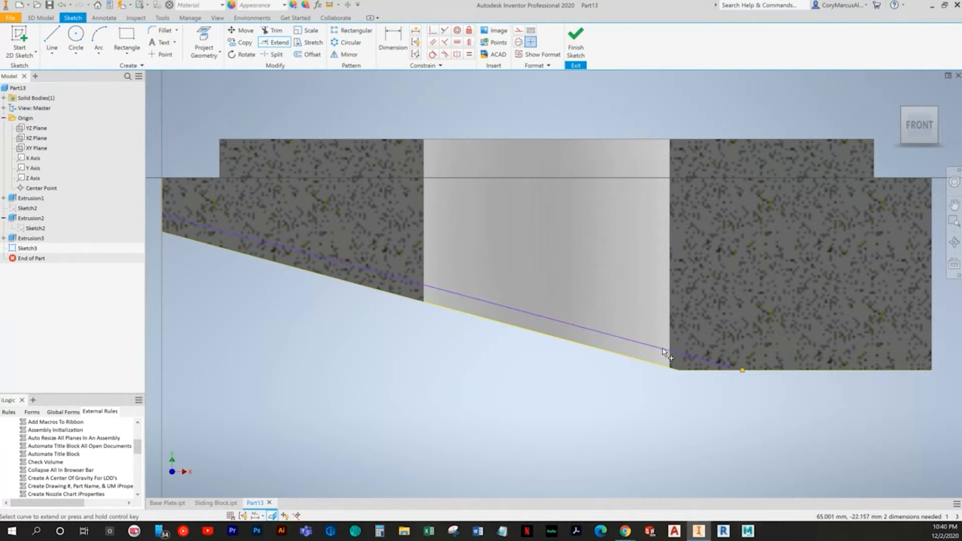
{"action": "key", "text": "Escape"}
Dimension the gap between the sloped edge and its offset line as 2 mm
{"action": "left_click", "coordinate": [403, 51]}
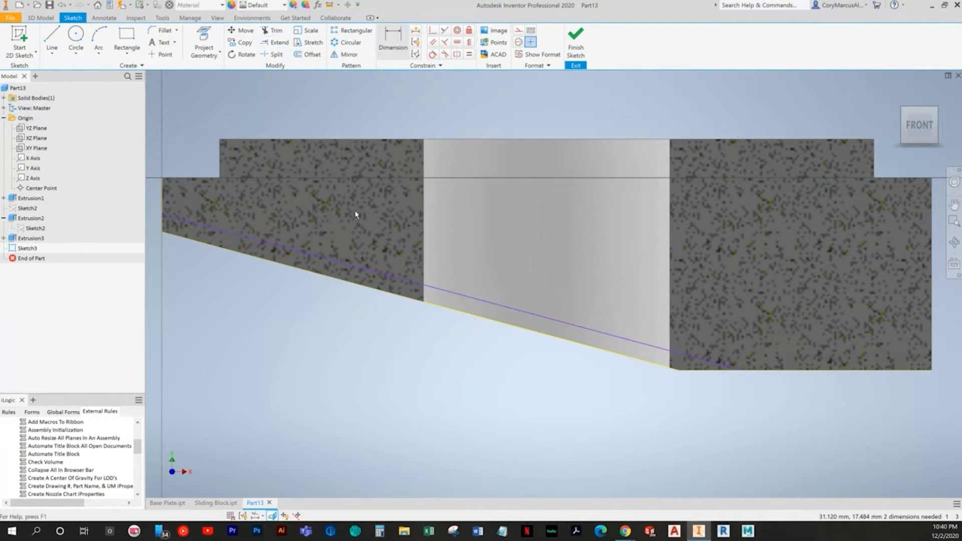
{"action": "middle_click_drag", "start_coordinate": [354, 211], "coordinate": [413, 232]}
{"action": "left_click", "coordinate": [381, 281]}
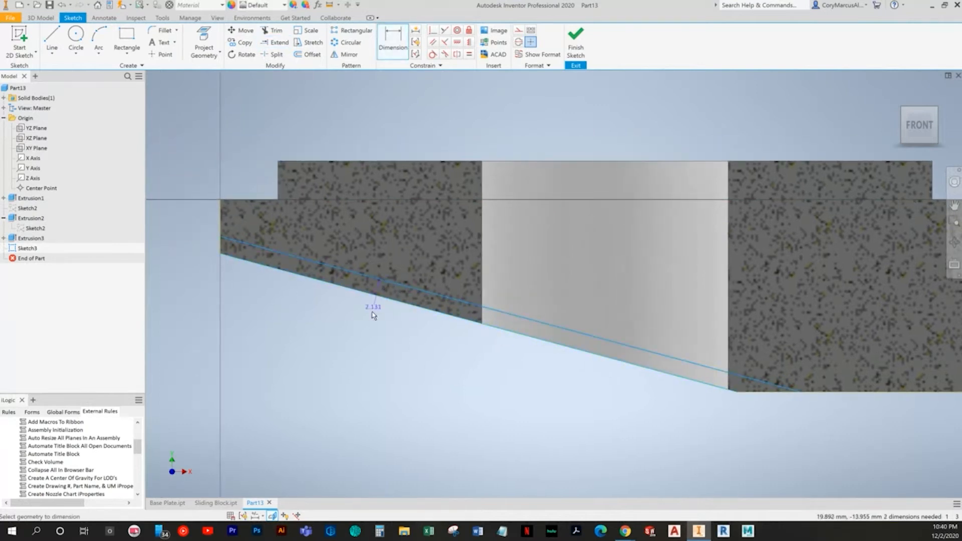
{"action": "left_click", "coordinate": [373, 306]}
{"action": "type", "text": "2"}
{"action": "key", "text": "Return"}
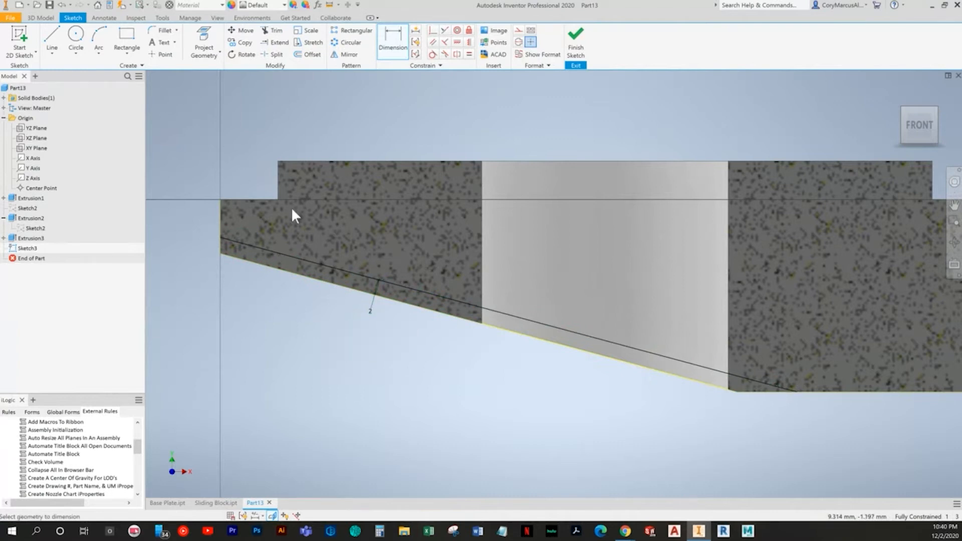
Finish the sketch and extrude its profile as a symmetric cut 92 mm wide across the sloped underside
{"action": "middle_click_drag", "start_coordinate": [395, 213], "coordinate": [363, 211]}
{"action": "left_click", "coordinate": [583, 46]}
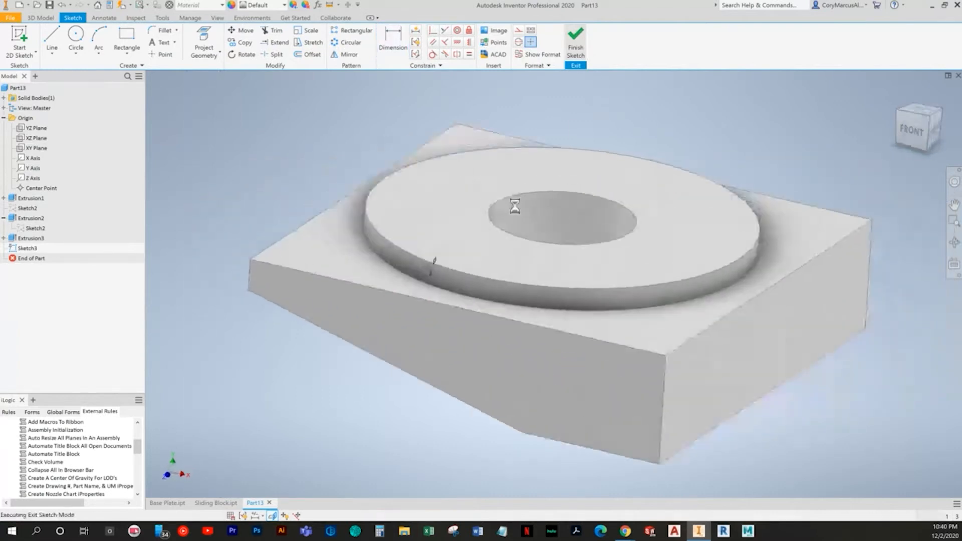
{"action": "key", "text": "e"}
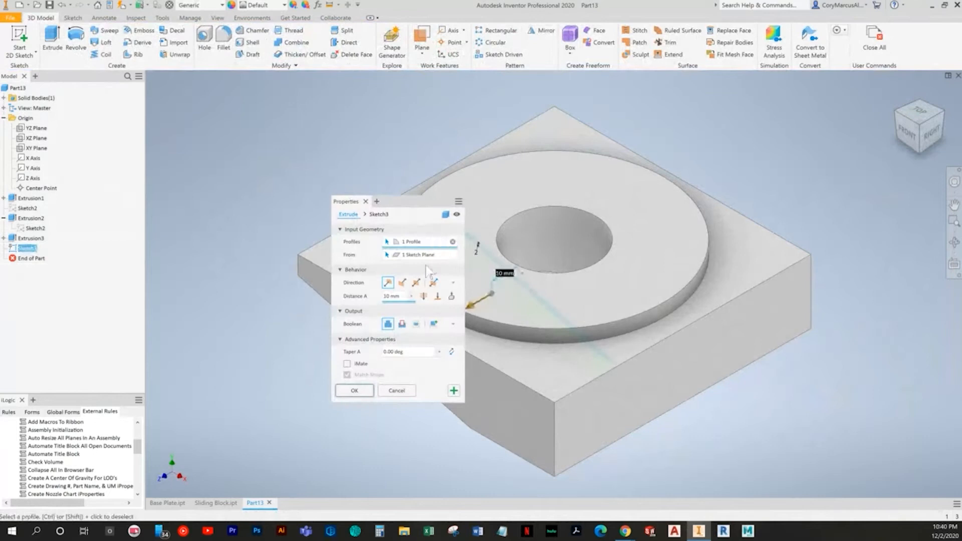
{"action": "mouse_move", "coordinate": [669, 377]}
{"action": "middle_mouse_down", "text": "shift"}
{"action": "mouse_move", "coordinate": [789, 314]}
{"action": "mouse_move", "coordinate": [736, 311]}
{"action": "middle_mouse_up", "text": "shift"}
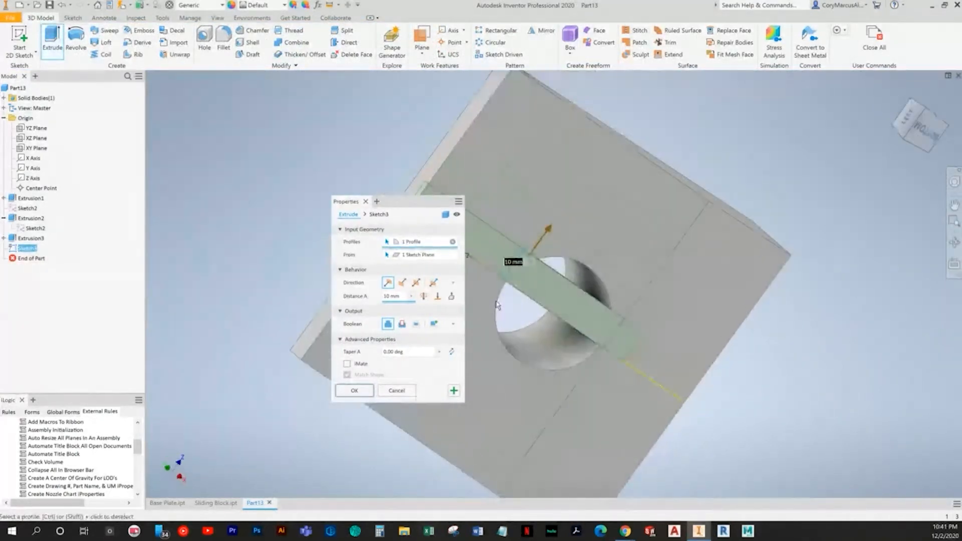
{"action": "left_click", "coordinate": [416, 283]}
{"action": "left_click", "coordinate": [423, 297]}
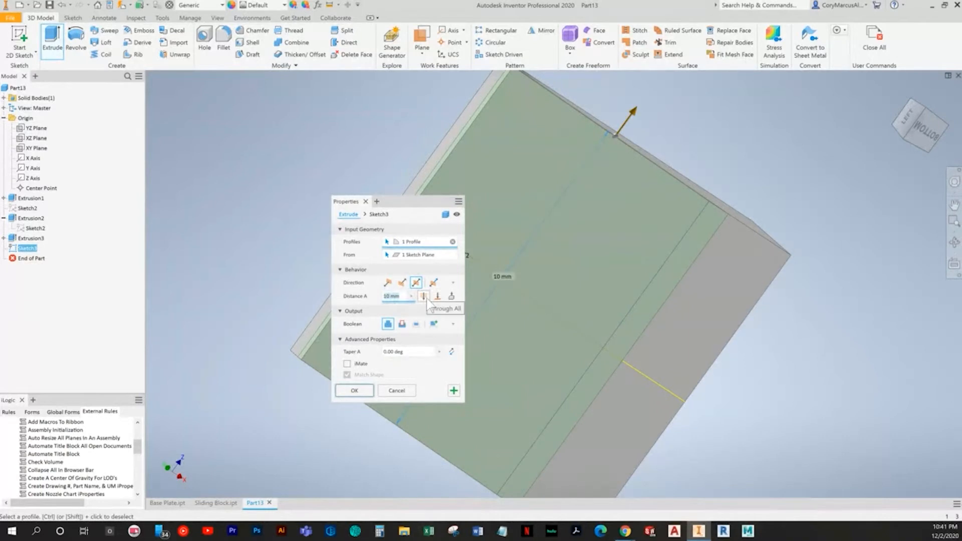
{"action": "left_click", "coordinate": [406, 324]}
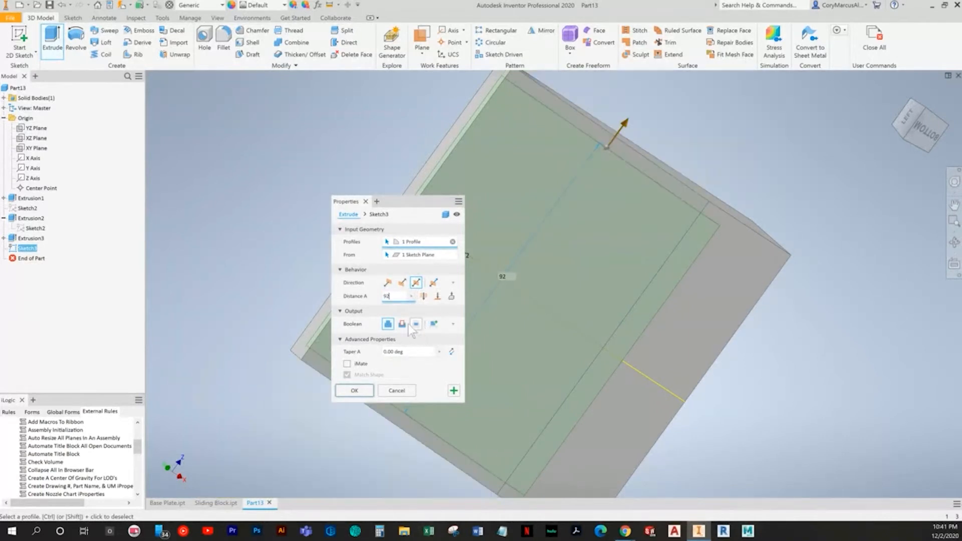
{"action": "middle_click_drag", "start_coordinate": [282, 425], "coordinate": [304, 367]}
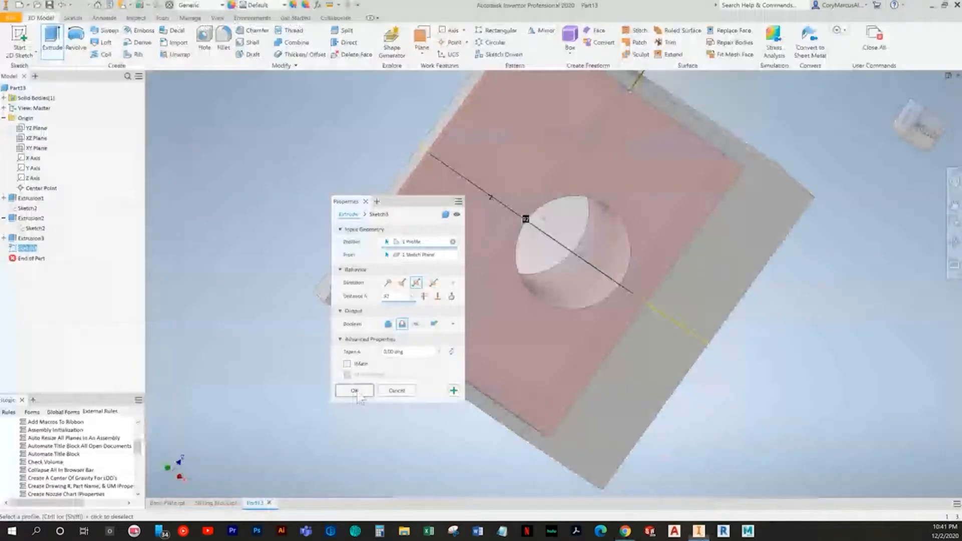
{"action": "left_click", "coordinate": [357, 391]}
Compare the cut with the textbook drawing and start a radius 3 Fillet on the raised disc's base edge
{"action": "middle_click_drag", "start_coordinate": [584, 338], "coordinate": [629, 361], "text": "shift"}
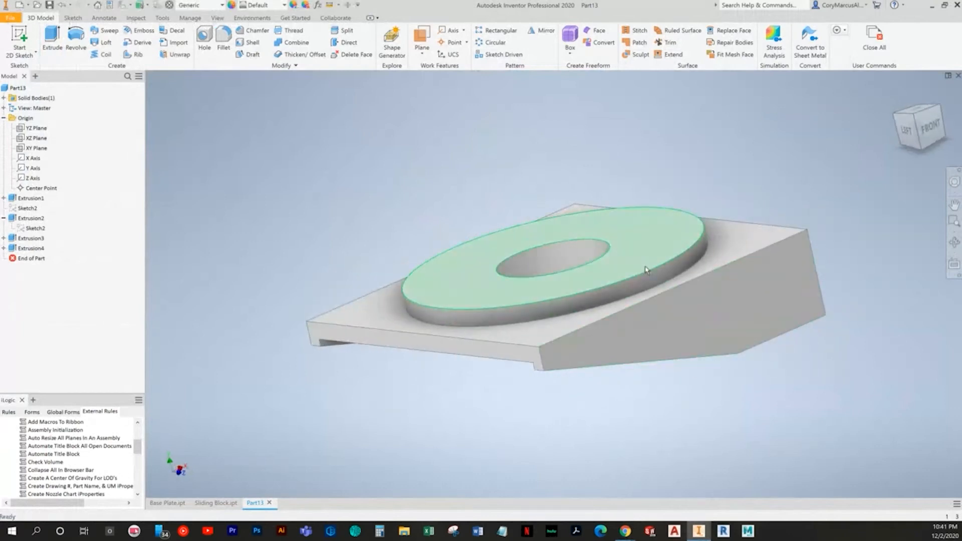
{"action": "key", "text": "alt+Tab"}
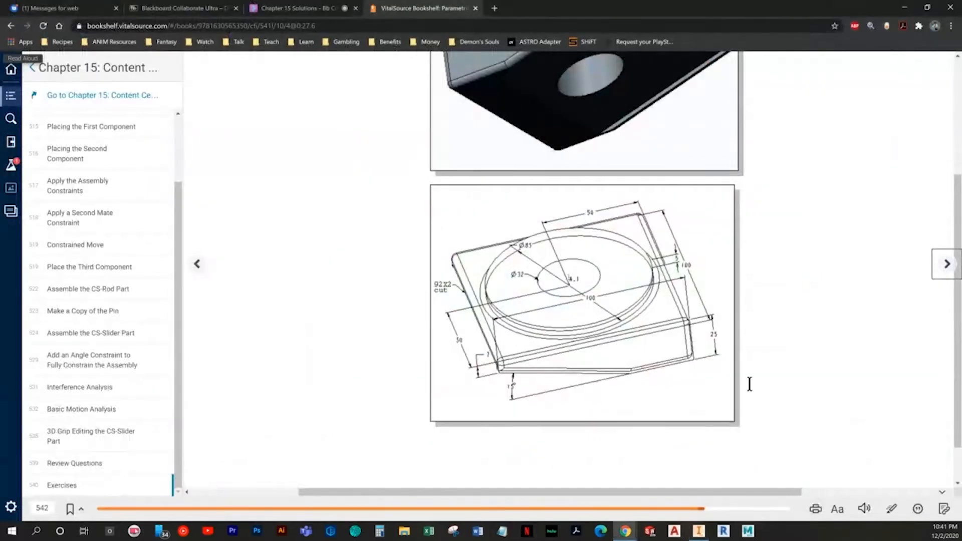
{"action": "scroll", "coordinate": [749, 385], "scroll_direction": "up", "scroll_amount": 4}
{"action": "scroll", "coordinate": [749, 384], "scroll_direction": "down", "scroll_amount": 2}
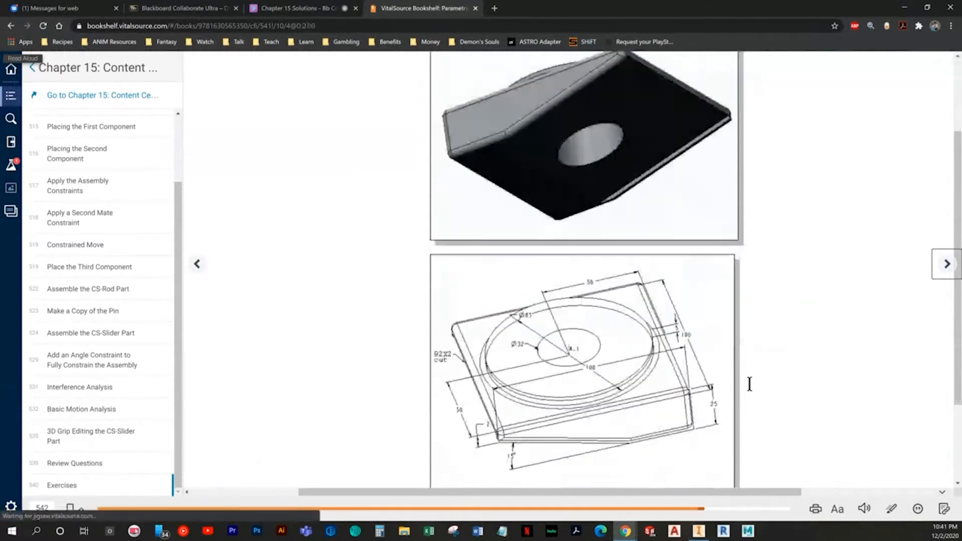
{"action": "key", "text": "alt+Tab"}
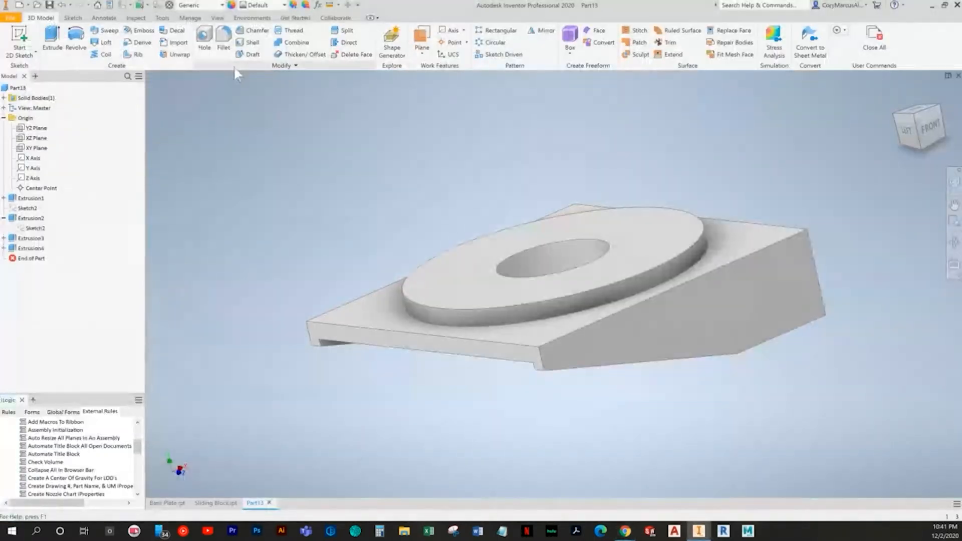
{"action": "left_click", "coordinate": [224, 48]}
{"action": "key", "text": "F6"}
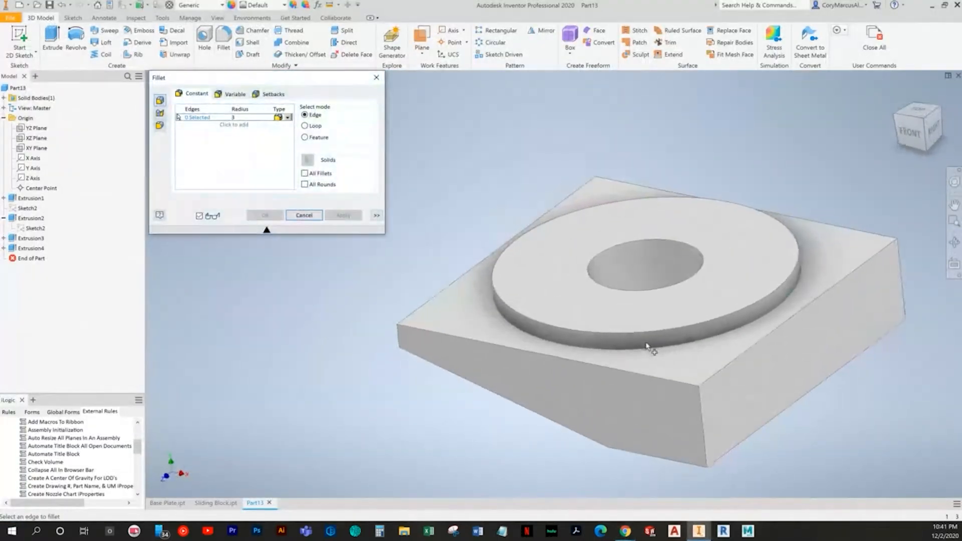
{"action": "left_click", "coordinate": [606, 349]}
Check the rounds and fillets note in the textbook and add the front face's vertical corner and upper edge to the fillet
{"action": "key", "text": "alt+Tab"}
{"action": "key", "text": "alt+Tab"}
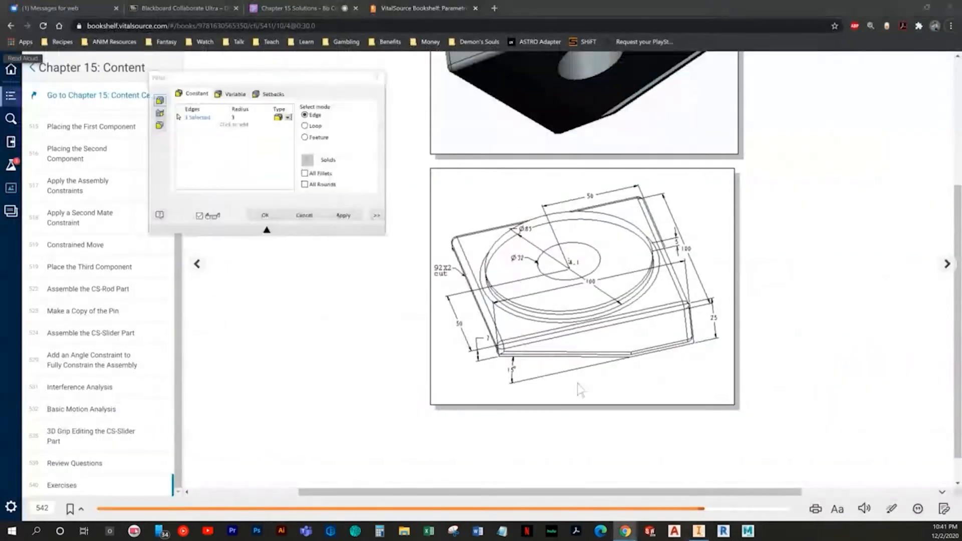
{"action": "key", "text": "alt+Tab"}
{"action": "scroll", "coordinate": [619, 405], "scroll_direction": "up", "scroll_amount": 3}
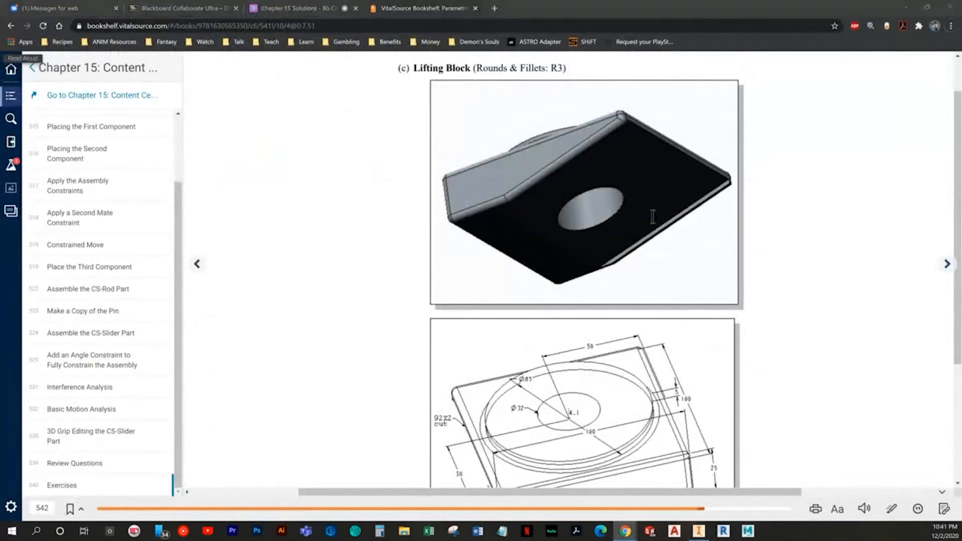
{"action": "key", "text": "alt+Tab"}
{"action": "key", "text": "alt+Tab"}
{"action": "key", "text": "alt+Tab"}
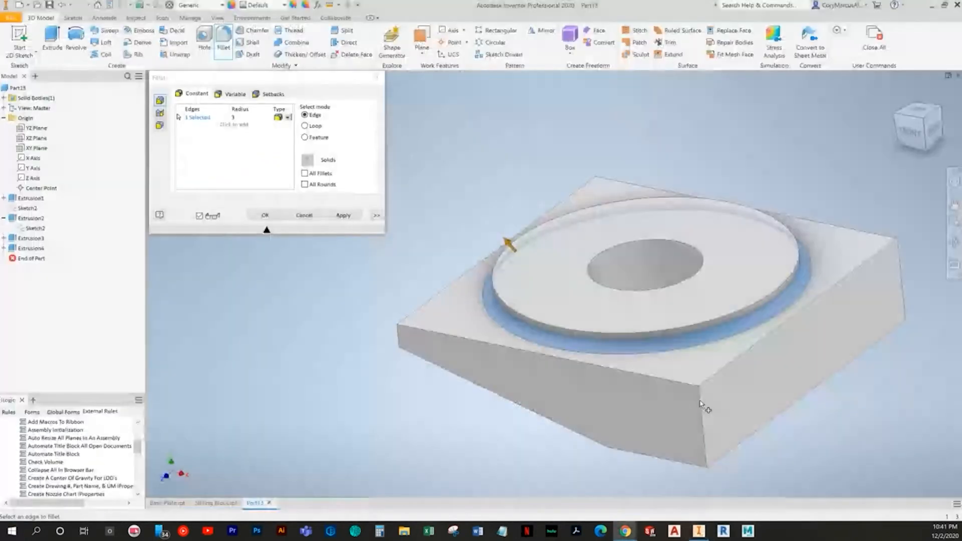
{"action": "left_click", "coordinate": [701, 403]}
{"action": "left_click", "coordinate": [674, 383]}
Compare with the textbook's Lifting Block view and add the front face's lower edge, sloped edge and short vertical corner to the fillet
{"action": "key", "text": "alt+Tab"}
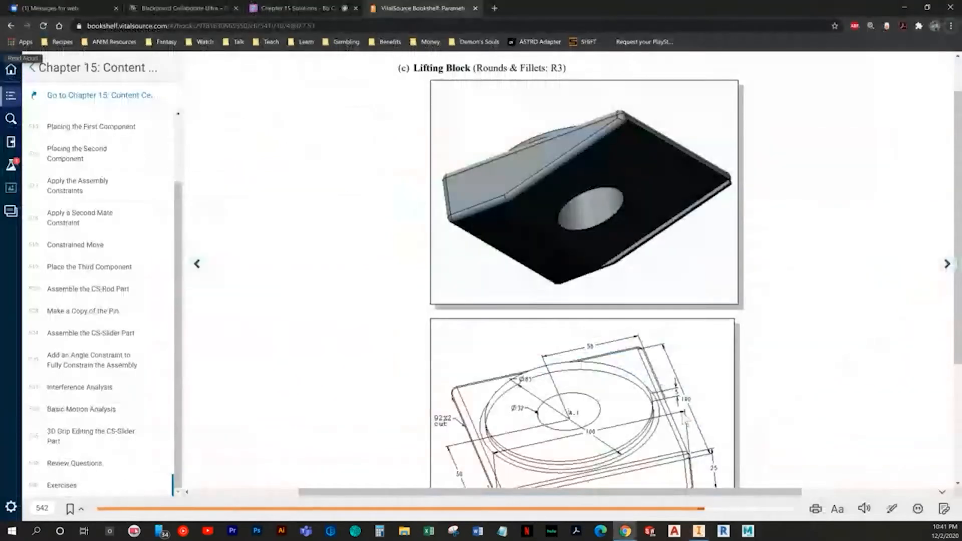
{"action": "key", "text": "alt+Tab"}
{"action": "left_click", "coordinate": [624, 452]}
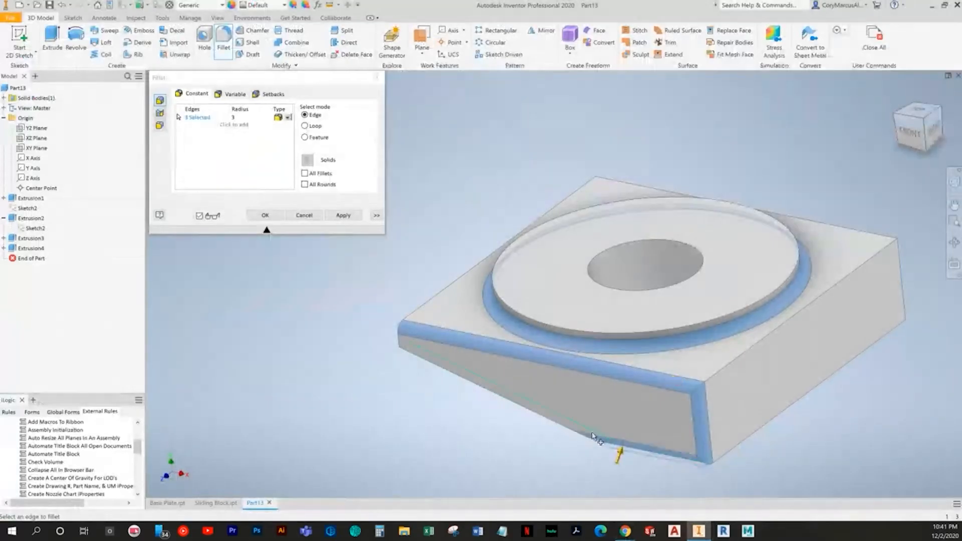
{"action": "left_click", "coordinate": [582, 435]}
{"action": "key", "text": "alt+Tab"}
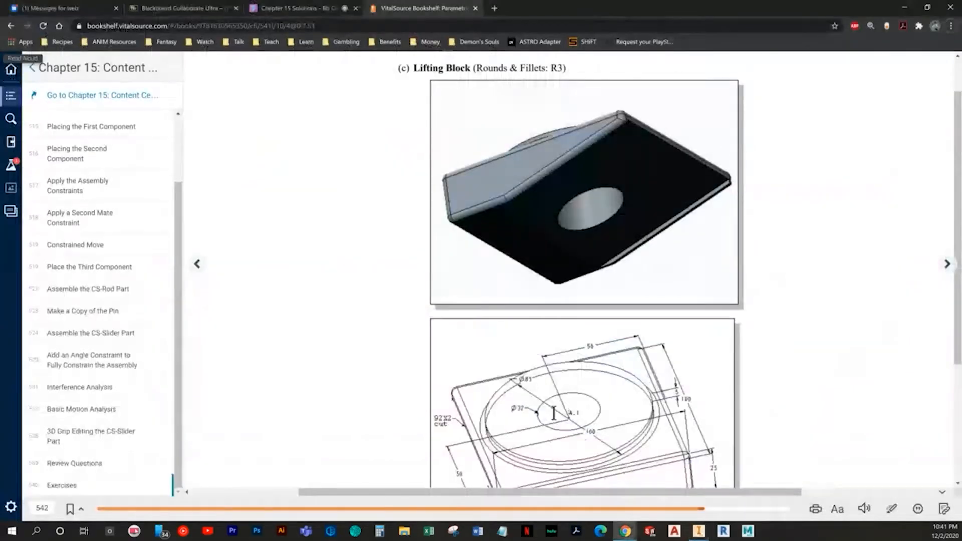
{"action": "key", "text": "alt+Tab"}
{"action": "left_click", "coordinate": [400, 336]}
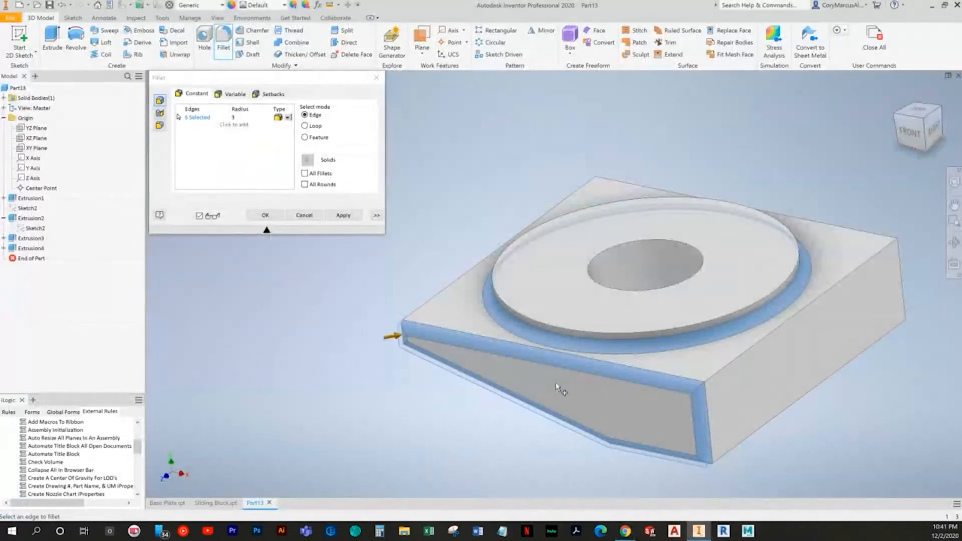
Add the block's two side upper edges and the tall side face's lower edge to the fillet, checking against the textbook
{"action": "key", "text": "alt+Tab"}
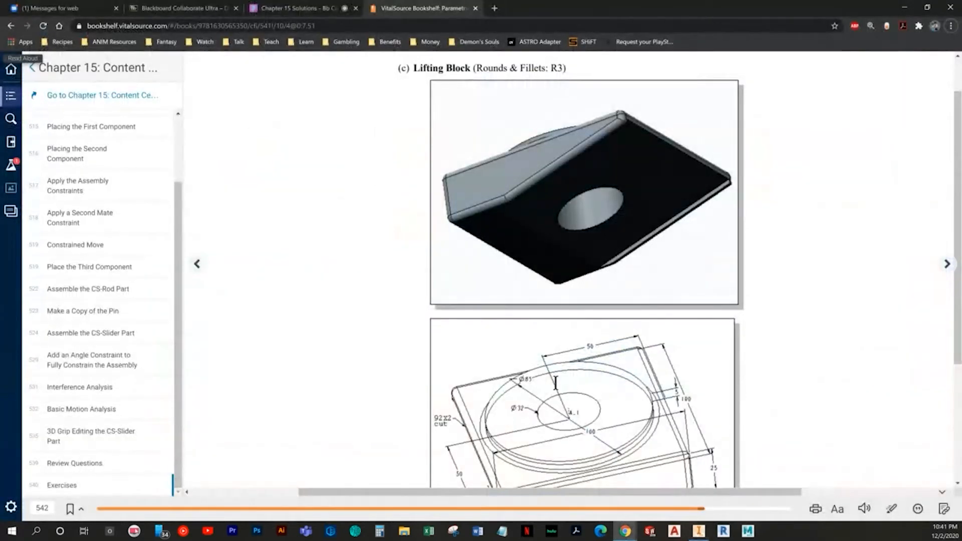
{"action": "key", "text": "alt+Tab"}
{"action": "left_click", "coordinate": [428, 301]}
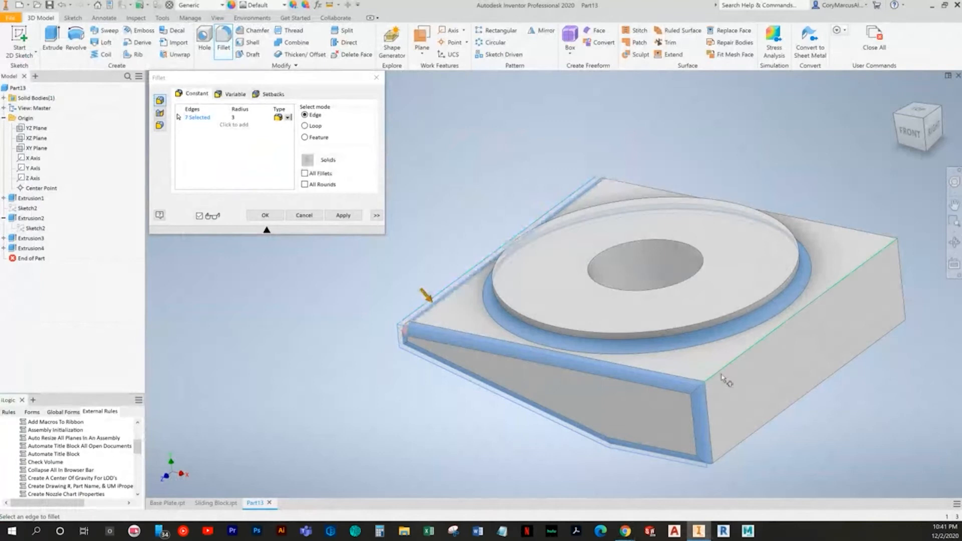
{"action": "left_click", "coordinate": [721, 371]}
{"action": "key", "text": "alt+Tab"}
{"action": "key", "text": "alt+Tab"}
{"action": "left_click", "coordinate": [762, 427]}
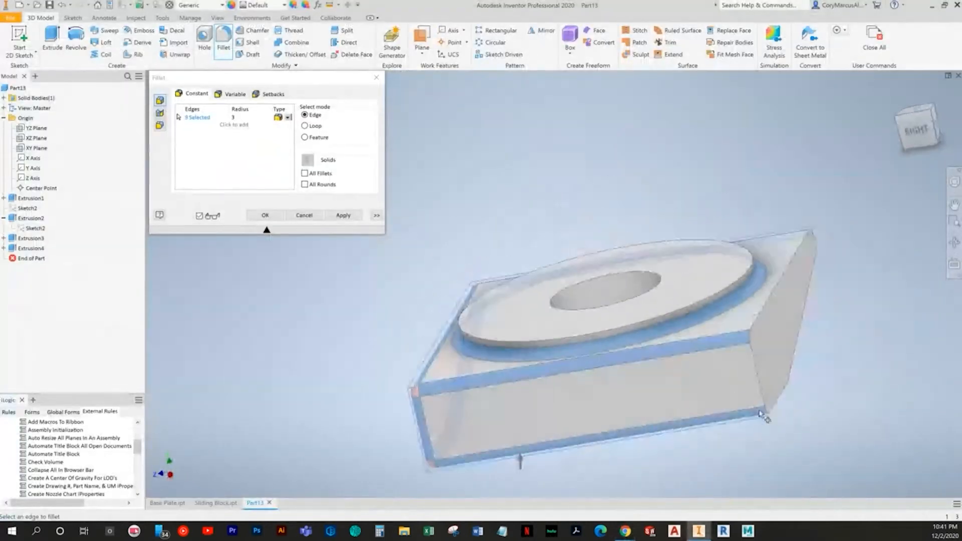
Add the rear vertical corner and the back face's upper, lower and sloped edges to the fillet
{"action": "left_click", "coordinate": [607, 443]}
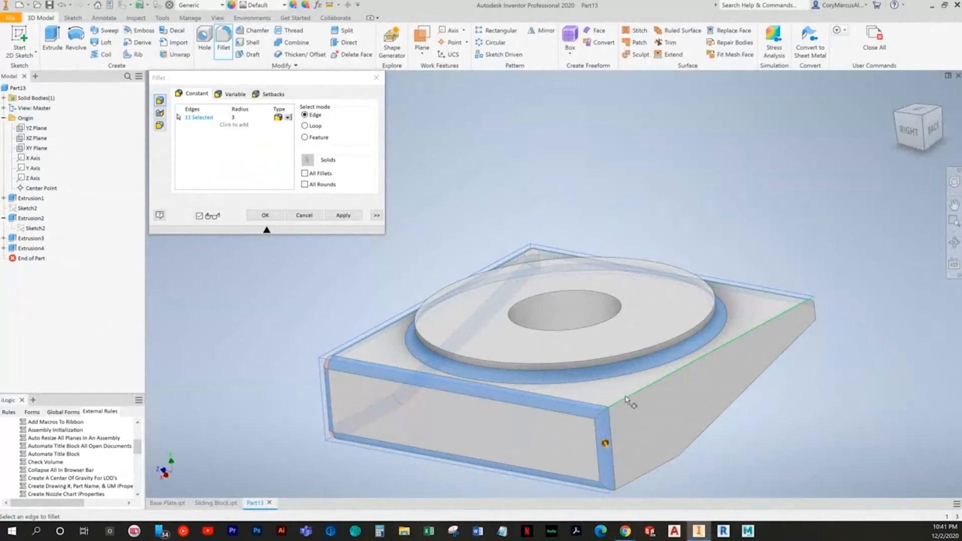
{"action": "left_click", "coordinate": [644, 388]}
{"action": "left_click", "coordinate": [672, 463]}
{"action": "left_click", "coordinate": [733, 403]}
Inspect the underside, remove the stray recess edge from the selection, and apply the radius 3 fillet to the block's edges
{"action": "mouse_move", "coordinate": [817, 404]}
{"action": "middle_mouse_down", "text": "shift"}
{"action": "mouse_move", "coordinate": [627, 407]}
{"action": "mouse_move", "coordinate": [666, 404]}
{"action": "mouse_move", "coordinate": [754, 431]}
{"action": "mouse_move", "coordinate": [608, 391]}
{"action": "mouse_move", "coordinate": [386, 259]}
{"action": "mouse_move", "coordinate": [512, 305]}
{"action": "mouse_move", "coordinate": [554, 337]}
{"action": "mouse_move", "coordinate": [563, 382]}
{"action": "mouse_move", "coordinate": [447, 324]}
{"action": "mouse_move", "coordinate": [475, 352]}
{"action": "middle_mouse_up", "text": "shift"}
{"action": "left_click", "coordinate": [611, 404]}
{"action": "left_click", "coordinate": [433, 318]}
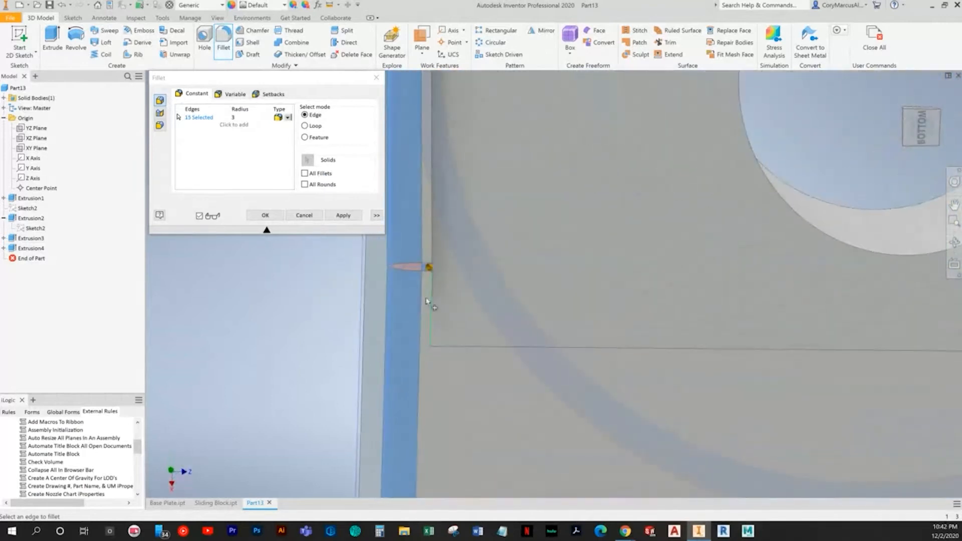
{"action": "left_click", "coordinate": [410, 269], "text": "ctrl"}
{"action": "scroll", "coordinate": [495, 347], "scroll_direction": "down", "scroll_amount": 8}
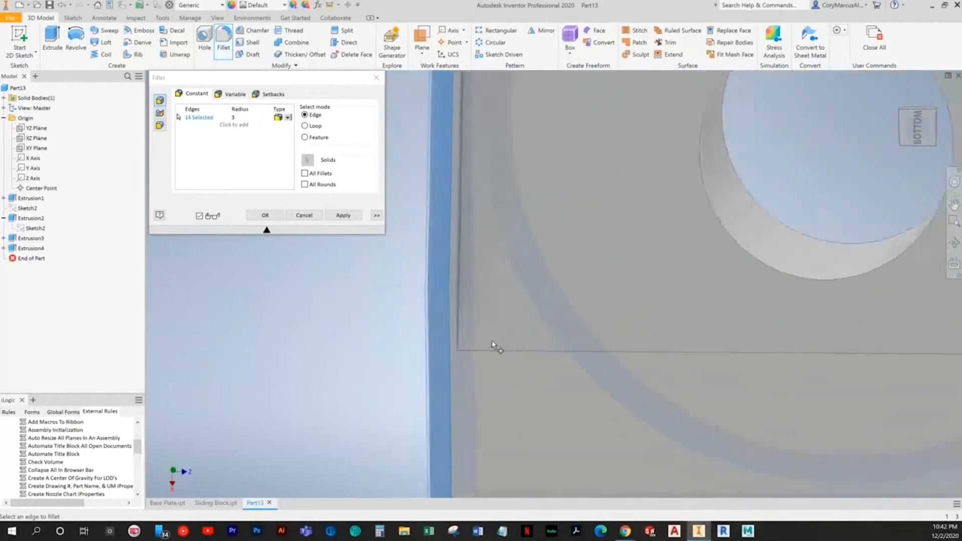
{"action": "key", "text": "F6"}
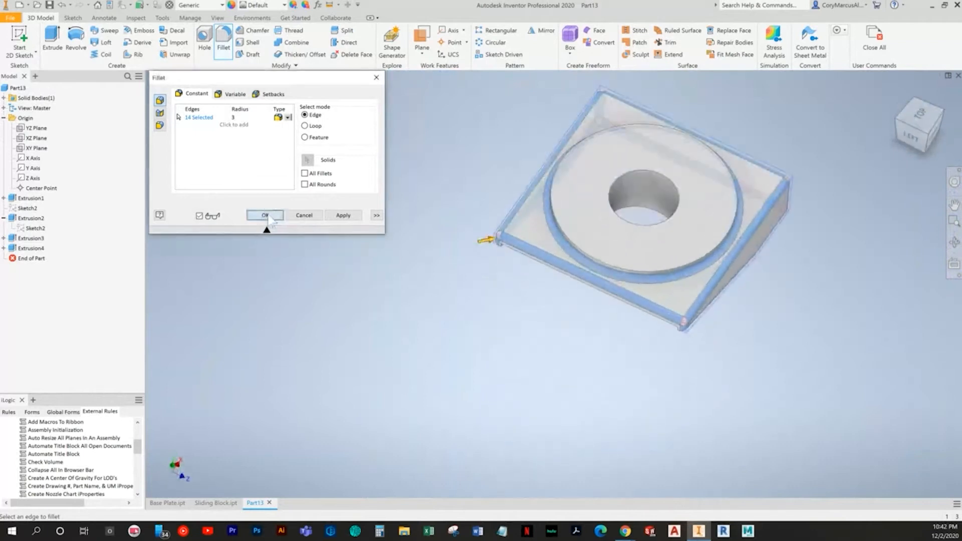
{"action": "left_click", "coordinate": [265, 216]}
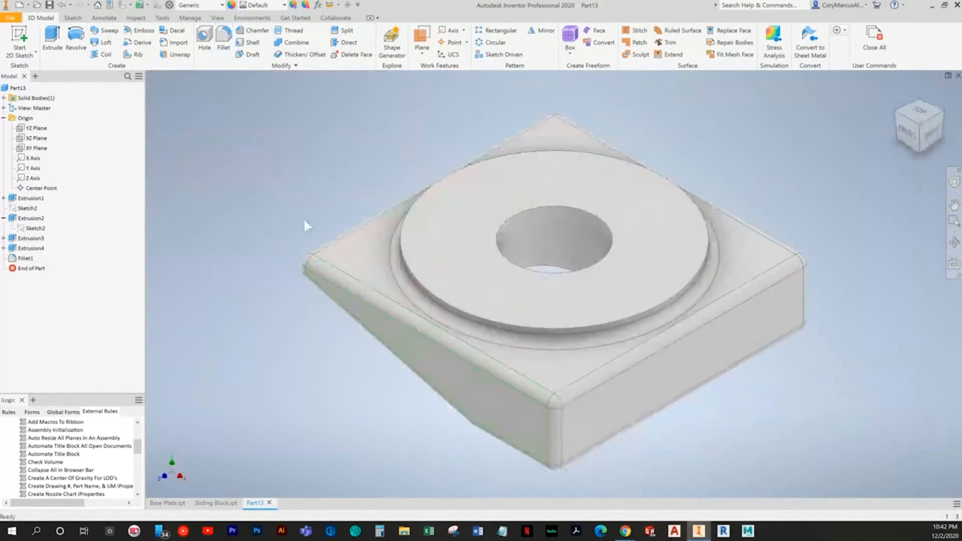
Save the part as Lifting Block in the Leveling Assembly folder
{"action": "key", "text": "ctrl+s"}
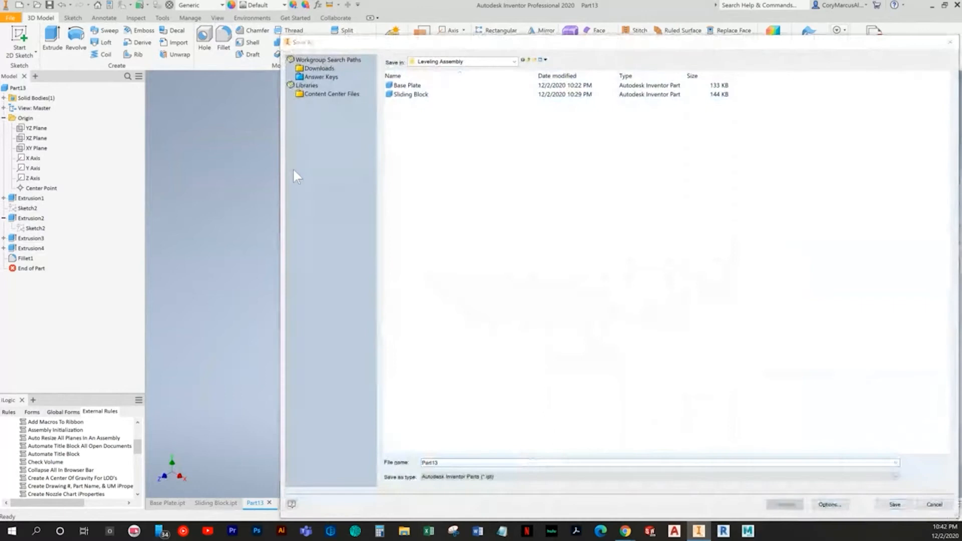
{"action": "key", "text": "alt+Tab"}
{"action": "key", "text": "alt+Tab"}
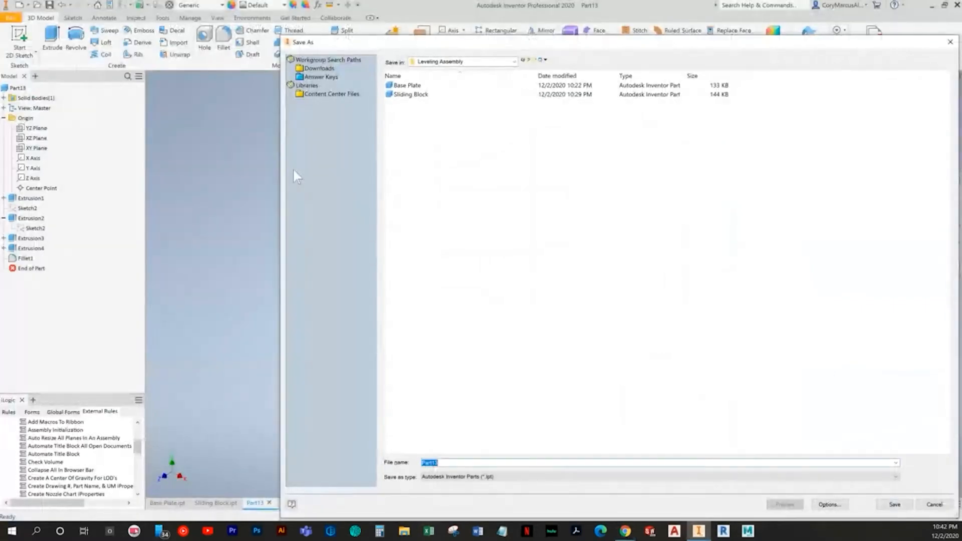
{"action": "type", "text": "Lifting Block"}
{"action": "key", "text": "Return"}
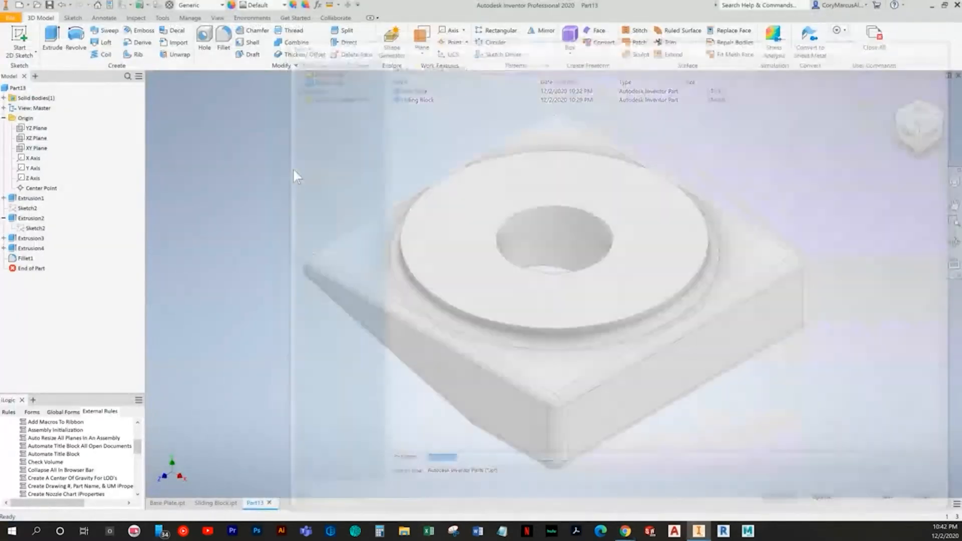
Switch to the textbook and examine the Adjusting Screw exercise on the following page, including its thread note, dimensions, hex socket and chamfer
{"action": "key", "text": "alt+Tab"}
{"action": "scroll", "coordinate": [432, 199], "scroll_direction": "down", "scroll_amount": 3}
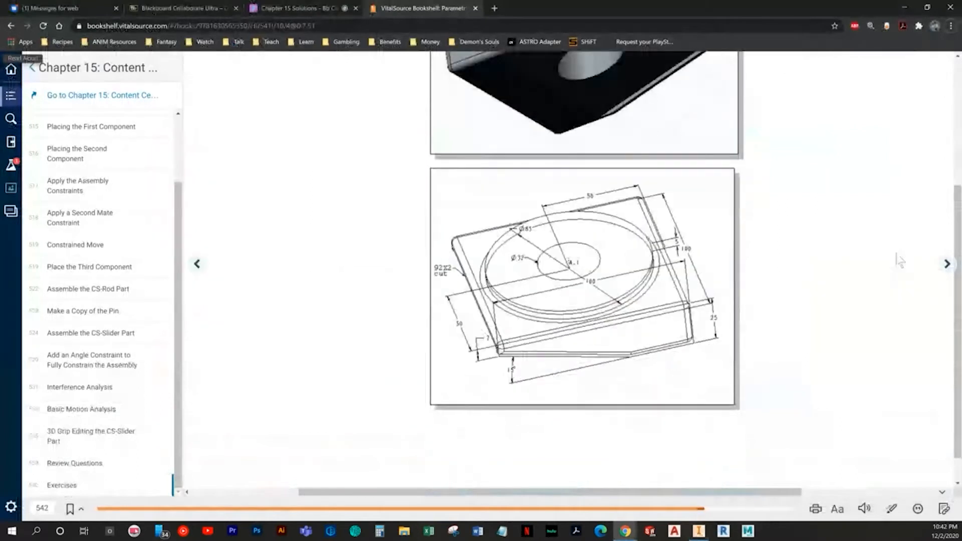
{"action": "left_click", "coordinate": [946, 264]}
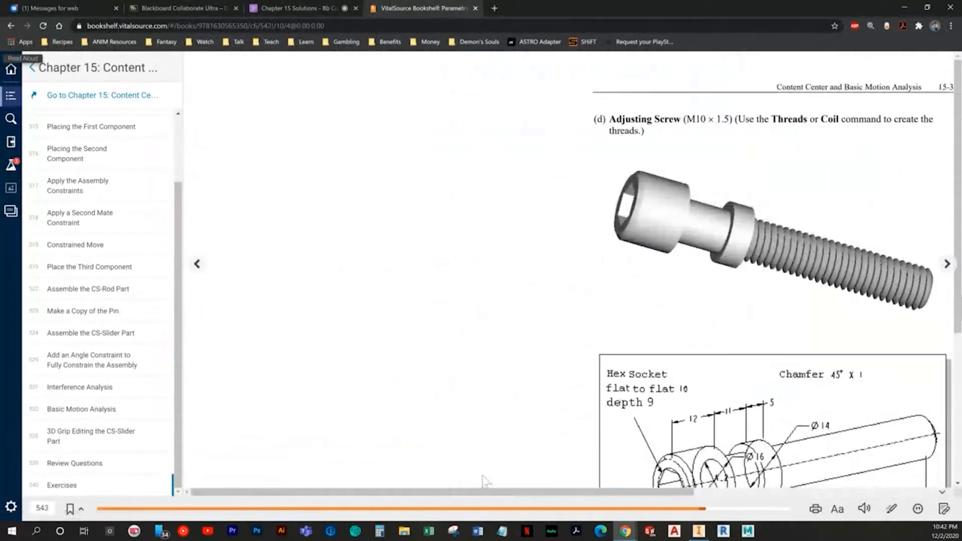
{"action": "left_click_drag", "start_coordinate": [481, 490], "coordinate": [645, 488]}
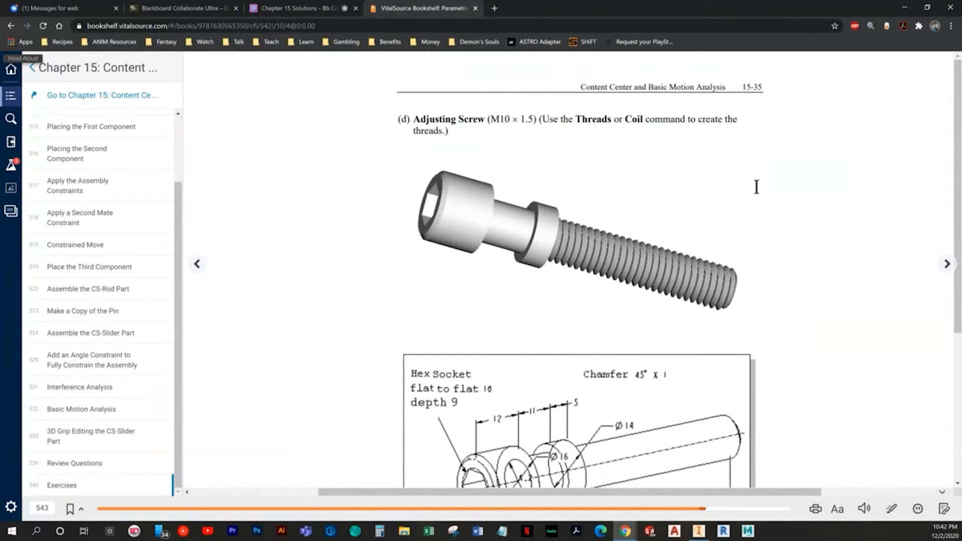
{"action": "scroll", "coordinate": [769, 259], "scroll_direction": "down", "scroll_amount": 1}
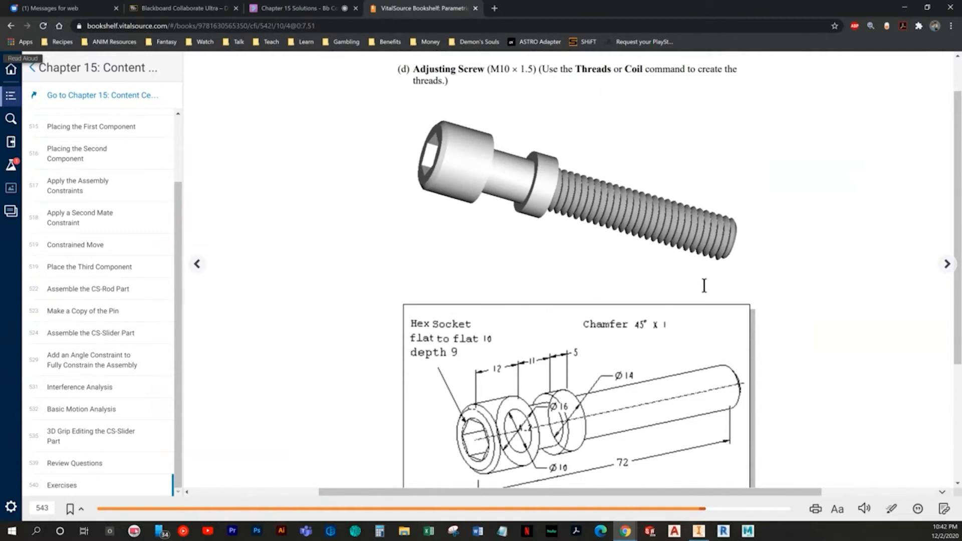
{"action": "scroll", "coordinate": [701, 293], "scroll_direction": "down", "scroll_amount": 4}
{"action": "scroll", "coordinate": [700, 299], "scroll_direction": "up", "scroll_amount": 4}
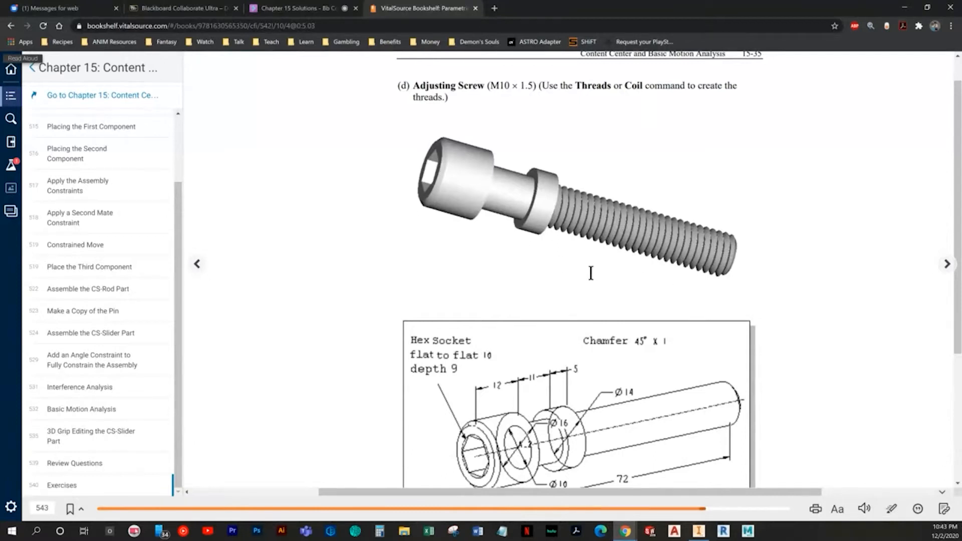
{"action": "scroll", "coordinate": [620, 320], "scroll_direction": "down", "scroll_amount": 1}
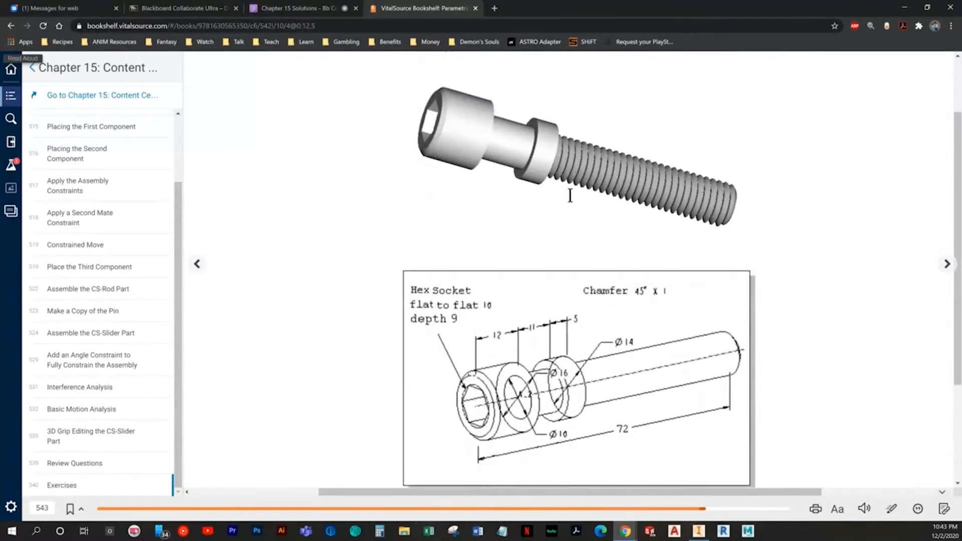
{"action": "scroll", "coordinate": [570, 195], "scroll_direction": "up", "scroll_amount": 1}
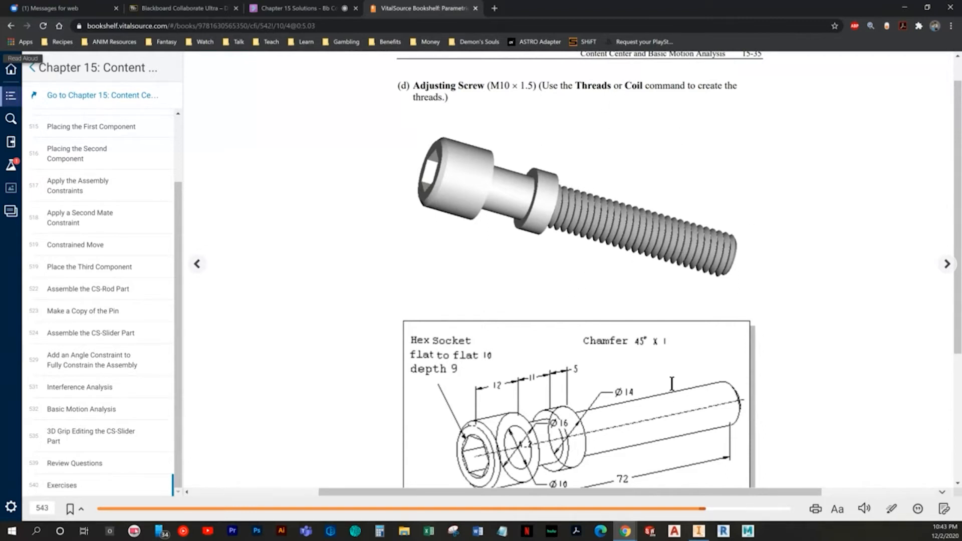
{"action": "scroll", "coordinate": [670, 380], "scroll_direction": "down", "scroll_amount": 2}
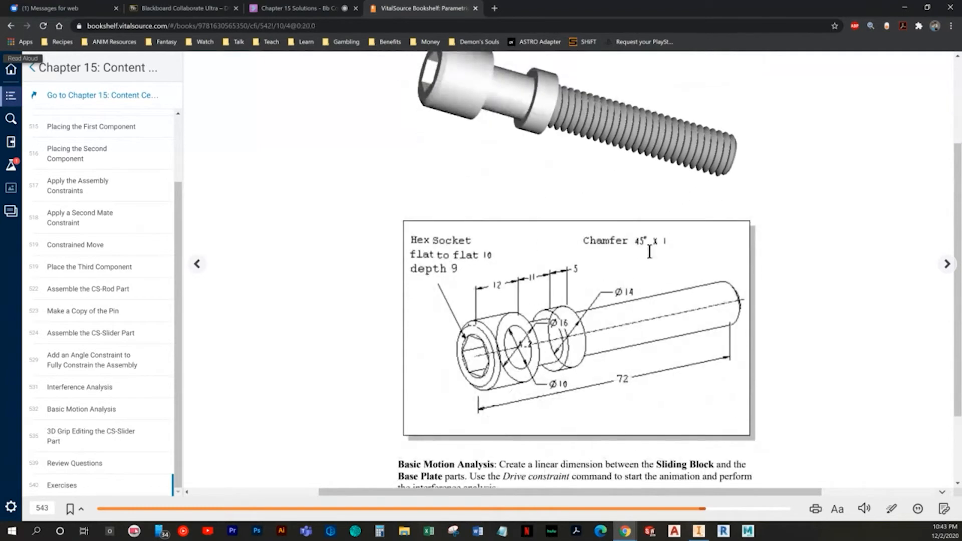
{"action": "scroll", "coordinate": [630, 291], "scroll_direction": "down", "scroll_amount": 1}
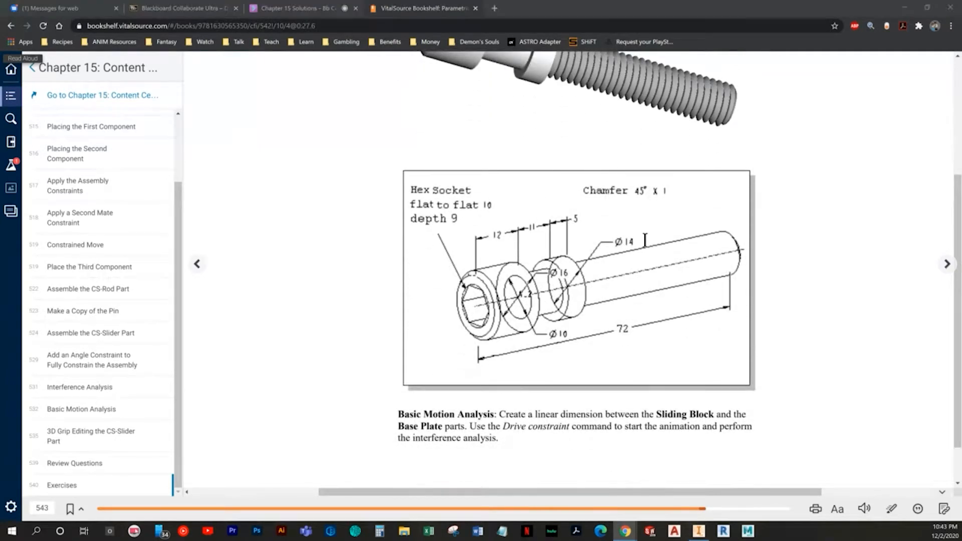
Switch to Inventor, create a part from the Standard (mm).ipt template, and start a sketch on the front XY plane
{"action": "key", "text": "alt+Tab"}
{"action": "left_click", "coordinate": [19, 5]}
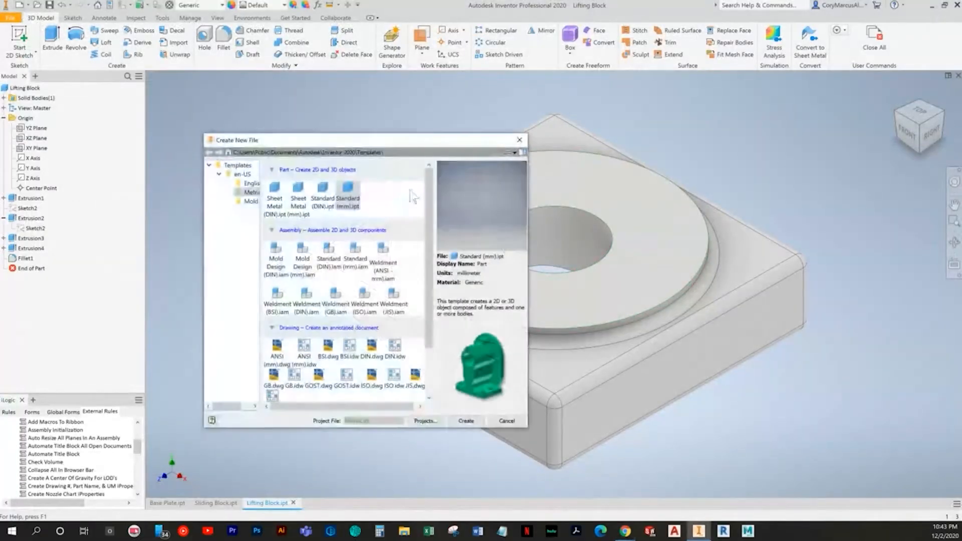
{"action": "left_click", "coordinate": [466, 420]}
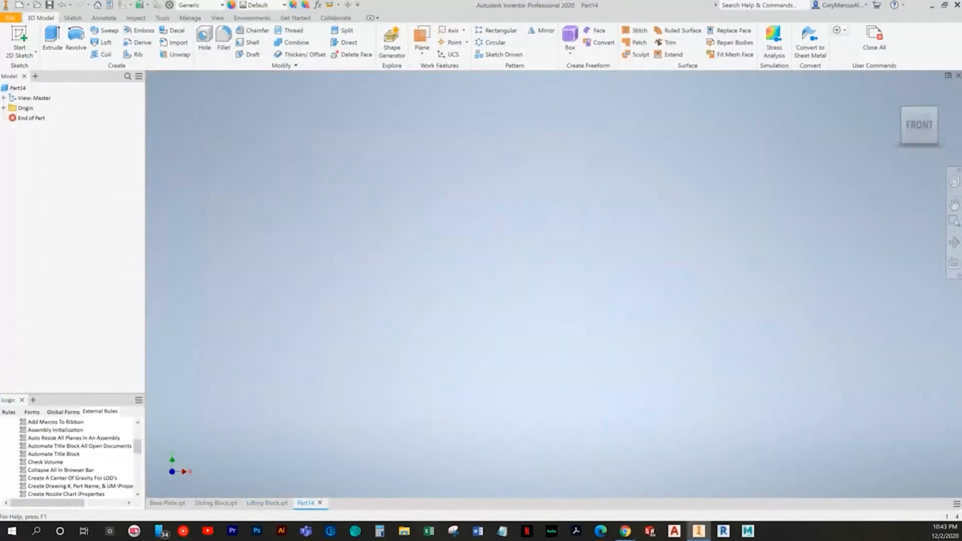
{"action": "left_click", "coordinate": [19, 38]}
{"action": "key", "text": "alt+Tab"}
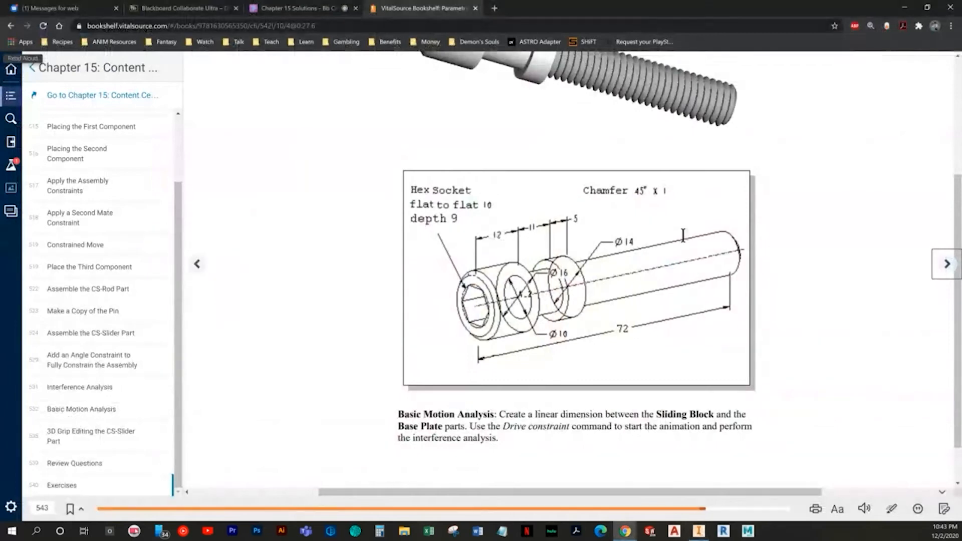
{"action": "key", "text": "alt+Tab"}
{"action": "left_click", "coordinate": [501, 184]}
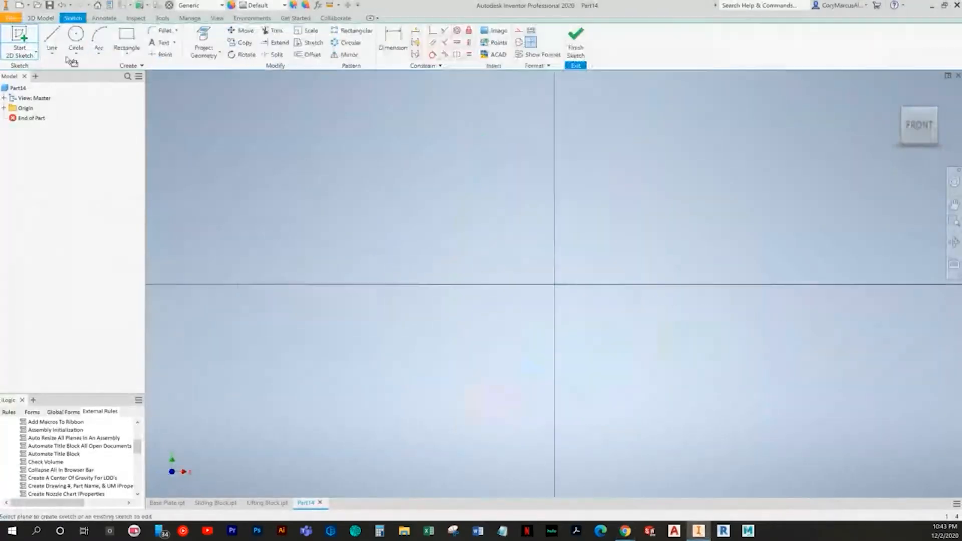
Switch to the textbook, review the Adjusting Screw illustration and dimensioned drawing, and return to Inventor
{"action": "key", "text": "alt+Tab"}
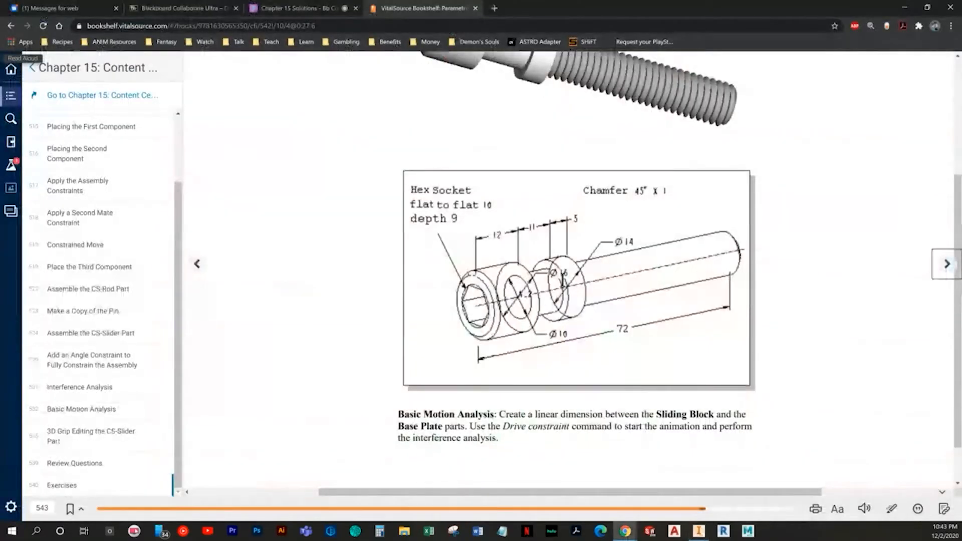
{"action": "scroll", "coordinate": [442, 161], "scroll_direction": "up", "scroll_amount": 3}
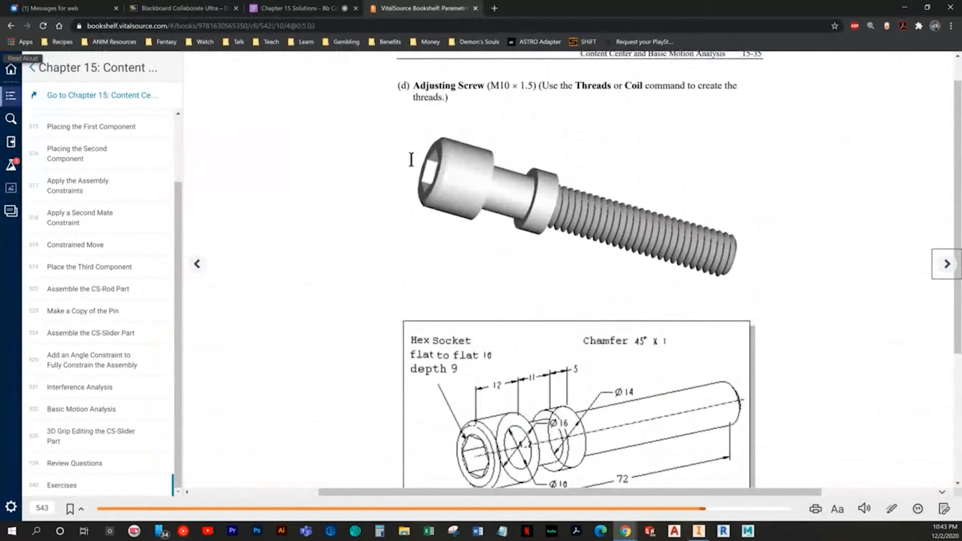
{"action": "key", "text": "alt+Tab"}
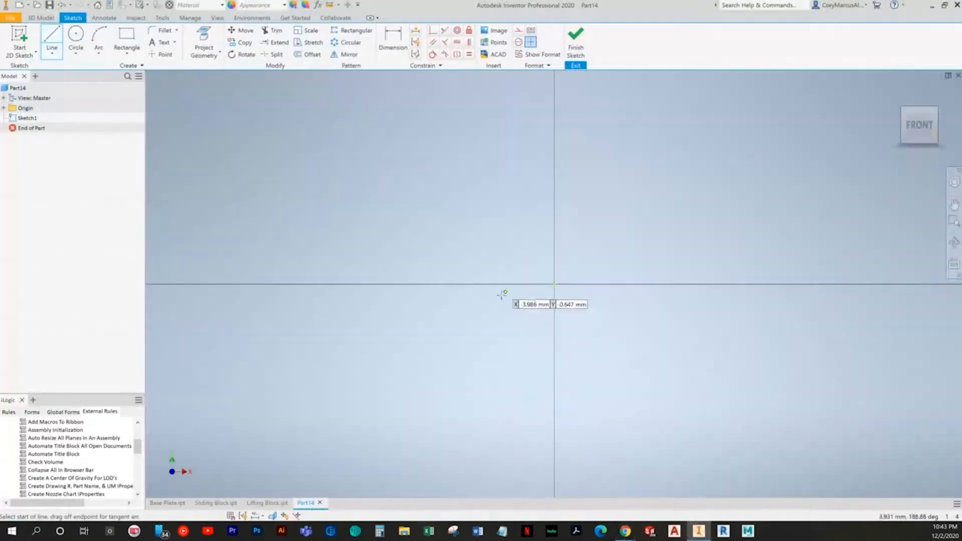
Sketch an axis line about 34 mm long through the origin, with the shank's end, the shank edge and the raised collar above it
{"action": "left_click", "coordinate": [373, 284]}
{"action": "left_click", "coordinate": [797, 284]}
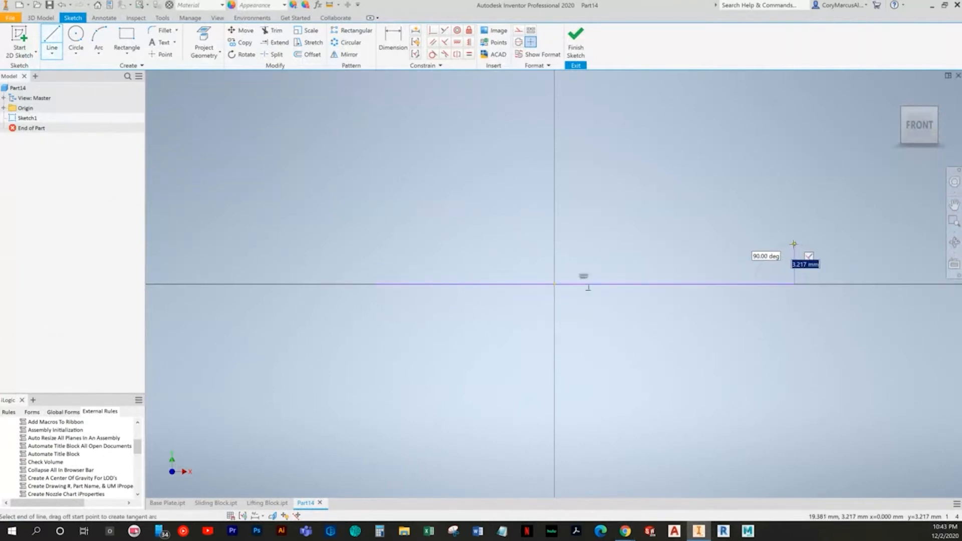
{"action": "left_click", "coordinate": [793, 244]}
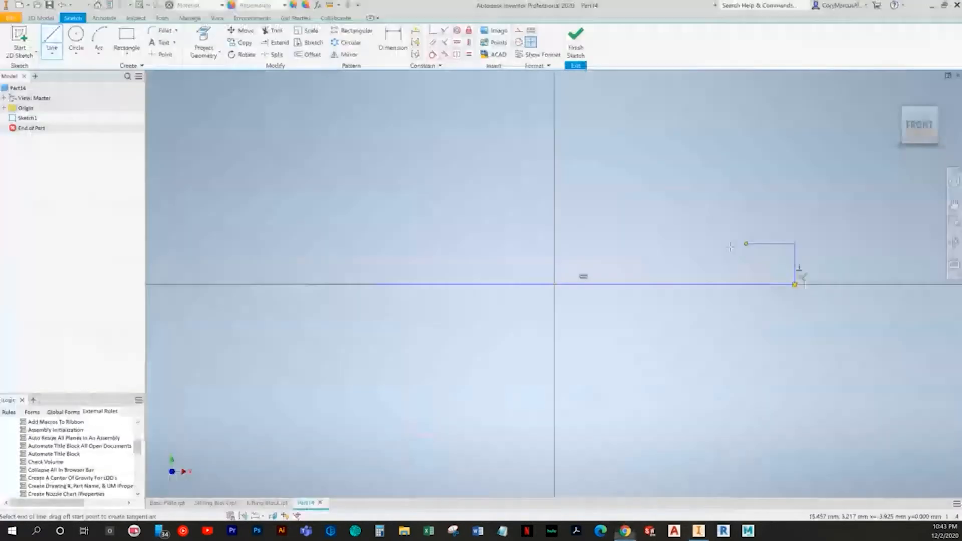
{"action": "left_click", "coordinate": [521, 244]}
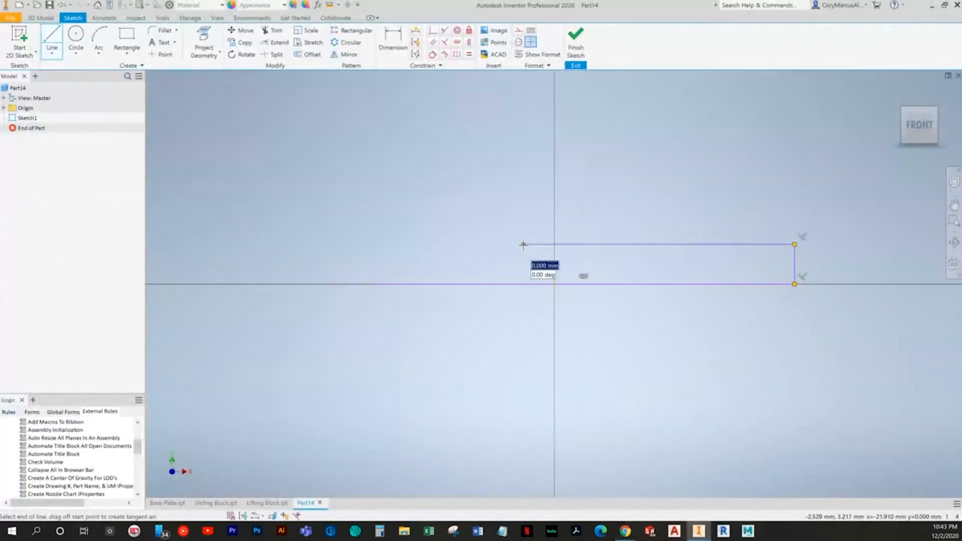
{"action": "left_click", "coordinate": [523, 210]}
{"action": "left_click", "coordinate": [497, 211]}
{"action": "key", "text": "alt+Tab"}
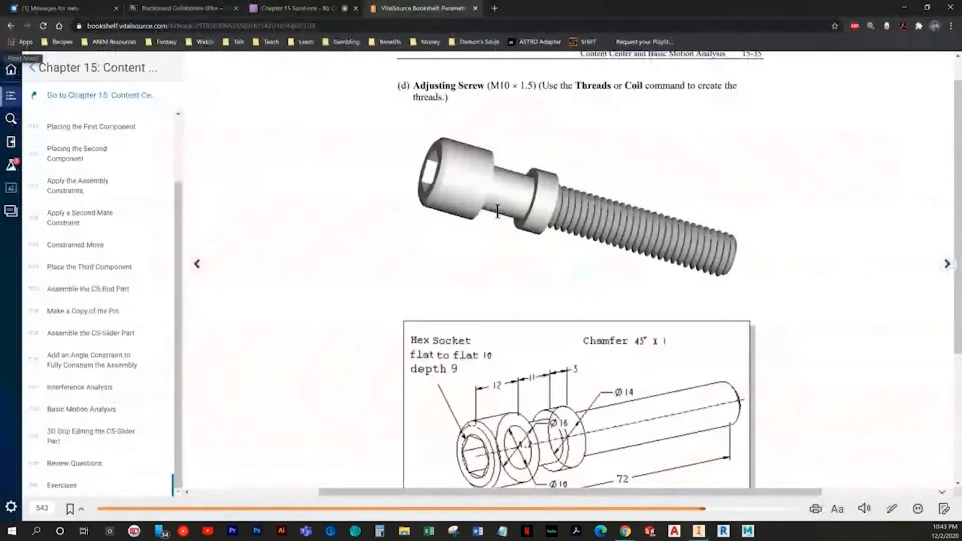
{"action": "key", "text": "alt+Tab"}
{"action": "left_click", "coordinate": [498, 244]}
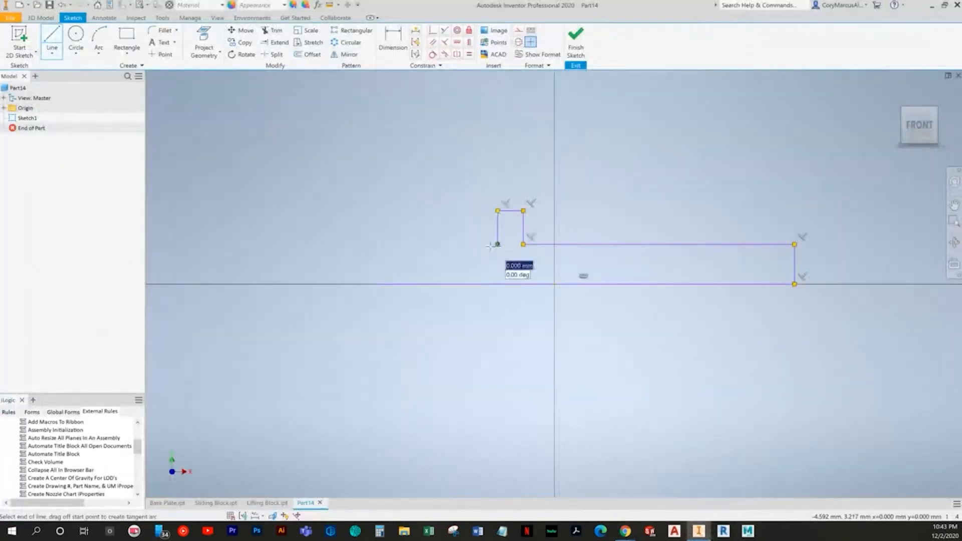
{"action": "key", "text": "Escape"}
Sketch the neck line from inside the collar and the taller head outline, closing it down to the start of the axis line
{"action": "key", "text": "l"}
{"action": "left_click", "coordinate": [505, 233]}
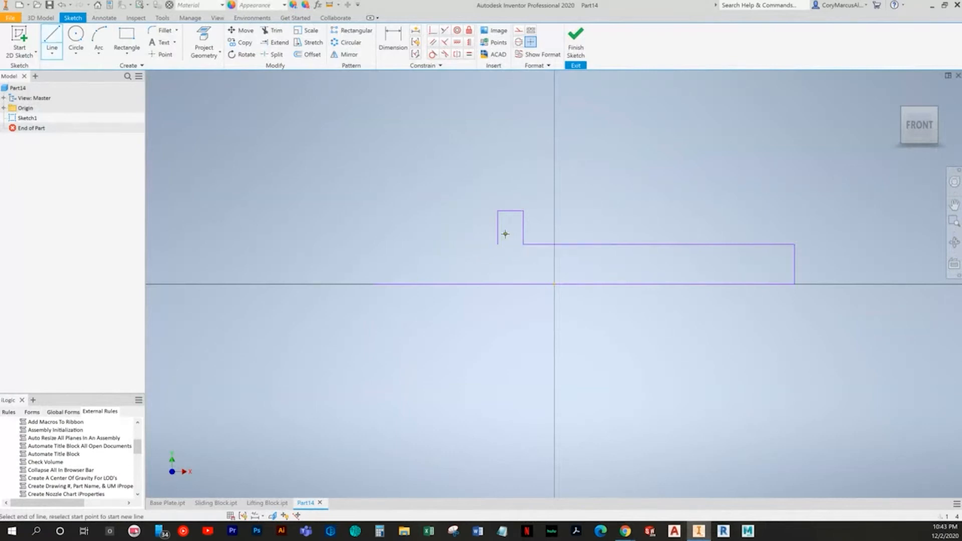
{"action": "left_click", "coordinate": [425, 233]}
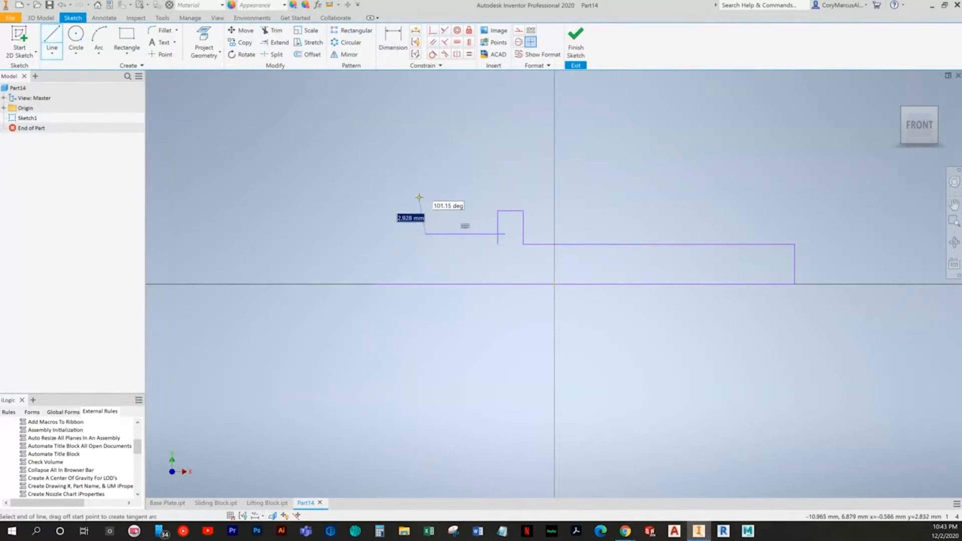
{"action": "left_click", "coordinate": [425, 193]}
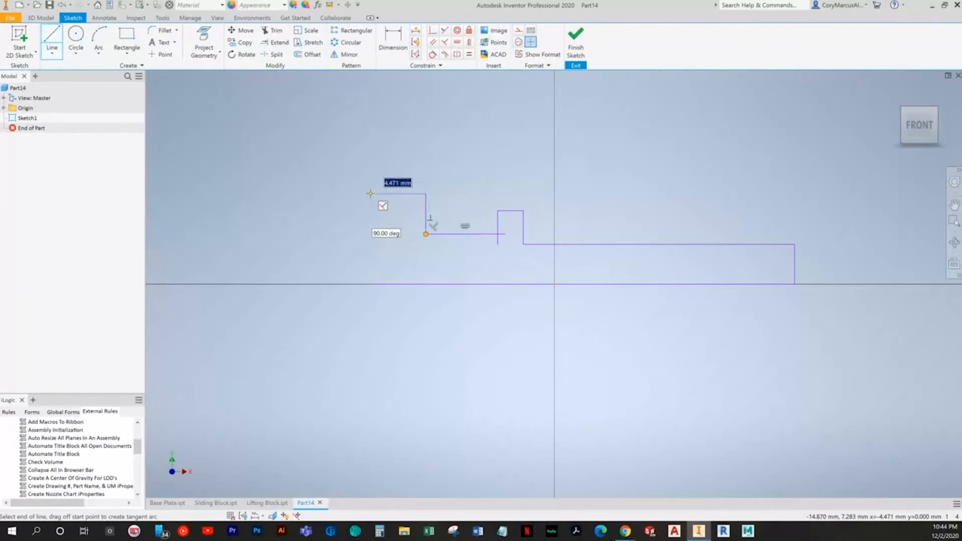
{"action": "left_click", "coordinate": [373, 194]}
{"action": "double_click", "coordinate": [373, 284]}
{"action": "key", "text": "Escape"}
Trim the overhanging line ends where the neck line meets the collar's side
{"action": "left_click", "coordinate": [273, 30]}
{"action": "scroll", "coordinate": [559, 209], "scroll_direction": "up", "scroll_amount": 5}
{"action": "left_click", "coordinate": [367, 313]}
{"action": "left_click", "coordinate": [342, 338]}
{"action": "scroll", "coordinate": [425, 336], "scroll_direction": "down", "scroll_amount": 4}
{"action": "key", "text": "Escape"}
Check the overall length in the textbook drawing and dimension the profile's overall length as 72 mm
{"action": "key", "text": "alt+Tab"}
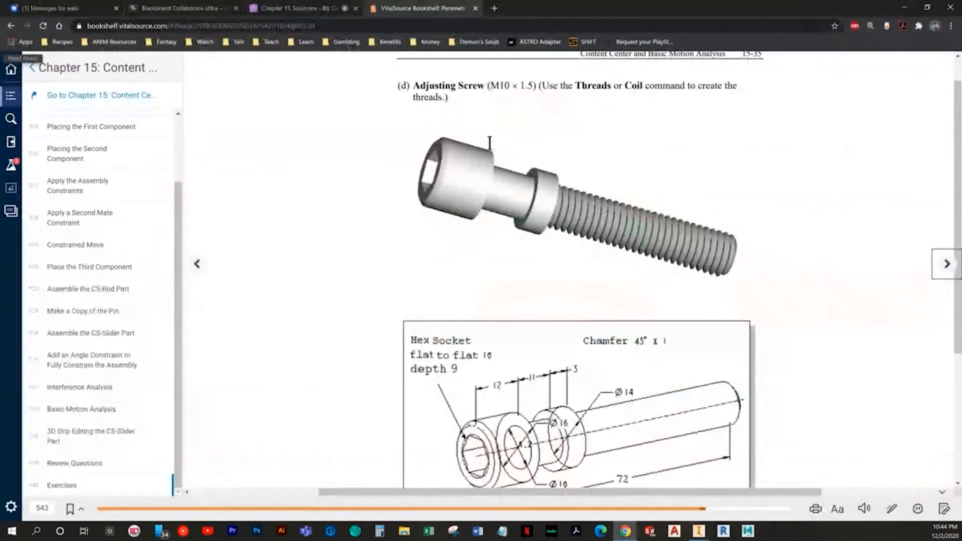
{"action": "scroll", "coordinate": [572, 345], "scroll_direction": "down", "scroll_amount": 1}
{"action": "scroll", "coordinate": [572, 342], "scroll_direction": "down", "scroll_amount": 2}
{"action": "key", "text": "alt+Tab"}
{"action": "key", "text": "d"}
{"action": "left_click", "coordinate": [243, 326]}
{"action": "left_click", "coordinate": [769, 370]}
{"action": "left_click", "coordinate": [494, 200]}
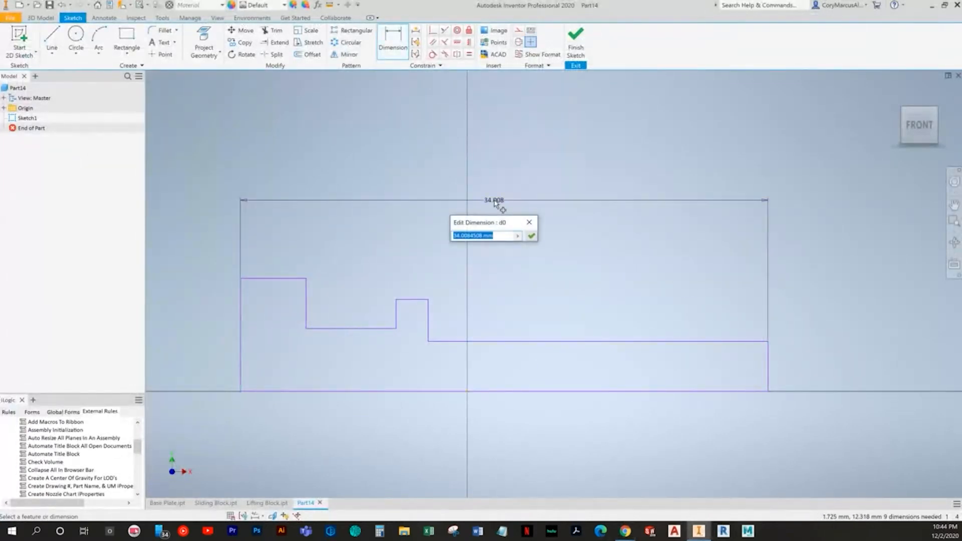
{"action": "type", "text": "72"}
{"action": "key", "text": "Return"}
Convert the axis line to a centerline and constrain its midpoint coincident with the sketch origin
{"action": "scroll", "coordinate": [493, 200], "scroll_direction": "down", "scroll_amount": 5}
{"action": "key", "text": "Escape"}
{"action": "left_click", "coordinate": [517, 250]}
{"action": "left_click", "coordinate": [530, 42]}
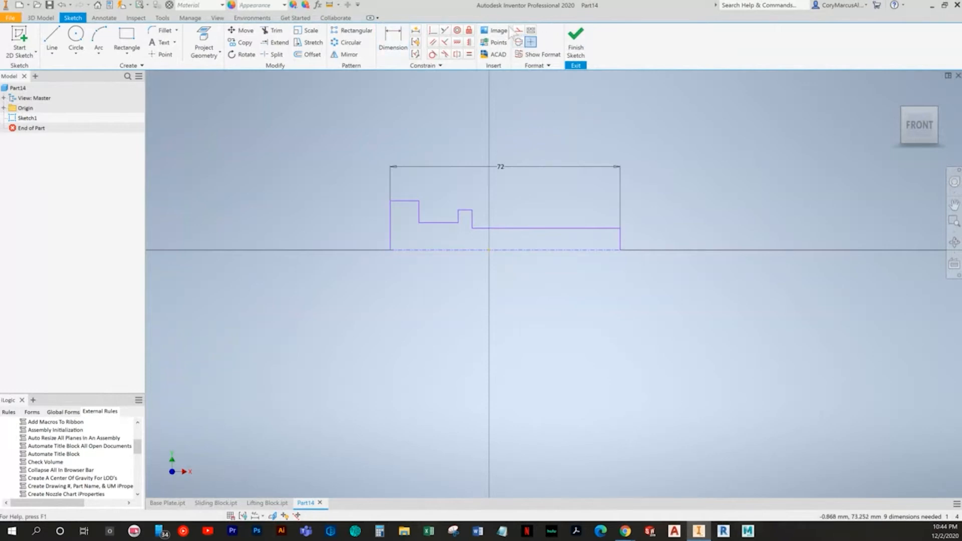
{"action": "left_click", "coordinate": [505, 250]}
{"action": "left_click", "coordinate": [489, 250]}
{"action": "key", "text": "Escape"}
Check the section lengths in the textbook drawing and dimension the head's length as 12 mm
{"action": "key", "text": "alt+Tab"}
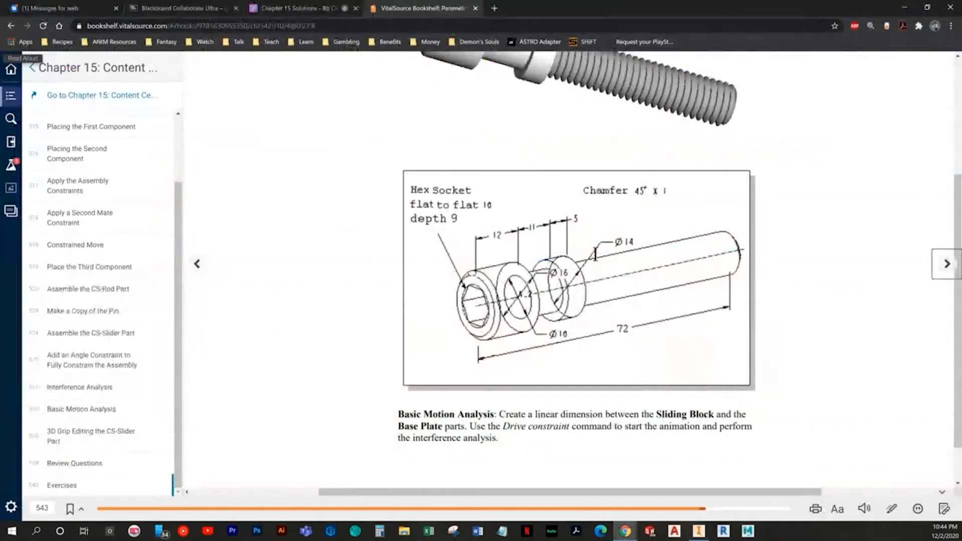
{"action": "key", "text": "alt+Tab"}
{"action": "left_click", "coordinate": [393, 42]}
{"action": "scroll", "coordinate": [419, 266], "scroll_direction": "down", "scroll_amount": 3}
{"action": "left_click", "coordinate": [406, 205]}
{"action": "left_click", "coordinate": [410, 168]}
{"action": "type", "text": "12"}
{"action": "key", "text": "Return"}
Dimension the neck's length as 11 mm and the collar's width as 5 mm
{"action": "left_click", "coordinate": [491, 245]}
{"action": "left_click", "coordinate": [488, 181]}
{"action": "type", "text": "11"}
{"action": "key", "text": "Return"}
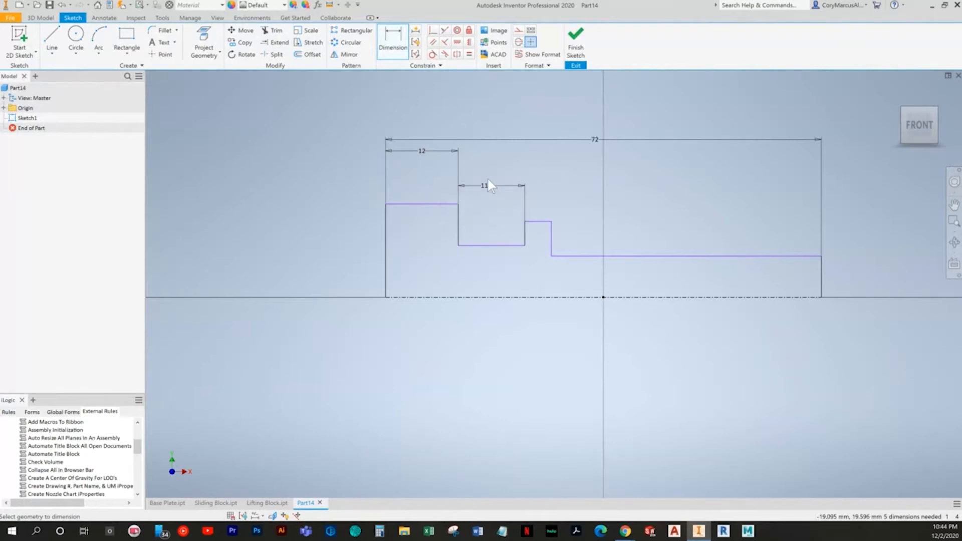
{"action": "left_click", "coordinate": [542, 222]}
{"action": "left_click", "coordinate": [543, 178]}
{"action": "key", "text": "Return"}
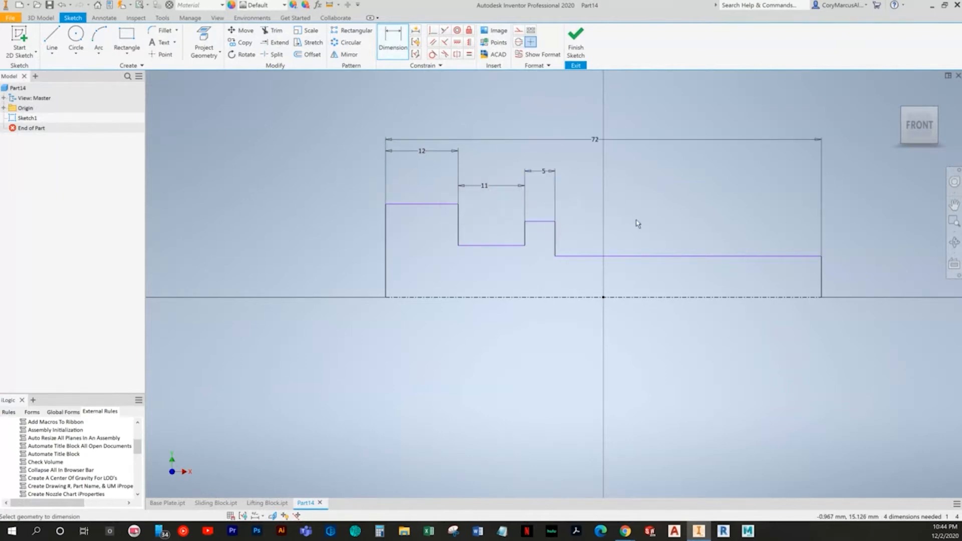
Check the textbook drawing and dimension the collar's diameter about the centerline as 14 mm
{"action": "key", "text": "alt+Tab"}
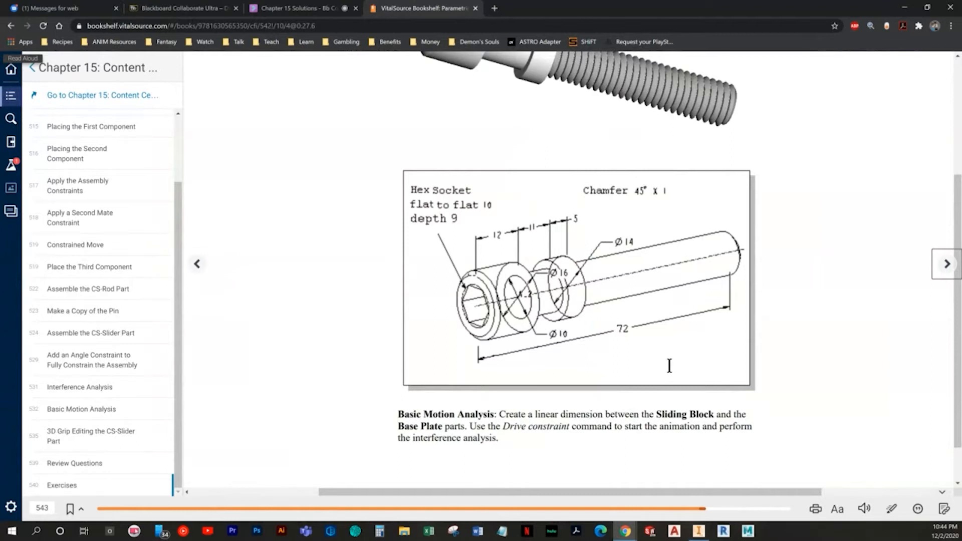
{"action": "key", "text": "alt+Tab"}
{"action": "left_click", "coordinate": [537, 222]}
{"action": "left_click", "coordinate": [547, 298]}
{"action": "left_click", "coordinate": [541, 274]}
{"action": "type", "text": "14"}
{"action": "key", "text": "Return"}
Check the screw's thread note in the textbook and dimension the shank's diameter about the centerline as 10 mm
{"action": "key", "text": "alt+Tab"}
{"action": "scroll", "coordinate": [549, 241], "scroll_direction": "up", "scroll_amount": 3}
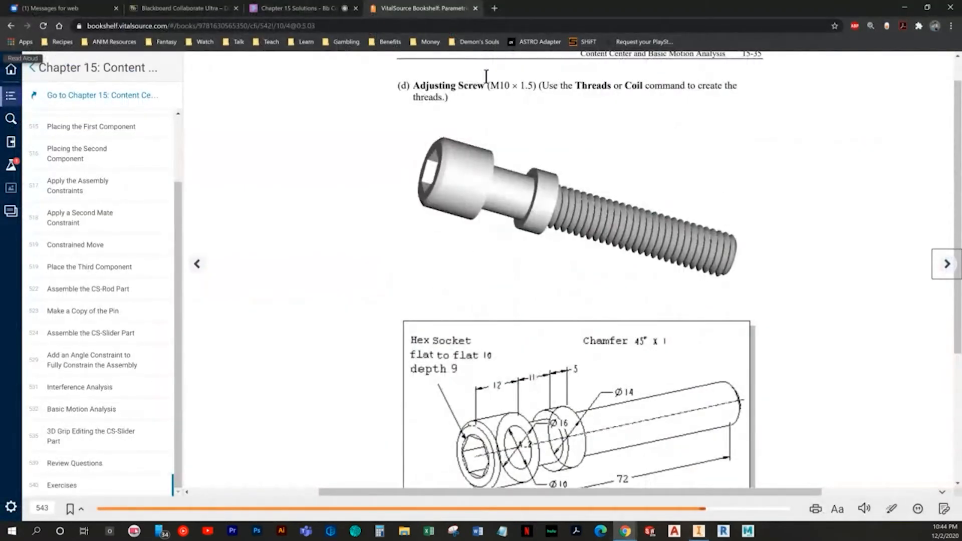
{"action": "scroll", "coordinate": [548, 203], "scroll_direction": "down", "scroll_amount": 4}
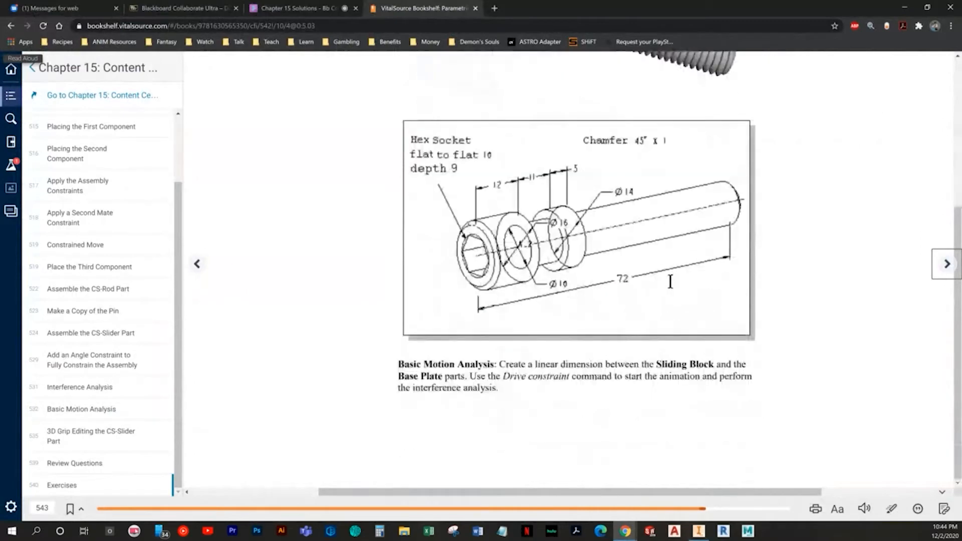
{"action": "key", "text": "alt+Tab"}
{"action": "left_click", "coordinate": [625, 290]}
{"action": "left_click", "coordinate": [623, 298]}
{"action": "scroll", "coordinate": [621, 295], "scroll_direction": "up", "scroll_amount": 3}
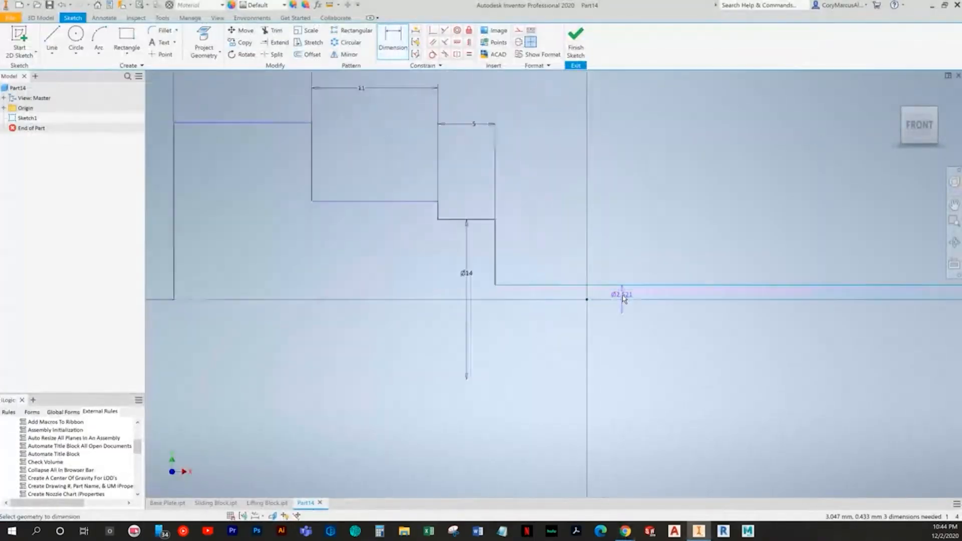
{"action": "left_click", "coordinate": [630, 299]}
{"action": "type", "text": "10"}
{"action": "key", "text": "Return"}
Check the neck in the textbook drawing and dimension its diameter about the centerline as 10 mm
{"action": "scroll", "coordinate": [623, 295], "scroll_direction": "down", "scroll_amount": 3}
{"action": "middle_click_drag", "start_coordinate": [369, 251], "coordinate": [444, 270]}
{"action": "key", "text": "alt+Tab"}
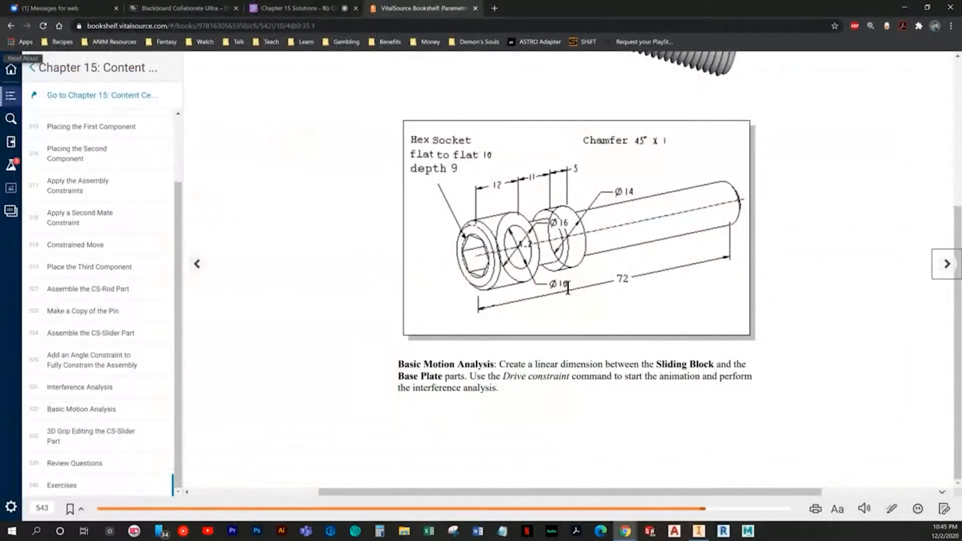
{"action": "key", "text": "alt+Tab"}
{"action": "left_click", "coordinate": [343, 184]}
{"action": "left_click", "coordinate": [361, 293]}
{"action": "left_click", "coordinate": [326, 257]}
{"action": "type", "text": "10"}
{"action": "key", "text": "Return"}
Dimension the head's diameter about the centerline as 16 mm, checking the value in the textbook drawing
{"action": "mouse_move", "coordinate": [327, 260]}
{"action": "middle_mouse_down"}
{"action": "mouse_move", "coordinate": [423, 267]}
{"action": "mouse_move", "coordinate": [461, 318]}
{"action": "middle_mouse_up"}
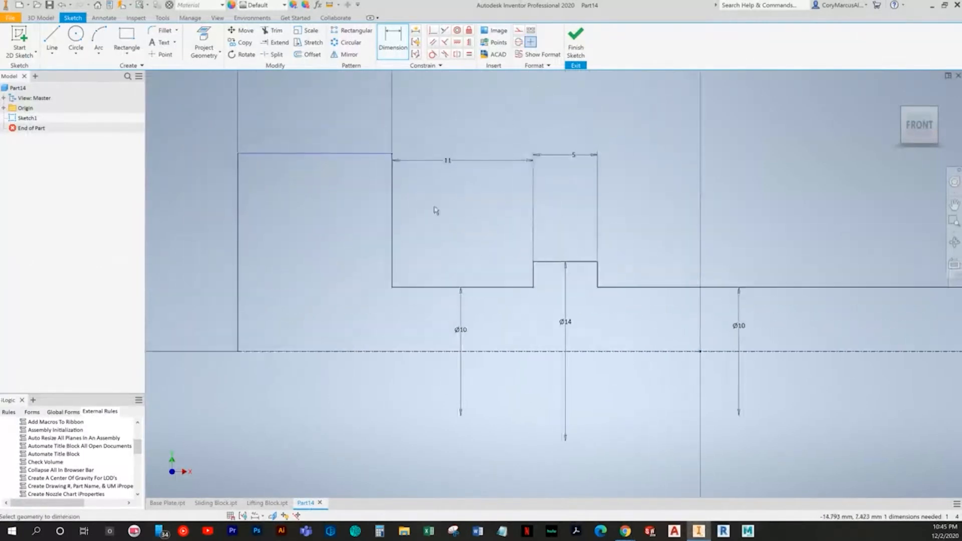
{"action": "left_click", "coordinate": [326, 161]}
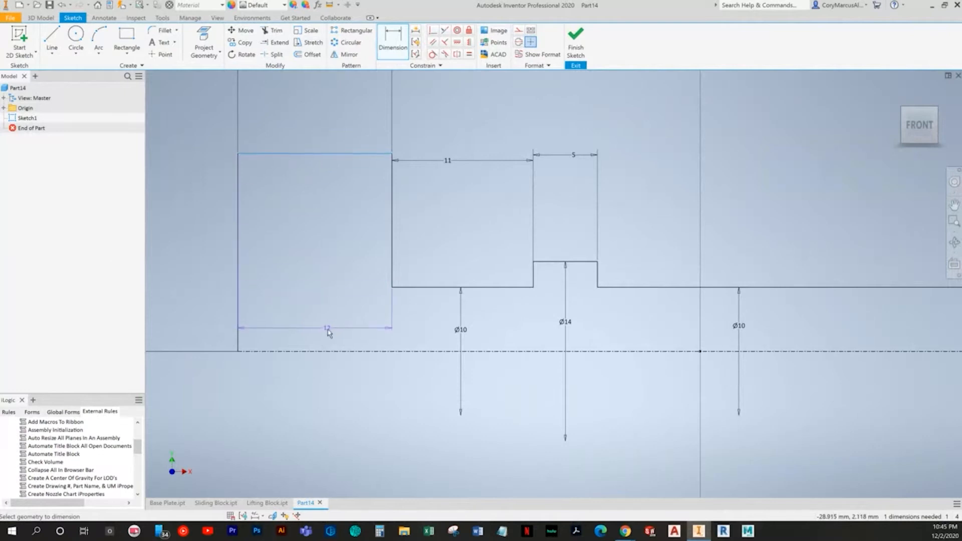
{"action": "left_click", "coordinate": [310, 350]}
{"action": "left_click", "coordinate": [304, 326]}
{"action": "key", "text": "alt+Tab"}
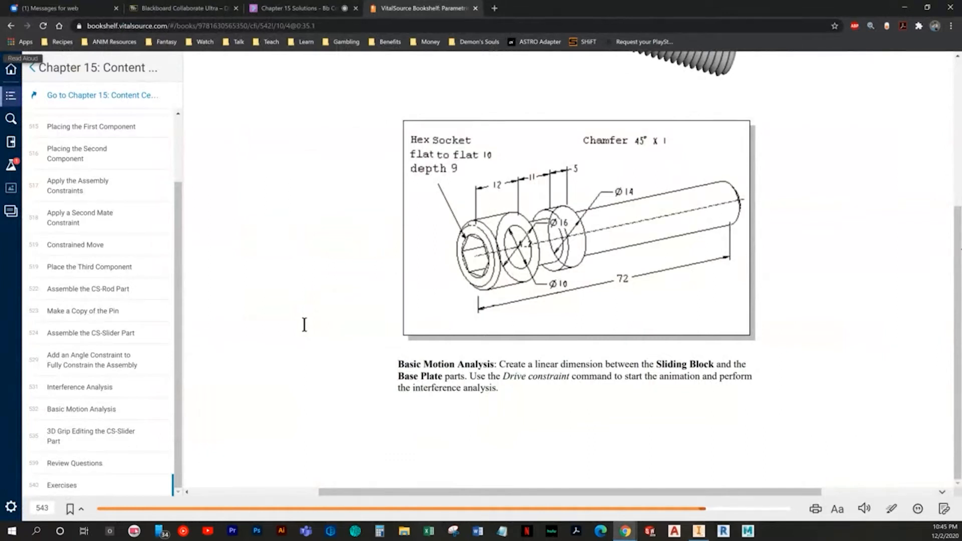
{"action": "key", "text": "alt+Tab"}
{"action": "type", "text": "16"}
{"action": "key", "text": "Return"}
{"action": "scroll", "coordinate": [329, 246], "scroll_direction": "up", "scroll_amount": 3}
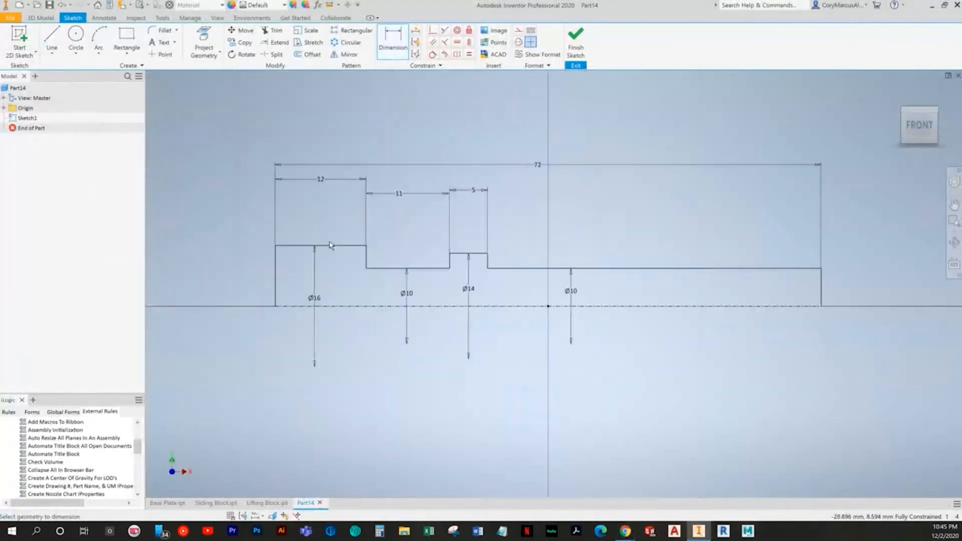
Compare the profile with the textbook drawing, finish the sketch, and revolve the profile about its centerline into a solid
{"action": "key", "text": "alt+Tab"}
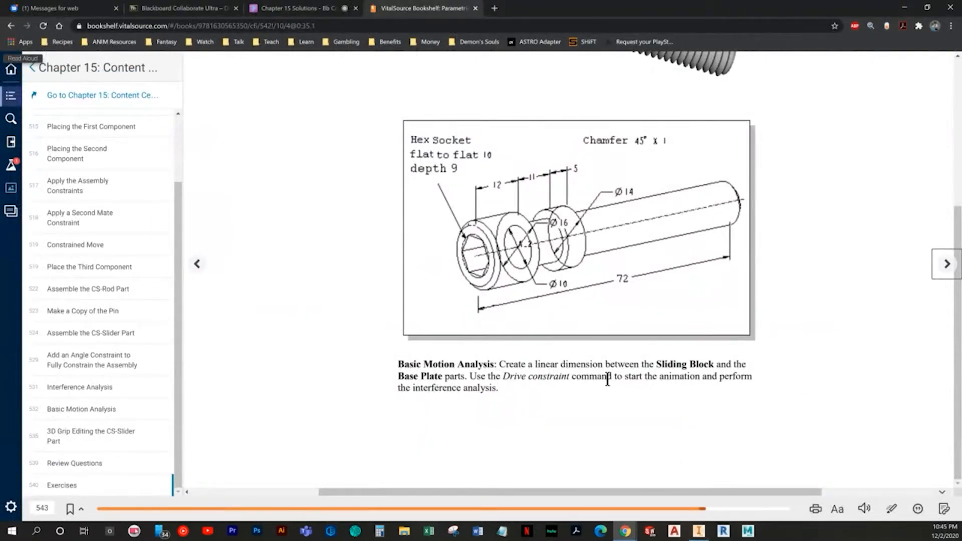
{"action": "key", "text": "alt+Tab"}
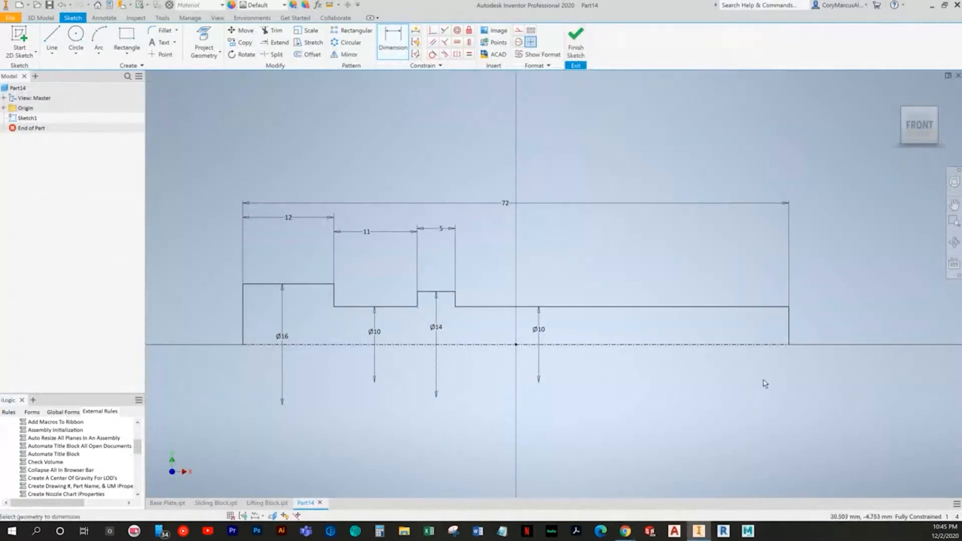
{"action": "left_click", "coordinate": [576, 45]}
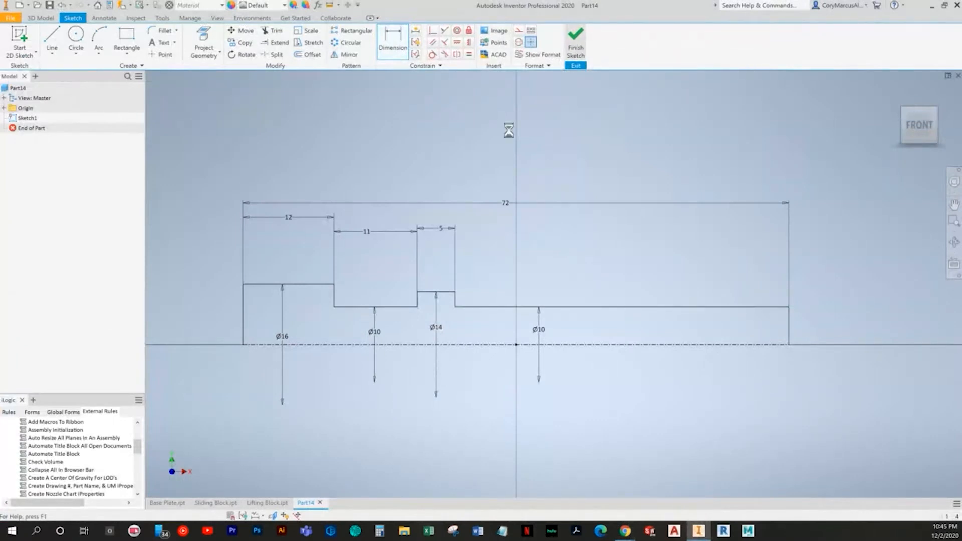
{"action": "left_click", "coordinate": [76, 44]}
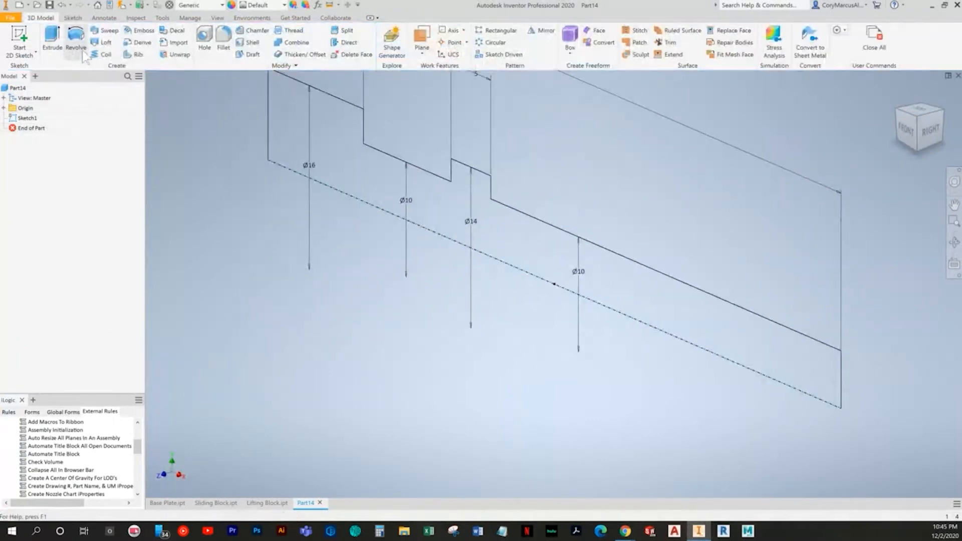
{"action": "left_click", "coordinate": [354, 327]}
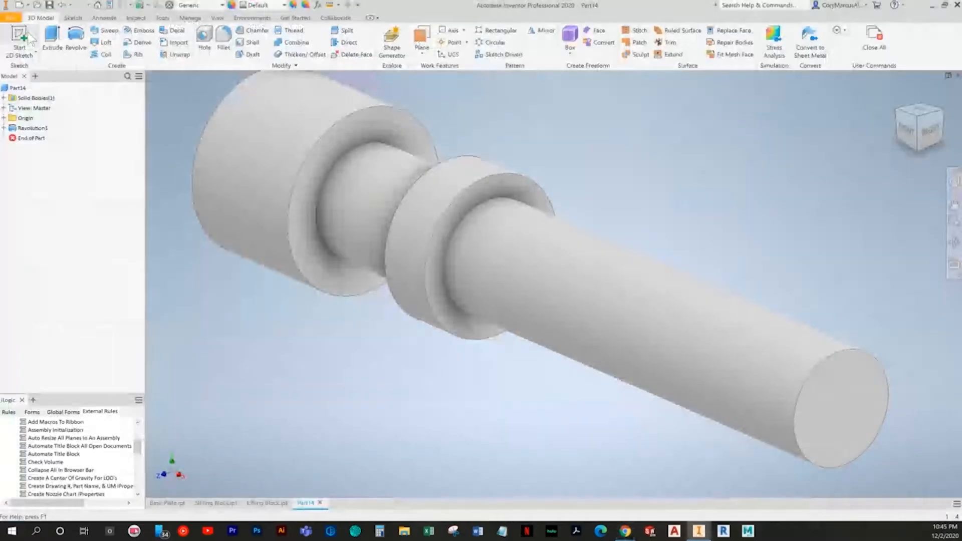
Start a 2D sketch on the flat end face of the large head and check the hex socket reference drawing
{"action": "left_click", "coordinate": [30, 39]}
{"action": "mouse_move", "coordinate": [280, 217]}
{"action": "middle_mouse_down", "text": "shift"}
{"action": "mouse_move", "coordinate": [383, 232]}
{"action": "mouse_move", "coordinate": [230, 199]}
{"action": "middle_mouse_up", "text": "shift"}
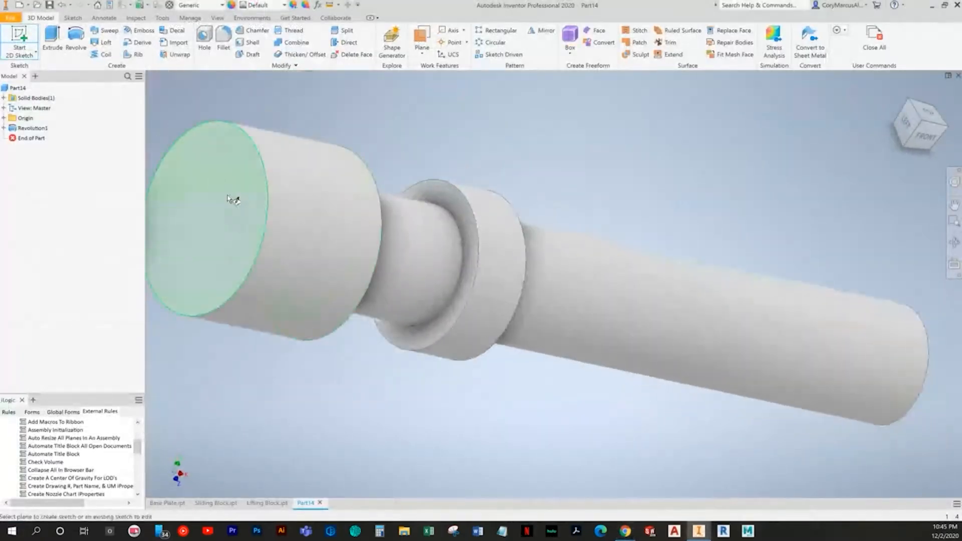
{"action": "left_click", "coordinate": [230, 199]}
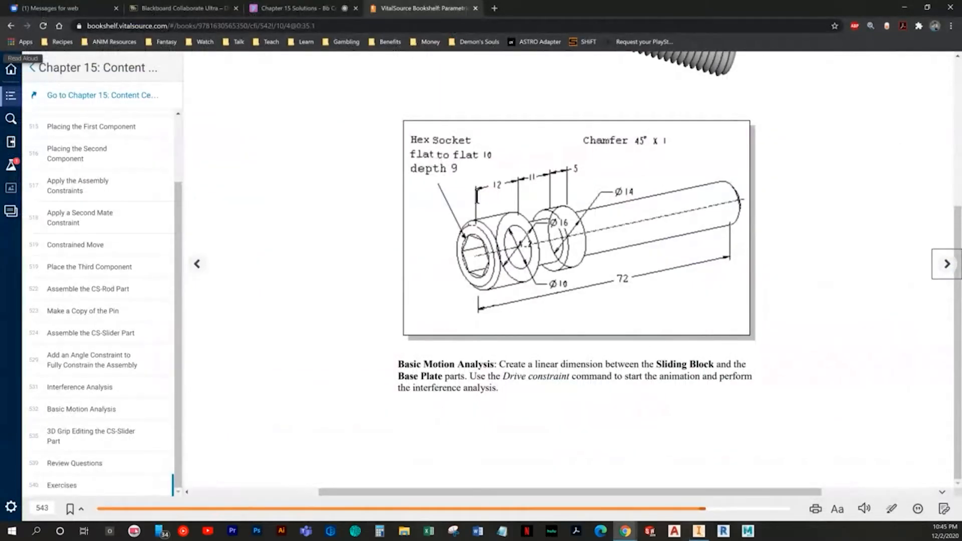
{"action": "key", "text": "alt+Tab"}
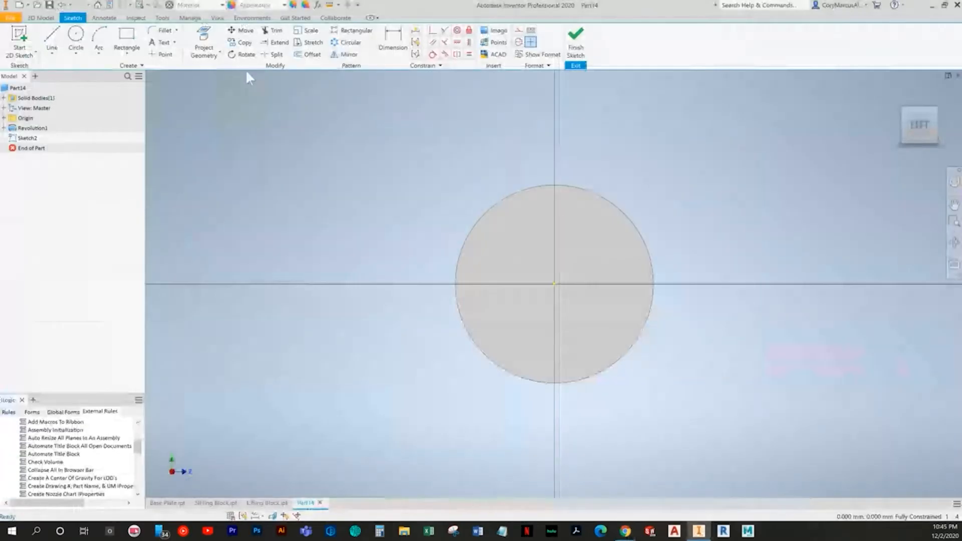
Sketch a six-sided polygon centred on the origin of the head's end face
{"action": "left_click", "coordinate": [127, 51]}
{"action": "left_click", "coordinate": [145, 261]}
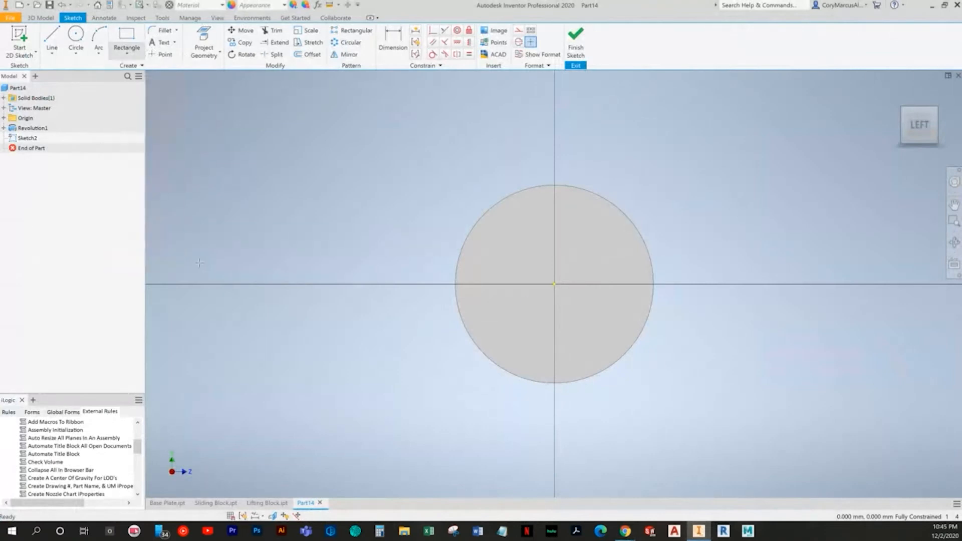
{"action": "left_click", "coordinate": [555, 284]}
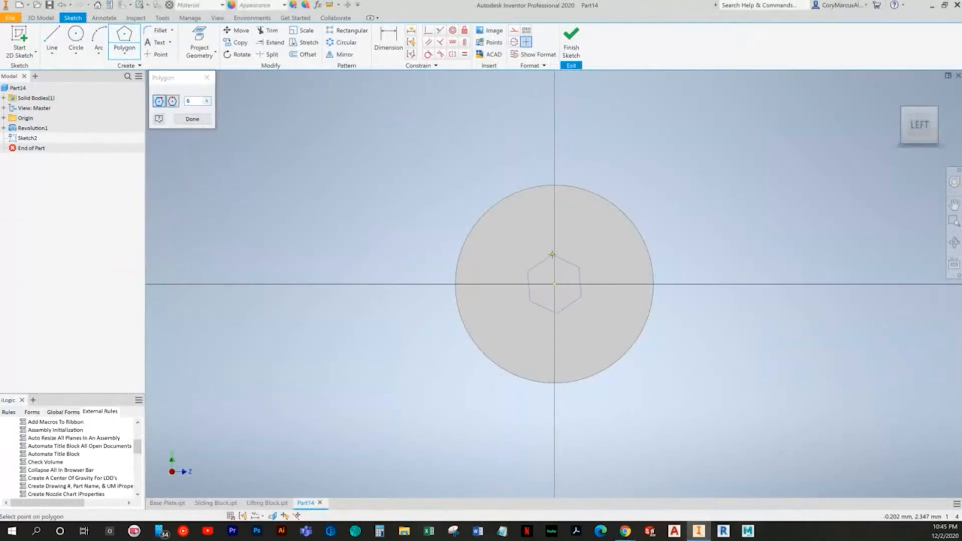
{"action": "key", "text": "alt+Tab"}
{"action": "key", "text": "alt+Tab"}
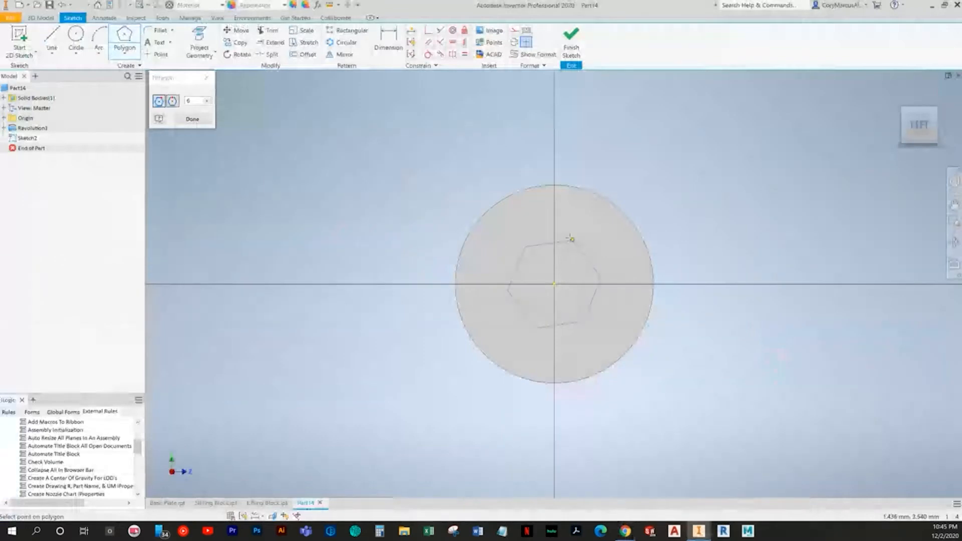
{"action": "left_click", "coordinate": [581, 238]}
{"action": "key", "text": "Escape"}
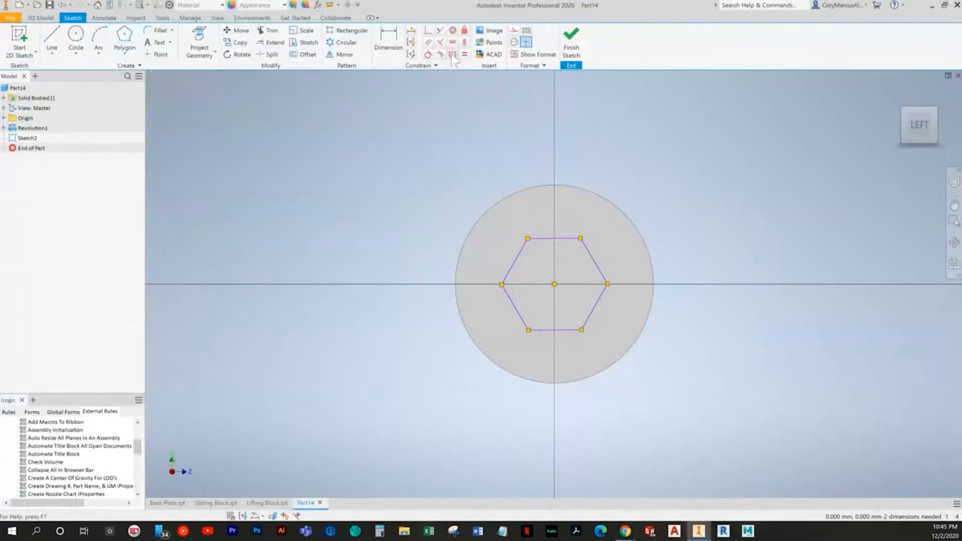
Constrain the hexagon's upper edge to be horizontal
{"action": "left_click", "coordinate": [452, 42]}
{"action": "left_click", "coordinate": [558, 232]}
{"action": "left_click", "coordinate": [571, 240]}
{"action": "key", "text": "Escape"}
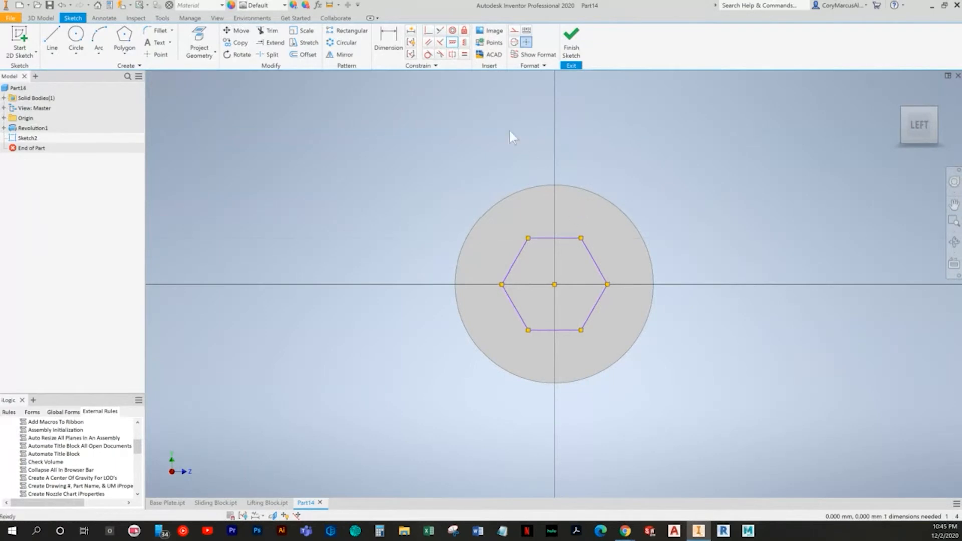
Dimension the hexagon flat to flat at 10 mm, as in the reference drawing, and finish the sketch
{"action": "key", "text": "alt+Tab"}
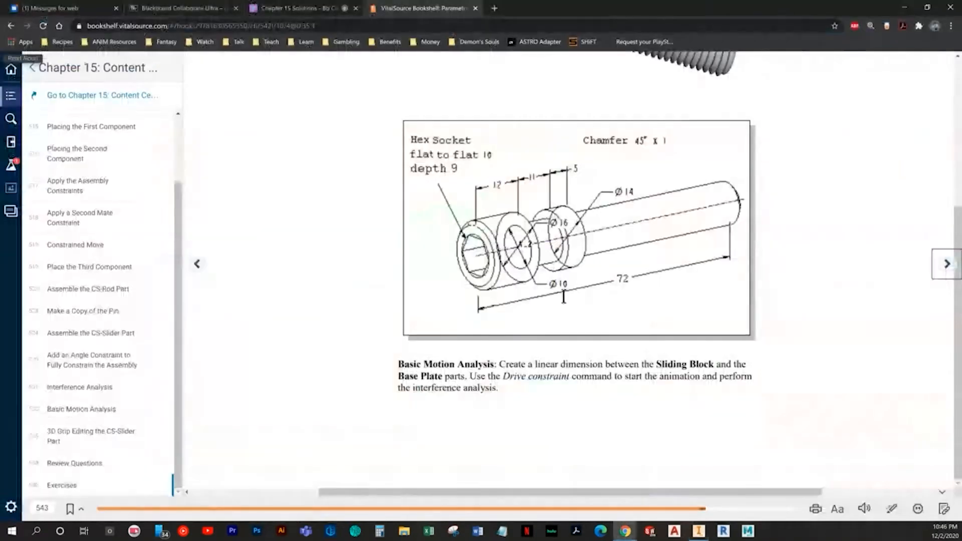
{"action": "key", "text": "alt+Tab"}
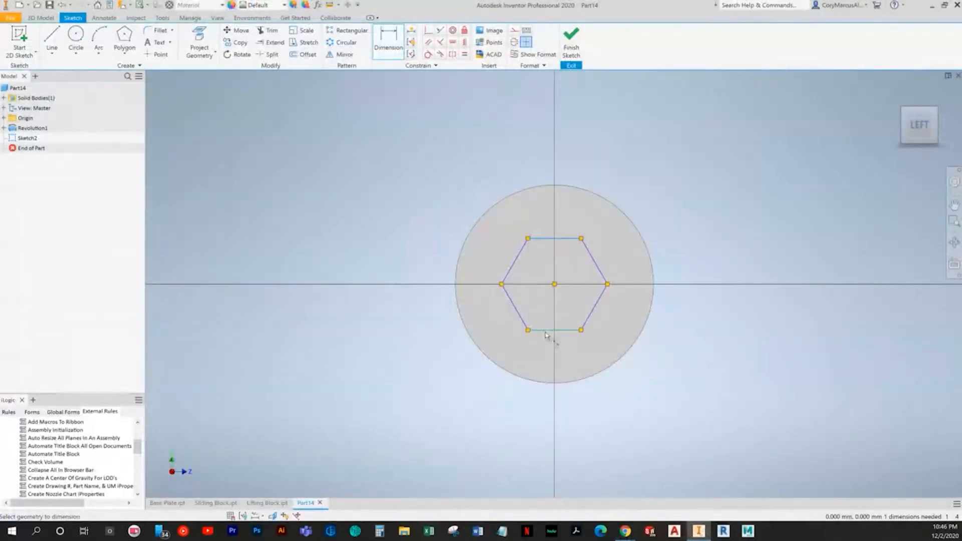
{"action": "left_click", "coordinate": [544, 330]}
{"action": "left_click", "coordinate": [478, 288]}
{"action": "type", "text": "10"}
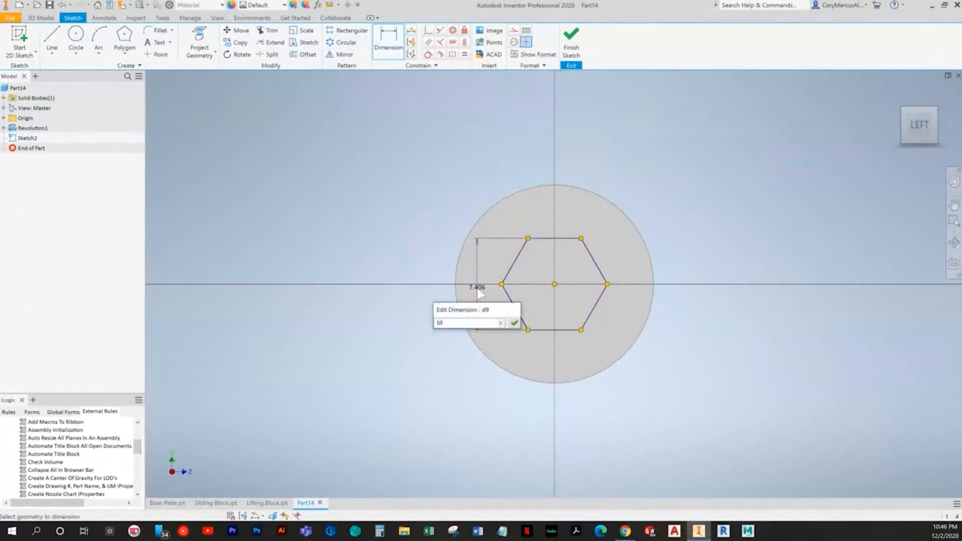
{"action": "key", "text": "Return"}
{"action": "left_click", "coordinate": [571, 38]}
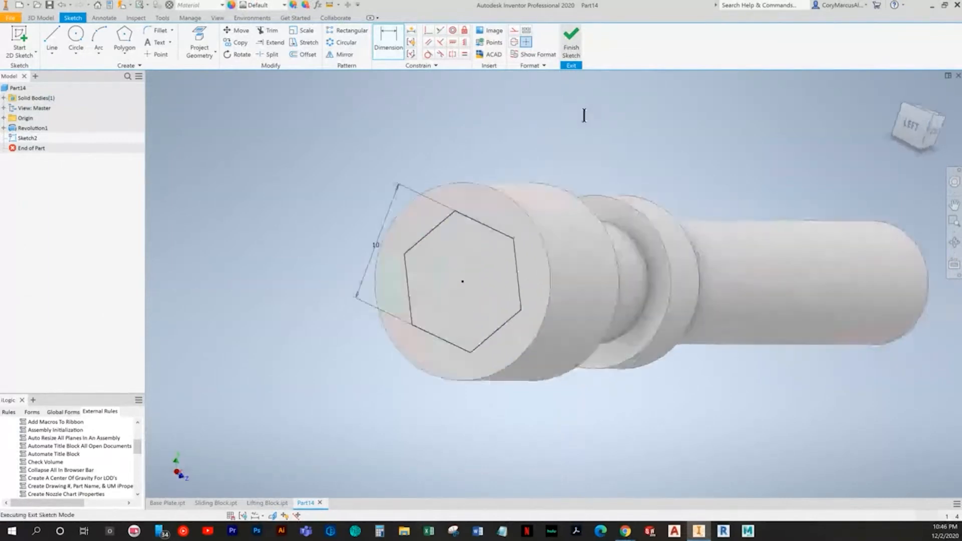
Extrude the hexagon as a cut 9 mm deep into the head to form the hex socket
{"action": "key", "text": "alt+Tab"}
{"action": "key", "text": "alt+Tab"}
{"action": "key", "text": "e"}
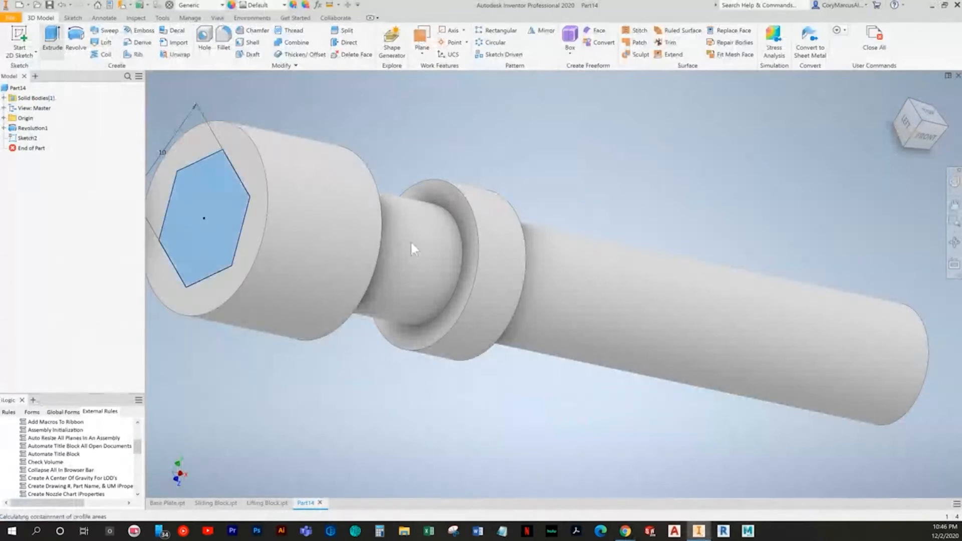
{"action": "left_click", "coordinate": [402, 324]}
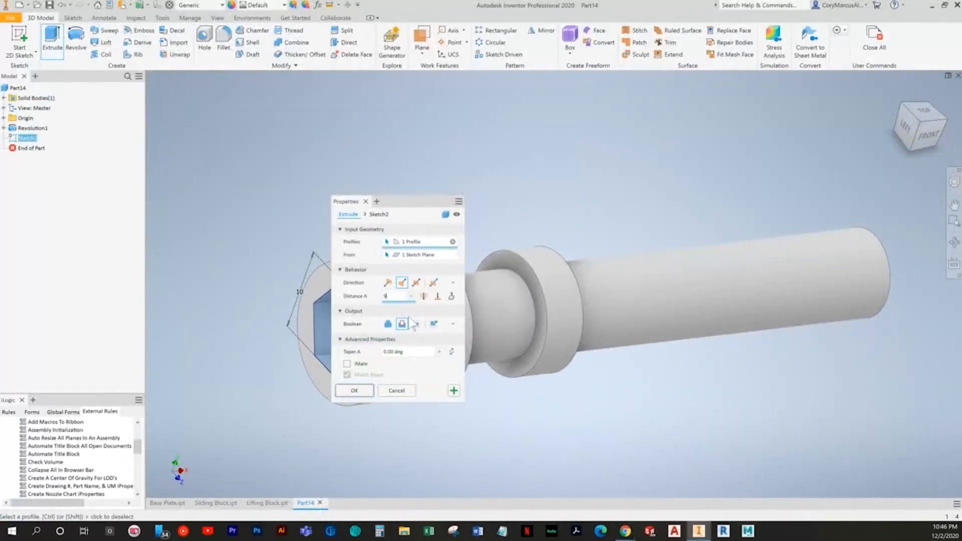
{"action": "left_click", "coordinate": [354, 390]}
{"action": "middle_click_drag", "start_coordinate": [551, 439], "coordinate": [627, 419], "text": "shift"}
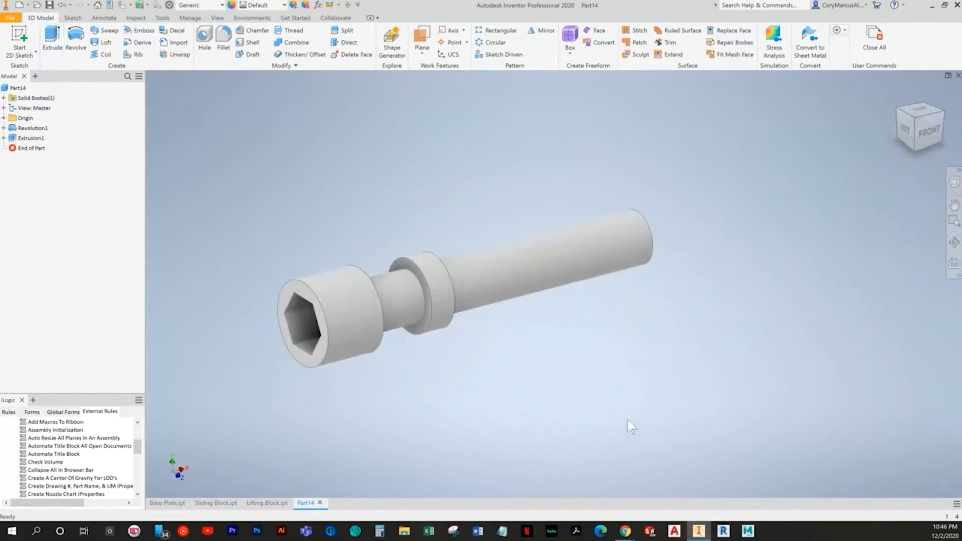
Check the reference drawing, start a sketch on the XY origin plane and slice the graphics at the collar and shaft
{"action": "key", "text": "alt+Tab"}
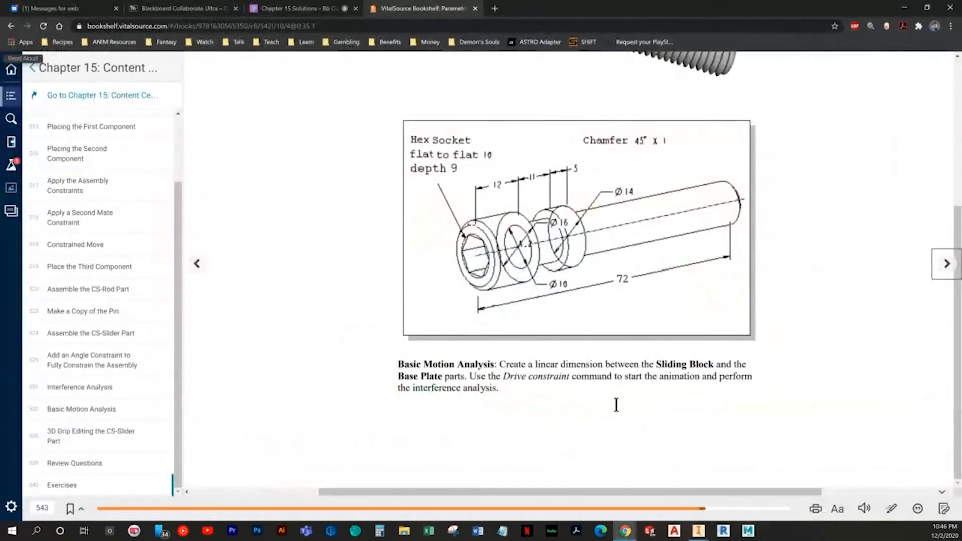
{"action": "key", "text": "alt+Tab"}
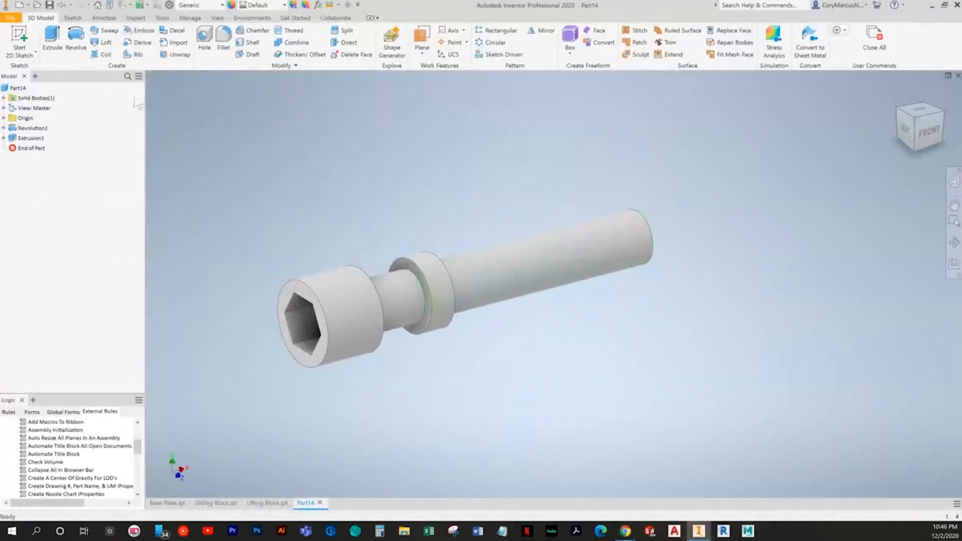
{"action": "left_click", "coordinate": [4, 117]}
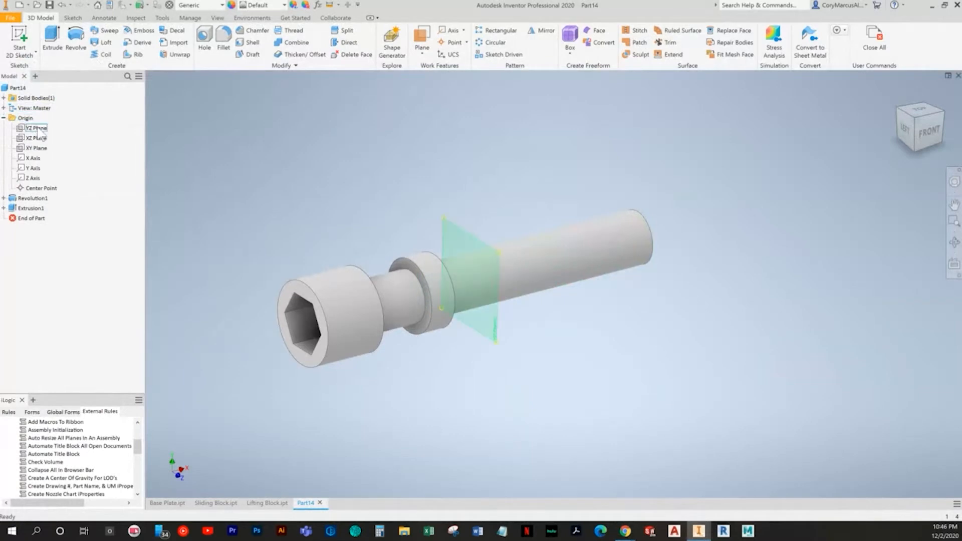
{"action": "left_click", "coordinate": [36, 129]}
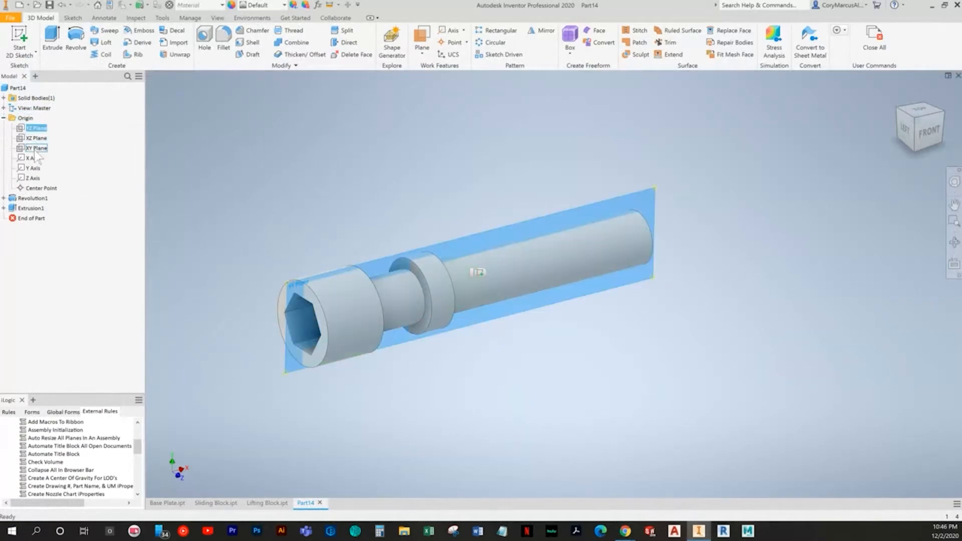
{"action": "right_click", "coordinate": [36, 149]}
{"action": "left_click", "coordinate": [58, 175]}
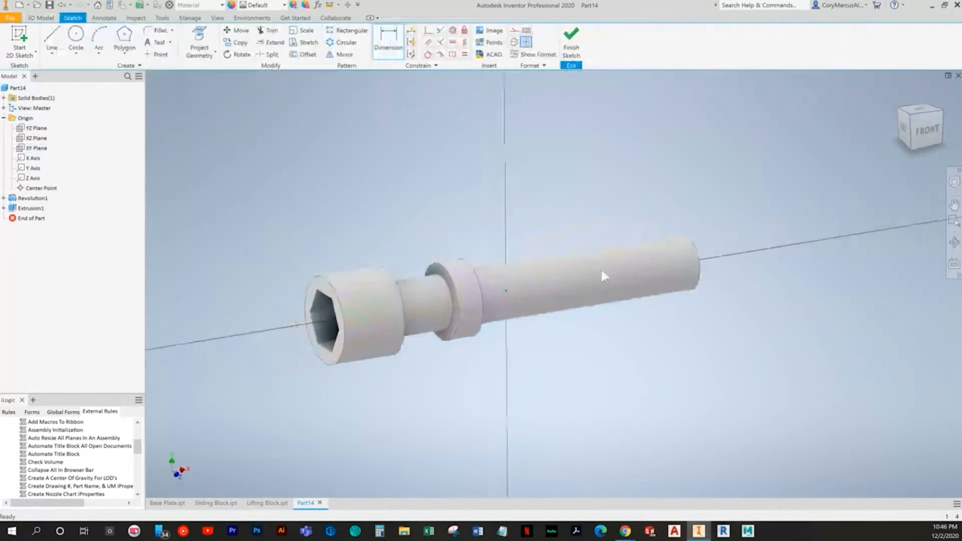
{"action": "scroll", "coordinate": [561, 268], "scroll_direction": "down", "scroll_amount": 5}
{"action": "middle_click_drag", "start_coordinate": [542, 258], "coordinate": [465, 290]}
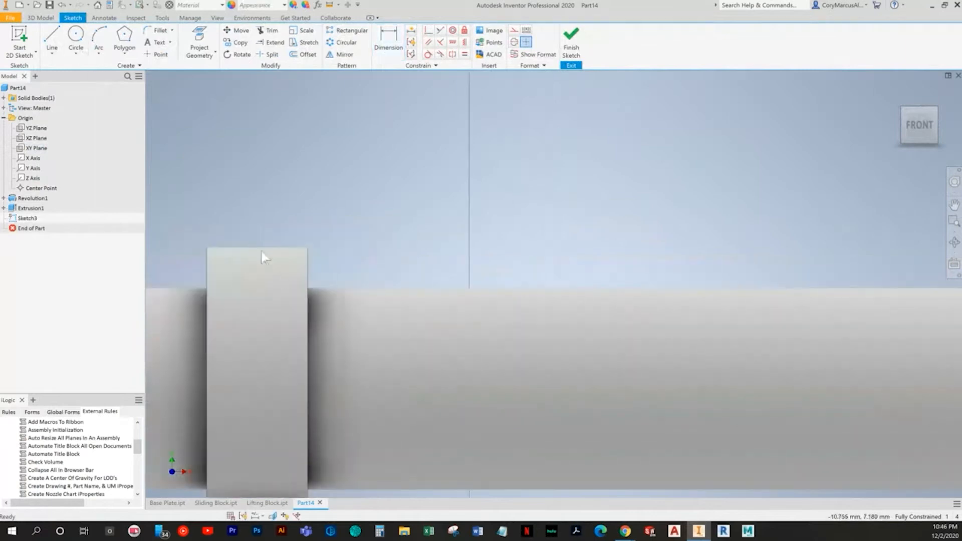
{"action": "left_click", "coordinate": [272, 516]}
{"action": "scroll", "coordinate": [300, 294], "scroll_direction": "down", "scroll_amount": 5}
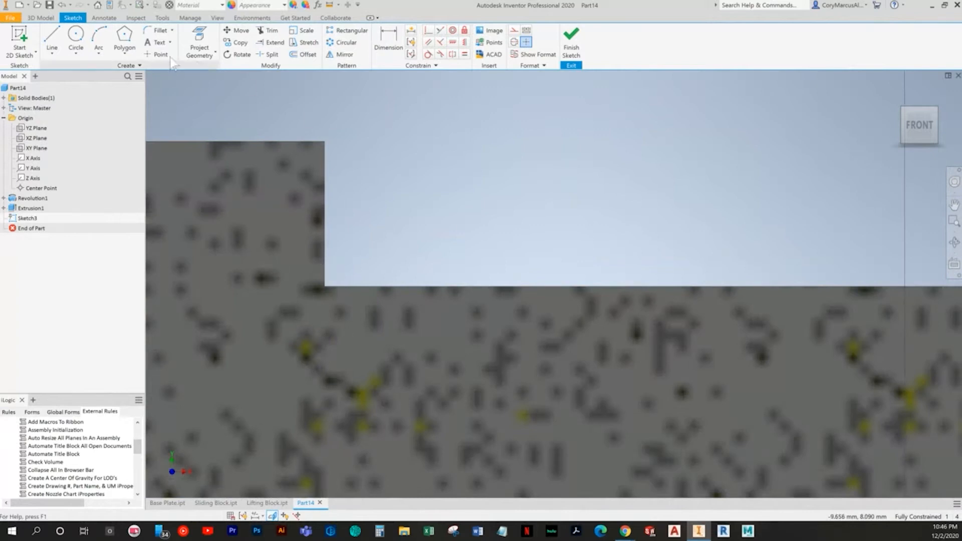
Sketch a closed triangle with a horizontal base about 1.2 mm long near the corner between the collar and the shaft
{"action": "left_click", "coordinate": [52, 38]}
{"action": "left_click", "coordinate": [275, 350]}
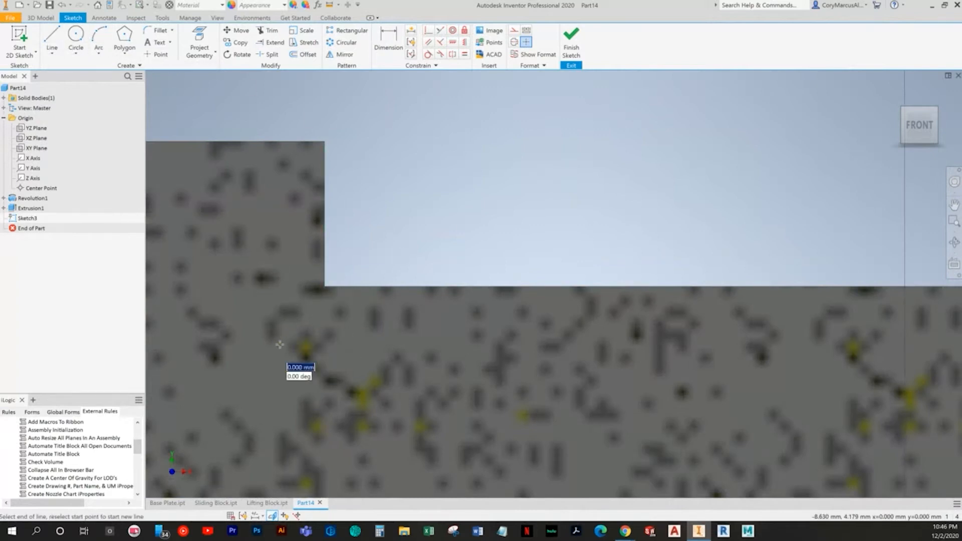
{"action": "left_click", "coordinate": [317, 193]}
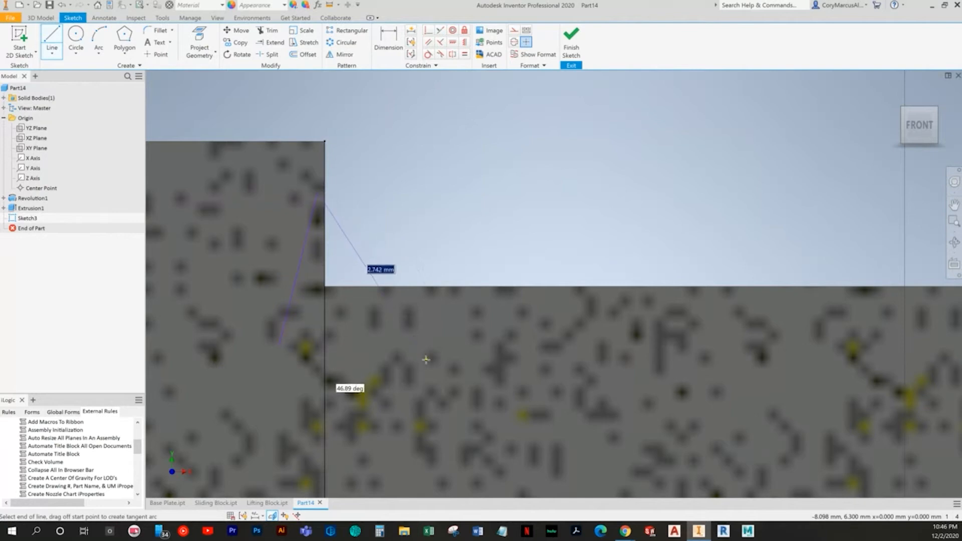
{"action": "left_click", "coordinate": [361, 348]}
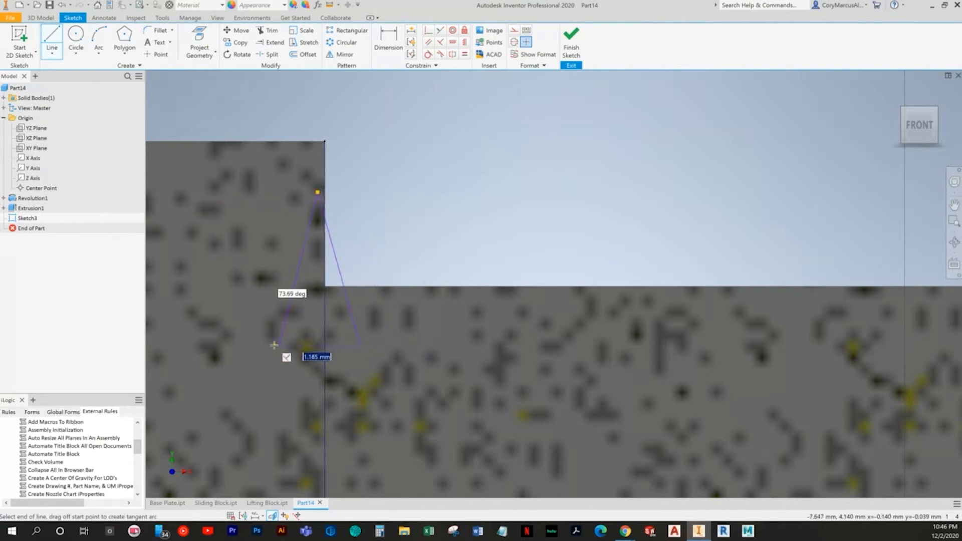
{"action": "left_click", "coordinate": [278, 345]}
{"action": "key", "text": "Escape"}
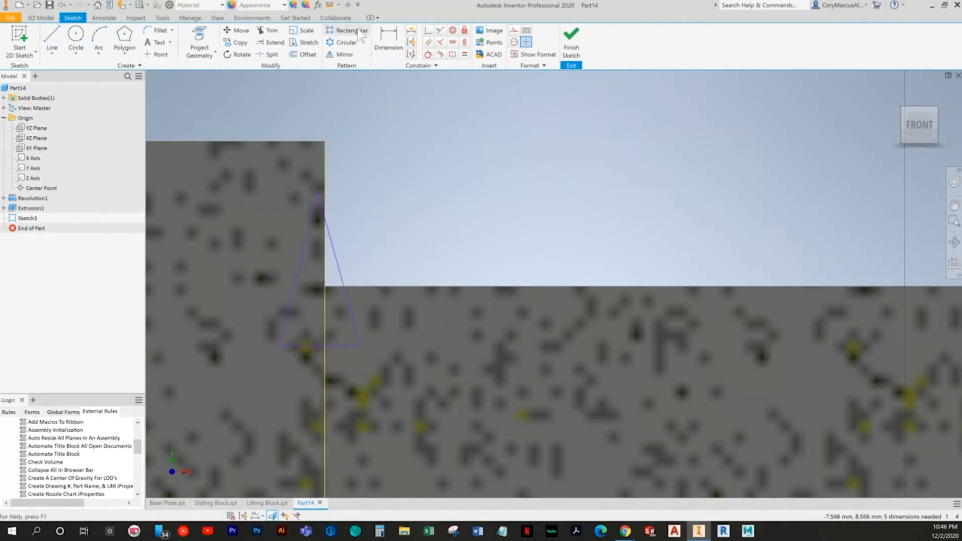
Dimension both base angles of the triangle at 60 degrees
{"action": "left_click", "coordinate": [387, 46]}
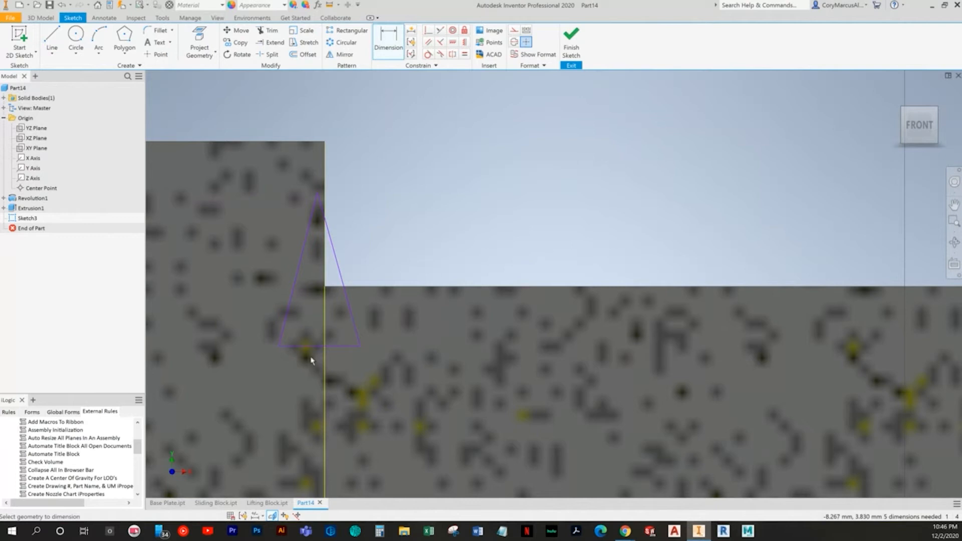
{"action": "left_click", "coordinate": [301, 328]}
{"action": "type", "text": "60"}
{"action": "key", "text": "Return"}
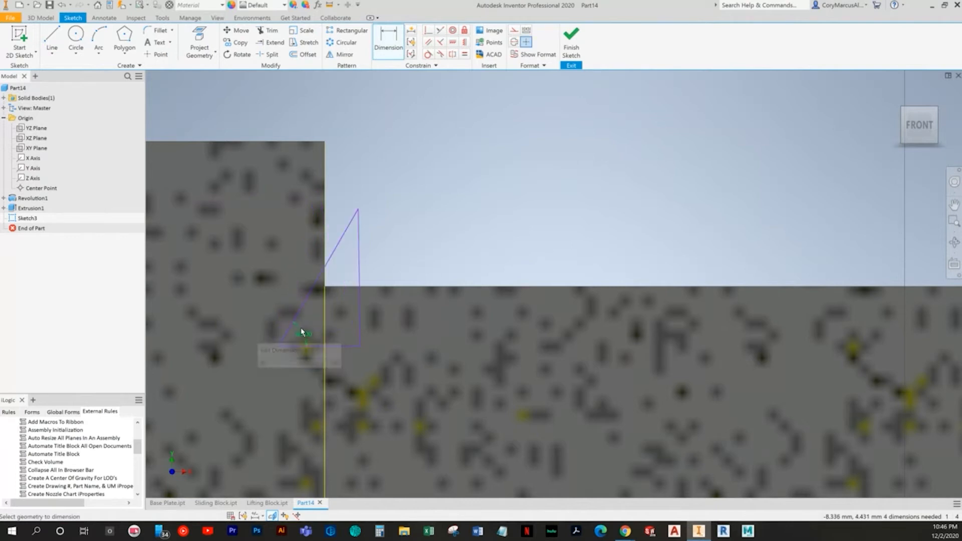
{"action": "left_click", "coordinate": [347, 330]}
{"action": "type", "text": "60"}
{"action": "key", "text": "Return"}
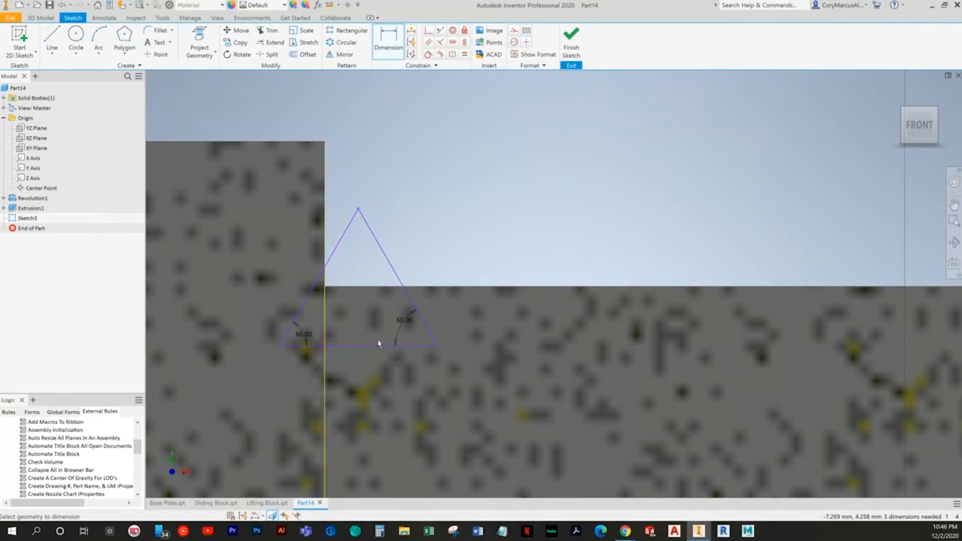
Dimension the triangle's height at 1 mm
{"action": "left_click", "coordinate": [480, 302]}
{"action": "type", "text": "1"}
{"action": "key", "text": "Return"}
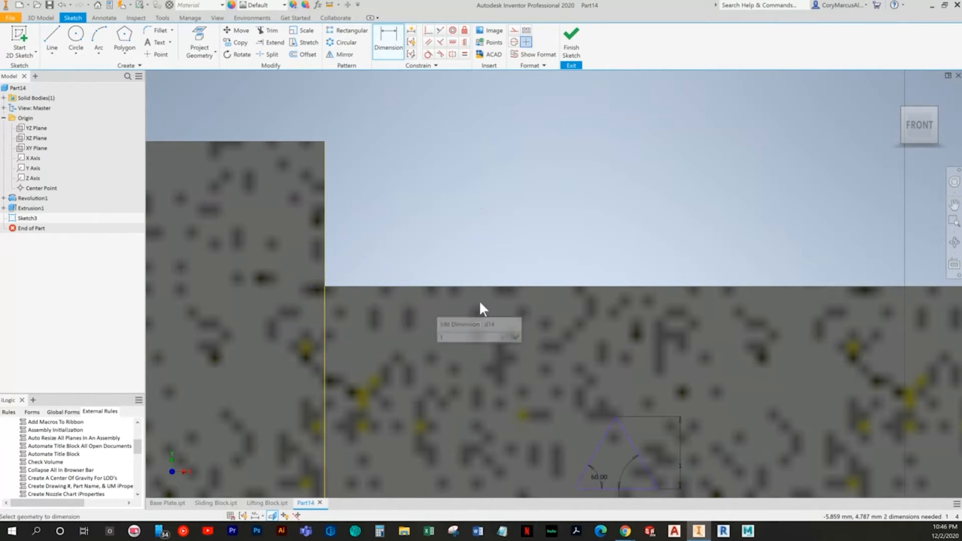
Constrain the midpoint of the triangle's base coincident with the projected edge of the collar face
{"action": "scroll", "coordinate": [496, 306], "scroll_direction": "down", "scroll_amount": 3}
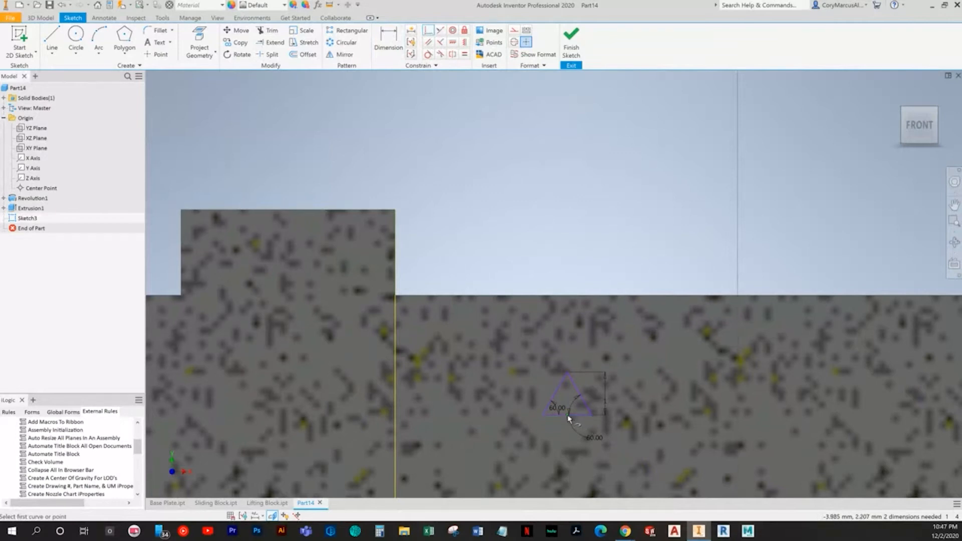
{"action": "left_click", "coordinate": [395, 298]}
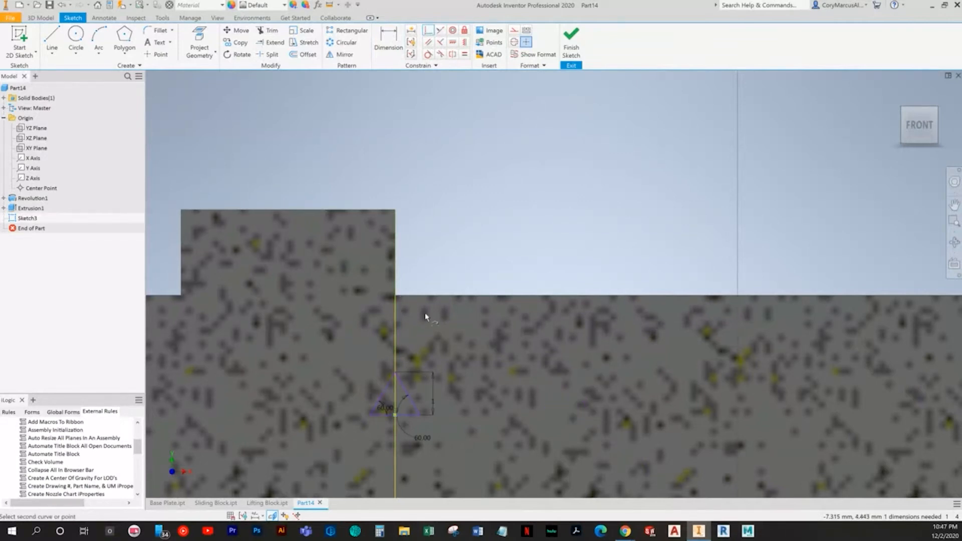
{"action": "left_click", "coordinate": [421, 299]}
{"action": "key", "text": "Escape"}
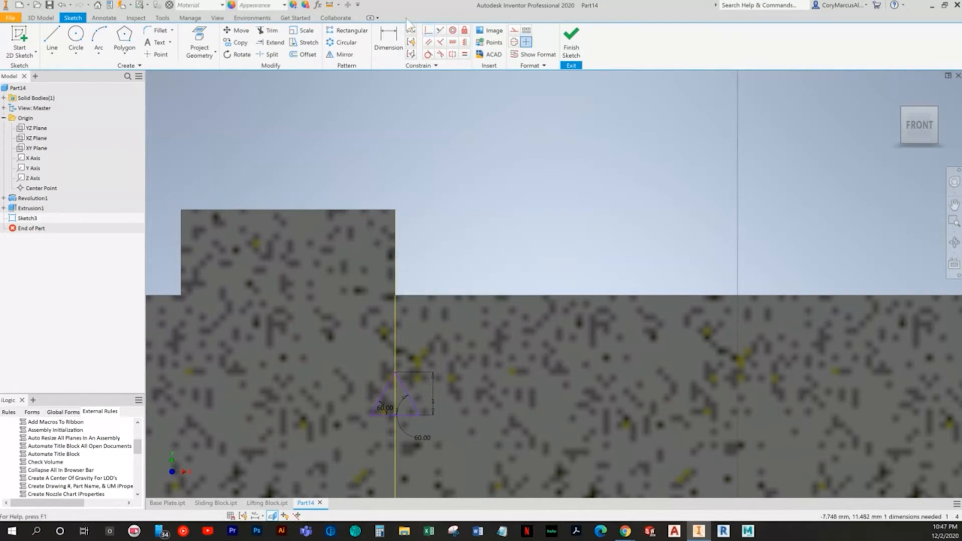
Project the shaft's upper edge into the sketch and make the triangle's base collinear with it
{"action": "left_click", "coordinate": [199, 44]}
{"action": "left_click", "coordinate": [420, 295]}
{"action": "key", "text": "Escape"}
{"action": "left_click", "coordinate": [429, 31]}
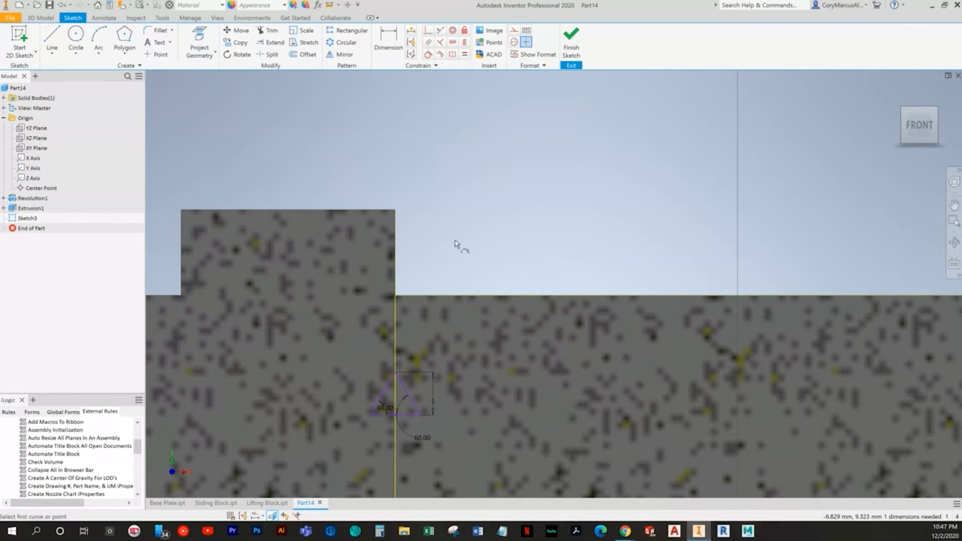
{"action": "left_click", "coordinate": [440, 31]}
{"action": "left_click", "coordinate": [432, 299]}
{"action": "left_click", "coordinate": [409, 416]}
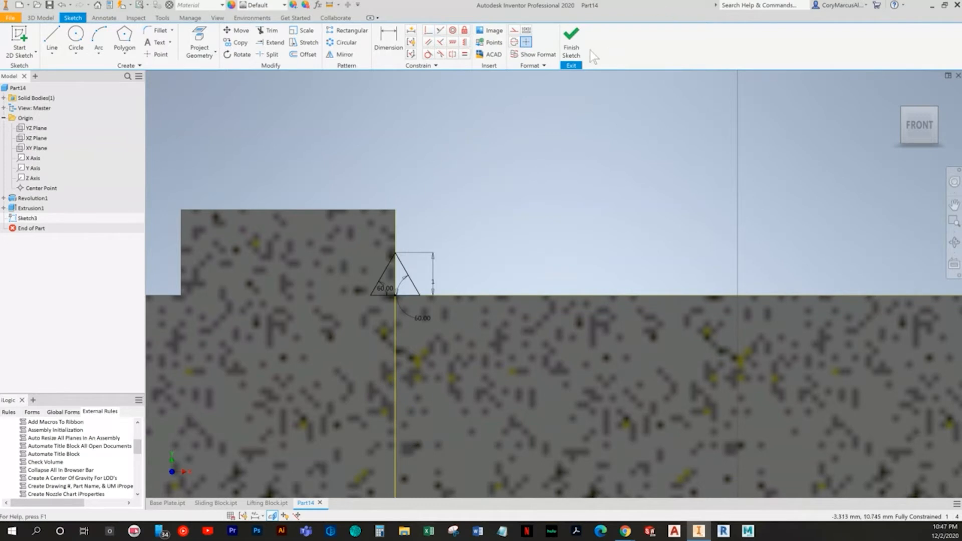
Finish the triangle sketch and start a Coil of the triangular profile around the X Axis
{"action": "left_click", "coordinate": [570, 49]}
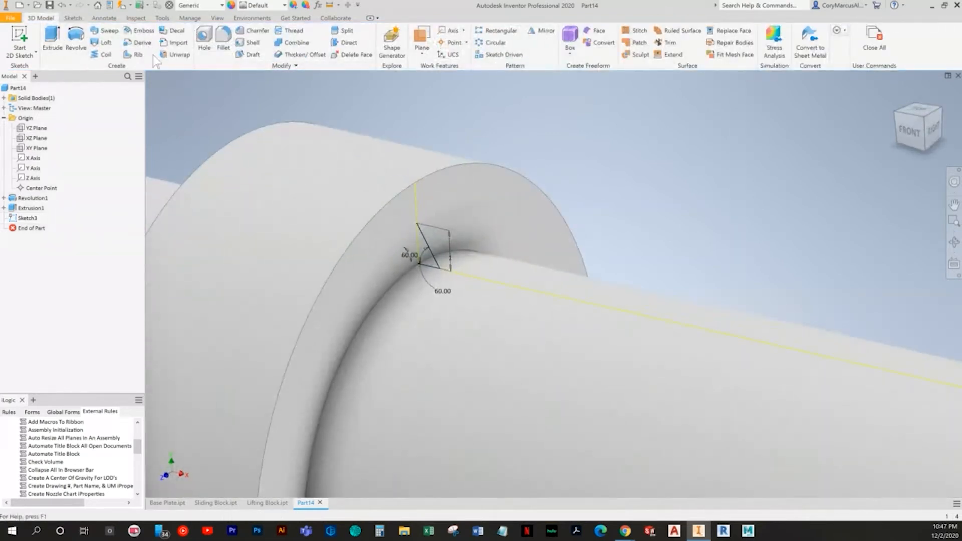
{"action": "left_click", "coordinate": [104, 54]}
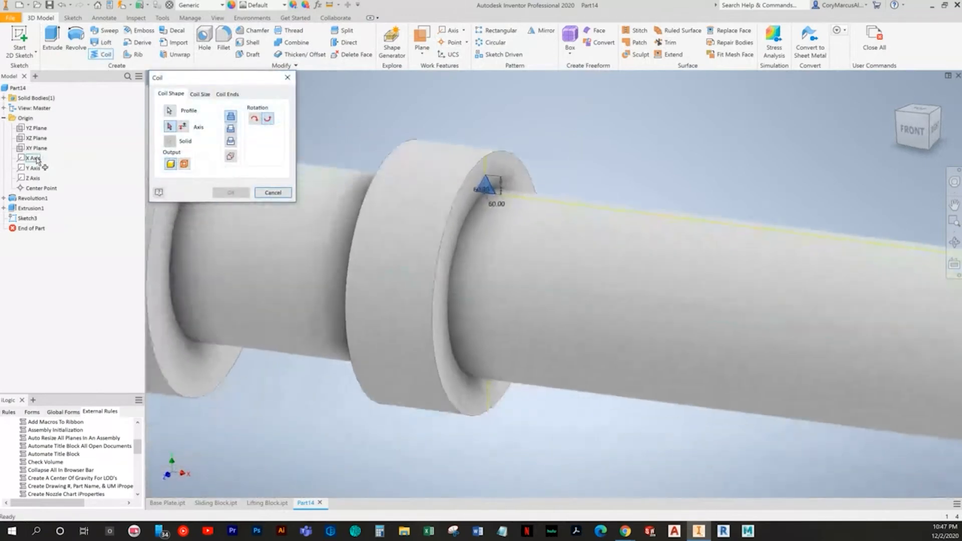
{"action": "left_click", "coordinate": [36, 159]}
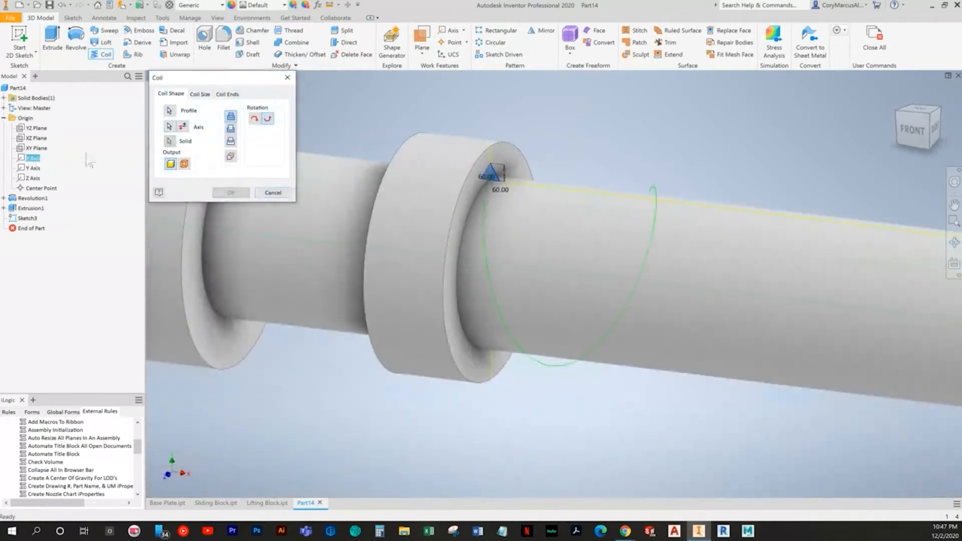
Size the coil by pitch and revolution, with 10 revolutions and a pitch of 1 mm
{"action": "left_click", "coordinate": [200, 93]}
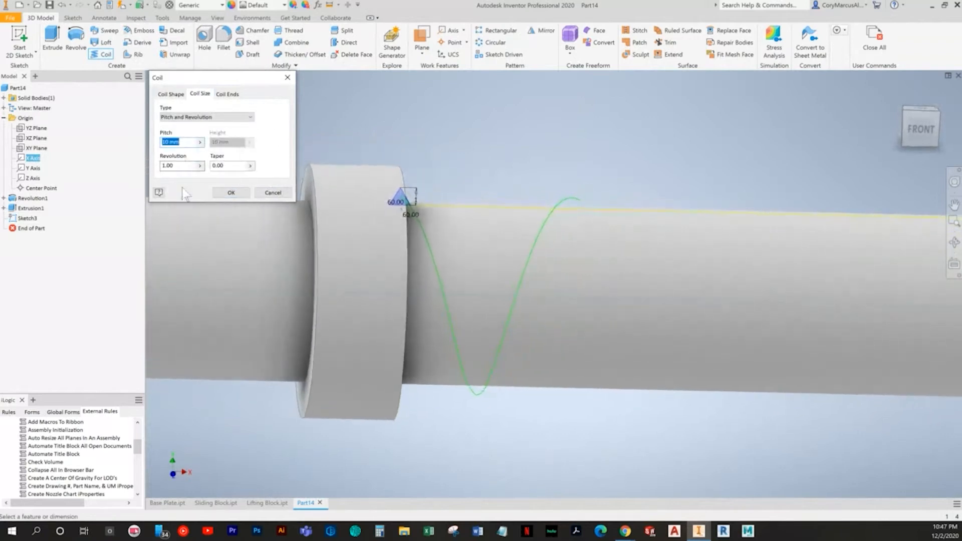
{"action": "left_click", "coordinate": [184, 169]}
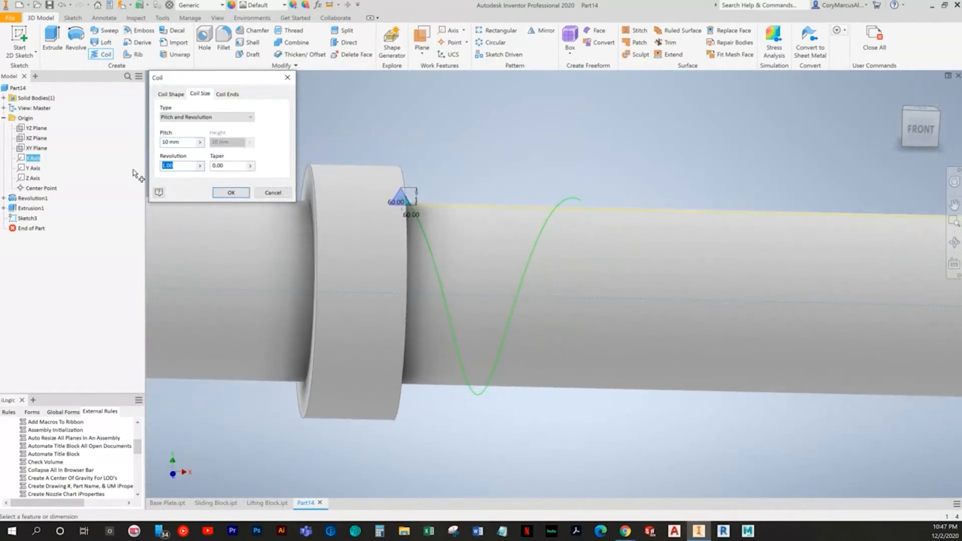
{"action": "type", "text": "10"}
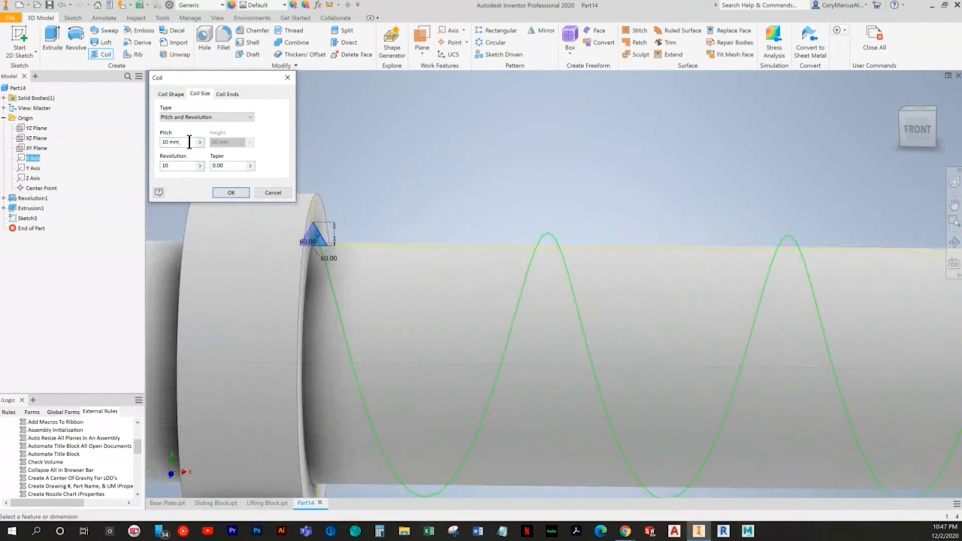
{"action": "type", "text": "1"}
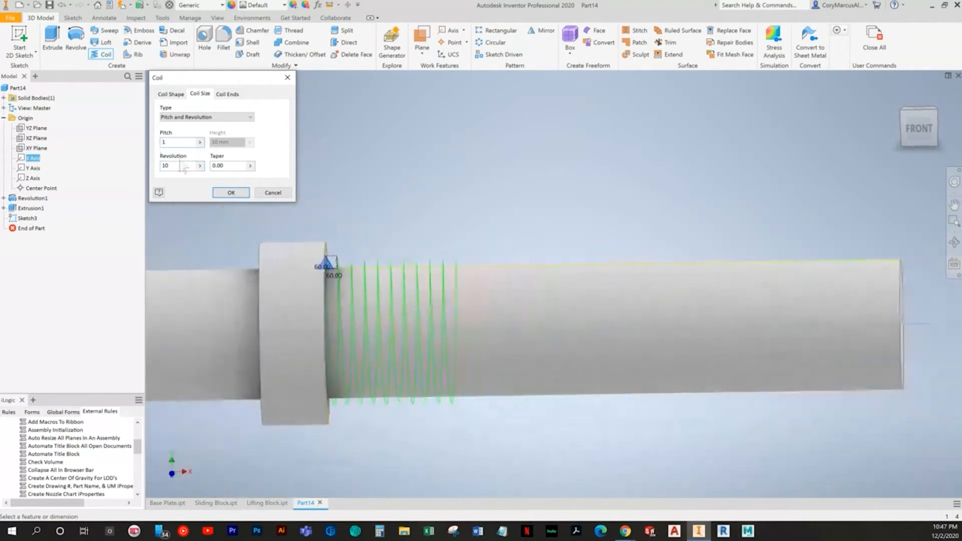
{"action": "key", "text": "Tab"}
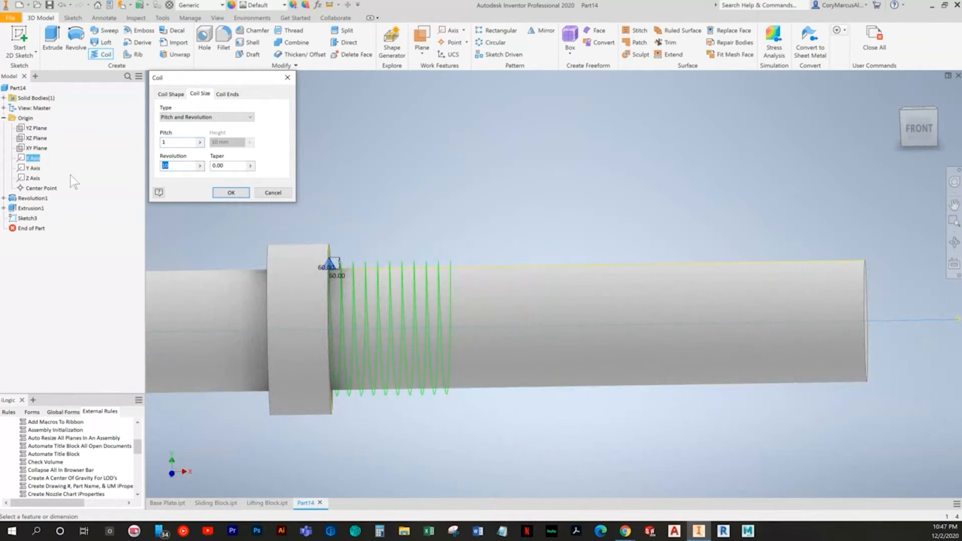
Raise the coil's revolutions to 44 to span the shaft beyond the collar, and create the coil
{"action": "key", "text": "BackSpace"}
{"action": "type", "text": "40"}
{"action": "key", "text": "BackSpace"}
{"action": "key", "text": "BackSpace"}
{"action": "type", "text": "50"}
{"action": "key", "text": "BackSpace"}
{"action": "key", "text": "BackSpace"}
{"action": "type", "text": "45"}
{"action": "key", "text": "BackSpace"}
{"action": "type", "text": "4"}
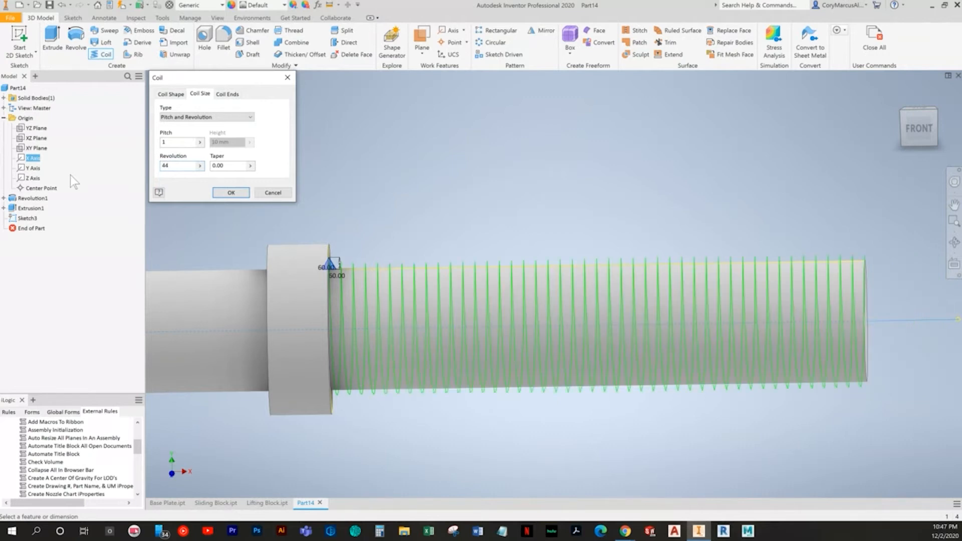
{"action": "scroll", "coordinate": [237, 239], "scroll_direction": "down", "scroll_amount": 3}
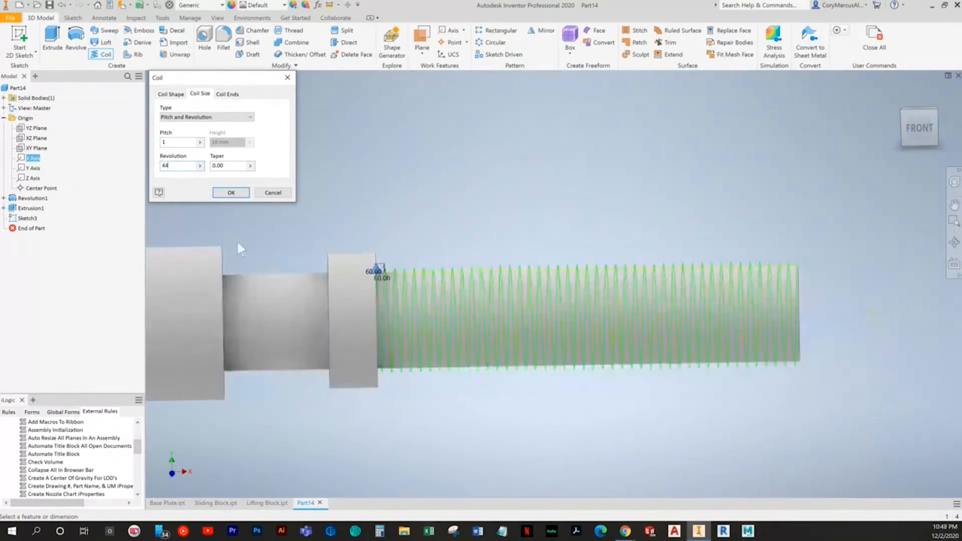
{"action": "left_click", "coordinate": [231, 192]}
Reopen the coil's triangular profile sketch for editing and slice the model graphics at the sketch plane
{"action": "mouse_move", "coordinate": [425, 200]}
{"action": "middle_mouse_down", "text": "shift"}
{"action": "mouse_move", "coordinate": [526, 221]}
{"action": "mouse_move", "coordinate": [704, 211]}
{"action": "mouse_move", "coordinate": [729, 230]}
{"action": "mouse_move", "coordinate": [753, 307]}
{"action": "mouse_move", "coordinate": [812, 273]}
{"action": "mouse_move", "coordinate": [703, 303]}
{"action": "mouse_move", "coordinate": [707, 277]}
{"action": "middle_mouse_up", "text": "shift"}
{"action": "scroll", "coordinate": [729, 231], "scroll_direction": "up", "scroll_amount": 3}
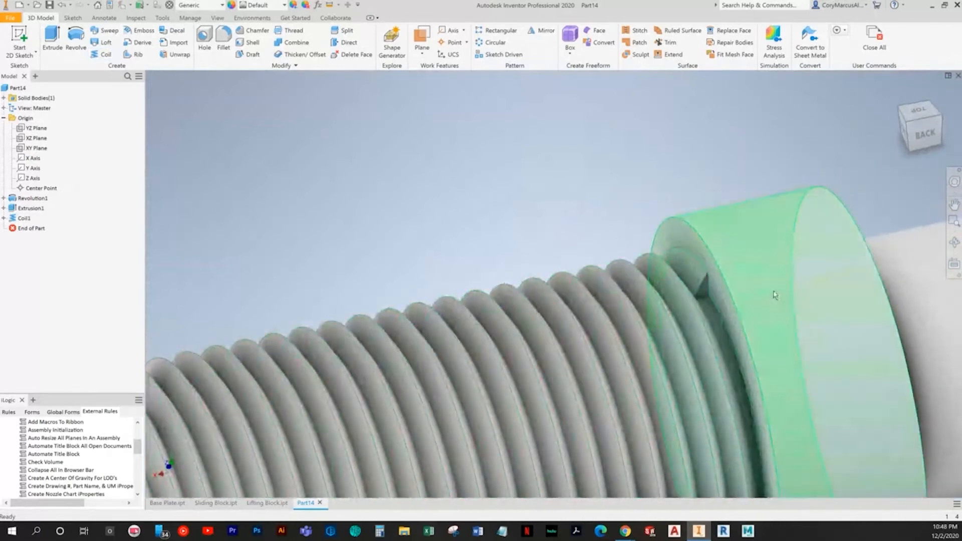
{"action": "middle_click_drag", "start_coordinate": [776, 294], "coordinate": [698, 275], "text": "shift"}
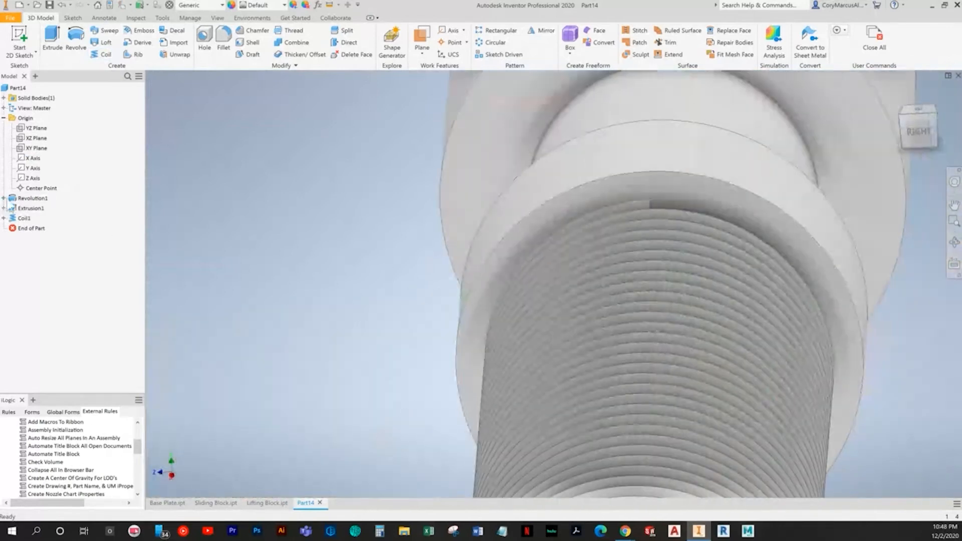
{"action": "left_click", "coordinate": [4, 219]}
{"action": "double_click", "coordinate": [31, 229]}
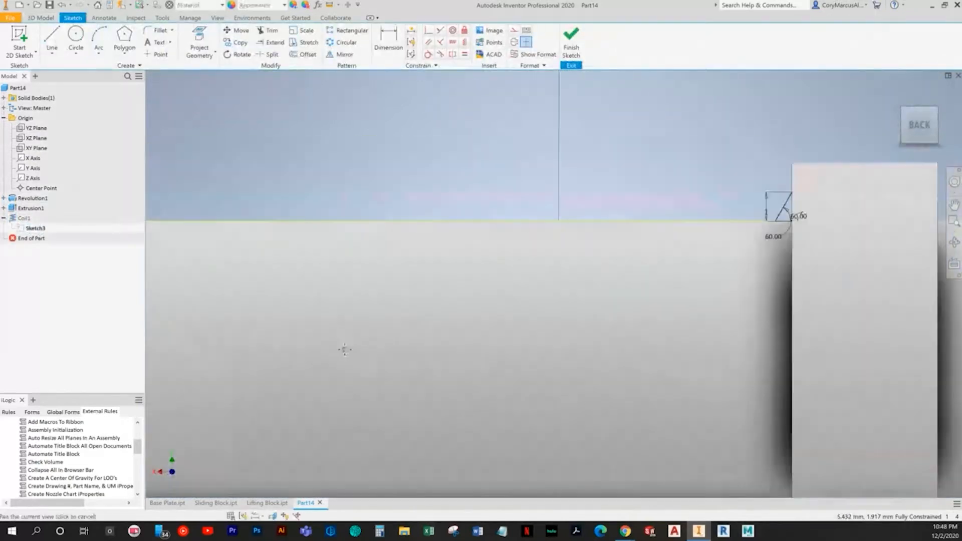
{"action": "middle_click_drag", "start_coordinate": [345, 350], "coordinate": [179, 415]}
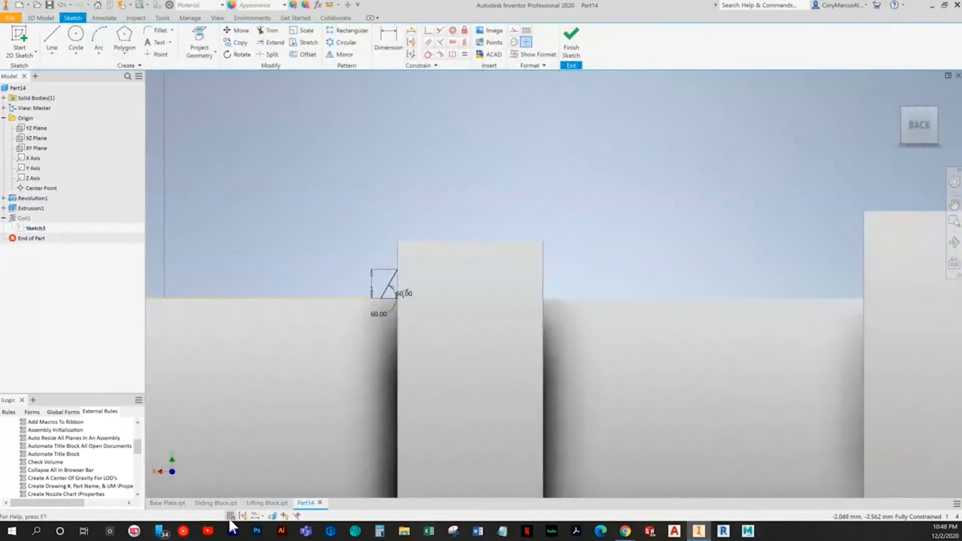
{"action": "left_click", "coordinate": [243, 516]}
{"action": "left_click", "coordinate": [273, 516]}
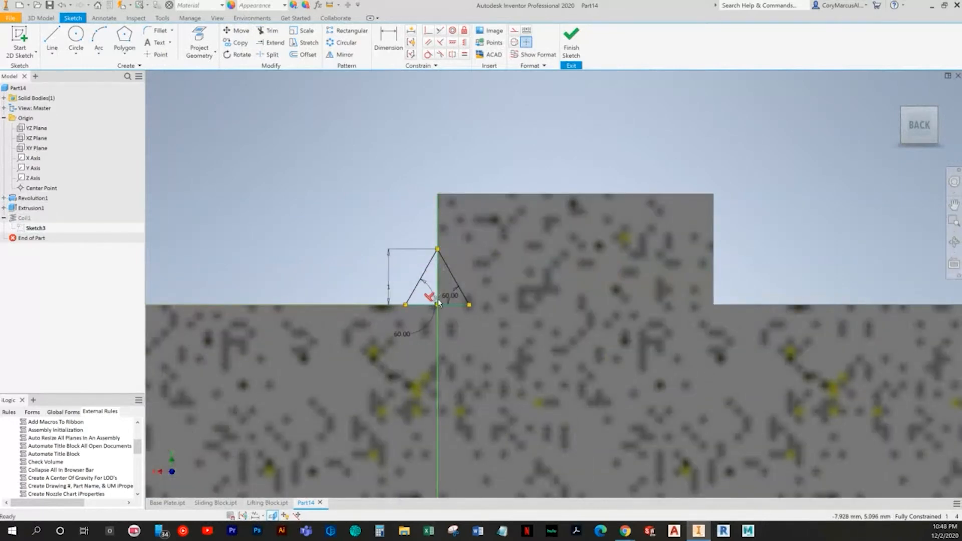
Delete the projected edges locating the triangle and move the triangle partly into the collar
{"action": "scroll", "coordinate": [440, 293], "scroll_direction": "up", "scroll_amount": 8}
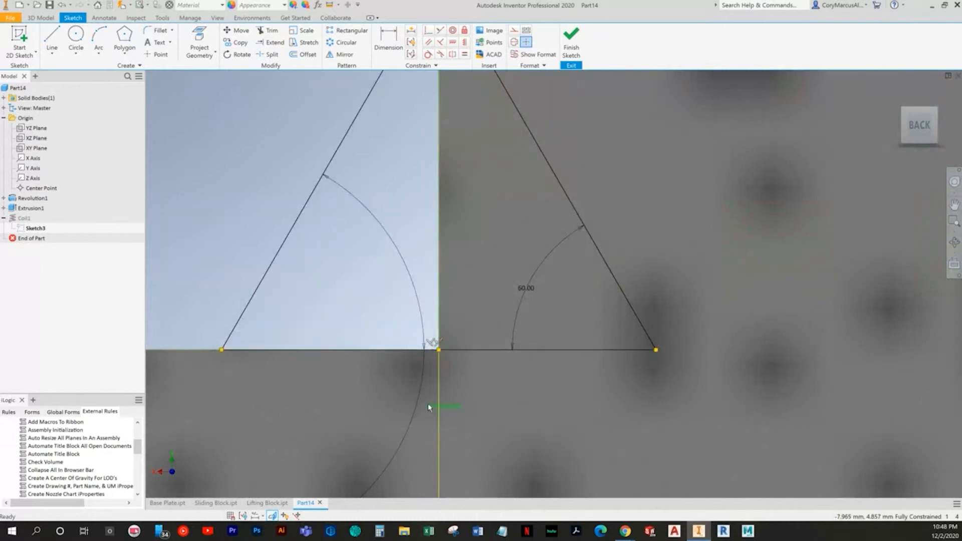
{"action": "key", "text": "Delete"}
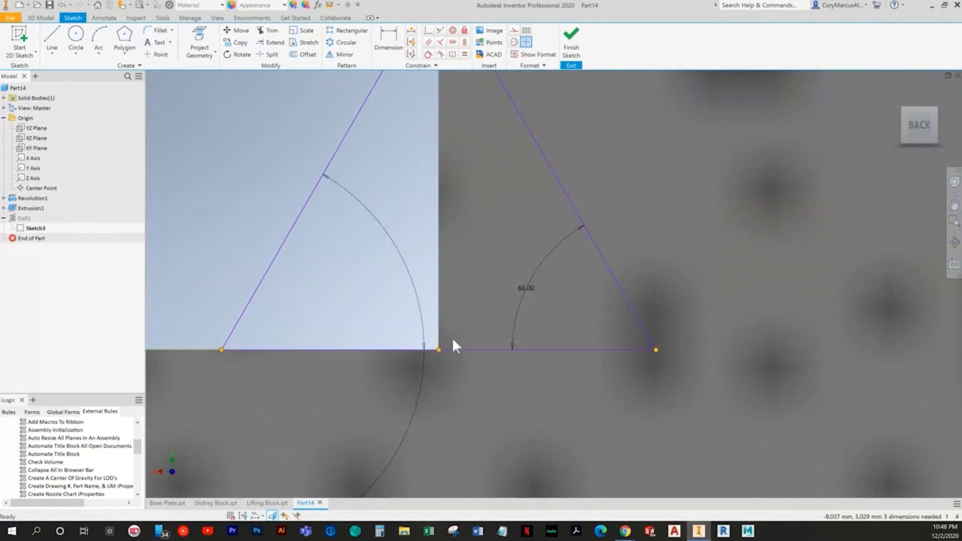
{"action": "scroll", "coordinate": [449, 342], "scroll_direction": "down", "scroll_amount": 3}
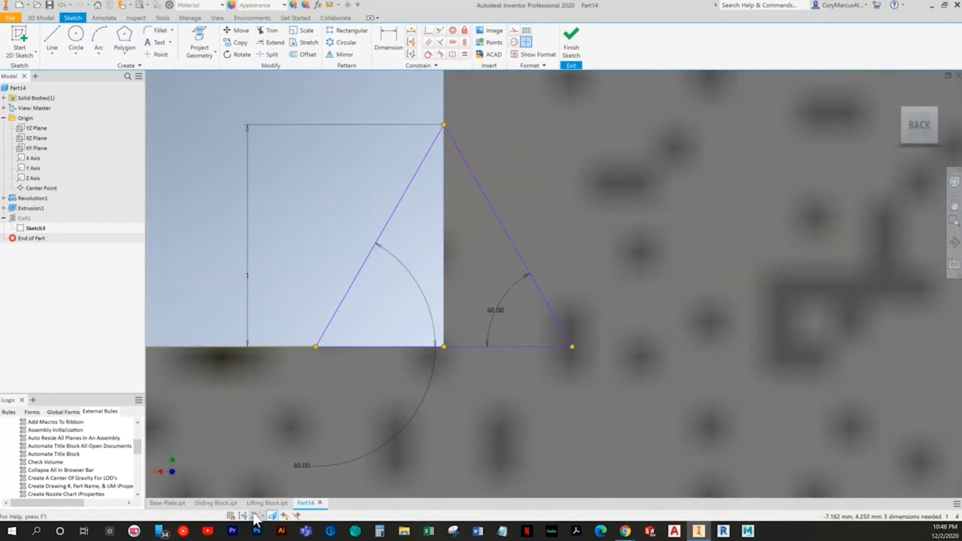
{"action": "left_click_drag", "start_coordinate": [443, 347], "coordinate": [510, 361]}
{"action": "scroll", "coordinate": [473, 286], "scroll_direction": "down", "scroll_amount": 3}
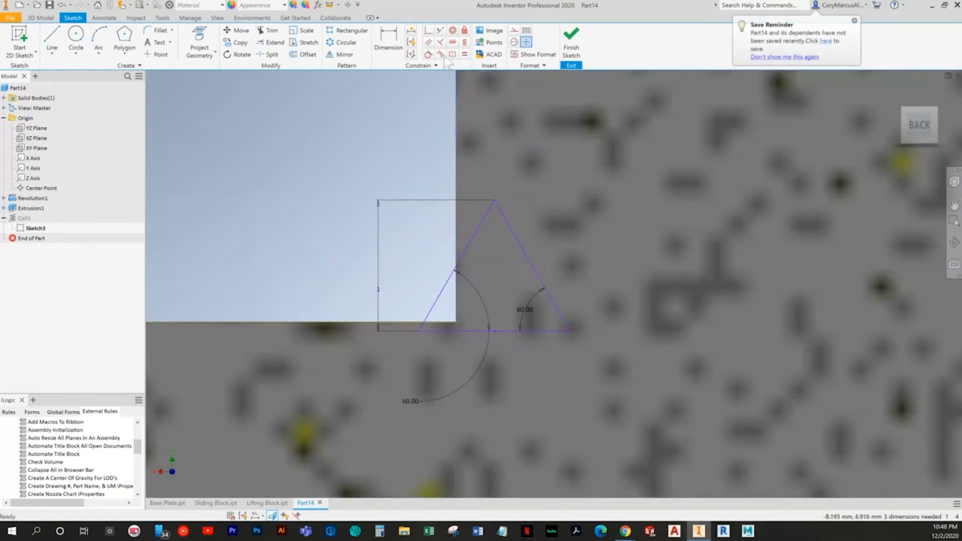
Project the collar face and shaft edges, and make the triangle's shaft-side base corner coincident with the collar-shaft corner
{"action": "left_click", "coordinate": [199, 42]}
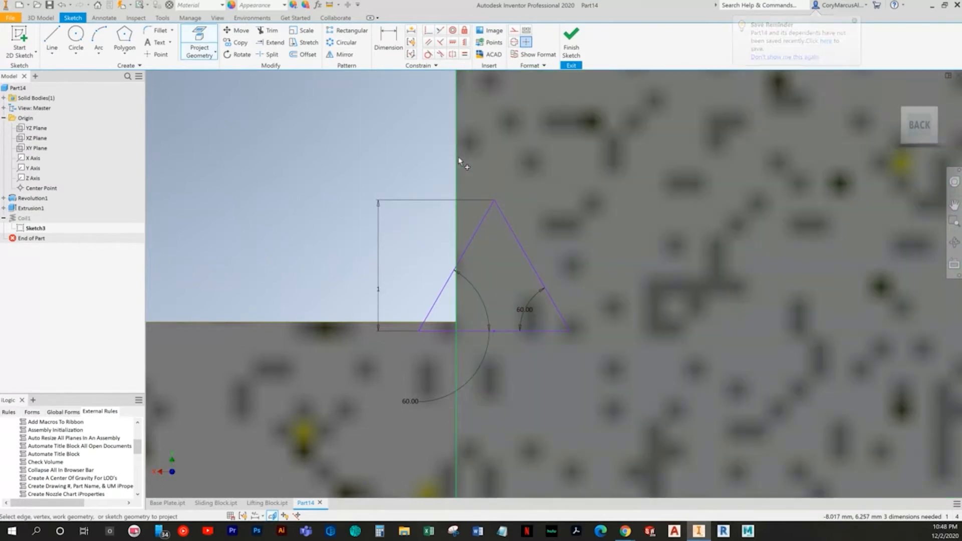
{"action": "left_click", "coordinate": [416, 328]}
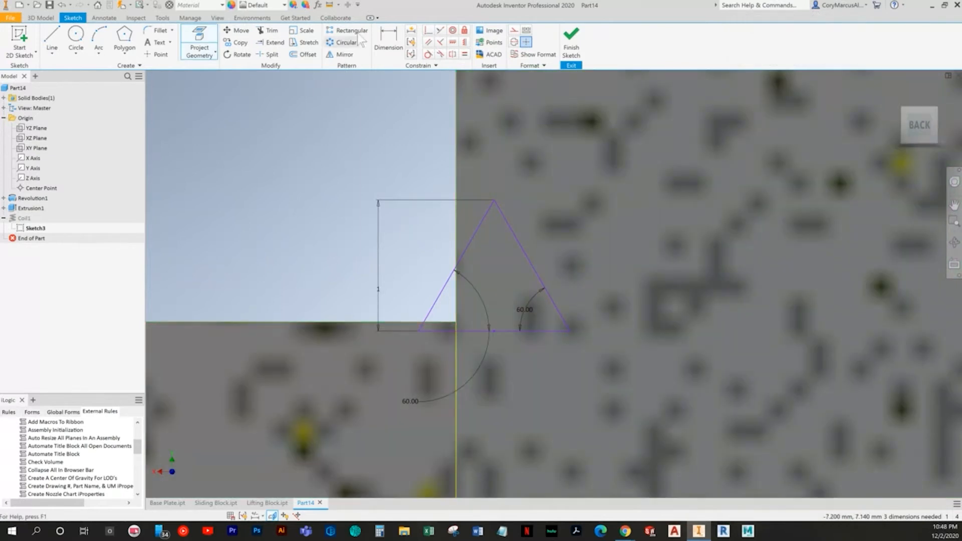
{"action": "left_click", "coordinate": [429, 31]}
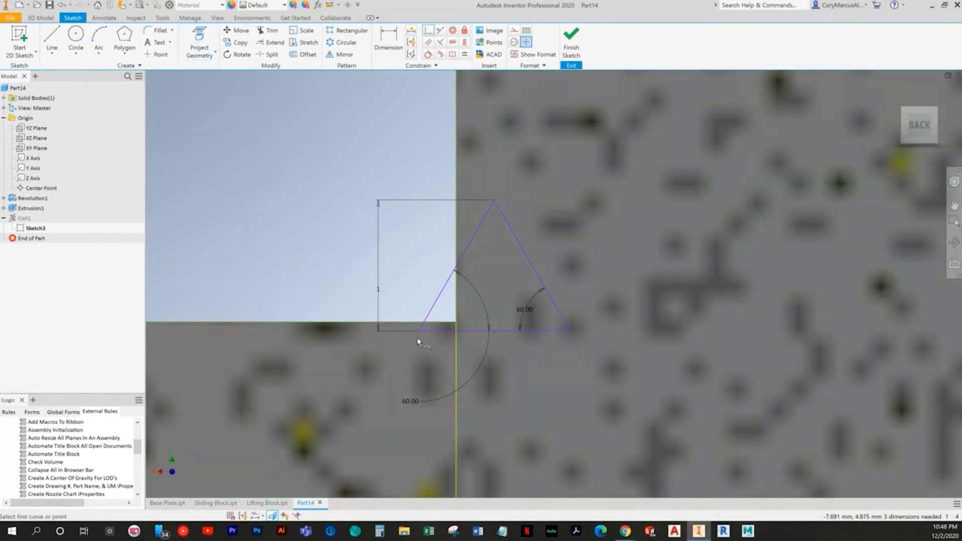
{"action": "left_click", "coordinate": [457, 325]}
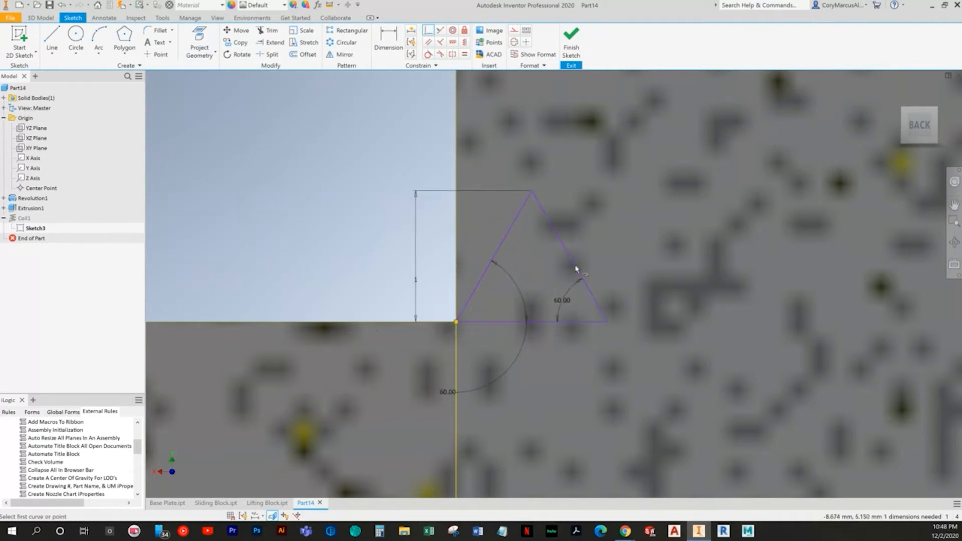
{"action": "right_click", "coordinate": [671, 295]}
{"action": "left_click", "coordinate": [641, 300]}
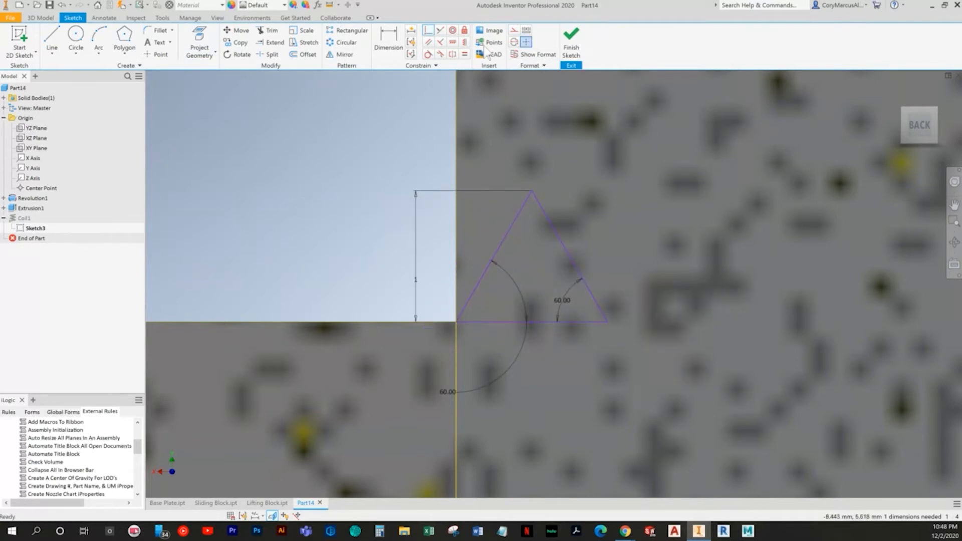
Constrain the triangle's base horizontal and finish the sketch to update the coil
{"action": "left_click", "coordinate": [453, 42]}
{"action": "left_click", "coordinate": [557, 322]}
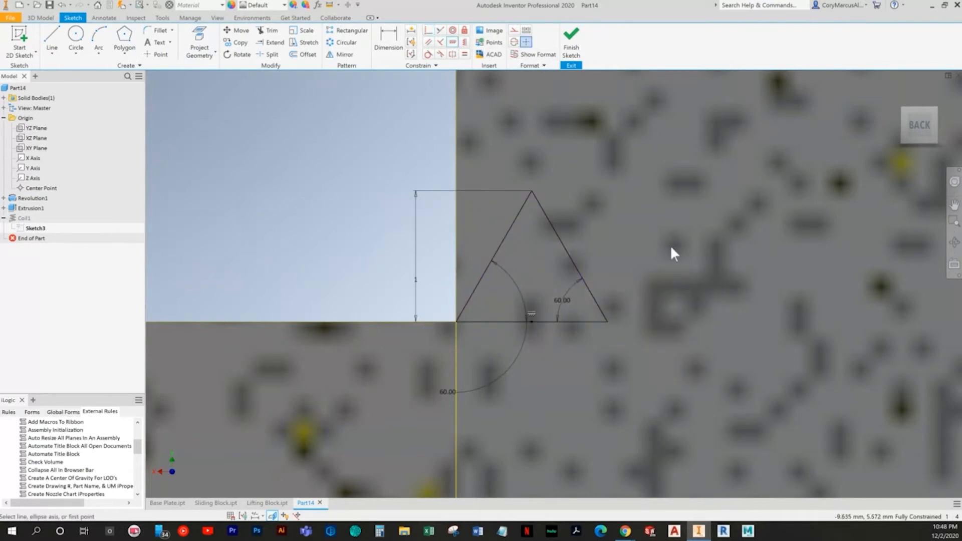
{"action": "right_click", "coordinate": [671, 250]}
{"action": "left_click", "coordinate": [619, 250]}
{"action": "left_click", "coordinate": [566, 45]}
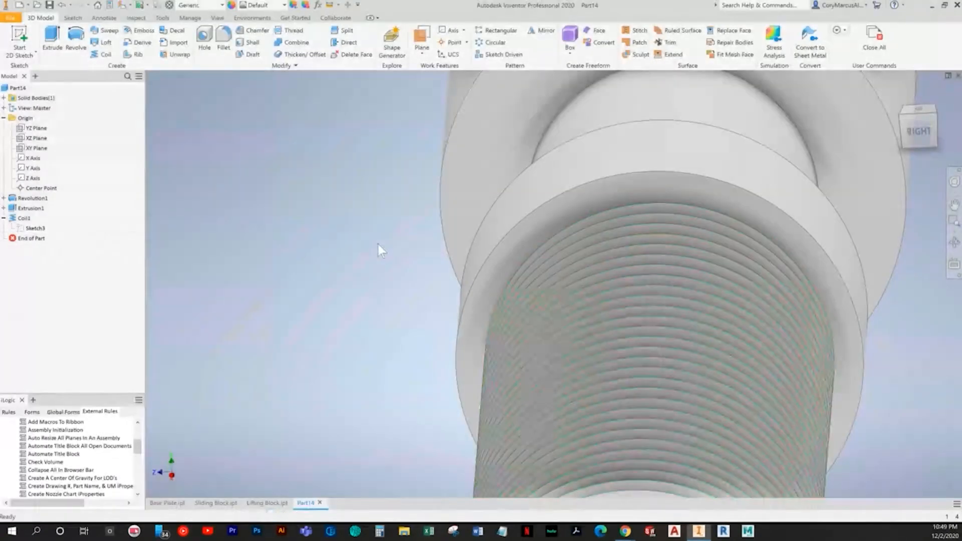
Delete the coil feature together with its triangular profile sketch
{"action": "middle_click_drag", "start_coordinate": [378, 244], "coordinate": [361, 353], "text": "shift"}
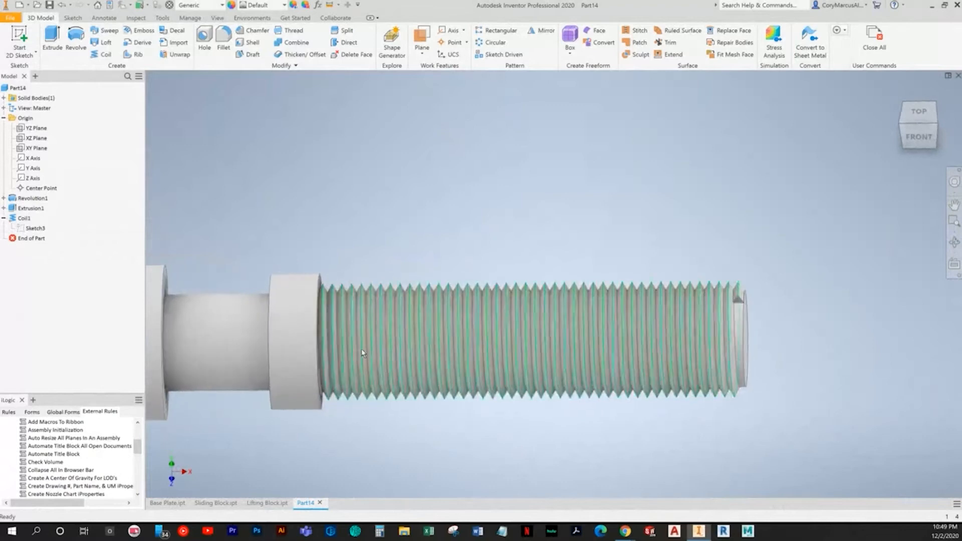
{"action": "middle_click_drag", "start_coordinate": [410, 413], "coordinate": [821, 366], "text": "shift"}
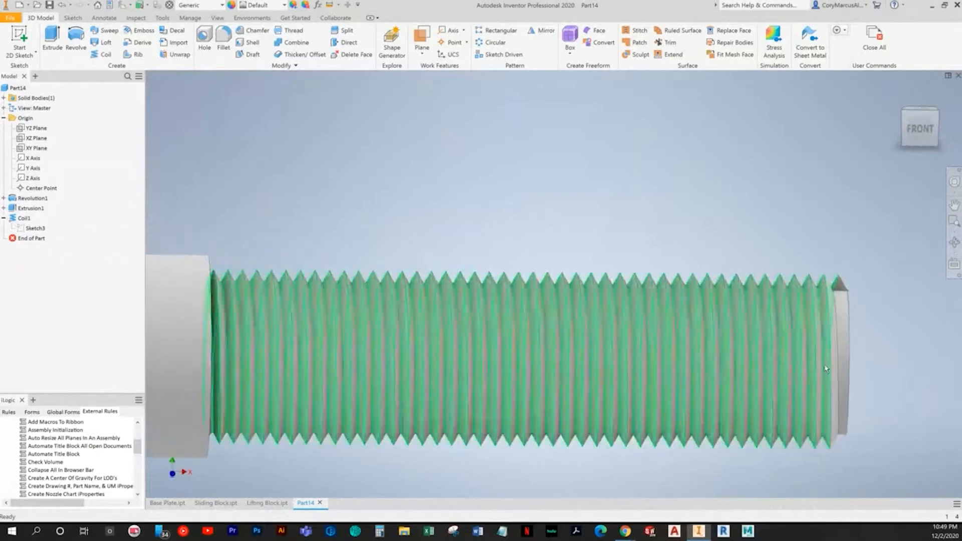
{"action": "middle_click_drag", "start_coordinate": [566, 259], "coordinate": [425, 193], "text": "shift"}
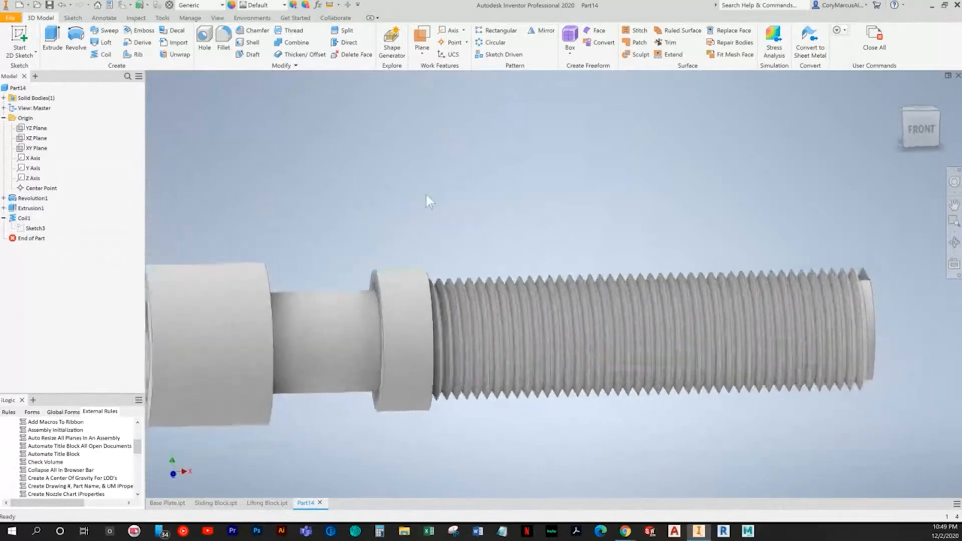
{"action": "left_click", "coordinate": [36, 229]}
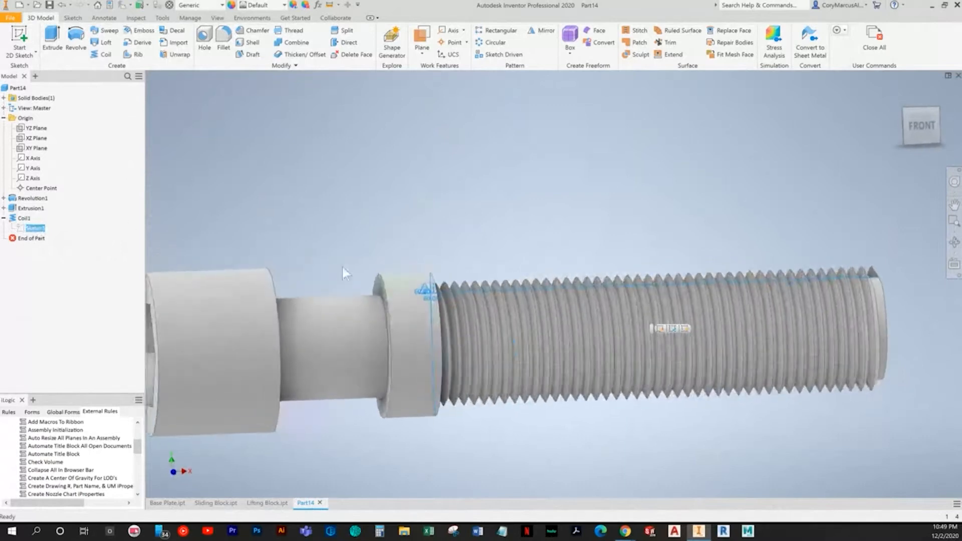
{"action": "left_click", "coordinate": [446, 197]}
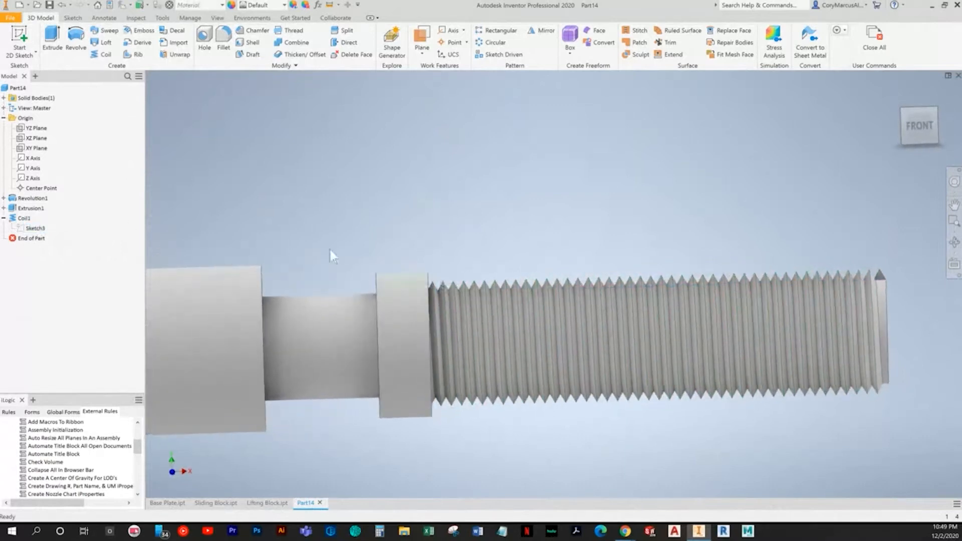
{"action": "right_click", "coordinate": [37, 221]}
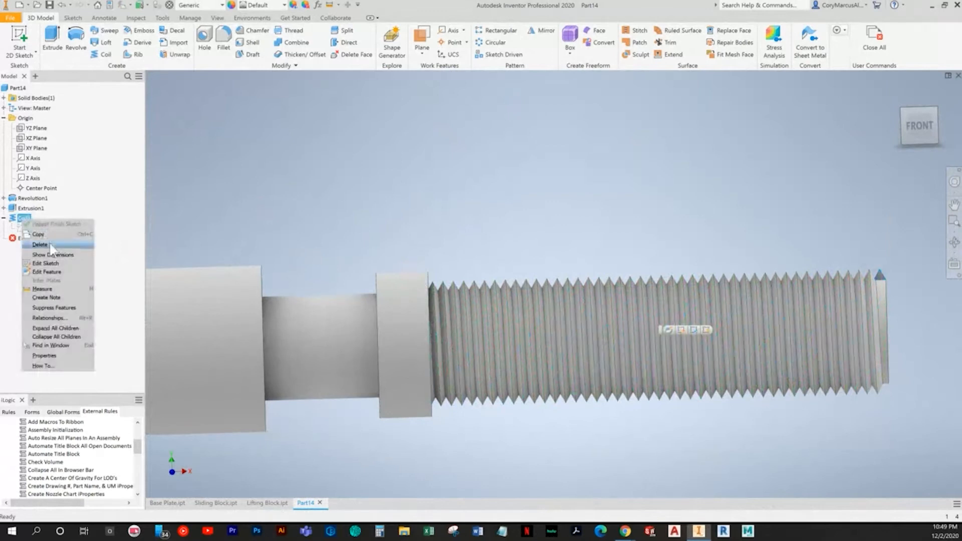
{"action": "left_click", "coordinate": [50, 244]}
{"action": "left_click", "coordinate": [114, 116]}
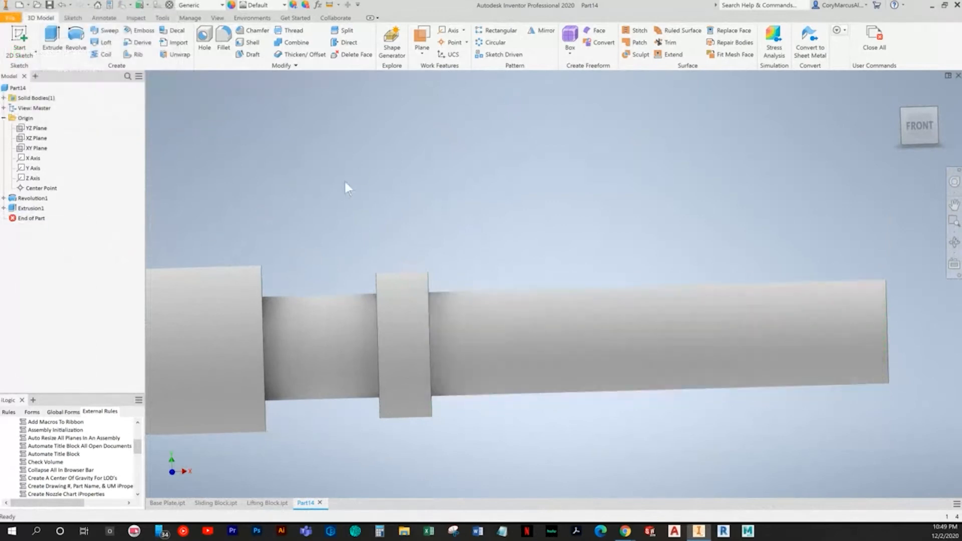
Switch to the textbook in the browser and check the Adjusting Screw exercise for its thread specification
{"action": "middle_click_drag", "start_coordinate": [275, 146], "coordinate": [430, 172], "text": "shift"}
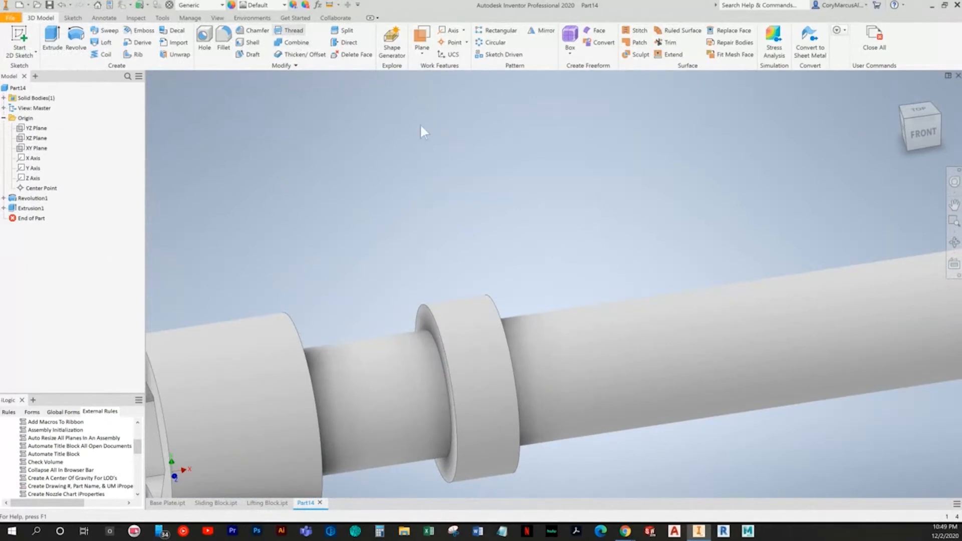
{"action": "key", "text": "alt+Tab"}
{"action": "scroll", "coordinate": [560, 264], "scroll_direction": "up", "scroll_amount": 4}
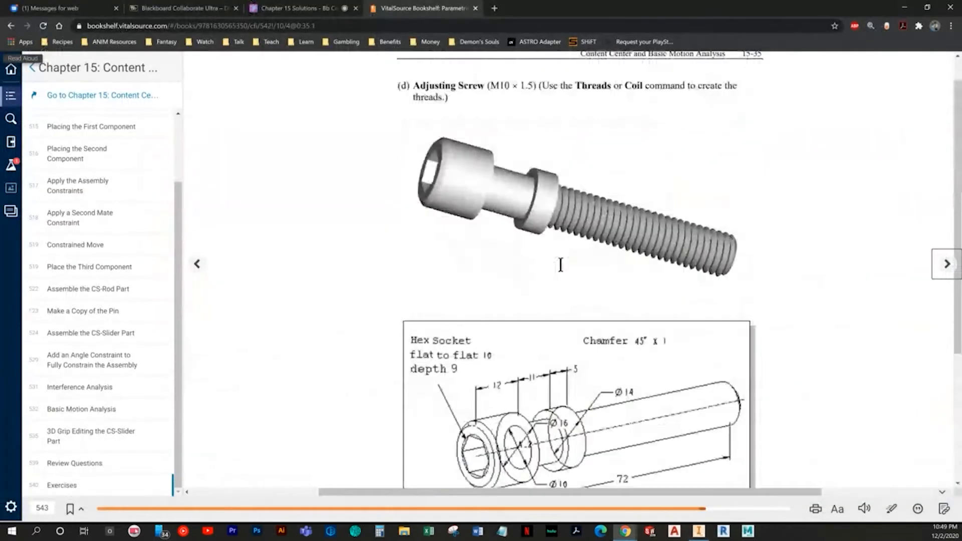
Switch from the textbook back to the Inventor part
{"action": "scroll", "coordinate": [560, 265], "scroll_direction": "up", "scroll_amount": 1}
{"action": "key", "text": "alt+Tab"}
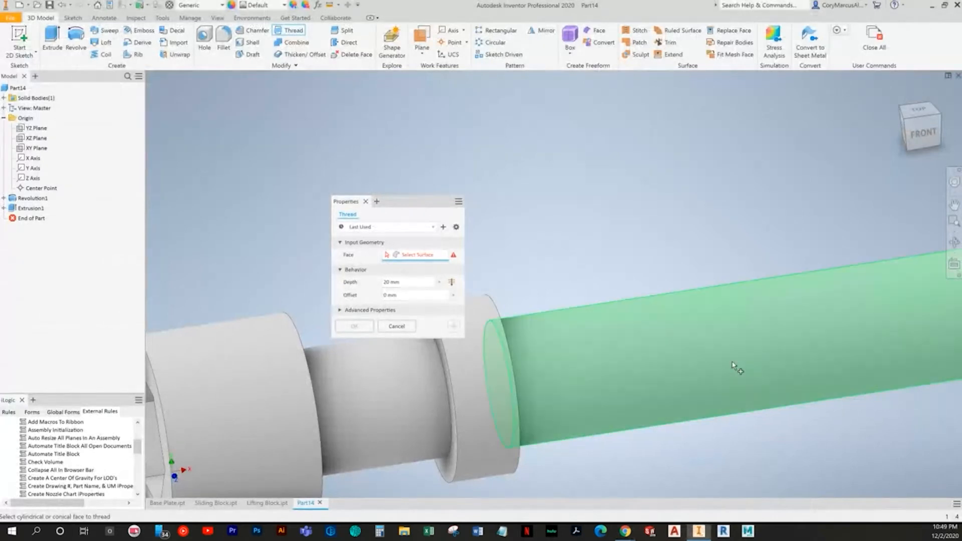
{"action": "left_click", "coordinate": [735, 368]}
{"action": "middle_click_drag", "start_coordinate": [409, 323], "coordinate": [491, 366], "text": "shift"}
{"action": "middle_click_drag", "start_coordinate": [432, 388], "coordinate": [512, 385], "text": "shift"}
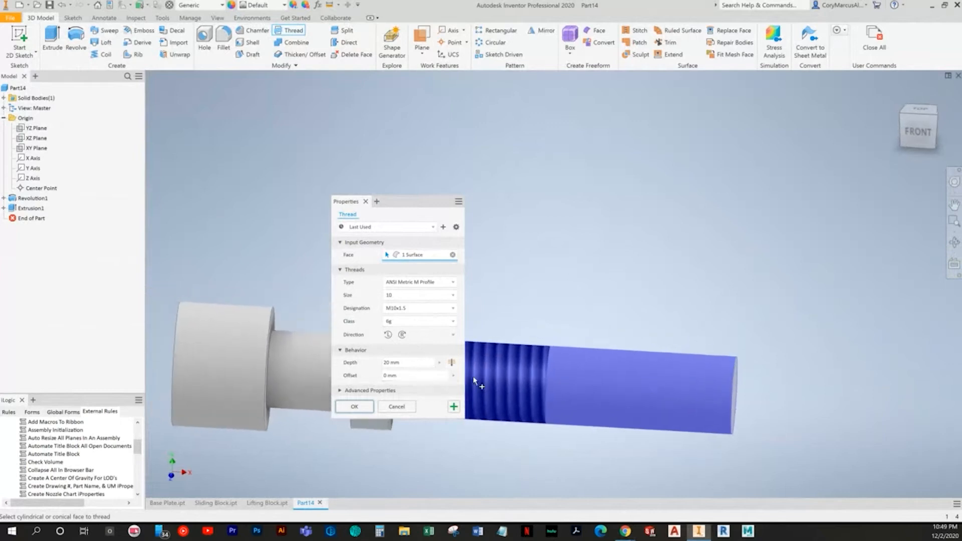
{"action": "key", "text": "Escape"}
{"action": "key", "text": "Return"}
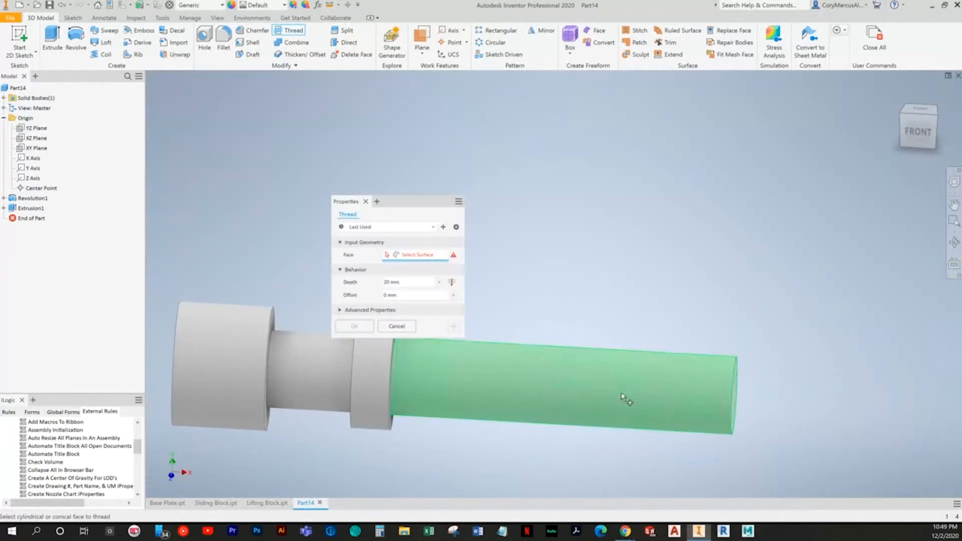
{"action": "left_click", "coordinate": [669, 376]}
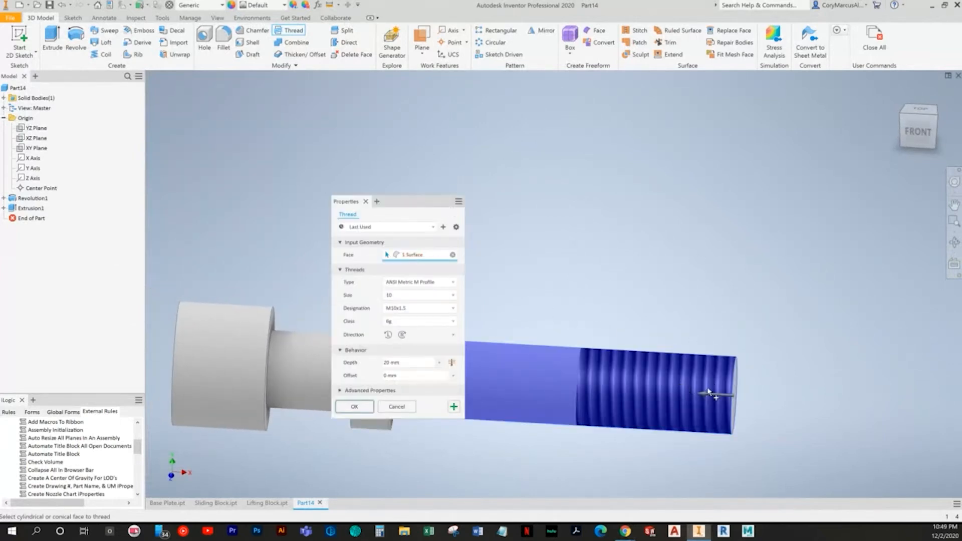
{"action": "key", "text": "Escape"}
{"action": "key", "text": "Return"}
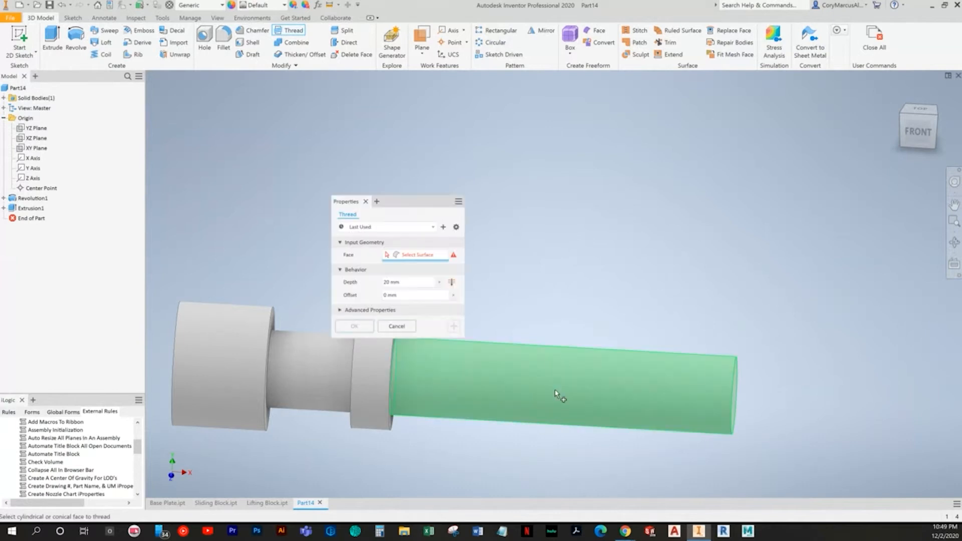
Thread the shaft's cylindrical face over its full length with the ANSI Metric M Profile, M10x1.5, class 6g
{"action": "left_click", "coordinate": [475, 393]}
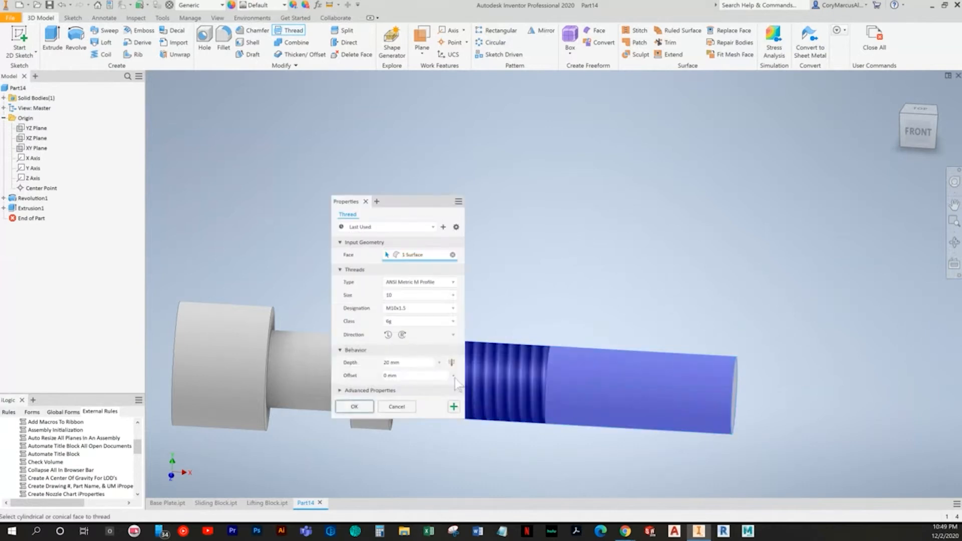
{"action": "left_click", "coordinate": [519, 382]}
{"action": "left_click", "coordinate": [688, 398]}
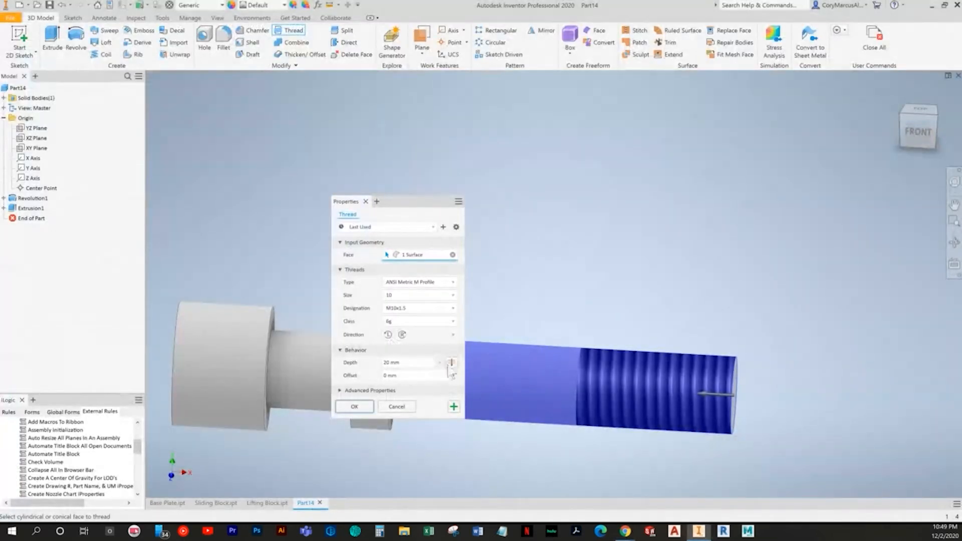
{"action": "left_click", "coordinate": [451, 363]}
{"action": "middle_click_drag", "start_coordinate": [509, 330], "coordinate": [368, 396], "text": "shift"}
{"action": "left_click", "coordinate": [354, 393]}
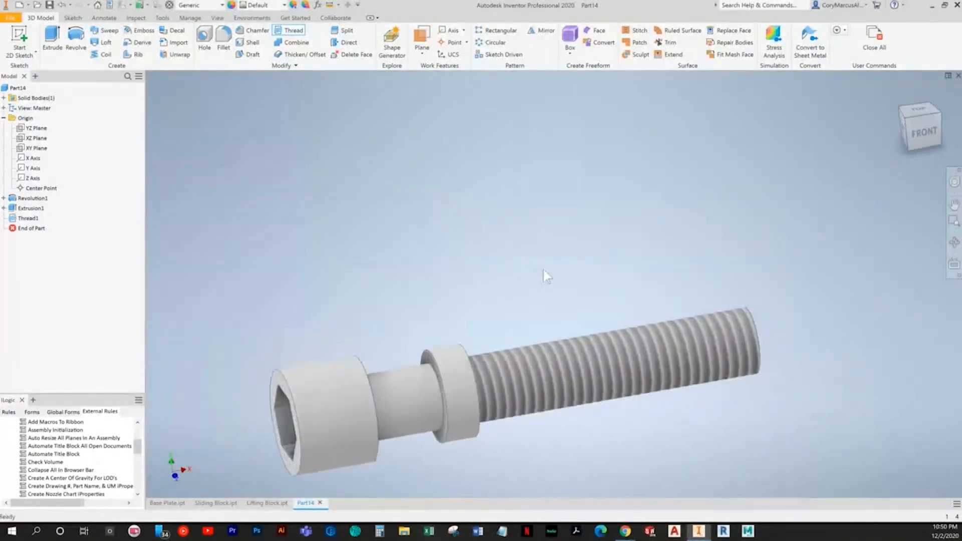
Check the Adjusting Screw drawing in the browser textbook, and chamfer the threaded shaft's free-end edge by 1 mm in Inventor
{"action": "key", "text": "alt+Tab"}
{"action": "scroll", "coordinate": [663, 242], "scroll_direction": "down", "scroll_amount": 5}
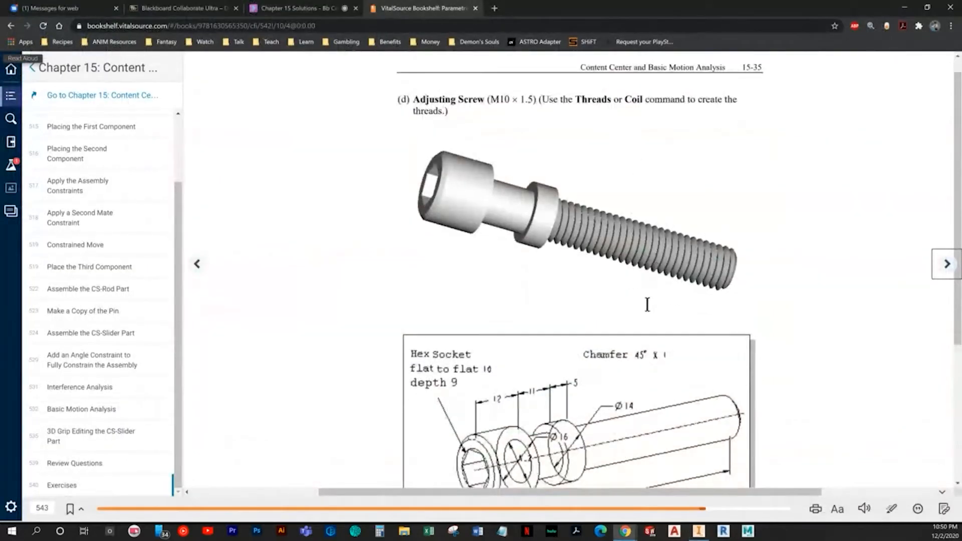
{"action": "key", "text": "alt+Tab"}
{"action": "key", "text": "F6"}
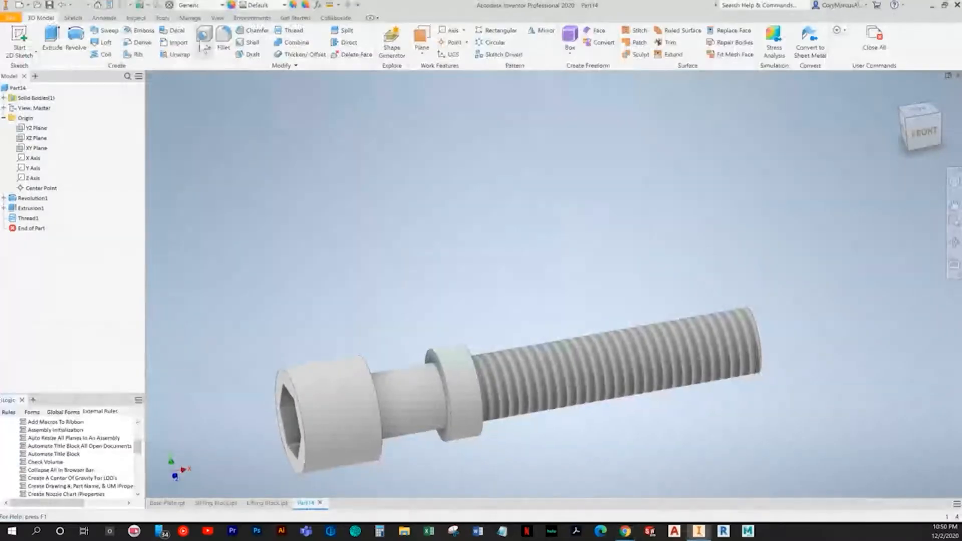
{"action": "left_click", "coordinate": [253, 30]}
{"action": "middle_click_drag", "start_coordinate": [826, 379], "coordinate": [790, 386], "text": "shift"}
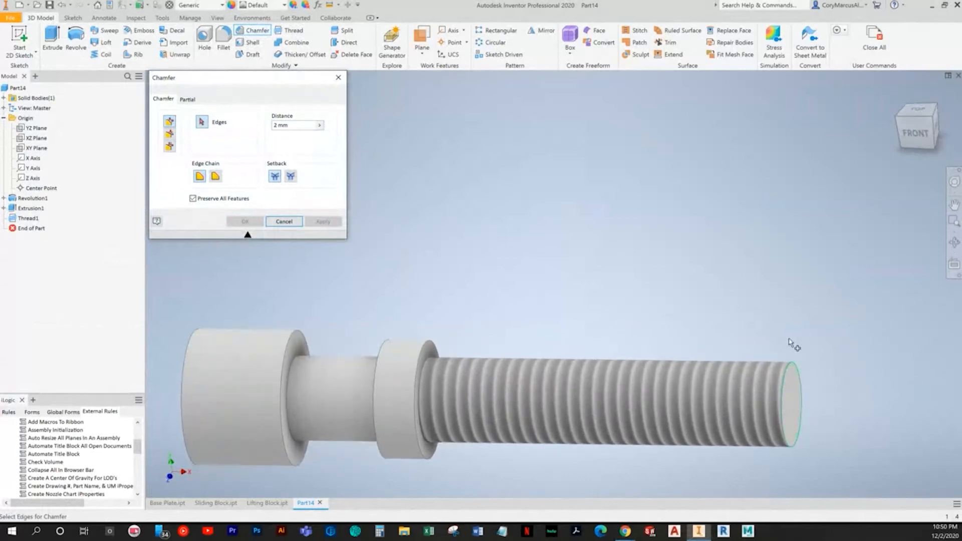
{"action": "middle_click_drag", "start_coordinate": [771, 411], "coordinate": [779, 343], "text": "shift"}
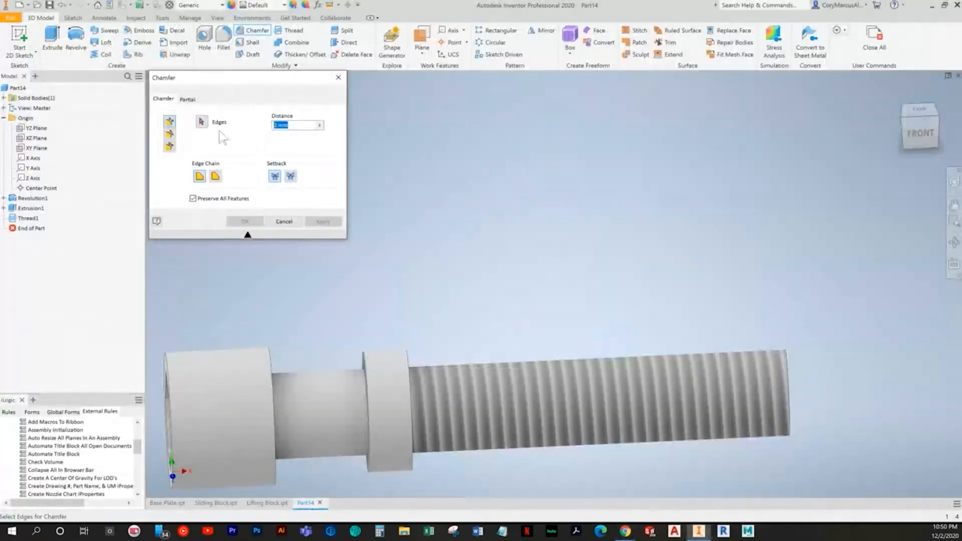
{"action": "left_click", "coordinate": [784, 375]}
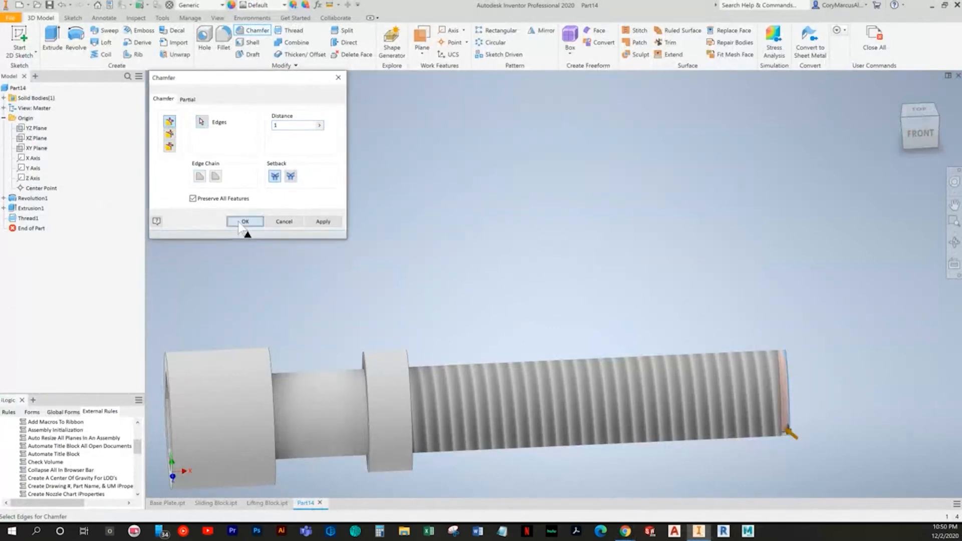
{"action": "left_click", "coordinate": [245, 221]}
{"action": "key", "text": "F6"}
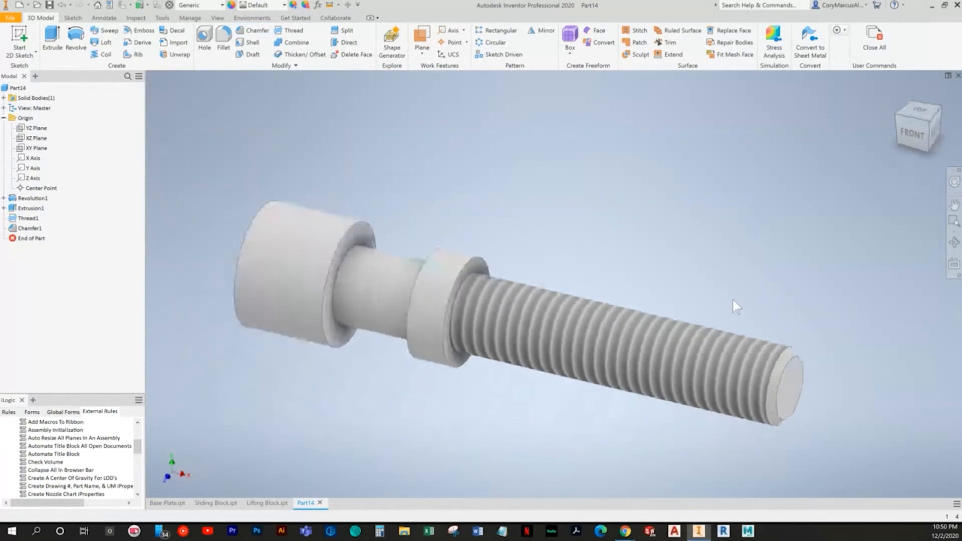
Check the part name in the textbook, and save the Inventor part as Adjusting Screw in the Leveling Assembly folder
{"action": "key", "text": "alt+Tab"}
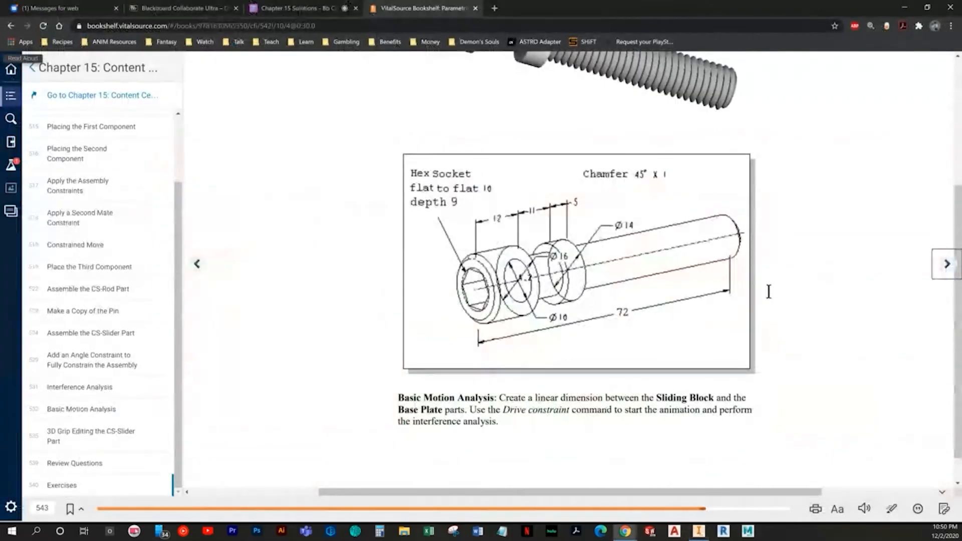
{"action": "scroll", "coordinate": [731, 361], "scroll_direction": "down", "scroll_amount": 1}
{"action": "scroll", "coordinate": [721, 383], "scroll_direction": "up", "scroll_amount": 4}
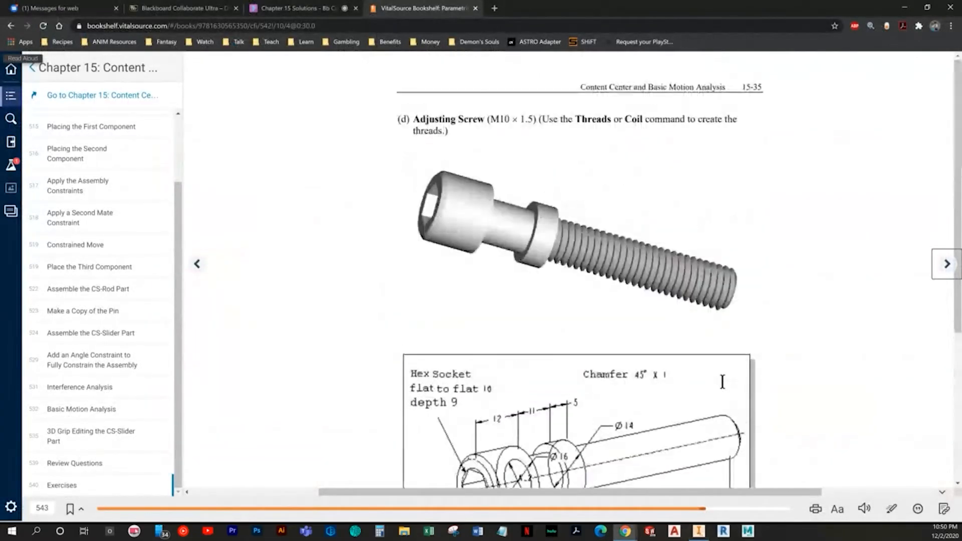
{"action": "key", "text": "alt+Tab"}
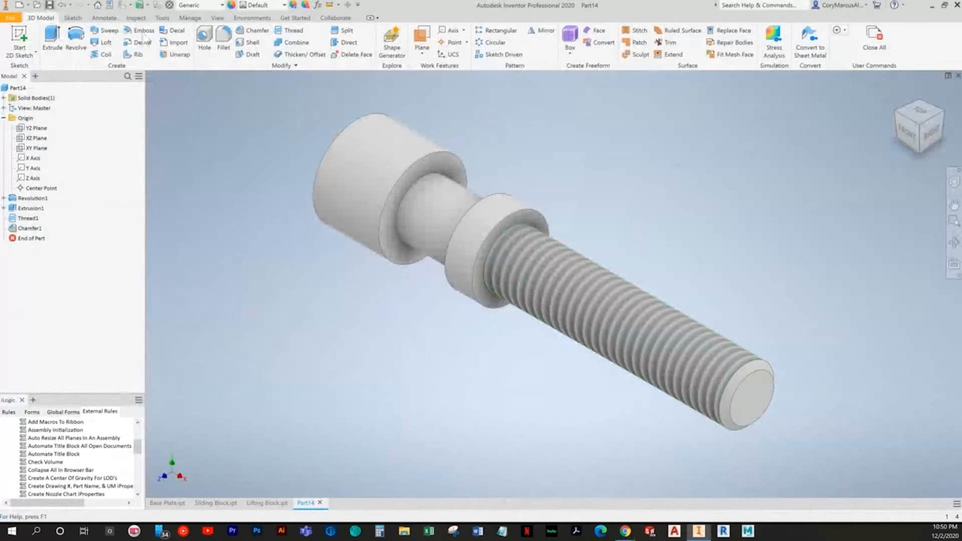
{"action": "key", "text": "ctrl+s"}
{"action": "type", "text": "Adjusting Screw"}
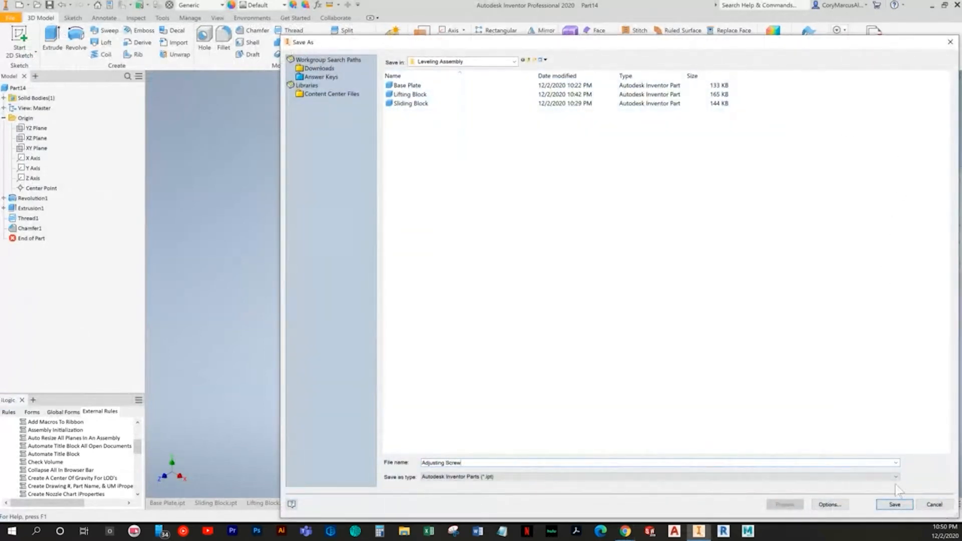
{"action": "left_click", "coordinate": [886, 508]}
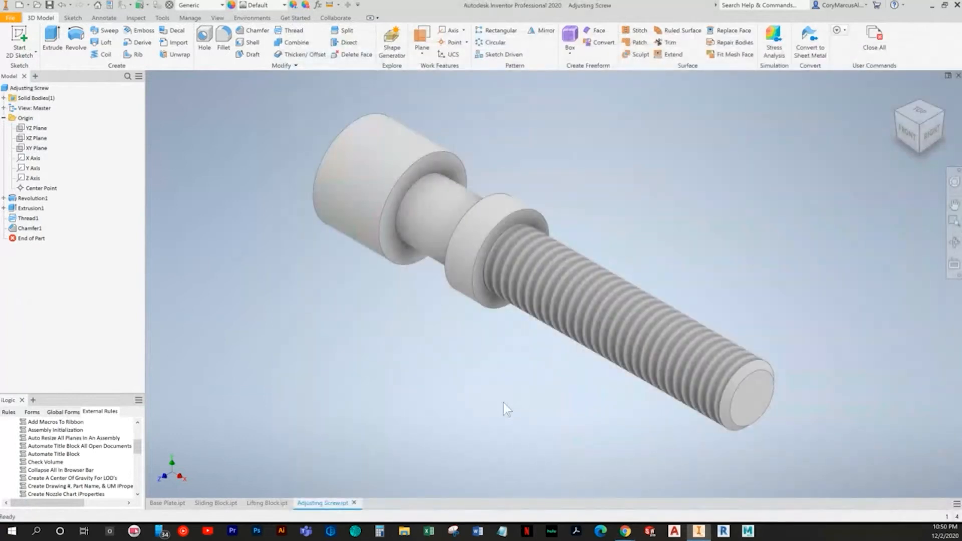
Check the end of the exercise in the textbook, and create a new Inventor assembly from the metric Standard (mm).iam template
{"action": "key", "text": "alt+Tab"}
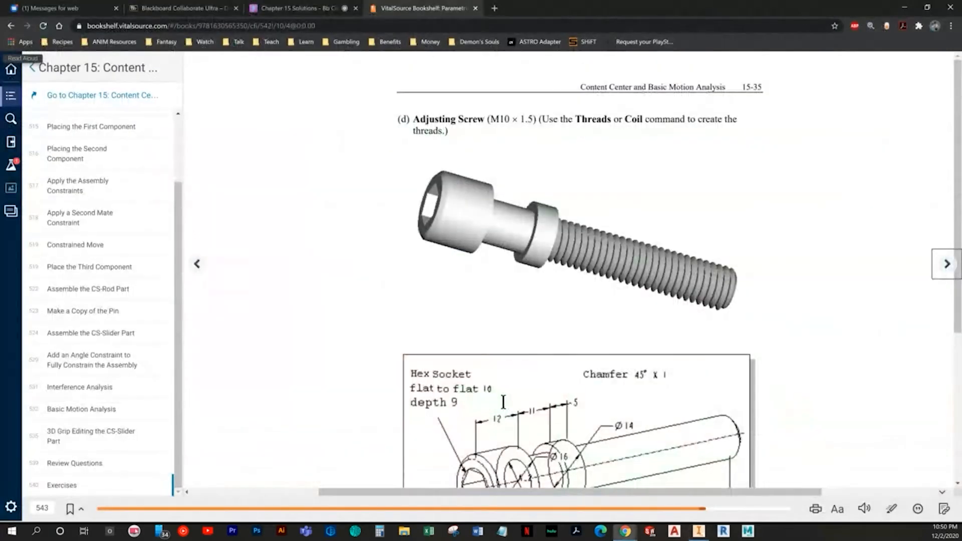
{"action": "scroll", "coordinate": [503, 402], "scroll_direction": "down", "scroll_amount": 3}
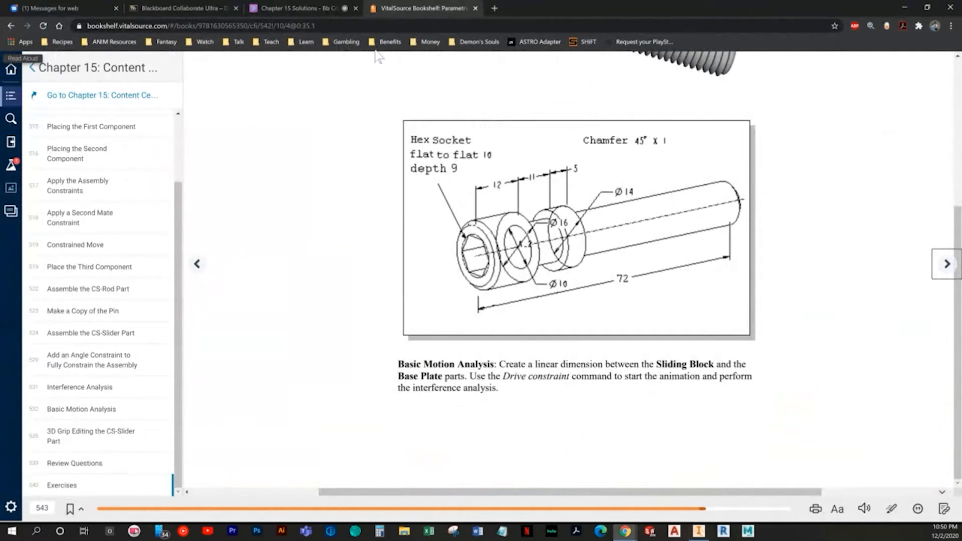
{"action": "key", "text": "alt+Tab"}
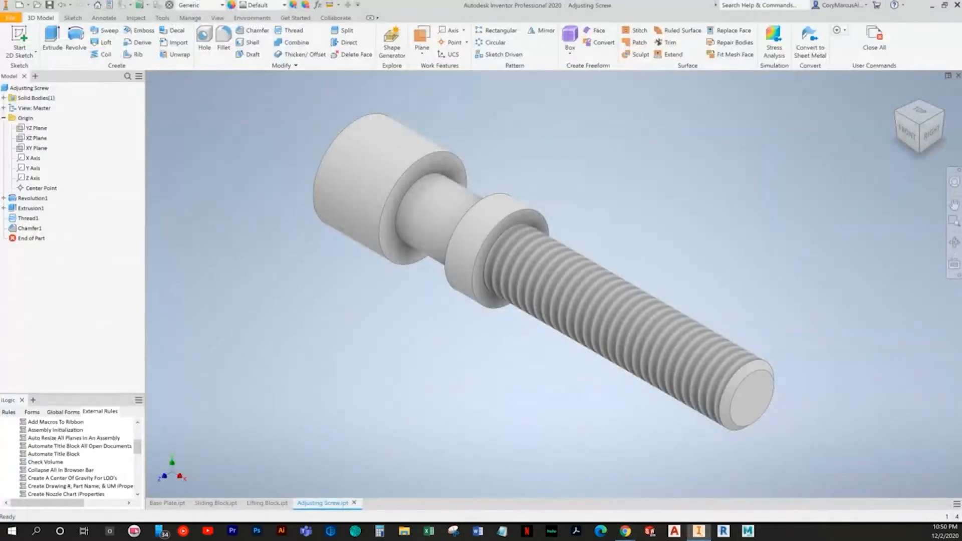
{"action": "left_click", "coordinate": [20, 5]}
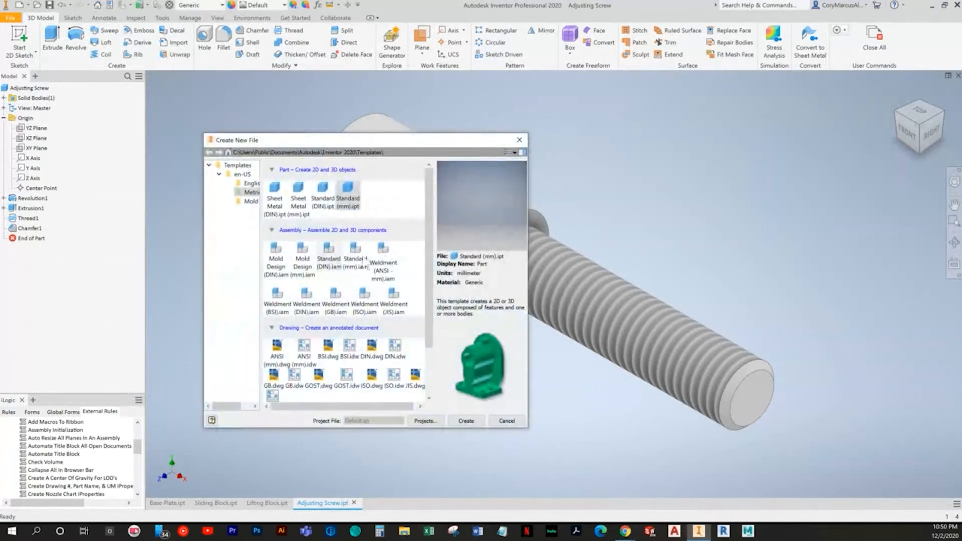
{"action": "double_click", "coordinate": [355, 261]}
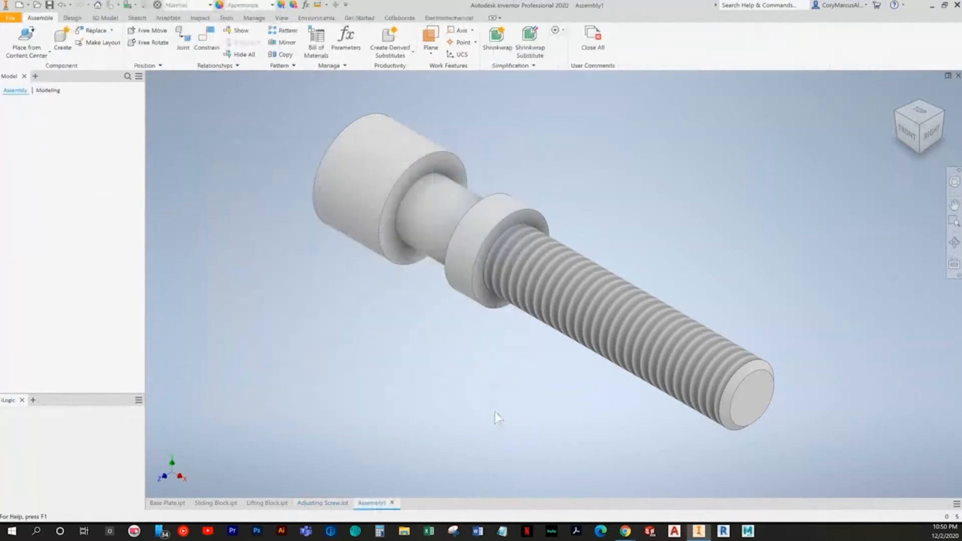
Switch to the textbook in the browser and examine the Adjusting Screw drawing, the Basic Motion Analysis instructions and the neighbouring page
{"action": "key", "text": "alt+Tab"}
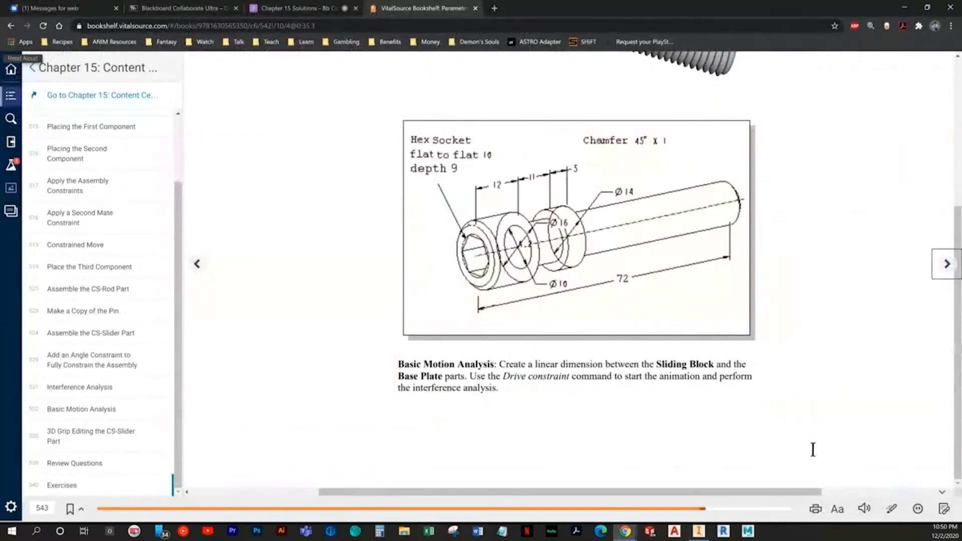
{"action": "left_click", "coordinate": [839, 514]}
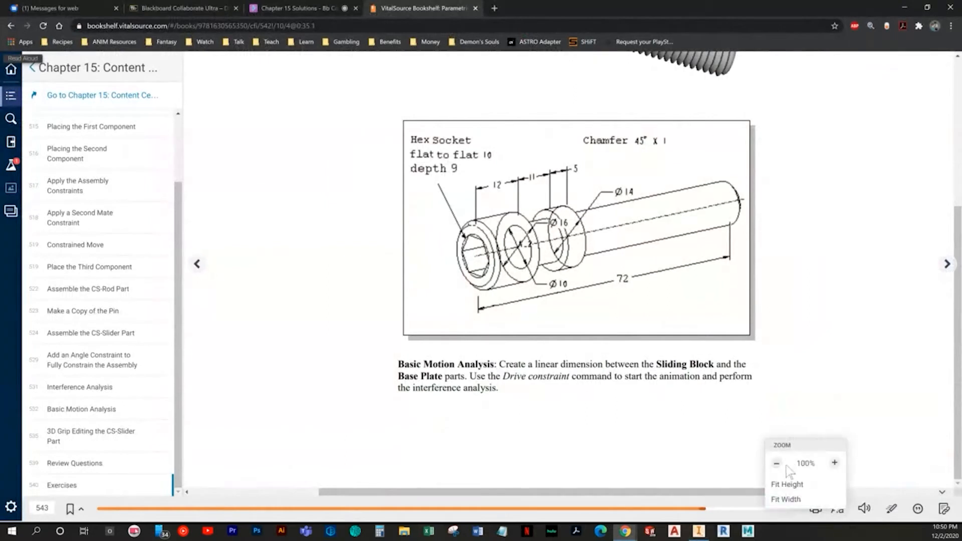
{"action": "left_click", "coordinate": [829, 363]}
{"action": "scroll", "coordinate": [829, 363], "scroll_direction": "down", "scroll_amount": 1, "text": "ctrl"}
{"action": "scroll", "coordinate": [828, 362], "scroll_direction": "down", "scroll_amount": 1, "text": "ctrl"}
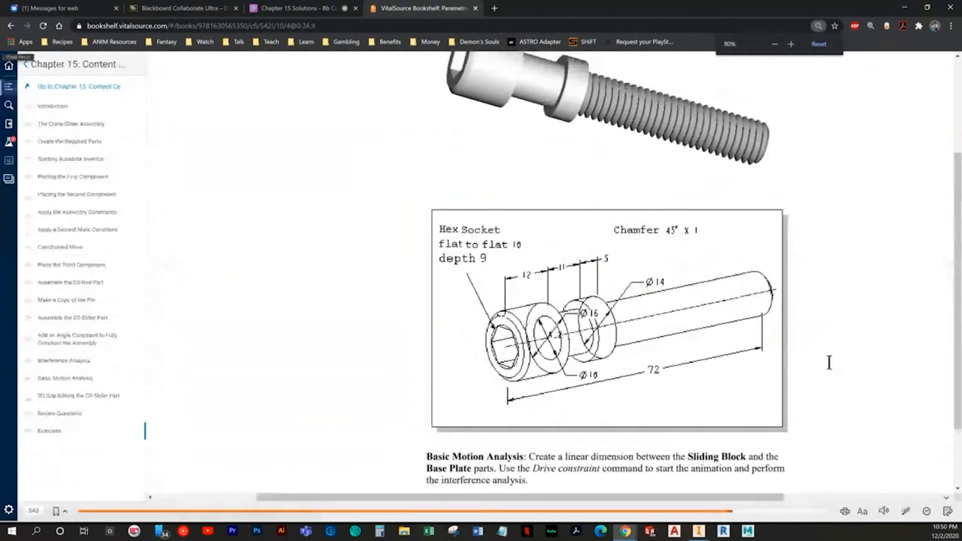
{"action": "scroll", "coordinate": [829, 363], "scroll_direction": "up", "scroll_amount": 2, "text": "ctrl"}
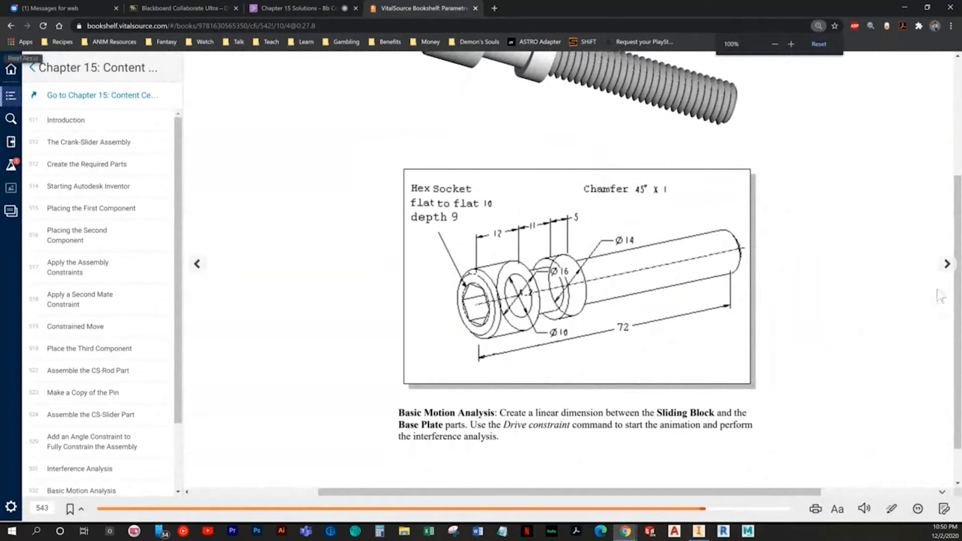
{"action": "left_click", "coordinate": [941, 271]}
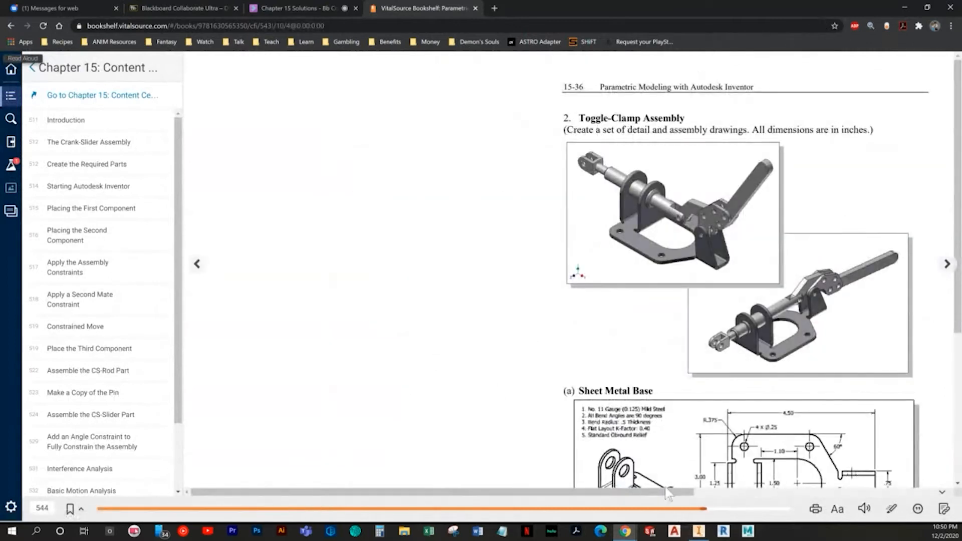
{"action": "left_click", "coordinate": [197, 264]}
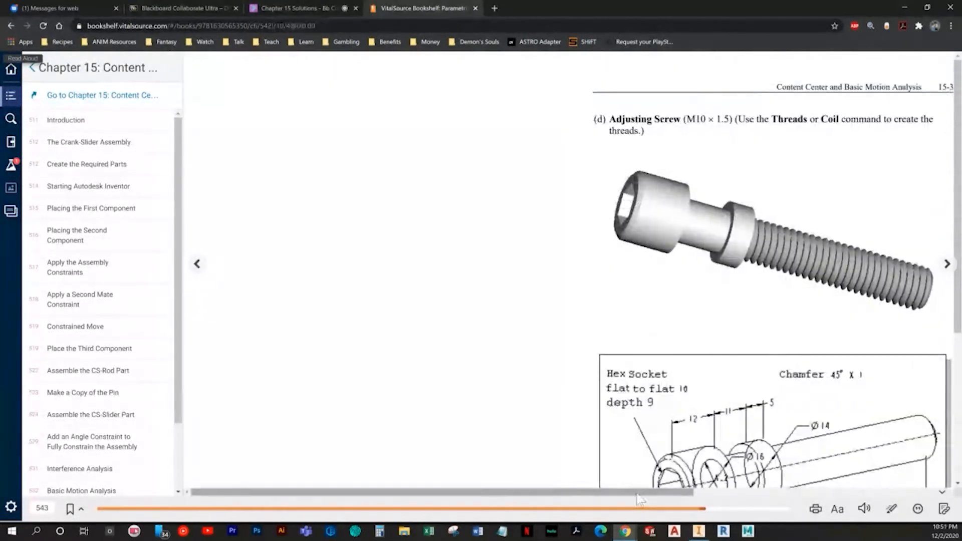
{"action": "left_click_drag", "start_coordinate": [634, 494], "coordinate": [743, 494]}
{"action": "scroll", "coordinate": [725, 379], "scroll_direction": "down", "scroll_amount": 5}
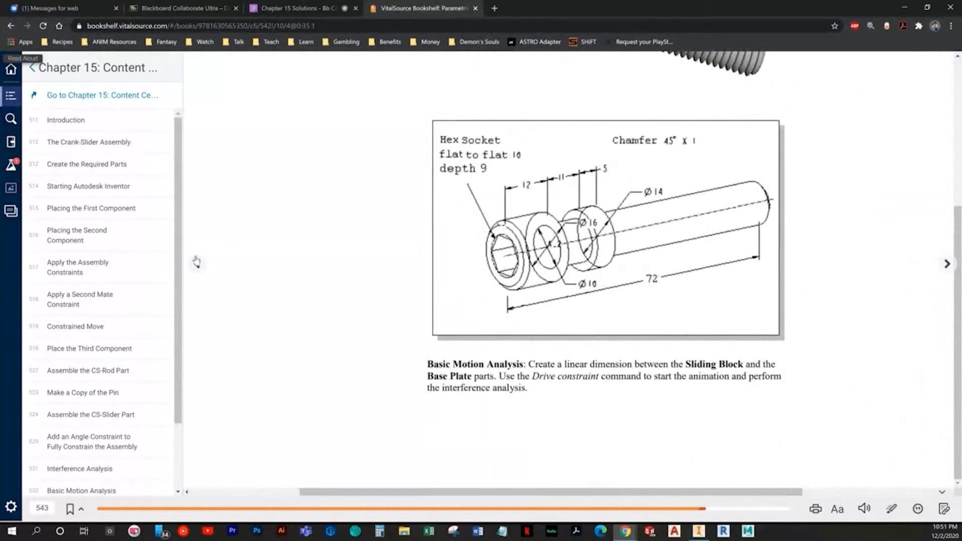
Page back in the textbook to the Leveling Assembly exercise overview on page 540 and reduce the page zoom
{"action": "left_click", "coordinate": [197, 263]}
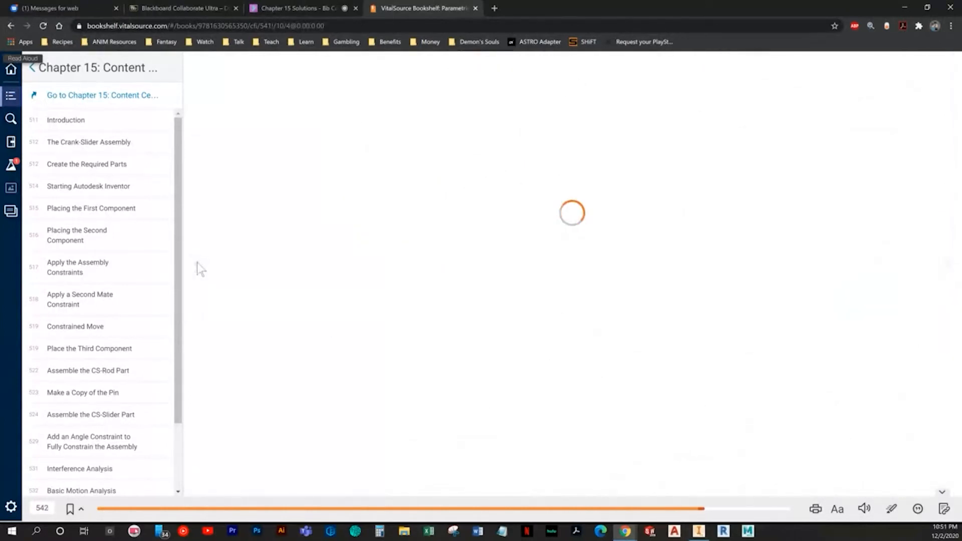
{"action": "left_click", "coordinate": [196, 263]}
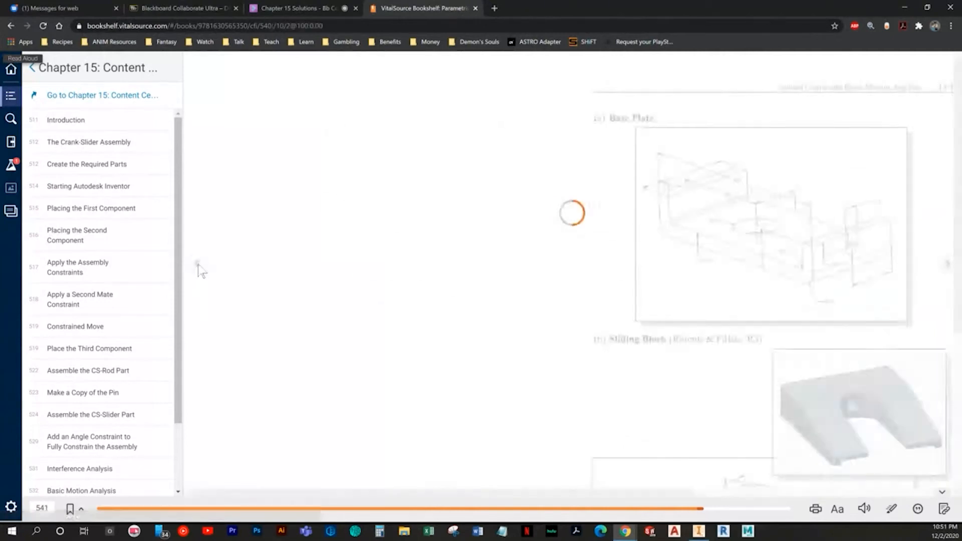
{"action": "left_click", "coordinate": [836, 509]}
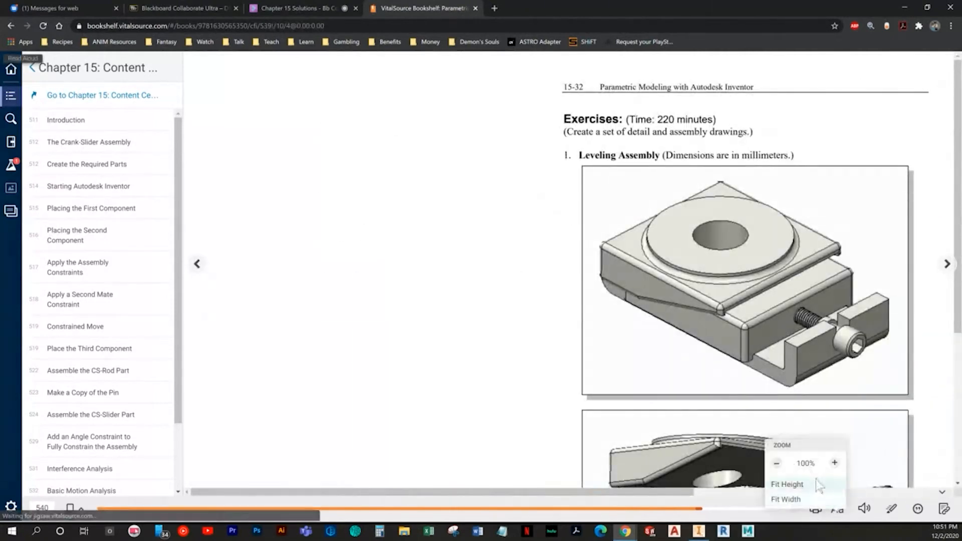
{"action": "left_click", "coordinate": [779, 465]}
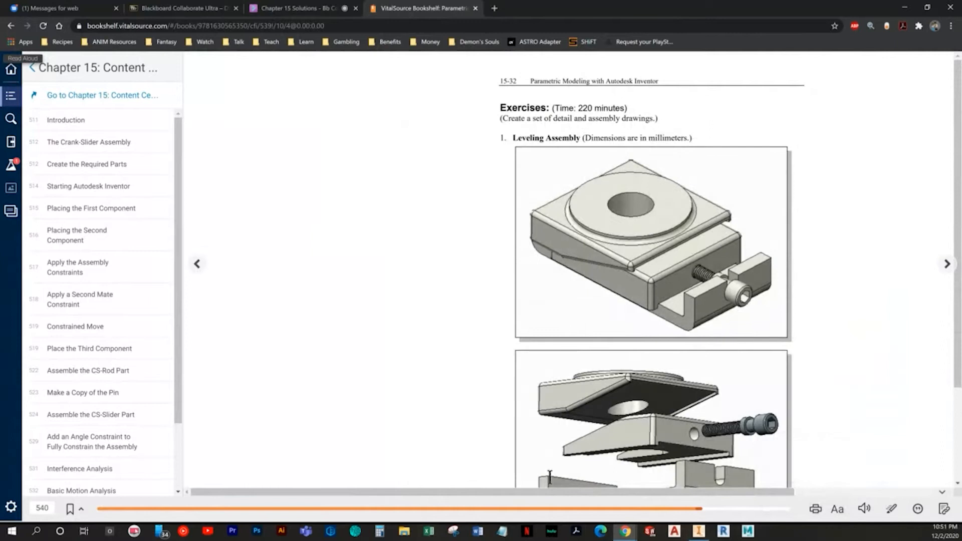
View the Leveling Assembly figures in the textbook, switch to Inventor, and check the open Base Plate part before returning to the new assembly
{"action": "left_click_drag", "start_coordinate": [569, 491], "coordinate": [687, 483]}
{"action": "scroll", "coordinate": [722, 315], "scroll_direction": "down", "scroll_amount": 1}
{"action": "key", "text": "alt+Tab"}
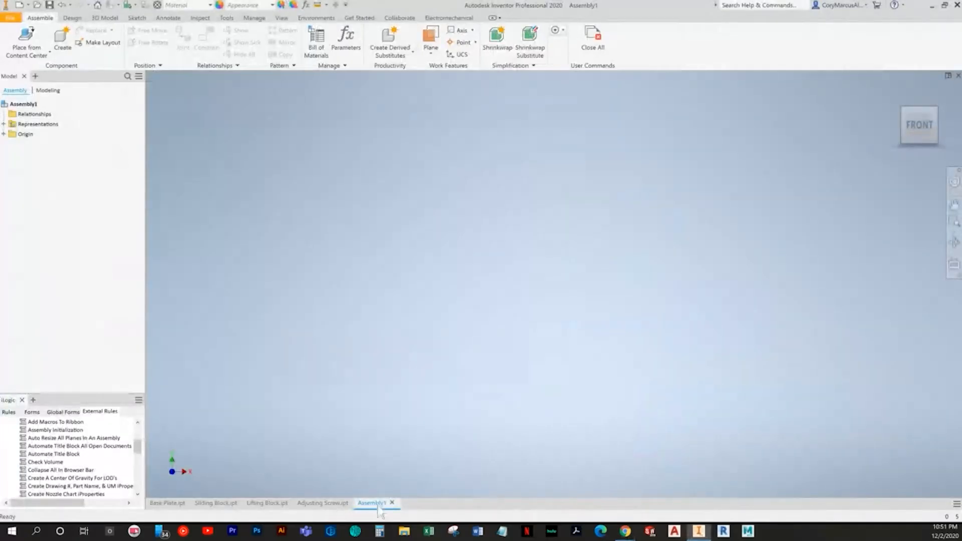
{"action": "left_click", "coordinate": [168, 502]}
{"action": "left_click", "coordinate": [25, 88]}
{"action": "left_click", "coordinate": [379, 503]}
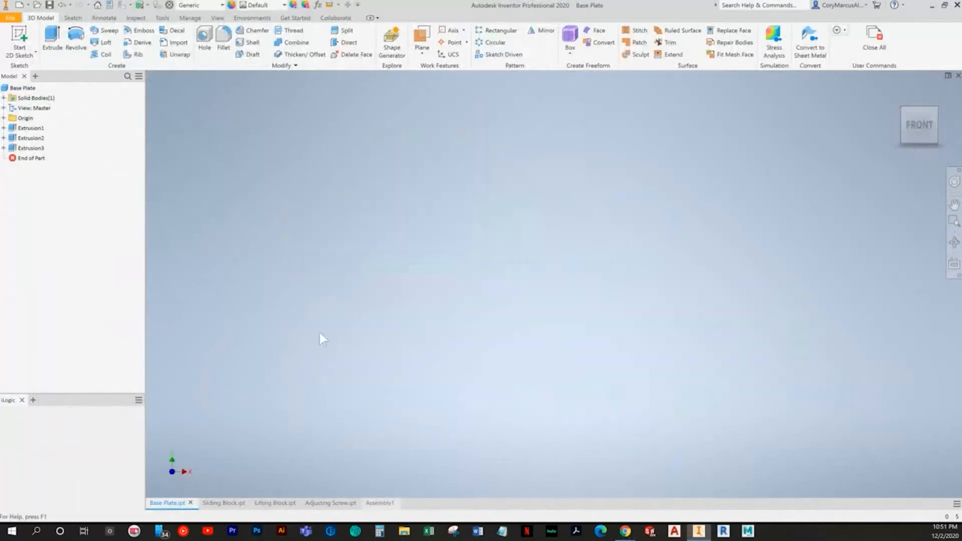
Place the Adjusting Screw, Base Plate, Lifting Block and Sliding Block parts from the Chapter 15 Leveling Assembly folder into the assembly
{"action": "left_click", "coordinate": [12, 45]}
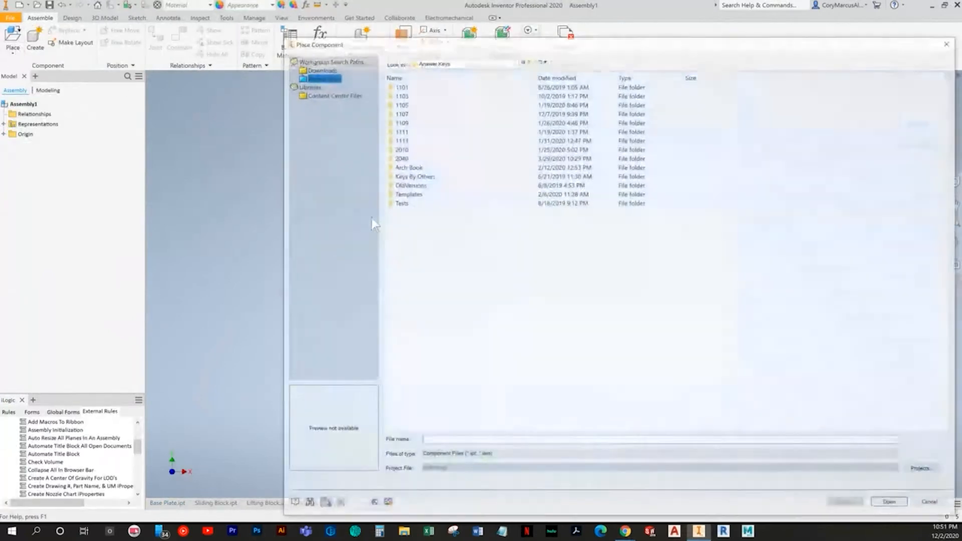
{"action": "double_click", "coordinate": [400, 149]}
{"action": "double_click", "coordinate": [410, 194]}
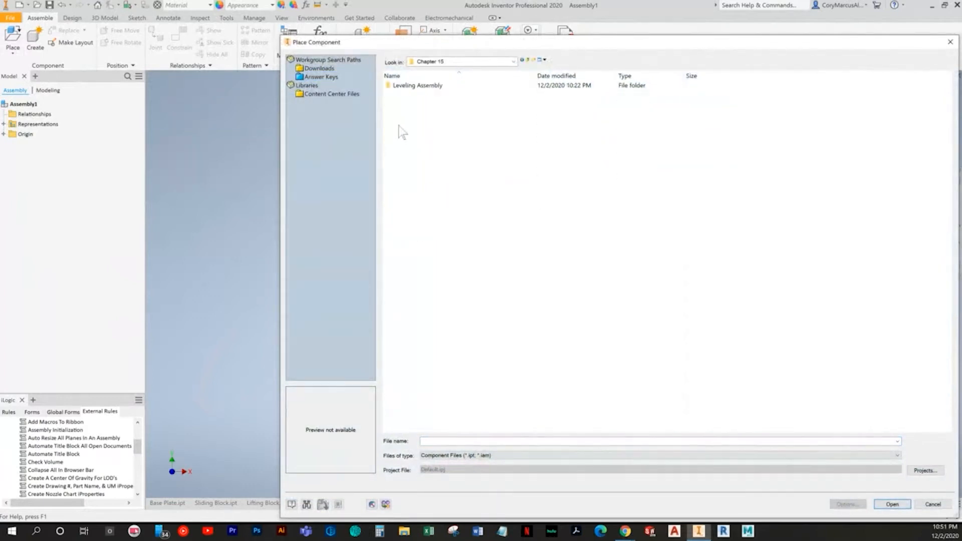
{"action": "double_click", "coordinate": [407, 86]}
{"action": "left_click", "coordinate": [414, 85]}
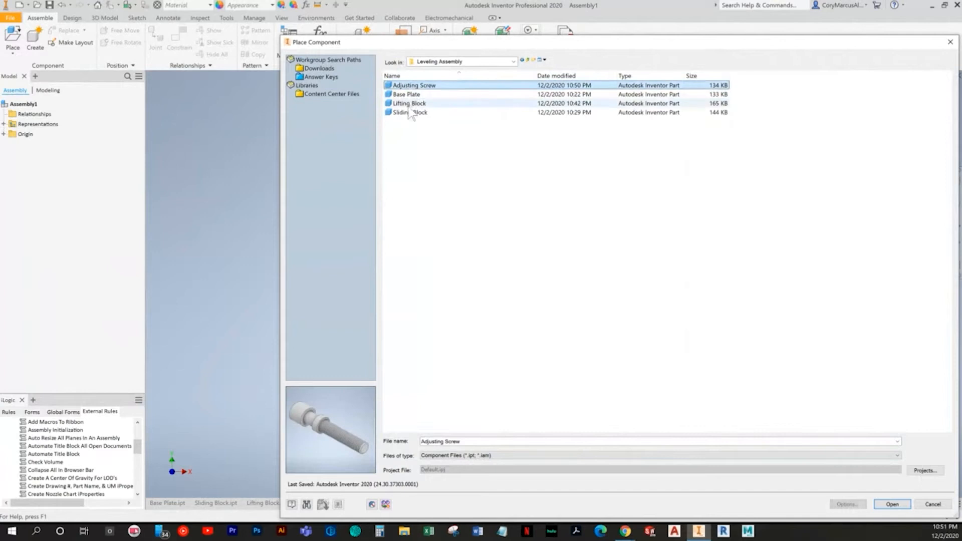
{"action": "left_click", "coordinate": [416, 113], "text": "shift"}
{"action": "key", "text": "Return"}
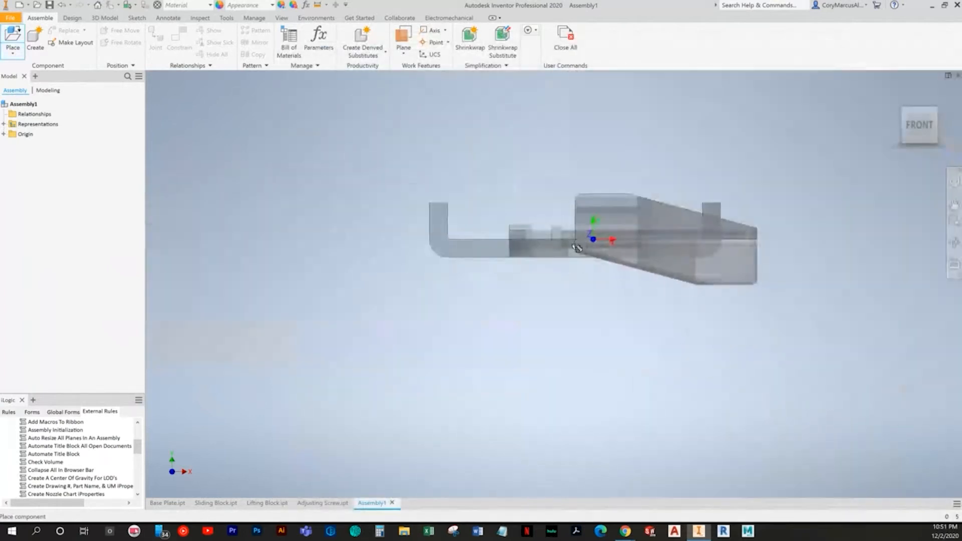
{"action": "left_click", "coordinate": [518, 269]}
{"action": "key", "text": "Escape"}
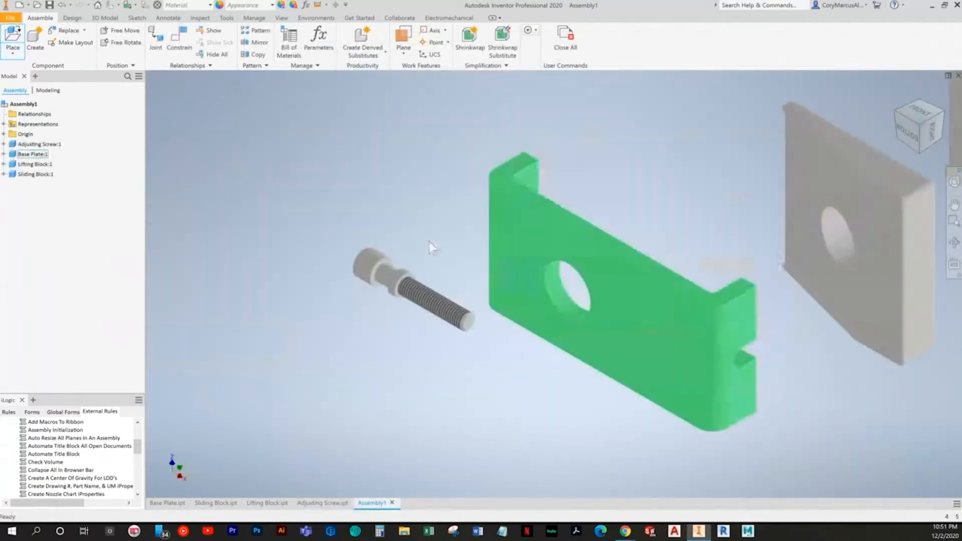
Spread the placed components apart so that each part stands separately in the assembly
{"action": "scroll", "coordinate": [564, 289], "scroll_direction": "down", "scroll_amount": 4}
{"action": "left_click_drag", "start_coordinate": [648, 192], "coordinate": [669, 211]}
{"action": "left_click_drag", "start_coordinate": [605, 245], "coordinate": [604, 279]}
{"action": "left_click_drag", "start_coordinate": [473, 249], "coordinate": [452, 295]}
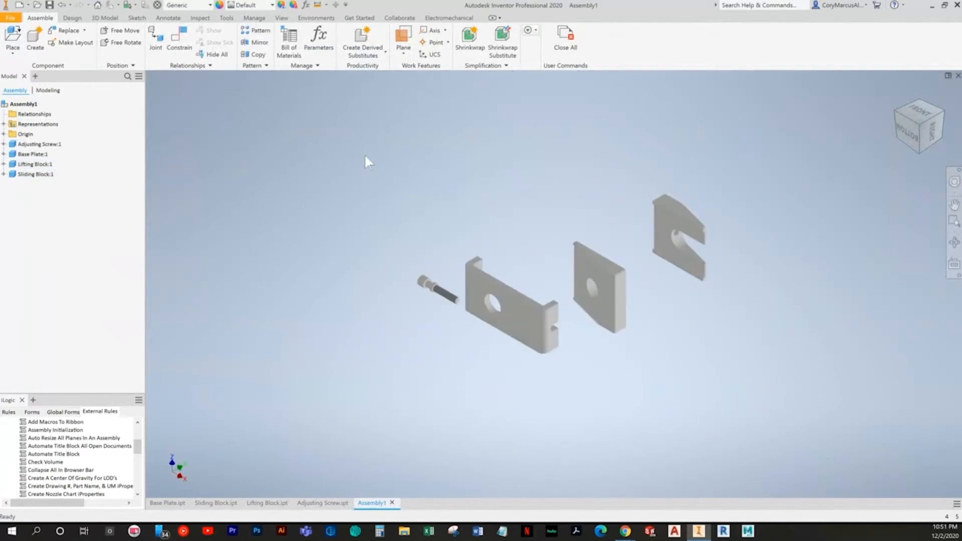
Set the visual style to Shaded with Edges and move the Base Plate away from the other parts
{"action": "left_click", "coordinate": [281, 17]}
{"action": "left_click", "coordinate": [193, 44]}
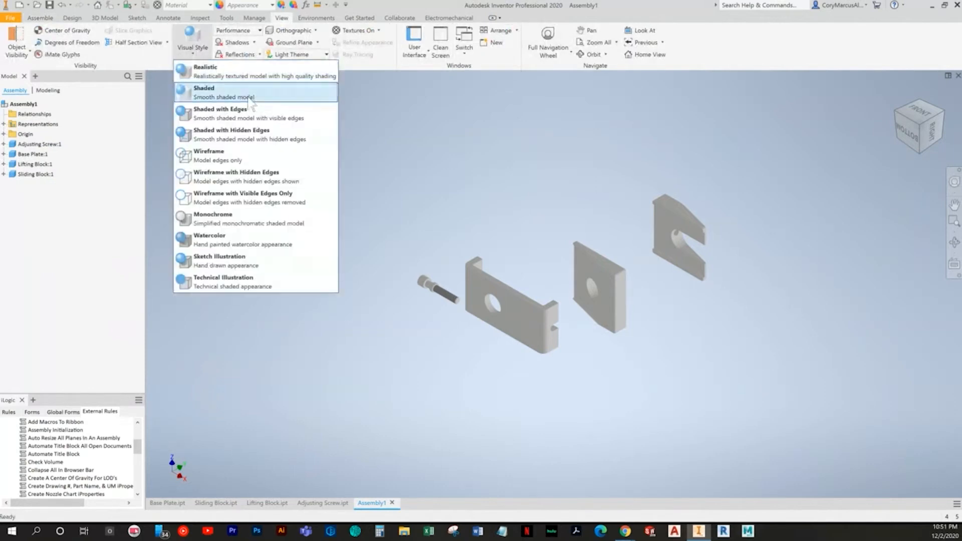
{"action": "left_click", "coordinate": [235, 123]}
{"action": "middle_click_drag", "start_coordinate": [862, 356], "coordinate": [927, 350], "text": "shift"}
{"action": "middle_click_drag", "start_coordinate": [560, 309], "coordinate": [536, 263], "text": "shift"}
{"action": "left_click_drag", "start_coordinate": [464, 326], "coordinate": [299, 336]}
{"action": "left_click", "coordinate": [324, 208]}
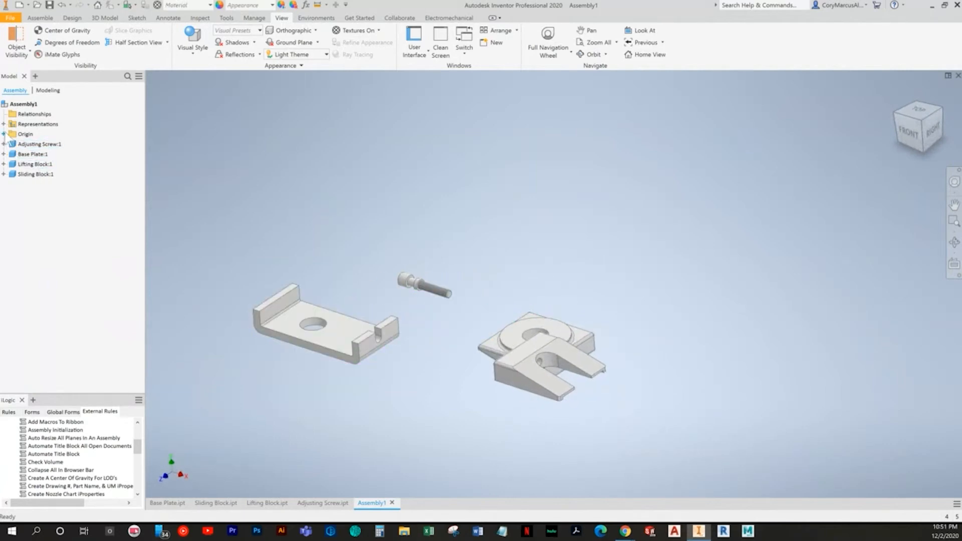
Apply a flush constraint with 0 mm offset between the Base Plate's XY Plane and the assembly's XY Plane
{"action": "left_click", "coordinate": [4, 134]}
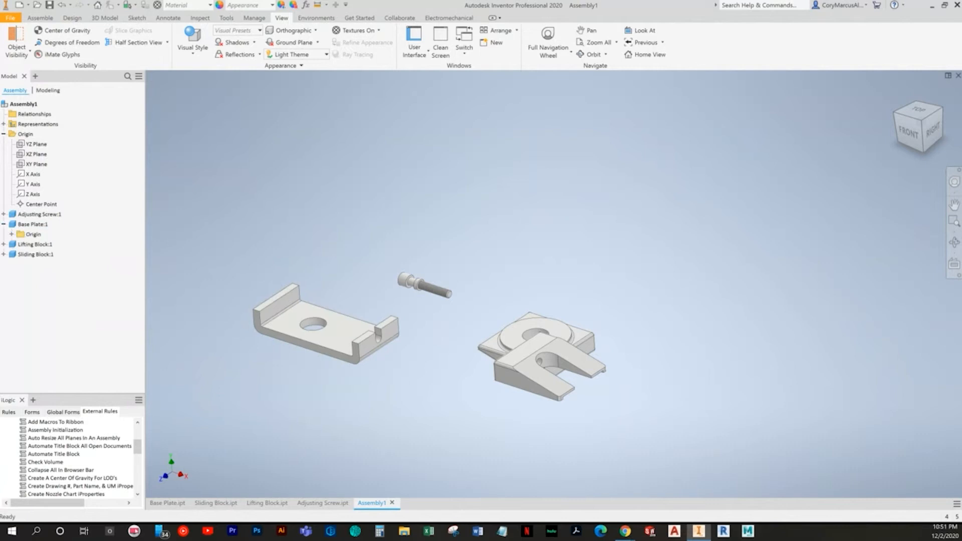
{"action": "left_click", "coordinate": [11, 234]}
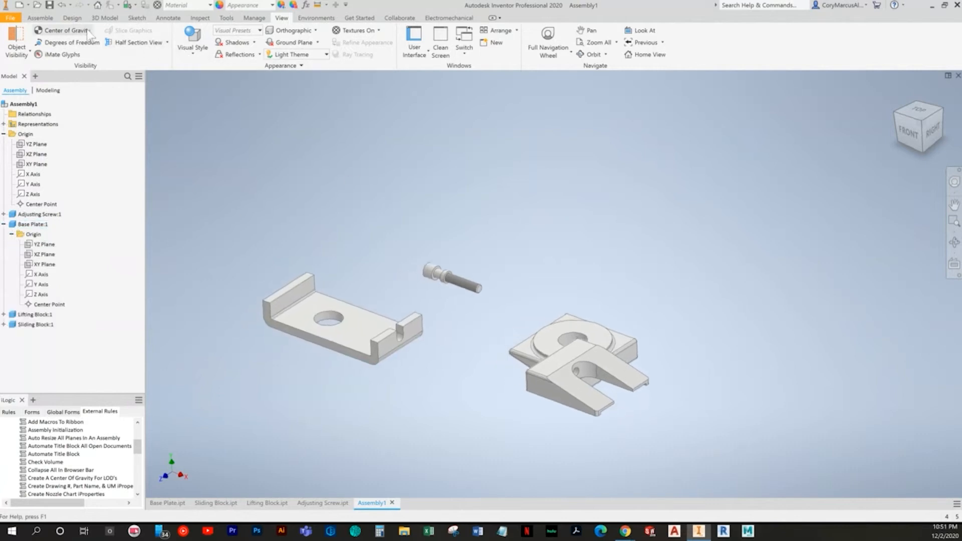
{"action": "left_click", "coordinate": [41, 18]}
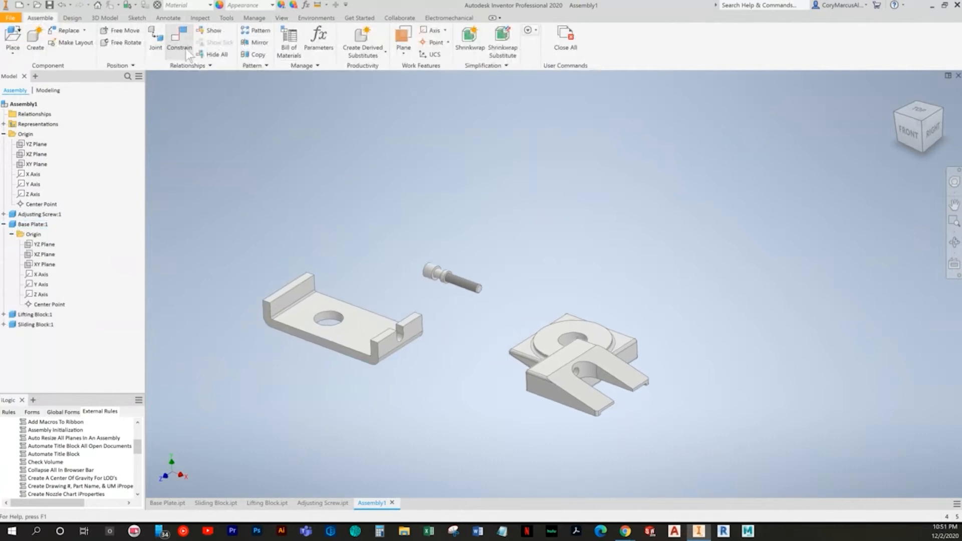
{"action": "left_click", "coordinate": [187, 52]}
{"action": "left_click", "coordinate": [289, 150]}
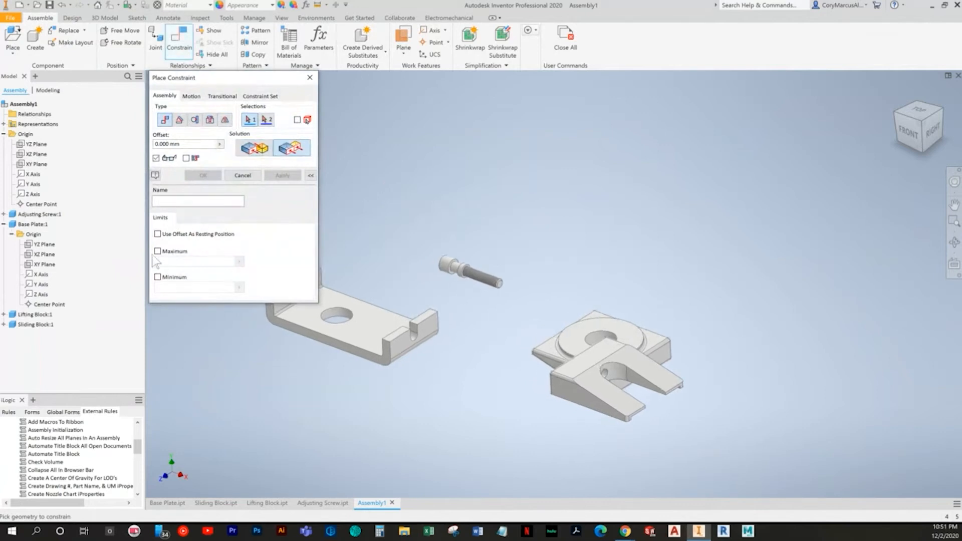
{"action": "left_click", "coordinate": [311, 175]}
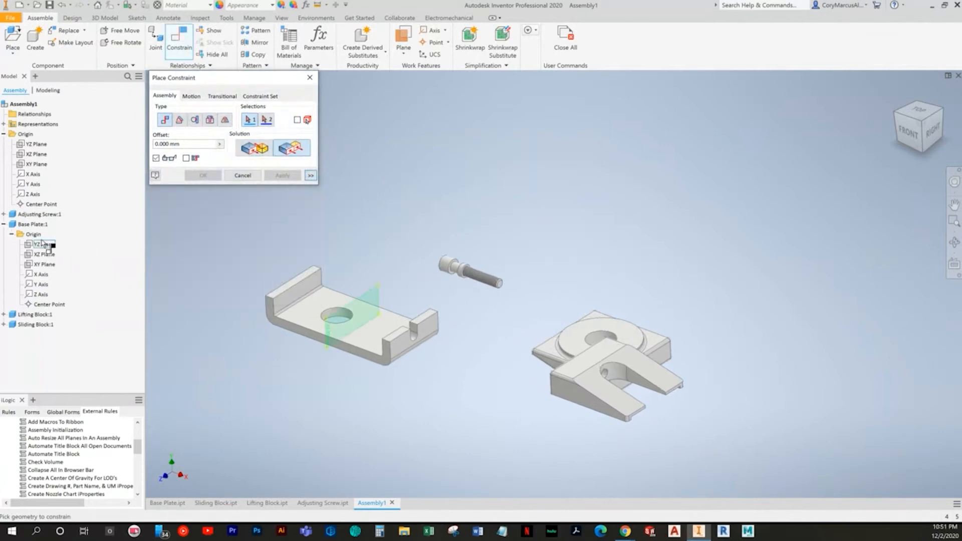
{"action": "left_click", "coordinate": [43, 266]}
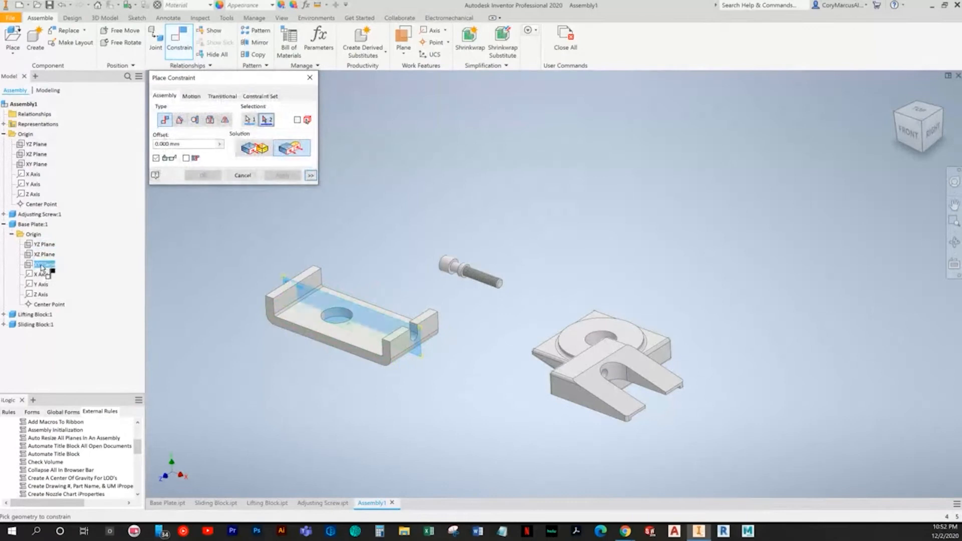
{"action": "left_click", "coordinate": [34, 164]}
{"action": "left_click", "coordinate": [282, 175]}
Constrain the Base Plate's XZ and YZ planes flush with the matching assembly origin planes, and finish placing constraints
{"action": "left_click", "coordinate": [47, 255]}
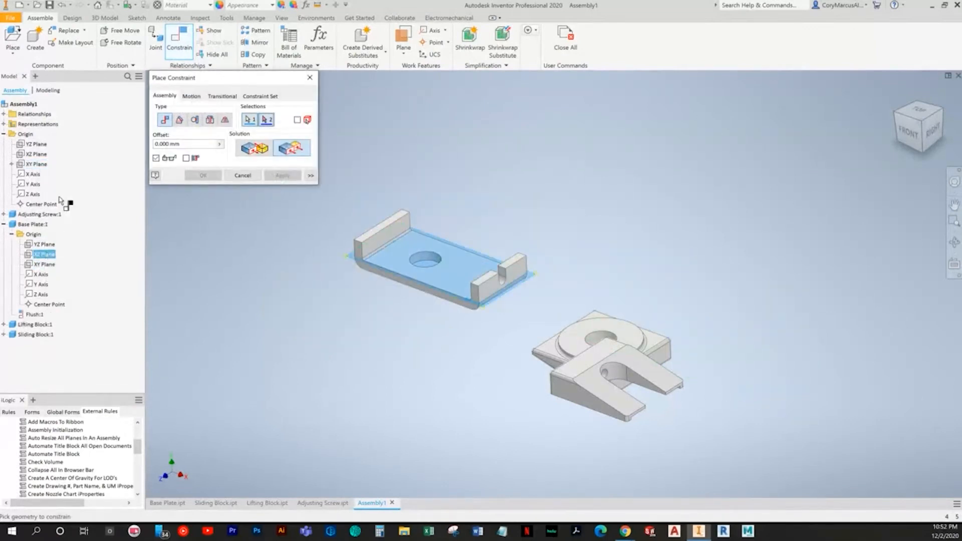
{"action": "left_click", "coordinate": [36, 154]}
{"action": "left_click", "coordinate": [282, 175]}
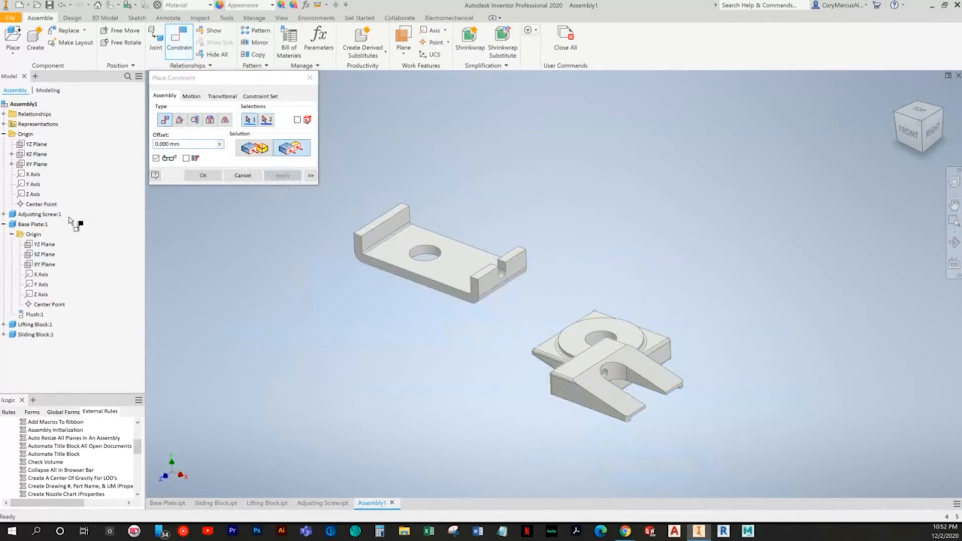
{"action": "left_click", "coordinate": [44, 244]}
{"action": "left_click", "coordinate": [37, 145]}
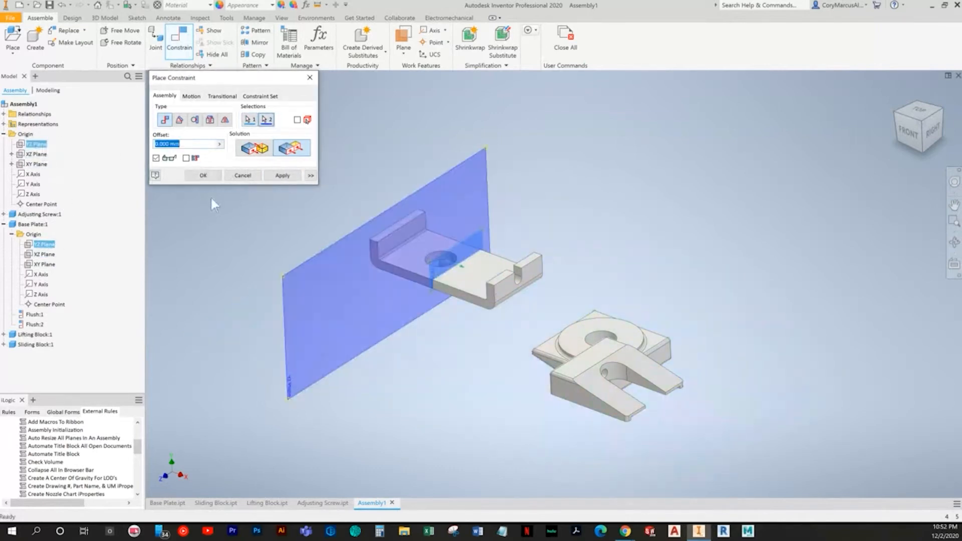
{"action": "left_click", "coordinate": [290, 176]}
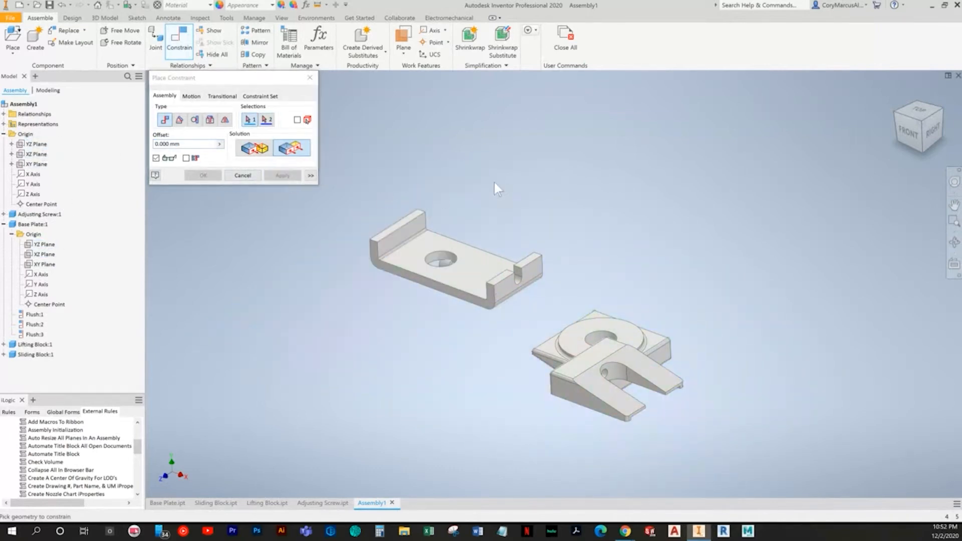
{"action": "key", "text": "Escape"}
Test whether the Base Plate can still move, and position the Adjusting Screw clear above it
{"action": "left_click_drag", "start_coordinate": [479, 256], "coordinate": [494, 218]}
{"action": "left_click", "coordinate": [542, 160]}
{"action": "scroll", "coordinate": [542, 168], "scroll_direction": "down", "scroll_amount": 1}
{"action": "middle_click_drag", "start_coordinate": [446, 463], "coordinate": [449, 358], "text": "shift"}
{"action": "left_click_drag", "start_coordinate": [446, 349], "coordinate": [430, 243]}
{"action": "middle_click_drag", "start_coordinate": [471, 260], "coordinate": [553, 336], "text": "shift"}
{"action": "left_click", "coordinate": [554, 337]}
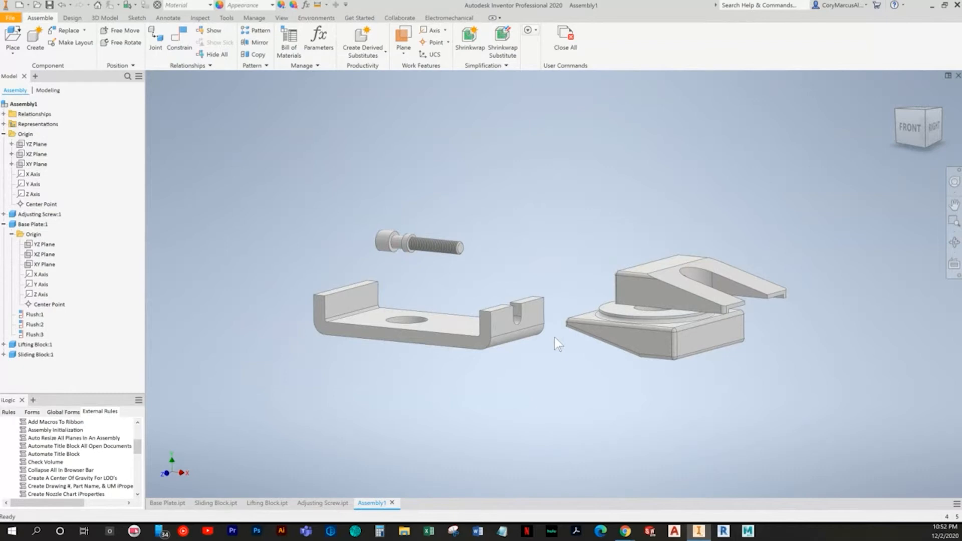
Check the textbook's exploded view, and move the Sliding Block to the Base Plate with the Lifting Block and Adjusting Screw set aside
{"action": "key", "text": "alt+Tab"}
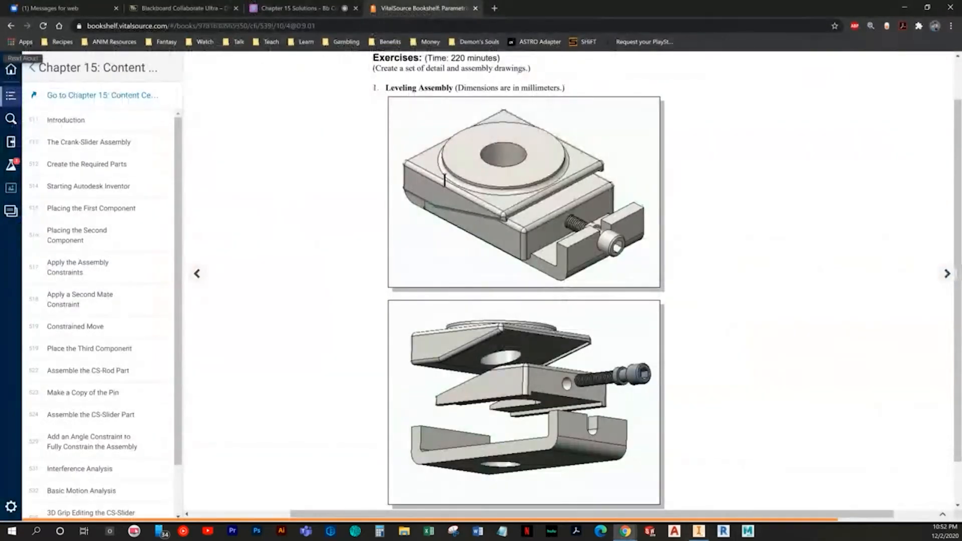
{"action": "key", "text": "alt+Tab"}
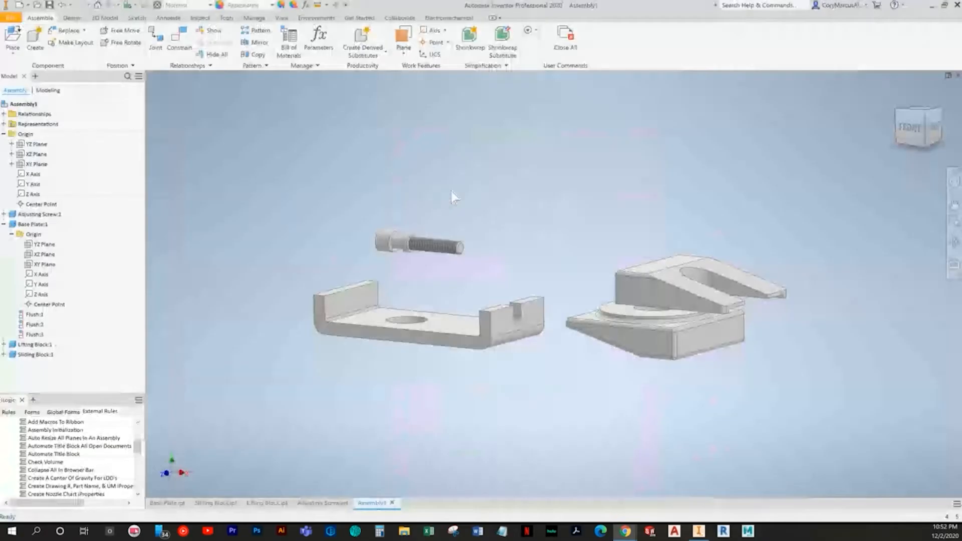
{"action": "left_click_drag", "start_coordinate": [774, 273], "coordinate": [641, 193]}
{"action": "left_click", "coordinate": [634, 290]}
{"action": "scroll", "coordinate": [397, 230], "scroll_direction": "up", "scroll_amount": 2}
{"action": "middle_click_drag", "start_coordinate": [396, 230], "coordinate": [373, 240], "text": "shift"}
{"action": "mouse_move", "coordinate": [370, 228]}
{"action": "left_mouse_down"}
{"action": "mouse_move", "coordinate": [533, 212]}
{"action": "mouse_move", "coordinate": [861, 204]}
{"action": "left_mouse_up"}
{"action": "left_click_drag", "start_coordinate": [771, 422], "coordinate": [908, 241]}
{"action": "left_click", "coordinate": [642, 176]}
{"action": "middle_click_drag", "start_coordinate": [452, 215], "coordinate": [498, 242]}
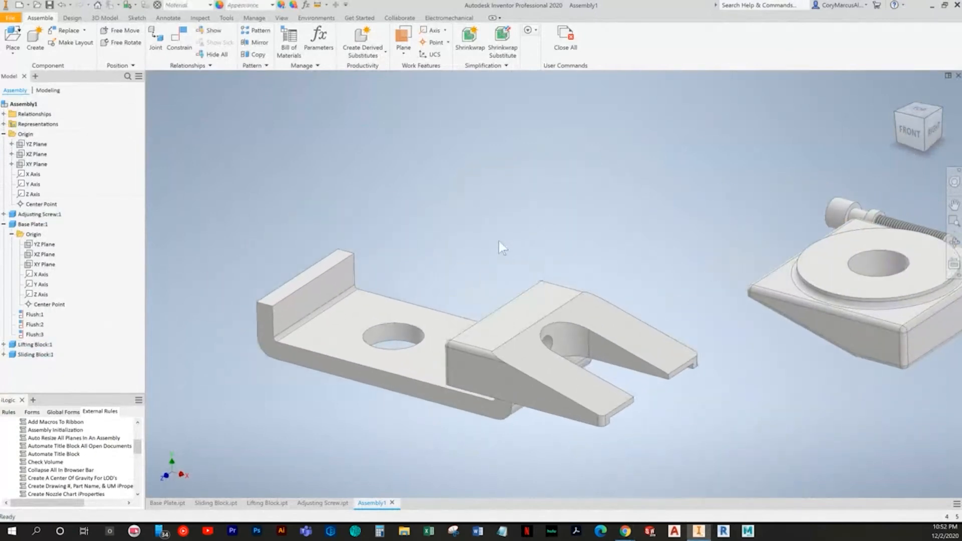
Recheck the textbook figure, and mate the Sliding Block's underside to the Base Plate's upper floor face with 0 mm offset
{"action": "key", "text": "alt+Tab"}
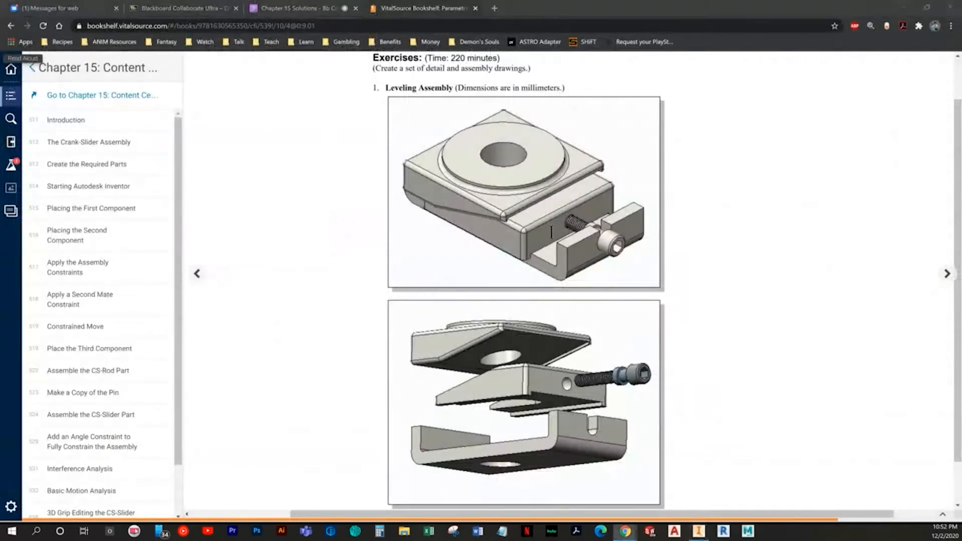
{"action": "key", "text": "alt+Tab"}
{"action": "left_click", "coordinate": [173, 51]}
{"action": "middle_click_drag", "start_coordinate": [504, 284], "coordinate": [546, 246], "text": "shift"}
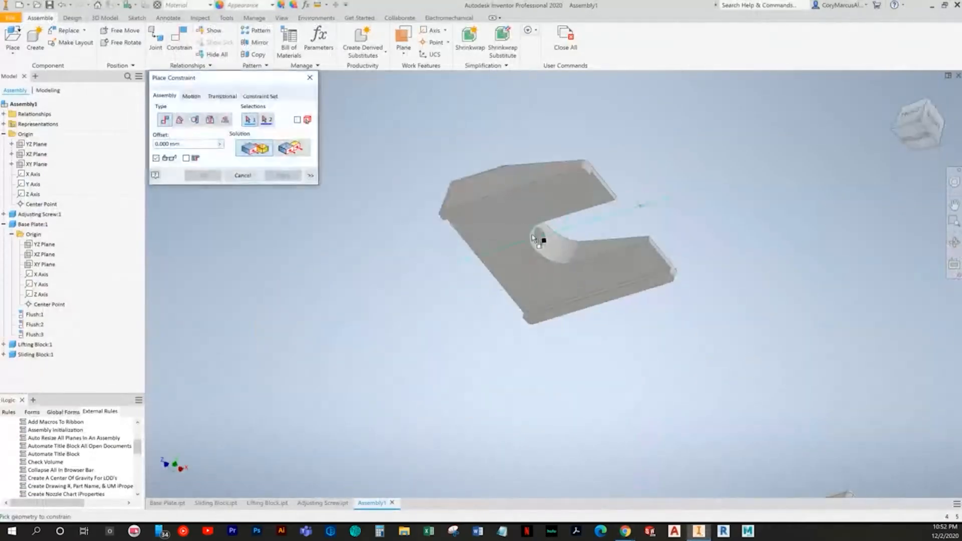
{"action": "middle_click_drag", "start_coordinate": [490, 219], "coordinate": [386, 228], "text": "shift"}
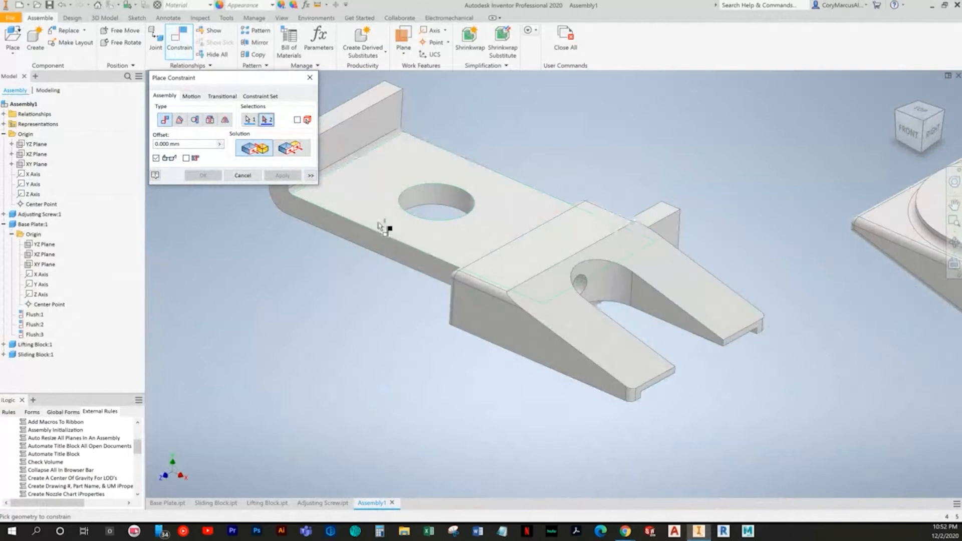
{"action": "left_click", "coordinate": [383, 228]}
{"action": "left_click", "coordinate": [282, 175]}
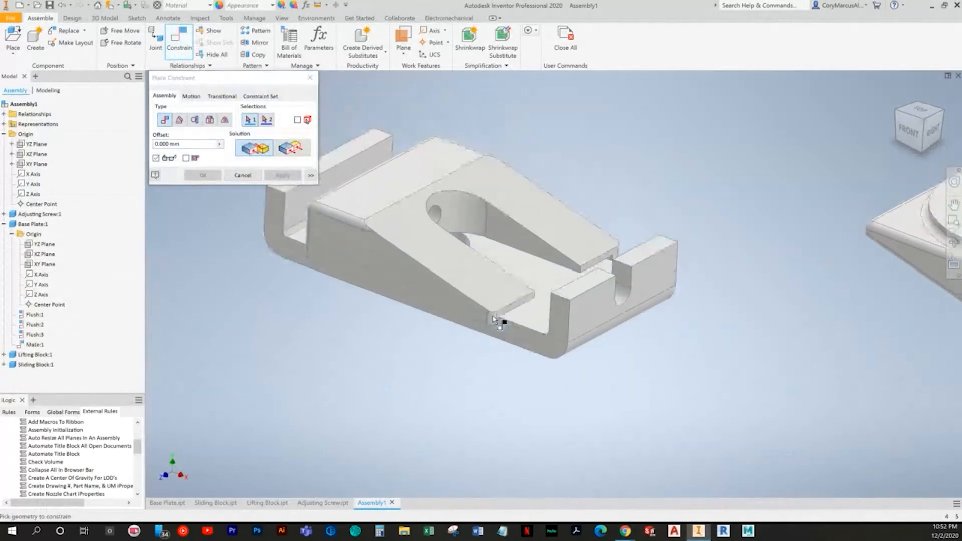
Switch to the textbook and examine the Basic Motion Analysis instructions and the Lifting Block, Sliding Block and Base Plate drawings
{"action": "key", "text": "alt+Tab"}
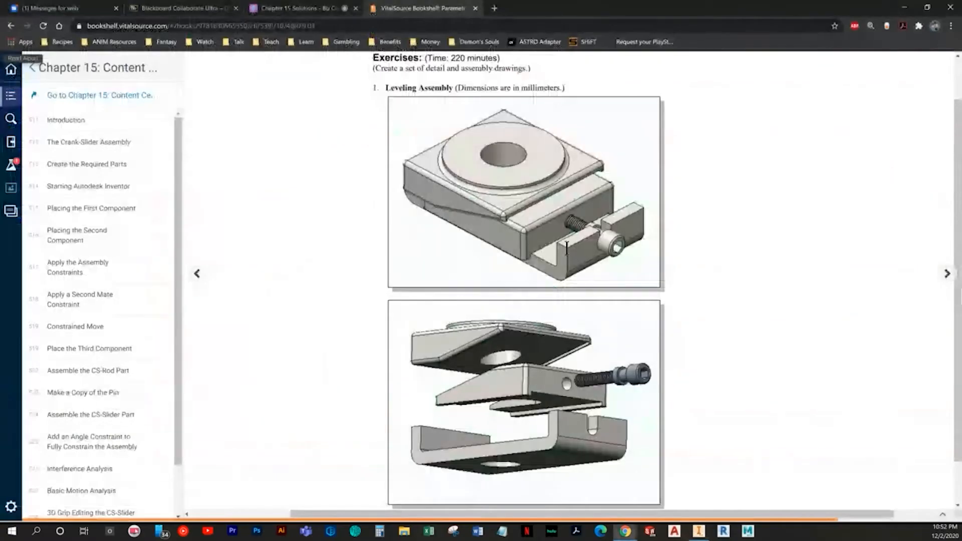
{"action": "left_click", "coordinate": [953, 280]}
{"action": "left_click", "coordinate": [953, 280]}
{"action": "left_click", "coordinate": [953, 279]}
{"action": "scroll", "coordinate": [875, 320], "scroll_direction": "down", "scroll_amount": 2}
{"action": "scroll", "coordinate": [876, 319], "scroll_direction": "down", "scroll_amount": 1}
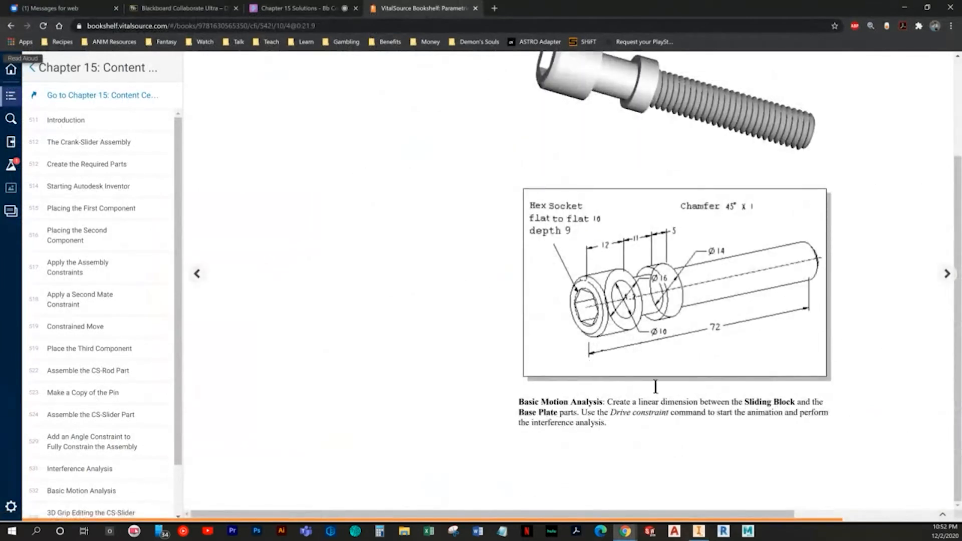
{"action": "left_click", "coordinate": [198, 274]}
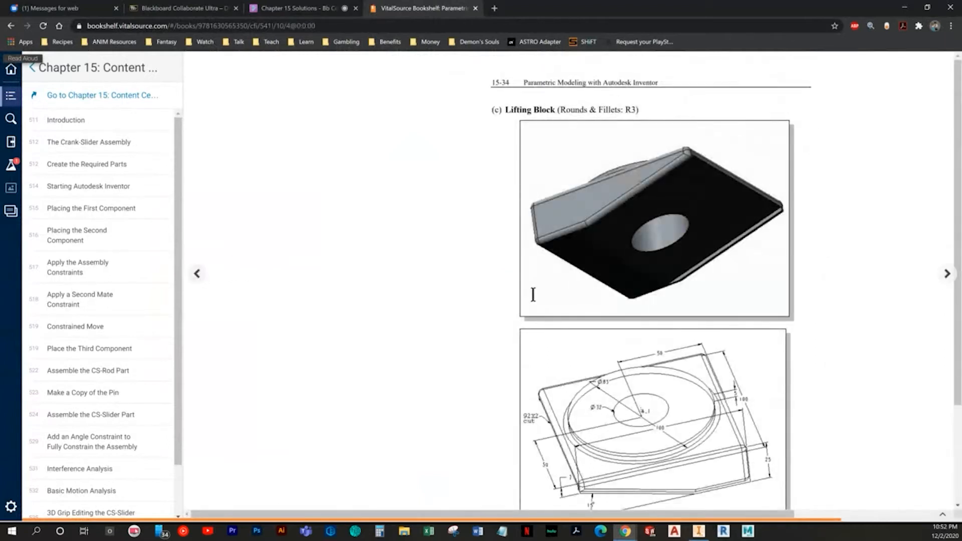
{"action": "scroll", "coordinate": [533, 293], "scroll_direction": "down", "scroll_amount": 1}
{"action": "left_click", "coordinate": [197, 273]}
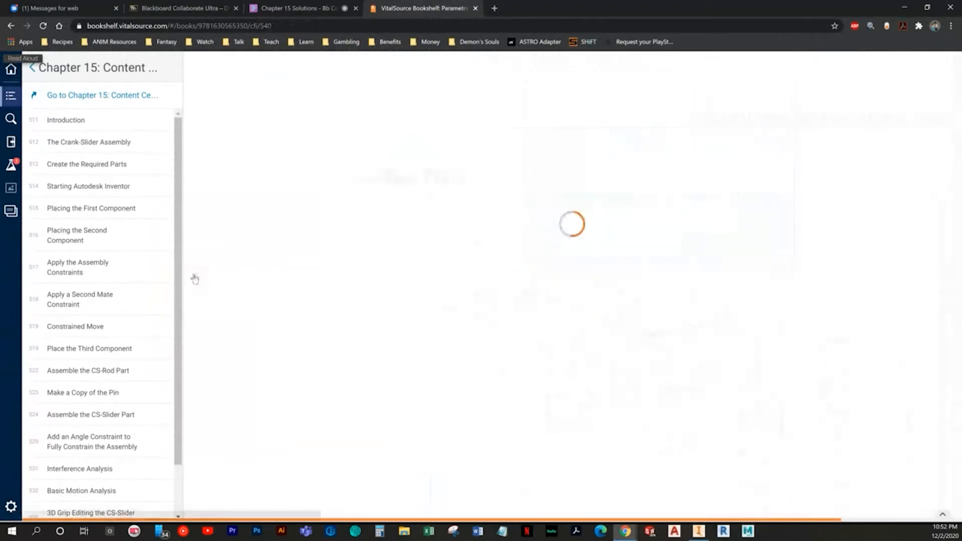
{"action": "scroll", "coordinate": [451, 328], "scroll_direction": "down", "scroll_amount": 2}
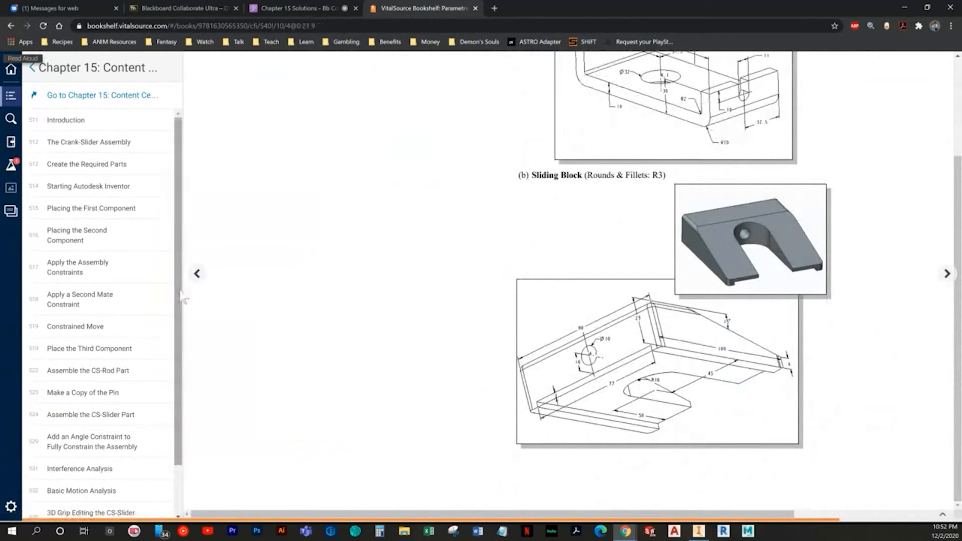
{"action": "left_click", "coordinate": [198, 274]}
Return to Inventor and mate the Sliding Block's tall back face to the inner face of the Base Plate's unslotted end wall, offset 0 mm
{"action": "key", "text": "alt+Tab"}
{"action": "middle_click_drag", "start_coordinate": [421, 312], "coordinate": [346, 300], "text": "shift"}
{"action": "left_click", "coordinate": [420, 340]}
{"action": "left_click", "coordinate": [261, 303]}
{"action": "left_click", "coordinate": [281, 176]}
Constrain the Sliding Block's XY plane flush with the Base Plate's XY plane at 0 mm offset
{"action": "middle_click_drag", "start_coordinate": [521, 286], "coordinate": [269, 200], "text": "shift"}
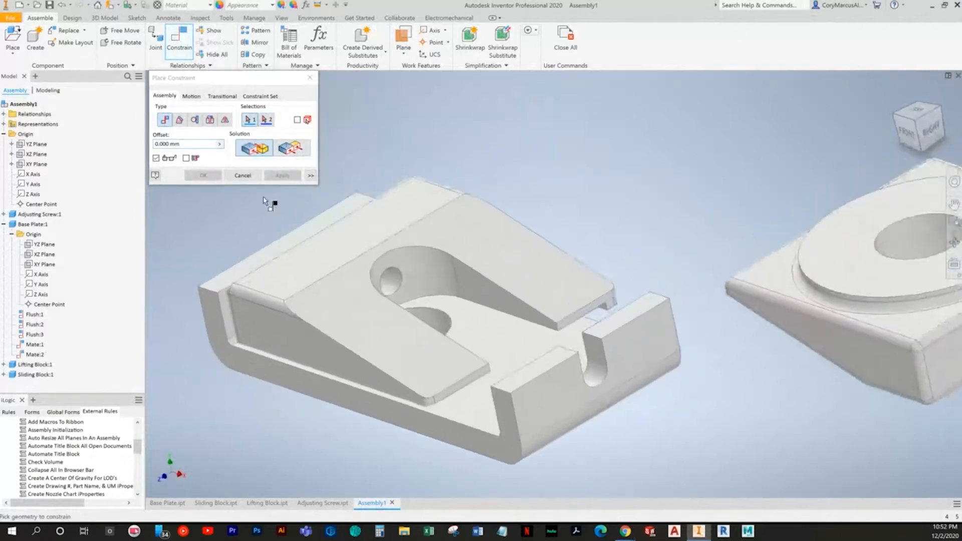
{"action": "left_click", "coordinate": [43, 266]}
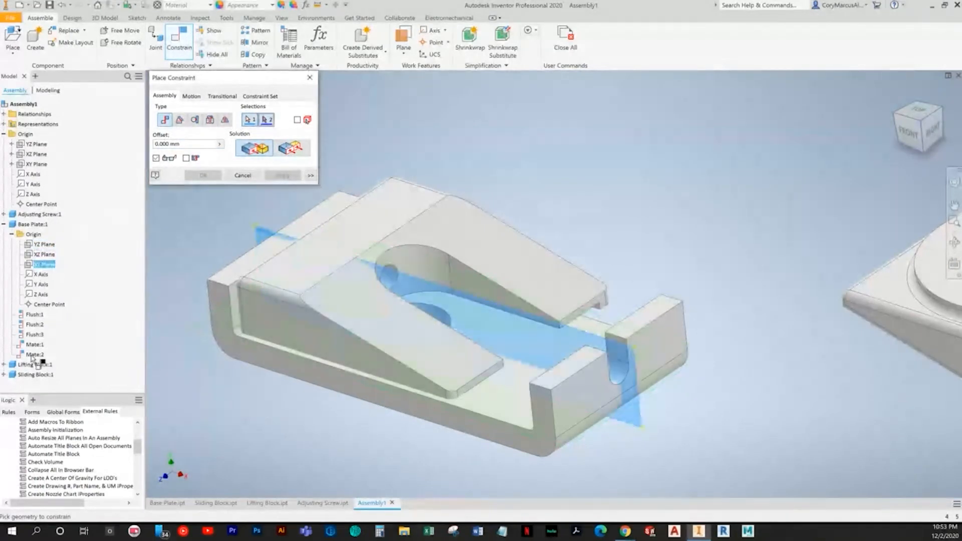
{"action": "left_click", "coordinate": [4, 374]}
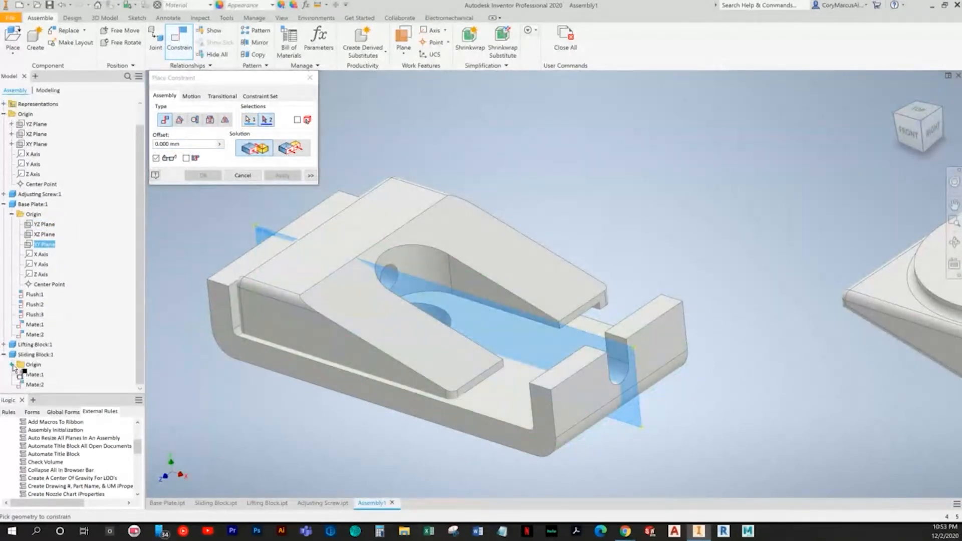
{"action": "left_click", "coordinate": [12, 364]}
{"action": "left_click", "coordinate": [43, 345]}
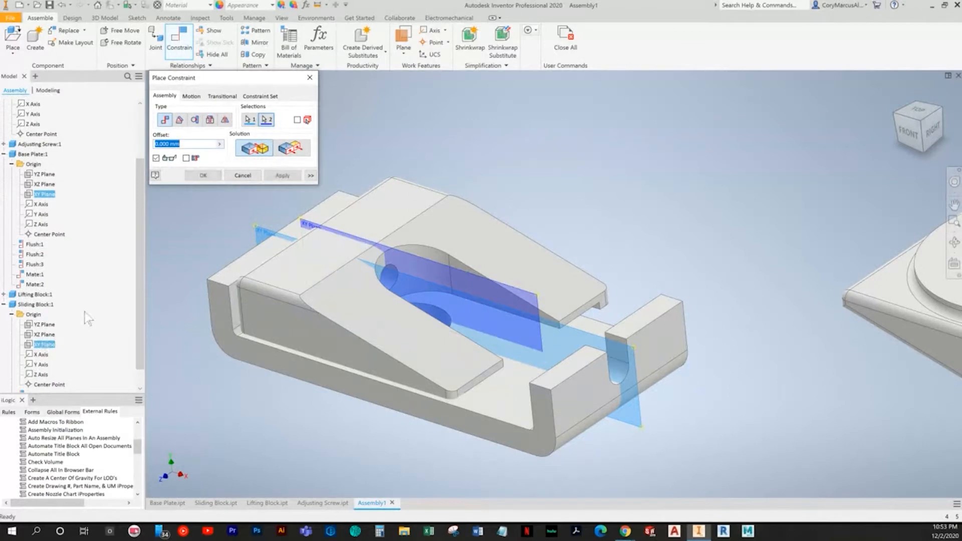
{"action": "left_click", "coordinate": [294, 150]}
{"action": "left_click", "coordinate": [203, 175]}
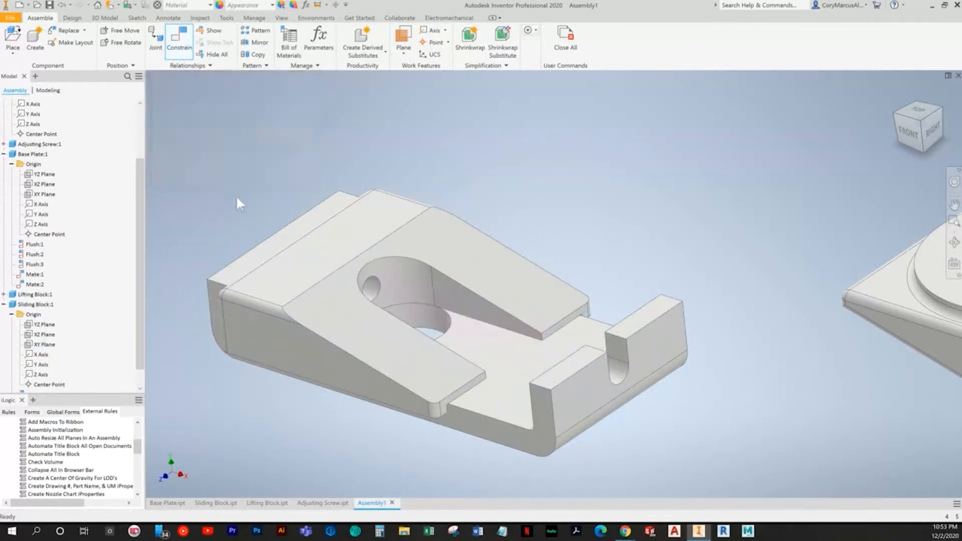
{"action": "left_click", "coordinate": [352, 332]}
{"action": "key", "text": "Escape"}
Check the textbook figures, and edit the Sliding Block's end mate to place its leg tips against the slotted end wall's inner face, offset 0 mm
{"action": "middle_click_drag", "start_coordinate": [726, 166], "coordinate": [675, 173], "text": "shift"}
{"action": "key", "text": "alt+Tab"}
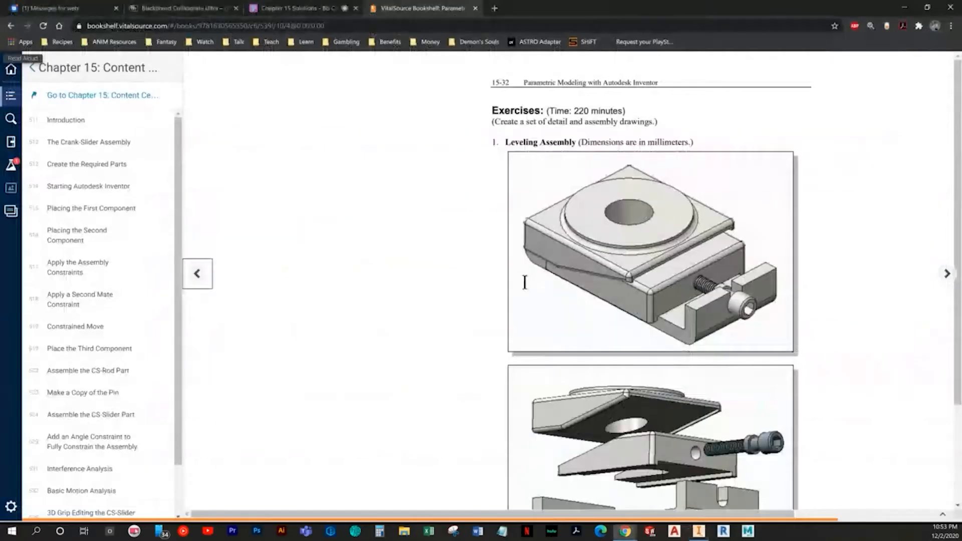
{"action": "scroll", "coordinate": [651, 280], "scroll_direction": "down", "scroll_amount": 3}
{"action": "key", "text": "alt+Tab"}
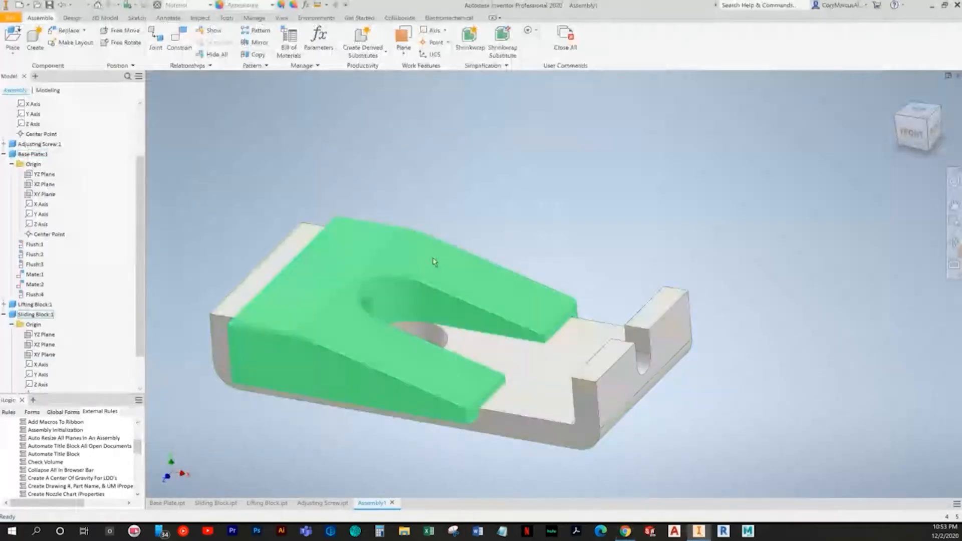
{"action": "left_click", "coordinate": [434, 262]}
{"action": "scroll", "coordinate": [44, 364], "scroll_direction": "down", "scroll_amount": 1}
{"action": "right_click", "coordinate": [35, 374]}
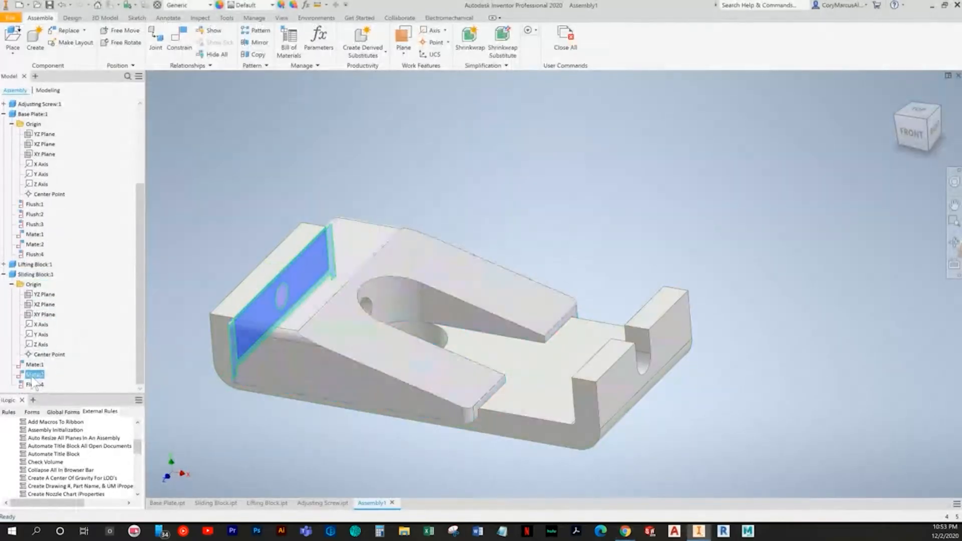
{"action": "left_click", "coordinate": [46, 410]}
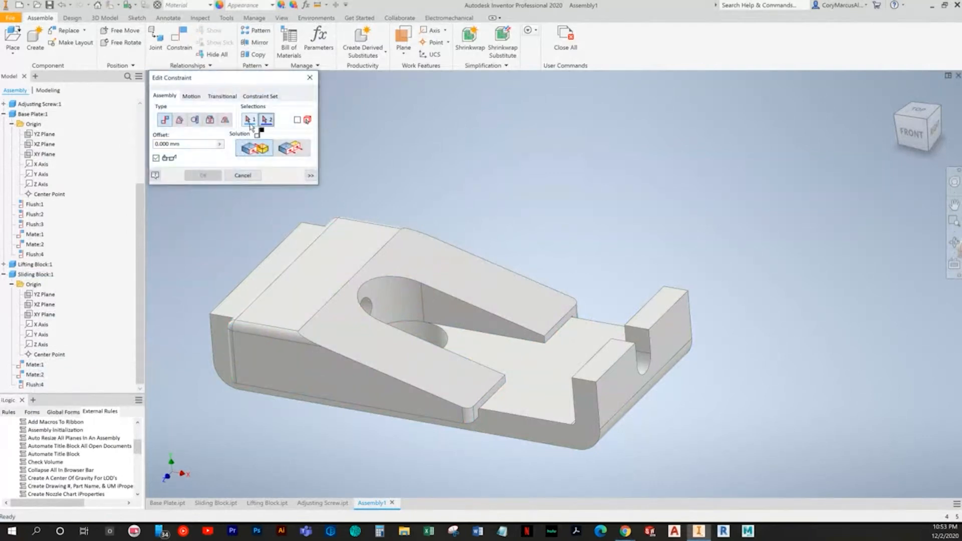
{"action": "scroll", "coordinate": [589, 364], "scroll_direction": "up", "scroll_amount": 5}
{"action": "middle_click_drag", "start_coordinate": [729, 310], "coordinate": [847, 264], "text": "shift"}
{"action": "left_click", "coordinate": [846, 263]}
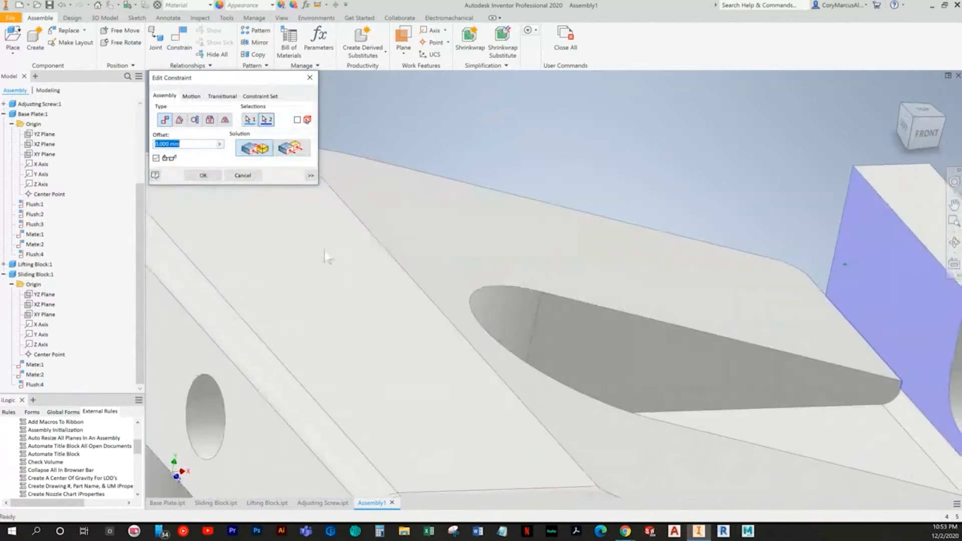
{"action": "scroll", "coordinate": [225, 202], "scroll_direction": "down", "scroll_amount": 5}
{"action": "left_click", "coordinate": [203, 175]}
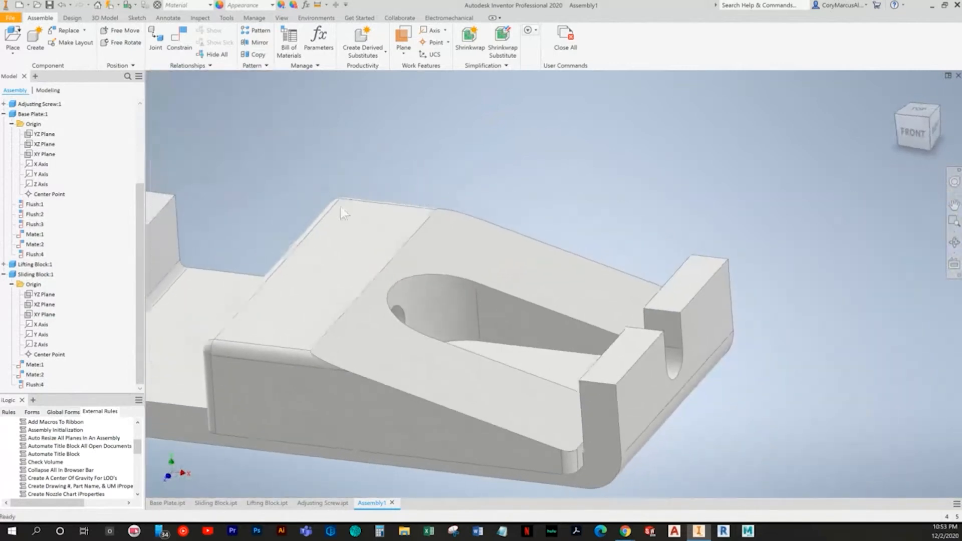
Compare the Sliding Block's orientation on the Base Plate with the textbook's assembled and exploded views
{"action": "key", "text": "alt+Tab"}
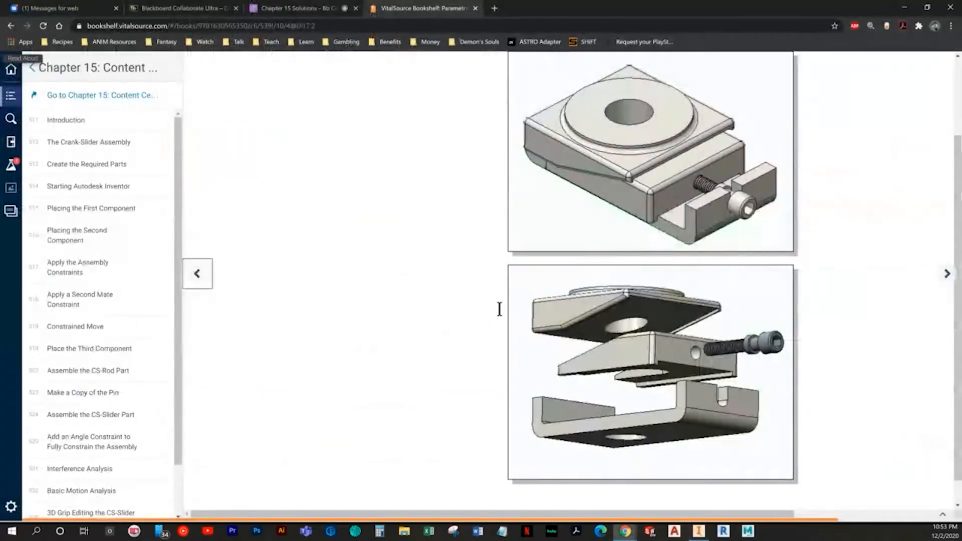
{"action": "key", "text": "alt+Tab"}
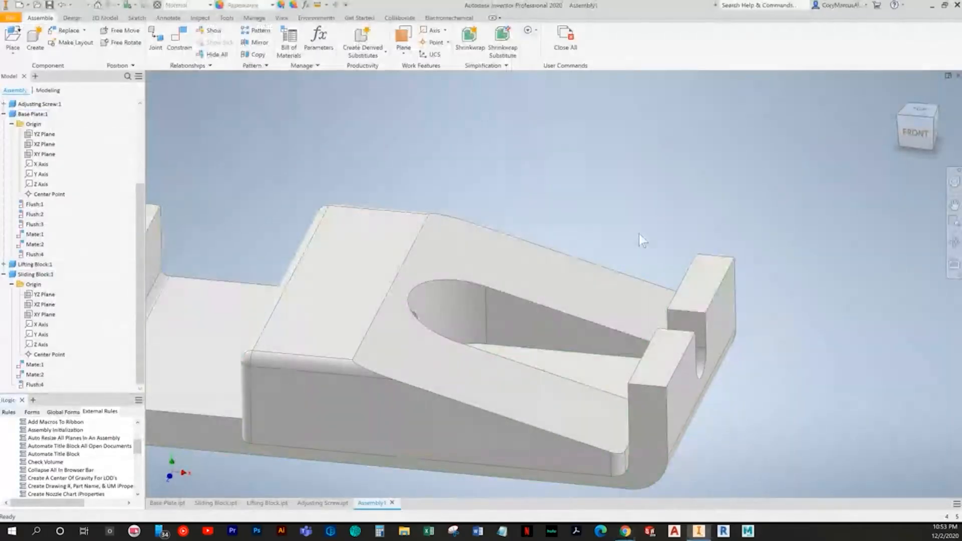
{"action": "key", "text": "alt+Tab"}
{"action": "key", "text": "alt+Tab"}
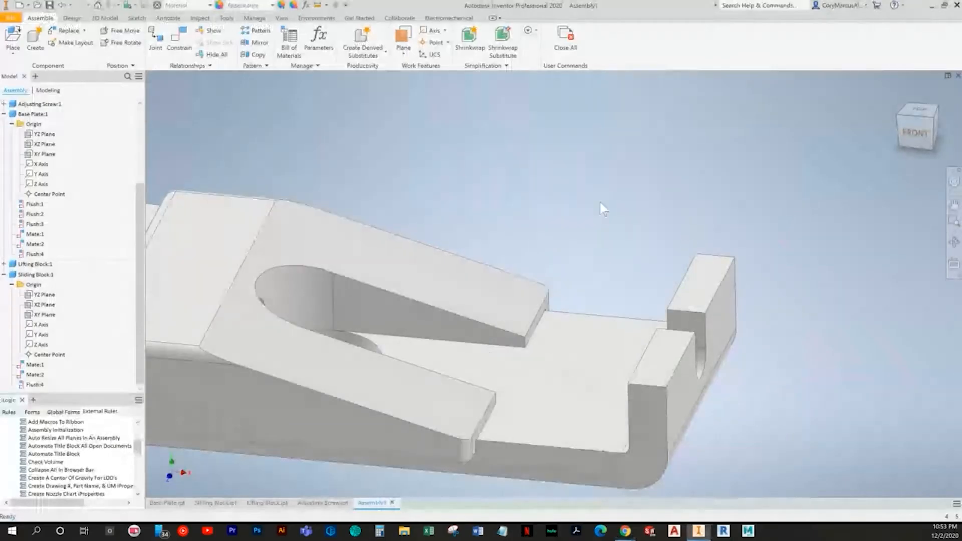
{"action": "scroll", "coordinate": [599, 200], "scroll_direction": "up", "scroll_amount": 2}
{"action": "key", "text": "alt+Tab"}
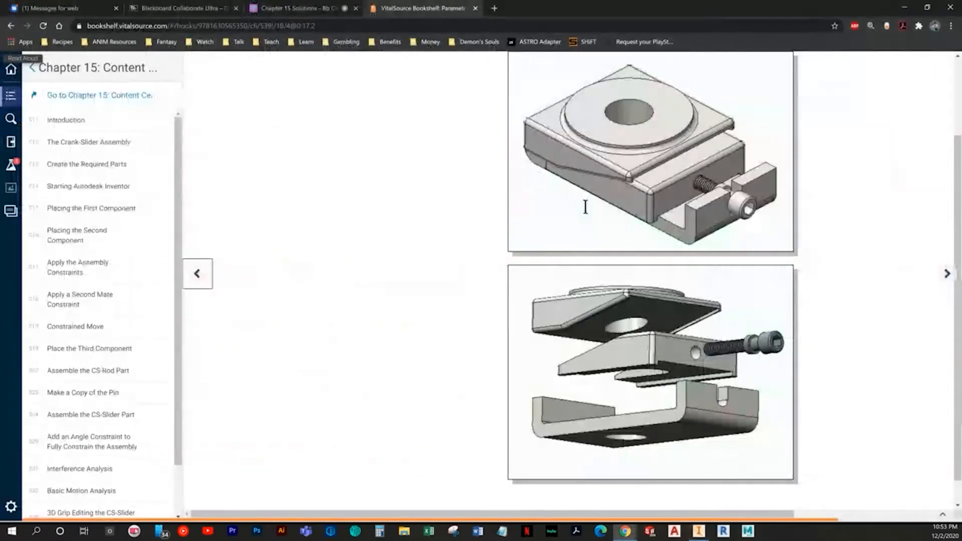
{"action": "key", "text": "alt+Tab"}
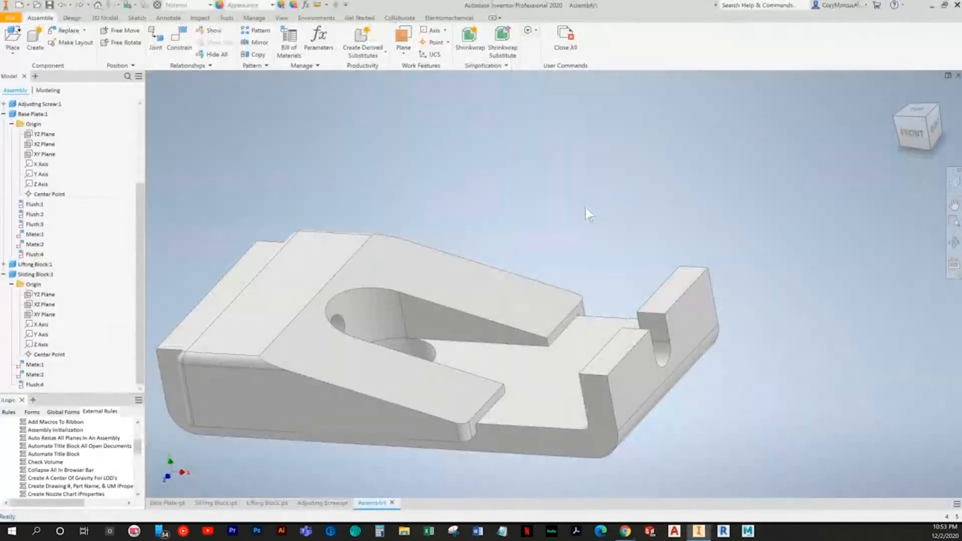
Change the flush constraint between the Sliding Block and Base Plate XY planes to a mate, and delete the Sliding Block's end-wall mate
{"action": "left_click", "coordinate": [505, 294]}
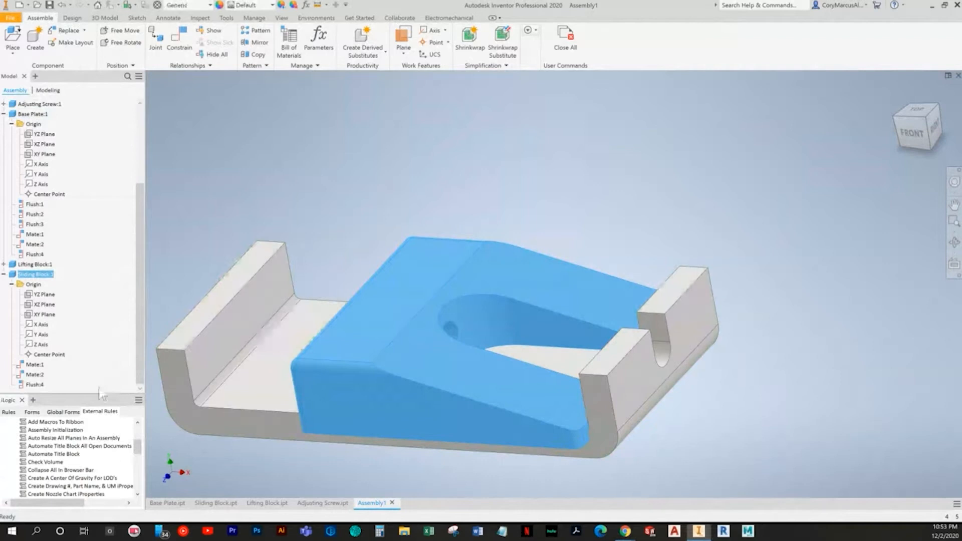
{"action": "left_click", "coordinate": [34, 384]}
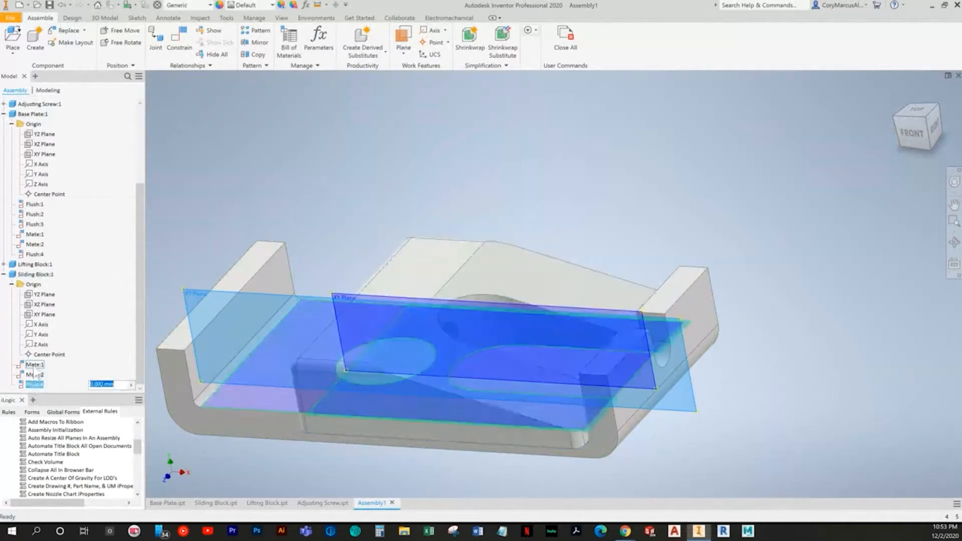
{"action": "left_click", "coordinate": [35, 364], "text": "shift"}
{"action": "left_click", "coordinate": [108, 359]}
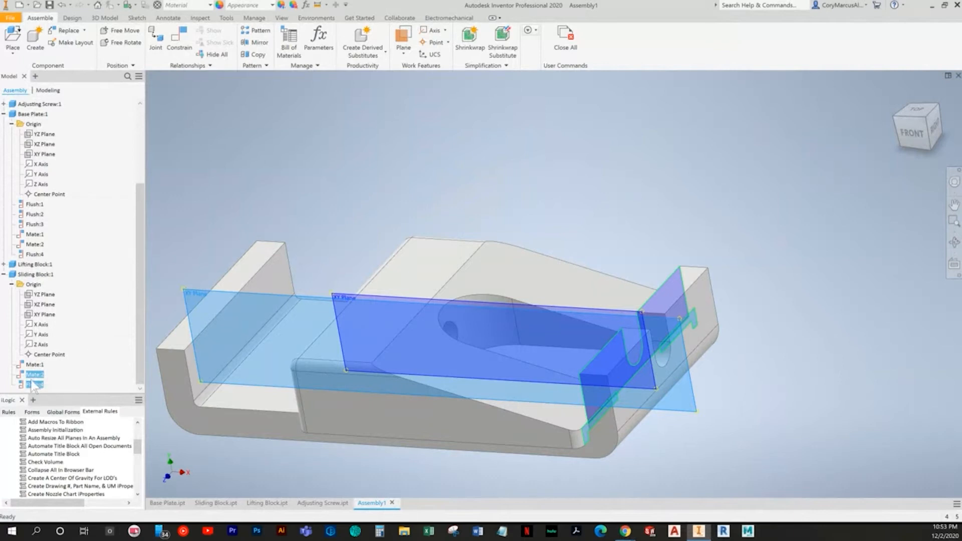
{"action": "left_click", "coordinate": [33, 384]}
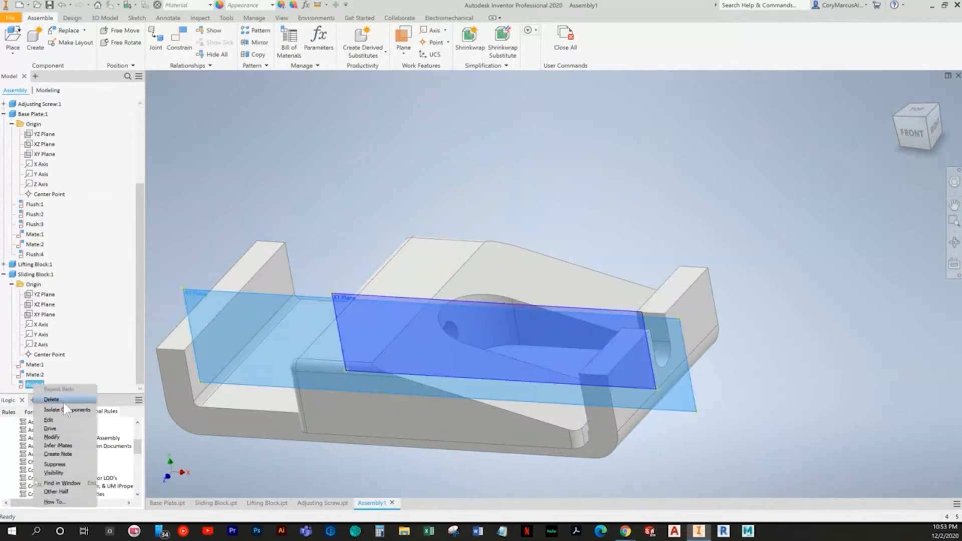
{"action": "left_click", "coordinate": [50, 420]}
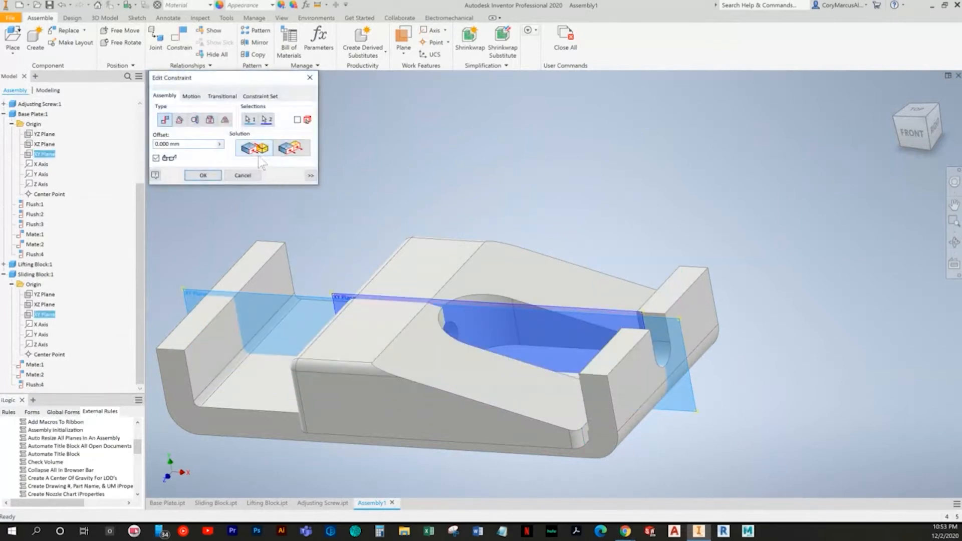
{"action": "left_click", "coordinate": [210, 178]}
{"action": "left_click", "coordinate": [455, 270]}
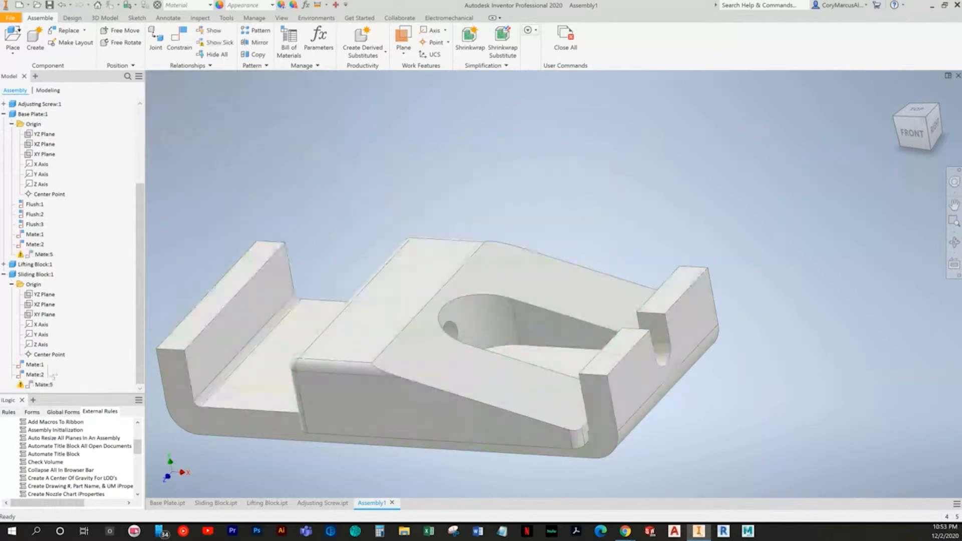
{"action": "right_click", "coordinate": [34, 377]}
{"action": "left_click", "coordinate": [51, 389]}
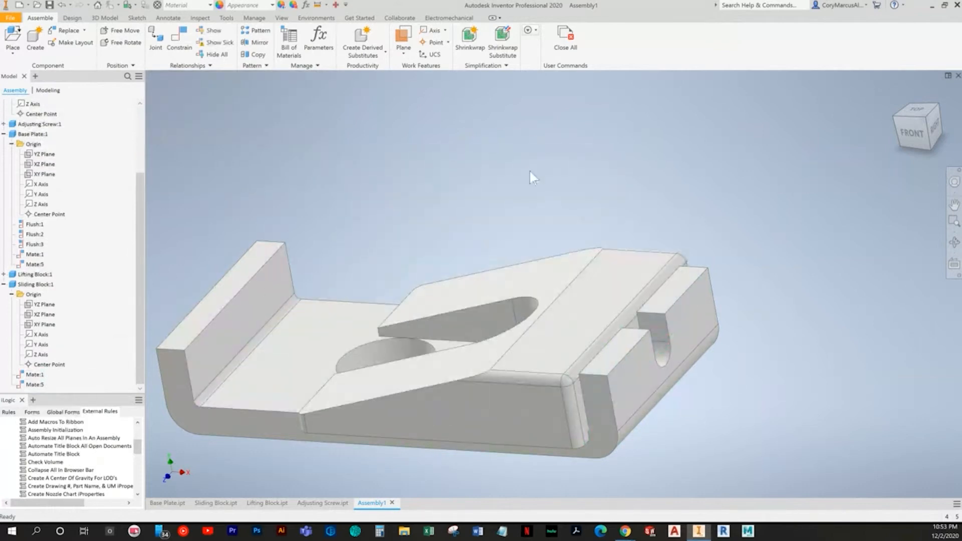
Recheck the textbook figure, and mate the Sliding Block's tall back face to the inner face of the Base Plate's slotted end wall
{"action": "key", "text": "alt+Tab"}
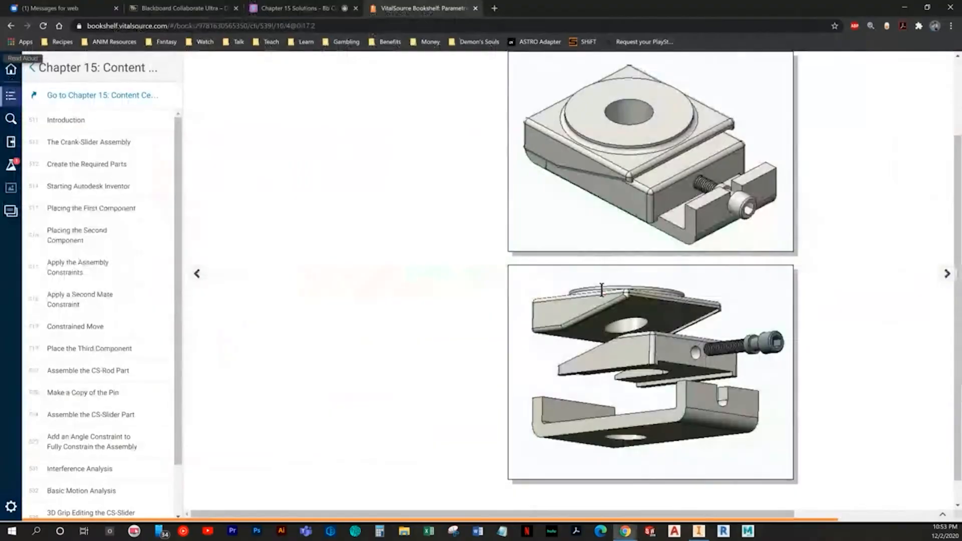
{"action": "key", "text": "alt+Tab"}
{"action": "left_click_drag", "start_coordinate": [556, 268], "coordinate": [452, 216]}
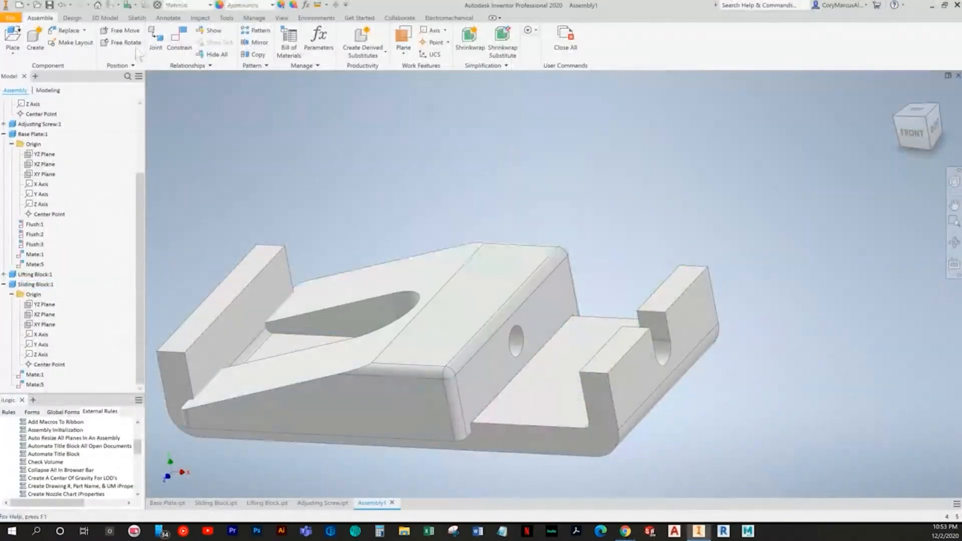
{"action": "left_click", "coordinate": [177, 47]}
{"action": "left_click", "coordinate": [571, 300]}
{"action": "middle_click_drag", "start_coordinate": [571, 301], "coordinate": [711, 307], "text": "shift"}
{"action": "left_click", "coordinate": [701, 288]}
{"action": "left_click", "coordinate": [200, 176]}
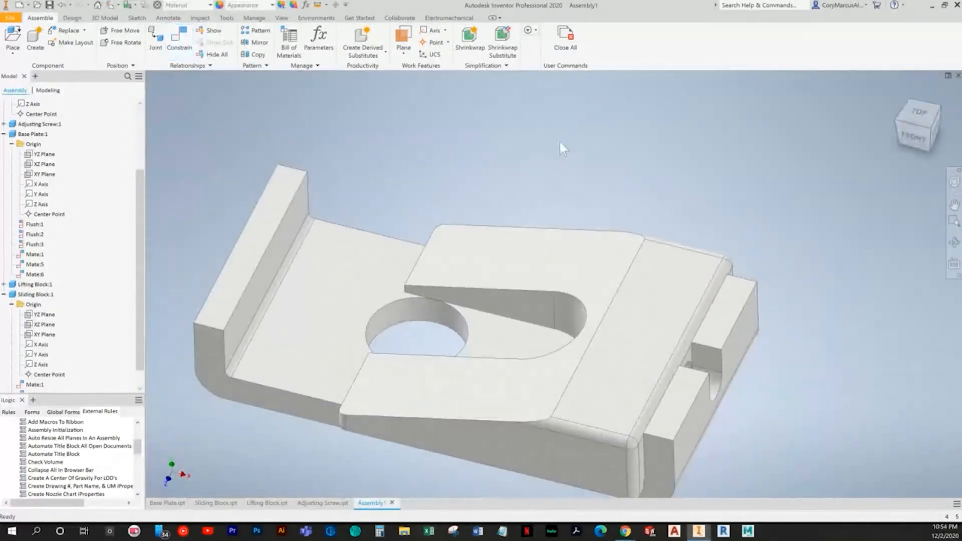
Compare the assembly with the textbook figures, and inspect how the Sliding Block sits against the Base Plate's floor and slotted wall
{"action": "key", "text": "alt+Tab"}
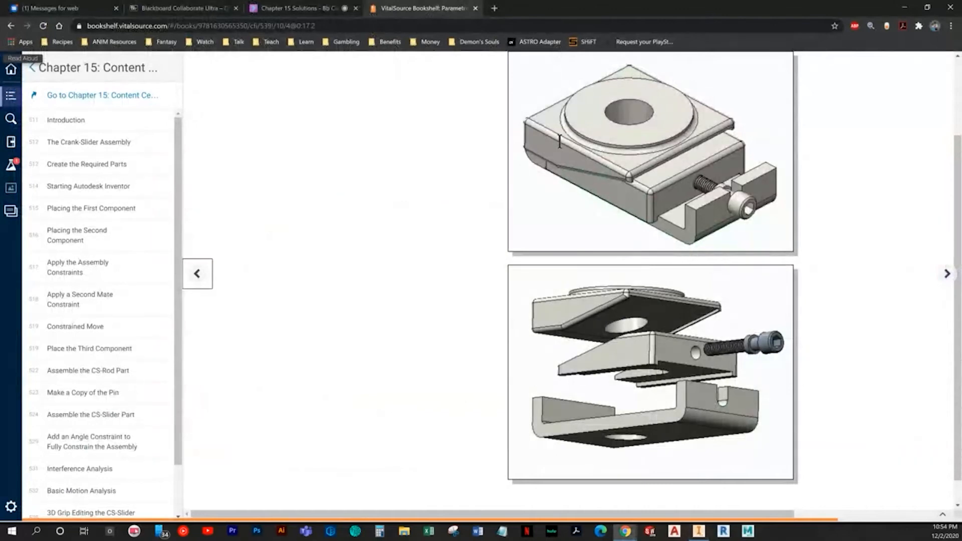
{"action": "key", "text": "alt+Tab"}
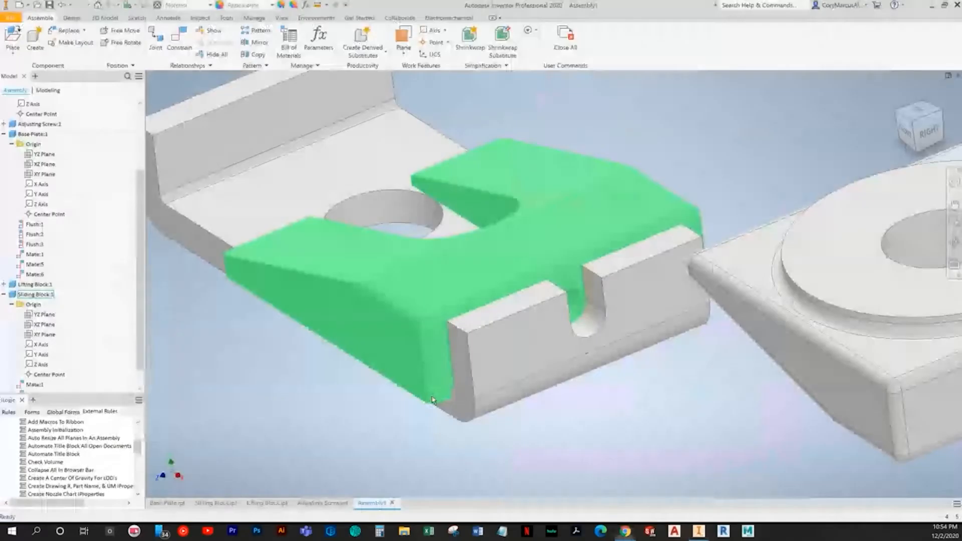
{"action": "scroll", "coordinate": [460, 407], "scroll_direction": "up", "scroll_amount": 5}
{"action": "scroll", "coordinate": [461, 407], "scroll_direction": "up", "scroll_amount": 3}
{"action": "middle_click_drag", "start_coordinate": [461, 407], "coordinate": [410, 336], "text": "shift"}
{"action": "left_click", "coordinate": [410, 336]}
{"action": "middle_click_drag", "start_coordinate": [333, 343], "coordinate": [412, 313], "text": "shift"}
{"action": "scroll", "coordinate": [534, 312], "scroll_direction": "down", "scroll_amount": 3}
{"action": "key", "text": "Escape"}
{"action": "left_click", "coordinate": [412, 314]}
{"action": "scroll", "coordinate": [53, 353], "scroll_direction": "down", "scroll_amount": 1}
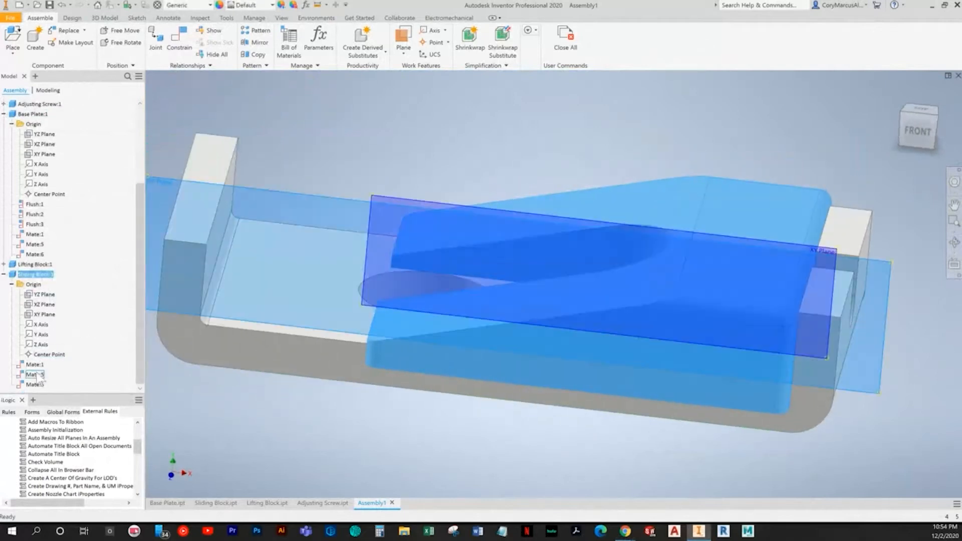
Try replacing the Sliding Block's slotted-wall mate with a mate to the inner face of the Base Plate's unslotted end wall
{"action": "left_click", "coordinate": [36, 375]}
{"action": "right_click", "coordinate": [31, 385]}
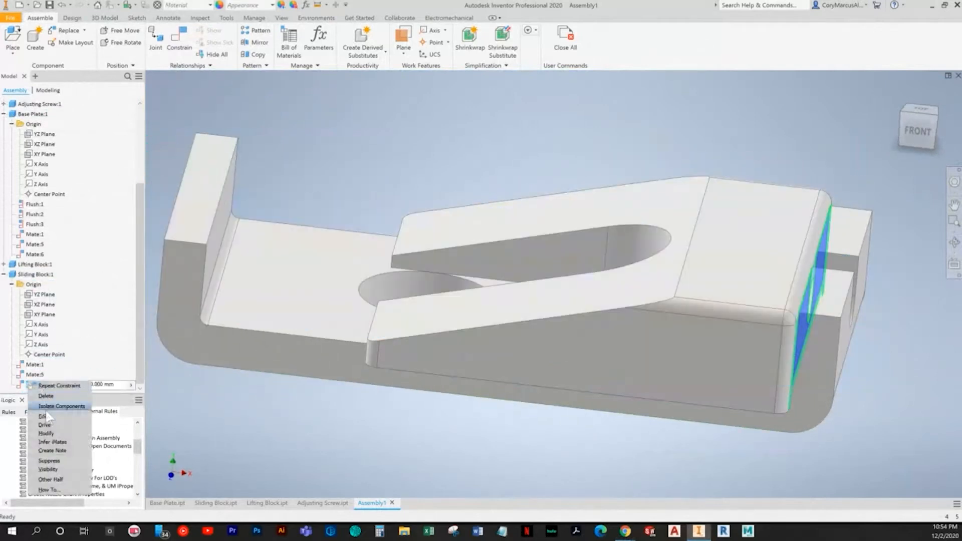
{"action": "left_click", "coordinate": [48, 396]}
{"action": "middle_click_drag", "start_coordinate": [305, 366], "coordinate": [279, 319], "text": "shift"}
{"action": "left_click", "coordinate": [414, 361]}
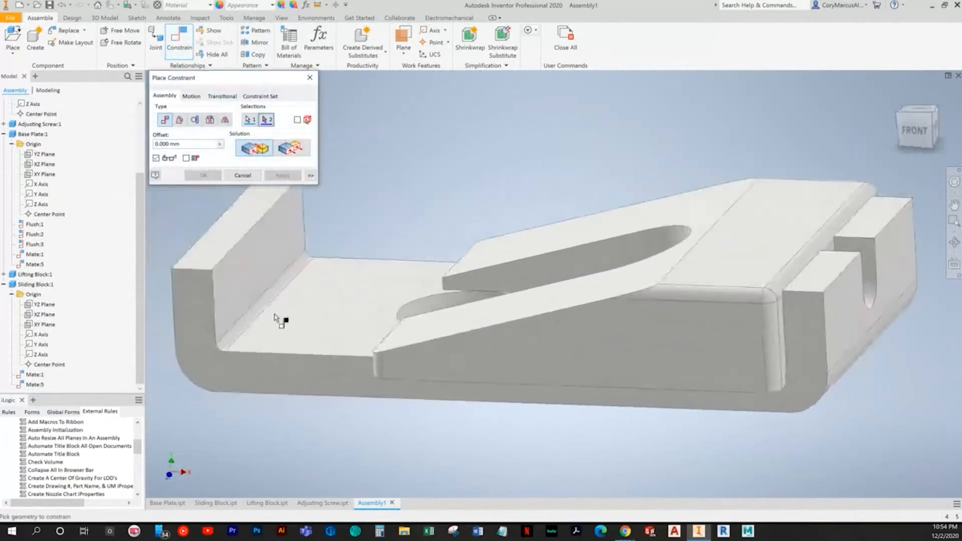
{"action": "left_click", "coordinate": [238, 293]}
{"action": "mouse_move", "coordinate": [238, 293]}
{"action": "middle_mouse_down", "text": "shift"}
{"action": "mouse_move", "coordinate": [213, 207]}
{"action": "mouse_move", "coordinate": [223, 190]}
{"action": "mouse_move", "coordinate": [230, 290]}
{"action": "middle_mouse_up", "text": "shift"}
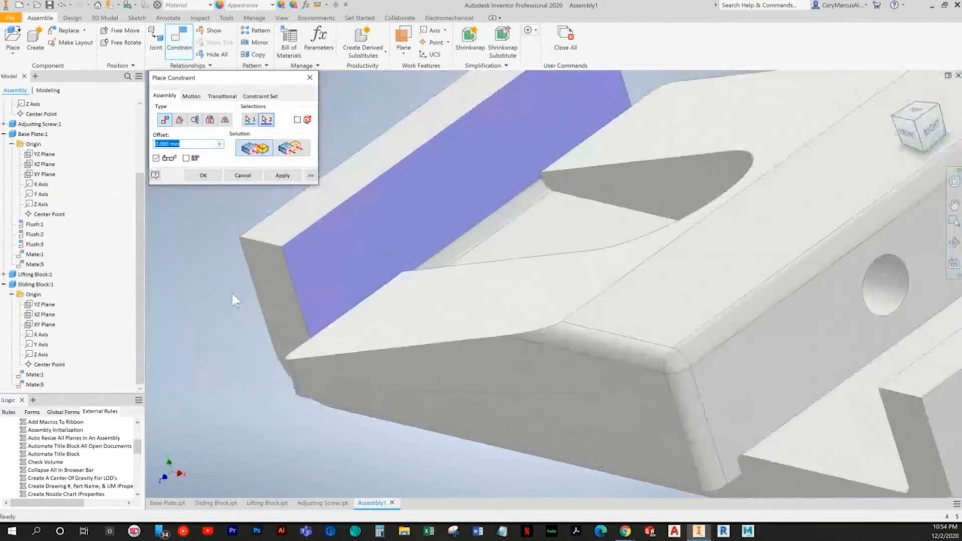
{"action": "left_click", "coordinate": [250, 176]}
{"action": "scroll", "coordinate": [665, 246], "scroll_direction": "down", "scroll_amount": 3}
{"action": "middle_click_drag", "start_coordinate": [665, 245], "coordinate": [669, 186], "text": "shift"}
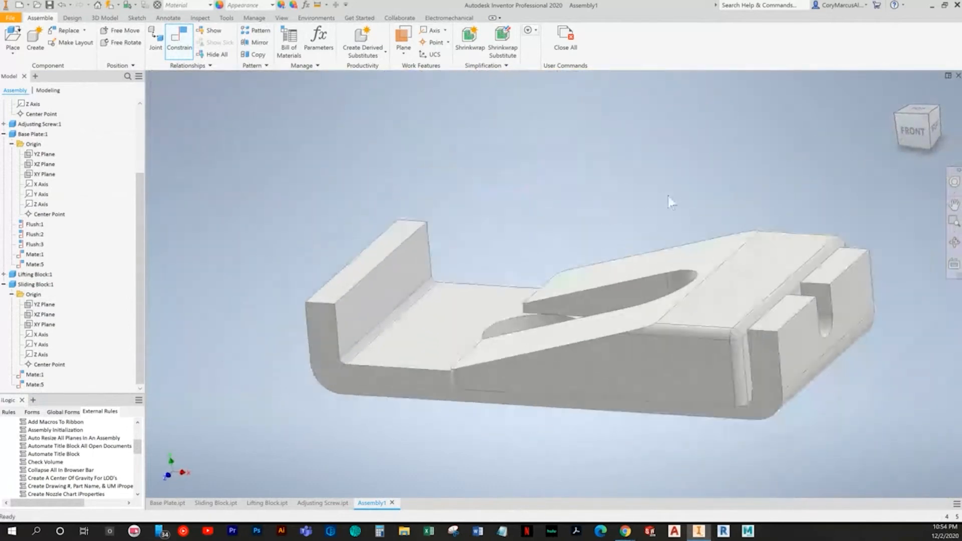
{"action": "scroll", "coordinate": [95, 265], "scroll_direction": "down", "scroll_amount": 1}
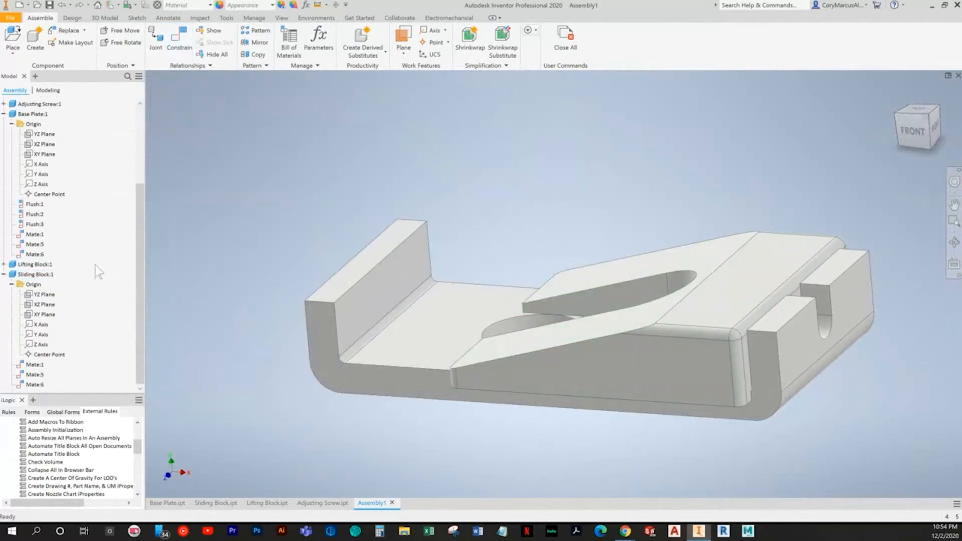
Check the textbook figure, and mate the Lifting Block's sloped underside to the Sliding Block's sloped top face
{"action": "key", "text": "alt+Tab"}
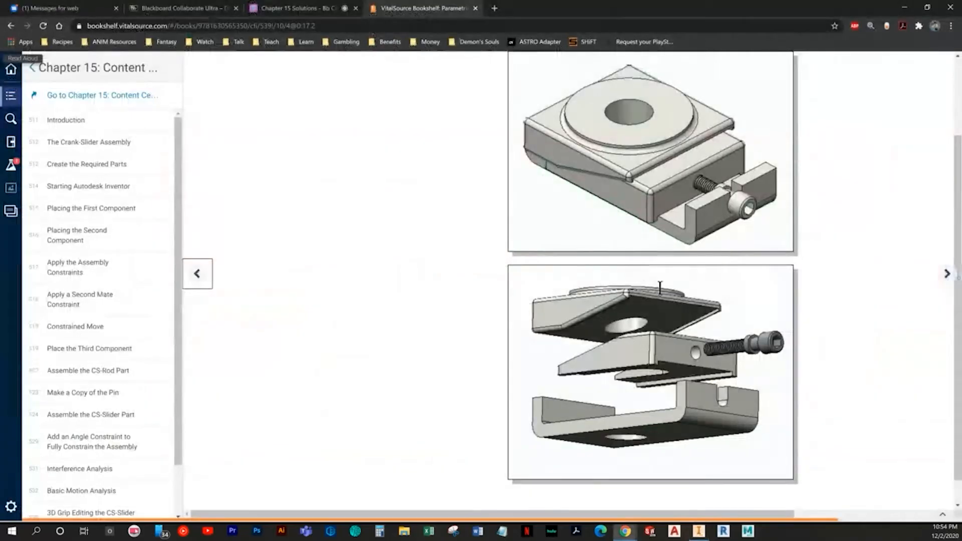
{"action": "key", "text": "alt+Tab"}
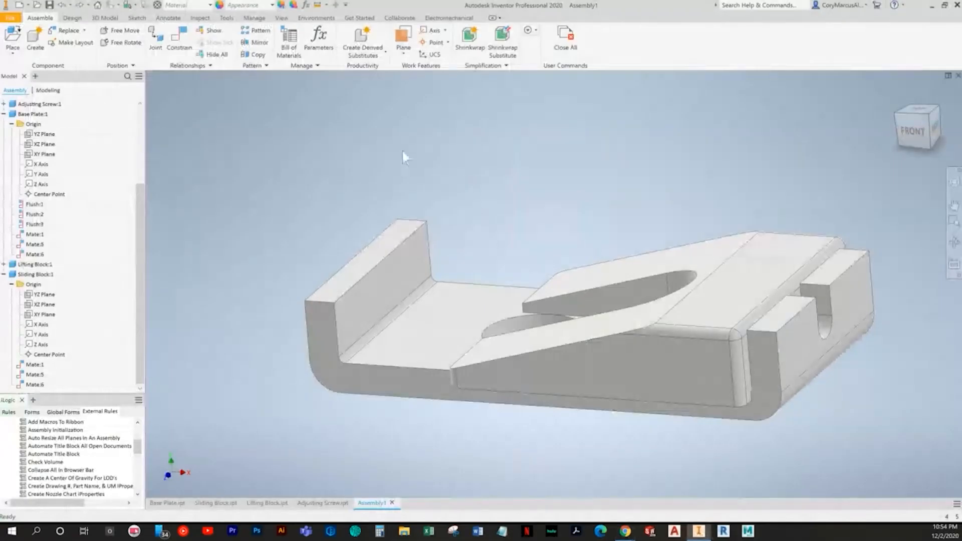
{"action": "scroll", "coordinate": [377, 125], "scroll_direction": "down", "scroll_amount": 5}
{"action": "middle_click_drag", "start_coordinate": [555, 245], "coordinate": [645, 166], "text": "shift"}
{"action": "left_click", "coordinate": [671, 101]}
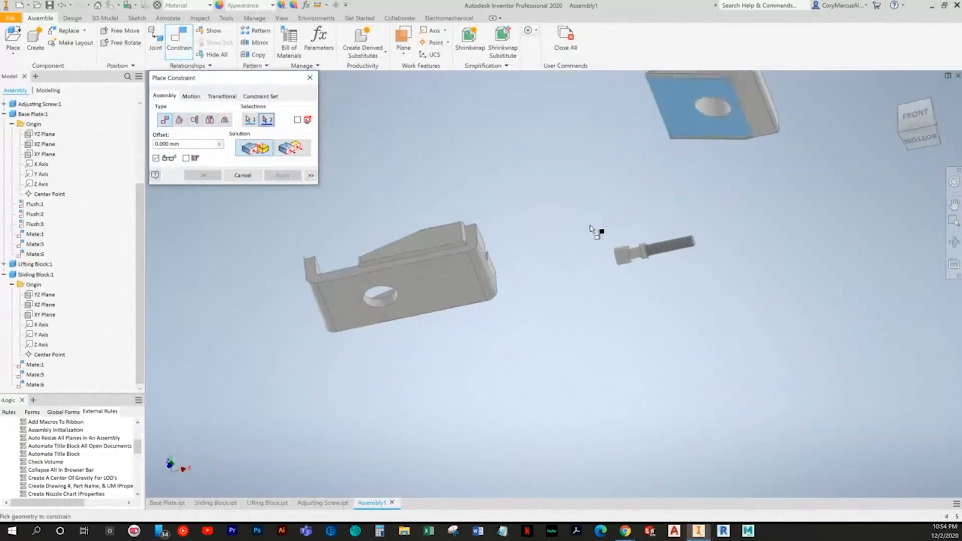
{"action": "middle_click_drag", "start_coordinate": [587, 226], "coordinate": [485, 378], "text": "shift"}
{"action": "scroll", "coordinate": [489, 383], "scroll_direction": "up", "scroll_amount": 2}
{"action": "left_click", "coordinate": [493, 407]}
{"action": "middle_click_drag", "start_coordinate": [557, 386], "coordinate": [551, 360], "text": "shift"}
{"action": "left_click", "coordinate": [276, 175]}
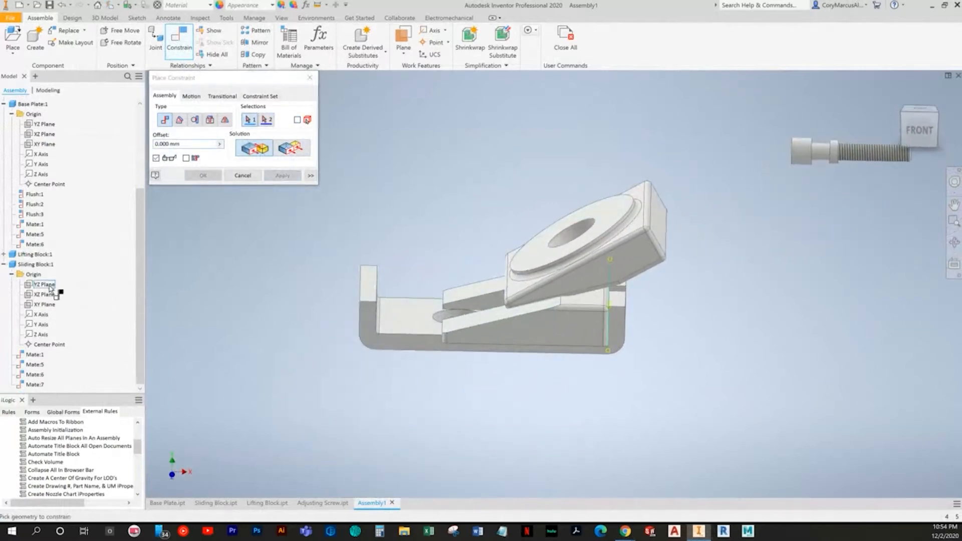
Make the Lifting Block's XY plane flush with the Sliding Block's XY plane at 0 mm offset
{"action": "left_click", "coordinate": [52, 296]}
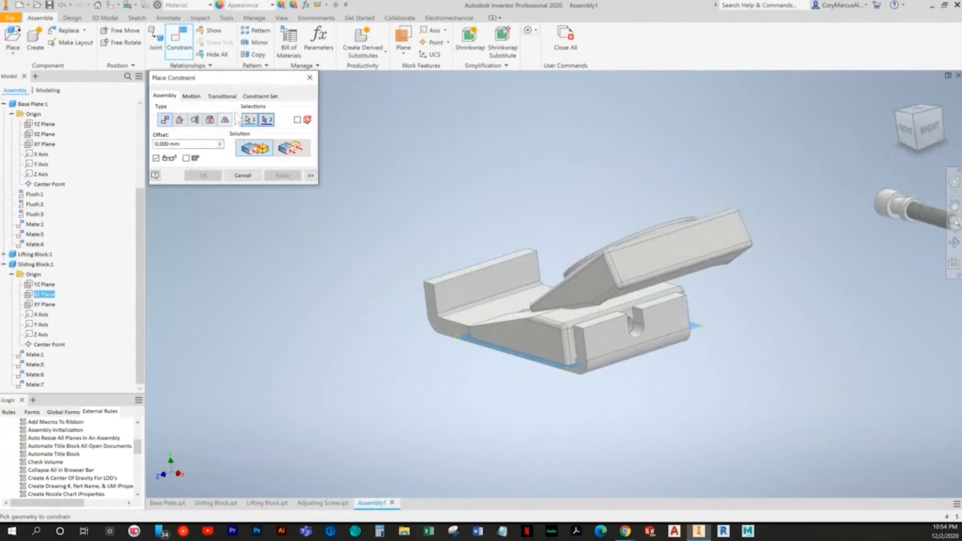
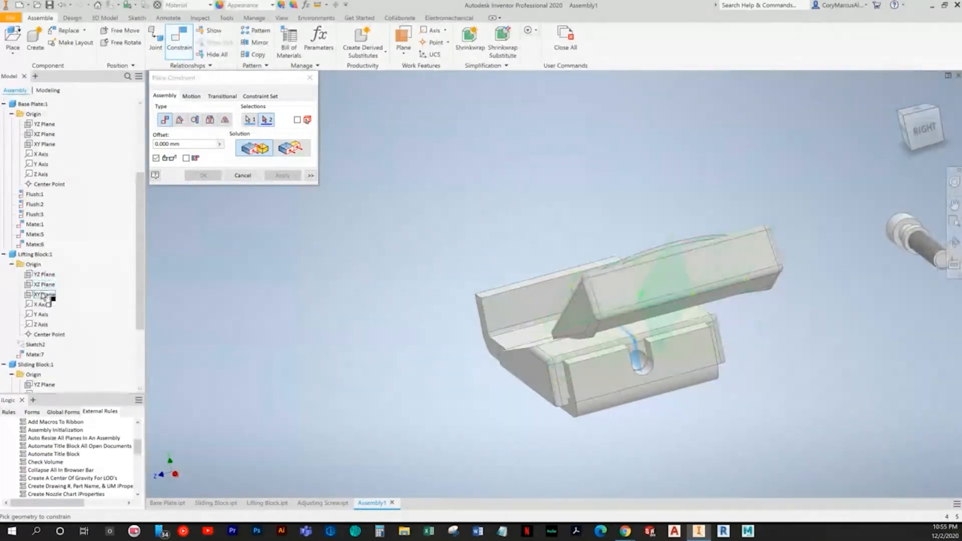
{"action": "left_click", "coordinate": [44, 295]}
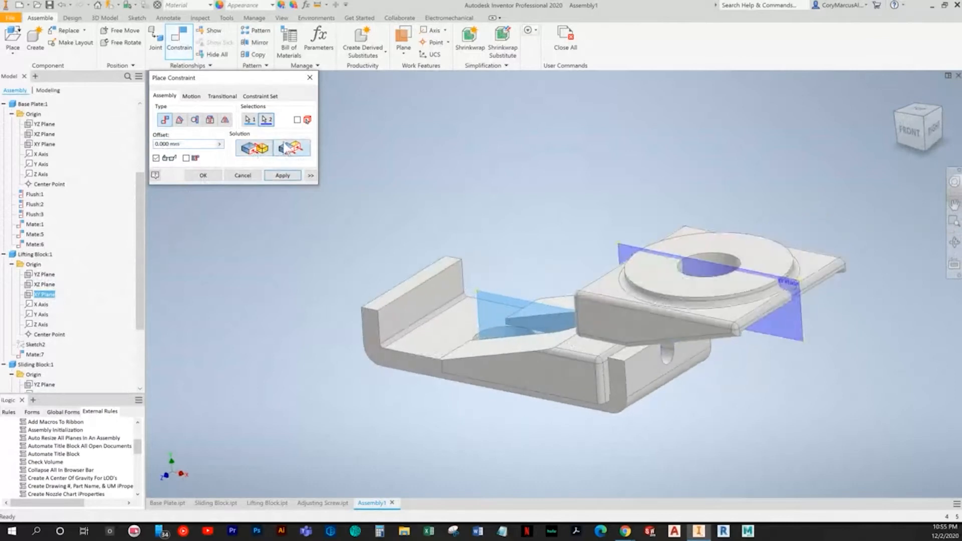
{"action": "left_click", "coordinate": [283, 176]}
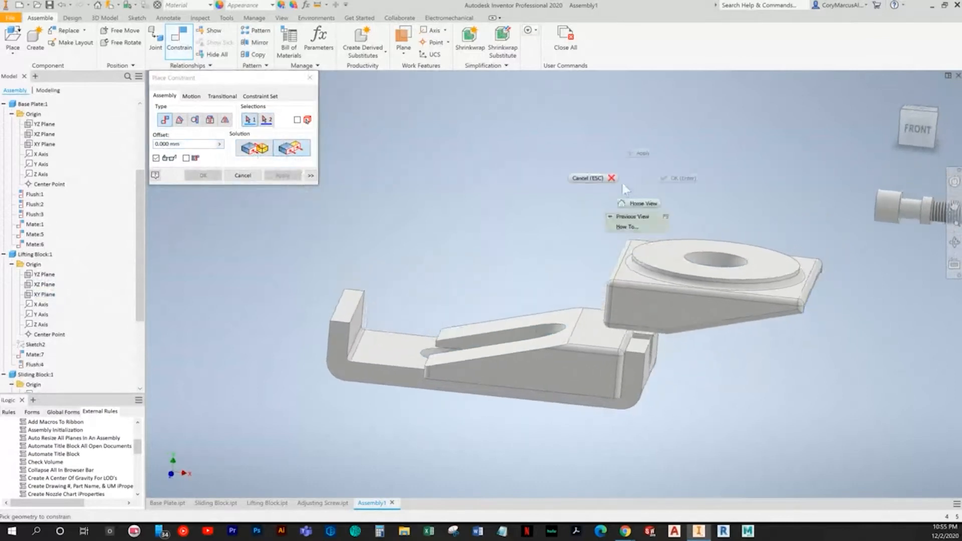
Slide the Lifting Block along the Sliding Block's ramp to test its travel over the Base Plate
{"action": "left_click_drag", "start_coordinate": [686, 279], "coordinate": [554, 277]}
{"action": "left_click", "coordinate": [554, 276]}
{"action": "middle_click_drag", "start_coordinate": [553, 276], "coordinate": [543, 358], "text": "shift"}
{"action": "scroll", "coordinate": [596, 310], "scroll_direction": "up", "scroll_amount": 2}
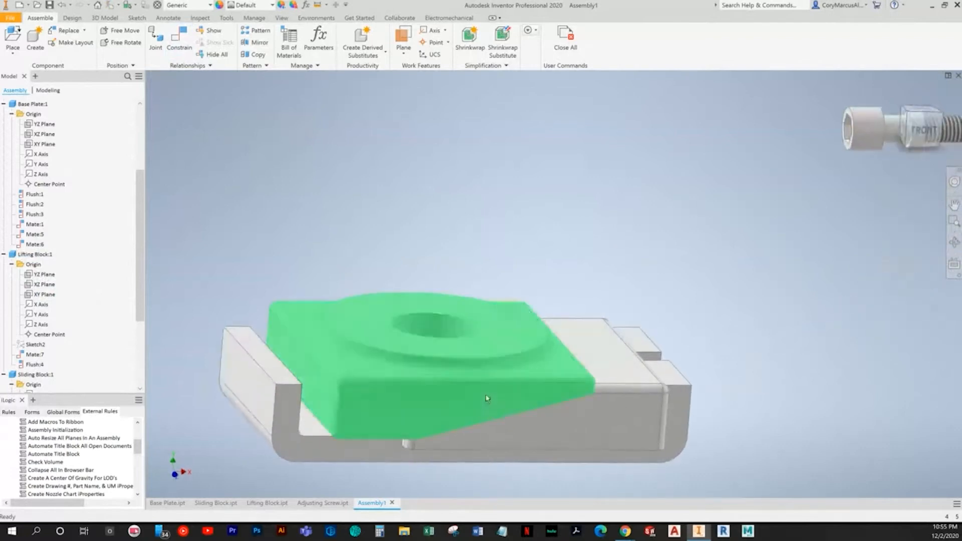
{"action": "left_click", "coordinate": [506, 394]}
{"action": "left_click_drag", "start_coordinate": [505, 394], "coordinate": [556, 366]}
{"action": "middle_click_drag", "start_coordinate": [556, 367], "coordinate": [613, 385], "text": "shift"}
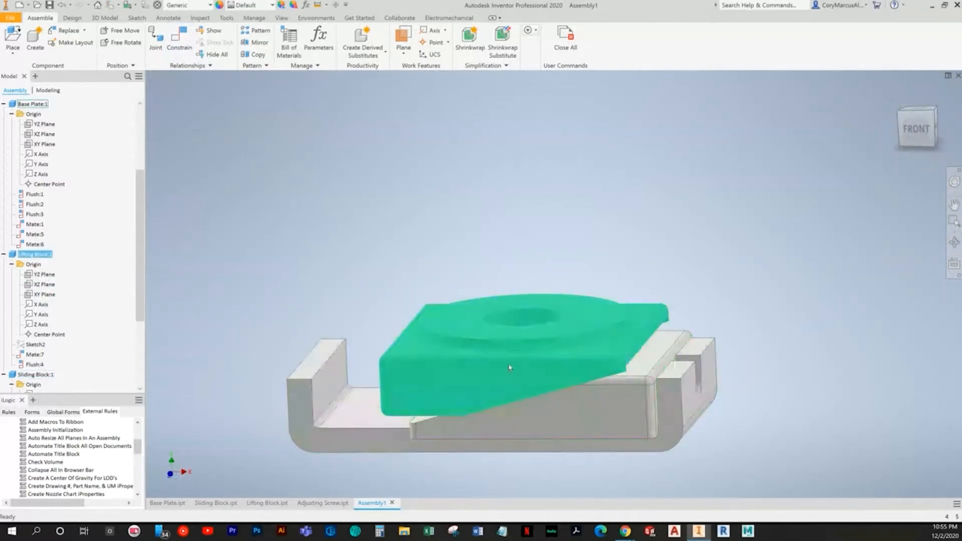
Compare the Lifting Block's position with the textbook figure, and shift it slightly along the ramp to check its remaining freedom
{"action": "key", "text": "alt+Tab"}
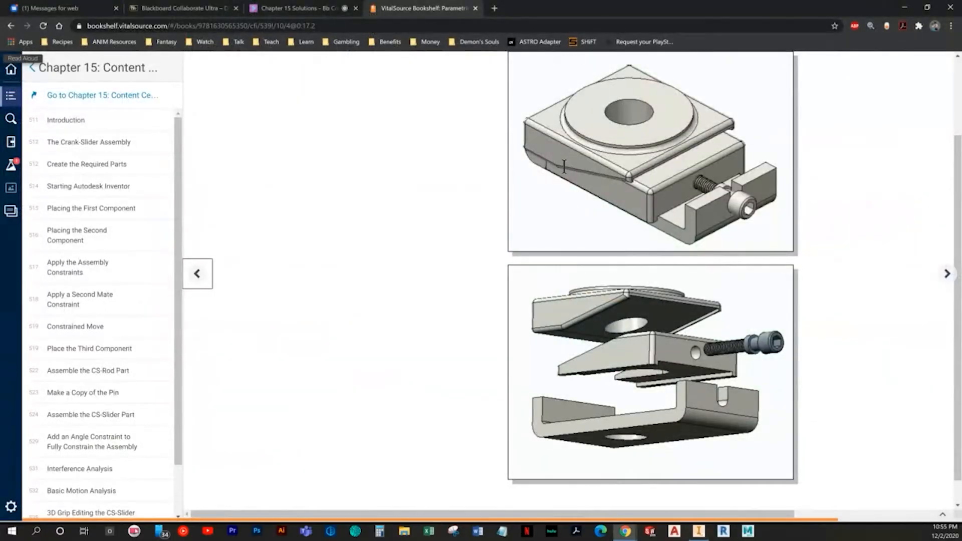
{"action": "key", "text": "alt+Tab"}
{"action": "left_click", "coordinate": [586, 203]}
{"action": "middle_click_drag", "start_coordinate": [586, 203], "coordinate": [601, 407], "text": "shift"}
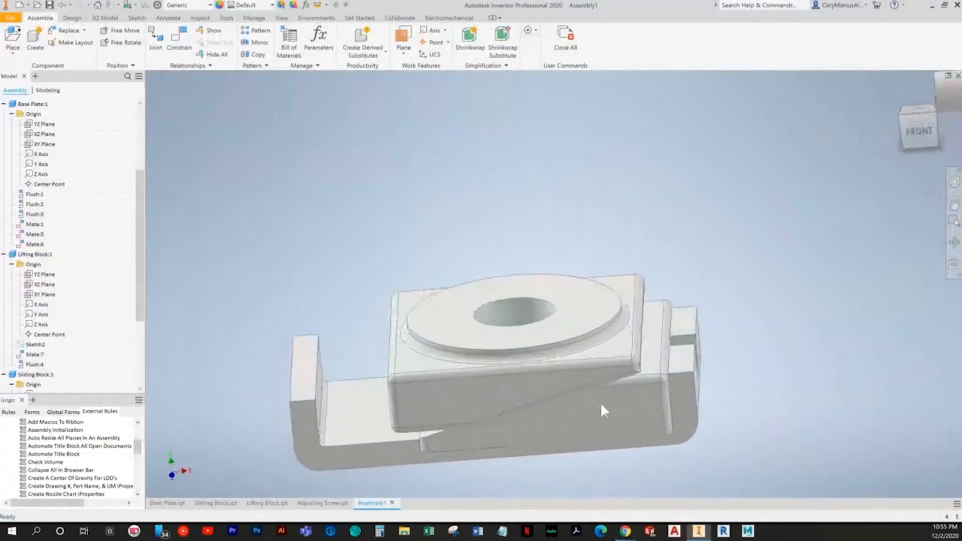
{"action": "left_click", "coordinate": [602, 387]}
{"action": "mouse_move", "coordinate": [584, 332]}
{"action": "left_mouse_down"}
{"action": "mouse_move", "coordinate": [508, 362]}
{"action": "mouse_move", "coordinate": [529, 342]}
{"action": "mouse_move", "coordinate": [597, 339]}
{"action": "left_mouse_up"}
{"action": "left_click", "coordinate": [665, 185]}
{"action": "middle_click_drag", "start_coordinate": [597, 338], "coordinate": [556, 328], "text": "shift"}
Mate the Lifting Block's tall end face to the inner face of the Base Plate's unslotted end wall, with 0 mm offset
{"action": "left_click", "coordinate": [185, 48]}
{"action": "middle_click_drag", "start_coordinate": [440, 281], "coordinate": [448, 278], "text": "shift"}
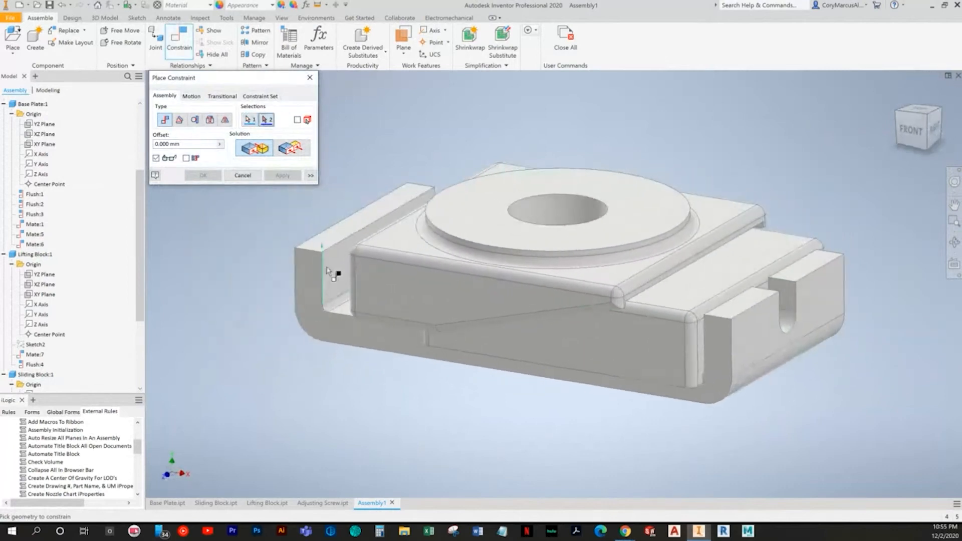
{"action": "left_click", "coordinate": [329, 265]}
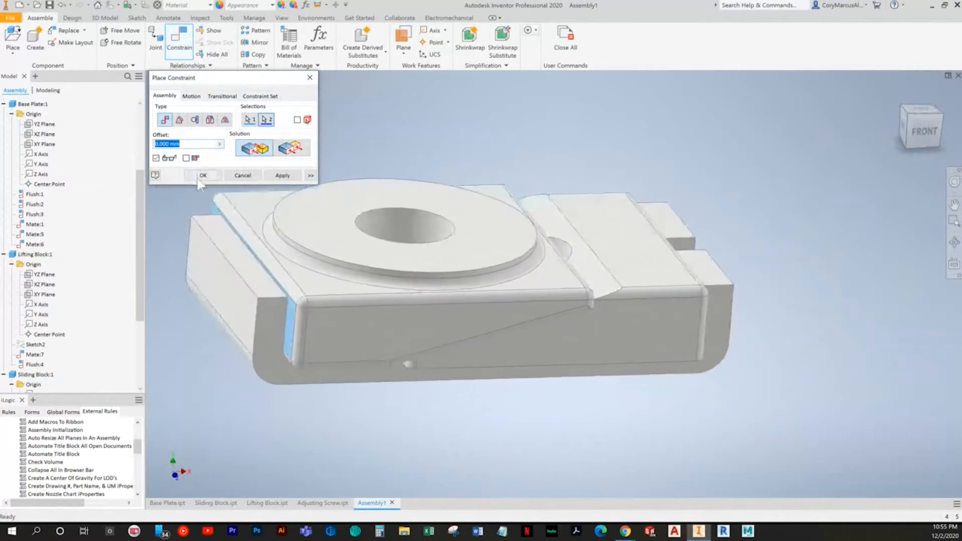
{"action": "left_click", "coordinate": [199, 177]}
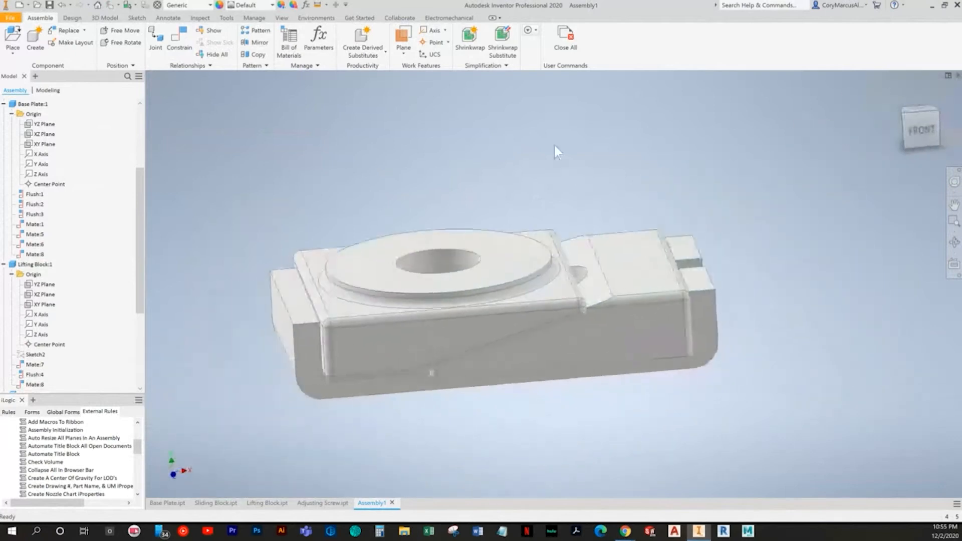
Recheck the textbook figure, and add an Insert constraint with 0 mm offset seating the Adjusting Screw in the Base Plate's slot
{"action": "key", "text": "alt+Tab"}
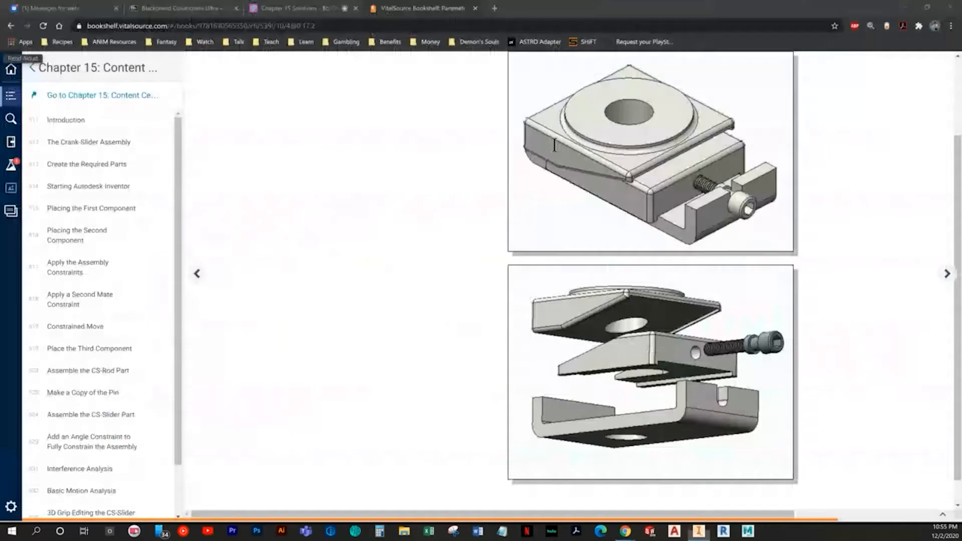
{"action": "key", "text": "alt+Tab"}
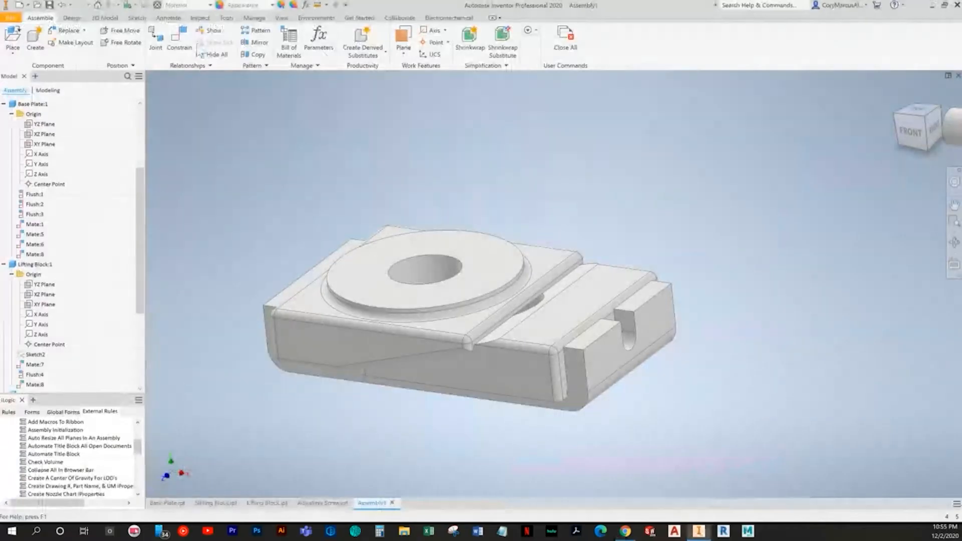
{"action": "key", "text": "c"}
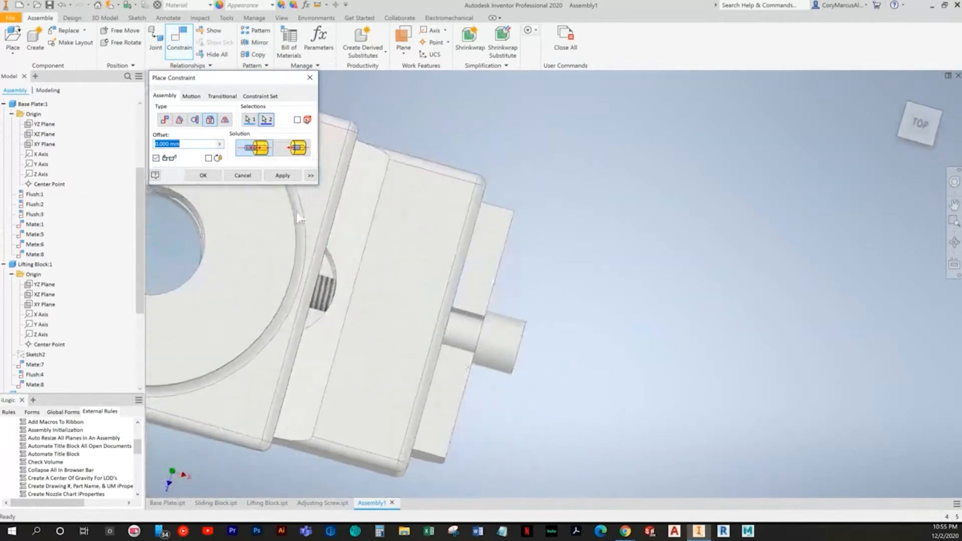
{"action": "left_click", "coordinate": [215, 176]}
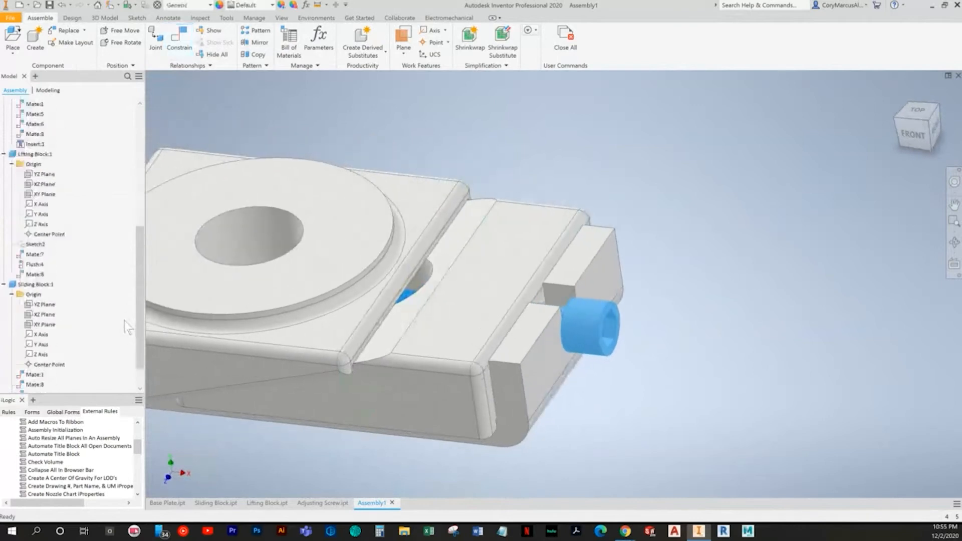
Add a 0-degree angle constraint between the XY planes of the Adjusting Screw and the Base Plate
{"action": "left_click", "coordinate": [185, 49]}
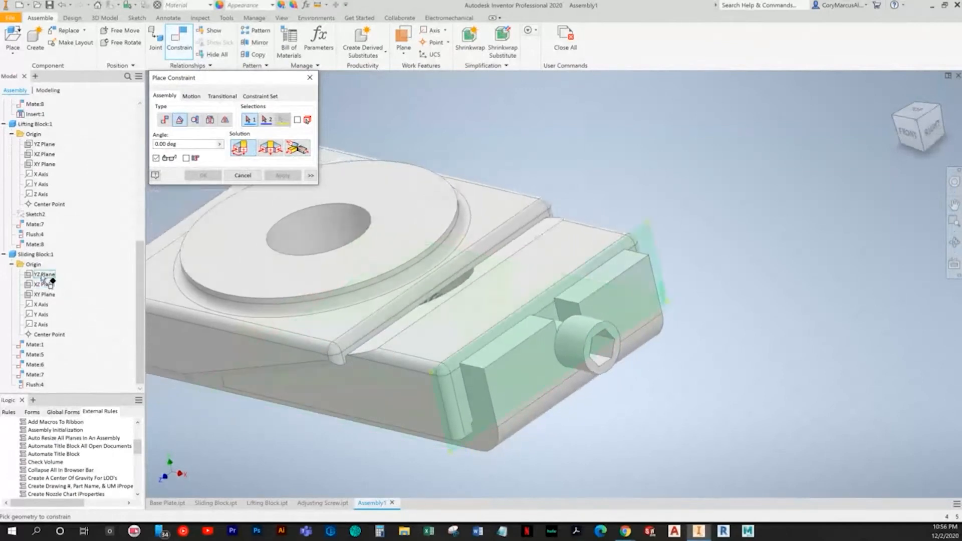
{"action": "scroll", "coordinate": [41, 232], "scroll_direction": "up", "scroll_amount": 2}
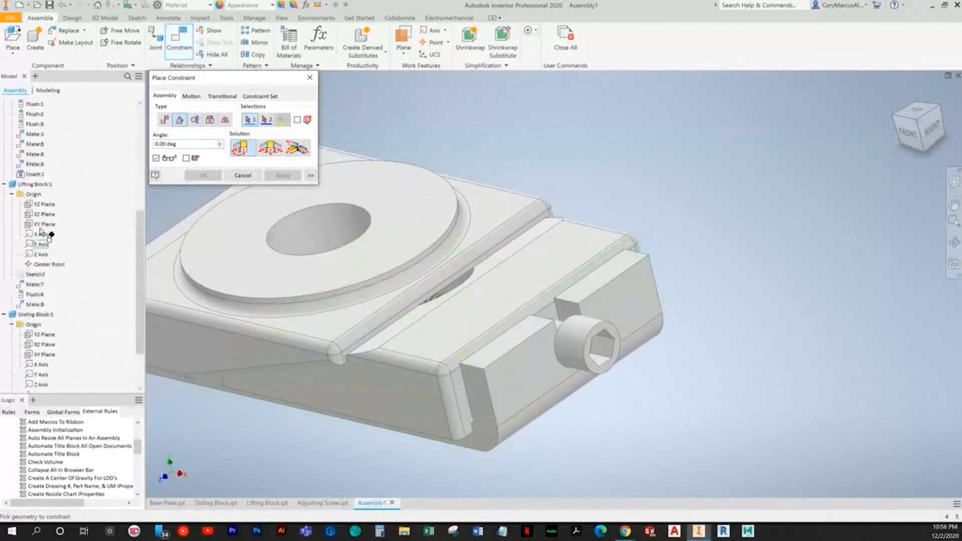
{"action": "scroll", "coordinate": [41, 232], "scroll_direction": "up", "scroll_amount": 5}
{"action": "left_click", "coordinate": [4, 214]}
{"action": "left_click", "coordinate": [12, 224]}
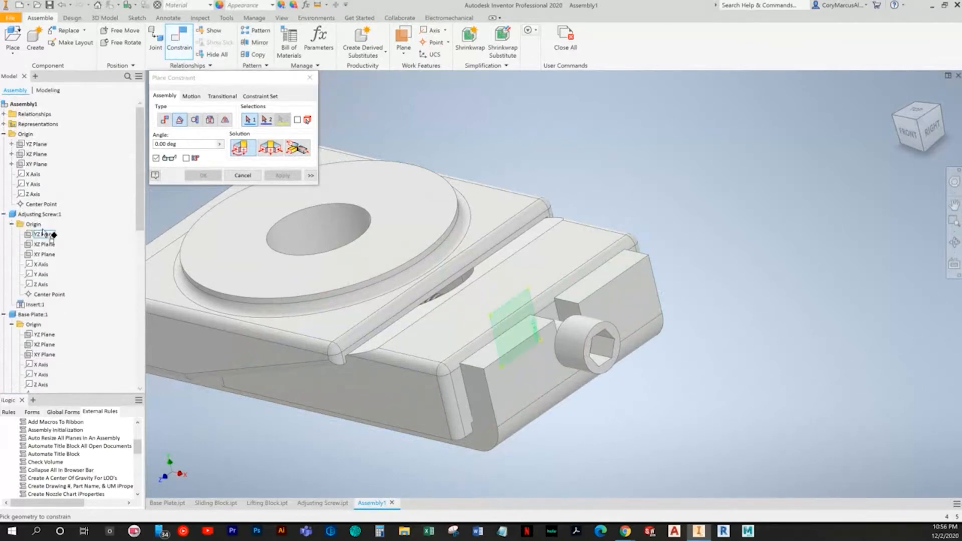
{"action": "left_click", "coordinate": [43, 254]}
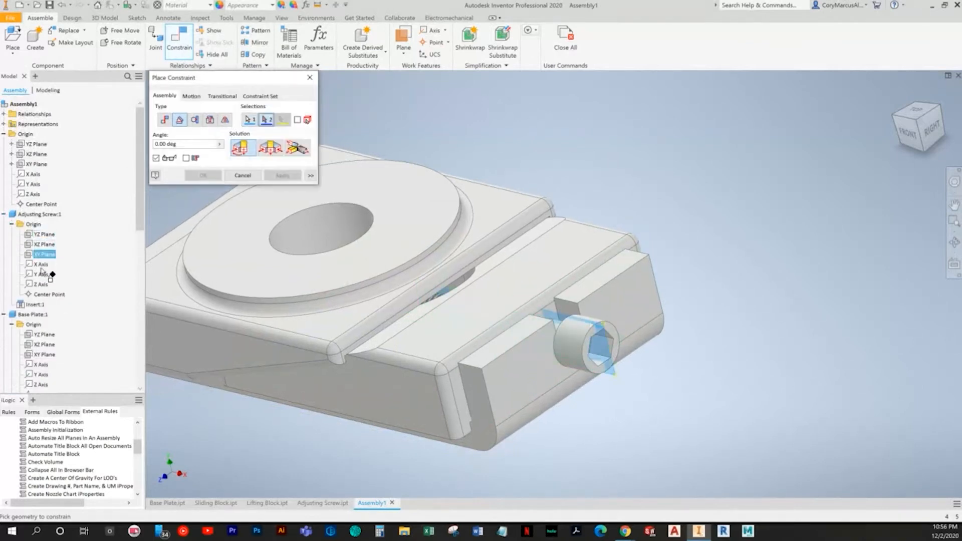
{"action": "left_click", "coordinate": [44, 354]}
{"action": "left_click", "coordinate": [210, 177]}
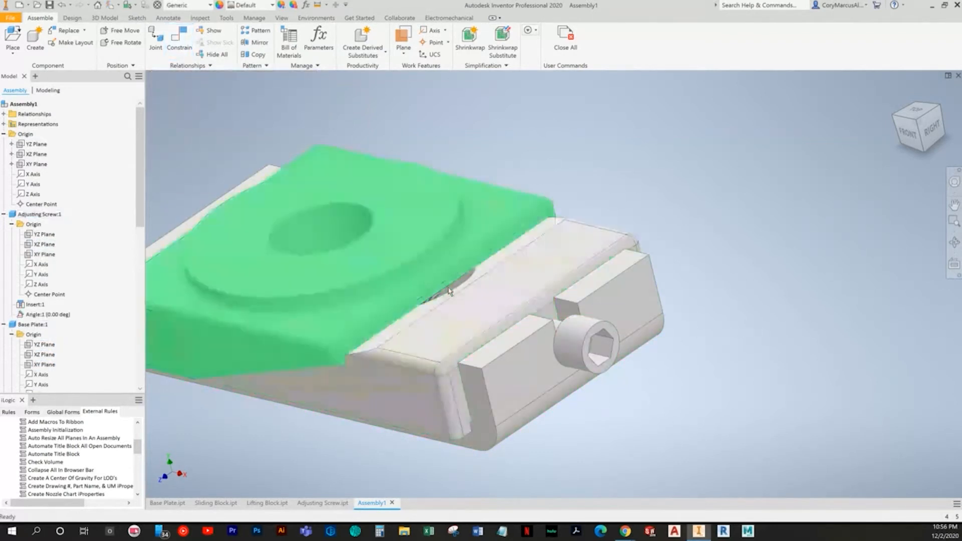
{"action": "left_click", "coordinate": [451, 287]}
{"action": "left_click", "coordinate": [726, 182]}
Orient the assembly to an upright isometric view showing the front, top and right sides, and set it as the fit-to-view home view
{"action": "scroll", "coordinate": [311, 383], "scroll_direction": "down", "scroll_amount": 3}
{"action": "middle_click_drag", "start_coordinate": [310, 383], "coordinate": [386, 375], "text": "shift"}
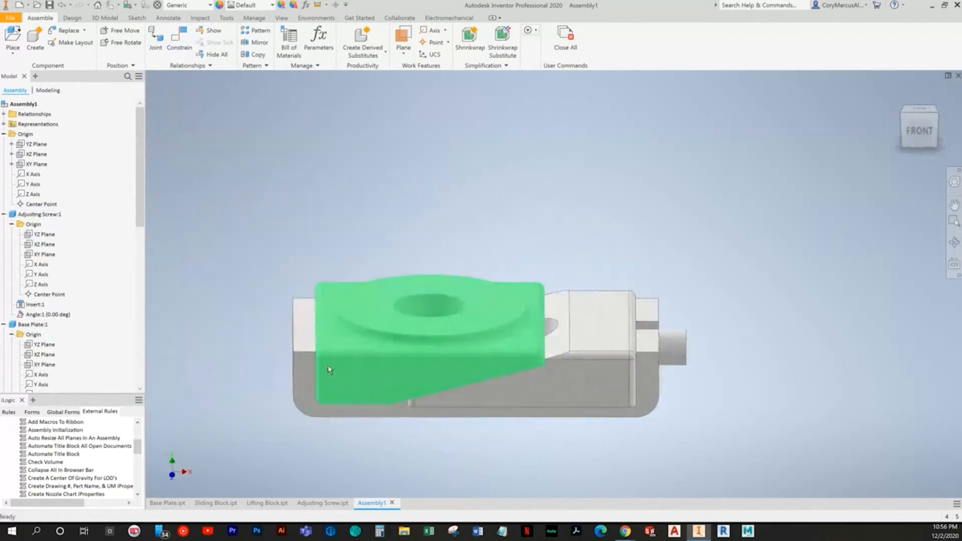
{"action": "left_click", "coordinate": [309, 363]}
{"action": "key", "text": "F6"}
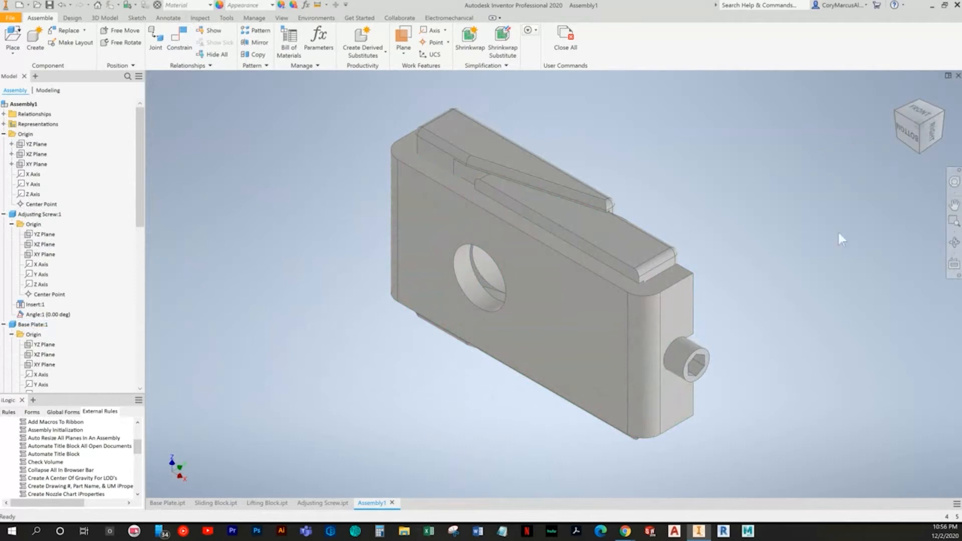
{"action": "left_click", "coordinate": [919, 114]}
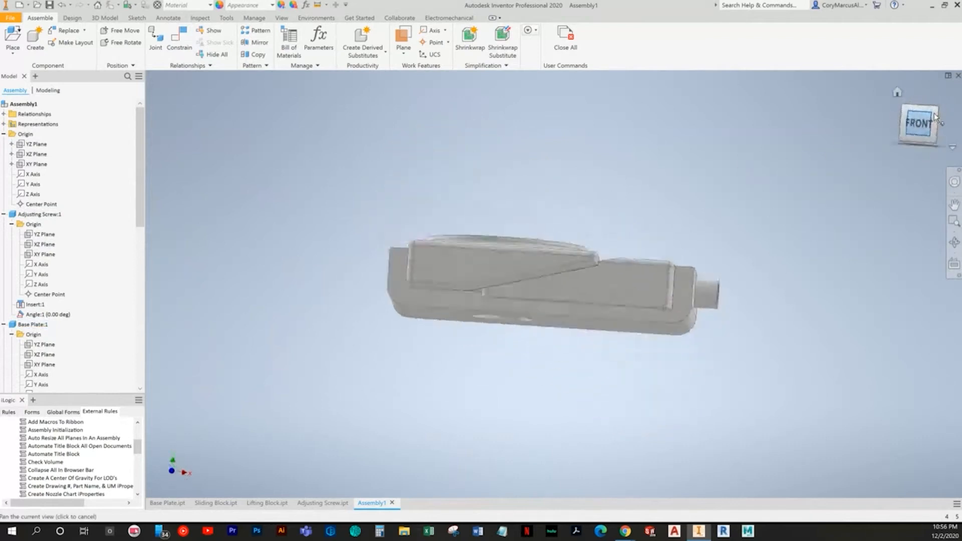
{"action": "right_click", "coordinate": [920, 120]}
{"action": "left_click", "coordinate": [895, 209]}
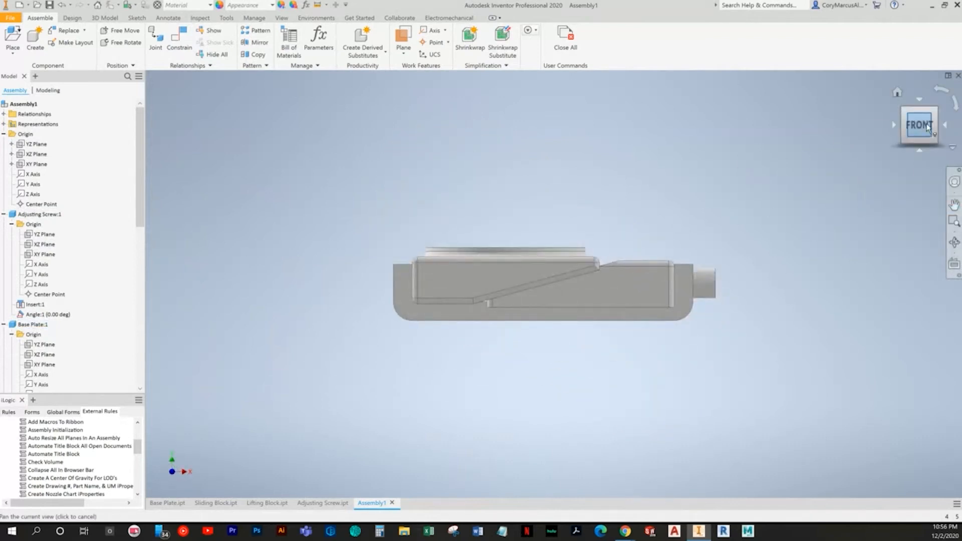
{"action": "left_click", "coordinate": [932, 110]}
{"action": "right_click", "coordinate": [923, 126]}
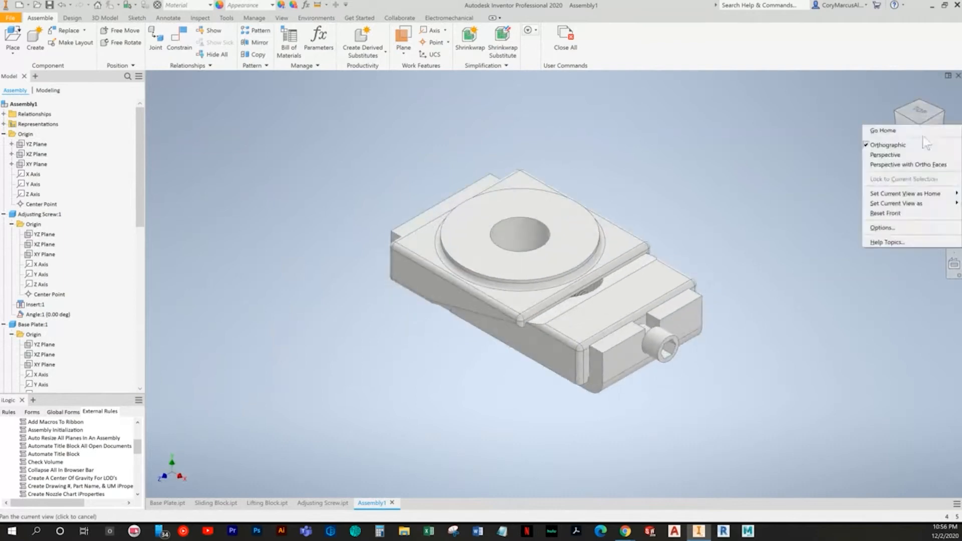
{"action": "mouse_move", "coordinate": [900, 195]}
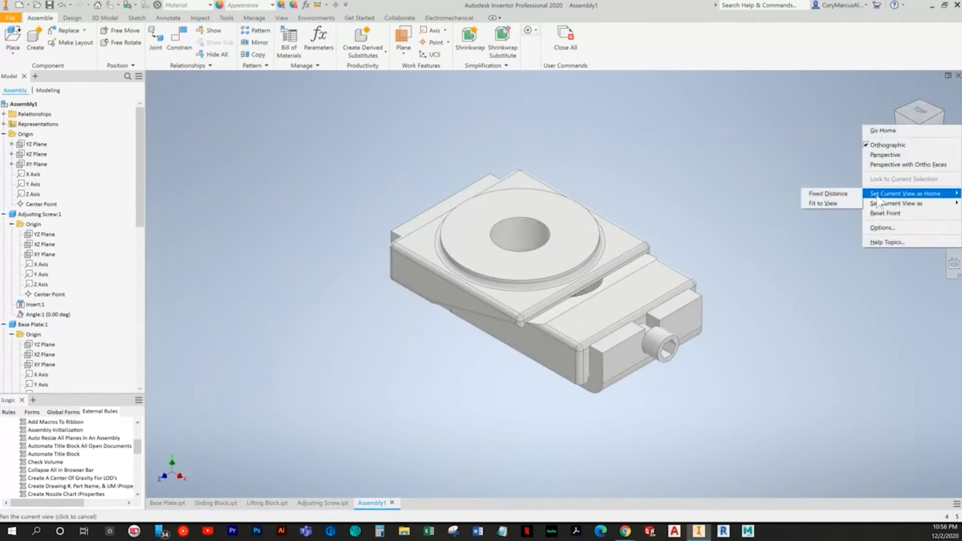
{"action": "left_click", "coordinate": [840, 206]}
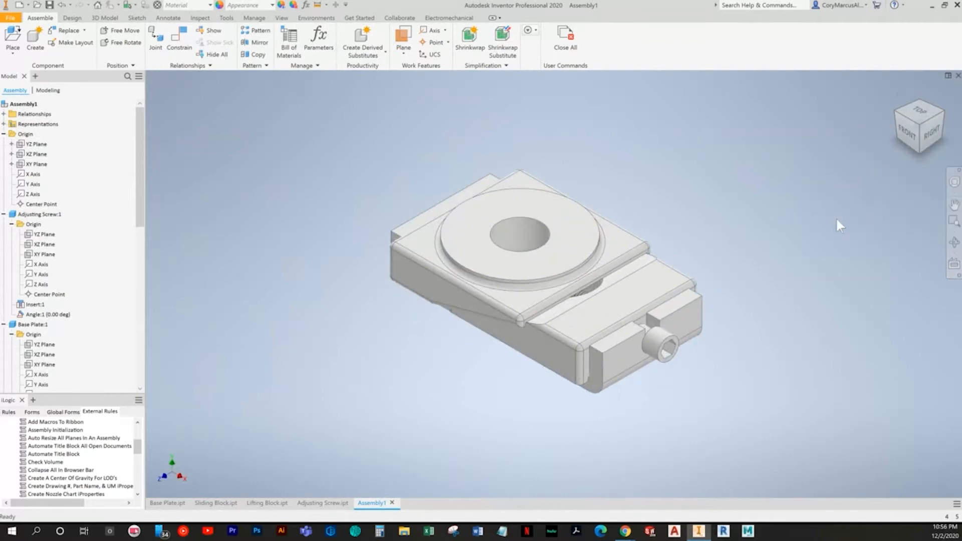
{"action": "key", "text": "F6"}
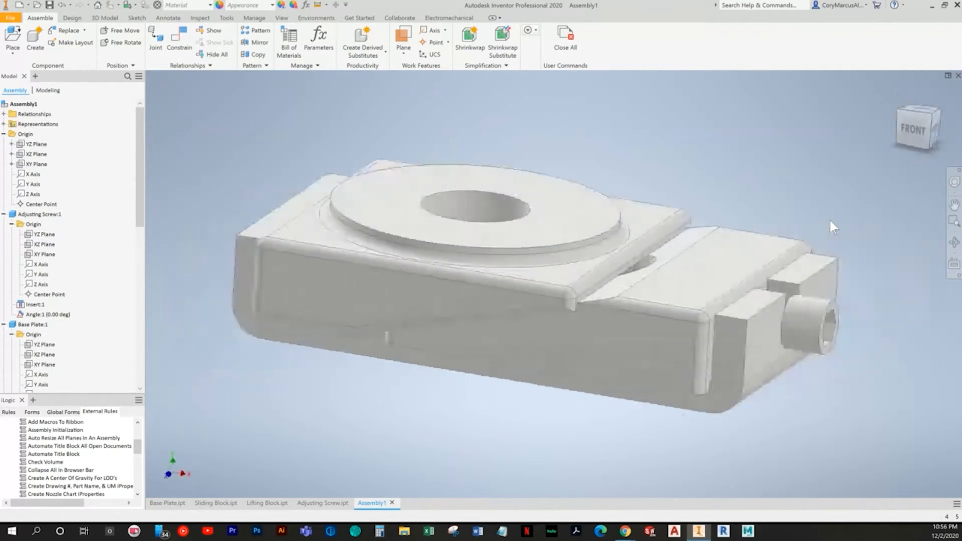
Save the assembly as Leveling Assembly in the Leveling Assembly folder
{"action": "key", "text": "ctrl+s"}
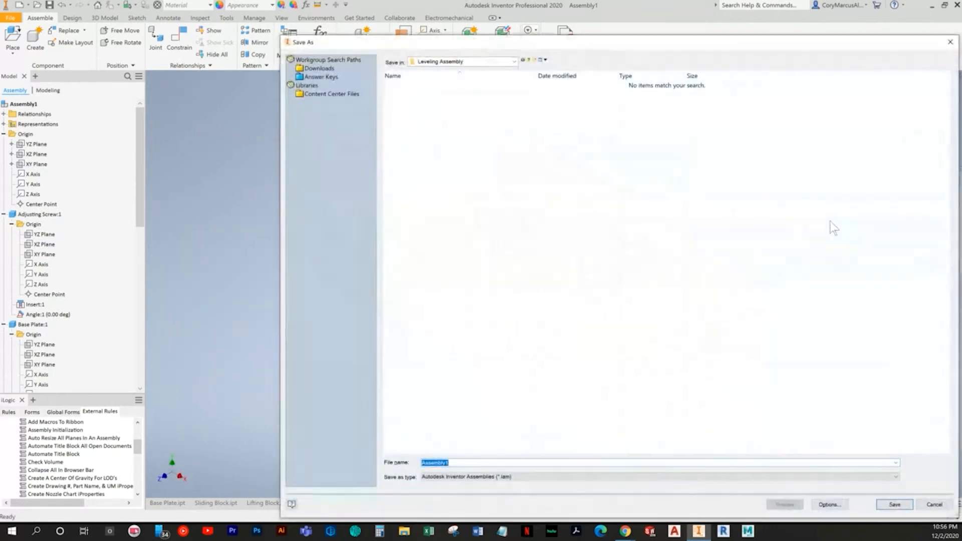
{"action": "type", "text": "Leveling Assembly"}
{"action": "key", "text": "Return"}
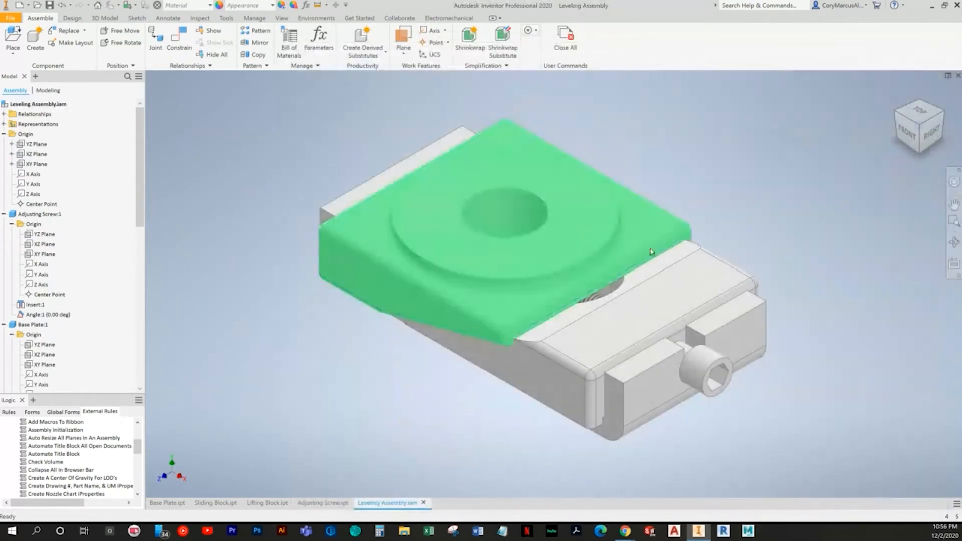
Drive the Sliding Block's Mate:6 from 0 toward 10 mm with collision detection on, run it twice, and cancel the drive
{"action": "left_click", "coordinate": [646, 373]}
{"action": "left_click", "coordinate": [581, 340]}
{"action": "key", "text": "F5"}
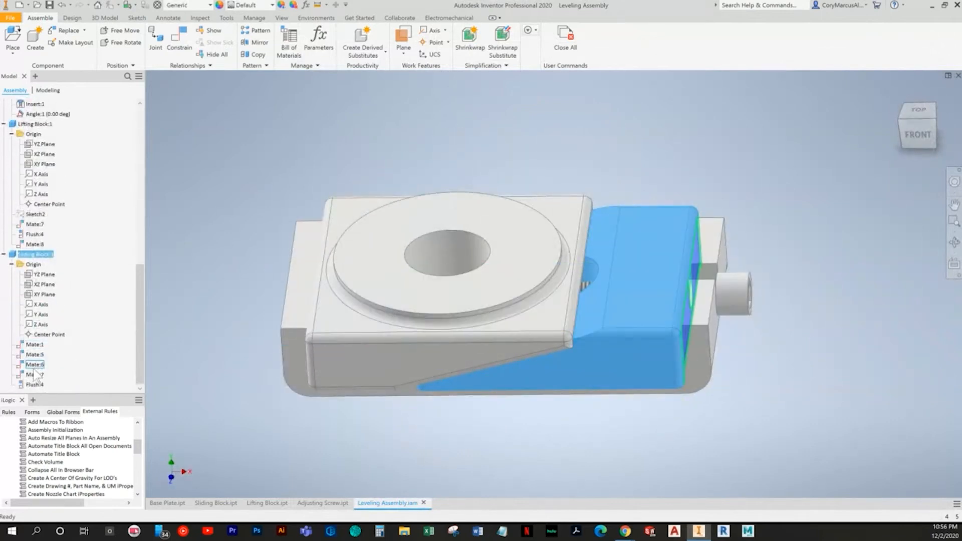
{"action": "right_click", "coordinate": [38, 367]}
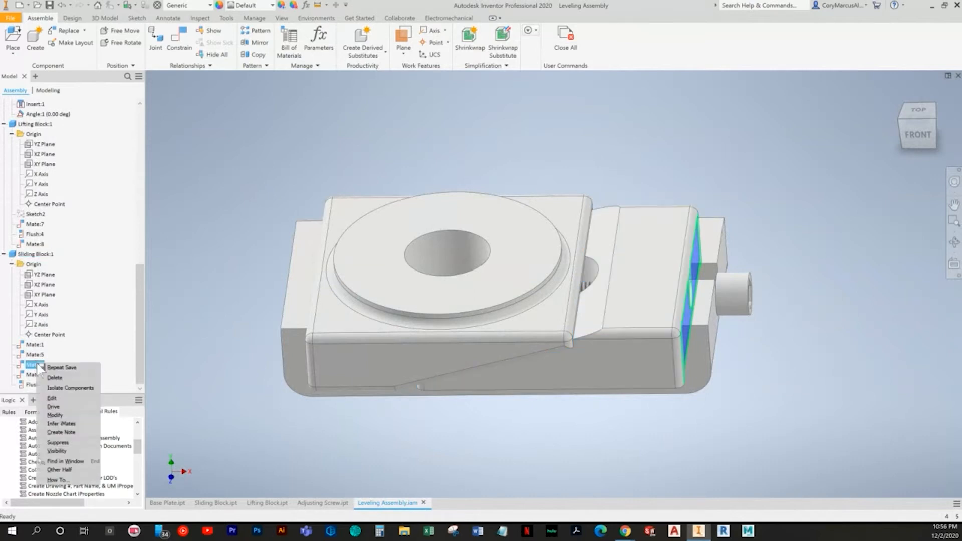
{"action": "left_click", "coordinate": [53, 406]}
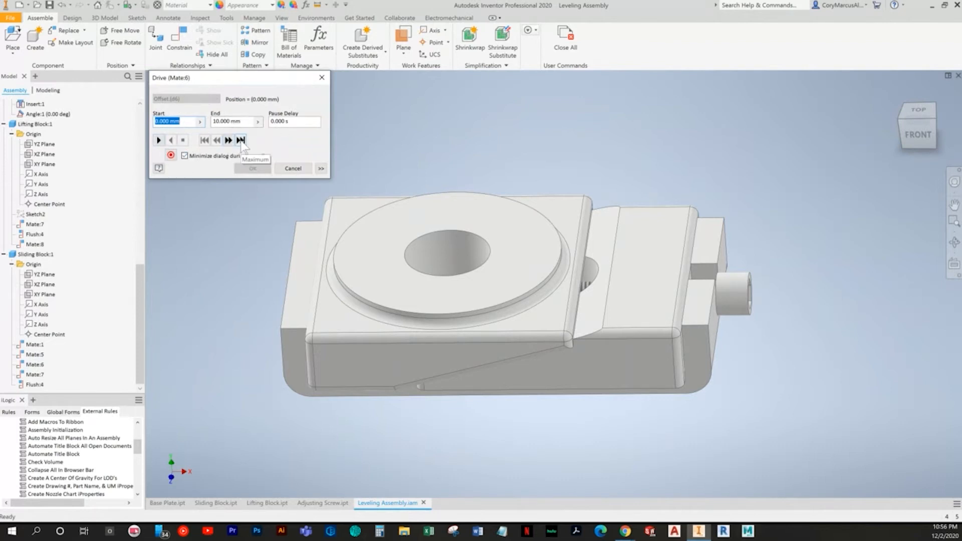
{"action": "left_click", "coordinate": [321, 168]}
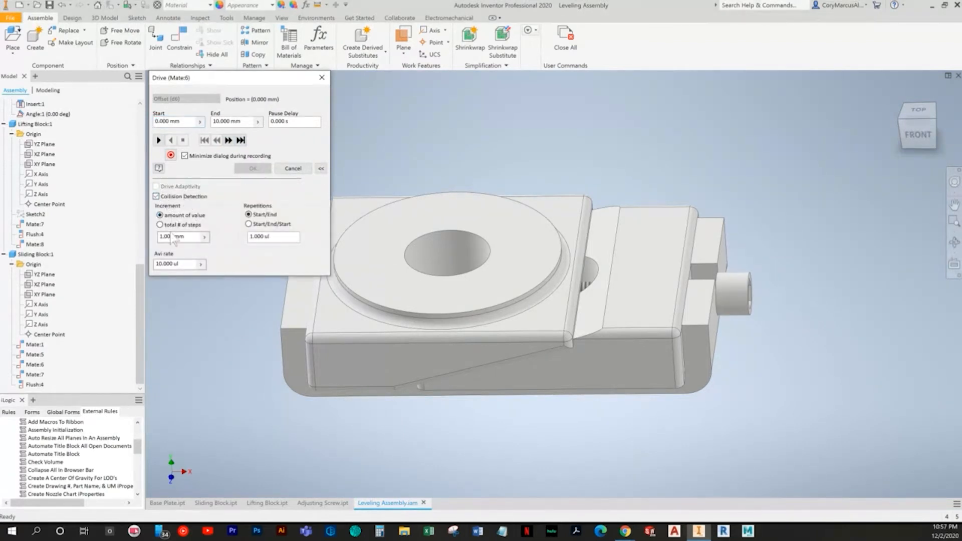
{"action": "middle_click_drag", "start_coordinate": [247, 300], "coordinate": [252, 175], "text": "shift"}
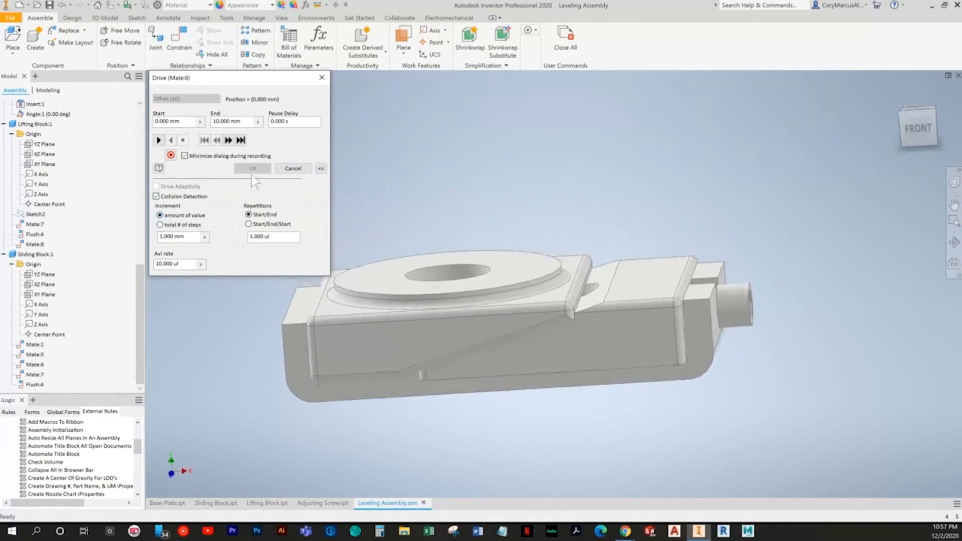
{"action": "left_click", "coordinate": [159, 140]}
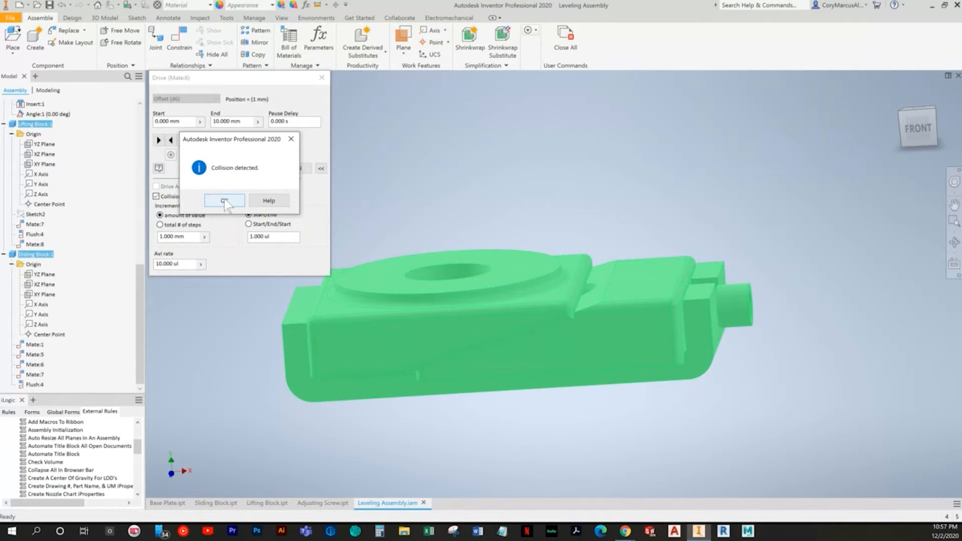
{"action": "left_click", "coordinate": [224, 200]}
{"action": "left_click", "coordinate": [159, 141]}
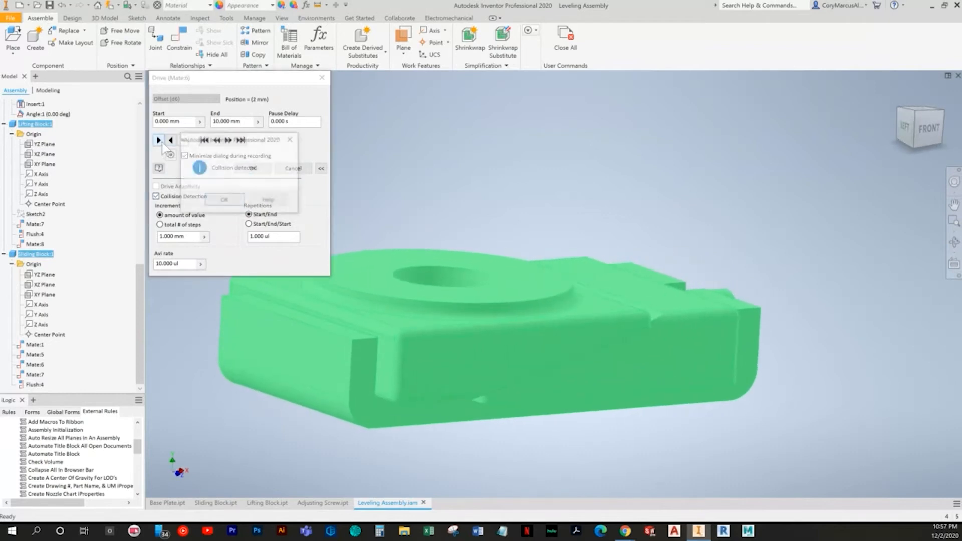
{"action": "left_click", "coordinate": [223, 199]}
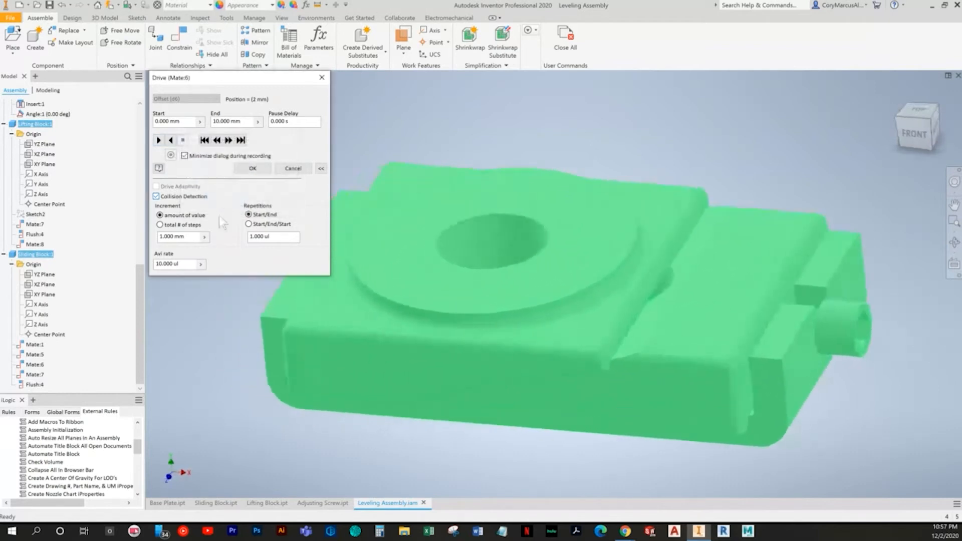
{"action": "left_click", "coordinate": [284, 170]}
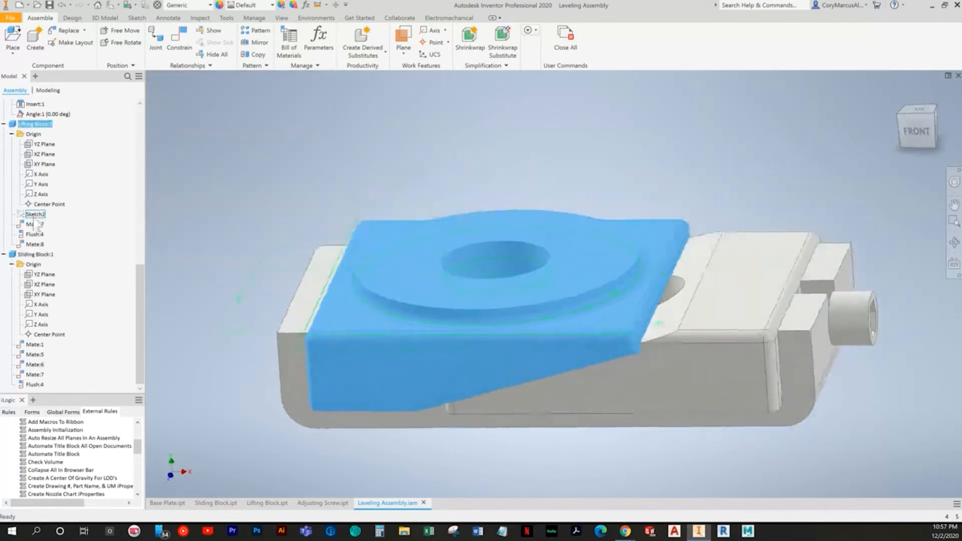
Delete the Lifting Block's Mate:8 and move the block freely to check its travel along the Sliding Block's slope
{"action": "left_click", "coordinate": [37, 245]}
{"action": "right_click", "coordinate": [38, 244]}
{"action": "left_click", "coordinate": [61, 261]}
{"action": "left_click_drag", "start_coordinate": [445, 261], "coordinate": [472, 256]}
{"action": "left_click", "coordinate": [466, 179]}
{"action": "middle_click_drag", "start_coordinate": [473, 340], "coordinate": [496, 316], "text": "shift"}
{"action": "left_click_drag", "start_coordinate": [495, 316], "coordinate": [492, 186]}
{"action": "left_click", "coordinate": [491, 181]}
{"action": "middle_click_drag", "start_coordinate": [488, 188], "coordinate": [450, 213], "text": "shift"}
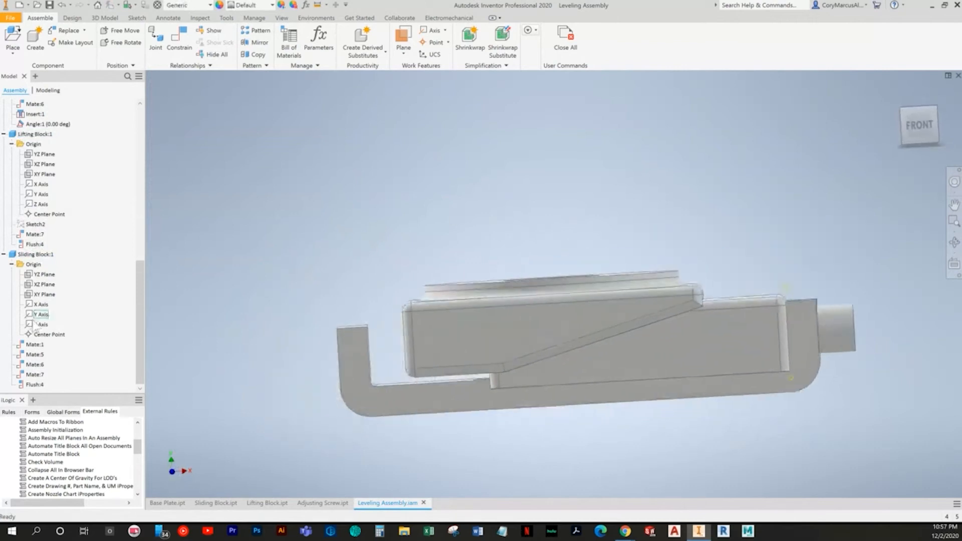
Drive the Sliding Block's Mate:6 from 0 toward 10 mm again with collision detection on
{"action": "right_click", "coordinate": [36, 366]}
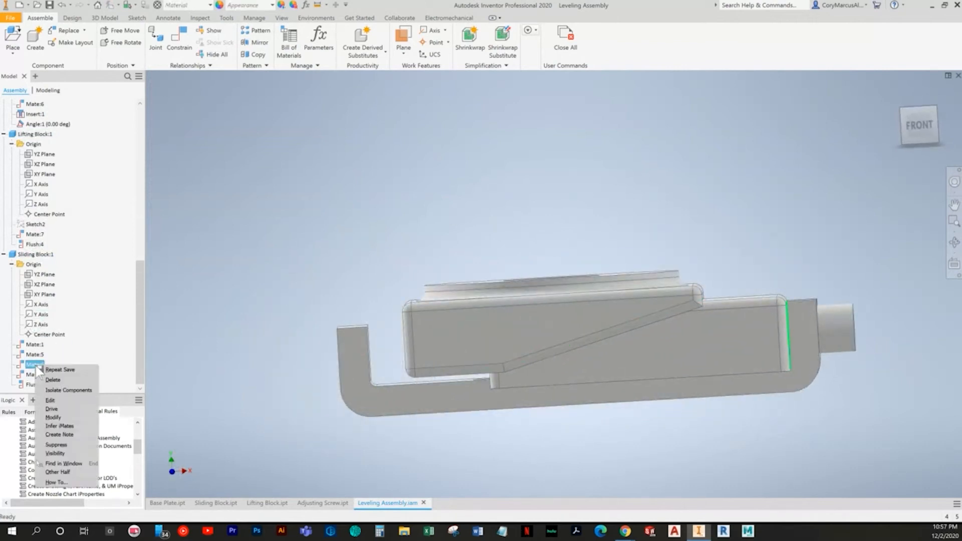
{"action": "left_click", "coordinate": [52, 408]}
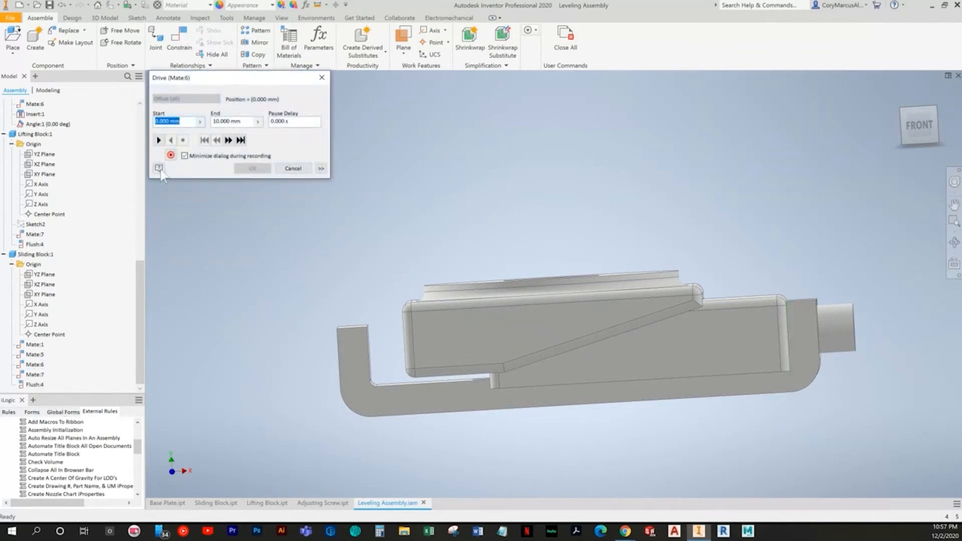
{"action": "left_click", "coordinate": [319, 168]}
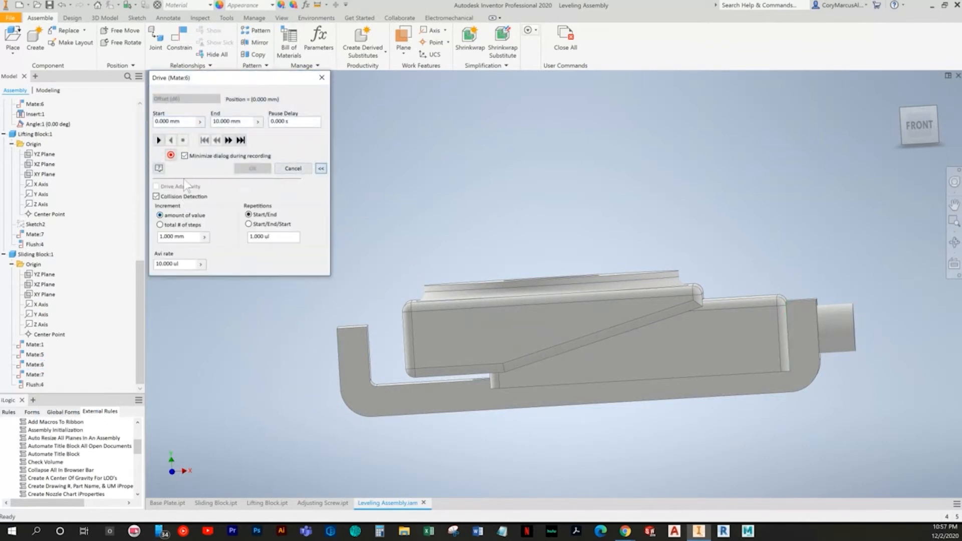
{"action": "left_click", "coordinate": [158, 141]}
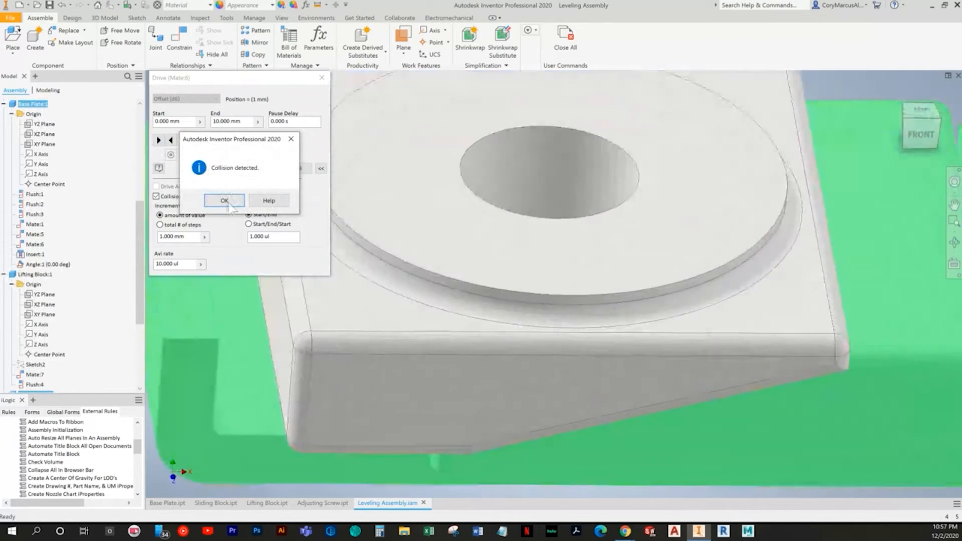
{"action": "left_click", "coordinate": [225, 201]}
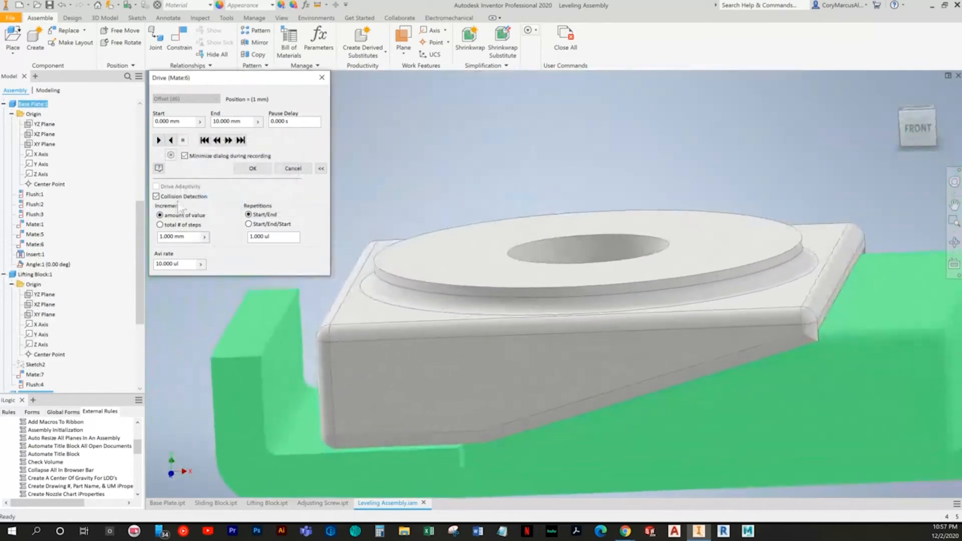
Turn off collision detection, run the Mate:6 drive forward and in reverse between 0 and 10 mm, and cancel it
{"action": "left_click", "coordinate": [157, 197]}
{"action": "left_click", "coordinate": [159, 141]}
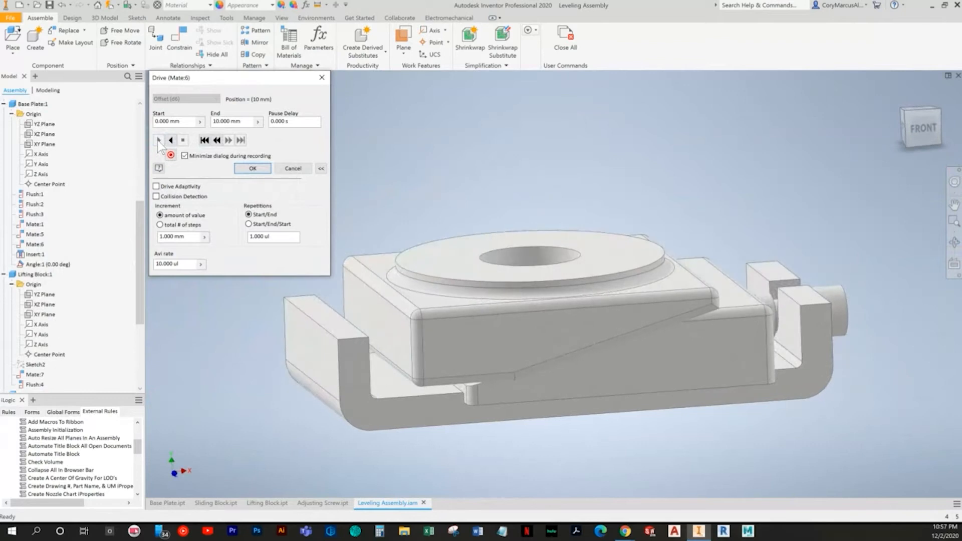
{"action": "left_click", "coordinate": [171, 140]}
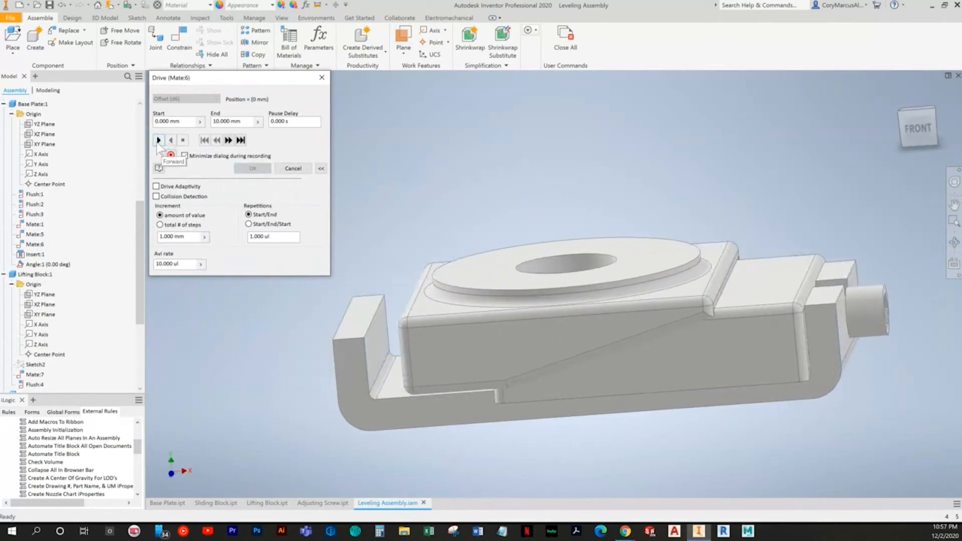
{"action": "left_click", "coordinate": [171, 140]}
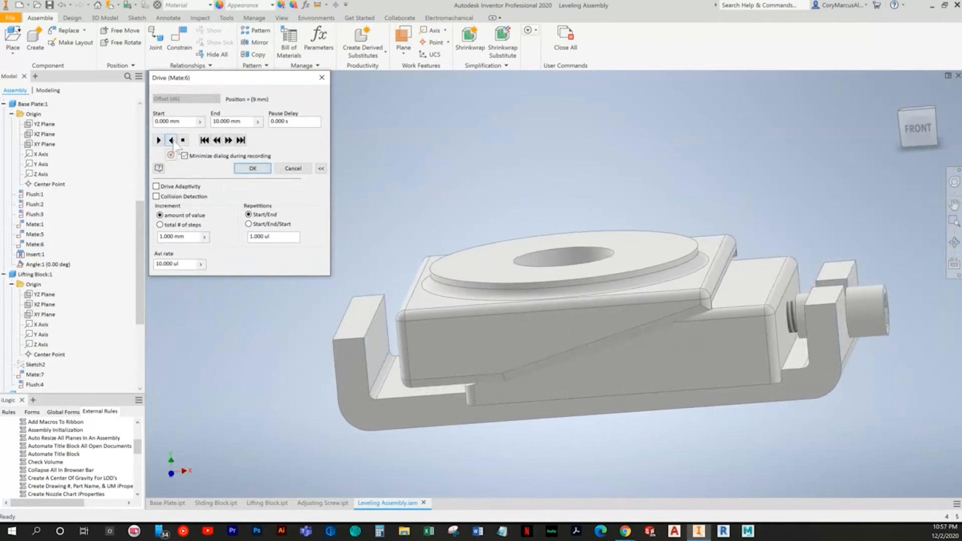
{"action": "left_click", "coordinate": [292, 169]}
{"action": "left_click_drag", "start_coordinate": [489, 323], "coordinate": [420, 329]}
{"action": "left_click", "coordinate": [459, 181]}
{"action": "left_click", "coordinate": [176, 53]}
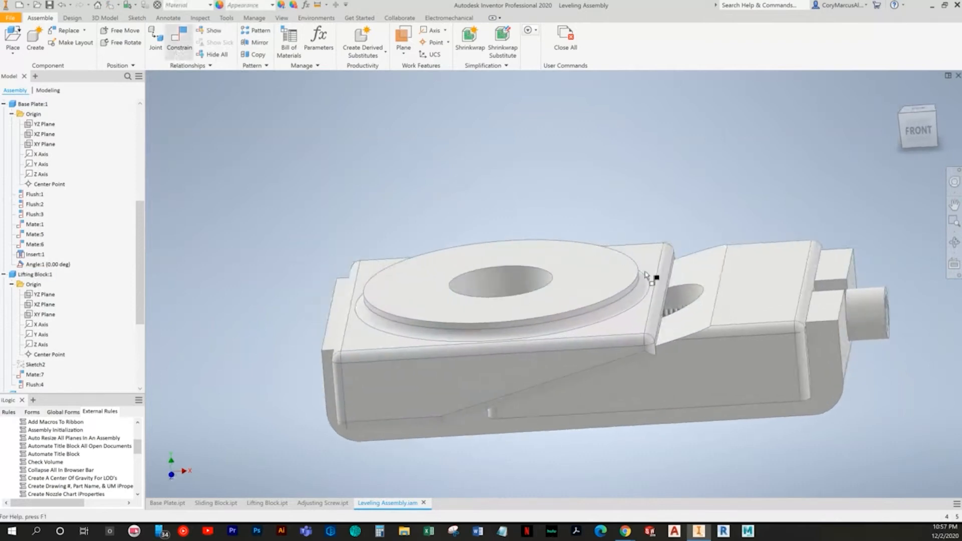
{"action": "scroll", "coordinate": [572, 395], "scroll_direction": "up", "scroll_amount": 4}
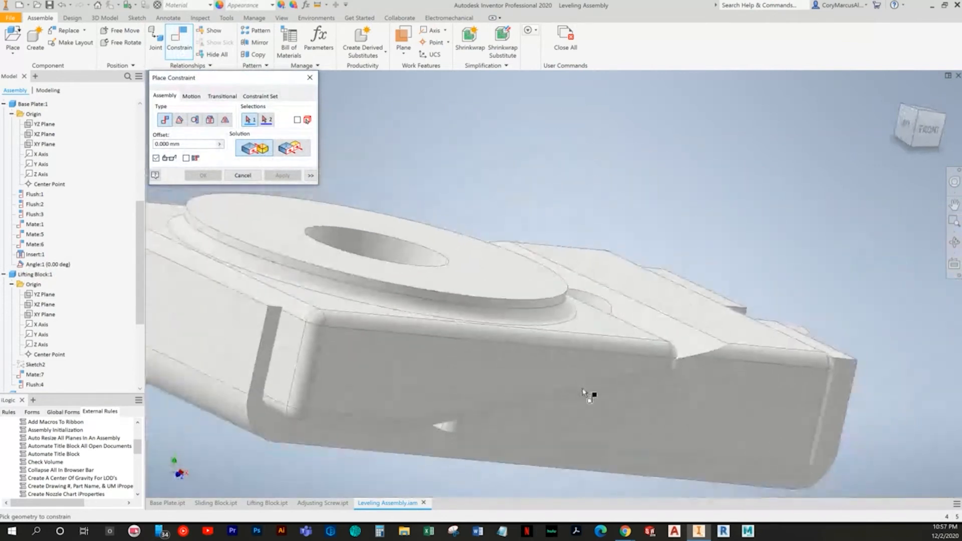
{"action": "right_click", "coordinate": [614, 161]}
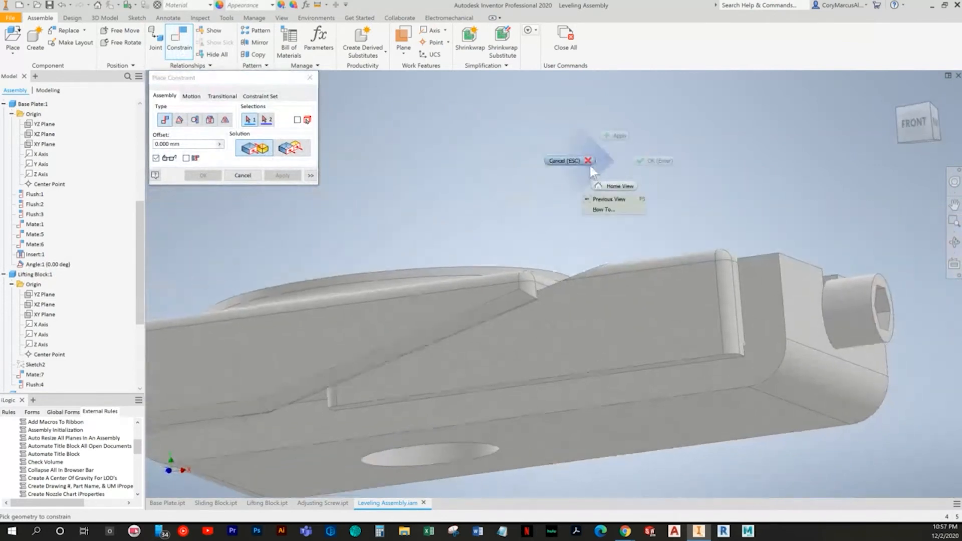
{"action": "left_click", "coordinate": [590, 166]}
Move the Lifting Block clear of the Base Plate's upright end wall, and mate the block's end face to that wall with 0 mm offset
{"action": "left_click", "coordinate": [451, 284]}
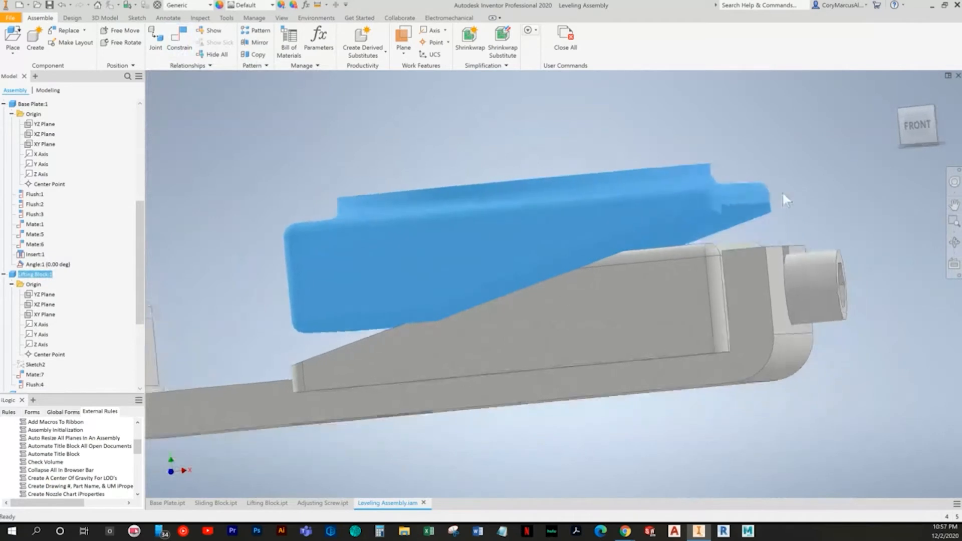
{"action": "left_click_drag", "start_coordinate": [537, 253], "coordinate": [673, 232]}
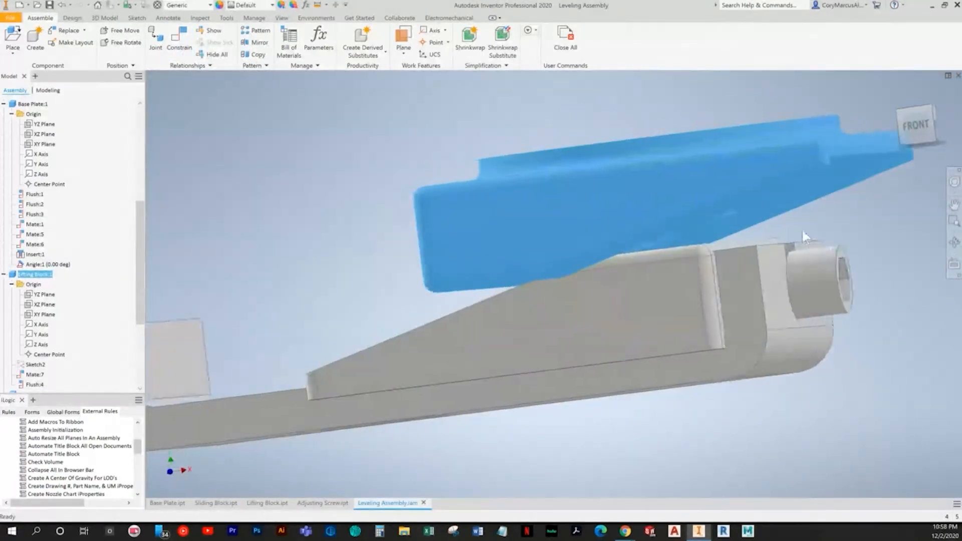
{"action": "left_click_drag", "start_coordinate": [812, 227], "coordinate": [390, 200]}
{"action": "left_click", "coordinate": [179, 40]}
{"action": "middle_click_drag", "start_coordinate": [398, 343], "coordinate": [325, 425], "text": "shift"}
{"action": "left_click", "coordinate": [368, 365]}
{"action": "left_click", "coordinate": [283, 371]}
{"action": "left_click", "coordinate": [280, 177]}
{"action": "right_click", "coordinate": [404, 151]}
{"action": "left_click", "coordinate": [374, 149]}
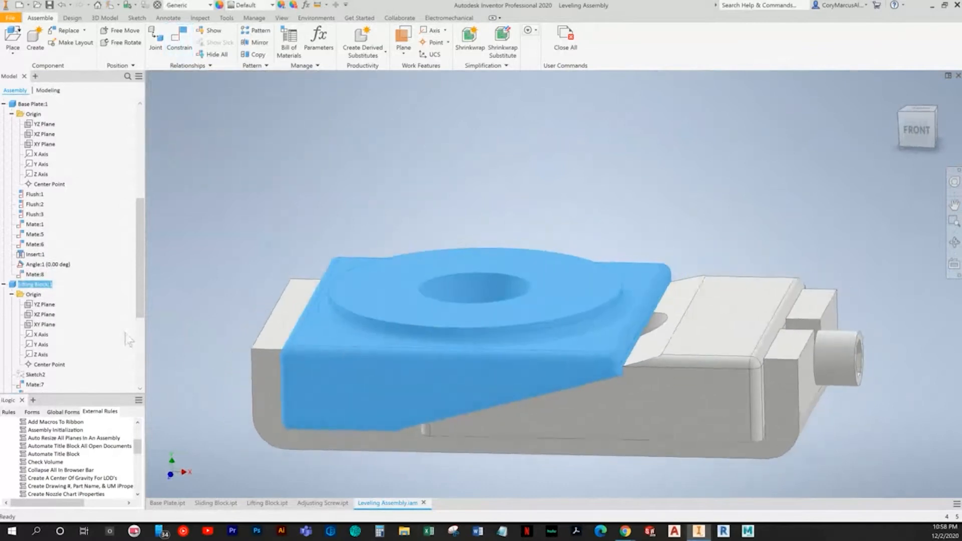
Drive the Lifting Block's Mate:8 from 0 to 10 mm and cancel the drive
{"action": "scroll", "coordinate": [104, 345], "scroll_direction": "down", "scroll_amount": 2}
{"action": "right_click", "coordinate": [36, 345]}
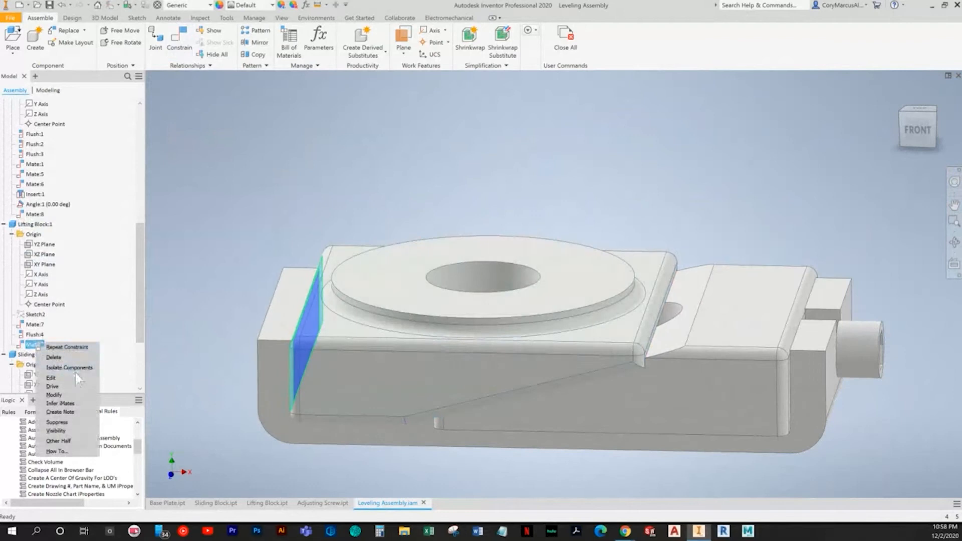
{"action": "left_click", "coordinate": [56, 387]}
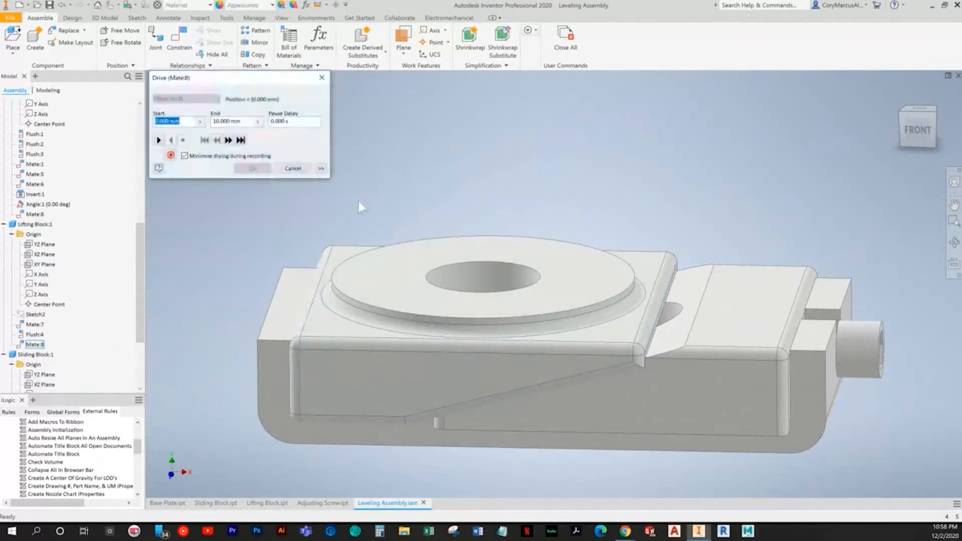
{"action": "left_click", "coordinate": [159, 141]}
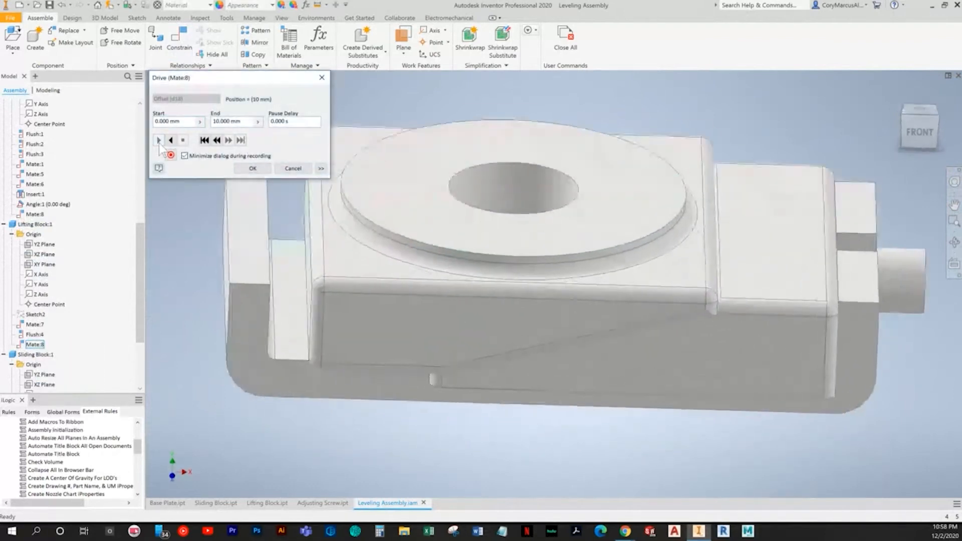
{"action": "left_click", "coordinate": [293, 169]}
Select the Sliding Block, drive its Mate:6 from 0 to 10 mm with the Lifting Block constrained, and cancel the drive
{"action": "left_click", "coordinate": [496, 113]}
{"action": "left_click", "coordinate": [566, 252]}
{"action": "left_click", "coordinate": [754, 222]}
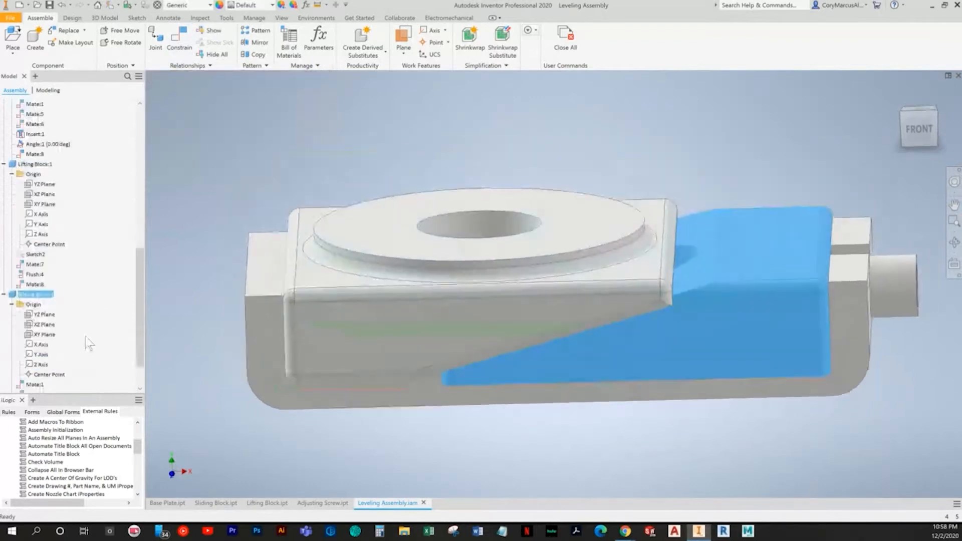
{"action": "scroll", "coordinate": [86, 336], "scroll_direction": "down", "scroll_amount": 3}
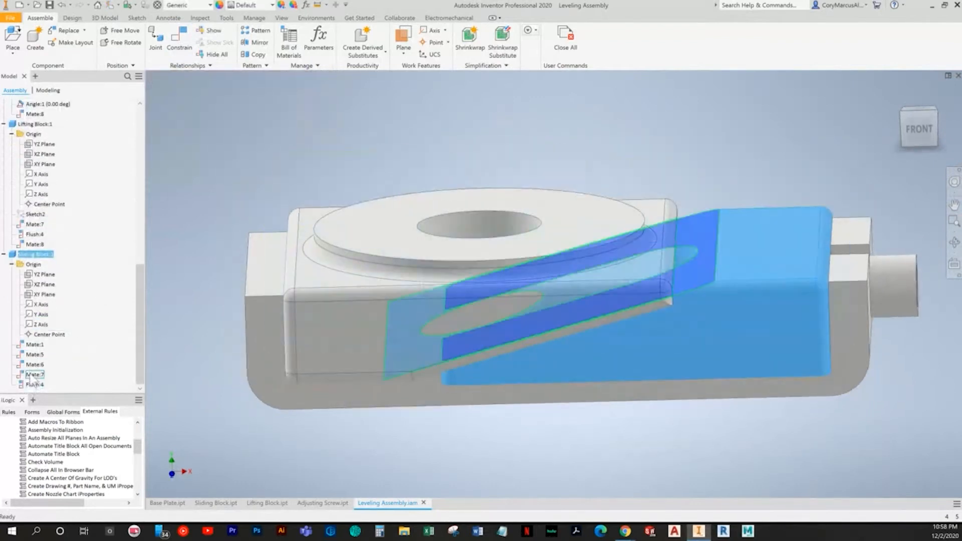
{"action": "right_click", "coordinate": [29, 362]}
{"action": "left_click", "coordinate": [66, 407]}
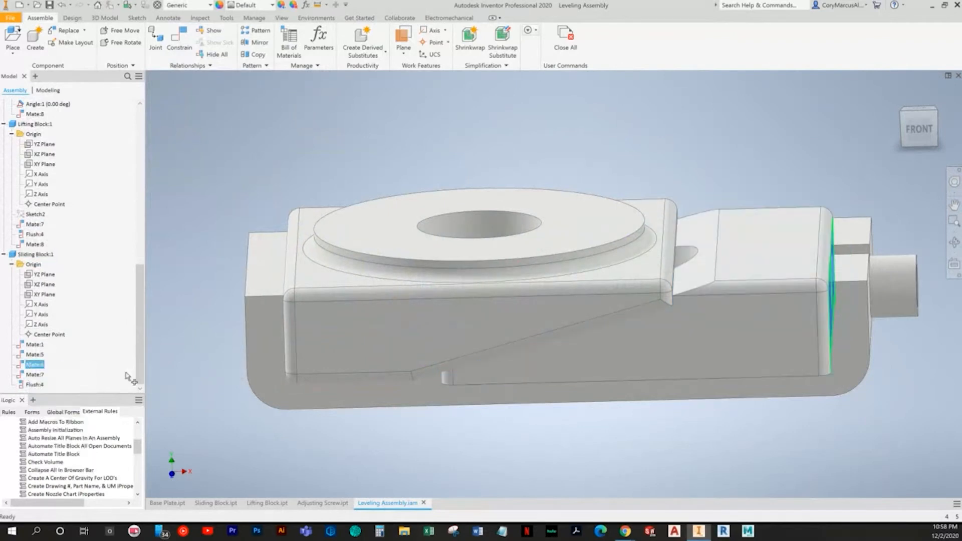
{"action": "left_click", "coordinate": [159, 140]}
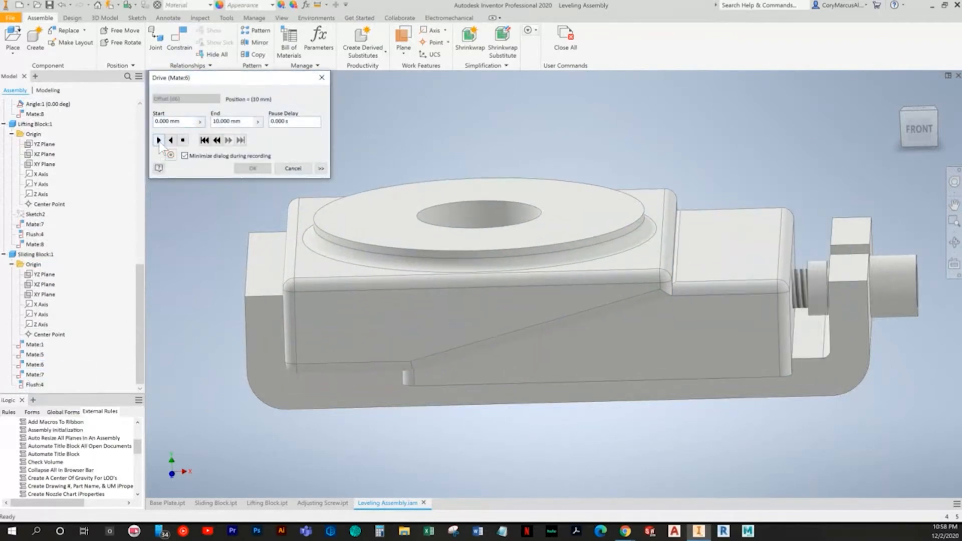
{"action": "left_click", "coordinate": [292, 167]}
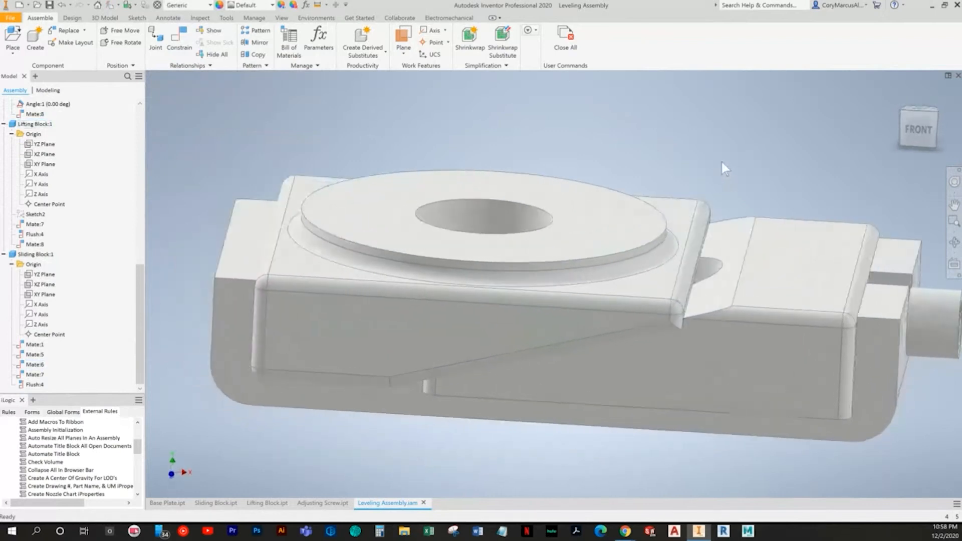
Return the assembly to its isometric home view
{"action": "key", "text": "F6"}
{"action": "middle_click_drag", "start_coordinate": [566, 435], "coordinate": [651, 342], "text": "shift"}
{"action": "key", "text": "F6"}
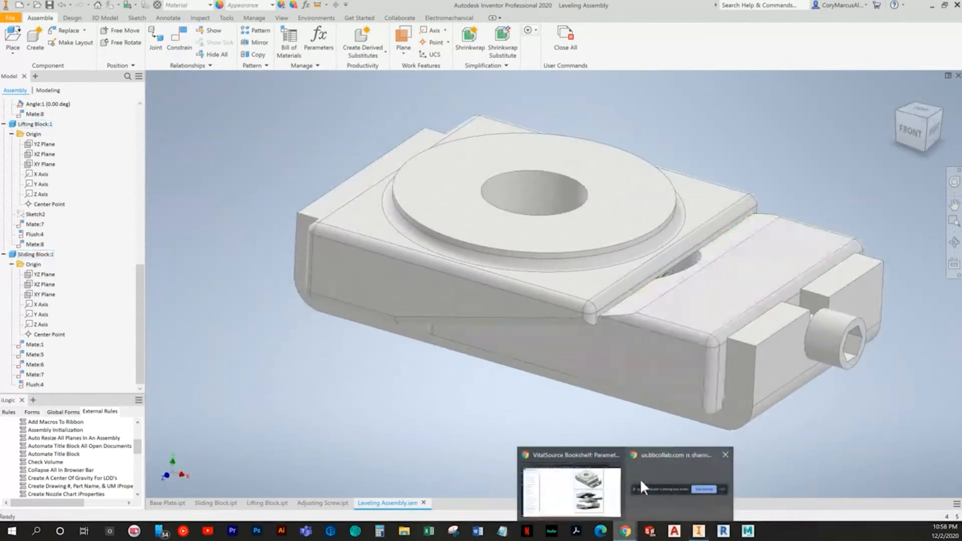
Switch to the VitalSource textbook in Chrome and examine the next page's Base Plate and Sliding Block dimension drawings
{"action": "left_click", "coordinate": [571, 488]}
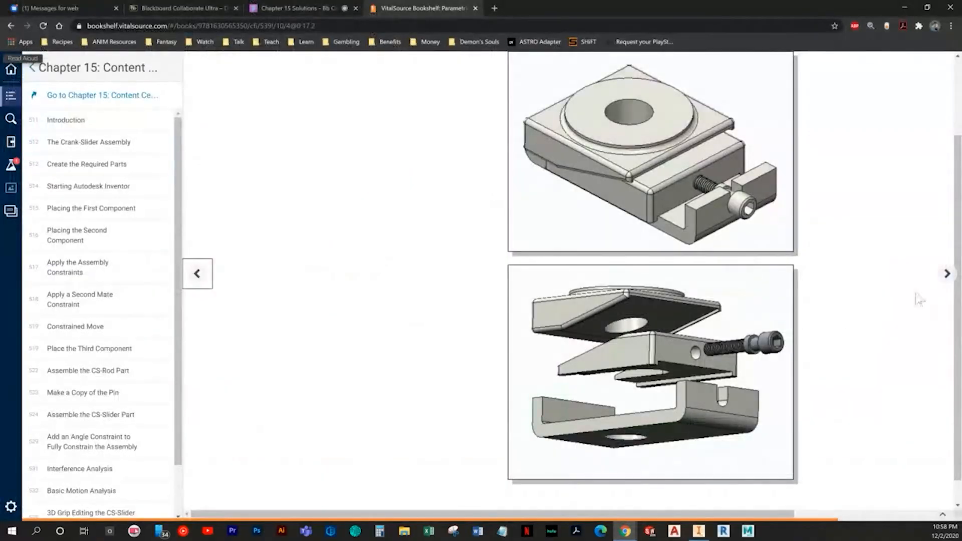
{"action": "left_click", "coordinate": [939, 289]}
{"action": "scroll", "coordinate": [839, 430], "scroll_direction": "down", "scroll_amount": 5}
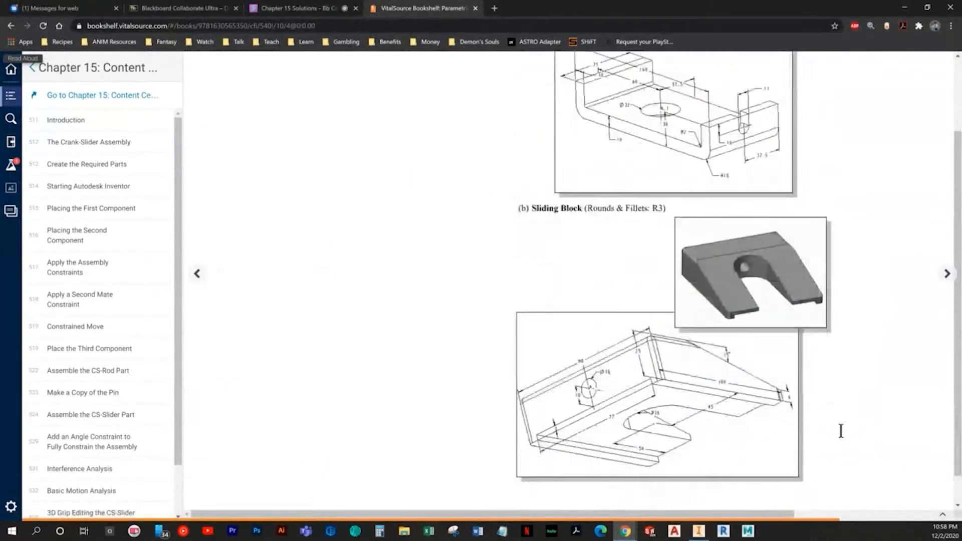
Reduce the textbook page's zoom and page ahead to examine the Adjusting Screw drawing and the Basic Motion Analysis instructions
{"action": "scroll", "coordinate": [744, 496], "scroll_direction": "right", "scroll_amount": 5}
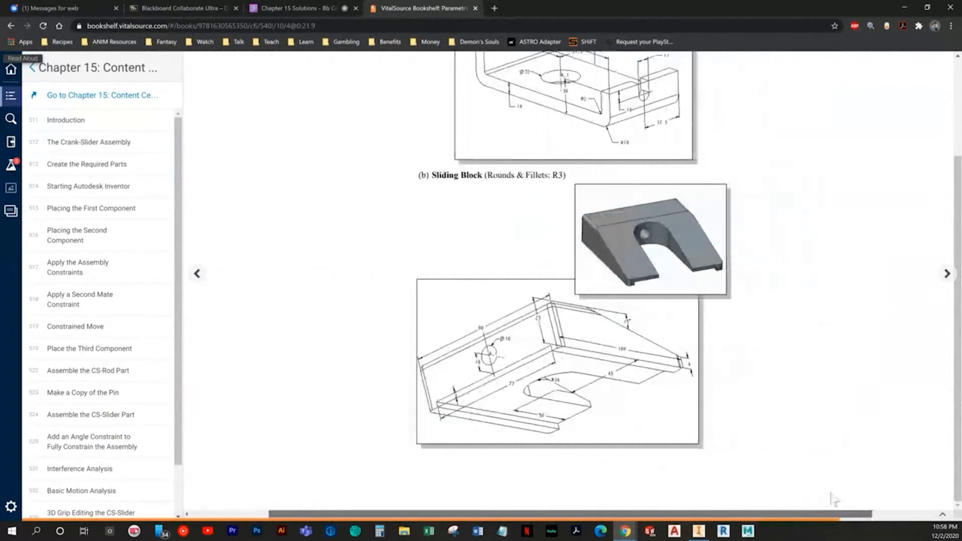
{"action": "left_click", "coordinate": [814, 404]}
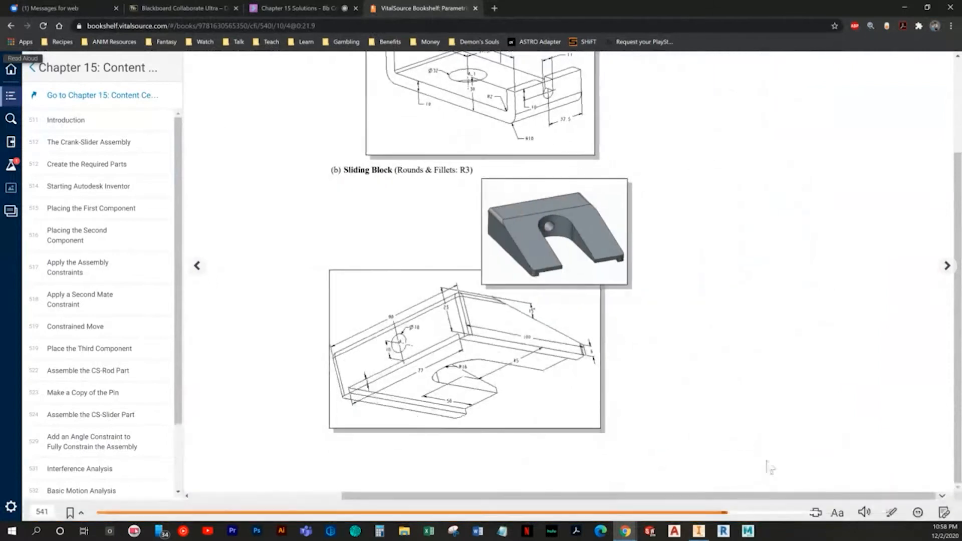
{"action": "left_click", "coordinate": [835, 508]}
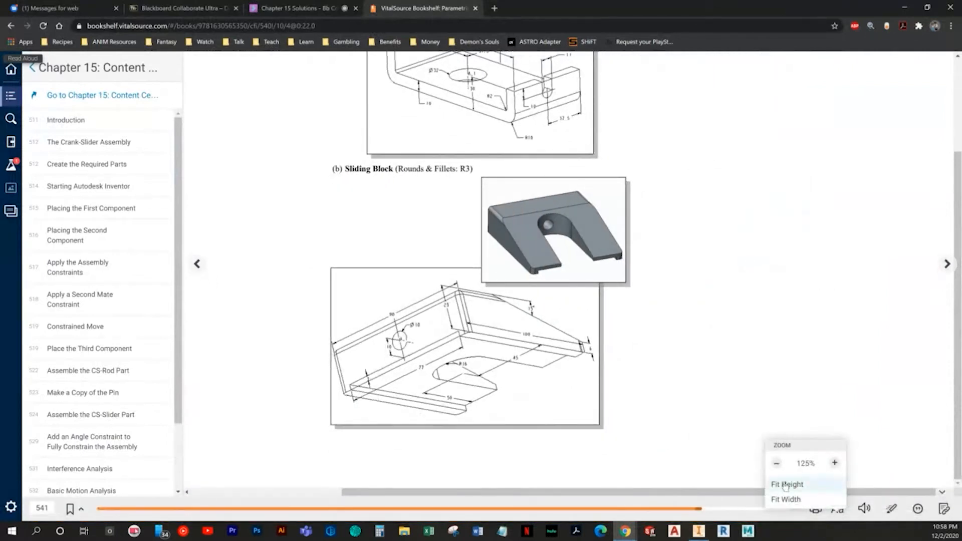
{"action": "left_click", "coordinate": [776, 464]}
{"action": "left_click", "coordinate": [880, 299]}
{"action": "left_click", "coordinate": [946, 265]}
{"action": "left_click", "coordinate": [945, 265]}
{"action": "left_click", "coordinate": [943, 268]}
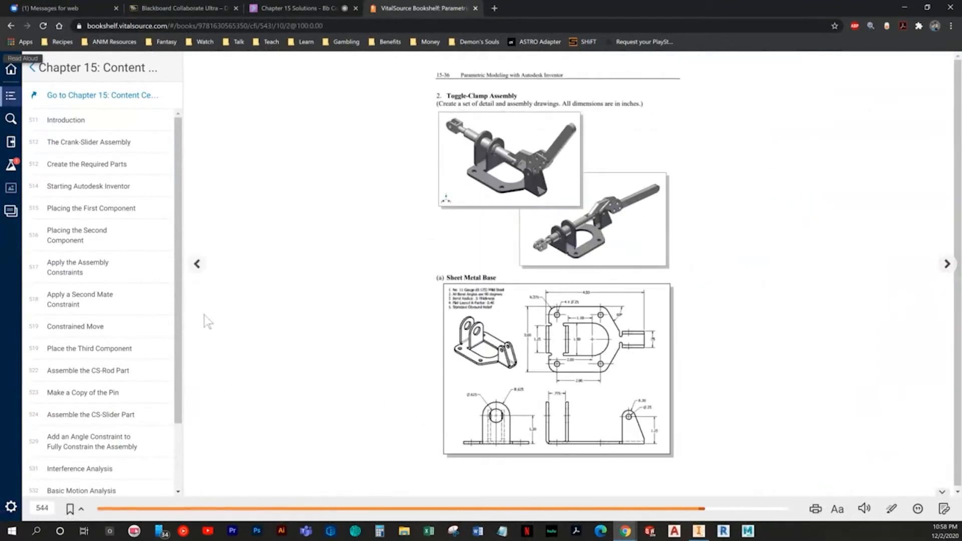
{"action": "left_click", "coordinate": [196, 266]}
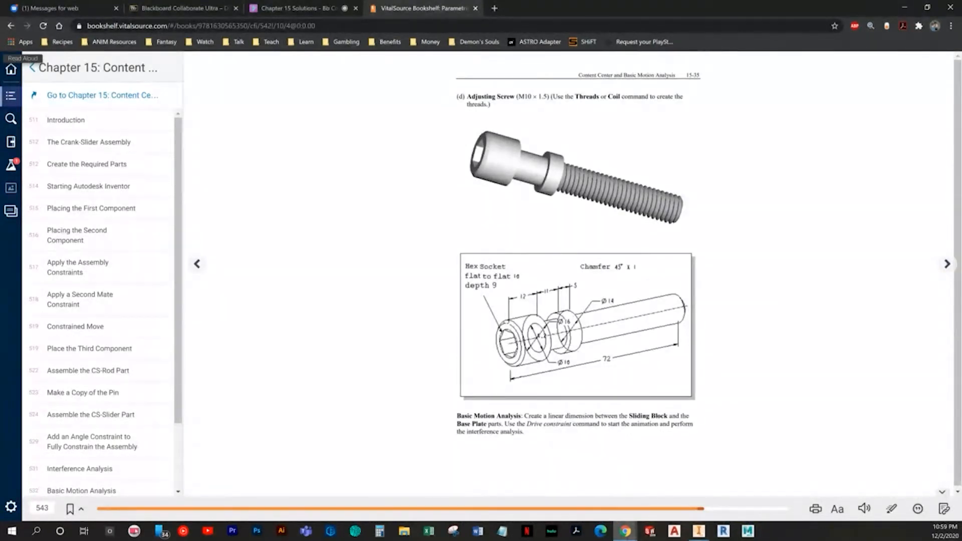
Switch to Inventor, return the assembly to its home view, and collapse the origin and all component nodes in the model tree
{"action": "left_click", "coordinate": [699, 530]}
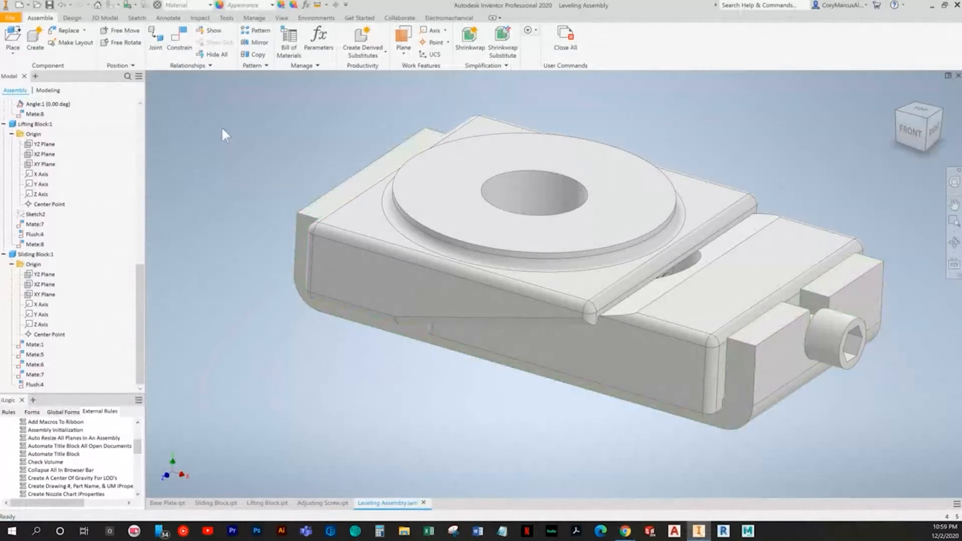
{"action": "key", "text": "F6"}
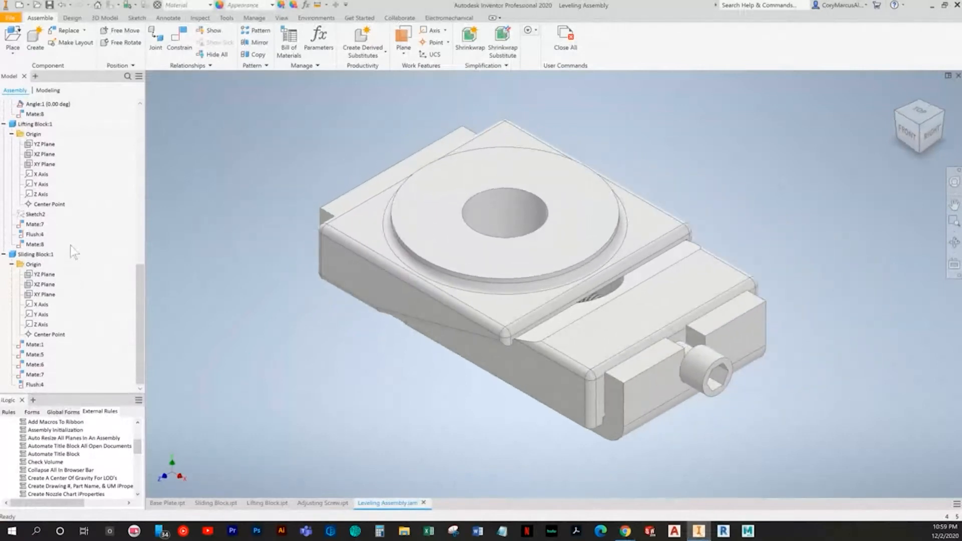
{"action": "scroll", "coordinate": [71, 211], "scroll_direction": "up", "scroll_amount": 10}
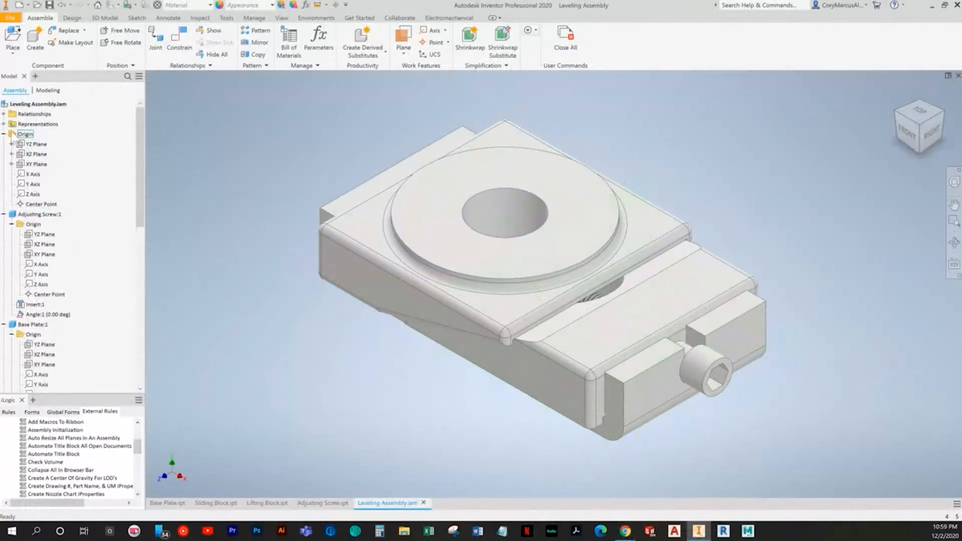
{"action": "left_click", "coordinate": [4, 214]}
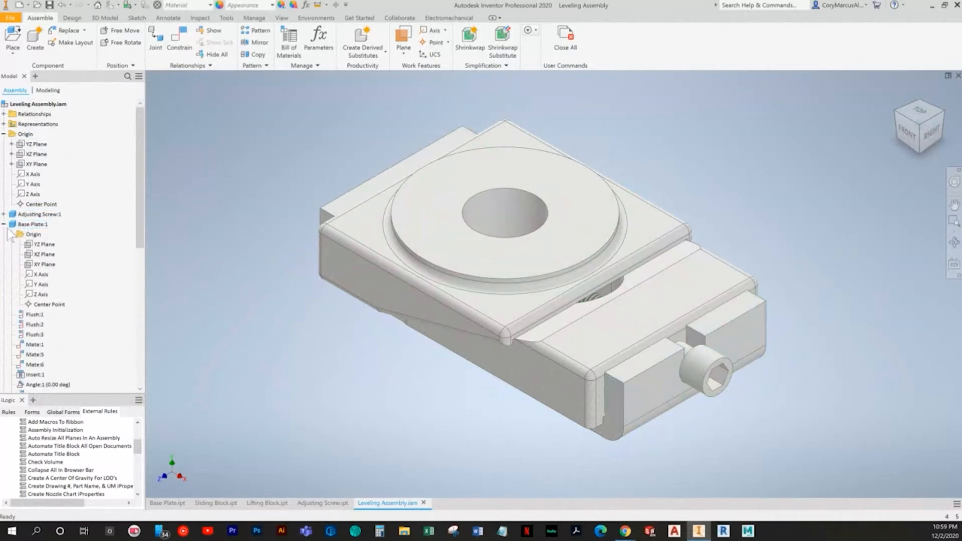
{"action": "left_click", "coordinate": [4, 224]}
{"action": "left_click", "coordinate": [3, 234]}
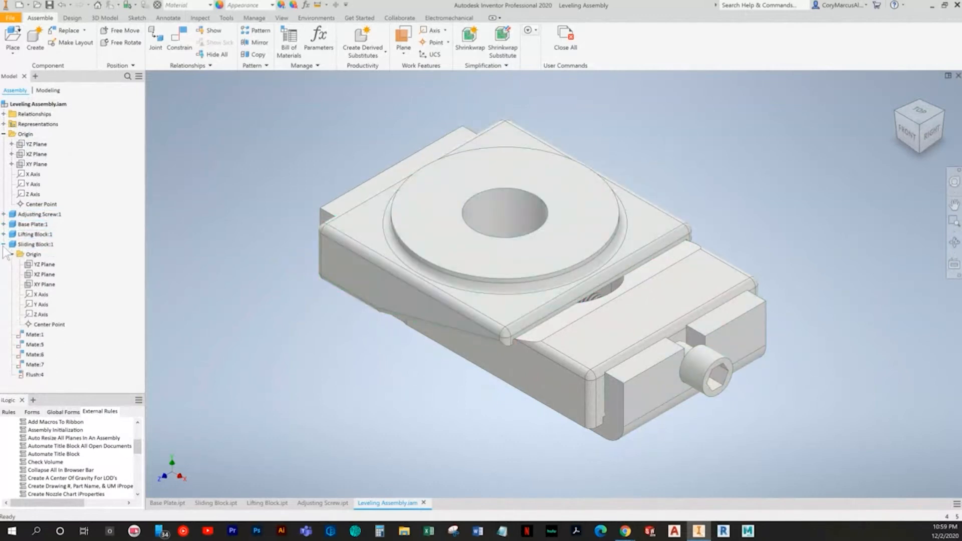
{"action": "left_click", "coordinate": [3, 244]}
{"action": "left_click", "coordinate": [3, 134]}
Create four new design view representations in the Leveling Assembly
{"action": "left_click", "coordinate": [4, 124]}
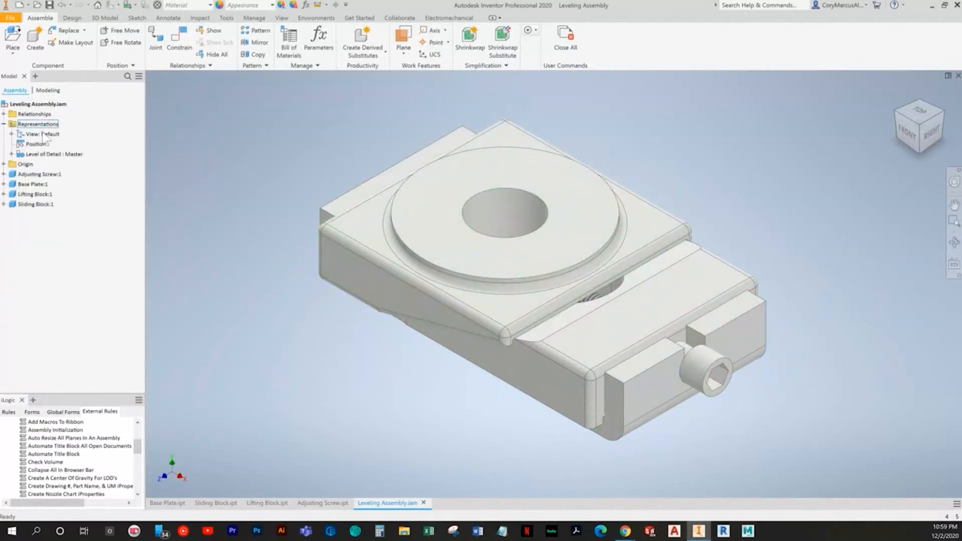
{"action": "right_click", "coordinate": [43, 133]}
{"action": "left_click", "coordinate": [59, 148]}
{"action": "right_click", "coordinate": [35, 133]}
{"action": "left_click", "coordinate": [58, 149]}
{"action": "right_click", "coordinate": [48, 134]}
{"action": "left_click", "coordinate": [63, 148]}
{"action": "right_click", "coordinate": [47, 136]}
{"action": "left_click", "coordinate": [60, 150]}
Rename view representations View1 and View2 as Adjusting Screw and Base Plate
{"action": "left_click", "coordinate": [11, 133]}
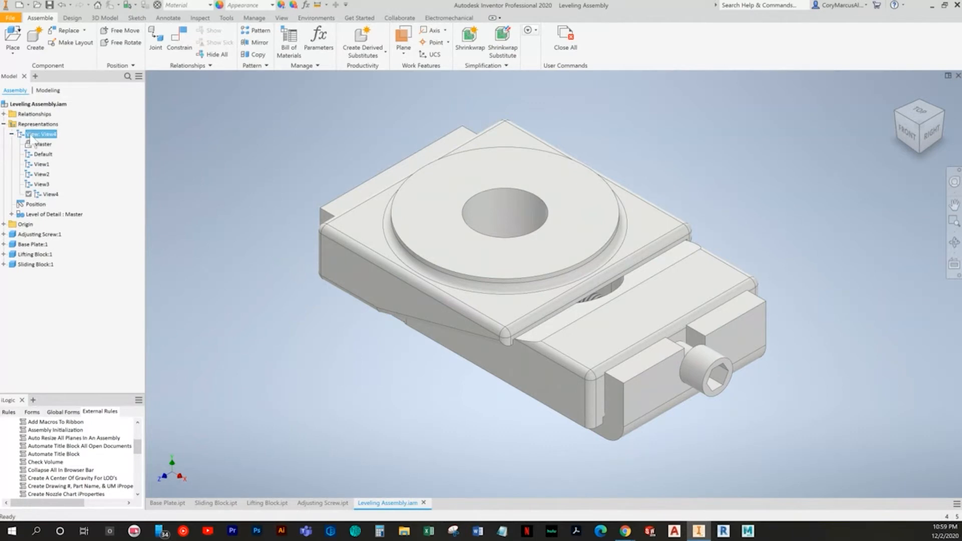
{"action": "left_click", "coordinate": [42, 164]}
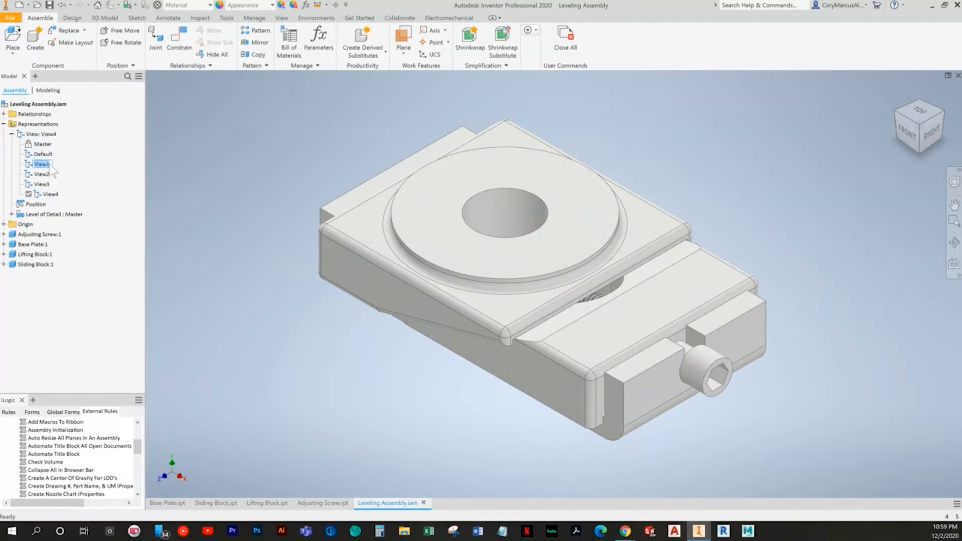
{"action": "type", "text": "Adjusting Scr"}
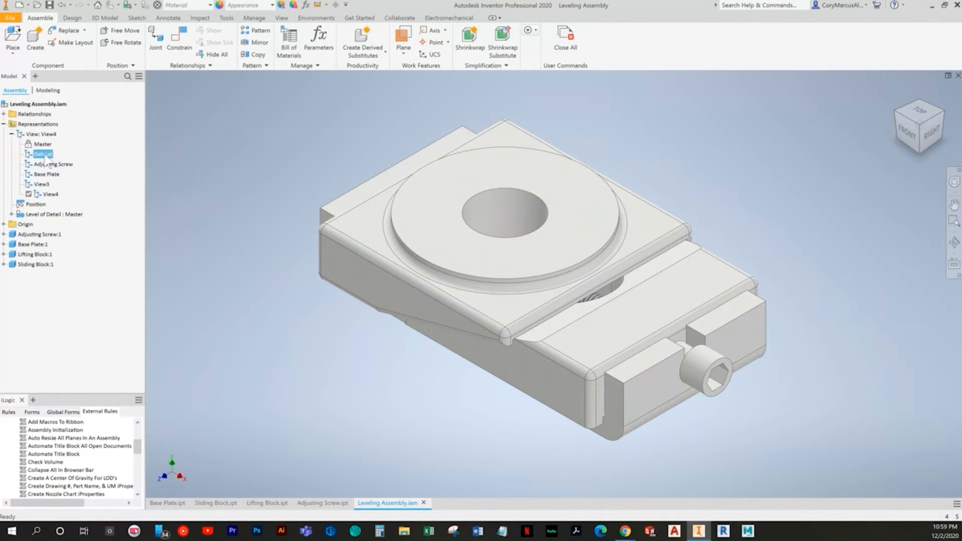
Delete the Default view representation and rename View3 and View4 as Lifting Block and Sliding Block
{"action": "right_click", "coordinate": [45, 157]}
{"action": "left_click", "coordinate": [89, 168]}
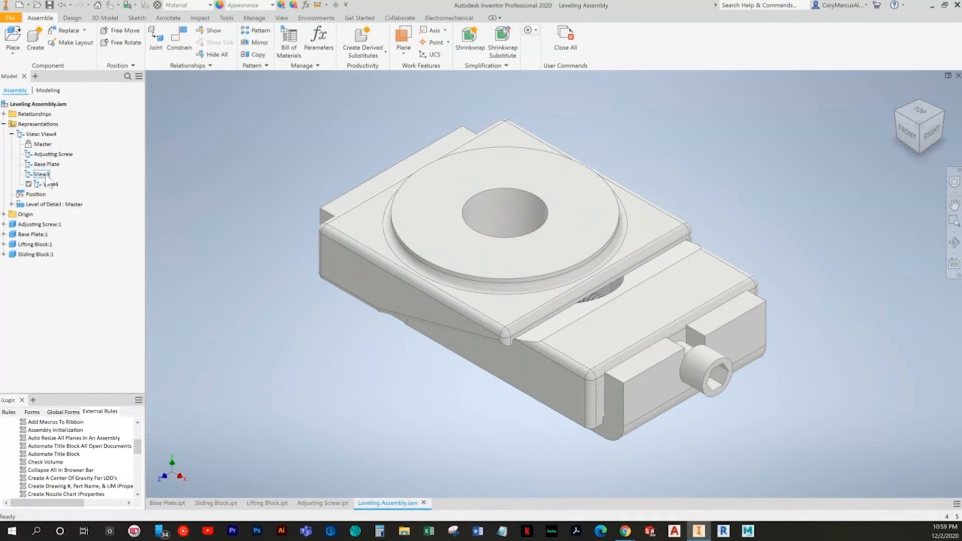
{"action": "type", "text": "Lifting Block"}
{"action": "key", "text": "Return"}
{"action": "left_click", "coordinate": [49, 185]}
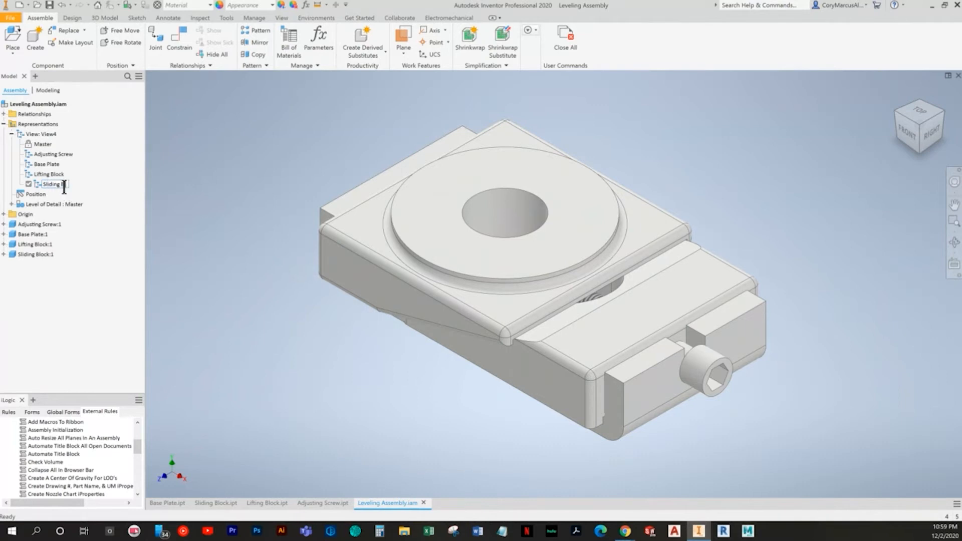
Isolate the Sliding Block component in the Sliding Block view representation and lock that view
{"action": "right_click", "coordinate": [29, 254]}
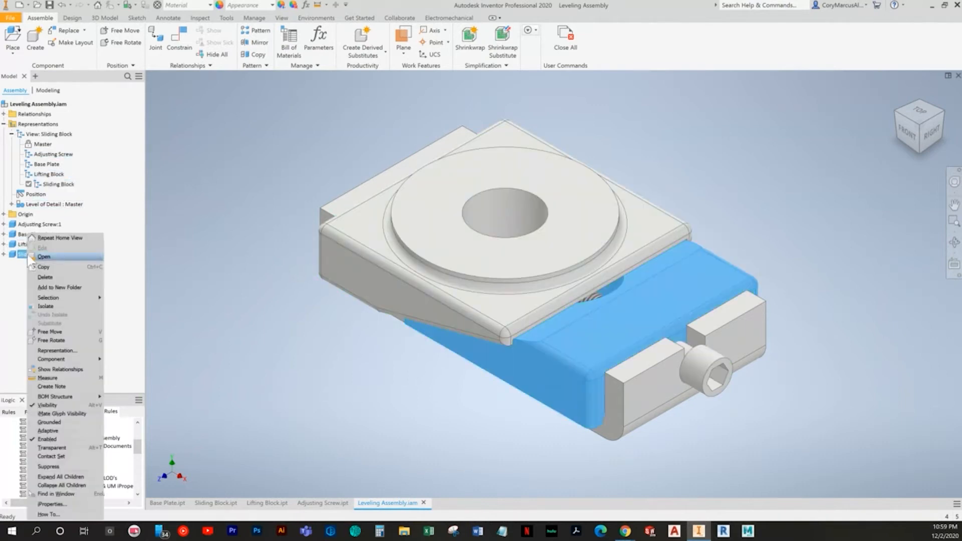
{"action": "left_click", "coordinate": [46, 306]}
{"action": "right_click", "coordinate": [58, 186]}
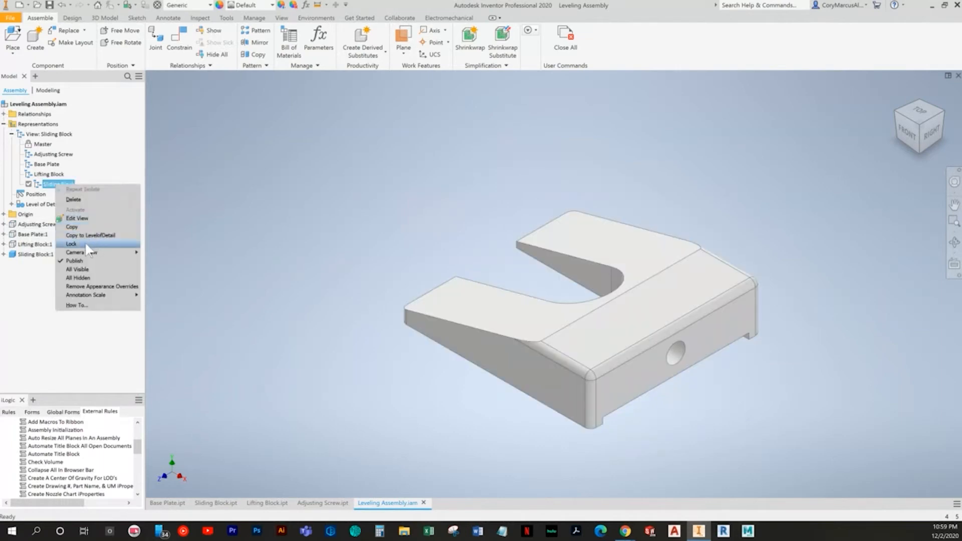
{"action": "left_click", "coordinate": [85, 242]}
Activate the Lifting Block view representation, isolate the Lifting Block component in it, and lock the view
{"action": "double_click", "coordinate": [50, 175]}
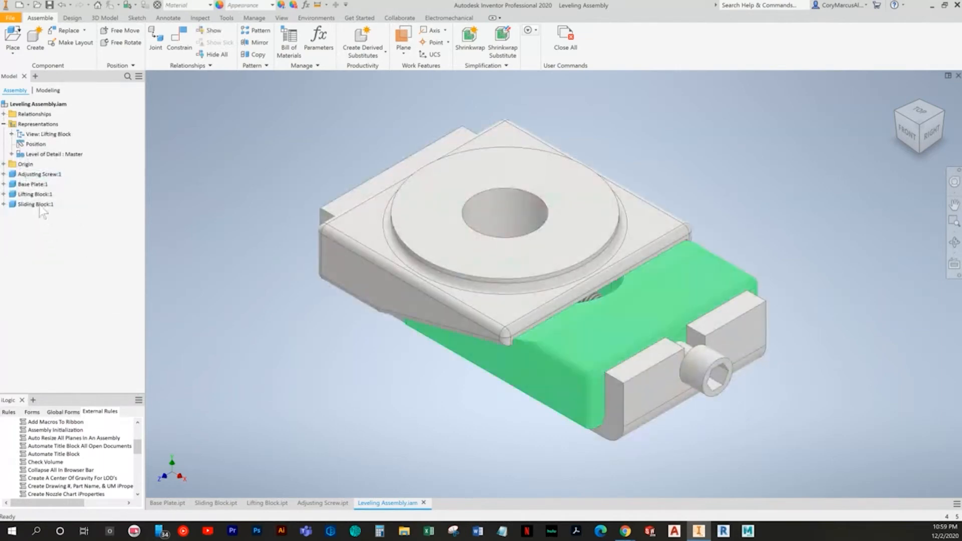
{"action": "left_click", "coordinate": [11, 133]}
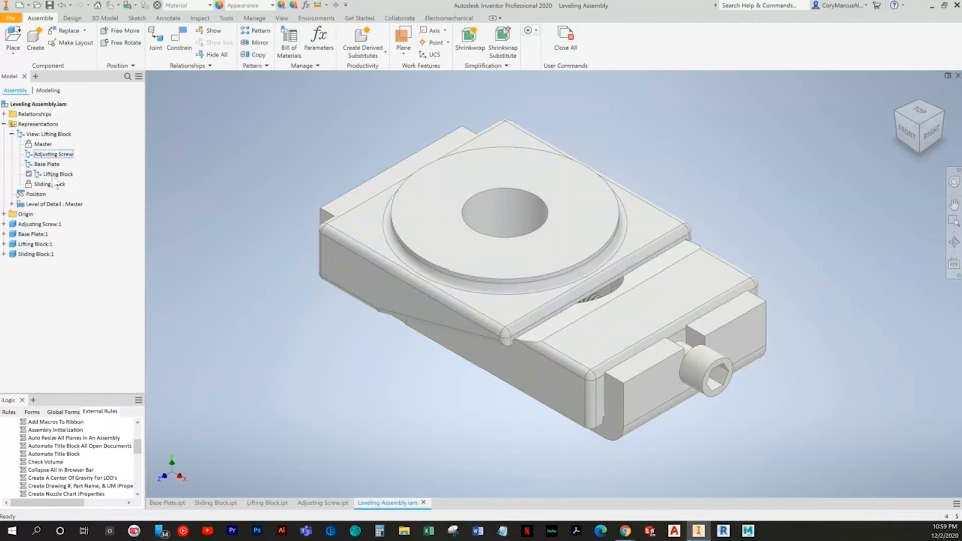
{"action": "right_click", "coordinate": [31, 244]}
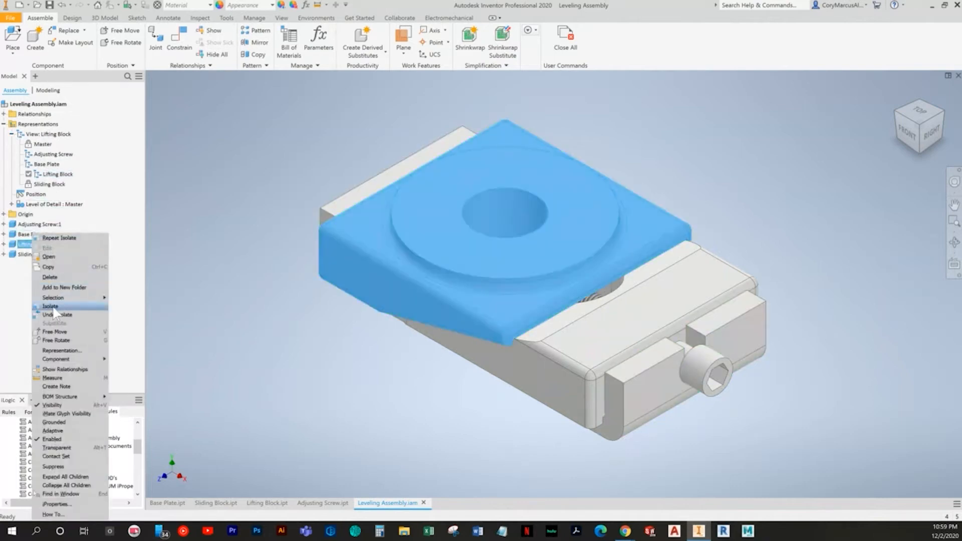
{"action": "left_click", "coordinate": [54, 307]}
{"action": "left_click", "coordinate": [53, 174]}
{"action": "right_click", "coordinate": [56, 174]}
{"action": "left_click", "coordinate": [76, 234]}
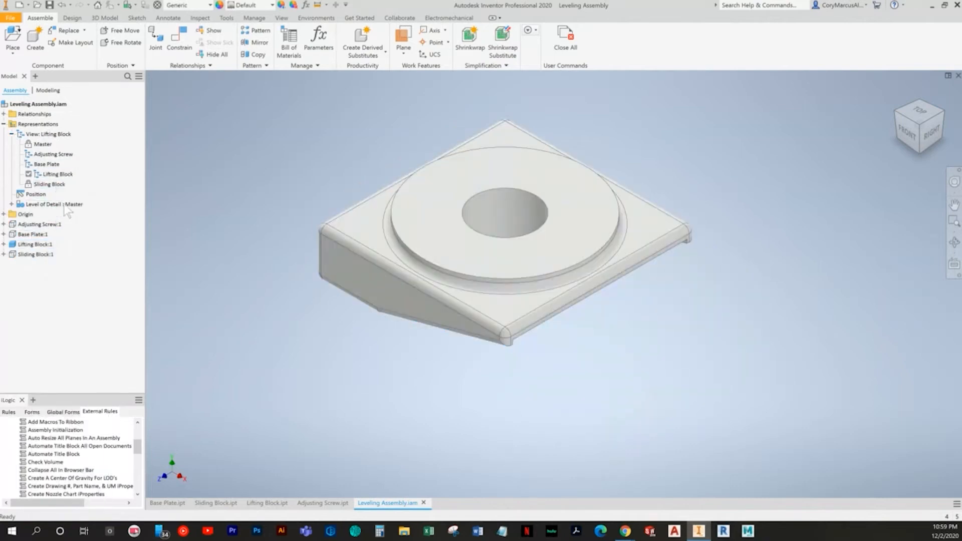
Activate the Base Plate view representation, isolate the Base Plate component in it, and lock the view
{"action": "key", "text": "Return"}
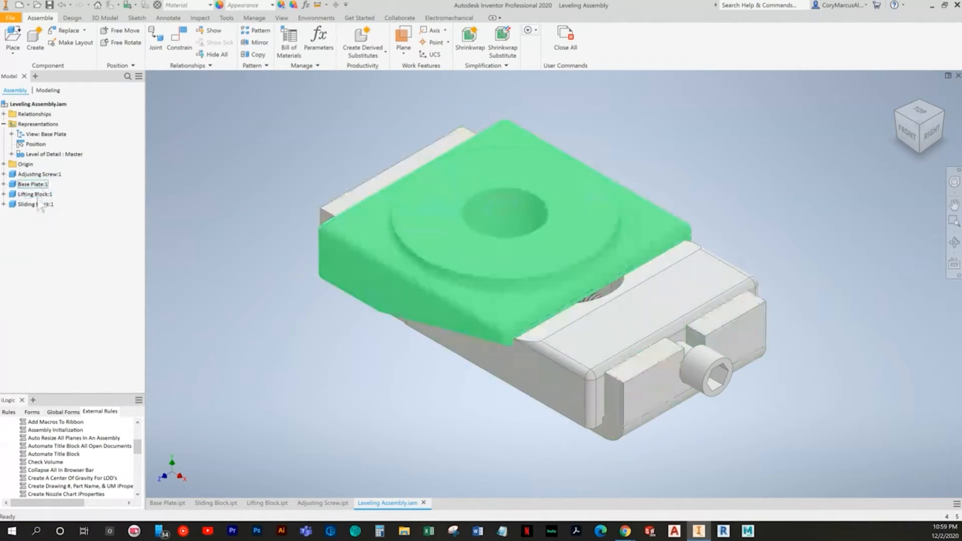
{"action": "right_click", "coordinate": [31, 184]}
{"action": "left_click", "coordinate": [50, 256]}
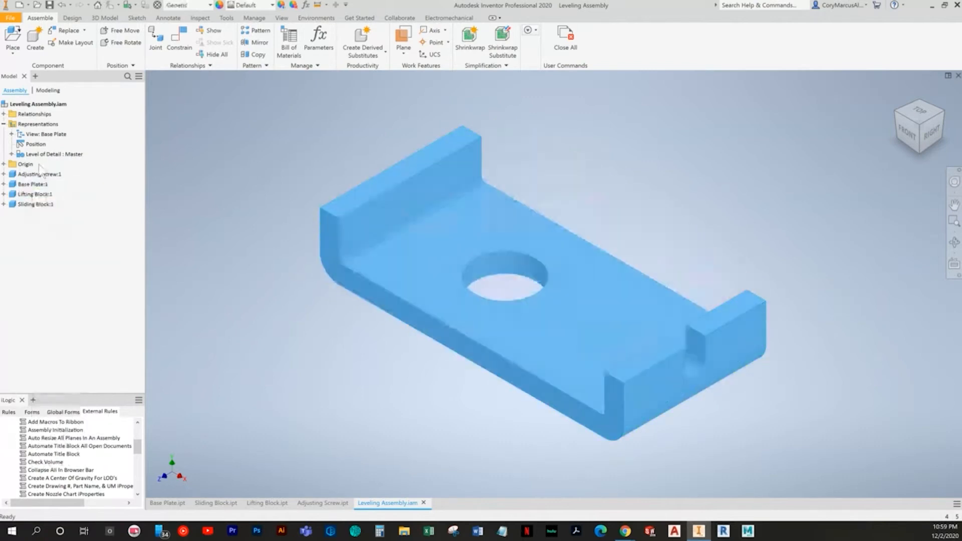
{"action": "left_click", "coordinate": [11, 134]}
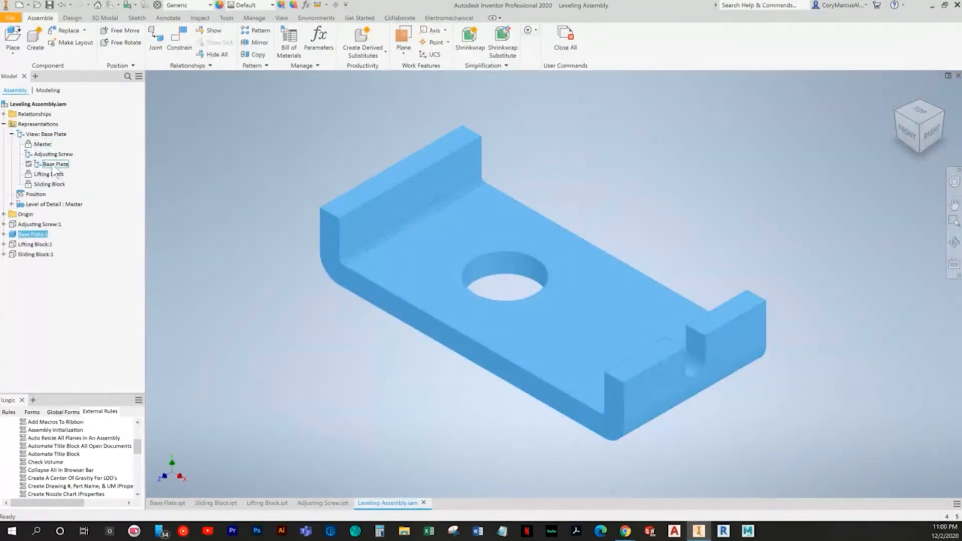
{"action": "right_click", "coordinate": [55, 164]}
{"action": "left_click", "coordinate": [108, 221]}
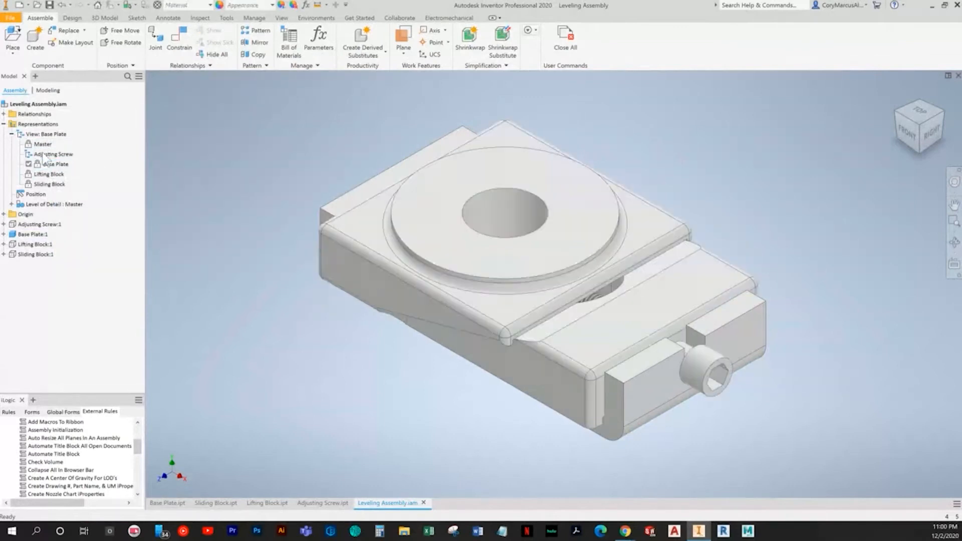
Activate the Adjusting Screw view representation, isolate the Adjusting Screw component in it, and lock the view
{"action": "double_click", "coordinate": [48, 154]}
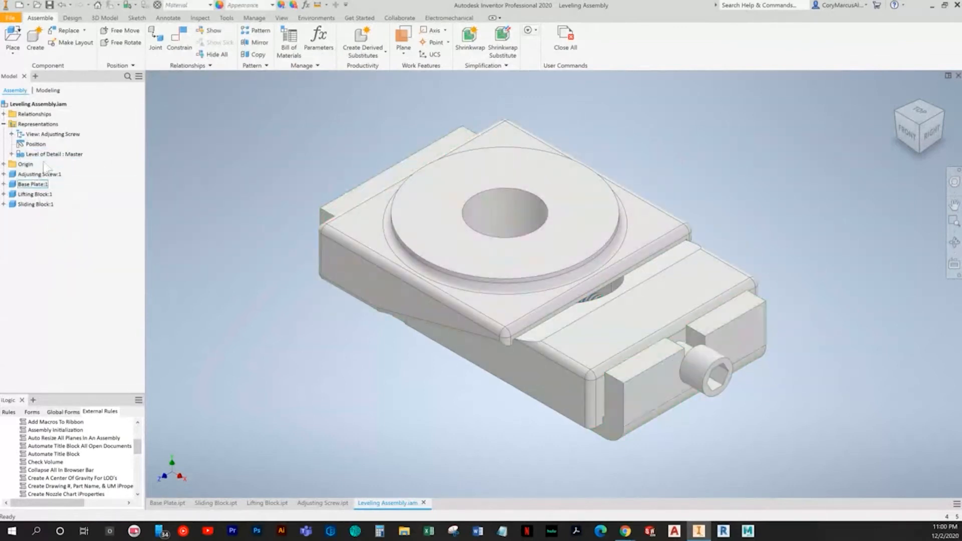
{"action": "right_click", "coordinate": [55, 174]}
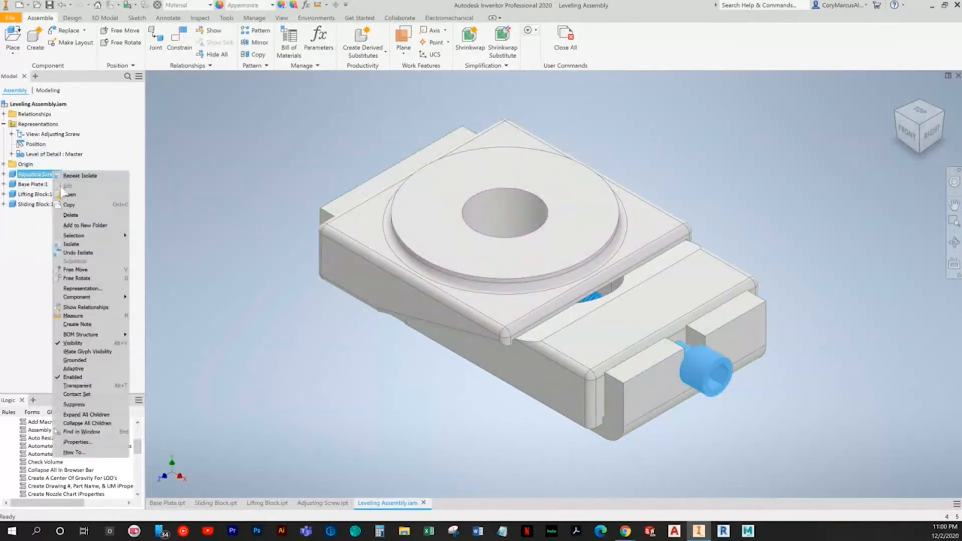
{"action": "left_click", "coordinate": [73, 245]}
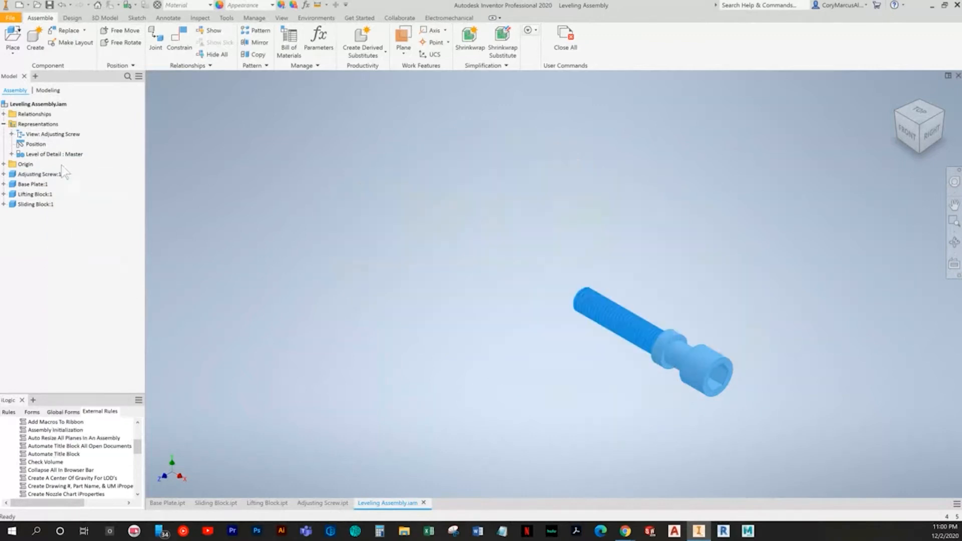
{"action": "left_click", "coordinate": [12, 134]}
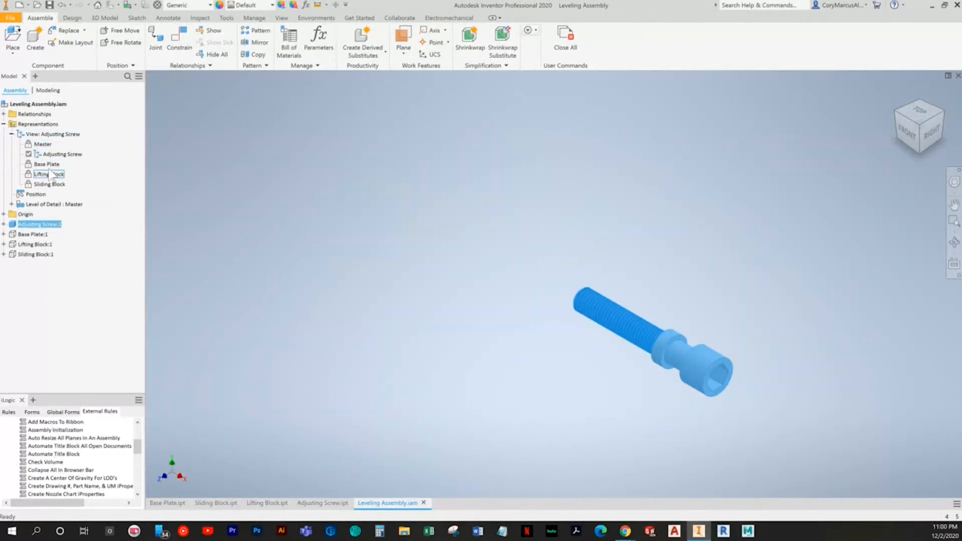
{"action": "right_click", "coordinate": [59, 155]}
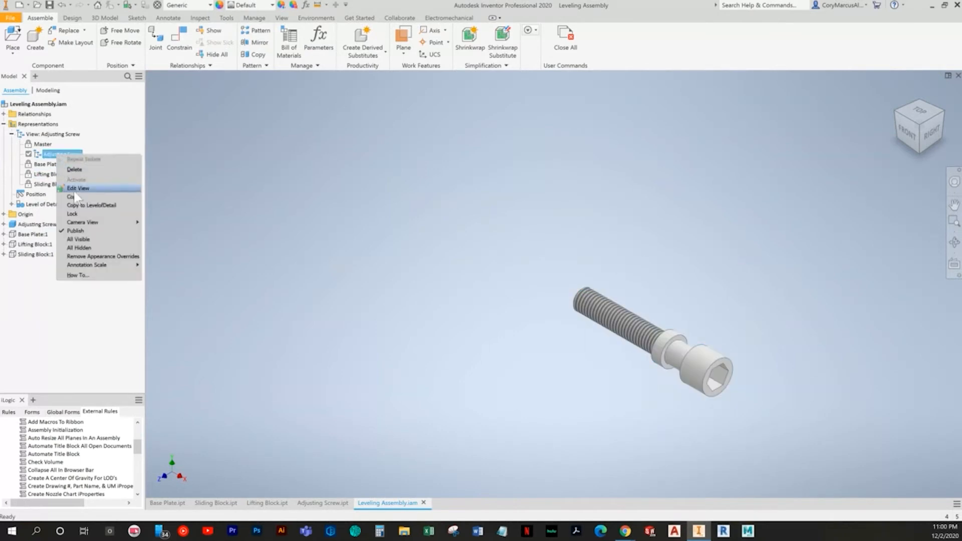
{"action": "left_click", "coordinate": [74, 213]}
Reactivate the Master view representation and collapse the Representations folder
{"action": "double_click", "coordinate": [45, 145]}
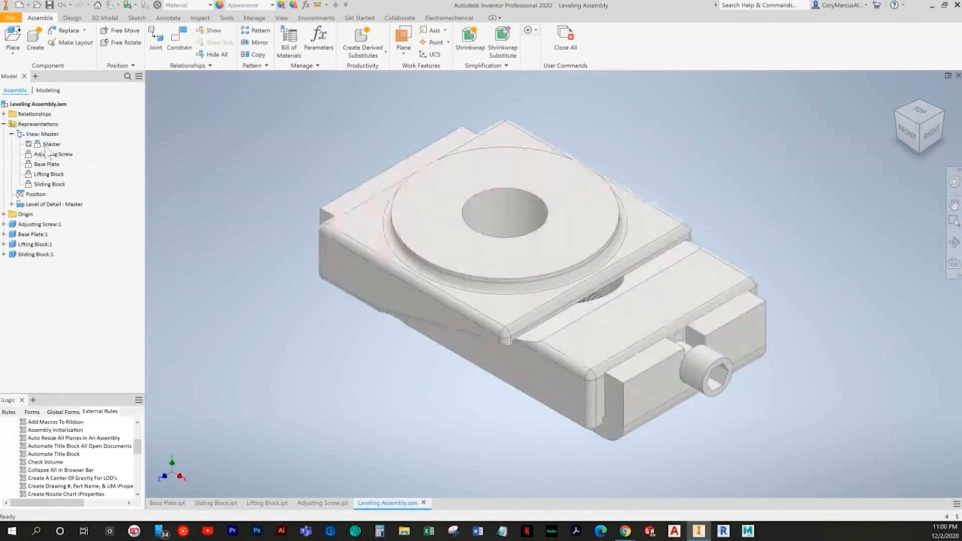
{"action": "left_click", "coordinate": [3, 124]}
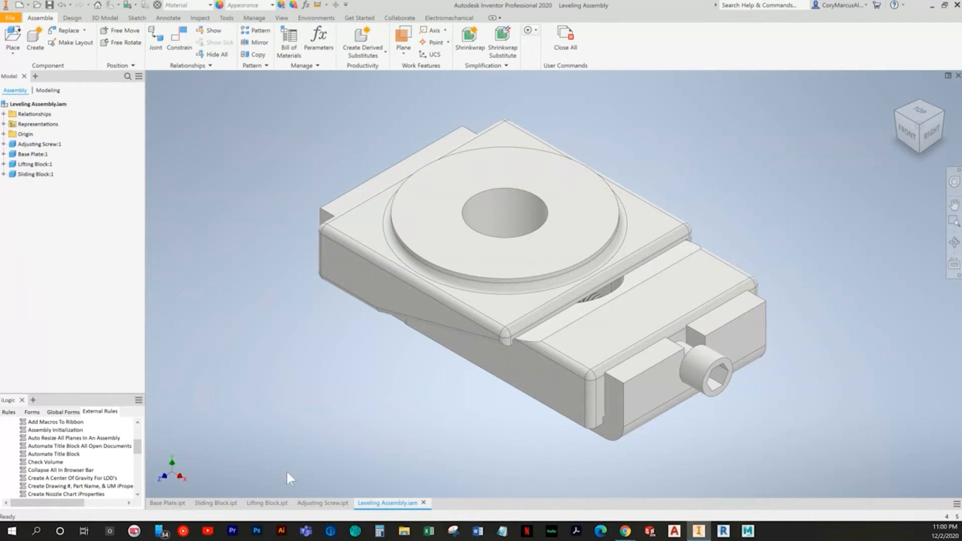
Close the Base Plate, Sliding Block, Lifting Block and Adjusting Screw part files, keeping the Leveling Assembly open
{"action": "left_click", "coordinate": [173, 502]}
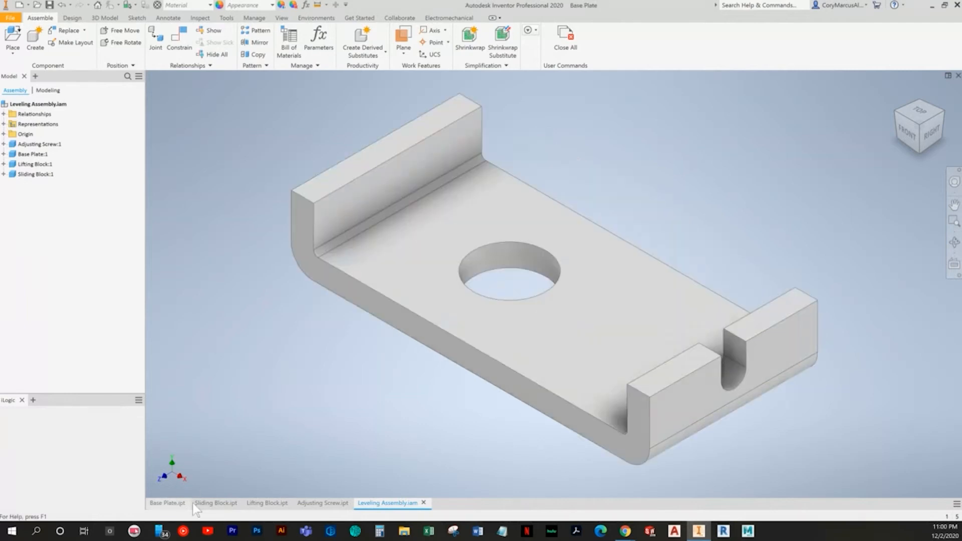
{"action": "left_click", "coordinate": [190, 503]}
{"action": "left_click", "coordinate": [190, 503]}
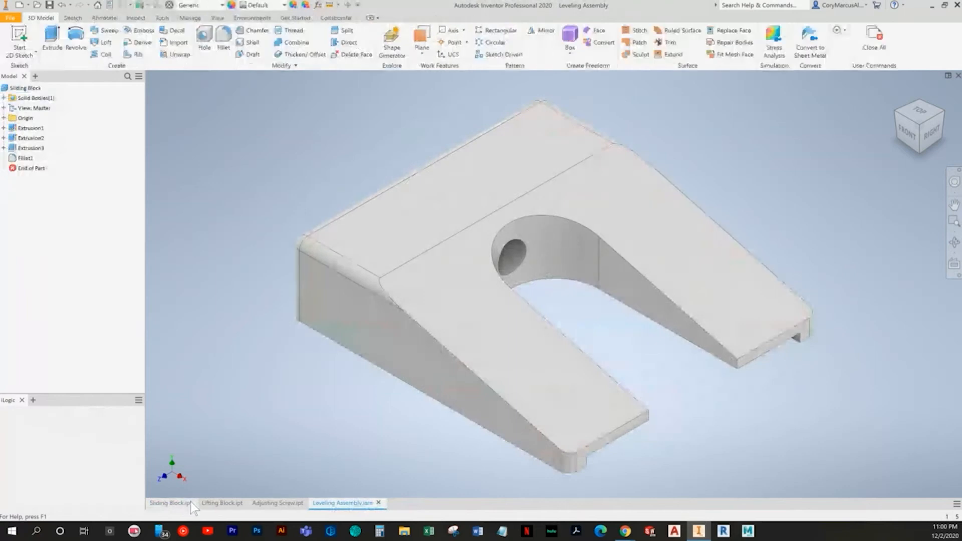
{"action": "left_click", "coordinate": [195, 503]}
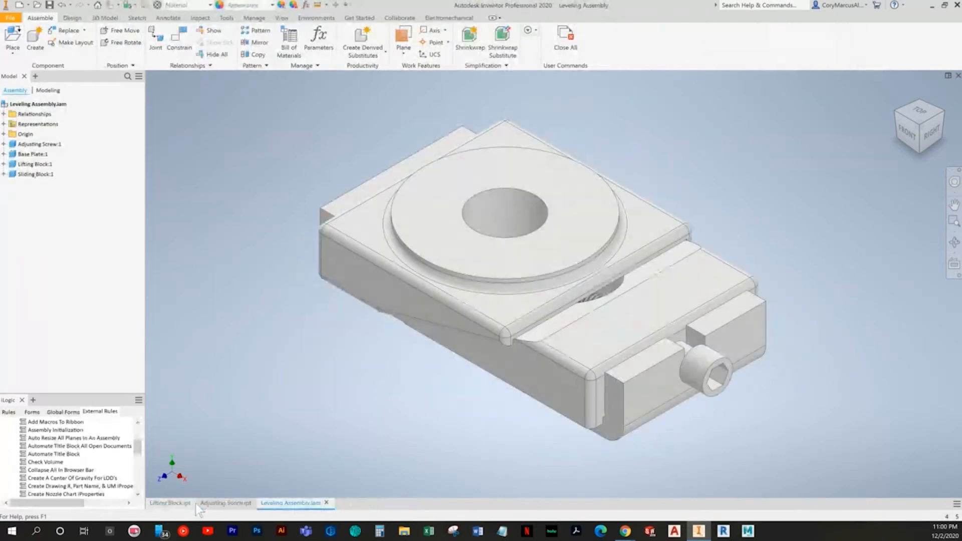
{"action": "left_click", "coordinate": [195, 503]}
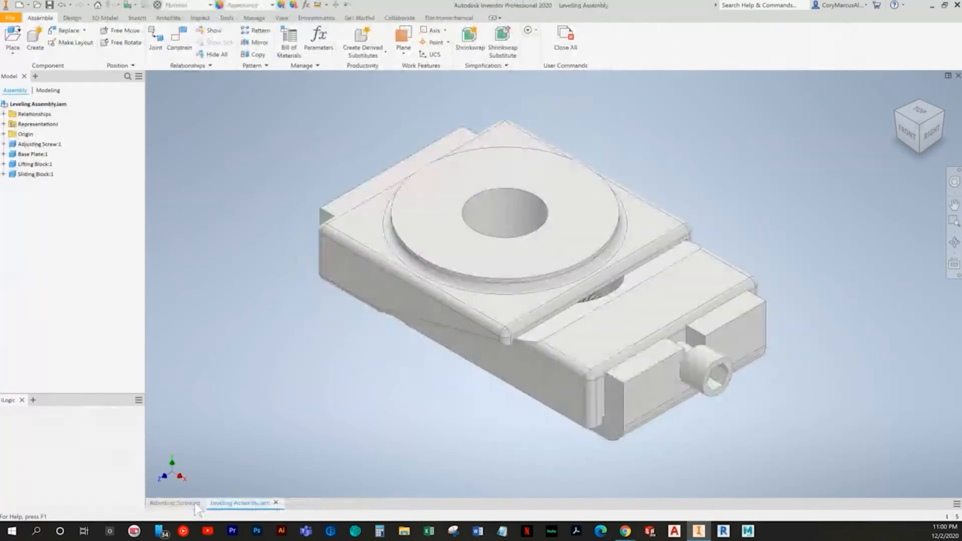
{"action": "left_click", "coordinate": [197, 503]}
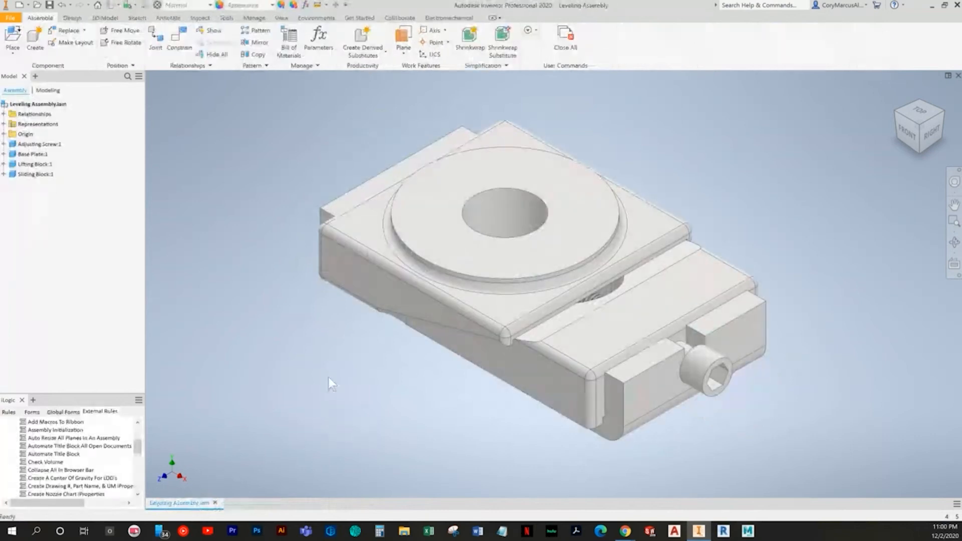
Create a new presentation file from the metric Standard (mm).ipn template
{"action": "left_click", "coordinate": [20, 6]}
{"action": "scroll", "coordinate": [369, 336], "scroll_direction": "down", "scroll_amount": 3}
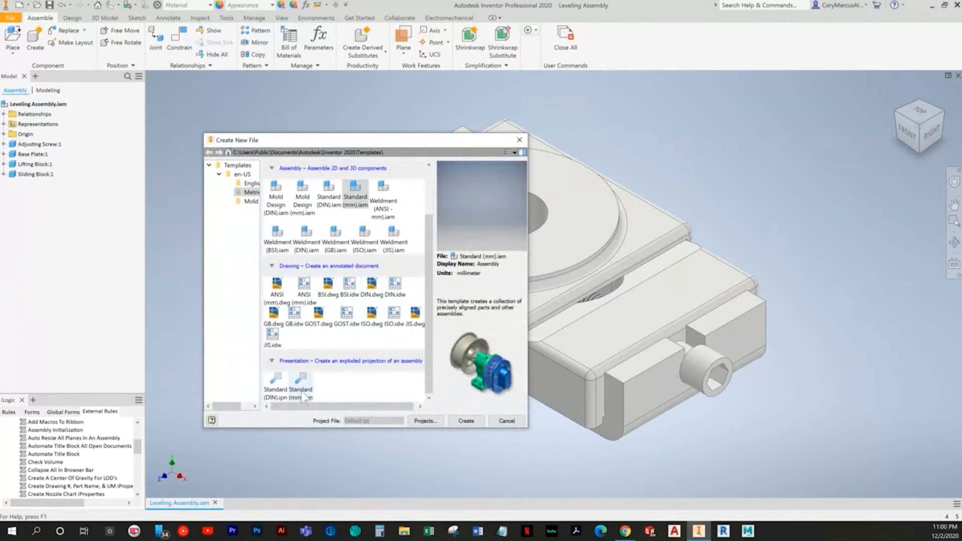
{"action": "double_click", "coordinate": [302, 383]}
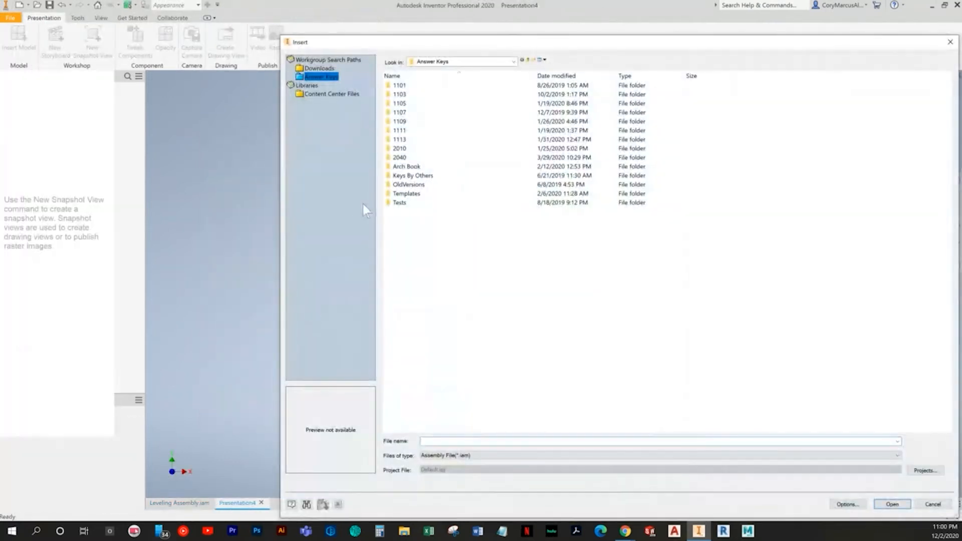
Insert the Leveling Assembly model into the presentation from the Chapter 15 Leveling Assembly folder under 2010
{"action": "double_click", "coordinate": [437, 148]}
{"action": "double_click", "coordinate": [417, 194]}
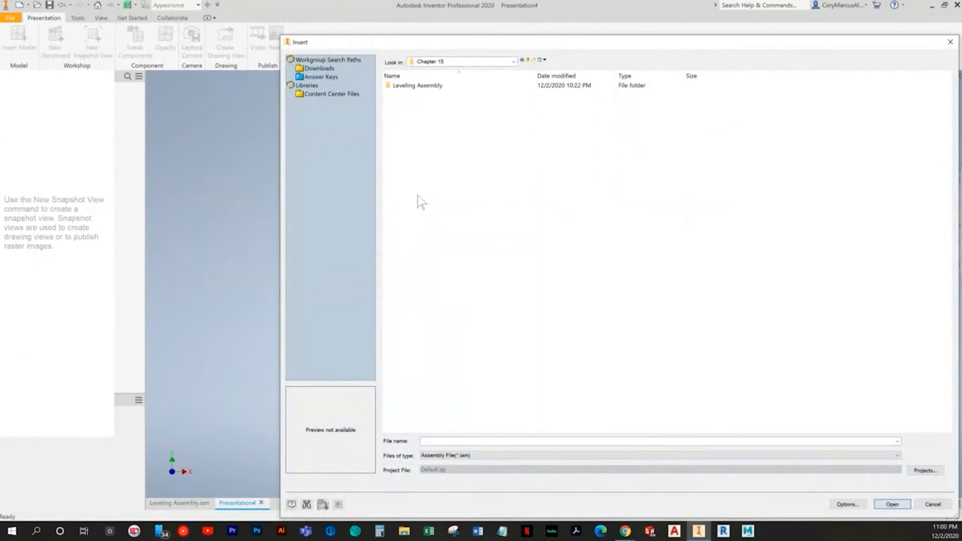
{"action": "double_click", "coordinate": [418, 85]}
{"action": "double_click", "coordinate": [422, 95]}
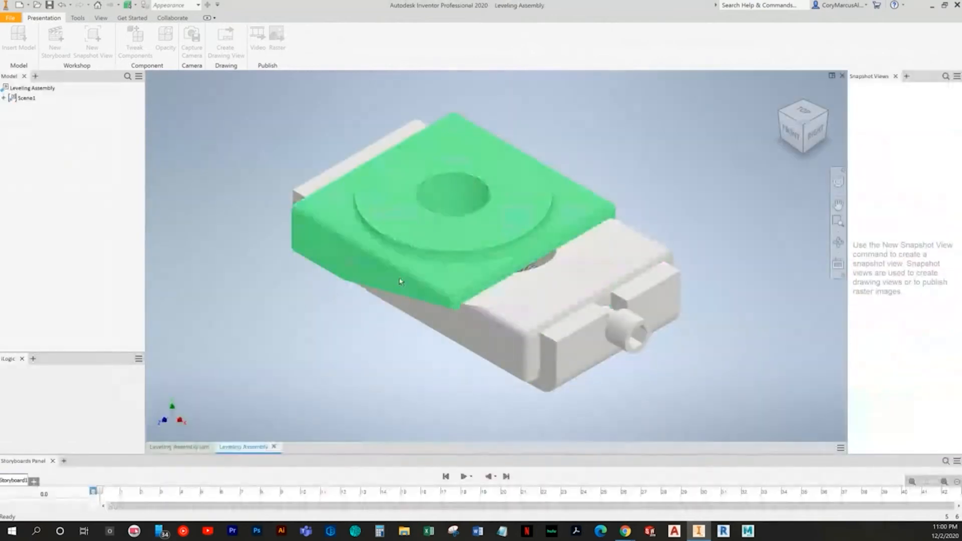
Set the presentation's visual style to Shaded with Edges
{"action": "left_click", "coordinate": [100, 18]}
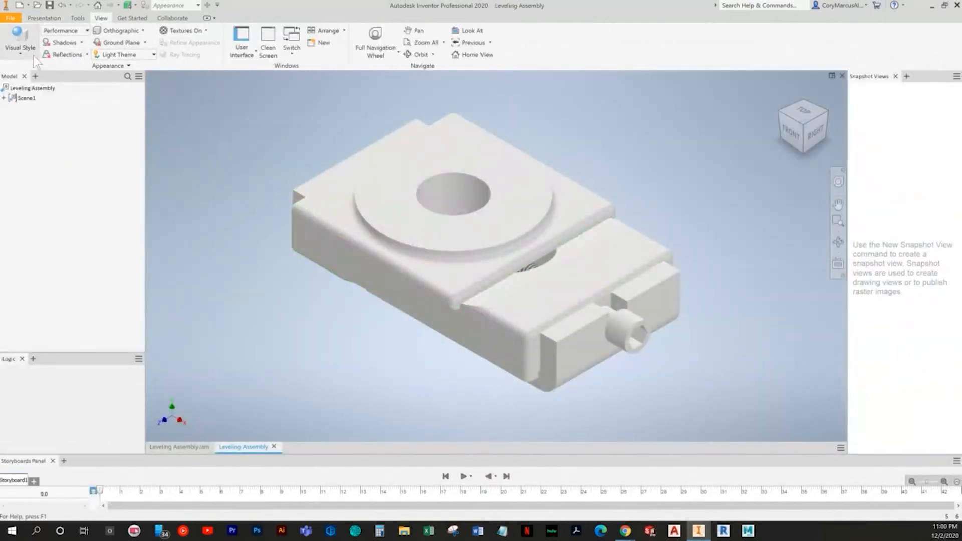
{"action": "left_click", "coordinate": [22, 48]}
{"action": "left_click", "coordinate": [48, 119]}
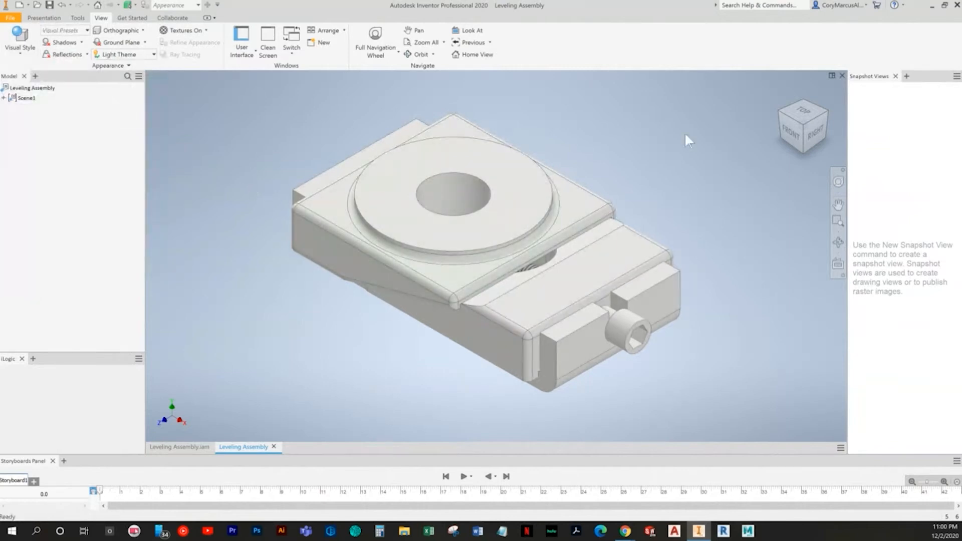
{"action": "middle_click_drag", "start_coordinate": [582, 225], "coordinate": [564, 235]}
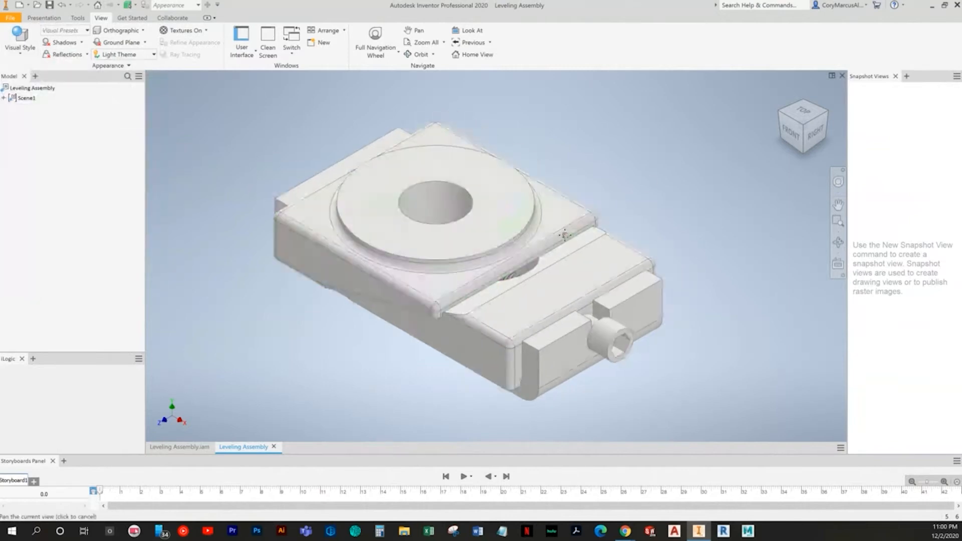
{"action": "left_click", "coordinate": [457, 242]}
{"action": "left_click", "coordinate": [425, 246]}
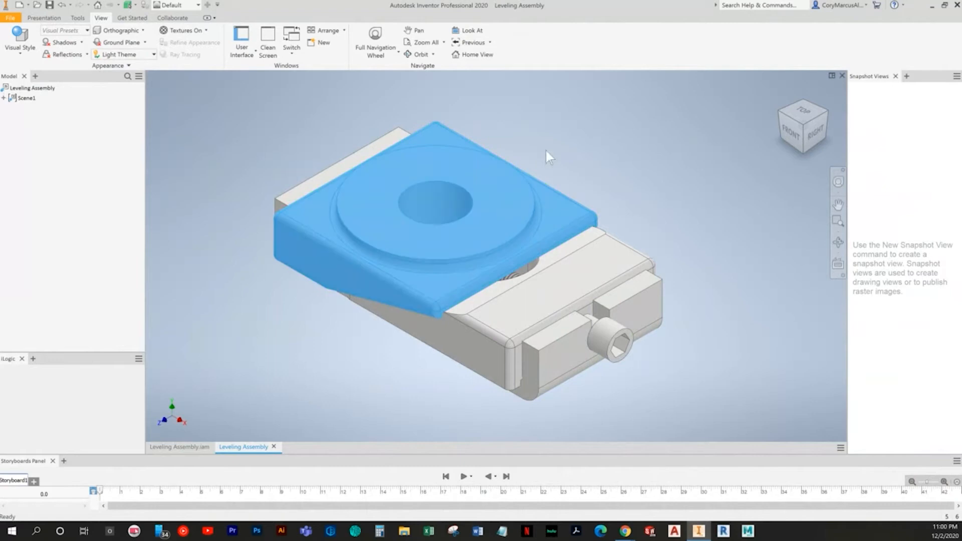
{"action": "left_click", "coordinate": [44, 17]}
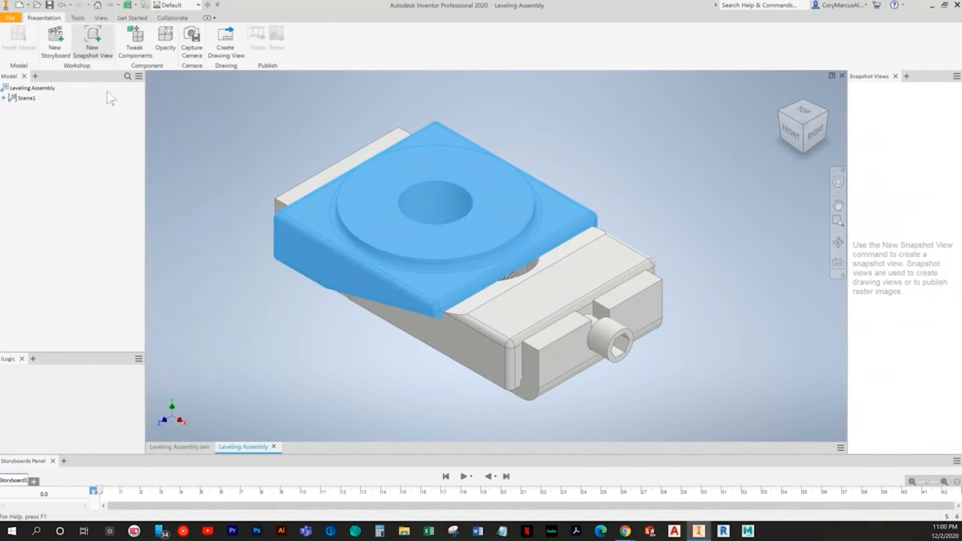
{"action": "middle_click_drag", "start_coordinate": [450, 165], "coordinate": [247, 129], "text": "shift"}
{"action": "left_click", "coordinate": [244, 124]}
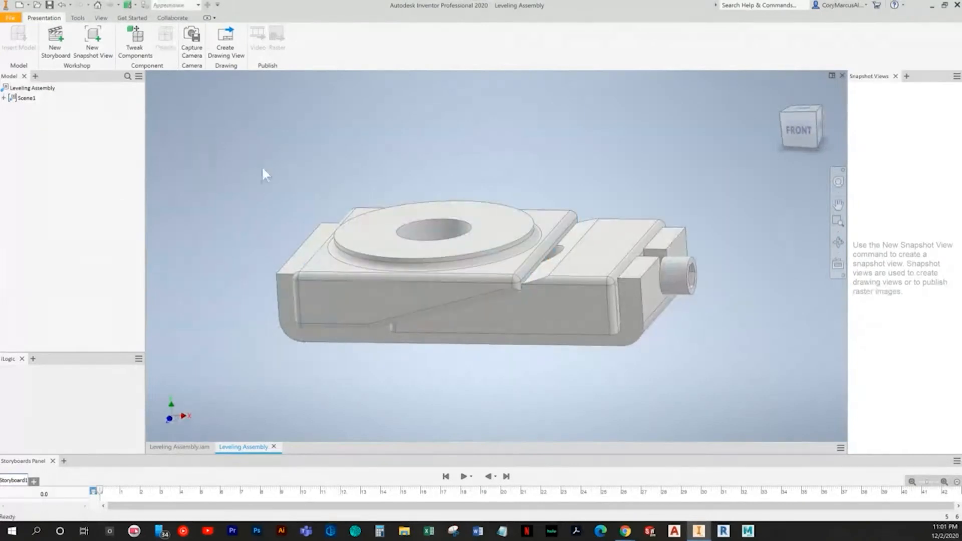
{"action": "middle_click_drag", "start_coordinate": [263, 168], "coordinate": [349, 212], "text": "shift"}
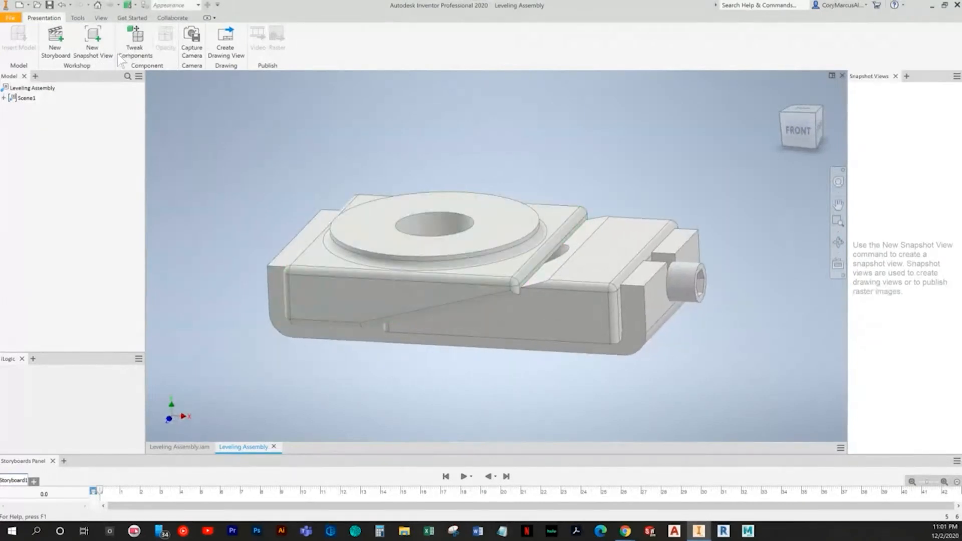
Try to tweak the Lifting Block away from the assembly by moving it upward, sideways and further upward
{"action": "left_click", "coordinate": [131, 48]}
{"action": "middle_click_drag", "start_coordinate": [339, 156], "coordinate": [399, 307], "text": "shift"}
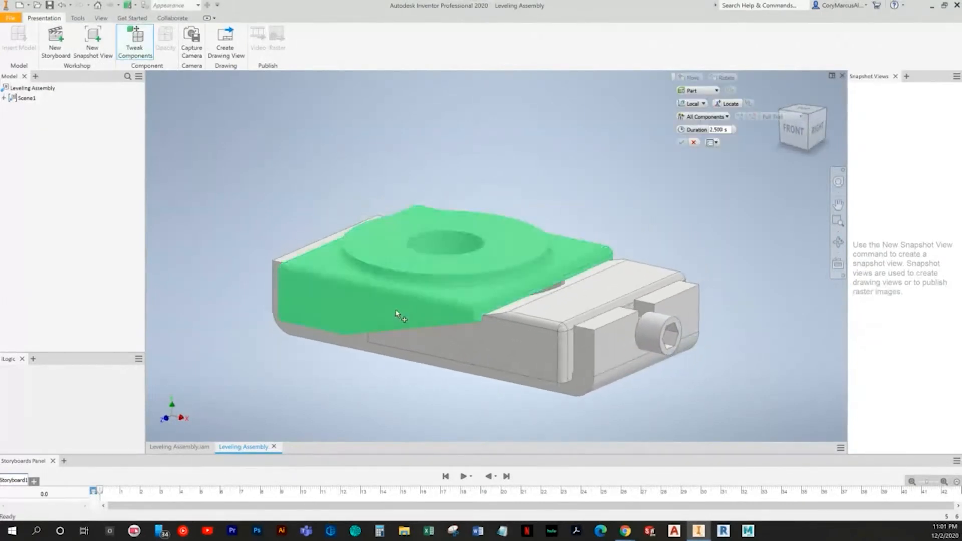
{"action": "left_click", "coordinate": [444, 278]}
{"action": "left_click_drag", "start_coordinate": [359, 256], "coordinate": [377, 309], "text": "shift"}
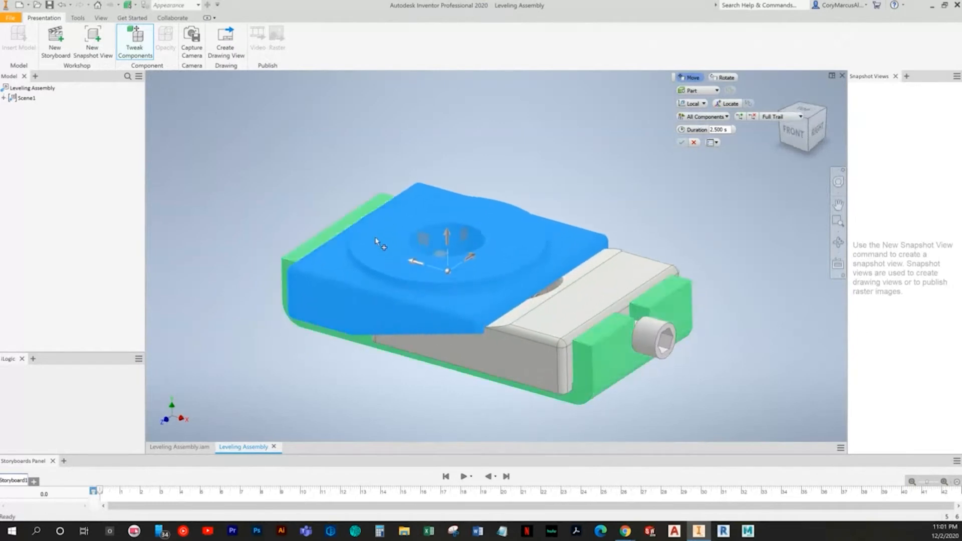
{"action": "middle_click_drag", "start_coordinate": [369, 285], "coordinate": [445, 245], "text": "shift"}
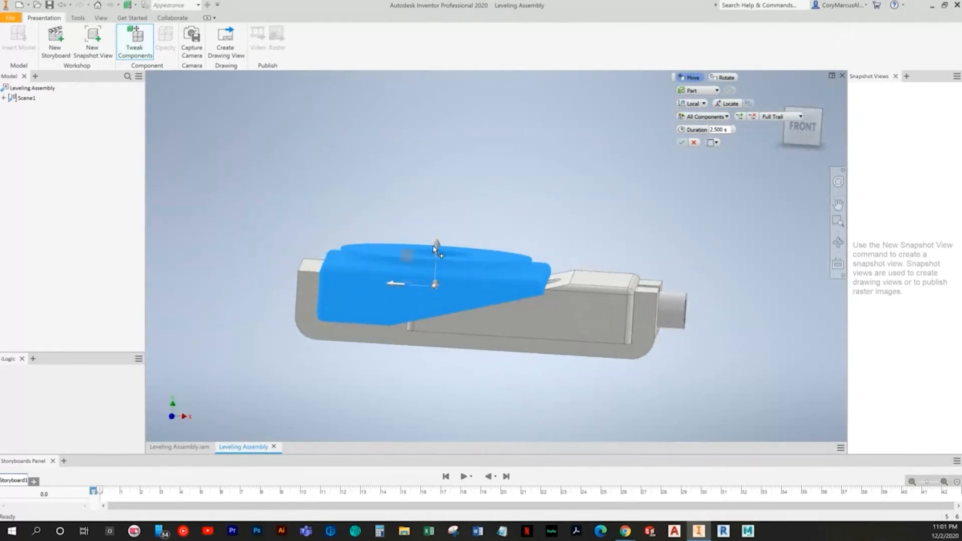
{"action": "key", "text": "F6"}
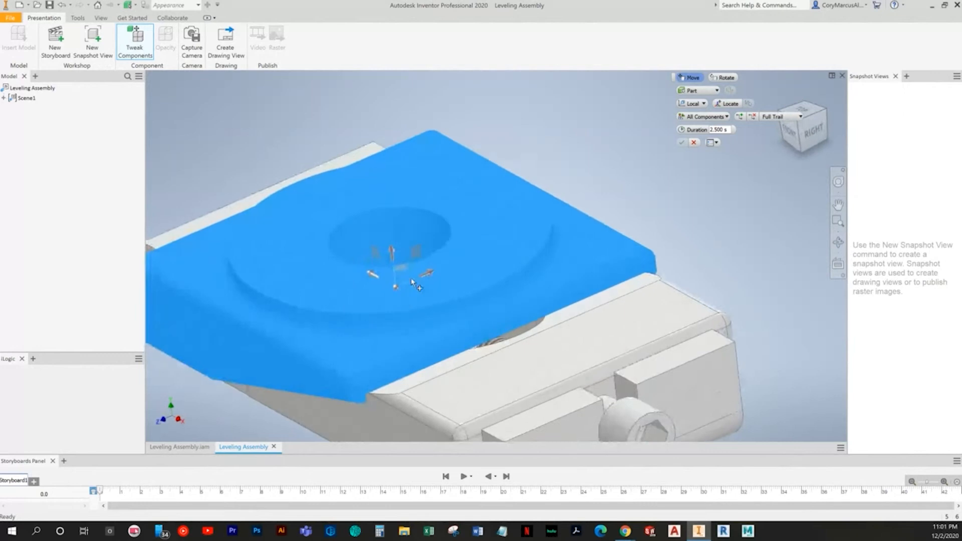
{"action": "middle_click_drag", "start_coordinate": [375, 283], "coordinate": [419, 263], "text": "shift"}
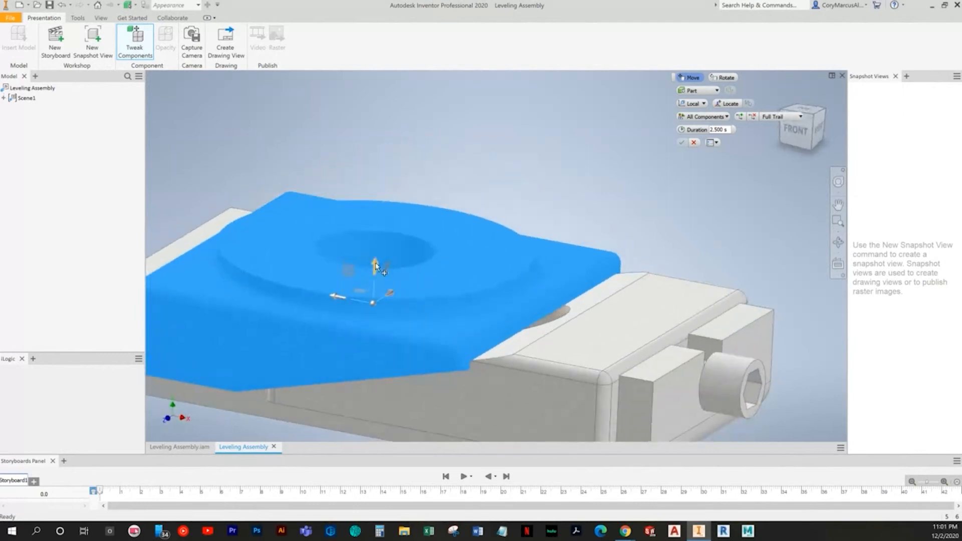
{"action": "left_click_drag", "start_coordinate": [373, 264], "coordinate": [390, 102]}
{"action": "middle_click_drag", "start_coordinate": [389, 102], "coordinate": [346, 177], "text": "shift"}
{"action": "left_click_drag", "start_coordinate": [380, 166], "coordinate": [524, 152]}
{"action": "middle_click_drag", "start_coordinate": [525, 151], "coordinate": [484, 156], "text": "shift"}
{"action": "left_click_drag", "start_coordinate": [486, 155], "coordinate": [457, 37]}
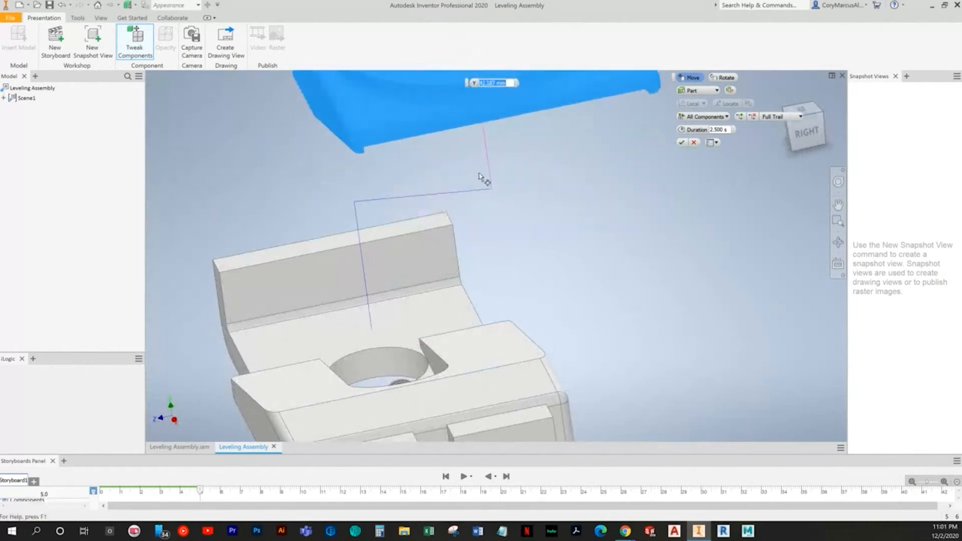
{"action": "middle_click_drag", "start_coordinate": [373, 431], "coordinate": [372, 380], "text": "shift"}
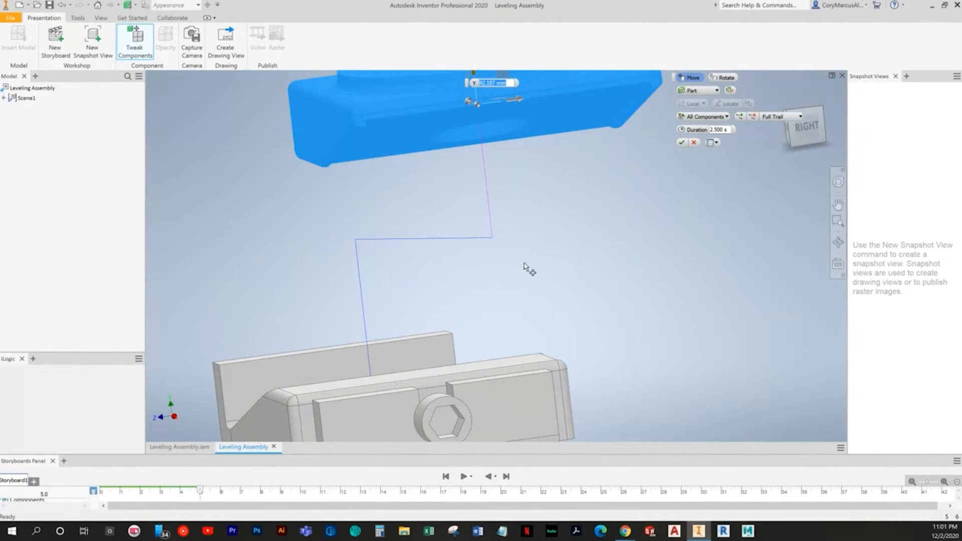
{"action": "key", "text": "Escape"}
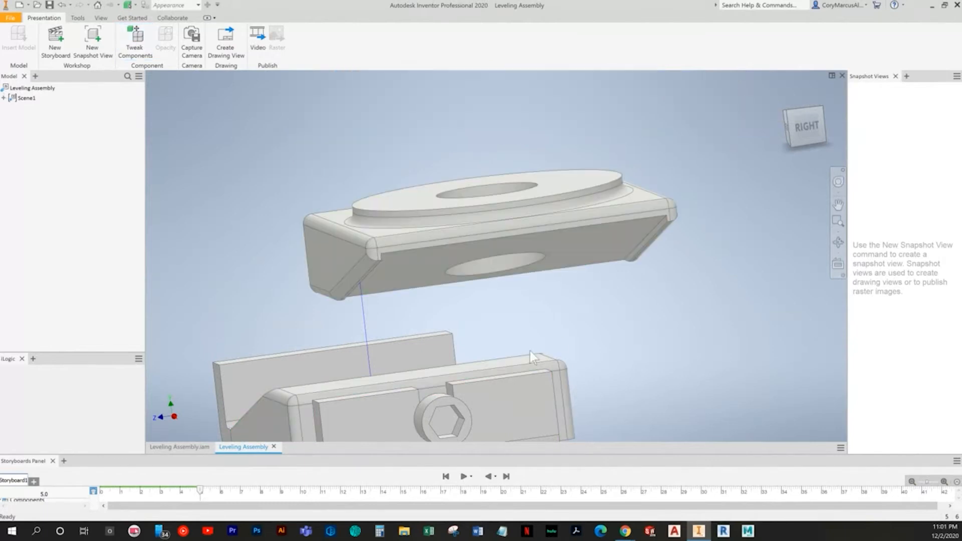
Undo the Lifting Block tweaks so that it sits back in the assembly
{"action": "key", "text": "ctrl+z"}
{"action": "middle_click_drag", "start_coordinate": [534, 229], "coordinate": [613, 299], "text": "shift"}
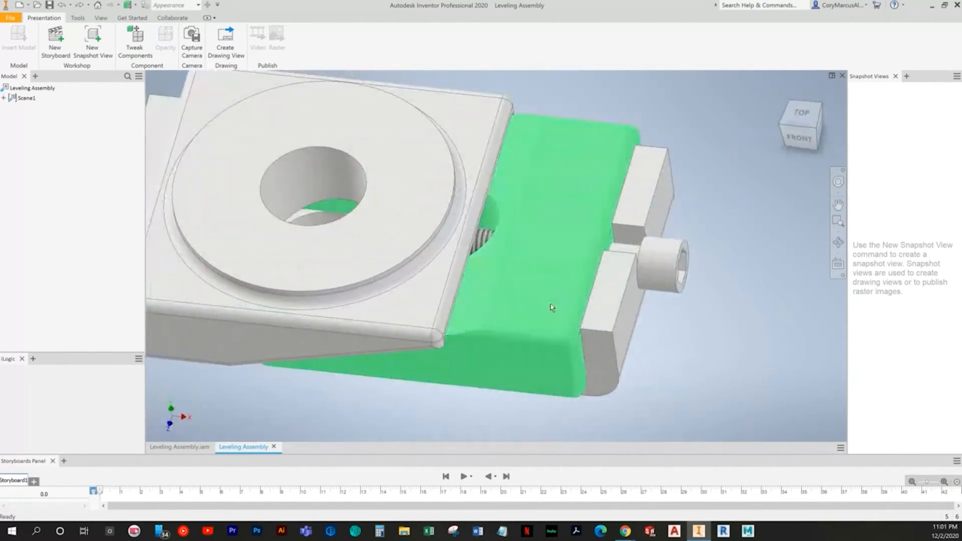
{"action": "key", "text": "F5"}
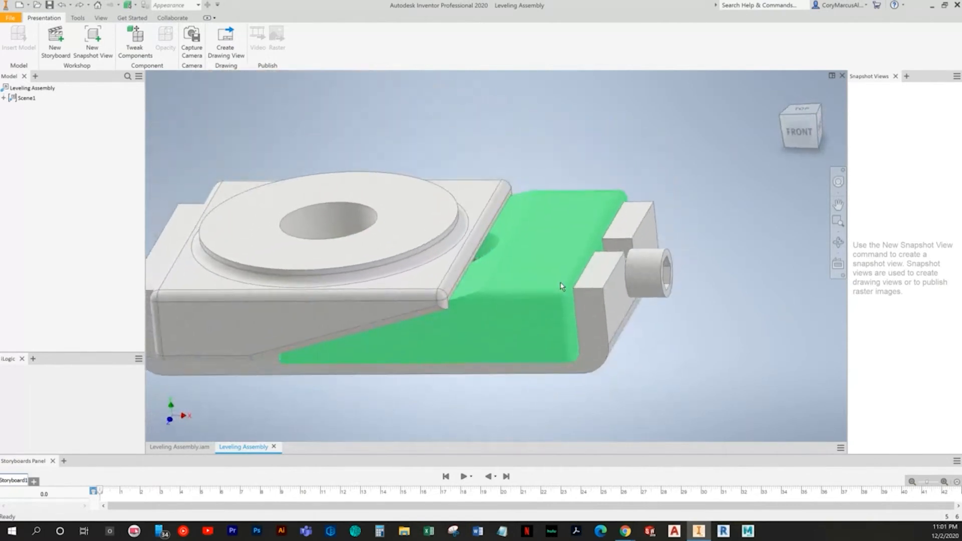
{"action": "scroll", "coordinate": [576, 301], "scroll_direction": "down", "scroll_amount": 4}
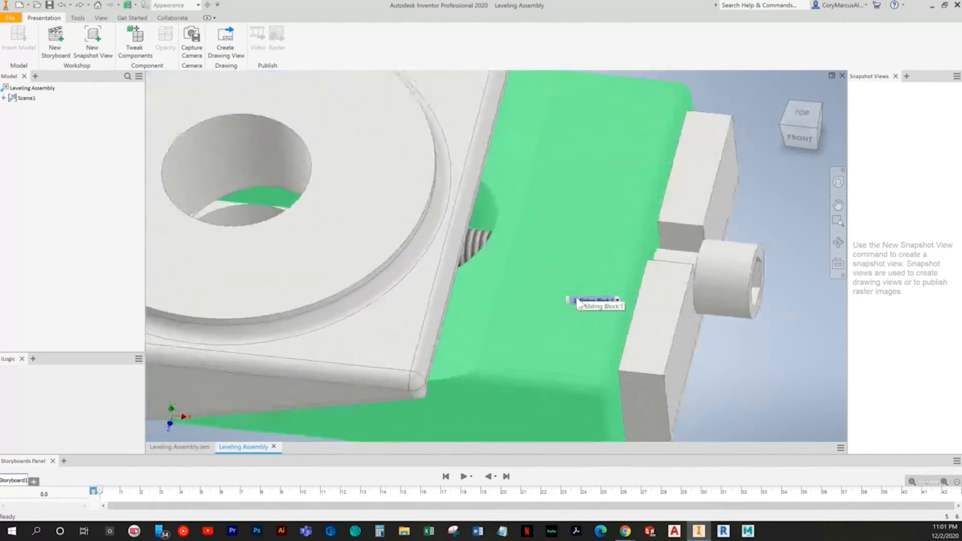
{"action": "scroll", "coordinate": [577, 299], "scroll_direction": "up", "scroll_amount": 4}
Tweak the Lifting Block straight up above the assembly and sideways past the raised end of the Base Plate
{"action": "left_click", "coordinate": [395, 239]}
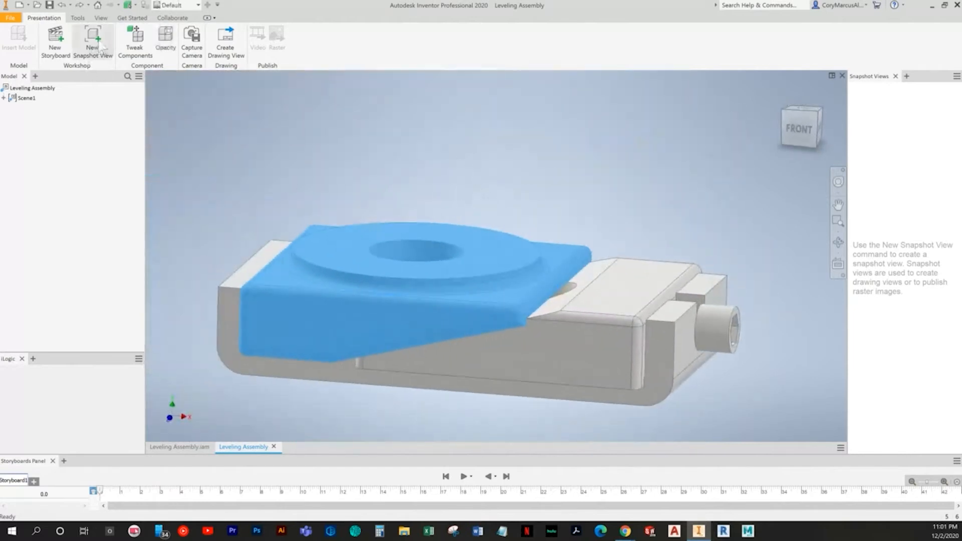
{"action": "left_click", "coordinate": [133, 47]}
{"action": "left_click_drag", "start_coordinate": [414, 246], "coordinate": [106, 120]}
{"action": "middle_click_drag", "start_coordinate": [451, 180], "coordinate": [572, 218], "text": "shift"}
Try to tweak the Sliding Block straight up, clear of the Base Plate and Adjusting Screw
{"action": "left_click", "coordinate": [602, 286]}
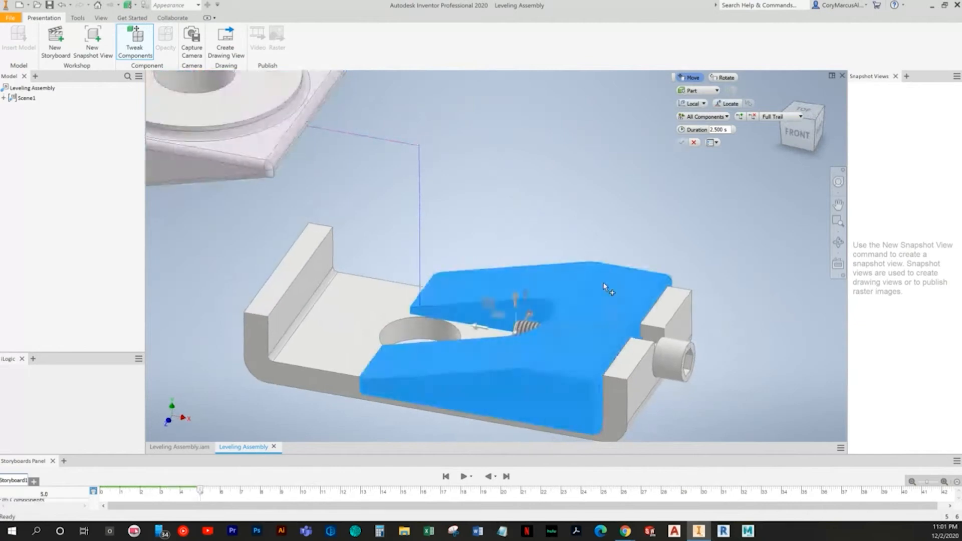
{"action": "scroll", "coordinate": [617, 204], "scroll_direction": "down", "scroll_amount": 3}
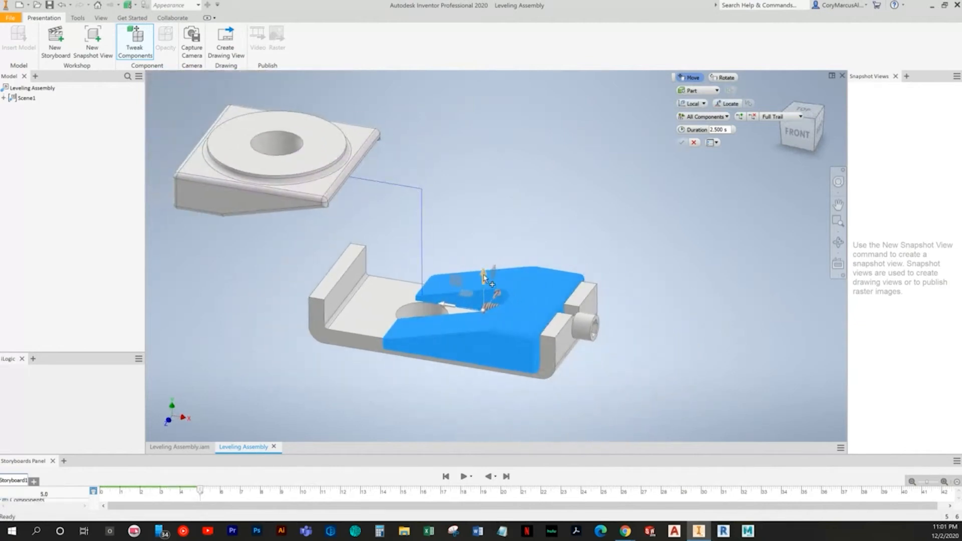
{"action": "left_click_drag", "start_coordinate": [483, 277], "coordinate": [449, 181]}
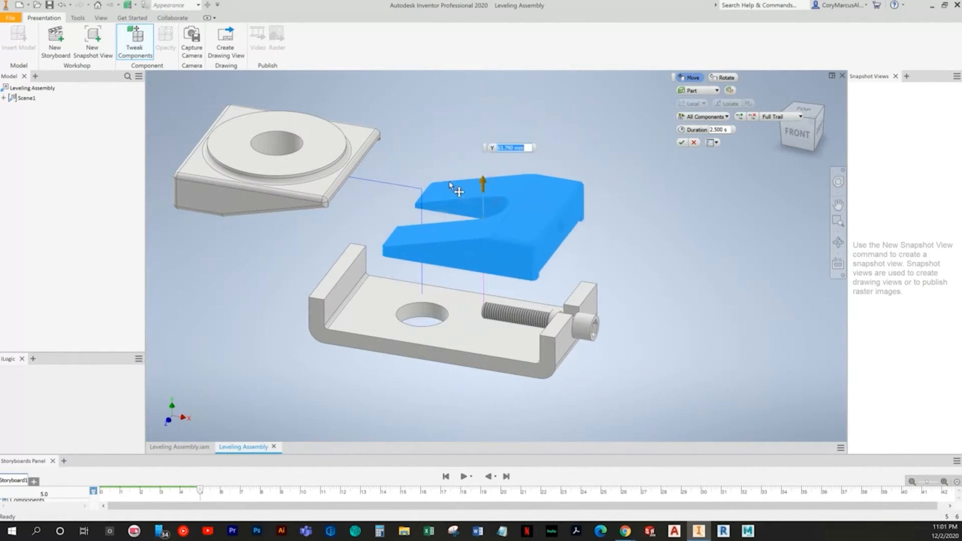
{"action": "mouse_move", "coordinate": [484, 216]}
{"action": "middle_mouse_down", "text": "shift"}
{"action": "mouse_move", "coordinate": [470, 201]}
{"action": "mouse_move", "coordinate": [470, 224]}
{"action": "middle_mouse_up", "text": "shift"}
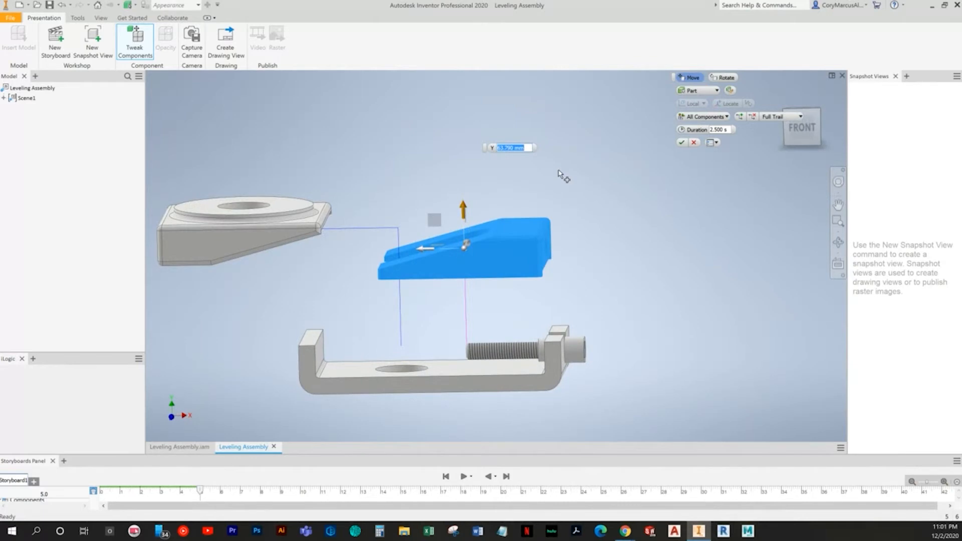
{"action": "key", "text": "Return"}
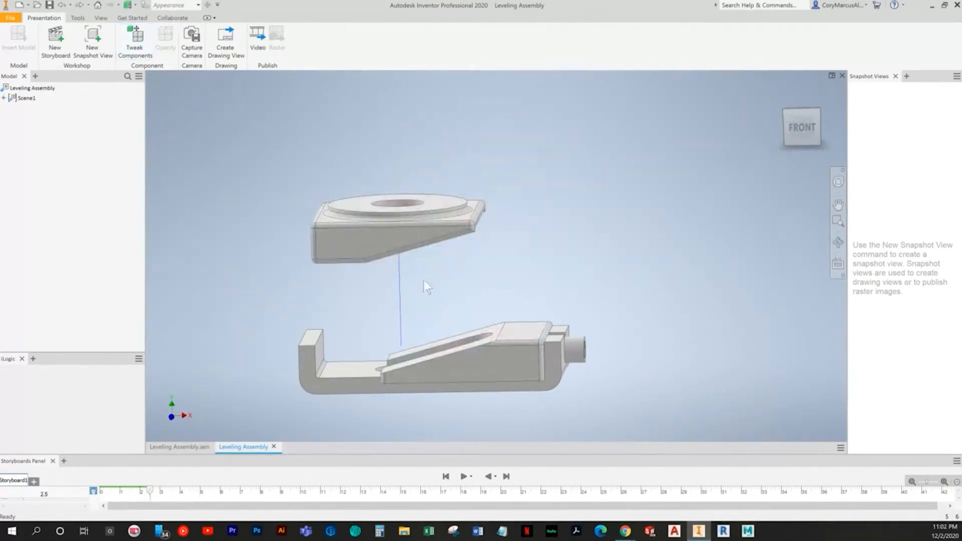
Tweak the Sliding Block straight up about 38.5 mm and sideways about 78 mm, away from the Adjusting Screw
{"action": "left_click", "coordinate": [455, 352]}
{"action": "left_click", "coordinate": [148, 54]}
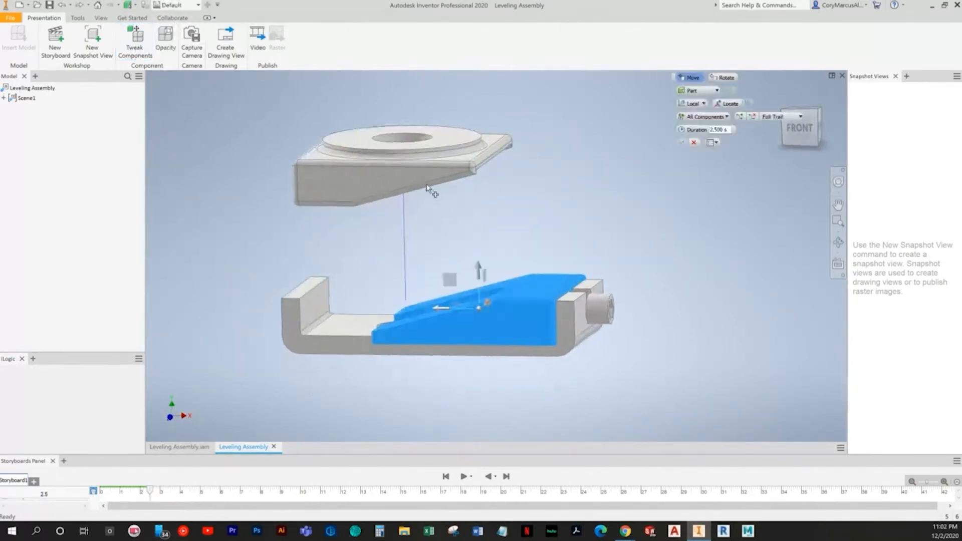
{"action": "middle_click_drag", "start_coordinate": [426, 186], "coordinate": [482, 279], "text": "shift"}
{"action": "left_click_drag", "start_coordinate": [469, 281], "coordinate": [470, 210]}
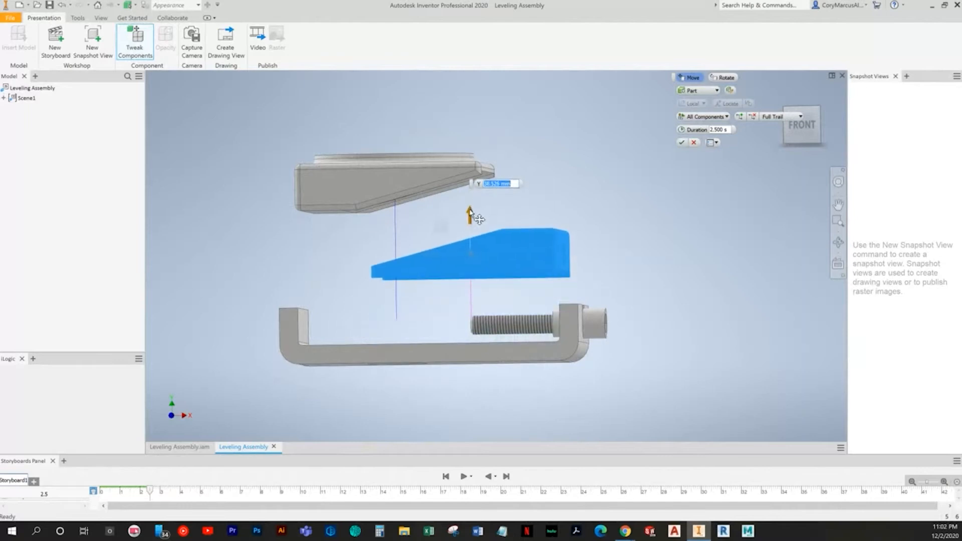
{"action": "left_click_drag", "start_coordinate": [433, 258], "coordinate": [294, 260]}
{"action": "middle_click_drag", "start_coordinate": [294, 260], "coordinate": [479, 214], "text": "shift"}
{"action": "right_click", "coordinate": [547, 193]}
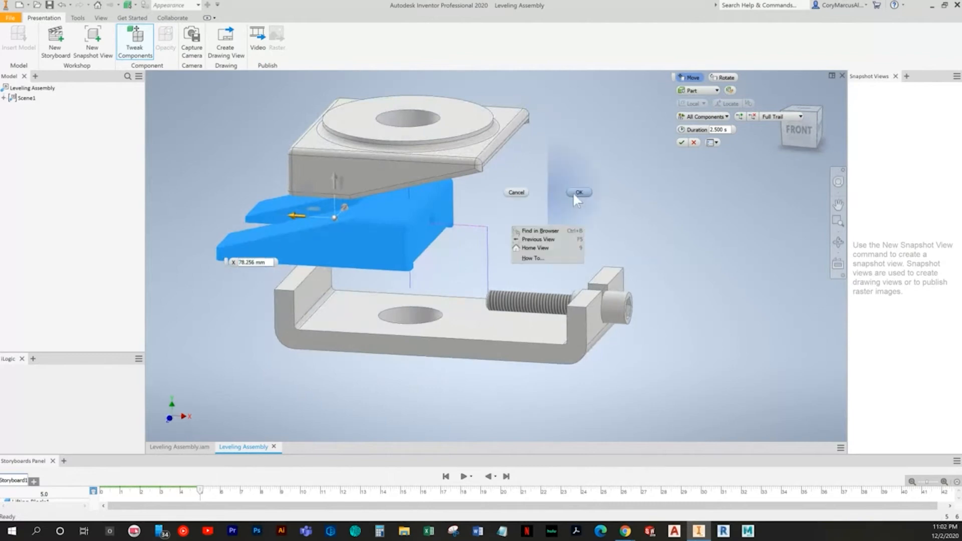
{"action": "left_click", "coordinate": [571, 193]}
{"action": "right_click", "coordinate": [477, 148]}
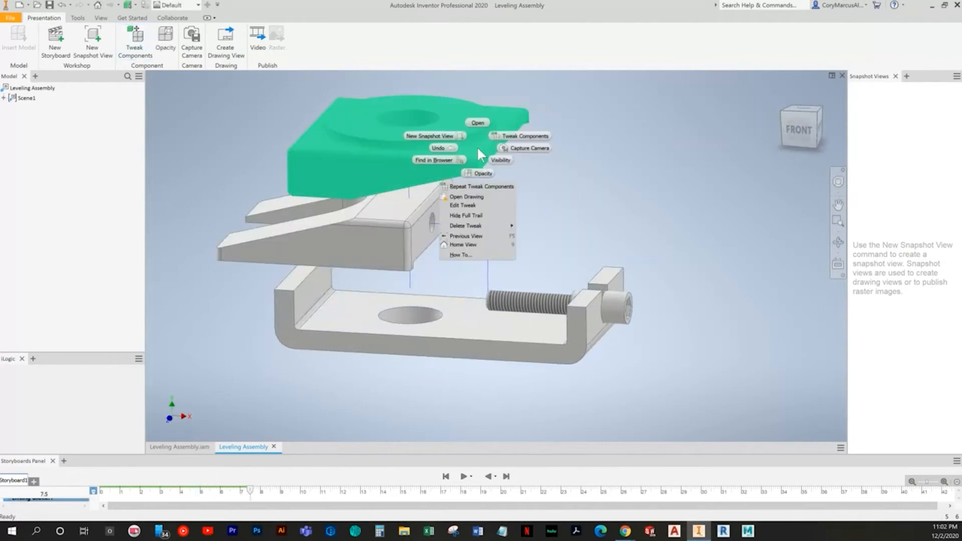
{"action": "left_click", "coordinate": [457, 206]}
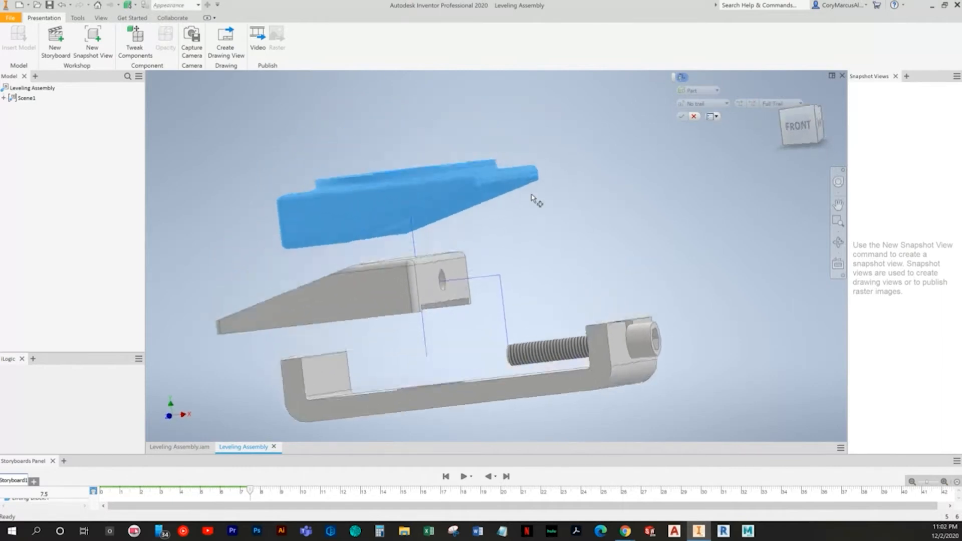
{"action": "right_click", "coordinate": [586, 178]}
{"action": "left_click", "coordinate": [608, 184]}
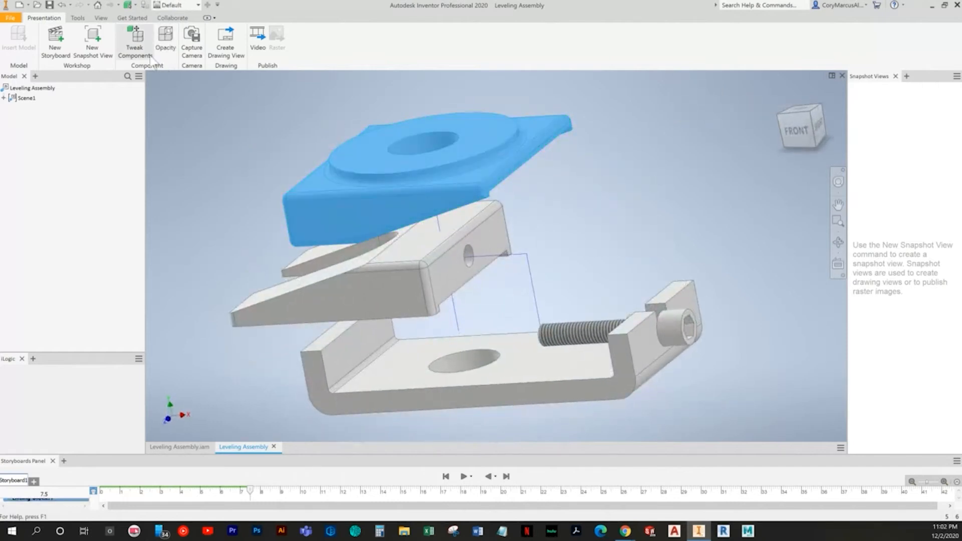
Tweak the Lifting Block sideways along X, away from the Adjusting Screw end of the Base Plate
{"action": "left_click", "coordinate": [134, 42]}
{"action": "left_click_drag", "start_coordinate": [371, 193], "coordinate": [291, 176]}
{"action": "middle_click_drag", "start_coordinate": [613, 203], "coordinate": [568, 372], "text": "shift"}
{"action": "right_click", "coordinate": [531, 205]}
{"action": "left_click", "coordinate": [562, 205]}
{"action": "left_click", "coordinate": [563, 340]}
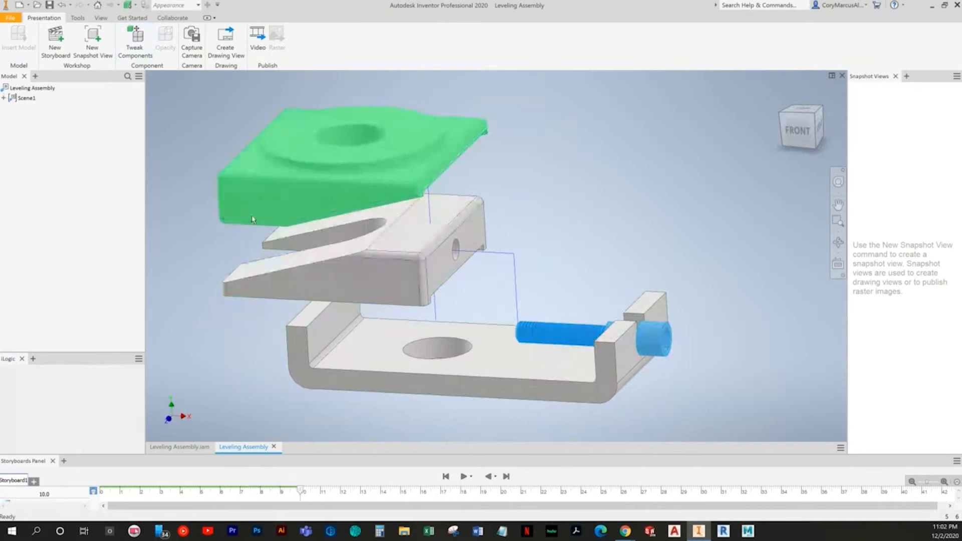
{"action": "left_click", "coordinate": [134, 38]}
{"action": "scroll", "coordinate": [654, 301], "scroll_direction": "down", "scroll_amount": 5}
{"action": "middle_click_drag", "start_coordinate": [596, 286], "coordinate": [549, 283], "text": "shift"}
{"action": "left_click_drag", "start_coordinate": [545, 281], "coordinate": [547, 252]}
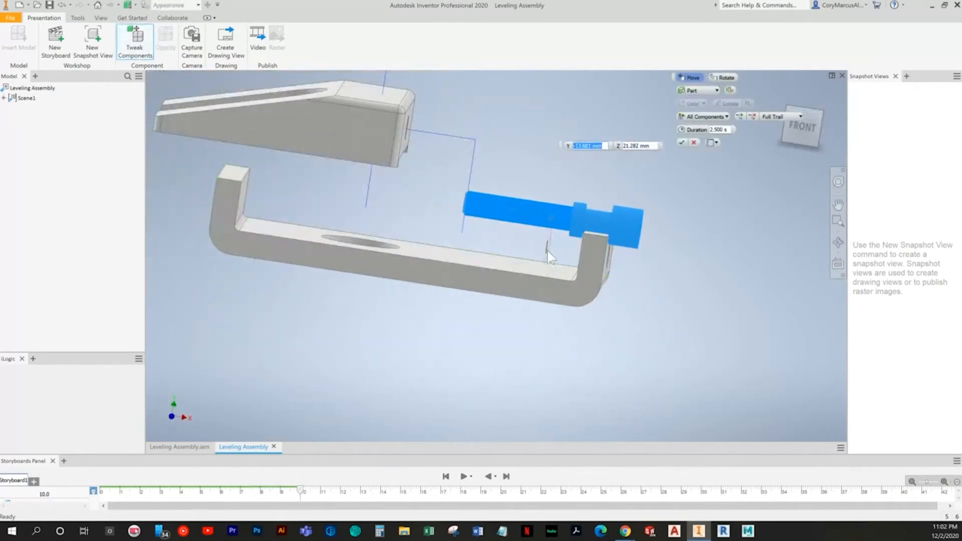
{"action": "middle_click_drag", "start_coordinate": [565, 253], "coordinate": [578, 299], "text": "shift"}
{"action": "left_click", "coordinate": [693, 143]}
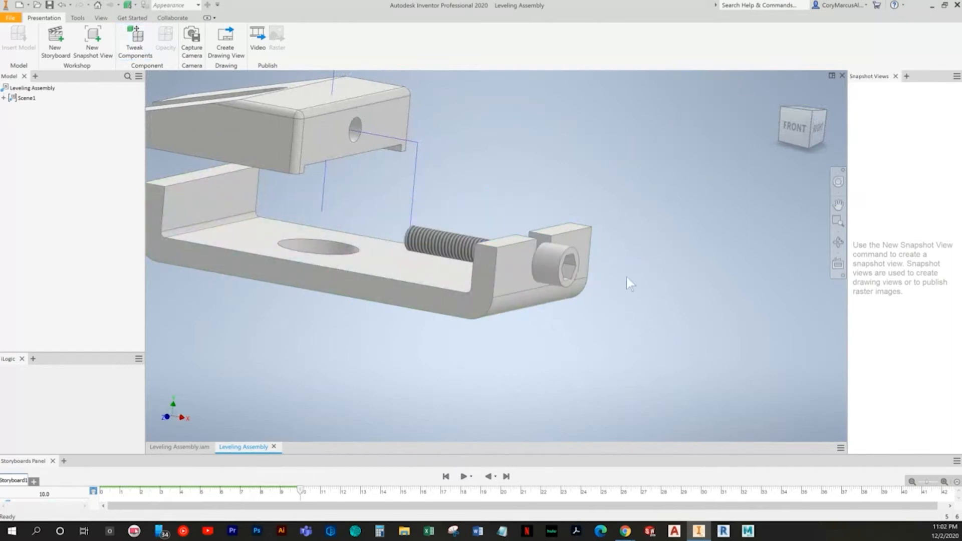
Tweak the Adjusting Screw straight up about 34.7 mm out of the Base Plate slot and try to move it sideways as well
{"action": "left_click", "coordinate": [138, 52]}
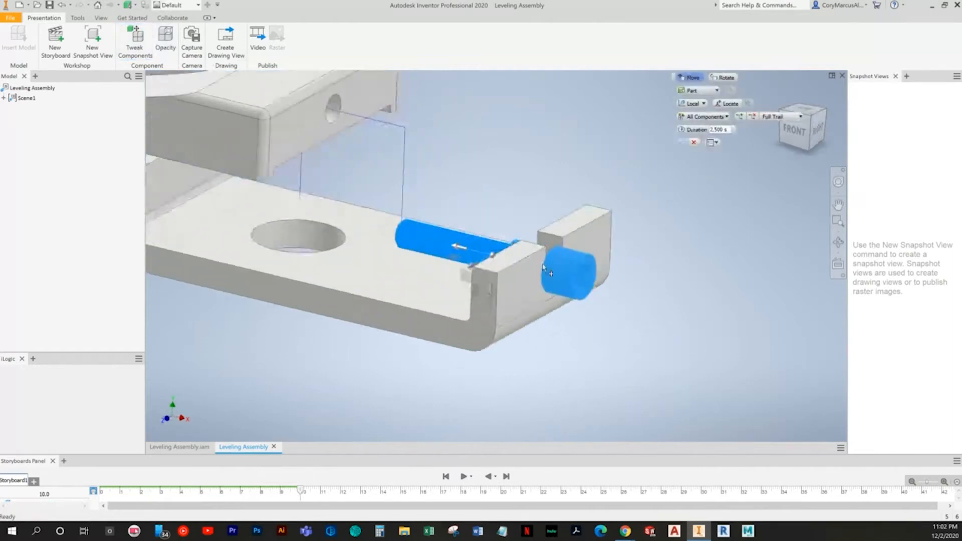
{"action": "left_click_drag", "start_coordinate": [493, 300], "coordinate": [494, 203]}
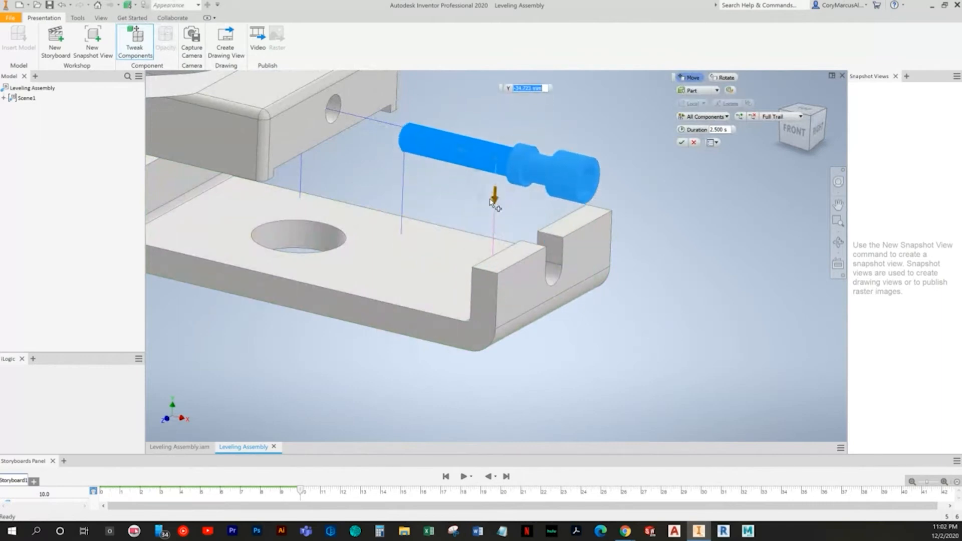
{"action": "left_click_drag", "start_coordinate": [464, 156], "coordinate": [650, 200]}
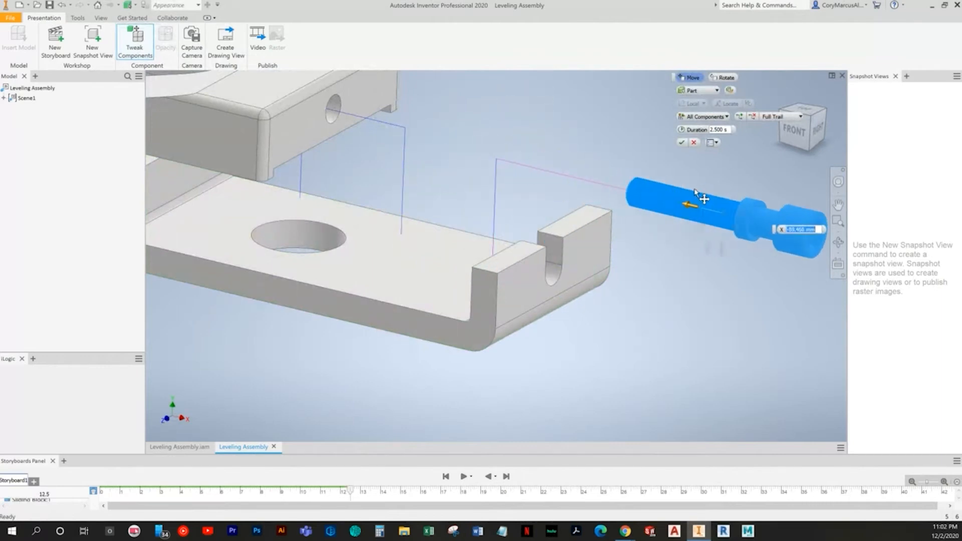
{"action": "middle_click_drag", "start_coordinate": [684, 323], "coordinate": [622, 348], "text": "shift"}
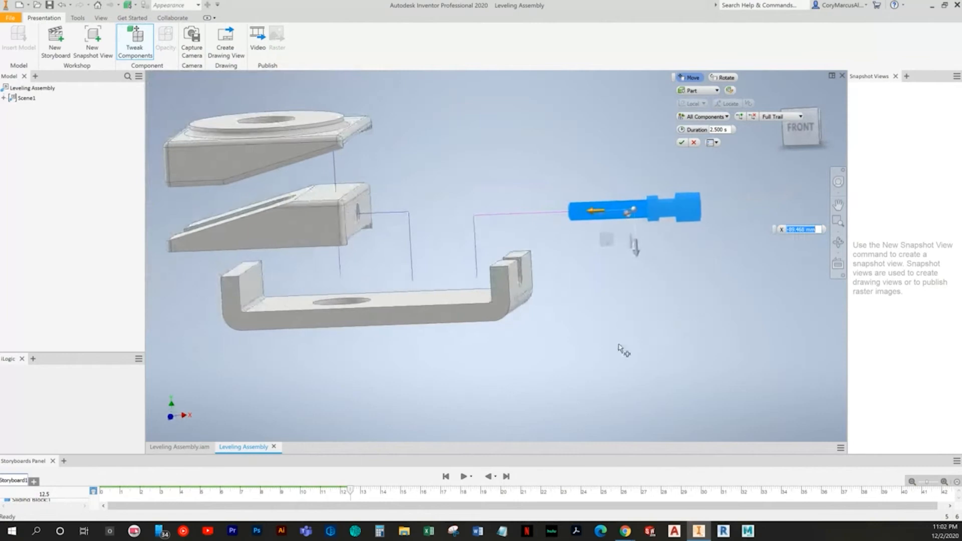
{"action": "middle_click_drag", "start_coordinate": [429, 160], "coordinate": [461, 158], "text": "shift"}
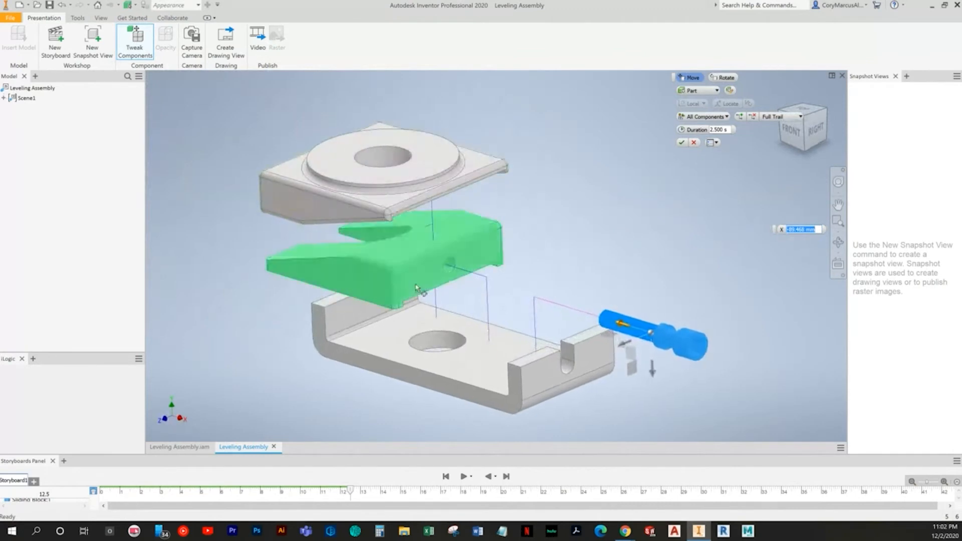
{"action": "middle_click_drag", "start_coordinate": [467, 285], "coordinate": [581, 200], "text": "shift"}
{"action": "right_click", "coordinate": [581, 200]}
{"action": "left_click", "coordinate": [551, 197]}
{"action": "left_click", "coordinate": [471, 246]}
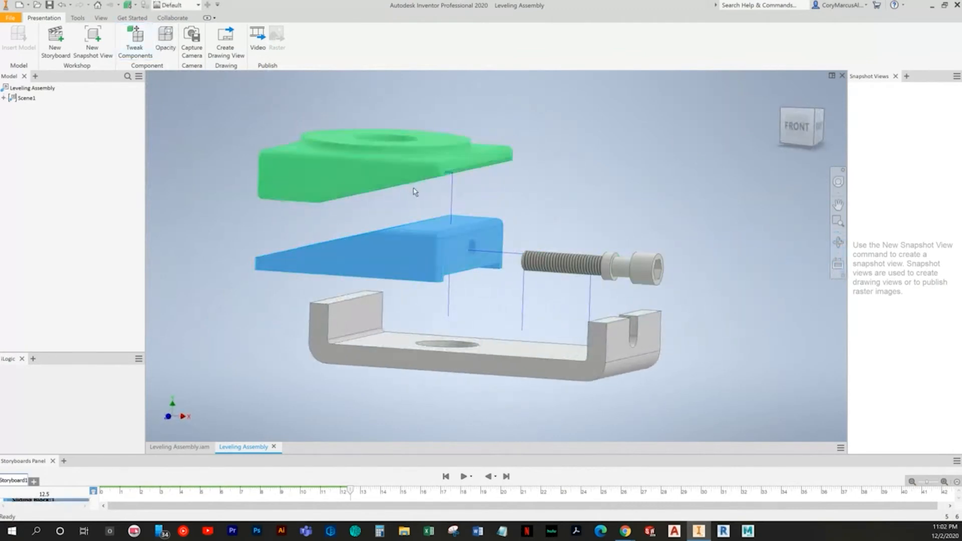
{"action": "left_click", "coordinate": [602, 271]}
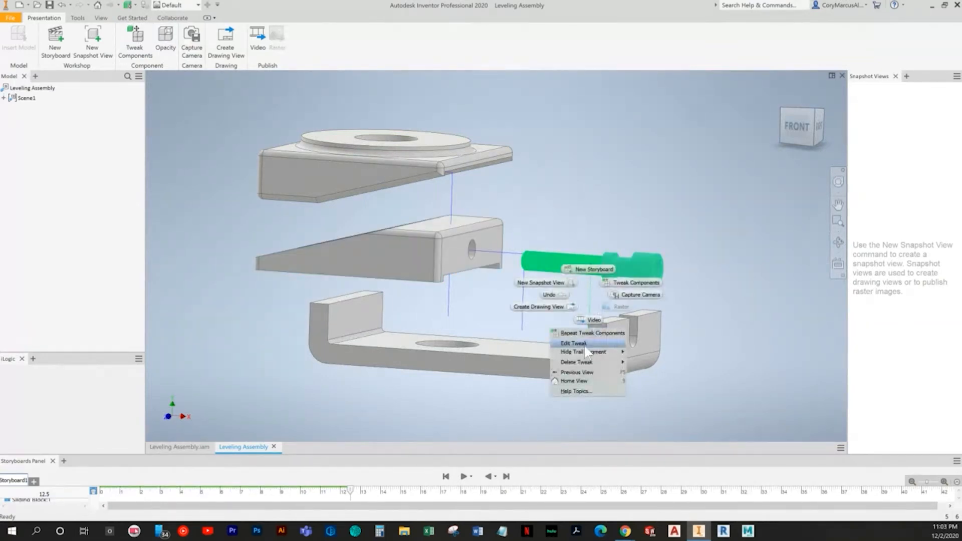
{"action": "left_click", "coordinate": [576, 343]}
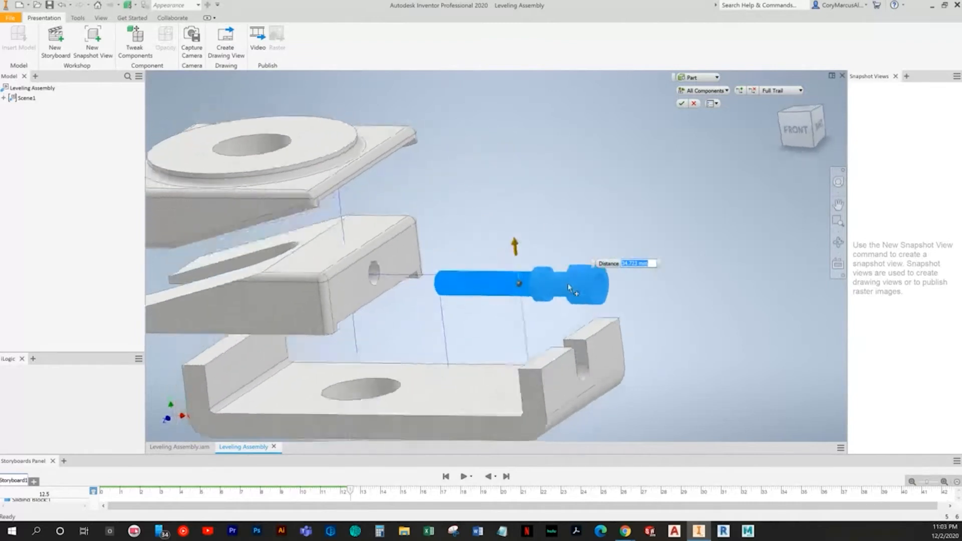
{"action": "right_click", "coordinate": [586, 189]}
{"action": "left_click", "coordinate": [595, 179]}
{"action": "left_click", "coordinate": [540, 240]}
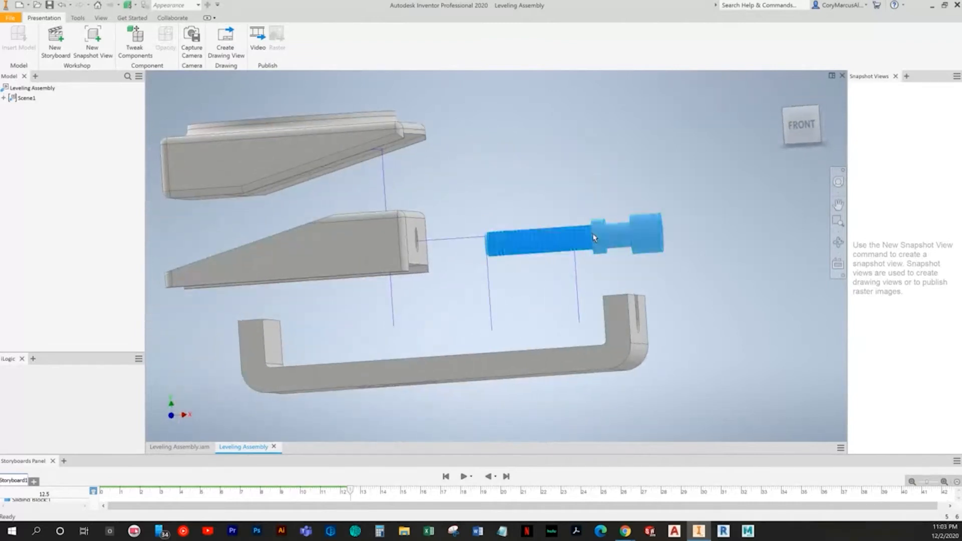
{"action": "key", "text": "t"}
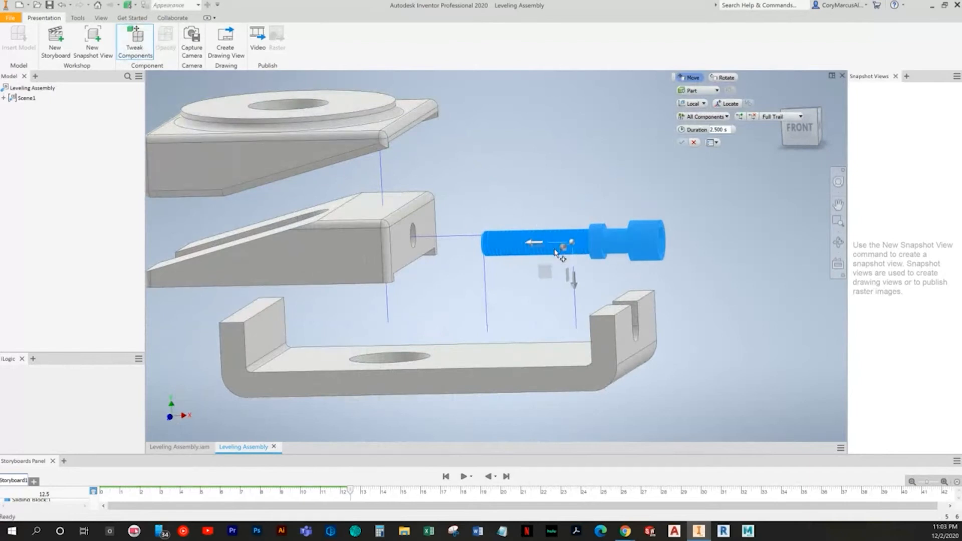
{"action": "left_click_drag", "start_coordinate": [532, 244], "coordinate": [556, 248]}
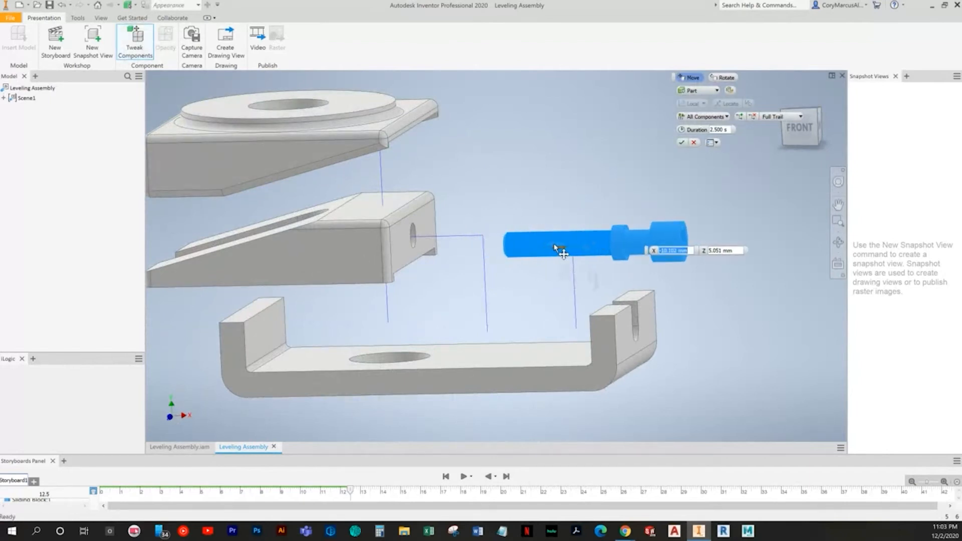
{"action": "left_click", "coordinate": [693, 143]}
Tweak the raised Adjusting Screw about 68.2 mm sideways along X, beyond the slotted end of the Base Plate
{"action": "middle_click_drag", "start_coordinate": [599, 181], "coordinate": [205, 107], "text": "shift"}
{"action": "left_click", "coordinate": [134, 42]}
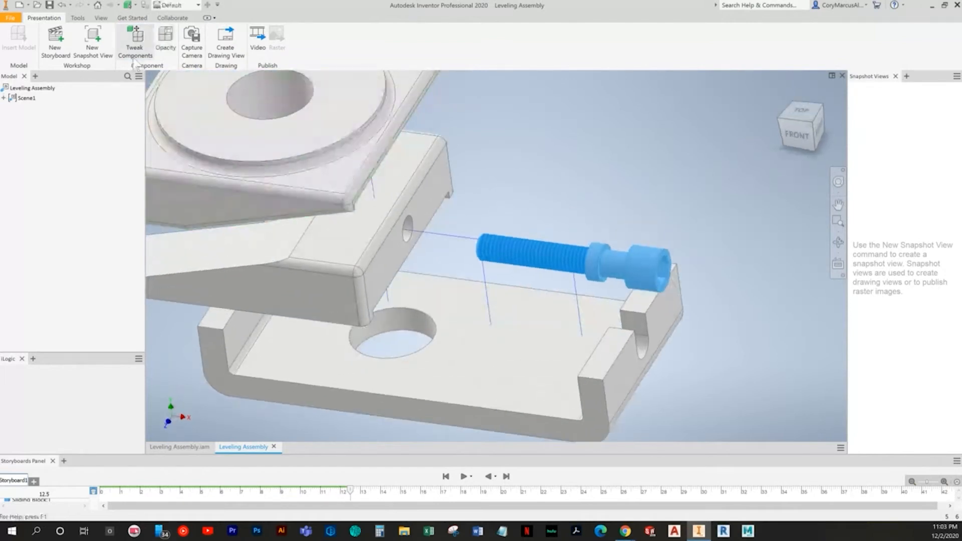
{"action": "left_click", "coordinate": [579, 244]}
{"action": "left_click_drag", "start_coordinate": [535, 256], "coordinate": [707, 284]}
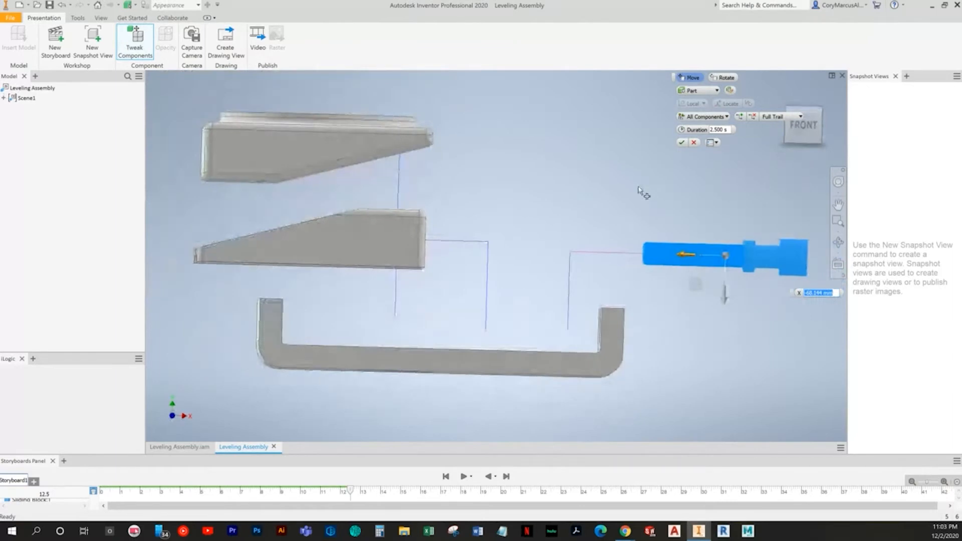
{"action": "left_click", "coordinate": [681, 142]}
Delete the Sliding Block's sideways tweak, keeping its upward tweak
{"action": "left_click", "coordinate": [407, 225]}
{"action": "right_click", "coordinate": [475, 250]}
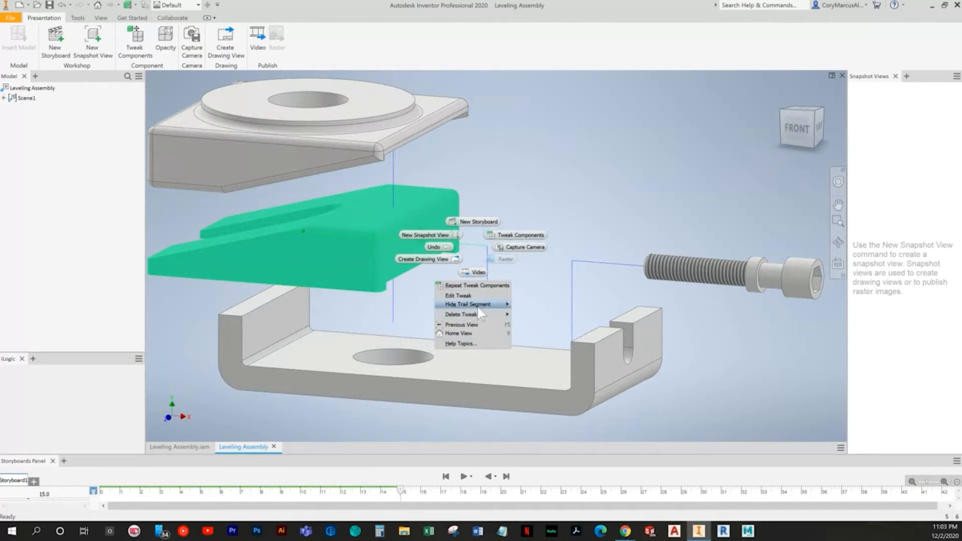
{"action": "mouse_move", "coordinate": [488, 315]}
{"action": "left_click", "coordinate": [530, 315]}
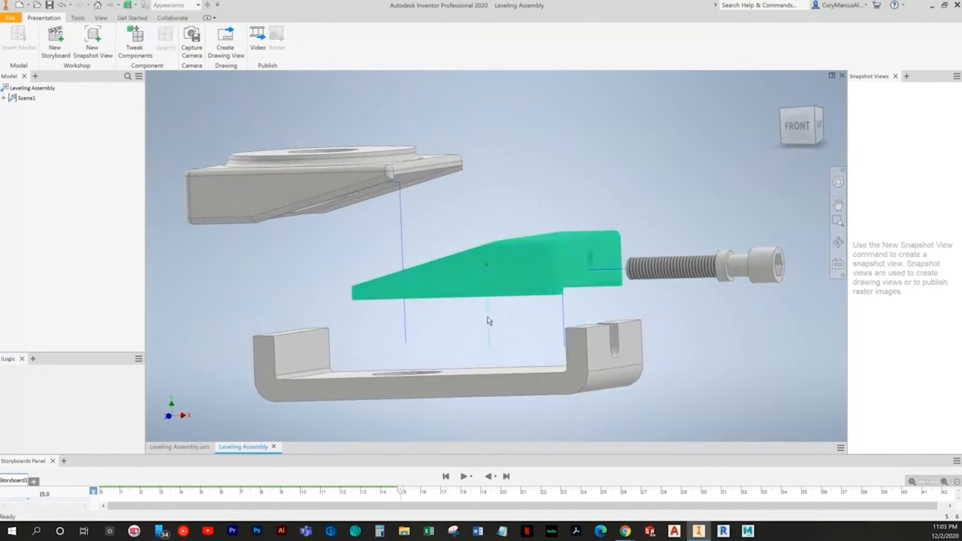
Edit the Sliding Block's upward tweak so its distance is about 52.8 mm
{"action": "right_click", "coordinate": [488, 317]}
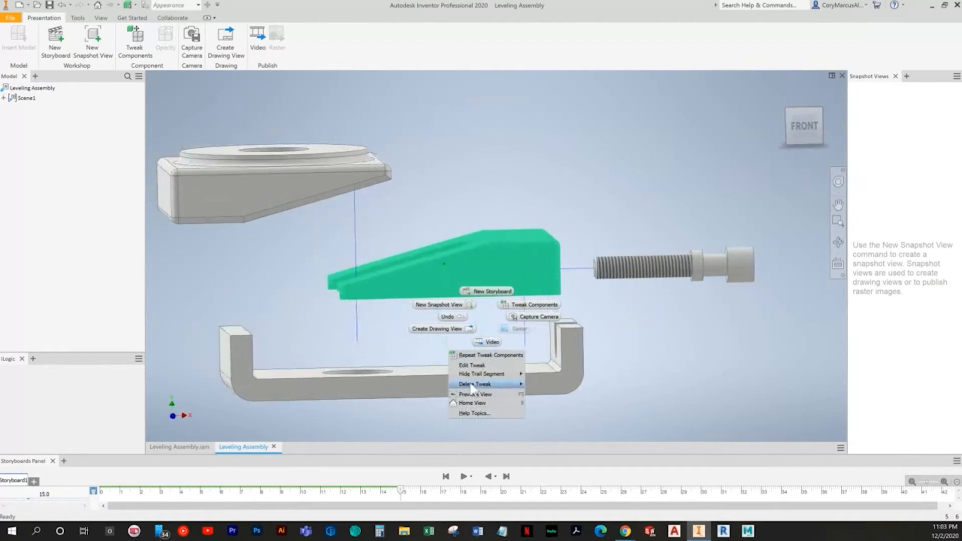
{"action": "left_click", "coordinate": [476, 368]}
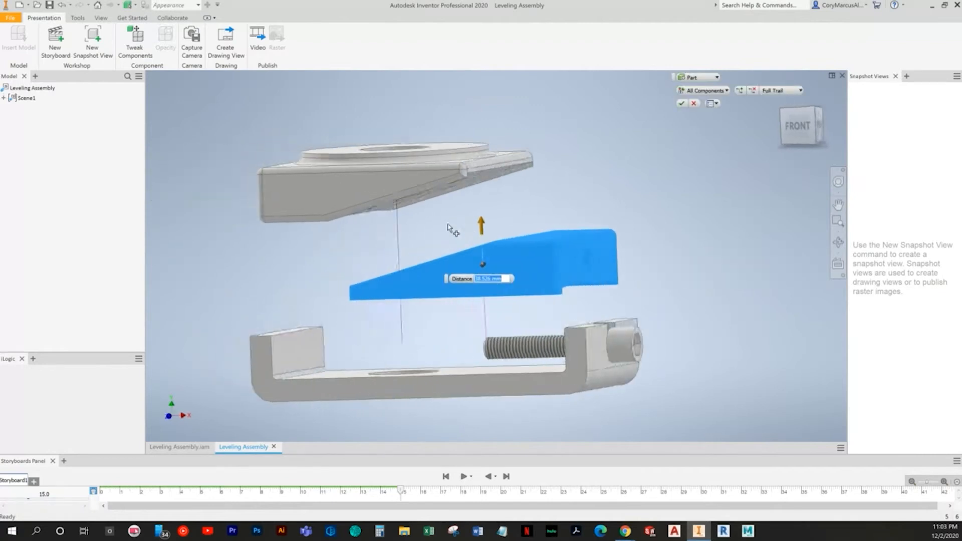
{"action": "left_click_drag", "start_coordinate": [482, 225], "coordinate": [485, 187]}
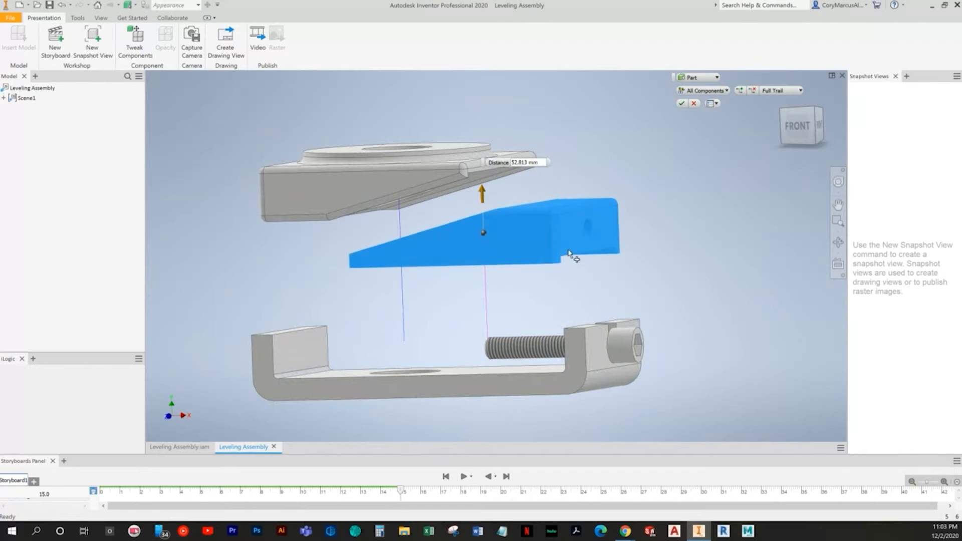
{"action": "left_click", "coordinate": [680, 104]}
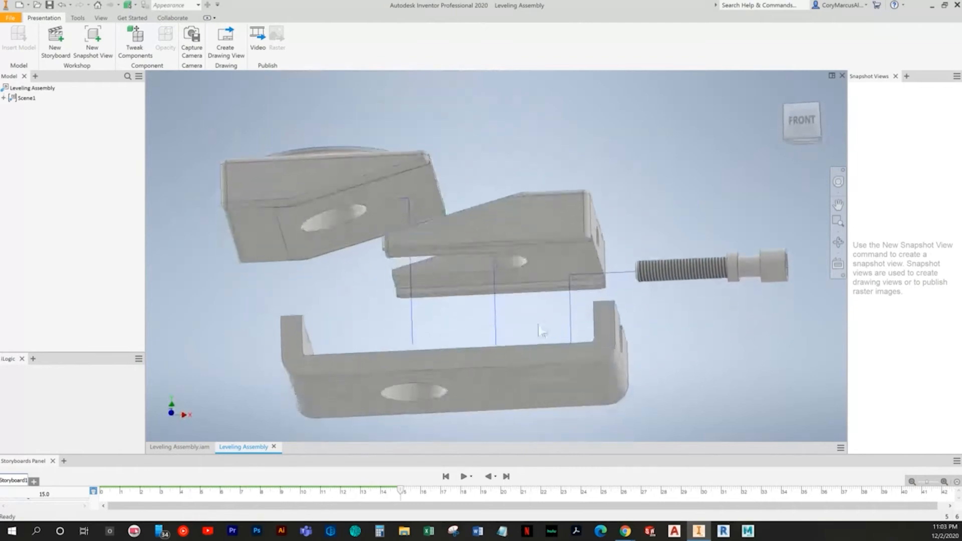
Edit the Adjusting Screw's upward tweak so its distance is about 25 mm
{"action": "left_click", "coordinate": [664, 261]}
{"action": "right_click", "coordinate": [569, 284]}
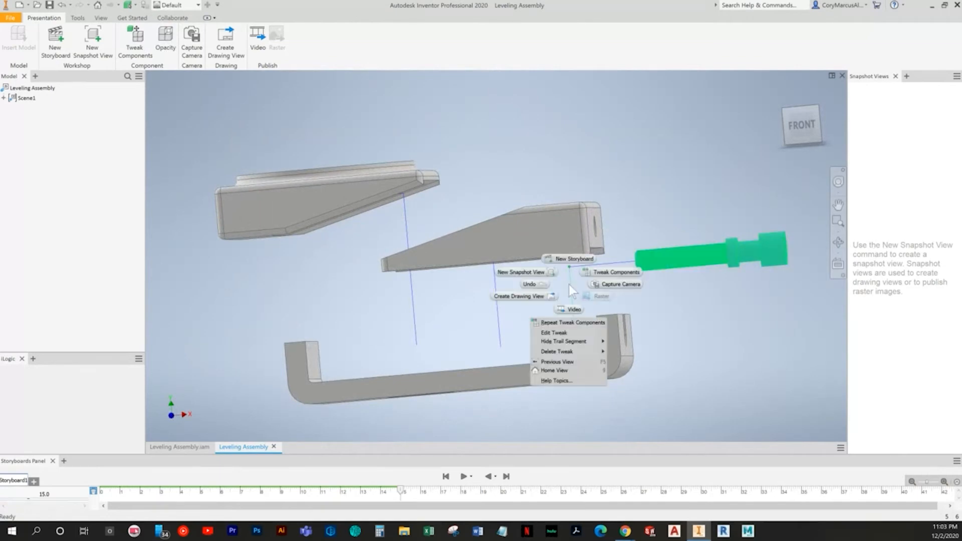
{"action": "left_click", "coordinate": [554, 332]}
{"action": "left_click_drag", "start_coordinate": [566, 225], "coordinate": [565, 245]}
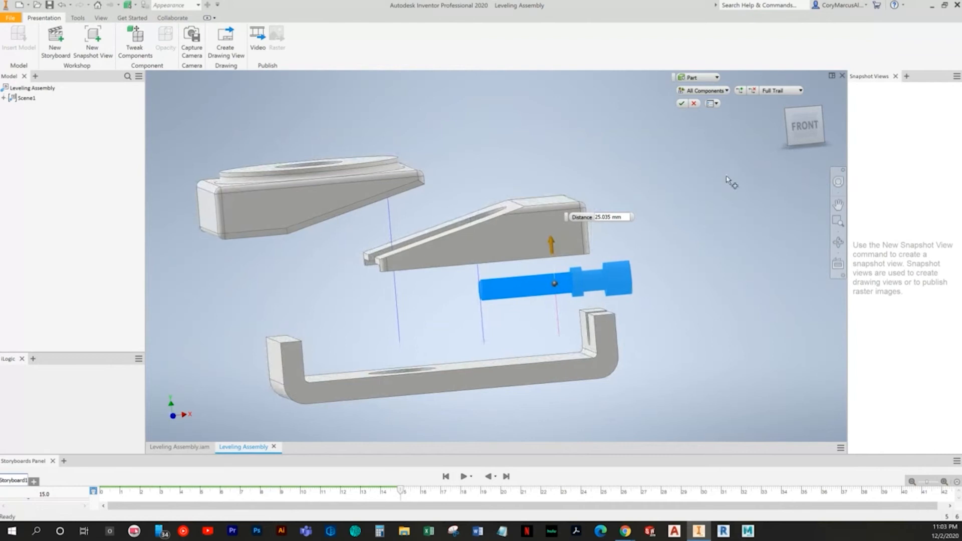
{"action": "left_click", "coordinate": [680, 103]}
Return to the home view and save the presentation as Leveling Assembly Exploded
{"action": "key", "text": "F6"}
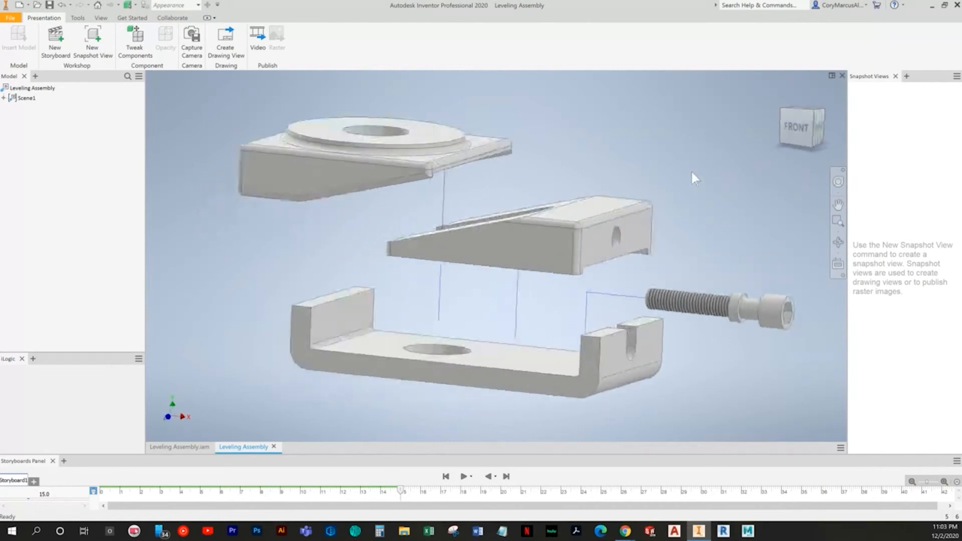
{"action": "key", "text": "F6"}
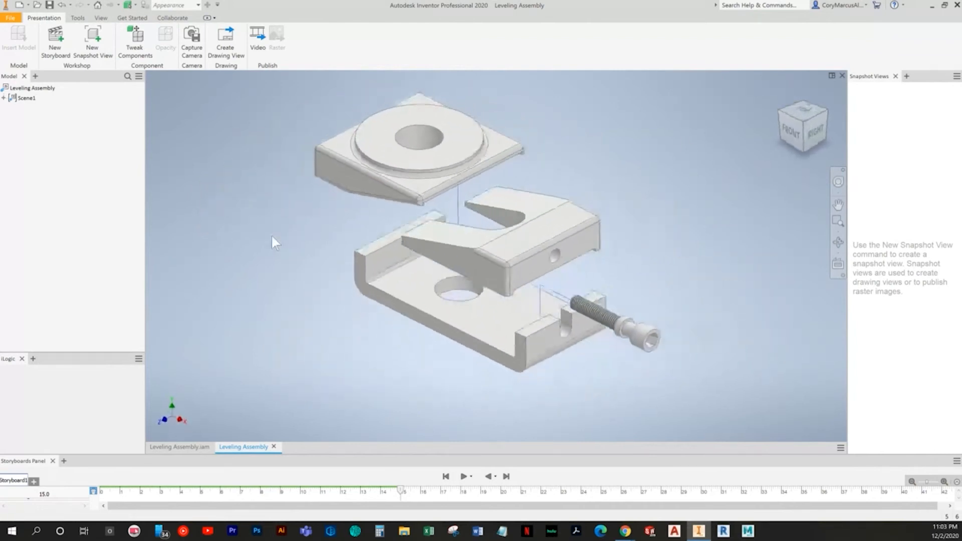
{"action": "left_click", "coordinate": [49, 6]}
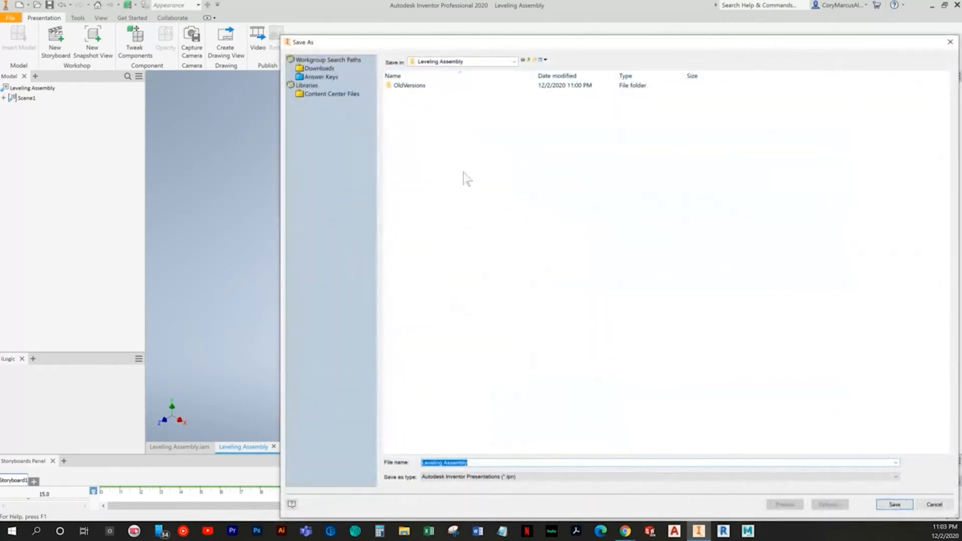
{"action": "key", "text": "Right"}
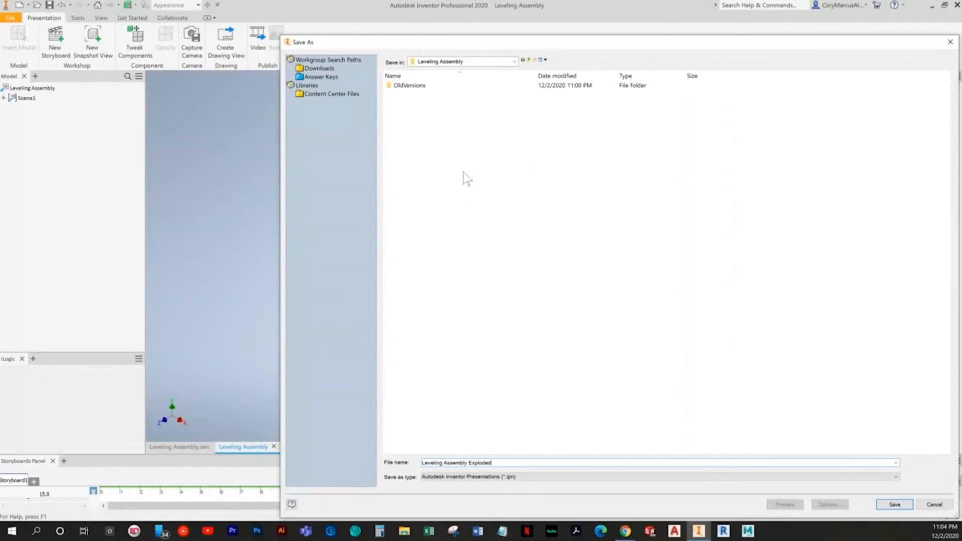
{"action": "left_click", "coordinate": [893, 505]}
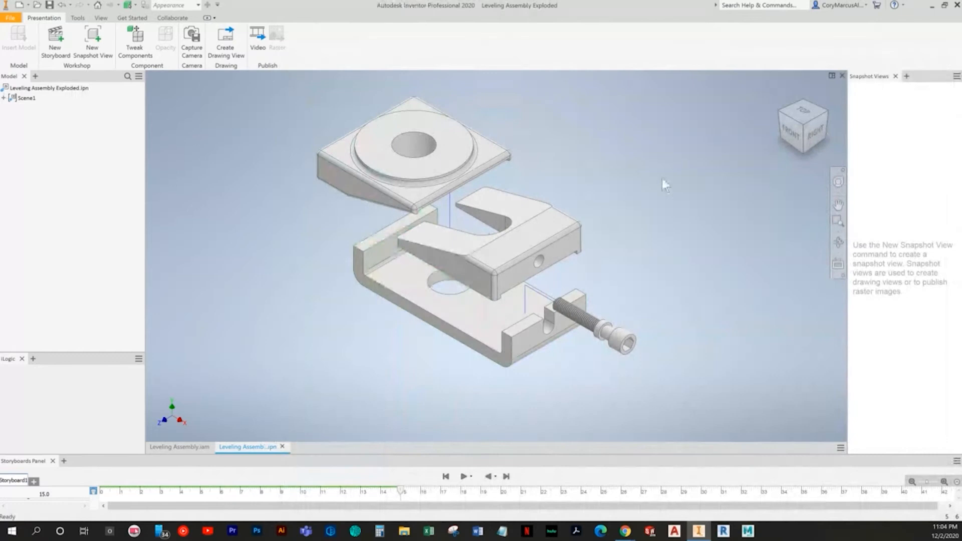
Start a new drawing from the ANSI (mm).idw template
{"action": "left_click", "coordinate": [206, 446]}
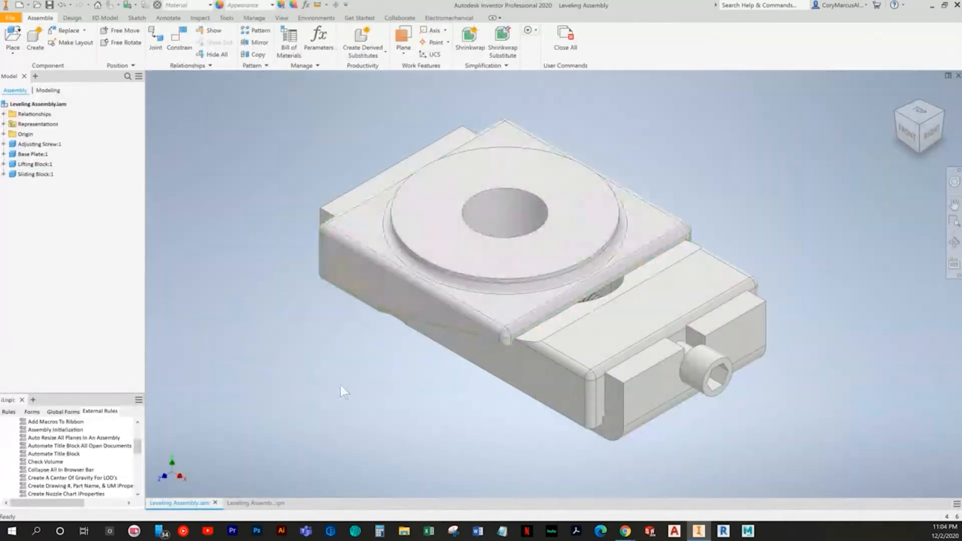
{"action": "left_click", "coordinate": [258, 502]}
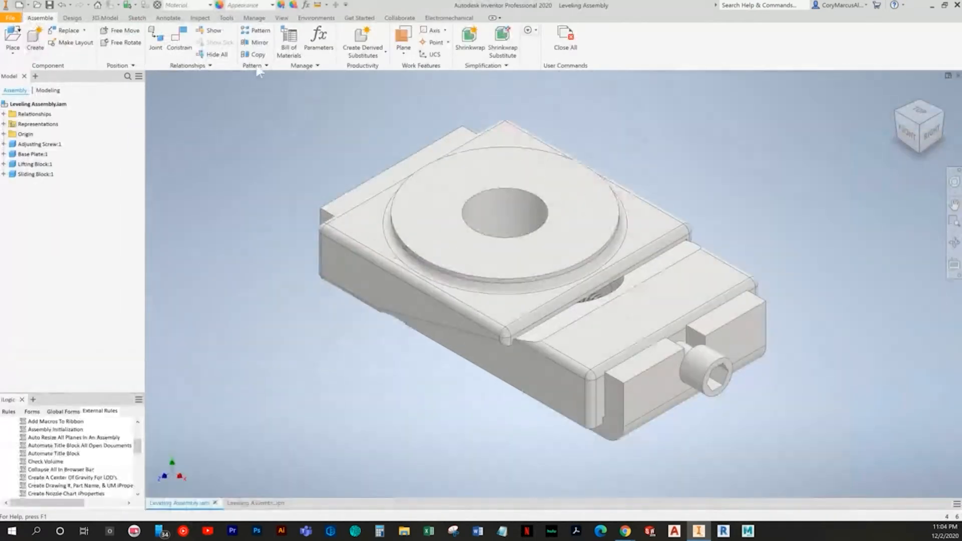
{"action": "left_click", "coordinate": [19, 5]}
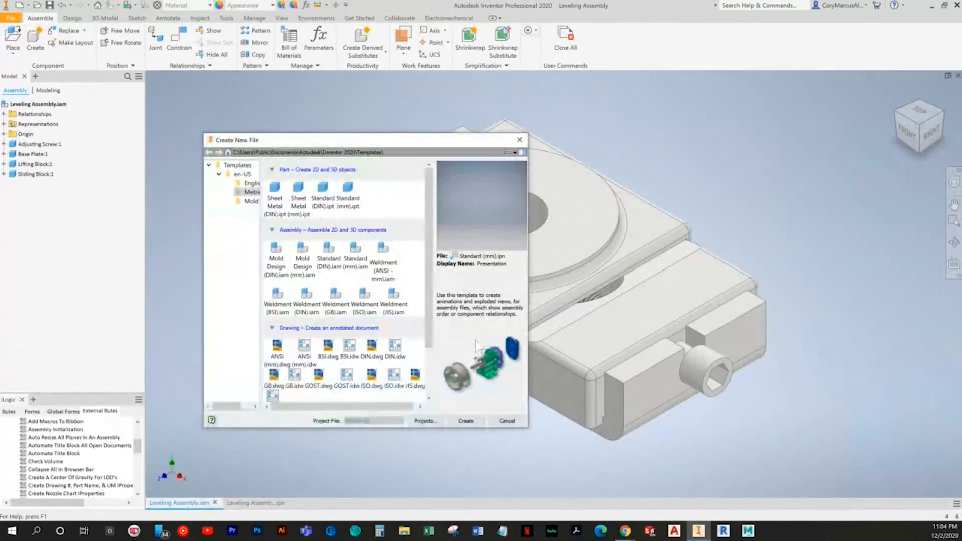
{"action": "double_click", "coordinate": [306, 348]}
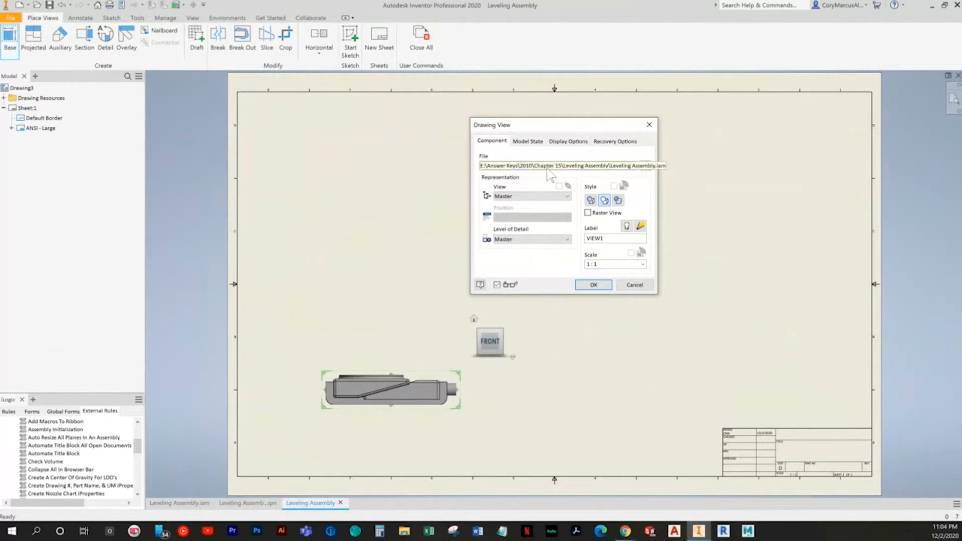
Try to place a base view from the Leveling Assembly Exploded presentation, adding an automatic snapshot view
{"action": "left_click", "coordinate": [550, 165]}
{"action": "left_click", "coordinate": [571, 181]}
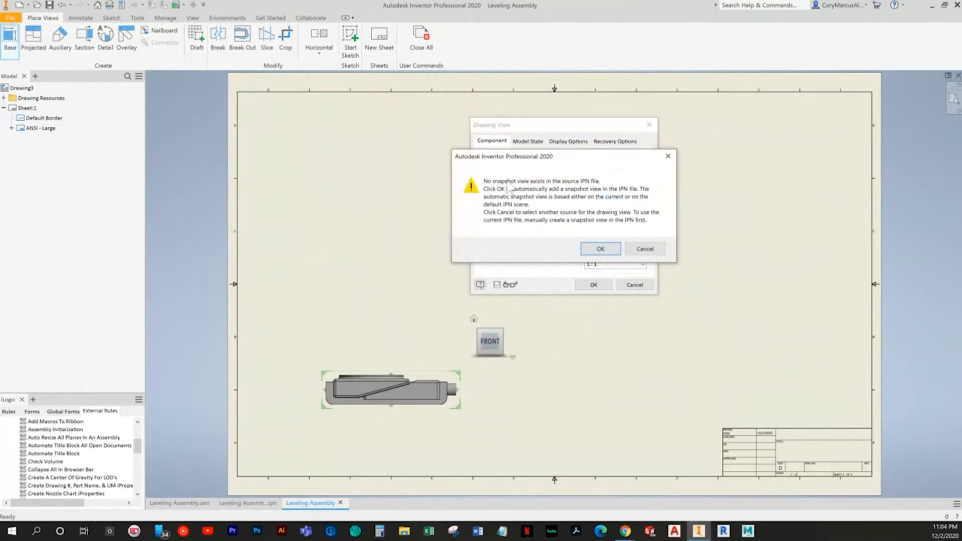
{"action": "left_click", "coordinate": [612, 249]}
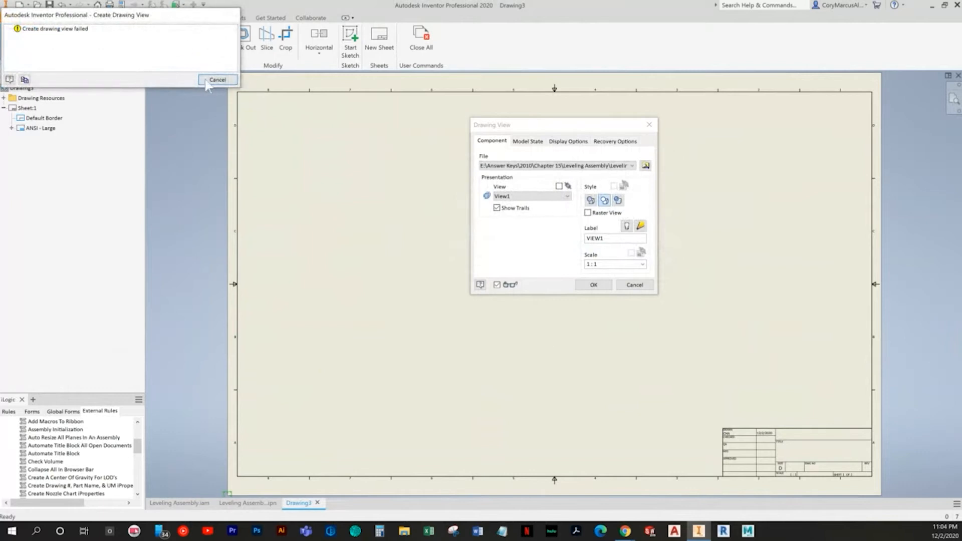
{"action": "left_click", "coordinate": [217, 80]}
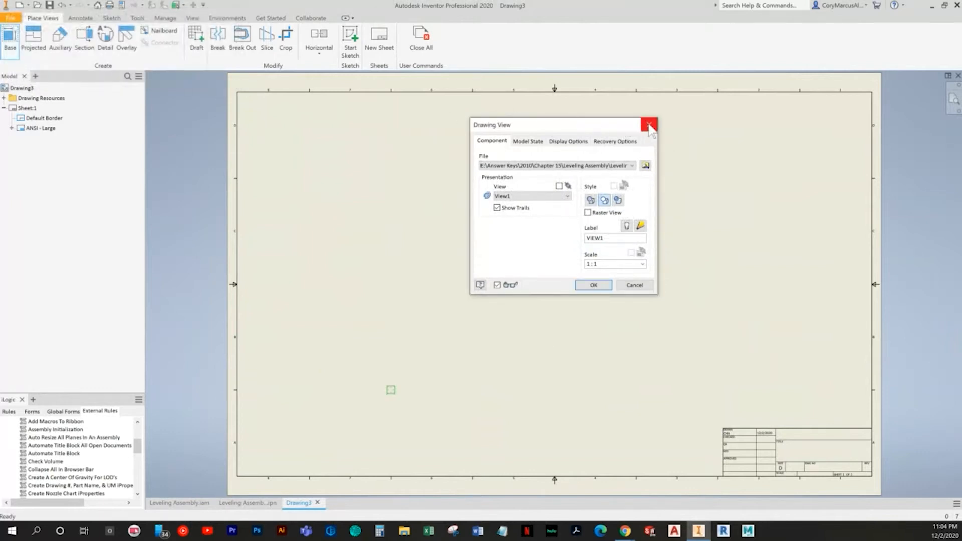
{"action": "left_click", "coordinate": [530, 198]}
{"action": "left_click", "coordinate": [553, 194]}
{"action": "left_click", "coordinate": [589, 285]}
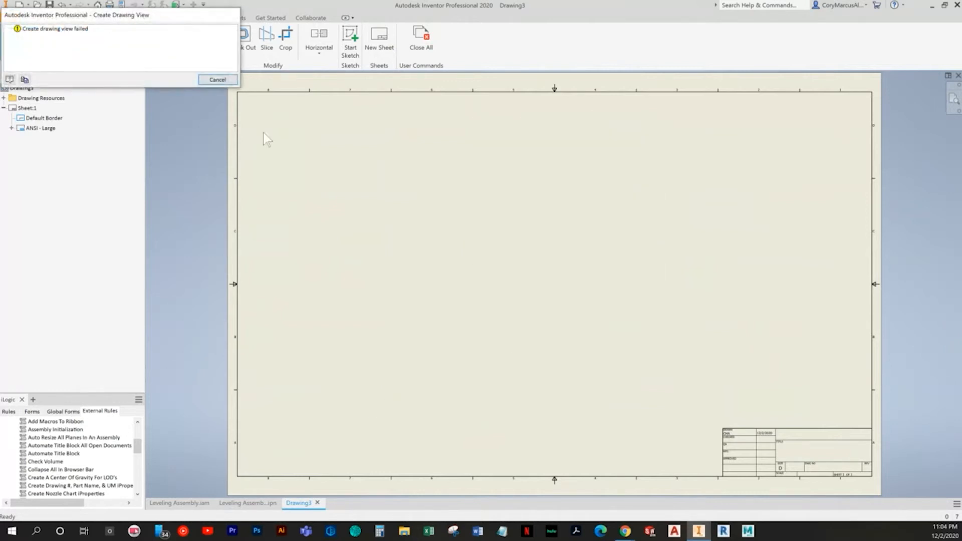
{"action": "left_click", "coordinate": [217, 80]}
{"action": "right_click", "coordinate": [600, 232]}
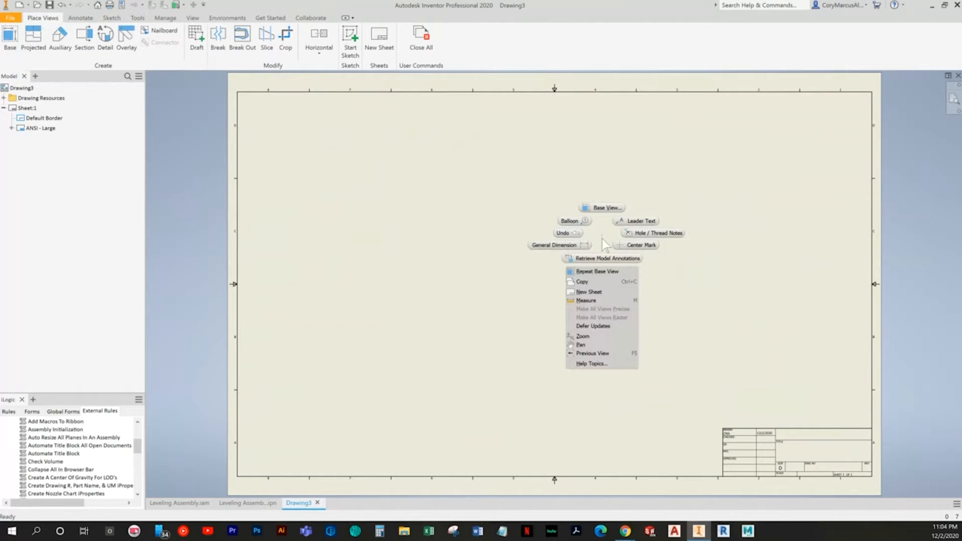
{"action": "left_click", "coordinate": [602, 238]}
Create a Standard.idw drawing from the exploded presentation with an automatic snapshot view, and place its isometric view mid-sheet at 1:1
{"action": "left_click", "coordinate": [240, 502]}
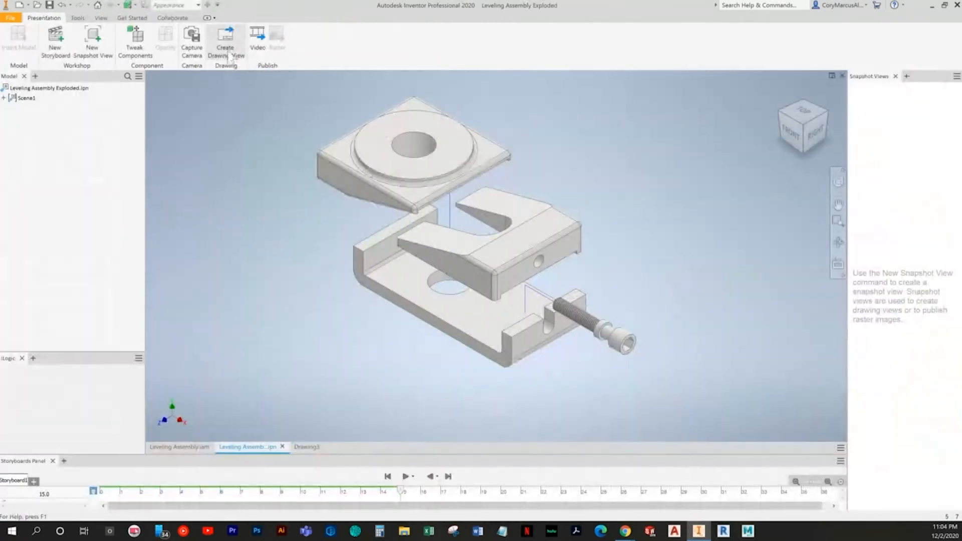
{"action": "left_click", "coordinate": [232, 56]}
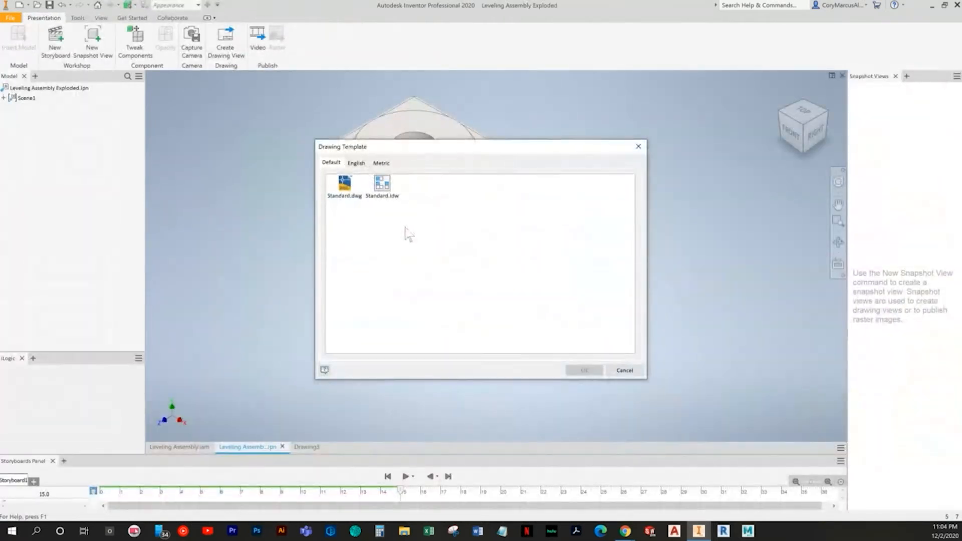
{"action": "left_click", "coordinate": [378, 196]}
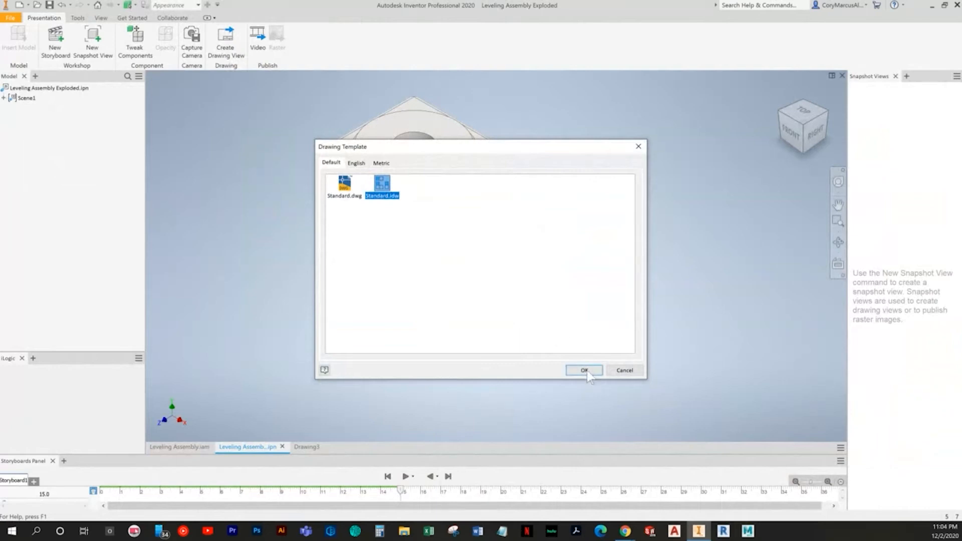
{"action": "left_click", "coordinate": [587, 373]}
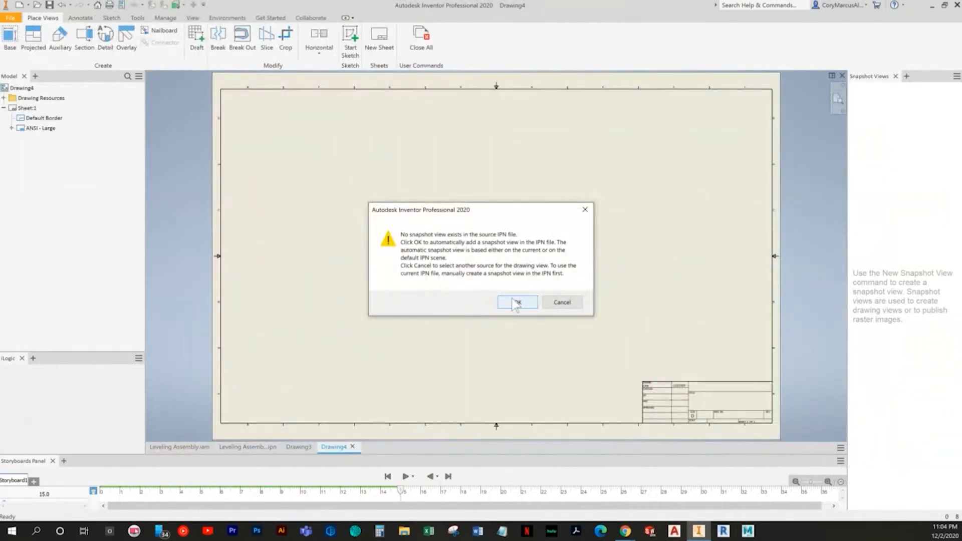
{"action": "left_click", "coordinate": [516, 303]}
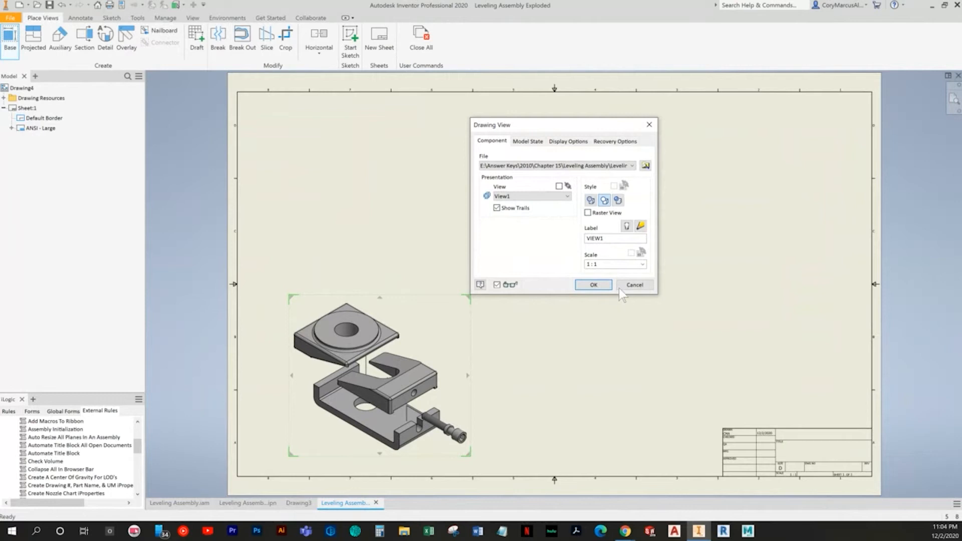
{"action": "left_click", "coordinate": [593, 284]}
{"action": "left_click_drag", "start_coordinate": [472, 338], "coordinate": [612, 253]}
Close the empty Drawing3 without saving it
{"action": "left_click", "coordinate": [249, 503]}
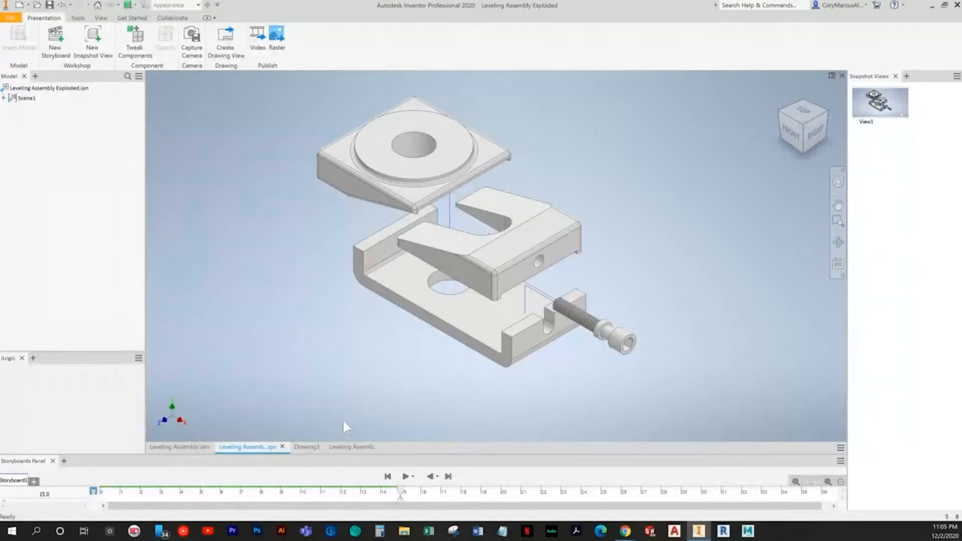
{"action": "left_click", "coordinate": [338, 446]}
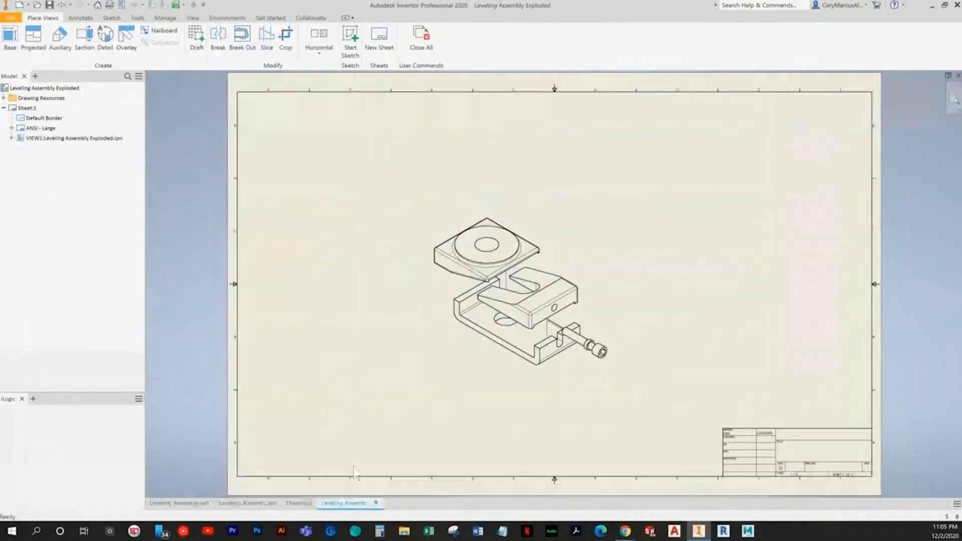
{"action": "left_click", "coordinate": [298, 503]}
{"action": "left_click", "coordinate": [317, 503]}
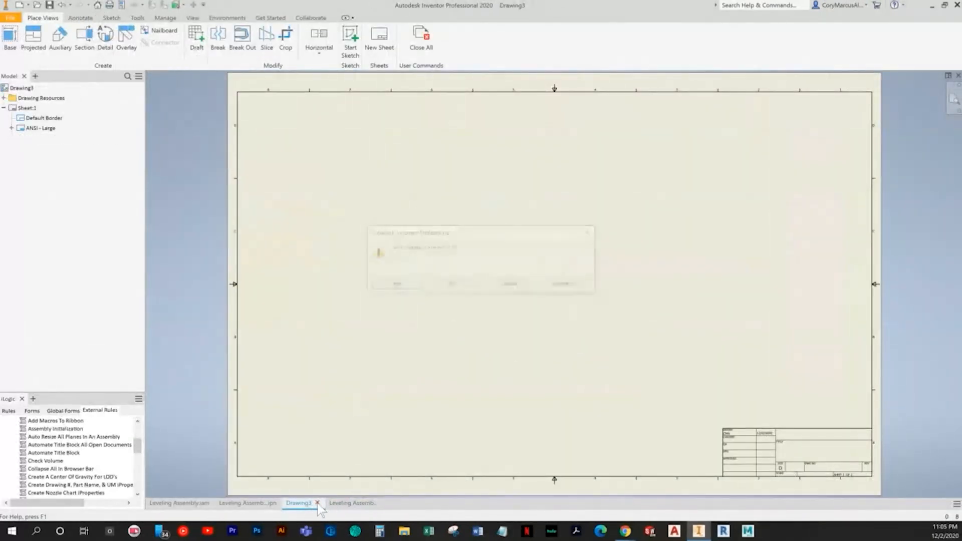
{"action": "left_click", "coordinate": [452, 284]}
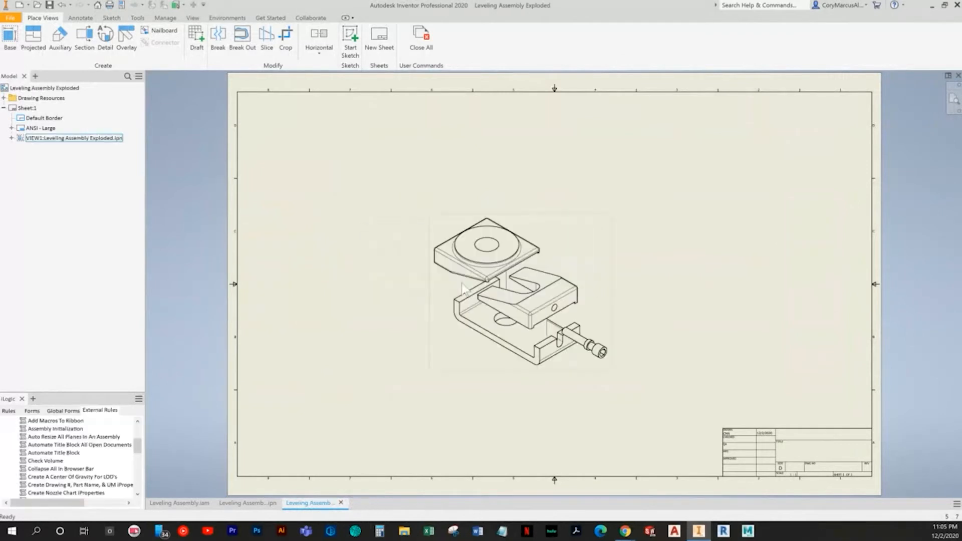
Set the exploded view's scale to 2:1
{"action": "double_click", "coordinate": [579, 245]}
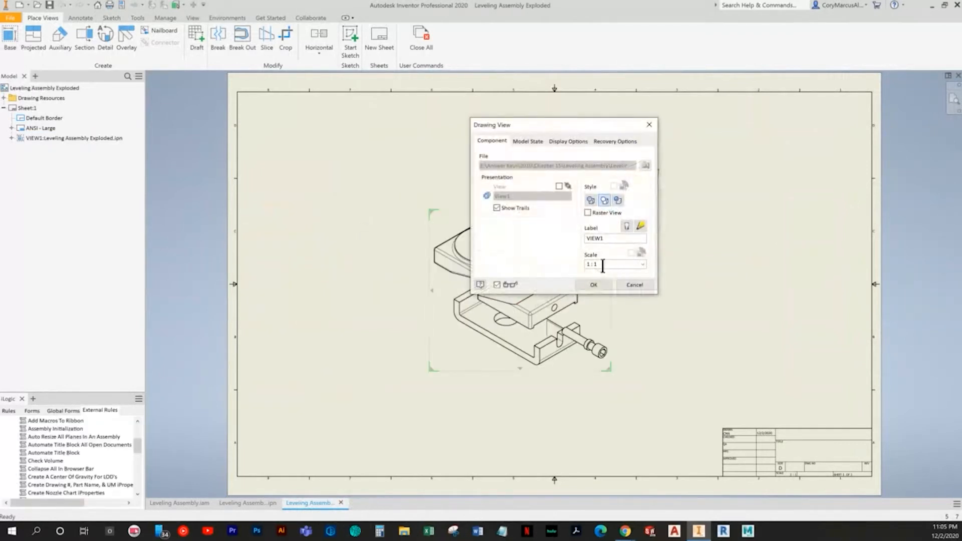
{"action": "double_click", "coordinate": [605, 266]}
{"action": "key", "text": "Return"}
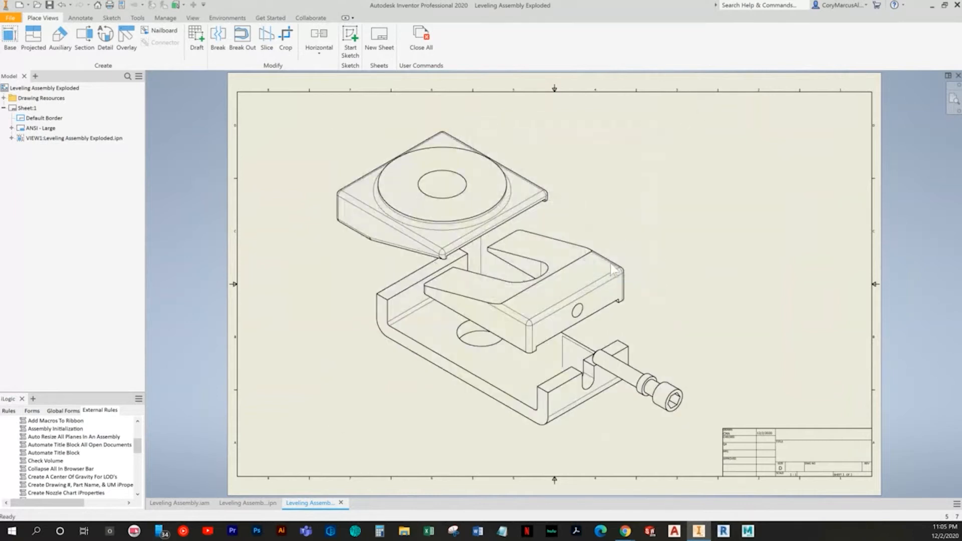
Show the view's label as LEVELING ASSEMBLY, and shift the view and its label slightly on the sheet
{"action": "double_click", "coordinate": [618, 220]}
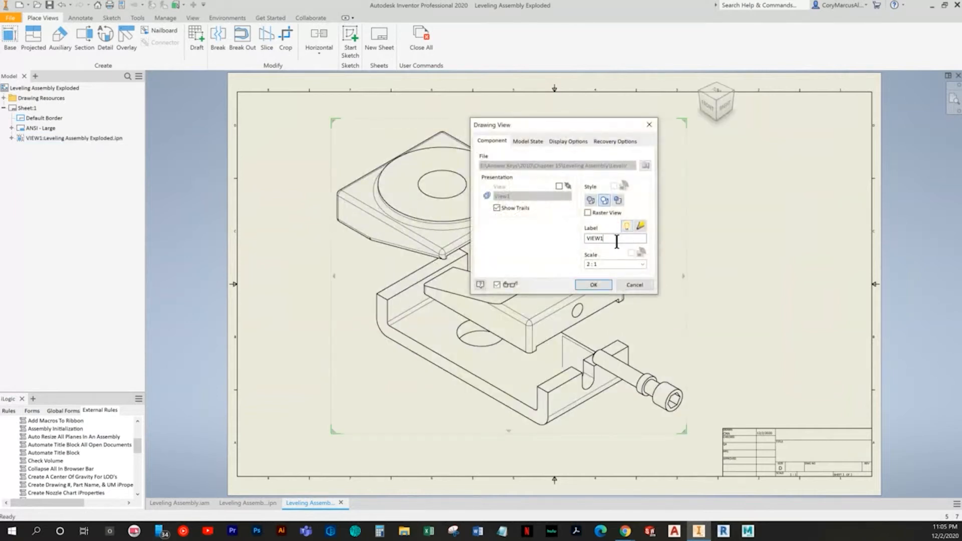
{"action": "type", "text": "LEVELING ASSEMBLY"}
{"action": "left_click", "coordinate": [591, 285]}
{"action": "left_click_drag", "start_coordinate": [688, 308], "coordinate": [644, 313]}
{"action": "left_click_drag", "start_coordinate": [468, 446], "coordinate": [469, 458]}
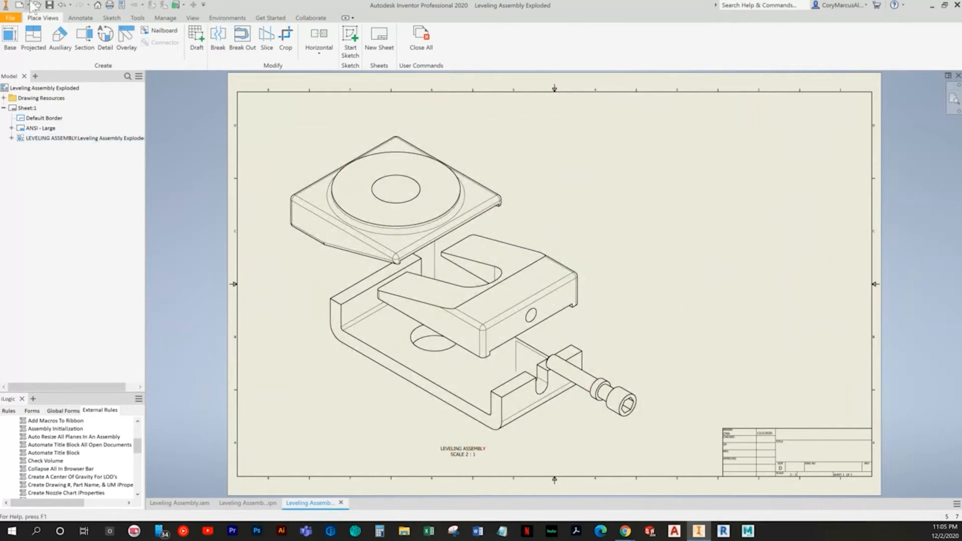
Add a parts list for the exploded view, enabling the BOM view, in the upper-right corner of the sheet border
{"action": "left_click", "coordinate": [80, 18]}
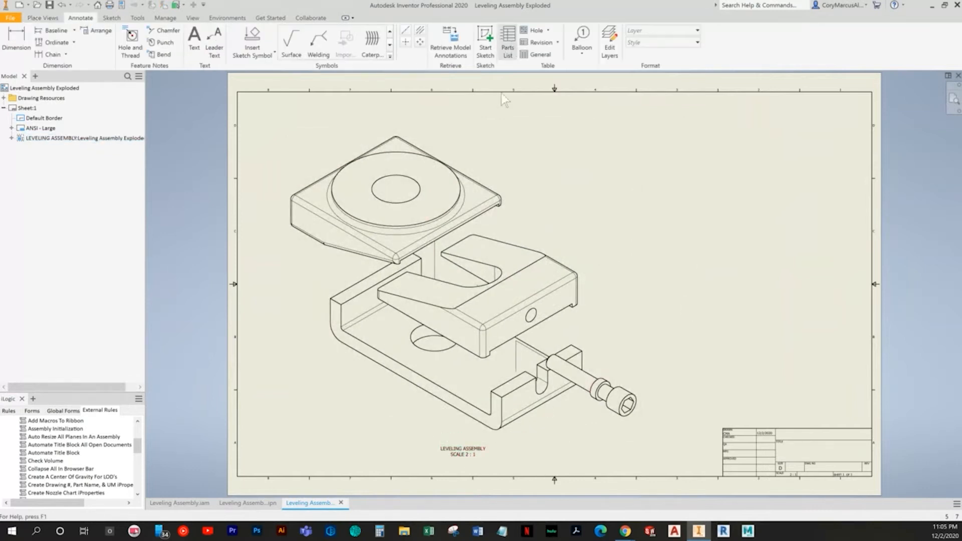
{"action": "left_click", "coordinate": [507, 47]}
{"action": "left_click", "coordinate": [333, 311]}
{"action": "left_click", "coordinate": [256, 262]}
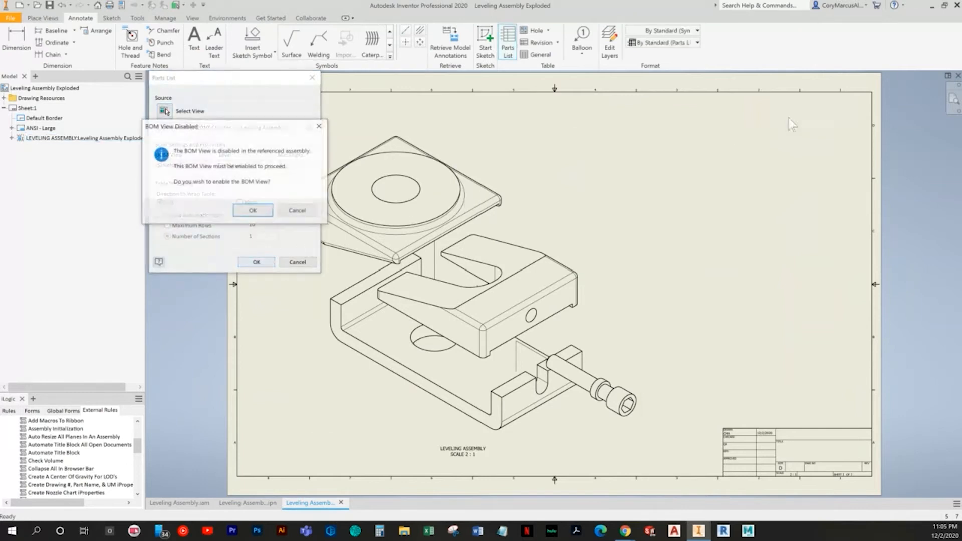
{"action": "left_click", "coordinate": [239, 211]}
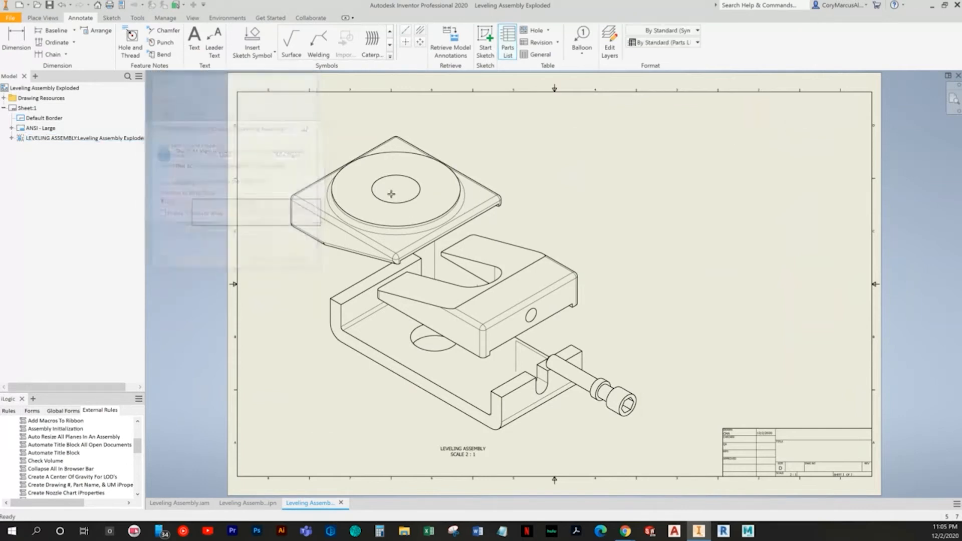
{"action": "left_click", "coordinate": [871, 100]}
Balloon the Lifting Block and the Sliding Block, placing each balloon up and to the right of its part
{"action": "scroll", "coordinate": [938, 117], "scroll_direction": "down", "scroll_amount": 1}
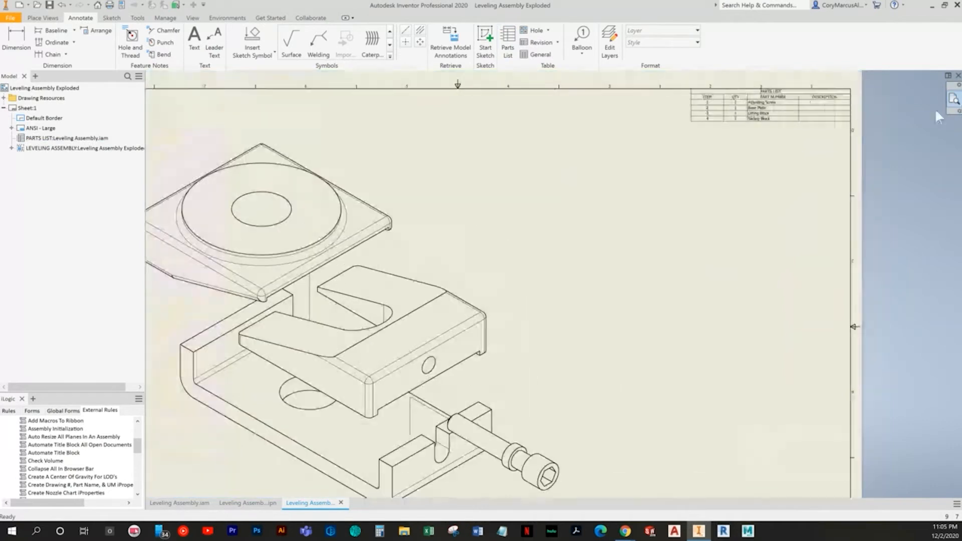
{"action": "left_click", "coordinate": [582, 40]}
{"action": "middle_click_drag", "start_coordinate": [396, 227], "coordinate": [506, 142]}
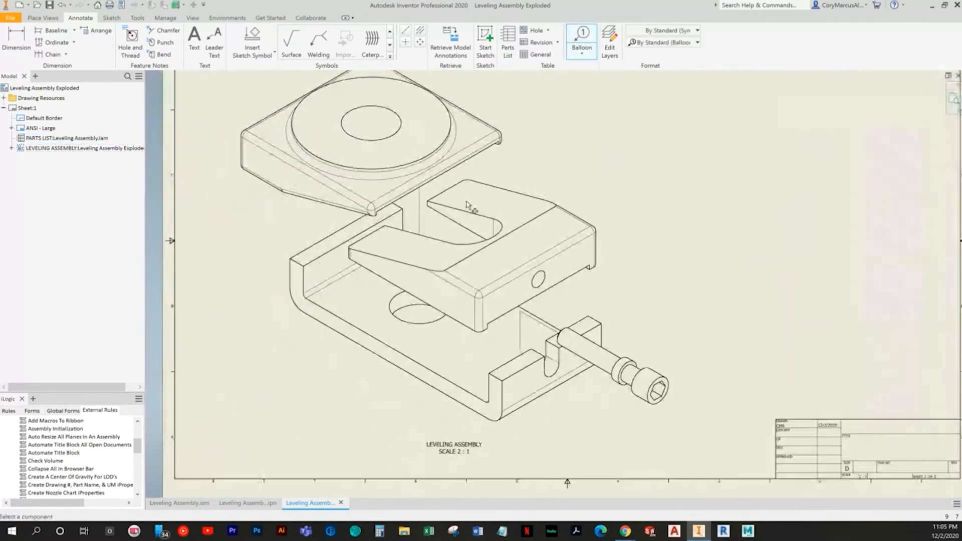
{"action": "left_click", "coordinate": [492, 124]}
{"action": "left_click", "coordinate": [525, 112]}
{"action": "left_click", "coordinate": [590, 224]}
{"action": "left_click", "coordinate": [620, 215]}
Balloon the Adjusting Screw and the Base Plate, placing each balloon to the right of its part
{"action": "left_click", "coordinate": [663, 384]}
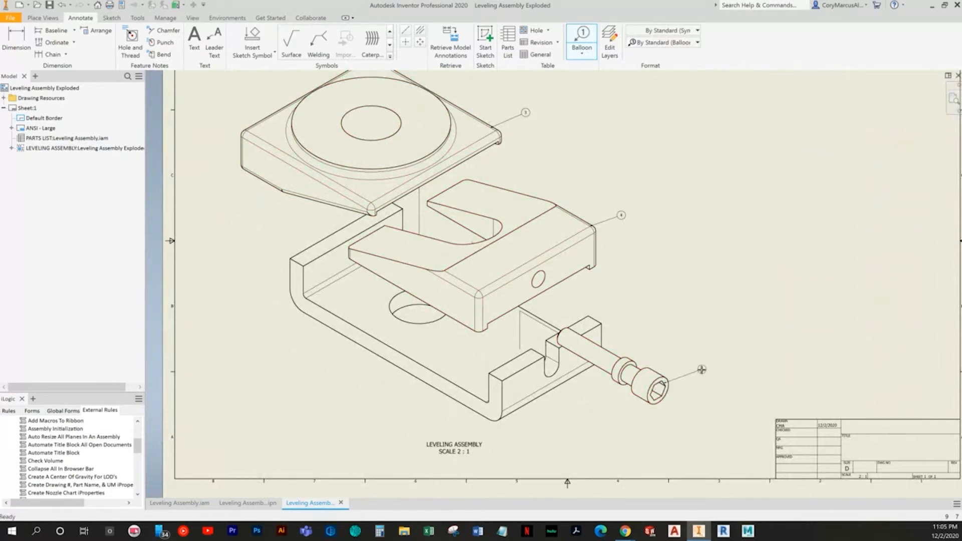
{"action": "left_click", "coordinate": [692, 375]}
{"action": "left_click", "coordinate": [601, 324]}
{"action": "left_click", "coordinate": [637, 312]}
{"action": "key", "text": "Escape"}
{"action": "key", "text": "Home"}
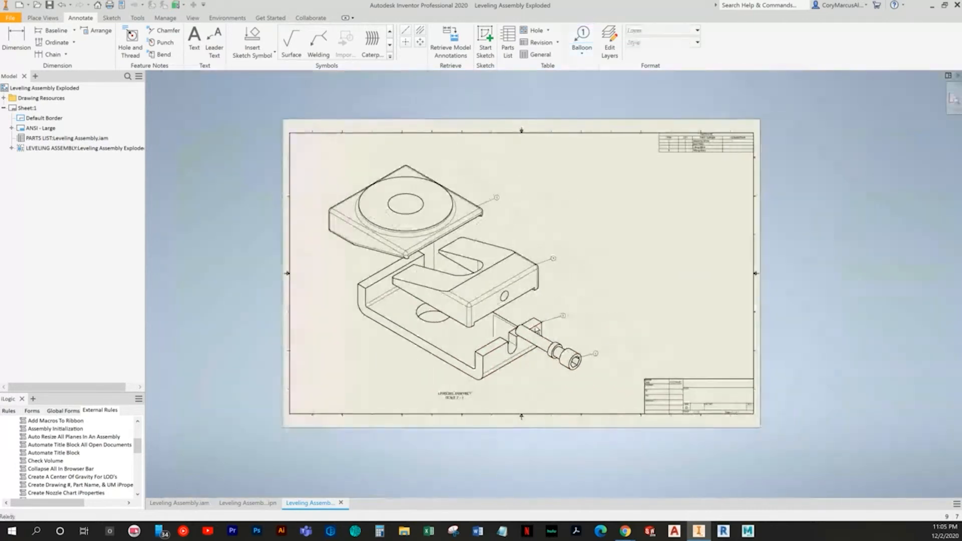
Link the drawing view to its snapshot view and try to turn off Show Trails
{"action": "double_click", "coordinate": [398, 343]}
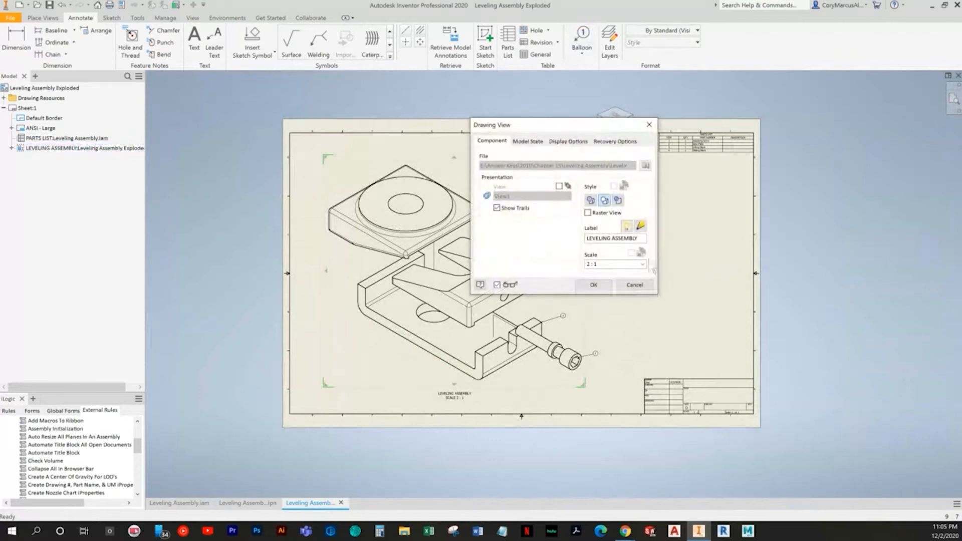
{"action": "left_click", "coordinate": [558, 186]}
{"action": "left_click", "coordinate": [568, 142]}
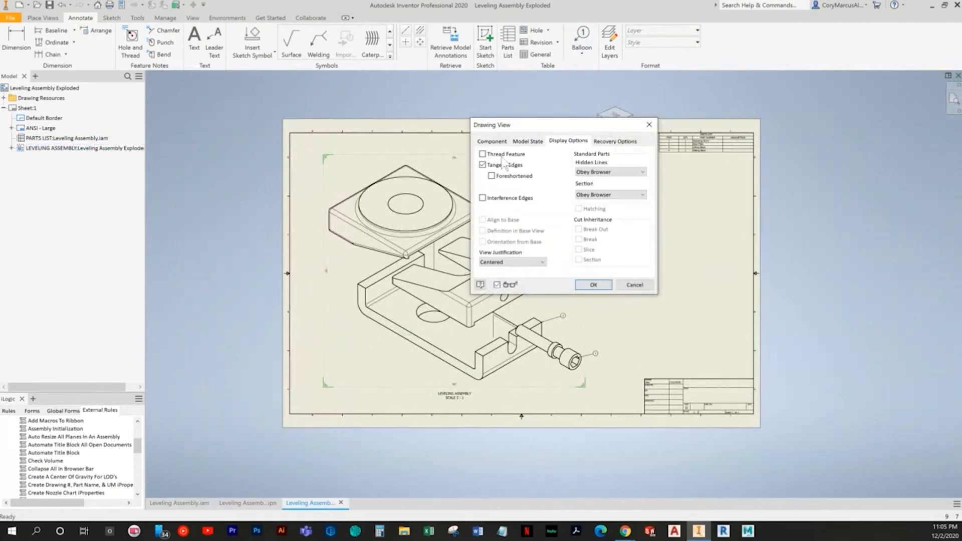
{"action": "left_click", "coordinate": [614, 142]}
{"action": "left_click", "coordinate": [524, 142]}
{"action": "left_click", "coordinate": [492, 142]}
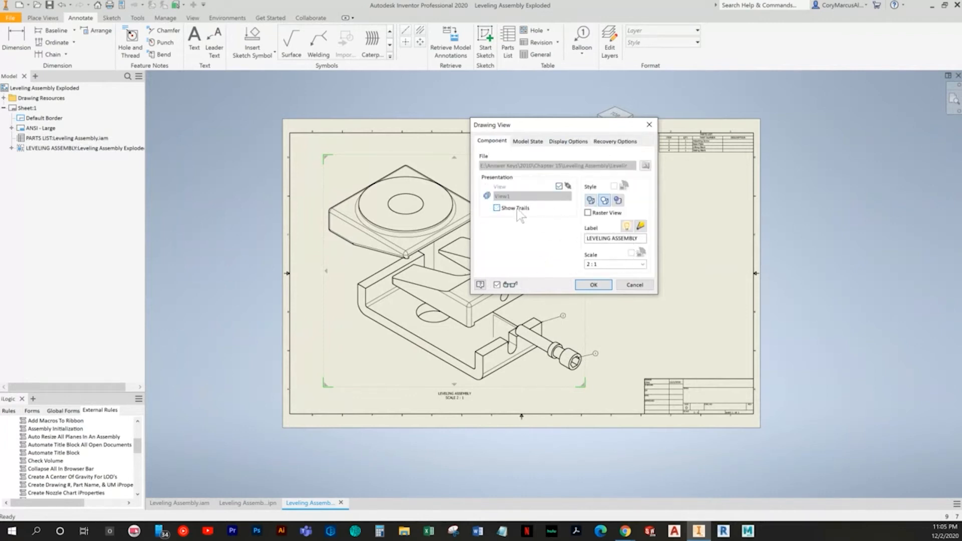
{"action": "left_click", "coordinate": [593, 285]}
Check the trail lines in the exploded view, and move the view toward the middle of the sheet
{"action": "scroll", "coordinate": [498, 325], "scroll_direction": "up", "scroll_amount": 3}
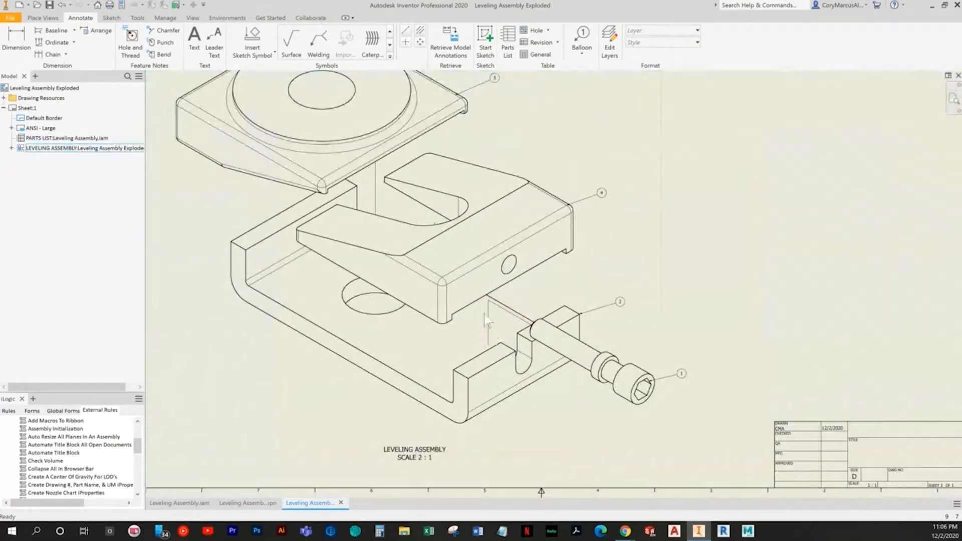
{"action": "scroll", "coordinate": [716, 314], "scroll_direction": "down", "scroll_amount": 3}
{"action": "middle_click_drag", "start_coordinate": [716, 313], "coordinate": [568, 294]}
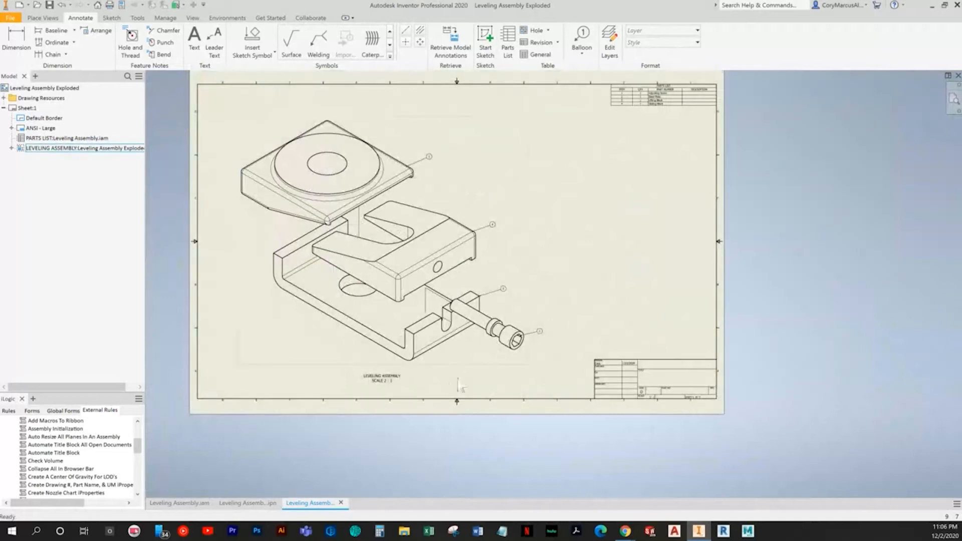
{"action": "mouse_move", "coordinate": [488, 374]}
{"action": "left_mouse_down"}
{"action": "mouse_move", "coordinate": [551, 370]}
{"action": "mouse_move", "coordinate": [524, 345]}
{"action": "left_mouse_up"}
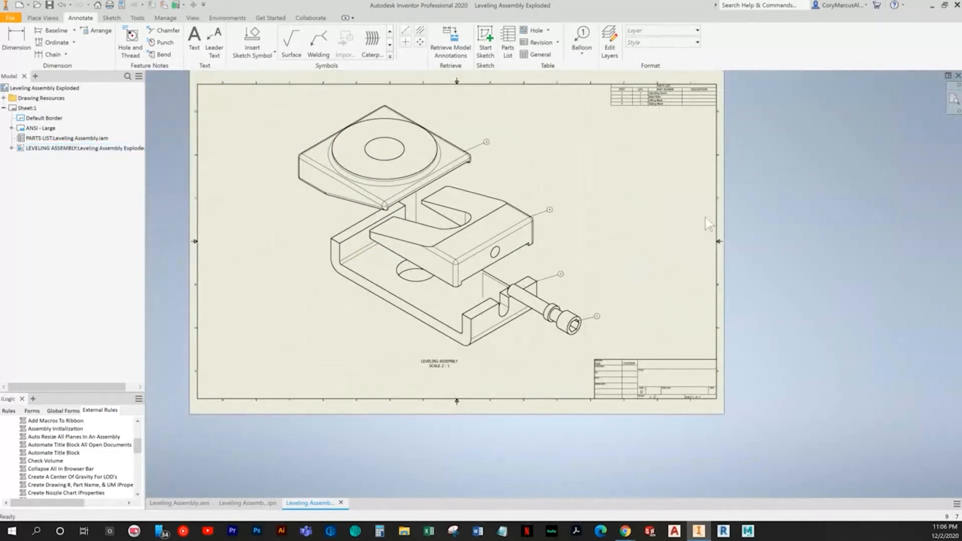
Begin saving the exploded drawing, and switch to the browser textbook to look back through the Leveling Assembly exercise pages
{"action": "scroll", "coordinate": [706, 212], "scroll_direction": "up", "scroll_amount": 1}
{"action": "middle_click_drag", "start_coordinate": [706, 213], "coordinate": [768, 222]}
{"action": "middle_click", "coordinate": [747, 223]}
{"action": "middle_click", "coordinate": [748, 224]}
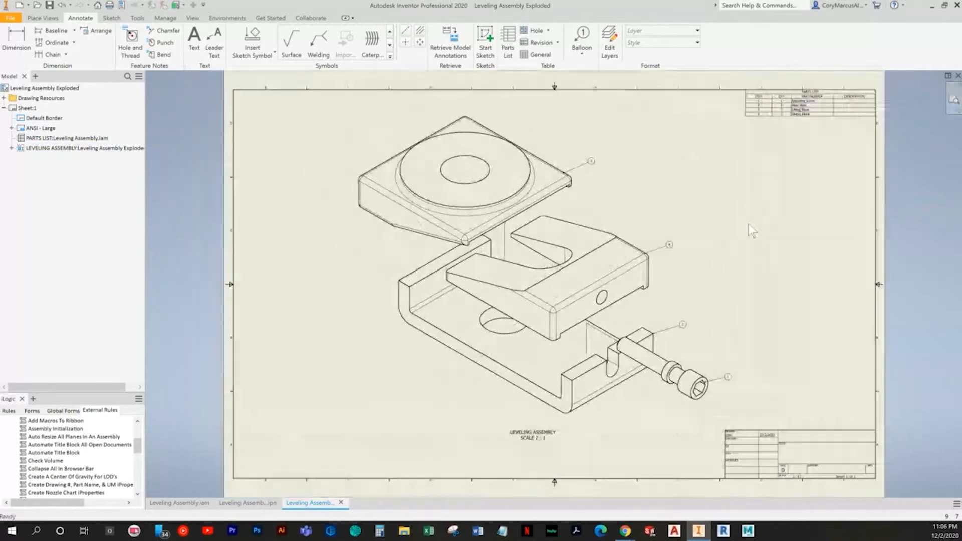
{"action": "key", "text": "ctrl+s"}
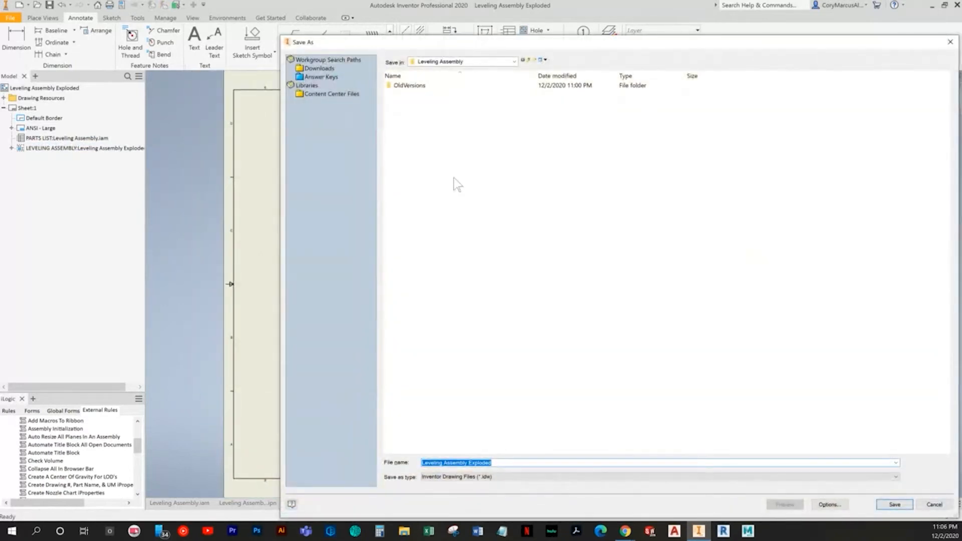
{"action": "key", "text": "Return"}
{"action": "key", "text": "alt+Tab"}
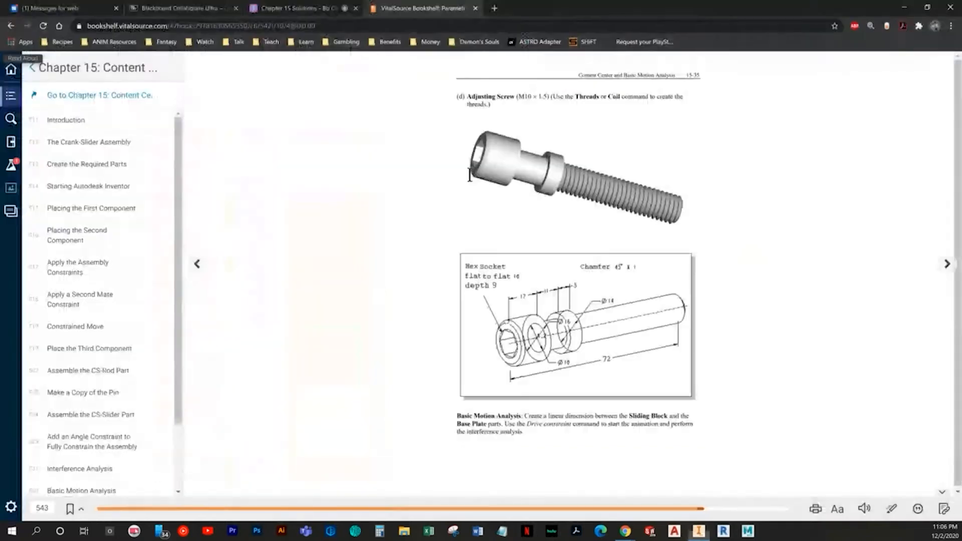
{"action": "left_click", "coordinate": [196, 264]}
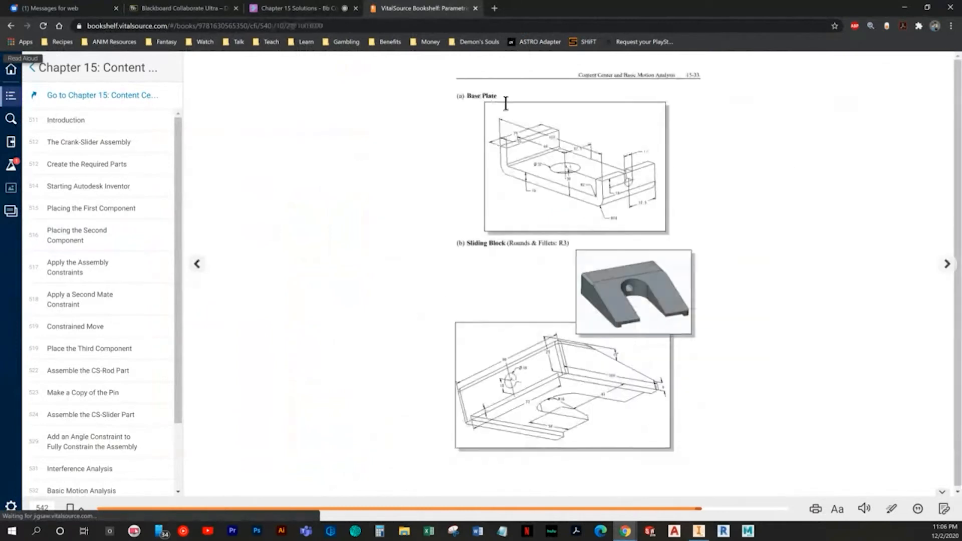
{"action": "left_click", "coordinate": [198, 264]}
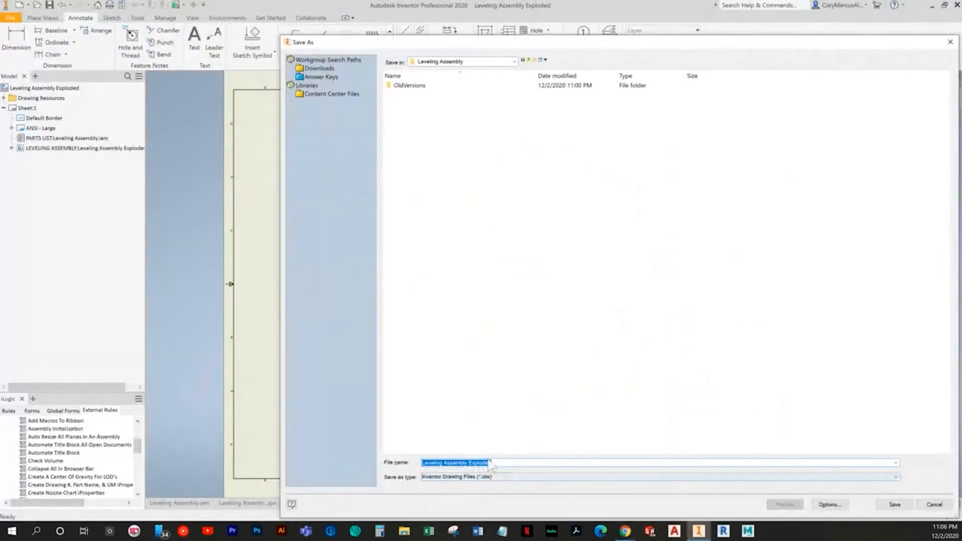
Save the drawing as "Leveling Assembly Assembly Drawing" in the Leveling Assembly folder
{"action": "left_click", "coordinate": [515, 462]}
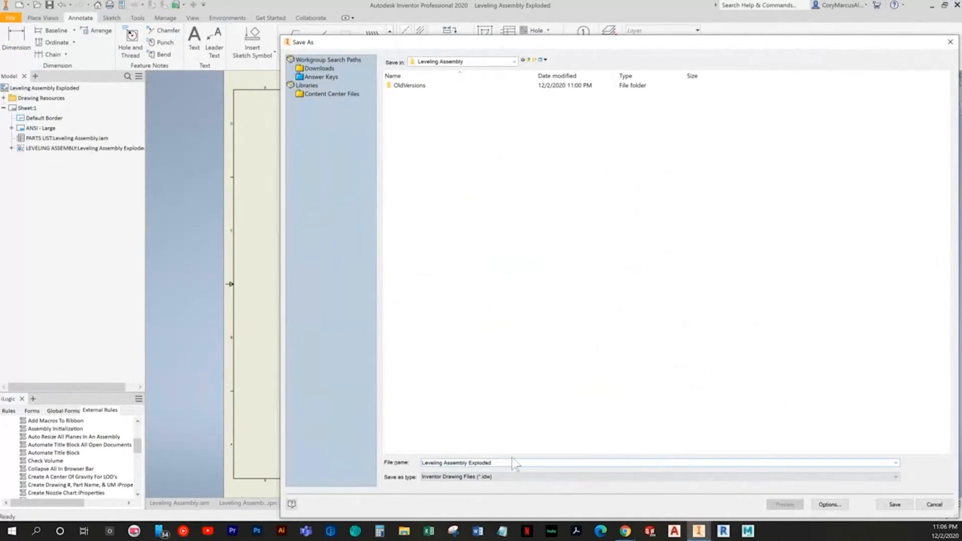
{"action": "key", "text": "shift+Left"}
{"action": "key", "text": "shift+Left"}
{"action": "key", "text": "shift+Left"}
{"action": "key", "text": "shift+Left"}
{"action": "key", "text": "shift+Left"}
{"action": "key", "text": "shift+Left"}
{"action": "key", "text": "shift+Left"}
{"action": "key", "text": "shift+Left"}
{"action": "type", "text": "Ass"}
{"action": "left_click", "coordinate": [895, 504]}
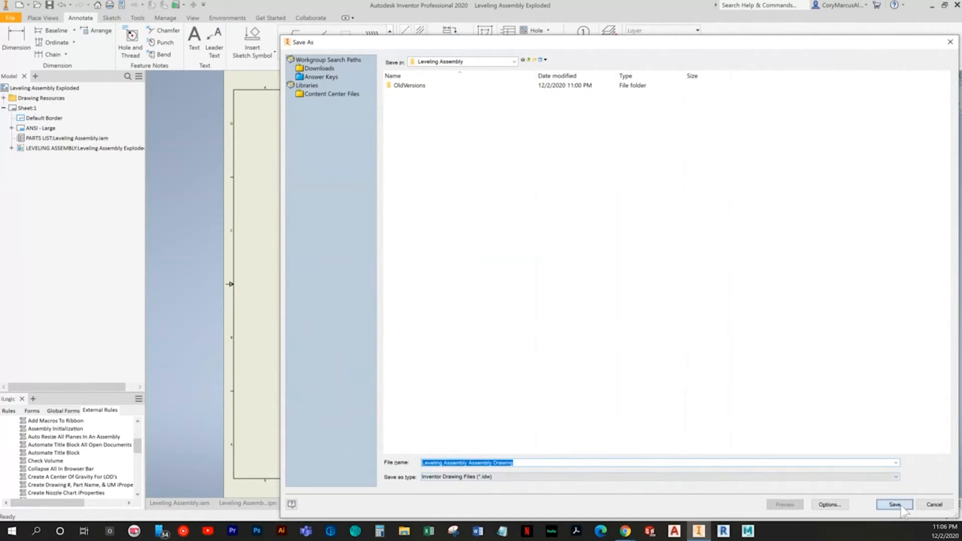
{"action": "left_click", "coordinate": [532, 319]}
{"action": "left_click", "coordinate": [532, 230]}
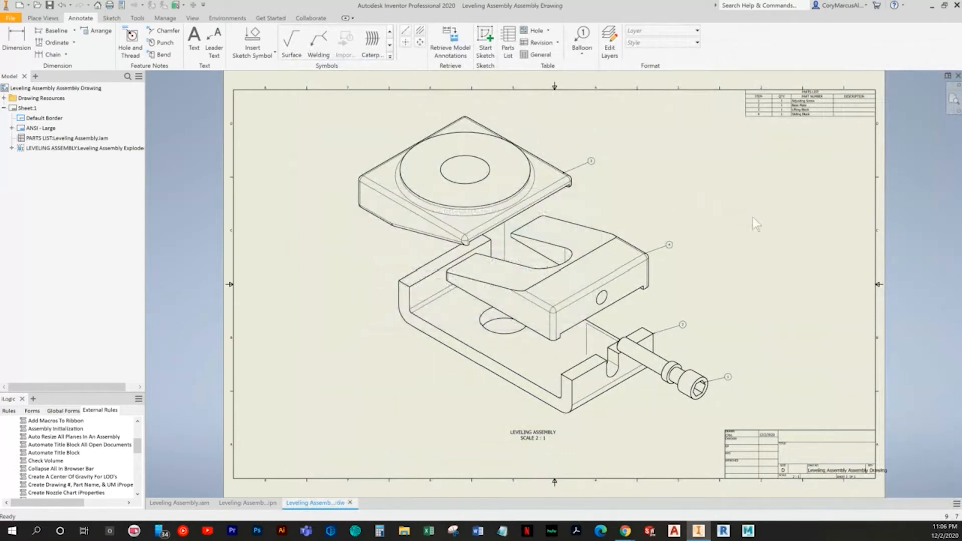
Close the assembly drawing and the exploded presentation, and create a new drawing from the ANSI (mm).idw template
{"action": "left_click", "coordinate": [350, 503]}
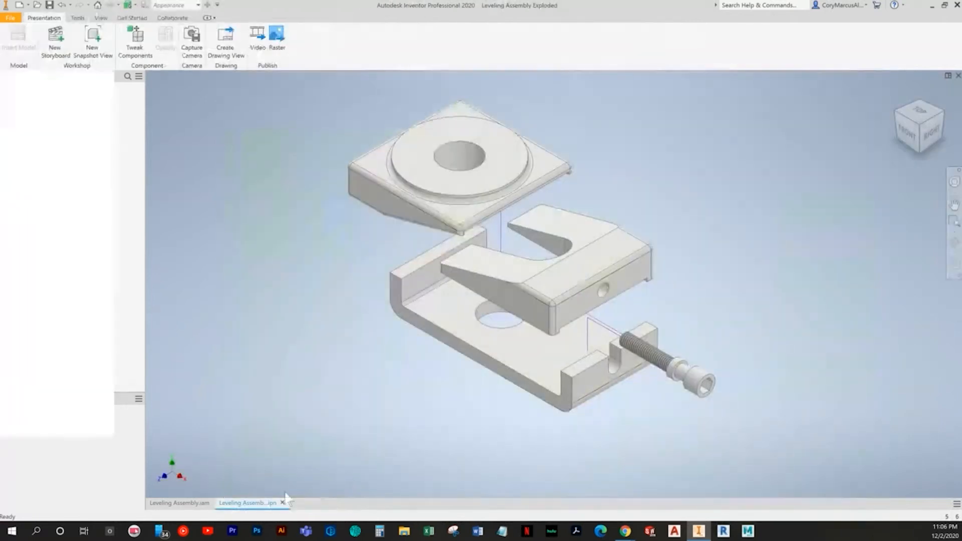
{"action": "left_click", "coordinate": [282, 446]}
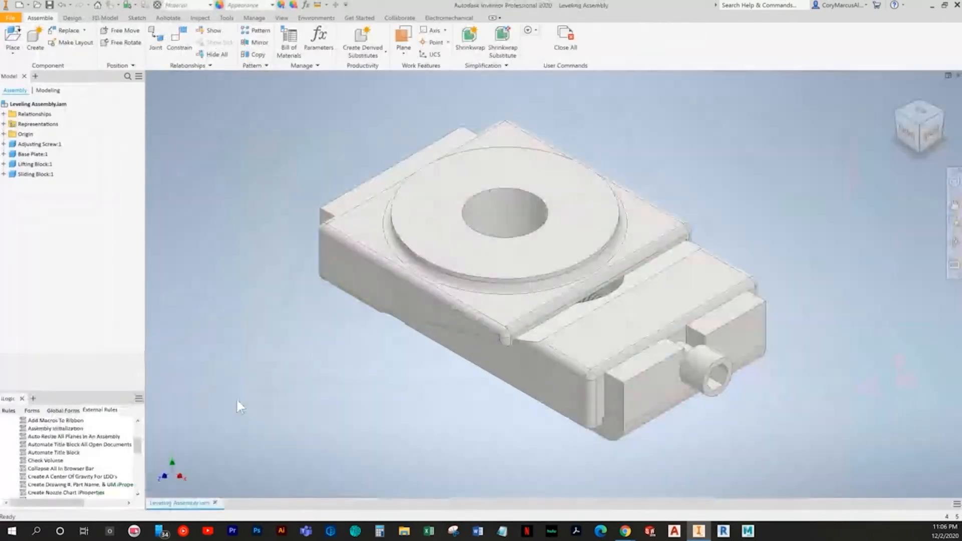
{"action": "left_click", "coordinate": [16, 6]}
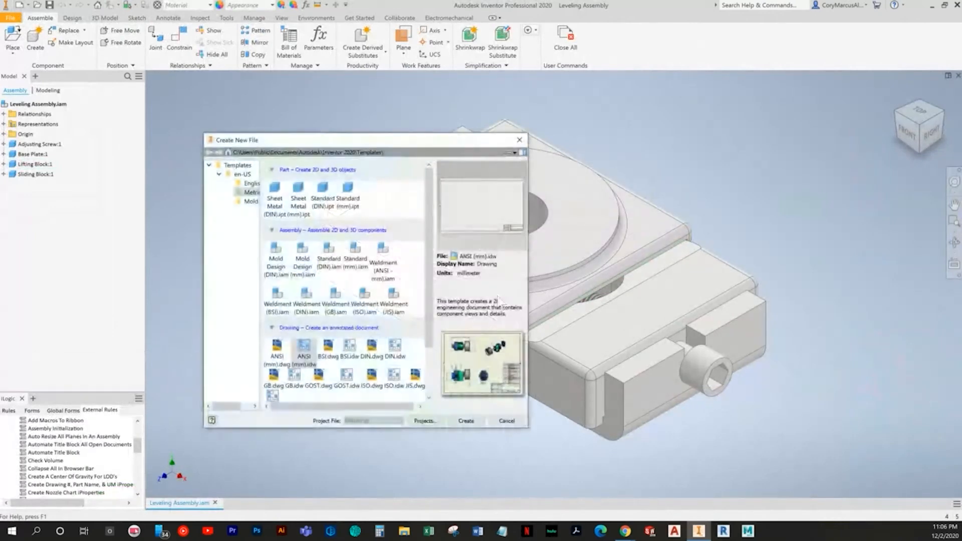
{"action": "double_click", "coordinate": [317, 350]}
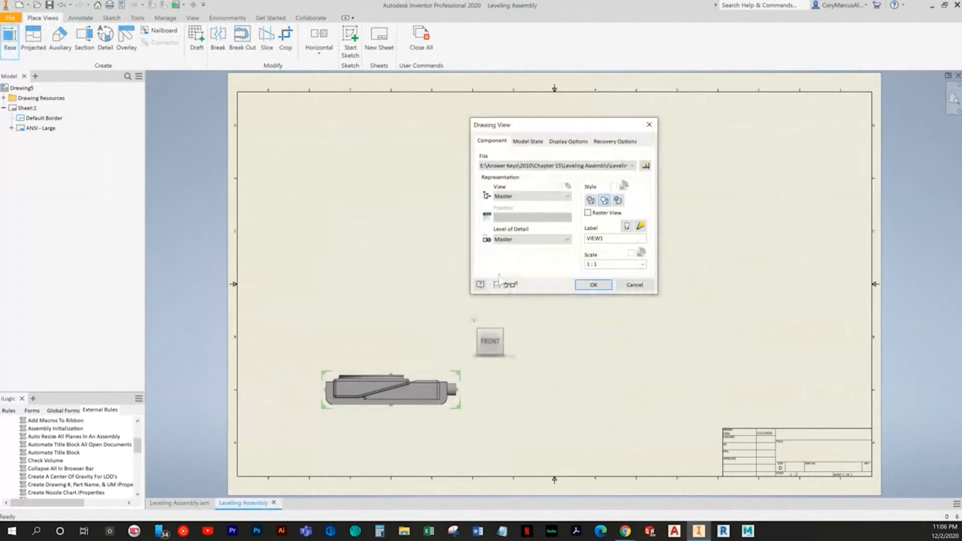
Place a 1:1 front base view of the Leveling Assembly with projected right-side, top and isometric views
{"action": "left_click", "coordinate": [577, 397]}
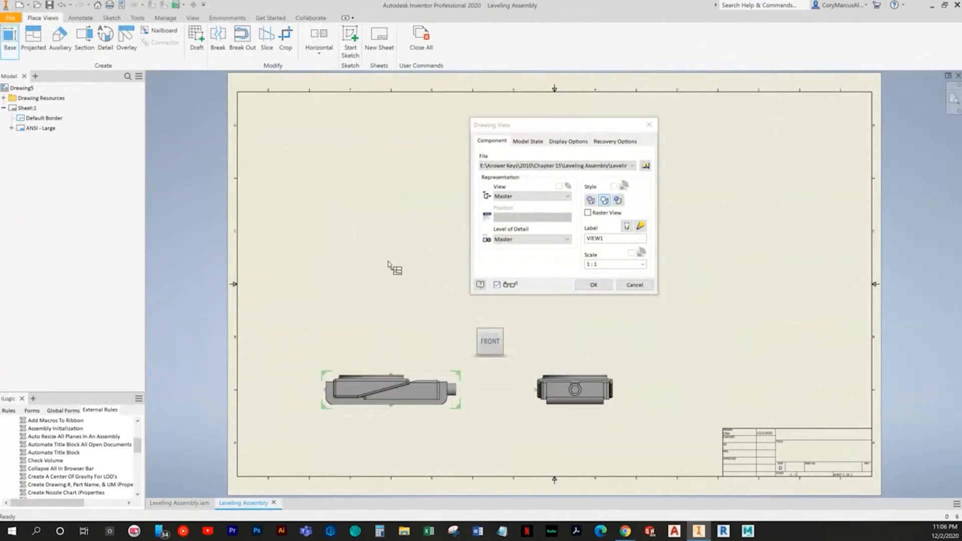
{"action": "left_click", "coordinate": [382, 241]}
{"action": "left_click", "coordinate": [701, 245]}
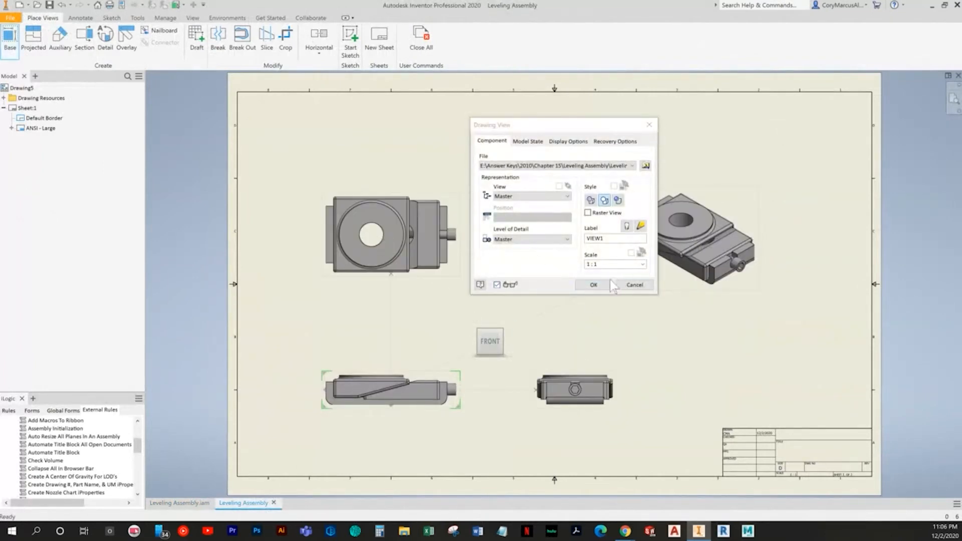
{"action": "left_click", "coordinate": [605, 281]}
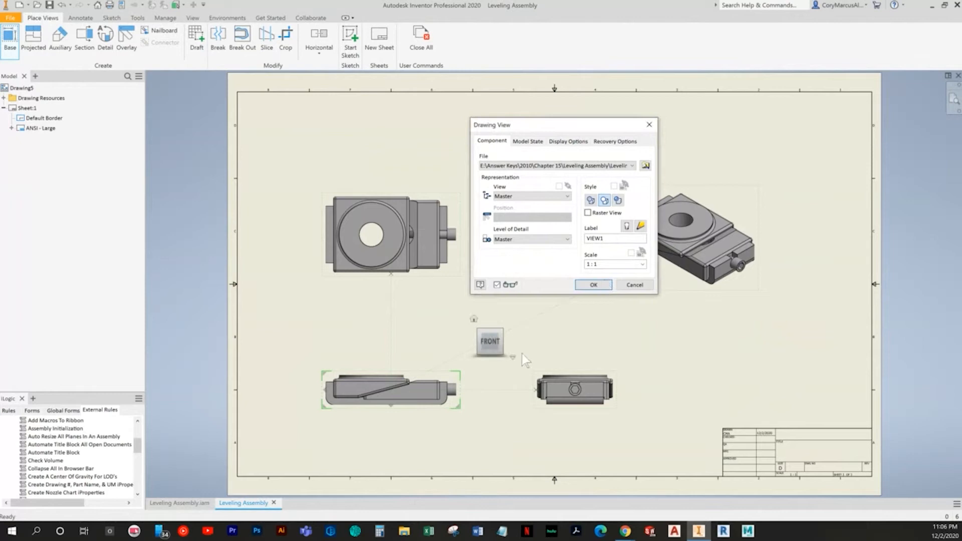
{"action": "left_click", "coordinate": [591, 283]}
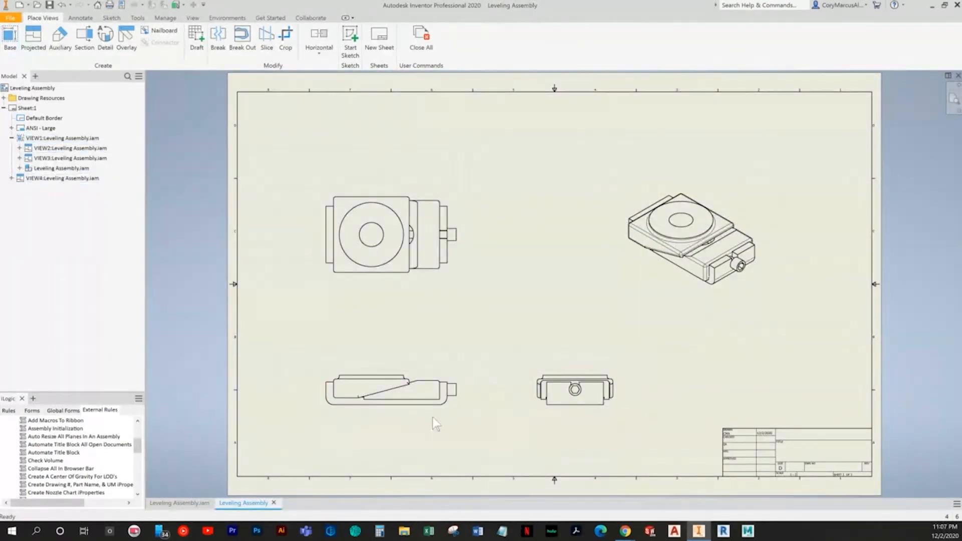
Delete the right-side projected view from the sheet
{"action": "scroll", "coordinate": [431, 413], "scroll_direction": "up", "scroll_amount": 3}
{"action": "mouse_move", "coordinate": [373, 299]}
{"action": "middle_mouse_down"}
{"action": "mouse_move", "coordinate": [351, 413]}
{"action": "mouse_move", "coordinate": [315, 351]}
{"action": "middle_mouse_up"}
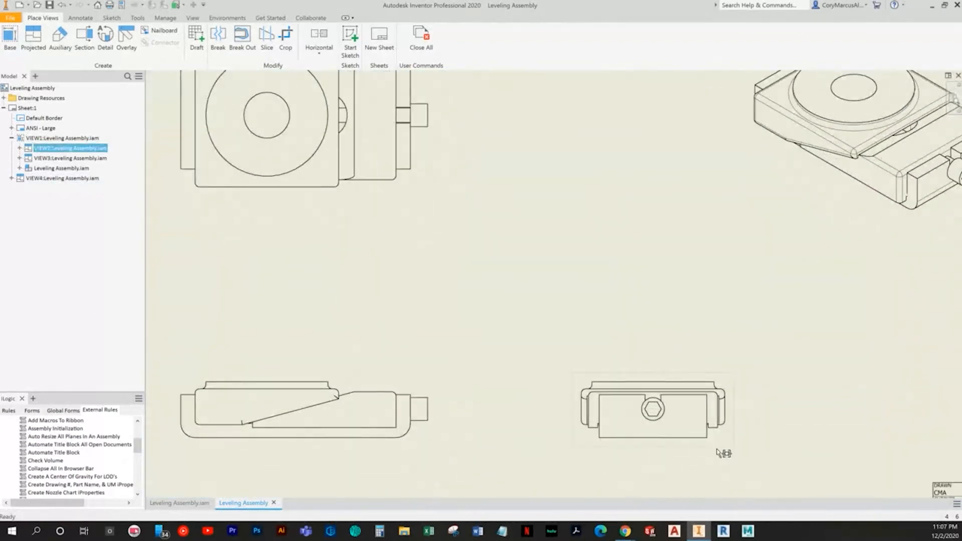
{"action": "left_click", "coordinate": [717, 450]}
{"action": "key", "text": "Delete"}
{"action": "key", "text": "Return"}
{"action": "scroll", "coordinate": [504, 302], "scroll_direction": "down", "scroll_amount": 5}
{"action": "scroll", "coordinate": [568, 313], "scroll_direction": "up", "scroll_amount": 3}
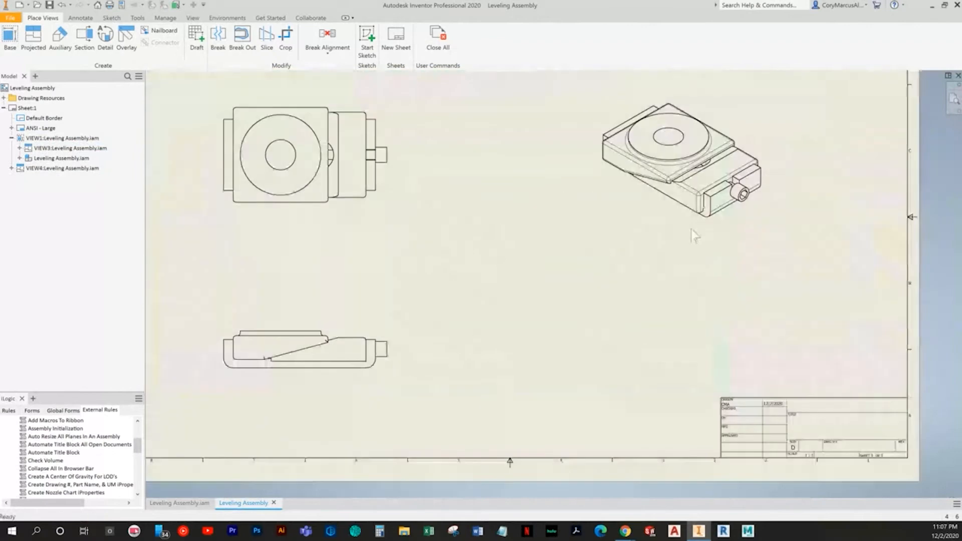
{"action": "left_click", "coordinate": [956, 99]}
{"action": "left_click", "coordinate": [957, 102]}
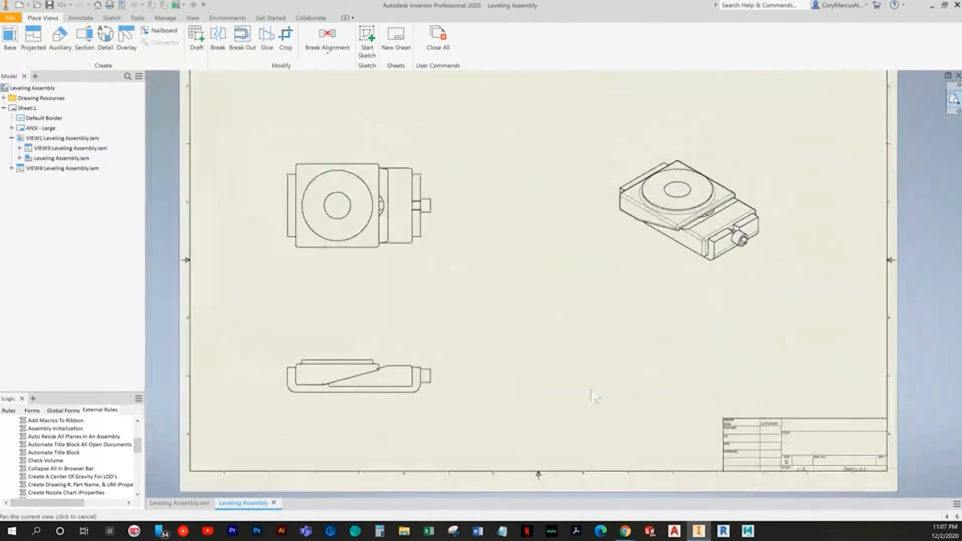
Show the front view's label, rename it LEVELING ASSEMBLY, and move the label farther below the view
{"action": "double_click", "coordinate": [429, 370]}
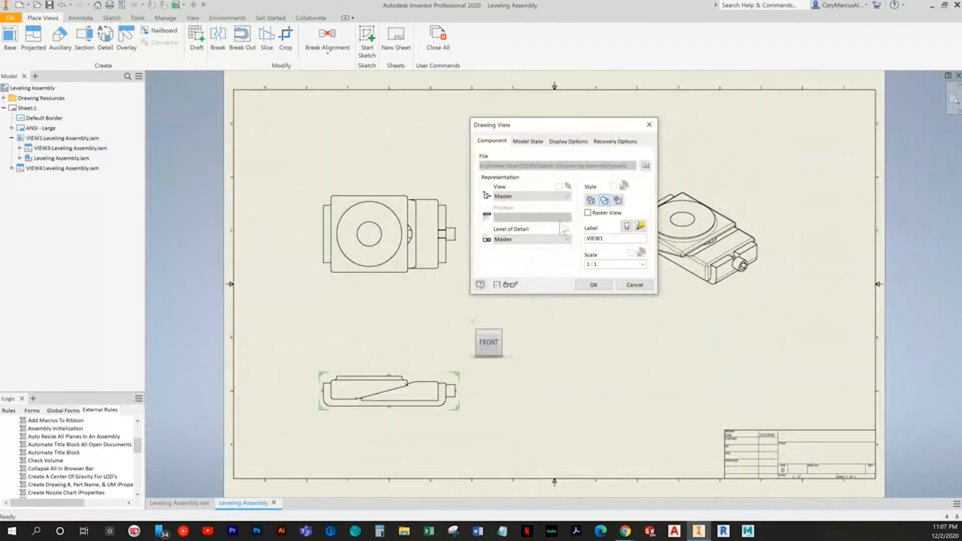
{"action": "double_click", "coordinate": [619, 238]}
{"action": "type", "text": "LEVELING ASSEMBLY"}
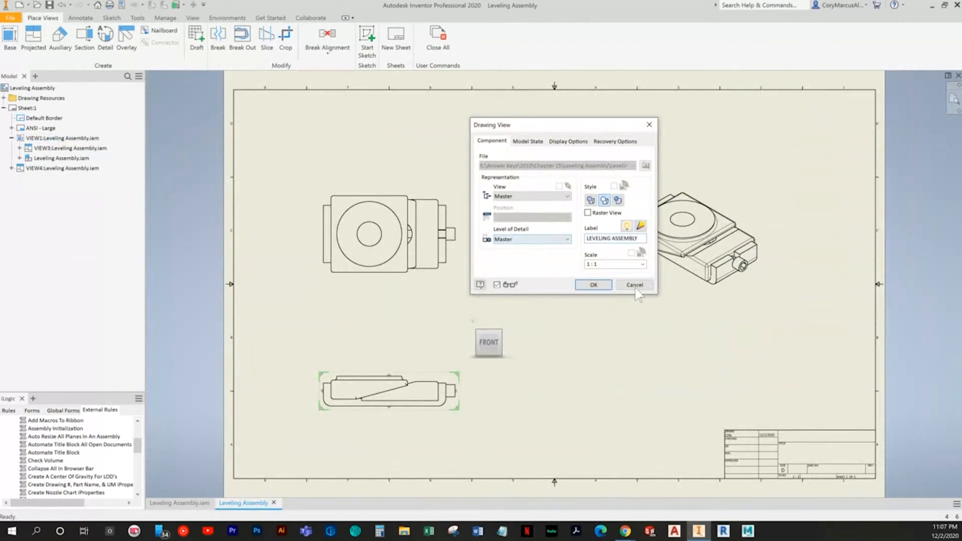
{"action": "left_click", "coordinate": [603, 285]}
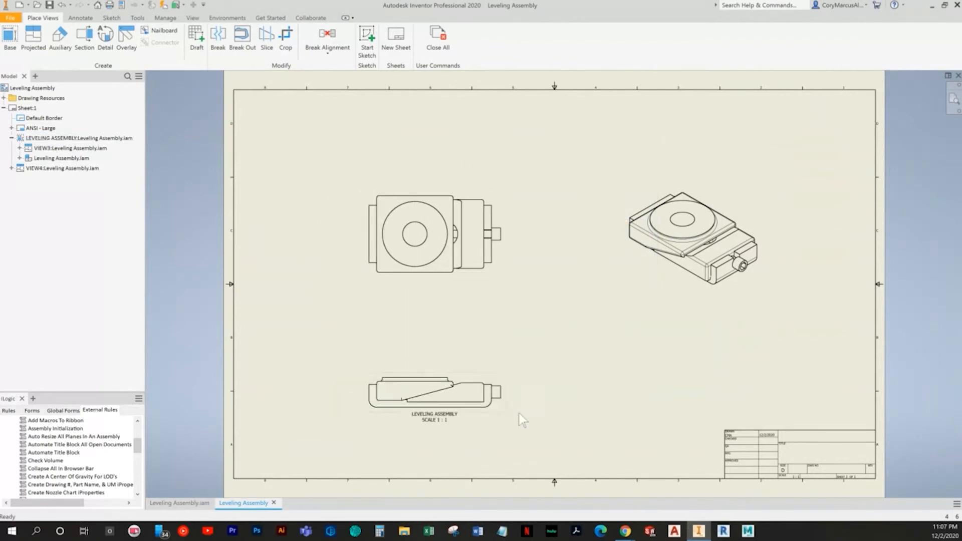
{"action": "scroll", "coordinate": [452, 431], "scroll_direction": "up", "scroll_amount": 3}
{"action": "left_click_drag", "start_coordinate": [428, 423], "coordinate": [457, 448]}
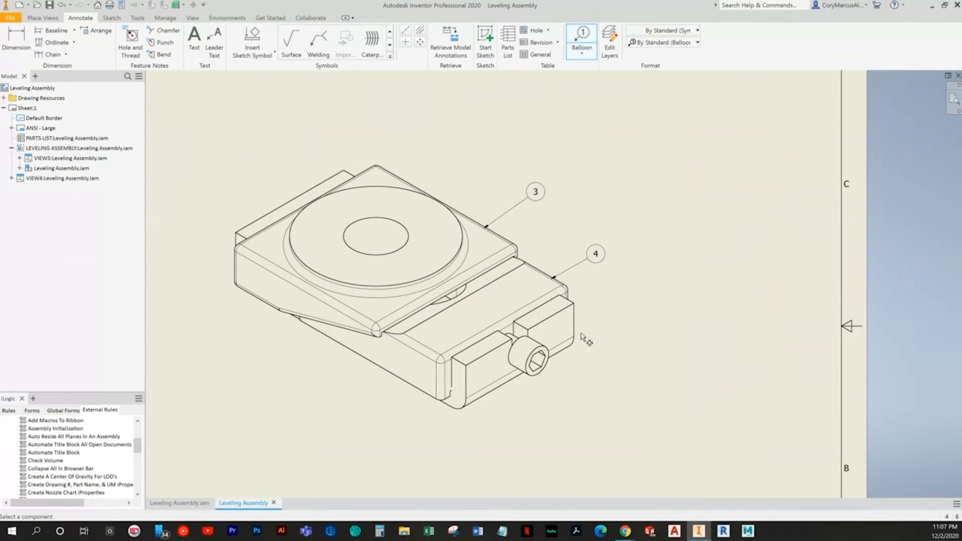
Attach balloons to the base plate and the adjusting screw in the isometric view
{"action": "left_click", "coordinate": [577, 330]}
{"action": "left_click", "coordinate": [618, 340]}
{"action": "left_click", "coordinate": [543, 371]}
{"action": "left_click", "coordinate": [577, 403]}
{"action": "key", "text": "Escape"}
{"action": "left_click", "coordinate": [953, 100]}
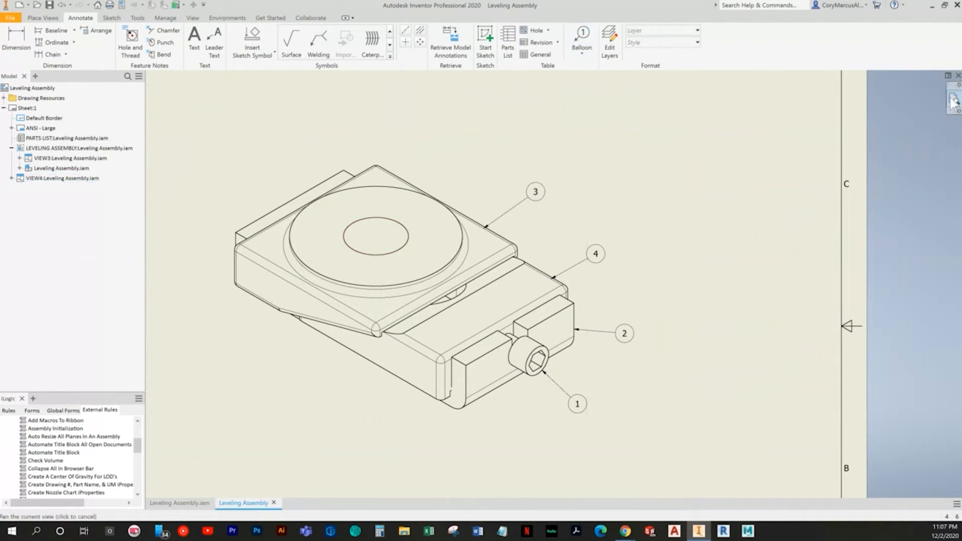
{"action": "left_click", "coordinate": [951, 99]}
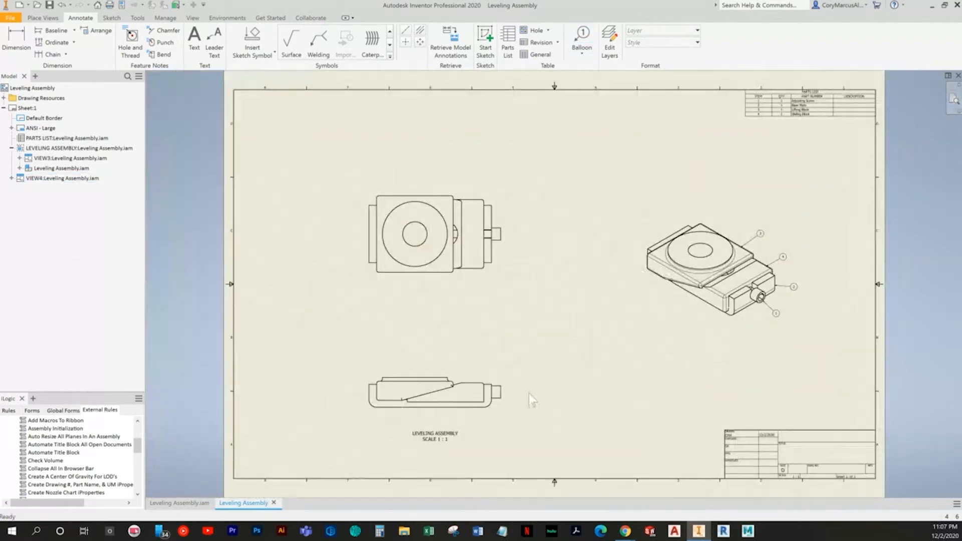
Shift the front view slightly to the right and add a center mark to the large circle in the top view
{"action": "left_click_drag", "start_coordinate": [508, 411], "coordinate": [520, 412]}
{"action": "left_click", "coordinate": [17, 40]}
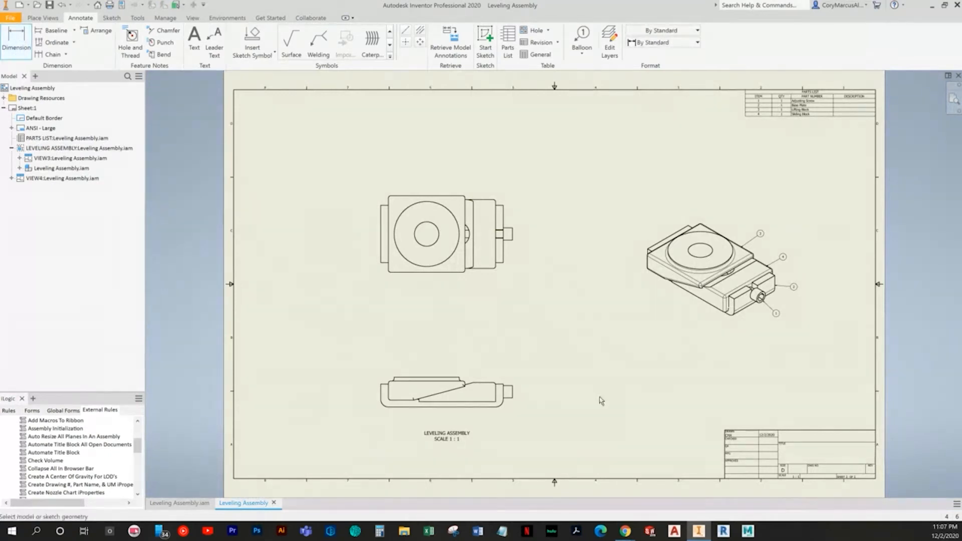
{"action": "scroll", "coordinate": [514, 253], "scroll_direction": "up", "scroll_amount": 2}
{"action": "middle_click_drag", "start_coordinate": [458, 344], "coordinate": [441, 184]}
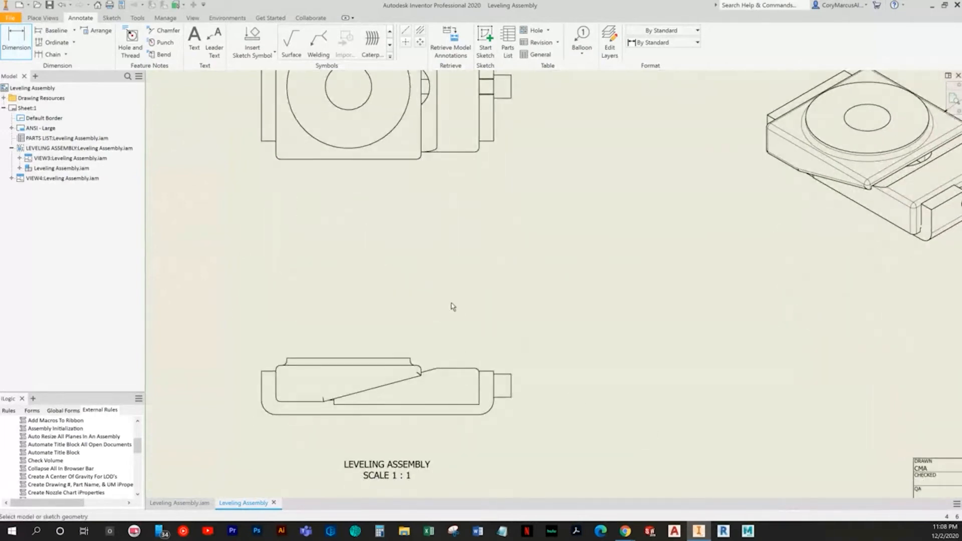
{"action": "middle_click_drag", "start_coordinate": [459, 292], "coordinate": [453, 369]}
{"action": "middle_click_drag", "start_coordinate": [405, 279], "coordinate": [421, 324]}
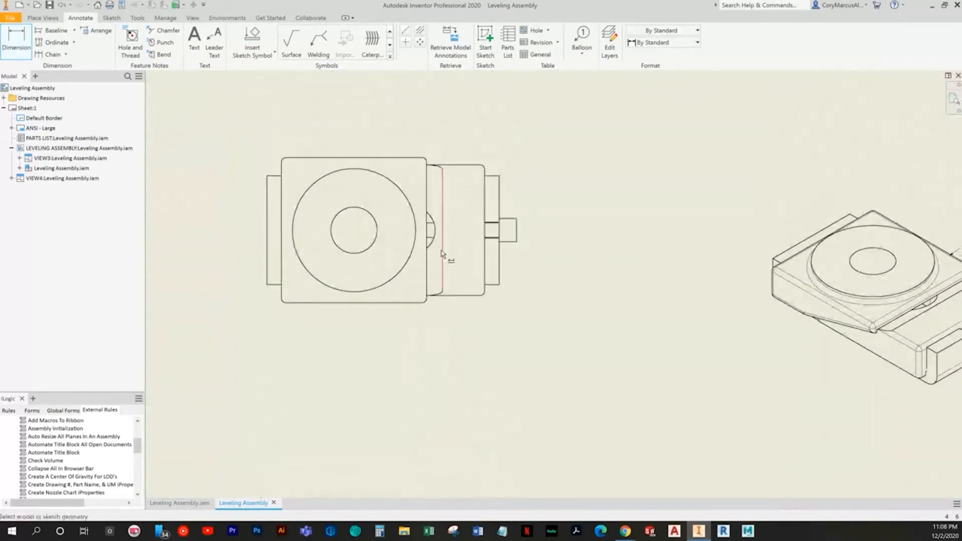
{"action": "left_click", "coordinate": [318, 42]}
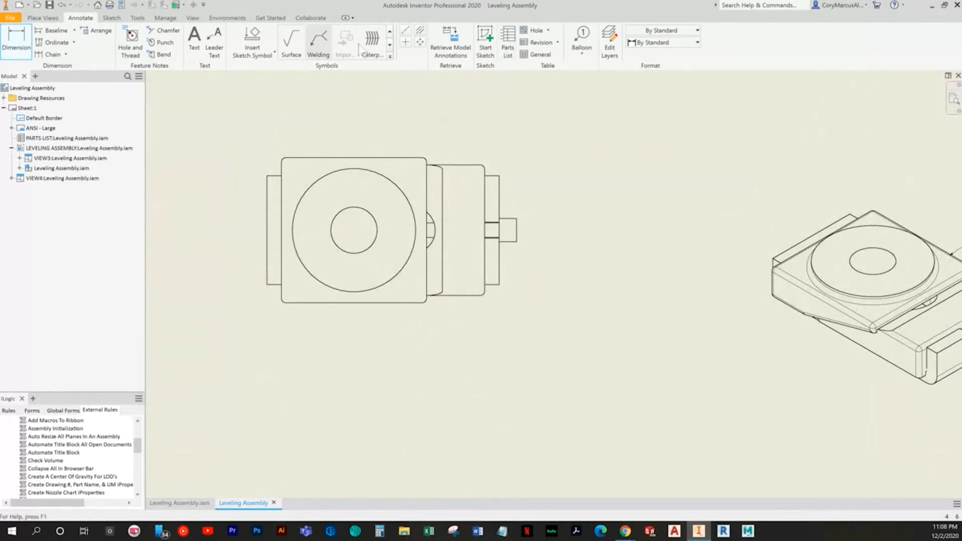
{"action": "left_click", "coordinate": [396, 189]}
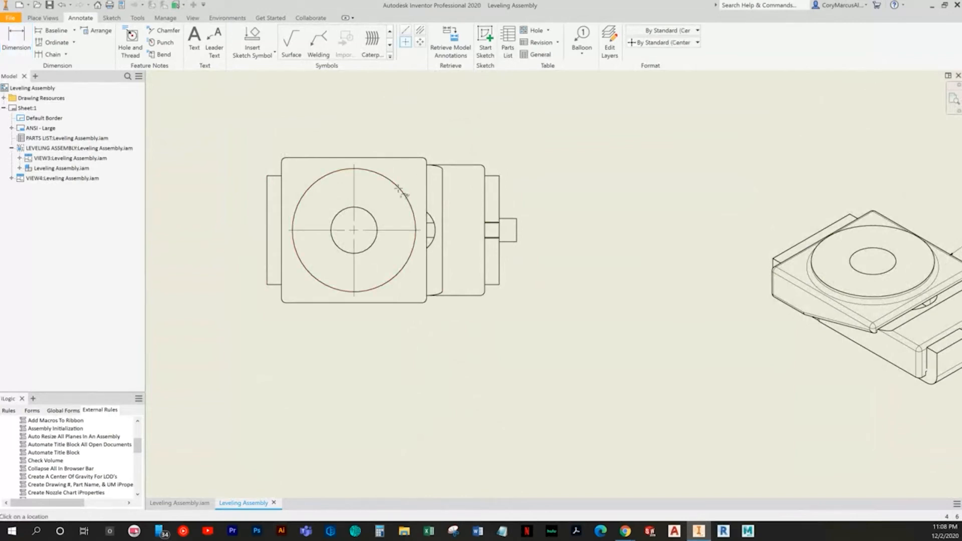
{"action": "right_click", "coordinate": [527, 177]}
{"action": "left_click", "coordinate": [461, 172]}
Extend the center mark's horizontal line at both ends so it spans the whole top view, including the screw head
{"action": "scroll", "coordinate": [481, 293], "scroll_direction": "down", "scroll_amount": 3}
{"action": "middle_click_drag", "start_coordinate": [482, 294], "coordinate": [481, 177]}
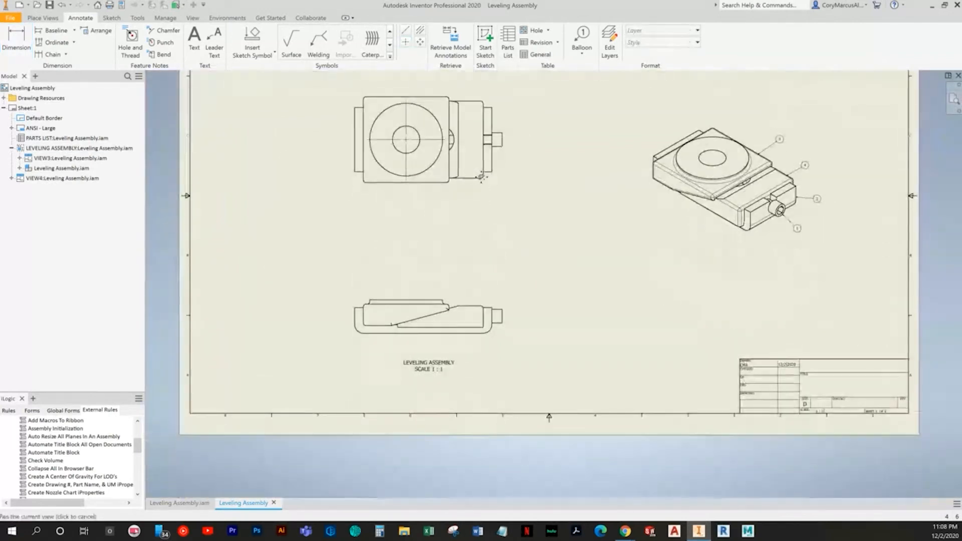
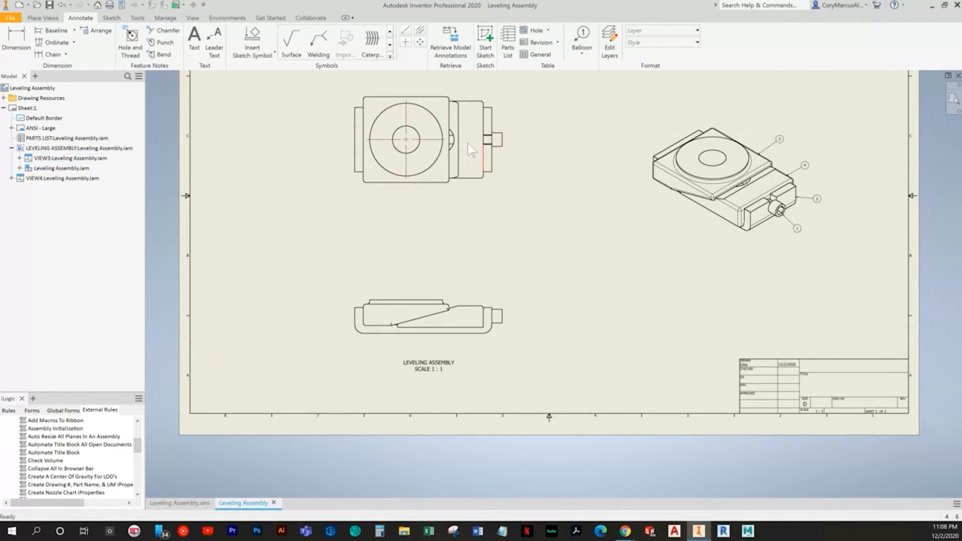
{"action": "scroll", "coordinate": [445, 143], "scroll_direction": "up", "scroll_amount": 3}
{"action": "left_click_drag", "start_coordinate": [442, 138], "coordinate": [553, 138]}
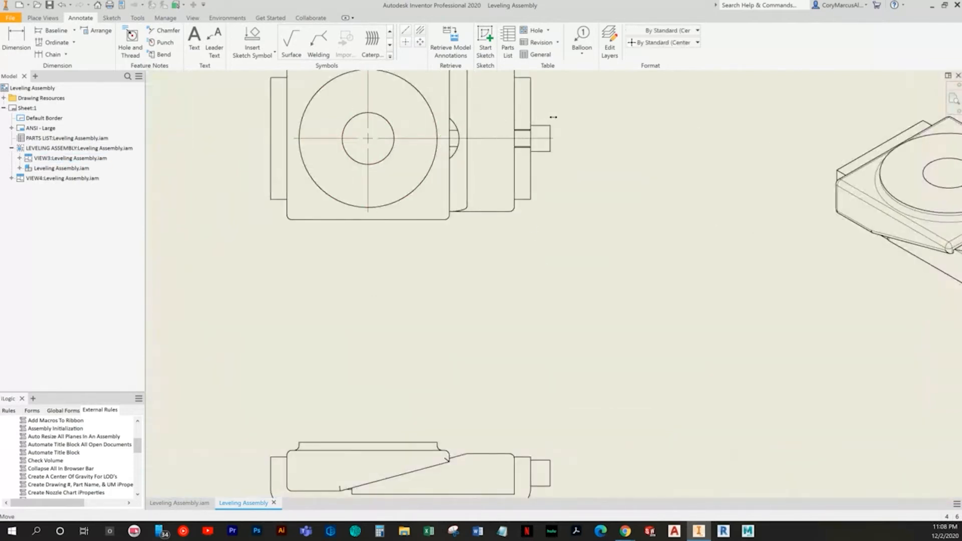
{"action": "left_click_drag", "start_coordinate": [299, 138], "coordinate": [271, 137]}
{"action": "middle_click_drag", "start_coordinate": [549, 369], "coordinate": [561, 254]}
{"action": "middle_click_drag", "start_coordinate": [545, 302], "coordinate": [549, 237]}
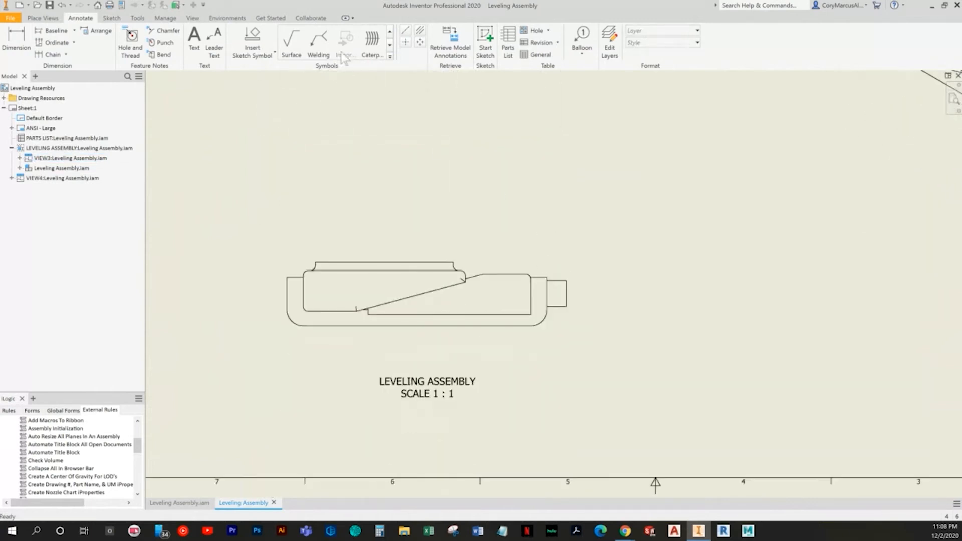
Add a horizontal centerline along the adjusting screw's axis, spanning the full length of the front view
{"action": "left_click", "coordinate": [405, 31]}
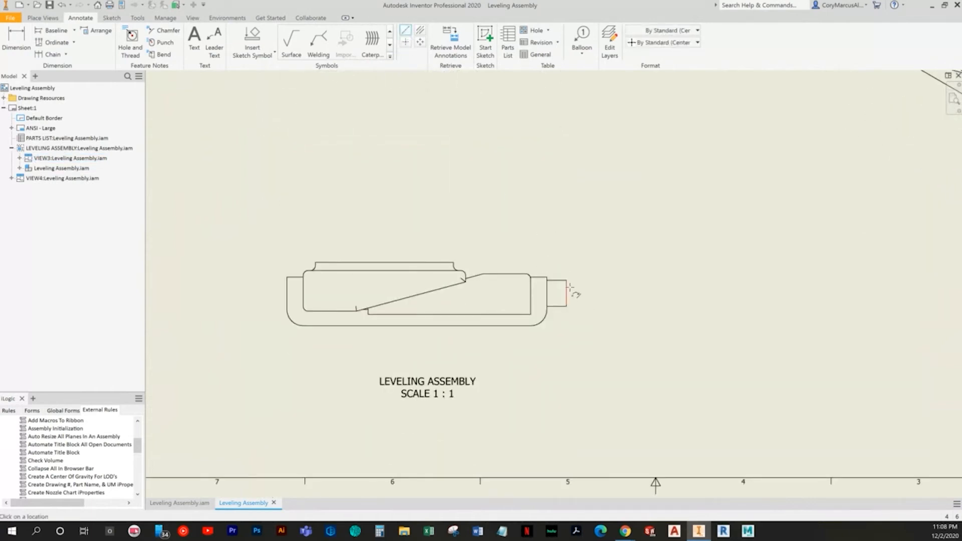
{"action": "left_click", "coordinate": [546, 293]}
{"action": "right_click", "coordinate": [627, 248]}
{"action": "left_click", "coordinate": [648, 252]}
{"action": "key", "text": "Escape"}
{"action": "left_click_drag", "start_coordinate": [543, 293], "coordinate": [283, 286]}
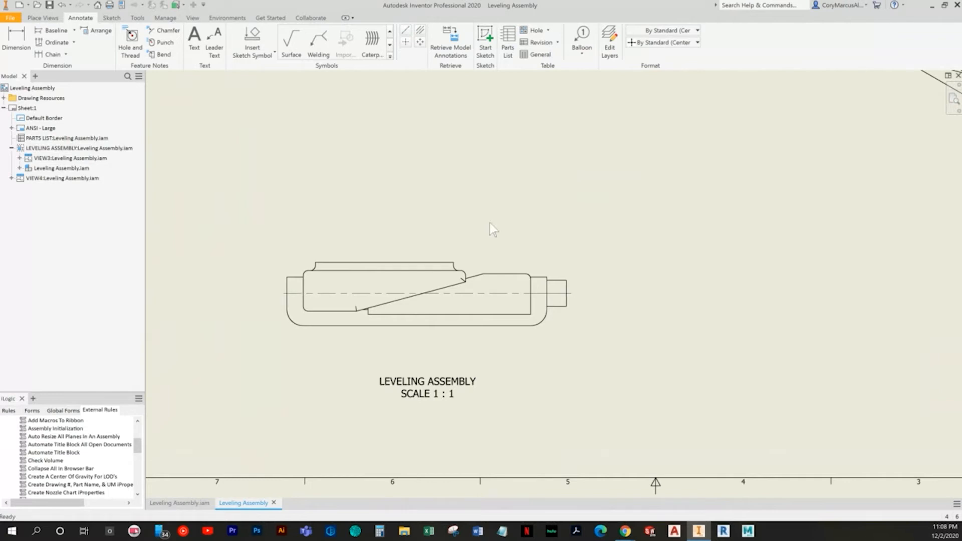
{"action": "left_click", "coordinate": [582, 284]}
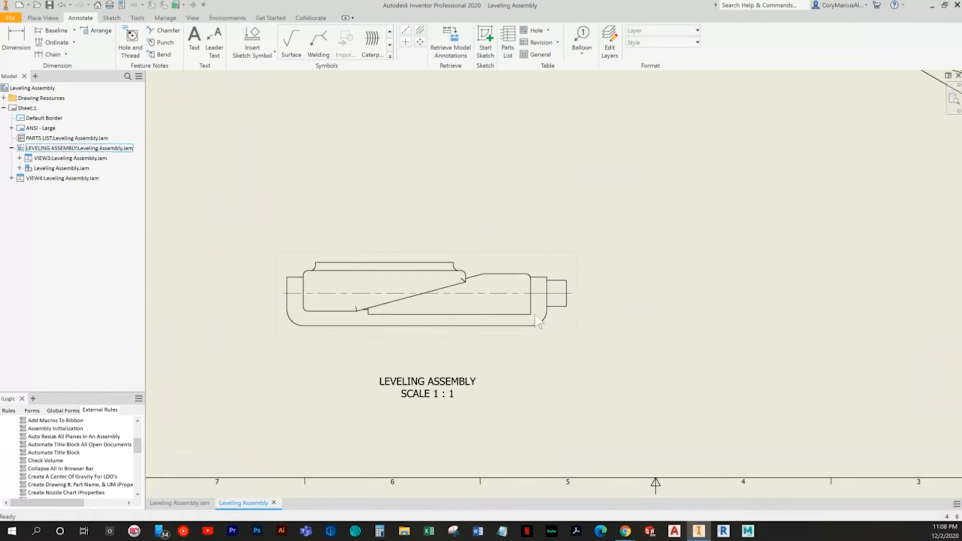
Dimension the front view's overall length above it and its overall height on its left side
{"action": "scroll", "coordinate": [515, 400], "scroll_direction": "down", "scroll_amount": 2}
{"action": "middle_click_drag", "start_coordinate": [697, 206], "coordinate": [653, 225]}
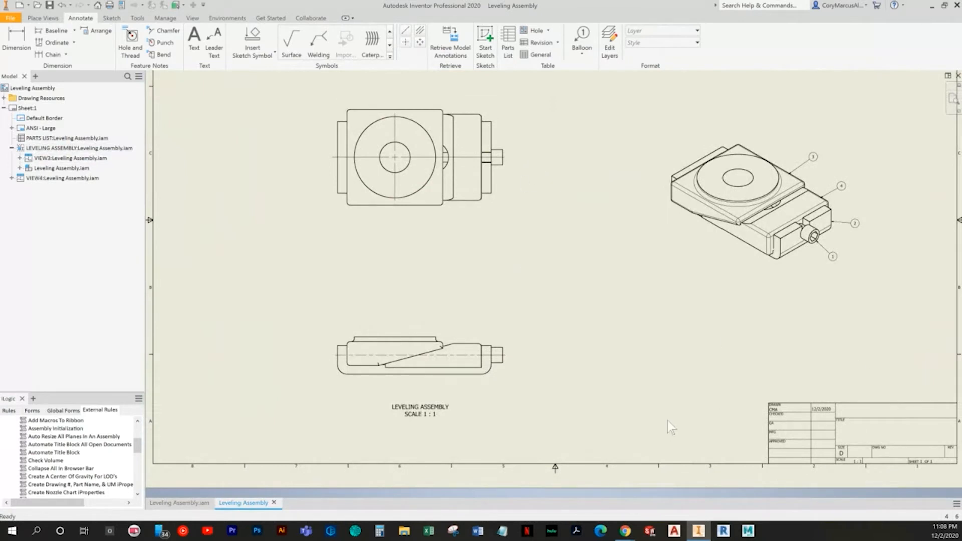
{"action": "left_click", "coordinate": [17, 40]}
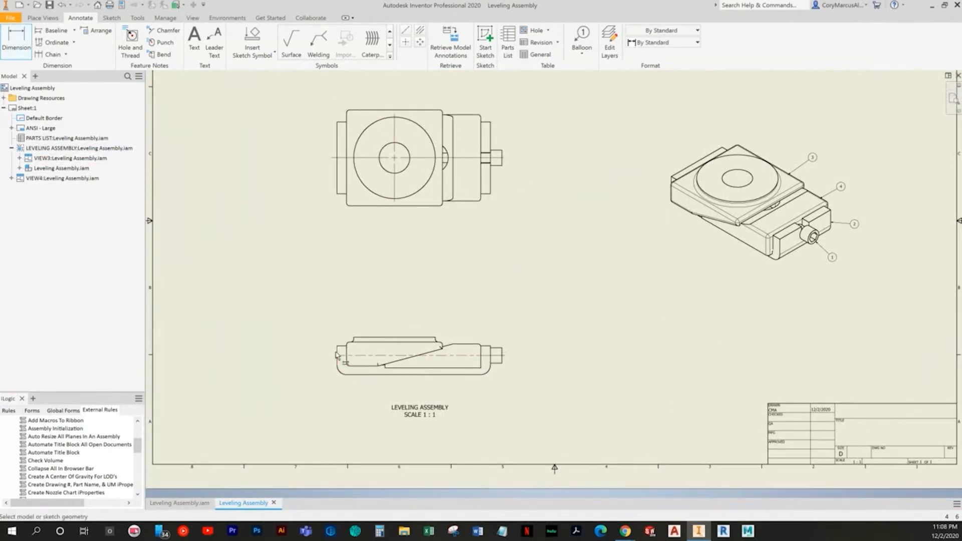
{"action": "left_click", "coordinate": [338, 350]}
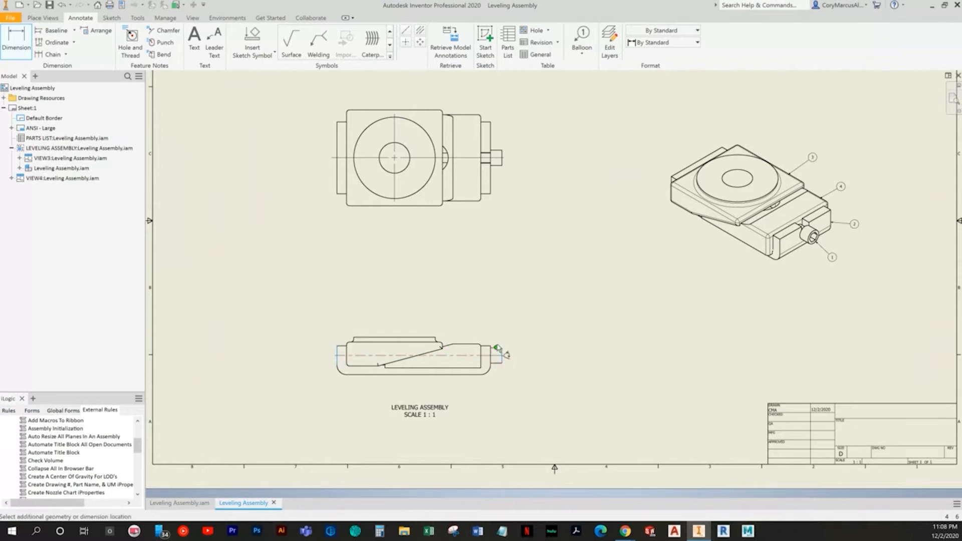
{"action": "left_click", "coordinate": [468, 314]}
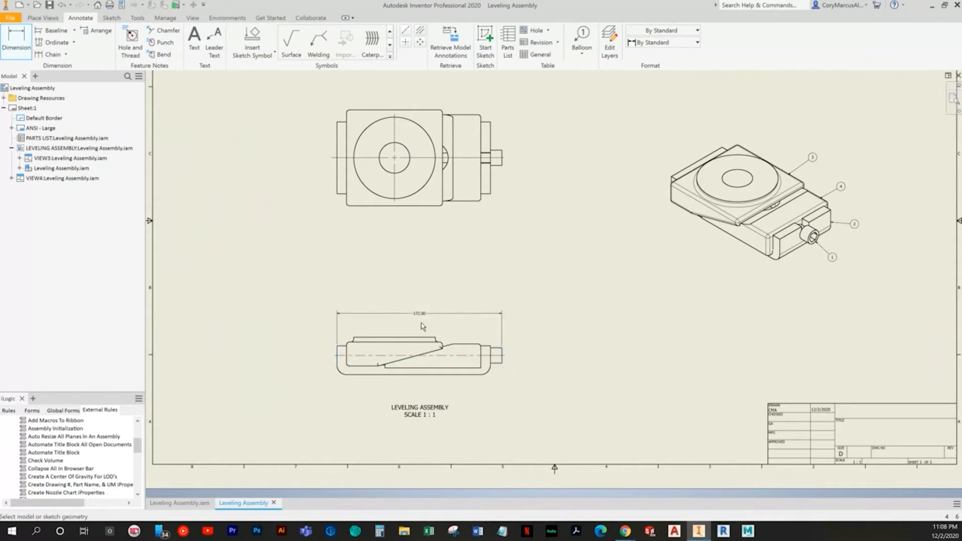
{"action": "left_click", "coordinate": [385, 337]}
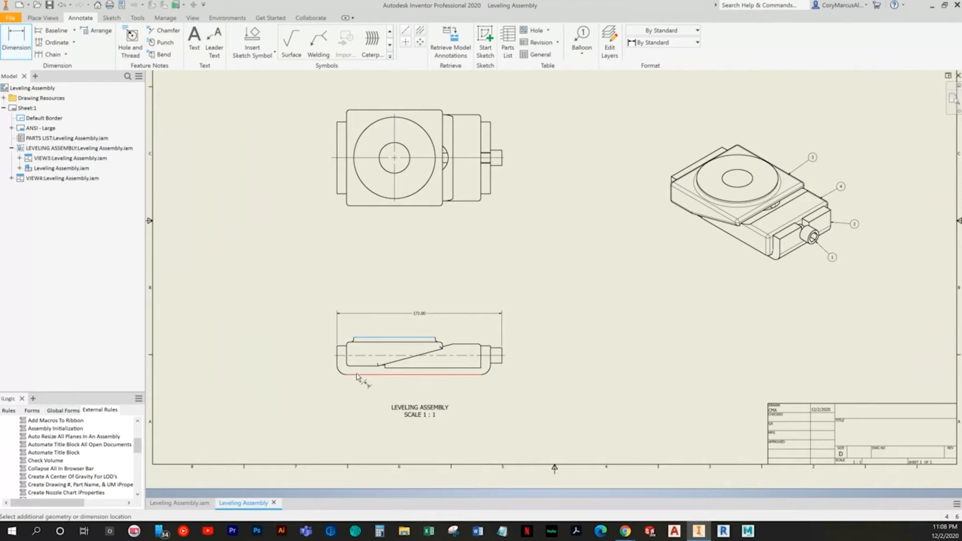
{"action": "left_click", "coordinate": [313, 356]}
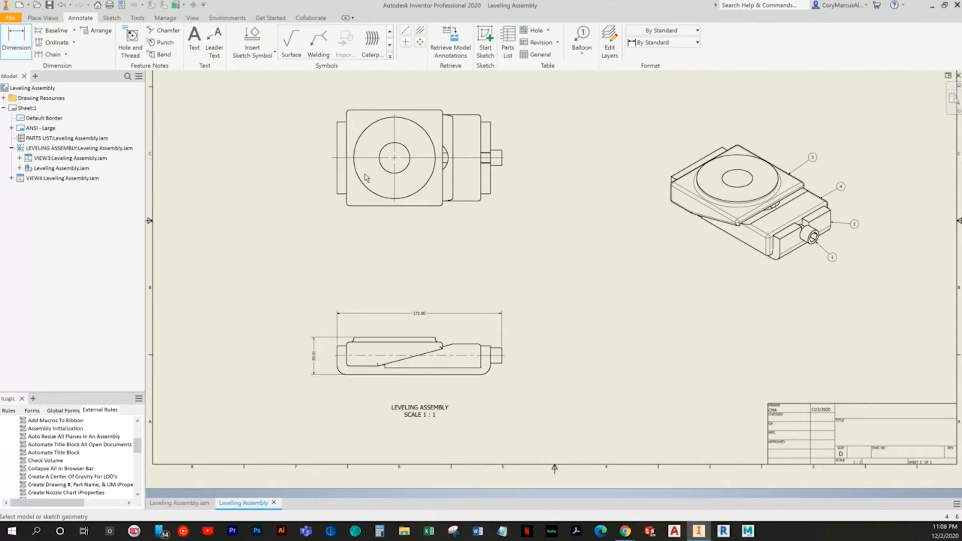
Dimension the lifting block's overall width on the left side of the top view
{"action": "middle_click_drag", "start_coordinate": [391, 180], "coordinate": [383, 221]}
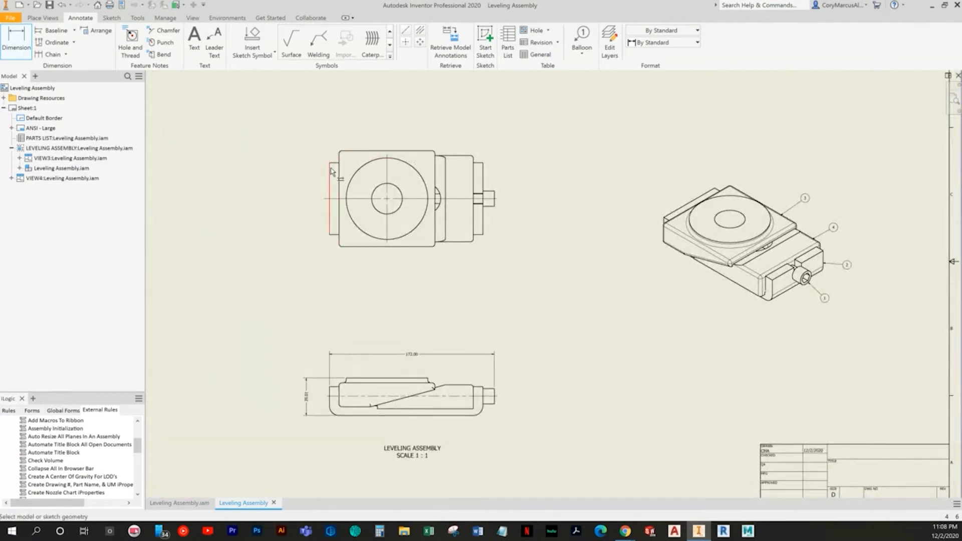
{"action": "left_click", "coordinate": [354, 151]}
{"action": "left_click", "coordinate": [351, 247]}
{"action": "left_click", "coordinate": [303, 220]}
{"action": "key", "text": "Escape"}
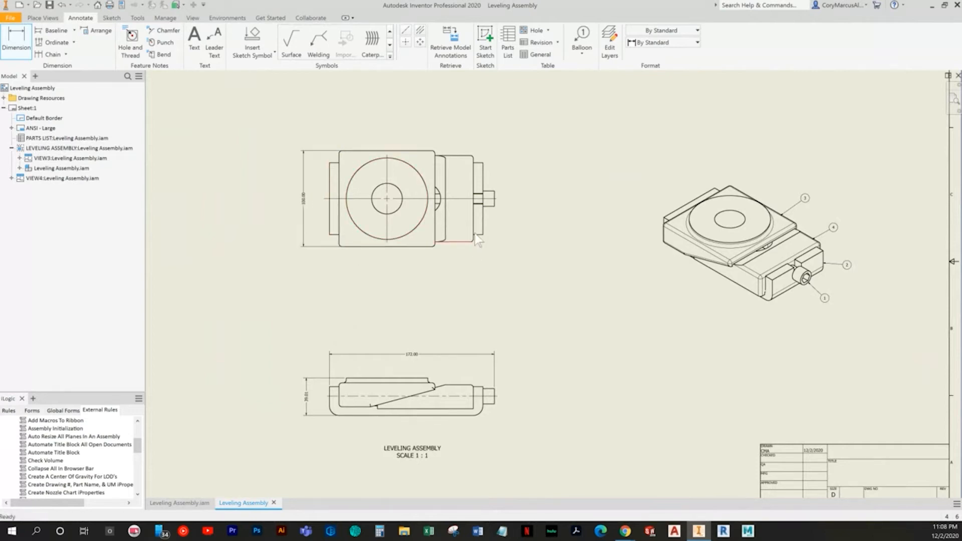
{"action": "left_click", "coordinate": [953, 99]}
Add four new sheets to the drawing after the assembly sheet
{"action": "right_click", "coordinate": [91, 199]}
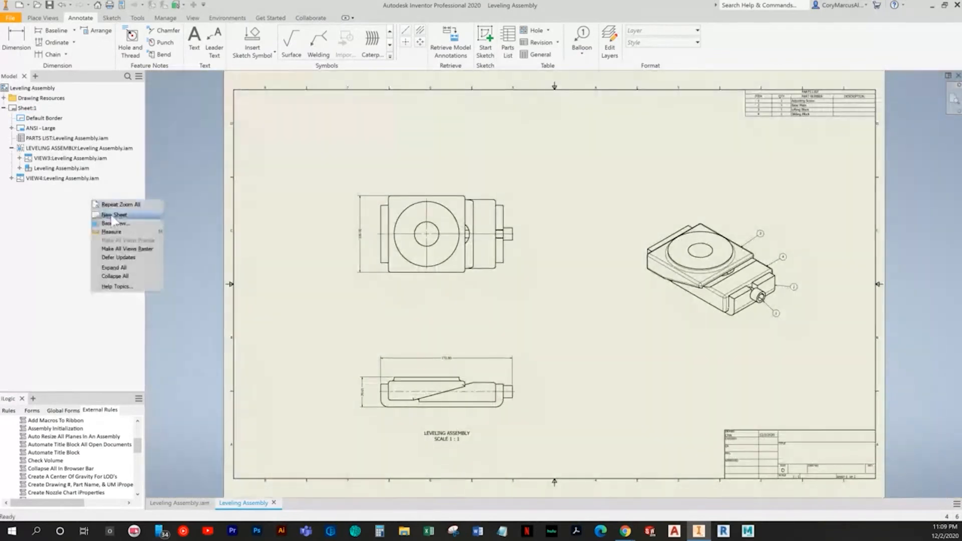
{"action": "left_click", "coordinate": [105, 216]}
{"action": "right_click", "coordinate": [66, 192]}
{"action": "left_click", "coordinate": [71, 200]}
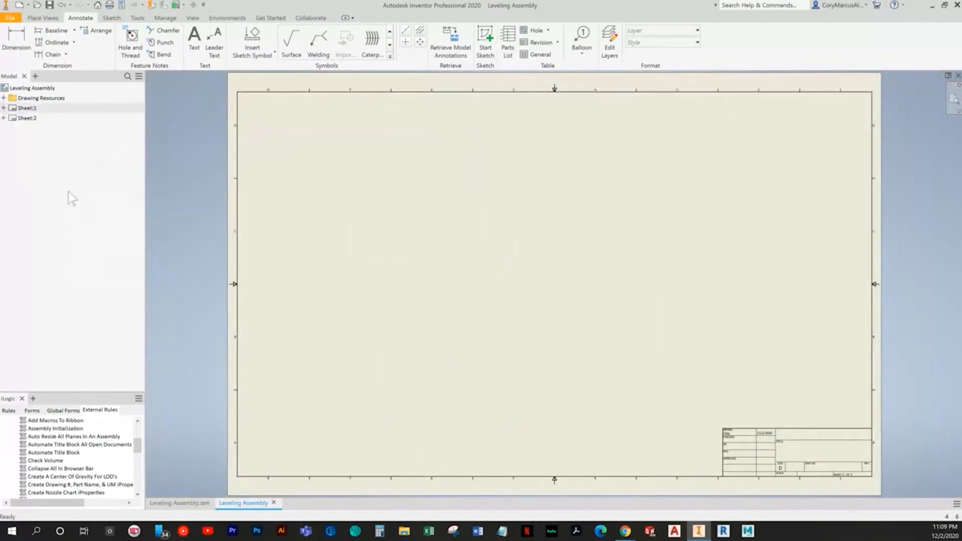
{"action": "right_click", "coordinate": [55, 168]}
{"action": "left_click", "coordinate": [76, 181]}
{"action": "right_click", "coordinate": [55, 170]}
{"action": "left_click", "coordinate": [86, 182]}
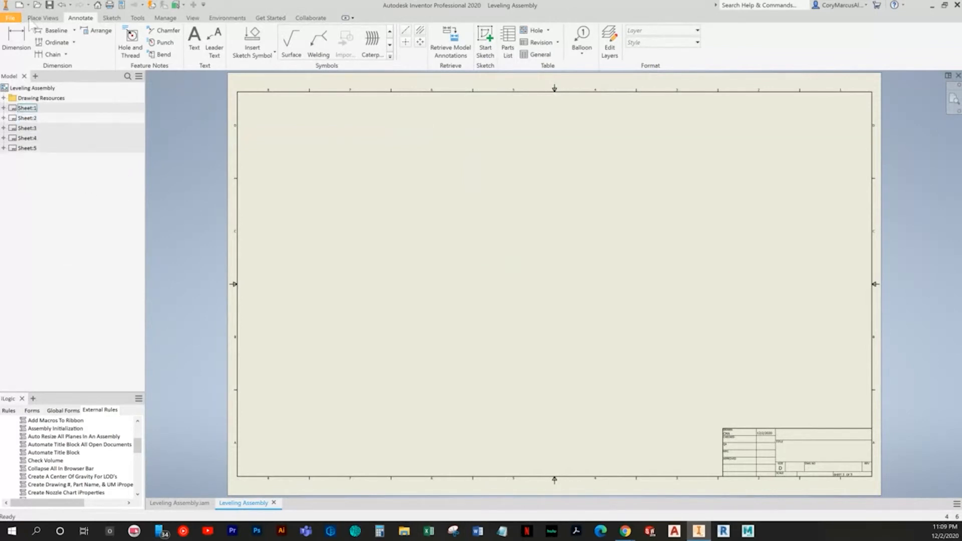
{"action": "left_click", "coordinate": [17, 49]}
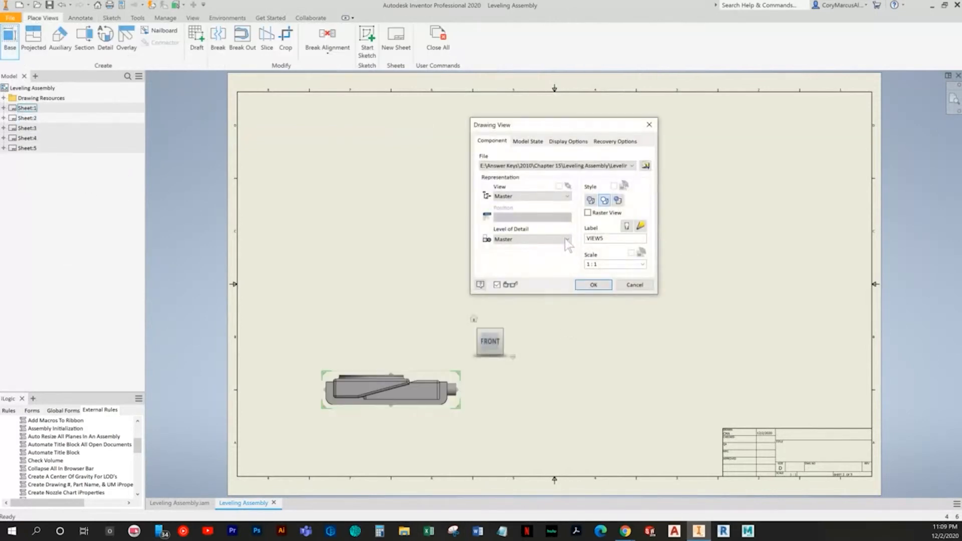
{"action": "key", "text": "Escape"}
{"action": "double_click", "coordinate": [24, 109]}
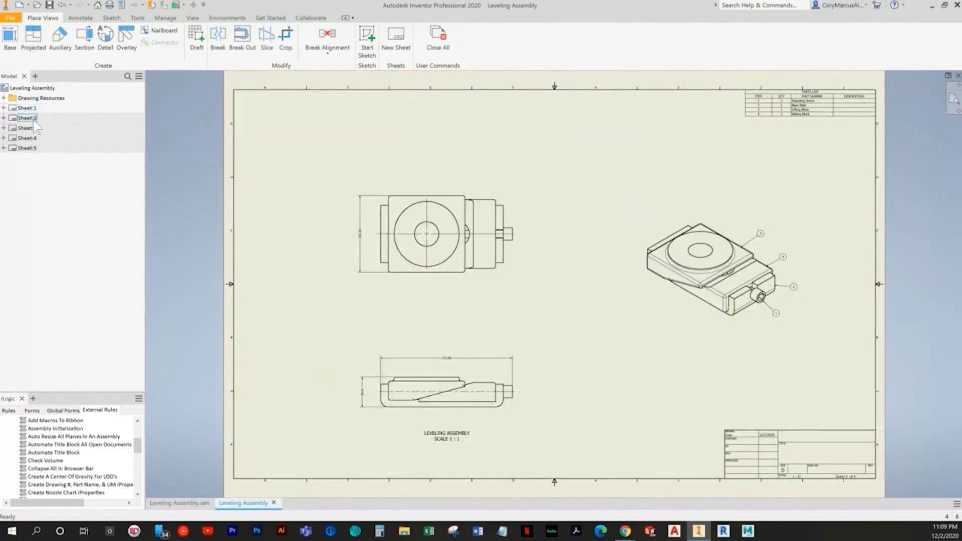
{"action": "double_click", "coordinate": [29, 118]}
{"action": "left_click", "coordinate": [17, 49]}
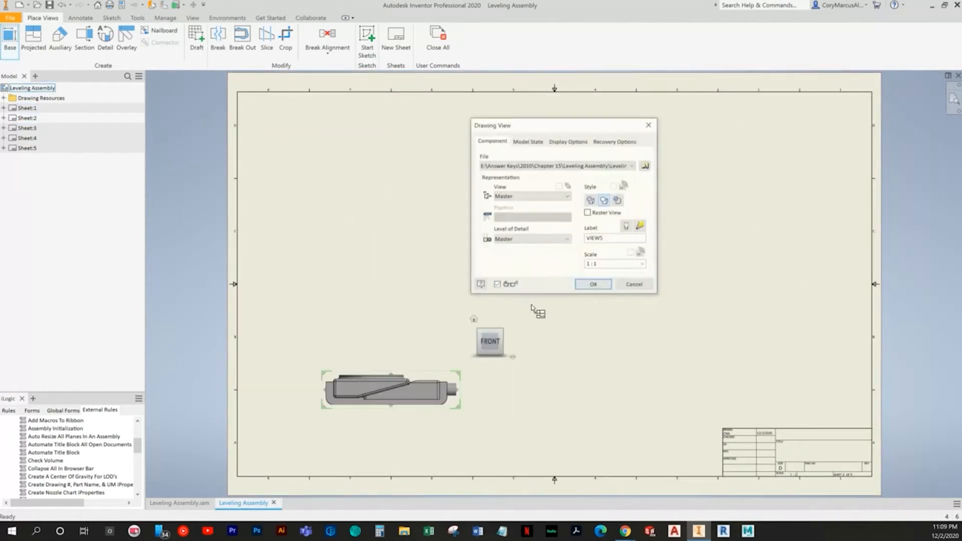
{"action": "left_click", "coordinate": [516, 166]}
{"action": "left_click", "coordinate": [517, 173]}
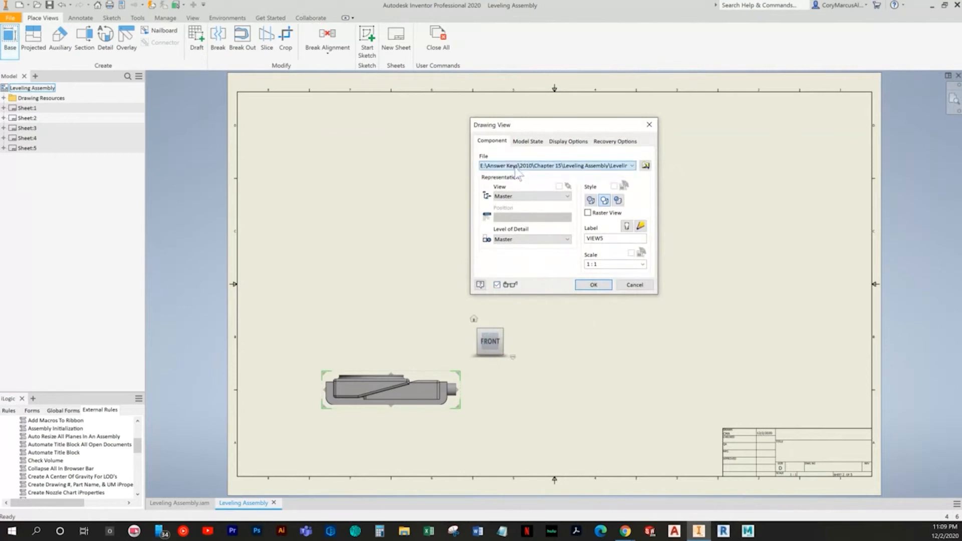
{"action": "key", "text": "Escape"}
{"action": "double_click", "coordinate": [27, 108]}
Switch to the textbook in the browser and turn to the page with the Base Plate and Sliding Block drawings
{"action": "key", "text": "alt+Tab"}
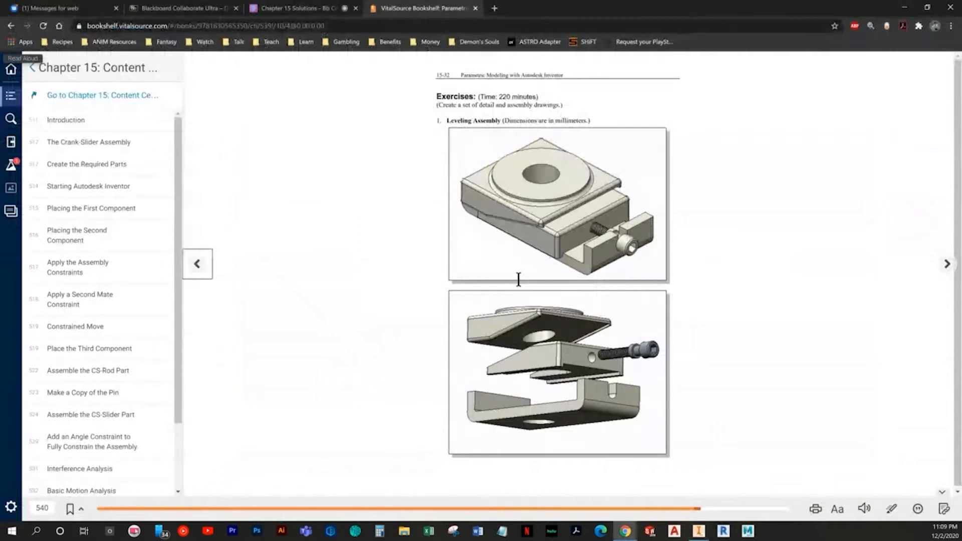
{"action": "left_click", "coordinate": [946, 264]}
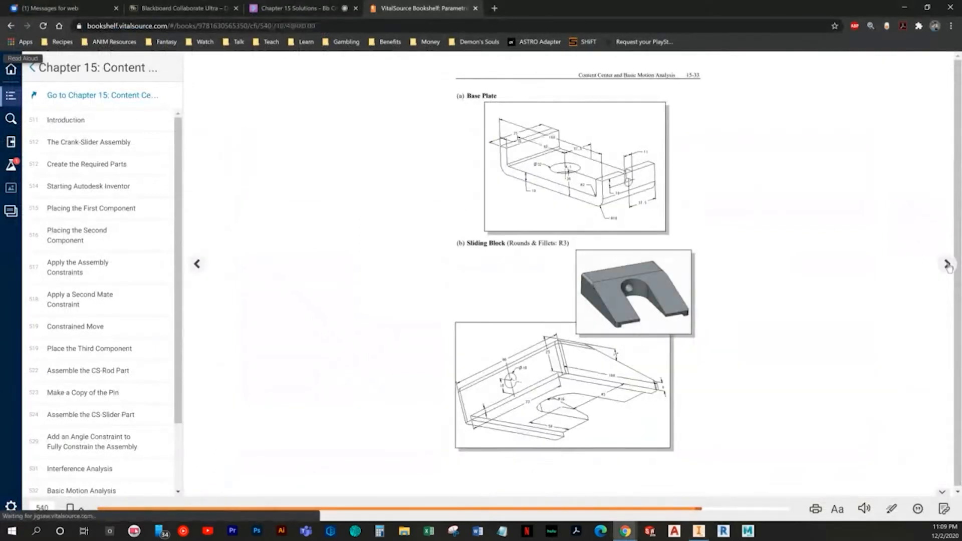
Switch back to the drawing in Inventor and open the assembly sheet's parts list for editing
{"action": "key", "text": "alt+Tab"}
{"action": "middle_click_drag", "start_coordinate": [874, 101], "coordinate": [699, 180]}
{"action": "scroll", "coordinate": [697, 173], "scroll_direction": "up", "scroll_amount": 5}
{"action": "double_click", "coordinate": [446, 261]}
{"action": "left_click", "coordinate": [210, 118]}
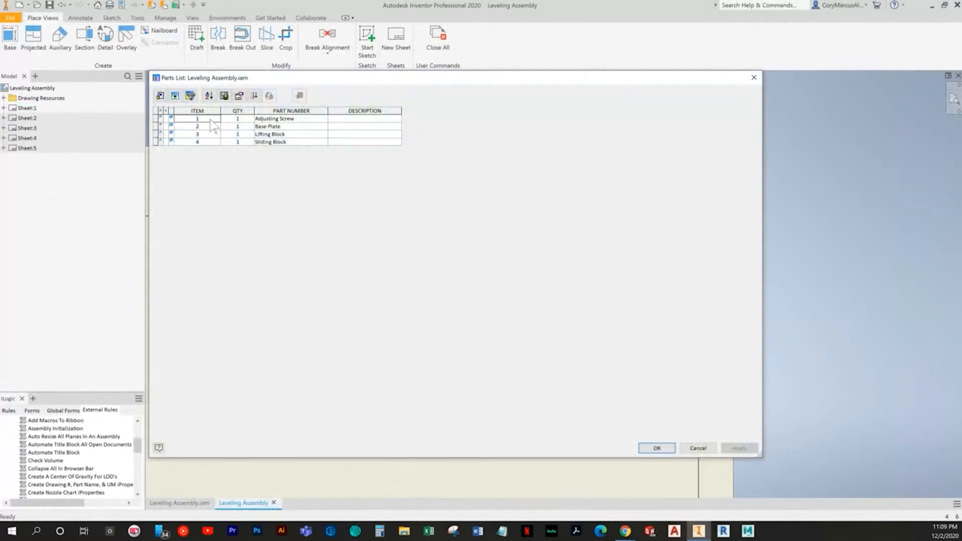
Try to number Base Plate 1, Sliding Block 2 and Adjusting Screw 4 in the parts list, applying Renumber Items
{"action": "key", "text": "Down"}
{"action": "type", "text": "1"}
{"action": "key", "text": "Down"}
{"action": "key", "text": "Down"}
{"action": "type", "text": "2"}
{"action": "key", "text": "Up"}
{"action": "key", "text": "Up"}
{"action": "key", "text": "Up"}
{"action": "type", "text": "4"}
{"action": "key", "text": "Down"}
{"action": "left_click", "coordinate": [255, 96]}
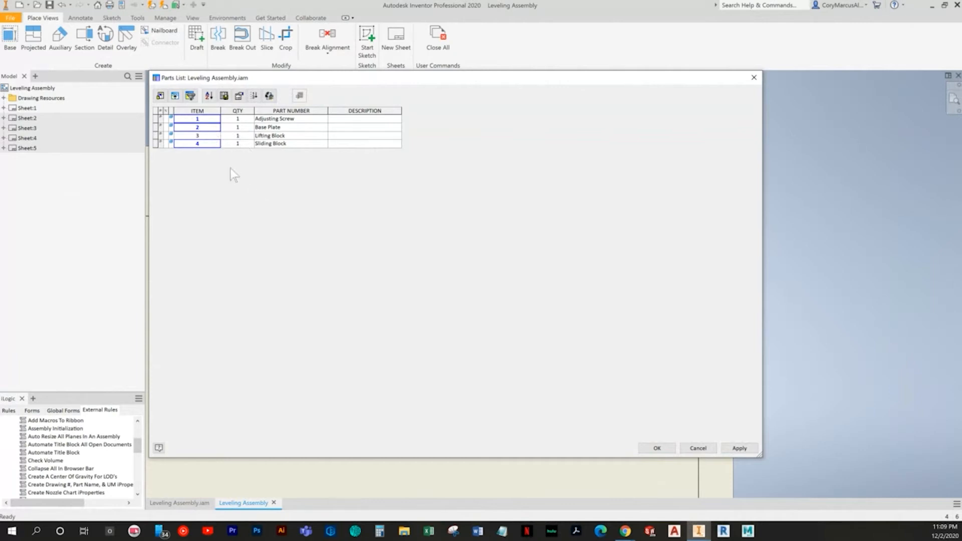
Re-enter item numbers 1 for Base Plate, 2 for Sliding Block and 4 for Adjusting Screw, save the overrides, and renumber the items
{"action": "type", "text": "1"}
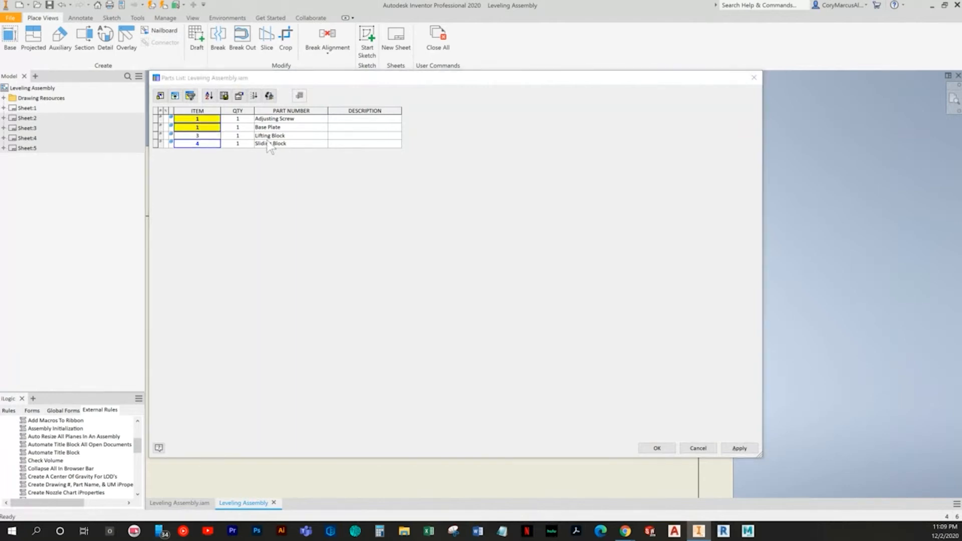
{"action": "key", "text": "alt+Tab"}
{"action": "key", "text": "alt+Tab"}
{"action": "type", "text": "2"}
{"action": "key", "text": "Up"}
{"action": "key", "text": "Up"}
{"action": "type", "text": "4"}
{"action": "key", "text": "Return"}
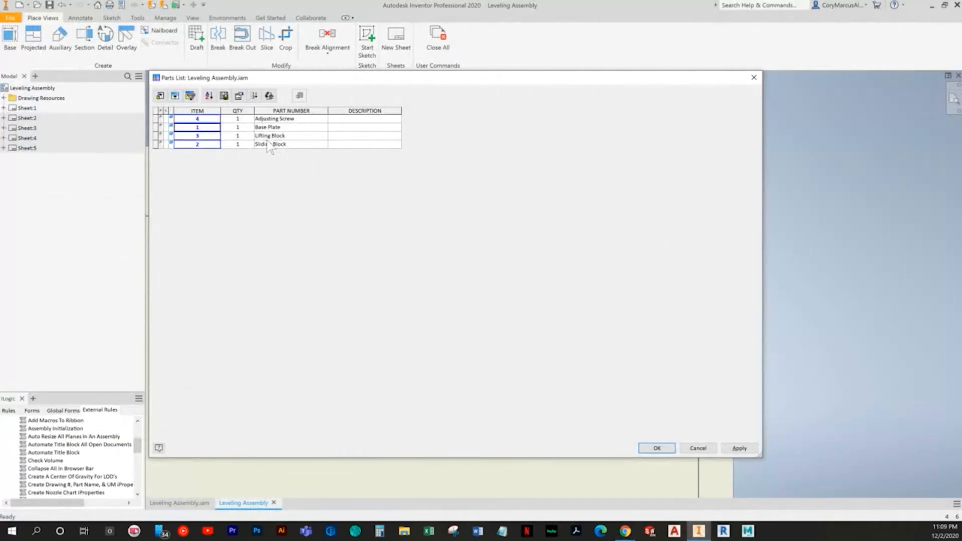
{"action": "left_click", "coordinate": [269, 95]}
{"action": "left_click", "coordinate": [255, 96]}
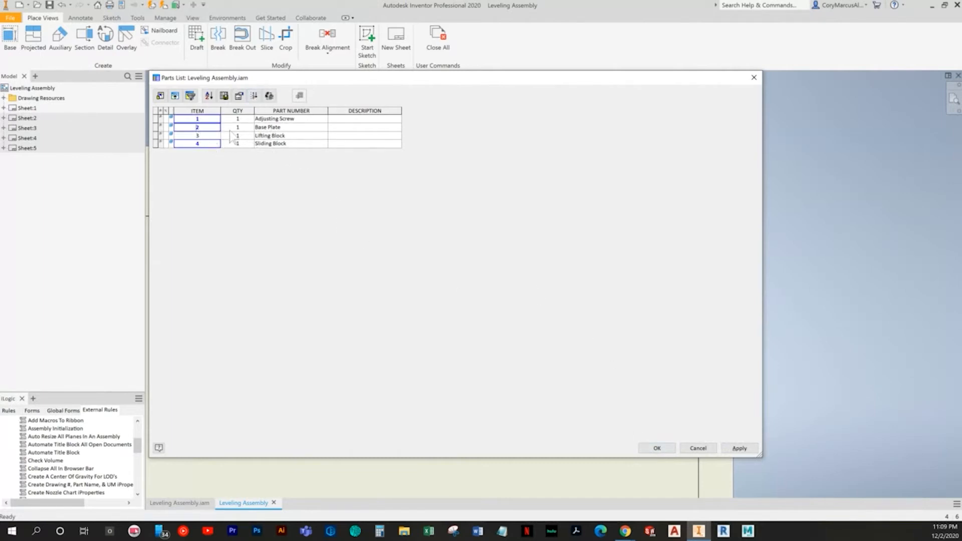
Number Base Plate 1, Sliding Block 2 and Adjusting Screw 4, and save the item overrides to the BOM
{"action": "type", "text": "1"}
{"action": "key", "text": "Return"}
{"action": "type", "text": "2"}
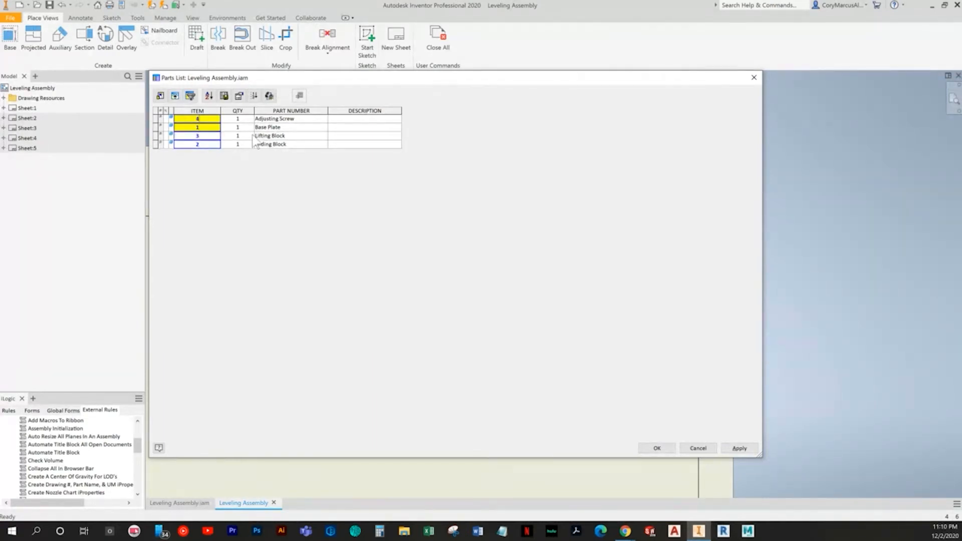
{"action": "left_click", "coordinate": [269, 98]}
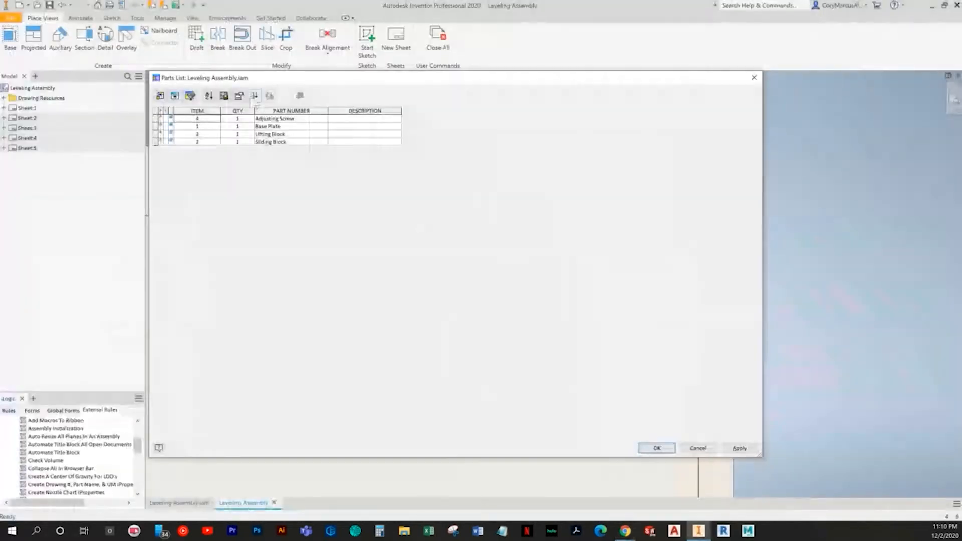
Sort the parts list by ITEM in ascending order and accept the parts list edits
{"action": "left_click", "coordinate": [209, 95]}
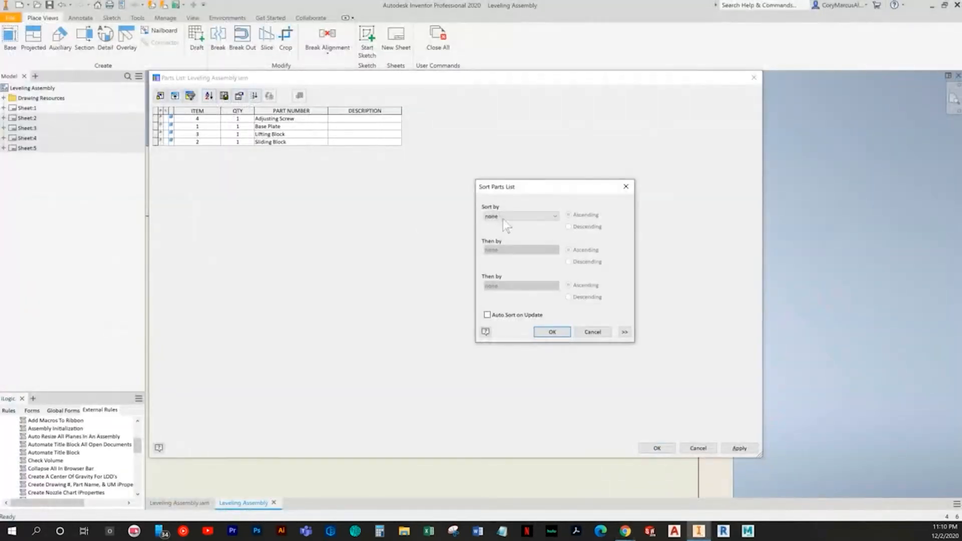
{"action": "left_click", "coordinate": [504, 214]}
{"action": "left_click", "coordinate": [506, 231]}
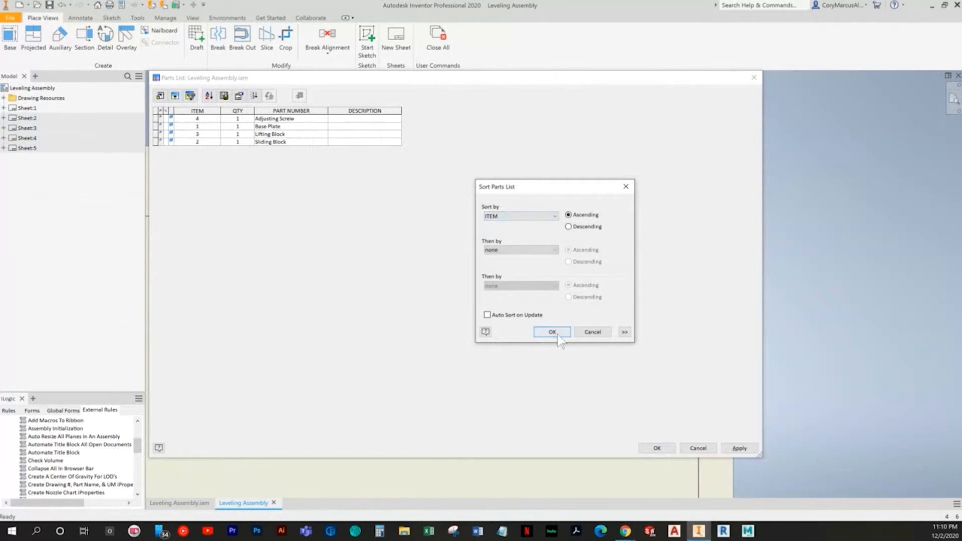
{"action": "left_click", "coordinate": [553, 333]}
{"action": "left_click", "coordinate": [666, 447]}
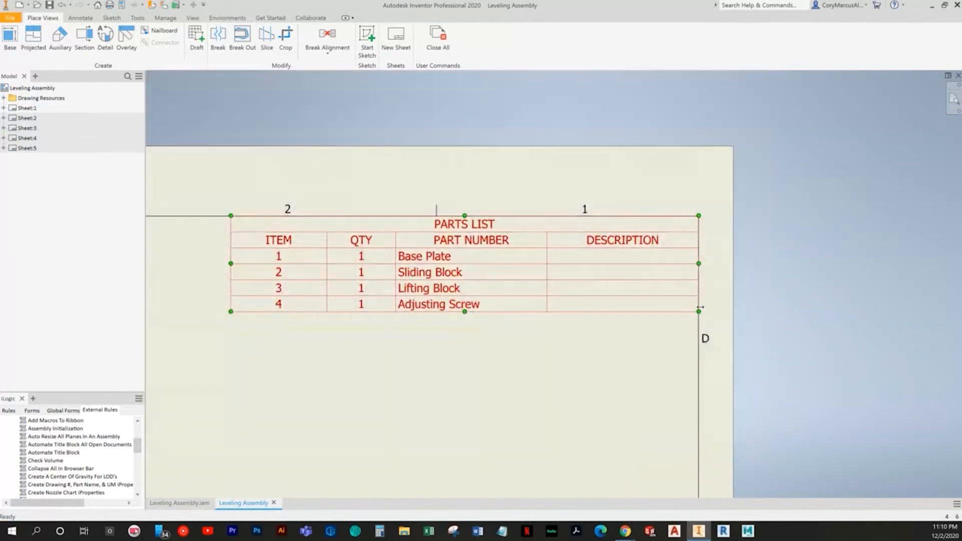
{"action": "key", "text": "alt+Tab"}
{"action": "key", "text": "alt+Tab"}
{"action": "scroll", "coordinate": [534, 356], "scroll_direction": "down", "scroll_amount": 6}
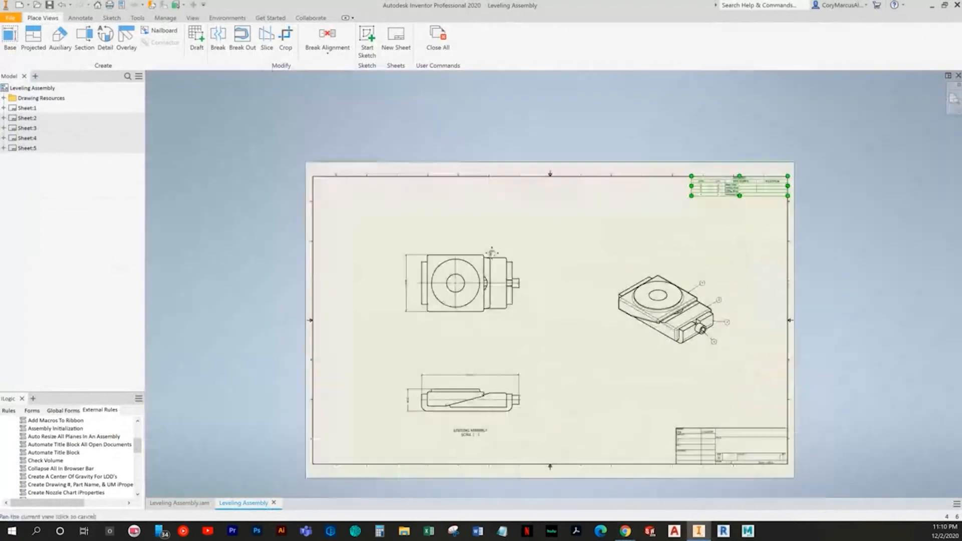
{"action": "middle_click_drag", "start_coordinate": [491, 252], "coordinate": [339, 253]}
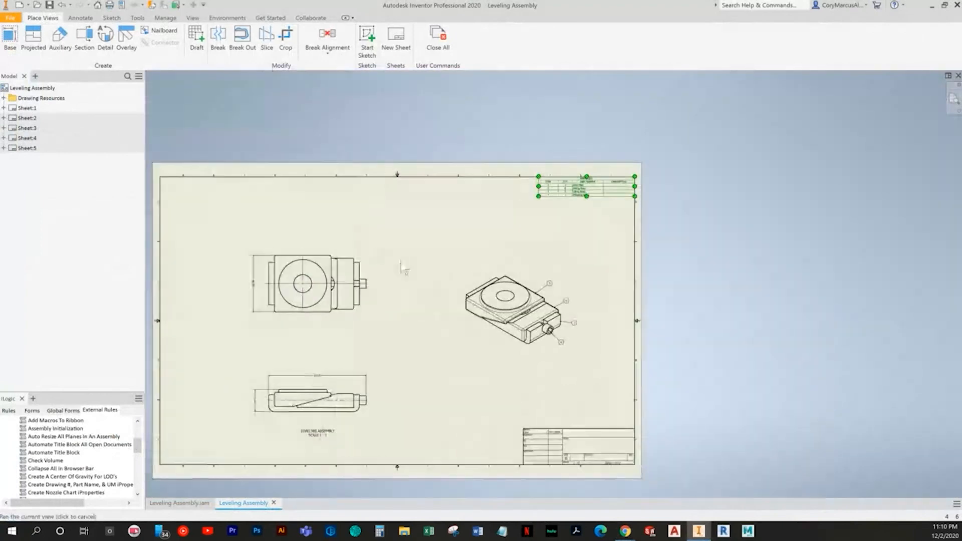
{"action": "left_click", "coordinate": [801, 211]}
{"action": "key", "text": "Home"}
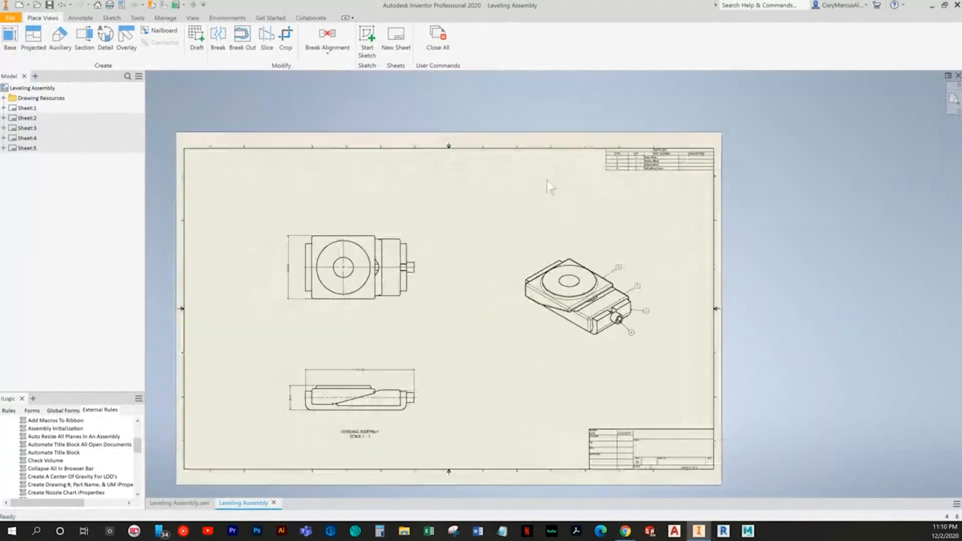
Rename Sheet:2, Sheet:3 and Sheet:4 as Base Plate, Sliding Block and Lifting Block
{"action": "left_click", "coordinate": [27, 118]}
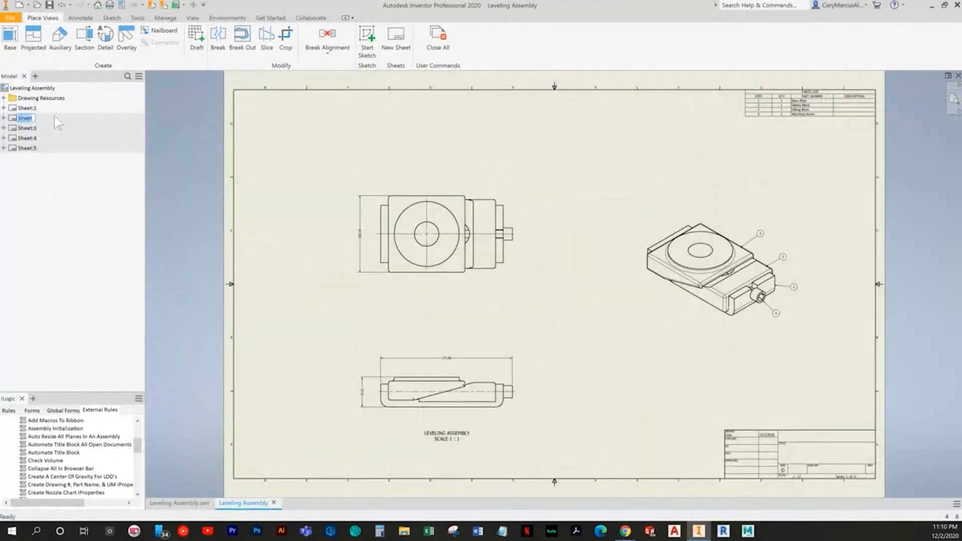
{"action": "type", "text": "Base Plate:2"}
{"action": "left_click", "coordinate": [27, 128]}
{"action": "type", "text": "Sliding Block"}
{"action": "left_click", "coordinate": [28, 139]}
{"action": "left_click", "coordinate": [30, 140]}
{"action": "type", "text": "Lifting Block"}
{"action": "key", "text": "Return"}
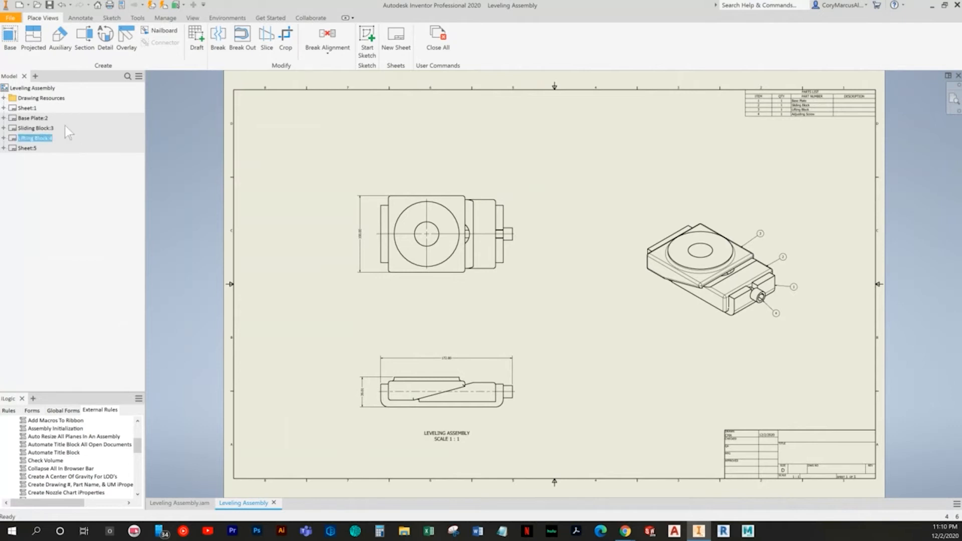
Rename Sheet:5 as Adjusting Screw and Sheet:1 as Assembly
{"action": "left_click", "coordinate": [27, 149]}
{"action": "left_click", "coordinate": [27, 148]}
{"action": "type", "text": "Adjusting"}
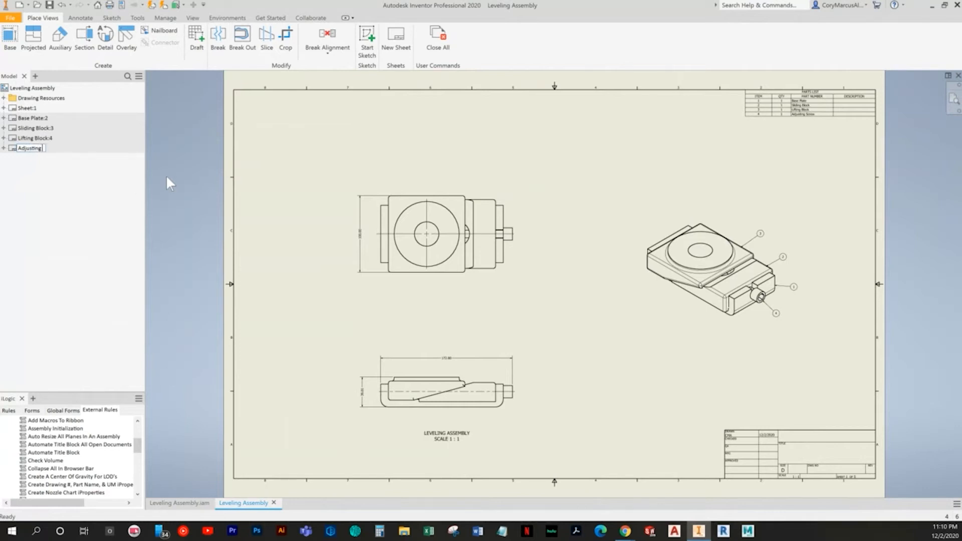
{"action": "type", "text": " Screw"}
{"action": "key", "text": "Return"}
{"action": "left_click", "coordinate": [31, 109]}
{"action": "left_click", "coordinate": [31, 109]}
{"action": "type", "text": "Assembly"}
{"action": "key", "text": "Return"}
On the Base Plate sheet, place a 1:1 front view using the Base Plate view representation, plus projected top, right side and isometric views
{"action": "double_click", "coordinate": [32, 118]}
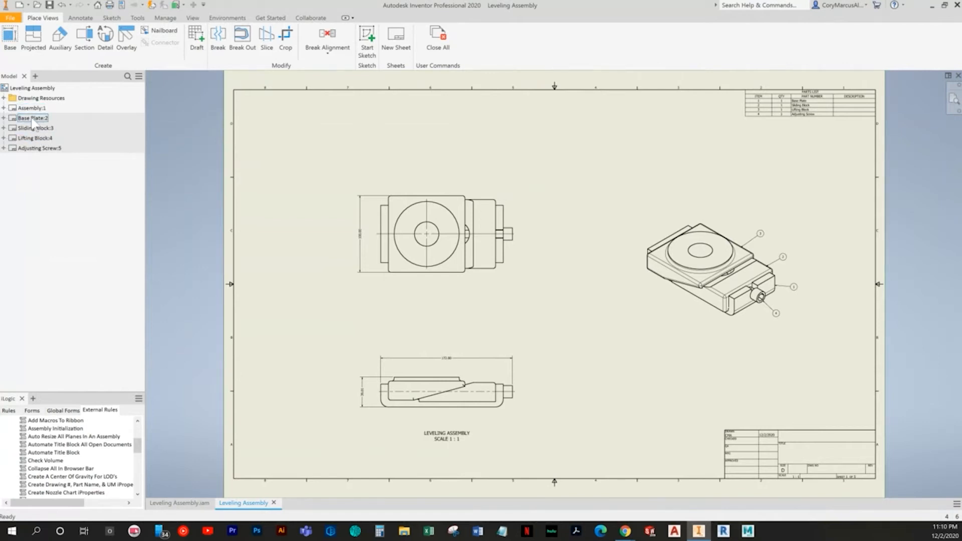
{"action": "left_click", "coordinate": [9, 36]}
{"action": "left_click", "coordinate": [524, 196]}
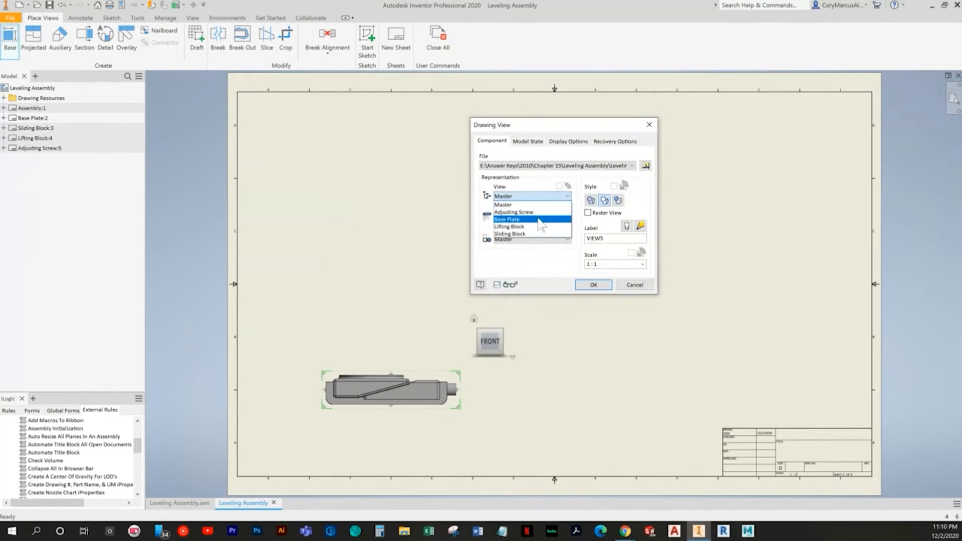
{"action": "left_click", "coordinate": [528, 220]}
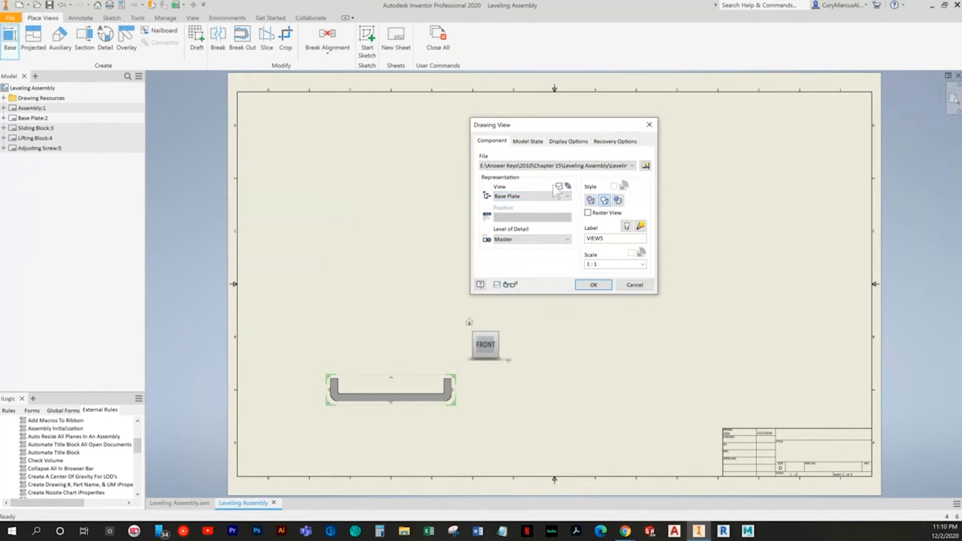
{"action": "left_click", "coordinate": [399, 248]}
{"action": "left_click", "coordinate": [576, 393]}
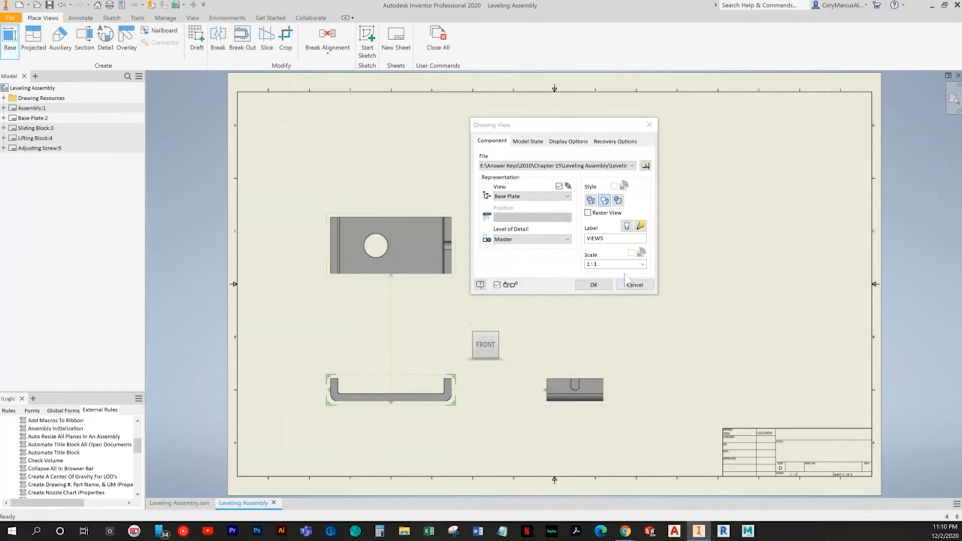
{"action": "left_click", "coordinate": [717, 253]}
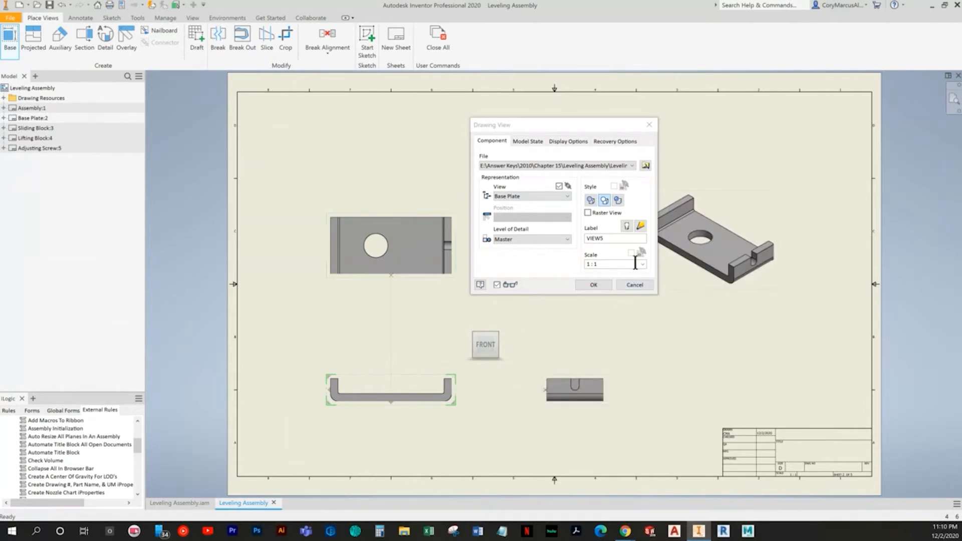
{"action": "left_click", "coordinate": [610, 289]}
Add a center mark to the slot's arc in the base plate's right side view
{"action": "scroll", "coordinate": [547, 332], "scroll_direction": "up", "scroll_amount": 5}
{"action": "key", "text": "d"}
{"action": "middle_click_drag", "start_coordinate": [547, 332], "coordinate": [460, 325]}
{"action": "scroll", "coordinate": [430, 320], "scroll_direction": "up", "scroll_amount": 3}
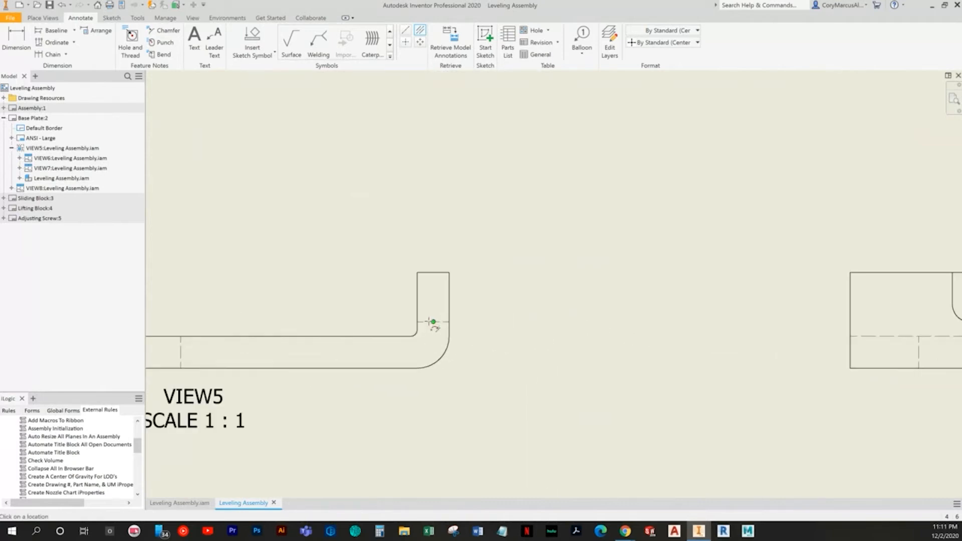
{"action": "middle_click_drag", "start_coordinate": [908, 340], "coordinate": [612, 317]}
{"action": "left_click", "coordinate": [405, 42]}
{"action": "left_click", "coordinate": [661, 298]}
Add centerline bisectors between the hole's hidden edges and between the slot's sides in the right side view
{"action": "left_click", "coordinate": [420, 30]}
{"action": "left_click", "coordinate": [623, 329]}
{"action": "left_click", "coordinate": [725, 329]}
{"action": "left_click", "coordinate": [691, 261]}
{"action": "left_click", "coordinate": [658, 257]}
{"action": "scroll", "coordinate": [632, 329], "scroll_direction": "down", "scroll_amount": 3}
{"action": "middle_click_drag", "start_coordinate": [632, 329], "coordinate": [680, 304]}
{"action": "mouse_move", "coordinate": [461, 313]}
{"action": "middle_mouse_down"}
{"action": "mouse_move", "coordinate": [492, 293]}
{"action": "mouse_move", "coordinate": [467, 331]}
{"action": "middle_mouse_up"}
{"action": "scroll", "coordinate": [501, 294], "scroll_direction": "down", "scroll_amount": 3}
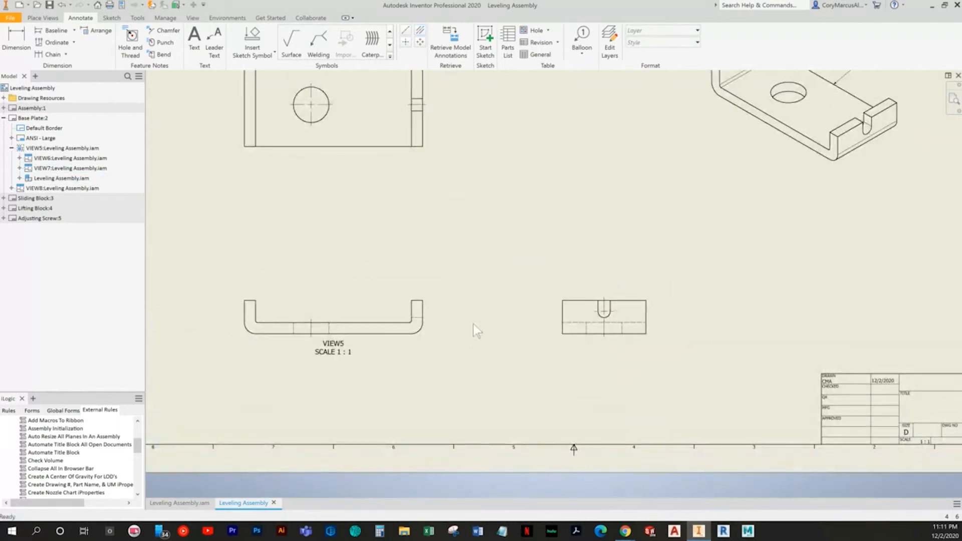
{"action": "scroll", "coordinate": [418, 310], "scroll_direction": "up", "scroll_amount": 5}
{"action": "left_click", "coordinate": [405, 31]}
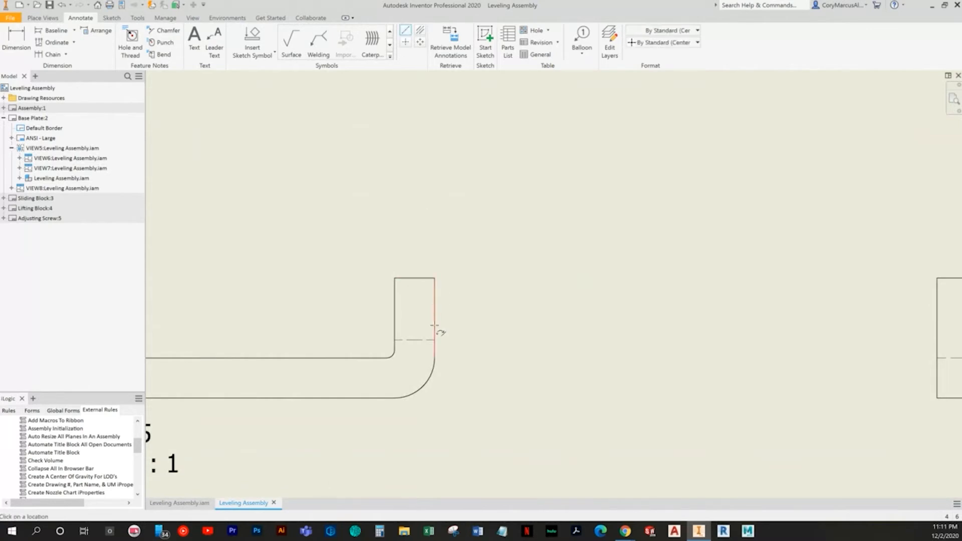
{"action": "middle_click_drag", "start_coordinate": [538, 317], "coordinate": [227, 334]}
{"action": "middle_click_drag", "start_coordinate": [491, 365], "coordinate": [706, 302]}
{"action": "left_click", "coordinate": [305, 269]}
{"action": "right_click", "coordinate": [503, 259]}
{"action": "left_click", "coordinate": [477, 289]}
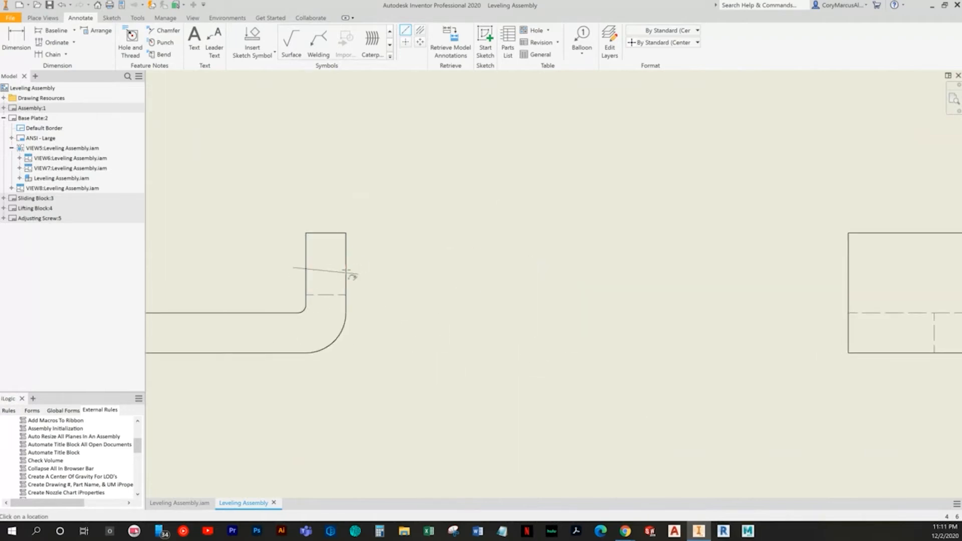
{"action": "key", "text": "Escape"}
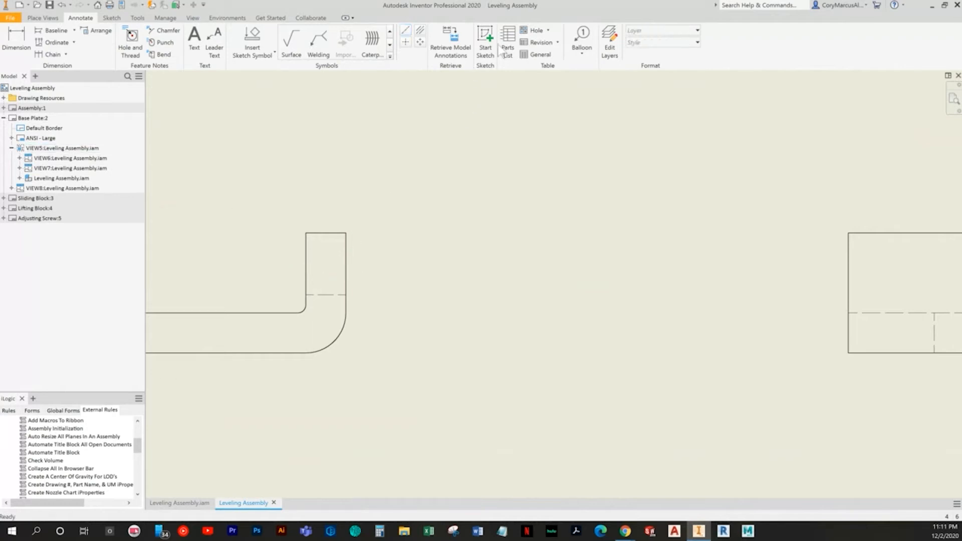
{"action": "left_click", "coordinate": [405, 30]}
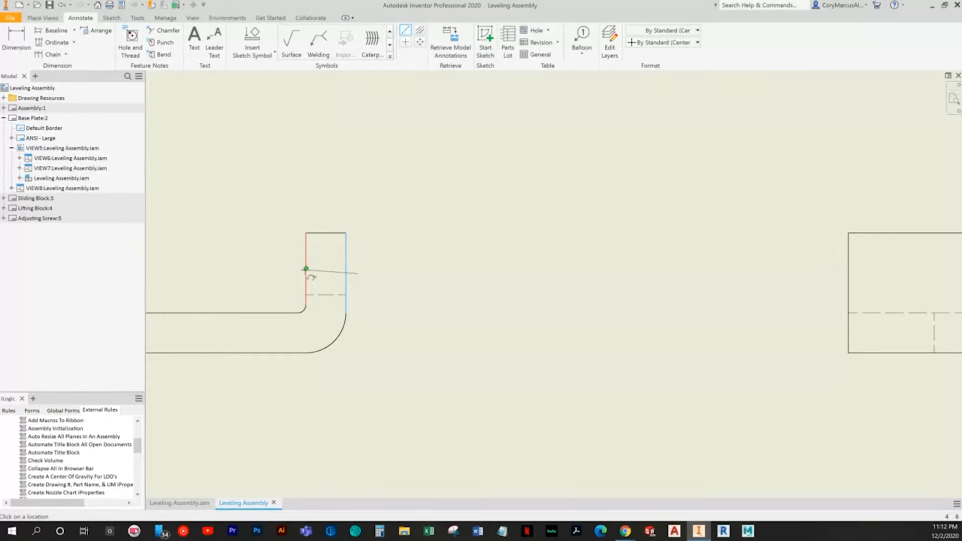
{"action": "scroll", "coordinate": [346, 275], "scroll_direction": "down", "scroll_amount": 3}
{"action": "key", "text": "Escape"}
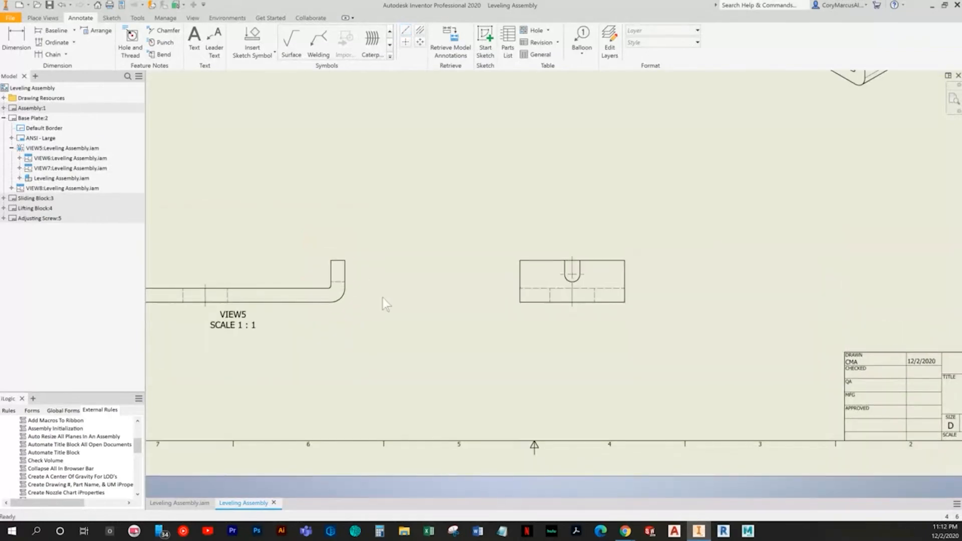
Switch to the textbook in the browser and move its window off the main screen
{"action": "scroll", "coordinate": [381, 298], "scroll_direction": "down", "scroll_amount": 5}
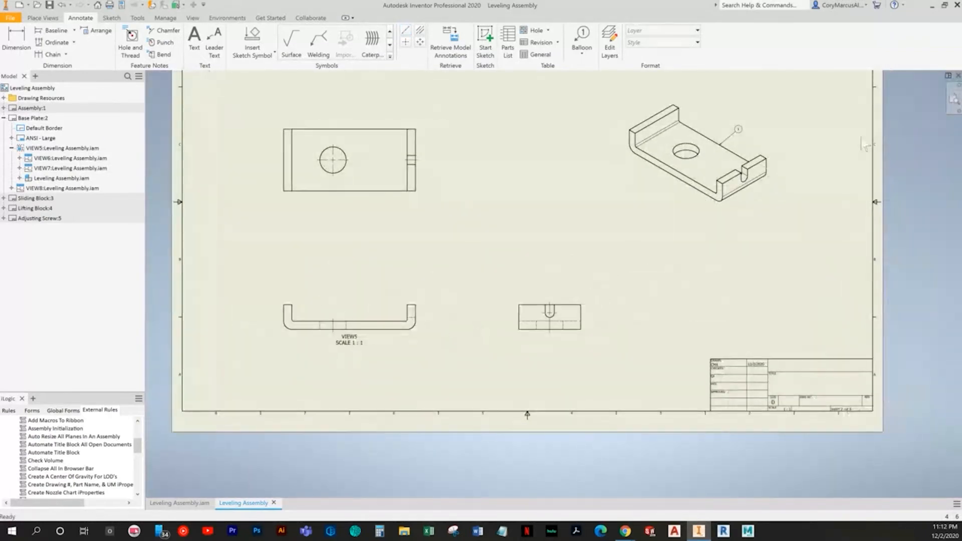
{"action": "key", "text": "alt+Tab"}
{"action": "left_click_drag", "start_coordinate": [606, 6], "coordinate": [0, 151]}
Dimension the thickness of the base plate's left upright leg above the front view
{"action": "middle_click_drag", "start_coordinate": [365, 294], "coordinate": [366, 300]}
{"action": "left_click", "coordinate": [22, 40]}
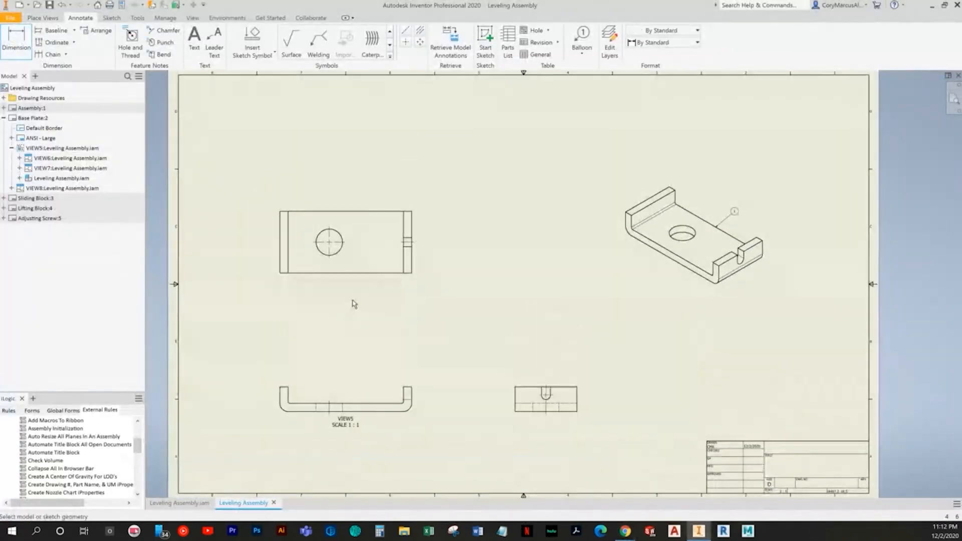
{"action": "middle_click_drag", "start_coordinate": [362, 195], "coordinate": [391, 221]}
{"action": "scroll", "coordinate": [311, 394], "scroll_direction": "up", "scroll_amount": 5}
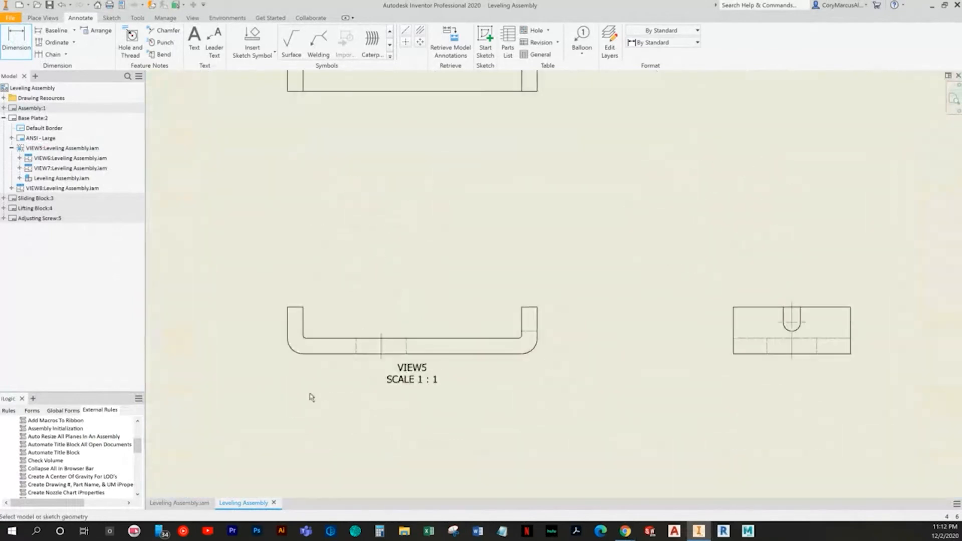
{"action": "left_click", "coordinate": [287, 189]}
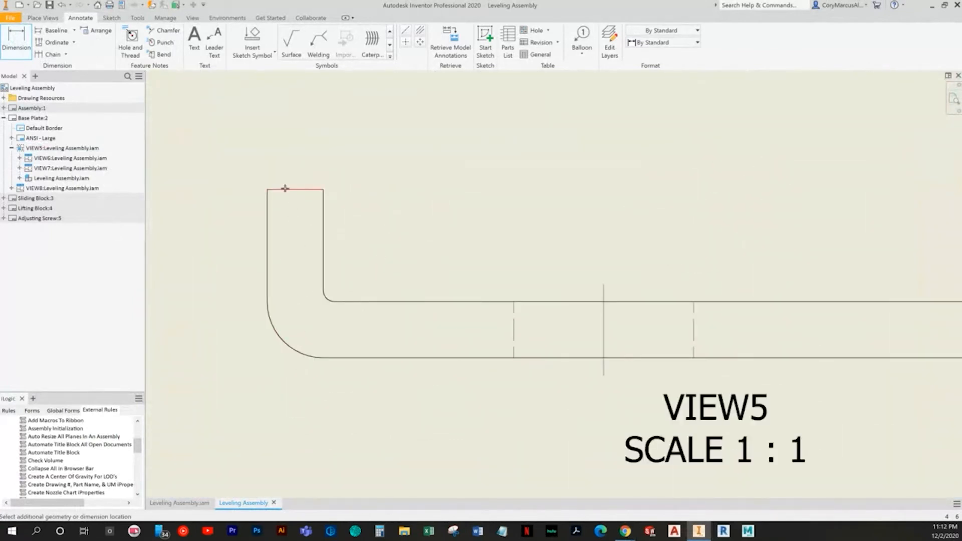
{"action": "scroll", "coordinate": [295, 188], "scroll_direction": "down", "scroll_amount": 2}
{"action": "left_click", "coordinate": [311, 182]}
Dimension the thickness of the base plate's floor on the left side of the front view
{"action": "left_click", "coordinate": [335, 304]}
{"action": "left_click", "coordinate": [327, 339]}
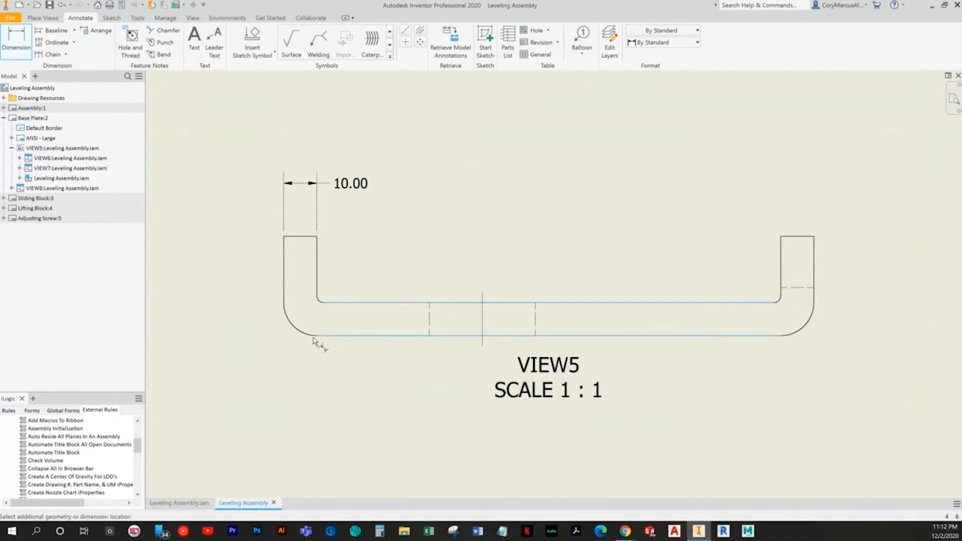
{"action": "left_click", "coordinate": [213, 320]}
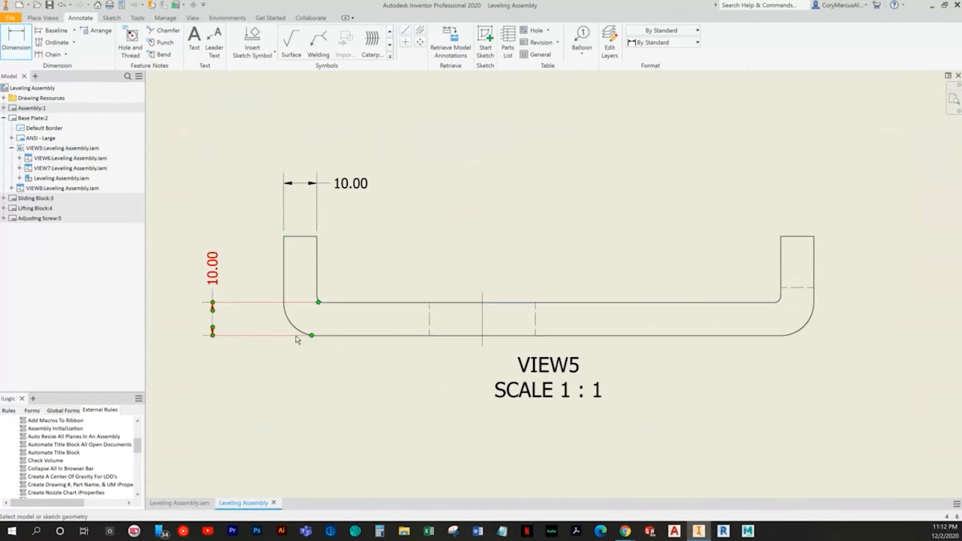
{"action": "key", "text": "Escape"}
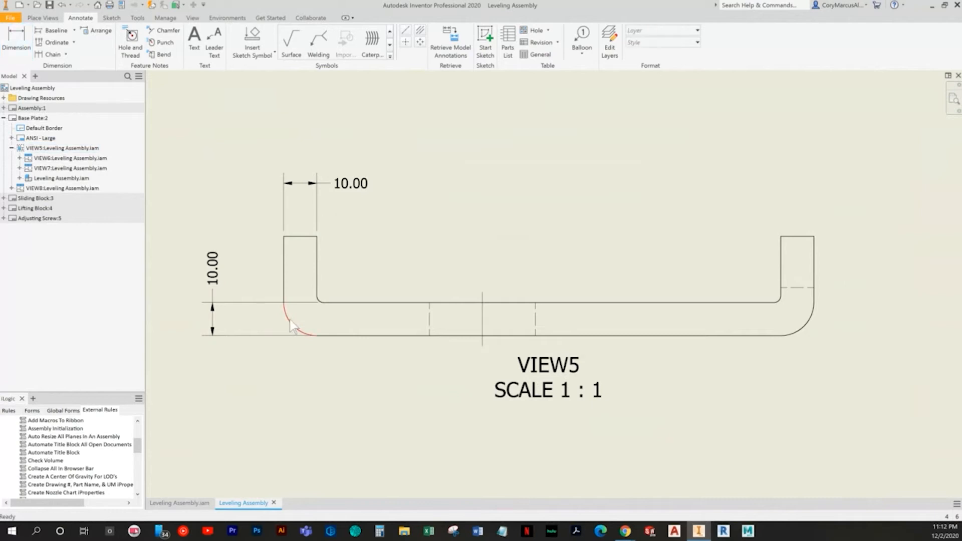
Dimension the outer and inner radii of the base plate's left bend in the front view
{"action": "key", "text": "d"}
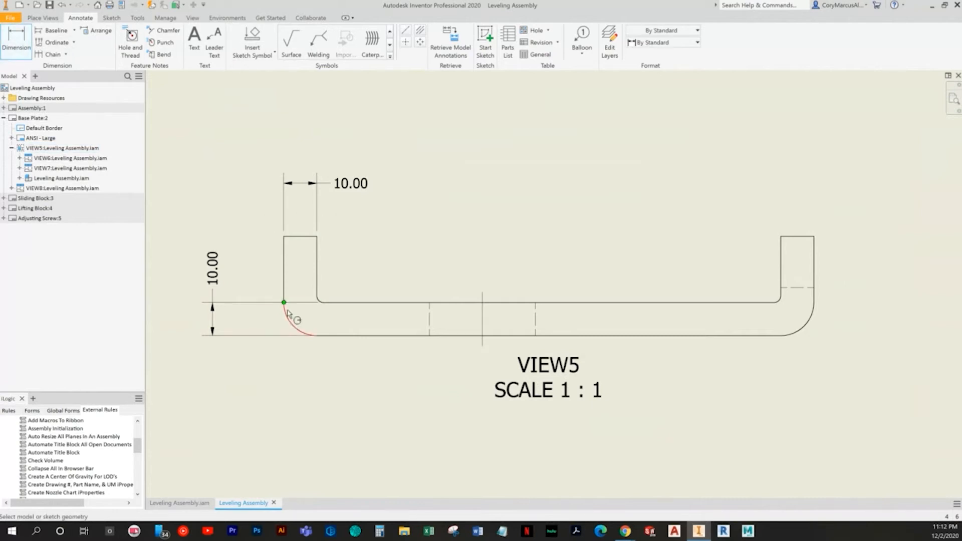
{"action": "left_click", "coordinate": [286, 316]}
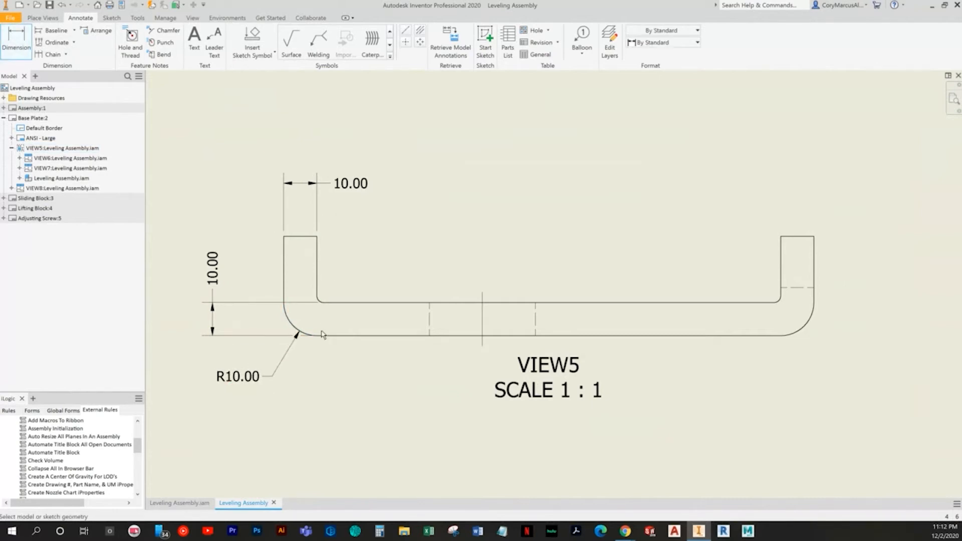
{"action": "scroll", "coordinate": [283, 328], "scroll_direction": "up", "scroll_amount": 5}
{"action": "left_click", "coordinate": [303, 144]}
{"action": "scroll", "coordinate": [302, 144], "scroll_direction": "down", "scroll_amount": 5}
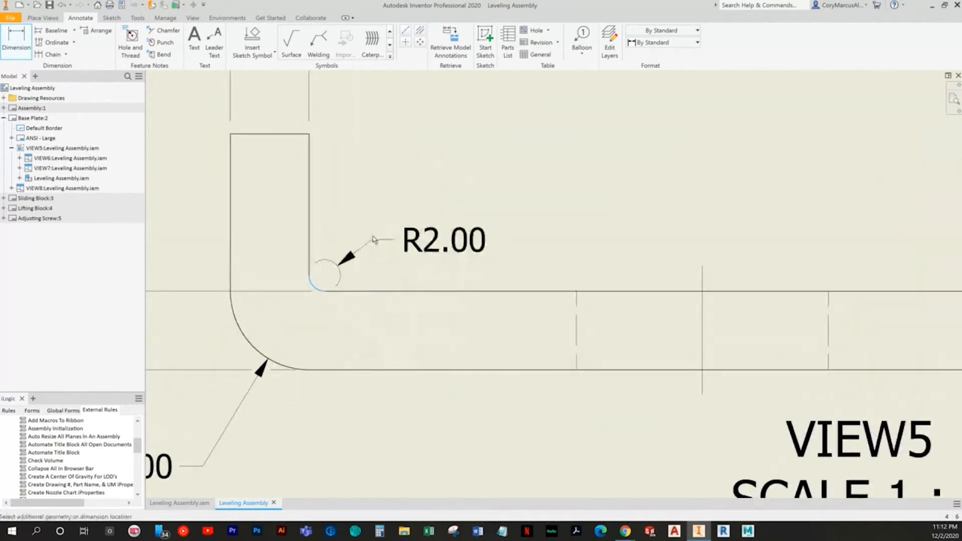
{"action": "left_click", "coordinate": [379, 191]}
{"action": "scroll", "coordinate": [429, 238], "scroll_direction": "down", "scroll_amount": 5}
{"action": "middle_click_drag", "start_coordinate": [412, 294], "coordinate": [267, 366]}
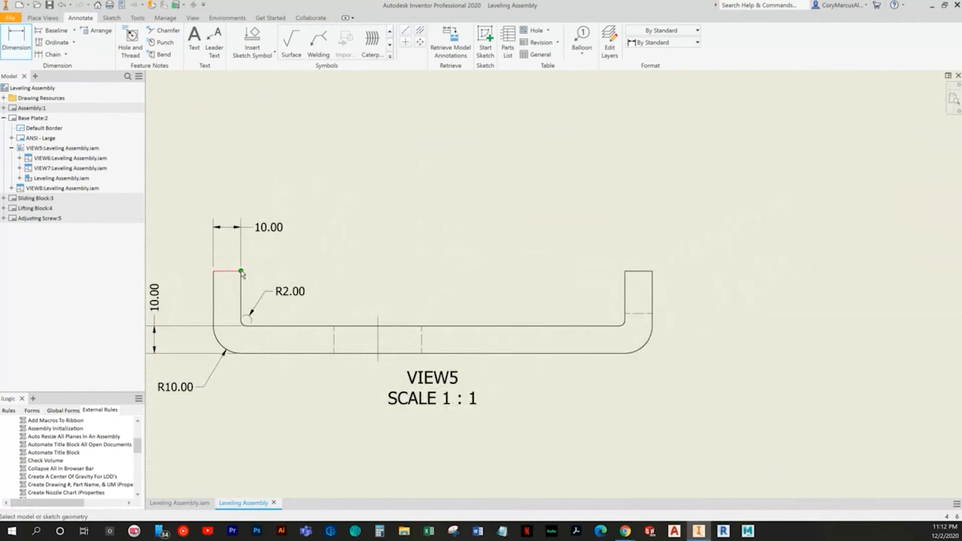
Dimension the base plate's overall length above the front view and its overall height on the view's left side
{"action": "left_click", "coordinate": [214, 277]}
{"action": "left_click", "coordinate": [652, 271]}
{"action": "left_click", "coordinate": [477, 196]}
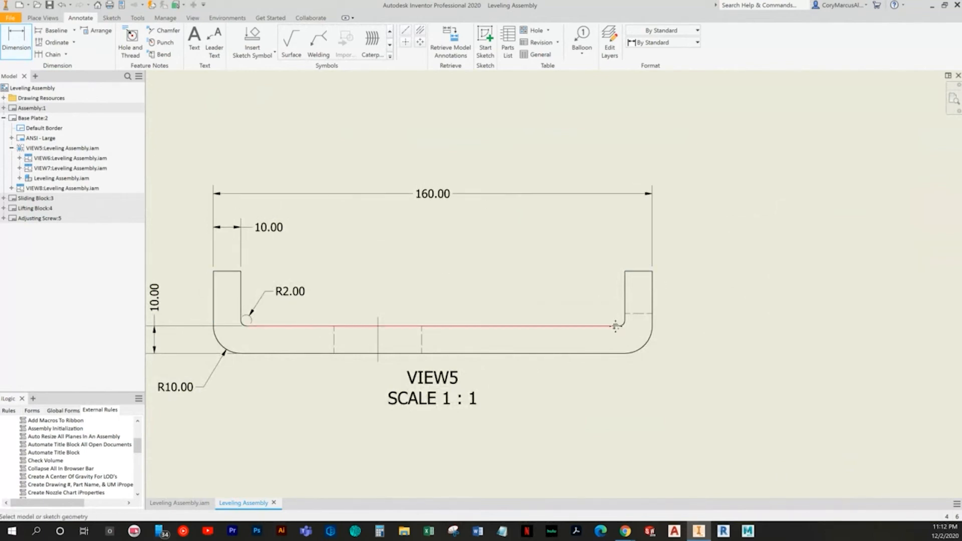
{"action": "middle_click_drag", "start_coordinate": [341, 299], "coordinate": [582, 263]}
{"action": "left_click", "coordinate": [457, 234]}
{"action": "left_click", "coordinate": [494, 316]}
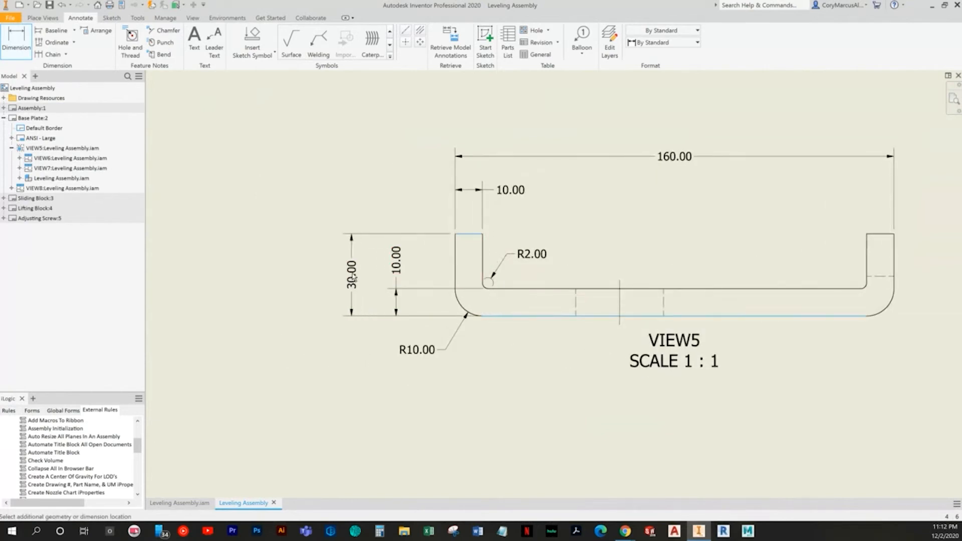
{"action": "left_click", "coordinate": [350, 281]}
{"action": "scroll", "coordinate": [425, 299], "scroll_direction": "down", "scroll_amount": 5}
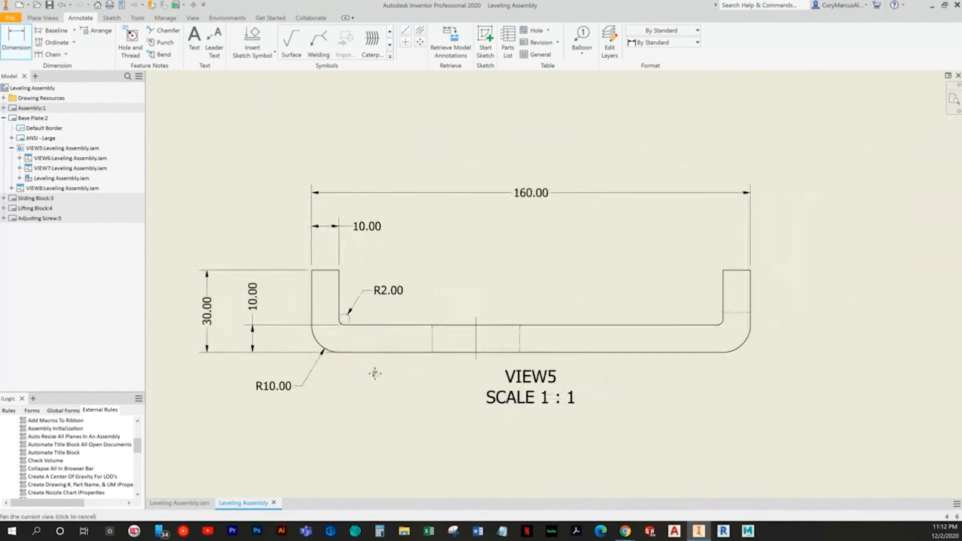
{"action": "key", "text": "Escape"}
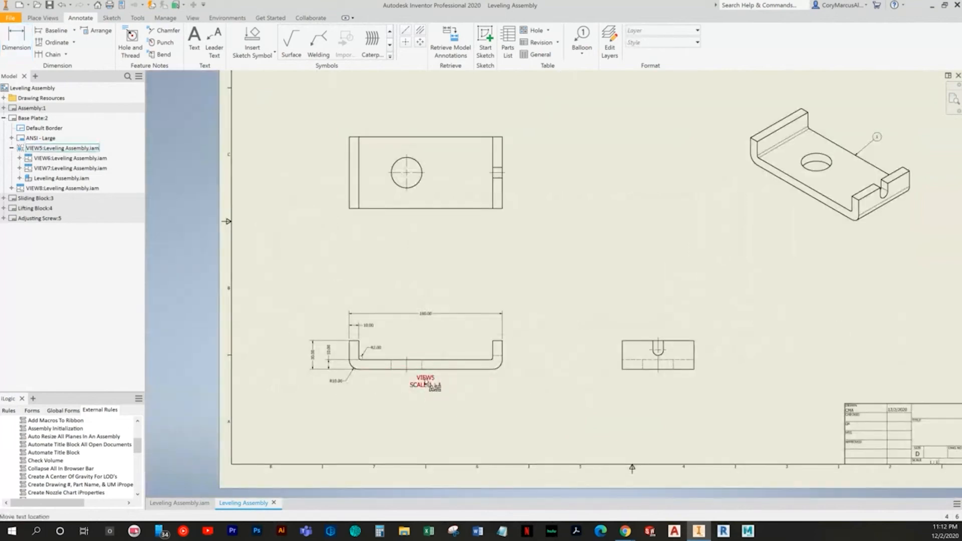
Change the front view's label to BASE PLATE
{"action": "left_click", "coordinate": [424, 381]}
{"action": "double_click", "coordinate": [435, 353]}
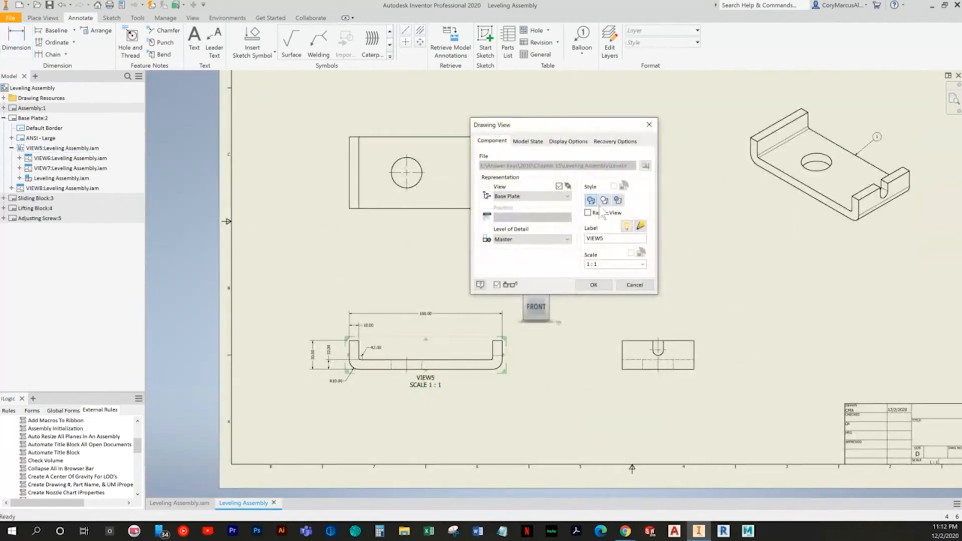
{"action": "double_click", "coordinate": [614, 235]}
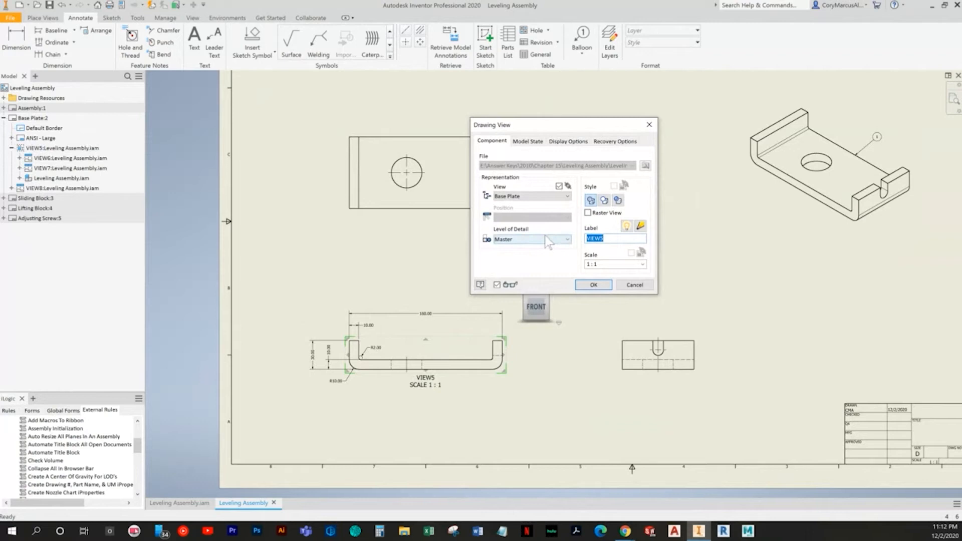
{"action": "type", "text": "Base"}
{"action": "key", "text": "BackSpace"}
{"action": "key", "text": "BackSpace"}
{"action": "key", "text": "BackSpace"}
{"action": "key", "text": "BackSpace"}
{"action": "type", "text": "BASE PLA"}
{"action": "key", "text": "BackSpace"}
{"action": "type", "text": "ATE"}
{"action": "left_click", "coordinate": [581, 284]}
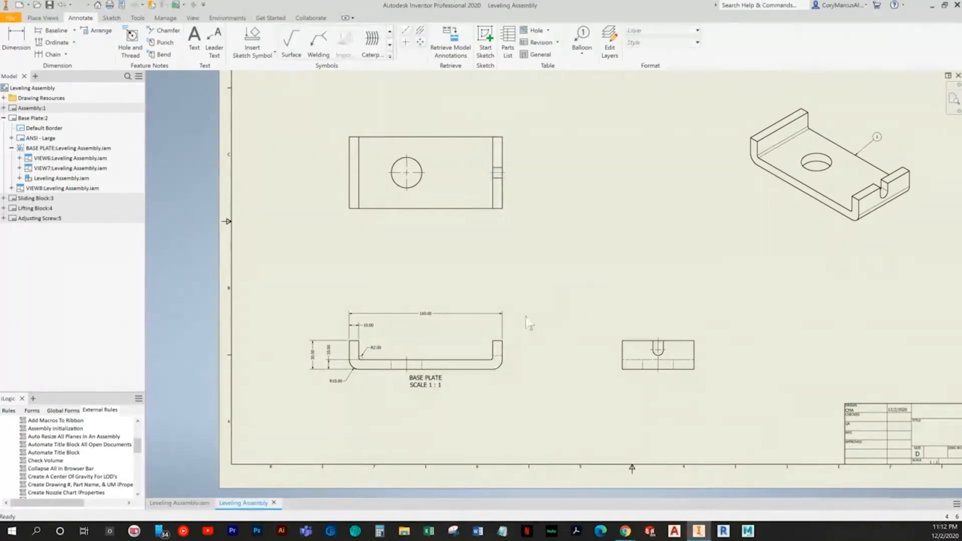
Dimension the hole's centre from the plate's left edge and from its upper edge in the top view
{"action": "scroll", "coordinate": [491, 331], "scroll_direction": "up", "scroll_amount": 4}
{"action": "mouse_move", "coordinate": [412, 349]}
{"action": "middle_mouse_down"}
{"action": "mouse_move", "coordinate": [459, 312]}
{"action": "mouse_move", "coordinate": [469, 323]}
{"action": "mouse_move", "coordinate": [454, 388]}
{"action": "middle_mouse_up"}
{"action": "middle_click_drag", "start_coordinate": [400, 112], "coordinate": [380, 314]}
{"action": "left_click", "coordinate": [16, 48]}
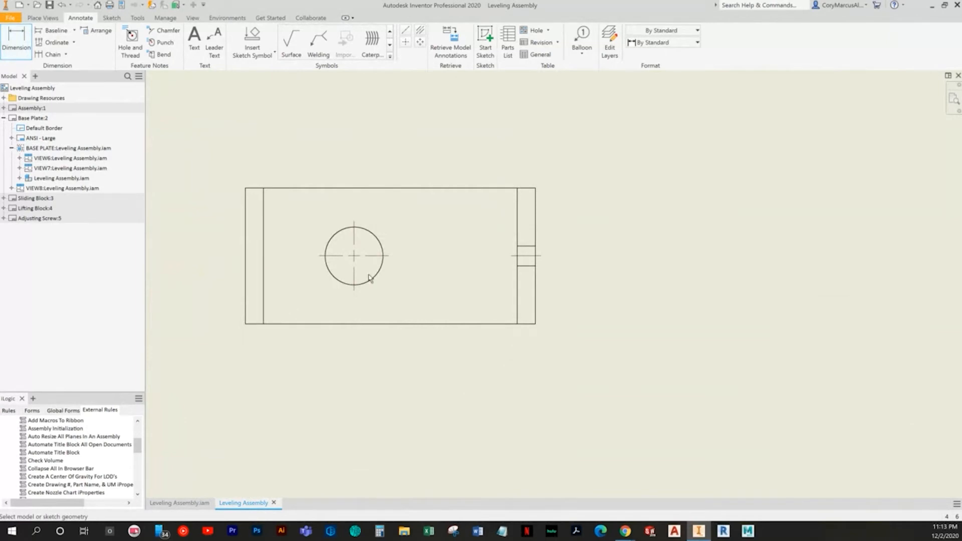
{"action": "middle_click_drag", "start_coordinate": [369, 275], "coordinate": [394, 318]}
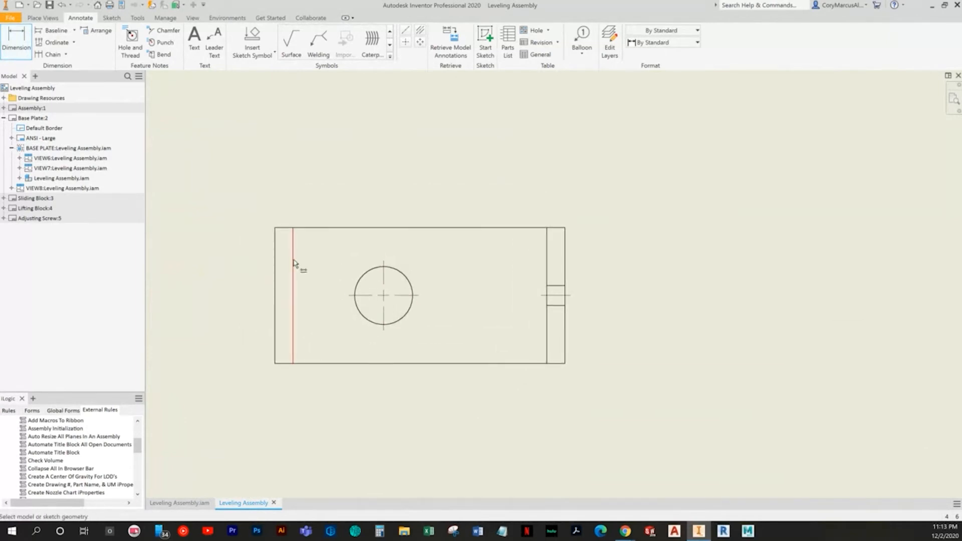
{"action": "left_click", "coordinate": [274, 262]}
{"action": "left_click", "coordinate": [385, 267]}
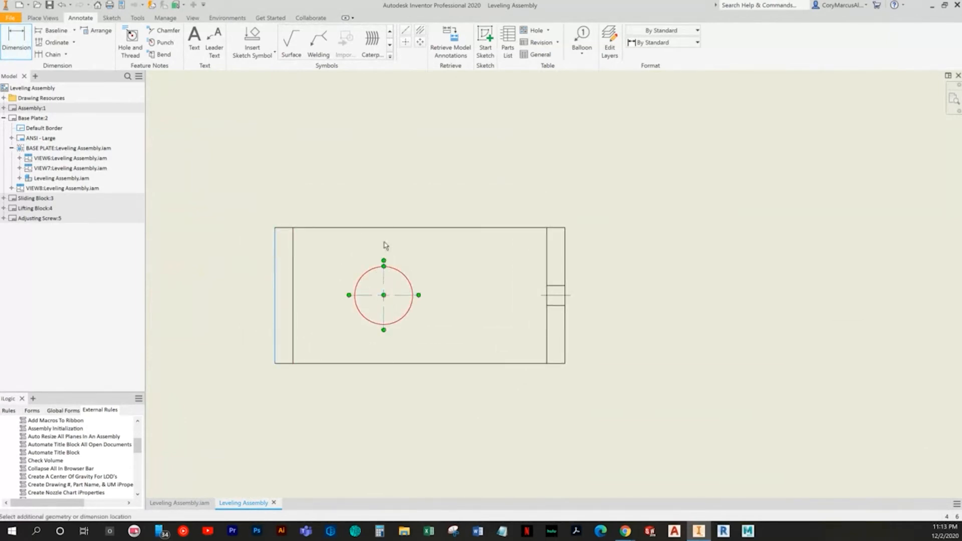
{"action": "left_click", "coordinate": [377, 190]}
{"action": "left_click", "coordinate": [335, 228]}
{"action": "left_click", "coordinate": [384, 296]}
{"action": "left_click", "coordinate": [245, 263]}
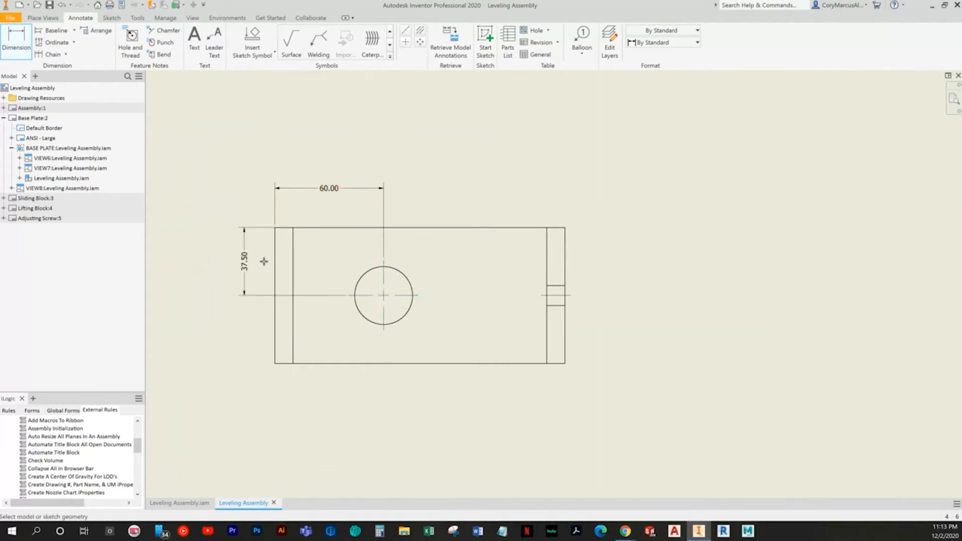
Dimension the hole's diameter with its text above the top view
{"action": "left_click", "coordinate": [407, 278]}
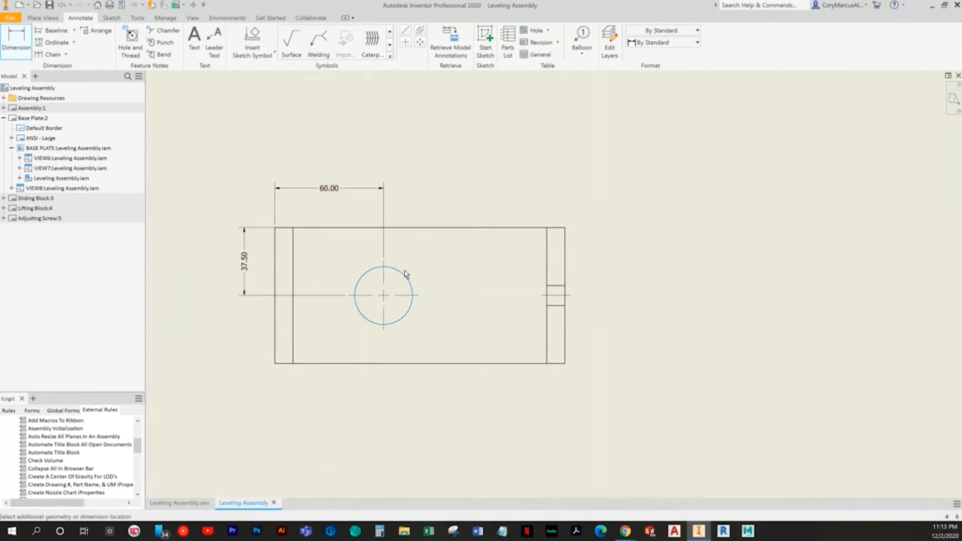
{"action": "left_click", "coordinate": [420, 196]}
{"action": "scroll", "coordinate": [256, 240], "scroll_direction": "up", "scroll_amount": 2}
{"action": "key", "text": "Escape"}
Reposition the top view's hole dimensions, moving the vertical one farther out and aligning the diameter text with the horizontal dimension
{"action": "left_click", "coordinate": [266, 217]}
{"action": "left_click_drag", "start_coordinate": [326, 217], "coordinate": [291, 217]}
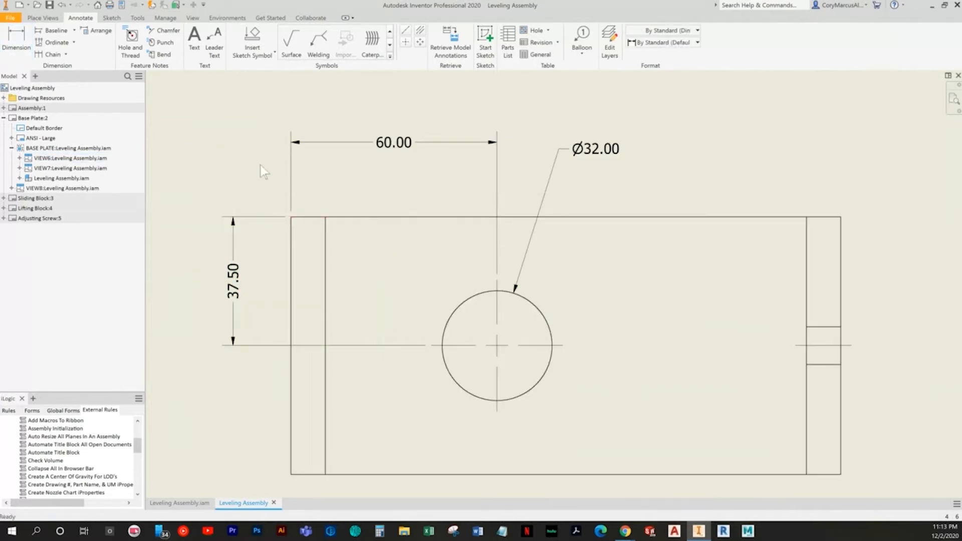
{"action": "scroll", "coordinate": [296, 221], "scroll_direction": "down", "scroll_amount": 2}
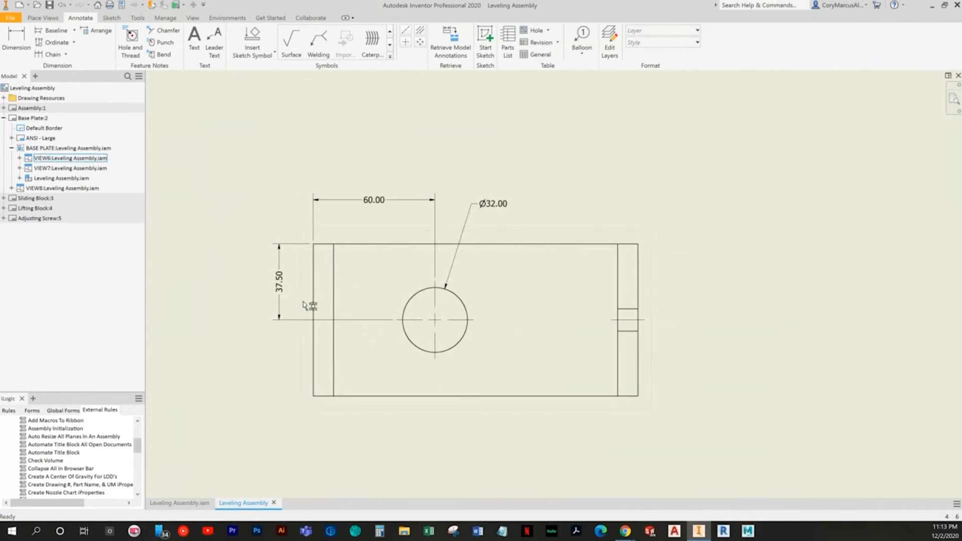
{"action": "left_click", "coordinate": [284, 303]}
{"action": "left_click_drag", "start_coordinate": [283, 303], "coordinate": [273, 303]}
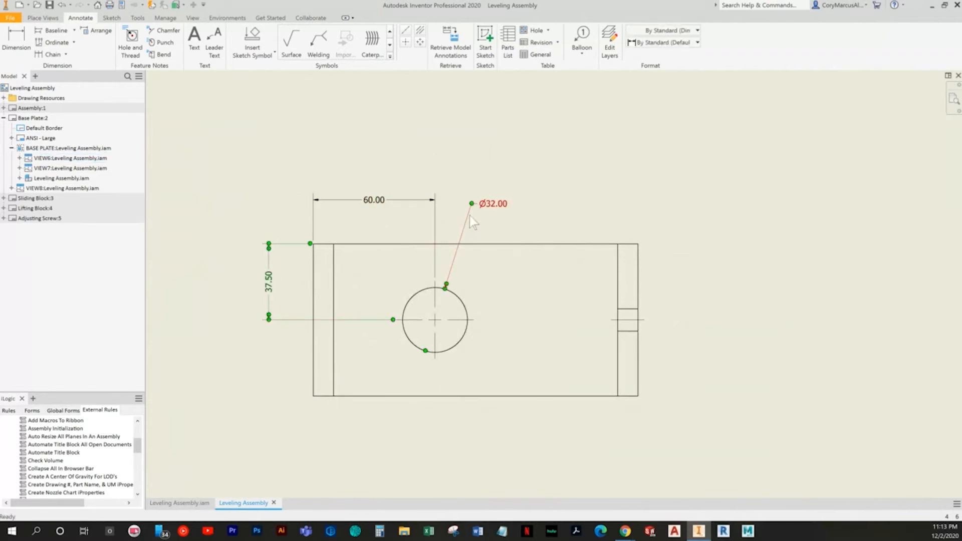
{"action": "left_click_drag", "start_coordinate": [471, 204], "coordinate": [464, 199]}
{"action": "left_click", "coordinate": [588, 200]}
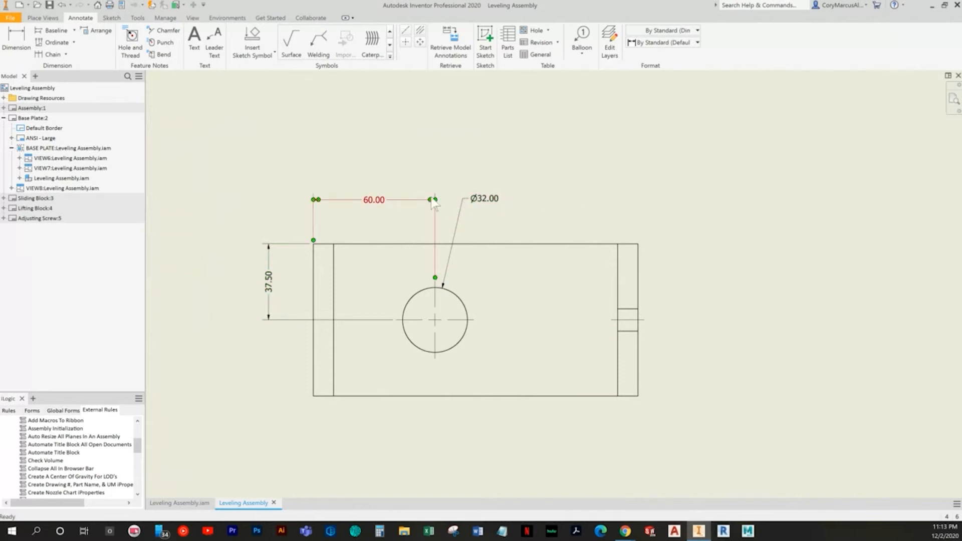
{"action": "mouse_move", "coordinate": [469, 201]}
{"action": "left_mouse_down"}
{"action": "mouse_move", "coordinate": [433, 203]}
{"action": "mouse_move", "coordinate": [472, 202]}
{"action": "left_mouse_up"}
Dimension the slot's rounded end in the right side view as a diameter instead of a radius
{"action": "middle_click_drag", "start_coordinate": [578, 212], "coordinate": [454, 214]}
{"action": "middle_click", "coordinate": [579, 300]}
{"action": "middle_click", "coordinate": [580, 301]}
{"action": "middle_click_drag", "start_coordinate": [604, 328], "coordinate": [534, 314]}
{"action": "middle_click_drag", "start_coordinate": [459, 312], "coordinate": [376, 275]}
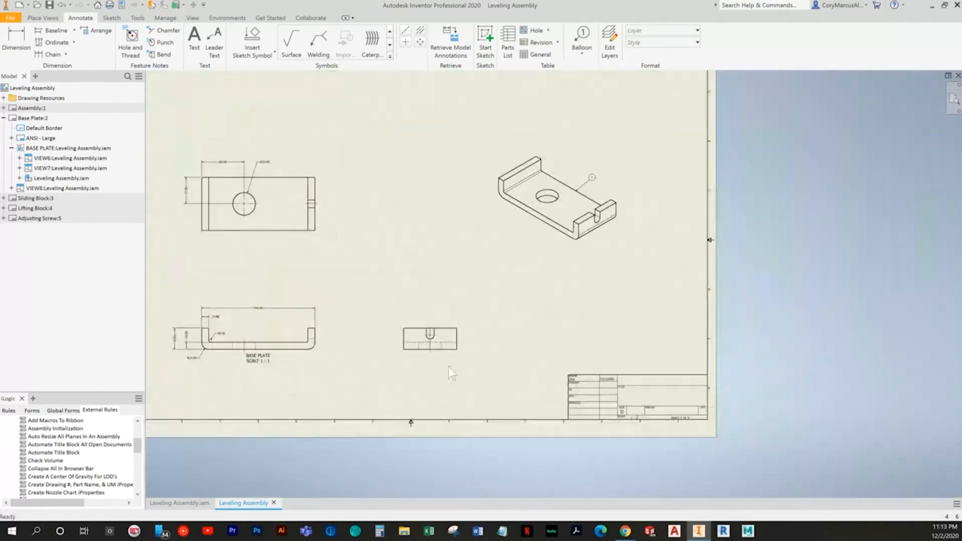
{"action": "middle_click_drag", "start_coordinate": [404, 311], "coordinate": [367, 296]}
{"action": "scroll", "coordinate": [384, 319], "scroll_direction": "up", "scroll_amount": 4}
{"action": "key", "text": "d"}
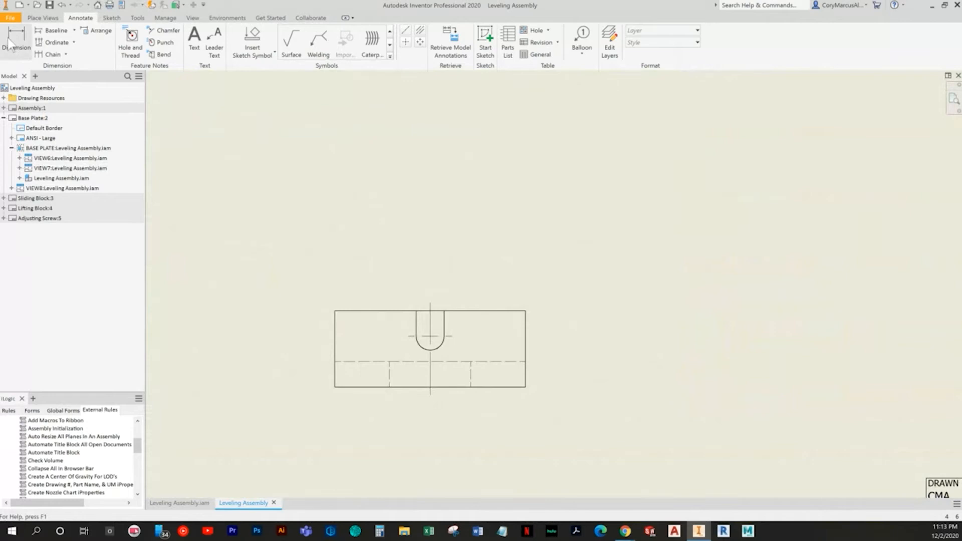
{"action": "scroll", "coordinate": [502, 368], "scroll_direction": "up", "scroll_amount": 2}
{"action": "left_click", "coordinate": [339, 269]}
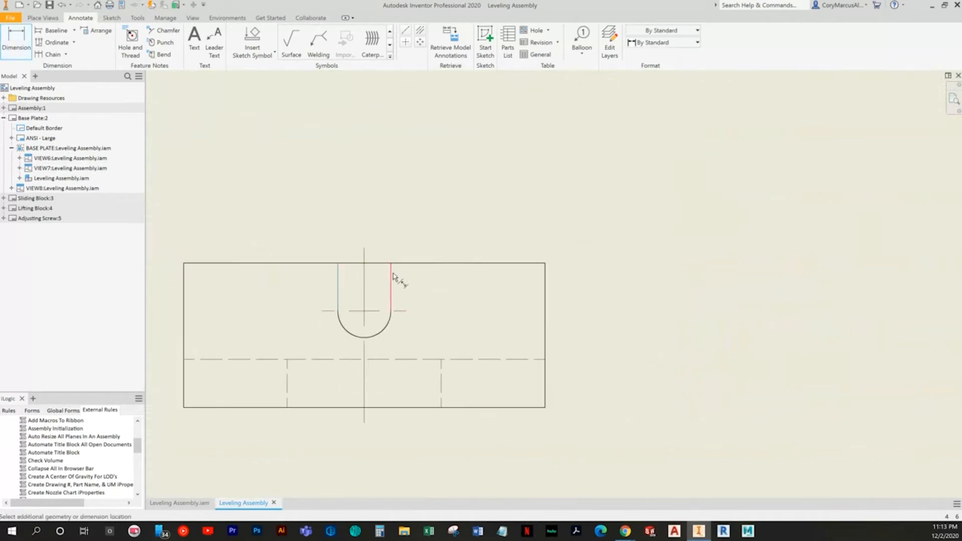
{"action": "key", "text": "Escape"}
{"action": "key", "text": "d"}
{"action": "left_click", "coordinate": [341, 325]}
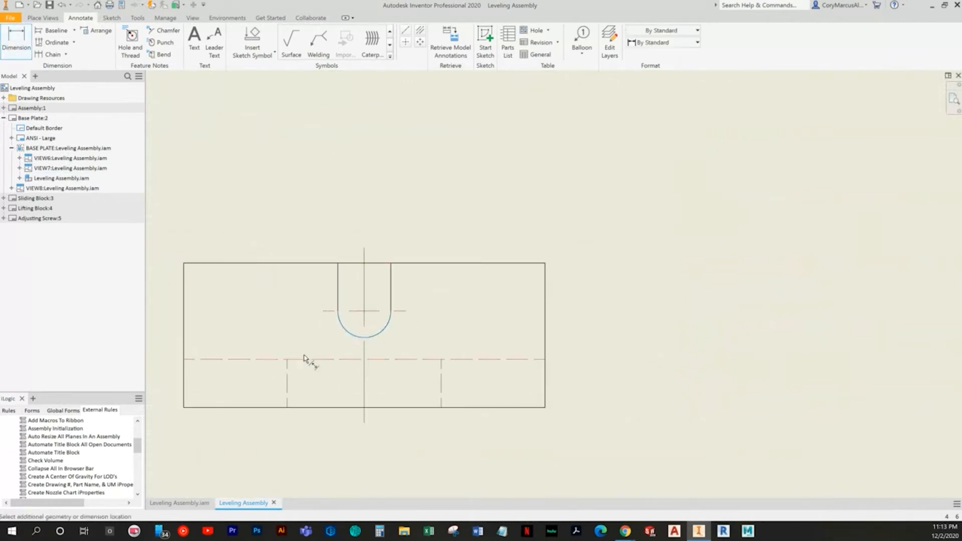
{"action": "right_click", "coordinate": [342, 216]}
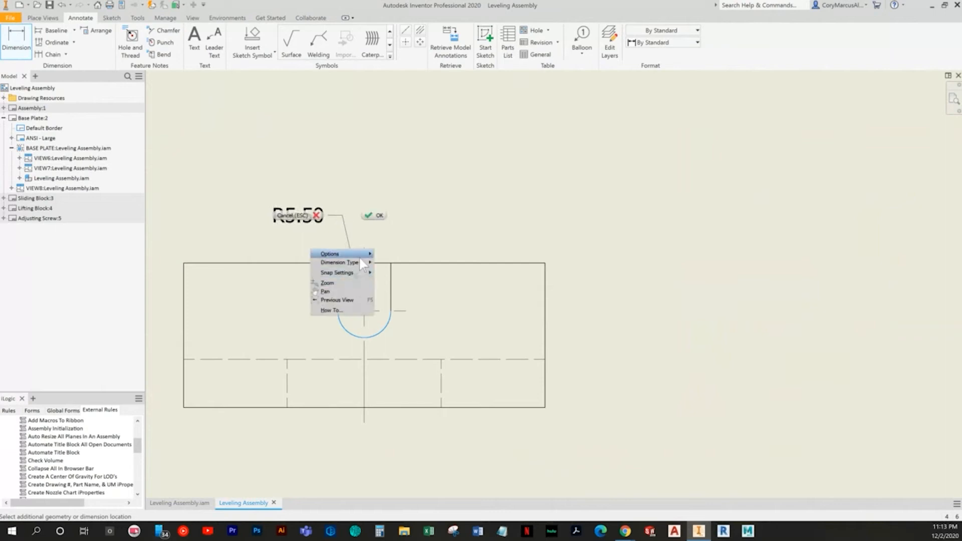
{"action": "mouse_move", "coordinate": [361, 263]}
{"action": "left_click", "coordinate": [392, 265]}
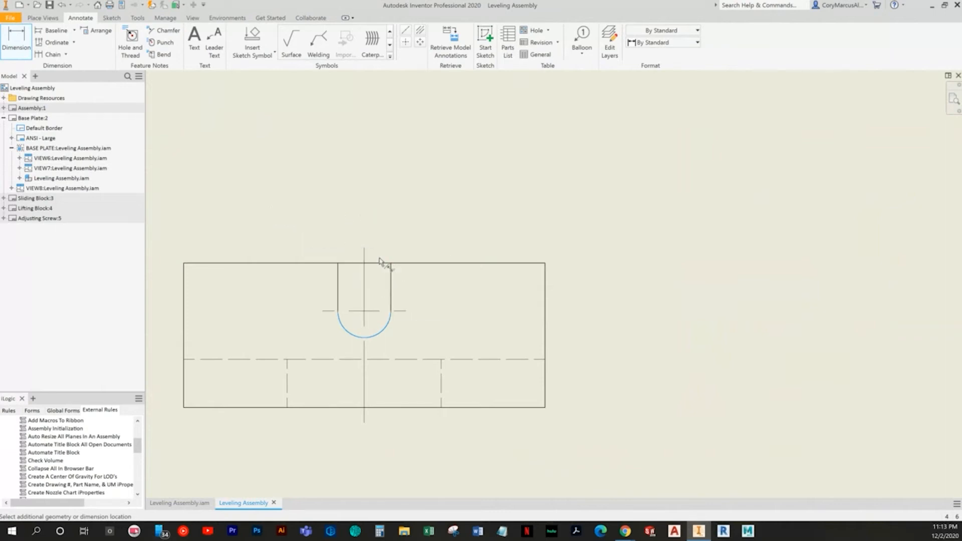
{"action": "left_click", "coordinate": [327, 205]}
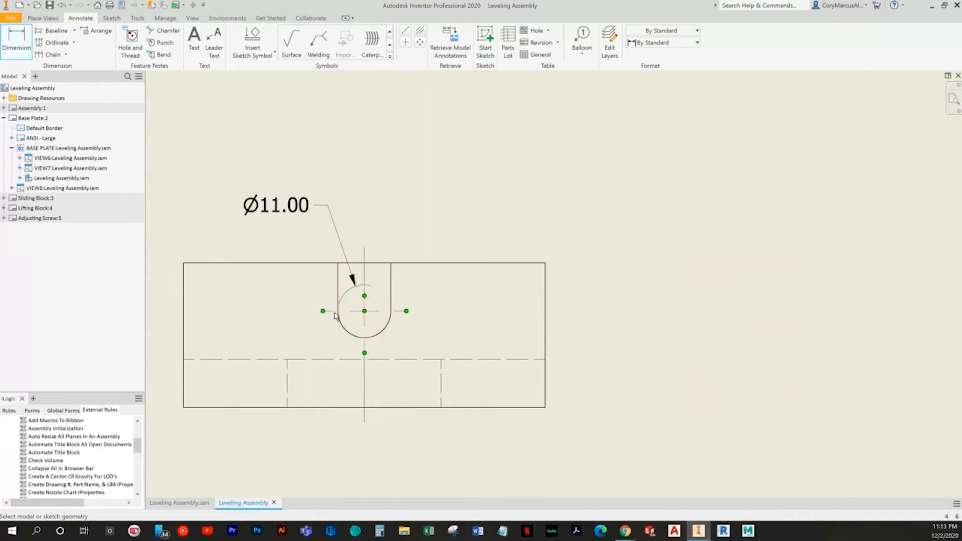
{"action": "left_click", "coordinate": [392, 312]}
{"action": "left_click", "coordinate": [418, 267]}
{"action": "key", "text": "Escape"}
{"action": "left_click", "coordinate": [420, 263]}
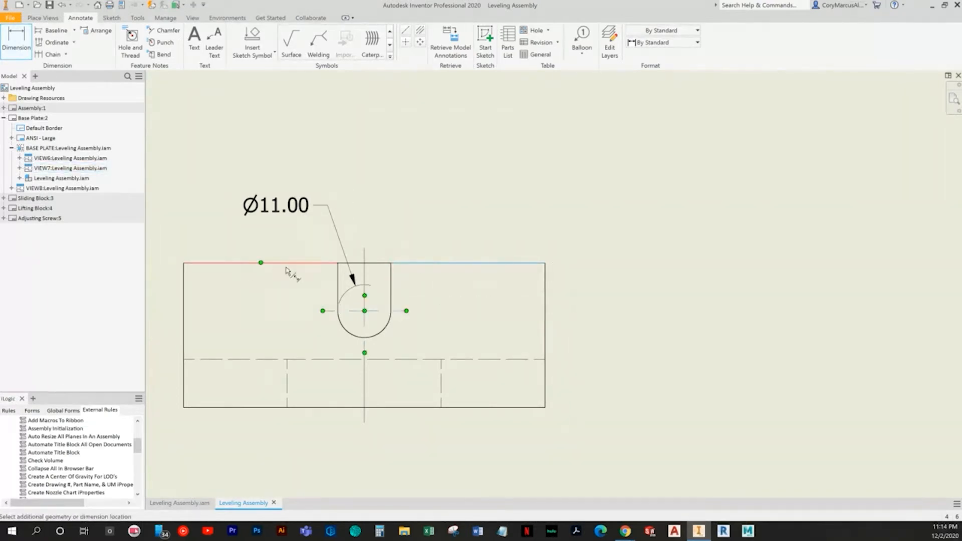
{"action": "middle_click_drag", "start_coordinate": [216, 270], "coordinate": [311, 271]}
{"action": "key", "text": "Escape"}
Dimension the slot arc's centre from the upper edge and the slot's centerline from the left edge in the right side view
{"action": "left_click", "coordinate": [316, 264]}
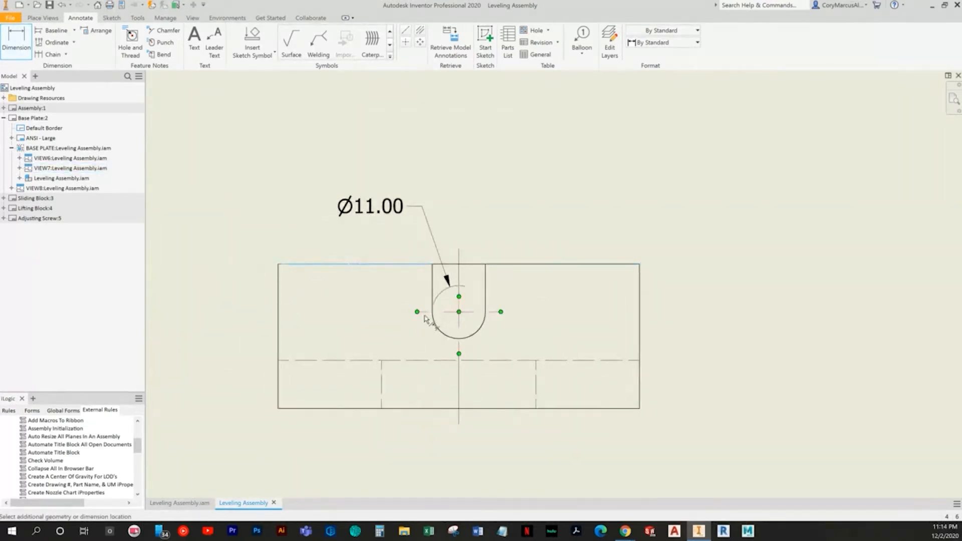
{"action": "left_click", "coordinate": [416, 311]}
{"action": "left_click", "coordinate": [229, 278]}
{"action": "left_click", "coordinate": [280, 278]}
{"action": "left_click", "coordinate": [460, 264]}
{"action": "left_click", "coordinate": [429, 157]}
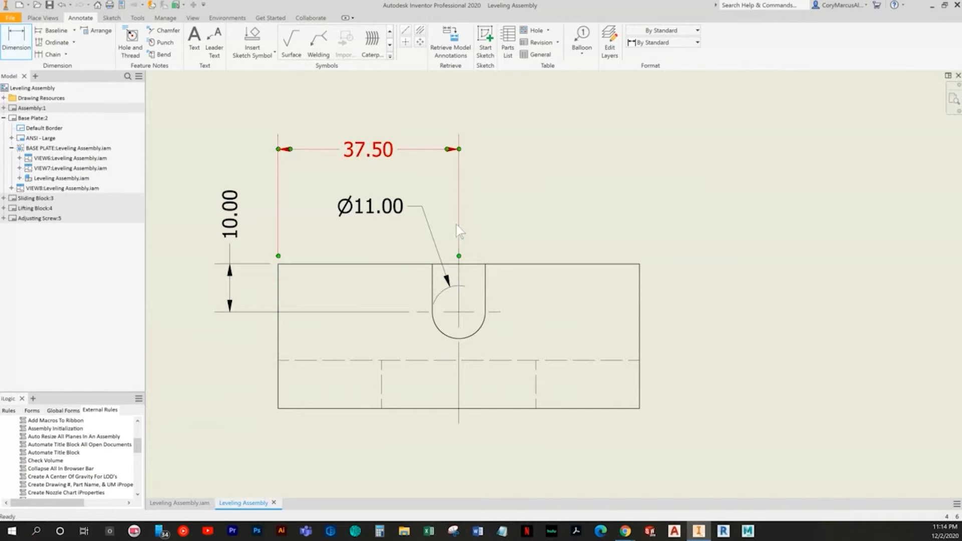
{"action": "key", "text": "Escape"}
Move the slot's diameter text to the right of the horizontal dimension and reposition the vertical dimension in the side view
{"action": "left_click_drag", "start_coordinate": [429, 208], "coordinate": [521, 149]}
{"action": "left_click", "coordinate": [575, 225]}
{"action": "left_click_drag", "start_coordinate": [229, 288], "coordinate": [218, 257]}
Move the Base Plate's isometric view closer to the other views and shift all four views together to centre them on the sheet
{"action": "scroll", "coordinate": [536, 336], "scroll_direction": "down", "scroll_amount": 3}
{"action": "scroll", "coordinate": [581, 330], "scroll_direction": "down", "scroll_amount": 3}
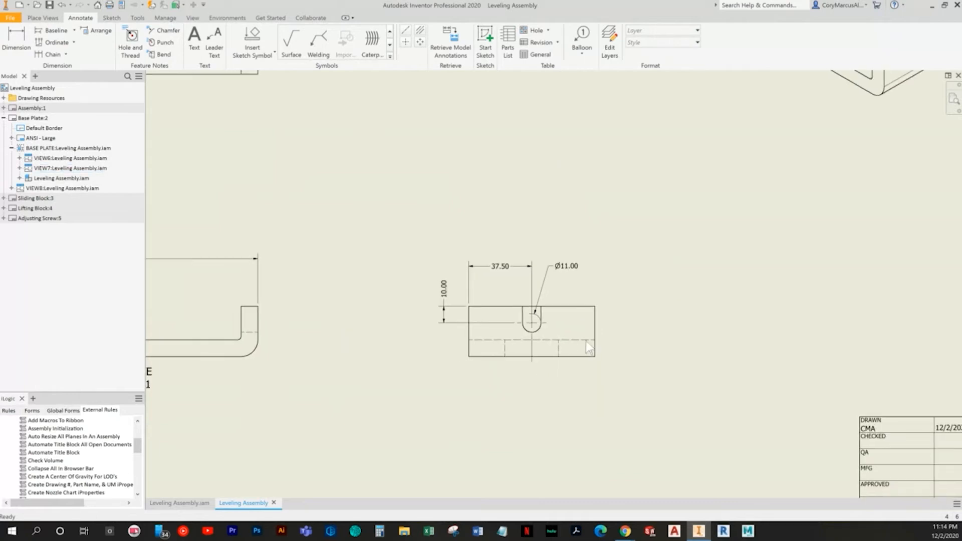
{"action": "scroll", "coordinate": [576, 320], "scroll_direction": "down", "scroll_amount": 1}
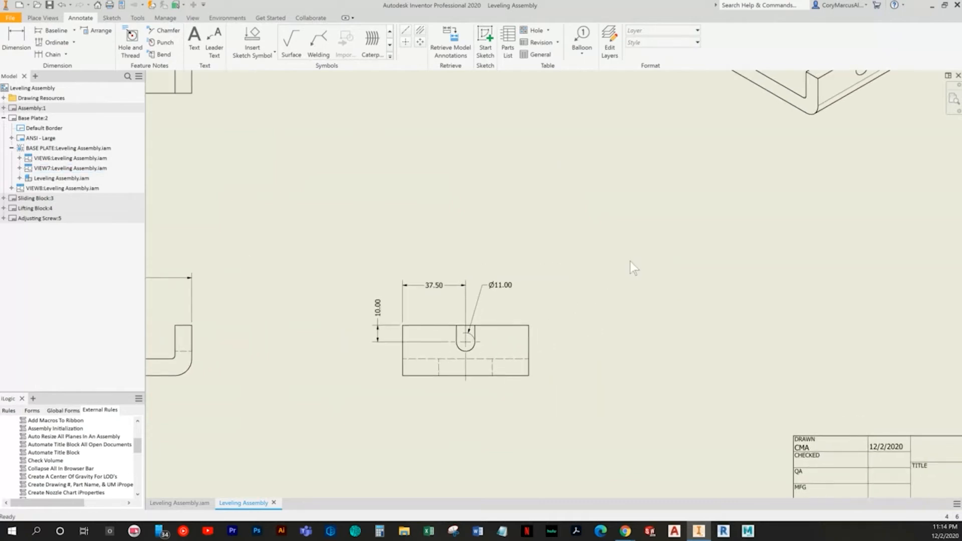
{"action": "scroll", "coordinate": [629, 261], "scroll_direction": "down", "scroll_amount": 1}
{"action": "key", "text": "Home"}
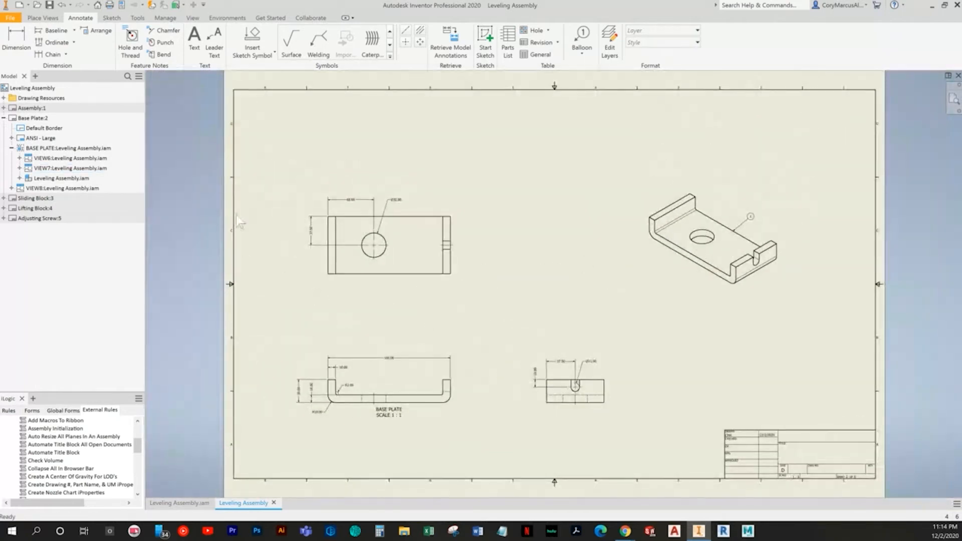
{"action": "left_click_drag", "start_coordinate": [715, 291], "coordinate": [658, 286]}
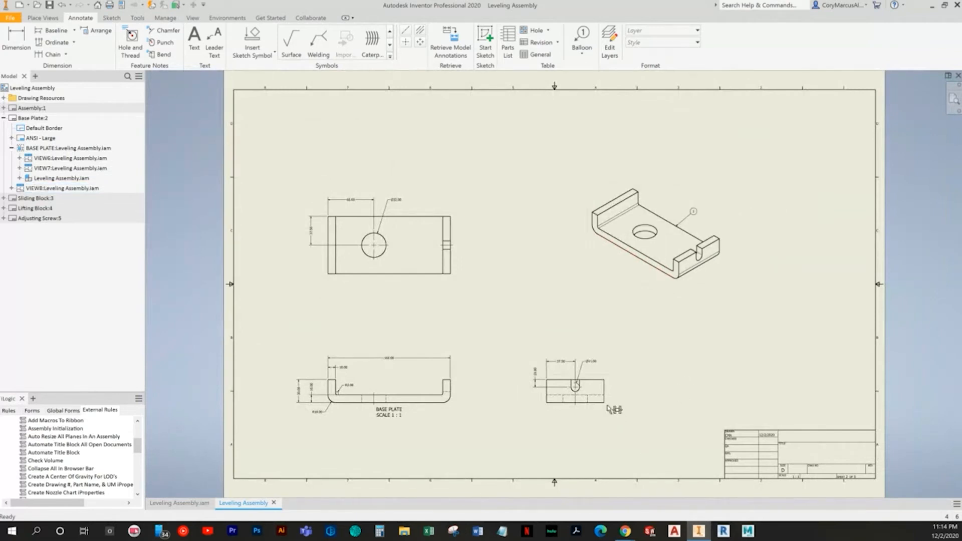
{"action": "left_click_drag", "start_coordinate": [689, 444], "coordinate": [365, 124]}
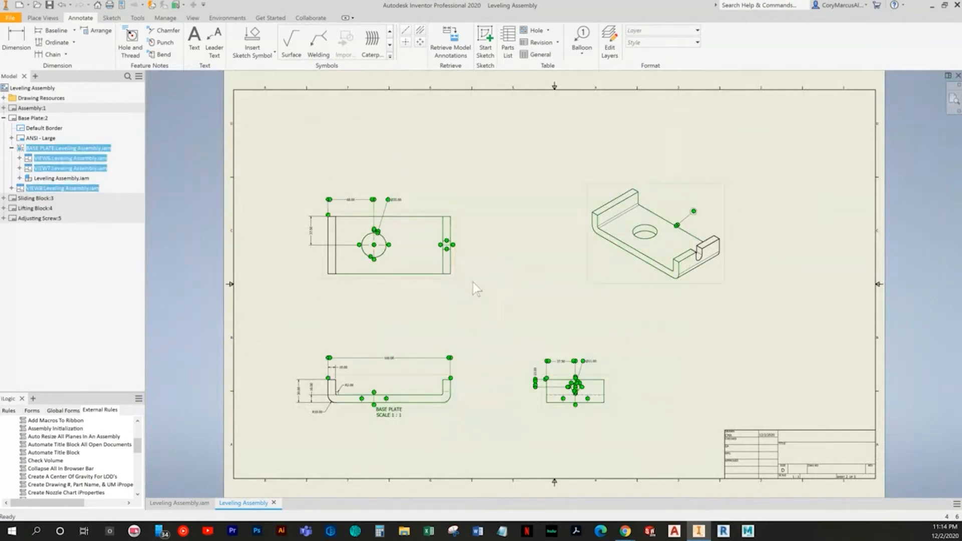
{"action": "left_click_drag", "start_coordinate": [456, 279], "coordinate": [508, 262]}
{"action": "left_click", "coordinate": [503, 293]}
Move the BASE PLATE view label farther below the front view
{"action": "scroll", "coordinate": [440, 396], "scroll_direction": "up", "scroll_amount": 6}
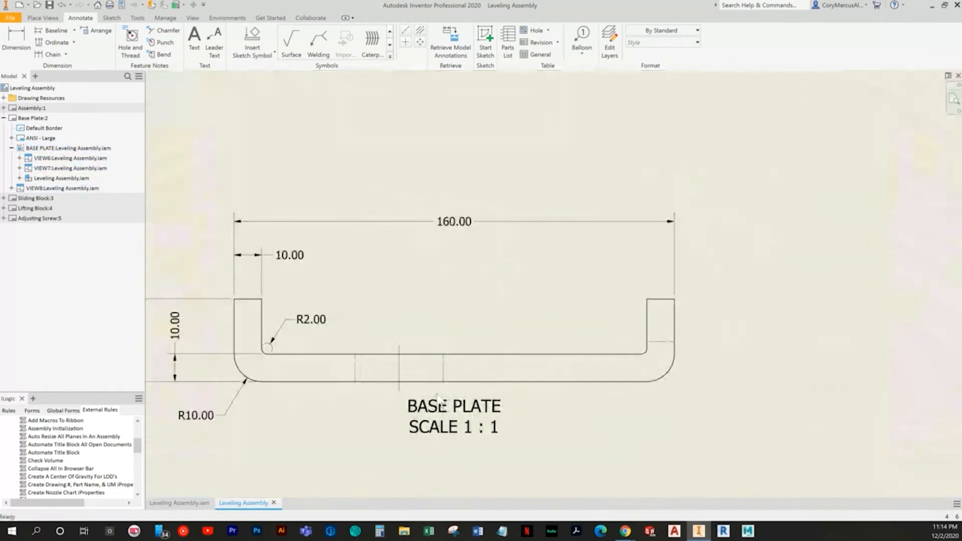
{"action": "left_click_drag", "start_coordinate": [447, 413], "coordinate": [449, 455]}
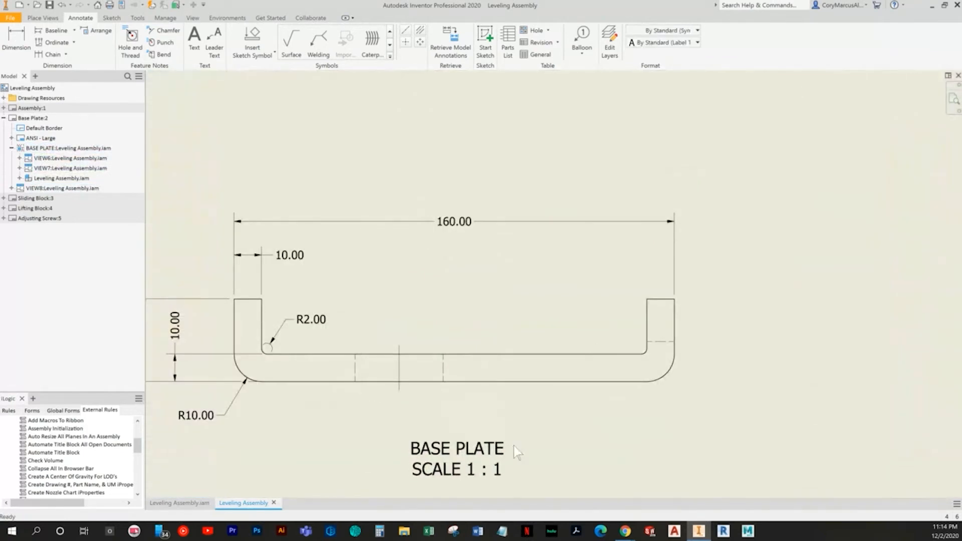
{"action": "key", "text": "Home"}
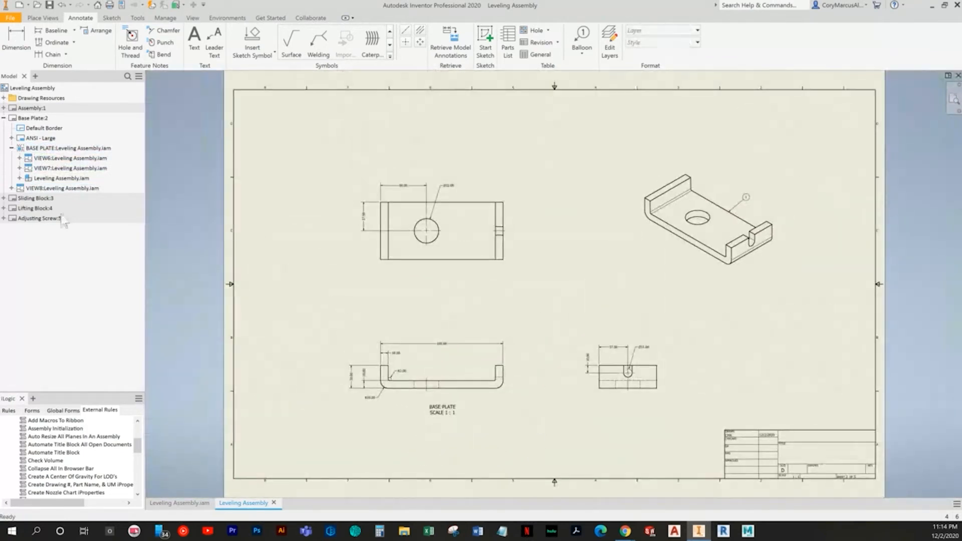
On the Sliding Block sheet, place the part's base view labelled SLIDING BLOCK at 1.5 : 1 scale, with projected top, side and isometric views
{"action": "double_click", "coordinate": [42, 199]}
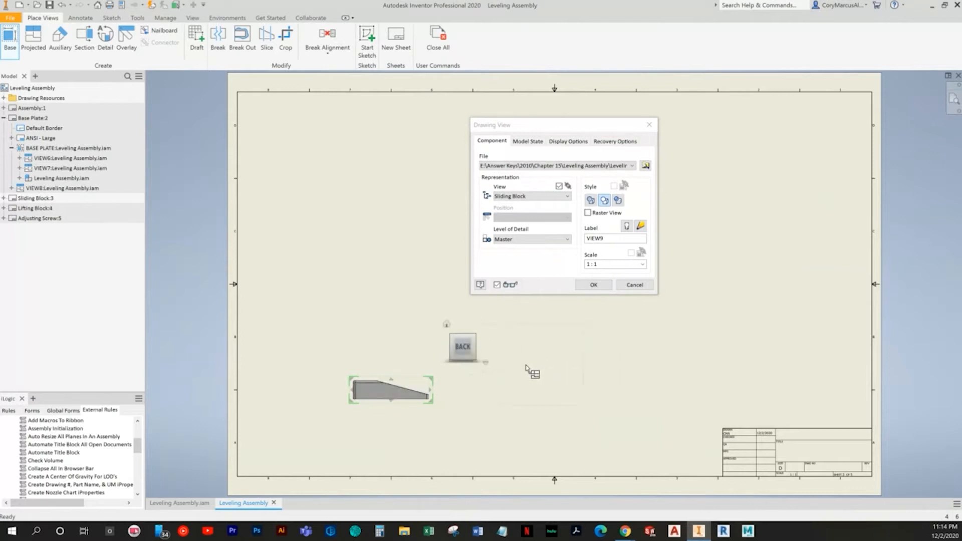
{"action": "left_click", "coordinate": [626, 226]}
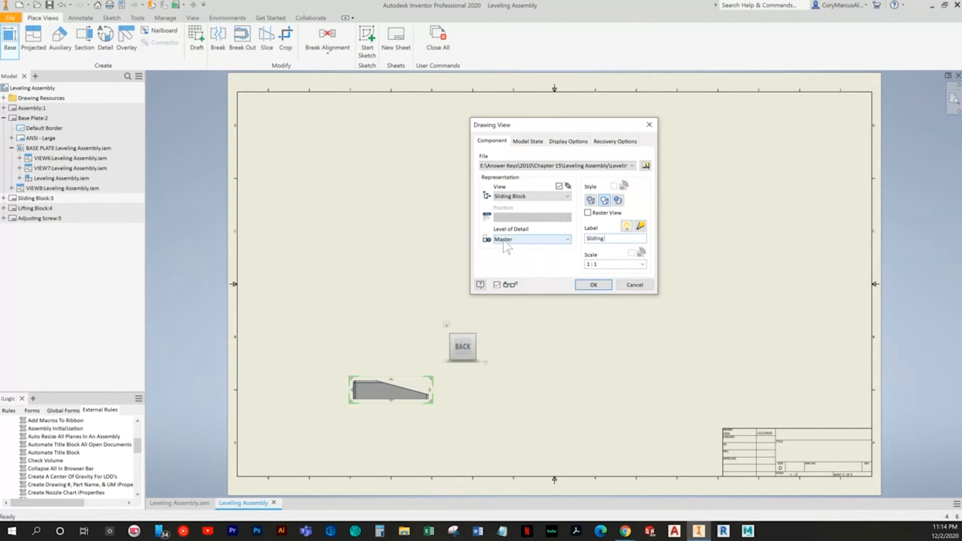
{"action": "key", "text": "Return"}
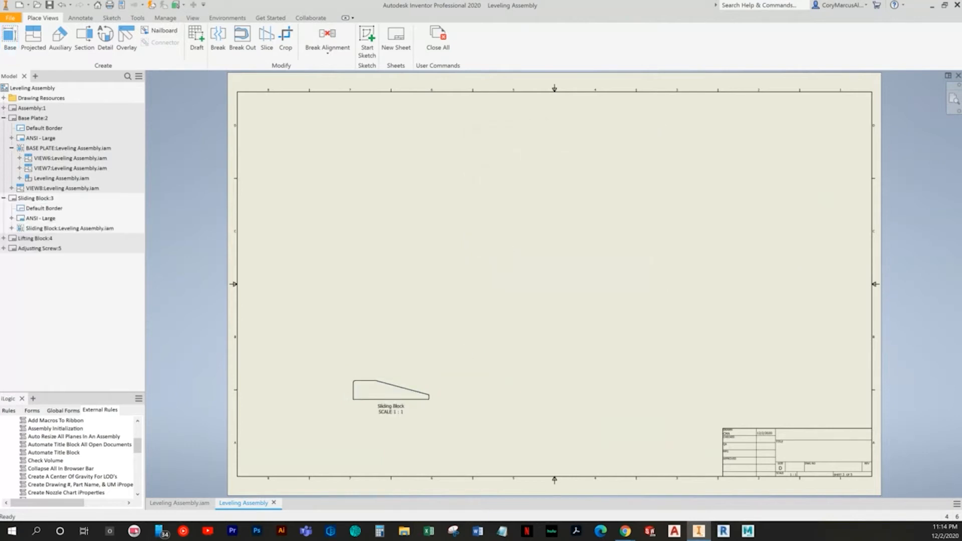
{"action": "scroll", "coordinate": [324, 391], "scroll_direction": "up", "scroll_amount": 5}
{"action": "double_click", "coordinate": [503, 412]}
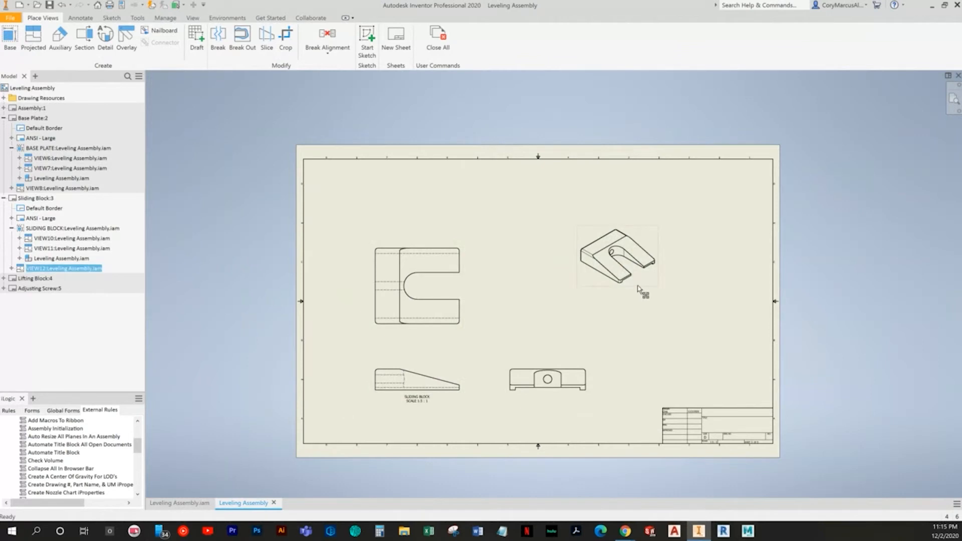
Enlarge the Sliding Block's isometric view and move the top and side views farther away from the front view
{"action": "double_click", "coordinate": [603, 305]}
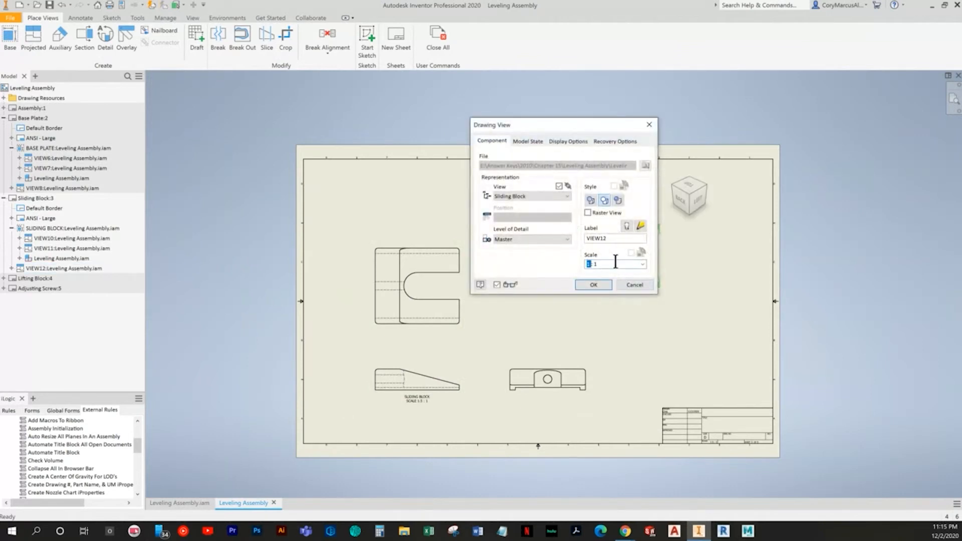
{"action": "key", "text": "Return"}
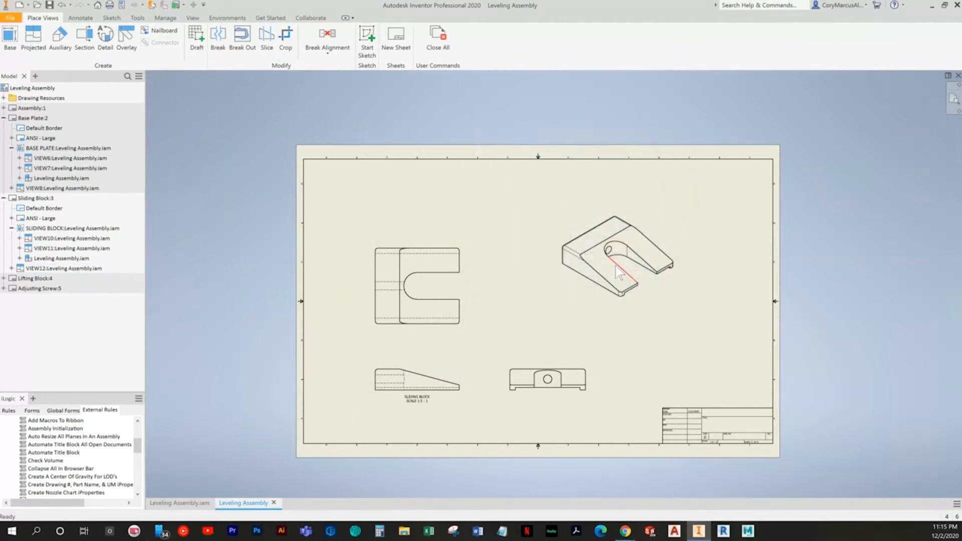
{"action": "scroll", "coordinate": [493, 348], "scroll_direction": "up", "scroll_amount": 3}
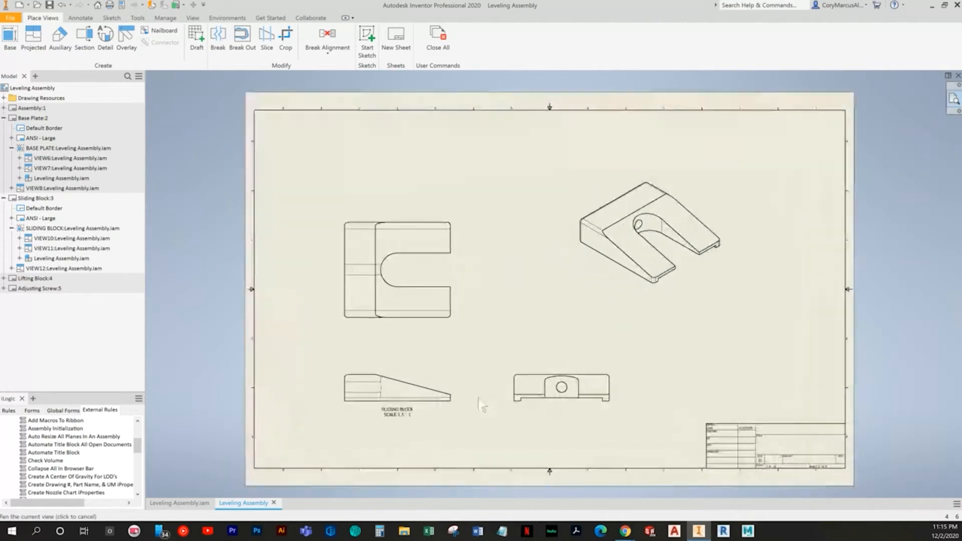
{"action": "left_click_drag", "start_coordinate": [422, 320], "coordinate": [422, 291]}
{"action": "left_click_drag", "start_coordinate": [606, 411], "coordinate": [648, 411]}
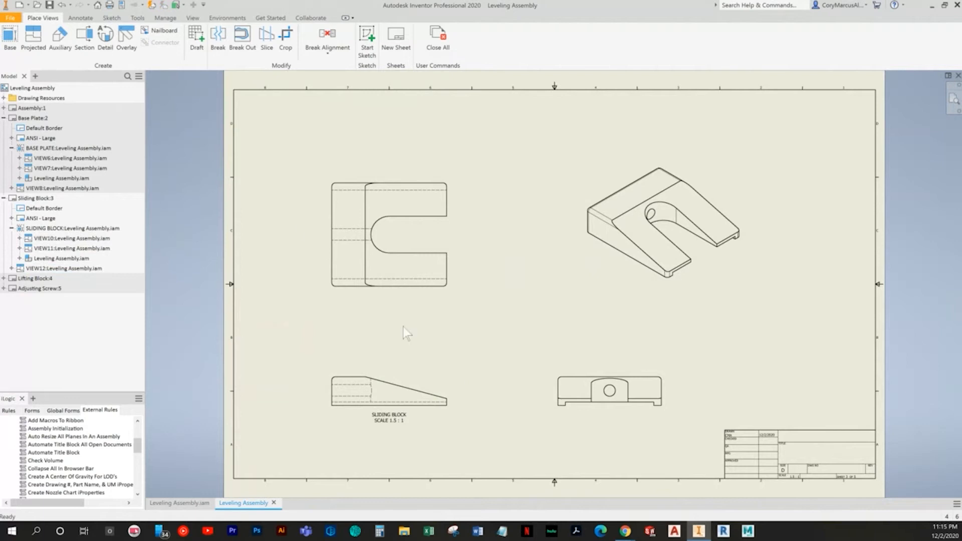
Dimension the height of the thin end of the wedge in the Sliding Block front view
{"action": "left_click", "coordinate": [80, 18]}
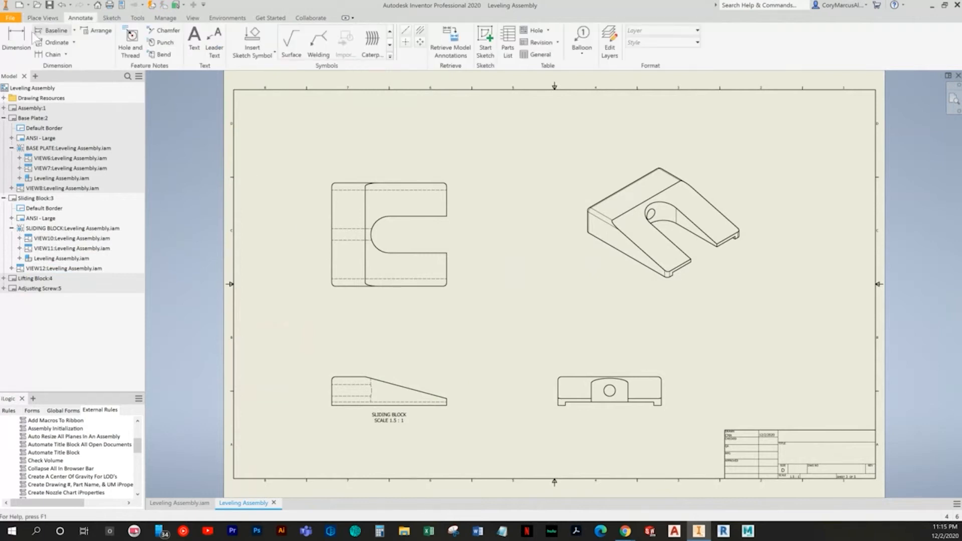
{"action": "scroll", "coordinate": [458, 389], "scroll_direction": "up", "scroll_amount": 5}
{"action": "middle_click_drag", "start_coordinate": [458, 389], "coordinate": [757, 326]}
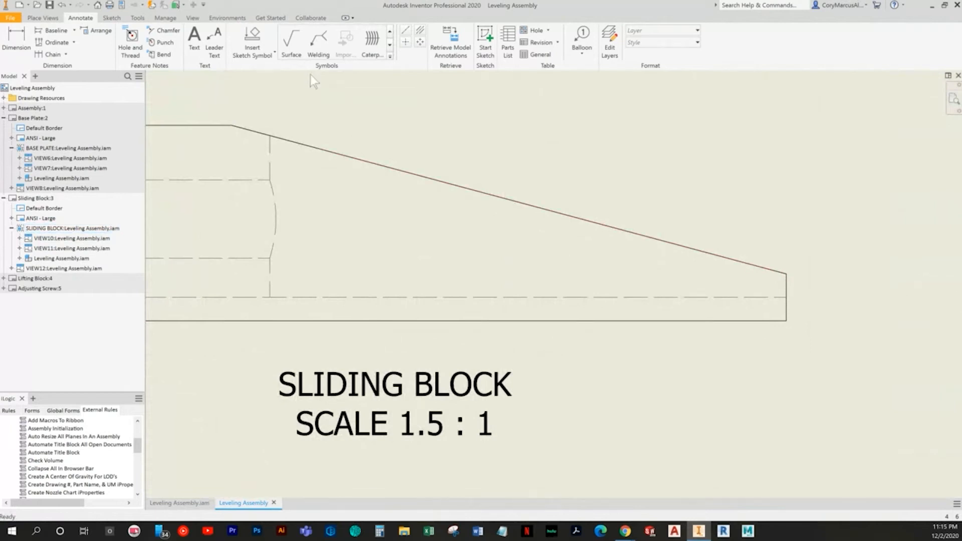
{"action": "left_click", "coordinate": [16, 40]}
{"action": "left_click", "coordinate": [786, 290]}
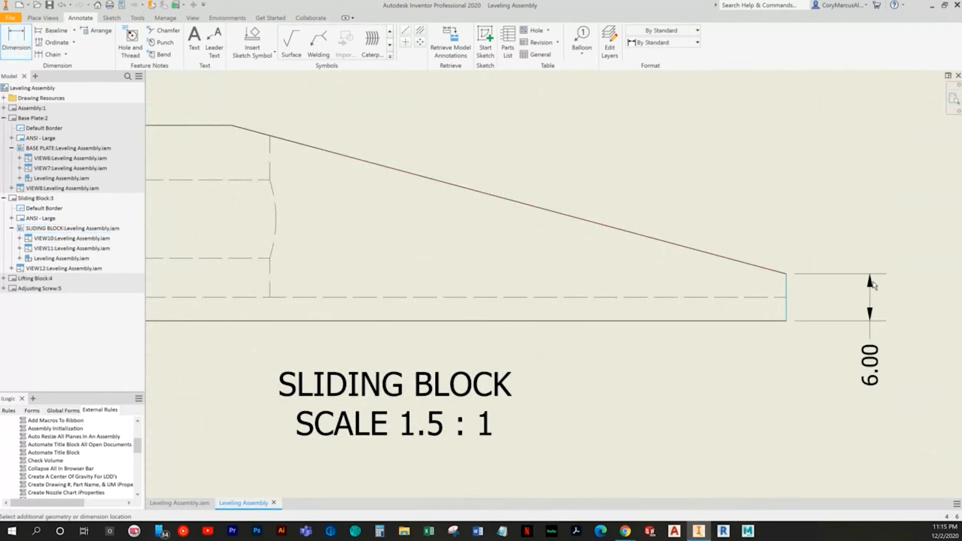
{"action": "left_click", "coordinate": [882, 287]}
Dimension the Sliding Block's overall height on the thick end of the front view
{"action": "scroll", "coordinate": [729, 321], "scroll_direction": "down", "scroll_amount": 3}
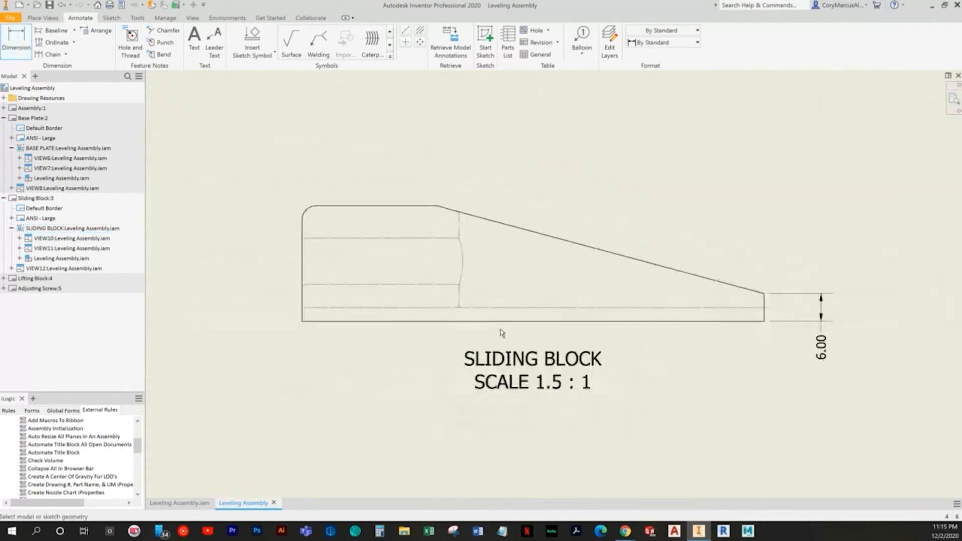
{"action": "middle_click_drag", "start_coordinate": [499, 329], "coordinate": [530, 333]}
{"action": "left_click", "coordinate": [365, 210]}
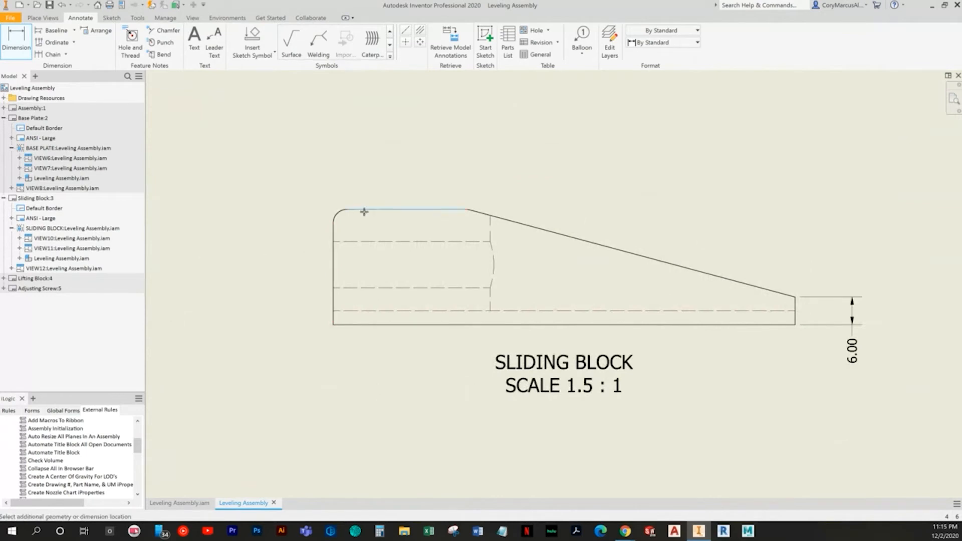
{"action": "left_click", "coordinate": [335, 324]}
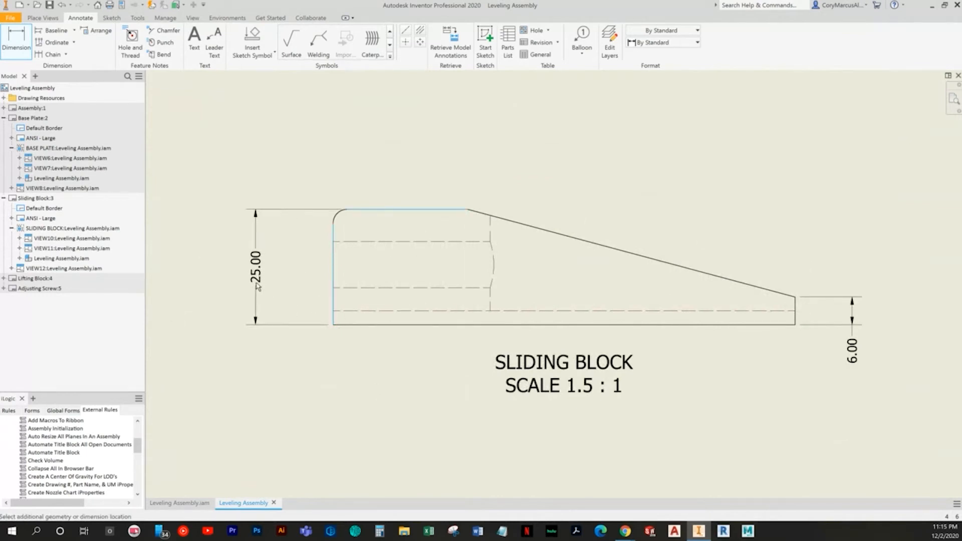
{"action": "left_click", "coordinate": [267, 284]}
{"action": "scroll", "coordinate": [263, 290], "scroll_direction": "down", "scroll_amount": 5}
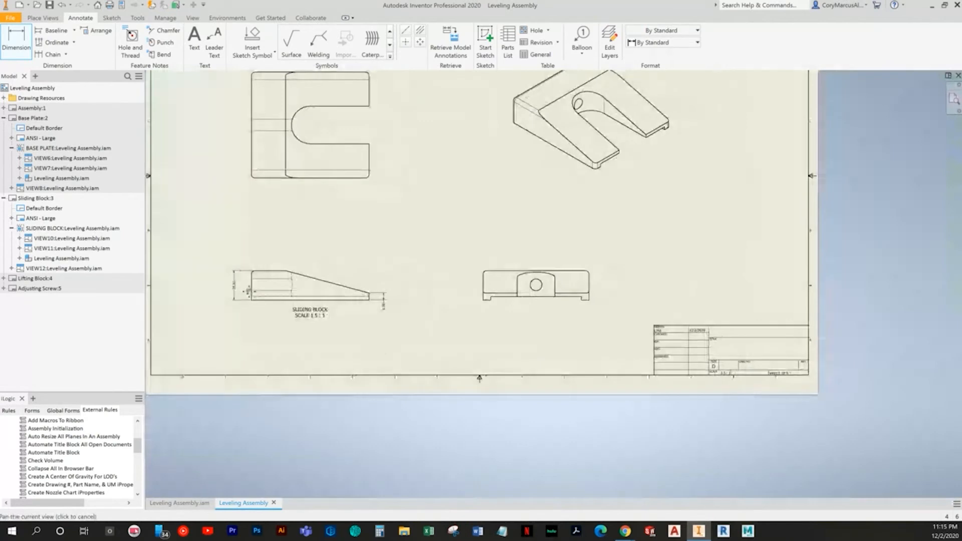
{"action": "key", "text": "Escape"}
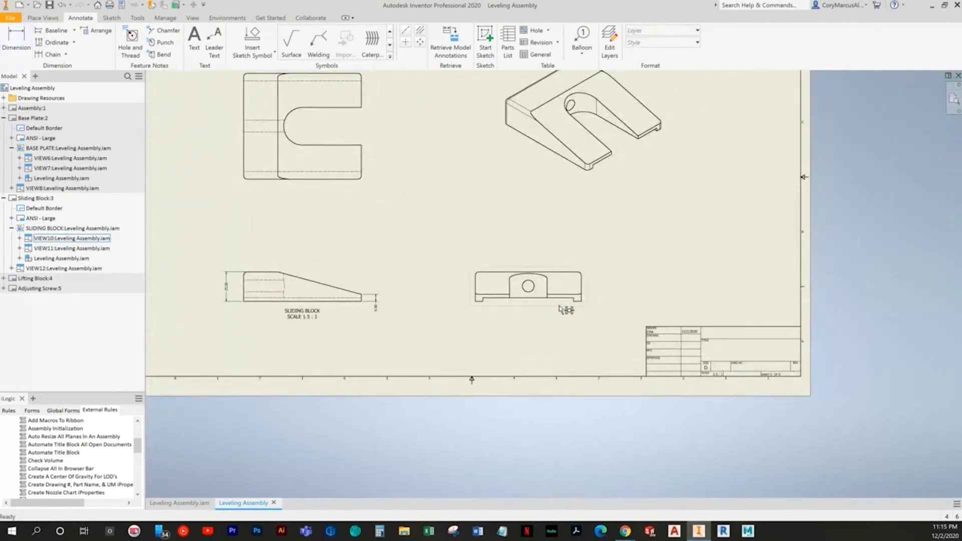
Delete the projected side view of the Sliding Block
{"action": "left_click", "coordinate": [559, 305]}
{"action": "key", "text": "Delete"}
{"action": "left_click", "coordinate": [465, 287]}
{"action": "key", "text": "Home"}
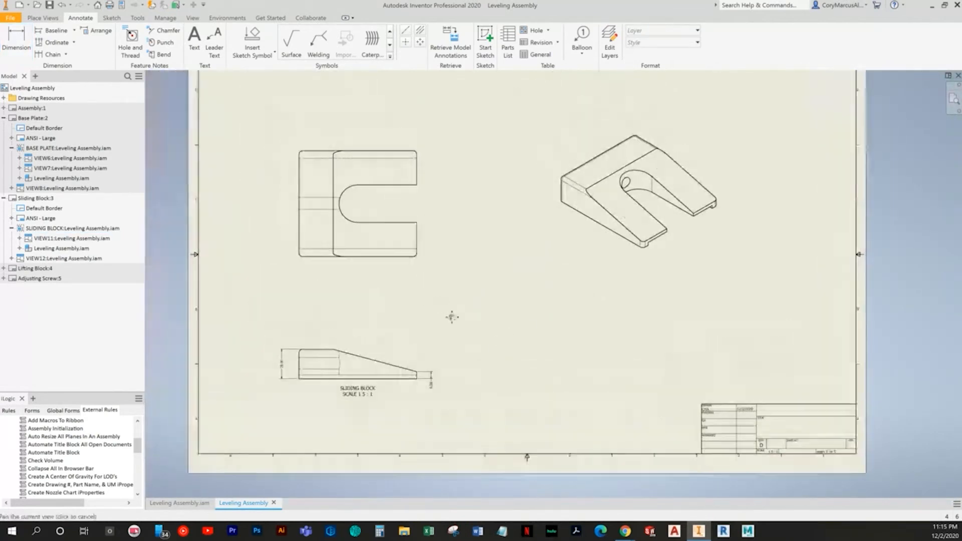
{"action": "left_click", "coordinate": [43, 18]}
{"action": "left_click", "coordinate": [84, 39]}
{"action": "left_click", "coordinate": [374, 215]}
{"action": "scroll", "coordinate": [323, 213], "scroll_direction": "up", "scroll_amount": 3}
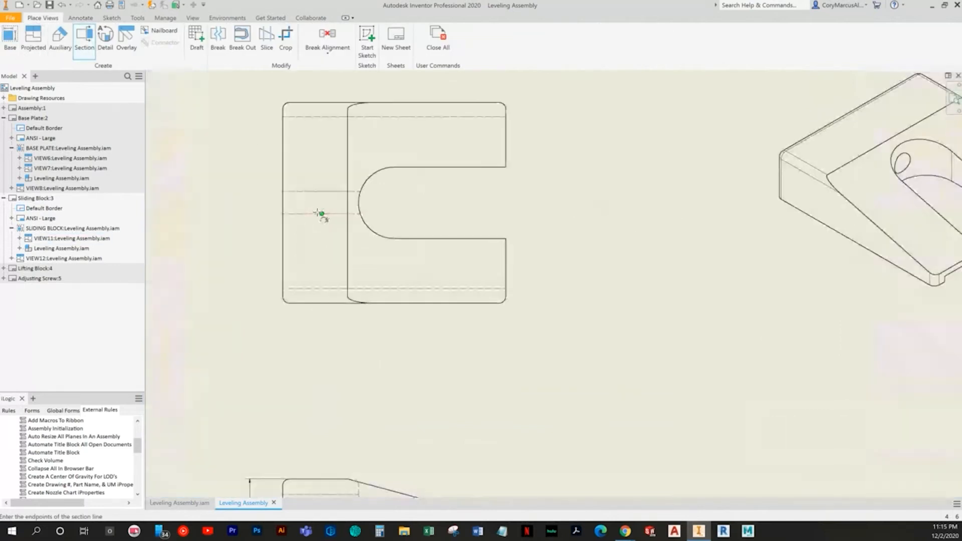
{"action": "left_click", "coordinate": [358, 203]}
{"action": "right_click", "coordinate": [433, 197]}
{"action": "left_click", "coordinate": [450, 160]}
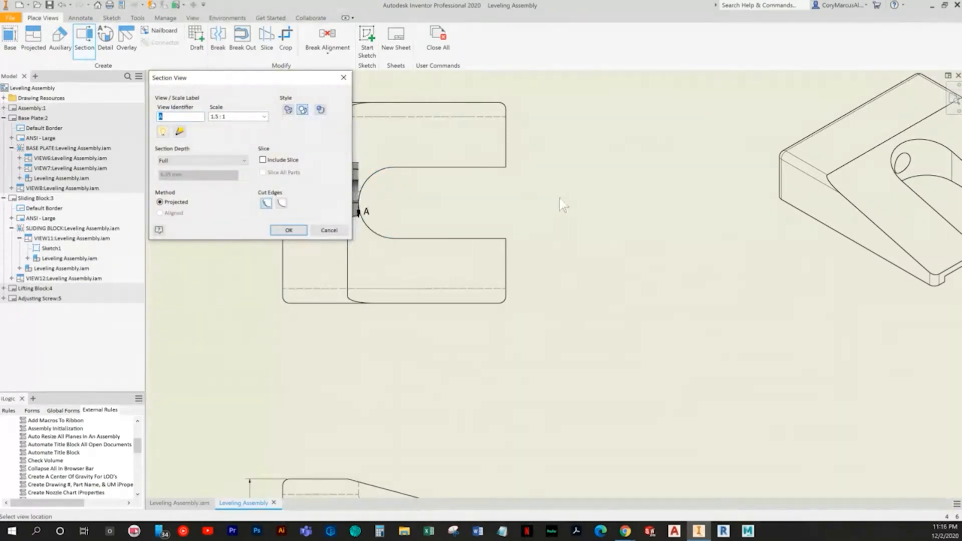
{"action": "middle_click_drag", "start_coordinate": [558, 194], "coordinate": [580, 369]}
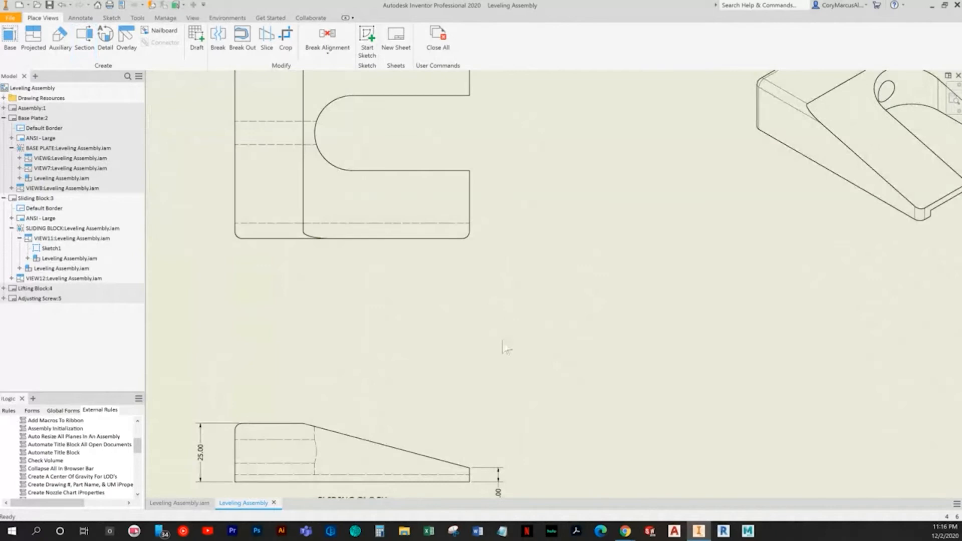
{"action": "scroll", "coordinate": [504, 345], "scroll_direction": "down", "scroll_amount": 3}
{"action": "scroll", "coordinate": [407, 279], "scroll_direction": "up", "scroll_amount": 2}
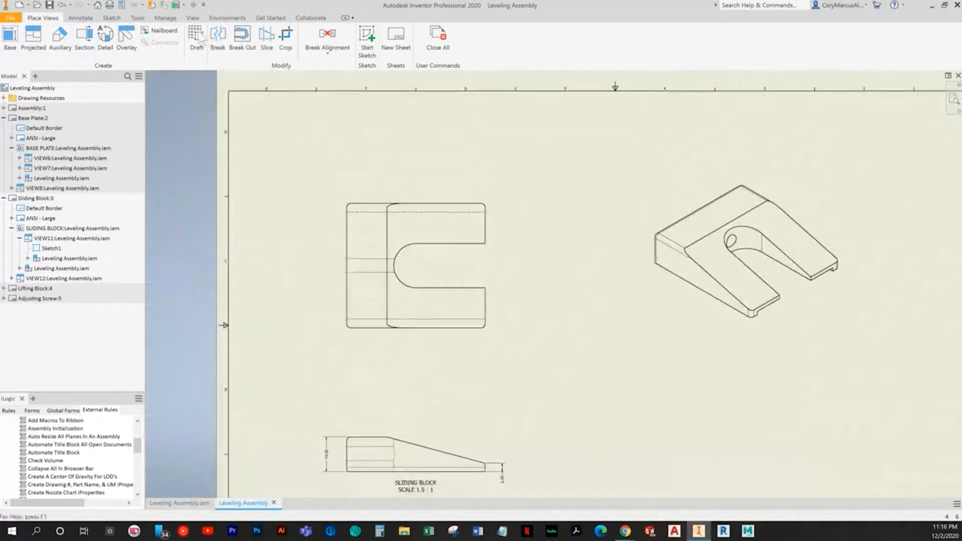
{"action": "left_click", "coordinate": [84, 38]}
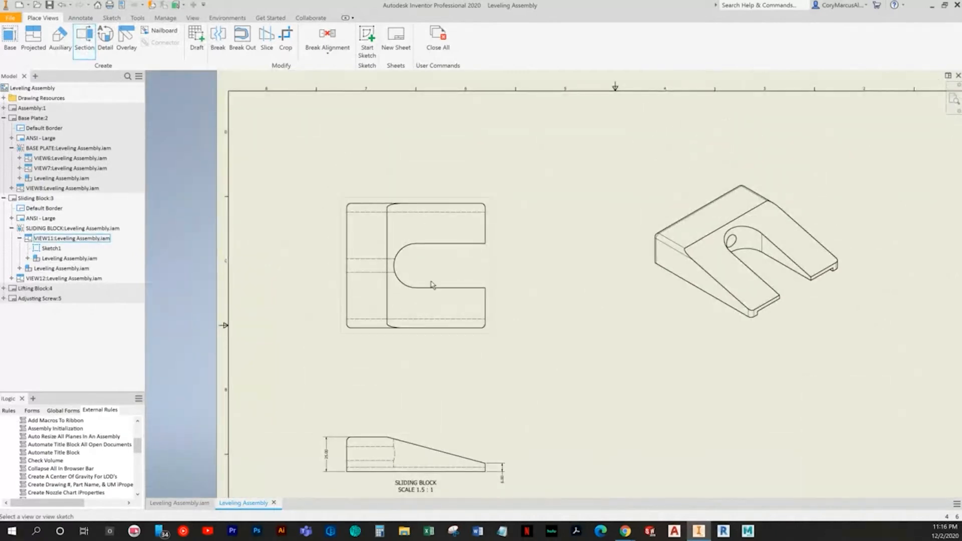
{"action": "left_click", "coordinate": [415, 276]}
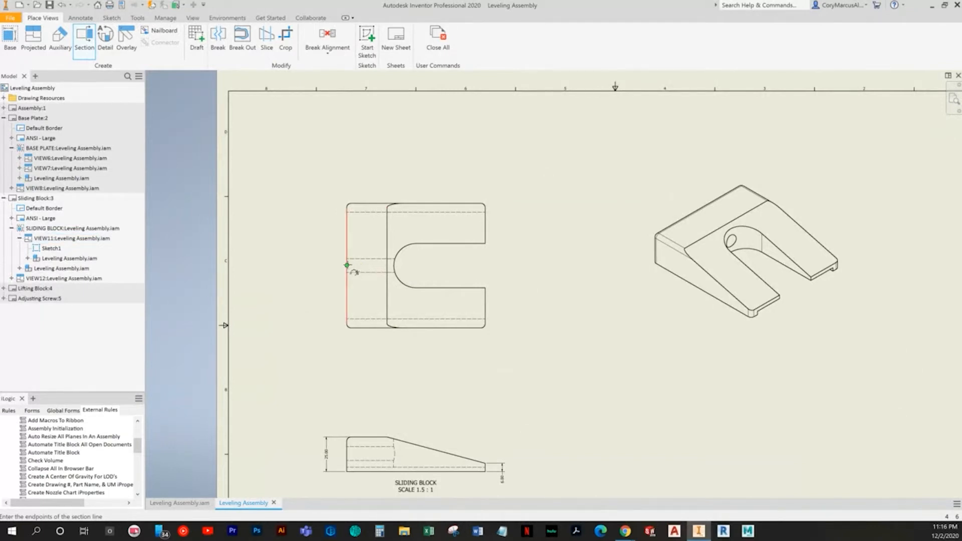
{"action": "key", "text": "Escape"}
{"action": "middle_click_drag", "start_coordinate": [594, 399], "coordinate": [560, 302]}
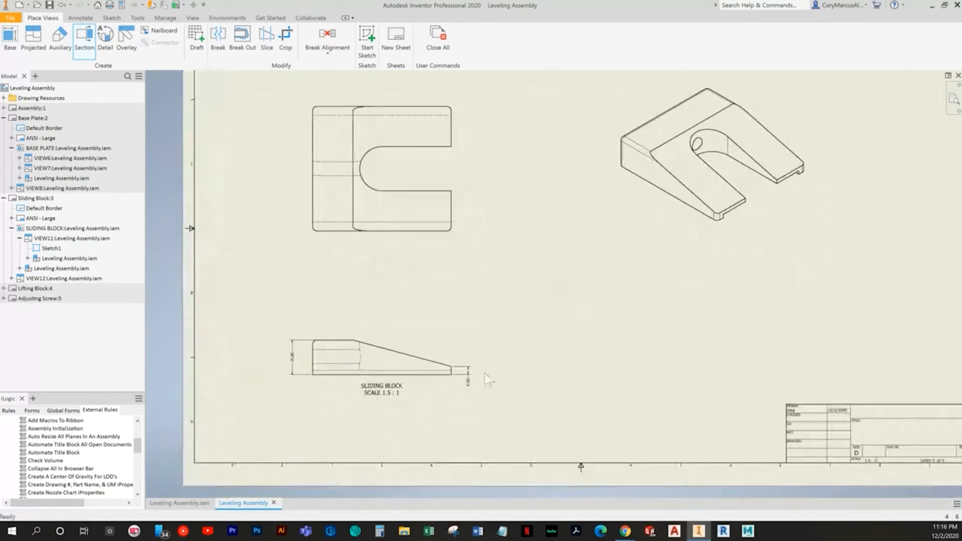
{"action": "middle_click_drag", "start_coordinate": [600, 351], "coordinate": [535, 349]}
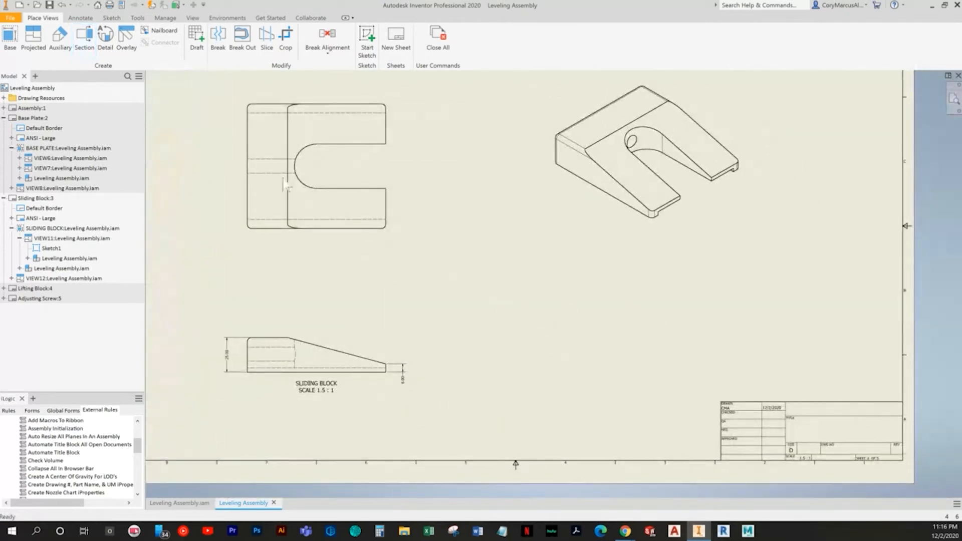
Project a side view from the Sliding Block front view and place it to the right of that view
{"action": "left_click", "coordinate": [31, 38]}
{"action": "left_click", "coordinate": [326, 369]}
{"action": "left_click", "coordinate": [589, 344]}
{"action": "right_click", "coordinate": [662, 333]}
{"action": "left_click", "coordinate": [696, 332]}
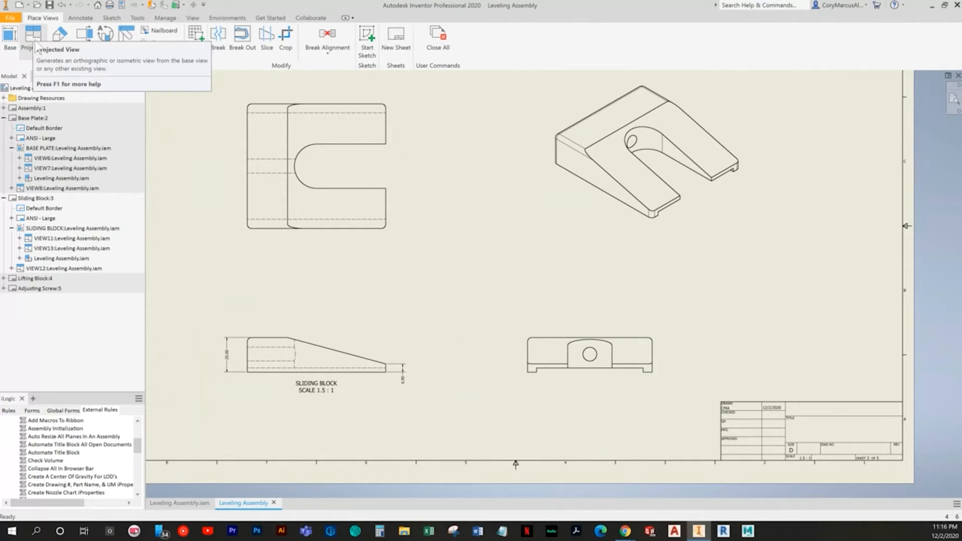
Dimension the angle between the sloped edge and the flat upper edge in the Sliding Block front view
{"action": "left_click", "coordinate": [85, 19]}
{"action": "left_click", "coordinate": [17, 41]}
{"action": "middle_click_drag", "start_coordinate": [393, 249], "coordinate": [425, 269]}
{"action": "middle_click_drag", "start_coordinate": [323, 344], "coordinate": [352, 247]}
{"action": "scroll", "coordinate": [333, 284], "scroll_direction": "down", "scroll_amount": 3}
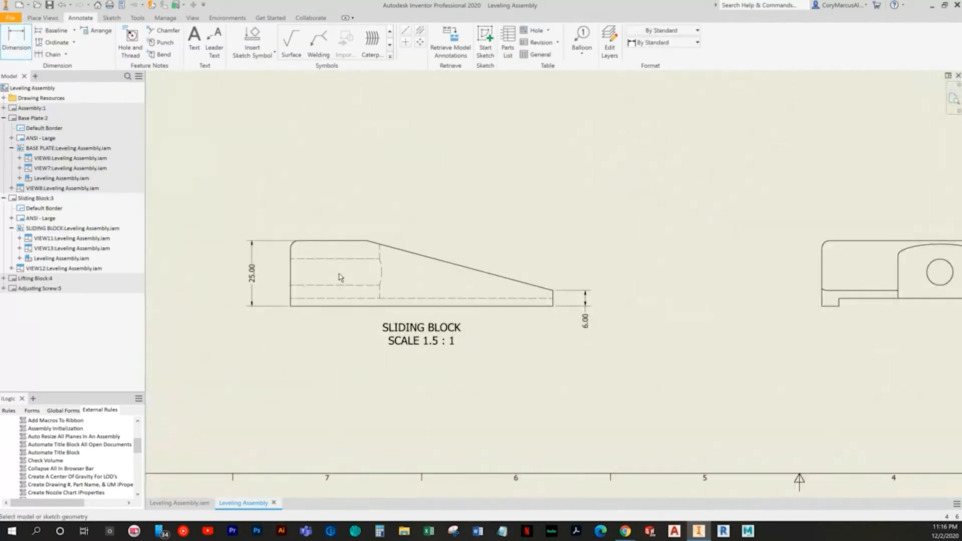
{"action": "left_click", "coordinate": [398, 249]}
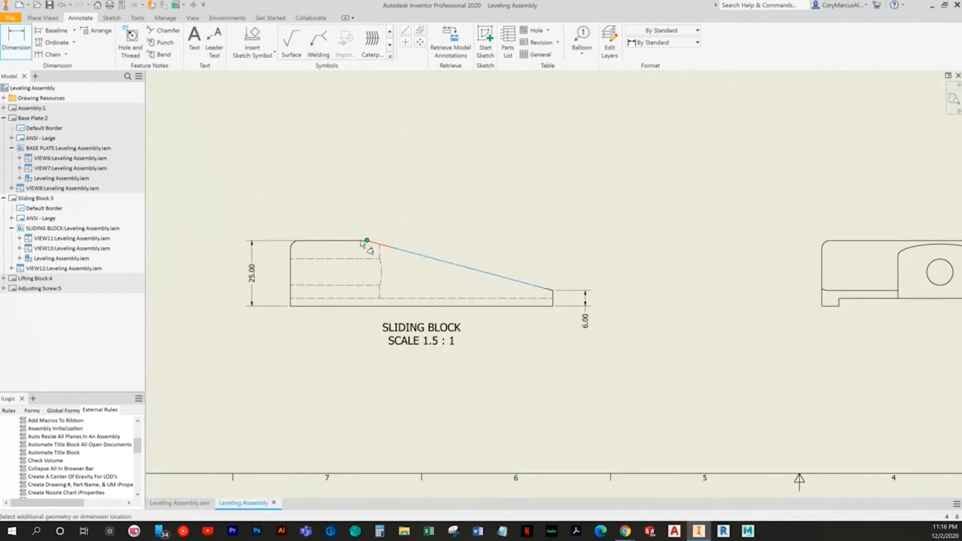
{"action": "left_click", "coordinate": [465, 253]}
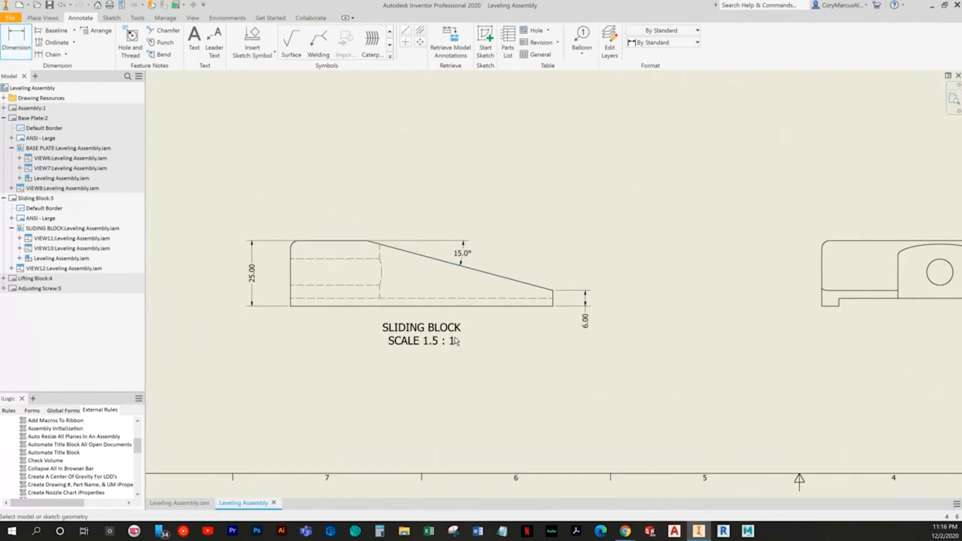
Dimension the Sliding Block's overall length above the front view
{"action": "left_click", "coordinate": [467, 283]}
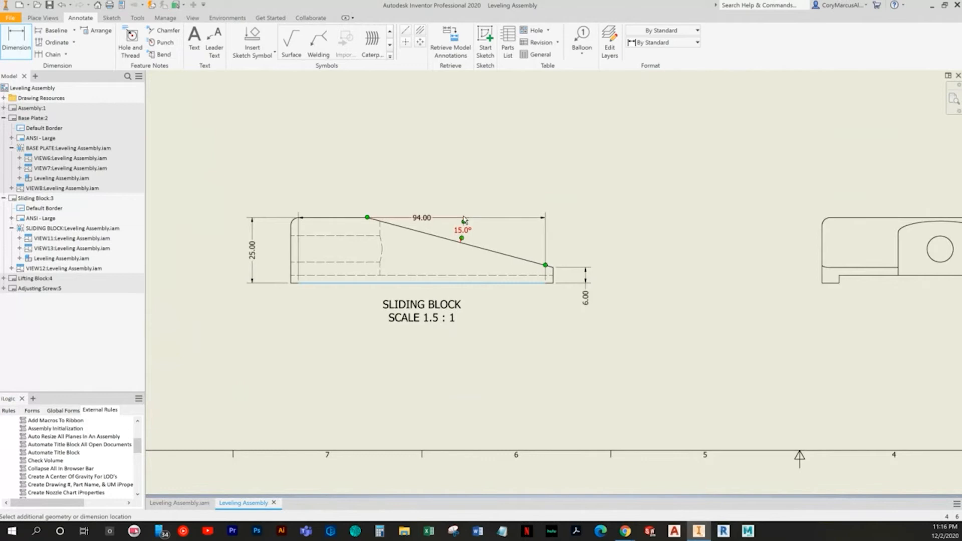
{"action": "key", "text": "Escape"}
{"action": "left_click", "coordinate": [553, 271]}
{"action": "left_click", "coordinate": [289, 227]}
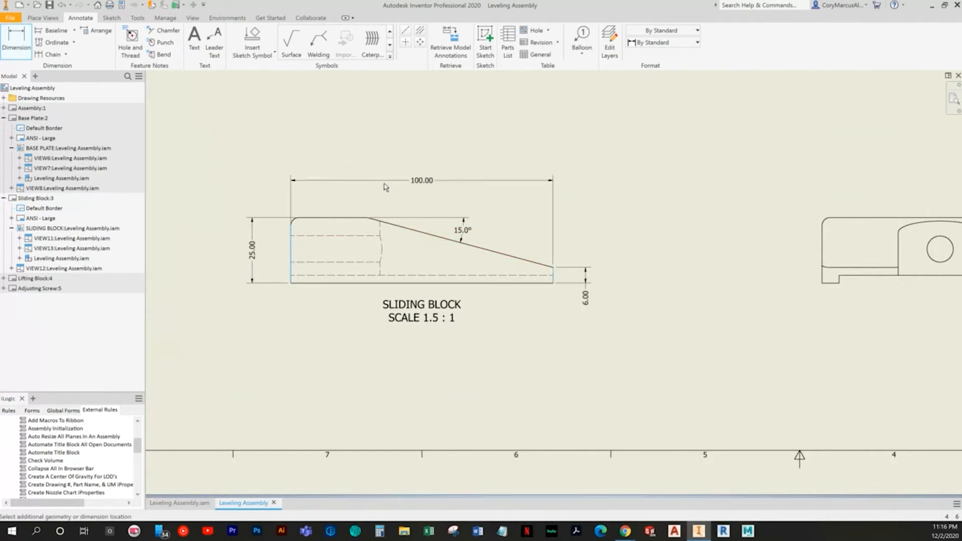
{"action": "left_click", "coordinate": [394, 184]}
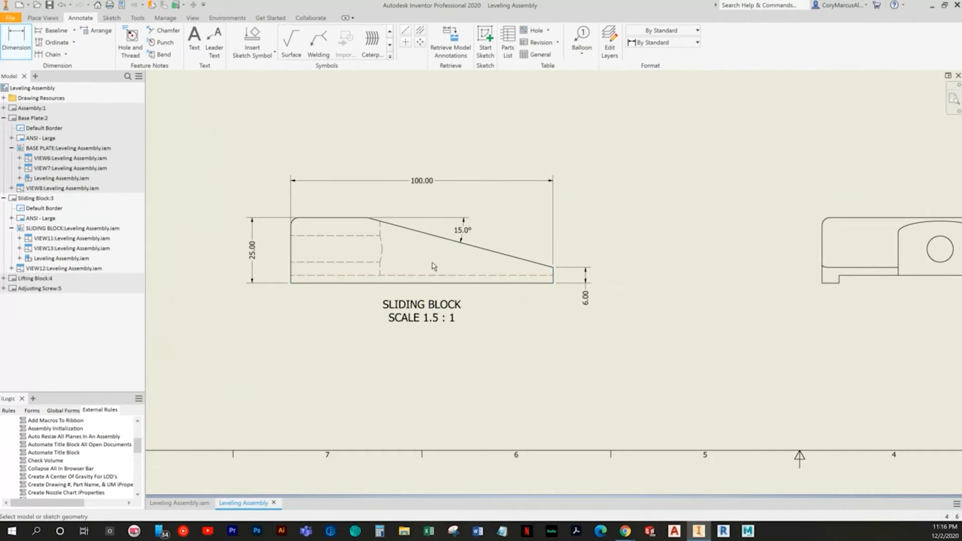
Dimension the Sliding Block's overall width beside the closed end of the slotted top view
{"action": "middle_click_drag", "start_coordinate": [368, 229], "coordinate": [332, 305]}
{"action": "scroll", "coordinate": [331, 305], "scroll_direction": "down", "scroll_amount": 5}
{"action": "middle_click_drag", "start_coordinate": [308, 139], "coordinate": [285, 185]}
{"action": "scroll", "coordinate": [284, 184], "scroll_direction": "up", "scroll_amount": 3}
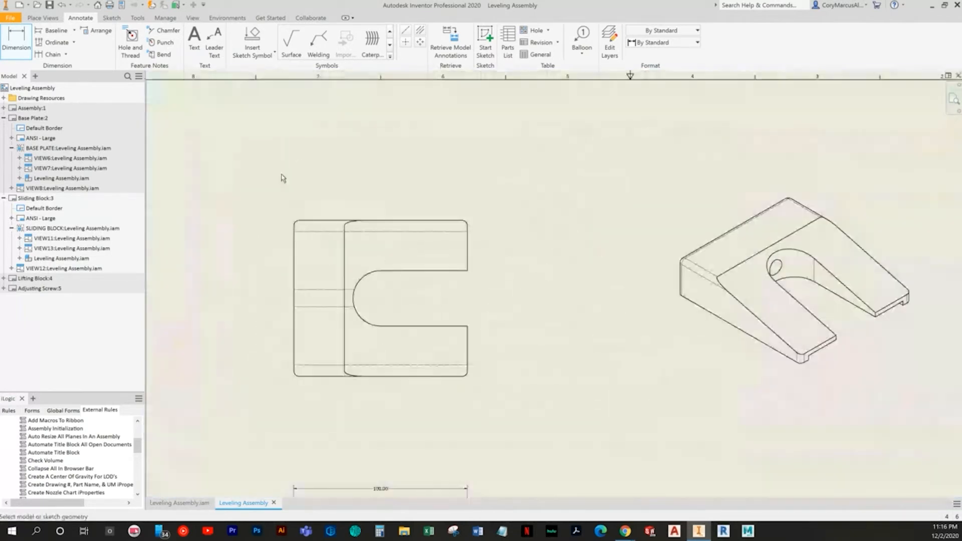
{"action": "left_click", "coordinate": [311, 221]}
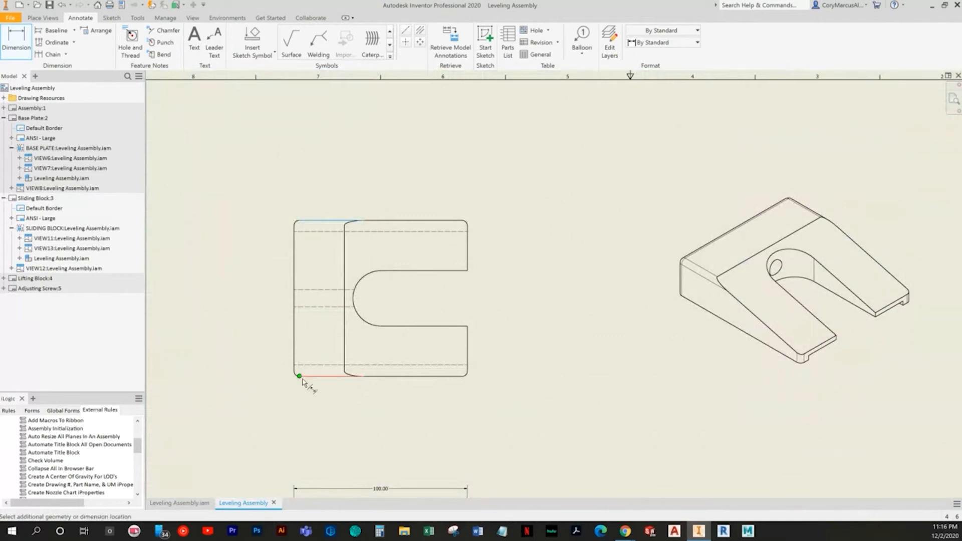
{"action": "left_click", "coordinate": [305, 380]}
{"action": "left_click", "coordinate": [259, 271]}
Project another view from the Sliding Block front view and place it directly below that view
{"action": "middle_click_drag", "start_coordinate": [456, 297], "coordinate": [417, 204]}
{"action": "mouse_move", "coordinate": [557, 364]}
{"action": "middle_mouse_down"}
{"action": "mouse_move", "coordinate": [496, 300]}
{"action": "mouse_move", "coordinate": [502, 354]}
{"action": "middle_mouse_up"}
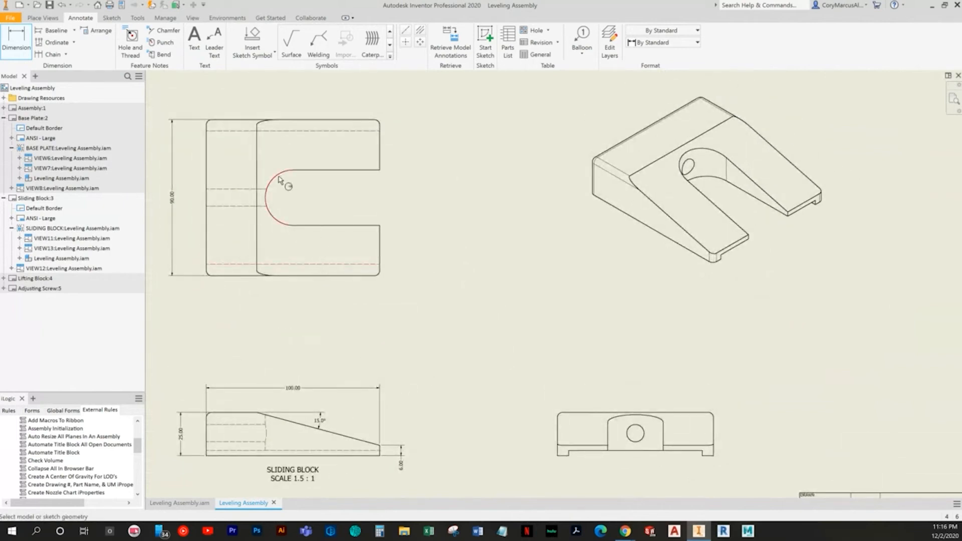
{"action": "middle_click_drag", "start_coordinate": [349, 400], "coordinate": [371, 311]}
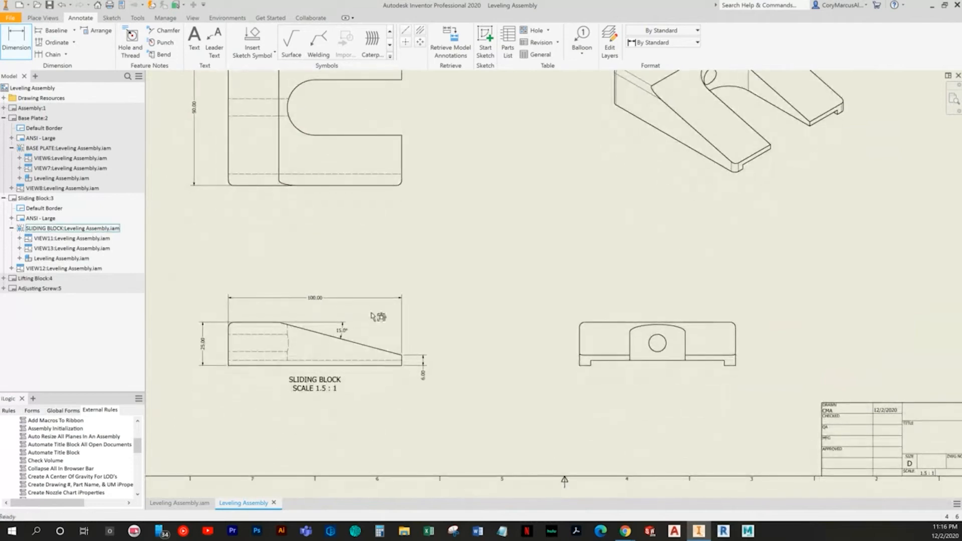
{"action": "left_click", "coordinate": [34, 19]}
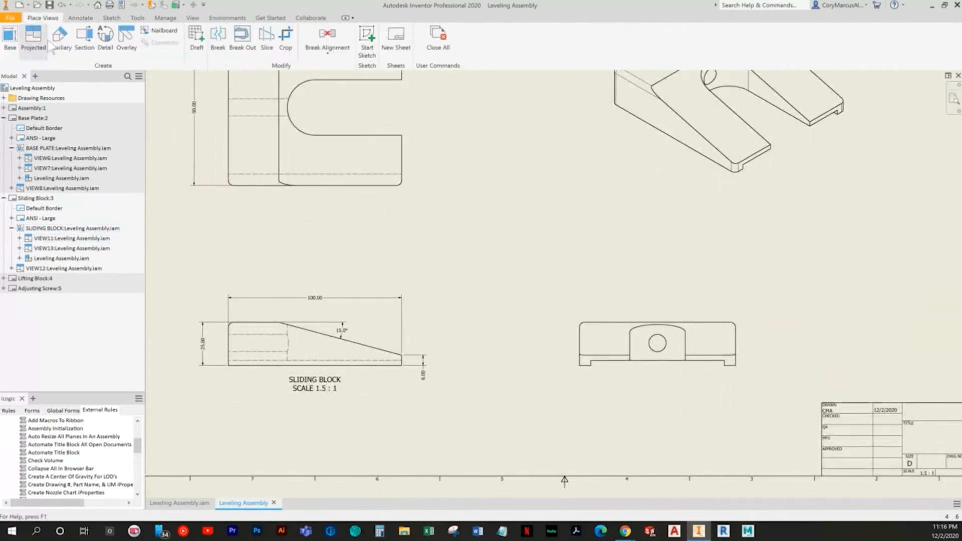
{"action": "left_click", "coordinate": [33, 38]}
{"action": "left_click", "coordinate": [315, 346]}
{"action": "middle_click_drag", "start_coordinate": [383, 454], "coordinate": [449, 218]}
{"action": "left_click", "coordinate": [385, 315]}
{"action": "right_click", "coordinate": [584, 307]}
{"action": "left_click", "coordinate": [607, 308]}
{"action": "middle_click_drag", "start_coordinate": [492, 109], "coordinate": [405, 438]}
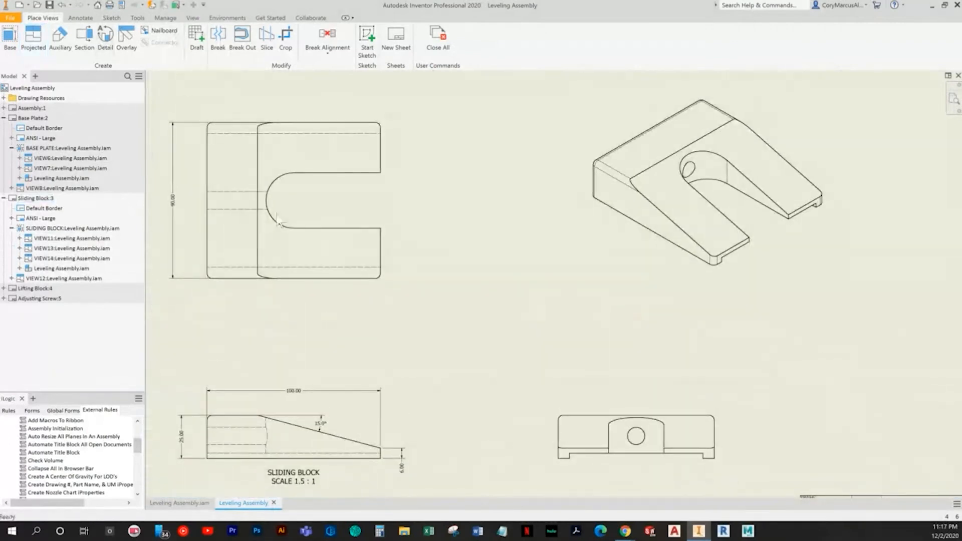
{"action": "scroll", "coordinate": [282, 138], "scroll_direction": "down", "scroll_amount": 5}
{"action": "left_click", "coordinate": [317, 325]}
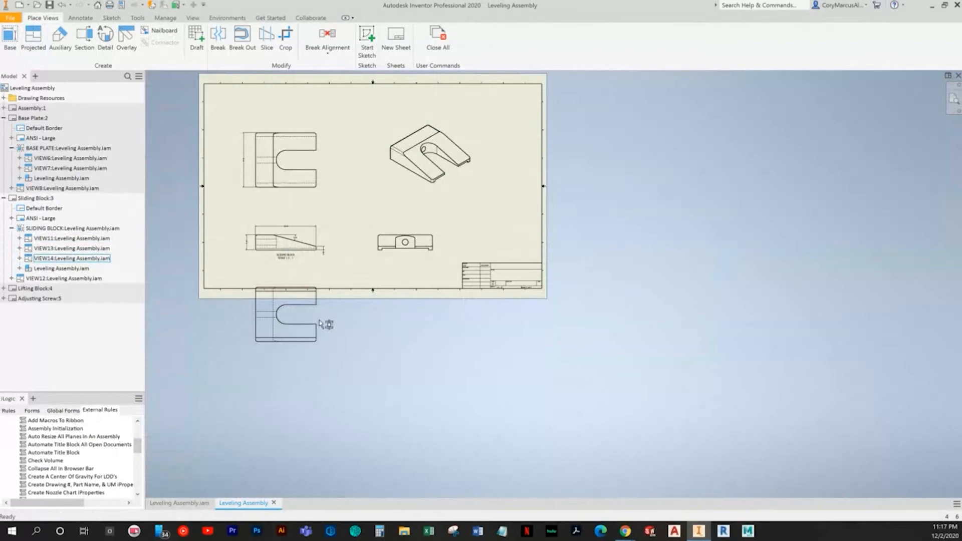
{"action": "scroll", "coordinate": [283, 238], "scroll_direction": "up", "scroll_amount": 3}
{"action": "scroll", "coordinate": [283, 238], "scroll_direction": "up", "scroll_amount": 3}
{"action": "middle_click_drag", "start_coordinate": [290, 230], "coordinate": [311, 353]}
{"action": "left_click", "coordinate": [481, 205]}
{"action": "scroll", "coordinate": [329, 138], "scroll_direction": "down", "scroll_amount": 3}
{"action": "middle_click_drag", "start_coordinate": [330, 147], "coordinate": [254, 302]}
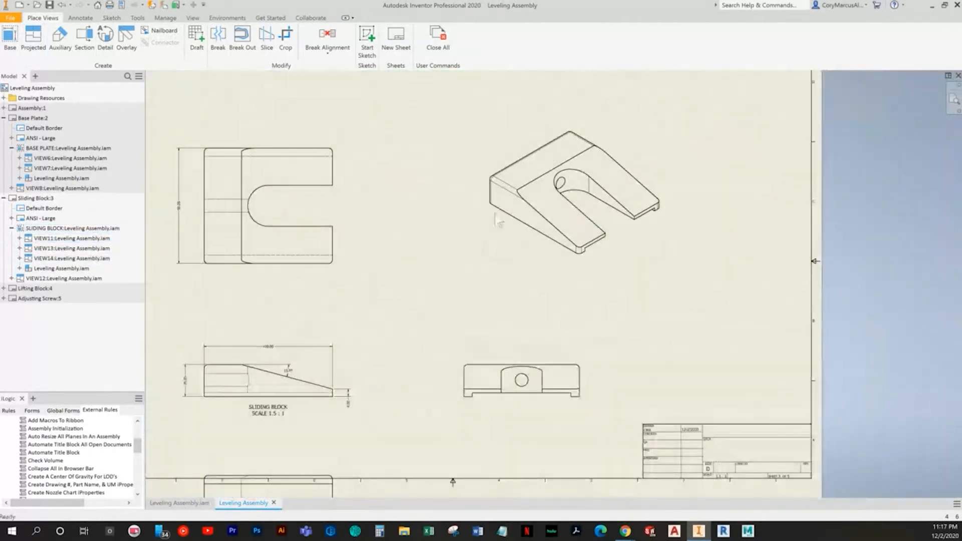
{"action": "left_click", "coordinate": [80, 17]}
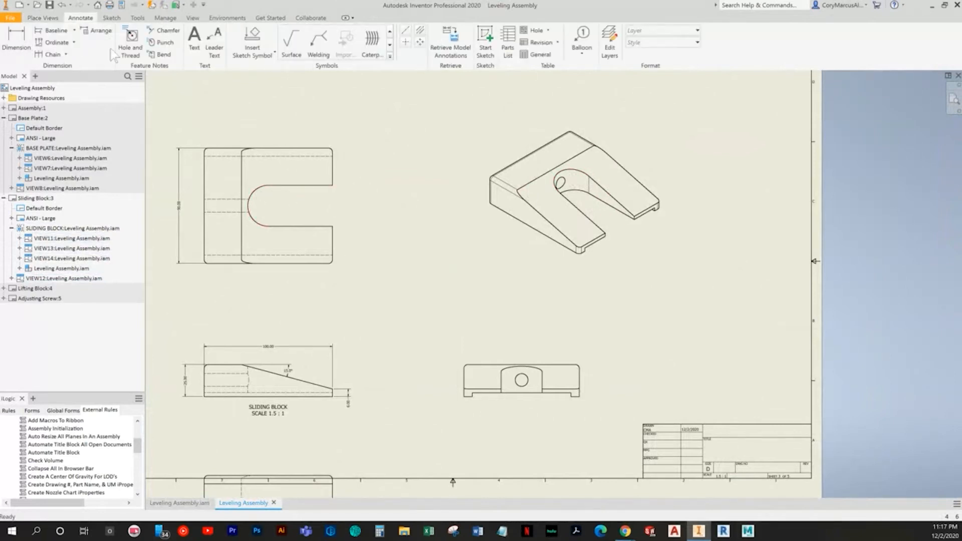
{"action": "key", "text": "d"}
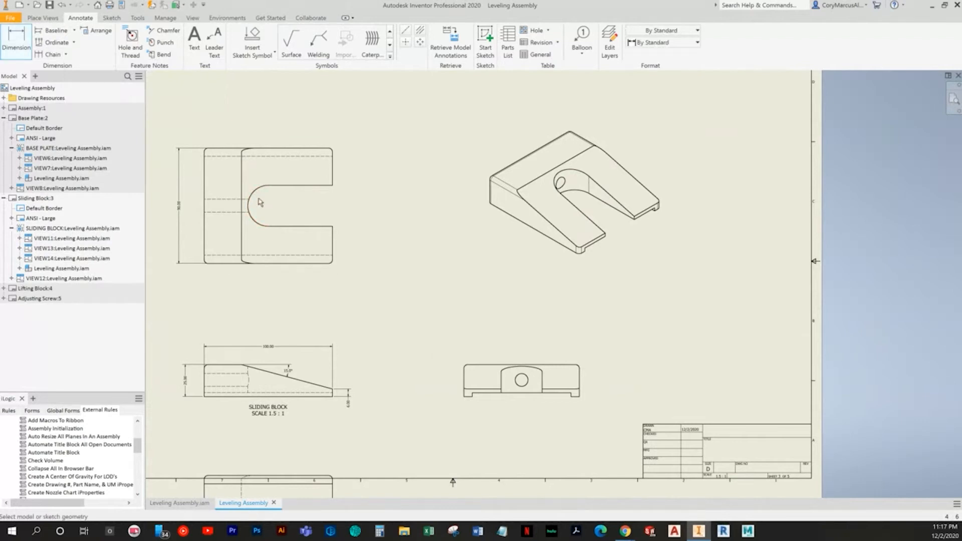
{"action": "left_click", "coordinate": [259, 198]}
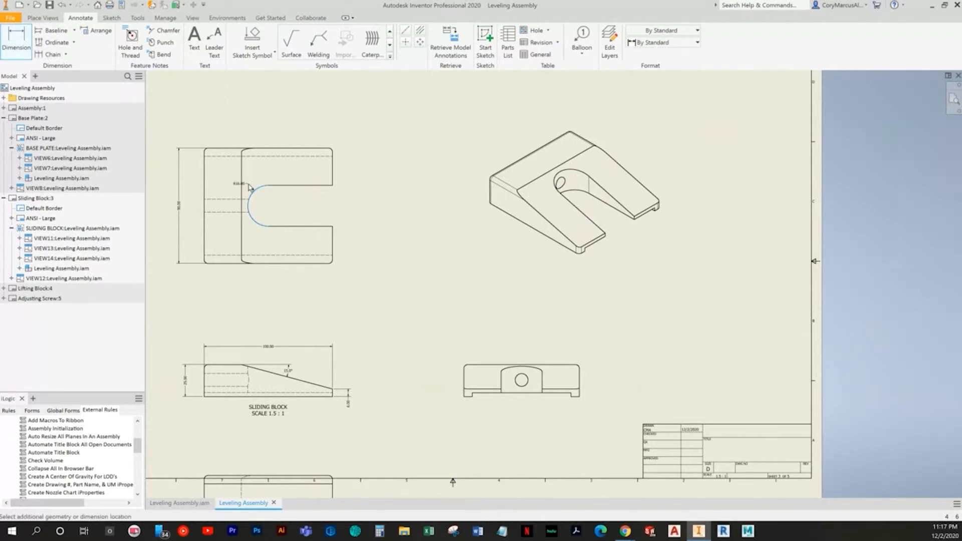
{"action": "scroll", "coordinate": [249, 185], "scroll_direction": "up", "scroll_amount": 3}
{"action": "middle_click_drag", "start_coordinate": [253, 174], "coordinate": [267, 222]}
{"action": "scroll", "coordinate": [266, 222], "scroll_direction": "down", "scroll_amount": 3}
{"action": "middle_click_drag", "start_coordinate": [296, 250], "coordinate": [266, 159]}
{"action": "middle_click_drag", "start_coordinate": [297, 220], "coordinate": [306, 57]}
{"action": "mouse_move", "coordinate": [314, 192]}
{"action": "middle_mouse_down"}
{"action": "mouse_move", "coordinate": [338, 351]}
{"action": "mouse_move", "coordinate": [326, 242]}
{"action": "middle_mouse_up"}
{"action": "scroll", "coordinate": [338, 351], "scroll_direction": "down", "scroll_amount": 3}
{"action": "key", "text": "Escape"}
Delete the extra projected view below the Sliding Block front view
{"action": "left_click", "coordinate": [345, 358]}
{"action": "key", "text": "Delete"}
{"action": "key", "text": "Return"}
Add a center mark to the slot's rounded end in the top view and extend its horizontal line past the open end
{"action": "middle_click_drag", "start_coordinate": [289, 208], "coordinate": [268, 385]}
{"action": "scroll", "coordinate": [255, 251], "scroll_direction": "up", "scroll_amount": 3}
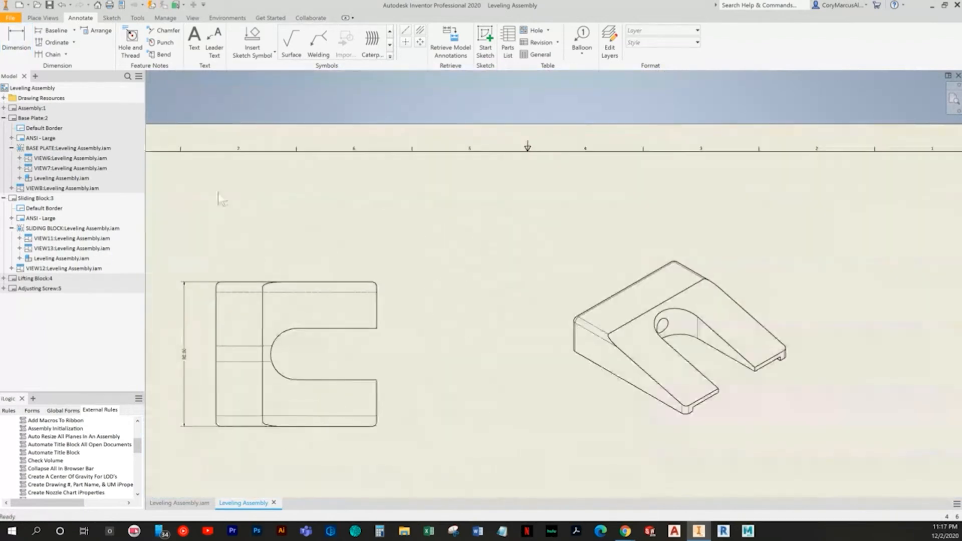
{"action": "left_click", "coordinate": [43, 19]}
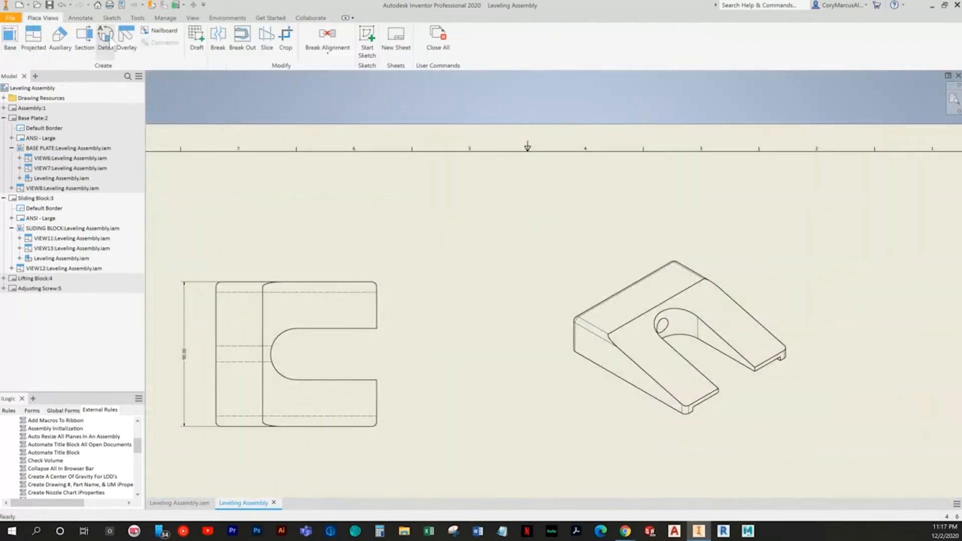
{"action": "left_click", "coordinate": [81, 18]}
{"action": "left_click", "coordinate": [405, 42]}
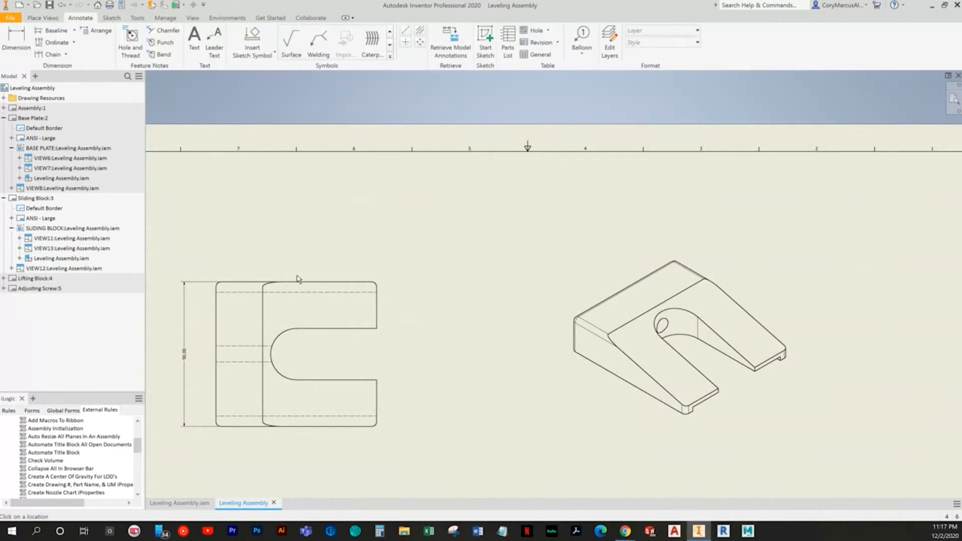
{"action": "middle_click_drag", "start_coordinate": [330, 388], "coordinate": [349, 270]}
{"action": "key", "text": "Escape"}
{"action": "left_click", "coordinate": [319, 237]}
{"action": "left_click_drag", "start_coordinate": [321, 236], "coordinate": [403, 216]}
{"action": "left_click", "coordinate": [545, 328]}
Add a center mark to the hole in the side view and a bisector centerline between the hole's hidden edges in the front view
{"action": "middle_click_drag", "start_coordinate": [546, 336], "coordinate": [501, 124]}
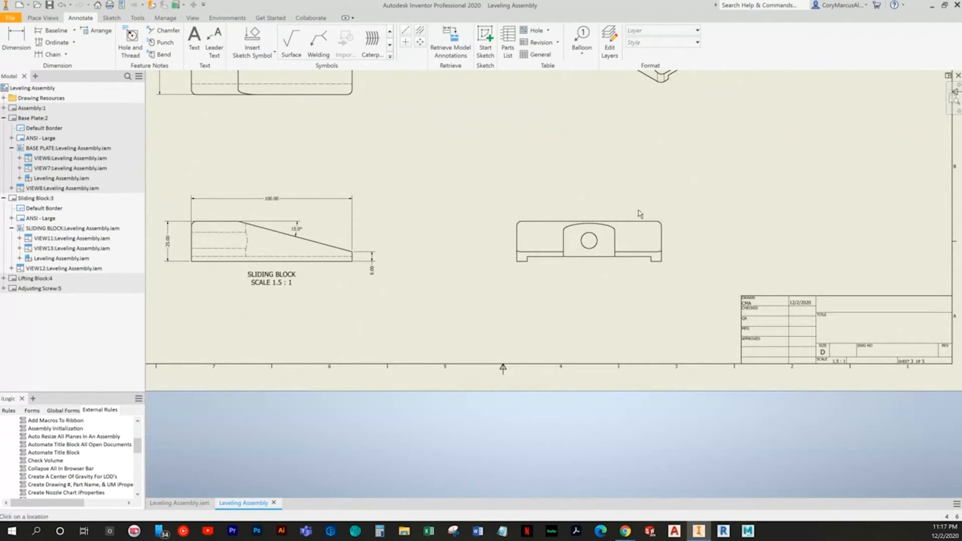
{"action": "left_click", "coordinate": [596, 242]}
{"action": "left_click", "coordinate": [639, 154]}
{"action": "left_click", "coordinate": [419, 30]}
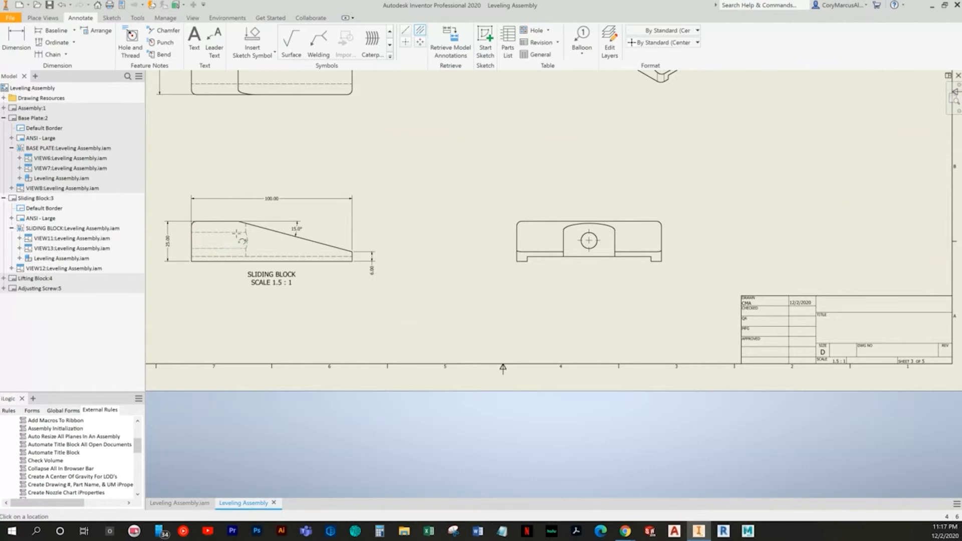
{"action": "key", "text": "Escape"}
Move the front view's label further down and reposition the thin end's height dimension text above its extension lines
{"action": "middle_click_drag", "start_coordinate": [219, 106], "coordinate": [348, 158]}
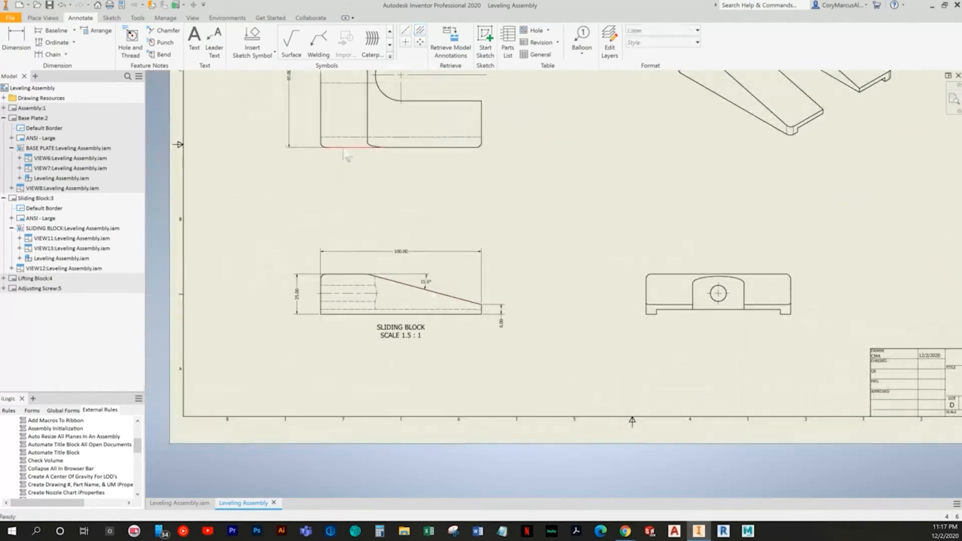
{"action": "left_click", "coordinate": [16, 40]}
{"action": "middle_click_drag", "start_coordinate": [455, 306], "coordinate": [386, 380]}
{"action": "scroll", "coordinate": [385, 380], "scroll_direction": "up", "scroll_amount": 4}
{"action": "key", "text": "Escape"}
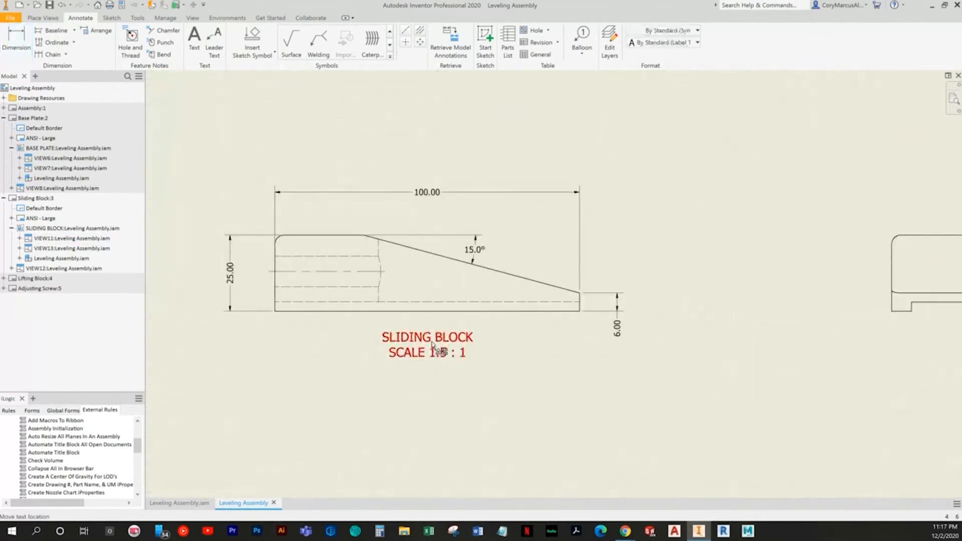
{"action": "left_click_drag", "start_coordinate": [432, 345], "coordinate": [435, 370]}
{"action": "left_click_drag", "start_coordinate": [622, 336], "coordinate": [624, 276]}
{"action": "left_click", "coordinate": [671, 291]}
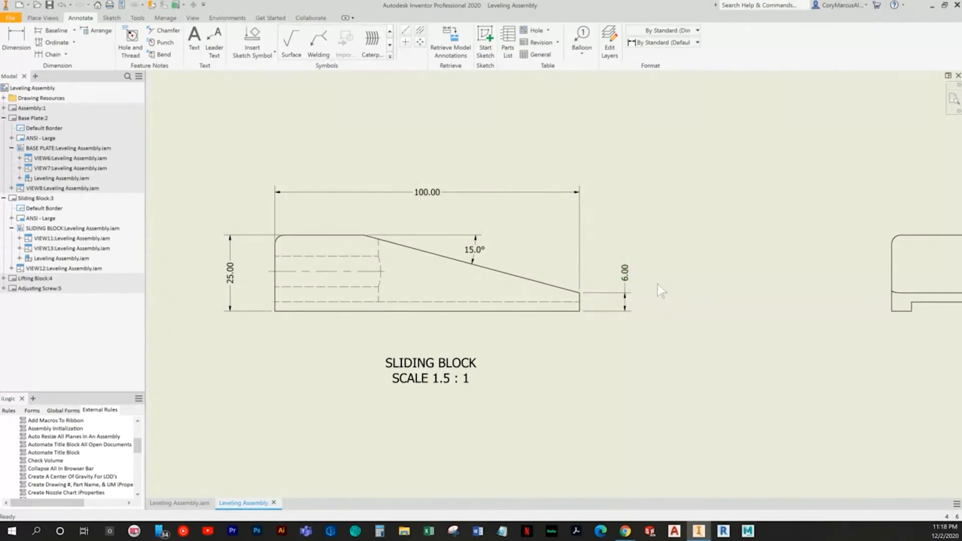
Dimension the distance from the block's upper edge to the slot's horizontal centerline in the top view
{"action": "scroll", "coordinate": [671, 292], "scroll_direction": "down", "scroll_amount": 3}
{"action": "scroll", "coordinate": [433, 144], "scroll_direction": "up", "scroll_amount": 2}
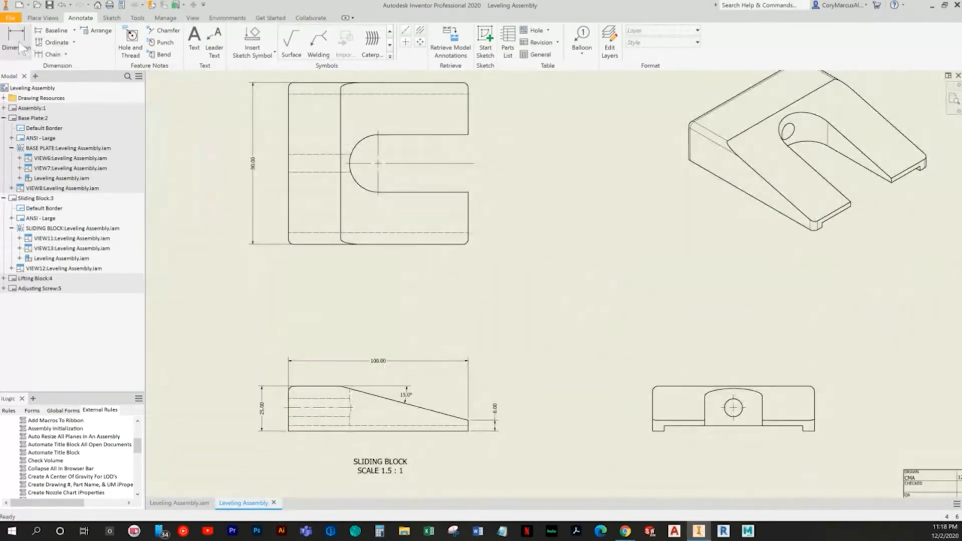
{"action": "middle_click_drag", "start_coordinate": [411, 211], "coordinate": [379, 345]}
{"action": "key", "text": "d"}
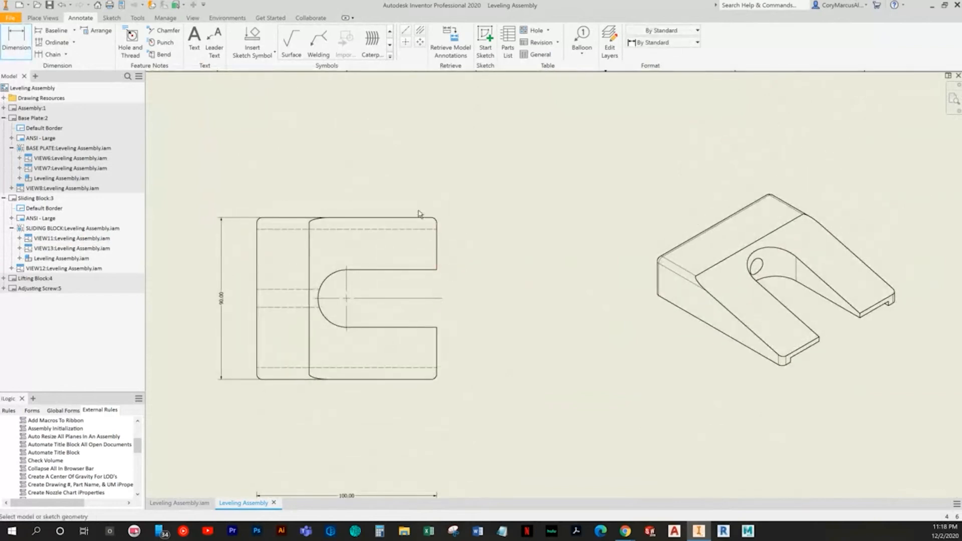
{"action": "left_click", "coordinate": [425, 218]}
{"action": "left_click", "coordinate": [439, 299]}
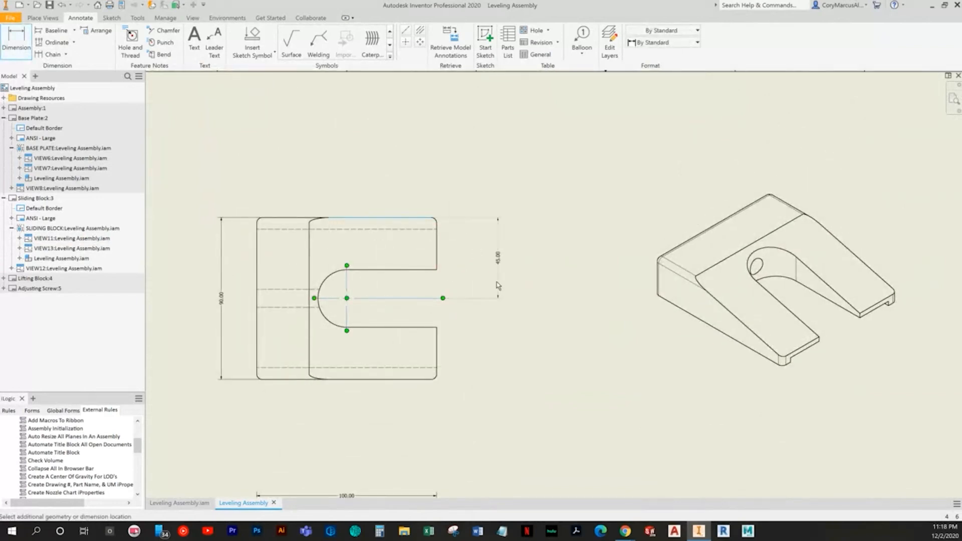
{"action": "left_click", "coordinate": [476, 283]}
Dimension the distance from the slot's arc center to the block's open end, and the radius of the slot's rounded end
{"action": "left_click", "coordinate": [344, 277]}
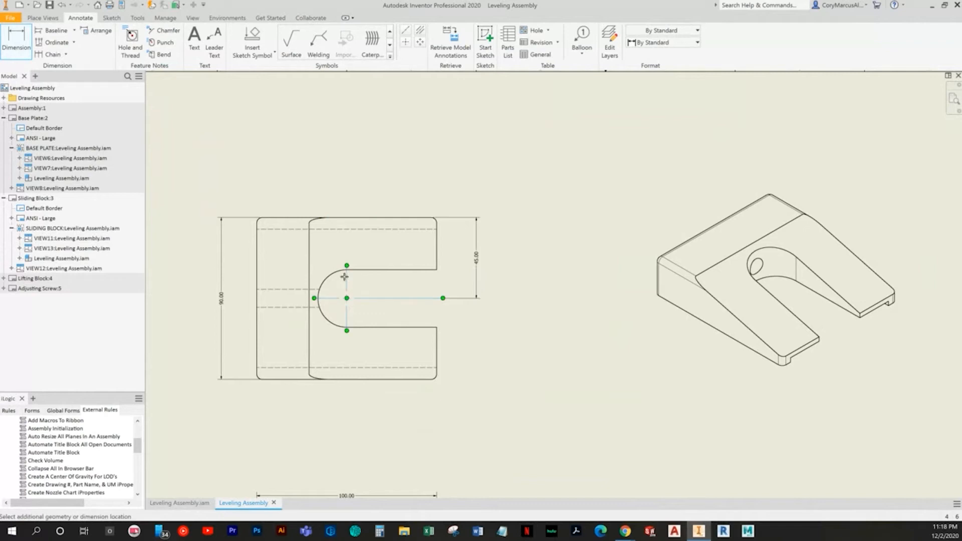
{"action": "left_click", "coordinate": [436, 245]}
{"action": "left_click", "coordinate": [383, 180]}
{"action": "left_click", "coordinate": [340, 270]}
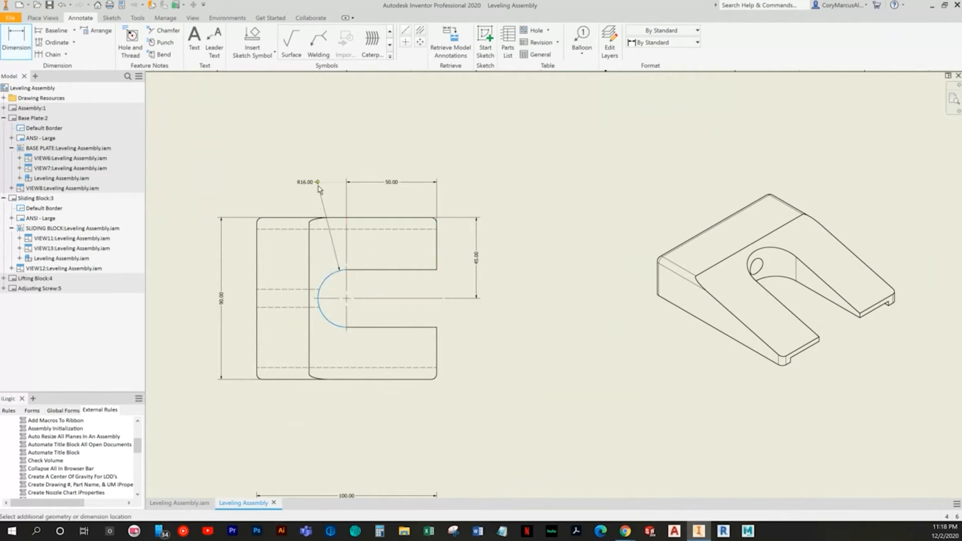
{"action": "left_click", "coordinate": [319, 183]}
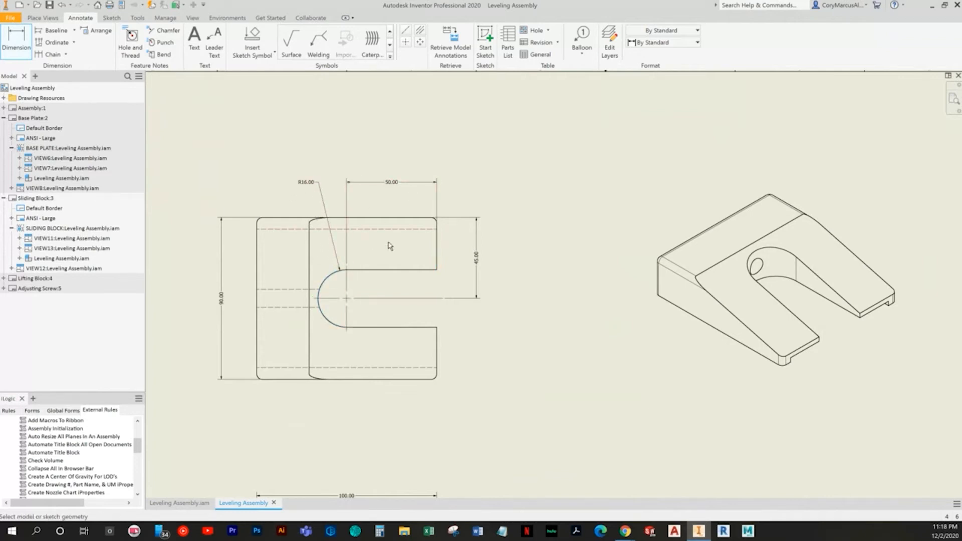
Dimension the width of the bottom recess between the two feet in the Sliding Block side view
{"action": "middle_click_drag", "start_coordinate": [390, 246], "coordinate": [338, 227]}
{"action": "mouse_move", "coordinate": [427, 344]}
{"action": "middle_mouse_down"}
{"action": "mouse_move", "coordinate": [531, 299]}
{"action": "mouse_move", "coordinate": [485, 298]}
{"action": "mouse_move", "coordinate": [410, 228]}
{"action": "middle_mouse_up"}
{"action": "mouse_move", "coordinate": [624, 376]}
{"action": "middle_mouse_down"}
{"action": "mouse_move", "coordinate": [493, 330]}
{"action": "mouse_move", "coordinate": [483, 358]}
{"action": "middle_mouse_up"}
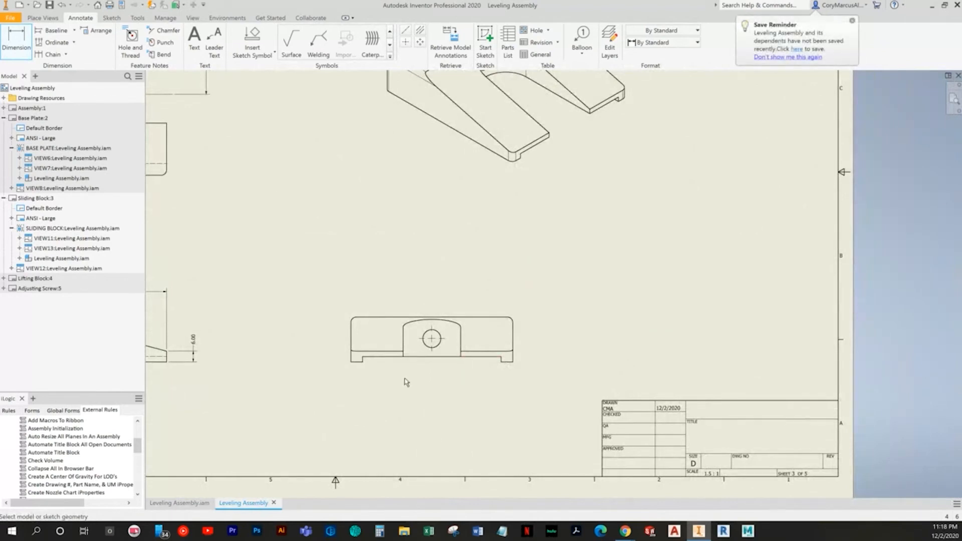
{"action": "scroll", "coordinate": [406, 382], "scroll_direction": "down", "scroll_amount": 3}
{"action": "left_click", "coordinate": [326, 348]}
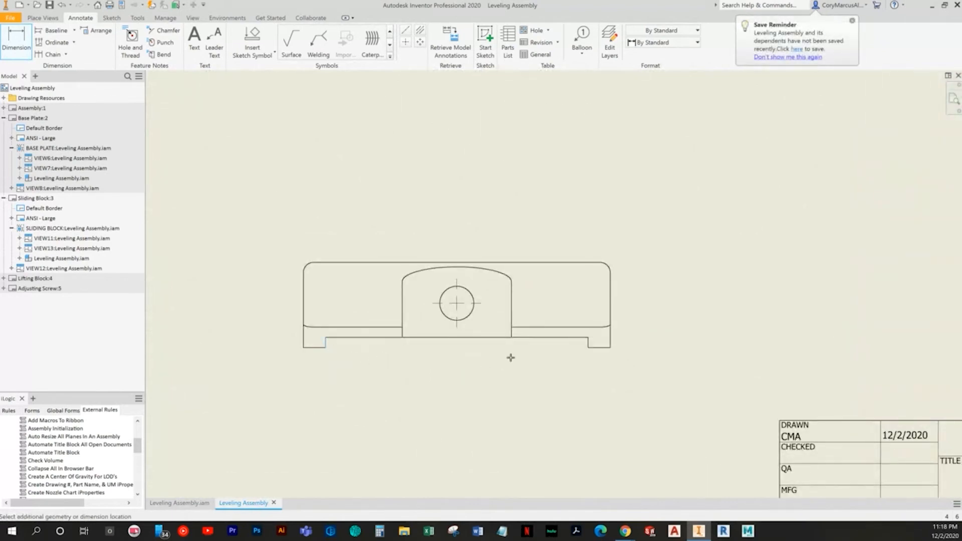
{"action": "left_click", "coordinate": [588, 347]}
{"action": "left_click", "coordinate": [453, 398]}
Dimension the depth of the bottom recess in the side view and move the dimension text above its extension lines
{"action": "left_click", "coordinate": [596, 347]}
{"action": "left_click", "coordinate": [586, 337]}
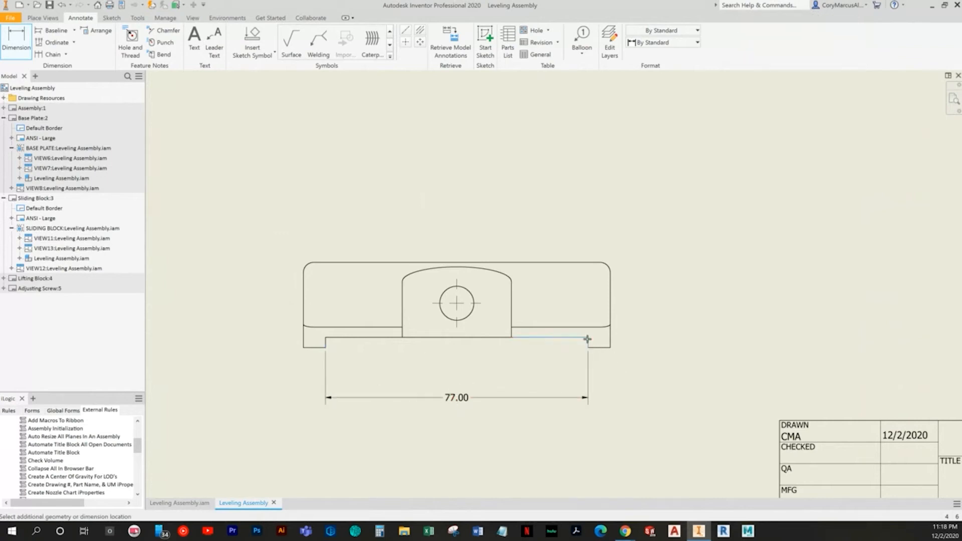
{"action": "key", "text": "Escape"}
{"action": "left_click", "coordinate": [629, 348]}
{"action": "left_click_drag", "start_coordinate": [592, 347], "coordinate": [610, 348]}
{"action": "left_click_drag", "start_coordinate": [656, 371], "coordinate": [656, 313]}
{"action": "left_click", "coordinate": [684, 296]}
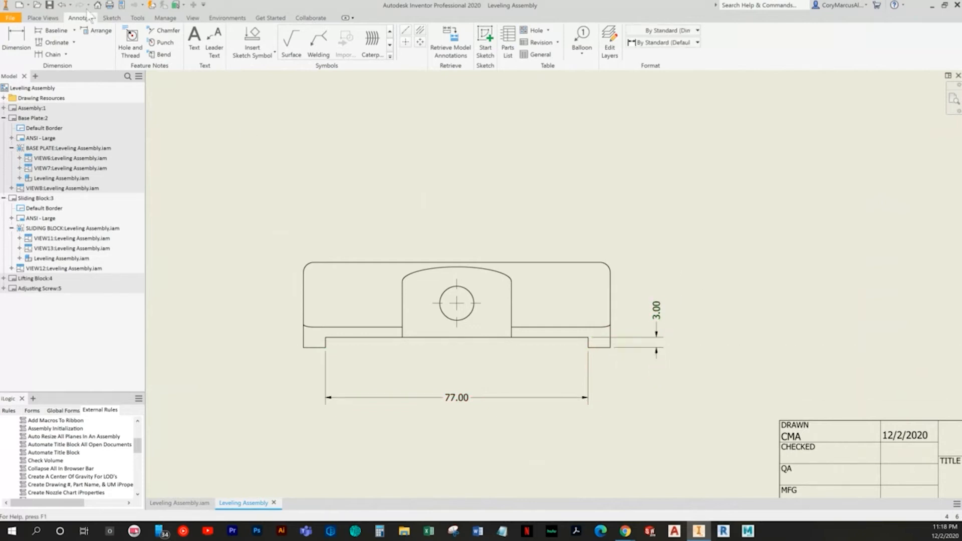
Dimension the vertical distance from the block's upper edge to the hole's center in the Sliding Block side view
{"action": "left_click", "coordinate": [30, 44]}
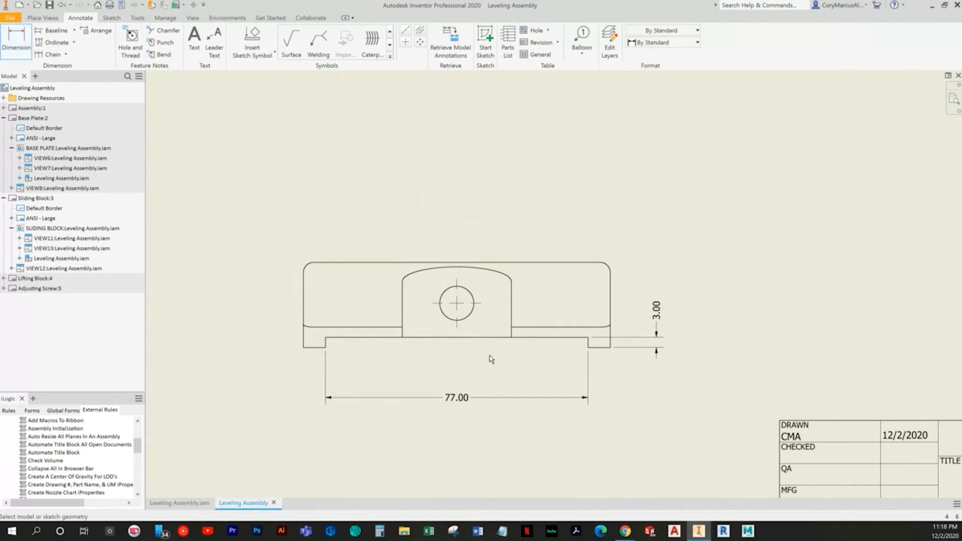
{"action": "scroll", "coordinate": [490, 361], "scroll_direction": "down", "scroll_amount": 3}
{"action": "mouse_move", "coordinate": [483, 356]}
{"action": "middle_mouse_down"}
{"action": "mouse_move", "coordinate": [398, 475]}
{"action": "mouse_move", "coordinate": [524, 360]}
{"action": "mouse_move", "coordinate": [539, 366]}
{"action": "middle_mouse_up"}
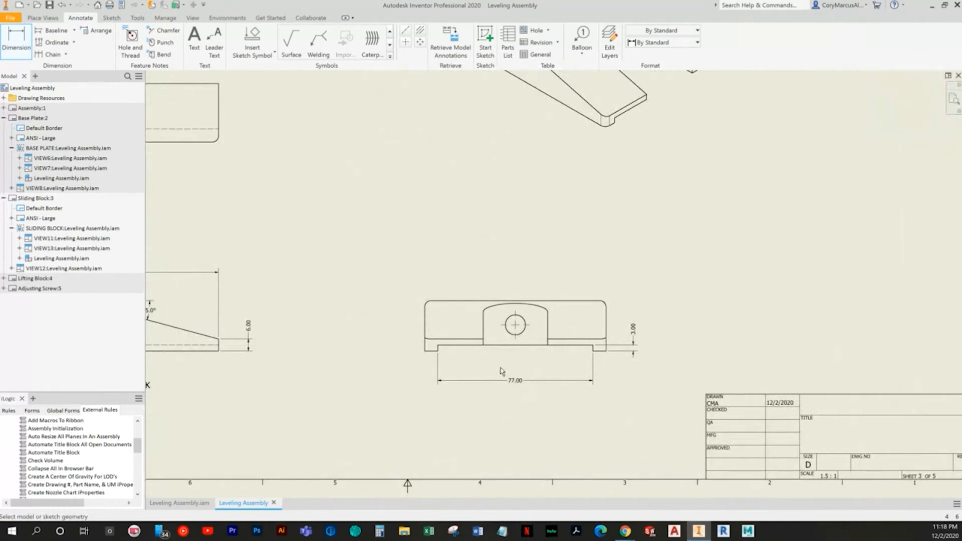
{"action": "scroll", "coordinate": [516, 325], "scroll_direction": "up", "scroll_amount": 3}
{"action": "left_click", "coordinate": [515, 279]}
{"action": "left_click", "coordinate": [496, 326]}
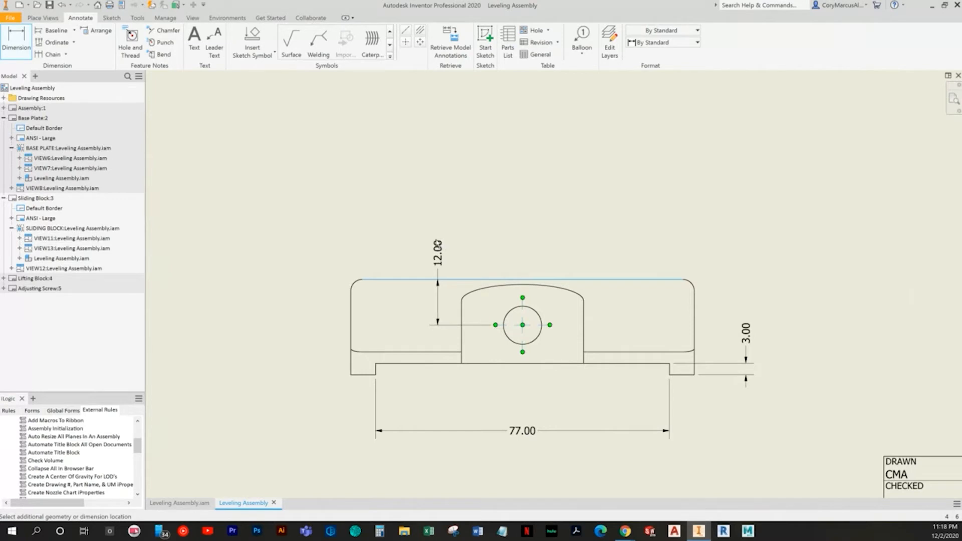
{"action": "left_click", "coordinate": [740, 194]}
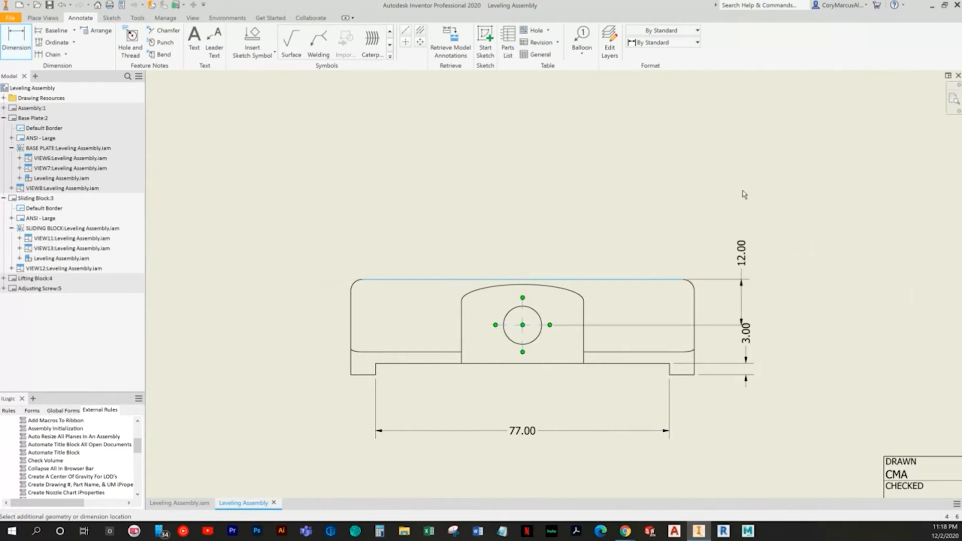
Move the recess depth dimension's text below its extension lines so it clears the hole's vertical location dimension
{"action": "key", "text": "Escape"}
{"action": "left_click_drag", "start_coordinate": [752, 343], "coordinate": [746, 399]}
{"action": "left_click", "coordinate": [742, 260]}
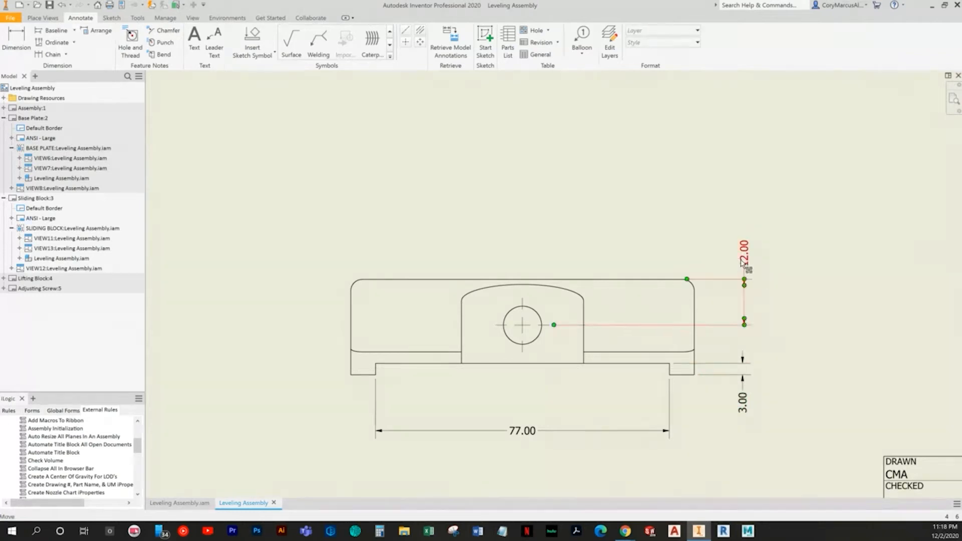
Dimension the horizontal distance from the hole's center to the block's right edge, placing it above the side view
{"action": "key", "text": "d"}
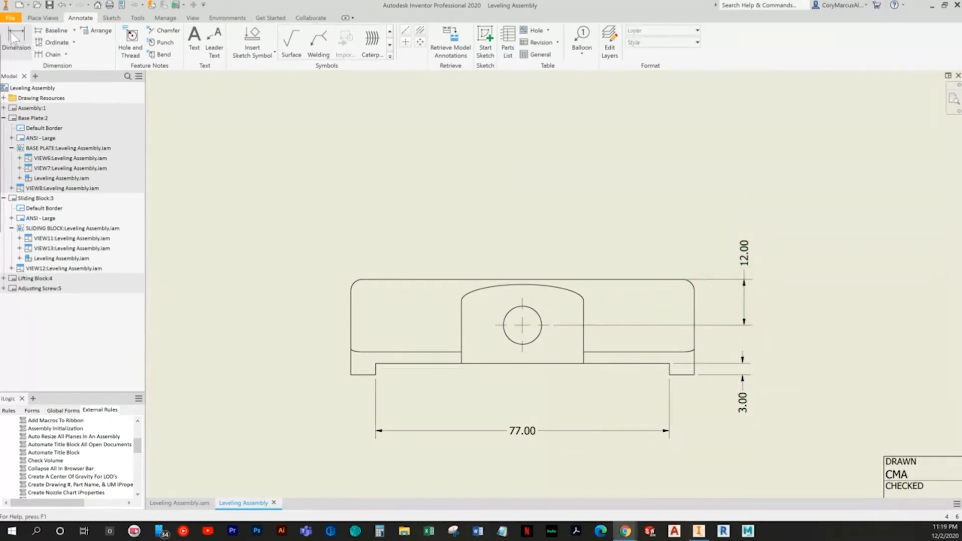
{"action": "left_click", "coordinate": [695, 309]}
{"action": "left_click", "coordinate": [522, 324]}
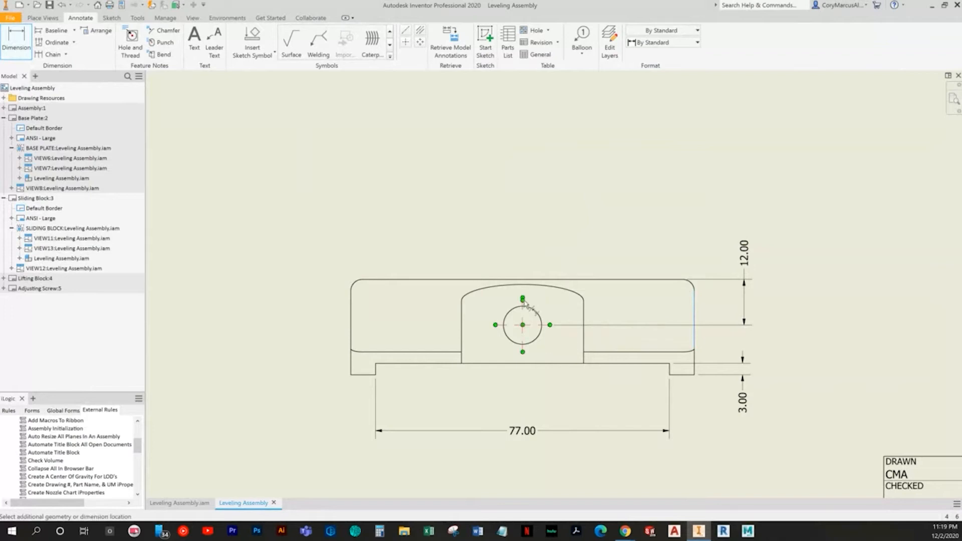
{"action": "left_click", "coordinate": [590, 232]}
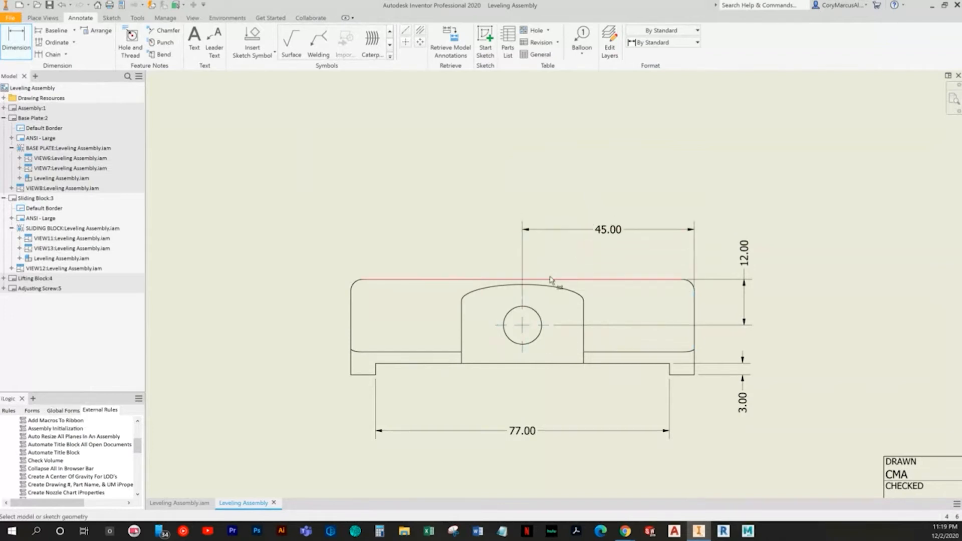
Dimension the hole's radius in the side view, with its text above the block
{"action": "left_click", "coordinate": [484, 230]}
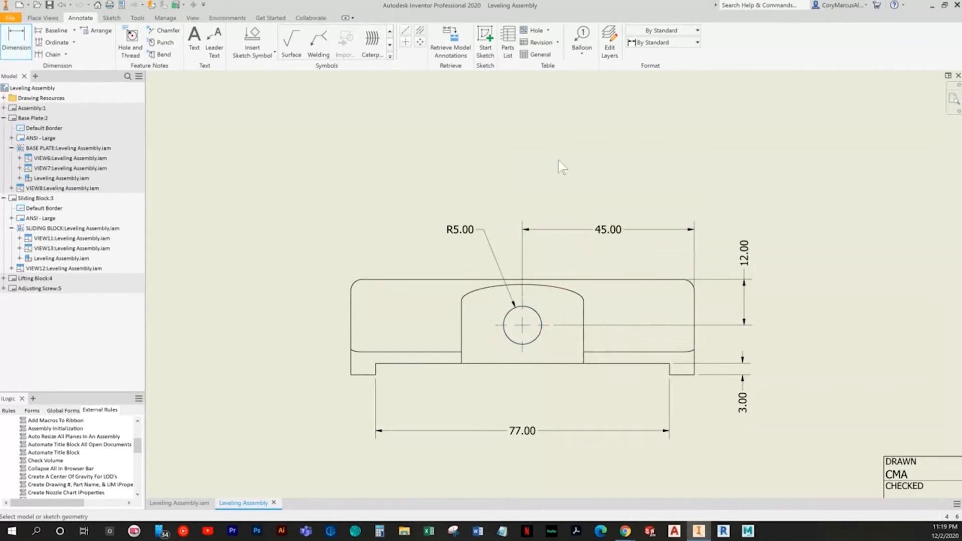
{"action": "scroll", "coordinate": [522, 207], "scroll_direction": "down", "scroll_amount": 3}
{"action": "middle_click_drag", "start_coordinate": [524, 208], "coordinate": [419, 226]}
{"action": "key", "text": "Escape"}
{"action": "key", "text": "Home"}
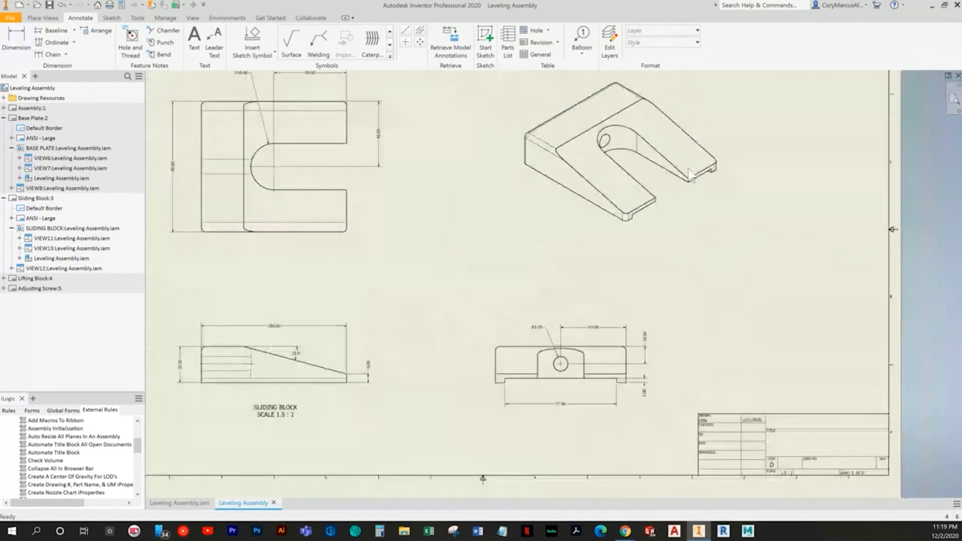
Attach an item balloon to the upper right edge of the Sliding Block isometric view
{"action": "key", "text": "b"}
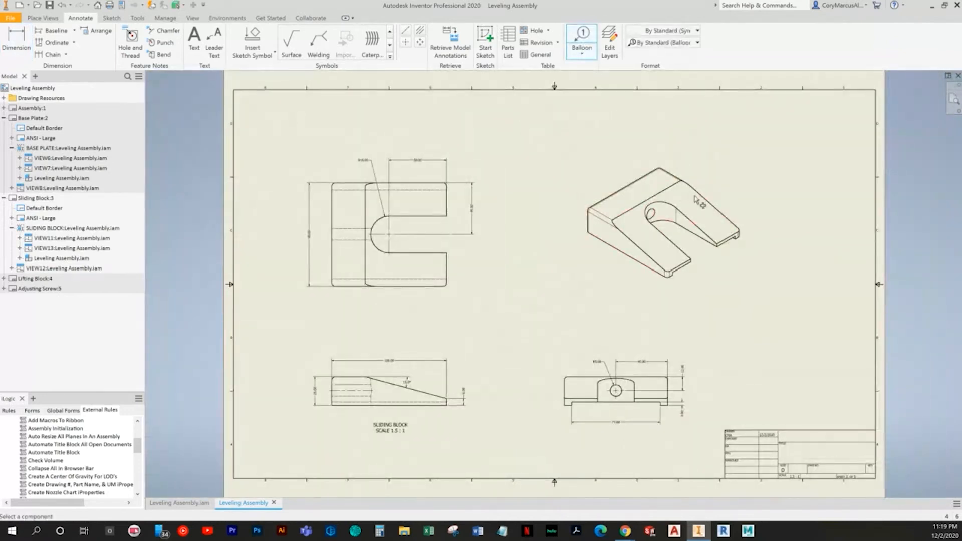
{"action": "left_click", "coordinate": [716, 183]}
{"action": "right_click", "coordinate": [790, 173]}
{"action": "left_click", "coordinate": [852, 181]}
{"action": "key", "text": "Escape"}
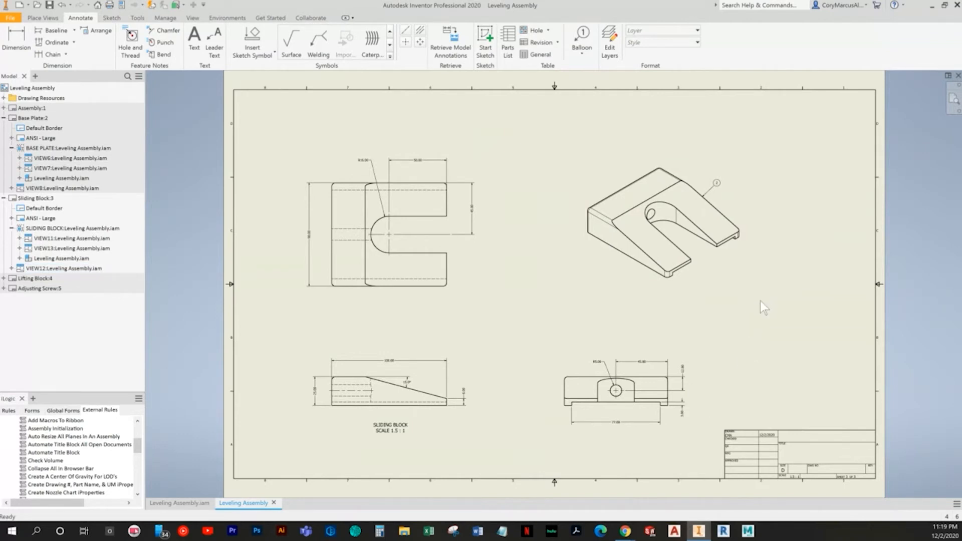
Replace the hole's radius dimension in the side view with a diameter dimension
{"action": "scroll", "coordinate": [640, 395], "scroll_direction": "up", "scroll_amount": 10}
{"action": "left_click", "coordinate": [393, 166]}
{"action": "key", "text": "Delete"}
{"action": "key", "text": "d"}
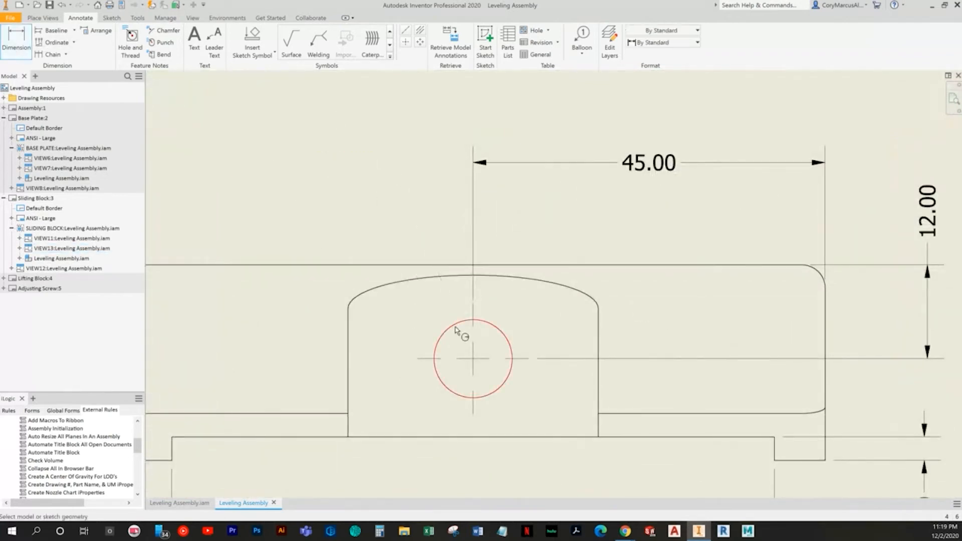
{"action": "left_click", "coordinate": [454, 323]}
{"action": "right_click", "coordinate": [370, 233]}
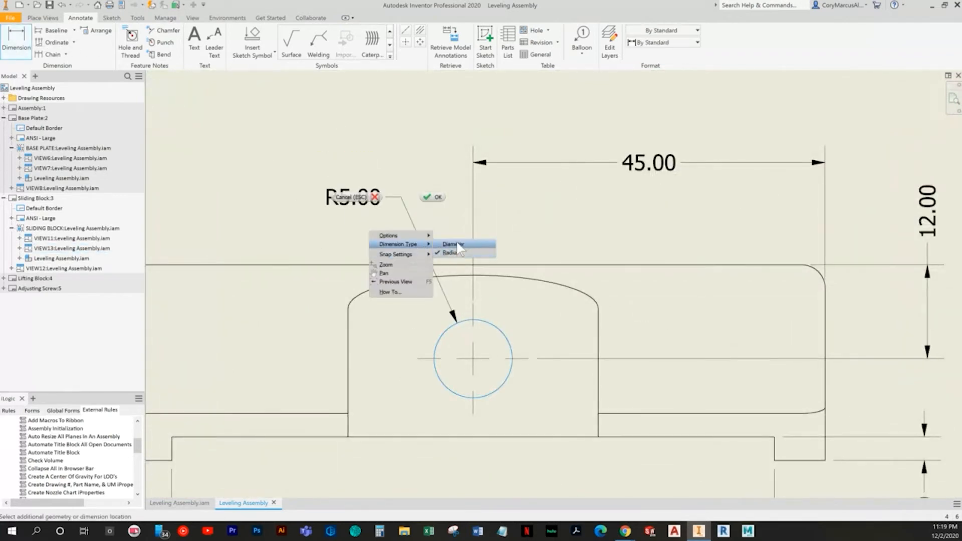
{"action": "left_click", "coordinate": [451, 244]}
{"action": "left_click", "coordinate": [412, 167]}
{"action": "scroll", "coordinate": [491, 249], "scroll_direction": "down", "scroll_amount": 5}
{"action": "key", "text": "Escape"}
{"action": "middle_click", "coordinate": [812, 247]}
{"action": "middle_click", "coordinate": [811, 247]}
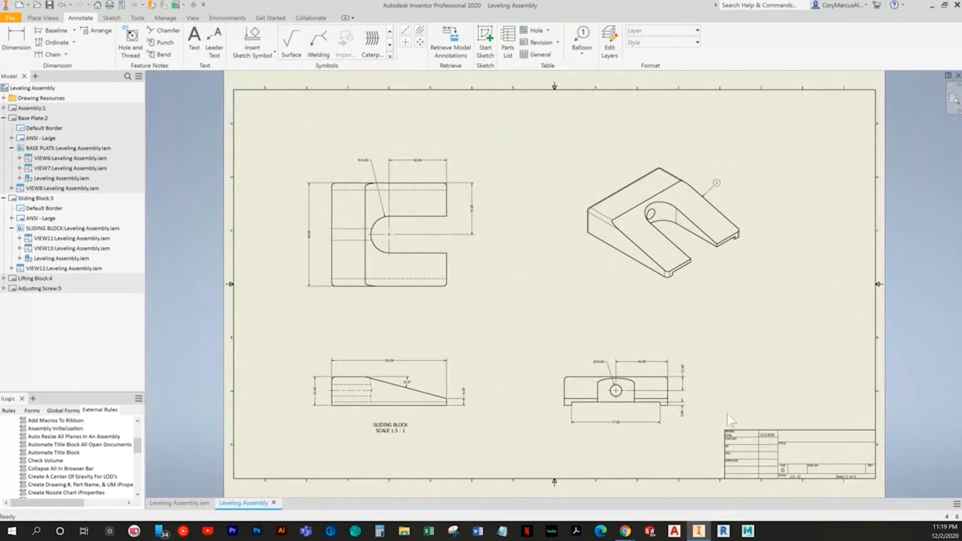
Reattach the hole's vertical location dimension from the block's upper edge to the bottom recess edge, and move its text above the extension lines
{"action": "scroll", "coordinate": [686, 407], "scroll_direction": "up", "scroll_amount": 10}
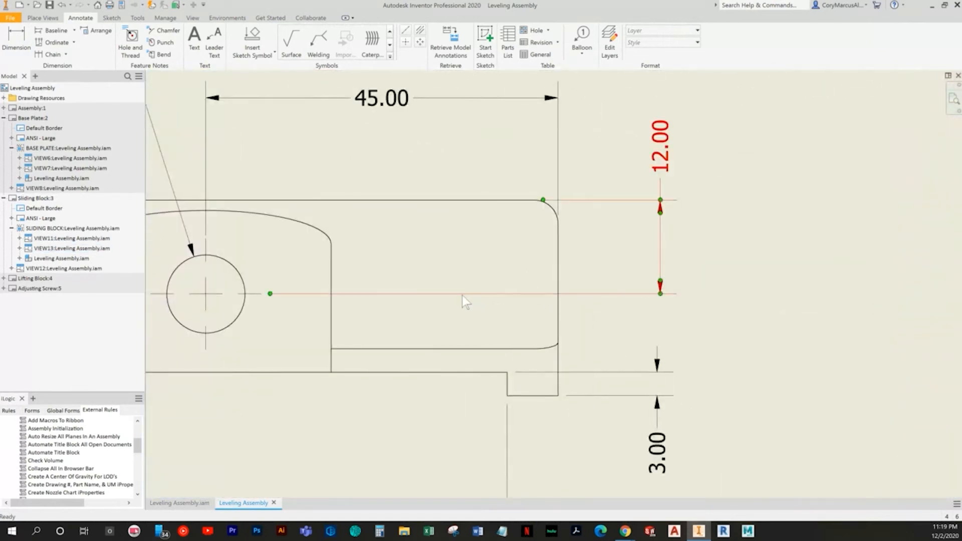
{"action": "left_click_drag", "start_coordinate": [540, 200], "coordinate": [506, 379]}
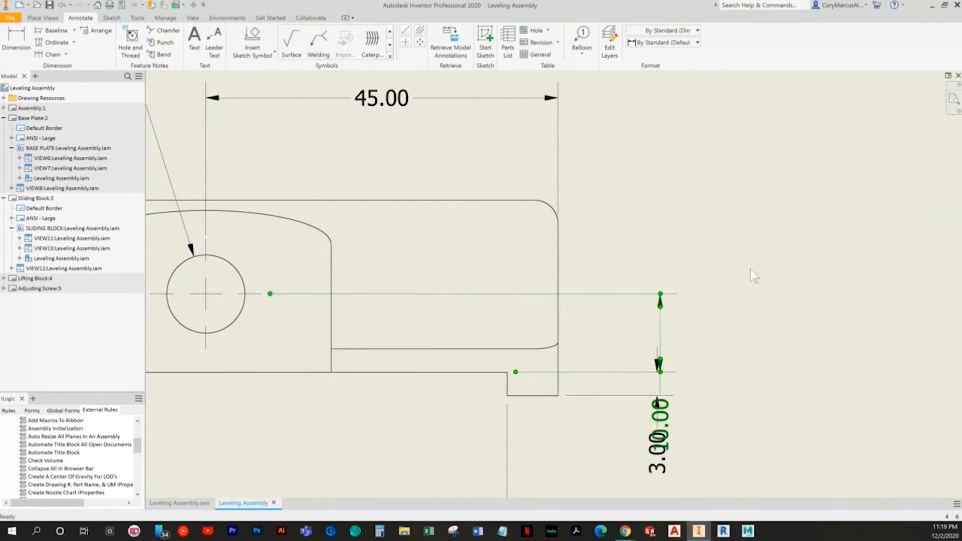
{"action": "left_click_drag", "start_coordinate": [646, 448], "coordinate": [677, 261]}
{"action": "left_click_drag", "start_coordinate": [674, 339], "coordinate": [657, 344]}
{"action": "scroll", "coordinate": [735, 324], "scroll_direction": "down", "scroll_amount": 2}
{"action": "scroll", "coordinate": [830, 316], "scroll_direction": "up", "scroll_amount": 1}
{"action": "scroll", "coordinate": [830, 315], "scroll_direction": "down", "scroll_amount": 3}
{"action": "left_click", "coordinate": [953, 100]}
{"action": "left_click", "coordinate": [950, 103]}
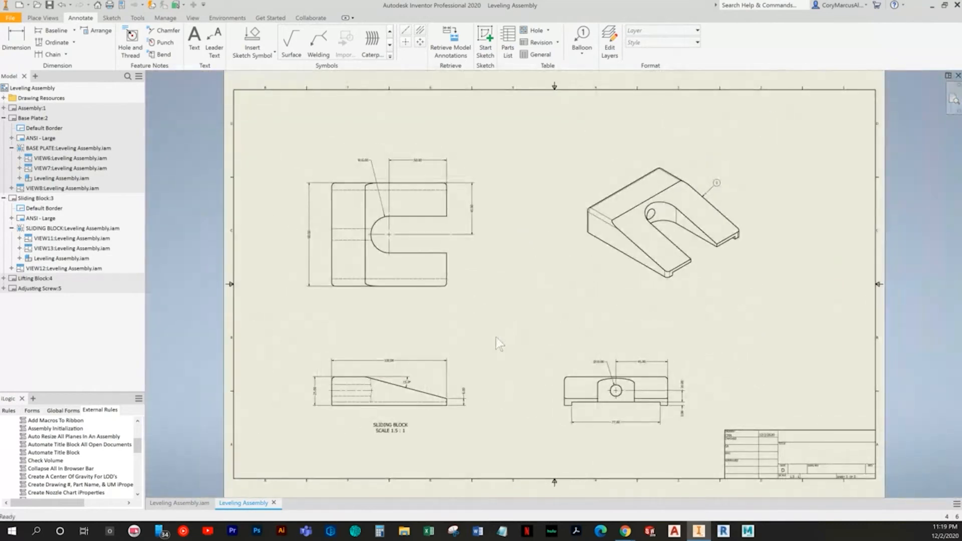
{"action": "double_click", "coordinate": [37, 281]}
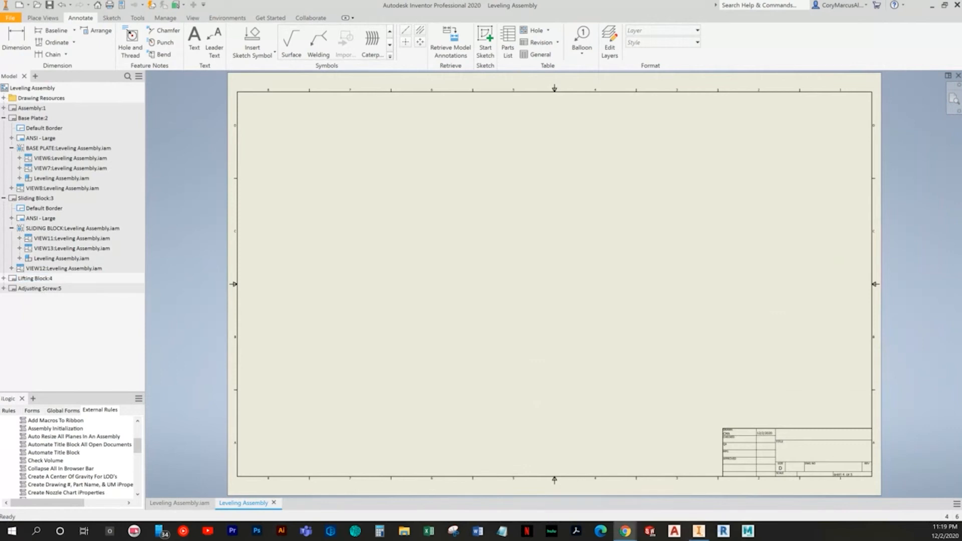
{"action": "left_click", "coordinate": [42, 19]}
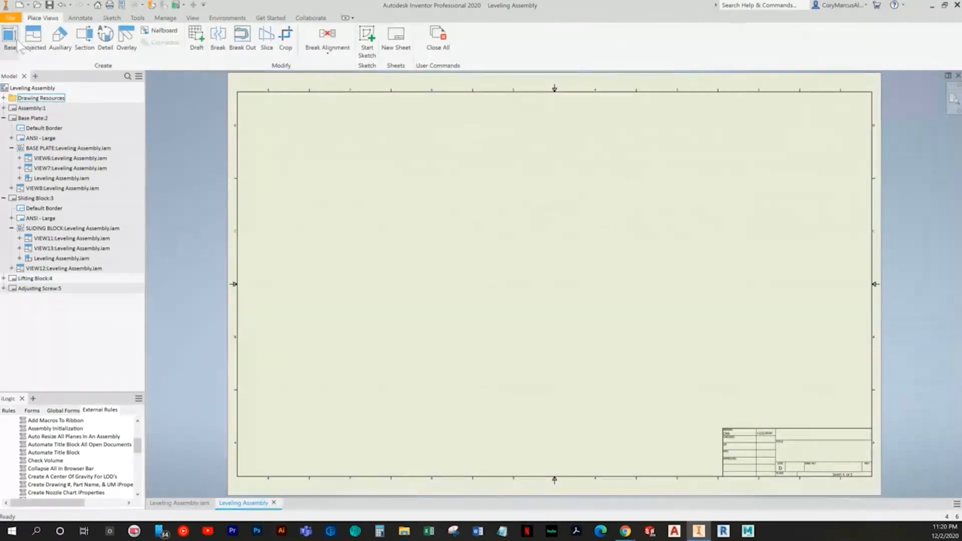
{"action": "double_click", "coordinate": [26, 200]}
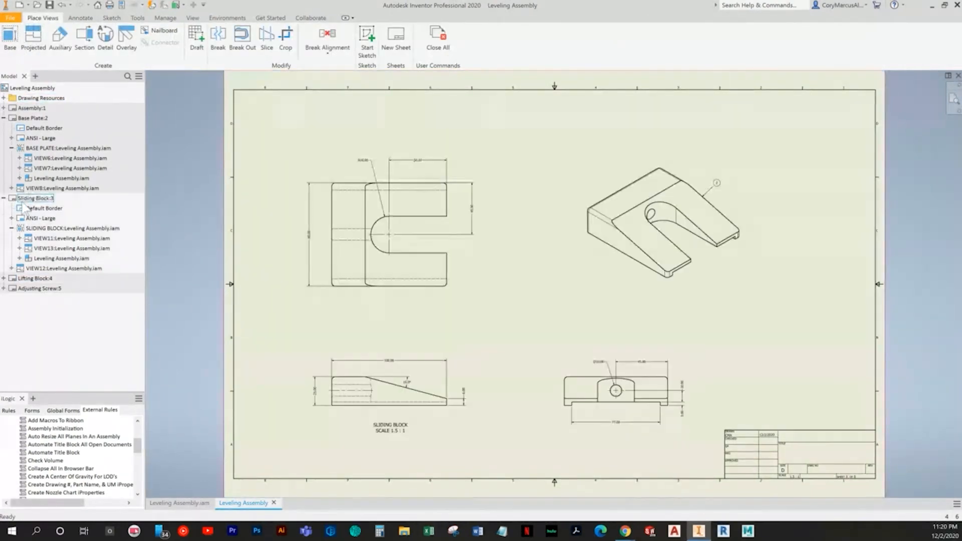
Add the bold note "FILLETS AND ROUNDS R3" above the title block of the Sliding Block sheet
{"action": "left_click", "coordinate": [80, 18]}
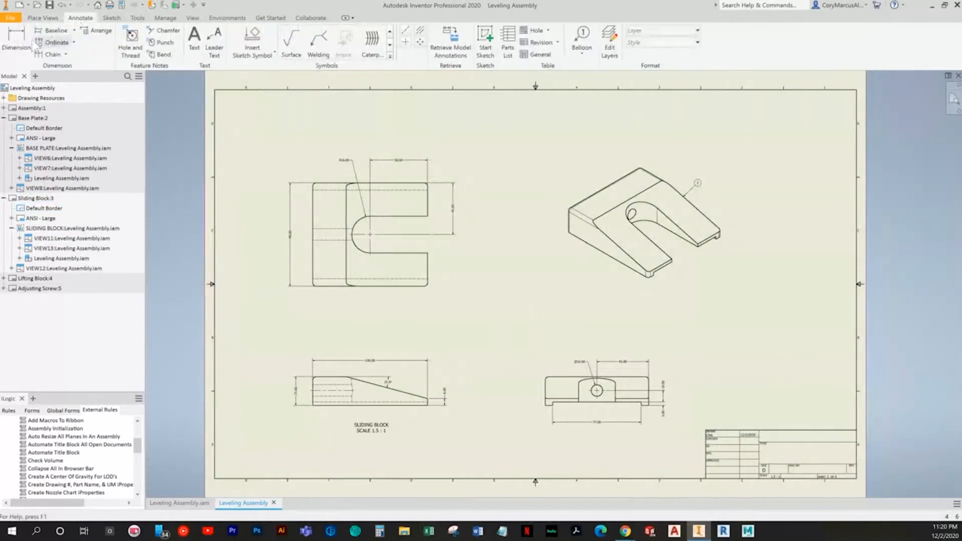
{"action": "left_click", "coordinate": [214, 43]}
{"action": "scroll", "coordinate": [671, 427], "scroll_direction": "up", "scroll_amount": 3}
{"action": "middle_click_drag", "start_coordinate": [671, 427], "coordinate": [525, 356]}
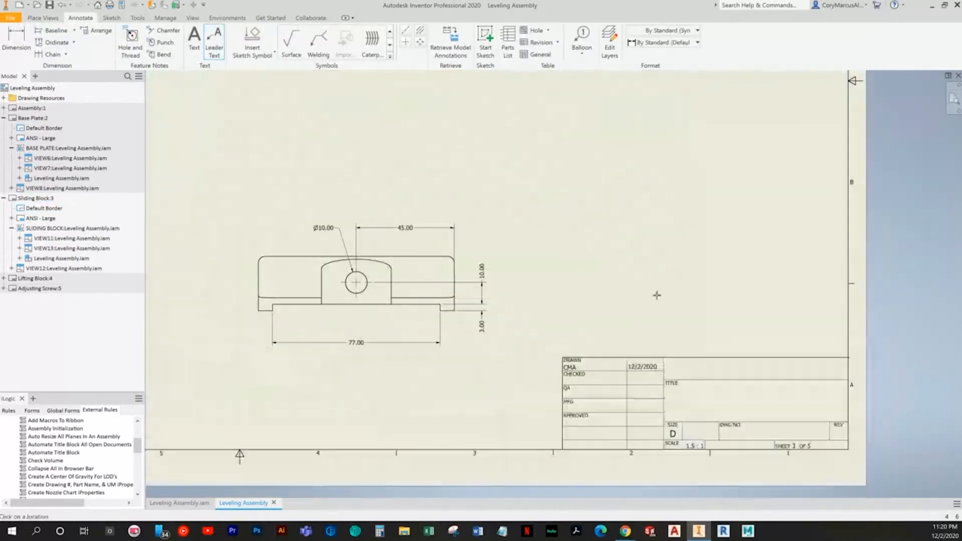
{"action": "double_click", "coordinate": [664, 293]}
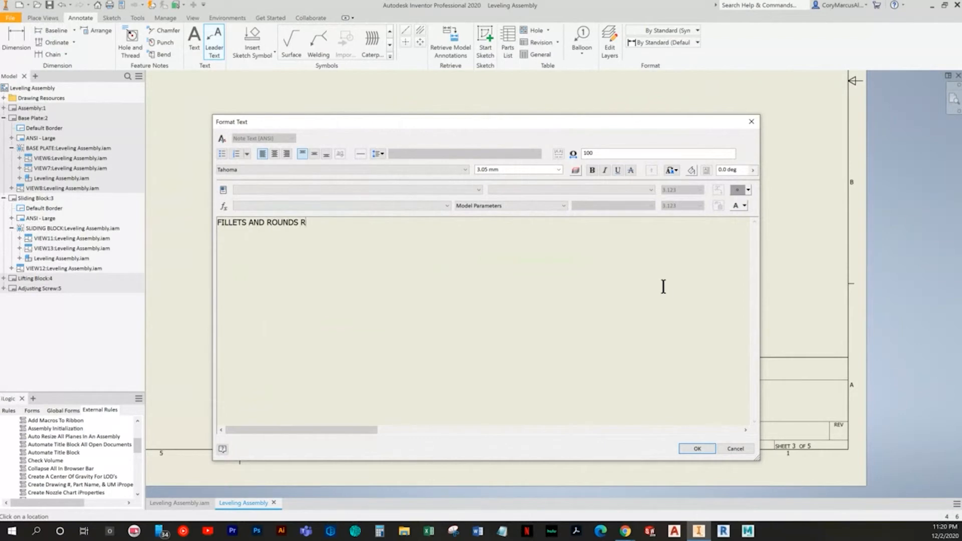
{"action": "key", "text": "ctrl+a"}
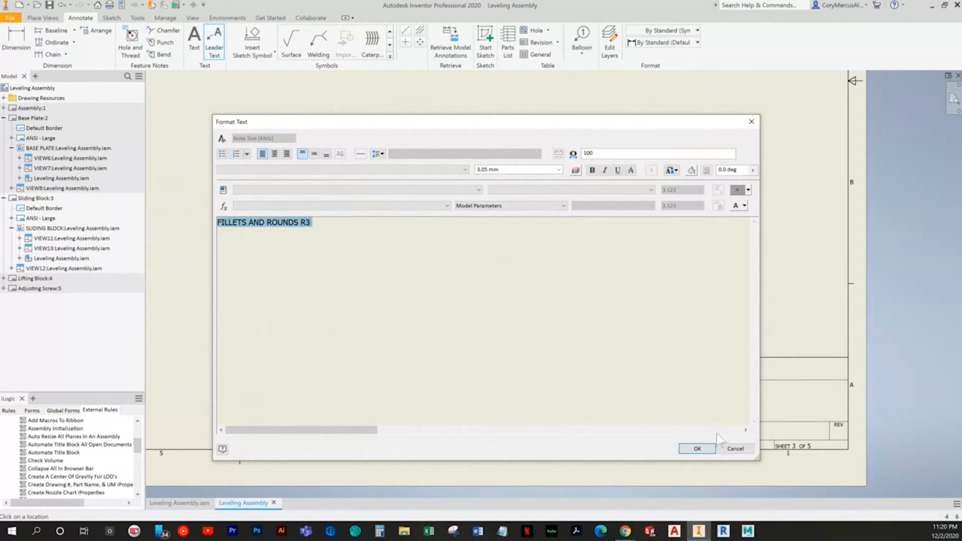
{"action": "key", "text": "ctrl+b"}
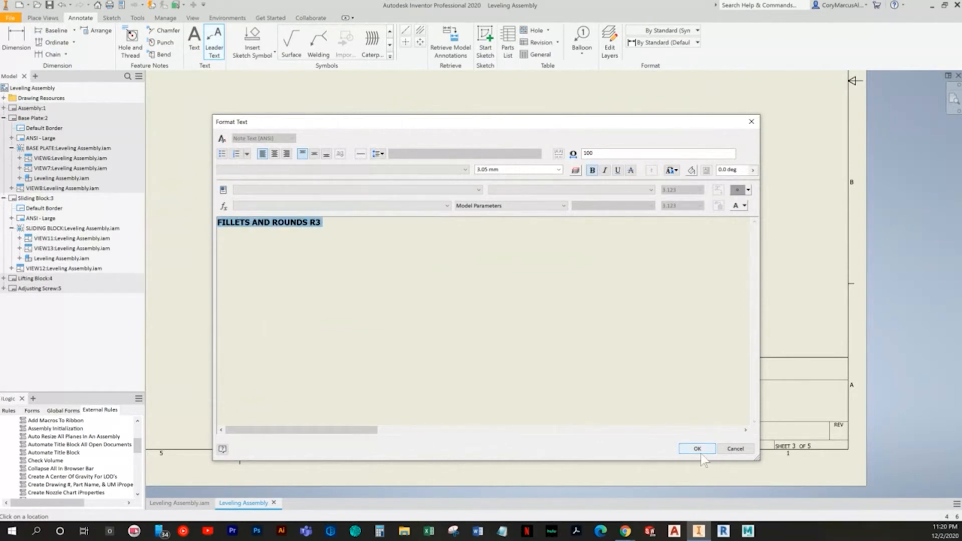
{"action": "left_click", "coordinate": [697, 449]}
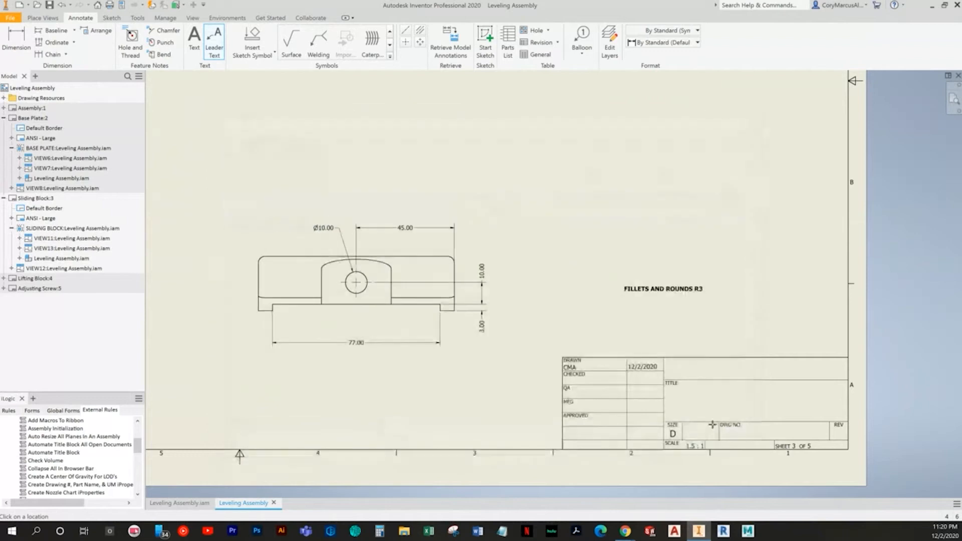
Enlarge the text of the fillets and rounds note and move it closer to the title block
{"action": "double_click", "coordinate": [676, 293]}
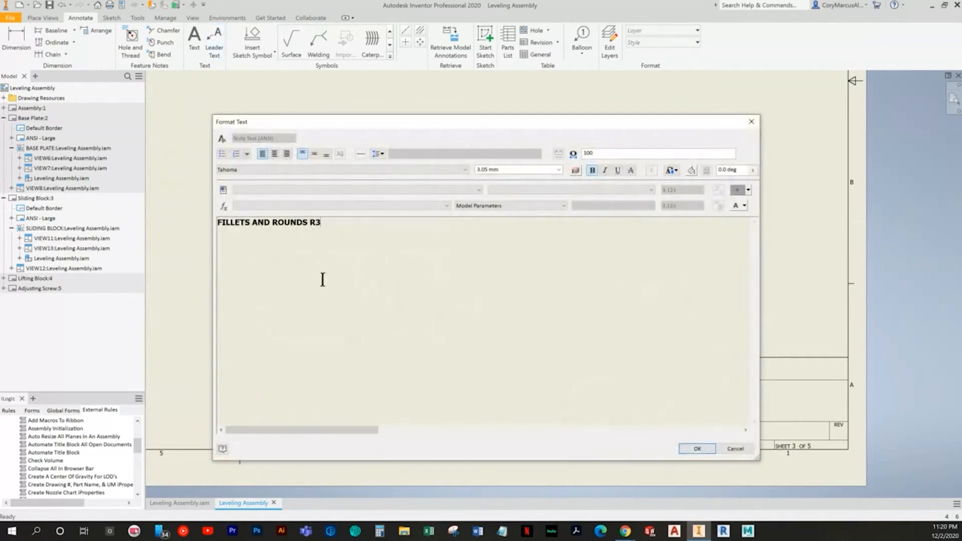
{"action": "key", "text": "ctrl+a"}
{"action": "left_click", "coordinate": [515, 169]}
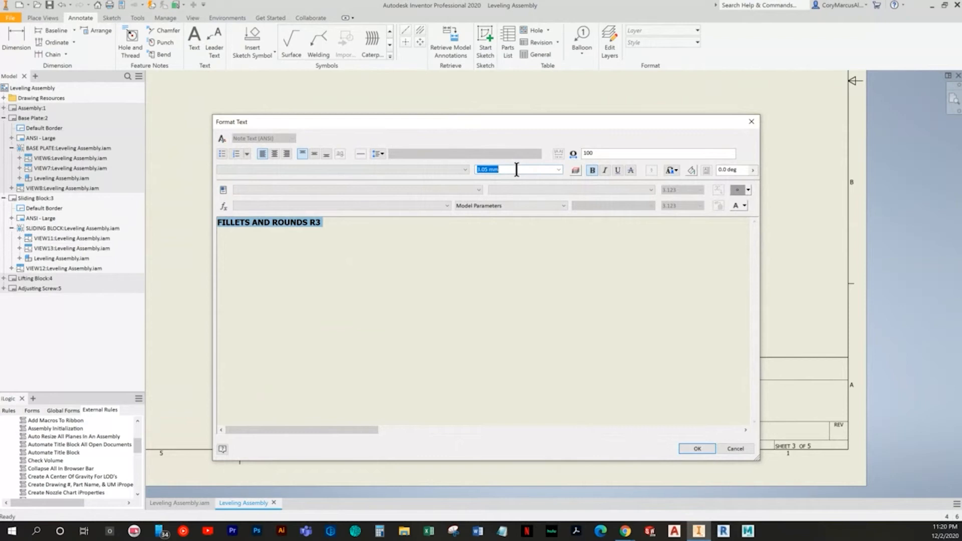
{"action": "key", "text": "Return"}
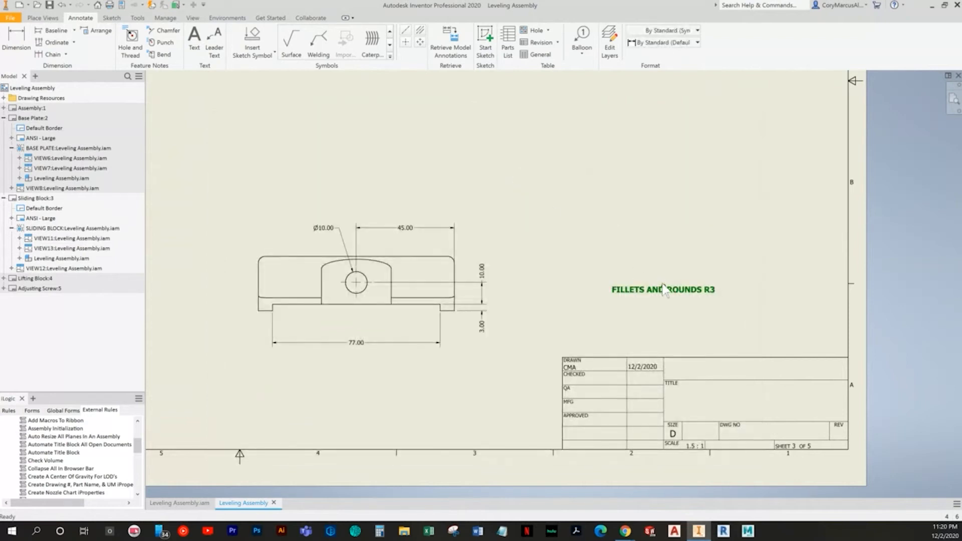
{"action": "left_click_drag", "start_coordinate": [667, 290], "coordinate": [710, 325]}
{"action": "left_click", "coordinate": [734, 277]}
{"action": "middle_click", "coordinate": [734, 277]}
{"action": "middle_click", "coordinate": [734, 278]}
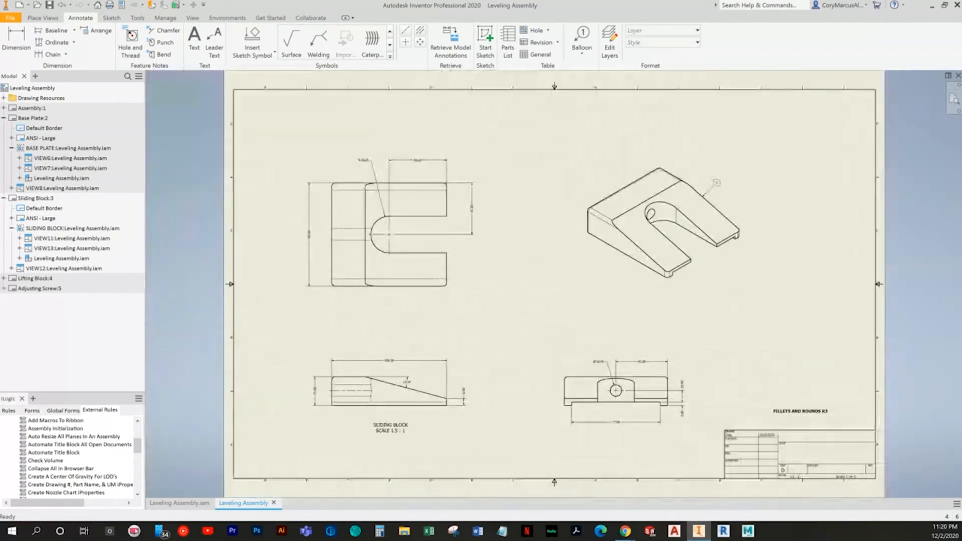
Paste a copy of the fillets and rounds note above the title block on the Lifting Block sheet
{"action": "double_click", "coordinate": [35, 278]}
{"action": "key", "text": "ctrl+v"}
{"action": "left_click", "coordinate": [786, 394]}
{"action": "key", "text": "Escape"}
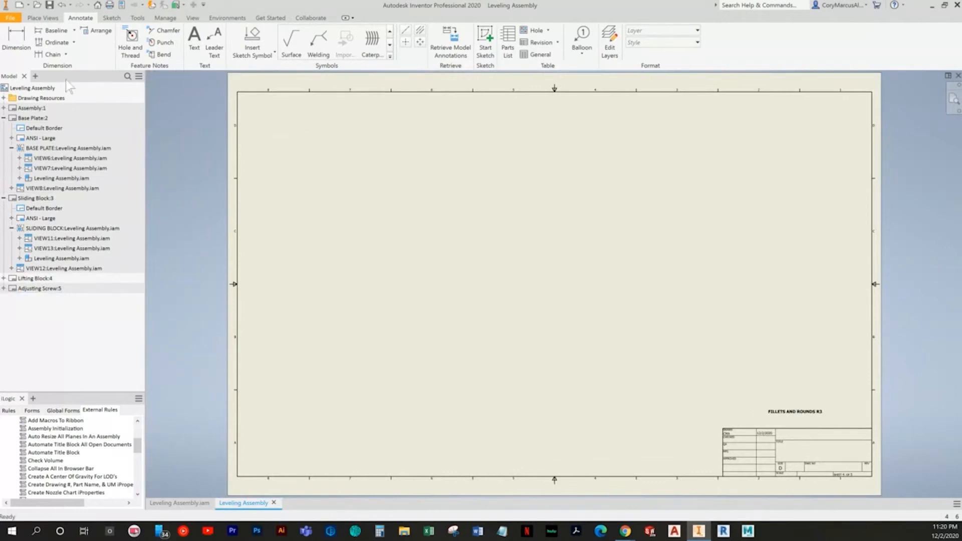
Start a base view of the Leveling Assembly using the Lifting Block view representation, with the representation set as associative
{"action": "left_click", "coordinate": [42, 18]}
{"action": "left_click", "coordinate": [10, 36]}
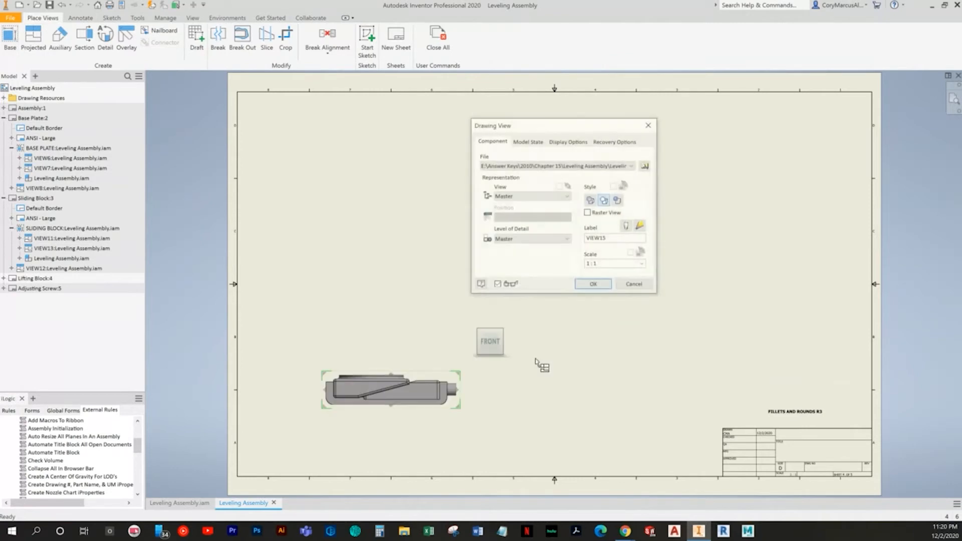
{"action": "left_click", "coordinate": [527, 197]}
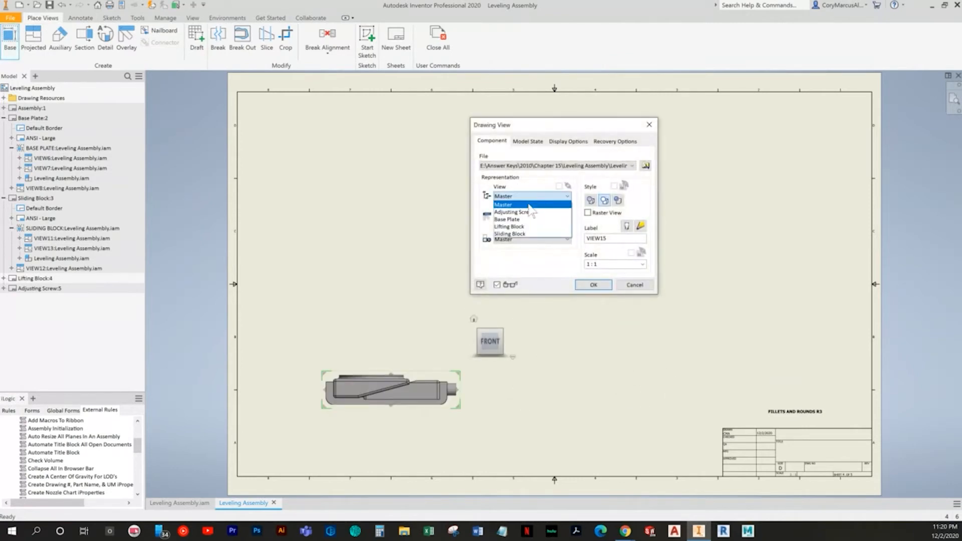
{"action": "left_click", "coordinate": [520, 231]}
{"action": "left_click", "coordinate": [559, 186]}
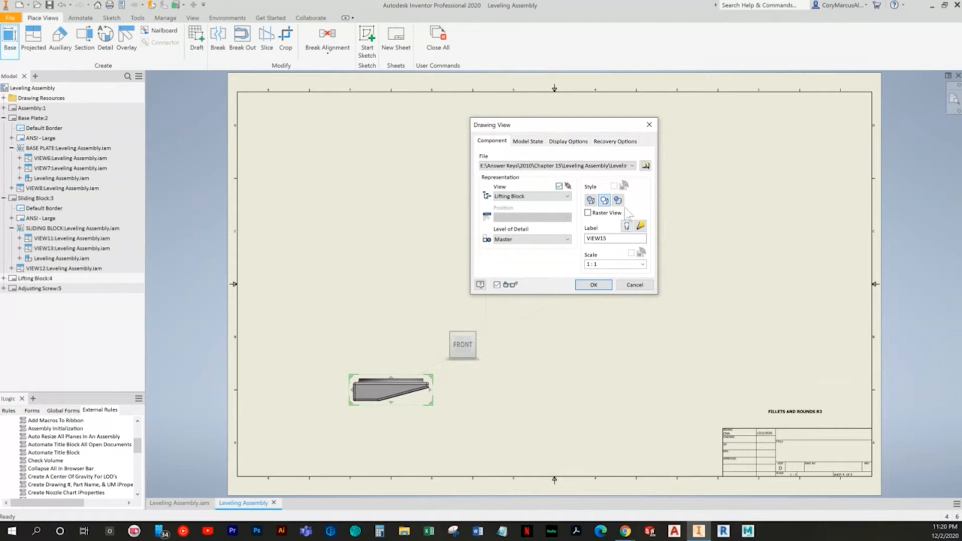
Place the Lifting Block's front view with a projected side view, top view and isometric view
{"action": "mouse_move", "coordinate": [464, 351]}
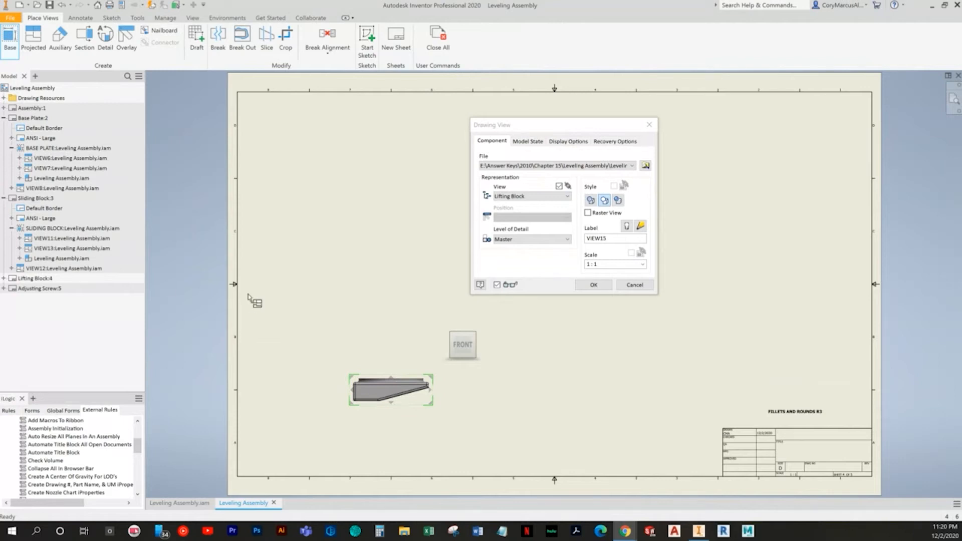
{"action": "left_click", "coordinate": [549, 396]}
{"action": "left_click", "coordinate": [398, 260]}
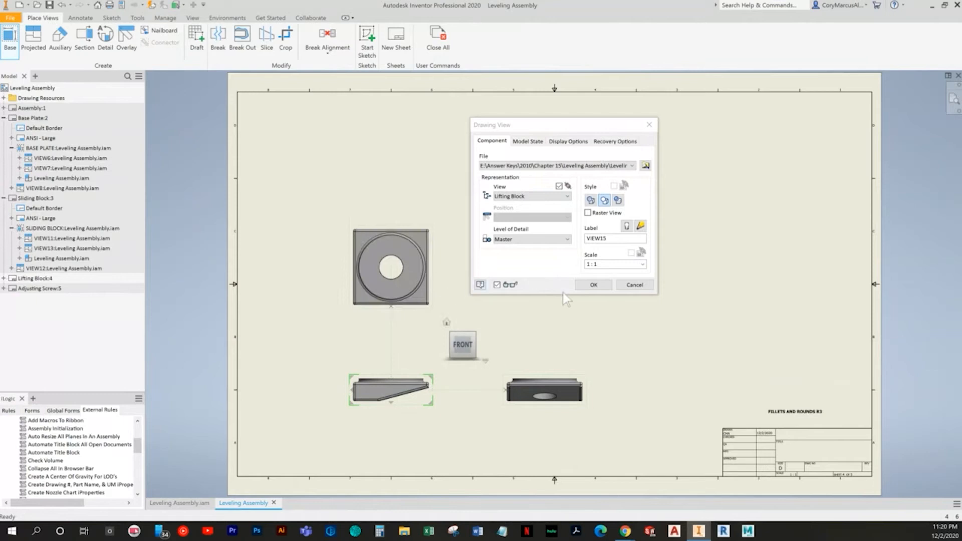
{"action": "left_click", "coordinate": [707, 262]}
Label the base view LIFTING BLOCK, set its scale to 1.5 : 1 and create the views
{"action": "left_click", "coordinate": [537, 246]}
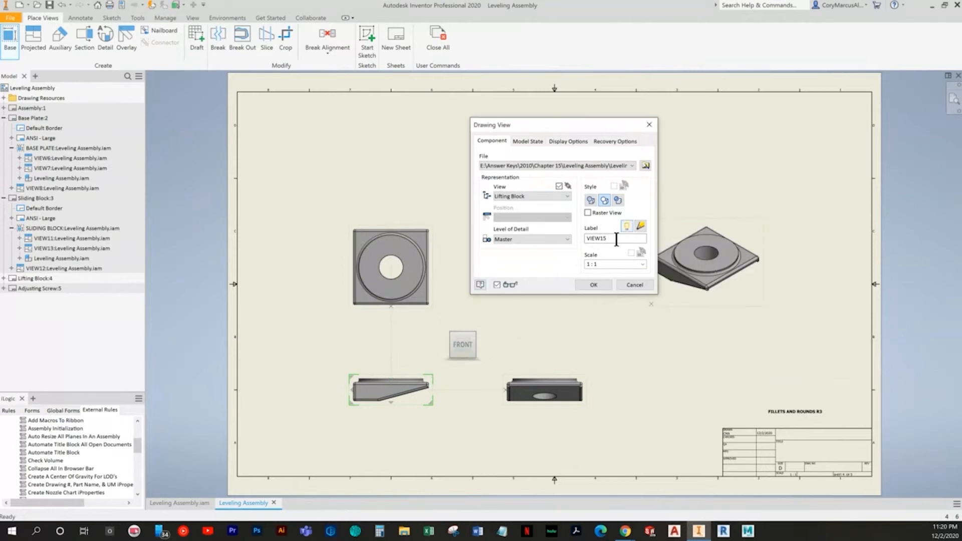
{"action": "type", "text": "LifTING BLOCK"}
{"action": "left_click", "coordinate": [600, 285]}
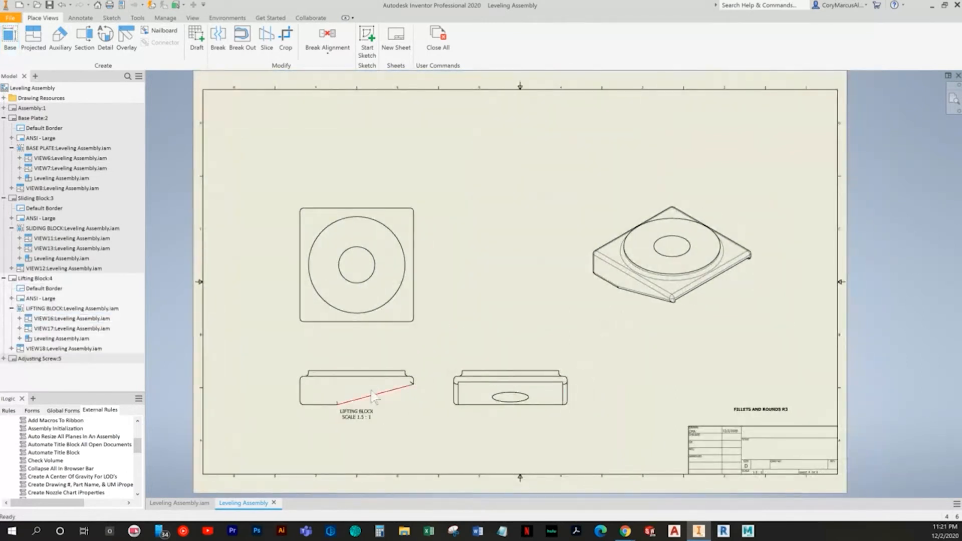
Change the Lifting Block's front view style to show hidden lines
{"action": "double_click", "coordinate": [363, 389]}
{"action": "left_click", "coordinate": [590, 199]}
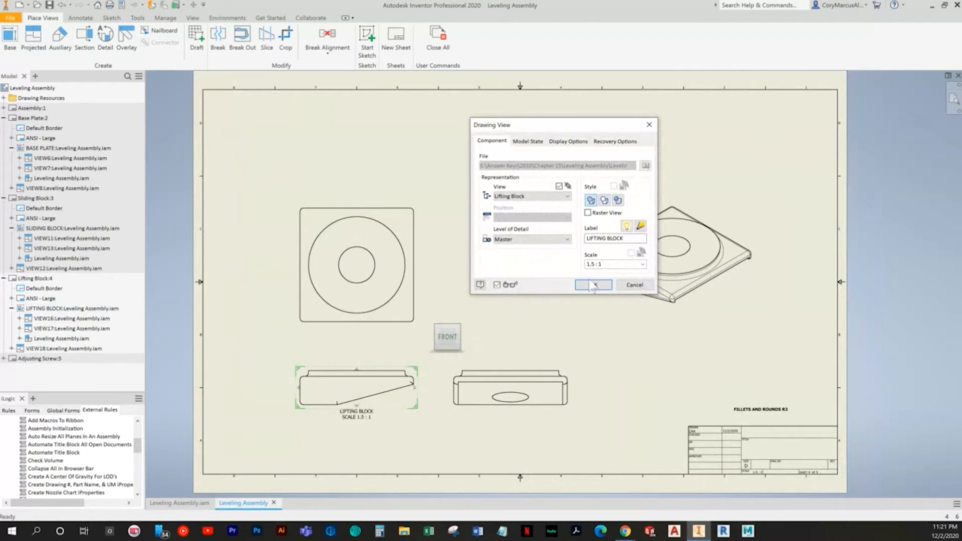
{"action": "left_click", "coordinate": [593, 284]}
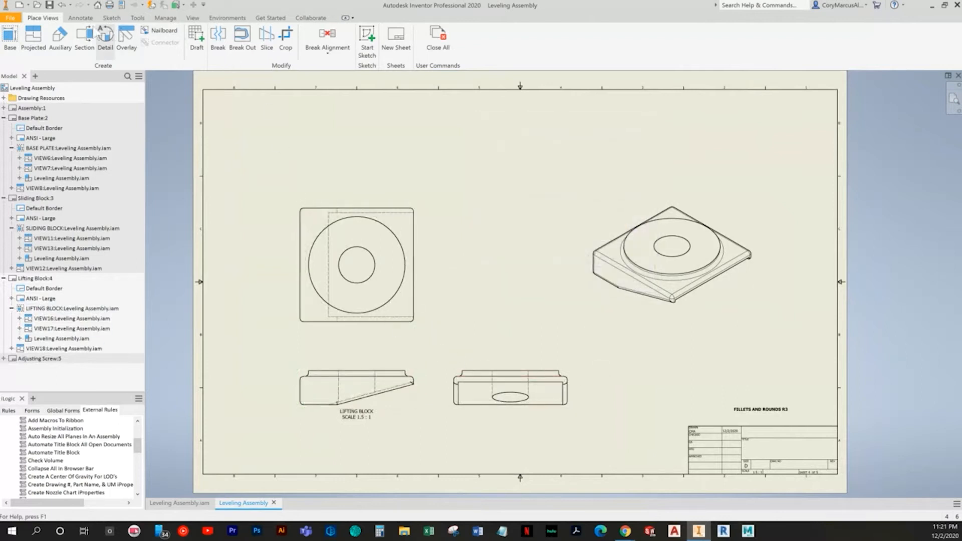
Add a center mark to the top view's circles and bisector centerlines through the hole in the front and side views
{"action": "left_click", "coordinate": [81, 18]}
{"action": "left_click", "coordinate": [406, 42]}
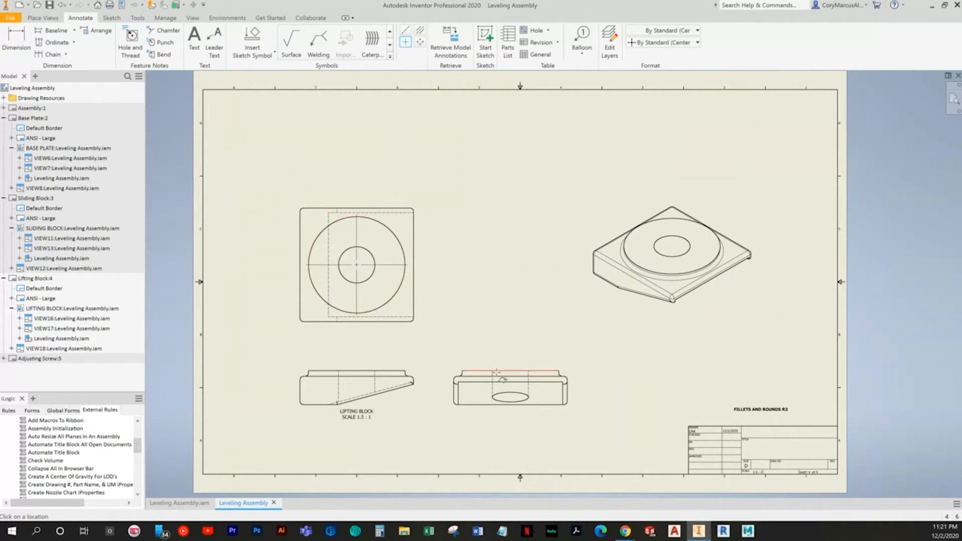
{"action": "middle_click_drag", "start_coordinate": [501, 377], "coordinate": [488, 277]}
{"action": "scroll", "coordinate": [343, 378], "scroll_direction": "up", "scroll_amount": 5}
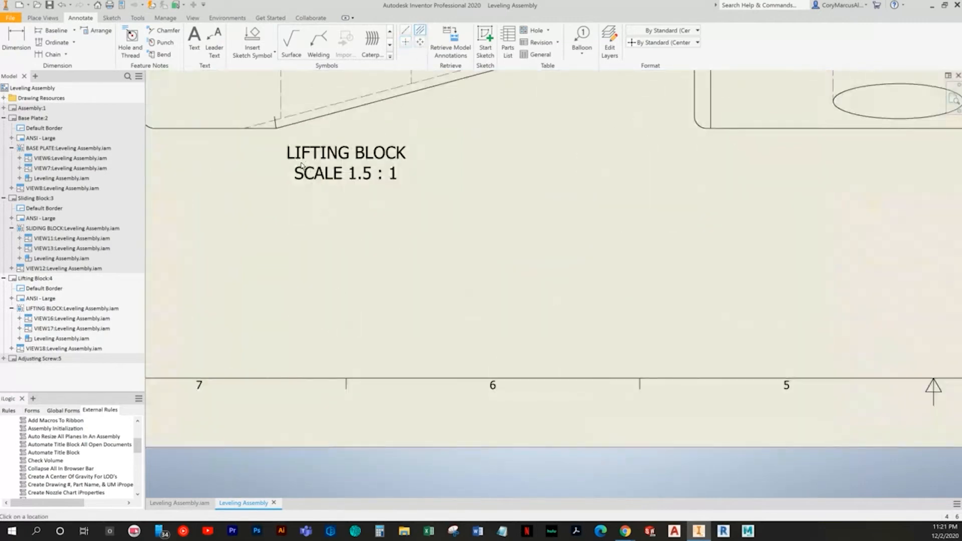
{"action": "middle_click_drag", "start_coordinate": [271, 125], "coordinate": [271, 351]}
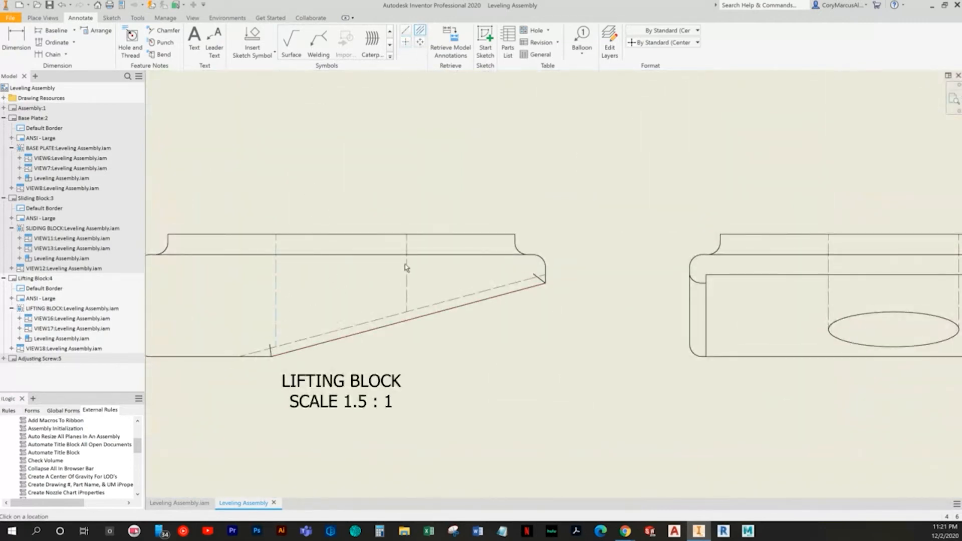
{"action": "middle_click_drag", "start_coordinate": [471, 281], "coordinate": [300, 332]}
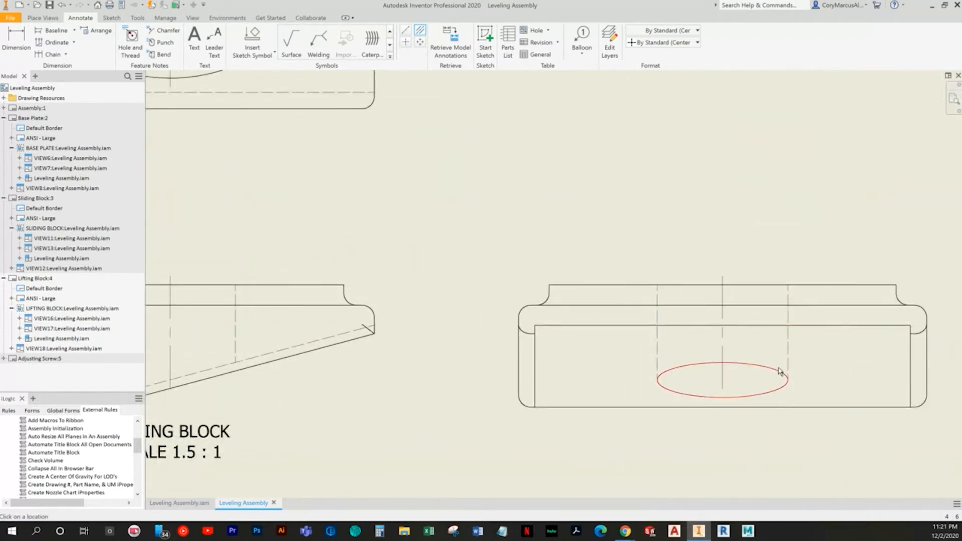
{"action": "key", "text": "Escape"}
{"action": "scroll", "coordinate": [781, 371], "scroll_direction": "down", "scroll_amount": 3}
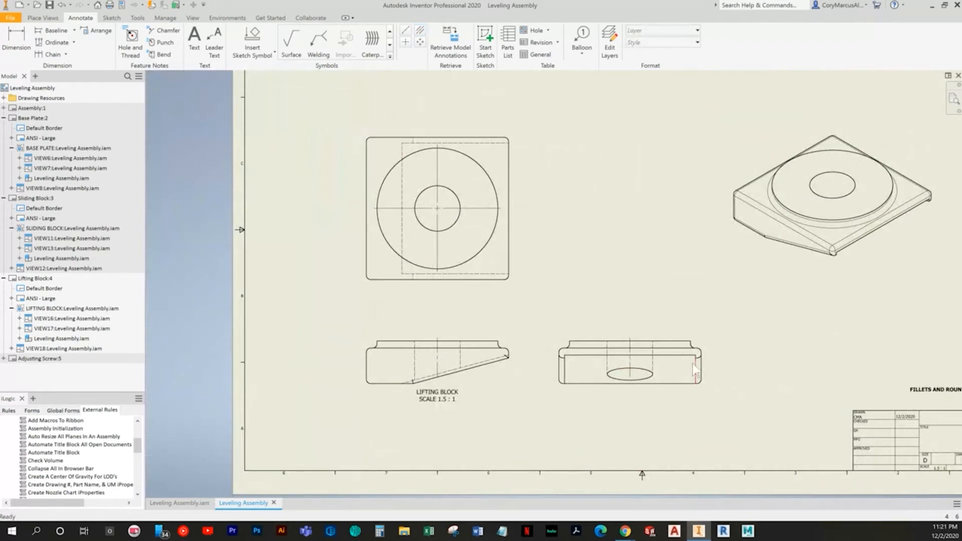
Create section view A-A from a horizontal line through the top view's center and place it below the front view
{"action": "left_click", "coordinate": [49, 19]}
{"action": "middle_click_drag", "start_coordinate": [407, 233], "coordinate": [400, 238]}
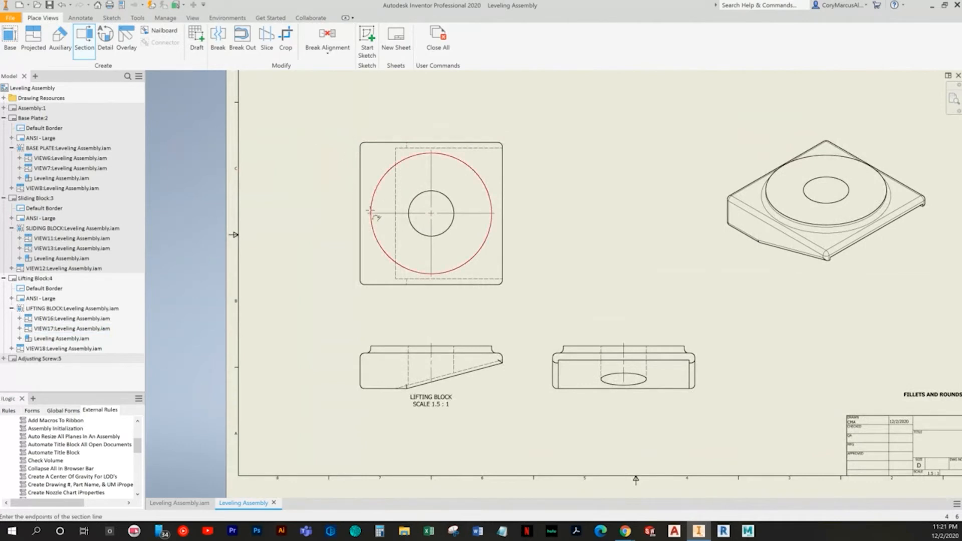
{"action": "left_click", "coordinate": [502, 214]}
{"action": "right_click", "coordinate": [622, 212]}
{"action": "left_click", "coordinate": [674, 213]}
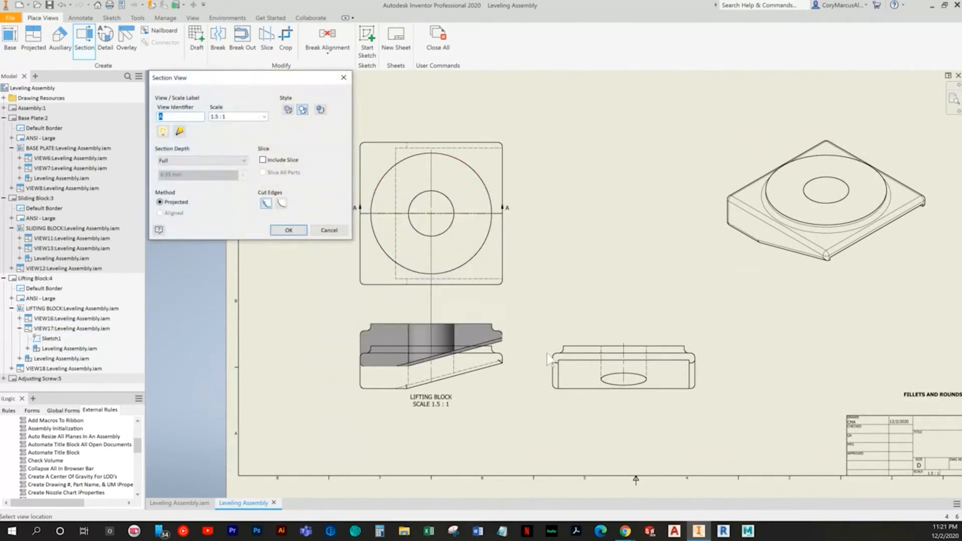
{"action": "middle_click_drag", "start_coordinate": [541, 345], "coordinate": [512, 286]}
{"action": "left_click", "coordinate": [515, 356]}
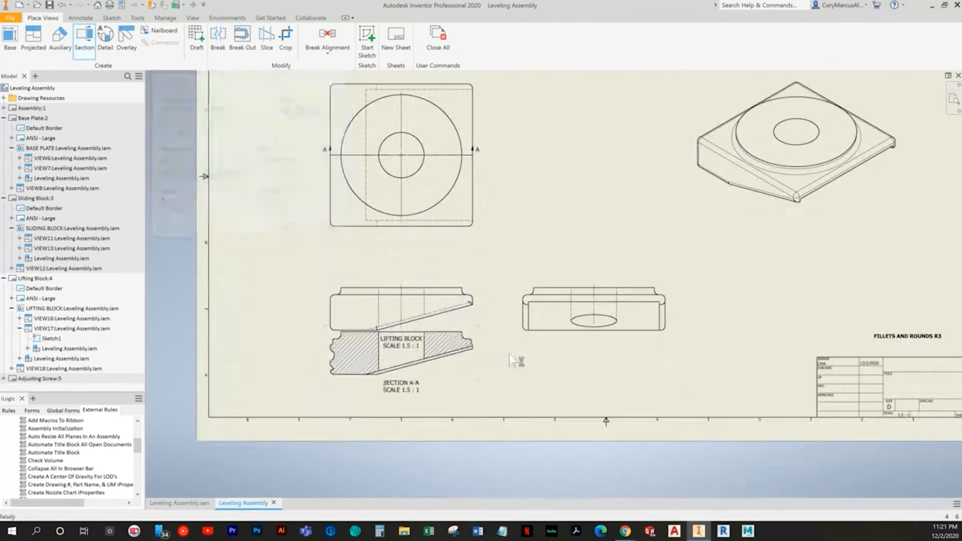
Break the alignment of section view A-A and move it to the open area beneath the isometric view
{"action": "right_click", "coordinate": [466, 374]}
{"action": "mouse_move", "coordinate": [499, 191]}
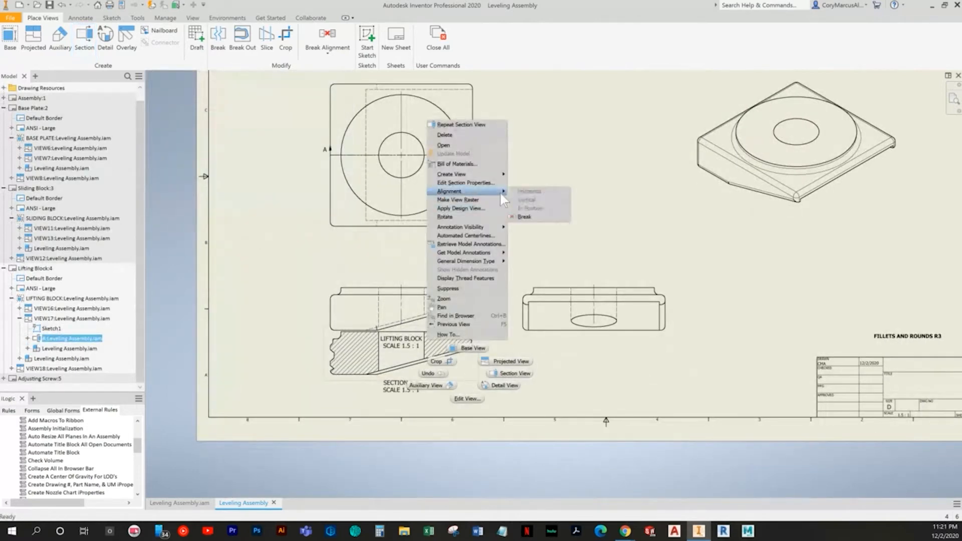
{"action": "left_click", "coordinate": [523, 217]}
{"action": "left_click_drag", "start_coordinate": [476, 376], "coordinate": [728, 323]}
Delete the projected side view of the Lifting Block
{"action": "left_click", "coordinate": [628, 339]}
{"action": "key", "text": "Delete"}
{"action": "key", "text": "Return"}
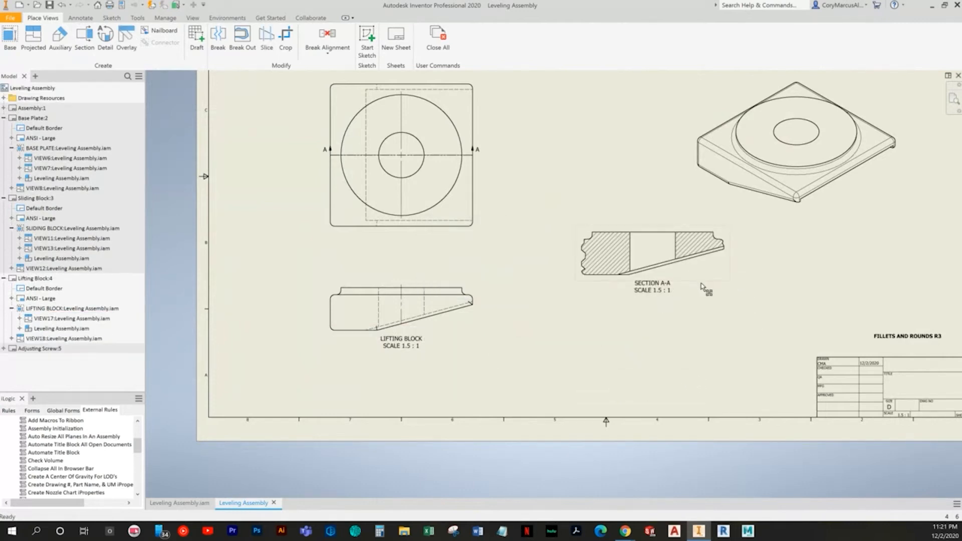
Move section view A-A beside the front view and align it horizontally with that view
{"action": "left_click_drag", "start_coordinate": [701, 283], "coordinate": [683, 337]}
{"action": "right_click", "coordinate": [692, 342]}
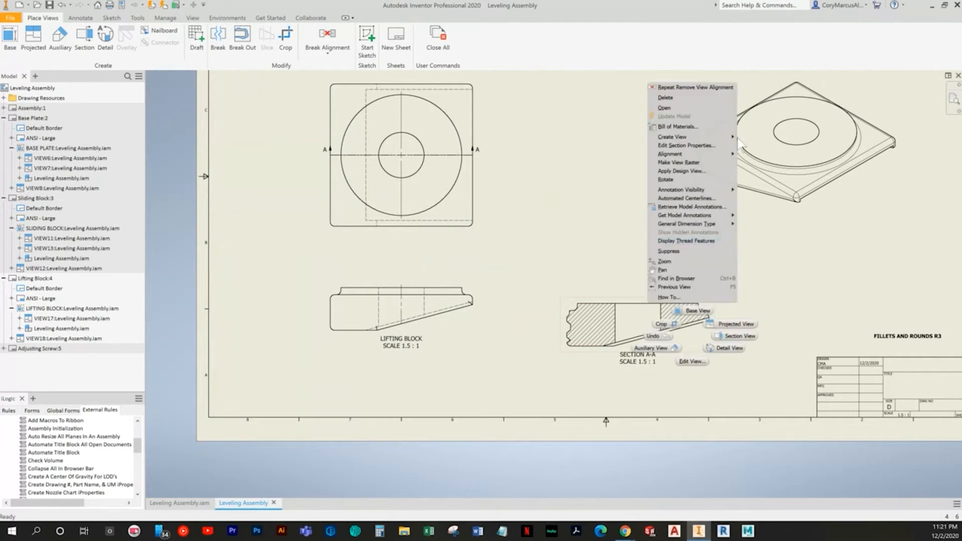
{"action": "left_click", "coordinate": [724, 159]}
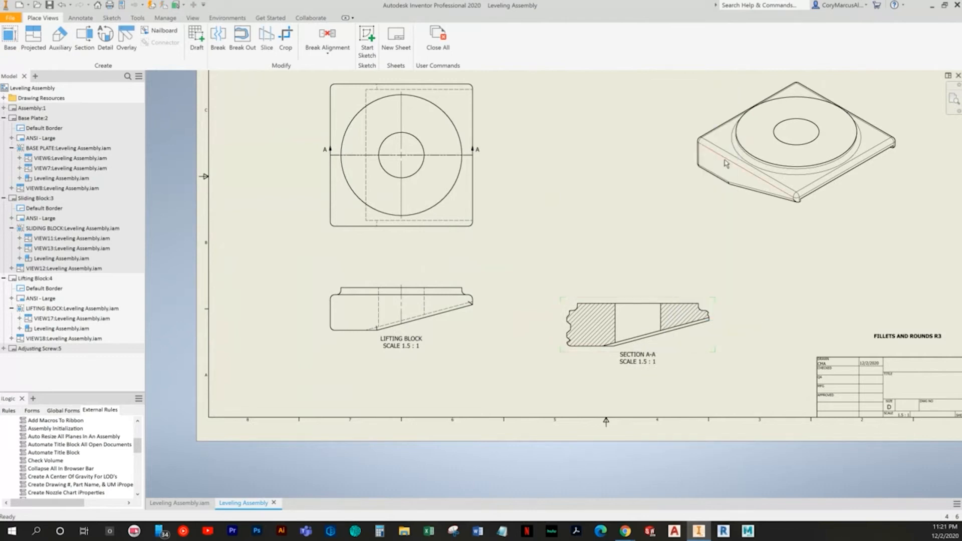
{"action": "right_click", "coordinate": [709, 338]}
{"action": "mouse_move", "coordinate": [729, 155]}
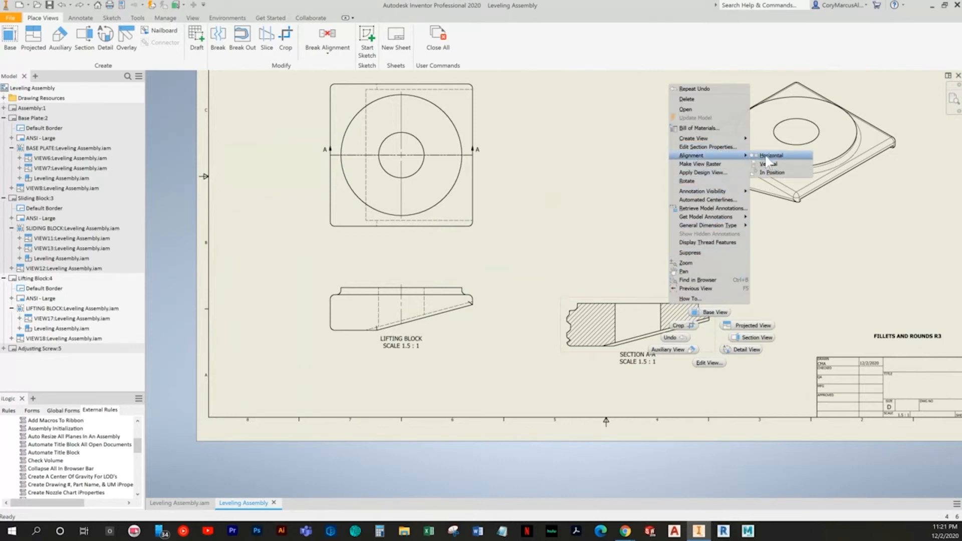
{"action": "left_click", "coordinate": [765, 155]}
{"action": "left_click", "coordinate": [474, 318]}
{"action": "middle_click_drag", "start_coordinate": [632, 173], "coordinate": [597, 217]}
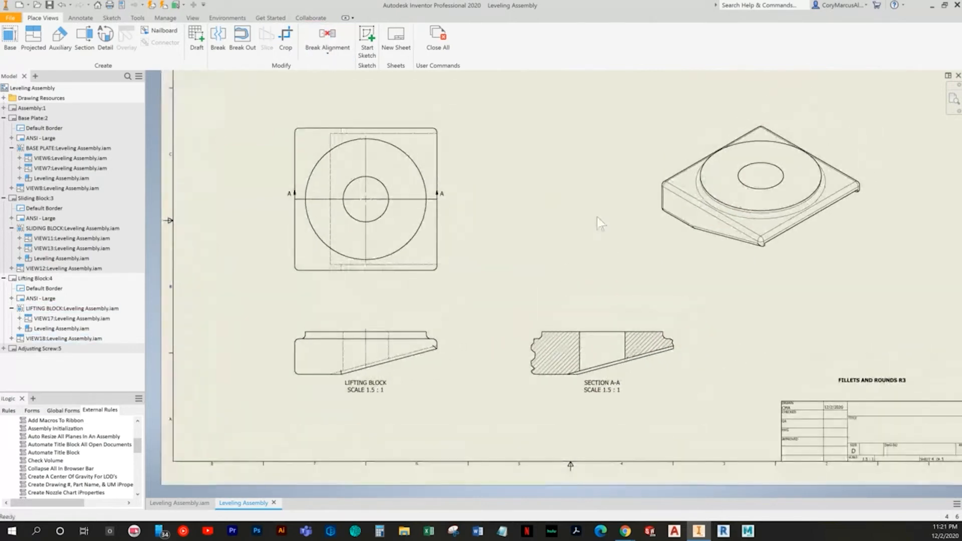
Open the sketch of section line A-A for editing and delete the constraint holding its left end to the block's edge
{"action": "left_click", "coordinate": [413, 199]}
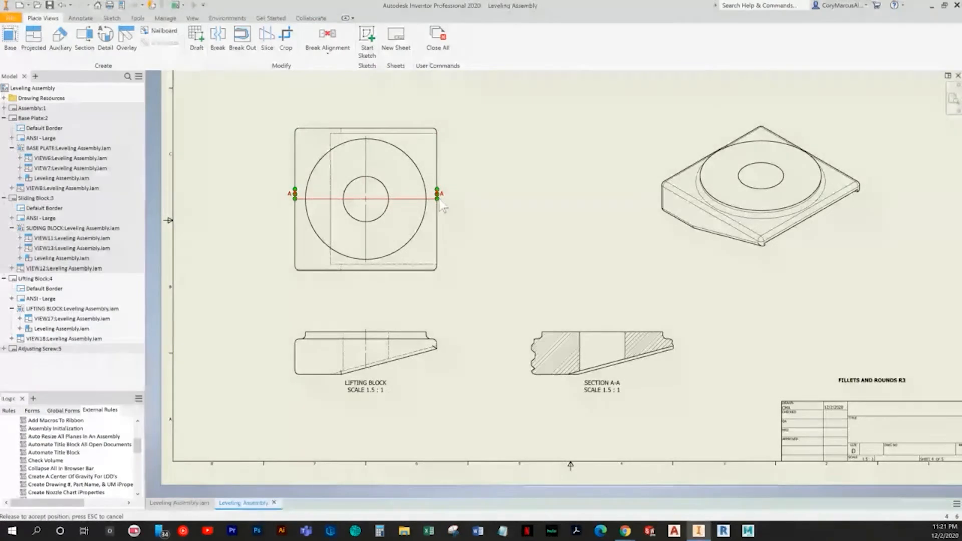
{"action": "scroll", "coordinate": [442, 205], "scroll_direction": "up", "scroll_amount": 4}
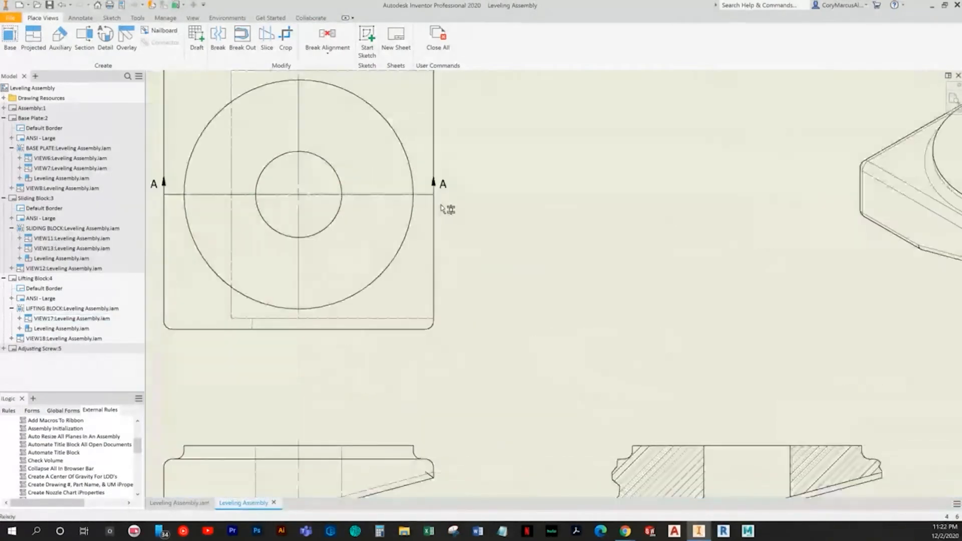
{"action": "right_click", "coordinate": [422, 186]}
{"action": "left_click", "coordinate": [434, 245]}
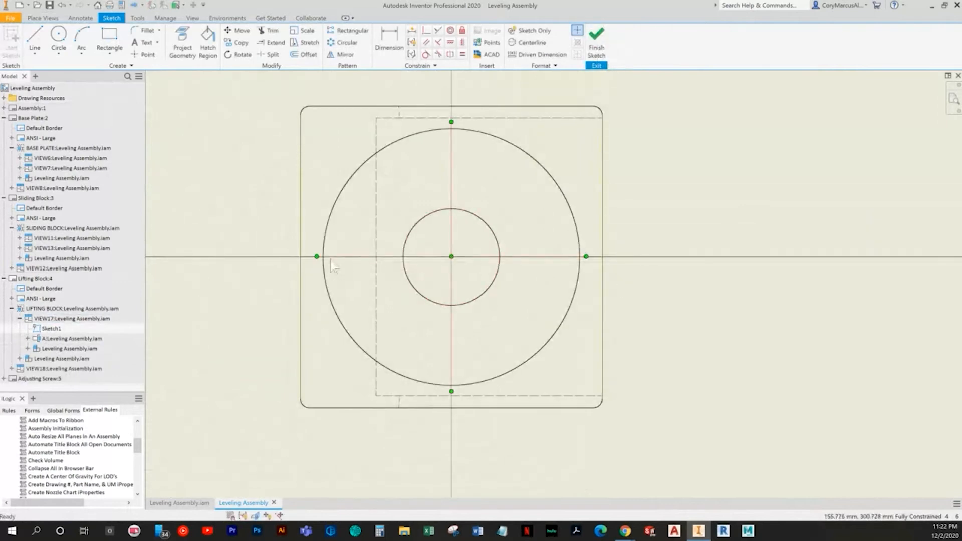
{"action": "right_click", "coordinate": [296, 259]}
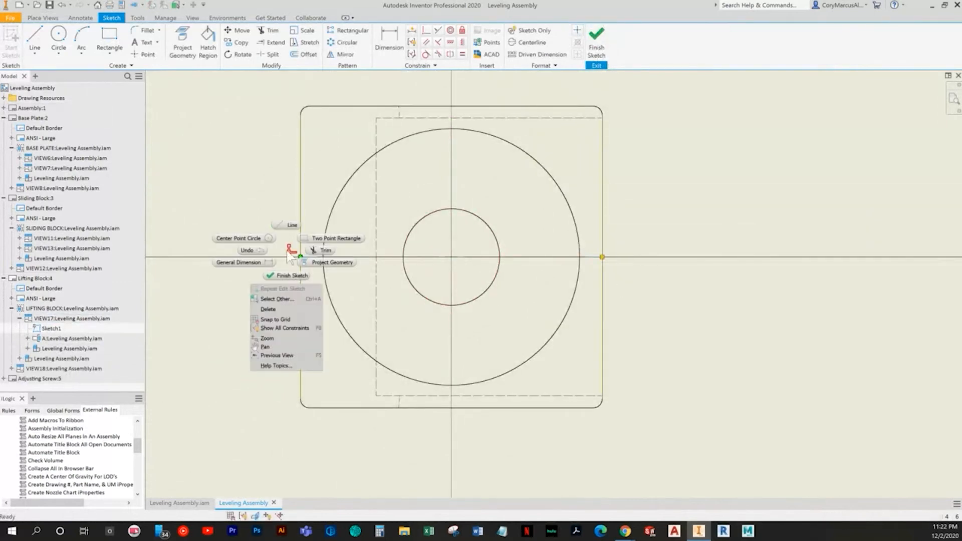
{"action": "left_click", "coordinate": [274, 309]}
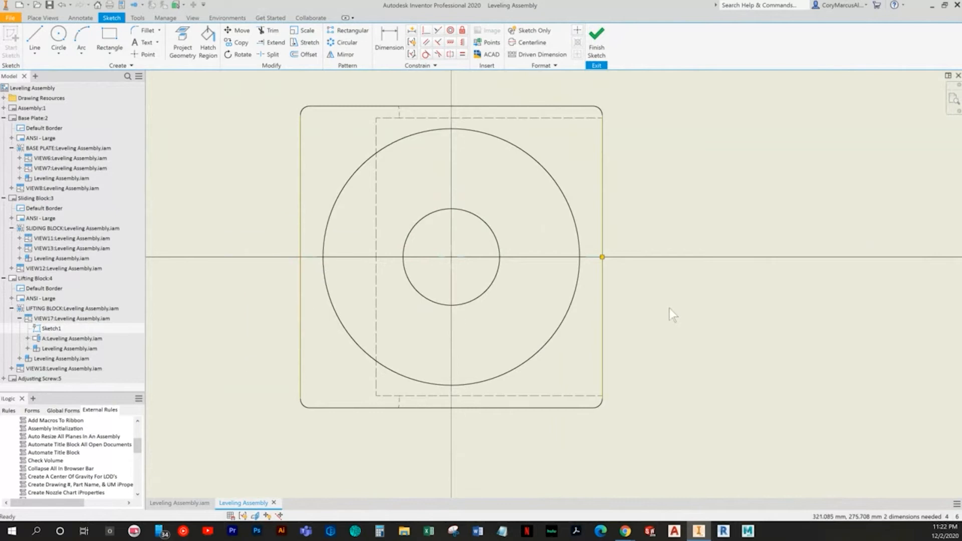
Delete the constraint holding the section line's right end to the block's edge and finish the sketch
{"action": "right_click", "coordinate": [597, 255]}
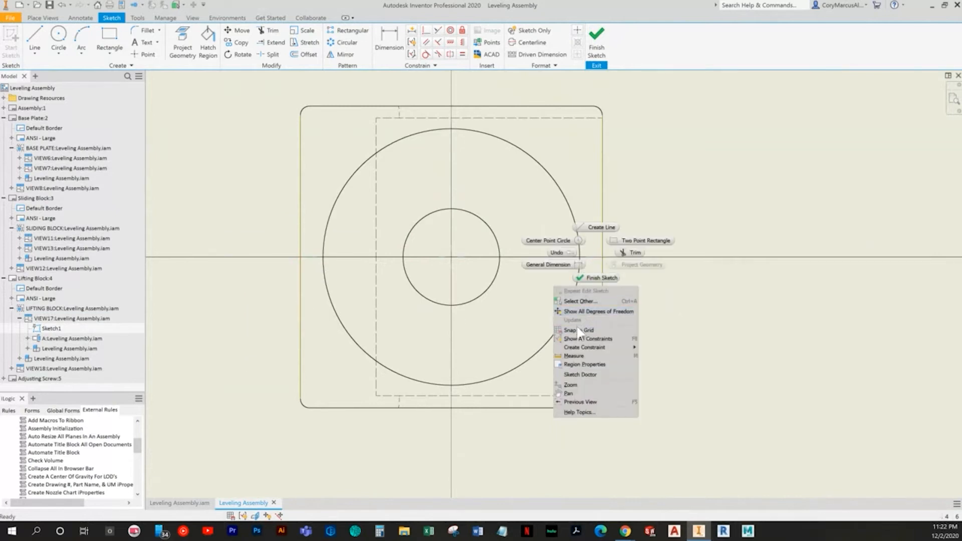
{"action": "left_click", "coordinate": [599, 266]}
{"action": "left_click", "coordinate": [602, 258]}
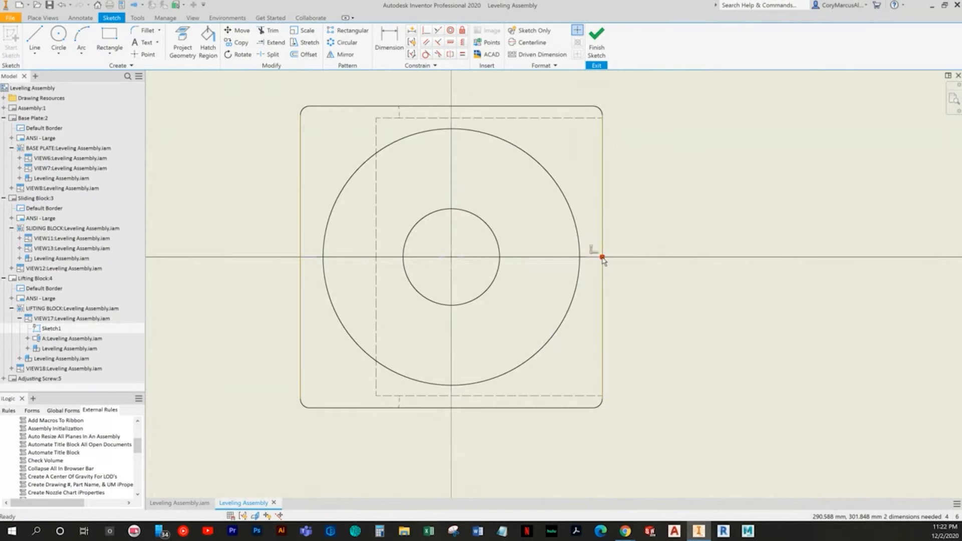
{"action": "right_click", "coordinate": [603, 258]}
{"action": "left_click", "coordinate": [605, 262]}
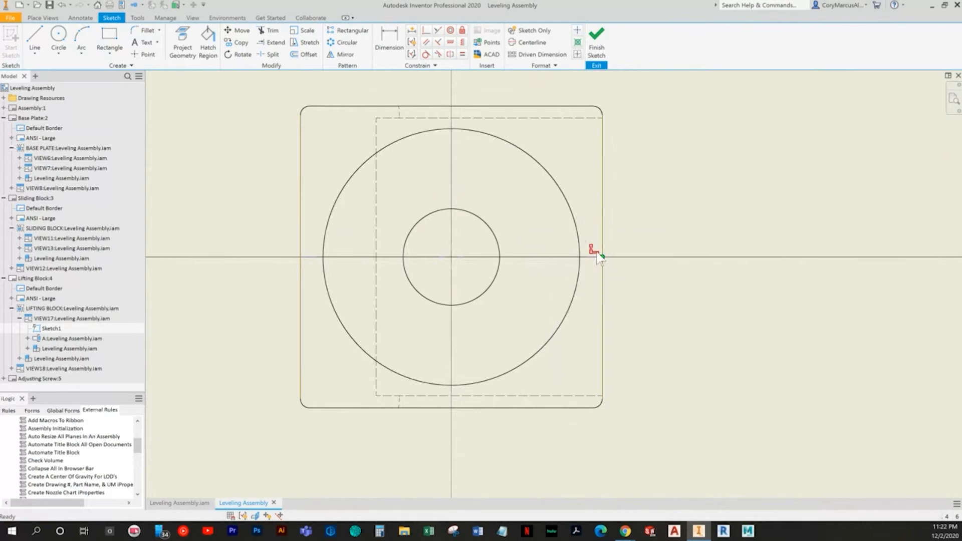
{"action": "right_click", "coordinate": [599, 258]}
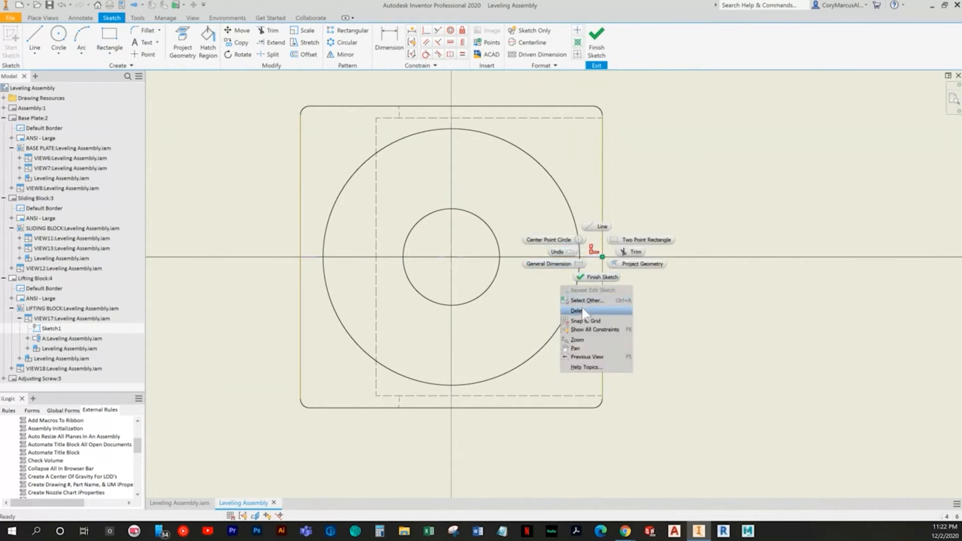
{"action": "left_click", "coordinate": [581, 310]}
{"action": "left_click", "coordinate": [603, 258]}
{"action": "key", "text": "Delete"}
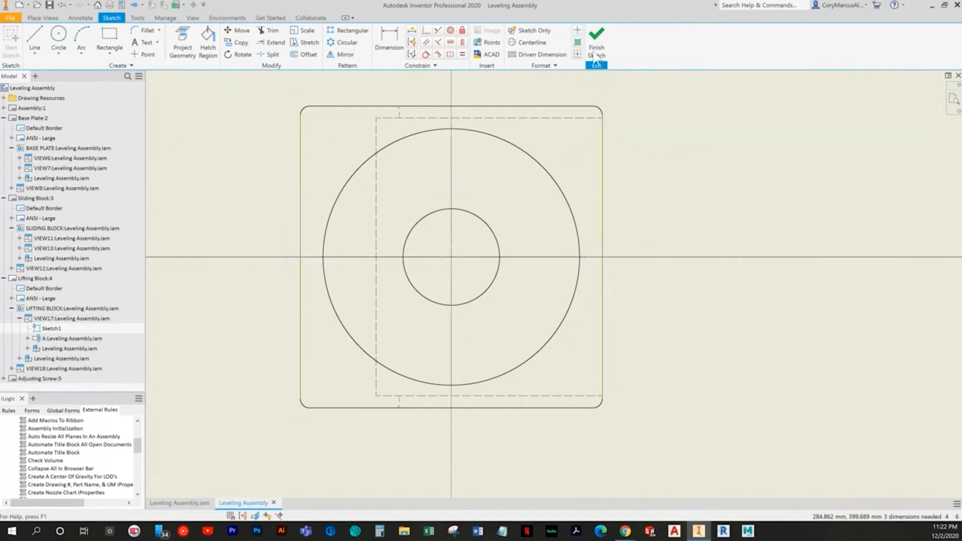
{"action": "left_click", "coordinate": [596, 40]}
Extend both ends of section line A-A past the block's left and right edges in the top view
{"action": "scroll", "coordinate": [610, 355], "scroll_direction": "down", "scroll_amount": 5}
{"action": "scroll", "coordinate": [412, 219], "scroll_direction": "up", "scroll_amount": 3}
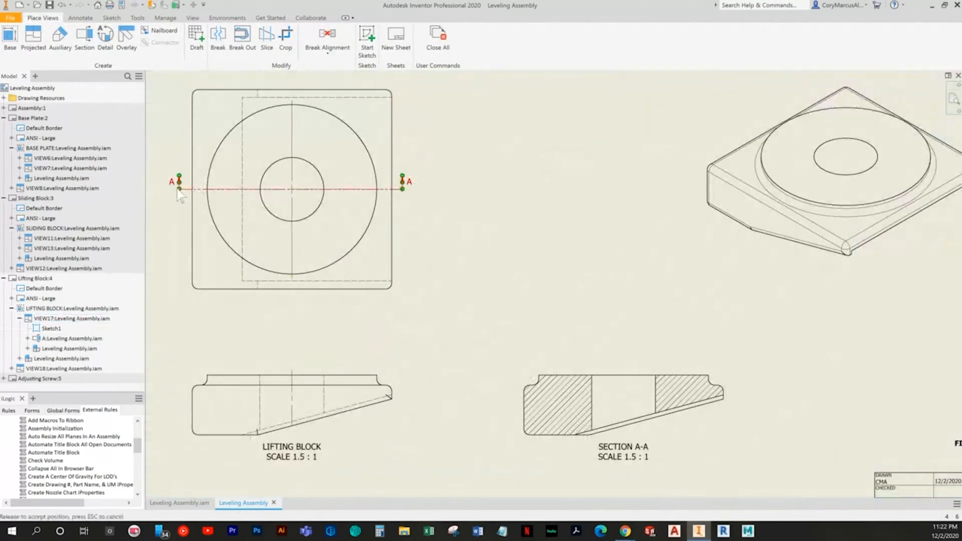
{"action": "mouse_move", "coordinate": [698, 479]}
{"action": "middle_mouse_down"}
{"action": "mouse_move", "coordinate": [737, 390]}
{"action": "mouse_move", "coordinate": [719, 396]}
{"action": "middle_mouse_up"}
{"action": "middle_click_drag", "start_coordinate": [482, 316], "coordinate": [478, 347]}
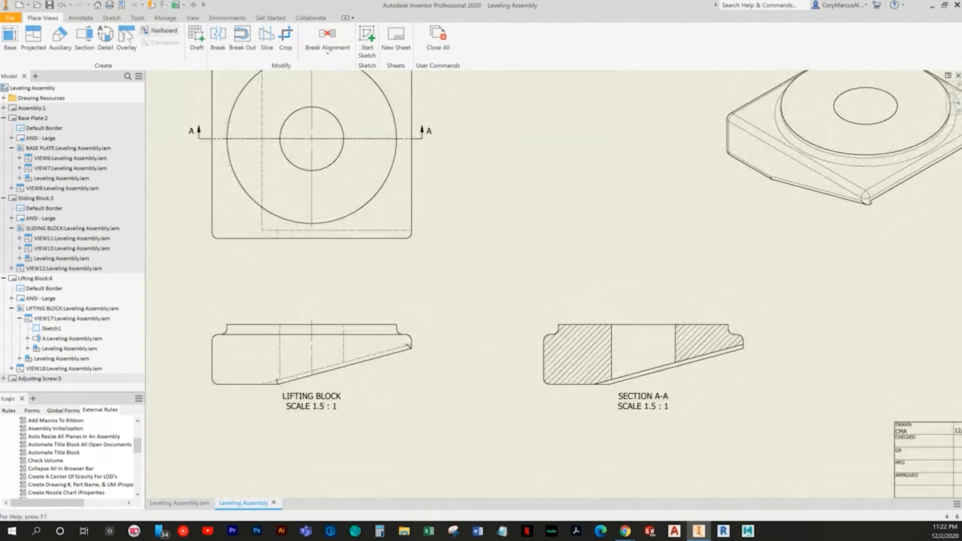
Dimension the distance between the two parallel sloped lines at the thin end of section view A-A
{"action": "key", "text": "d"}
{"action": "scroll", "coordinate": [692, 298], "scroll_direction": "down", "scroll_amount": 5}
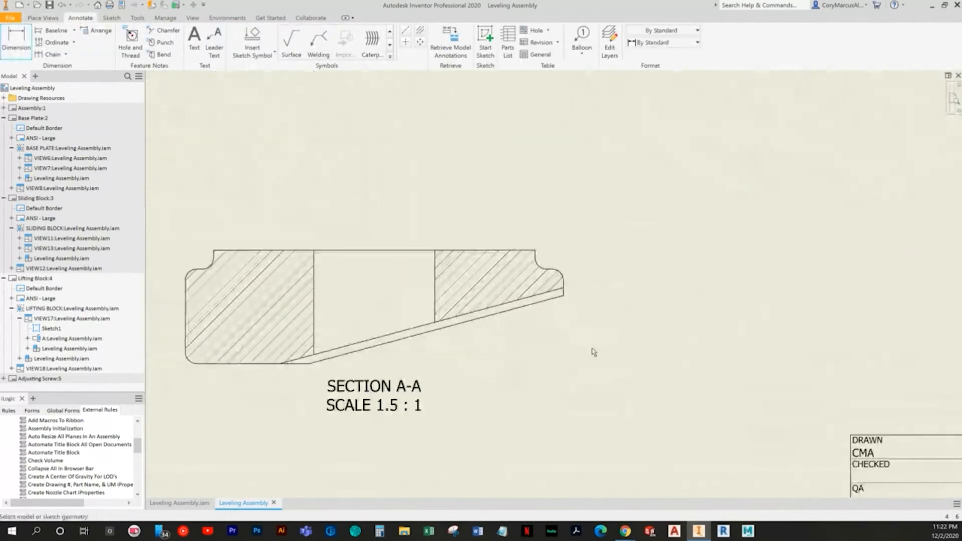
{"action": "left_click", "coordinate": [479, 266]}
{"action": "left_click", "coordinate": [474, 256]}
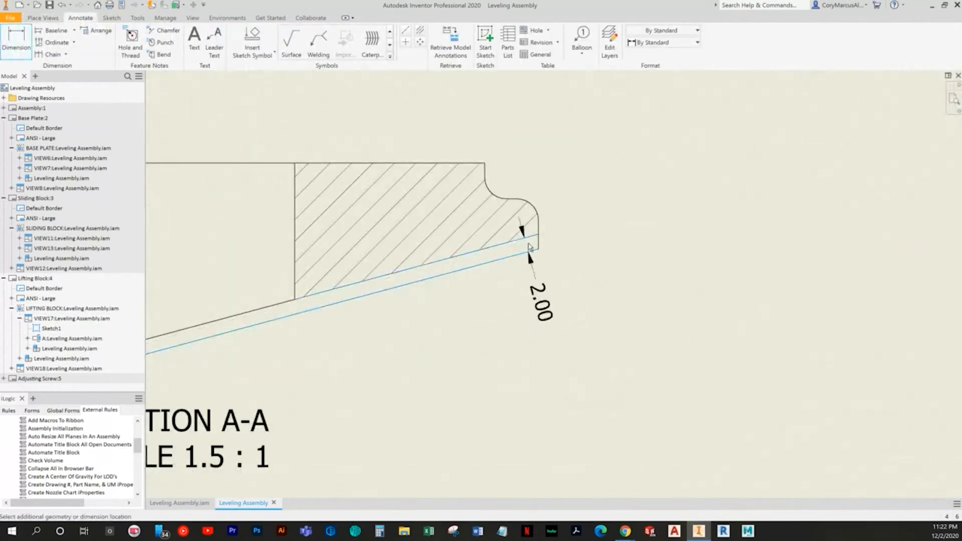
{"action": "left_click", "coordinate": [603, 225]}
{"action": "scroll", "coordinate": [551, 261], "scroll_direction": "up", "scroll_amount": 3}
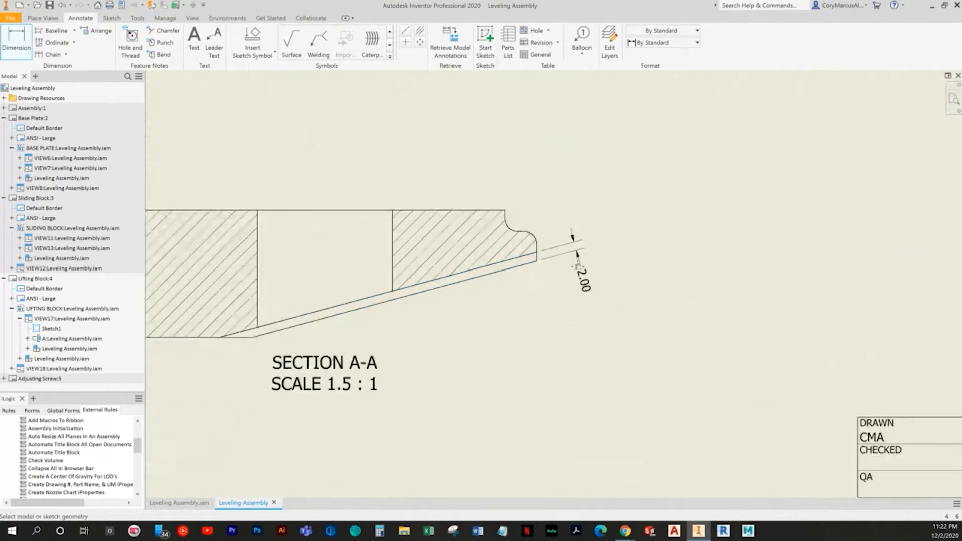
{"action": "scroll", "coordinate": [484, 284], "scroll_direction": "down", "scroll_amount": 2}
{"action": "right_click", "coordinate": [714, 270]}
{"action": "left_click", "coordinate": [689, 266]}
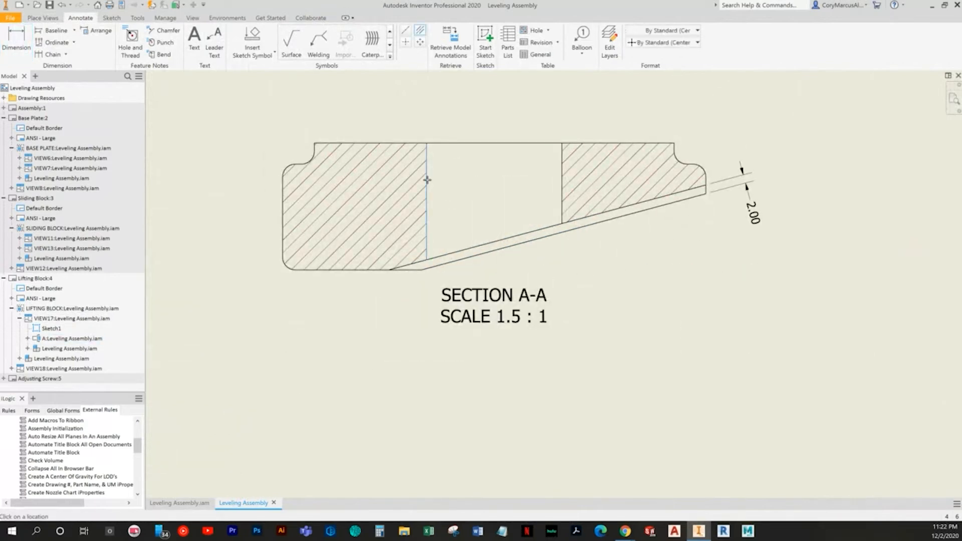
Add a bisector centerline between the bore's two edges in section A-A and move that view's label lower
{"action": "left_click", "coordinate": [561, 156]}
{"action": "right_click", "coordinate": [572, 202]}
{"action": "left_click", "coordinate": [543, 202]}
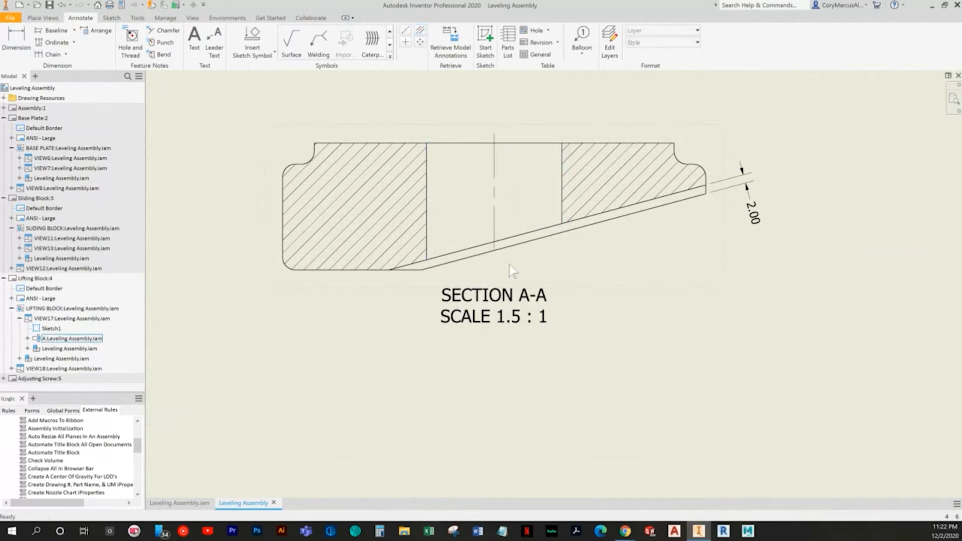
{"action": "left_click_drag", "start_coordinate": [520, 306], "coordinate": [519, 341]}
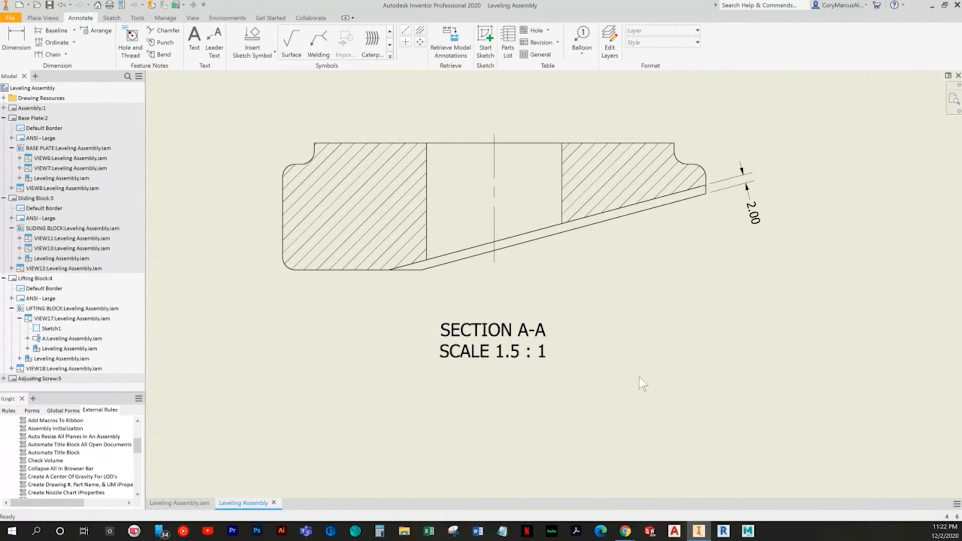
Move the top view higher on the sheet and attach a balloon to the block in the isometric view
{"action": "middle_click", "coordinate": [638, 377]}
{"action": "middle_click", "coordinate": [639, 376]}
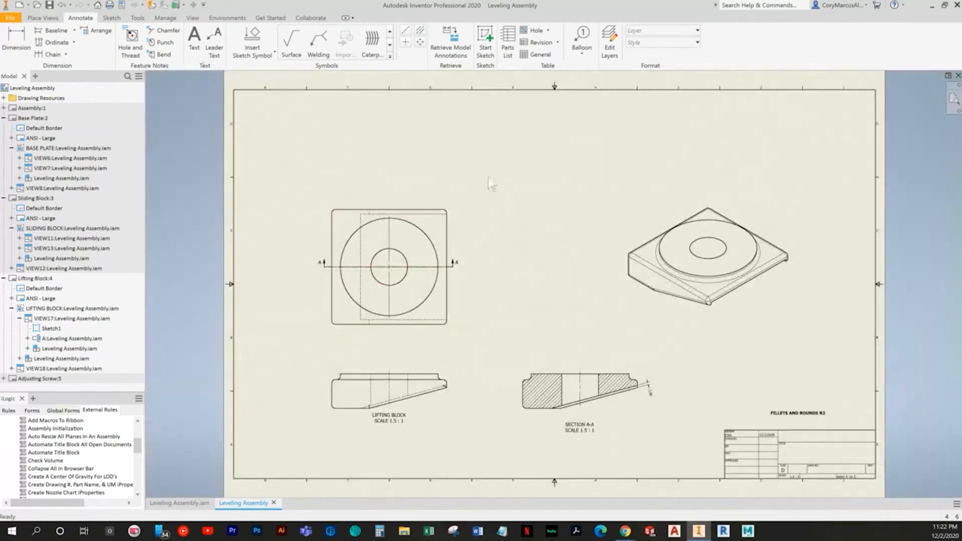
{"action": "left_click_drag", "start_coordinate": [461, 336], "coordinate": [539, 273]}
{"action": "left_click", "coordinate": [581, 38]}
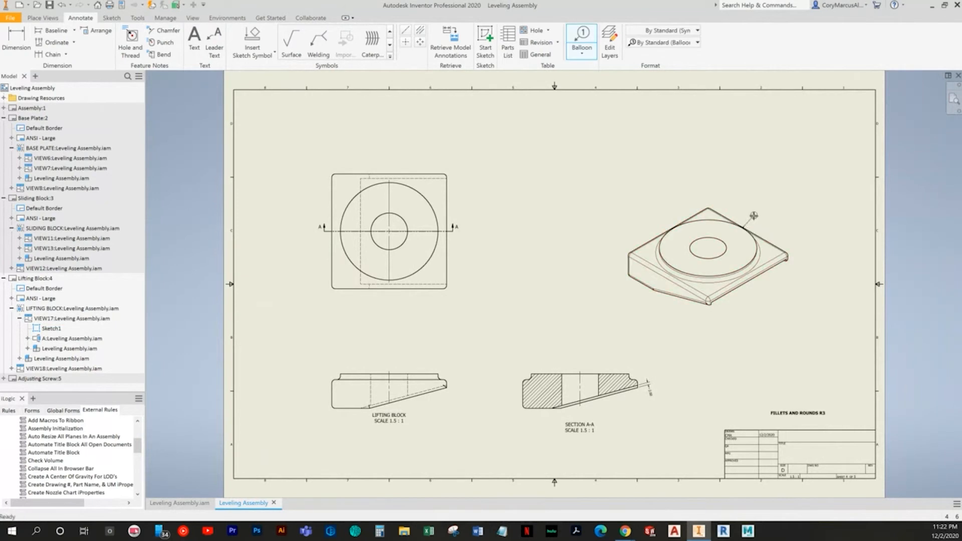
Move the front view's LIFTING BLOCK label lower to leave more space beneath the view
{"action": "scroll", "coordinate": [356, 403], "scroll_direction": "up", "scroll_amount": 5}
{"action": "middle_click_drag", "start_coordinate": [374, 408], "coordinate": [302, 220]}
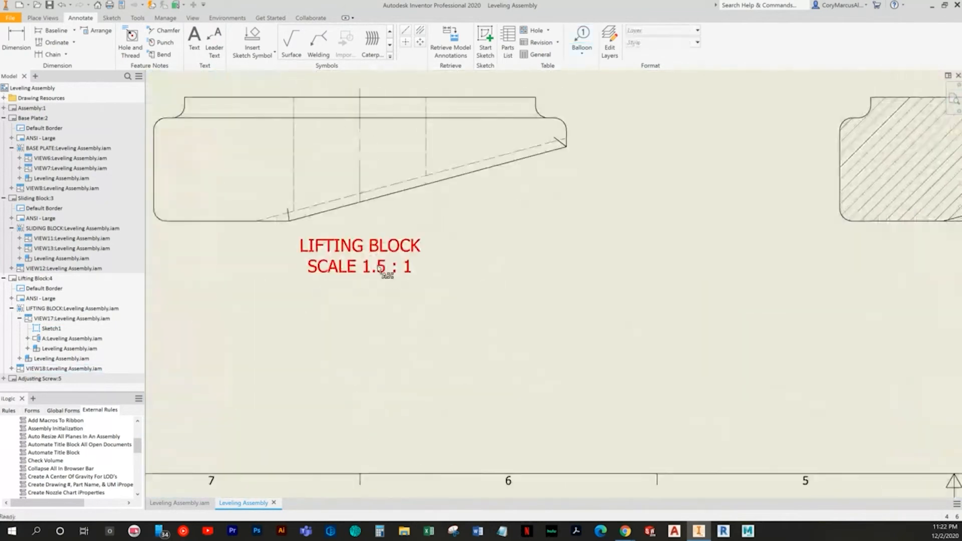
{"action": "left_click_drag", "start_coordinate": [366, 241], "coordinate": [368, 271]}
{"action": "key", "text": "ctrl+z"}
{"action": "scroll", "coordinate": [444, 429], "scroll_direction": "down", "scroll_amount": 3}
{"action": "middle_click_drag", "start_coordinate": [447, 432], "coordinate": [486, 477]}
Add diameter dimensions to the large outer circle and the central bore in the top view
{"action": "key", "text": "d"}
{"action": "scroll", "coordinate": [355, 189], "scroll_direction": "down", "scroll_amount": 3}
{"action": "middle_click_drag", "start_coordinate": [341, 286], "coordinate": [334, 392]}
{"action": "scroll", "coordinate": [359, 172], "scroll_direction": "up", "scroll_amount": 3}
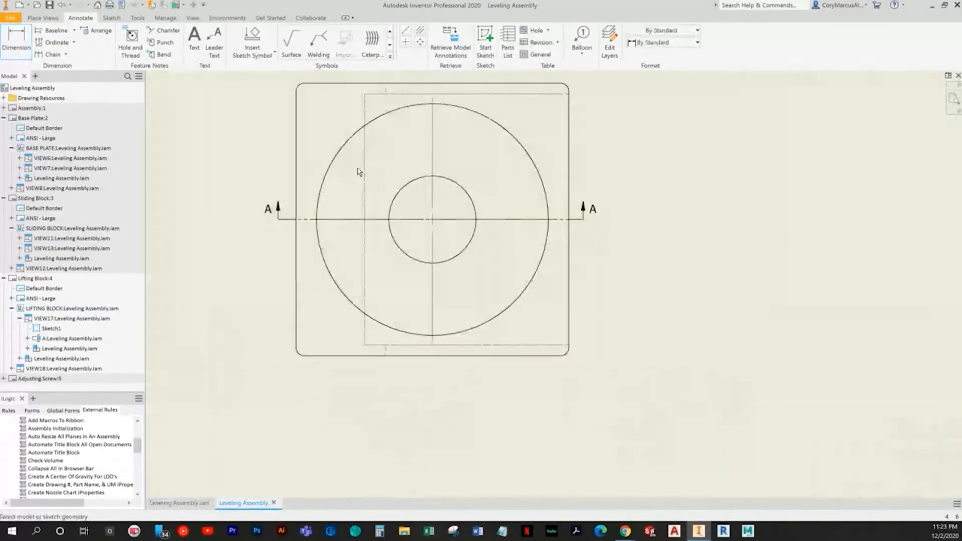
{"action": "left_click", "coordinate": [337, 166]}
{"action": "middle_click_drag", "start_coordinate": [343, 167], "coordinate": [365, 251]}
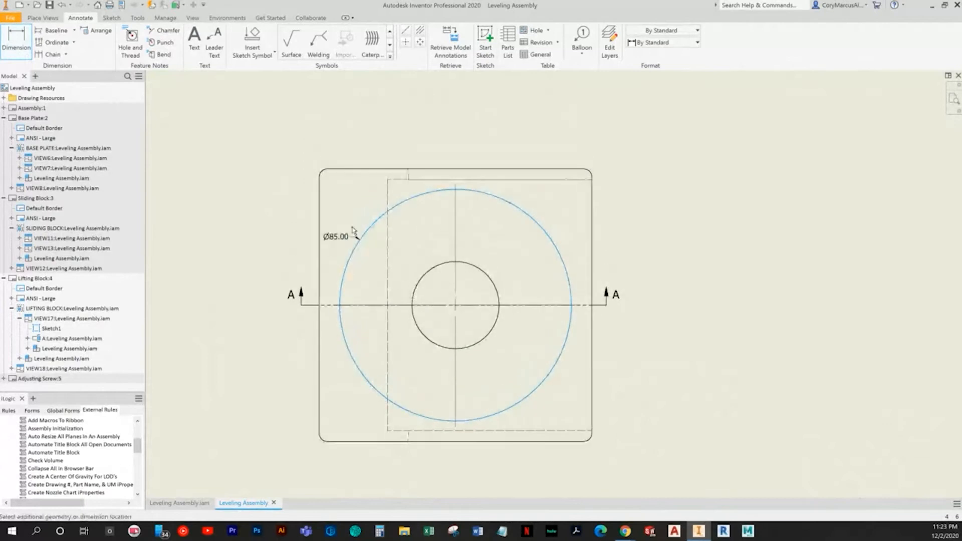
{"action": "left_click", "coordinate": [332, 132]}
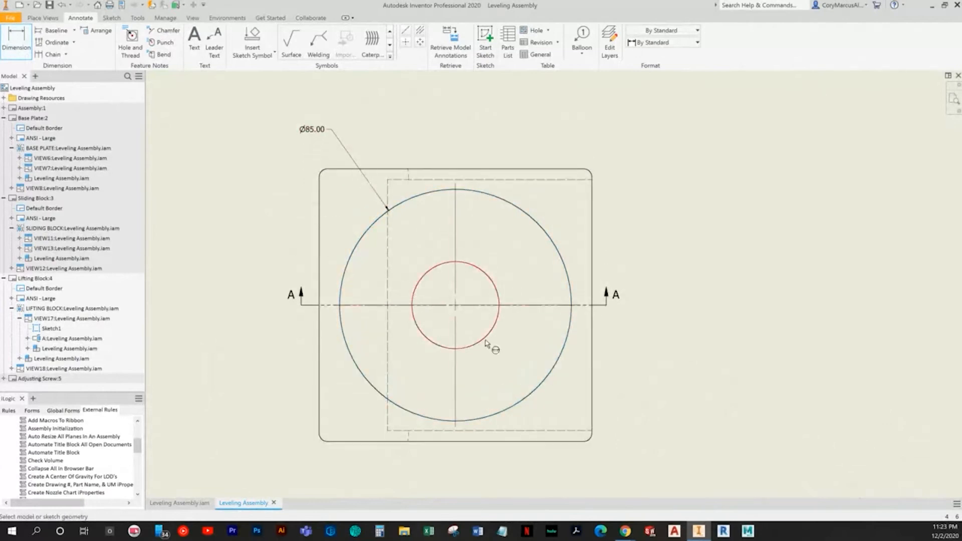
{"action": "left_click", "coordinate": [418, 286]}
{"action": "left_click", "coordinate": [284, 178]}
{"action": "middle_click_drag", "start_coordinate": [440, 253], "coordinate": [458, 212]}
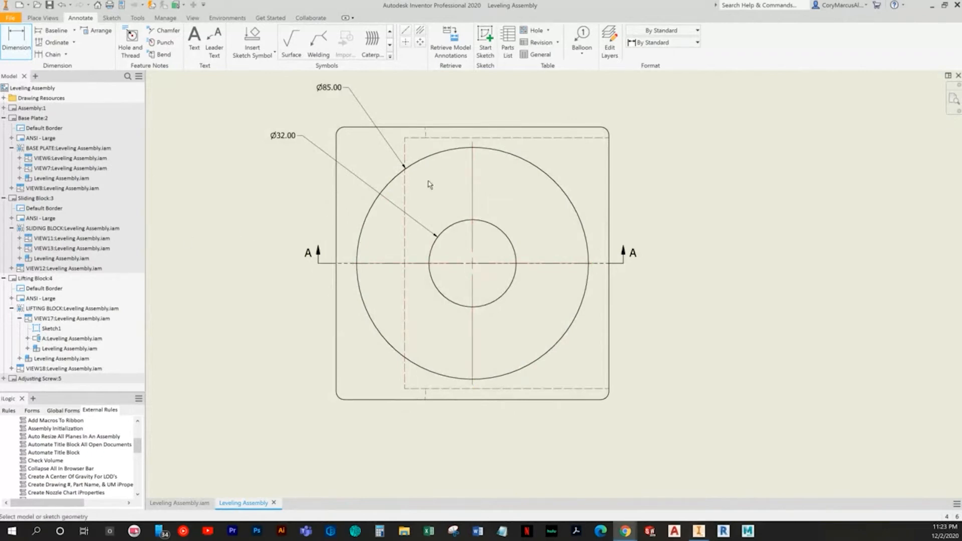
Dimension the horizontal distance from the bore's center to the block's right edge and the vertical distance to its upper edge
{"action": "middle_click_drag", "start_coordinate": [527, 221], "coordinate": [513, 234]}
{"action": "left_click", "coordinate": [595, 171]}
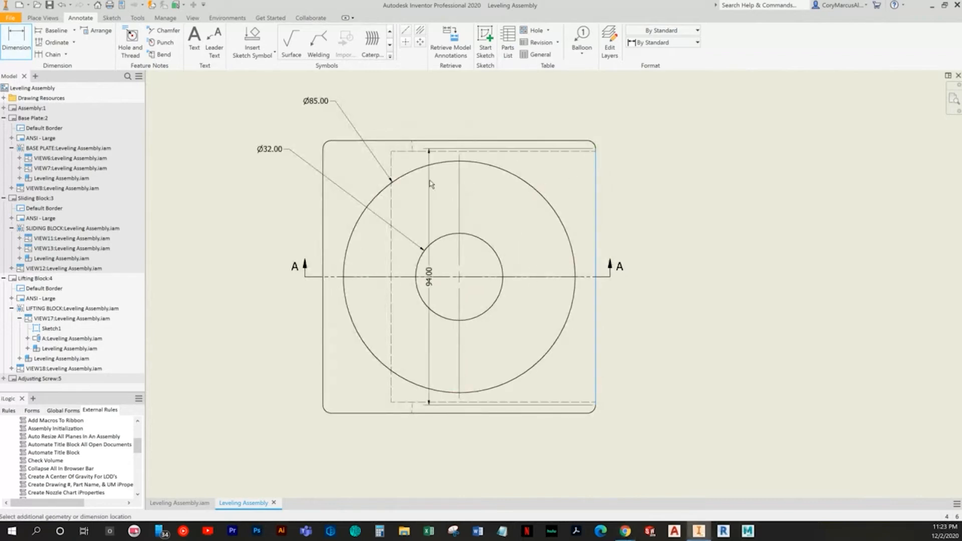
{"action": "left_click", "coordinate": [458, 184]}
{"action": "left_click", "coordinate": [510, 95]}
{"action": "left_click", "coordinate": [562, 142]}
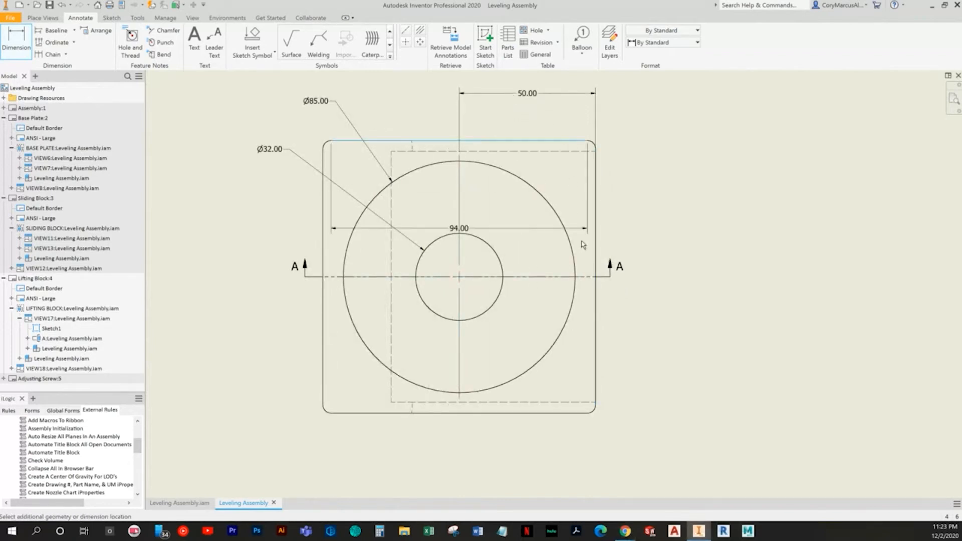
{"action": "left_click", "coordinate": [549, 278]}
{"action": "left_click", "coordinate": [654, 250]}
{"action": "middle_click_drag", "start_coordinate": [580, 299], "coordinate": [535, 332]}
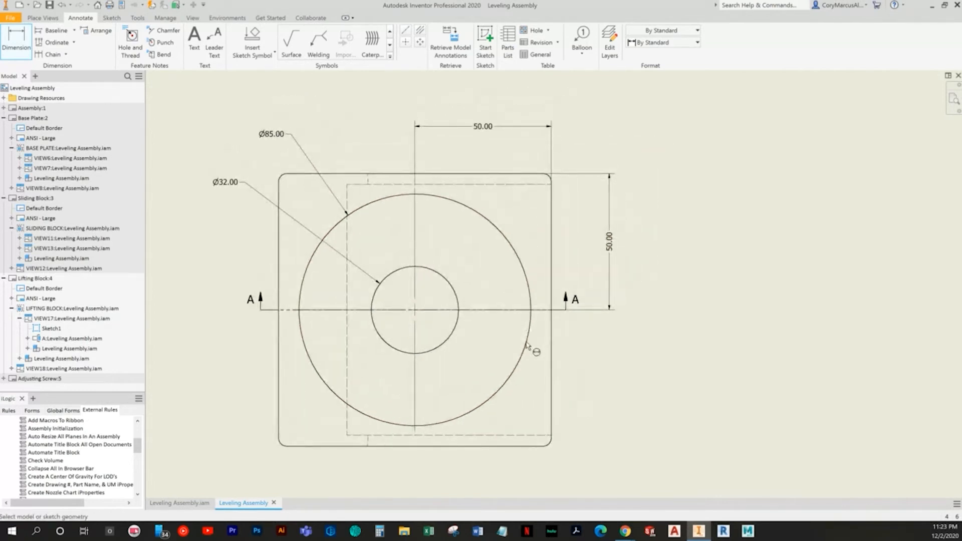
Dimension the block's overall vertical size in the top view, outside the center-to-edge dimension
{"action": "left_click", "coordinate": [337, 174]}
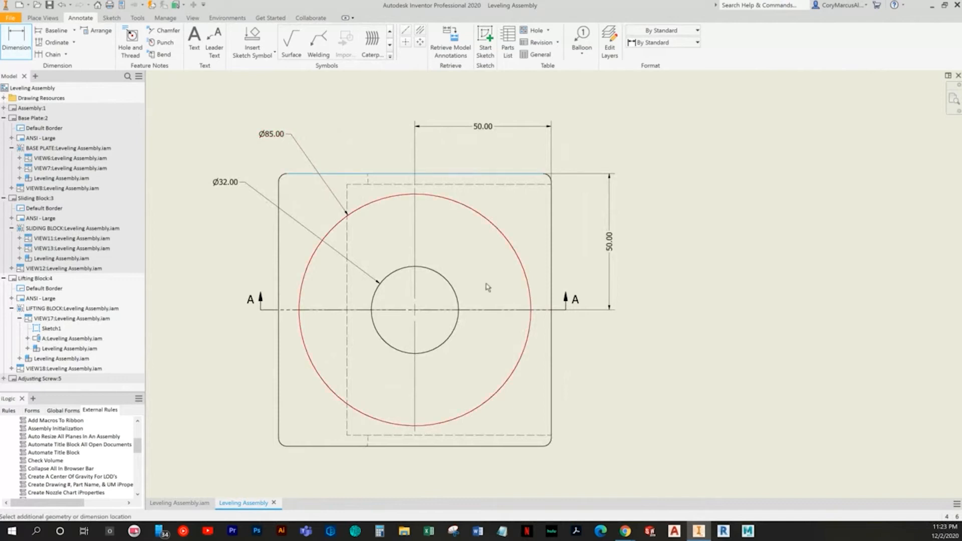
{"action": "left_click", "coordinate": [531, 446]}
{"action": "left_click", "coordinate": [648, 365]}
{"action": "middle_click_drag", "start_coordinate": [571, 355], "coordinate": [537, 297]}
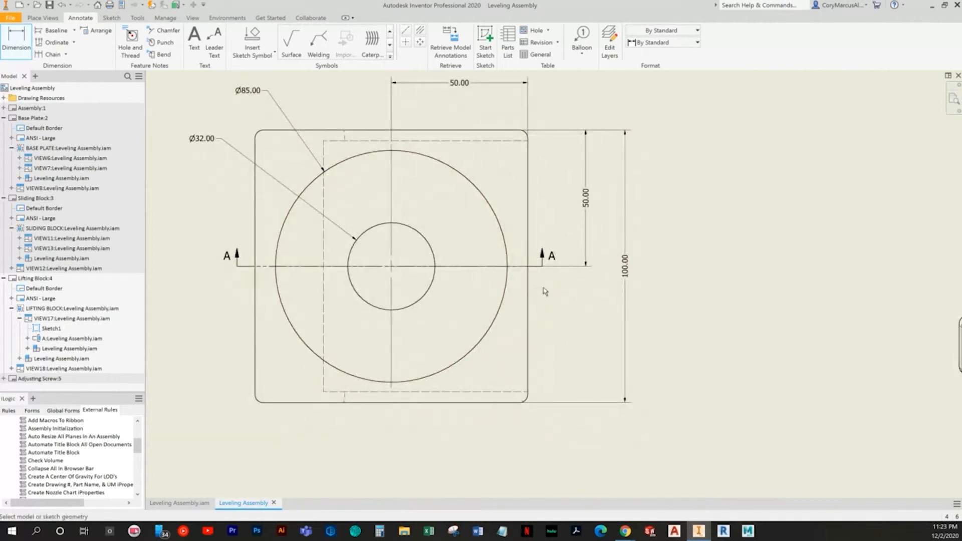
Dimension the raised boss's height and the block body's height on the left side of the front view
{"action": "middle_click_drag", "start_coordinate": [425, 345], "coordinate": [414, 263]}
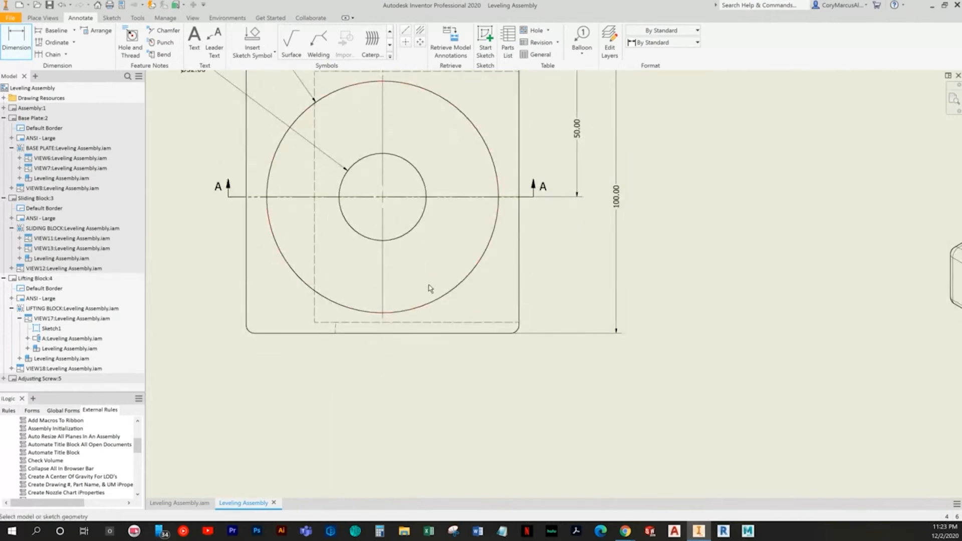
{"action": "scroll", "coordinate": [436, 251], "scroll_direction": "down", "scroll_amount": 5}
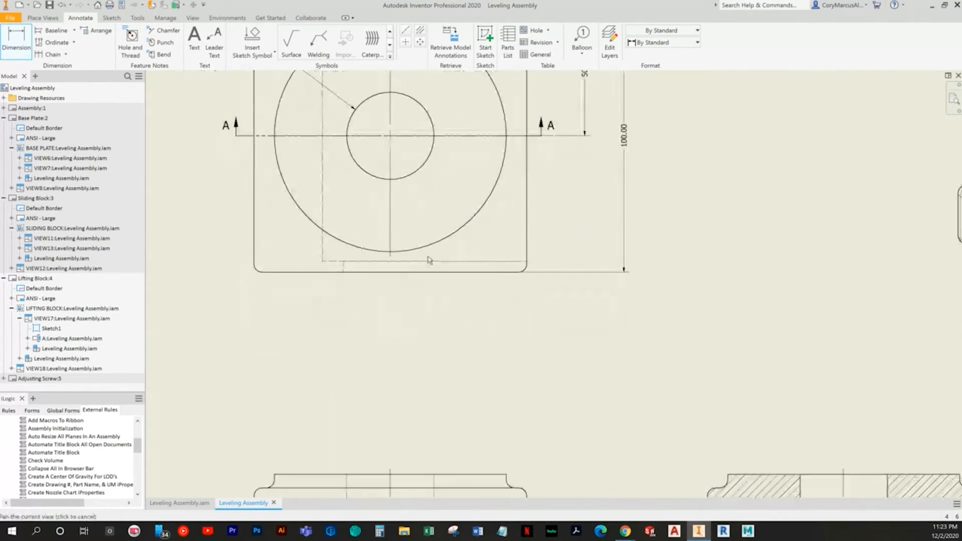
{"action": "scroll", "coordinate": [358, 260], "scroll_direction": "up", "scroll_amount": 6}
{"action": "left_click", "coordinate": [349, 257]}
{"action": "left_click", "coordinate": [344, 273]}
{"action": "left_click", "coordinate": [277, 264]}
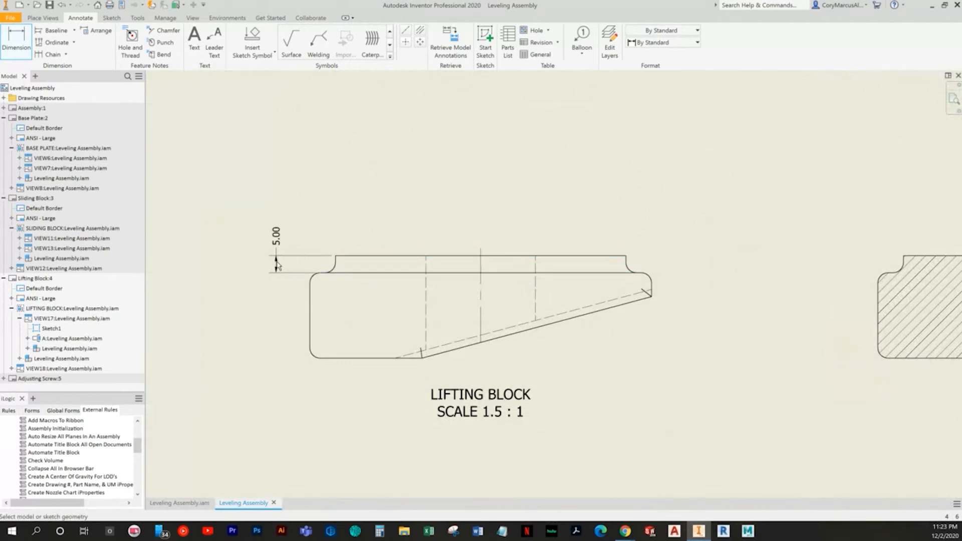
{"action": "left_click", "coordinate": [322, 273]}
{"action": "left_click", "coordinate": [319, 357]}
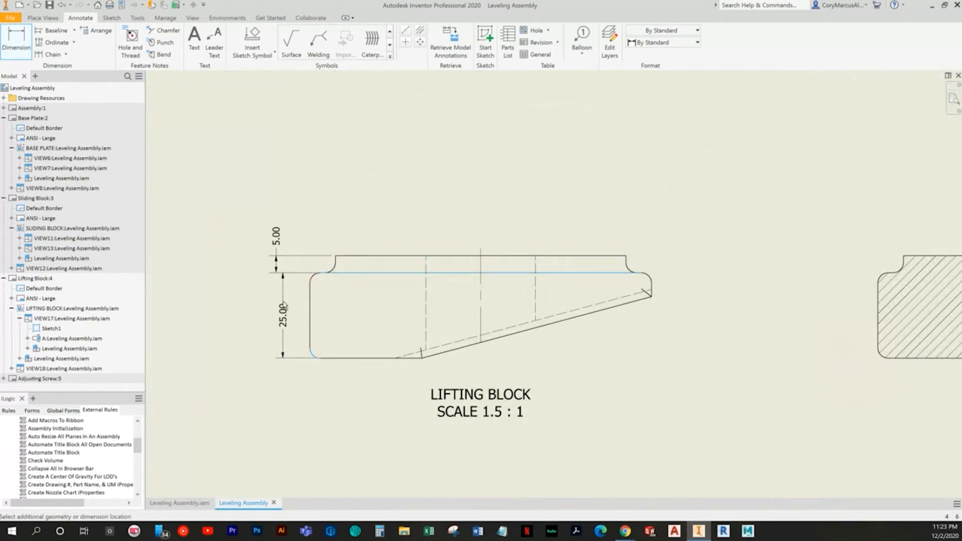
{"action": "left_click", "coordinate": [276, 315]}
Dimension the vertical height of the block's thin right end in the front view, up to the body's upper face
{"action": "middle_click_drag", "start_coordinate": [639, 265], "coordinate": [605, 292]}
{"action": "scroll", "coordinate": [604, 292], "scroll_direction": "up", "scroll_amount": 5}
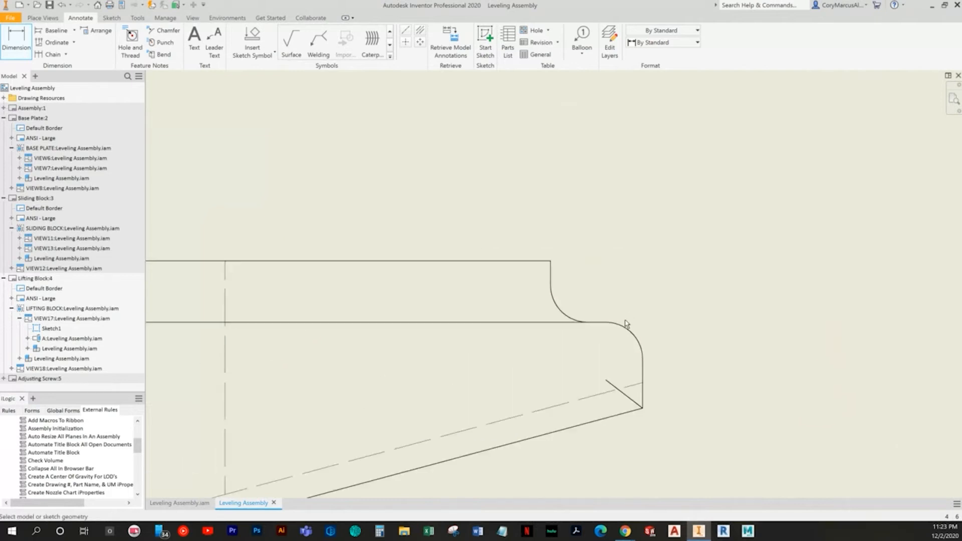
{"action": "left_click", "coordinate": [602, 324]}
{"action": "left_click", "coordinate": [643, 408]}
{"action": "left_click", "coordinate": [773, 362]}
Add an angular dimension between the sloped underside and the flat bottom edge in the front view
{"action": "scroll", "coordinate": [696, 381], "scroll_direction": "down", "scroll_amount": 5}
{"action": "scroll", "coordinate": [656, 396], "scroll_direction": "down", "scroll_amount": 2}
{"action": "mouse_move", "coordinate": [656, 395]}
{"action": "middle_mouse_down"}
{"action": "mouse_move", "coordinate": [651, 317]}
{"action": "mouse_move", "coordinate": [546, 334]}
{"action": "middle_mouse_up"}
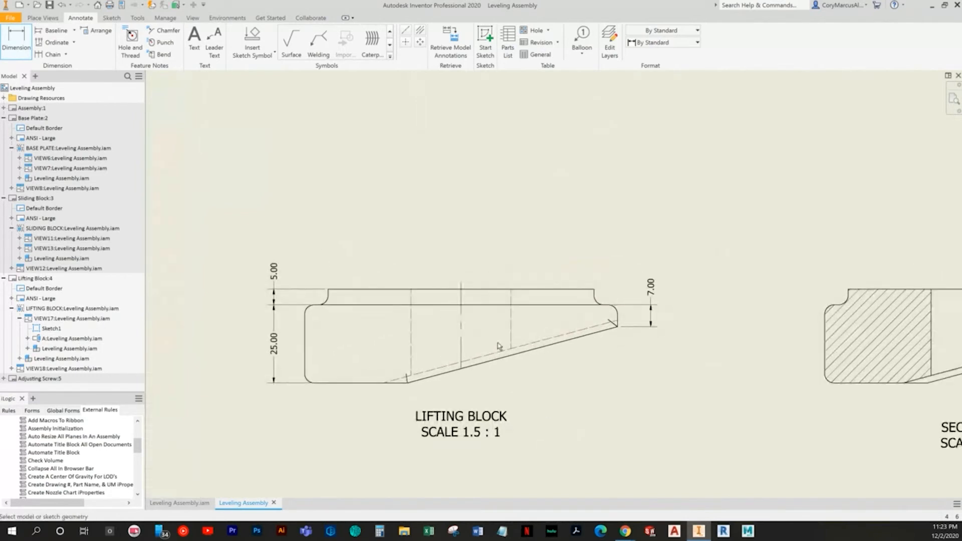
{"action": "left_click", "coordinate": [451, 371]}
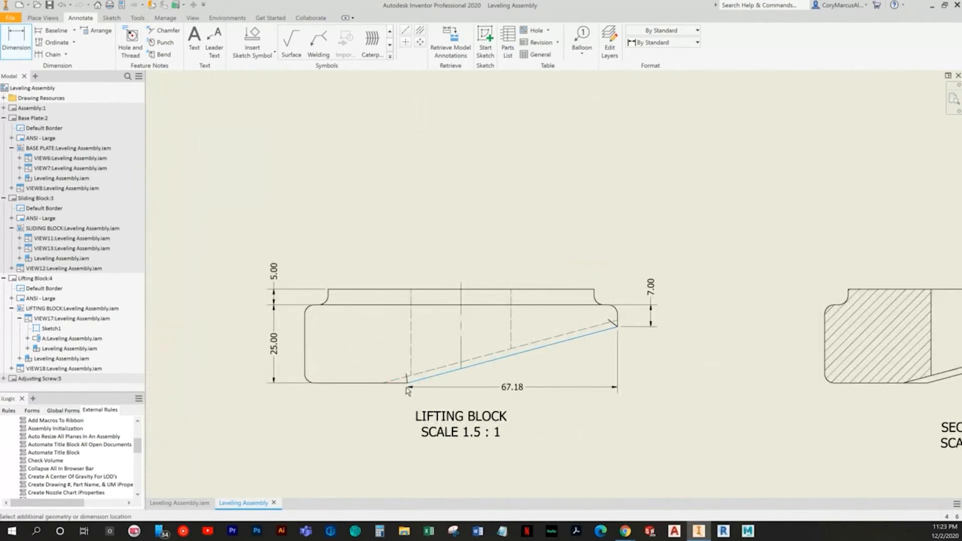
{"action": "left_click", "coordinate": [396, 382]}
{"action": "left_click", "coordinate": [520, 379]}
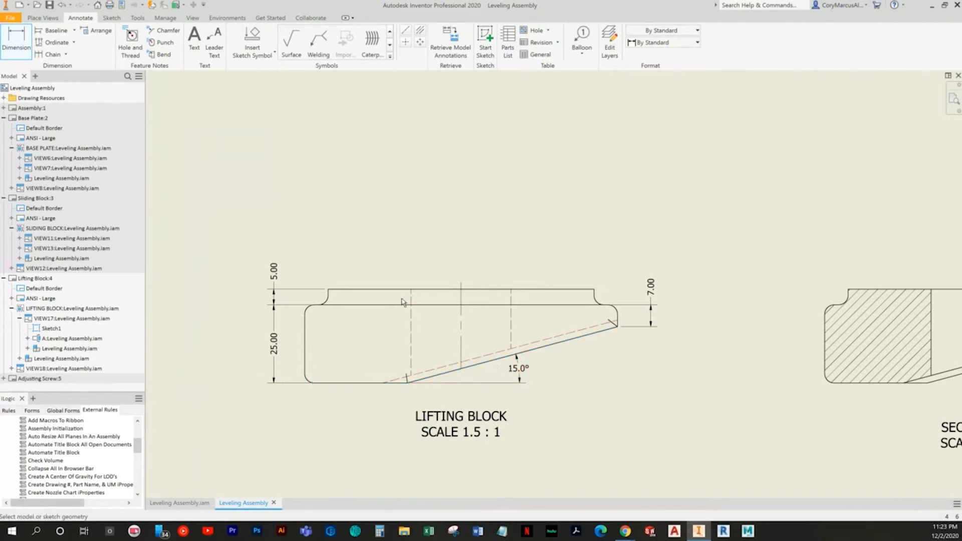
{"action": "middle_click_drag", "start_coordinate": [459, 283], "coordinate": [305, 275]}
{"action": "scroll", "coordinate": [488, 302], "scroll_direction": "down", "scroll_amount": 3}
{"action": "mouse_move", "coordinate": [488, 302]}
{"action": "middle_mouse_down"}
{"action": "mouse_move", "coordinate": [459, 454]}
{"action": "mouse_move", "coordinate": [441, 453]}
{"action": "mouse_move", "coordinate": [369, 318]}
{"action": "mouse_move", "coordinate": [370, 270]}
{"action": "mouse_move", "coordinate": [414, 319]}
{"action": "mouse_move", "coordinate": [411, 350]}
{"action": "middle_mouse_up"}
{"action": "middle_click_drag", "start_coordinate": [392, 195], "coordinate": [431, 284]}
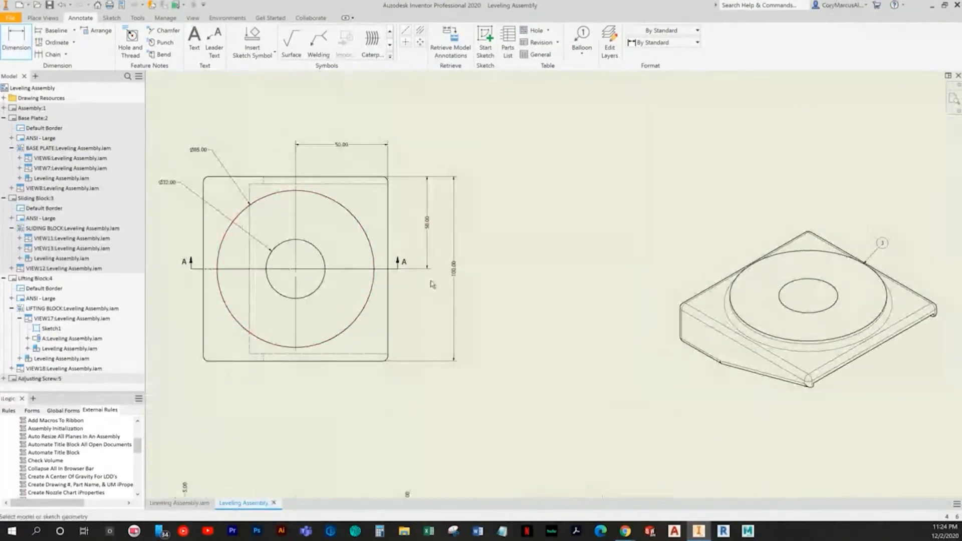
{"action": "left_click", "coordinate": [388, 273]}
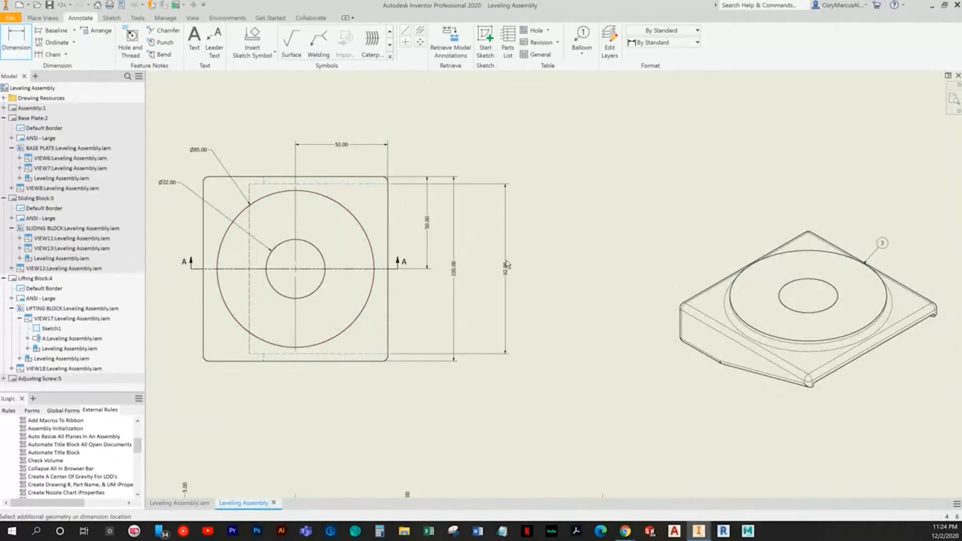
{"action": "mouse_move", "coordinate": [503, 296]}
{"action": "middle_mouse_down"}
{"action": "mouse_move", "coordinate": [413, 135]}
{"action": "mouse_move", "coordinate": [453, 226]}
{"action": "mouse_move", "coordinate": [455, 202]}
{"action": "middle_mouse_up"}
{"action": "right_click", "coordinate": [471, 183]}
{"action": "left_click", "coordinate": [438, 183]}
{"action": "left_click", "coordinate": [43, 17]}
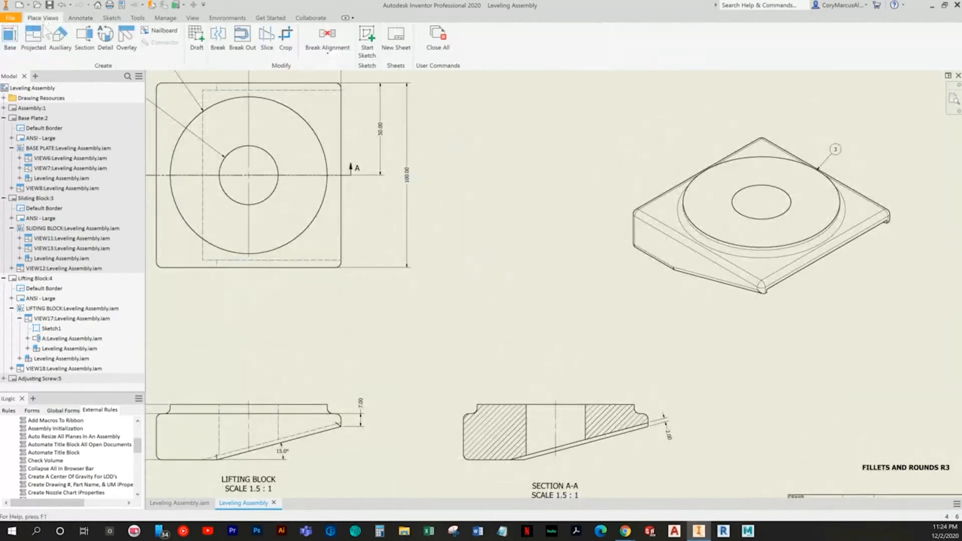
{"action": "left_click", "coordinate": [31, 54]}
{"action": "left_click", "coordinate": [270, 446]}
{"action": "middle_click_drag", "start_coordinate": [520, 423], "coordinate": [401, 348]}
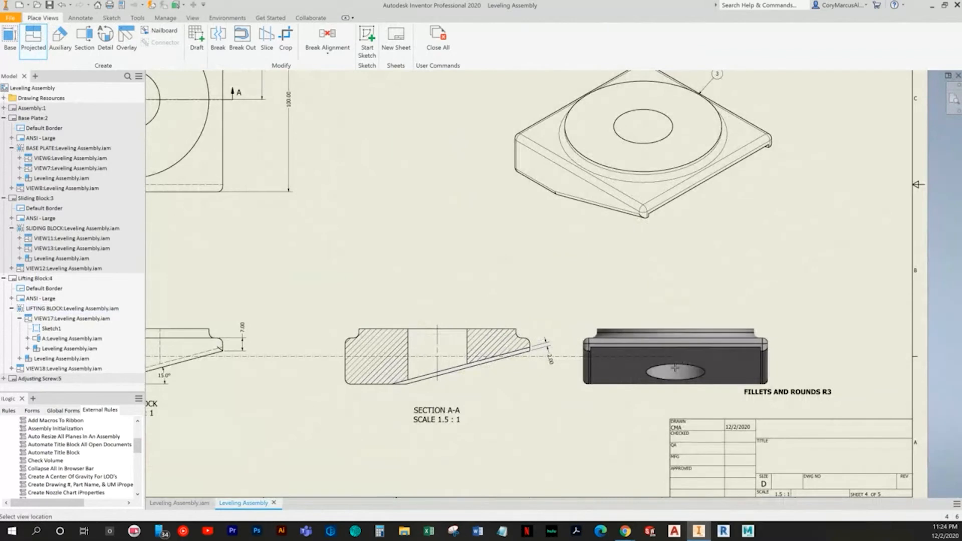
{"action": "right_click", "coordinate": [399, 197]}
{"action": "left_click", "coordinate": [350, 199]}
Add a leader note reading "92X2 CUT" that points to the sloped cut in section view A-A
{"action": "middle_click_drag", "start_coordinate": [219, 191], "coordinate": [446, 179]}
{"action": "scroll", "coordinate": [801, 355], "scroll_direction": "up", "scroll_amount": 3}
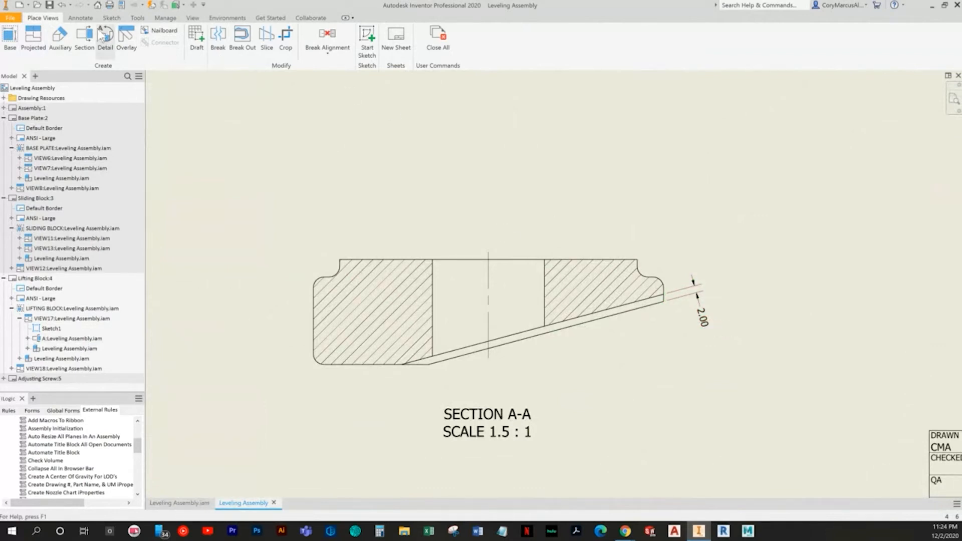
{"action": "left_click", "coordinate": [80, 17]}
{"action": "left_click", "coordinate": [194, 40]}
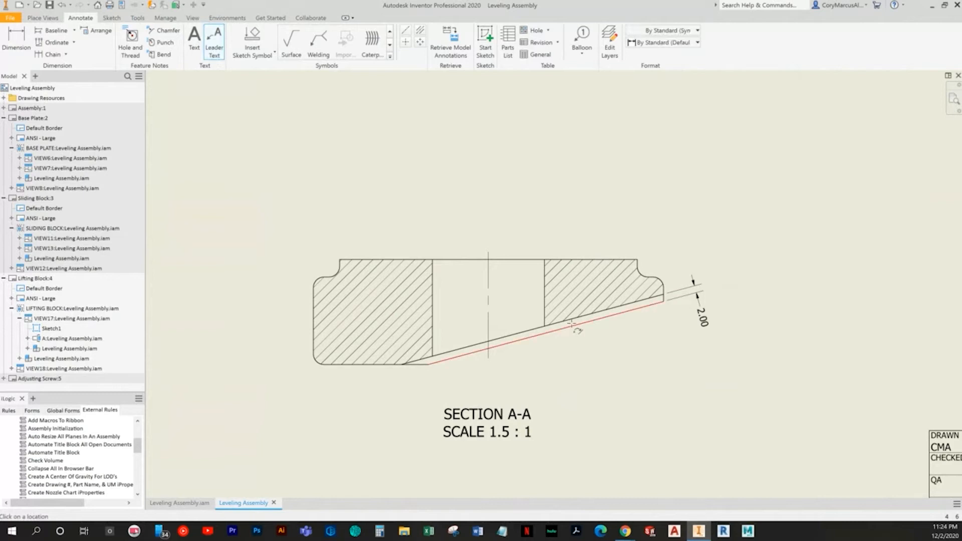
{"action": "right_click", "coordinate": [636, 374]}
{"action": "left_click", "coordinate": [660, 375]}
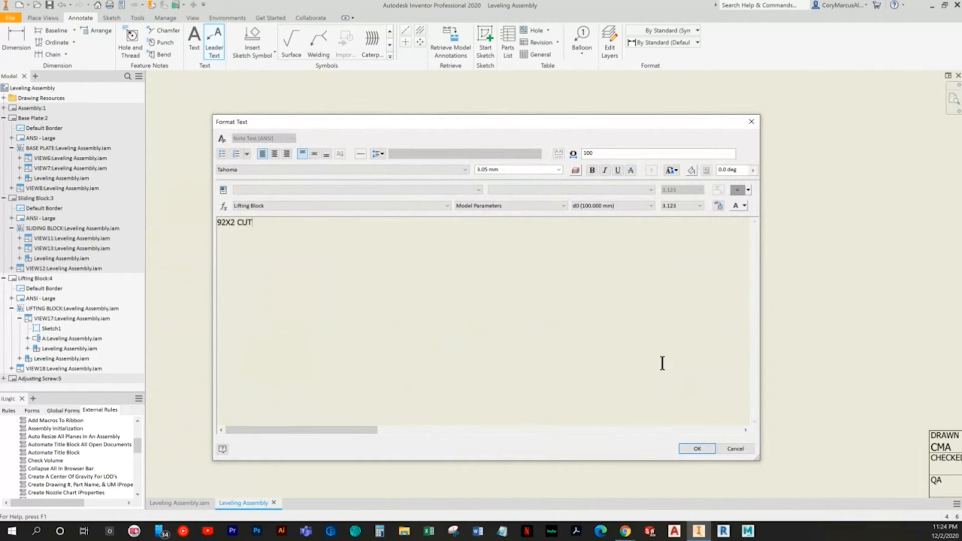
{"action": "left_click", "coordinate": [696, 448]}
{"action": "right_click", "coordinate": [719, 372]}
{"action": "left_click", "coordinate": [741, 401]}
{"action": "left_click_drag", "start_coordinate": [710, 339], "coordinate": [560, 364]}
{"action": "key", "text": "Escape"}
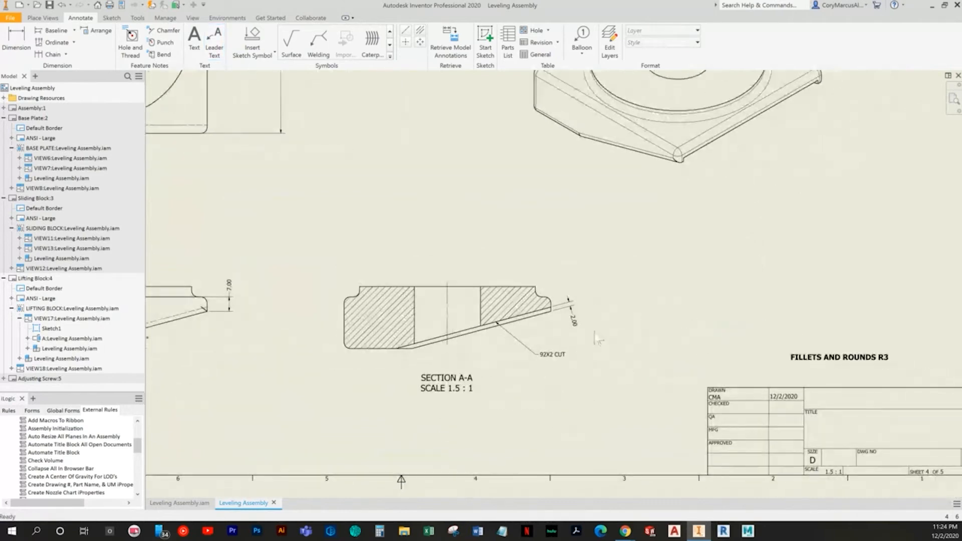
{"action": "left_click", "coordinate": [953, 99]}
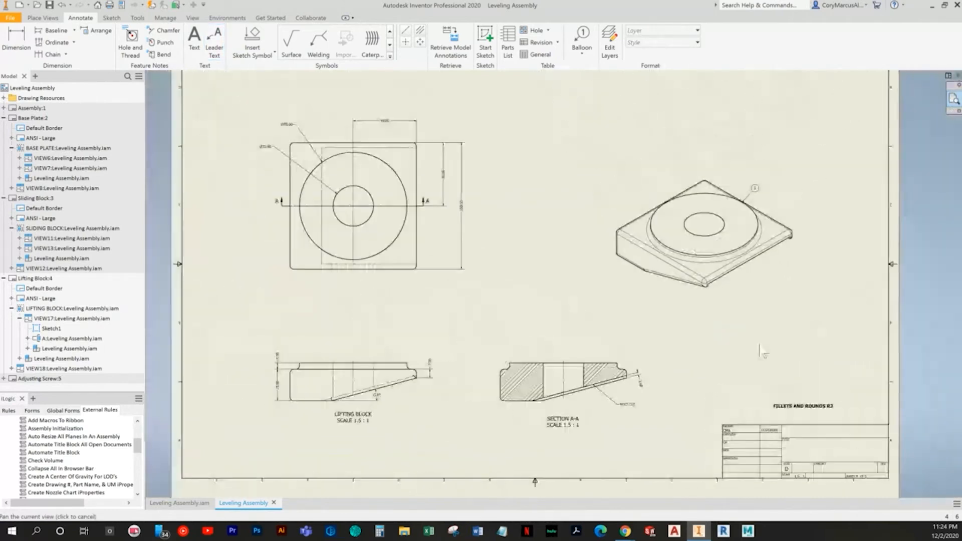
Move the cut note closer to section A-A, and reposition the section view and the isometric view on the Lifting Block sheet
{"action": "scroll", "coordinate": [634, 414], "scroll_direction": "up", "scroll_amount": 3}
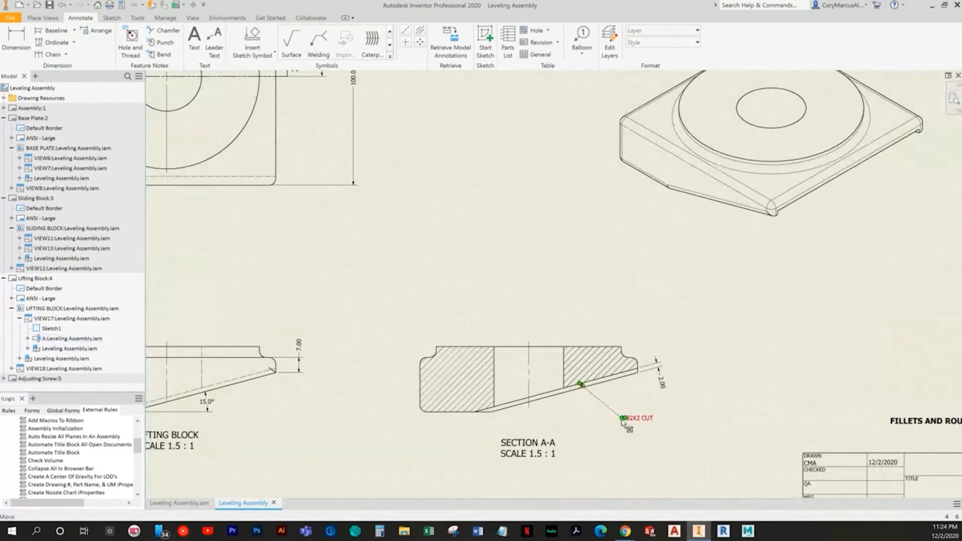
{"action": "left_click_drag", "start_coordinate": [612, 418], "coordinate": [599, 412]}
{"action": "left_click", "coordinate": [953, 99]}
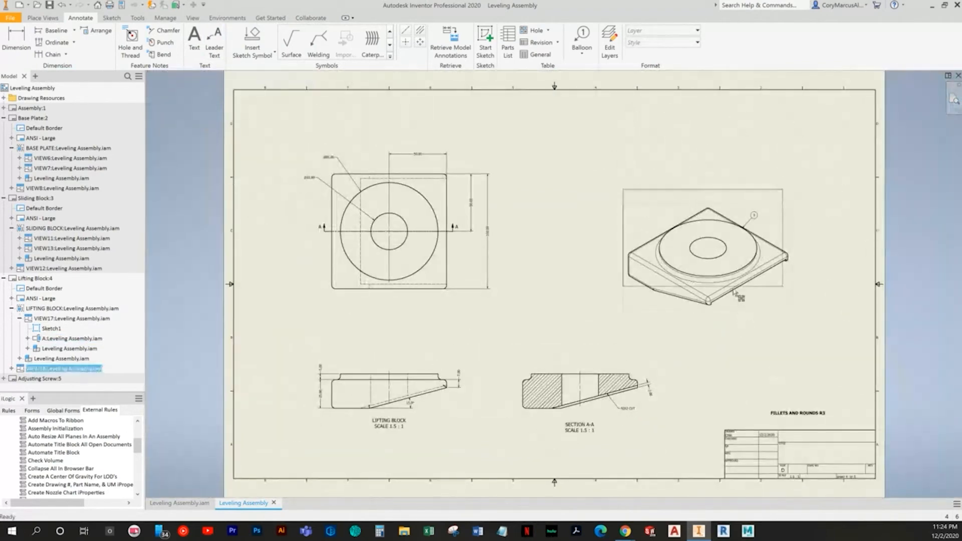
{"action": "left_click_drag", "start_coordinate": [626, 426], "coordinate": [646, 465]}
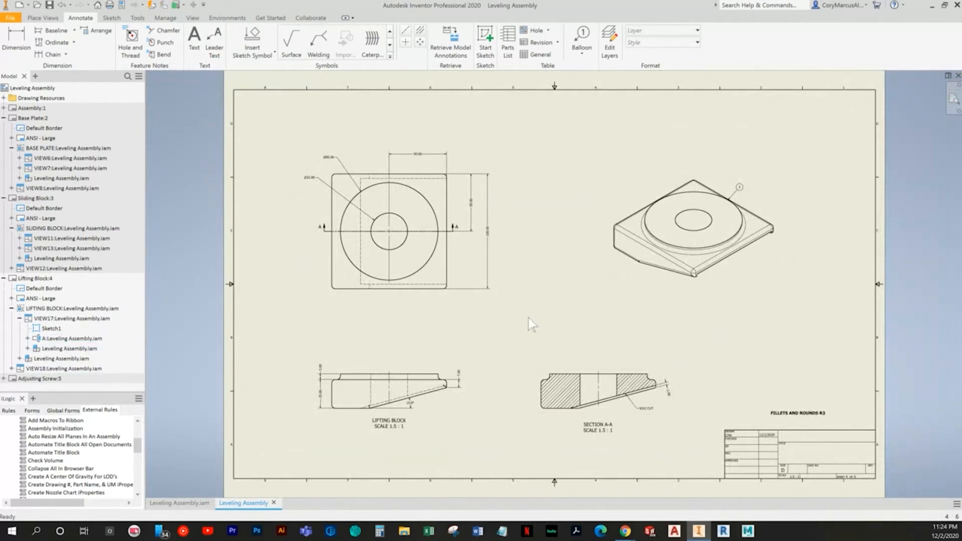
Dimension the block's overall width above the top view
{"action": "left_click", "coordinate": [16, 42]}
{"action": "left_click", "coordinate": [331, 206]}
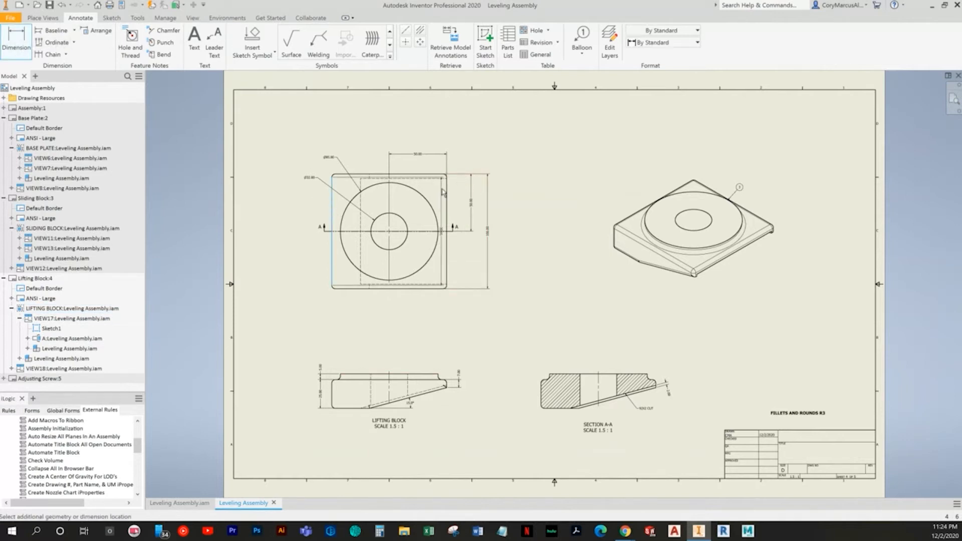
{"action": "left_click", "coordinate": [409, 142]}
{"action": "right_click", "coordinate": [429, 141]}
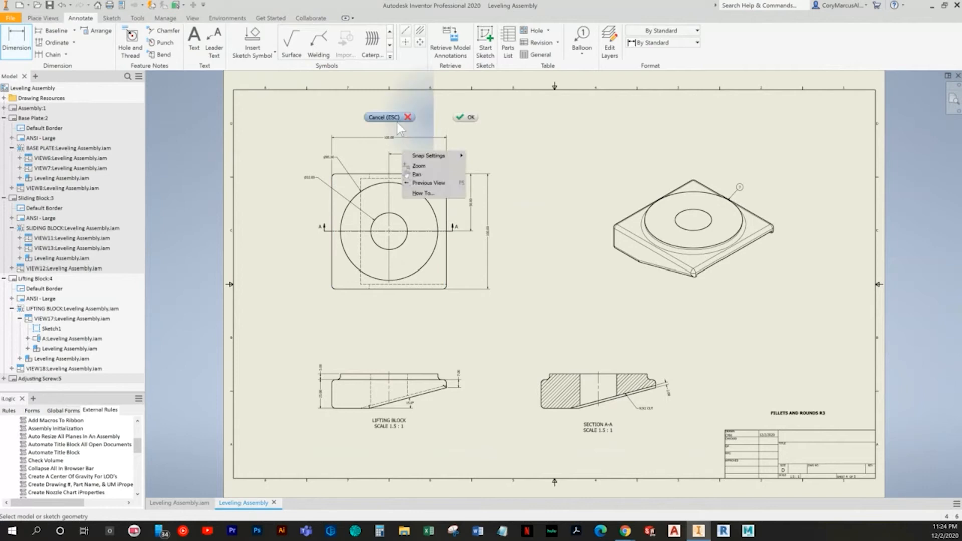
{"action": "left_click", "coordinate": [407, 121]}
Relocate the Ø85 and Ø32 diameter dimensions side by side above the top view, beneath the overall width dimension
{"action": "scroll", "coordinate": [359, 156], "scroll_direction": "up", "scroll_amount": 4}
{"action": "left_click_drag", "start_coordinate": [274, 163], "coordinate": [405, 155]}
{"action": "mouse_move", "coordinate": [212, 236]}
{"action": "left_mouse_down"}
{"action": "mouse_move", "coordinate": [295, 197]}
{"action": "mouse_move", "coordinate": [312, 159]}
{"action": "left_mouse_up"}
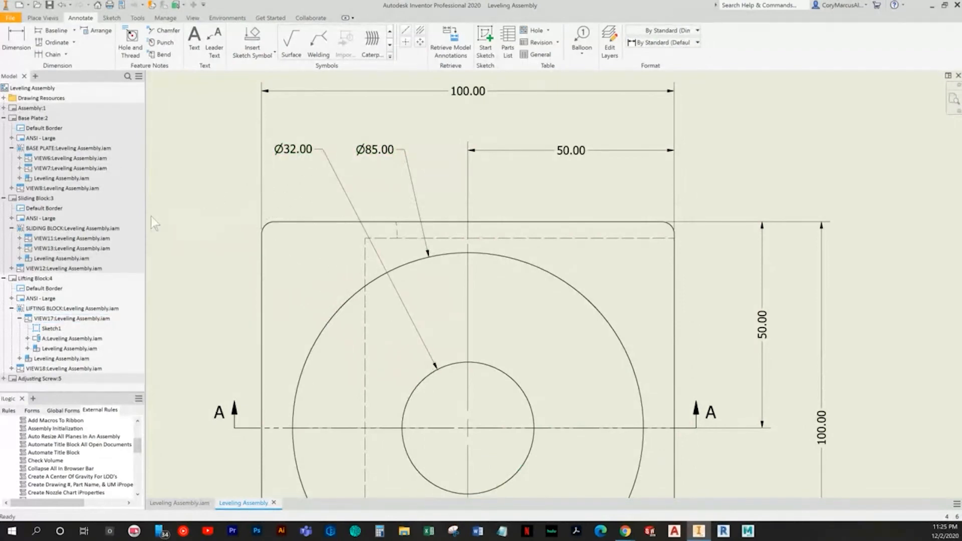
{"action": "scroll", "coordinate": [279, 195], "scroll_direction": "down", "scroll_amount": 3}
Rearrange the Lifting Block sheet by spacing the section view farther from the front view and shifting the views to a balanced layout
{"action": "left_click", "coordinate": [953, 99]}
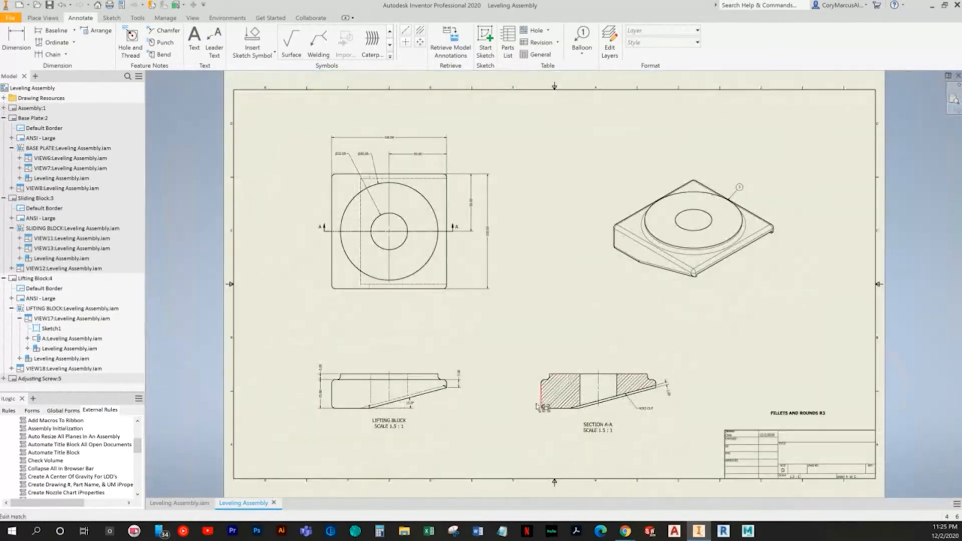
{"action": "left_click_drag", "start_coordinate": [534, 407], "coordinate": [542, 406]}
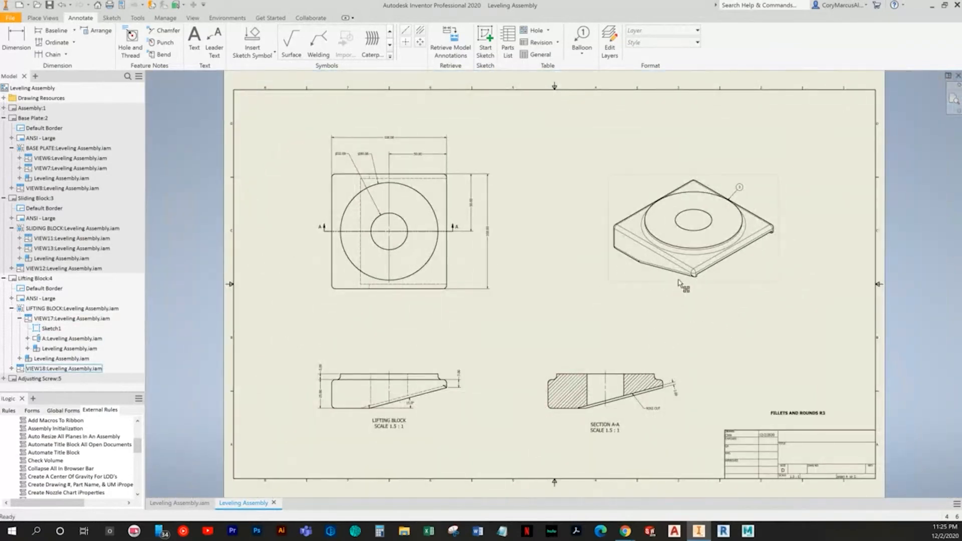
{"action": "left_click_drag", "start_coordinate": [678, 281], "coordinate": [654, 288]}
{"action": "left_click_drag", "start_coordinate": [675, 470], "coordinate": [364, 196]}
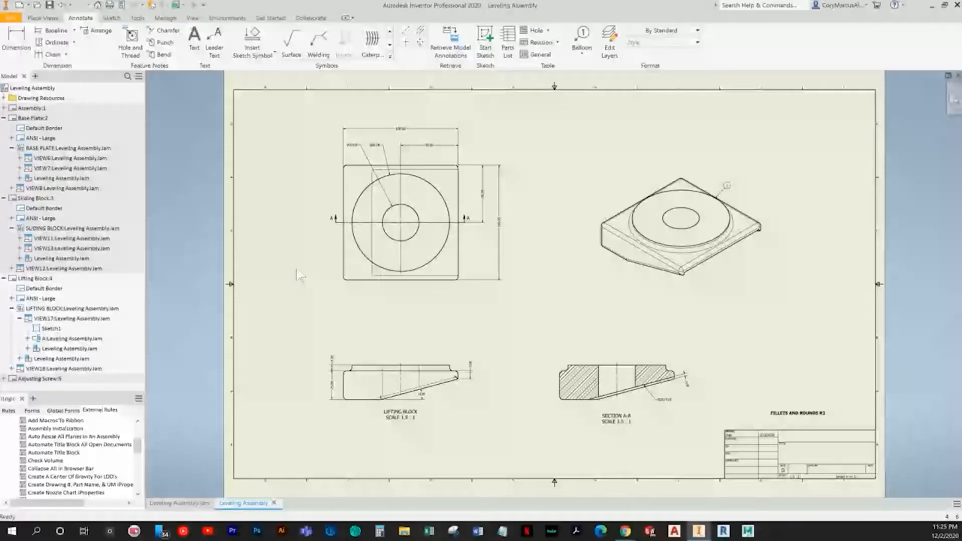
On the Adjusting Screw sheet, set up a base view using the associative Adjusting Screw representation, labelled ADJUSTING SCREW at 2:1 scale
{"action": "left_click", "coordinate": [3, 278]}
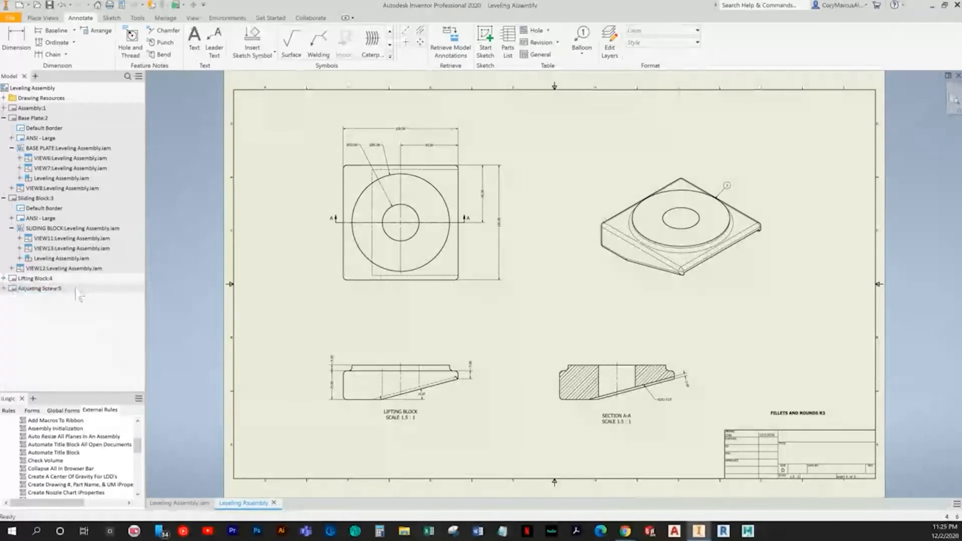
{"action": "double_click", "coordinate": [42, 289]}
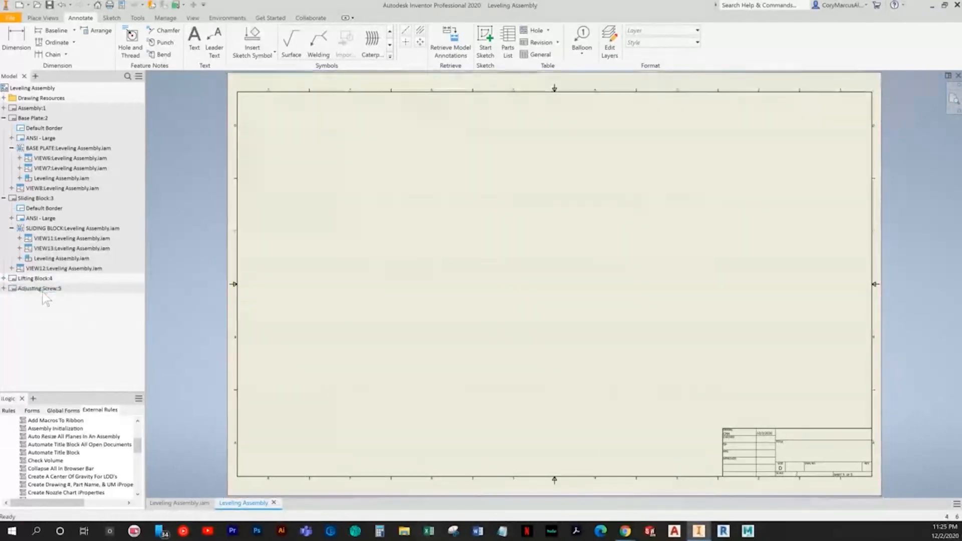
{"action": "left_click", "coordinate": [42, 17]}
{"action": "left_click", "coordinate": [10, 43]}
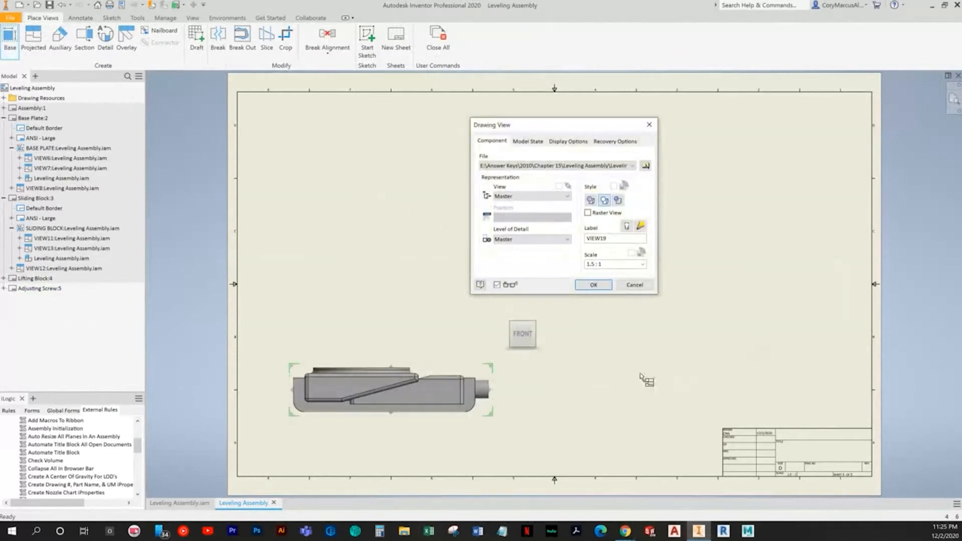
{"action": "left_click", "coordinate": [541, 196]}
{"action": "left_click", "coordinate": [543, 211]}
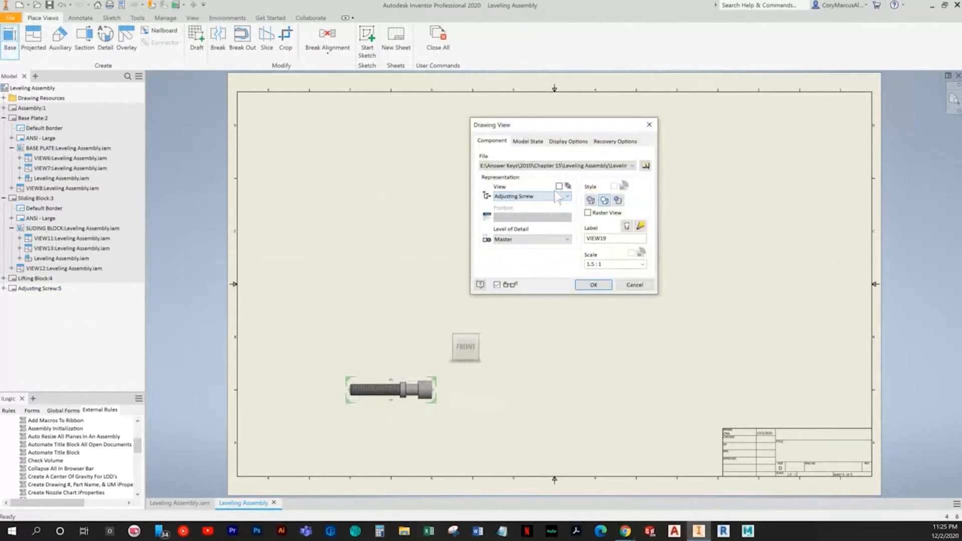
{"action": "left_click", "coordinate": [626, 226]}
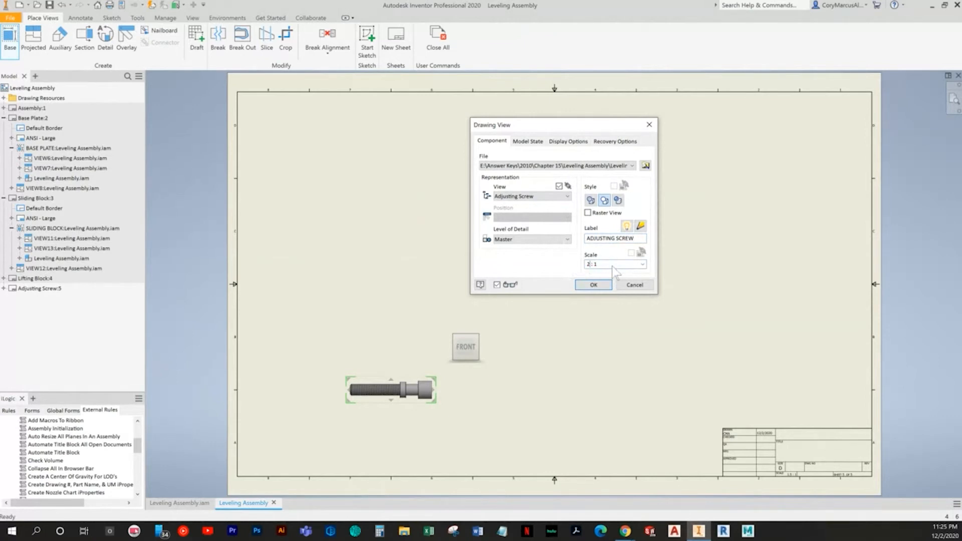
Orient the base view to the back, add a projected isometric view, and move both views into place on the sheet
{"action": "left_click", "coordinate": [497, 343]}
{"action": "left_click", "coordinate": [497, 344]}
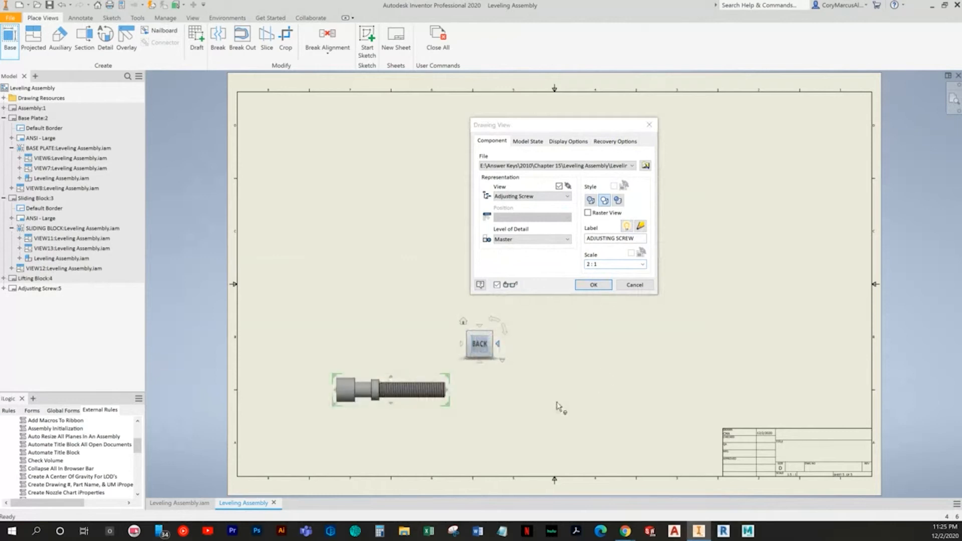
{"action": "left_click_drag", "start_coordinate": [535, 131], "coordinate": [674, 82]}
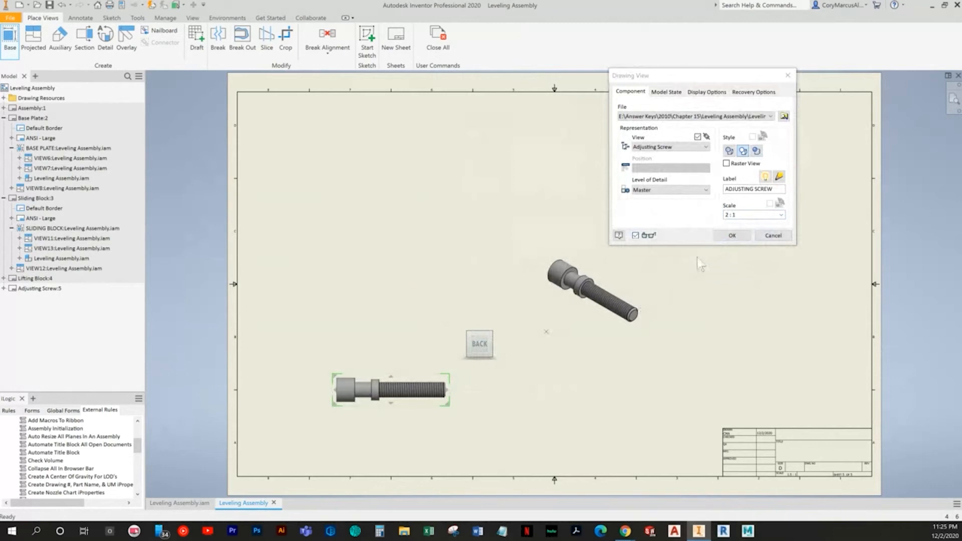
{"action": "left_click", "coordinate": [731, 238]}
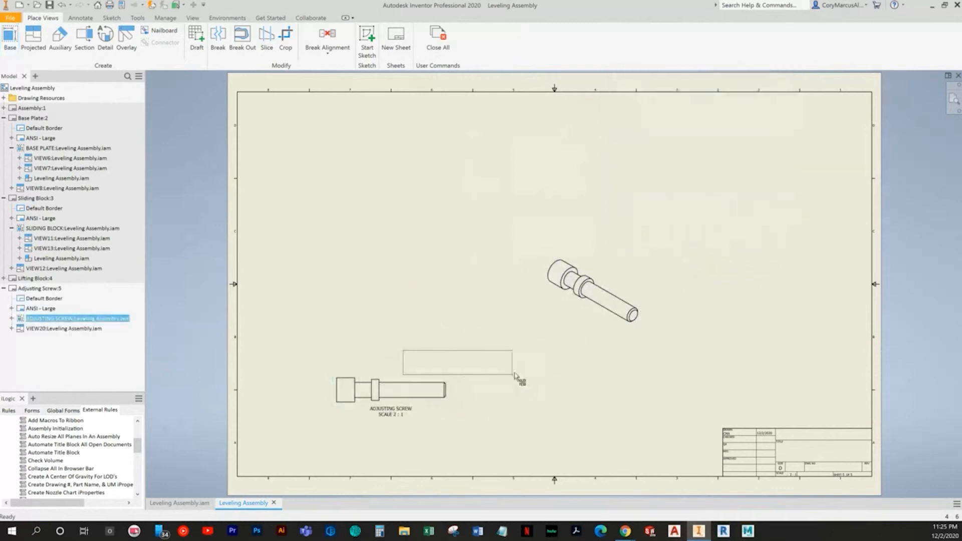
{"action": "left_click_drag", "start_coordinate": [585, 325], "coordinate": [685, 259]}
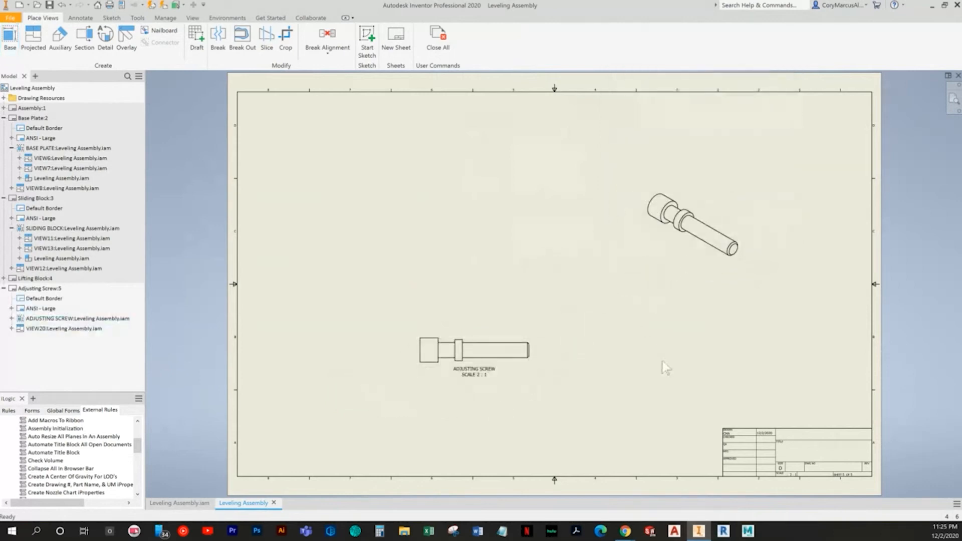
Switch to the Leveling Assembly model and open its Adjusting Screw part for editing
{"action": "scroll", "coordinate": [449, 356], "scroll_direction": "up", "scroll_amount": 3}
{"action": "middle_click_drag", "start_coordinate": [455, 337], "coordinate": [413, 313]}
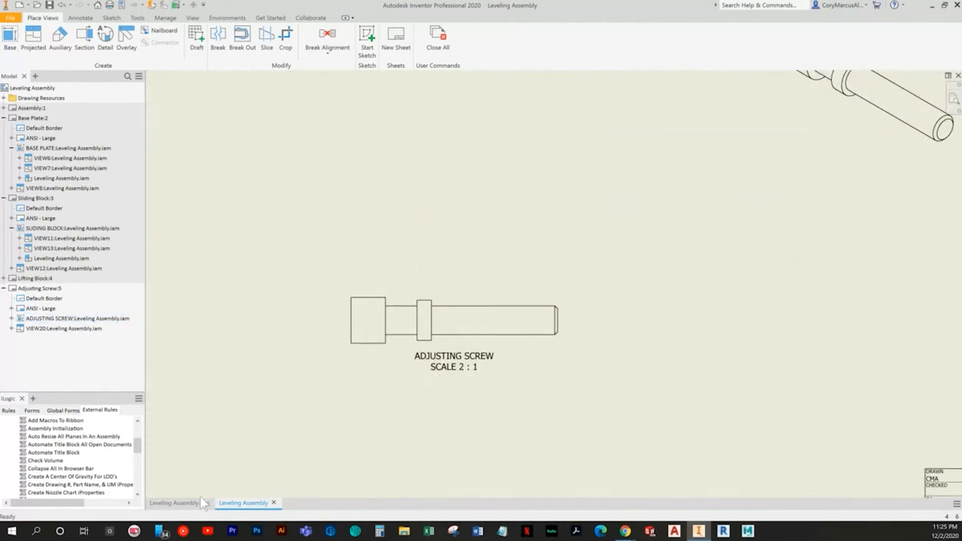
{"action": "left_click", "coordinate": [177, 503]}
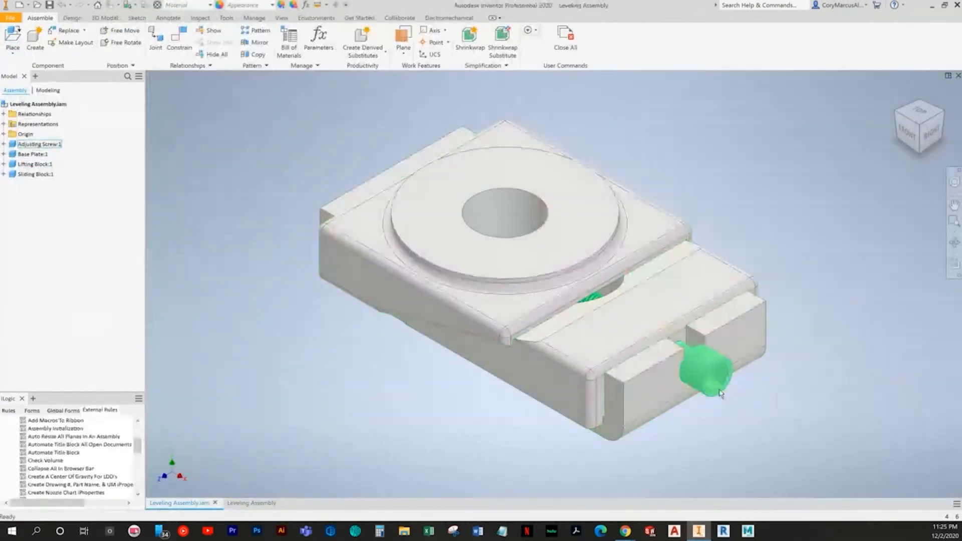
{"action": "right_click", "coordinate": [738, 216]}
{"action": "left_click", "coordinate": [697, 176]}
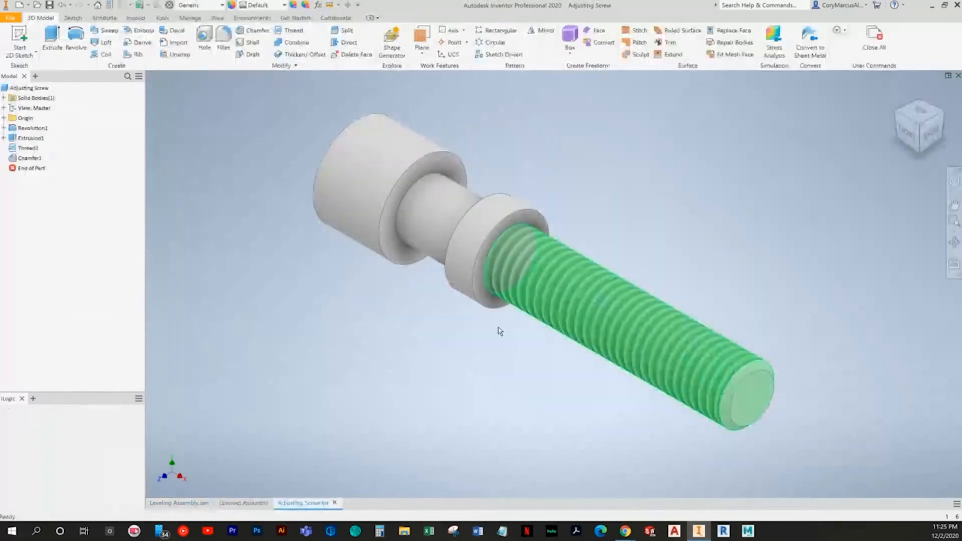
Edit the screw's existing chamfer to include the outer circular edge at the socket end of the head
{"action": "double_click", "coordinate": [30, 158]}
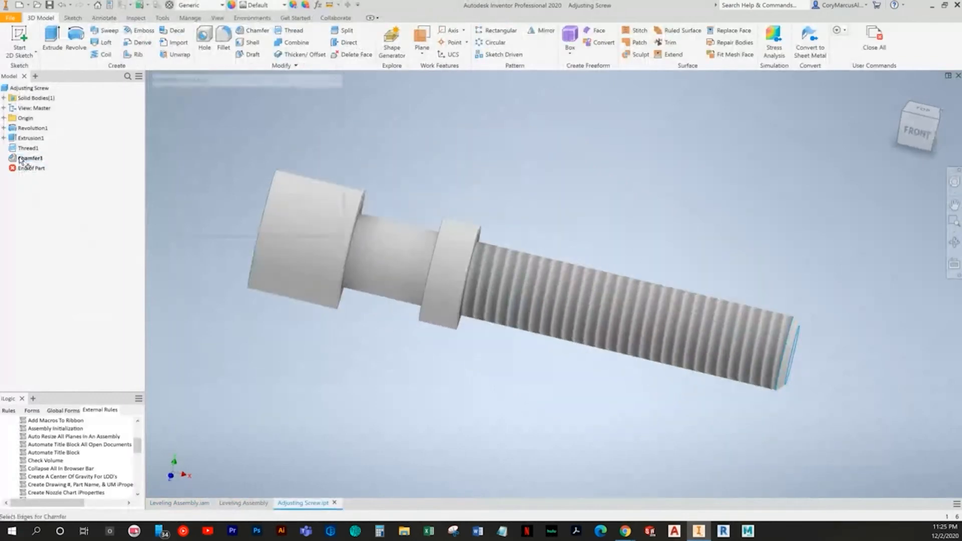
{"action": "middle_click_drag", "start_coordinate": [325, 329], "coordinate": [335, 277], "text": "shift"}
{"action": "left_click", "coordinate": [335, 277]}
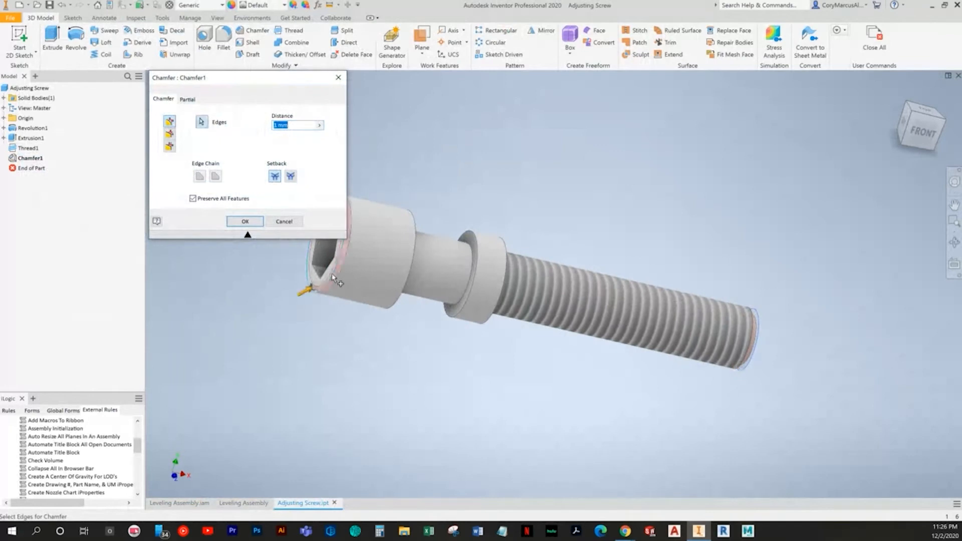
{"action": "left_click", "coordinate": [249, 222]}
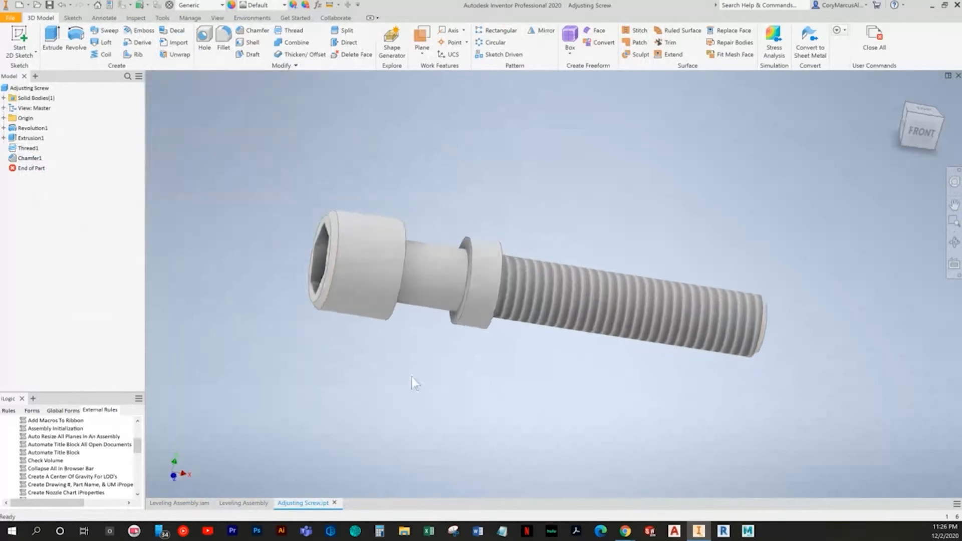
{"action": "key", "text": "F6"}
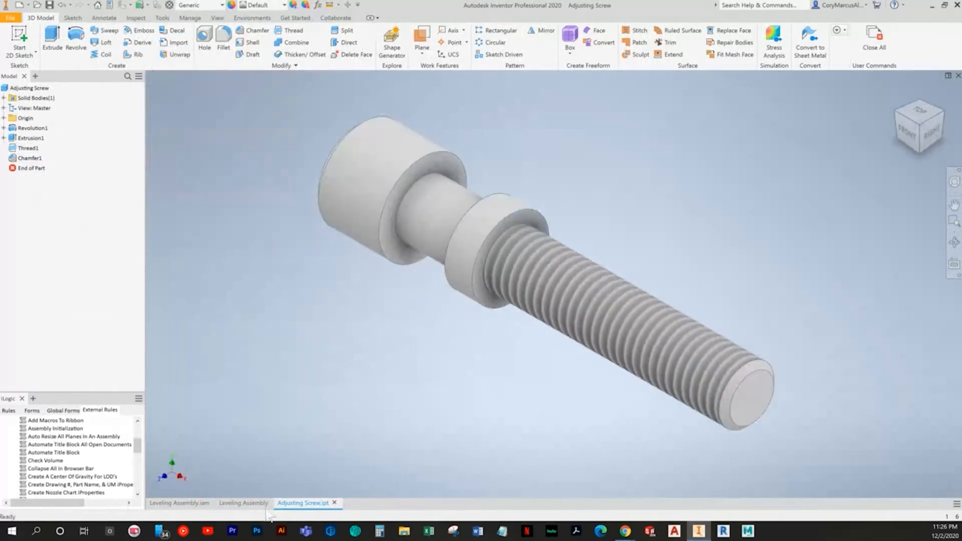
Update the Leveling Assembly model, return to its drawing, and update all sheets
{"action": "left_click", "coordinate": [181, 503]}
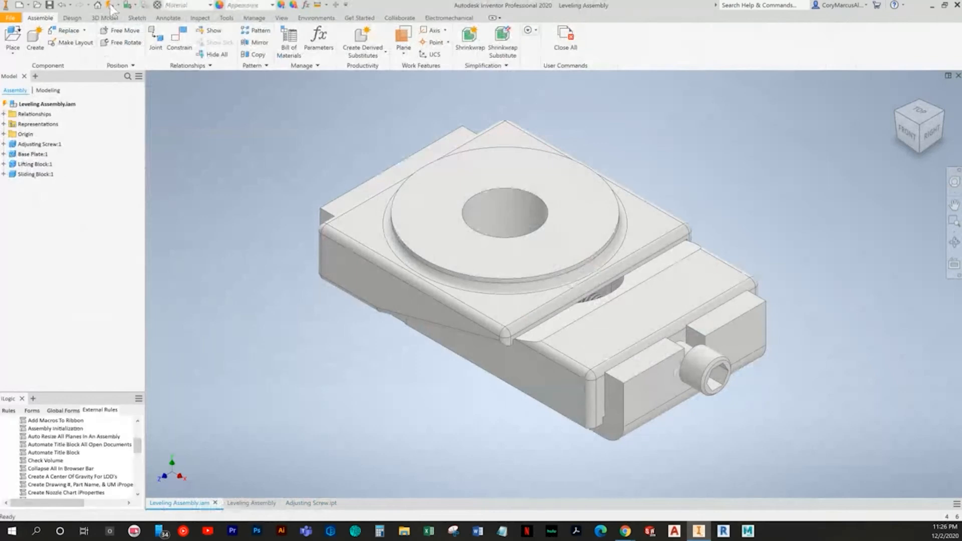
{"action": "left_click", "coordinate": [252, 503]}
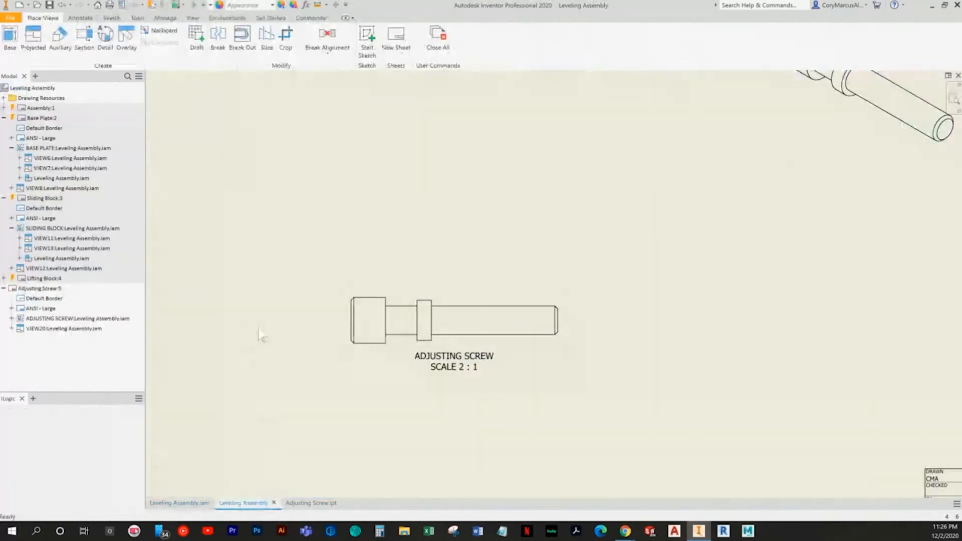
{"action": "key", "text": "Home"}
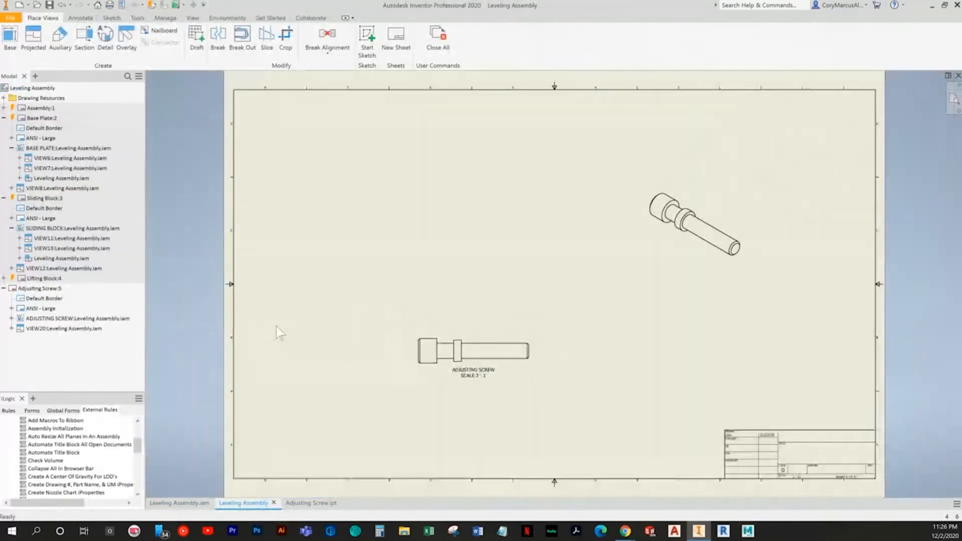
{"action": "left_click", "coordinate": [151, 5]}
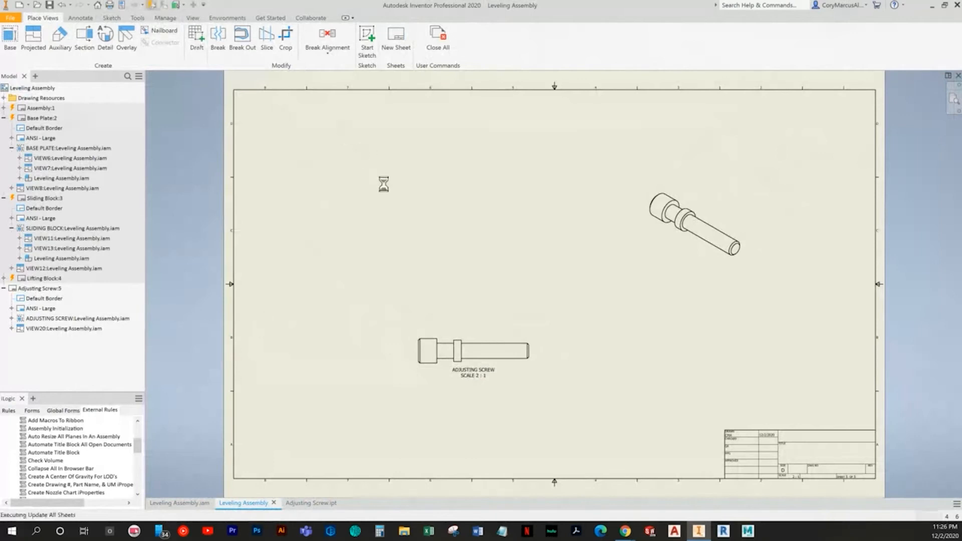
Save the drawing as "Leveling Assembly Detail Drawing" together with its changed dependent files
{"action": "key", "text": "ctrl+s"}
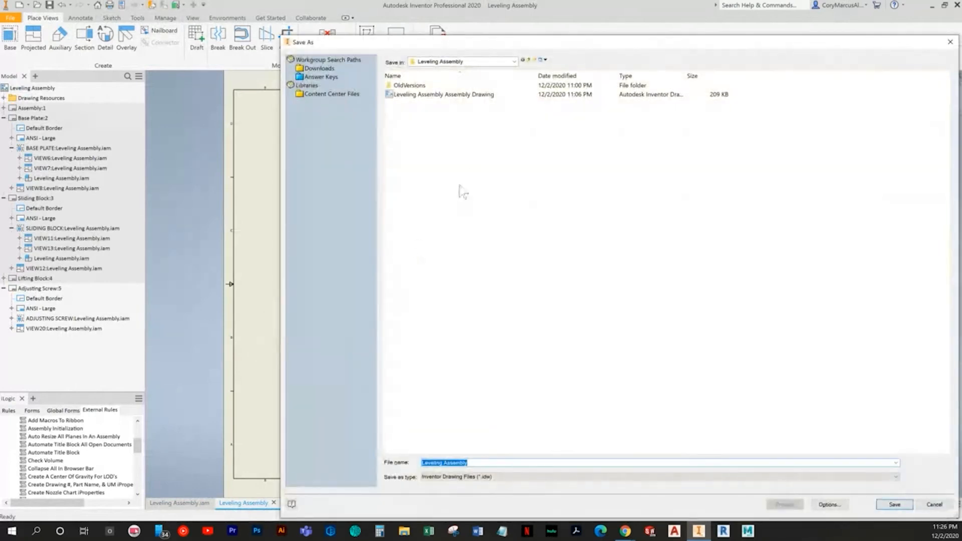
{"action": "key", "text": "End"}
{"action": "type", "text": "D"}
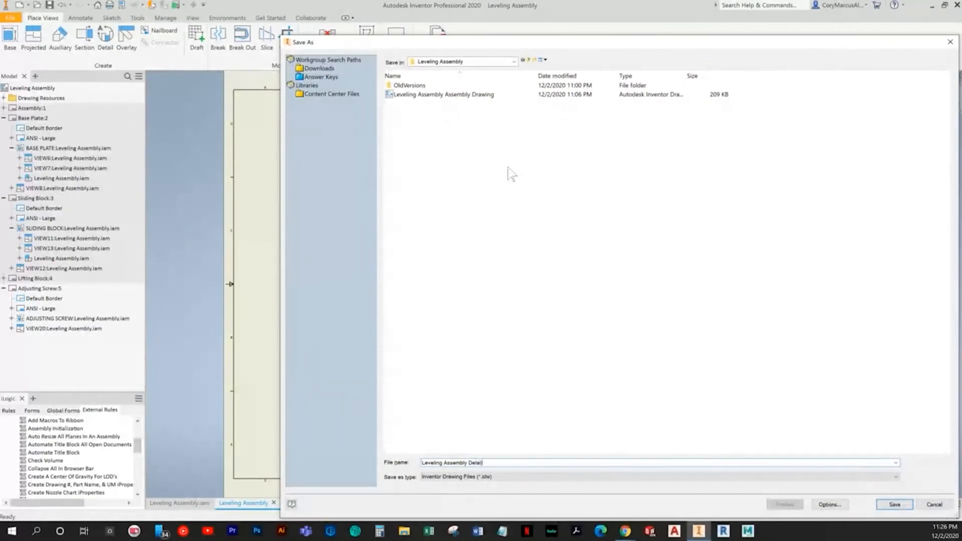
{"action": "key", "text": "Return"}
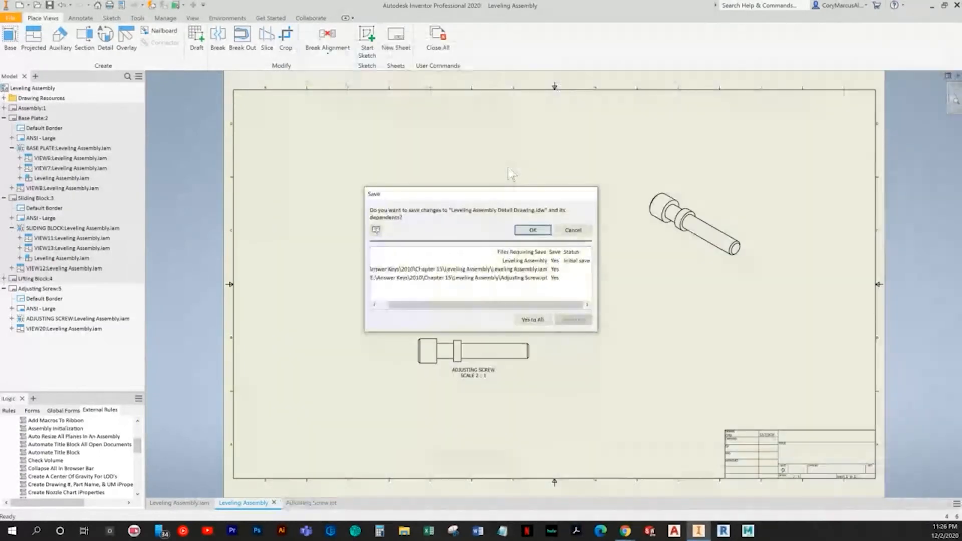
{"action": "left_click", "coordinate": [520, 233]}
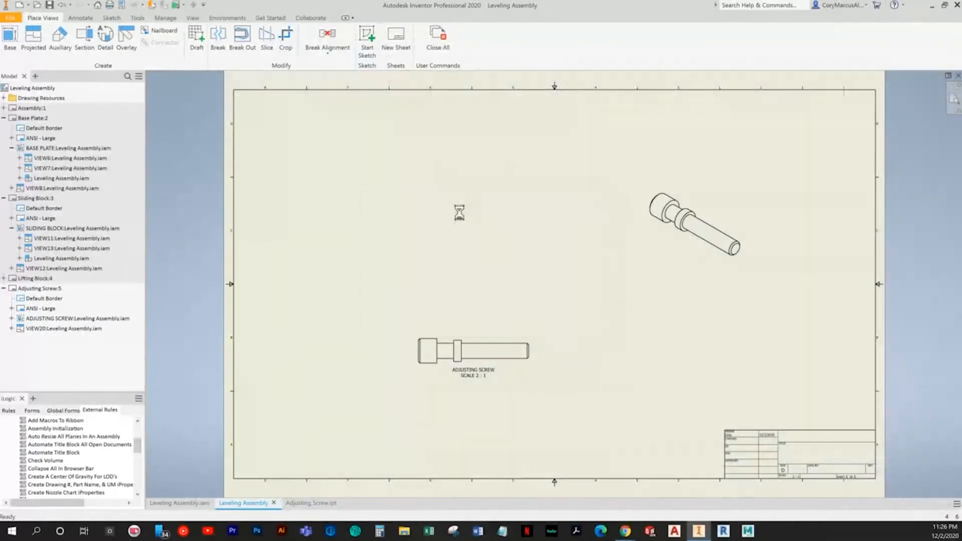
Open the Leveling Assembly Assembly Drawing and Leveling Assembly Exploded files together from the Chapter 15 Leveling Assembly folder
{"action": "left_click", "coordinate": [37, 5]}
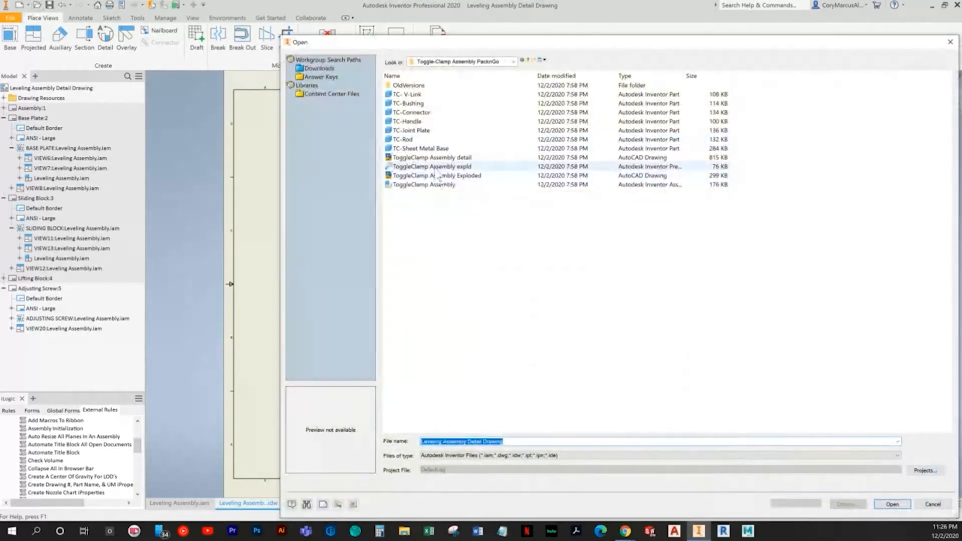
{"action": "left_click", "coordinate": [437, 167]}
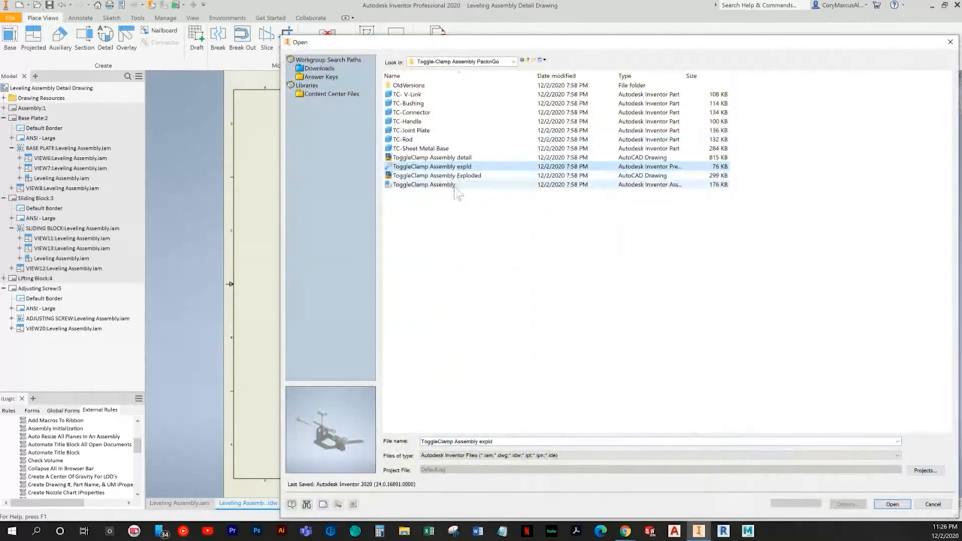
{"action": "left_click", "coordinate": [331, 77]}
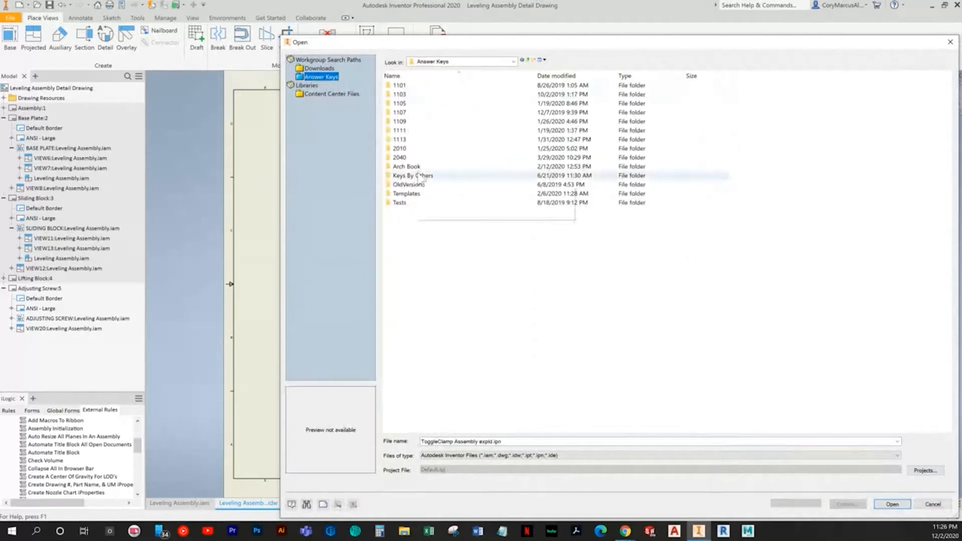
{"action": "double_click", "coordinate": [407, 193]}
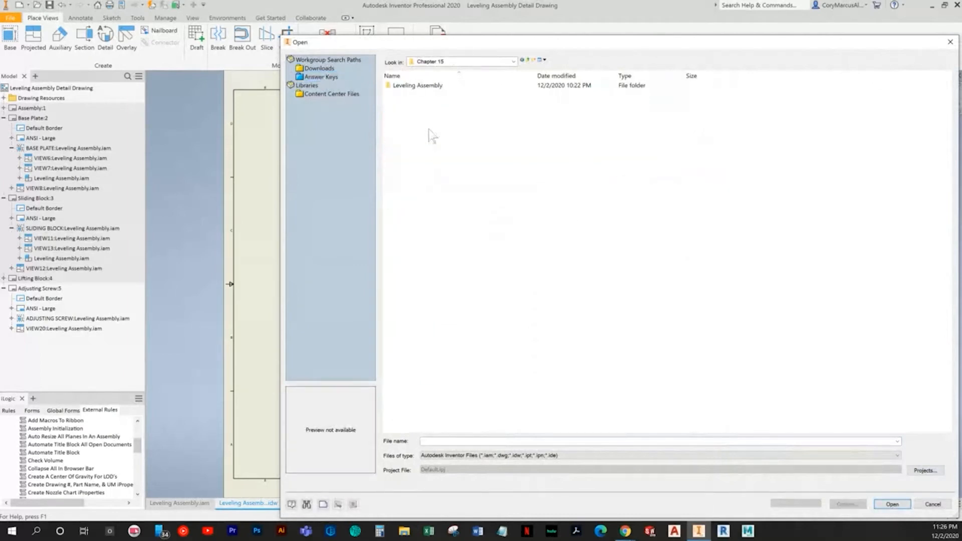
{"action": "double_click", "coordinate": [430, 87]}
{"action": "left_click", "coordinate": [430, 122]}
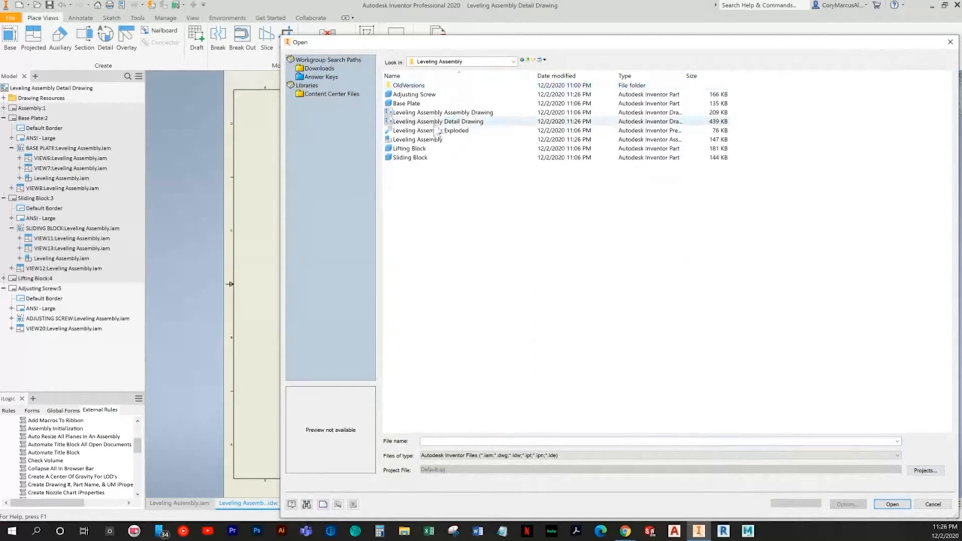
{"action": "left_click", "coordinate": [431, 131]}
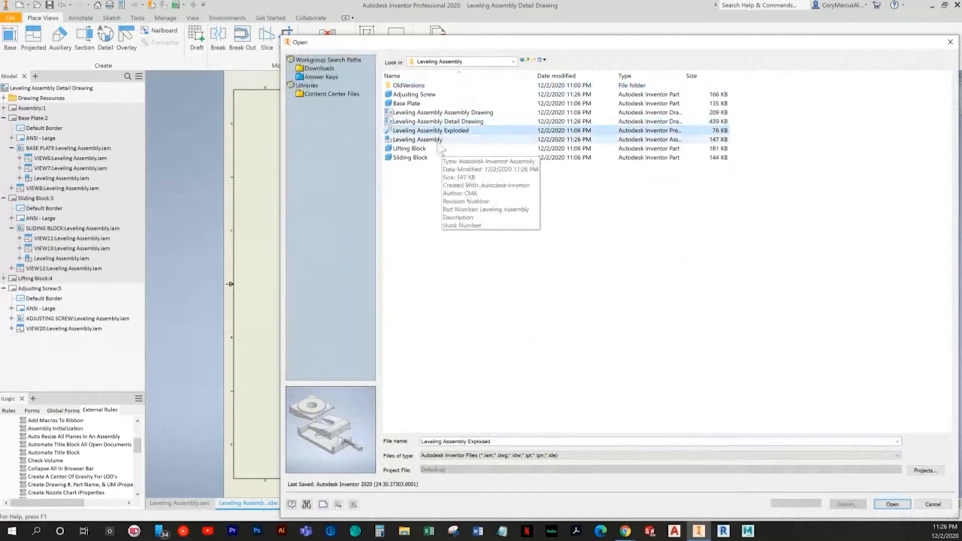
{"action": "left_click", "coordinate": [463, 113], "text": "ctrl"}
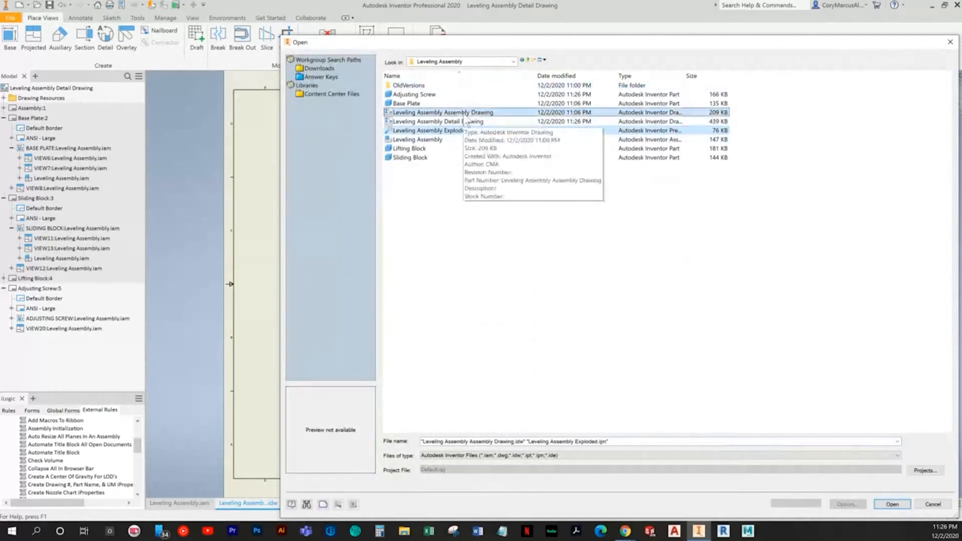
{"action": "key", "text": "Return"}
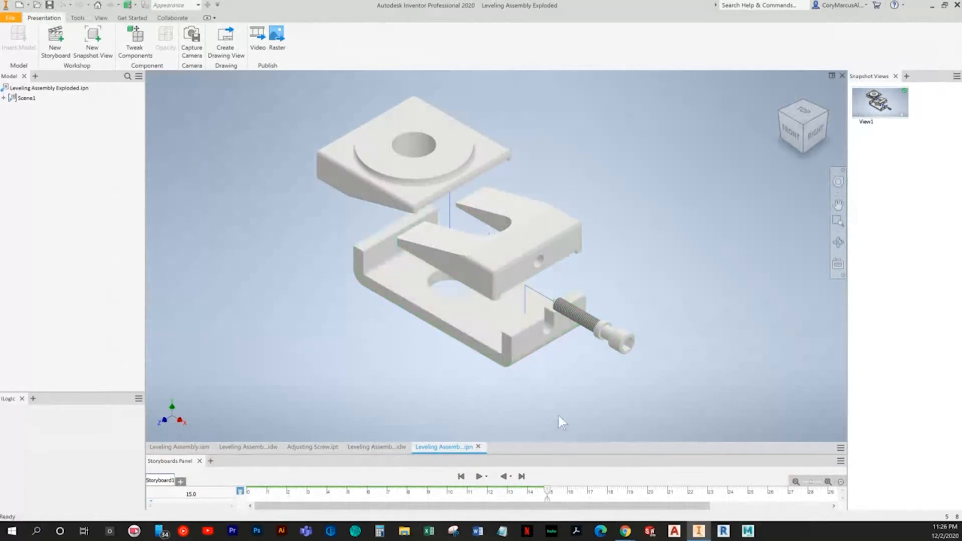
Close the exploded presentation, and save and close the Leveling Assembly Assembly Drawing
{"action": "left_click", "coordinate": [478, 446]}
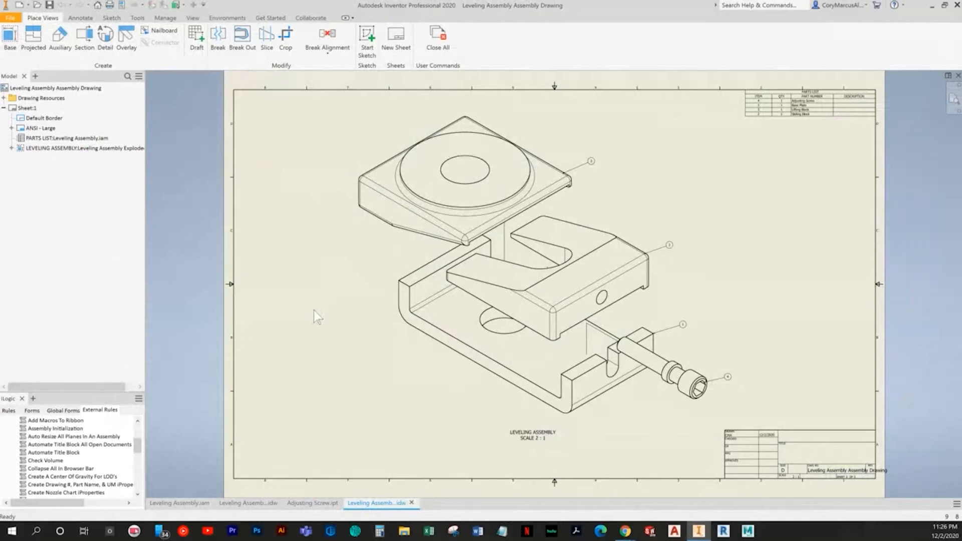
{"action": "key", "text": "ctrl+s"}
{"action": "left_click", "coordinate": [532, 230]}
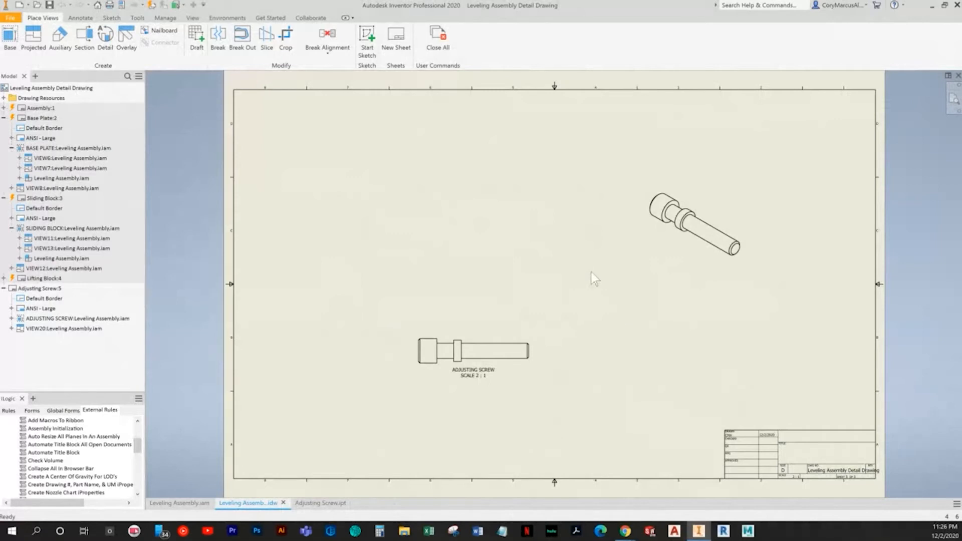
Update all sheets of the Leveling Assembly Detail Drawing
{"action": "left_click", "coordinate": [175, 5]}
{"action": "left_click", "coordinate": [33, 118]}
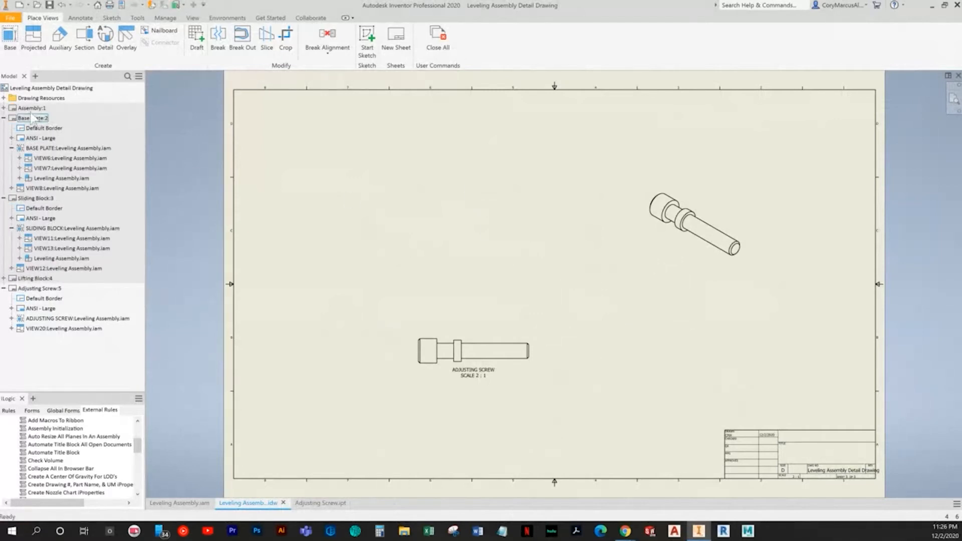
{"action": "left_click", "coordinate": [31, 109]}
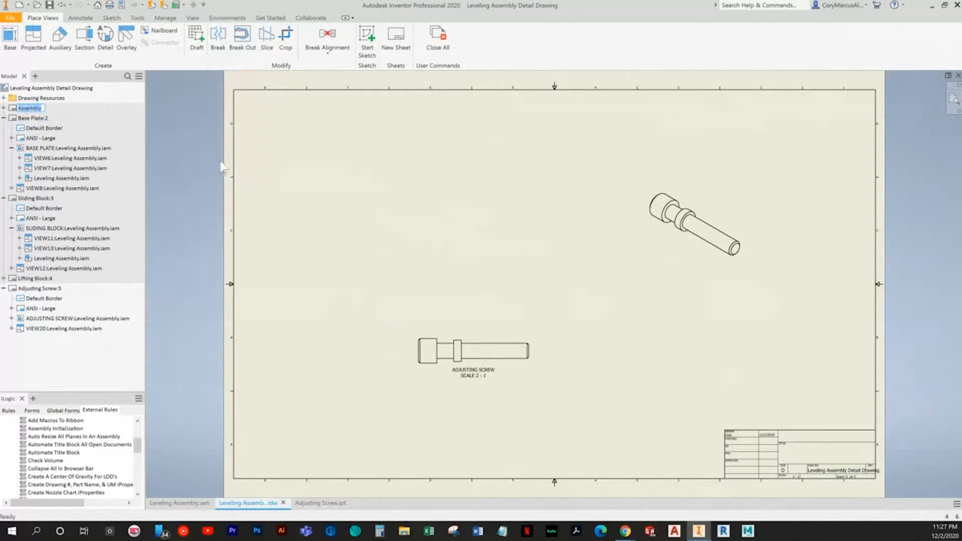
Dimension the head's length and the neck length between head and collar in line above the Adjusting Screw's base view
{"action": "left_click", "coordinate": [81, 17]}
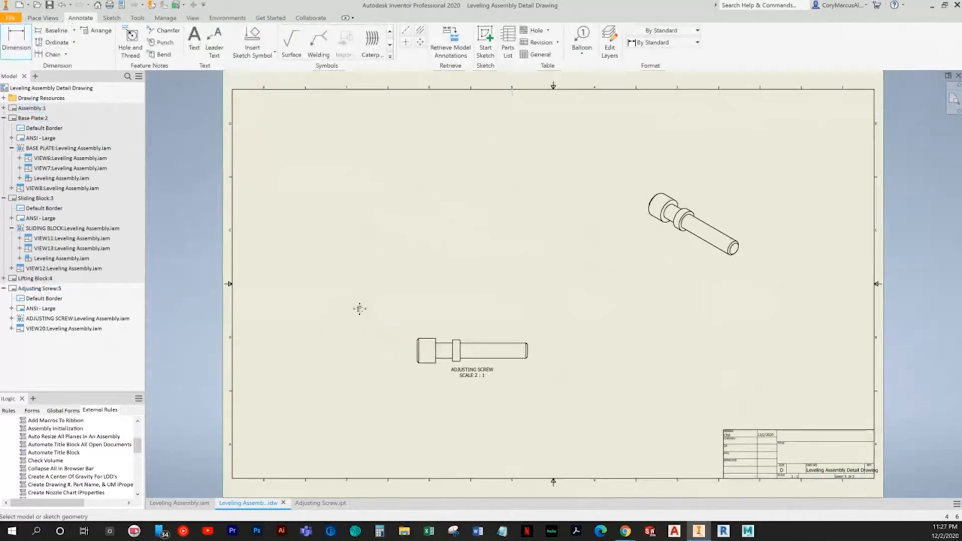
{"action": "scroll", "coordinate": [400, 326], "scroll_direction": "up", "scroll_amount": 5}
{"action": "middle_click_drag", "start_coordinate": [400, 326], "coordinate": [307, 221]}
{"action": "middle_click_drag", "start_coordinate": [485, 311], "coordinate": [387, 296]}
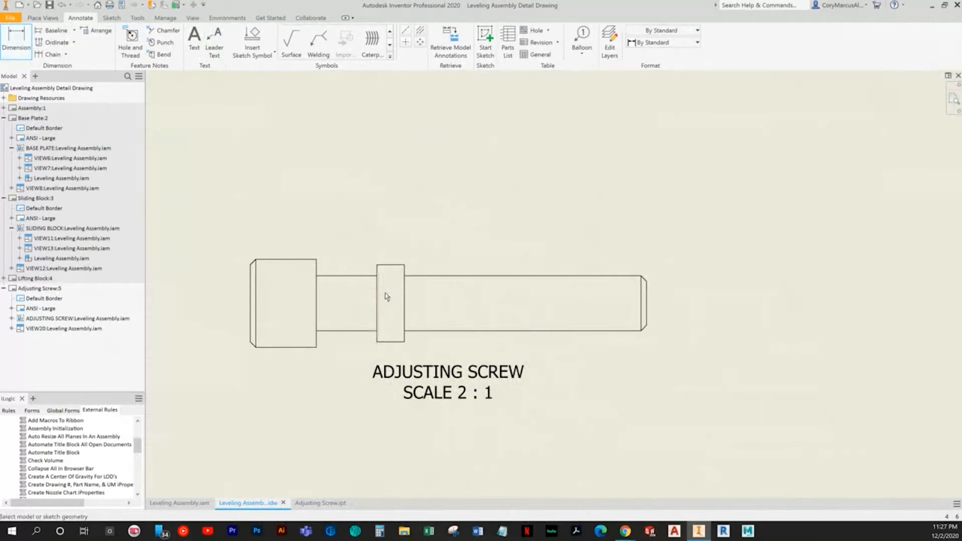
{"action": "left_click", "coordinate": [253, 283]}
{"action": "left_click", "coordinate": [316, 273]}
{"action": "left_click", "coordinate": [300, 202]}
{"action": "left_click", "coordinate": [316, 270]}
{"action": "left_click", "coordinate": [377, 266]}
{"action": "left_click", "coordinate": [376, 267]}
Dimension the collar's width in line with the neck length, and place the screw's overall length above that row
{"action": "left_click", "coordinate": [377, 270]}
{"action": "left_click", "coordinate": [404, 268]}
{"action": "key", "text": "Escape"}
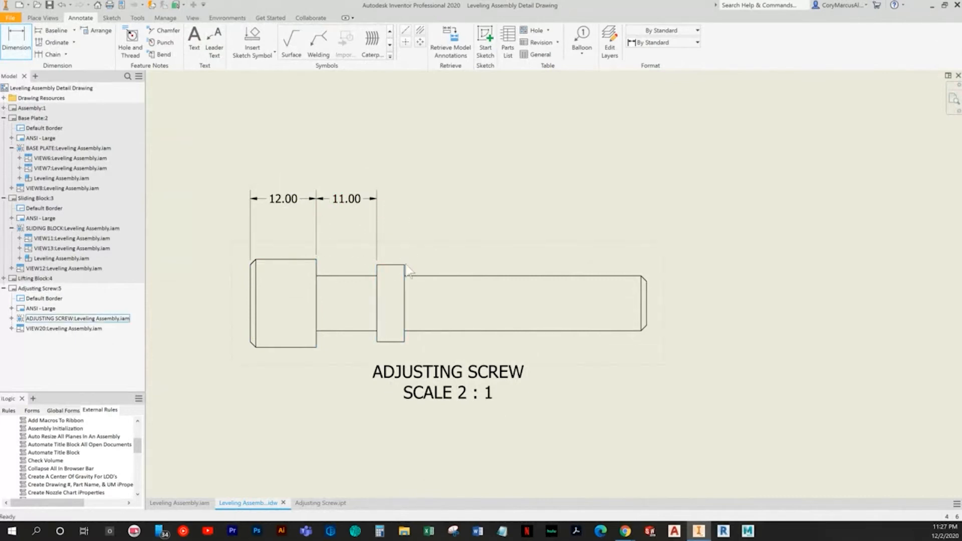
{"action": "left_click", "coordinate": [404, 268]}
{"action": "left_click", "coordinate": [376, 300]}
{"action": "left_click", "coordinate": [427, 199]}
{"action": "left_click", "coordinate": [251, 300]}
{"action": "left_click", "coordinate": [645, 300]}
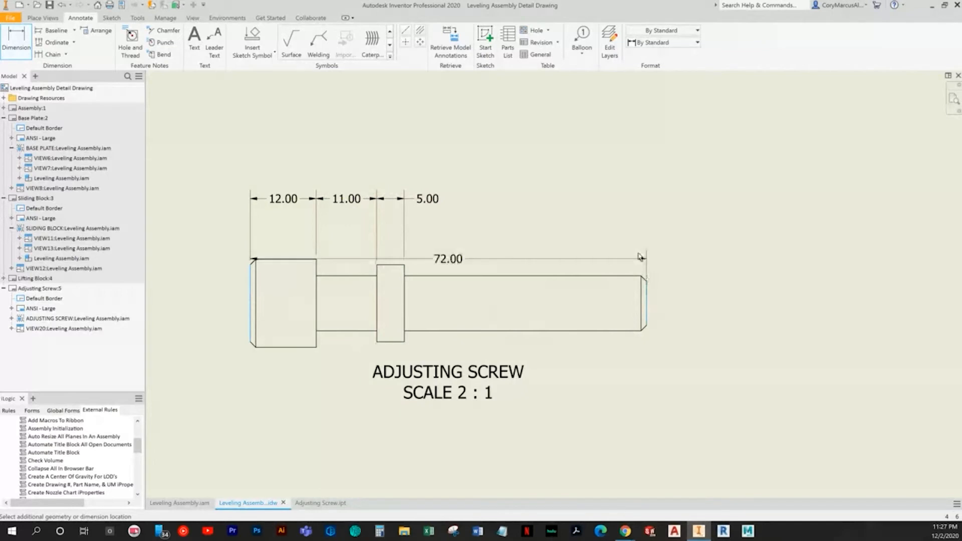
{"action": "left_click", "coordinate": [461, 166]}
Dimension the shank diameter and the head diameter beside the head end of the Adjusting Screw's base view
{"action": "left_click", "coordinate": [20, 43]}
{"action": "left_click", "coordinate": [346, 276]}
{"action": "left_click", "coordinate": [346, 330]}
{"action": "left_click", "coordinate": [211, 284]}
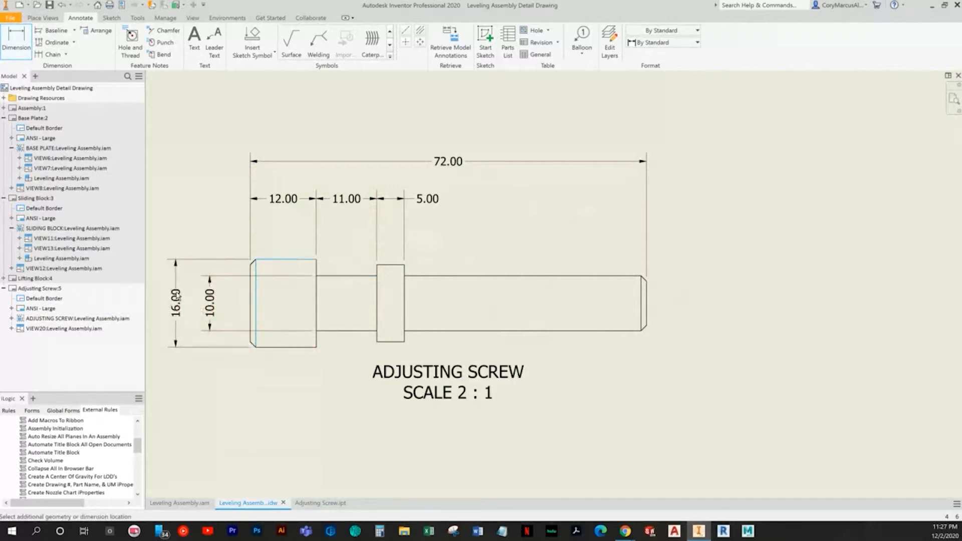
{"action": "middle_click_drag", "start_coordinate": [166, 283], "coordinate": [233, 271]}
{"action": "left_click", "coordinate": [233, 271]}
Dimension the collar's diameter between the shank and head diameters, and adjust its upper anchor point on the collar
{"action": "middle_click_drag", "start_coordinate": [440, 303], "coordinate": [311, 304]}
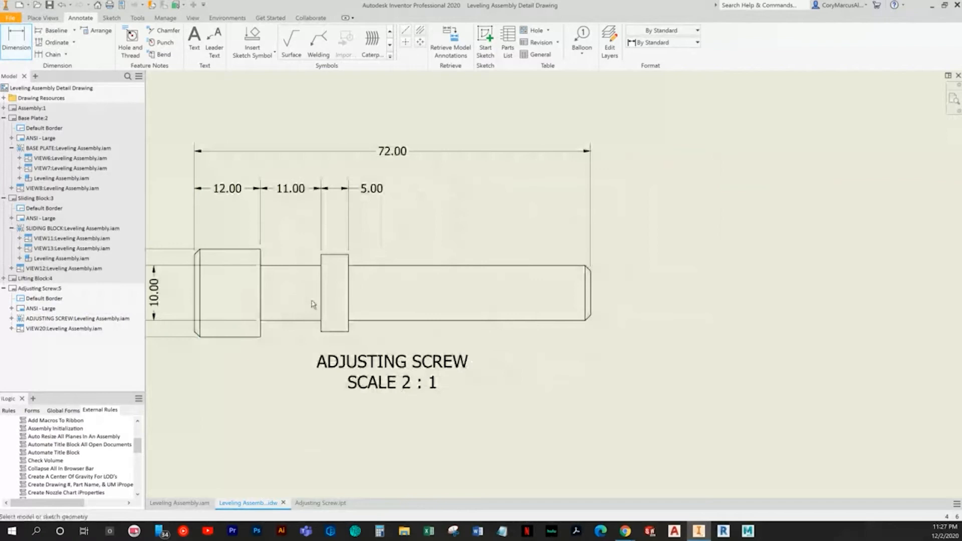
{"action": "left_click", "coordinate": [347, 257]}
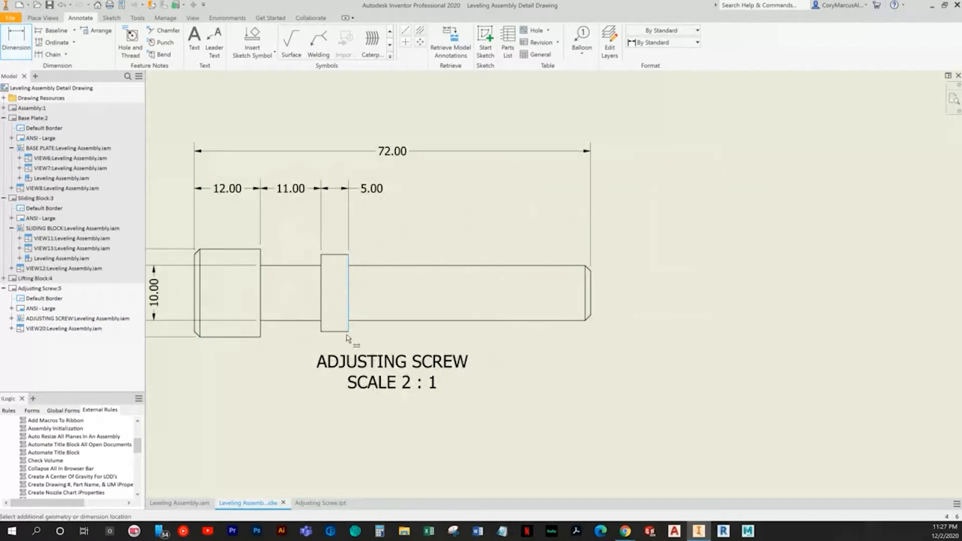
{"action": "middle_click_drag", "start_coordinate": [315, 280], "coordinate": [395, 261]}
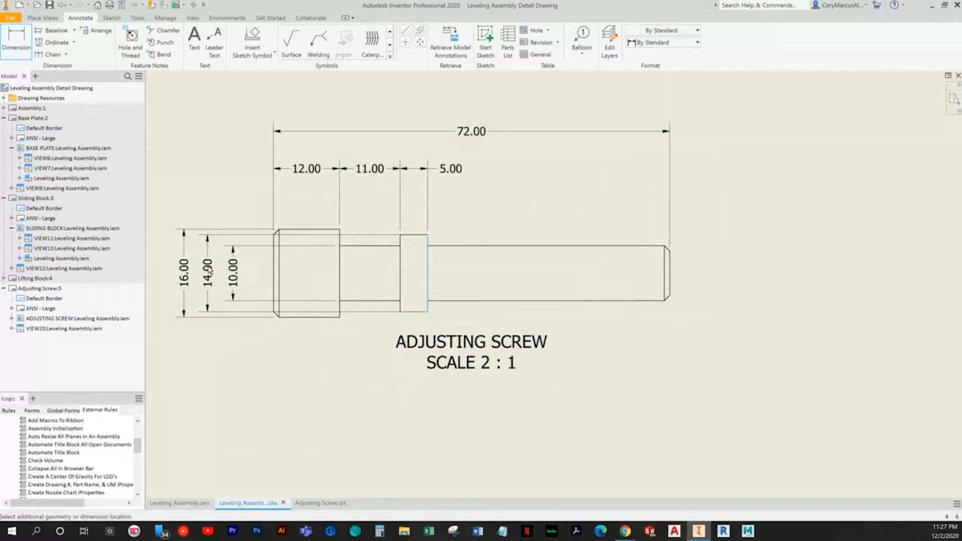
{"action": "left_click", "coordinate": [210, 272]}
{"action": "middle_click_drag", "start_coordinate": [425, 285], "coordinate": [358, 272]}
{"action": "key", "text": "Escape"}
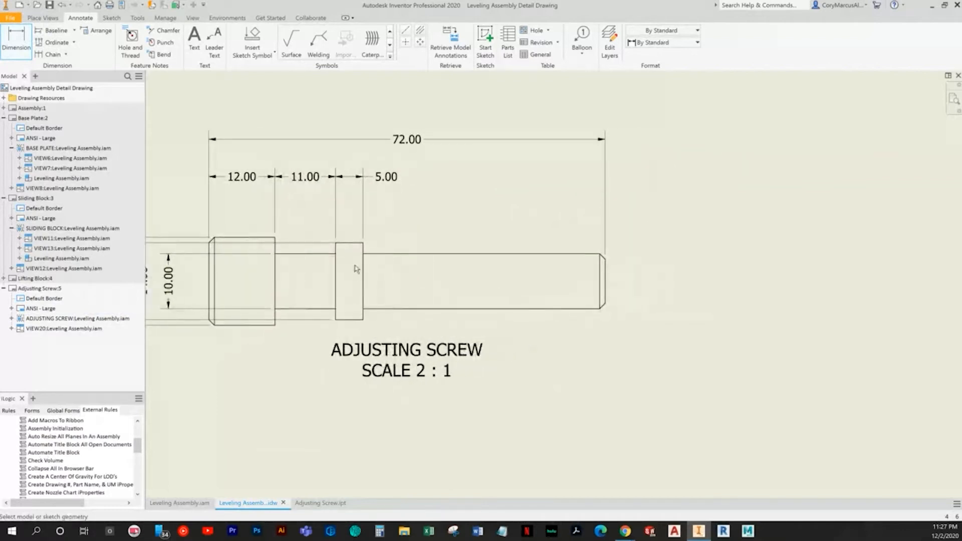
{"action": "left_click_drag", "start_coordinate": [363, 241], "coordinate": [363, 240]}
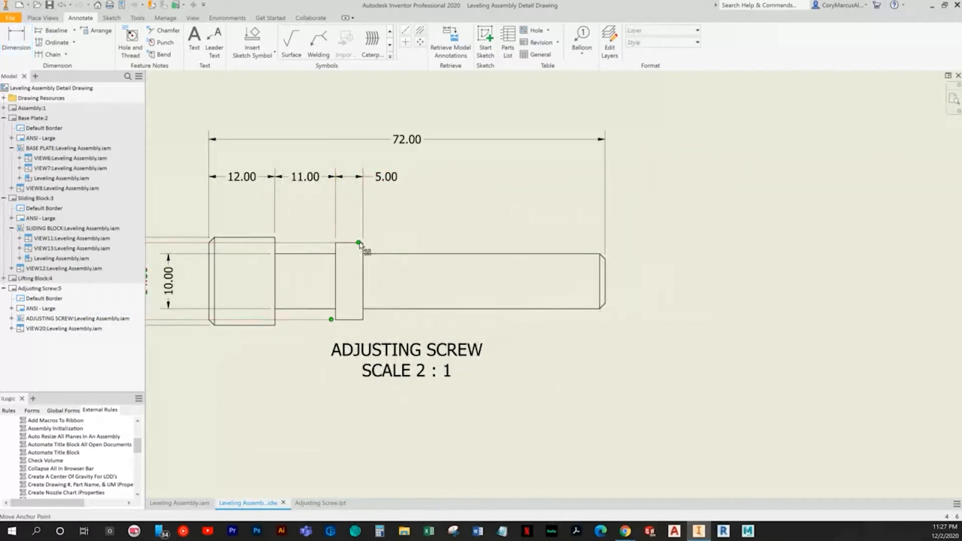
Reposition the shank, collar and head diameter dimensions so they are evenly spaced beside the screw head
{"action": "scroll", "coordinate": [696, 280], "scroll_direction": "down", "scroll_amount": 3}
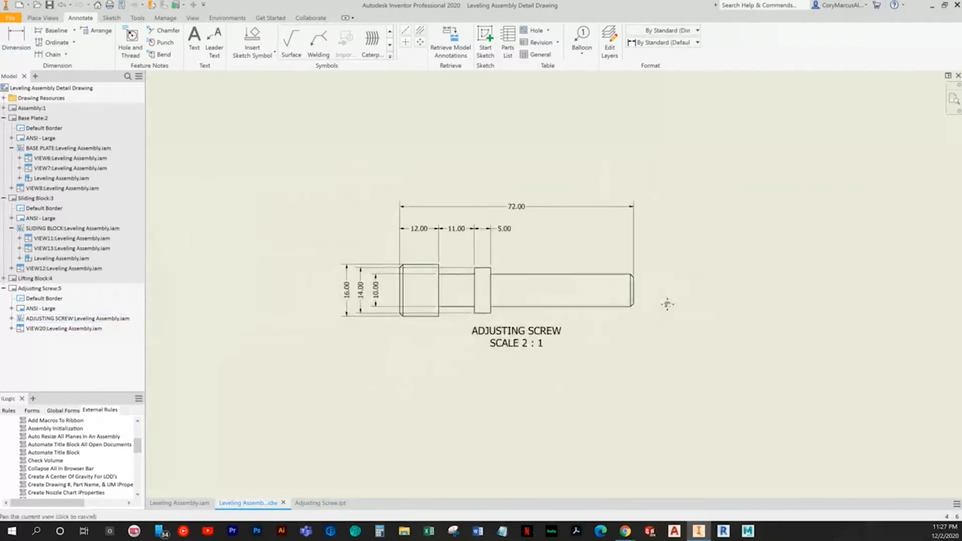
{"action": "scroll", "coordinate": [332, 302], "scroll_direction": "up", "scroll_amount": 5}
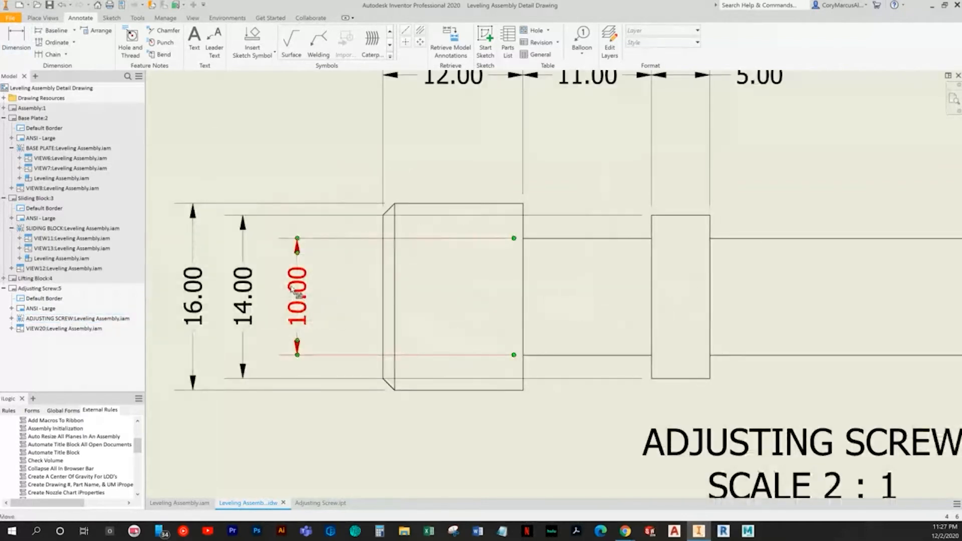
{"action": "left_click_drag", "start_coordinate": [295, 296], "coordinate": [284, 303]}
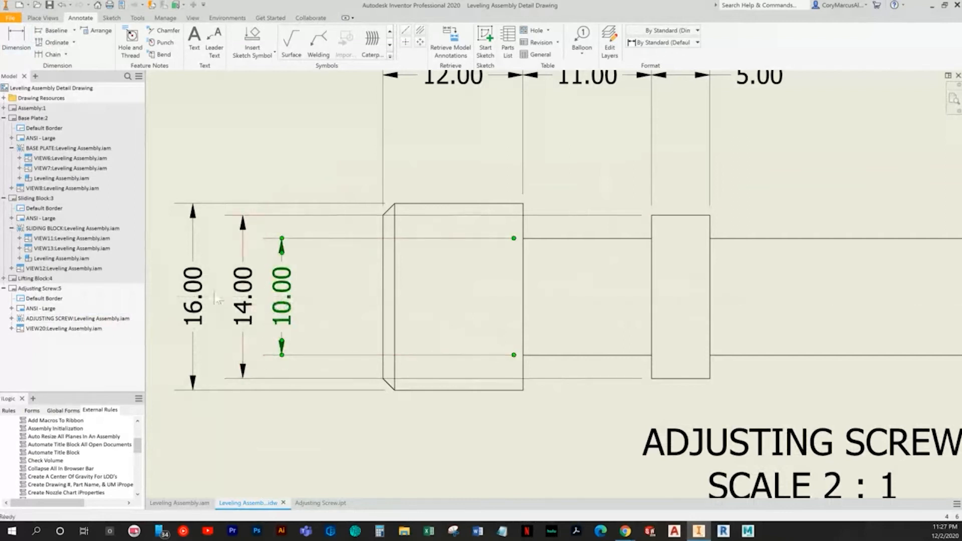
{"action": "scroll", "coordinate": [565, 247], "scroll_direction": "down", "scroll_amount": 2}
{"action": "left_click_drag", "start_coordinate": [343, 278], "coordinate": [277, 279]}
{"action": "left_click_drag", "start_coordinate": [379, 283], "coordinate": [346, 284]}
{"action": "left_click_drag", "start_coordinate": [281, 273], "coordinate": [290, 278]}
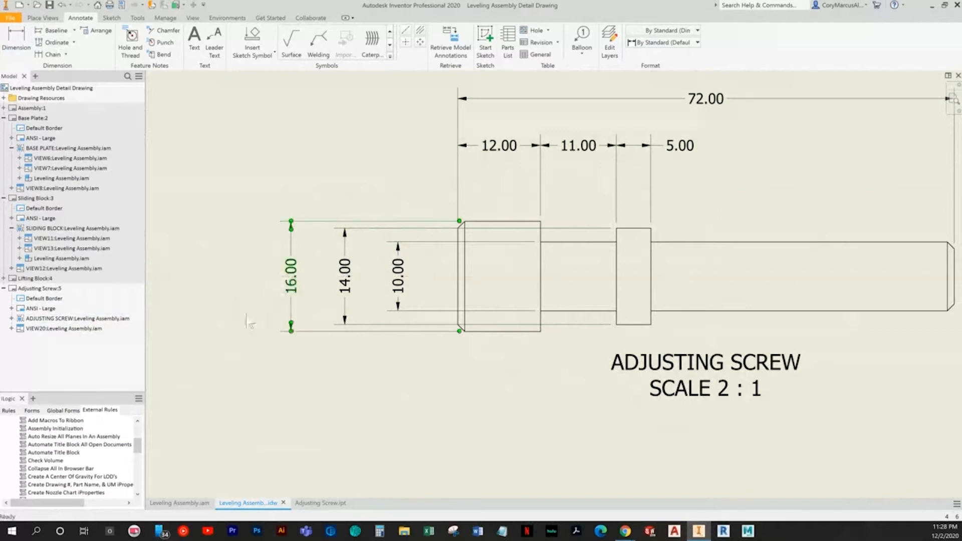
{"action": "left_click", "coordinate": [247, 322]}
Turn on the Thread Feature display option for the Adjusting Screw's base view
{"action": "scroll", "coordinate": [354, 419], "scroll_direction": "down", "scroll_amount": 3}
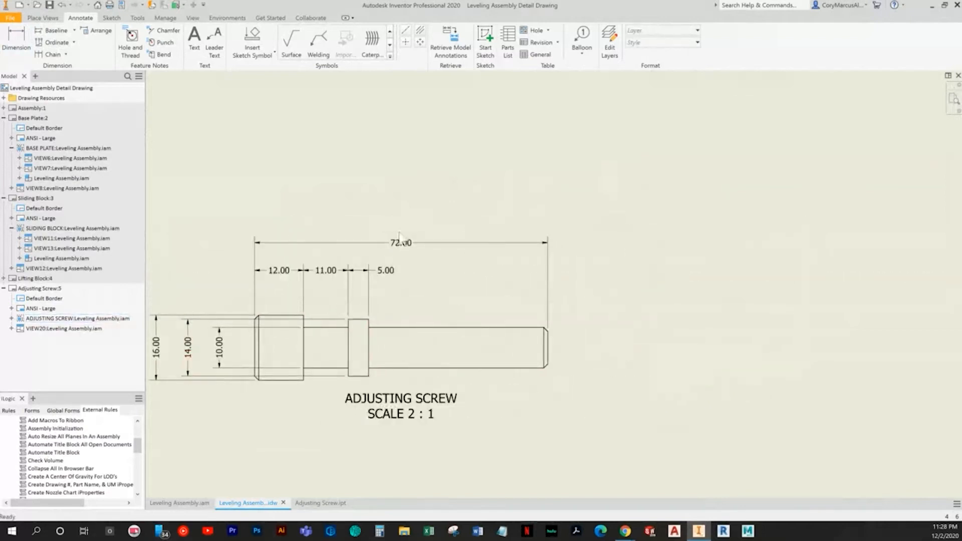
{"action": "middle_click_drag", "start_coordinate": [460, 306], "coordinate": [538, 279]}
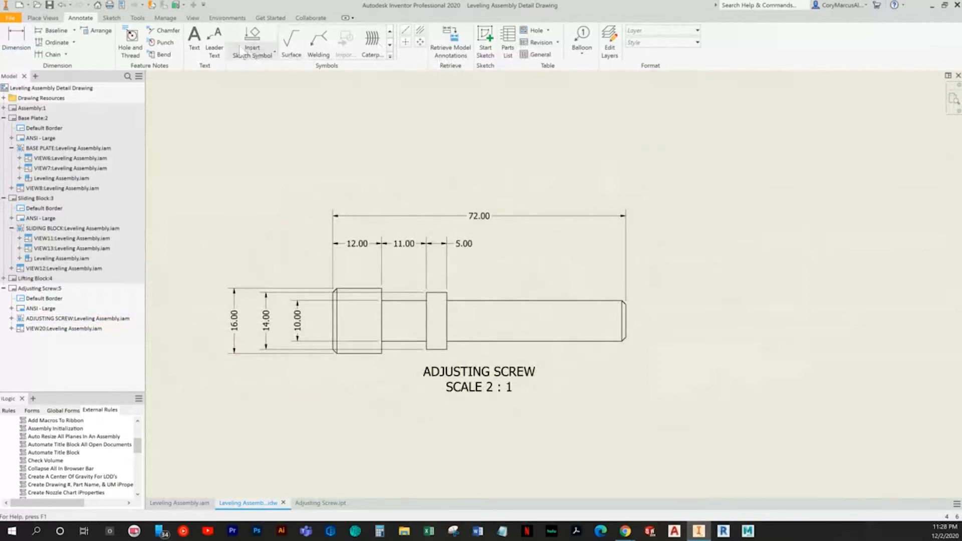
{"action": "double_click", "coordinate": [452, 286]}
{"action": "left_click_drag", "start_coordinate": [670, 76], "coordinate": [489, 110]}
{"action": "left_click", "coordinate": [529, 127]}
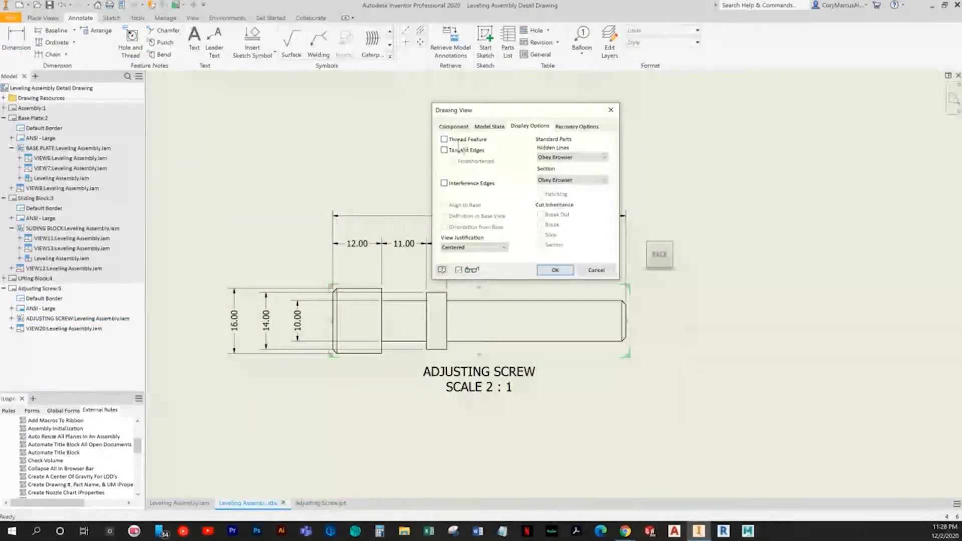
{"action": "left_click", "coordinate": [564, 273]}
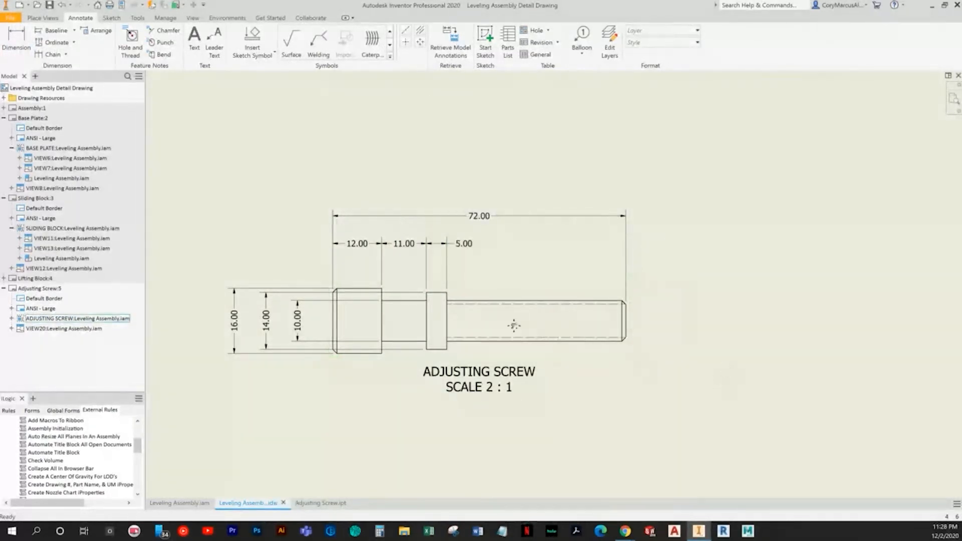
Review the display options of the Adjusting Screw's base view without changing them
{"action": "left_click_drag", "start_coordinate": [512, 324], "coordinate": [293, 401]}
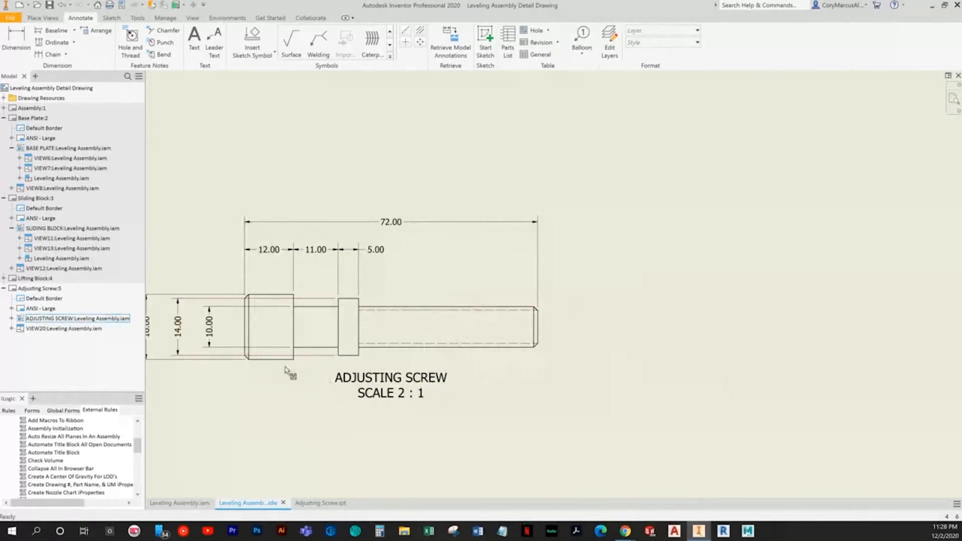
{"action": "double_click", "coordinate": [431, 296]}
{"action": "left_click", "coordinate": [519, 126]}
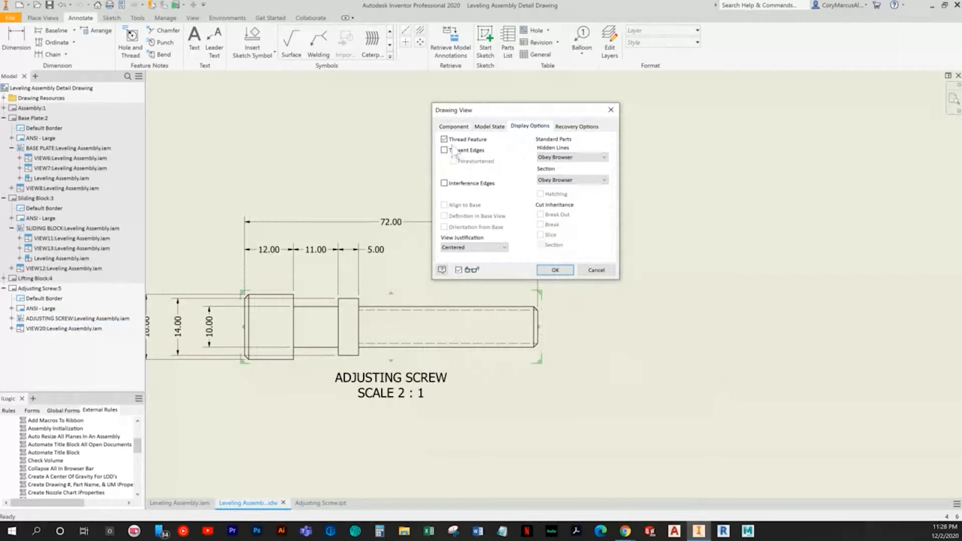
{"action": "left_click", "coordinate": [610, 112]}
{"action": "left_click_drag", "start_coordinate": [325, 361], "coordinate": [361, 357]}
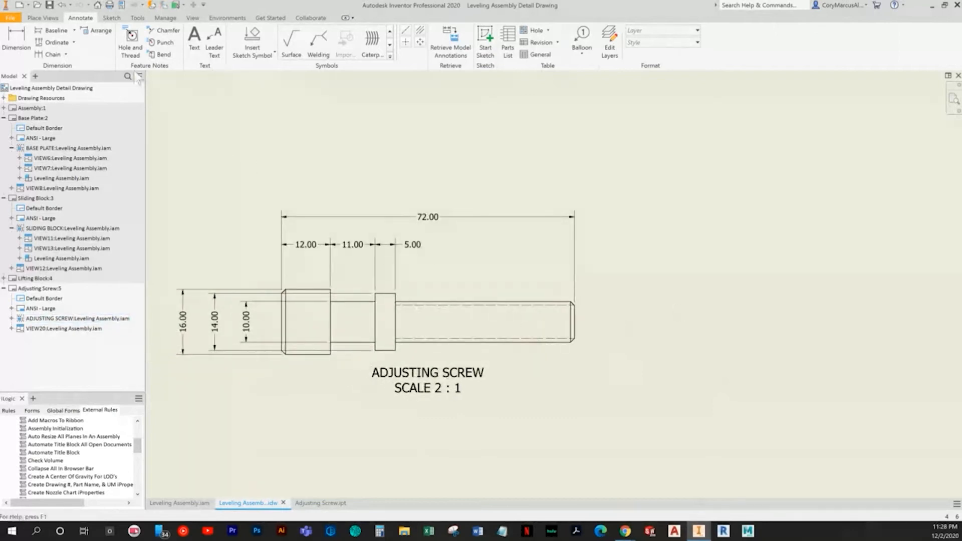
Add a leader note reading "M10 x 1.5" that points to the upper edge of the screw's threaded shank
{"action": "left_click", "coordinate": [49, 19]}
{"action": "left_click", "coordinate": [81, 19]}
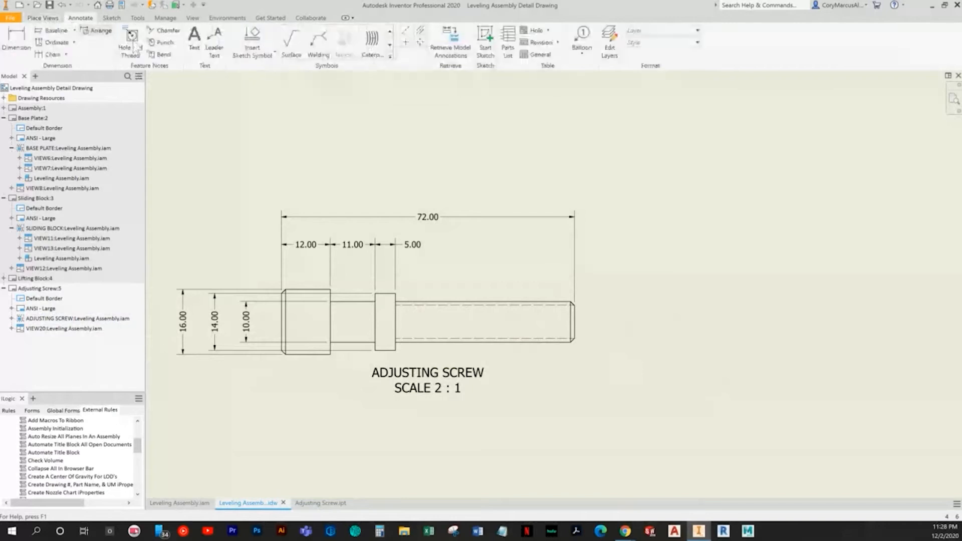
{"action": "left_click", "coordinate": [215, 42]}
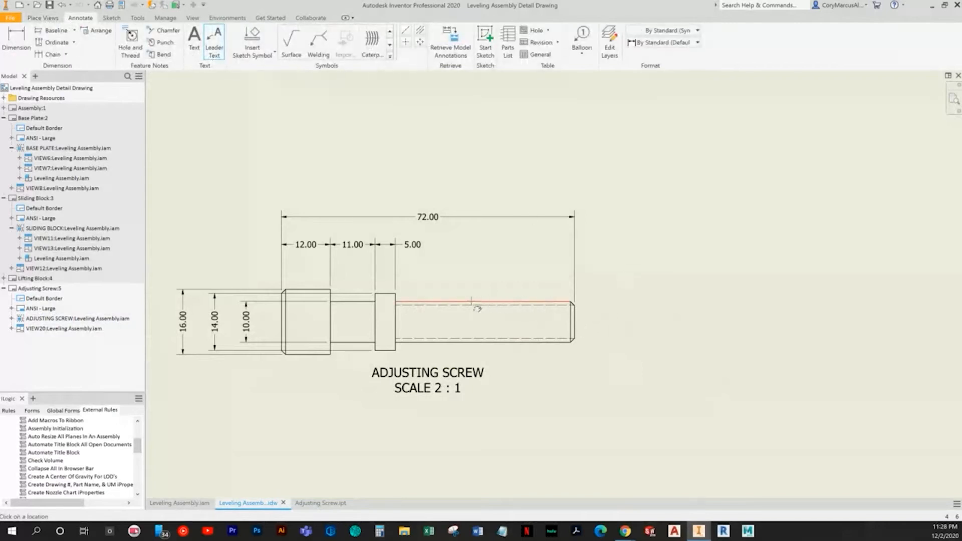
{"action": "right_click", "coordinate": [495, 273]}
{"action": "right_click", "coordinate": [507, 271]}
{"action": "left_click", "coordinate": [477, 270]}
{"action": "right_click", "coordinate": [480, 267]}
{"action": "left_click", "coordinate": [524, 262]}
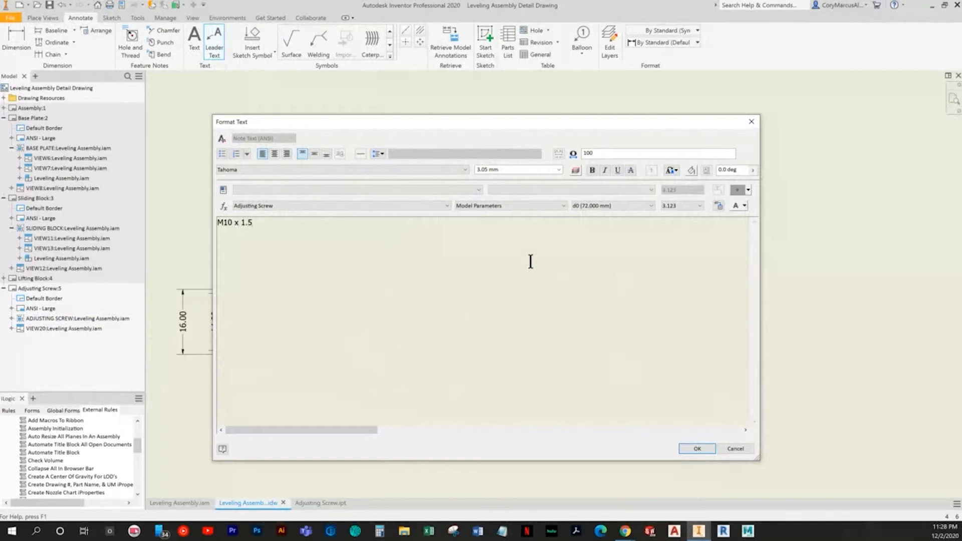
{"action": "left_click", "coordinate": [696, 448]}
{"action": "key", "text": "Escape"}
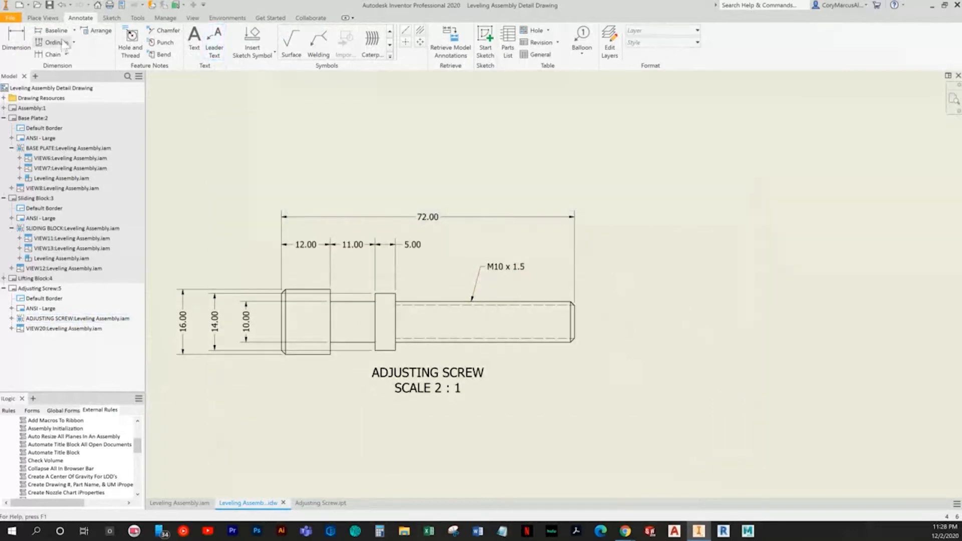
{"action": "left_click", "coordinate": [166, 30]}
{"action": "scroll", "coordinate": [571, 341], "scroll_direction": "up", "scroll_amount": 3}
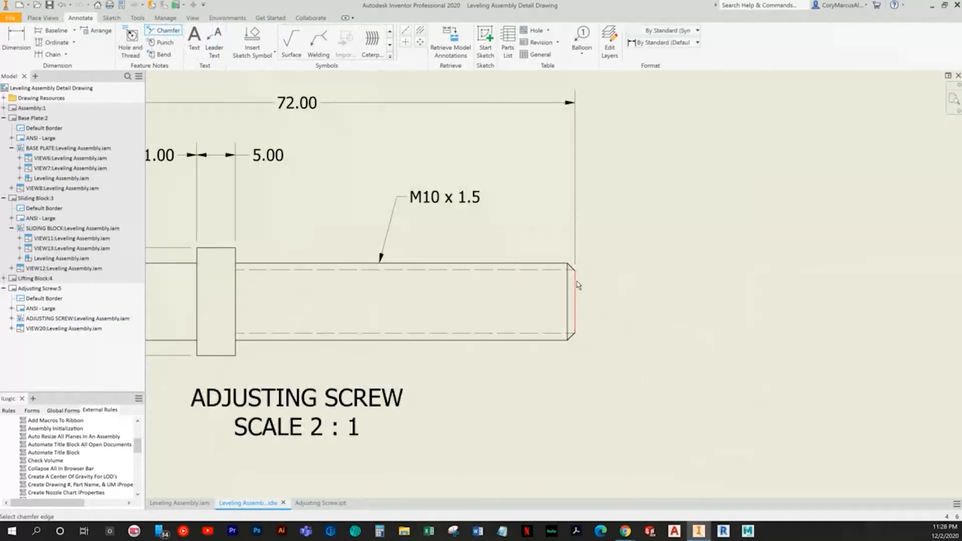
{"action": "left_click", "coordinate": [573, 267]}
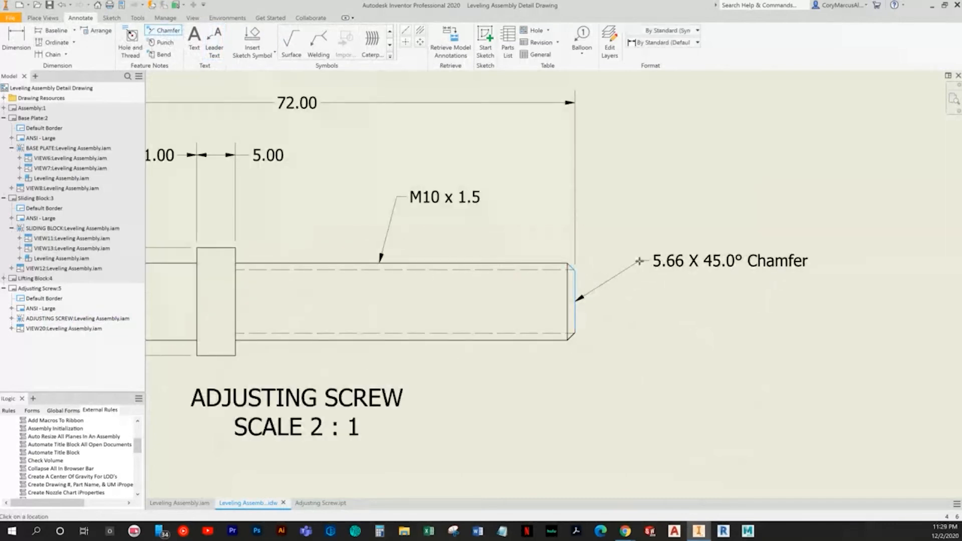
{"action": "key", "text": "Escape"}
{"action": "left_click", "coordinate": [573, 270]}
{"action": "middle_click_drag", "start_coordinate": [639, 226], "coordinate": [380, 292]}
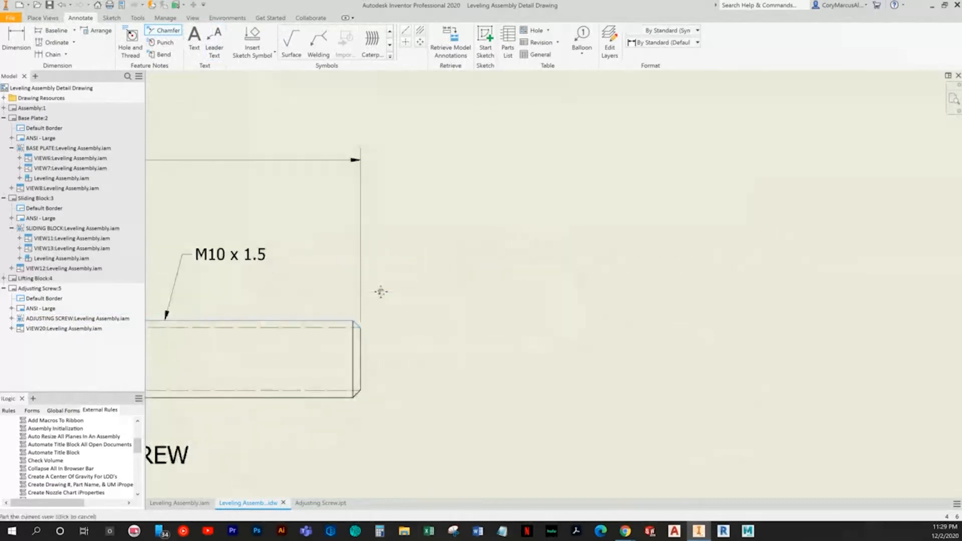
{"action": "key", "text": "Escape"}
{"action": "scroll", "coordinate": [365, 324], "scroll_direction": "up", "scroll_amount": 4}
{"action": "key", "text": "Escape"}
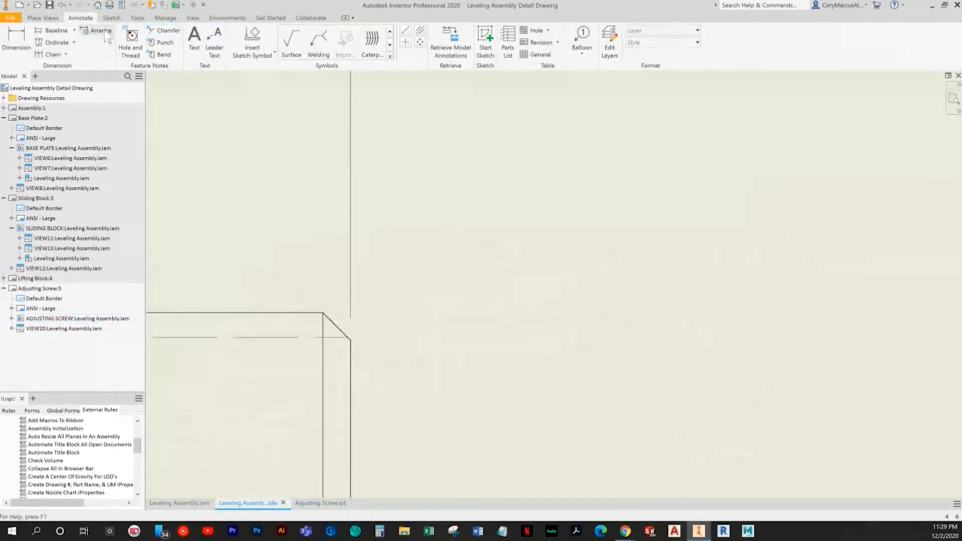
Place a chamfer note on the upper chamfer at the shank's threaded end and prefix its text with 2X
{"action": "left_click", "coordinate": [164, 30]}
{"action": "left_click", "coordinate": [336, 325]}
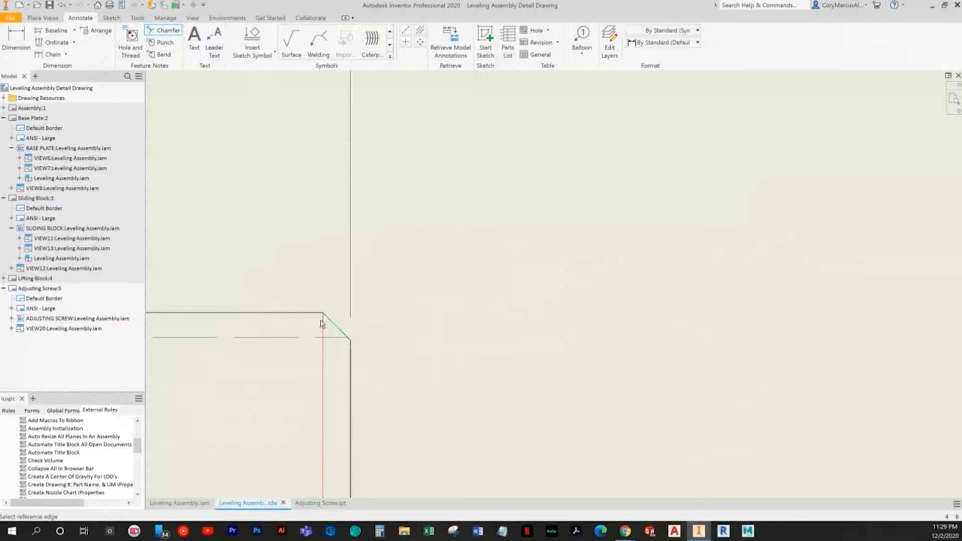
{"action": "left_click", "coordinate": [320, 319]}
{"action": "scroll", "coordinate": [393, 271], "scroll_direction": "down", "scroll_amount": 2}
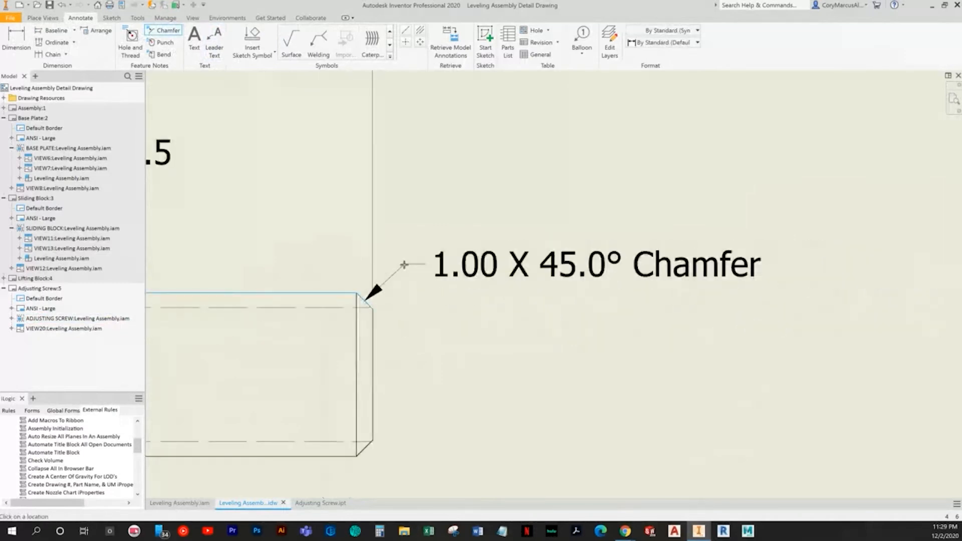
{"action": "left_click", "coordinate": [416, 233]}
{"action": "double_click", "coordinate": [484, 242]}
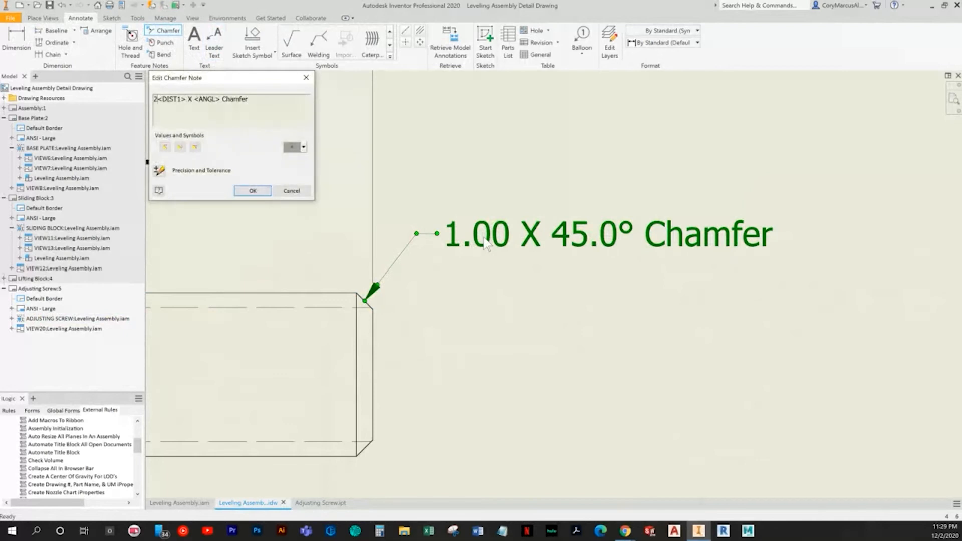
{"action": "left_click", "coordinate": [252, 191]}
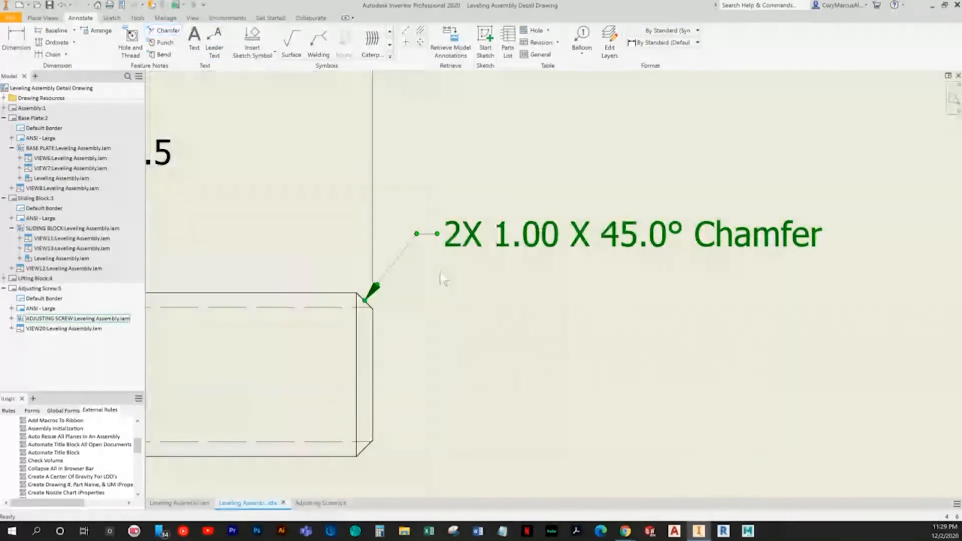
Enclose the chamfer note's quantity prefix in parentheses so it reads (2X)
{"action": "scroll", "coordinate": [501, 316], "scroll_direction": "down", "scroll_amount": 2}
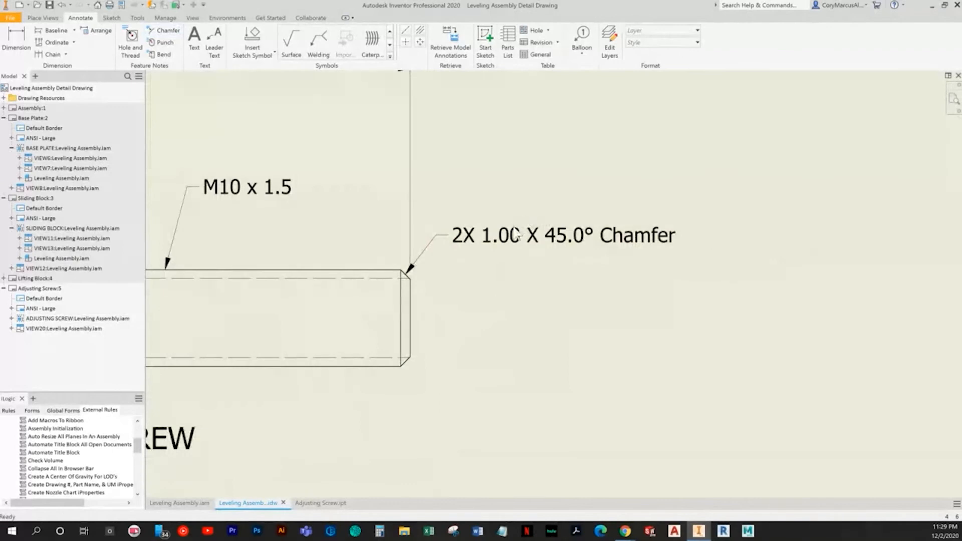
{"action": "double_click", "coordinate": [519, 231]}
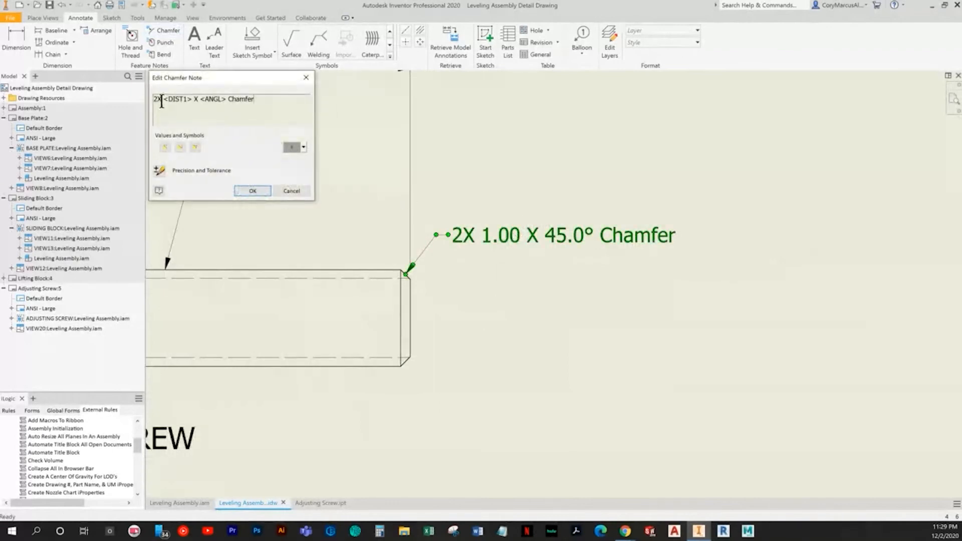
{"action": "type", "text": "("}
{"action": "key", "text": "Right"}
{"action": "key", "text": "Right"}
{"action": "type", "text": ")"}
{"action": "left_click", "coordinate": [265, 192]}
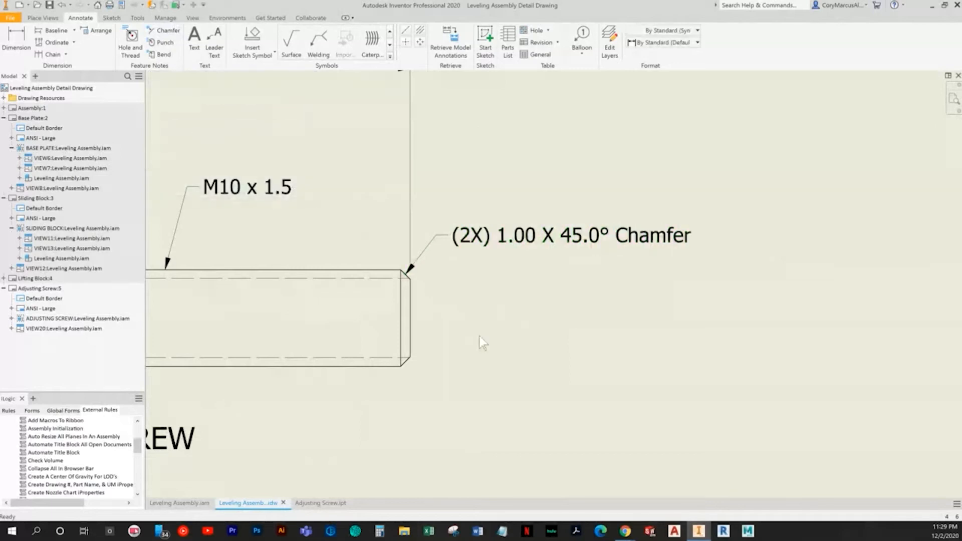
Create a projected end view showing the hex socket, placed on the head side of the dimensioned screw view
{"action": "scroll", "coordinate": [521, 354], "scroll_direction": "down", "scroll_amount": 2}
{"action": "middle_click_drag", "start_coordinate": [544, 351], "coordinate": [747, 291]}
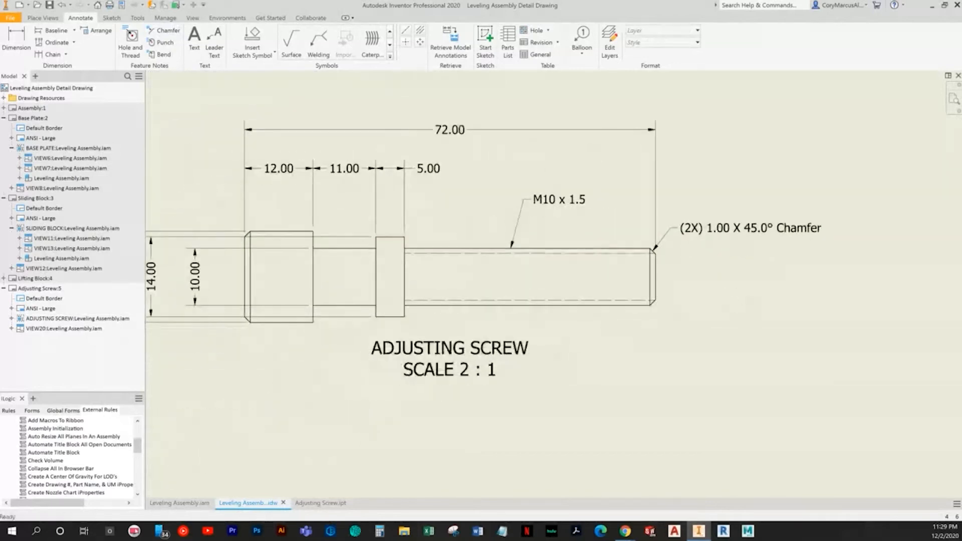
{"action": "middle_click_drag", "start_coordinate": [381, 295], "coordinate": [448, 280]}
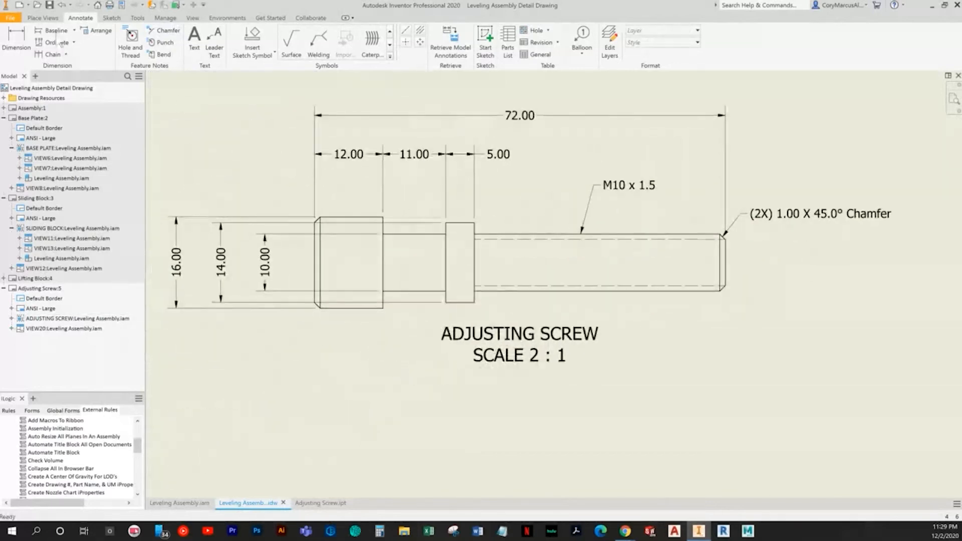
{"action": "left_click", "coordinate": [44, 18]}
{"action": "left_click", "coordinate": [33, 40]}
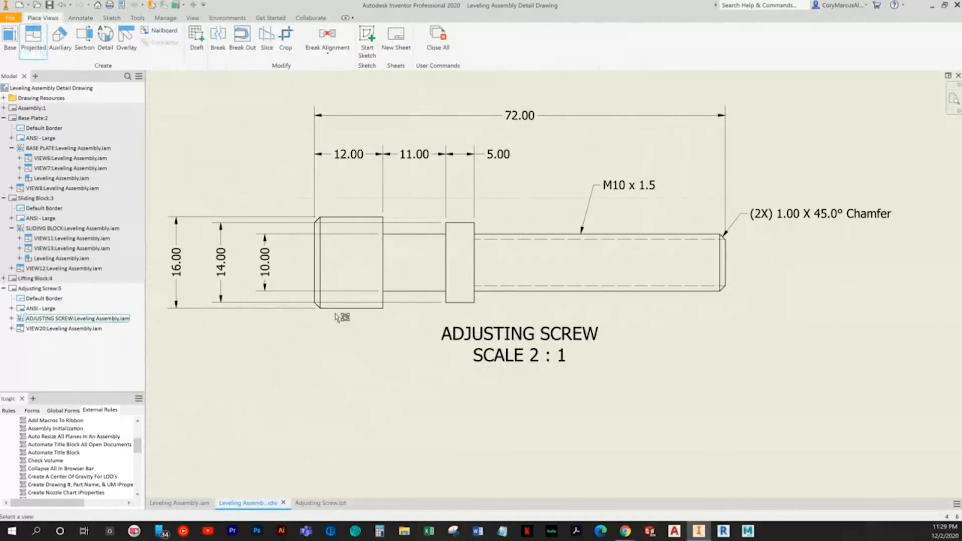
{"action": "scroll", "coordinate": [441, 235], "scroll_direction": "up", "scroll_amount": 2}
{"action": "left_click", "coordinate": [429, 183]}
{"action": "right_click", "coordinate": [430, 184]}
{"action": "left_click", "coordinate": [474, 186]}
Copy the label text of the dimensioned base view and turn off that view's label
{"action": "scroll", "coordinate": [408, 276], "scroll_direction": "down", "scroll_amount": 3}
{"action": "scroll", "coordinate": [411, 280], "scroll_direction": "up", "scroll_amount": 2}
{"action": "scroll", "coordinate": [320, 326], "scroll_direction": "up", "scroll_amount": 2}
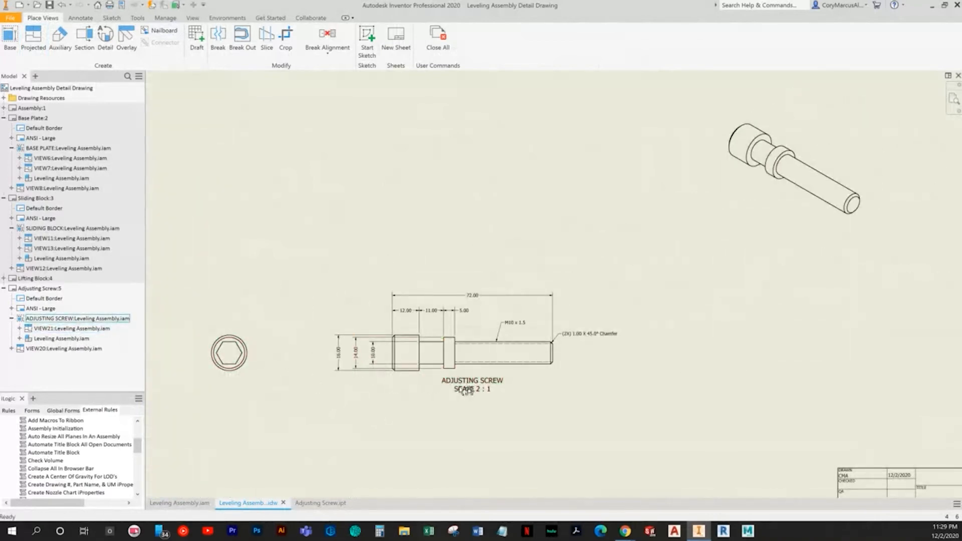
{"action": "double_click", "coordinate": [483, 379]}
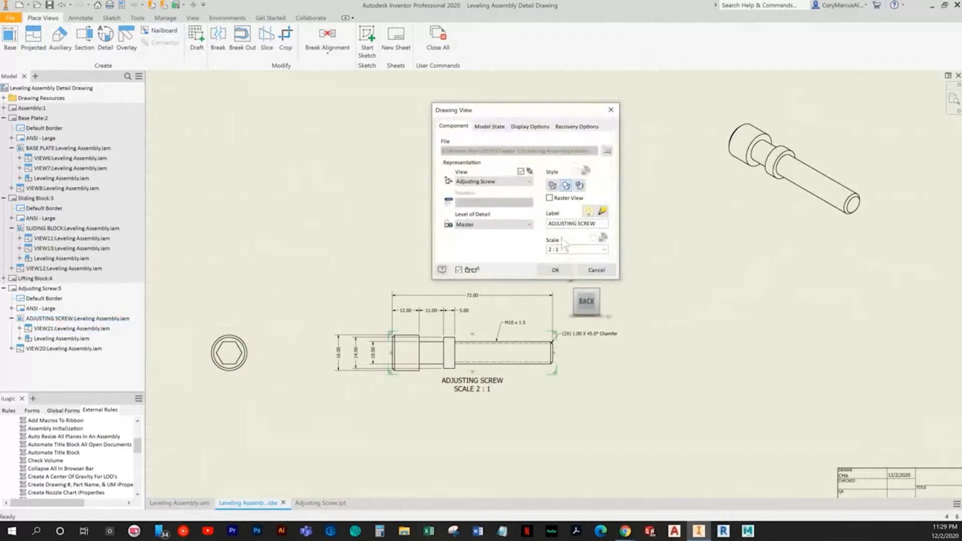
{"action": "left_click_drag", "start_coordinate": [597, 223], "coordinate": [500, 227]}
{"action": "key", "text": "ctrl+c"}
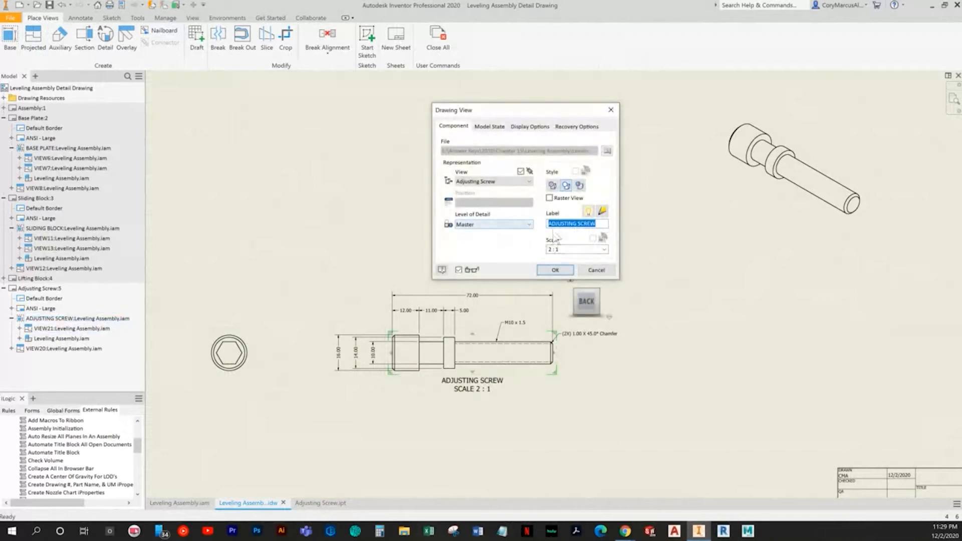
{"action": "left_click", "coordinate": [589, 213]}
{"action": "left_click", "coordinate": [567, 271]}
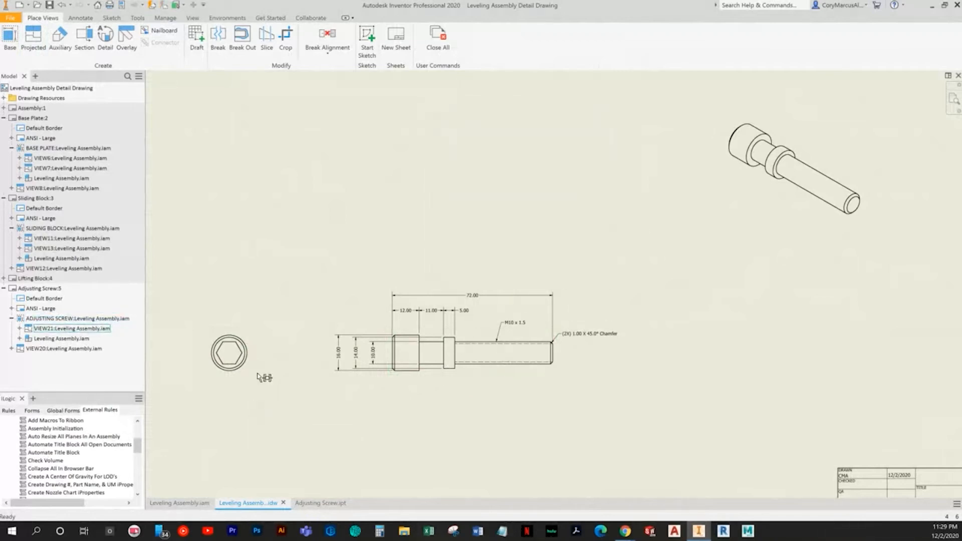
Turn on the label of the projected end view and set its text to ADJUSTING SCREW
{"action": "double_click", "coordinate": [264, 377]}
{"action": "left_click", "coordinate": [589, 211]}
{"action": "left_click_drag", "start_coordinate": [575, 227], "coordinate": [471, 235]}
{"action": "key", "text": "ctrl+v"}
{"action": "left_click", "coordinate": [539, 273]}
Move the end view and the dimensioned base view together toward the middle of the sheet
{"action": "scroll", "coordinate": [428, 381], "scroll_direction": "down", "scroll_amount": 3}
{"action": "middle_click_drag", "start_coordinate": [450, 349], "coordinate": [515, 262]}
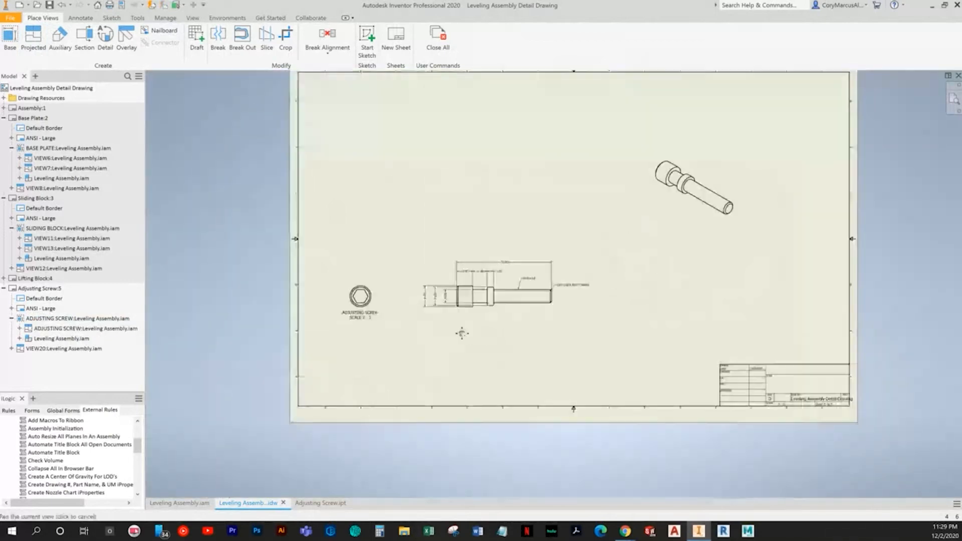
{"action": "left_click_drag", "start_coordinate": [560, 329], "coordinate": [340, 238]}
{"action": "left_click_drag", "start_coordinate": [386, 283], "coordinate": [434, 280]}
{"action": "left_click", "coordinate": [599, 360]}
Project an isometric view from the end view, place it above the dimensioned view, and delete the original isometric view
{"action": "left_click", "coordinate": [33, 40]}
{"action": "left_click", "coordinate": [388, 275]}
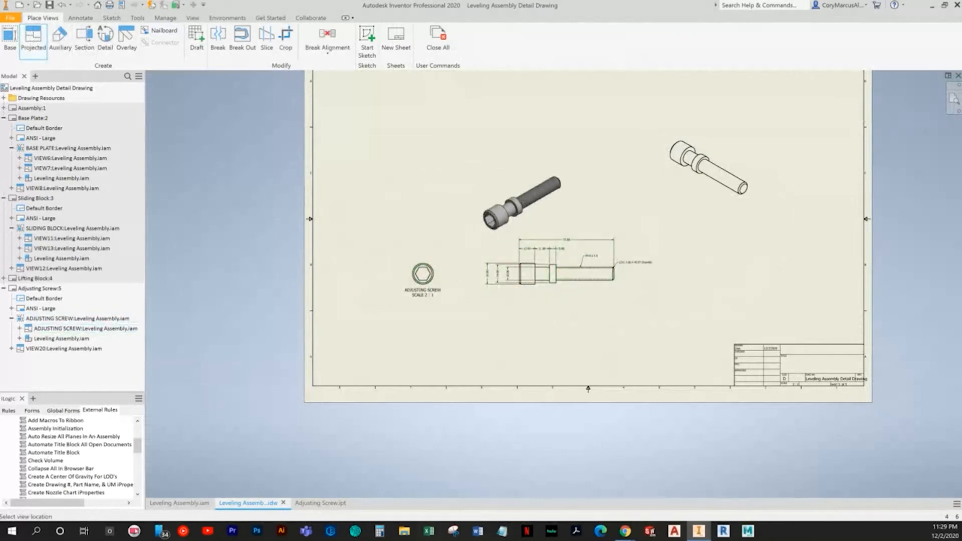
{"action": "left_click", "coordinate": [526, 168]}
{"action": "right_click", "coordinate": [646, 195]}
{"action": "left_click", "coordinate": [714, 197]}
{"action": "left_click", "coordinate": [713, 195]}
{"action": "key", "text": "Delete"}
{"action": "key", "text": "Return"}
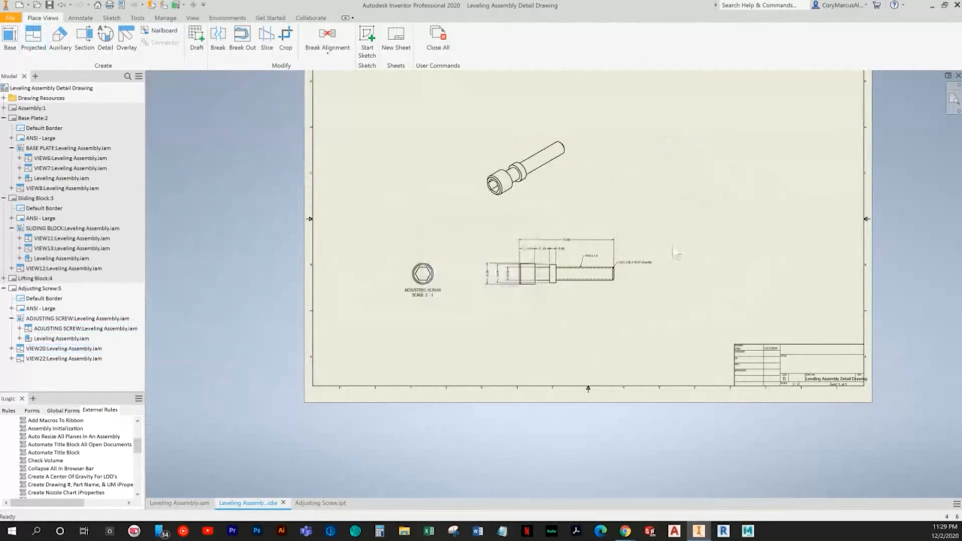
Select the end and dimensioned views together and shift them slightly farther toward the sheet's right side
{"action": "middle_click", "coordinate": [642, 335]}
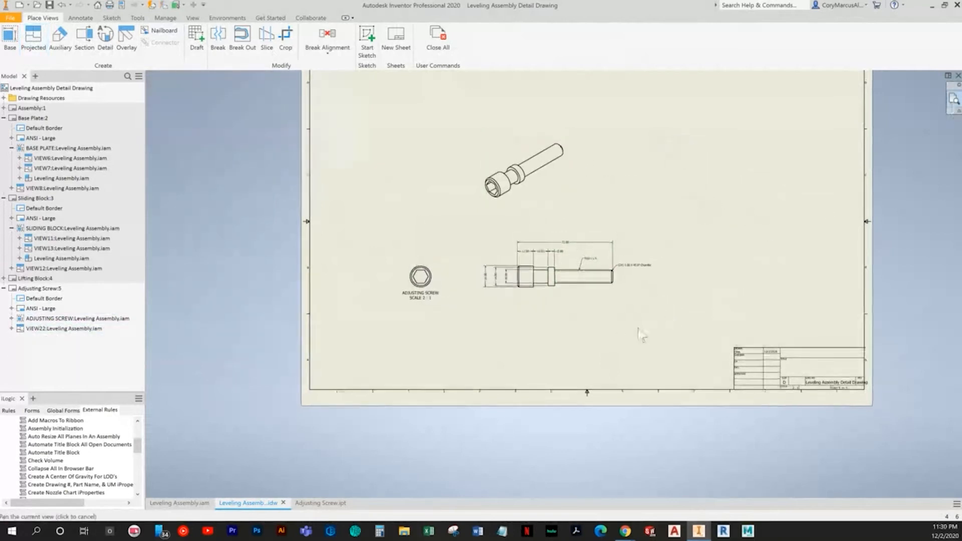
{"action": "left_click_drag", "start_coordinate": [607, 396], "coordinate": [350, 223]}
{"action": "left_click_drag", "start_coordinate": [528, 363], "coordinate": [635, 347]}
Add a center mark to the outer circle of the Adjusting Screw's end view
{"action": "scroll", "coordinate": [470, 346], "scroll_direction": "up", "scroll_amount": 5}
{"action": "scroll", "coordinate": [470, 350], "scroll_direction": "up", "scroll_amount": 3}
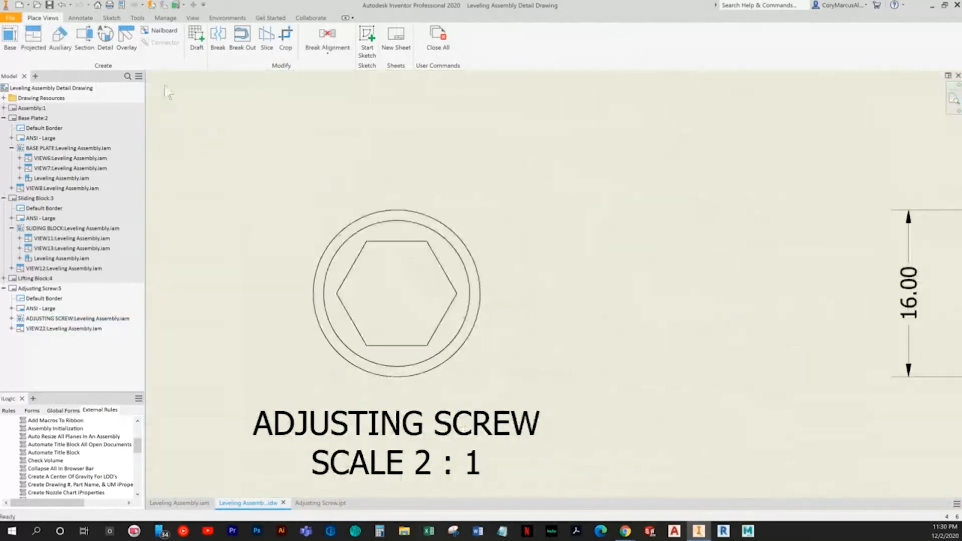
{"action": "left_click", "coordinate": [80, 18]}
{"action": "left_click", "coordinate": [405, 42]}
{"action": "left_click", "coordinate": [420, 211]}
{"action": "key", "text": "Escape"}
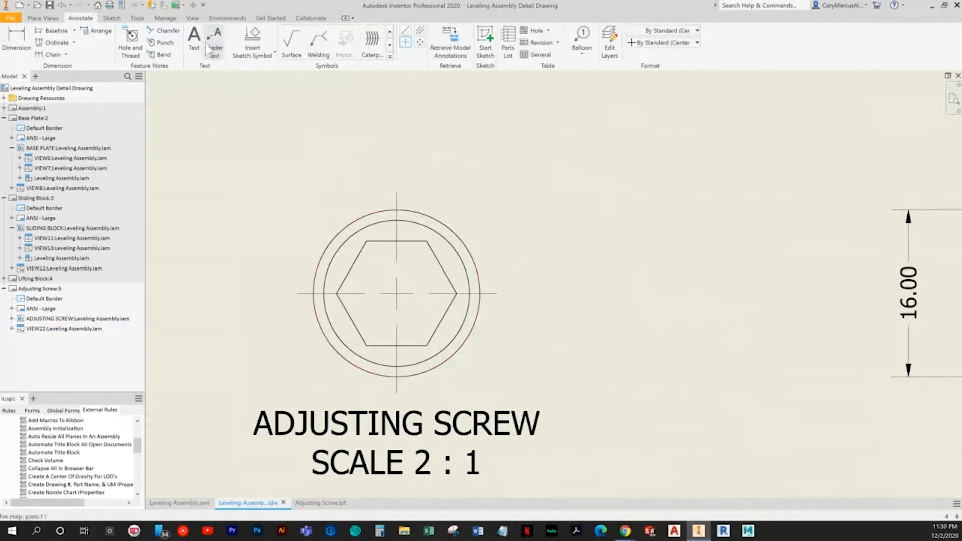
Dimension the hex socket across its horizontal flats, placing the dimension on the outer side of the end view
{"action": "left_click", "coordinate": [20, 50]}
{"action": "left_click", "coordinate": [376, 242]}
{"action": "left_click", "coordinate": [374, 346]}
{"action": "scroll", "coordinate": [242, 275], "scroll_direction": "up", "scroll_amount": 2}
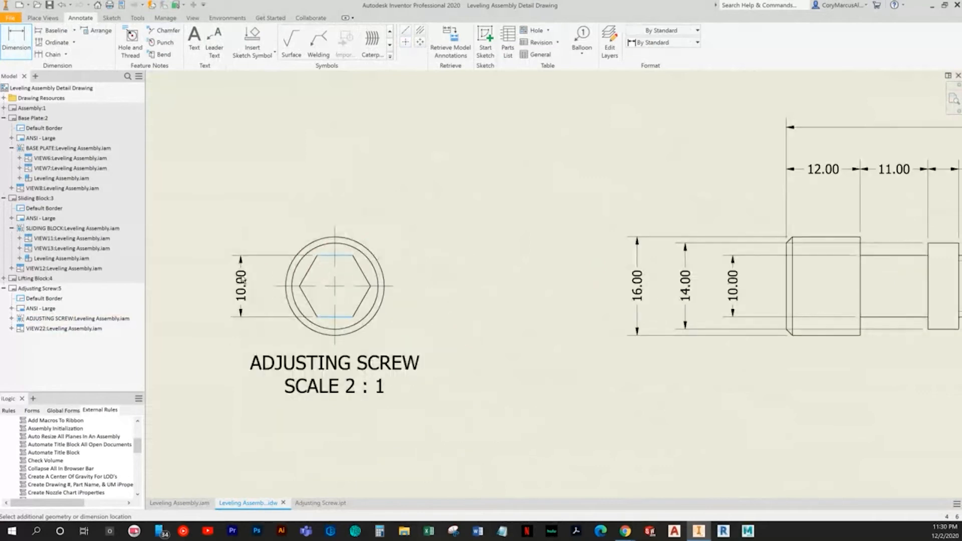
{"action": "left_click", "coordinate": [231, 285]}
{"action": "middle_click_drag", "start_coordinate": [466, 289], "coordinate": [275, 275]}
{"action": "scroll", "coordinate": [386, 311], "scroll_direction": "up", "scroll_amount": 2}
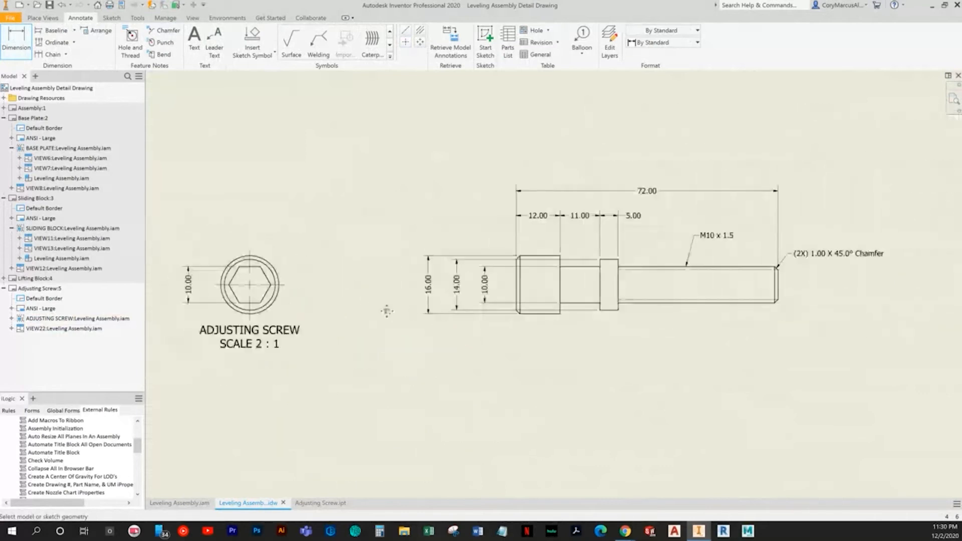
{"action": "middle_click_drag", "start_coordinate": [386, 311], "coordinate": [343, 316]}
{"action": "key", "text": "Escape"}
Change the dimensioned Adjusting Screw base view to the style that shows hidden lines
{"action": "double_click", "coordinate": [504, 286]}
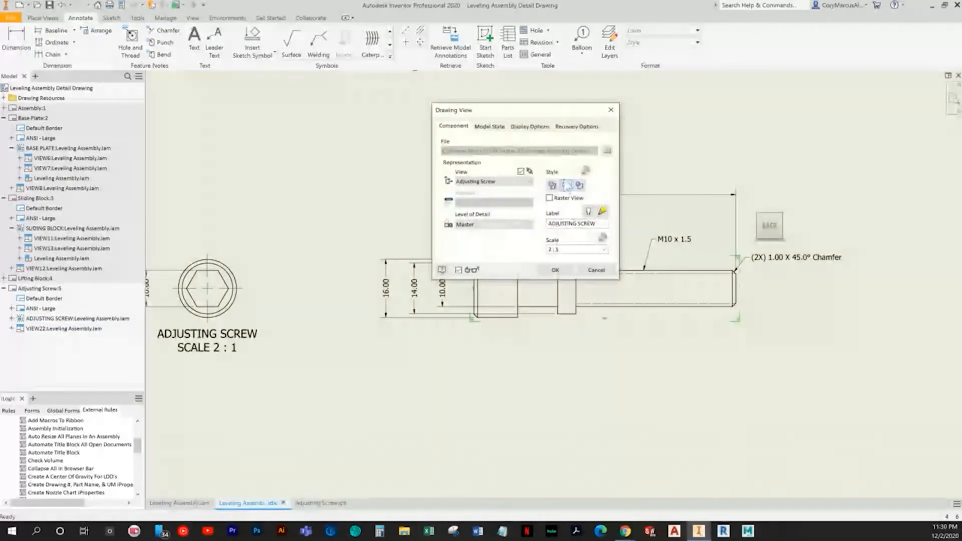
{"action": "key", "text": "Escape"}
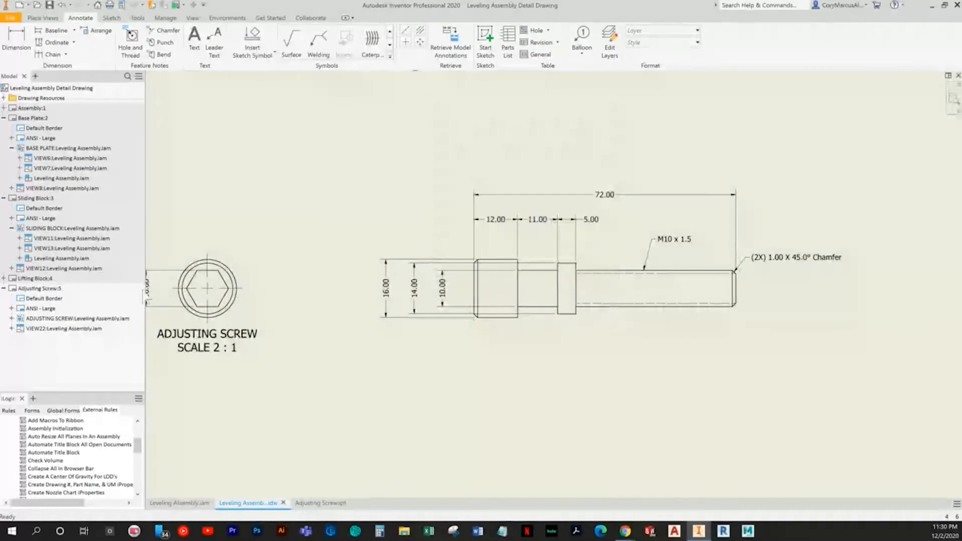
{"action": "double_click", "coordinate": [508, 286]}
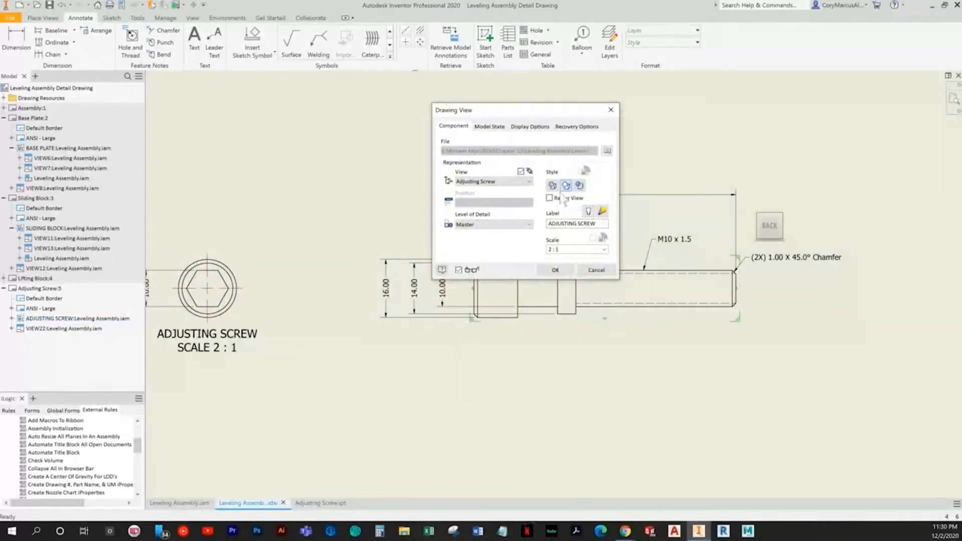
{"action": "left_click", "coordinate": [554, 270]}
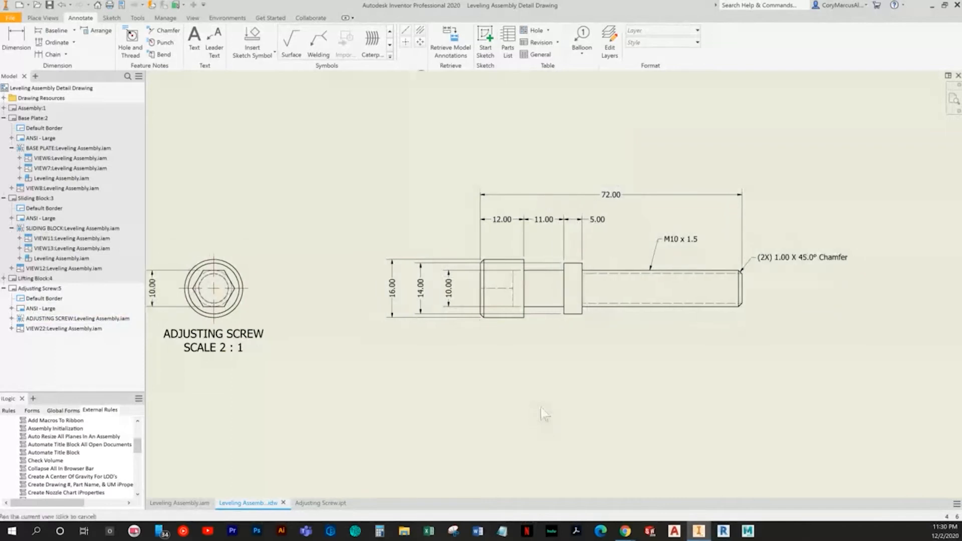
{"action": "left_click", "coordinate": [43, 18]}
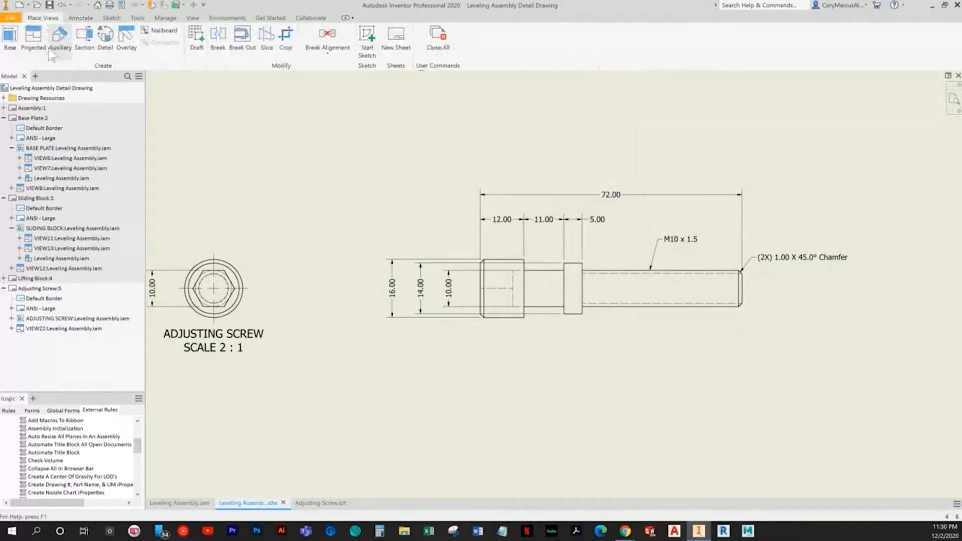
Create a full section view of the Adjusting Screw's end view along a vertical cut through its center, placing it beyond the dimensioned view
{"action": "middle_click_drag", "start_coordinate": [223, 293], "coordinate": [326, 272]}
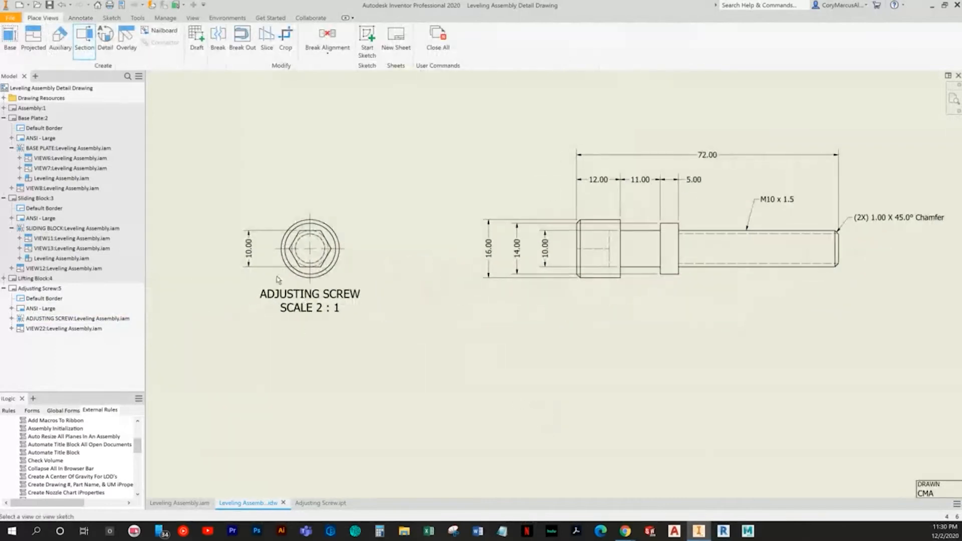
{"action": "scroll", "coordinate": [315, 205], "scroll_direction": "up", "scroll_amount": 2}
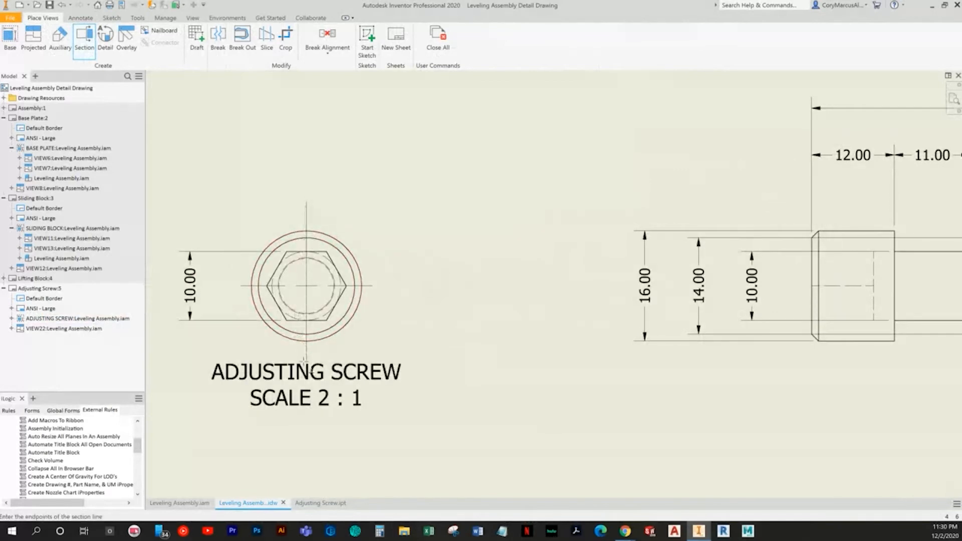
{"action": "left_click", "coordinate": [307, 369]}
{"action": "right_click", "coordinate": [423, 315]}
{"action": "left_click", "coordinate": [472, 301]}
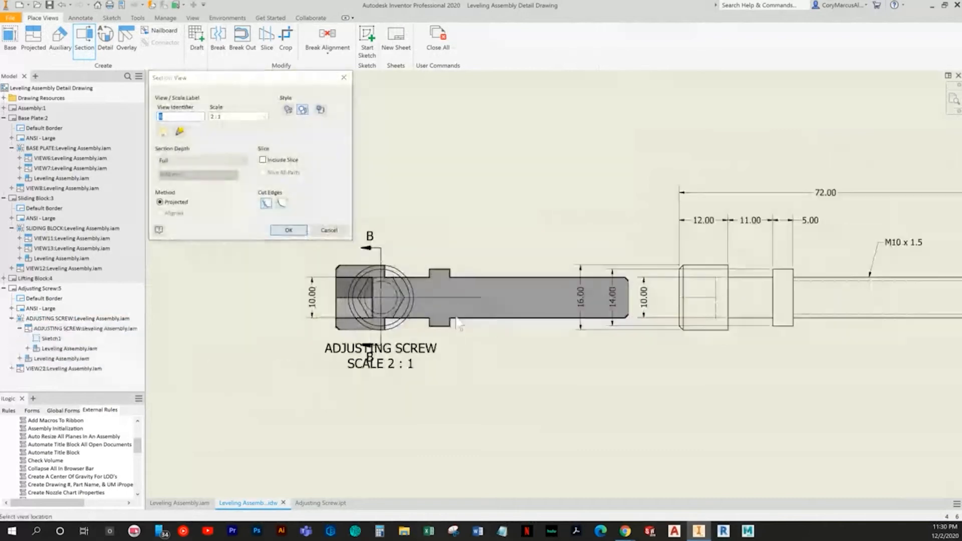
{"action": "left_click", "coordinate": [821, 388]}
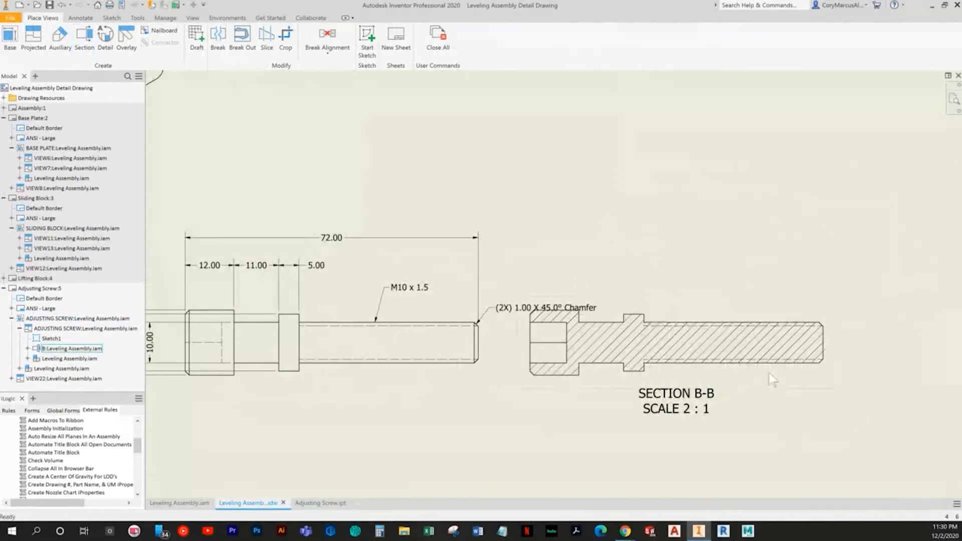
Break the section view's alignment and move it into the space between the isometric view and the dimensioned view
{"action": "right_click", "coordinate": [768, 372]}
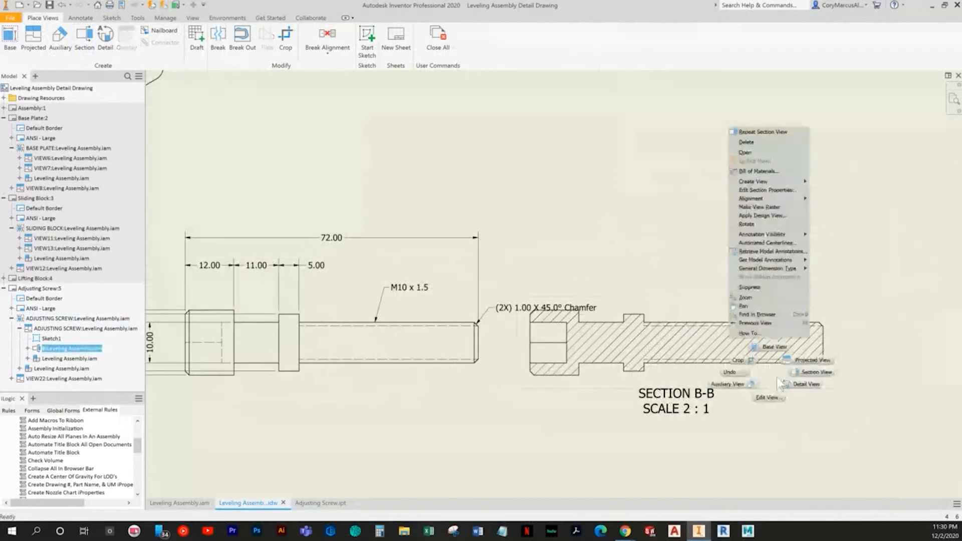
{"action": "mouse_move", "coordinate": [800, 199]}
{"action": "left_click", "coordinate": [832, 224]}
{"action": "scroll", "coordinate": [796, 291], "scroll_direction": "up", "scroll_amount": 3}
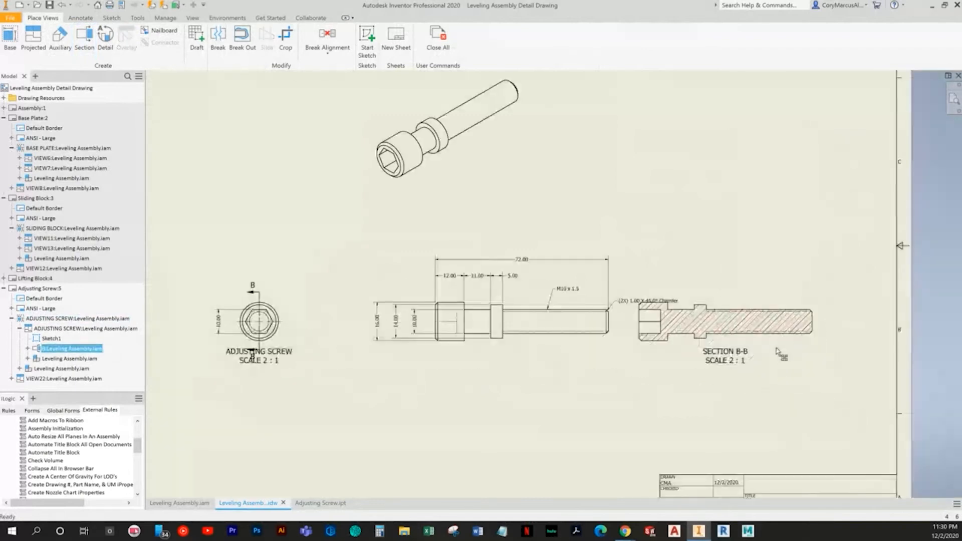
{"action": "mouse_move", "coordinate": [776, 356]}
{"action": "left_mouse_down"}
{"action": "mouse_move", "coordinate": [623, 233]}
{"action": "mouse_move", "coordinate": [579, 216]}
{"action": "left_mouse_up"}
{"action": "scroll", "coordinate": [556, 366], "scroll_direction": "up", "scroll_amount": 3}
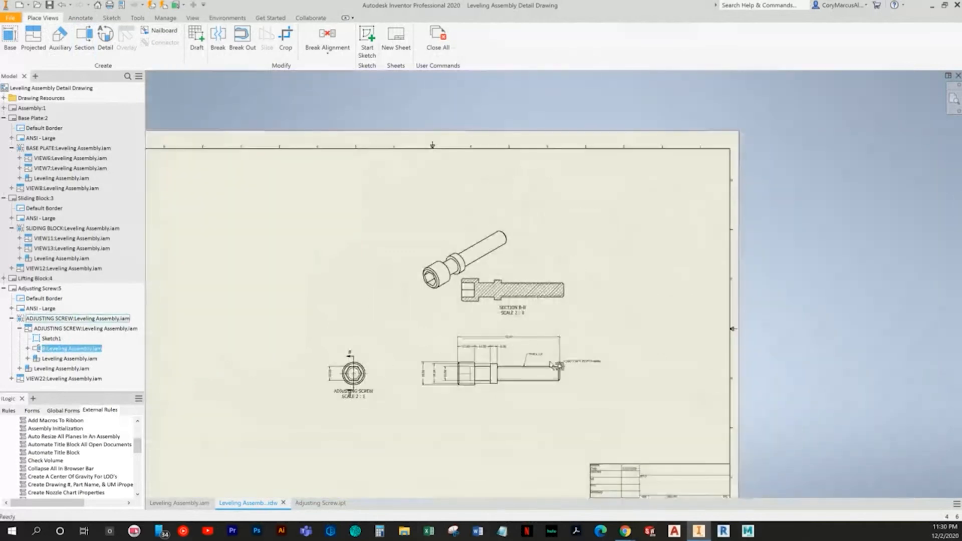
Shift the end and dimensioned views toward the sheet's left side and place section B-B left of the end view
{"action": "middle_click_drag", "start_coordinate": [521, 375], "coordinate": [612, 265]}
{"action": "left_click_drag", "start_coordinate": [459, 277], "coordinate": [407, 288]}
{"action": "left_click_drag", "start_coordinate": [601, 283], "coordinate": [569, 314]}
{"action": "left_click", "coordinate": [637, 194]}
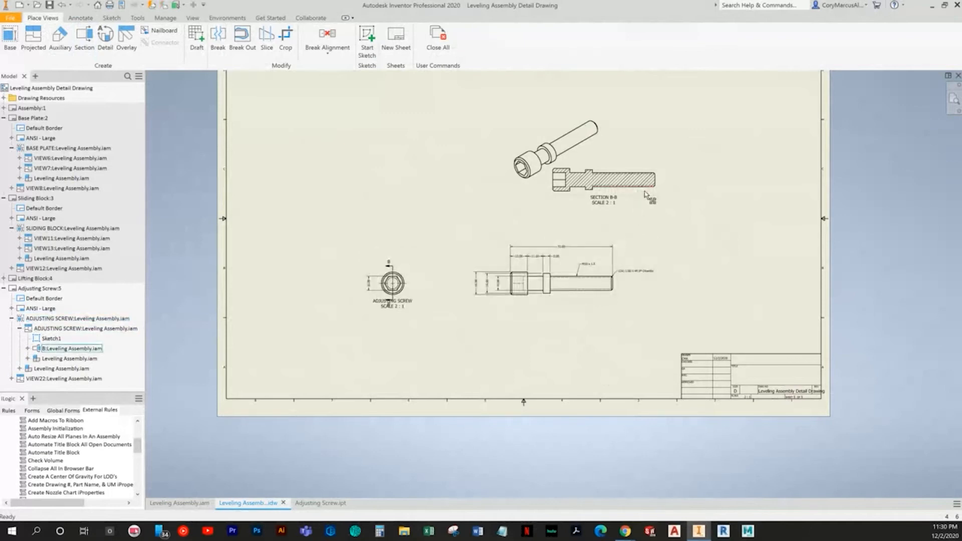
{"action": "left_click_drag", "start_coordinate": [644, 193], "coordinate": [296, 296]}
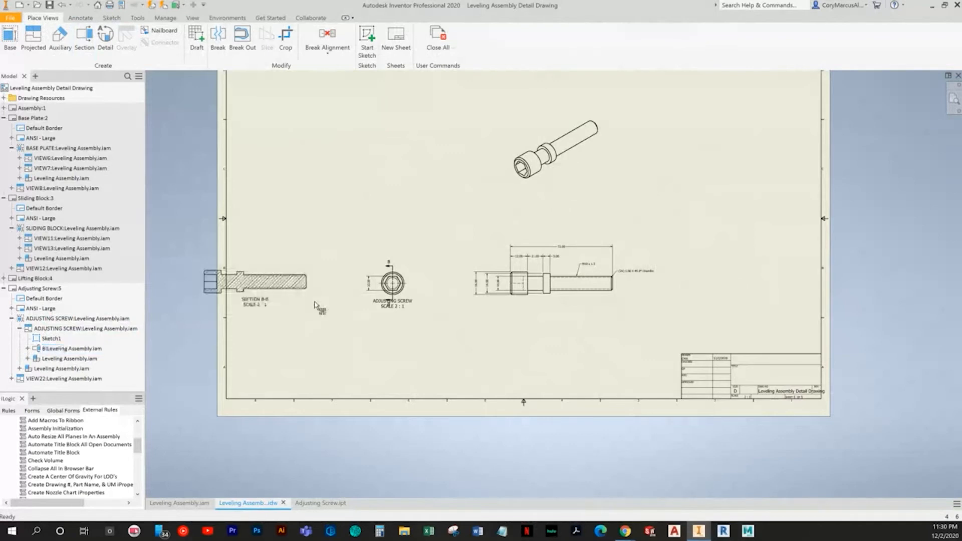
Reverse the direction of section line B-B on the end view
{"action": "scroll", "coordinate": [296, 295], "scroll_direction": "up", "scroll_amount": 3}
{"action": "left_click", "coordinate": [455, 236]}
{"action": "right_click", "coordinate": [465, 238]}
{"action": "left_click", "coordinate": [505, 283]}
{"action": "middle_click_drag", "start_coordinate": [346, 297], "coordinate": [393, 321]}
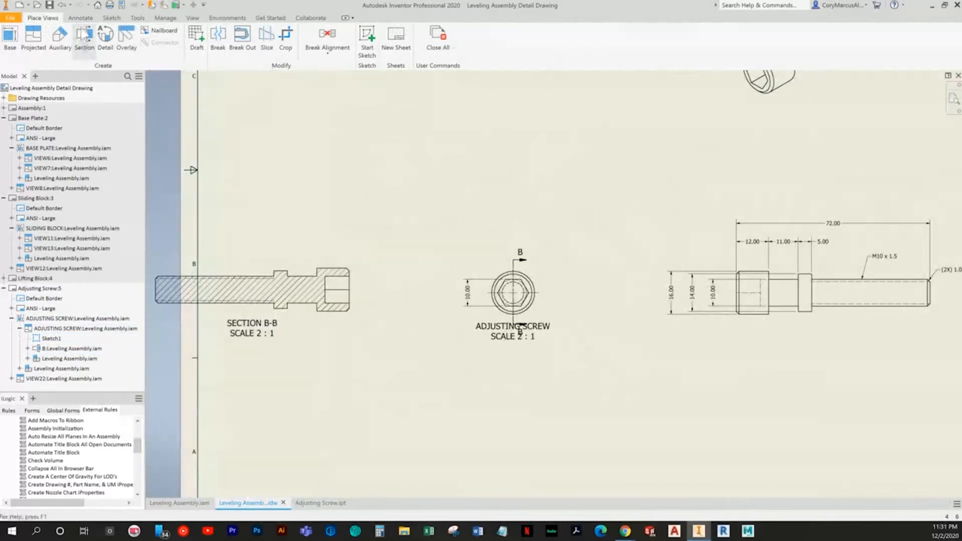
Dimension the depth of the hex socket in section B-B, placing the dimension above the screw head
{"action": "left_click", "coordinate": [80, 17]}
{"action": "left_click", "coordinate": [16, 40]}
{"action": "scroll", "coordinate": [287, 269], "scroll_direction": "up", "scroll_amount": 3}
{"action": "scroll", "coordinate": [287, 269], "scroll_direction": "up", "scroll_amount": 3}
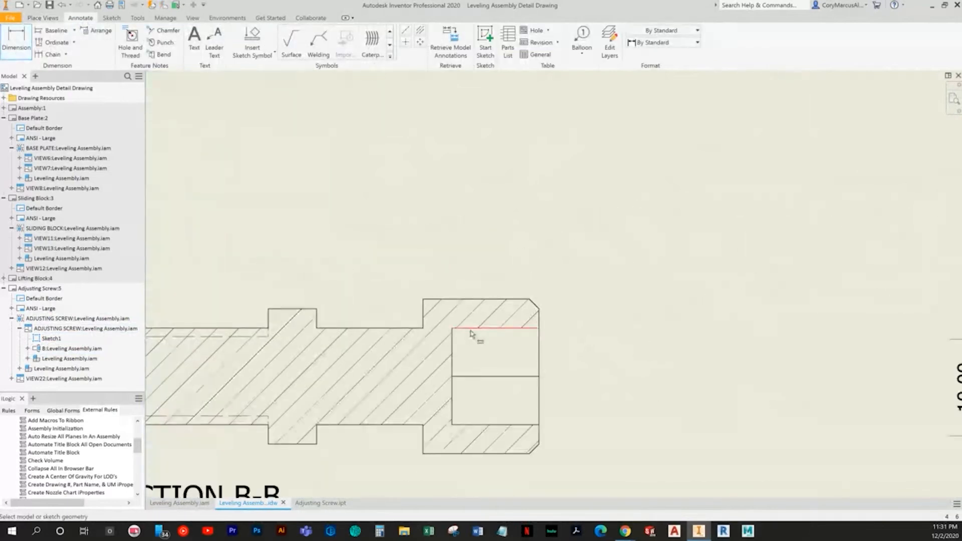
{"action": "left_click", "coordinate": [540, 345]}
{"action": "left_click", "coordinate": [541, 248]}
{"action": "key", "text": "Escape"}
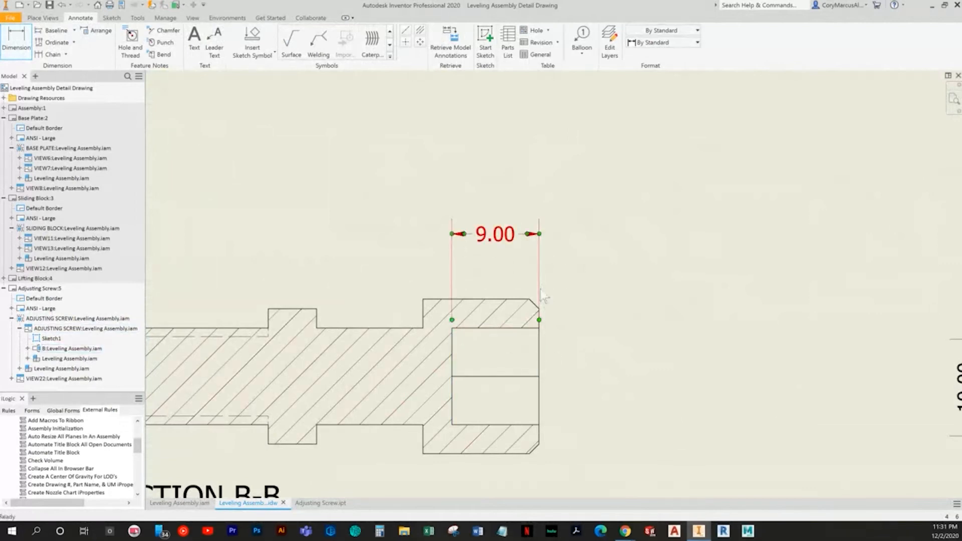
{"action": "left_click_drag", "start_coordinate": [545, 321], "coordinate": [539, 314]}
Move the ADJUSTING SCREW label lower so it clears the section line's letter below the end view
{"action": "scroll", "coordinate": [672, 262], "scroll_direction": "down", "scroll_amount": 3}
{"action": "middle_click_drag", "start_coordinate": [672, 261], "coordinate": [411, 274]}
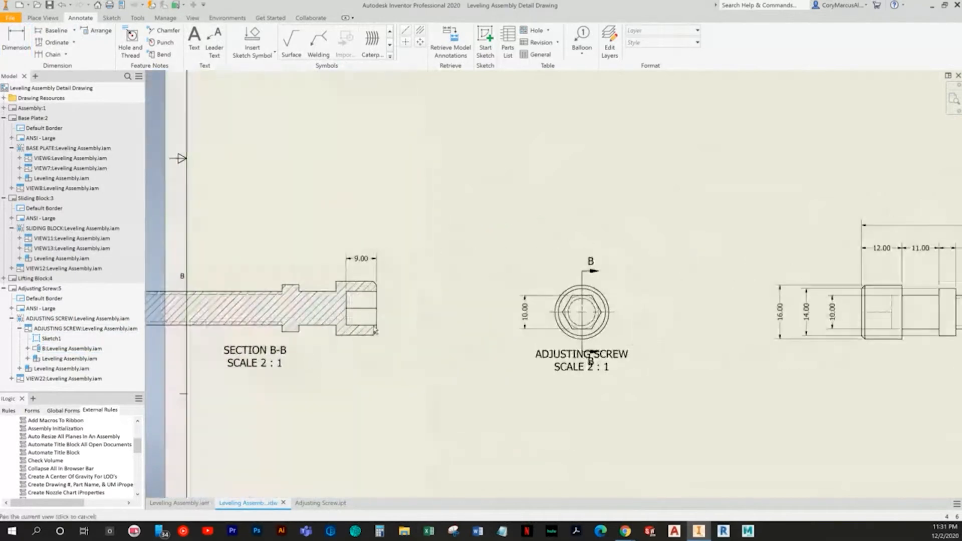
{"action": "scroll", "coordinate": [536, 351], "scroll_direction": "down", "scroll_amount": 3}
{"action": "scroll", "coordinate": [457, 364], "scroll_direction": "up", "scroll_amount": 6}
{"action": "left_click_drag", "start_coordinate": [457, 363], "coordinate": [459, 412]}
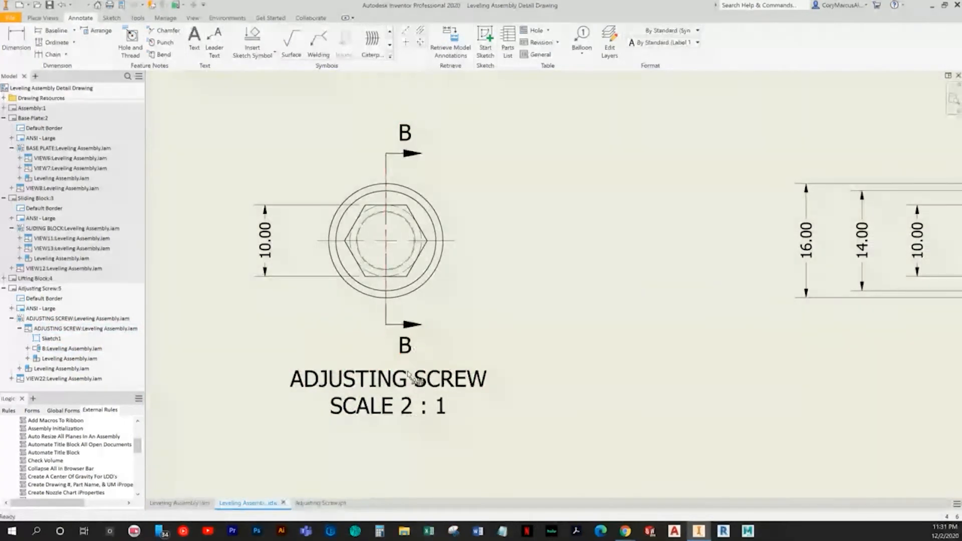
{"action": "left_click_drag", "start_coordinate": [396, 388], "coordinate": [396, 411]}
Move the isometric view toward the end view, then shift all views together to the right to fit inside the sheet border
{"action": "scroll", "coordinate": [579, 322], "scroll_direction": "down", "scroll_amount": 2}
{"action": "middle_click_drag", "start_coordinate": [579, 322], "coordinate": [488, 351]}
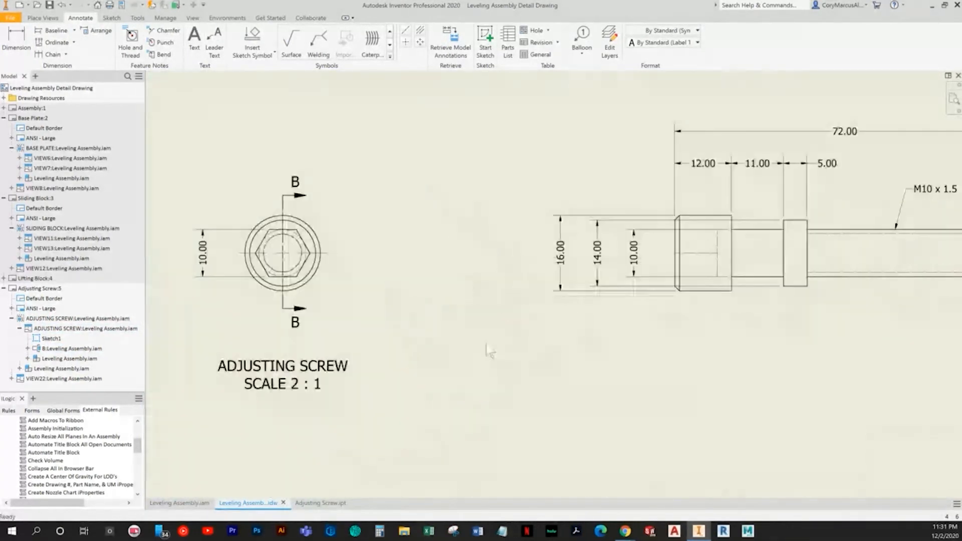
{"action": "scroll", "coordinate": [490, 350], "scroll_direction": "down", "scroll_amount": 3}
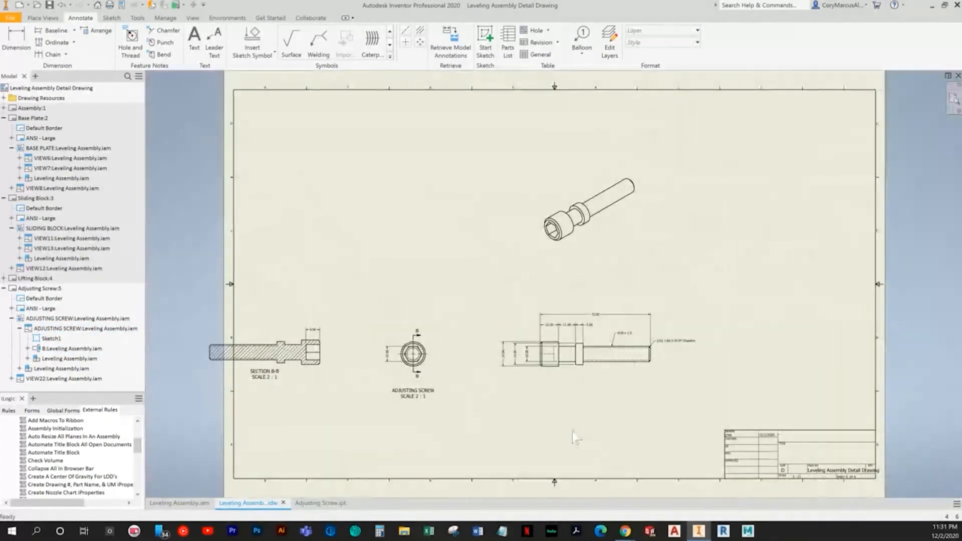
{"action": "left_click_drag", "start_coordinate": [606, 235], "coordinate": [428, 228]}
{"action": "left_click_drag", "start_coordinate": [652, 456], "coordinate": [266, 213]}
{"action": "left_click_drag", "start_coordinate": [400, 240], "coordinate": [556, 226]}
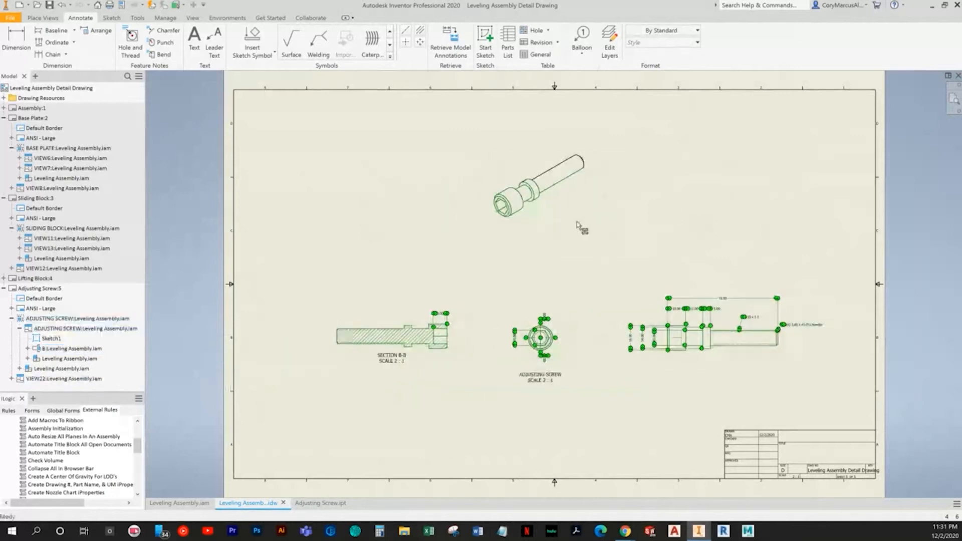
Add a balloon to the screw in the isometric view, placing it up and to the left of the shaft
{"action": "key", "text": "b"}
{"action": "left_click", "coordinate": [539, 174]}
{"action": "right_click", "coordinate": [573, 139]}
{"action": "left_click", "coordinate": [603, 140]}
{"action": "right_click", "coordinate": [729, 169]}
{"action": "left_click", "coordinate": [699, 168]}
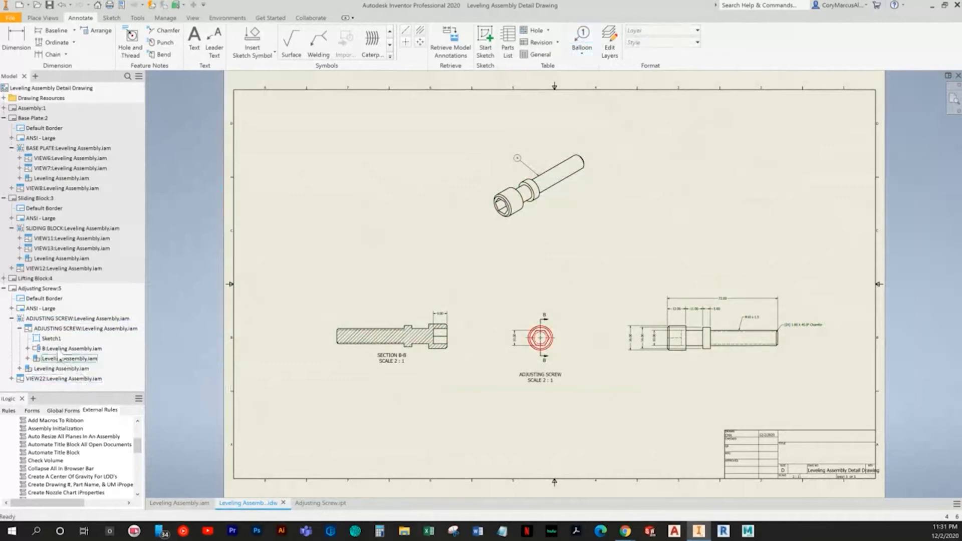
Collapse the expanded sheets in the browser and review the Lifting Block, Sliding Block, Base Plate and Assembly sheets in turn
{"action": "left_click", "coordinate": [4, 288]}
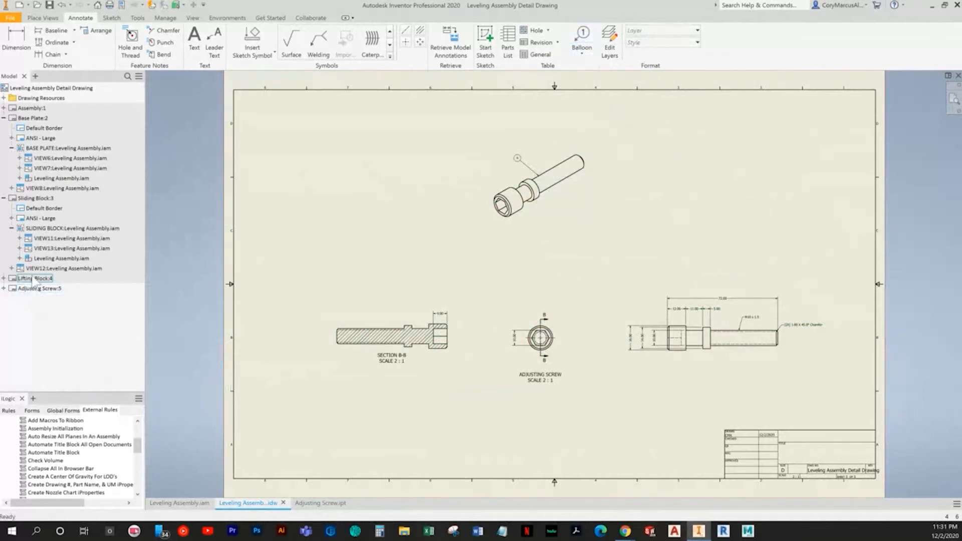
{"action": "double_click", "coordinate": [33, 278]}
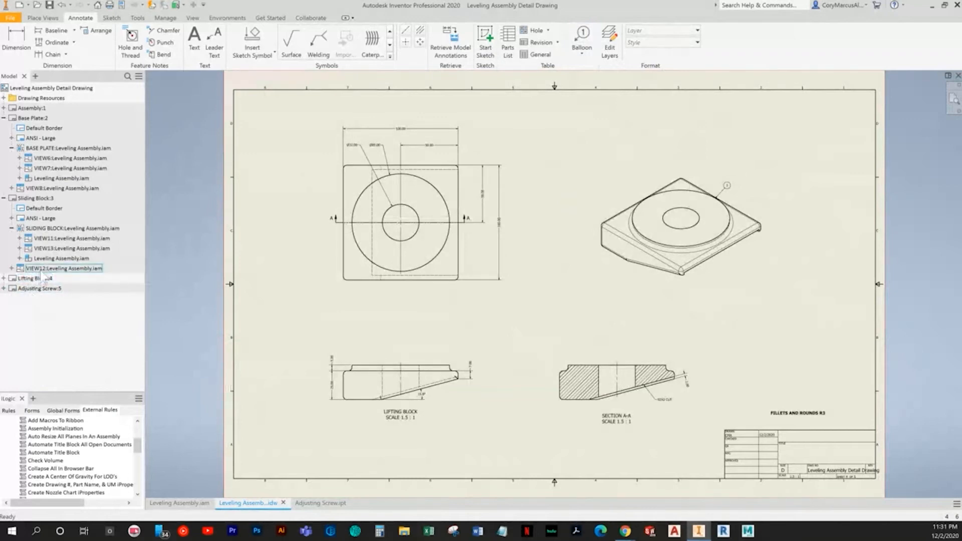
{"action": "left_click", "coordinate": [4, 198]}
{"action": "double_click", "coordinate": [35, 199]}
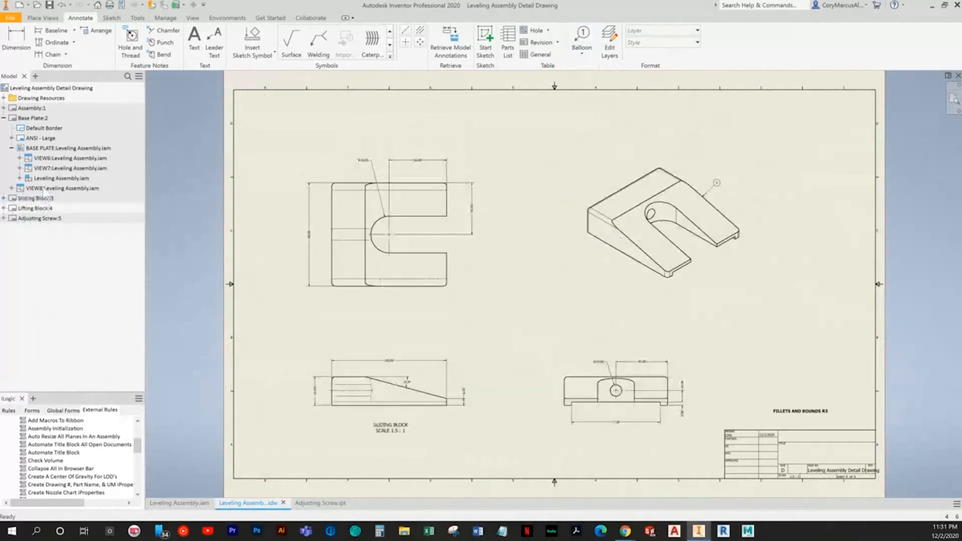
{"action": "left_click", "coordinate": [4, 118]}
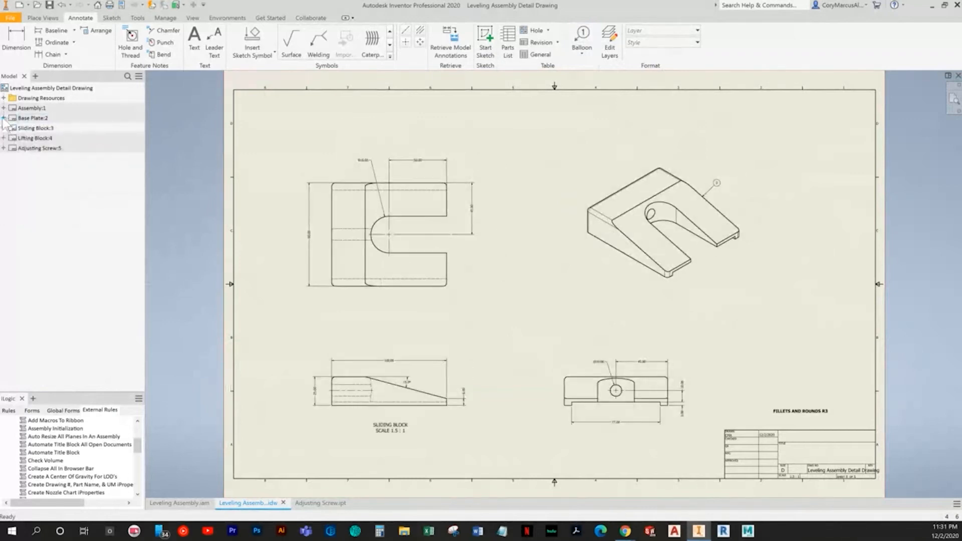
{"action": "double_click", "coordinate": [31, 119]}
{"action": "double_click", "coordinate": [31, 108]}
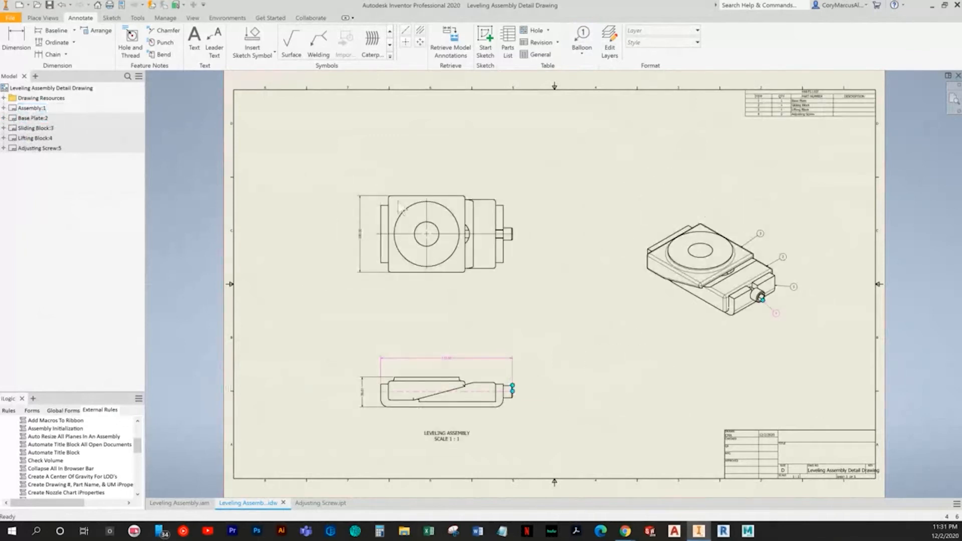
Reattach balloon 4's leader to the edge of the adjusting screw head in the isometric view
{"action": "middle_click_drag", "start_coordinate": [671, 414], "coordinate": [631, 403]}
{"action": "scroll", "coordinate": [724, 299], "scroll_direction": "up", "scroll_amount": 5}
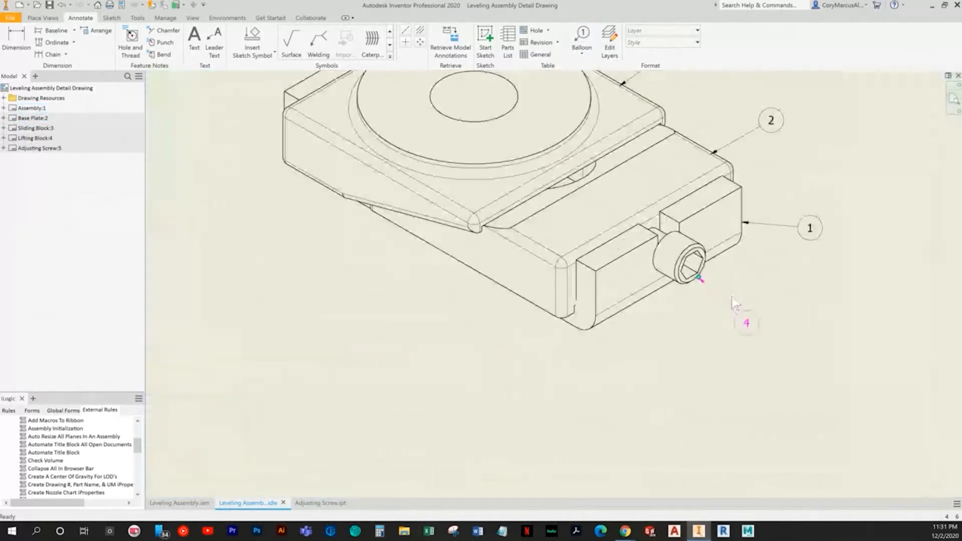
{"action": "left_click", "coordinate": [610, 313]}
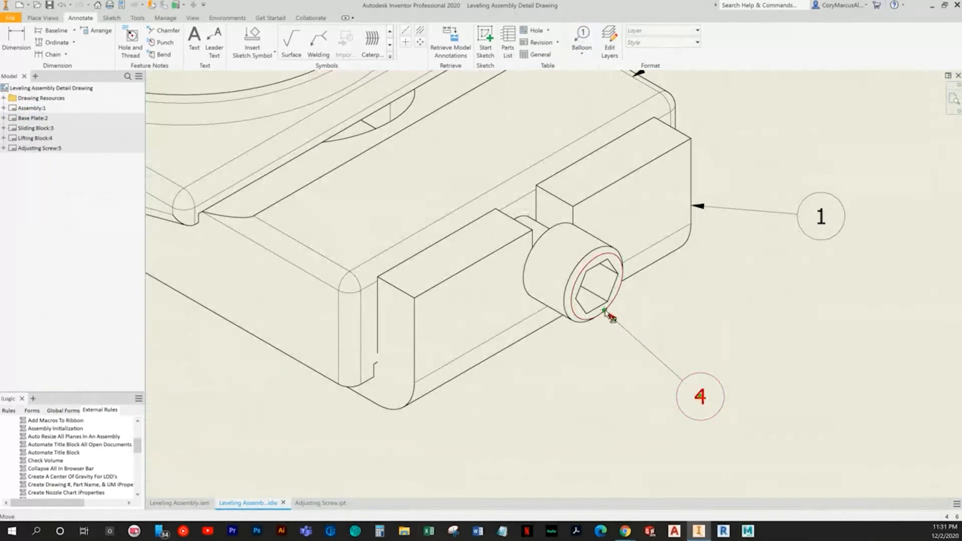
{"action": "scroll", "coordinate": [825, 289], "scroll_direction": "down", "scroll_amount": 5}
{"action": "scroll", "coordinate": [849, 309], "scroll_direction": "down", "scroll_amount": 3}
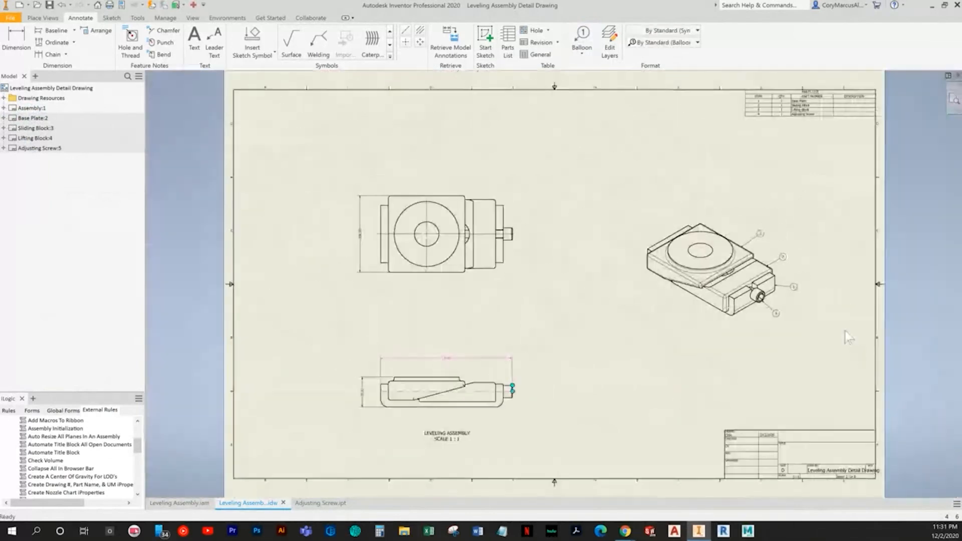
Reattach the front view's overall length dimension and centerline to the outer end of the adjusting screw head
{"action": "scroll", "coordinate": [425, 406], "scroll_direction": "up", "scroll_amount": 5}
{"action": "scroll", "coordinate": [717, 408], "scroll_direction": "up", "scroll_amount": 3}
{"action": "scroll", "coordinate": [755, 414], "scroll_direction": "up", "scroll_amount": 2}
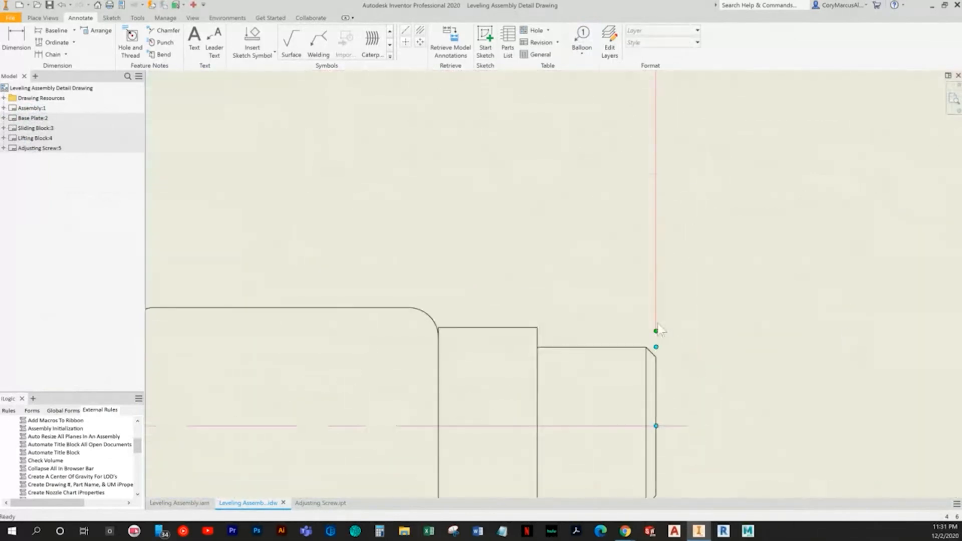
{"action": "left_click_drag", "start_coordinate": [655, 331], "coordinate": [656, 357]}
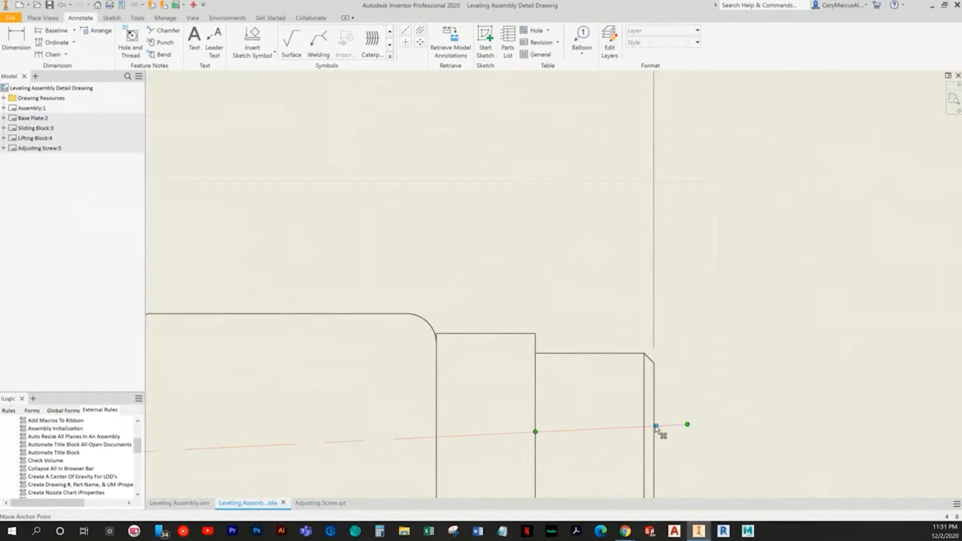
{"action": "left_click_drag", "start_coordinate": [656, 427], "coordinate": [654, 457]}
{"action": "scroll", "coordinate": [660, 465], "scroll_direction": "down", "scroll_amount": 4}
{"action": "middle_click_drag", "start_coordinate": [662, 463], "coordinate": [676, 282]}
{"action": "left_click", "coordinate": [731, 357]}
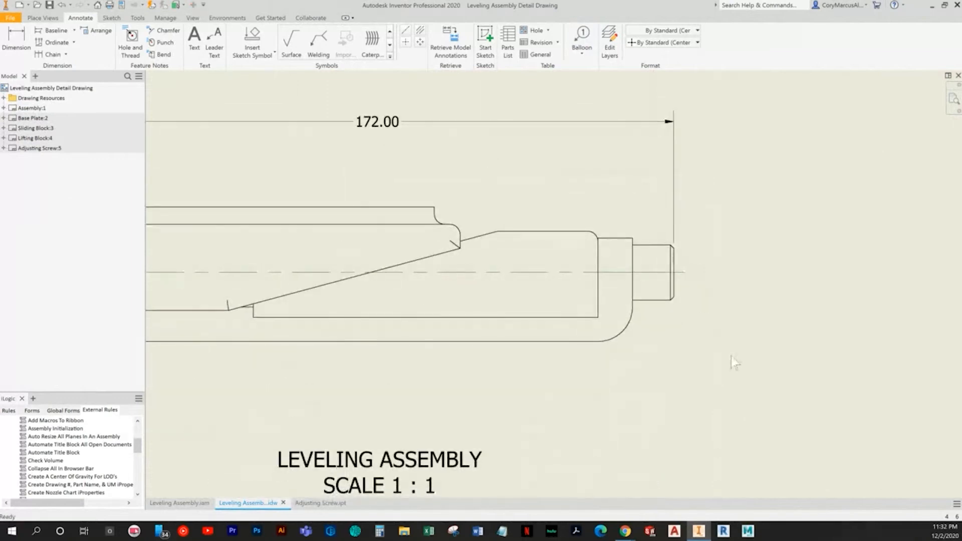
Move the LEVELING ASSEMBLY view label slightly closer to the front view and save the drawing
{"action": "scroll", "coordinate": [640, 362], "scroll_direction": "down", "scroll_amount": 2}
{"action": "middle_click", "coordinate": [834, 286]}
{"action": "middle_click", "coordinate": [834, 286]}
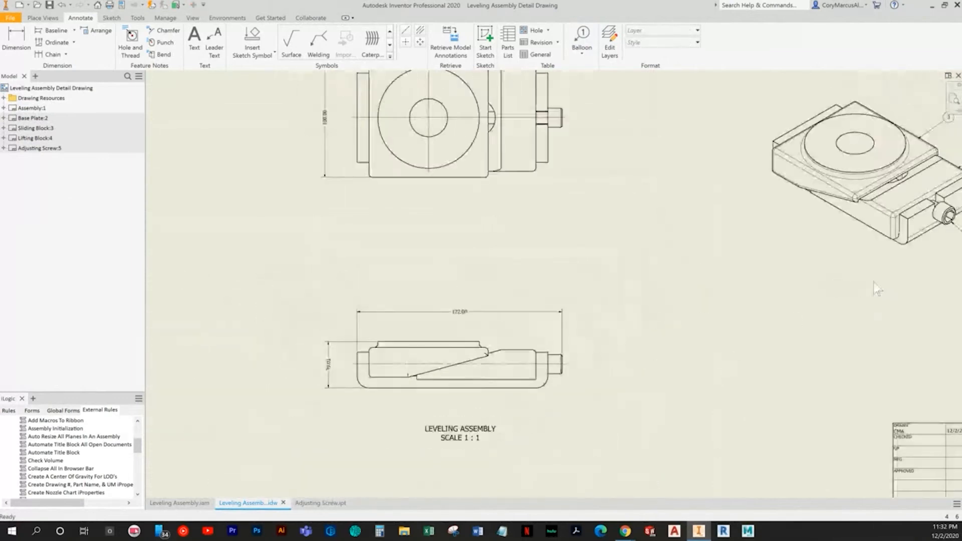
{"action": "scroll", "coordinate": [418, 476], "scroll_direction": "up", "scroll_amount": 3}
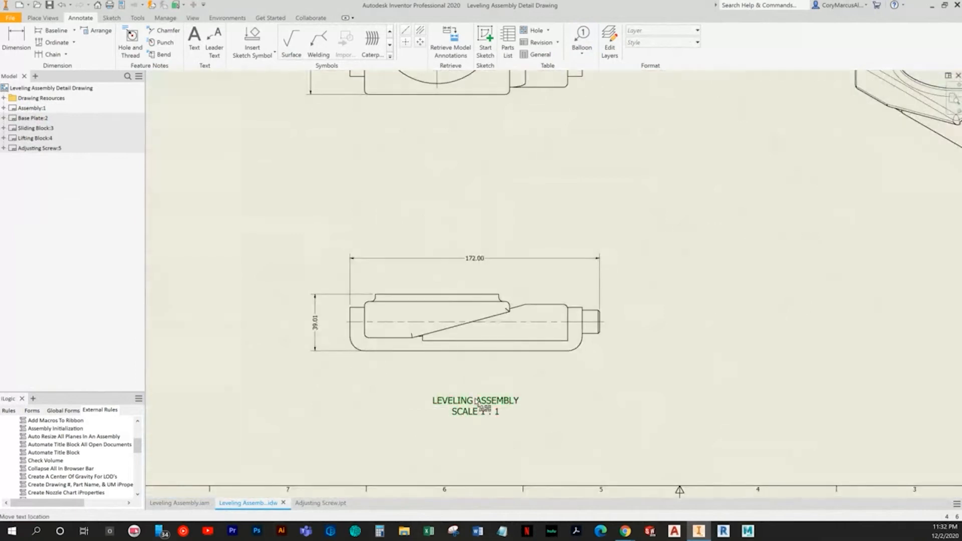
{"action": "scroll", "coordinate": [729, 356], "scroll_direction": "down", "scroll_amount": 2}
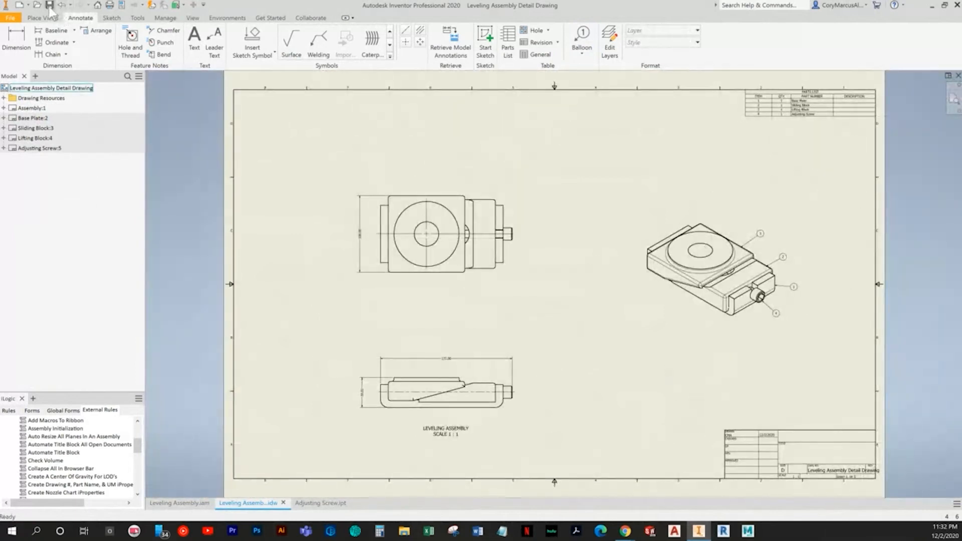
{"action": "left_click", "coordinate": [50, 6]}
{"action": "left_click", "coordinate": [532, 230]}
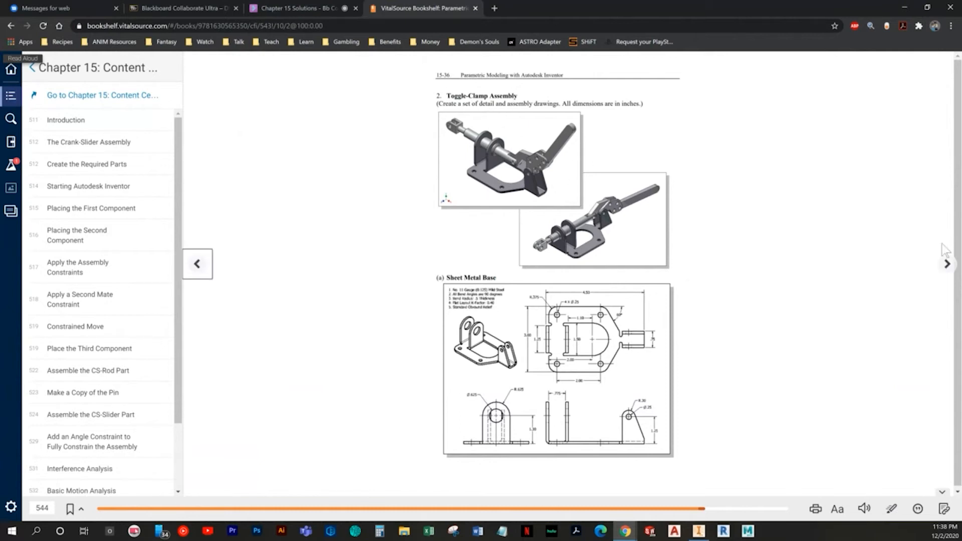
In the browser, page through the textbook's Toggle-Clamp Assembly part drawings and return to the exercise's first page
{"action": "left_click", "coordinate": [947, 262]}
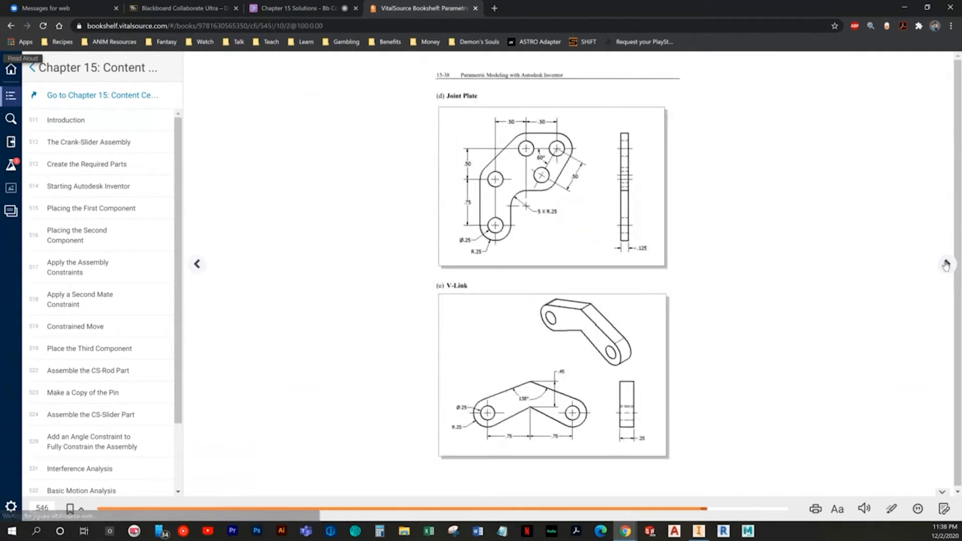
{"action": "left_click", "coordinate": [946, 264]}
{"action": "left_click", "coordinate": [946, 264]}
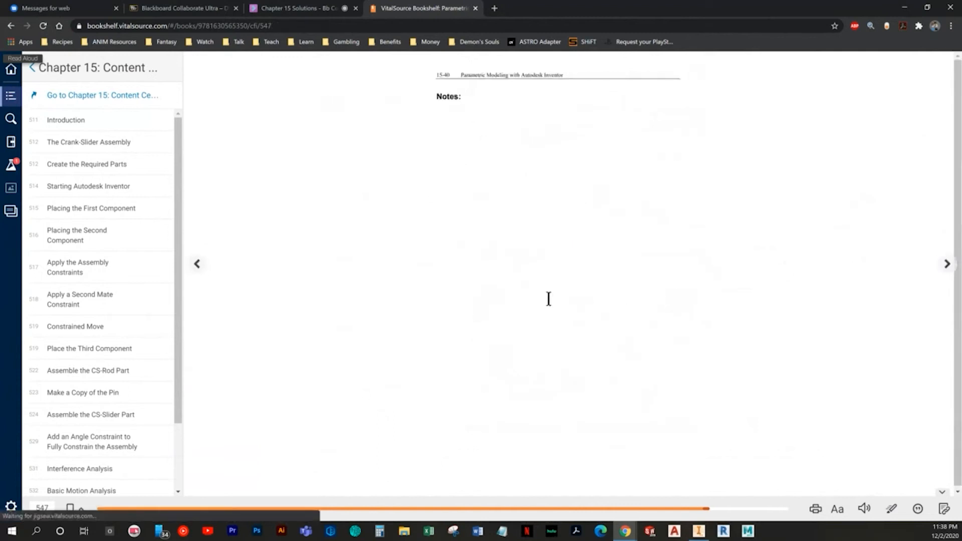
{"action": "left_click", "coordinate": [196, 264]}
{"action": "left_click", "coordinate": [197, 265]}
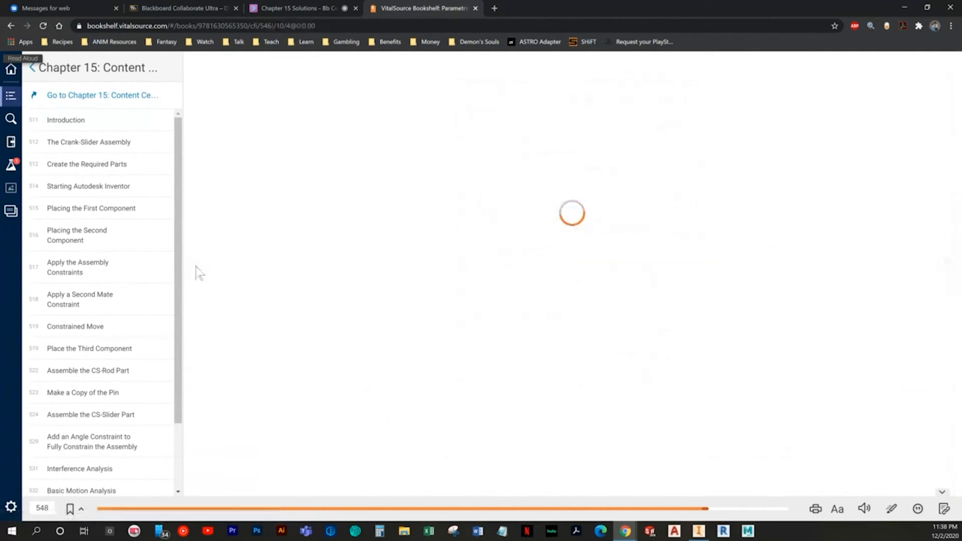
{"action": "left_click", "coordinate": [197, 265]}
{"action": "left_click", "coordinate": [197, 266]}
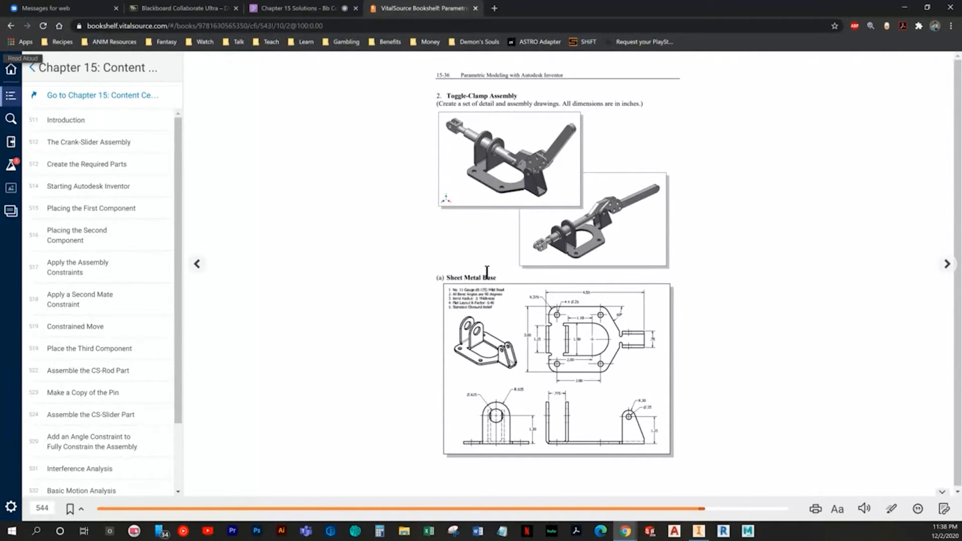
Enlarge the textbook page and bring the Sheet Metal Base drawing and its notes into view
{"action": "left_click", "coordinate": [847, 510]}
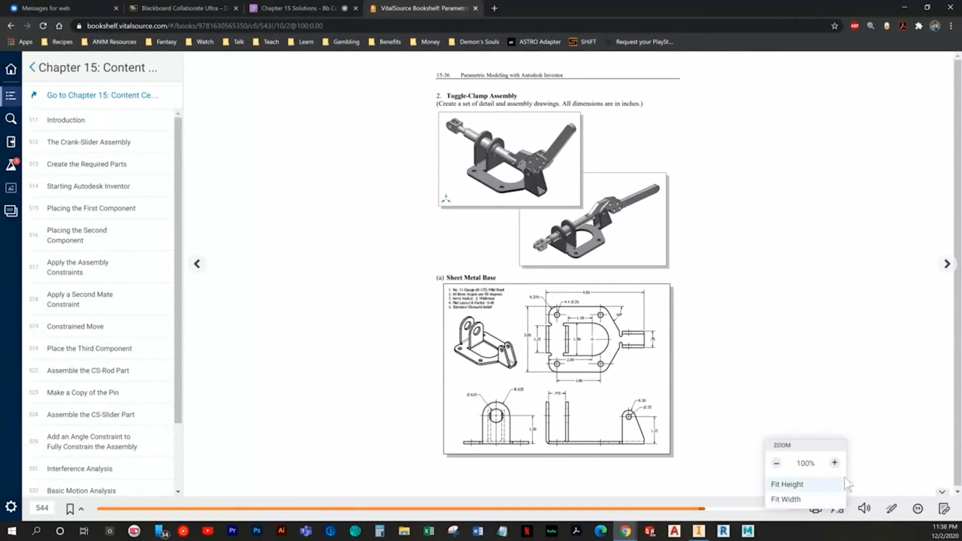
{"action": "left_click", "coordinate": [835, 463]}
{"action": "left_click", "coordinate": [347, 394]}
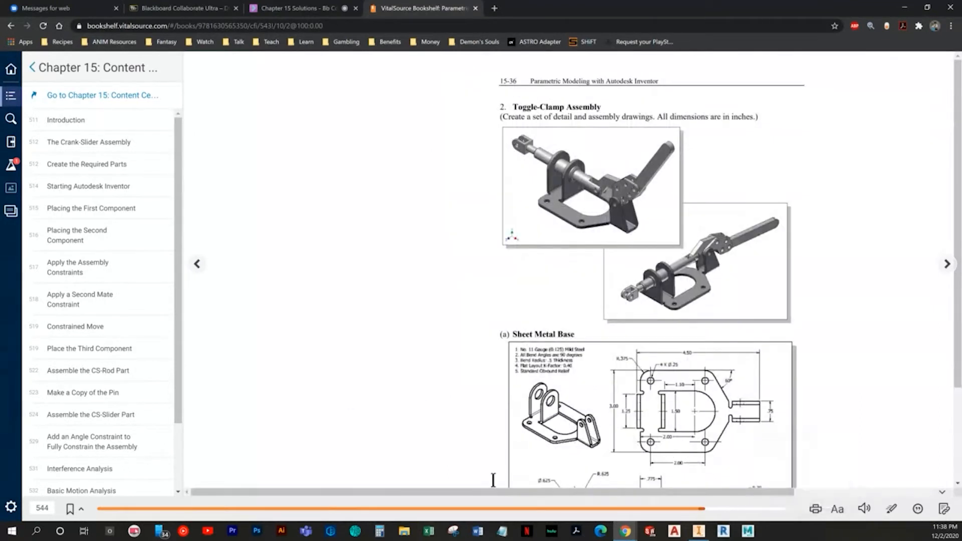
{"action": "left_click_drag", "start_coordinate": [532, 494], "coordinate": [634, 487]}
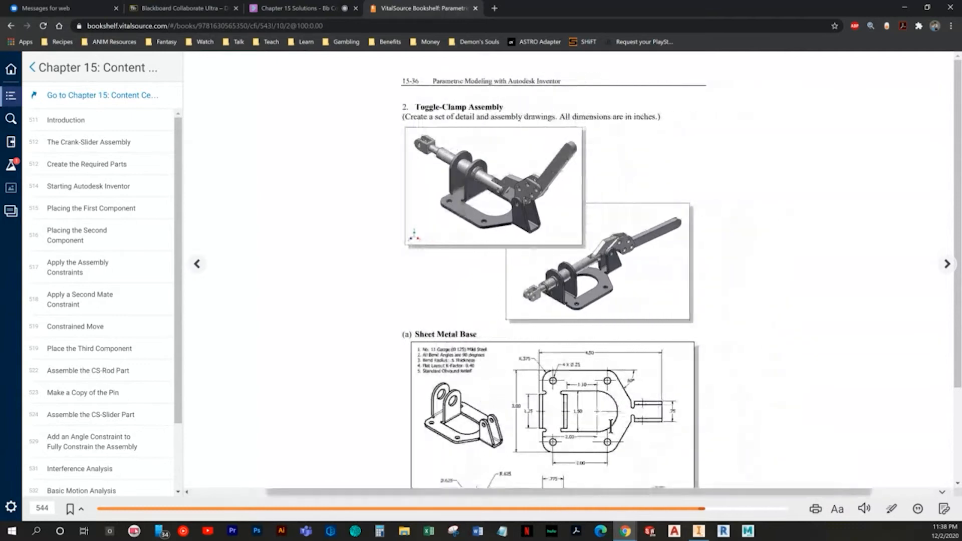
{"action": "scroll", "coordinate": [612, 425], "scroll_direction": "down", "scroll_amount": 3}
Switch to Inventor and create a new part from the English Sheet Metal (in).ipt template
{"action": "key", "text": "alt+Tab"}
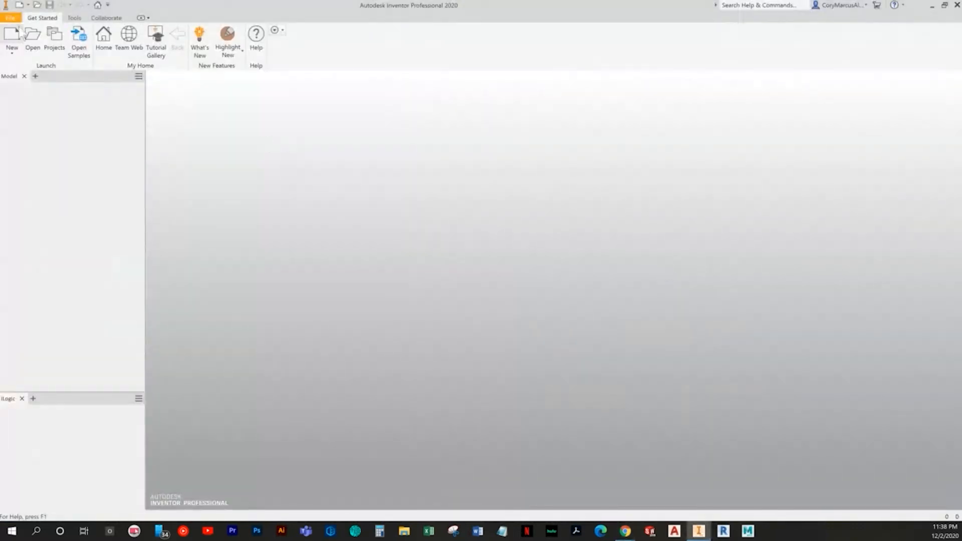
{"action": "key", "text": "ctrl+n"}
{"action": "key", "text": "alt+Tab"}
{"action": "key", "text": "alt+Tab"}
{"action": "left_click", "coordinate": [250, 184]}
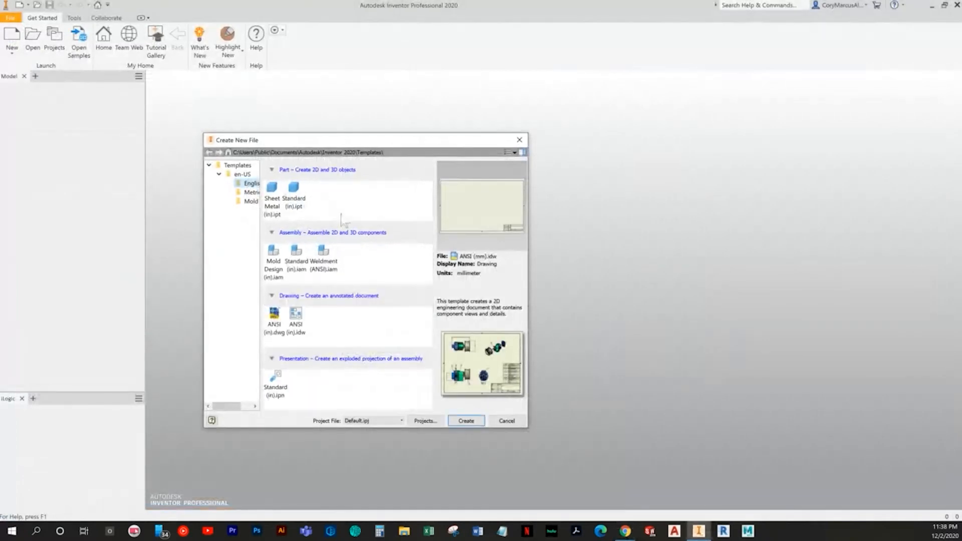
{"action": "double_click", "coordinate": [272, 193]}
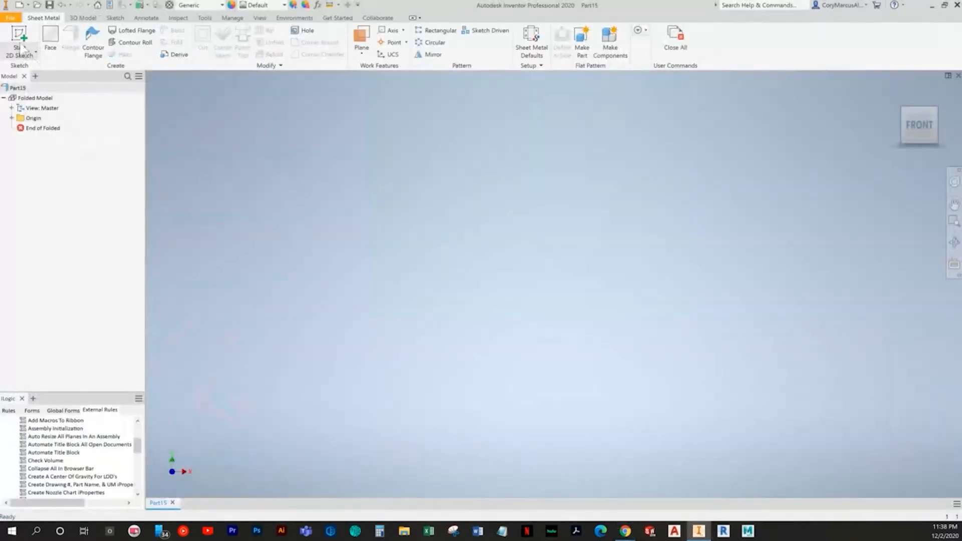
Create a 2D sketch on the horizontal XZ origin plane and finish it without drawing geometry
{"action": "left_click", "coordinate": [23, 49]}
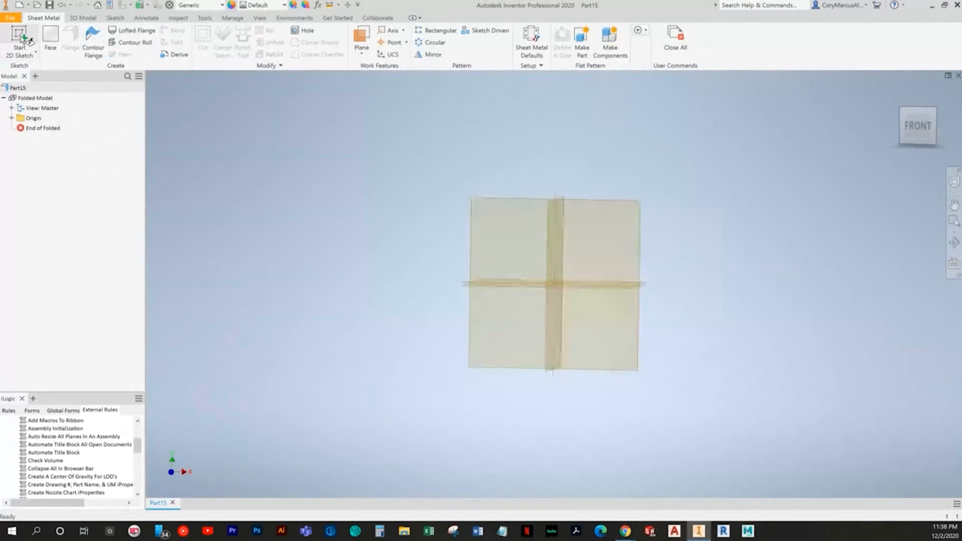
{"action": "left_click", "coordinate": [431, 292]}
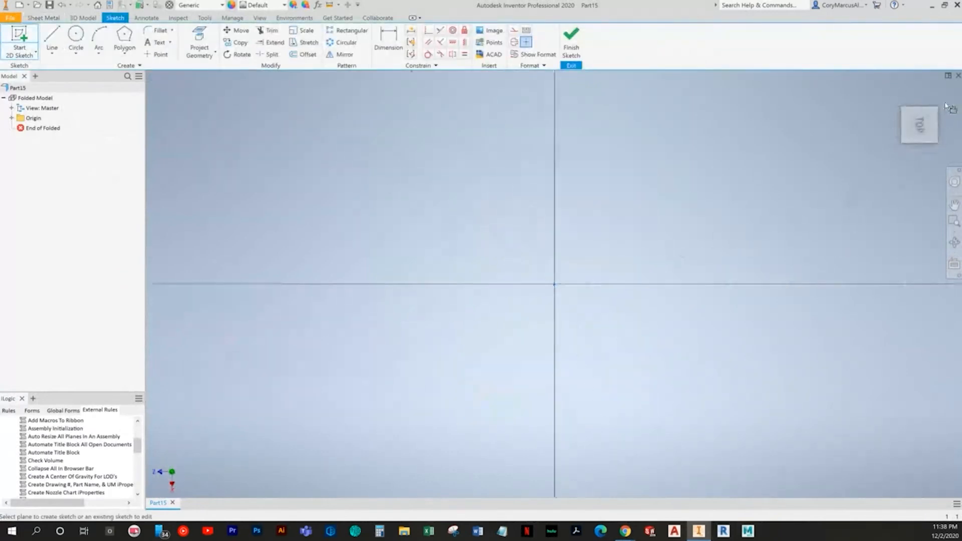
{"action": "left_click", "coordinate": [571, 40]}
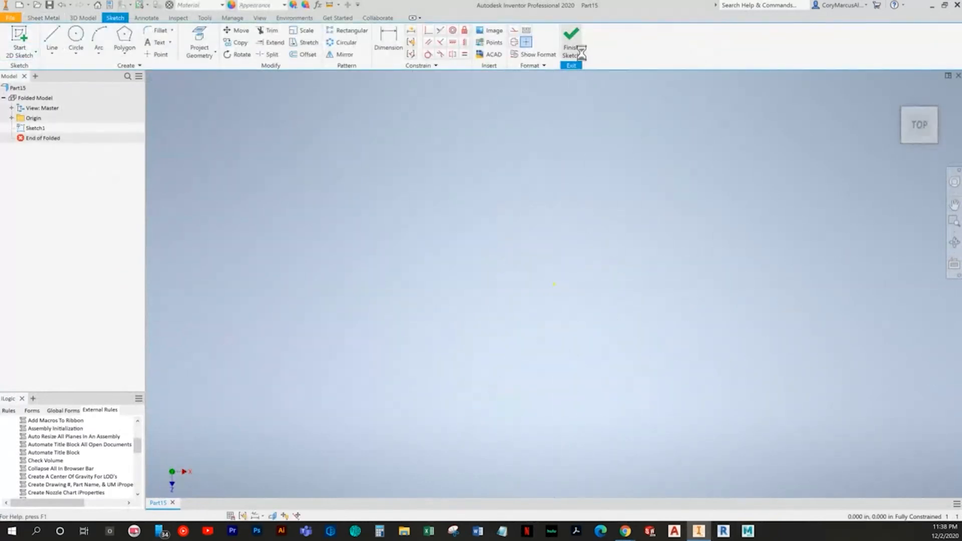
Open the Default sheet metal rule for editing and set its thickness to .125 per the textbook notes
{"action": "left_click", "coordinate": [539, 52]}
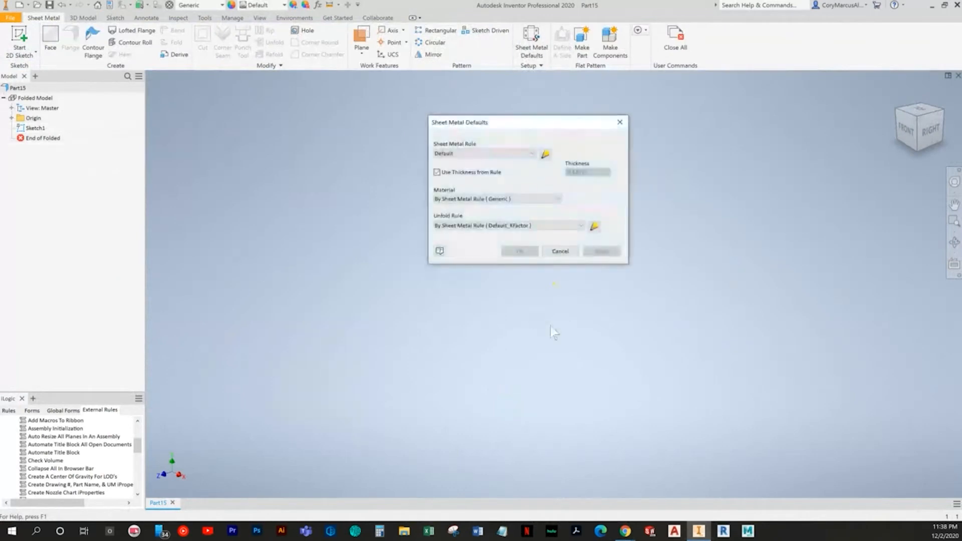
{"action": "left_click", "coordinate": [545, 156]}
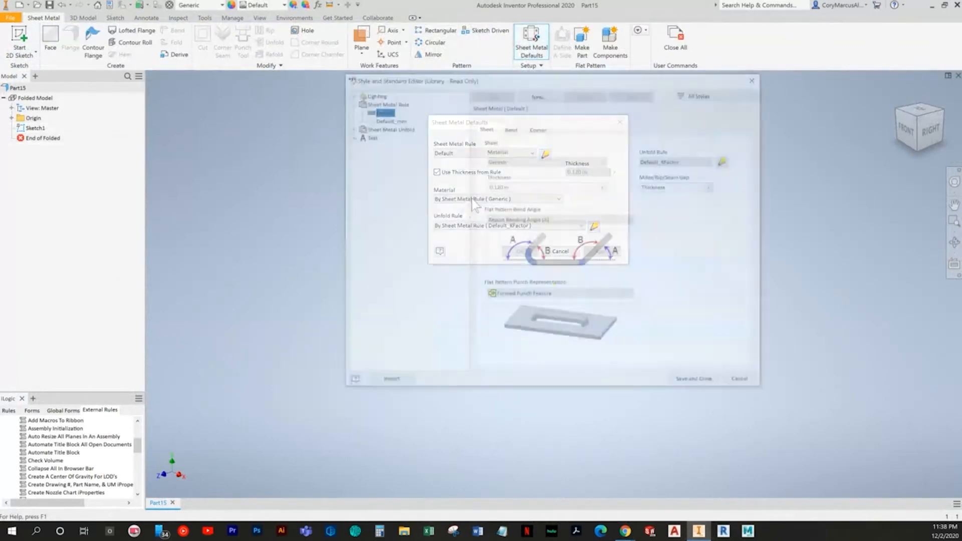
{"action": "key", "text": "alt+Tab"}
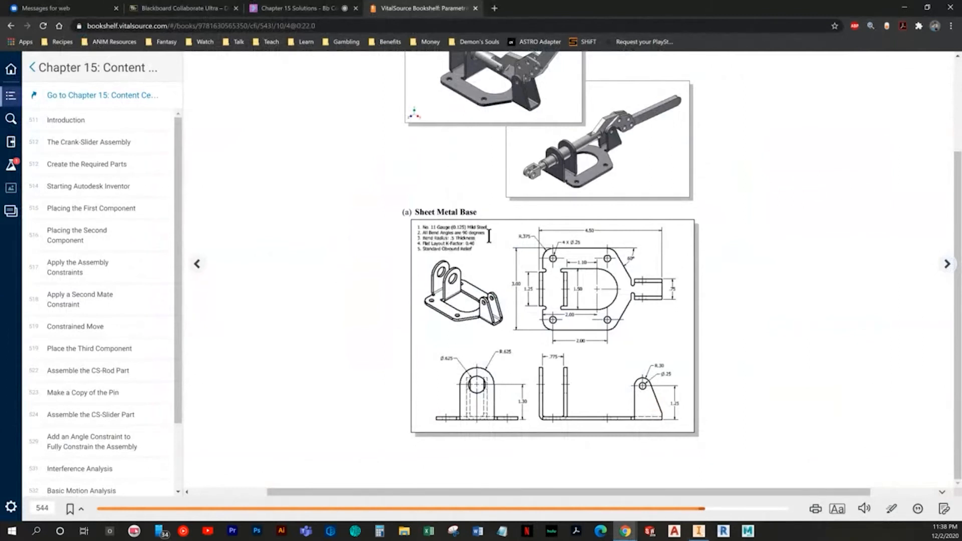
{"action": "key", "text": "alt+Tab"}
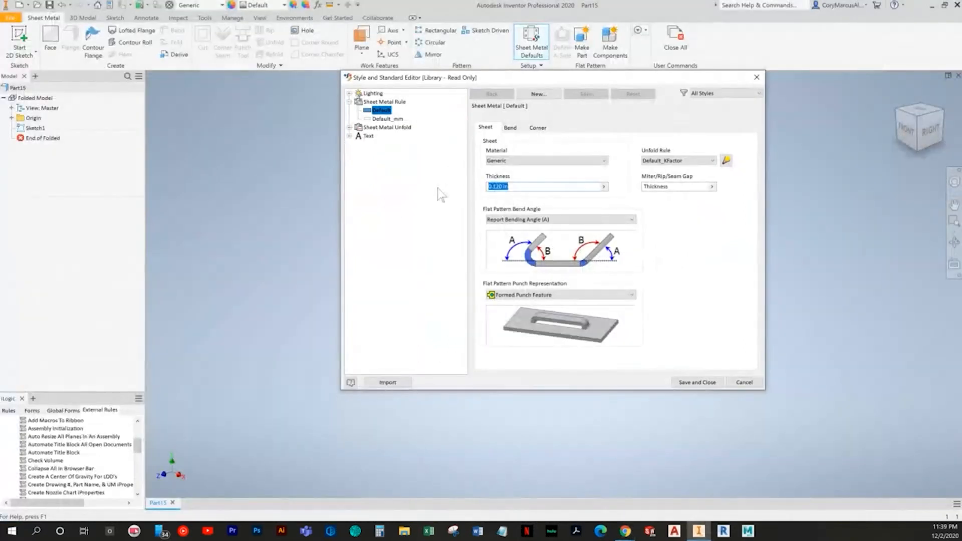
{"action": "type", "text": "25"}
Check the textbook's material note and set the Default rule's material to Steel, Mild
{"action": "key", "text": "alt+Tab"}
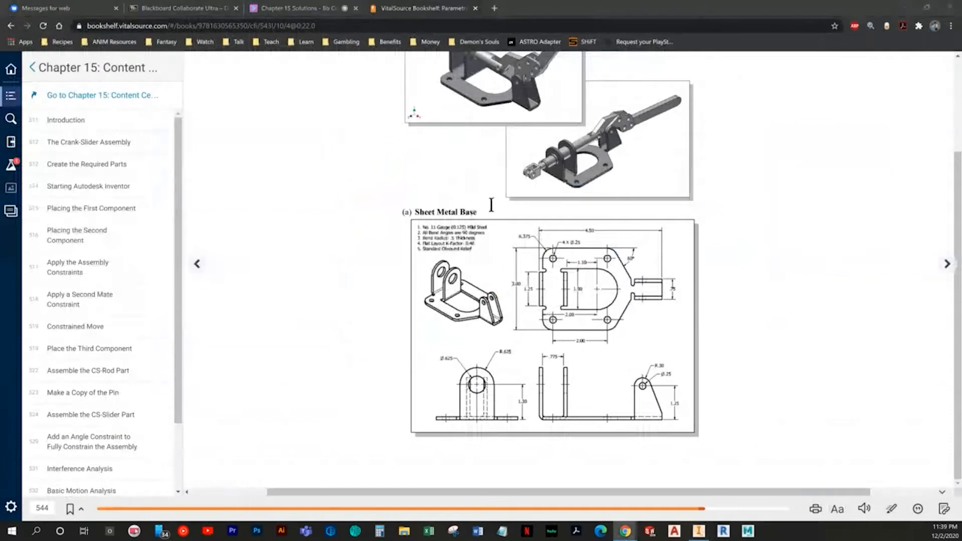
{"action": "key", "text": "alt+Tab"}
{"action": "left_click", "coordinate": [506, 160]}
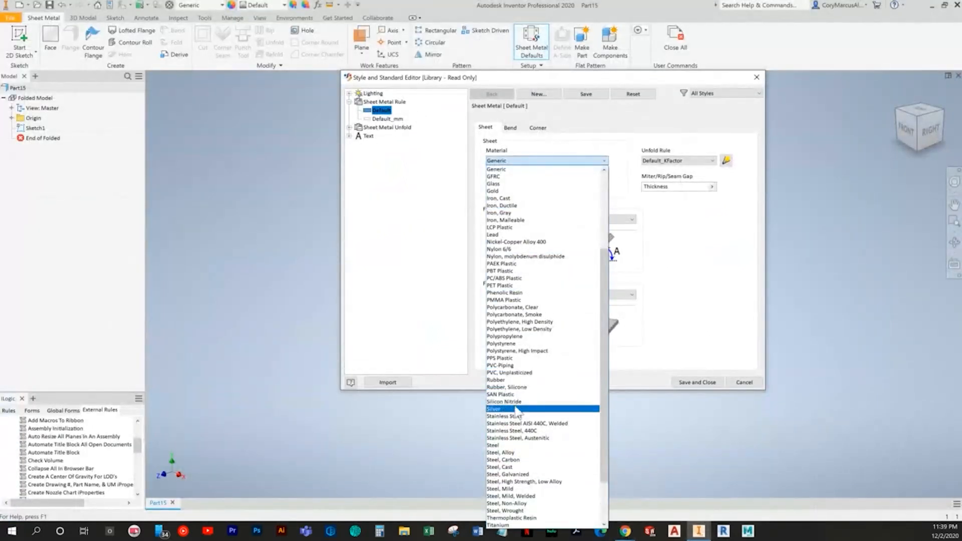
{"action": "left_click", "coordinate": [505, 489]}
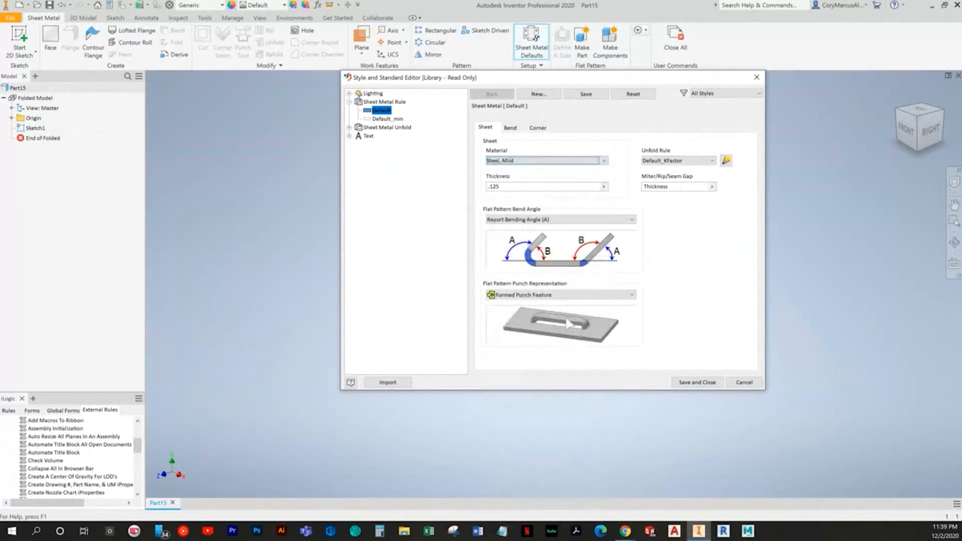
Consult the textbook's bend notes and set the Default rule's bend radius to .5
{"action": "key", "text": "alt+Tab"}
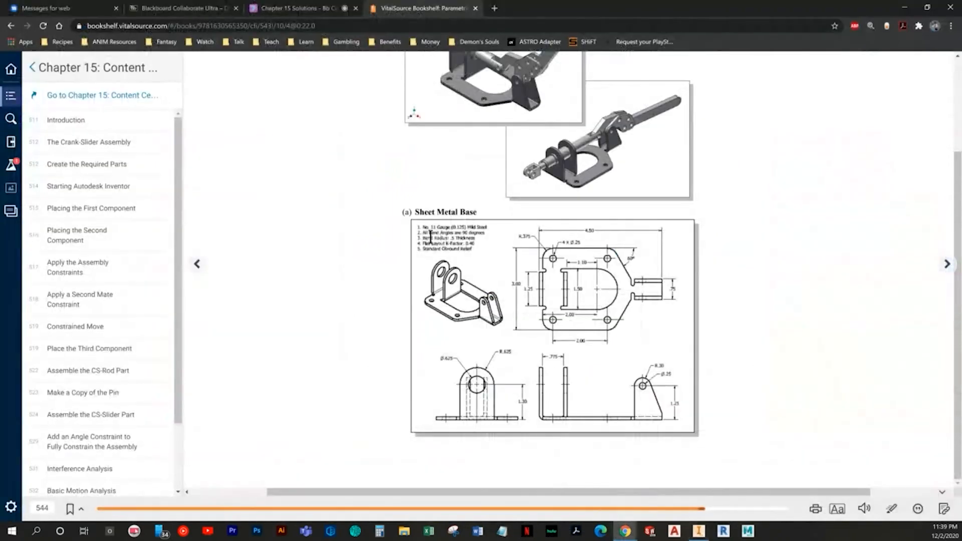
{"action": "key", "text": "alt+Tab"}
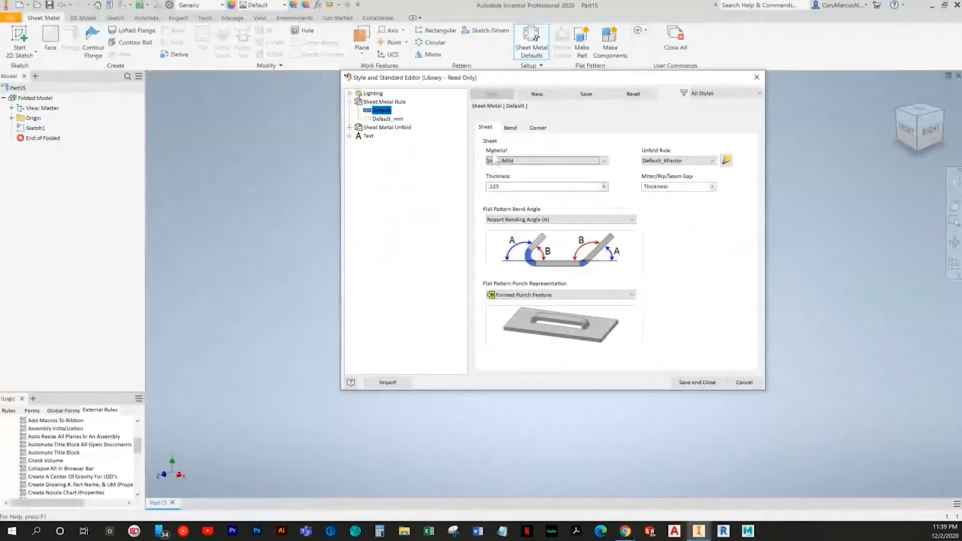
{"action": "left_click", "coordinate": [510, 127]}
{"action": "left_click_drag", "start_coordinate": [525, 247], "coordinate": [434, 240]}
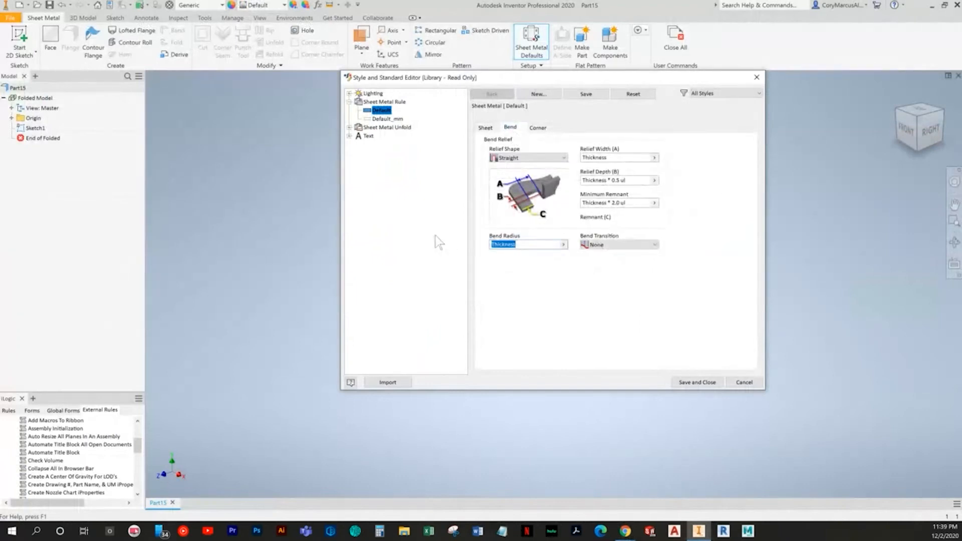
{"action": "key", "text": "alt+Tab"}
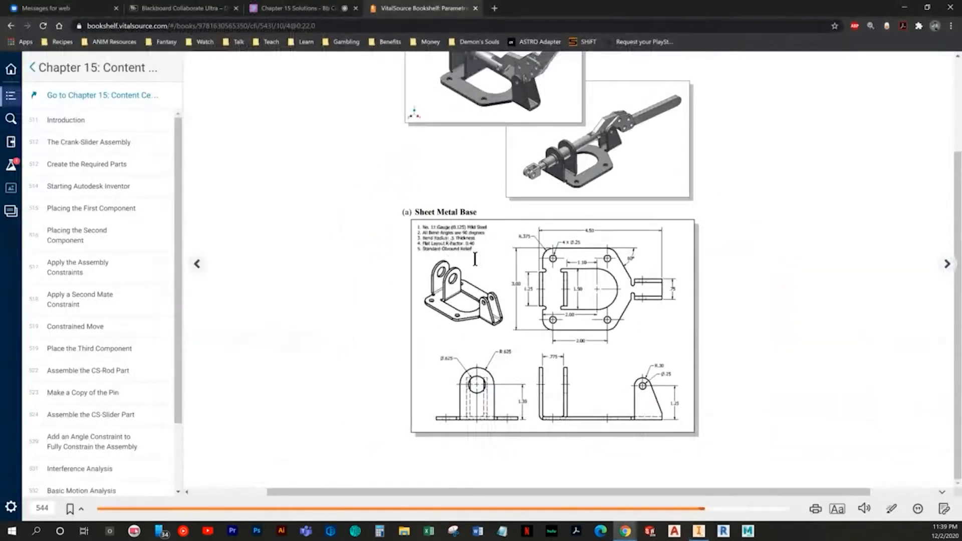
{"action": "key", "text": "alt+Tab"}
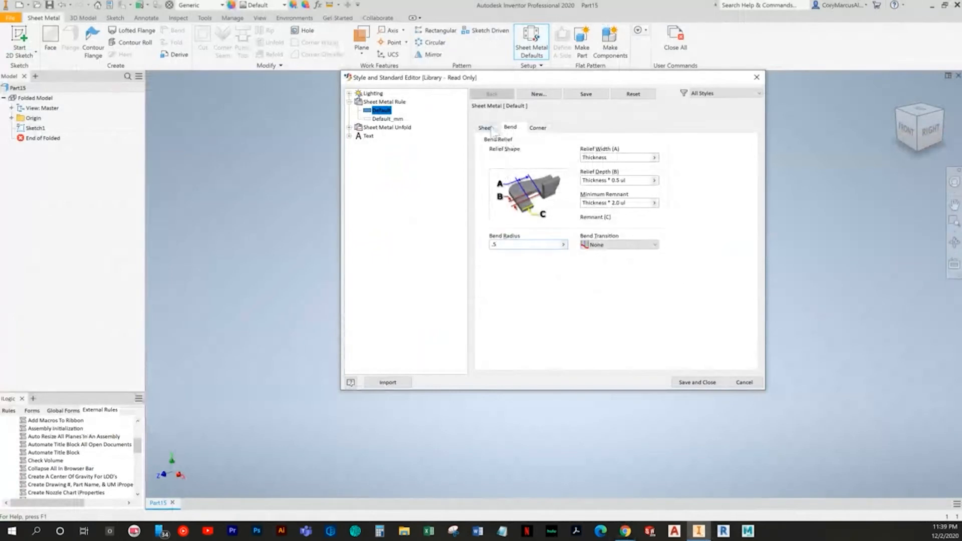
Save the Default rule's edits, review the K-factor of its linked unfold rule, and close the style editor with changes saved
{"action": "left_click", "coordinate": [485, 128]}
{"action": "left_click", "coordinate": [725, 159]}
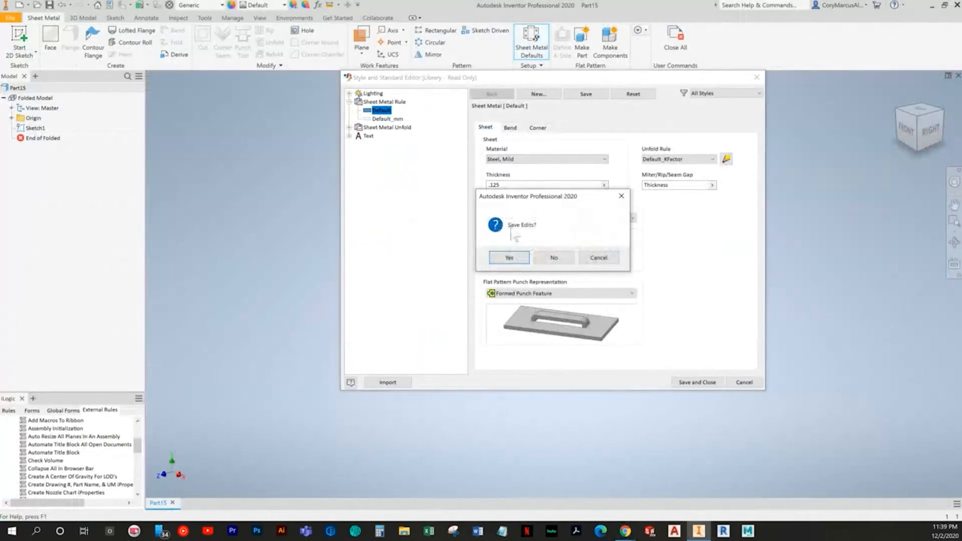
{"action": "left_click", "coordinate": [508, 257]}
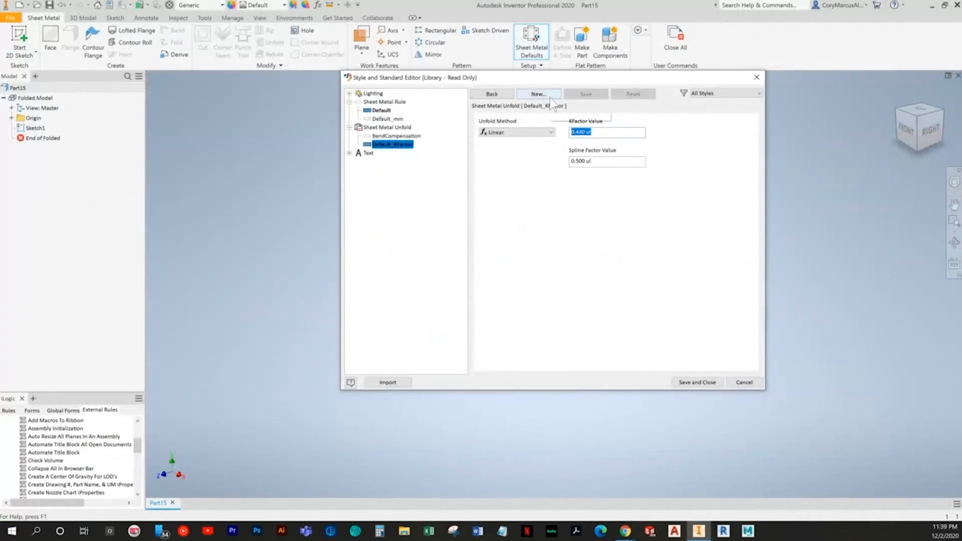
{"action": "left_click", "coordinate": [697, 381]}
Check the textbook's relief note, set the Default rule's two-bend corner relief shape to Square, and save and close the sheet metal defaults
{"action": "key", "text": "alt+Tab"}
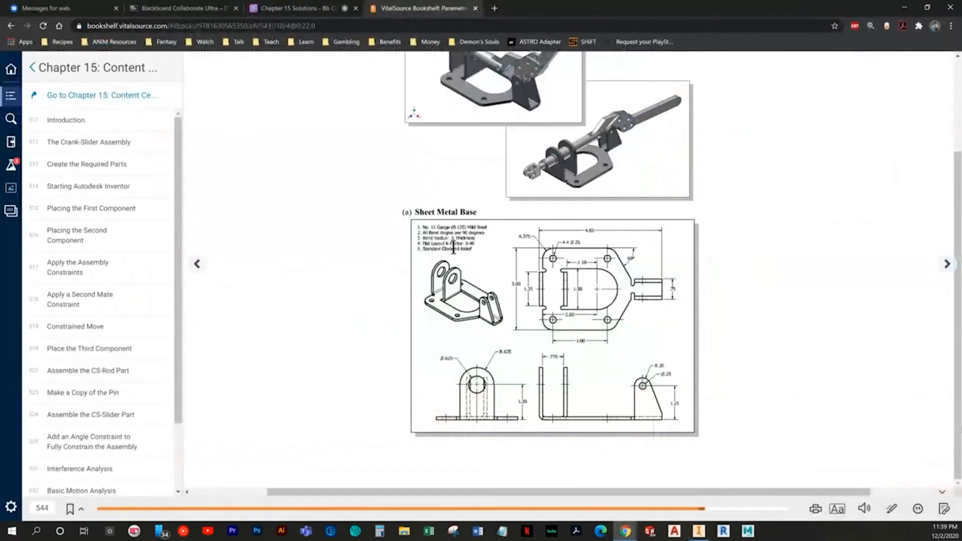
{"action": "key", "text": "alt+Tab"}
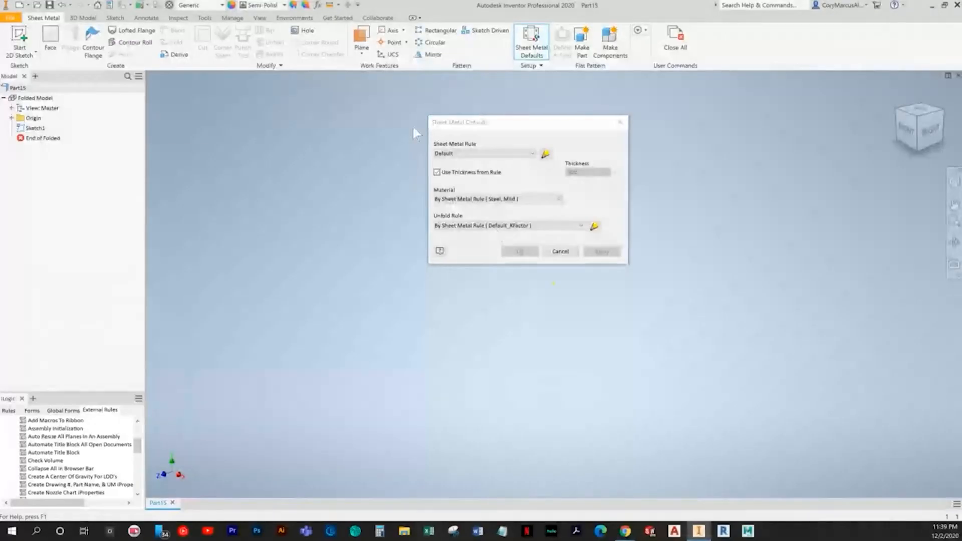
{"action": "left_click", "coordinate": [545, 154]}
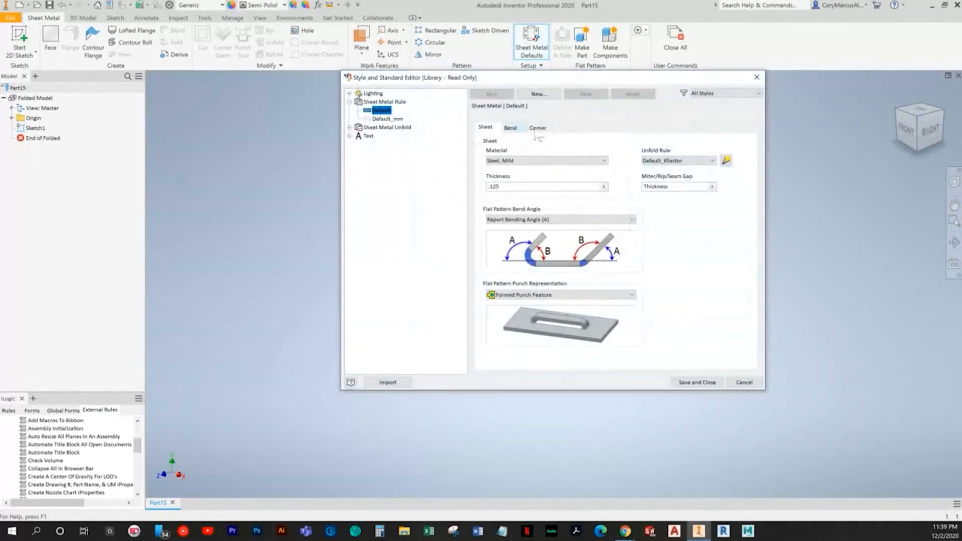
{"action": "left_click", "coordinate": [537, 128]}
{"action": "left_click", "coordinate": [526, 159]}
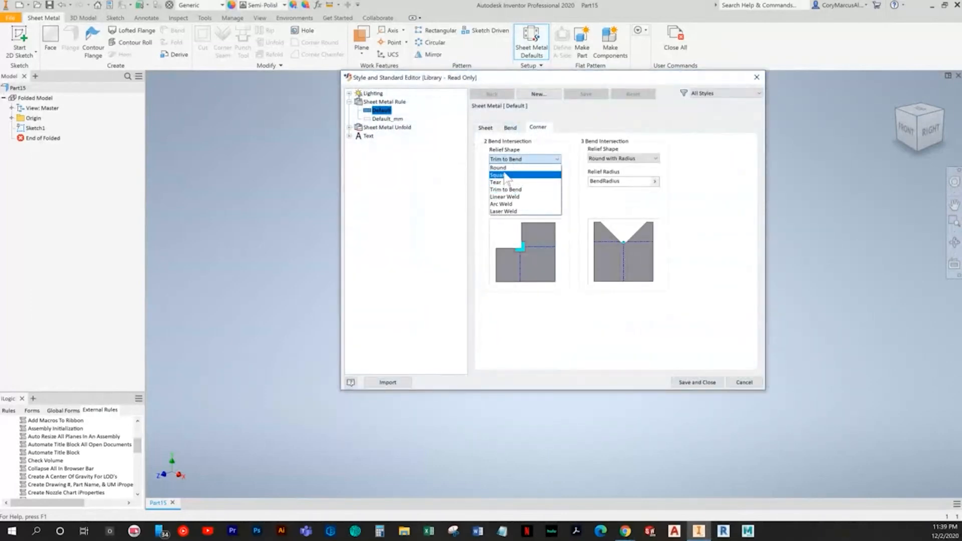
{"action": "left_click", "coordinate": [506, 175]}
{"action": "left_click", "coordinate": [681, 381]}
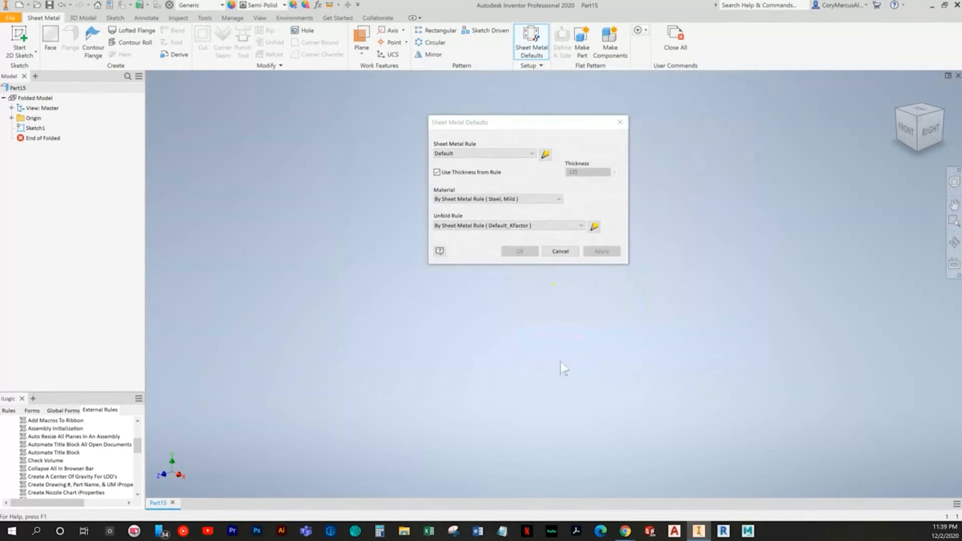
{"action": "left_click", "coordinate": [620, 122]}
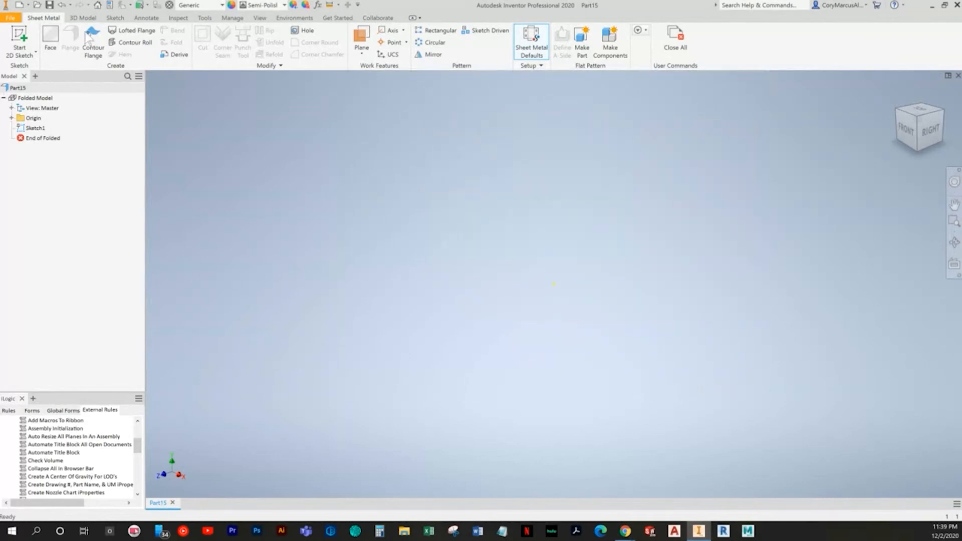
Reopen the empty Sketch1 for editing with the sketch tools available
{"action": "left_click", "coordinate": [19, 38]}
{"action": "key", "text": "Escape"}
{"action": "double_click", "coordinate": [43, 129]}
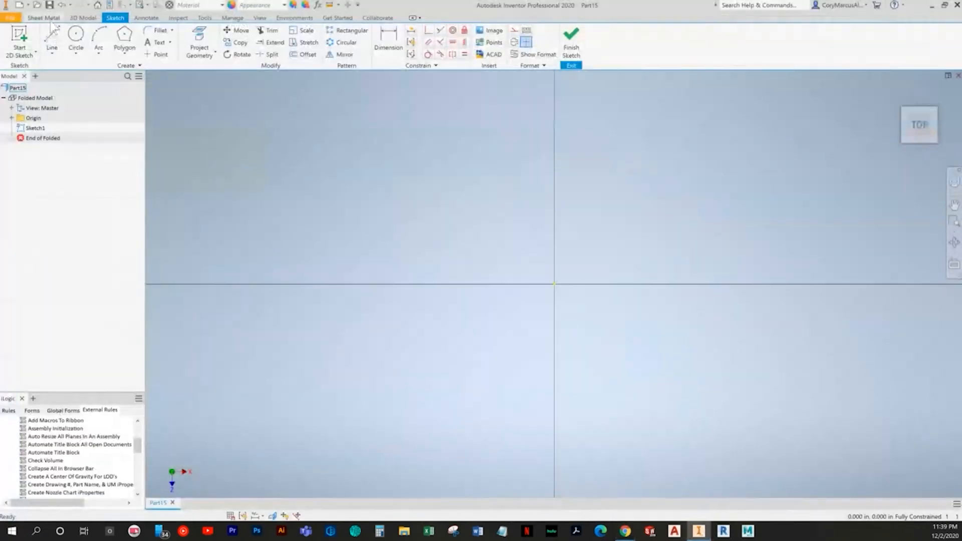
{"action": "left_click", "coordinate": [44, 18]}
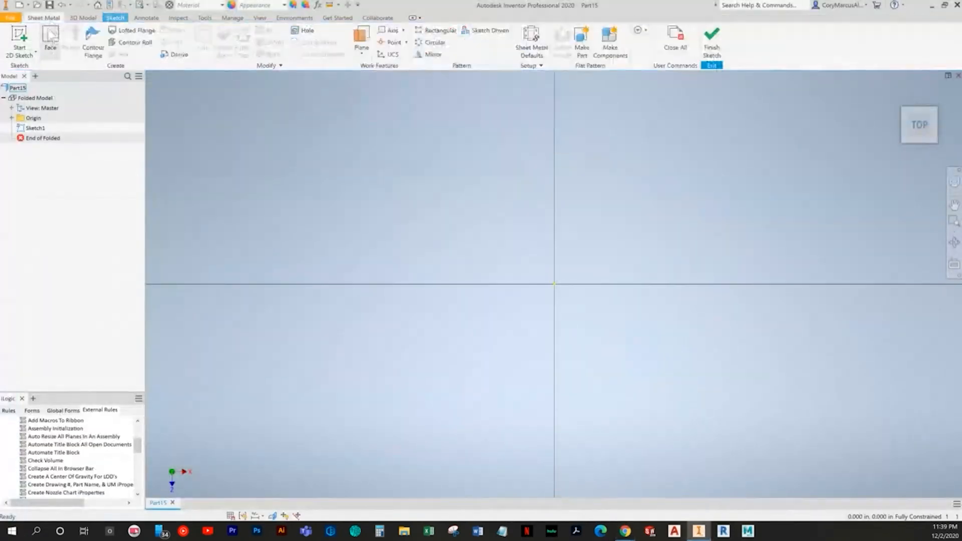
{"action": "left_click", "coordinate": [115, 18]}
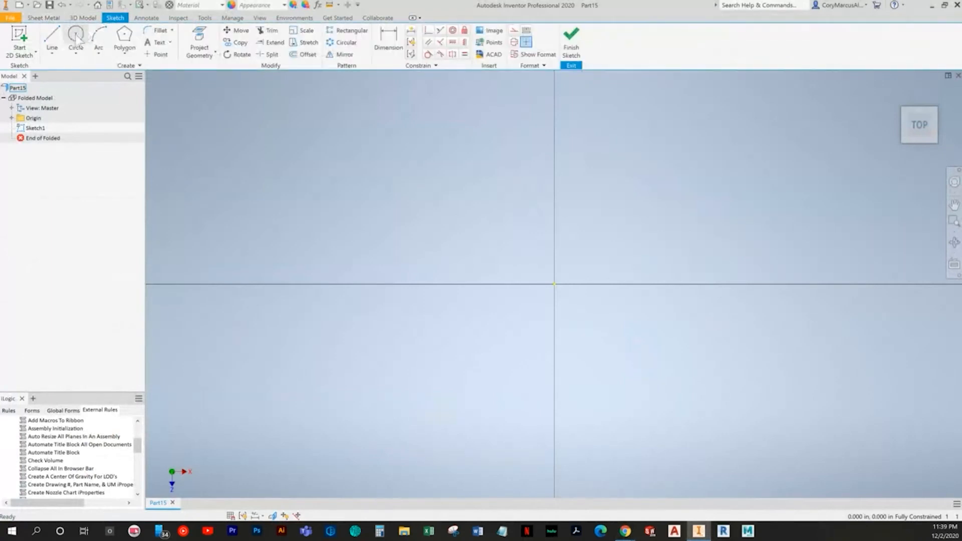
Sketch the base's open outline from connected lines: long vertical edge, lower horizontal edge, slanted edge, rectangular end tab and second slanted edge
{"action": "left_click", "coordinate": [55, 44]}
{"action": "left_click", "coordinate": [417, 133]}
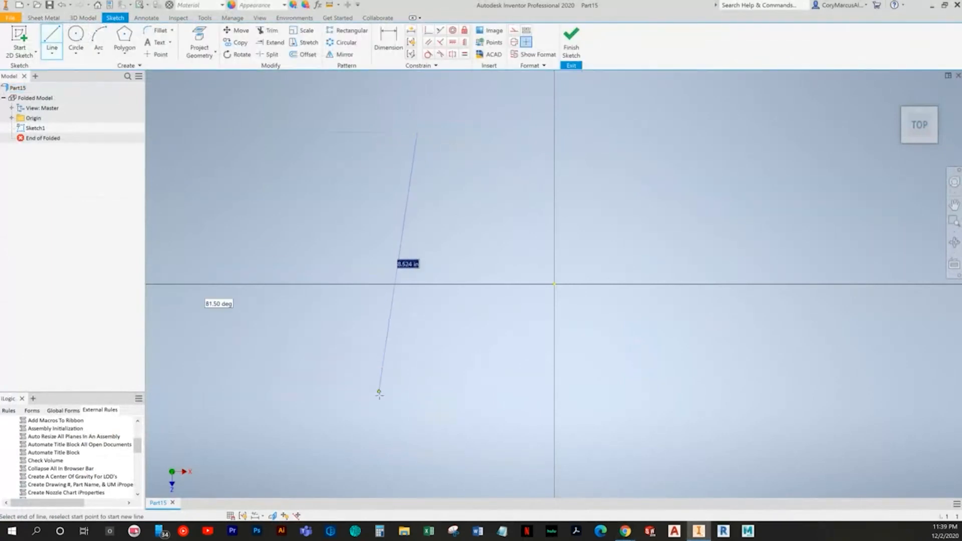
{"action": "left_click", "coordinate": [417, 396]}
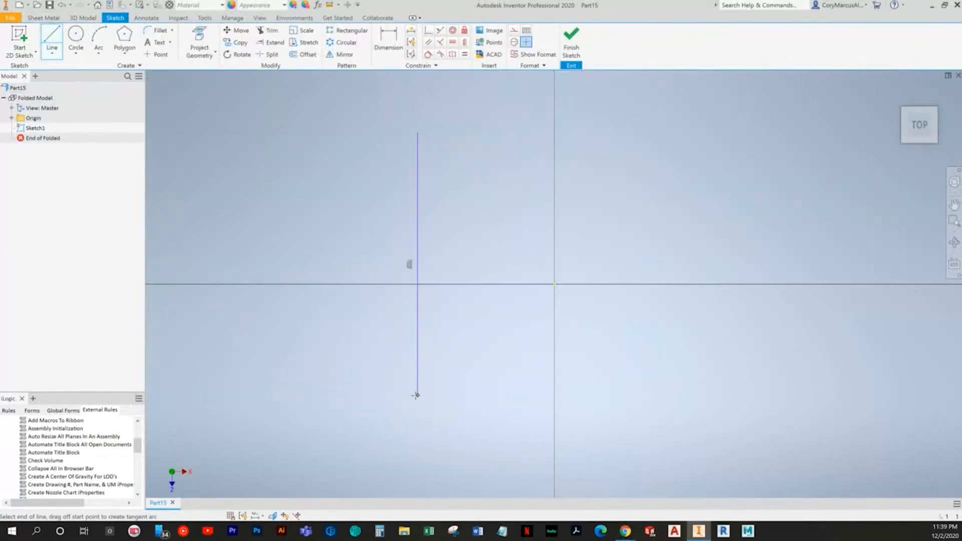
{"action": "left_click", "coordinate": [667, 395]}
{"action": "left_click", "coordinate": [739, 270]}
{"action": "left_click", "coordinate": [827, 270]}
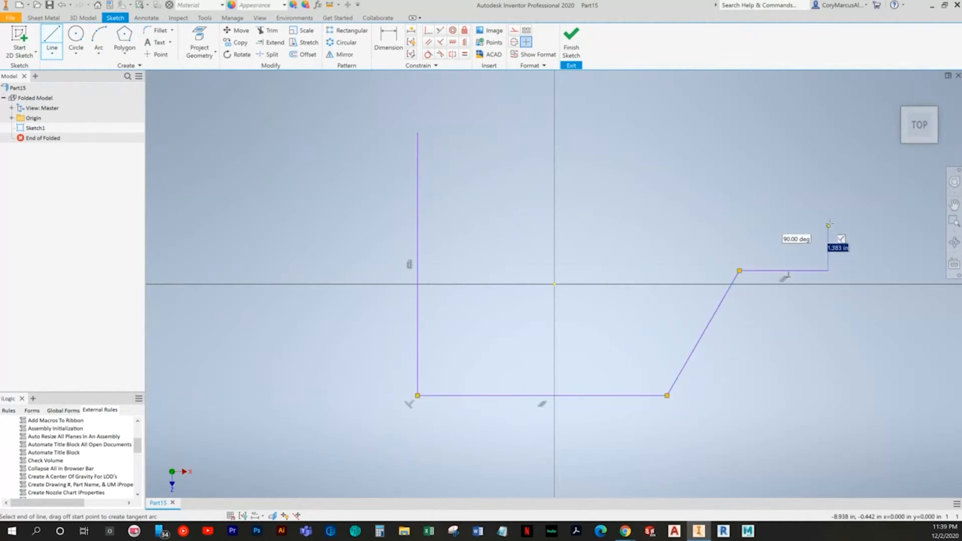
{"action": "left_click", "coordinate": [827, 199]}
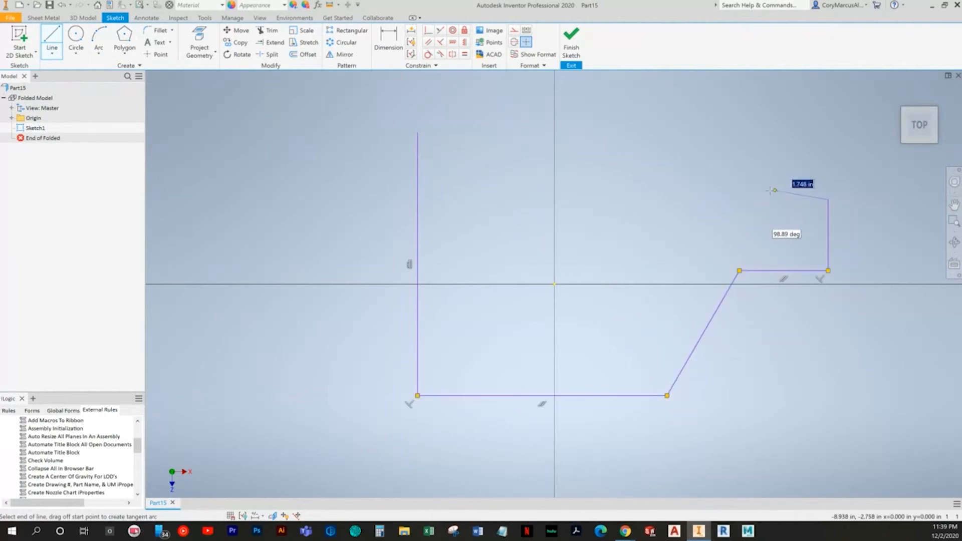
{"action": "left_click", "coordinate": [742, 201]}
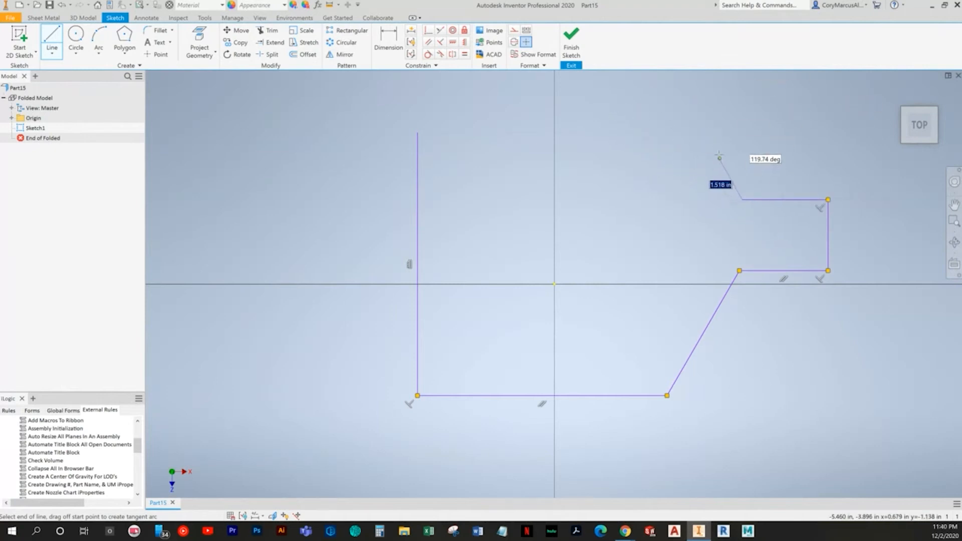
{"action": "left_click", "coordinate": [703, 109]}
{"action": "key", "text": "Escape"}
Draw the upper horizontal edge past the second slanted line and trim both overhanging ends to close the outline
{"action": "key", "text": "l"}
{"action": "left_click", "coordinate": [417, 133]}
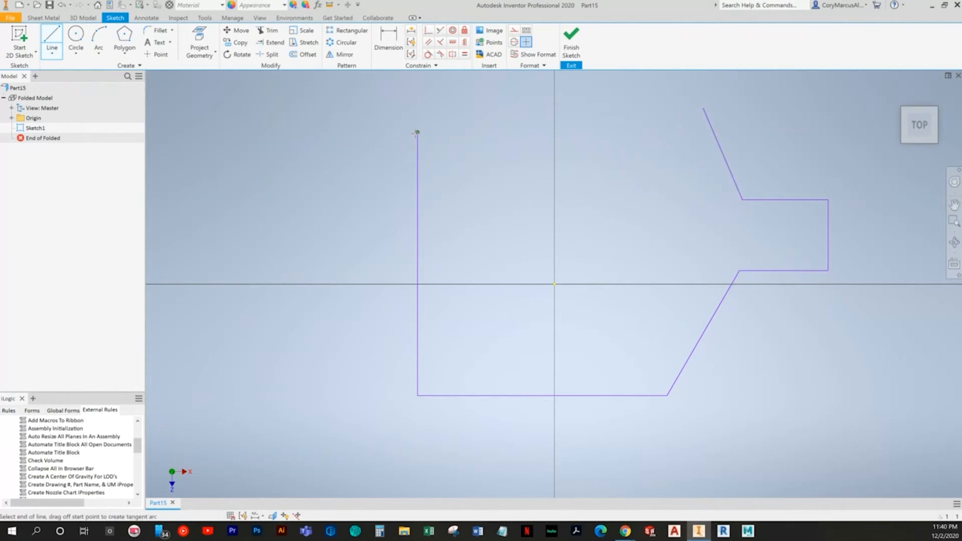
{"action": "left_click", "coordinate": [746, 132]}
{"action": "key", "text": "x"}
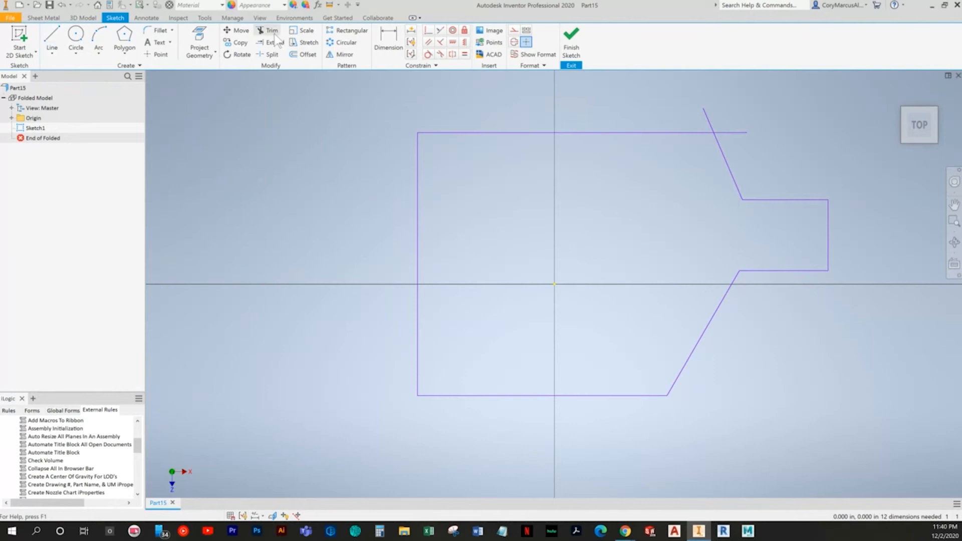
{"action": "left_click", "coordinate": [726, 132]}
{"action": "left_click", "coordinate": [707, 118]}
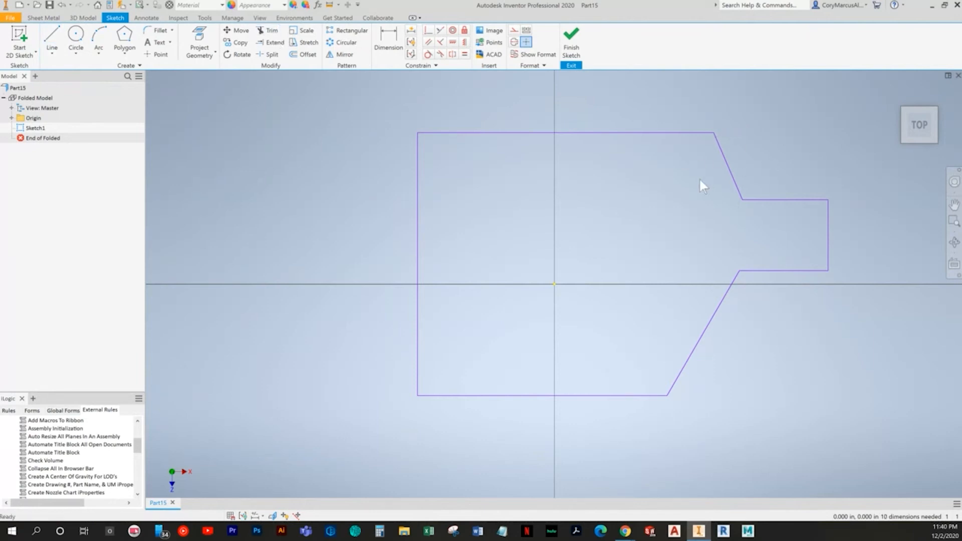
Check the textbook's base drawing and sketch two concentric circles near each of the four main corners of the outline
{"action": "key", "text": "alt+Tab"}
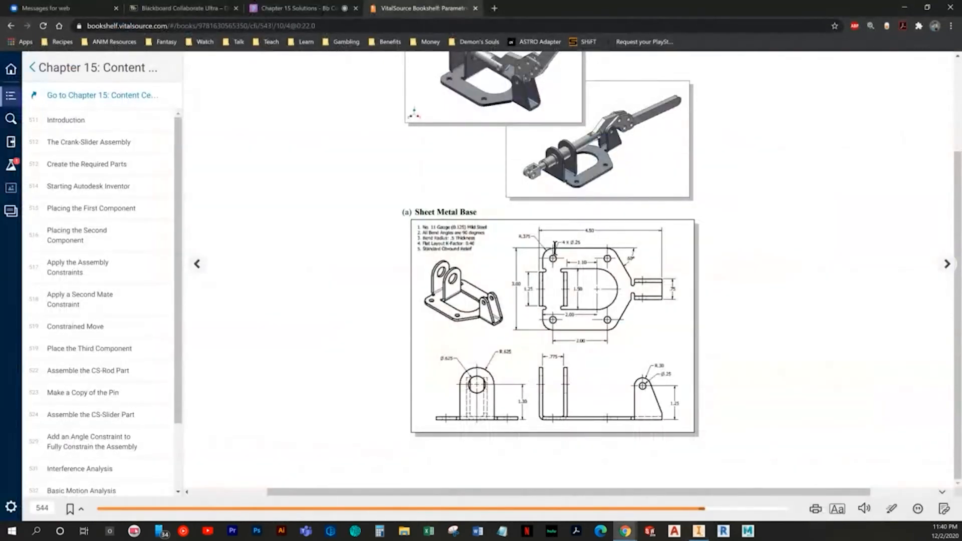
{"action": "key", "text": "alt+Tab"}
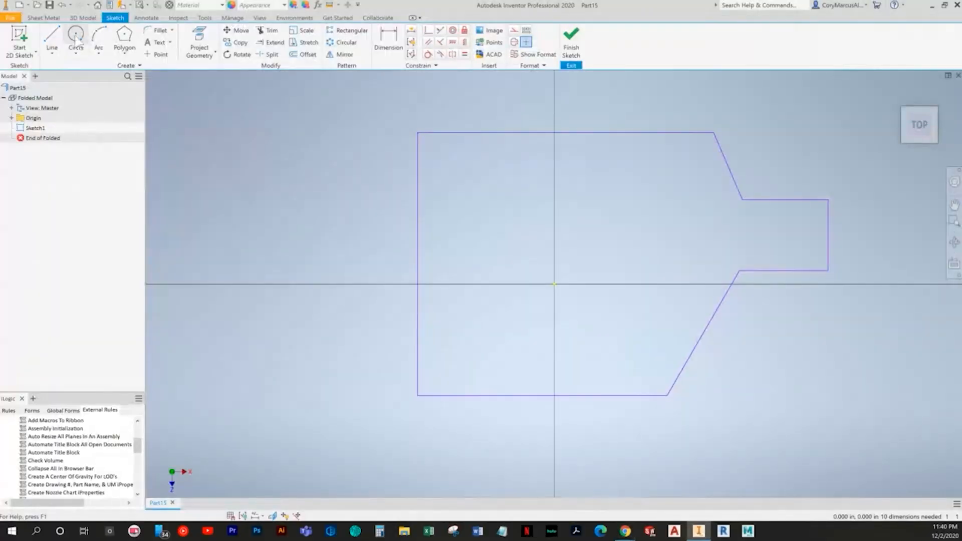
{"action": "left_click", "coordinate": [461, 172]}
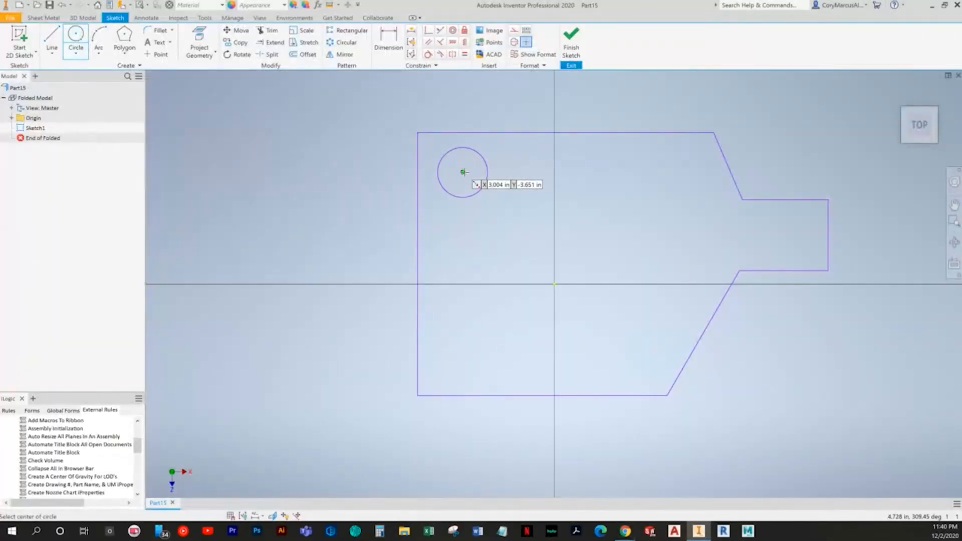
{"action": "key", "text": "Return"}
{"action": "left_click", "coordinate": [464, 362]}
{"action": "key", "text": "Return"}
{"action": "left_click", "coordinate": [465, 364]}
{"action": "key", "text": "Return"}
{"action": "left_click", "coordinate": [633, 341]}
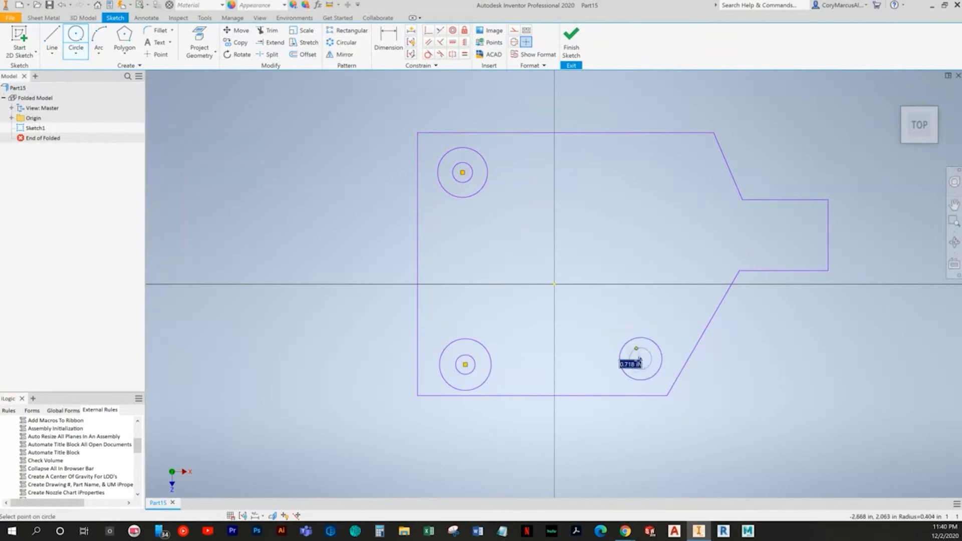
{"action": "key", "text": "Return"}
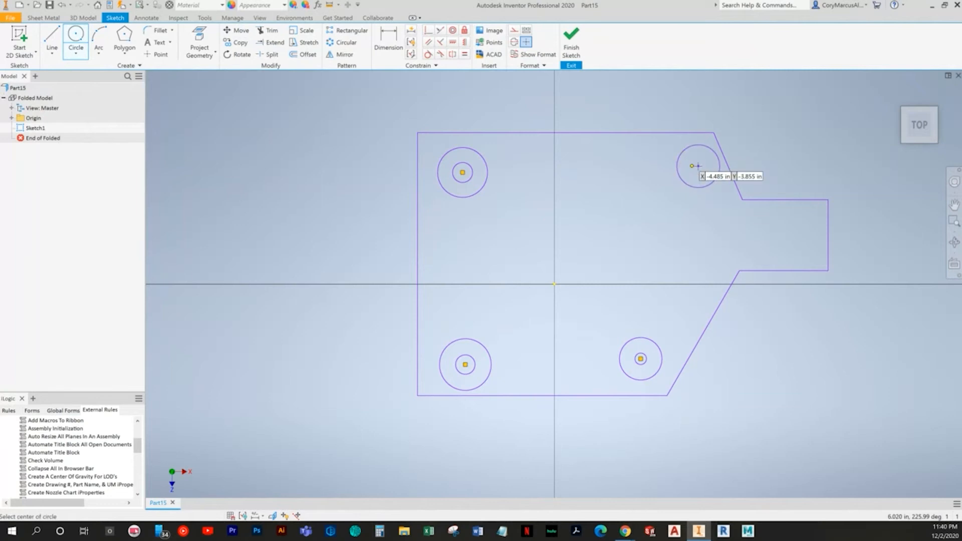
{"action": "left_click", "coordinate": [699, 166]}
{"action": "key", "text": "Return"}
{"action": "key", "text": "Escape"}
Make the two outer circles beside the long vertical edge equal, and likewise the two outer circles near the slanted edges
{"action": "left_click", "coordinate": [464, 54]}
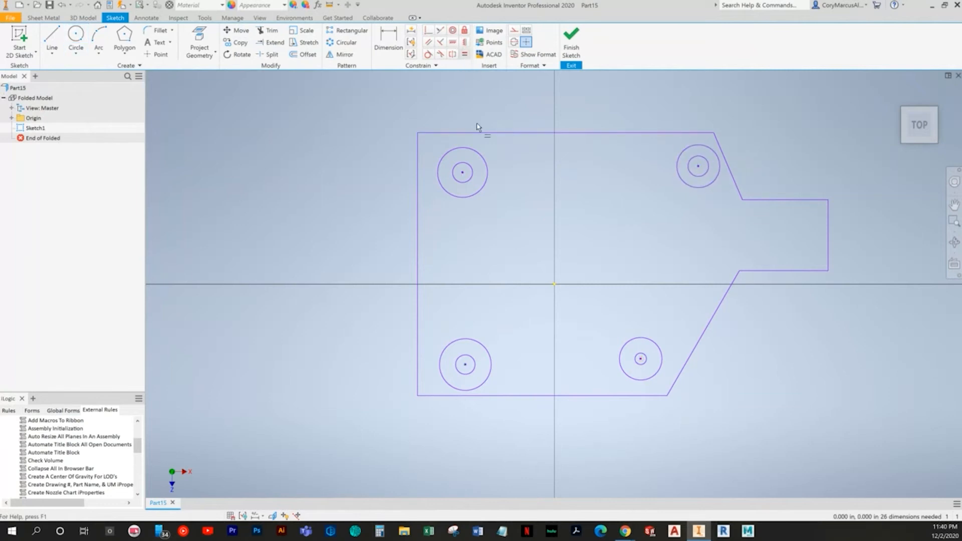
{"action": "left_click", "coordinate": [479, 190]}
{"action": "left_click", "coordinate": [477, 345]}
{"action": "left_click", "coordinate": [623, 357]}
{"action": "left_click", "coordinate": [694, 186]}
{"action": "left_click", "coordinate": [694, 186]}
{"action": "left_click", "coordinate": [658, 344]}
Check the hole callout in the textbook drawing and apply equal constraints to all four inner circles
{"action": "key", "text": "alt+Tab"}
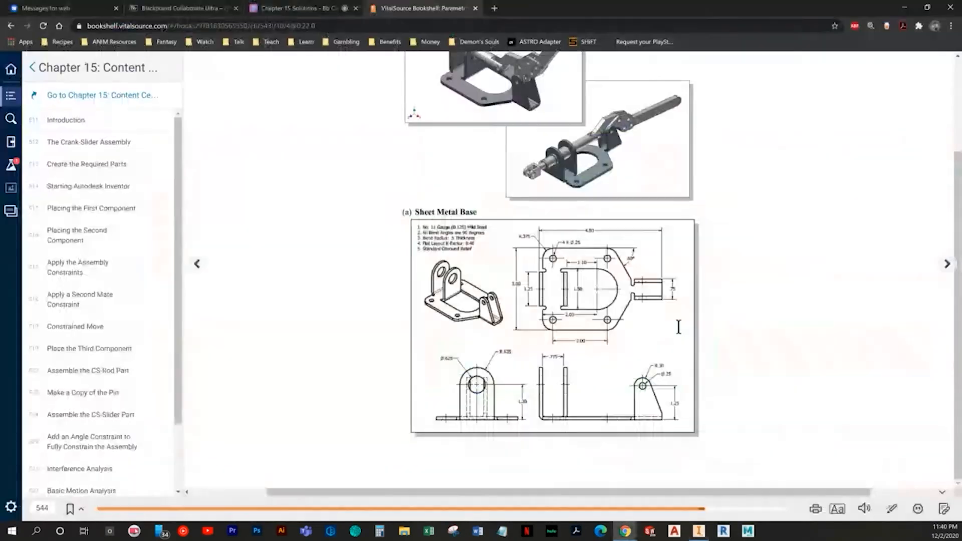
{"action": "key", "text": "alt+Tab"}
{"action": "left_click", "coordinate": [692, 169]}
{"action": "left_click", "coordinate": [464, 181]}
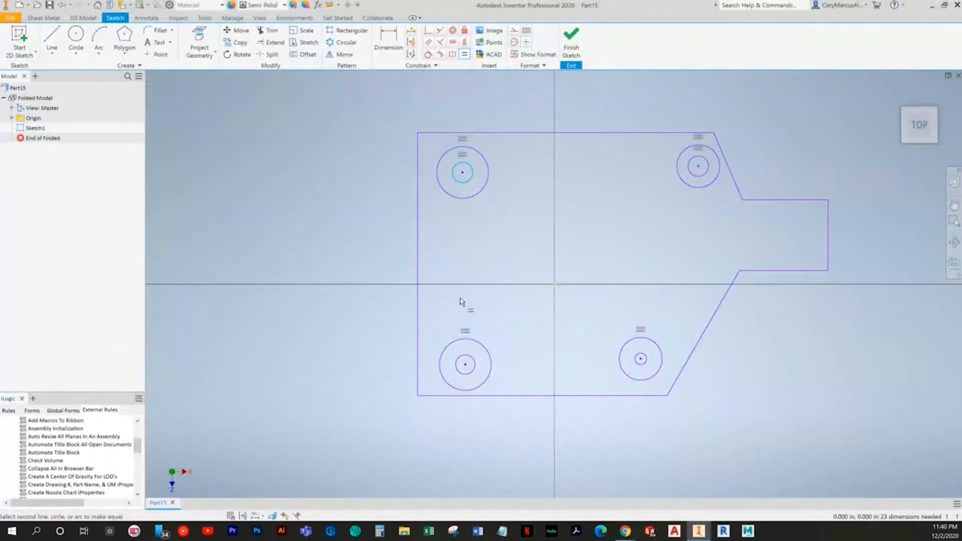
{"action": "left_click", "coordinate": [472, 363]}
{"action": "left_click", "coordinate": [470, 363]}
{"action": "left_click", "coordinate": [461, 183]}
{"action": "left_click", "coordinate": [474, 361]}
{"action": "left_click", "coordinate": [644, 368]}
{"action": "left_click", "coordinate": [646, 371]}
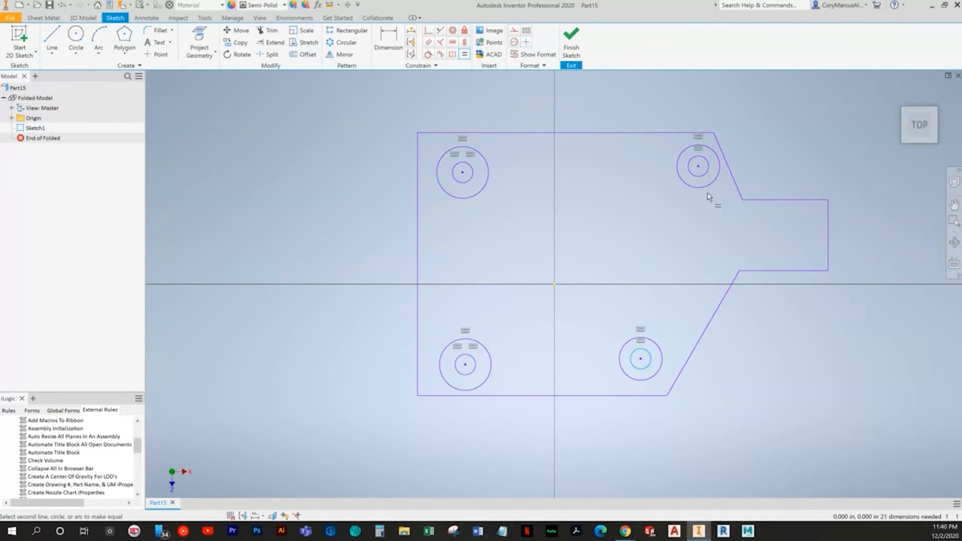
{"action": "left_click", "coordinate": [701, 177]}
{"action": "key", "text": "Escape"}
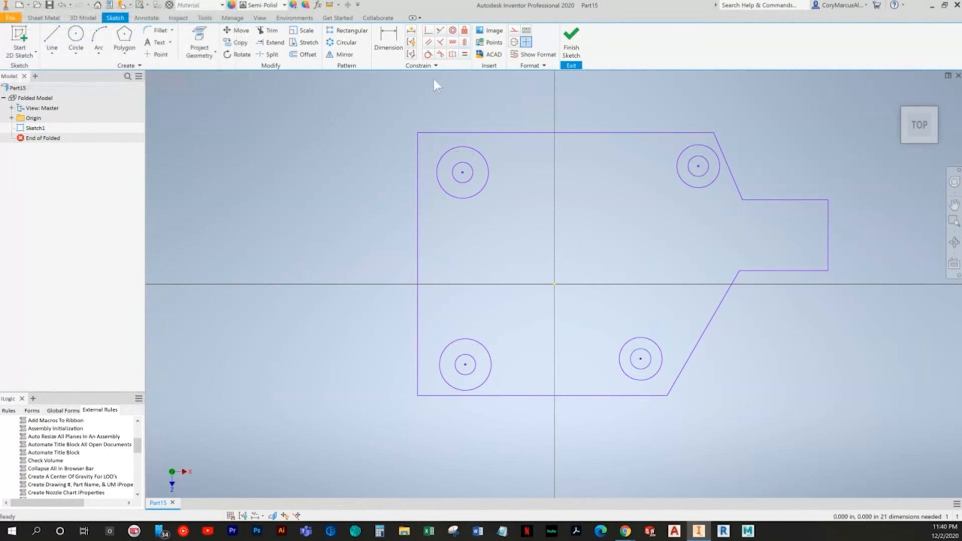
Make the two outer circles beside the long vertical edge tangent to it and to their adjacent horizontal edges
{"action": "left_click", "coordinate": [427, 54]}
{"action": "left_click", "coordinate": [437, 175]}
{"action": "left_click", "coordinate": [416, 172]}
{"action": "left_click", "coordinate": [449, 143]}
{"action": "left_click", "coordinate": [449, 133]}
{"action": "left_click", "coordinate": [459, 391]}
{"action": "left_click", "coordinate": [458, 394]}
{"action": "left_click", "coordinate": [419, 393]}
{"action": "left_click", "coordinate": [441, 387]}
Recheck the textbook drawing and make the other two outer circles tangent to their horizontal edges and adjacent slanted edges
{"action": "key", "text": "alt+Tab"}
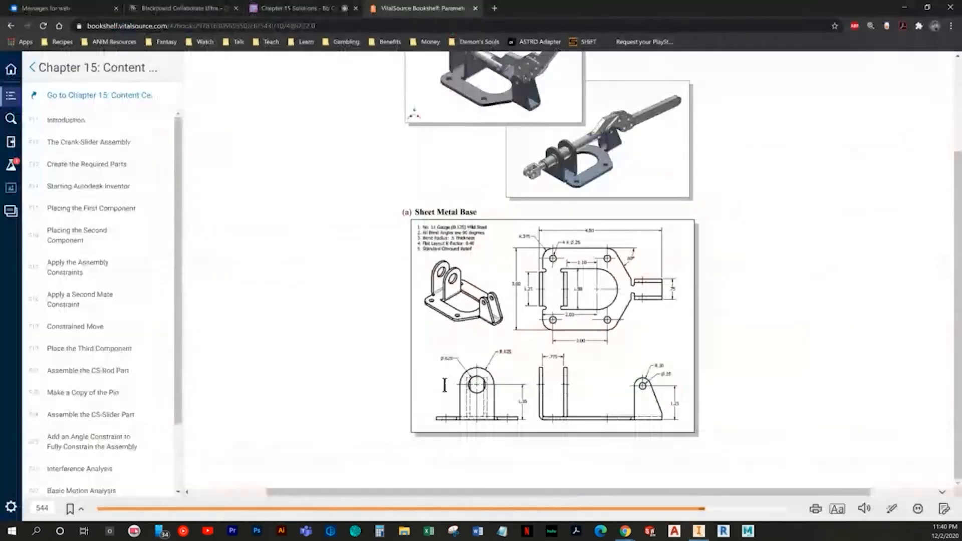
{"action": "left_click", "coordinate": [333, 7]}
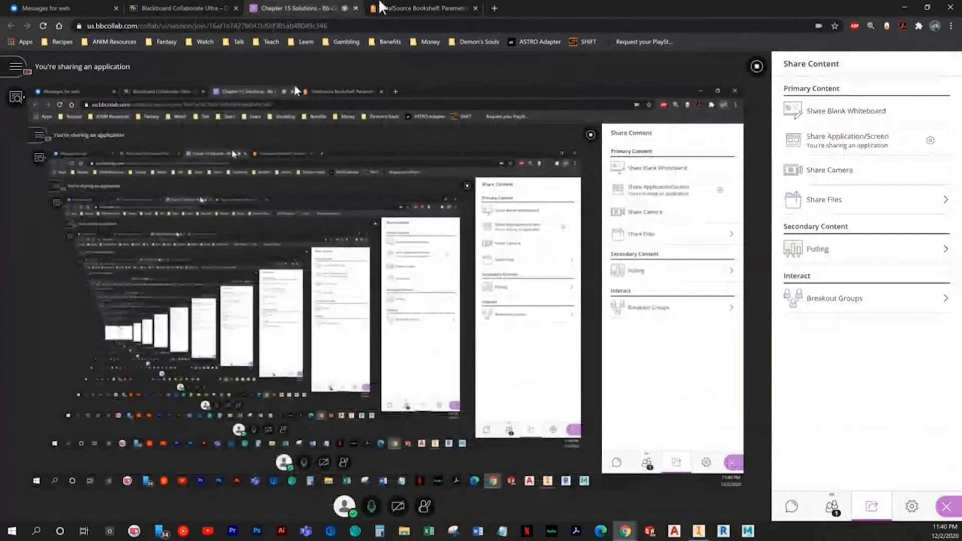
{"action": "left_click", "coordinate": [406, 7]}
{"action": "key", "text": "alt+Tab"}
{"action": "left_click", "coordinate": [627, 395]}
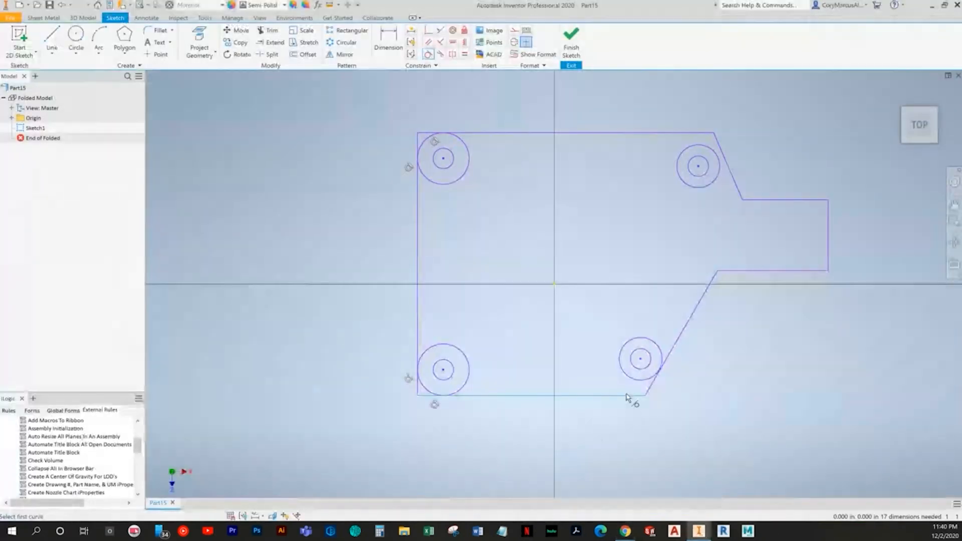
{"action": "left_click", "coordinate": [633, 379]}
{"action": "left_click", "coordinate": [661, 373]}
{"action": "left_click", "coordinate": [662, 371]}
{"action": "left_click", "coordinate": [710, 149]}
{"action": "left_click", "coordinate": [706, 132]}
{"action": "left_click", "coordinate": [719, 147]}
{"action": "right_click", "coordinate": [620, 239]}
{"action": "left_click", "coordinate": [574, 238]}
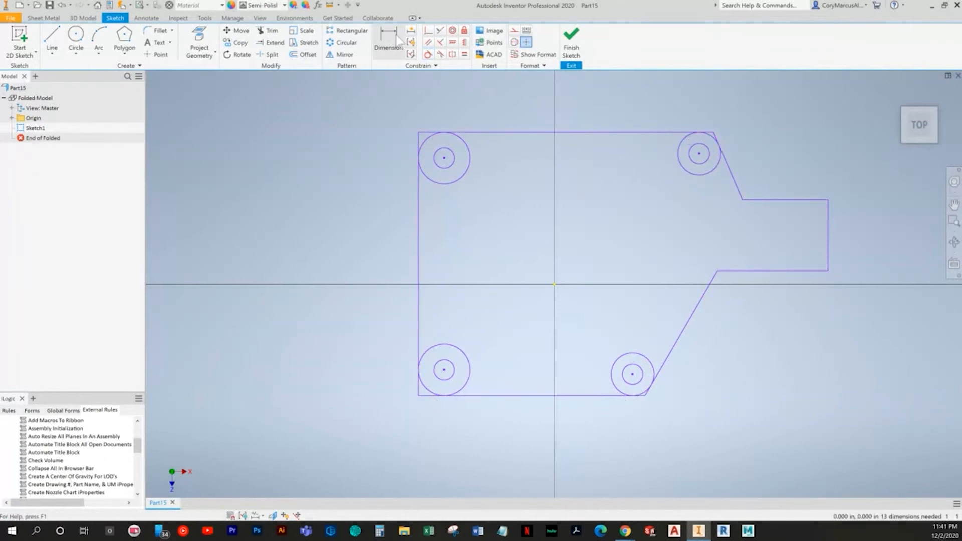
Trim the outer circle and overhanging line ends at the upper corner beside the long vertical edge, leaving a rounded corner
{"action": "left_click", "coordinate": [269, 31]}
{"action": "left_click", "coordinate": [461, 176]}
{"action": "left_click", "coordinate": [431, 132]}
{"action": "left_click", "coordinate": [418, 144]}
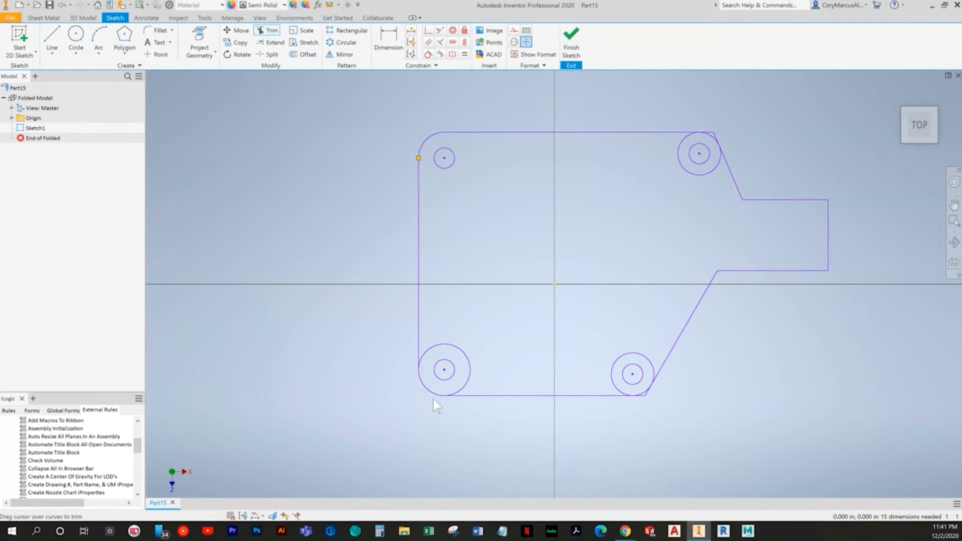
Trim the outer circles and overhanging line ends at both lower corners of the profile, leaving rounded corners
{"action": "scroll", "coordinate": [651, 398], "scroll_direction": "up", "scroll_amount": 5}
{"action": "left_click", "coordinate": [631, 389]}
{"action": "left_click", "coordinate": [599, 415]}
{"action": "left_click", "coordinate": [635, 164]}
{"action": "scroll", "coordinate": [623, 259], "scroll_direction": "down", "scroll_amount": 5}
{"action": "middle_click_drag", "start_coordinate": [617, 262], "coordinate": [557, 383]}
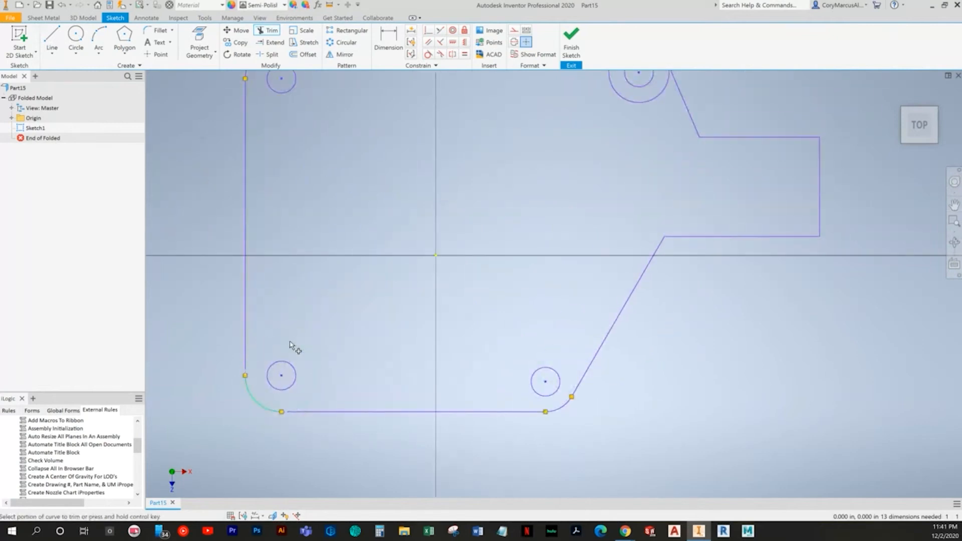
{"action": "middle_click_drag", "start_coordinate": [434, 258], "coordinate": [405, 307]}
{"action": "left_click", "coordinate": [276, 401]}
Trim the outer circle and overhanging line ends at the upper corner beside the slanted edge, leaving a rounded corner
{"action": "middle_click_drag", "start_coordinate": [491, 223], "coordinate": [408, 445]}
{"action": "scroll", "coordinate": [539, 340], "scroll_direction": "up", "scroll_amount": 5}
{"action": "left_click", "coordinate": [575, 302]}
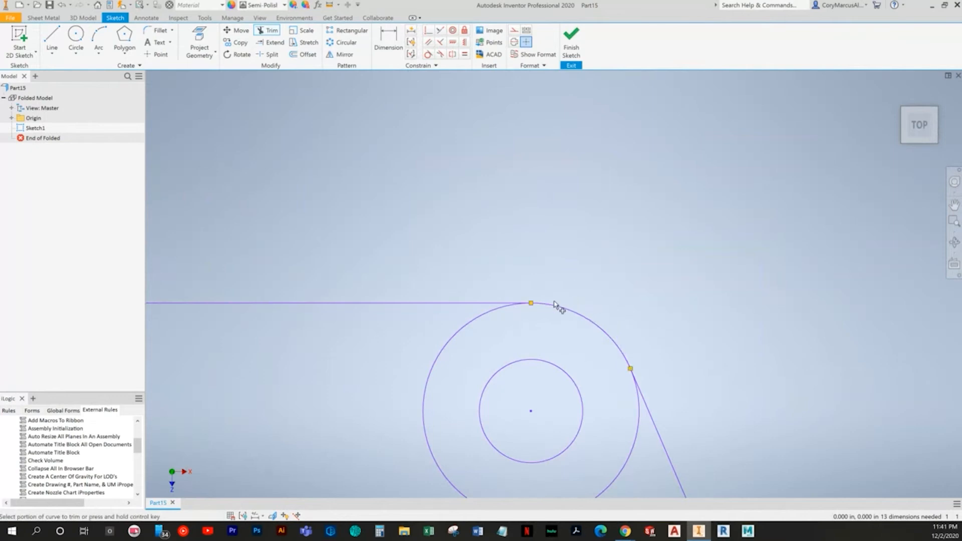
{"action": "left_click", "coordinate": [448, 358]}
{"action": "scroll", "coordinate": [451, 366], "scroll_direction": "down", "scroll_amount": 6}
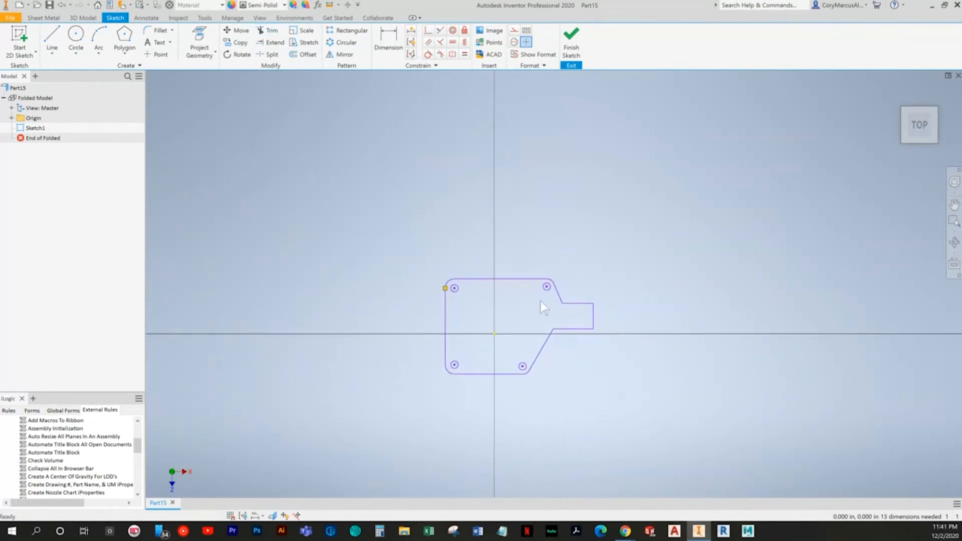
Check the textbook drawing and dimension the profile's overall height between its two long horizontal edges as 3 in
{"action": "key", "text": "alt+Tab"}
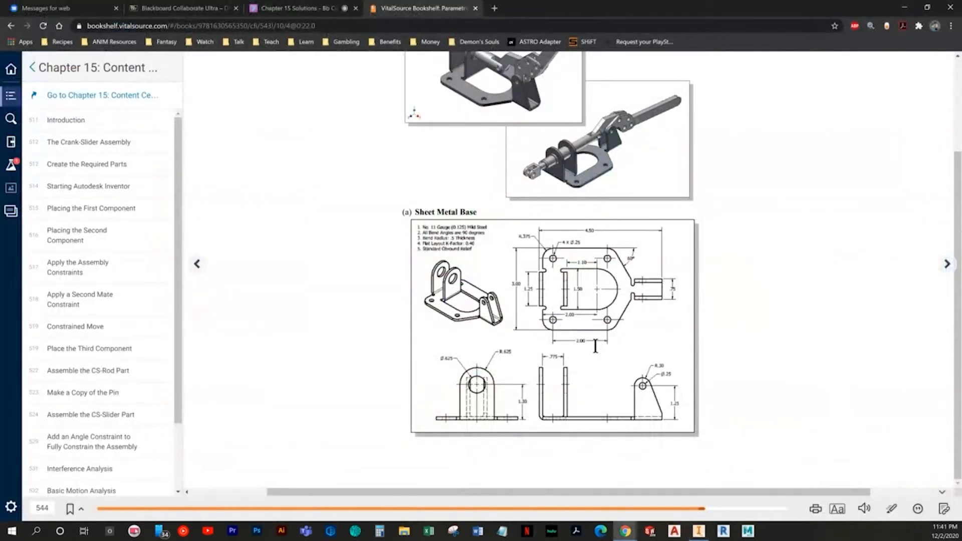
{"action": "key", "text": "alt+Tab"}
{"action": "key", "text": "alt+Tab"}
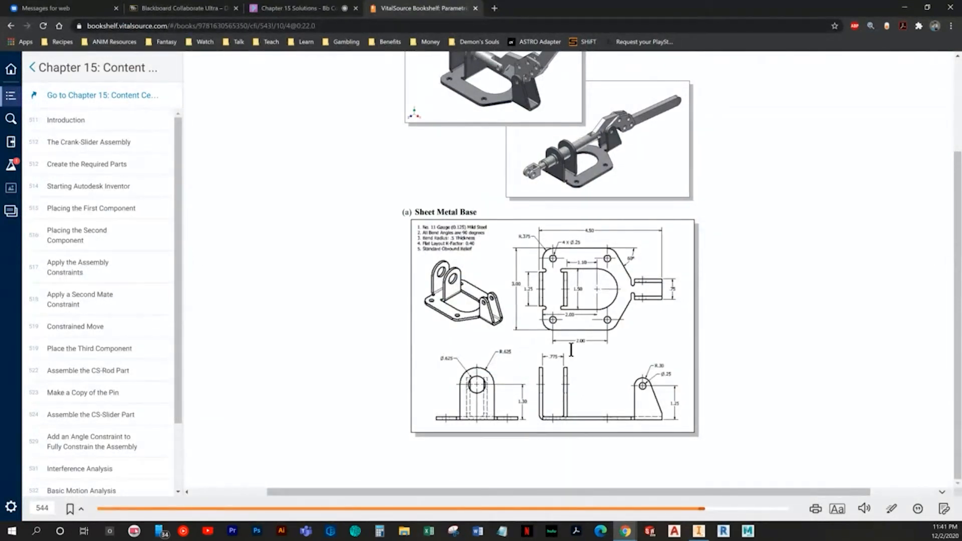
{"action": "key", "text": "alt+Tab"}
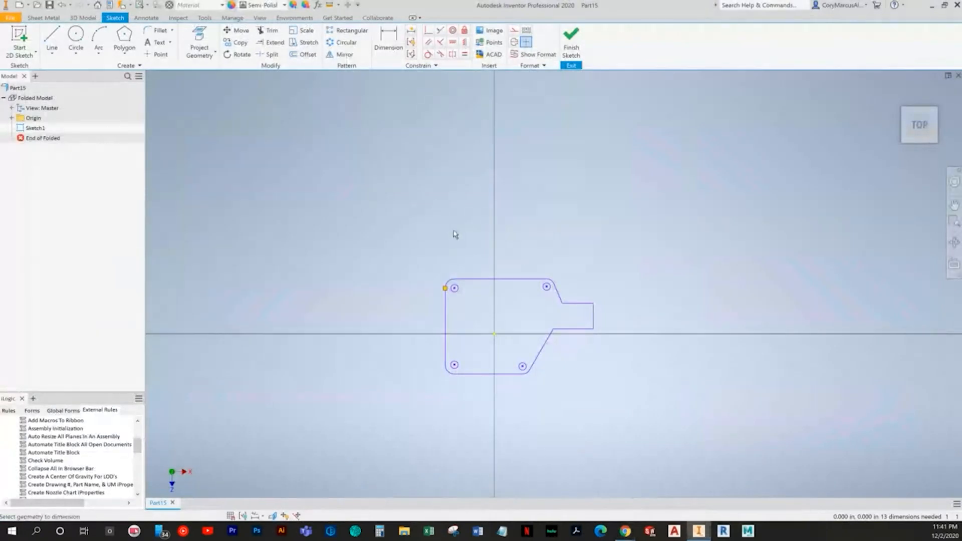
{"action": "left_click", "coordinate": [480, 281]}
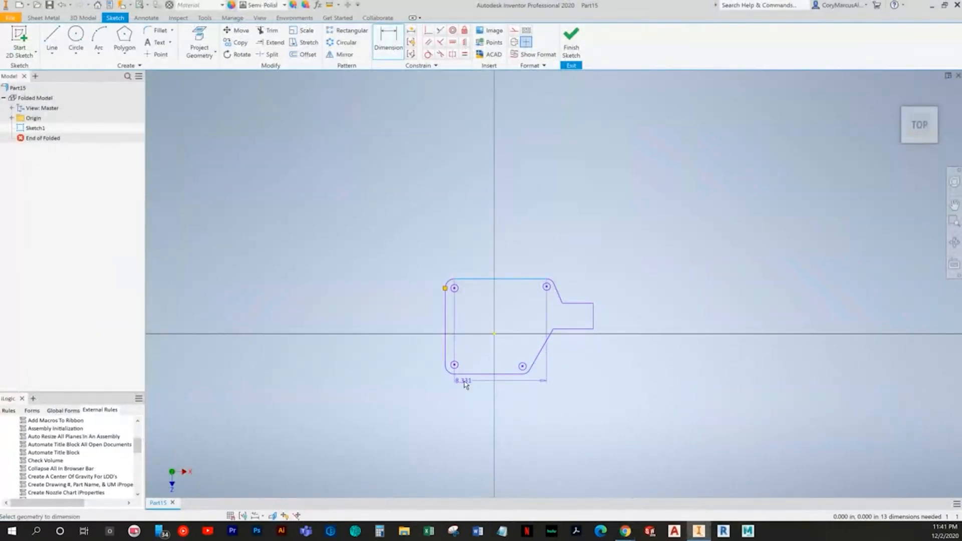
{"action": "left_click", "coordinate": [400, 328]}
{"action": "type", "text": "3"}
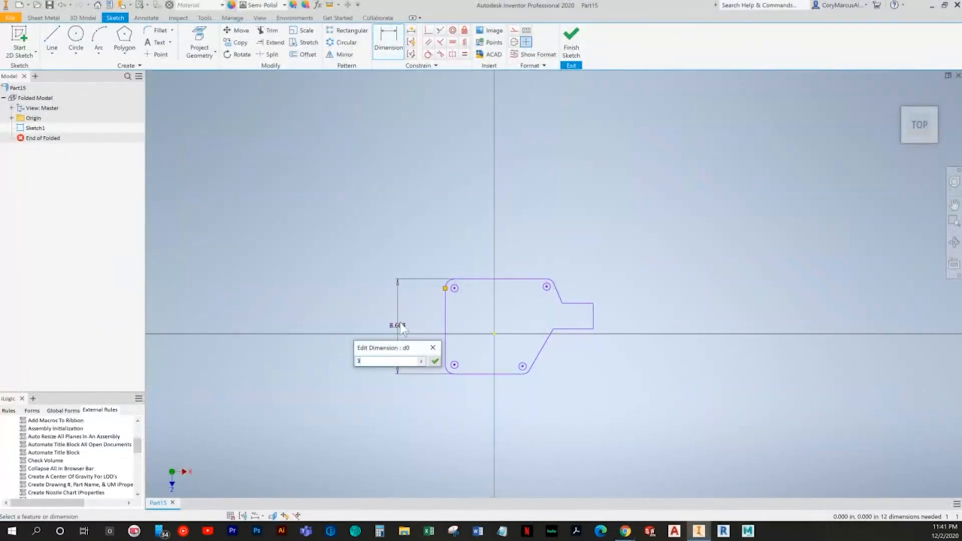
{"action": "key", "text": "Return"}
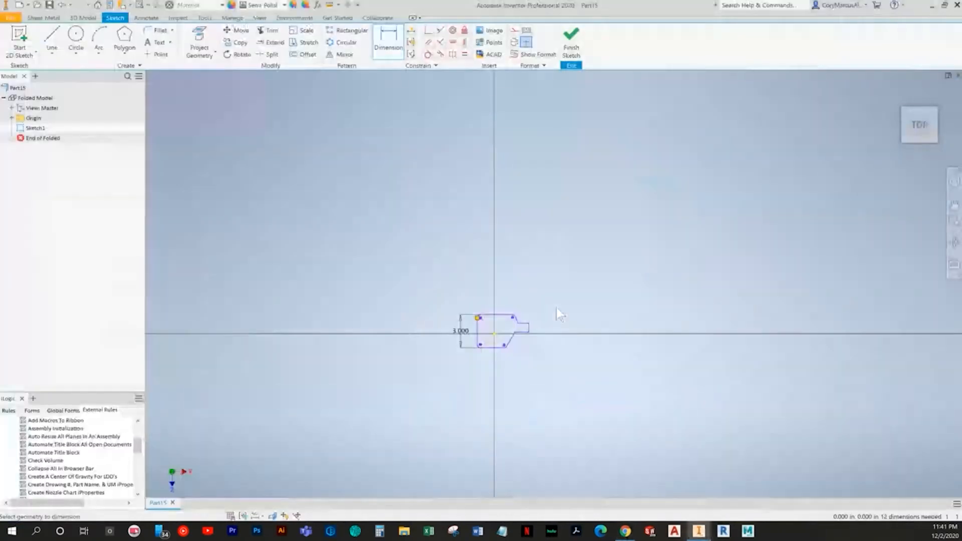
Dimension the short vertical end edge of the narrow tab as .75 in
{"action": "scroll", "coordinate": [560, 313], "scroll_direction": "up", "scroll_amount": 5}
{"action": "middle_click_drag", "start_coordinate": [447, 337], "coordinate": [550, 300]}
{"action": "left_click", "coordinate": [516, 305]}
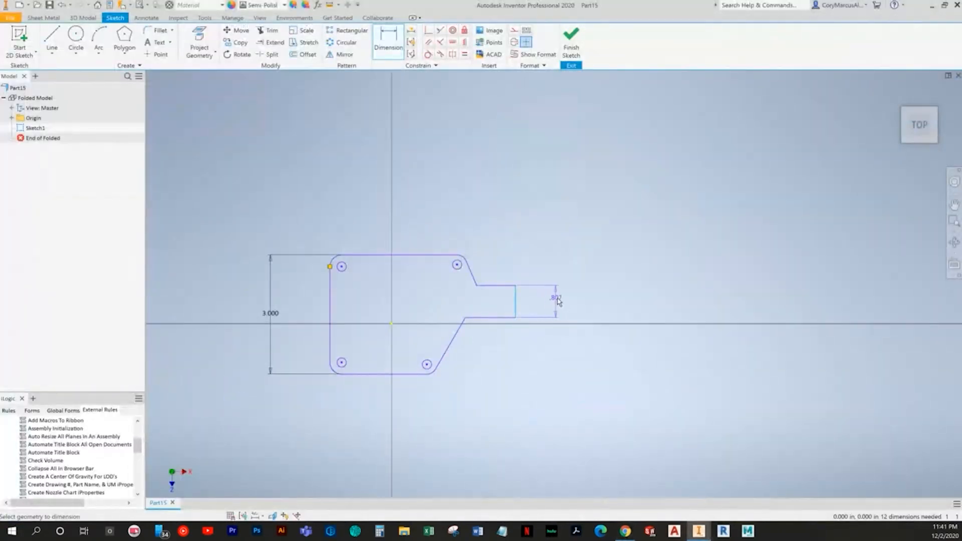
{"action": "left_click", "coordinate": [560, 296]}
{"action": "type", "text": ".75"}
{"action": "key", "text": "Return"}
Align the midpoint of the tab's end edge horizontally with the sketch origin
{"action": "middle_click_drag", "start_coordinate": [492, 174], "coordinate": [506, 146]}
{"action": "left_click", "coordinate": [453, 43]}
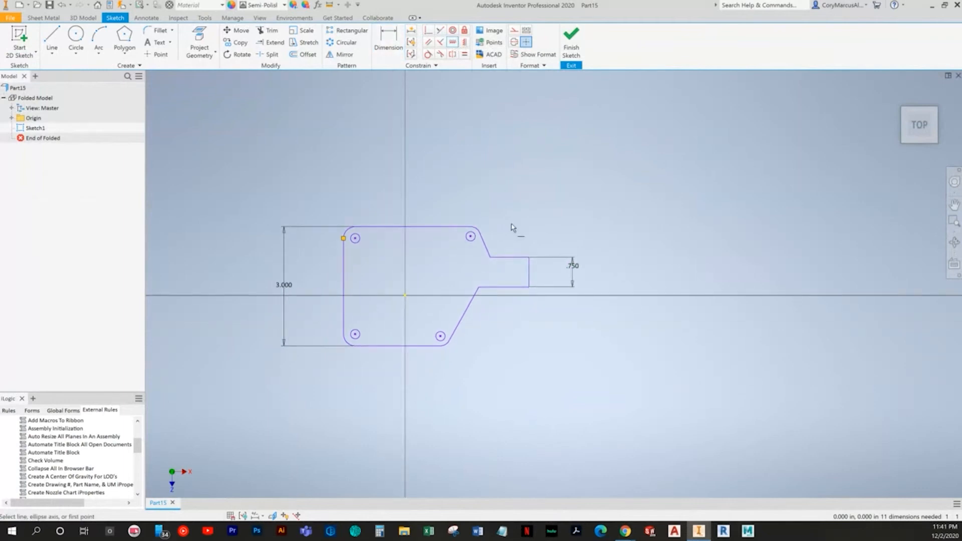
{"action": "left_click", "coordinate": [530, 272]}
{"action": "left_click", "coordinate": [406, 295]}
{"action": "middle_click_drag", "start_coordinate": [410, 292], "coordinate": [426, 251]}
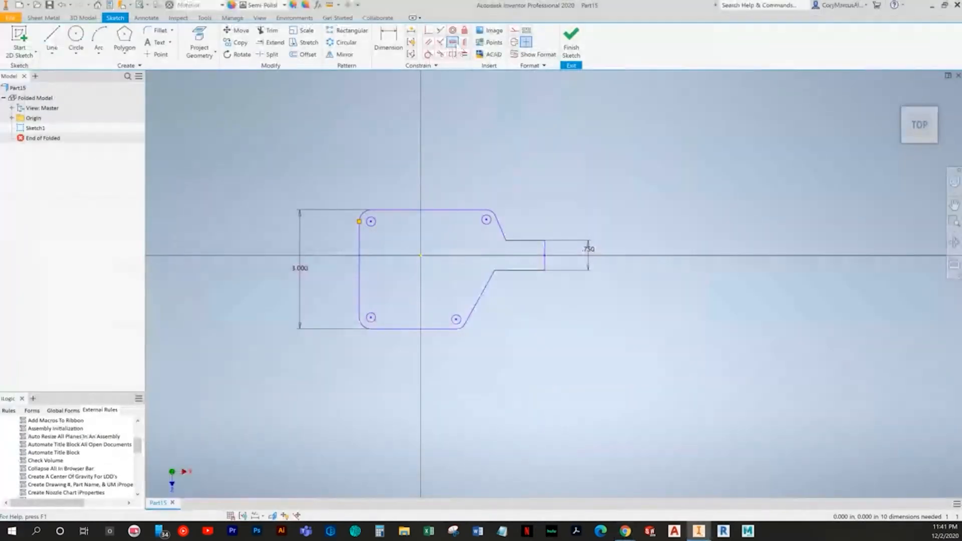
Align the midpoint of the long vertical edge horizontally with the midpoint of the tab's end edge
{"action": "left_click", "coordinate": [453, 42]}
{"action": "left_click", "coordinate": [359, 270]}
{"action": "left_click", "coordinate": [545, 257]}
{"action": "key", "text": "Escape"}
Check the corner radius in the textbook drawing and dimension the upper rounded corner beside the long vertical edge as .375 in
{"action": "scroll", "coordinate": [399, 281], "scroll_direction": "up", "scroll_amount": 3}
{"action": "key", "text": "alt+Tab"}
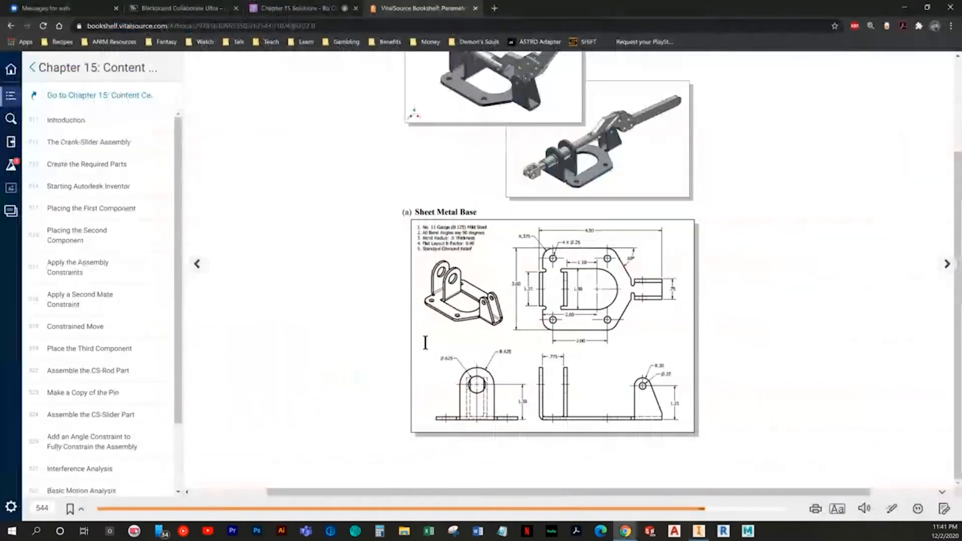
{"action": "key", "text": "alt+Tab"}
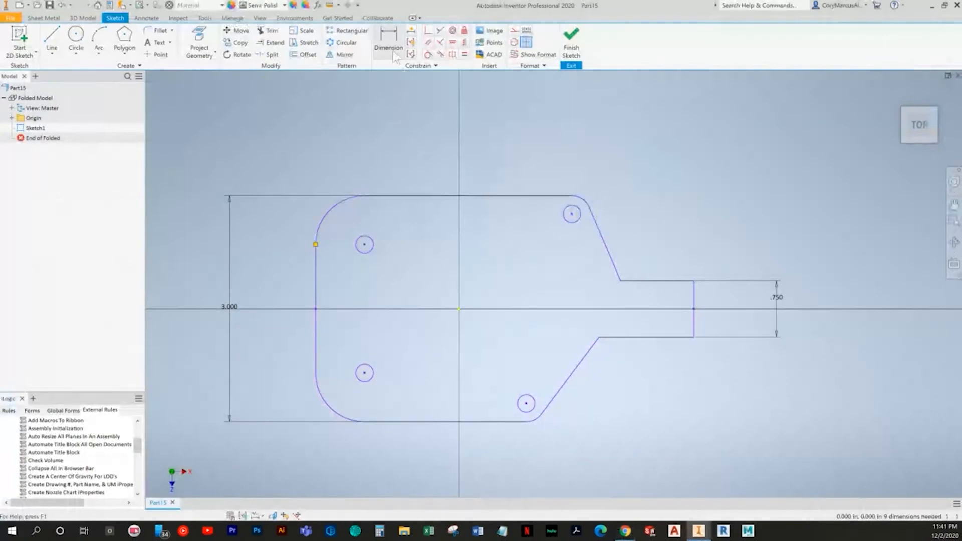
{"action": "key", "text": "alt+Tab"}
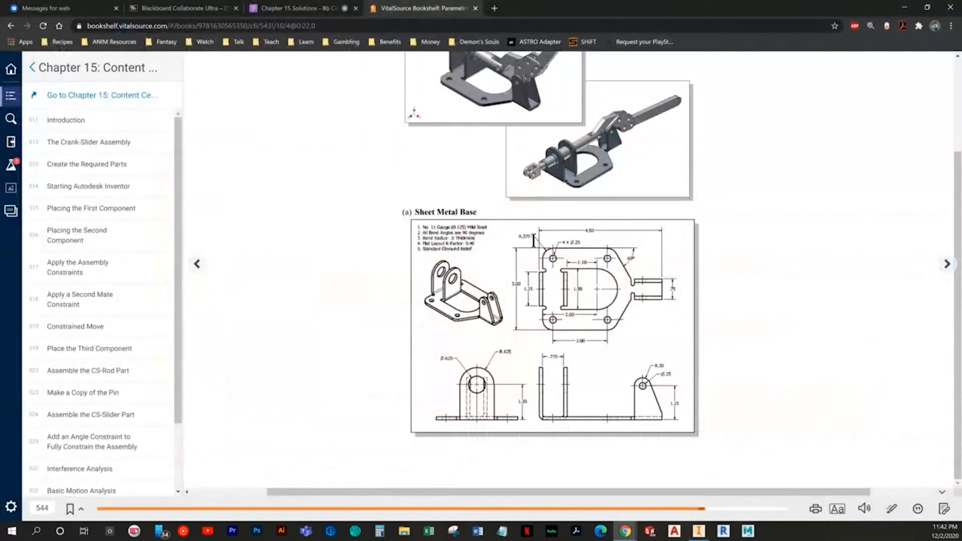
{"action": "key", "text": "alt+Tab"}
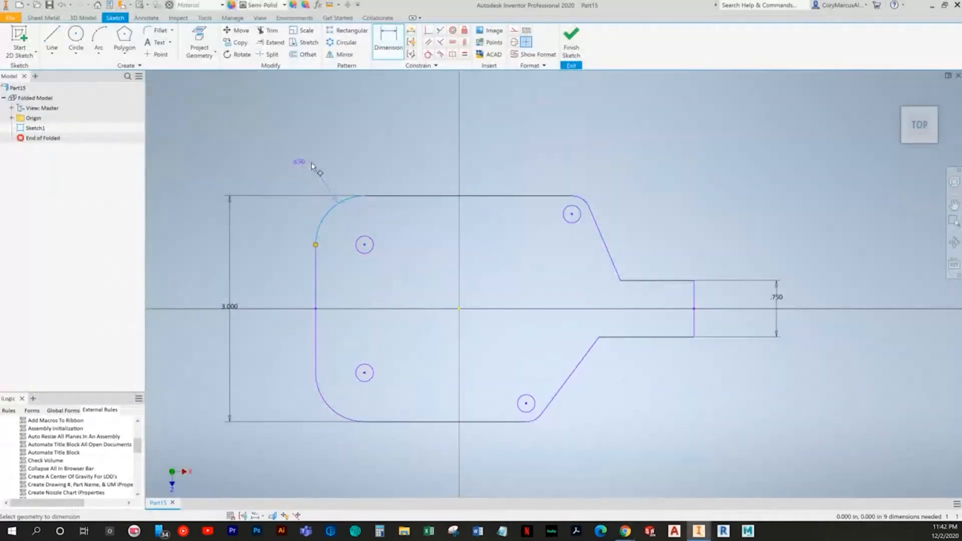
{"action": "left_click", "coordinate": [315, 163]}
{"action": "type", "text": ".375"}
{"action": "key", "text": "Return"}
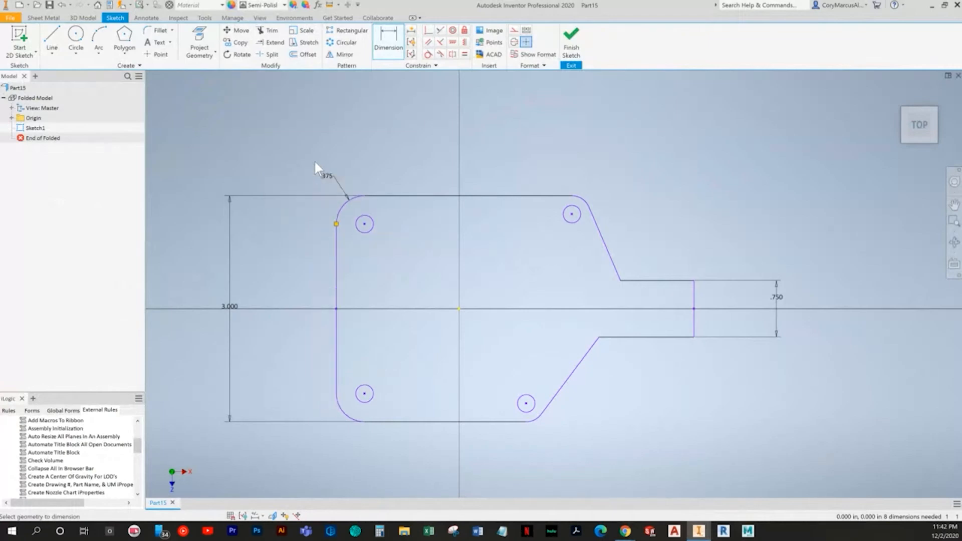
Recheck the textbook drawing and make the upper arc beside the slanted edge equal to the .375 in corner arc
{"action": "key", "text": "alt+Tab"}
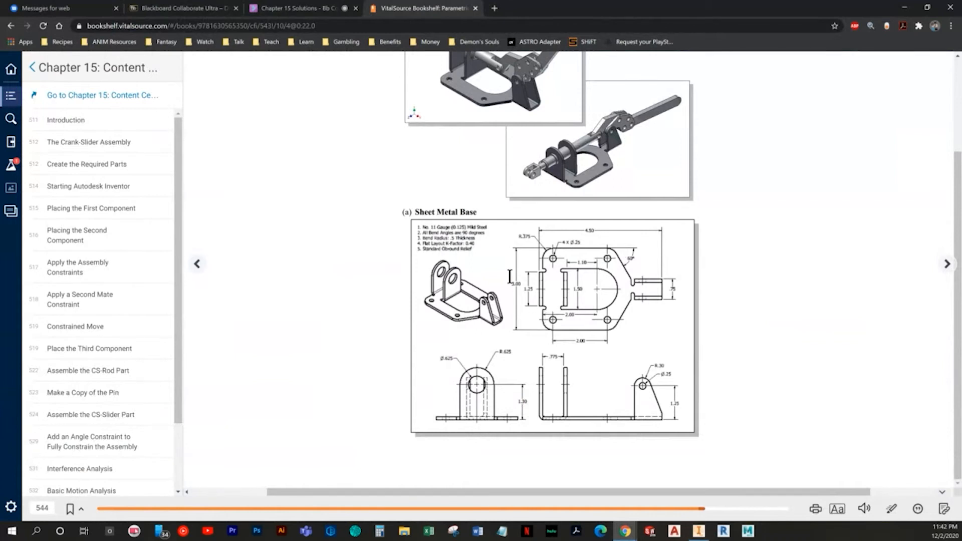
{"action": "key", "text": "alt+Tab"}
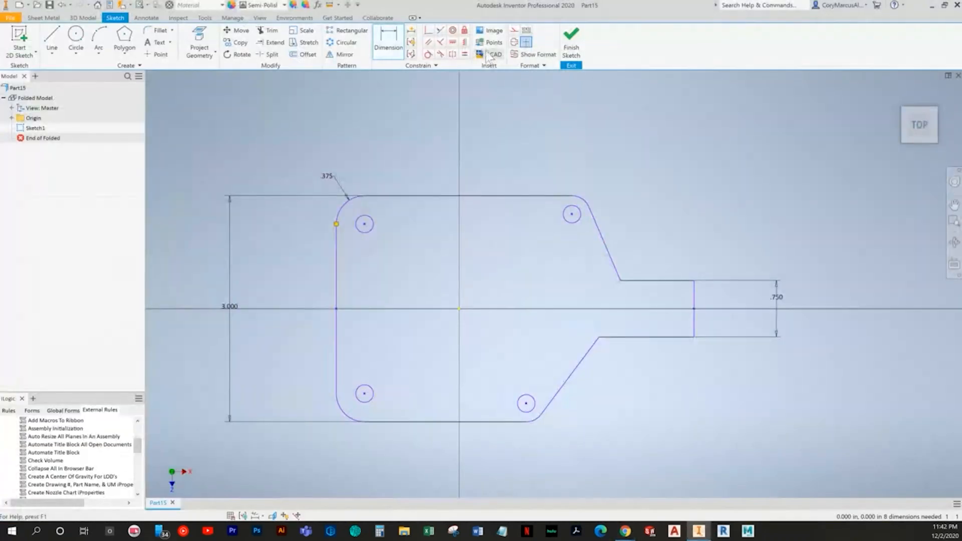
{"action": "left_click", "coordinate": [464, 54]}
{"action": "left_click", "coordinate": [582, 203]}
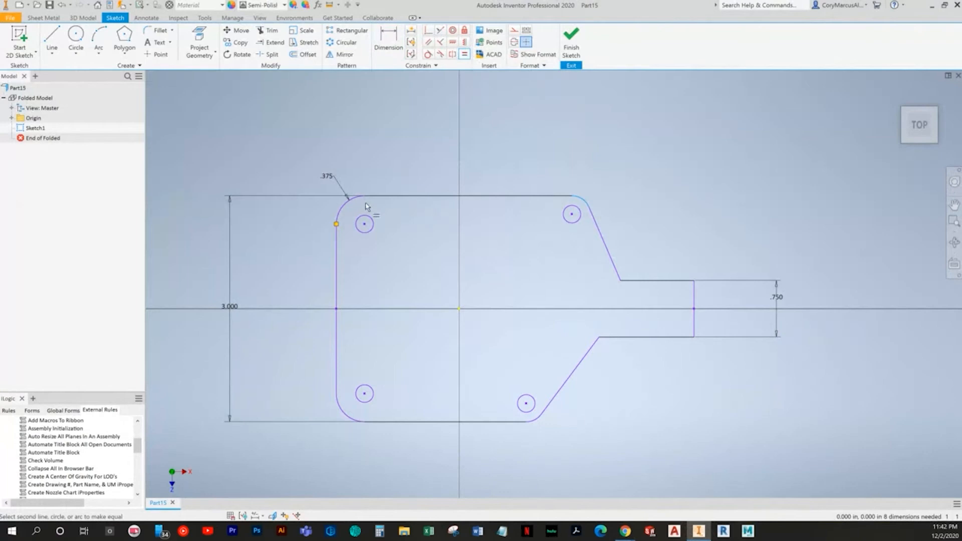
{"action": "left_click", "coordinate": [348, 206]}
{"action": "key", "text": "Escape"}
{"action": "middle_click_drag", "start_coordinate": [525, 351], "coordinate": [539, 318]}
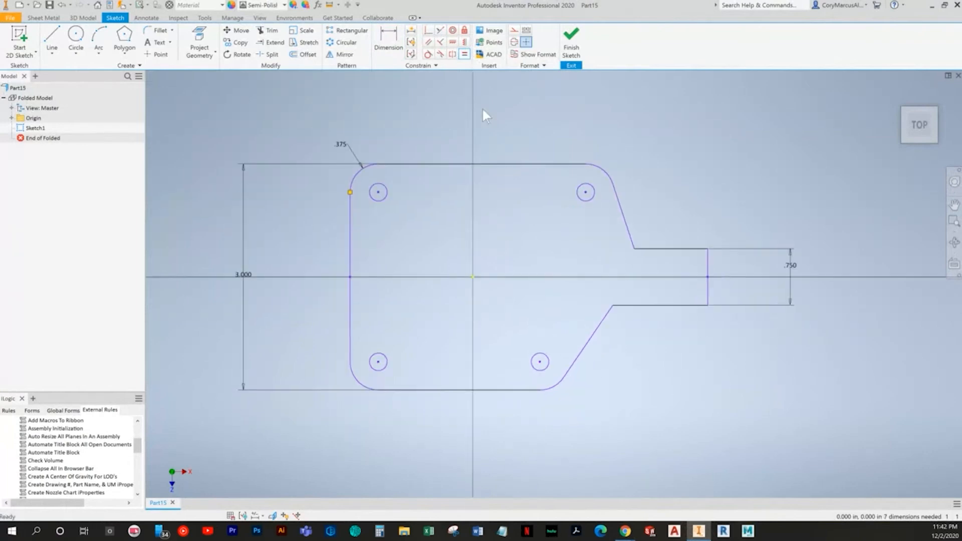
Apply equal constraints to the two long horizontal edges and to the two slanted edges
{"action": "left_click", "coordinate": [464, 55]}
{"action": "left_click", "coordinate": [474, 163]}
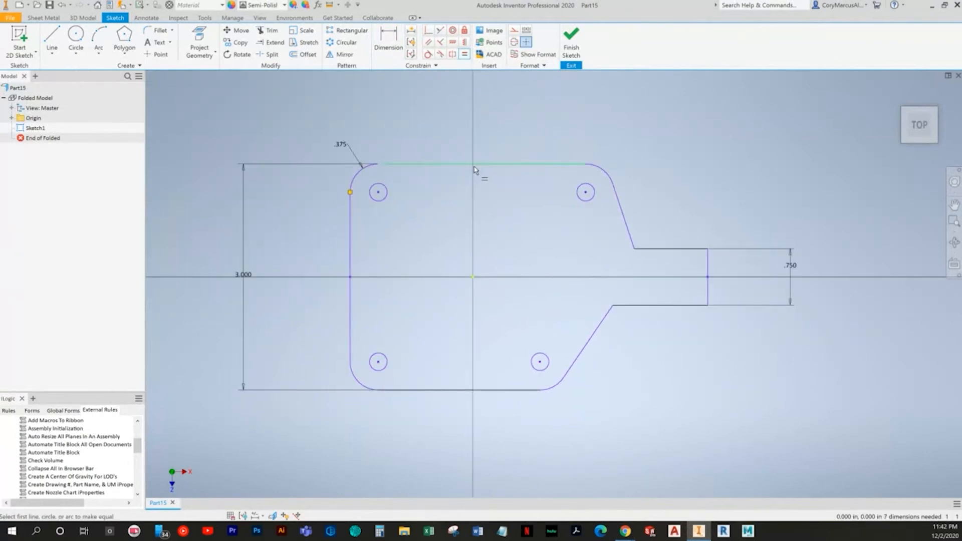
{"action": "left_click", "coordinate": [473, 389]}
{"action": "key", "text": "Escape"}
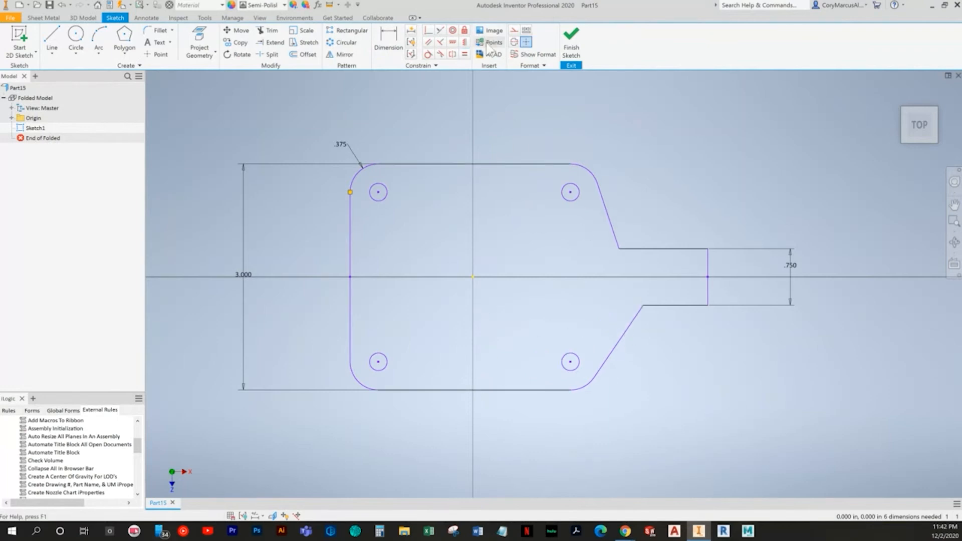
{"action": "left_click", "coordinate": [465, 54]}
{"action": "left_click", "coordinate": [631, 327]}
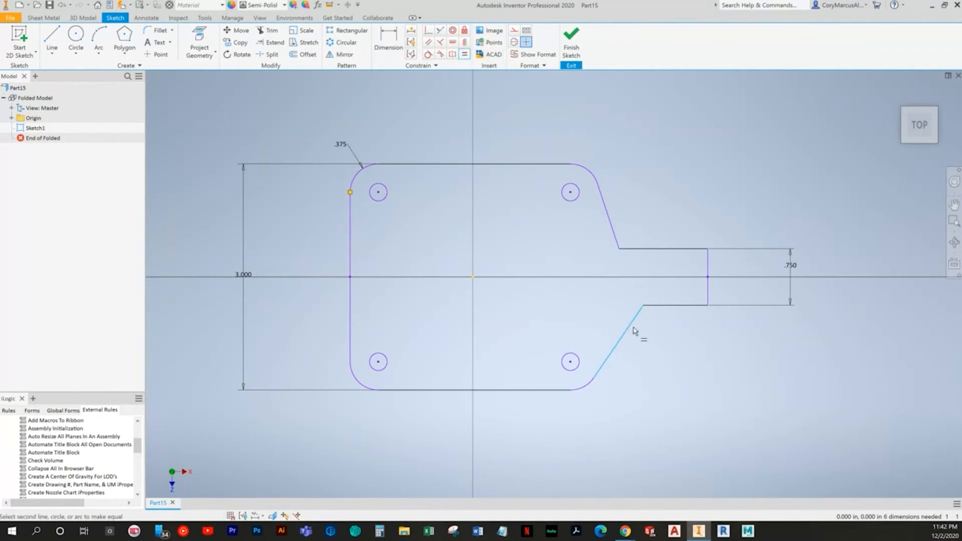
{"action": "left_click", "coordinate": [619, 243]}
{"action": "key", "text": "Escape"}
Check the angle in the textbook drawing and dimension the upper slanted edge at 60 degrees to the upper horizontal edge
{"action": "key", "text": "alt+Tab"}
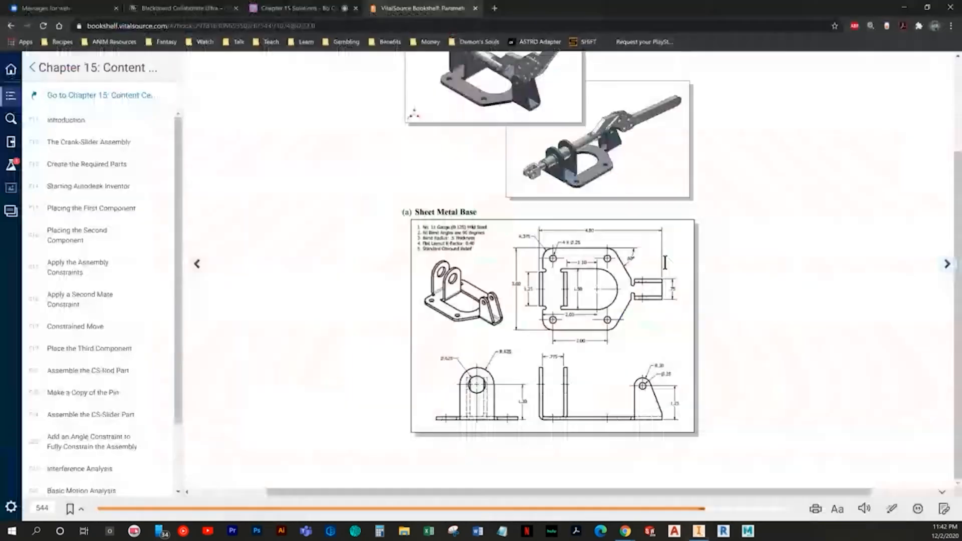
{"action": "key", "text": "alt+Tab"}
{"action": "key", "text": "d"}
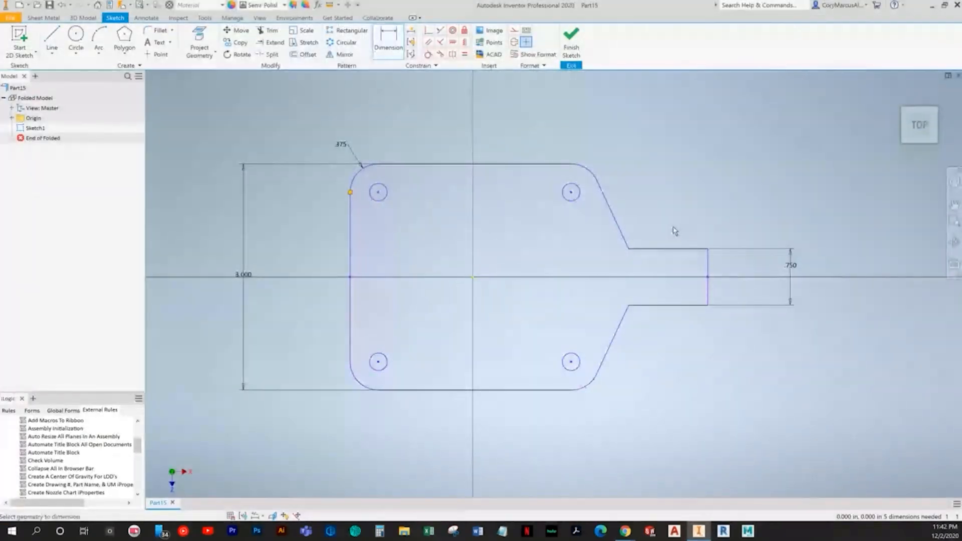
{"action": "left_click", "coordinate": [566, 164]}
{"action": "left_click", "coordinate": [607, 201]}
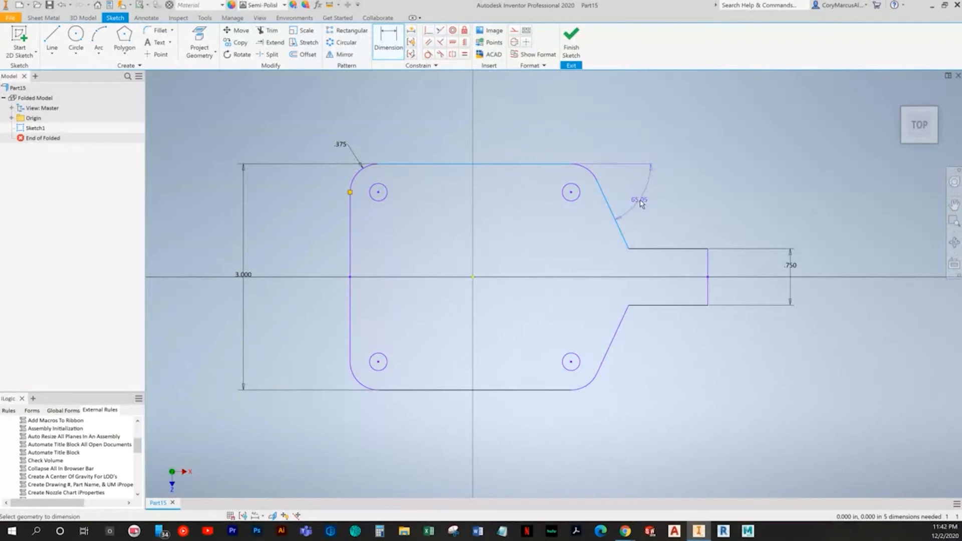
{"action": "left_click", "coordinate": [641, 203]}
{"action": "type", "text": "60"}
{"action": "key", "text": "Return"}
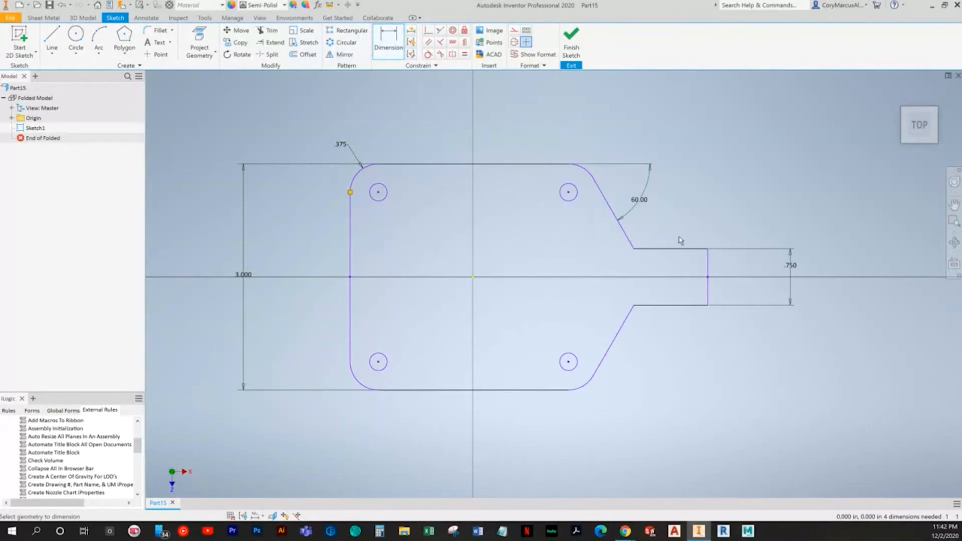
Check the hole spacing in the textbook drawing and dimension the two lower holes 2 in apart horizontally
{"action": "key", "text": "alt+Tab"}
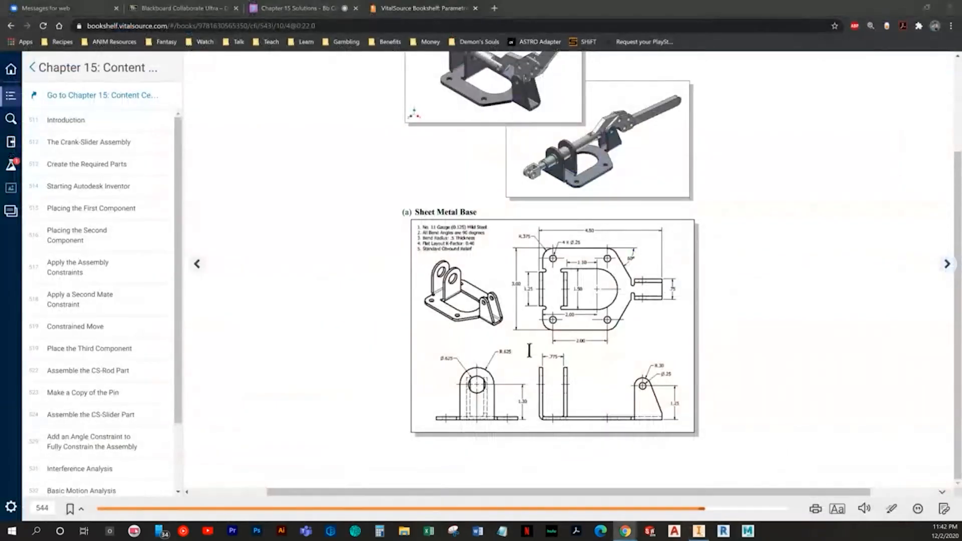
{"action": "key", "text": "alt+Tab"}
{"action": "left_click", "coordinate": [377, 365]}
{"action": "left_click", "coordinate": [567, 365]}
{"action": "left_click", "coordinate": [479, 418]}
{"action": "type", "text": "2"}
{"action": "key", "text": "Return"}
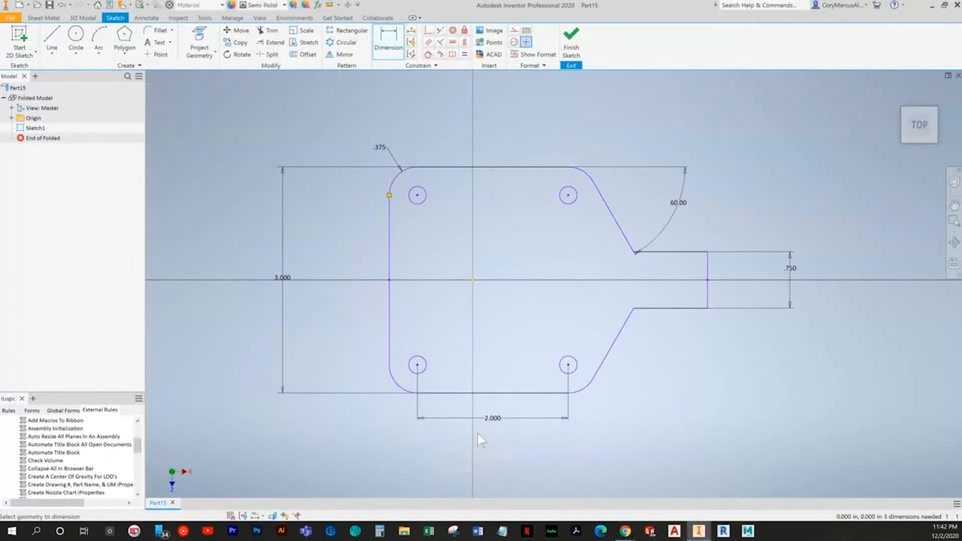
Check the hole callout in the textbook drawing and set the upper hole beside the long vertical edge to .25 in diameter
{"action": "key", "text": "alt+Tab"}
{"action": "key", "text": "alt+Tab"}
{"action": "left_click", "coordinate": [422, 202]}
{"action": "left_click", "coordinate": [360, 145]}
{"action": "type", "text": ".2"}
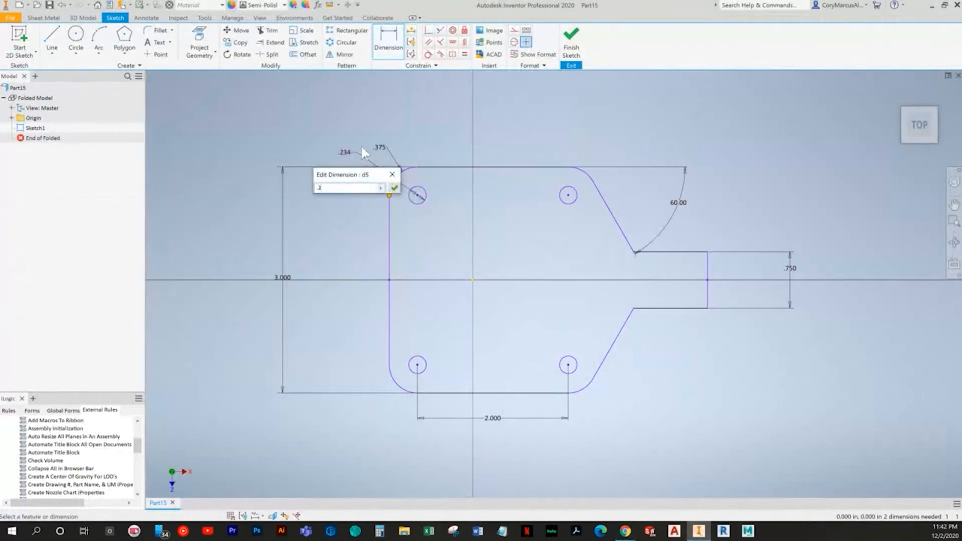
{"action": "type", "text": "5"}
{"action": "key", "text": "Return"}
{"action": "middle_click_drag", "start_coordinate": [472, 216], "coordinate": [420, 221]}
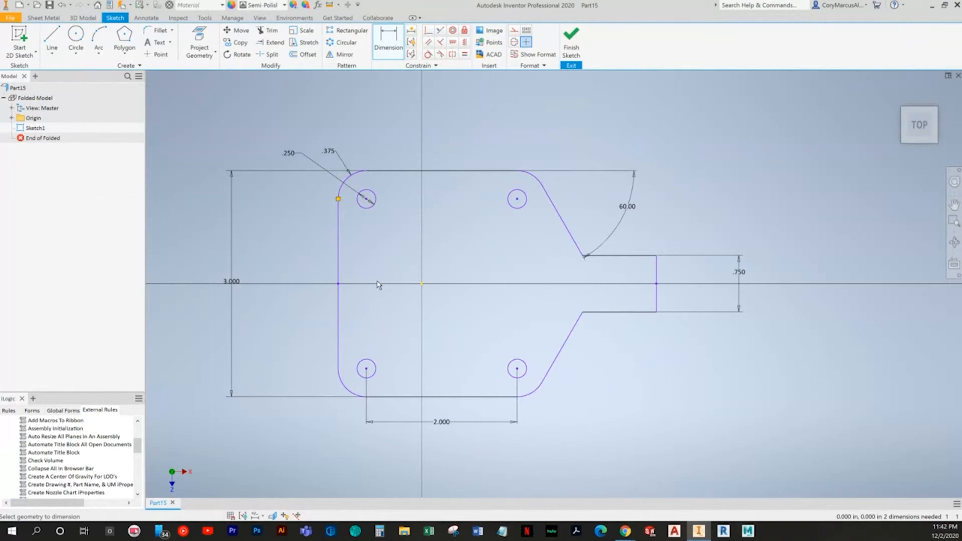
Review the textbook drawing of the Sheet Metal Base for the dimensions still missing from the sketch
{"action": "key", "text": "alt+Tab"}
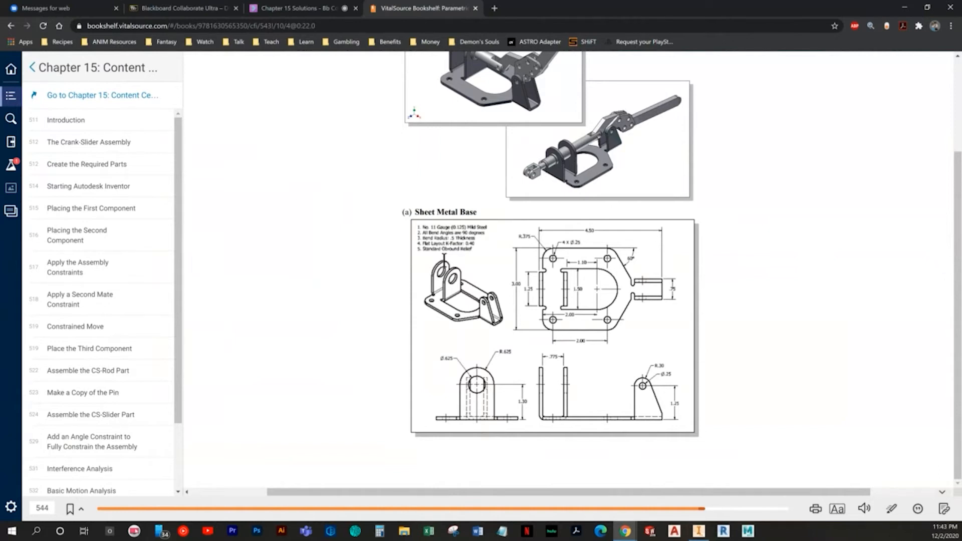
{"action": "key", "text": "alt+Tab"}
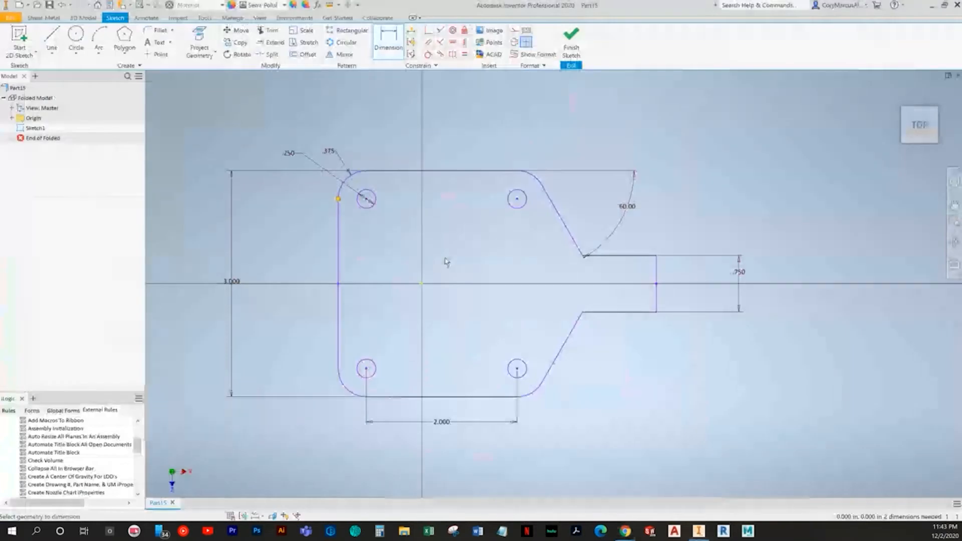
Reposition the base profile so its long vertical edge lies on the vertical axis, and stretch the narrow tab outward
{"action": "left_click_drag", "start_coordinate": [342, 288], "coordinate": [424, 288]}
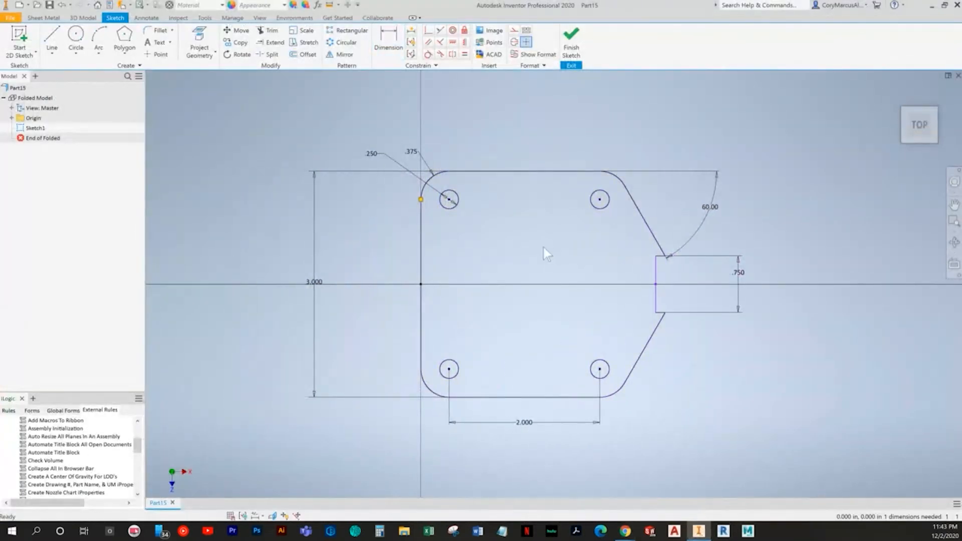
{"action": "middle_click_drag", "start_coordinate": [639, 272], "coordinate": [555, 278]}
{"action": "left_click_drag", "start_coordinate": [572, 276], "coordinate": [667, 272]}
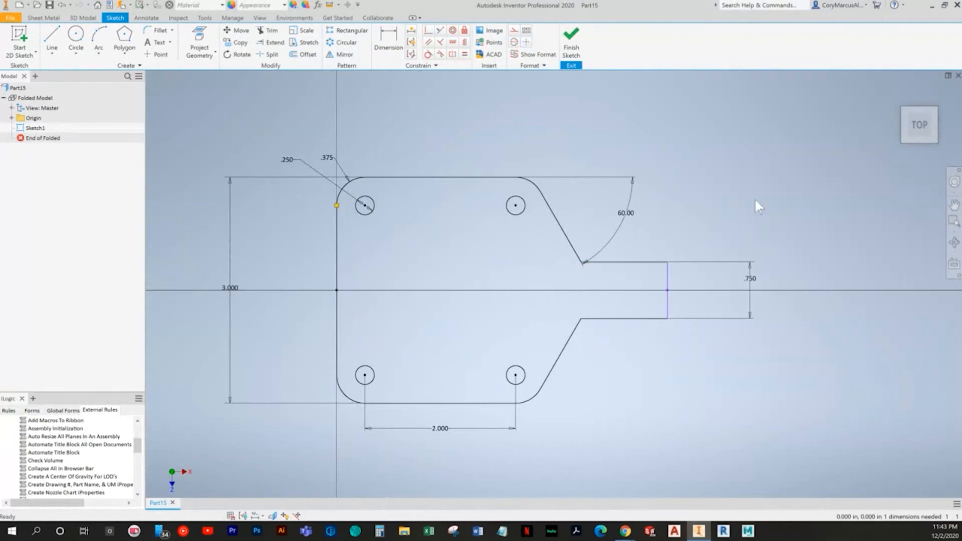
Check the overall length in the textbook drawing and dimension it from the long vertical edge to the tab's end at 4.375 in
{"action": "key", "text": "alt+Tab"}
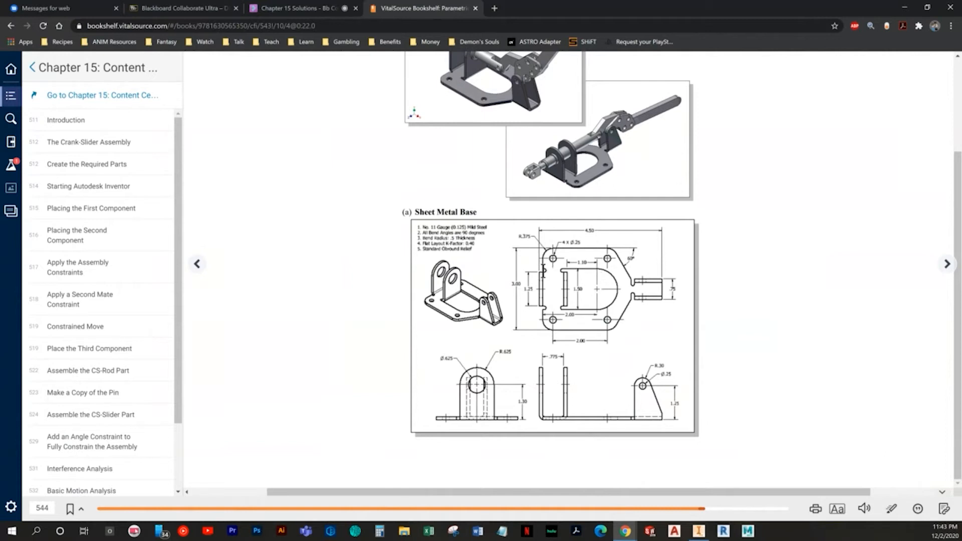
{"action": "key", "text": "alt+Tab"}
{"action": "left_click", "coordinate": [381, 40]}
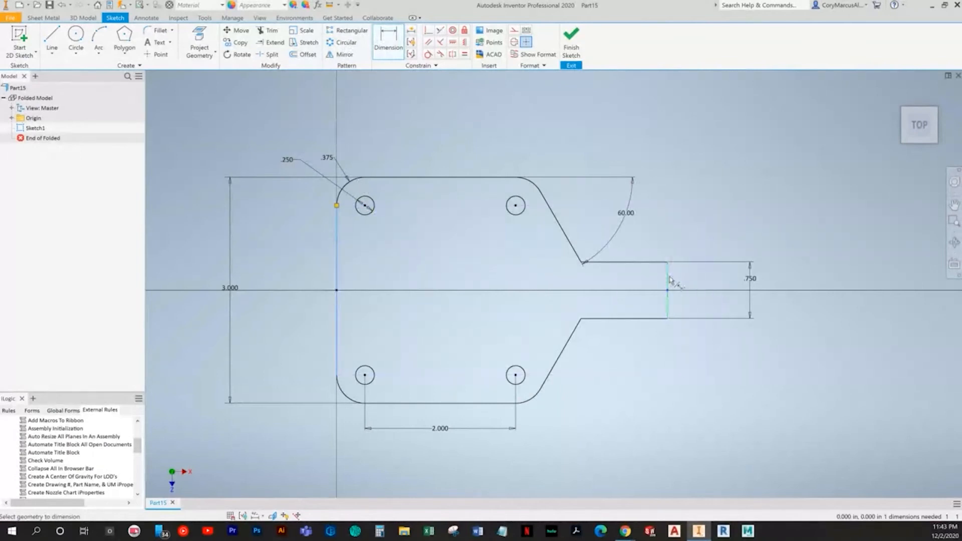
{"action": "left_click", "coordinate": [497, 123]}
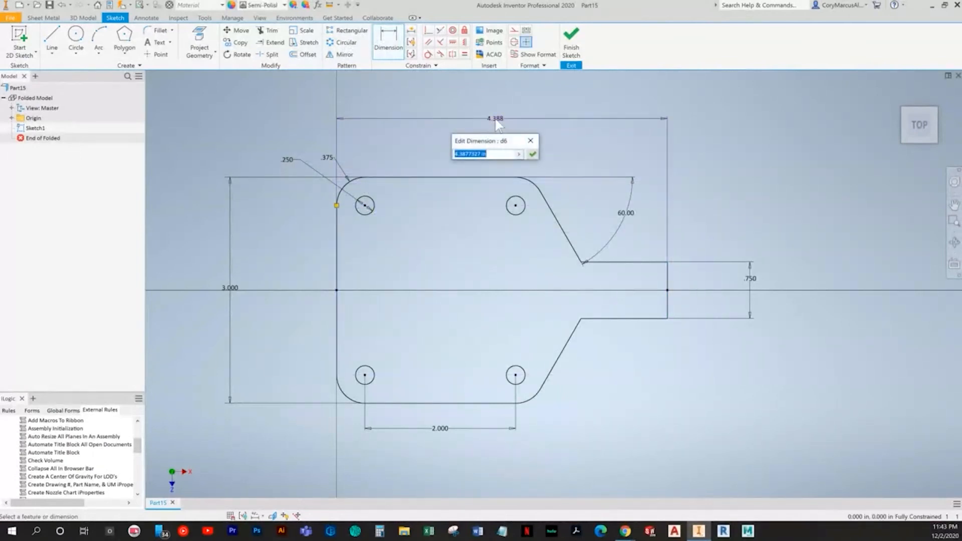
{"action": "type", "text": "40."}
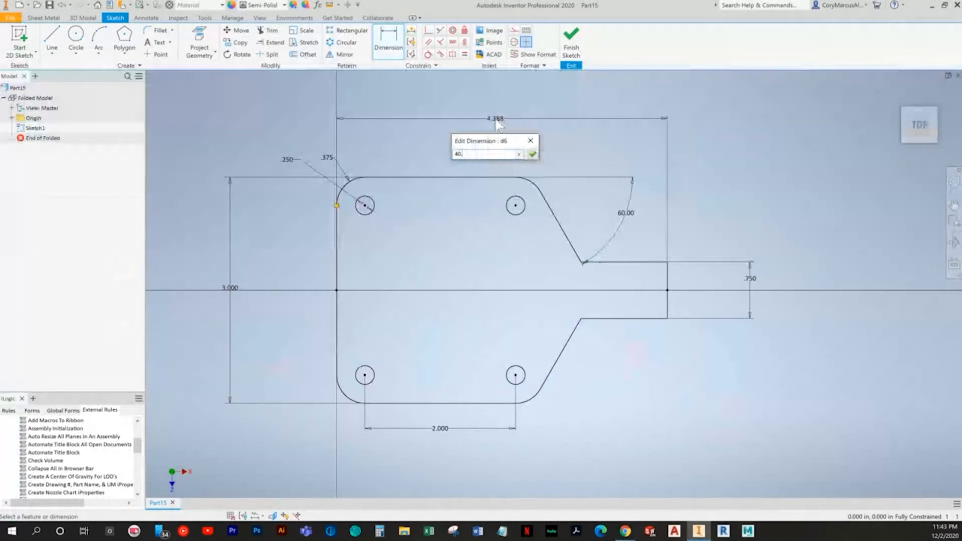
{"action": "key", "text": "BackSpace"}
{"action": "key", "text": "BackSpace"}
{"action": "type", "text": ".5"}
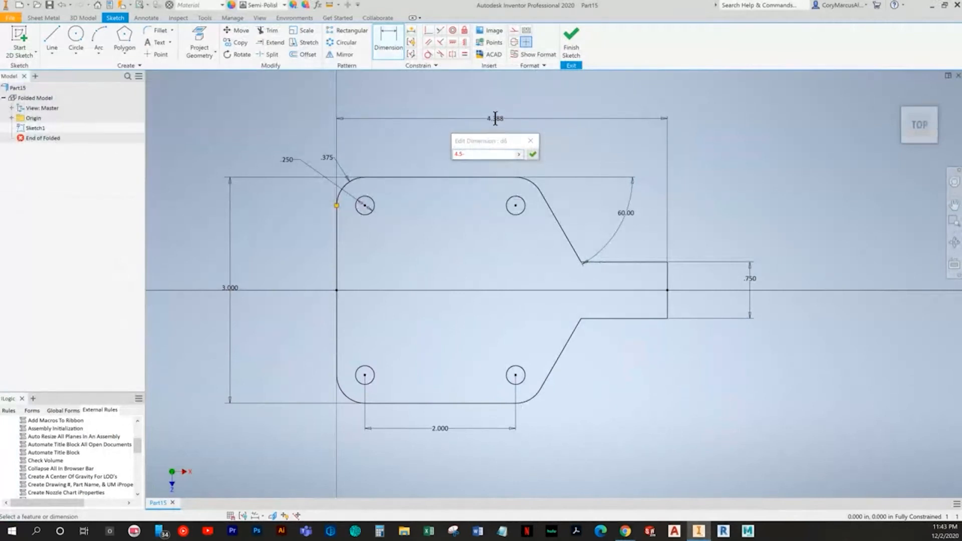
{"action": "key", "text": "alt+Tab"}
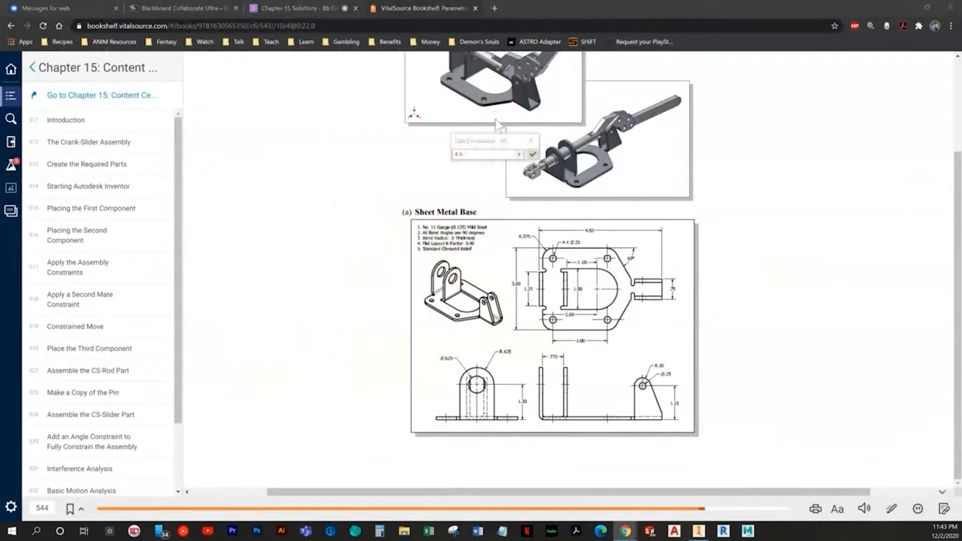
{"action": "key", "text": "alt+Tab"}
{"action": "key", "text": "Return"}
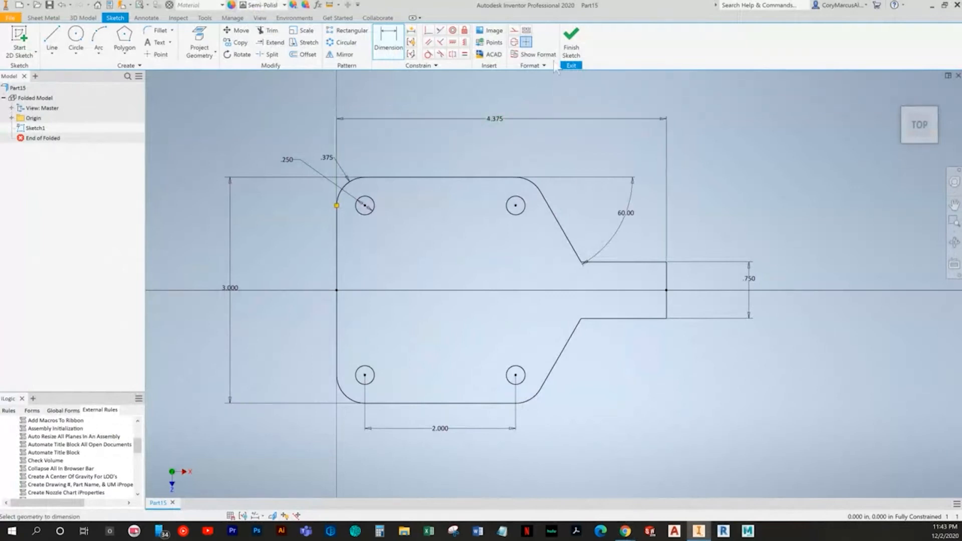
Exit the base sketch to check the textbook drawing, and reopen Sketch1 for editing
{"action": "left_click", "coordinate": [571, 40]}
{"action": "middle_click_drag", "start_coordinate": [521, 222], "coordinate": [407, 236]}
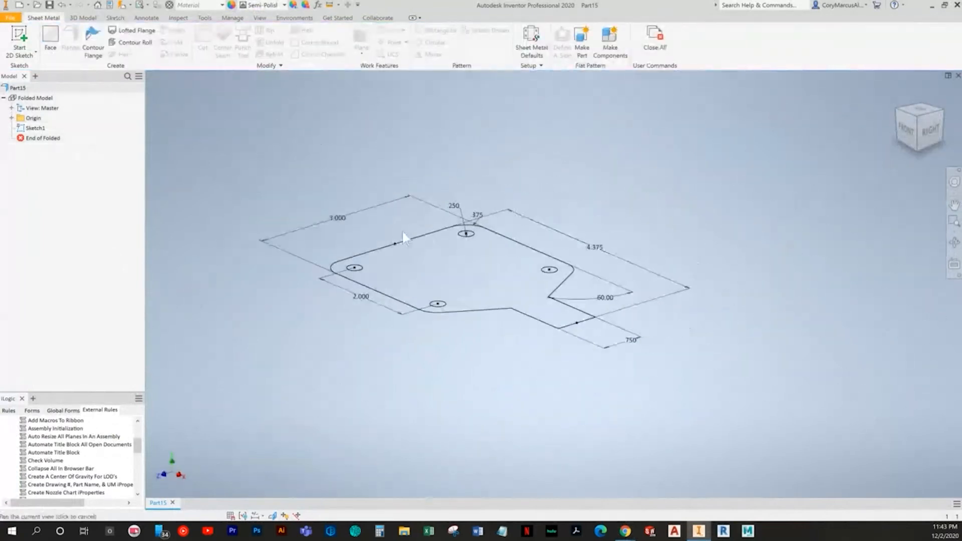
{"action": "scroll", "coordinate": [408, 236], "scroll_direction": "up", "scroll_amount": 3}
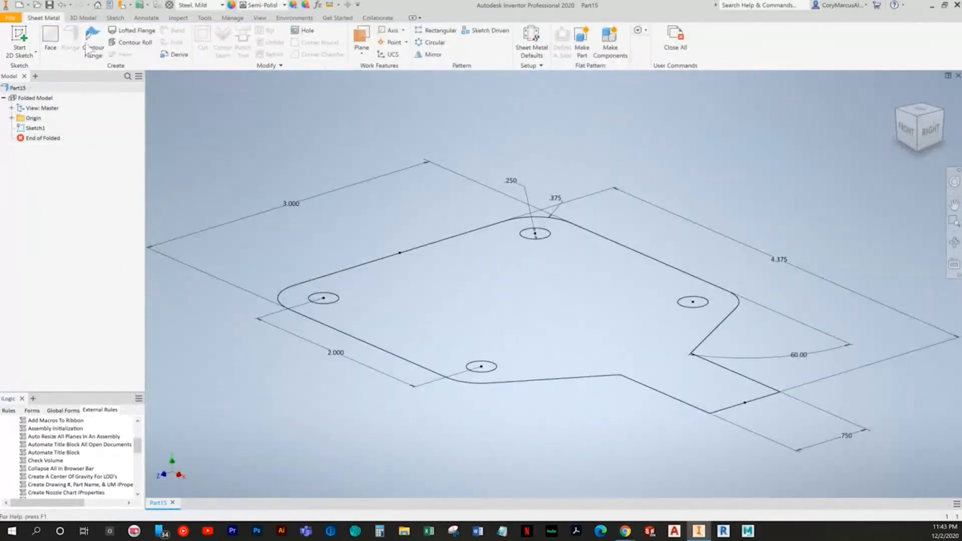
{"action": "key", "text": "alt+Tab"}
{"action": "key", "text": "alt+Tab"}
{"action": "double_click", "coordinate": [35, 128]}
{"action": "key", "text": "d"}
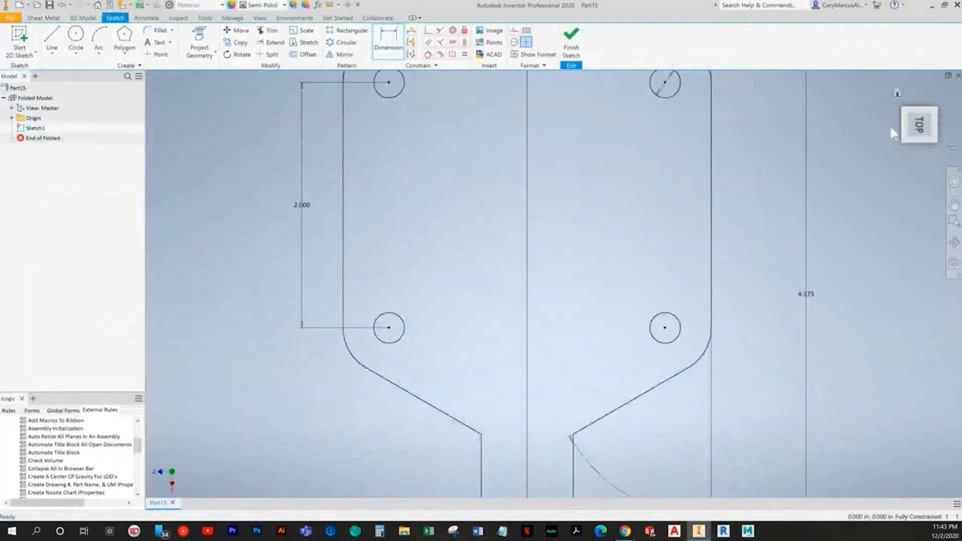
{"action": "left_click", "coordinate": [936, 84]}
{"action": "scroll", "coordinate": [449, 371], "scroll_direction": "up", "scroll_amount": 3}
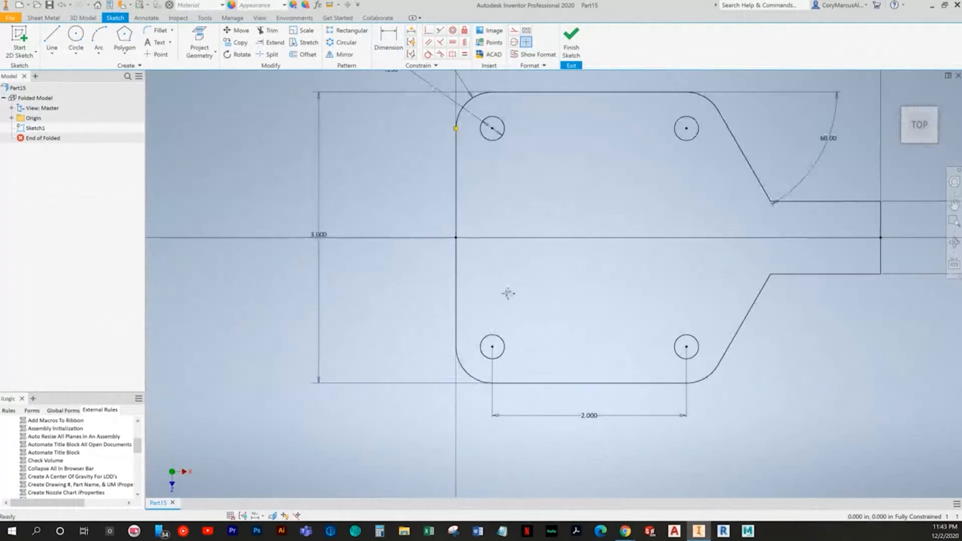
{"action": "middle_click_drag", "start_coordinate": [506, 290], "coordinate": [407, 350]}
Check the central cutout in the textbook drawing and draw a circle centered on the horizontal axis between the four holes
{"action": "key", "text": "alt+Tab"}
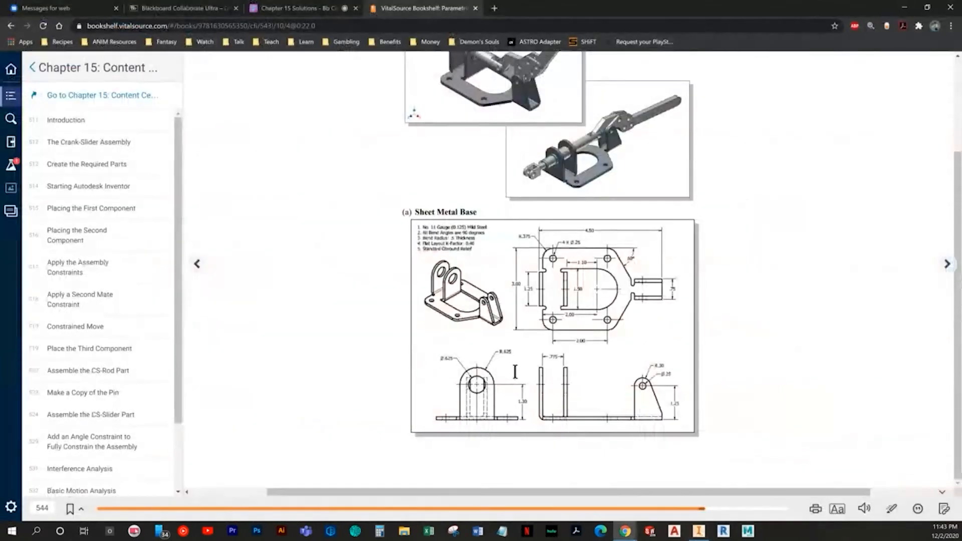
{"action": "key", "text": "alt+Tab"}
{"action": "key", "text": "c"}
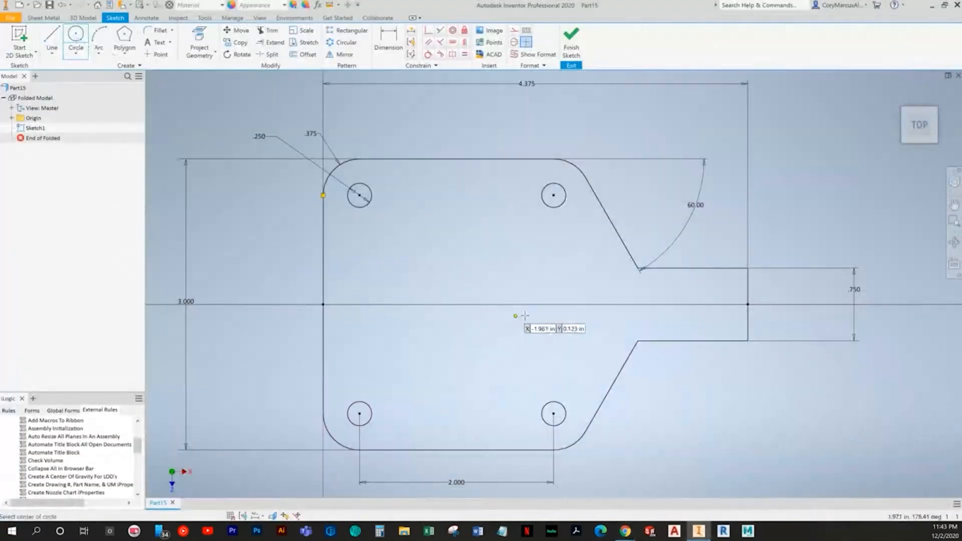
{"action": "left_click", "coordinate": [534, 304]}
{"action": "left_click", "coordinate": [480, 304]}
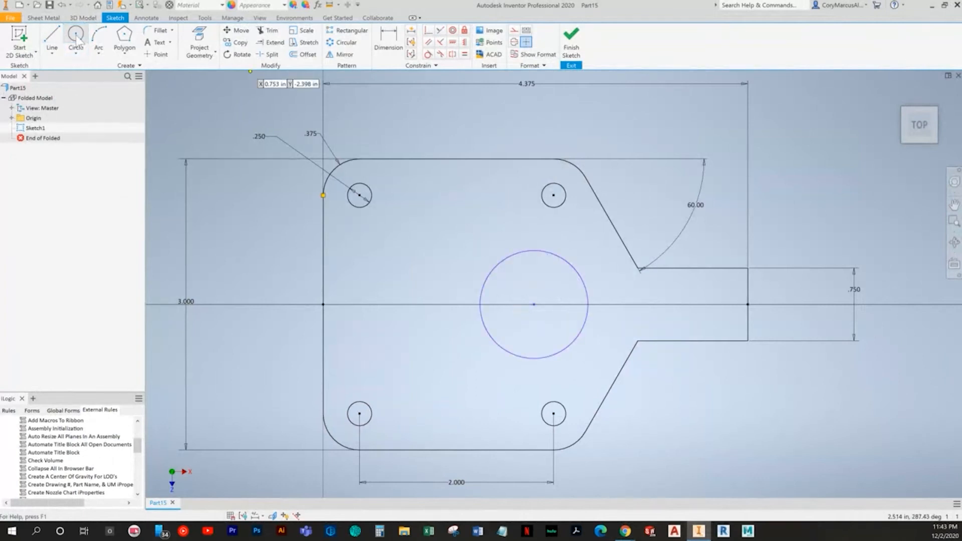
Draw a two-point rectangle overlapping the central circle and delete its vertical side inside the circle
{"action": "left_click", "coordinate": [124, 52]}
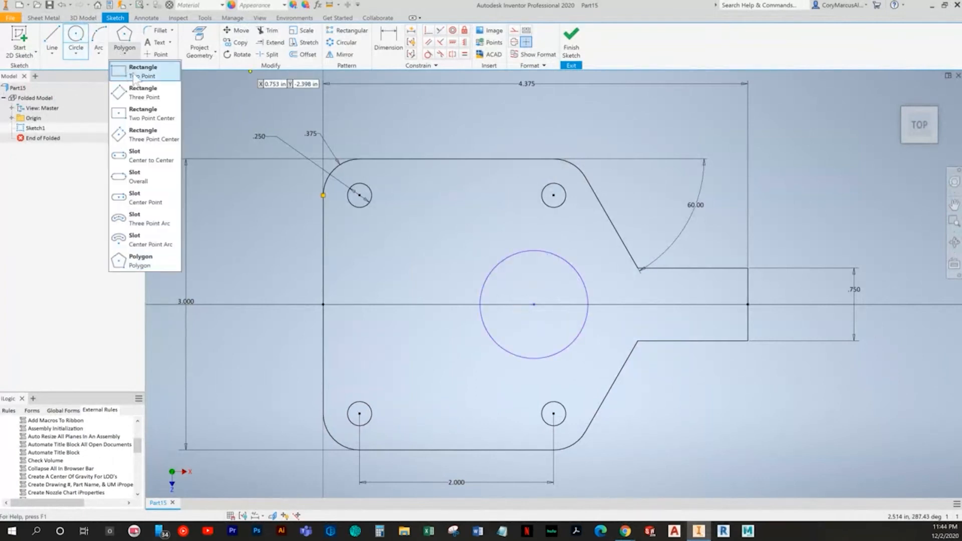
{"action": "left_click", "coordinate": [131, 72]}
{"action": "left_click", "coordinate": [365, 278]}
{"action": "left_click", "coordinate": [511, 333]}
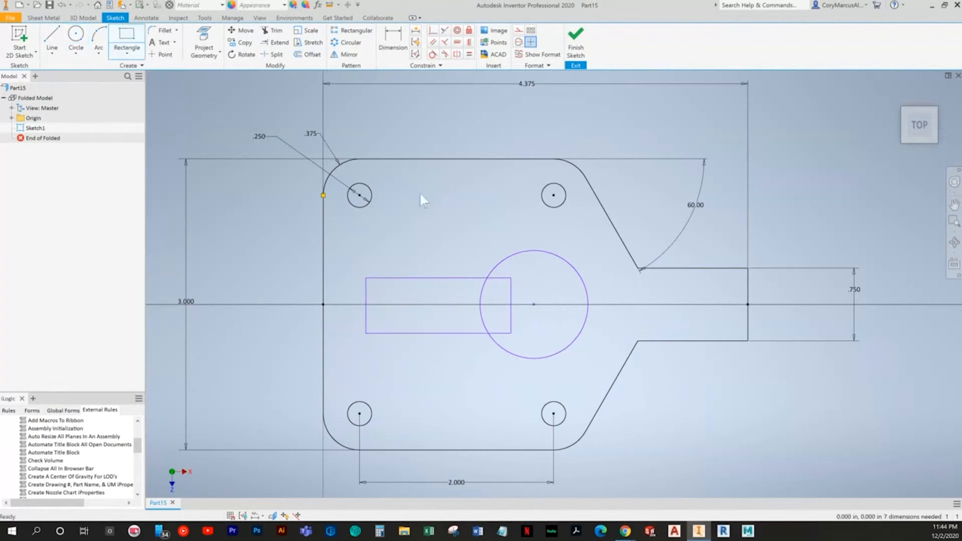
{"action": "key", "text": "Escape"}
{"action": "left_click", "coordinate": [509, 301]}
{"action": "key", "text": "Delete"}
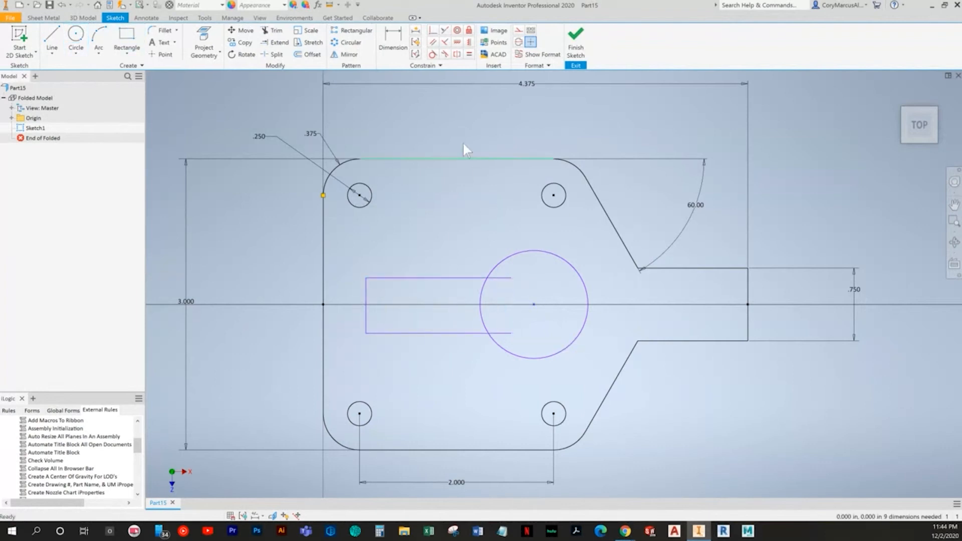
Constrain the cutout's two horizontal lines parallel to each other and tangent to the central circle
{"action": "left_click", "coordinate": [433, 42]}
{"action": "left_click", "coordinate": [429, 278]}
{"action": "left_click", "coordinate": [431, 333]}
{"action": "key", "text": "Escape"}
{"action": "left_click", "coordinate": [432, 281]}
{"action": "key", "text": "Escape"}
{"action": "left_click", "coordinate": [432, 54]}
{"action": "left_click", "coordinate": [466, 279]}
{"action": "left_click", "coordinate": [480, 293]}
{"action": "left_click", "coordinate": [484, 373]}
Make the open ends of both cutout lines coincident with the circle and trim away the circle's inner half
{"action": "left_click", "coordinate": [432, 30]}
{"action": "left_click", "coordinate": [510, 226]}
{"action": "left_click", "coordinate": [508, 232]}
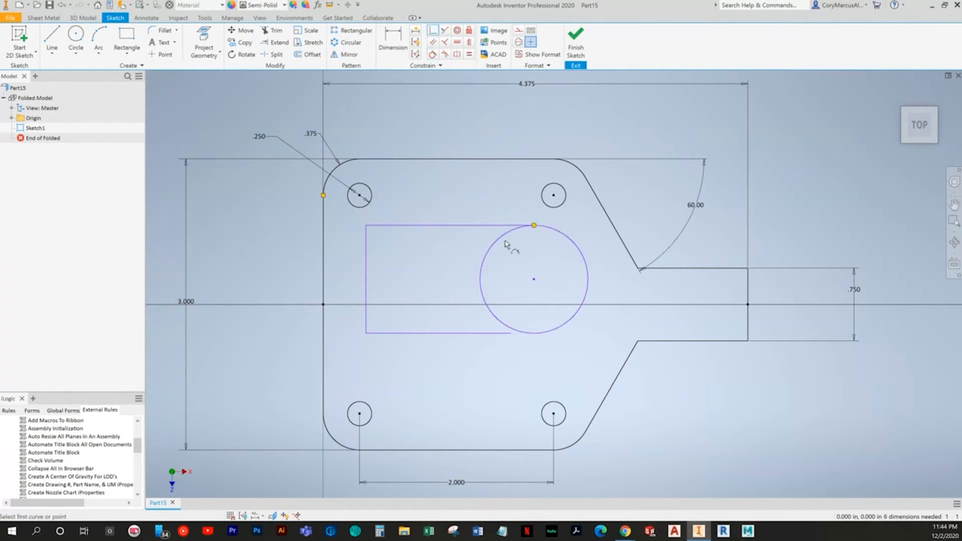
{"action": "left_click", "coordinate": [511, 334]}
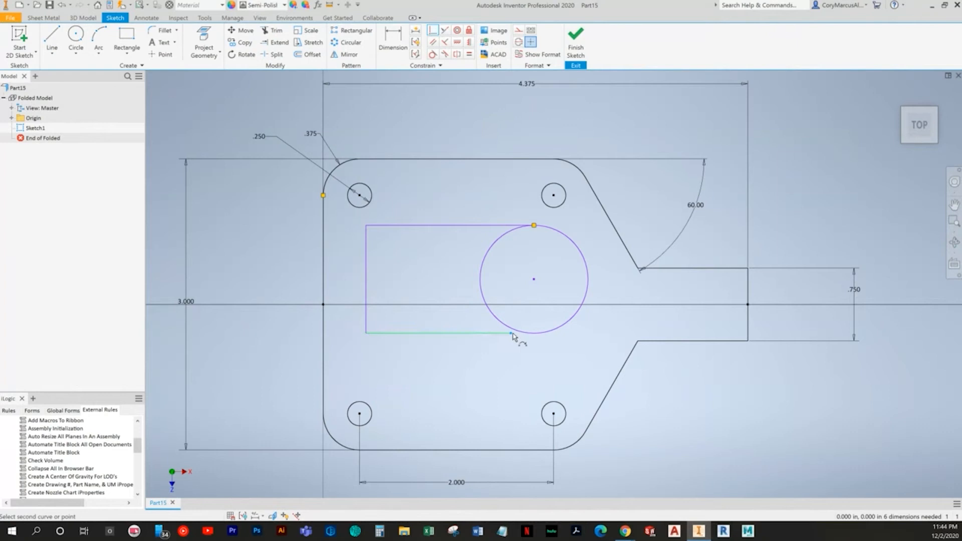
{"action": "left_click", "coordinate": [519, 331]}
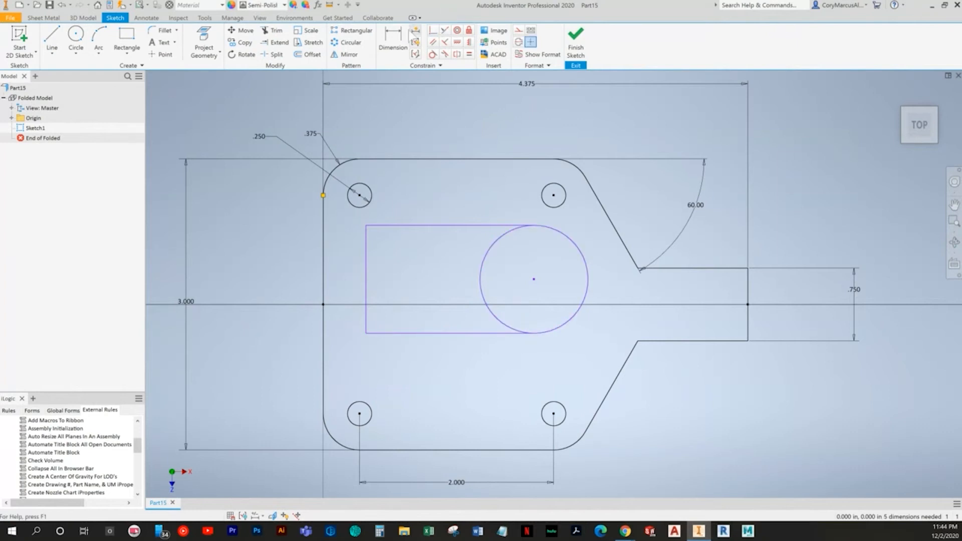
{"action": "left_click", "coordinate": [272, 30]}
{"action": "left_click", "coordinate": [480, 271]}
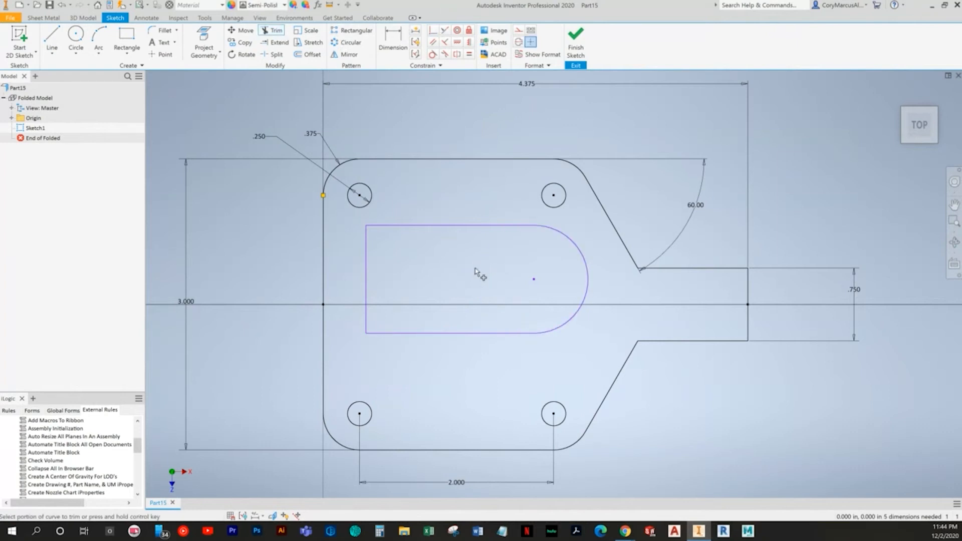
Check the cutout height in the textbook drawing and dimension the distance between its two horizontal lines at 1.5 in
{"action": "key", "text": "alt+Tab"}
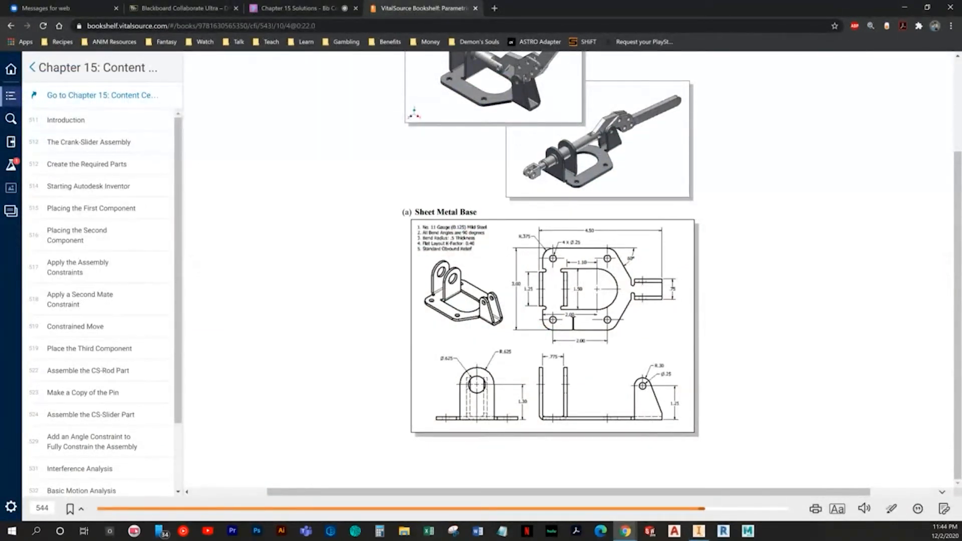
{"action": "key", "text": "alt+Tab"}
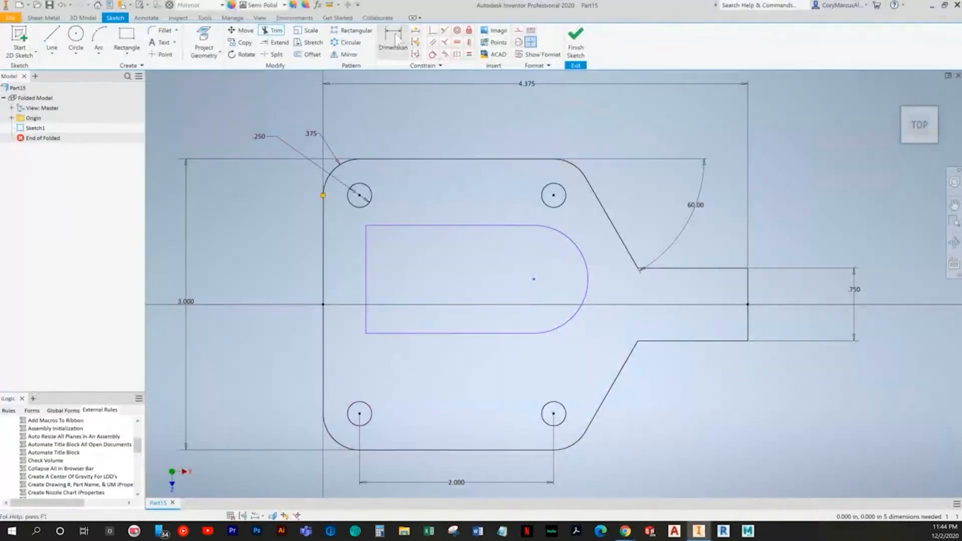
{"action": "key", "text": "alt+Tab"}
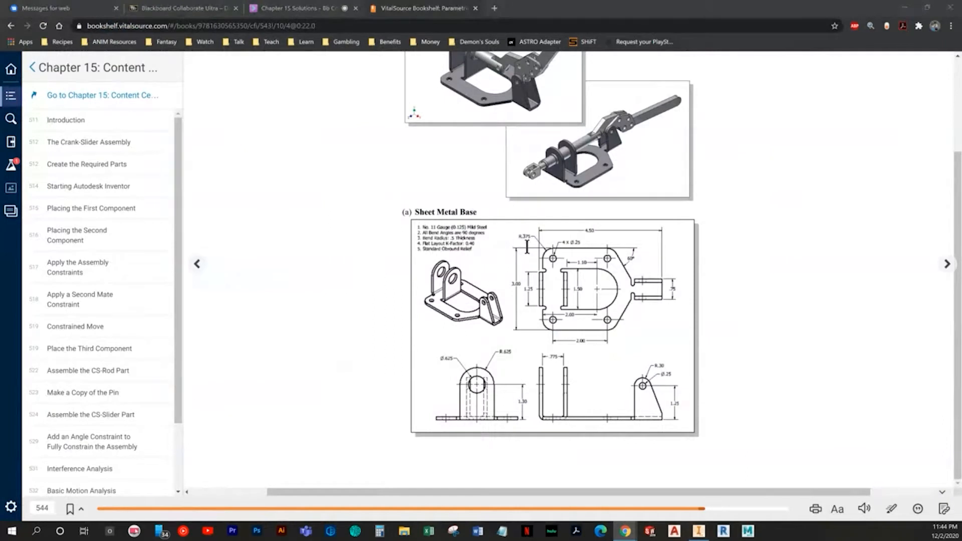
{"action": "key", "text": "alt+Tab"}
{"action": "left_click", "coordinate": [500, 226]}
{"action": "left_click", "coordinate": [488, 333]}
{"action": "left_click", "coordinate": [479, 267]}
{"action": "type", "text": "1.5"}
{"action": "key", "text": "Return"}
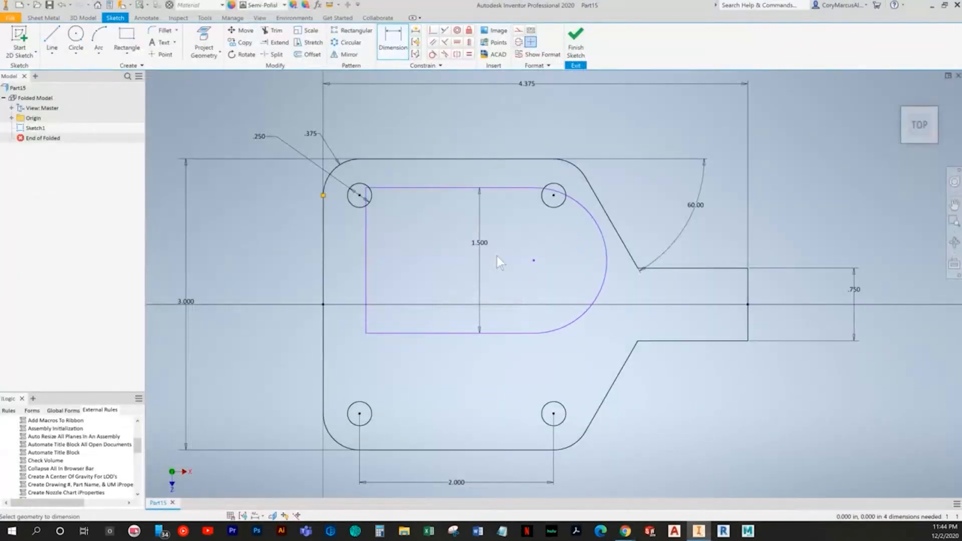
Check the cutout location in the textbook drawing and dimension its arc center 2 in from the profile's long vertical edge
{"action": "key", "text": "alt+Tab"}
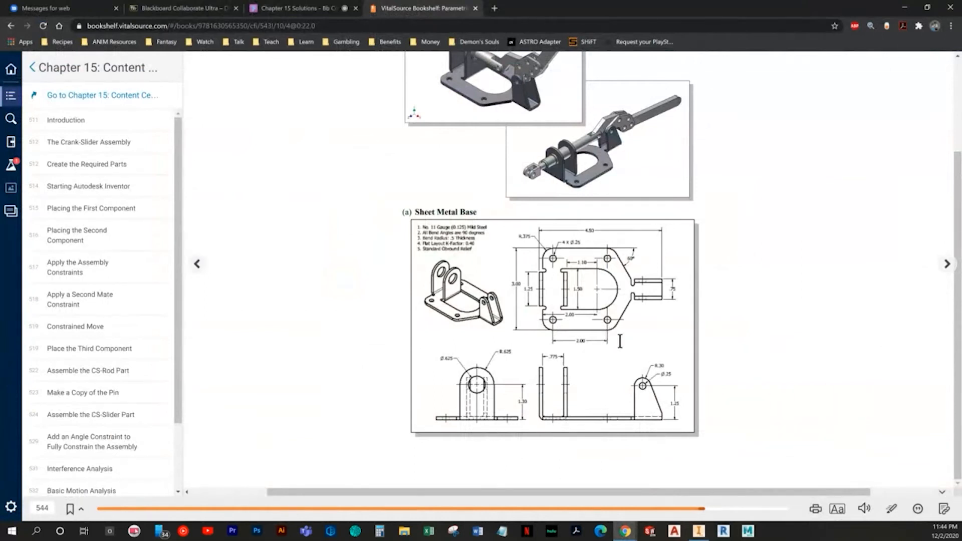
{"action": "key", "text": "alt+Tab"}
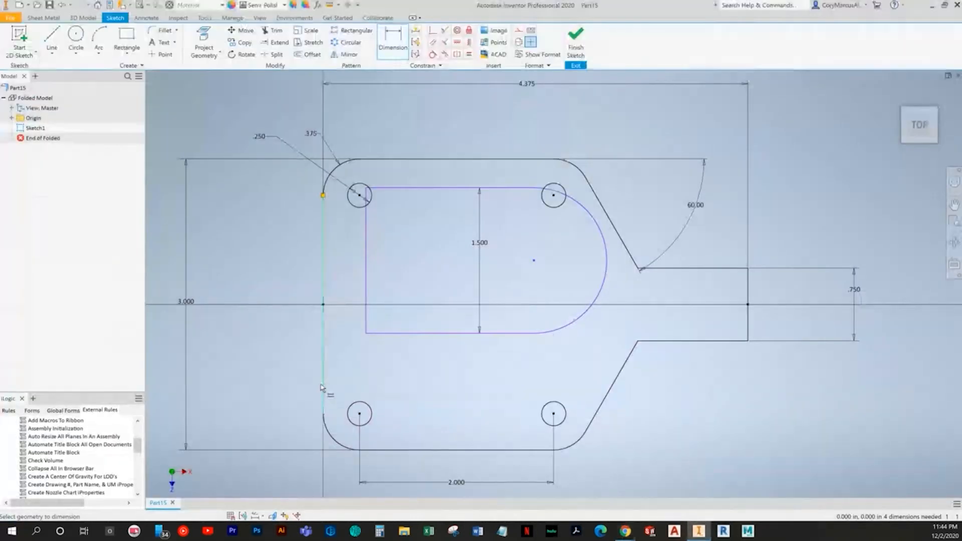
{"action": "left_click", "coordinate": [556, 333]}
{"action": "middle_click_drag", "start_coordinate": [446, 361], "coordinate": [427, 346]}
{"action": "left_click", "coordinate": [431, 286]}
{"action": "type", "text": "2.1715413"}
{"action": "key", "text": "Return"}
Align the cutout's arc center horizontally with the midpoint of the profile's long vertical edge
{"action": "left_click", "coordinate": [457, 43]}
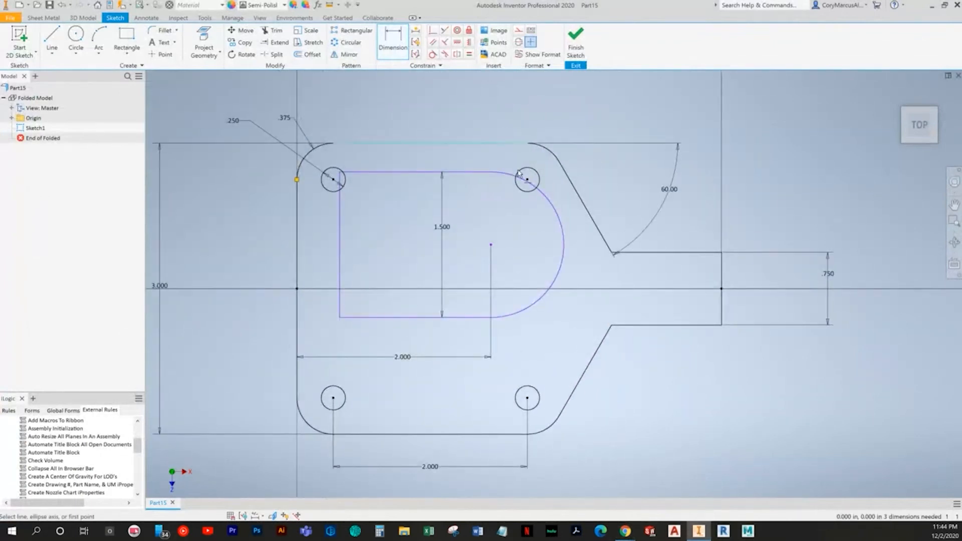
{"action": "left_click", "coordinate": [491, 246]}
{"action": "left_click", "coordinate": [297, 288]}
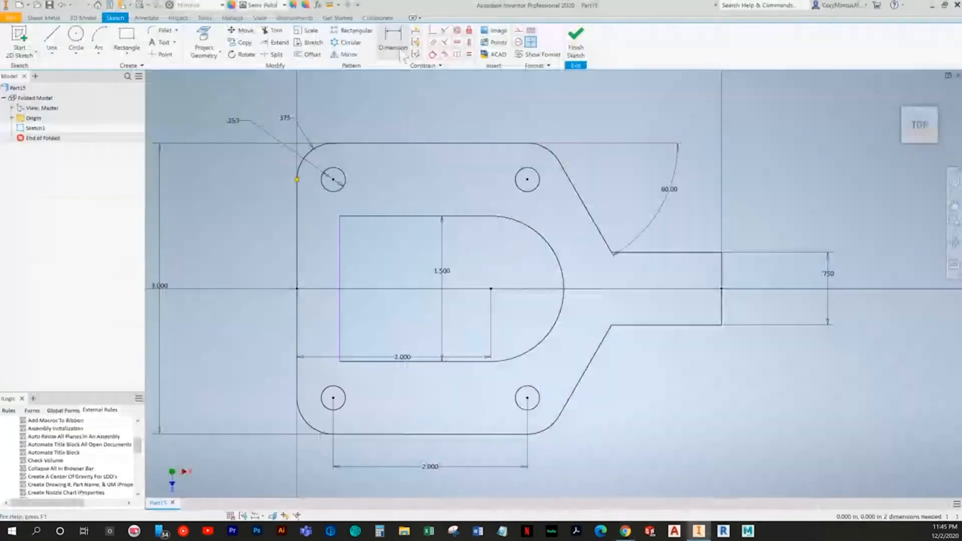
Check the cutout length in the textbook drawing and dimension its straight vertical side 1.1 in from the arc center
{"action": "left_click", "coordinate": [395, 48]}
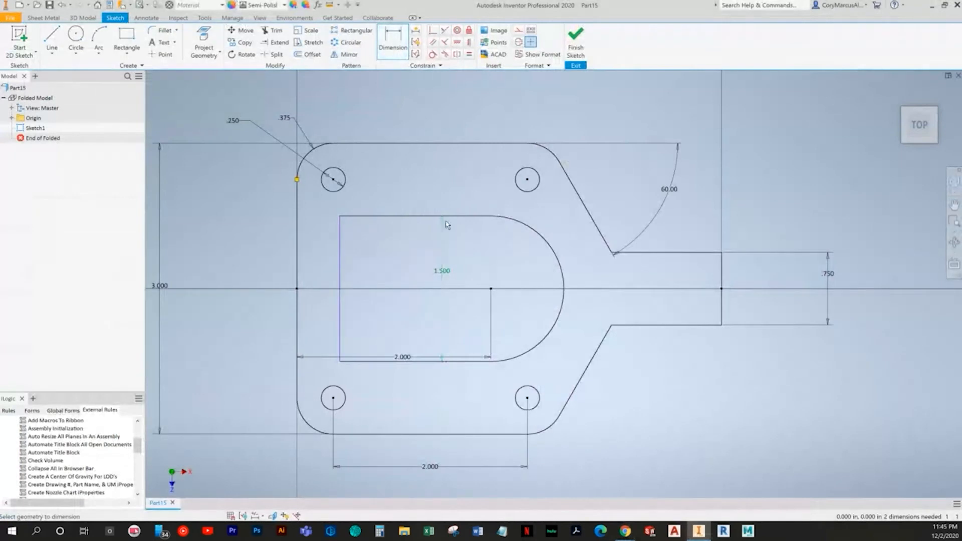
{"action": "left_click", "coordinate": [341, 247]}
{"action": "left_click", "coordinate": [501, 219]}
{"action": "left_click", "coordinate": [431, 242]}
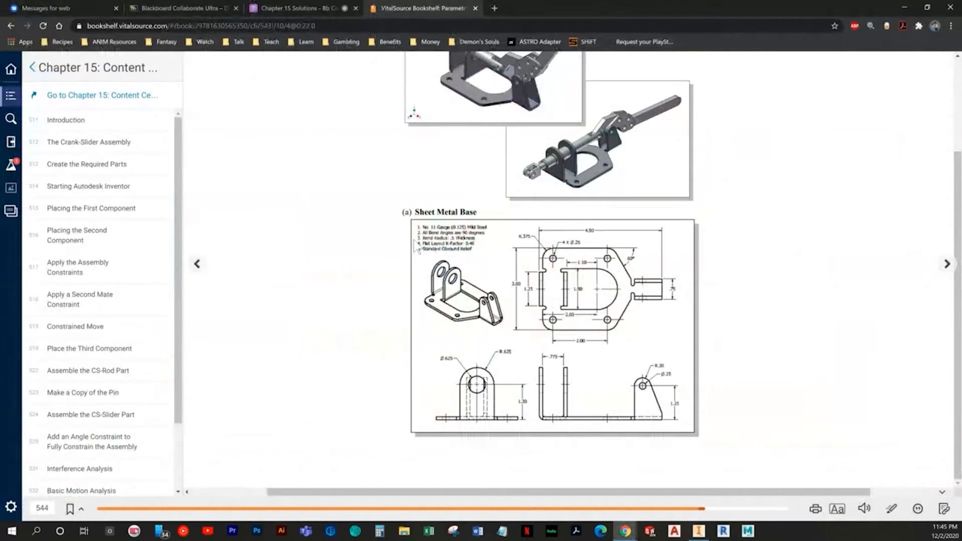
{"action": "key", "text": "alt+Tab"}
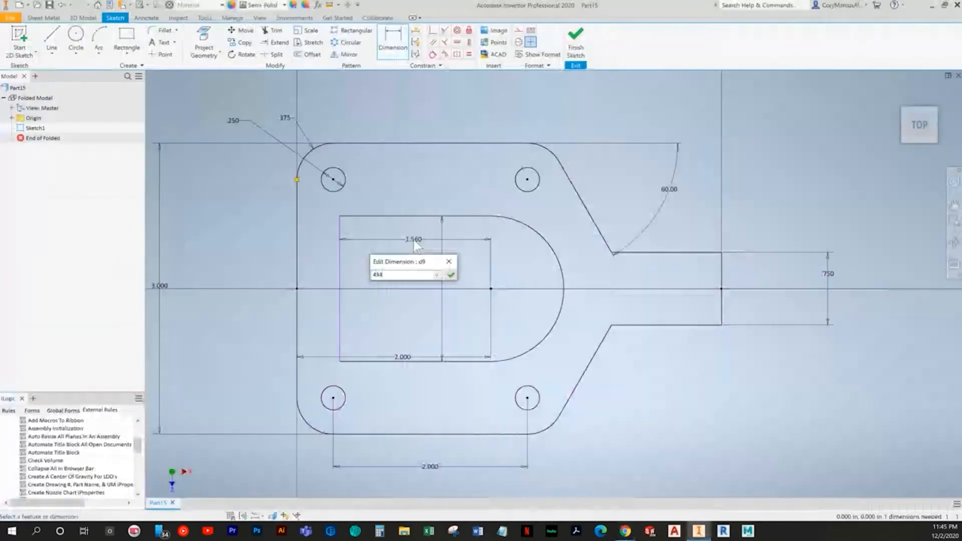
{"action": "type", "text": "1.3"}
{"action": "key", "text": "Return"}
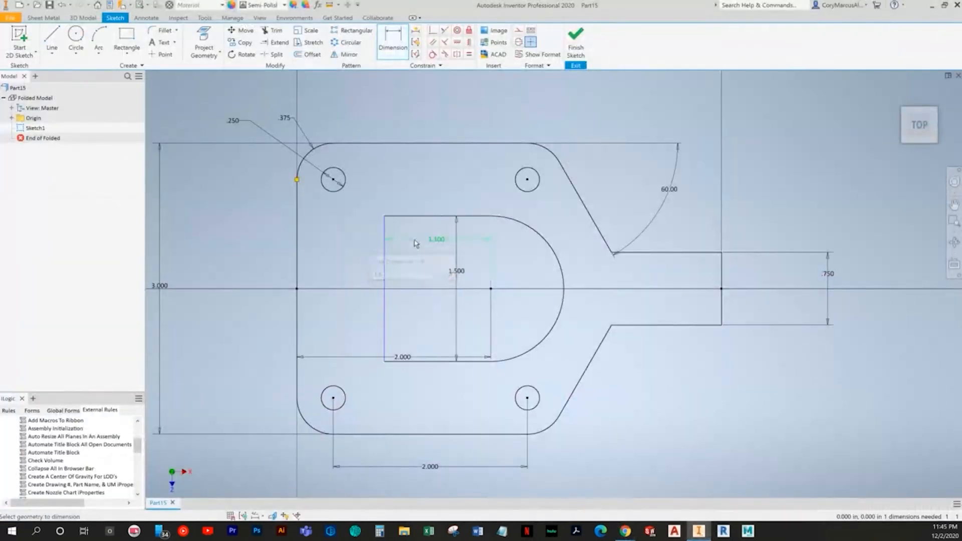
Constrain the cutout's straight side perpendicular to its upper horizontal line to fully constrain the sketch
{"action": "key", "text": "Escape"}
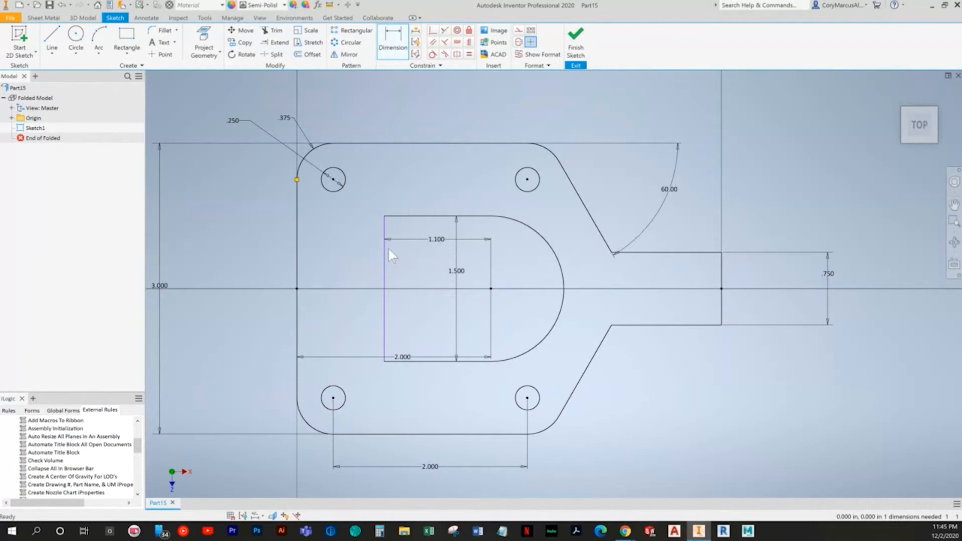
{"action": "left_click_drag", "start_coordinate": [385, 216], "coordinate": [322, 216]}
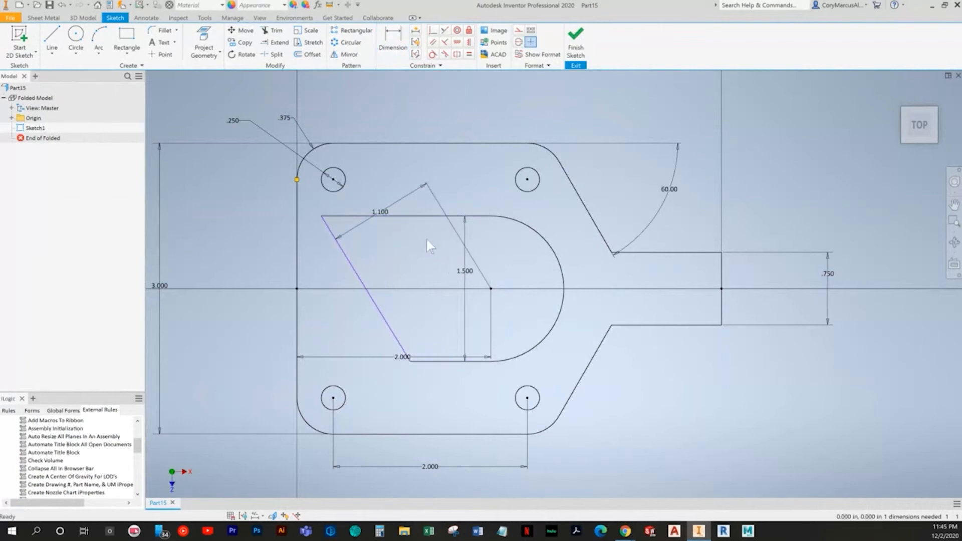
{"action": "key", "text": "ctrl+z"}
{"action": "left_click", "coordinate": [445, 42]}
{"action": "left_click", "coordinate": [384, 255]}
{"action": "left_click", "coordinate": [409, 216]}
{"action": "key", "text": "Escape"}
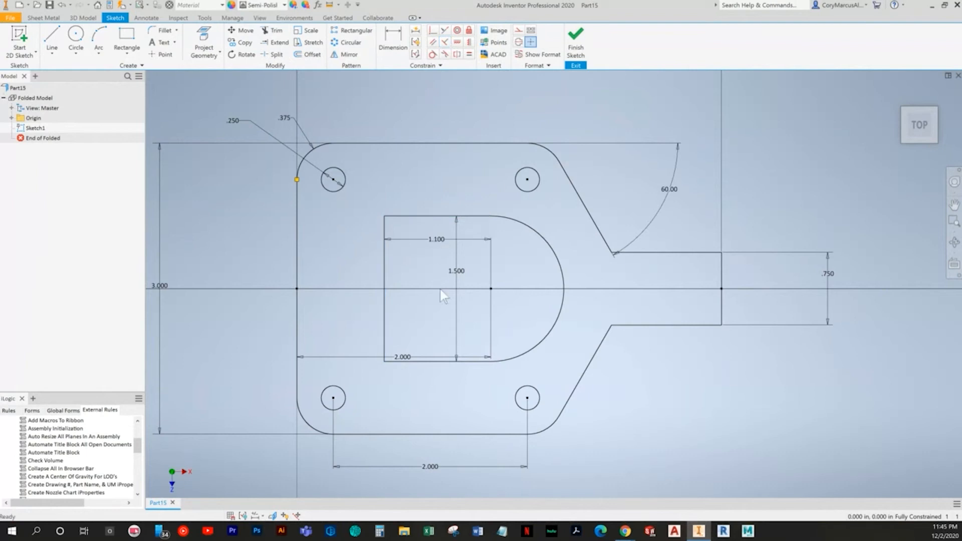
Move the cutout's height dimension out of the cutout, just beyond its arc
{"action": "left_click_drag", "start_coordinate": [405, 360], "coordinate": [418, 333]}
{"action": "scroll", "coordinate": [444, 308], "scroll_direction": "up", "scroll_amount": 3}
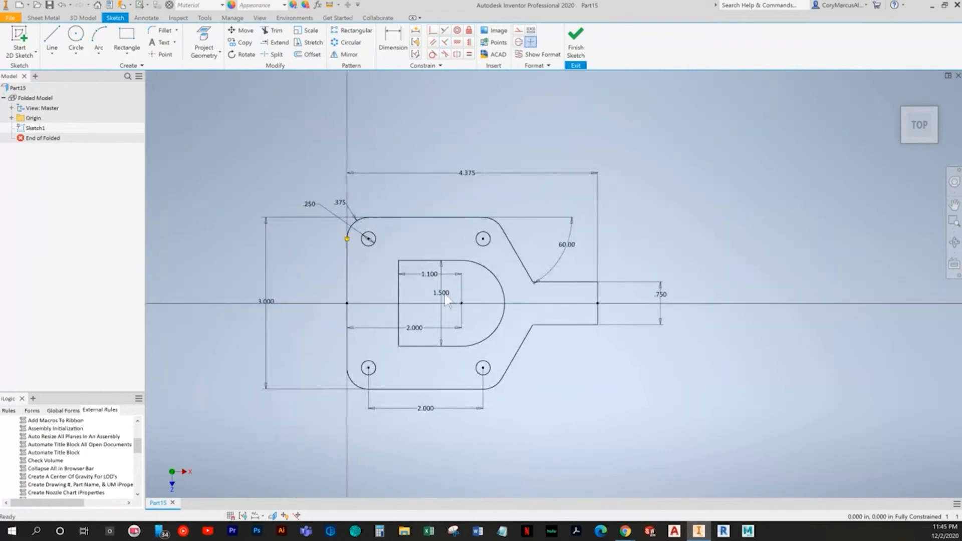
{"action": "left_click_drag", "start_coordinate": [447, 300], "coordinate": [516, 300]}
Finish the sketch and create a sheet metal face from the base profile, following the default sheet metal rule
{"action": "left_click", "coordinate": [581, 63]}
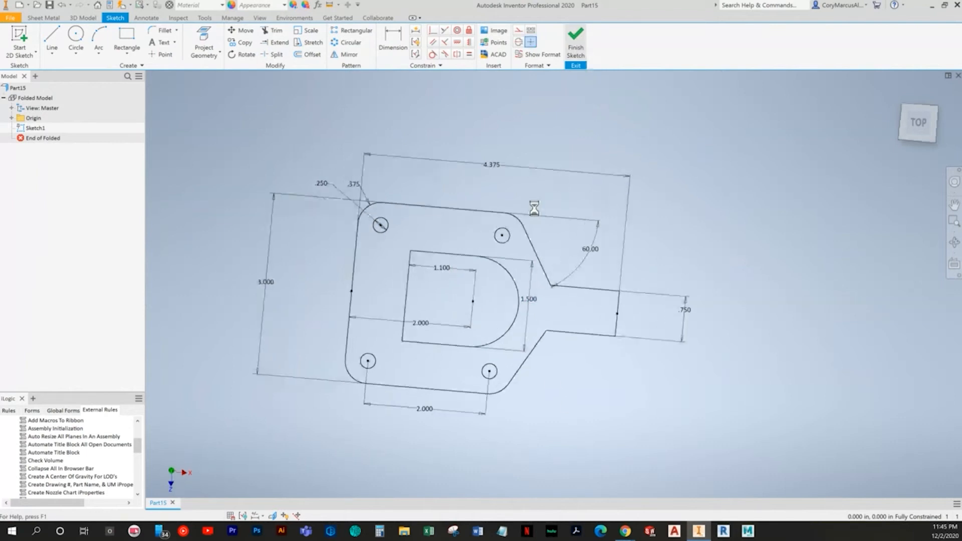
{"action": "left_click", "coordinate": [54, 44]}
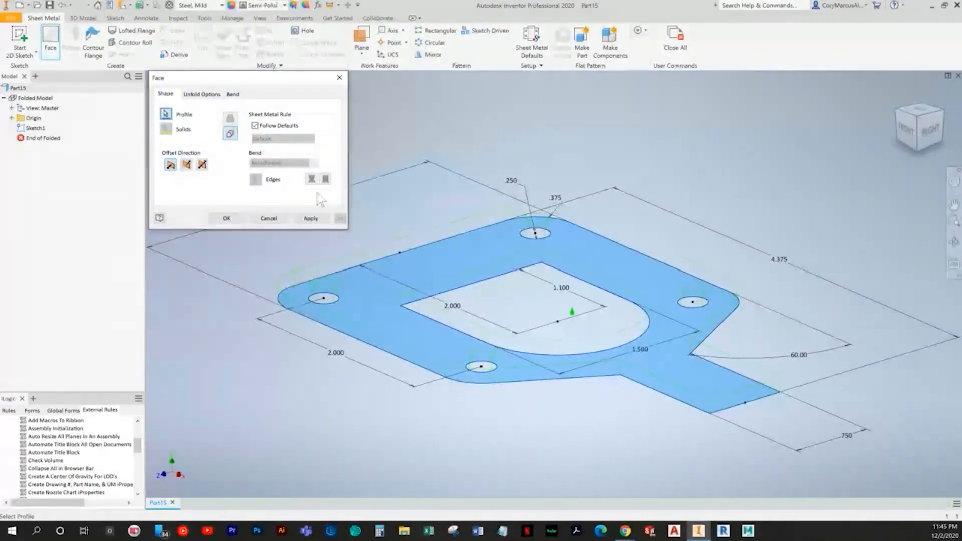
{"action": "left_click", "coordinate": [227, 218]}
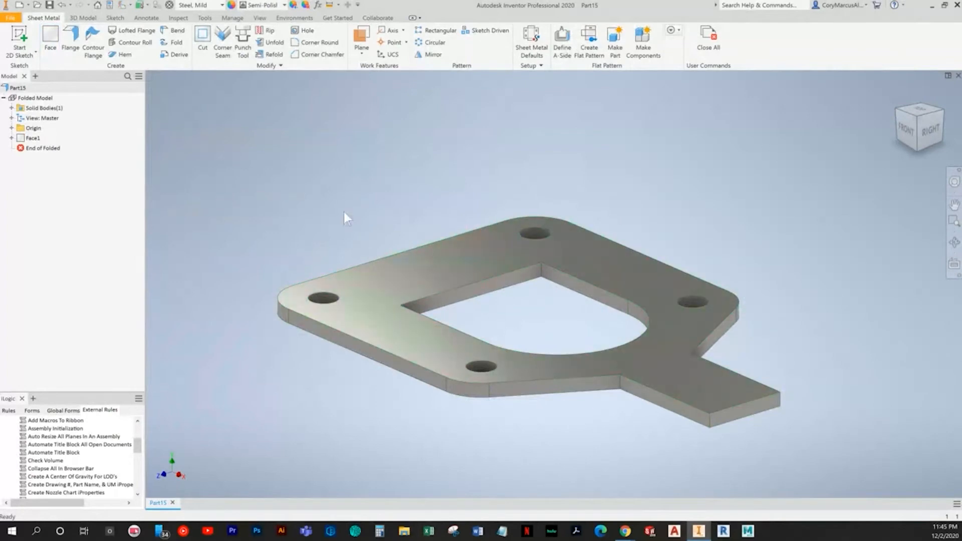
View the plate from above in the same orientation as the textbook drawing and compare it with the Sheet Metal Base views
{"action": "key", "text": "alt+Tab"}
{"action": "key", "text": "alt+Tab"}
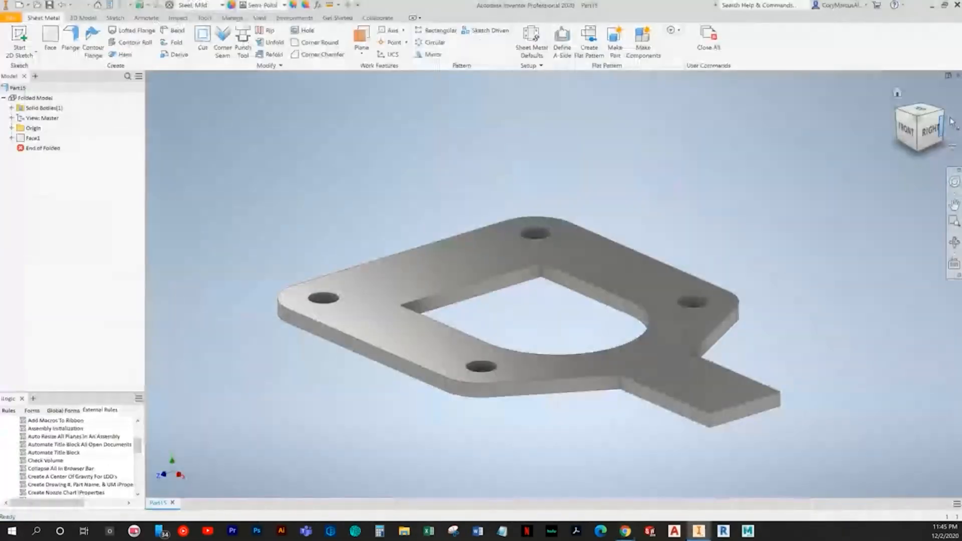
{"action": "left_click", "coordinate": [922, 111]}
{"action": "key", "text": "alt+Tab"}
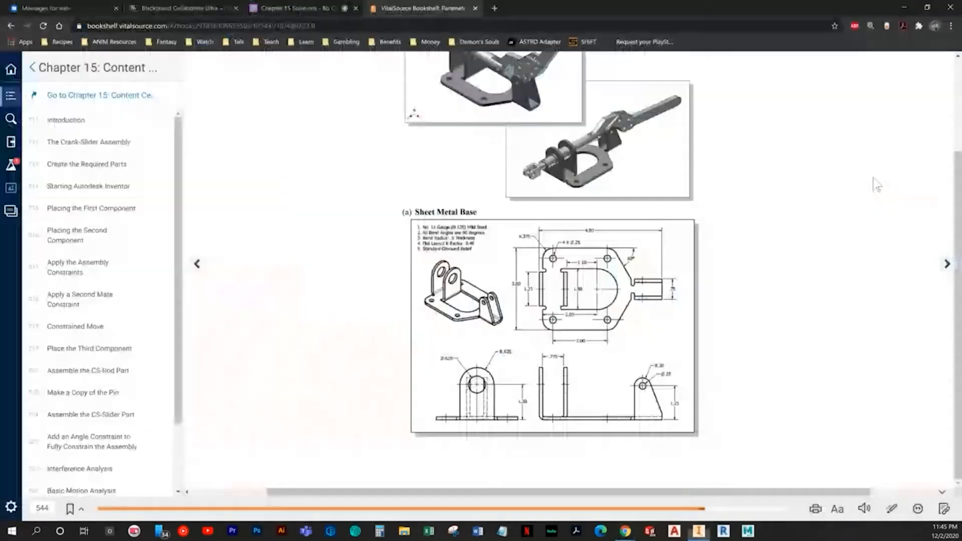
{"action": "key", "text": "alt+Tab"}
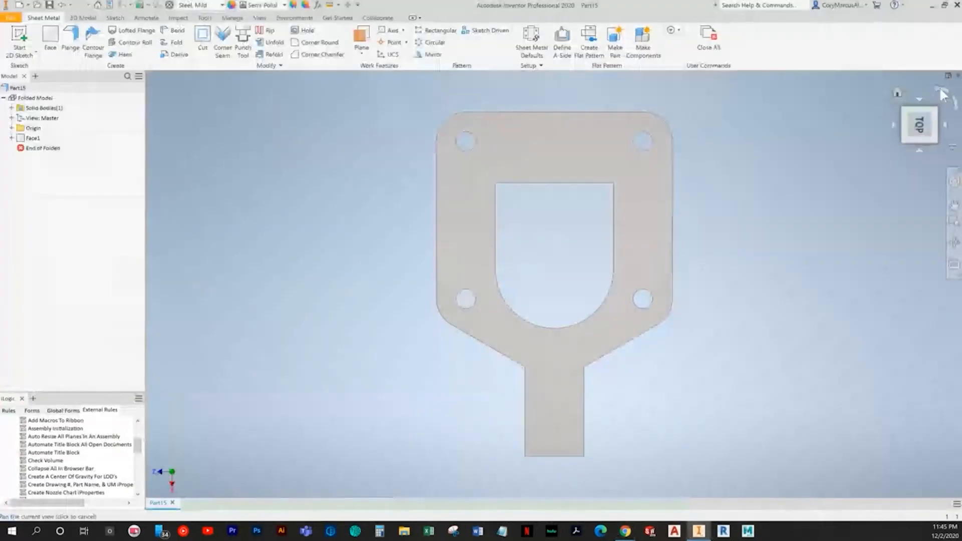
{"action": "left_click", "coordinate": [941, 95]}
{"action": "key", "text": "alt+Tab"}
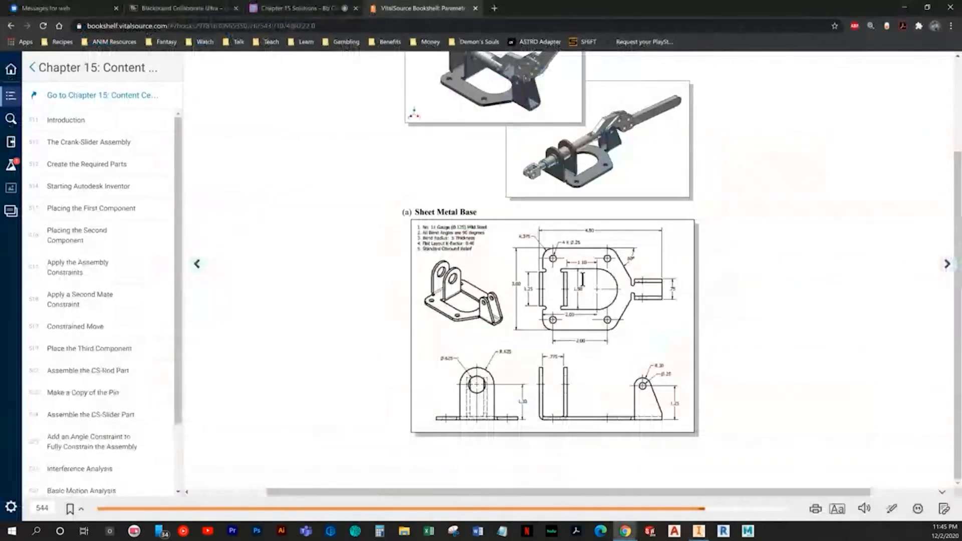
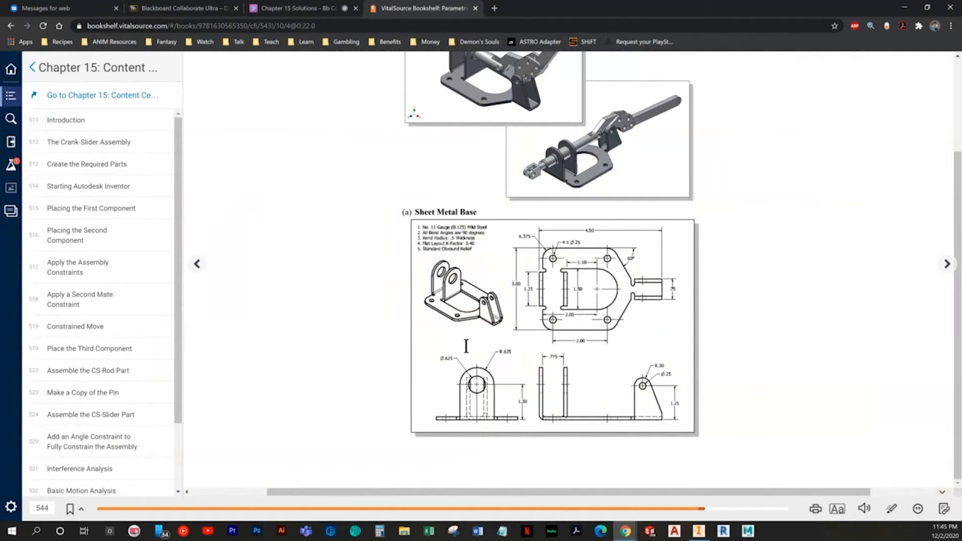
{"action": "key", "text": "alt+Tab"}
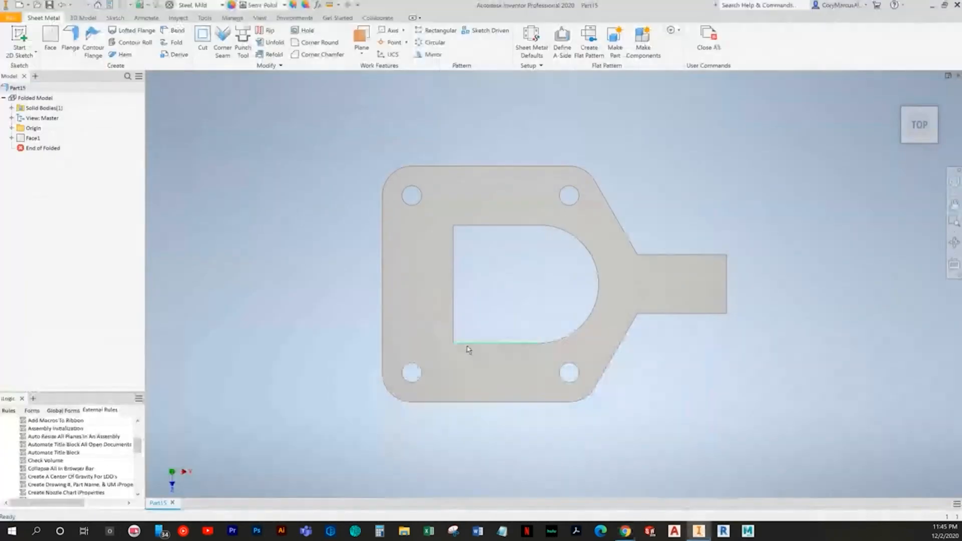
{"action": "key", "text": "F6"}
{"action": "left_click", "coordinate": [71, 40]}
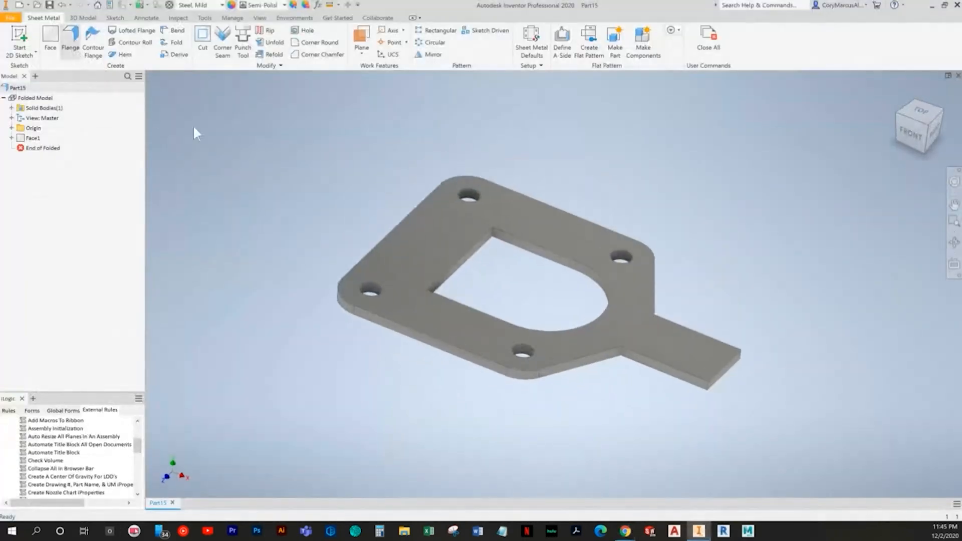
{"action": "left_click", "coordinate": [465, 258]}
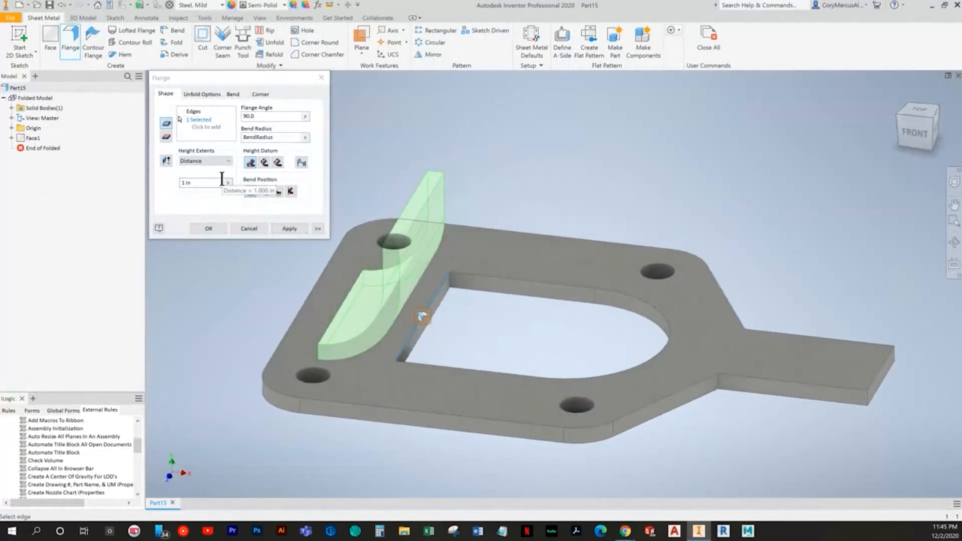
{"action": "key", "text": "alt+Tab"}
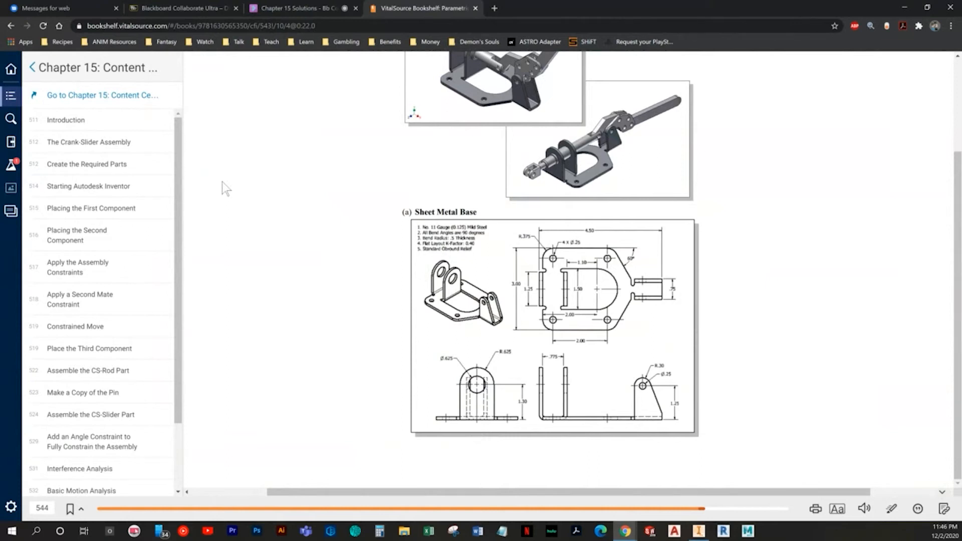
{"action": "key", "text": "alt+Tab"}
{"action": "left_click", "coordinate": [199, 184]}
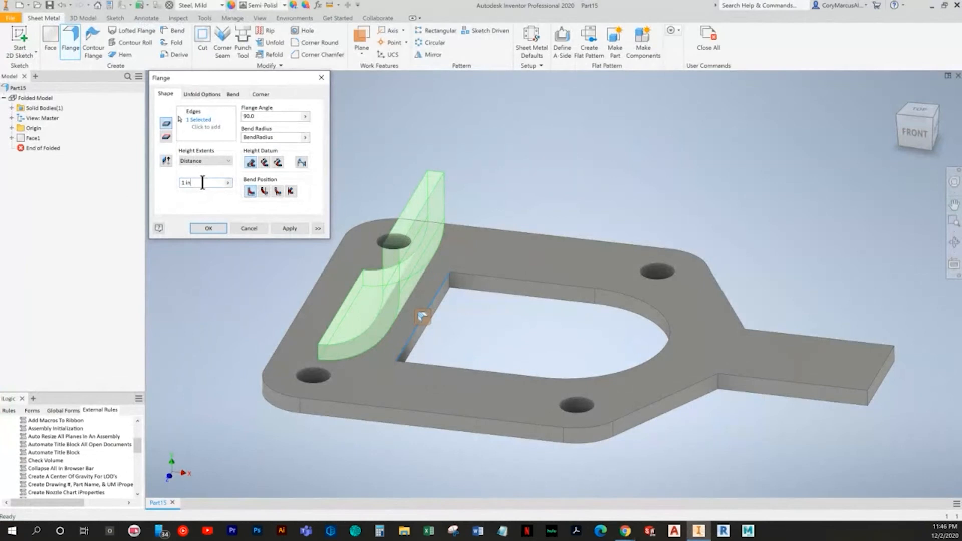
{"action": "double_click", "coordinate": [285, 137]}
{"action": "type", "text": ".05"}
{"action": "left_click", "coordinate": [254, 228]}
Check the bend notes in the textbook drawing and set the Default sheet metal rule's bend radius to .05, saving the rule
{"action": "key", "text": "alt+Tab"}
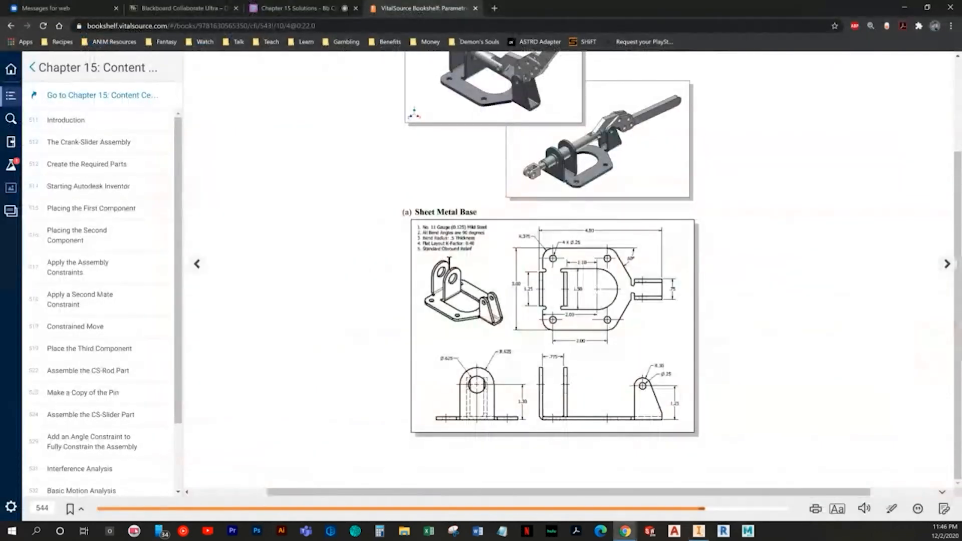
{"action": "key", "text": "alt+Tab"}
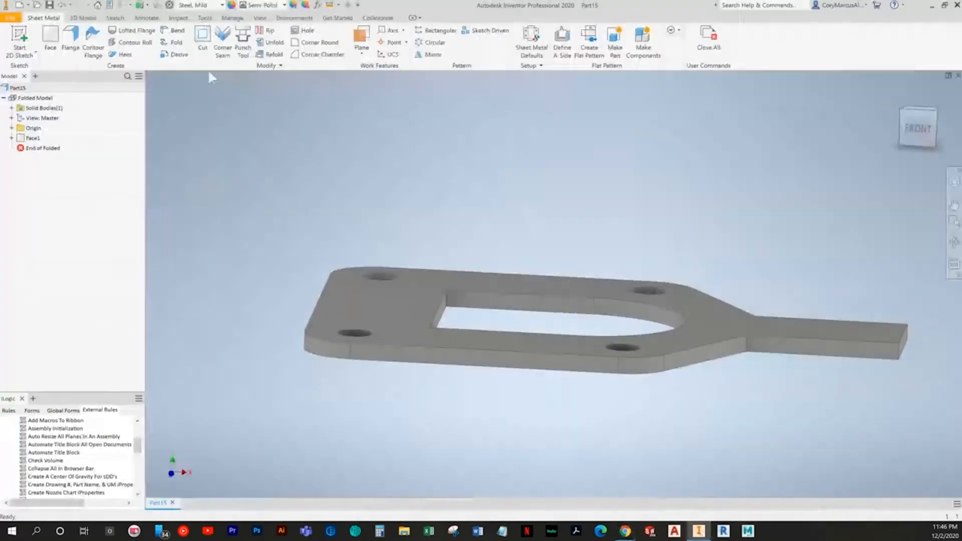
{"action": "left_click", "coordinate": [531, 47]}
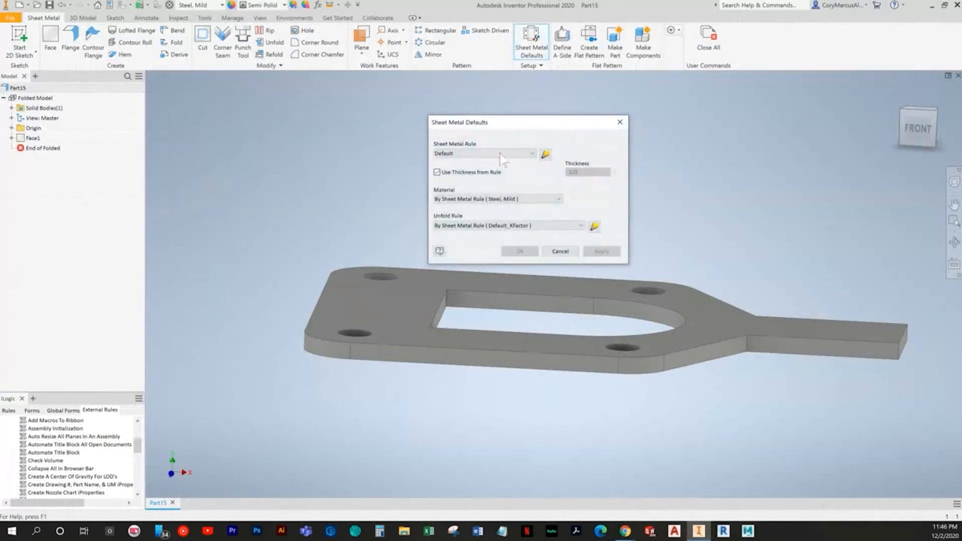
{"action": "left_click", "coordinate": [544, 155]}
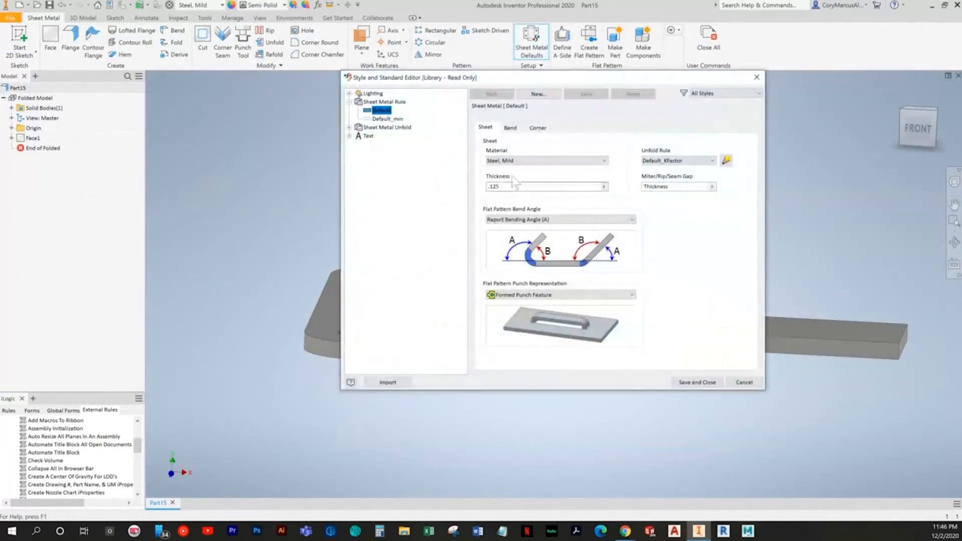
{"action": "left_click", "coordinate": [509, 128]}
{"action": "left_click", "coordinate": [515, 246]}
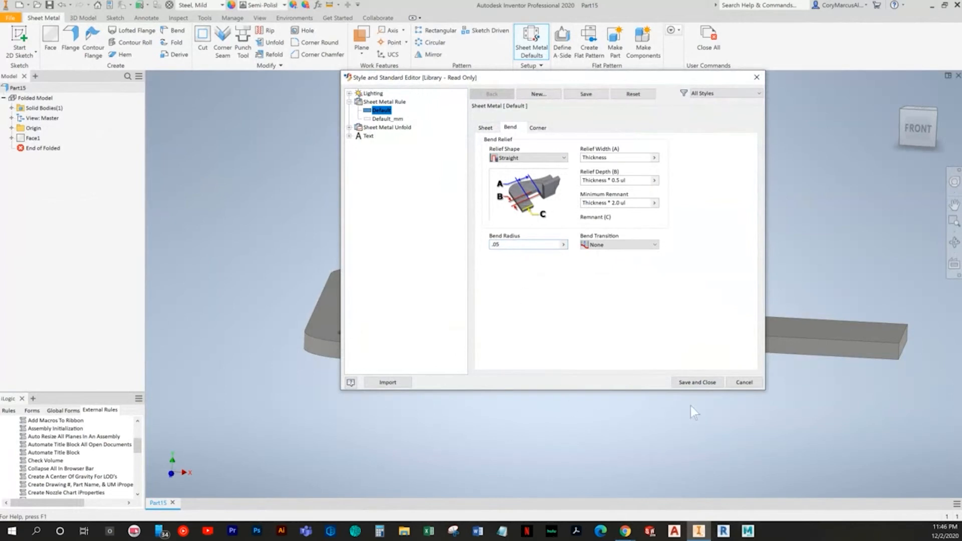
{"action": "left_click", "coordinate": [708, 385]}
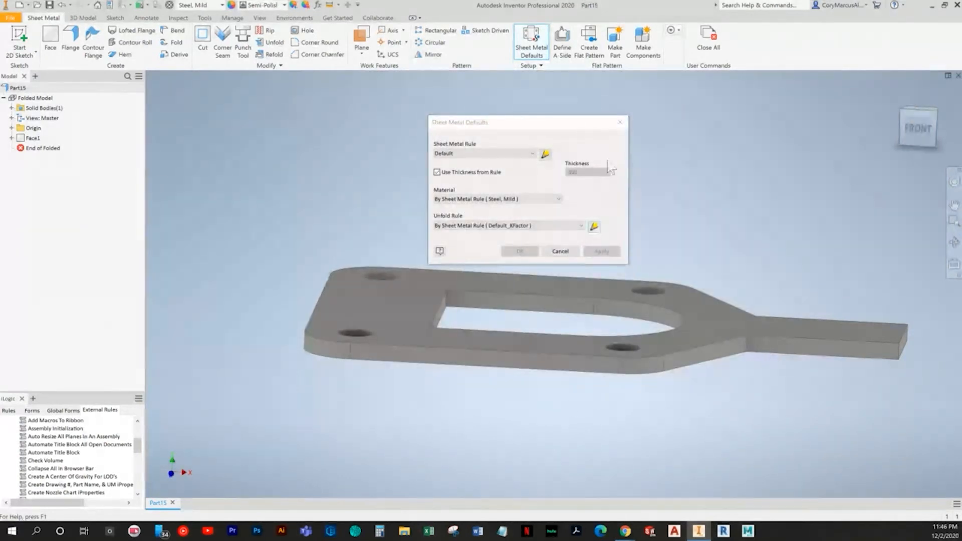
{"action": "left_click", "coordinate": [619, 122]}
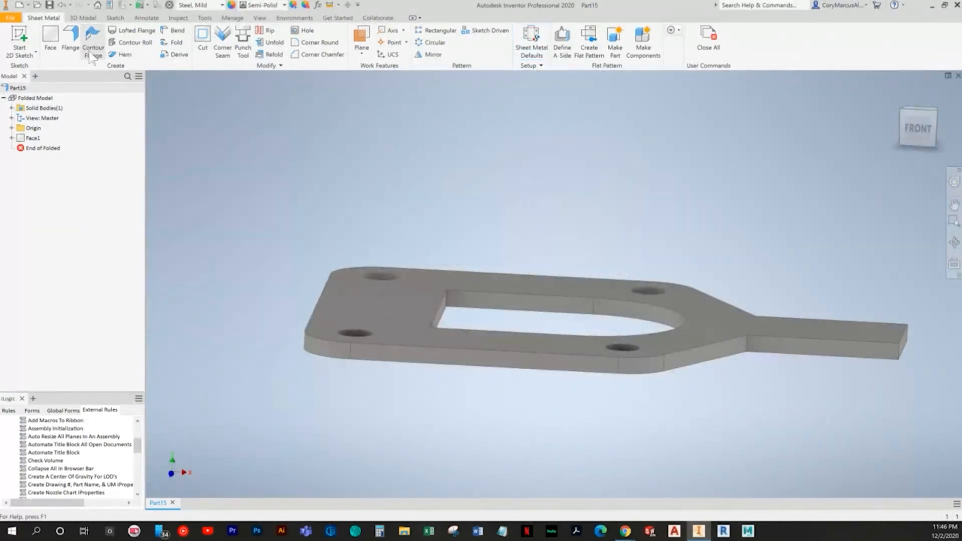
Start a flange on the cutout's straight edge with its height extents defined by Distance
{"action": "left_click", "coordinate": [70, 40]}
{"action": "left_click", "coordinate": [436, 312]}
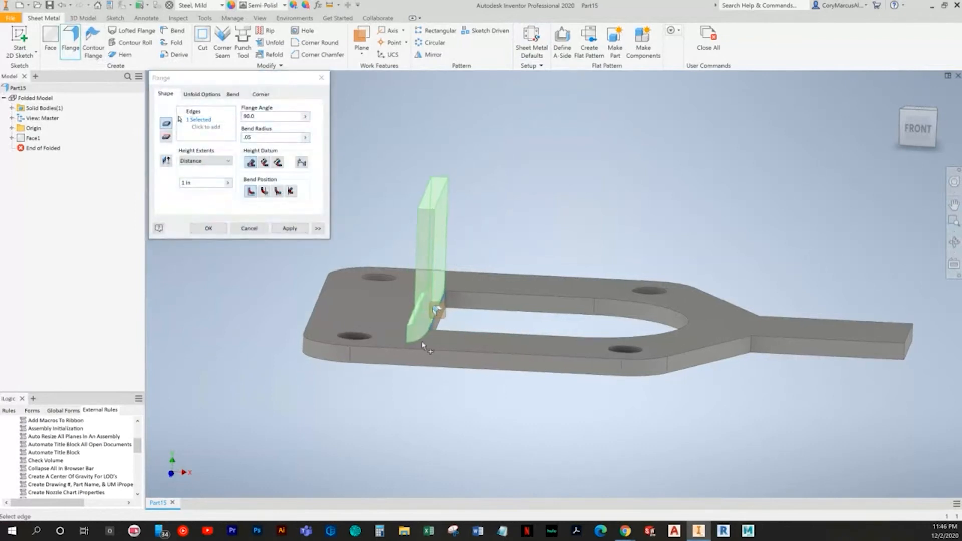
{"action": "scroll", "coordinate": [425, 347], "scroll_direction": "down", "scroll_amount": 3}
{"action": "left_click", "coordinate": [205, 161]}
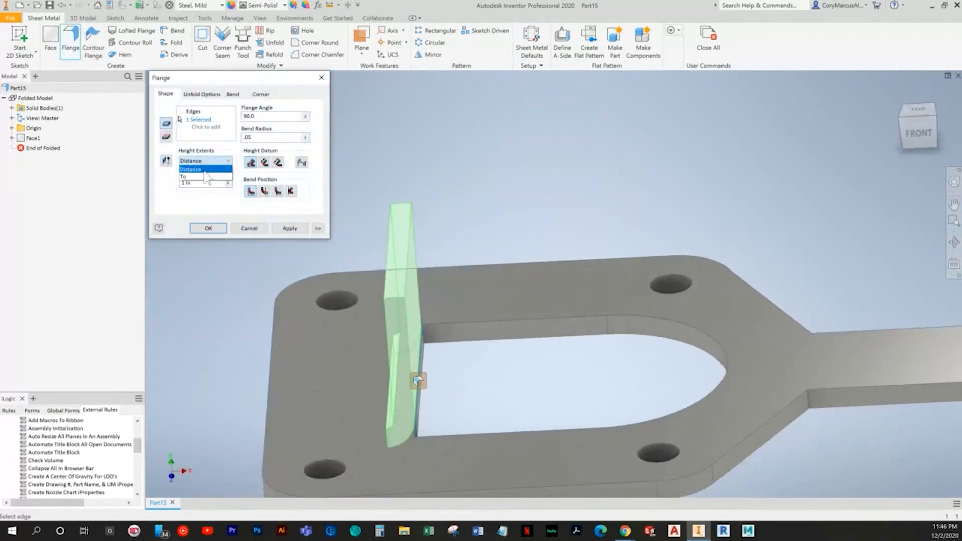
{"action": "left_click", "coordinate": [196, 169]}
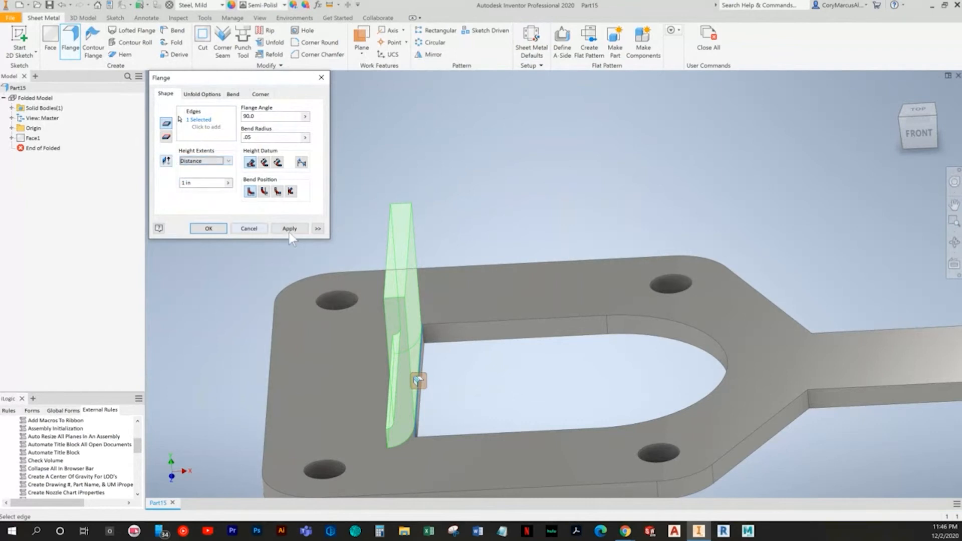
Check the tab width in the textbook drawing and set the flange's width extents to a centered Width of 1.25 in
{"action": "left_click", "coordinate": [317, 229]}
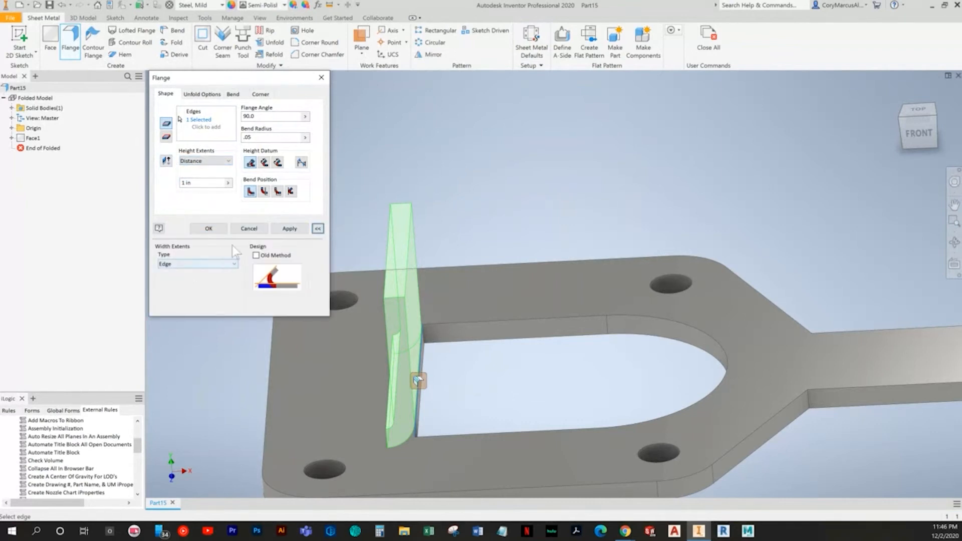
{"action": "left_click", "coordinate": [191, 266]}
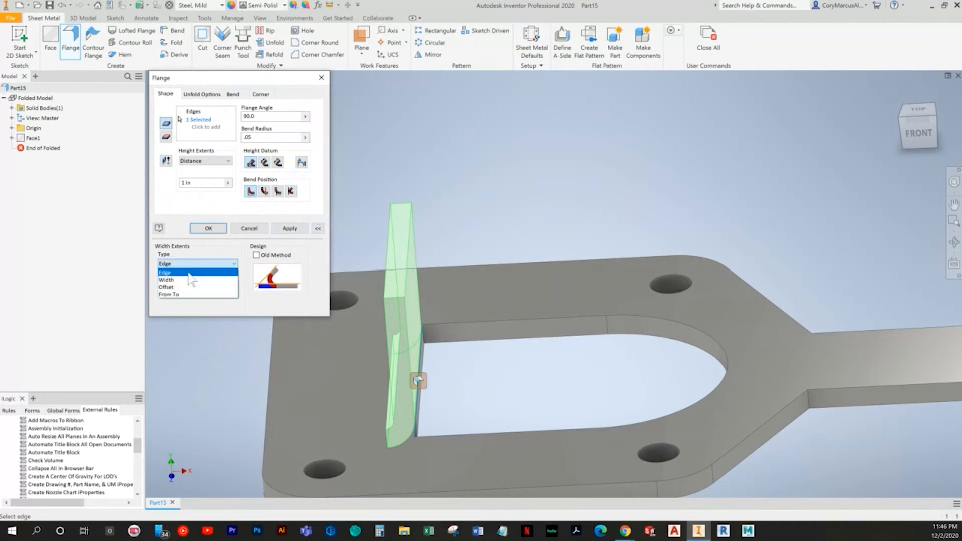
{"action": "left_click", "coordinate": [182, 282]}
{"action": "middle_click_drag", "start_coordinate": [570, 413], "coordinate": [587, 380], "text": "shift"}
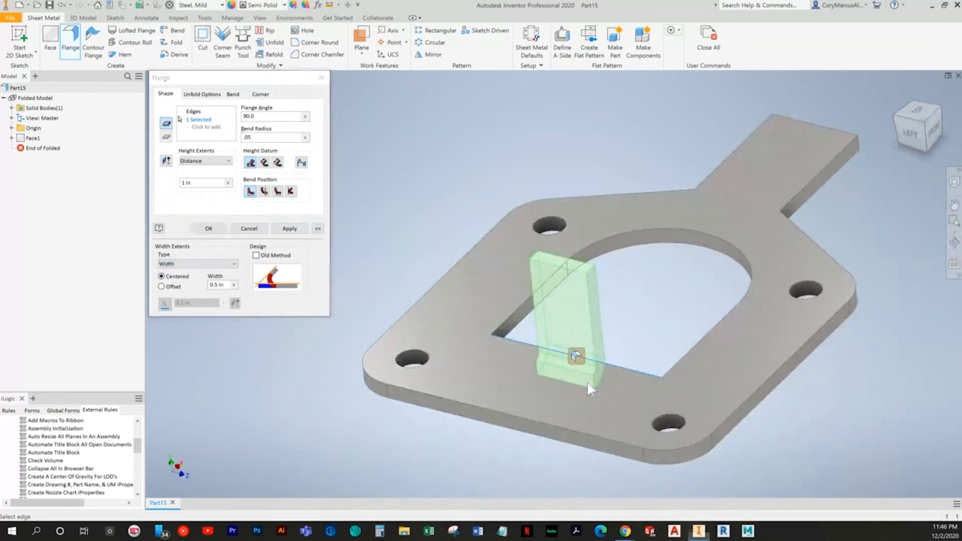
{"action": "key", "text": "alt+Tab"}
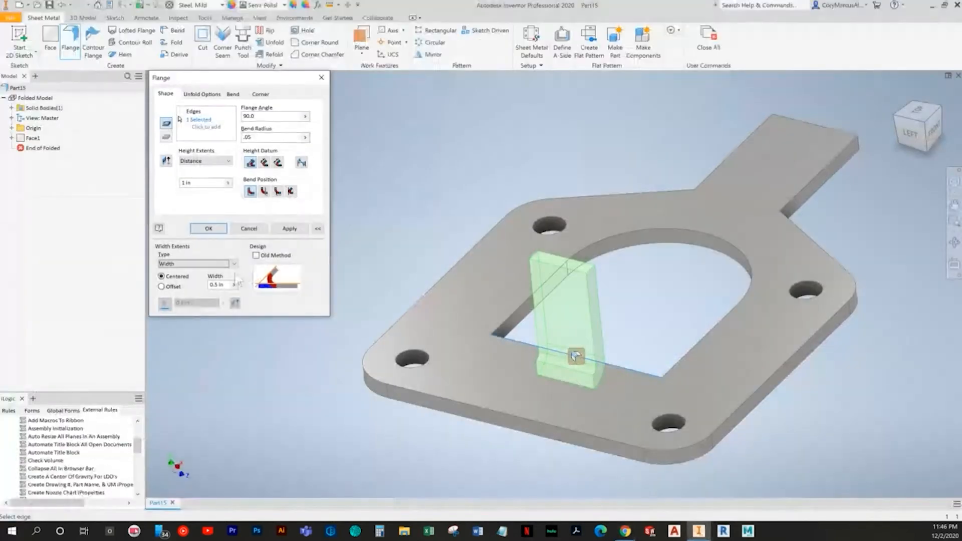
{"action": "left_click", "coordinate": [225, 283]}
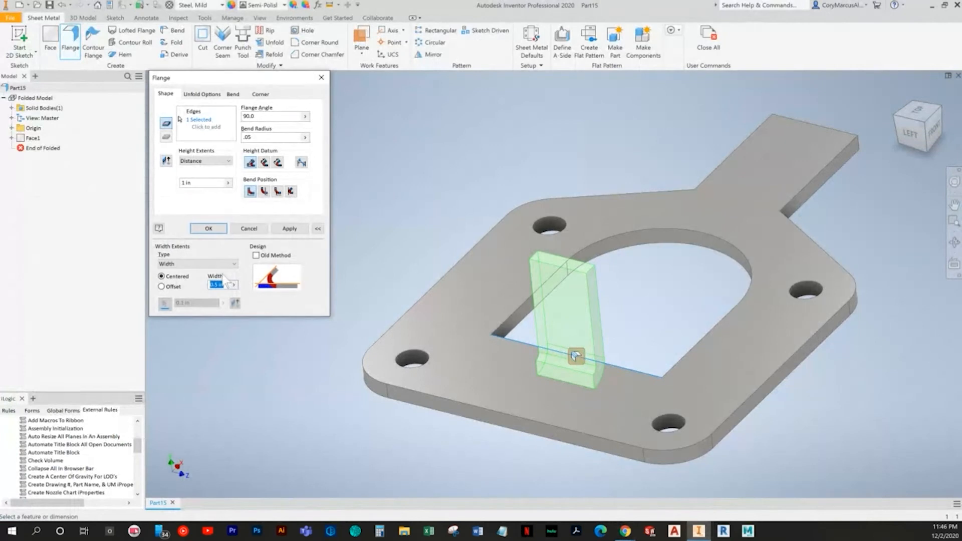
{"action": "type", "text": "1.25"}
{"action": "middle_click_drag", "start_coordinate": [546, 302], "coordinate": [345, 394], "text": "shift"}
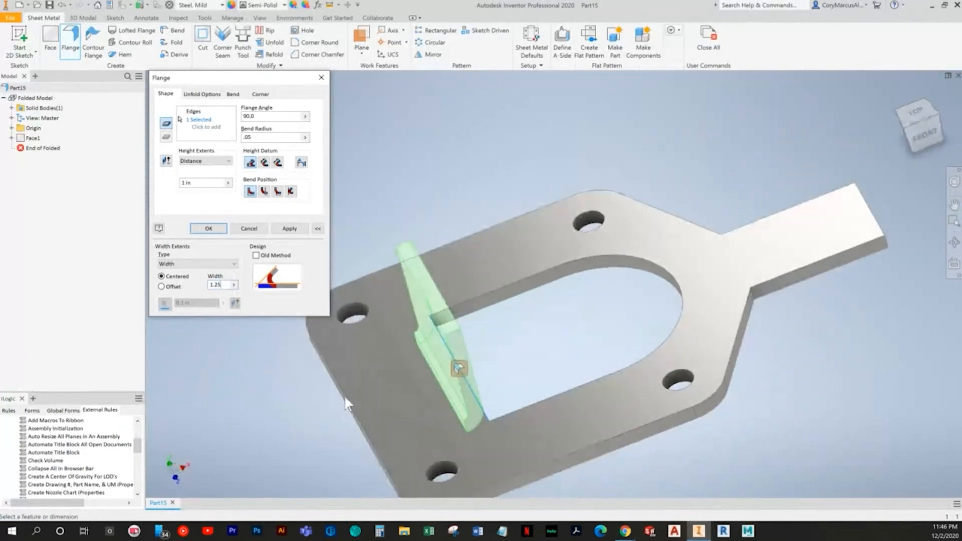
{"action": "left_click", "coordinate": [206, 127]}
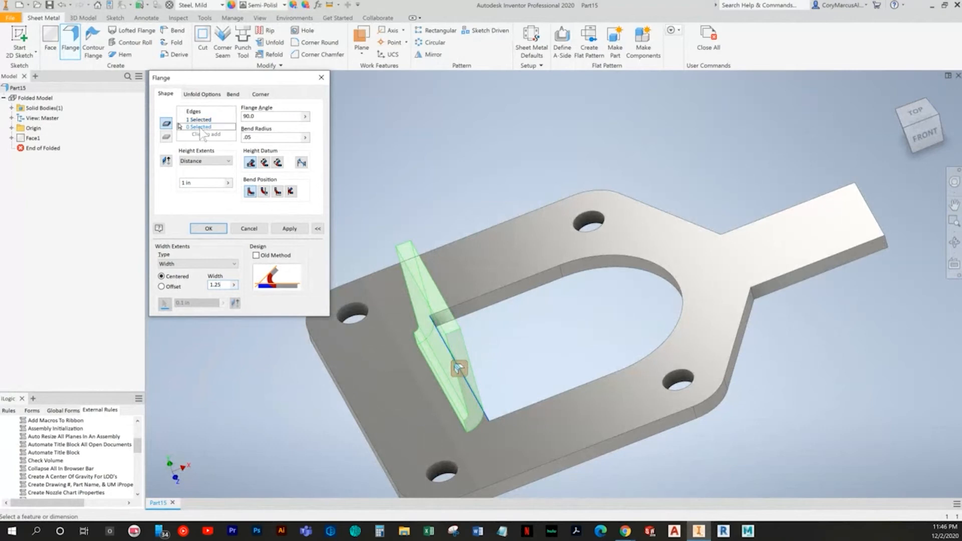
{"action": "left_click", "coordinate": [332, 382]}
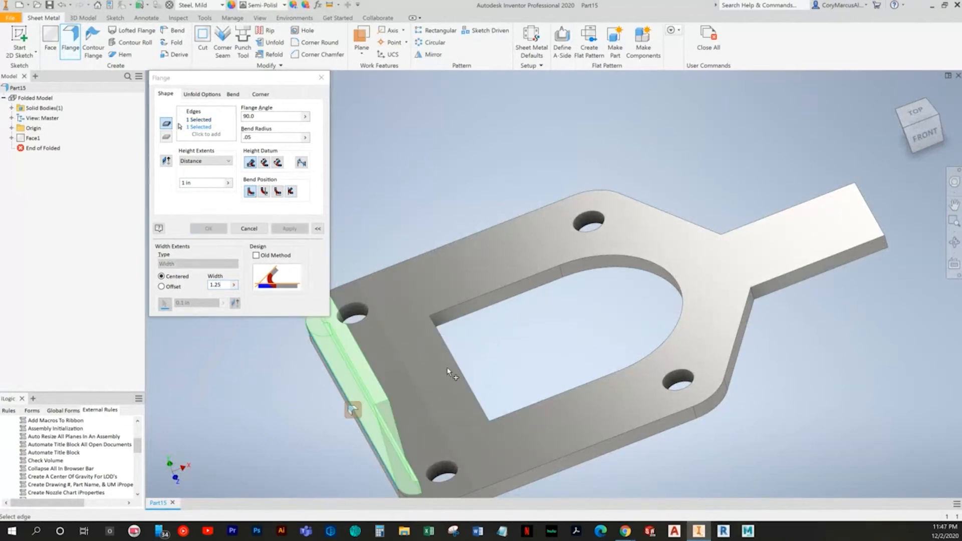
{"action": "left_click", "coordinate": [462, 370]}
{"action": "middle_click_drag", "start_coordinate": [473, 413], "coordinate": [213, 159], "text": "shift"}
{"action": "left_click", "coordinate": [180, 120]}
{"action": "left_click", "coordinate": [201, 127]}
{"action": "middle_click_drag", "start_coordinate": [506, 386], "coordinate": [538, 403], "text": "shift"}
{"action": "left_click", "coordinate": [505, 373]}
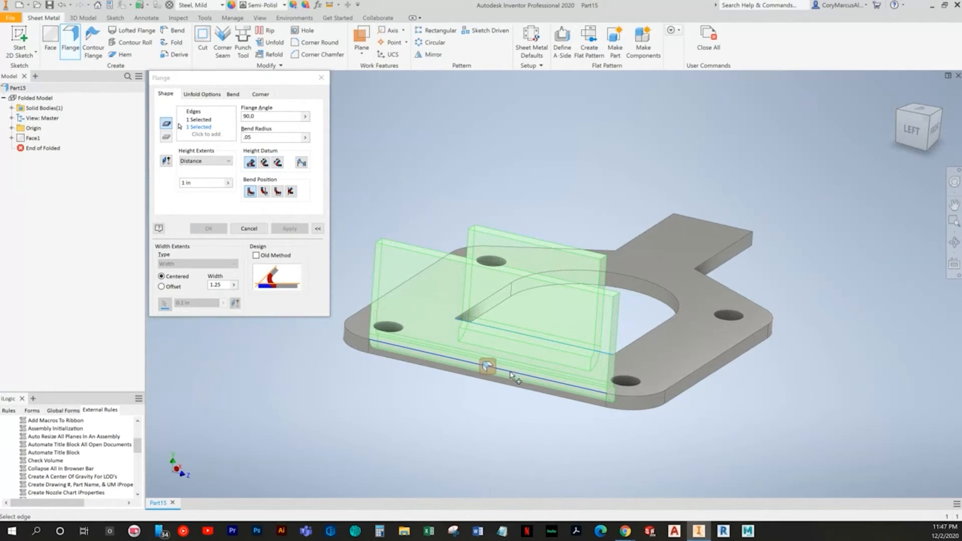
{"action": "left_click", "coordinate": [212, 129]}
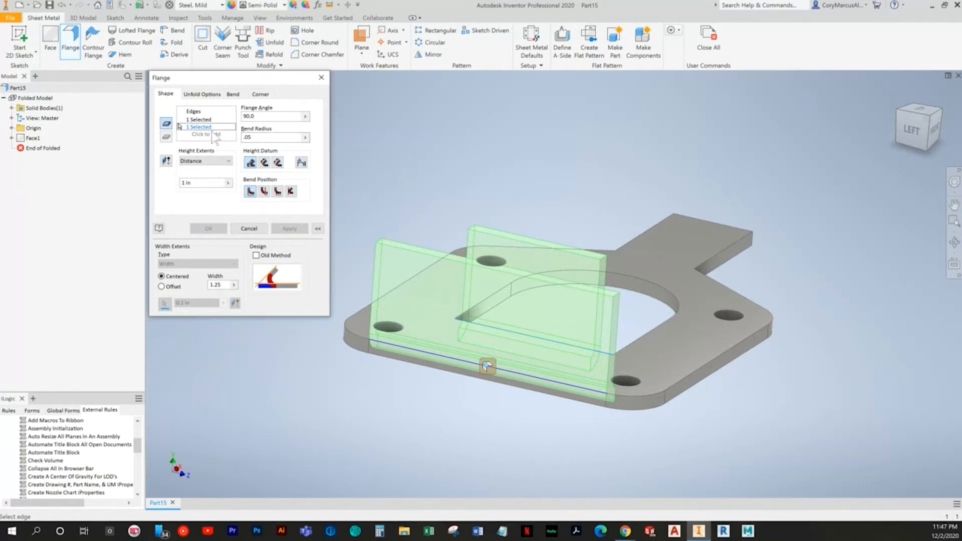
{"action": "left_click", "coordinate": [247, 228]}
Start a flange on the cutout's straight edge with its width extents set to a centered Width of 1.25 in
{"action": "left_click", "coordinate": [70, 42]}
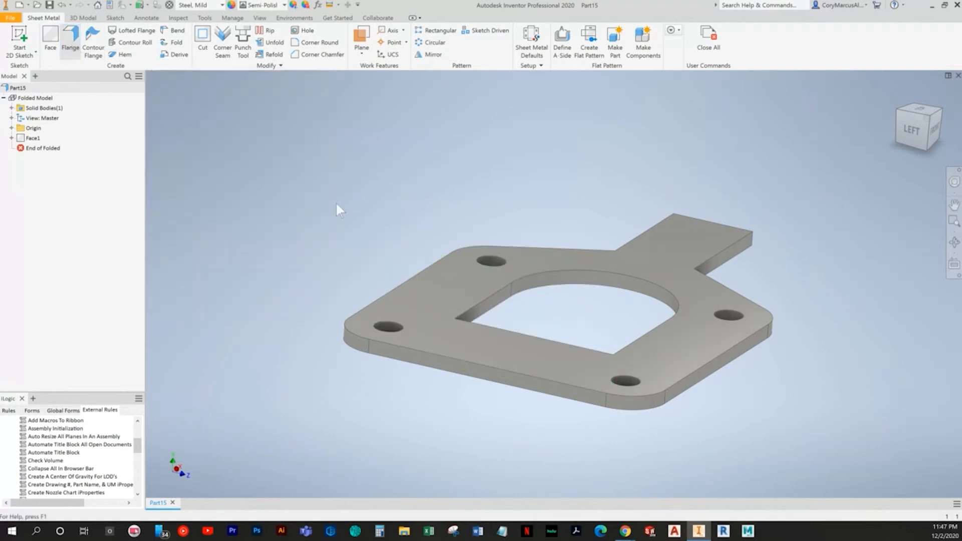
{"action": "left_click", "coordinate": [480, 328]}
{"action": "middle_click_drag", "start_coordinate": [532, 334], "coordinate": [351, 300], "text": "shift"}
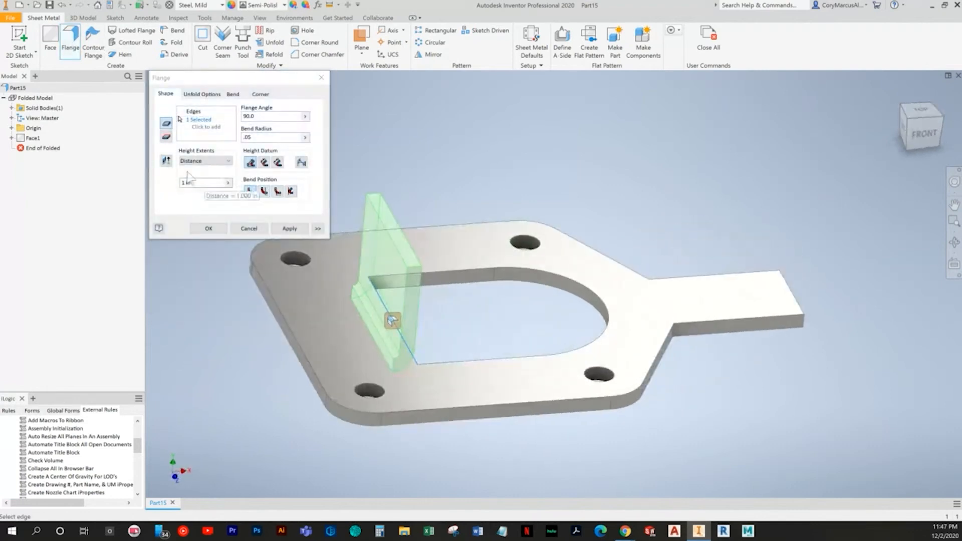
{"action": "left_click", "coordinate": [318, 228]}
{"action": "left_click", "coordinate": [181, 264]}
{"action": "left_click", "coordinate": [170, 279]}
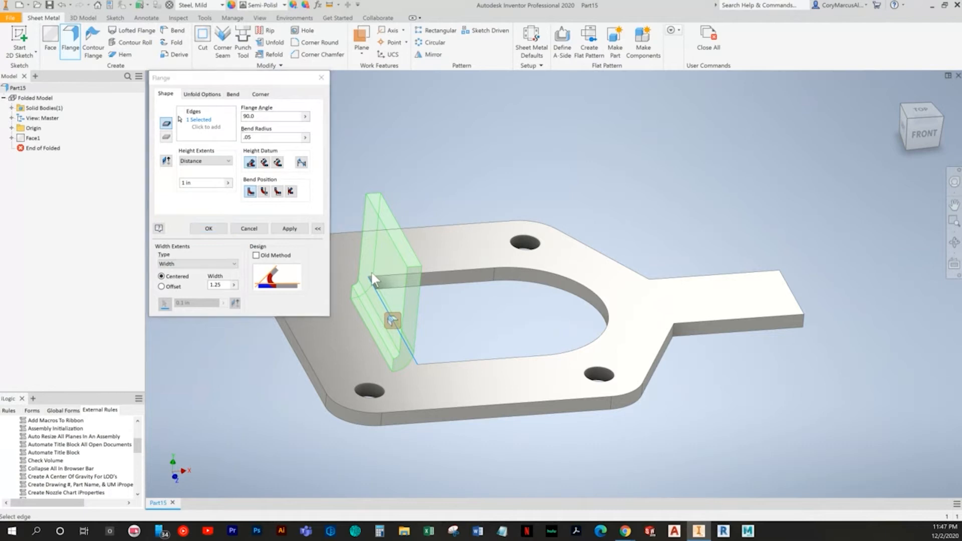
Check the upright tab's height dimensions in the textbook drawing and add 1.3 and .625 in Calculator
{"action": "key", "text": "alt+Tab"}
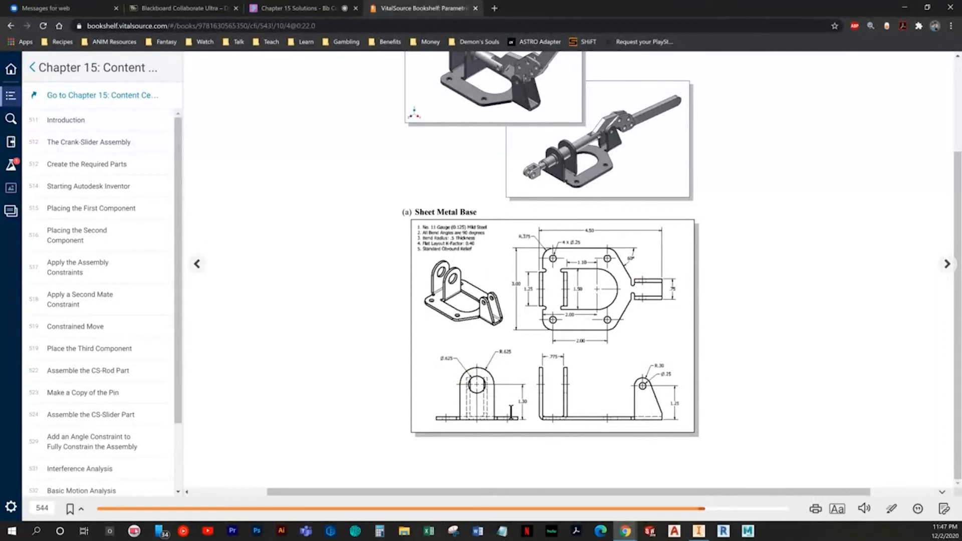
{"action": "left_click", "coordinate": [379, 531]}
{"action": "type", "text": "1.3+.625"}
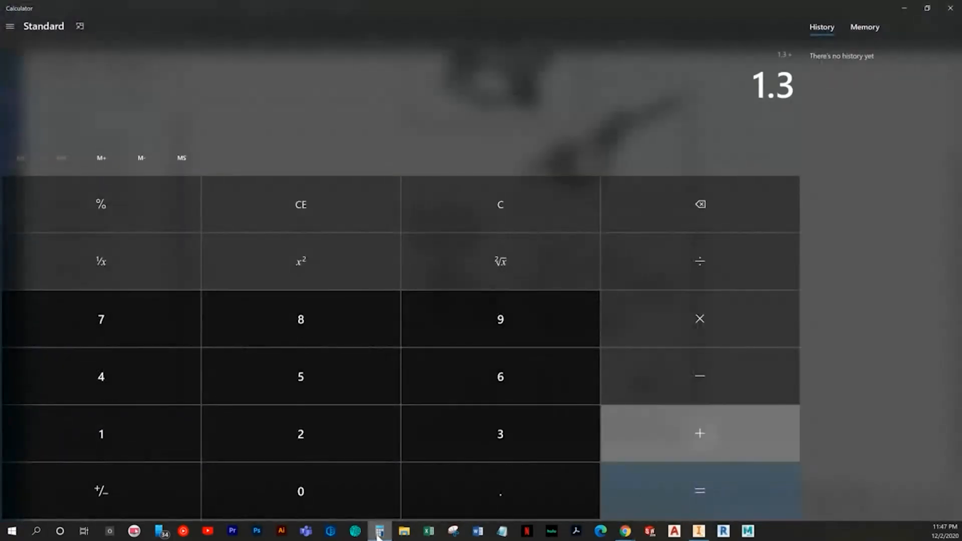
{"action": "key", "text": "Return"}
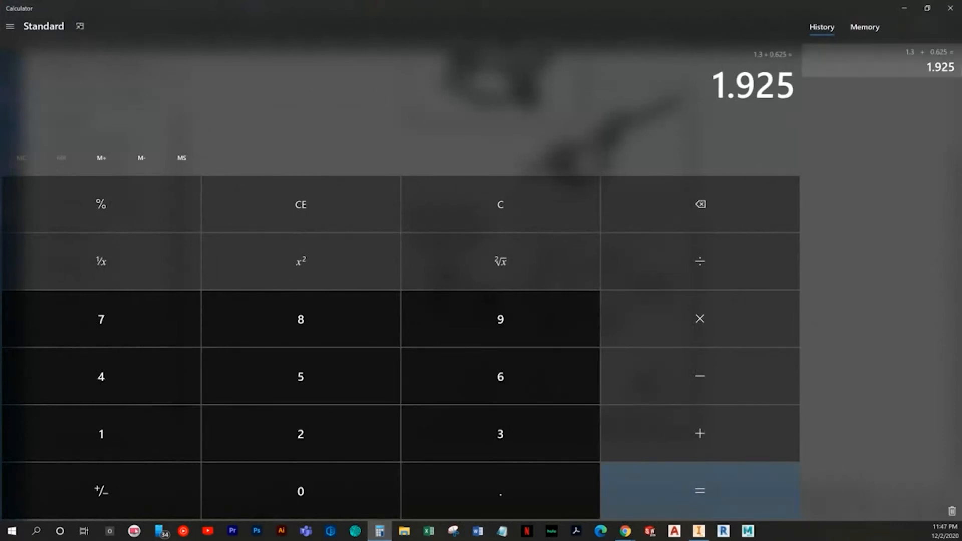
{"action": "left_click", "coordinate": [896, 8]}
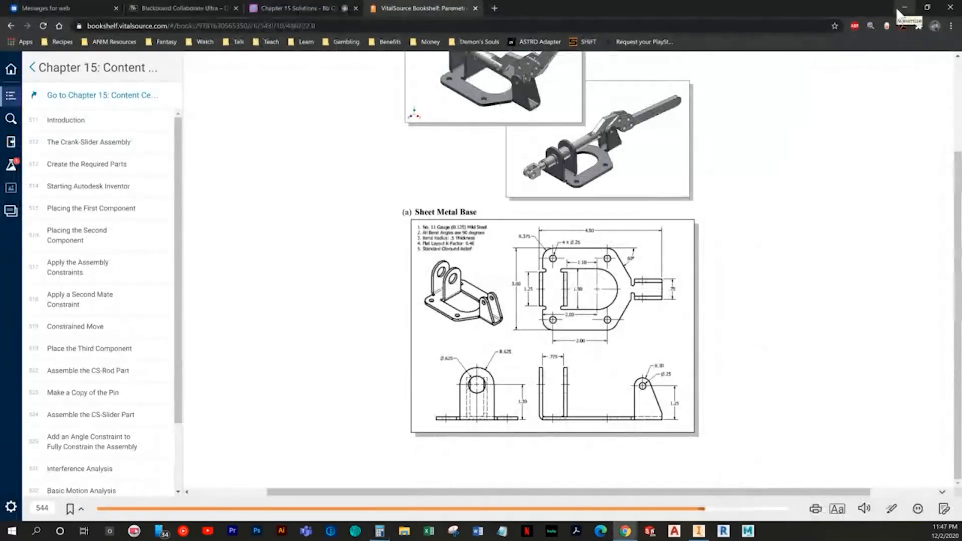
{"action": "key", "text": "alt+Tab"}
{"action": "left_click", "coordinate": [901, 8]}
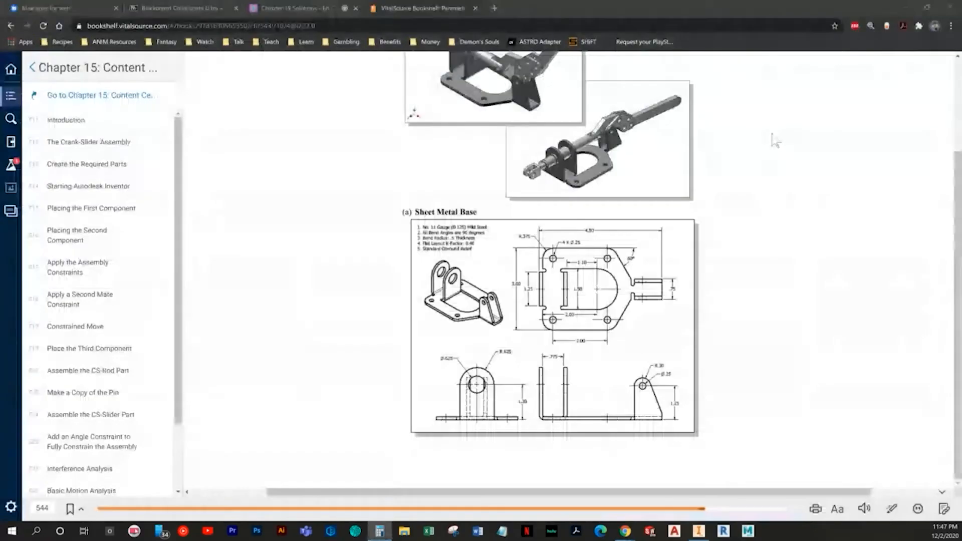
Back in Inventor, set the flange's height to 1.925 in, compare it with the textbook drawing and create the flange
{"action": "left_click", "coordinate": [698, 530]}
{"action": "key", "text": "alt+Tab"}
{"action": "key", "text": "alt+Tab"}
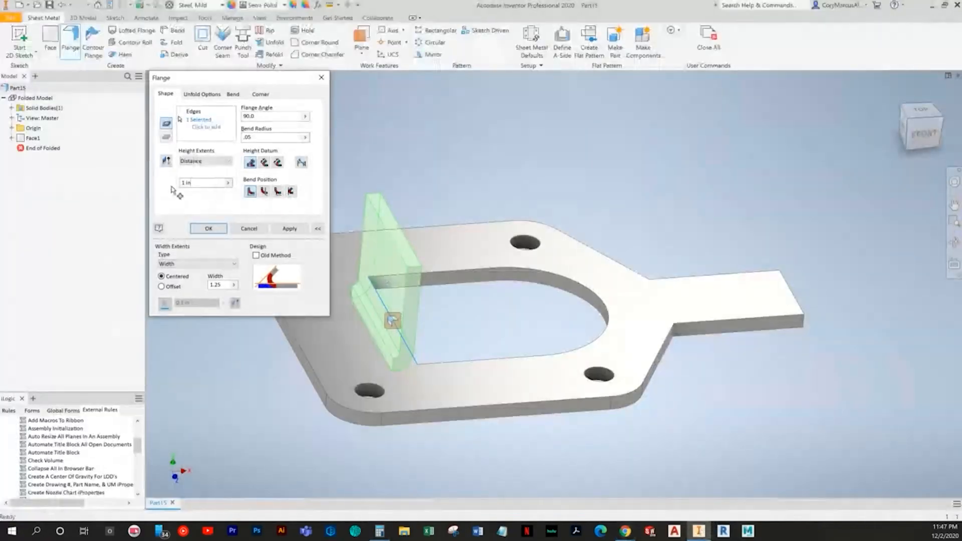
{"action": "type", "text": "1.925"}
{"action": "middle_click_drag", "start_coordinate": [443, 325], "coordinate": [397, 322], "text": "shift"}
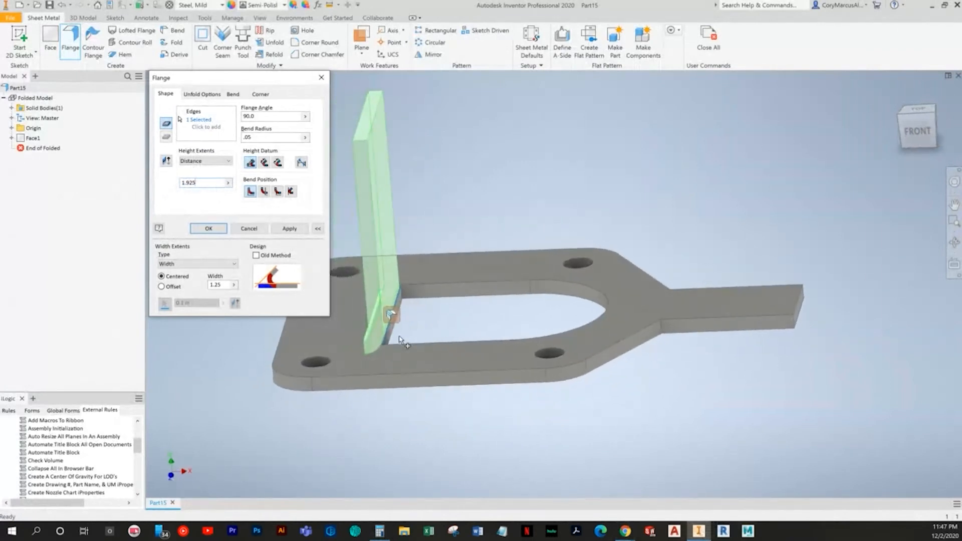
{"action": "key", "text": "alt+Tab"}
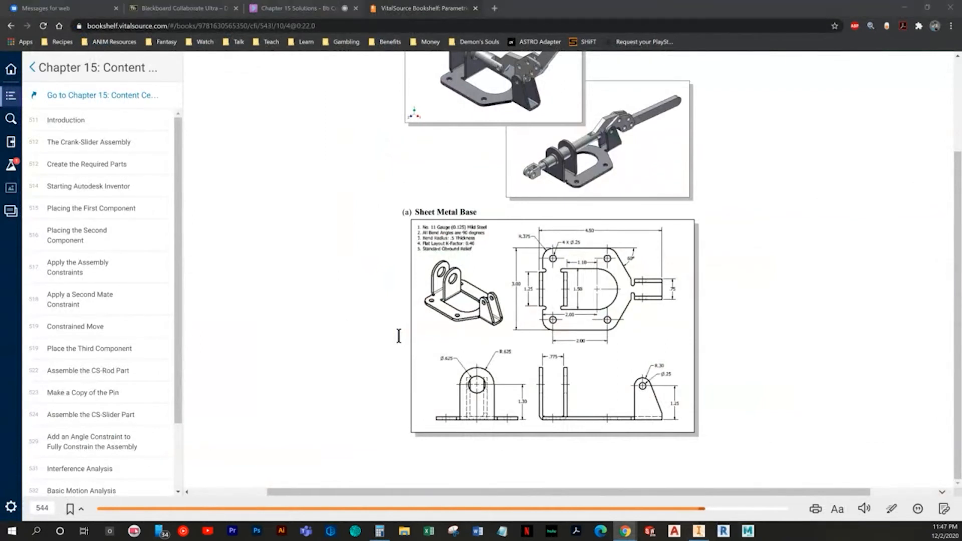
{"action": "key", "text": "alt+Tab"}
{"action": "middle_click_drag", "start_coordinate": [427, 282], "coordinate": [388, 307], "text": "shift"}
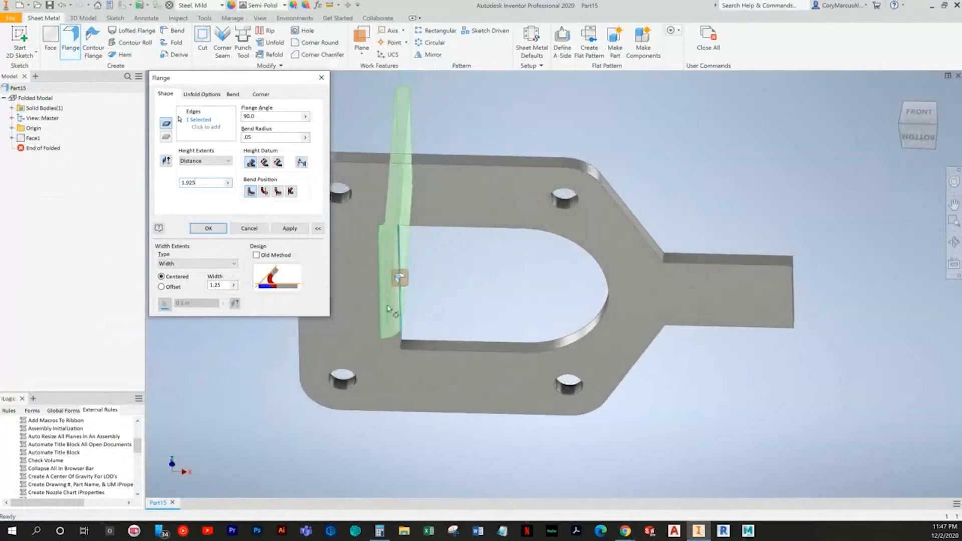
{"action": "left_click", "coordinate": [209, 229]}
{"action": "middle_click_drag", "start_coordinate": [210, 230], "coordinate": [449, 365], "text": "shift"}
Examine the cutout flange's bend and corner relief settings against the textbook drawing's notes, leaving the flange as it is
{"action": "double_click", "coordinate": [34, 149]}
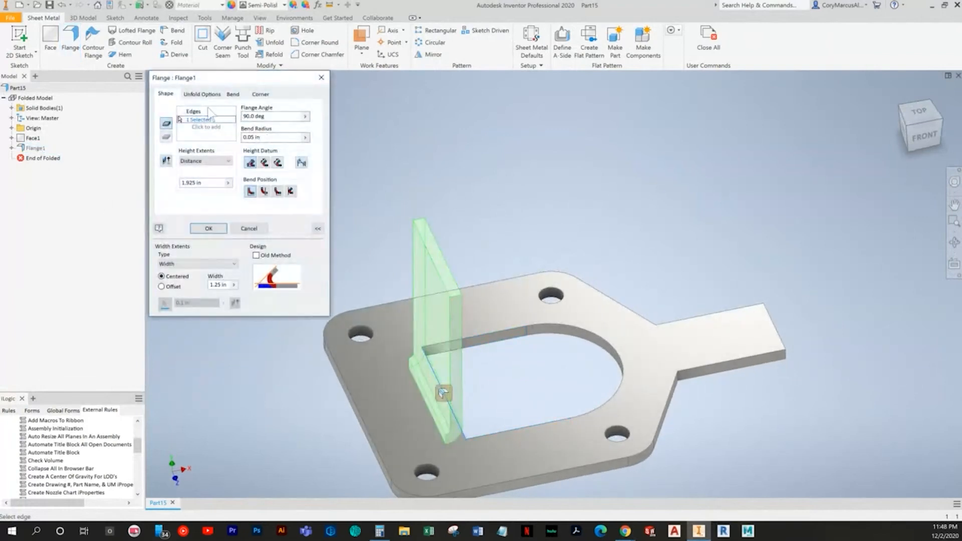
{"action": "left_click", "coordinate": [201, 94]}
{"action": "left_click", "coordinate": [260, 94]}
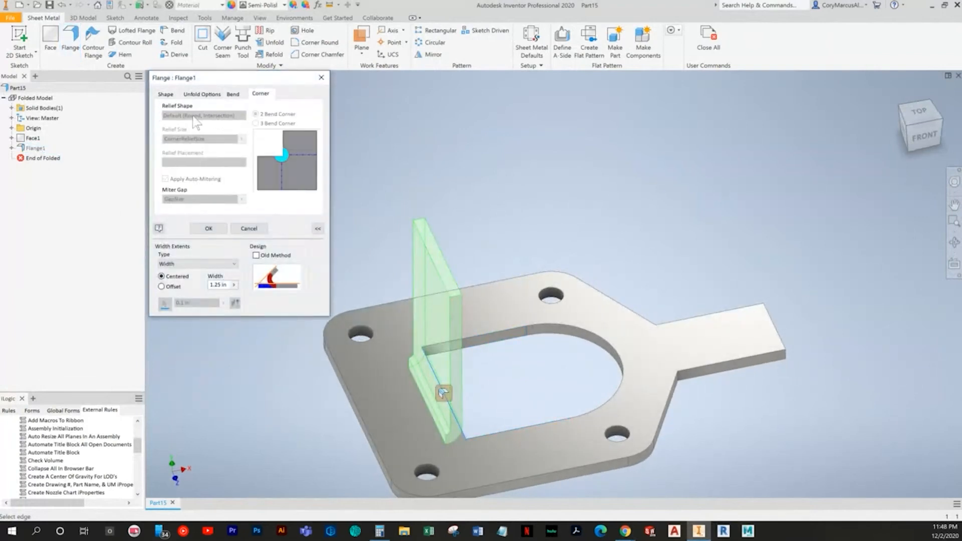
{"action": "left_click", "coordinate": [249, 229]}
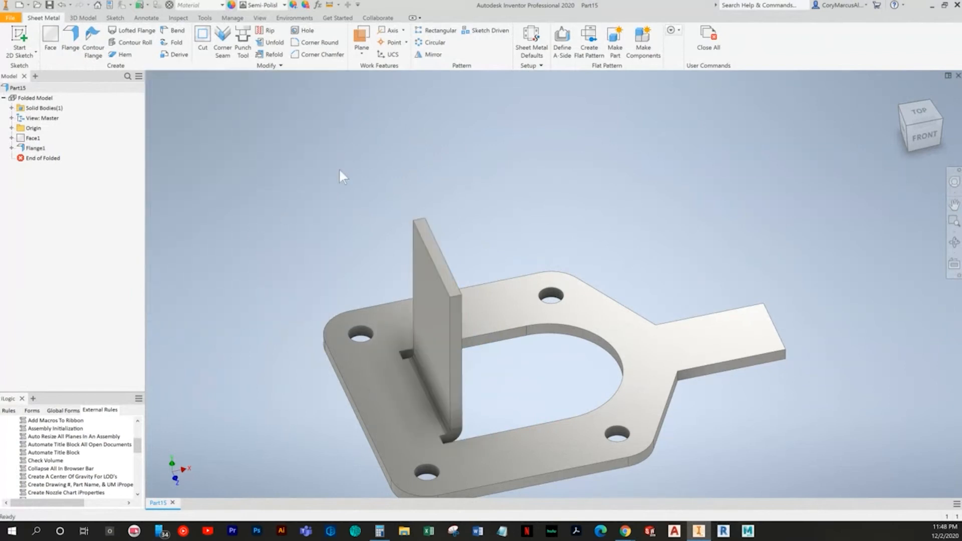
{"action": "right_click", "coordinate": [36, 148]}
{"action": "left_click", "coordinate": [56, 171]}
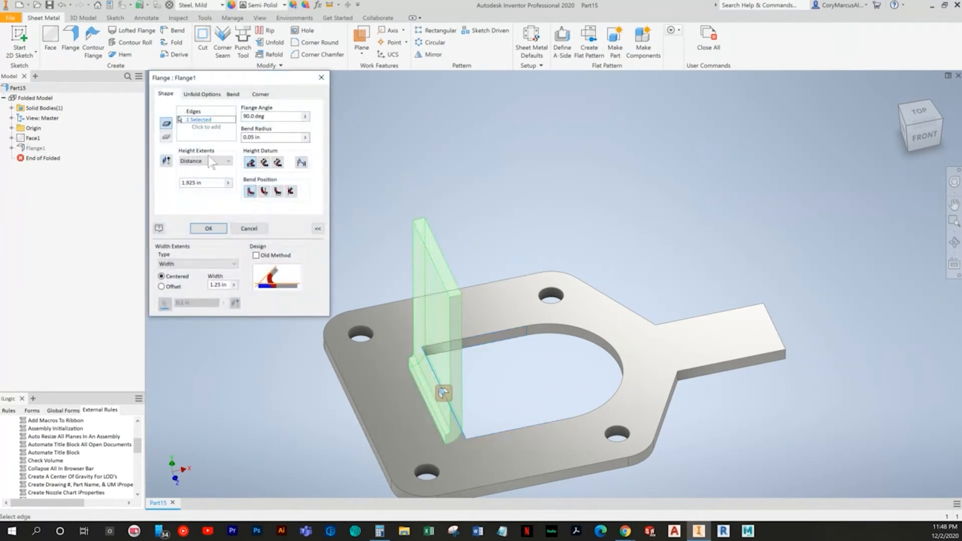
{"action": "left_click", "coordinate": [249, 96]}
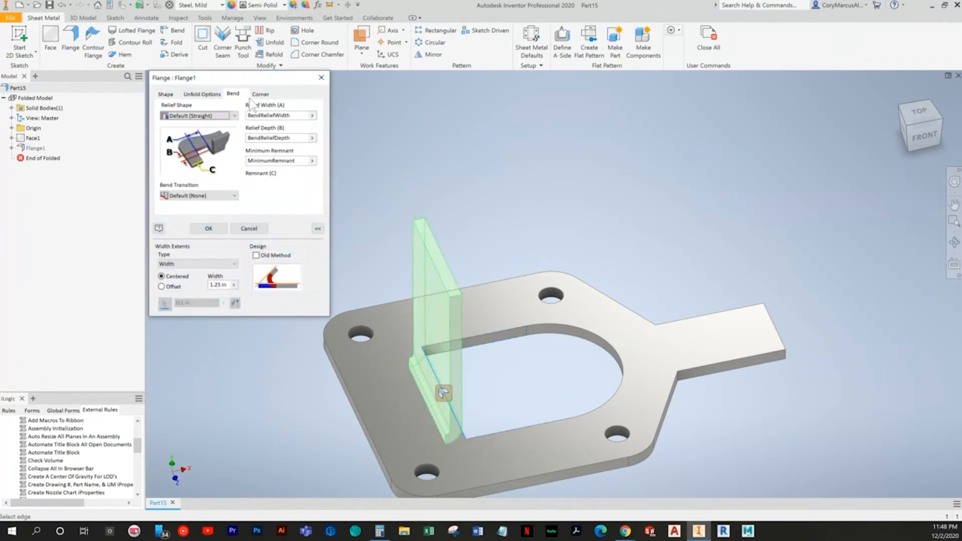
{"action": "key", "text": "alt+Tab"}
{"action": "key", "text": "alt+Tab"}
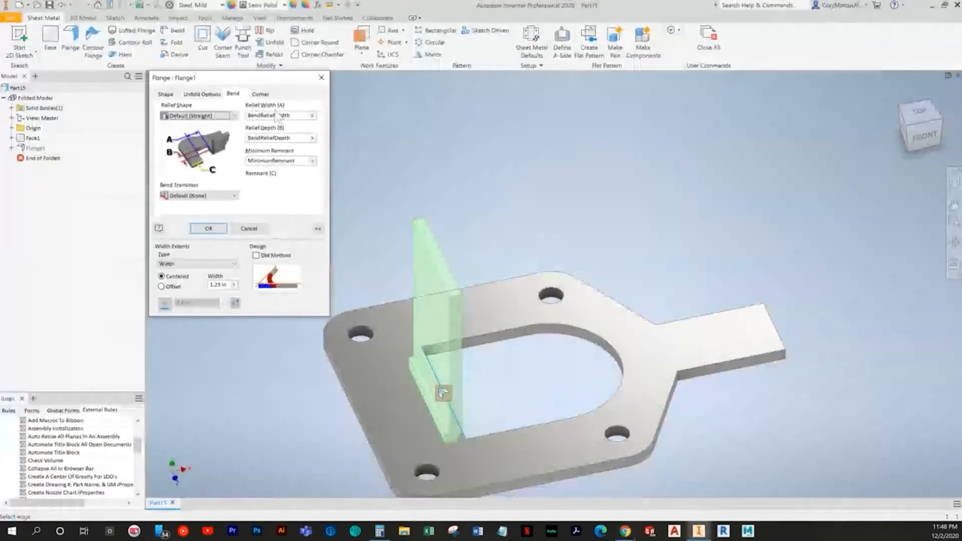
{"action": "left_click", "coordinate": [260, 94]}
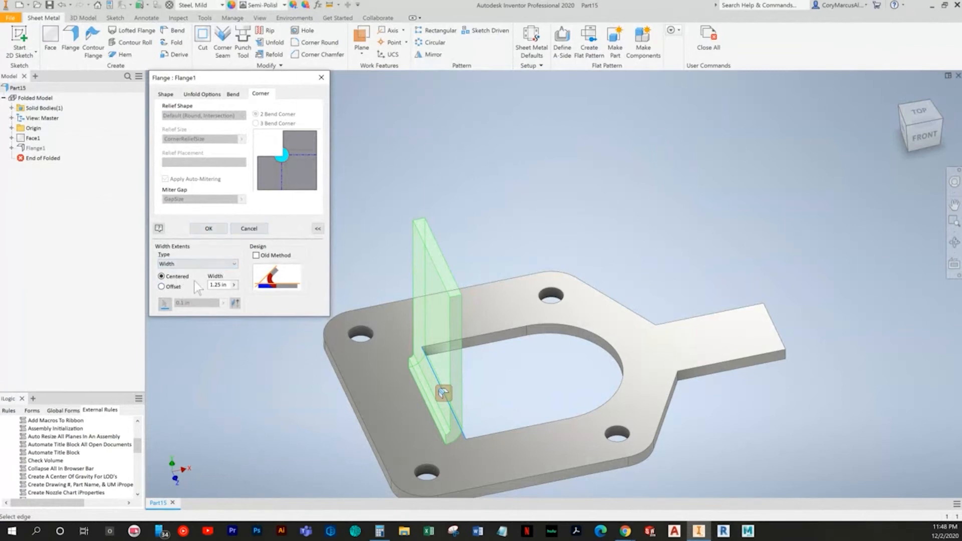
{"action": "left_click", "coordinate": [251, 228]}
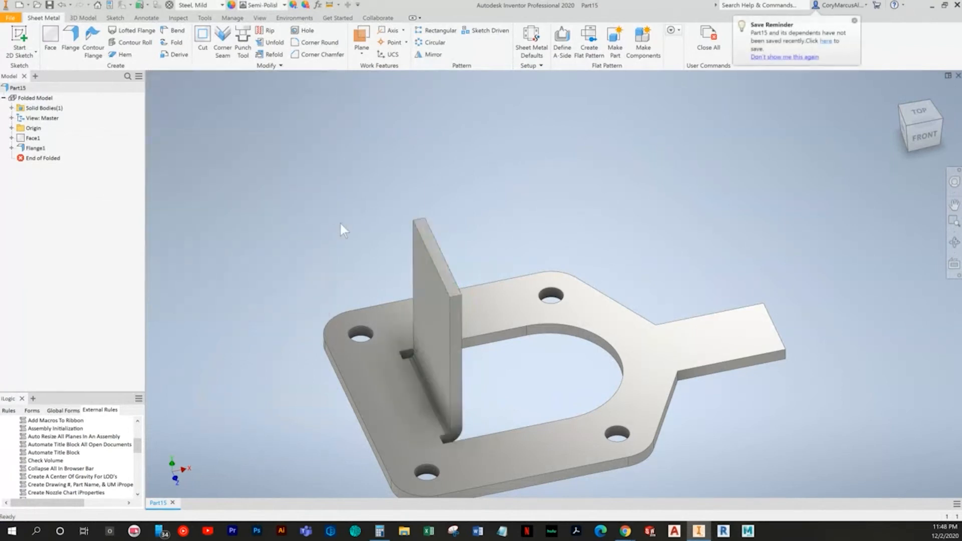
{"action": "middle_click_drag", "start_coordinate": [453, 141], "coordinate": [190, 44], "text": "shift"}
{"action": "left_click", "coordinate": [223, 54]}
{"action": "middle_click_drag", "start_coordinate": [353, 333], "coordinate": [414, 343], "text": "shift"}
{"action": "scroll", "coordinate": [391, 368], "scroll_direction": "down", "scroll_amount": 3}
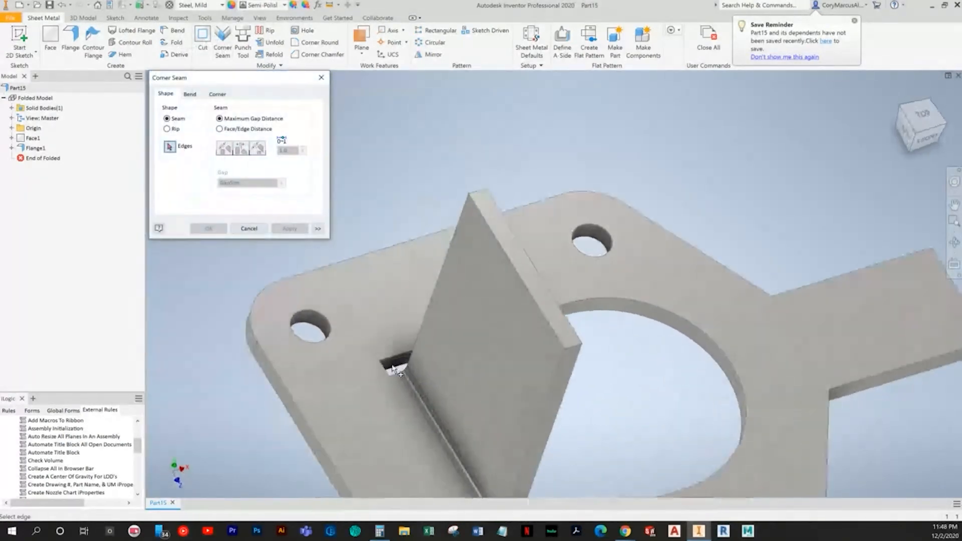
{"action": "left_click", "coordinate": [383, 373]}
{"action": "middle_click_drag", "start_coordinate": [383, 370], "coordinate": [801, 458], "text": "shift"}
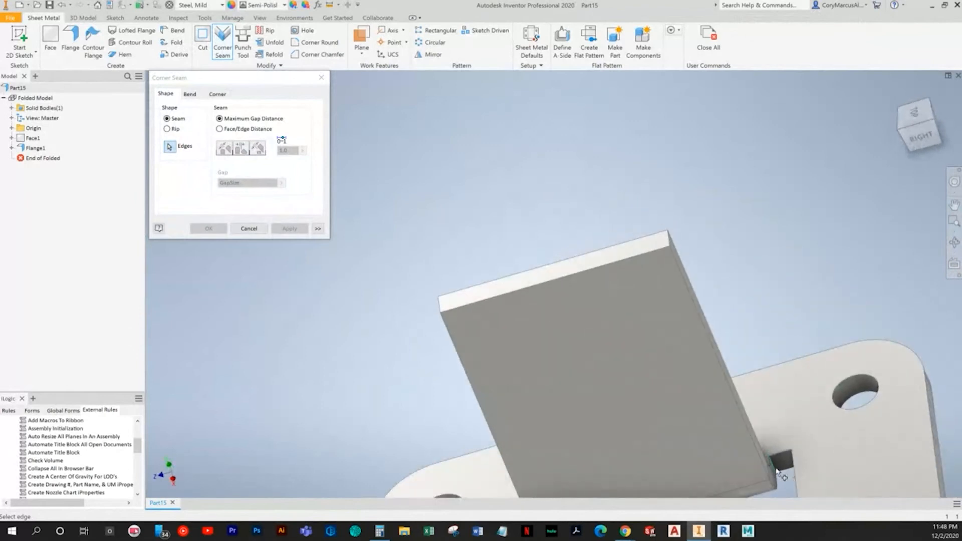
{"action": "right_click", "coordinate": [713, 241]}
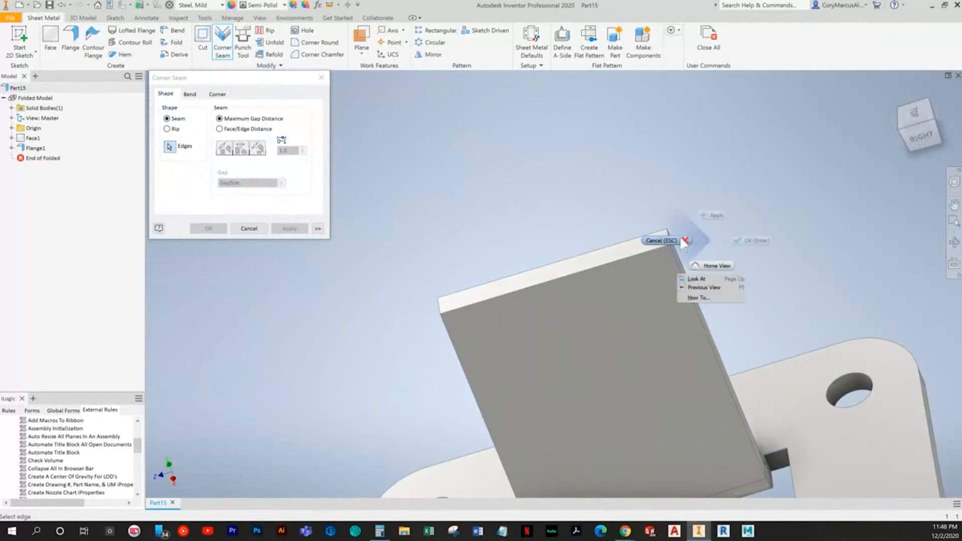
{"action": "left_click", "coordinate": [676, 240]}
{"action": "middle_click_drag", "start_coordinate": [623, 211], "coordinate": [245, 197], "text": "shift"}
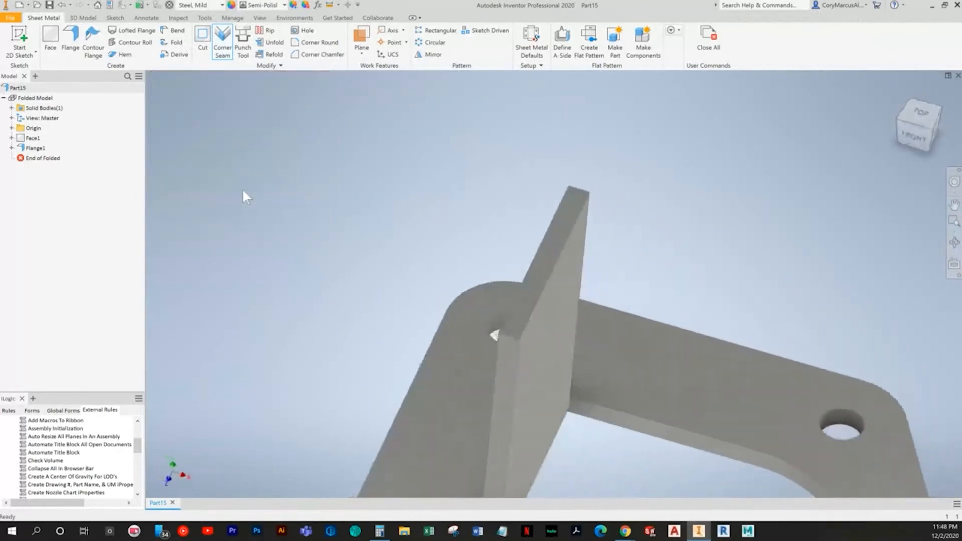
{"action": "left_click", "coordinate": [317, 43]}
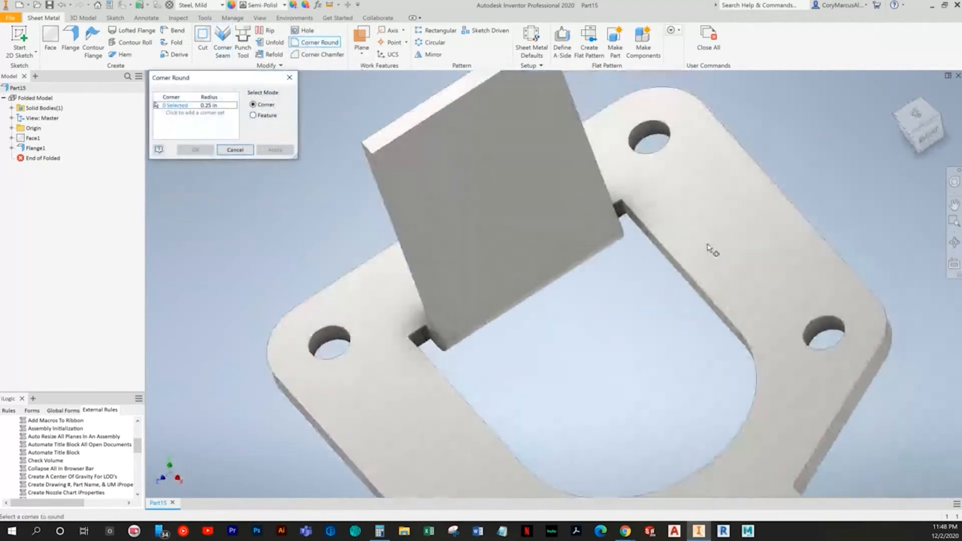
{"action": "left_click", "coordinate": [663, 245]}
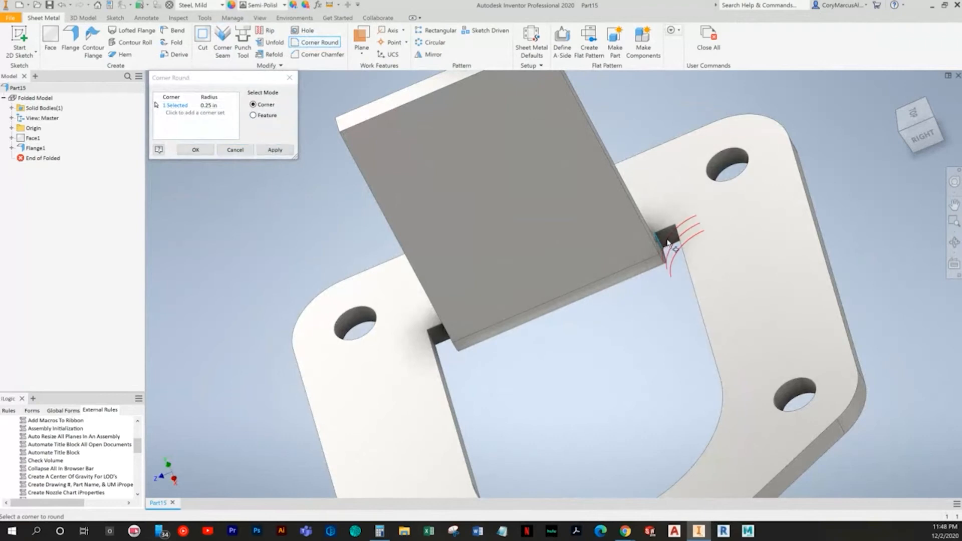
{"action": "left_click", "coordinate": [221, 107]}
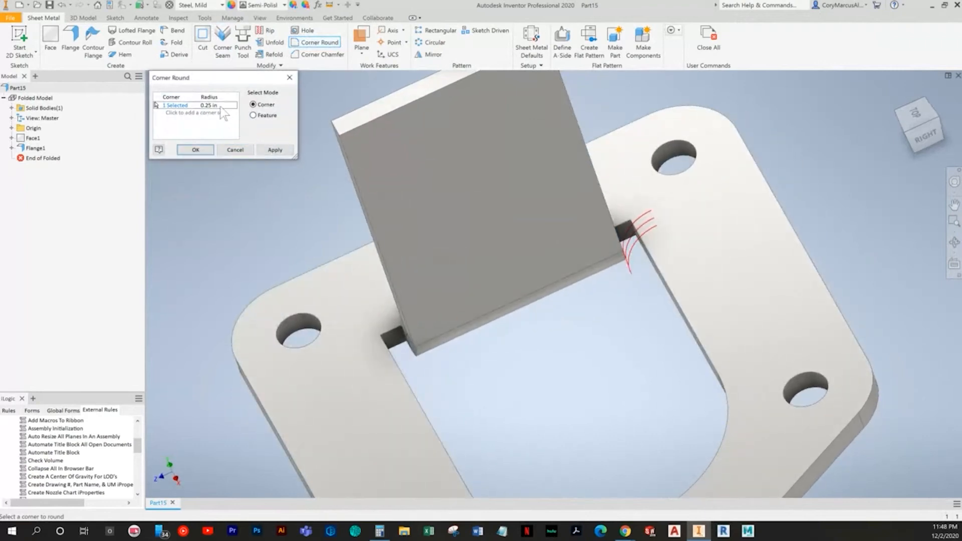
{"action": "left_click", "coordinate": [235, 150]}
{"action": "right_click", "coordinate": [258, 202]}
{"action": "left_click", "coordinate": [262, 205]}
{"action": "middle_click_drag", "start_coordinate": [388, 255], "coordinate": [318, 265], "text": "shift"}
{"action": "scroll", "coordinate": [318, 266], "scroll_direction": "down", "scroll_amount": 1}
{"action": "left_click", "coordinate": [70, 39]}
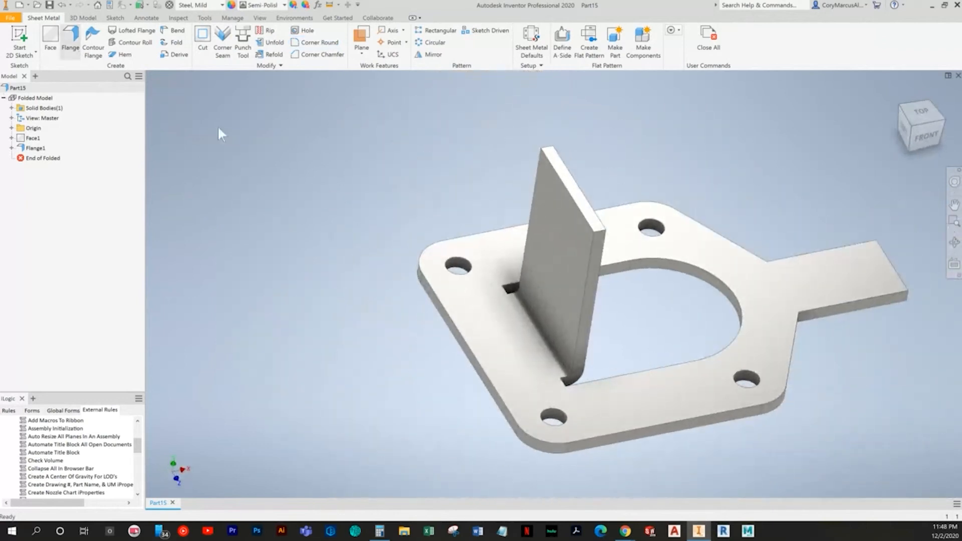
{"action": "left_click", "coordinate": [466, 345]}
{"action": "middle_click_drag", "start_coordinate": [466, 346], "coordinate": [419, 343], "text": "shift"}
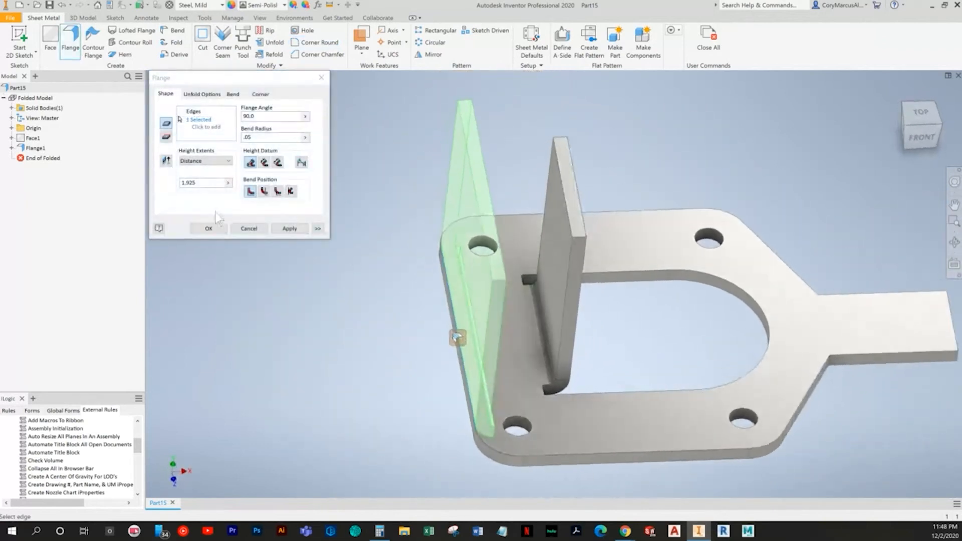
{"action": "left_click", "coordinate": [260, 94]}
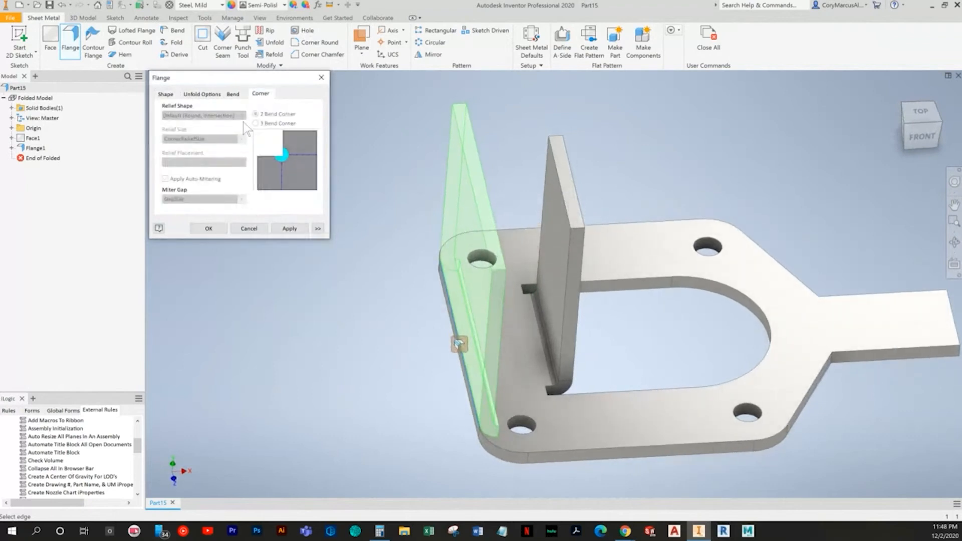
{"action": "left_click", "coordinate": [232, 95]}
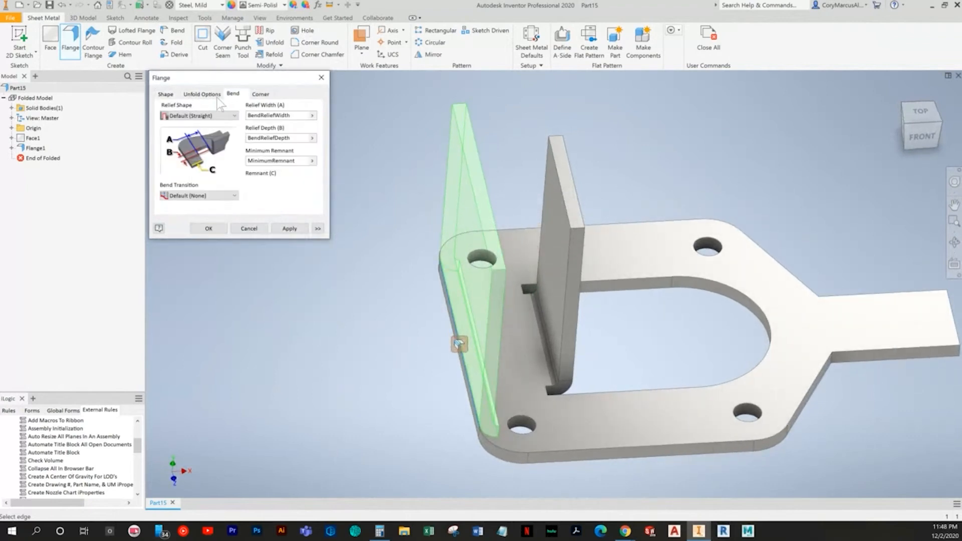
{"action": "left_click", "coordinate": [200, 116]}
{"action": "left_click", "coordinate": [201, 136]}
{"action": "key", "text": "Escape"}
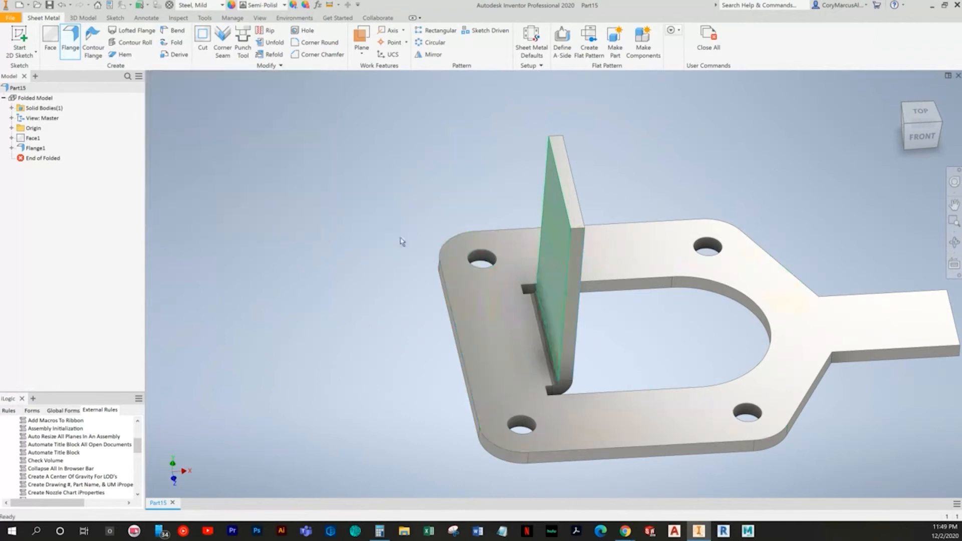
Check the upright flange's bend settings, and set the Default sheet metal rule's bend relief shape to Round, saving the rule
{"action": "double_click", "coordinate": [35, 148]}
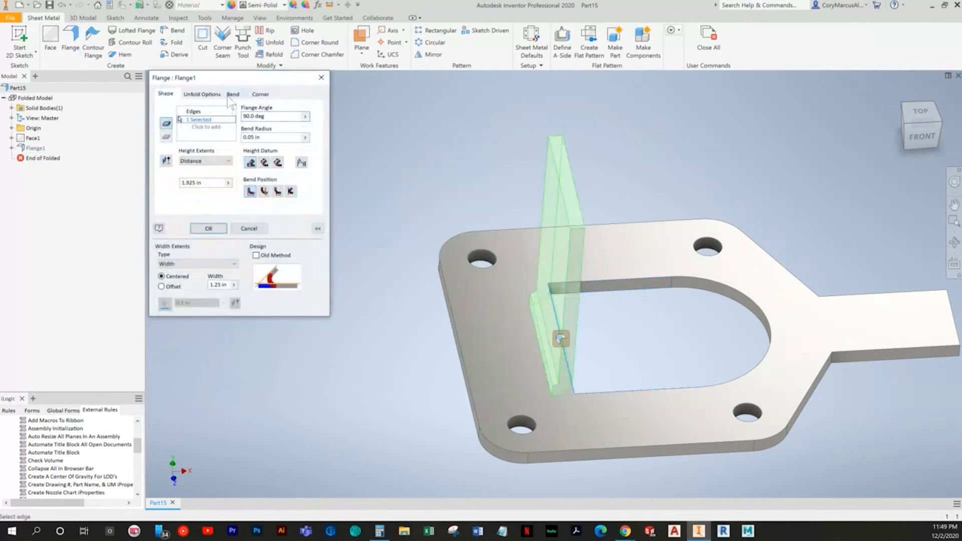
{"action": "left_click", "coordinate": [232, 94]}
{"action": "key", "text": "Return"}
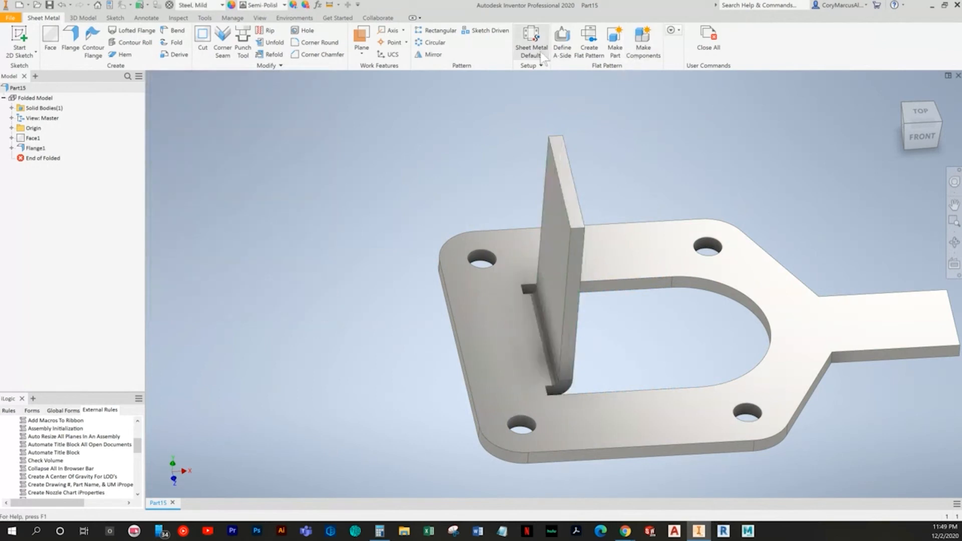
{"action": "left_click", "coordinate": [542, 55]}
{"action": "left_click", "coordinate": [549, 153]}
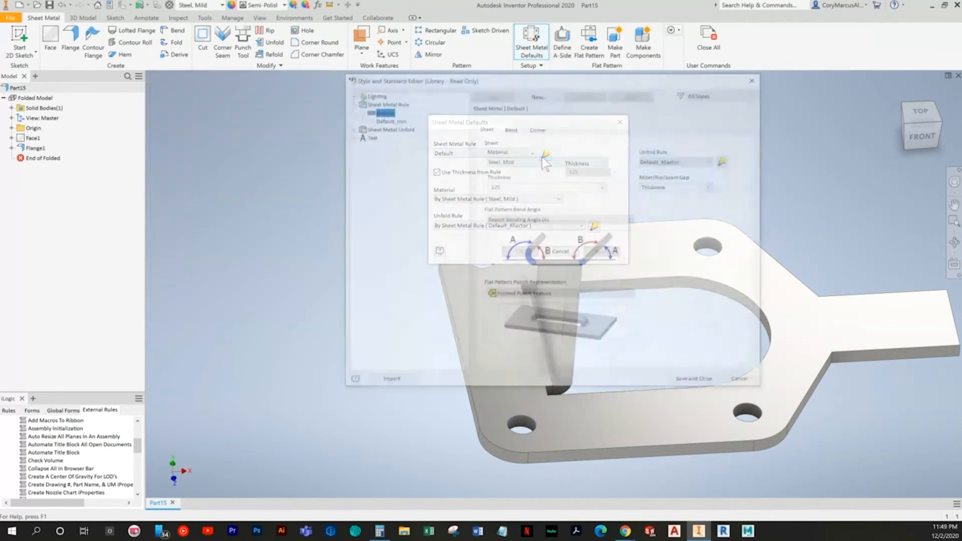
{"action": "left_click", "coordinate": [510, 128]}
{"action": "left_click", "coordinate": [527, 158]}
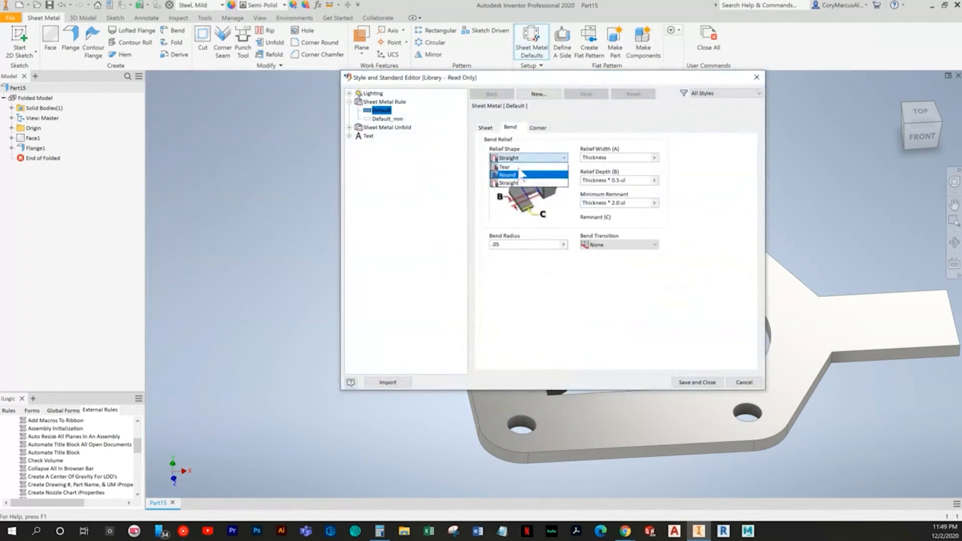
{"action": "left_click", "coordinate": [521, 167]}
{"action": "left_click", "coordinate": [697, 382]}
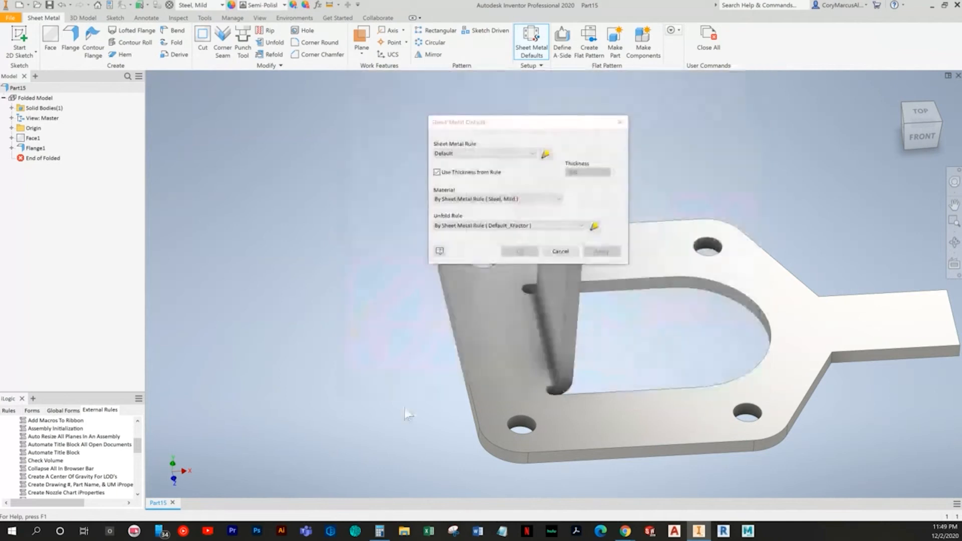
{"action": "left_click", "coordinate": [619, 122]}
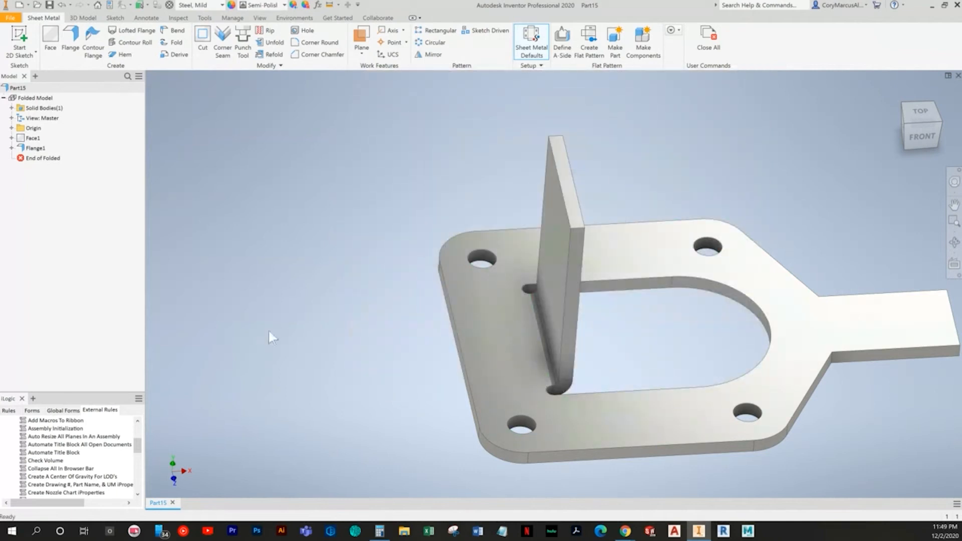
{"action": "left_click", "coordinate": [76, 48]}
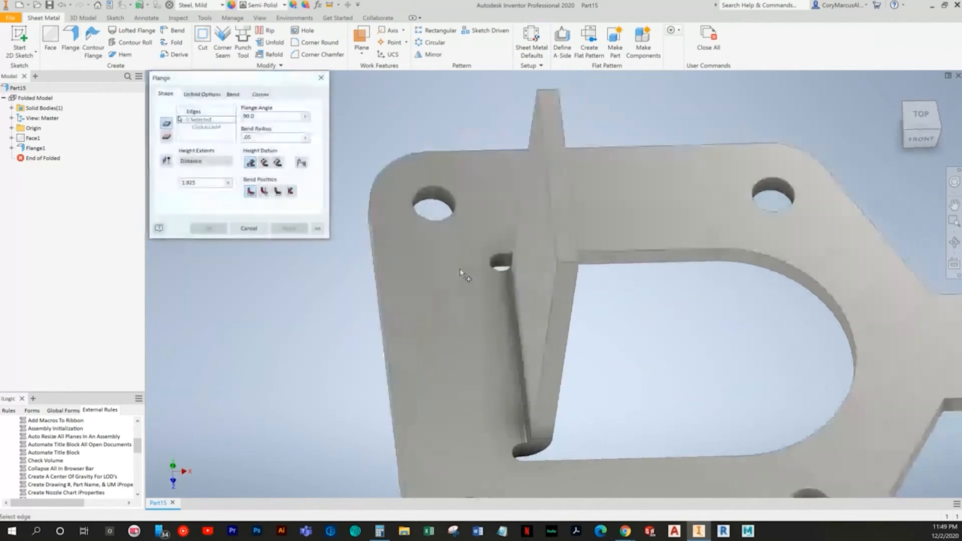
{"action": "right_click", "coordinate": [323, 247]}
{"action": "left_click", "coordinate": [305, 243]}
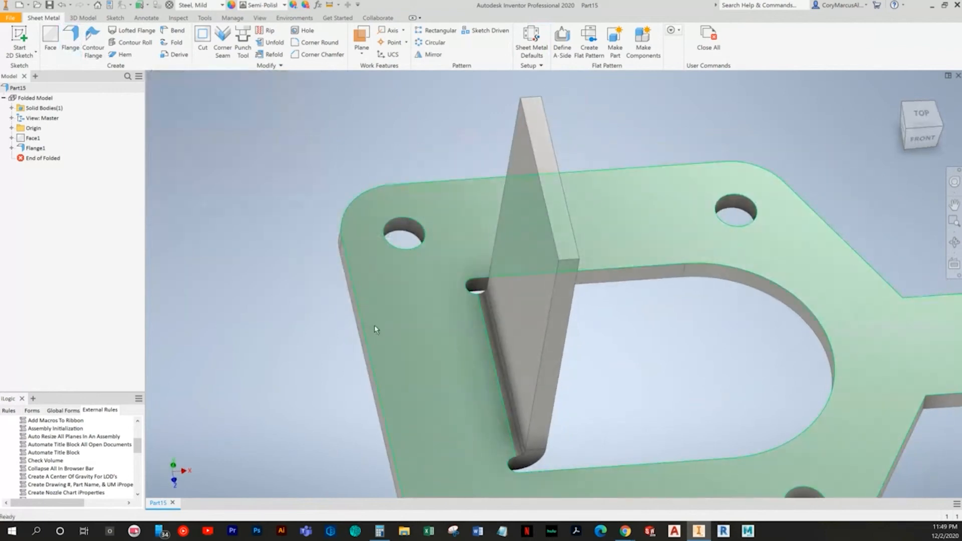
Check the tab's shape in the textbook drawing, and back in Inventor sketch two concentric circles on the upright flange's left face
{"action": "key", "text": "alt+Tab"}
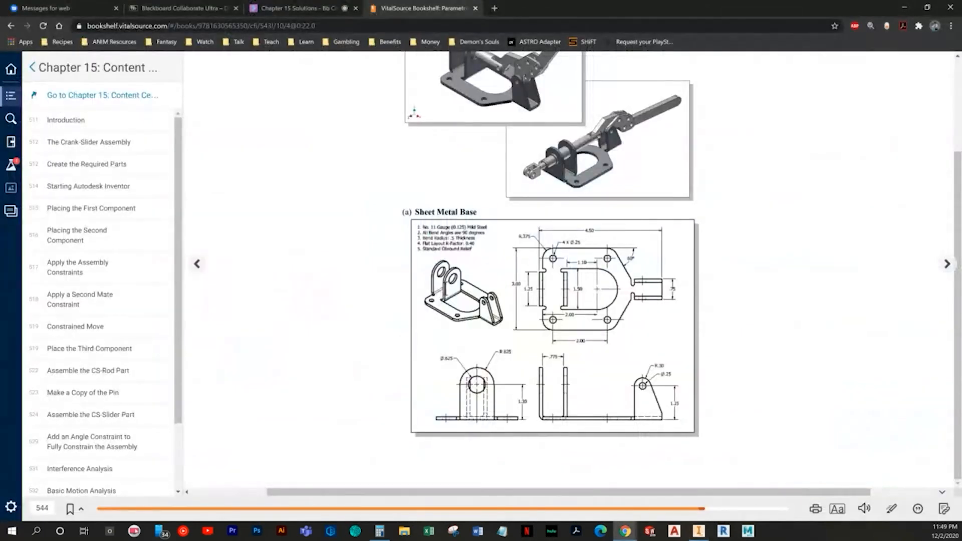
{"action": "key", "text": "alt+Tab"}
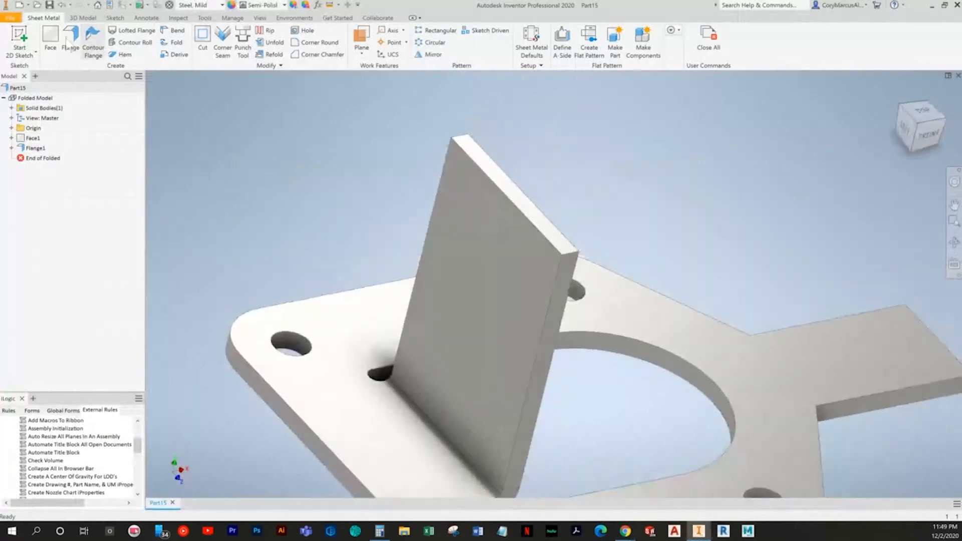
{"action": "left_click", "coordinate": [19, 39]}
{"action": "left_click", "coordinate": [541, 302]}
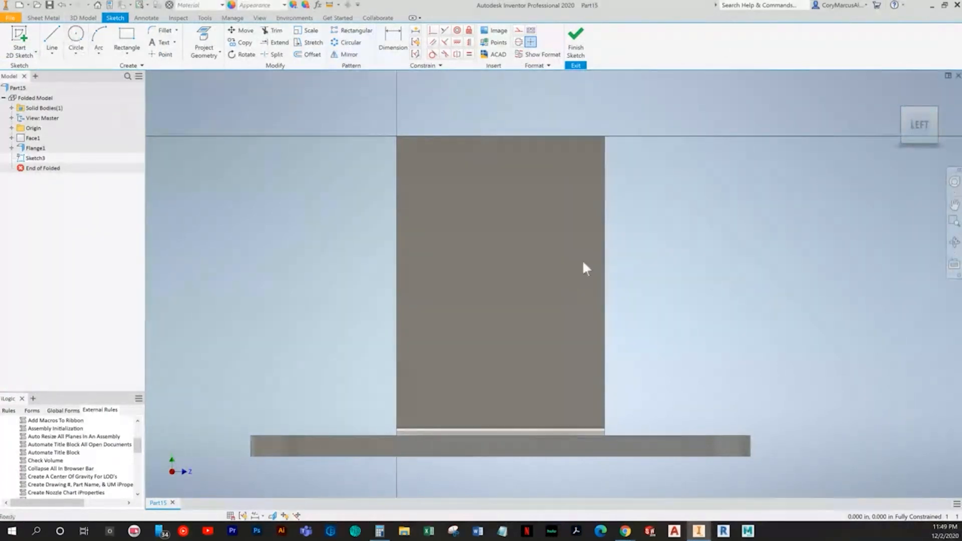
{"action": "middle_click_drag", "start_coordinate": [583, 263], "coordinate": [497, 357]}
{"action": "left_click", "coordinate": [76, 38]}
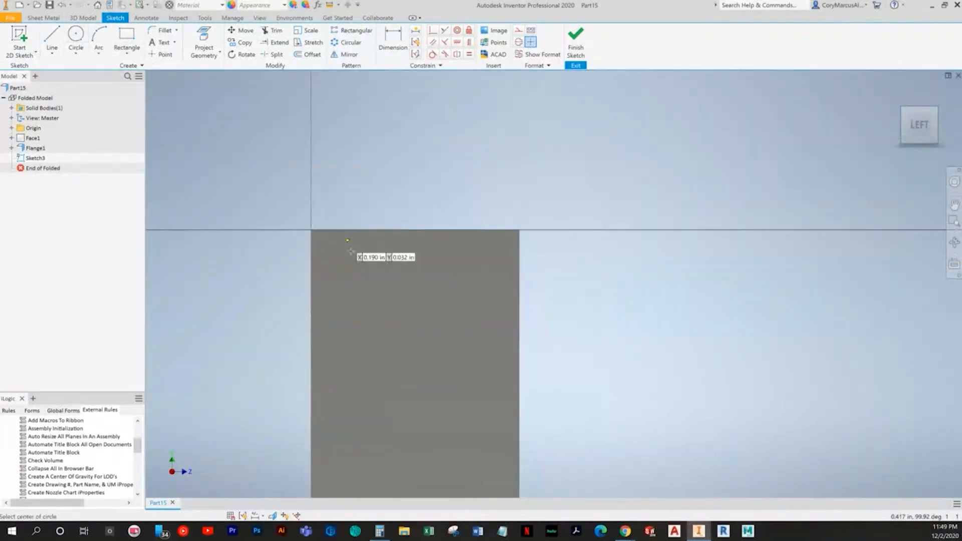
{"action": "left_click", "coordinate": [400, 333]}
{"action": "left_click", "coordinate": [371, 283]}
{"action": "left_click", "coordinate": [400, 332]}
{"action": "left_click", "coordinate": [387, 317]}
{"action": "key", "text": "Escape"}
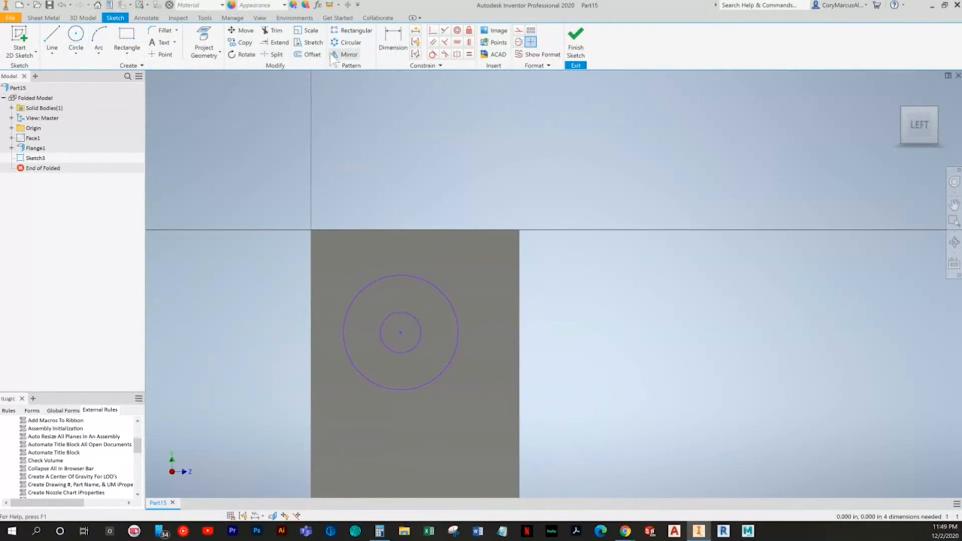
Project the flange face's edges into the sketch and make the larger circle tangent to both side edges and the top edge
{"action": "left_click", "coordinate": [463, 288]}
{"action": "key", "text": "Escape"}
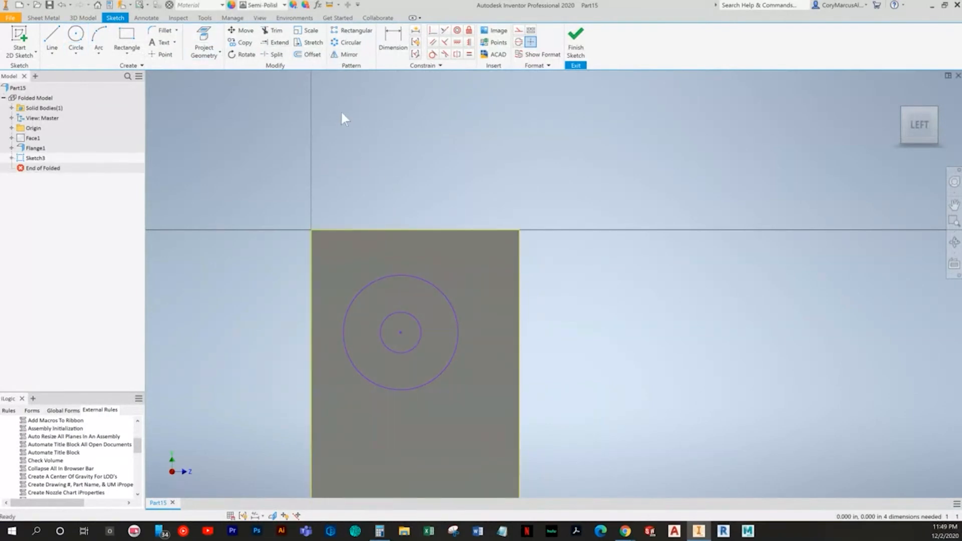
{"action": "left_click", "coordinate": [432, 54]}
{"action": "left_click", "coordinate": [354, 290]}
{"action": "left_click", "coordinate": [313, 303]}
{"action": "left_click", "coordinate": [393, 231]}
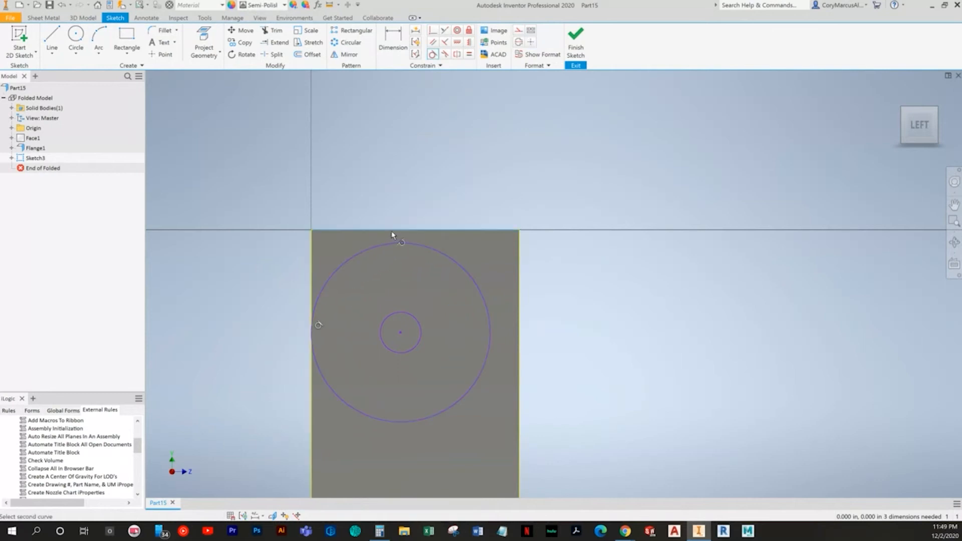
{"action": "left_click", "coordinate": [404, 242]}
{"action": "left_click", "coordinate": [518, 257]}
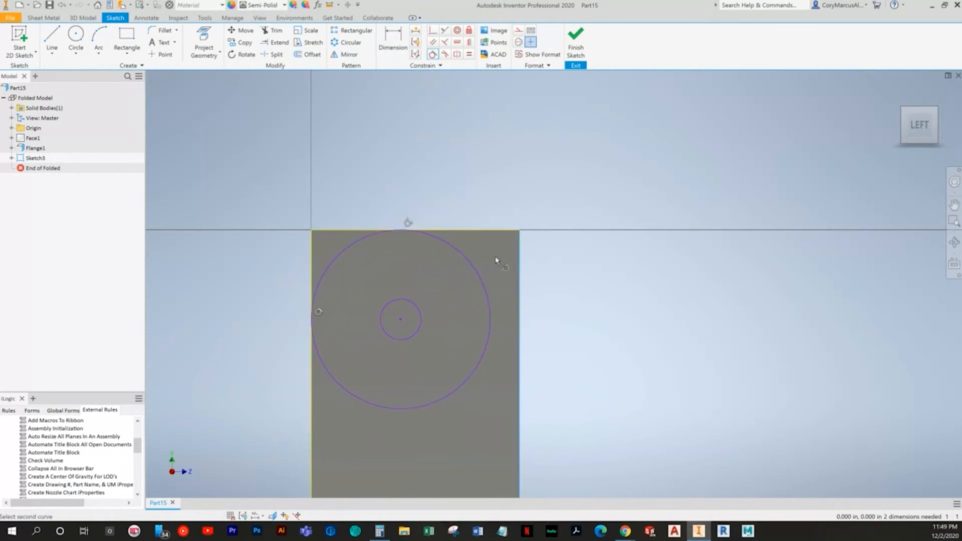
{"action": "left_click", "coordinate": [468, 259]}
{"action": "key", "text": "Escape"}
Dimension the inner circle's diameter as .625 in, checking the hole size in the textbook drawing
{"action": "left_click", "coordinate": [386, 52]}
{"action": "left_click", "coordinate": [407, 316]}
{"action": "left_click", "coordinate": [263, 236]}
{"action": "key", "text": "alt+Tab"}
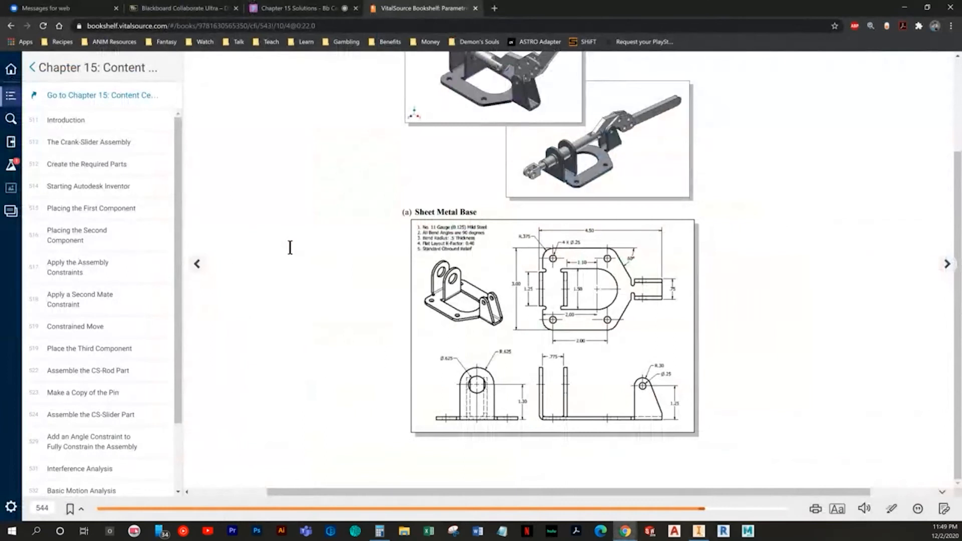
{"action": "key", "text": "alt+Tab"}
{"action": "type", "text": "."}
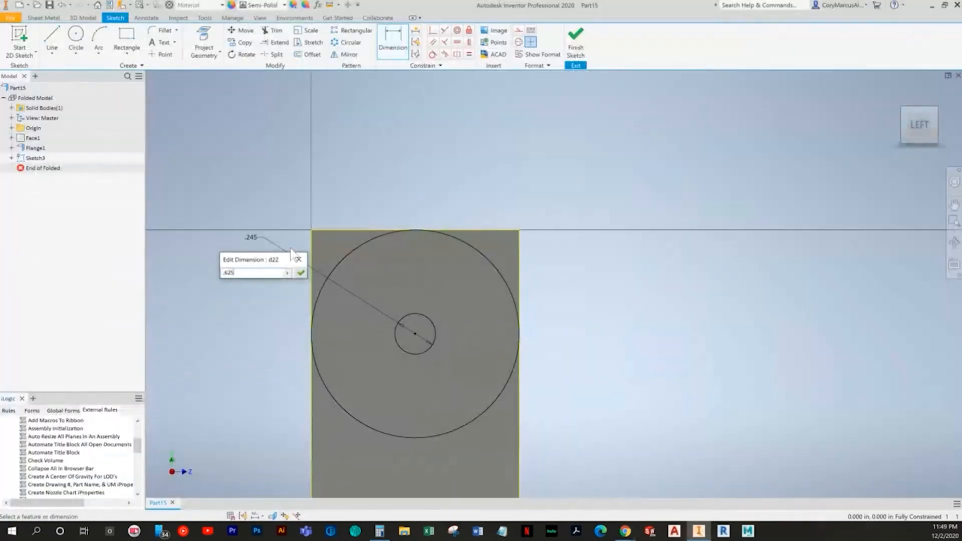
{"action": "key", "text": "Return"}
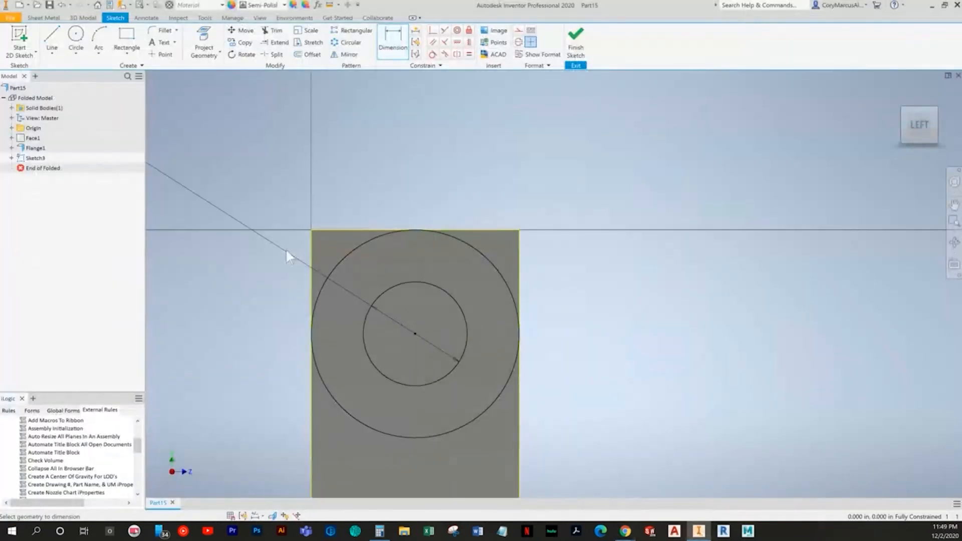
{"action": "left_click", "coordinate": [334, 216]}
{"action": "key", "text": "Escape"}
{"action": "key", "text": "Escape"}
Add a driven radius dimension to the outer circle and move the inner circle's diameter dimension closer to the flange
{"action": "left_click", "coordinate": [392, 42]}
{"action": "left_click", "coordinate": [354, 252]}
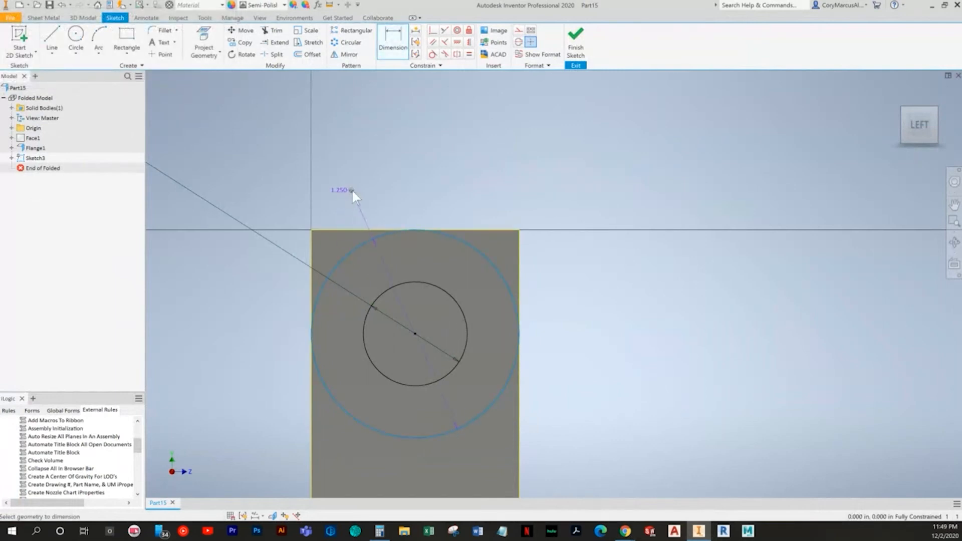
{"action": "right_click", "coordinate": [353, 192]}
{"action": "left_click", "coordinate": [369, 221]}
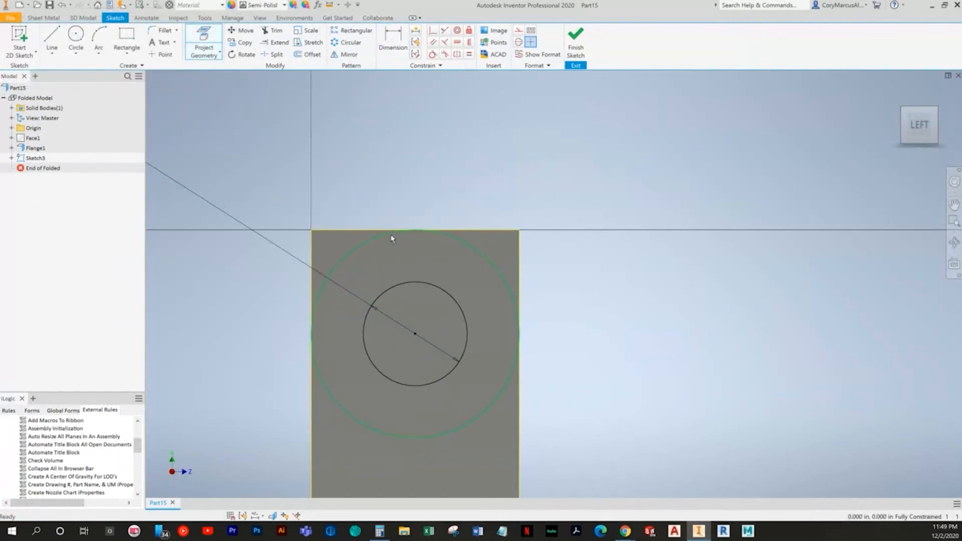
{"action": "key", "text": "d"}
{"action": "left_click", "coordinate": [357, 251]}
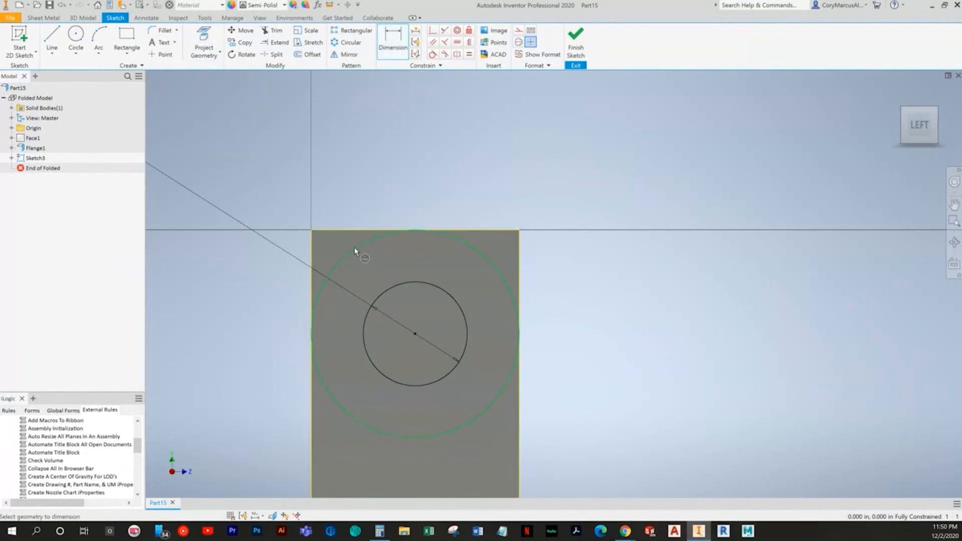
{"action": "right_click", "coordinate": [371, 168]}
{"action": "left_click", "coordinate": [414, 206]}
{"action": "left_click", "coordinate": [330, 201]}
{"action": "left_click", "coordinate": [217, 79]}
{"action": "key", "text": "Escape"}
{"action": "scroll", "coordinate": [306, 248], "scroll_direction": "down", "scroll_amount": 3}
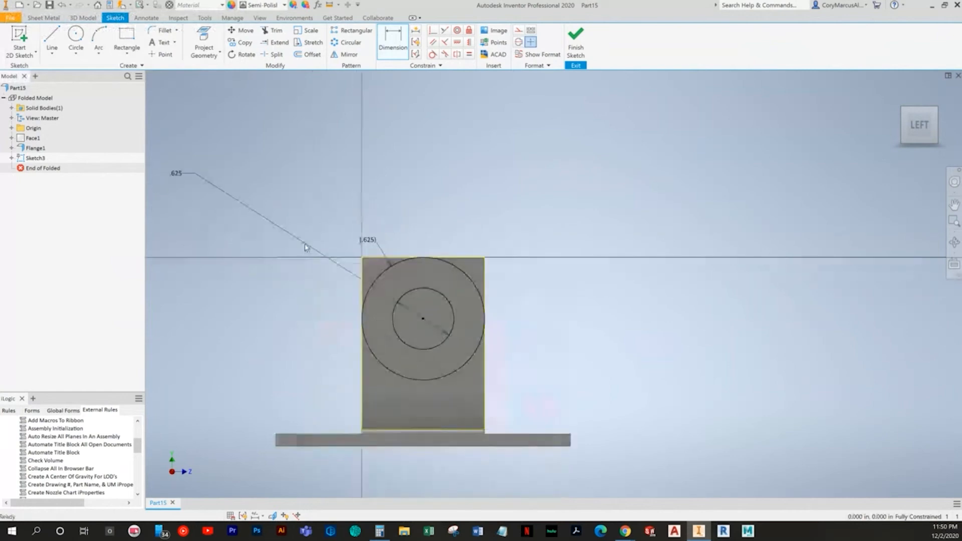
{"action": "left_click_drag", "start_coordinate": [185, 169], "coordinate": [328, 266]}
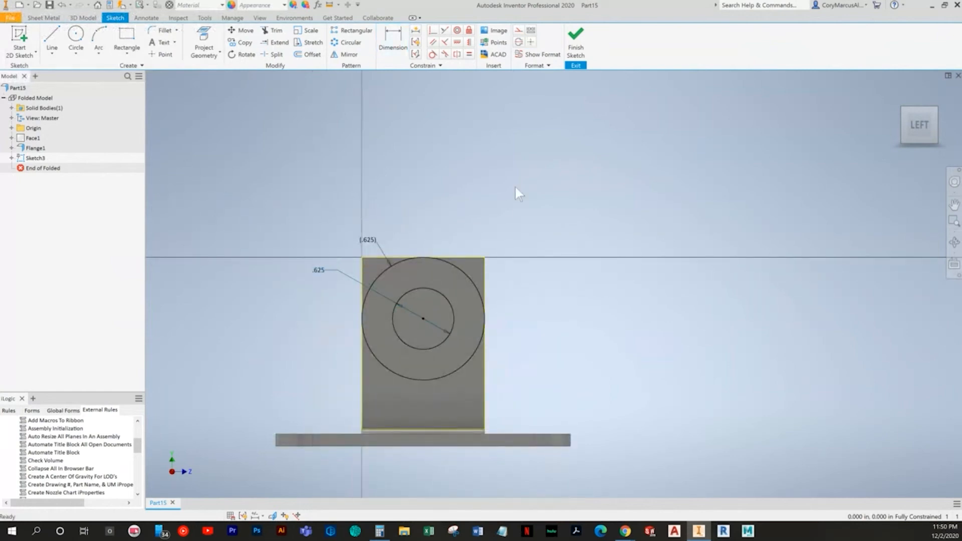
{"action": "left_click", "coordinate": [569, 53]}
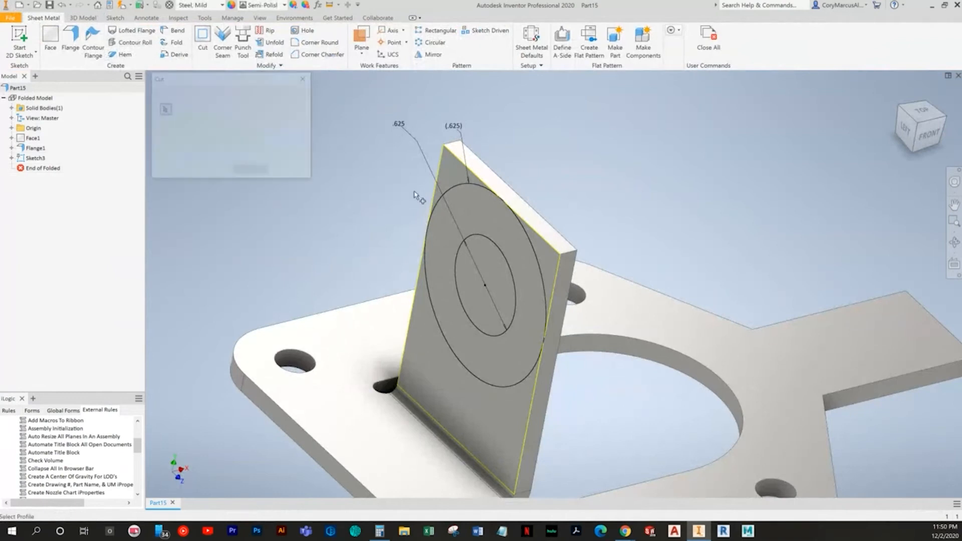
{"action": "left_click", "coordinate": [456, 173]}
{"action": "right_click", "coordinate": [405, 153]}
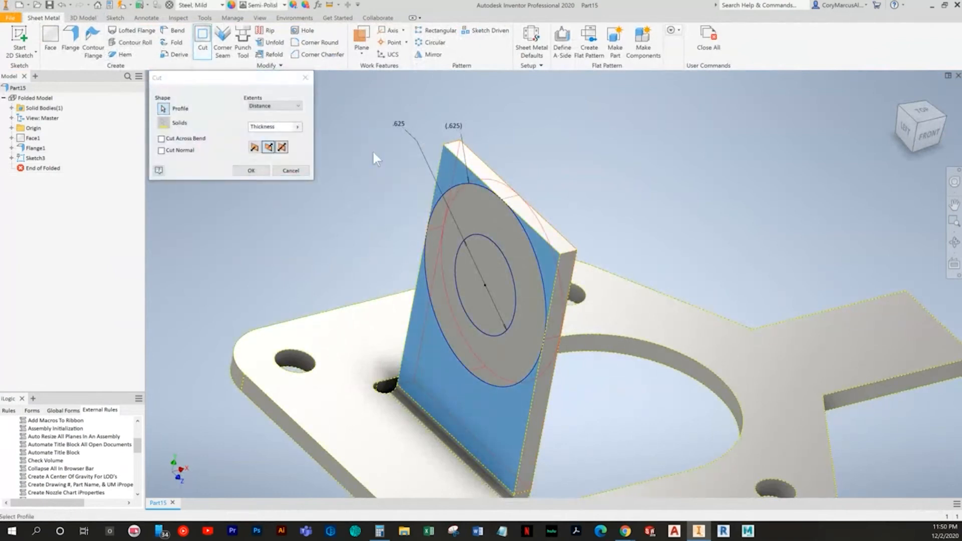
{"action": "left_click", "coordinate": [375, 148]}
Reopen the circle sketch and draw lines along both side edges from the top corners to the outer circle's tangent points
{"action": "double_click", "coordinate": [35, 157]}
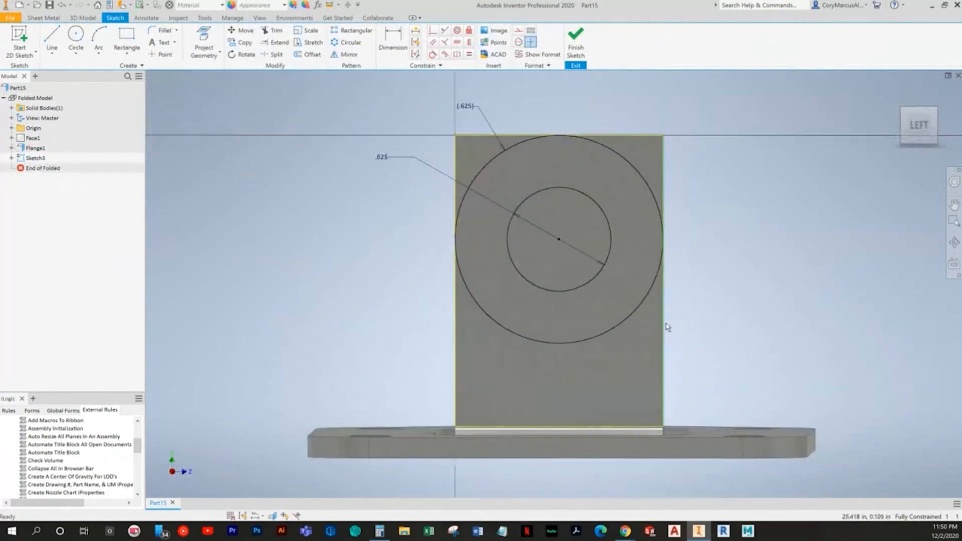
{"action": "left_click", "coordinate": [51, 40]}
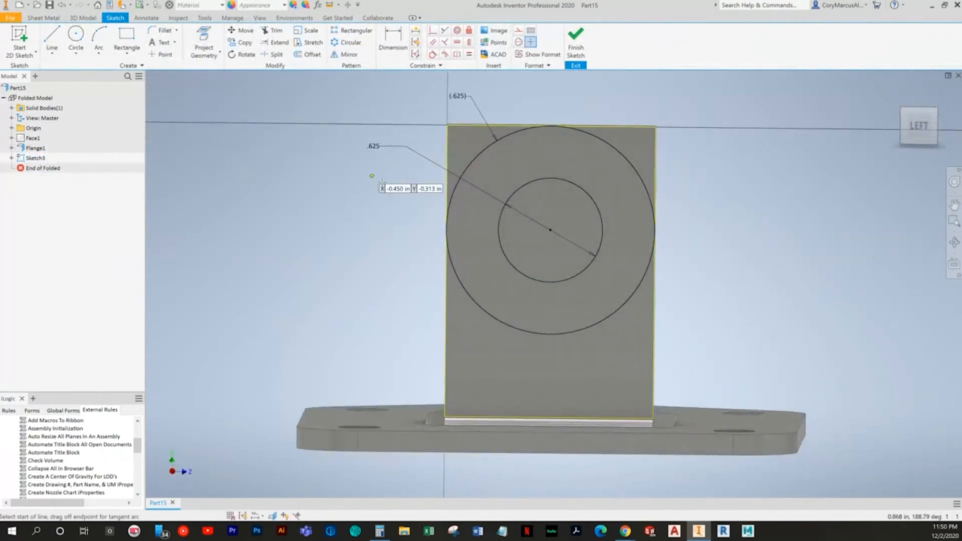
{"action": "left_click", "coordinate": [445, 225]}
{"action": "middle_click_drag", "start_coordinate": [445, 225], "coordinate": [676, 160], "text": "shift"}
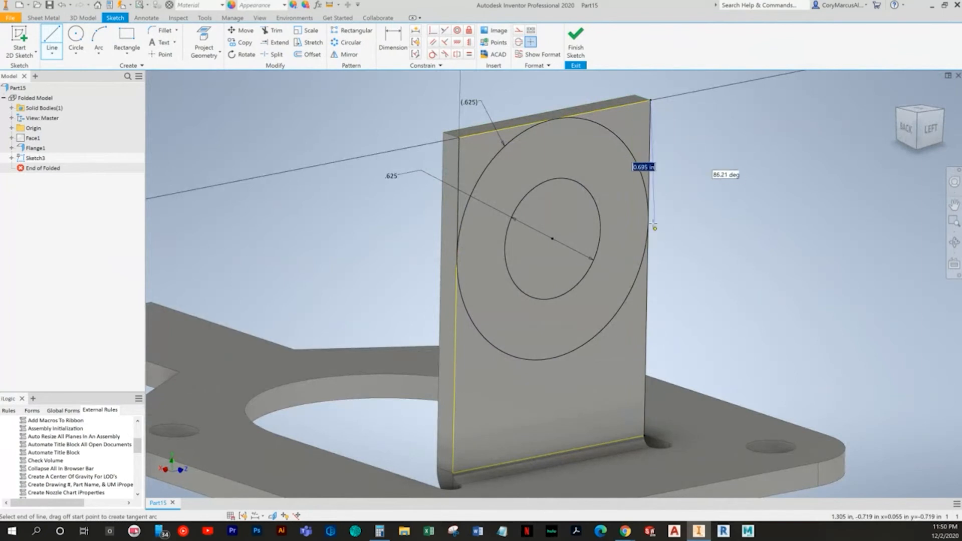
{"action": "key", "text": "Escape"}
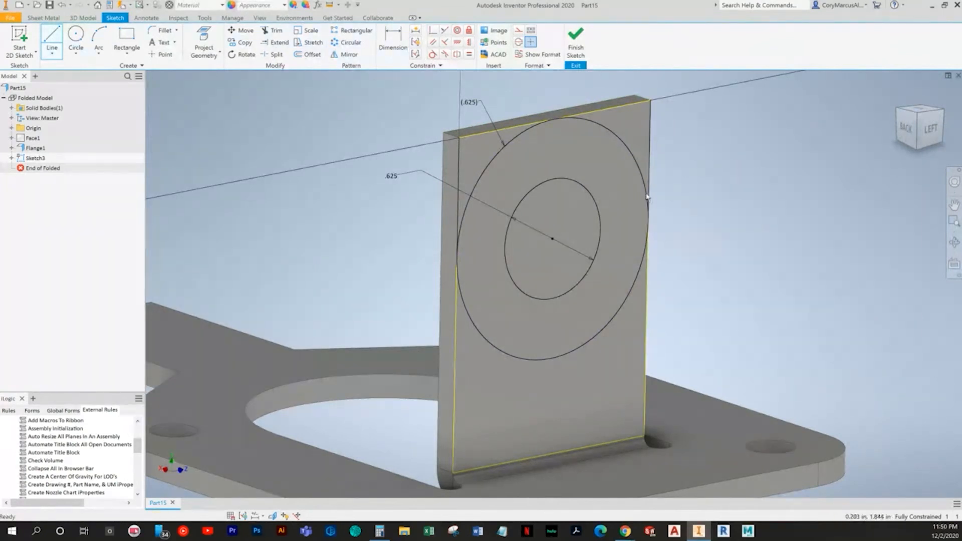
{"action": "middle_click_drag", "start_coordinate": [570, 369], "coordinate": [541, 350], "text": "shift"}
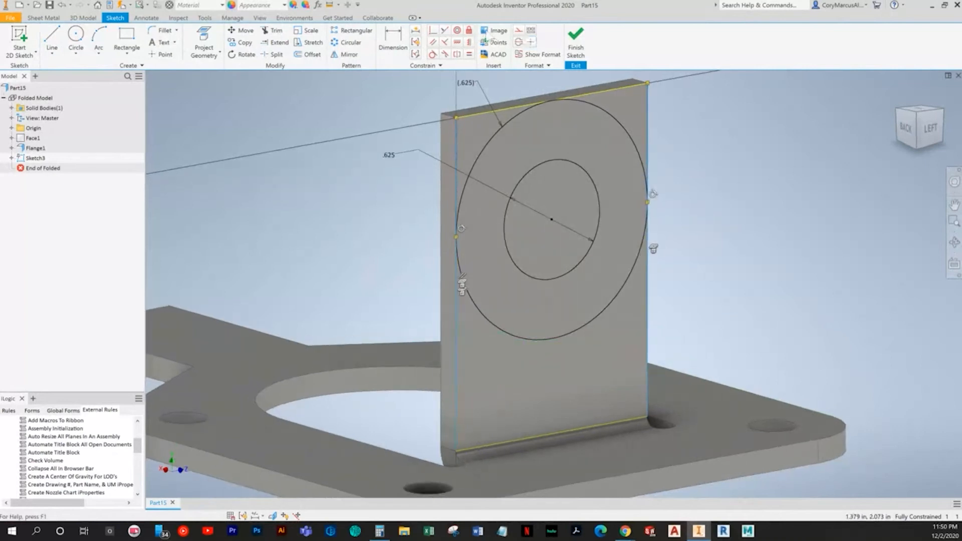
{"action": "left_click", "coordinate": [575, 42]}
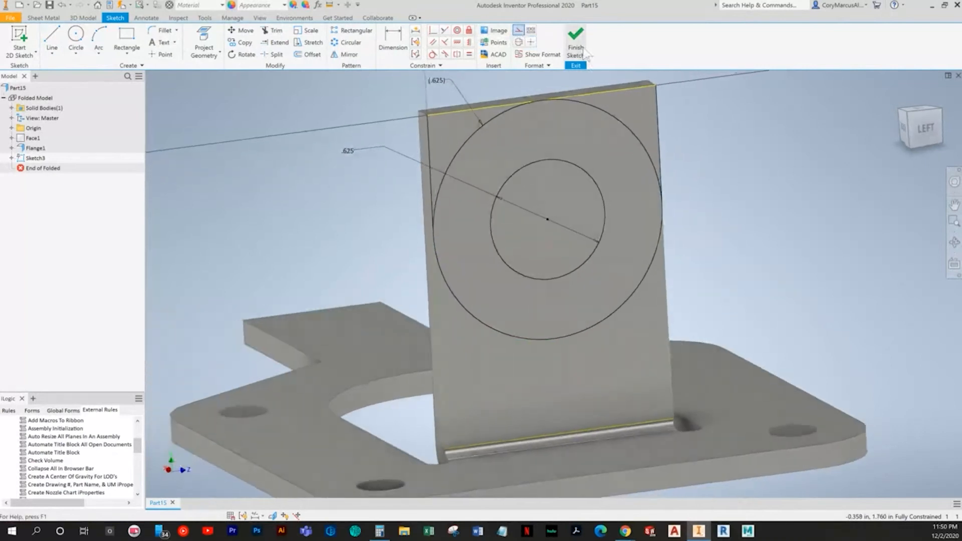
{"action": "left_click", "coordinate": [202, 38]}
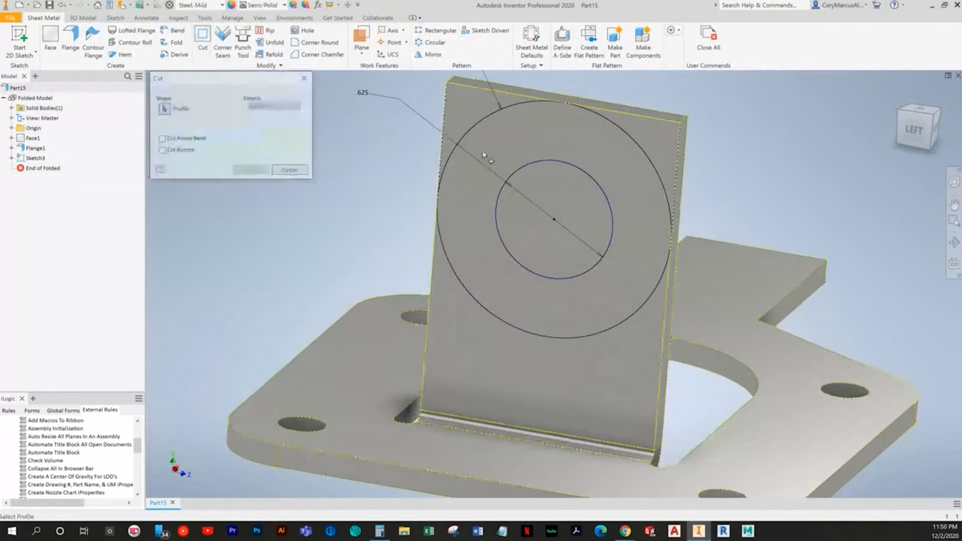
{"action": "scroll", "coordinate": [451, 108], "scroll_direction": "down", "scroll_amount": 3}
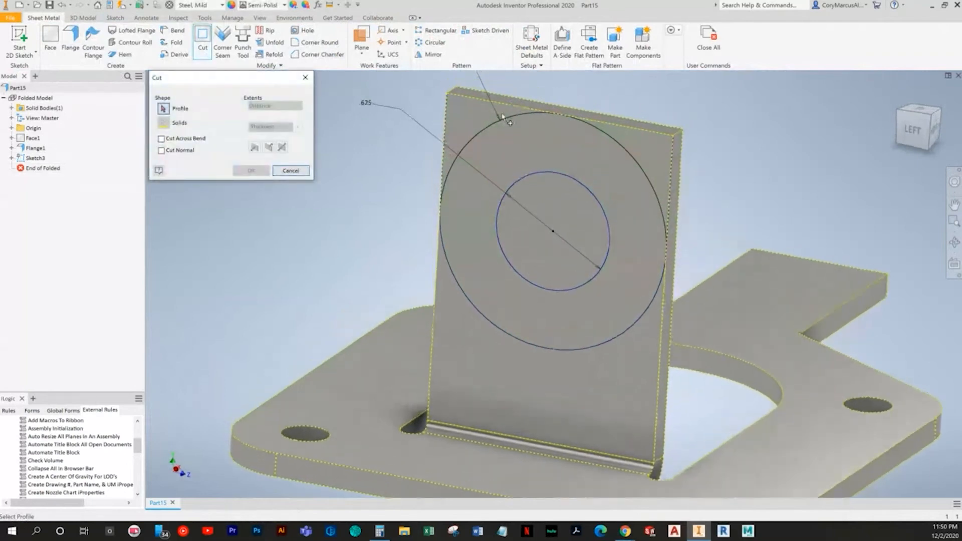
{"action": "right_click", "coordinate": [450, 107]}
{"action": "left_click", "coordinate": [429, 102]}
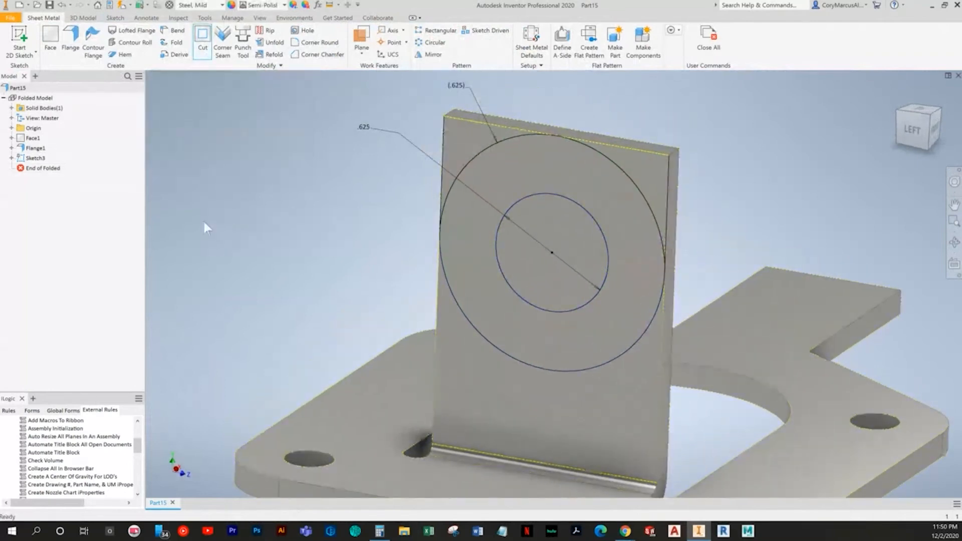
{"action": "left_click", "coordinate": [35, 157]}
{"action": "double_click", "coordinate": [475, 163]}
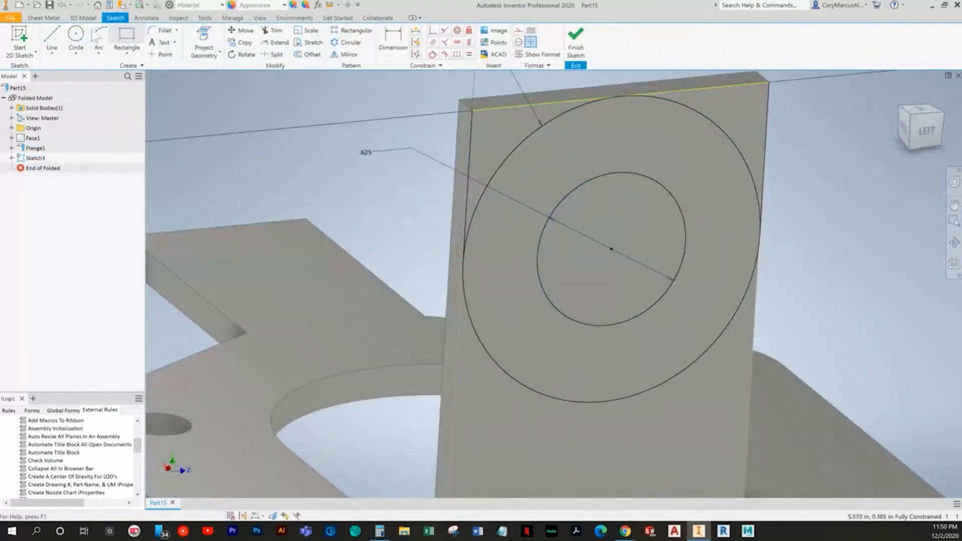
{"action": "left_click", "coordinate": [43, 17]}
{"action": "left_click", "coordinate": [203, 39]}
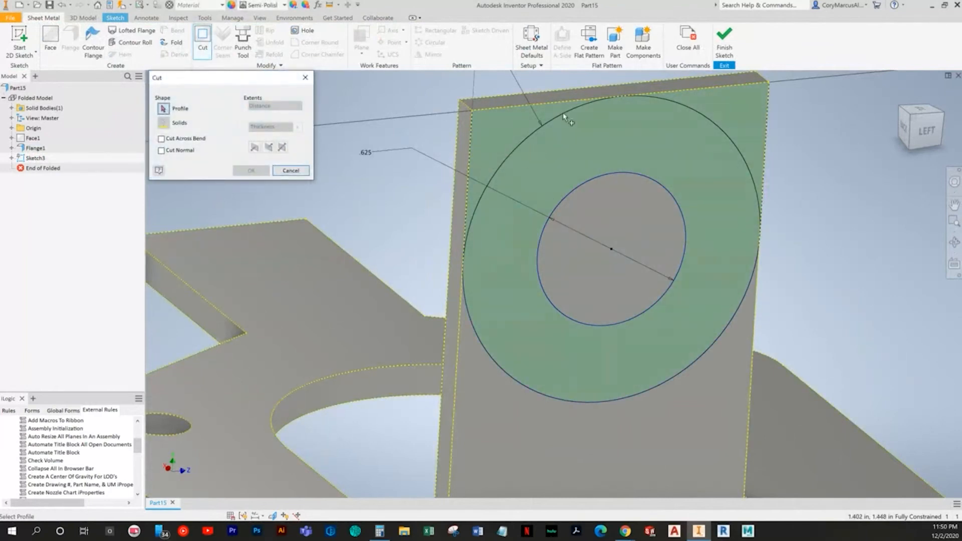
{"action": "right_click", "coordinate": [590, 180]}
{"action": "left_click", "coordinate": [613, 193]}
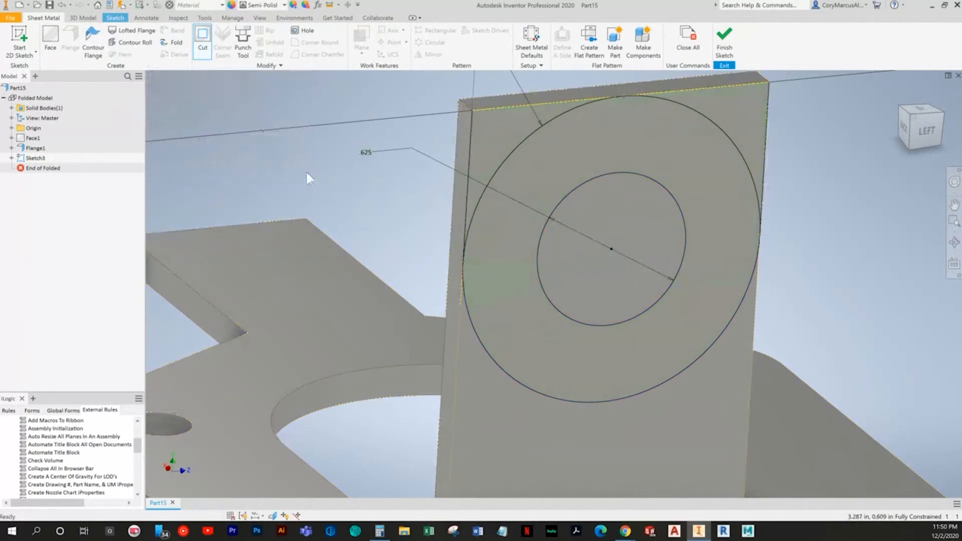
Extrude-cut the flange sketch's two upper corner regions and inner circle symmetrically through all
{"action": "left_click", "coordinate": [83, 17]}
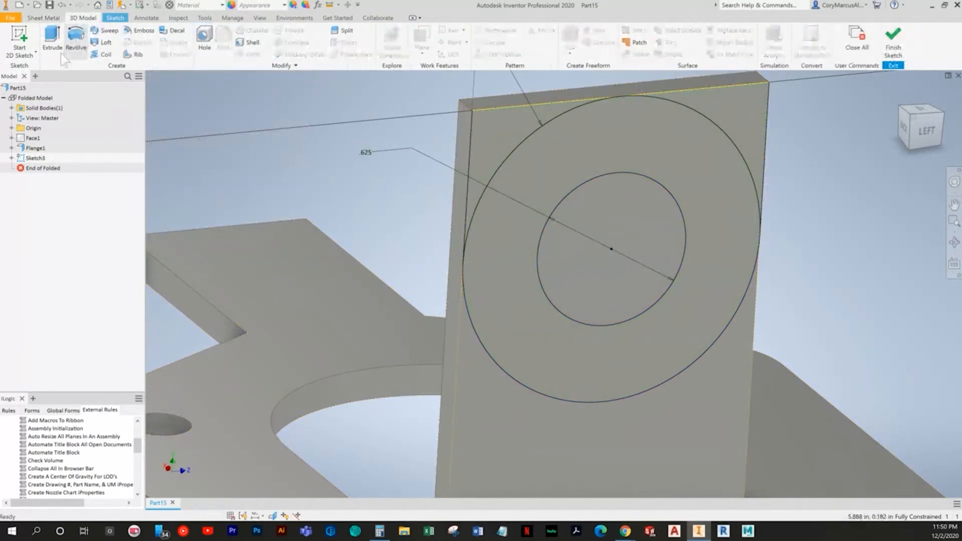
{"action": "left_click", "coordinate": [505, 132]}
{"action": "left_click", "coordinate": [745, 113]}
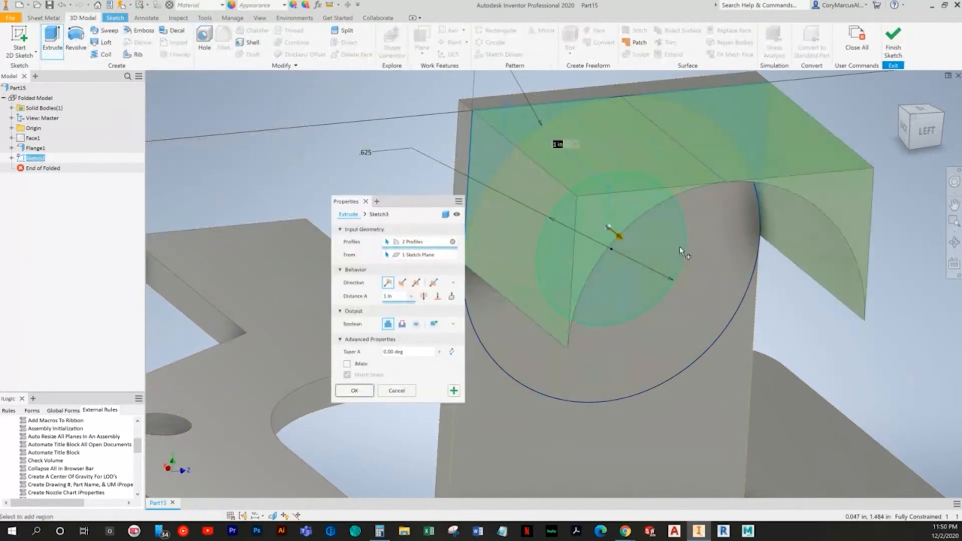
{"action": "left_click", "coordinate": [662, 264]}
{"action": "left_click", "coordinate": [401, 323]}
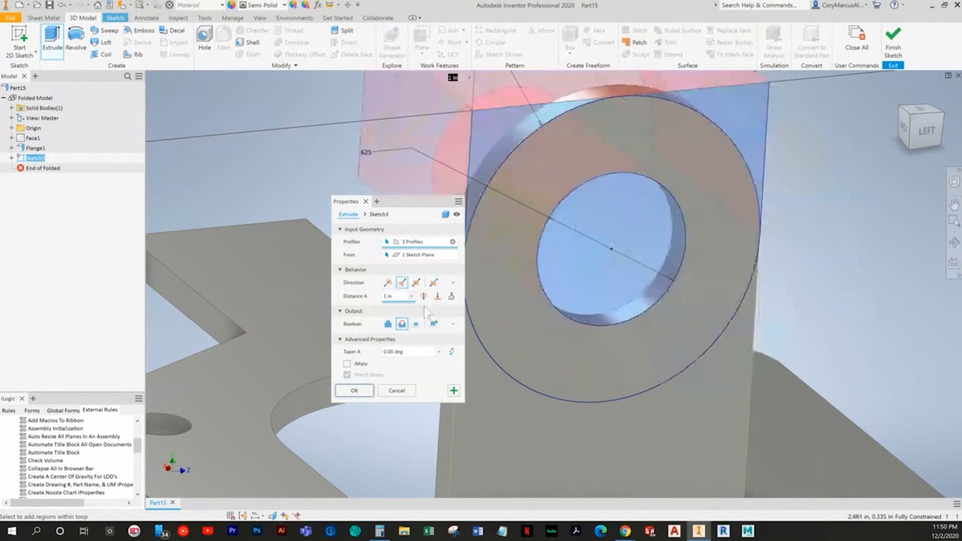
{"action": "left_click", "coordinate": [416, 282]}
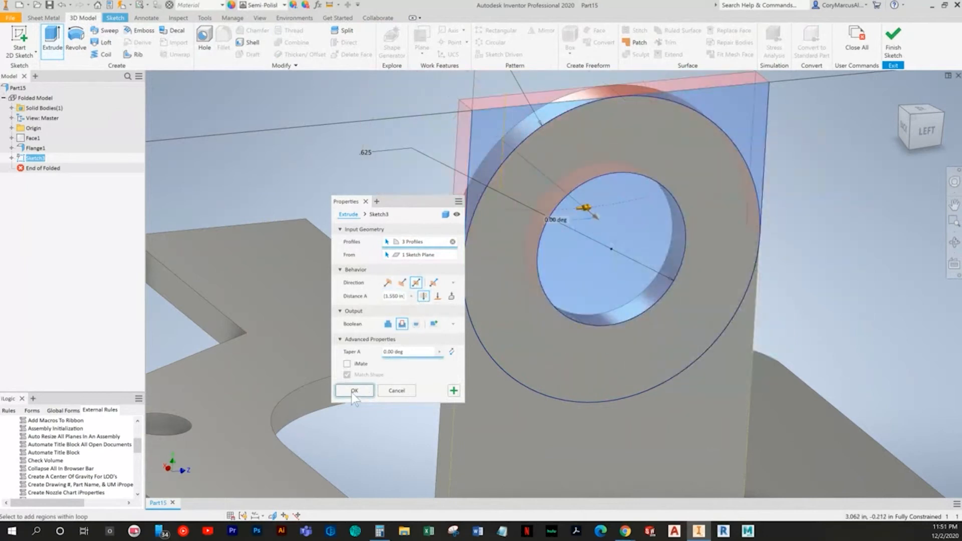
{"action": "left_click", "coordinate": [353, 391]}
{"action": "mouse_move", "coordinate": [393, 200]}
{"action": "middle_mouse_down", "text": "shift"}
{"action": "mouse_move", "coordinate": [524, 318]}
{"action": "mouse_move", "coordinate": [384, 263]}
{"action": "mouse_move", "coordinate": [245, 365]}
{"action": "mouse_move", "coordinate": [52, 319]}
{"action": "mouse_move", "coordinate": [246, 203]}
{"action": "middle_mouse_up", "text": "shift"}
{"action": "scroll", "coordinate": [245, 200], "scroll_direction": "down", "scroll_amount": 1}
{"action": "middle_click_drag", "start_coordinate": [271, 76], "coordinate": [396, 79], "text": "shift"}
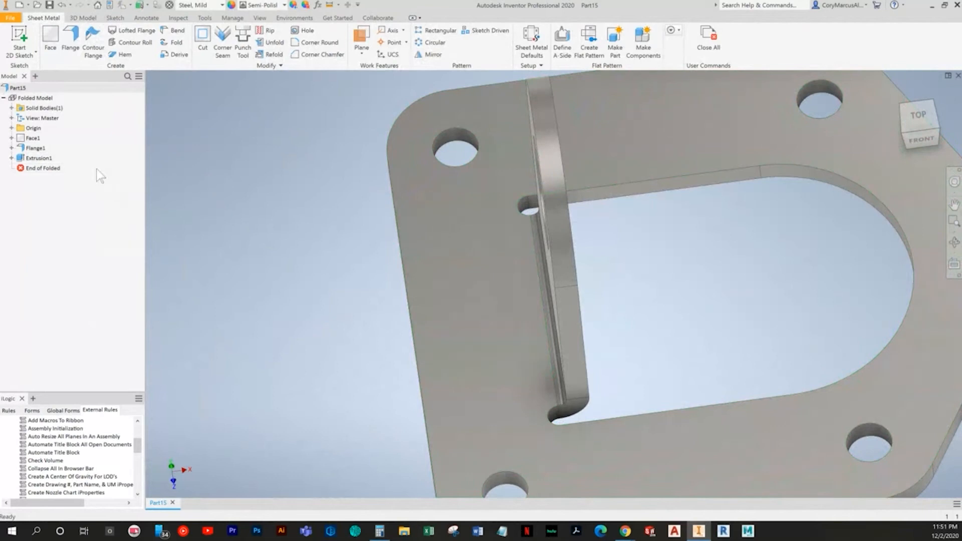
{"action": "middle_click_drag", "start_coordinate": [438, 260], "coordinate": [443, 257], "text": "shift"}
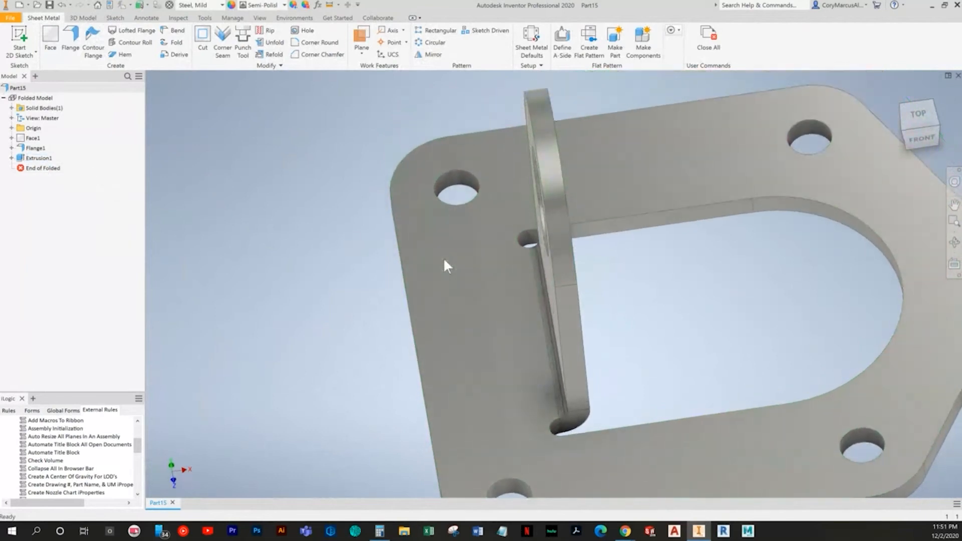
{"action": "mouse_move", "coordinate": [662, 460]}
{"action": "middle_mouse_down", "text": "shift"}
{"action": "mouse_move", "coordinate": [655, 473]}
{"action": "mouse_move", "coordinate": [654, 461]}
{"action": "middle_mouse_up", "text": "shift"}
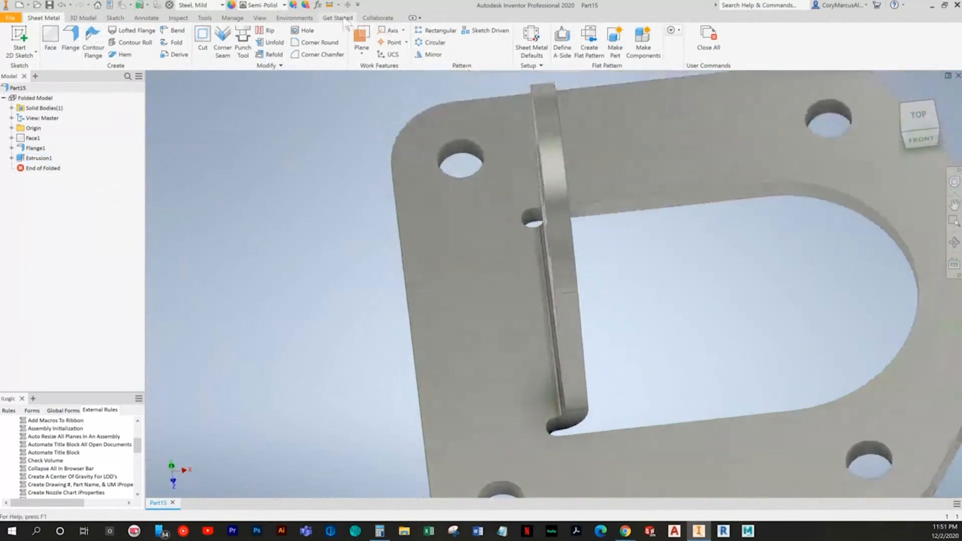
{"action": "left_click", "coordinate": [329, 6]}
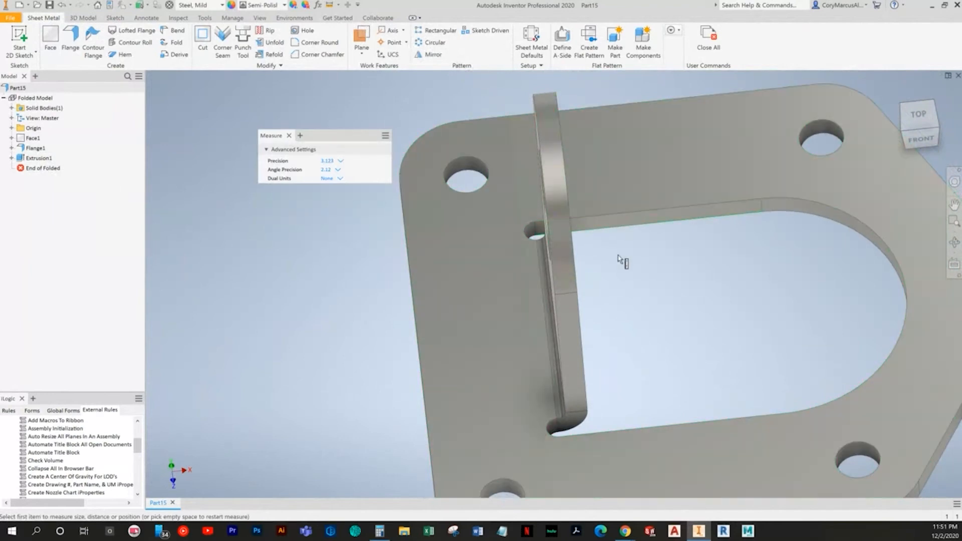
{"action": "right_click", "coordinate": [646, 271]}
{"action": "left_click", "coordinate": [620, 271]}
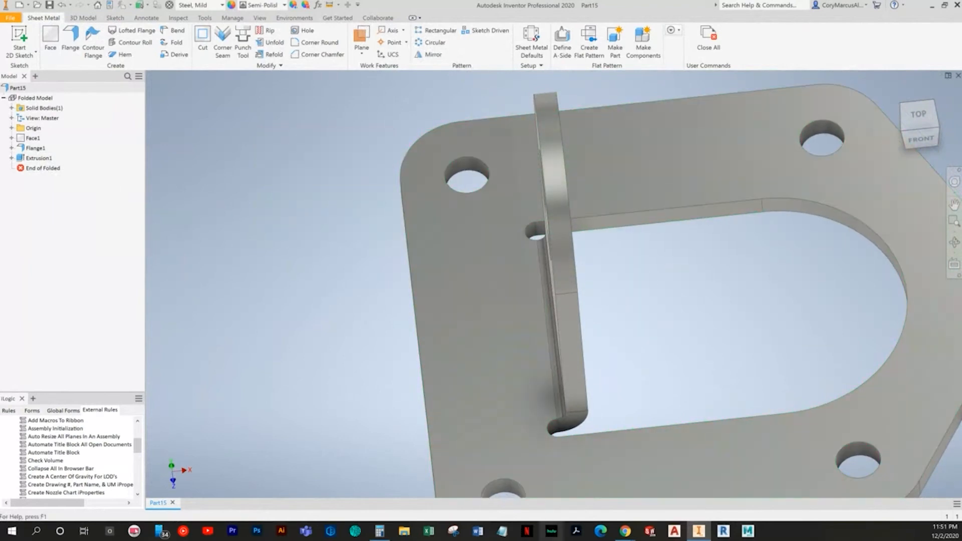
Check the flange position in the textbook drawing and measure from the flange face to the base opening's rounded end
{"action": "left_click", "coordinate": [625, 531]}
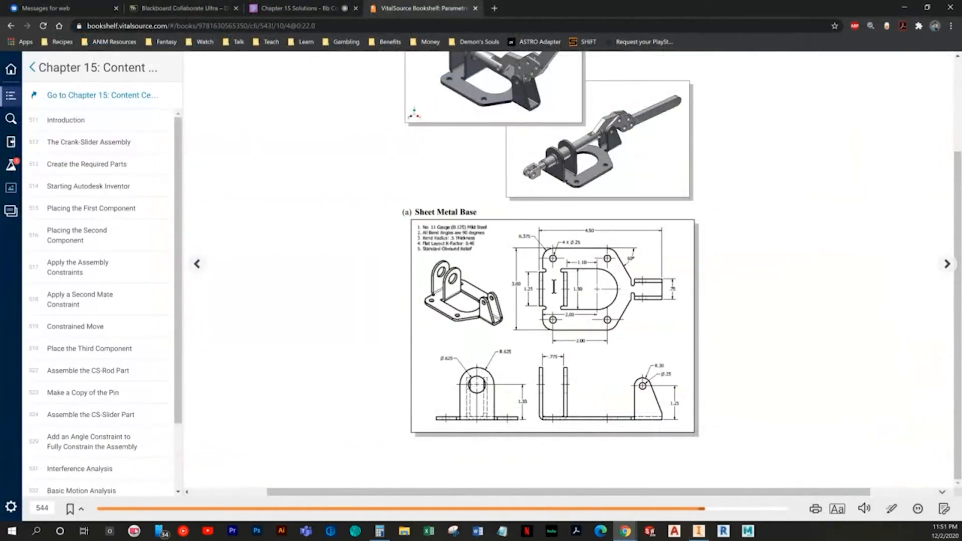
{"action": "left_click", "coordinate": [699, 530]}
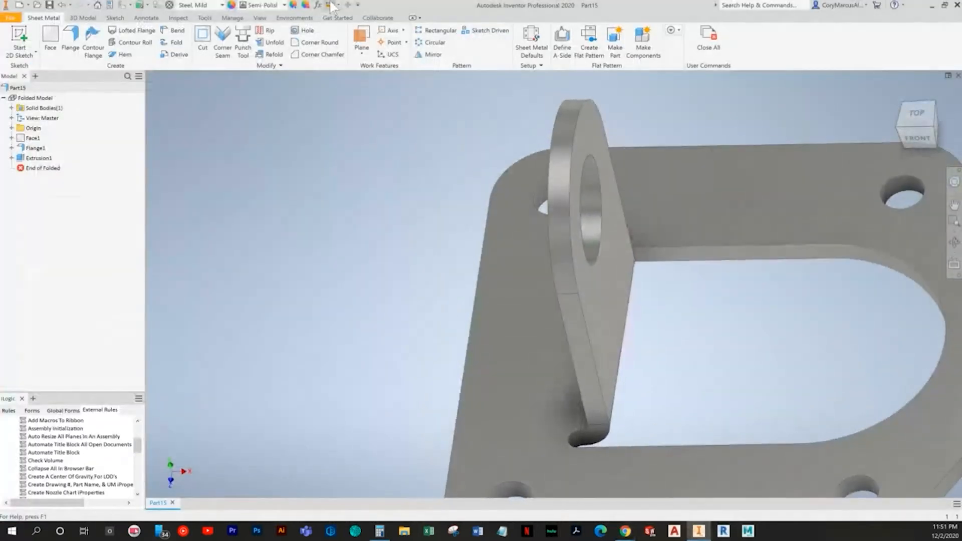
{"action": "left_click", "coordinate": [330, 5]}
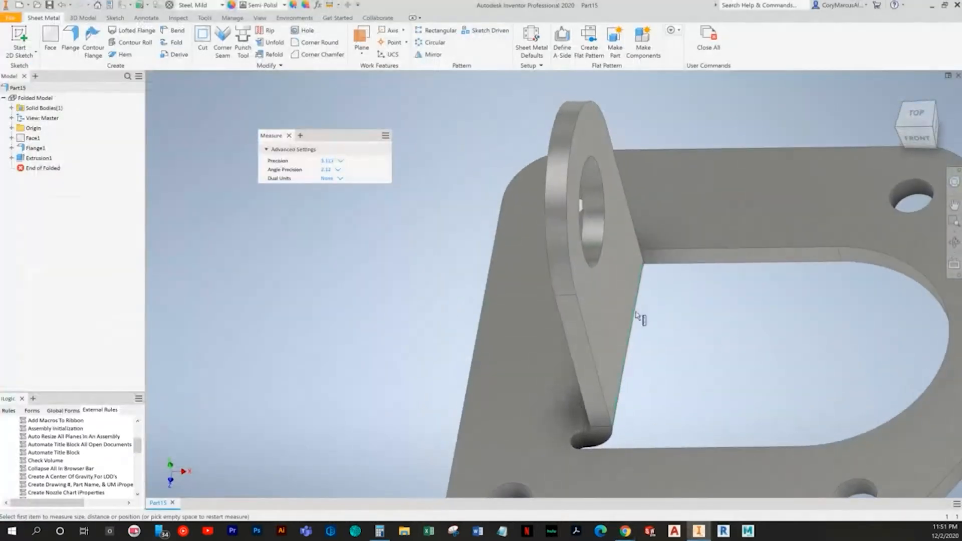
{"action": "left_click", "coordinate": [621, 301]}
{"action": "left_click", "coordinate": [846, 264]}
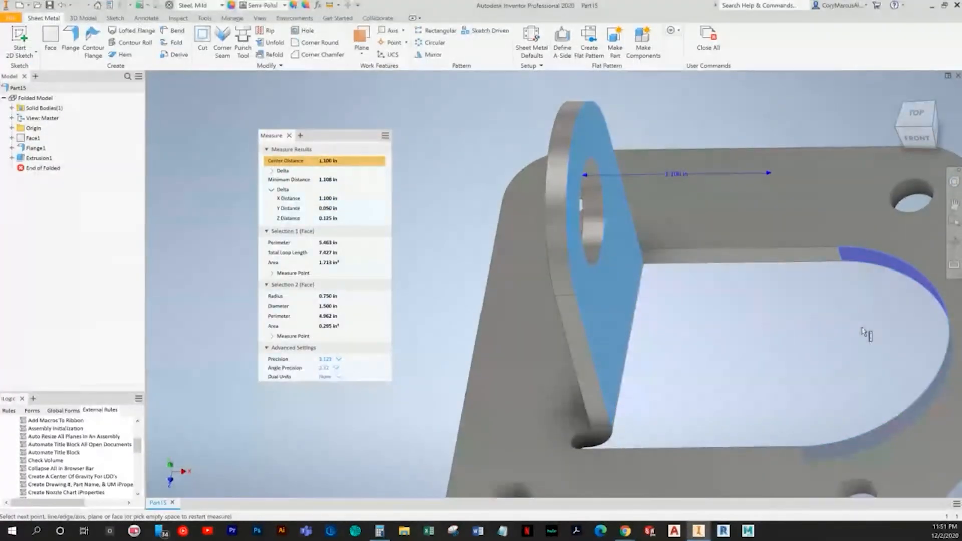
{"action": "key", "text": "Escape"}
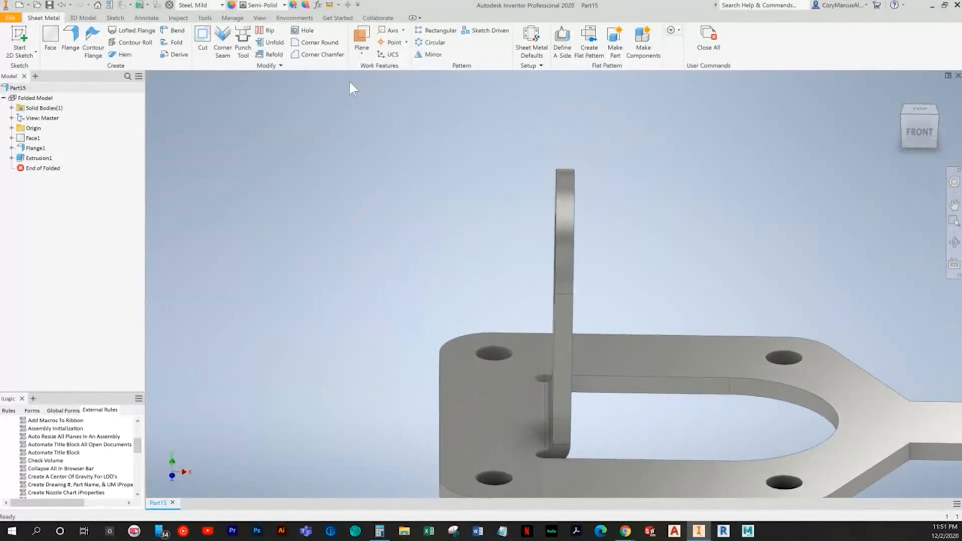
Check the flange spacing in the textbook drawing and create a work plane offset .775/2 from the flange's outward face, away from the opening
{"action": "key", "text": "alt+Tab"}
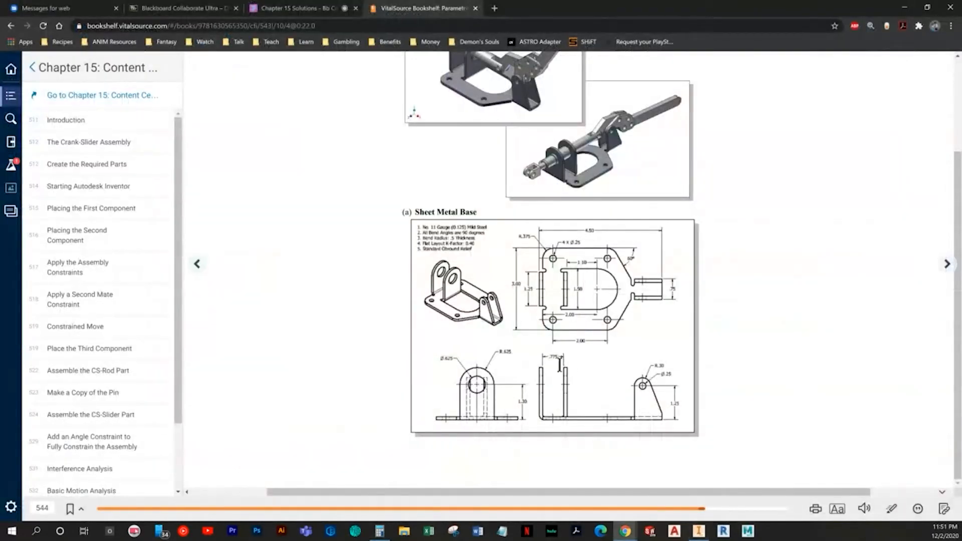
{"action": "key", "text": "alt+Tab"}
{"action": "left_click", "coordinate": [360, 54]}
{"action": "left_click", "coordinate": [390, 95]}
{"action": "middle_click_drag", "start_coordinate": [536, 257], "coordinate": [516, 345], "text": "shift"}
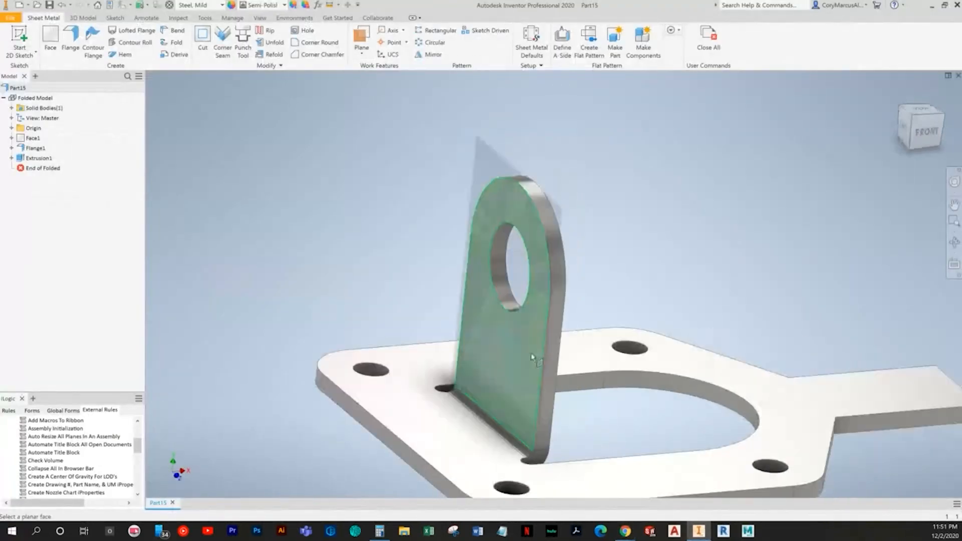
{"action": "left_click", "coordinate": [512, 349]}
{"action": "type", "text": ".775/2"}
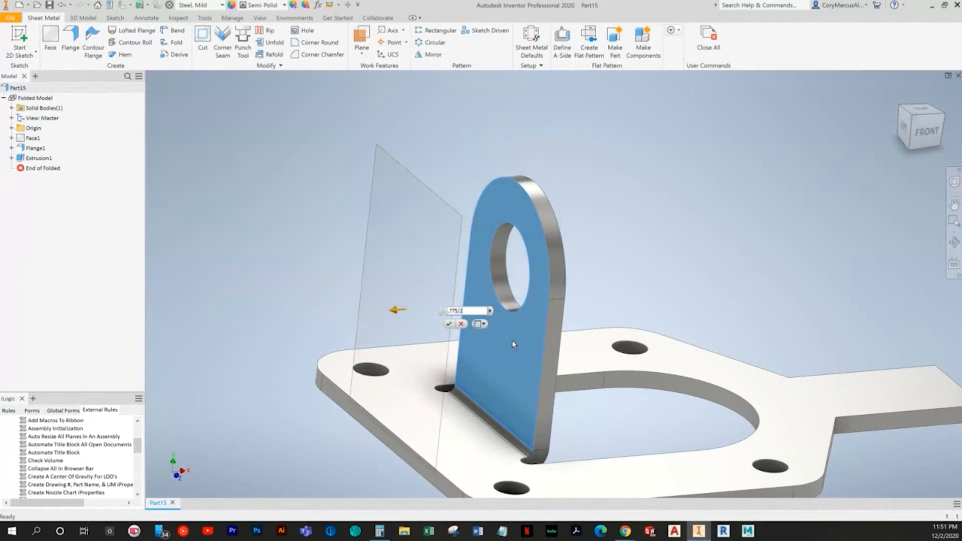
{"action": "middle_click_drag", "start_coordinate": [512, 340], "coordinate": [512, 341], "text": "shift"}
{"action": "key", "text": "Return"}
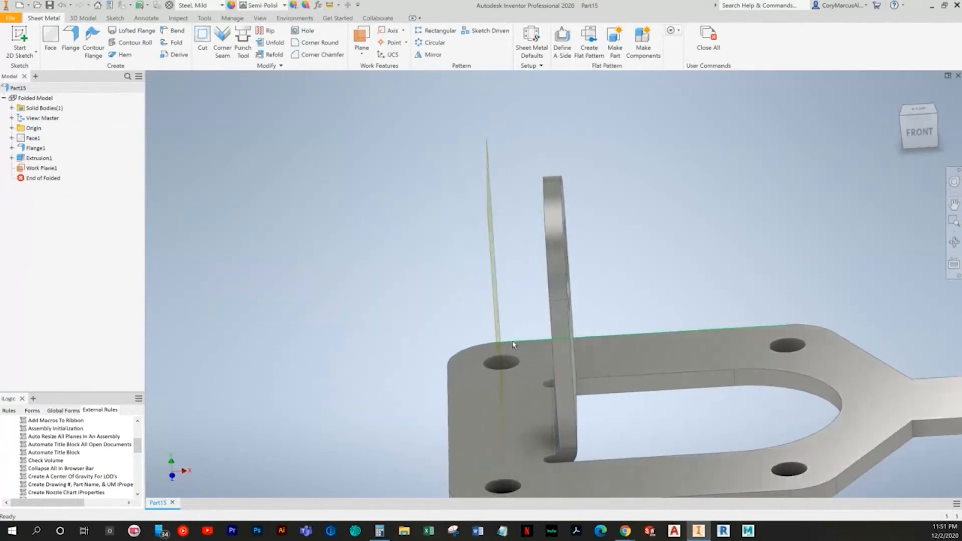
Mirror the flange and its extruded cut about the offset work plane
{"action": "left_click", "coordinate": [430, 55]}
{"action": "left_click", "coordinate": [560, 291]}
{"action": "left_click", "coordinate": [556, 315]}
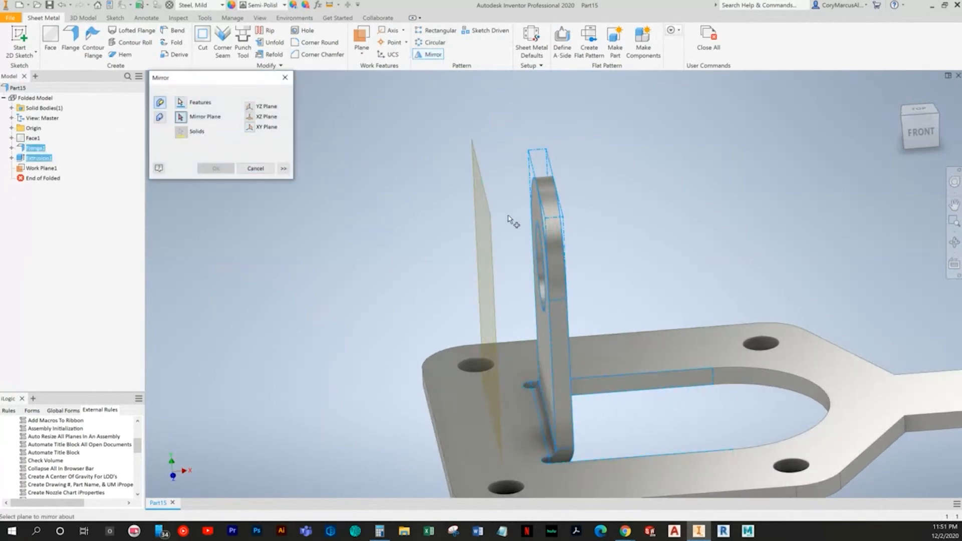
{"action": "left_click", "coordinate": [489, 219]}
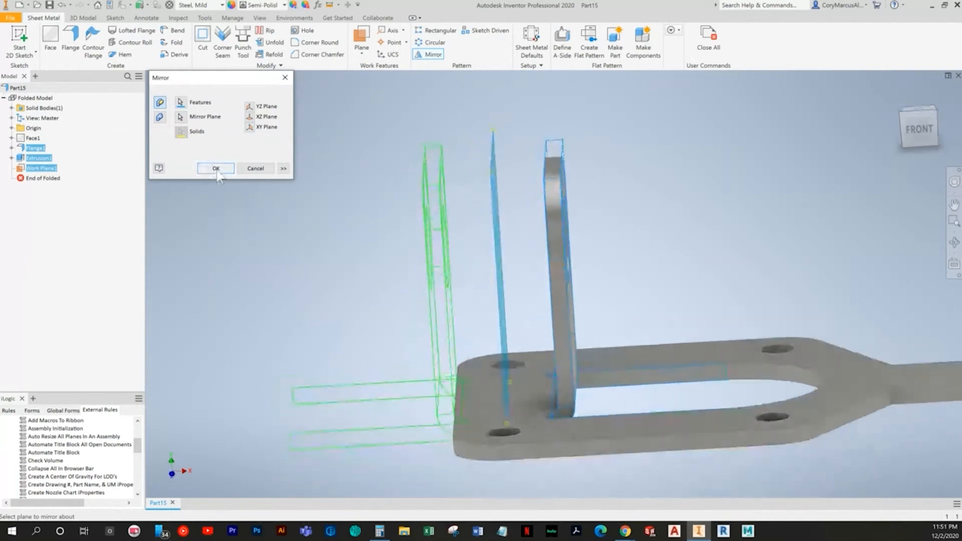
{"action": "left_click", "coordinate": [214, 169]}
{"action": "middle_click_drag", "start_coordinate": [405, 285], "coordinate": [507, 446], "text": "shift"}
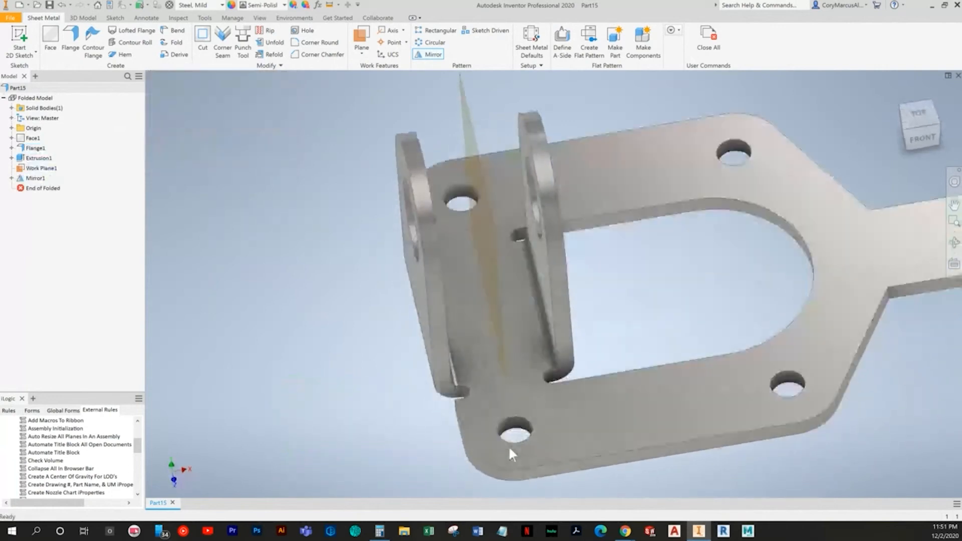
Measure the distance between the facing inner faces of the two upright flanges
{"action": "left_click", "coordinate": [921, 127]}
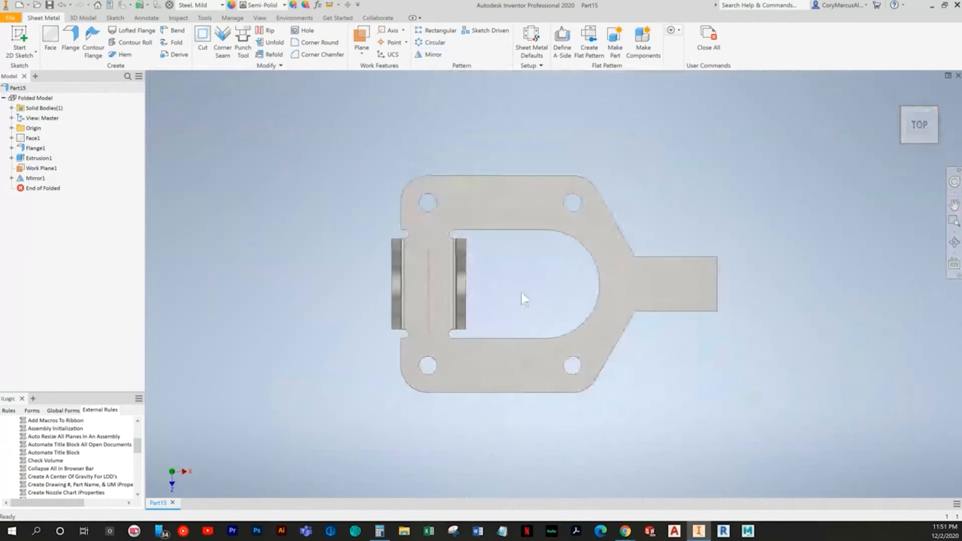
{"action": "scroll", "coordinate": [463, 258], "scroll_direction": "up", "scroll_amount": 5}
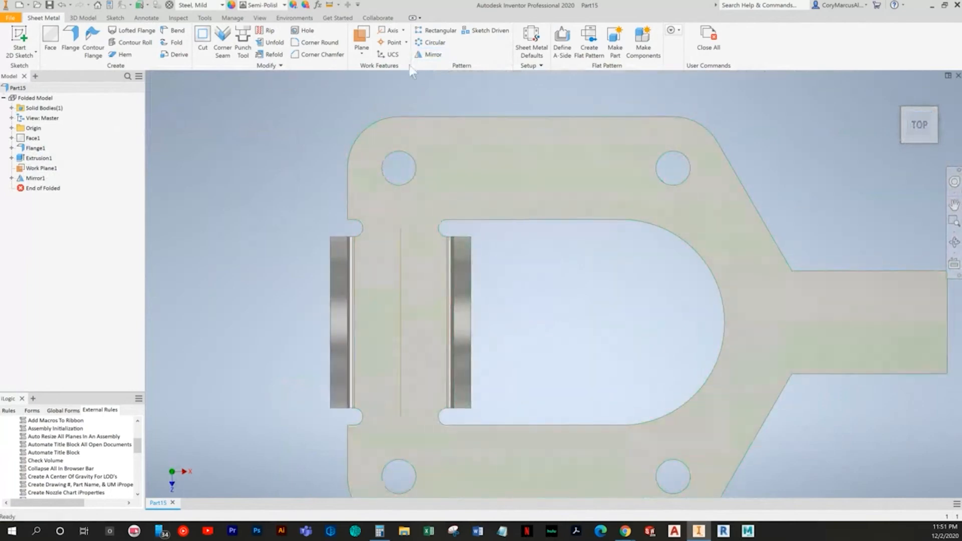
{"action": "left_click", "coordinate": [330, 6]}
{"action": "scroll", "coordinate": [484, 306], "scroll_direction": "down", "scroll_amount": 1}
{"action": "middle_click_drag", "start_coordinate": [487, 306], "coordinate": [420, 215], "text": "shift"}
{"action": "left_click", "coordinate": [367, 316]}
{"action": "middle_click_drag", "start_coordinate": [447, 328], "coordinate": [554, 287], "text": "shift"}
{"action": "left_click", "coordinate": [554, 287]}
{"action": "middle_click_drag", "start_coordinate": [633, 225], "coordinate": [652, 186], "text": "shift"}
{"action": "right_click", "coordinate": [653, 186]}
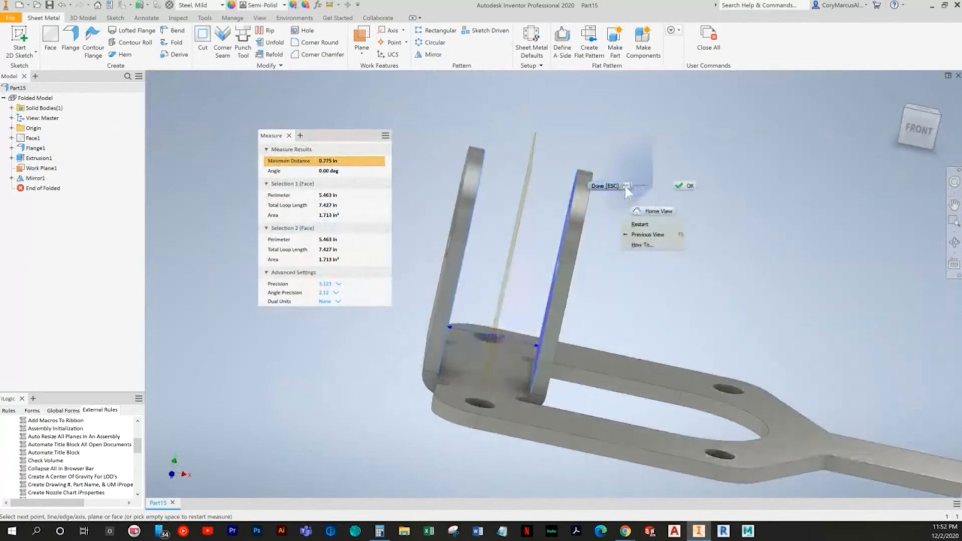
{"action": "left_click", "coordinate": [623, 187]}
Check the overall length in the textbook drawing and measure from the outer flange's outside face to the tongue's end face
{"action": "key", "text": "alt+Tab"}
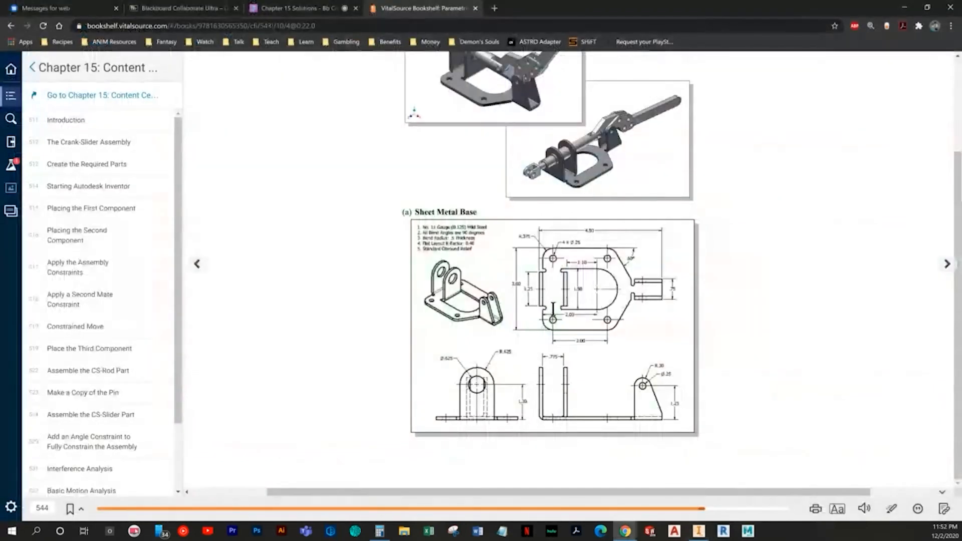
{"action": "key", "text": "alt+Tab"}
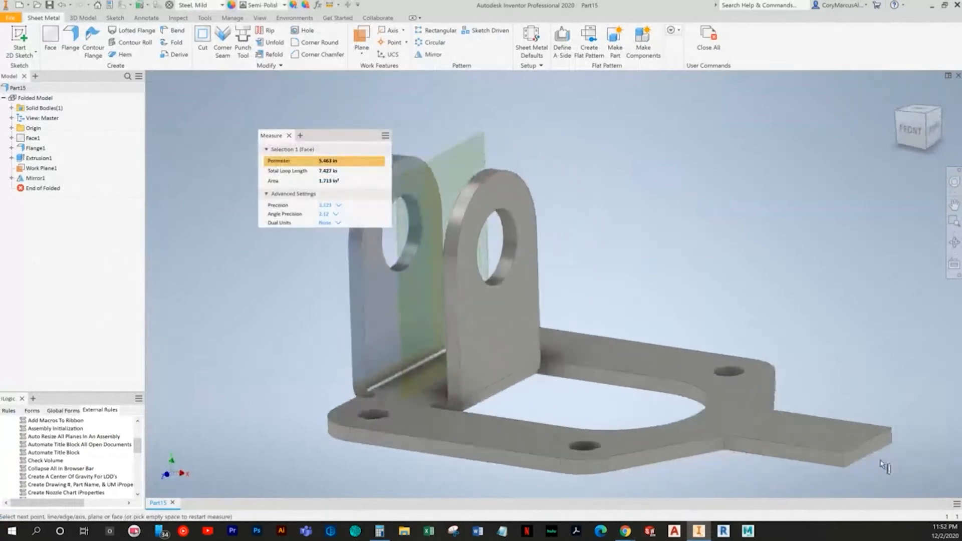
{"action": "left_click", "coordinate": [861, 456]}
{"action": "right_click", "coordinate": [734, 247]}
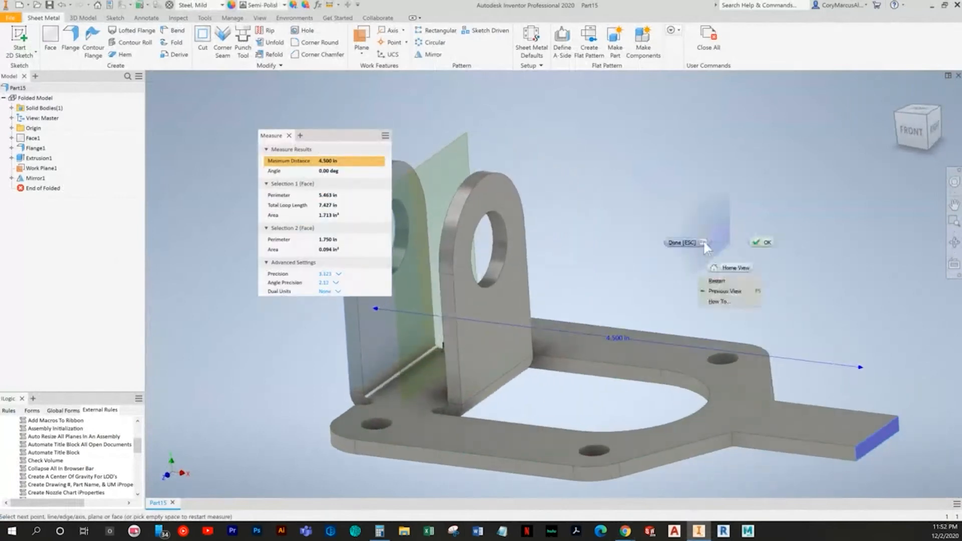
Finish the length measurement and hide the work plane between the two upright flanges
{"action": "left_click", "coordinate": [701, 242]}
{"action": "middle_click_drag", "start_coordinate": [701, 243], "coordinate": [697, 225], "text": "shift"}
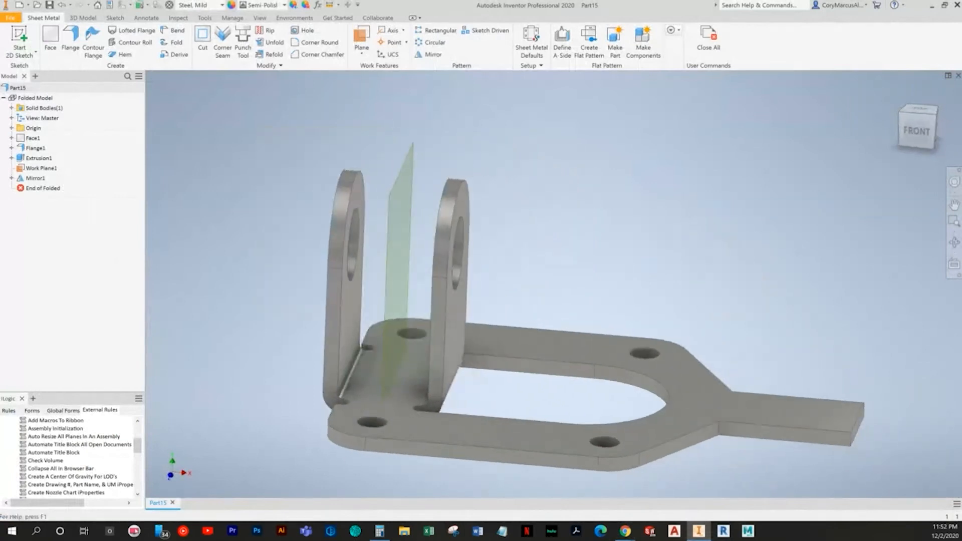
{"action": "right_click", "coordinate": [32, 168]}
{"action": "left_click", "coordinate": [58, 244]}
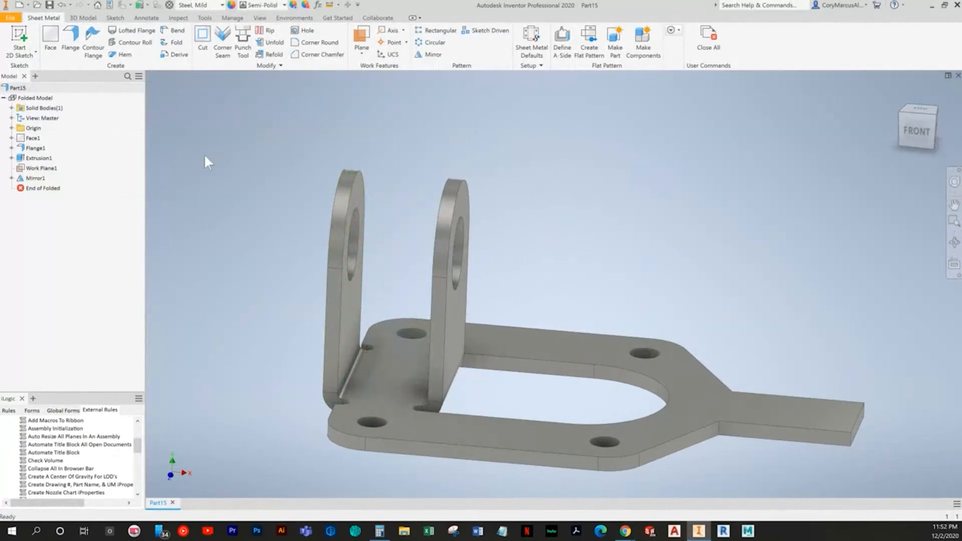
Check the end lugs in the textbook drawing and begin a 90-degree flange on the front long edge of the tongue
{"action": "key", "text": "alt+Tab"}
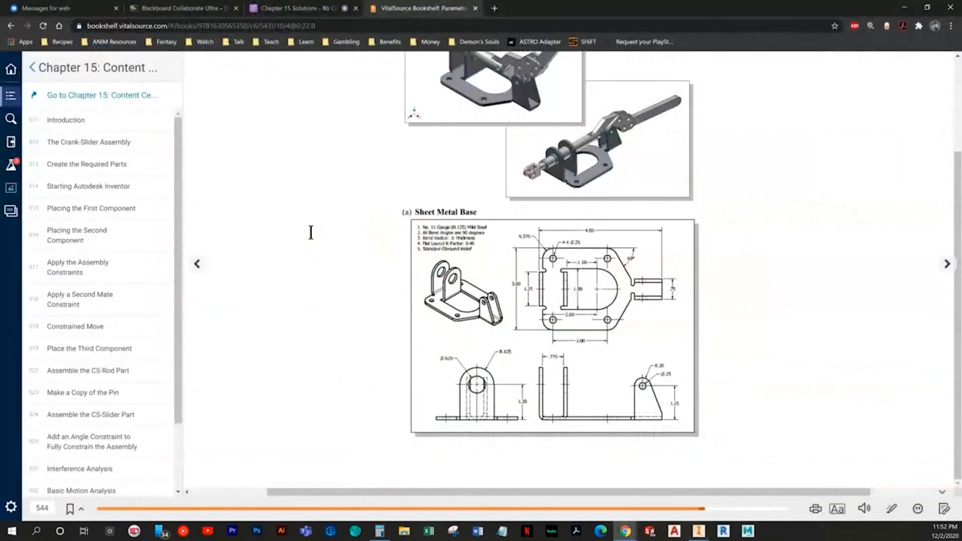
{"action": "key", "text": "alt+Tab"}
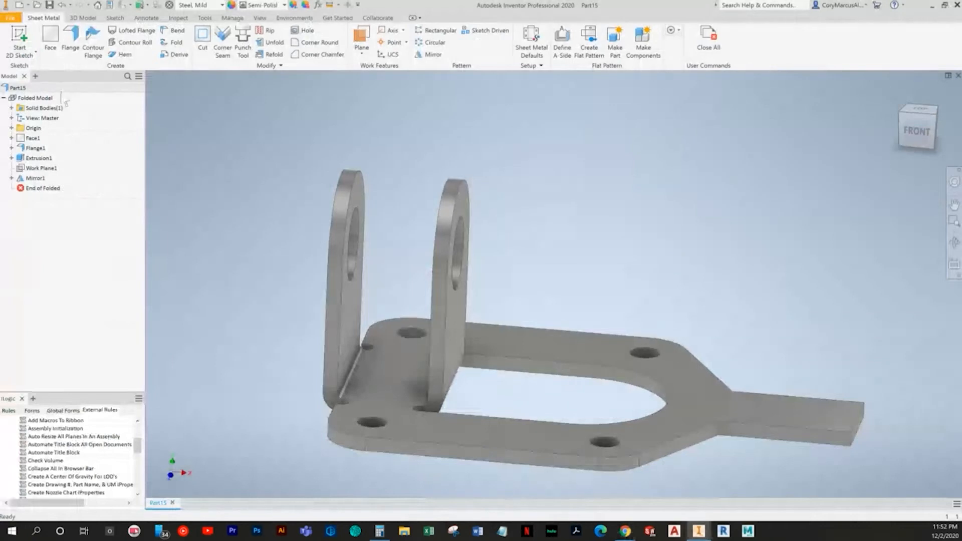
{"action": "left_click", "coordinate": [21, 36]}
{"action": "scroll", "coordinate": [708, 439], "scroll_direction": "down", "scroll_amount": 5}
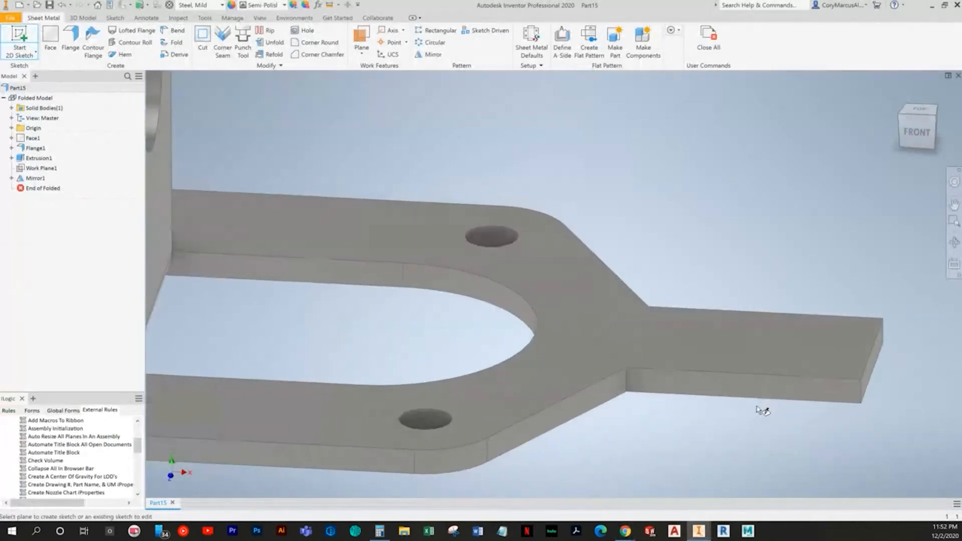
{"action": "key", "text": "alt+Tab"}
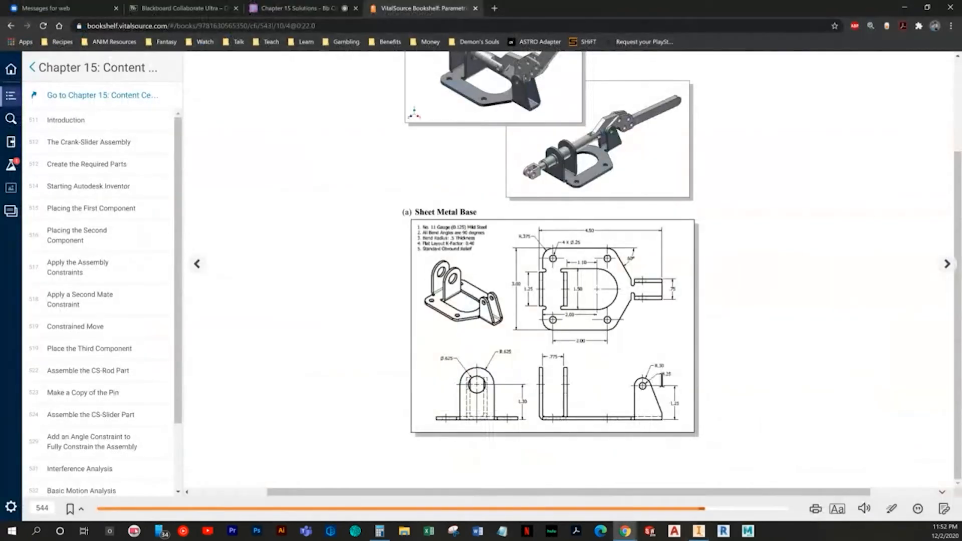
{"action": "key", "text": "alt+Tab"}
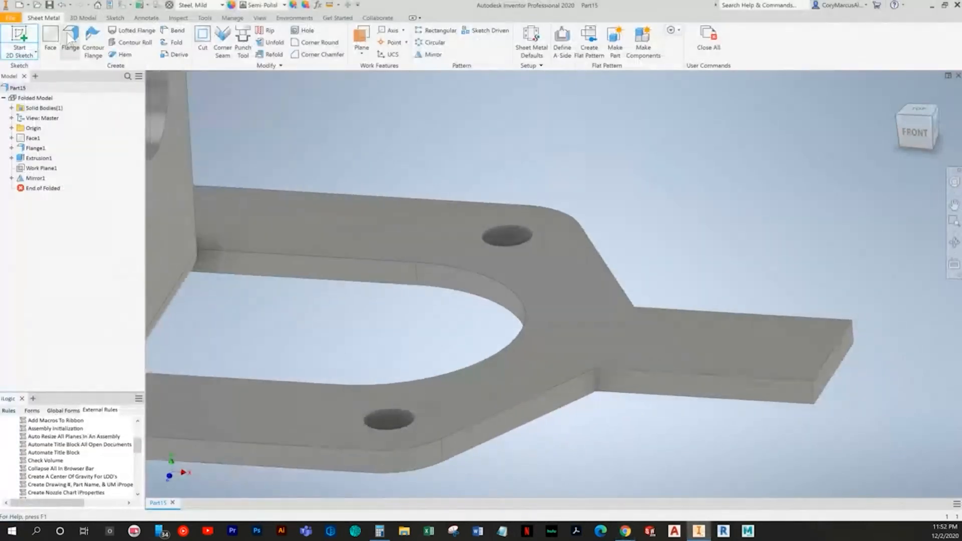
{"action": "left_click", "coordinate": [656, 372]}
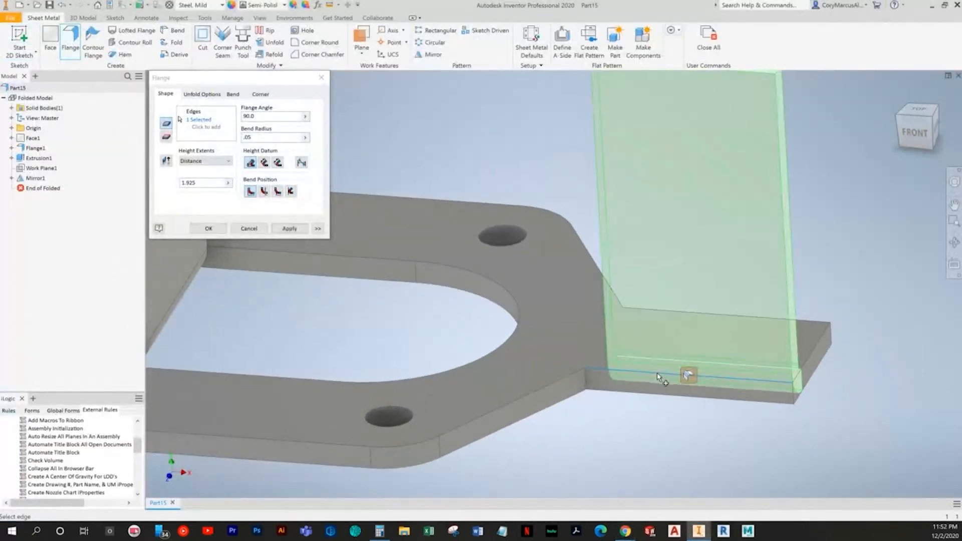
{"action": "key", "text": "alt+Tab"}
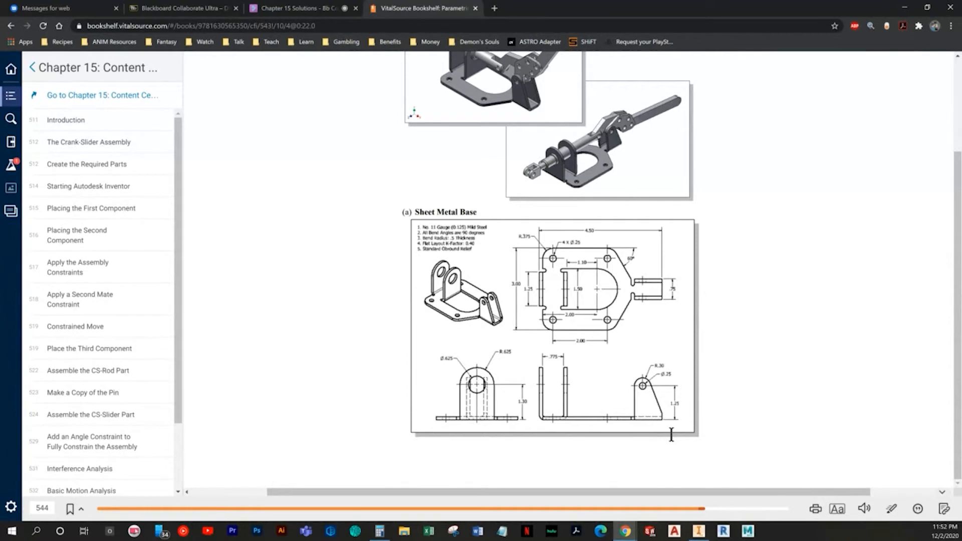
{"action": "key", "text": "alt+Tab"}
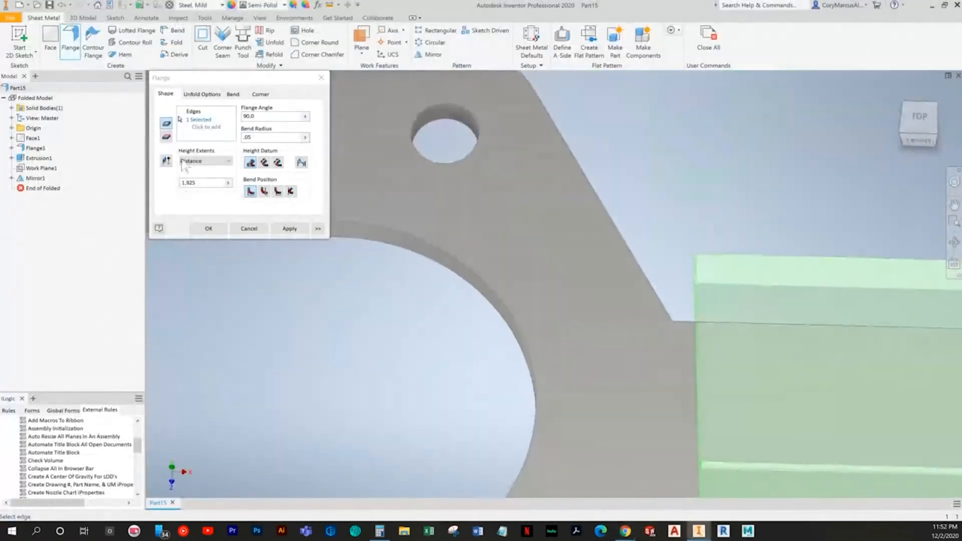
Inspect the new flange's width extents and bend relief settings, and view its preview from above
{"action": "left_click", "coordinate": [318, 229]}
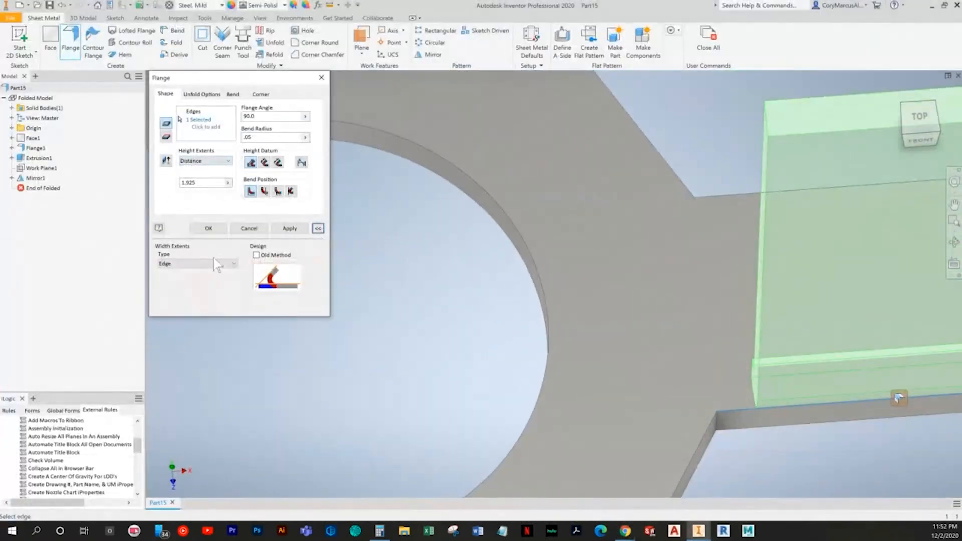
{"action": "left_click", "coordinate": [318, 229]}
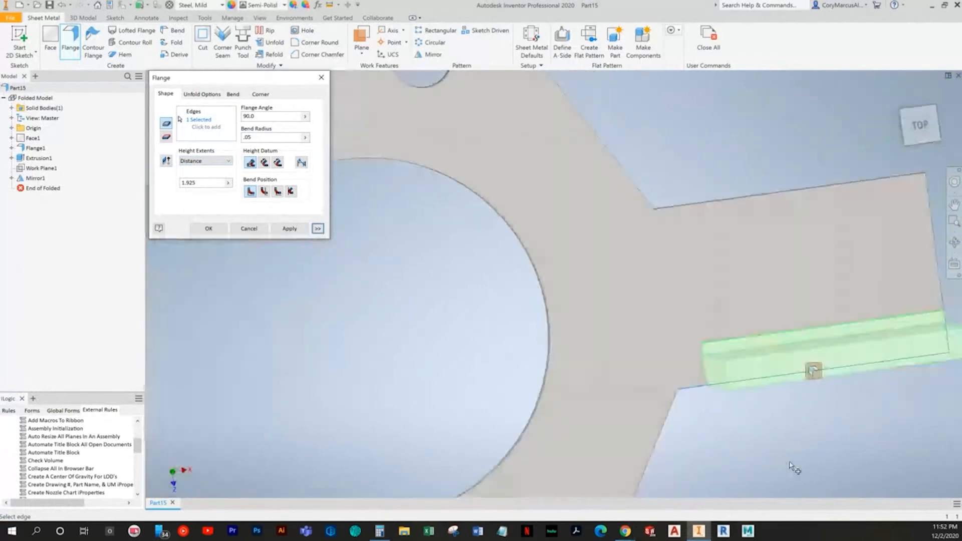
{"action": "left_click", "coordinate": [922, 128]}
{"action": "left_click", "coordinate": [231, 95]}
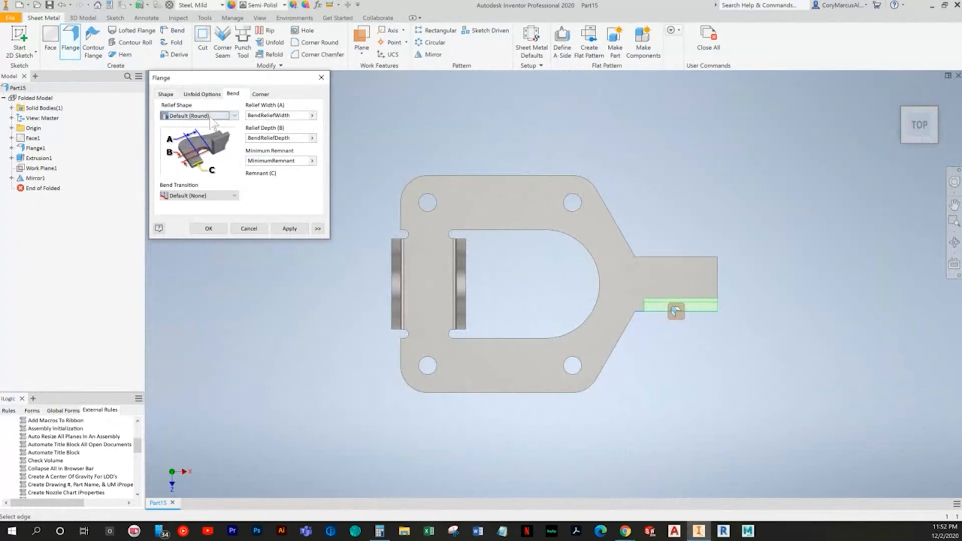
{"action": "left_click", "coordinate": [167, 95]}
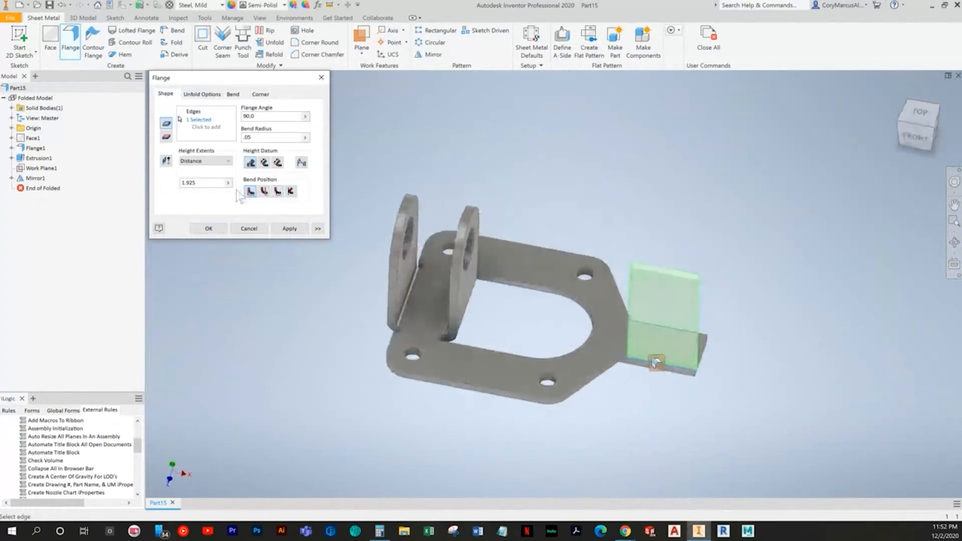
Set the tongue flange's height to 1.25+.3 in, checking the hole height and radius in the textbook drawing
{"action": "key", "text": "alt+Tab"}
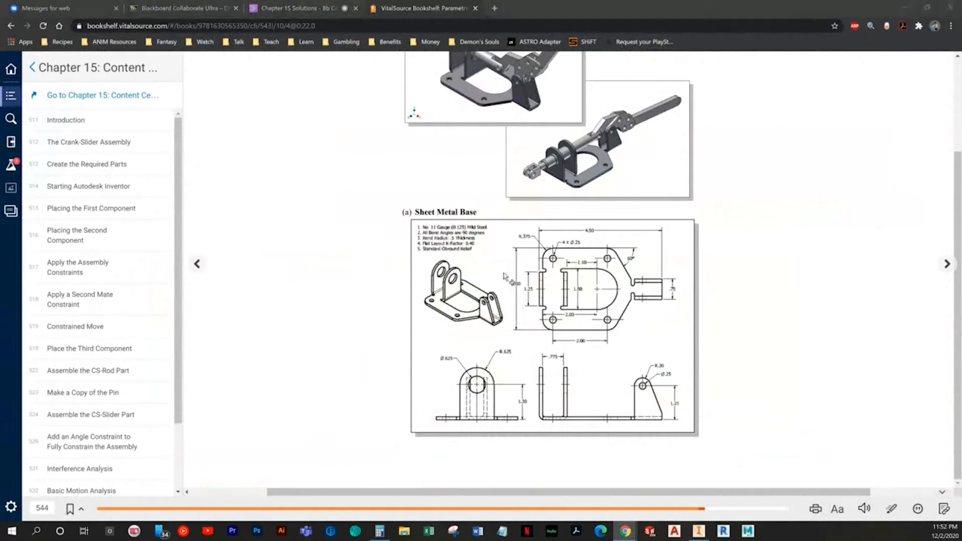
{"action": "key", "text": "alt+Tab"}
{"action": "type", "text": "1.55"}
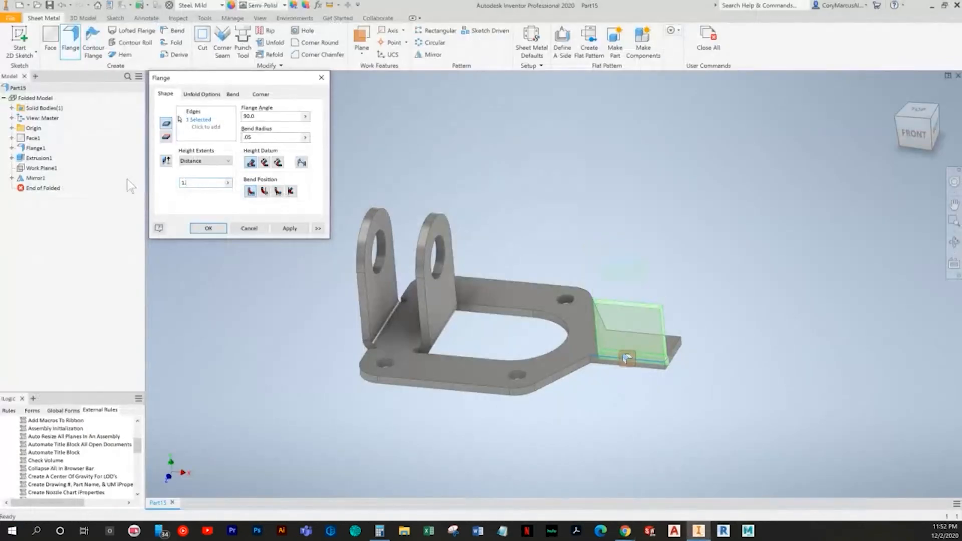
{"action": "key", "text": "BackSpace"}
{"action": "key", "text": "BackSpace"}
{"action": "type", "text": "25+.3"}
{"action": "key", "text": "alt+Tab"}
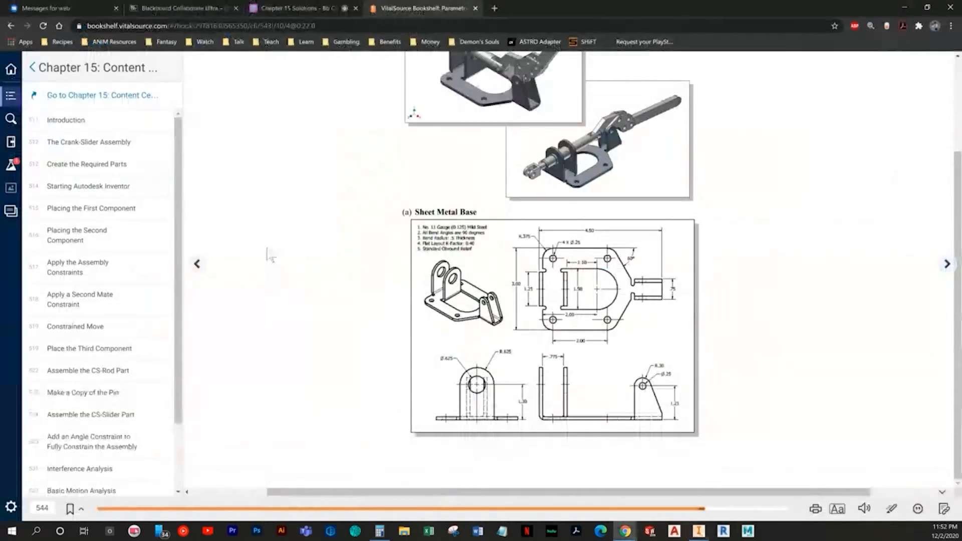
{"action": "key", "text": "alt+Tab"}
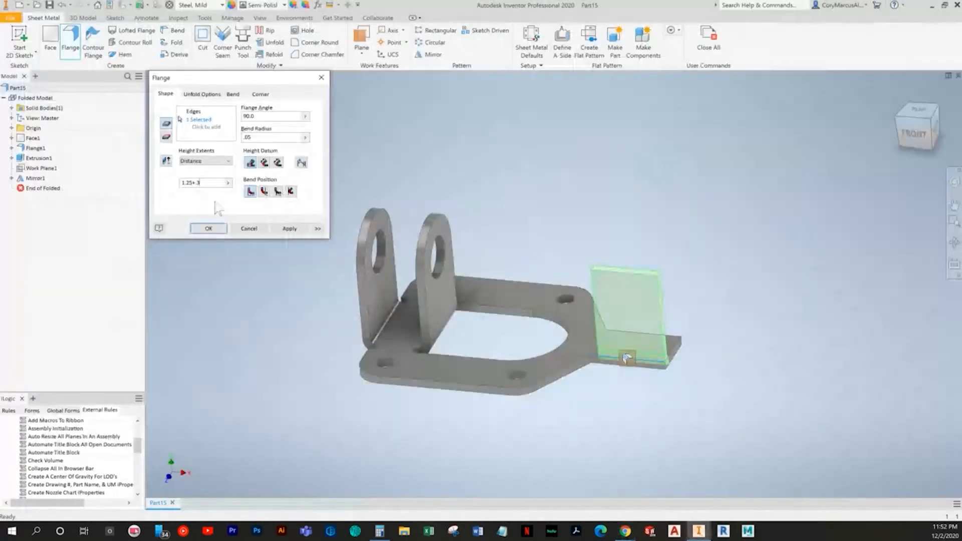
Compare the tongue flange's preview with the textbook drawing from the side and create the flange
{"action": "left_click_drag", "start_coordinate": [918, 132], "coordinate": [863, 137]}
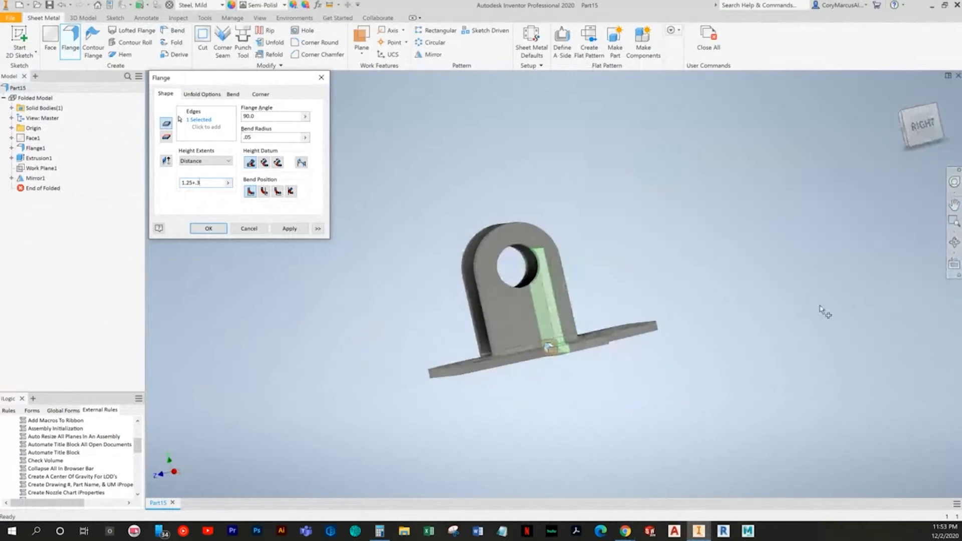
{"action": "key", "text": "alt+Tab"}
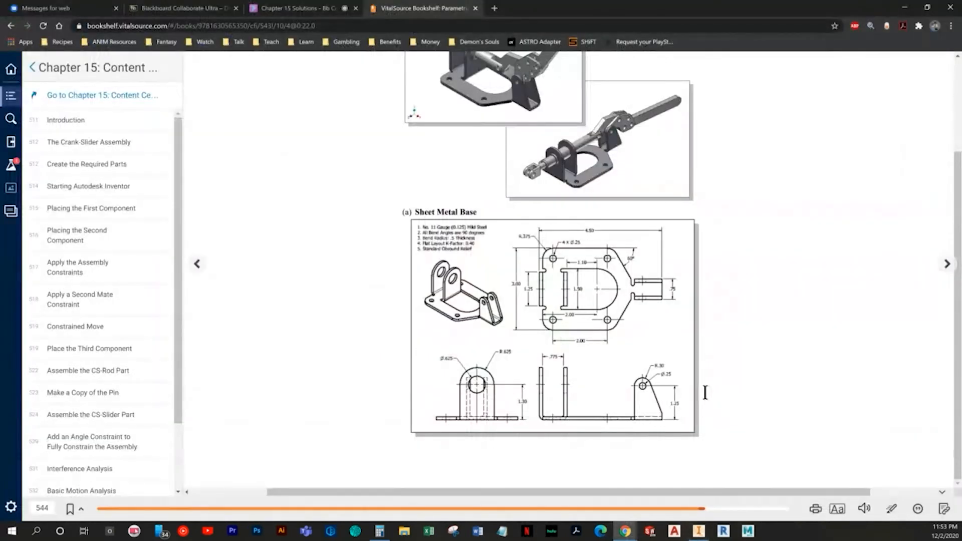
{"action": "key", "text": "alt+Tab"}
{"action": "middle_click_drag", "start_coordinate": [713, 358], "coordinate": [202, 237], "text": "shift"}
{"action": "scroll", "coordinate": [521, 404], "scroll_direction": "up", "scroll_amount": 3}
{"action": "scroll", "coordinate": [520, 404], "scroll_direction": "up", "scroll_amount": 3}
{"action": "left_click", "coordinate": [197, 226]}
{"action": "middle_click_drag", "start_coordinate": [698, 347], "coordinate": [696, 301], "text": "shift"}
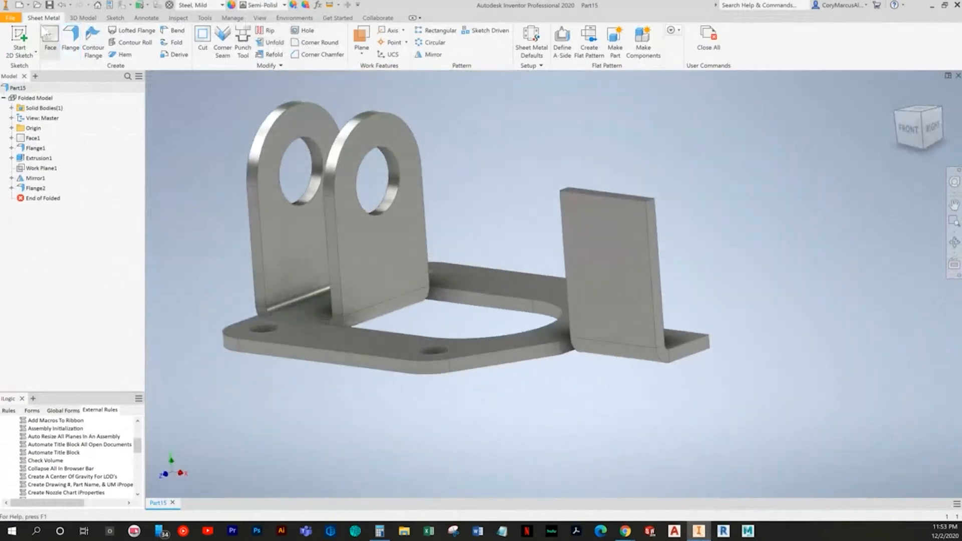
Start a sketch on the tongue flange's outer face and project its two side edges and top edge
{"action": "left_click", "coordinate": [19, 40]}
{"action": "left_click", "coordinate": [612, 247]}
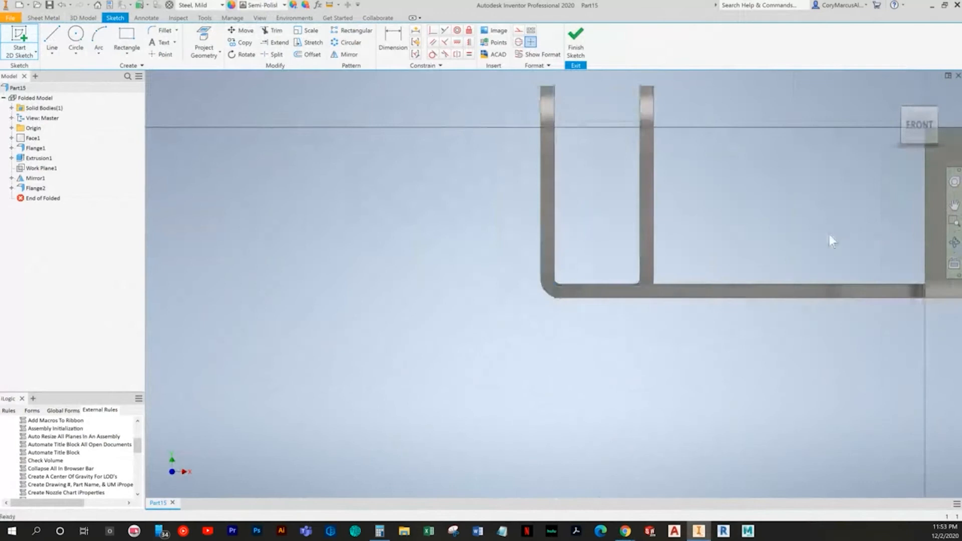
{"action": "key", "text": "p"}
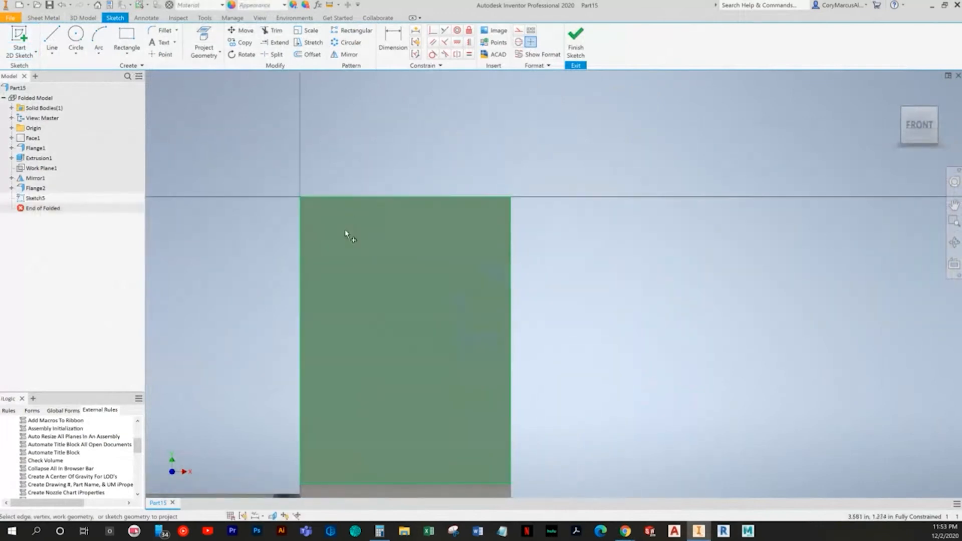
{"action": "left_click", "coordinate": [300, 238]}
{"action": "left_click", "coordinate": [349, 197]}
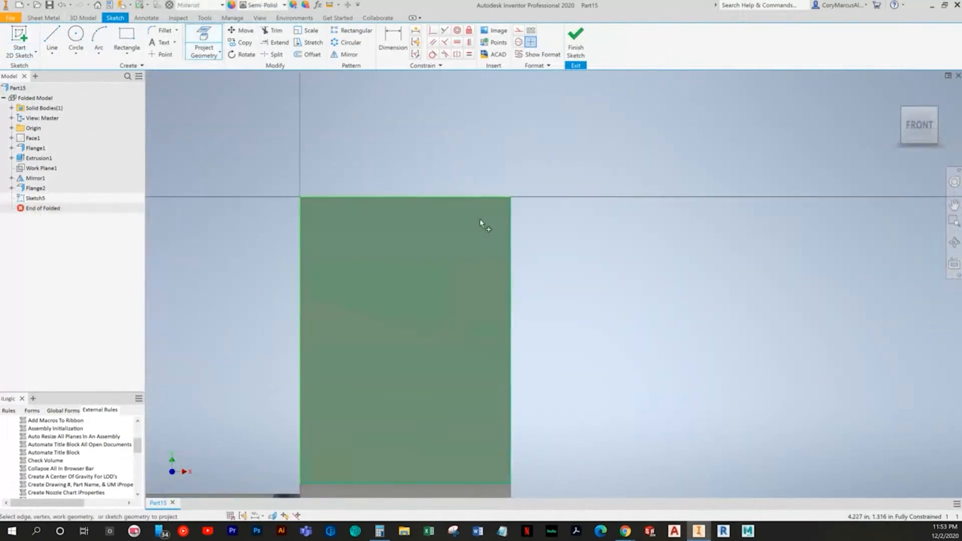
{"action": "left_click", "coordinate": [509, 216]}
{"action": "key", "text": "Escape"}
{"action": "left_click", "coordinate": [79, 53]}
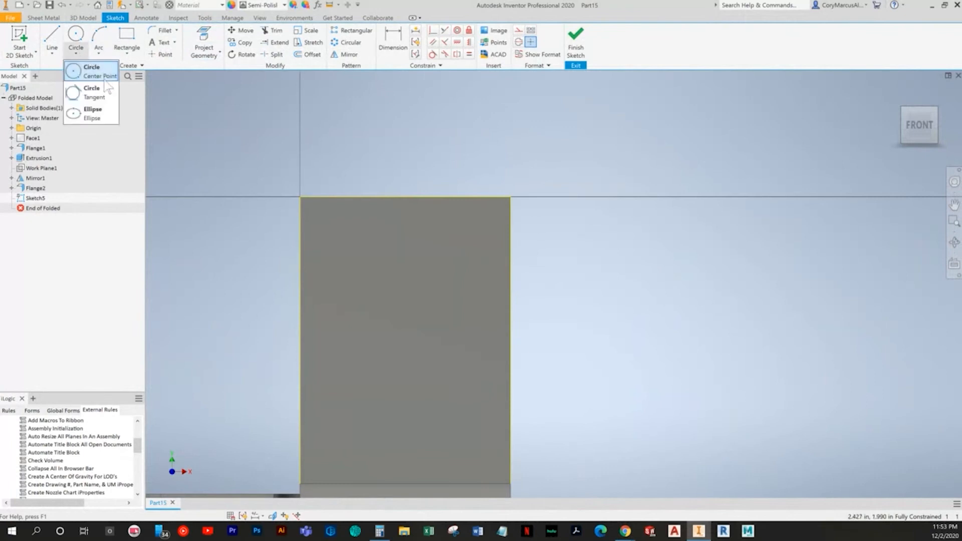
{"action": "left_click", "coordinate": [96, 101]}
{"action": "left_click", "coordinate": [299, 236]}
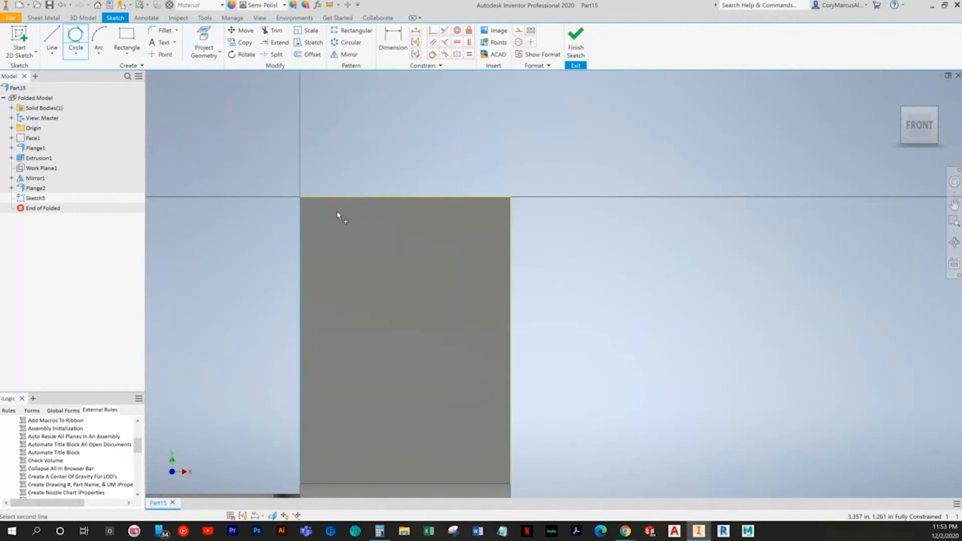
{"action": "left_click", "coordinate": [512, 233]}
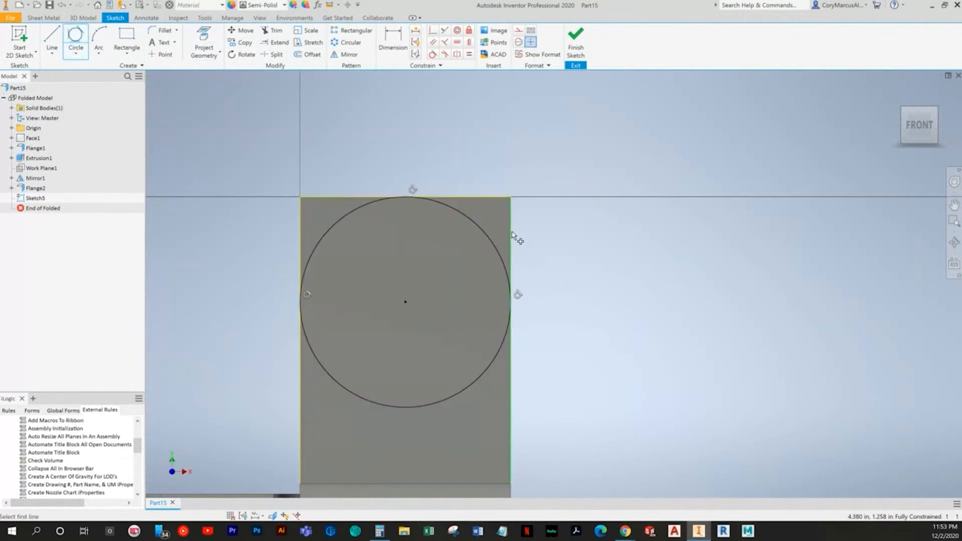
{"action": "key", "text": "ctrl+z"}
Sketch two concentric center-point circles near the upper-left corner of the tongue flange's face
{"action": "left_click", "coordinate": [76, 53]}
{"action": "left_click", "coordinate": [88, 73]}
{"action": "left_click", "coordinate": [377, 250]}
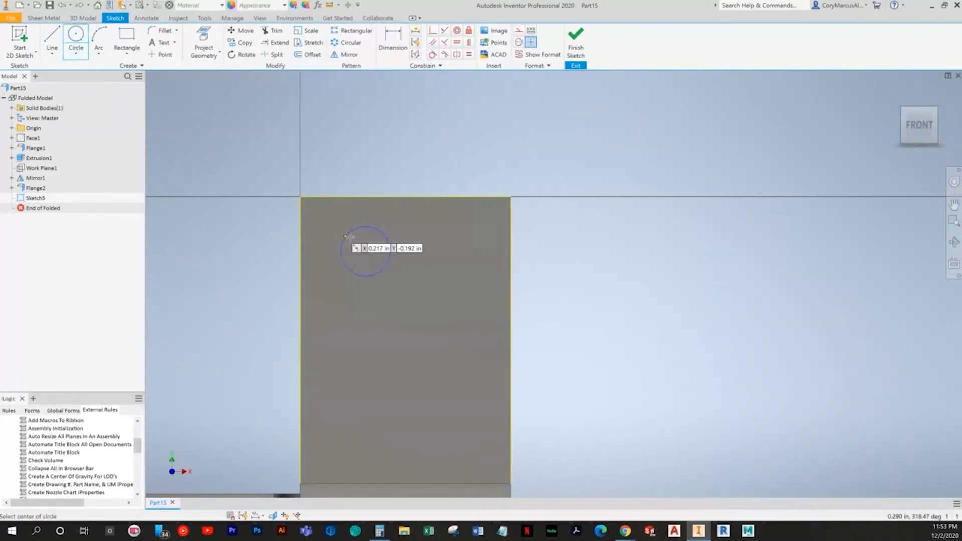
{"action": "left_click", "coordinate": [365, 251]}
{"action": "left_click", "coordinate": [389, 249]}
Look up the lug sizes in the textbook drawing, then dimension the outer circle's radius .3 in and the inner circle's diameter .25 in
{"action": "key", "text": "alt+Tab"}
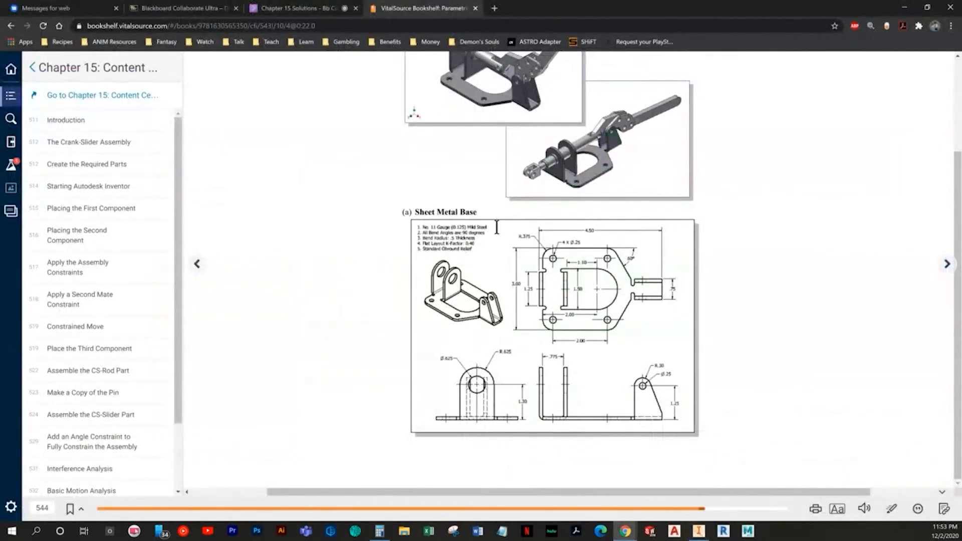
{"action": "key", "text": "alt+Tab"}
{"action": "key", "text": "d"}
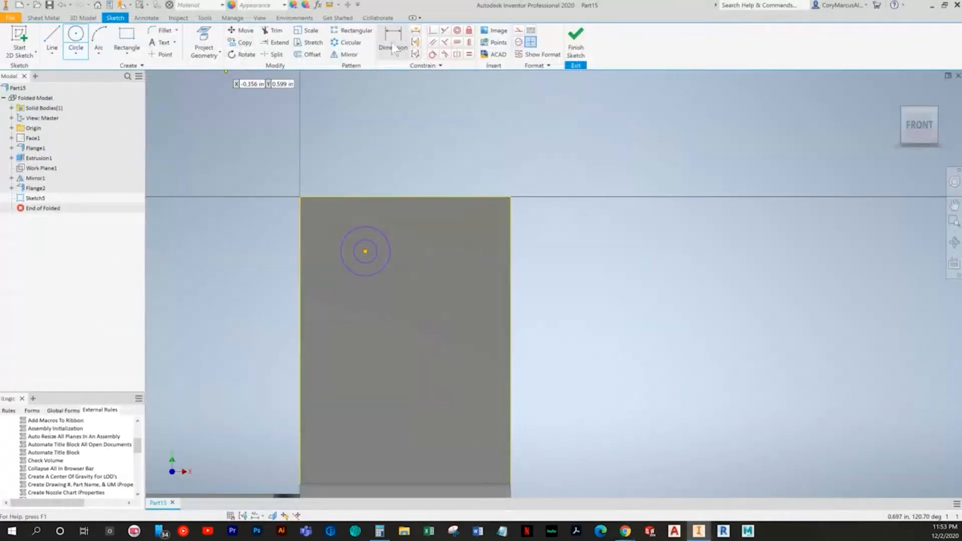
{"action": "right_click", "coordinate": [393, 217]}
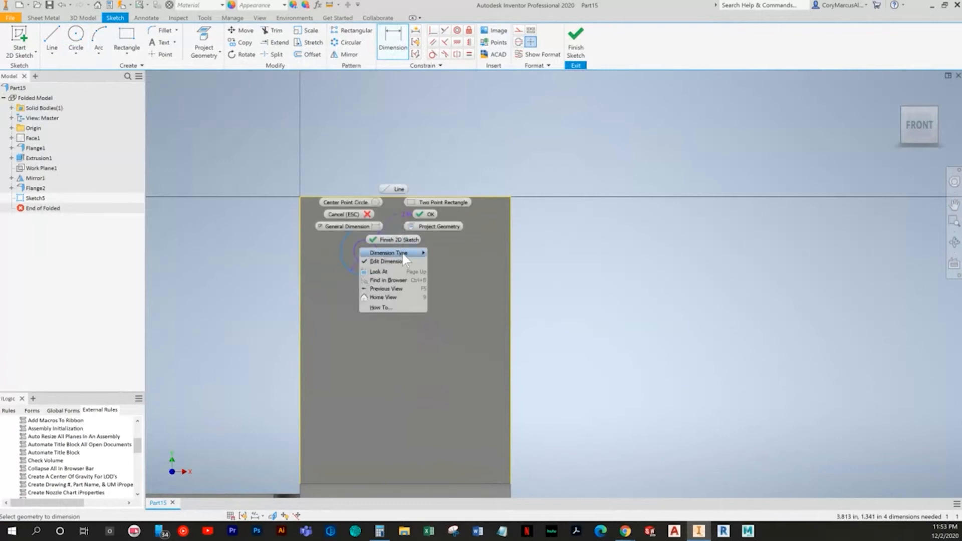
{"action": "mouse_move", "coordinate": [418, 254]}
{"action": "left_click", "coordinate": [456, 254]}
{"action": "left_click", "coordinate": [415, 210]}
{"action": "type", "text": ".3"}
{"action": "key", "text": "Return"}
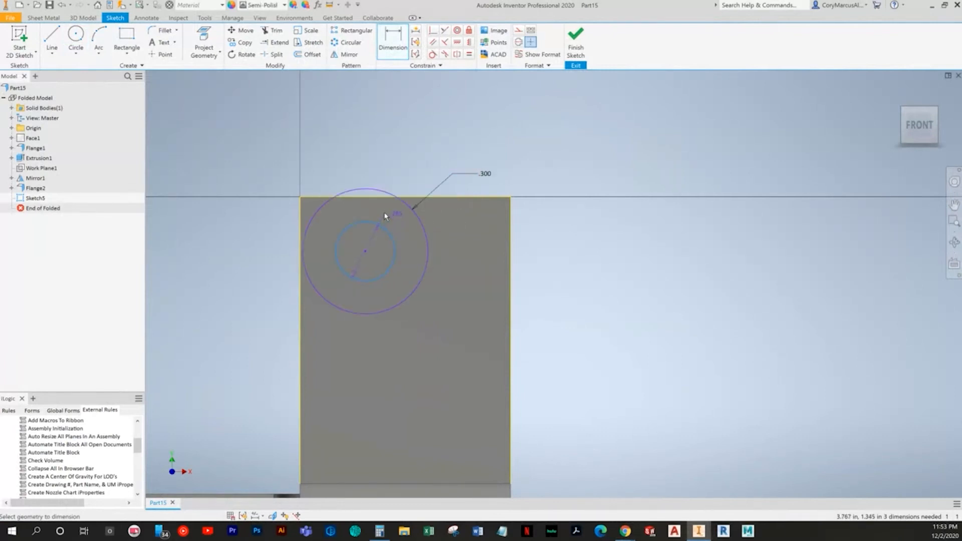
{"action": "left_click", "coordinate": [385, 216]}
{"action": "type", "text": ".25"}
{"action": "key", "text": "Return"}
Make the outer circle tangent to the flange's projected left edge and top edge
{"action": "left_click", "coordinate": [432, 54]}
{"action": "left_click", "coordinate": [303, 228]}
{"action": "left_click", "coordinate": [363, 196]}
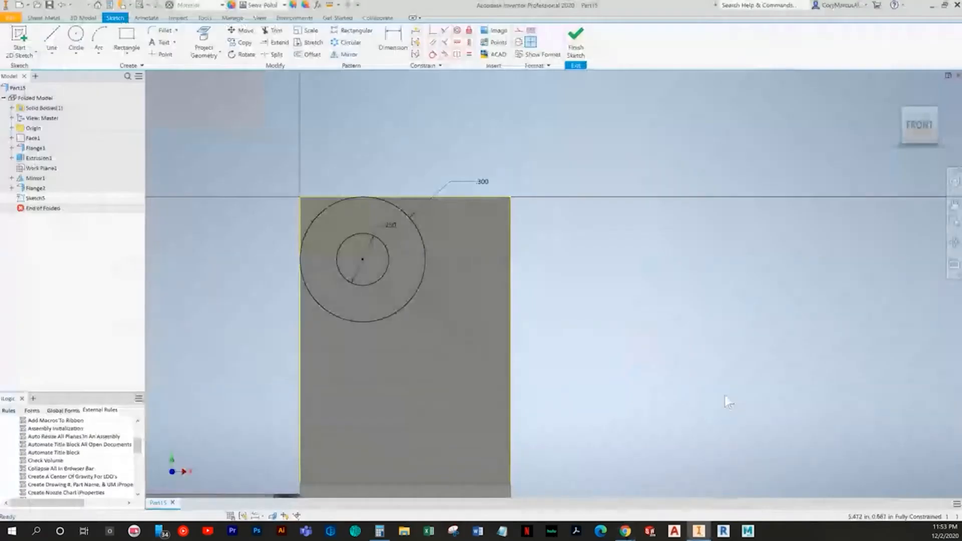
Check the drawing, sketch a slanted line across the tongue flange's face, and make its lower end coincident with the projected right edge's lower endpoint
{"action": "key", "text": "alt+Tab"}
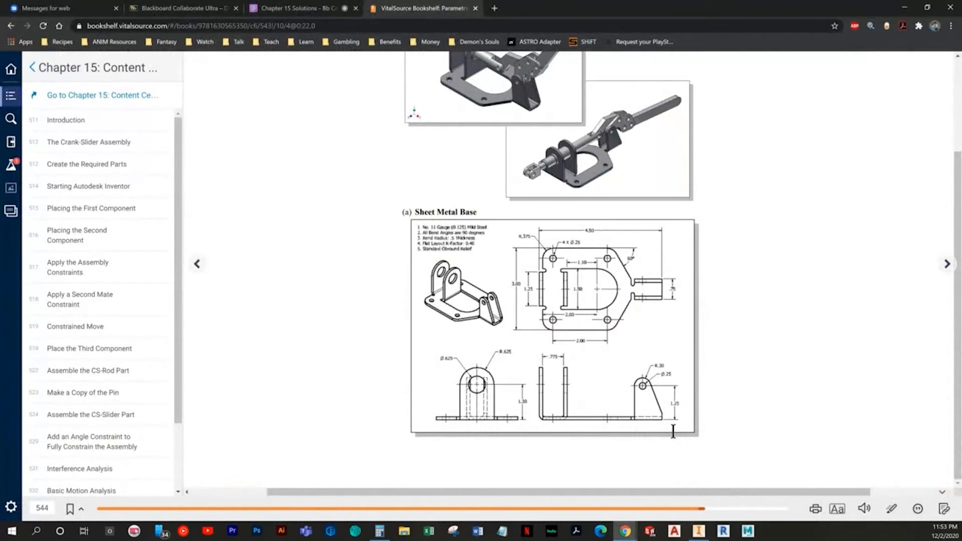
{"action": "key", "text": "alt+Tab"}
{"action": "mouse_move", "coordinate": [644, 388]}
{"action": "middle_mouse_down", "text": "shift"}
{"action": "mouse_move", "coordinate": [603, 311]}
{"action": "mouse_move", "coordinate": [535, 385]}
{"action": "mouse_move", "coordinate": [505, 342]}
{"action": "mouse_move", "coordinate": [498, 386]}
{"action": "mouse_move", "coordinate": [471, 398]}
{"action": "middle_mouse_up", "text": "shift"}
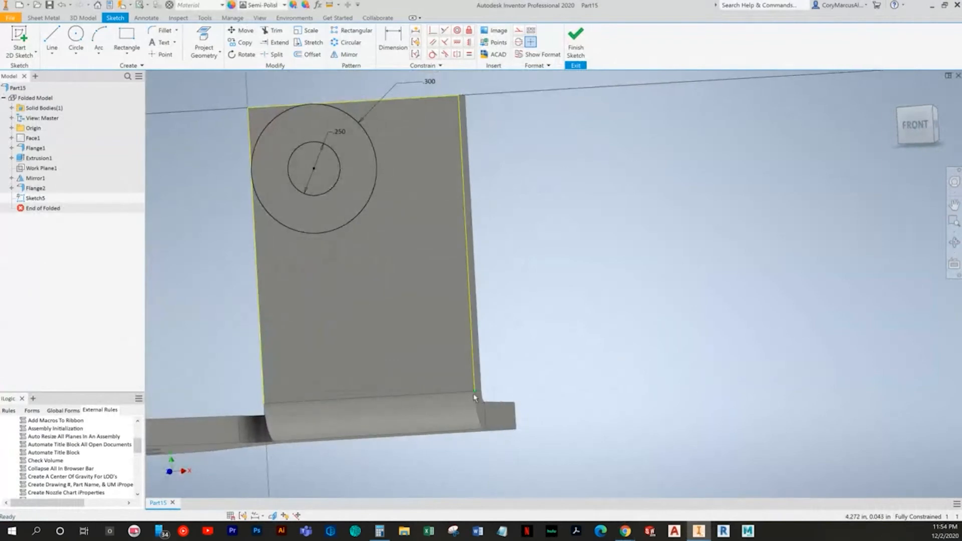
{"action": "left_click", "coordinate": [52, 39]}
{"action": "left_click", "coordinate": [390, 112]}
{"action": "left_click", "coordinate": [562, 367]}
{"action": "key", "text": "Escape"}
{"action": "left_click", "coordinate": [433, 33]}
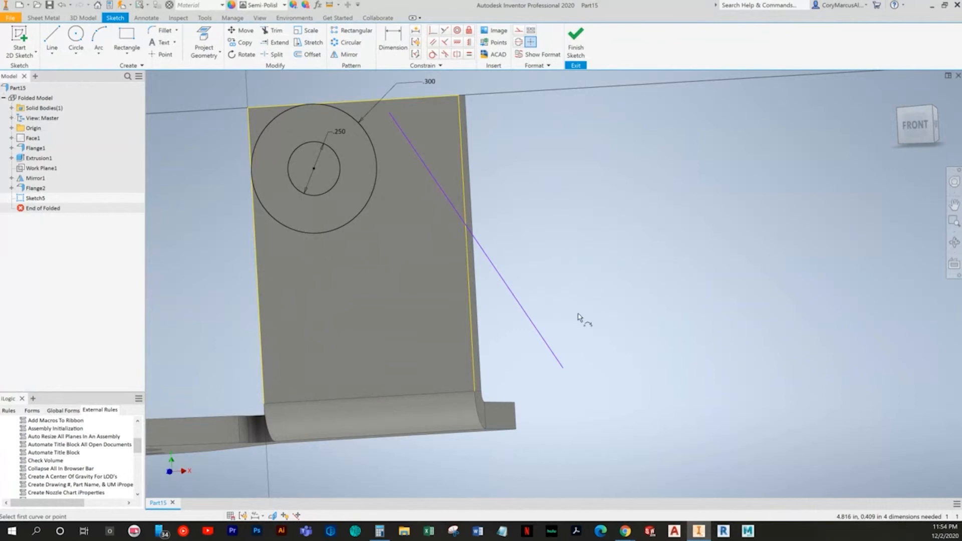
{"action": "left_click", "coordinate": [562, 368]}
{"action": "left_click", "coordinate": [474, 391]}
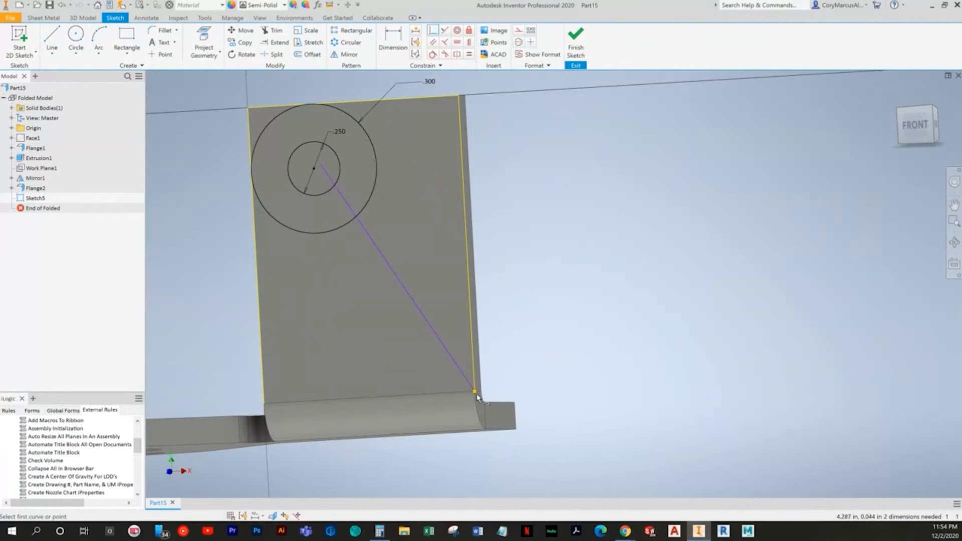
Make the slanted line tangent to the right side of the outer circle
{"action": "left_click", "coordinate": [432, 55]}
{"action": "left_click", "coordinate": [358, 230]}
{"action": "left_click", "coordinate": [373, 190]}
{"action": "middle_click_drag", "start_coordinate": [374, 190], "coordinate": [381, 265]}
{"action": "key", "text": "Escape"}
Trim the slanted line's excess past the tangent point and the lower arc of the outer circle
{"action": "left_click", "coordinate": [275, 31]}
{"action": "scroll", "coordinate": [365, 154], "scroll_direction": "up", "scroll_amount": 8}
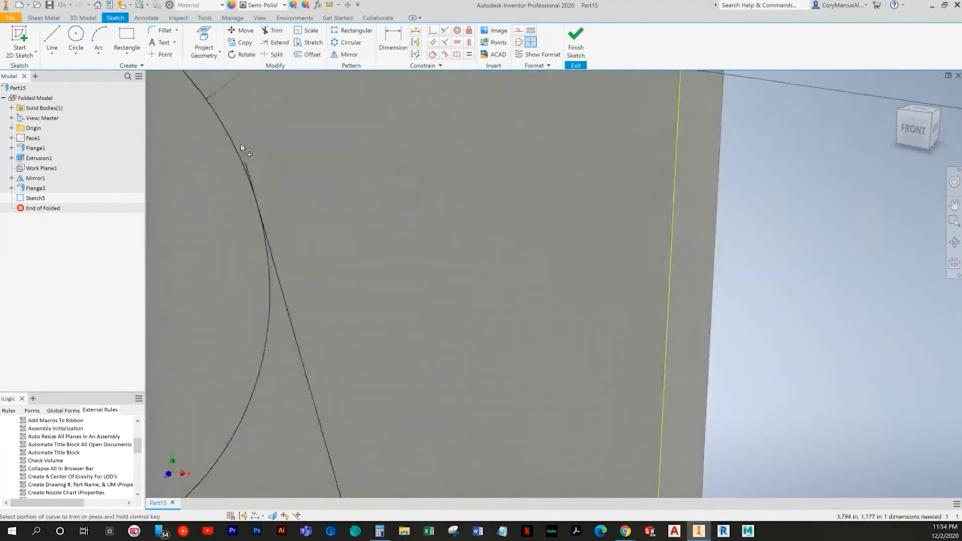
{"action": "left_click", "coordinate": [246, 168]}
{"action": "scroll", "coordinate": [293, 313], "scroll_direction": "down", "scroll_amount": 6}
{"action": "left_click", "coordinate": [390, 363]}
{"action": "right_click", "coordinate": [820, 238]}
{"action": "left_click", "coordinate": [801, 265]}
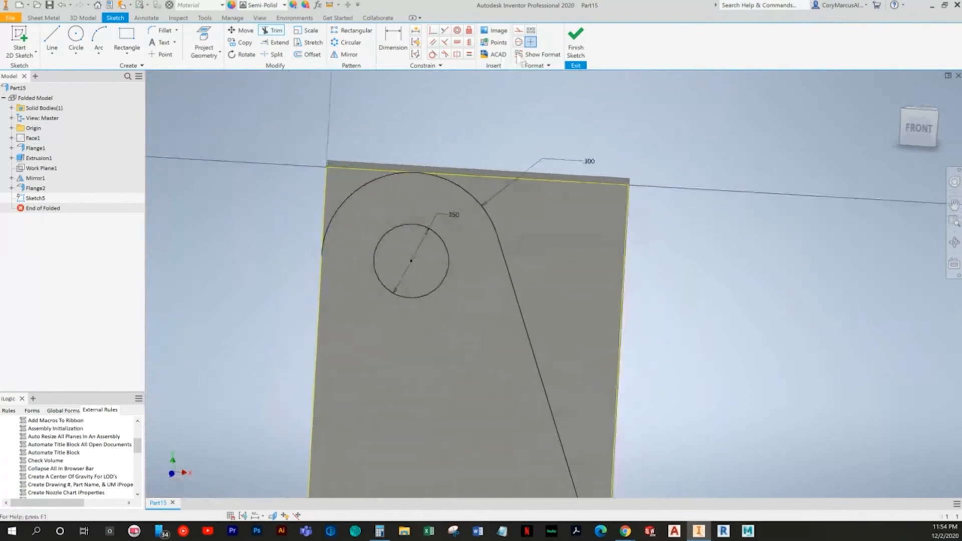
Cut away the two corner regions outside the lug outline with a symmetric, through-all Extrude
{"action": "left_click", "coordinate": [78, 18]}
{"action": "left_click", "coordinate": [52, 40]}
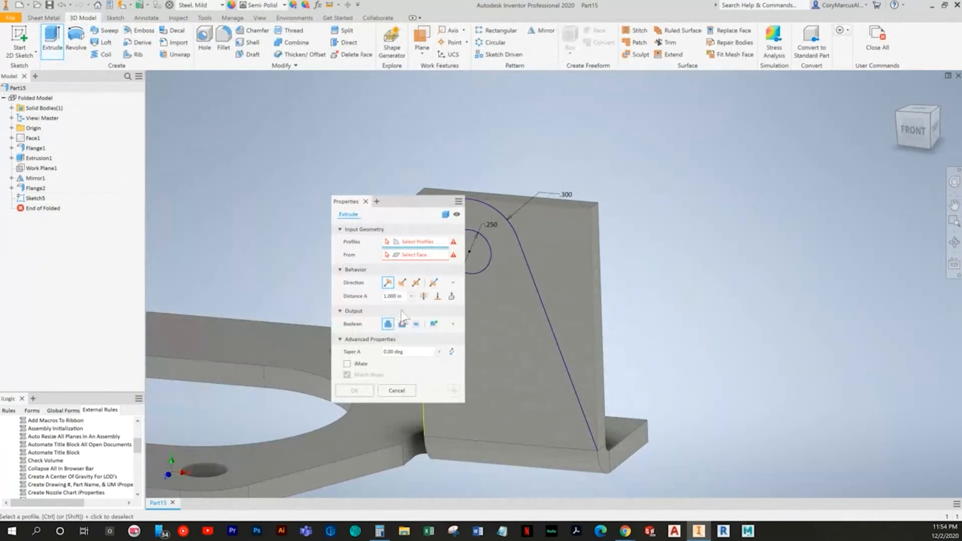
{"action": "left_click", "coordinate": [401, 323]}
{"action": "left_click", "coordinate": [423, 296]}
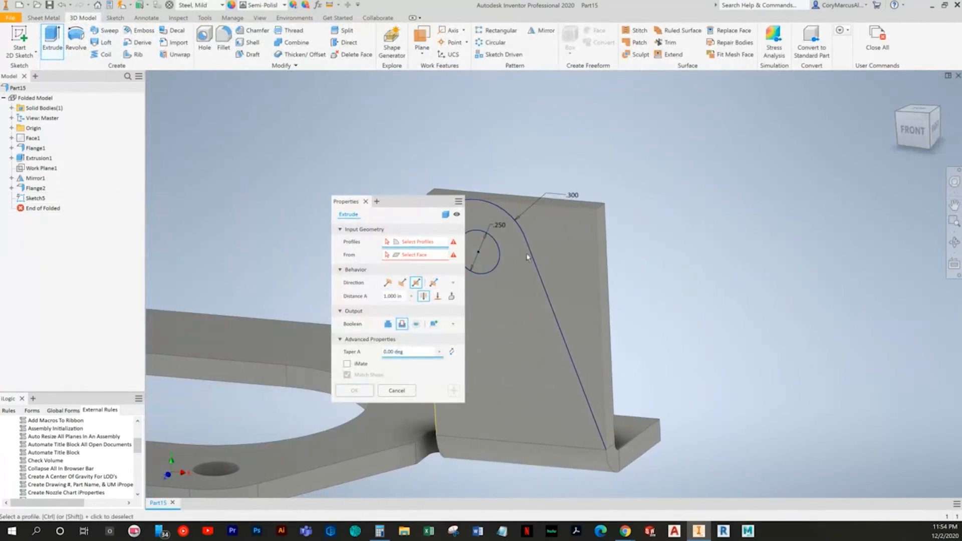
{"action": "left_click", "coordinate": [547, 247]}
{"action": "middle_click_drag", "start_coordinate": [477, 220], "coordinate": [531, 225]}
{"action": "left_click", "coordinate": [498, 208]}
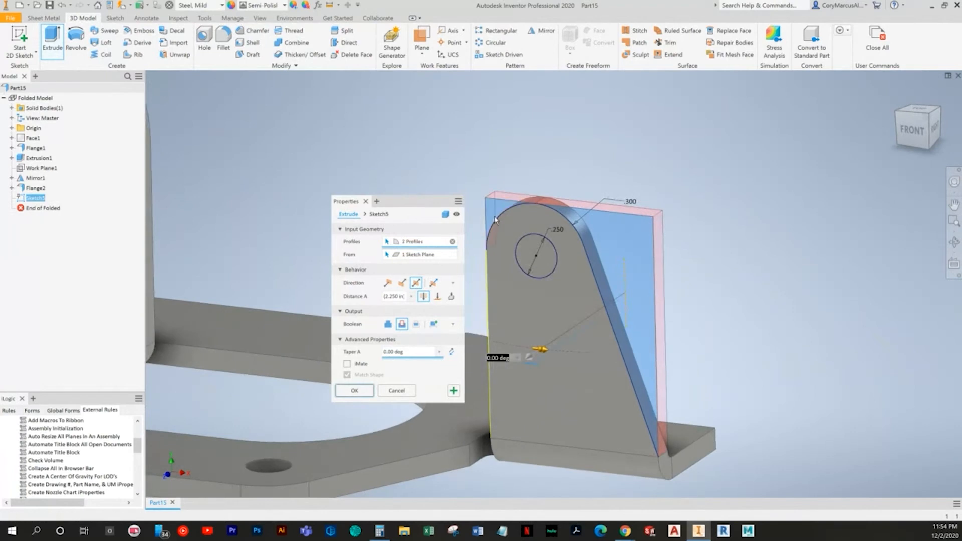
{"action": "left_click", "coordinate": [359, 390]}
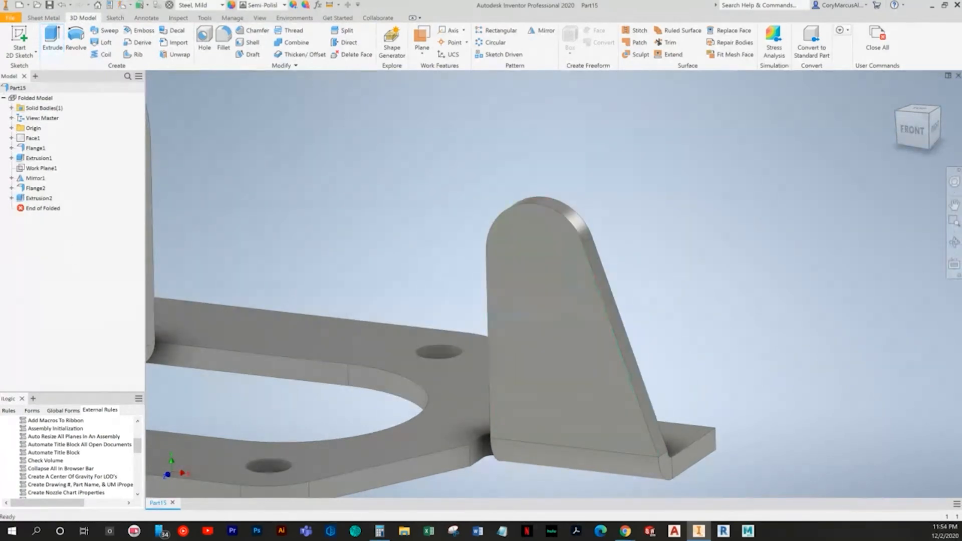
Edit the lug's extruded cut to include the .25 in circle as a profile
{"action": "left_click", "coordinate": [581, 313]}
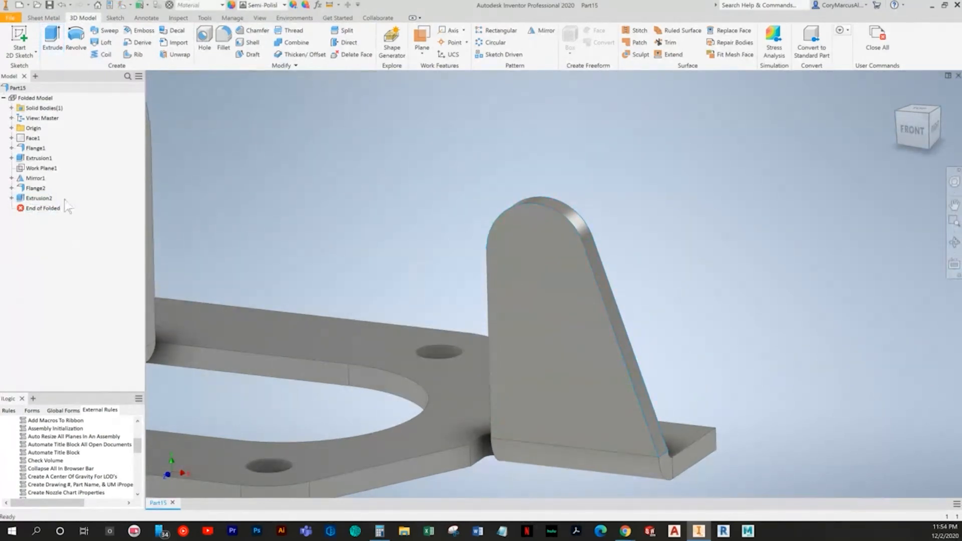
{"action": "double_click", "coordinate": [34, 200]}
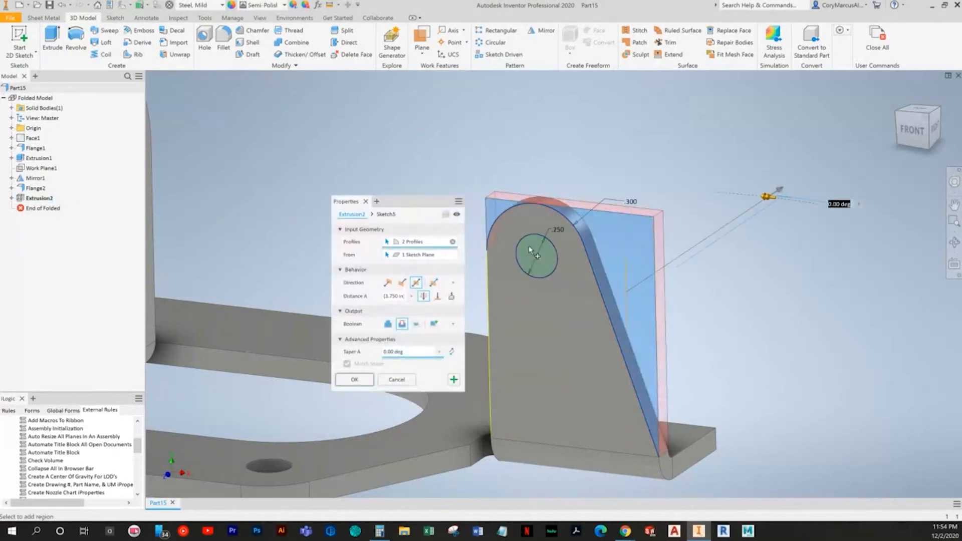
{"action": "left_click", "coordinate": [343, 381]}
Mirror the tongue flange and its extruded cut about the XY origin plane
{"action": "middle_click_drag", "start_coordinate": [331, 227], "coordinate": [464, 82], "text": "shift"}
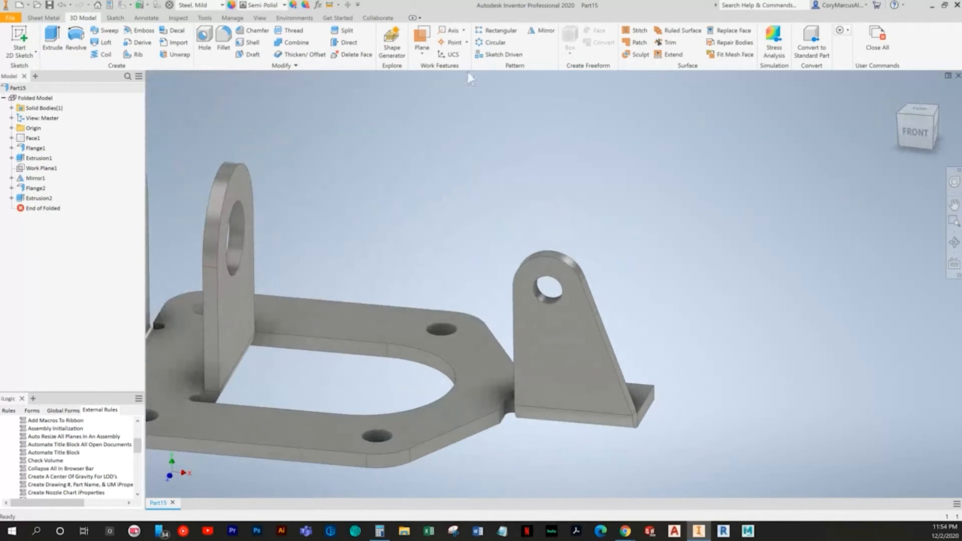
{"action": "left_click", "coordinate": [569, 306]}
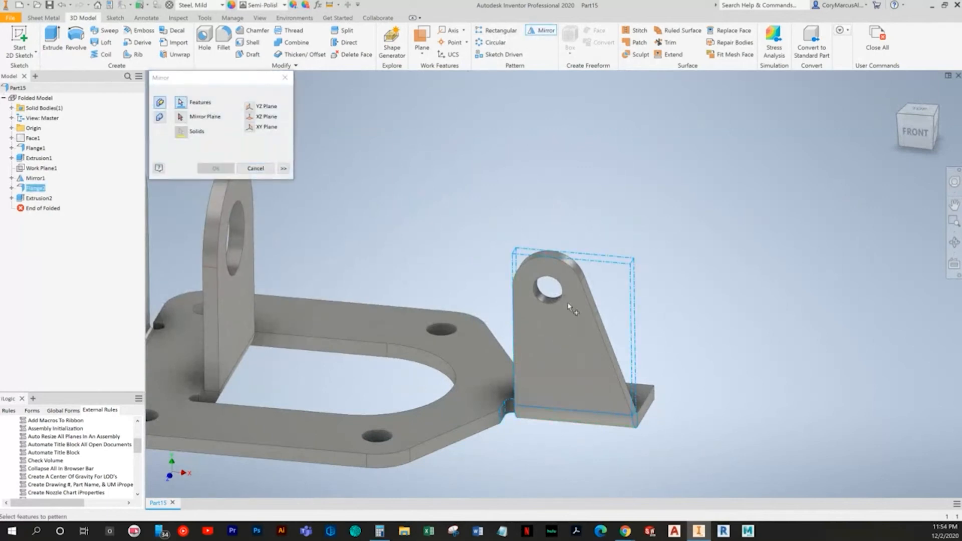
{"action": "middle_click_drag", "start_coordinate": [550, 296], "coordinate": [539, 296], "text": "shift"}
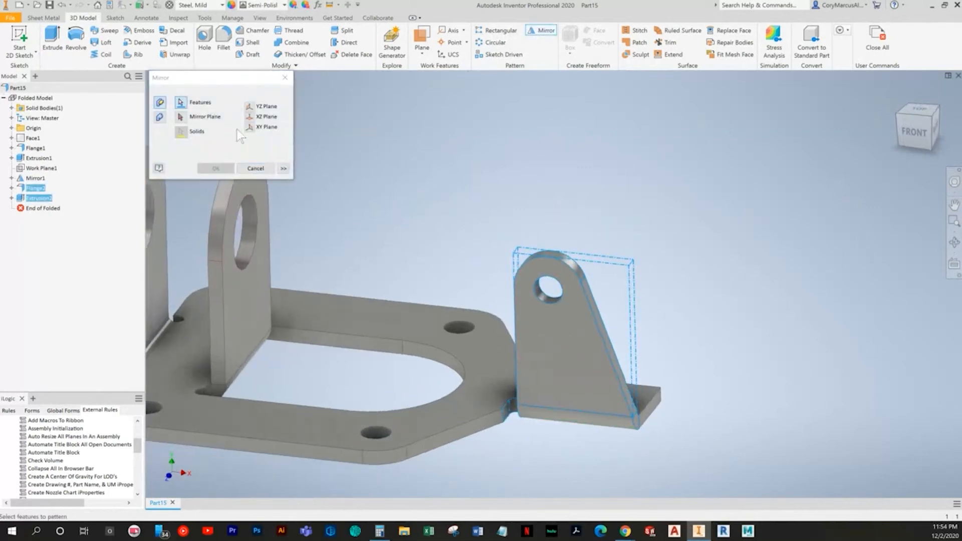
{"action": "left_click", "coordinate": [180, 117]}
{"action": "key", "text": "F6"}
{"action": "left_click", "coordinate": [11, 127]}
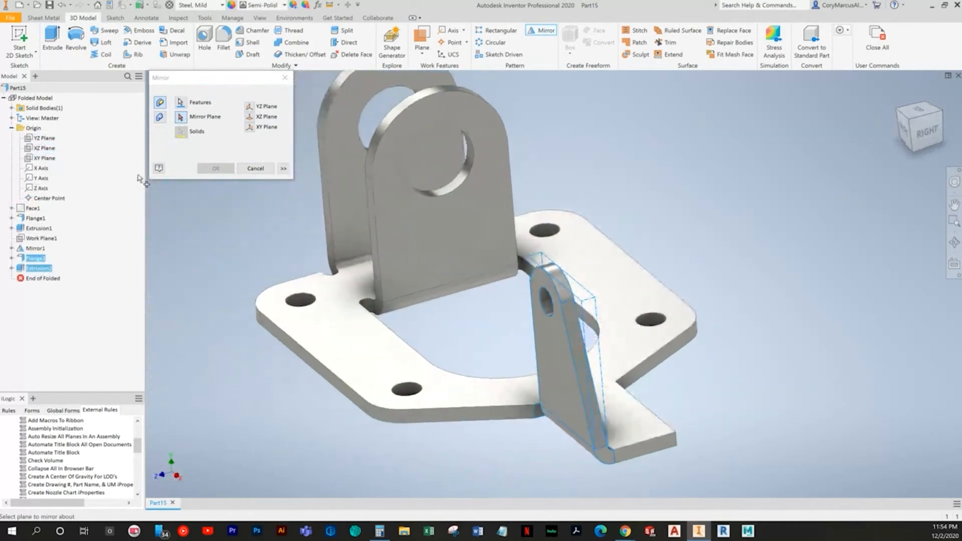
{"action": "left_click", "coordinate": [41, 159]}
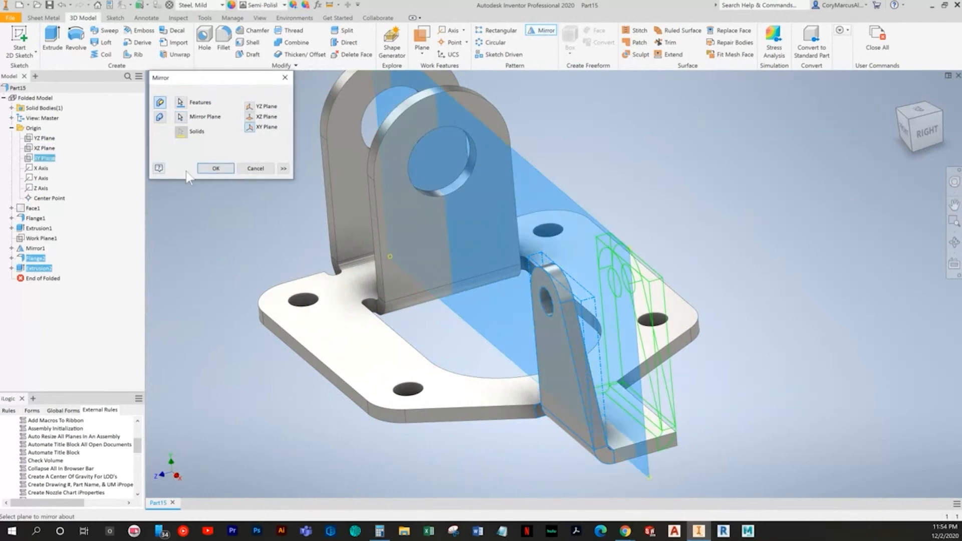
{"action": "left_click", "coordinate": [204, 170]}
{"action": "key", "text": "F6"}
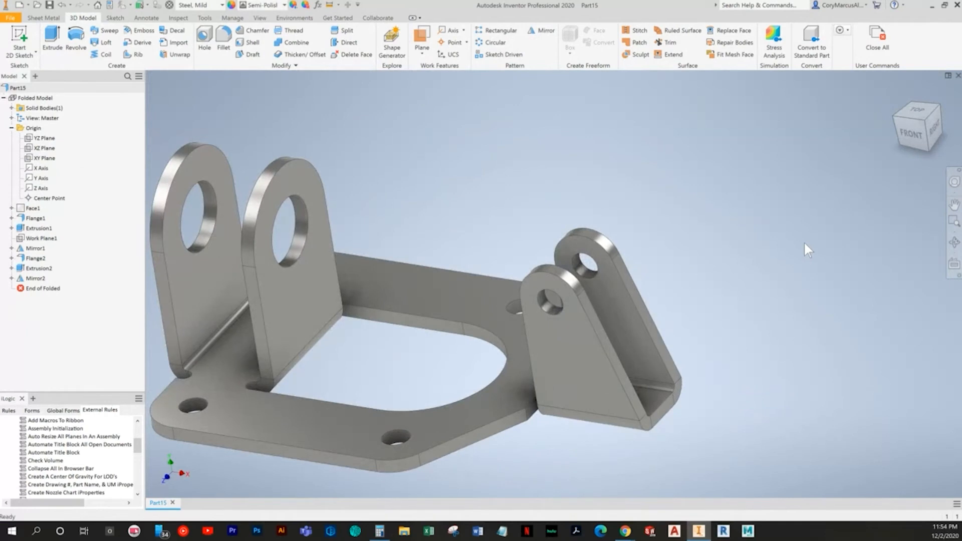
Check the textbook drawing, then measure from the base's underside to the center of the end lug's hole
{"action": "key", "text": "alt+Tab"}
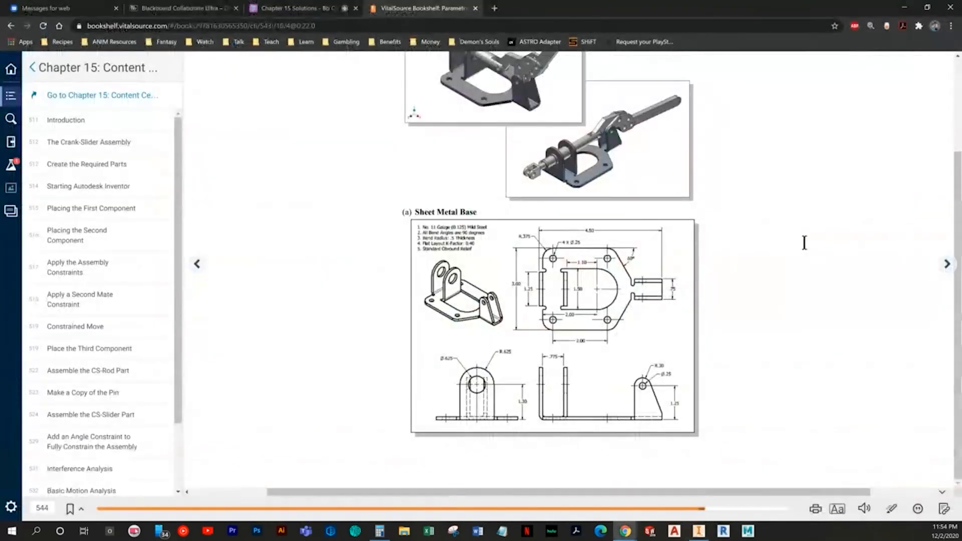
{"action": "left_click_drag", "start_coordinate": [745, 2], "coordinate": [1, 273]}
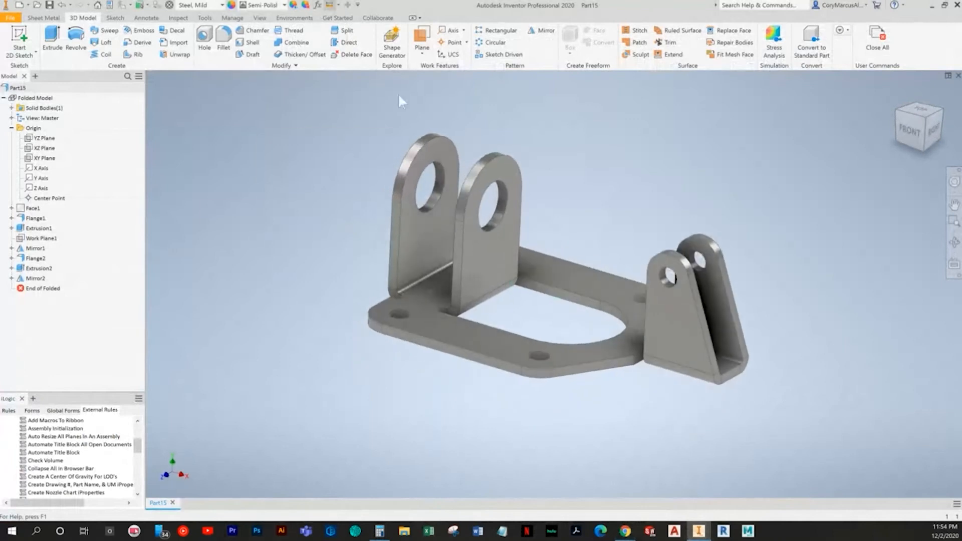
{"action": "key", "text": "m"}
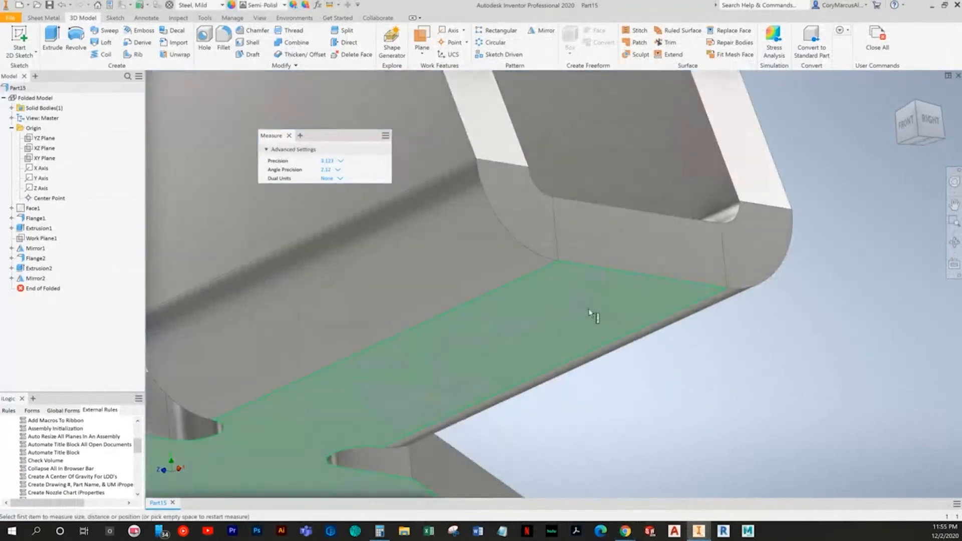
{"action": "left_click", "coordinate": [588, 306]}
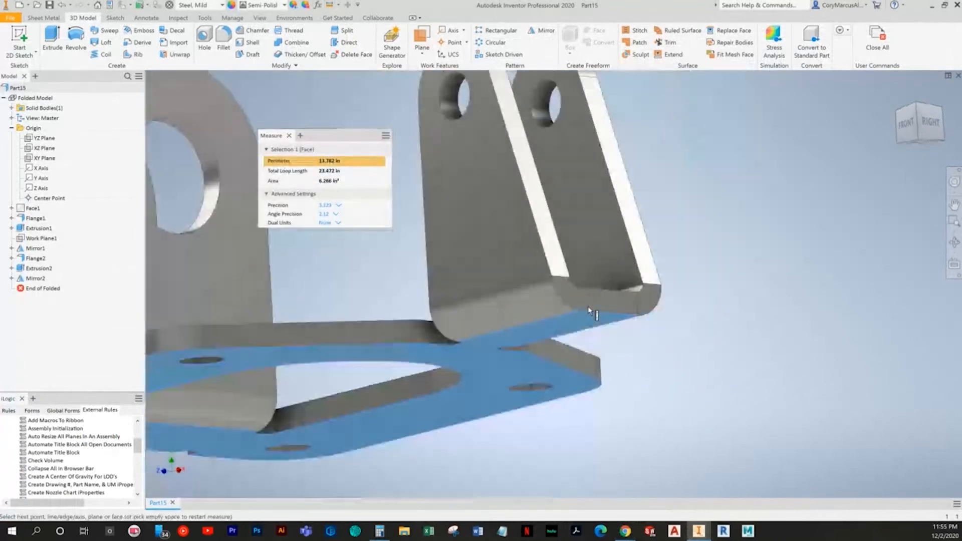
{"action": "left_click", "coordinate": [465, 164]}
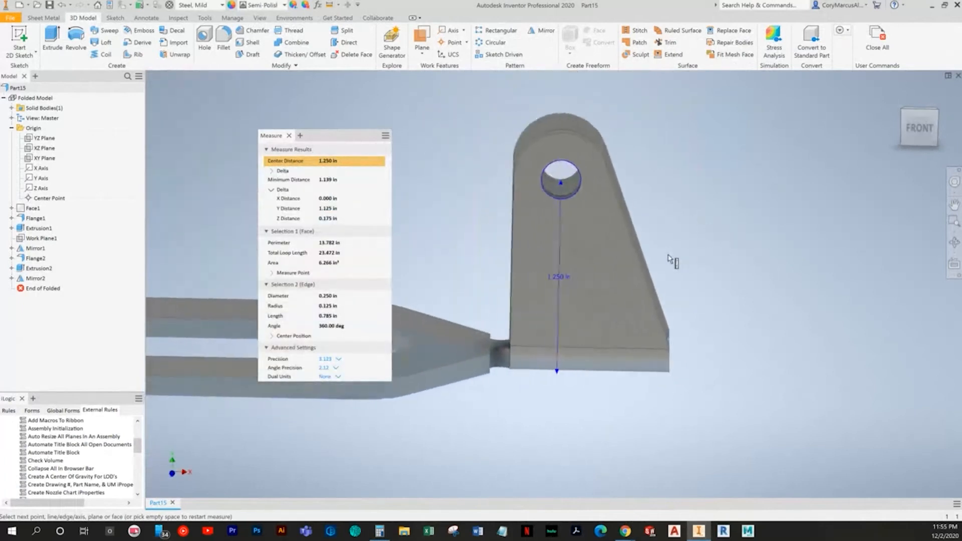
Measure the overall width across the outer faces of the two end lugs
{"action": "left_click", "coordinate": [668, 360]}
{"action": "left_click", "coordinate": [640, 369]}
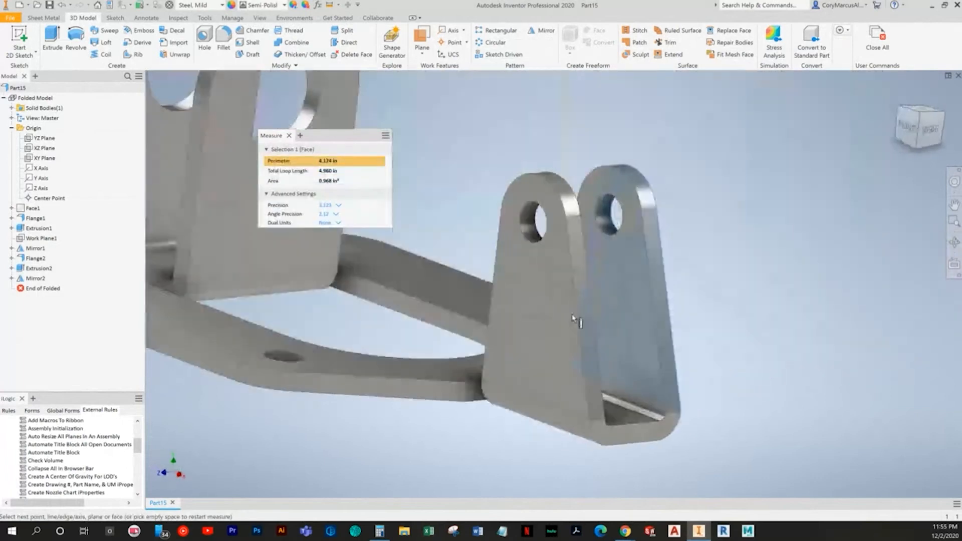
{"action": "left_click", "coordinate": [616, 343]}
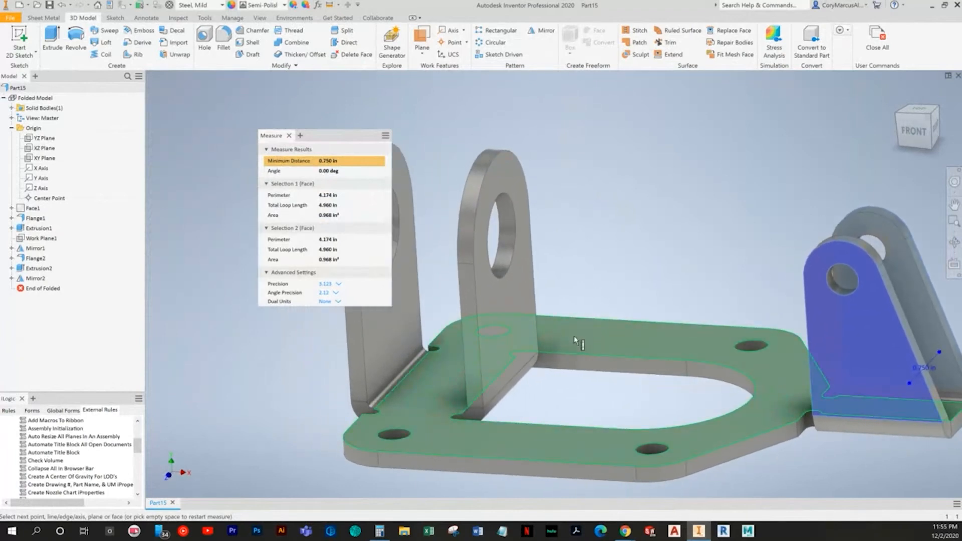
Measure from the slot-side face of the inner upright lug to the start of the slot's rounded end
{"action": "mouse_move", "coordinate": [591, 357]}
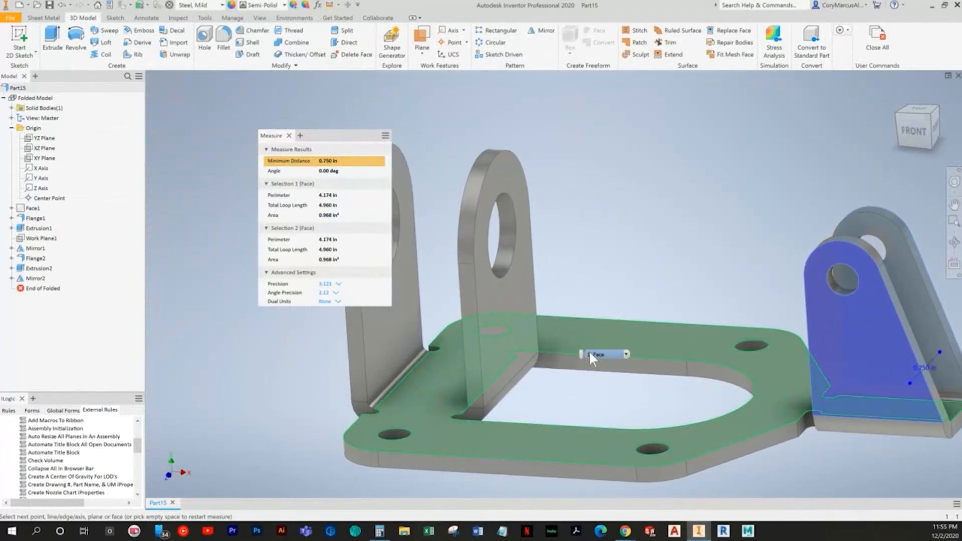
{"action": "left_click", "coordinate": [492, 379]}
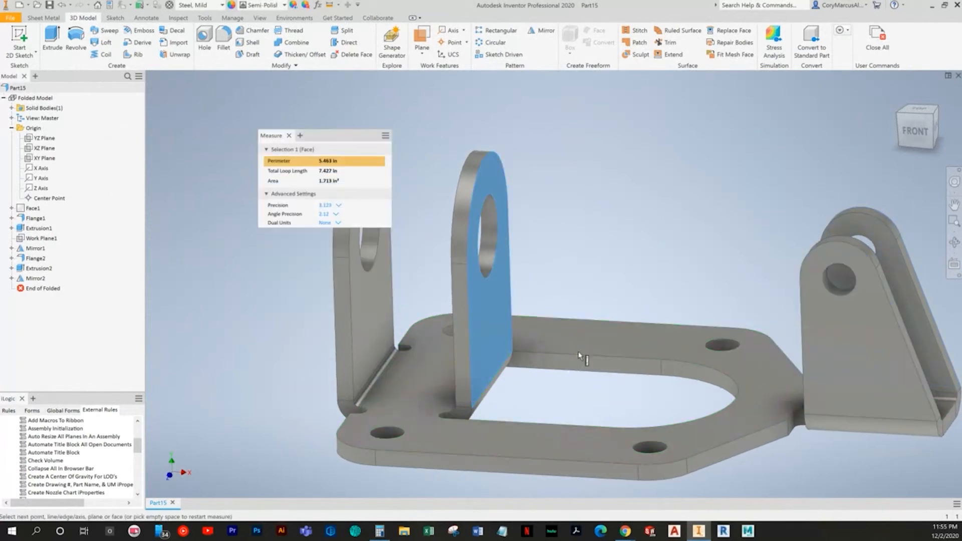
{"action": "left_click", "coordinate": [510, 378]}
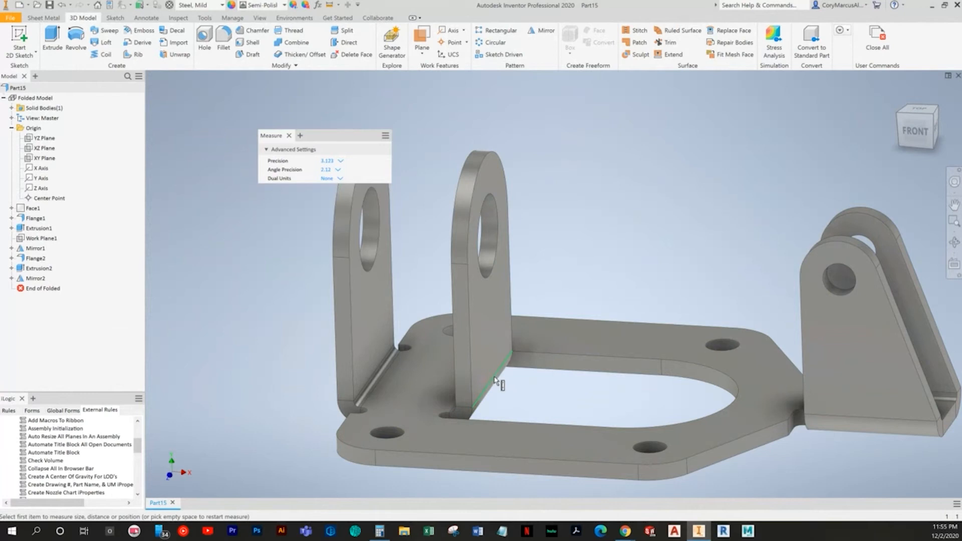
{"action": "left_click", "coordinate": [661, 367]}
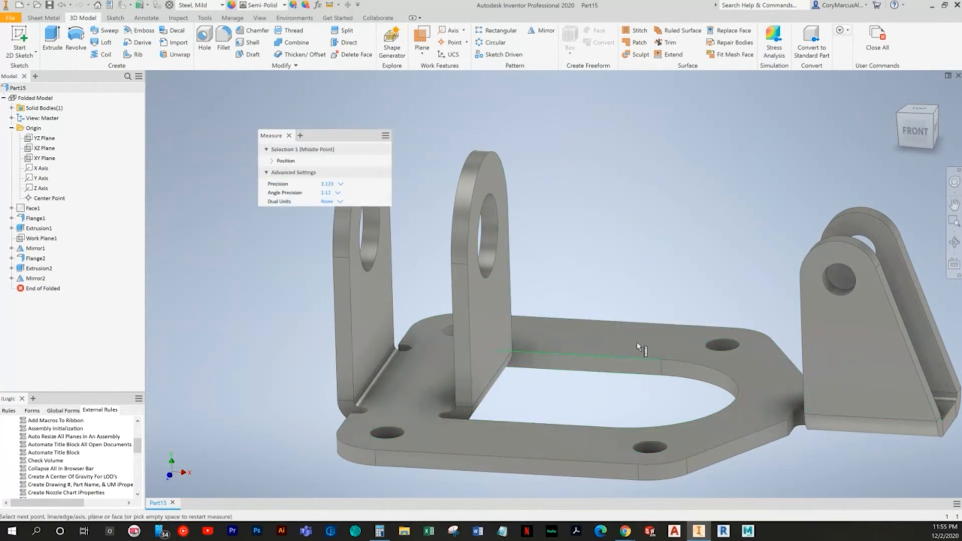
{"action": "left_click", "coordinate": [487, 235]}
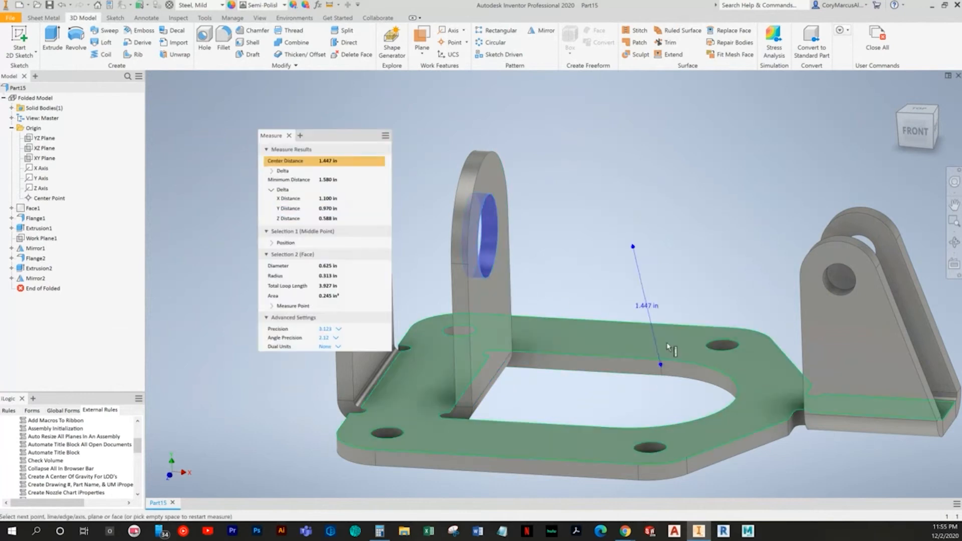
{"action": "left_click", "coordinate": [663, 376]}
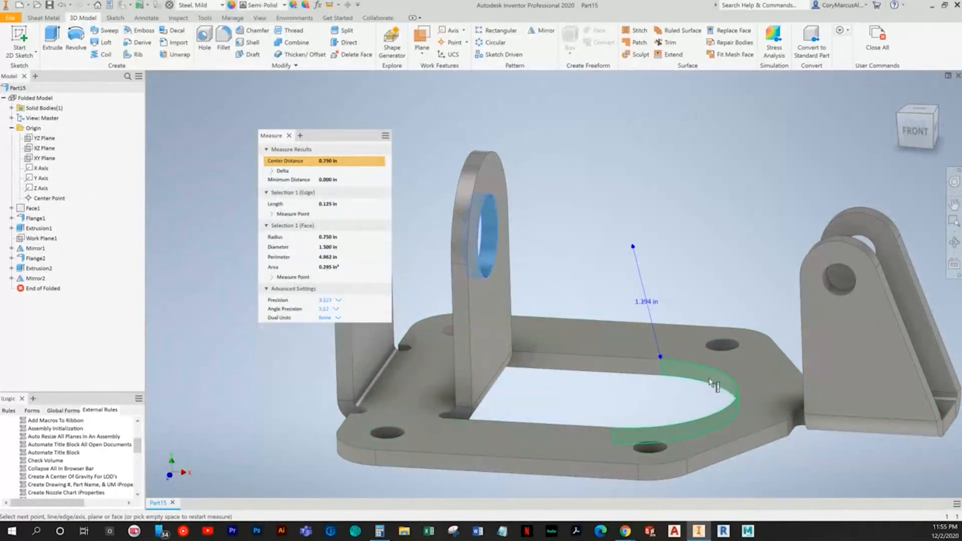
{"action": "left_click", "coordinate": [486, 248]}
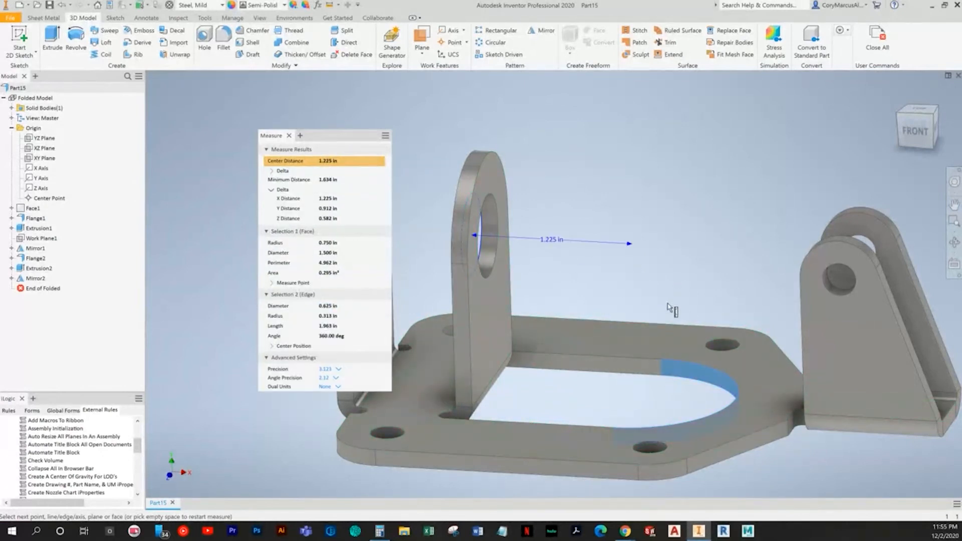
{"action": "left_click", "coordinate": [491, 330]}
{"action": "middle_click_drag", "start_coordinate": [663, 363], "coordinate": [629, 236], "text": "shift"}
{"action": "left_click", "coordinate": [657, 365]}
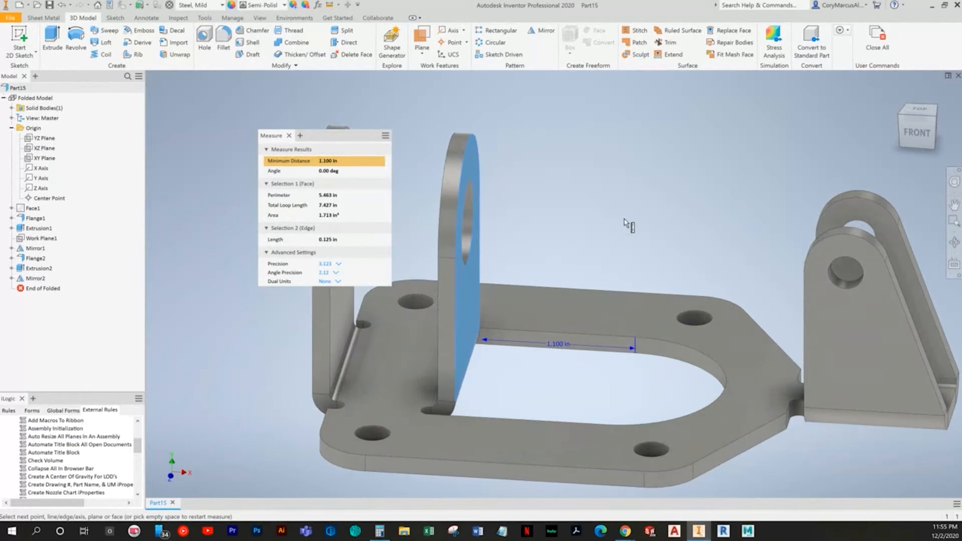
Measure the spacing between the faces of the two large upright lugs
{"action": "scroll", "coordinate": [606, 288], "scroll_direction": "down", "scroll_amount": 1}
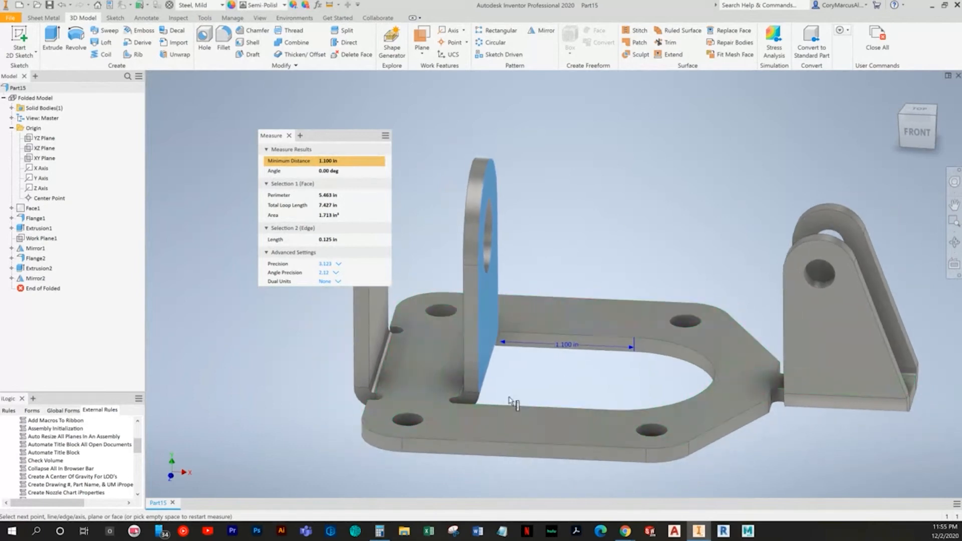
{"action": "middle_click_drag", "start_coordinate": [518, 358], "coordinate": [548, 346], "text": "shift"}
{"action": "left_click", "coordinate": [421, 323]}
{"action": "left_click", "coordinate": [412, 345]}
{"action": "middle_click_drag", "start_coordinate": [411, 345], "coordinate": [453, 469], "text": "shift"}
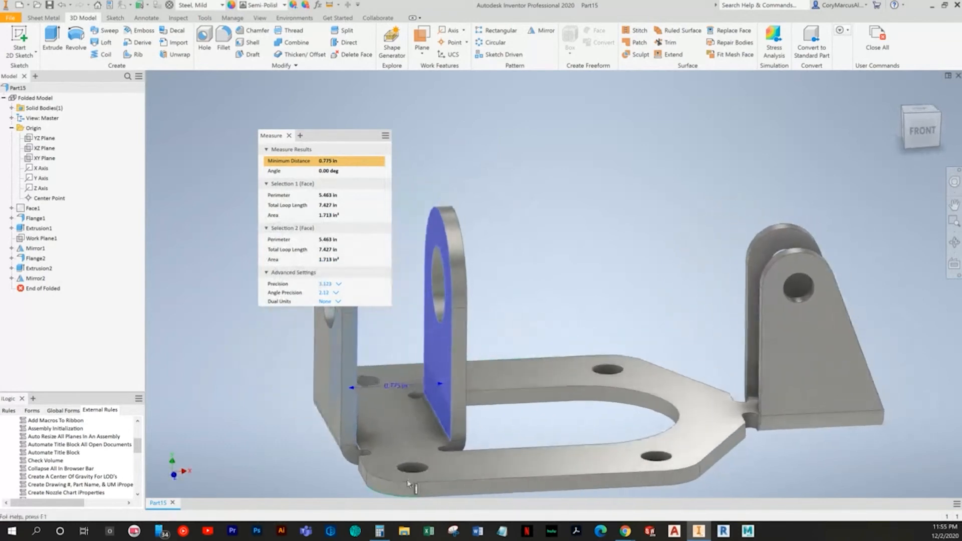
Measure from the base's top face and from its underside to the center of the inner upright lug's hole
{"action": "left_click", "coordinate": [453, 469]}
{"action": "left_click", "coordinate": [435, 295]}
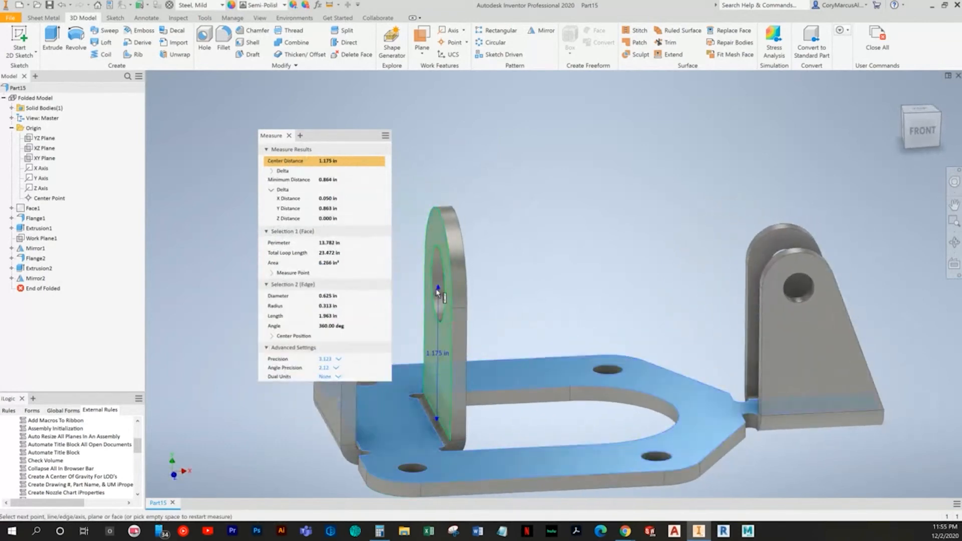
{"action": "left_click", "coordinate": [435, 270]}
{"action": "middle_click_drag", "start_coordinate": [518, 351], "coordinate": [434, 470], "text": "shift"}
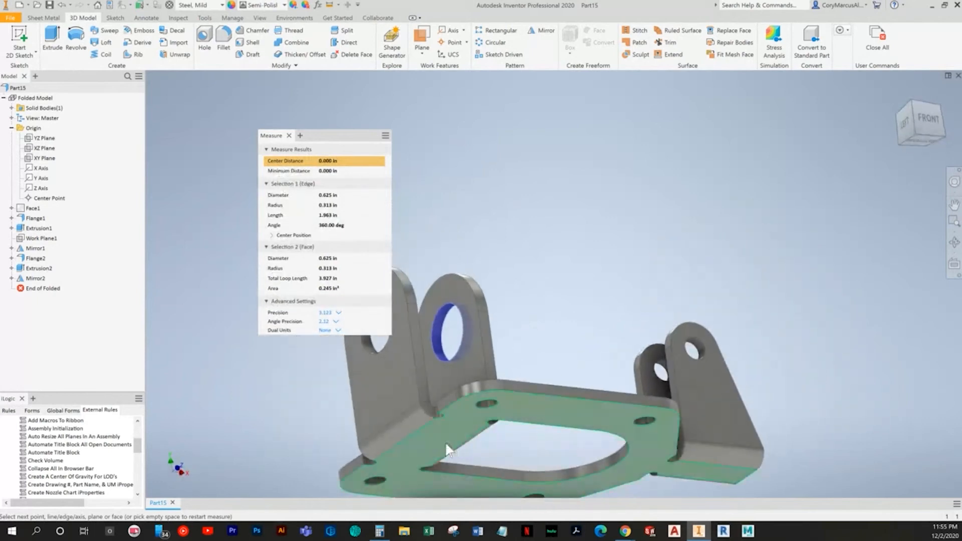
{"action": "left_click", "coordinate": [434, 471]}
{"action": "middle_click_drag", "start_coordinate": [580, 259], "coordinate": [588, 221], "text": "shift"}
{"action": "right_click", "coordinate": [553, 178]}
{"action": "left_click", "coordinate": [525, 176]}
Start saving the part and create a folder named Toggle-Clamp Assembly inside the Chapter 15 folder
{"action": "key", "text": "F6"}
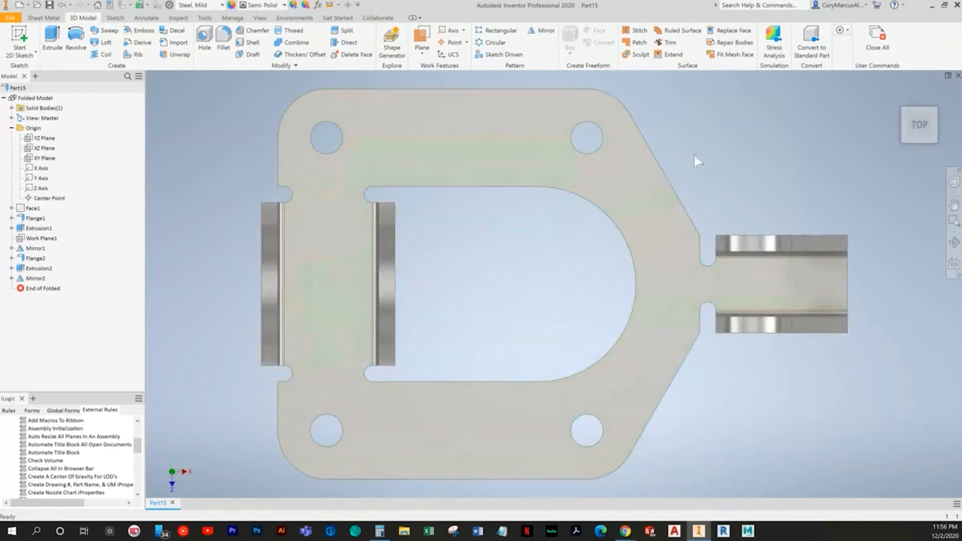
{"action": "key", "text": "F6"}
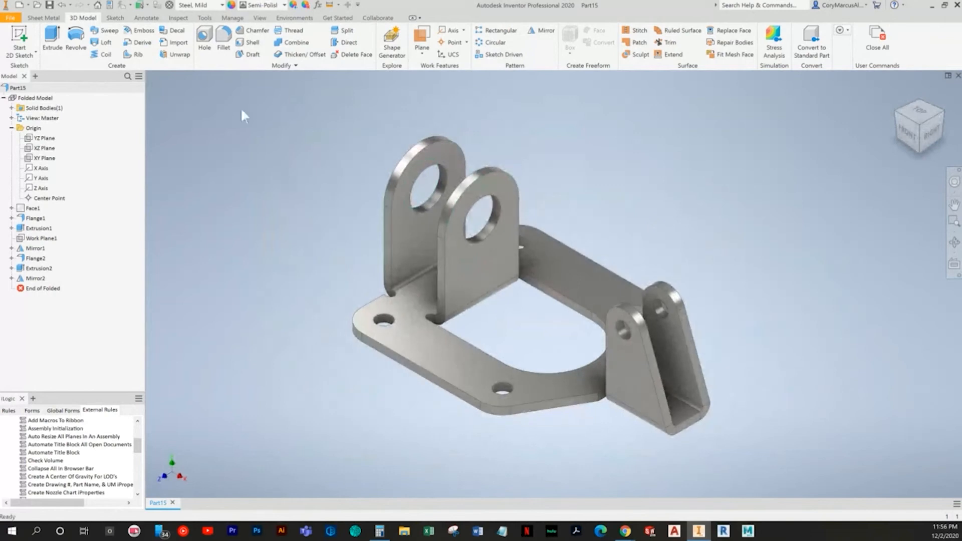
{"action": "left_click", "coordinate": [49, 6]}
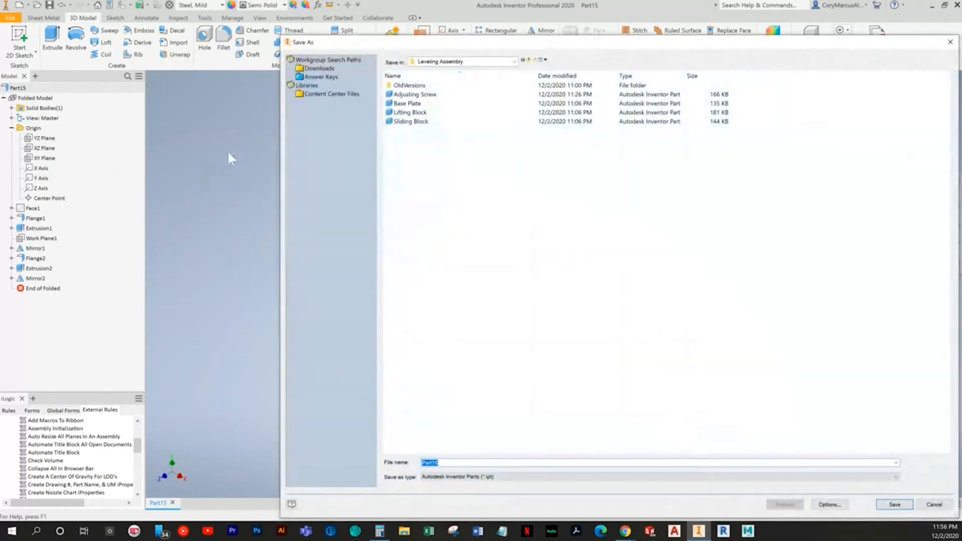
{"action": "left_click", "coordinate": [528, 60]}
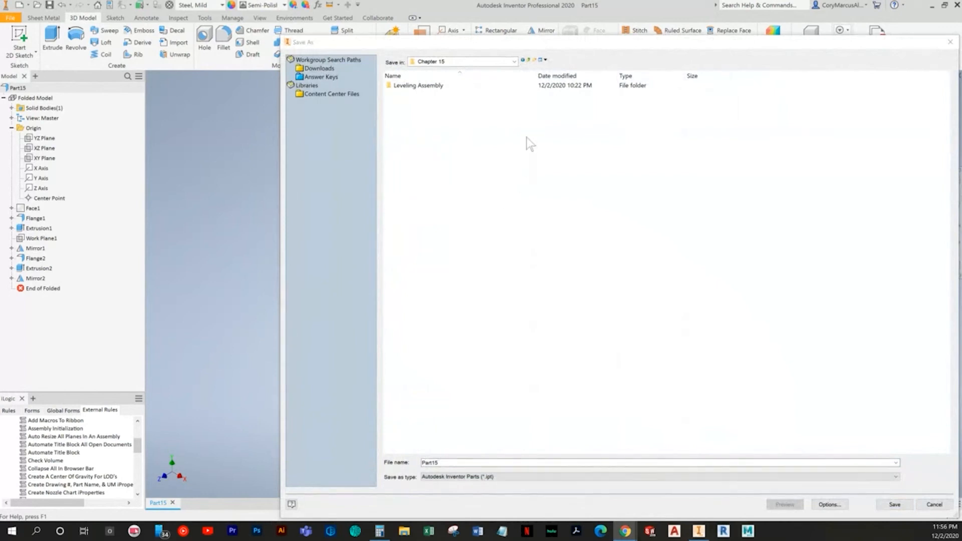
{"action": "left_click", "coordinate": [534, 60]}
{"action": "type", "text": "Toggle-Clamp Assembly"}
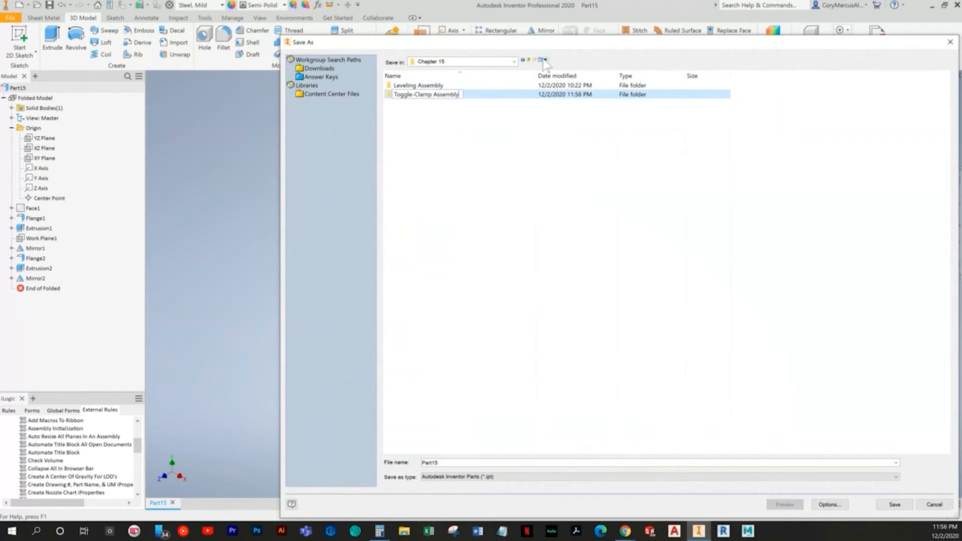
{"action": "key", "text": "Return"}
Save the part in the Toggle-Clamp Assembly folder as Sheet Metal Base
{"action": "double_click", "coordinate": [444, 95]}
{"action": "double_click", "coordinate": [500, 459]}
{"action": "type", "text": "Sheet Metal Base"}
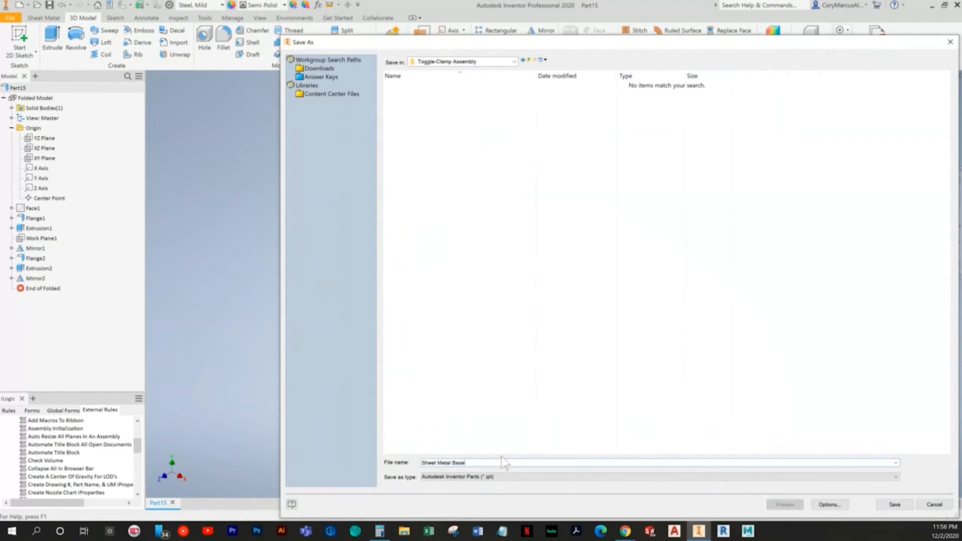
{"action": "key", "text": "Return"}
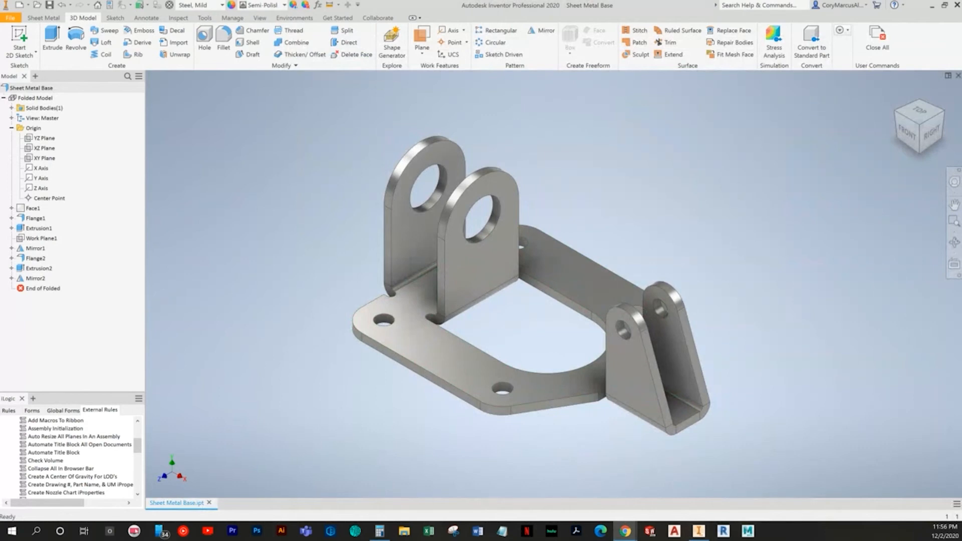
Switch to the textbook in the browser and zoom the page out to 100% to examine the Connector drawing
{"action": "left_click", "coordinate": [625, 531]}
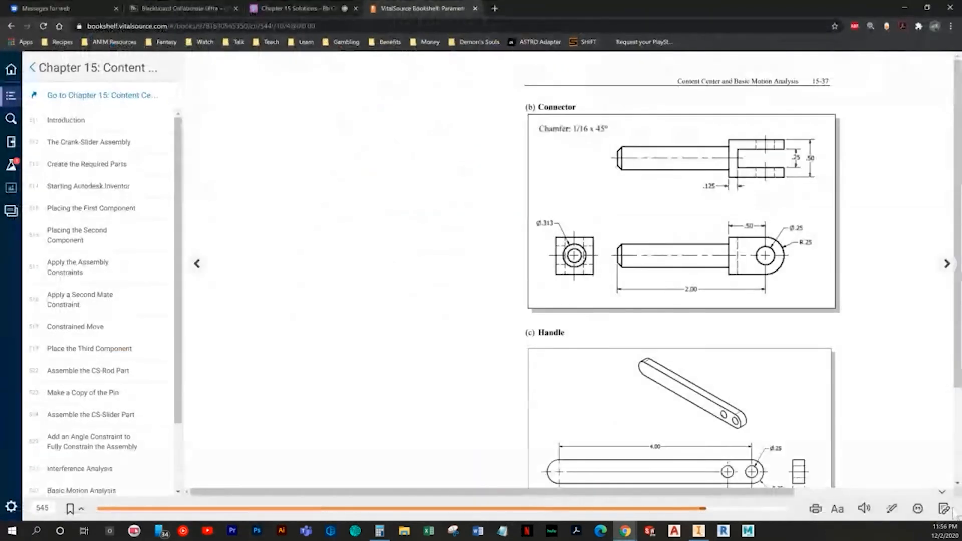
{"action": "left_click", "coordinate": [834, 509]}
{"action": "left_click", "coordinate": [778, 464]}
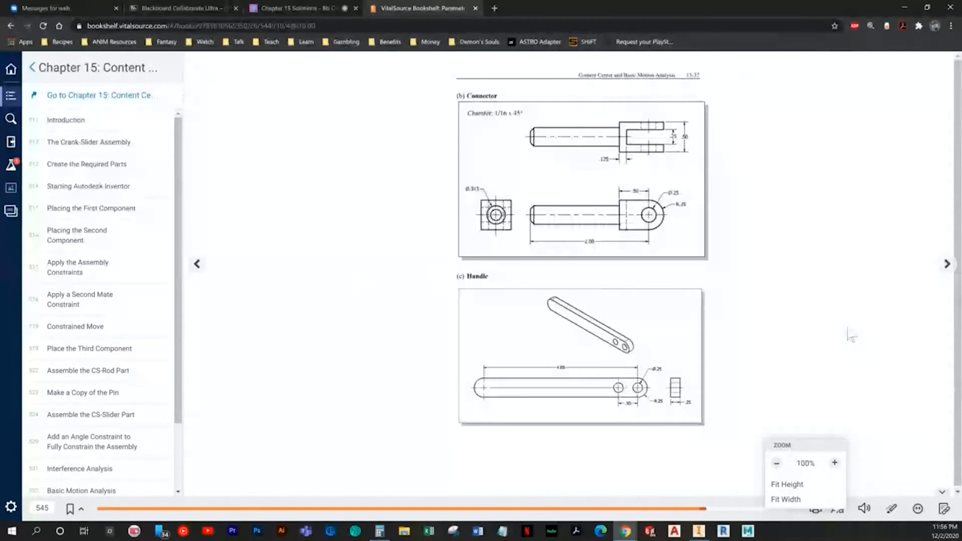
{"action": "key", "text": "alt+Tab"}
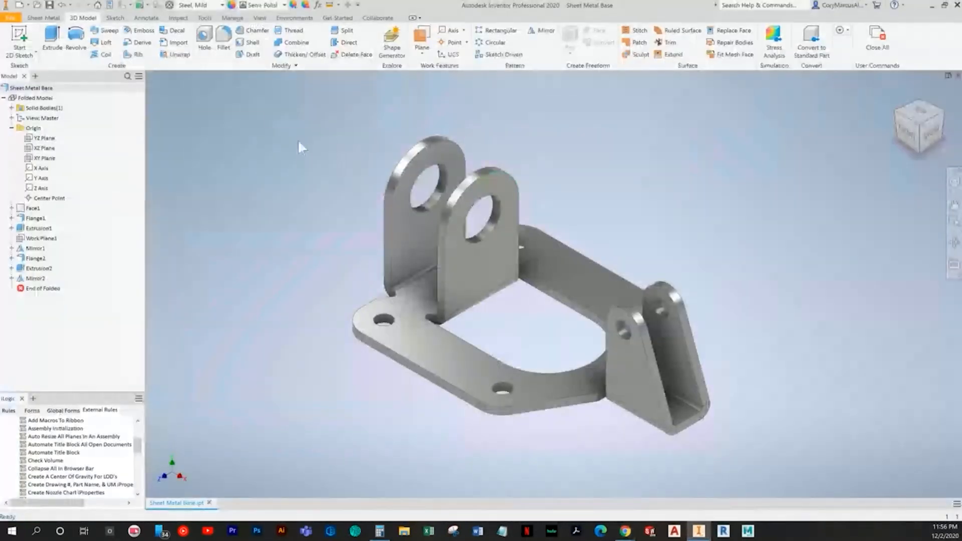
Create a new part in Inventor from the Standard (in).ipt template and check the textbook's Connector drawing
{"action": "left_click", "coordinate": [20, 6]}
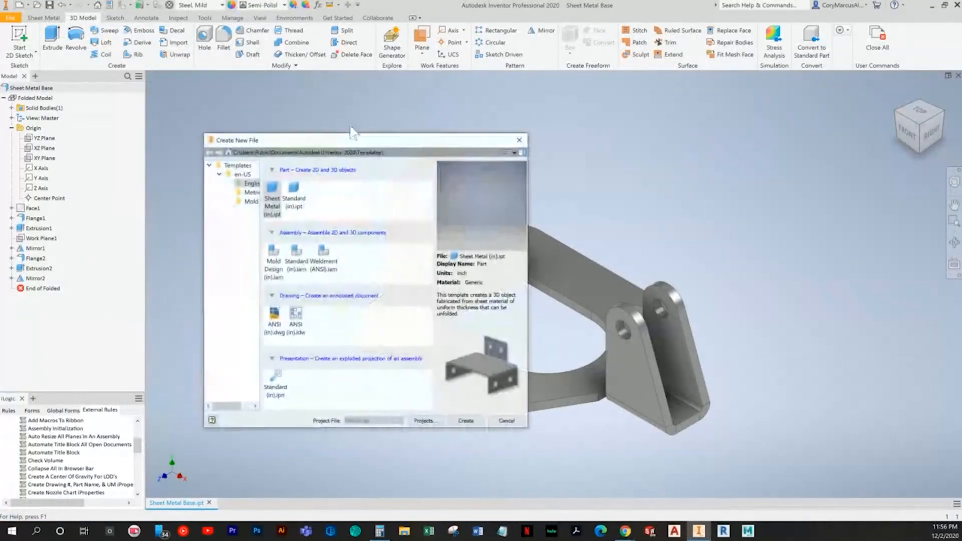
{"action": "double_click", "coordinate": [301, 196]}
{"action": "key", "text": "alt+Tab"}
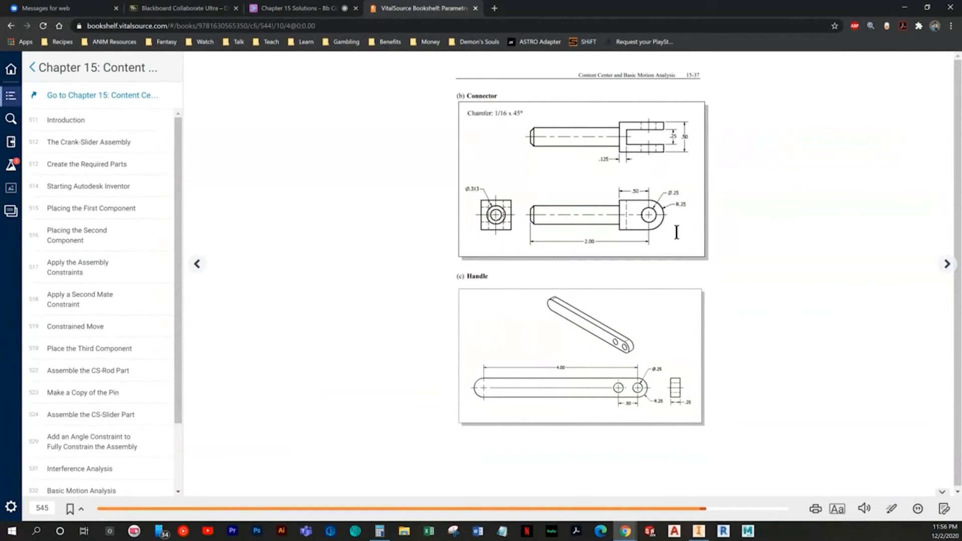
{"action": "key", "text": "alt+Tab"}
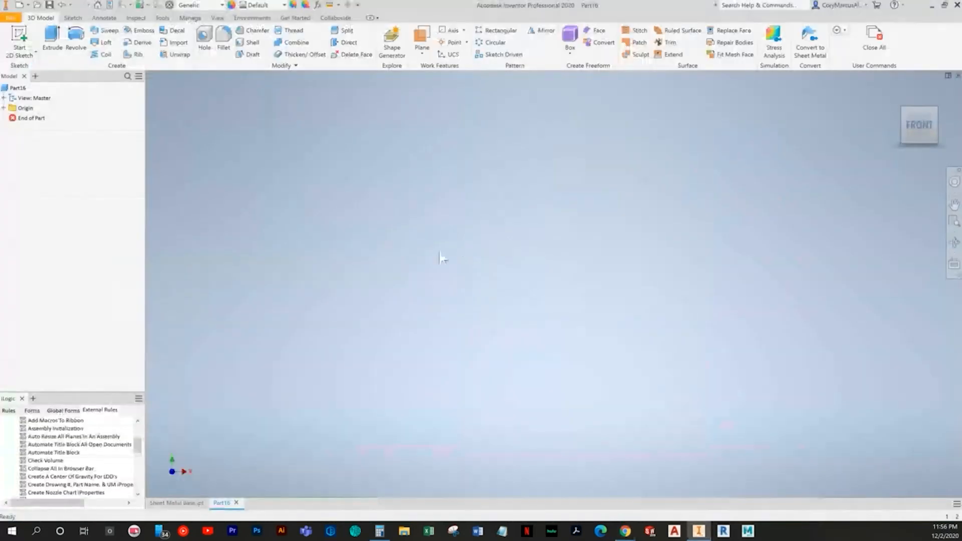
Start a sketch on the horizontal XZ origin plane, checking the view orientation against the Connector drawing
{"action": "left_click", "coordinate": [38, 46]}
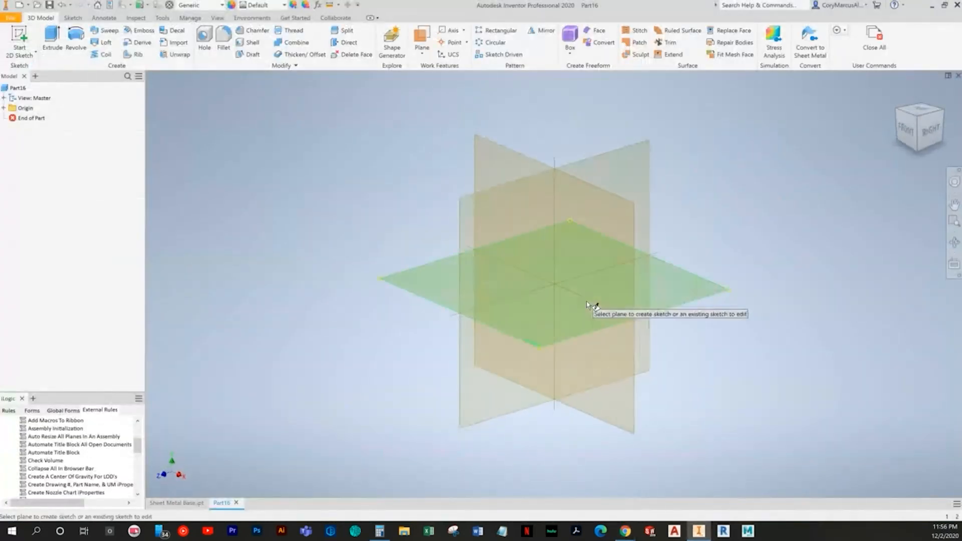
{"action": "key", "text": "alt+Tab"}
{"action": "key", "text": "alt+Tab"}
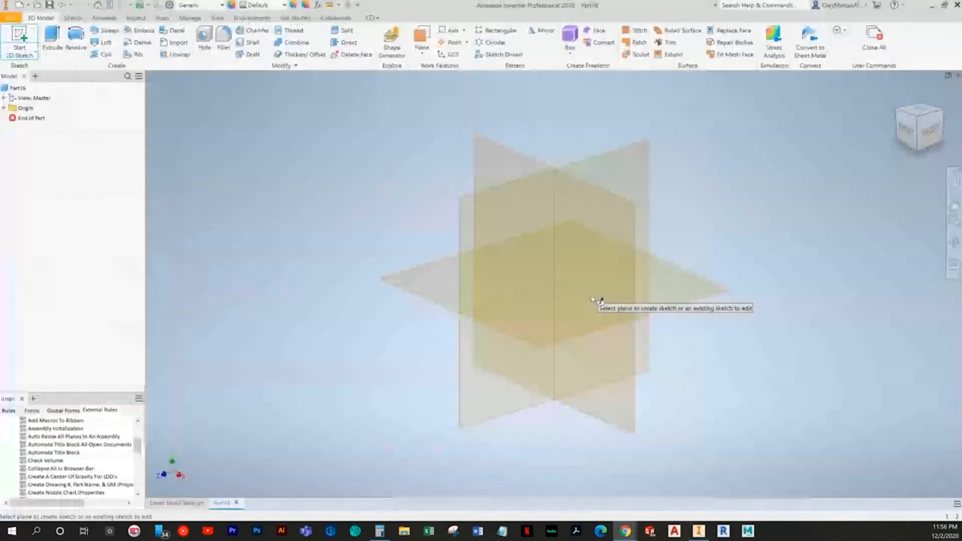
{"action": "key", "text": "alt+Tab"}
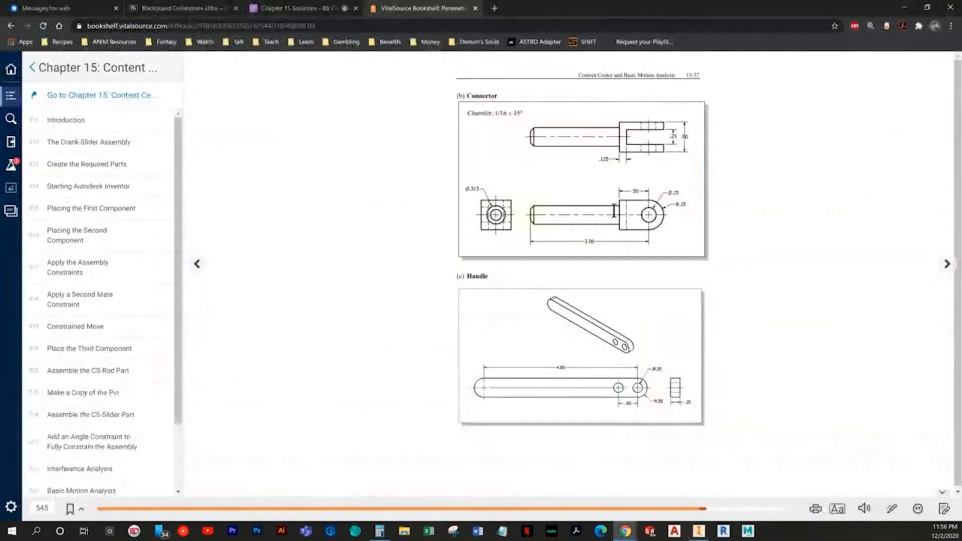
{"action": "key", "text": "alt+Tab"}
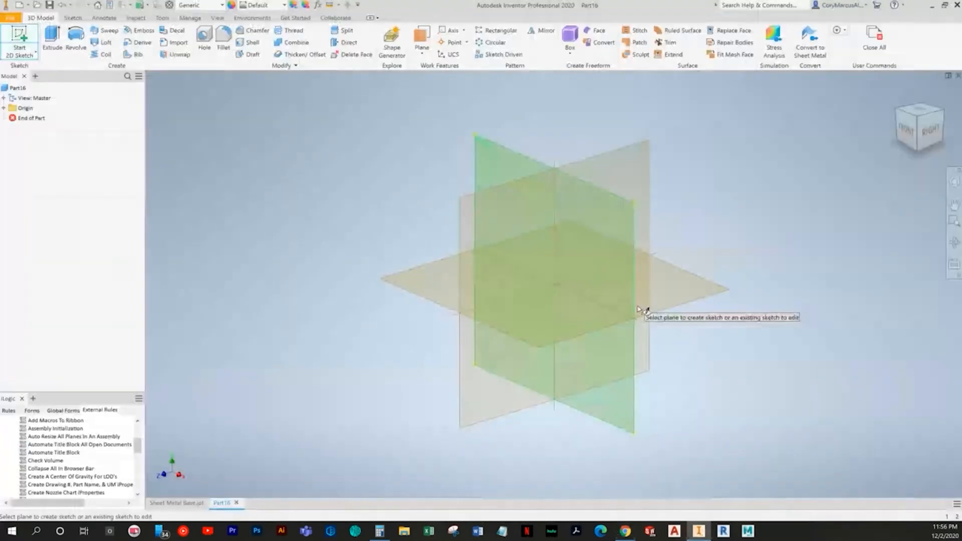
{"action": "left_click", "coordinate": [690, 312]}
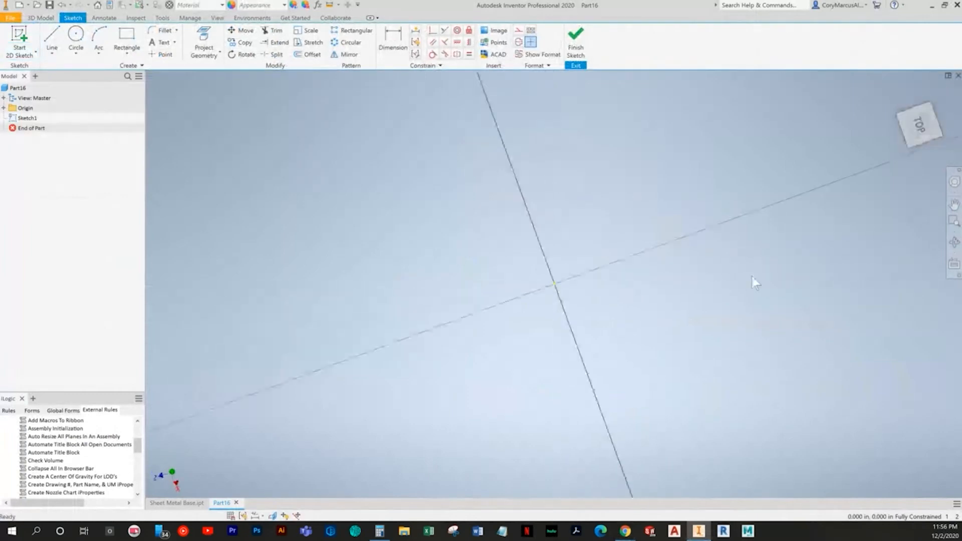
{"action": "key", "text": "alt+Tab"}
{"action": "key", "text": "alt+Tab"}
Sketch two wide rectangles, one above and one below the horizontal axis, and a tall rectangle crossing their left ends
{"action": "left_click", "coordinate": [127, 40]}
{"action": "left_click", "coordinate": [528, 196]}
{"action": "left_click", "coordinate": [700, 230]}
{"action": "left_click", "coordinate": [523, 339]}
{"action": "left_click", "coordinate": [737, 384]}
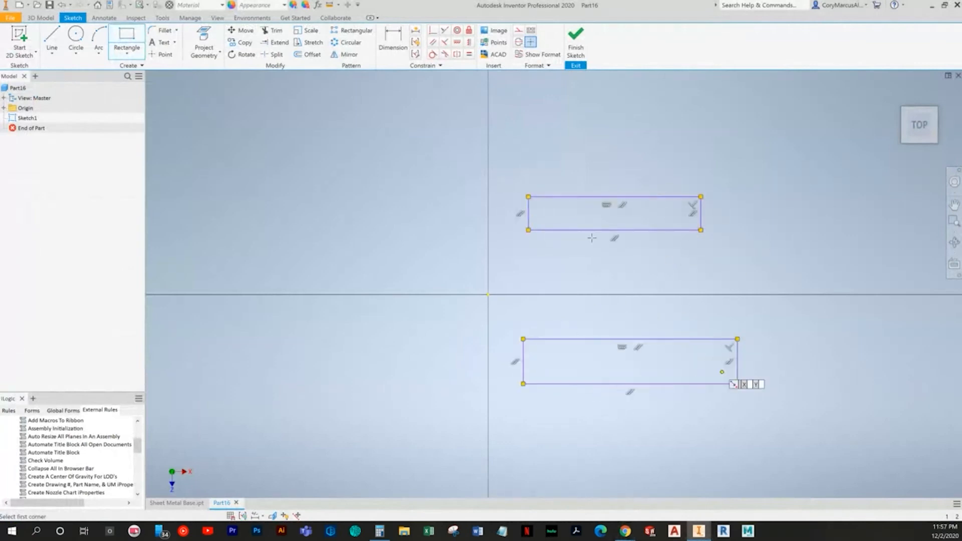
{"action": "left_click", "coordinate": [518, 179]}
{"action": "left_click", "coordinate": [576, 429]}
{"action": "key", "text": "Escape"}
Delete the left edges of the two wide rectangles and the top and bottom edges of the tall rectangle
{"action": "left_click", "coordinate": [531, 227]}
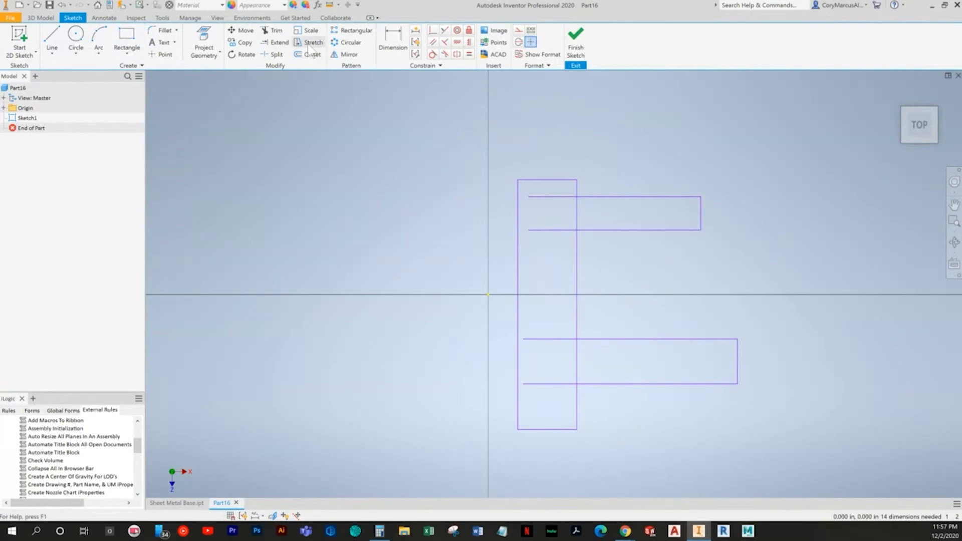
{"action": "key", "text": "Delete"}
{"action": "left_click", "coordinate": [544, 429]}
{"action": "key", "text": "Delete"}
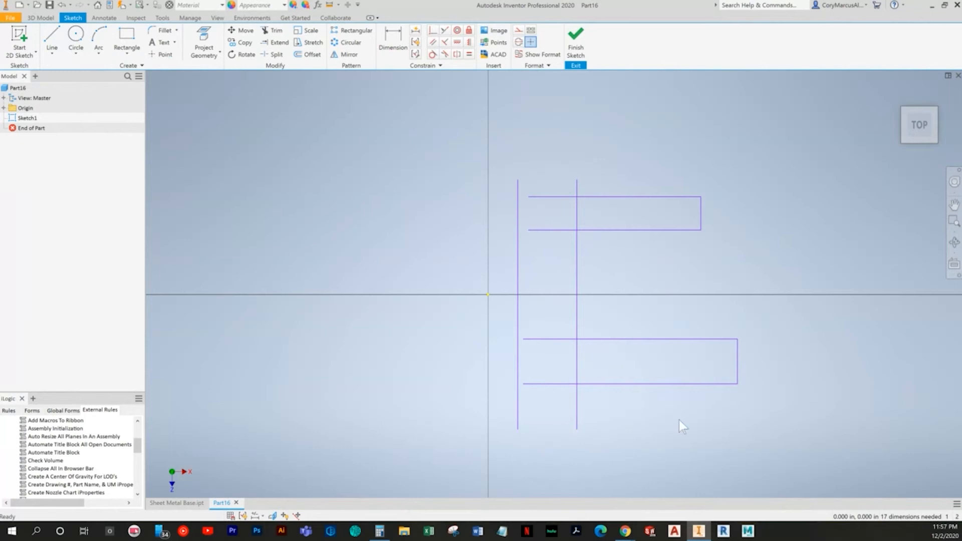
Move the outer vertical line inward and trim the overlapping segments to leave a closed C-shaped fork outline
{"action": "left_click_drag", "start_coordinate": [520, 257], "coordinate": [545, 227]}
{"action": "key", "text": "x"}
{"action": "left_click", "coordinate": [576, 213]}
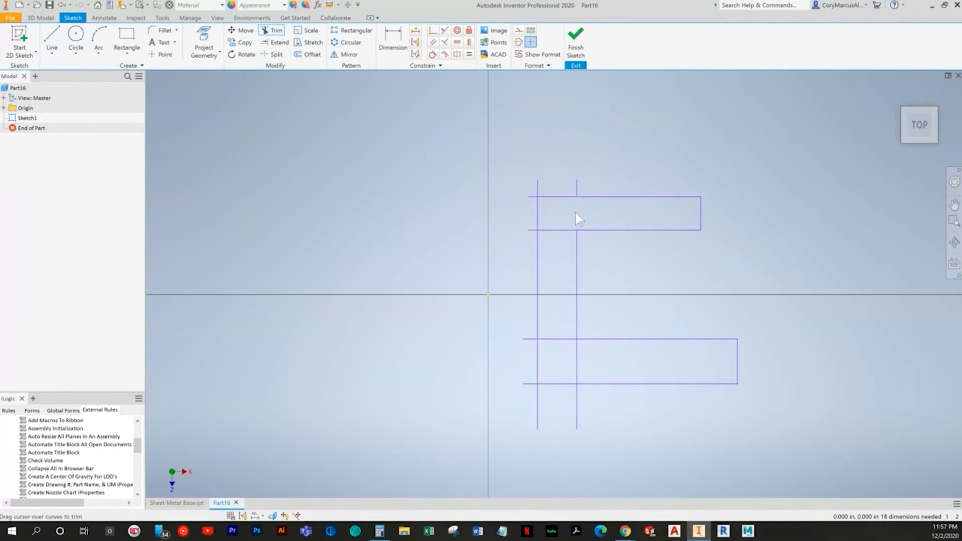
{"action": "mouse_move", "coordinate": [582, 404]}
{"action": "left_mouse_down"}
{"action": "mouse_move", "coordinate": [528, 392]}
{"action": "mouse_move", "coordinate": [529, 366]}
{"action": "left_mouse_up"}
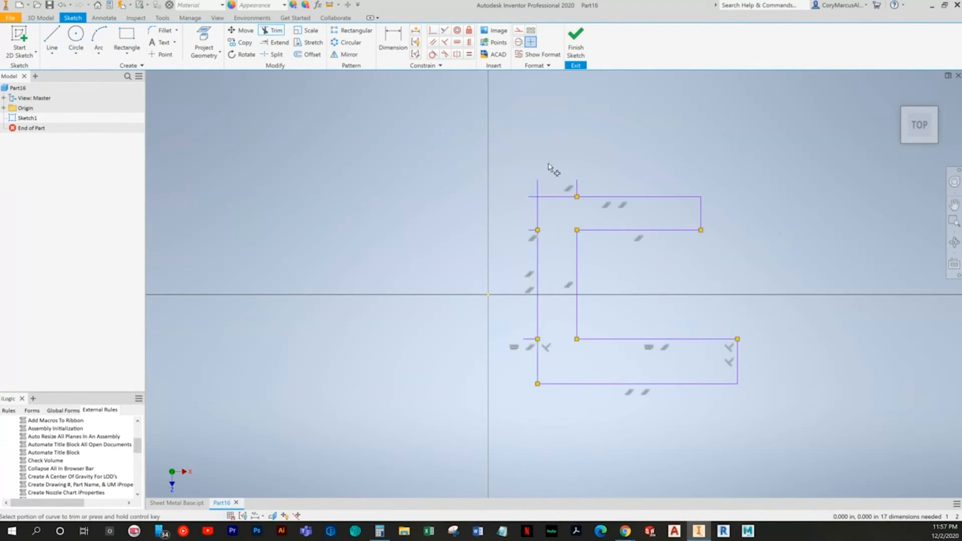
{"action": "mouse_move", "coordinate": [596, 191]}
{"action": "left_mouse_down"}
{"action": "mouse_move", "coordinate": [540, 187]}
{"action": "mouse_move", "coordinate": [531, 214]}
{"action": "left_mouse_up"}
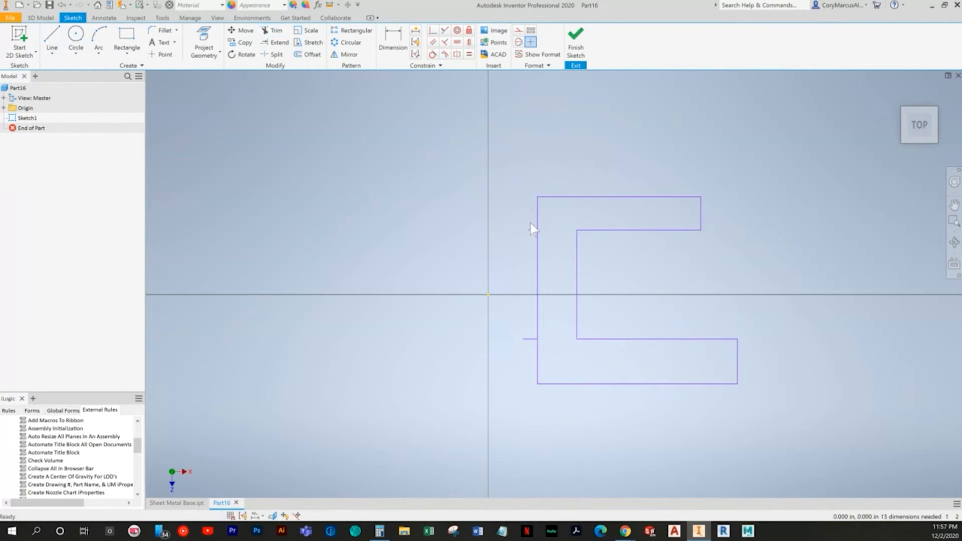
{"action": "mouse_move", "coordinate": [528, 260]}
{"action": "left_mouse_down"}
{"action": "mouse_move", "coordinate": [526, 359]}
{"action": "mouse_move", "coordinate": [528, 335]}
{"action": "left_mouse_up"}
Check the Connector drawing and dimension the fork profile's overall height between its outer long edges as 0.500 in
{"action": "key", "text": "alt+Tab"}
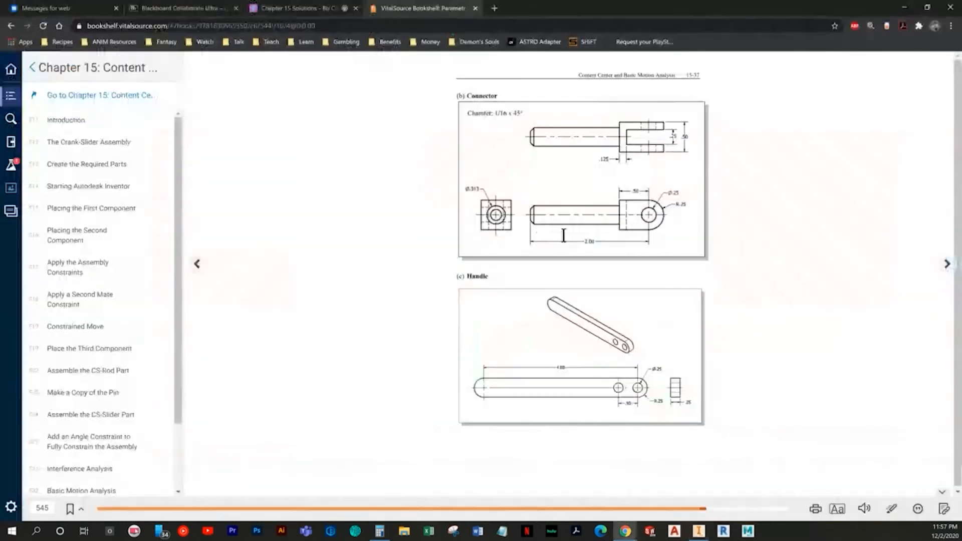
{"action": "key", "text": "alt+Tab"}
{"action": "left_click", "coordinate": [623, 215]}
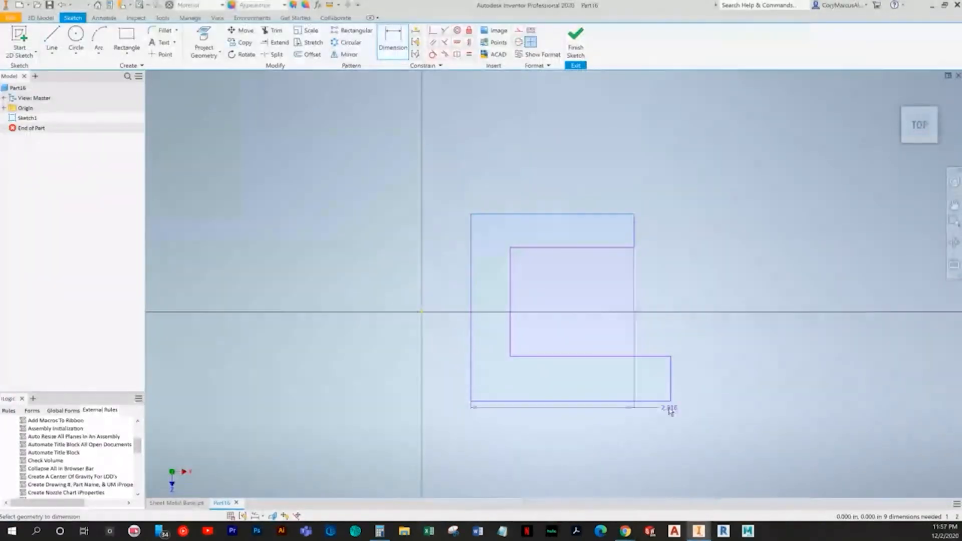
{"action": "left_click", "coordinate": [660, 405]}
{"action": "left_click", "coordinate": [751, 324]}
{"action": "key", "text": "alt+Tab"}
{"action": "key", "text": "alt+Tab"}
{"action": "key", "text": "Return"}
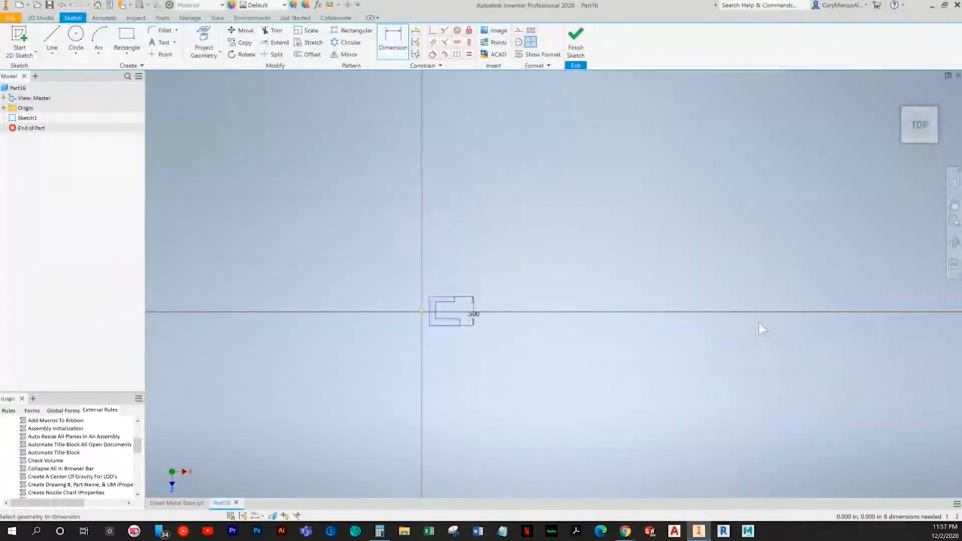
Dimension the gap between the fork's two inner edges as .25 in, checking the value in the Connector drawing
{"action": "scroll", "coordinate": [445, 309], "scroll_direction": "up", "scroll_amount": 3}
{"action": "middle_click_drag", "start_coordinate": [444, 281], "coordinate": [444, 258]}
{"action": "key", "text": "alt+Tab"}
{"action": "key", "text": "alt+Tab"}
{"action": "left_click", "coordinate": [525, 217]}
{"action": "left_click", "coordinate": [571, 331]}
{"action": "left_click", "coordinate": [623, 281]}
{"action": "type", "text": ".25"}
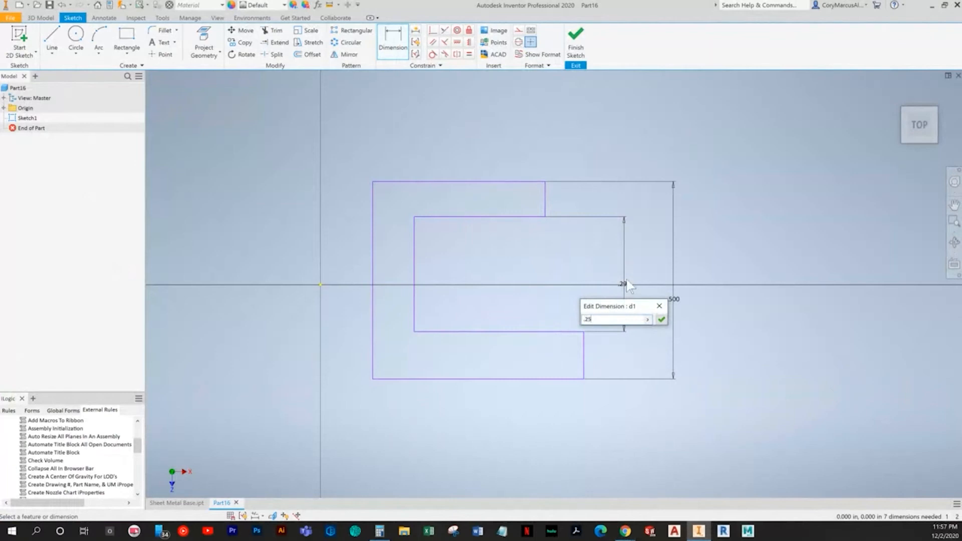
{"action": "key", "text": "Return"}
{"action": "key", "text": "Escape"}
Make the two arm end edges equal in length, and make the two outer long edges equal as well
{"action": "left_click", "coordinate": [469, 54]}
{"action": "left_click", "coordinate": [545, 208]}
{"action": "left_click", "coordinate": [584, 353]}
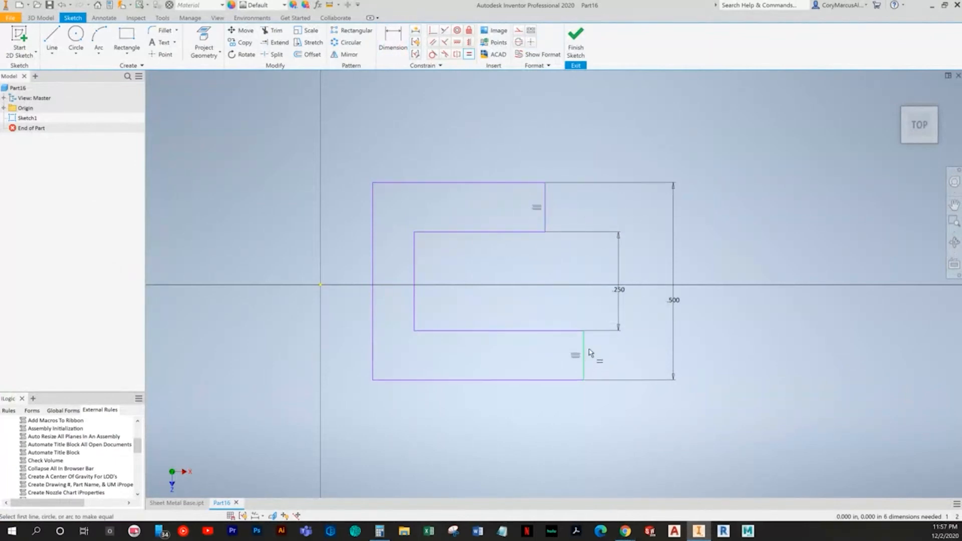
{"action": "left_click", "coordinate": [516, 185]}
{"action": "left_click", "coordinate": [560, 386]}
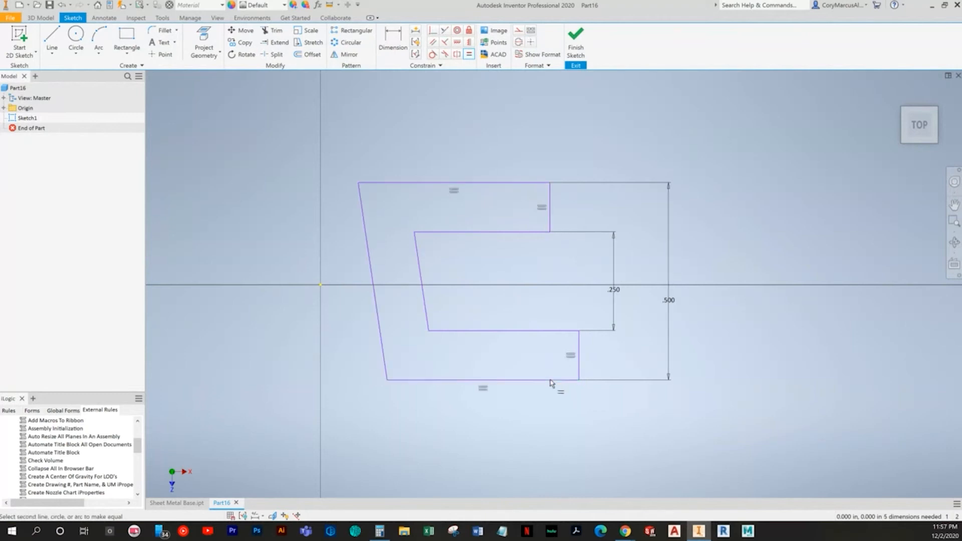
Constrain the fork's outer back edge perpendicular to its lower long edge
{"action": "left_click", "coordinate": [444, 42]}
{"action": "left_click", "coordinate": [416, 380]}
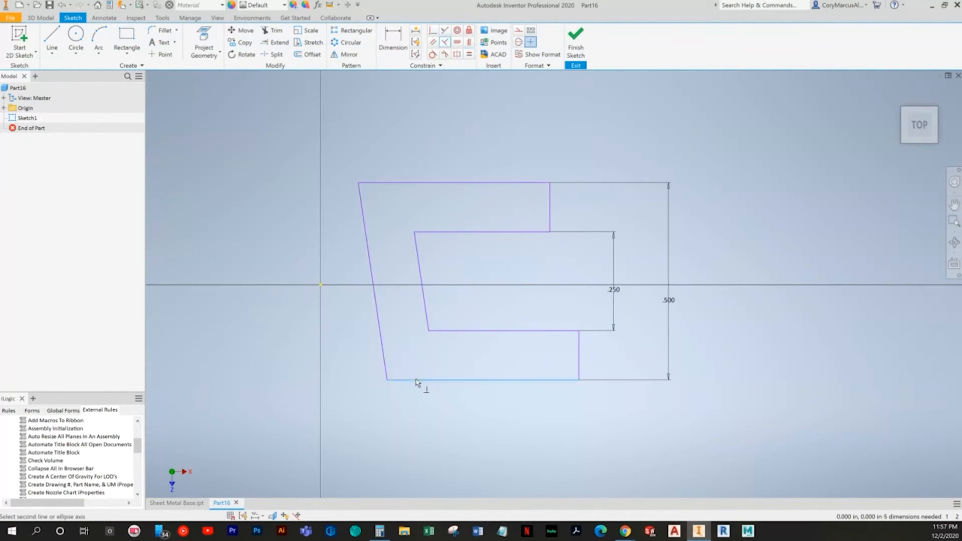
{"action": "left_click", "coordinate": [385, 373]}
{"action": "key", "text": "Escape"}
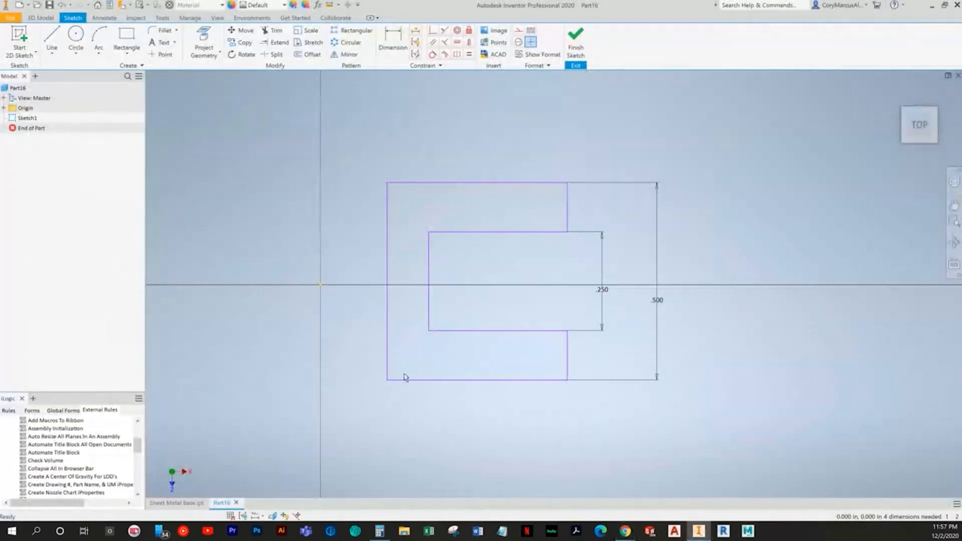
Dimension the fork's back wall thickness, between its outer and inner back edges, as .125 in
{"action": "left_click", "coordinate": [387, 365]}
{"action": "key", "text": "d"}
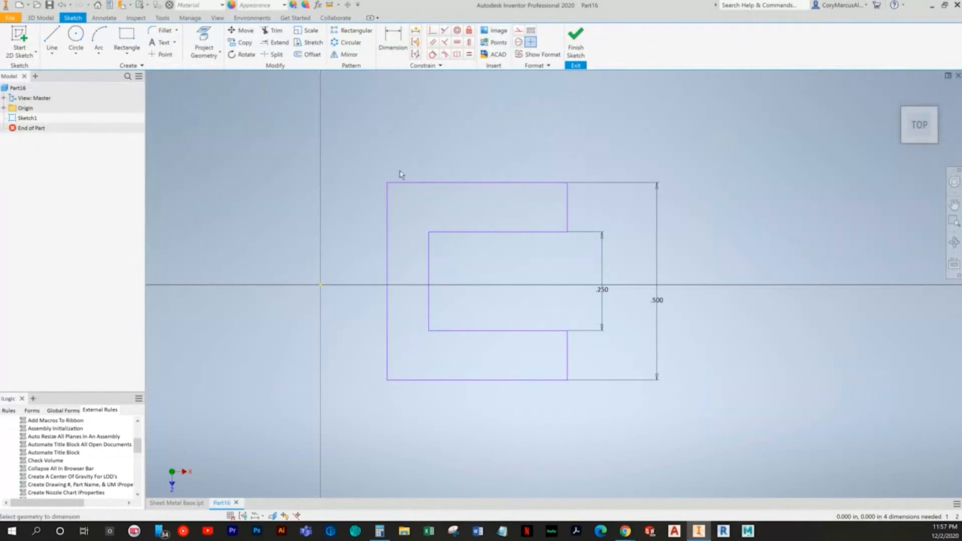
{"action": "left_click", "coordinate": [429, 245]}
{"action": "left_click", "coordinate": [387, 210]}
{"action": "left_click", "coordinate": [408, 161]}
{"action": "type", "text": ".125"}
{"action": "key", "text": "Return"}
Check the Connector drawing and dimension the fork profile's overall length along its outer long edge as .75 in
{"action": "key", "text": "alt+Tab"}
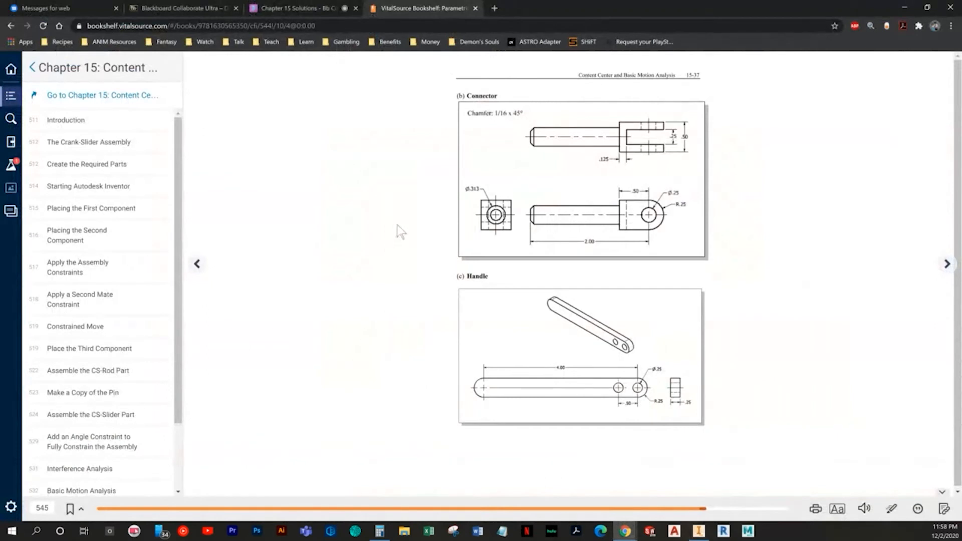
{"action": "key", "text": "alt+Tab"}
{"action": "key", "text": "alt+Tab"}
{"action": "key", "text": "alt+Tab"}
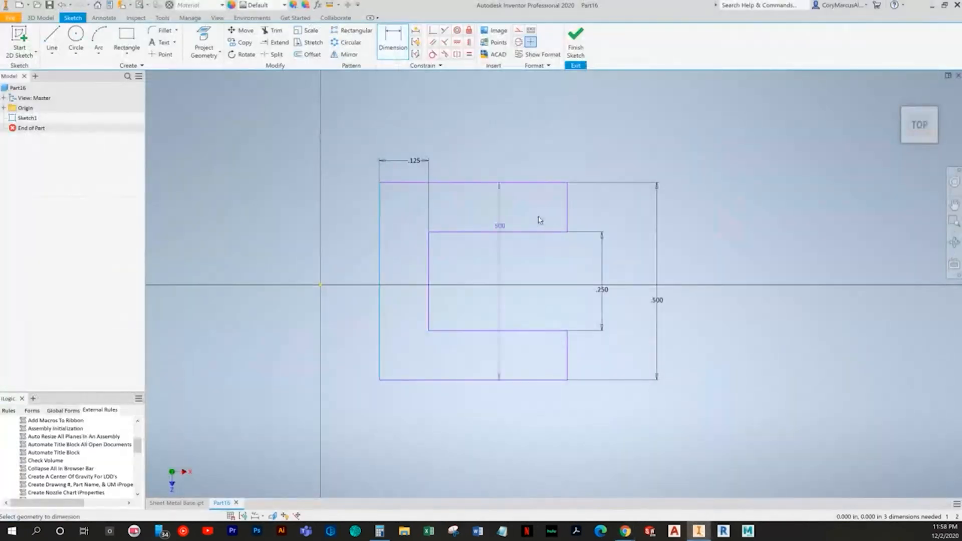
{"action": "left_click", "coordinate": [533, 183]}
{"action": "left_click", "coordinate": [476, 137]}
{"action": "key", "text": "alt+Tab"}
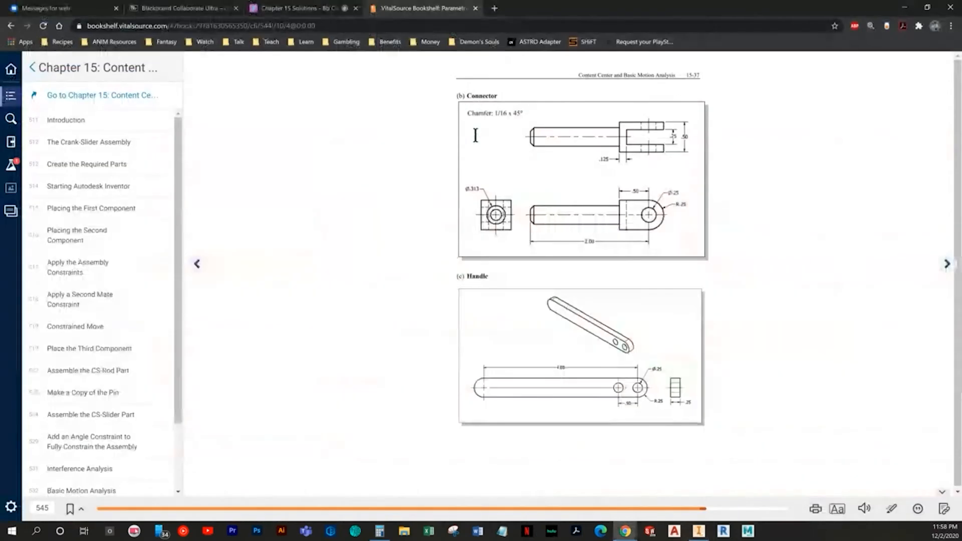
{"action": "key", "text": "alt+Tab"}
{"action": "type", "text": ".75"}
{"action": "key", "text": "Return"}
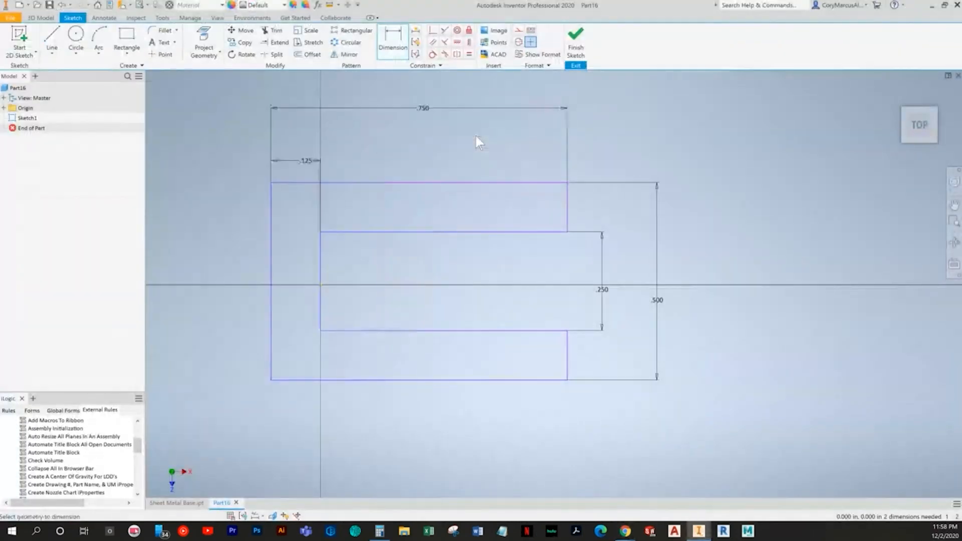
{"action": "middle_click_drag", "start_coordinate": [491, 145], "coordinate": [494, 154]}
{"action": "key", "text": "Escape"}
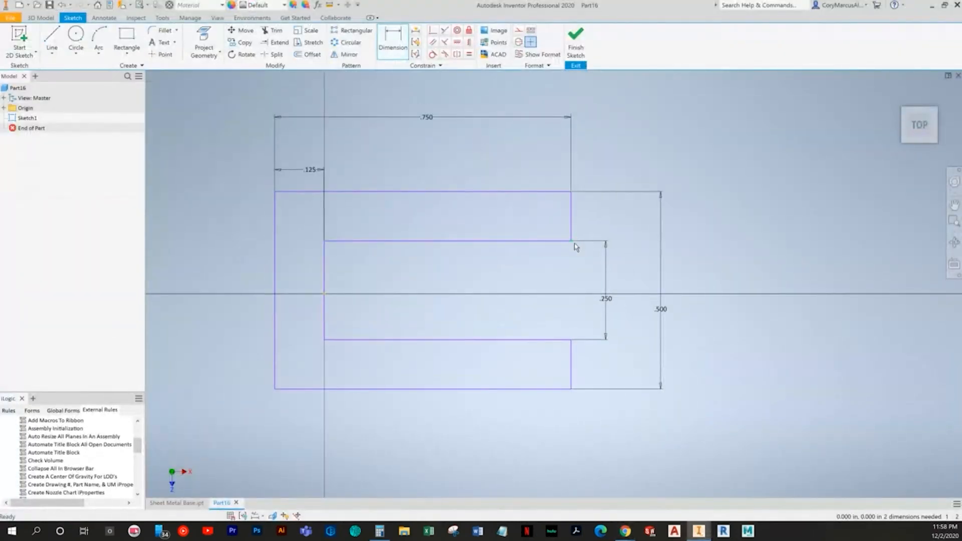
Review the Connector drawing and make the midpoint of the fork's outer back edge coincident with the sketch origin
{"action": "key", "text": "alt+Tab"}
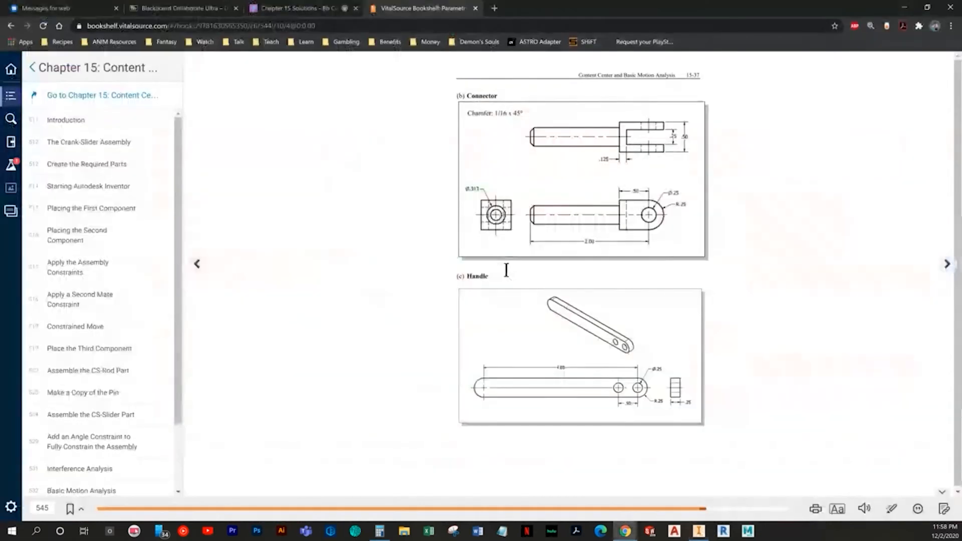
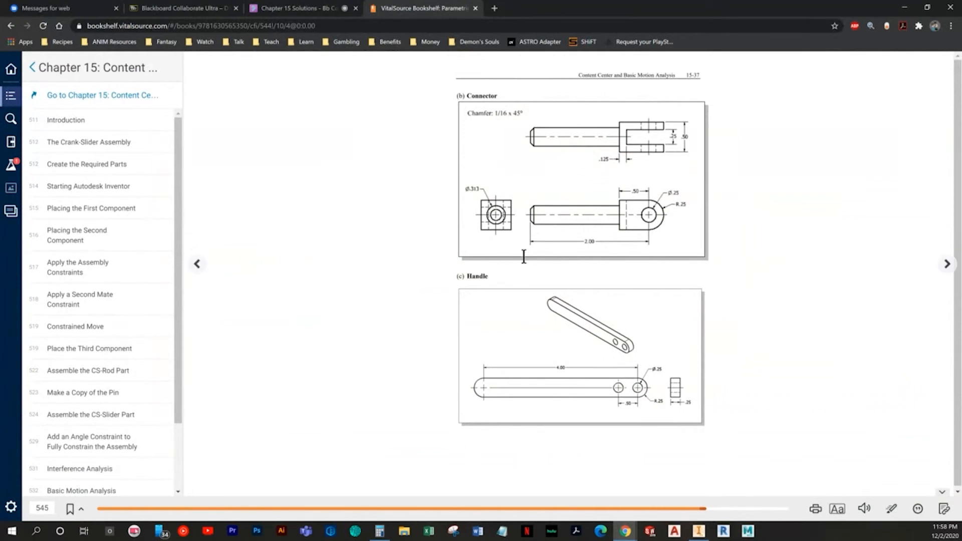
{"action": "key", "text": "alt+Tab"}
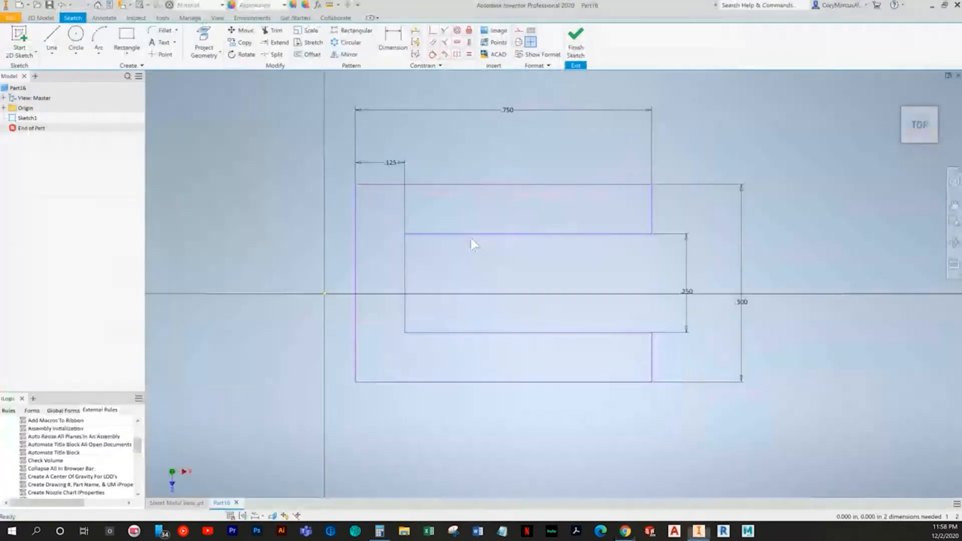
{"action": "left_click", "coordinate": [356, 282]}
{"action": "left_click", "coordinate": [432, 30]}
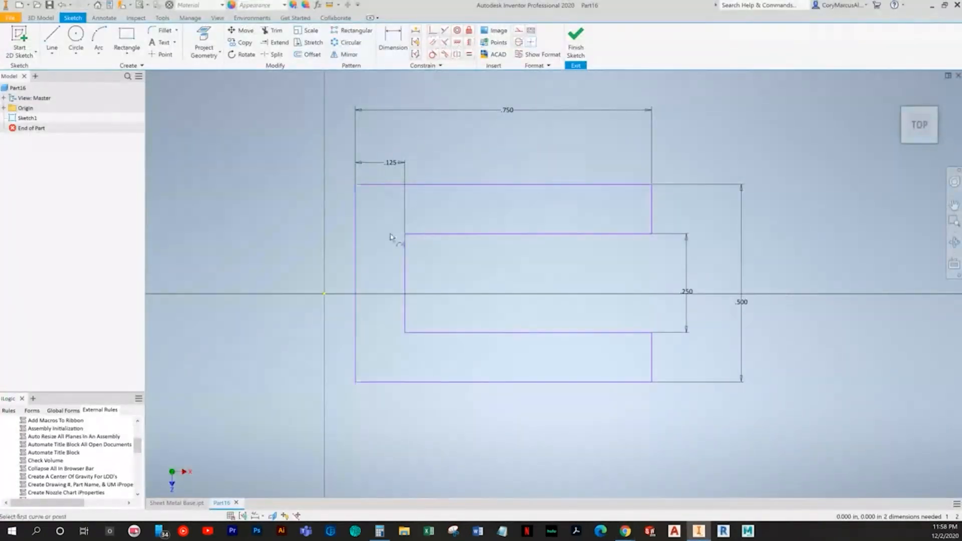
{"action": "left_click", "coordinate": [356, 283]}
{"action": "left_click", "coordinate": [324, 293]}
{"action": "key", "text": "Escape"}
Finish the sketch and extrude the fork profile symmetrically by .5 in, checking the height in the Connector drawing
{"action": "key", "text": "alt+Tab"}
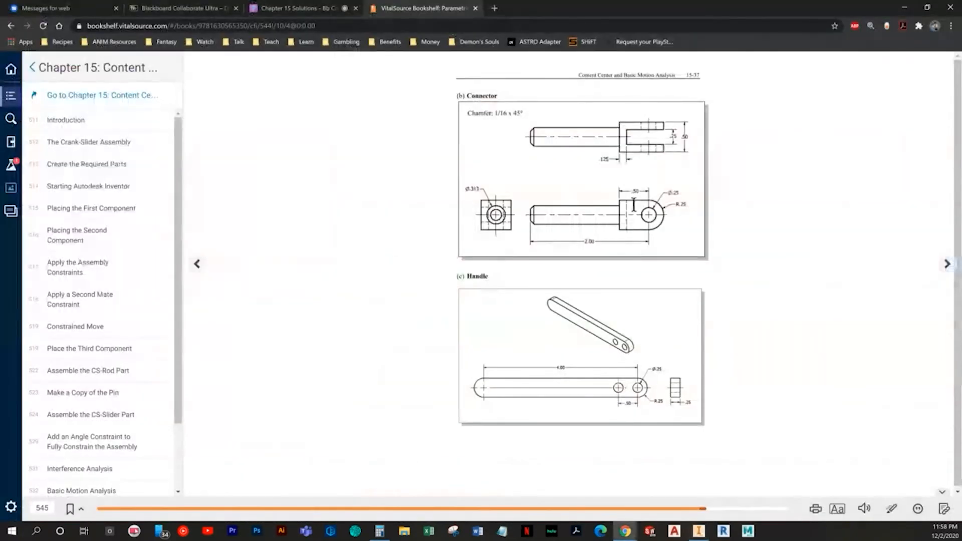
{"action": "key", "text": "alt+Tab"}
{"action": "left_click", "coordinate": [578, 56]}
{"action": "left_click", "coordinate": [61, 46]}
{"action": "key", "text": "alt+Tab"}
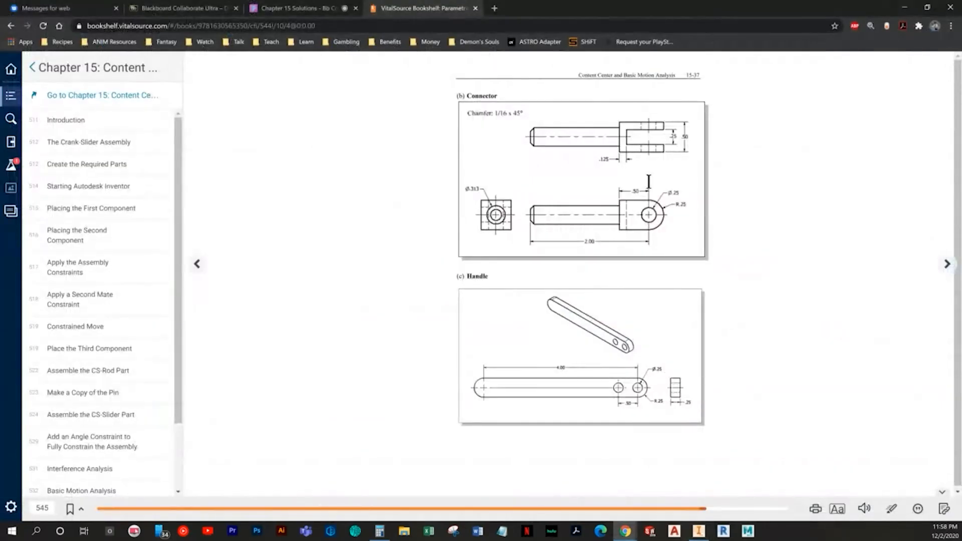
{"action": "key", "text": "alt+Tab"}
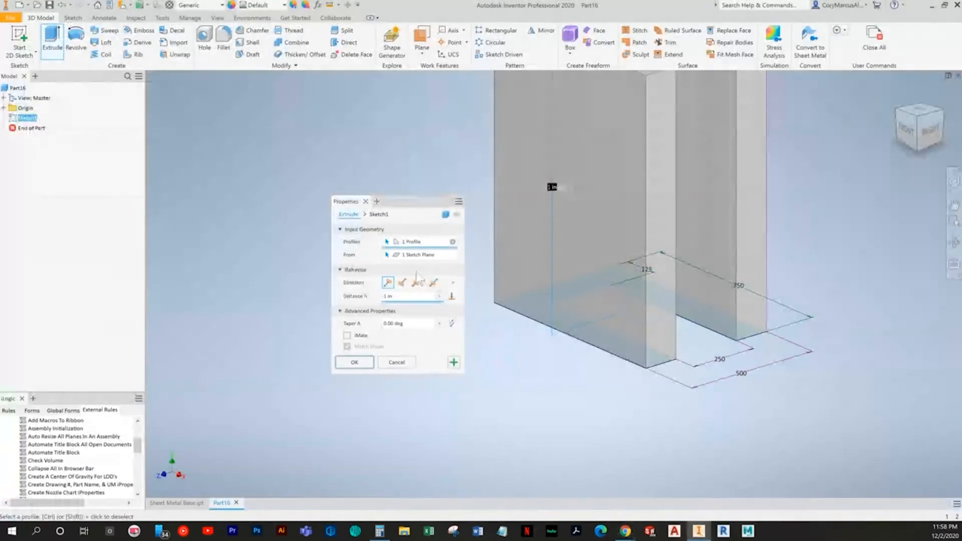
{"action": "type", "text": ".5"}
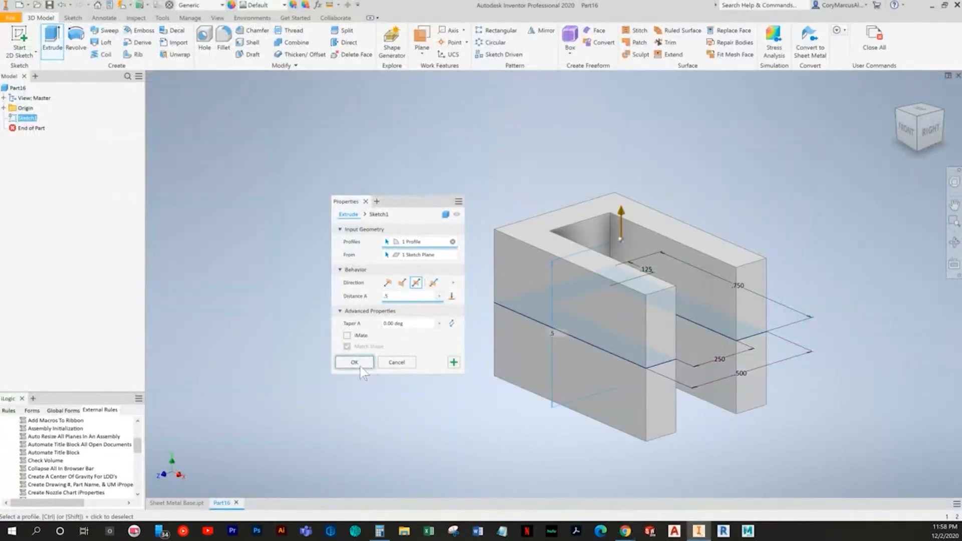
{"action": "left_click", "coordinate": [360, 365]}
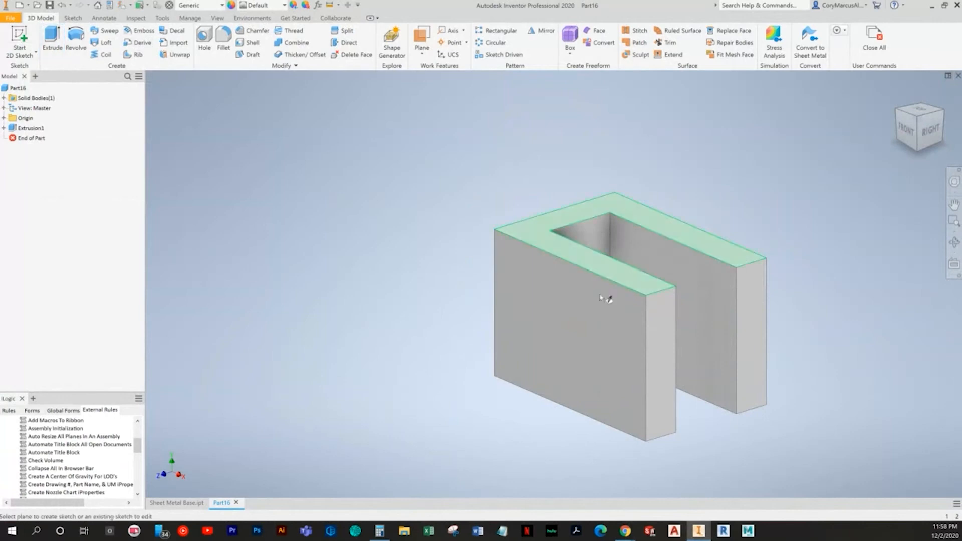
Start a sketch on the fork arm's outer side face and draw two concentric circles, about 0.38 in and 0.13 in in diameter
{"action": "key", "text": "alt+Tab"}
{"action": "key", "text": "alt+Tab"}
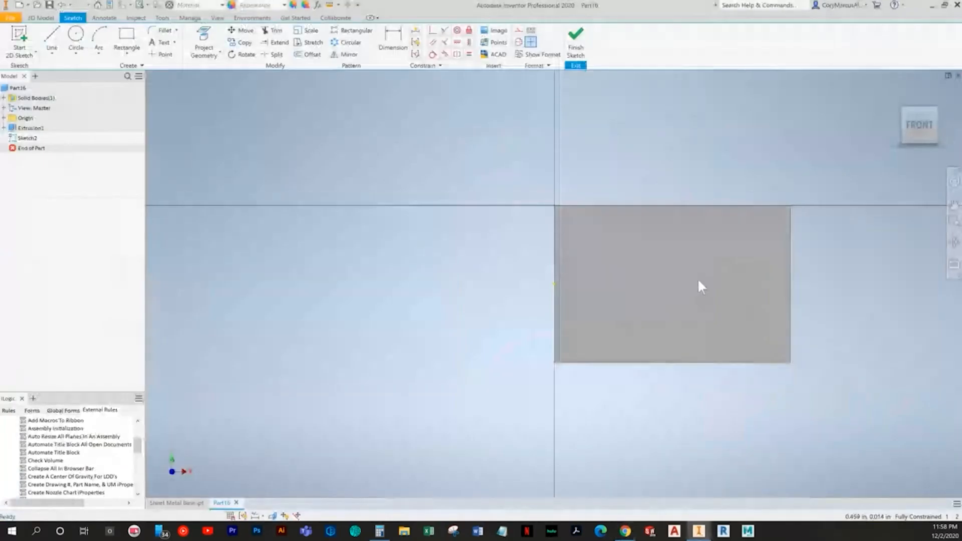
{"action": "key", "text": "c"}
{"action": "middle_click_drag", "start_coordinate": [693, 287], "coordinate": [305, 335]}
{"action": "left_click", "coordinate": [333, 336]}
{"action": "type", "text": ".38"}
{"action": "key", "text": "Return"}
{"action": "left_click", "coordinate": [333, 336]}
{"action": "left_click", "coordinate": [315, 345]}
{"action": "key", "text": "Escape"}
Project the outline of the fork arm's side face into the sketch
{"action": "middle_click_drag", "start_coordinate": [628, 321], "coordinate": [719, 307]}
{"action": "left_click", "coordinate": [203, 44]}
{"action": "left_click", "coordinate": [462, 244]}
{"action": "key", "text": "Escape"}
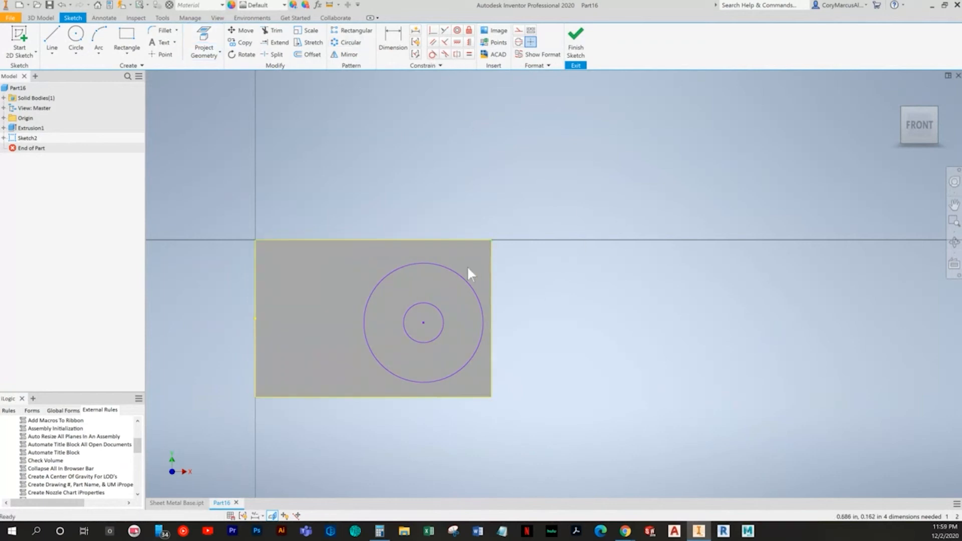
Make the larger circle tangent to the upper, open-end and lower edges of the projected side face
{"action": "left_click", "coordinate": [432, 54]}
{"action": "left_click", "coordinate": [451, 245]}
{"action": "left_click", "coordinate": [455, 271]}
{"action": "left_click", "coordinate": [474, 262]}
{"action": "left_click", "coordinate": [493, 260]}
{"action": "left_click", "coordinate": [471, 265]}
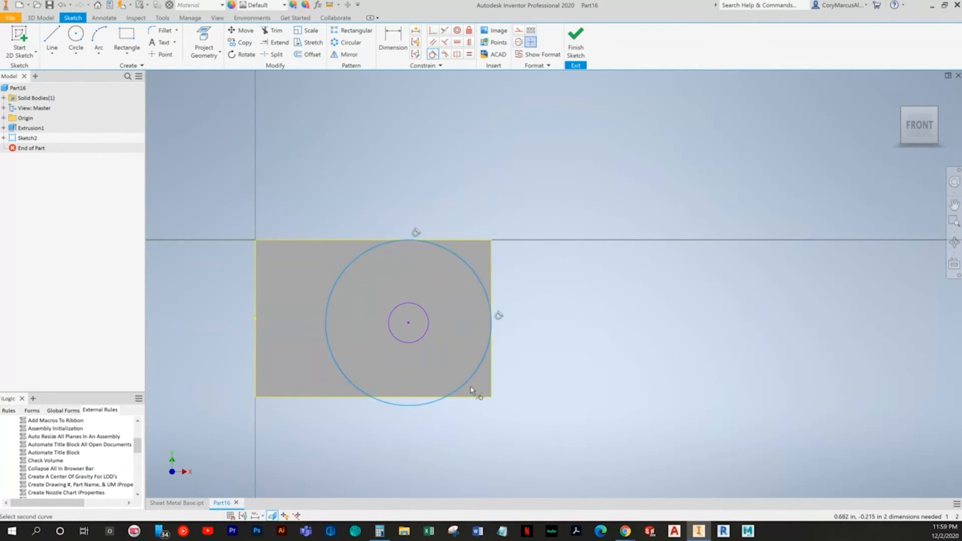
{"action": "left_click", "coordinate": [474, 397]}
{"action": "key", "text": "Escape"}
Dimension the inner circle's diameter as .25 in, checking the hole size in the Connector drawing
{"action": "left_click", "coordinate": [403, 52]}
{"action": "left_click", "coordinate": [432, 315]}
{"action": "left_click", "coordinate": [528, 272]}
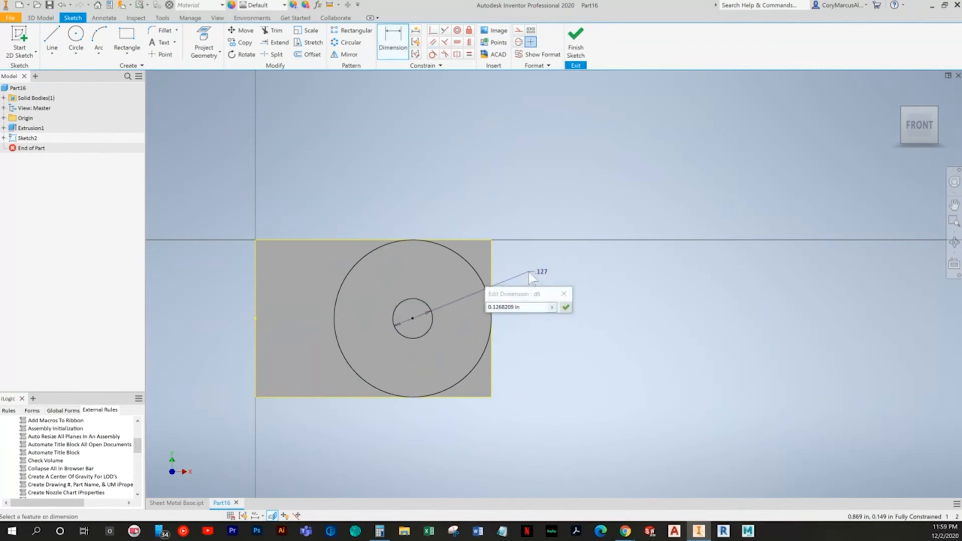
{"action": "key", "text": "alt+Tab"}
{"action": "key", "text": "alt+Tab"}
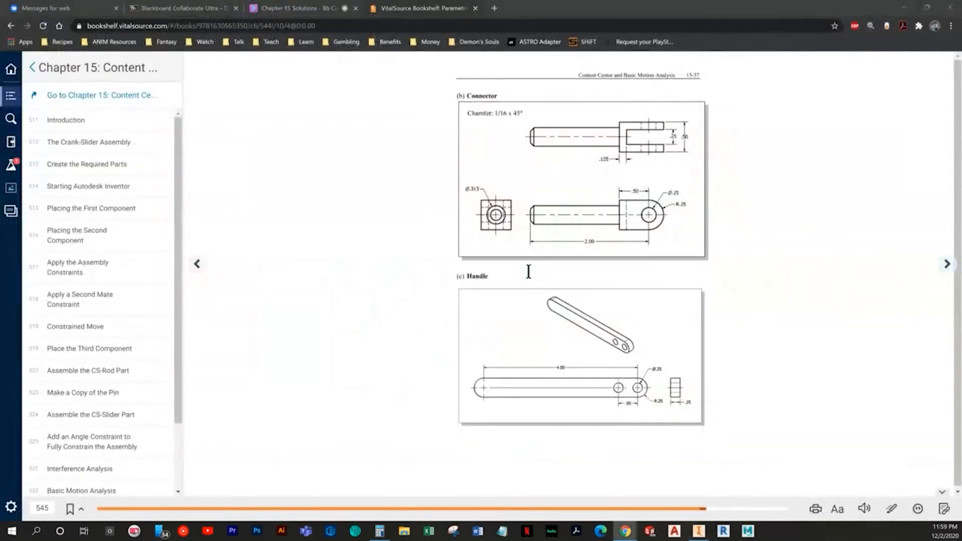
{"action": "type", "text": ".25"}
{"action": "key", "text": "Return"}
{"action": "key", "text": "Escape"}
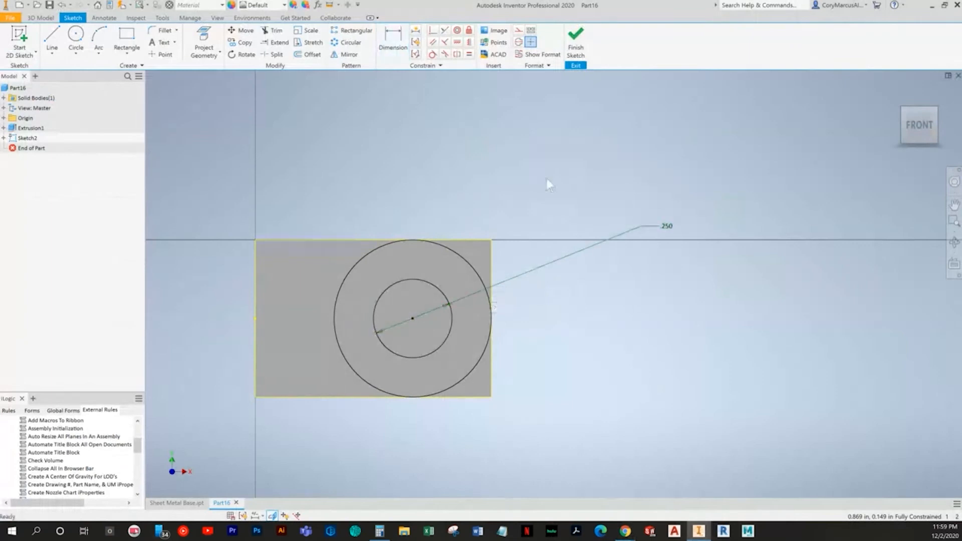
Extrude a through-all cut of the inner circle and the corner regions outside the larger circle to round and bore both fork arms
{"action": "left_click", "coordinate": [41, 18]}
{"action": "left_click", "coordinate": [51, 48]}
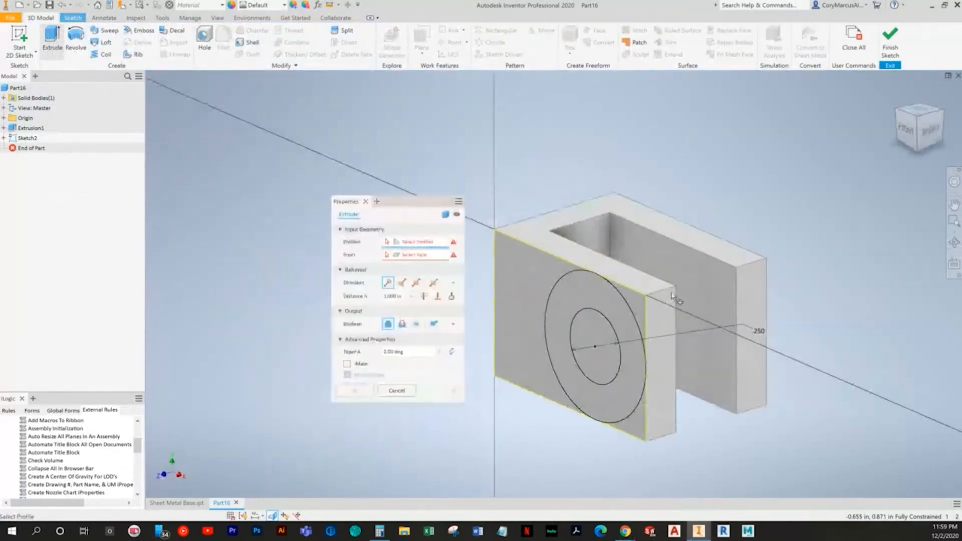
{"action": "left_click", "coordinate": [635, 303]}
{"action": "left_click", "coordinate": [604, 372]}
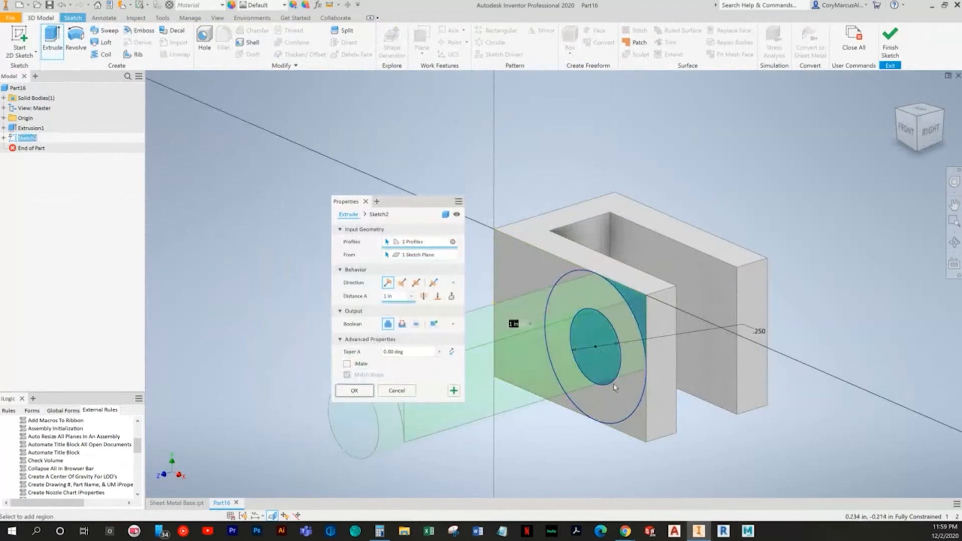
{"action": "left_click", "coordinate": [423, 296]}
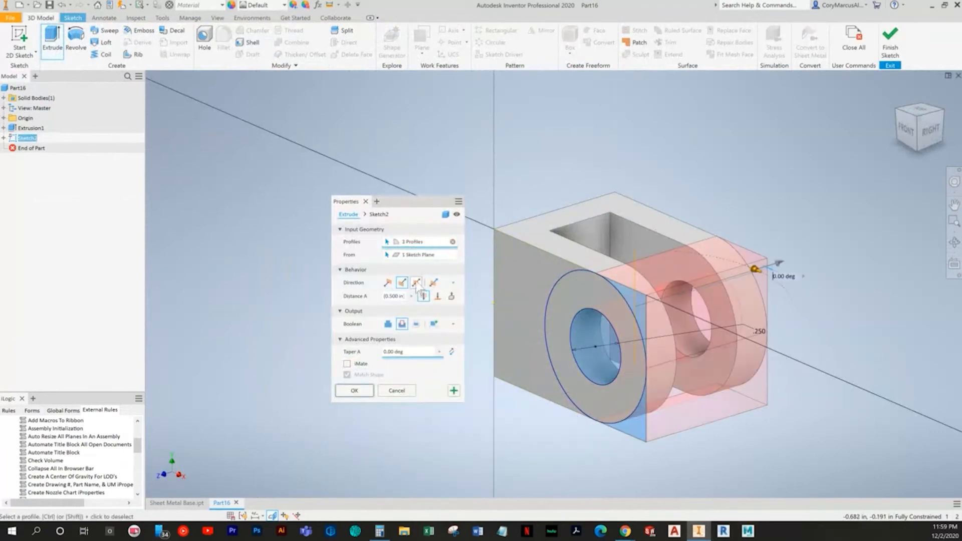
{"action": "left_click", "coordinate": [357, 389]}
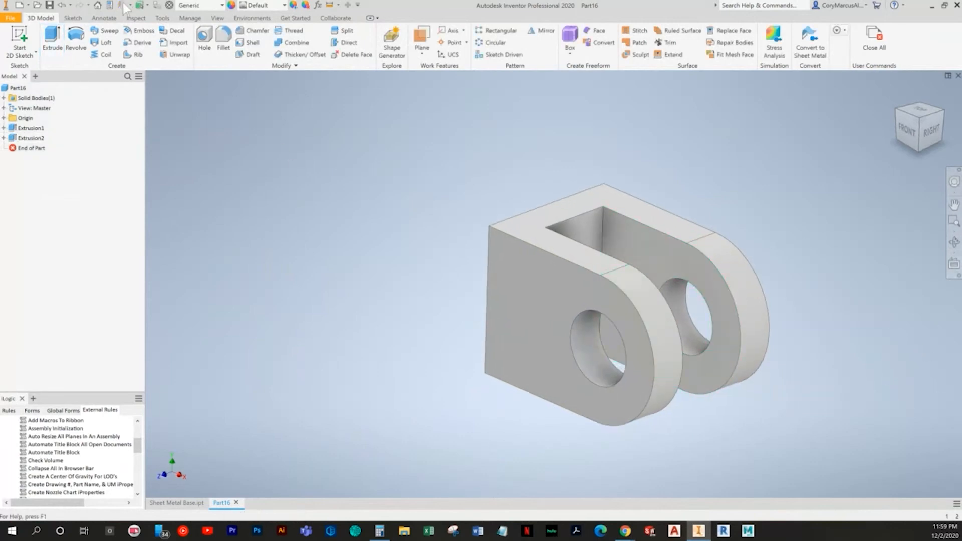
Sketch a circle at the centre of the fork's square end face, checking the Connector drawing for its diameter
{"action": "left_click", "coordinate": [23, 38]}
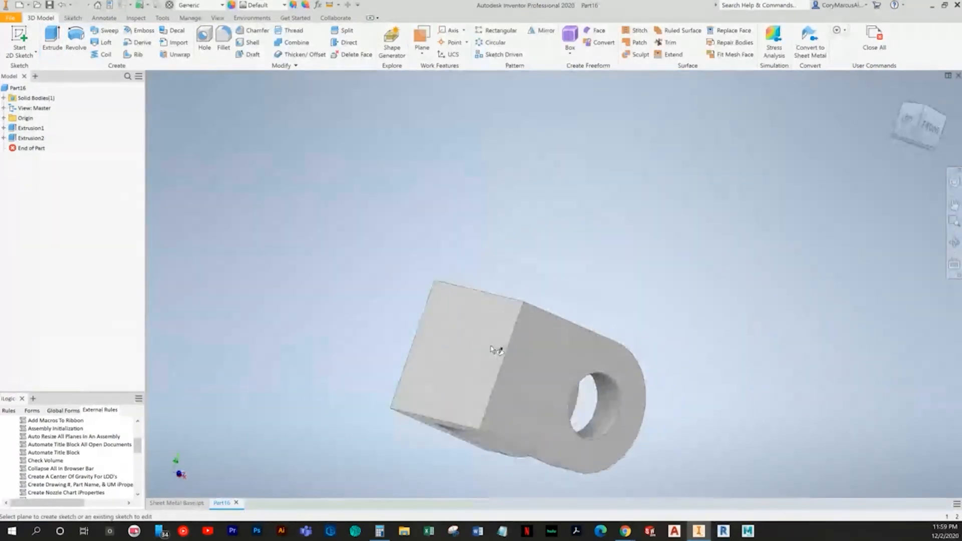
{"action": "left_click", "coordinate": [522, 310]}
{"action": "left_click", "coordinate": [76, 34]}
{"action": "left_click", "coordinate": [553, 284]}
{"action": "left_click", "coordinate": [555, 254]}
{"action": "key", "text": "alt+Tab"}
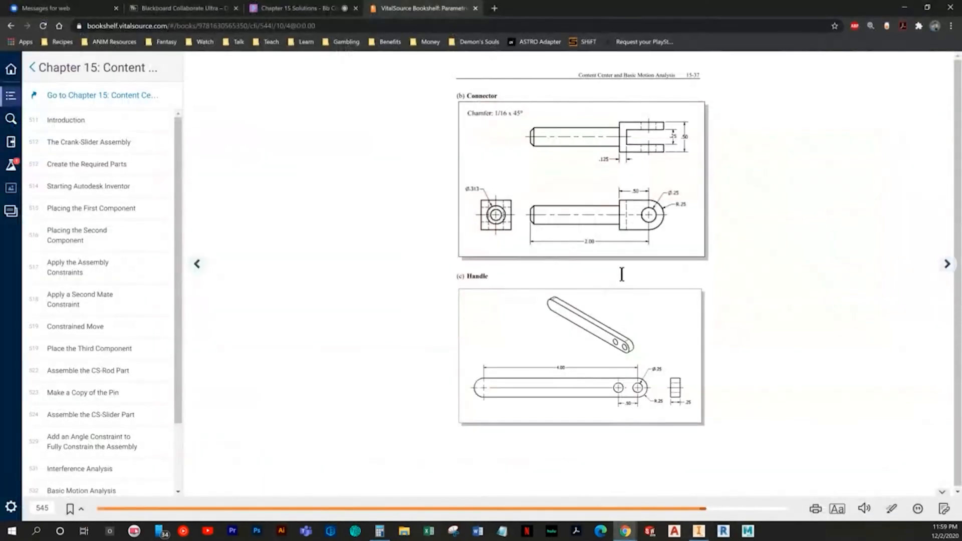
{"action": "key", "text": "alt+Tab"}
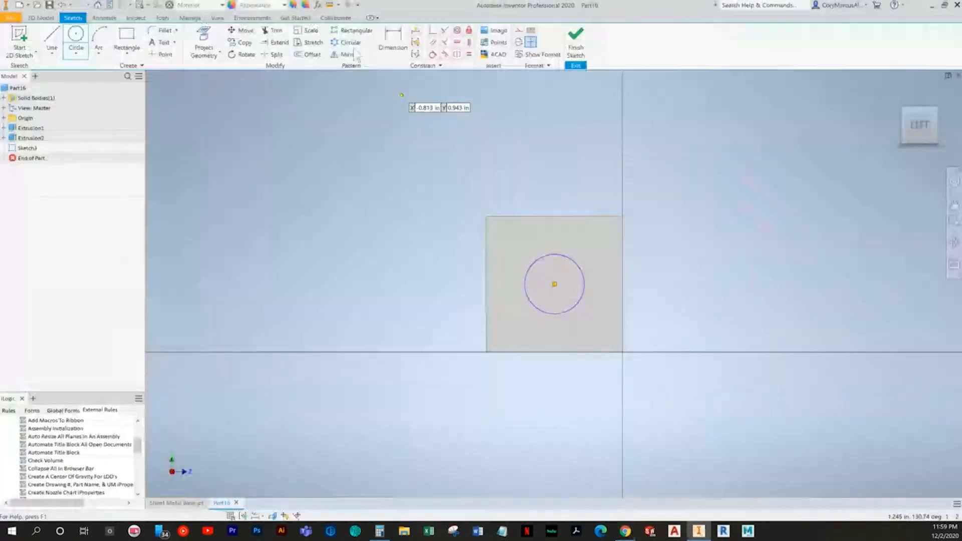
Dimension the end-face circle's diameter at .313 in and finish the sketch
{"action": "left_click", "coordinate": [393, 42]}
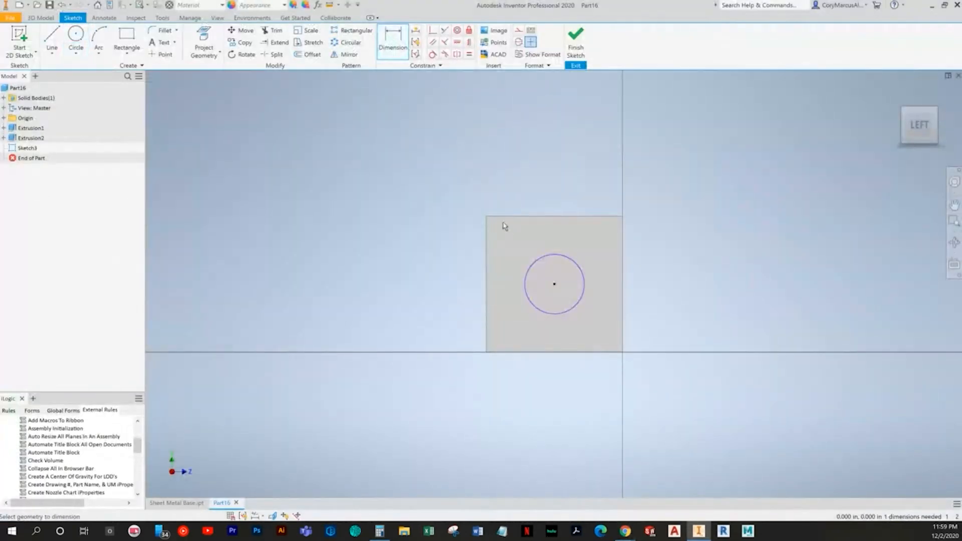
{"action": "left_click", "coordinate": [533, 263]}
{"action": "left_click", "coordinate": [462, 226]}
{"action": "type", "text": ".312"}
{"action": "key", "text": "Return"}
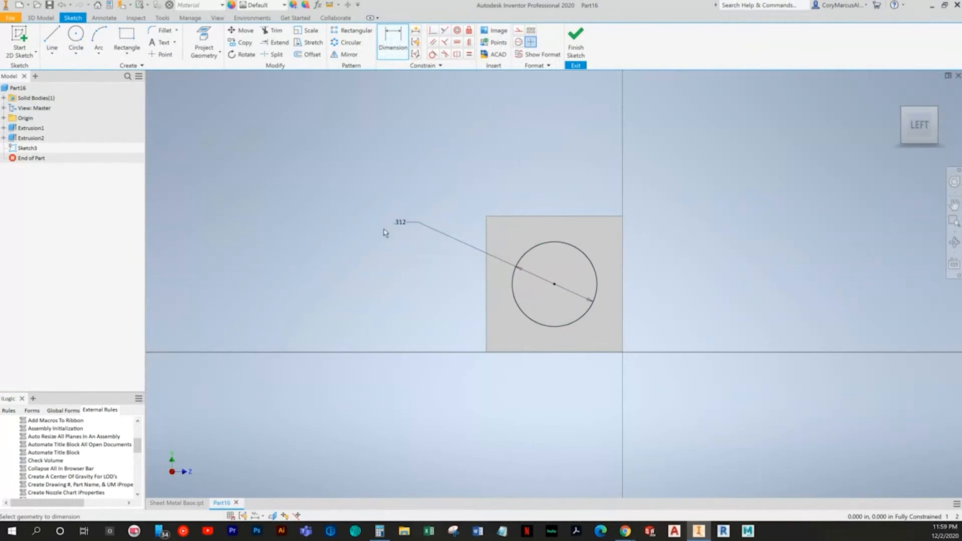
{"action": "double_click", "coordinate": [401, 225]}
{"action": "type", "text": ".313"}
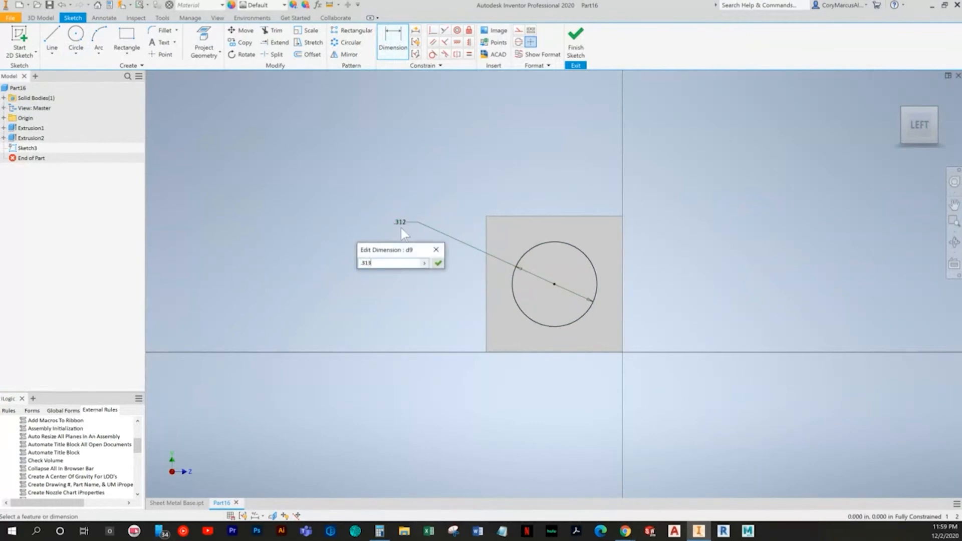
{"action": "key", "text": "Return"}
{"action": "left_click", "coordinate": [583, 44]}
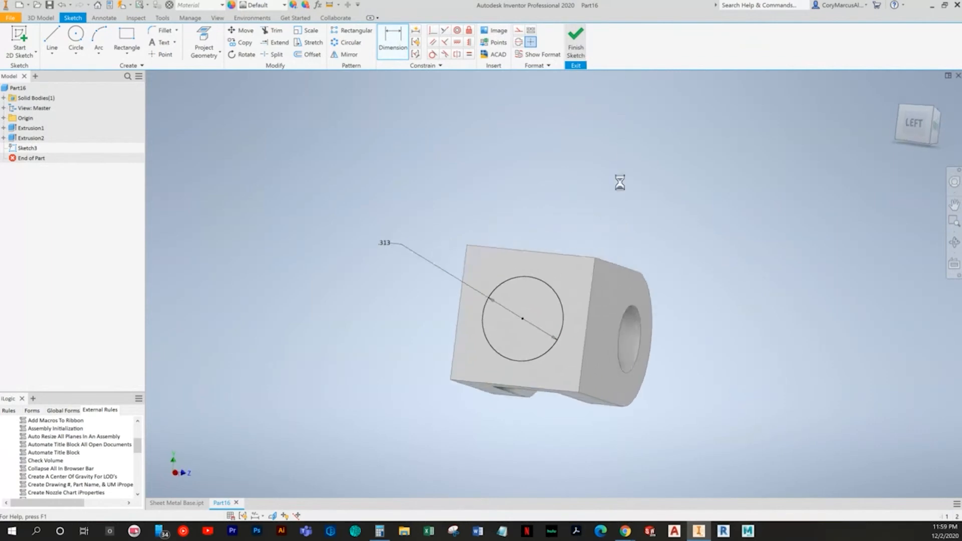
Extrude the circle 1.5 in outward from the fork's end face to form the connector's shaft
{"action": "key", "text": "alt+Tab"}
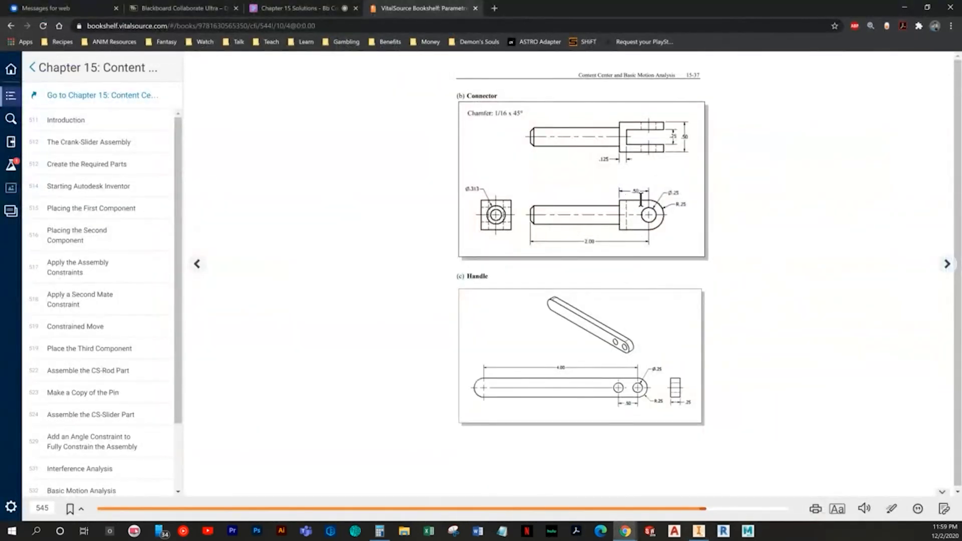
{"action": "key", "text": "alt+Tab"}
{"action": "key", "text": "e"}
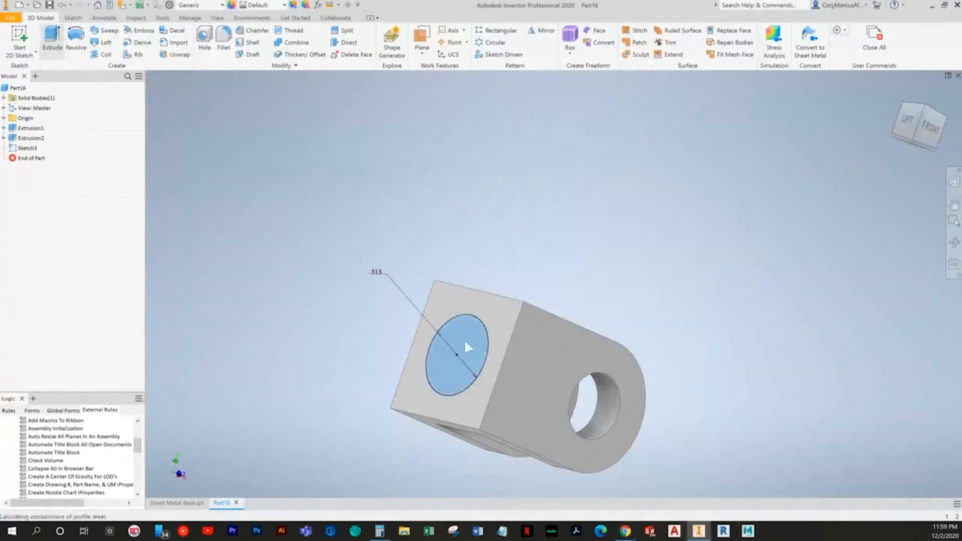
{"action": "type", "text": "1.5"}
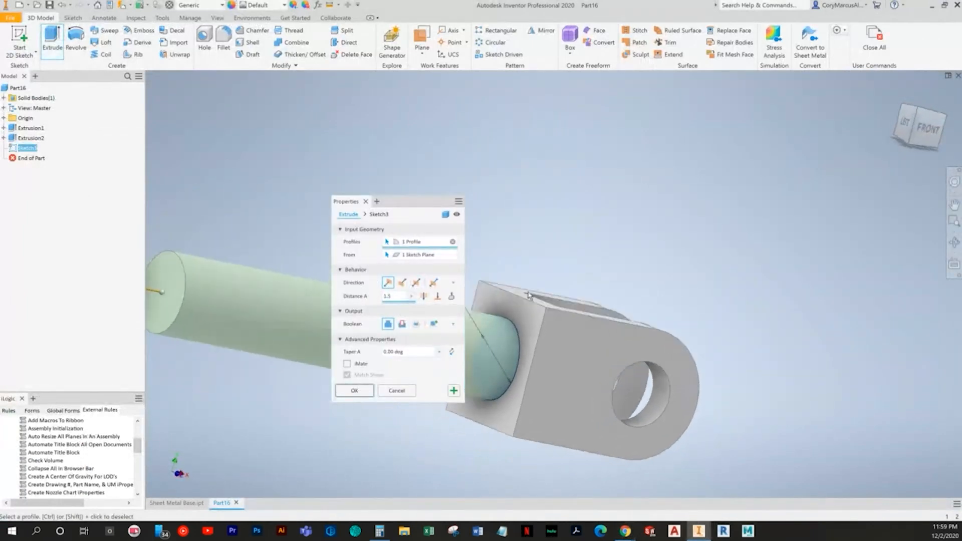
{"action": "key", "text": "Return"}
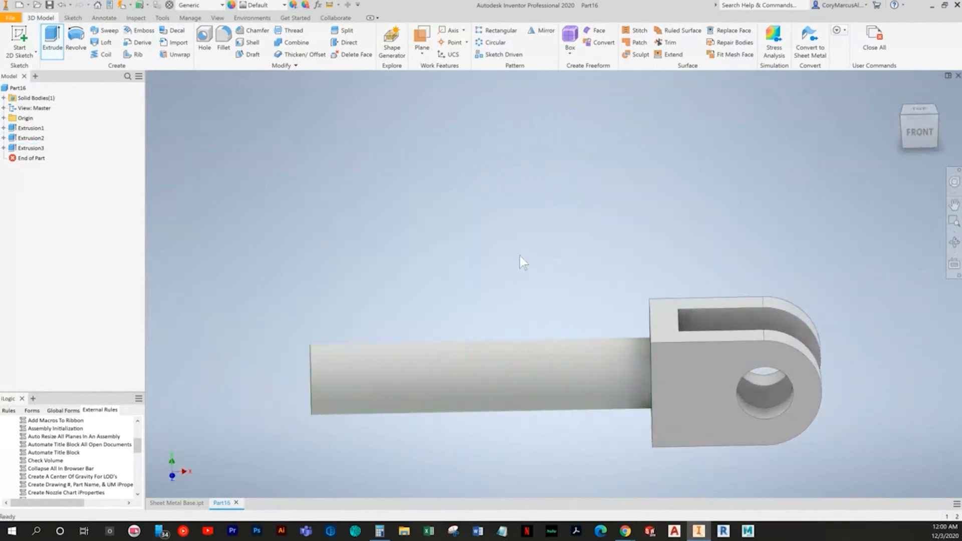
Chamfer the circular edge at the shaft's free end by 1/16 in, as given in the Connector drawing
{"action": "key", "text": "alt+Tab"}
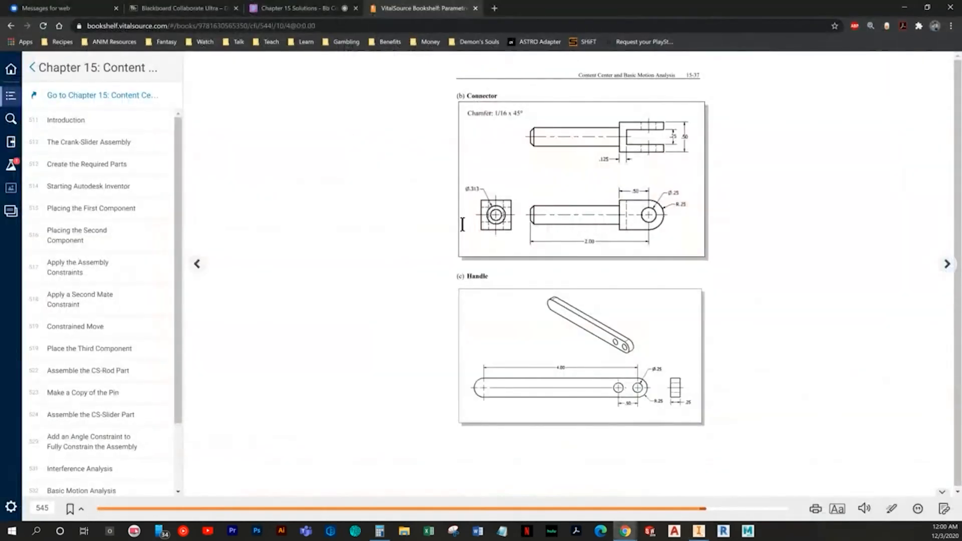
{"action": "key", "text": "alt+Tab"}
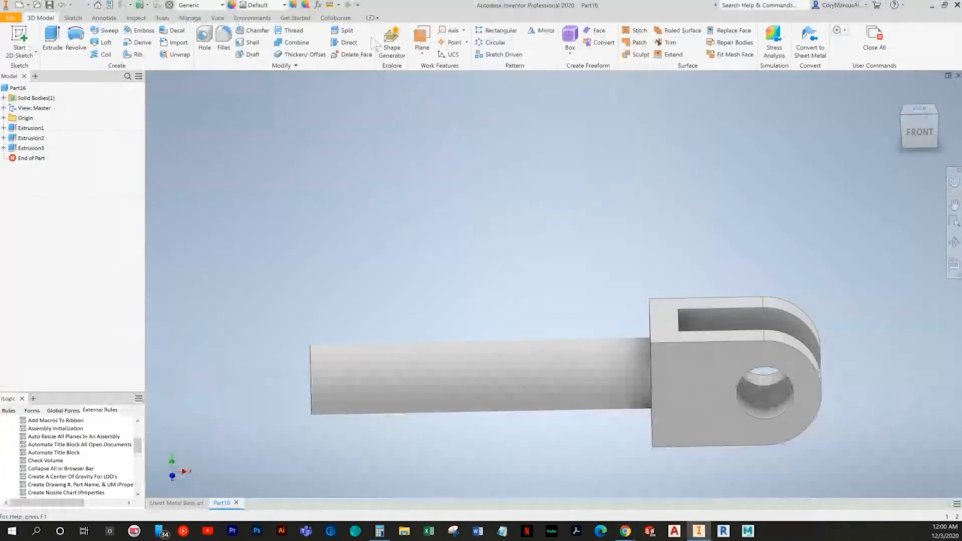
{"action": "left_click", "coordinate": [253, 31]}
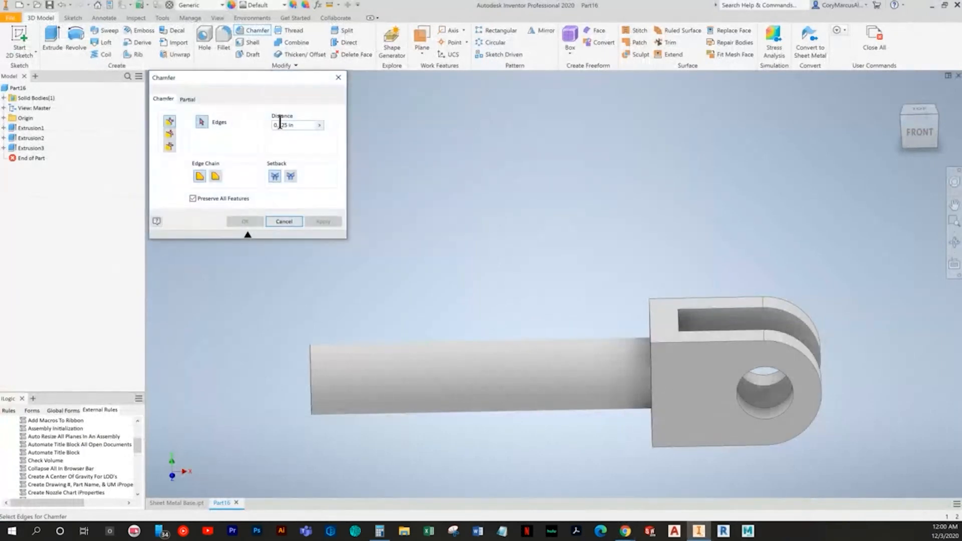
{"action": "double_click", "coordinate": [298, 124]}
{"action": "left_click", "coordinate": [312, 368]}
{"action": "left_click", "coordinate": [245, 222]}
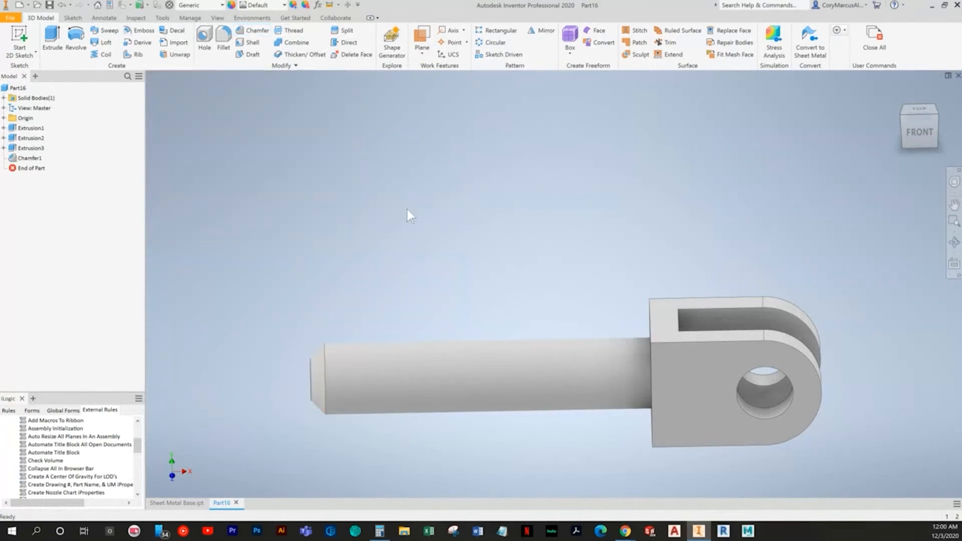
Check the finished part against the drawing and save it as Connector in the Toggle-Clamp Assembly folder
{"action": "key", "text": "alt+Tab"}
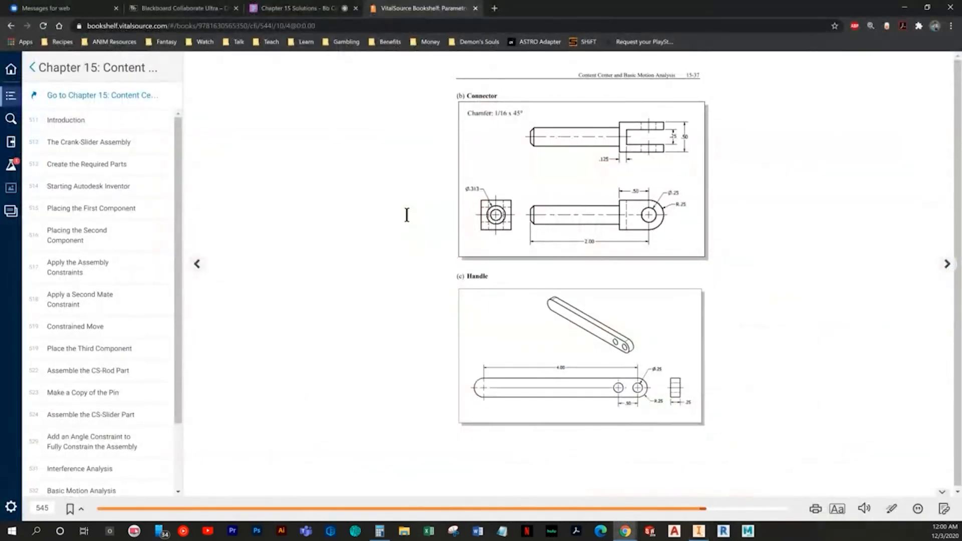
{"action": "key", "text": "alt+Tab"}
{"action": "key", "text": "F5"}
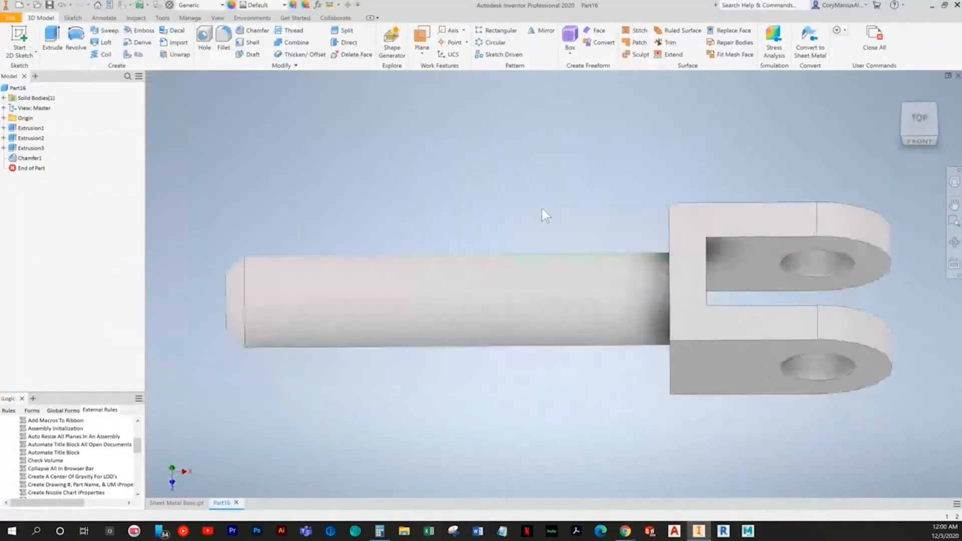
{"action": "key", "text": "F6"}
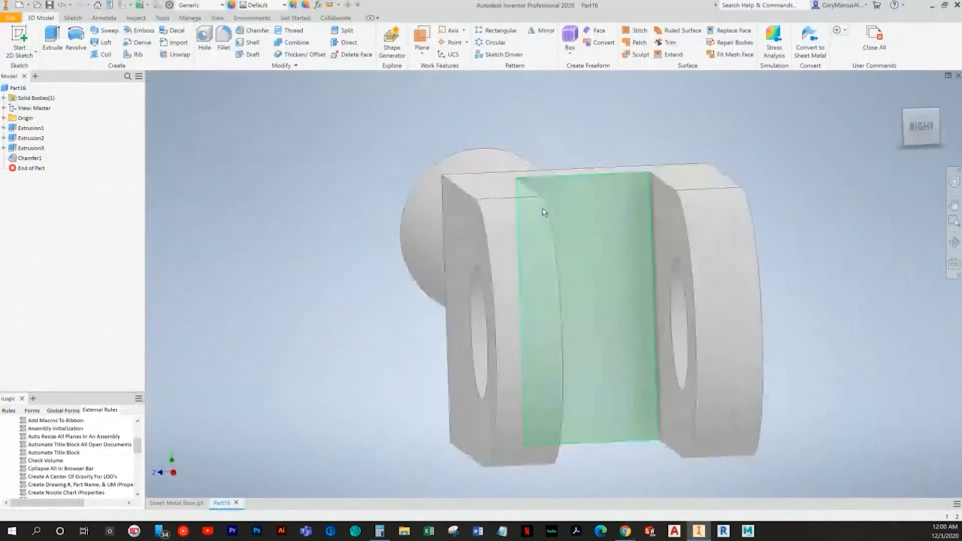
{"action": "key", "text": "alt+Tab"}
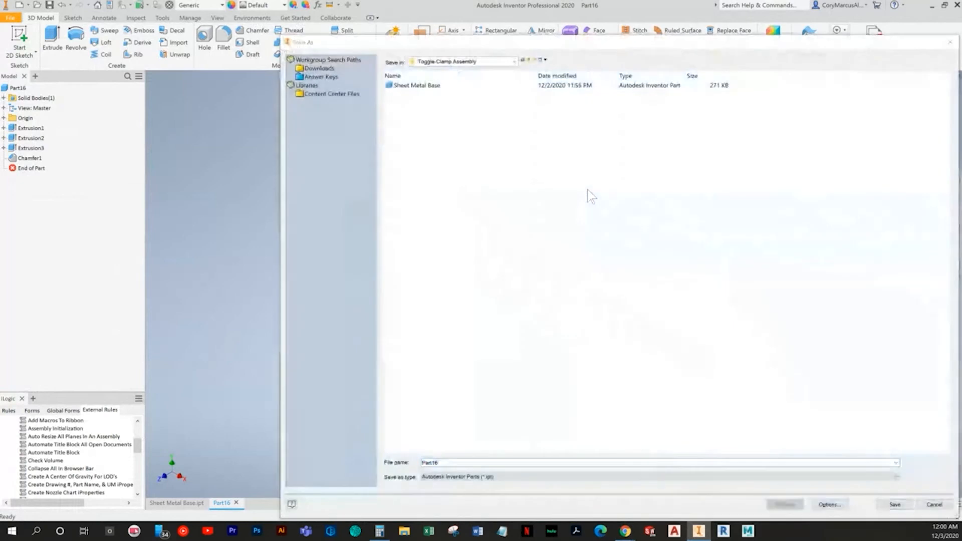
{"action": "key", "text": "alt+Tab"}
{"action": "key", "text": "ctrl+s"}
{"action": "type", "text": "Connect"}
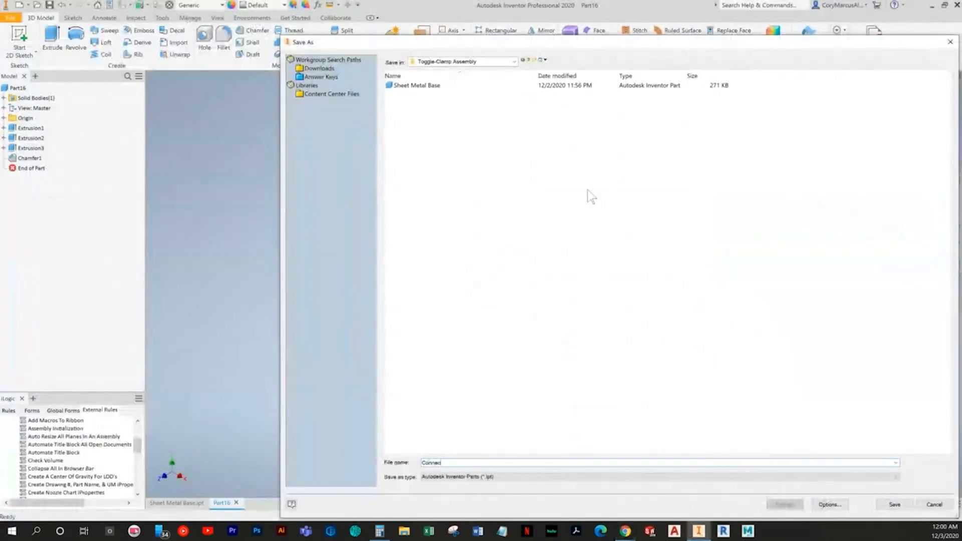
{"action": "key", "text": "Return"}
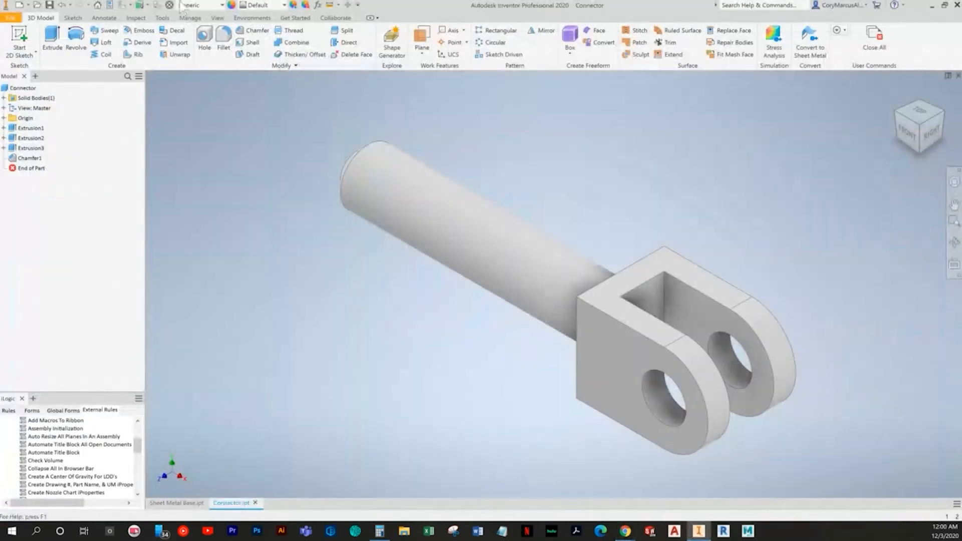
Create a new part for the Handle and start a sketch on its front plane
{"action": "key", "text": "alt+Tab"}
{"action": "key", "text": "alt+Tab"}
{"action": "left_click", "coordinate": [19, 6]}
{"action": "double_click", "coordinate": [302, 199]}
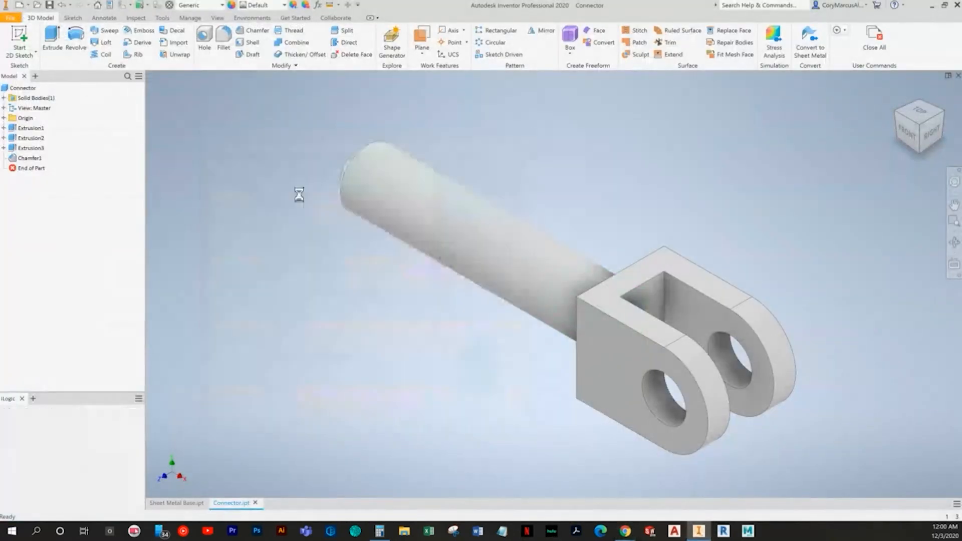
{"action": "key", "text": "alt+Tab"}
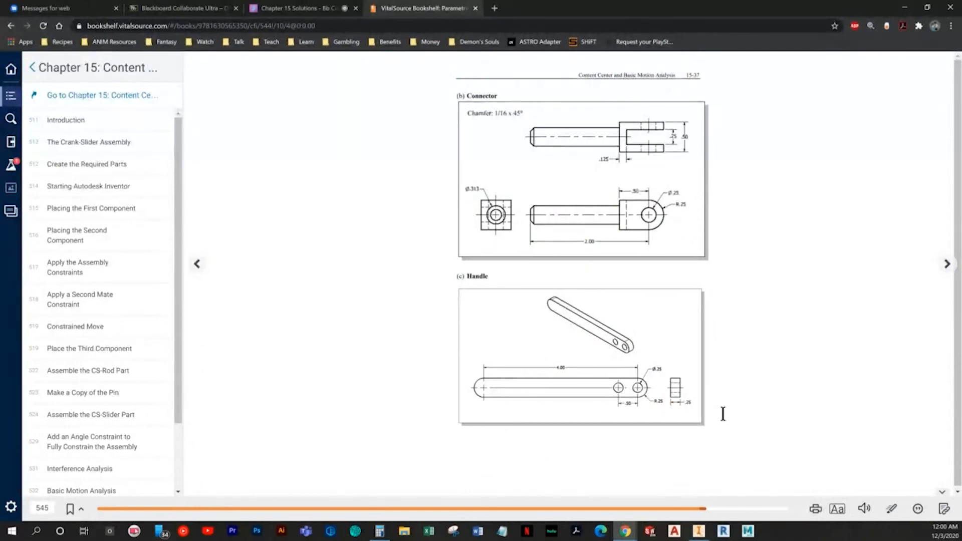
{"action": "key", "text": "alt+Tab"}
{"action": "left_click", "coordinate": [20, 37]}
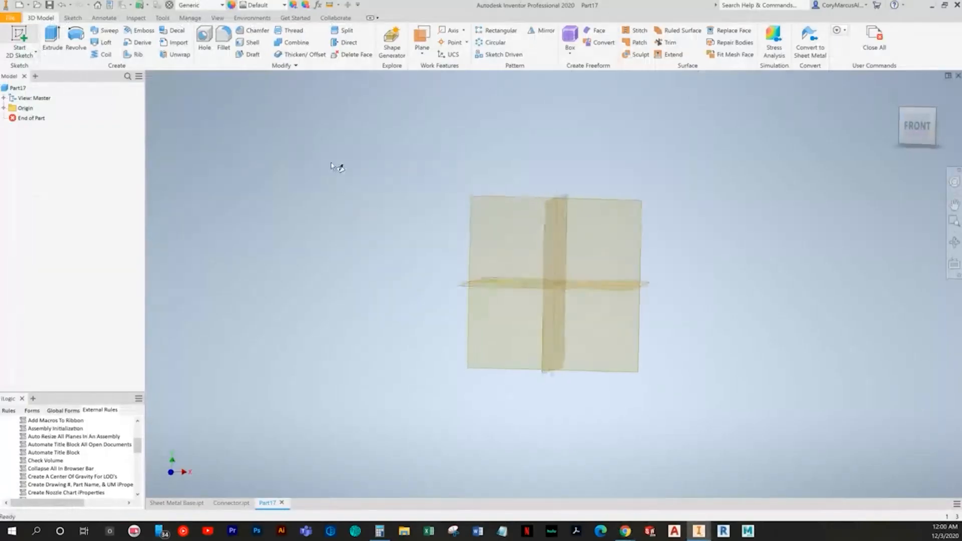
{"action": "left_click", "coordinate": [516, 184]}
Sketch two separate circles above the horizontal axis, one on each side of the origin, for the handle's ends
{"action": "left_click", "coordinate": [78, 33]}
{"action": "left_click", "coordinate": [394, 241]}
{"action": "left_click", "coordinate": [428, 264]}
{"action": "left_click", "coordinate": [701, 245]}
{"action": "left_click", "coordinate": [683, 219]}
Draw two horizontal lines running across both circles, the lower one about 1.7 in long
{"action": "left_click", "coordinate": [52, 38]}
{"action": "left_click", "coordinate": [329, 213]}
{"action": "double_click", "coordinate": [828, 212]}
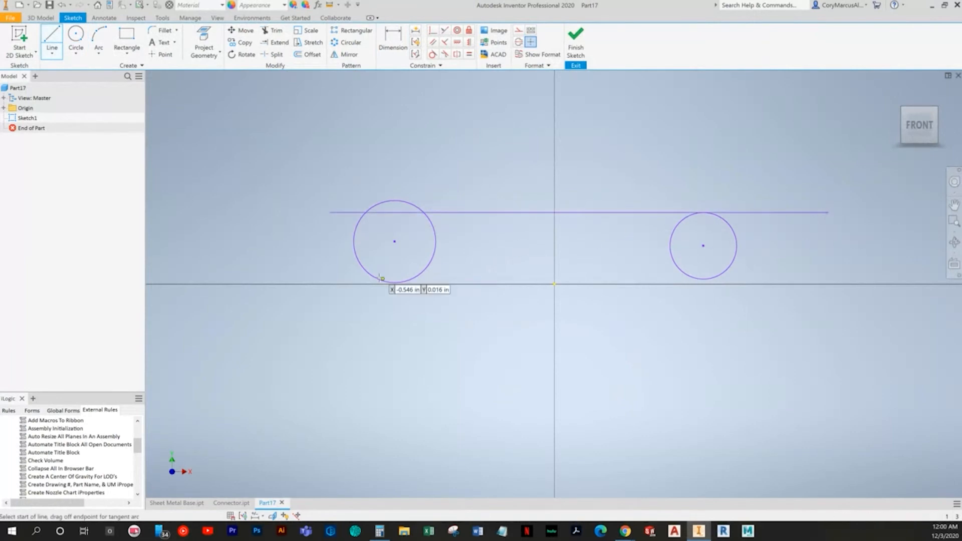
{"action": "left_click", "coordinate": [326, 264]}
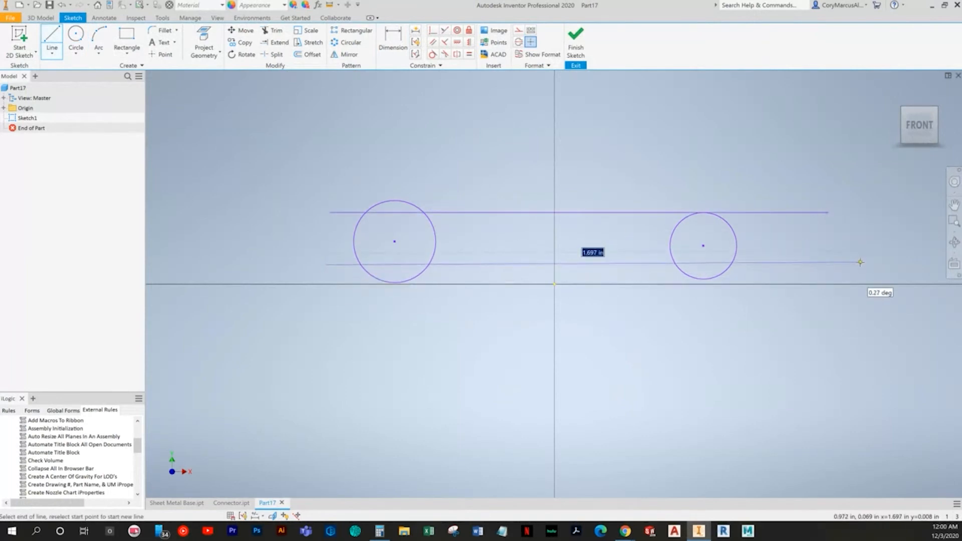
{"action": "double_click", "coordinate": [861, 265]}
{"action": "key", "text": "Escape"}
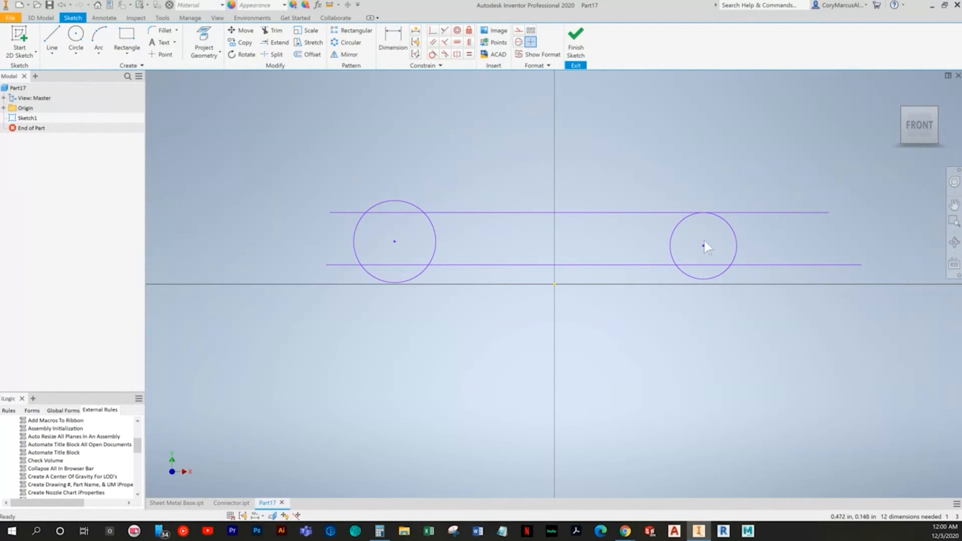
Move the right circle up slightly and trim both lines back to the segments between the two circles
{"action": "left_click_drag", "start_coordinate": [704, 245], "coordinate": [701, 234]}
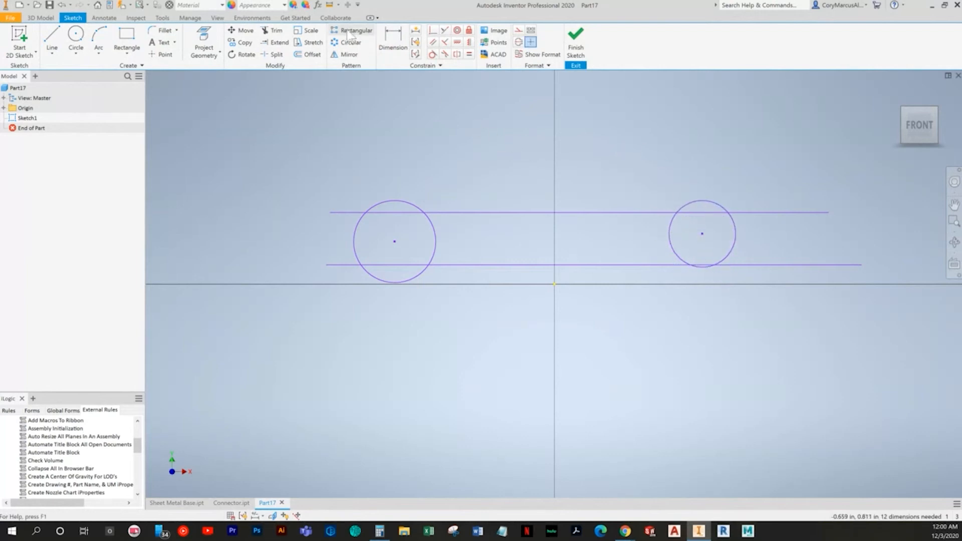
{"action": "left_click", "coordinate": [272, 31]}
{"action": "mouse_move", "coordinate": [345, 223]}
{"action": "left_mouse_down"}
{"action": "mouse_move", "coordinate": [740, 247]}
{"action": "mouse_move", "coordinate": [781, 268]}
{"action": "mouse_move", "coordinate": [750, 258]}
{"action": "left_mouse_up"}
{"action": "left_click", "coordinate": [707, 264]}
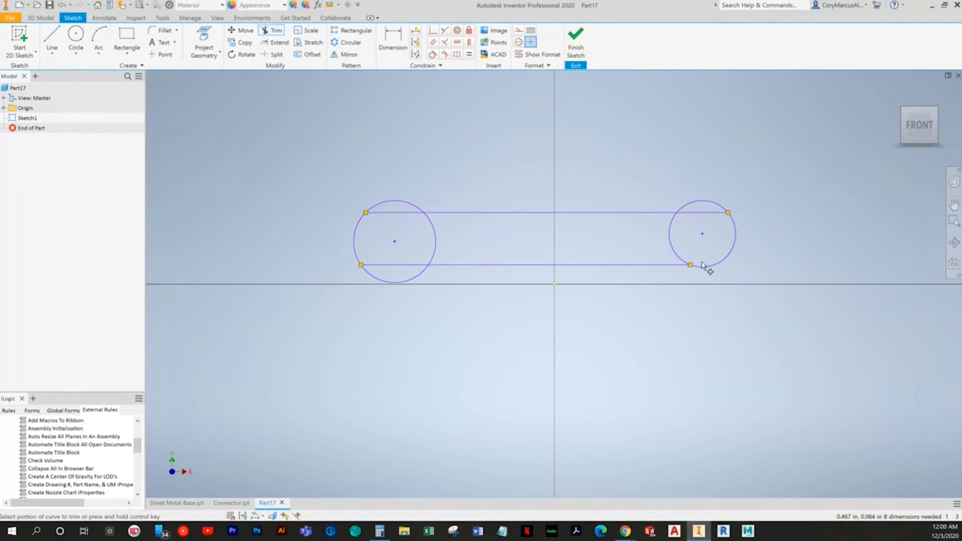
{"action": "left_click", "coordinate": [702, 215]}
{"action": "left_click", "coordinate": [387, 265]}
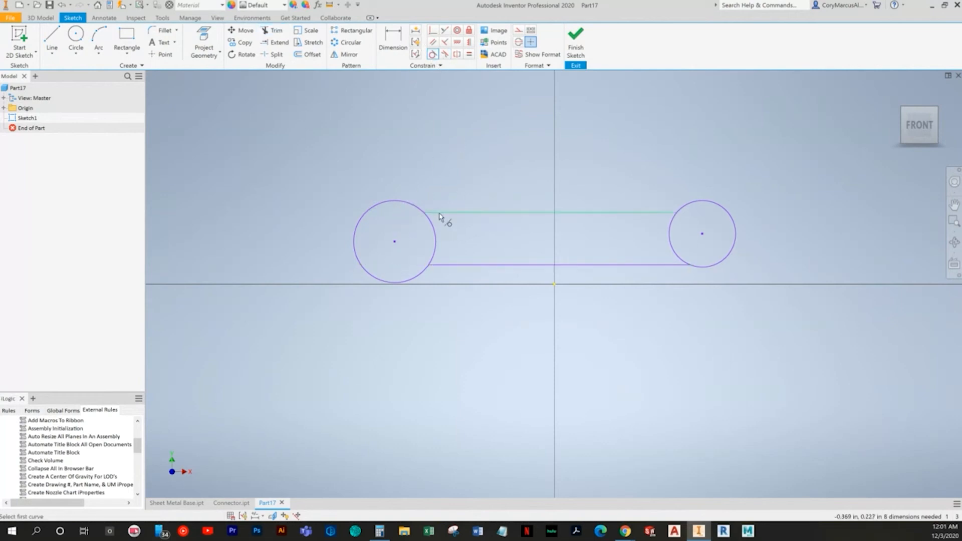
Make both horizontal lines tangent to the two end circles and trim the inner arcs to leave a slot outline
{"action": "left_click", "coordinate": [441, 214]}
{"action": "left_click", "coordinate": [454, 278]}
{"action": "left_click", "coordinate": [629, 294]}
{"action": "left_click", "coordinate": [669, 293]}
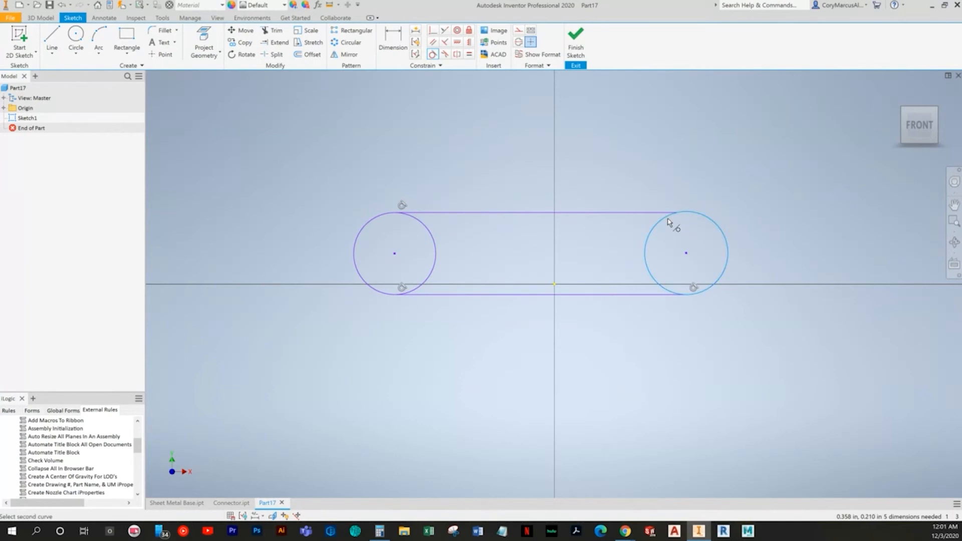
{"action": "left_click", "coordinate": [671, 213]}
{"action": "left_click", "coordinate": [268, 33]}
{"action": "left_click", "coordinate": [671, 215]}
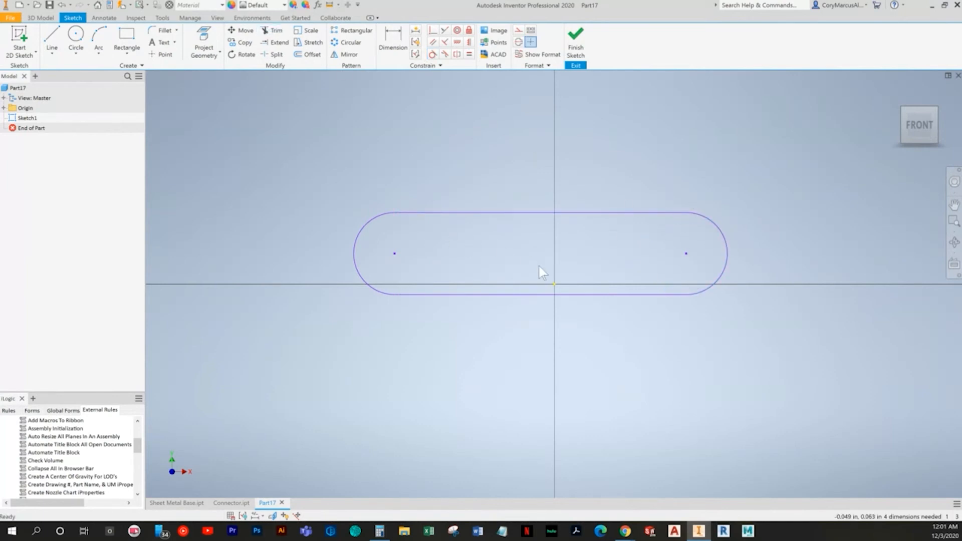
Dimension the distance between the slot's two end centres and set it to 4 in
{"action": "key", "text": "alt+Tab"}
{"action": "key", "text": "alt+Tab"}
{"action": "key", "text": "d"}
{"action": "left_click", "coordinate": [394, 253]}
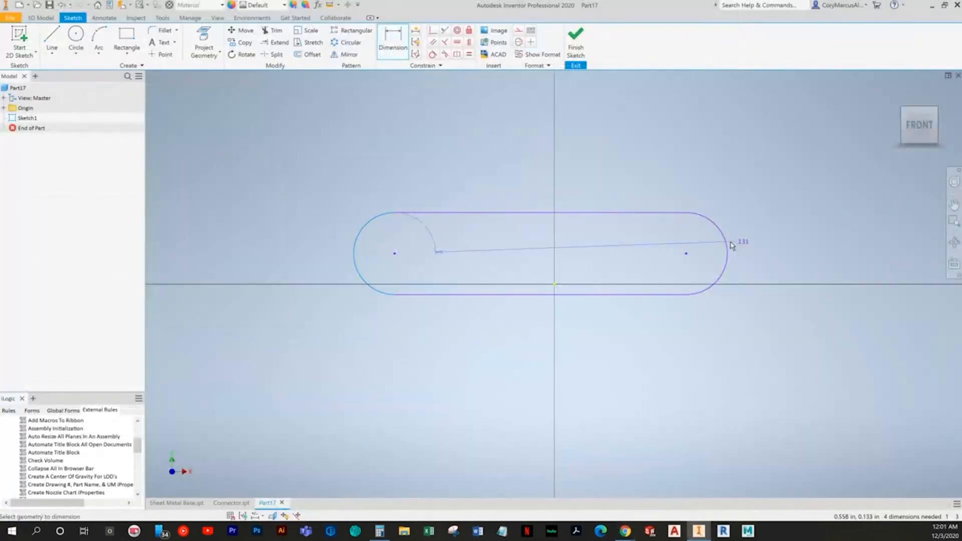
{"action": "left_click", "coordinate": [685, 253]}
{"action": "left_click", "coordinate": [552, 167]}
{"action": "type", "text": "4"}
{"action": "key", "text": "Return"}
Check the Handle drawing and set the radius of the slot's left end arc to .25 in
{"action": "scroll", "coordinate": [552, 167], "scroll_direction": "down", "scroll_amount": 5}
{"action": "mouse_move", "coordinate": [552, 228]}
{"action": "middle_mouse_down"}
{"action": "mouse_move", "coordinate": [570, 306]}
{"action": "mouse_move", "coordinate": [518, 351]}
{"action": "middle_mouse_up"}
{"action": "key", "text": "alt+Tab"}
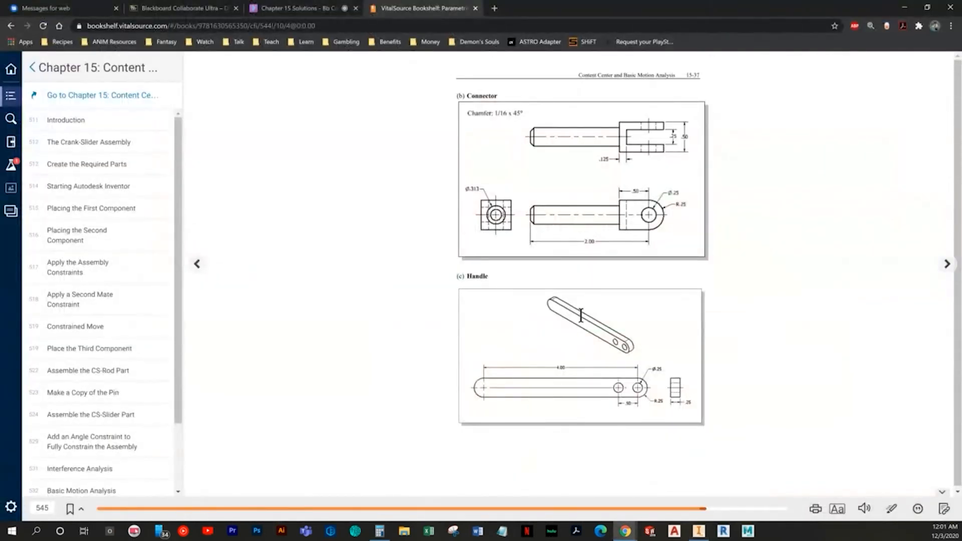
{"action": "key", "text": "alt+Tab"}
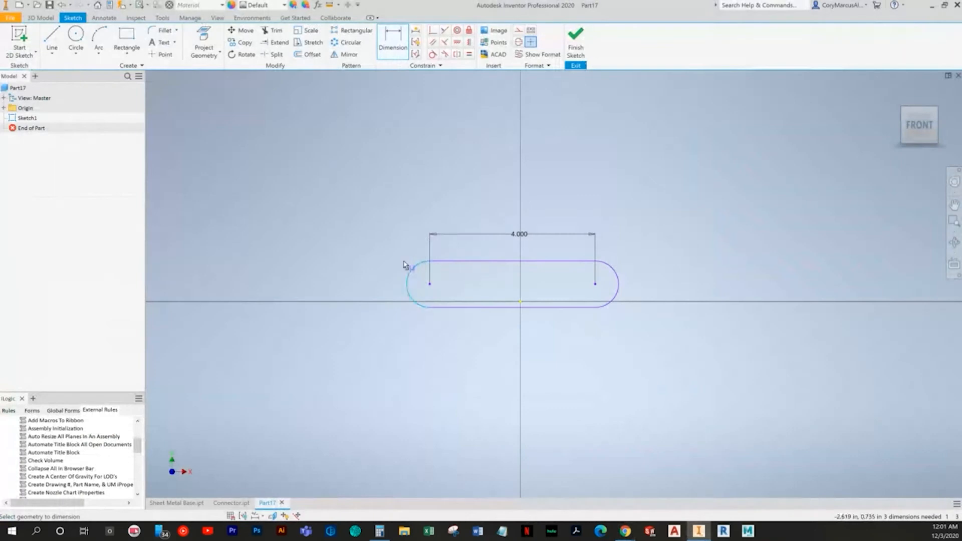
{"action": "left_click", "coordinate": [412, 275]}
{"action": "left_click", "coordinate": [407, 231]}
{"action": "type", "text": ".25"}
{"action": "key", "text": "Return"}
Draw two hole circles in the slot, one centred on the right end arc's centre and one a little to its left
{"action": "scroll", "coordinate": [513, 303], "scroll_direction": "up", "scroll_amount": 5}
{"action": "left_click", "coordinate": [76, 35]}
{"action": "left_click", "coordinate": [580, 363]}
{"action": "left_click", "coordinate": [552, 359]}
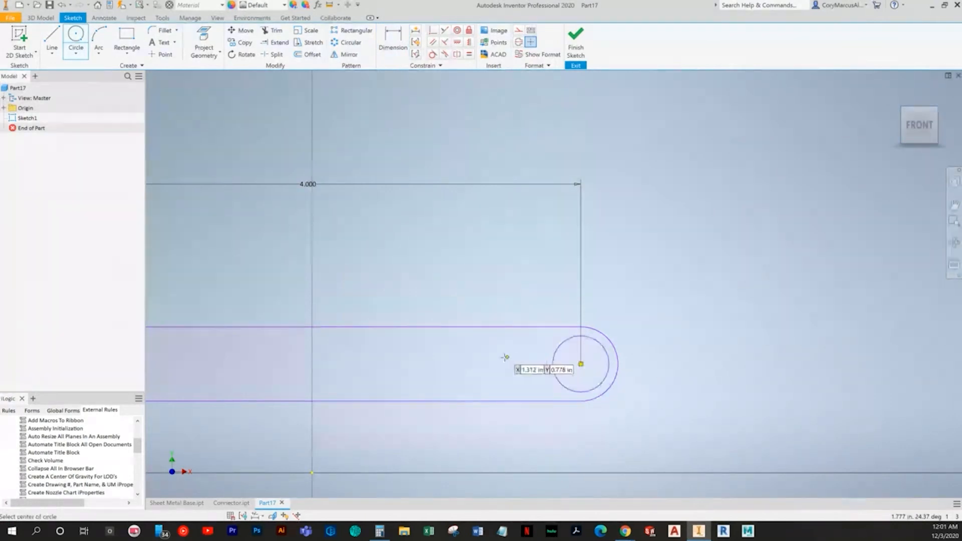
{"action": "left_click", "coordinate": [486, 357]}
{"action": "left_click", "coordinate": [504, 324]}
{"action": "key", "text": "Escape"}
Check the Handle drawing and set the diameter of the hole circle at the right end to .25 in
{"action": "key", "text": "alt+Tab"}
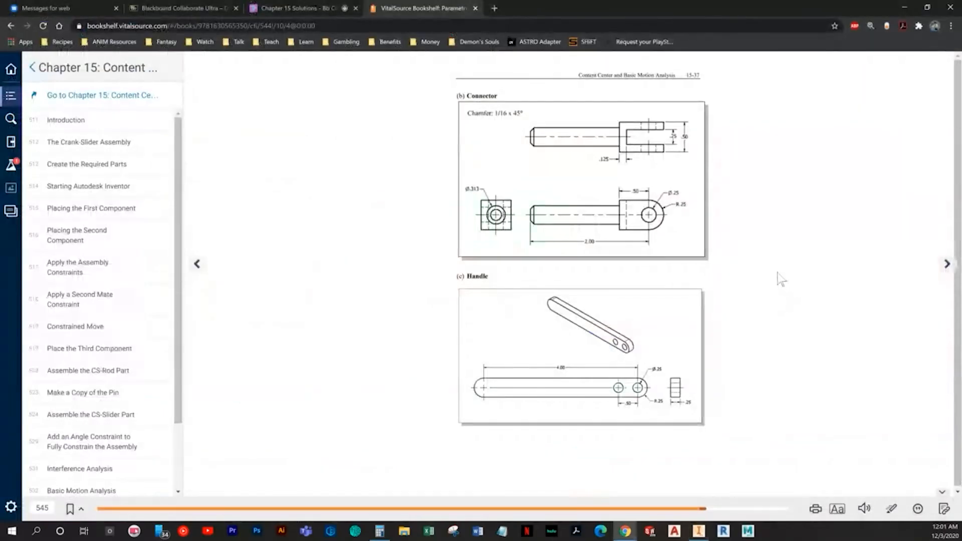
{"action": "key", "text": "alt+Tab"}
{"action": "key", "text": "d"}
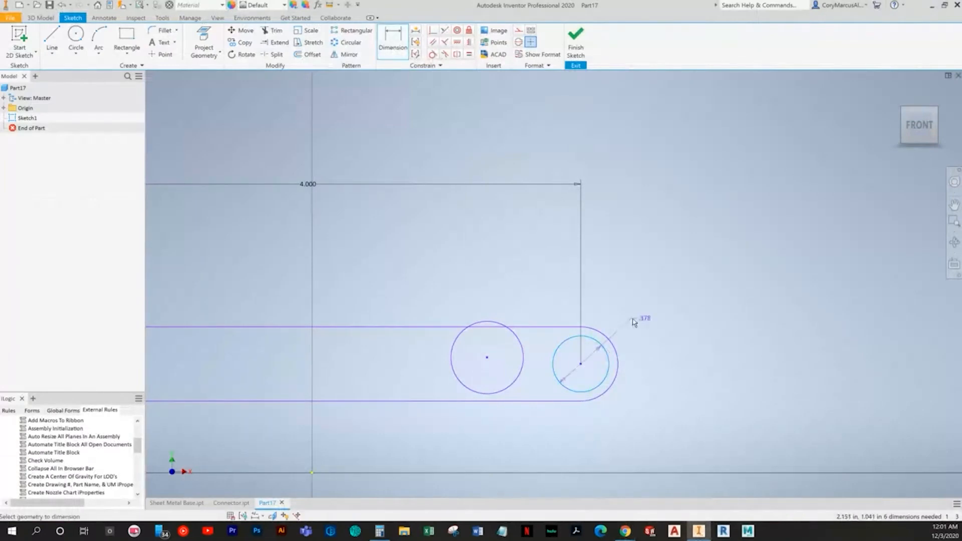
{"action": "left_click", "coordinate": [632, 319]}
{"action": "key", "text": "Return"}
Set the horizontal distance between the two hole centres to .5 in
{"action": "key", "text": "alt+Tab"}
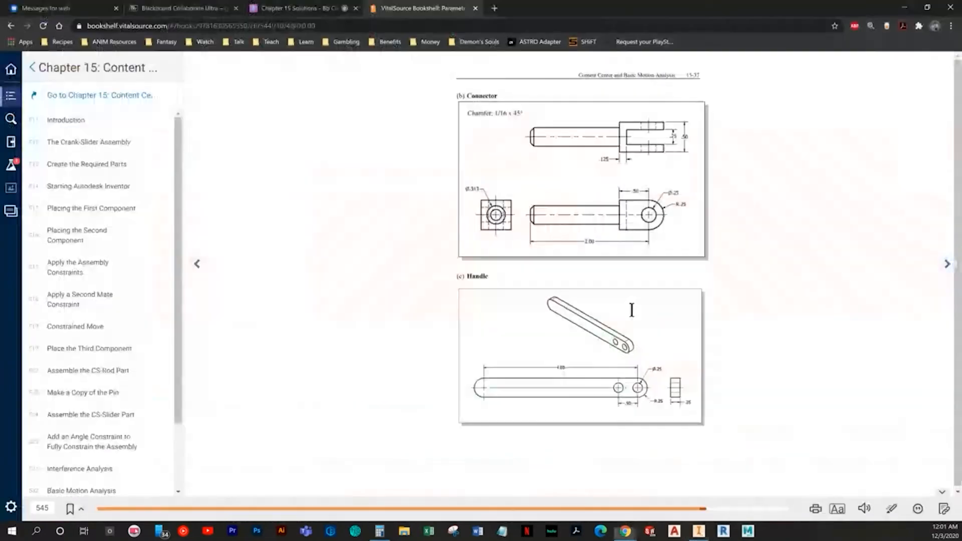
{"action": "key", "text": "alt+Tab"}
{"action": "left_click", "coordinate": [511, 383]}
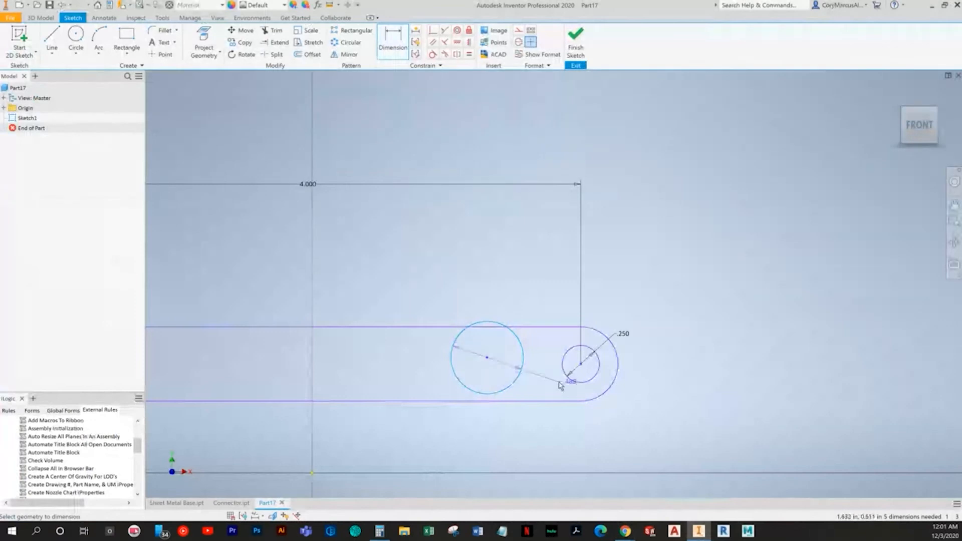
{"action": "left_click", "coordinate": [530, 444]}
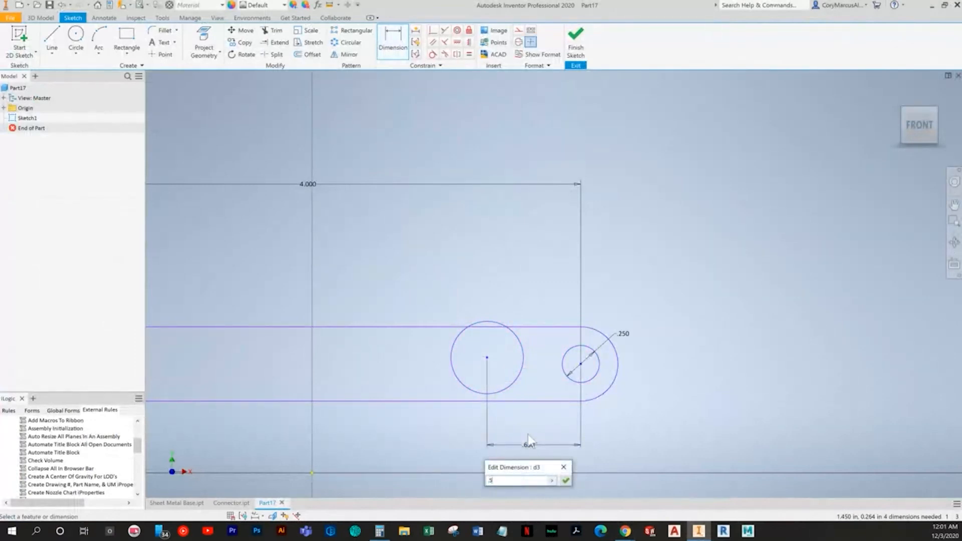
{"action": "type", "text": ".5"}
{"action": "key", "text": "Return"}
Make the two hole circles equal in size and align their centres horizontally
{"action": "left_click", "coordinate": [467, 54]}
{"action": "left_click", "coordinate": [541, 355]}
{"action": "left_click", "coordinate": [598, 359]}
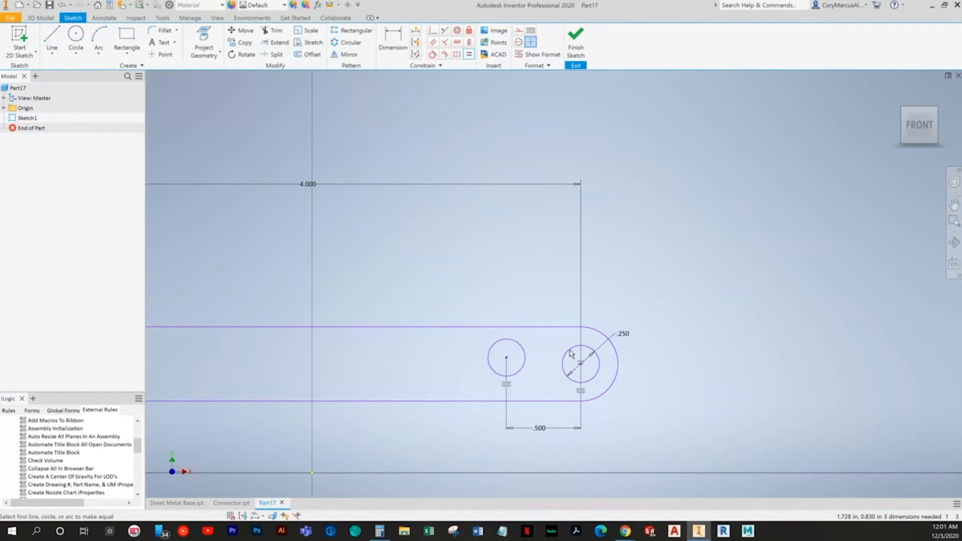
{"action": "middle_click_drag", "start_coordinate": [523, 302], "coordinate": [639, 229]}
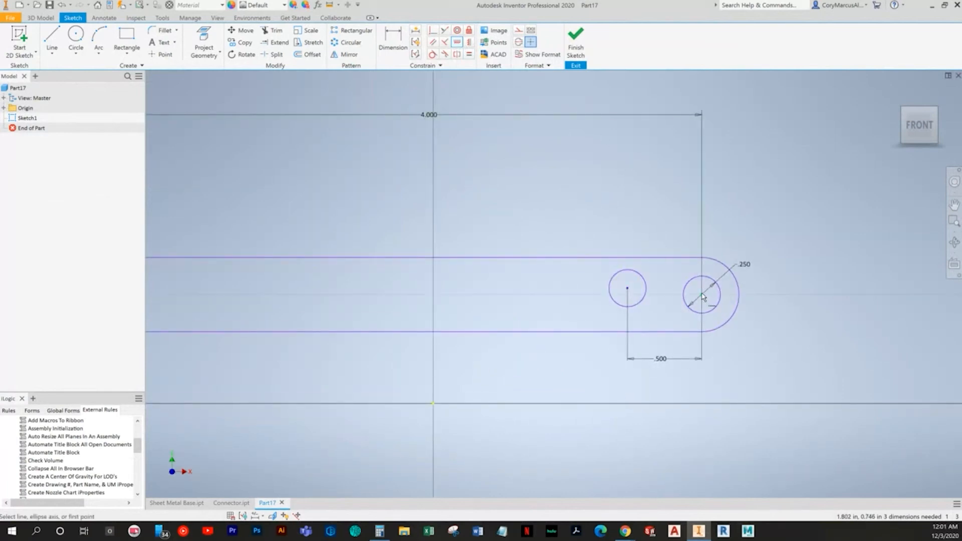
{"action": "key", "text": "Escape"}
Centre the slot on the origin by aligning an end centre horizontally and the upper line's midpoint vertically with it, and finish the sketch
{"action": "middle_click_drag", "start_coordinate": [413, 292], "coordinate": [507, 280]}
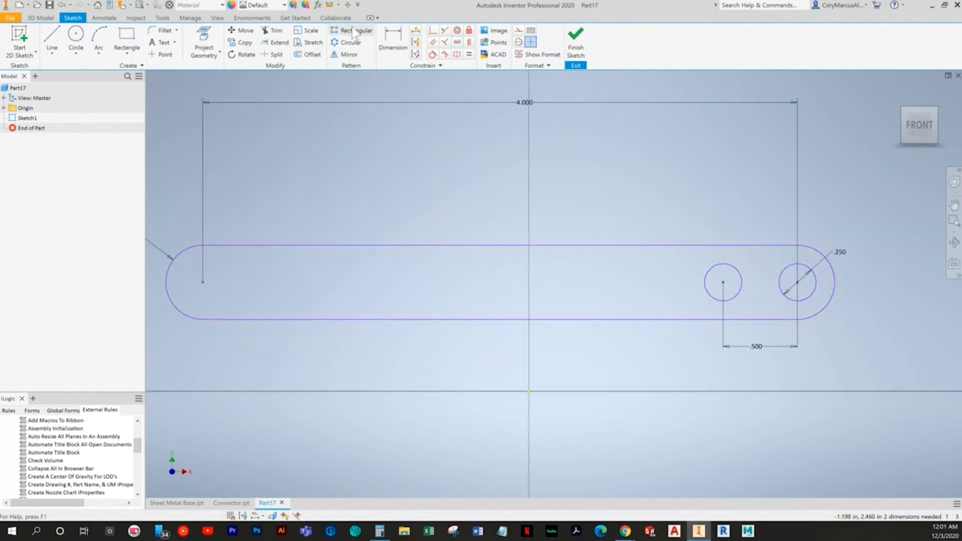
{"action": "left_click", "coordinate": [432, 31]}
{"action": "scroll", "coordinate": [381, 308], "scroll_direction": "down", "scroll_amount": 3}
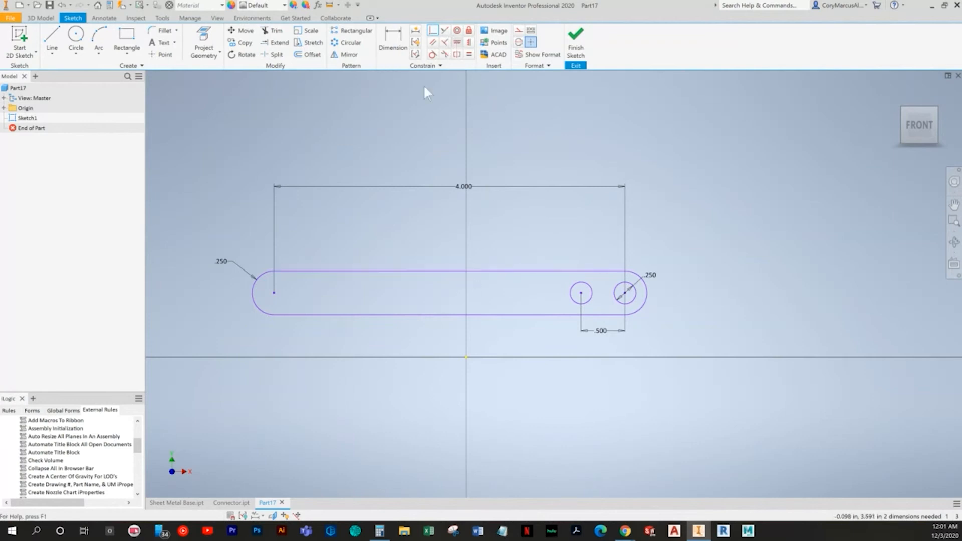
{"action": "left_click", "coordinate": [467, 357]}
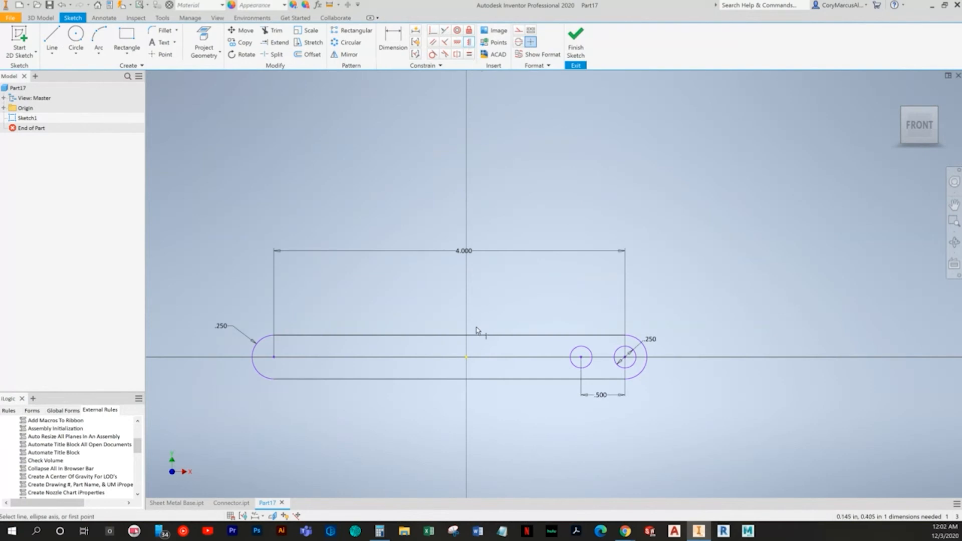
{"action": "left_click", "coordinate": [455, 339]}
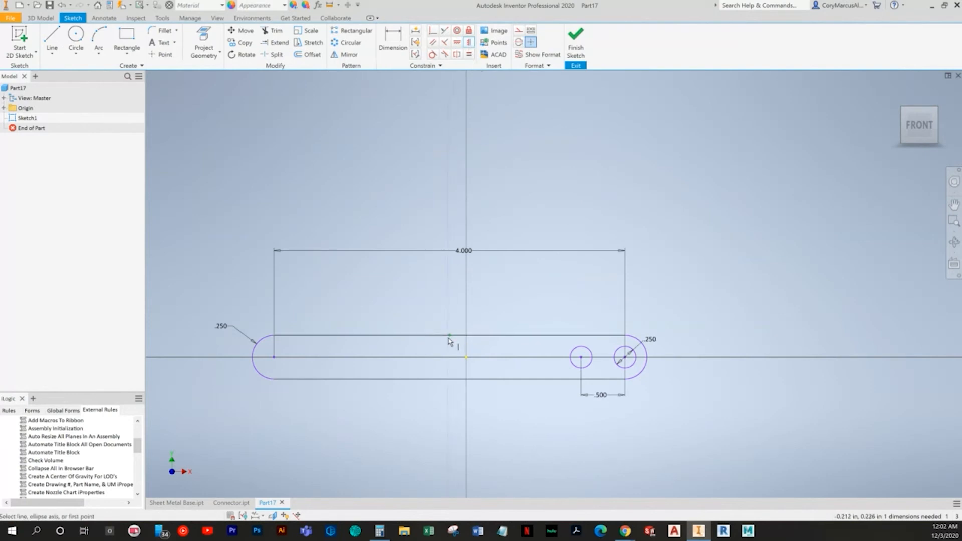
{"action": "left_click", "coordinate": [467, 357]}
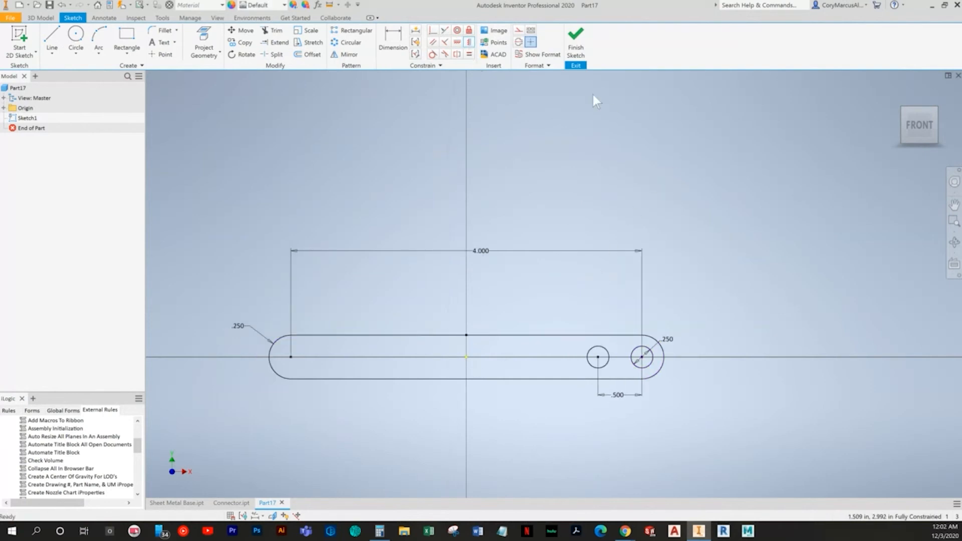
{"action": "left_click", "coordinate": [576, 45]}
Extrude the handle profile symmetrically by .25 in, leaving both holes open
{"action": "key", "text": "alt+Tab"}
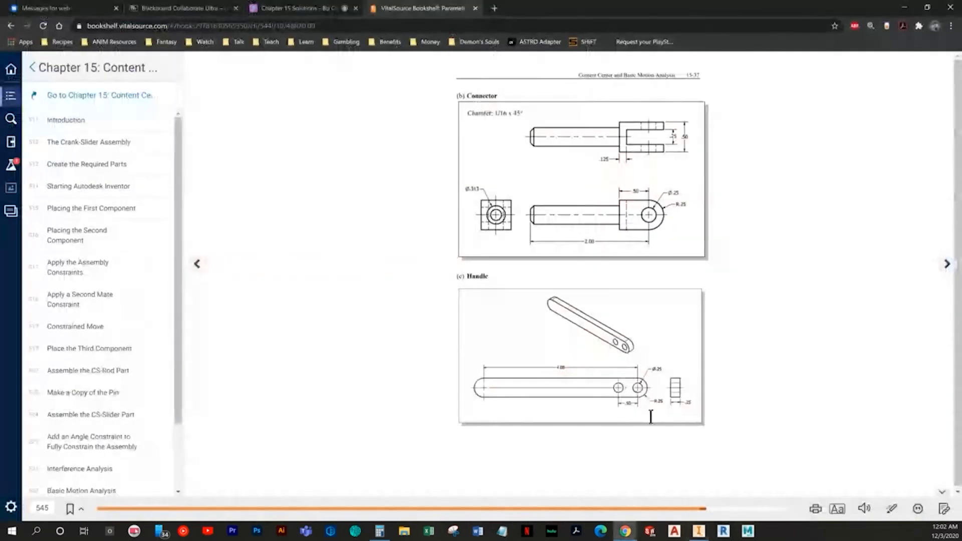
{"action": "key", "text": "alt+Tab"}
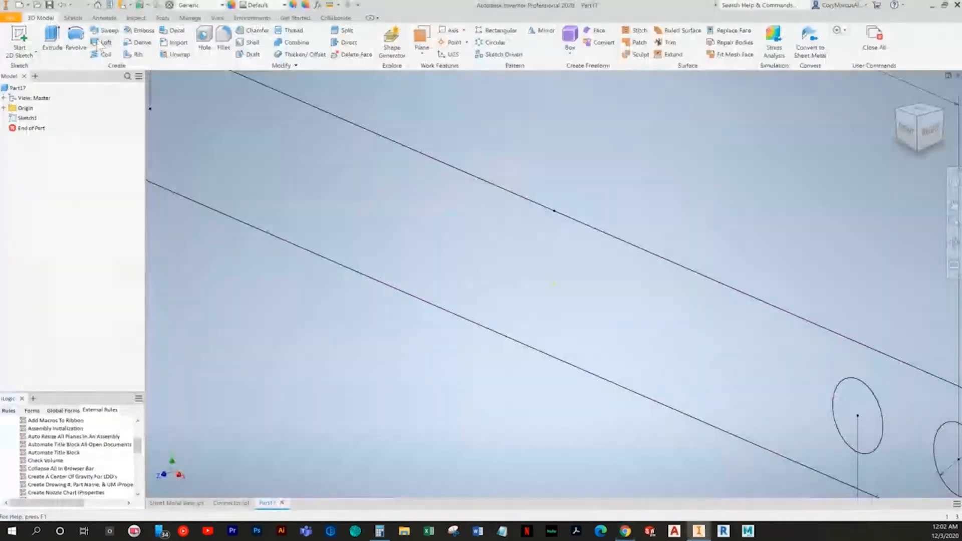
{"action": "left_click", "coordinate": [52, 40]}
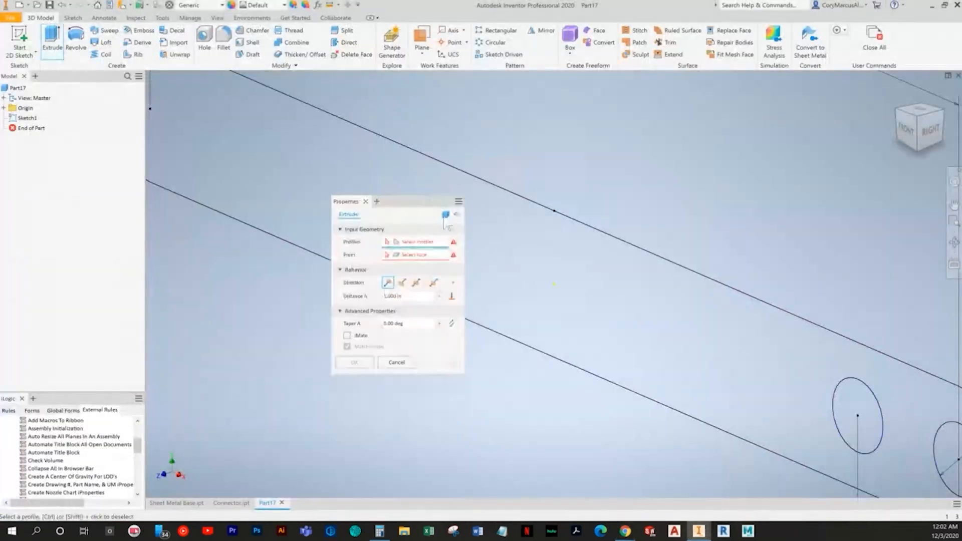
{"action": "left_click", "coordinate": [416, 283]}
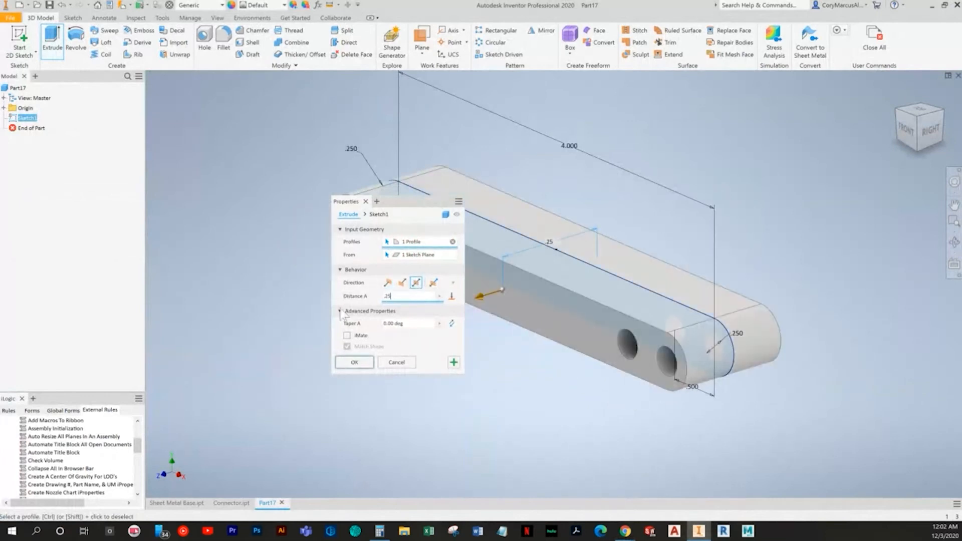
{"action": "left_click", "coordinate": [365, 360]}
Compare the model with the Handle drawing and save the part as Handle in the Toggle-Clamp Assembly folder
{"action": "key", "text": "alt+Tab"}
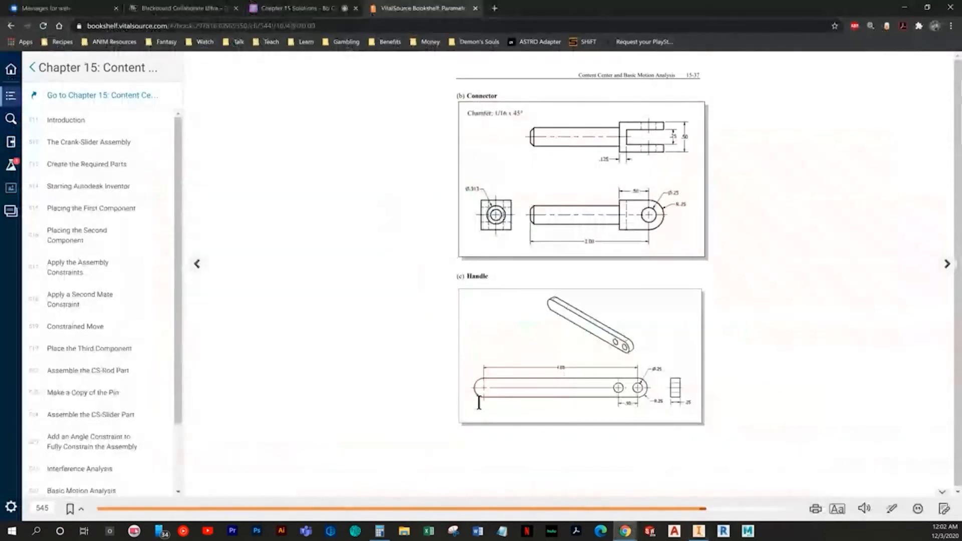
{"action": "key", "text": "alt+Tab"}
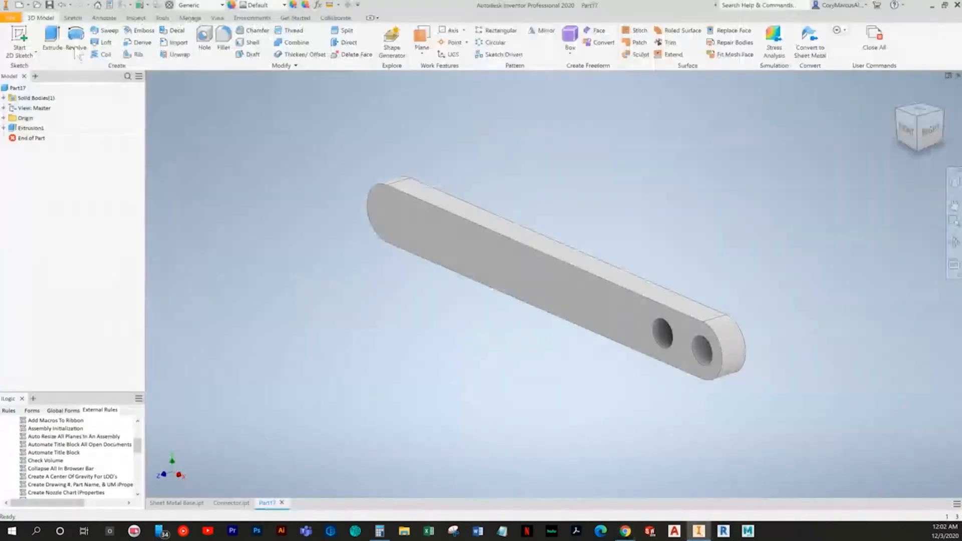
{"action": "key", "text": "ctrl+s"}
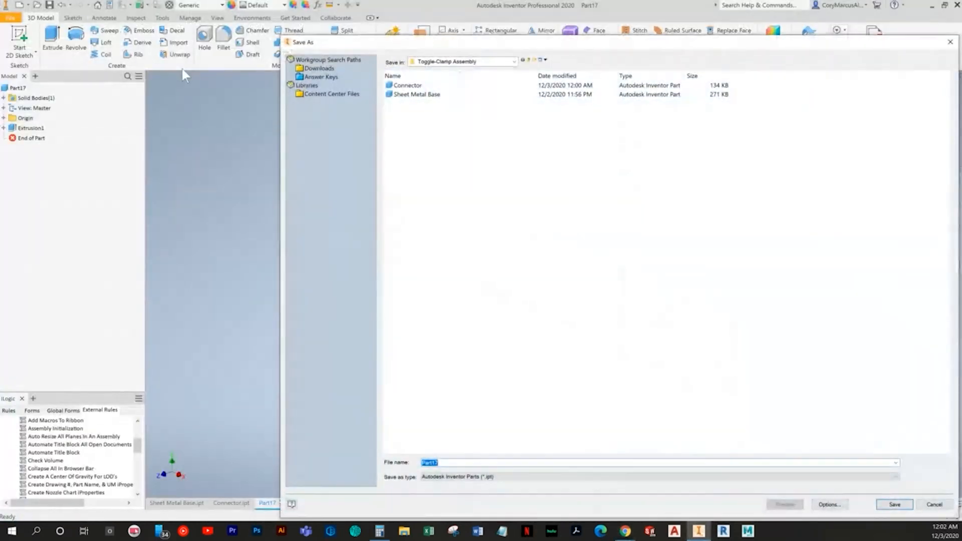
{"action": "left_click", "coordinate": [894, 505]}
Turn to the next textbook page to view the Joint Plate and V-Link drawings
{"action": "key", "text": "alt+Tab"}
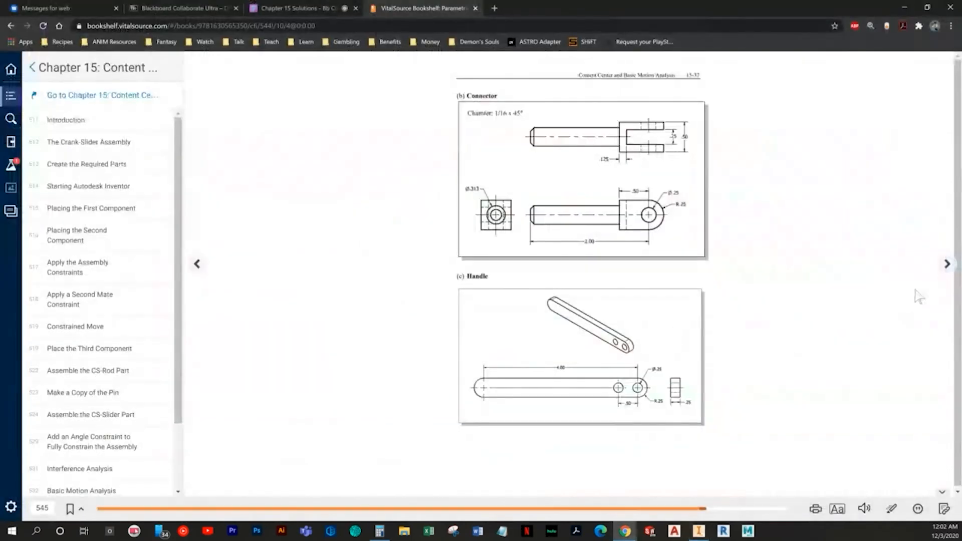
{"action": "left_click", "coordinate": [947, 264]}
{"action": "key", "text": "alt+Tab"}
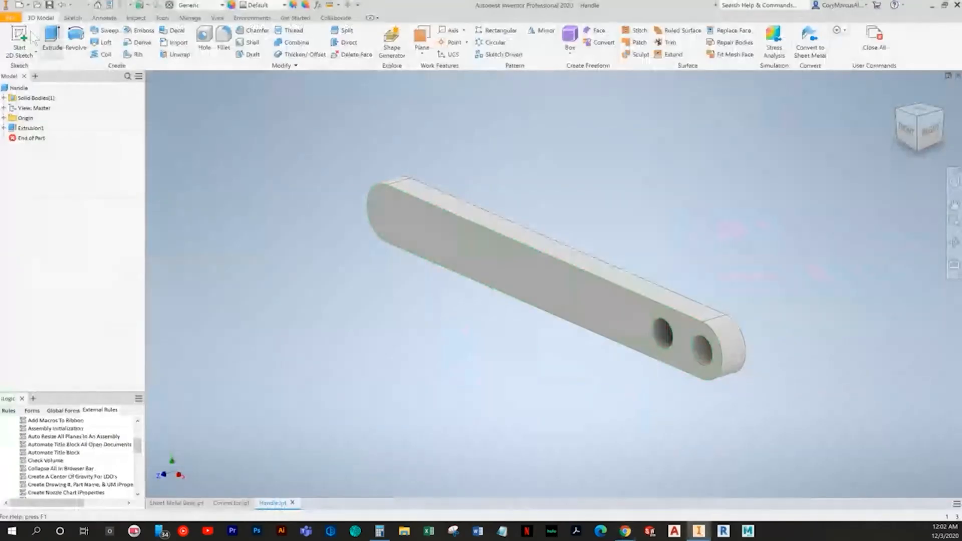
Create a new part from the Standard (in).ipt template and start a sketch on its front plane
{"action": "left_click", "coordinate": [19, 5]}
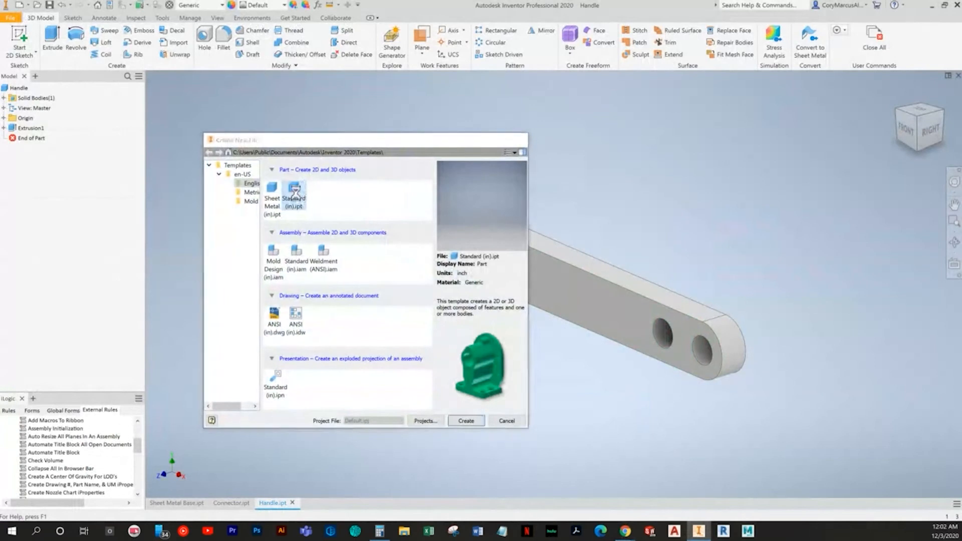
{"action": "key", "text": "alt+Tab"}
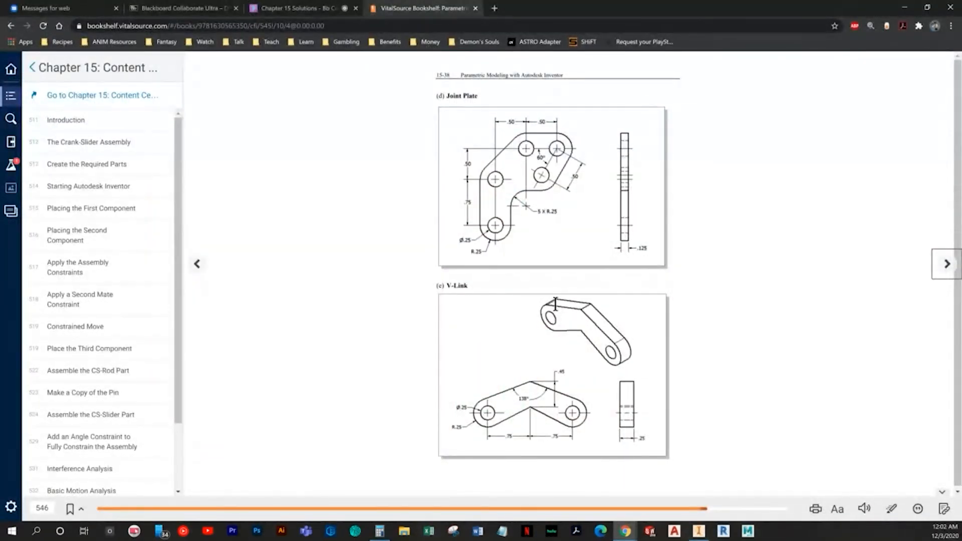
{"action": "key", "text": "alt+Tab"}
{"action": "left_click", "coordinate": [20, 39]}
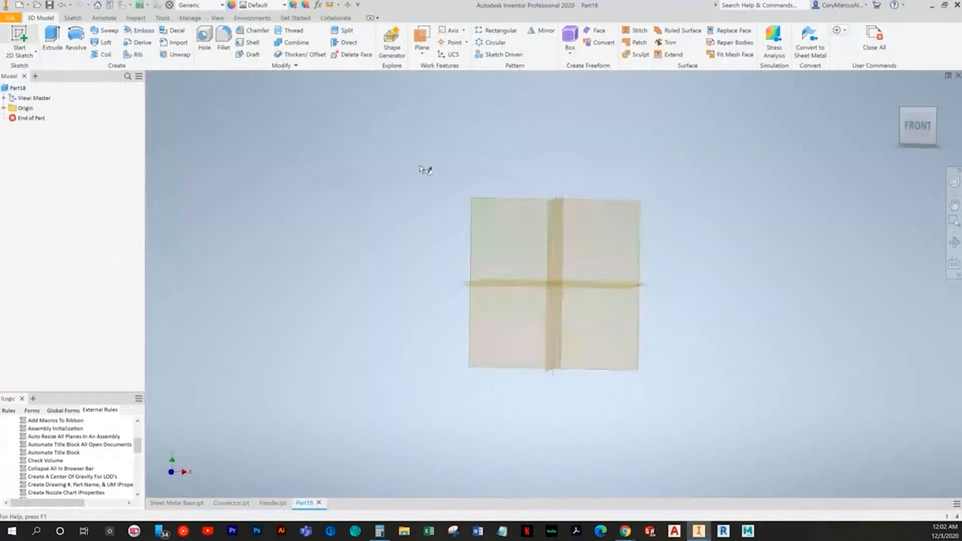
{"action": "left_click", "coordinate": [488, 167]}
Check the Joint Plate drawing and draw two concentric circles centred on the origin for its lower hole and rounded end
{"action": "left_click", "coordinate": [75, 36]}
{"action": "key", "text": "alt+Tab"}
{"action": "key", "text": "alt+Tab"}
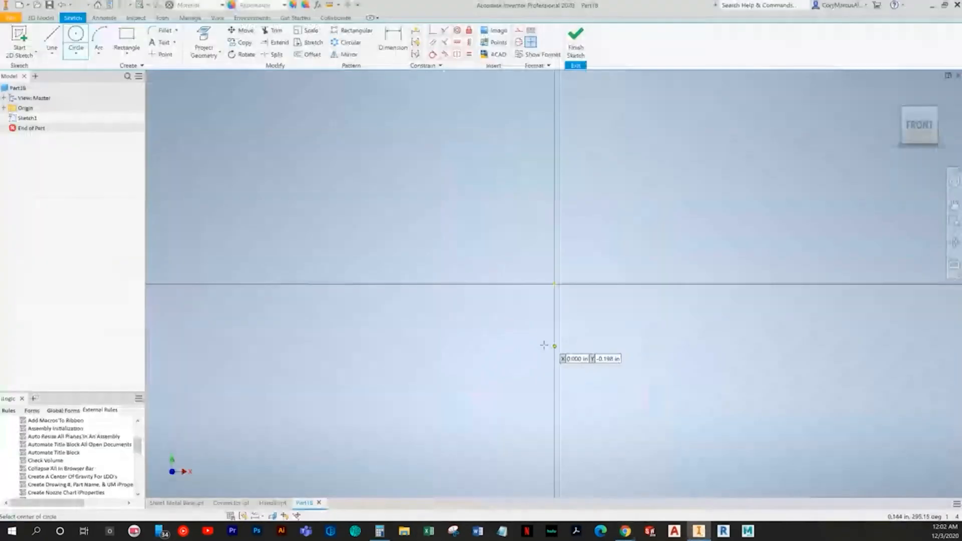
{"action": "key", "text": "alt+Tab"}
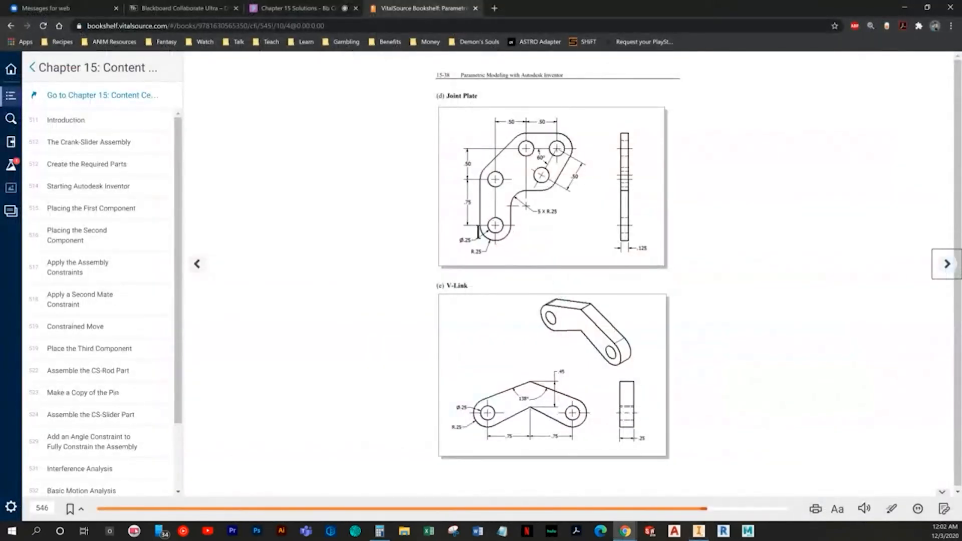
{"action": "key", "text": "alt+Tab"}
{"action": "left_click", "coordinate": [554, 284]}
{"action": "left_click", "coordinate": [521, 250]}
{"action": "left_click", "coordinate": [553, 284]}
{"action": "left_click", "coordinate": [537, 272]}
{"action": "key", "text": "Escape"}
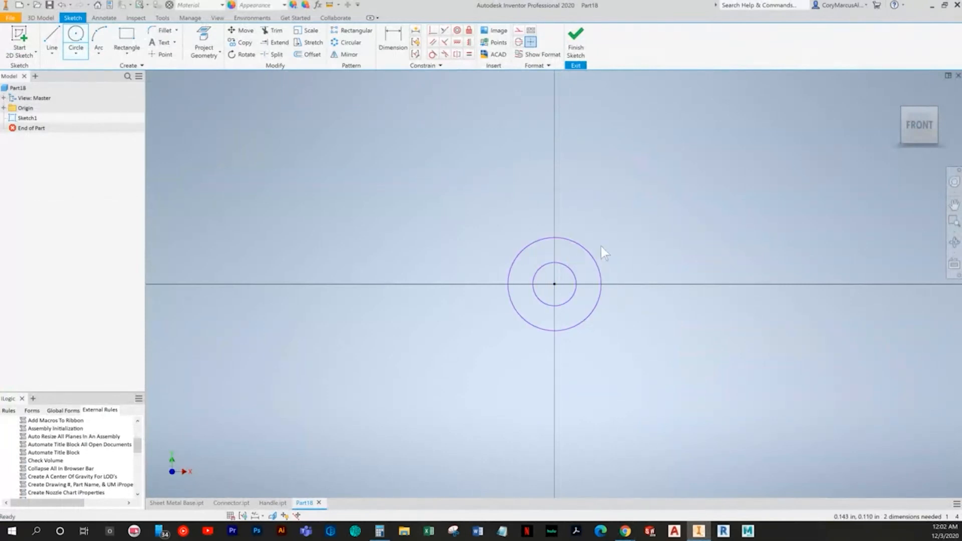
Copy the two concentric circles from the origin to the four other hole positions of the Joint Plate
{"action": "left_click_drag", "start_coordinate": [565, 277], "coordinate": [564, 282]}
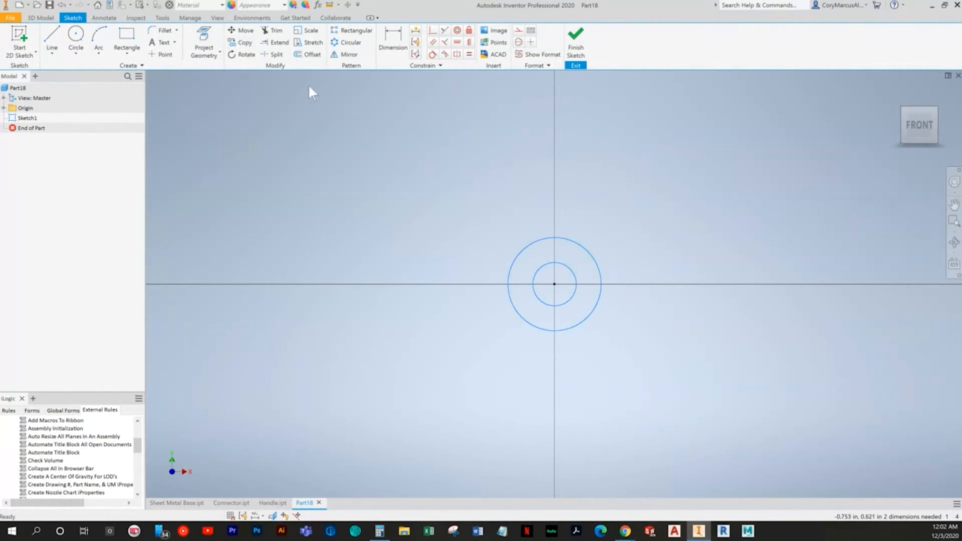
{"action": "left_click", "coordinate": [231, 43]}
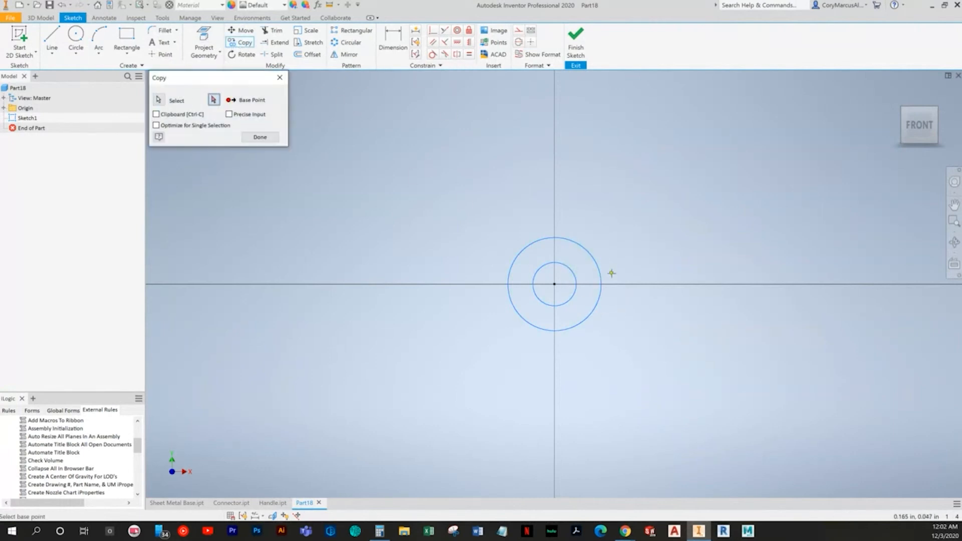
{"action": "left_click", "coordinate": [553, 284]}
{"action": "middle_click_drag", "start_coordinate": [547, 260], "coordinate": [401, 404]}
{"action": "key", "text": "alt+Tab"}
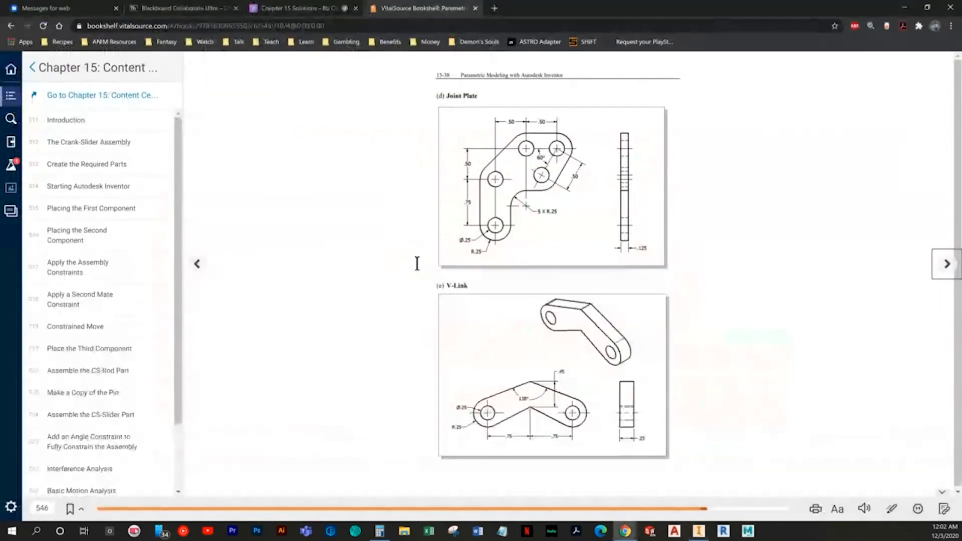
{"action": "key", "text": "alt+Tab"}
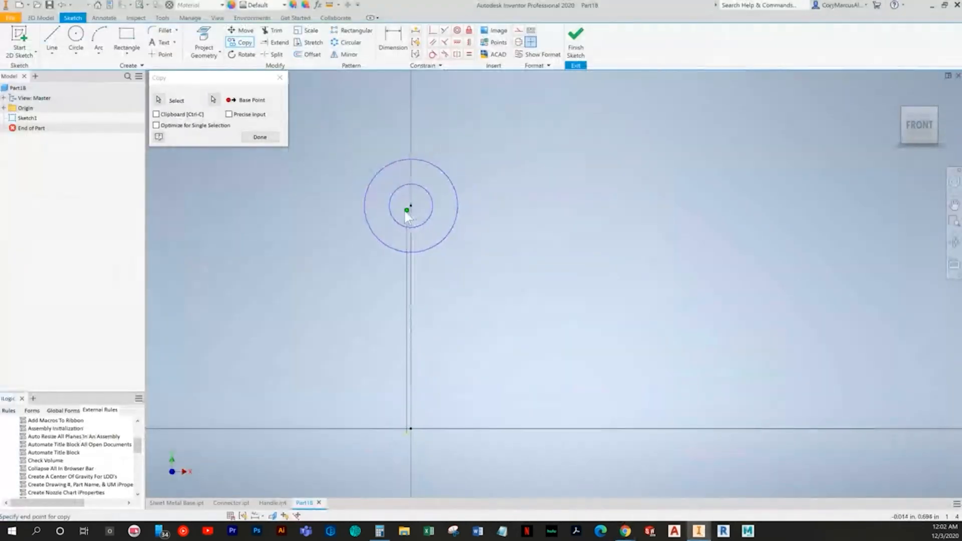
{"action": "key", "text": "alt+Tab"}
{"action": "key", "text": "alt+Tab"}
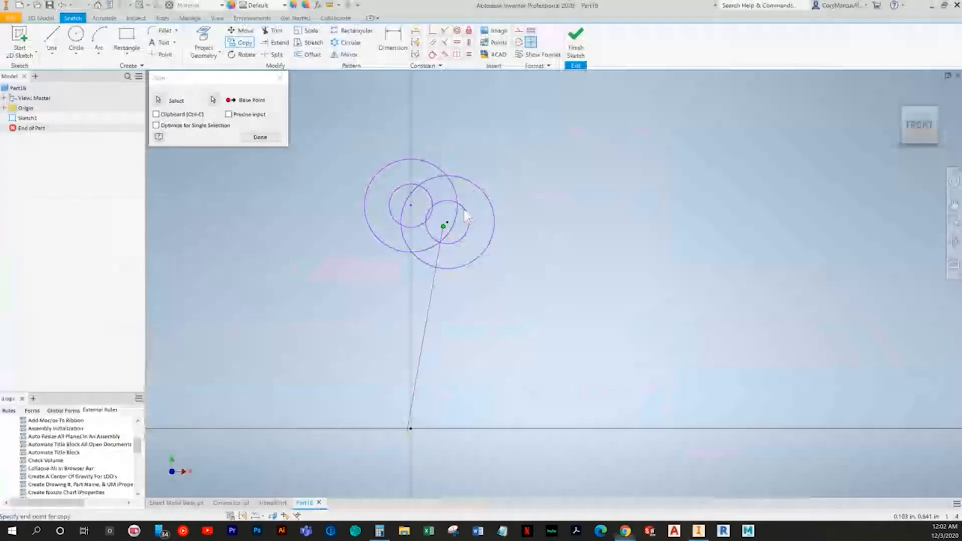
{"action": "middle_click_drag", "start_coordinate": [533, 143], "coordinate": [428, 295]}
{"action": "left_click", "coordinate": [428, 201]}
{"action": "left_click", "coordinate": [604, 222]}
{"action": "left_click", "coordinate": [546, 389]}
{"action": "key", "text": "Escape"}
Check the Joint Plate drawing and sketch loose lines for the plate's left edge and upper-left slanted edge
{"action": "middle_click_drag", "start_coordinate": [532, 294], "coordinate": [513, 245]}
{"action": "scroll", "coordinate": [514, 246], "scroll_direction": "down", "scroll_amount": 3}
{"action": "middle_click_drag", "start_coordinate": [513, 281], "coordinate": [493, 279]}
{"action": "key", "text": "alt+Tab"}
{"action": "key", "text": "alt+Tab"}
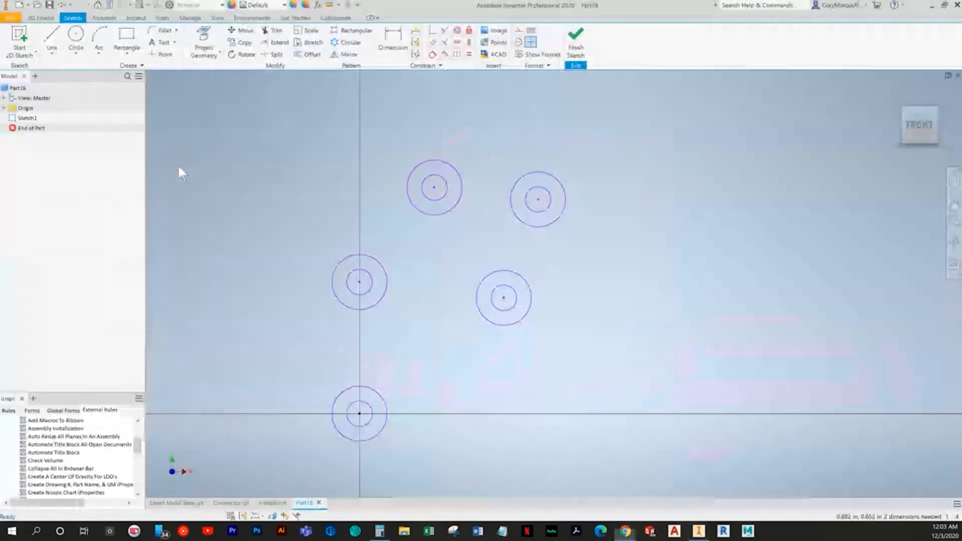
{"action": "left_click", "coordinate": [51, 44]}
{"action": "left_click", "coordinate": [295, 246]}
{"action": "left_click", "coordinate": [303, 456]}
{"action": "key", "text": "Escape"}
{"action": "key", "text": "l"}
{"action": "left_click", "coordinate": [420, 130]}
{"action": "double_click", "coordinate": [314, 261]}
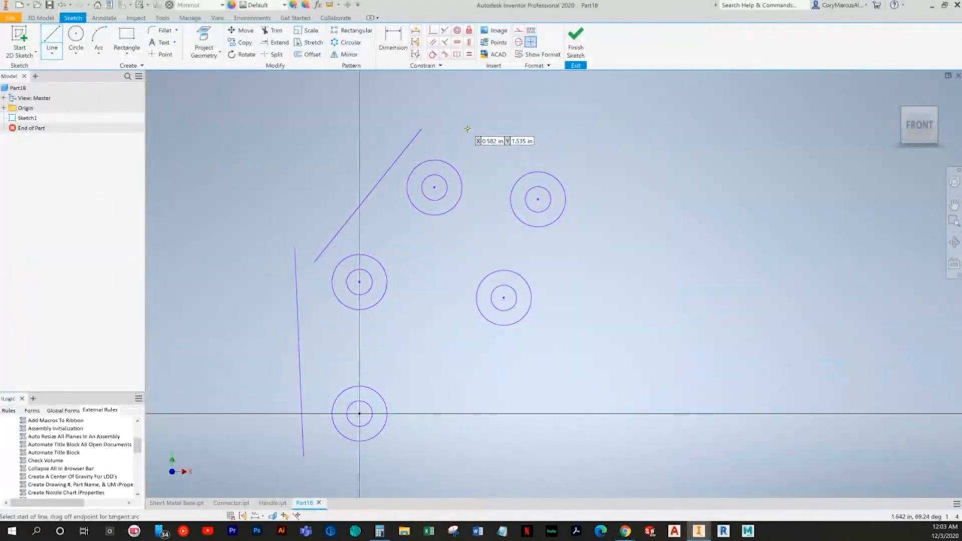
Check the drawing and sketch loose lines above the two upper circles and along the plate's right slanted edge
{"action": "key", "text": "alt+Tab"}
{"action": "key", "text": "alt+Tab"}
{"action": "left_click", "coordinate": [448, 137]}
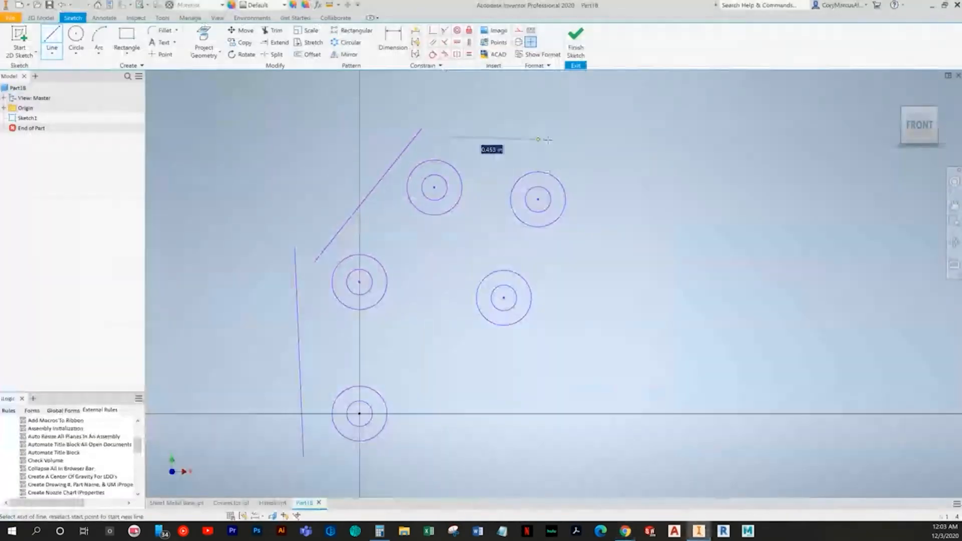
{"action": "key", "text": "Escape"}
{"action": "key", "text": "l"}
{"action": "left_click", "coordinate": [614, 205]}
{"action": "left_click", "coordinate": [567, 349]}
Check the drawing and sketch a horizontal line below the lower-right circles and a short vertical line beside the origin circles
{"action": "key", "text": "alt+Tab"}
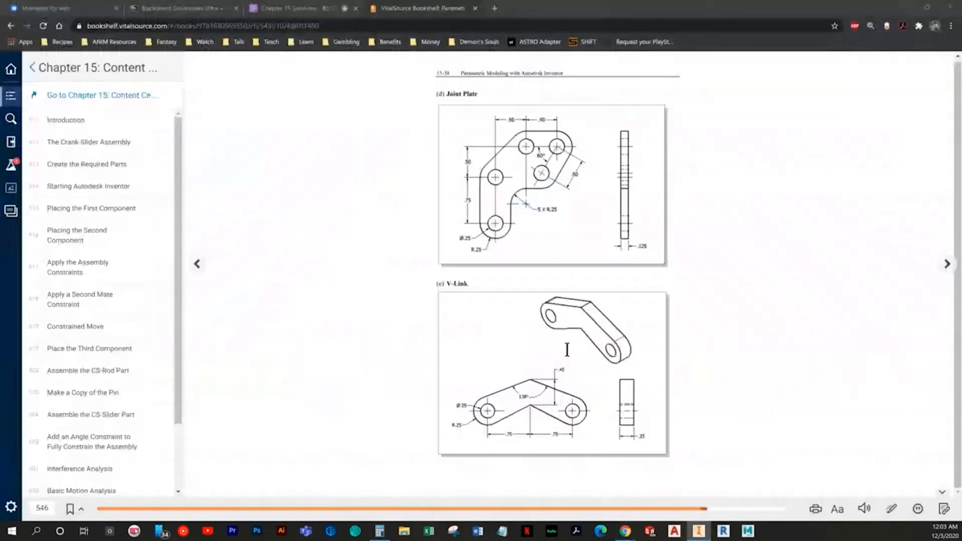
{"action": "key", "text": "alt+Tab"}
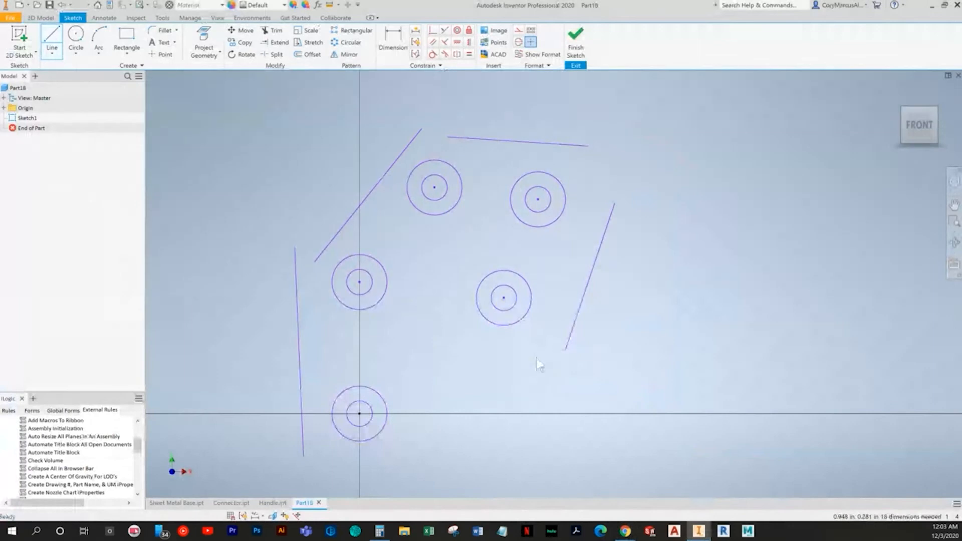
{"action": "left_click", "coordinate": [534, 340]}
{"action": "key", "text": "alt+Tab"}
{"action": "key", "text": "alt+Tab"}
{"action": "double_click", "coordinate": [441, 339]}
{"action": "left_click", "coordinate": [407, 436]}
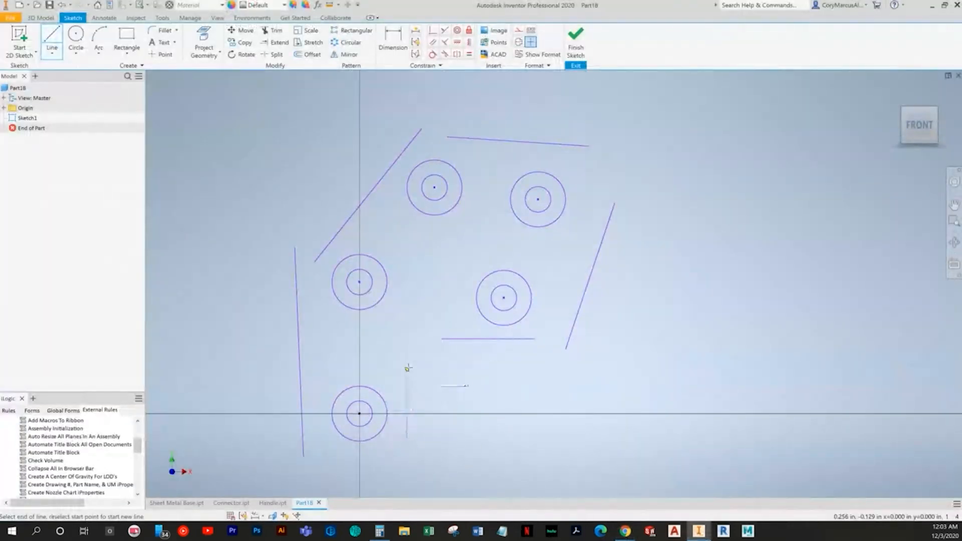
{"action": "left_click", "coordinate": [406, 362]}
Sketch a circle for the inside corner radius between the short vertical line and the lower horizontal line
{"action": "left_click", "coordinate": [76, 40]}
{"action": "left_click", "coordinate": [428, 349]}
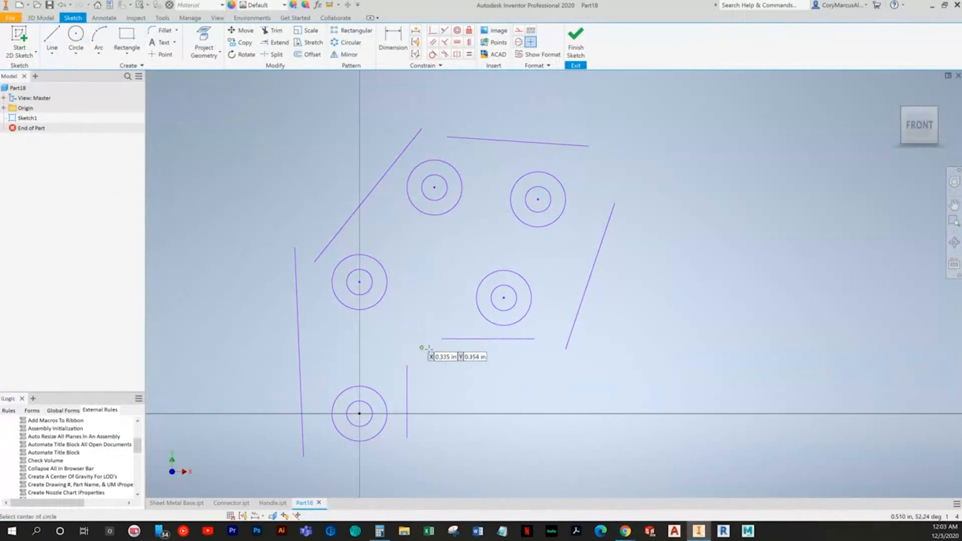
{"action": "left_click", "coordinate": [406, 334]}
Align the centers of the two upper hole circles horizontally and check the Joint Plate drawing
{"action": "middle_click_drag", "start_coordinate": [464, 320], "coordinate": [470, 320]}
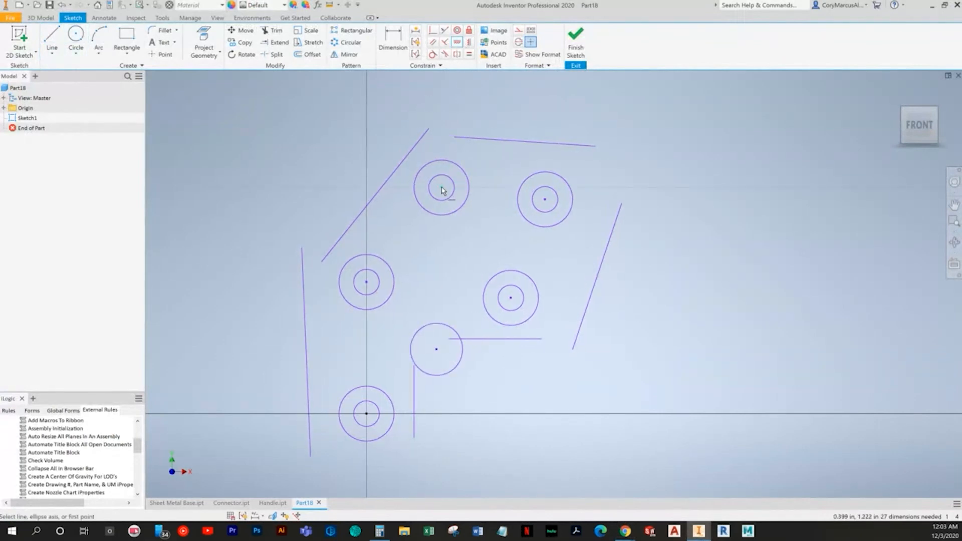
{"action": "left_click", "coordinate": [546, 203]}
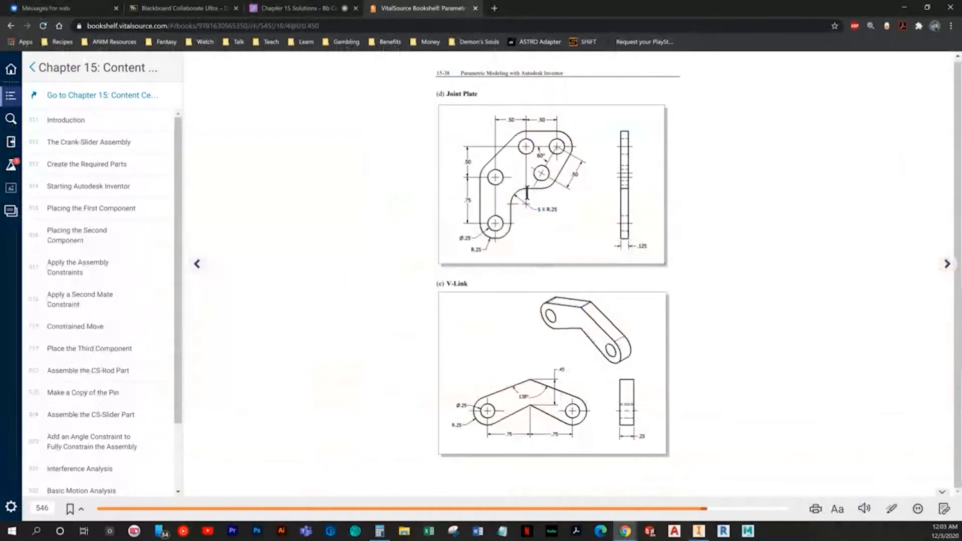
{"action": "key", "text": "alt+Tab"}
Try to make the top line tangent to the upper-left outer circle
{"action": "left_click", "coordinate": [431, 54]}
{"action": "left_click", "coordinate": [476, 139]}
{"action": "left_click", "coordinate": [458, 167]}
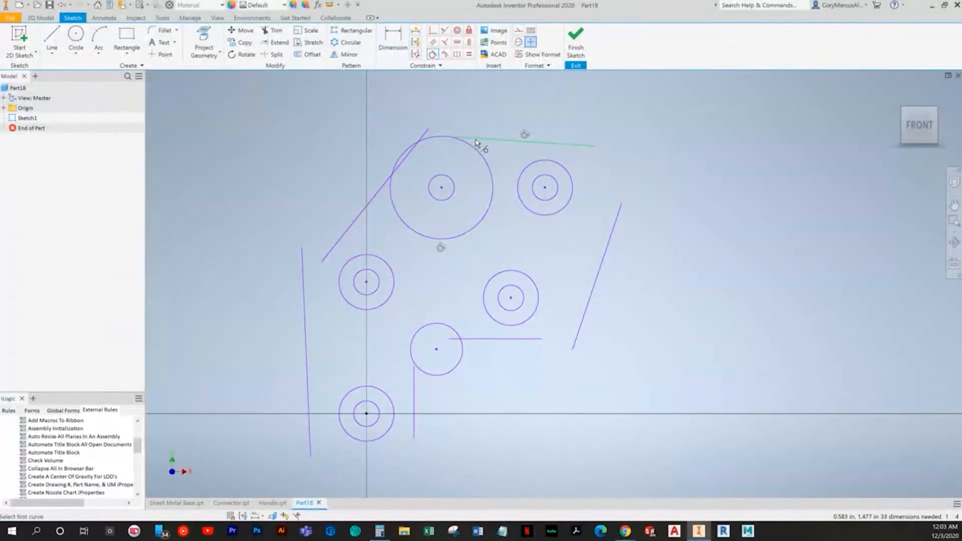
{"action": "key", "text": "ctrl+z"}
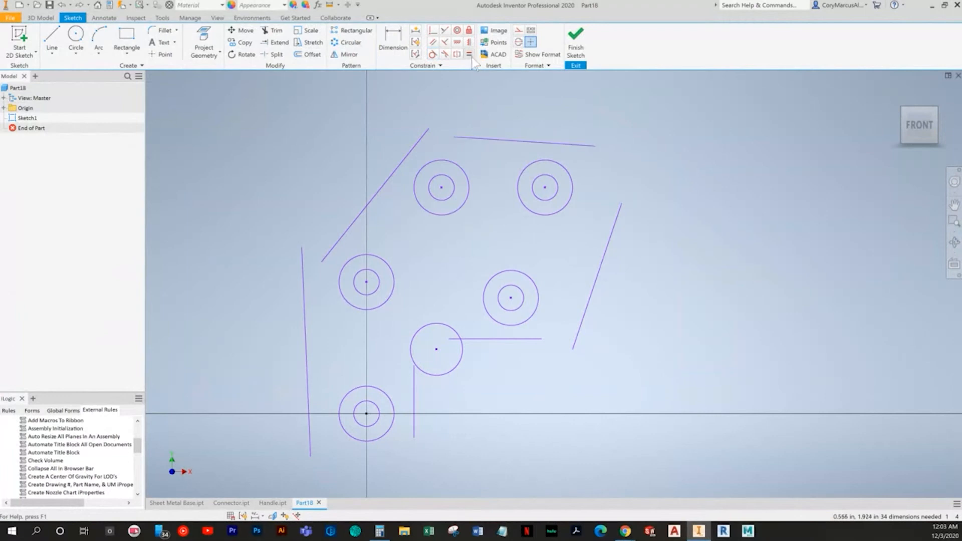
Check the drawing and try to make the outer circles of the upper and lower-right holes equal
{"action": "key", "text": "alt+Tab"}
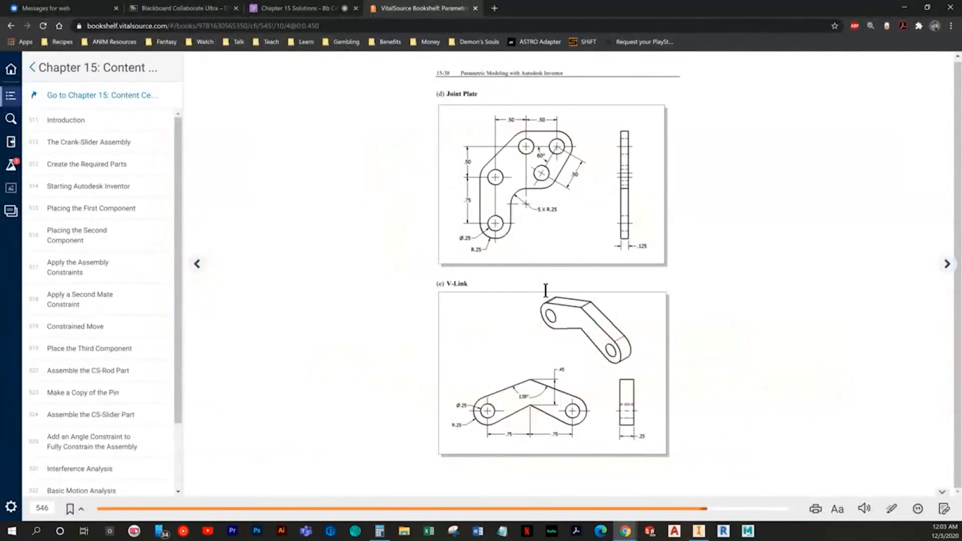
{"action": "key", "text": "alt+Tab"}
{"action": "key", "text": "="}
{"action": "left_click", "coordinate": [556, 215]}
{"action": "left_click", "coordinate": [532, 280]}
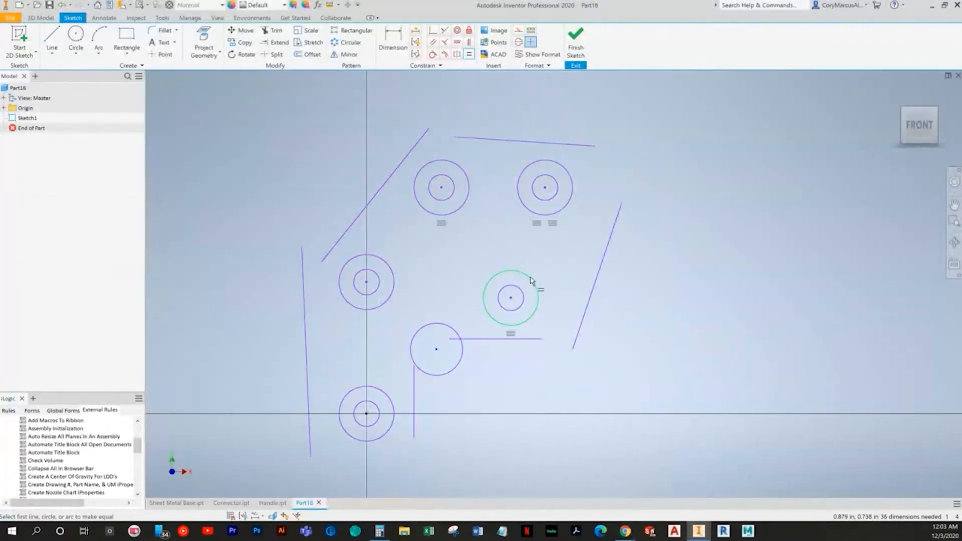
{"action": "key", "text": "Escape"}
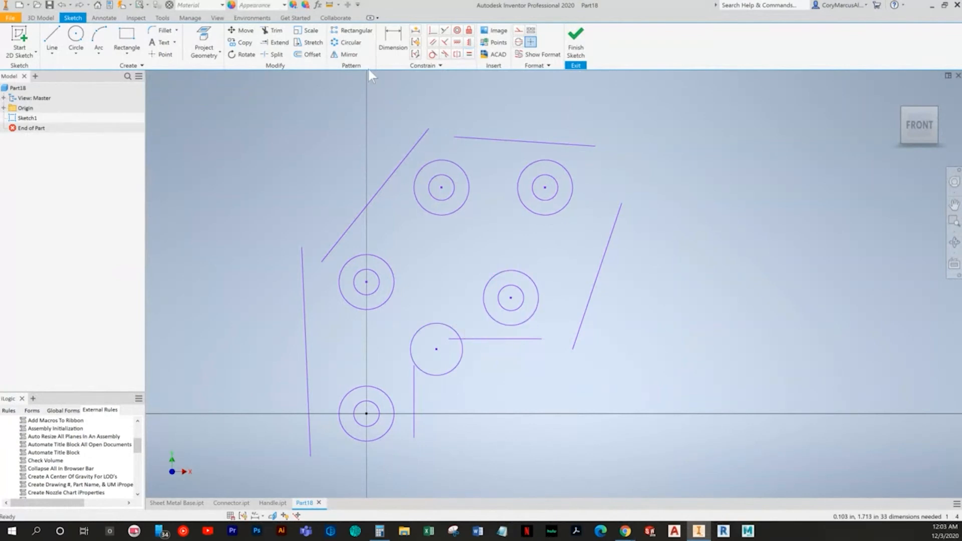
Try to equalize the upper and lower-right outer circles again and enlarge the lower-right circle as a test
{"action": "left_click", "coordinate": [468, 54]}
{"action": "left_click", "coordinate": [518, 326]}
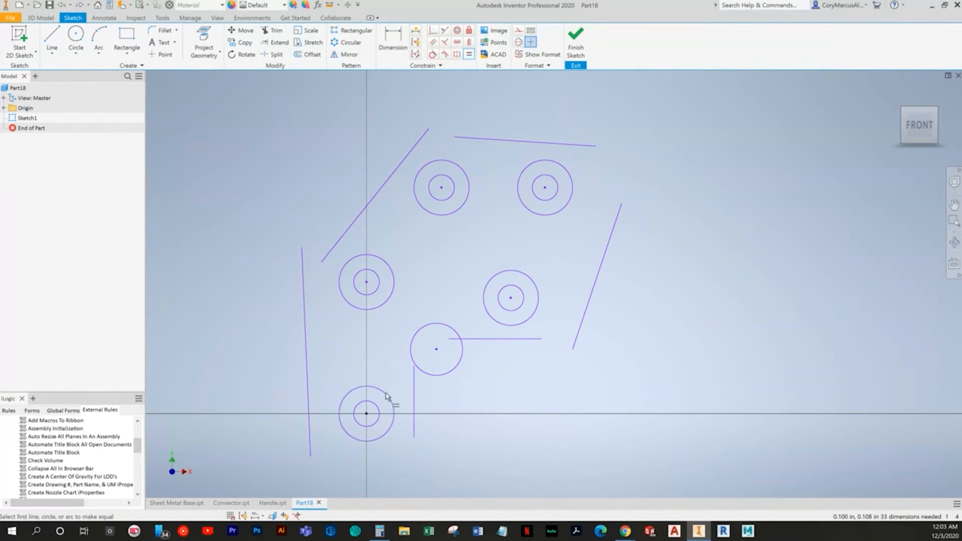
{"action": "left_click", "coordinate": [452, 214]}
{"action": "left_click", "coordinate": [526, 208]}
{"action": "left_click", "coordinate": [518, 275]}
{"action": "left_click", "coordinate": [518, 275]}
{"action": "key", "text": "Escape"}
{"action": "left_click_drag", "start_coordinate": [498, 323], "coordinate": [546, 306]}
Apply equal constraints to the outer circles around the five holes
{"action": "left_click", "coordinate": [467, 54]}
{"action": "left_click", "coordinate": [542, 162]}
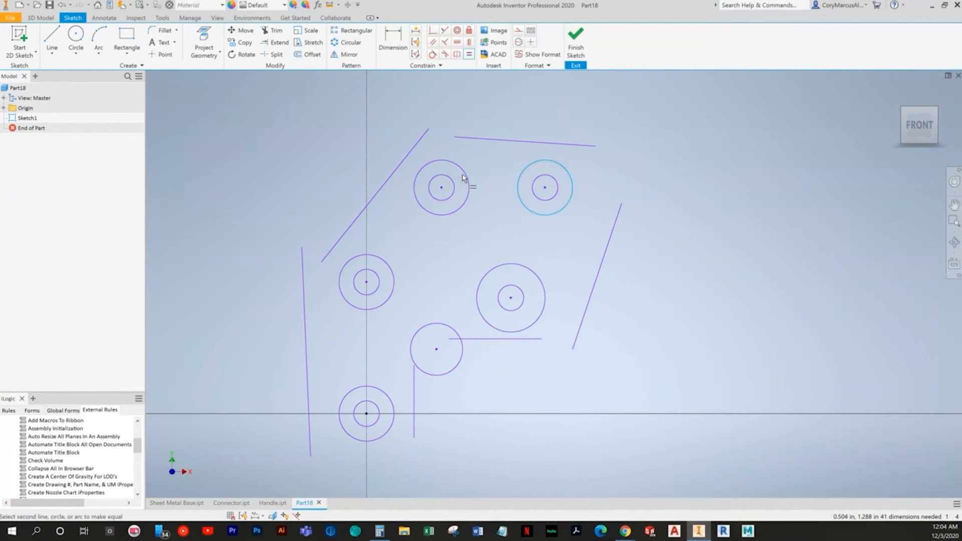
{"action": "left_click", "coordinate": [462, 172]}
{"action": "key", "text": "Escape"}
{"action": "left_click", "coordinate": [535, 211]}
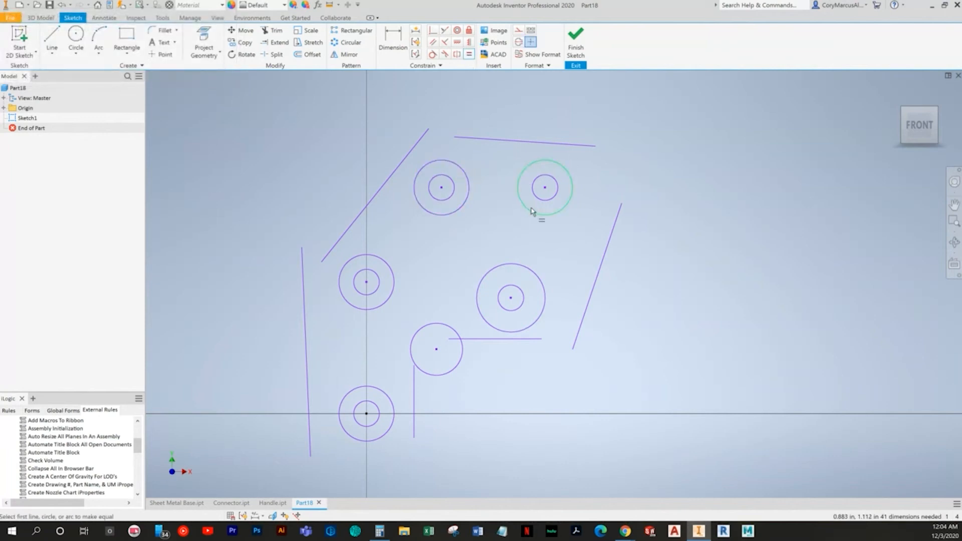
{"action": "left_click", "coordinate": [526, 267]}
{"action": "left_click", "coordinate": [526, 277]}
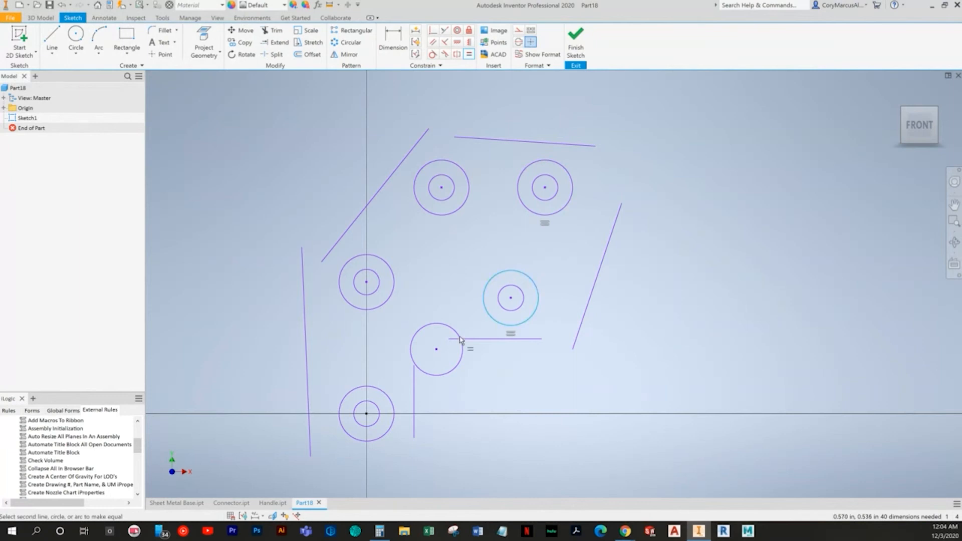
{"action": "left_click", "coordinate": [383, 392]}
{"action": "left_click", "coordinate": [383, 393]}
{"action": "left_click", "coordinate": [369, 310]}
{"action": "left_click", "coordinate": [381, 305]}
{"action": "left_click", "coordinate": [455, 211]}
{"action": "key", "text": "Escape"}
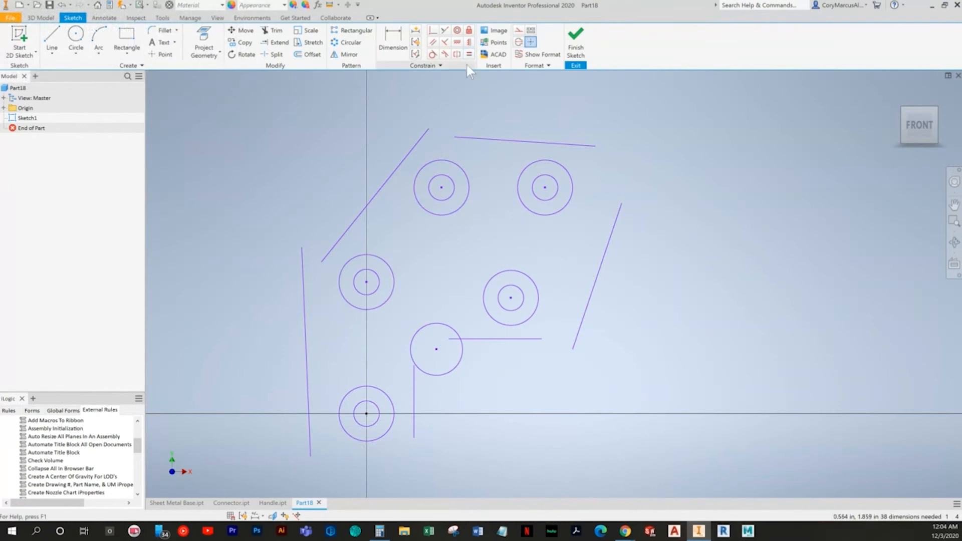
Apply equal constraints to the five inner hole circles
{"action": "left_click", "coordinate": [433, 55]}
{"action": "left_click", "coordinate": [469, 54]}
{"action": "left_click", "coordinate": [533, 199]}
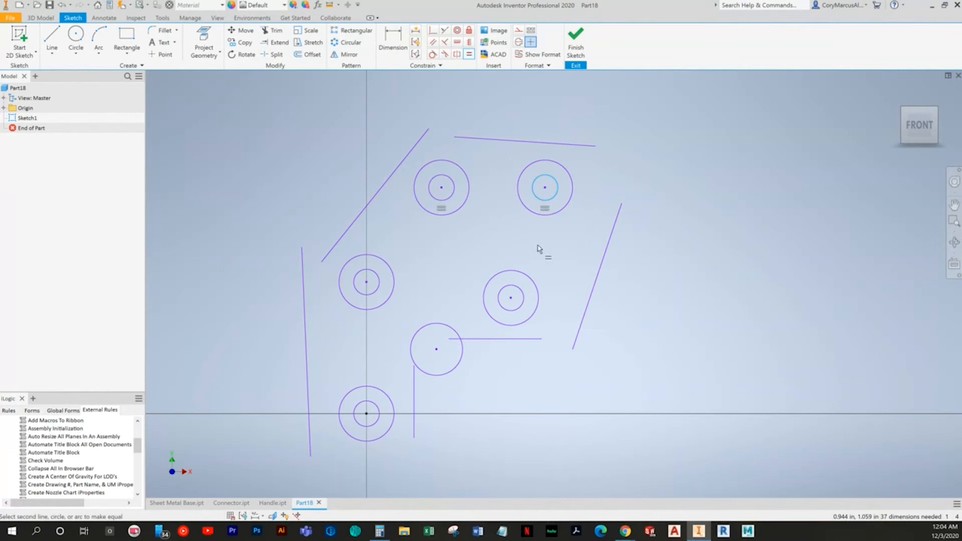
{"action": "left_click", "coordinate": [523, 290]}
{"action": "left_click", "coordinate": [523, 290]}
{"action": "left_click", "coordinate": [378, 406]}
{"action": "left_click", "coordinate": [377, 404]}
{"action": "left_click", "coordinate": [375, 292]}
{"action": "left_click", "coordinate": [375, 292]}
{"action": "left_click", "coordinate": [445, 197]}
{"action": "key", "text": "Escape"}
{"action": "key", "text": "Escape"}
Make the top line tangent to both upper outer circles and the right slanted line tangent to both right-hand outer circles
{"action": "left_click", "coordinate": [464, 172]}
{"action": "left_click", "coordinate": [490, 140]}
{"action": "left_click", "coordinate": [502, 161]}
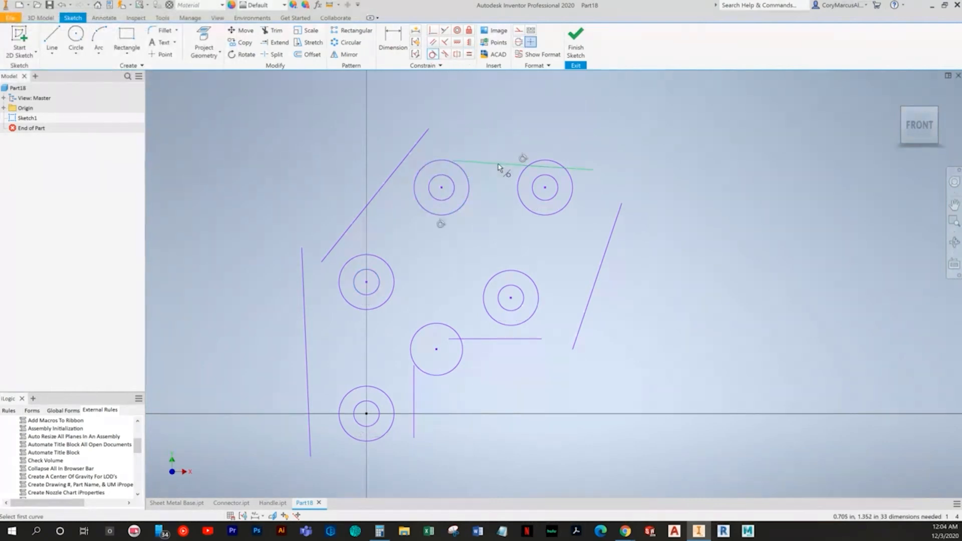
{"action": "left_click", "coordinate": [544, 161]}
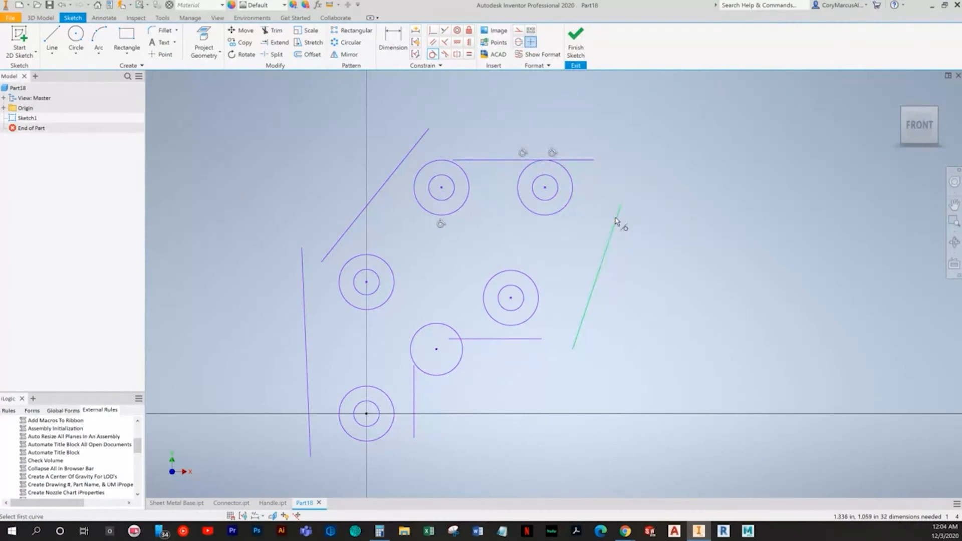
{"action": "left_click", "coordinate": [570, 206]}
{"action": "left_click", "coordinate": [549, 270]}
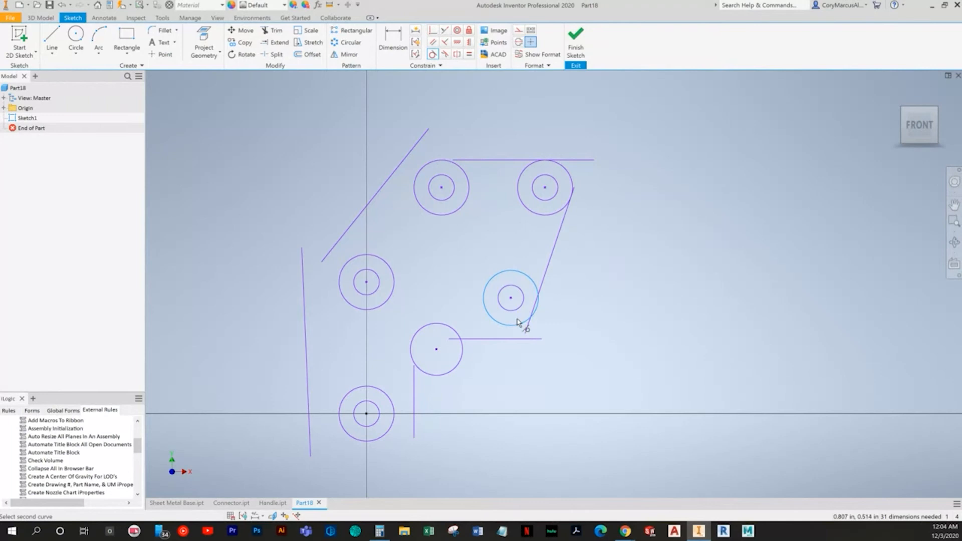
{"action": "left_click", "coordinate": [525, 330]}
Make the lower horizontal line tangent to the lower-right and inside-corner circles, and the short vertical line tangent to the corner and origin circles
{"action": "left_click", "coordinate": [514, 340]}
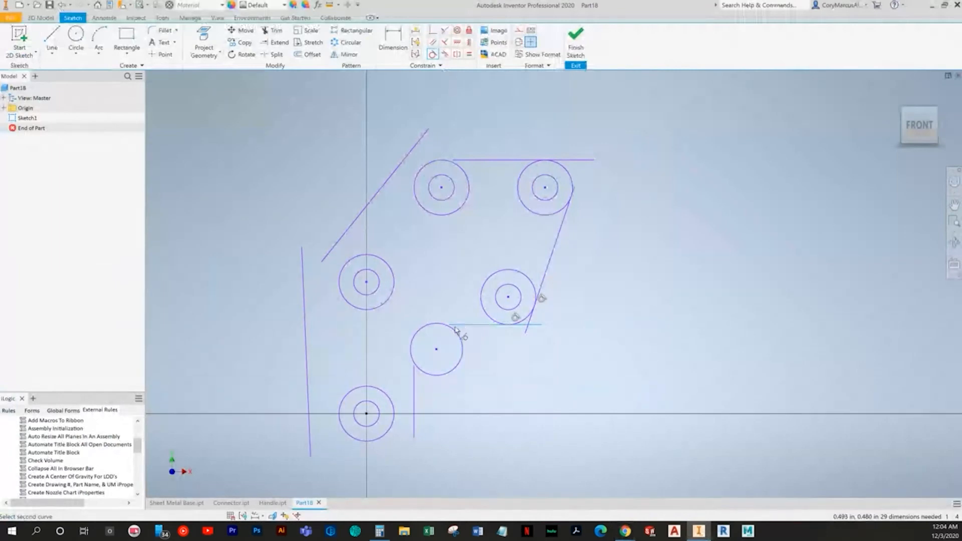
{"action": "left_click", "coordinate": [456, 330]}
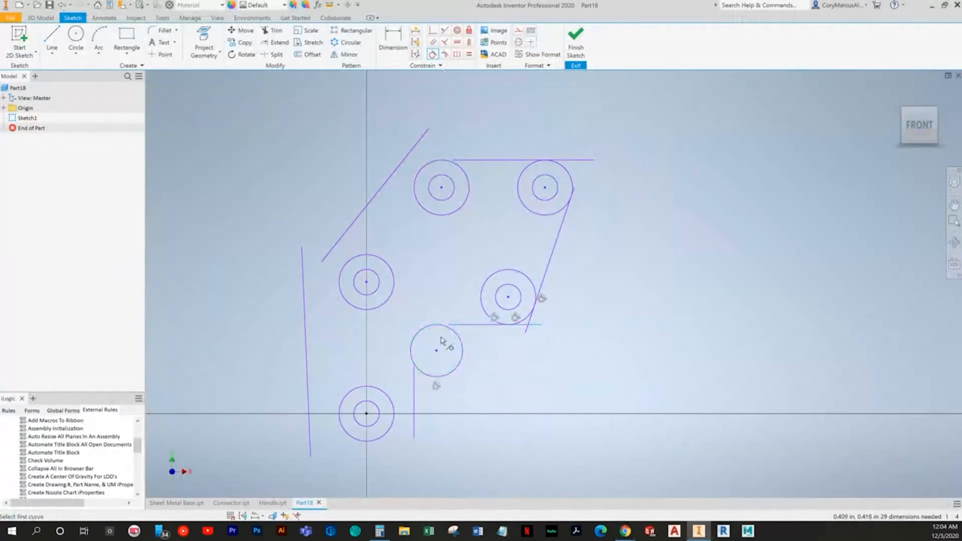
{"action": "left_click", "coordinate": [413, 343]}
{"action": "left_click", "coordinate": [413, 393]}
{"action": "left_click", "coordinate": [392, 402]}
Make the left edge line tangent to the origin and left outer circles, and the slanted line tangent to the left and upper-left circles
{"action": "left_click", "coordinate": [341, 402]}
{"action": "left_click", "coordinate": [309, 402]}
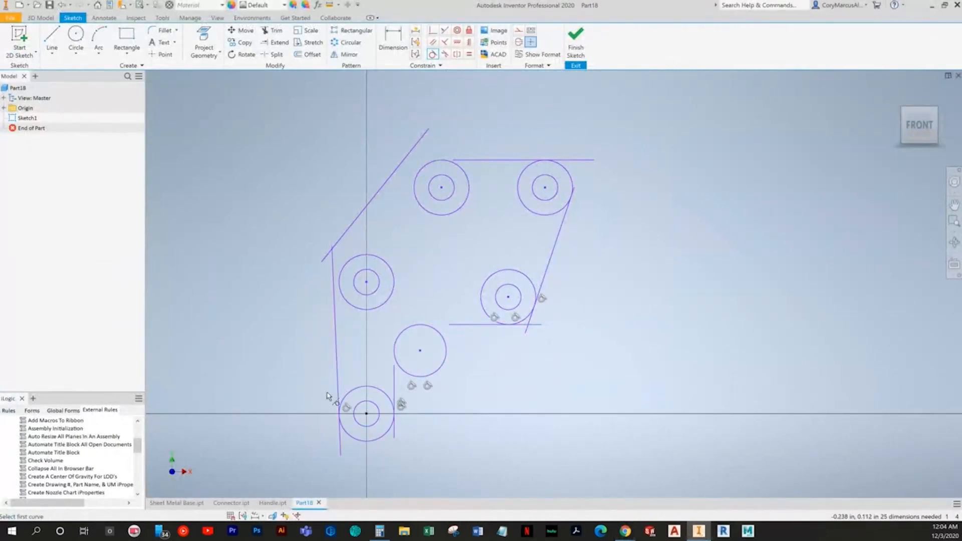
{"action": "left_click", "coordinate": [354, 306]}
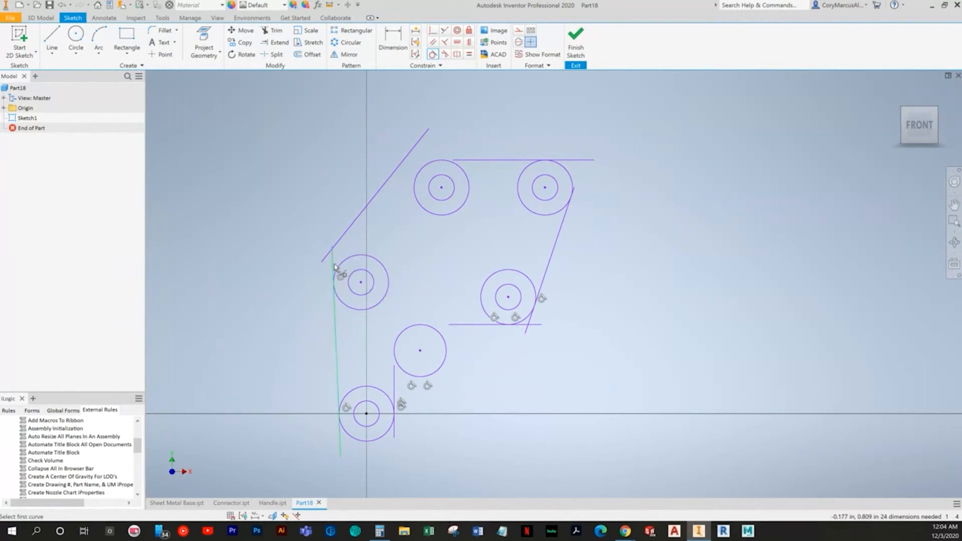
{"action": "left_click", "coordinate": [346, 230]}
{"action": "left_click", "coordinate": [363, 257]}
{"action": "left_click", "coordinate": [386, 213]}
{"action": "left_click", "coordinate": [415, 203]}
{"action": "key", "text": "Escape"}
Extend the top line, the lower horizontal line and the short vertical line to their tangent points on the circles
{"action": "left_click", "coordinate": [276, 42]}
{"action": "left_click", "coordinate": [472, 159]}
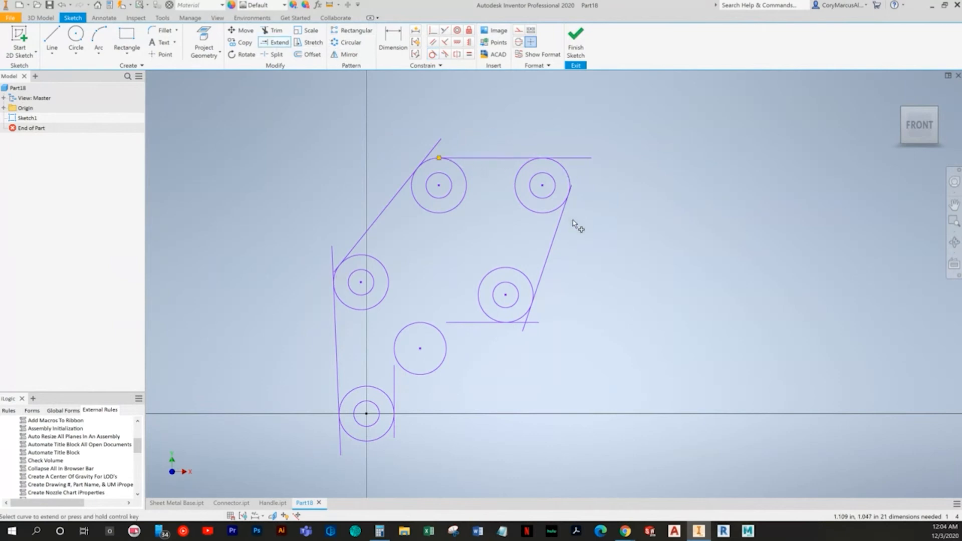
{"action": "left_click", "coordinate": [464, 326]}
{"action": "left_click", "coordinate": [396, 384]}
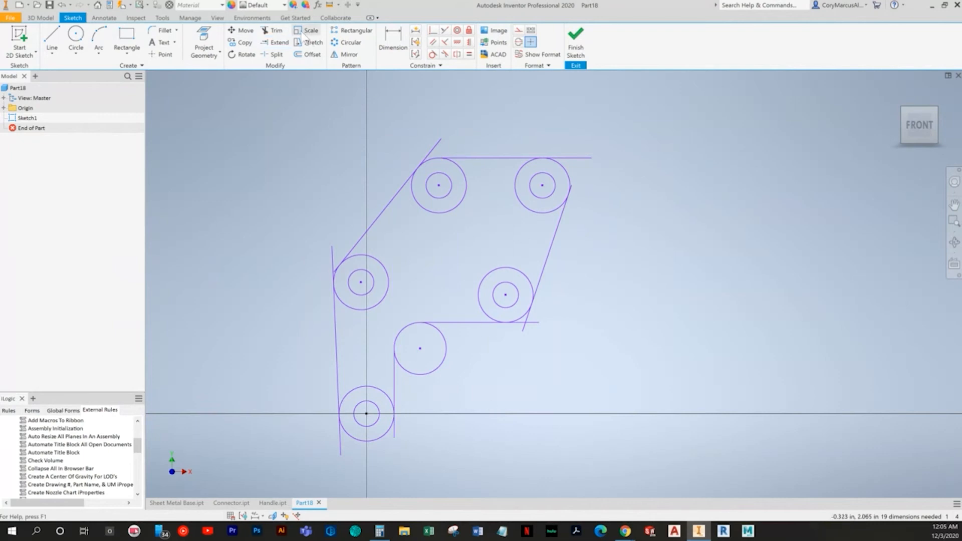
Trim the excess circle portions and line overhangs around the lower end and inside corner of the plate outline
{"action": "left_click", "coordinate": [273, 30]}
{"action": "scroll", "coordinate": [486, 310], "scroll_direction": "down", "scroll_amount": 5}
{"action": "middle_click_drag", "start_coordinate": [299, 330], "coordinate": [671, 324]}
{"action": "left_click", "coordinate": [479, 375]}
{"action": "left_click", "coordinate": [427, 409]}
{"action": "left_click", "coordinate": [448, 346]}
{"action": "left_click", "coordinate": [411, 374]}
{"action": "scroll", "coordinate": [467, 374], "scroll_direction": "up", "scroll_amount": 4}
{"action": "scroll", "coordinate": [467, 375], "scroll_direction": "up", "scroll_amount": 3}
{"action": "middle_click_drag", "start_coordinate": [439, 312], "coordinate": [513, 360]}
{"action": "left_click", "coordinate": [494, 348]}
Trim the excess circle portions and line overhangs around the upper-right and lower-right corners of the plate outline
{"action": "middle_click_drag", "start_coordinate": [529, 323], "coordinate": [495, 379]}
{"action": "scroll", "coordinate": [562, 275], "scroll_direction": "down", "scroll_amount": 5}
{"action": "left_click", "coordinate": [562, 332]}
{"action": "left_click", "coordinate": [543, 179]}
{"action": "left_click", "coordinate": [294, 258]}
{"action": "scroll", "coordinate": [259, 260], "scroll_direction": "up", "scroll_amount": 5}
{"action": "mouse_move", "coordinate": [354, 274]}
{"action": "middle_mouse_down"}
{"action": "mouse_move", "coordinate": [459, 303]}
{"action": "mouse_move", "coordinate": [646, 280]}
{"action": "middle_mouse_up"}
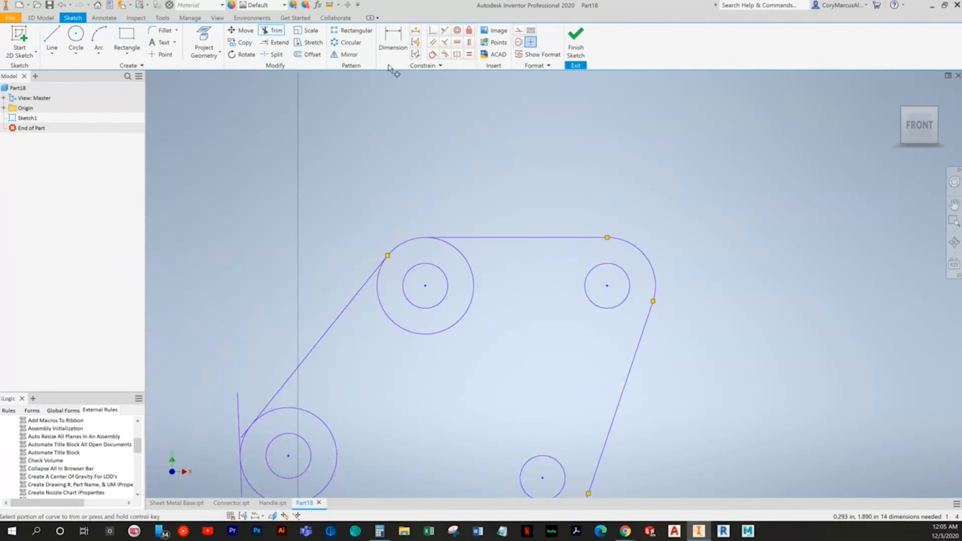
Trim the excess circle portions and line overhangs around the upper-left and left corners of the outline
{"action": "left_click", "coordinate": [276, 43]}
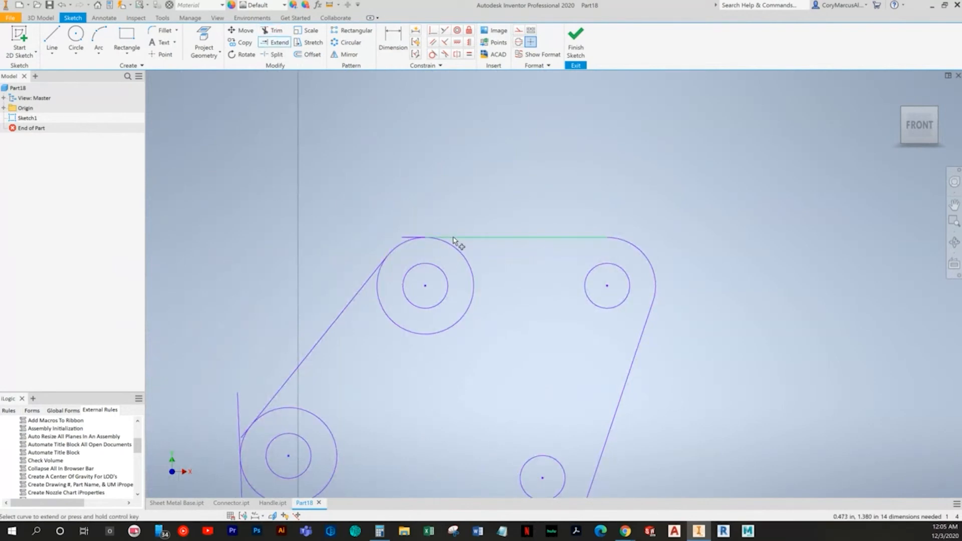
{"action": "left_click", "coordinate": [273, 30]}
{"action": "left_click", "coordinate": [445, 327]}
{"action": "middle_click_drag", "start_coordinate": [492, 342], "coordinate": [618, 234]}
{"action": "scroll", "coordinate": [365, 314], "scroll_direction": "up", "scroll_amount": 5}
{"action": "left_click", "coordinate": [363, 324]}
{"action": "left_click", "coordinate": [373, 376]}
{"action": "scroll", "coordinate": [394, 179], "scroll_direction": "down", "scroll_amount": 4}
{"action": "left_click", "coordinate": [505, 284]}
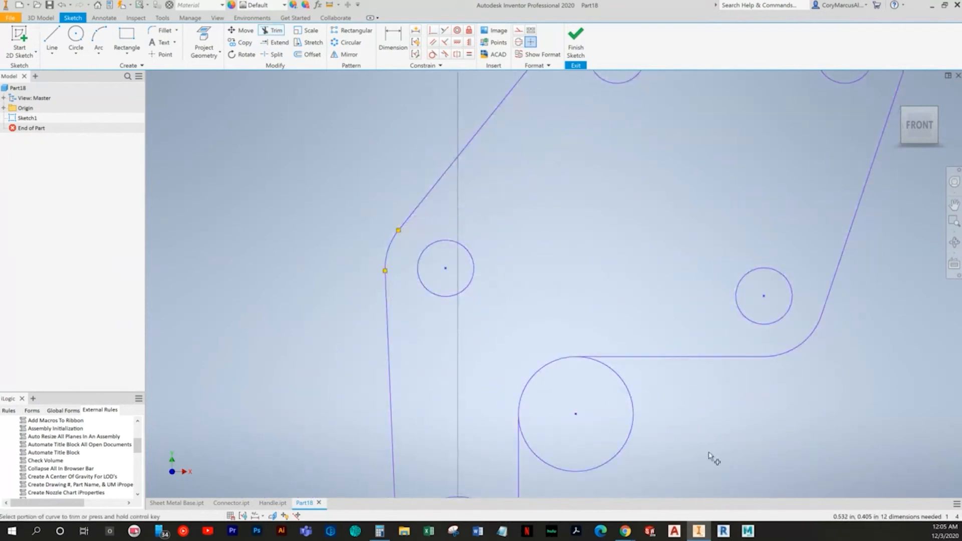
Trim the inside-corner circle down to its connecting arc and cut off the line overhangs and inner arc at the lower end
{"action": "left_click", "coordinate": [632, 421]}
{"action": "scroll", "coordinate": [634, 400], "scroll_direction": "down", "scroll_amount": 4}
{"action": "scroll", "coordinate": [427, 260], "scroll_direction": "up", "scroll_amount": 3}
{"action": "scroll", "coordinate": [386, 326], "scroll_direction": "up", "scroll_amount": 2}
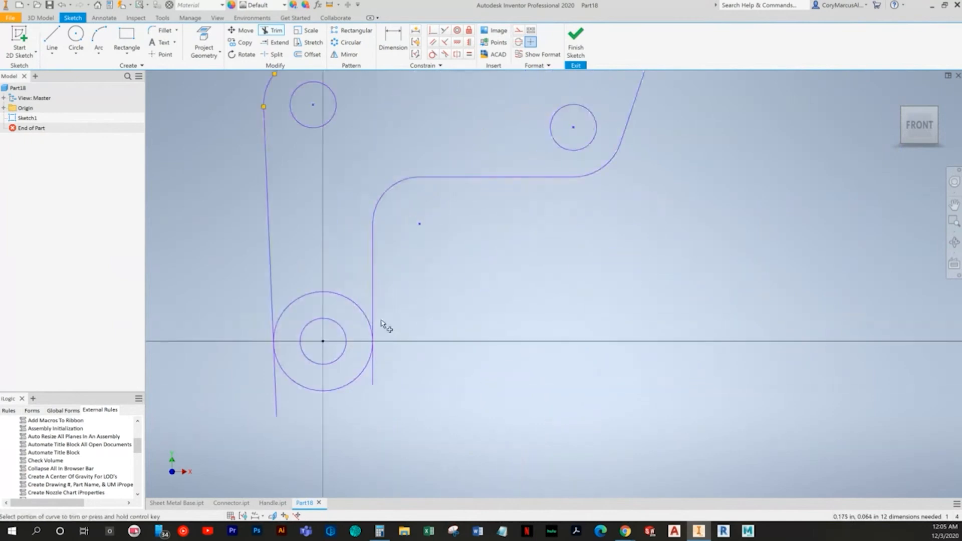
{"action": "left_click", "coordinate": [374, 379]}
{"action": "left_click", "coordinate": [277, 403]}
{"action": "scroll", "coordinate": [457, 374], "scroll_direction": "down", "scroll_amount": 4}
{"action": "scroll", "coordinate": [457, 375], "scroll_direction": "up", "scroll_amount": 2}
{"action": "scroll", "coordinate": [492, 386], "scroll_direction": "down", "scroll_amount": 3}
Following the textbook drawing, dimension the lower end arc with a .25 radius and the hole at the origin with a .25 diameter
{"action": "key", "text": "alt+Tab"}
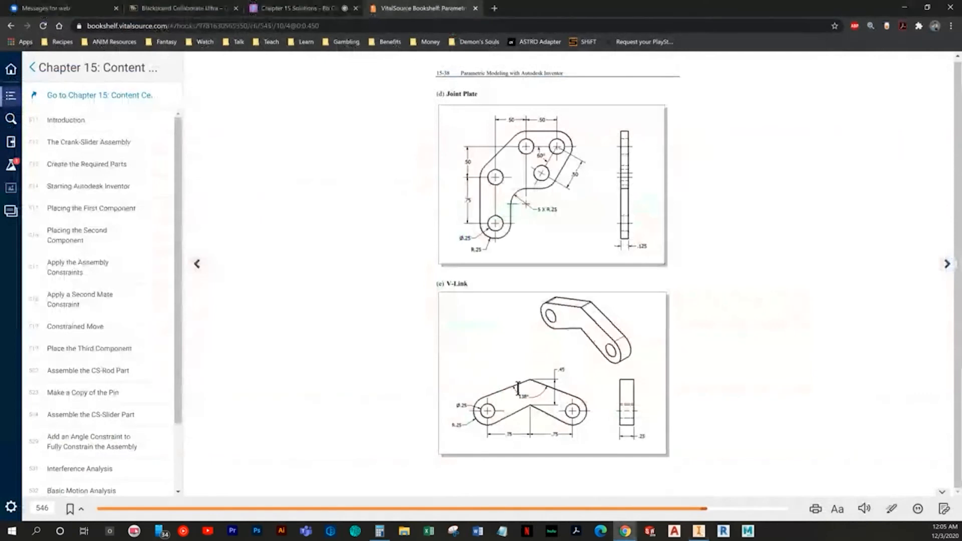
{"action": "key", "text": "alt+Tab"}
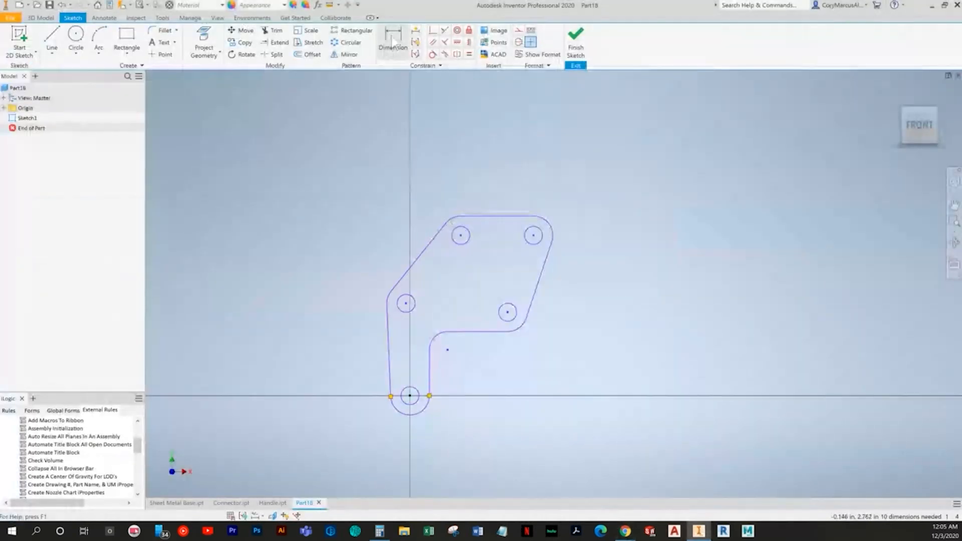
{"action": "key", "text": "alt+Tab"}
{"action": "key", "text": "alt+Tab"}
{"action": "left_click", "coordinate": [370, 425]}
{"action": "type", "text": ".25"}
{"action": "key", "text": "Return"}
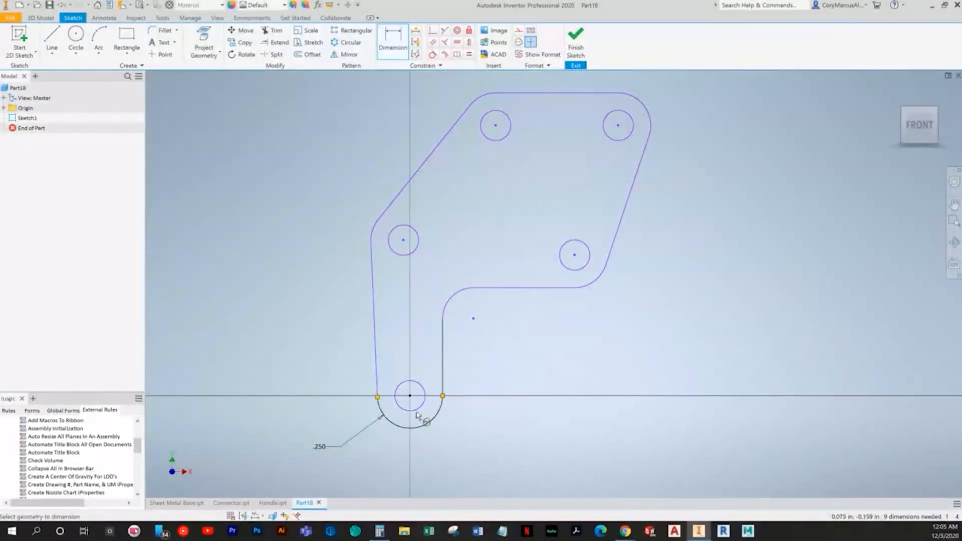
{"action": "left_click", "coordinate": [380, 422]}
{"action": "type", "text": ".25"}
{"action": "key", "text": "Return"}
Check the textbook drawing and dimension the inside-corner arc with a .25 radius
{"action": "key", "text": "alt+Tab"}
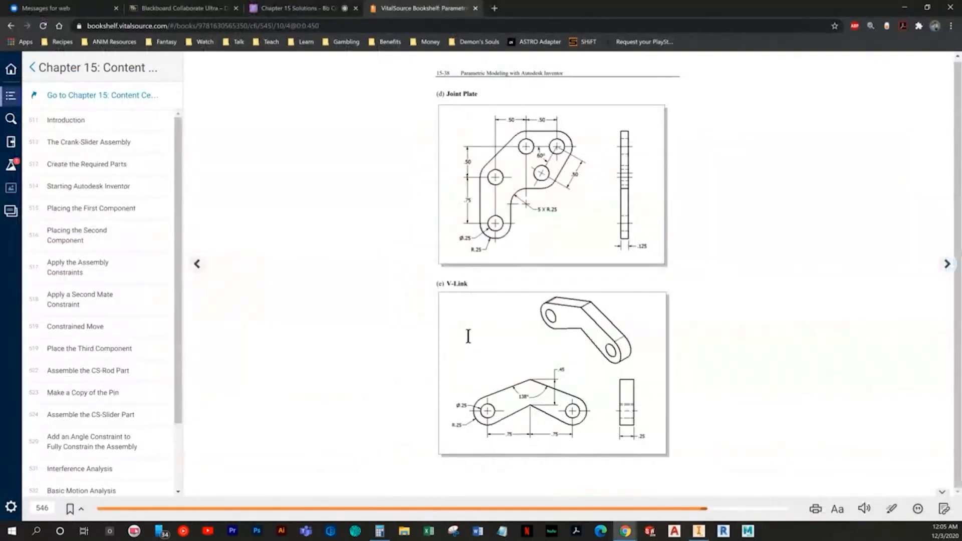
{"action": "key", "text": "alt+Tab"}
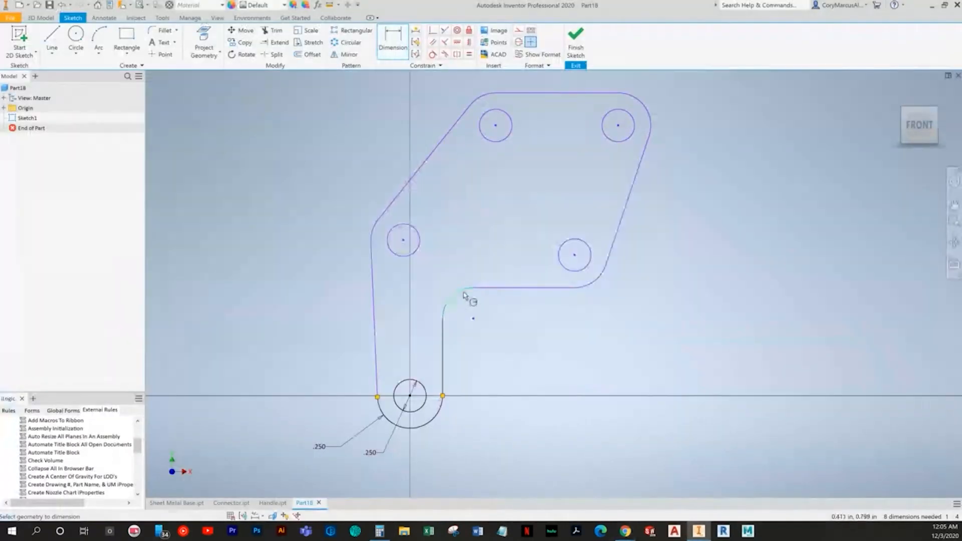
{"action": "left_click", "coordinate": [491, 340]}
{"action": "type", "text": ".25"}
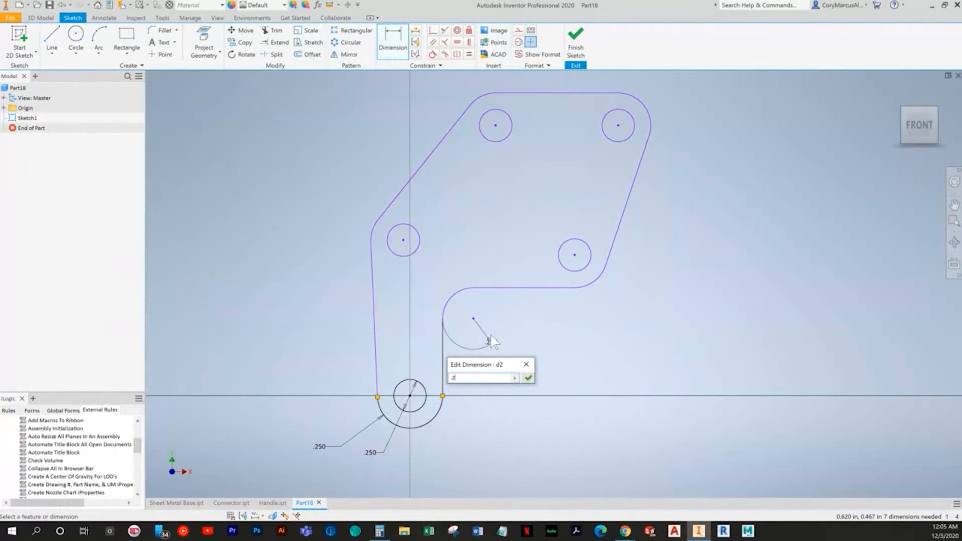
{"action": "key", "text": "Return"}
{"action": "middle_click_drag", "start_coordinate": [494, 342], "coordinate": [385, 390]}
Constrain the left hole's center to be vertically aligned with the hole at the origin, as in the textbook drawing
{"action": "key", "text": "alt+Tab"}
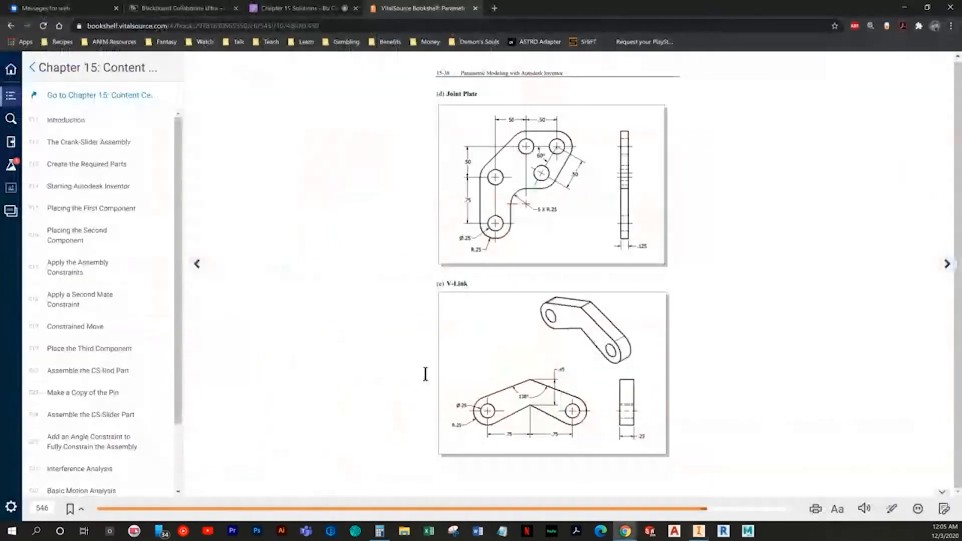
{"action": "key", "text": "alt+Tab"}
{"action": "left_click", "coordinate": [316, 432]}
{"action": "left_click", "coordinate": [302, 303]}
{"action": "key", "text": "alt+Tab"}
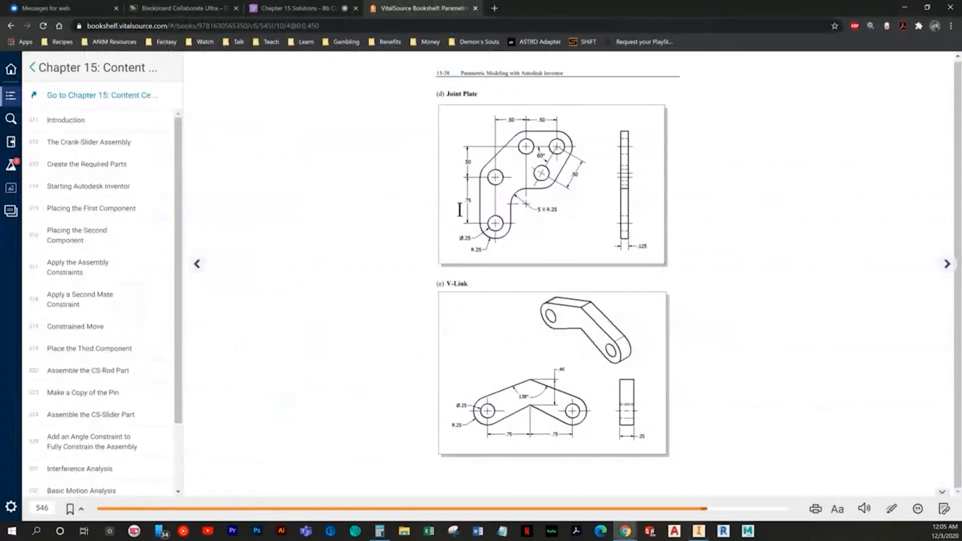
{"action": "key", "text": "alt+Tab"}
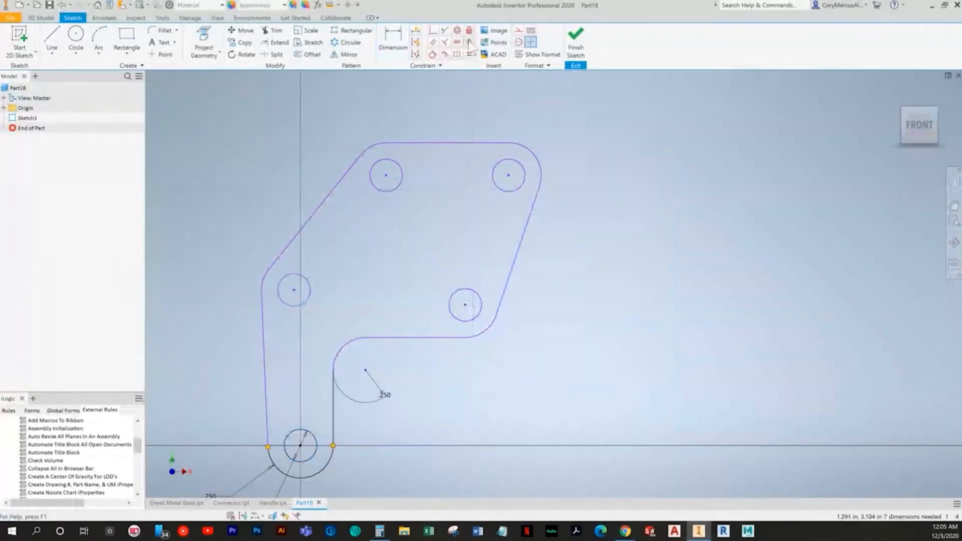
{"action": "left_click", "coordinate": [300, 446]}
Dimension the vertical distance between the left hole and the hole at the origin as .75
{"action": "key", "text": "d"}
{"action": "key", "text": "alt+Tab"}
{"action": "key", "text": "alt+Tab"}
{"action": "left_click", "coordinate": [316, 291]}
{"action": "left_click", "coordinate": [284, 426]}
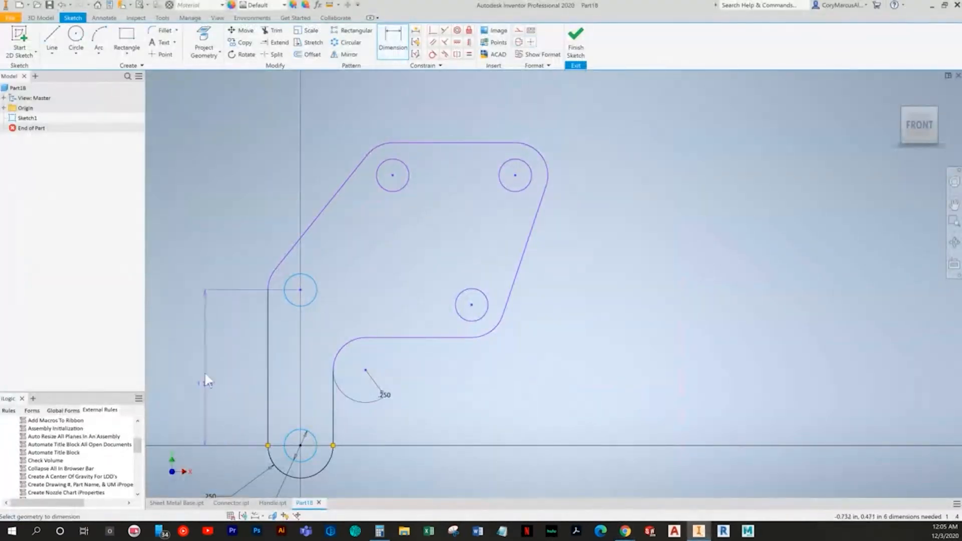
{"action": "left_click", "coordinate": [204, 371]}
{"action": "type", "text": ".75"}
{"action": "key", "text": "Return"}
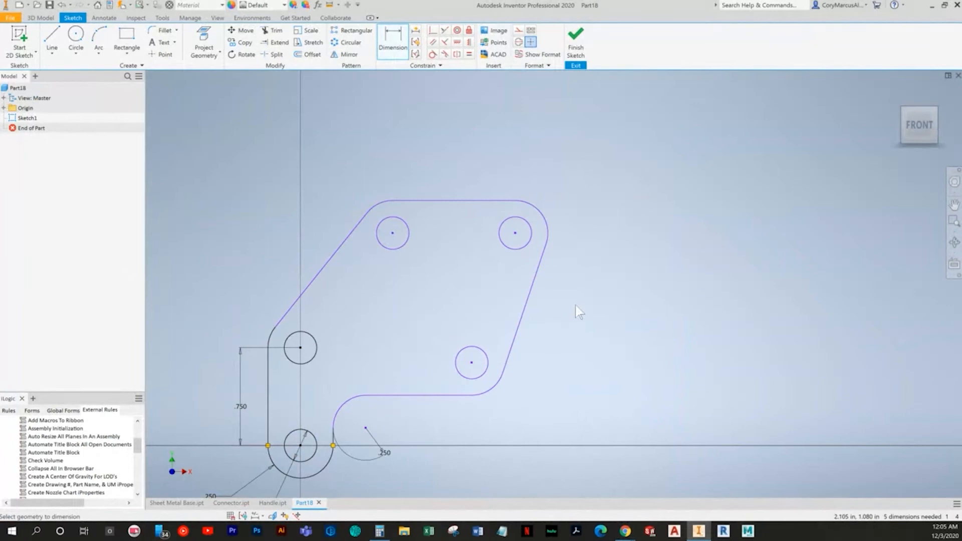
Check the textbook drawing and add an aligned dimension of .5 between the upper-right and lower-right holes
{"action": "key", "text": "alt+Tab"}
{"action": "key", "text": "alt+Tab"}
{"action": "key", "text": "alt+Tab"}
{"action": "key", "text": "alt+Tab"}
{"action": "left_click", "coordinate": [487, 366]}
{"action": "left_click", "coordinate": [530, 236]}
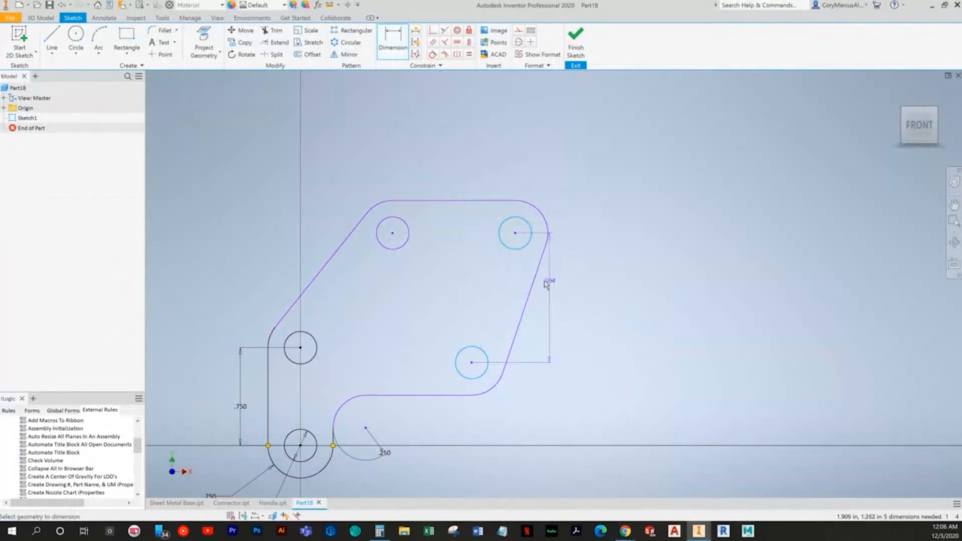
{"action": "key", "text": "Escape"}
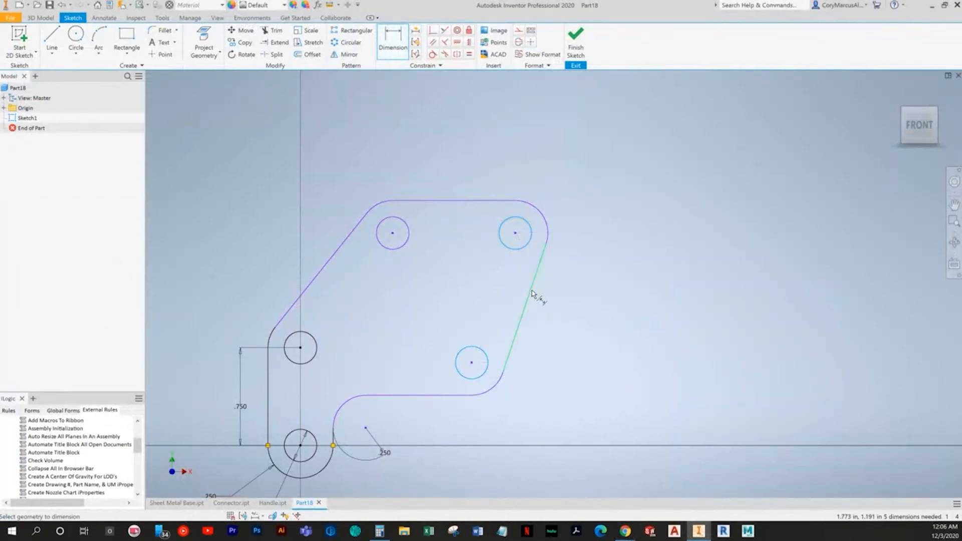
{"action": "left_click", "coordinate": [525, 311]}
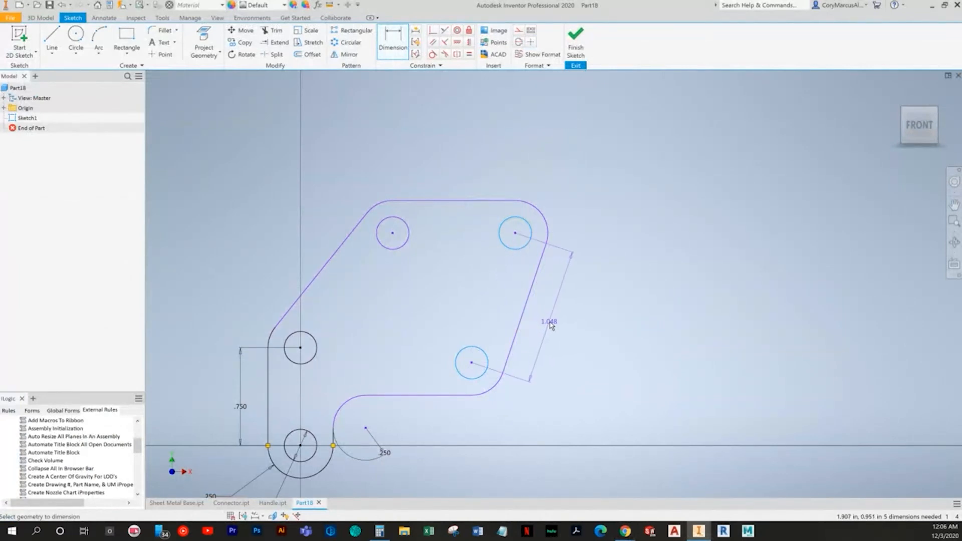
{"action": "left_click", "coordinate": [549, 320]}
{"action": "key", "text": "alt+Tab"}
{"action": "key", "text": "alt+Tab"}
{"action": "type", "text": ".5"}
{"action": "key", "text": "Return"}
Dimension the horizontal distance between the left hole and the upper-left hole as .5
{"action": "key", "text": "alt+Tab"}
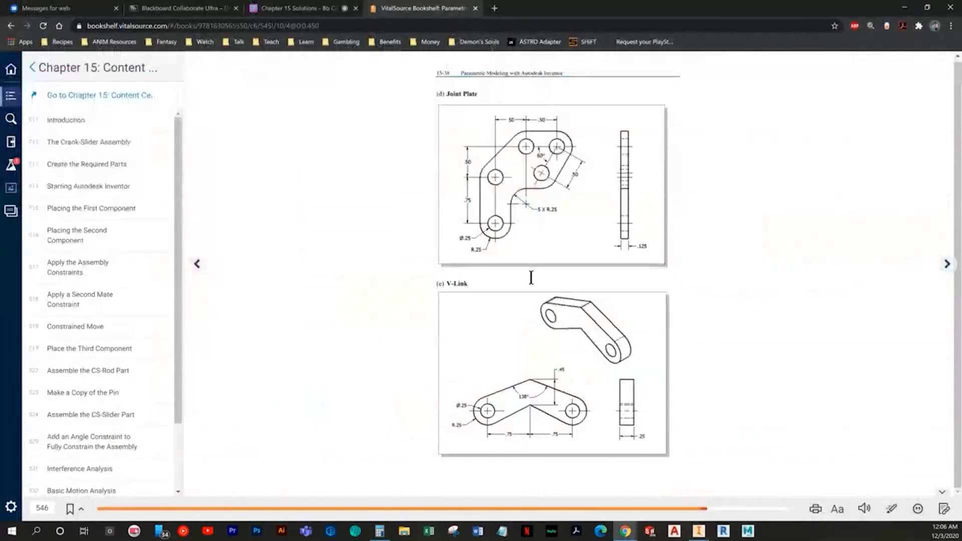
{"action": "key", "text": "alt+Tab"}
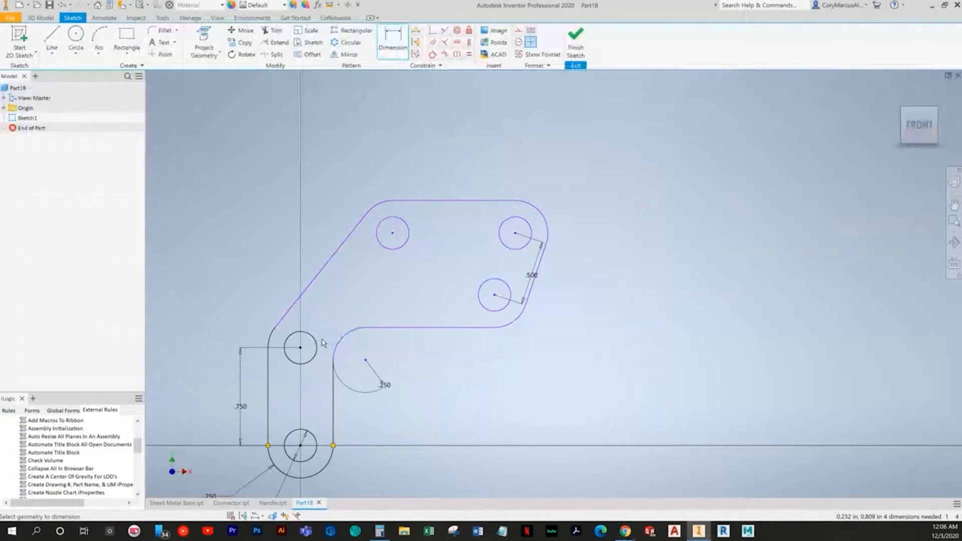
{"action": "left_click", "coordinate": [358, 174]}
{"action": "type", "text": ".5"}
{"action": "key", "text": "Return"}
Dimension the horizontal distance between the upper-left and upper-right holes as .5
{"action": "key", "text": "alt+Tab"}
{"action": "key", "text": "alt+Tab"}
{"action": "left_click", "coordinate": [381, 234]}
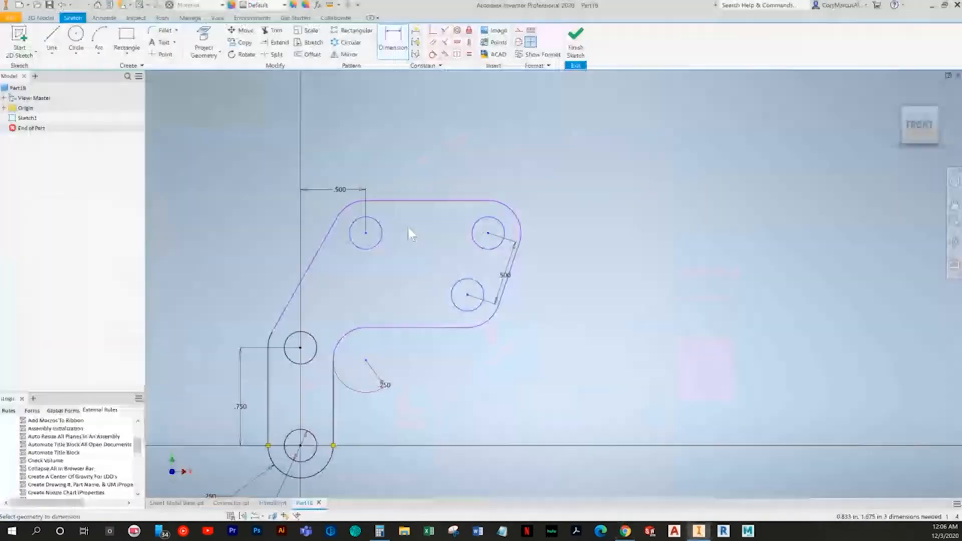
{"action": "left_click", "coordinate": [473, 241]}
{"action": "left_click", "coordinate": [437, 205]}
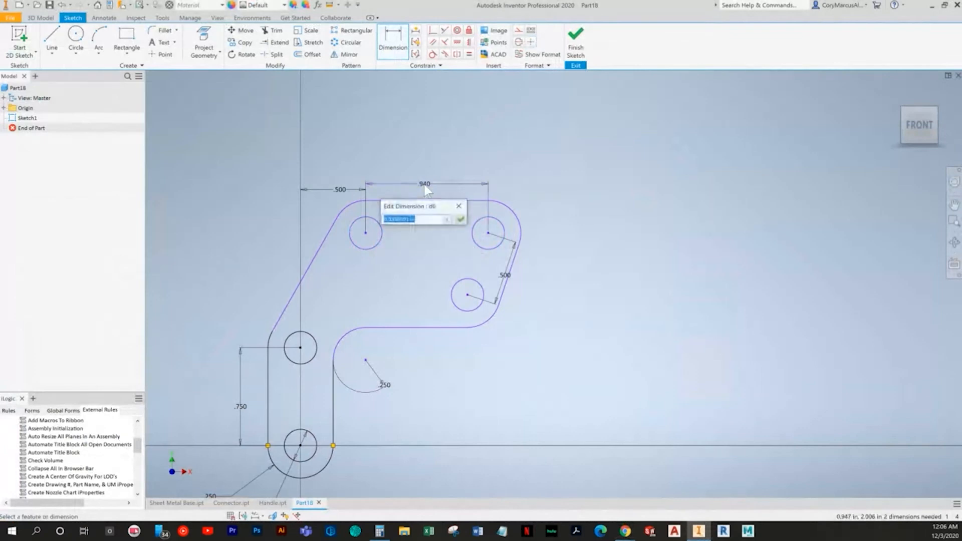
{"action": "type", "text": ".5"}
{"action": "key", "text": "Return"}
Dimension the angle between the top line and the slanted right edge as 60 degrees, per the textbook drawing
{"action": "key", "text": "alt+Tab"}
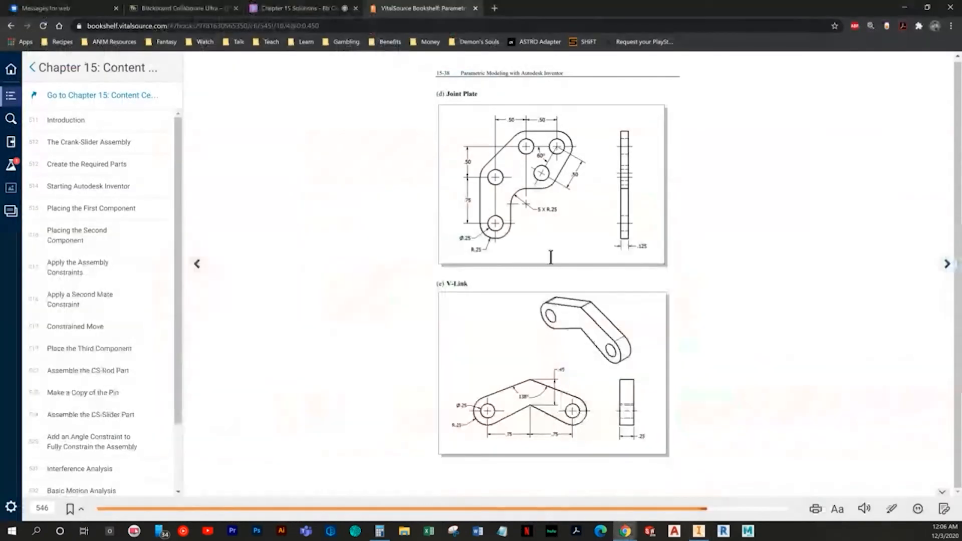
{"action": "key", "text": "alt+Tab"}
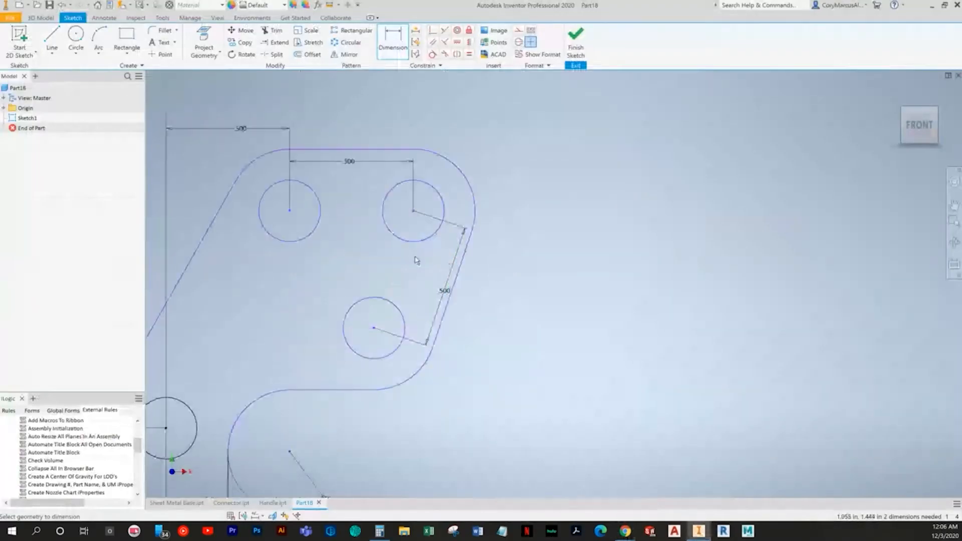
{"action": "key", "text": "alt+Tab"}
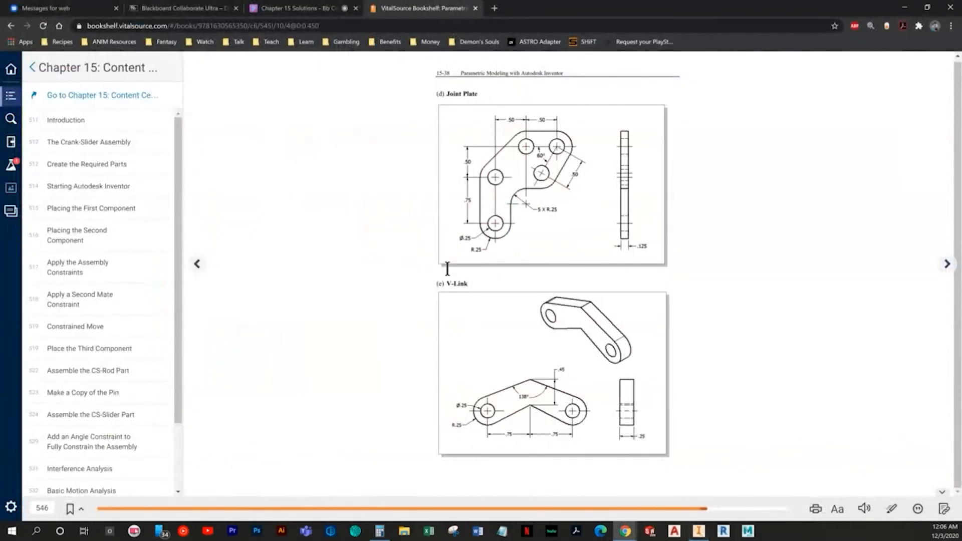
{"action": "key", "text": "alt+Tab"}
{"action": "left_click", "coordinate": [402, 147]}
{"action": "left_click", "coordinate": [496, 257]}
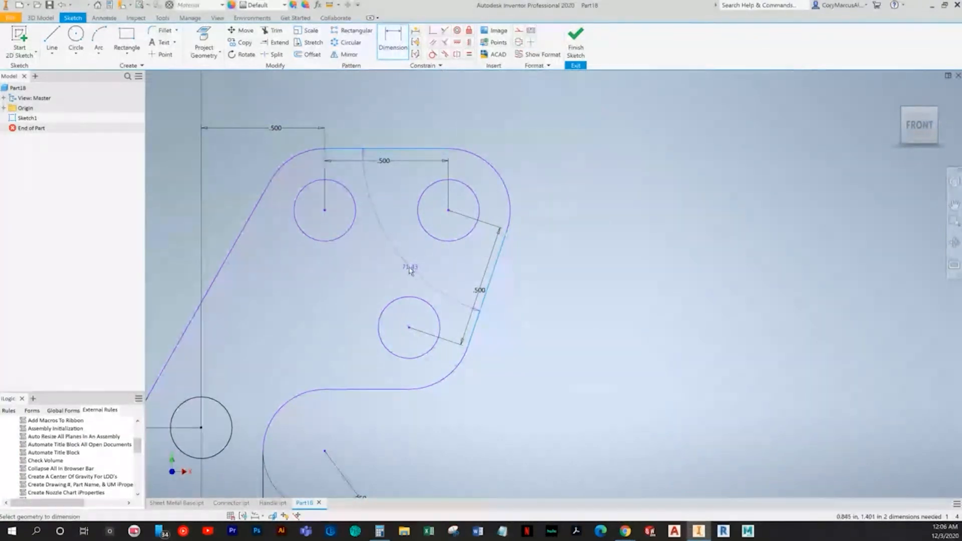
{"action": "left_click", "coordinate": [422, 254]}
{"action": "type", "text": "60"}
{"action": "key", "text": "Return"}
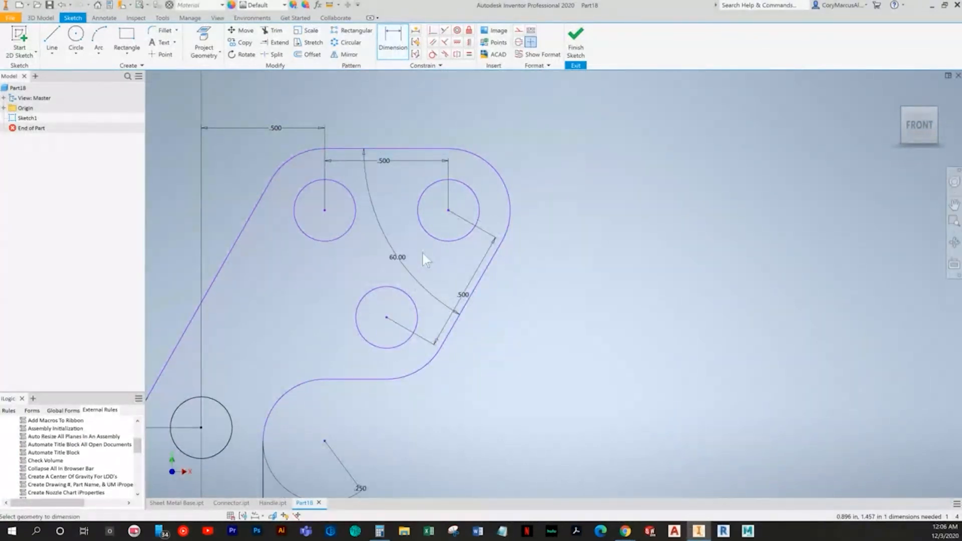
Dimension the vertical distance between the left hole and the upper-left hole as .5
{"action": "key", "text": "alt+Tab"}
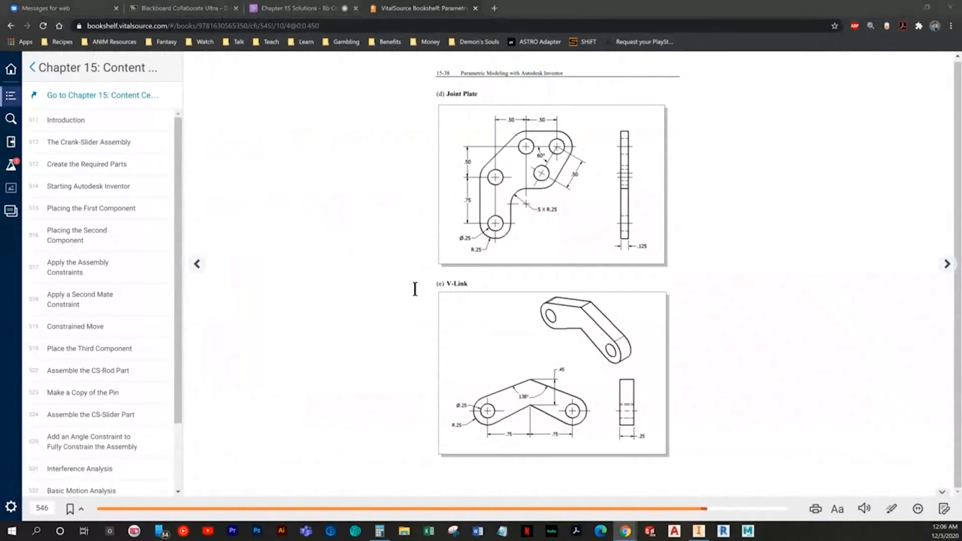
{"action": "key", "text": "alt+Tab"}
{"action": "key", "text": "alt+Tab"}
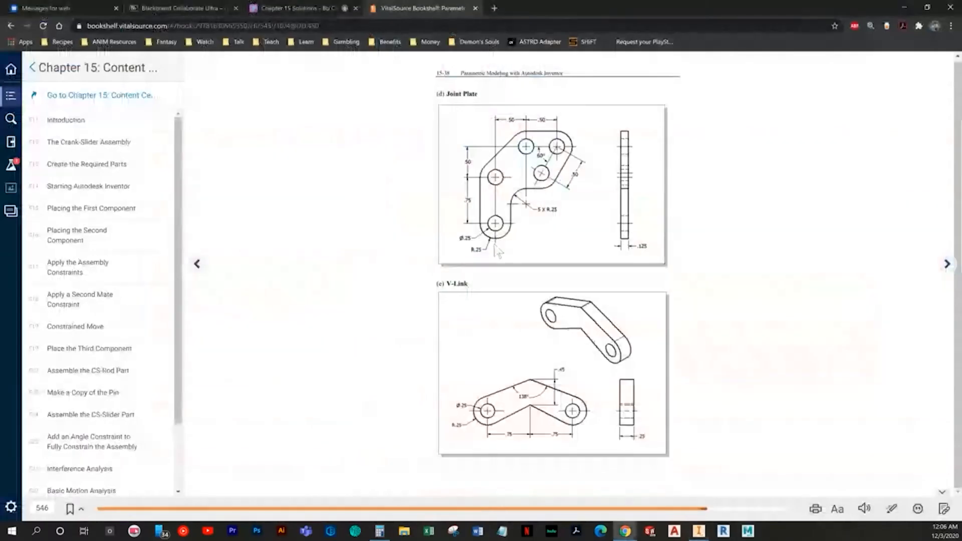
{"action": "key", "text": "alt+Tab"}
{"action": "left_click", "coordinate": [395, 256]}
{"action": "left_click", "coordinate": [466, 145]}
{"action": "left_click", "coordinate": [331, 200]}
{"action": "type", "text": ".5"}
{"action": "key", "text": "Return"}
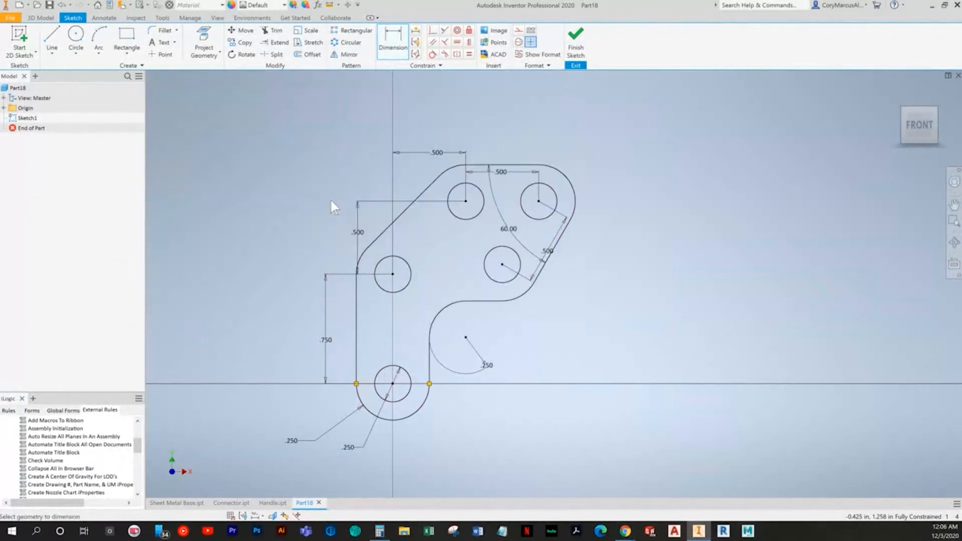
Compare with the textbook drawing and reposition the aligned, angular and two horizontal dimensions around the upper part of the plate for readability
{"action": "key", "text": "alt+Tab"}
{"action": "key", "text": "alt+Tab"}
{"action": "key", "text": "alt+Tab"}
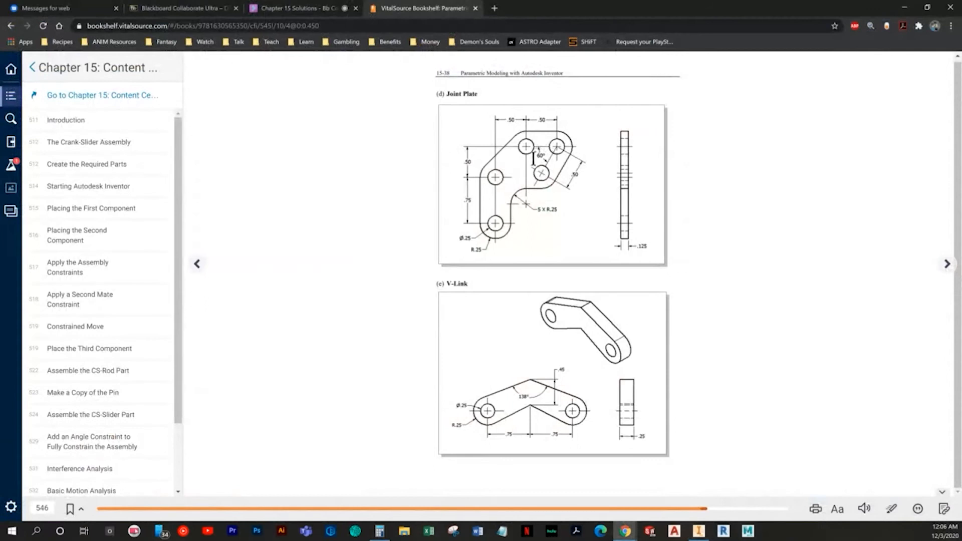
{"action": "key", "text": "alt+Tab"}
{"action": "scroll", "coordinate": [478, 284], "scroll_direction": "up", "scroll_amount": 4}
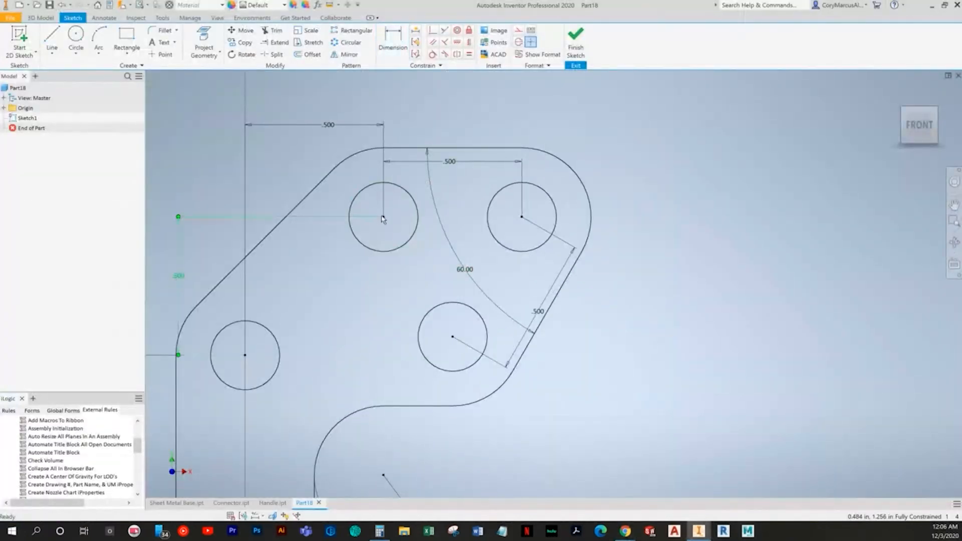
{"action": "left_click_drag", "start_coordinate": [540, 310], "coordinate": [599, 281]}
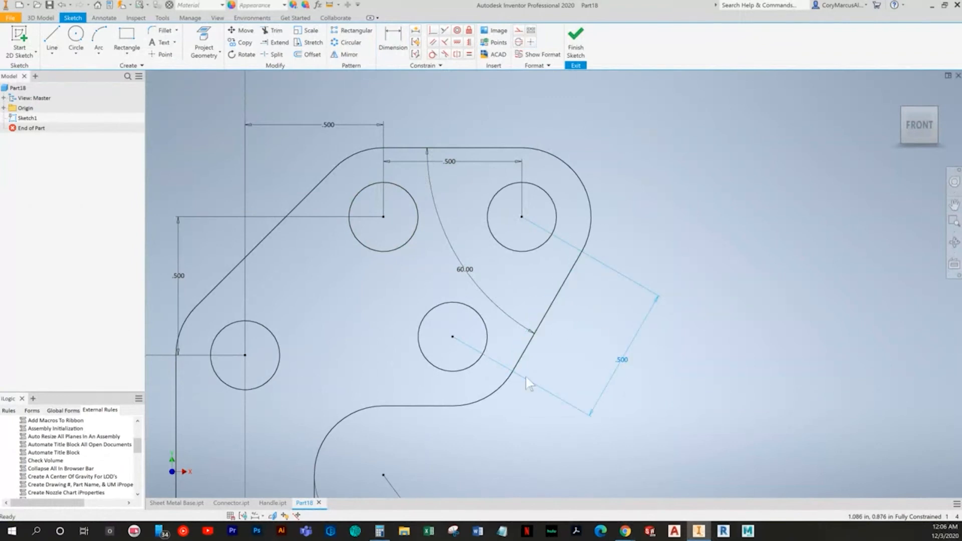
{"action": "left_click", "coordinate": [473, 267]}
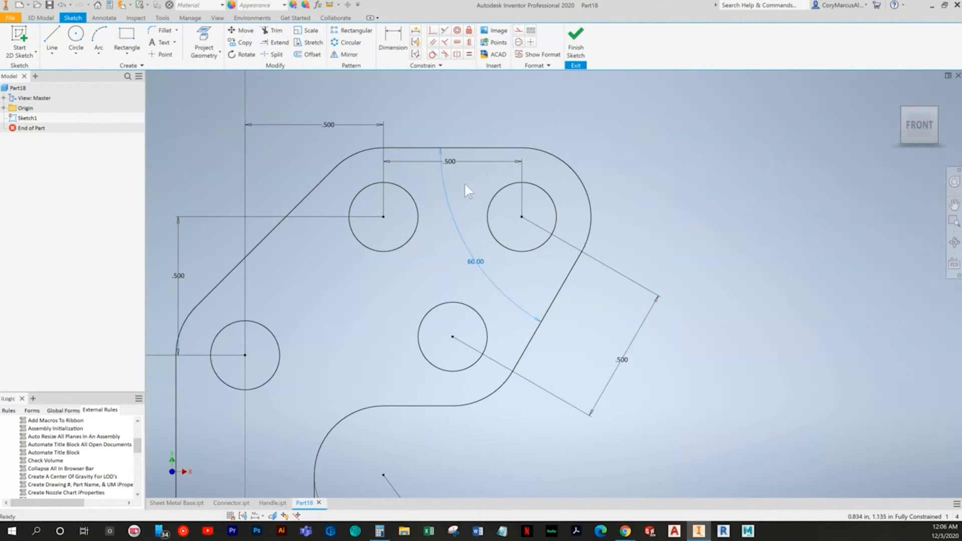
{"action": "left_click_drag", "start_coordinate": [449, 161], "coordinate": [449, 115]}
{"action": "left_click_drag", "start_coordinate": [323, 132], "coordinate": [323, 115]}
{"action": "scroll", "coordinate": [404, 142], "scroll_direction": "down", "scroll_amount": 3}
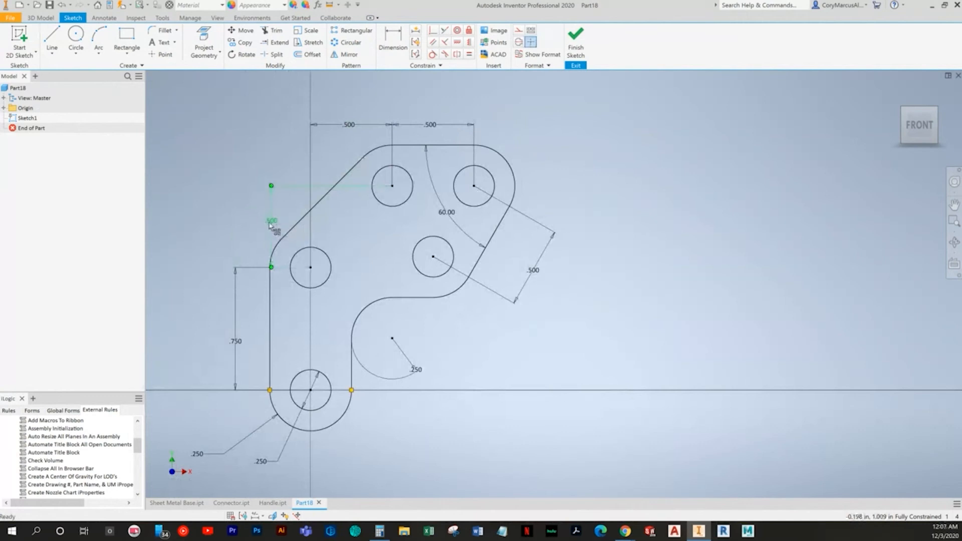
Place the vertical .500 dimension outside the plate, in line with the .750 dimension, and finish the sketch
{"action": "left_click", "coordinate": [235, 225]}
{"action": "middle_click_drag", "start_coordinate": [466, 412], "coordinate": [525, 379]}
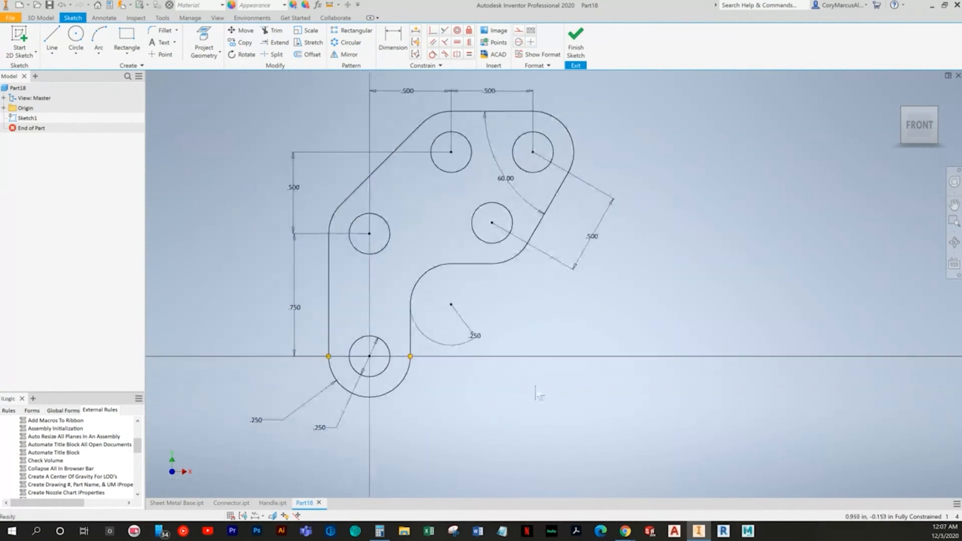
{"action": "left_click", "coordinate": [575, 40]}
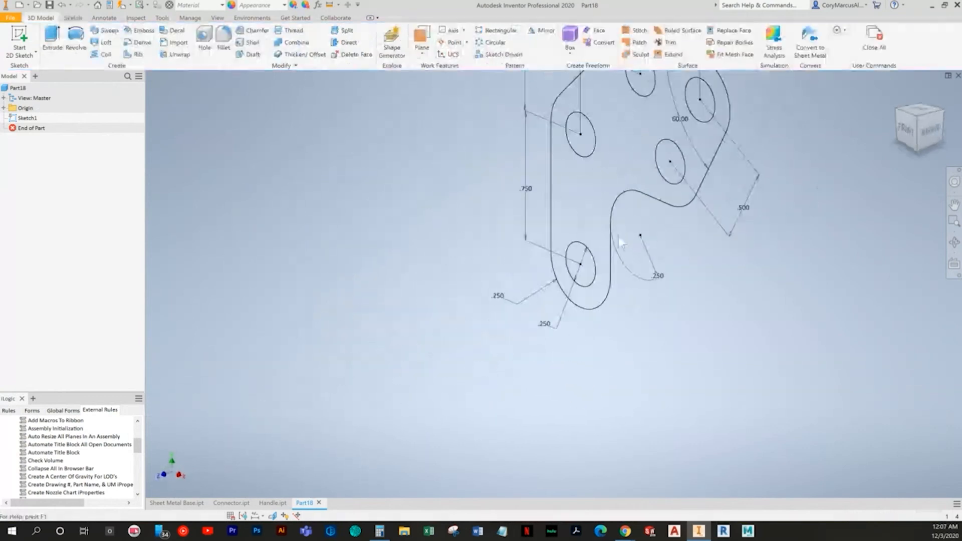
Check the plate's thickness in the textbook drawing and extrude the profile symmetrically by .125
{"action": "key", "text": "alt+Tab"}
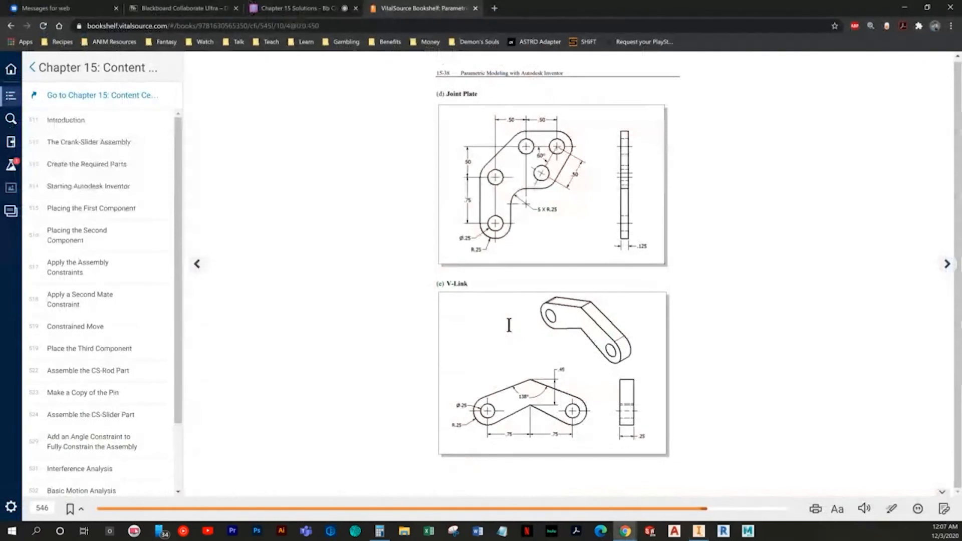
{"action": "key", "text": "alt+Tab"}
{"action": "key", "text": "e"}
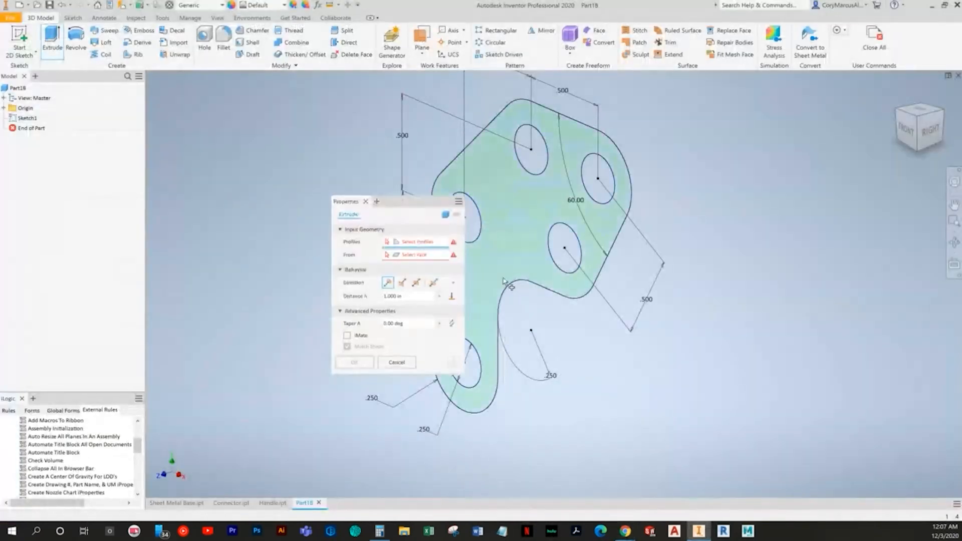
{"action": "left_click", "coordinate": [504, 280]}
{"action": "type", "text": ".1"}
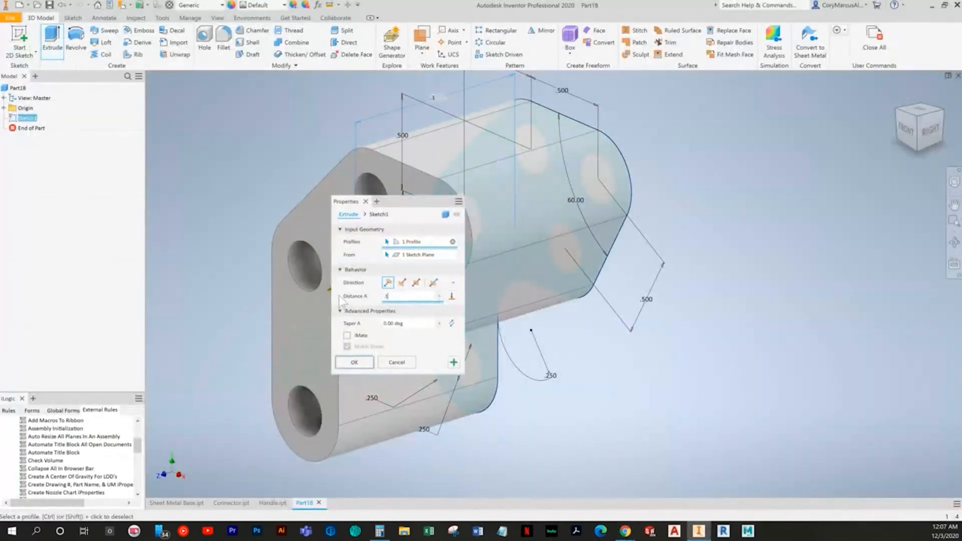
{"action": "left_click", "coordinate": [416, 283]}
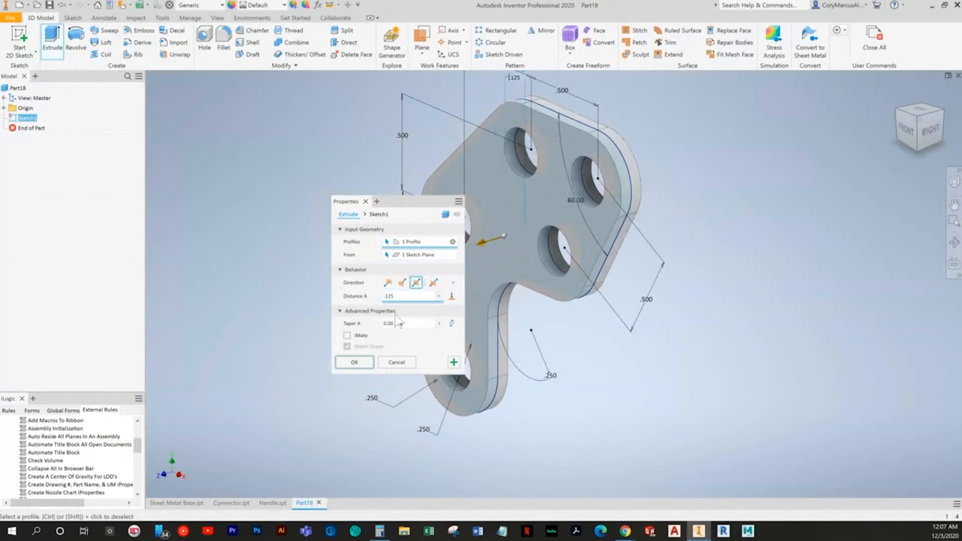
{"action": "left_click", "coordinate": [353, 362]}
Check the part's title in the textbook and save the part as Joint Plate
{"action": "key", "text": "alt+Tab"}
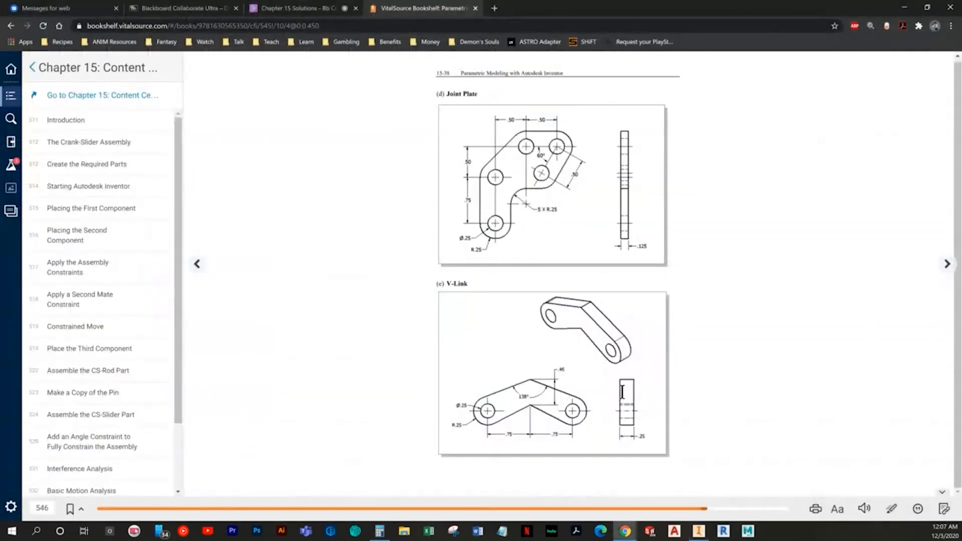
{"action": "key", "text": "alt+Tab"}
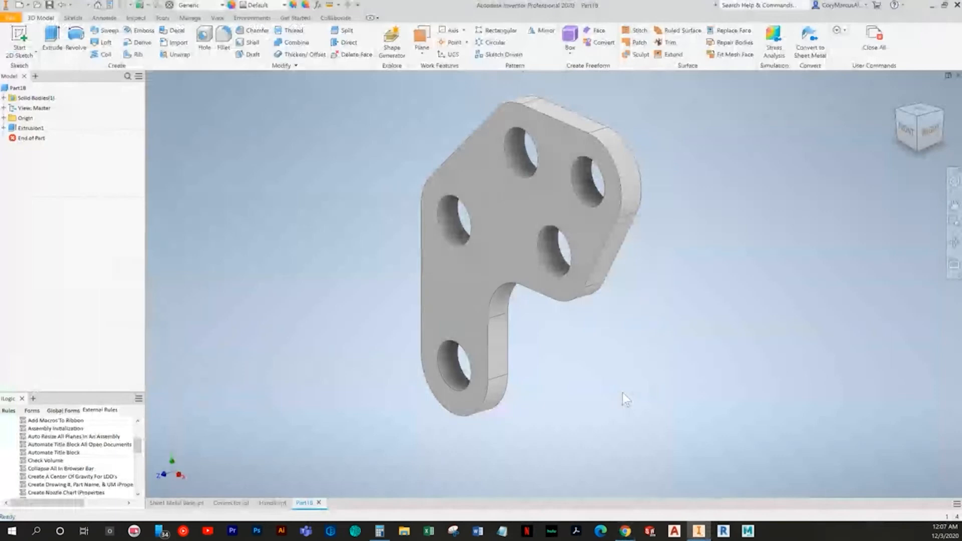
{"action": "key", "text": "ctrl+s"}
{"action": "type", "text": "Joint Plate"}
{"action": "key", "text": "Return"}
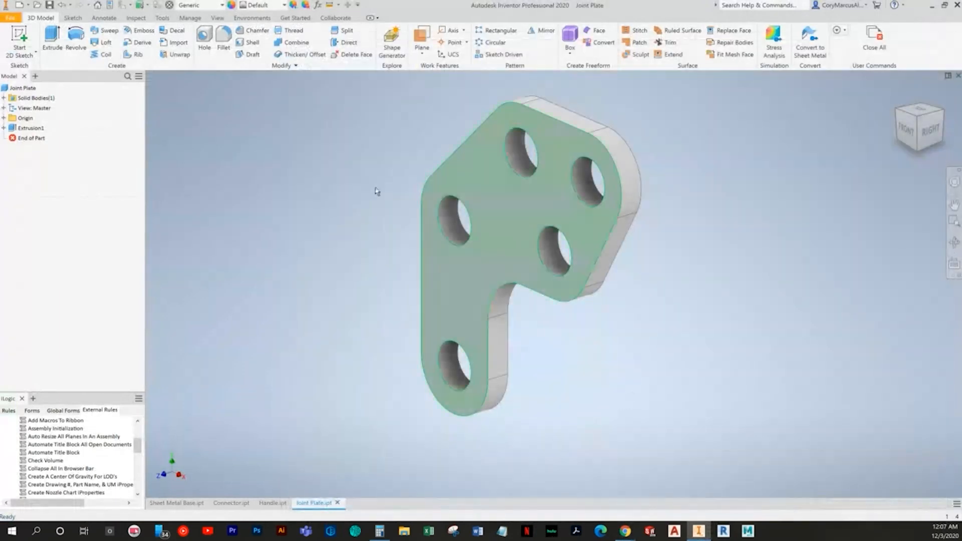
Create a new part from the Standard (in).ipt template for the V-Link and start a sketch on the front origin plane
{"action": "left_click", "coordinate": [20, 7]}
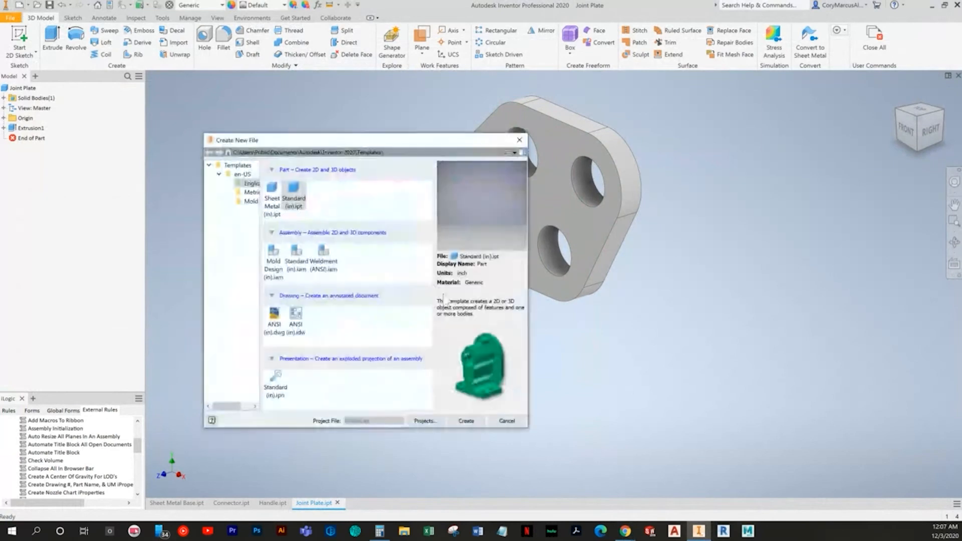
{"action": "key", "text": "alt+Tab"}
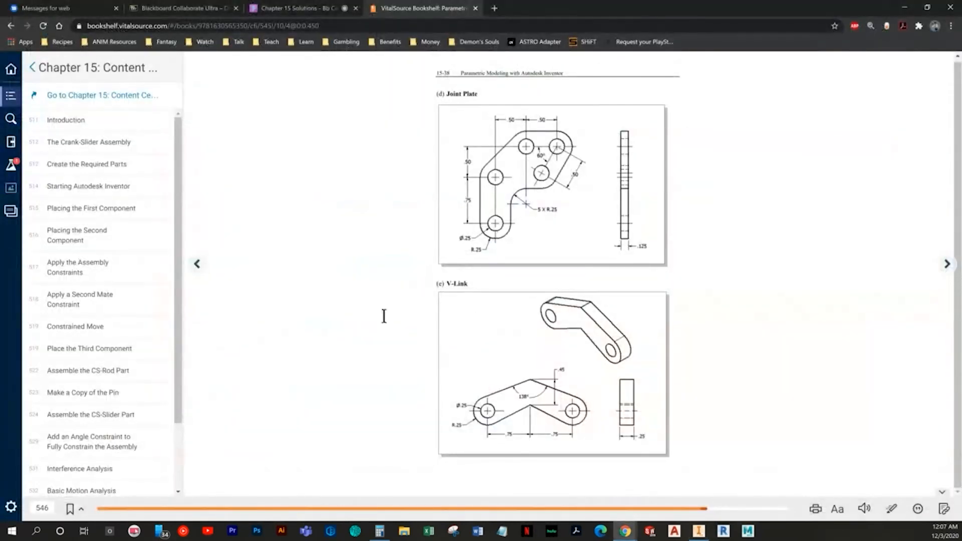
{"action": "key", "text": "alt+Tab"}
{"action": "double_click", "coordinate": [296, 203]}
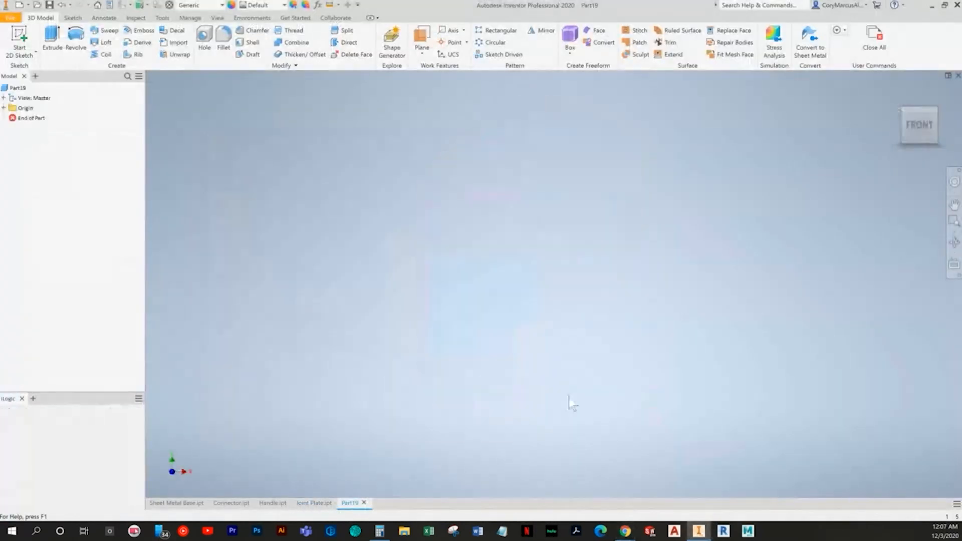
{"action": "key", "text": "alt+Tab"}
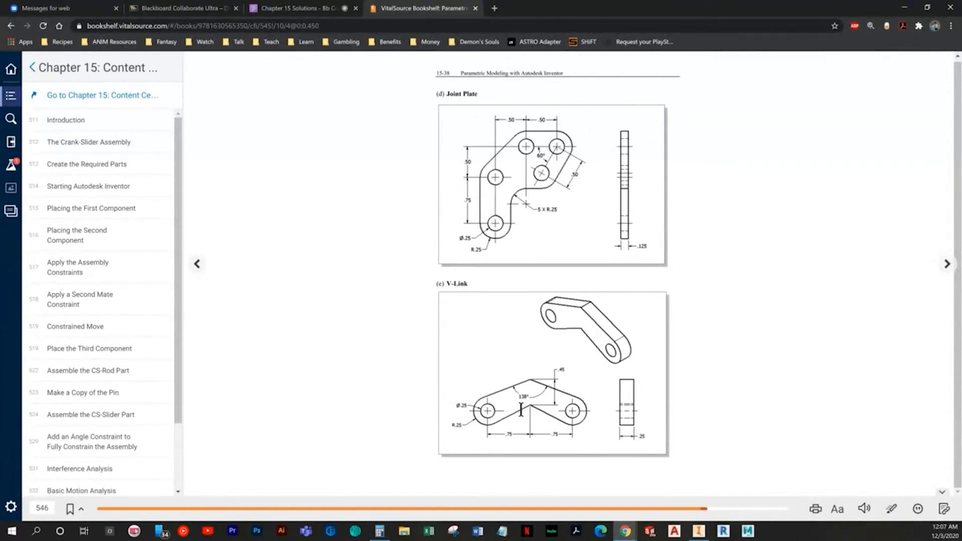
{"action": "key", "text": "alt+Tab"}
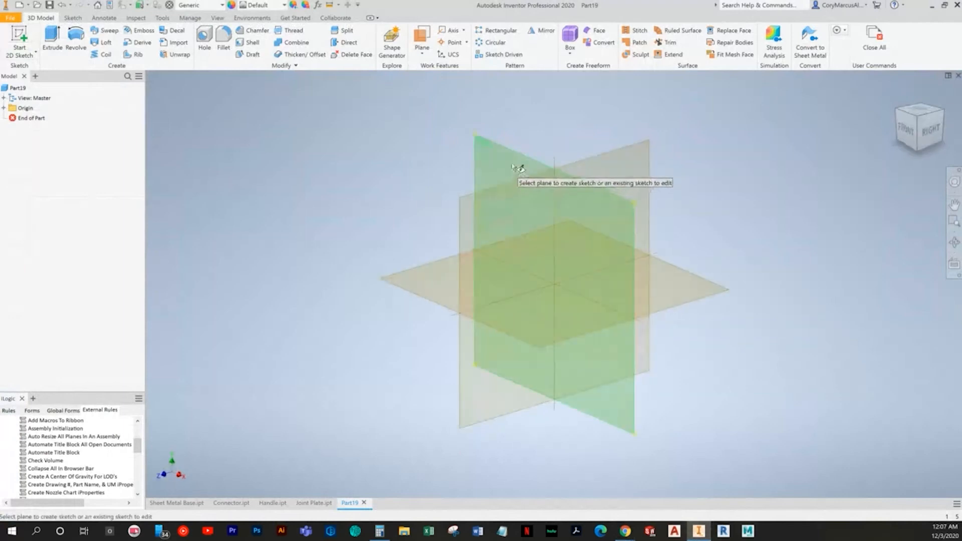
{"action": "left_click", "coordinate": [515, 176]}
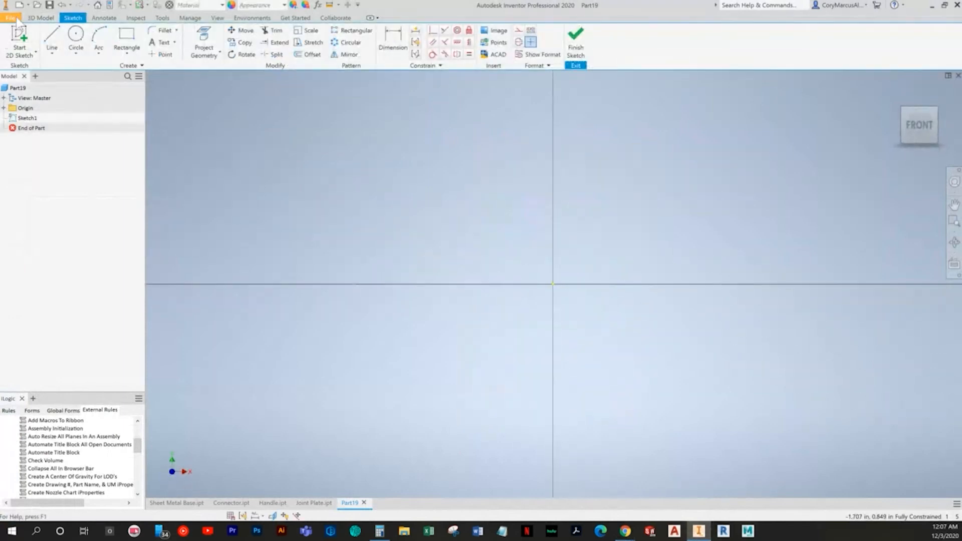
Sketch two concentric circles to the left of the origin, the outer one about .17 in radius
{"action": "left_click", "coordinate": [76, 40]}
{"action": "left_click", "coordinate": [330, 264]}
{"action": "left_click", "coordinate": [298, 222]}
{"action": "left_click", "coordinate": [330, 264]}
{"action": "left_click", "coordinate": [339, 247]}
{"action": "middle_click_drag", "start_coordinate": [413, 219], "coordinate": [336, 297]}
Copy both concentric circles to the opposite side of the vertical axis, at roughly the same height
{"action": "key", "text": "alt+Tab"}
{"action": "key", "text": "alt+Tab"}
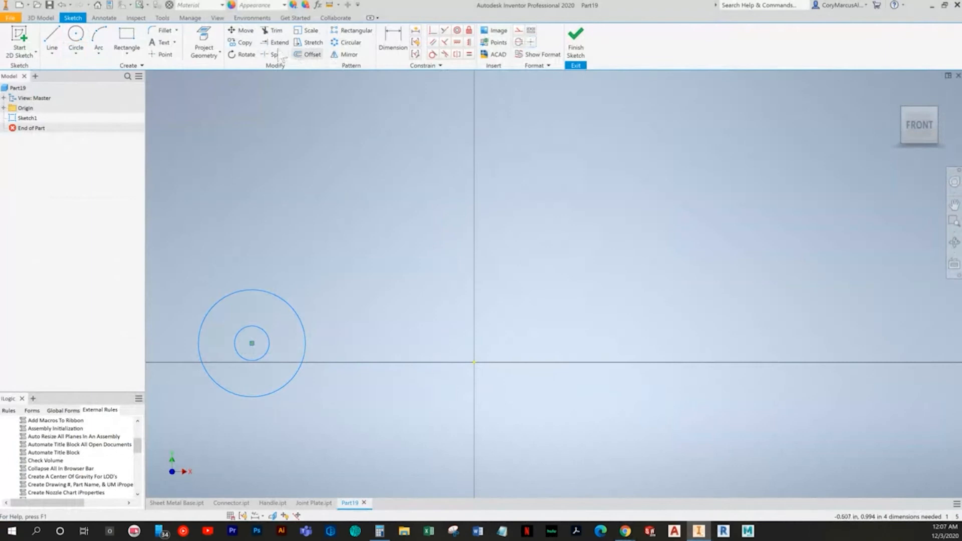
{"action": "left_click", "coordinate": [245, 43]}
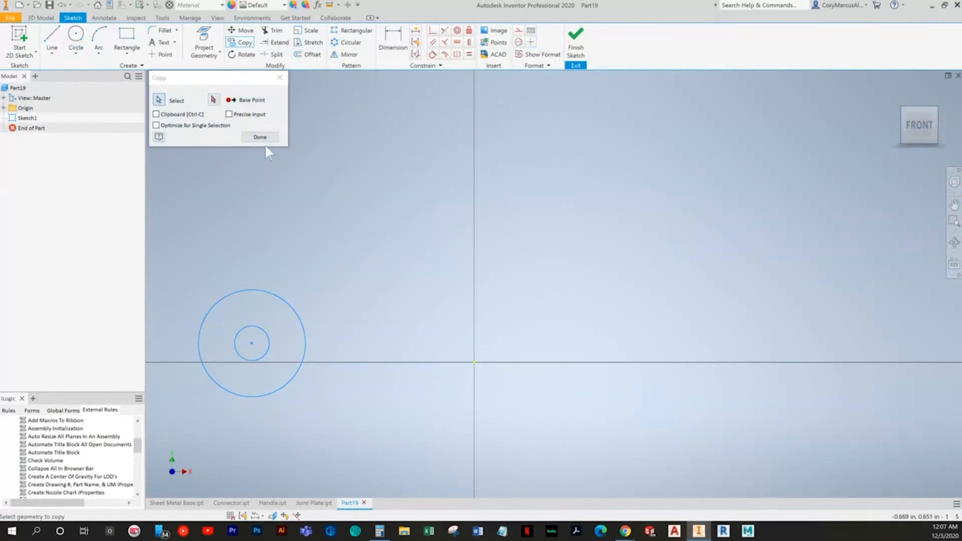
{"action": "left_click", "coordinate": [213, 99]}
{"action": "left_click", "coordinate": [226, 324]}
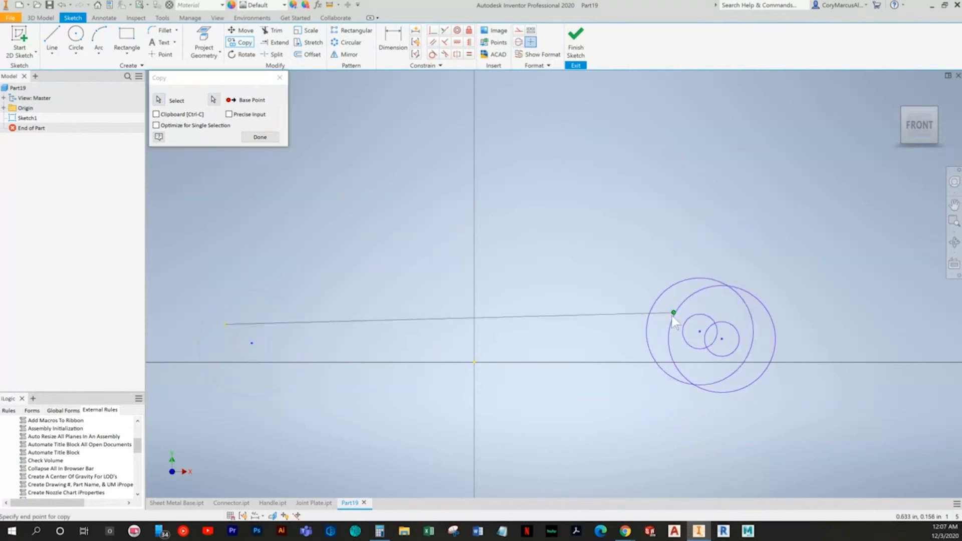
{"action": "left_click", "coordinate": [673, 315]}
Sketch the V-Link's lower edge as two connected lines peaking between the circles and crossing the lower part of each outer circle
{"action": "key", "text": "alt+Tab"}
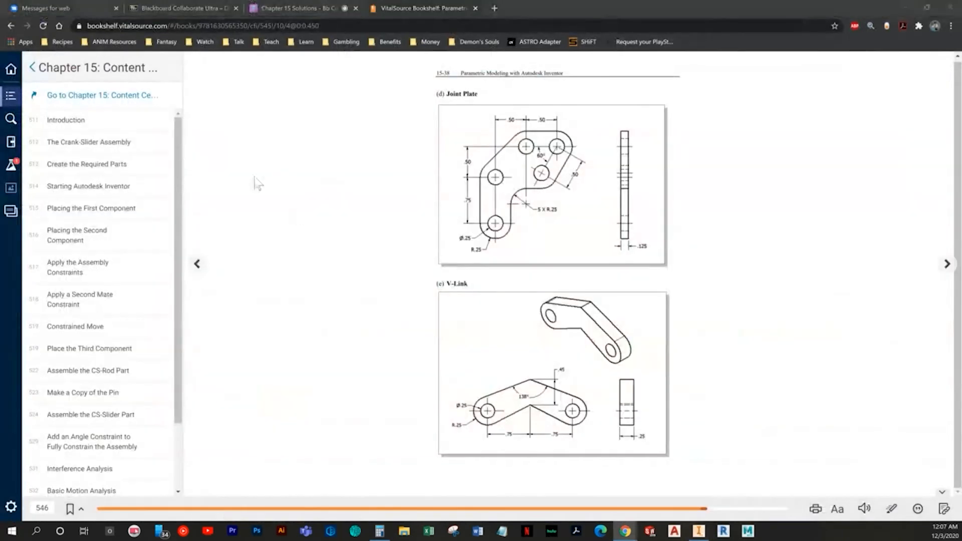
{"action": "key", "text": "alt+Tab"}
{"action": "key", "text": "l"}
{"action": "left_click", "coordinate": [198, 424]}
{"action": "left_click", "coordinate": [405, 271]}
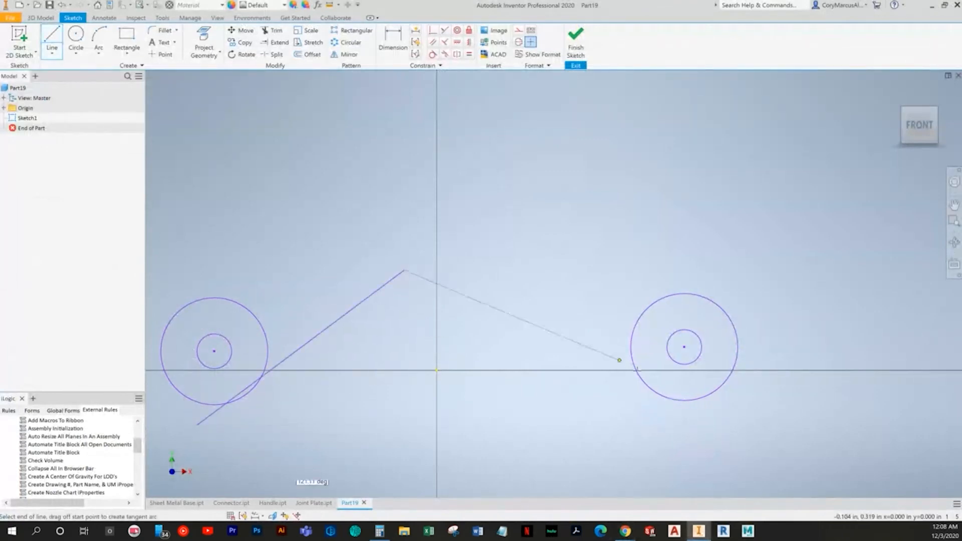
{"action": "double_click", "coordinate": [738, 414]}
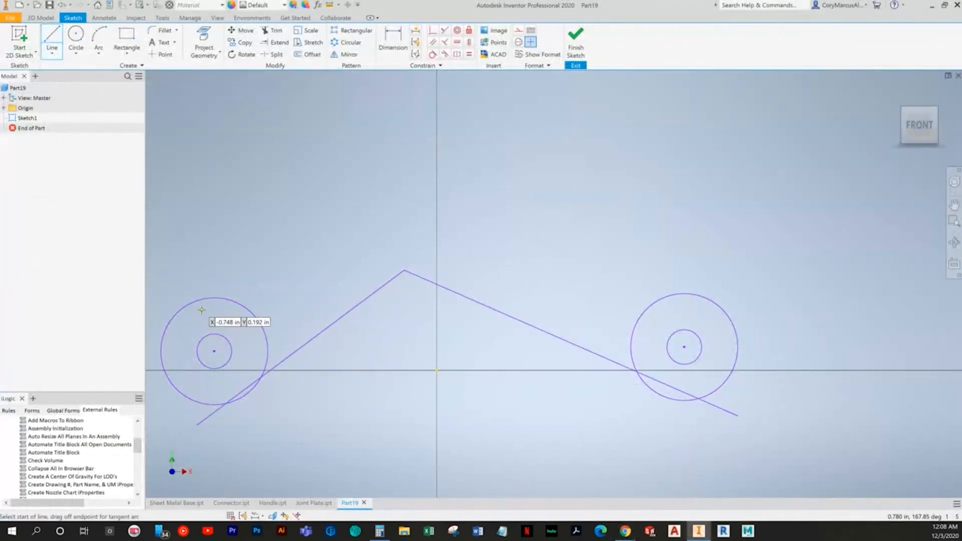
Sketch the V-Link's upper edge as two connected lines peaking above the lower edge and ending at the outer circles
{"action": "key", "text": "alt+Tab"}
{"action": "key", "text": "alt+Tab"}
{"action": "left_click", "coordinate": [201, 310]}
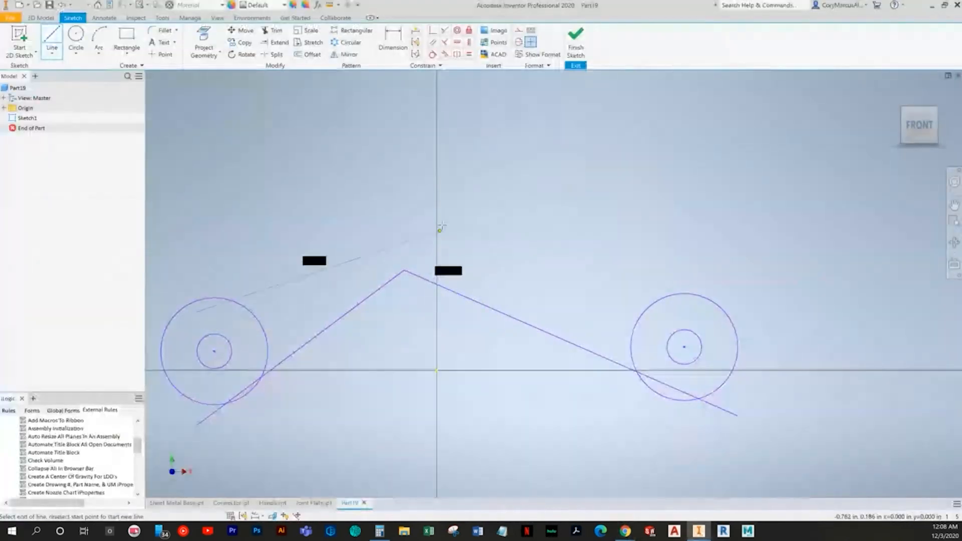
{"action": "left_click", "coordinate": [440, 191]}
{"action": "double_click", "coordinate": [761, 348]}
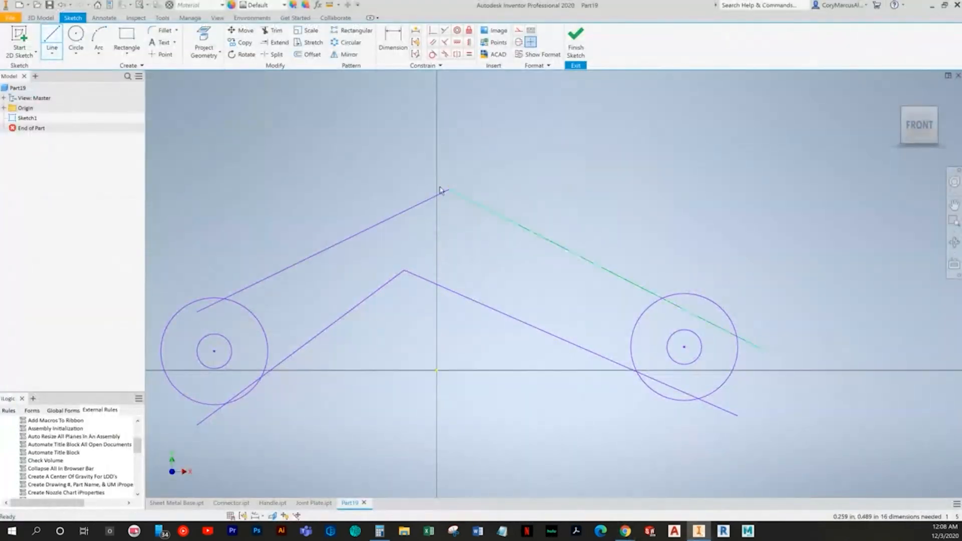
Trim the line ends that run into and past the two outer circles
{"action": "left_click", "coordinate": [273, 31]}
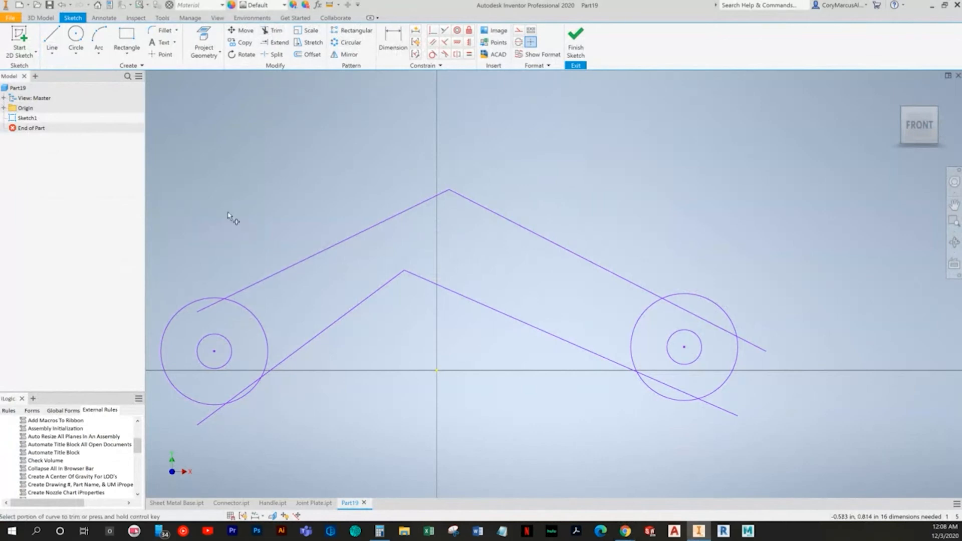
{"action": "left_click", "coordinate": [207, 306]}
{"action": "left_click", "coordinate": [209, 418]}
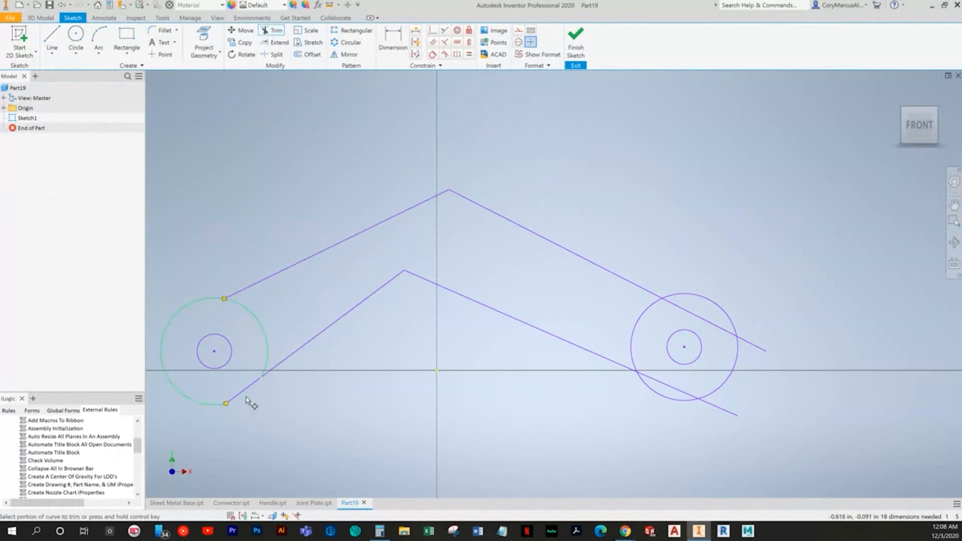
{"action": "left_click", "coordinate": [247, 390]}
{"action": "left_click", "coordinate": [691, 389]}
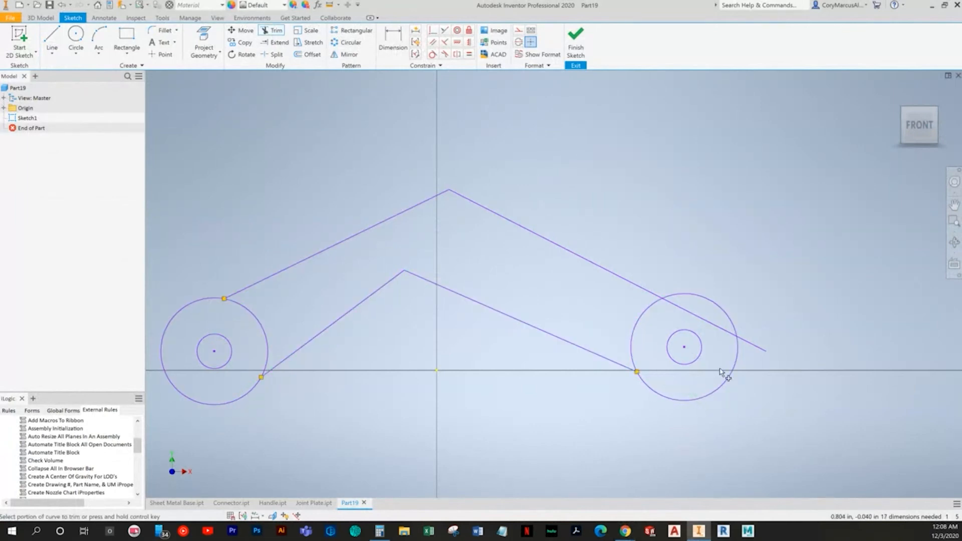
{"action": "left_click", "coordinate": [755, 350]}
{"action": "left_click", "coordinate": [723, 332]}
{"action": "key", "text": "Escape"}
Make the four edge lines tangent to the outer circles and trim away the circle portions inside the profile
{"action": "left_click", "coordinate": [242, 291]}
{"action": "left_click", "coordinate": [199, 296]}
{"action": "left_click", "coordinate": [271, 368]}
{"action": "left_click", "coordinate": [271, 373]}
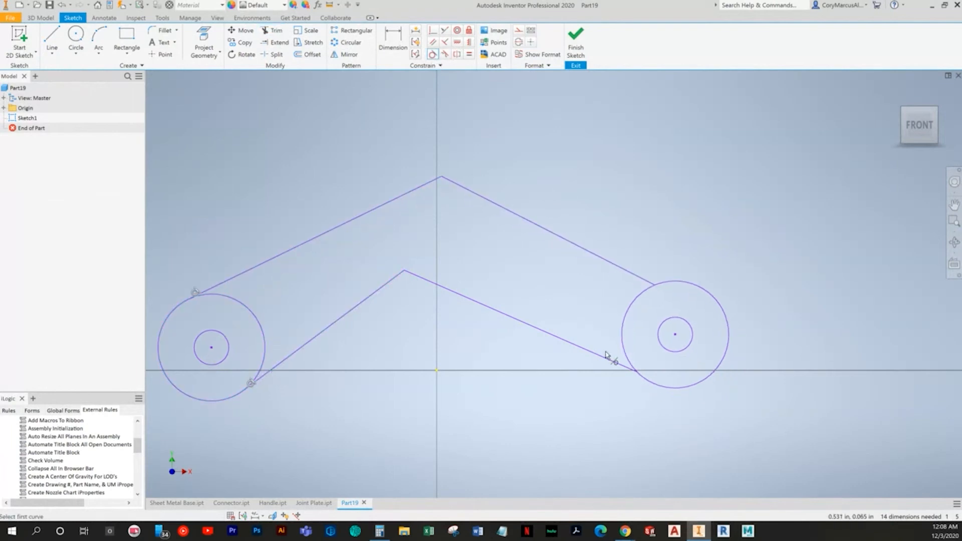
{"action": "left_click", "coordinate": [629, 365]}
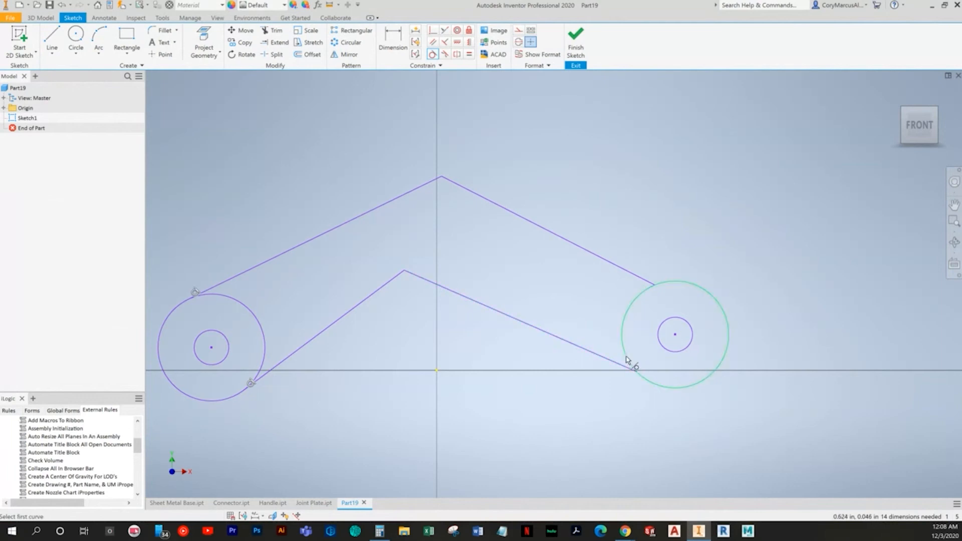
{"action": "left_click", "coordinate": [647, 281]}
{"action": "left_click", "coordinate": [645, 333]}
{"action": "left_click", "coordinate": [627, 369]}
{"action": "key", "text": "Escape"}
{"action": "left_click", "coordinate": [271, 30]}
{"action": "left_click", "coordinate": [254, 317]}
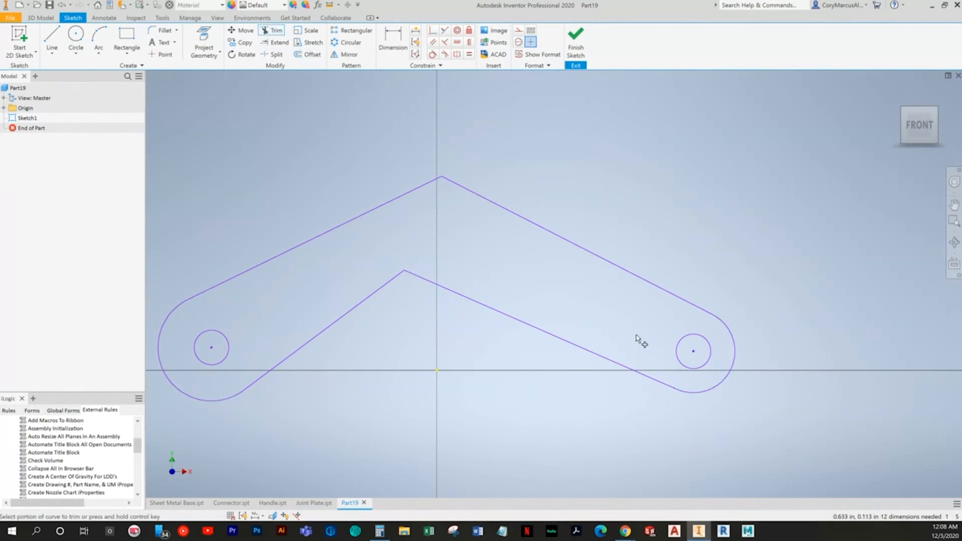
Dimension the left rounded end's radius as .25, following the V-Link drawing
{"action": "key", "text": "alt+Tab"}
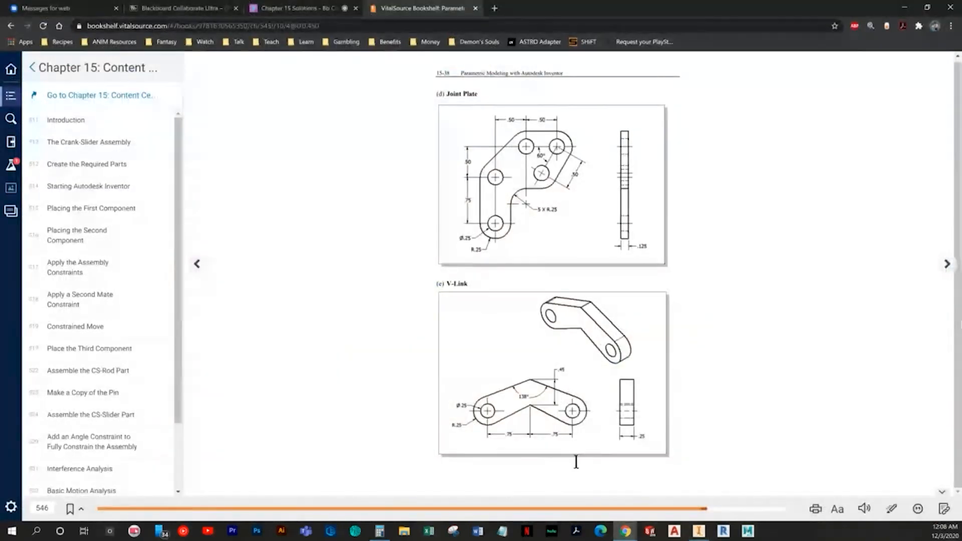
{"action": "key", "text": "alt+Tab"}
{"action": "key", "text": "d"}
{"action": "left_click", "coordinate": [217, 341]}
{"action": "left_click", "coordinate": [199, 329]}
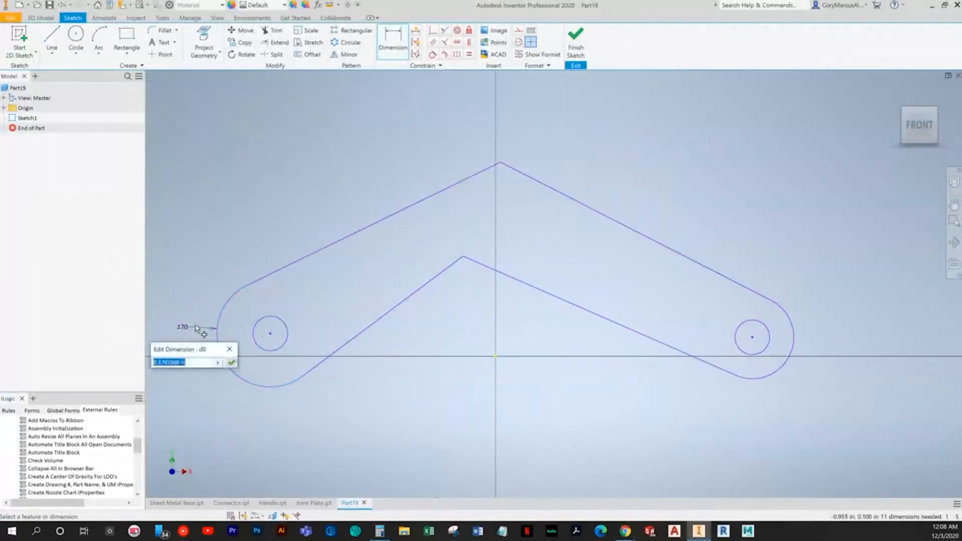
{"action": "type", "text": ".25"}
{"action": "key", "text": "Return"}
Dimension the left hole's diameter as .25
{"action": "middle_click_drag", "start_coordinate": [367, 325], "coordinate": [490, 305]}
{"action": "left_click", "coordinate": [276, 333]}
{"action": "left_click", "coordinate": [201, 365]}
{"action": "type", "text": ".02"}
{"action": "key", "text": "BackSpace"}
{"action": "key", "text": "BackSpace"}
{"action": "type", "text": "254"}
{"action": "key", "text": "Return"}
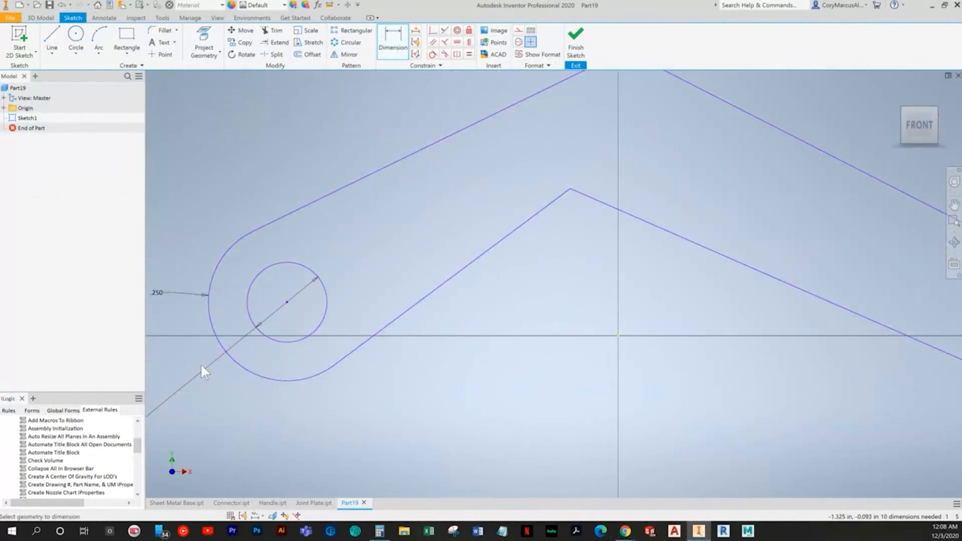
{"action": "middle_click_drag", "start_coordinate": [190, 415], "coordinate": [256, 408]}
{"action": "double_click", "coordinate": [193, 411]}
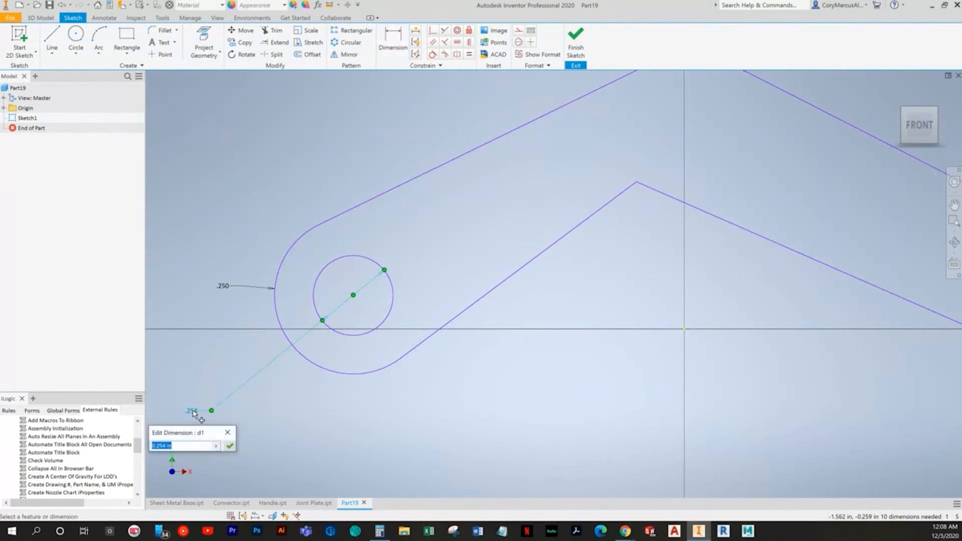
{"action": "key", "text": "Return"}
Dimension the vertical distance between the outer and inner corners of the V as .45, following the textbook's V-Link drawing
{"action": "scroll", "coordinate": [457, 401], "scroll_direction": "down", "scroll_amount": 5}
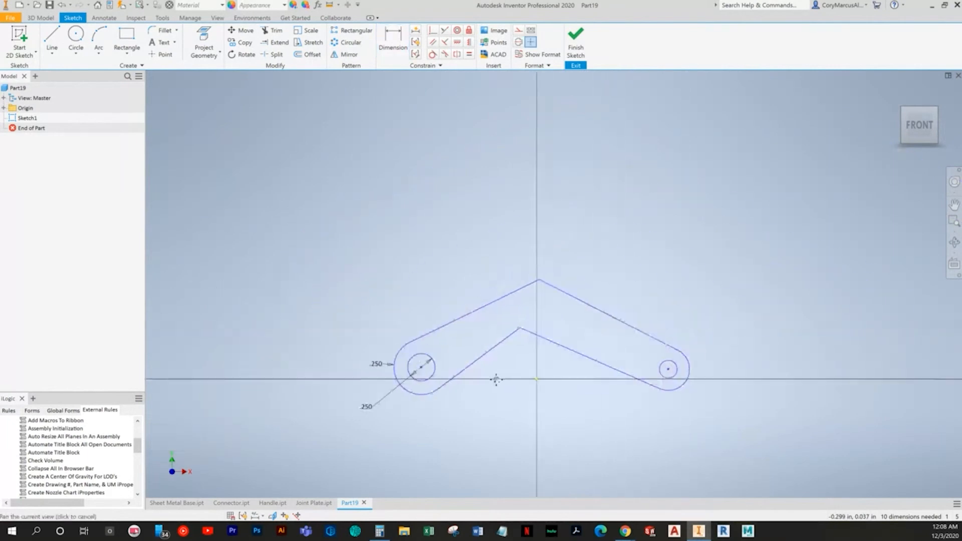
{"action": "key", "text": "alt+Tab"}
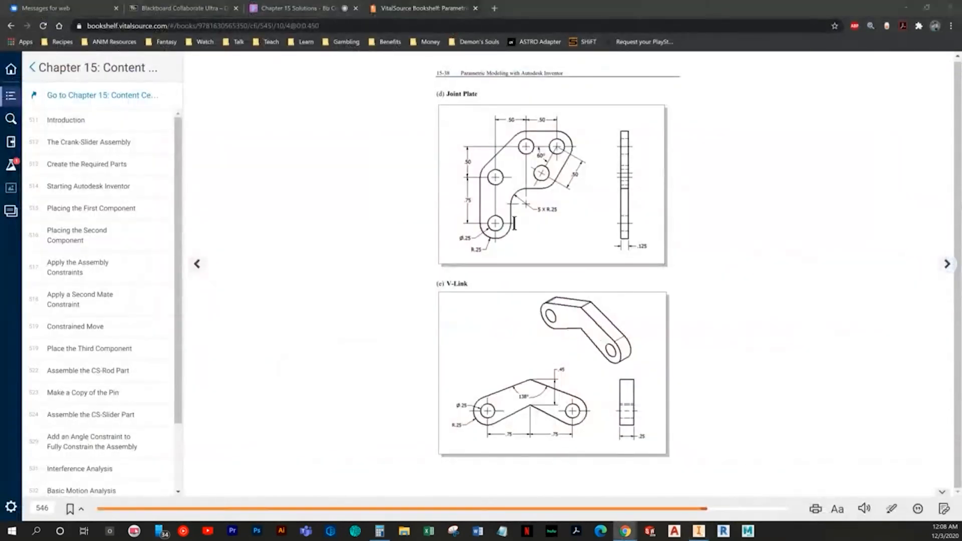
{"action": "key", "text": "alt+Tab"}
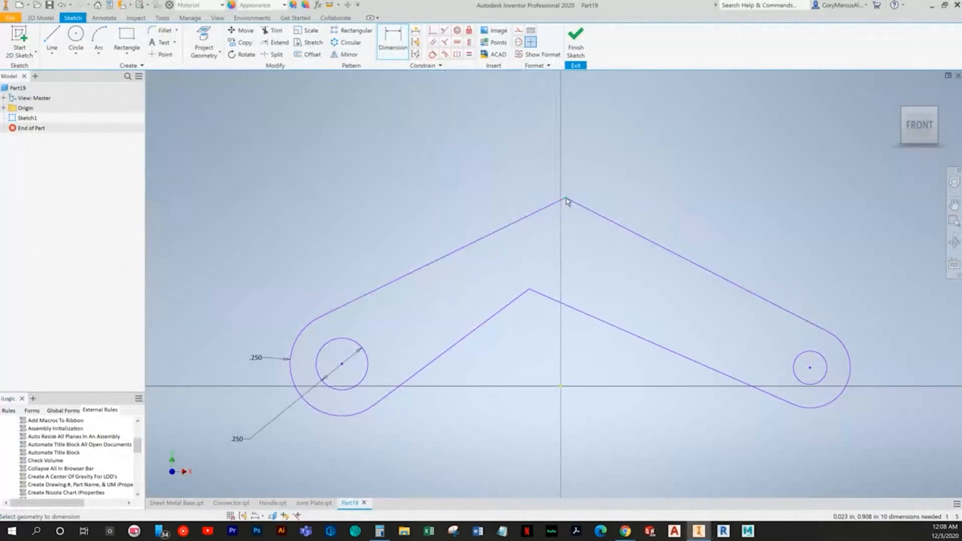
{"action": "left_click", "coordinate": [528, 289]}
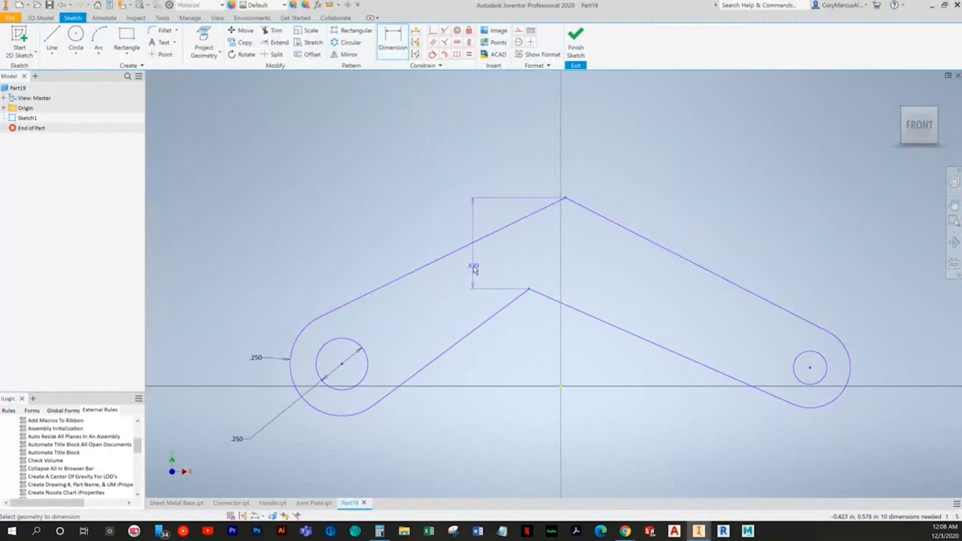
{"action": "left_click", "coordinate": [473, 269]}
{"action": "type", "text": ".45"}
{"action": "key", "text": "Return"}
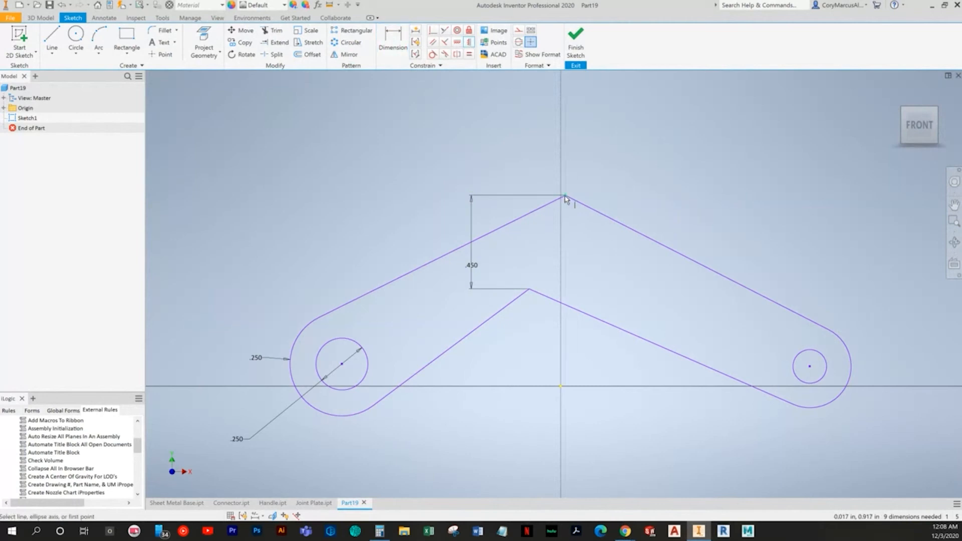
Constrain both V corners to line up vertically with the origin and both hole centres to line up horizontally with it
{"action": "left_click", "coordinate": [531, 289]}
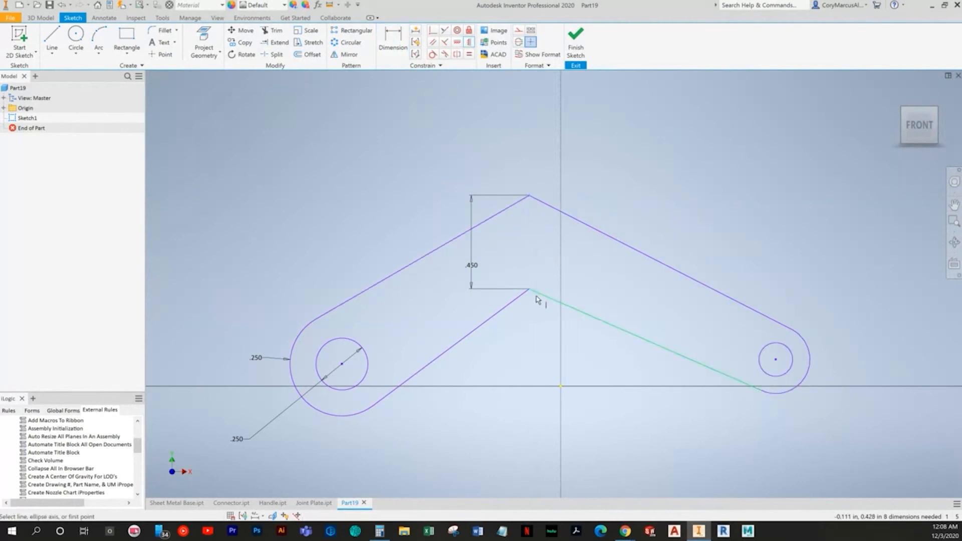
{"action": "left_click", "coordinate": [560, 387]}
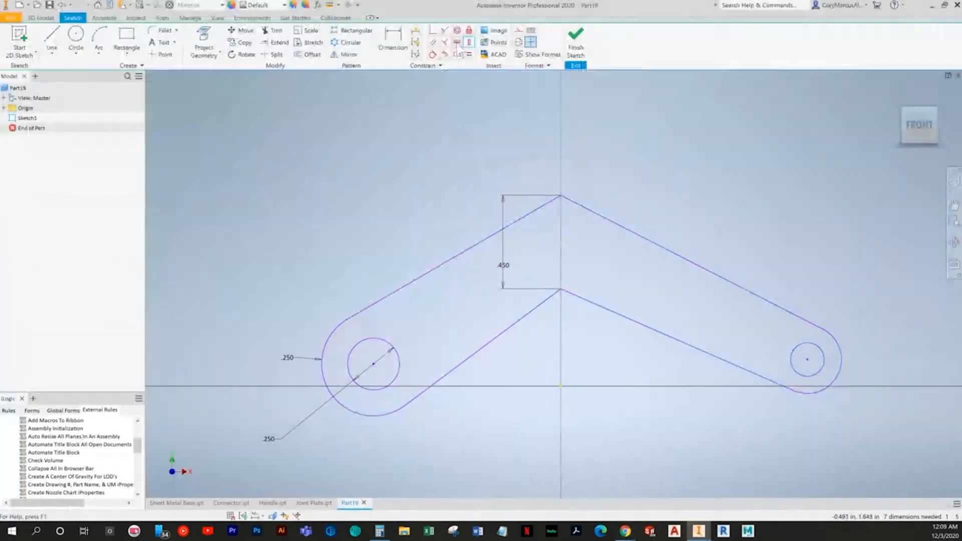
{"action": "left_click", "coordinate": [457, 43]}
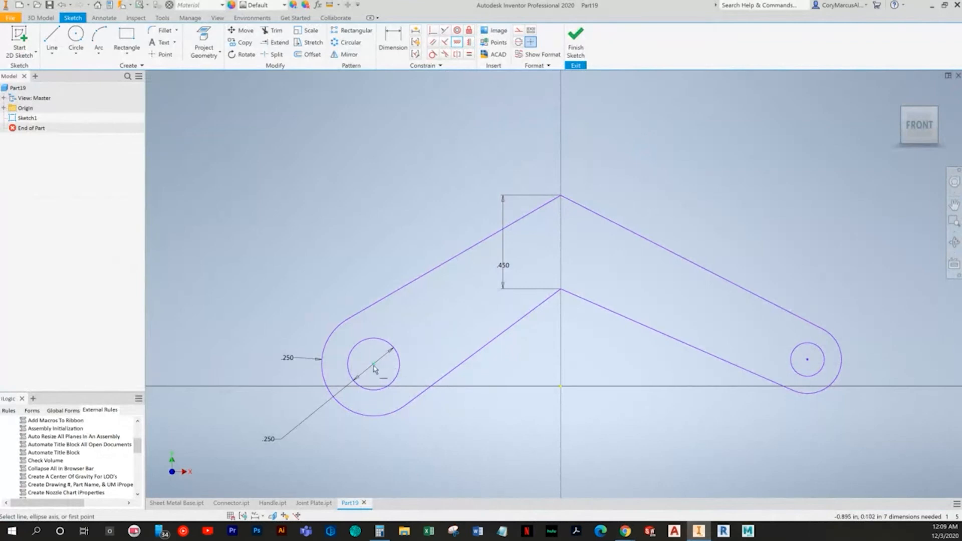
{"action": "left_click", "coordinate": [560, 387]}
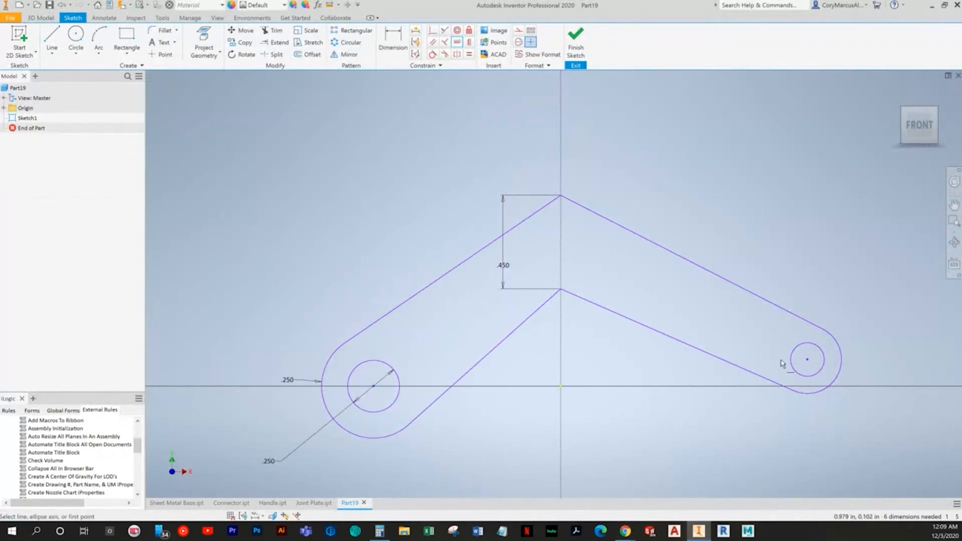
{"action": "left_click", "coordinate": [376, 387]}
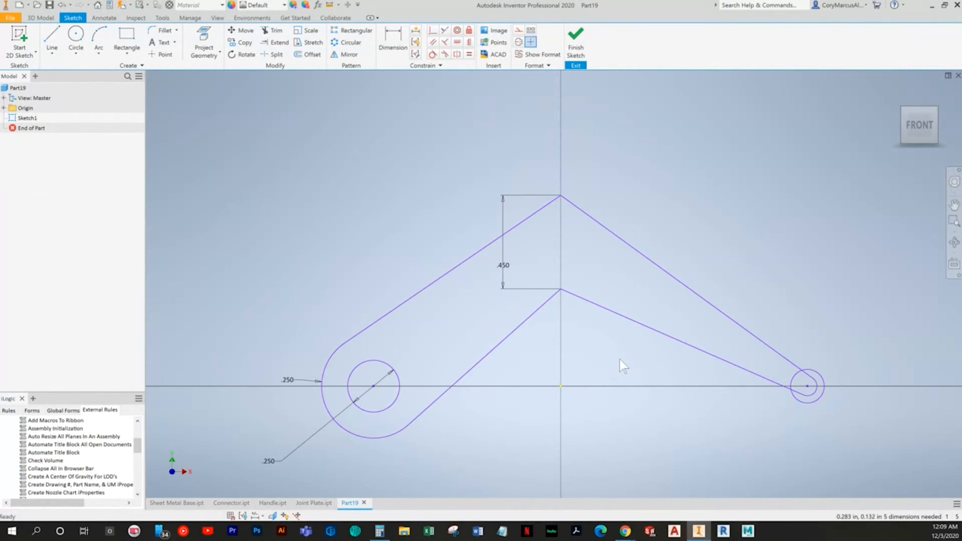
Make the right rounded end and right hole equal in size to the left rounded end and left hole
{"action": "scroll", "coordinate": [815, 399], "scroll_direction": "up", "scroll_amount": 5}
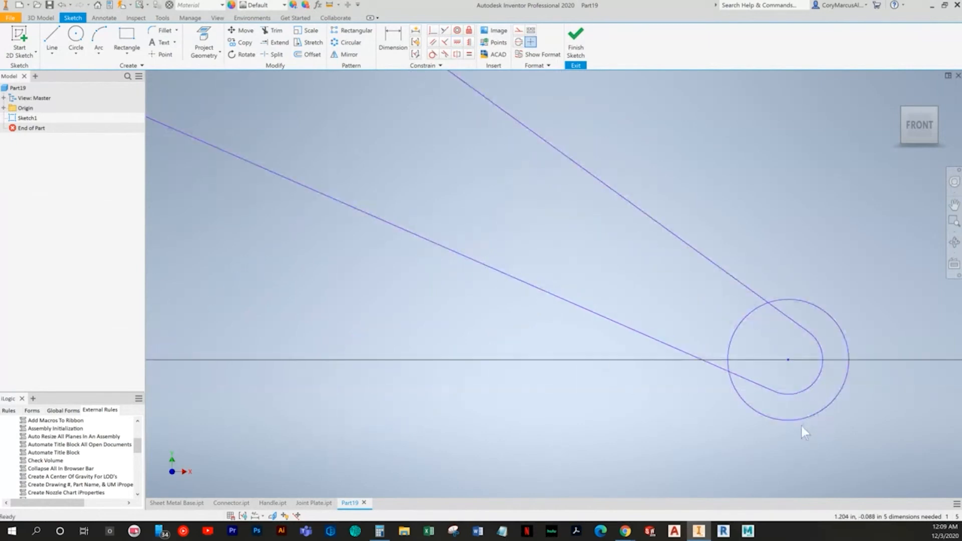
{"action": "scroll", "coordinate": [771, 408], "scroll_direction": "down", "scroll_amount": 4}
{"action": "scroll", "coordinate": [771, 408], "scroll_direction": "up", "scroll_amount": 1}
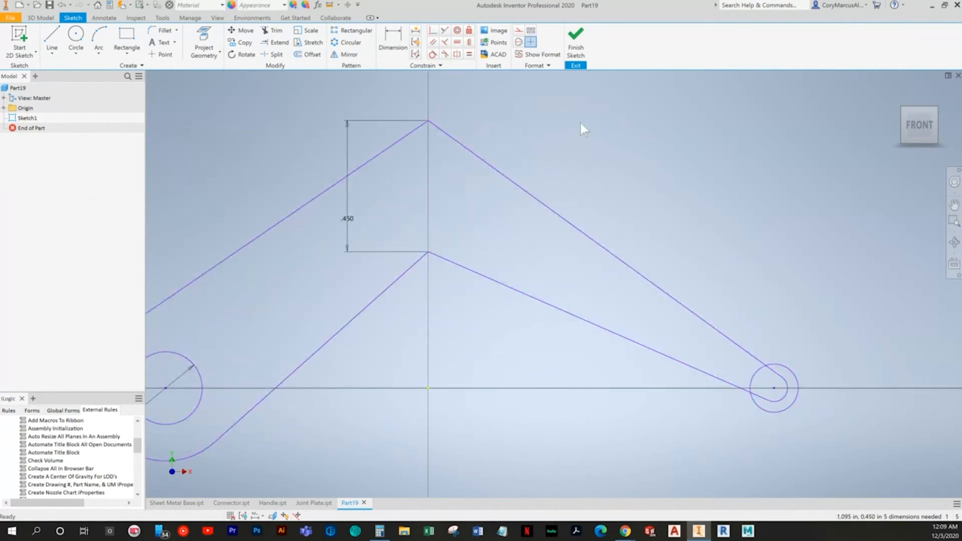
{"action": "left_click", "coordinate": [767, 403]}
{"action": "scroll", "coordinate": [540, 351], "scroll_direction": "down", "scroll_amount": 3}
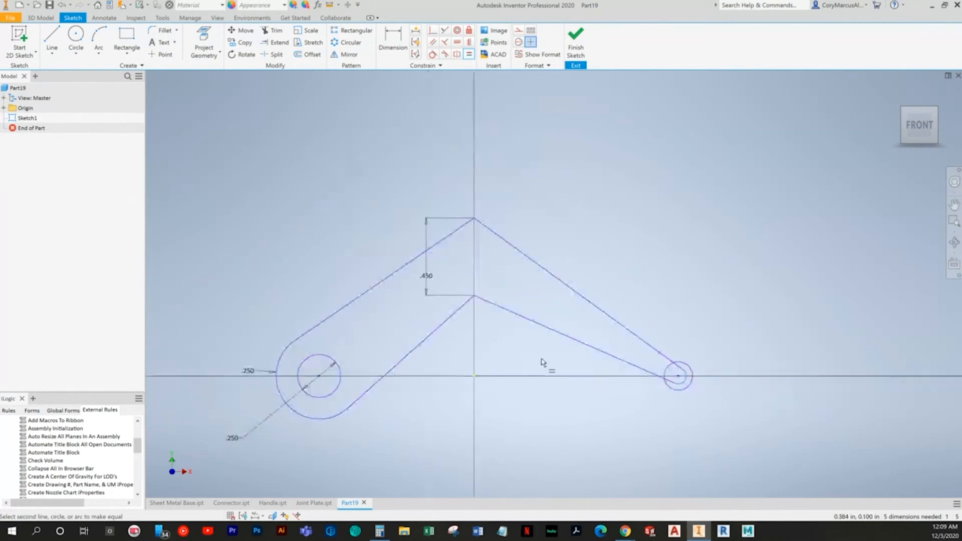
{"action": "left_click", "coordinate": [332, 402]}
{"action": "left_click", "coordinate": [694, 364]}
{"action": "left_click", "coordinate": [337, 372]}
{"action": "middle_click", "coordinate": [548, 361]}
{"action": "middle_click", "coordinate": [548, 361]}
{"action": "scroll", "coordinate": [627, 332], "scroll_direction": "down", "scroll_amount": 4}
{"action": "middle_click_drag", "start_coordinate": [626, 332], "coordinate": [457, 348]}
{"action": "scroll", "coordinate": [457, 348], "scroll_direction": "up", "scroll_amount": 3}
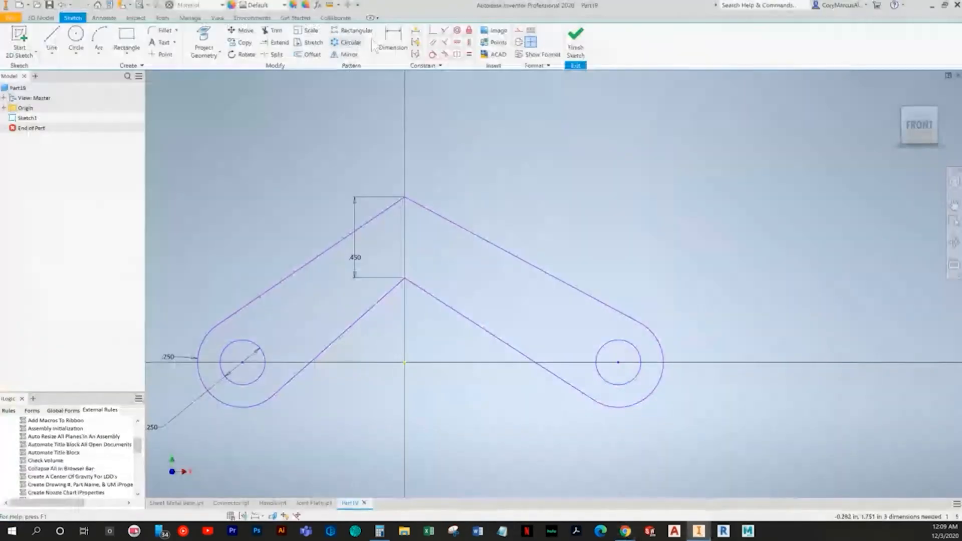
Dimension the angle between the two outer edge lines at the V's peak as 138 degrees
{"action": "left_click", "coordinate": [390, 40]}
{"action": "left_click", "coordinate": [360, 227]}
{"action": "left_click", "coordinate": [405, 230]}
{"action": "type", "text": "133"}
{"action": "key", "text": "Return"}
{"action": "scroll", "coordinate": [421, 215], "scroll_direction": "down", "scroll_amount": 3}
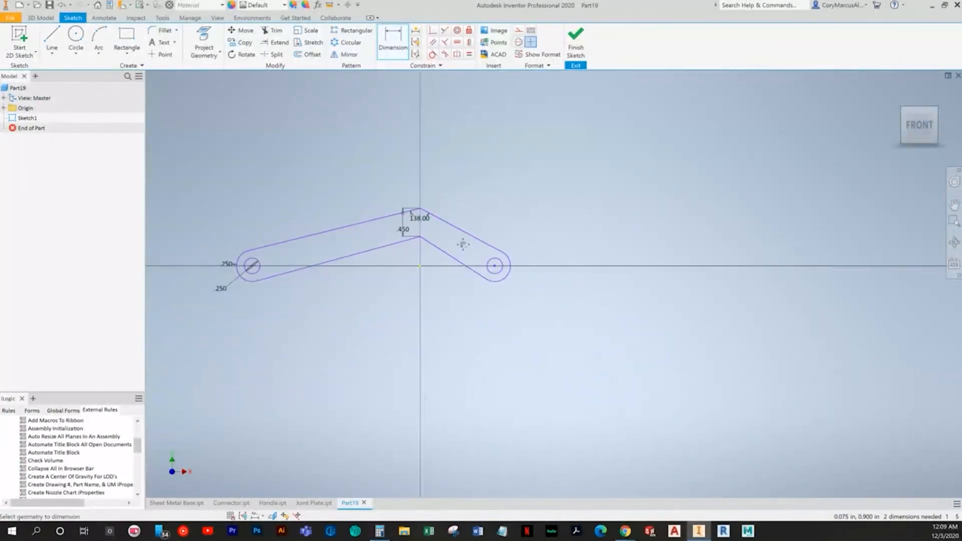
Check the V-Link drawing and dimension the horizontal distance from the left hole's centre to the V's centre as .75
{"action": "key", "text": "alt+Tab"}
{"action": "key", "text": "alt+Tab"}
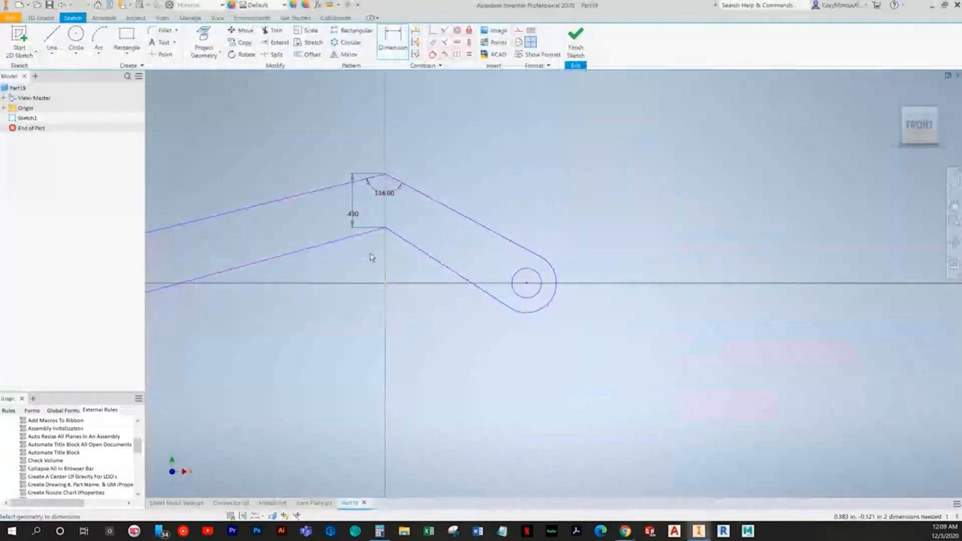
{"action": "scroll", "coordinate": [371, 253], "scroll_direction": "down", "scroll_amount": 3}
{"action": "left_click", "coordinate": [247, 267]}
{"action": "left_click", "coordinate": [438, 251]}
{"action": "left_click", "coordinate": [339, 304]}
{"action": "type", "text": ".75"}
{"action": "key", "text": "Return"}
Make the two inner edge lines of the V equal in length
{"action": "scroll", "coordinate": [501, 240], "scroll_direction": "down", "scroll_amount": 3}
{"action": "middle_click_drag", "start_coordinate": [576, 194], "coordinate": [342, 216]}
{"action": "left_click", "coordinate": [469, 54]}
{"action": "scroll", "coordinate": [172, 265], "scroll_direction": "up", "scroll_amount": 3}
{"action": "left_click", "coordinate": [301, 240]}
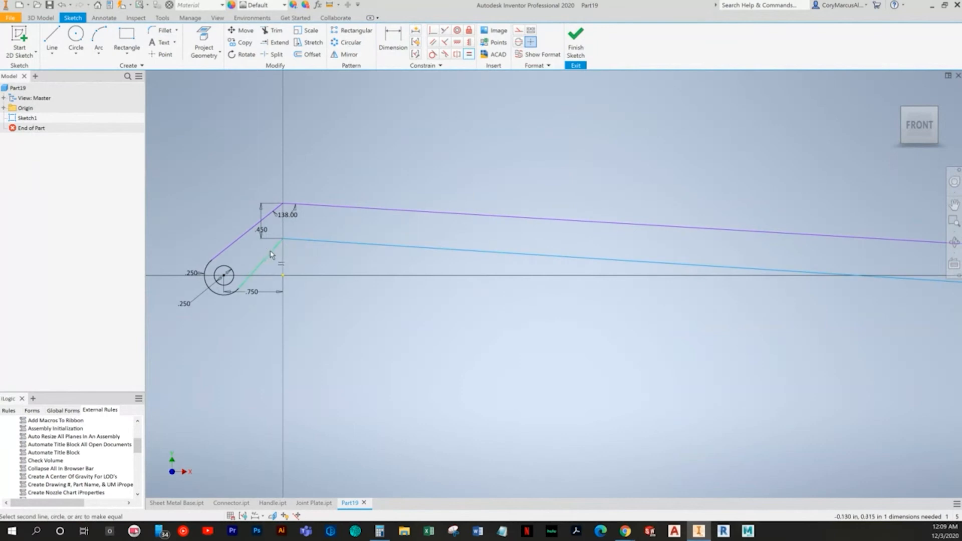
{"action": "left_click", "coordinate": [271, 255]}
{"action": "key", "text": "Escape"}
Move the .75 dimension farther below the V-Link profile
{"action": "scroll", "coordinate": [289, 260], "scroll_direction": "up", "scroll_amount": 5}
{"action": "middle_click_drag", "start_coordinate": [318, 270], "coordinate": [443, 233]}
{"action": "middle_click_drag", "start_coordinate": [326, 338], "coordinate": [465, 263]}
{"action": "left_click_drag", "start_coordinate": [423, 272], "coordinate": [424, 326]}
{"action": "scroll", "coordinate": [621, 380], "scroll_direction": "down", "scroll_amount": 2}
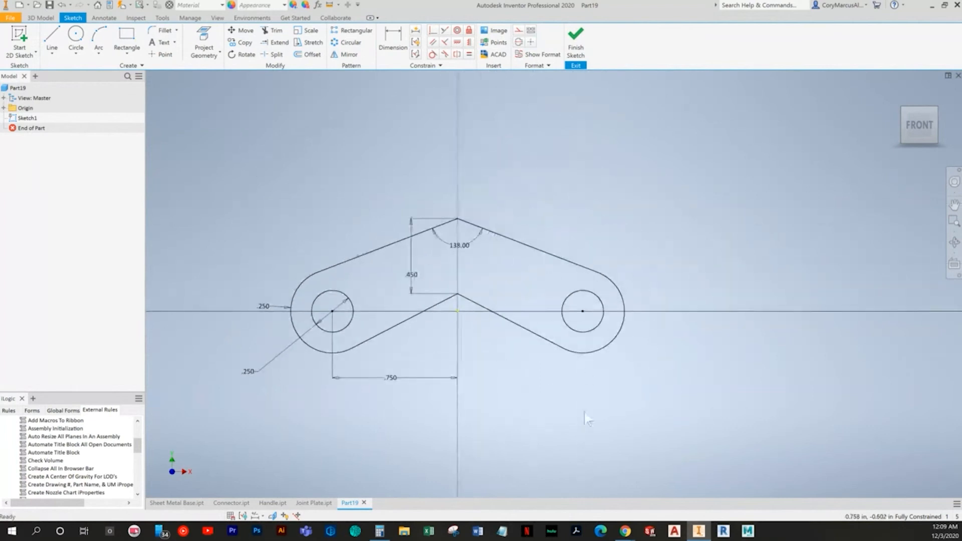
Finish the sketch and extrude the V-Link profile .25 symmetrically about its sketch plane
{"action": "left_click", "coordinate": [575, 45]}
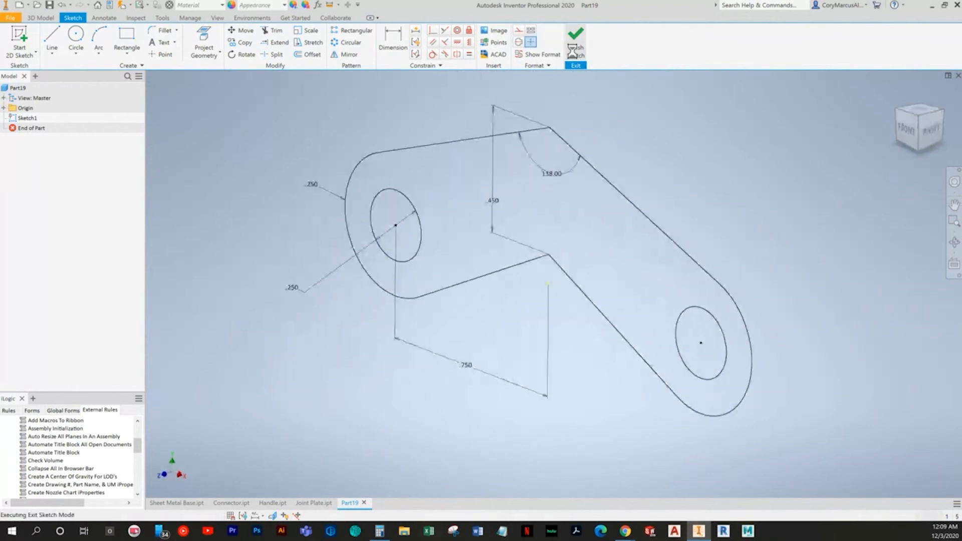
{"action": "key", "text": "alt+Tab"}
{"action": "key", "text": "alt+Tab"}
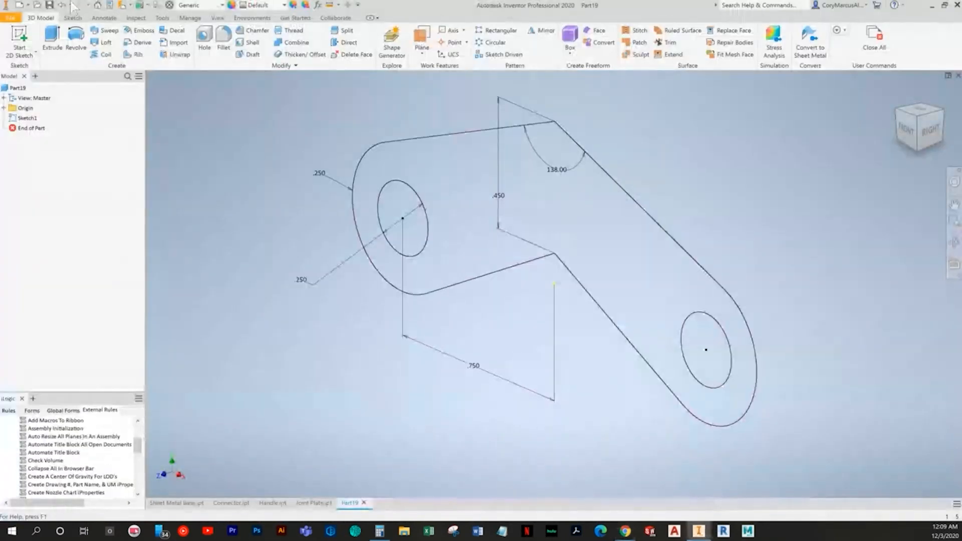
{"action": "left_click", "coordinate": [52, 40]}
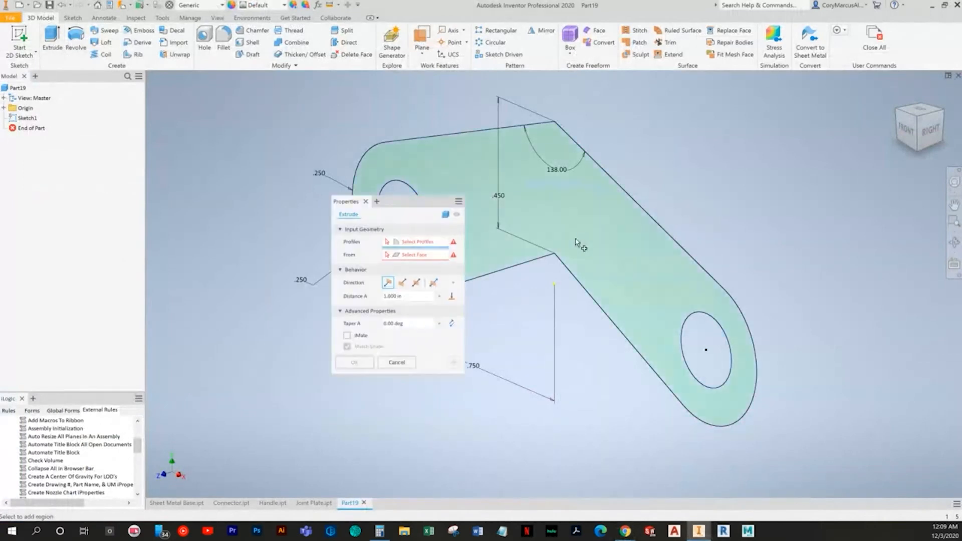
{"action": "left_click", "coordinate": [415, 283]}
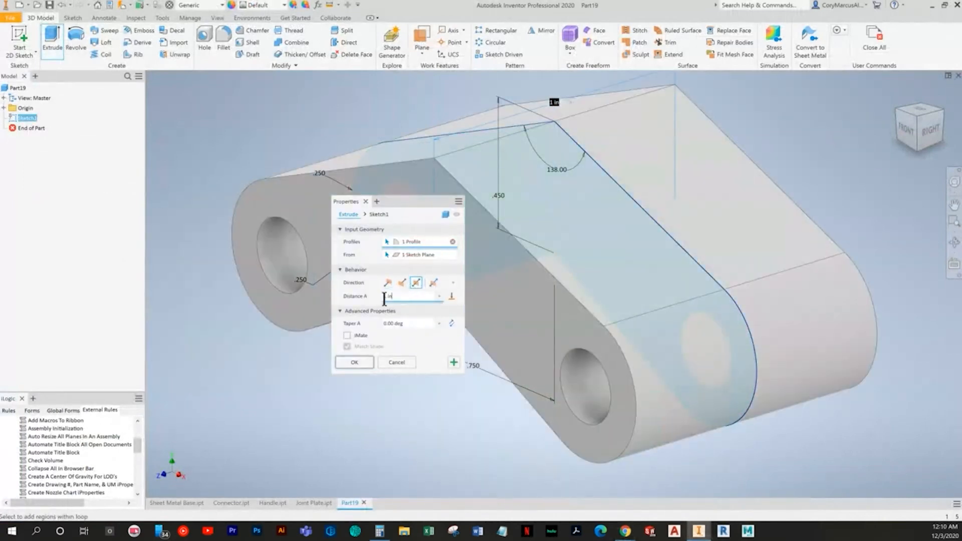
{"action": "key", "text": "alt+Tab"}
{"action": "key", "text": "alt+Tab"}
{"action": "type", "text": ".25"}
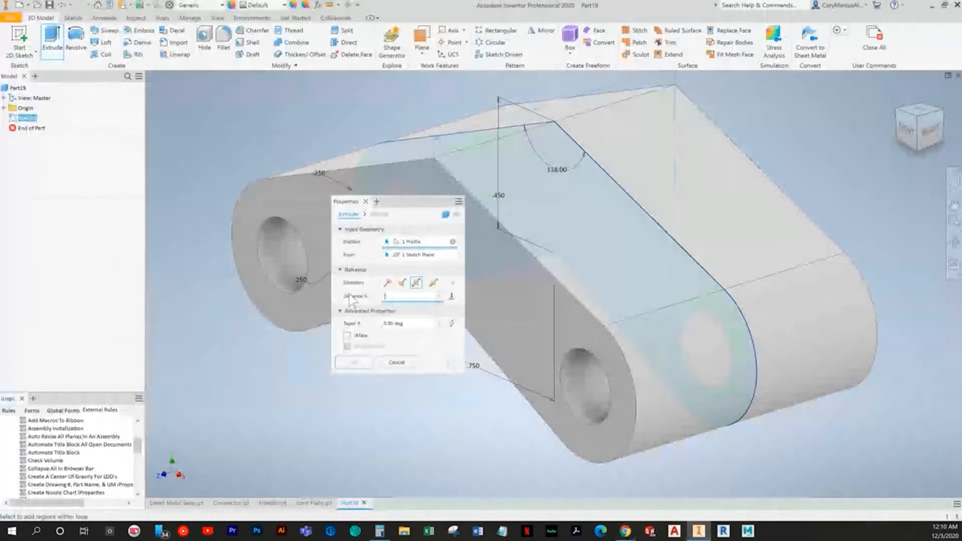
{"action": "left_click", "coordinate": [354, 362]}
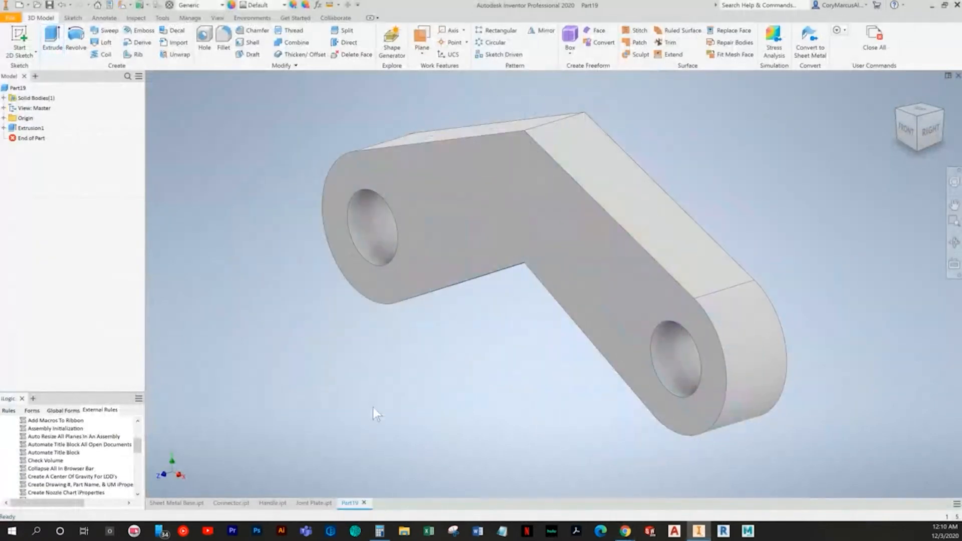
Save the part as V-Link in the Toggle-Clamp Assembly folder
{"action": "key", "text": "ctrl+s"}
{"action": "type", "text": "V-Link"}
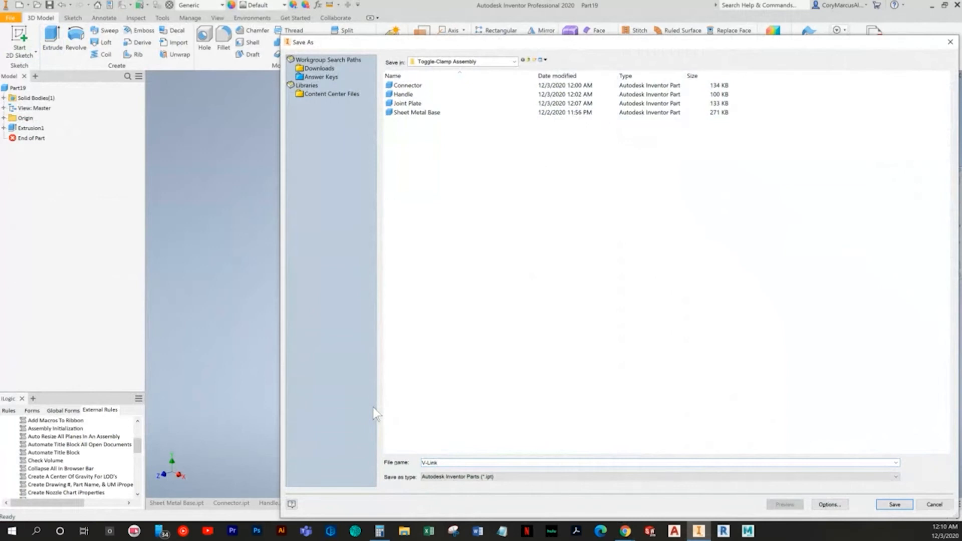
{"action": "key", "text": "Return"}
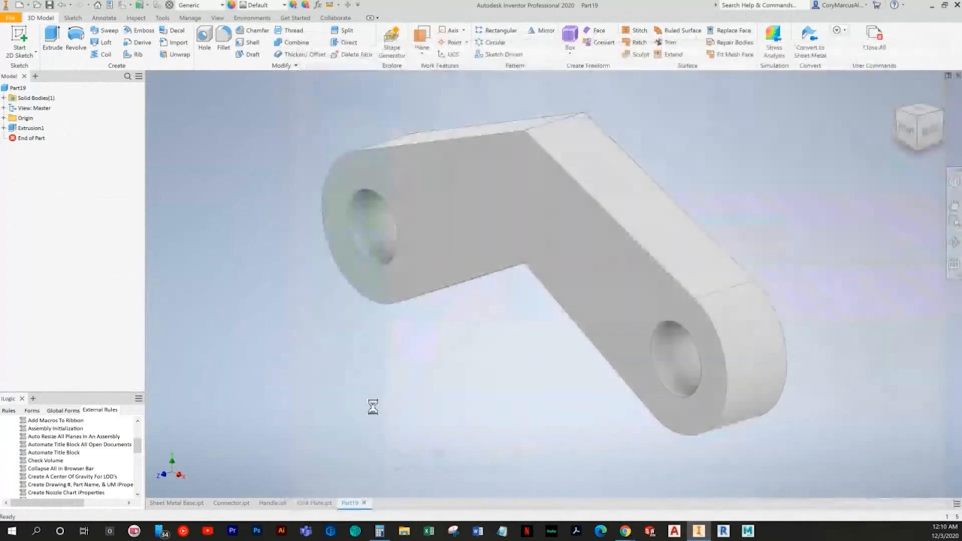
Turn the textbook to the page with the Rod and Bushing drawings and create a new part from the Standard (in).ipt template
{"action": "key", "text": "alt+Tab"}
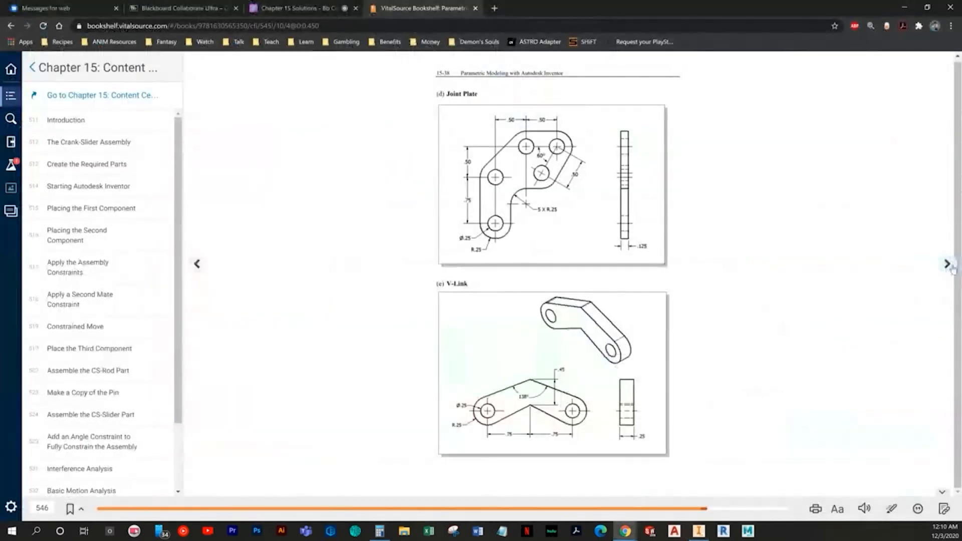
{"action": "left_click", "coordinate": [949, 266]}
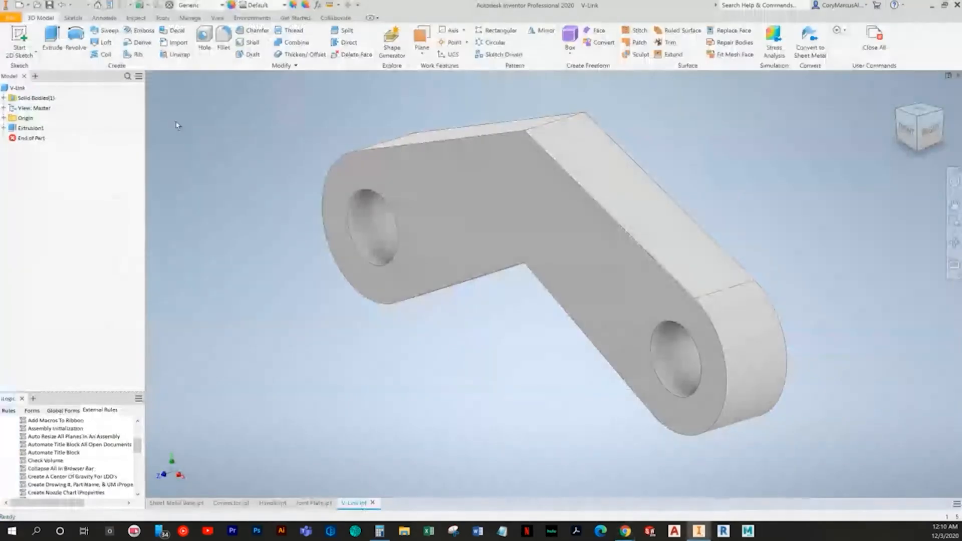
{"action": "left_click", "coordinate": [20, 6]}
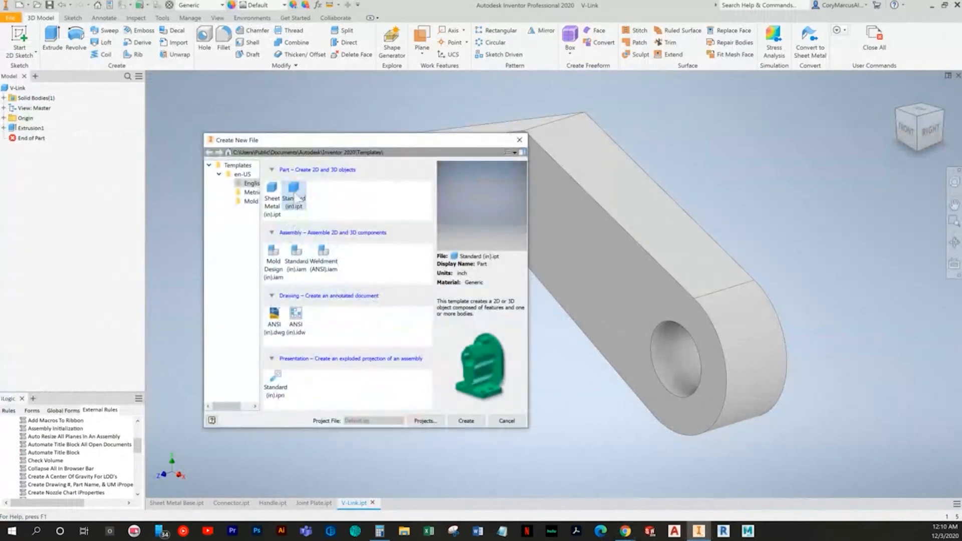
{"action": "double_click", "coordinate": [293, 190]}
{"action": "left_click", "coordinate": [20, 38]}
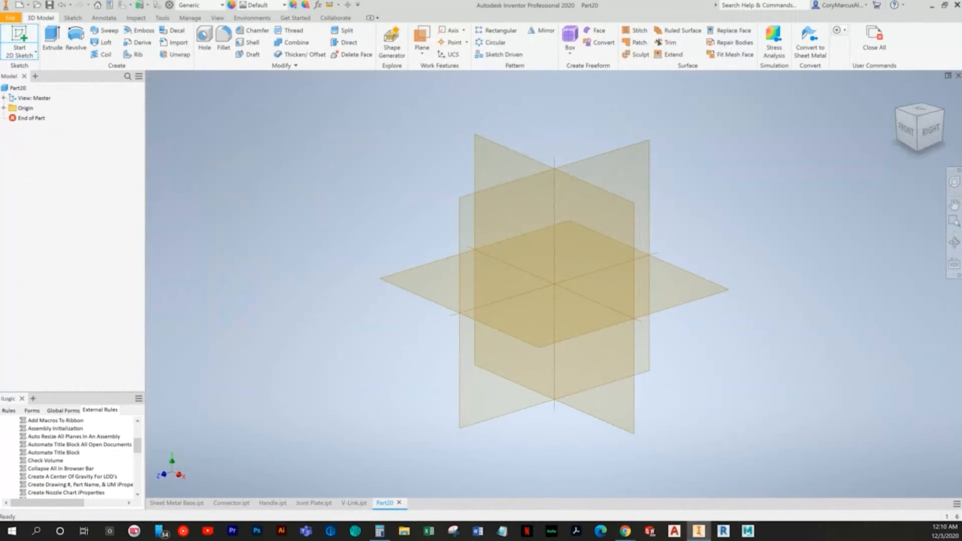
{"action": "key", "text": "alt+Tab"}
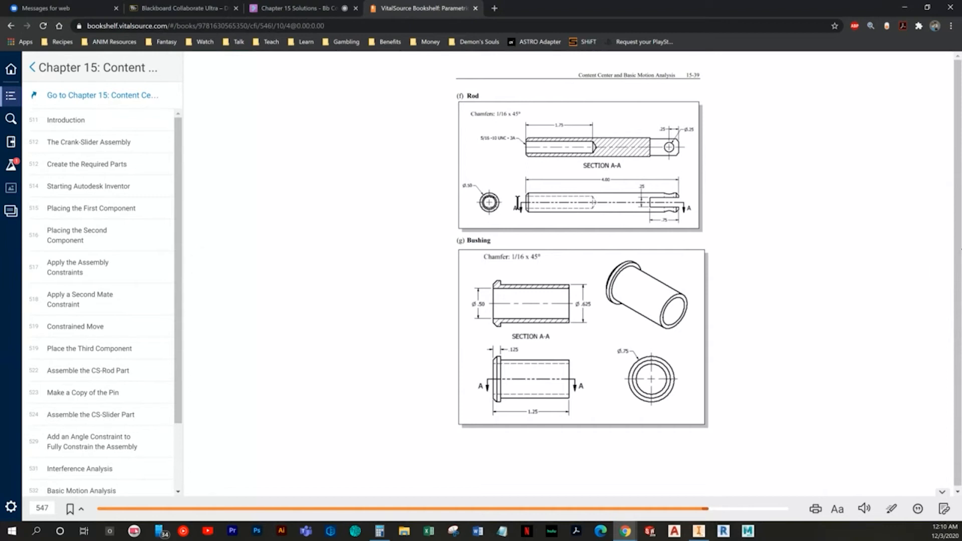
{"action": "key", "text": "alt+Tab"}
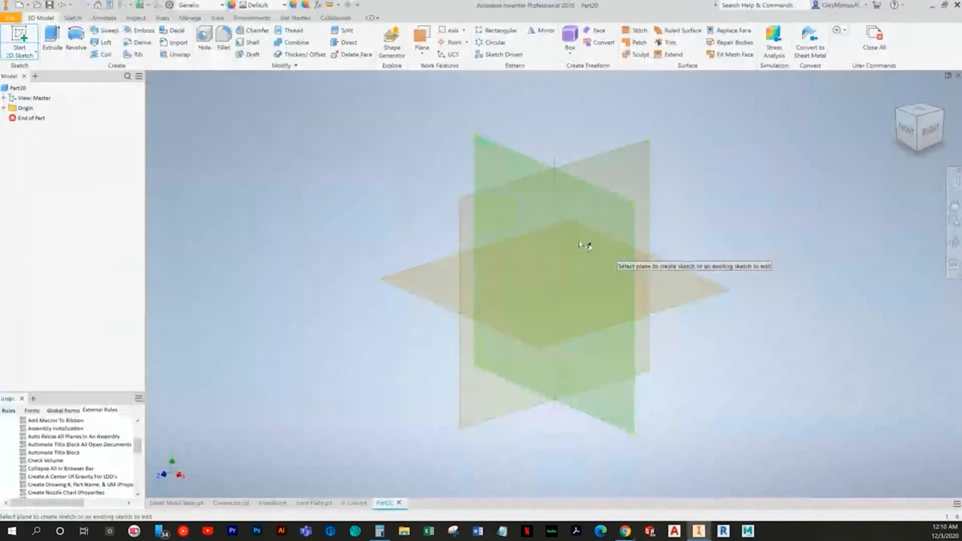
{"action": "left_click", "coordinate": [500, 167]}
{"action": "key", "text": "s"}
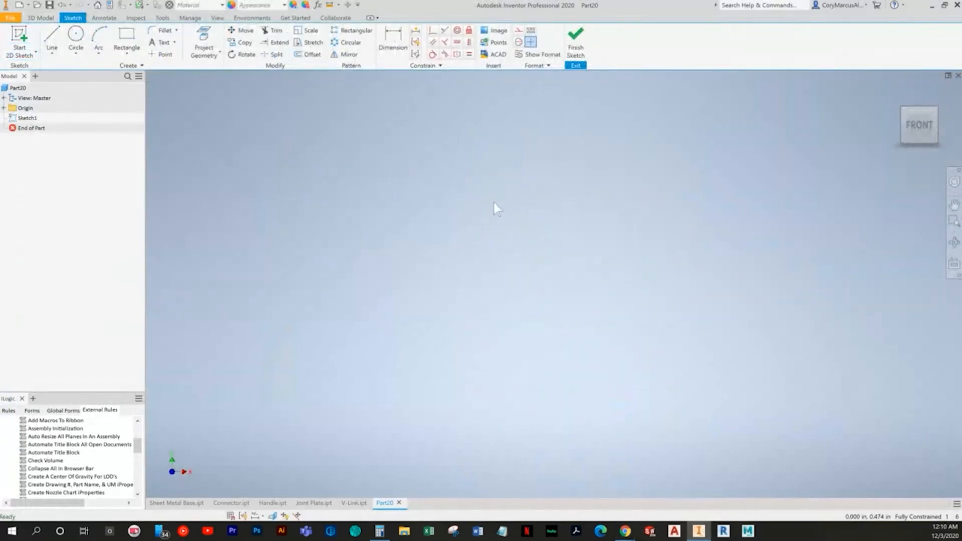
Check the Rod drawing and start a 2D sketch on the vertical YZ plane facing the right view
{"action": "left_click", "coordinate": [19, 40]}
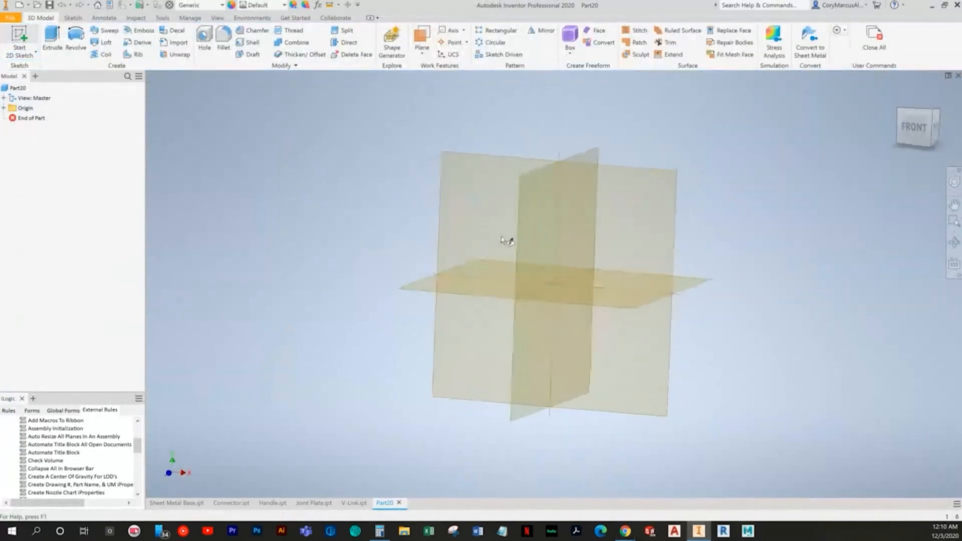
{"action": "key", "text": "alt+Tab"}
{"action": "key", "text": "alt+Tab"}
{"action": "left_click", "coordinate": [618, 174]}
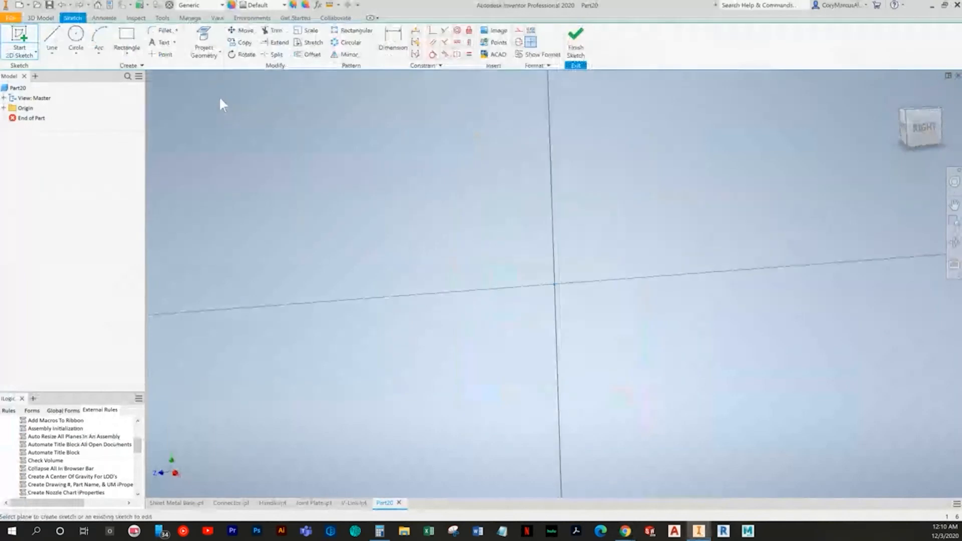
Sketch a circle centred on the origin, set its diameter to .5 in per the Rod drawing, and finish the sketch
{"action": "left_click", "coordinate": [76, 37]}
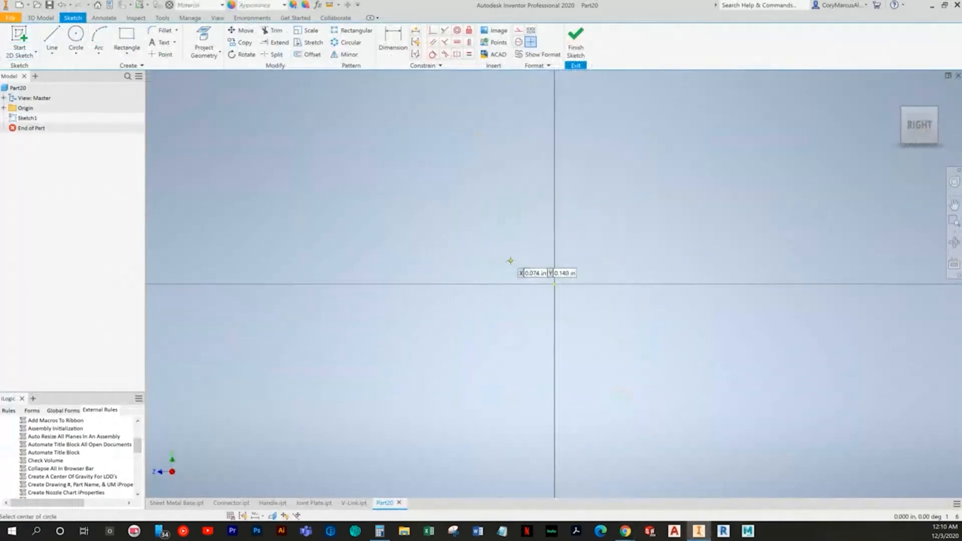
{"action": "left_click", "coordinate": [553, 284]}
{"action": "left_click", "coordinate": [515, 252]}
{"action": "left_click", "coordinate": [393, 40]}
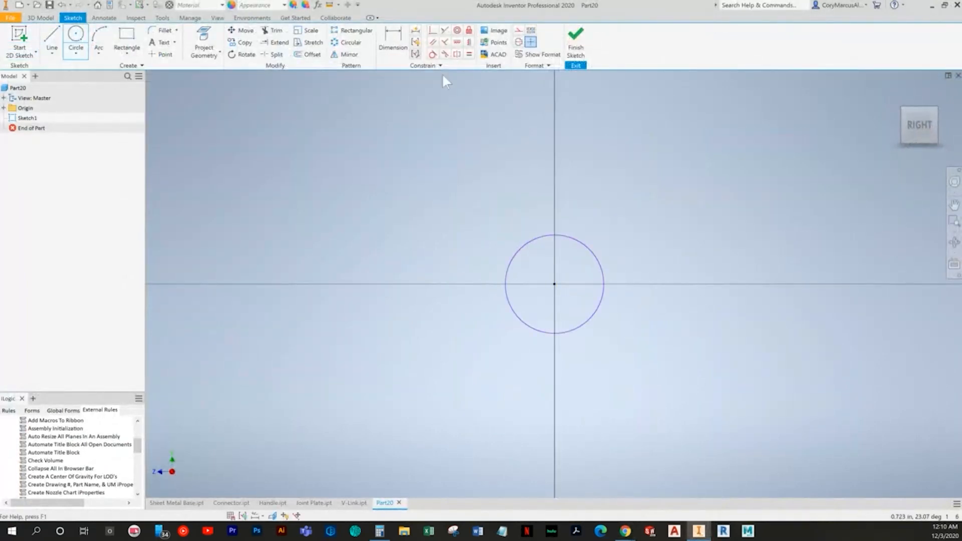
{"action": "left_click", "coordinate": [517, 252]}
{"action": "left_click", "coordinate": [507, 234]}
{"action": "key", "text": "alt+Tab"}
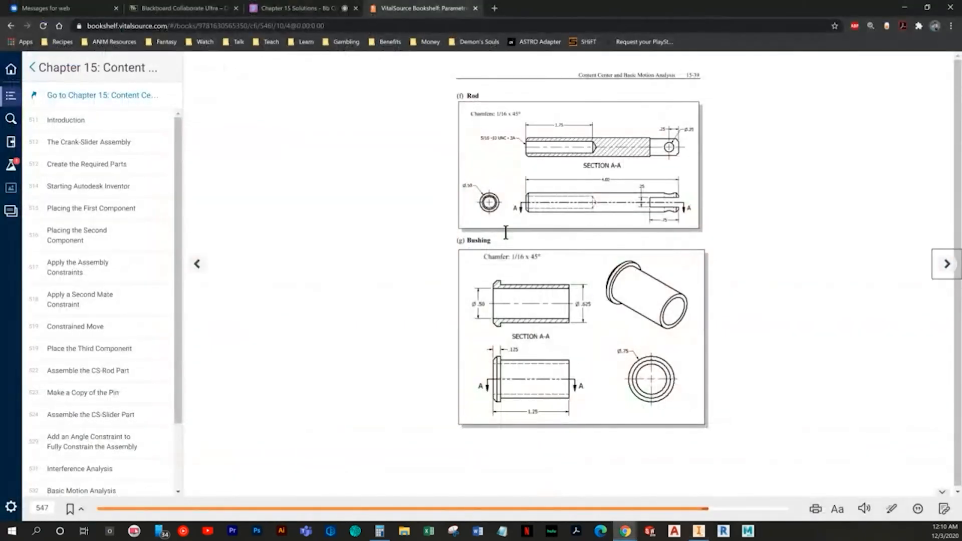
{"action": "key", "text": "alt+Tab"}
{"action": "type", "text": ".5"}
{"action": "key", "text": "Return"}
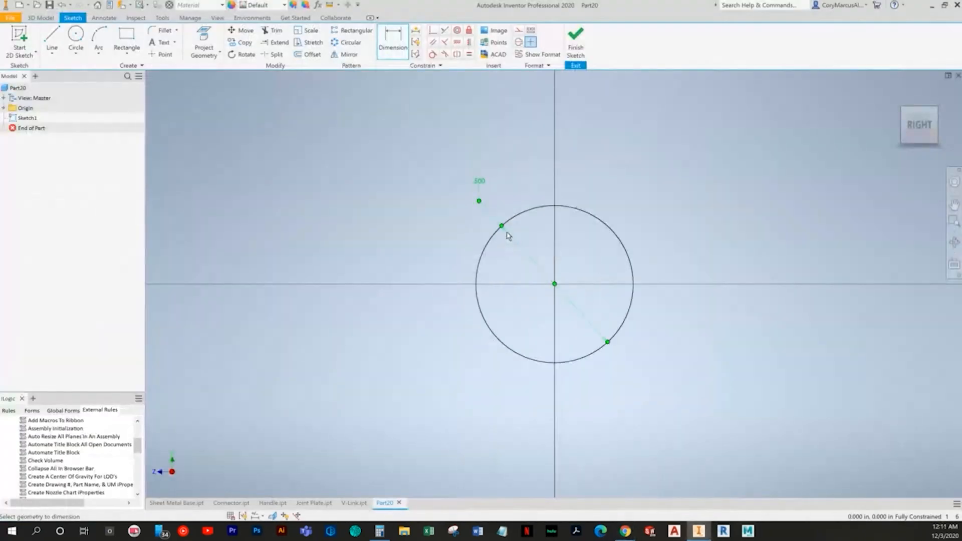
{"action": "left_click", "coordinate": [575, 40]}
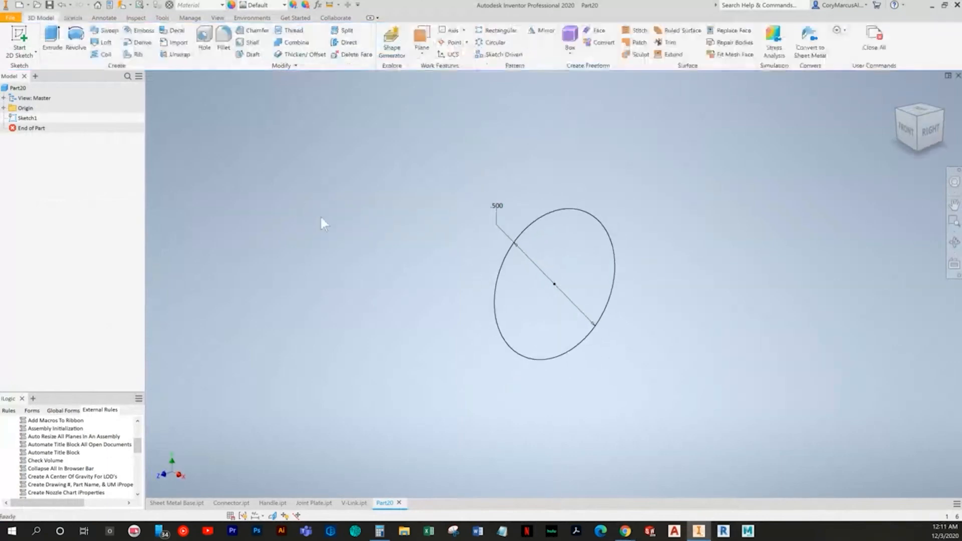
Check the rod length in the textbook drawing and extrude the circle 4 in symmetrically about its sketch plane
{"action": "key", "text": "alt+Tab"}
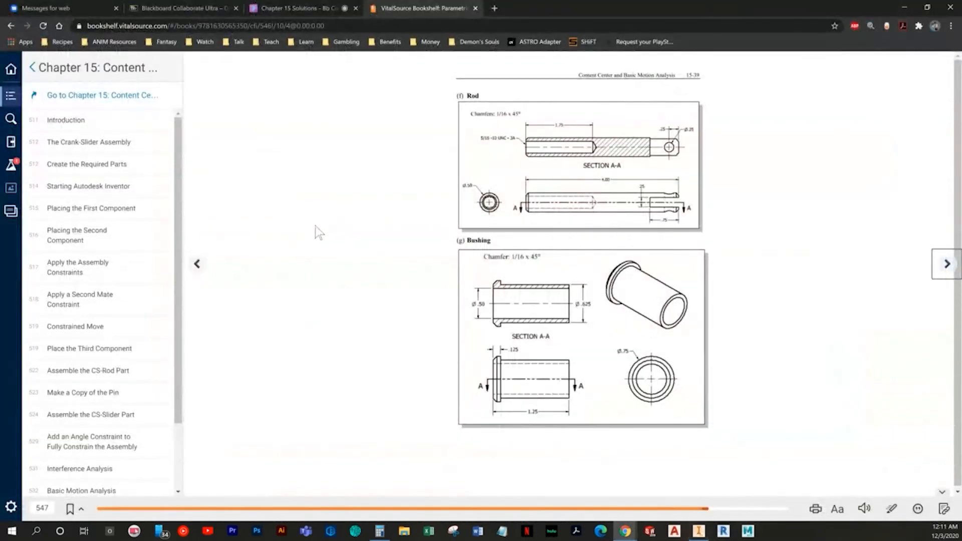
{"action": "key", "text": "alt+Tab"}
{"action": "left_click", "coordinate": [53, 43]}
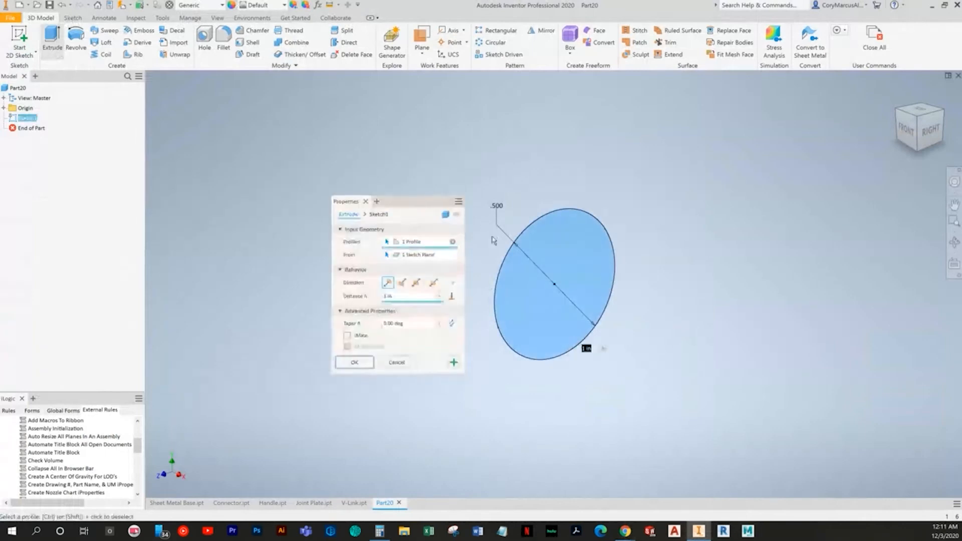
{"action": "left_click", "coordinate": [415, 283]}
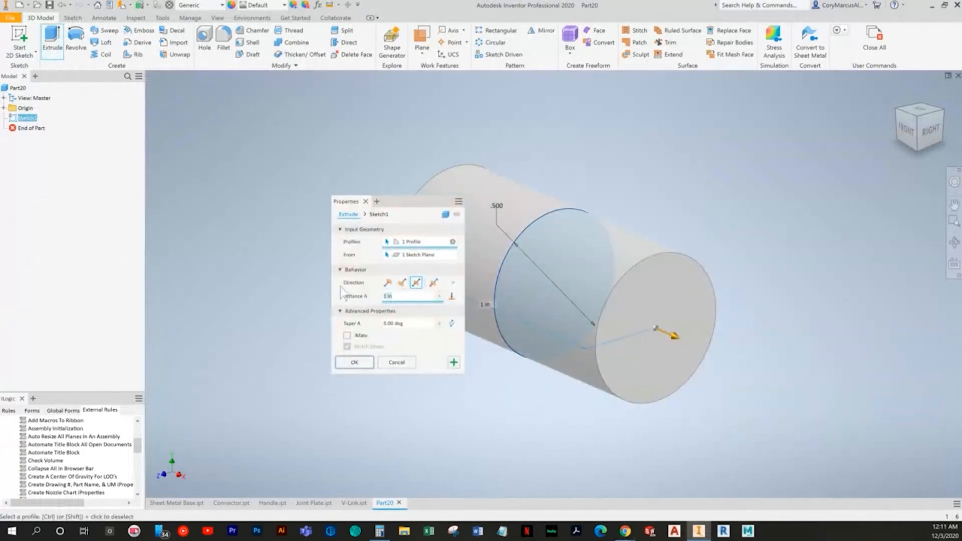
{"action": "type", "text": "4"}
{"action": "left_click", "coordinate": [348, 364]}
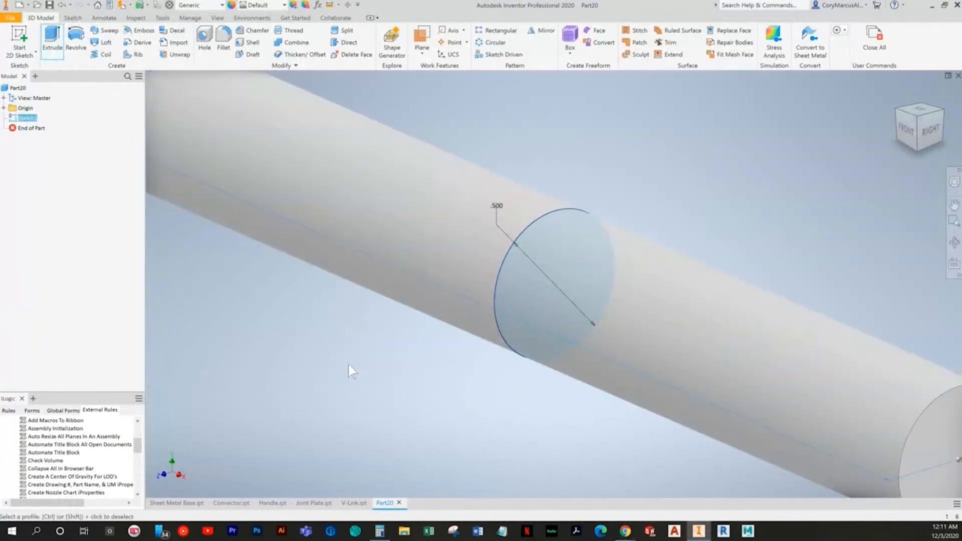
{"action": "scroll", "coordinate": [366, 388], "scroll_direction": "up", "scroll_amount": 5}
Check the Rod drawing, sketch a center point at the middle of the rod's left end face, and finish the sketch
{"action": "key", "text": "alt+Tab"}
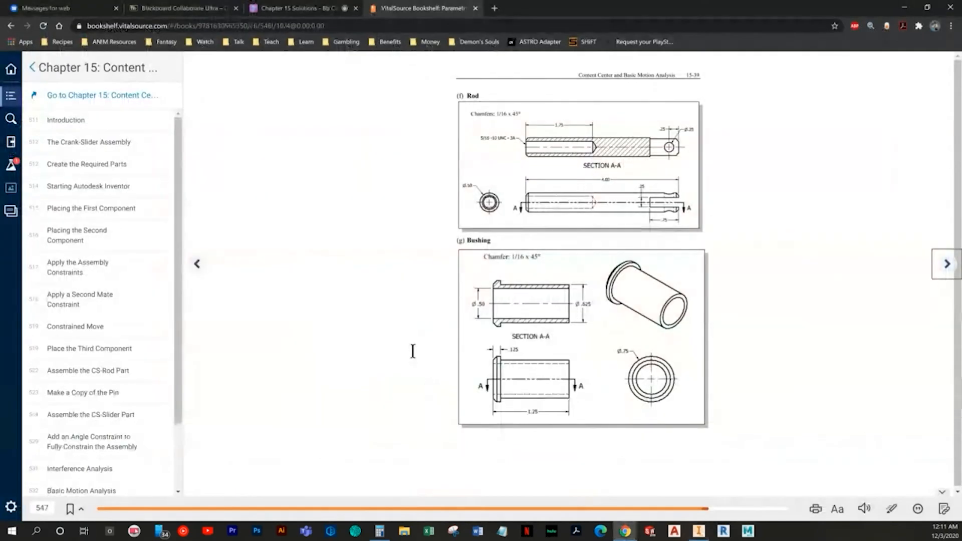
{"action": "key", "text": "alt+Tab"}
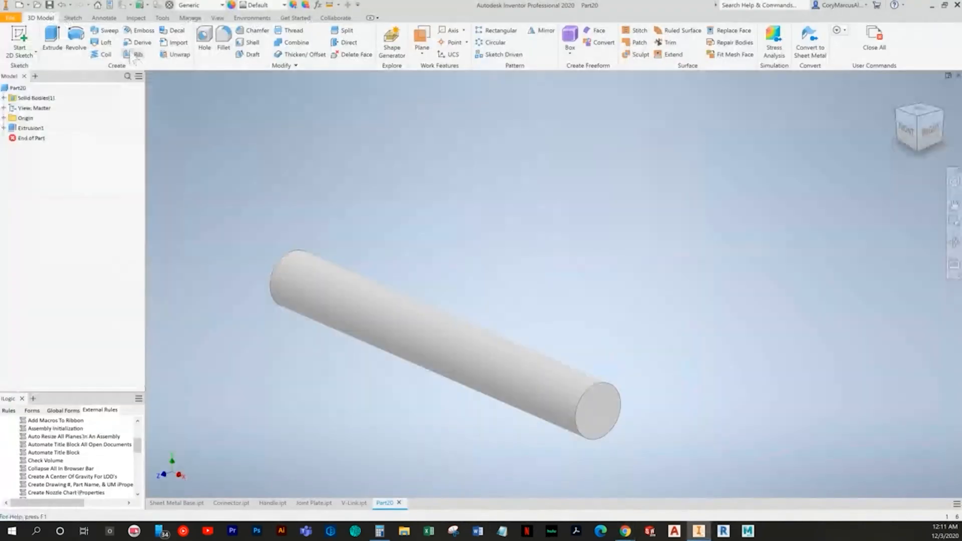
{"action": "middle_click_drag", "start_coordinate": [400, 352], "coordinate": [450, 335], "text": "shift"}
{"action": "left_click", "coordinate": [367, 361]}
{"action": "left_click", "coordinate": [164, 55]}
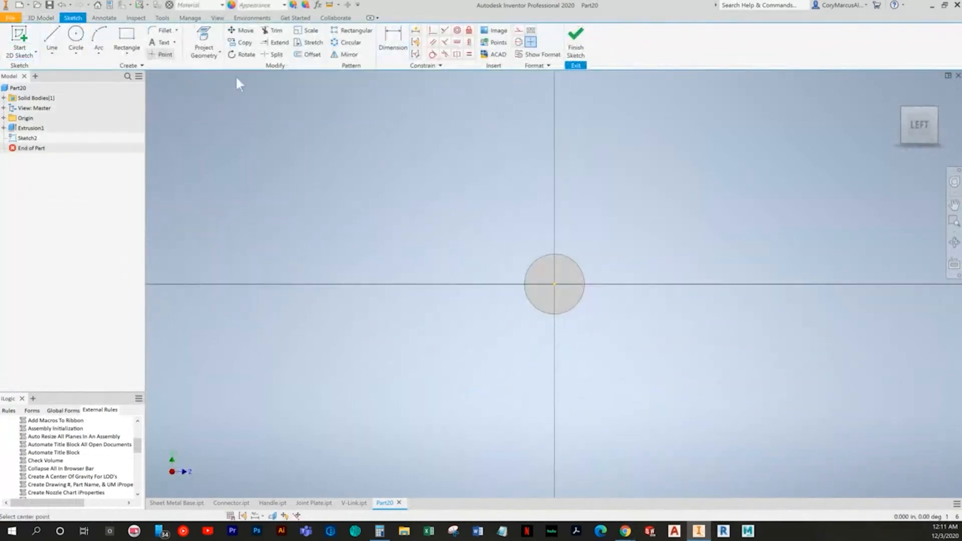
{"action": "left_click", "coordinate": [554, 282]}
{"action": "right_click", "coordinate": [635, 172]}
{"action": "left_click", "coordinate": [576, 172]}
{"action": "left_click", "coordinate": [576, 50]}
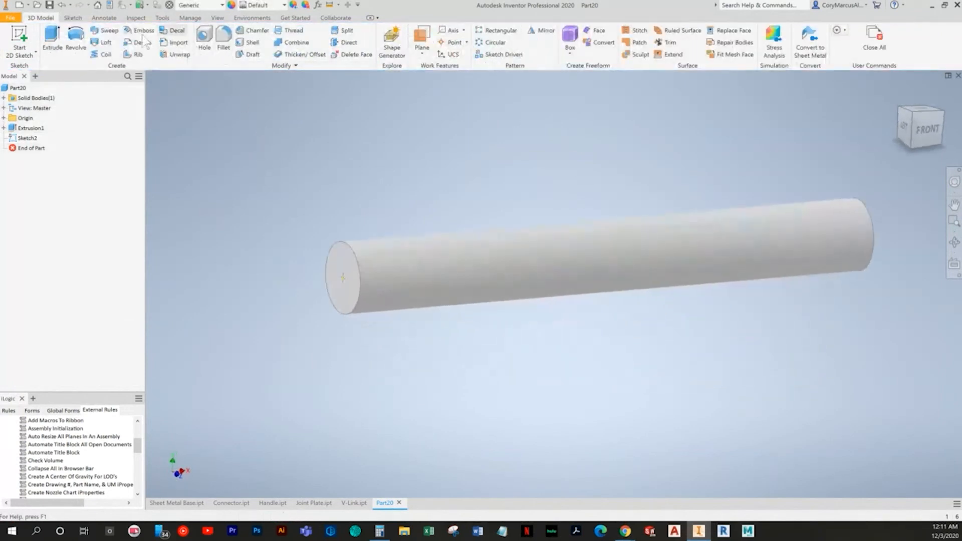
Begin a simple hole at the end face's center point and set its depth to 1.75 in per the Rod drawing
{"action": "left_click", "coordinate": [205, 42]}
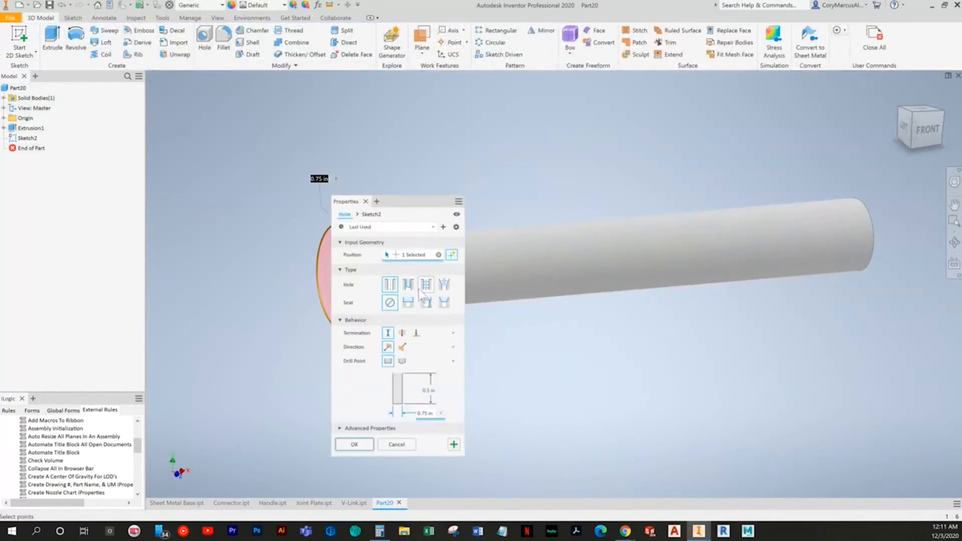
{"action": "middle_click_drag", "start_coordinate": [644, 351], "coordinate": [878, 313]}
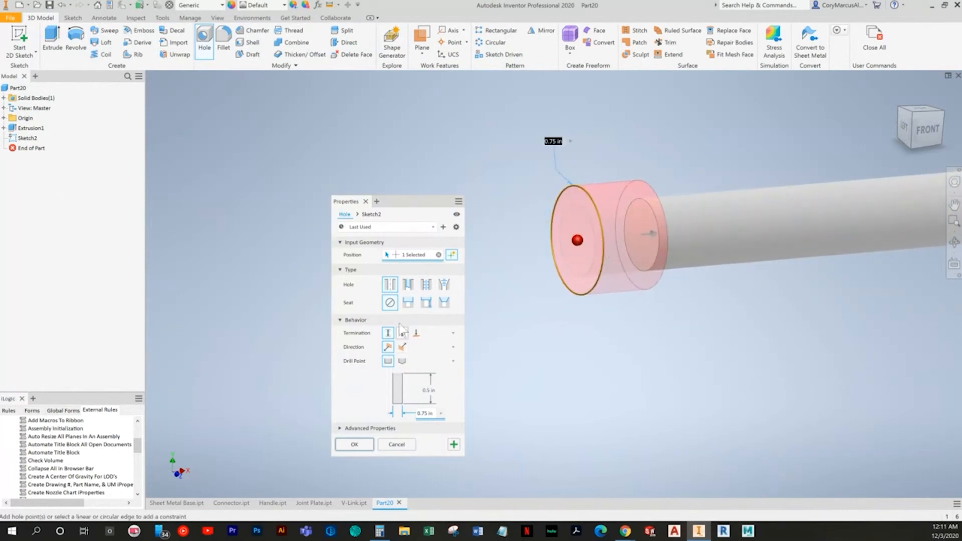
{"action": "key", "text": "alt+Tab"}
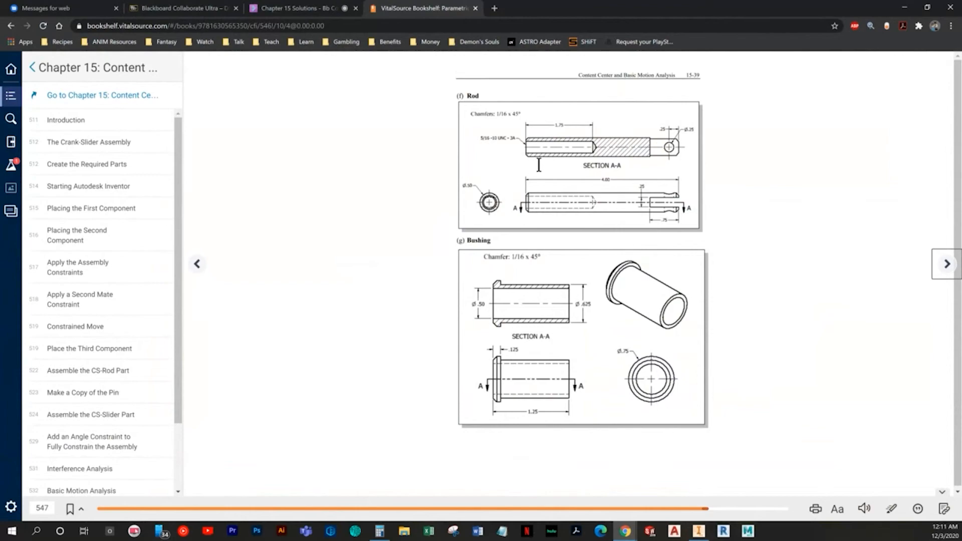
{"action": "key", "text": "alt+Tab"}
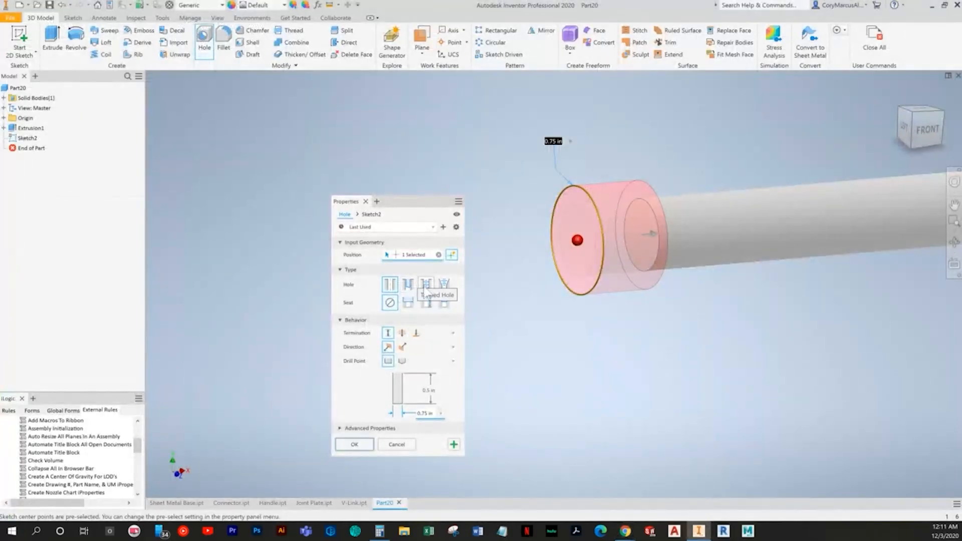
{"action": "left_click", "coordinate": [423, 389]}
{"action": "key", "text": "BackSpace"}
{"action": "key", "text": "BackSpace"}
{"action": "key", "text": "BackSpace"}
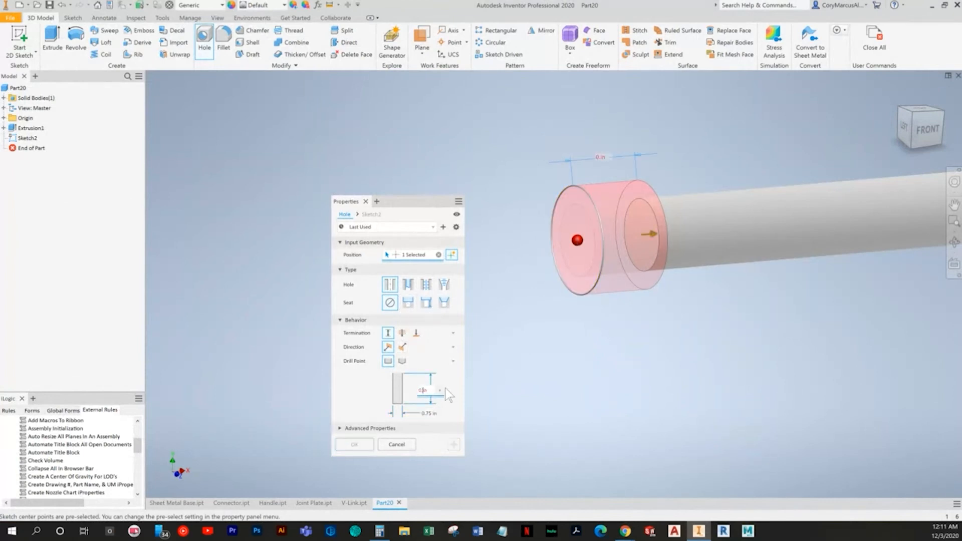
{"action": "type", "text": "5"}
{"action": "key", "text": "BackSpace"}
{"action": "key", "text": "BackSpace"}
{"action": "key", "text": "BackSpace"}
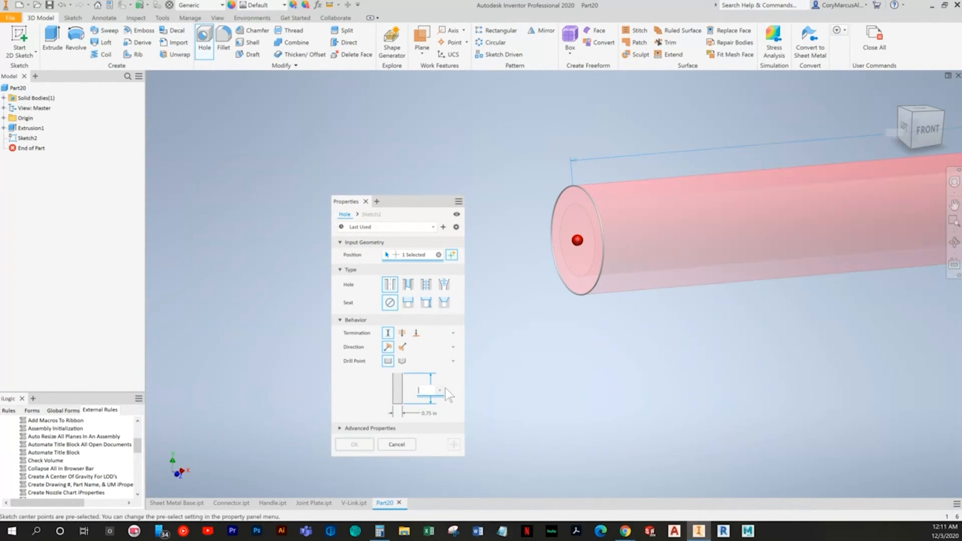
{"action": "key", "text": "alt+Tab"}
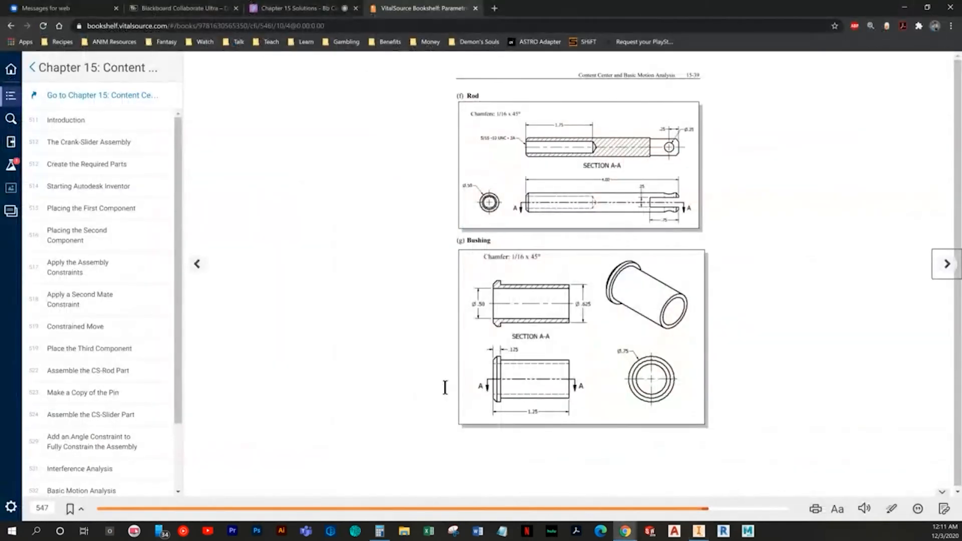
{"action": "key", "text": "alt+Tab"}
{"action": "type", "text": "1.7"}
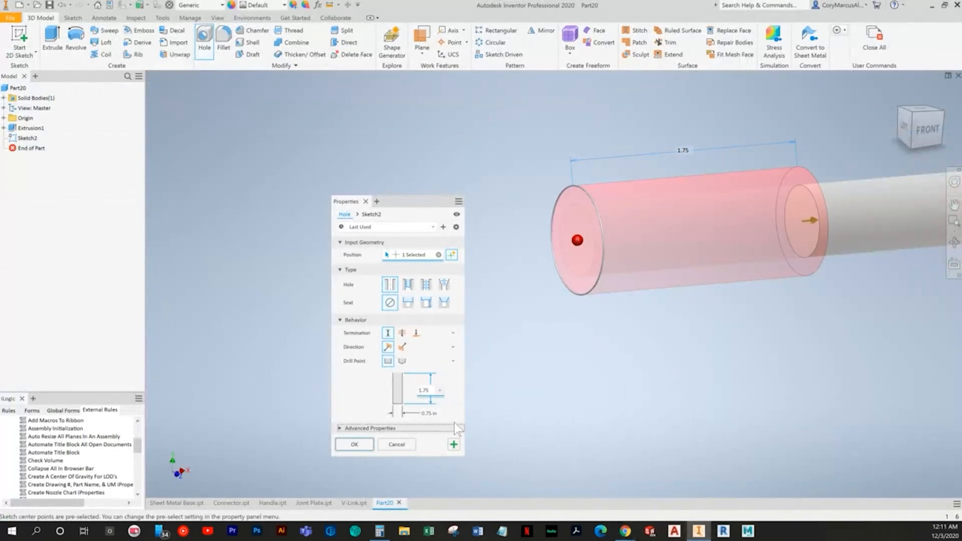
Set the hole's diameter to 5/16 in and give it an angled drill point as in the Rod drawing
{"action": "left_click", "coordinate": [430, 412]}
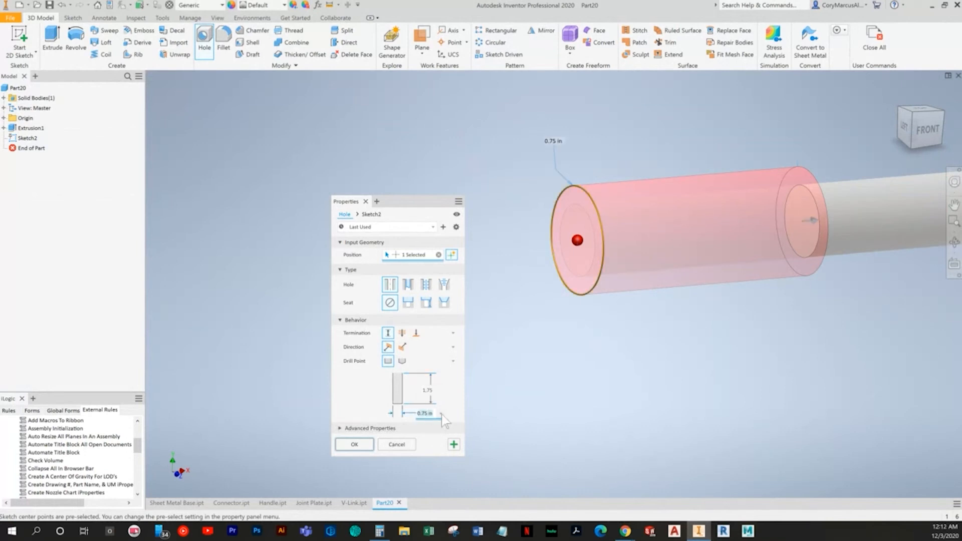
{"action": "type", "text": "5/16"}
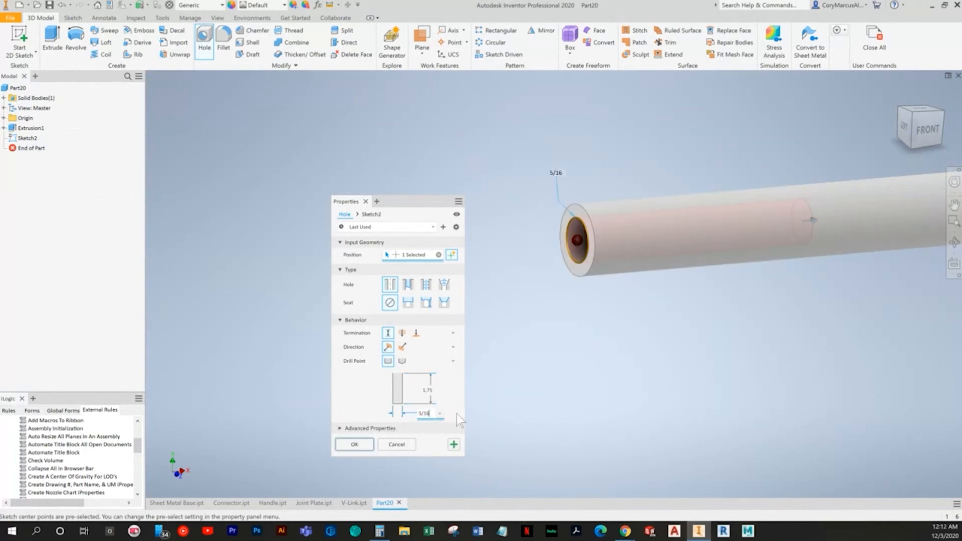
{"action": "middle_click_drag", "start_coordinate": [766, 306], "coordinate": [690, 317], "text": "shift"}
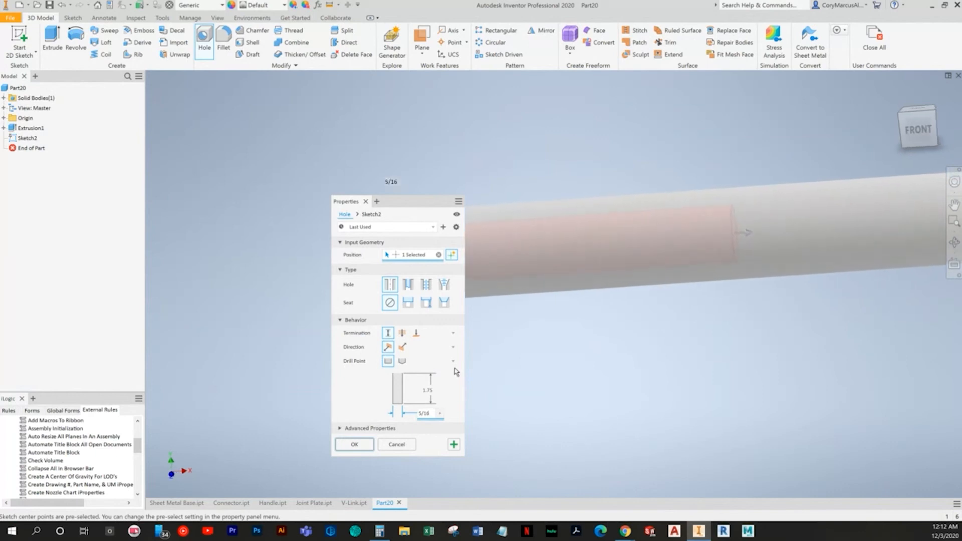
{"action": "left_click", "coordinate": [402, 362]}
{"action": "key", "text": "alt+Tab"}
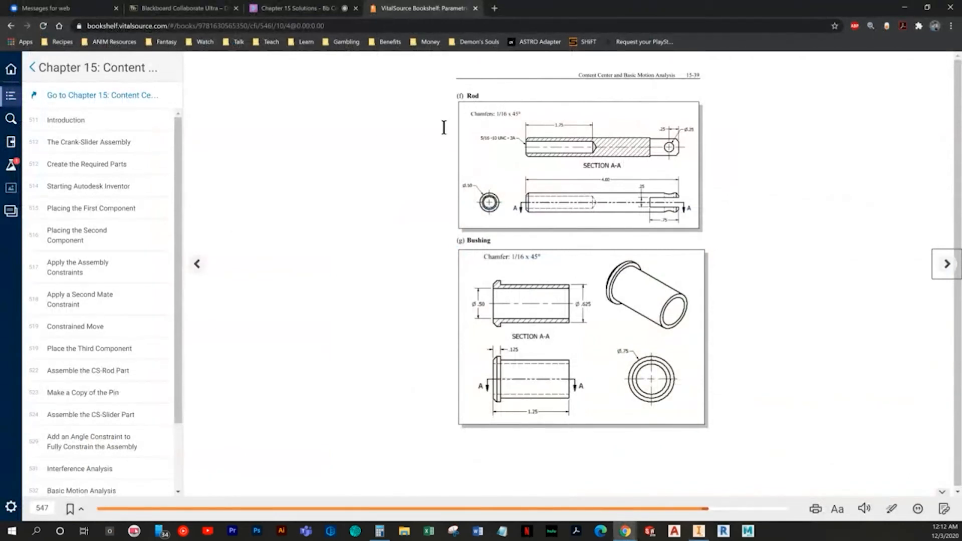
{"action": "key", "text": "alt+Tab"}
{"action": "middle_click_drag", "start_coordinate": [676, 229], "coordinate": [629, 305], "text": "shift"}
{"action": "scroll", "coordinate": [566, 273], "scroll_direction": "up", "scroll_amount": 4}
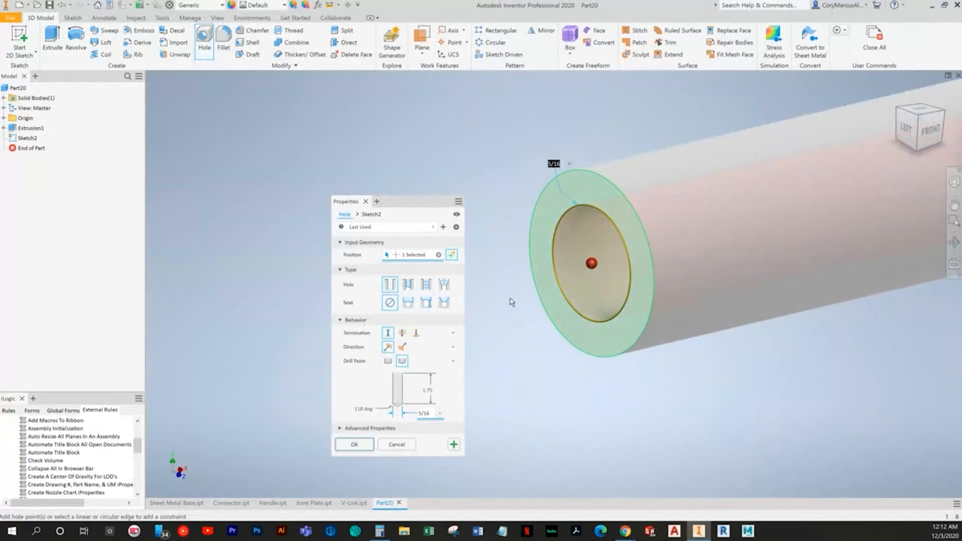
Try the tapped hole type, restore the simple type, and set the hole's depth to 1.75 in
{"action": "left_click", "coordinate": [426, 285]}
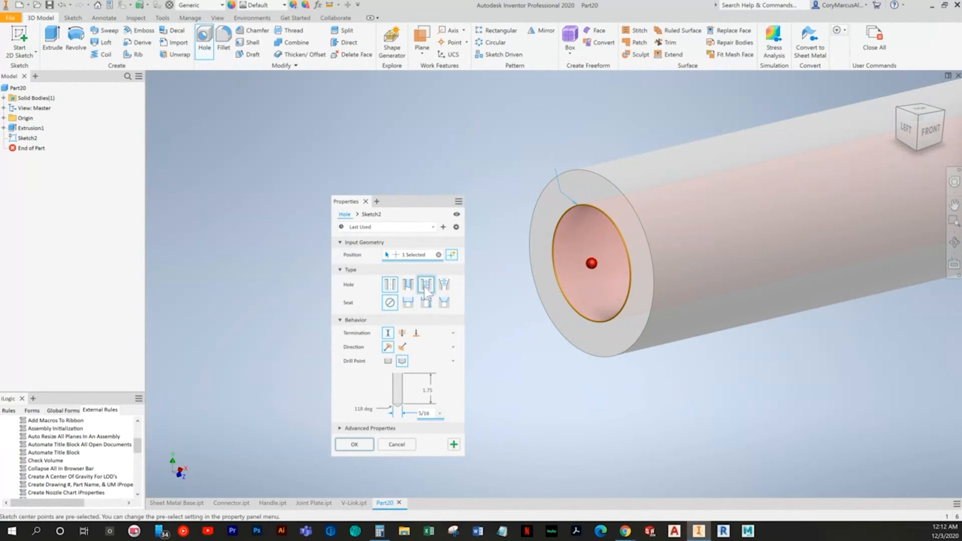
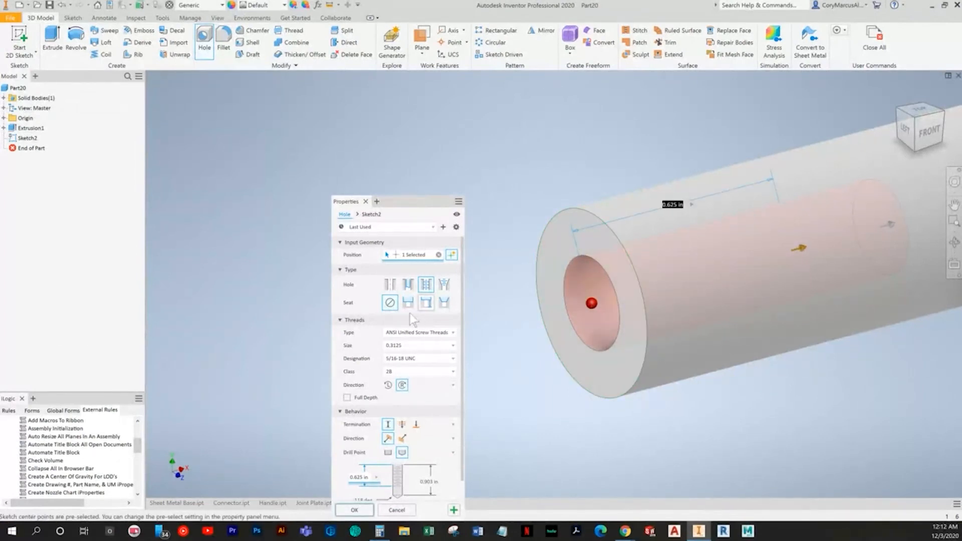
{"action": "left_click", "coordinate": [389, 286]}
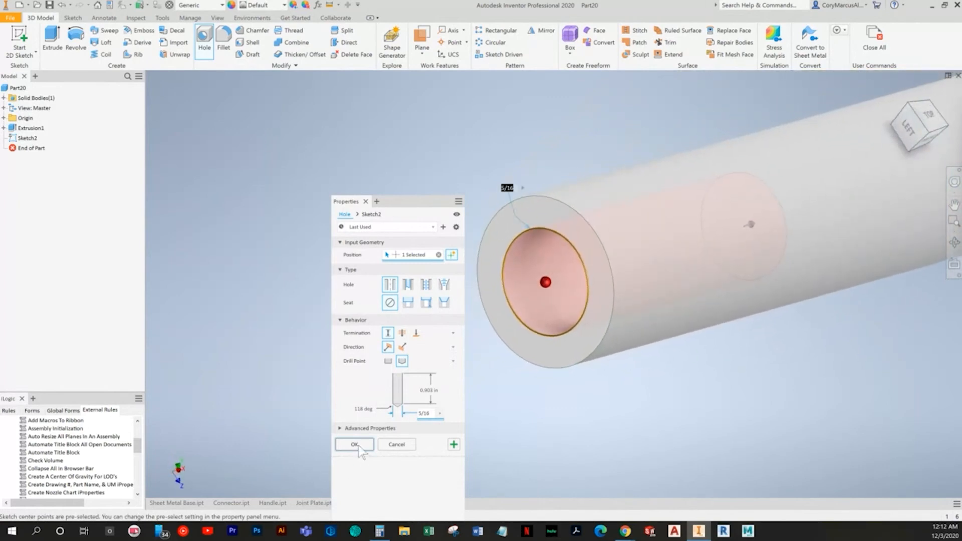
{"action": "left_click", "coordinate": [428, 390]}
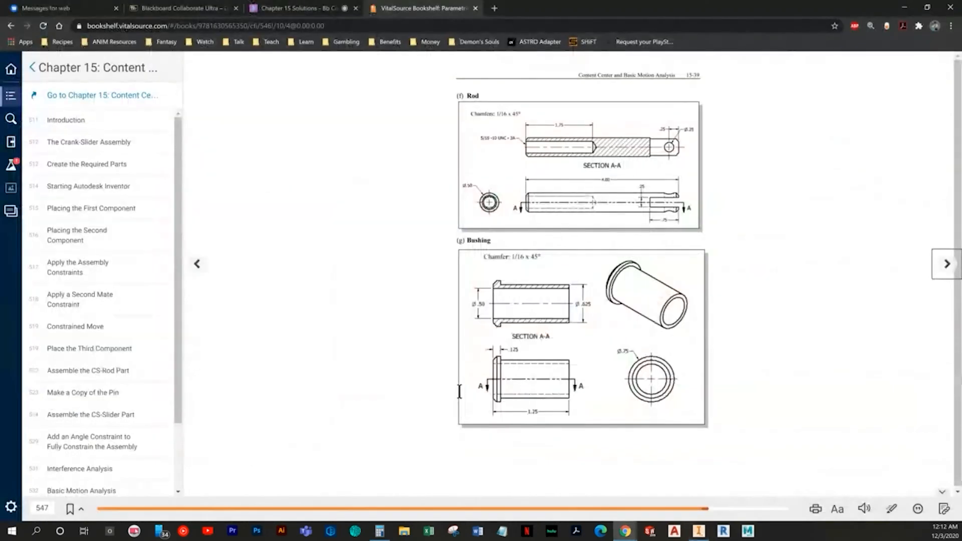
{"action": "type", "text": "1"}
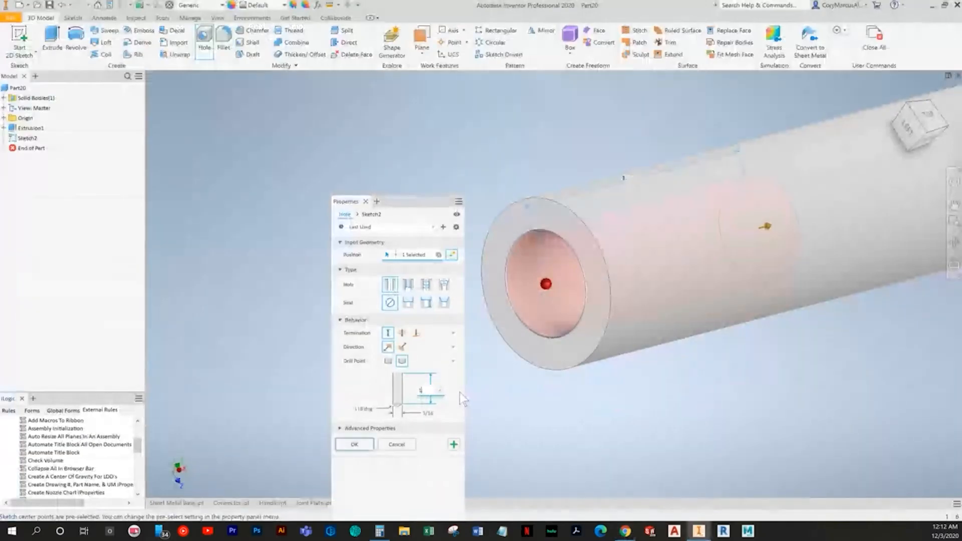
{"action": "type", "text": ".75"}
Check the hole preview against the Rod drawing and create the hole
{"action": "middle_click_drag", "start_coordinate": [542, 343], "coordinate": [474, 383]}
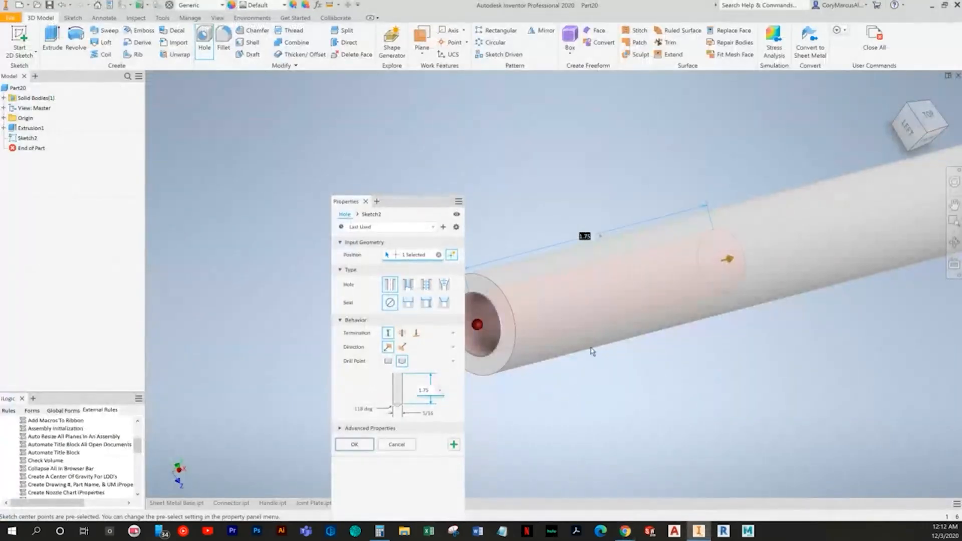
{"action": "key", "text": "alt+Tab"}
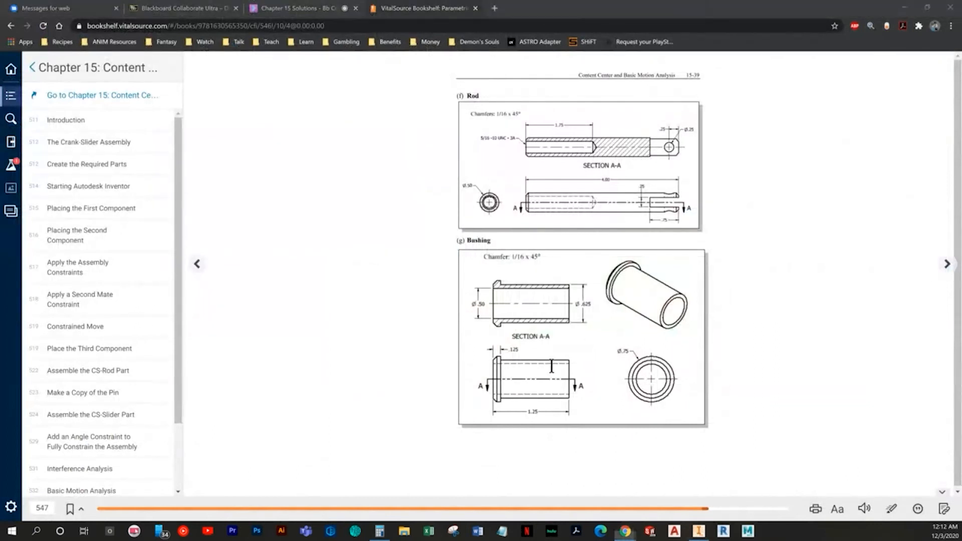
{"action": "key", "text": "alt+Tab"}
{"action": "key", "text": "Escape"}
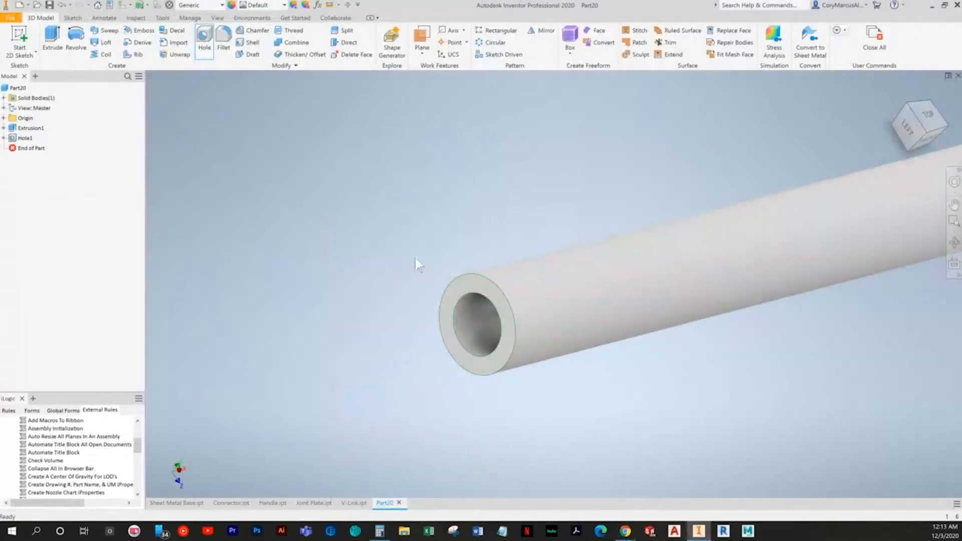
Thread the inner surface of the rod's end hole at full depth using ANSI Unified Screw Threads, designation 5/16-18 UNC
{"action": "left_click", "coordinate": [288, 31]}
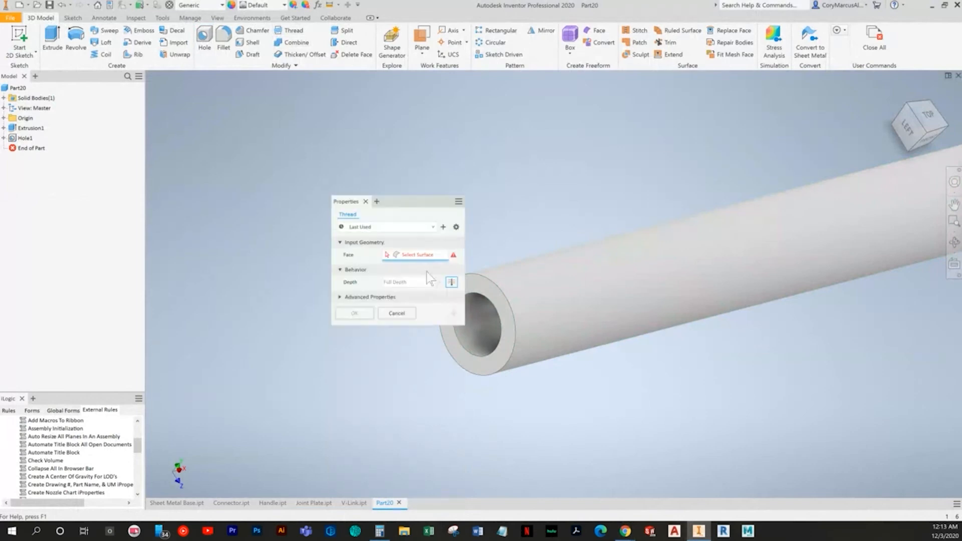
{"action": "left_click", "coordinate": [479, 320]}
{"action": "key", "text": "alt+Tab"}
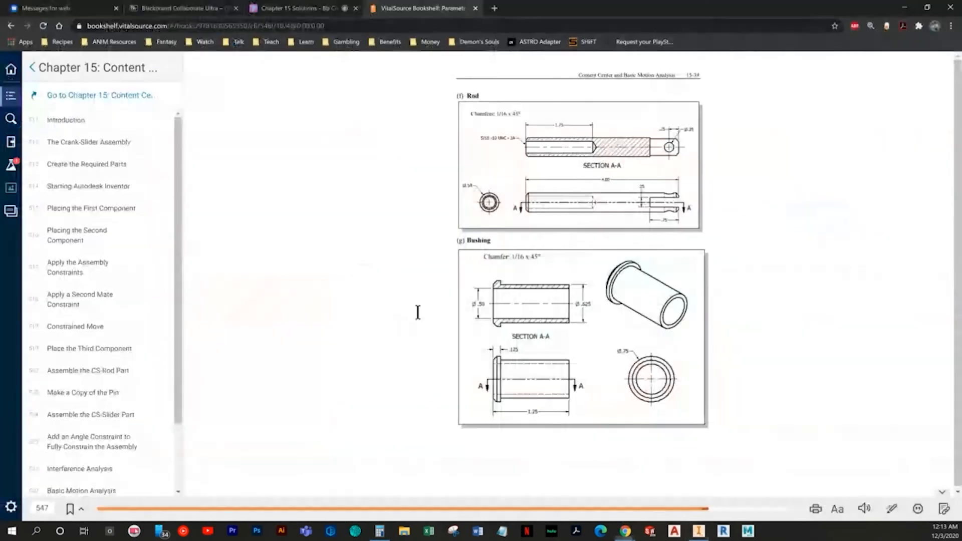
{"action": "key", "text": "alt+Tab"}
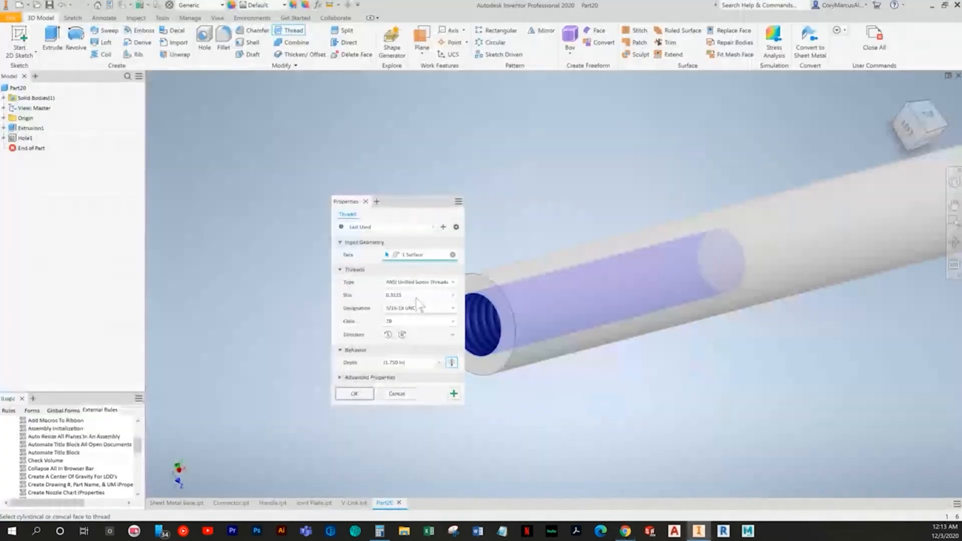
{"action": "left_click", "coordinate": [423, 307]}
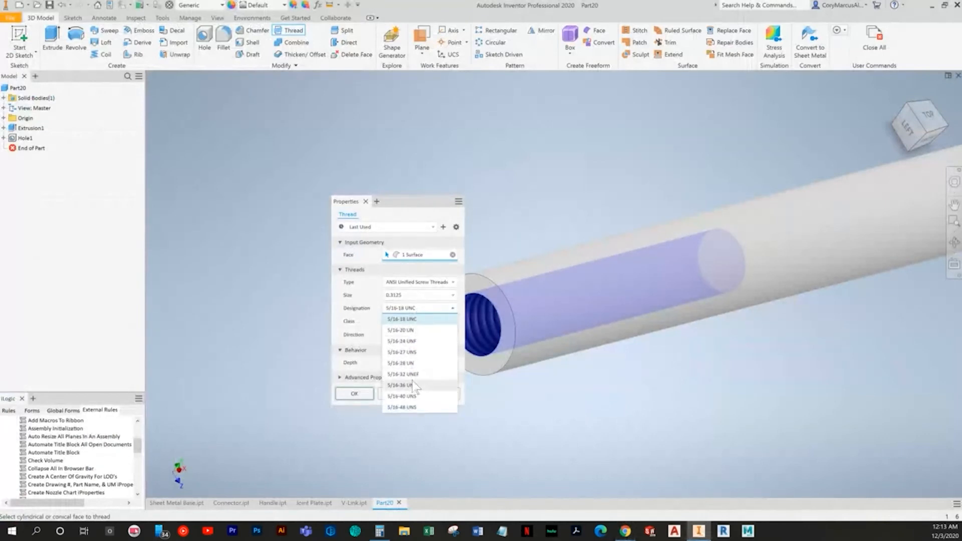
{"action": "left_click", "coordinate": [418, 319]}
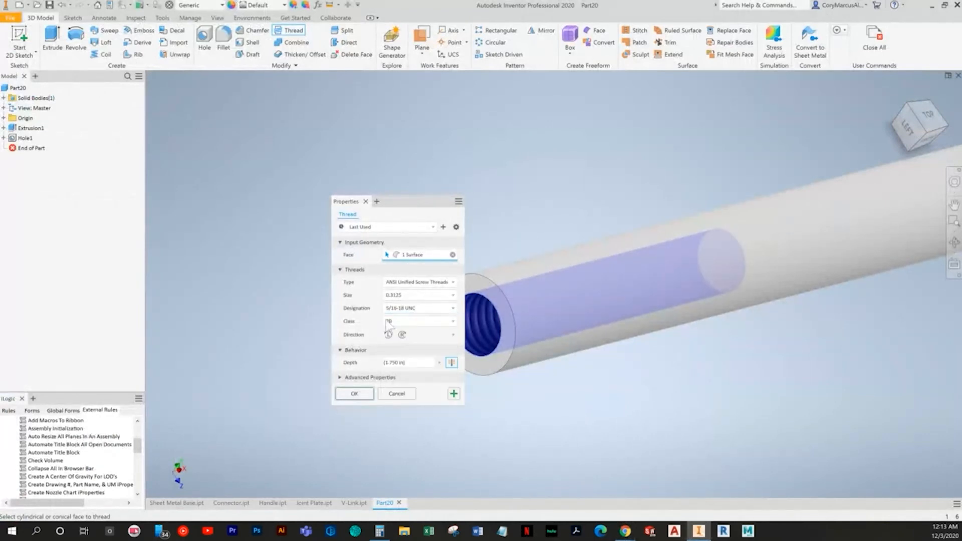
{"action": "left_click", "coordinate": [354, 394]}
{"action": "scroll", "coordinate": [466, 431], "scroll_direction": "down", "scroll_amount": 4}
Check the Rod drawing for the cross hole, then start a front-view sketch on the XY Plane
{"action": "key", "text": "alt+Tab"}
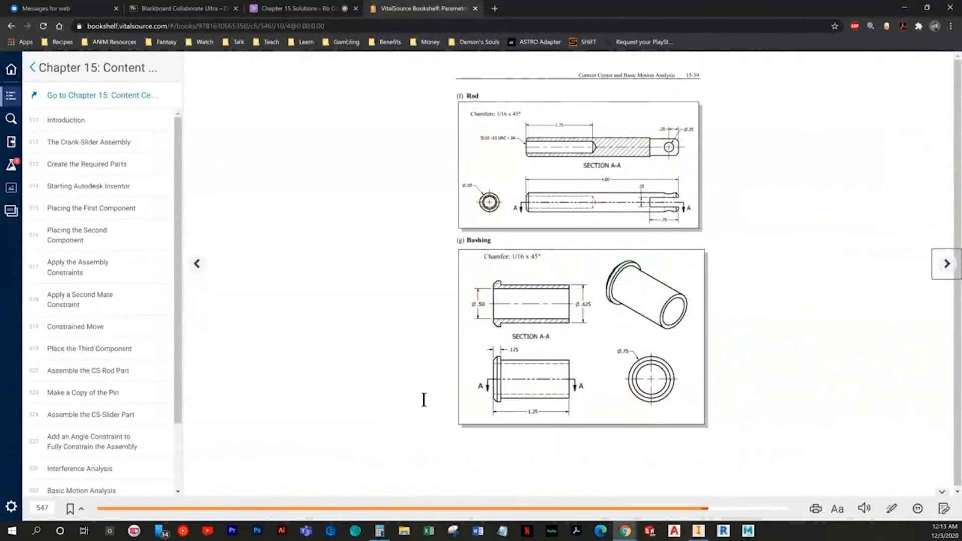
{"action": "key", "text": "alt+Tab"}
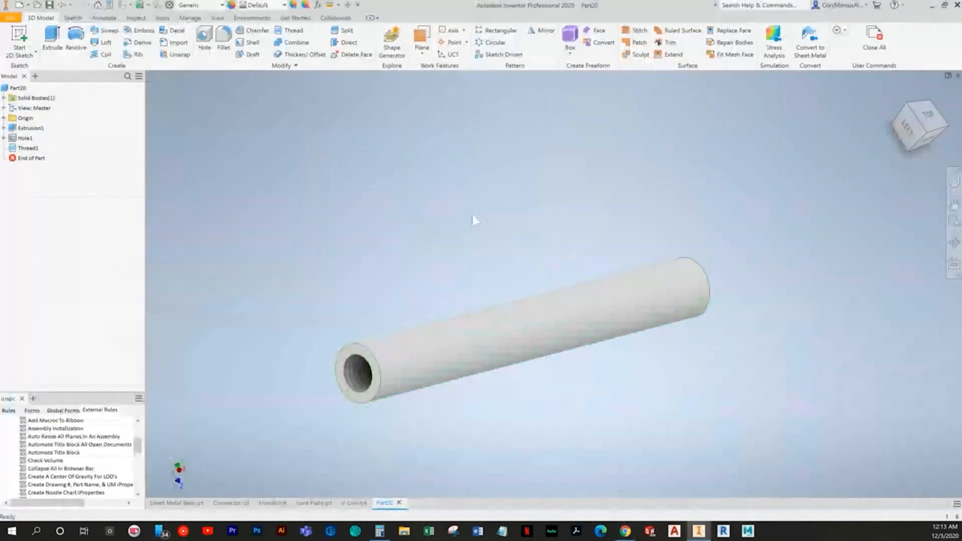
{"action": "left_click", "coordinate": [930, 145]}
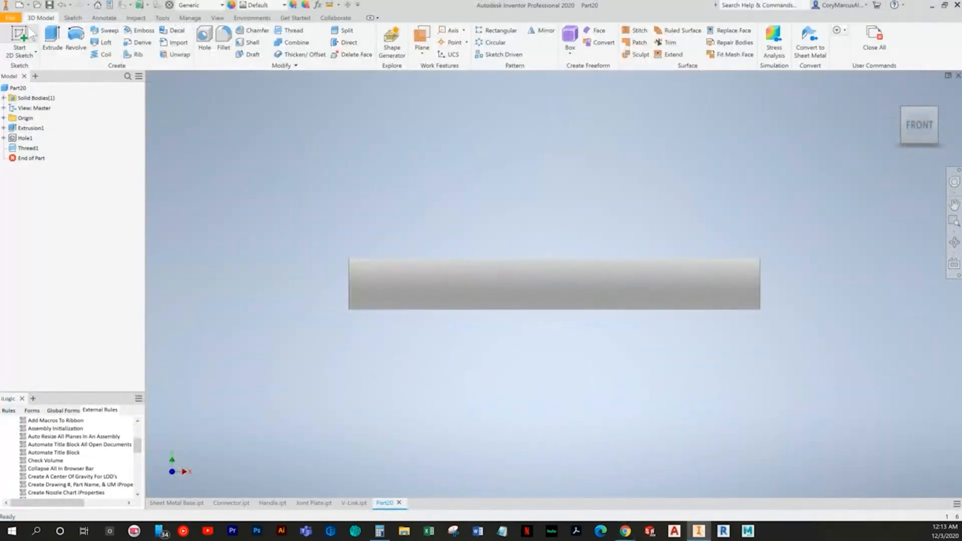
{"action": "key", "text": "s"}
{"action": "left_click", "coordinate": [5, 118]}
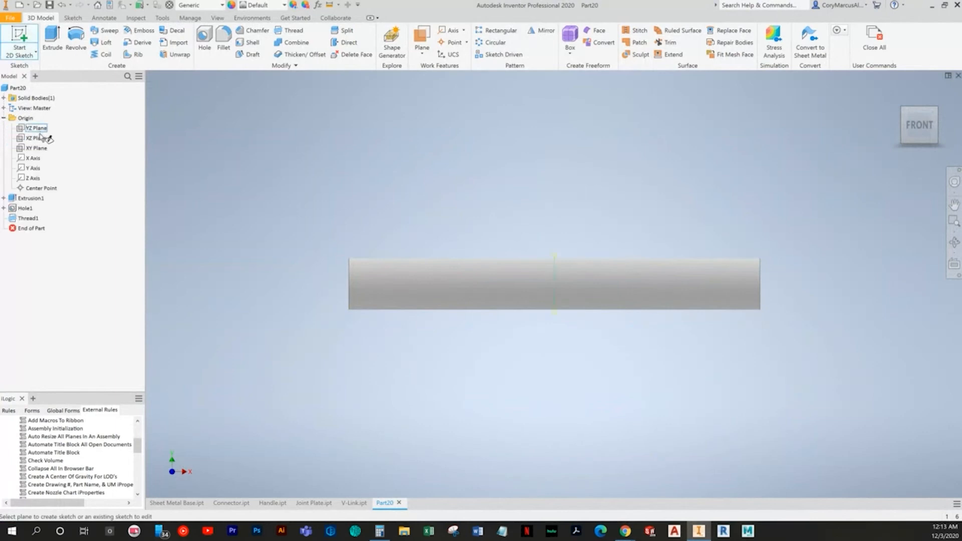
{"action": "middle_click_drag", "start_coordinate": [651, 329], "coordinate": [452, 343]}
{"action": "left_click", "coordinate": [52, 146]}
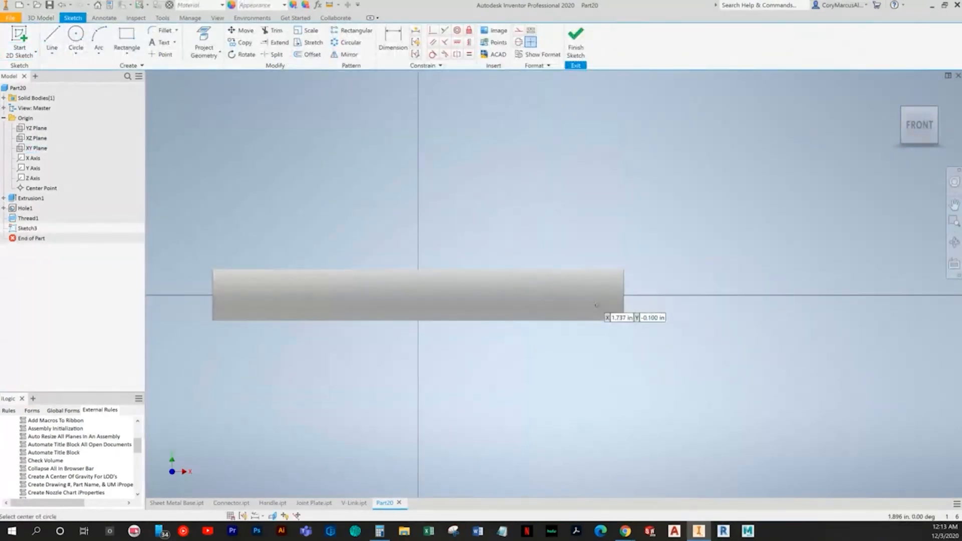
Slice the graphics, draw a circle about 0.33 in across near the rod's solid end, and set its center .25 in from the end face
{"action": "key", "text": "Escape"}
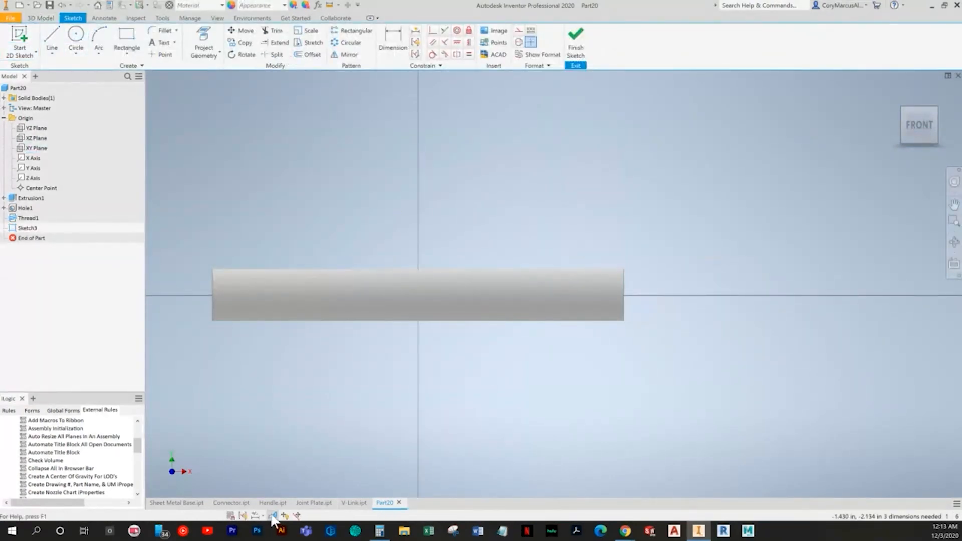
{"action": "key", "text": "F7"}
{"action": "scroll", "coordinate": [626, 315], "scroll_direction": "down", "scroll_amount": 4}
{"action": "key", "text": "d"}
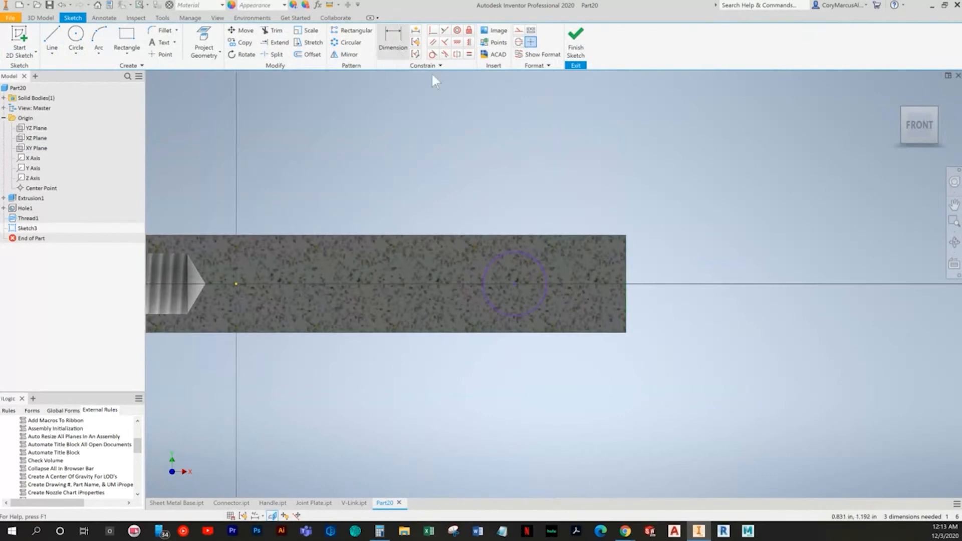
{"action": "left_click", "coordinate": [528, 257]}
{"action": "key", "text": "alt+Tab"}
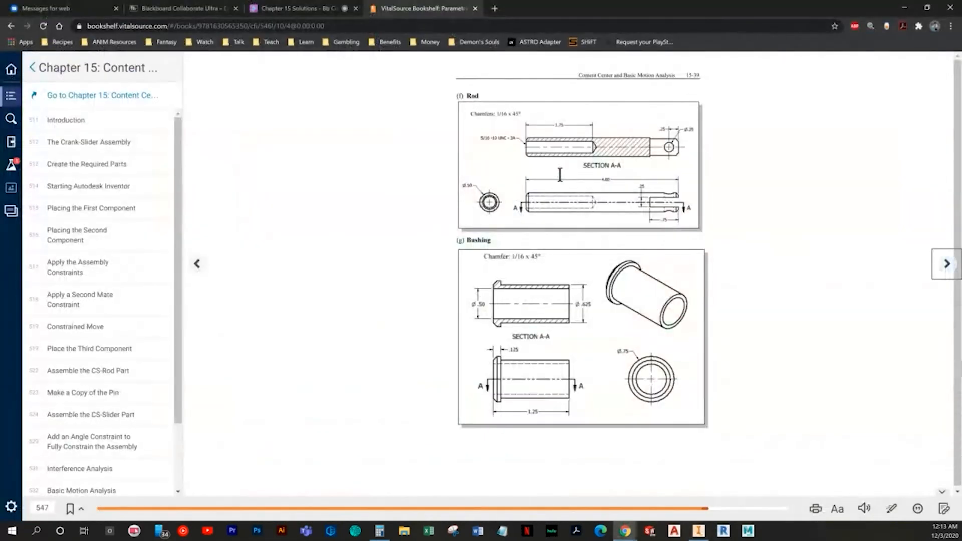
{"action": "key", "text": "alt+Tab"}
{"action": "type", "text": ".25"}
{"action": "key", "text": "Return"}
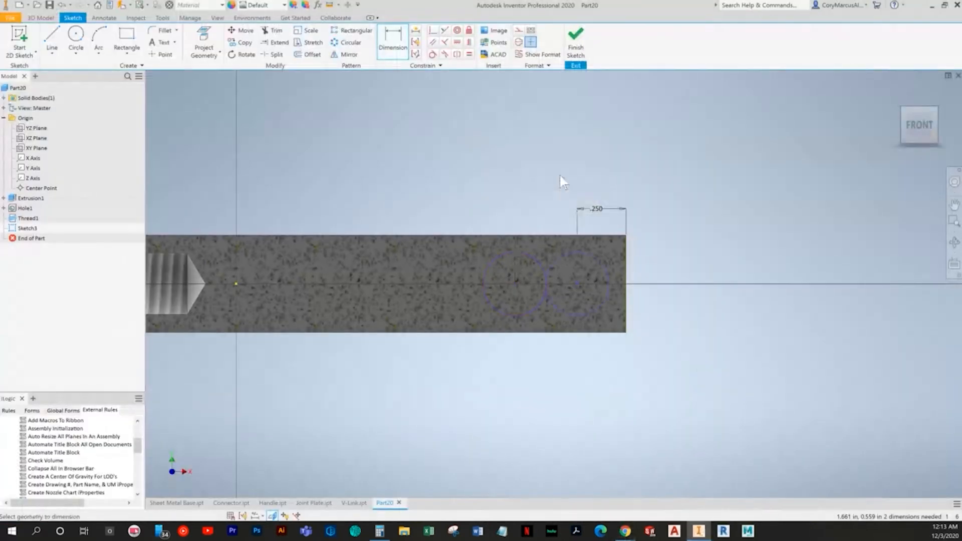
Set the circle's diameter to .25 in and align its center horizontally with the origin
{"action": "left_click", "coordinate": [531, 195]}
{"action": "type", "text": ".25"}
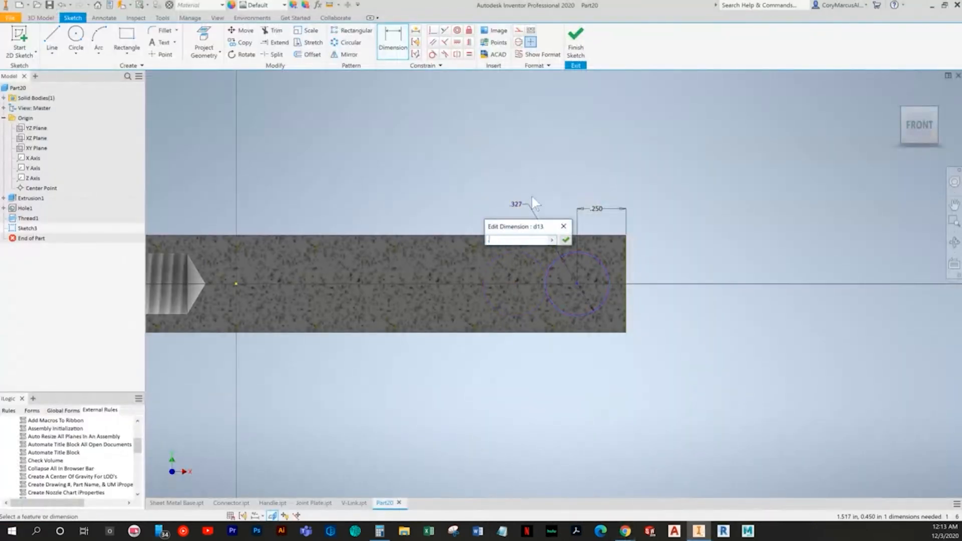
{"action": "key", "text": "Return"}
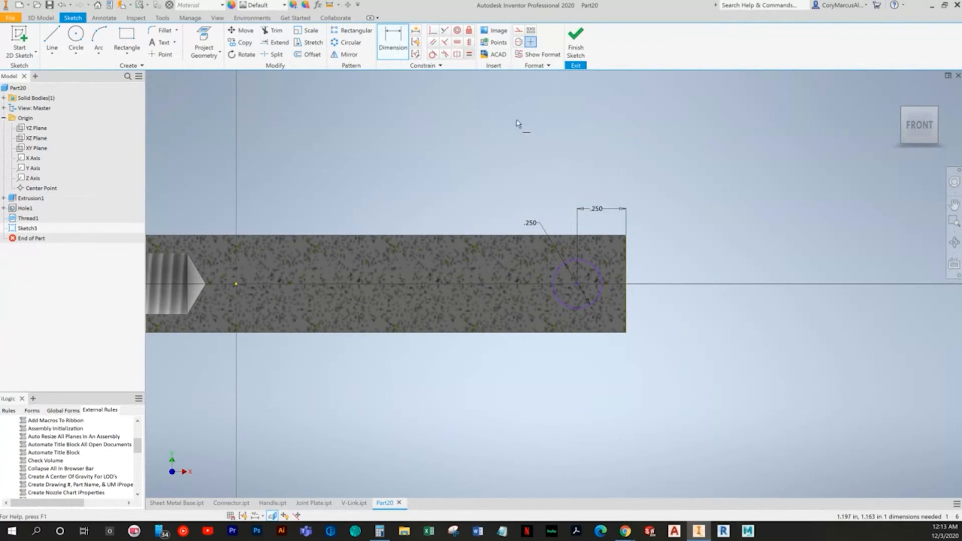
{"action": "left_click", "coordinate": [237, 285]}
{"action": "key", "text": "Escape"}
{"action": "key", "text": "Home"}
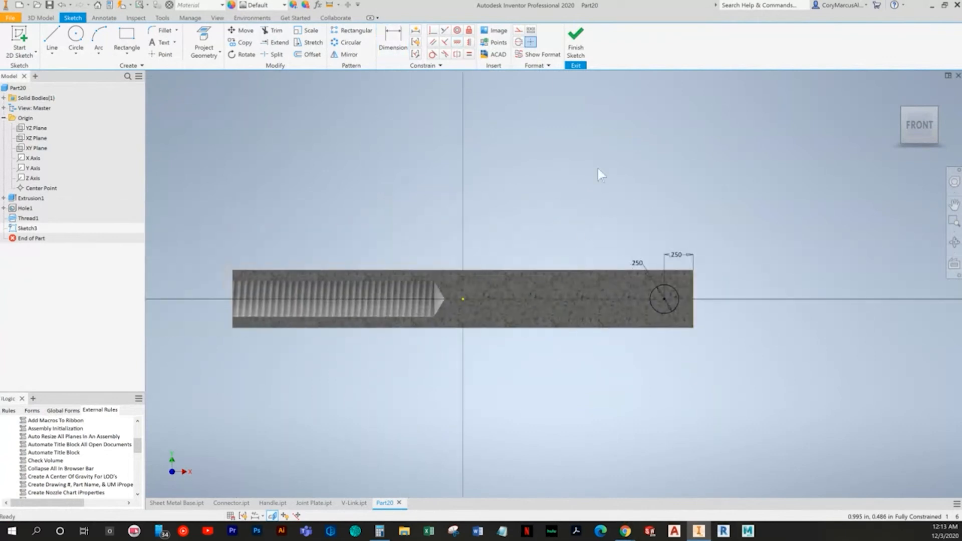
Finish the sketch and extrude the circle as a symmetric, through-all cut across the rod
{"action": "left_click", "coordinate": [584, 46]}
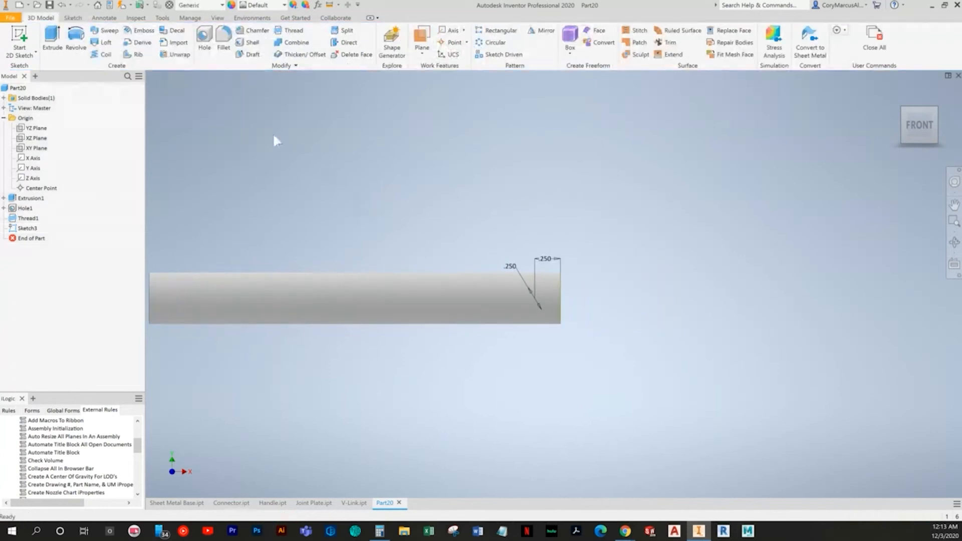
{"action": "left_click", "coordinate": [218, 46]}
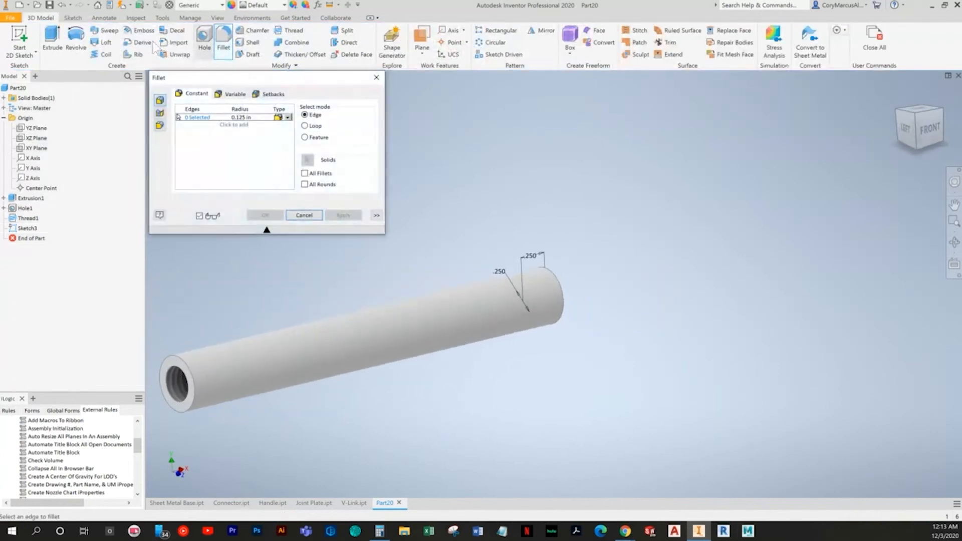
{"action": "key", "text": "Escape"}
{"action": "left_click", "coordinate": [53, 43]}
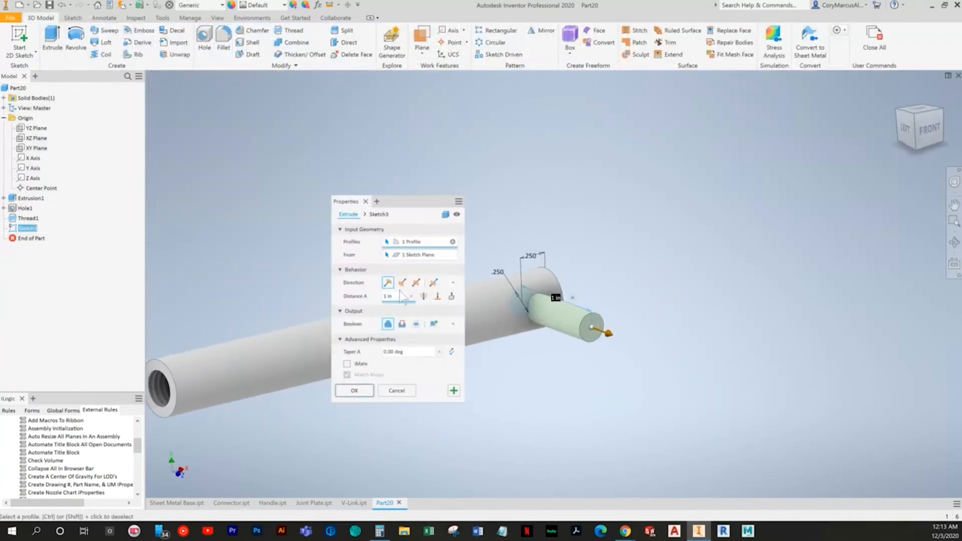
{"action": "left_click", "coordinate": [416, 282]}
{"action": "left_click", "coordinate": [402, 323]}
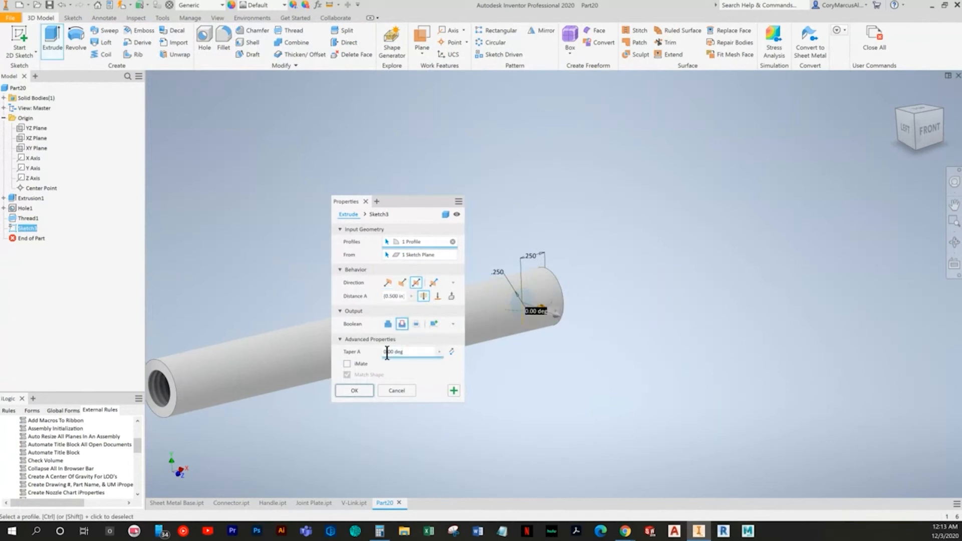
{"action": "left_click", "coordinate": [354, 390]}
Start a new sketch on the XZ Plane for the slot in the rod's cross-drilled end
{"action": "middle_click_drag", "start_coordinate": [678, 397], "coordinate": [36, 118], "text": "shift"}
{"action": "left_click", "coordinate": [19, 42]}
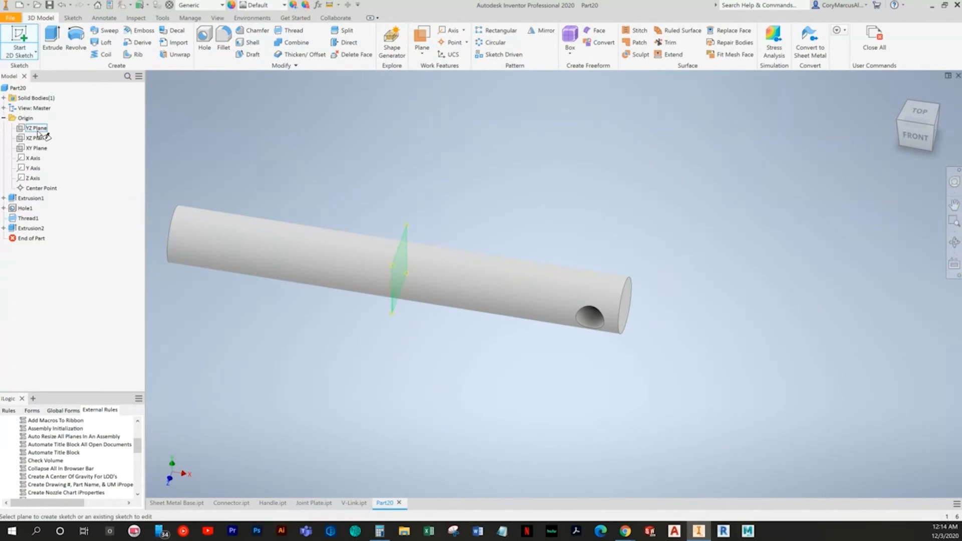
{"action": "left_click", "coordinate": [39, 148]}
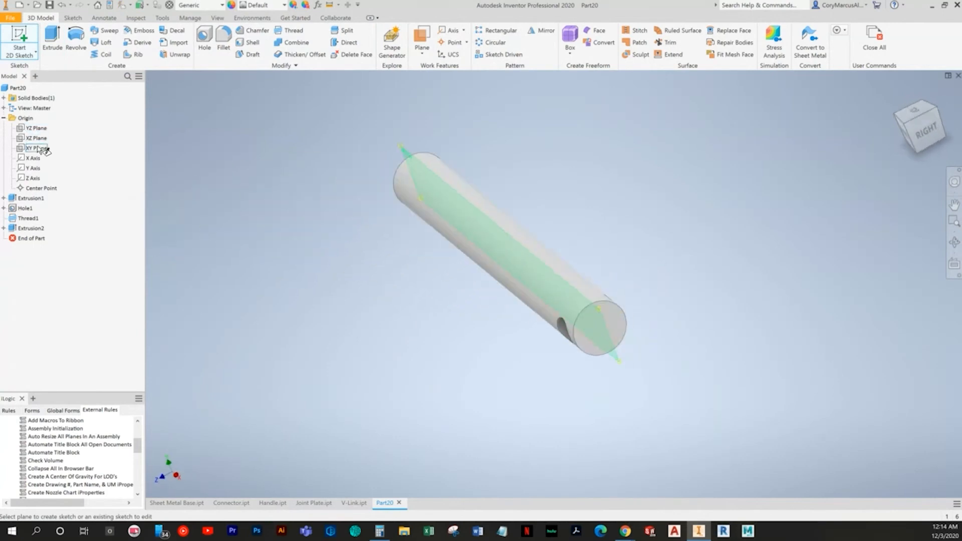
{"action": "left_click", "coordinate": [40, 148]}
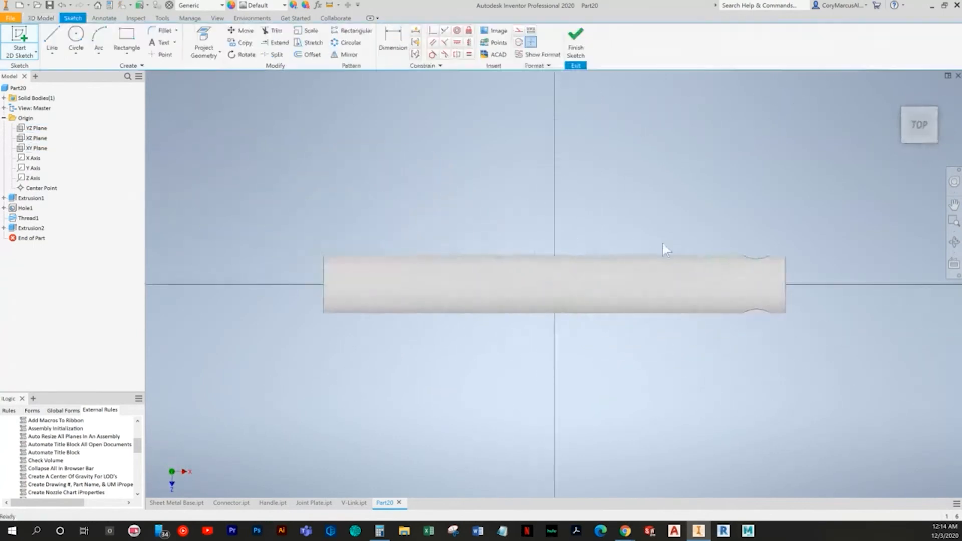
Draw a rectangle about 0.96 in long across the rod's cross-drilled end, extending past the end face, with the graphics sliced
{"action": "left_click", "coordinate": [127, 40]}
{"action": "scroll", "coordinate": [360, 203], "scroll_direction": "up", "scroll_amount": 3}
{"action": "left_click", "coordinate": [295, 232]}
{"action": "left_click", "coordinate": [505, 273]}
{"action": "middle_click_drag", "start_coordinate": [448, 314], "coordinate": [480, 345]}
Check the slot length on the Rod drawing and set the rectangle's length to .75 in
{"action": "key", "text": "alt+Tab"}
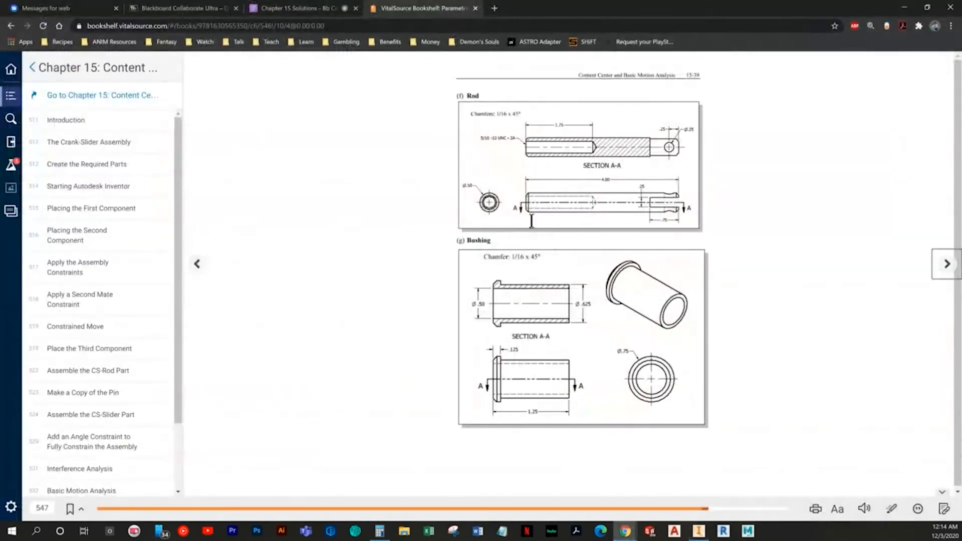
{"action": "key", "text": "alt+Tab"}
{"action": "key", "text": "d"}
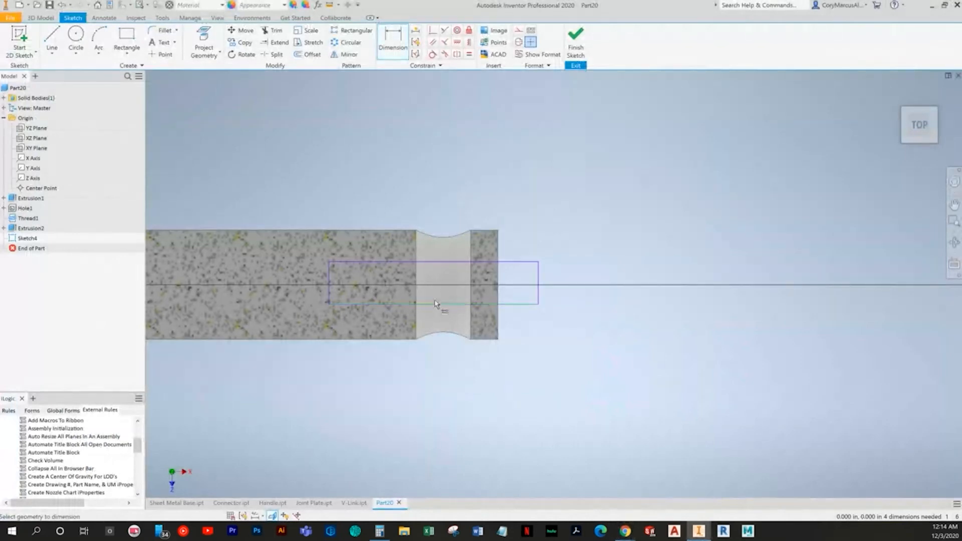
{"action": "left_click", "coordinate": [440, 261]}
{"action": "left_click", "coordinate": [439, 203]}
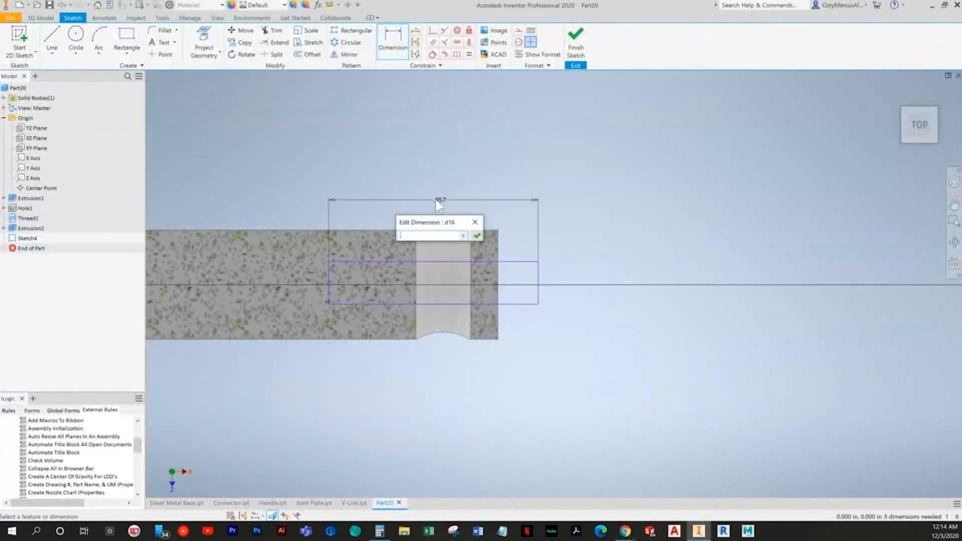
{"action": "type", "text": ".75"}
{"action": "key", "text": "Return"}
Check the slot width on the Rod drawing and set the rectangle's height to .25 in
{"action": "key", "text": "alt+Tab"}
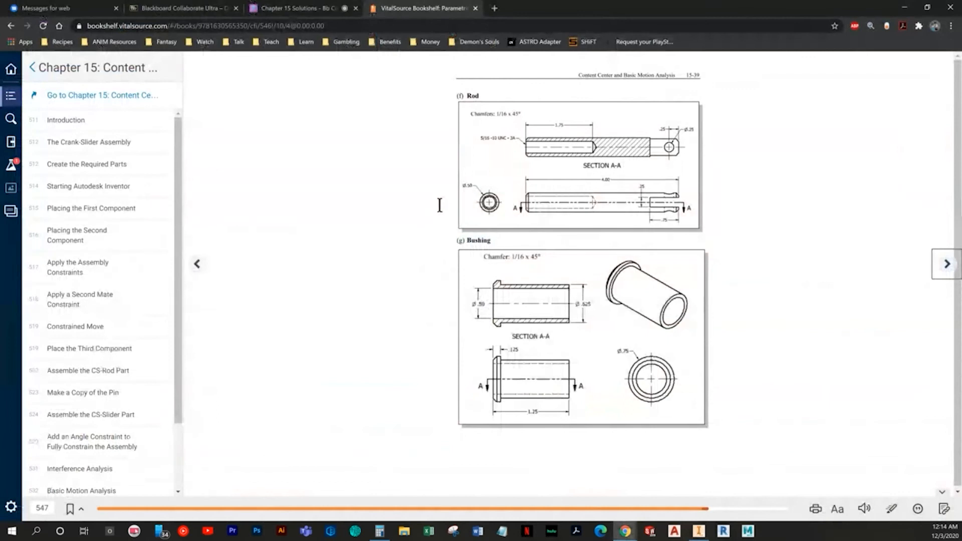
{"action": "key", "text": "alt+Tab"}
{"action": "left_click", "coordinate": [269, 279]}
{"action": "left_click", "coordinate": [239, 199]}
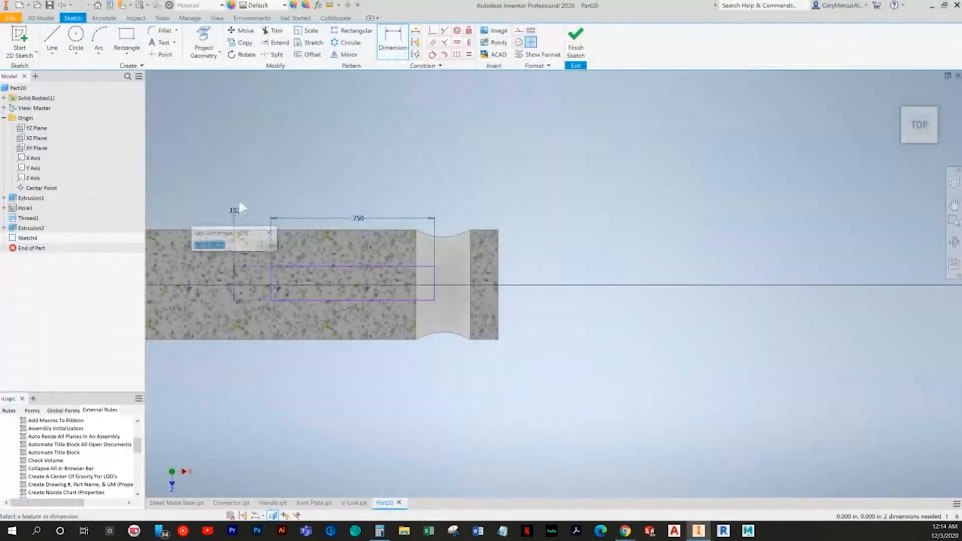
{"action": "type", "text": ".25"}
{"action": "key", "text": "Return"}
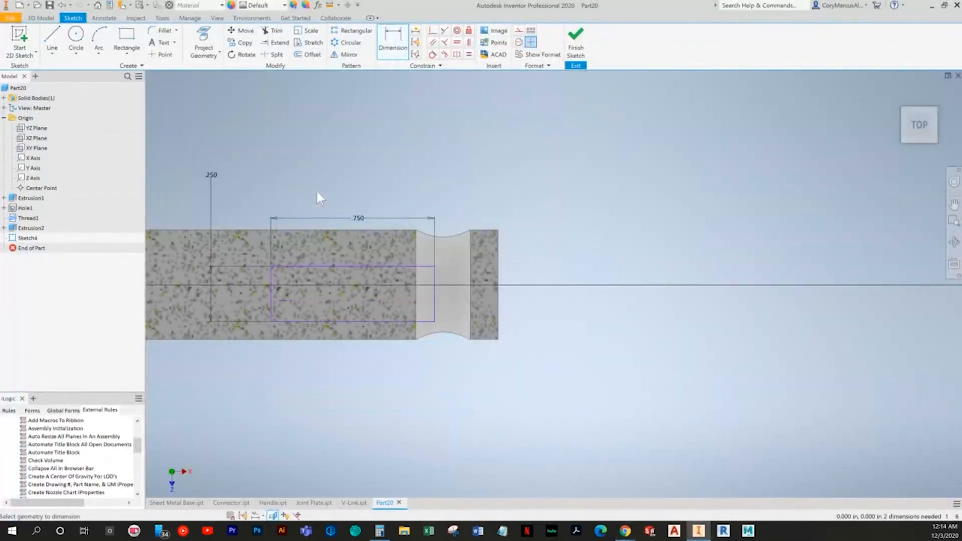
Make the rectangle's outer short edge collinear with the rod's end face
{"action": "left_click", "coordinate": [444, 30]}
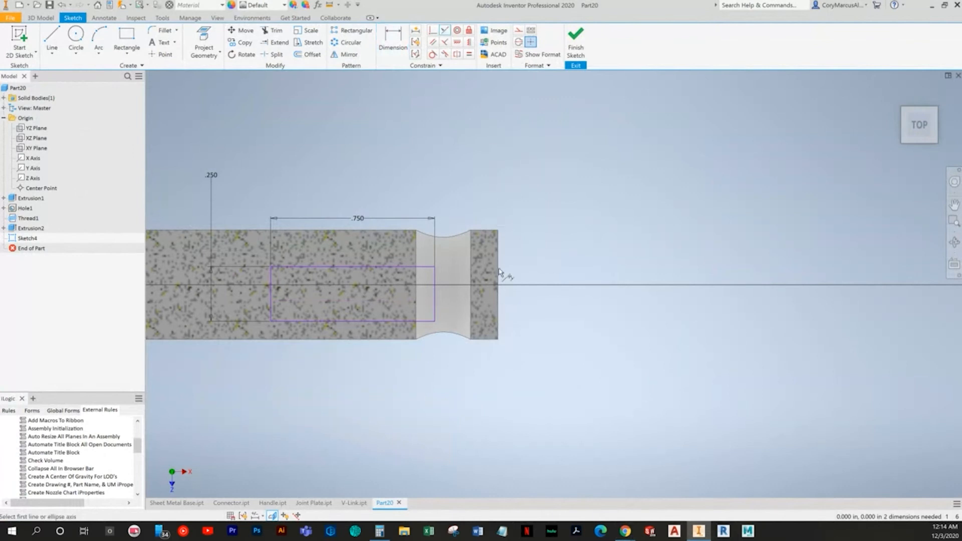
{"action": "left_click", "coordinate": [197, 40]}
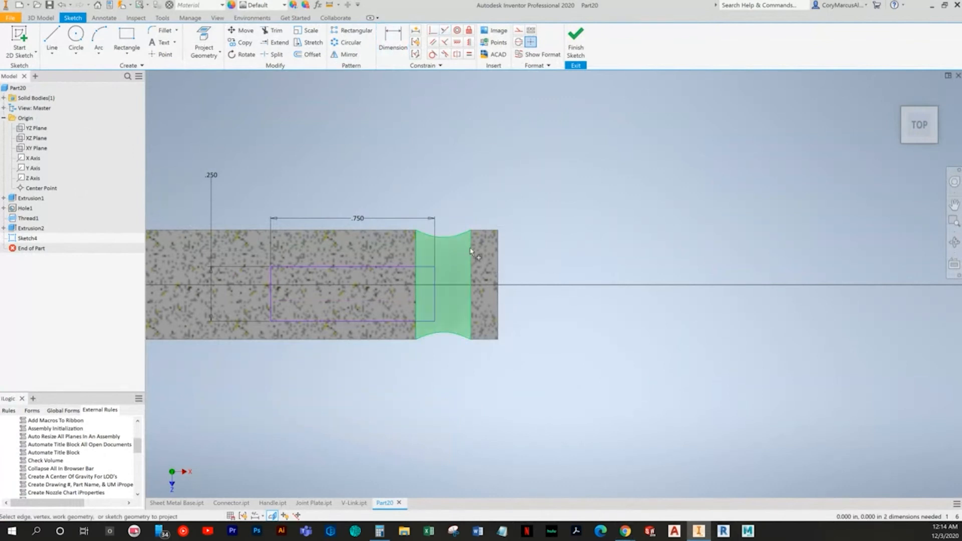
{"action": "key", "text": "Escape"}
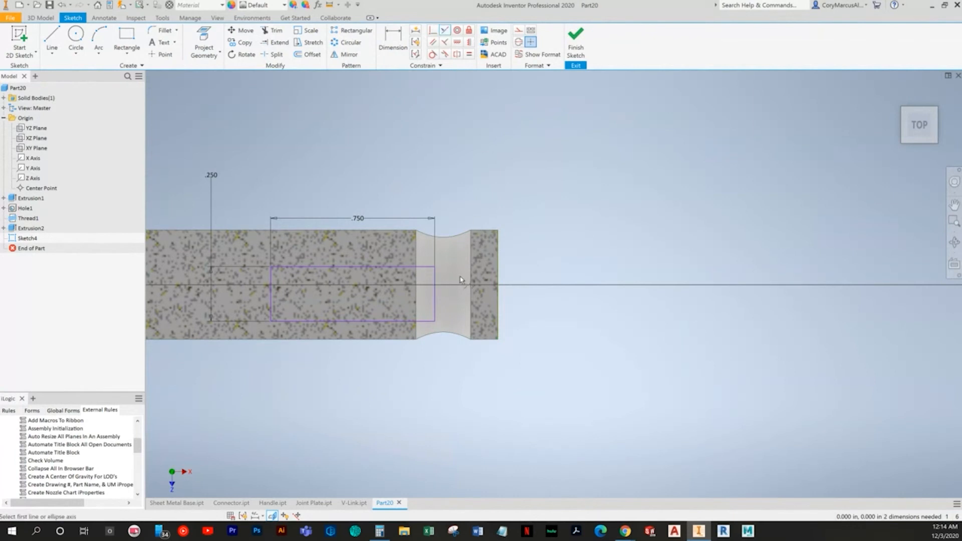
{"action": "left_click", "coordinate": [500, 263]}
Align the slot rectangle's inner short edge midpoint horizontally with the origin and finish the sketch
{"action": "middle_click_drag", "start_coordinate": [440, 222], "coordinate": [566, 193]}
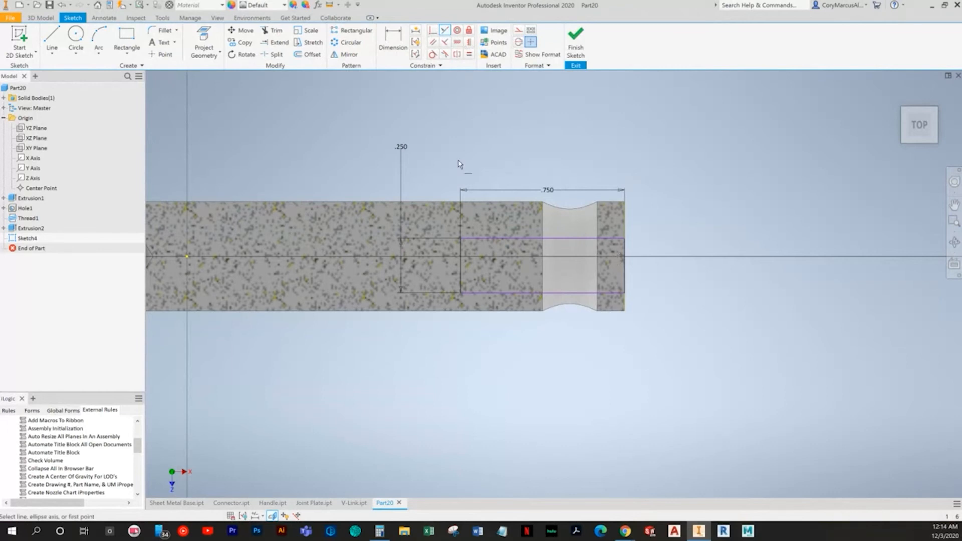
{"action": "left_click", "coordinate": [461, 269]}
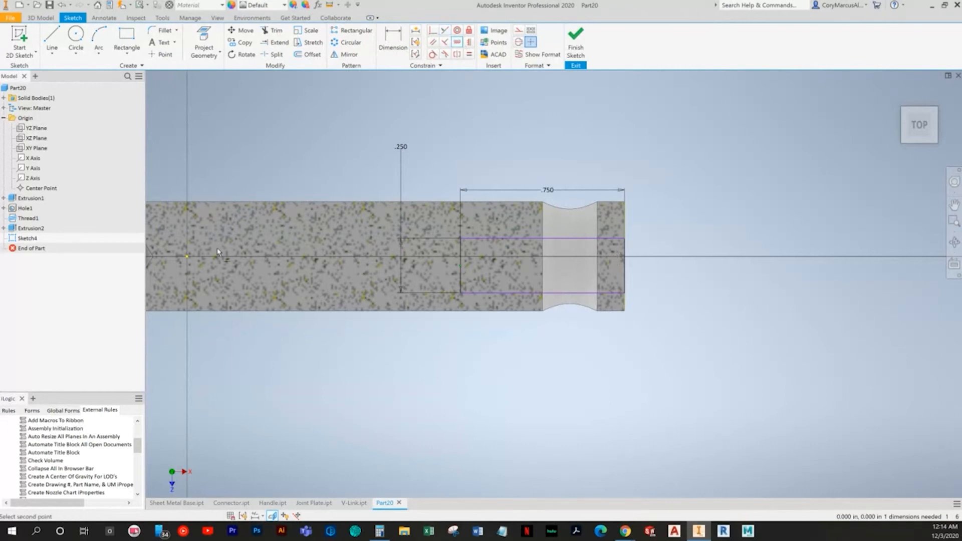
{"action": "left_click", "coordinate": [187, 256]}
{"action": "left_click", "coordinate": [576, 40]}
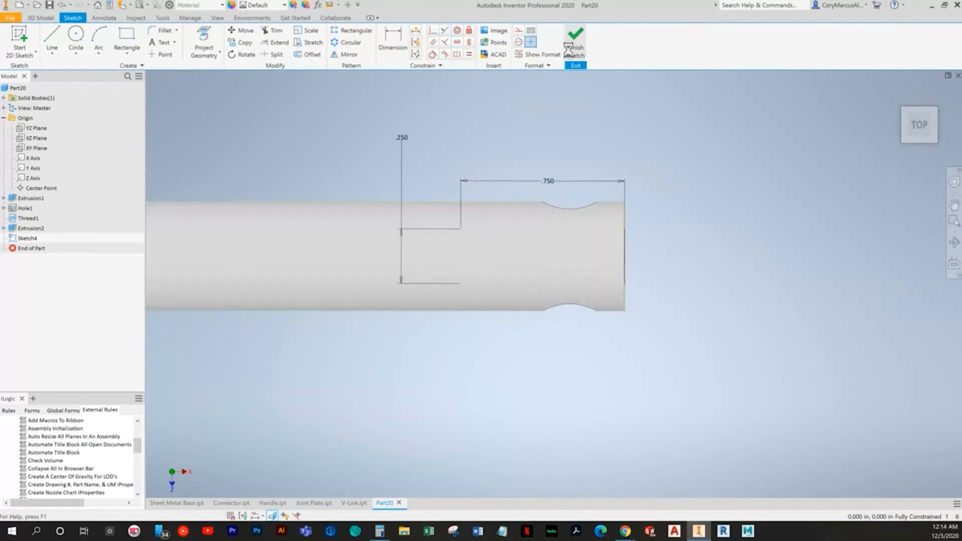
Extrude the slot rectangle as a symmetric cut through all of the rod's cross-drilled end
{"action": "left_click", "coordinate": [53, 38]}
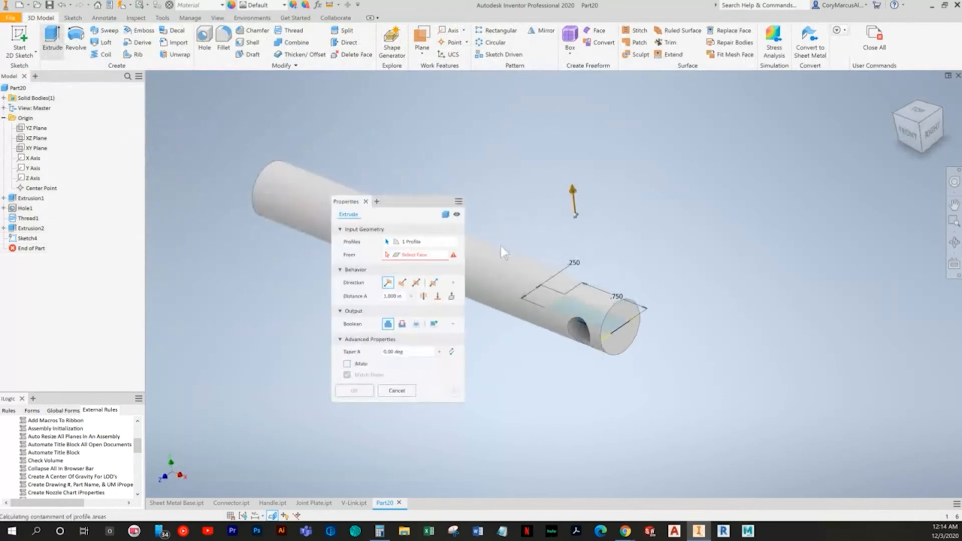
{"action": "left_click", "coordinate": [423, 296]}
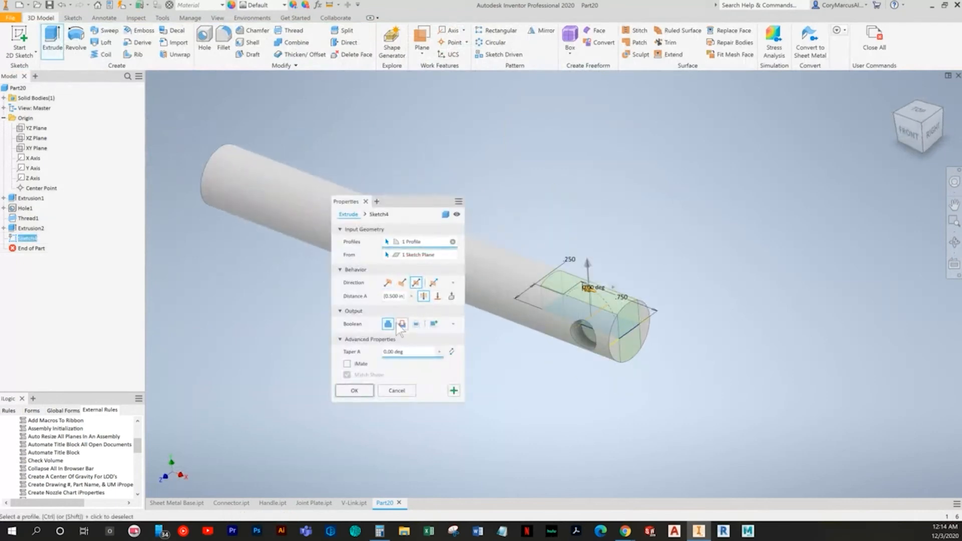
{"action": "left_click", "coordinate": [401, 323]}
{"action": "left_click", "coordinate": [355, 390]}
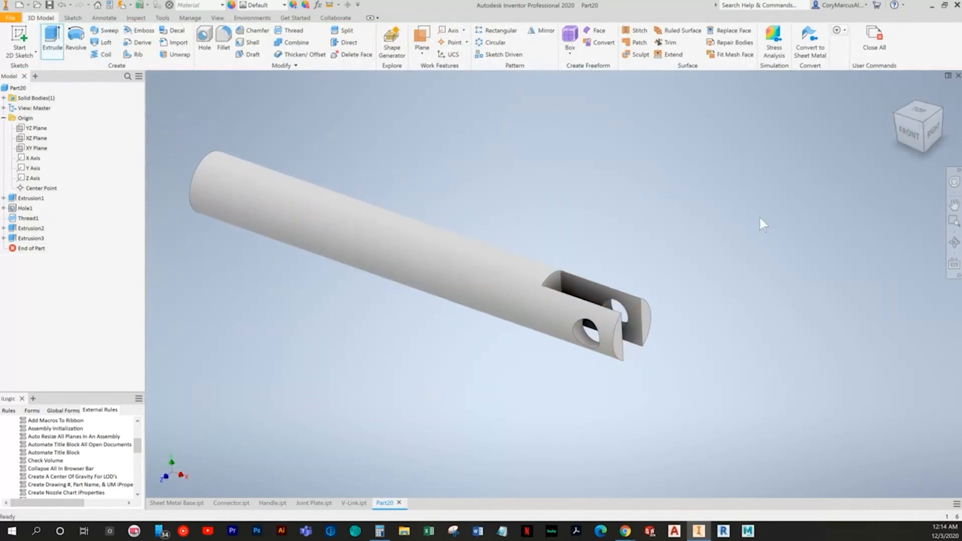
Compare the slotted rod, including its top view, with the Rod drawing in the textbook
{"action": "key", "text": "alt+Tab"}
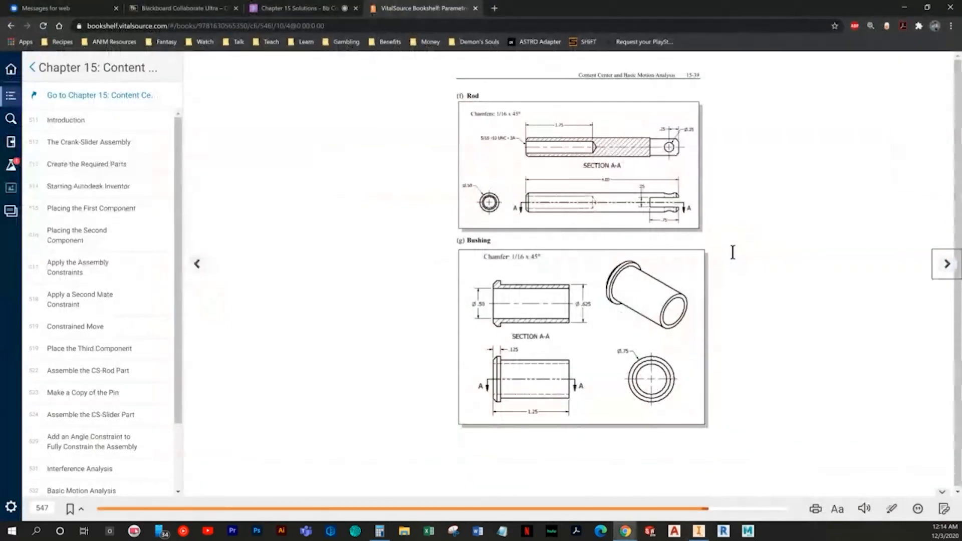
{"action": "key", "text": "alt+Tab"}
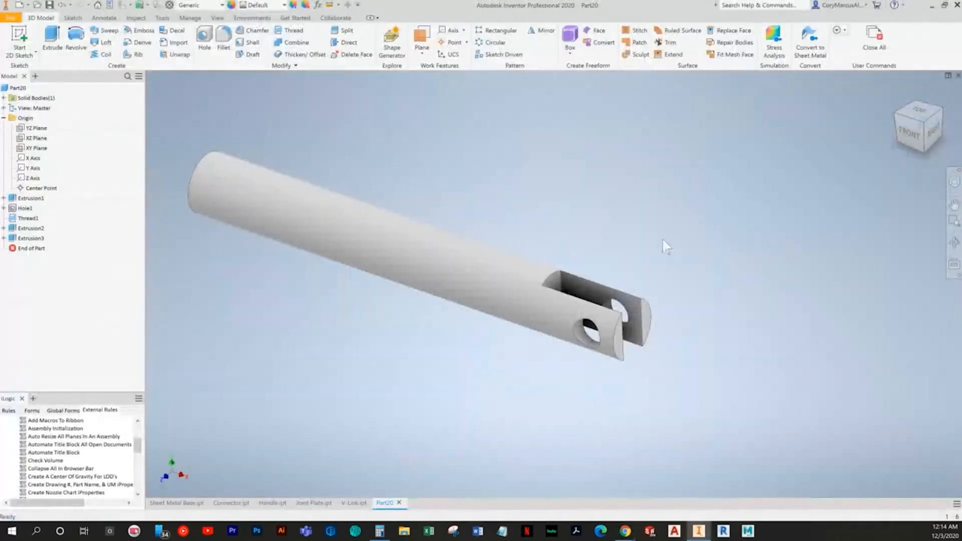
{"action": "key", "text": "alt+Tab"}
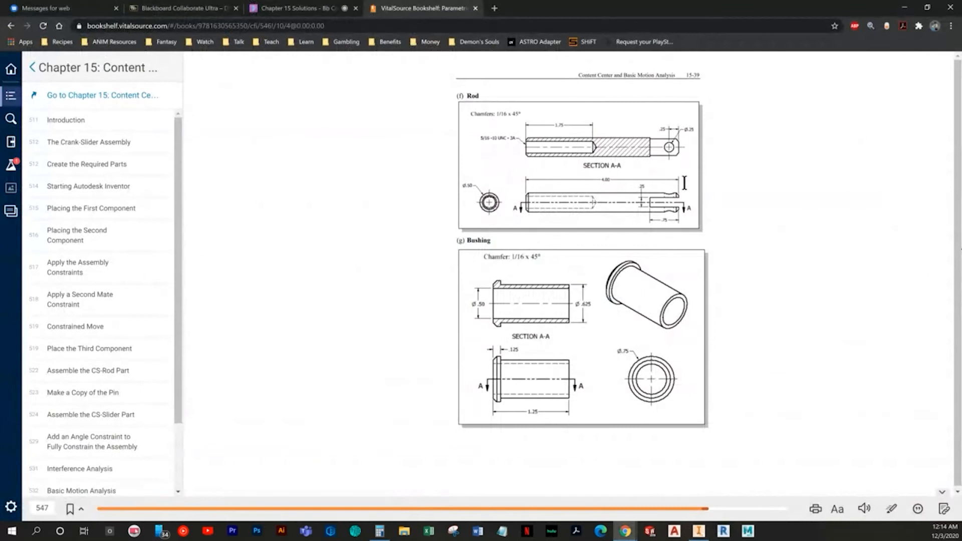
{"action": "key", "text": "alt+Tab"}
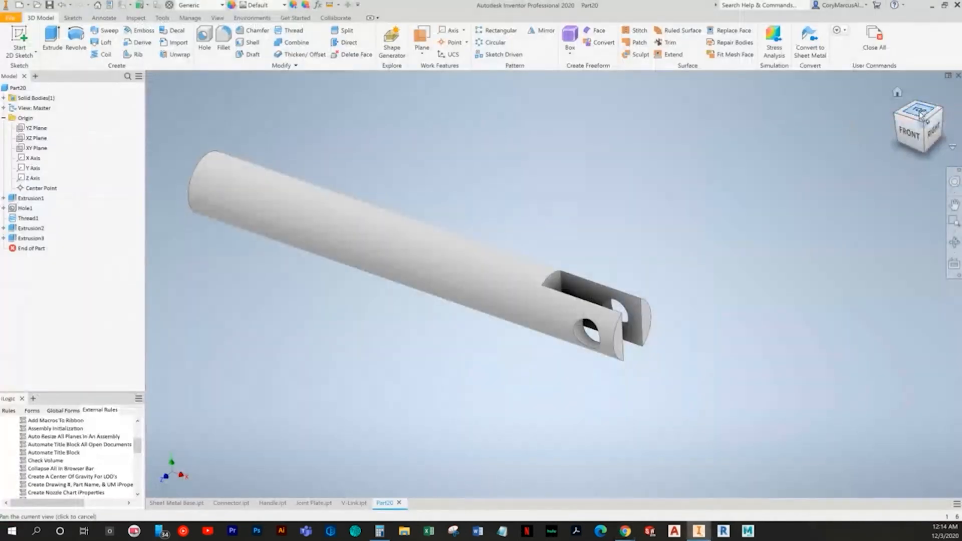
{"action": "left_click", "coordinate": [921, 112]}
{"action": "scroll", "coordinate": [610, 251], "scroll_direction": "up", "scroll_amount": 3}
{"action": "key", "text": "alt+Tab"}
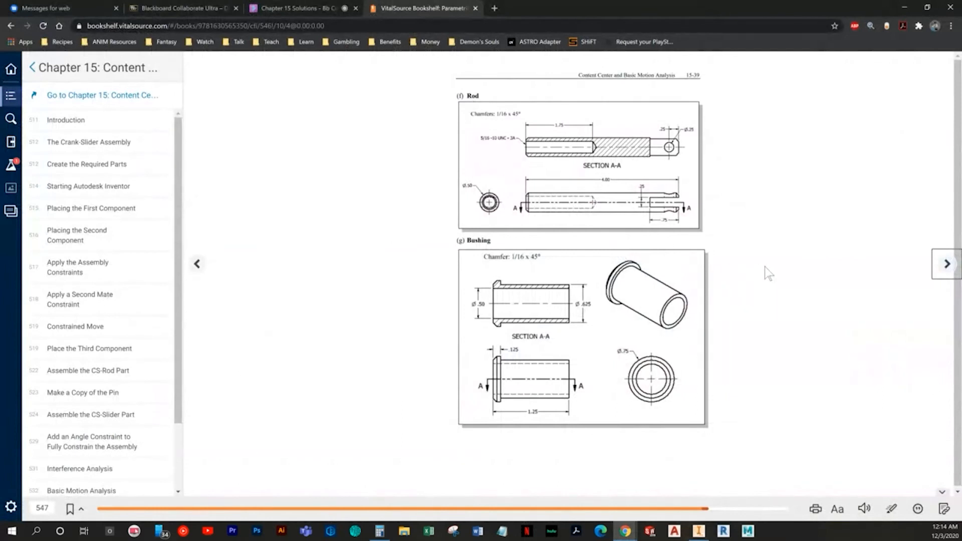
{"action": "key", "text": "alt+Tab"}
{"action": "key", "text": "alt+Tab"}
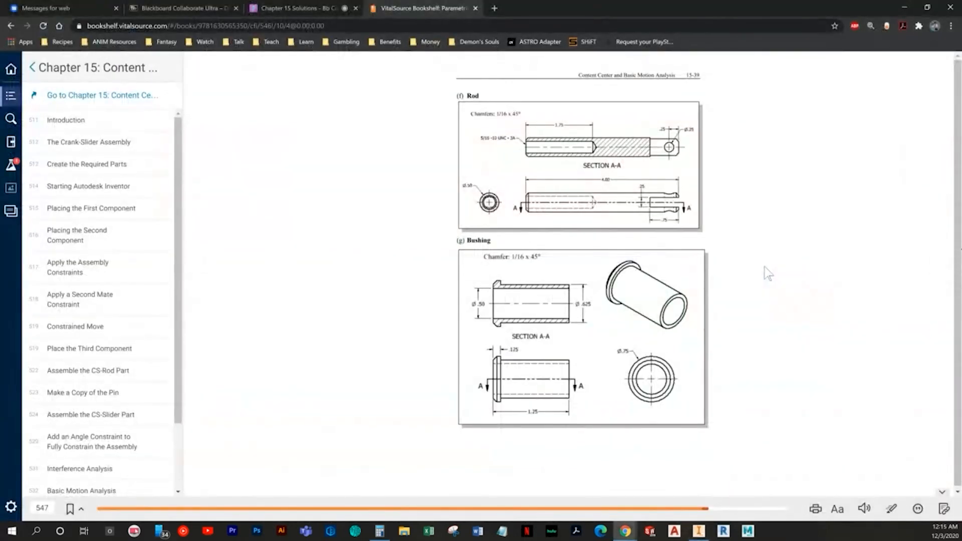
{"action": "key", "text": "alt+Tab"}
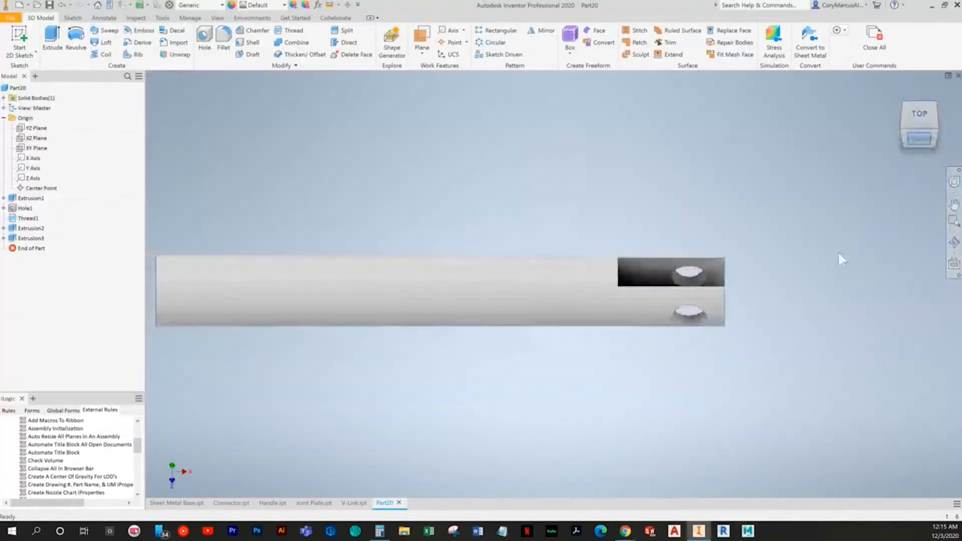
Show the rod as a half section along the XY plane, viewed from the front
{"action": "scroll", "coordinate": [839, 254], "scroll_direction": "down", "scroll_amount": 2}
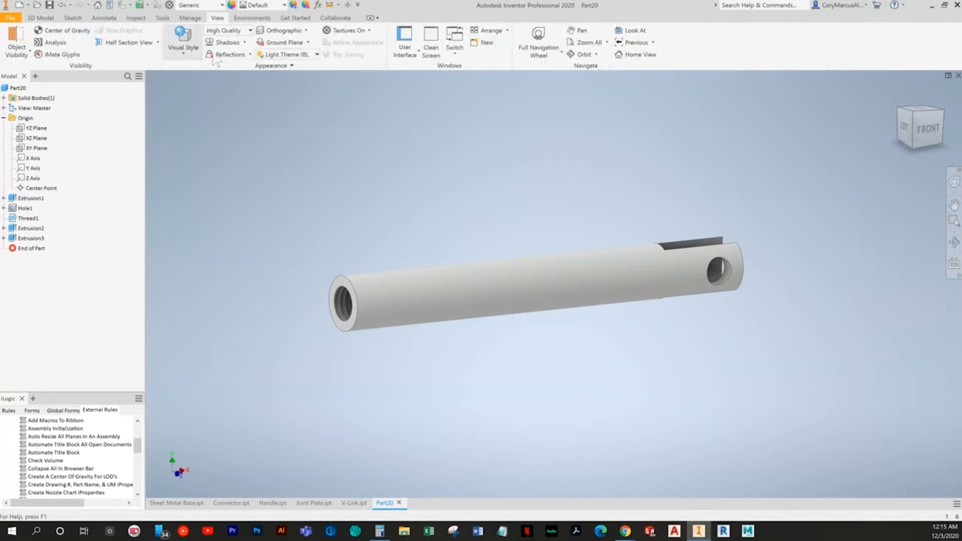
{"action": "left_click", "coordinate": [130, 44]}
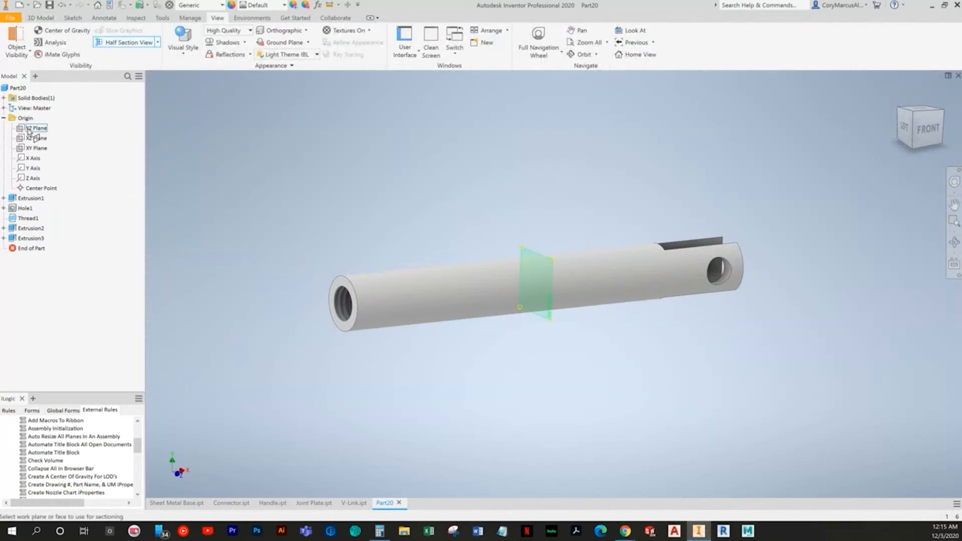
{"action": "left_click", "coordinate": [42, 148]}
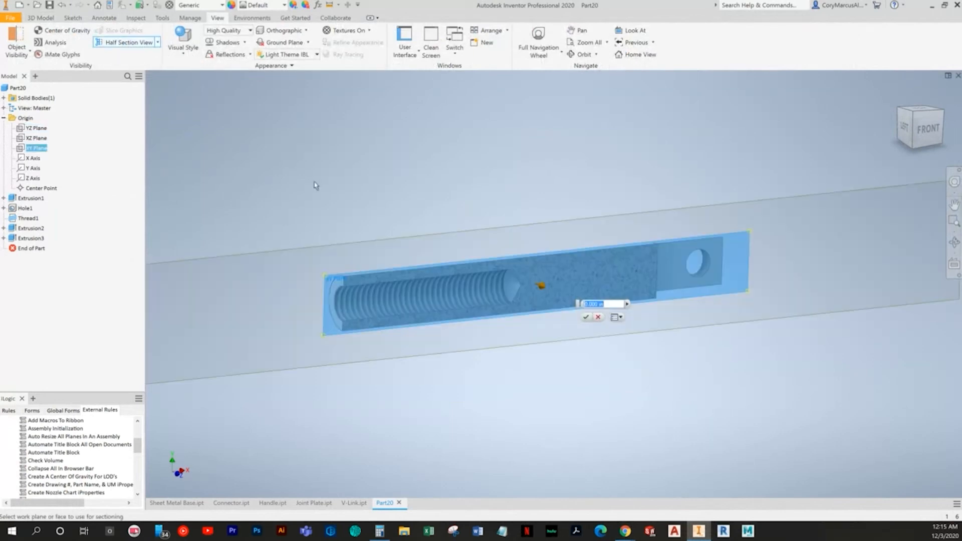
{"action": "left_click", "coordinate": [585, 317]}
{"action": "left_click", "coordinate": [919, 131]}
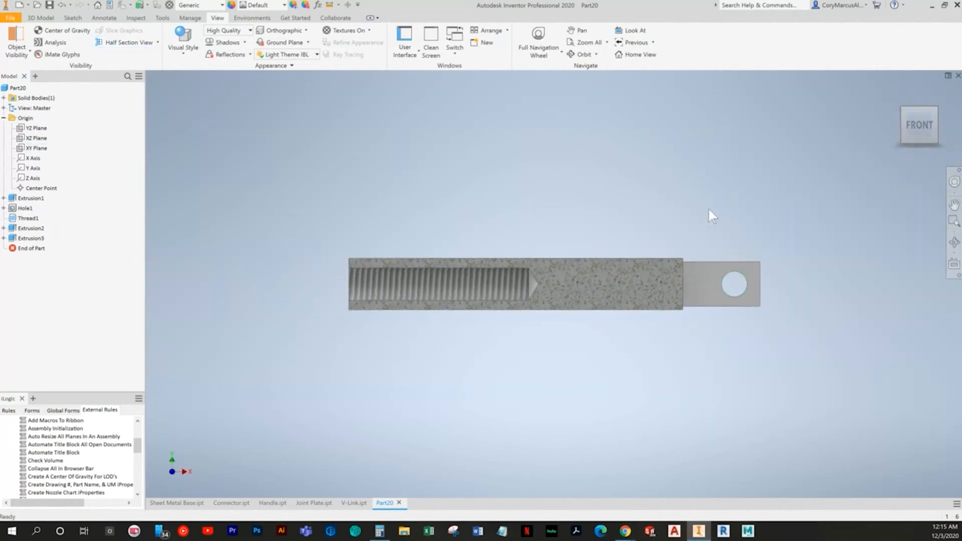
Compare the sectioned rod with Section A-A on the Rod drawing and end the section view
{"action": "key", "text": "alt+Tab"}
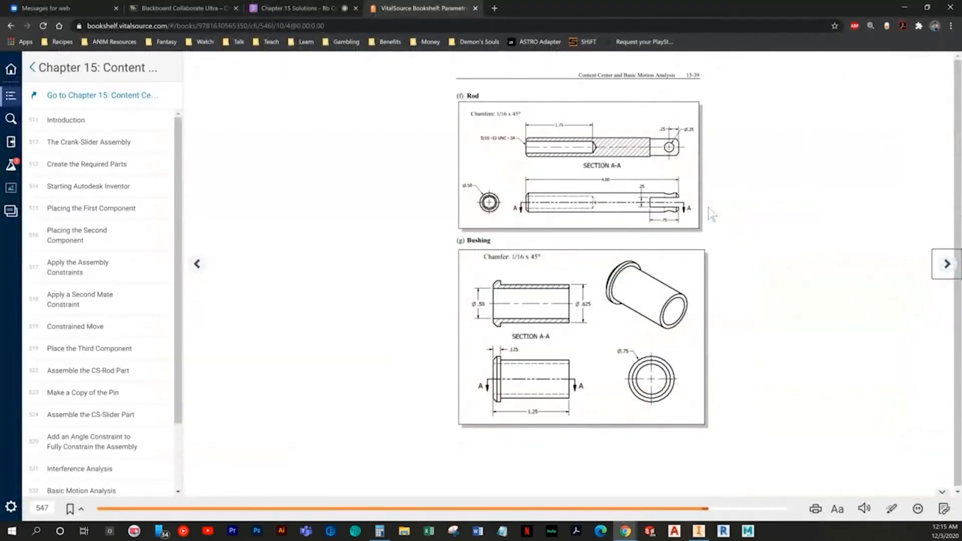
{"action": "key", "text": "alt+Tab"}
{"action": "key", "text": "alt+Tab"}
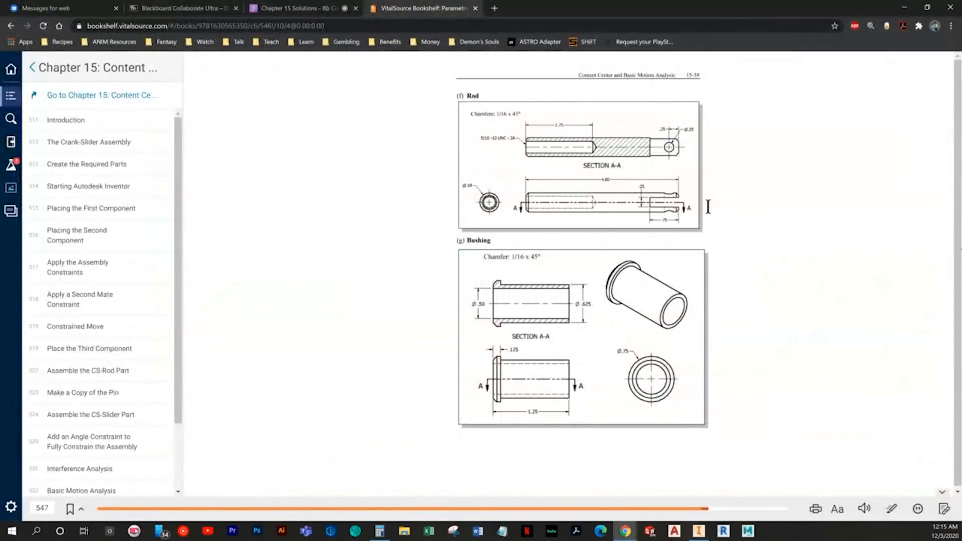
{"action": "key", "text": "alt+Tab"}
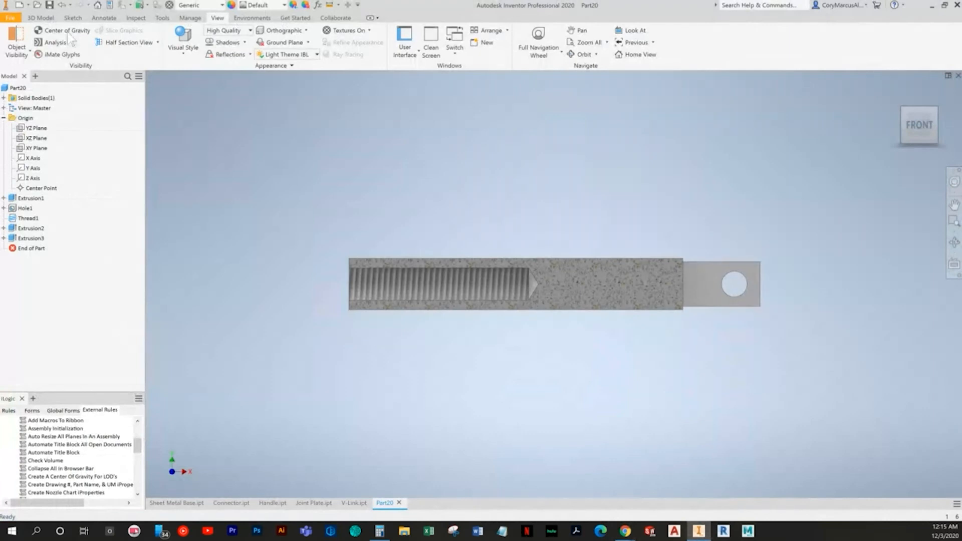
{"action": "middle_click_drag", "start_coordinate": [208, 136], "coordinate": [238, 153], "text": "shift"}
{"action": "left_click", "coordinate": [158, 44]}
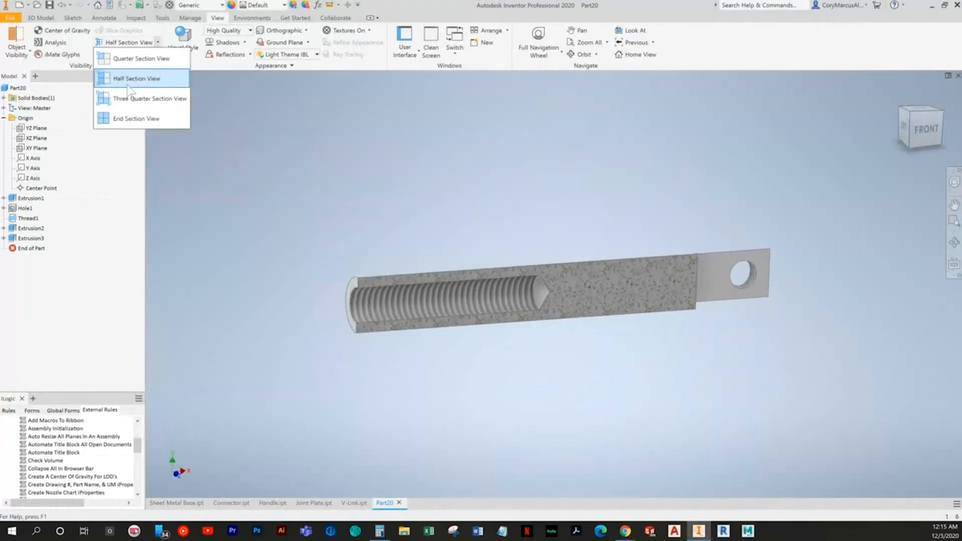
{"action": "left_click", "coordinate": [128, 118]}
Chamfer the outer edges of the rod's threaded end and both fork tips by 1/16 in, as the Rod drawing specifies
{"action": "left_click", "coordinate": [41, 19]}
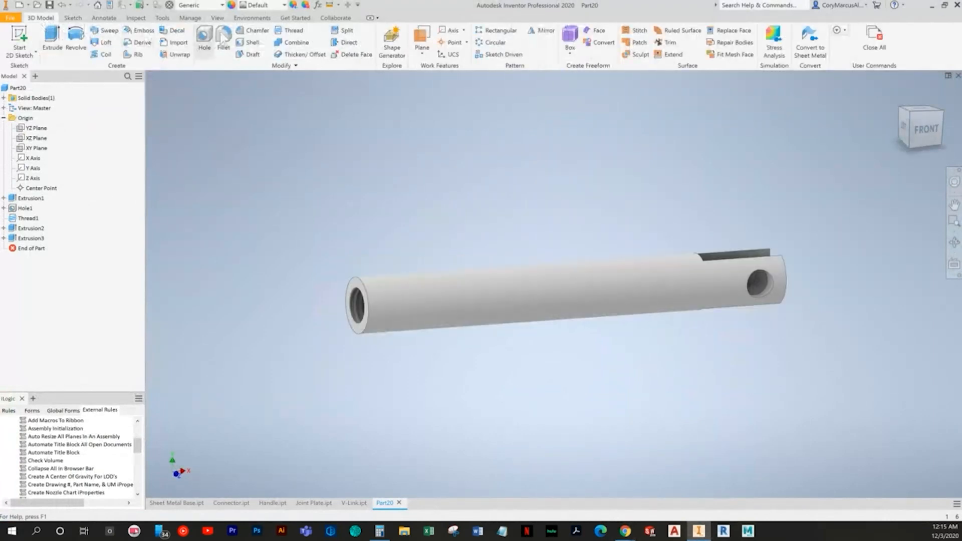
{"action": "left_click", "coordinate": [254, 30]}
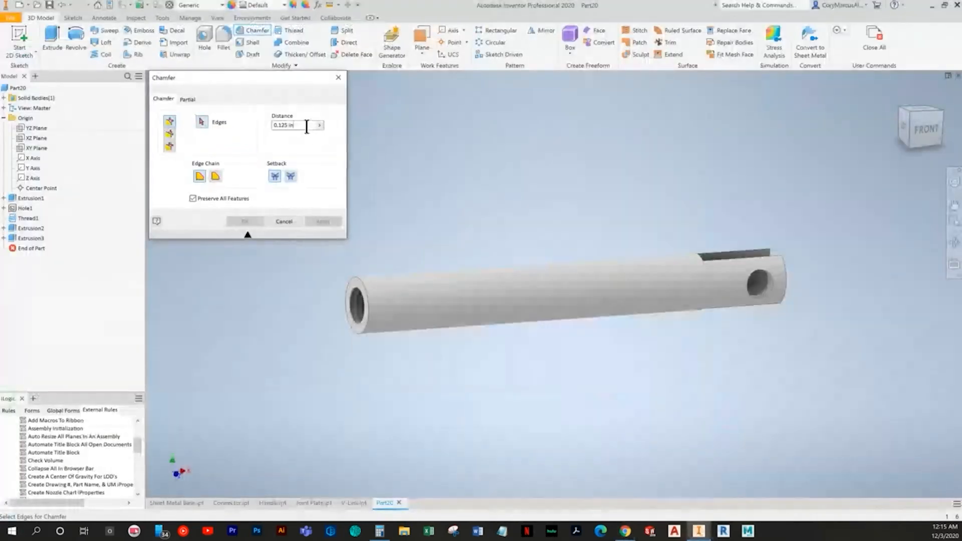
{"action": "left_click_drag", "start_coordinate": [306, 126], "coordinate": [253, 124]}
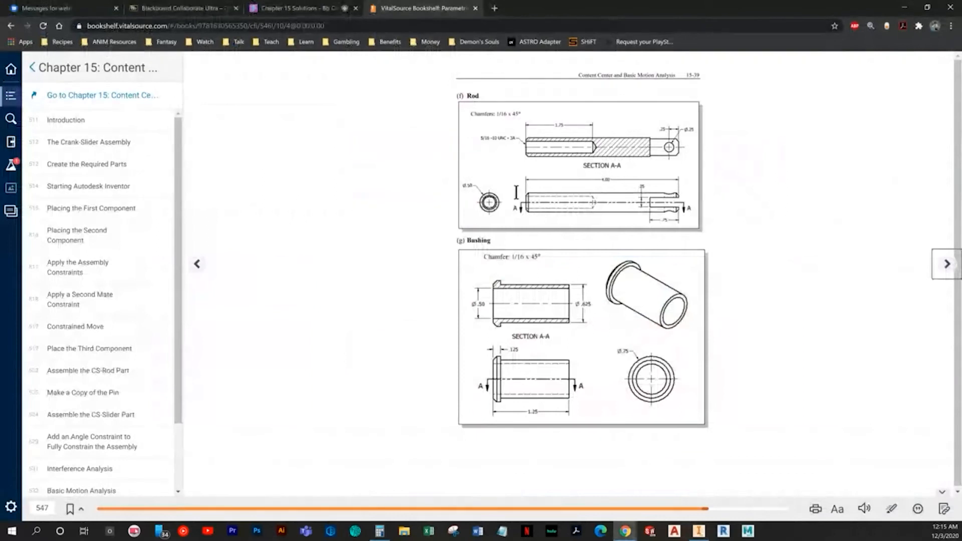
{"action": "key", "text": "alt+Tab"}
{"action": "left_click", "coordinate": [370, 296]}
{"action": "left_click", "coordinate": [785, 276]}
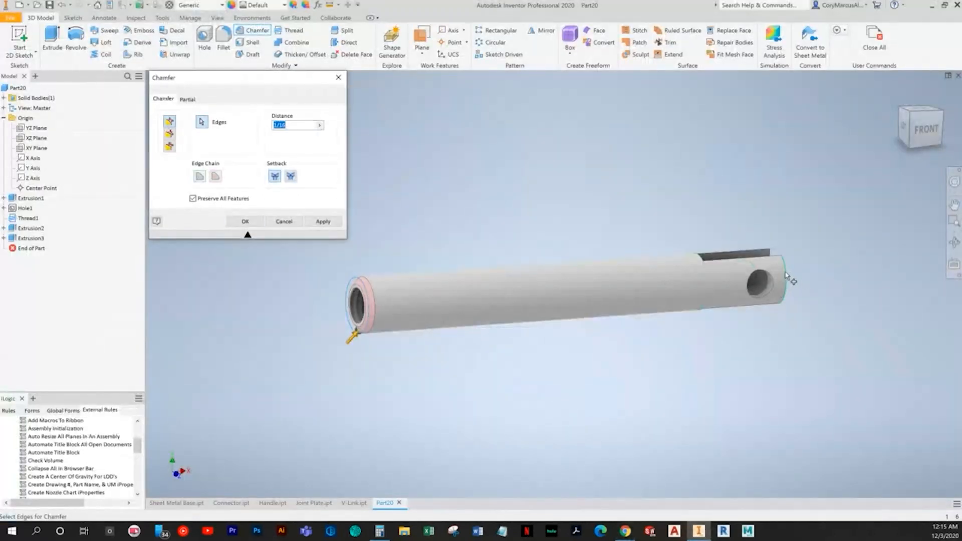
{"action": "middle_click_drag", "start_coordinate": [805, 268], "coordinate": [784, 282], "text": "shift"}
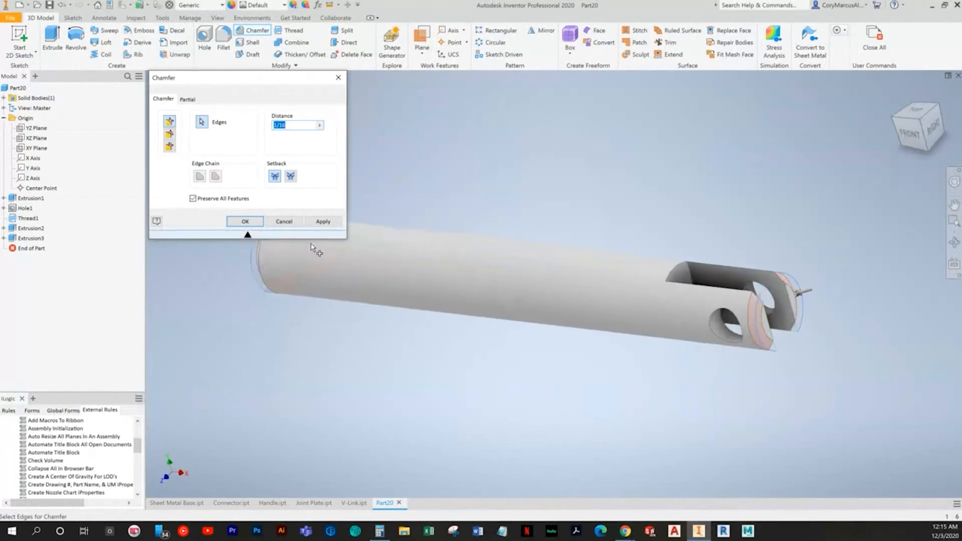
{"action": "left_click", "coordinate": [246, 224]}
Save the part as Rod in the Toggle-Clamp Assembly folder, discarding the changes to the locked design view
{"action": "middle_click_drag", "start_coordinate": [495, 218], "coordinate": [820, 170], "text": "shift"}
{"action": "key", "text": "F6"}
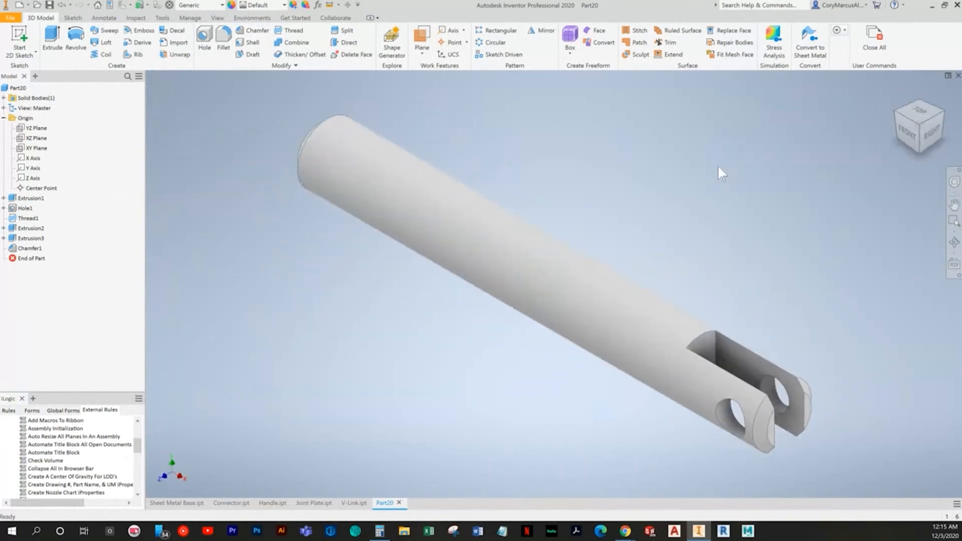
{"action": "key", "text": "alt+Tab"}
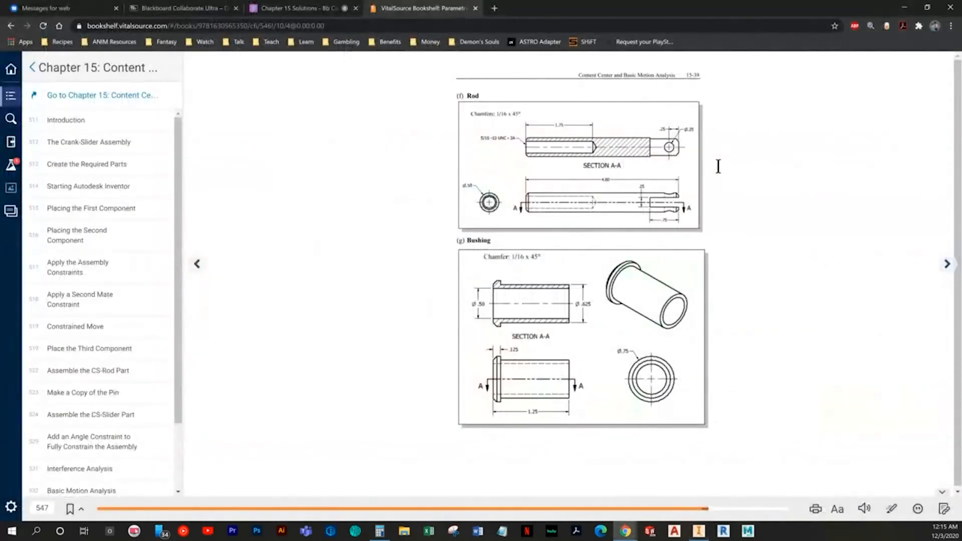
{"action": "key", "text": "alt+Tab"}
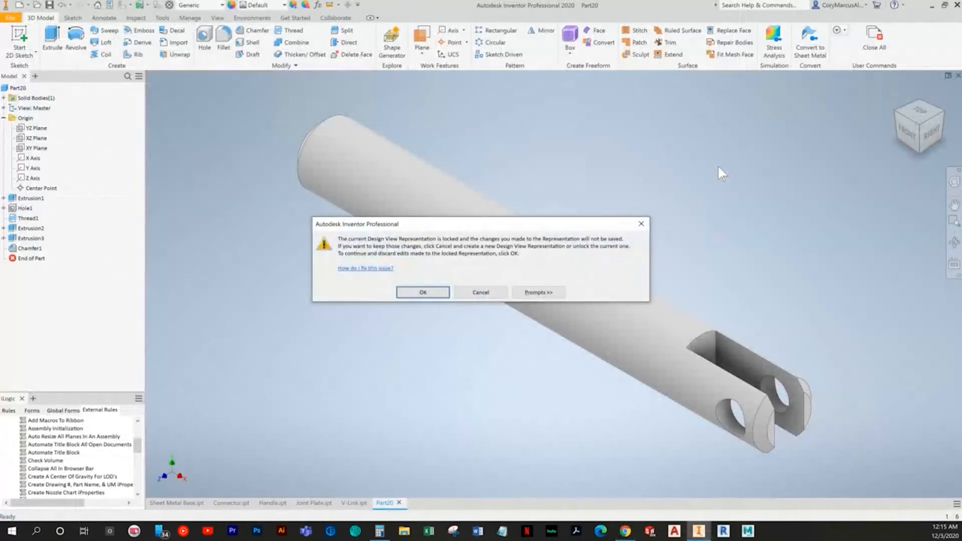
{"action": "key", "text": "Return"}
{"action": "type", "text": "Rod"}
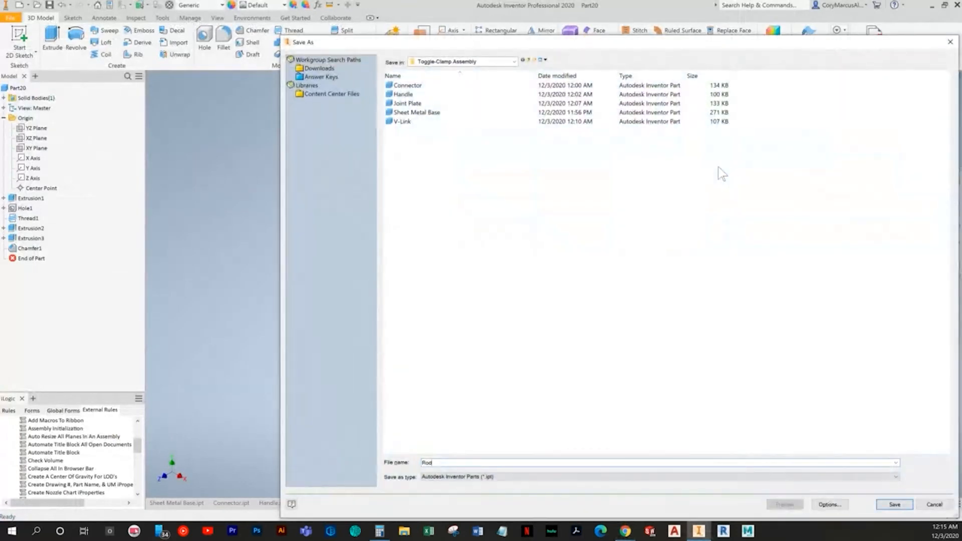
{"action": "key", "text": "Return"}
Check the Bushing drawing and the following textbook page for parts still to model
{"action": "scroll", "coordinate": [722, 151], "scroll_direction": "down", "scroll_amount": 5}
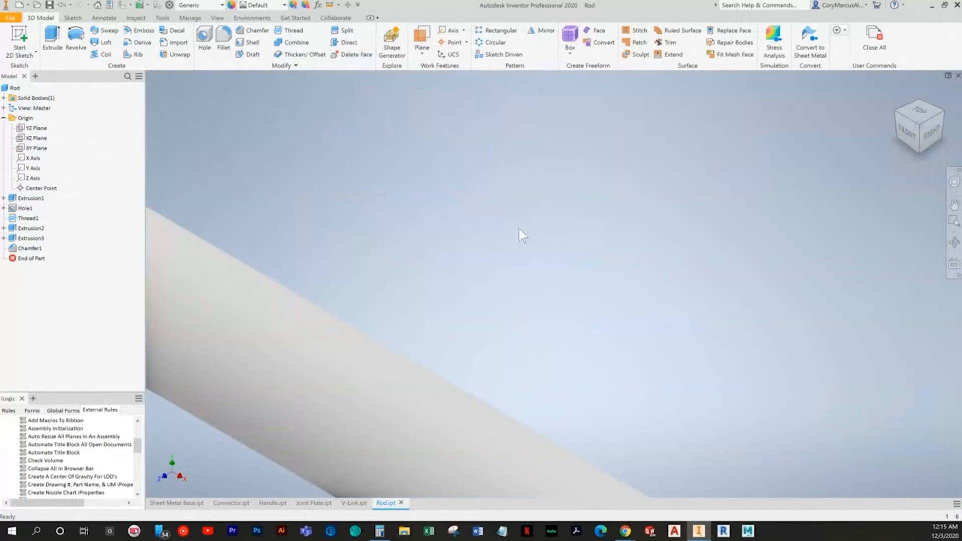
{"action": "key", "text": "F6"}
{"action": "key", "text": "alt+Tab"}
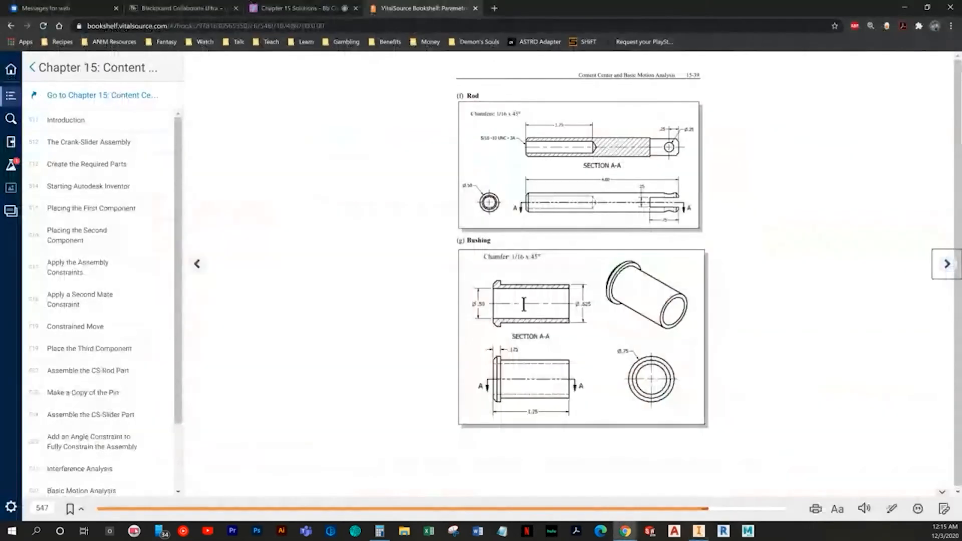
{"action": "left_click", "coordinate": [946, 273]}
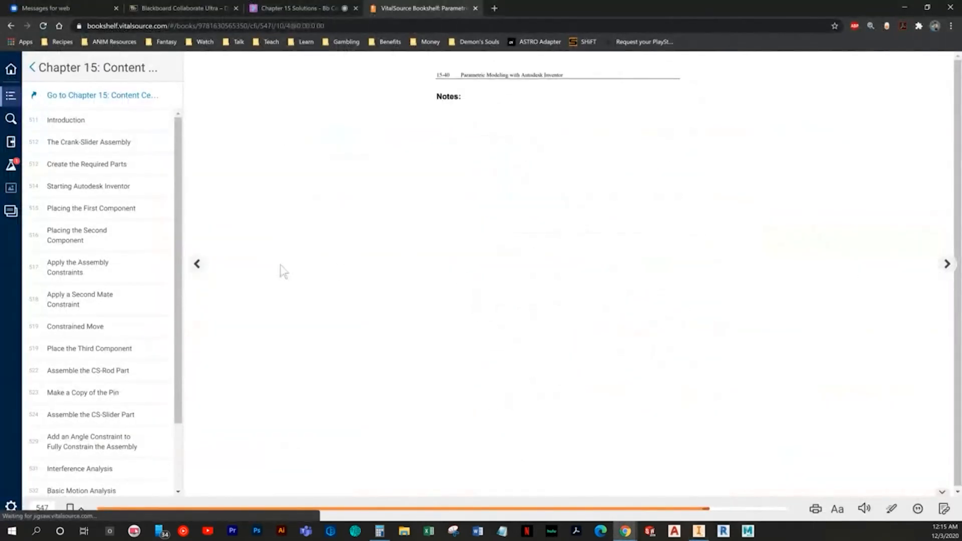
{"action": "left_click", "coordinate": [197, 266]}
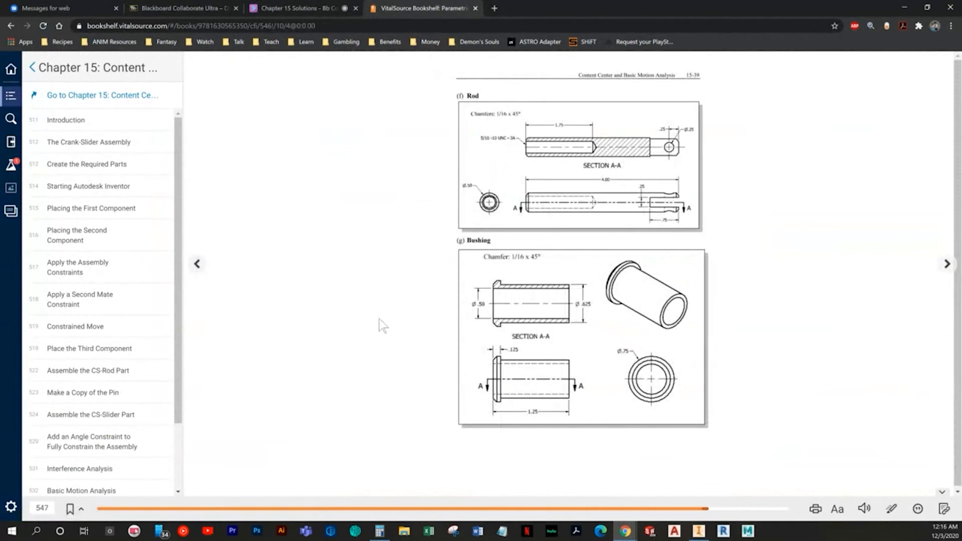
{"action": "key", "text": "alt+Tab"}
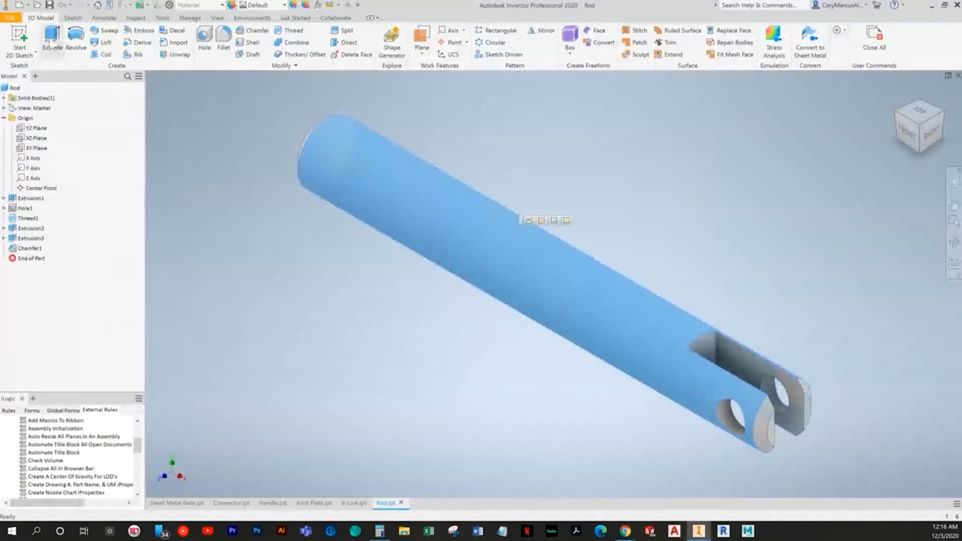
Create a new part from the Standard (in) template and start a 2D sketch on the front plane for the Bushing
{"action": "key", "text": "ctrl+n"}
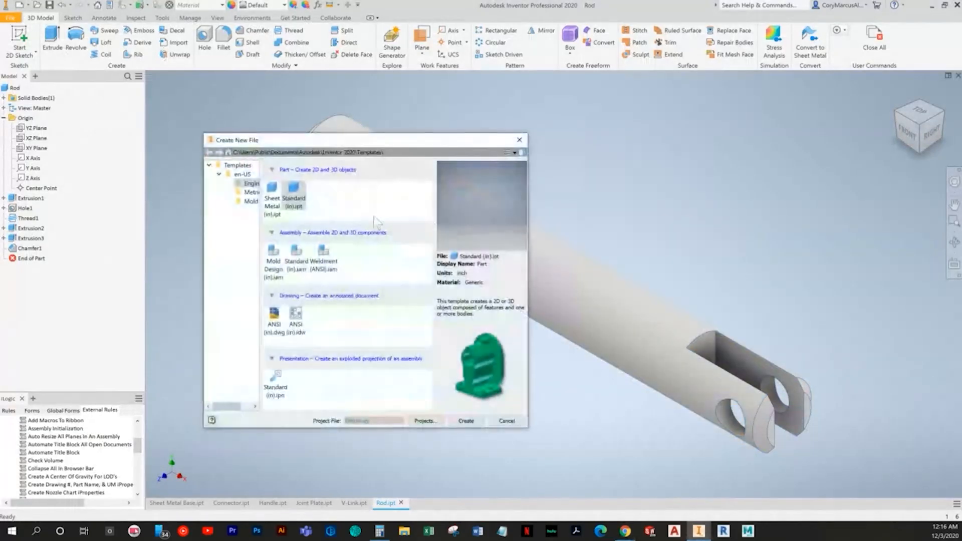
{"action": "double_click", "coordinate": [295, 198]}
{"action": "left_click", "coordinate": [17, 39]}
{"action": "key", "text": "alt+Tab"}
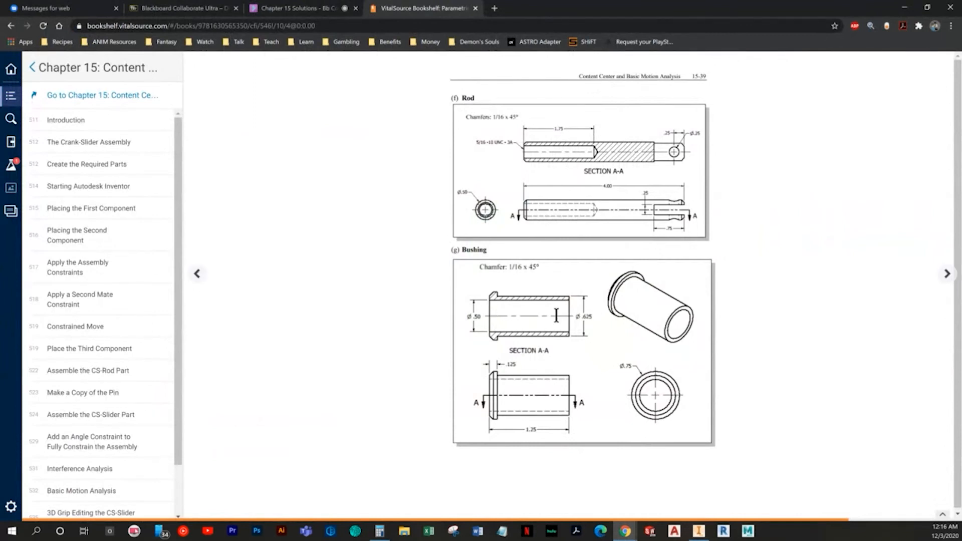
{"action": "key", "text": "alt+Tab"}
{"action": "left_click", "coordinate": [490, 163]}
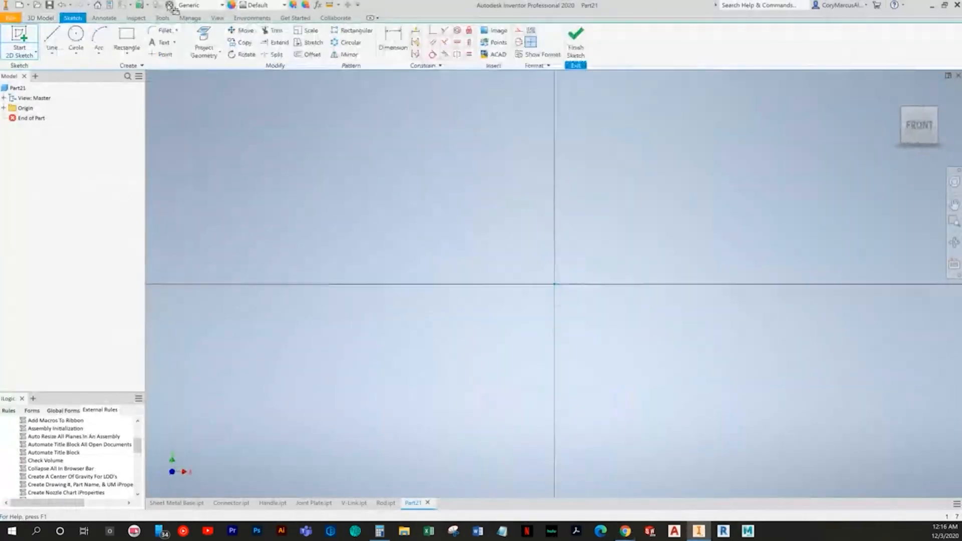
Sketch the bushing's stepped half-profile above the X axis, with the flange's upper lines overrunning each other
{"action": "left_click", "coordinate": [52, 38]}
{"action": "left_click", "coordinate": [399, 156]}
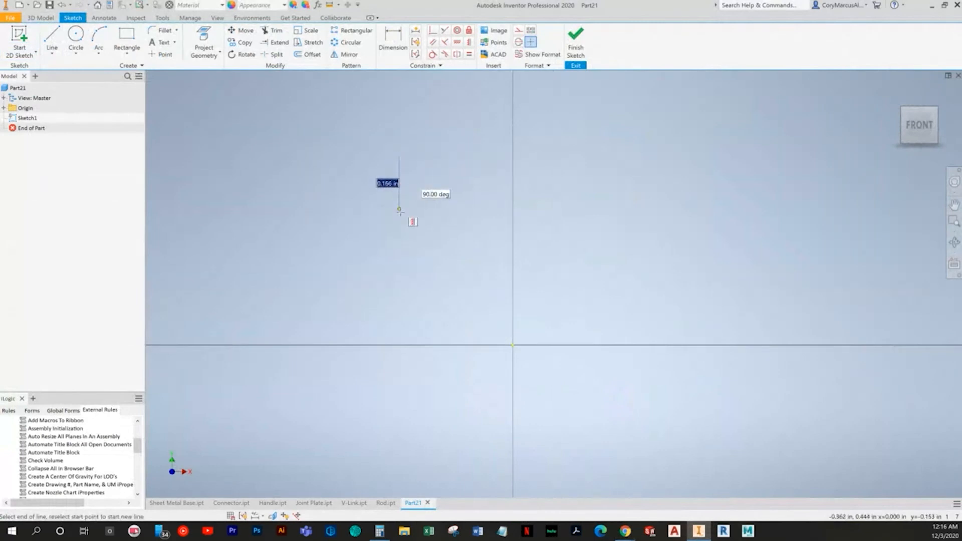
{"action": "left_click", "coordinate": [399, 217]}
{"action": "left_click", "coordinate": [799, 218]}
{"action": "left_click", "coordinate": [799, 183]}
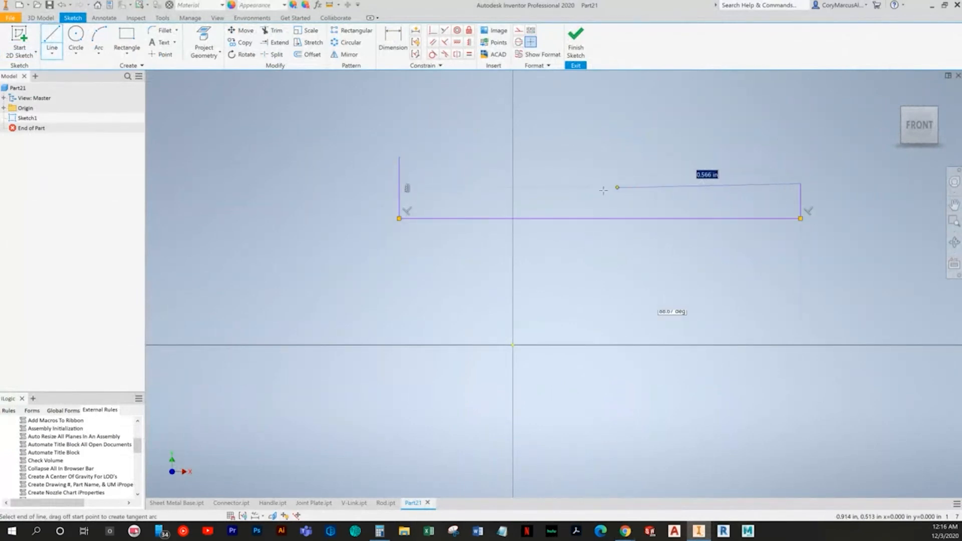
{"action": "left_click", "coordinate": [446, 184]}
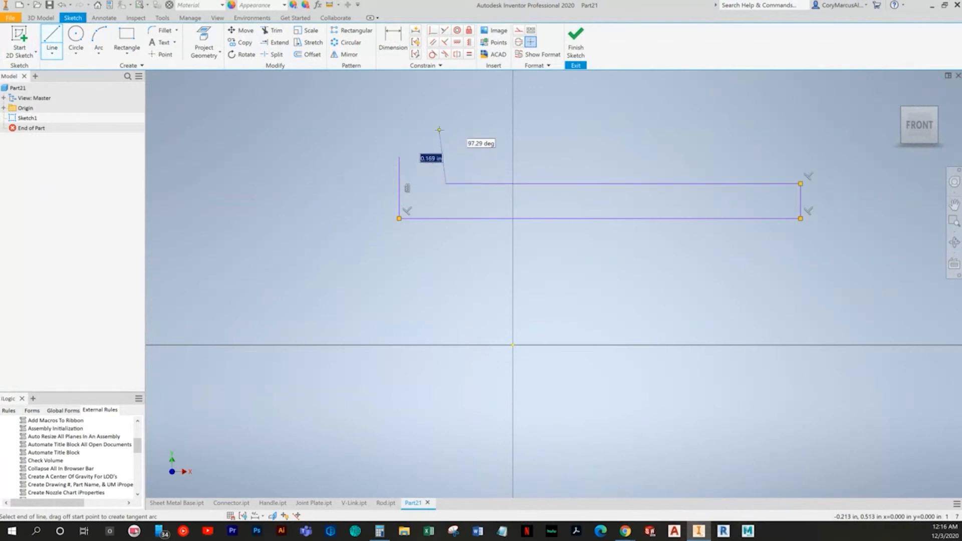
{"action": "double_click", "coordinate": [446, 129]}
{"action": "left_click", "coordinate": [388, 163]}
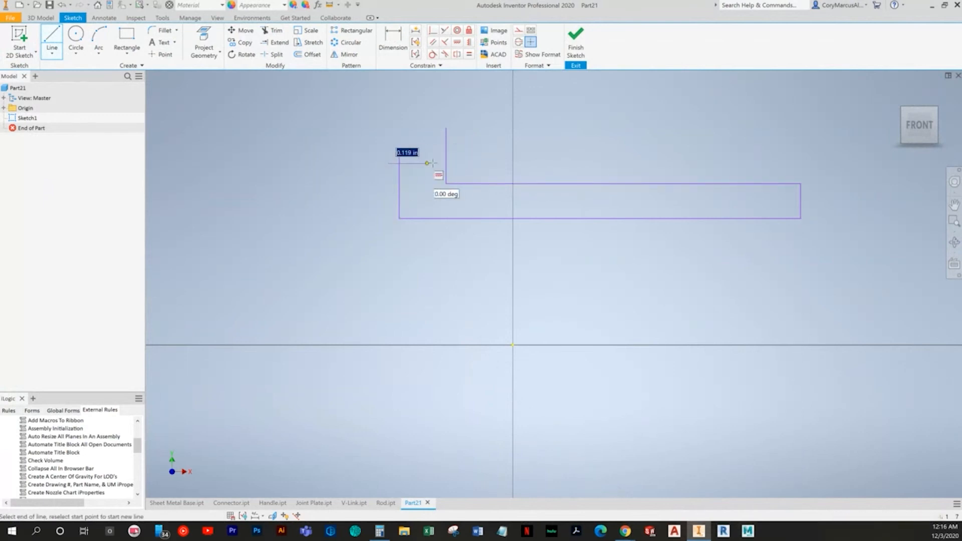
{"action": "double_click", "coordinate": [460, 163]}
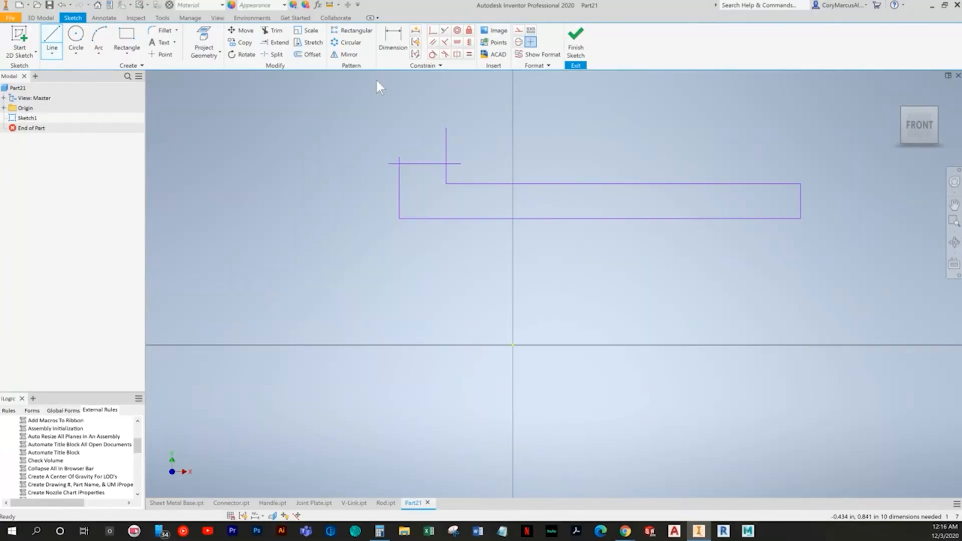
Trim the overhanging line ends at the flange corners so the bushing profile forms a closed outline
{"action": "key", "text": "alt+Tab"}
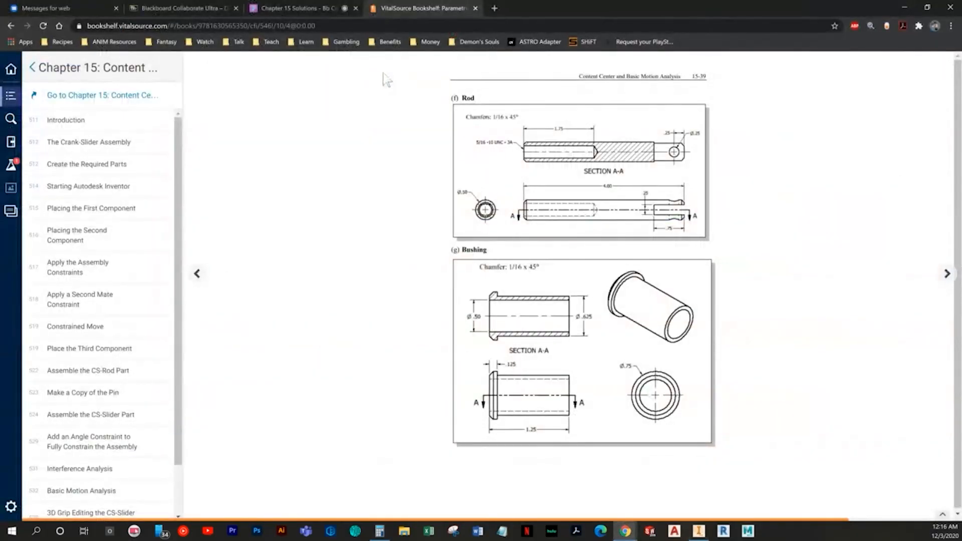
{"action": "key", "text": "alt+Tab"}
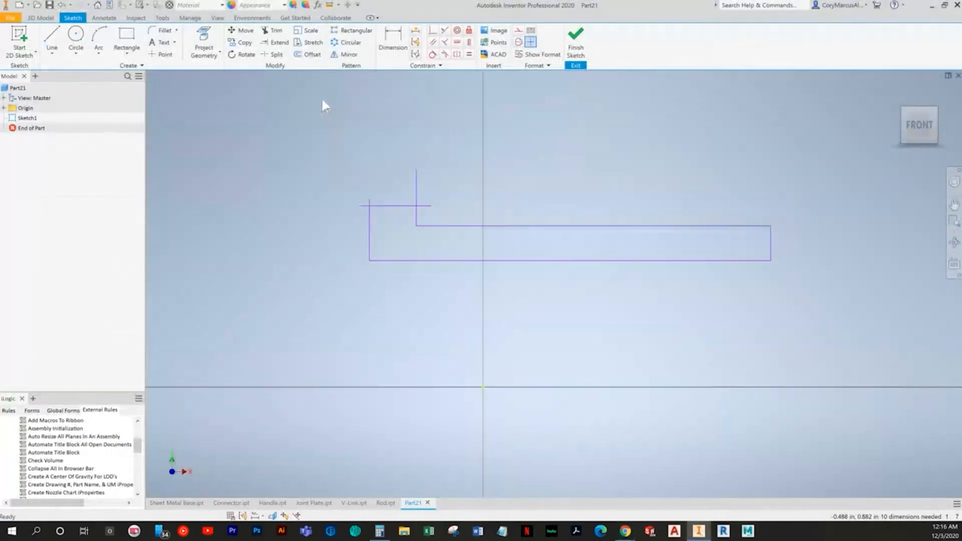
{"action": "left_click", "coordinate": [273, 33]}
{"action": "scroll", "coordinate": [394, 130], "scroll_direction": "up", "scroll_amount": 5}
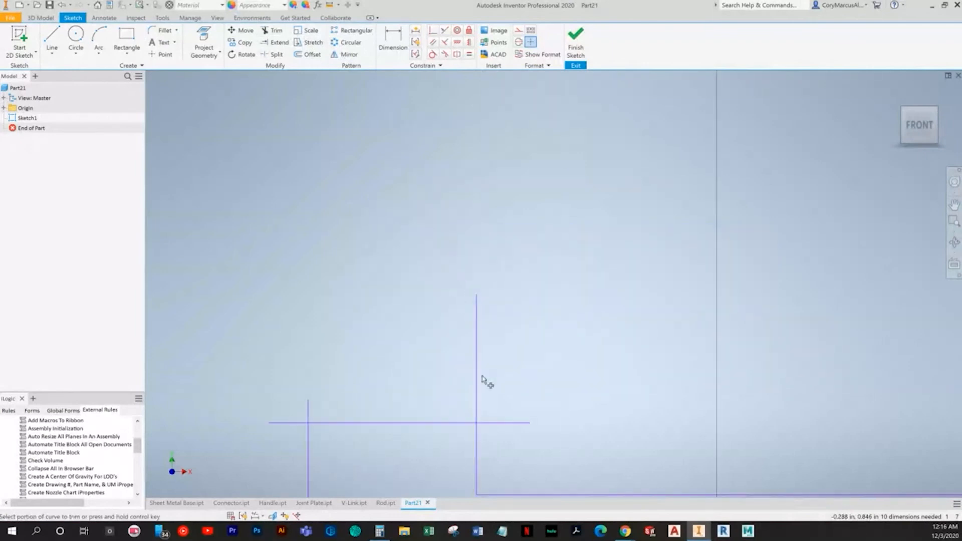
{"action": "mouse_move", "coordinate": [483, 380]}
{"action": "left_mouse_down"}
{"action": "mouse_move", "coordinate": [502, 432]}
{"action": "mouse_move", "coordinate": [337, 389]}
{"action": "left_mouse_up"}
{"action": "left_click_drag", "start_coordinate": [291, 412], "coordinate": [292, 432]}
{"action": "scroll", "coordinate": [336, 364], "scroll_direction": "down", "scroll_amount": 5}
{"action": "middle_click_drag", "start_coordinate": [336, 364], "coordinate": [259, 323]}
{"action": "left_click", "coordinate": [398, 48]}
{"action": "mouse_move", "coordinate": [460, 260]}
{"action": "middle_mouse_down"}
{"action": "mouse_move", "coordinate": [510, 242]}
{"action": "mouse_move", "coordinate": [548, 187]}
{"action": "middle_mouse_up"}
{"action": "key", "text": "alt+Tab"}
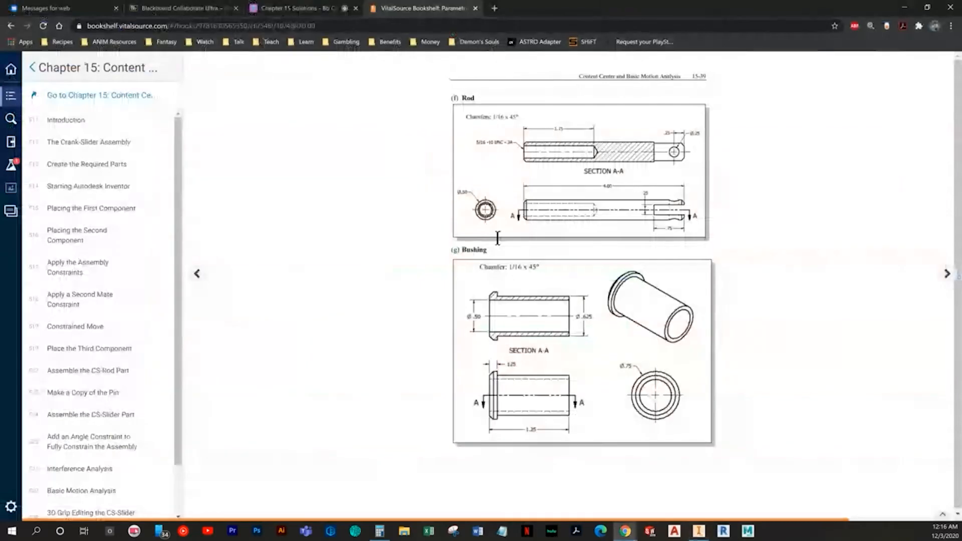
{"action": "key", "text": "alt+Tab"}
{"action": "key", "text": "alt+Tab"}
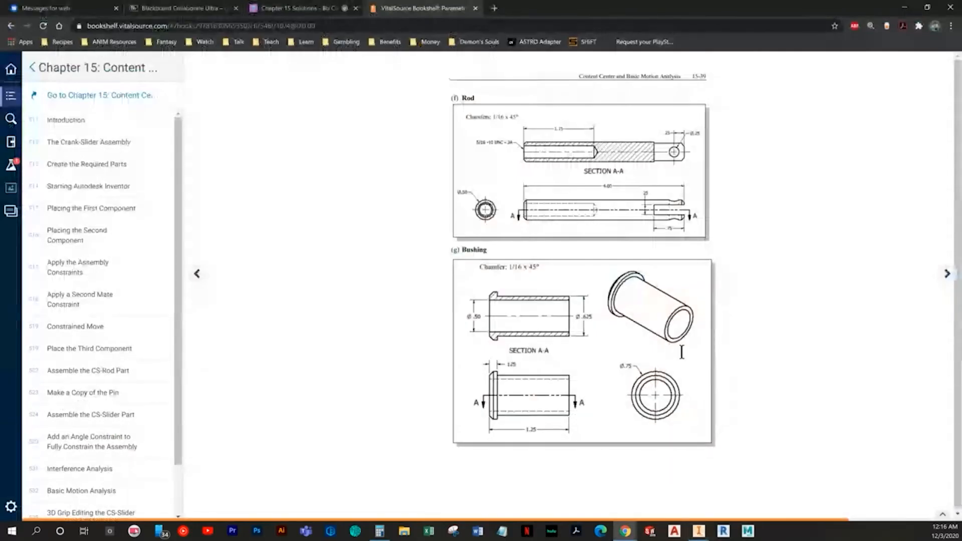
{"action": "key", "text": "alt+Tab"}
{"action": "left_click", "coordinate": [601, 278]}
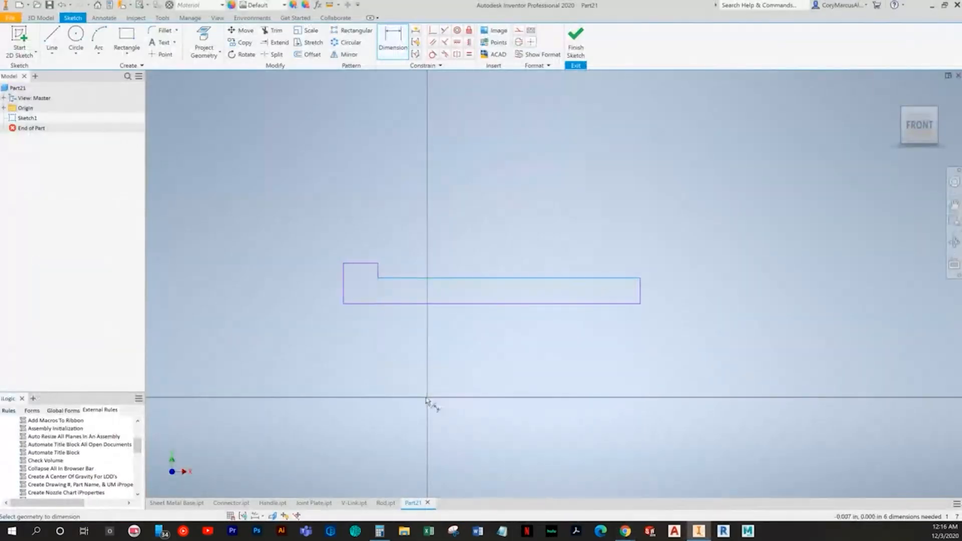
{"action": "left_click", "coordinate": [677, 346]}
{"action": "key", "text": "alt+Tab"}
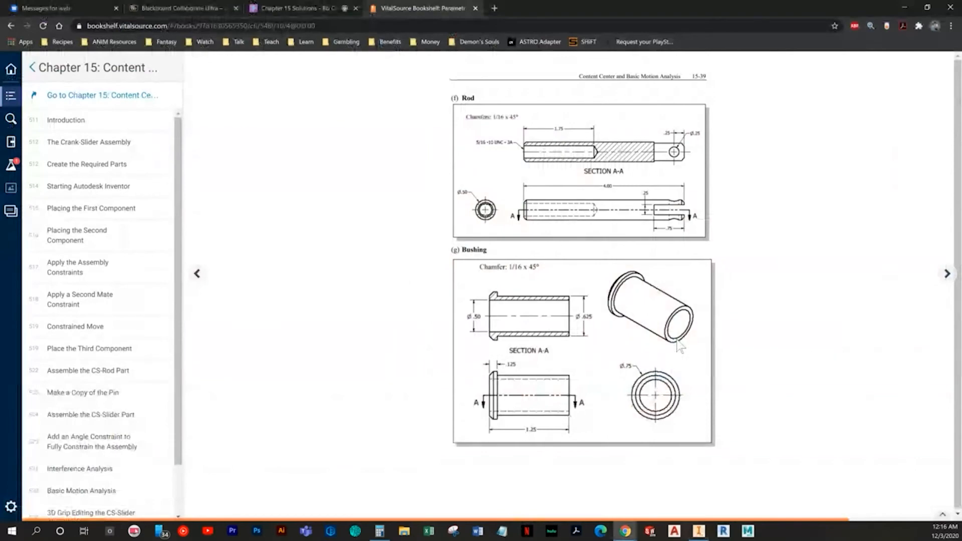
{"action": "key", "text": "alt+Tab"}
{"action": "key", "text": "Return"}
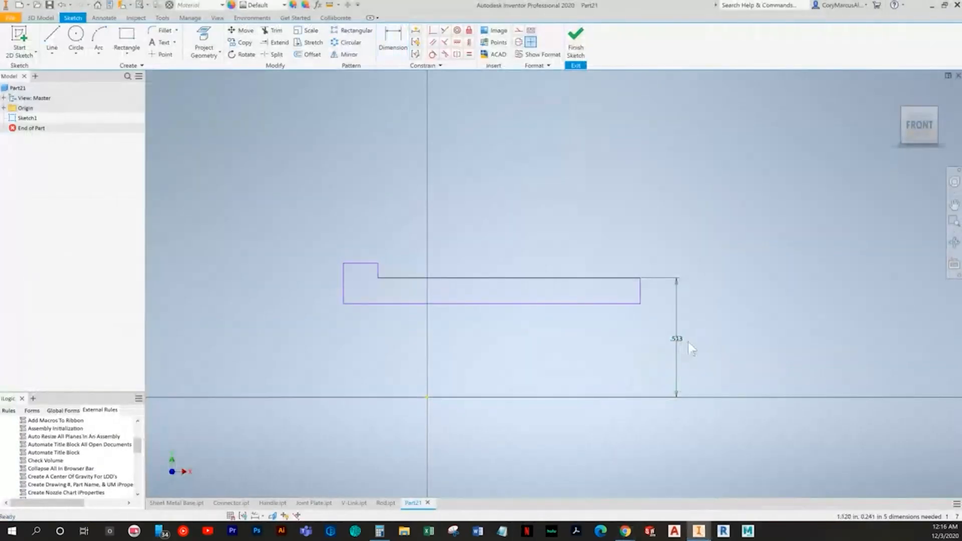
{"action": "key", "text": "Escape"}
Draw a line along the X axis below the profile, make its midpoint coincident with the origin, and convert it to a centerline
{"action": "left_click", "coordinate": [46, 36]}
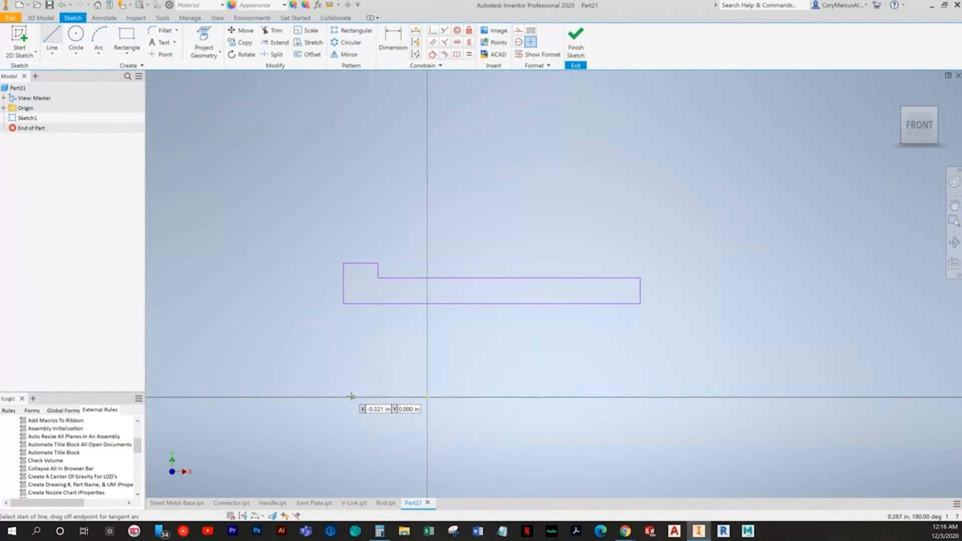
{"action": "left_click", "coordinate": [326, 395]}
{"action": "left_click", "coordinate": [637, 394]}
{"action": "key", "text": "Escape"}
{"action": "left_click", "coordinate": [430, 32]}
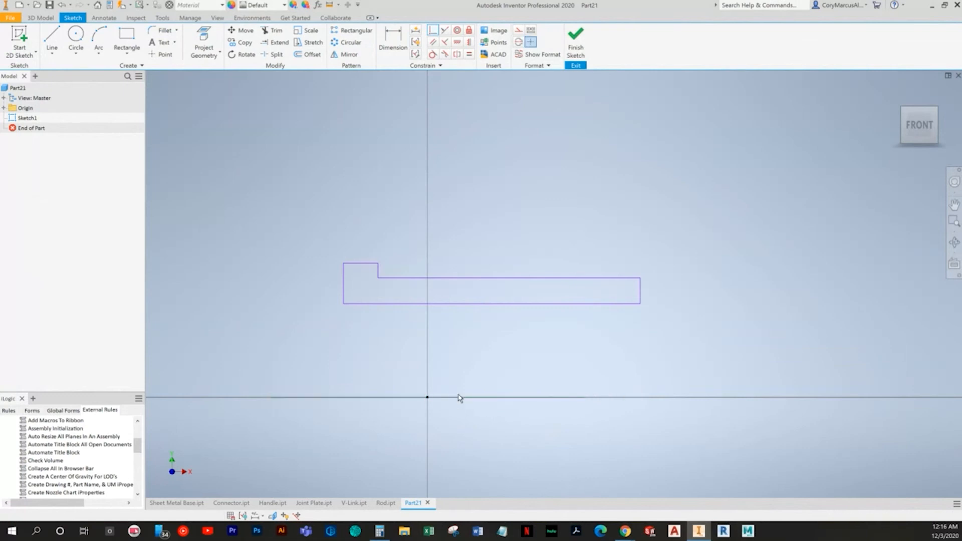
{"action": "left_click", "coordinate": [469, 396]}
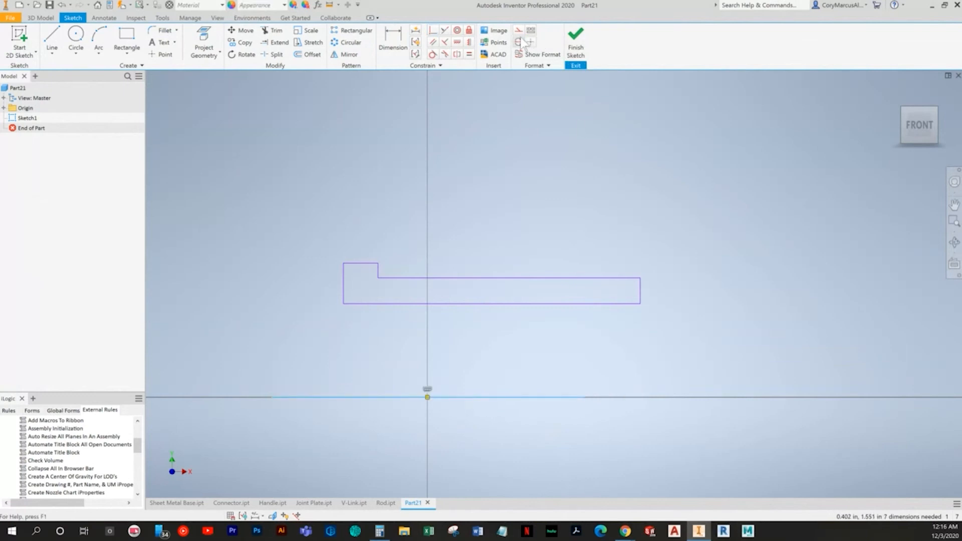
Align both ends of the bushing profile vertically with the endpoints of the centerline
{"action": "left_click", "coordinate": [469, 42]}
{"action": "left_click", "coordinate": [271, 397]}
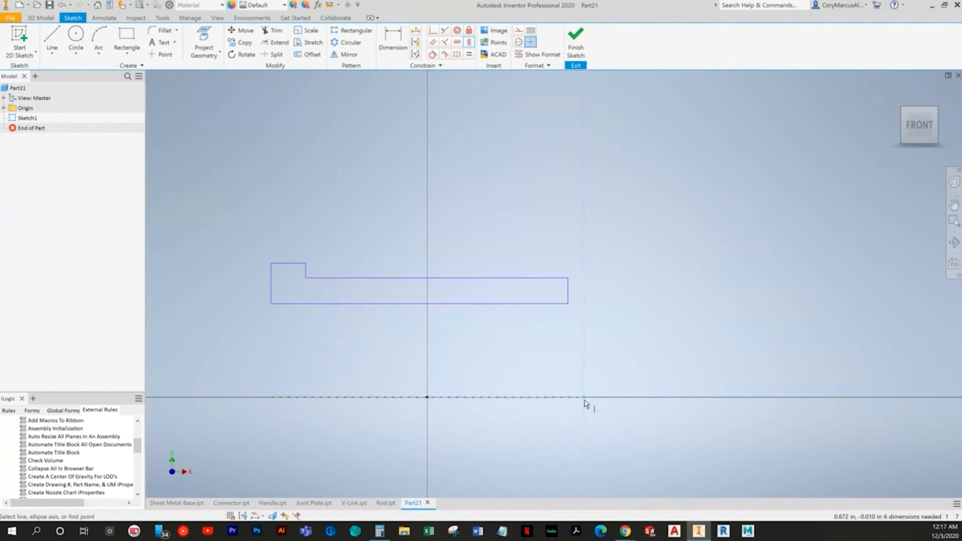
{"action": "left_click", "coordinate": [568, 304]}
{"action": "key", "text": "Escape"}
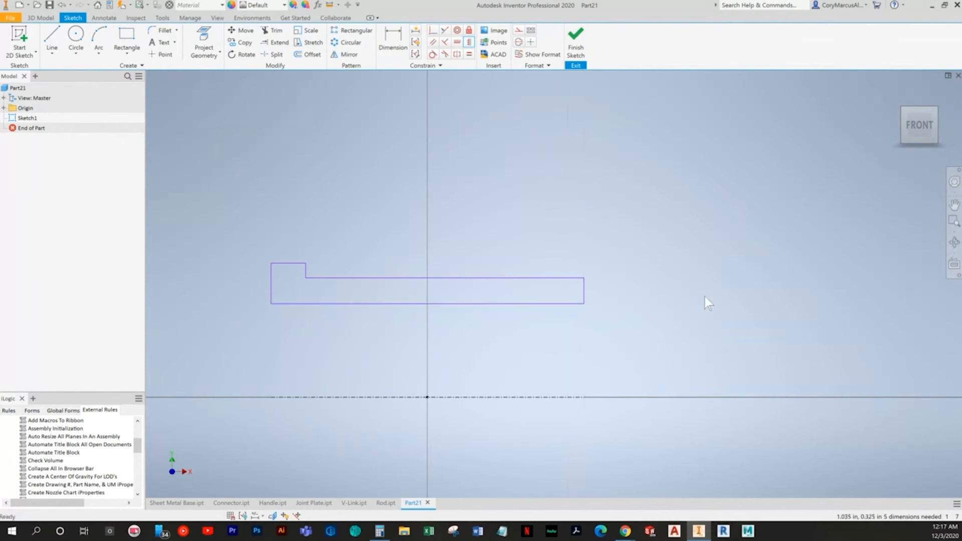
Dimension the sleeve's outer diameter about the centerline as 0.625 in, following the Bushing drawing
{"action": "key", "text": "alt+Tab"}
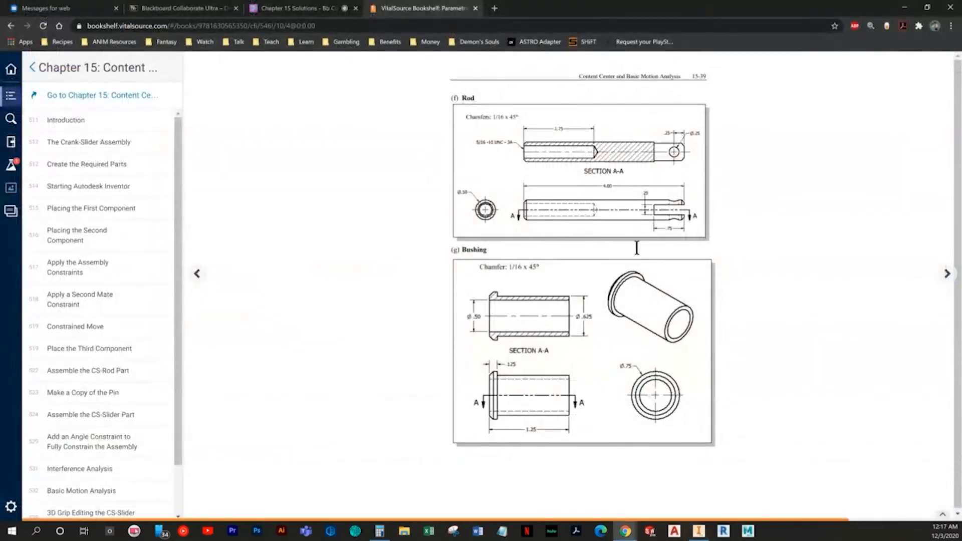
{"action": "key", "text": "alt+Tab"}
{"action": "key", "text": "d"}
{"action": "left_click", "coordinate": [545, 279]}
{"action": "left_click", "coordinate": [551, 397]}
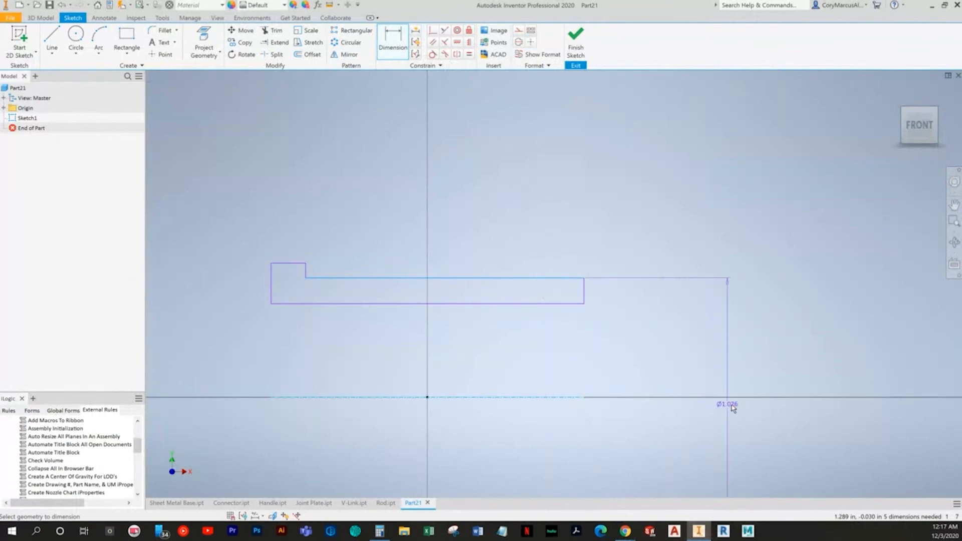
{"action": "left_click", "coordinate": [709, 400]}
{"action": "key", "text": "alt+Tab"}
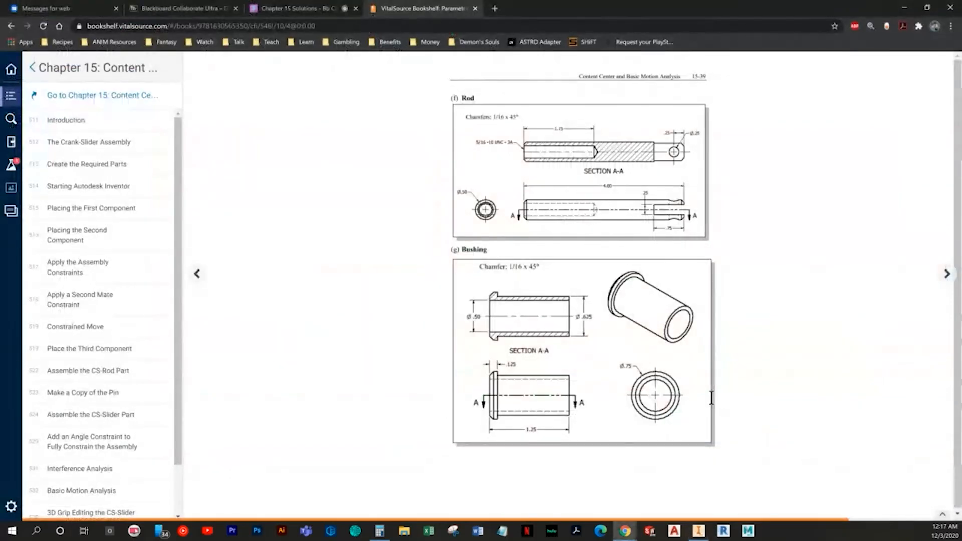
{"action": "key", "text": "alt+Tab"}
{"action": "key", "text": "Return"}
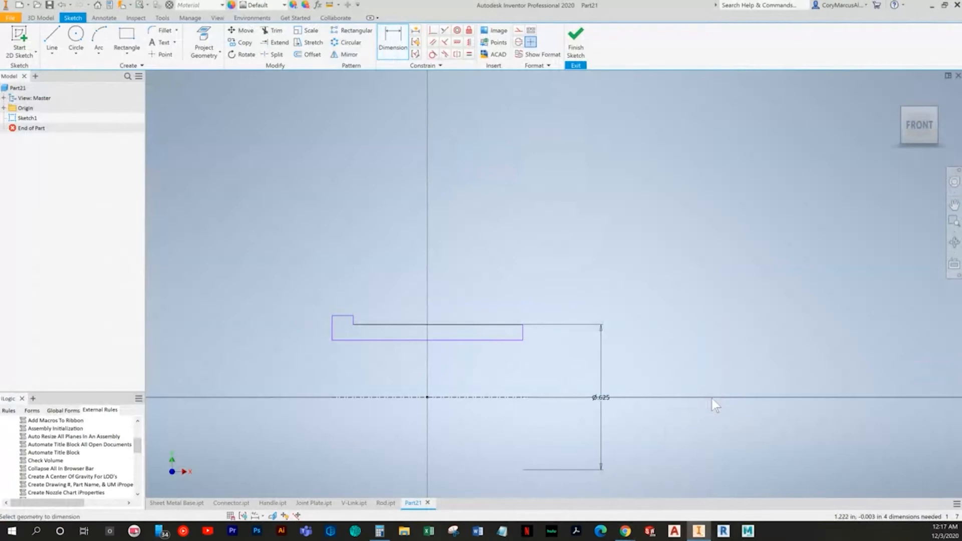
Dimension the bore diameter from the profile's lower line to the centerline as 0.5 in
{"action": "key", "text": "alt+Tab"}
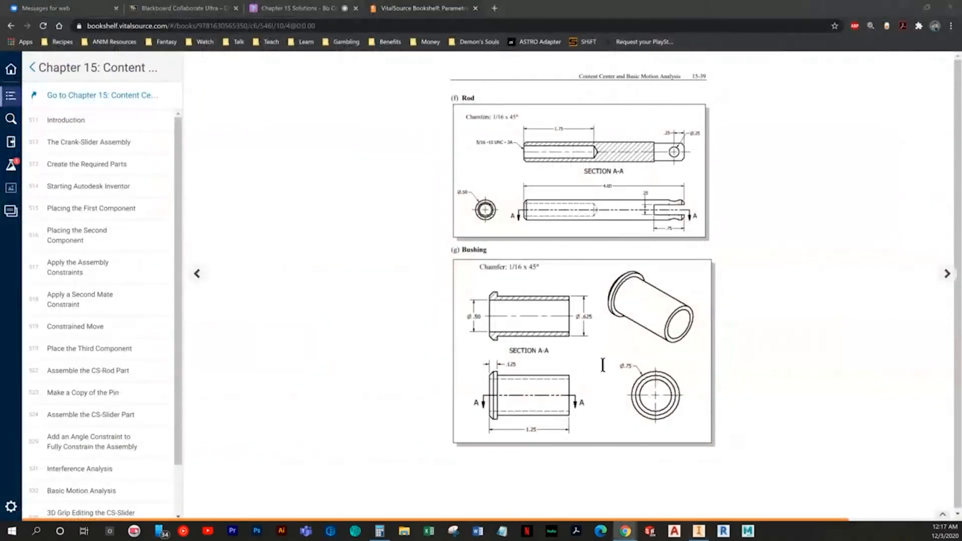
{"action": "key", "text": "alt+Tab"}
{"action": "left_click", "coordinate": [499, 398]}
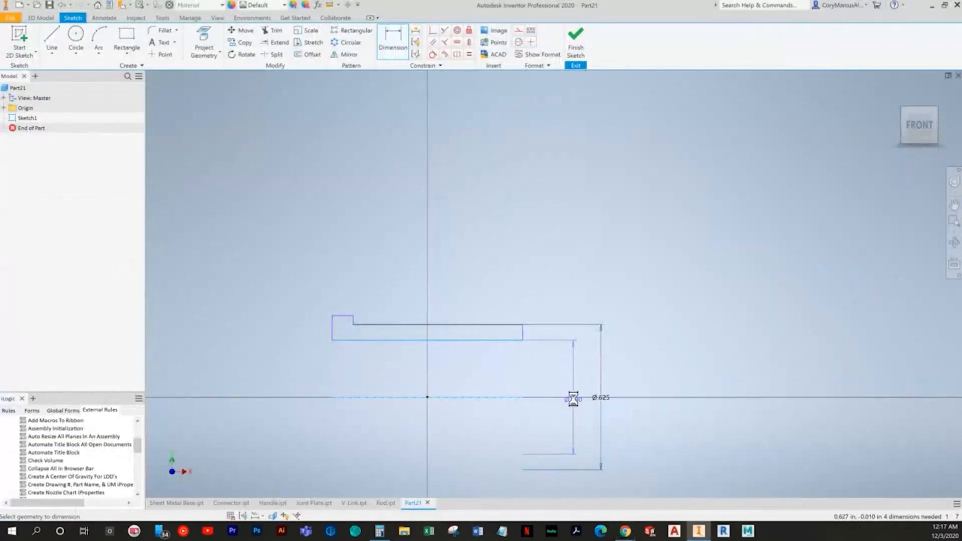
{"action": "left_click", "coordinate": [575, 399]}
{"action": "type", "text": ".5"}
{"action": "key", "text": "Return"}
Dimension the flange's thickness as 0.125 in, as given in the Bushing drawing
{"action": "key", "text": "alt+Tab"}
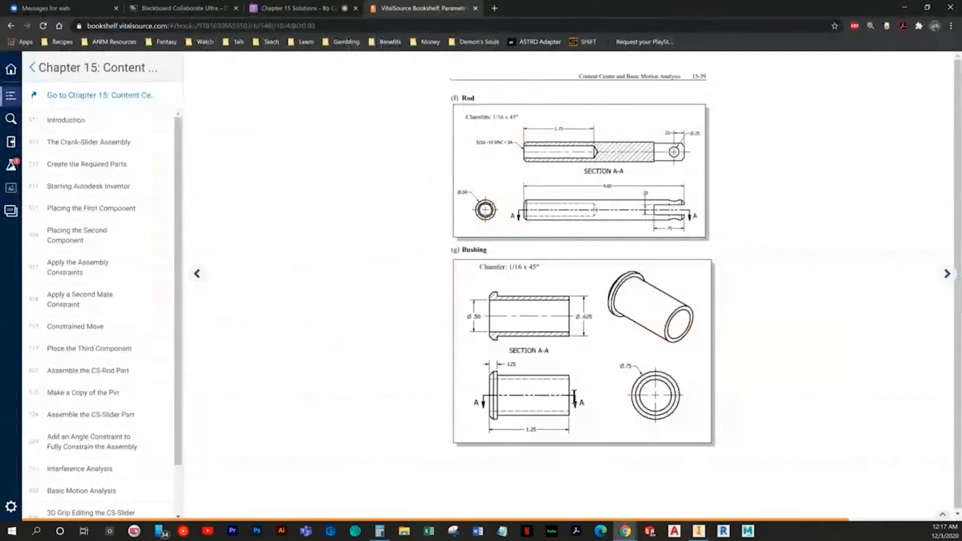
{"action": "key", "text": "alt+Tab"}
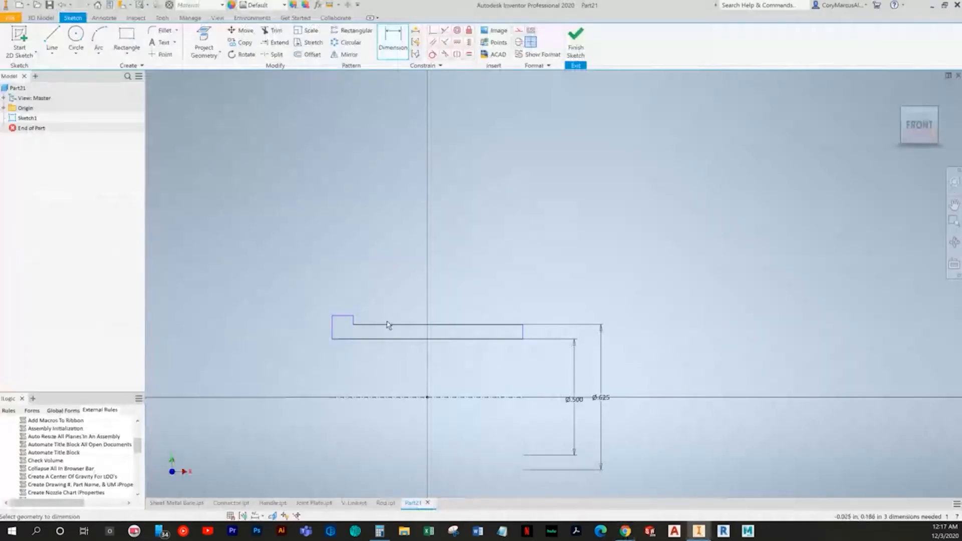
{"action": "left_click", "coordinate": [345, 324]}
{"action": "left_click", "coordinate": [343, 287]}
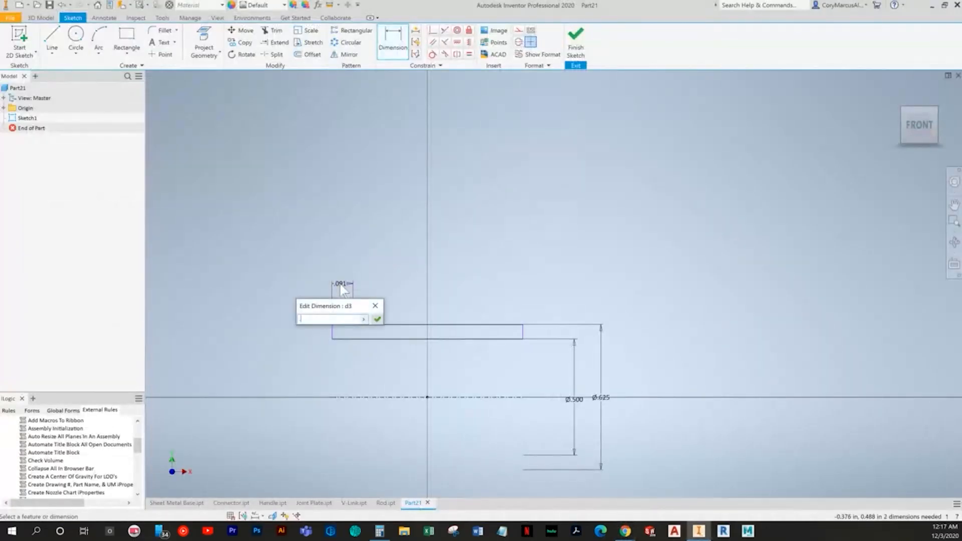
{"action": "key", "text": "Return"}
Dimension the flange's outer diameter about the centerline as 0.75 in
{"action": "key", "text": "alt+Tab"}
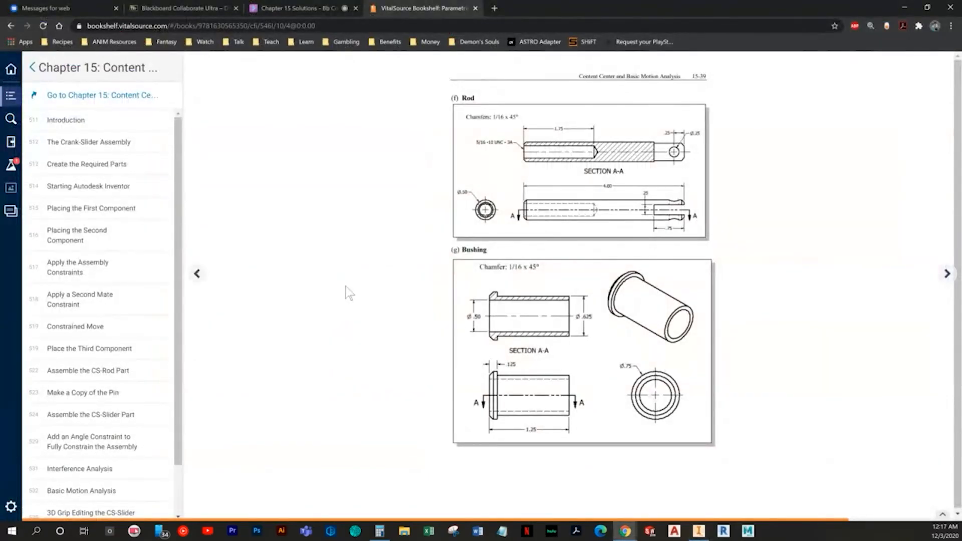
{"action": "key", "text": "alt+Tab"}
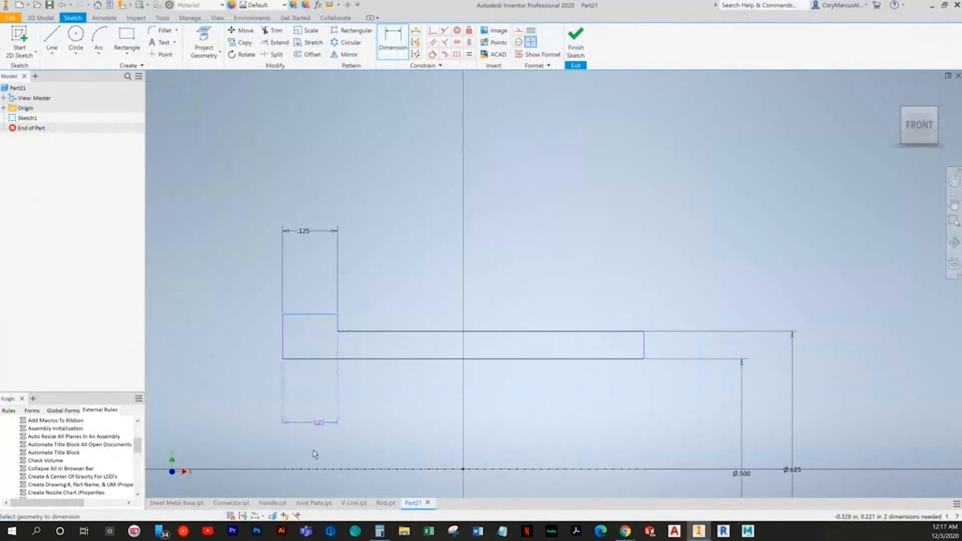
{"action": "left_click", "coordinate": [299, 469]}
{"action": "left_click", "coordinate": [225, 464]}
{"action": "type", "text": ".75"}
{"action": "key", "text": "Return"}
{"action": "scroll", "coordinate": [553, 329], "scroll_direction": "down", "scroll_amount": 3}
{"action": "middle_click_drag", "start_coordinate": [554, 328], "coordinate": [523, 270]}
Dimension the Bushing profile's overall length as 1.25 in, following the textbook drawing
{"action": "key", "text": "alt+Tab"}
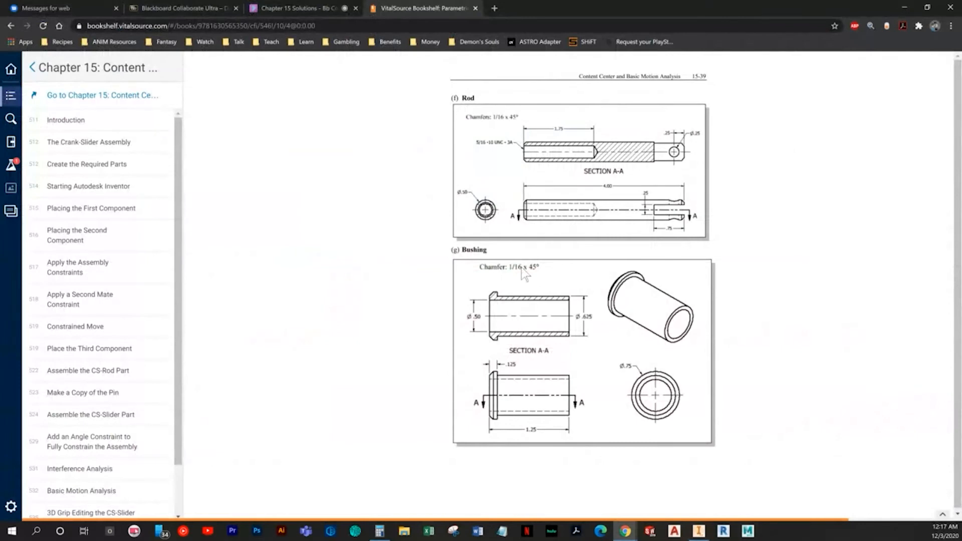
{"action": "key", "text": "alt+Tab"}
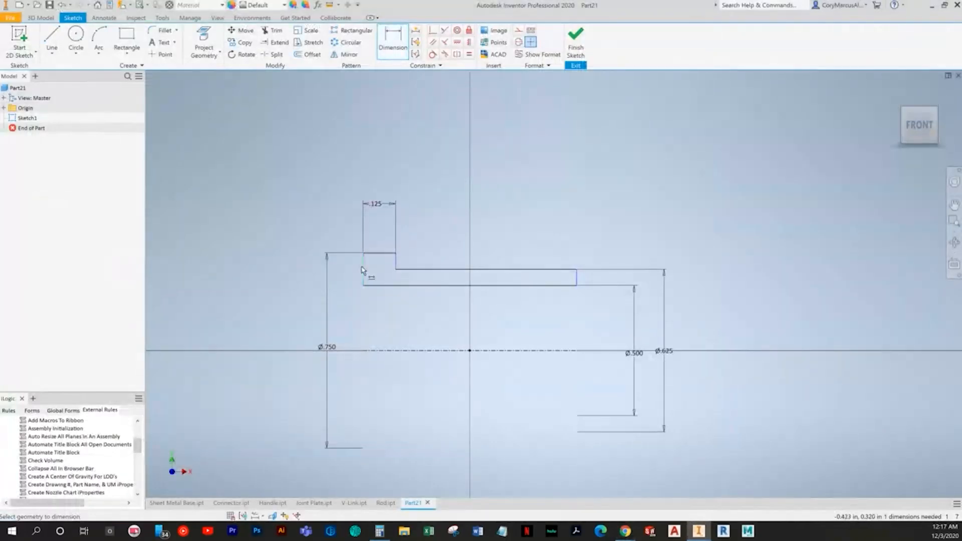
{"action": "left_click", "coordinate": [576, 277]}
{"action": "left_click", "coordinate": [364, 270]}
{"action": "left_click", "coordinate": [468, 187]}
{"action": "key", "text": "alt+Tab"}
{"action": "key", "text": "alt+Tab"}
{"action": "type", "text": "1.2"}
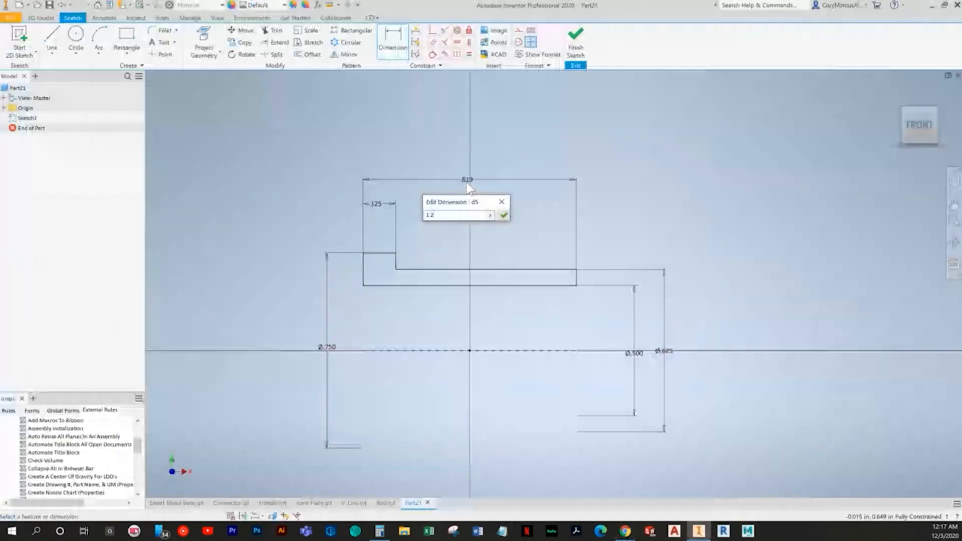
{"action": "key", "text": "Return"}
Finish the sketch and revolve the Bushing profile a full 360 degrees about the centerline
{"action": "left_click", "coordinate": [576, 45]}
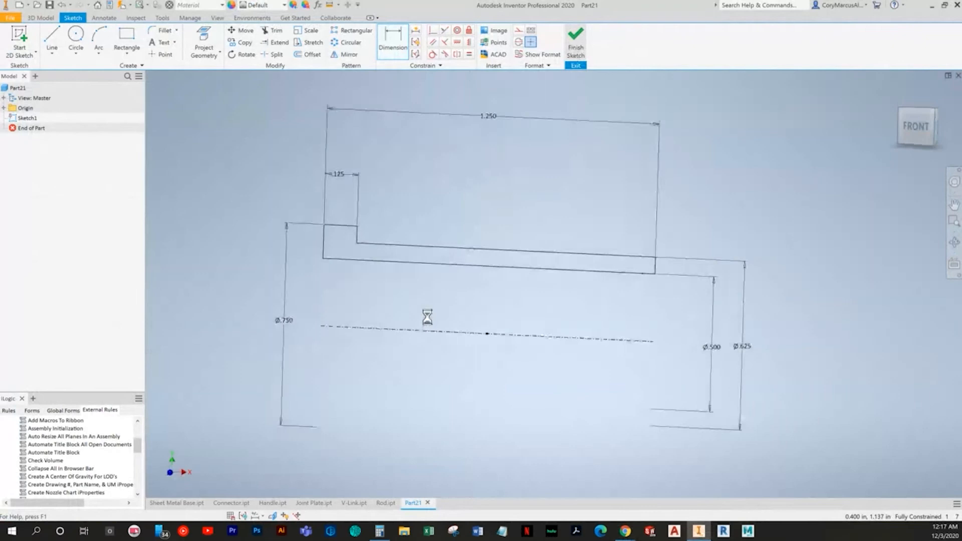
{"action": "left_click", "coordinate": [76, 40]}
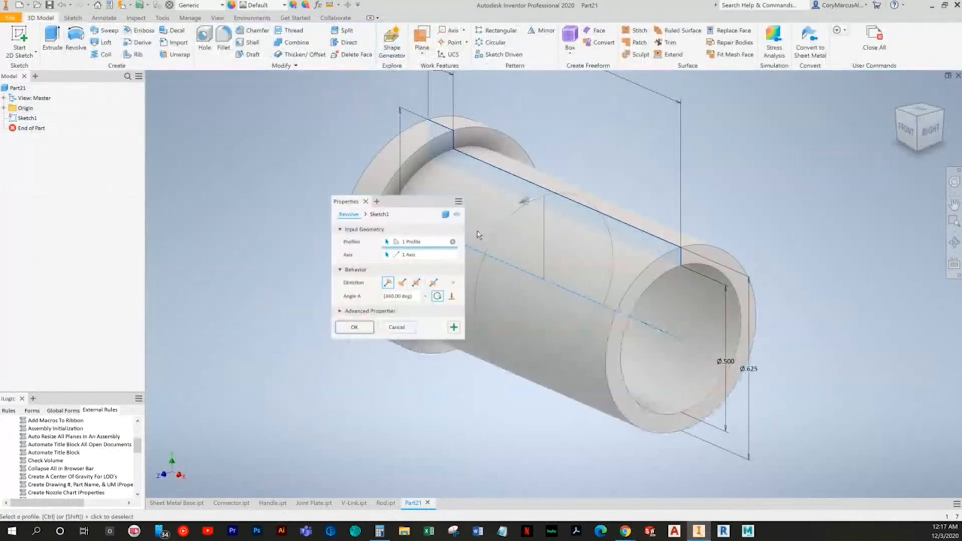
{"action": "left_click", "coordinate": [354, 330]}
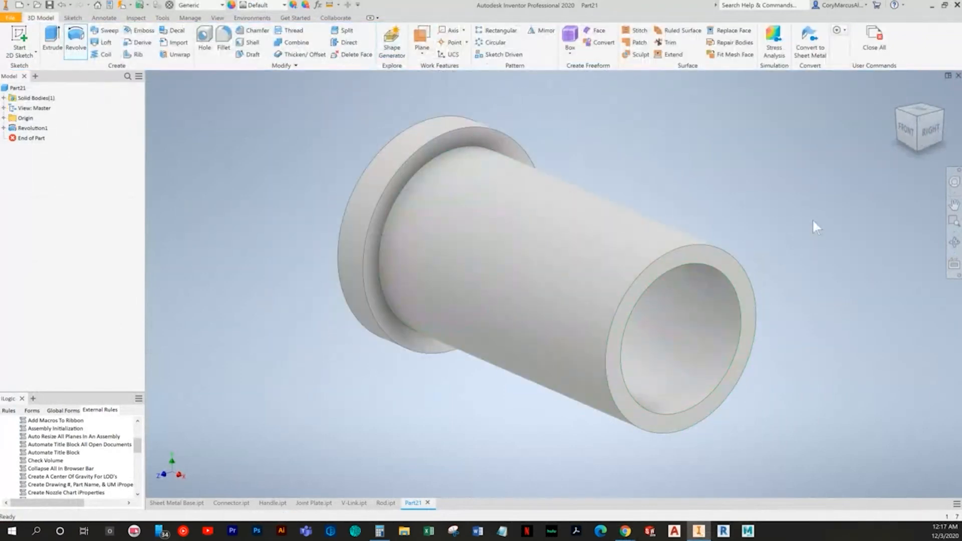
Chamfer the outer edge of the flange's end face by 1/16 in, as noted in the Bushing drawing
{"action": "key", "text": "alt+Tab"}
{"action": "key", "text": "alt+Tab"}
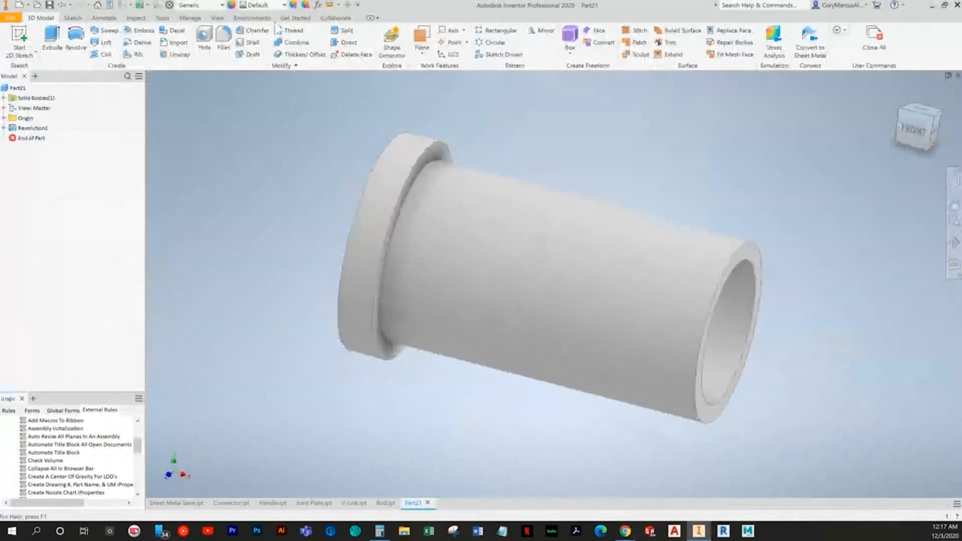
{"action": "left_click", "coordinate": [261, 33]}
{"action": "key", "text": "alt+Tab"}
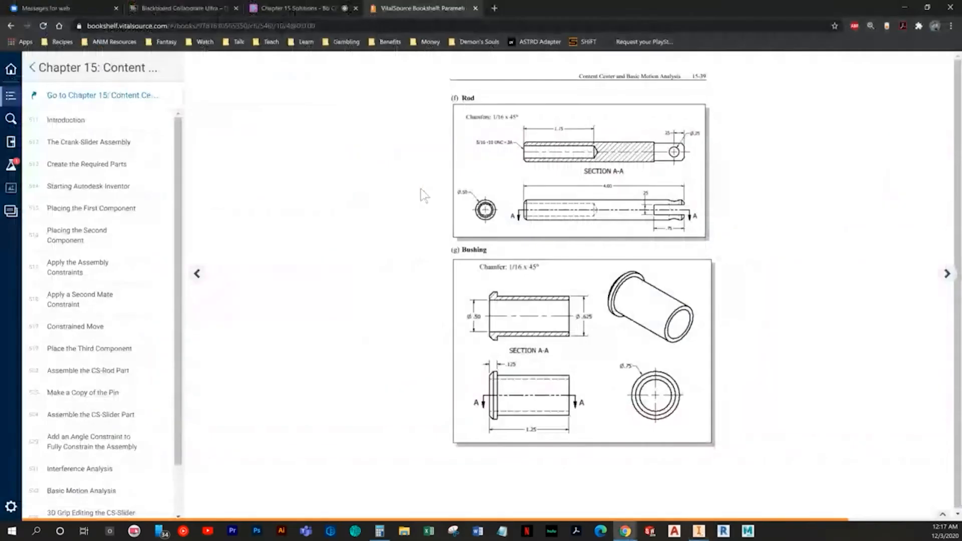
{"action": "key", "text": "alt+Tab"}
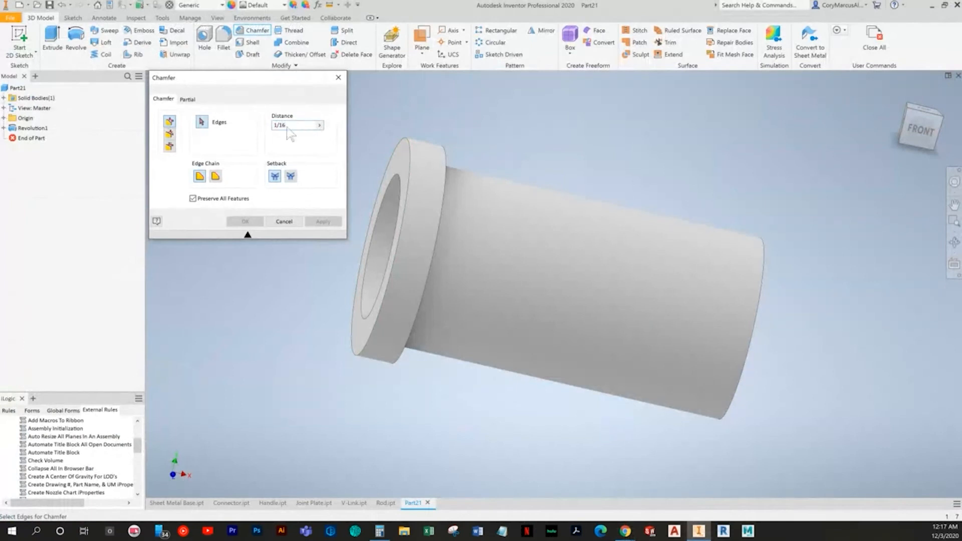
{"action": "left_click", "coordinate": [419, 151]}
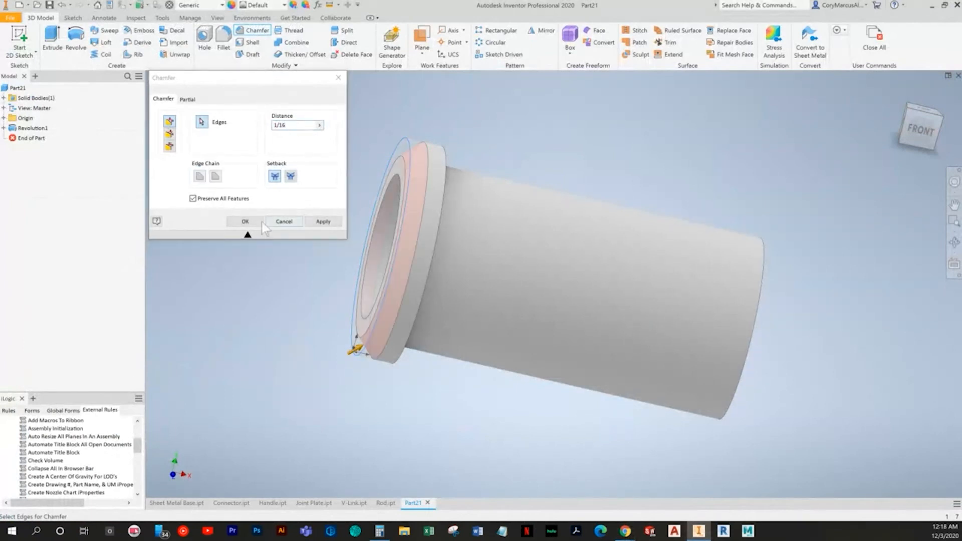
{"action": "left_click", "coordinate": [248, 221]}
Compare the finished Bushing's end and side views with the textbook drawing and return to the home view
{"action": "left_click", "coordinate": [939, 119]}
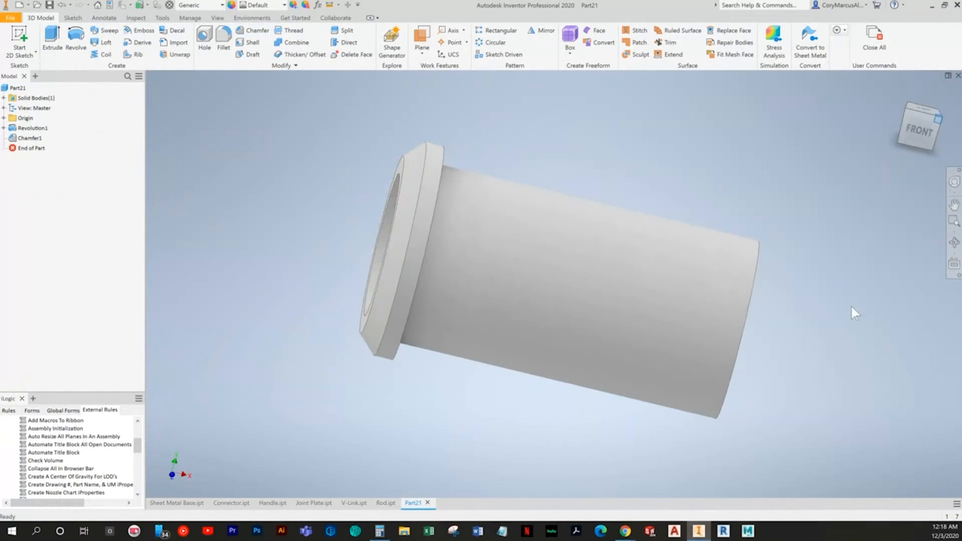
{"action": "key", "text": "alt+Tab"}
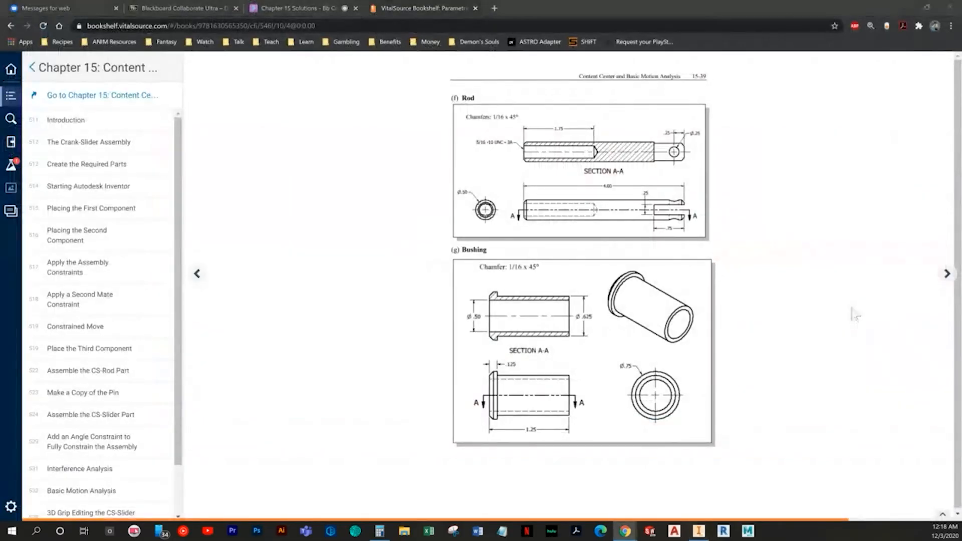
{"action": "key", "text": "alt+Tab"}
{"action": "left_click", "coordinate": [927, 142]}
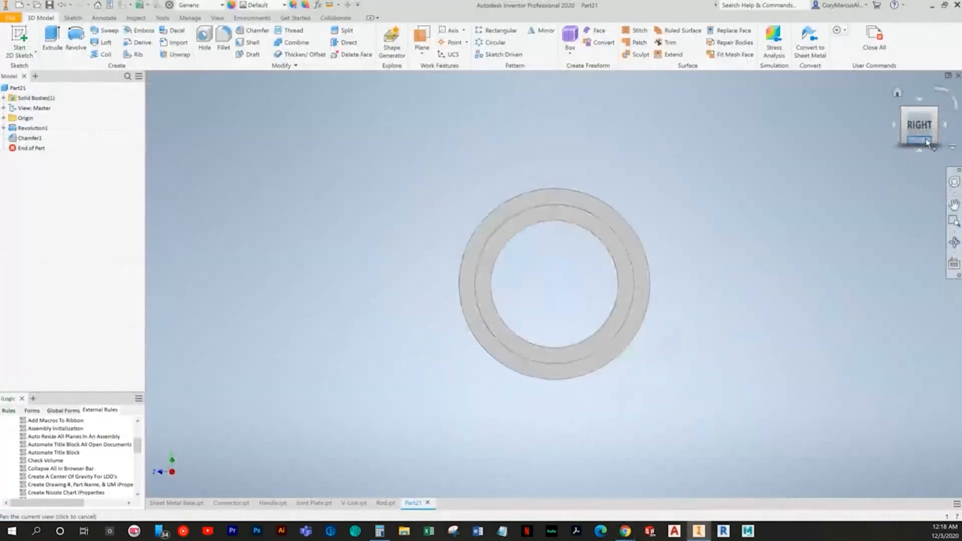
{"action": "key", "text": "alt+Tab"}
{"action": "key", "text": "alt+Tab"}
{"action": "left_click", "coordinate": [899, 129]}
{"action": "key", "text": "alt+Tab"}
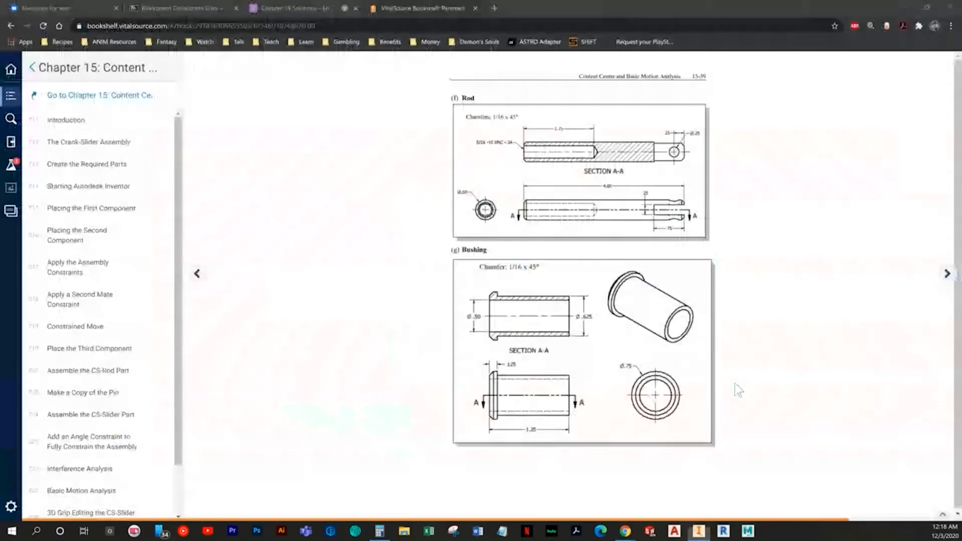
{"action": "key", "text": "alt+Tab"}
{"action": "middle_click_drag", "start_coordinate": [765, 329], "coordinate": [797, 281], "text": "shift"}
{"action": "key", "text": "F6"}
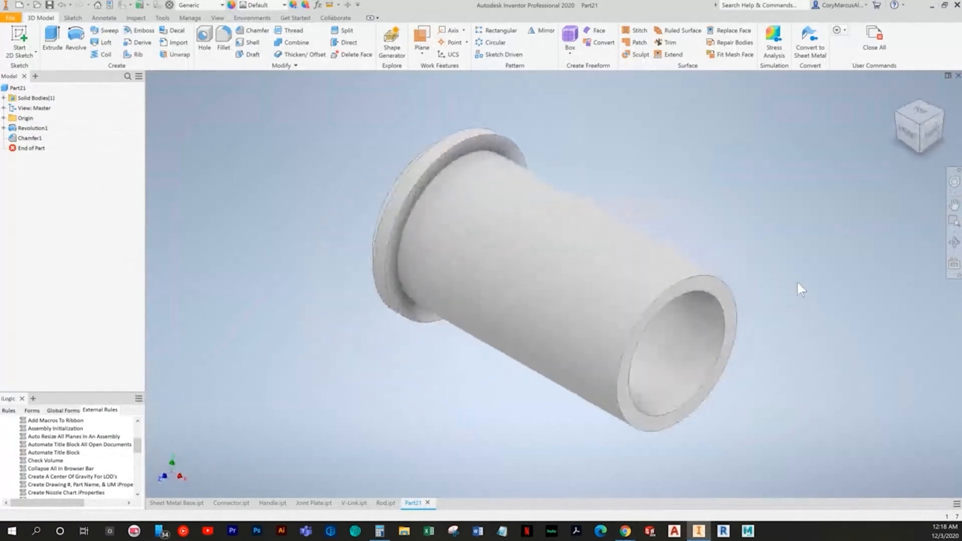
Save the part as Bushing in the Toggle-Clamp Assembly folder
{"action": "key", "text": "ctrl+s"}
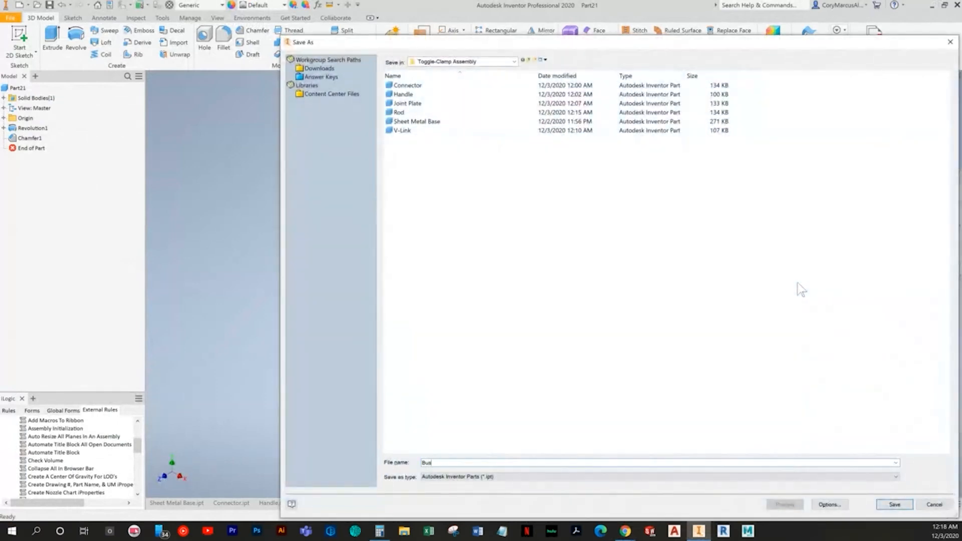
{"action": "key", "text": "alt+Tab"}
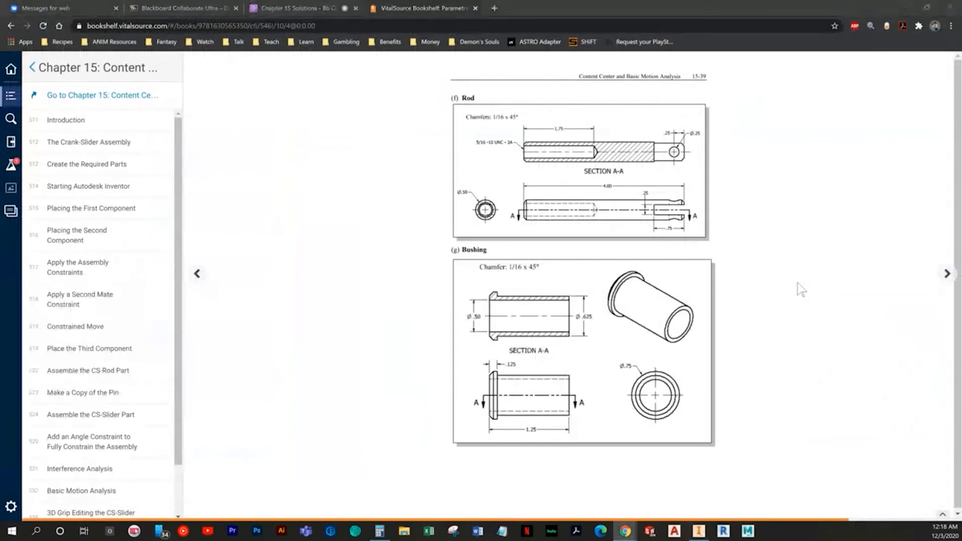
{"action": "key", "text": "alt+Tab"}
{"action": "key", "text": "Return"}
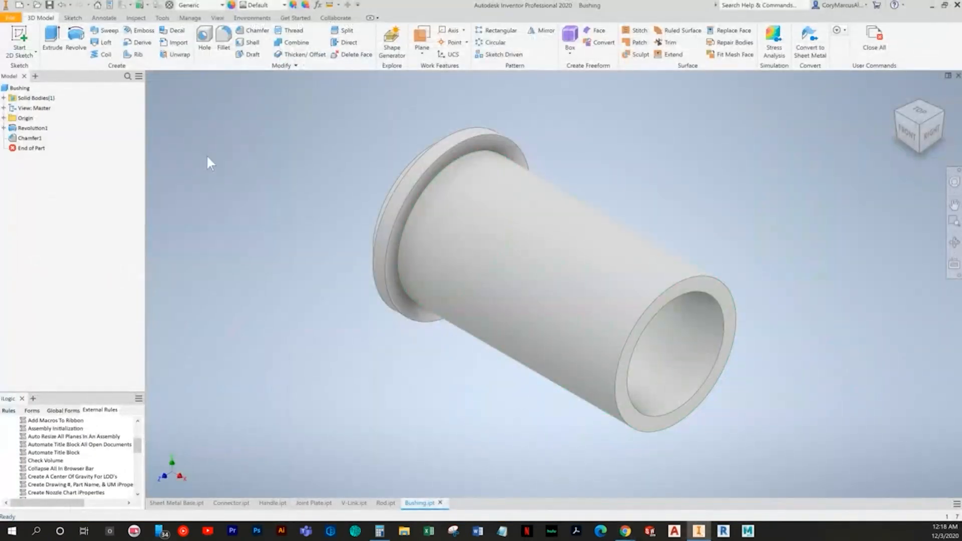
Create a new Standard (in).iam assembly and place one of each part from the Toggle-Clamp Assembly folder
{"action": "left_click", "coordinate": [20, 5]}
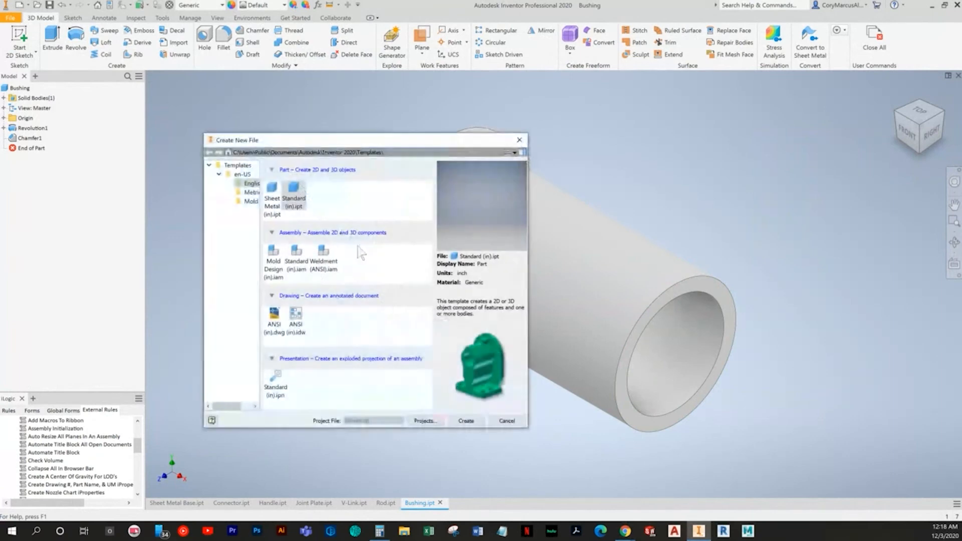
{"action": "double_click", "coordinate": [296, 253]}
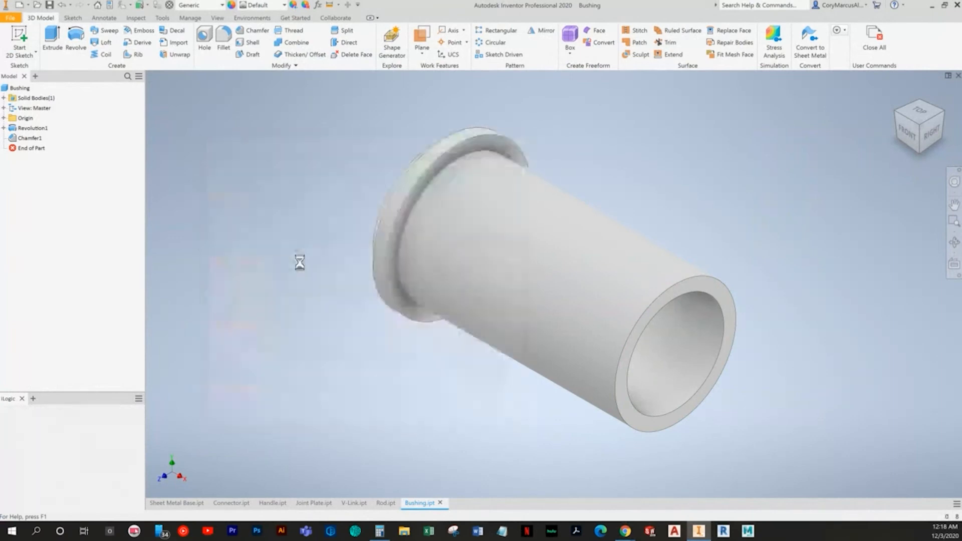
{"action": "left_click", "coordinate": [12, 37]}
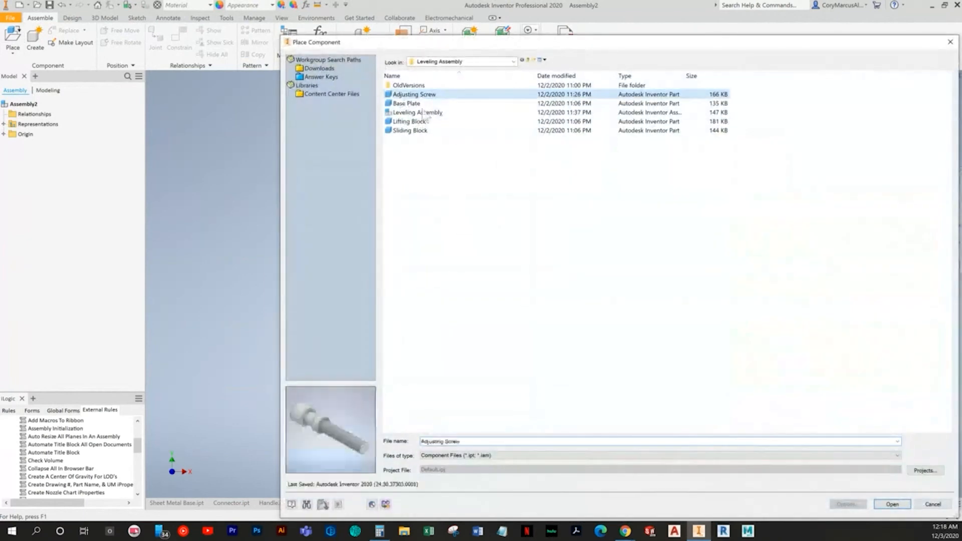
{"action": "left_click", "coordinate": [528, 59]}
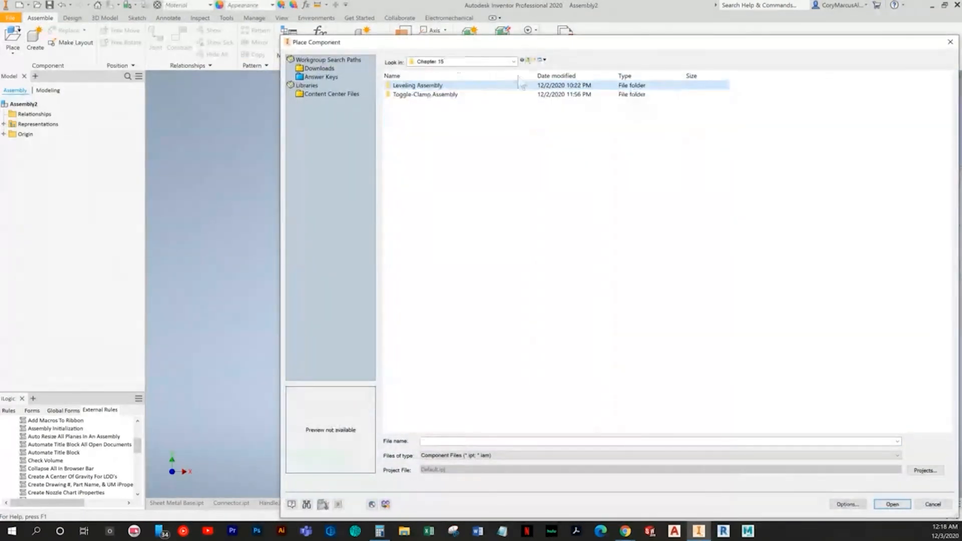
{"action": "double_click", "coordinate": [437, 96]}
{"action": "right_click", "coordinate": [436, 98]}
{"action": "left_click", "coordinate": [403, 85]}
{"action": "left_click", "coordinate": [408, 140], "text": "shift"}
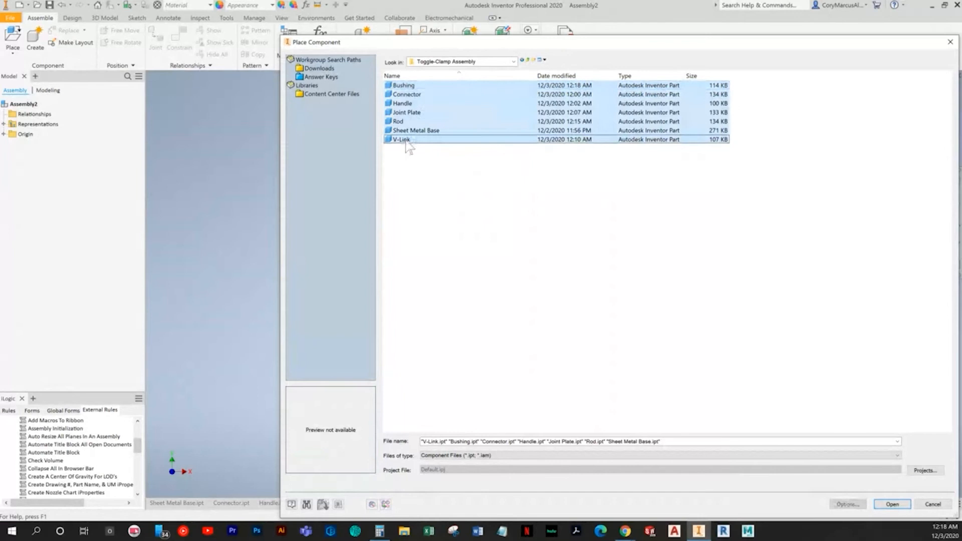
{"action": "key", "text": "Return"}
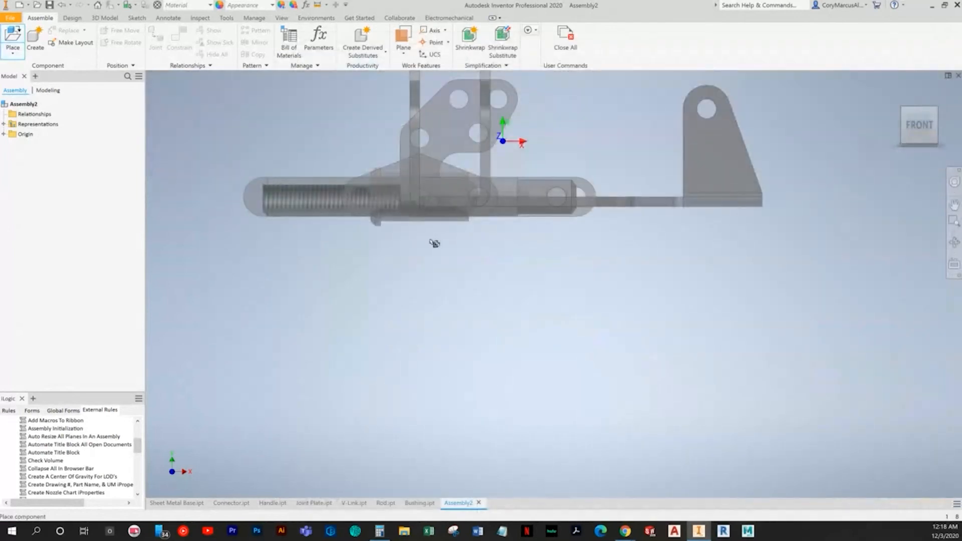
{"action": "left_click", "coordinate": [433, 243]}
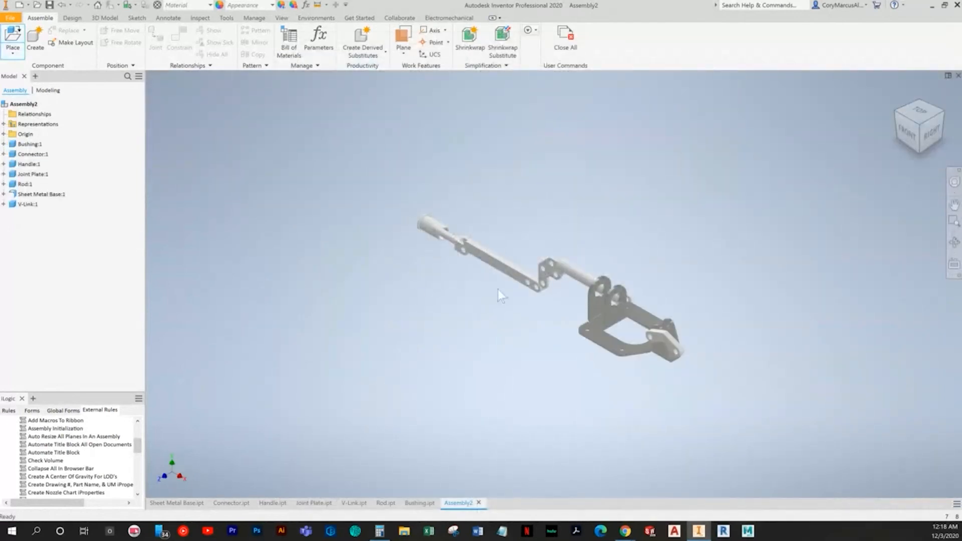
{"action": "key", "text": "Escape"}
Move the Sheet Metal Base clear of the other components, below the Connector and Handle
{"action": "scroll", "coordinate": [515, 300], "scroll_direction": "up", "scroll_amount": 3}
{"action": "left_click", "coordinate": [561, 344]}
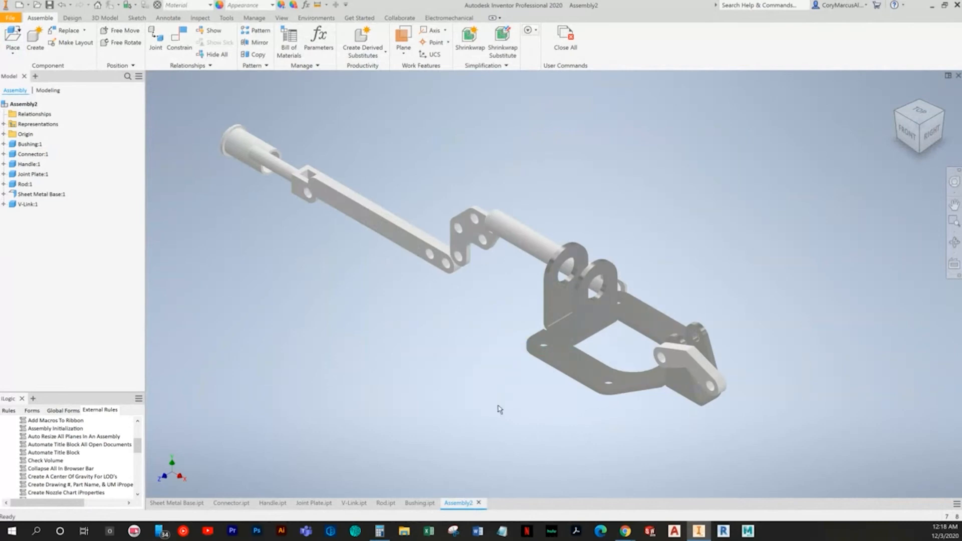
{"action": "left_click_drag", "start_coordinate": [561, 344], "coordinate": [313, 404]}
{"action": "left_click", "coordinate": [626, 350]}
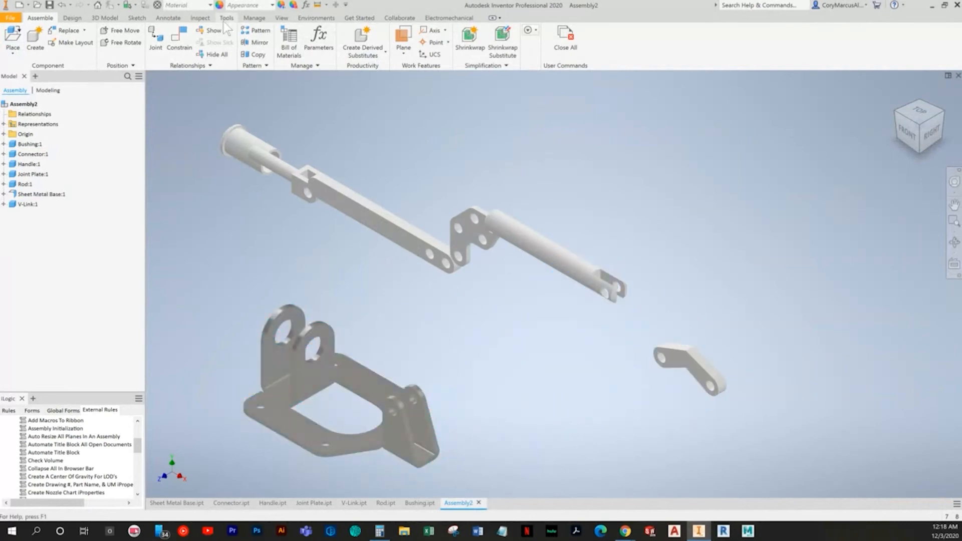
Set the assembly's visual style to Shaded with Edges
{"action": "left_click", "coordinate": [281, 18]}
{"action": "left_click", "coordinate": [193, 43]}
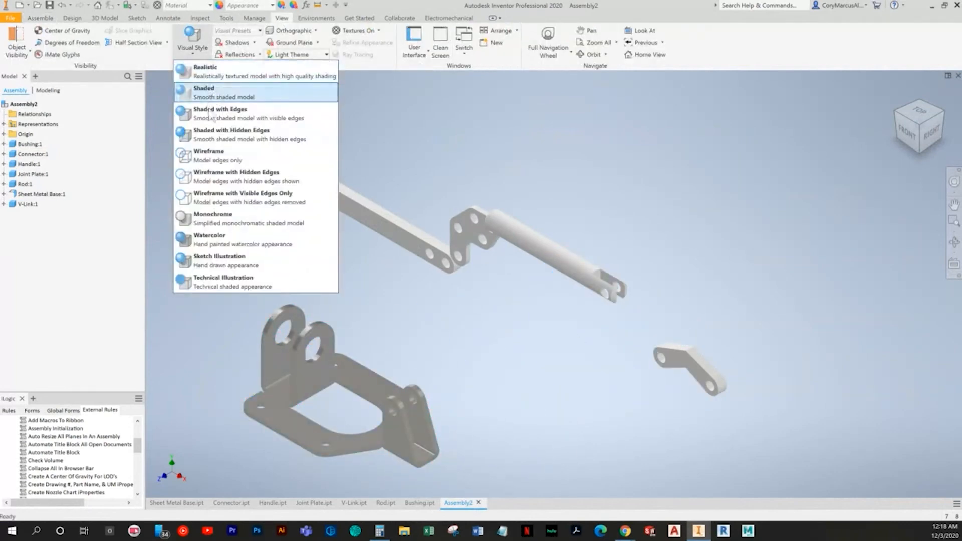
{"action": "left_click", "coordinate": [210, 114]}
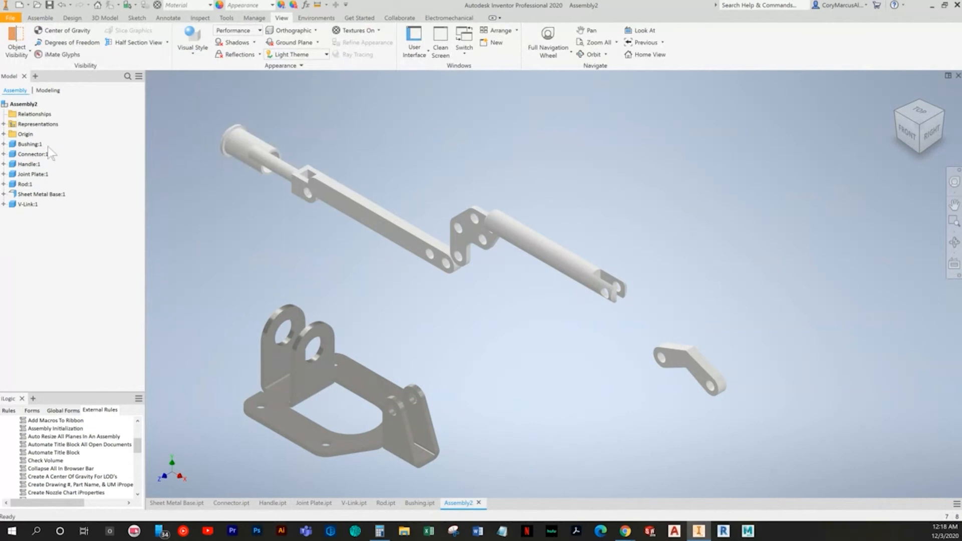
Expand the assembly's Origin folder and the Sheet Metal Base's Folded Model to expose their planes
{"action": "left_click", "coordinate": [4, 134]}
{"action": "left_click", "coordinate": [42, 264]}
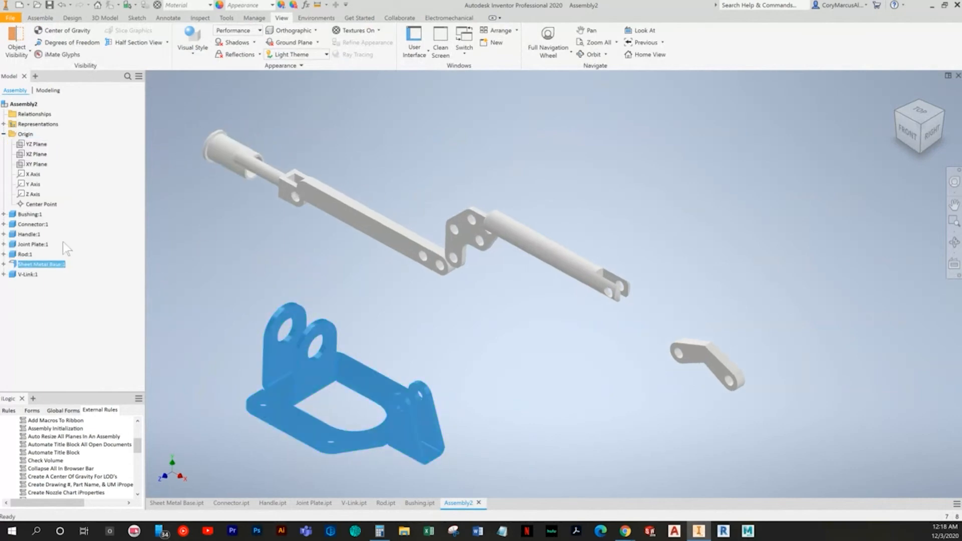
{"action": "left_click", "coordinate": [3, 264]}
{"action": "left_click", "coordinate": [11, 274]}
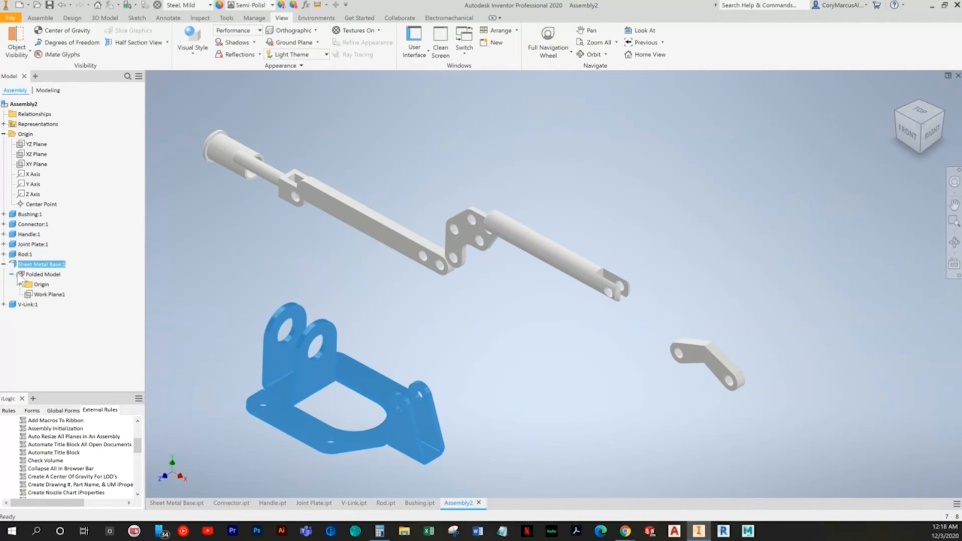
{"action": "left_click", "coordinate": [285, 278]}
Go back in the textbook to the Toggle-Clamp Assembly page and check how the base is oriented
{"action": "key", "text": "alt+Tab"}
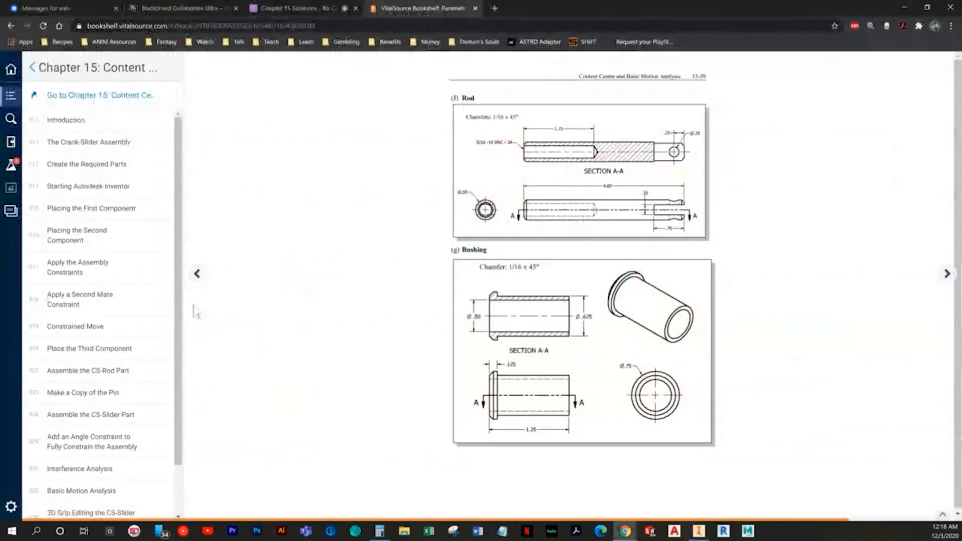
{"action": "left_click", "coordinate": [198, 274]}
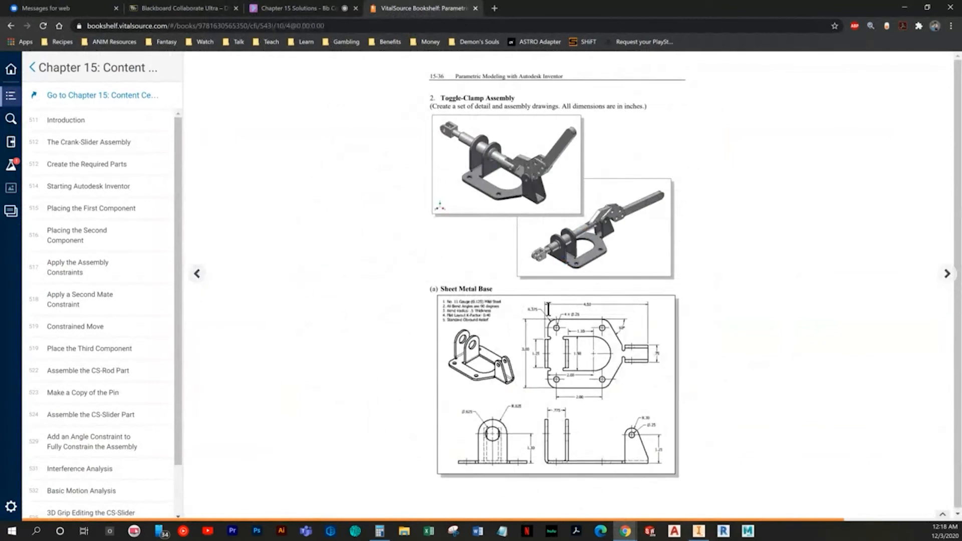
{"action": "key", "text": "alt+Tab"}
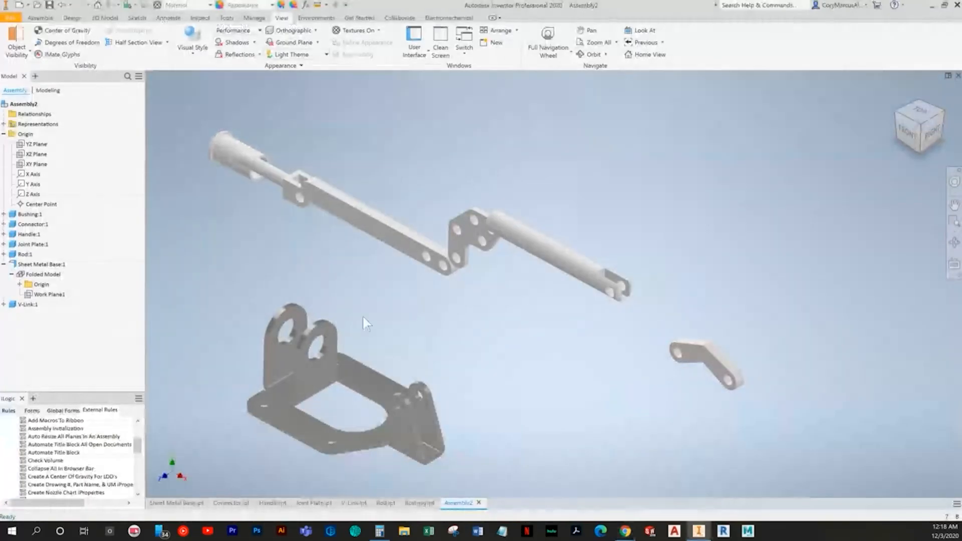
Constrain the Sheet Metal Base's XY plane flush with the assembly's XY plane at 0.000 in offset
{"action": "left_click", "coordinate": [41, 17]}
{"action": "left_click", "coordinate": [179, 39]}
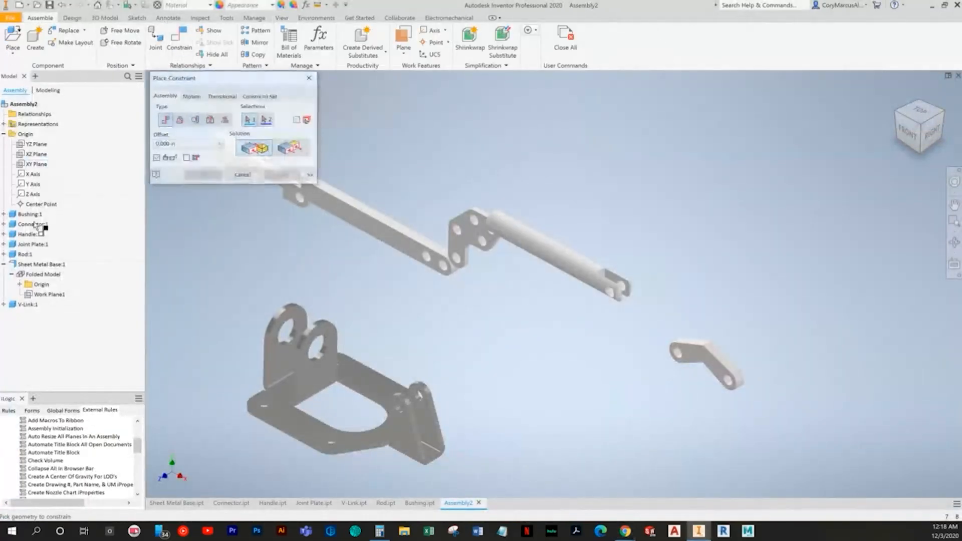
{"action": "left_click", "coordinate": [19, 284]}
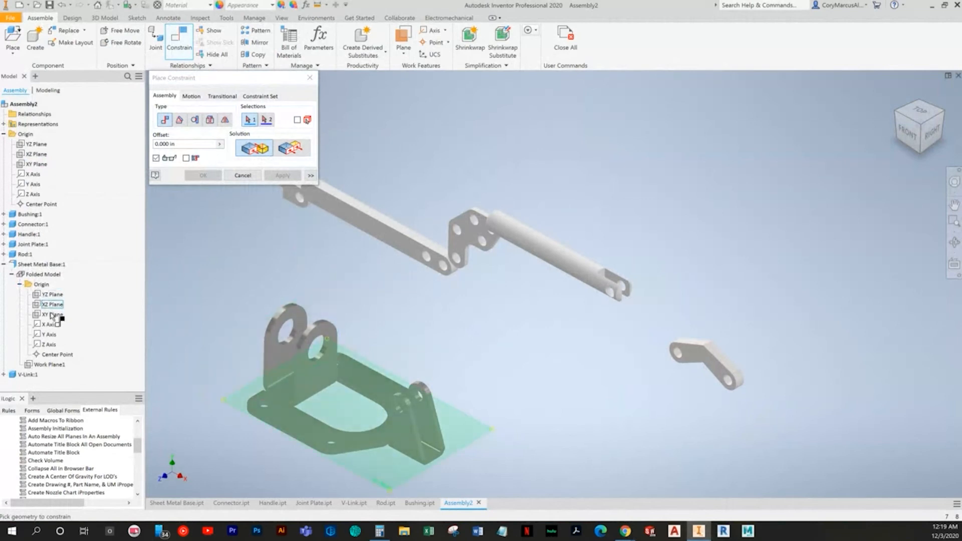
{"action": "left_click", "coordinate": [52, 315]}
{"action": "left_click", "coordinate": [40, 164]}
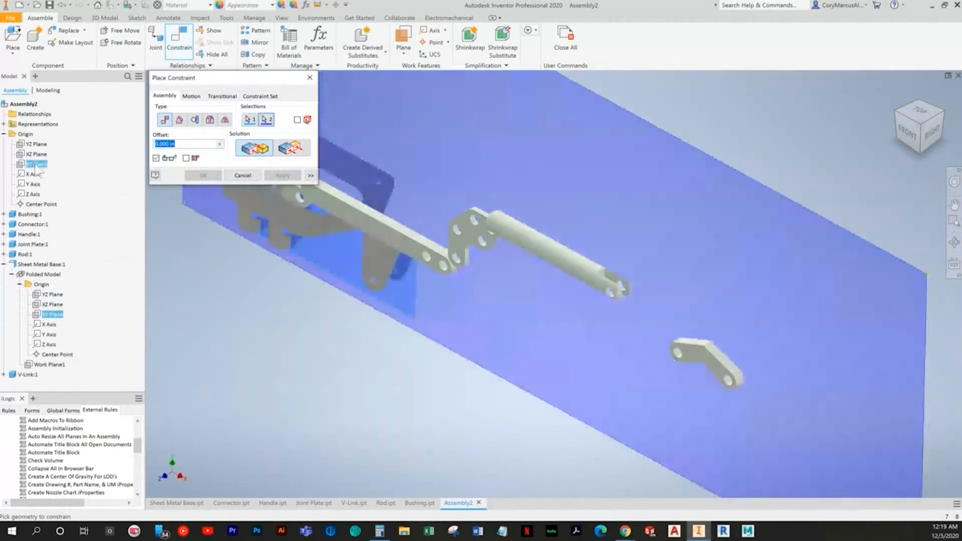
{"action": "left_click", "coordinate": [284, 175]}
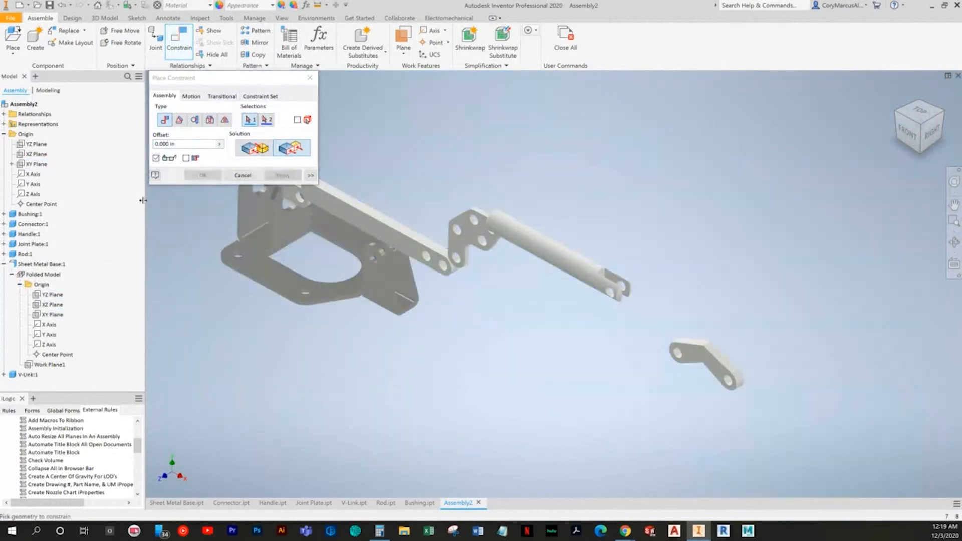
Constrain the Sheet Metal Base's XZ and YZ planes flush with the assembly's matching origin planes
{"action": "left_click", "coordinate": [56, 304]}
{"action": "left_click", "coordinate": [36, 154]}
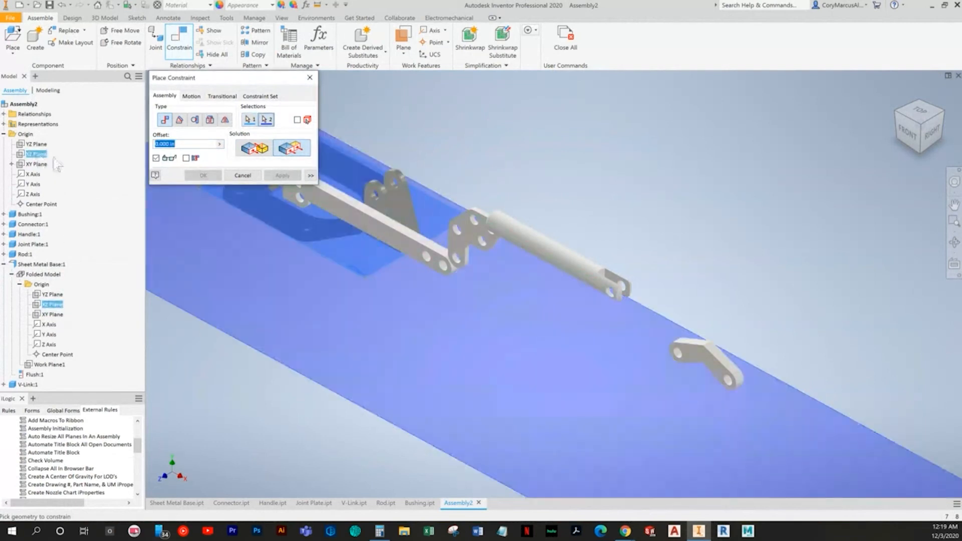
{"action": "left_click", "coordinate": [284, 175]}
{"action": "left_click", "coordinate": [52, 294]}
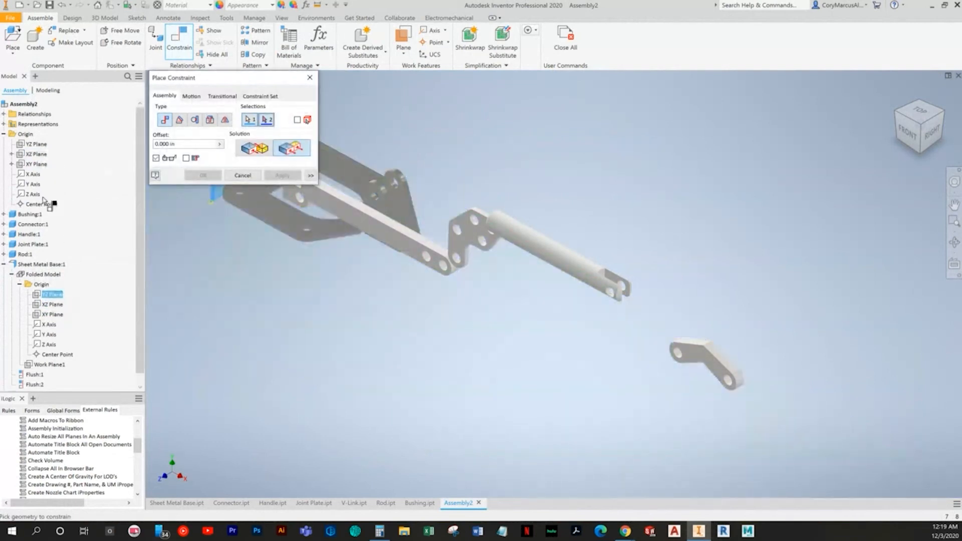
{"action": "left_click", "coordinate": [35, 145]}
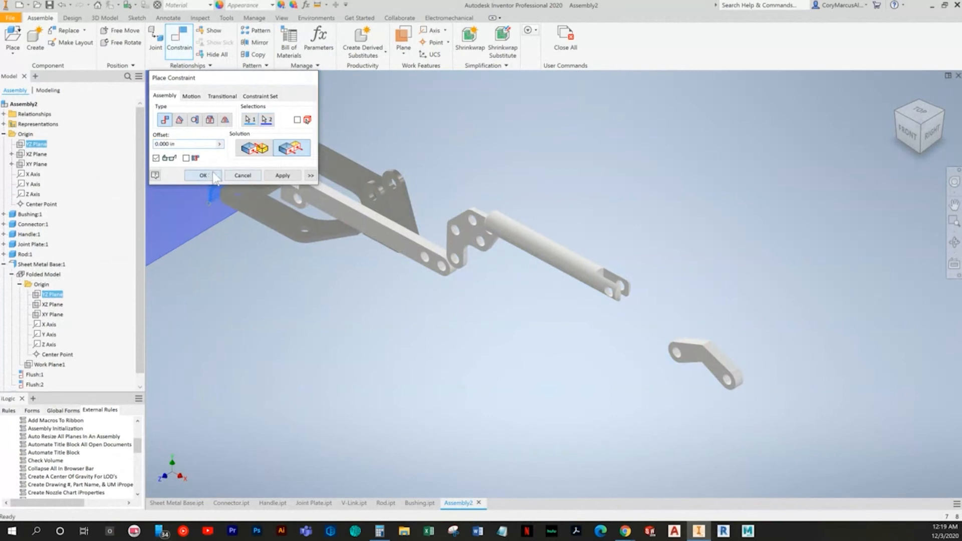
{"action": "left_click", "coordinate": [203, 175]}
{"action": "key", "text": "alt+Tab"}
{"action": "key", "text": "alt+Tab"}
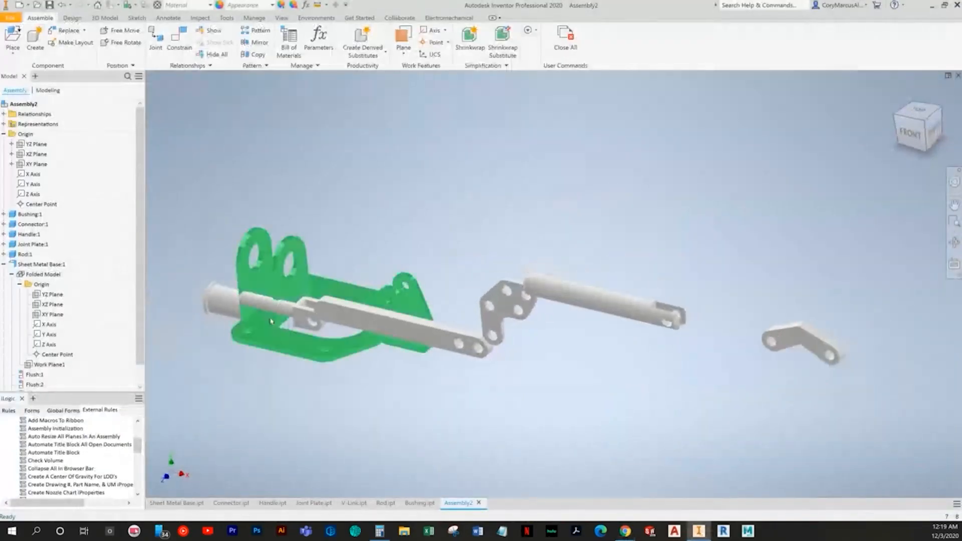
Move the Bushing, Connector, Handle, Joint Plate, Rod and V-Link clear of the Sheet Metal Base and restore the home view
{"action": "left_click_drag", "start_coordinate": [232, 307], "coordinate": [407, 163]}
{"action": "left_click_drag", "start_coordinate": [271, 303], "coordinate": [486, 158]}
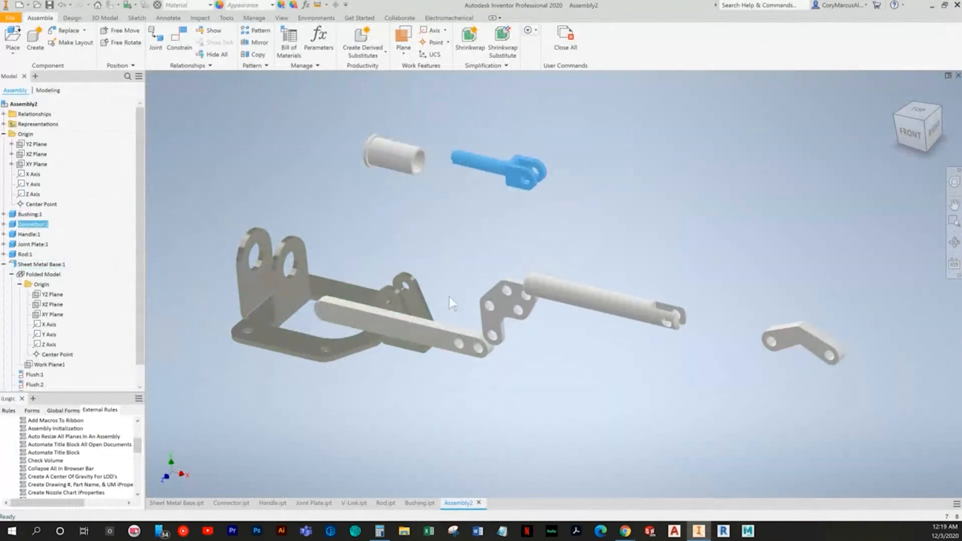
{"action": "left_click_drag", "start_coordinate": [381, 315], "coordinate": [504, 213]}
{"action": "left_click_drag", "start_coordinate": [639, 196], "coordinate": [645, 184]}
{"action": "left_click_drag", "start_coordinate": [500, 318], "coordinate": [645, 204]}
{"action": "left_click_drag", "start_coordinate": [606, 300], "coordinate": [750, 167]}
{"action": "left_click_drag", "start_coordinate": [807, 329], "coordinate": [811, 206]}
{"action": "key", "text": "F6"}
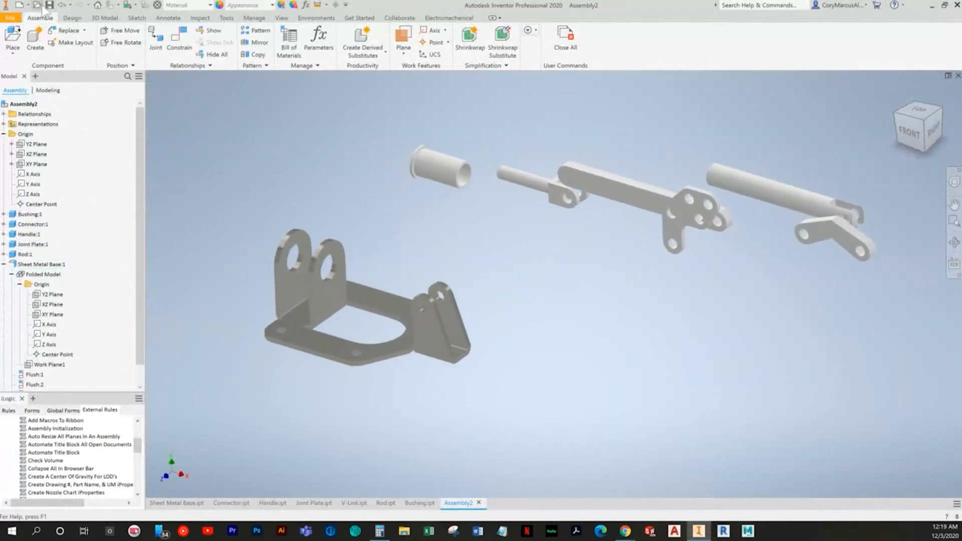
Save the assembly as Toggle-Clamp Assembly in the Toggle-Clamp Assembly folder
{"action": "left_click", "coordinate": [49, 6]}
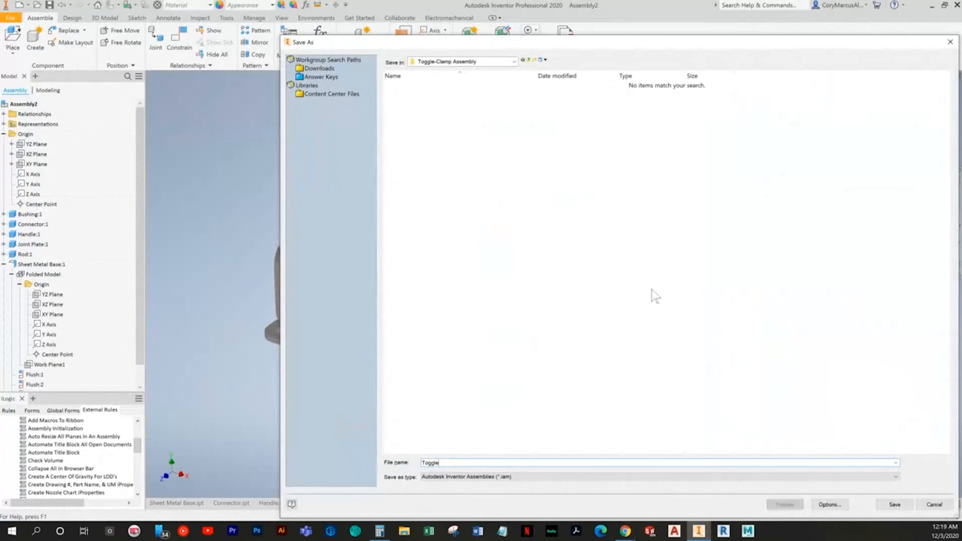
{"action": "key", "text": "BackSpace"}
{"action": "key", "text": "BackSpace"}
{"action": "type", "text": "lamp Assembly"}
{"action": "key", "text": "Return"}
Switch to the textbook and enlarge the Toggle-Clamp Assembly illustrations to examine how the parts fit together
{"action": "key", "text": "alt+Tab"}
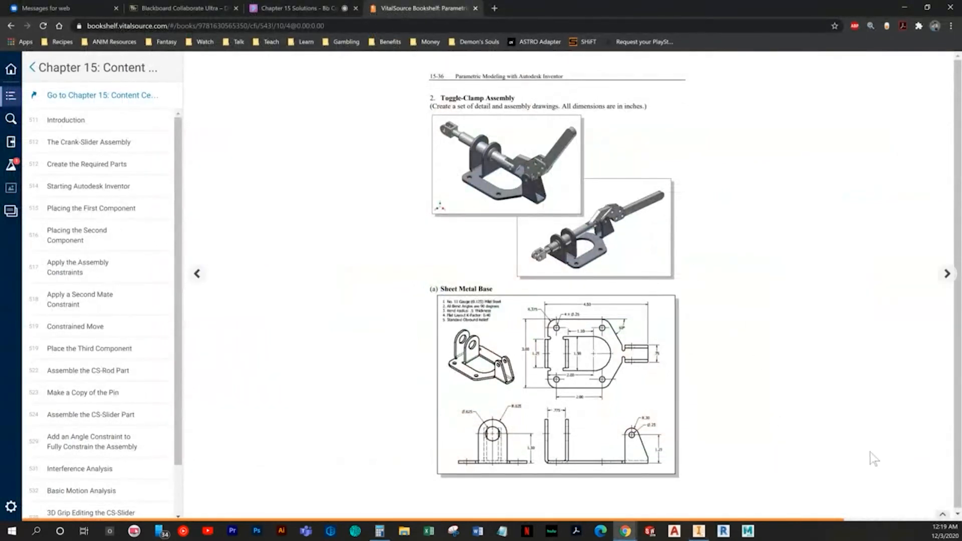
{"action": "left_click", "coordinate": [837, 509]}
{"action": "left_click", "coordinate": [833, 463]}
{"action": "left_click", "coordinate": [834, 462]}
{"action": "left_click", "coordinate": [834, 462]}
{"action": "left_click_drag", "start_coordinate": [621, 493], "coordinate": [833, 493]}
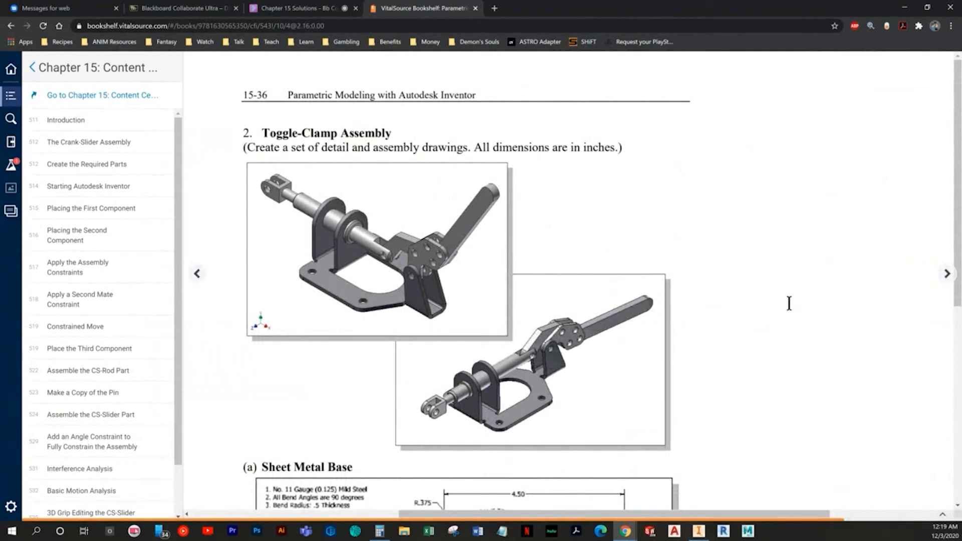
{"action": "key", "text": "alt+Tab"}
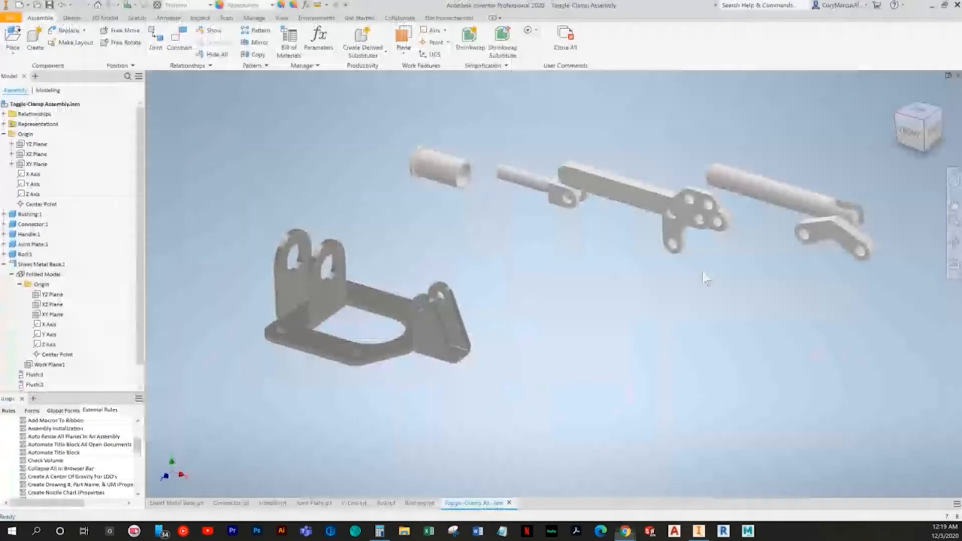
{"action": "left_click", "coordinate": [185, 50]}
{"action": "middle_click_drag", "start_coordinate": [797, 298], "coordinate": [758, 294], "text": "shift"}
{"action": "key", "text": "alt+Tab"}
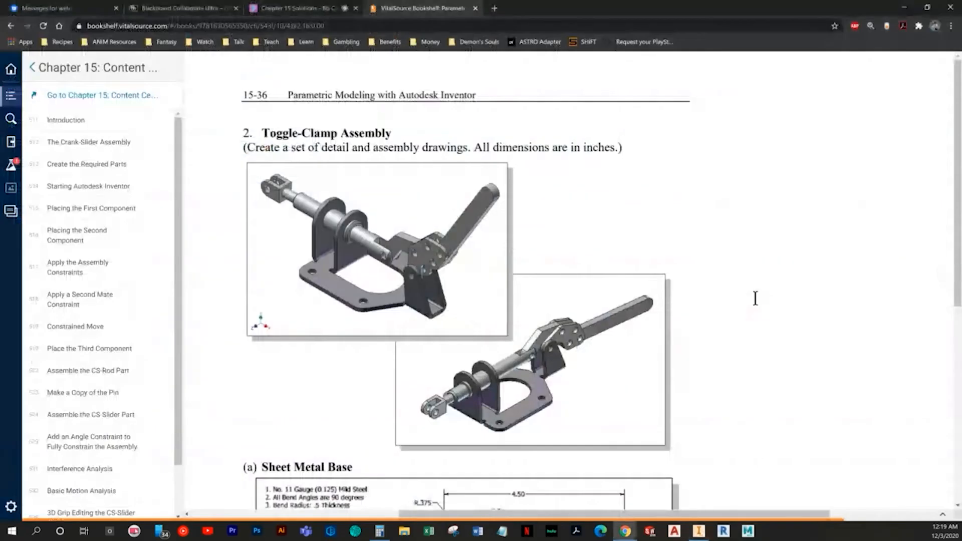
{"action": "key", "text": "alt+Tab"}
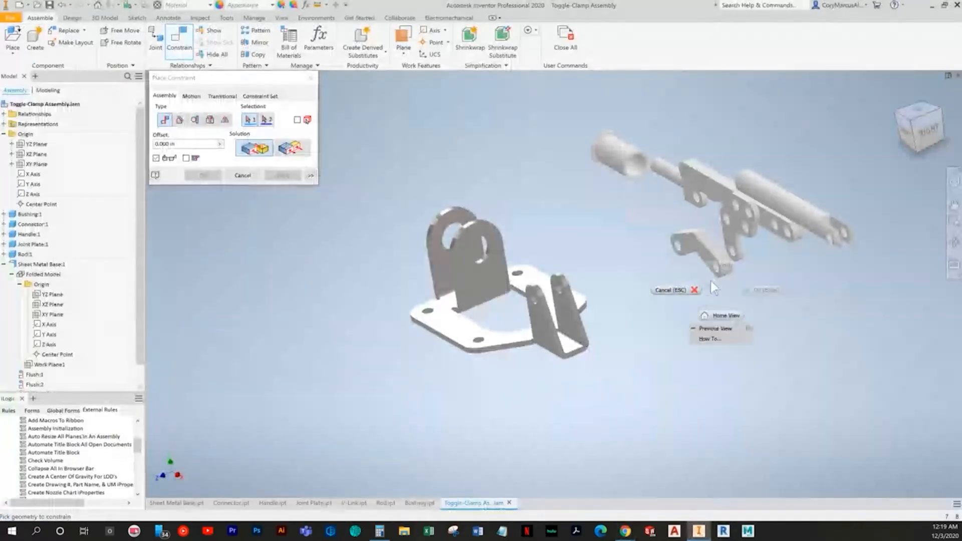
{"action": "right_click", "coordinate": [678, 296]}
{"action": "left_click", "coordinate": [653, 294]}
Move the Joint Plate below the V-Link and place a copy of it alongside
{"action": "left_click_drag", "start_coordinate": [736, 226], "coordinate": [667, 317]}
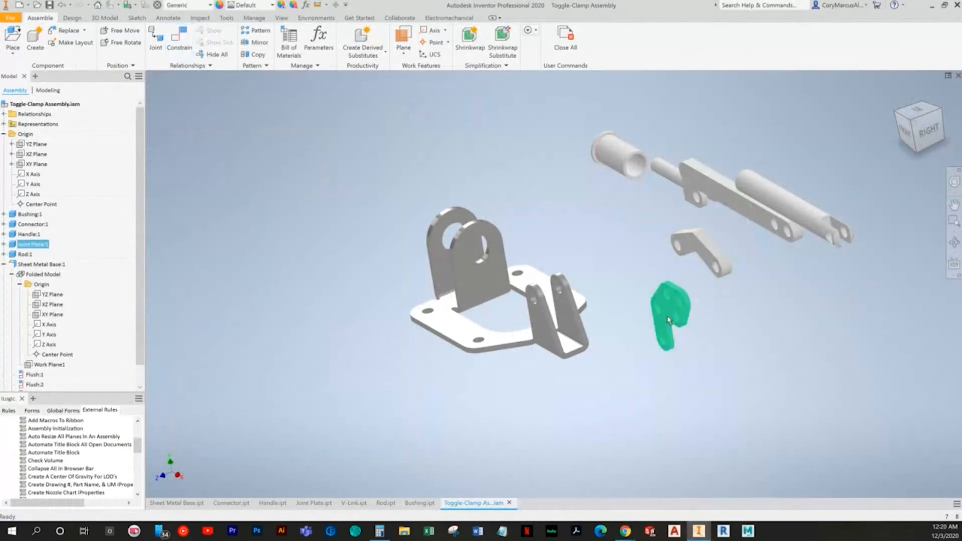
{"action": "key", "text": "ctrl+c"}
{"action": "key", "text": "ctrl+v"}
{"action": "key", "text": "alt+Tab"}
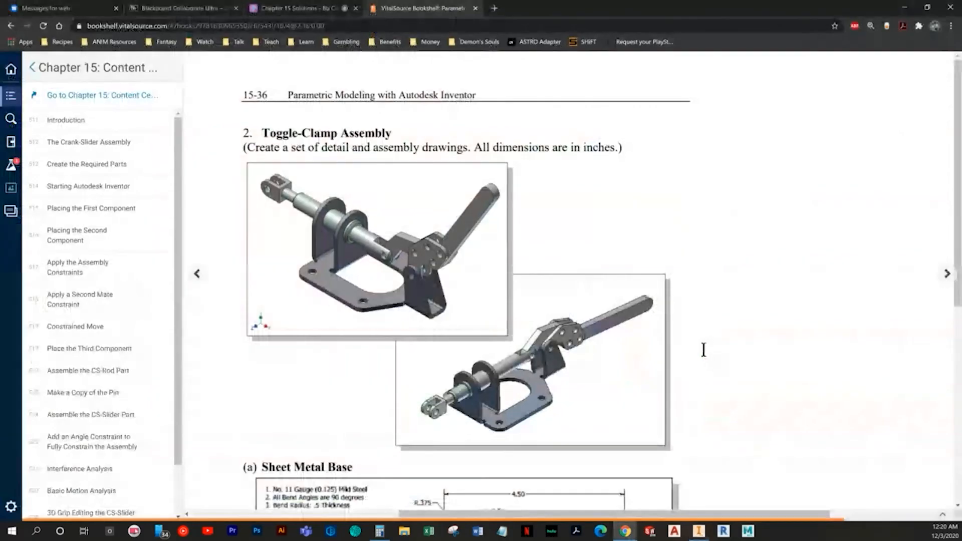
{"action": "key", "text": "alt+Tab"}
{"action": "left_click", "coordinate": [702, 347]}
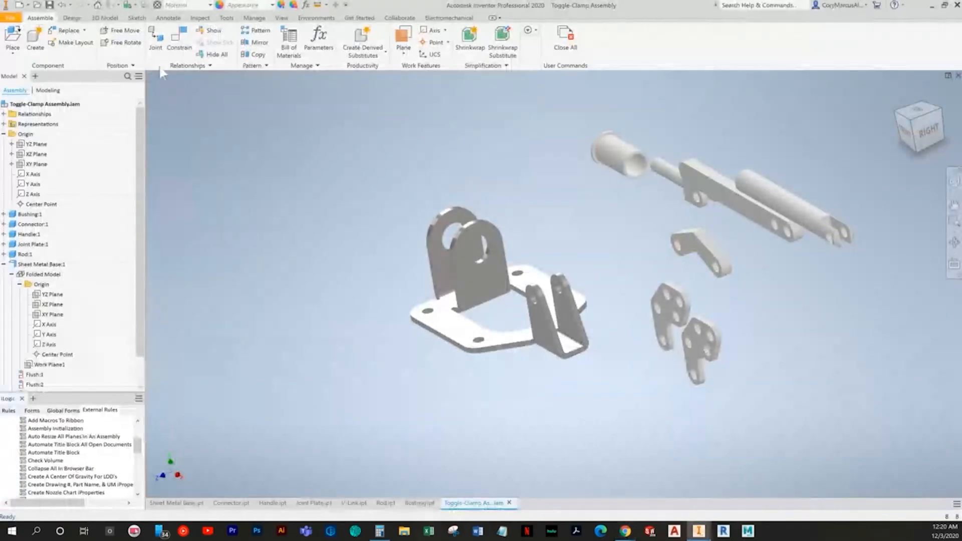
Apply an opposed Insert constraint between the original Joint Plate's leg hole and the hole in the Sheet Metal Base's narrow bracket
{"action": "left_click", "coordinate": [179, 39]}
{"action": "left_click", "coordinate": [210, 119]}
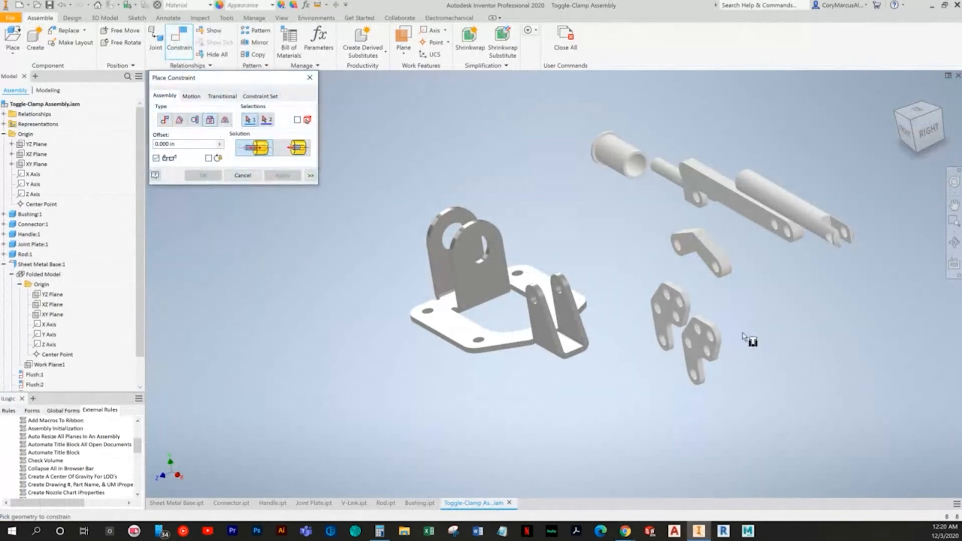
{"action": "left_click", "coordinate": [664, 346]}
{"action": "scroll", "coordinate": [633, 337], "scroll_direction": "up", "scroll_amount": 10}
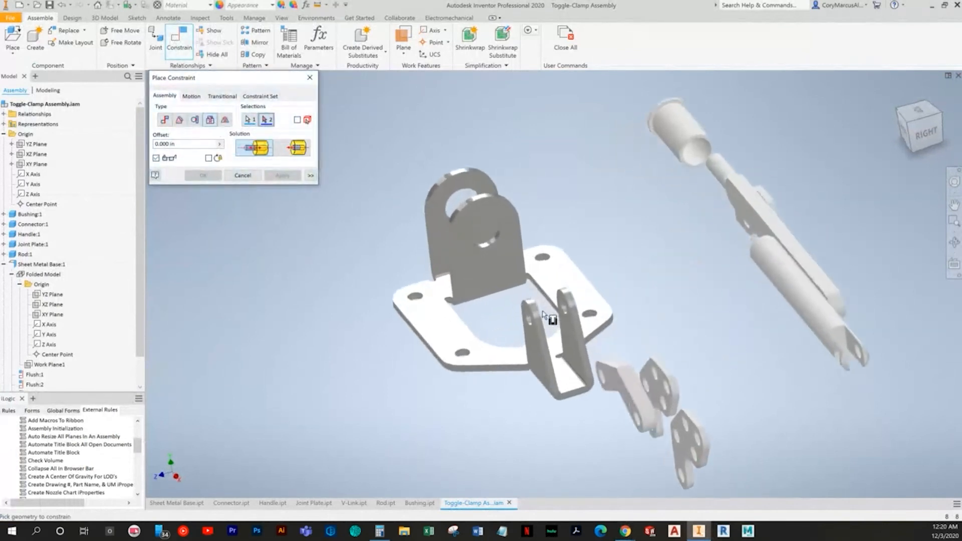
{"action": "left_click", "coordinate": [530, 349]}
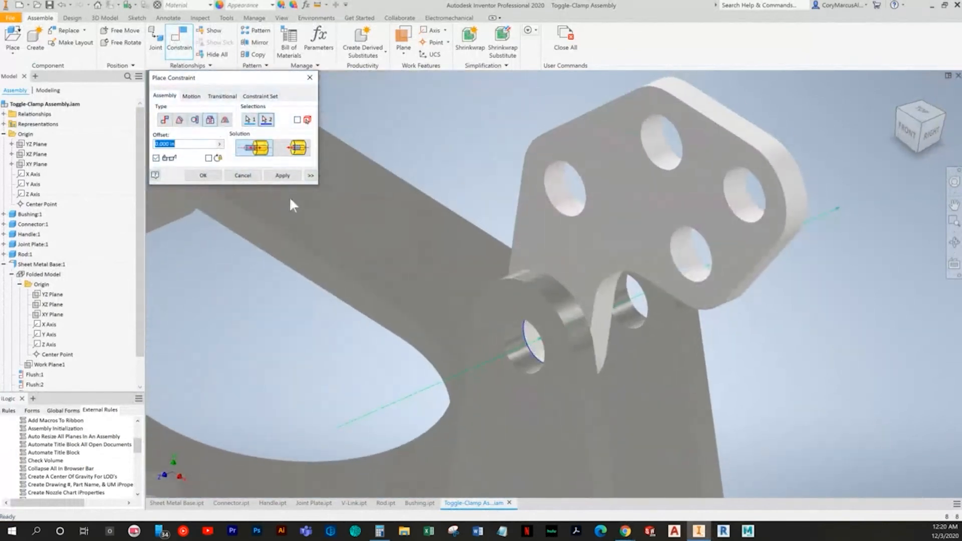
{"action": "left_click", "coordinate": [288, 179]}
{"action": "scroll", "coordinate": [834, 460], "scroll_direction": "down", "scroll_amount": 5}
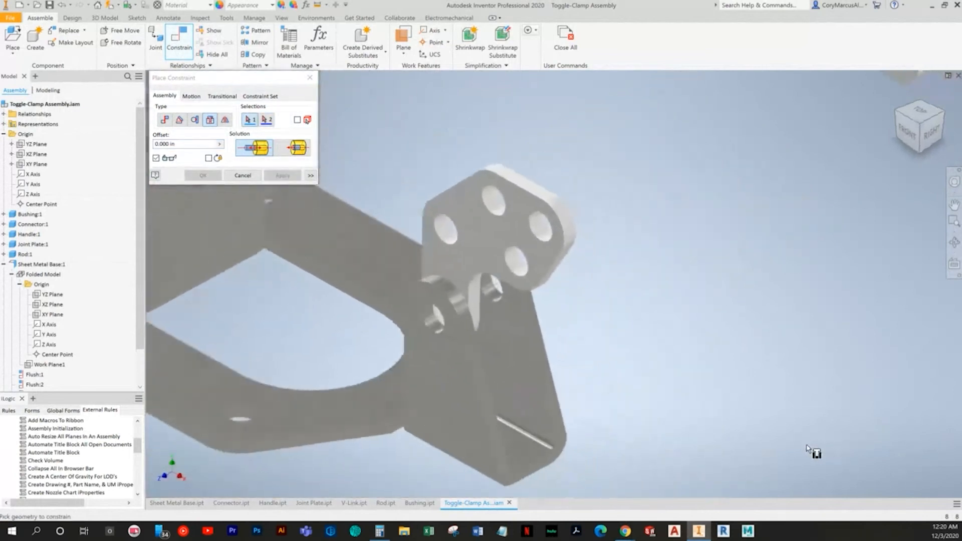
Insert the second joint plate's lower hole into the inner side of the base's other rear ear at 0.000 in offset
{"action": "middle_click_drag", "start_coordinate": [705, 421], "coordinate": [392, 436], "text": "shift"}
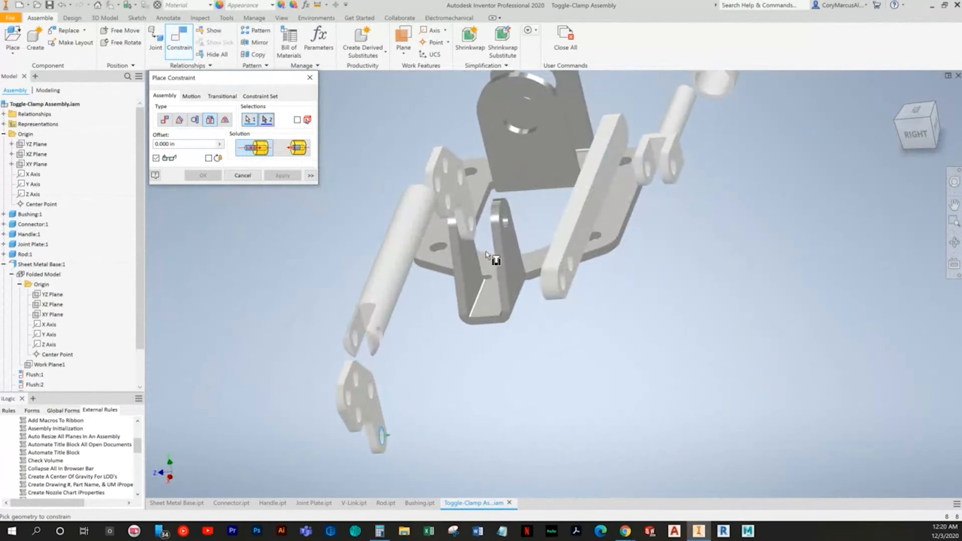
{"action": "scroll", "coordinate": [511, 238], "scroll_direction": "up", "scroll_amount": 5}
{"action": "left_click", "coordinate": [608, 204]}
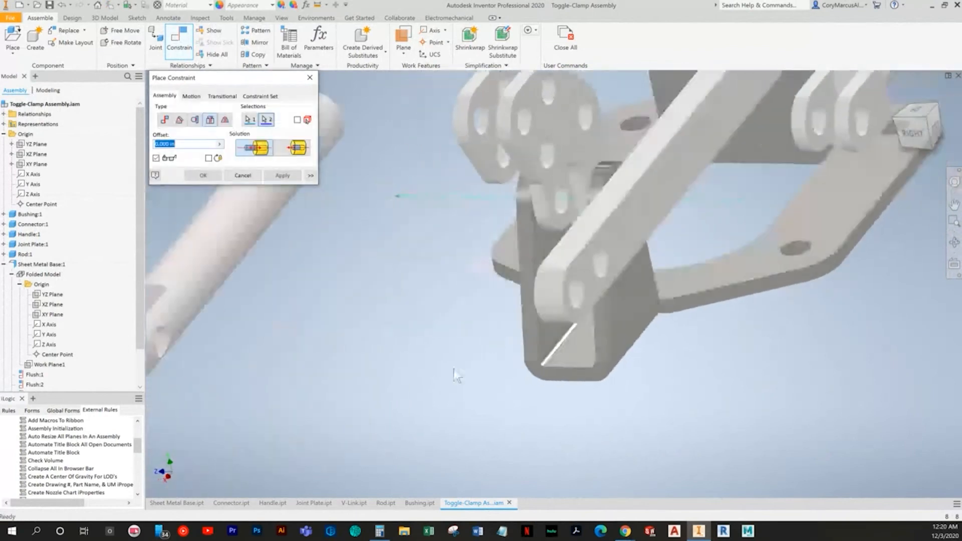
{"action": "left_click", "coordinate": [282, 176]}
Try to insert the V-link's end hole between the joint plates at their lower pivot hole
{"action": "middle_click_drag", "start_coordinate": [522, 241], "coordinate": [782, 296], "text": "shift"}
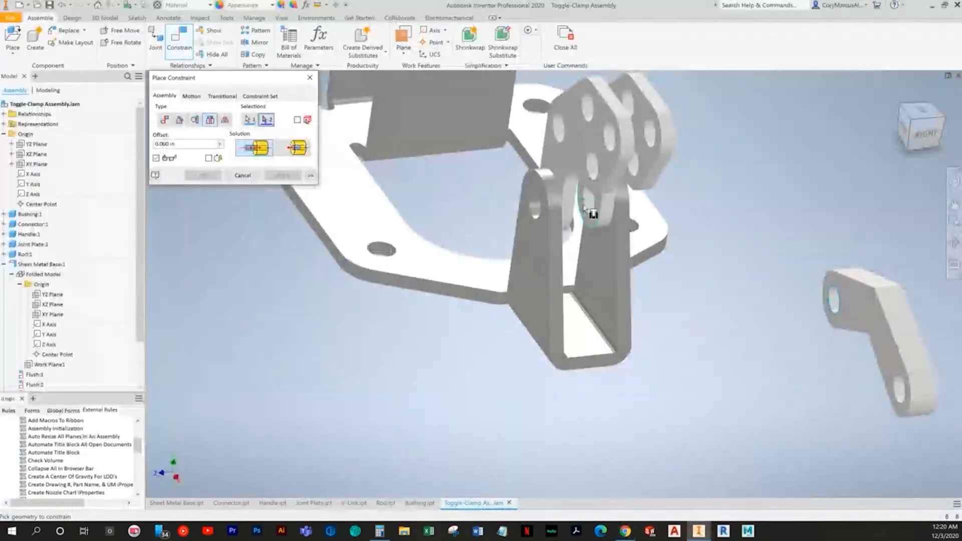
{"action": "scroll", "coordinate": [585, 210], "scroll_direction": "up", "scroll_amount": 5}
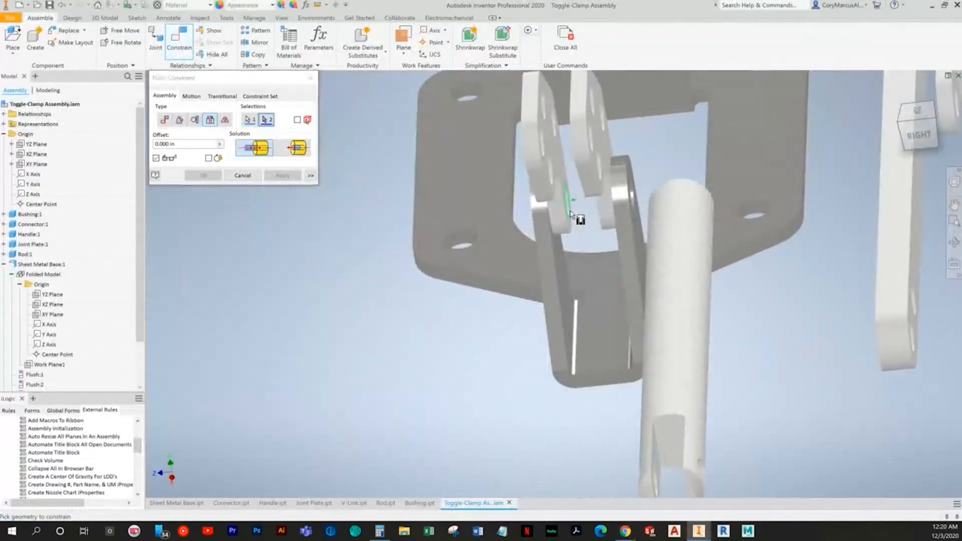
{"action": "left_click", "coordinate": [571, 213]}
{"action": "scroll", "coordinate": [603, 230], "scroll_direction": "up", "scroll_amount": 5}
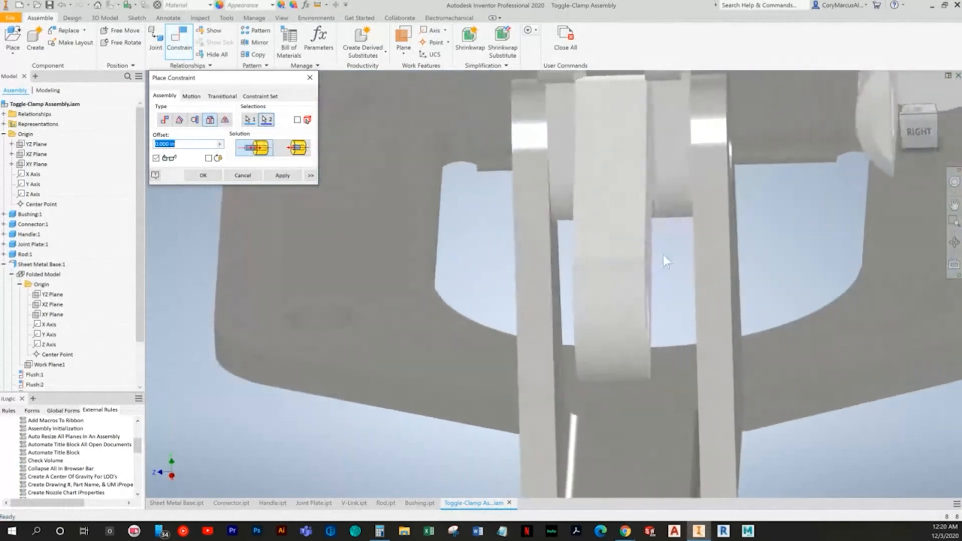
{"action": "scroll", "coordinate": [662, 254], "scroll_direction": "down", "scroll_amount": 5}
{"action": "scroll", "coordinate": [662, 252], "scroll_direction": "up", "scroll_amount": 4}
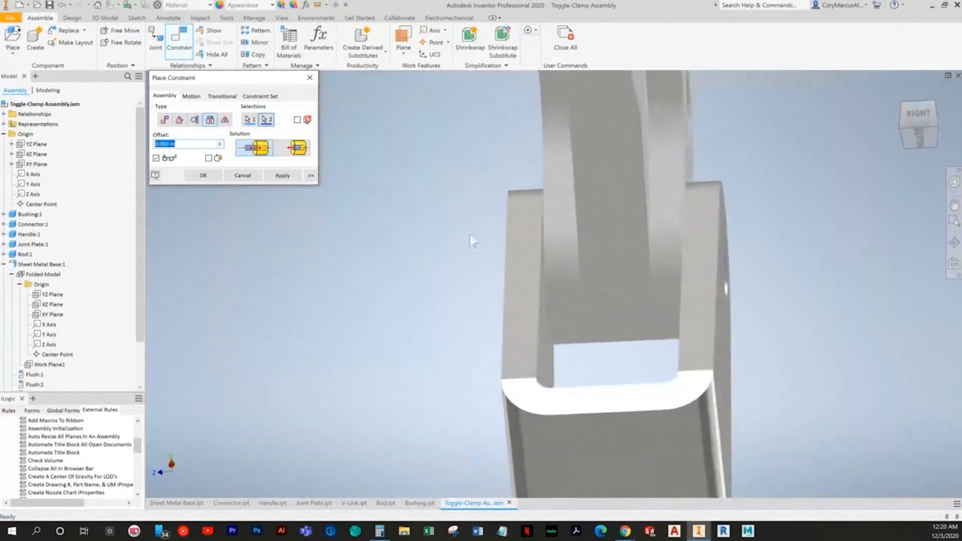
{"action": "left_click", "coordinate": [243, 175]}
Compare the V-link's position between the plates with the textbook's Toggle-Clamp Assembly illustration and undo its insertion
{"action": "left_click_drag", "start_coordinate": [666, 286], "coordinate": [621, 288]}
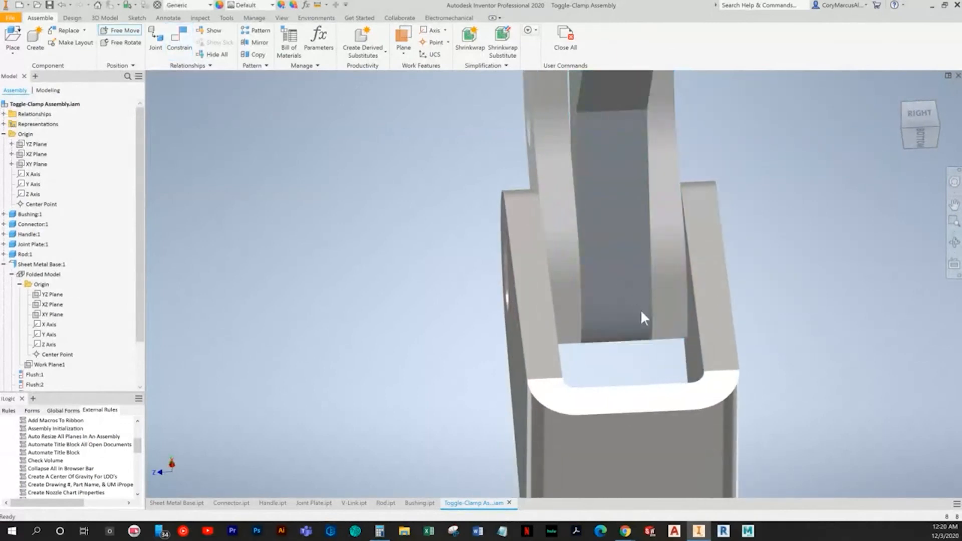
{"action": "left_click", "coordinate": [611, 183]}
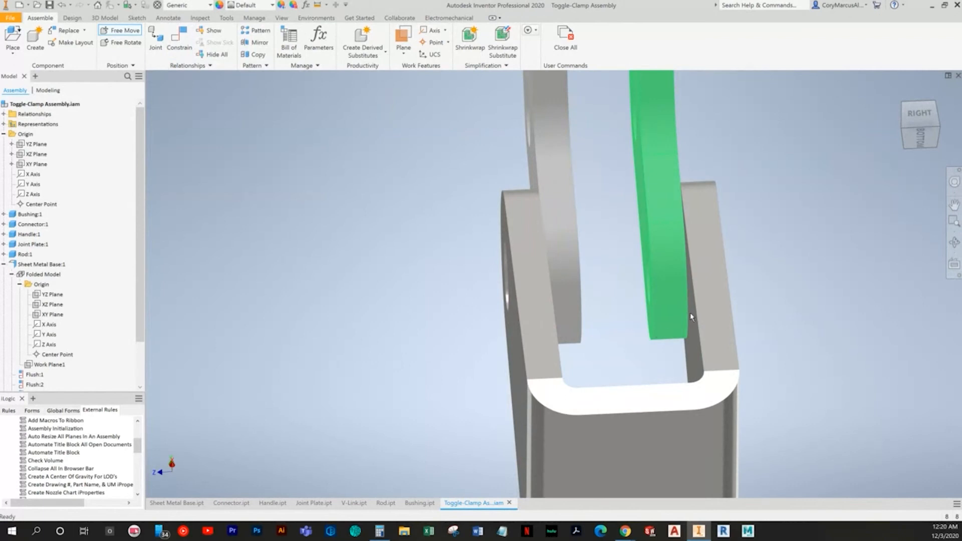
{"action": "scroll", "coordinate": [690, 316], "scroll_direction": "down", "scroll_amount": 5}
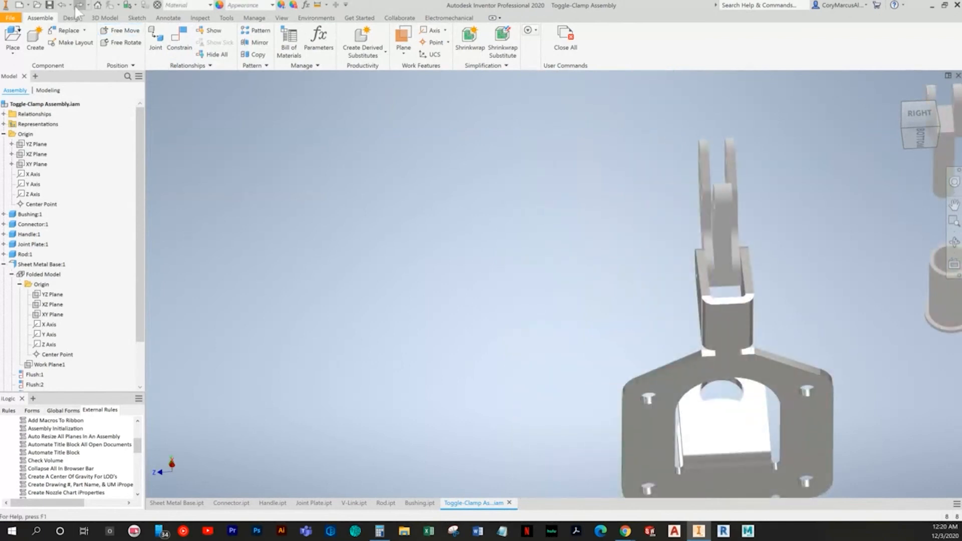
{"action": "scroll", "coordinate": [814, 256], "scroll_direction": "up", "scroll_amount": 3}
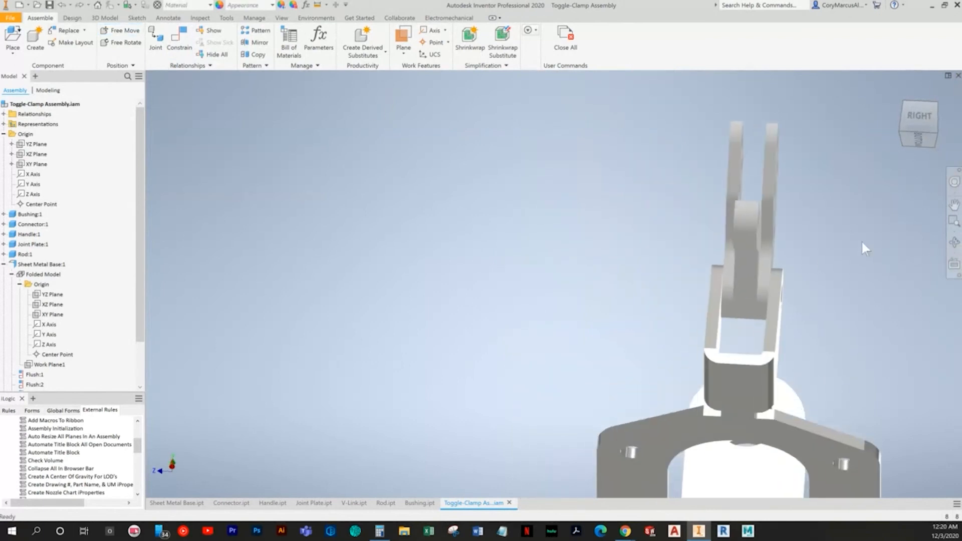
{"action": "middle_click_drag", "start_coordinate": [816, 270], "coordinate": [865, 291], "text": "shift"}
{"action": "middle_click_drag", "start_coordinate": [701, 259], "coordinate": [757, 334], "text": "shift"}
{"action": "scroll", "coordinate": [822, 307], "scroll_direction": "down", "scroll_amount": 2}
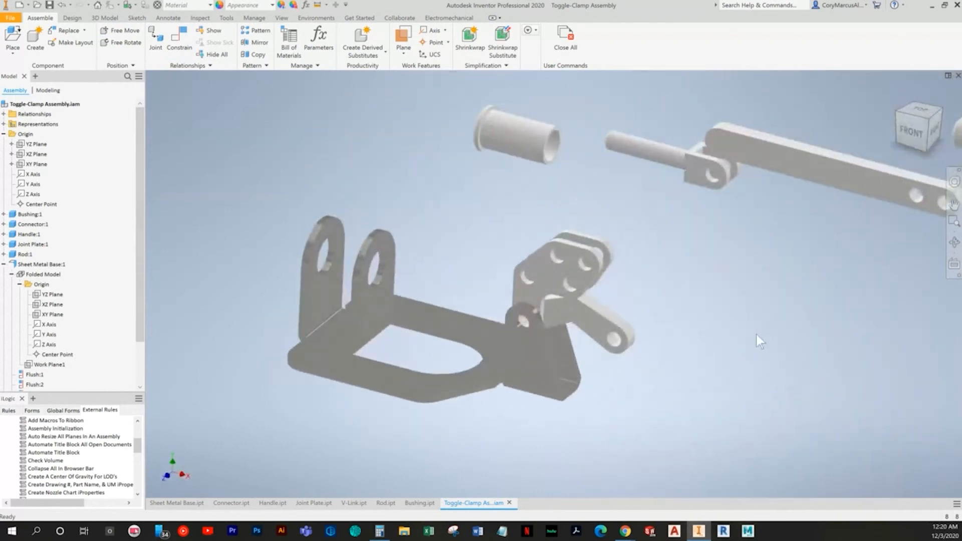
{"action": "key", "text": "alt+Tab"}
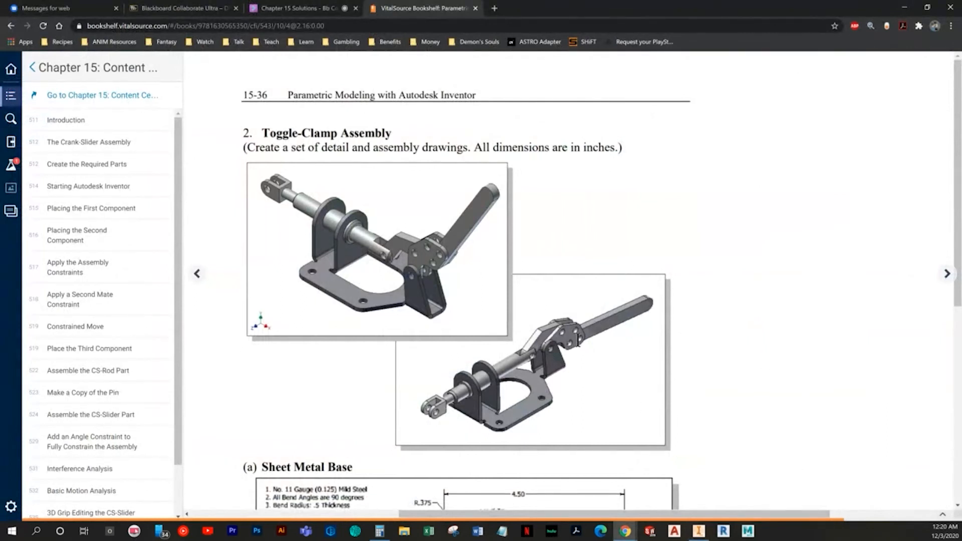
{"action": "key", "text": "alt+Tab"}
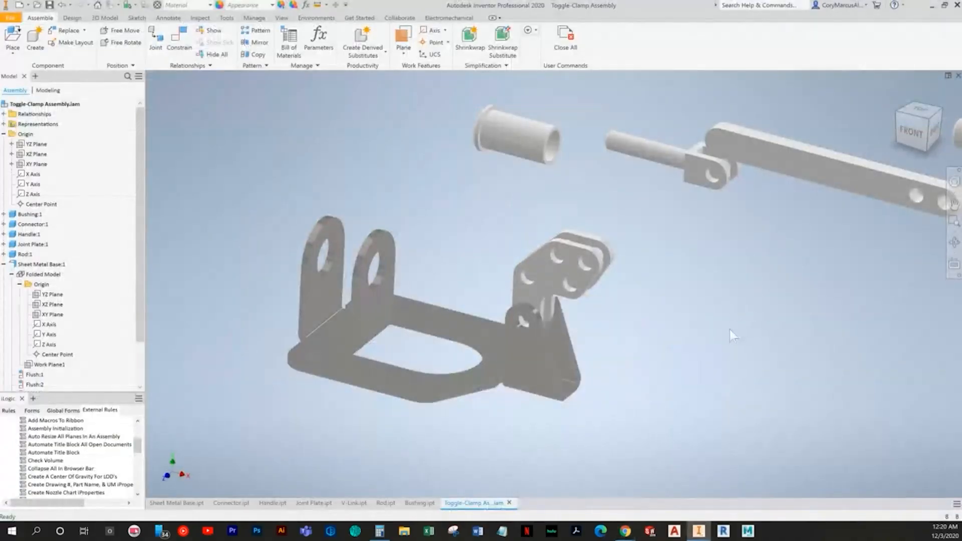
Align the matching sloped edge faces of the two joint plates with a Directed Angle constraint of 0.00 deg
{"action": "middle_click_drag", "start_coordinate": [684, 323], "coordinate": [608, 326], "text": "shift"}
{"action": "scroll", "coordinate": [607, 320], "scroll_direction": "down", "scroll_amount": 2}
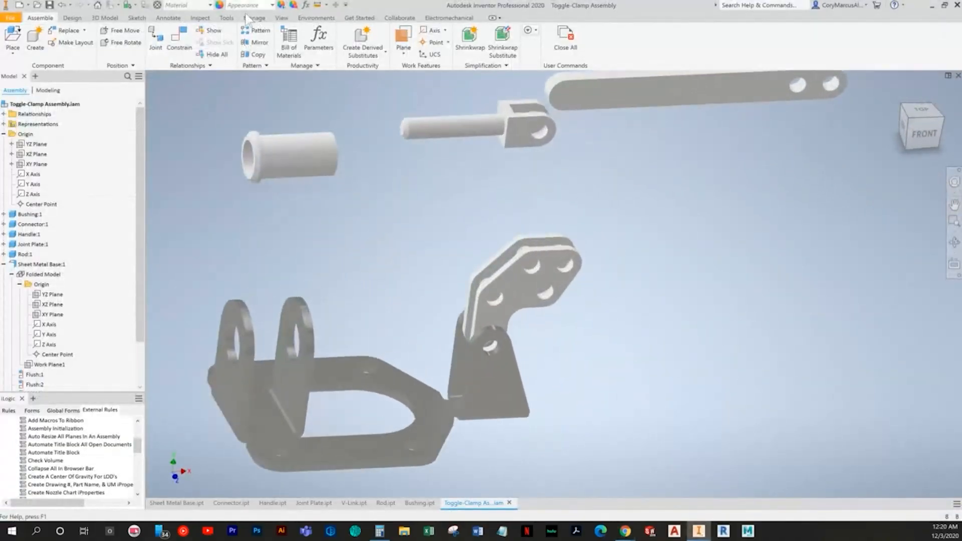
{"action": "left_click", "coordinate": [178, 50]}
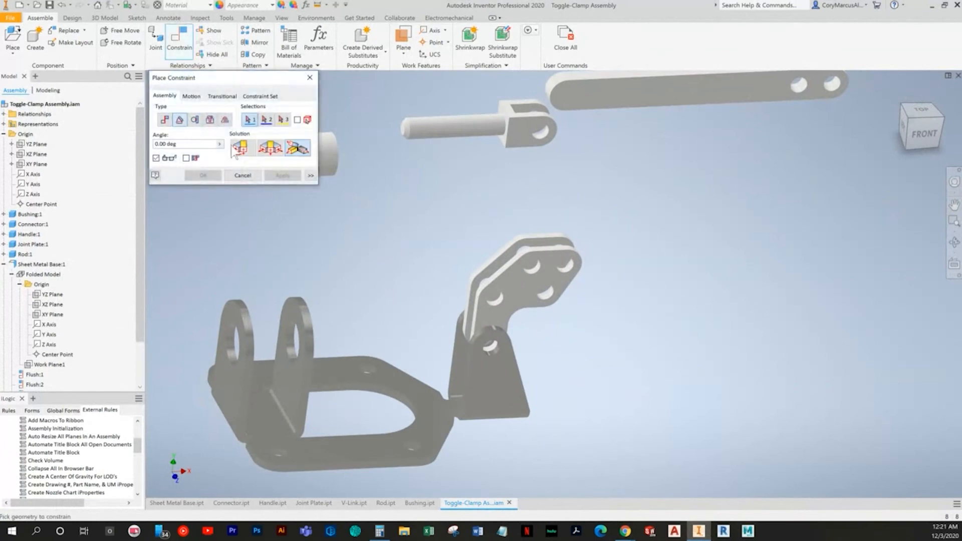
{"action": "left_click", "coordinate": [236, 148]}
{"action": "scroll", "coordinate": [481, 283], "scroll_direction": "down", "scroll_amount": 5}
{"action": "left_click", "coordinate": [466, 283]}
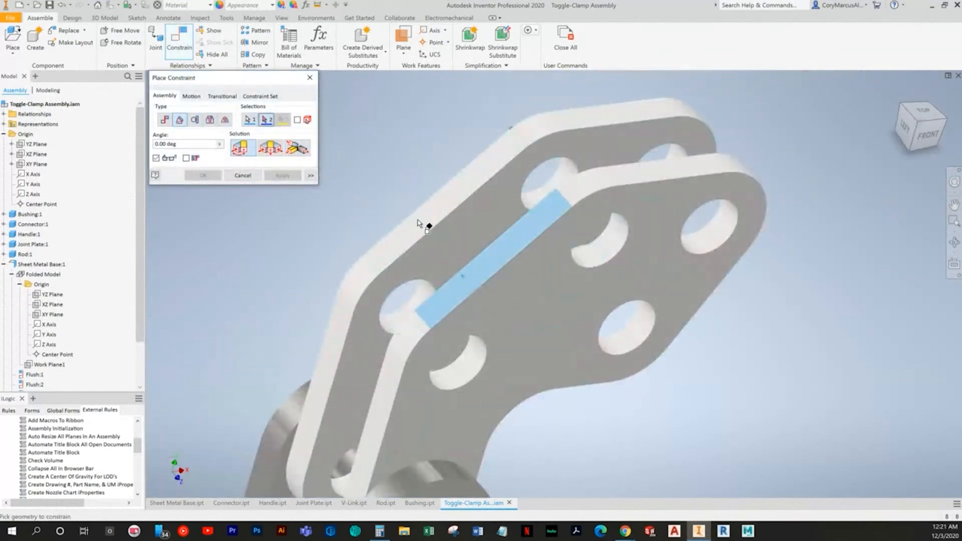
{"action": "left_click", "coordinate": [413, 216]}
{"action": "left_click", "coordinate": [203, 176]}
{"action": "left_click_drag", "start_coordinate": [479, 223], "coordinate": [503, 261]}
{"action": "scroll", "coordinate": [725, 331], "scroll_direction": "up", "scroll_amount": 8}
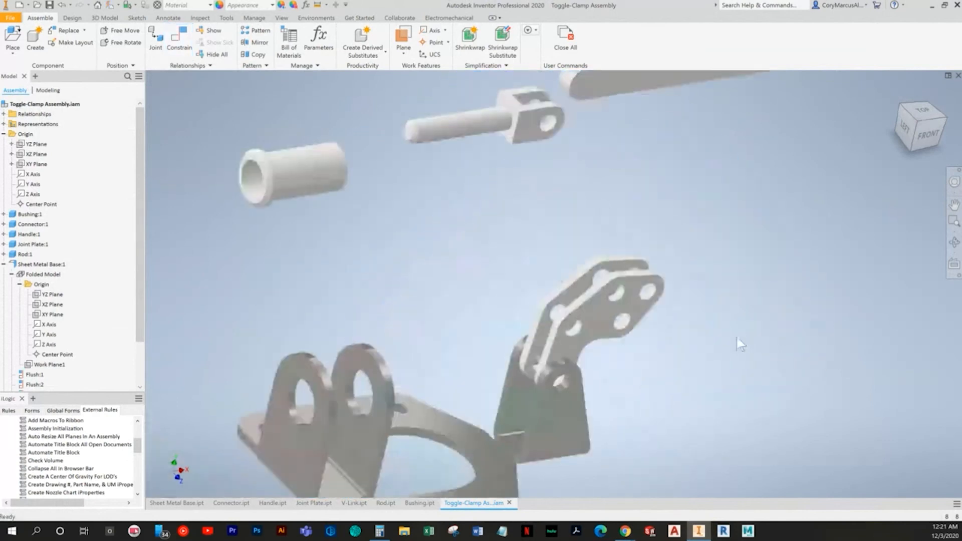
Bring the V-link beside the clamp and insert its end hole between the joint plates at their upper middle hole
{"action": "scroll", "coordinate": [800, 327], "scroll_direction": "up", "scroll_amount": 2}
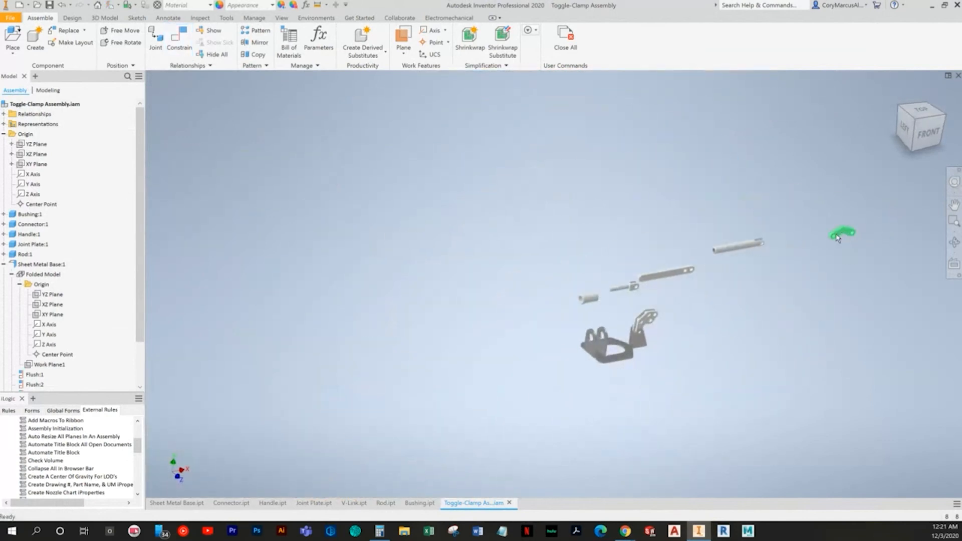
{"action": "scroll", "coordinate": [671, 331], "scroll_direction": "down", "scroll_amount": 5}
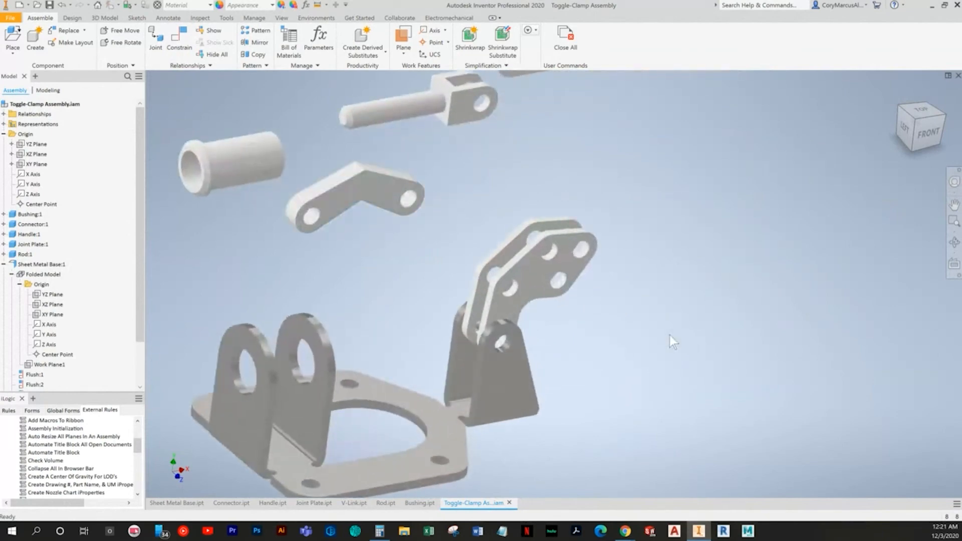
{"action": "key", "text": "alt+Tab"}
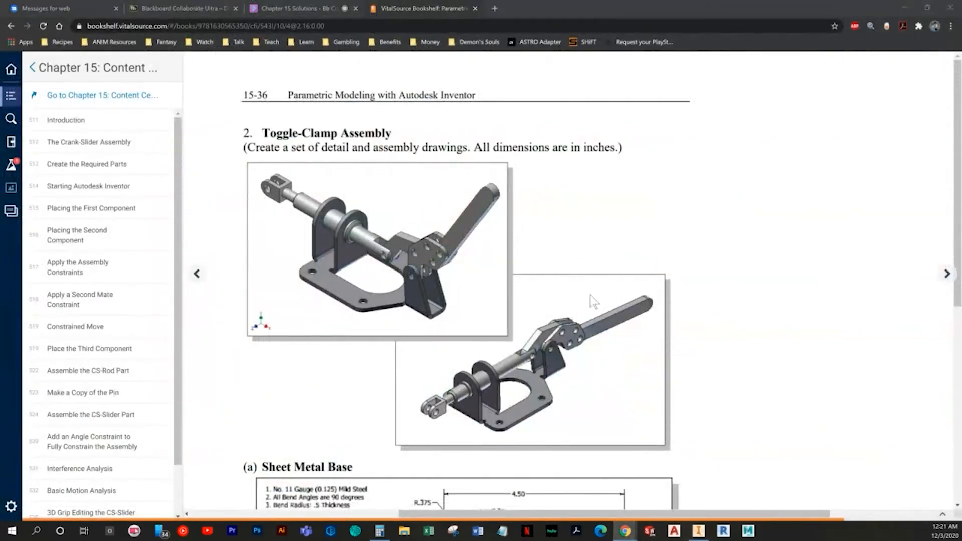
{"action": "key", "text": "alt+Tab"}
{"action": "left_click", "coordinate": [182, 46]}
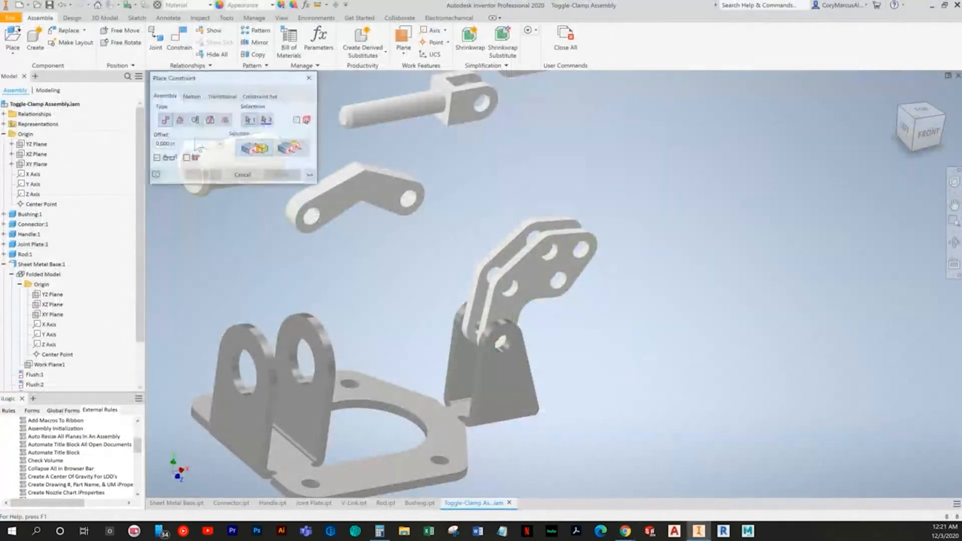
{"action": "left_click", "coordinate": [546, 255]}
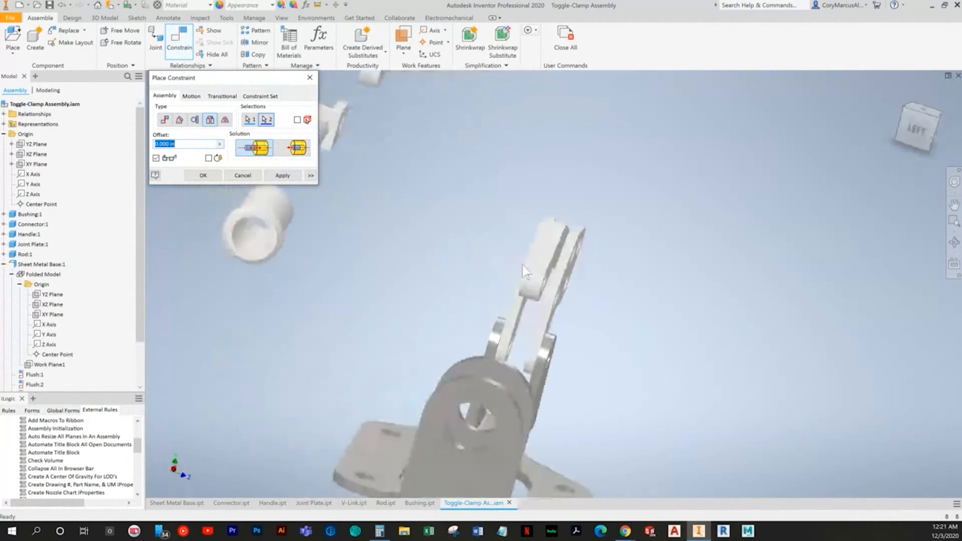
{"action": "left_click", "coordinate": [203, 175]}
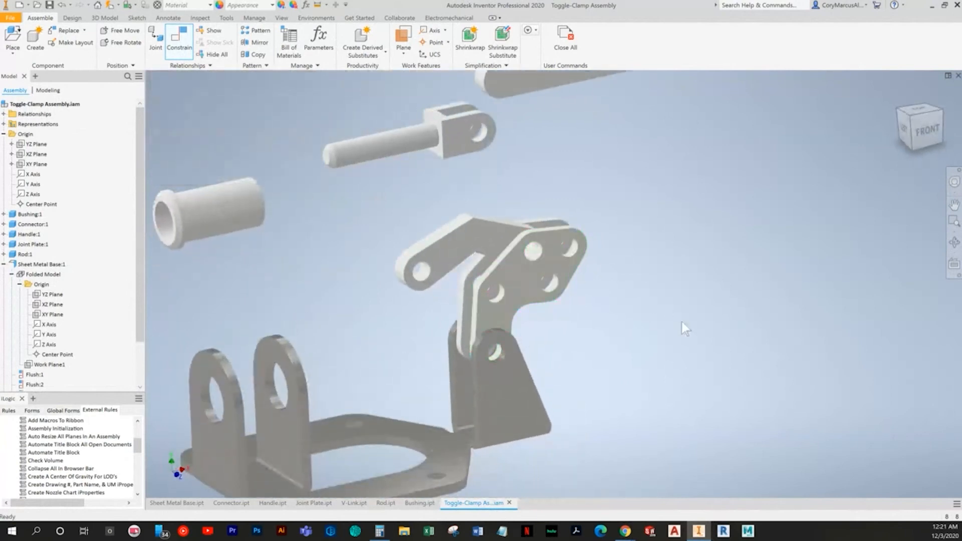
Swing the V-link and joint plates to test their motion and compare the arrangement with the textbook illustration
{"action": "left_click_drag", "start_coordinate": [453, 257], "coordinate": [492, 320]}
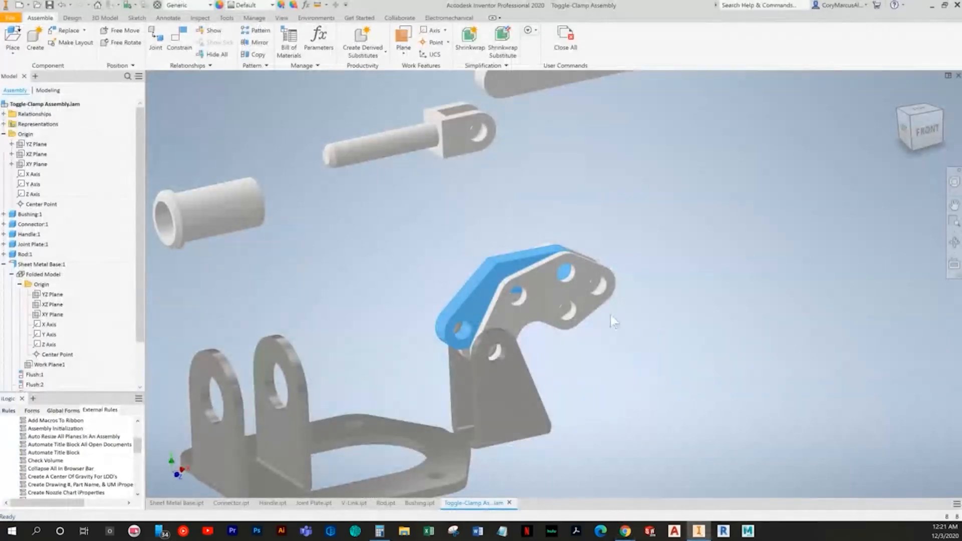
{"action": "left_click_drag", "start_coordinate": [611, 322], "coordinate": [687, 423]}
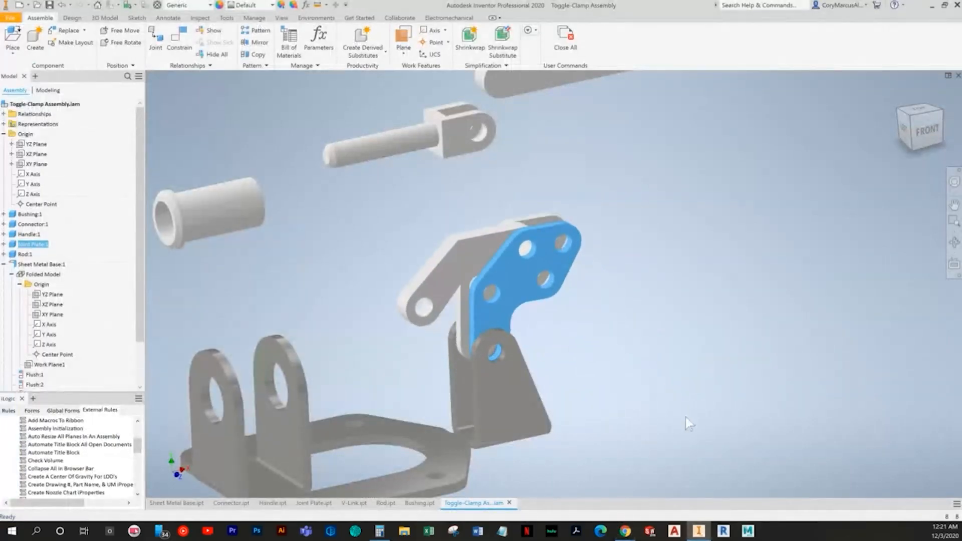
{"action": "key", "text": "alt+Tab"}
{"action": "key", "text": "alt+Tab"}
Insert the handle's inner hole at the joint plate's upper rear hole with 0.000 in offset
{"action": "middle_click_drag", "start_coordinate": [672, 361], "coordinate": [627, 410]}
{"action": "left_click", "coordinate": [627, 409]}
{"action": "left_click", "coordinate": [181, 48]}
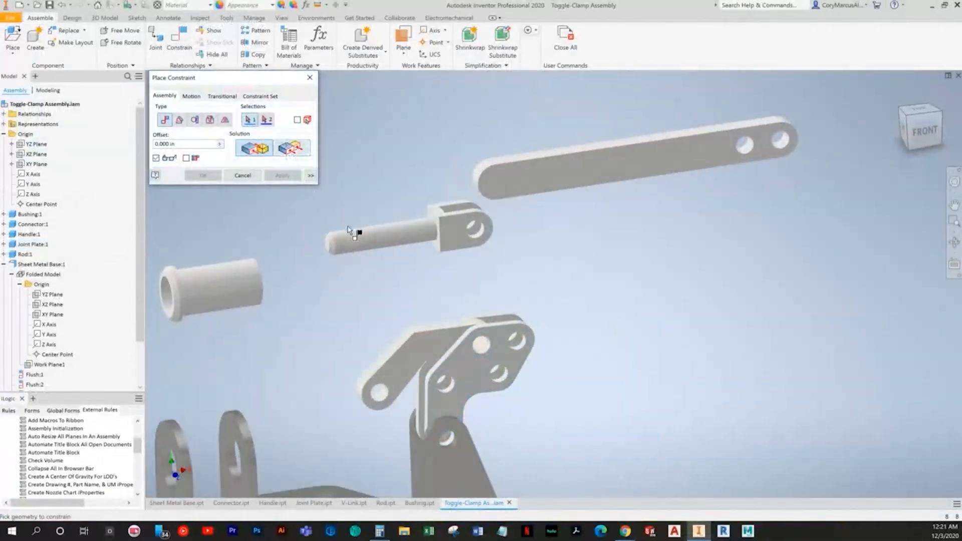
{"action": "key", "text": "alt+Tab"}
{"action": "key", "text": "alt+Tab"}
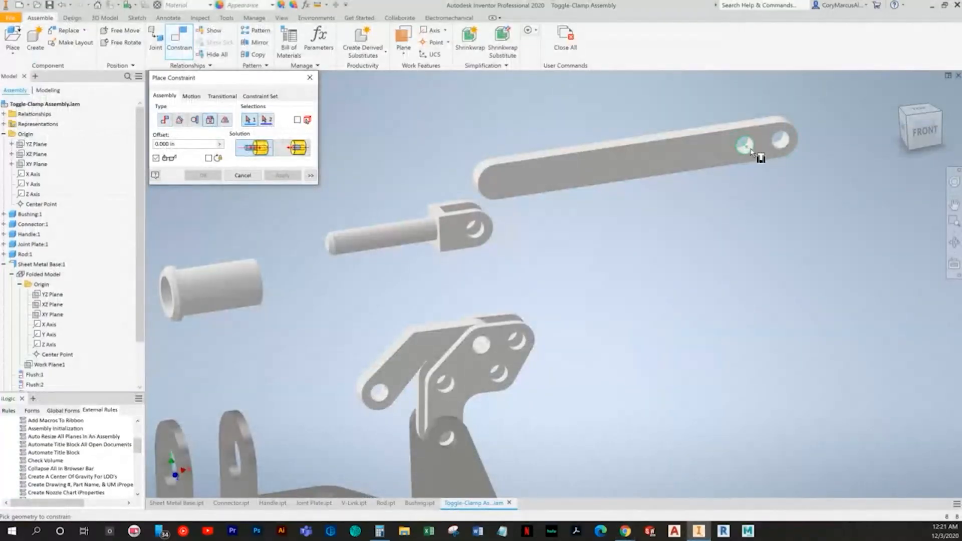
{"action": "left_click", "coordinate": [521, 342]}
{"action": "middle_click_drag", "start_coordinate": [594, 346], "coordinate": [485, 358], "text": "shift"}
{"action": "left_click", "coordinate": [284, 176]}
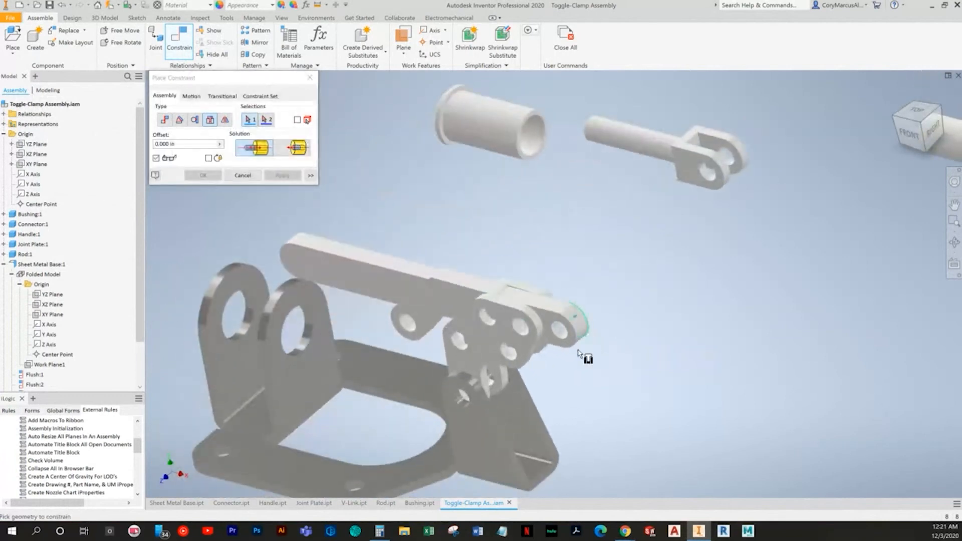
Insert the handle's end hole at the joint plate's lower rear hole and move the handle to test the linkage
{"action": "left_click", "coordinate": [507, 350]}
{"action": "scroll", "coordinate": [564, 395], "scroll_direction": "up", "scroll_amount": 6}
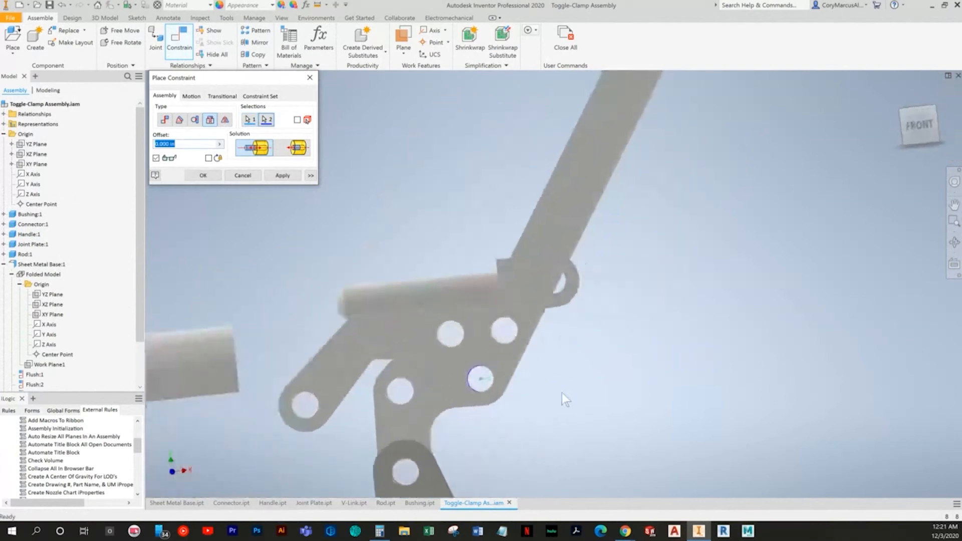
{"action": "left_click", "coordinate": [203, 175]}
{"action": "mouse_move", "coordinate": [525, 215]}
{"action": "left_mouse_down"}
{"action": "mouse_move", "coordinate": [397, 203]}
{"action": "mouse_move", "coordinate": [511, 222]}
{"action": "left_mouse_up"}
{"action": "middle_click_drag", "start_coordinate": [616, 328], "coordinate": [493, 341], "text": "shift"}
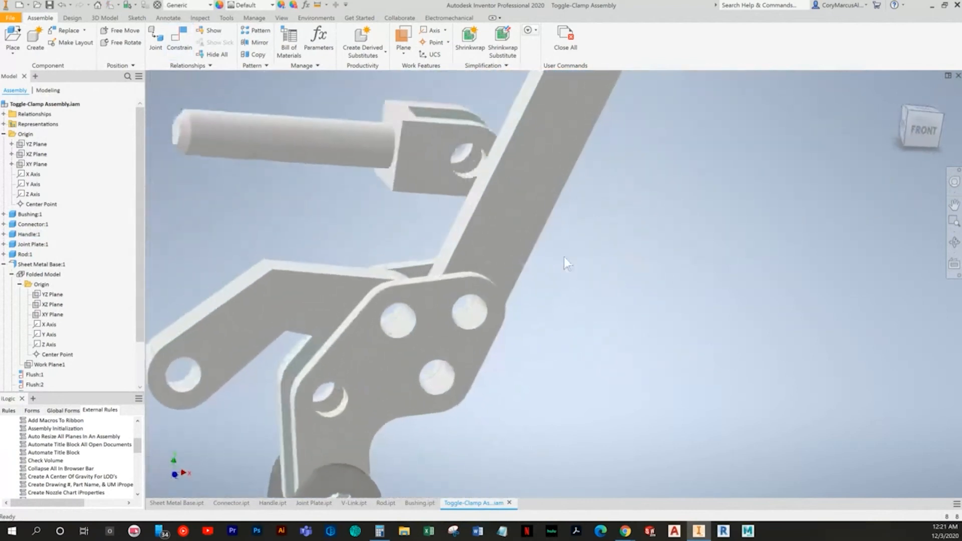
{"action": "left_click_drag", "start_coordinate": [535, 210], "coordinate": [511, 268]}
{"action": "scroll", "coordinate": [662, 353], "scroll_direction": "down", "scroll_amount": 5}
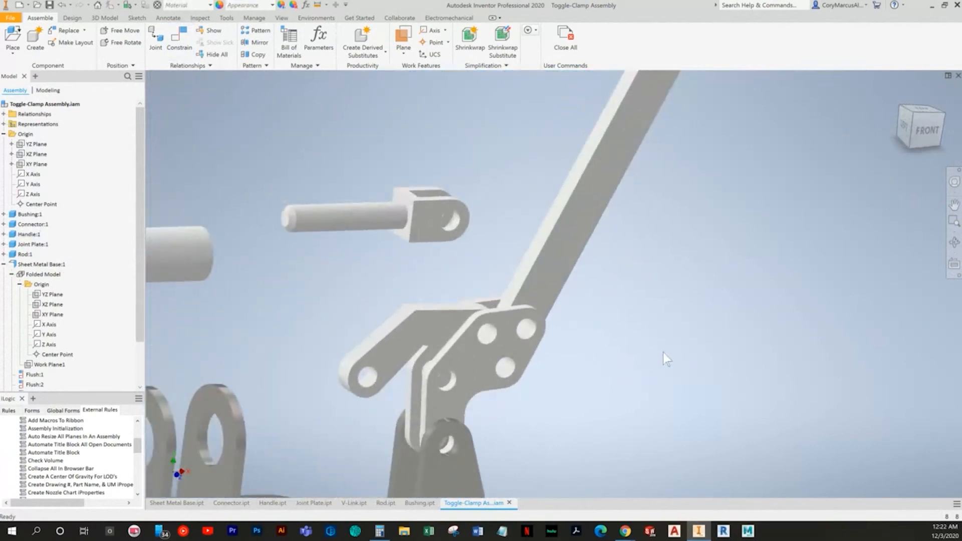
Compare the joint plate, V-link and handle arrangement with the textbook's Toggle-Clamp illustrations
{"action": "key", "text": "alt+Tab"}
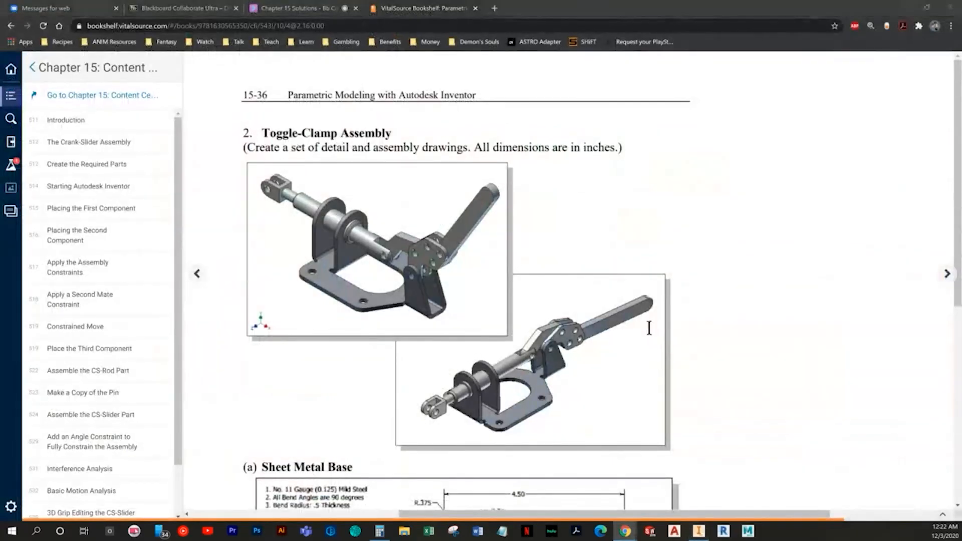
{"action": "key", "text": "alt+Tab"}
{"action": "scroll", "coordinate": [627, 341], "scroll_direction": "down", "scroll_amount": 3}
{"action": "middle_click_drag", "start_coordinate": [399, 310], "coordinate": [468, 283], "text": "shift"}
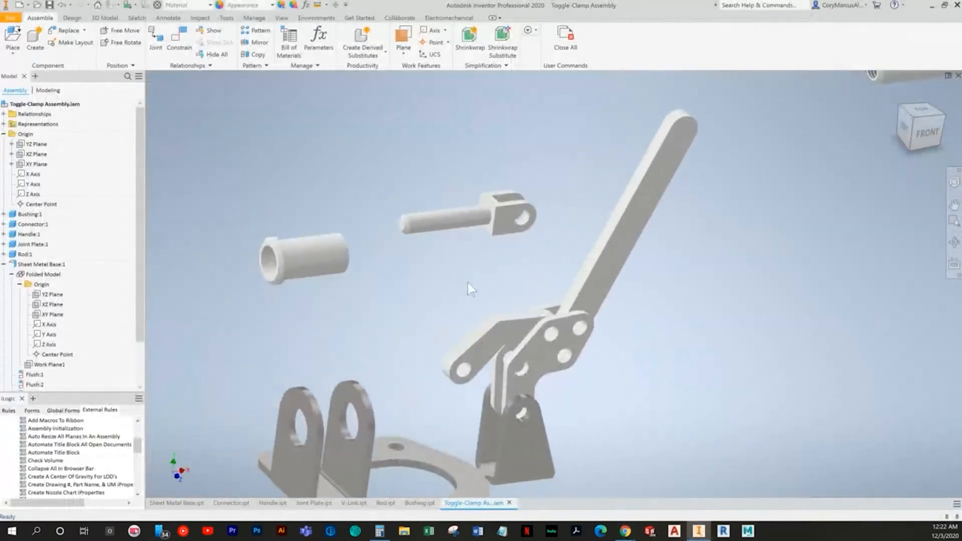
{"action": "key", "text": "alt+Tab"}
{"action": "key", "text": "alt+Tab"}
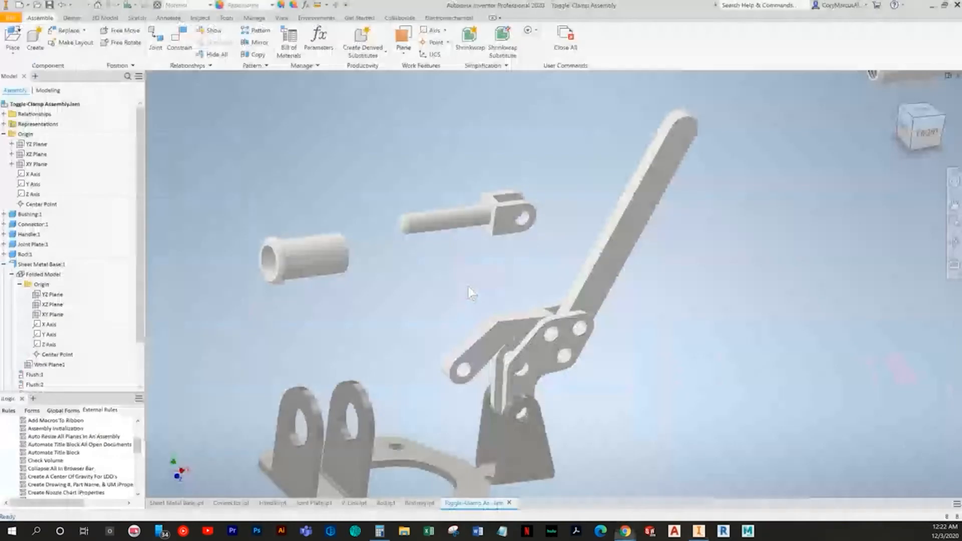
{"action": "scroll", "coordinate": [468, 286], "scroll_direction": "down", "scroll_amount": 3}
Insert the cross hole at the rod's slotted end at the V-link's free end hole with 0.000 in offset
{"action": "left_click", "coordinate": [180, 49]}
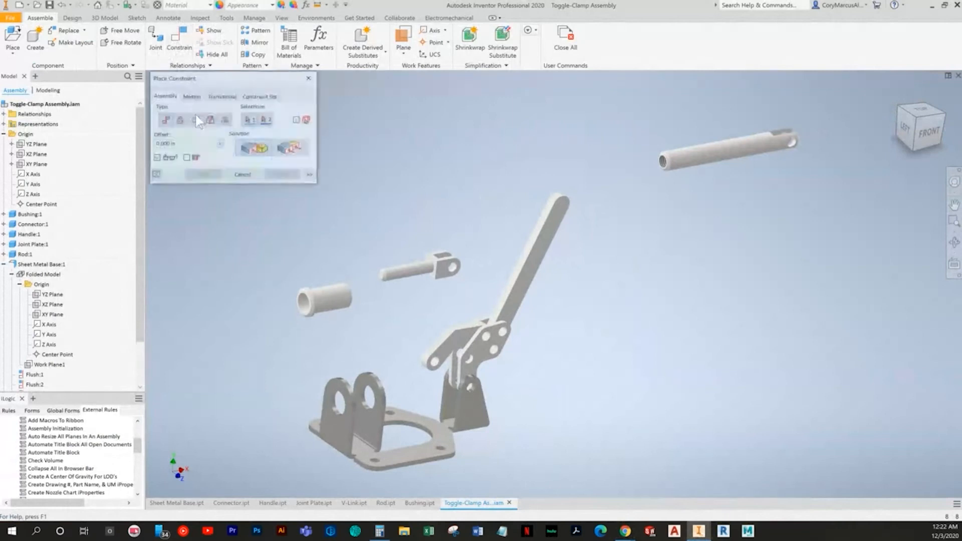
{"action": "left_click", "coordinate": [210, 120]}
{"action": "middle_click_drag", "start_coordinate": [884, 188], "coordinate": [774, 270], "text": "shift"}
{"action": "scroll", "coordinate": [774, 271], "scroll_direction": "up", "scroll_amount": 3}
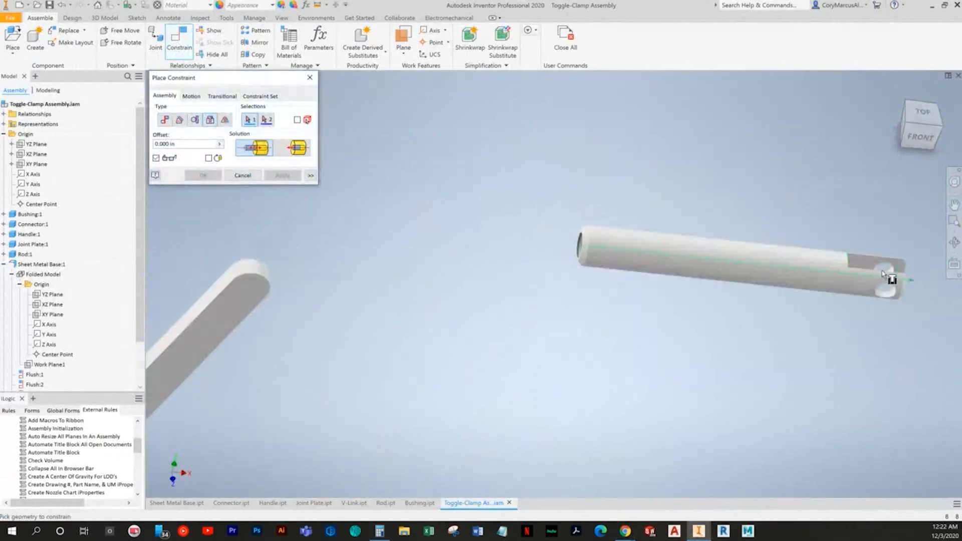
{"action": "left_click", "coordinate": [890, 270]}
{"action": "scroll", "coordinate": [397, 326], "scroll_direction": "down", "scroll_amount": 4}
{"action": "scroll", "coordinate": [455, 395], "scroll_direction": "up", "scroll_amount": 3}
{"action": "middle_click_drag", "start_coordinate": [458, 366], "coordinate": [282, 213], "text": "shift"}
{"action": "left_click", "coordinate": [522, 423]}
{"action": "scroll", "coordinate": [282, 213], "scroll_direction": "down", "scroll_amount": 2}
{"action": "left_click", "coordinate": [281, 175]}
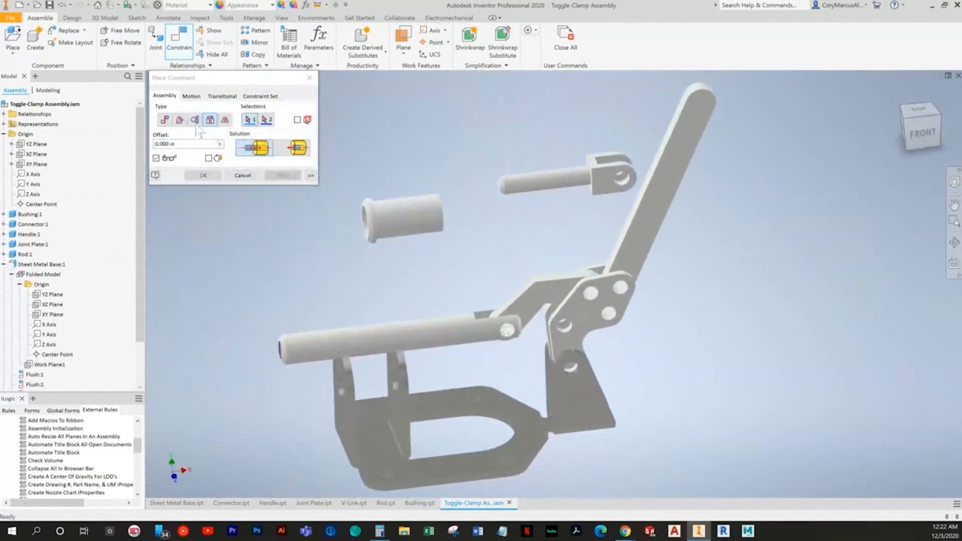
Mate the rod's axis to the large hole's axis in the sheet metal base's upright tab with 0.000 in offset
{"action": "left_click", "coordinate": [166, 120]}
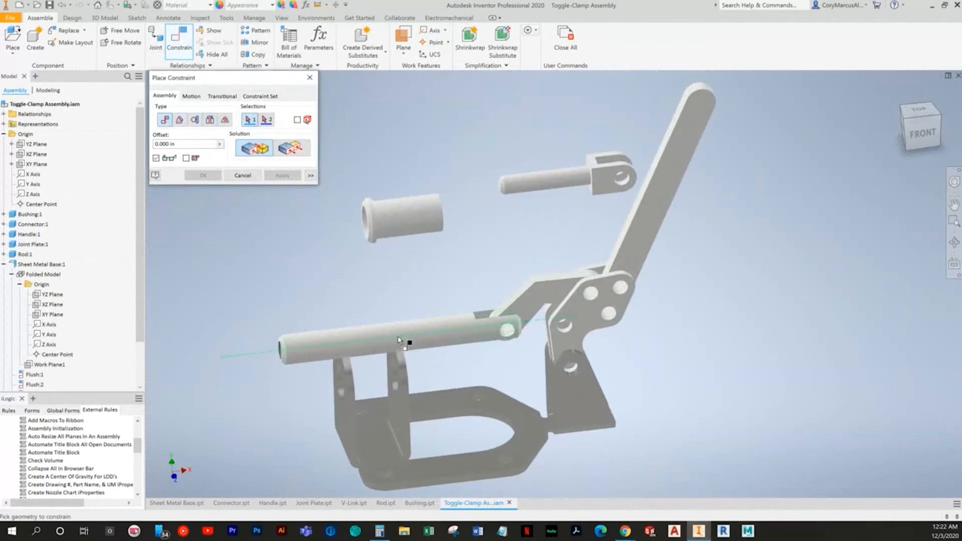
{"action": "scroll", "coordinate": [399, 384], "scroll_direction": "up", "scroll_amount": 3}
{"action": "left_click", "coordinate": [398, 384]}
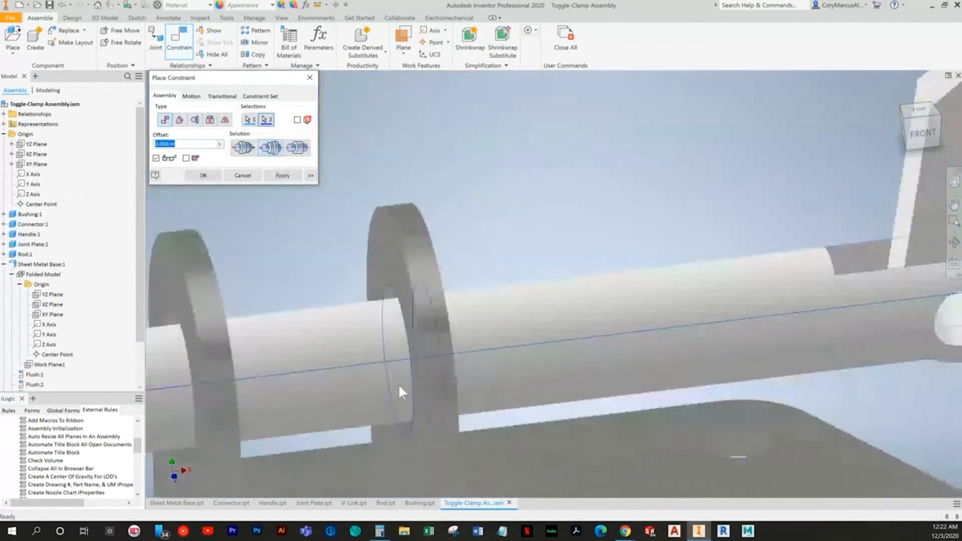
{"action": "scroll", "coordinate": [398, 383], "scroll_direction": "down", "scroll_amount": 2}
{"action": "left_click", "coordinate": [203, 176]}
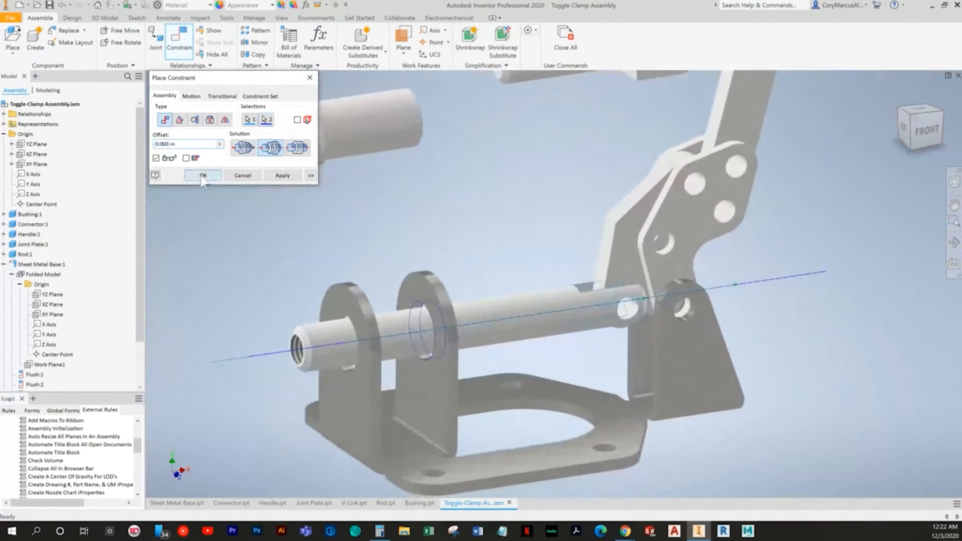
Check the rod position against the textbook illustration and swing the handle to test the linkage
{"action": "key", "text": "alt+Tab"}
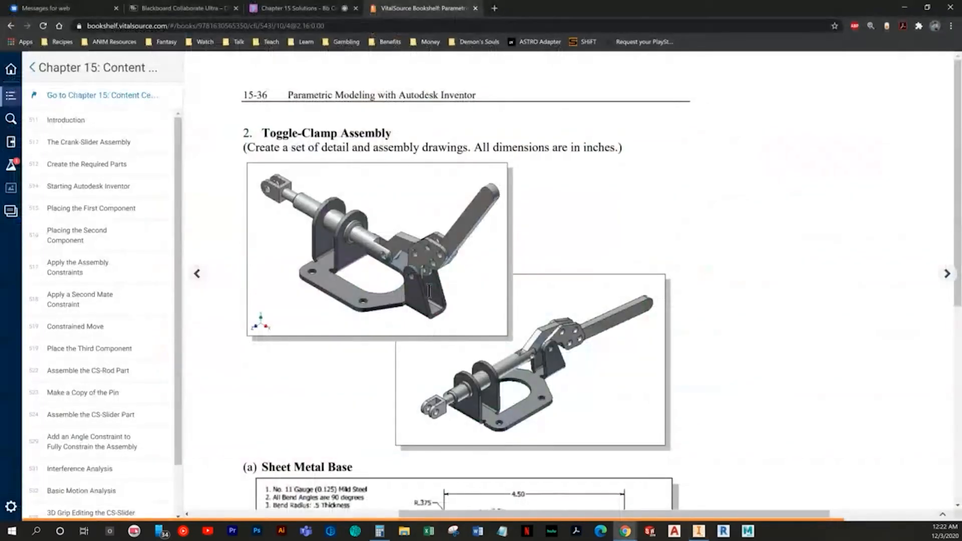
{"action": "key", "text": "alt+Tab"}
{"action": "scroll", "coordinate": [432, 290], "scroll_direction": "down", "scroll_amount": 3}
{"action": "left_click_drag", "start_coordinate": [651, 156], "coordinate": [614, 115]}
{"action": "left_click", "coordinate": [828, 323]}
{"action": "middle_click_drag", "start_coordinate": [827, 323], "coordinate": [814, 324], "text": "shift"}
{"action": "scroll", "coordinate": [814, 324], "scroll_direction": "up", "scroll_amount": 1}
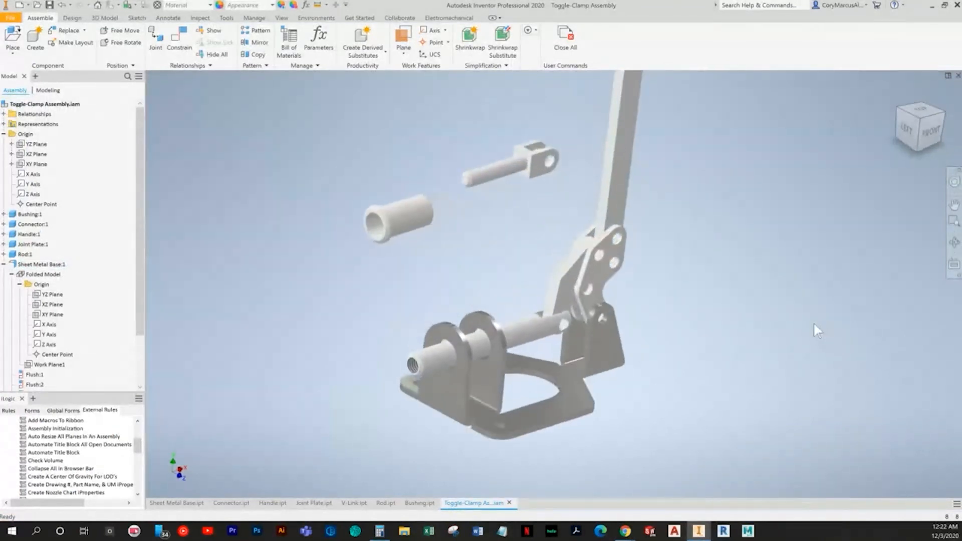
Insert the bushing's flange shoulder at the inner upright tab's hole in the sheet metal base with 0.000 in offset
{"action": "key", "text": "alt+Tab"}
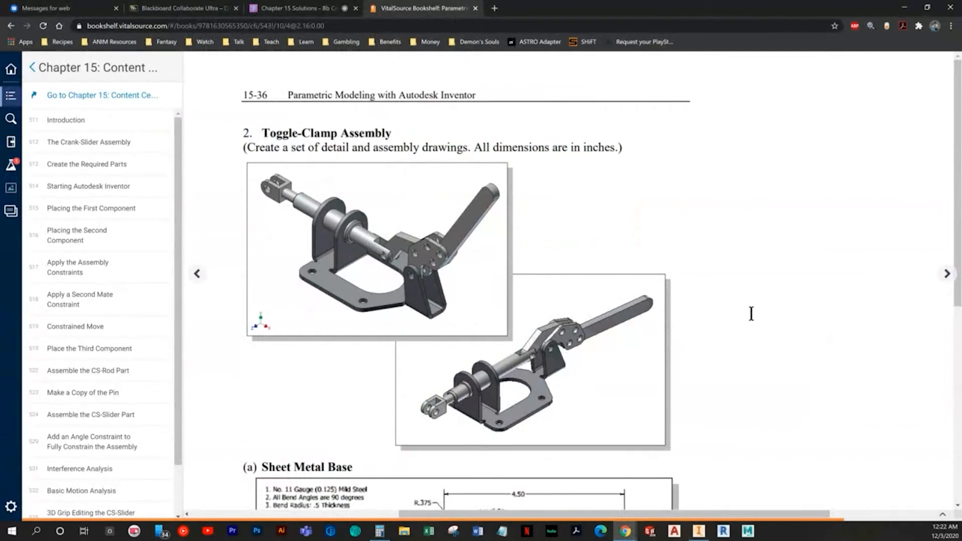
{"action": "key", "text": "alt+Tab"}
{"action": "left_click", "coordinate": [187, 48]}
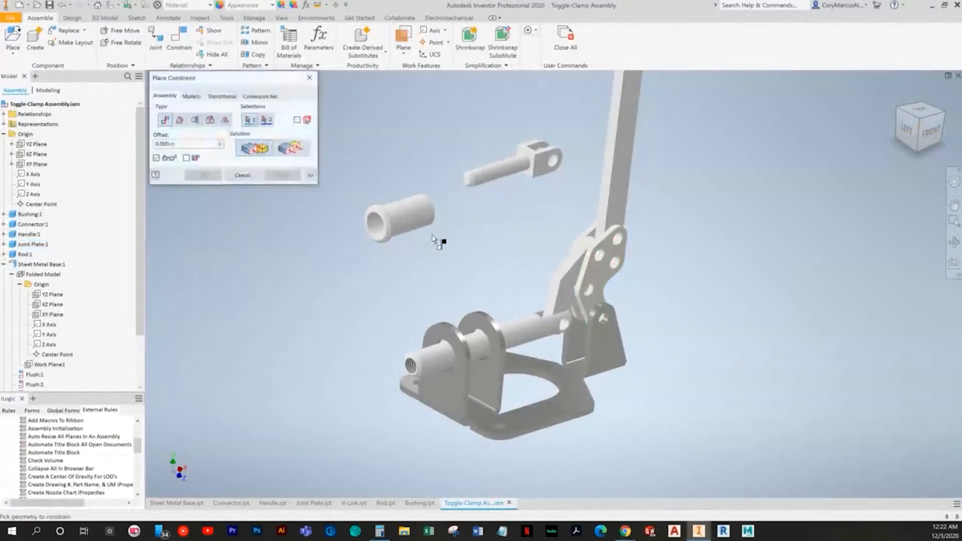
{"action": "left_click", "coordinate": [211, 121]}
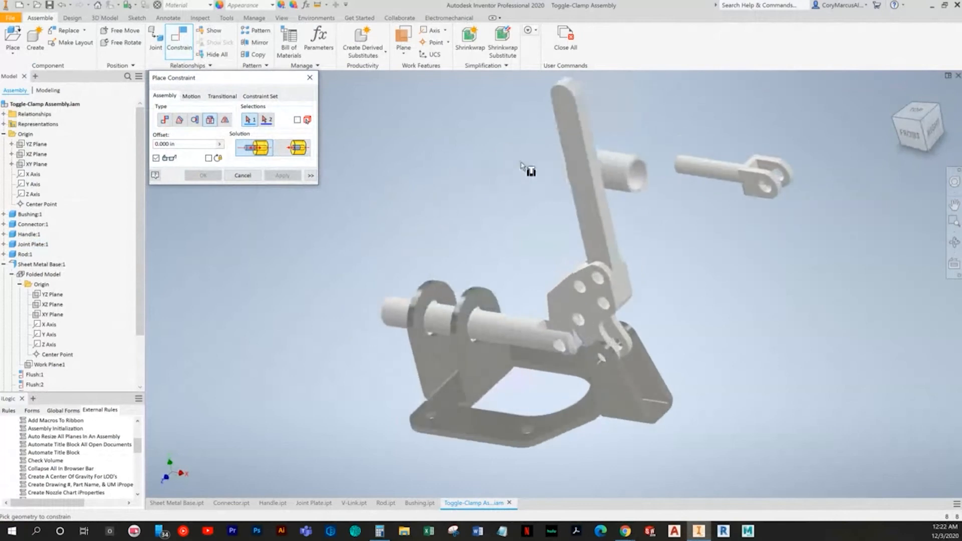
{"action": "scroll", "coordinate": [521, 182], "scroll_direction": "up", "scroll_amount": 5}
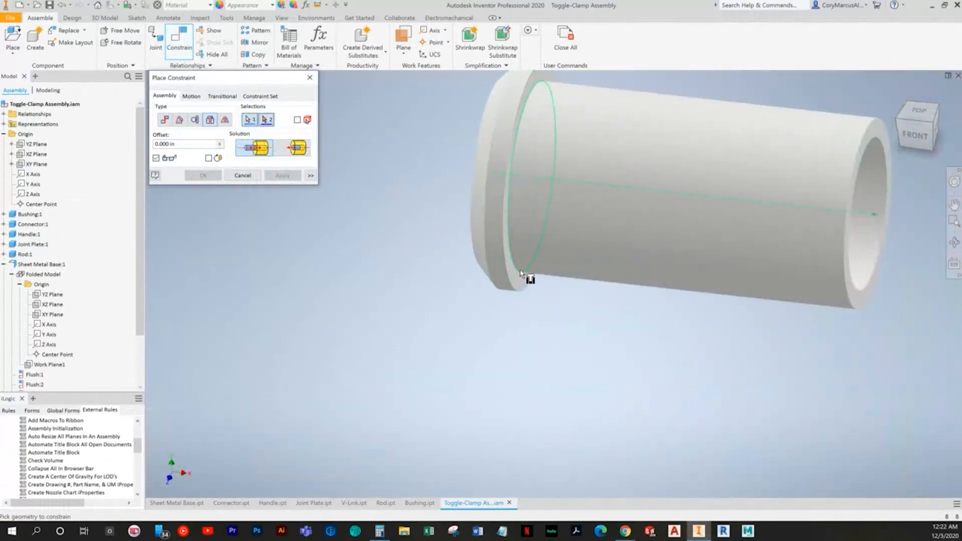
{"action": "scroll", "coordinate": [520, 274], "scroll_direction": "down", "scroll_amount": 4}
{"action": "left_click", "coordinate": [414, 340]}
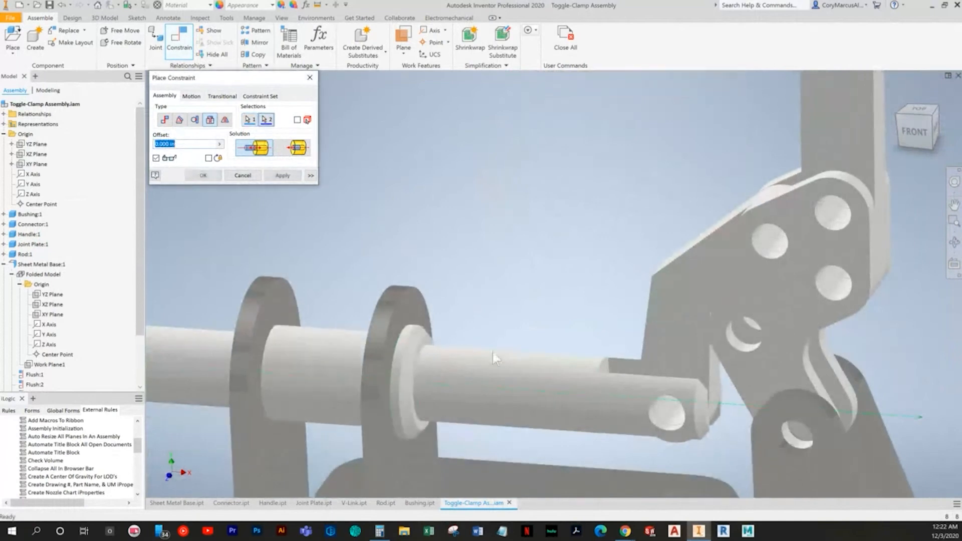
{"action": "left_click", "coordinate": [286, 176]}
{"action": "middle_click_drag", "start_coordinate": [527, 278], "coordinate": [495, 223], "text": "shift"}
{"action": "right_click", "coordinate": [496, 222]}
{"action": "left_click", "coordinate": [450, 220]}
Inspect the bushing and rod from several sides and compare them with the textbook's Toggle-Clamp illustrations
{"action": "middle_click_drag", "start_coordinate": [479, 368], "coordinate": [615, 337], "text": "shift"}
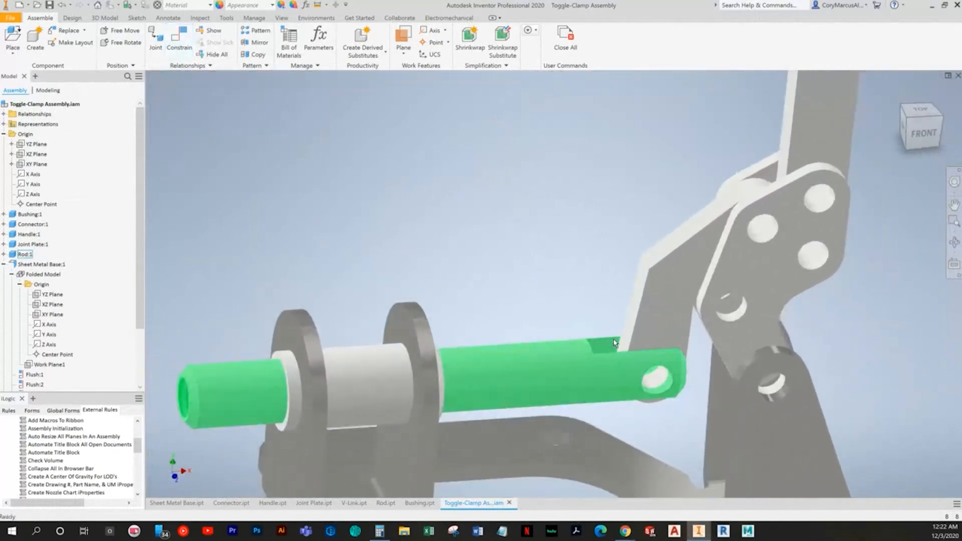
{"action": "key", "text": "alt+Tab"}
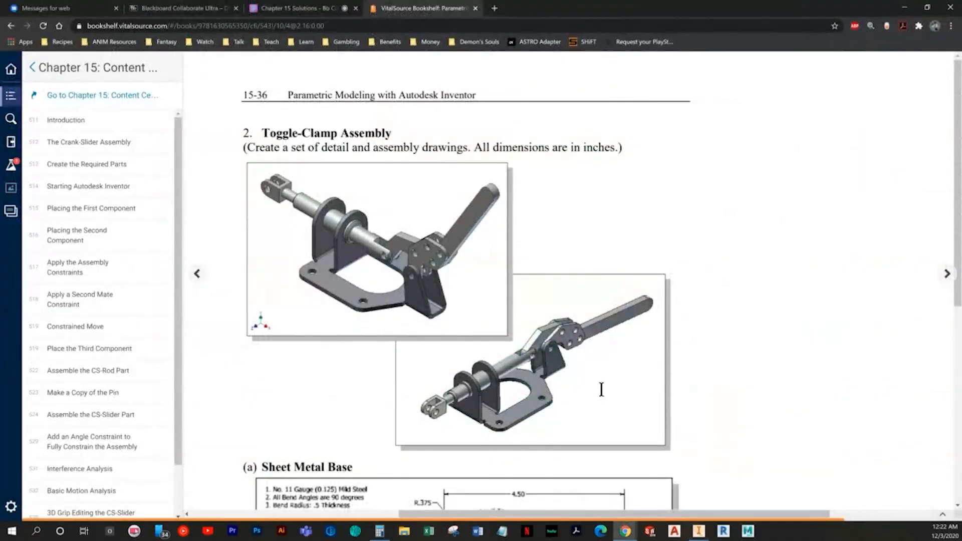
{"action": "key", "text": "alt+Tab"}
{"action": "middle_click_drag", "start_coordinate": [521, 290], "coordinate": [373, 260], "text": "shift"}
{"action": "scroll", "coordinate": [376, 250], "scroll_direction": "down", "scroll_amount": 4}
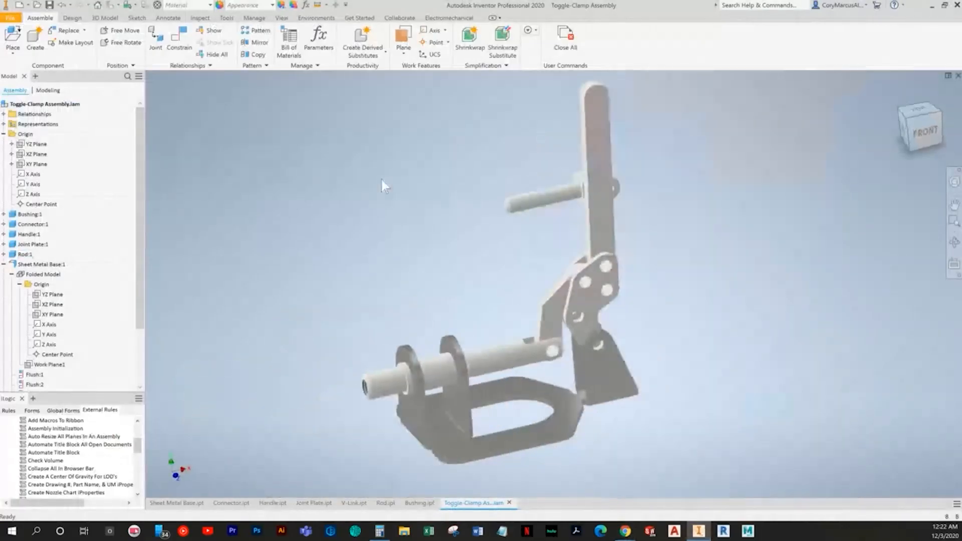
{"action": "middle_click_drag", "start_coordinate": [461, 254], "coordinate": [461, 280]}
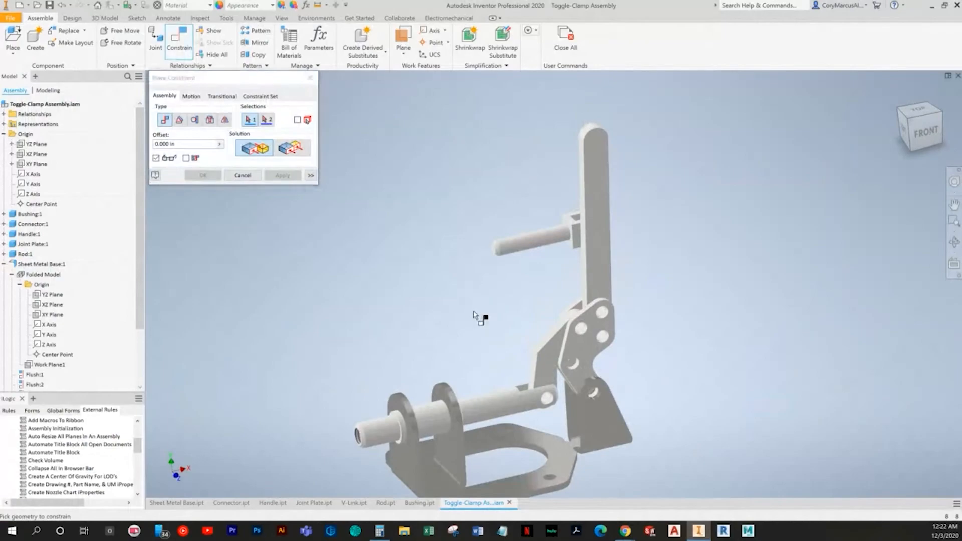
{"action": "key", "text": "alt+Tab"}
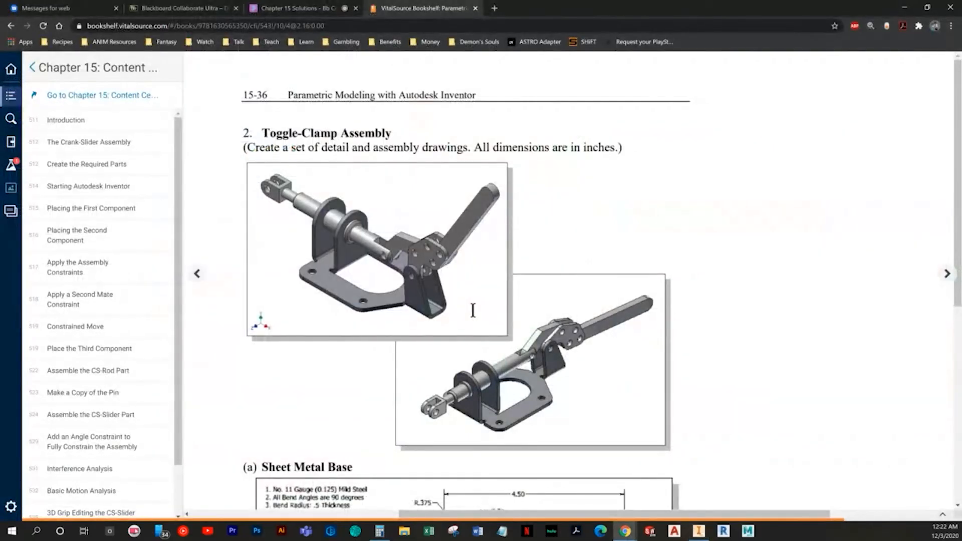
{"action": "key", "text": "alt+Tab"}
{"action": "key", "text": "Escape"}
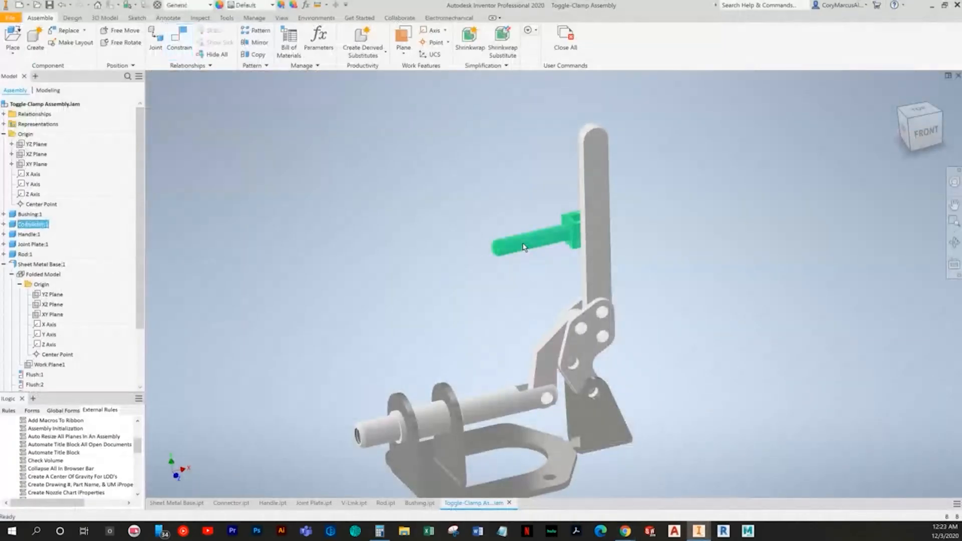
Zoom out the textbook page and examine the Connector detail drawing on page 15-37
{"action": "key", "text": "alt+Tab"}
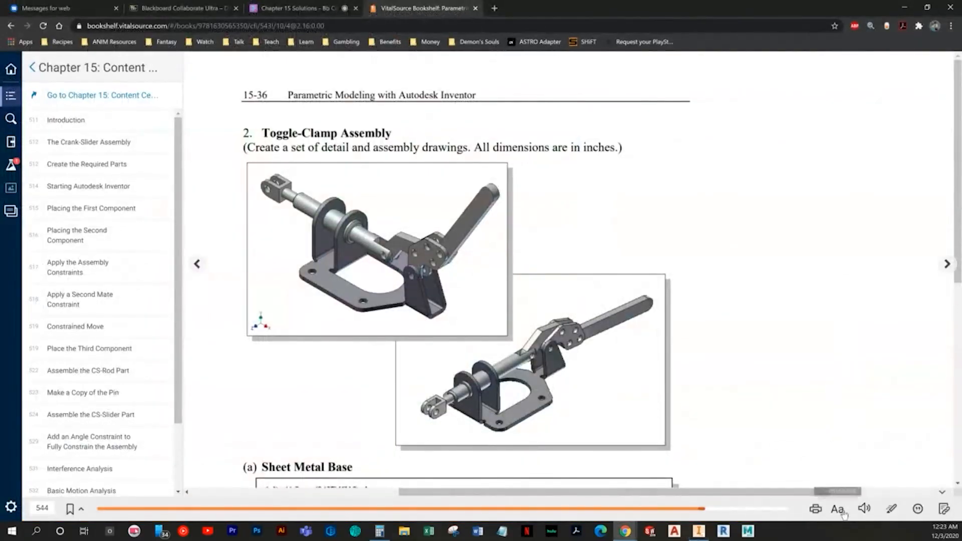
{"action": "left_click", "coordinate": [842, 512]}
{"action": "left_click", "coordinate": [777, 461]}
{"action": "left_click", "coordinate": [776, 462]}
{"action": "left_click", "coordinate": [776, 462]}
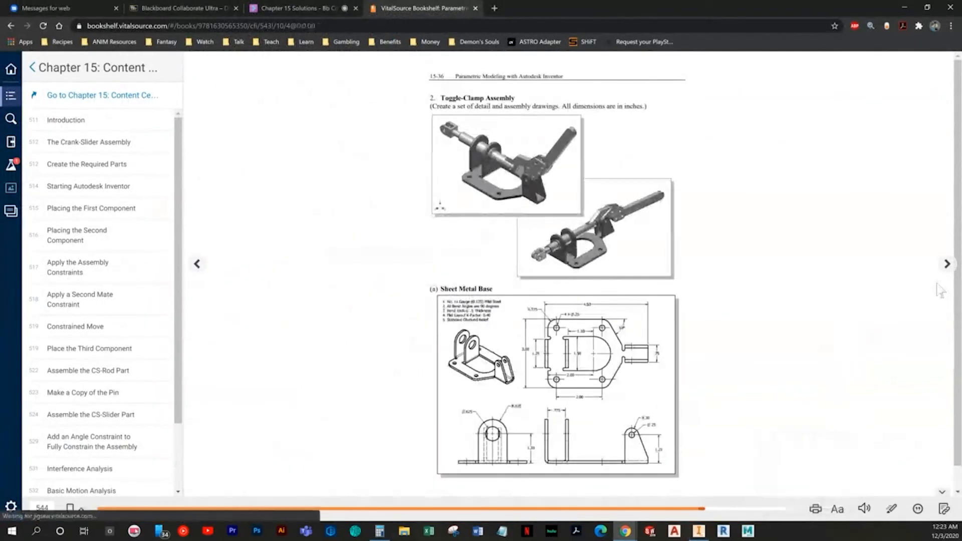
{"action": "left_click", "coordinate": [946, 264]}
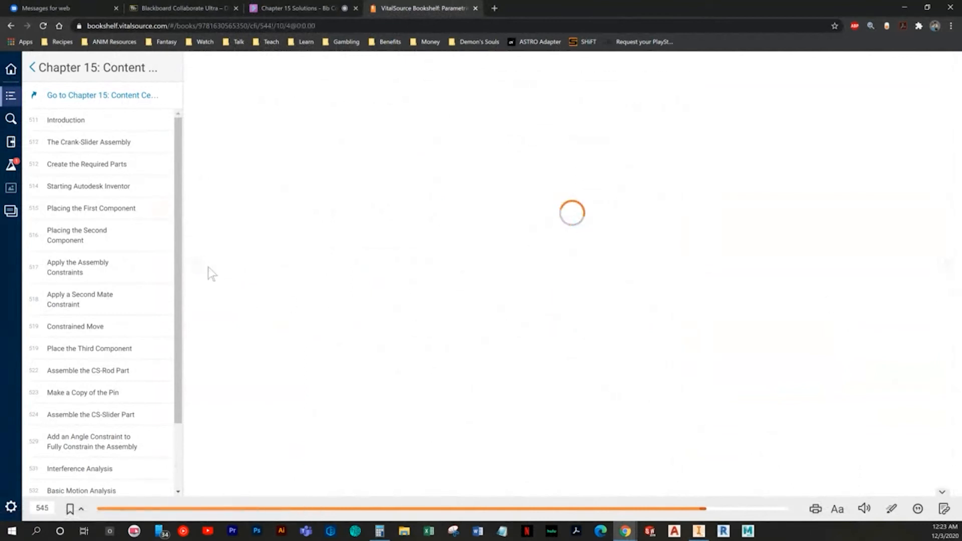
{"action": "key", "text": "Right"}
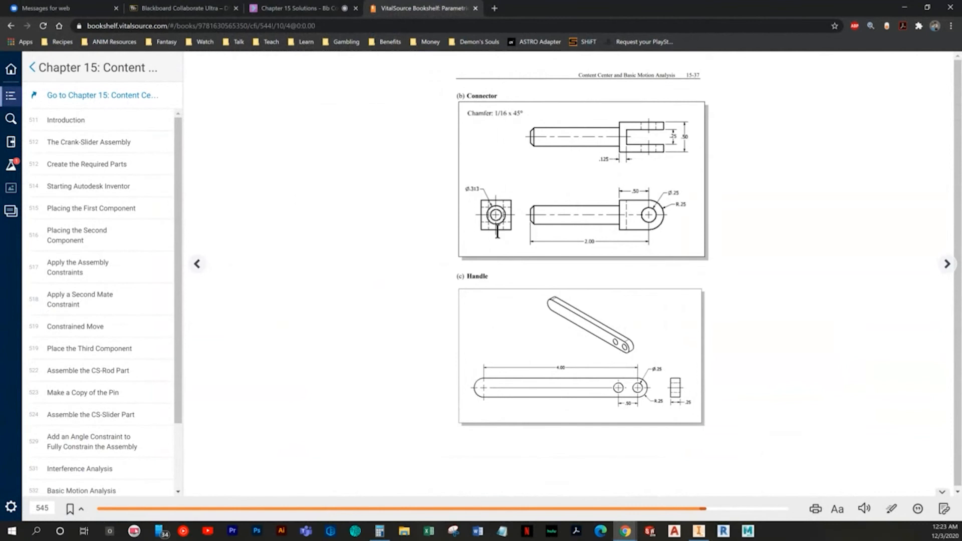
Go back to the Toggle-Clamp page, enlarge its illustrations to examine the connector end, and return to the assembly in Inventor
{"action": "left_click", "coordinate": [196, 264]}
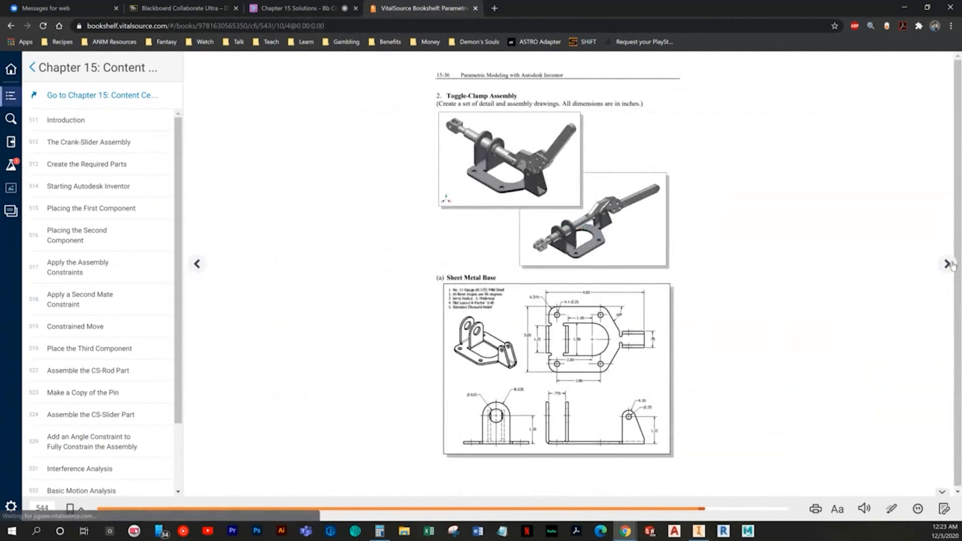
{"action": "mouse_move", "coordinate": [839, 514]}
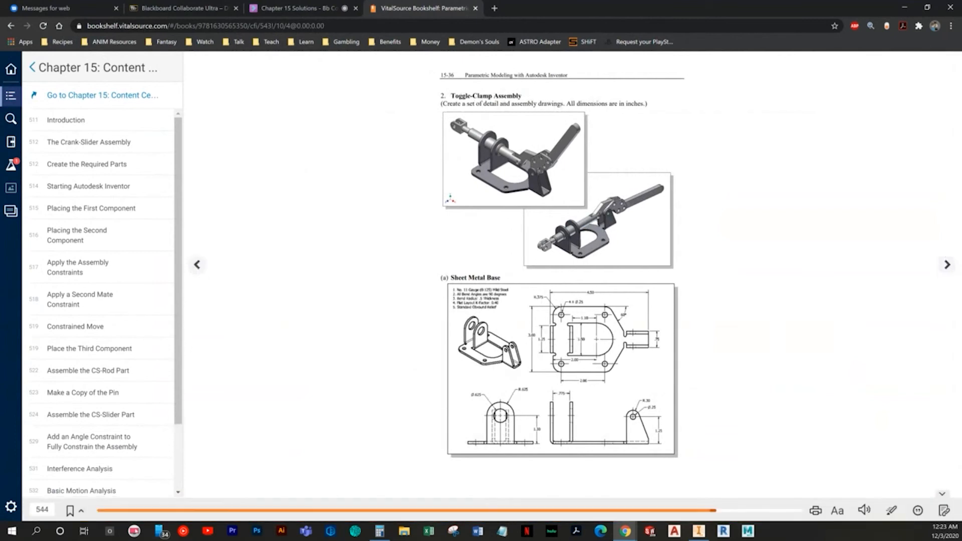
{"action": "left_click", "coordinate": [837, 508]}
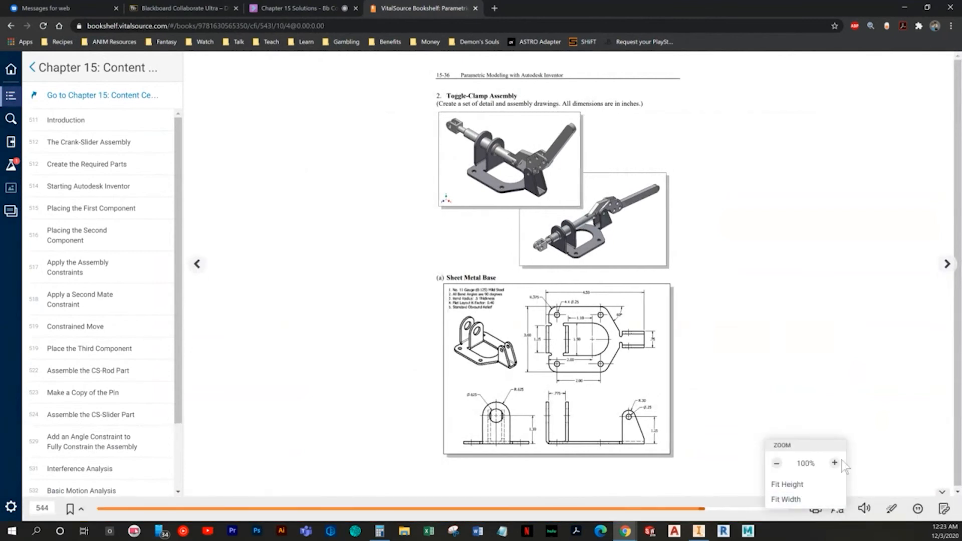
{"action": "left_click", "coordinate": [839, 460]}
{"action": "left_click", "coordinate": [839, 459]}
{"action": "left_click", "coordinate": [840, 460]}
{"action": "left_click_drag", "start_coordinate": [599, 493], "coordinate": [733, 493]}
{"action": "key", "text": "alt+Tab"}
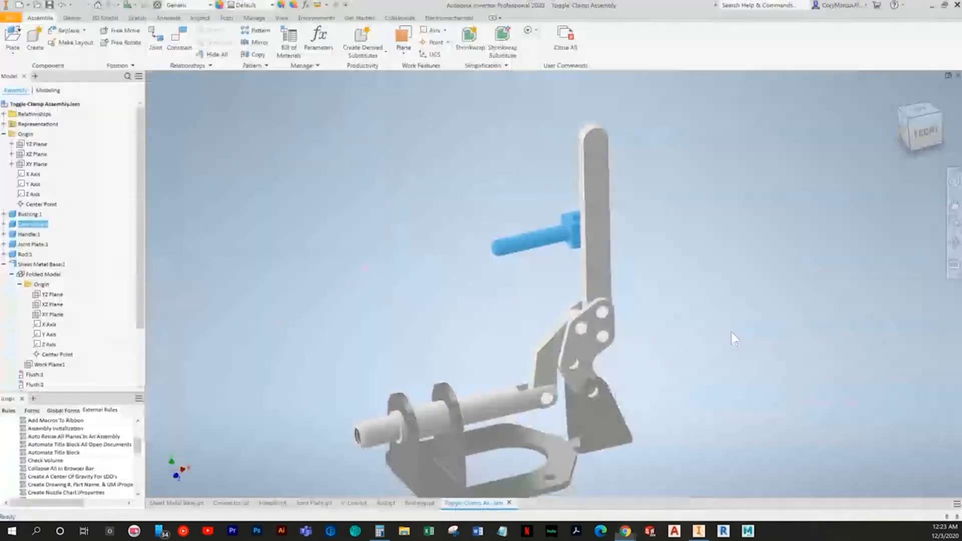
{"action": "left_click", "coordinate": [177, 54]}
{"action": "middle_click_drag", "start_coordinate": [351, 451], "coordinate": [401, 405], "text": "shift"}
{"action": "scroll", "coordinate": [433, 386], "scroll_direction": "up", "scroll_amount": 5}
{"action": "scroll", "coordinate": [470, 321], "scroll_direction": "down", "scroll_amount": 5}
{"action": "middle_click_drag", "start_coordinate": [470, 320], "coordinate": [491, 246], "text": "shift"}
{"action": "key", "text": "Escape"}
Open the Connector part and add a full-depth 3/8-16 UNC, class 2A ANSI Unified thread to its cylindrical shank
{"action": "left_click", "coordinate": [802, 177]}
{"action": "right_click", "coordinate": [645, 126]}
{"action": "left_click", "coordinate": [629, 187]}
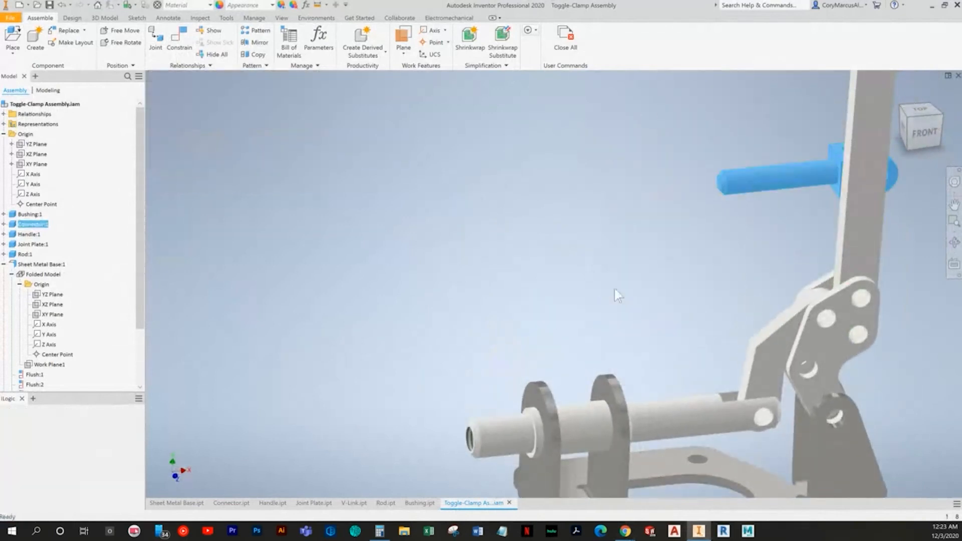
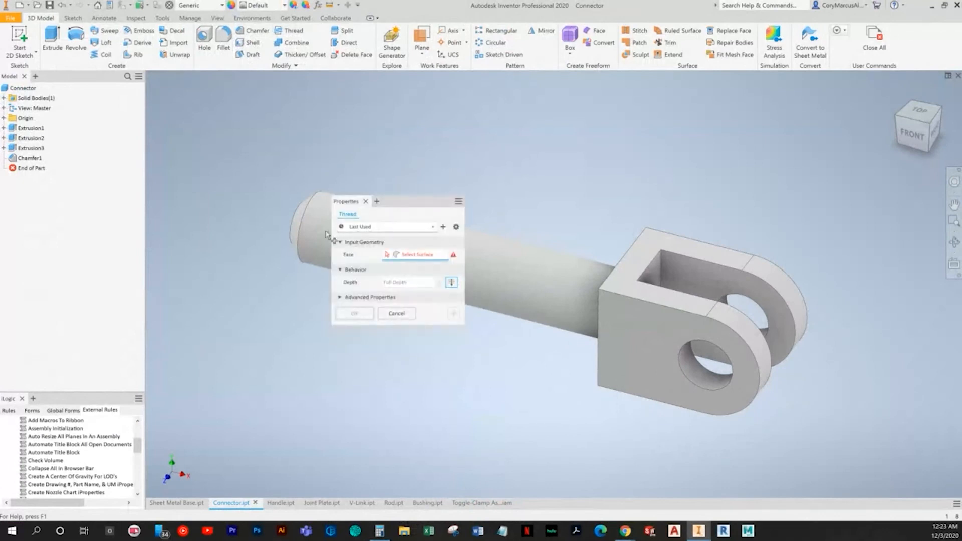
{"action": "left_click", "coordinate": [531, 281]}
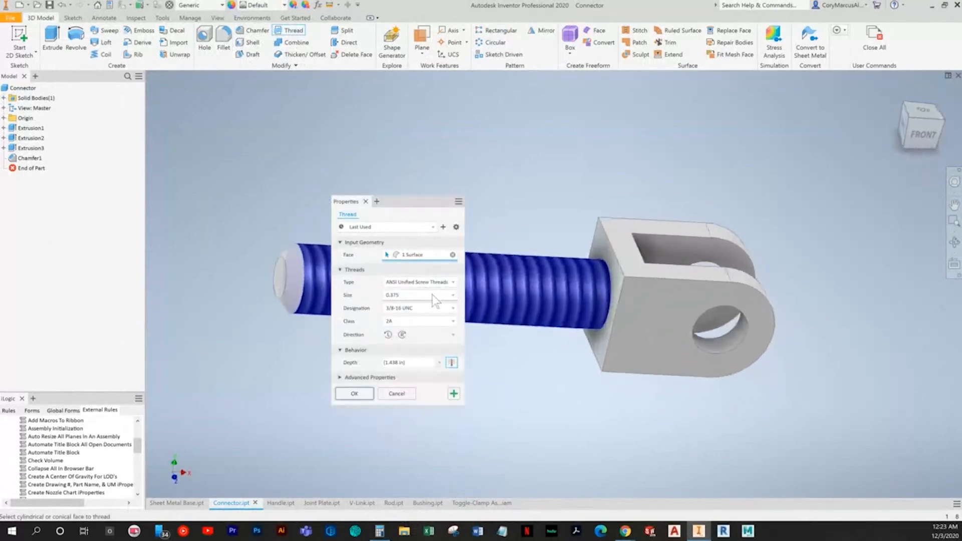
{"action": "left_click", "coordinate": [361, 395]}
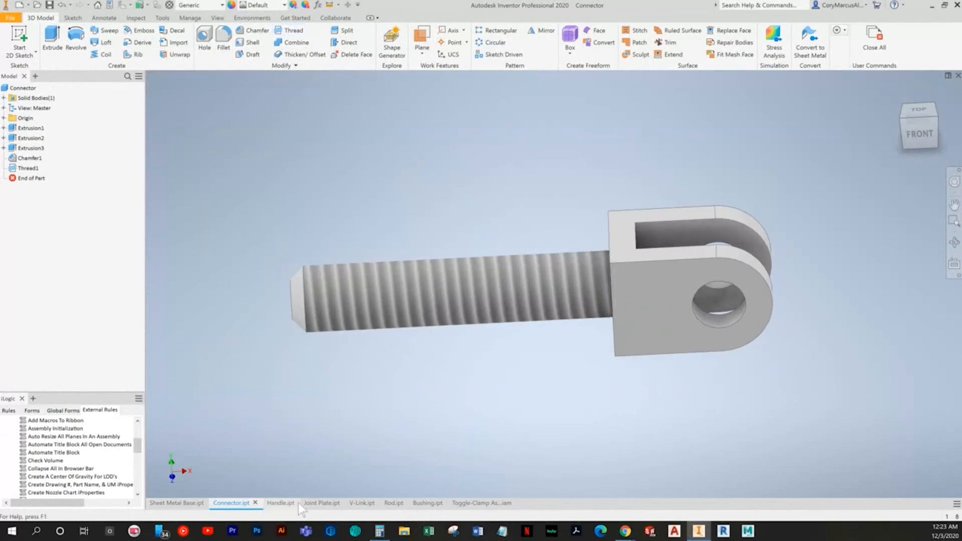
Switch to the Rod part and check the size and designation of its internal thread without changing them
{"action": "key", "text": "ctrl+Tab"}
{"action": "key", "text": "ctrl+Tab"}
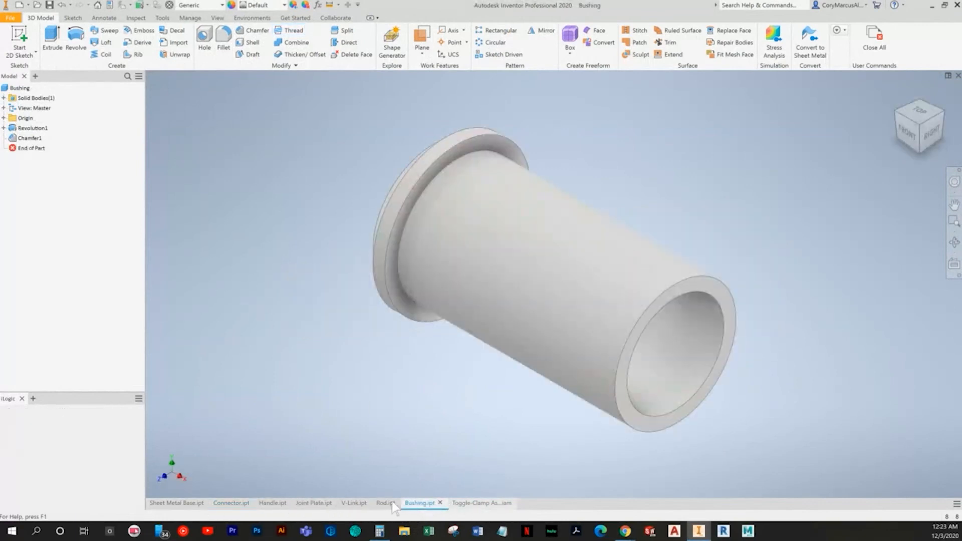
{"action": "left_click", "coordinate": [385, 503]}
{"action": "key", "text": "F6"}
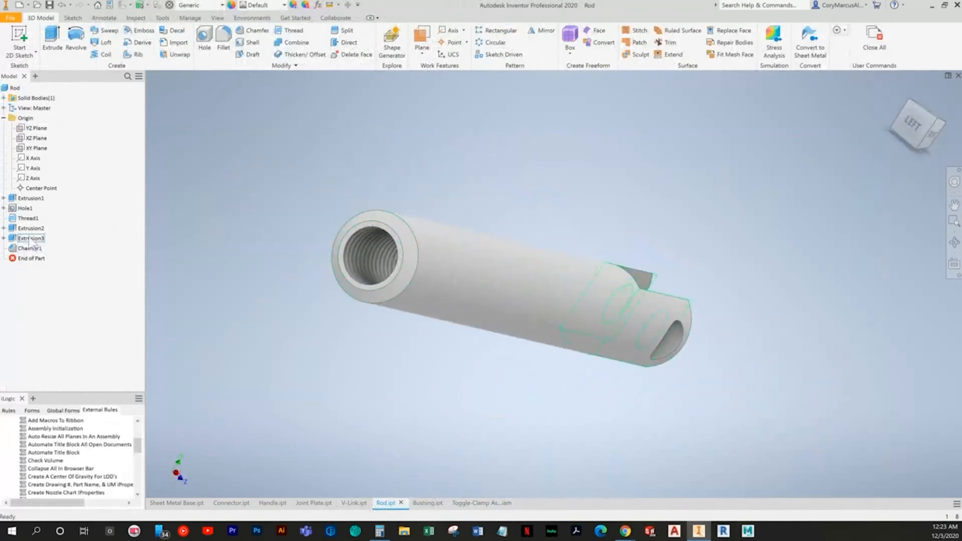
{"action": "double_click", "coordinate": [28, 219]}
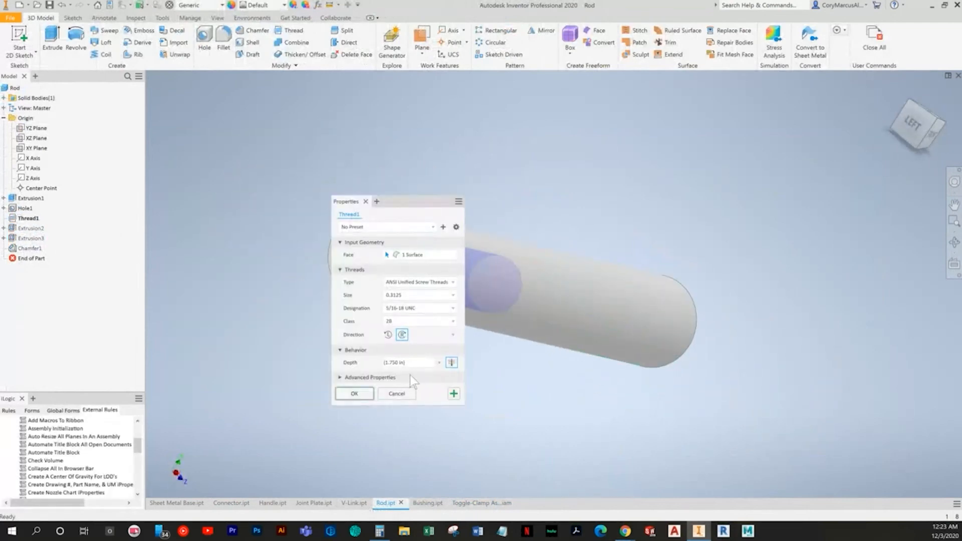
{"action": "left_click", "coordinate": [397, 394]}
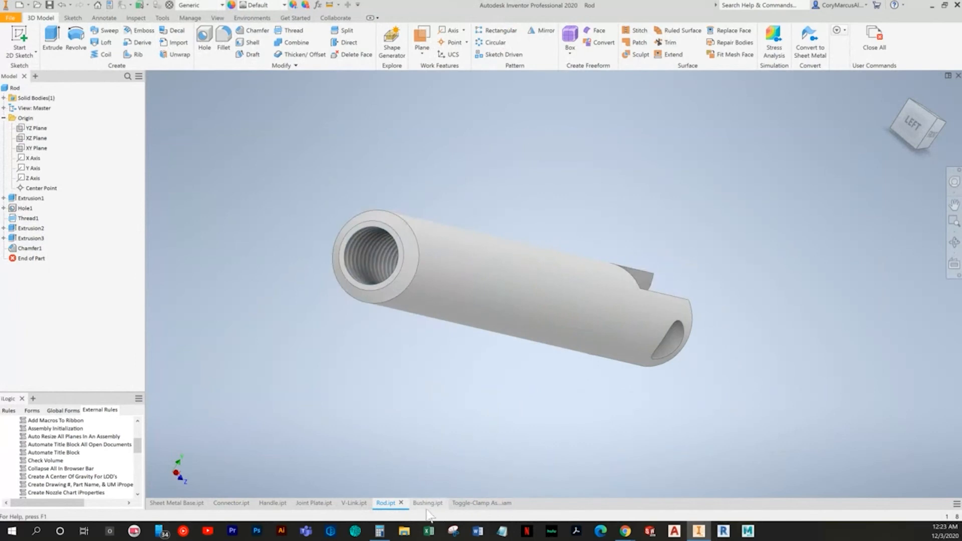
Return to the Connector part and edit its existing shank thread to size 0.3125, designation 5/16-18 UNC, accepting the result
{"action": "left_click", "coordinate": [274, 503]}
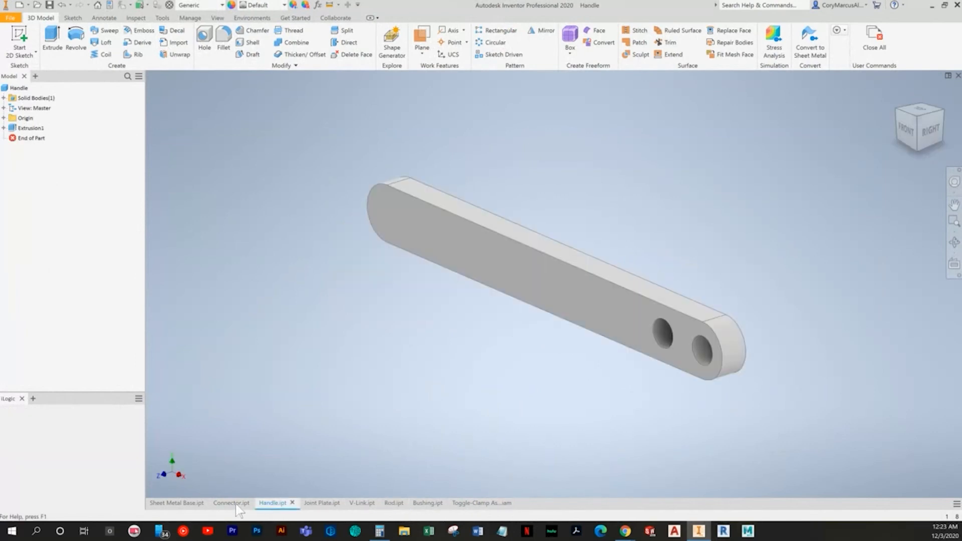
{"action": "left_click", "coordinate": [235, 503]}
{"action": "key", "text": "F6"}
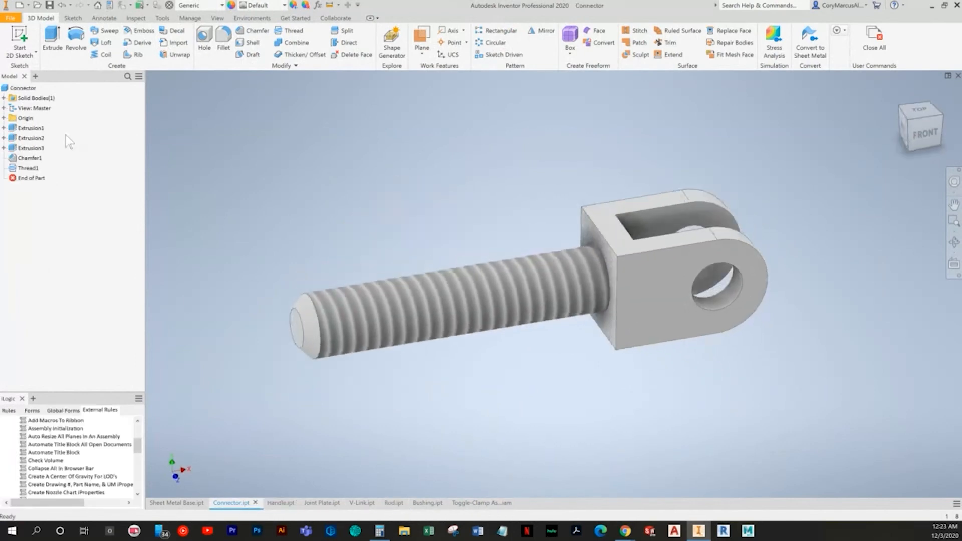
{"action": "double_click", "coordinate": [29, 169]}
{"action": "left_click", "coordinate": [444, 308]}
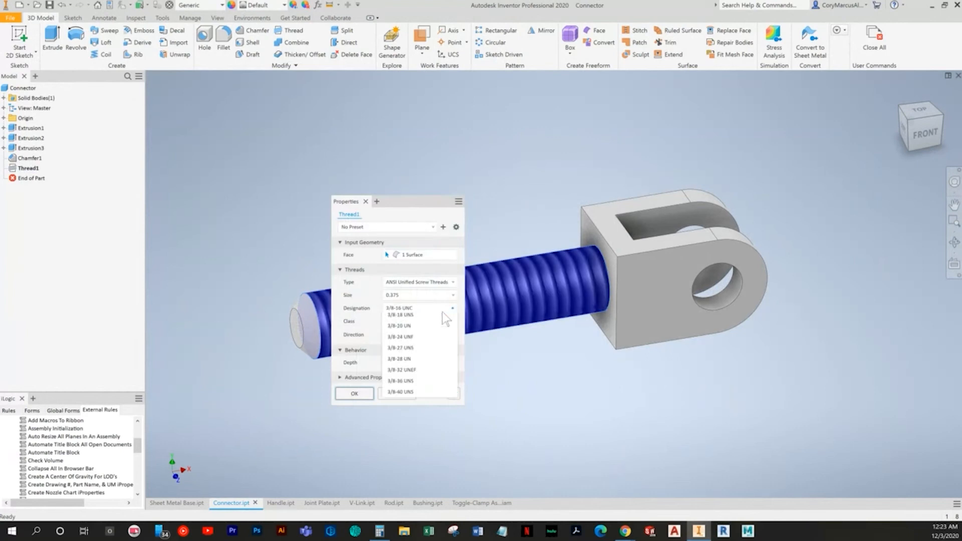
{"action": "left_click", "coordinate": [416, 295]}
{"action": "left_click", "coordinate": [416, 294]}
{"action": "left_click", "coordinate": [411, 306]}
{"action": "left_click", "coordinate": [412, 297]}
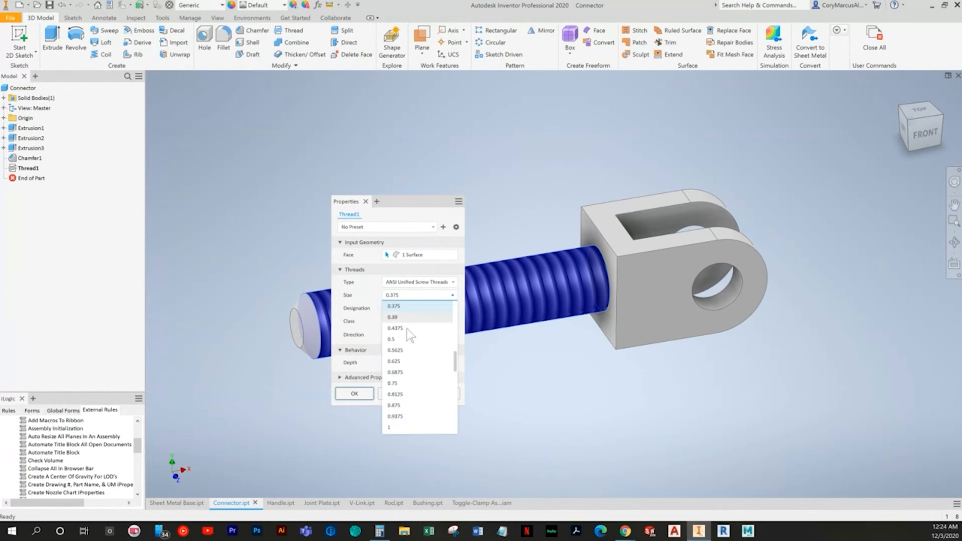
{"action": "scroll", "coordinate": [414, 372], "scroll_direction": "up", "scroll_amount": 1}
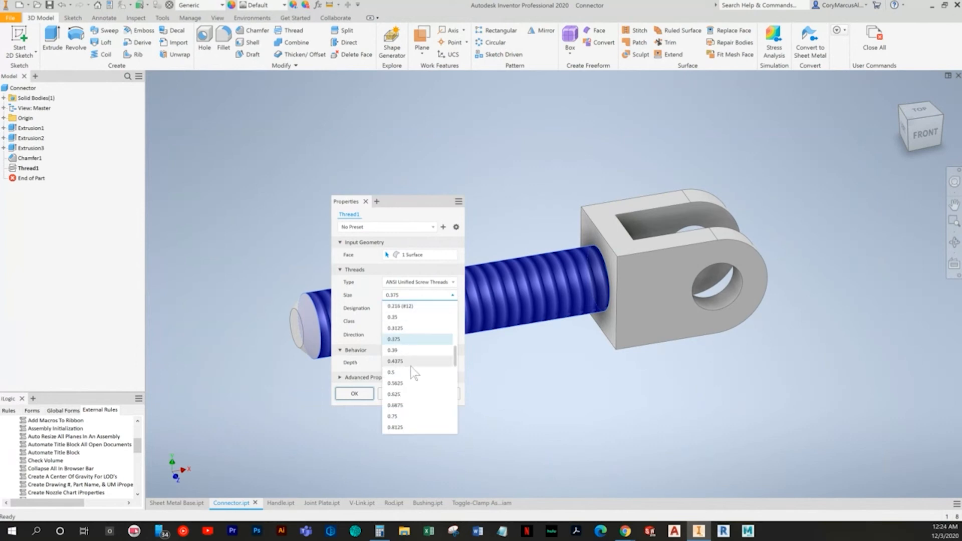
{"action": "left_click", "coordinate": [403, 328]}
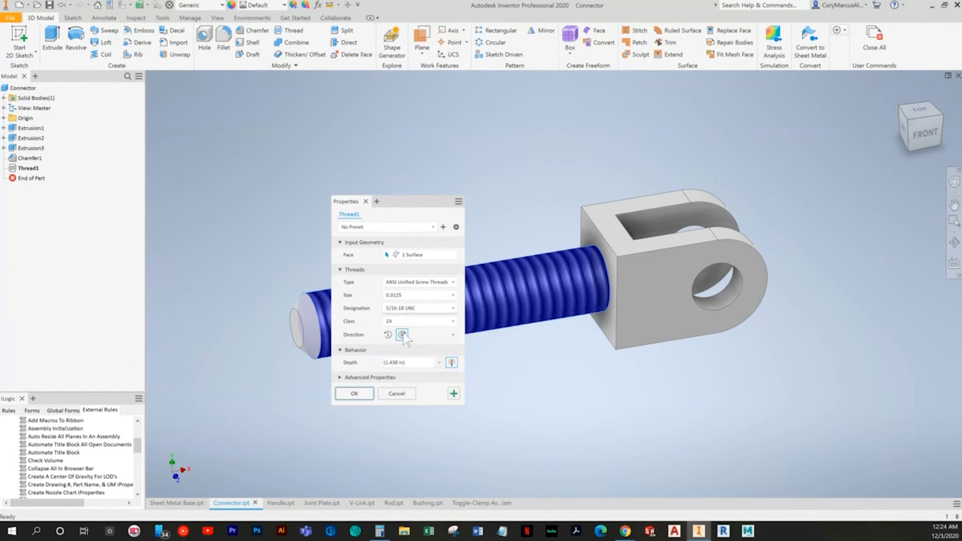
{"action": "left_click", "coordinate": [365, 395]}
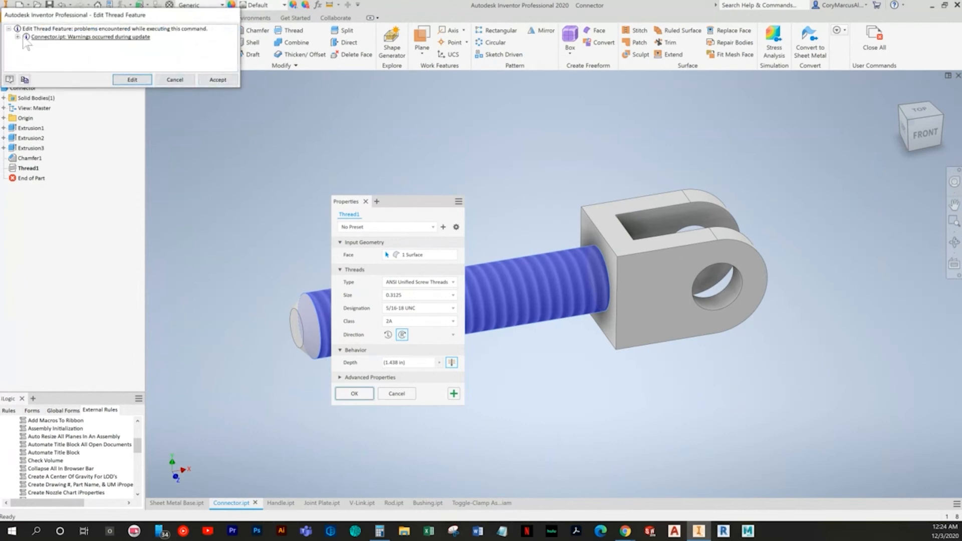
{"action": "left_click", "coordinate": [230, 82]}
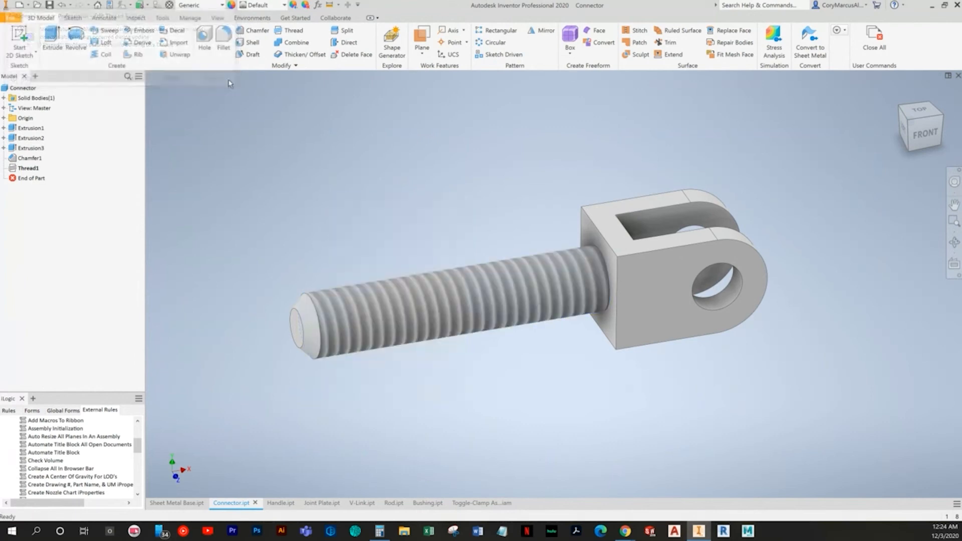
Delete the Connector's existing thread and add a full-depth 5/16-18 UNC, class 2A ANSI Unified thread to the shank
{"action": "right_click", "coordinate": [37, 168]}
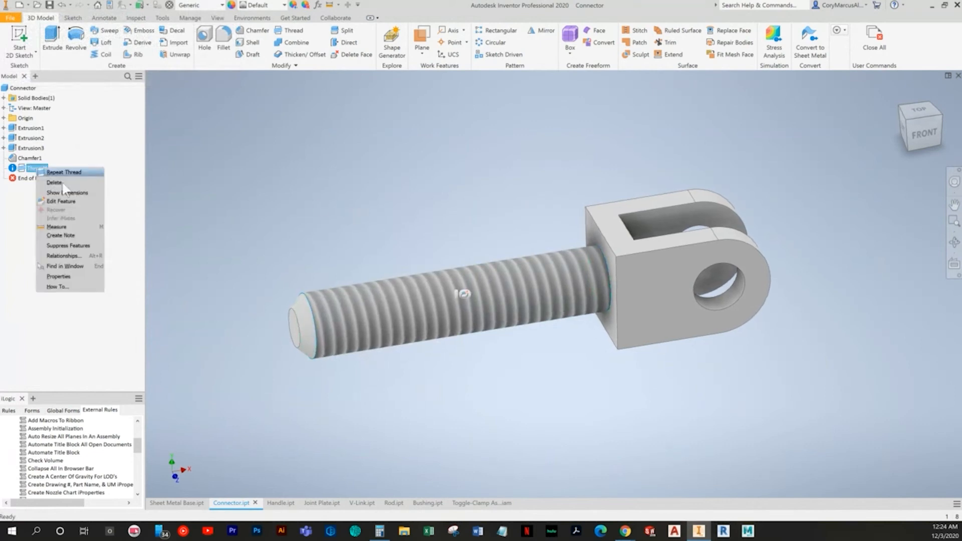
{"action": "left_click", "coordinate": [55, 182]}
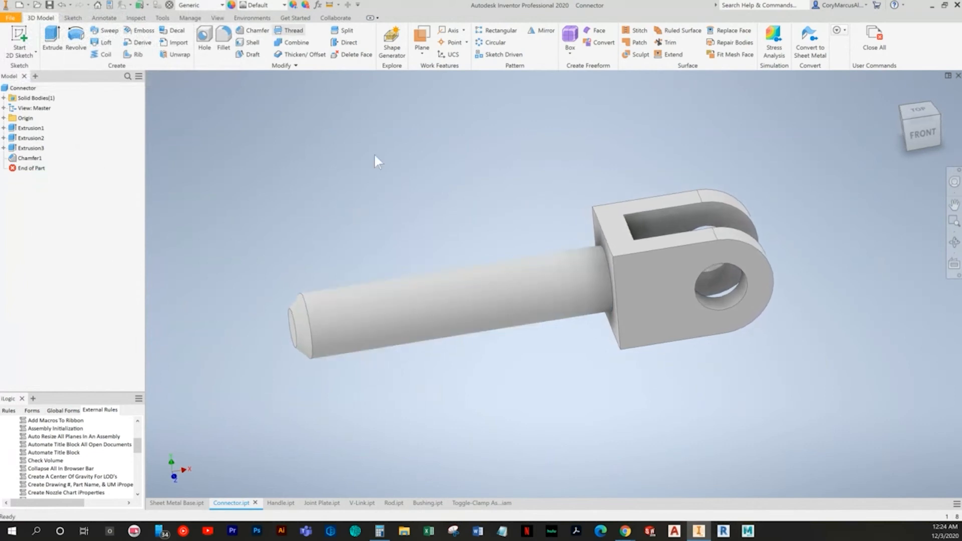
{"action": "left_click", "coordinate": [509, 318]}
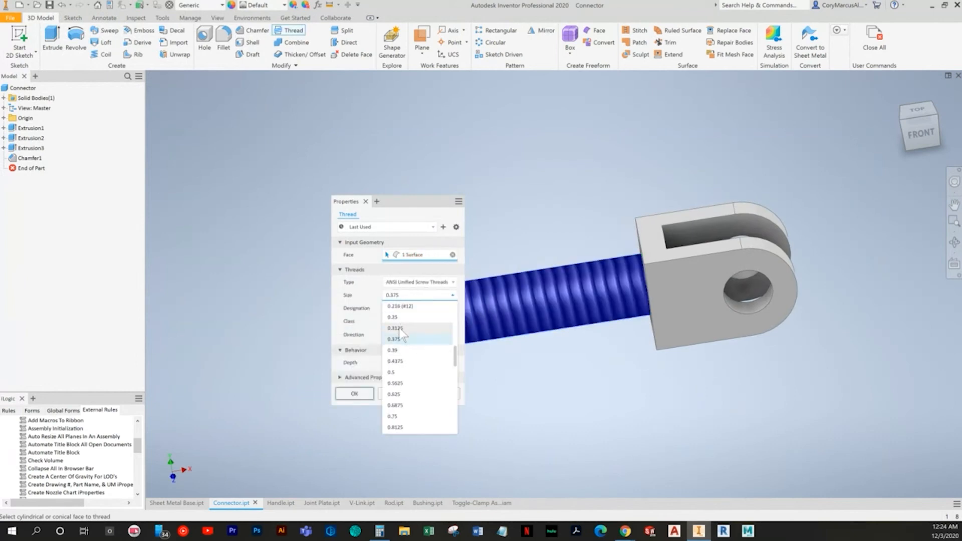
{"action": "left_click", "coordinate": [399, 328]}
{"action": "left_click", "coordinate": [354, 394]}
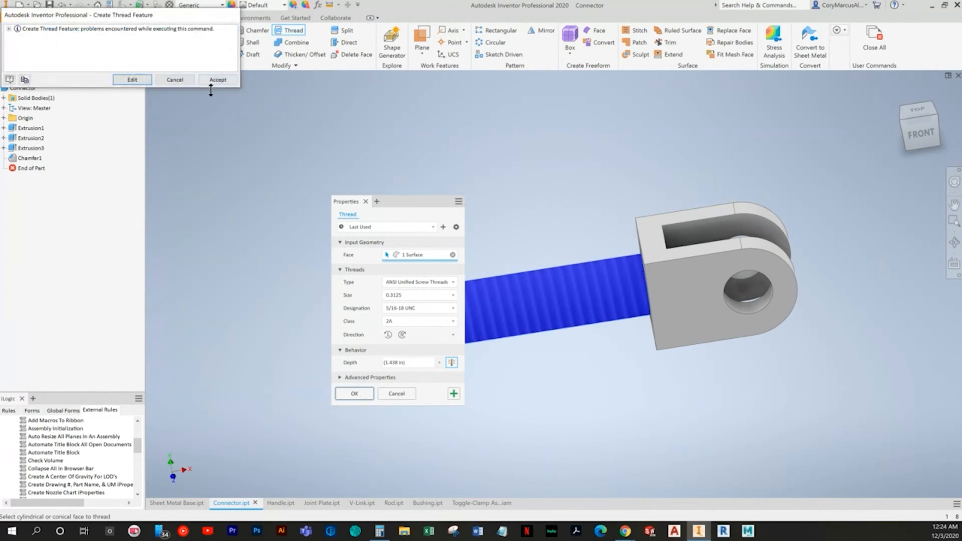
{"action": "right_click", "coordinate": [302, 147]}
{"action": "left_click", "coordinate": [293, 276]}
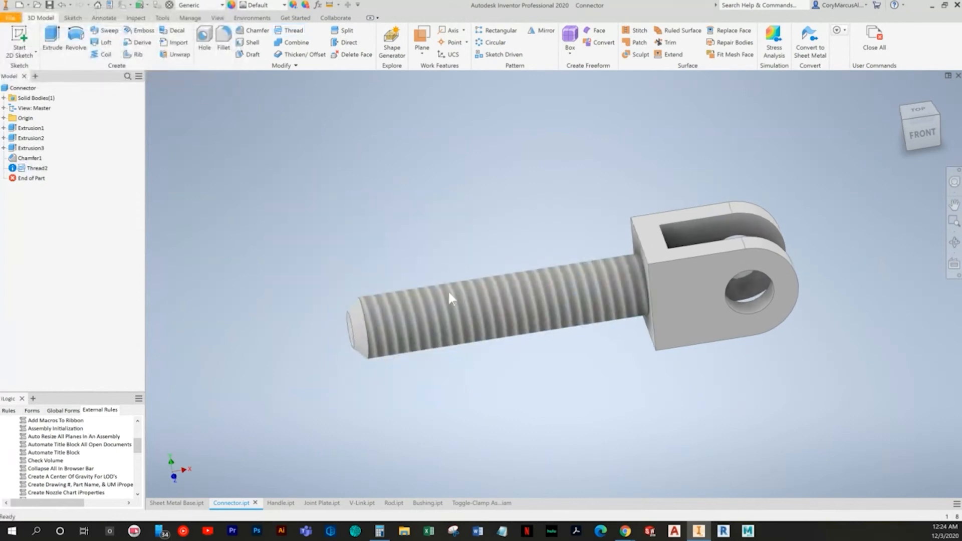
Measure the Connector's threaded shank
{"action": "left_click", "coordinate": [330, 5]}
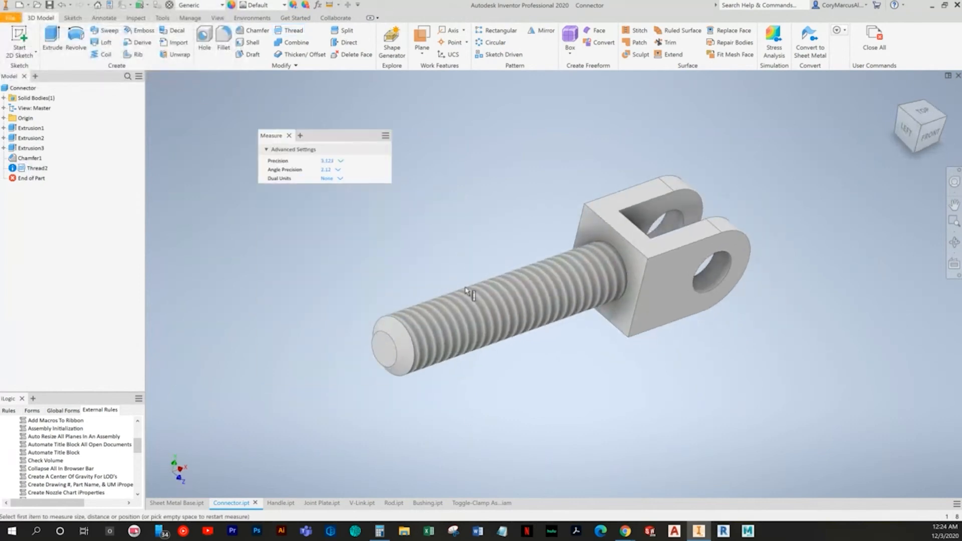
{"action": "left_click", "coordinate": [478, 283]}
{"action": "right_click", "coordinate": [514, 180]}
{"action": "left_click", "coordinate": [476, 171]}
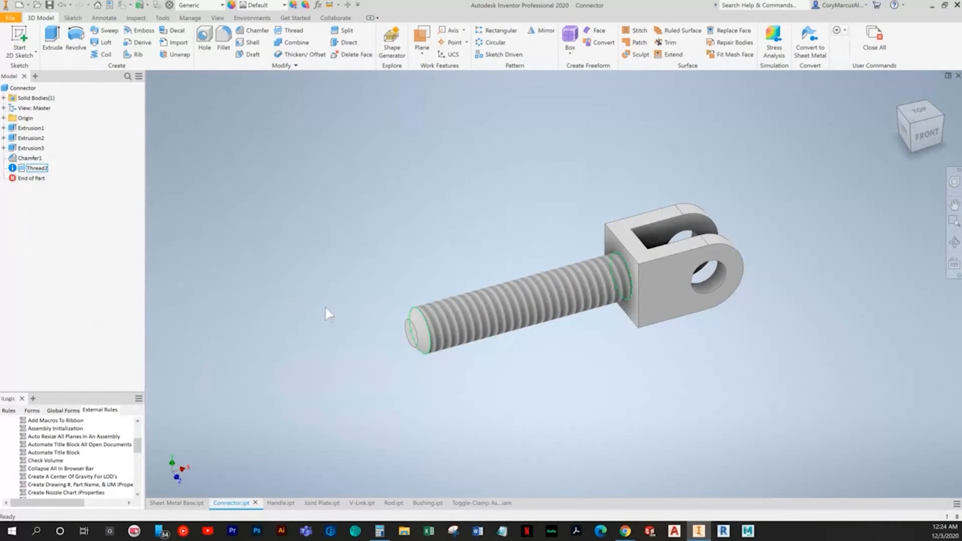
Close all open part documents, leaving only the Toggle-Clamp assembly open
{"action": "key", "text": "ctrl+F4"}
{"action": "left_click", "coordinate": [402, 287]}
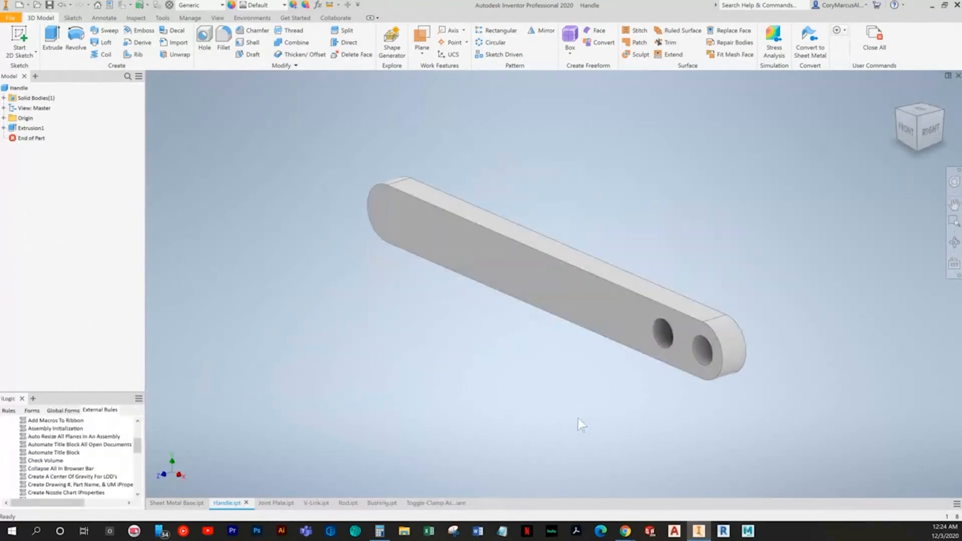
{"action": "key", "text": "ctrl+F4"}
{"action": "key", "text": "ctrl+F4"}
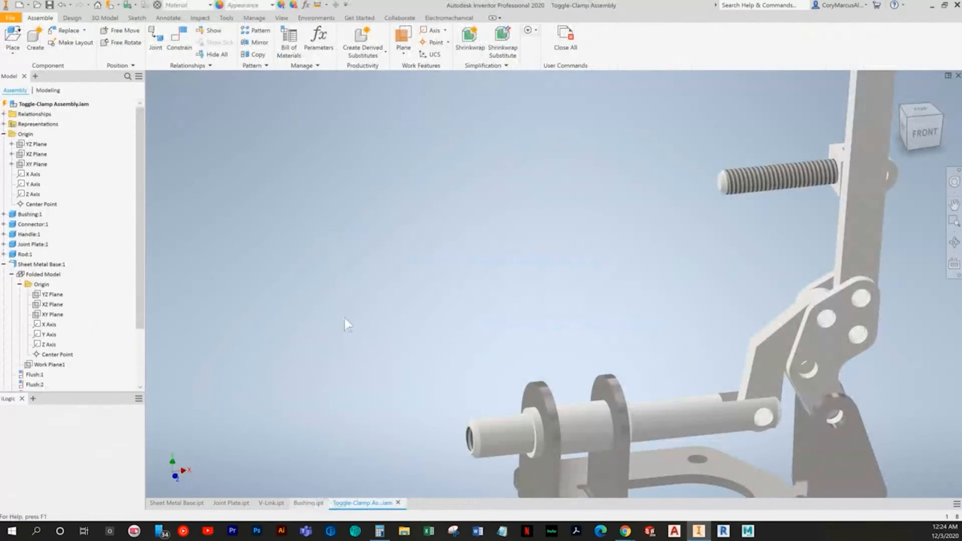
{"action": "key", "text": "ctrl+F4"}
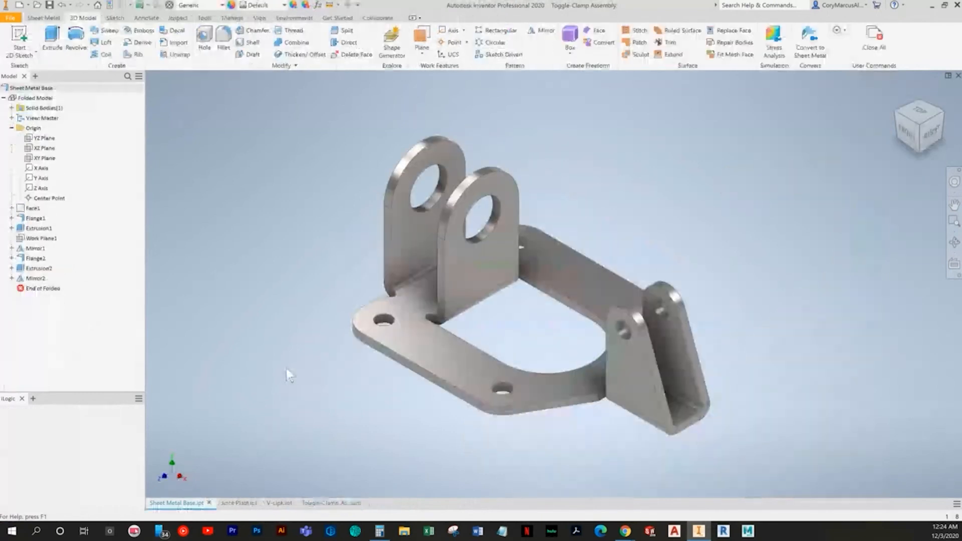
{"action": "key", "text": "ctrl+F4"}
{"action": "left_click", "coordinate": [191, 502]}
{"action": "key", "text": "ctrl+F4"}
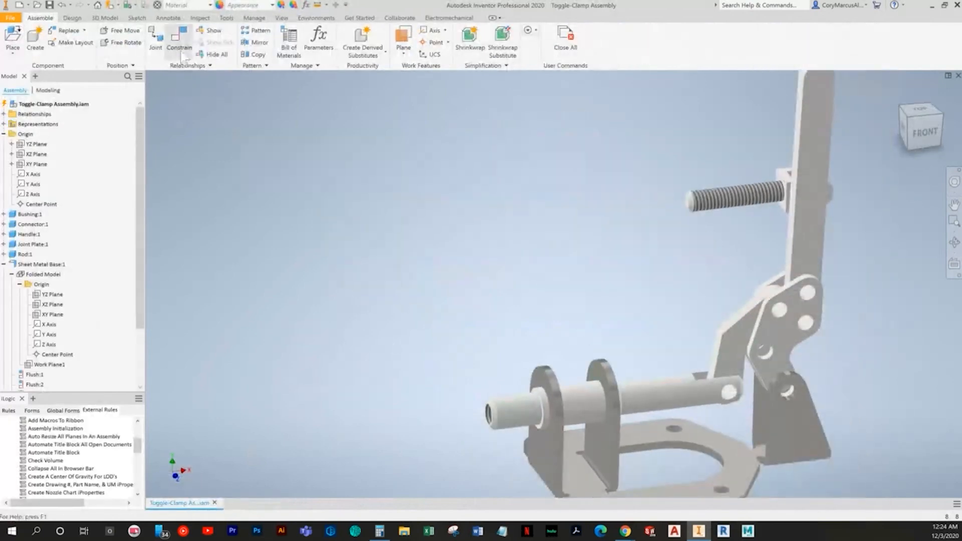
Check the textbook's Toggle-Clamp illustration and try an Insert constraint with 0.000 in offset between the Connector's shank tip and the Rod's threaded hole
{"action": "left_click", "coordinate": [179, 40]}
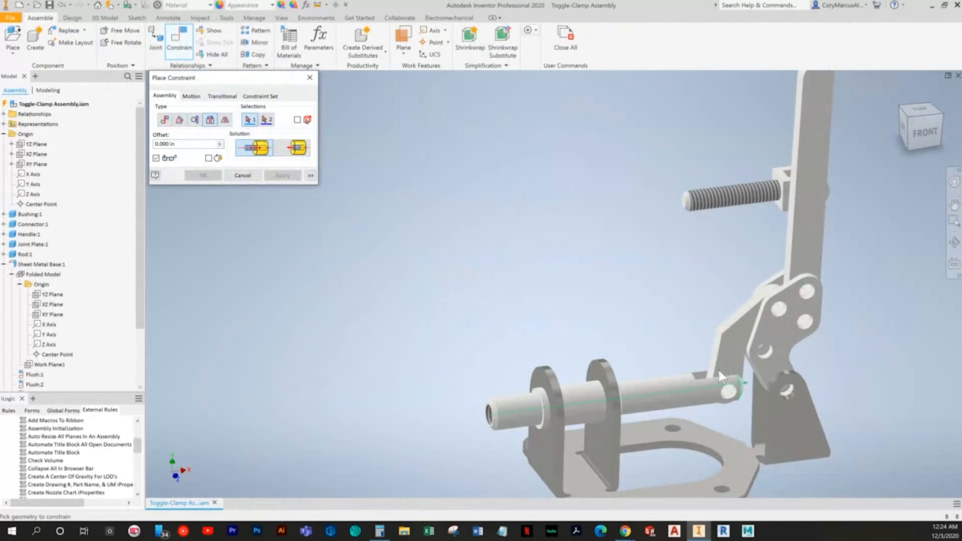
{"action": "key", "text": "alt+Tab"}
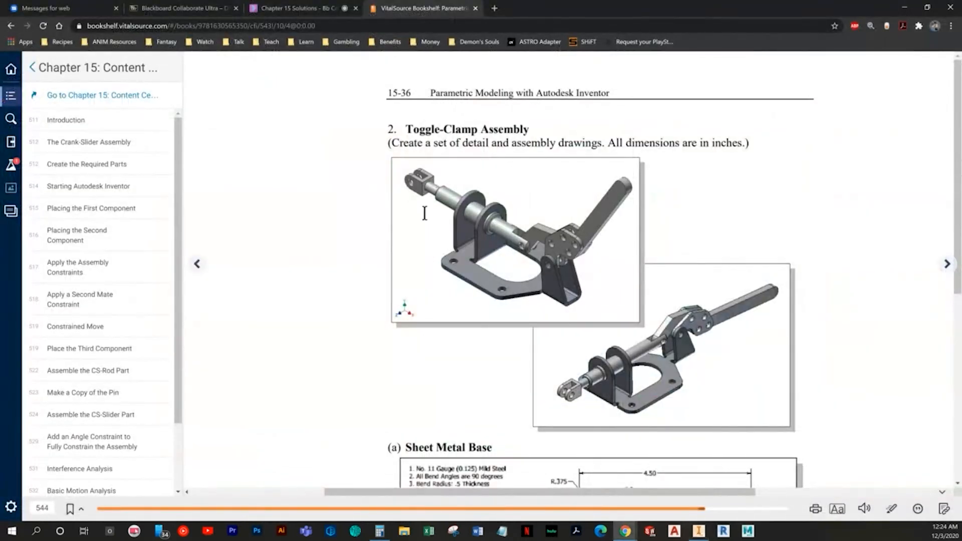
{"action": "key", "text": "alt+Tab"}
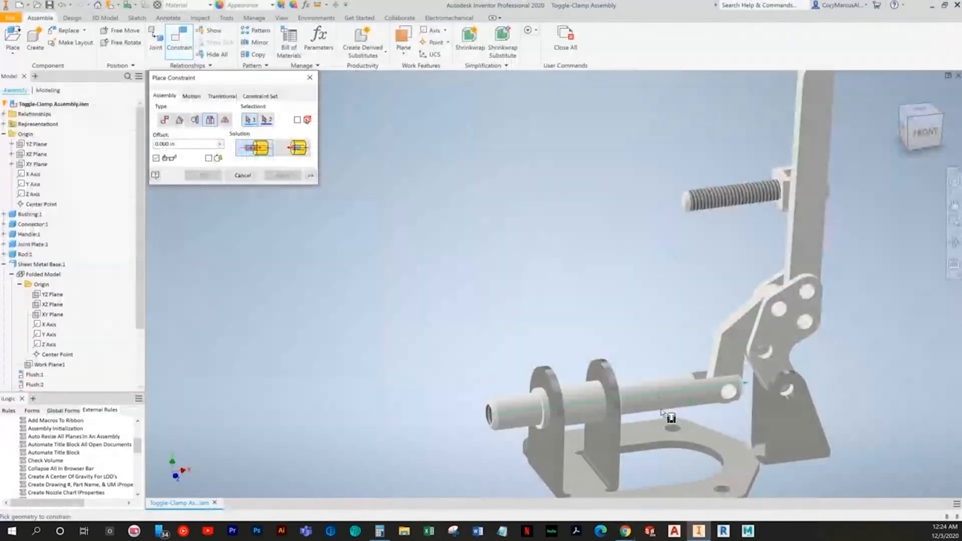
{"action": "middle_click_drag", "start_coordinate": [610, 234], "coordinate": [455, 318], "text": "shift"}
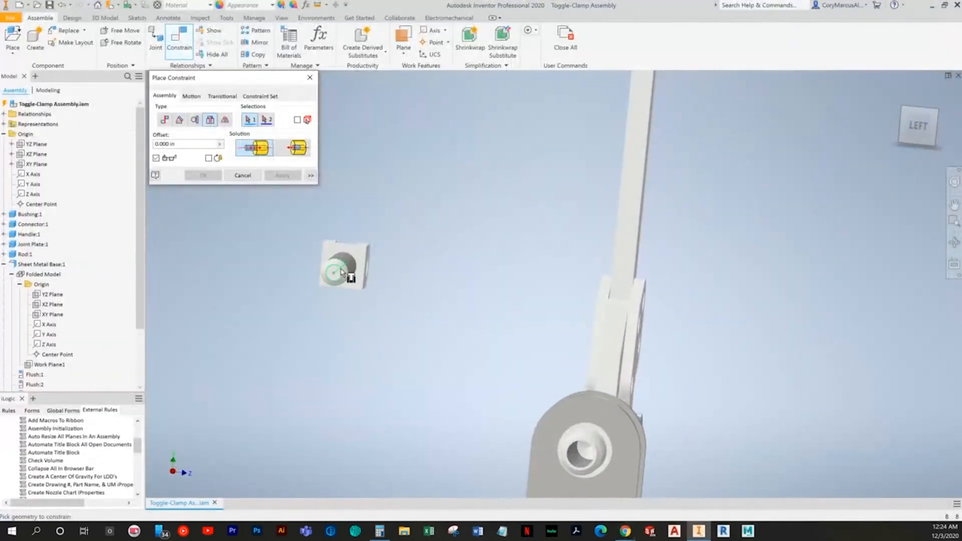
{"action": "middle_click_drag", "start_coordinate": [614, 479], "coordinate": [437, 267], "text": "shift"}
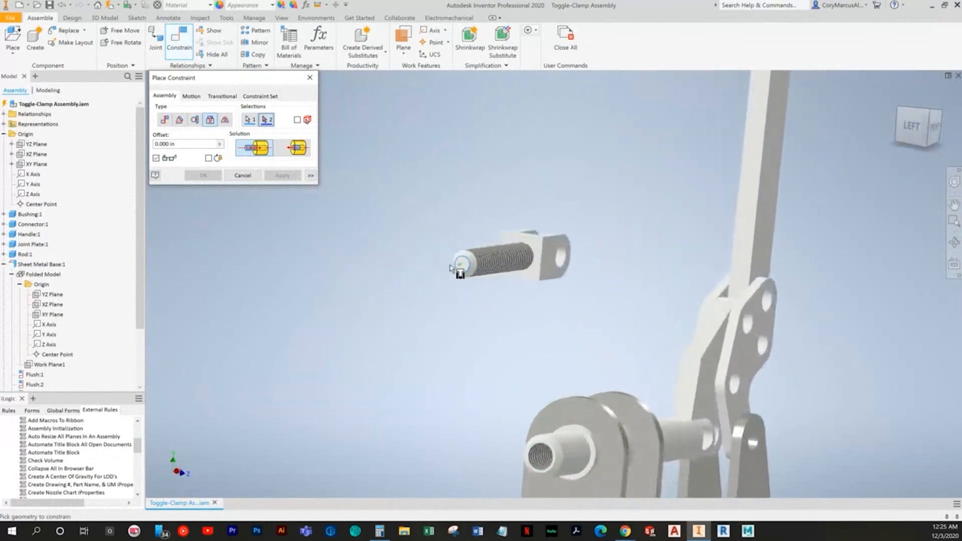
{"action": "middle_click_drag", "start_coordinate": [588, 465], "coordinate": [646, 473], "text": "shift"}
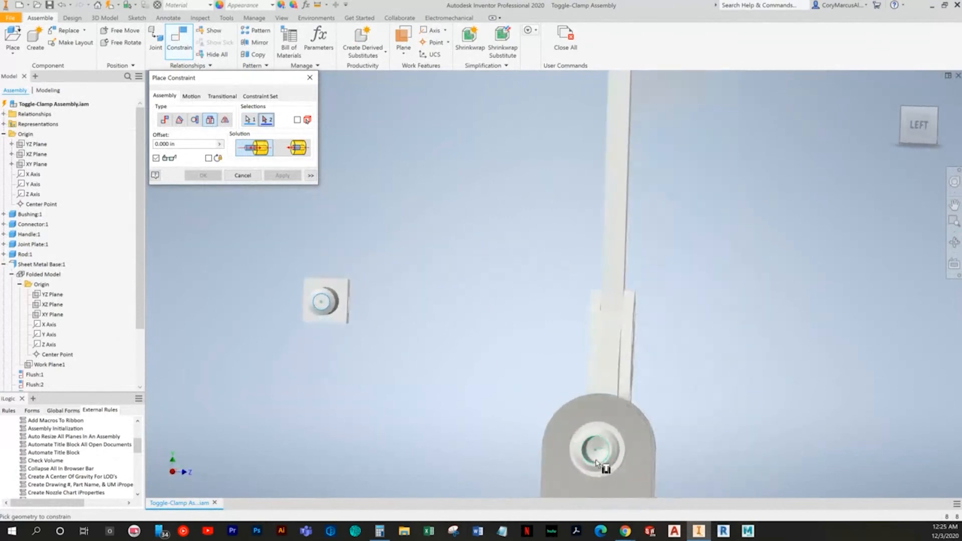
{"action": "left_click", "coordinate": [593, 459]}
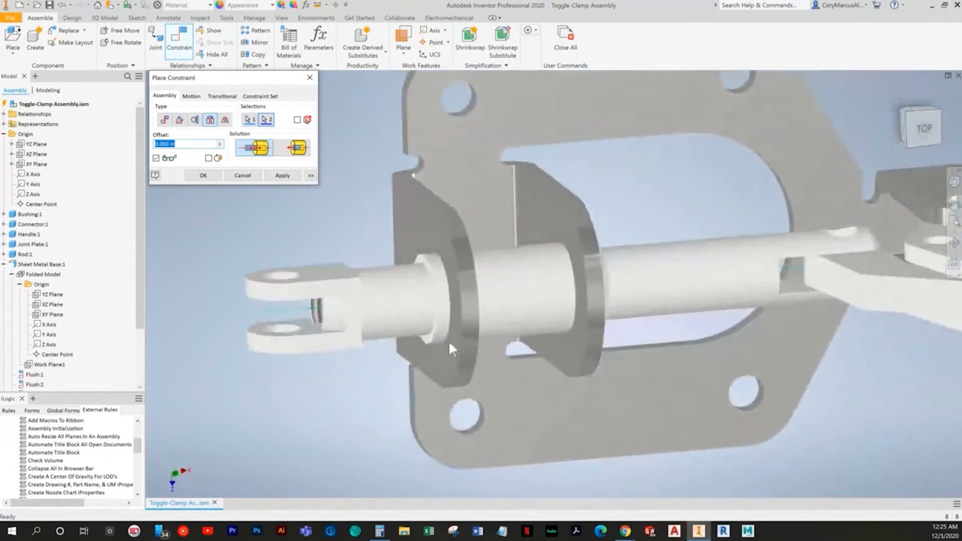
{"action": "right_click", "coordinate": [404, 273]}
{"action": "left_click", "coordinate": [372, 273]}
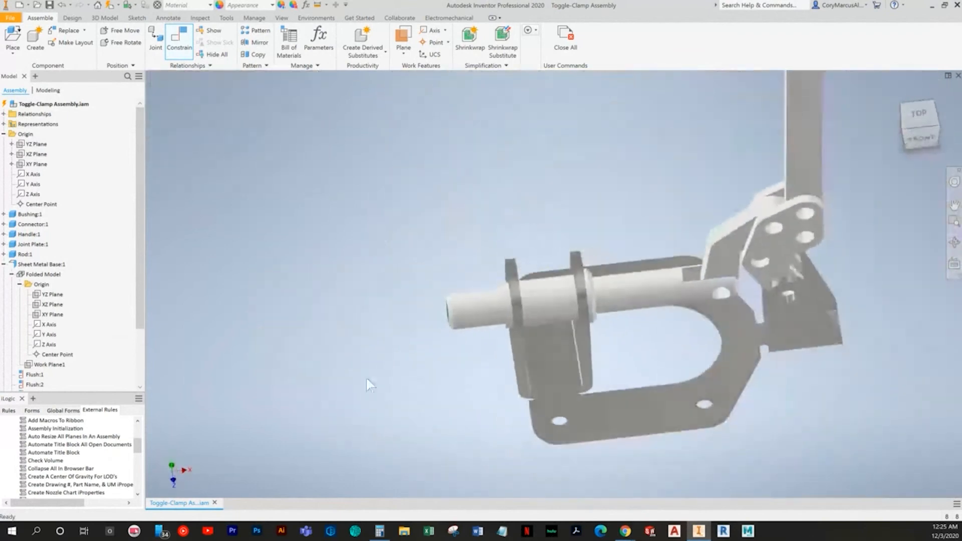
Switch to the textbook, examine the Connector detail drawing on page 15-37, and go back to the Toggle-Clamp illustrations on page 15-36
{"action": "left_click", "coordinate": [624, 530]}
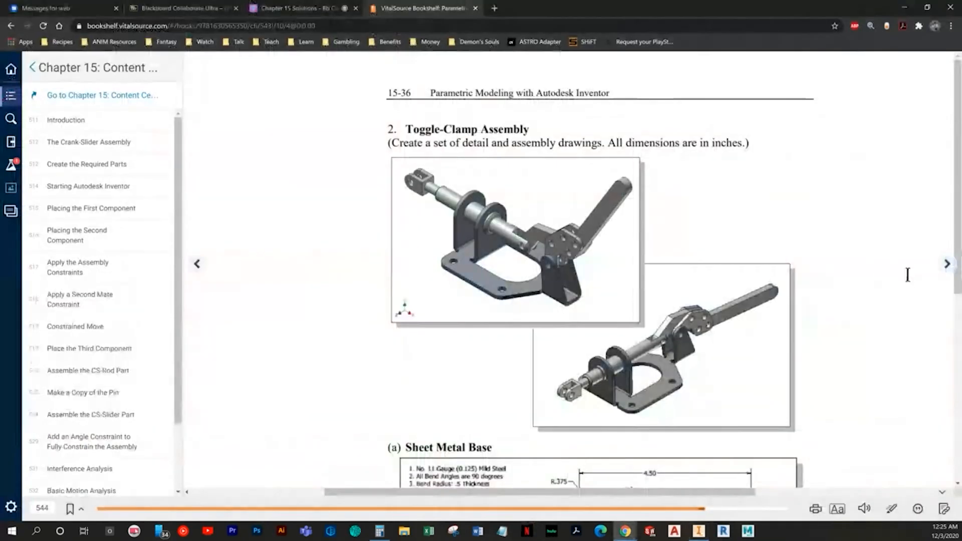
{"action": "left_click", "coordinate": [947, 264]}
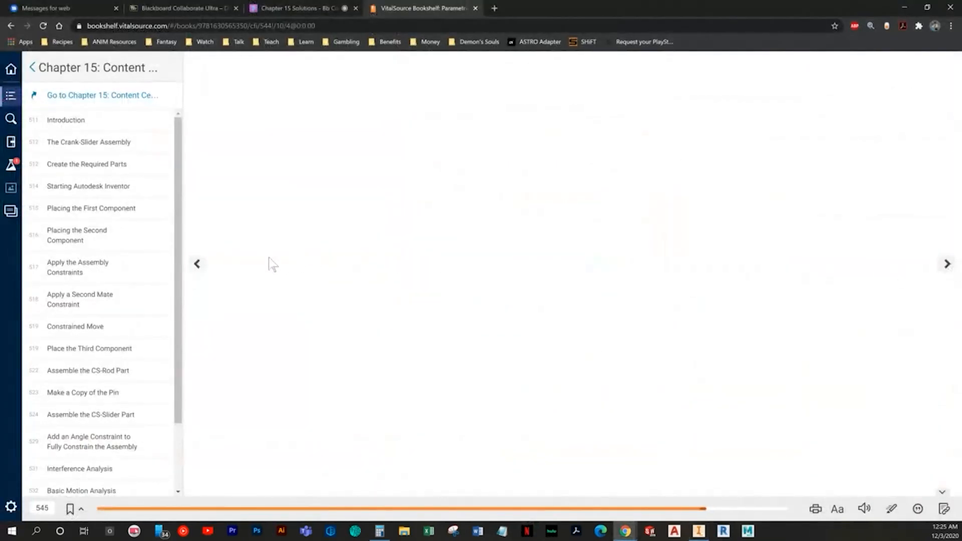
{"action": "left_click_drag", "start_coordinate": [475, 492], "coordinate": [693, 492]}
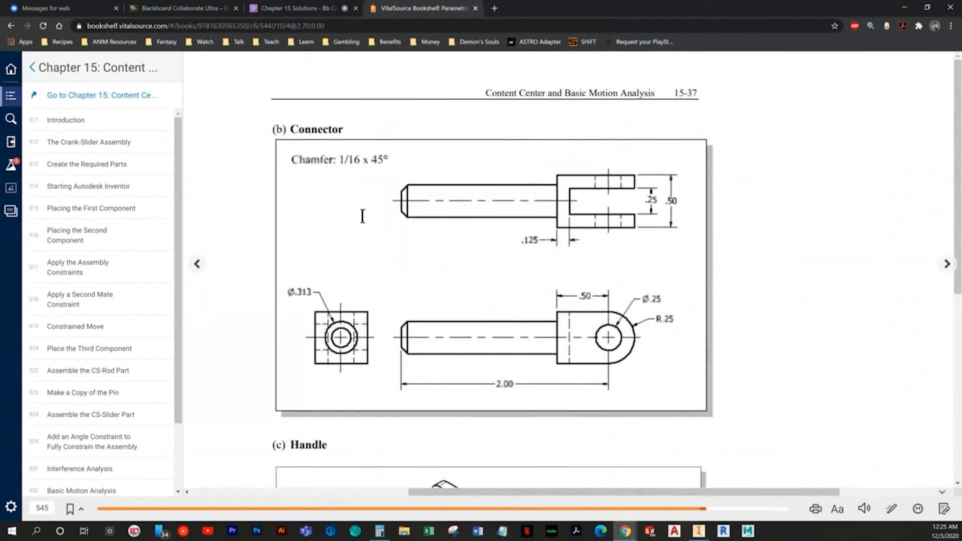
{"action": "left_click", "coordinate": [191, 270]}
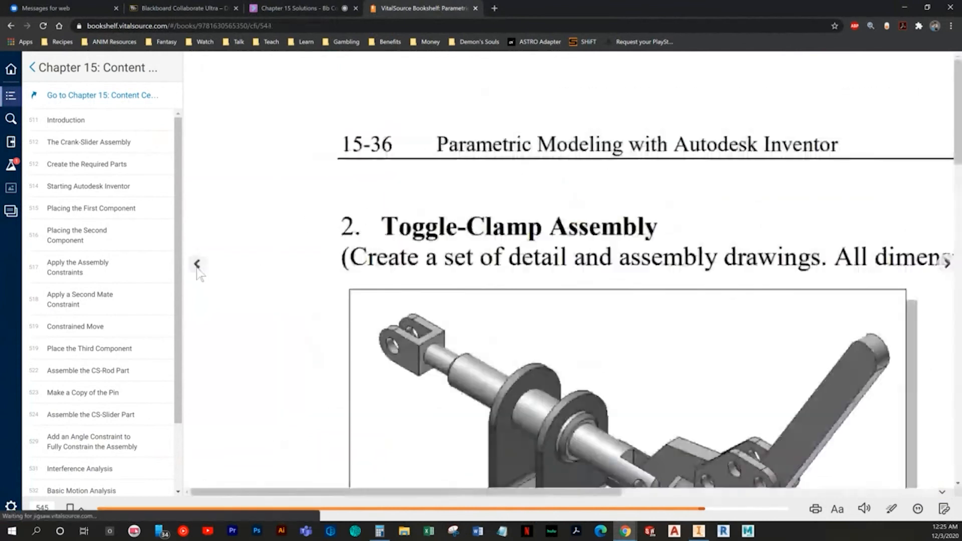
Compare the assembly model with the textbook's Toggle-Clamp illustrations on page 15-36
{"action": "left_click_drag", "start_coordinate": [533, 494], "coordinate": [682, 494]}
{"action": "key", "text": "alt+Tab"}
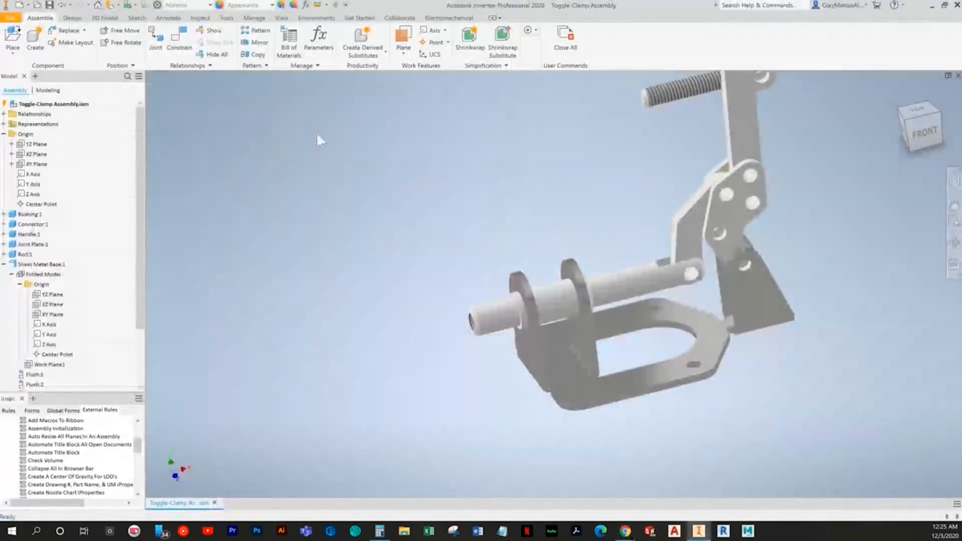
{"action": "key", "text": "alt+Tab"}
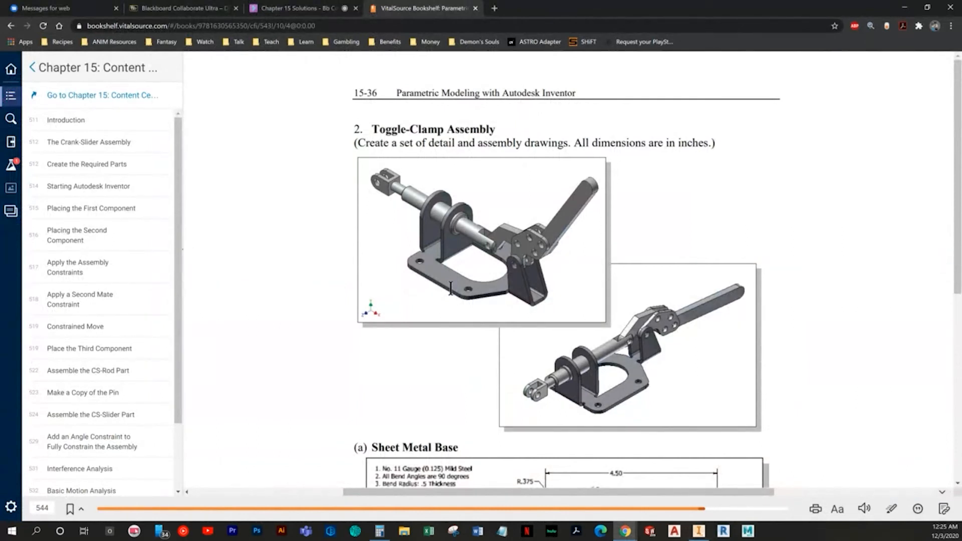
{"action": "key", "text": "alt+Tab"}
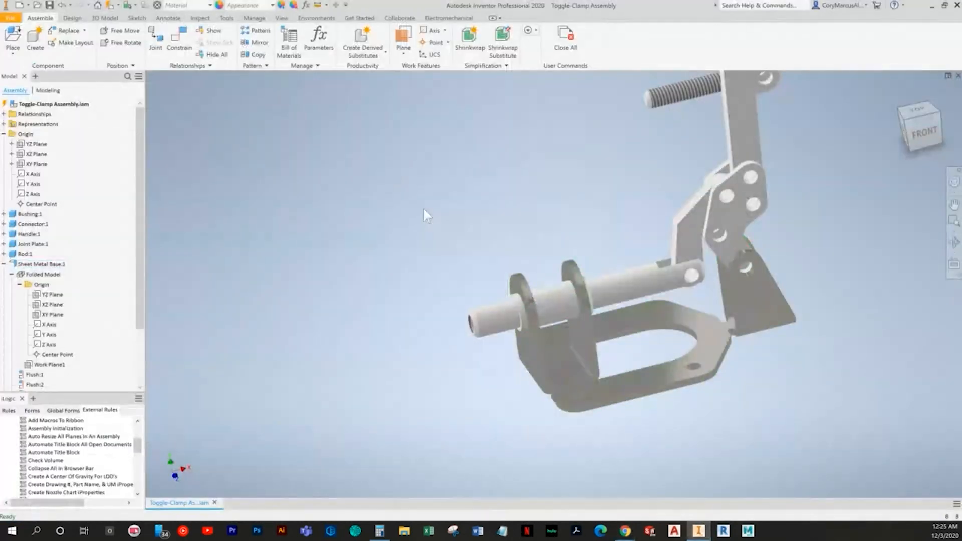
Apply an Insert constraint with a 0.5 in offset between the clevis end of the Connector's threaded shank and the Rod's threaded hole, checking the textbook illustration
{"action": "key", "text": "c"}
{"action": "scroll", "coordinate": [608, 158], "scroll_direction": "up", "scroll_amount": 5}
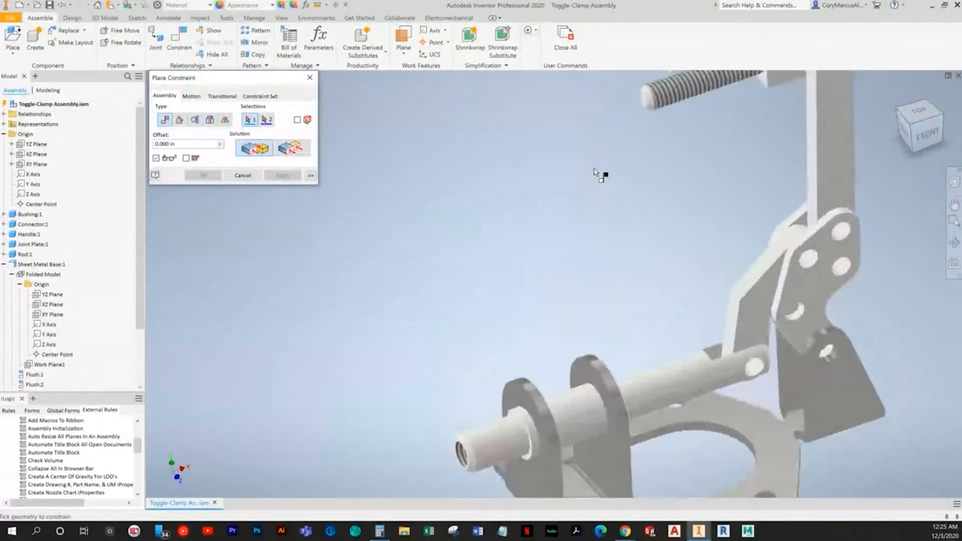
{"action": "left_click", "coordinate": [209, 119]}
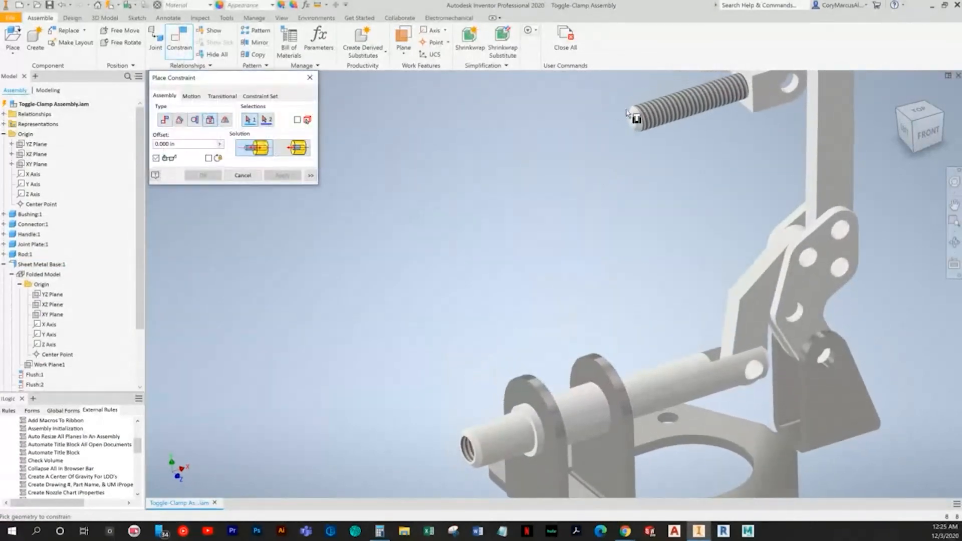
{"action": "left_click", "coordinate": [754, 94]}
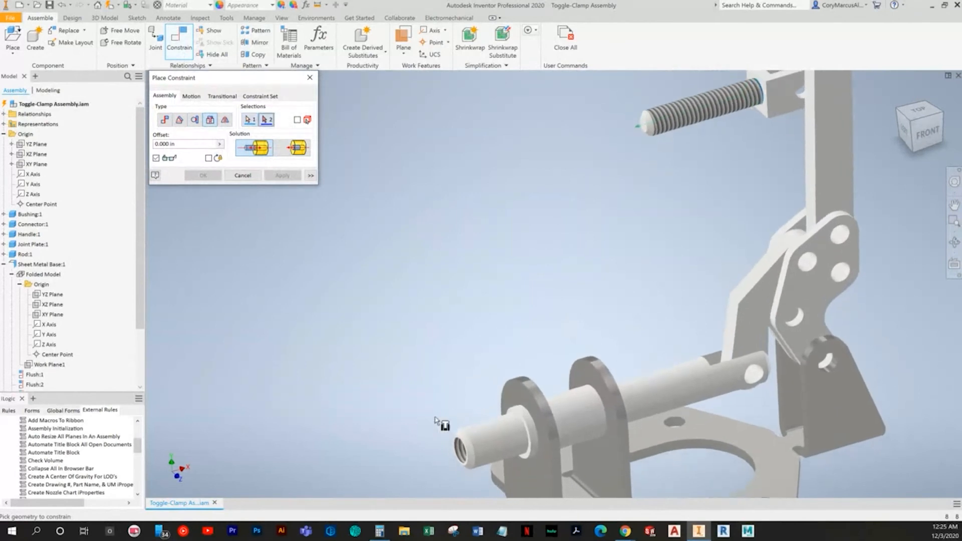
{"action": "left_click", "coordinate": [459, 446]}
{"action": "type", "text": "1"}
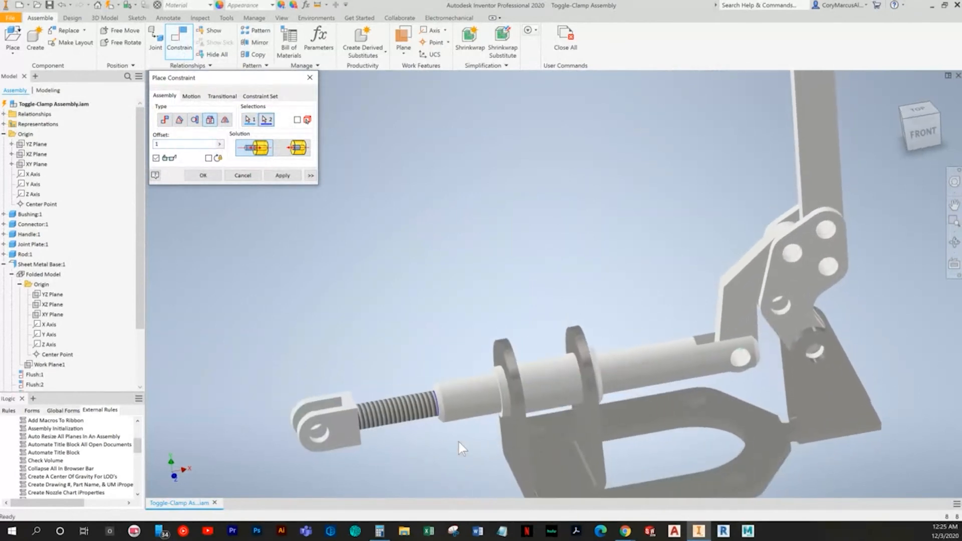
{"action": "key", "text": "alt+Tab"}
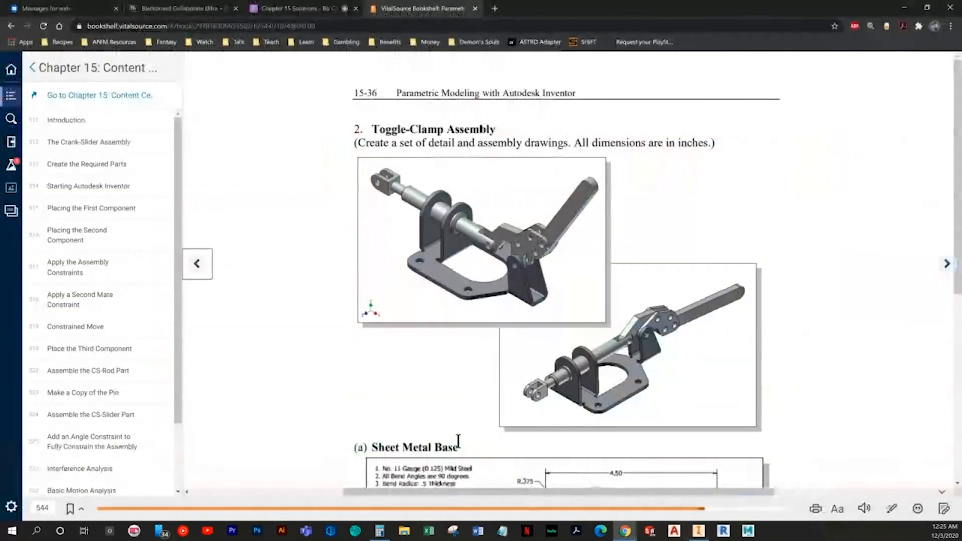
{"action": "key", "text": "alt+Tab"}
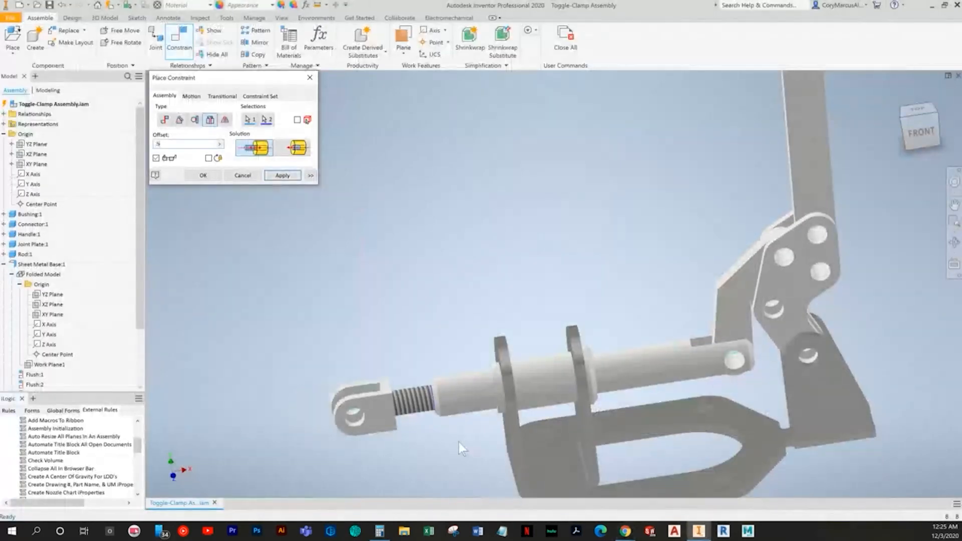
{"action": "key", "text": "alt+Tab"}
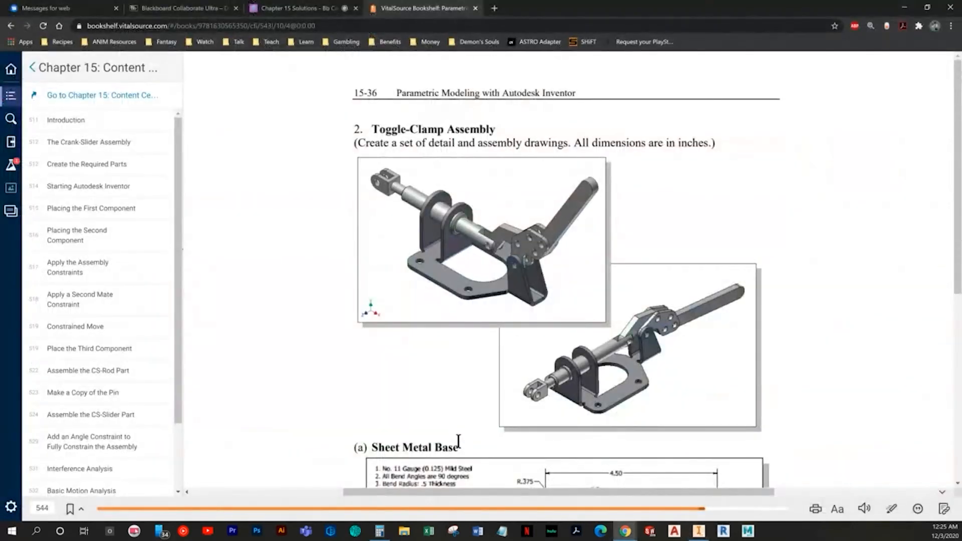
{"action": "key", "text": "alt+Tab"}
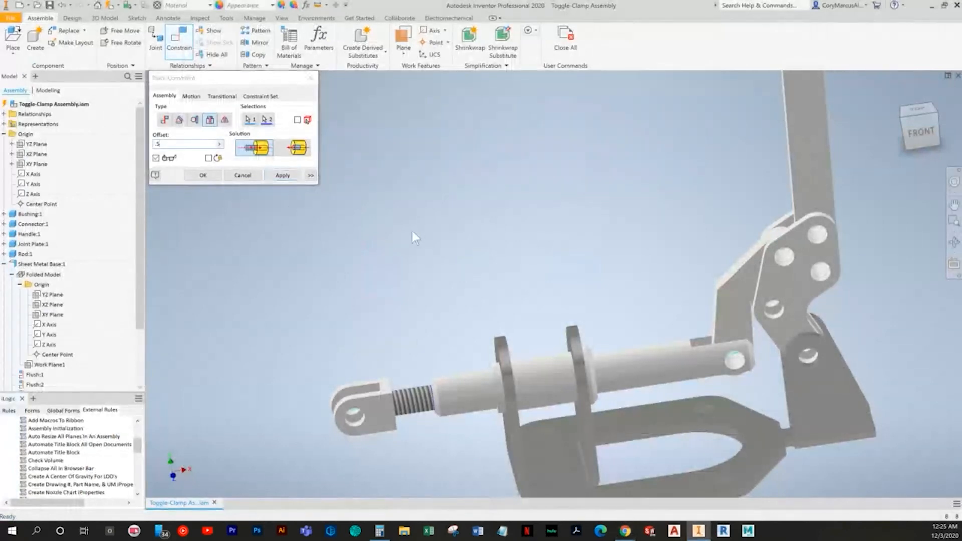
{"action": "left_click", "coordinate": [236, 175]}
Test the linkage by rotating the Connector and swinging the Handle through its travel
{"action": "left_click_drag", "start_coordinate": [383, 395], "coordinate": [424, 379]}
{"action": "scroll", "coordinate": [466, 300], "scroll_direction": "down", "scroll_amount": 4}
{"action": "middle_click_drag", "start_coordinate": [530, 195], "coordinate": [628, 266], "text": "shift"}
{"action": "left_click_drag", "start_coordinate": [724, 159], "coordinate": [680, 265]}
{"action": "middle_click_drag", "start_coordinate": [636, 255], "coordinate": [664, 383], "text": "shift"}
{"action": "left_click_drag", "start_coordinate": [606, 300], "coordinate": [549, 360]}
{"action": "left_click_drag", "start_coordinate": [582, 156], "coordinate": [802, 275]}
{"action": "middle_click_drag", "start_coordinate": [796, 280], "coordinate": [716, 285], "text": "shift"}
{"action": "left_click_drag", "start_coordinate": [717, 174], "coordinate": [662, 196]}
{"action": "middle_click_drag", "start_coordinate": [305, 185], "coordinate": [426, 215], "text": "shift"}
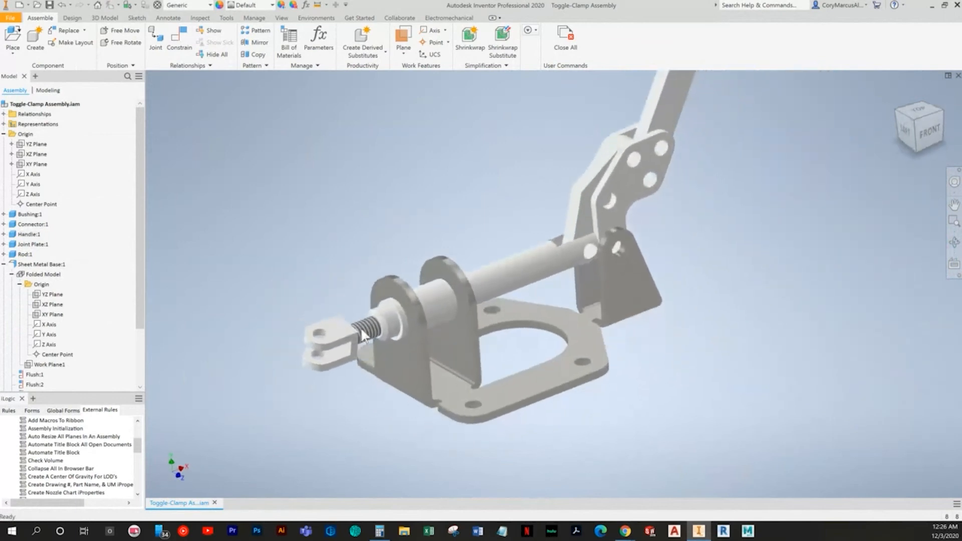
{"action": "left_click", "coordinate": [256, 159]}
{"action": "scroll", "coordinate": [256, 159], "scroll_direction": "up", "scroll_amount": 2}
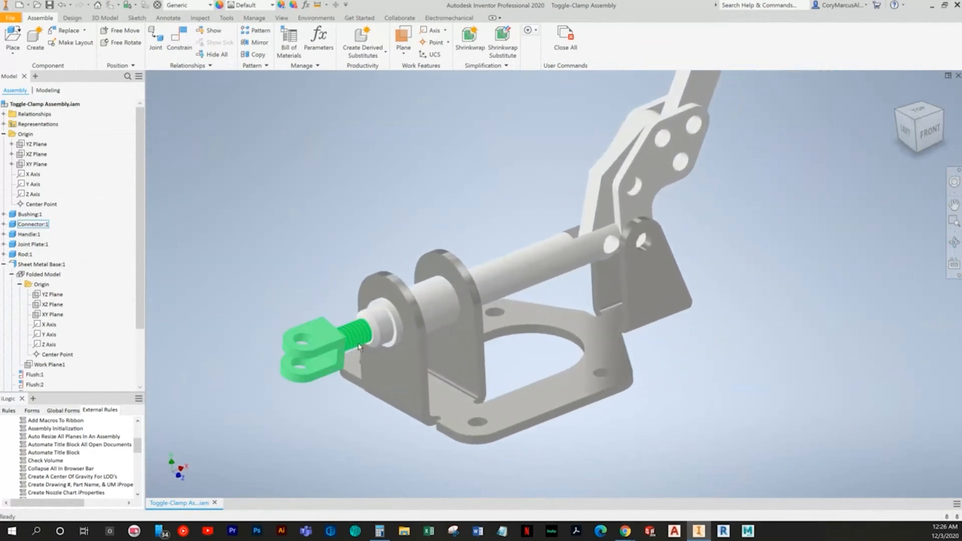
Add a 0.00 deg Angle constraint between the Connector's XY Plane and the Sheet Metal Base's XY Plane
{"action": "left_click", "coordinate": [308, 345]}
{"action": "left_click", "coordinate": [4, 224]}
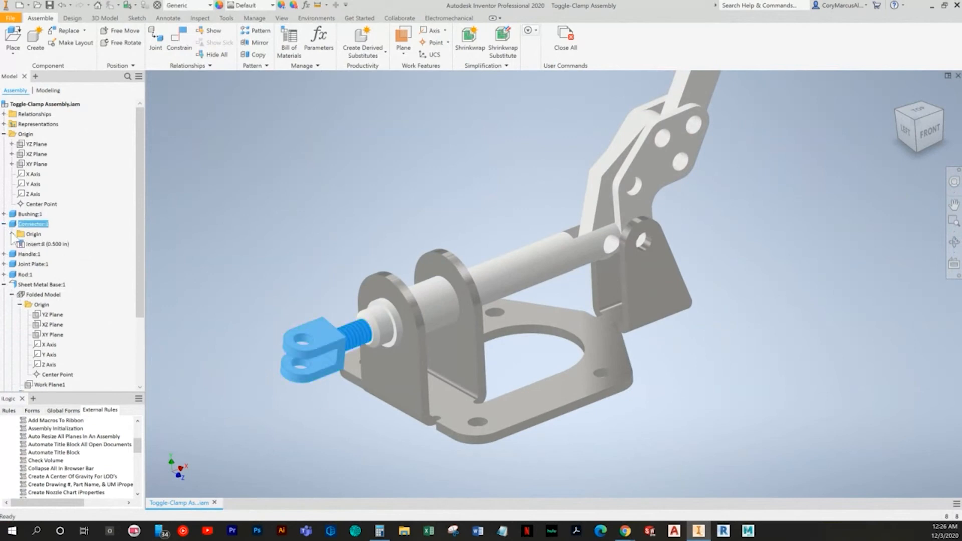
{"action": "left_click", "coordinate": [12, 234]}
{"action": "left_click", "coordinate": [180, 40]}
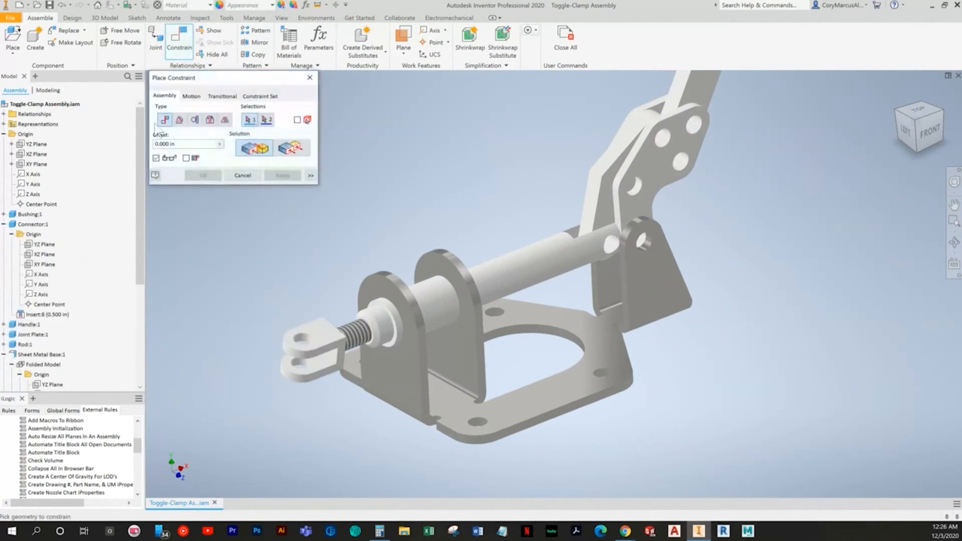
{"action": "left_click", "coordinate": [181, 120]}
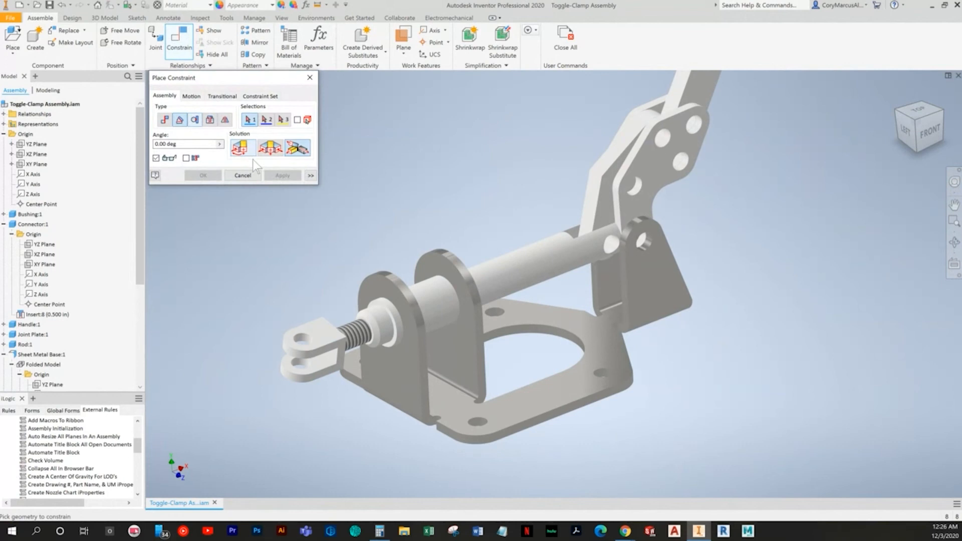
{"action": "left_click", "coordinate": [43, 264]}
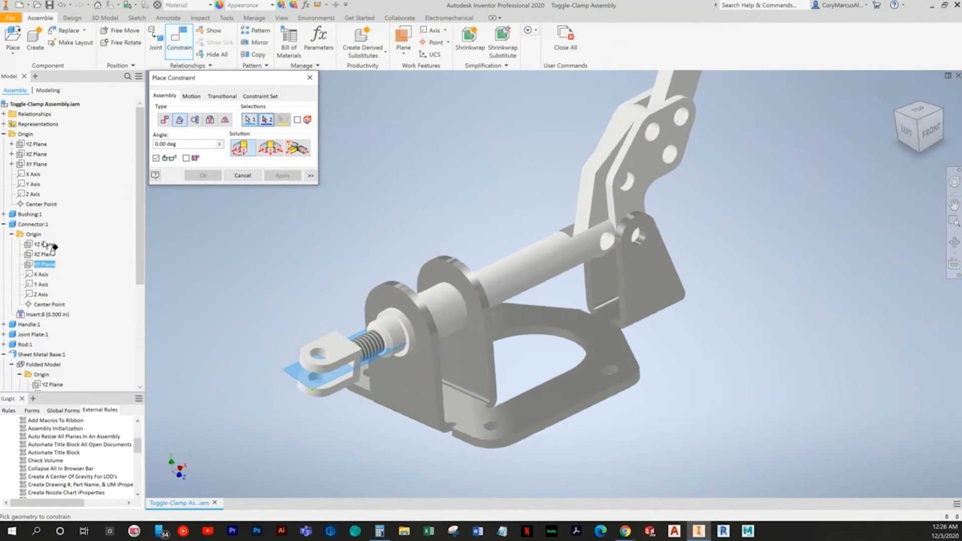
{"action": "scroll", "coordinate": [41, 253], "scroll_direction": "down", "scroll_amount": 3}
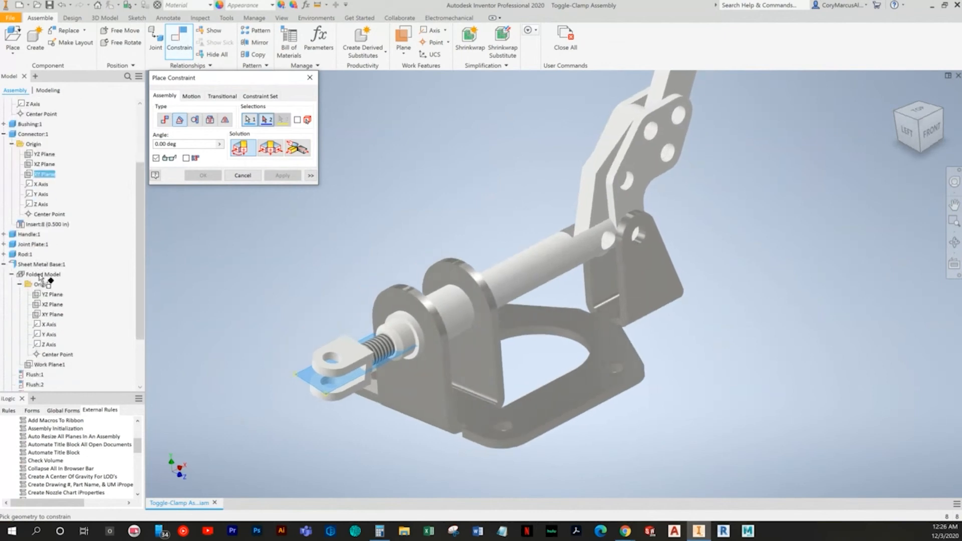
{"action": "left_click", "coordinate": [52, 314]}
{"action": "left_click", "coordinate": [200, 176]}
Try rotating the Connector and swing the Handle forward over the Rod to test the linkage's movement
{"action": "left_click_drag", "start_coordinate": [340, 345], "coordinate": [271, 365]}
{"action": "middle_click_drag", "start_coordinate": [325, 339], "coordinate": [493, 176], "text": "shift"}
{"action": "left_click", "coordinate": [494, 176]}
{"action": "middle_click_drag", "start_coordinate": [595, 142], "coordinate": [637, 219], "text": "shift"}
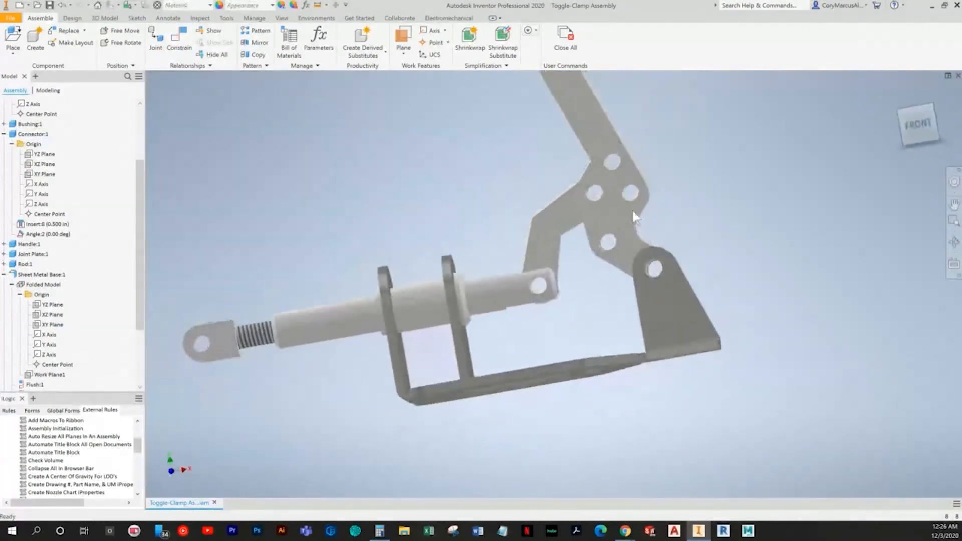
{"action": "left_click_drag", "start_coordinate": [586, 110], "coordinate": [690, 176]}
{"action": "middle_click_drag", "start_coordinate": [510, 200], "coordinate": [591, 256], "text": "shift"}
{"action": "middle_click_drag", "start_coordinate": [700, 184], "coordinate": [775, 253], "text": "shift"}
{"action": "left_click", "coordinate": [776, 260]}
{"action": "scroll", "coordinate": [718, 238], "scroll_direction": "down", "scroll_amount": 2}
{"action": "middle_click_drag", "start_coordinate": [718, 238], "coordinate": [689, 138], "text": "shift"}
{"action": "left_click_drag", "start_coordinate": [689, 130], "coordinate": [531, 230]}
{"action": "middle_click_drag", "start_coordinate": [531, 229], "coordinate": [455, 288], "text": "shift"}
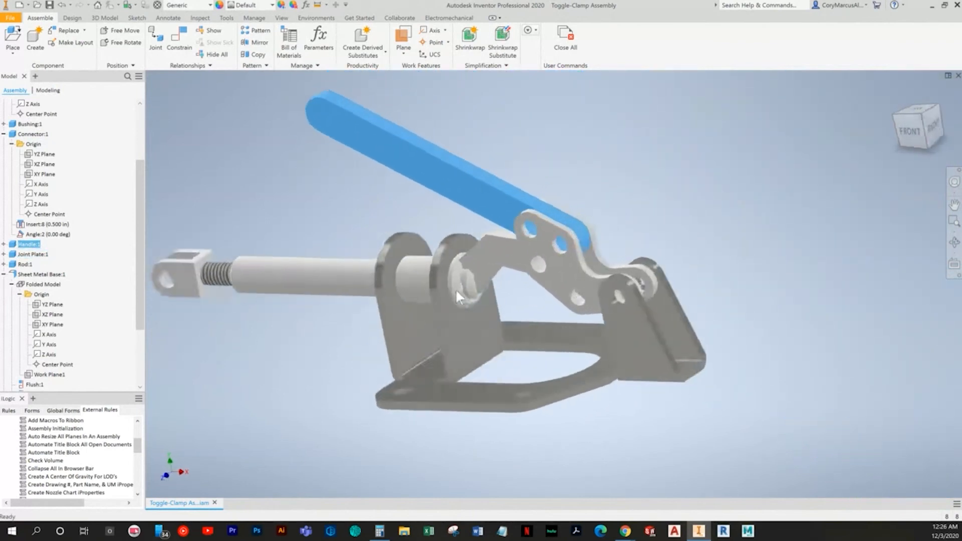
Swing the Handle to the rear end of its travel and compare the pose with the textbook's Toggle-Clamp illustrations
{"action": "scroll", "coordinate": [465, 283], "scroll_direction": "up", "scroll_amount": 5}
{"action": "left_click_drag", "start_coordinate": [392, 139], "coordinate": [669, 310]}
{"action": "key", "text": "F6"}
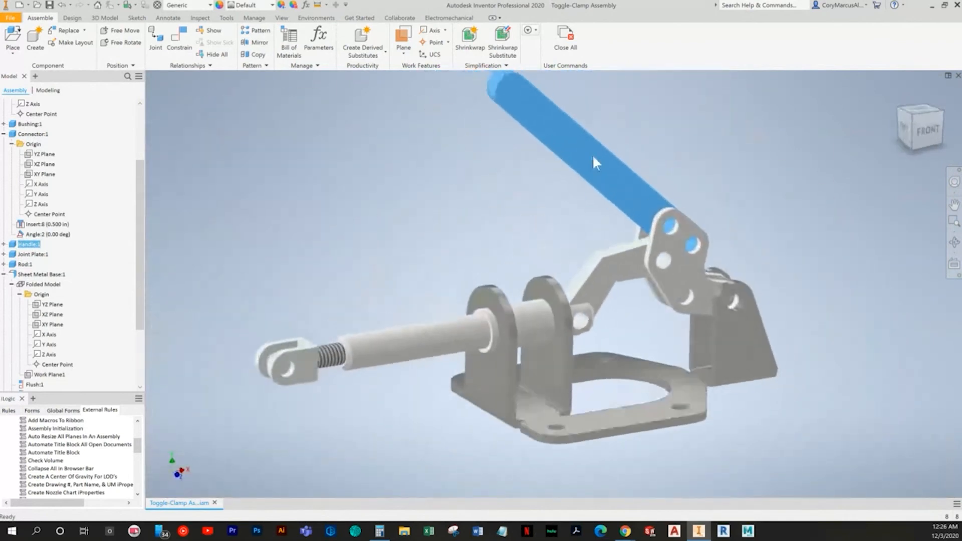
{"action": "left_click_drag", "start_coordinate": [549, 163], "coordinate": [823, 294]}
{"action": "middle_click_drag", "start_coordinate": [822, 294], "coordinate": [773, 359], "text": "shift"}
{"action": "key", "text": "alt+Tab"}
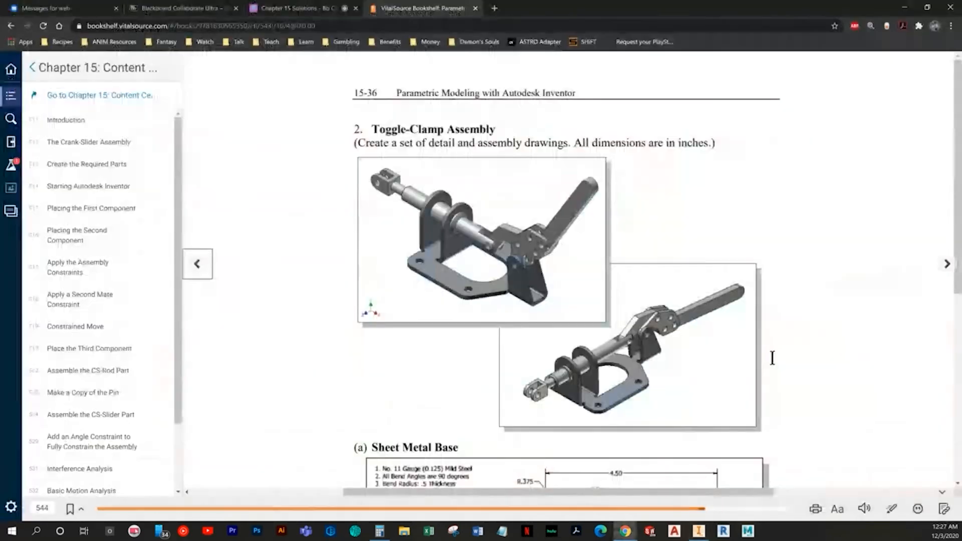
{"action": "key", "text": "alt+Tab"}
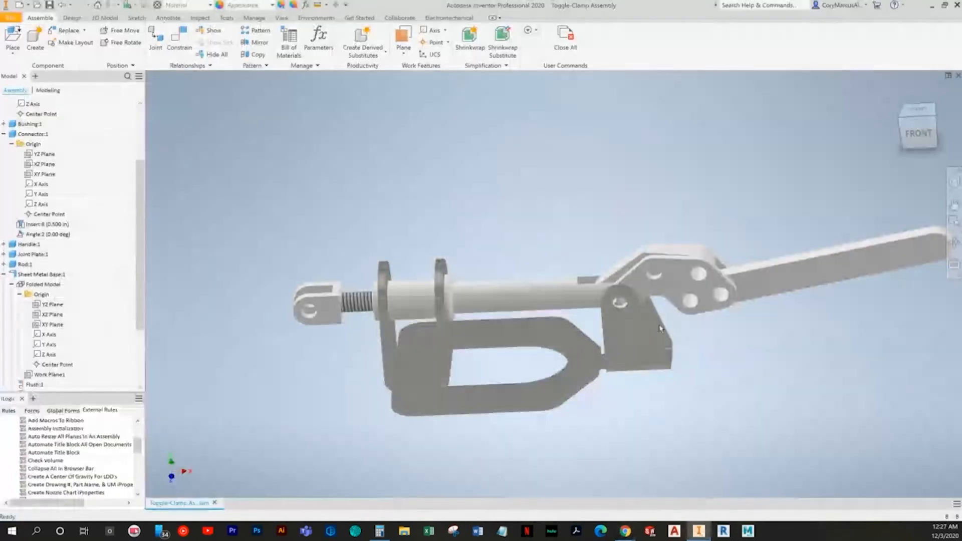
{"action": "left_click", "coordinate": [179, 41]}
{"action": "left_click", "coordinate": [179, 120]}
{"action": "middle_click_drag", "start_coordinate": [676, 260], "coordinate": [752, 302], "text": "shift"}
{"action": "right_click", "coordinate": [754, 301]}
{"action": "left_click", "coordinate": [713, 299]}
Reposition the Handle nearly upright, leaning slightly back from the Rod, to pose the linkage like the illustration
{"action": "left_click_drag", "start_coordinate": [758, 274], "coordinate": [718, 238]}
{"action": "middle_click_drag", "start_coordinate": [761, 280], "coordinate": [818, 265], "text": "shift"}
{"action": "scroll", "coordinate": [815, 321], "scroll_direction": "down", "scroll_amount": 3}
{"action": "left_click_drag", "start_coordinate": [817, 224], "coordinate": [671, 150]}
{"action": "left_click", "coordinate": [798, 275]}
{"action": "key", "text": "F6"}
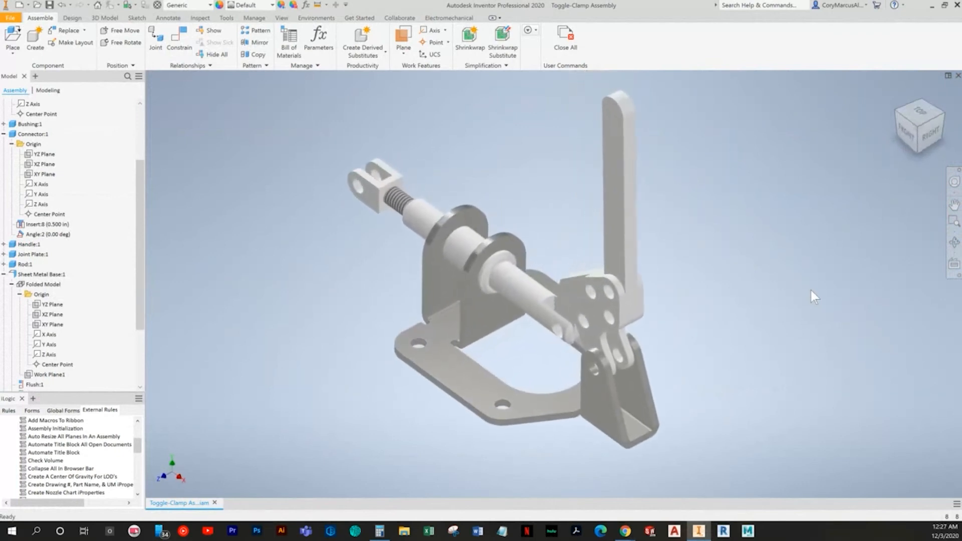
{"action": "left_click_drag", "start_coordinate": [621, 183], "coordinate": [883, 323]}
{"action": "left_click", "coordinate": [883, 318]}
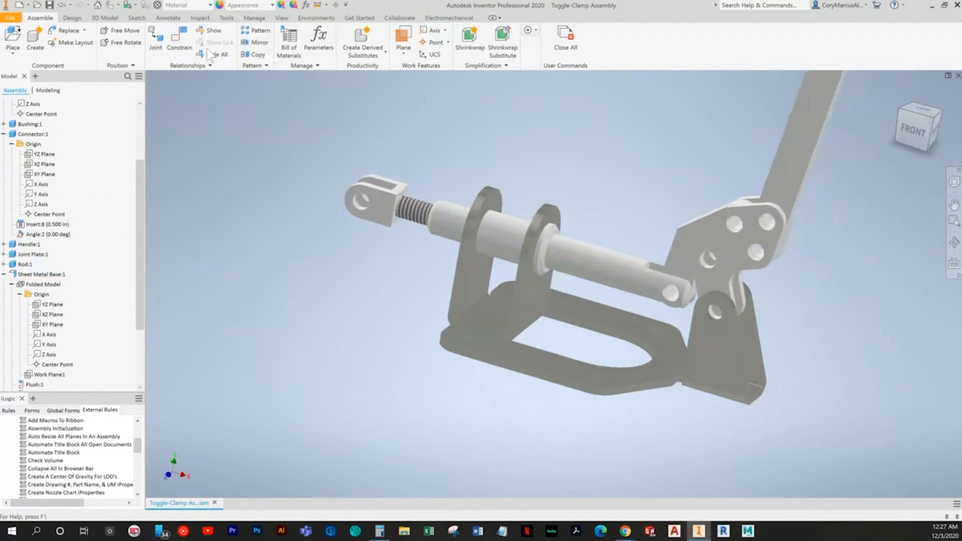
Add a directed Angle constraint of 100 deg between the Handle's narrow rear face and the Sheet Metal Base's top face
{"action": "left_click", "coordinate": [184, 121]}
{"action": "left_click", "coordinate": [249, 152]}
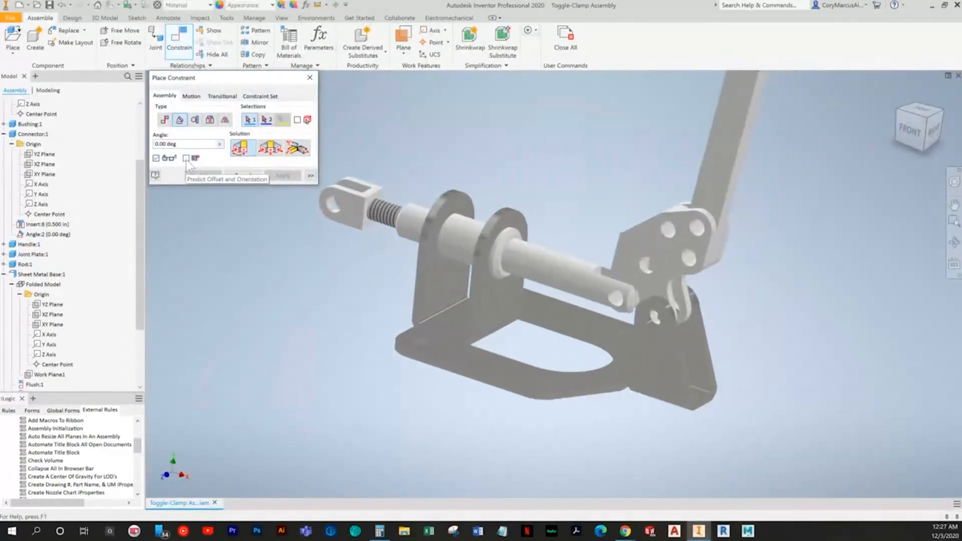
{"action": "left_click", "coordinate": [186, 157]}
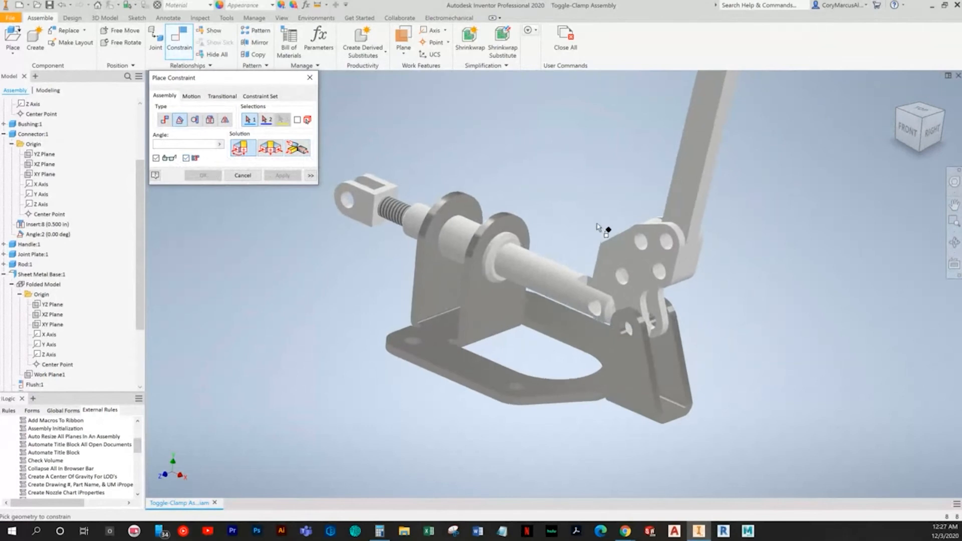
{"action": "left_click", "coordinate": [699, 223]}
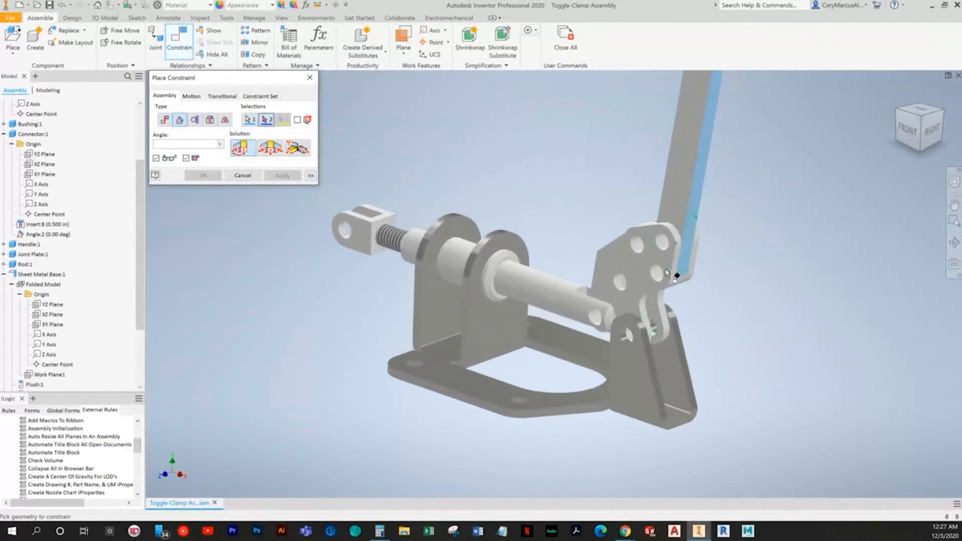
{"action": "left_click", "coordinate": [594, 391]}
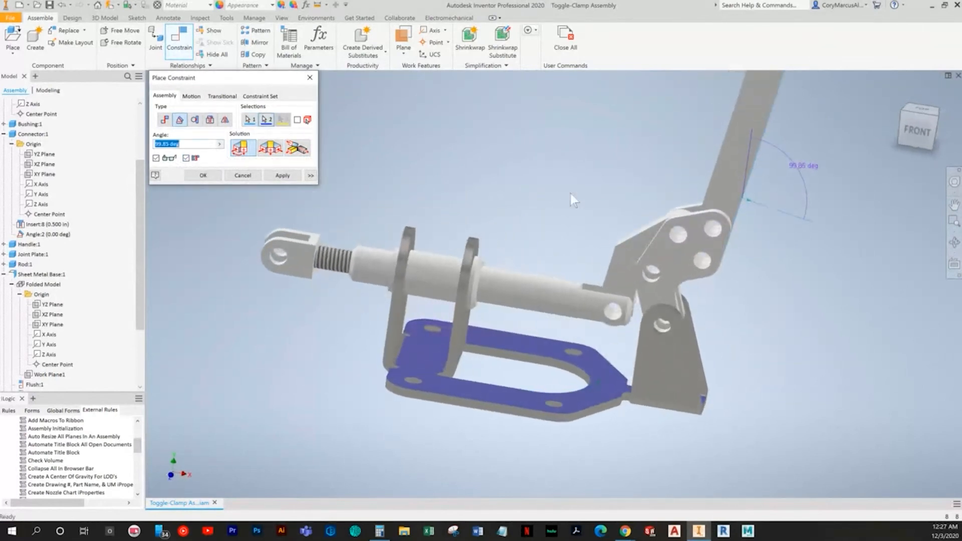
{"action": "left_click", "coordinate": [185, 158]}
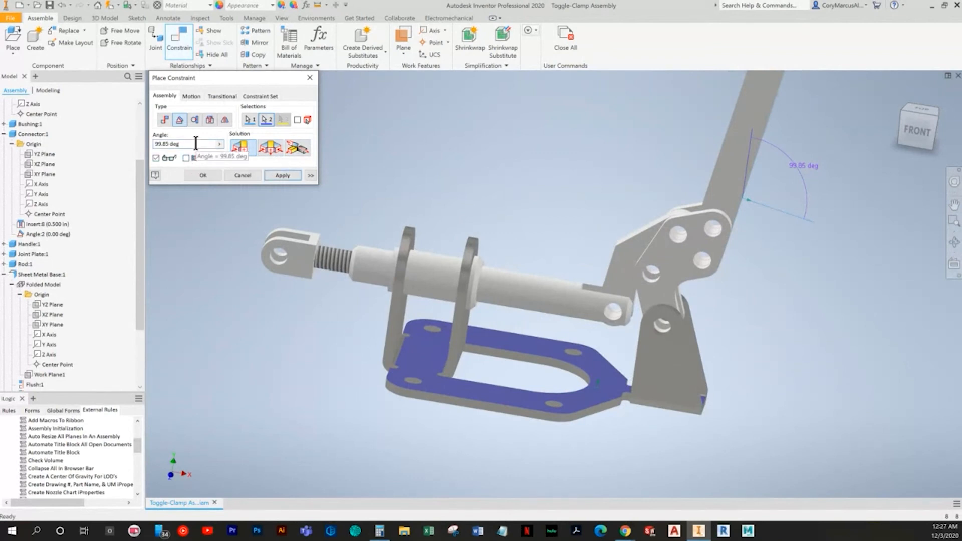
{"action": "type", "text": "100"}
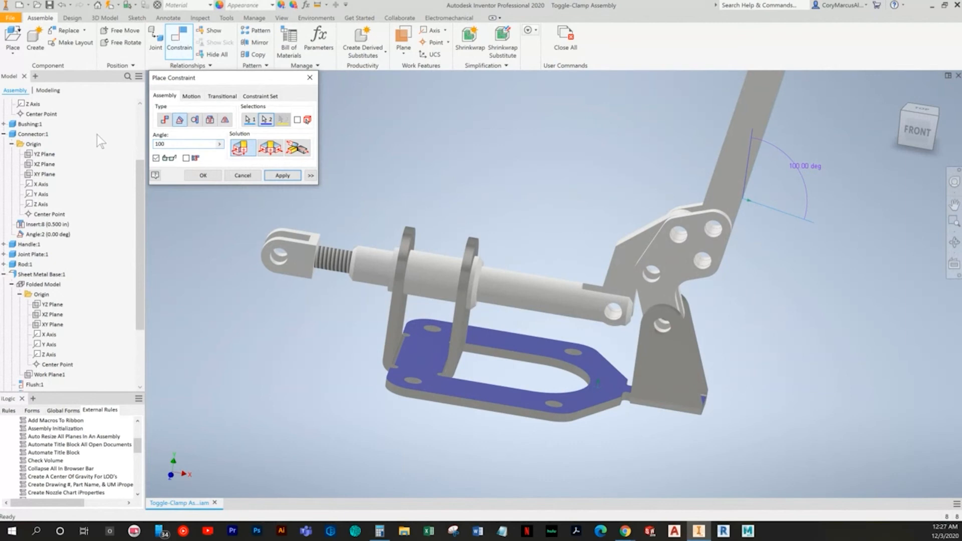
{"action": "middle_click_drag", "start_coordinate": [696, 311], "coordinate": [605, 338], "text": "shift"}
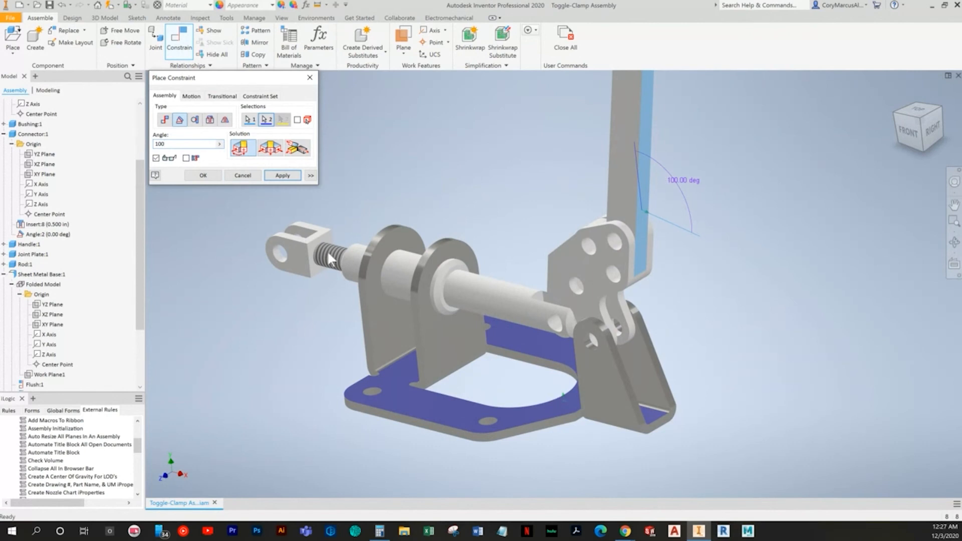
{"action": "left_click", "coordinate": [204, 176]}
Try to move the Handle and Connector to check the constraints, and view the whole assembly from the home view
{"action": "left_click_drag", "start_coordinate": [620, 215], "coordinate": [549, 177]}
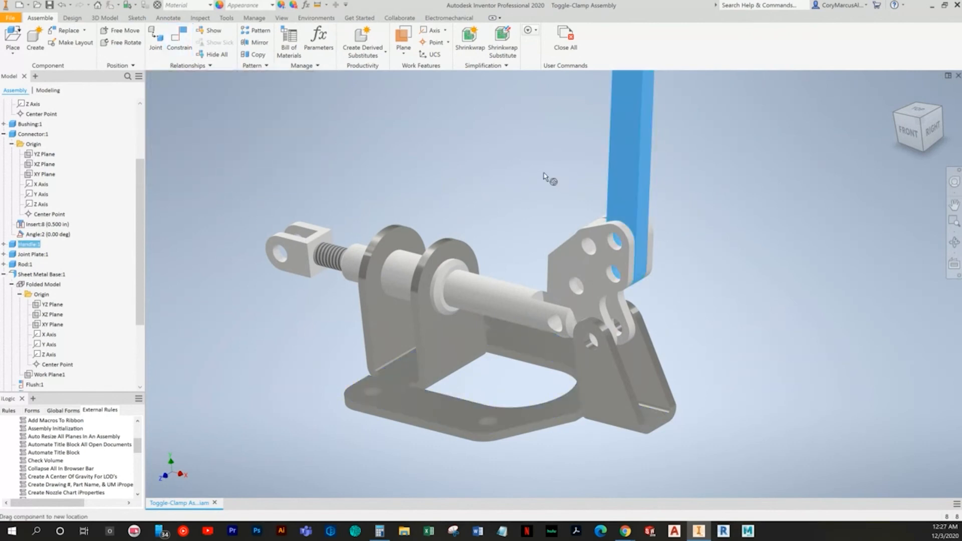
{"action": "left_click", "coordinate": [504, 303]}
{"action": "middle_click_drag", "start_coordinate": [277, 254], "coordinate": [307, 255], "text": "shift"}
{"action": "left_click_drag", "start_coordinate": [235, 251], "coordinate": [195, 268]}
{"action": "left_click", "coordinate": [498, 171]}
{"action": "key", "text": "F6"}
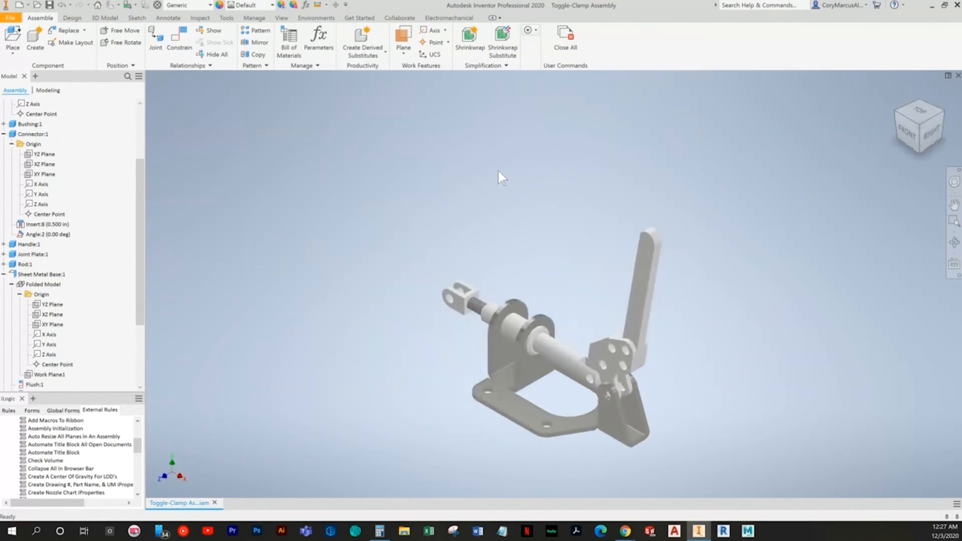
{"action": "scroll", "coordinate": [93, 241], "scroll_direction": "up", "scroll_amount": 3}
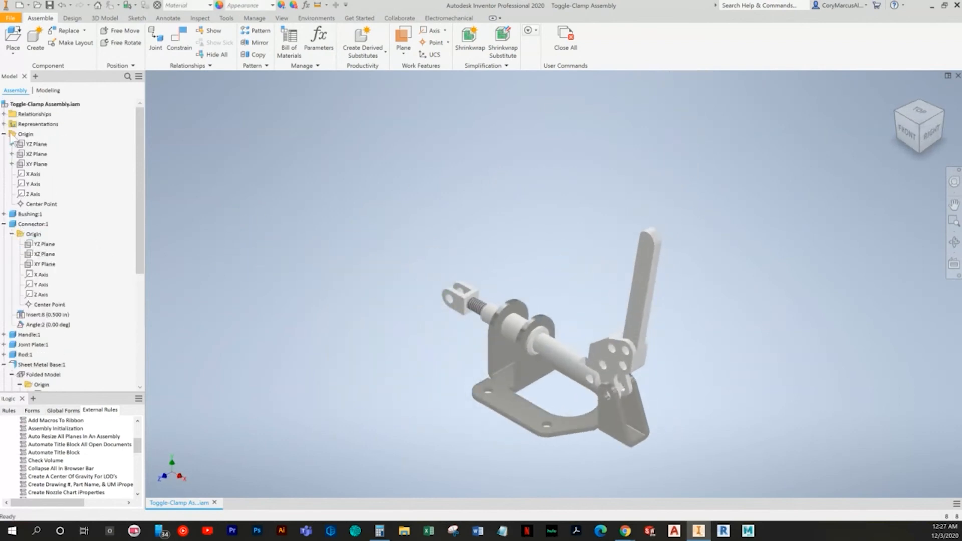
Collapse the expanded Origin, Connector and Sheet Metal Base entries in the assembly's model tree
{"action": "left_click", "coordinate": [3, 134]}
{"action": "left_click", "coordinate": [4, 154]}
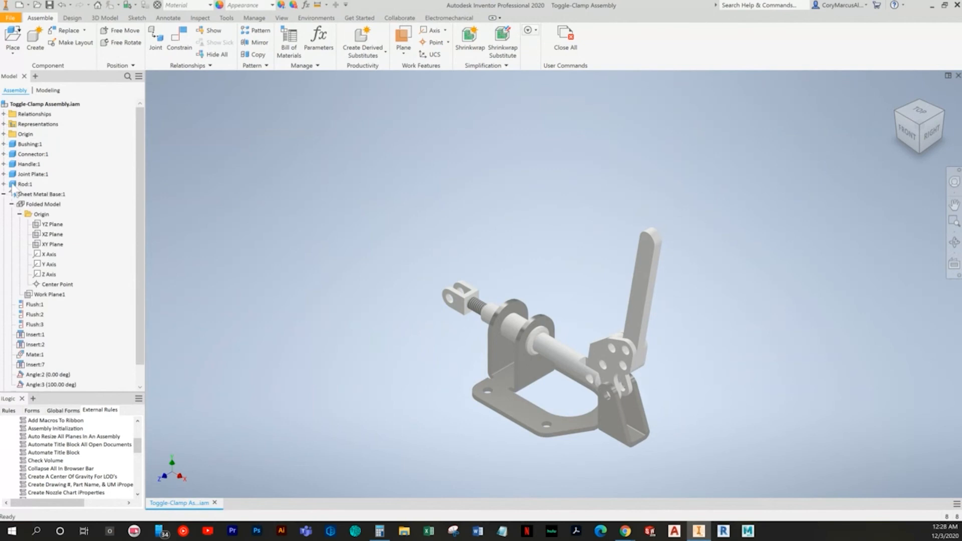
{"action": "left_click", "coordinate": [3, 194]}
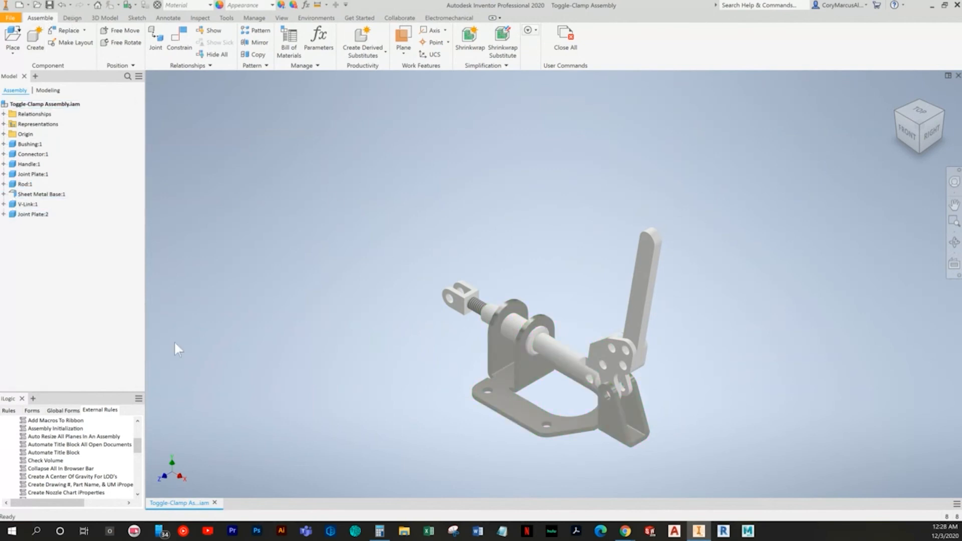
Delete the Default view representation from the assembly's Representations
{"action": "left_click", "coordinate": [4, 124]}
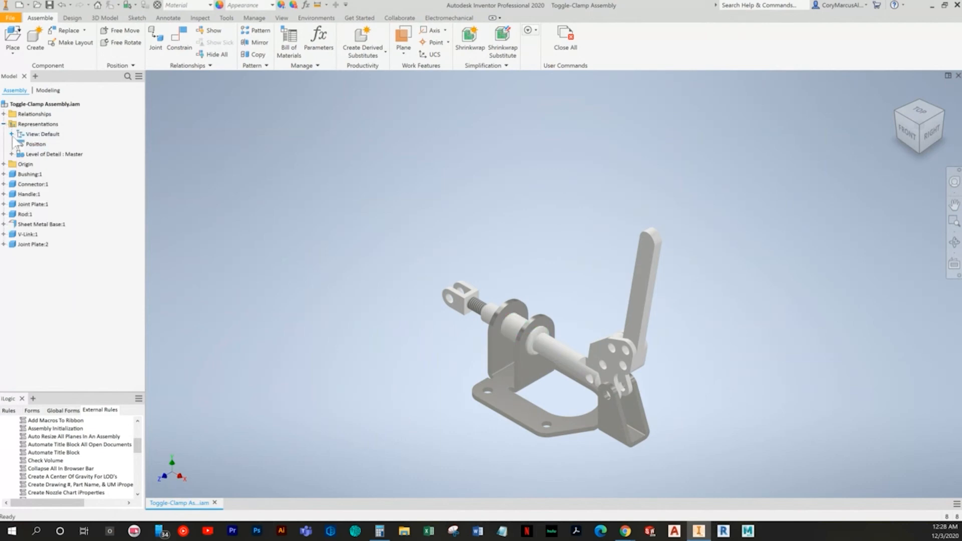
{"action": "left_click", "coordinate": [11, 134]}
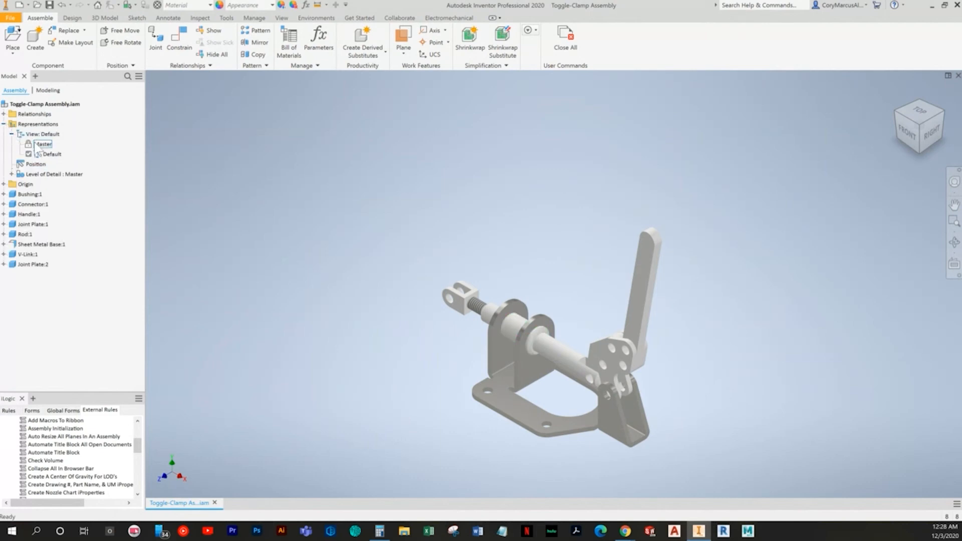
{"action": "right_click", "coordinate": [58, 155]}
{"action": "left_click", "coordinate": [86, 169]}
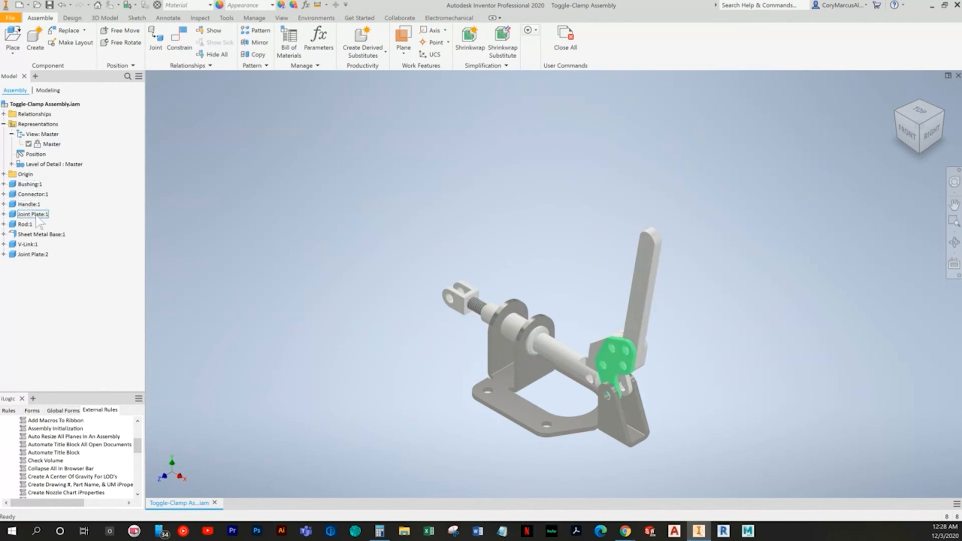
Create seven new view representations in the Toggle-Clamp Assembly
{"action": "right_click", "coordinate": [43, 135]}
{"action": "left_click", "coordinate": [49, 147]}
{"action": "right_click", "coordinate": [42, 134]}
{"action": "left_click", "coordinate": [69, 146]}
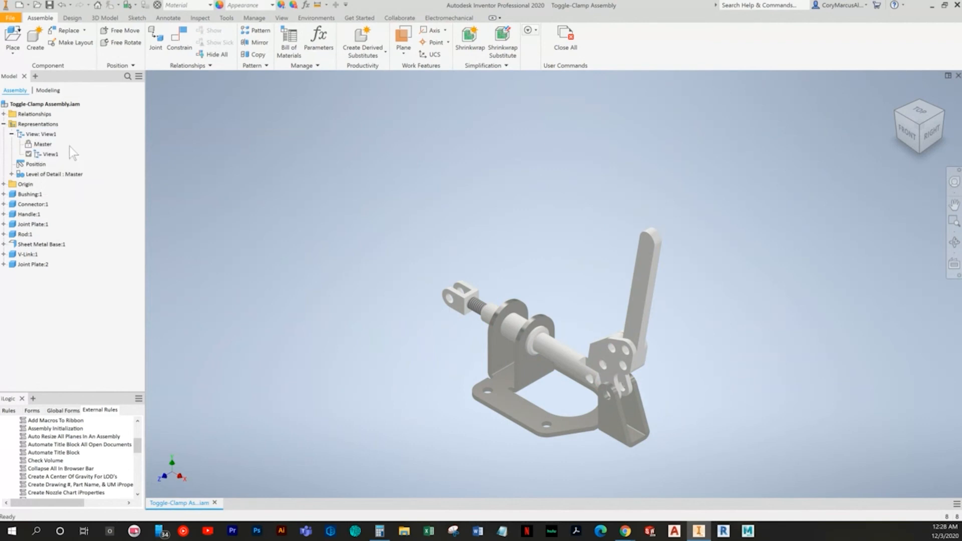
{"action": "right_click", "coordinate": [44, 137]}
{"action": "left_click", "coordinate": [61, 146]}
{"action": "right_click", "coordinate": [44, 135]}
{"action": "left_click", "coordinate": [62, 146]}
{"action": "right_click", "coordinate": [44, 135]}
{"action": "left_click", "coordinate": [62, 147]}
{"action": "right_click", "coordinate": [44, 135]}
{"action": "left_click", "coordinate": [67, 147]}
{"action": "right_click", "coordinate": [44, 135]}
{"action": "left_click", "coordinate": [65, 147]}
Rename the first four new view representations Bushing, Connector, Handle and Joint Plate
{"action": "left_click", "coordinate": [68, 154]}
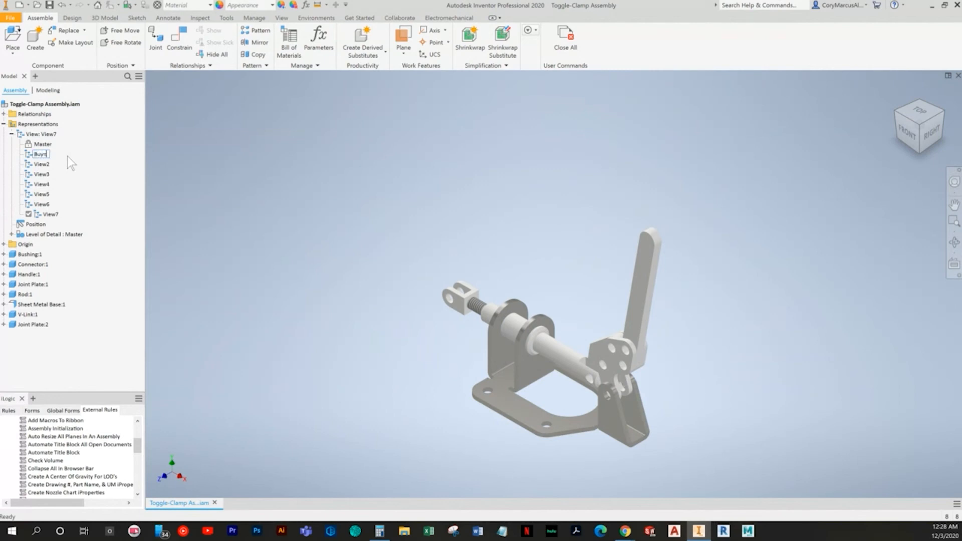
{"action": "type", "text": "Bushing"}
{"action": "key", "text": "Return"}
{"action": "type", "text": "Connector"}
{"action": "key", "text": "Return"}
{"action": "left_click", "coordinate": [42, 174]}
{"action": "type", "text": "e"}
{"action": "key", "text": "Return"}
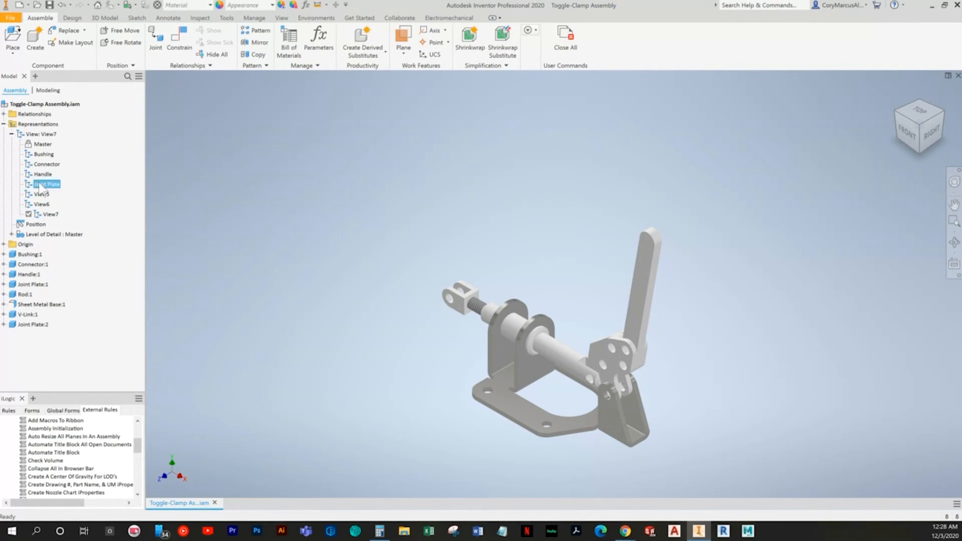
Rename the remaining three view representations Rod, Sheet Metal Base and V-Link
{"action": "left_click", "coordinate": [43, 194]}
{"action": "type", "text": "Rod"}
{"action": "key", "text": "Return"}
{"action": "left_click", "coordinate": [42, 205]}
{"action": "key", "text": "Return"}
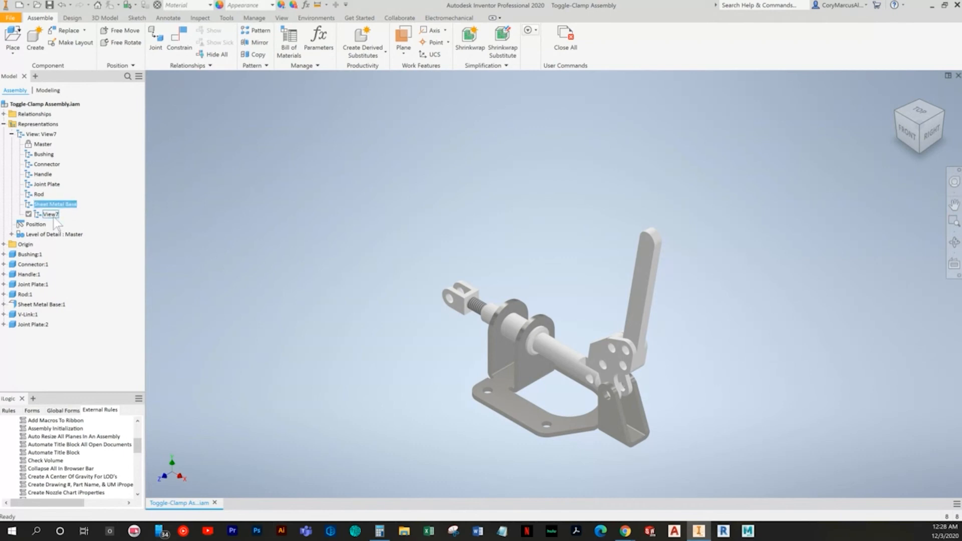
{"action": "type", "text": "V-Link"}
{"action": "key", "text": "Return"}
Activate the Bushing view representation, isolate Bushing:1 in it and lock it
{"action": "double_click", "coordinate": [43, 154]}
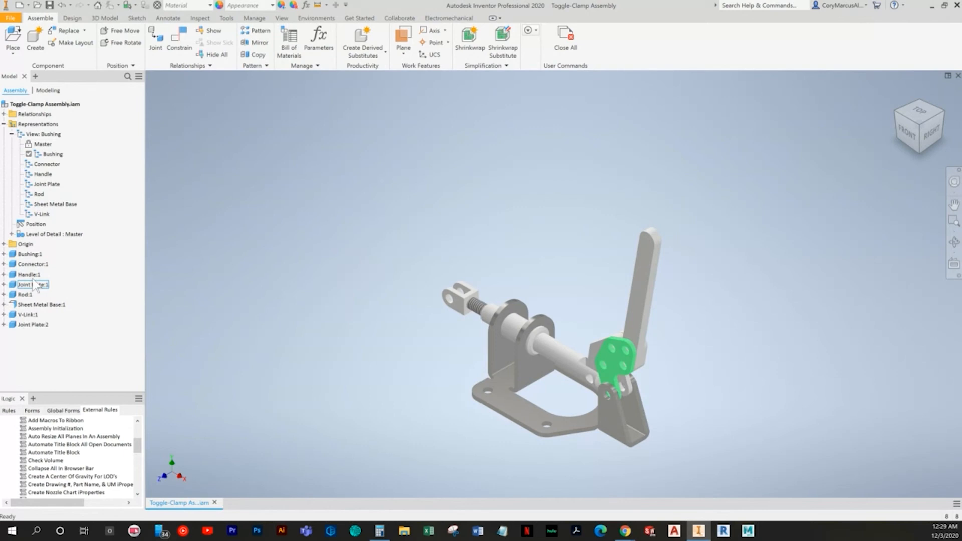
{"action": "right_click", "coordinate": [29, 255]}
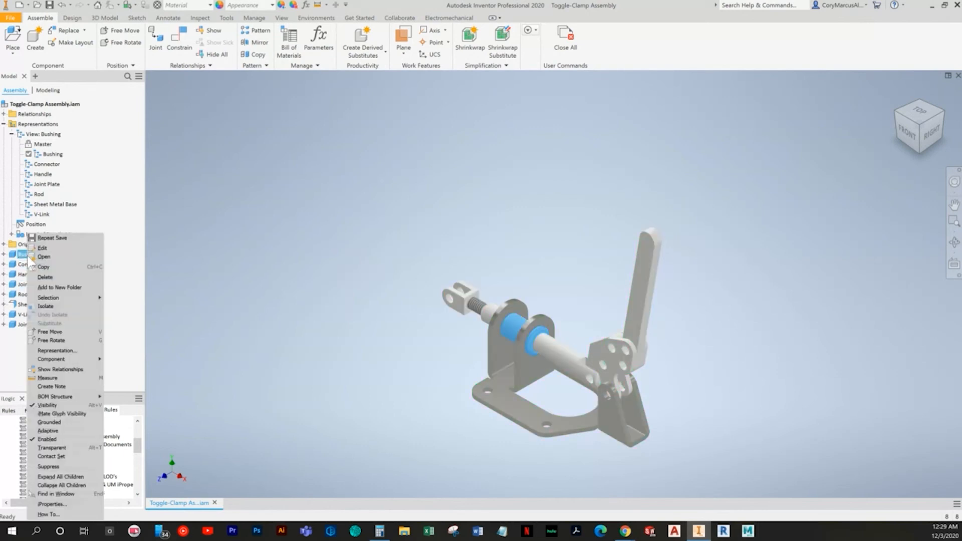
{"action": "left_click", "coordinate": [43, 306]}
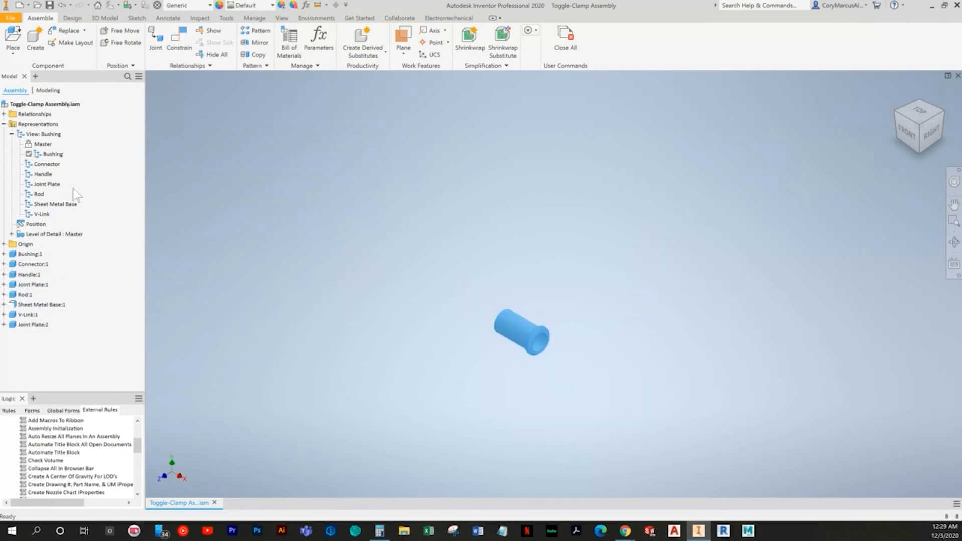
{"action": "right_click", "coordinate": [54, 155]}
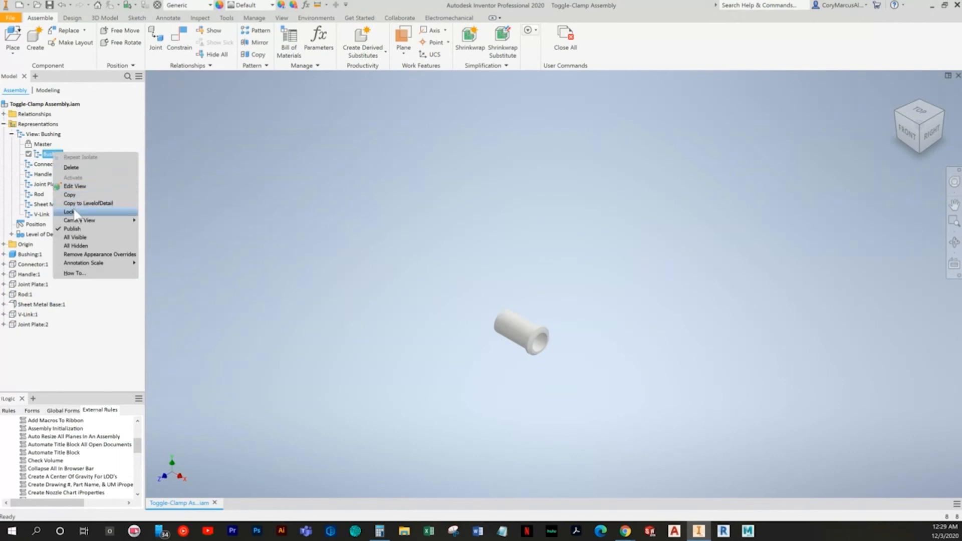
{"action": "left_click", "coordinate": [71, 212]}
Activate the Connector view representation, isolate Connector:1 in it and lock it
{"action": "right_click", "coordinate": [45, 166]}
{"action": "double_click", "coordinate": [46, 165]}
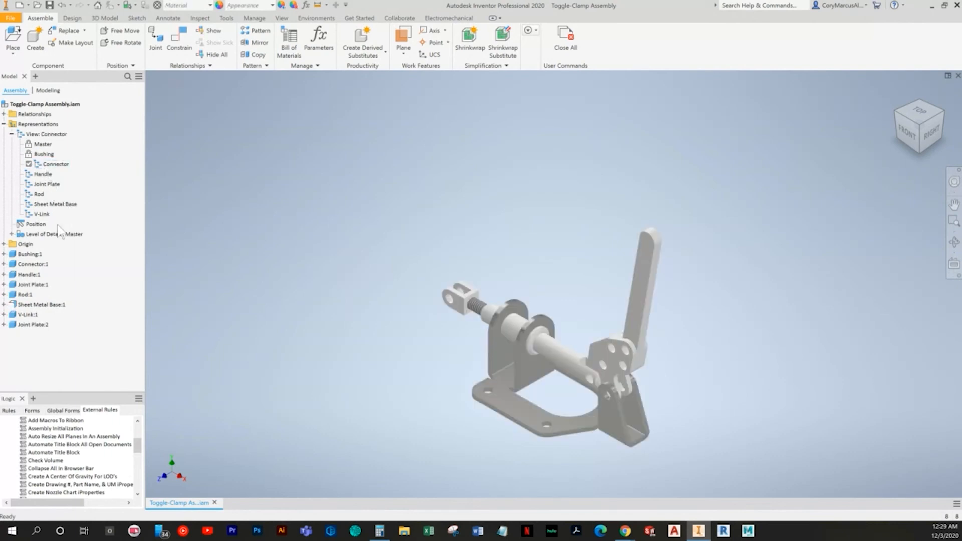
{"action": "right_click", "coordinate": [38, 267]}
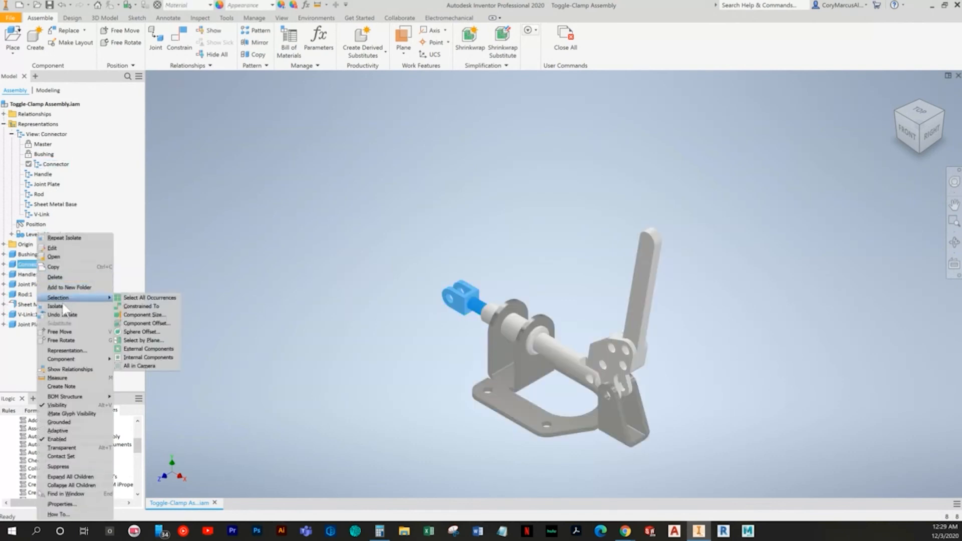
{"action": "left_click", "coordinate": [59, 302]}
{"action": "right_click", "coordinate": [61, 166]}
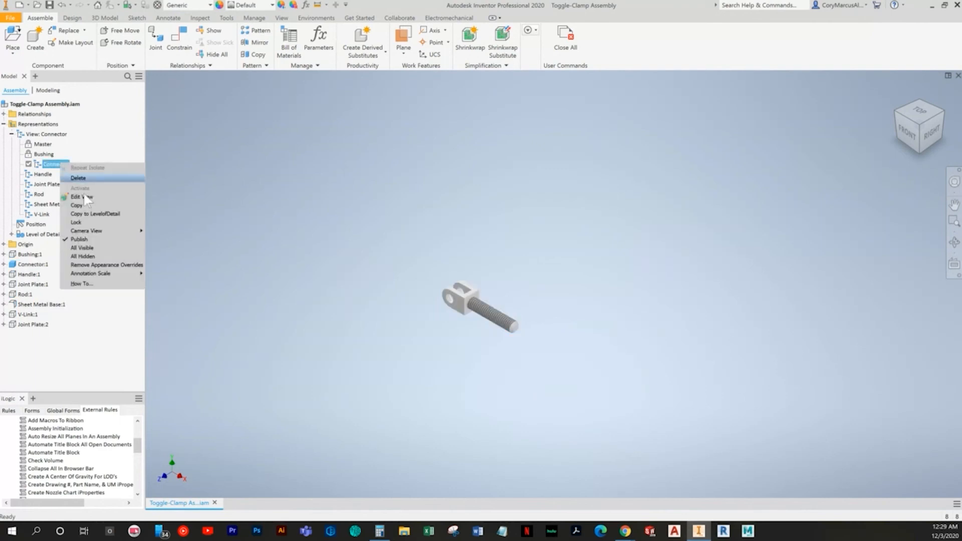
{"action": "left_click", "coordinate": [89, 226]}
Activate the Handle view representation, isolate Handle:1 in it and lock it
{"action": "left_click", "coordinate": [45, 175]}
{"action": "double_click", "coordinate": [44, 174]}
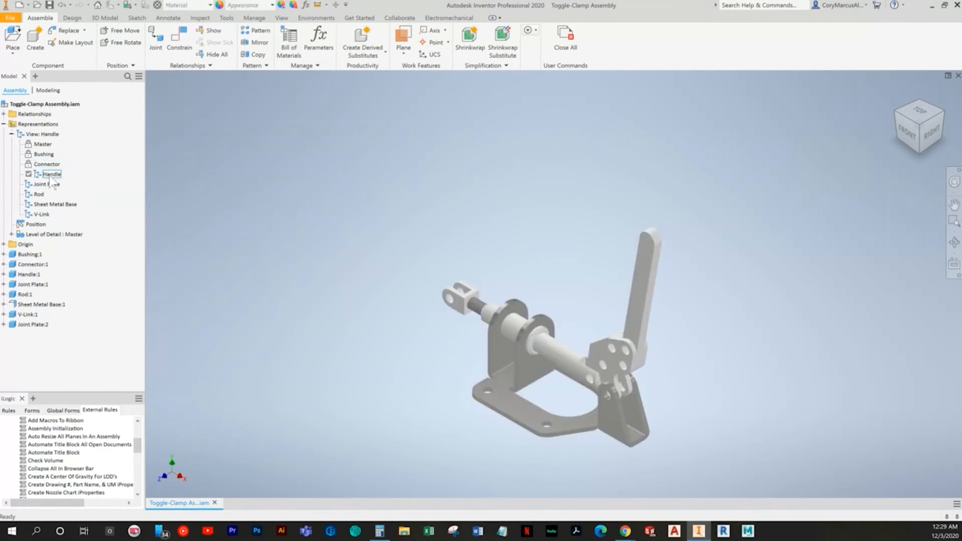
{"action": "right_click", "coordinate": [31, 275]}
{"action": "left_click", "coordinate": [70, 307]}
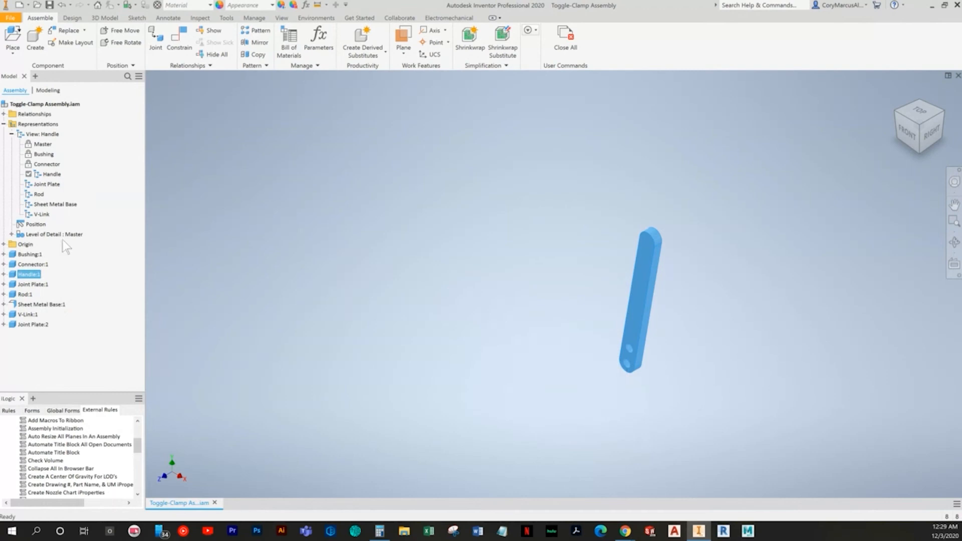
{"action": "right_click", "coordinate": [52, 174]}
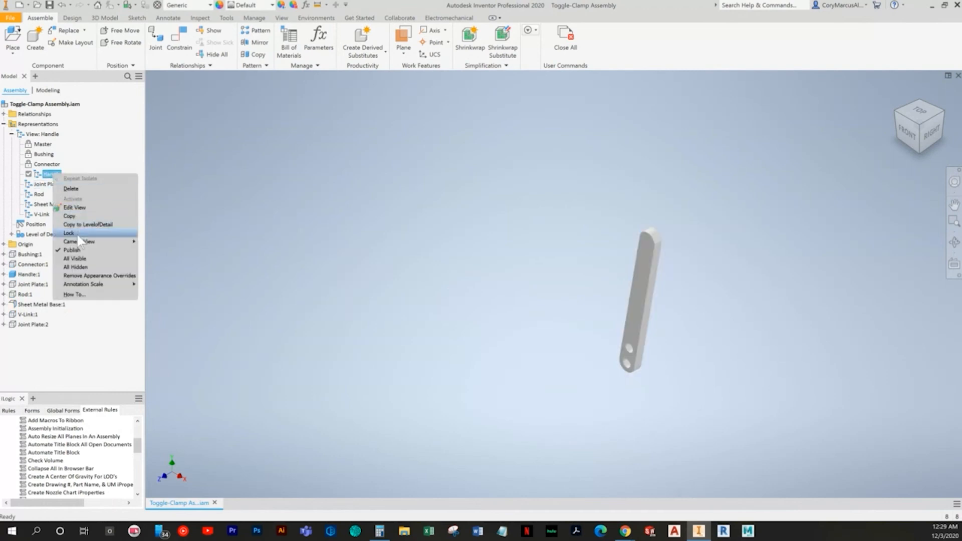
{"action": "left_click", "coordinate": [78, 233]}
Activate the Joint Plate view representation, isolate Joint Plate:1 in it and lock it
{"action": "double_click", "coordinate": [52, 184]}
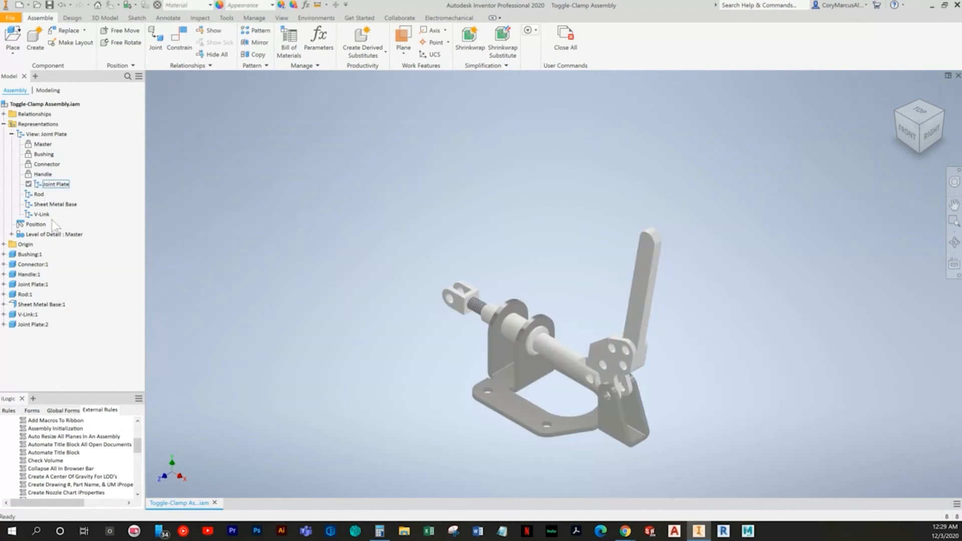
{"action": "right_click", "coordinate": [31, 284]}
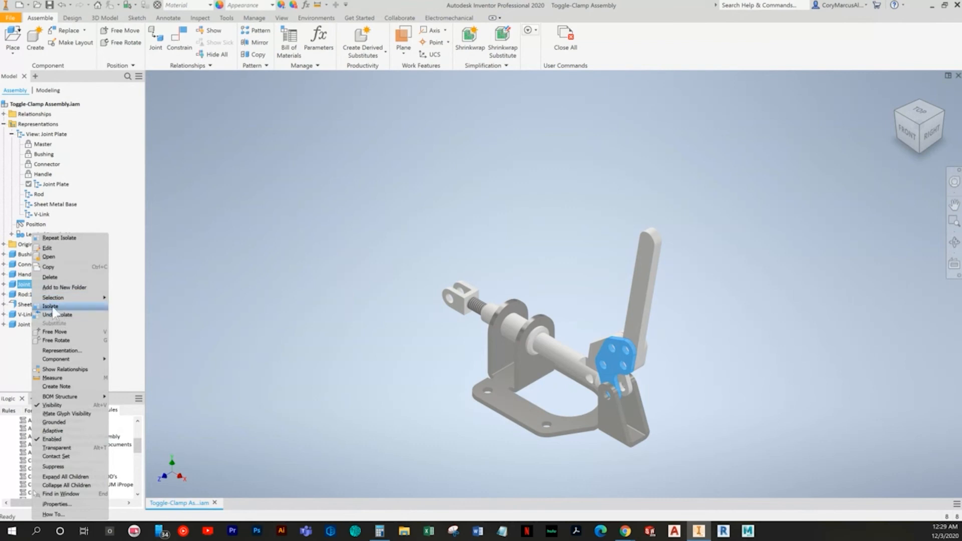
{"action": "left_click", "coordinate": [52, 306]}
{"action": "right_click", "coordinate": [47, 185]}
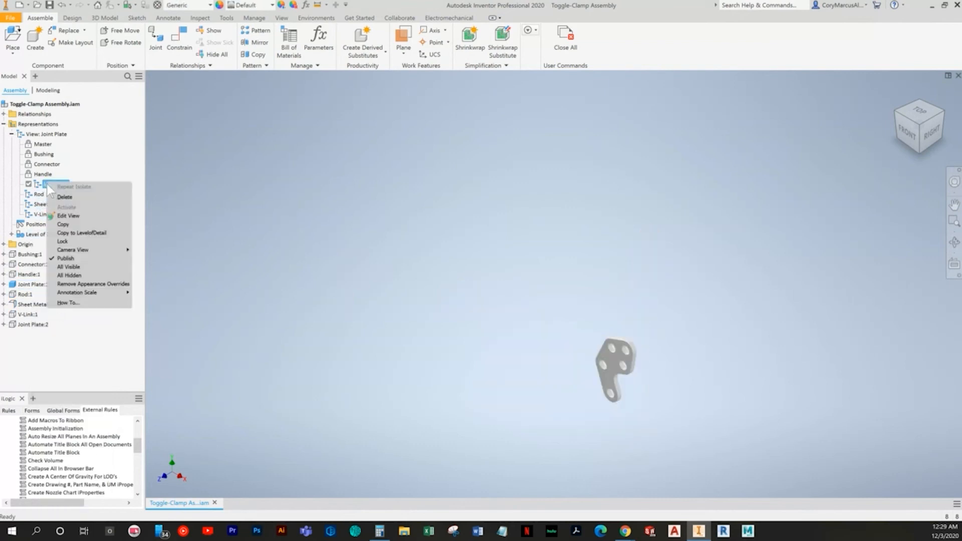
{"action": "left_click", "coordinate": [80, 241]}
Activate the Rod view representation, isolate Rod:1 in it and lock it
{"action": "double_click", "coordinate": [41, 194]}
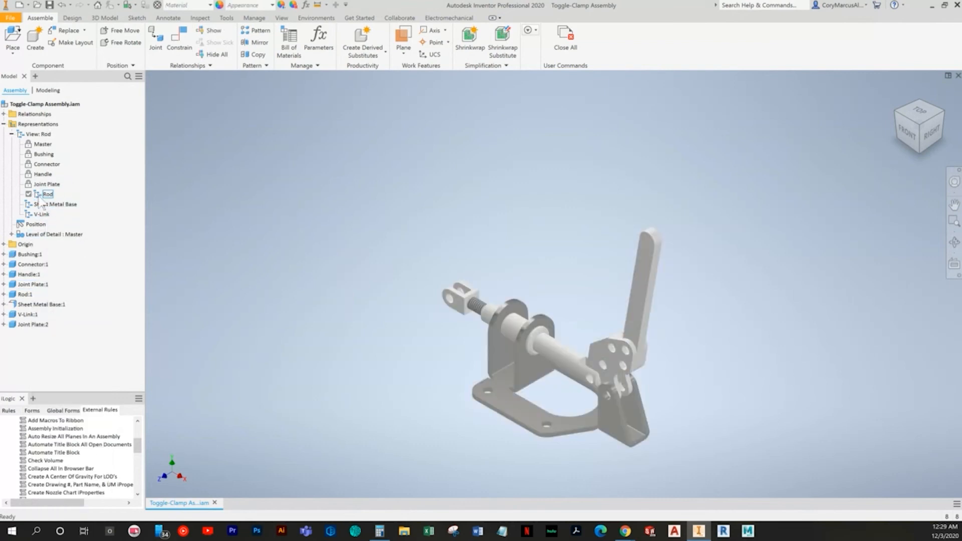
{"action": "right_click", "coordinate": [28, 294]}
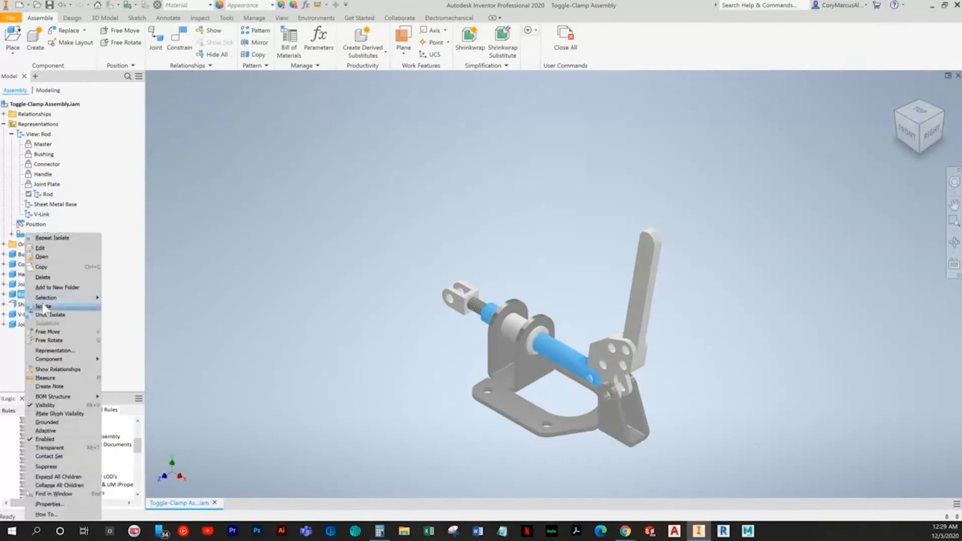
{"action": "left_click", "coordinate": [42, 307]}
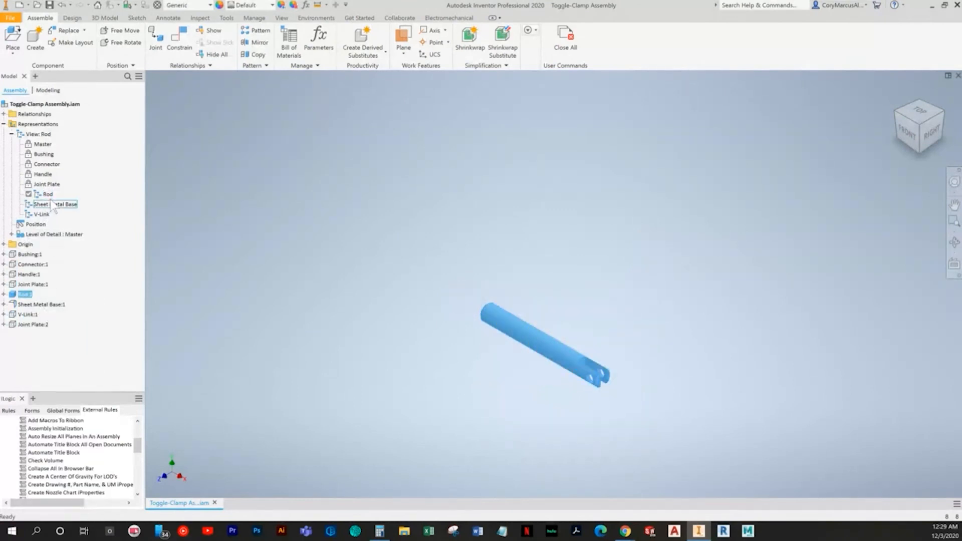
{"action": "right_click", "coordinate": [50, 194]}
{"action": "left_click", "coordinate": [75, 242]}
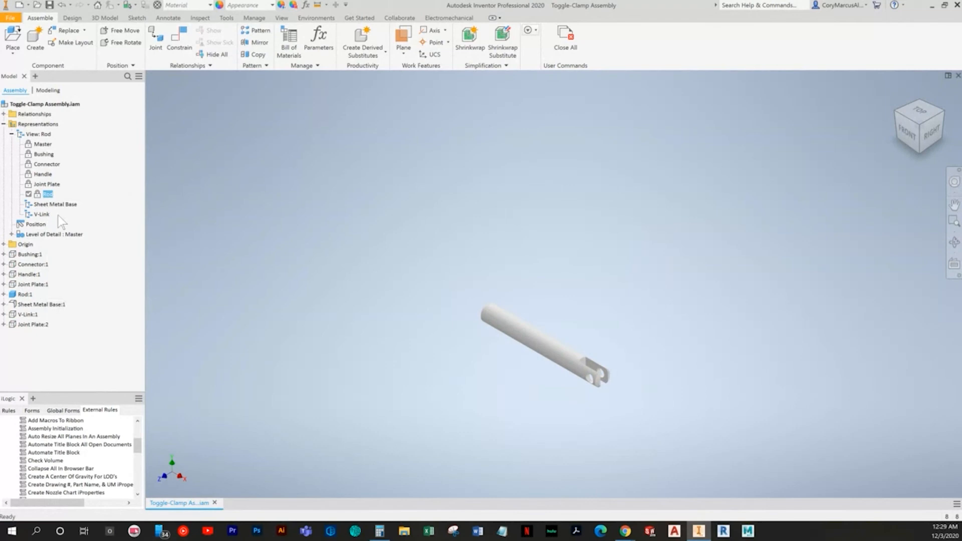
Activate the Sheet Metal Base view representation, isolate Sheet Metal Base:1 in it and lock it
{"action": "double_click", "coordinate": [57, 205]}
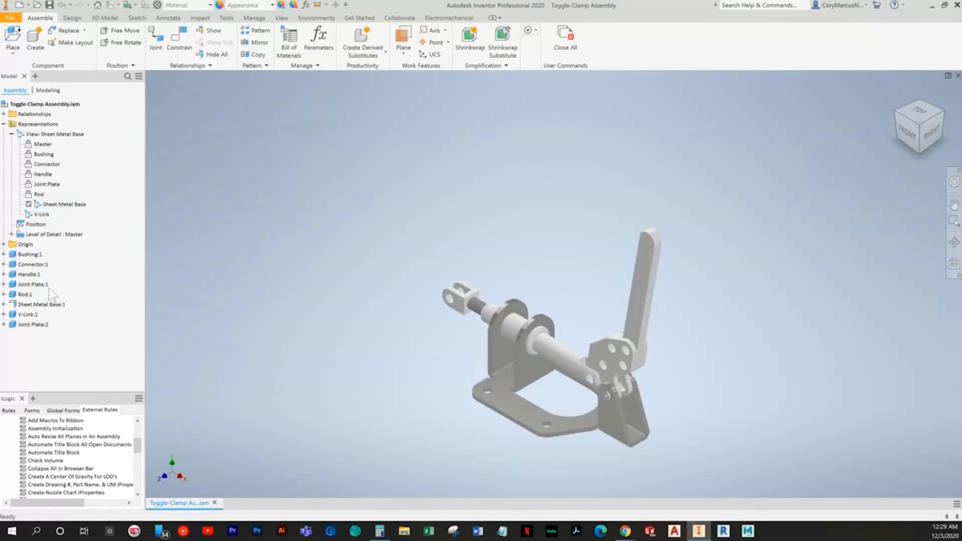
{"action": "right_click", "coordinate": [50, 305]}
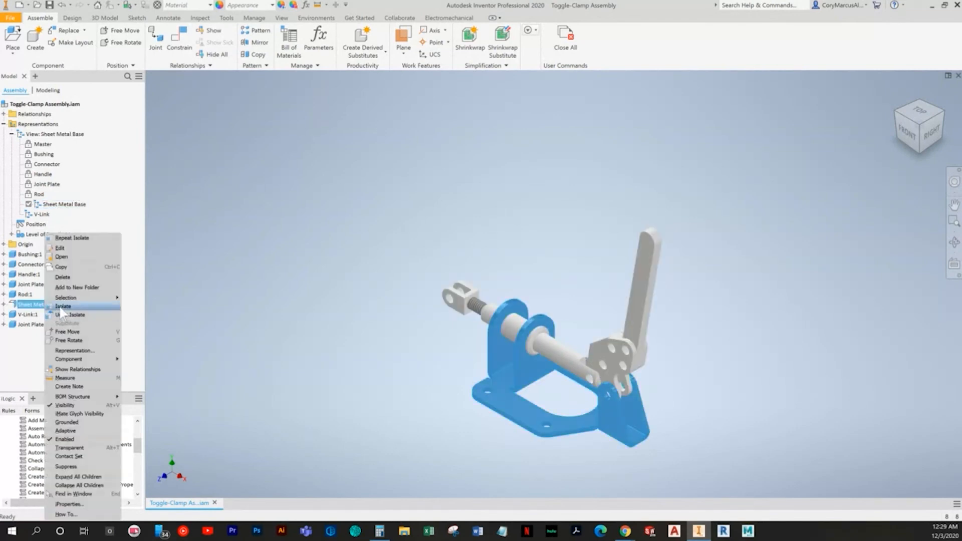
{"action": "left_click", "coordinate": [60, 308]}
{"action": "right_click", "coordinate": [66, 205]}
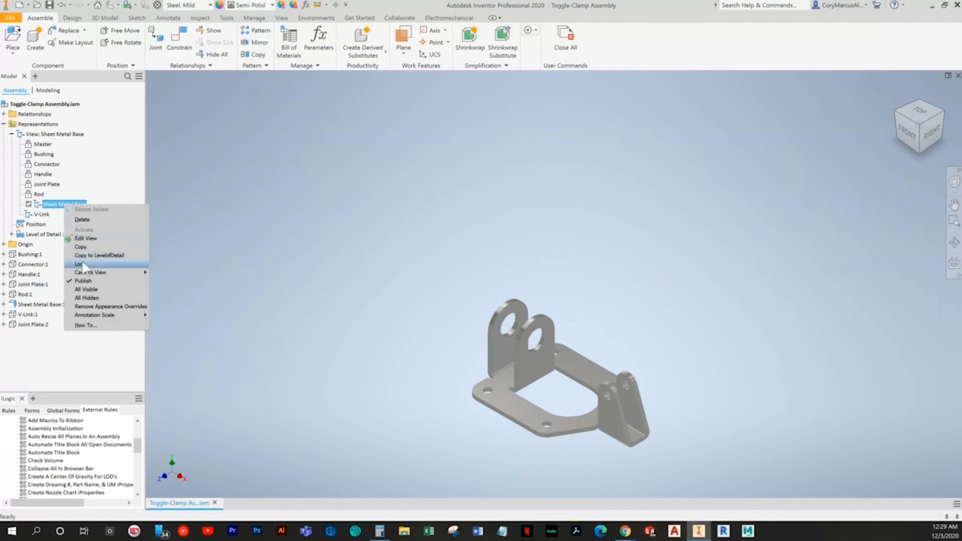
{"action": "left_click", "coordinate": [82, 263]}
Activate the V-Link view representation, isolate V-Link:1 in it and lock it
{"action": "double_click", "coordinate": [41, 215]}
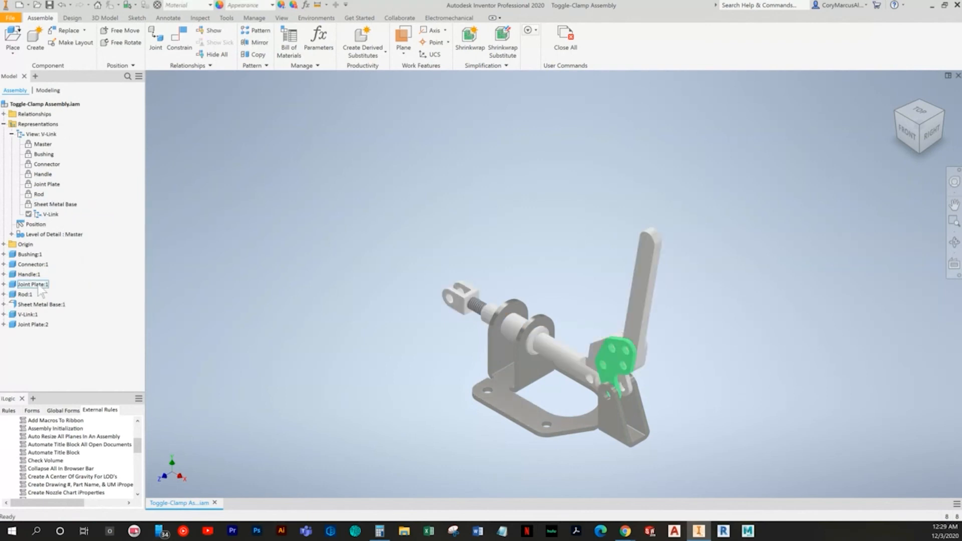
{"action": "left_click", "coordinate": [34, 316]}
{"action": "right_click", "coordinate": [34, 317]}
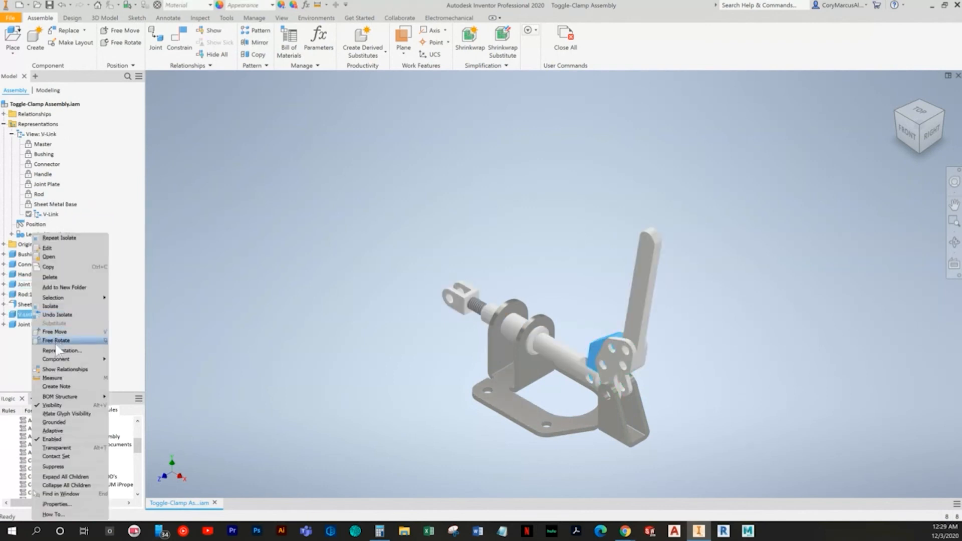
{"action": "left_click", "coordinate": [52, 306]}
{"action": "right_click", "coordinate": [52, 216]}
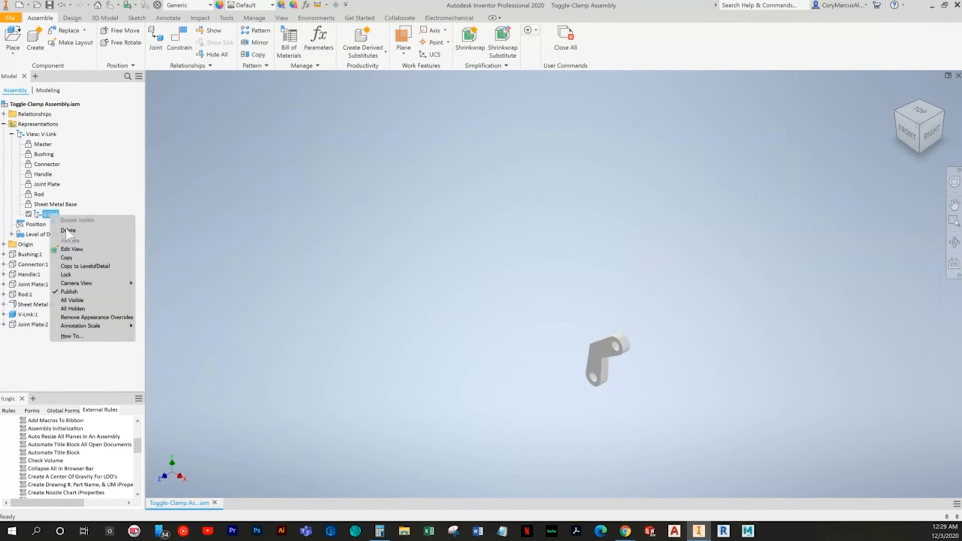
{"action": "left_click", "coordinate": [66, 275]}
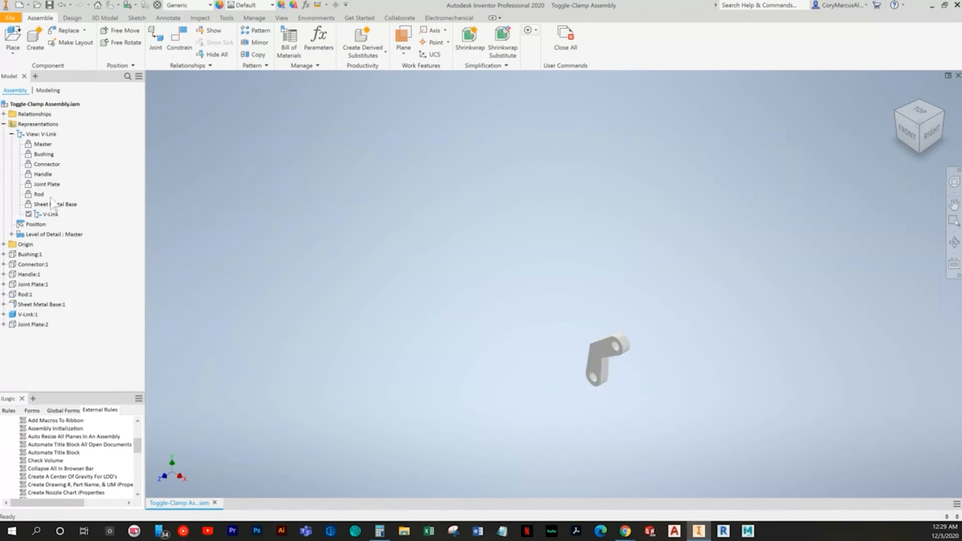
Reactivate the Master view representation to show the full assembly, and collapse the Representations tree
{"action": "double_click", "coordinate": [45, 144]}
{"action": "left_click", "coordinate": [11, 134]}
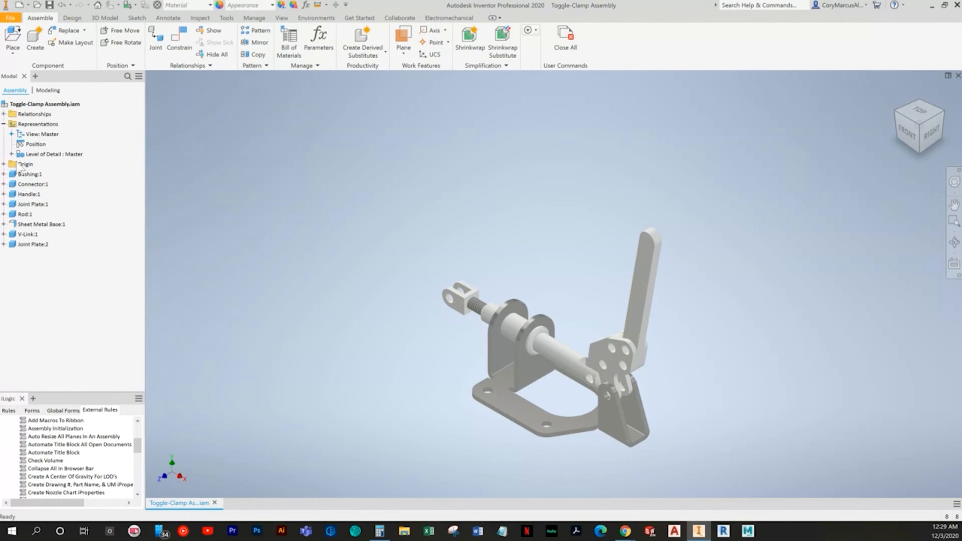
{"action": "left_click", "coordinate": [4, 124]}
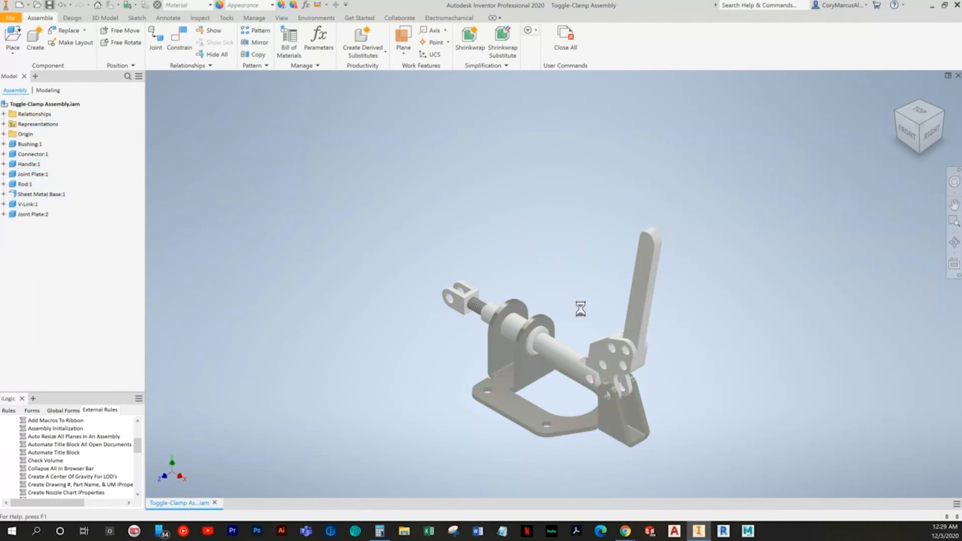
Create a new presentation from the English Standard (in).ipn template and insert Toggle-Clamp Assembly from the Chapter 15 folder
{"action": "left_click", "coordinate": [20, 7]}
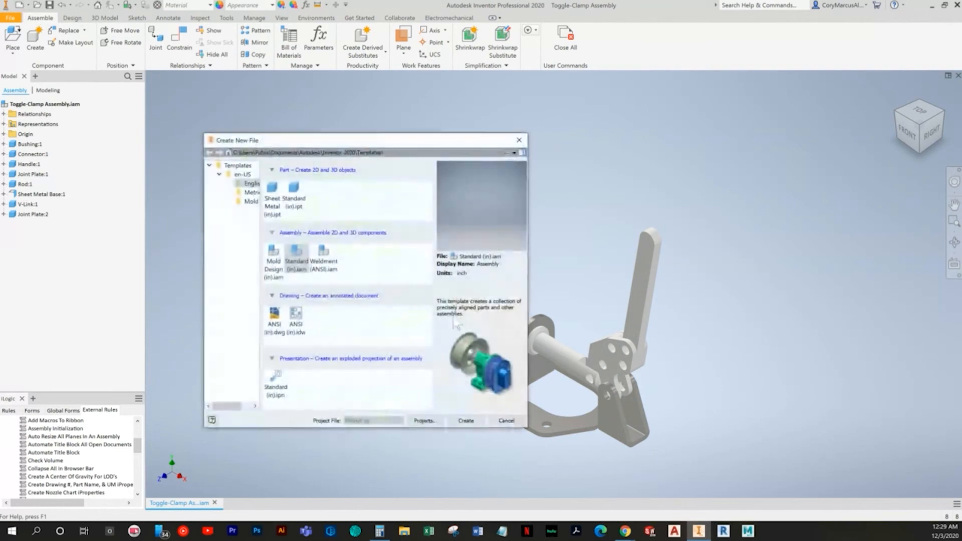
{"action": "left_click", "coordinate": [280, 383]}
{"action": "double_click", "coordinate": [281, 383]}
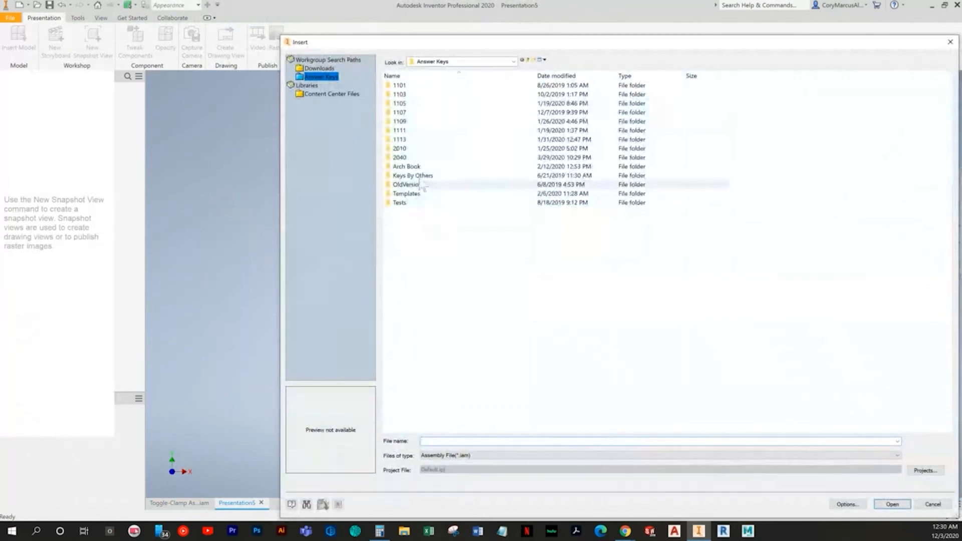
{"action": "double_click", "coordinate": [401, 148]}
{"action": "double_click", "coordinate": [418, 193]}
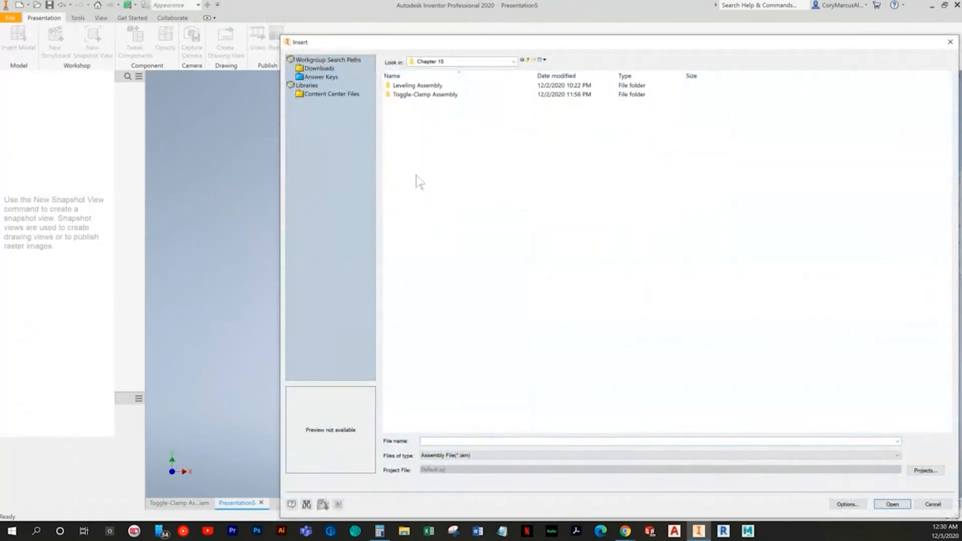
{"action": "double_click", "coordinate": [424, 95]}
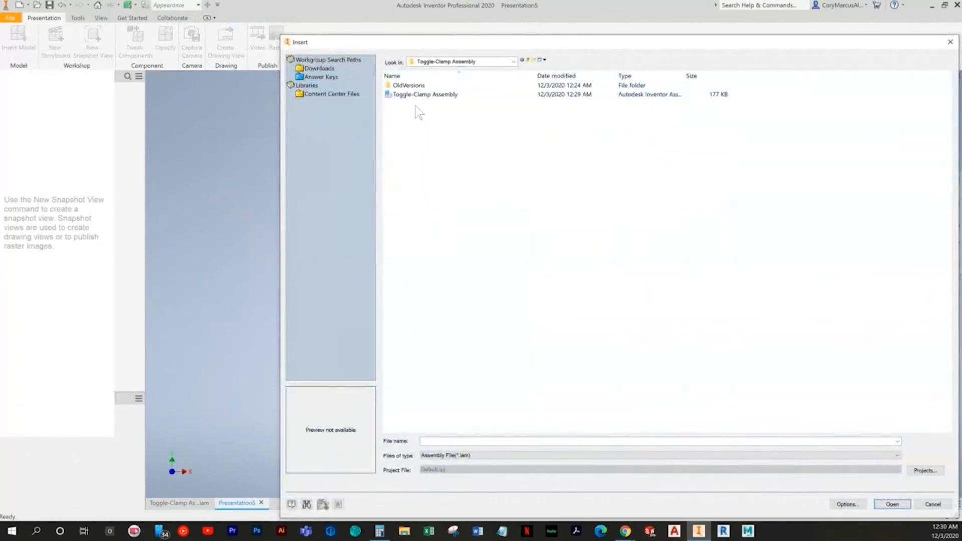
{"action": "double_click", "coordinate": [423, 95]}
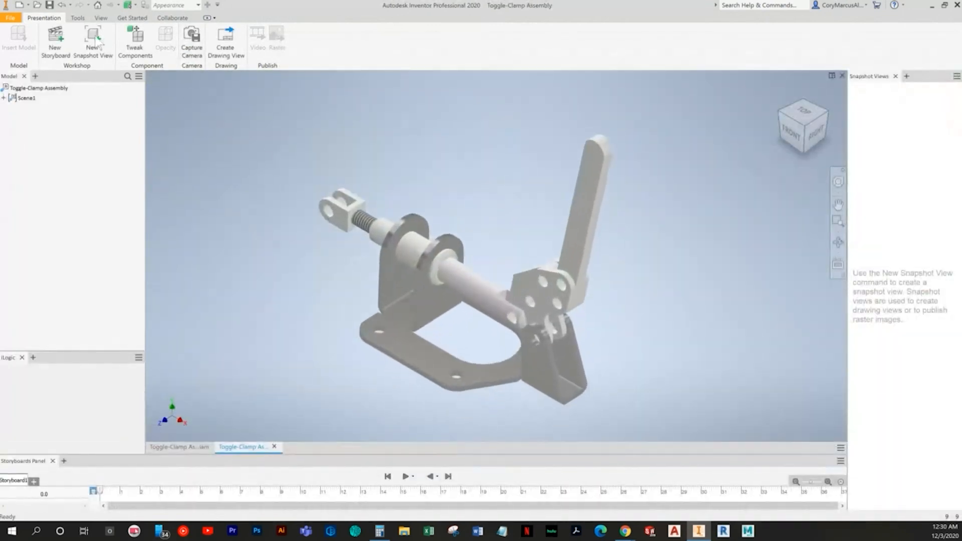
Set the presentation's visual style to Shaded with Edges and return to the presentation tools
{"action": "left_click", "coordinate": [101, 17]}
{"action": "left_click", "coordinate": [35, 45]}
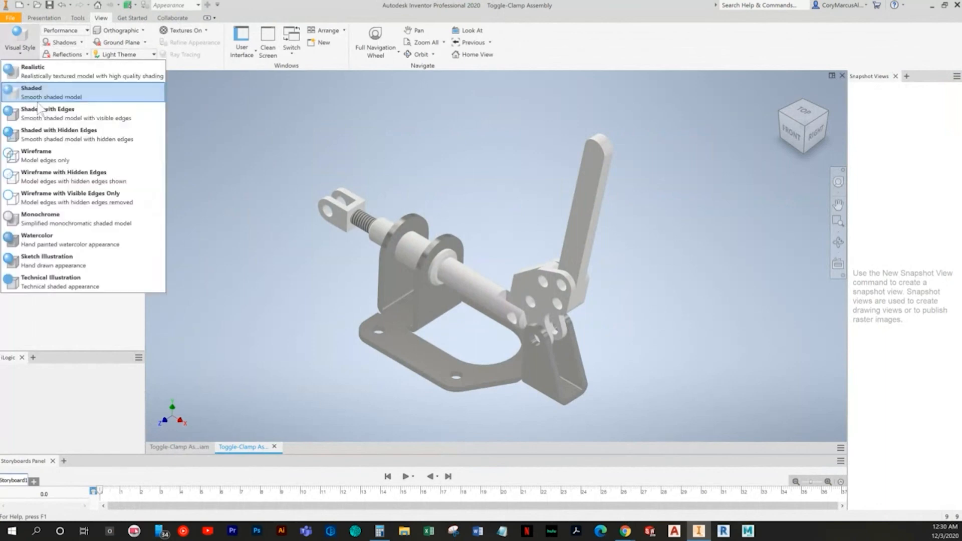
{"action": "left_click", "coordinate": [49, 86]}
{"action": "left_click", "coordinate": [40, 19]}
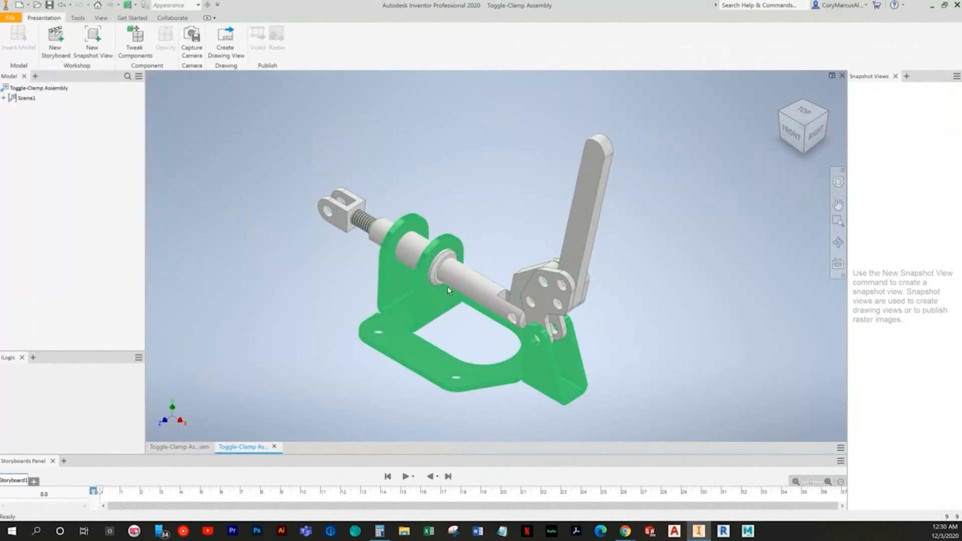
Tweak the handle in World orientation, moving it away from the joint plates along X and upward along Y
{"action": "middle_click_drag", "start_coordinate": [434, 241], "coordinate": [570, 288], "text": "shift"}
{"action": "scroll", "coordinate": [570, 291], "scroll_direction": "up", "scroll_amount": 4}
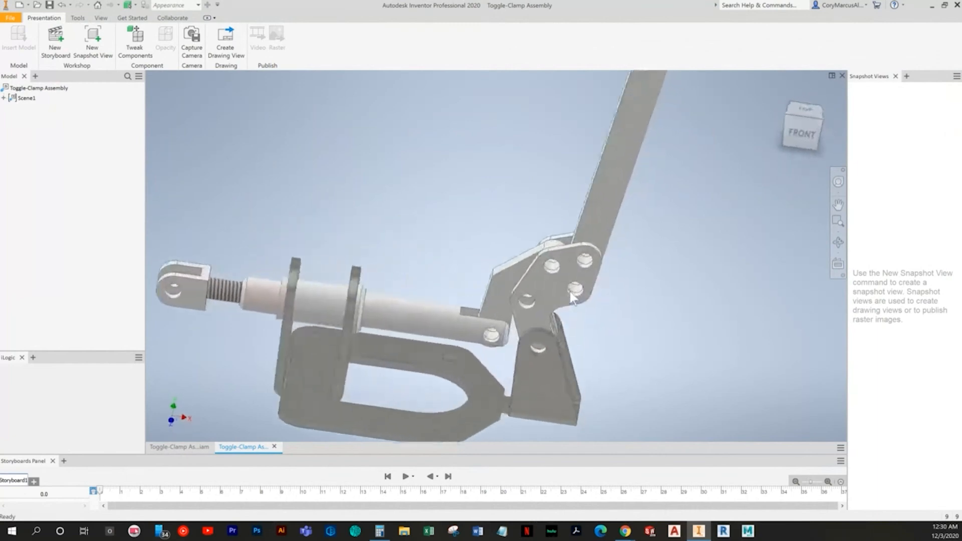
{"action": "middle_click_drag", "start_coordinate": [560, 364], "coordinate": [239, 288], "text": "shift"}
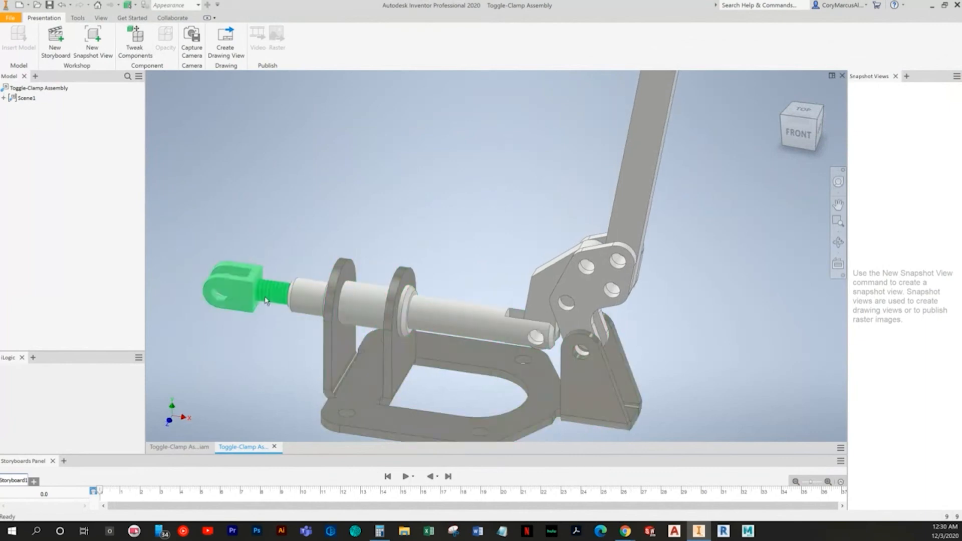
{"action": "left_click", "coordinate": [640, 180]}
{"action": "middle_click_drag", "start_coordinate": [640, 179], "coordinate": [208, 76], "text": "shift"}
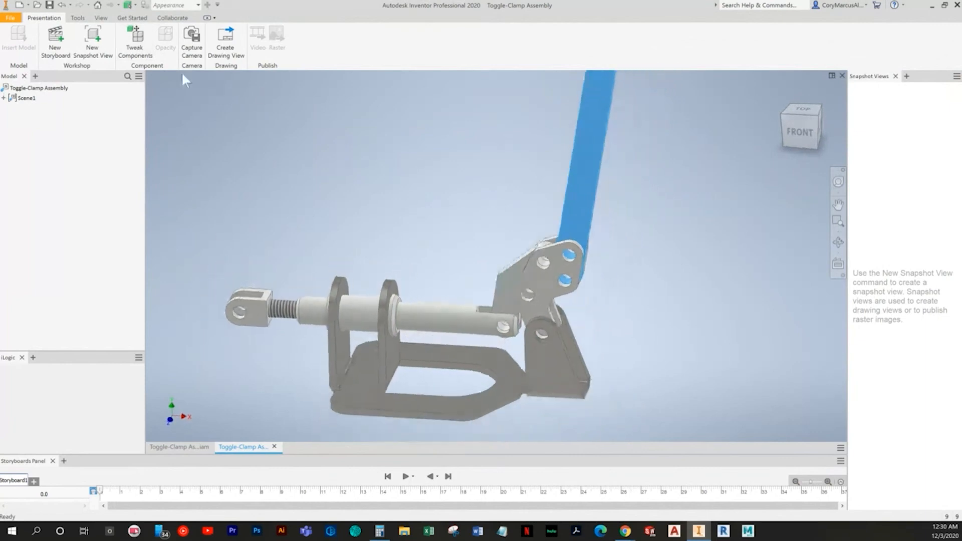
{"action": "left_click", "coordinate": [134, 48]}
{"action": "middle_click_drag", "start_coordinate": [563, 183], "coordinate": [494, 209], "text": "shift"}
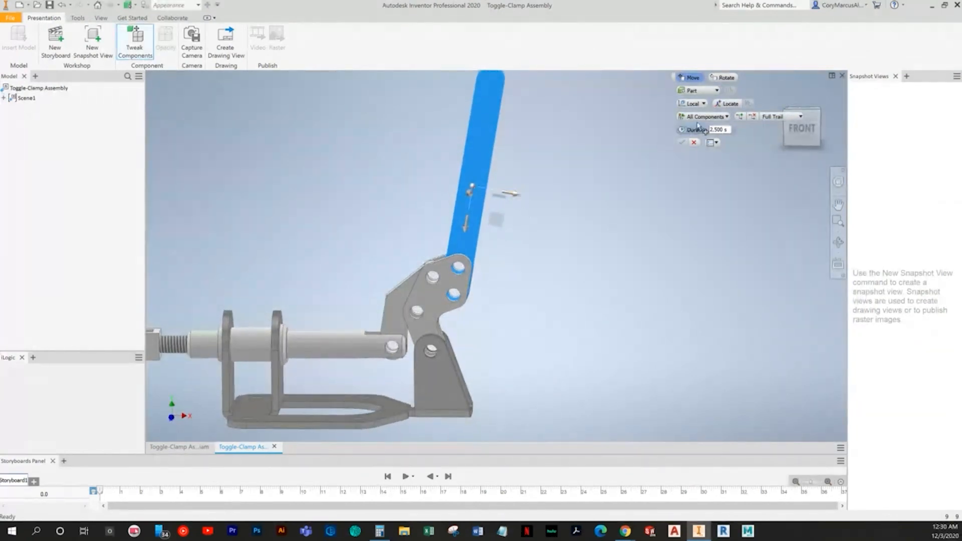
{"action": "left_click", "coordinate": [700, 106]}
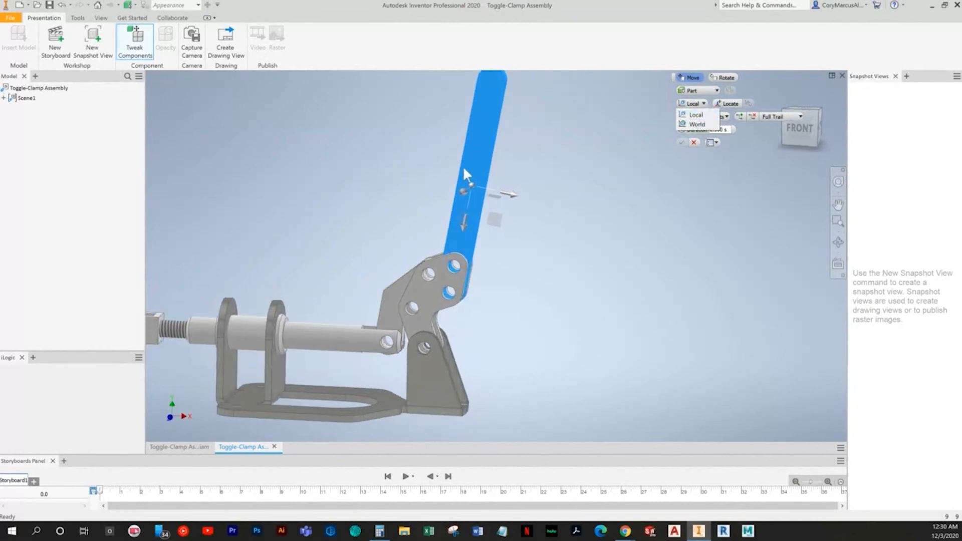
{"action": "scroll", "coordinate": [493, 224], "scroll_direction": "up", "scroll_amount": 2}
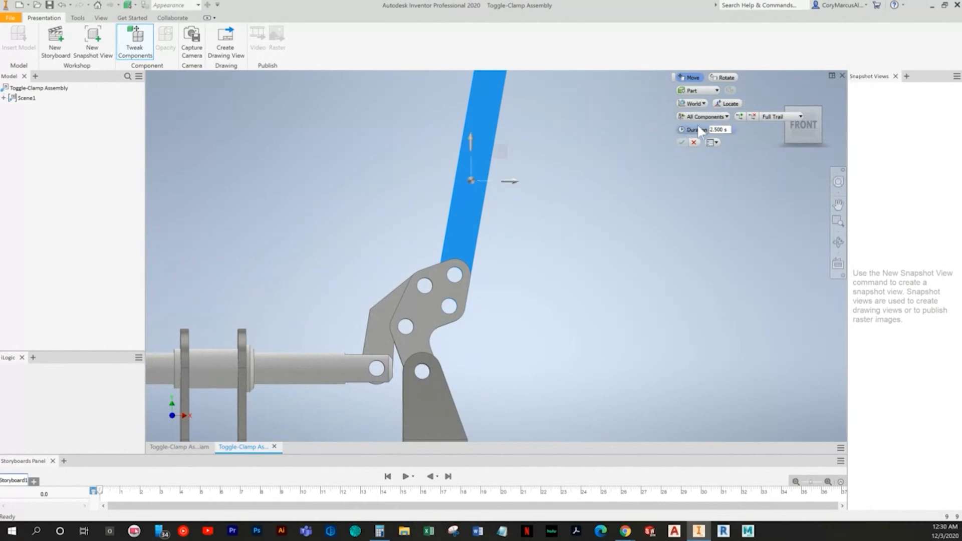
{"action": "key", "text": "F6"}
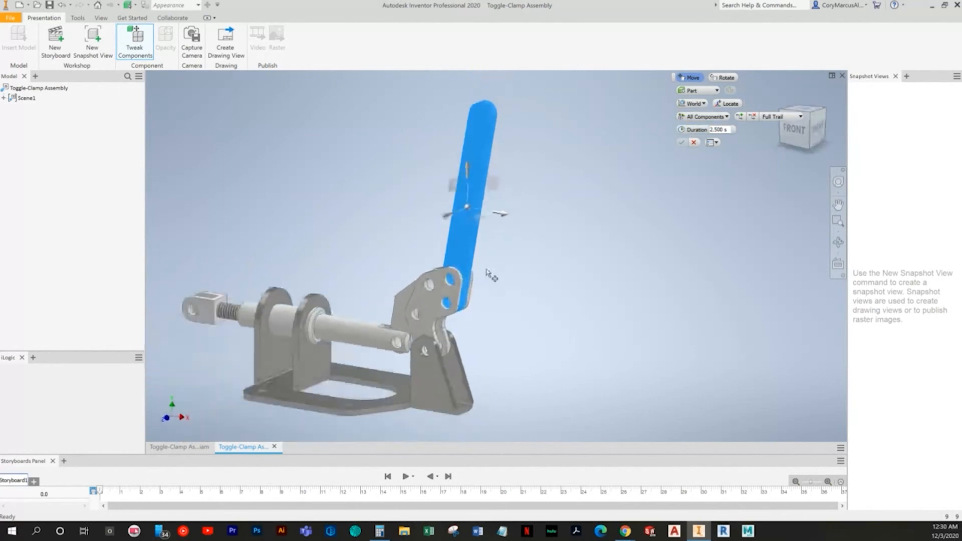
{"action": "key", "text": "F5"}
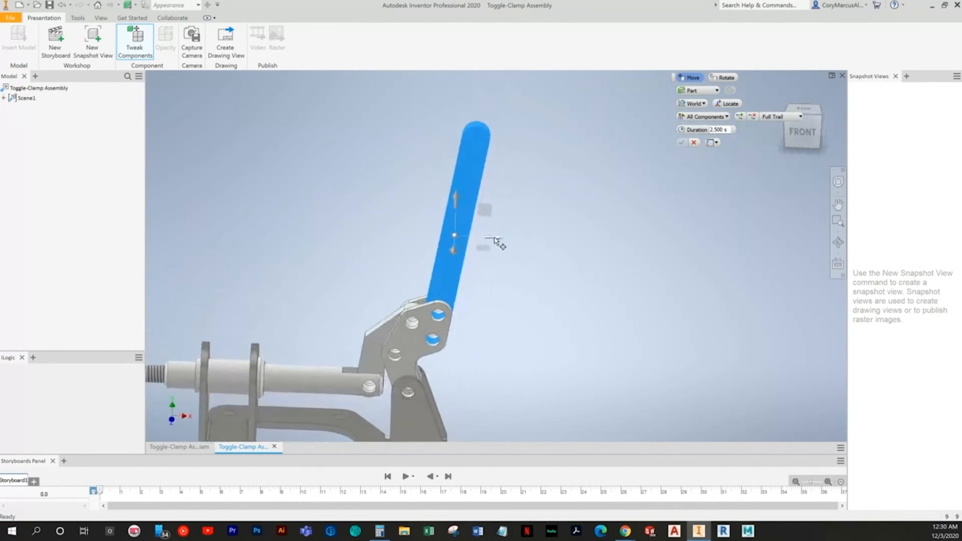
{"action": "left_click_drag", "start_coordinate": [493, 241], "coordinate": [731, 241]}
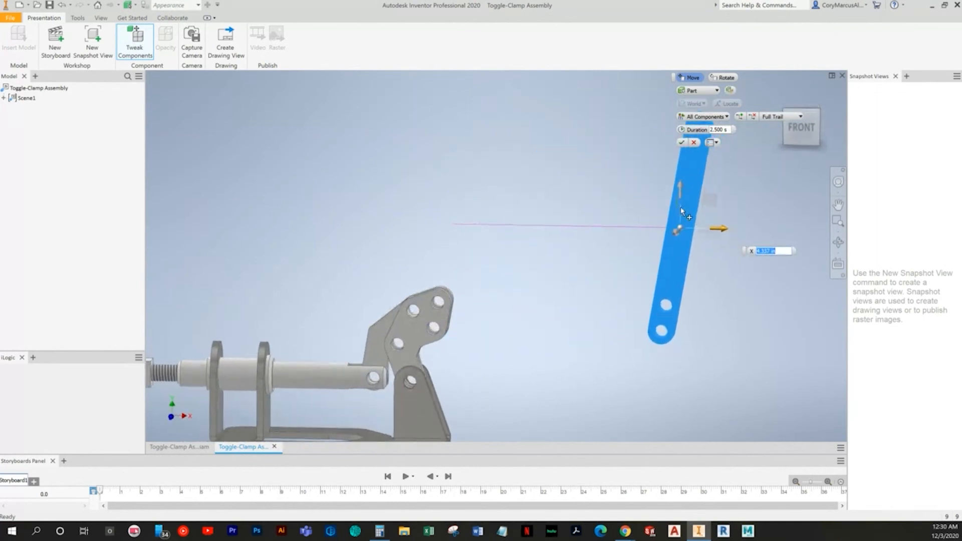
{"action": "left_click_drag", "start_coordinate": [680, 185], "coordinate": [680, 113]}
{"action": "middle_click_drag", "start_coordinate": [556, 288], "coordinate": [425, 311], "text": "shift"}
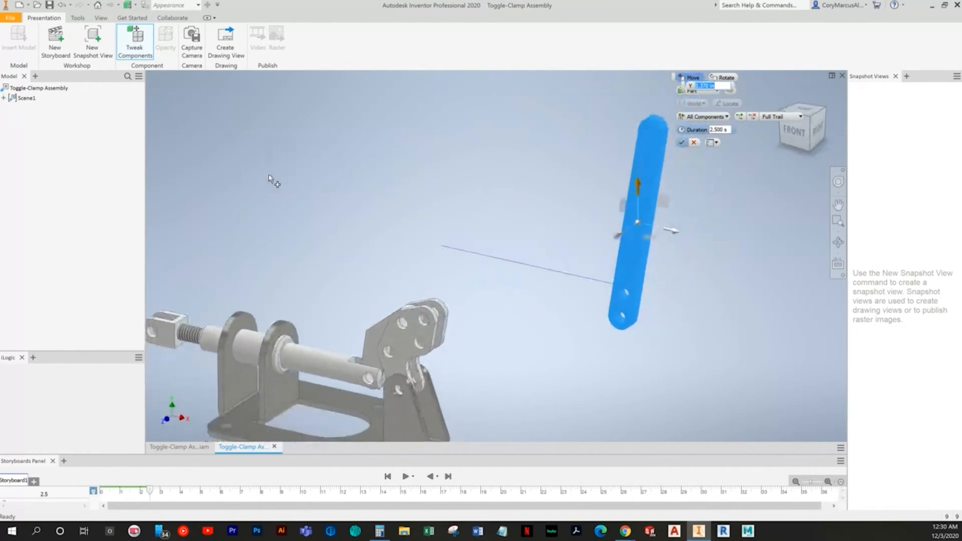
{"action": "left_click", "coordinate": [681, 142]}
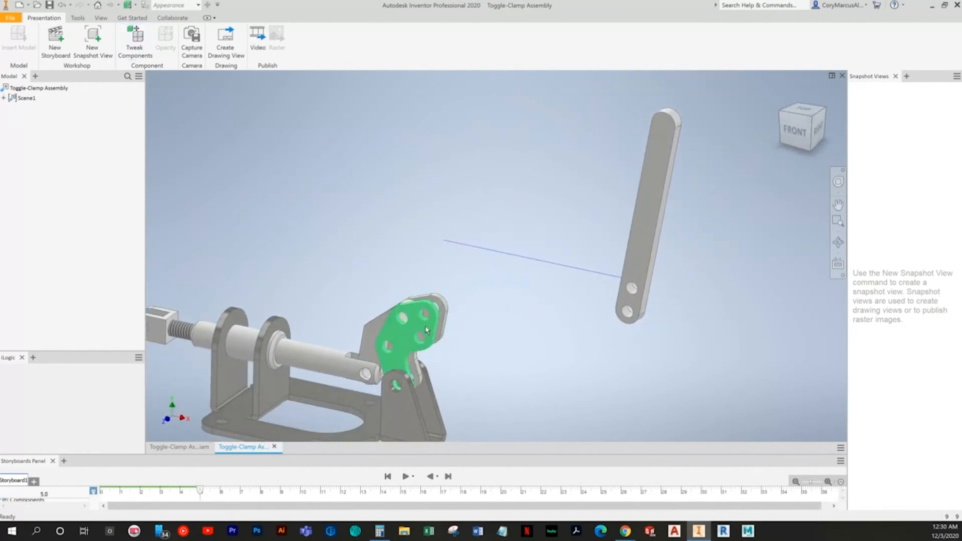
Tweak the front joint plate in World orientation, moving it about 2.5 in outward along X
{"action": "left_click", "coordinate": [455, 344]}
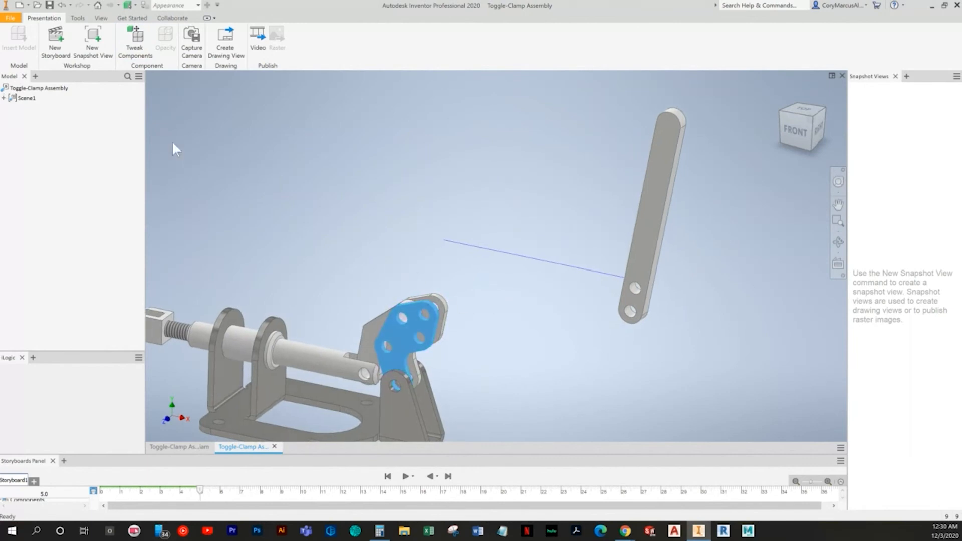
{"action": "left_click", "coordinate": [134, 43]}
{"action": "middle_click_drag", "start_coordinate": [576, 221], "coordinate": [697, 112], "text": "shift"}
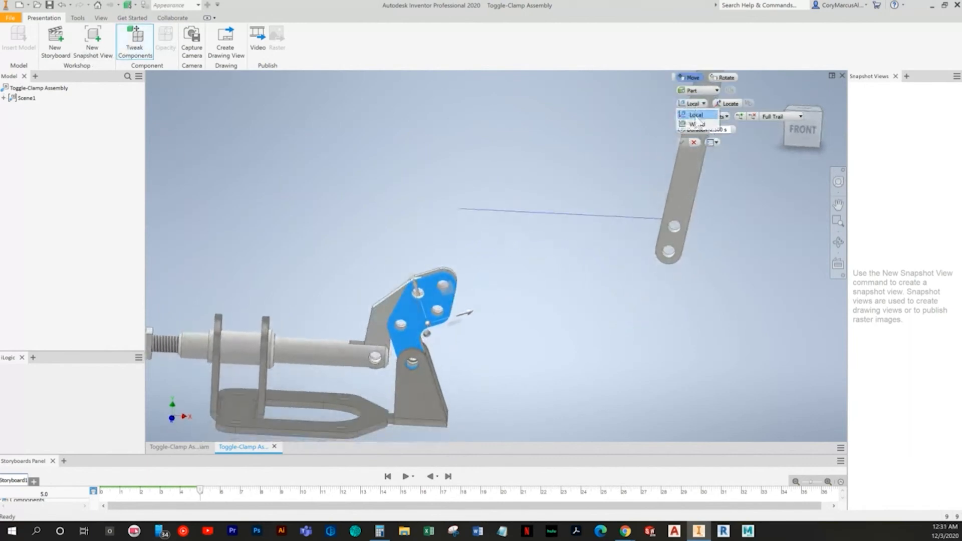
{"action": "left_click", "coordinate": [697, 124]}
{"action": "left_click_drag", "start_coordinate": [466, 328], "coordinate": [593, 333]}
{"action": "middle_click_drag", "start_coordinate": [593, 333], "coordinate": [447, 382], "text": "shift"}
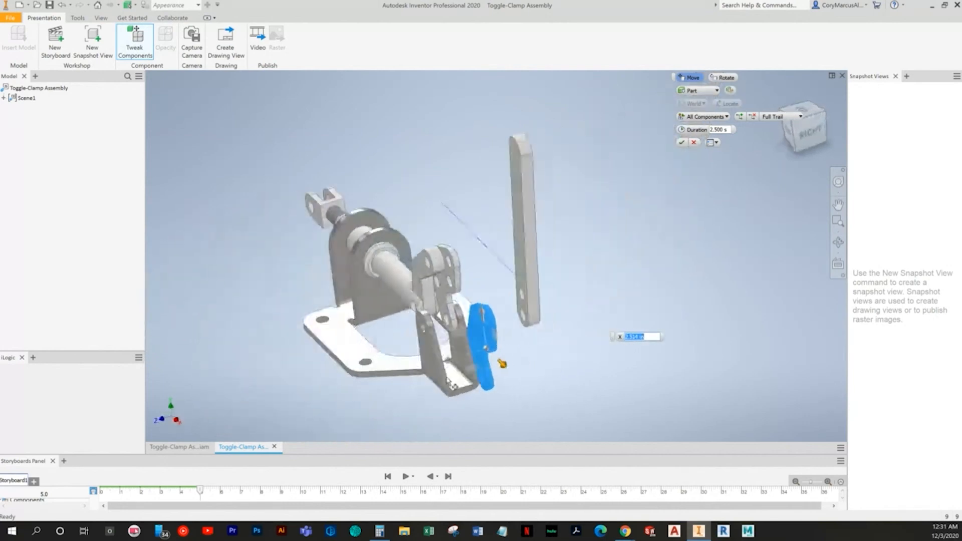
Move the front joint plate sideways along Z, away from the clamp's centerline, and accept the tweak
{"action": "left_click", "coordinate": [440, 359]}
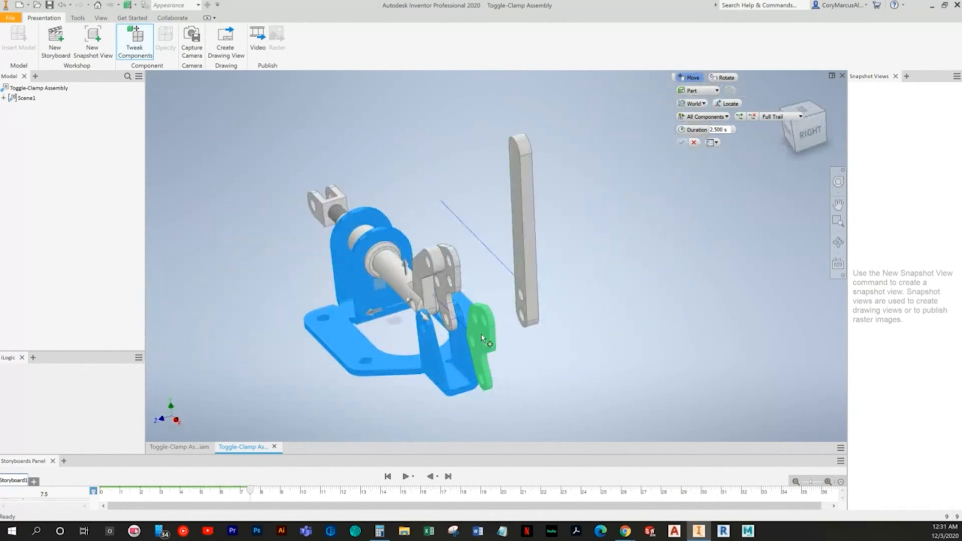
{"action": "left_click", "coordinate": [484, 348]}
{"action": "left_click_drag", "start_coordinate": [456, 361], "coordinate": [398, 374]}
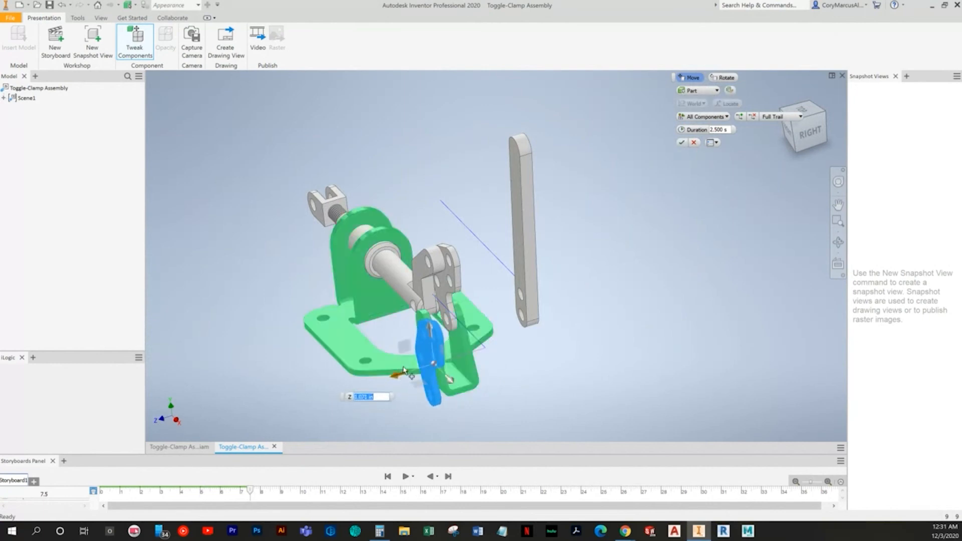
{"action": "middle_click_drag", "start_coordinate": [398, 374], "coordinate": [697, 164], "text": "shift"}
{"action": "left_click", "coordinate": [679, 143]}
Tweak the rear joint plate in World orientation, moving it outward along X and along Z to the side opposite the front plate
{"action": "middle_click_drag", "start_coordinate": [576, 256], "coordinate": [446, 288], "text": "shift"}
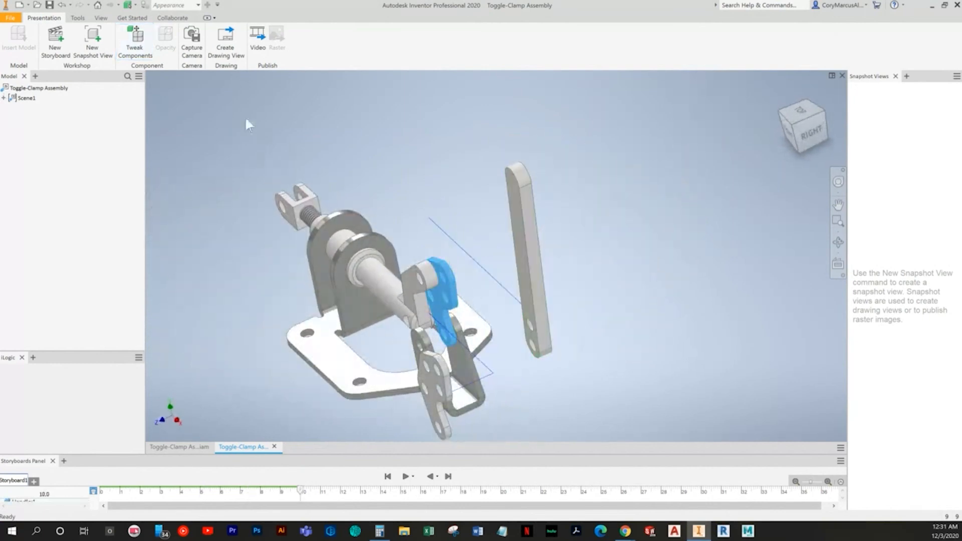
{"action": "left_click", "coordinate": [137, 49]}
{"action": "middle_click_drag", "start_coordinate": [451, 260], "coordinate": [606, 208], "text": "shift"}
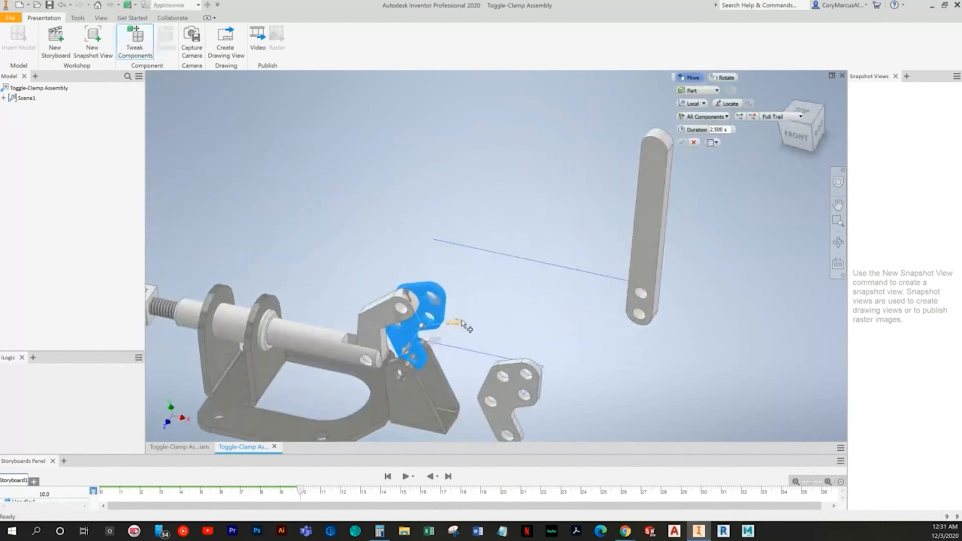
{"action": "middle_click_drag", "start_coordinate": [701, 150], "coordinate": [704, 113], "text": "shift"}
{"action": "left_click", "coordinate": [697, 124]}
{"action": "left_click_drag", "start_coordinate": [489, 293], "coordinate": [608, 306]}
{"action": "mouse_move", "coordinate": [608, 306]}
{"action": "middle_mouse_down", "text": "shift"}
{"action": "mouse_move", "coordinate": [611, 291]}
{"action": "mouse_move", "coordinate": [616, 306]}
{"action": "mouse_move", "coordinate": [605, 316]}
{"action": "middle_mouse_up", "text": "shift"}
{"action": "left_click_drag", "start_coordinate": [608, 310], "coordinate": [609, 308]}
{"action": "middle_click_drag", "start_coordinate": [603, 310], "coordinate": [446, 371], "text": "shift"}
{"action": "left_click_drag", "start_coordinate": [452, 376], "coordinate": [534, 378]}
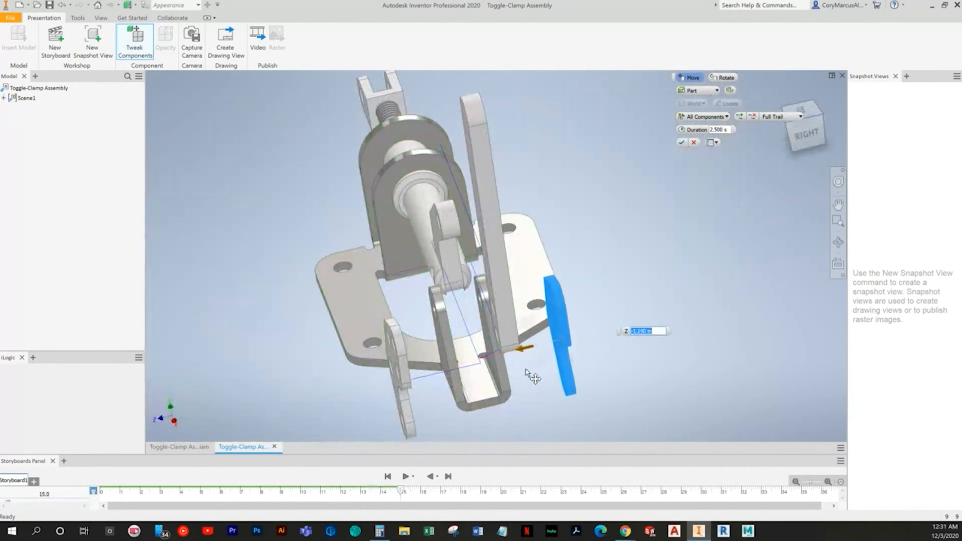
{"action": "left_click", "coordinate": [681, 142]}
Delete the short stray tweak at the corner of the rear joint plate's trail
{"action": "middle_click_drag", "start_coordinate": [682, 146], "coordinate": [596, 220], "text": "shift"}
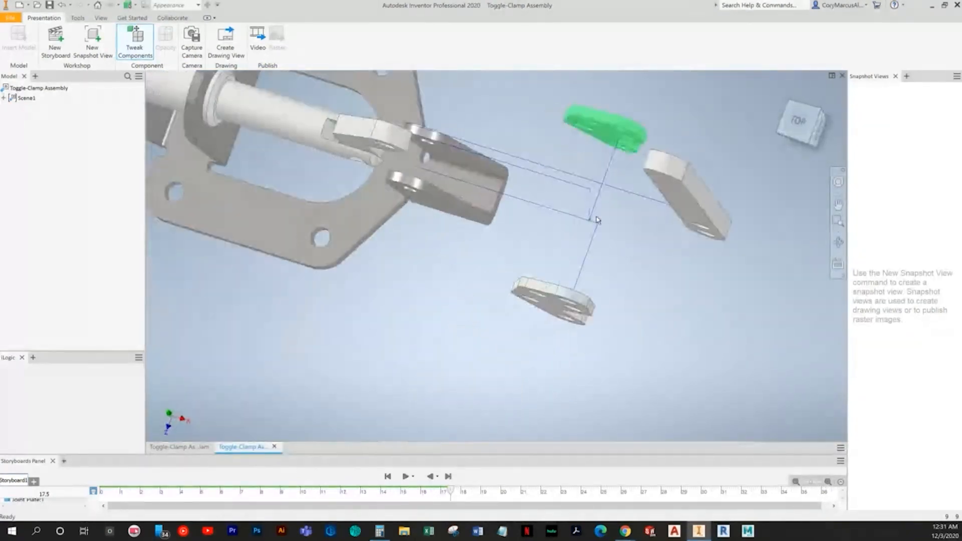
{"action": "right_click", "coordinate": [588, 206]}
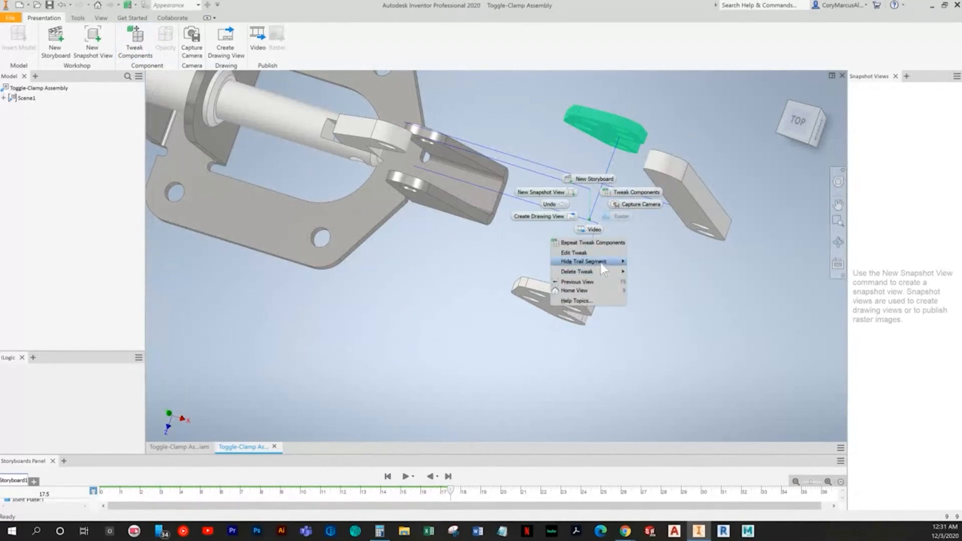
{"action": "left_click", "coordinate": [641, 273]}
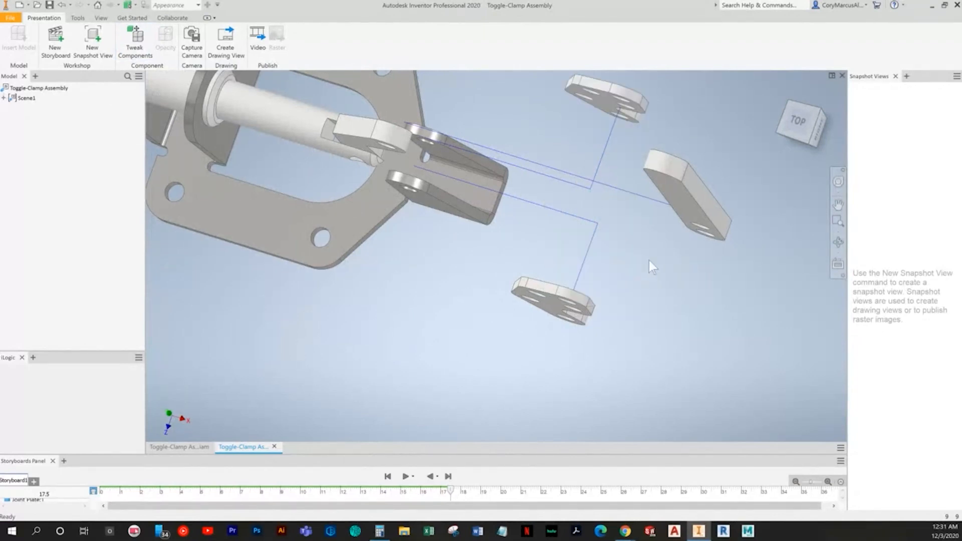
Edit the rear joint plate's X tweak to move the plate slightly farther from the base
{"action": "middle_click_drag", "start_coordinate": [609, 182], "coordinate": [473, 300], "text": "shift"}
{"action": "right_click", "coordinate": [476, 296]}
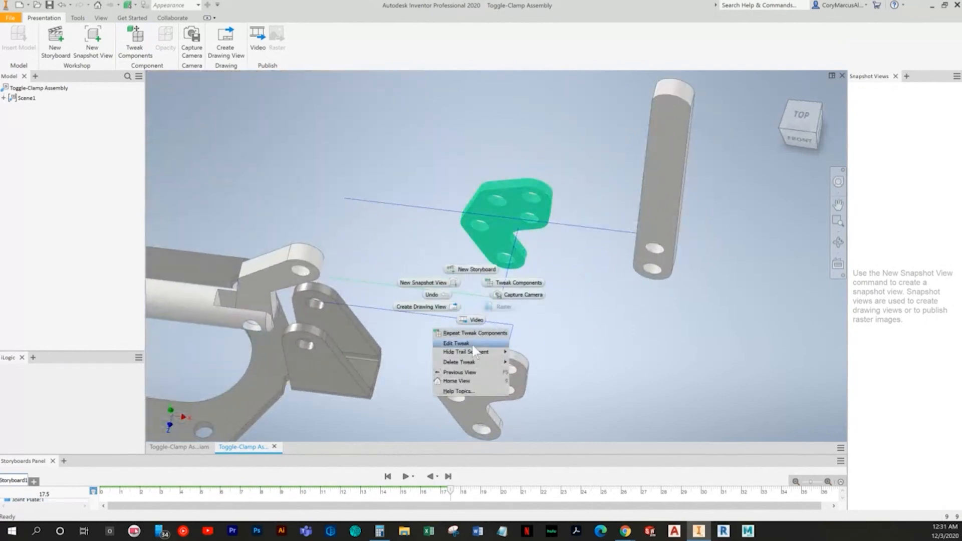
{"action": "left_click", "coordinate": [456, 343]}
{"action": "left_click_drag", "start_coordinate": [534, 305], "coordinate": [555, 308]}
{"action": "middle_click_drag", "start_coordinate": [557, 308], "coordinate": [686, 115], "text": "shift"}
{"action": "left_click", "coordinate": [682, 104]}
Tweak the bent link in World orientation, raising it along Y and moving it outward along X toward the joint plates
{"action": "middle_click_drag", "start_coordinate": [706, 280], "coordinate": [482, 198], "text": "shift"}
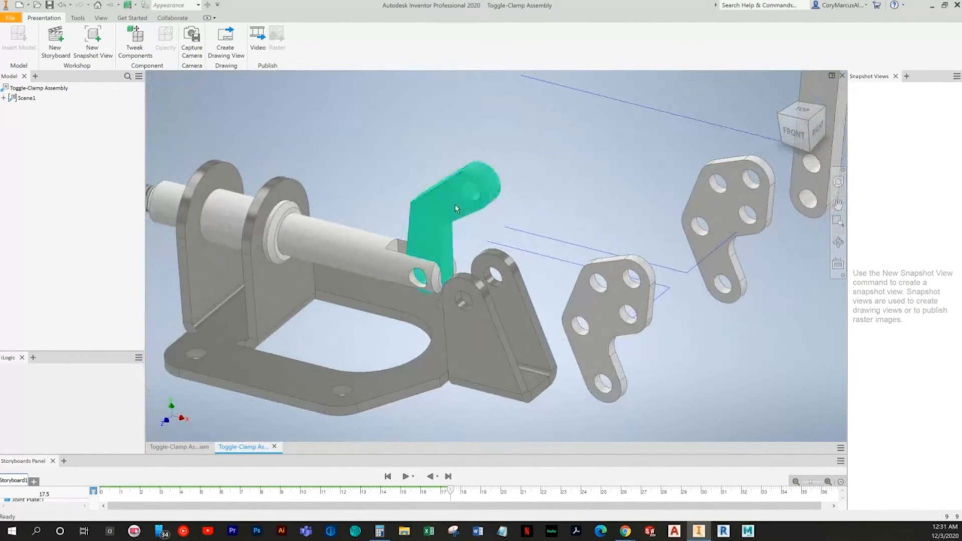
{"action": "left_click", "coordinate": [476, 198]}
{"action": "left_click", "coordinate": [128, 46]}
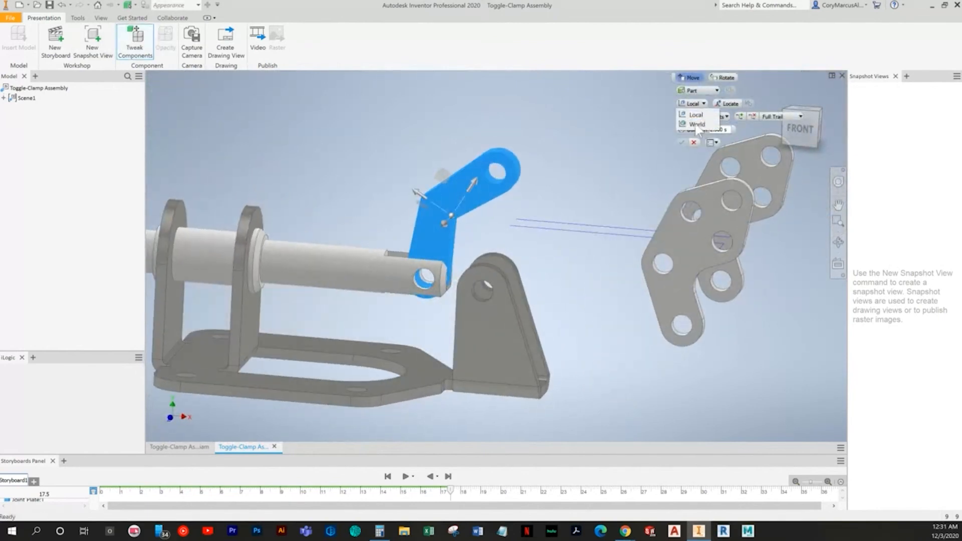
{"action": "left_click_drag", "start_coordinate": [455, 174], "coordinate": [445, 110]}
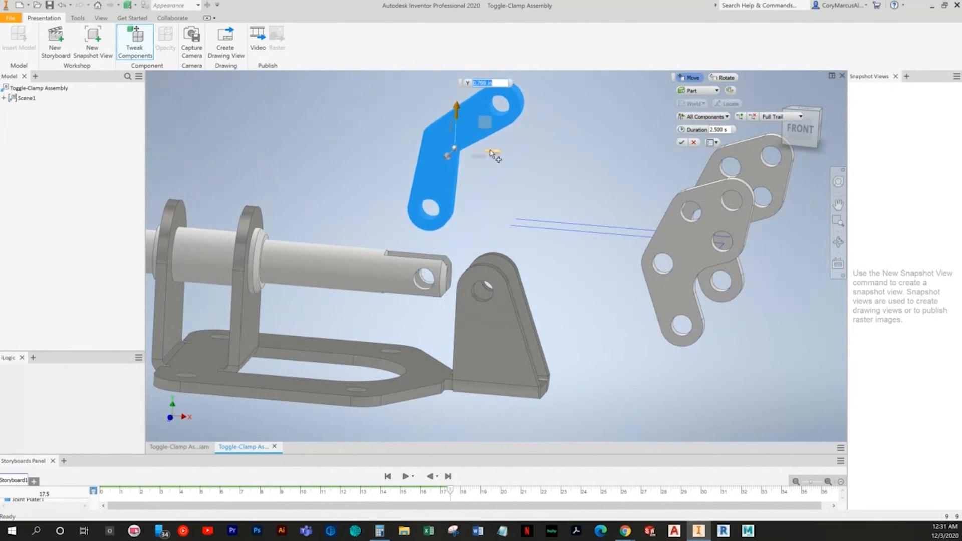
{"action": "left_click_drag", "start_coordinate": [512, 158], "coordinate": [635, 171]}
{"action": "middle_click_drag", "start_coordinate": [618, 314], "coordinate": [599, 230], "text": "shift"}
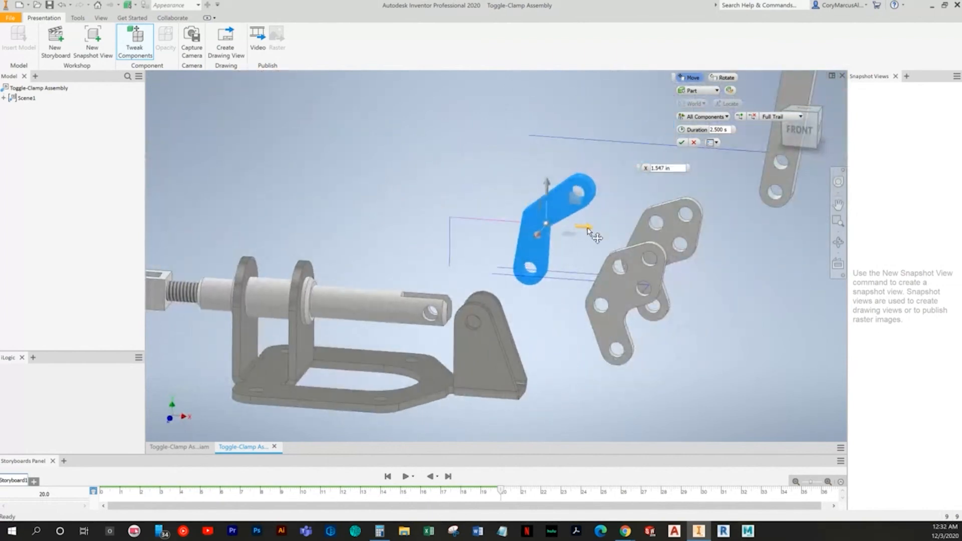
{"action": "left_click_drag", "start_coordinate": [588, 232], "coordinate": [597, 232]}
{"action": "middle_click_drag", "start_coordinate": [597, 232], "coordinate": [556, 266], "text": "shift"}
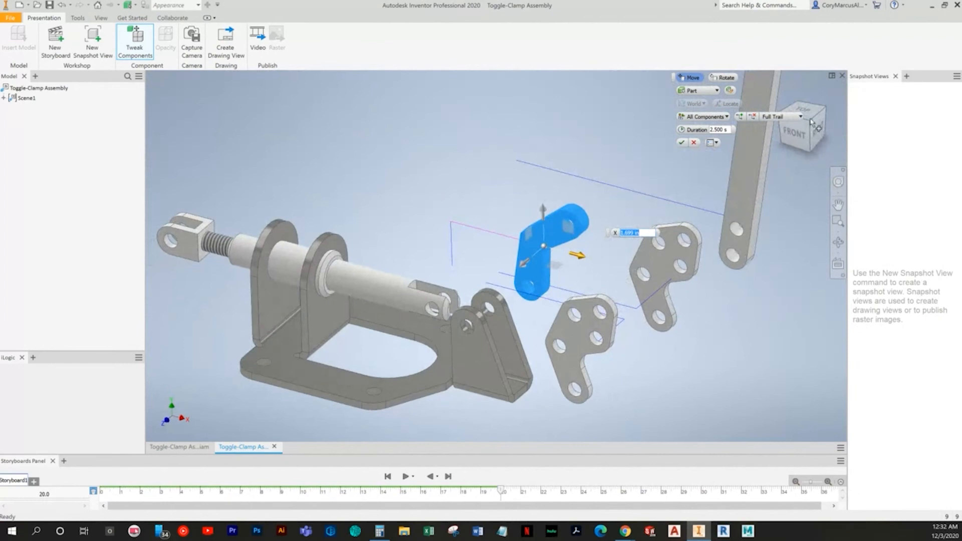
{"action": "left_click", "coordinate": [681, 142]}
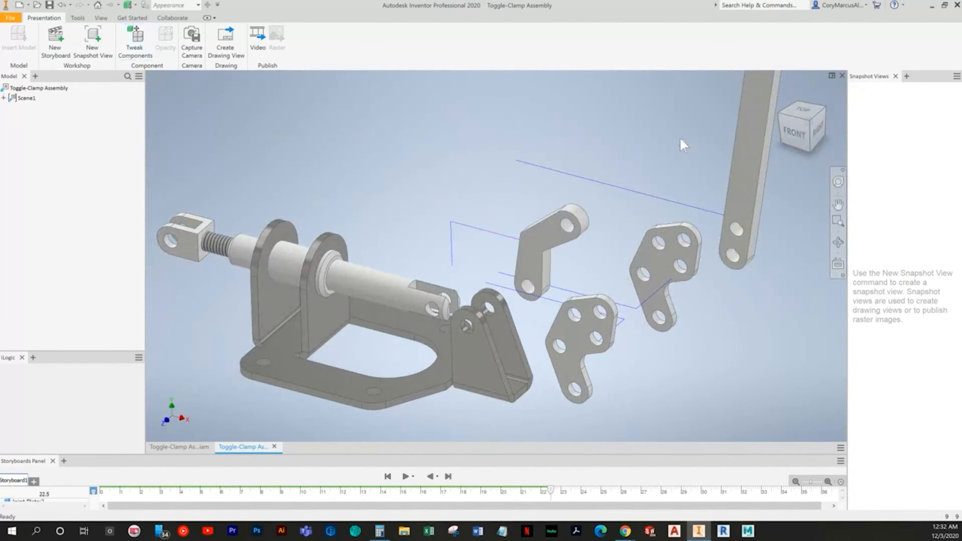
Examine the bushing, rod and threaded clevis in an isometric view, picking each part to see how they fit together
{"action": "left_click", "coordinate": [806, 123]}
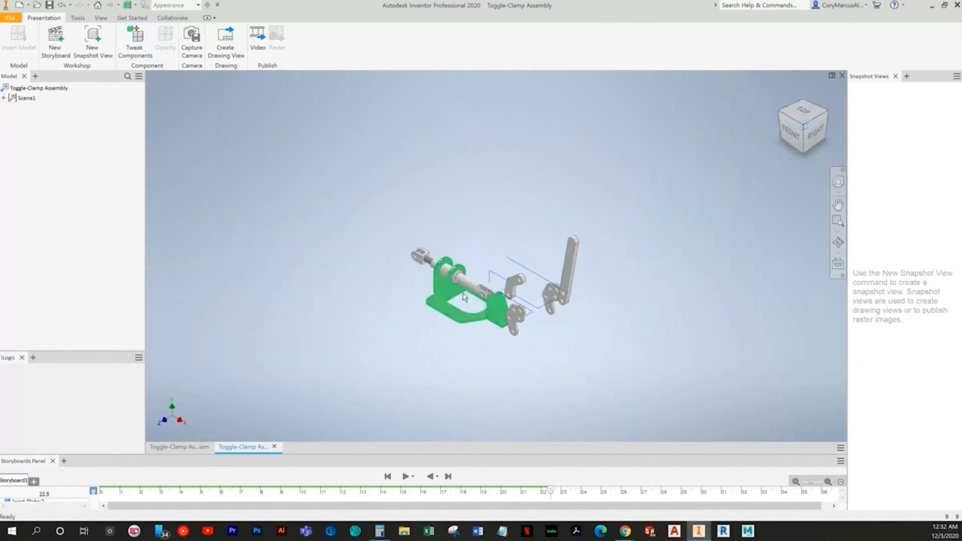
{"action": "scroll", "coordinate": [452, 320], "scroll_direction": "up", "scroll_amount": 4}
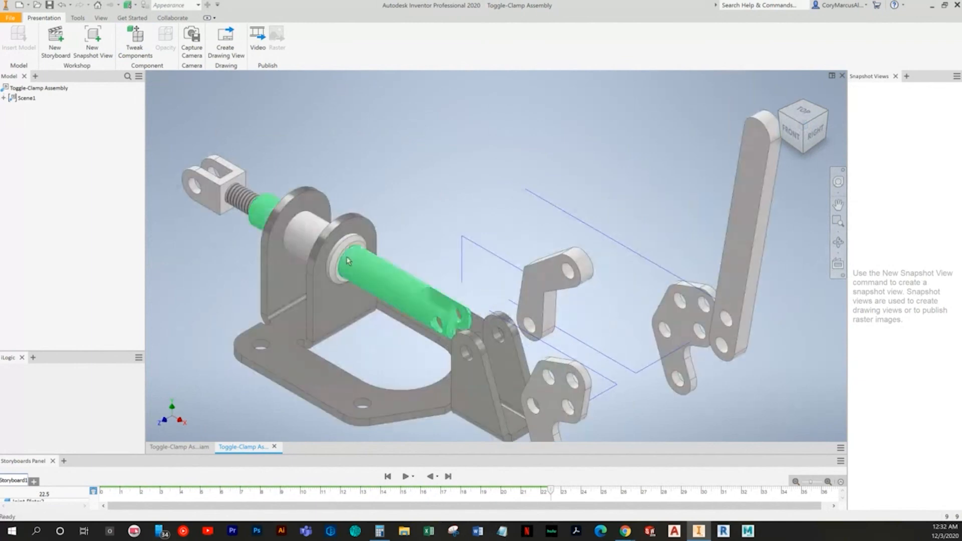
{"action": "left_click", "coordinate": [305, 231]}
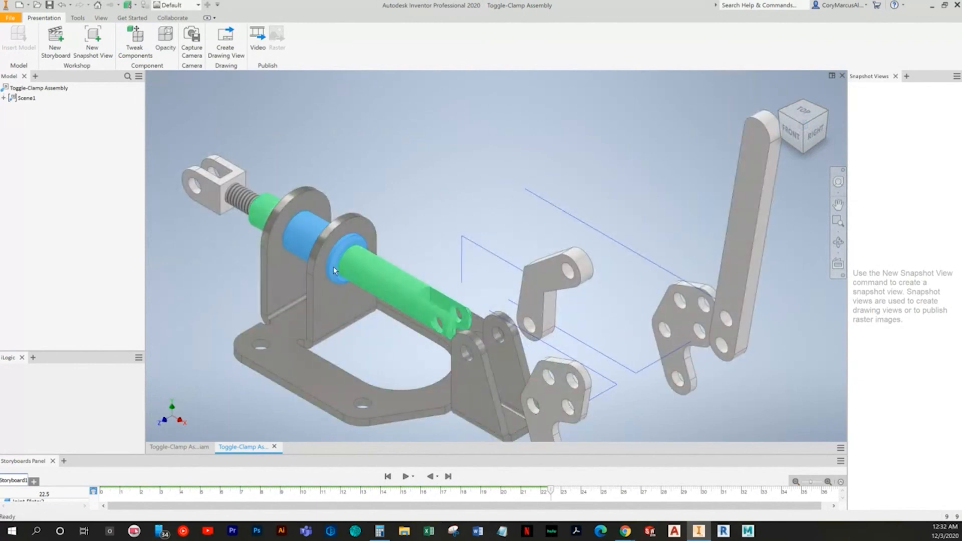
{"action": "left_click", "coordinate": [399, 298]}
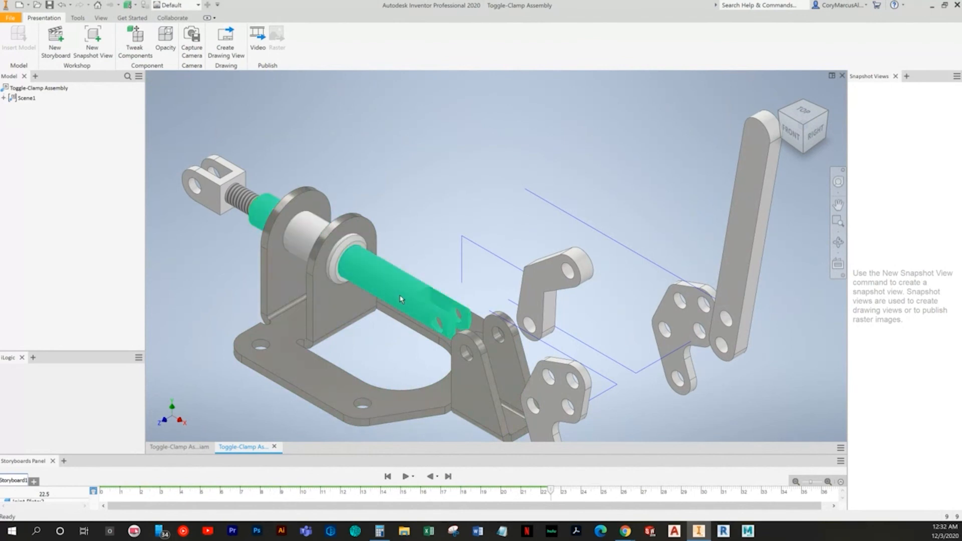
{"action": "left_click", "coordinate": [340, 249]}
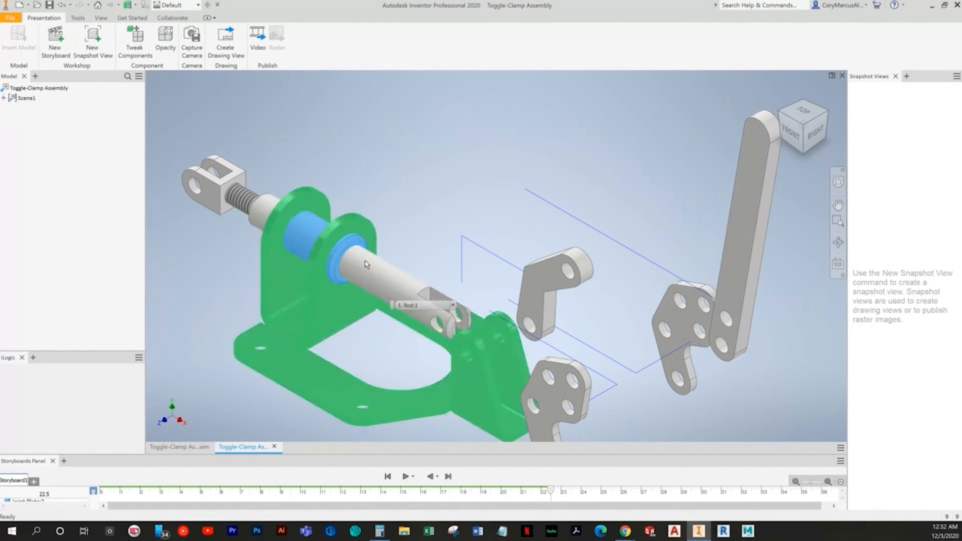
{"action": "left_click", "coordinate": [372, 279]}
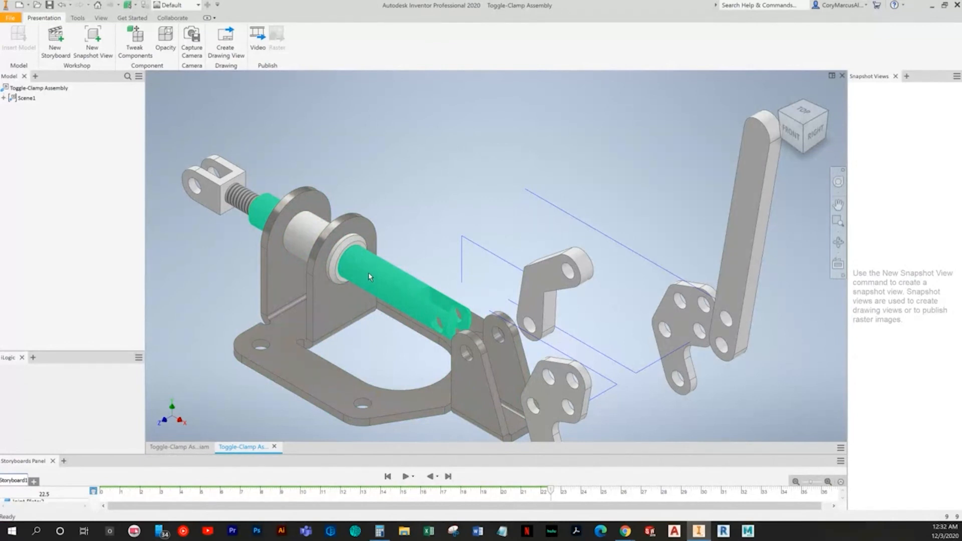
{"action": "left_click", "coordinate": [213, 167]}
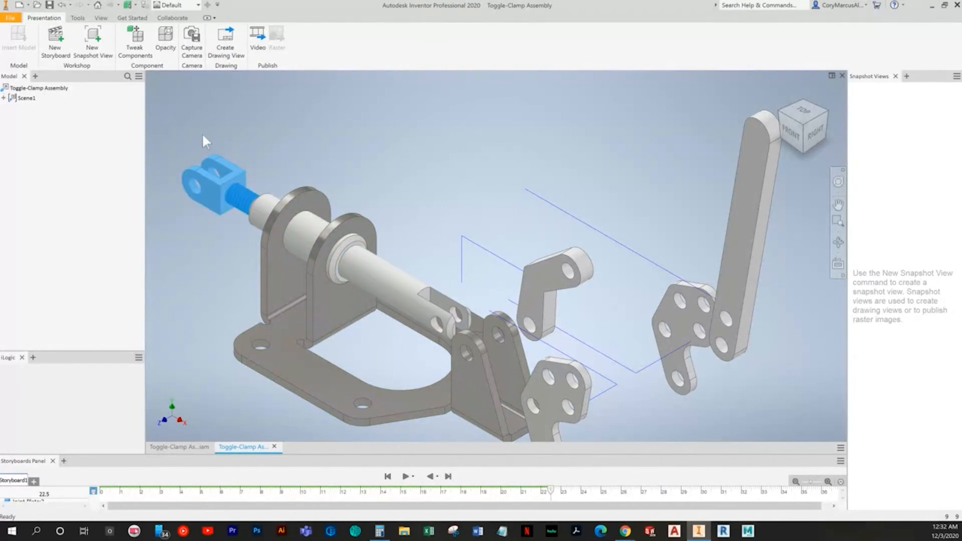
{"action": "left_click", "coordinate": [391, 273]}
Tweak the rod and bushing together, moving them along X off the threaded clevis and up along Y above the base
{"action": "middle_click_drag", "start_coordinate": [397, 266], "coordinate": [236, 277], "text": "shift"}
{"action": "left_click", "coordinate": [286, 346]}
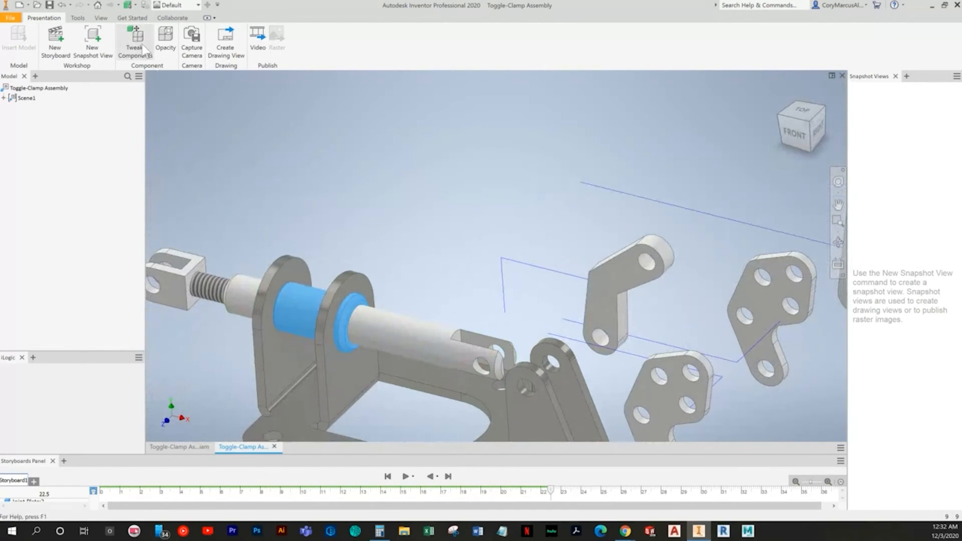
{"action": "left_click", "coordinate": [379, 338], "text": "ctrl"}
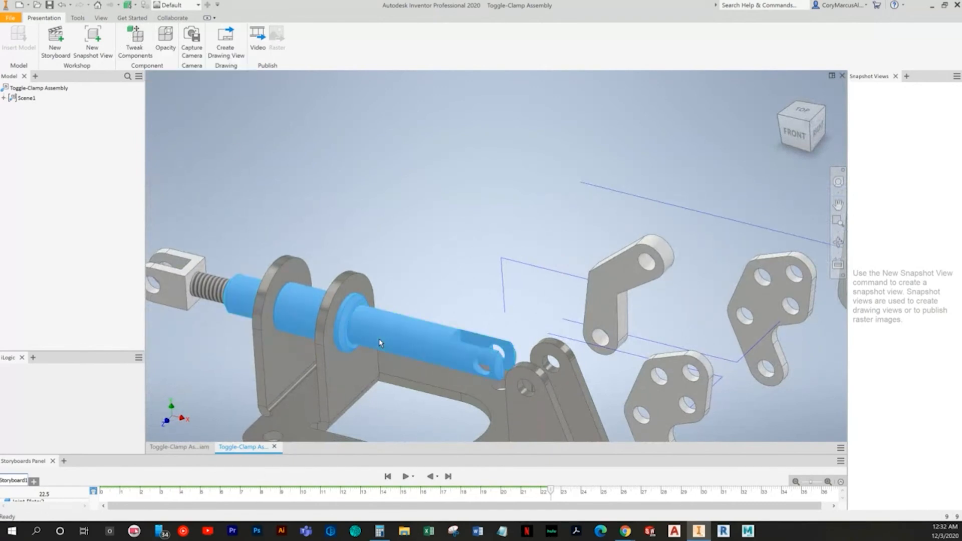
{"action": "left_click", "coordinate": [135, 45]}
{"action": "left_click", "coordinate": [313, 311]}
{"action": "left_click_drag", "start_coordinate": [277, 305], "coordinate": [399, 337]}
{"action": "middle_click_drag", "start_coordinate": [399, 336], "coordinate": [425, 298], "text": "shift"}
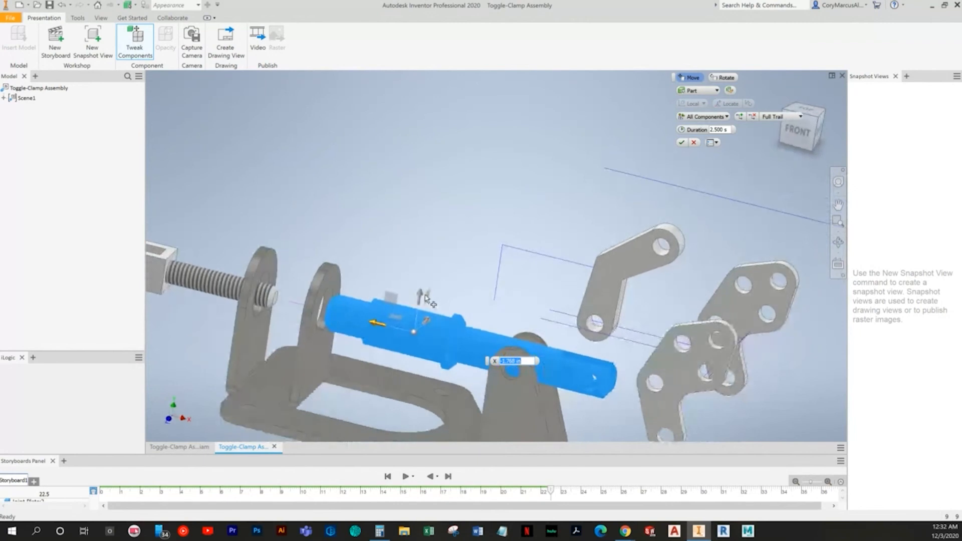
{"action": "left_click_drag", "start_coordinate": [425, 300], "coordinate": [427, 97]}
{"action": "middle_click_drag", "start_coordinate": [424, 93], "coordinate": [480, 109], "text": "shift"}
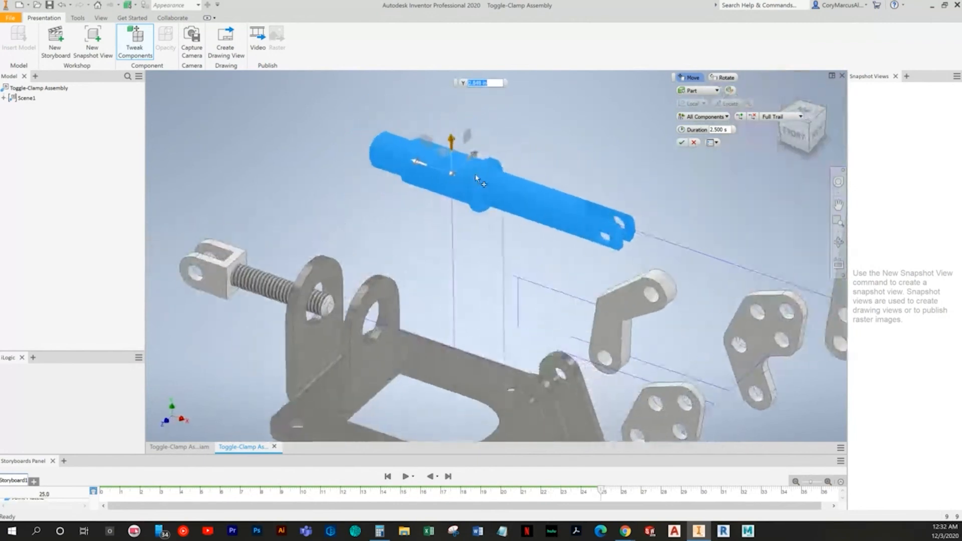
{"action": "left_click", "coordinate": [681, 142]}
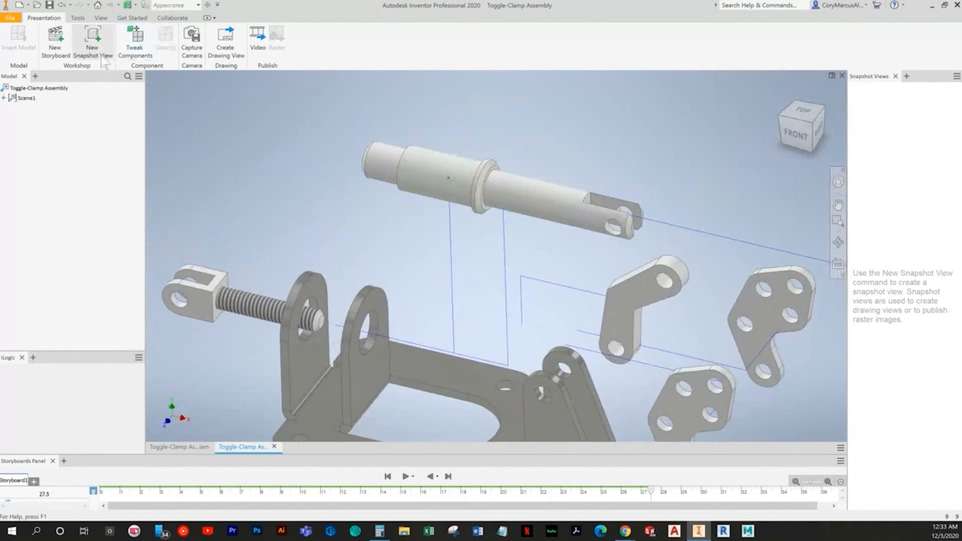
Tweak the bushing alone, moving it along X off the unslotted end of the rod
{"action": "left_click", "coordinate": [134, 44]}
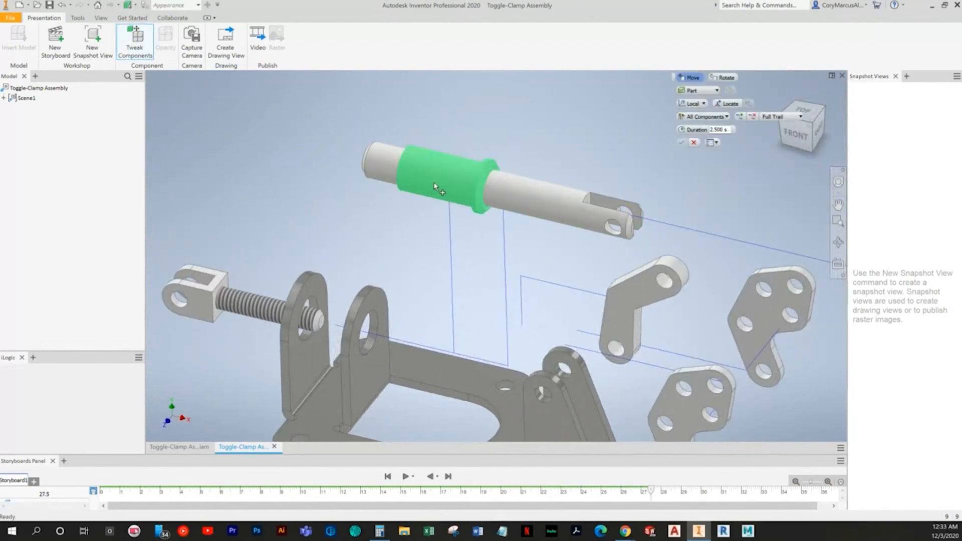
{"action": "left_click", "coordinate": [434, 186]}
{"action": "left_click_drag", "start_coordinate": [409, 174], "coordinate": [247, 151]}
{"action": "middle_click_drag", "start_coordinate": [557, 128], "coordinate": [566, 128], "text": "shift"}
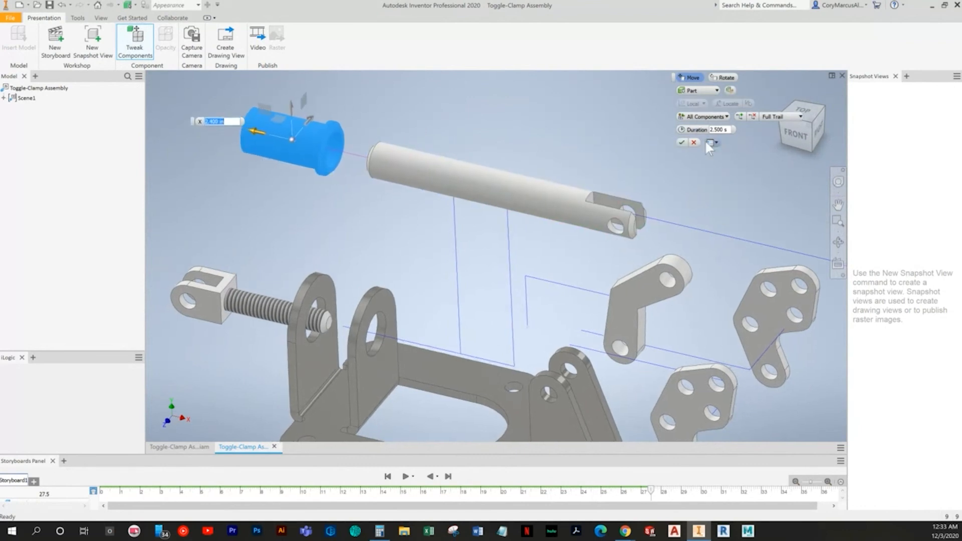
{"action": "left_click", "coordinate": [680, 143]}
Tweak the threaded clevis along X so it moves out of the base's upright brackets
{"action": "left_click", "coordinate": [207, 293]}
{"action": "left_click", "coordinate": [134, 40]}
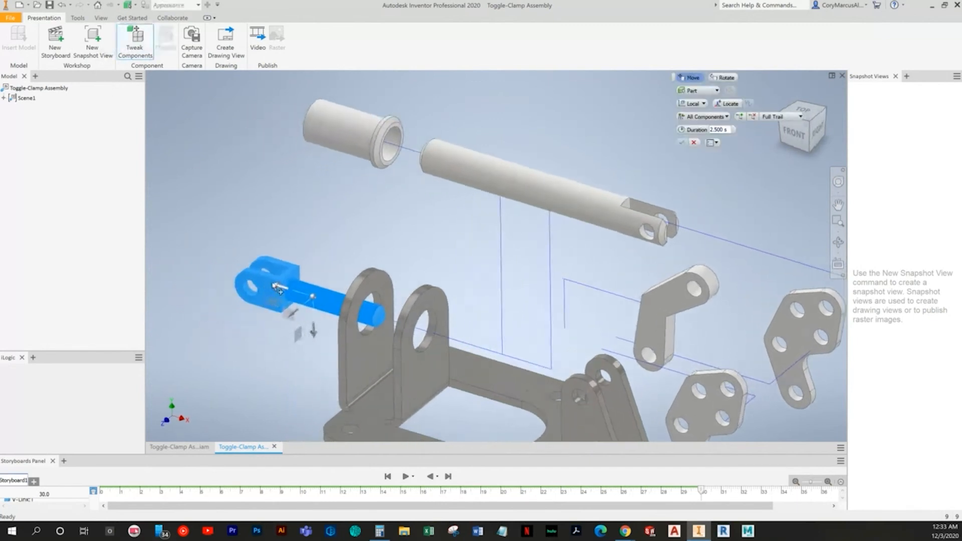
{"action": "left_click_drag", "start_coordinate": [276, 290], "coordinate": [195, 227]}
{"action": "middle_click_drag", "start_coordinate": [530, 150], "coordinate": [547, 150], "text": "shift"}
{"action": "left_click", "coordinate": [682, 142]}
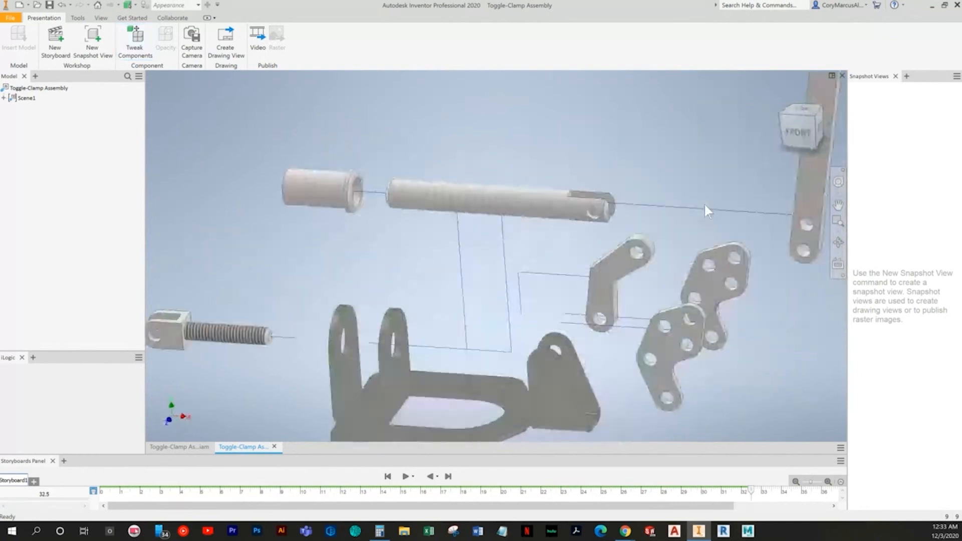
Review the exploded clamp, play the storyboard animation, scrub through its timeline and return the playhead to 0
{"action": "middle_click_drag", "start_coordinate": [704, 203], "coordinate": [647, 138], "text": "shift"}
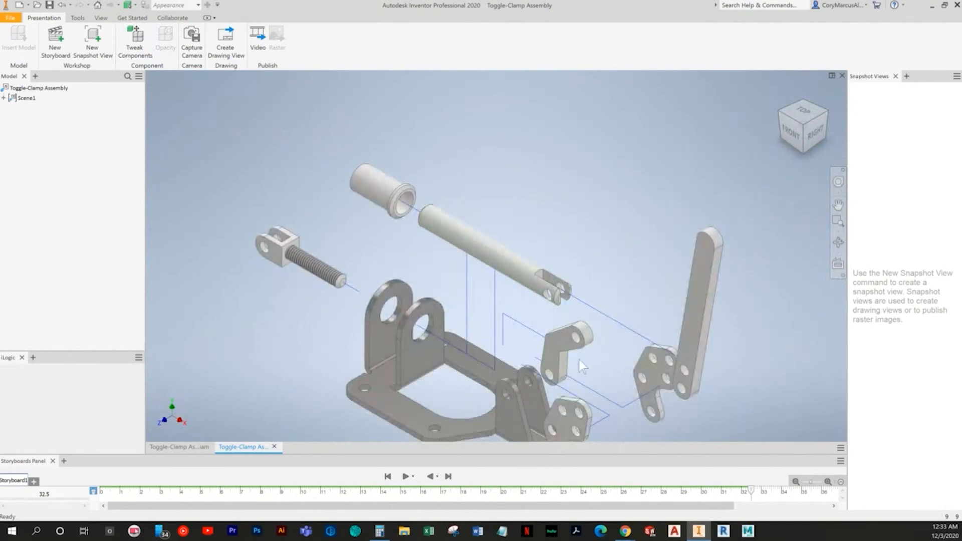
{"action": "scroll", "coordinate": [579, 359], "scroll_direction": "up", "scroll_amount": 3}
{"action": "middle_click_drag", "start_coordinate": [472, 284], "coordinate": [610, 337]}
{"action": "middle_click_drag", "start_coordinate": [371, 255], "coordinate": [335, 295], "text": "shift"}
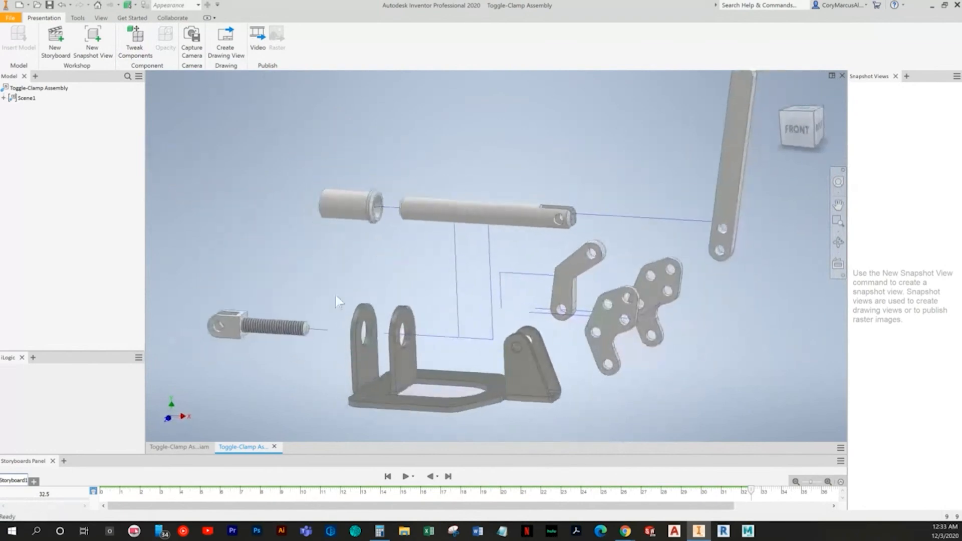
{"action": "left_click", "coordinate": [405, 476]}
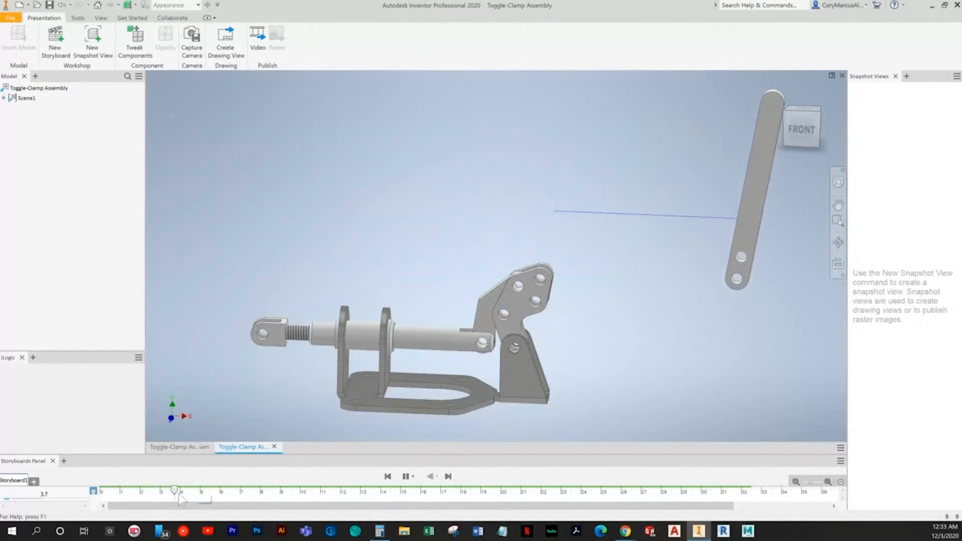
{"action": "left_click_drag", "start_coordinate": [198, 492], "coordinate": [629, 481]}
{"action": "left_click_drag", "start_coordinate": [526, 456], "coordinate": [40, 464]}
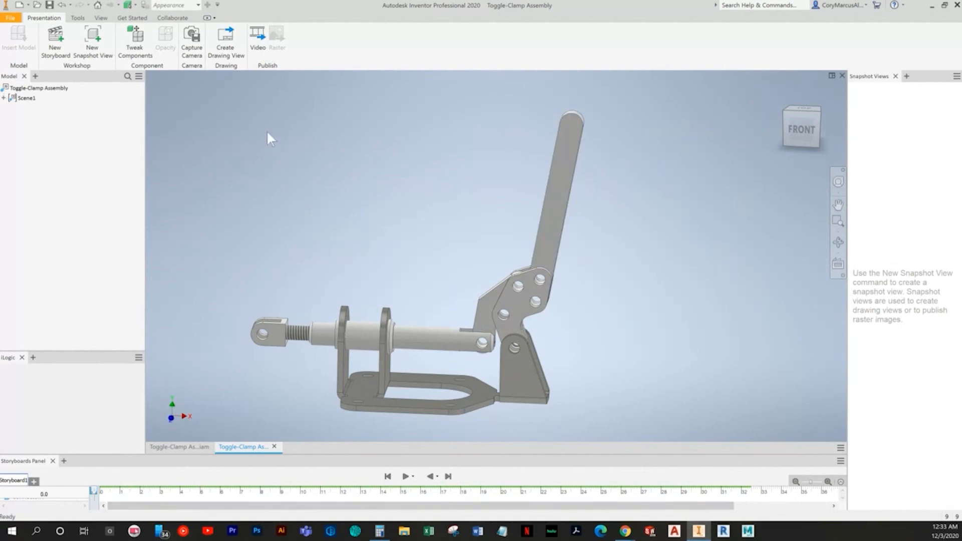
Restore the home view and save the presentation as "Toggle-Clamp Assembly Exploded"
{"action": "key", "text": "F6"}
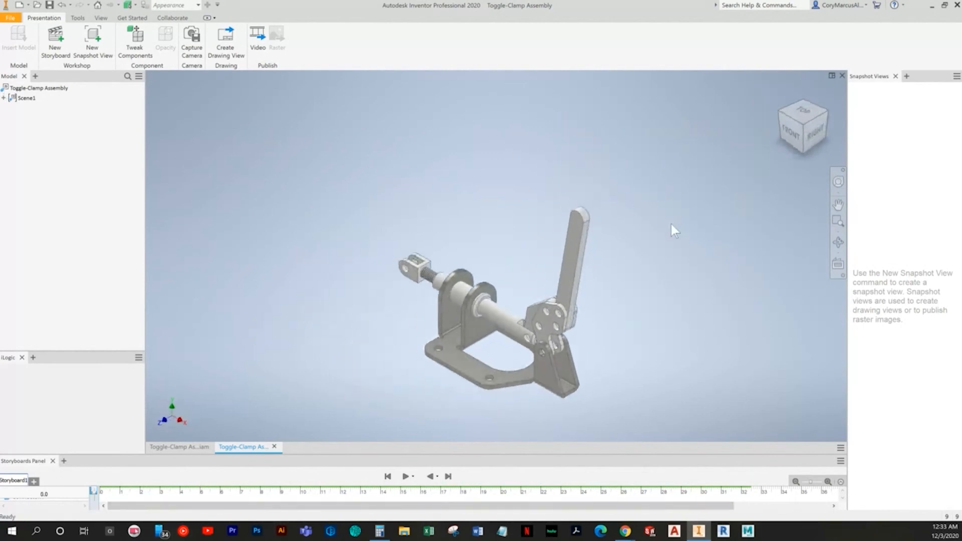
{"action": "left_click", "coordinate": [48, 6]}
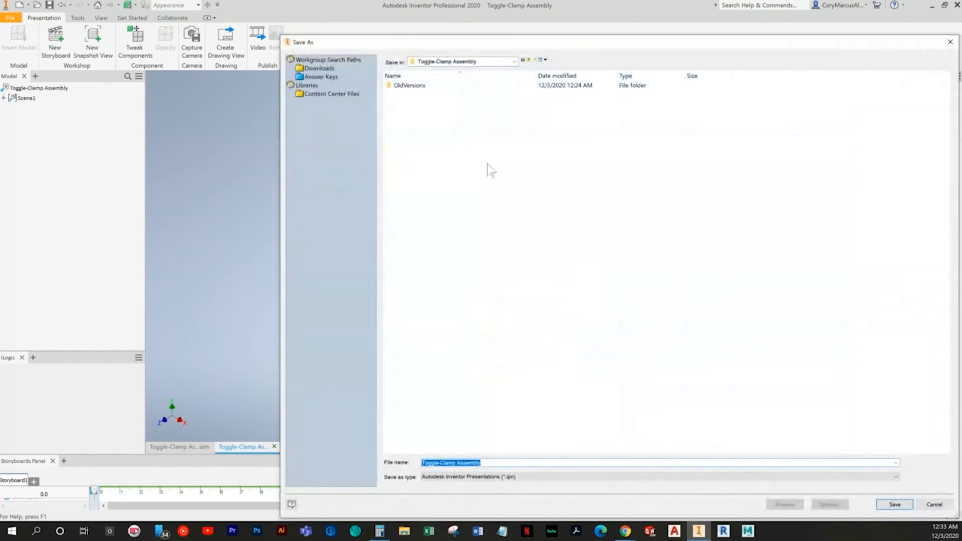
{"action": "key", "text": "Right"}
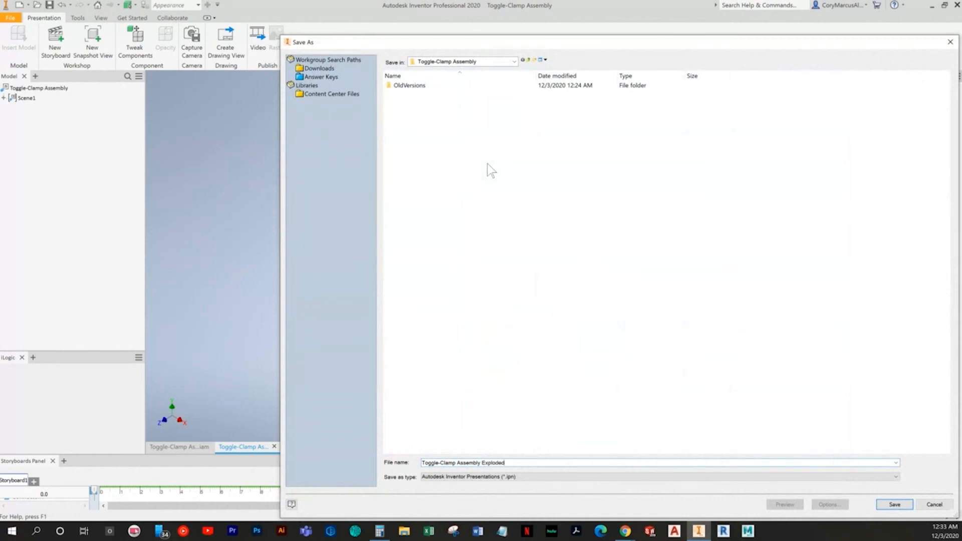
{"action": "key", "text": "Return"}
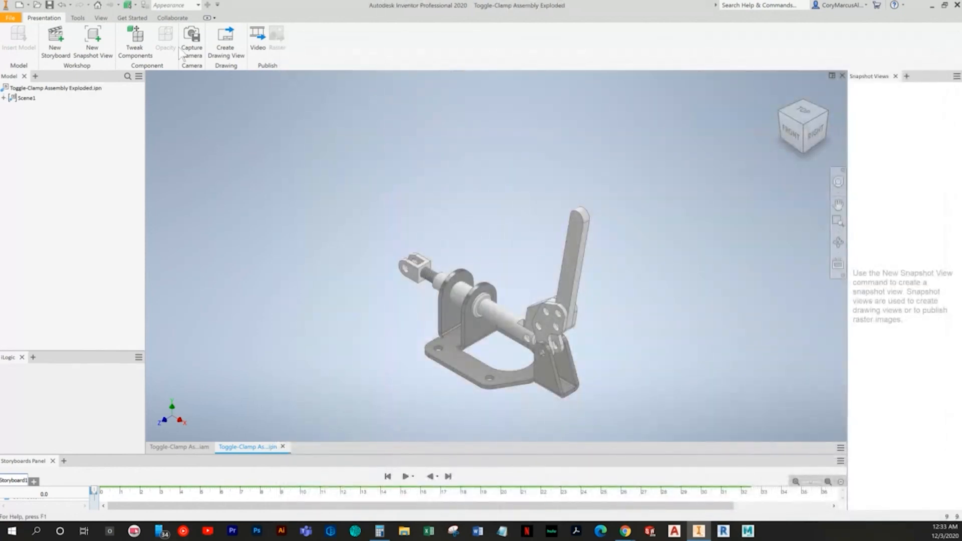
Create a drawing from the presentation using the Standard.idw template
{"action": "left_click", "coordinate": [232, 51]}
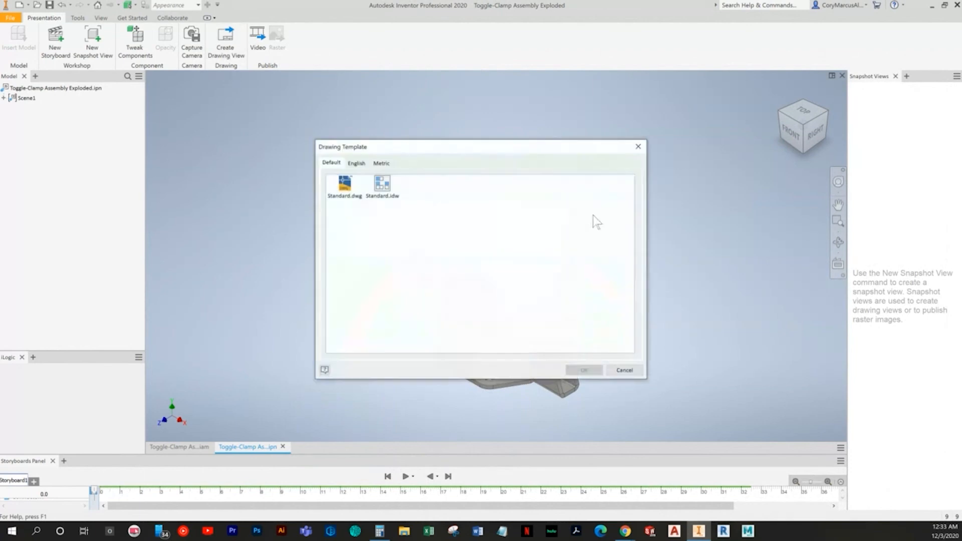
{"action": "double_click", "coordinate": [383, 198]}
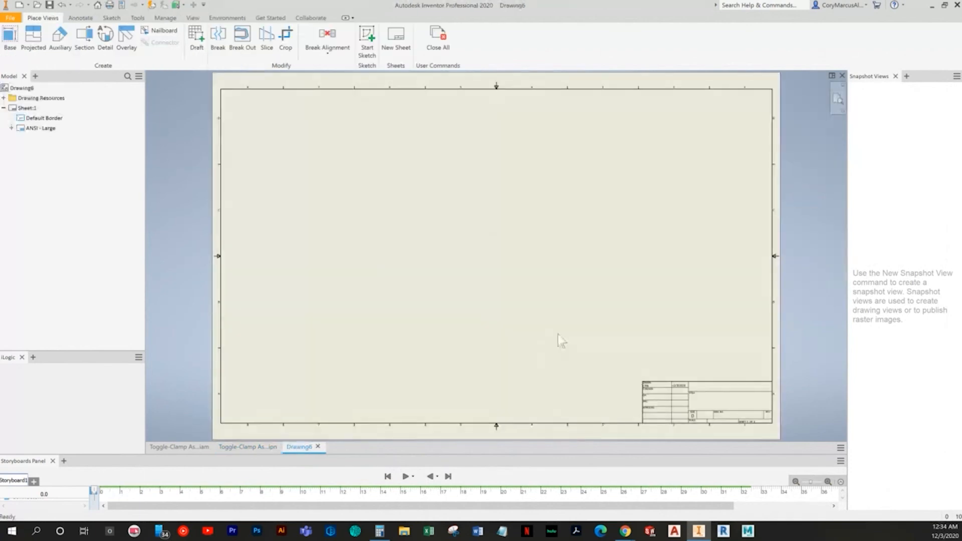
{"action": "left_click", "coordinate": [500, 304]}
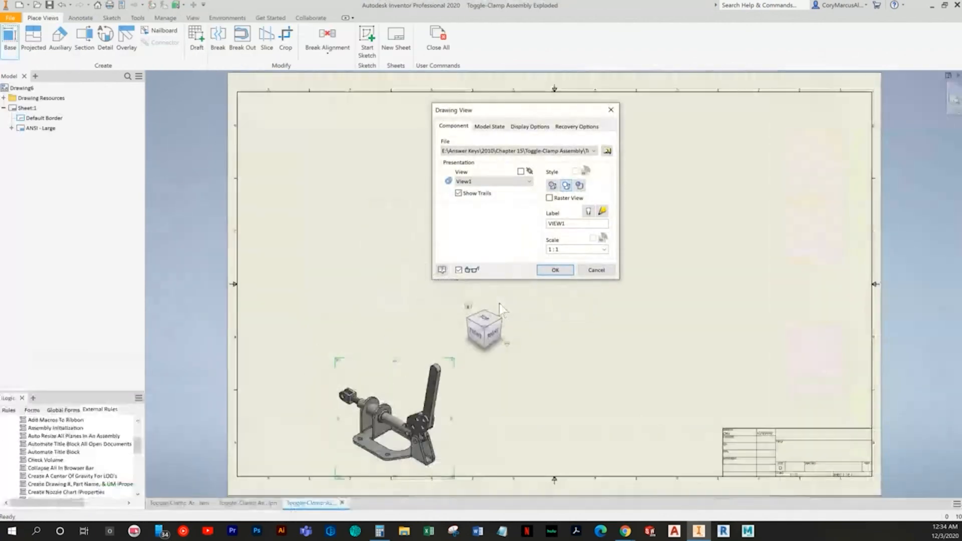
Check the presentation views offered for the drawing view, cancel its placement and return to the Toggle-Clamp presentation file
{"action": "left_click", "coordinate": [508, 184]}
{"action": "left_click", "coordinate": [507, 190]}
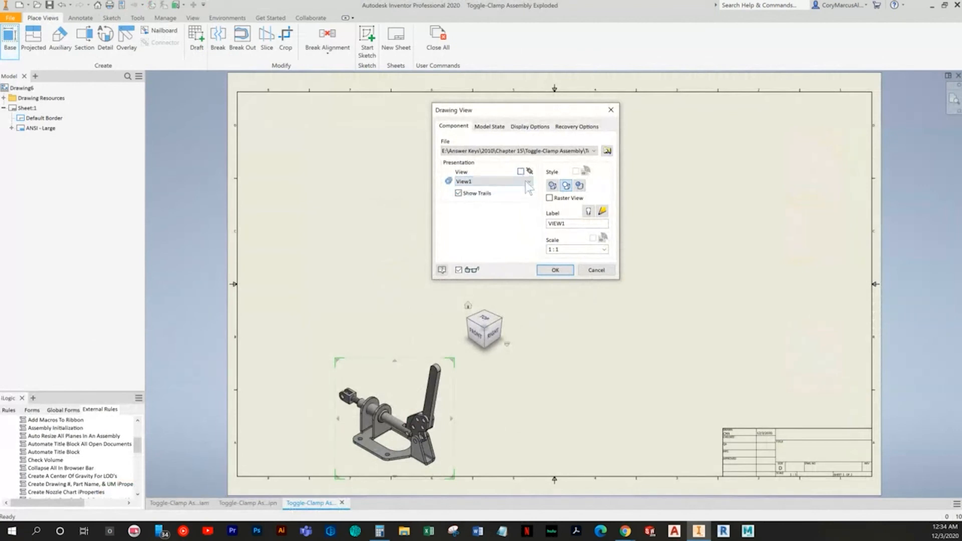
{"action": "left_click", "coordinate": [596, 270]}
{"action": "left_click", "coordinate": [247, 501]}
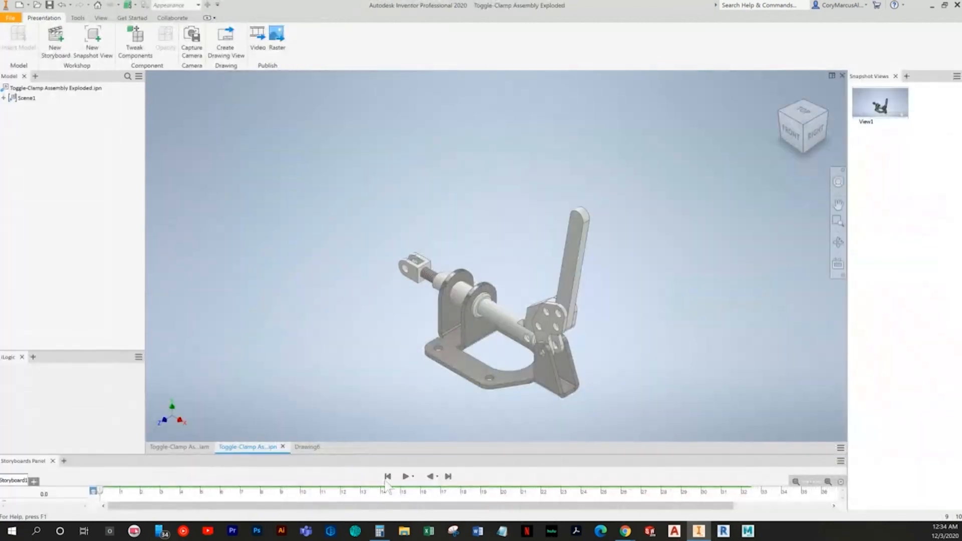
Play the storyboard animation and move the playhead past its end so the clamp is fully exploded
{"action": "left_click", "coordinate": [406, 476]}
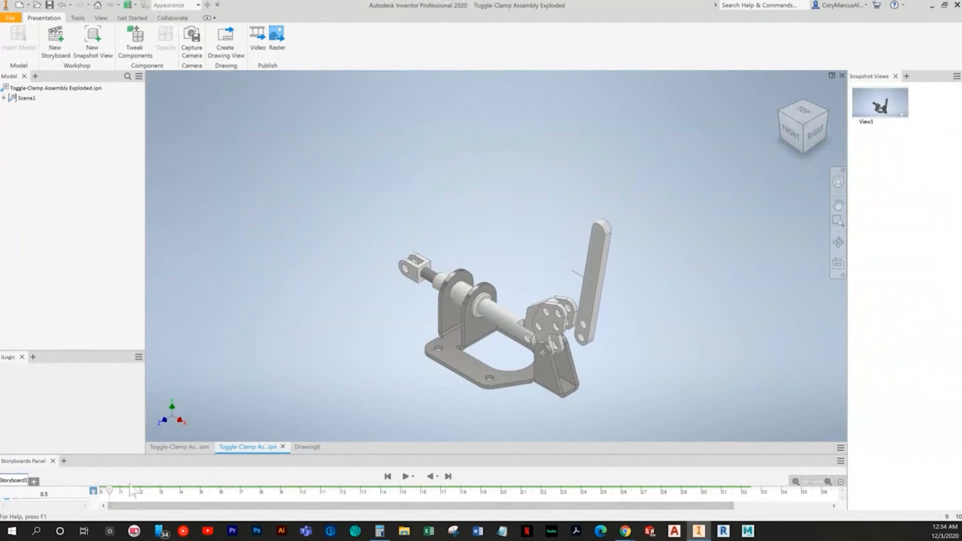
{"action": "left_click_drag", "start_coordinate": [112, 494], "coordinate": [832, 494]}
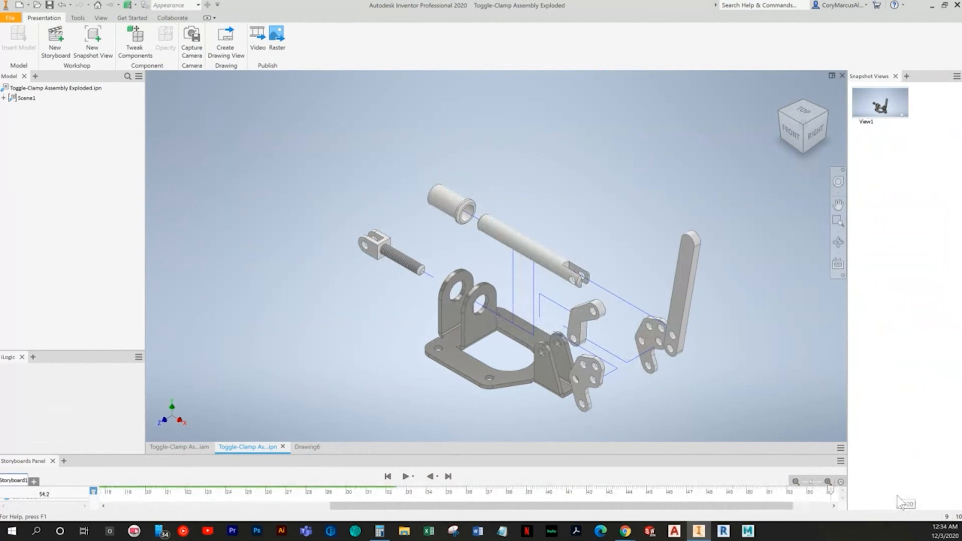
{"action": "left_click_drag", "start_coordinate": [558, 503], "coordinate": [401, 494]}
{"action": "left_click", "coordinate": [226, 43]}
{"action": "double_click", "coordinate": [382, 184]}
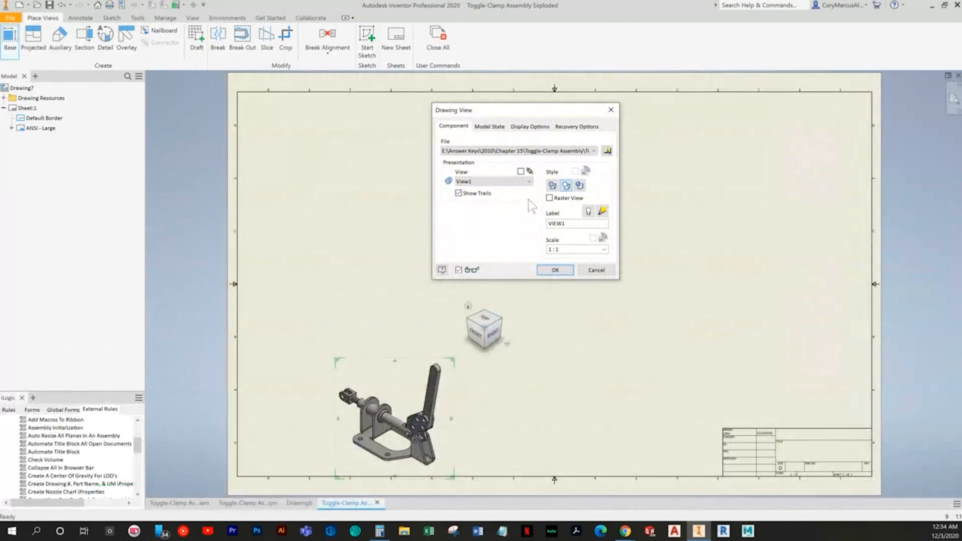
{"action": "left_click", "coordinate": [482, 182]}
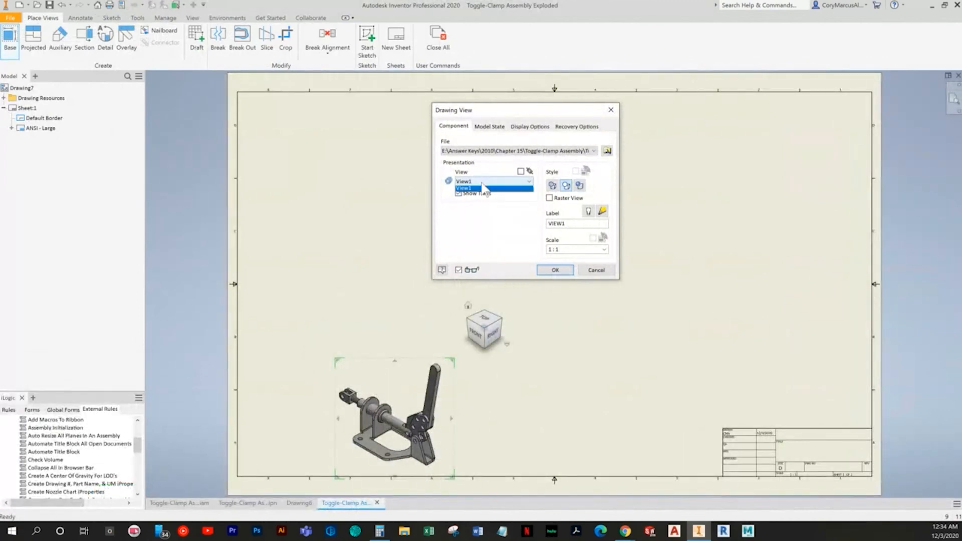
{"action": "left_click", "coordinate": [484, 189]}
{"action": "left_click", "coordinate": [592, 270]}
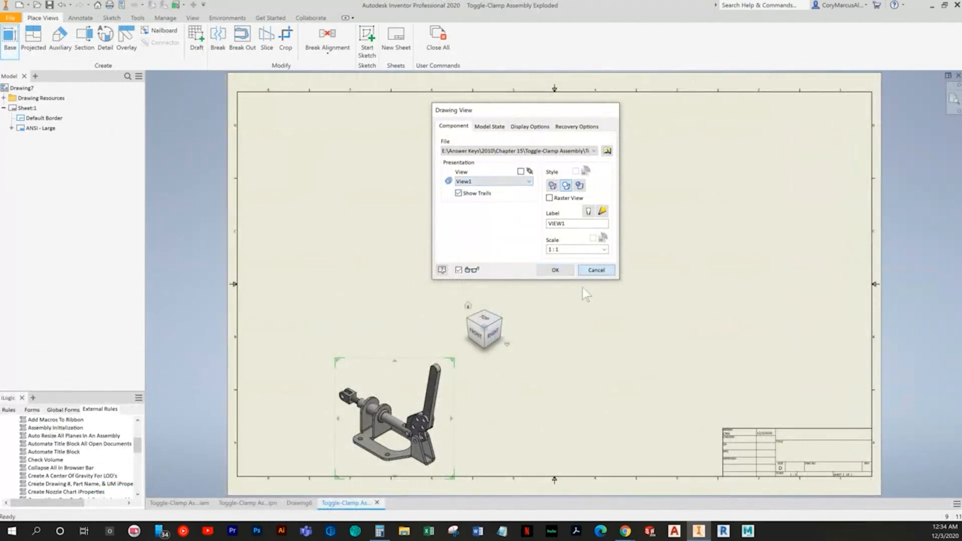
Close the Drawing6 and Drawing7 files without saving them
{"action": "left_click", "coordinate": [299, 503]}
{"action": "left_click", "coordinate": [317, 503]}
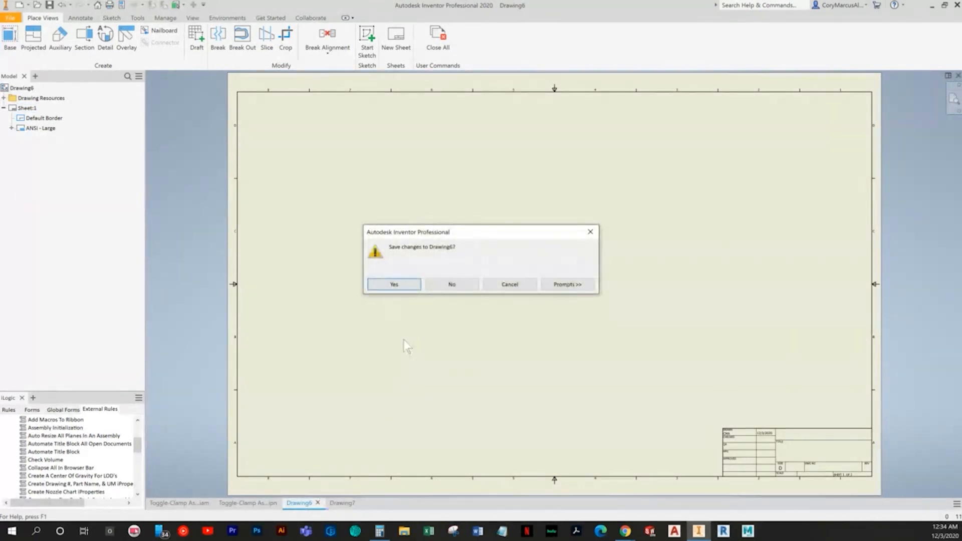
{"action": "left_click", "coordinate": [436, 283]}
{"action": "left_click", "coordinate": [317, 502]}
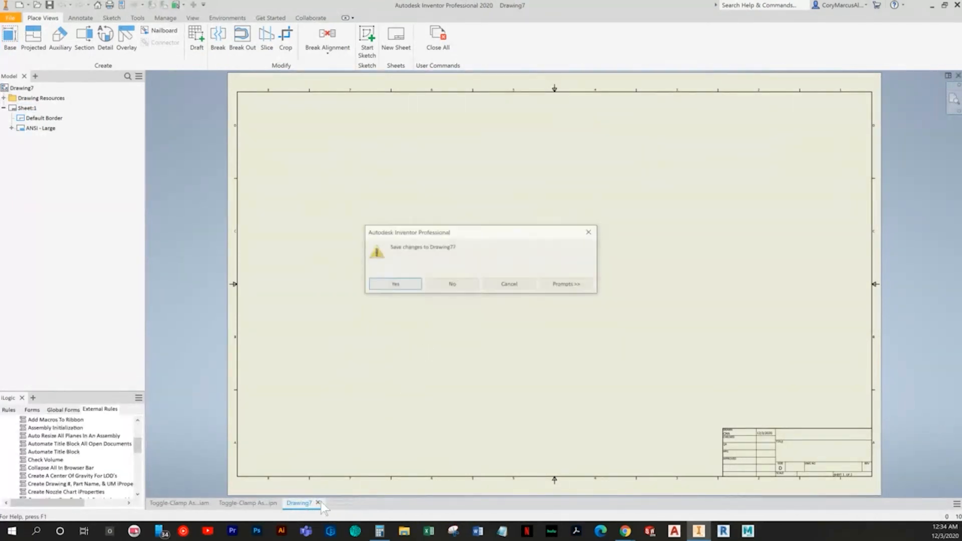
{"action": "left_click", "coordinate": [433, 284]}
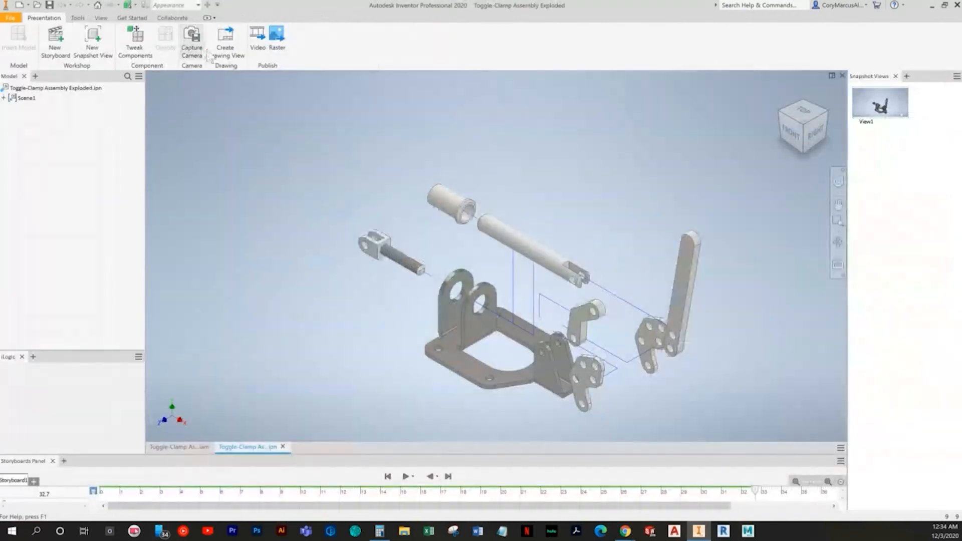
Delete the View1 snapshot and create a Standard.idw drawing from the presentation, accepting an automatically added snapshot view
{"action": "right_click", "coordinate": [884, 108]}
{"action": "left_click", "coordinate": [899, 129]}
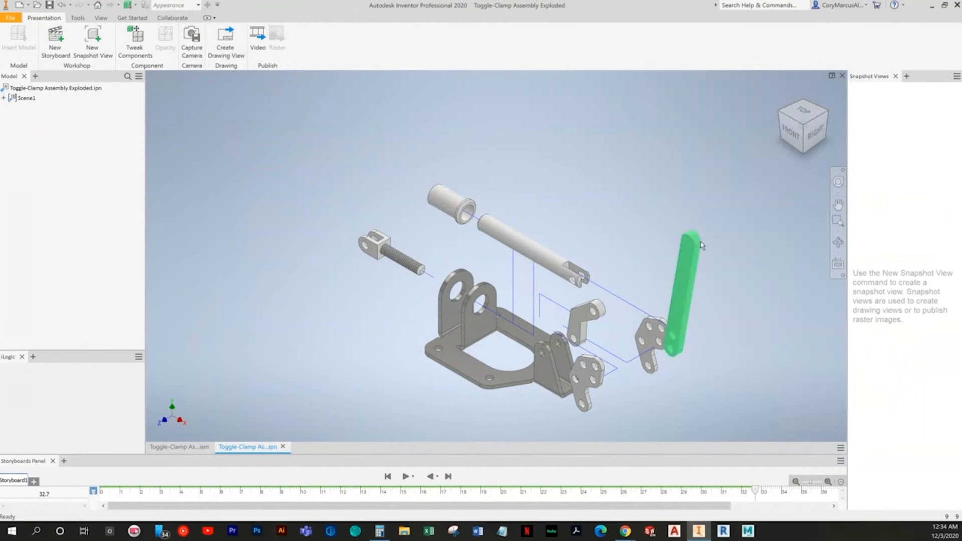
{"action": "left_click", "coordinate": [222, 57]}
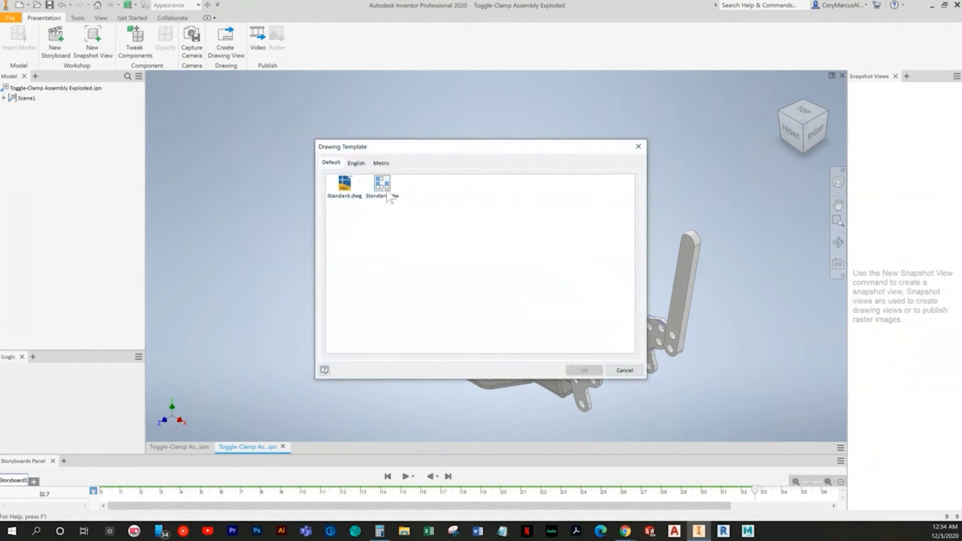
{"action": "double_click", "coordinate": [389, 193]}
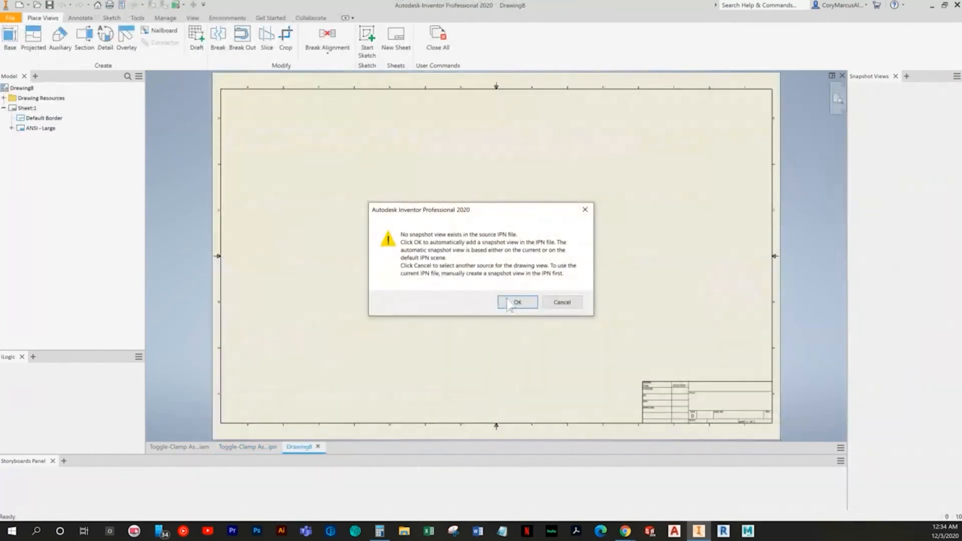
{"action": "left_click", "coordinate": [515, 302]}
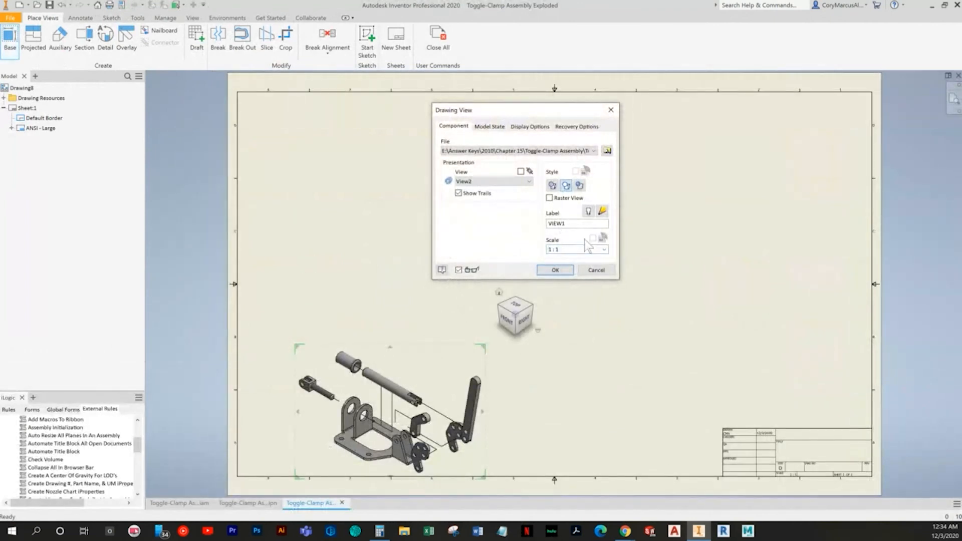
Show the exploded view's label as "TOGGLE-CLAMP ASSEMBLY", set its scale to 2:1 and place the view
{"action": "left_click", "coordinate": [588, 211]}
{"action": "left_click_drag", "start_coordinate": [580, 224], "coordinate": [479, 225]}
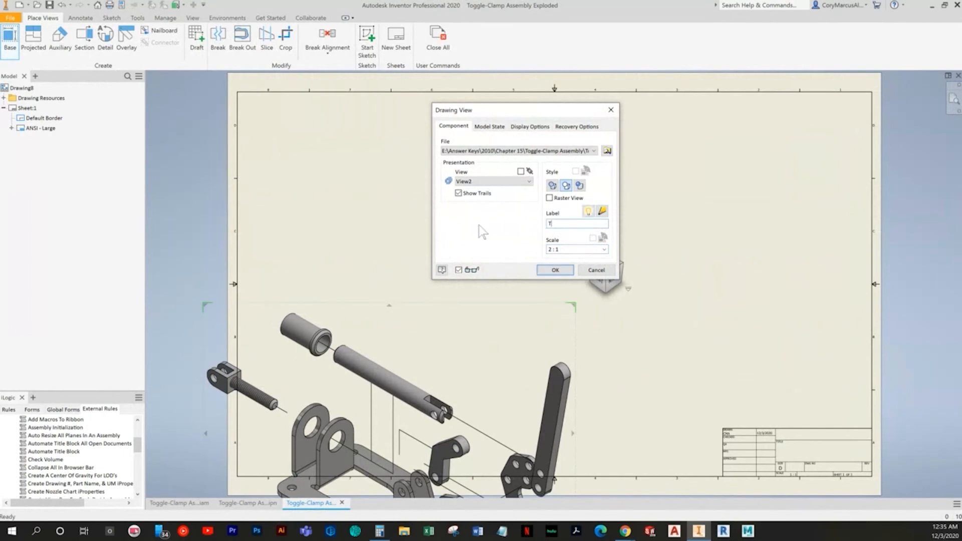
{"action": "type", "text": "TOGGLE_CLAM"}
{"action": "key", "text": "BackSpace"}
{"action": "key", "text": "BackSpace"}
{"action": "key", "text": "BackSpace"}
{"action": "key", "text": "BackSpace"}
{"action": "key", "text": "BackSpace"}
{"action": "type", "text": "-CLAMP ASSEMBLY"}
{"action": "left_click", "coordinate": [554, 270]}
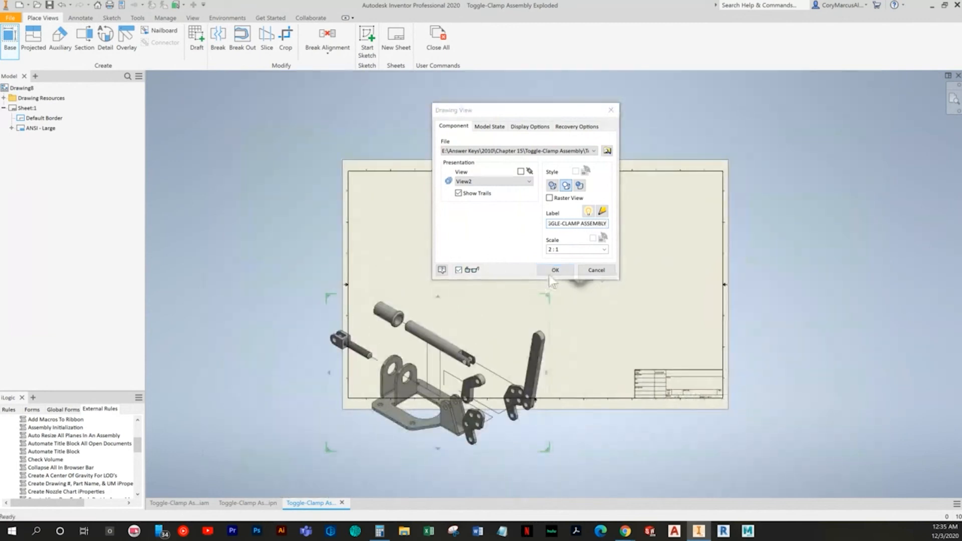
Move the exploded view so it sits near the middle of the sheet
{"action": "mouse_move", "coordinate": [545, 340]}
{"action": "left_mouse_down"}
{"action": "mouse_move", "coordinate": [590, 258]}
{"action": "mouse_move", "coordinate": [585, 273]}
{"action": "left_mouse_up"}
{"action": "key", "text": "Home"}
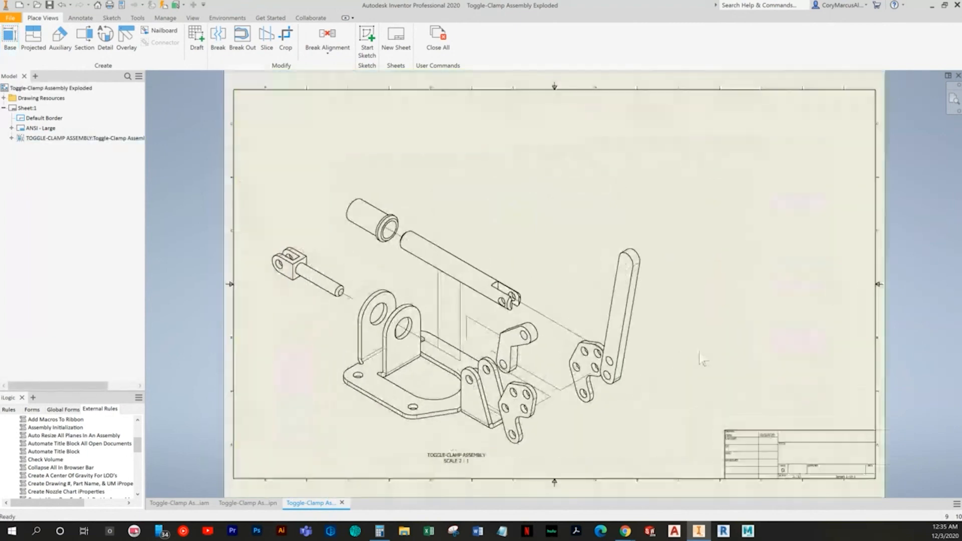
{"action": "left_click_drag", "start_coordinate": [645, 413], "coordinate": [666, 397]}
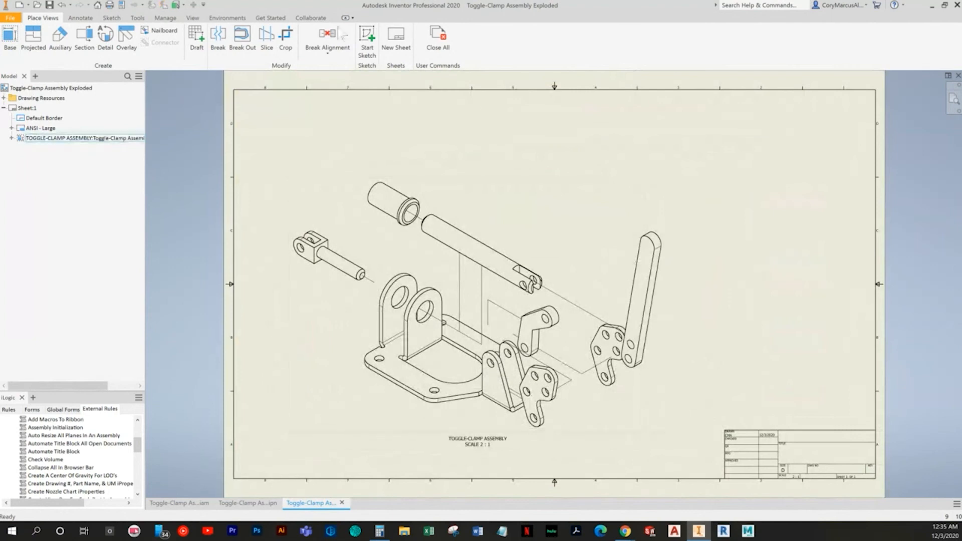
Place a parts list for the exploded view in the upper-right corner of the sheet border, enabling the BOM view
{"action": "left_click", "coordinate": [70, 5]}
{"action": "left_click", "coordinate": [90, 19]}
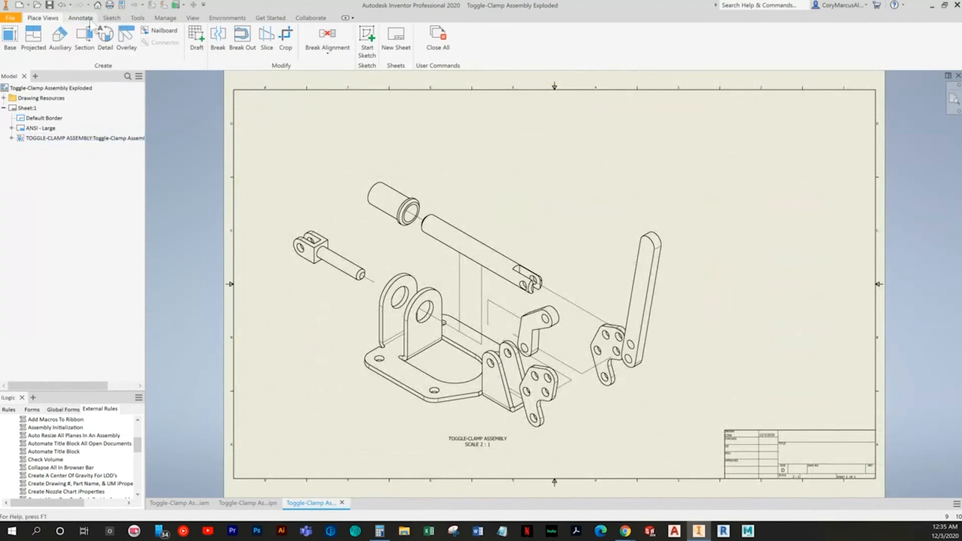
{"action": "left_click", "coordinate": [80, 18]}
{"action": "left_click", "coordinate": [508, 44]}
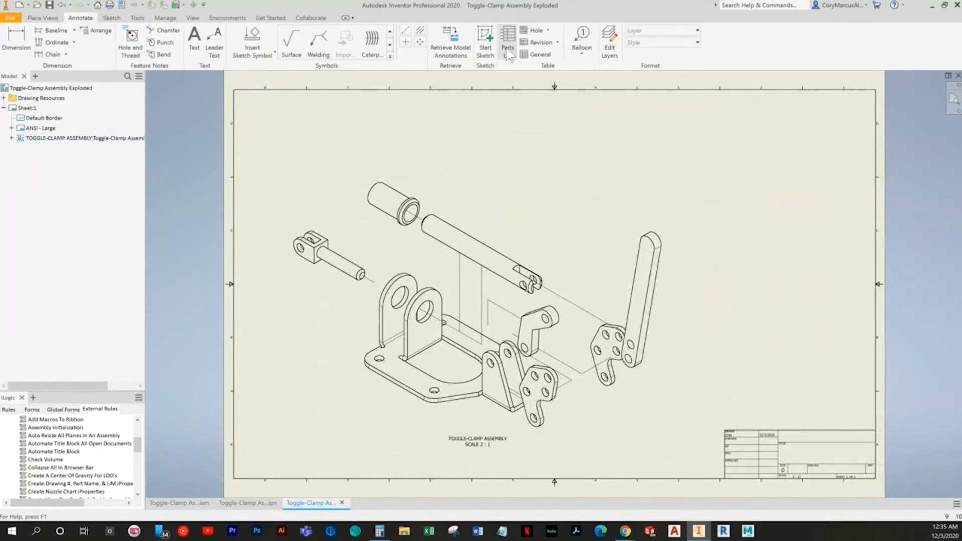
{"action": "left_click", "coordinate": [256, 262]}
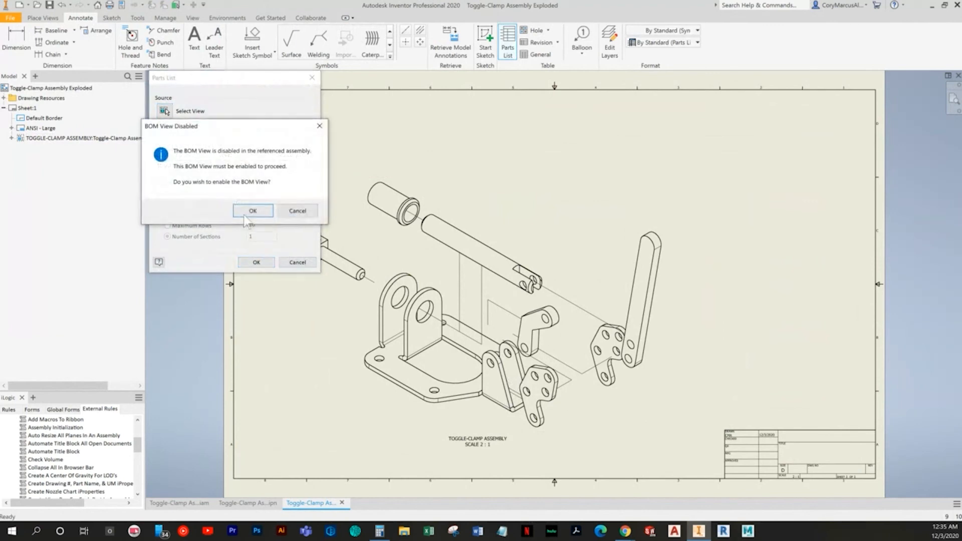
{"action": "left_click", "coordinate": [291, 210]}
{"action": "left_click", "coordinate": [875, 90]}
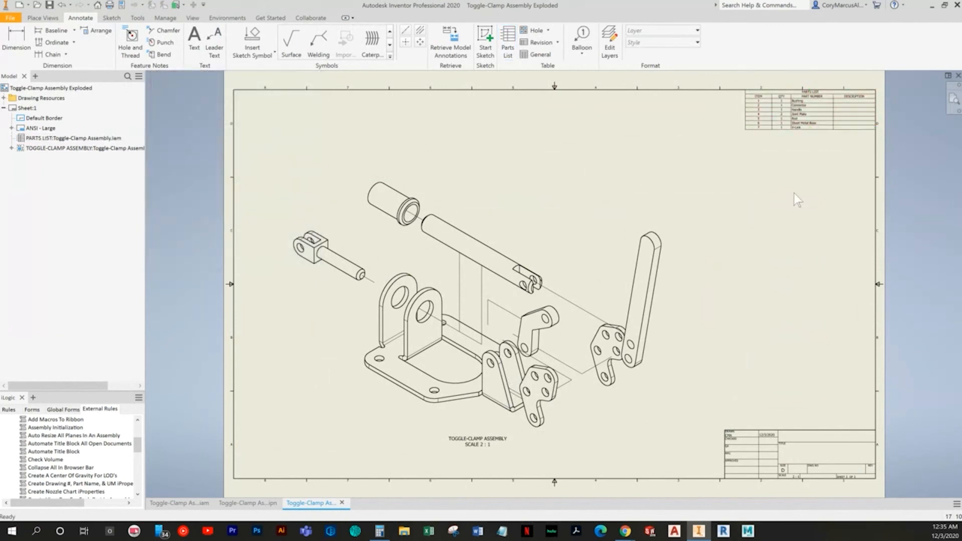
Add balloons to the connector, the bushing and the rod in the exploded view
{"action": "middle_click_drag", "start_coordinate": [805, 196], "coordinate": [765, 215]}
{"action": "left_click", "coordinate": [581, 40]}
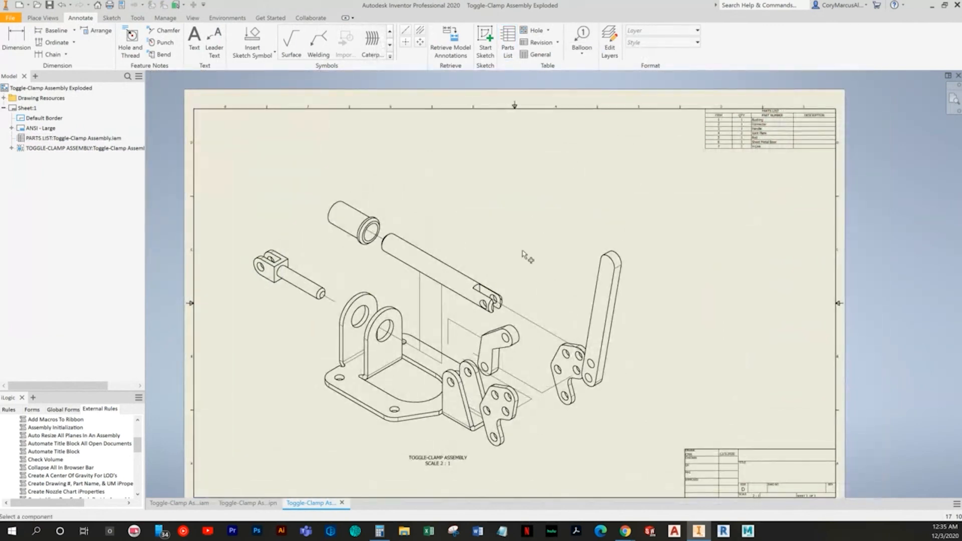
{"action": "scroll", "coordinate": [341, 295], "scroll_direction": "up", "scroll_amount": 3}
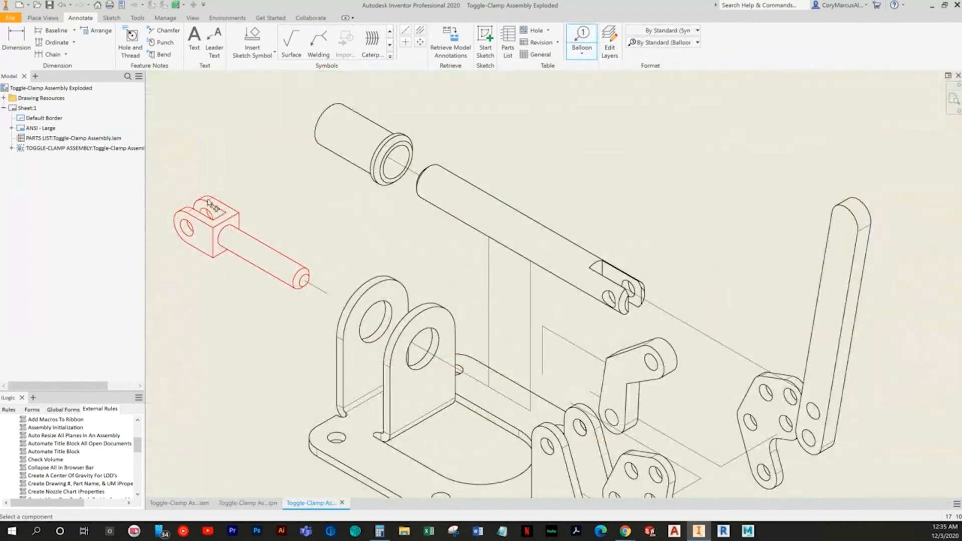
{"action": "left_click", "coordinate": [210, 203]}
{"action": "left_click", "coordinate": [197, 171]}
{"action": "middle_click_drag", "start_coordinate": [365, 150], "coordinate": [370, 156]}
{"action": "left_click", "coordinate": [368, 151]}
{"action": "left_click", "coordinate": [371, 118]}
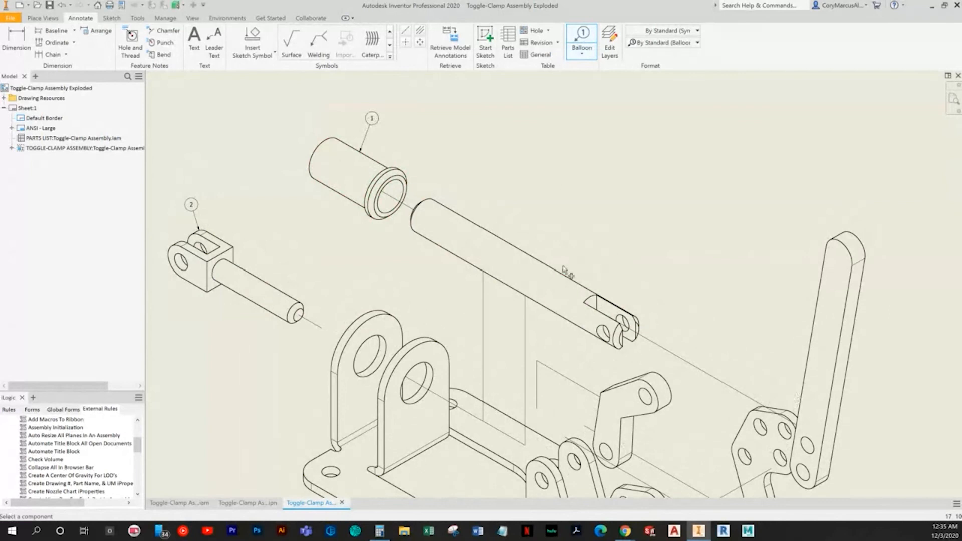
{"action": "left_click", "coordinate": [536, 260]}
{"action": "left_click", "coordinate": [550, 222]}
Add balloons to the handle and both joint plates
{"action": "middle_click_drag", "start_coordinate": [676, 289], "coordinate": [489, 265]}
{"action": "left_click", "coordinate": [665, 331]}
{"action": "left_click", "coordinate": [696, 348]}
{"action": "middle_click_drag", "start_coordinate": [587, 449], "coordinate": [550, 292]}
{"action": "left_click", "coordinate": [536, 341]}
{"action": "left_click", "coordinate": [536, 386]}
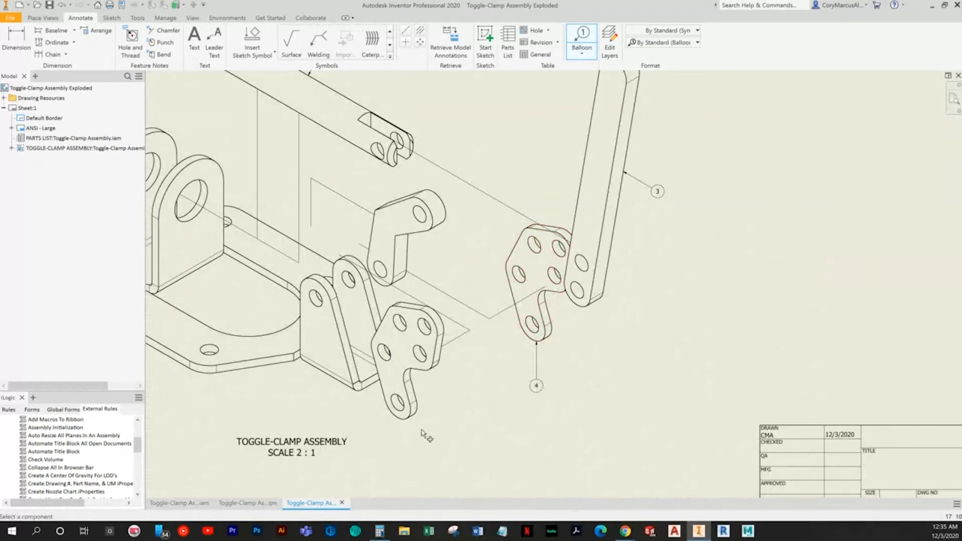
{"action": "left_click", "coordinate": [402, 419]}
Add balloons to the V-link and the sheet metal base, and end the Balloon command
{"action": "left_click", "coordinate": [444, 203]}
{"action": "left_click", "coordinate": [483, 161]}
{"action": "middle_click_drag", "start_coordinate": [408, 296], "coordinate": [693, 214]}
{"action": "left_click", "coordinate": [373, 264]}
{"action": "left_click", "coordinate": [346, 292]}
{"action": "scroll", "coordinate": [454, 282], "scroll_direction": "down", "scroll_amount": 5}
{"action": "middle_click_drag", "start_coordinate": [403, 352], "coordinate": [294, 412]}
{"action": "key", "text": "Escape"}
{"action": "middle_click", "coordinate": [630, 312]}
{"action": "middle_click", "coordinate": [630, 311]}
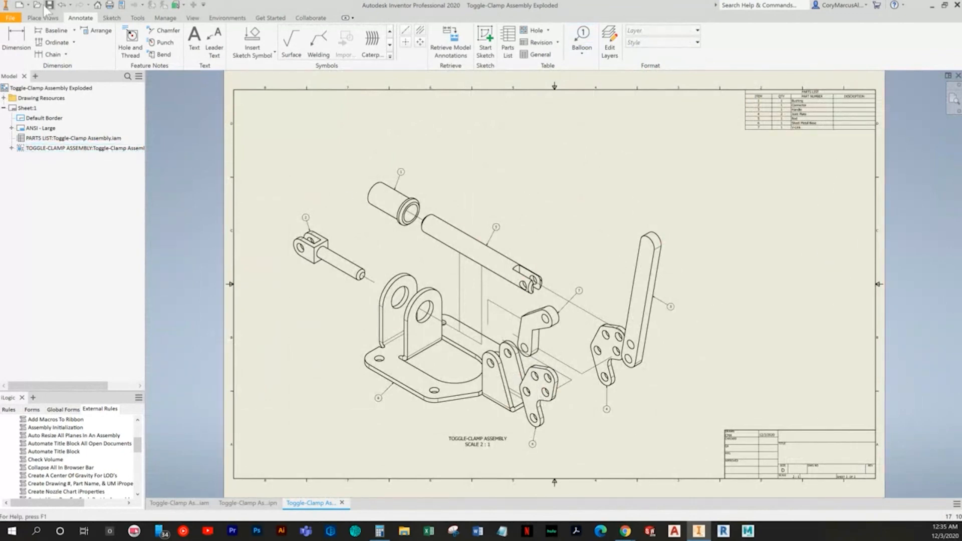
Save the drawing as "Toggle-Clamp Assembly Assembly Drawing" and close the drawing and presentation files
{"action": "left_click", "coordinate": [50, 6]}
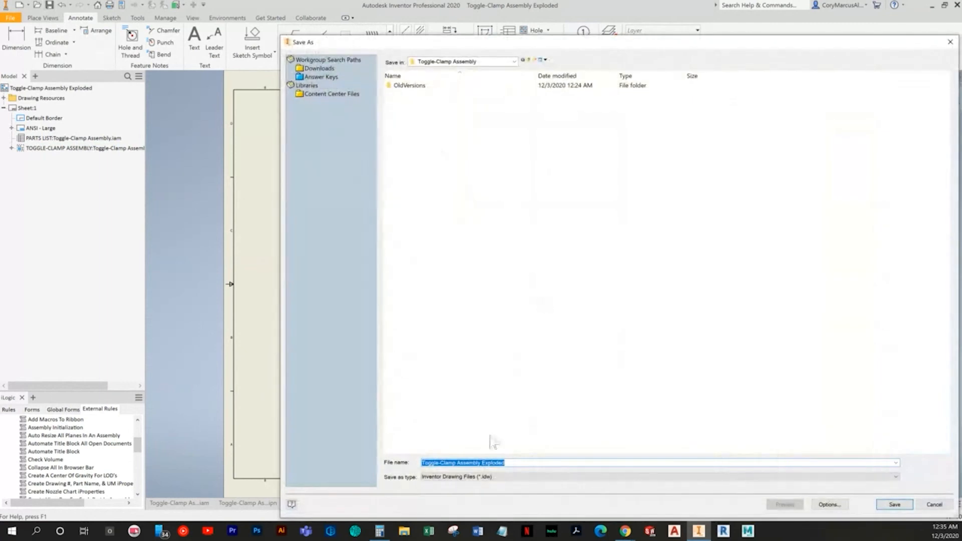
{"action": "left_click_drag", "start_coordinate": [478, 465], "coordinate": [578, 461]}
{"action": "key", "text": "BackSpace"}
{"action": "type", "text": "Assembly Drawing"}
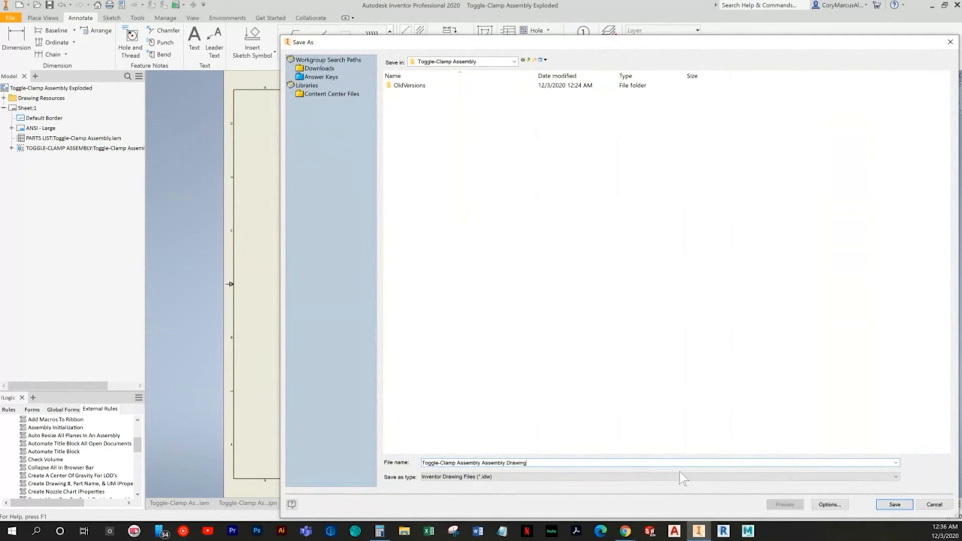
{"action": "key", "text": "Return"}
{"action": "left_click", "coordinate": [532, 319]}
{"action": "left_click", "coordinate": [533, 230]}
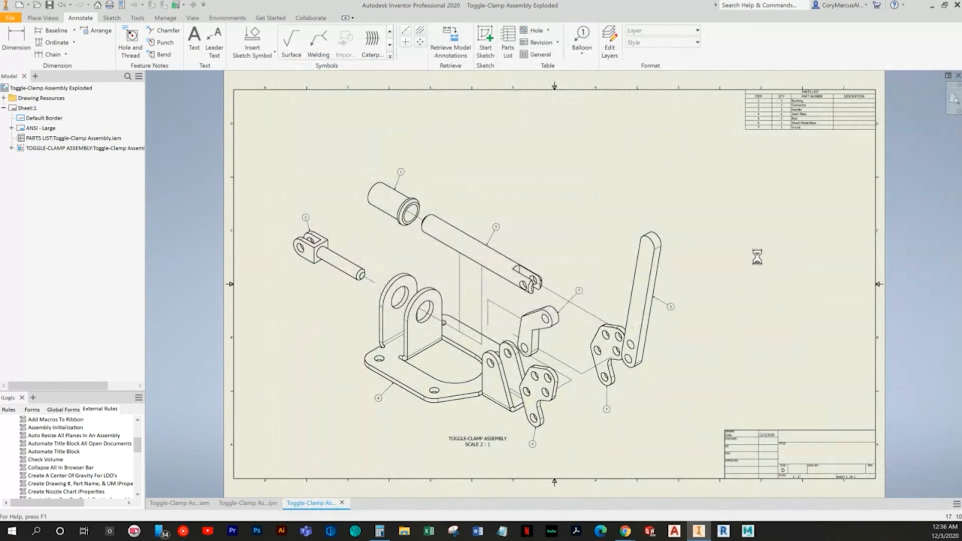
{"action": "key", "text": "ctrl+F4"}
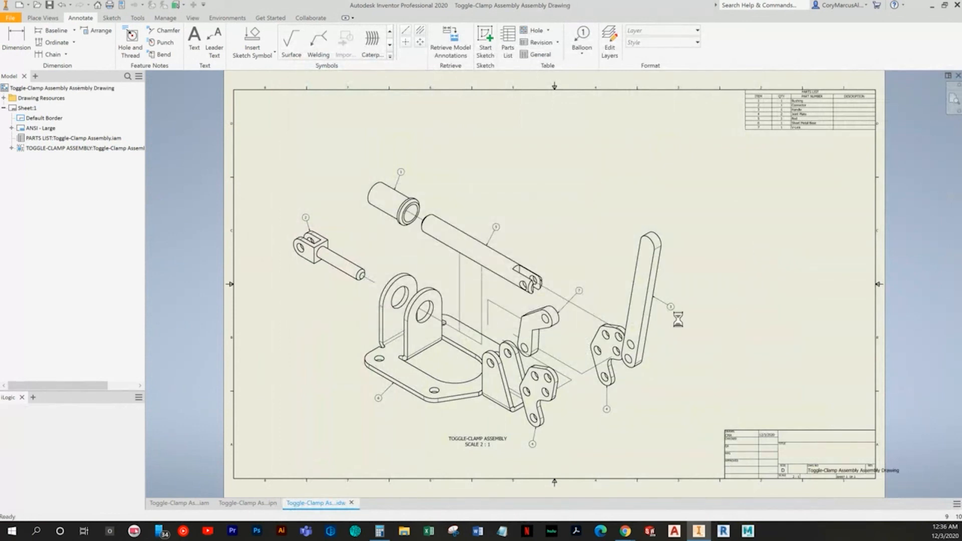
{"action": "key", "text": "ctrl+F4"}
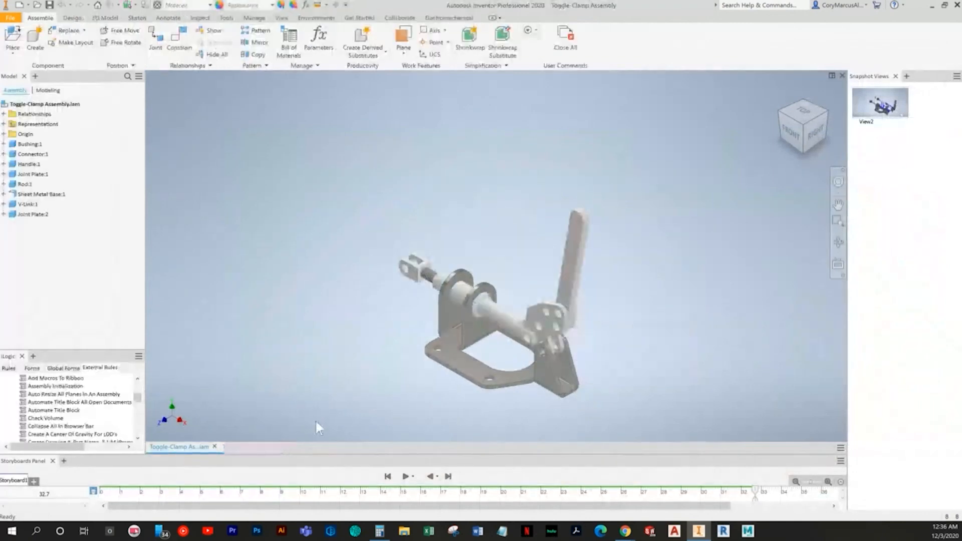
Create a new drawing from the English ANSI (in).idw template
{"action": "left_click", "coordinate": [20, 6]}
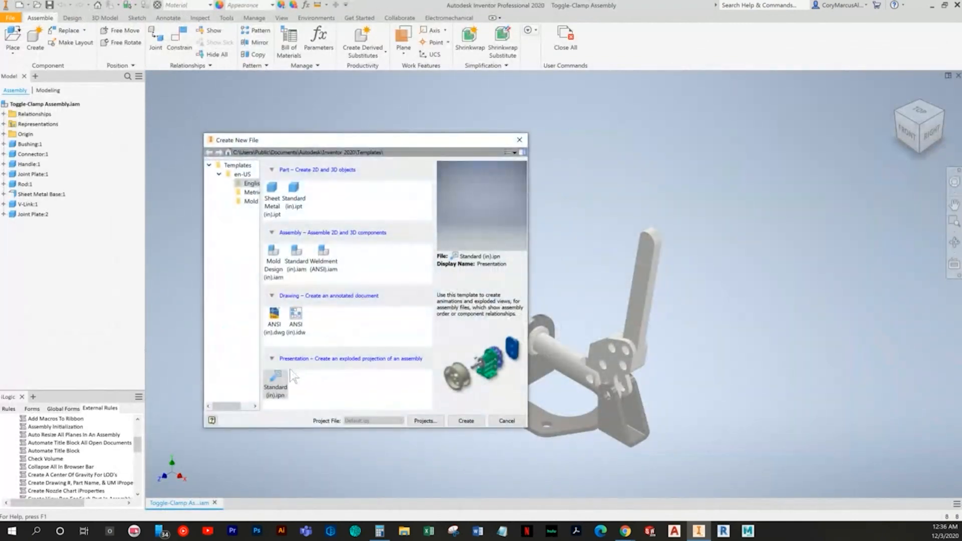
{"action": "double_click", "coordinate": [296, 323]}
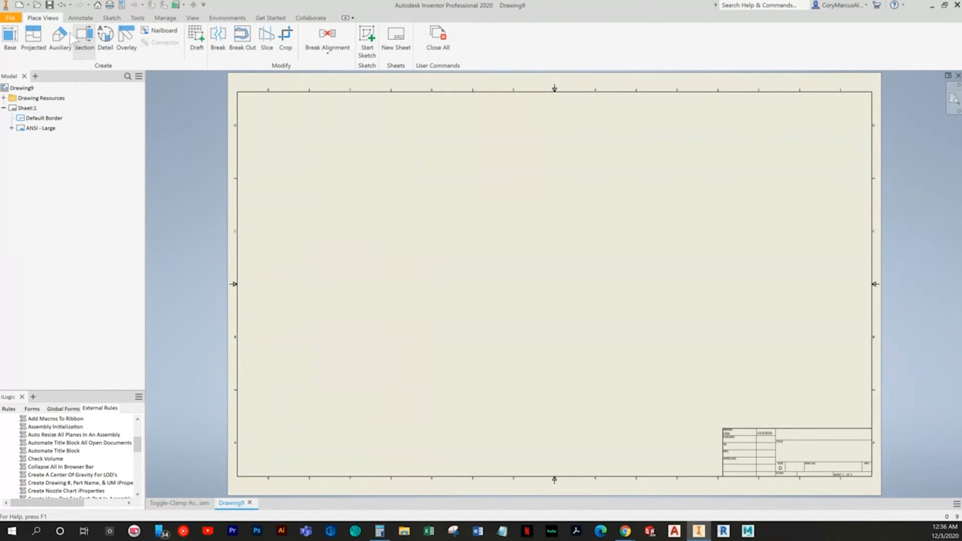
Place a front base view of the Toggle-Clamp Assembly with projected side, top and isometric views
{"action": "left_click", "coordinate": [10, 36]}
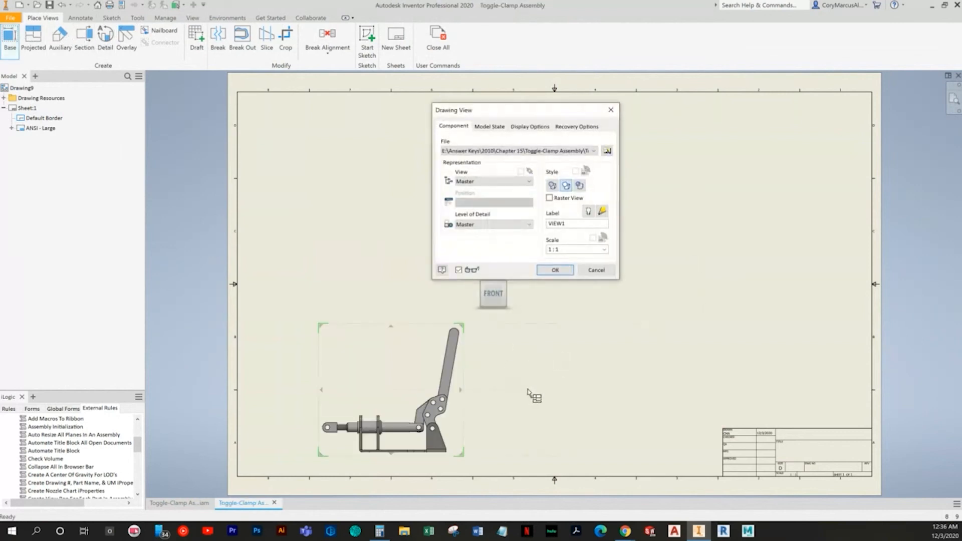
{"action": "left_click", "coordinate": [651, 399]}
{"action": "left_click", "coordinate": [365, 195]}
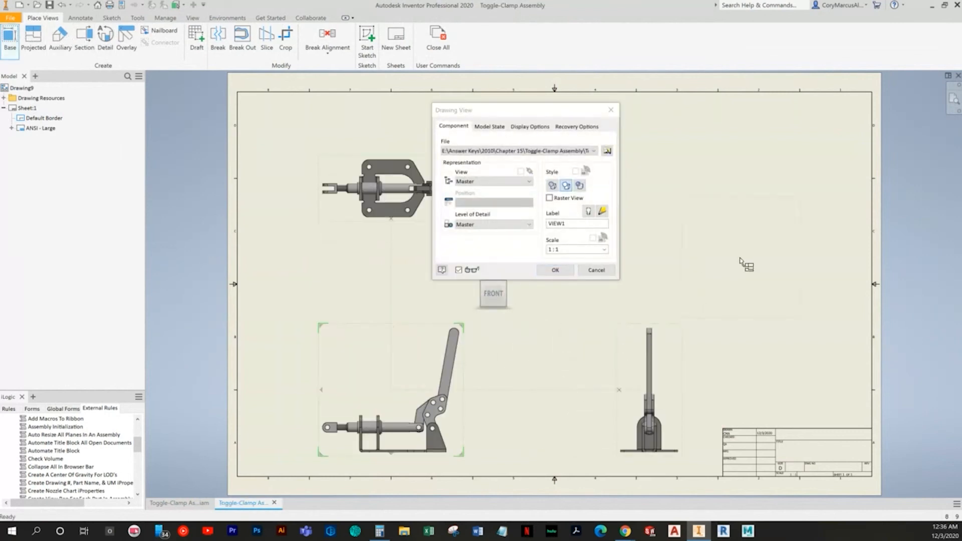
{"action": "left_click", "coordinate": [699, 246]}
Show the base view's label, set it to TOGGLE-CLAMP ASSEMBLY, and create the views
{"action": "left_click", "coordinate": [587, 211]}
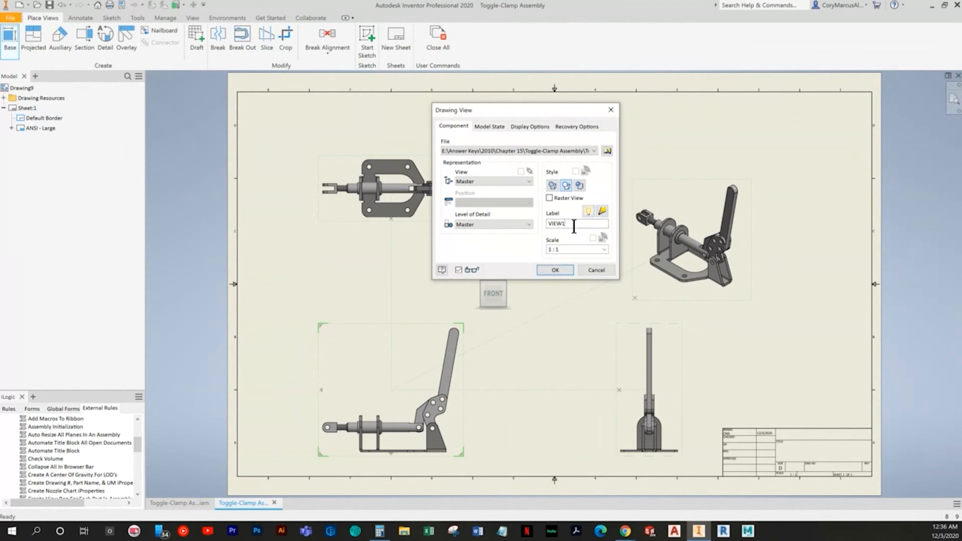
{"action": "type", "text": "TOGGLE-CLAMP ASSEE"}
{"action": "key", "text": "BackSpace"}
{"action": "key", "text": "BackSpace"}
{"action": "type", "text": "ee"}
{"action": "key", "text": "BackSpace"}
{"action": "key", "text": "BackSpace"}
{"action": "type", "text": "EMBLY"}
{"action": "left_click", "coordinate": [548, 270]}
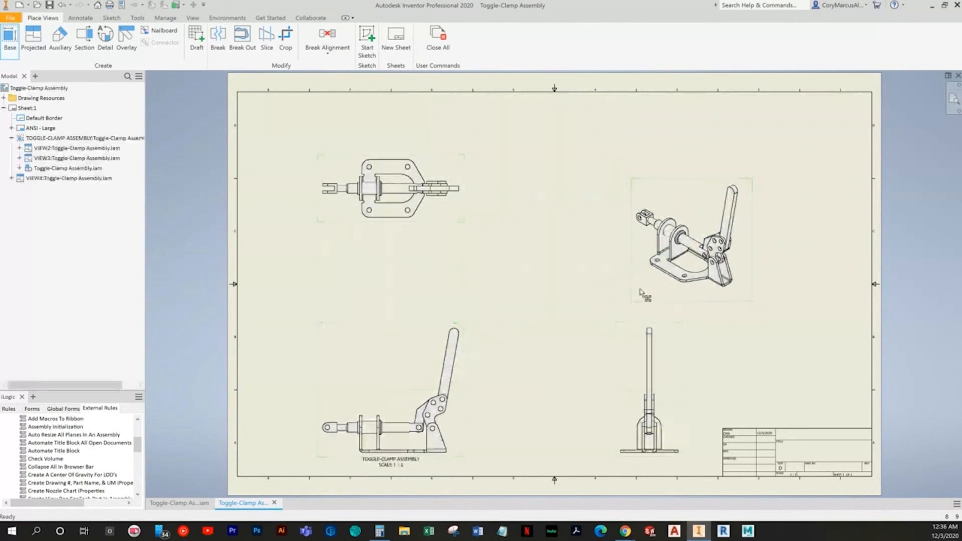
Delete the projected side and top views from the sheet
{"action": "scroll", "coordinate": [471, 400], "scroll_direction": "up", "scroll_amount": 4}
{"action": "scroll", "coordinate": [472, 399], "scroll_direction": "down", "scroll_amount": 6}
{"action": "scroll", "coordinate": [472, 398], "scroll_direction": "up", "scroll_amount": 3}
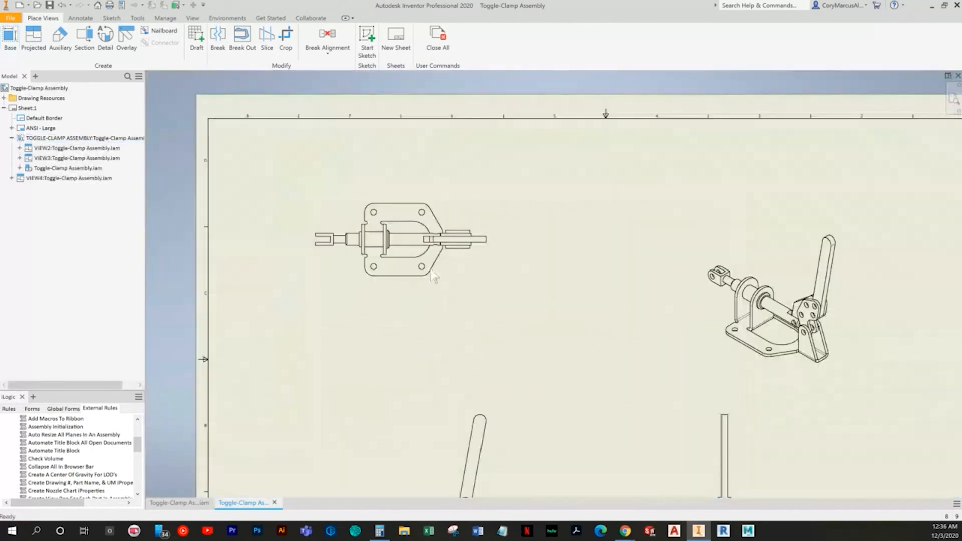
{"action": "scroll", "coordinate": [517, 322], "scroll_direction": "up", "scroll_amount": 2}
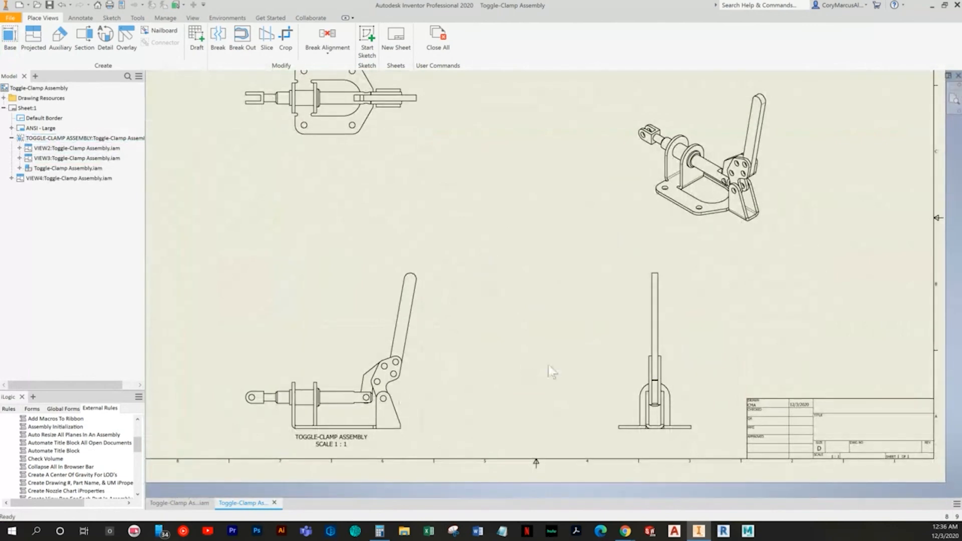
{"action": "left_click", "coordinate": [626, 328]}
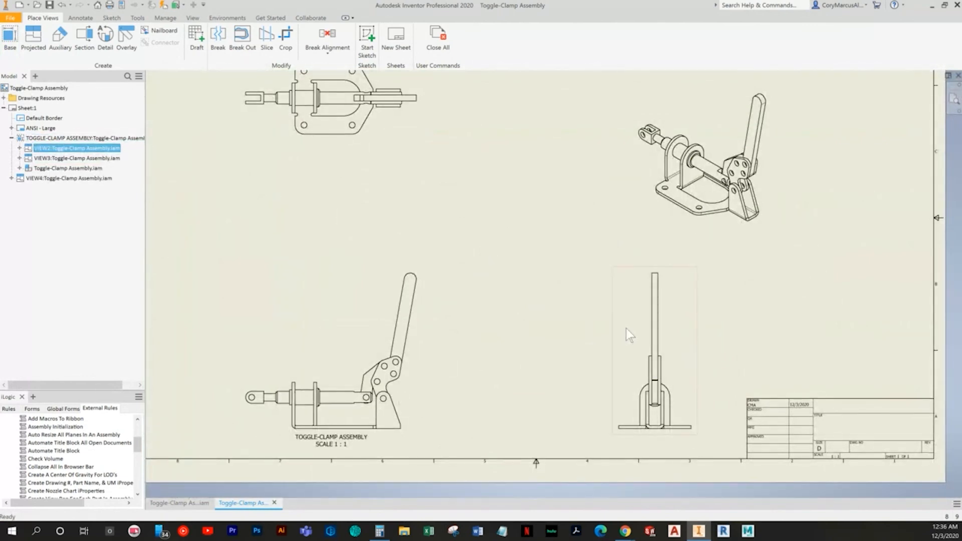
{"action": "key", "text": "Delete"}
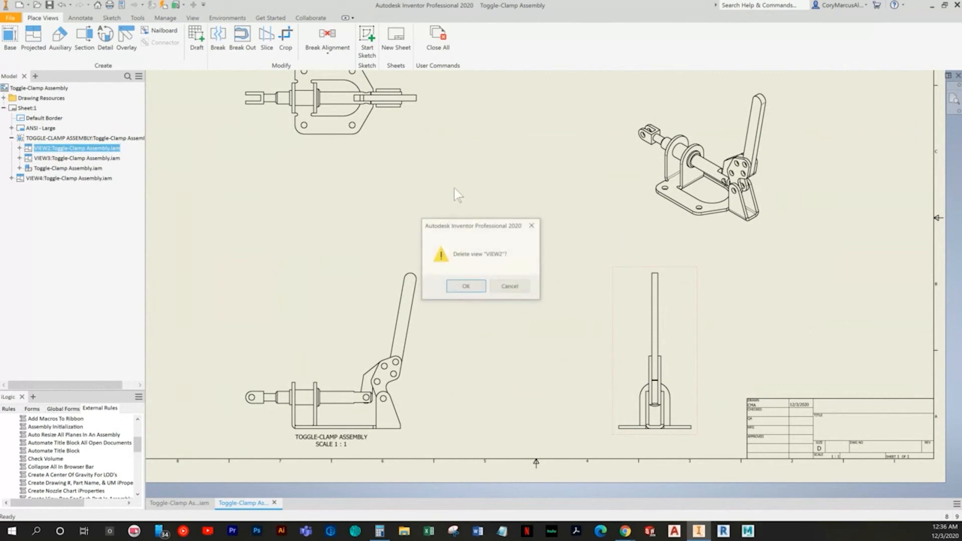
{"action": "key", "text": "Return"}
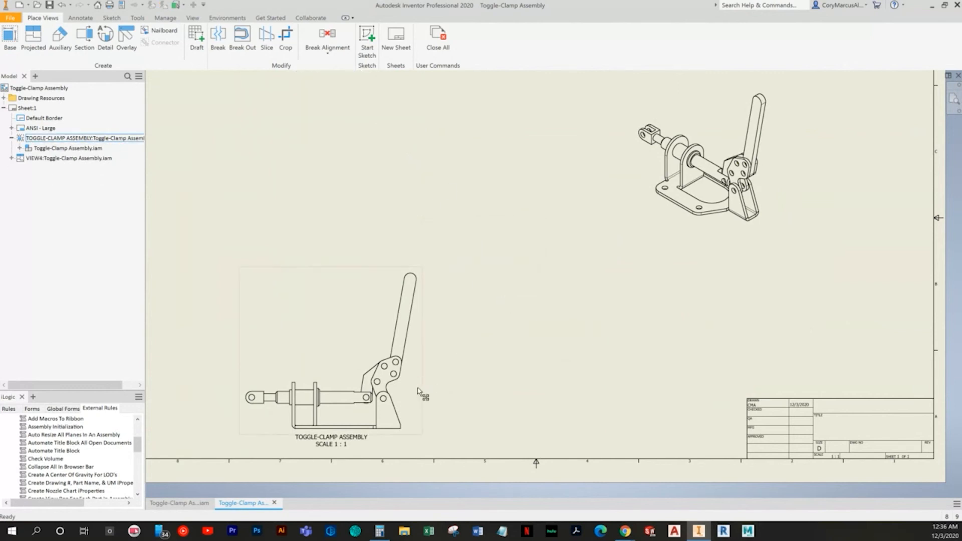
Move the front view farther up the sheet and set its scale to 1.5 : 1
{"action": "left_click_drag", "start_coordinate": [427, 388], "coordinate": [451, 296]}
{"action": "scroll", "coordinate": [576, 317], "scroll_direction": "down", "scroll_amount": 3}
{"action": "key", "text": "F2"}
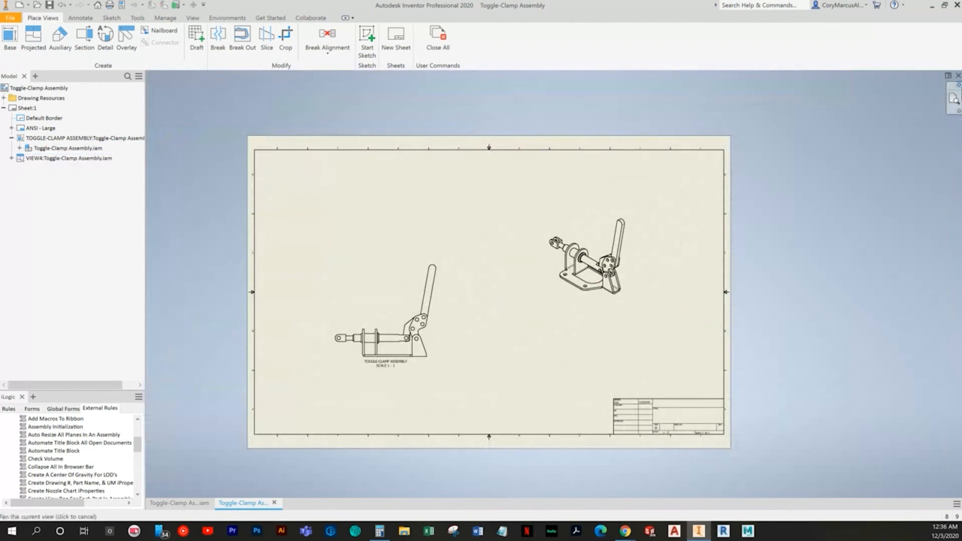
{"action": "scroll", "coordinate": [506, 364], "scroll_direction": "up", "scroll_amount": 3}
{"action": "key", "text": "Escape"}
{"action": "double_click", "coordinate": [475, 323]}
{"action": "left_click", "coordinate": [569, 250]}
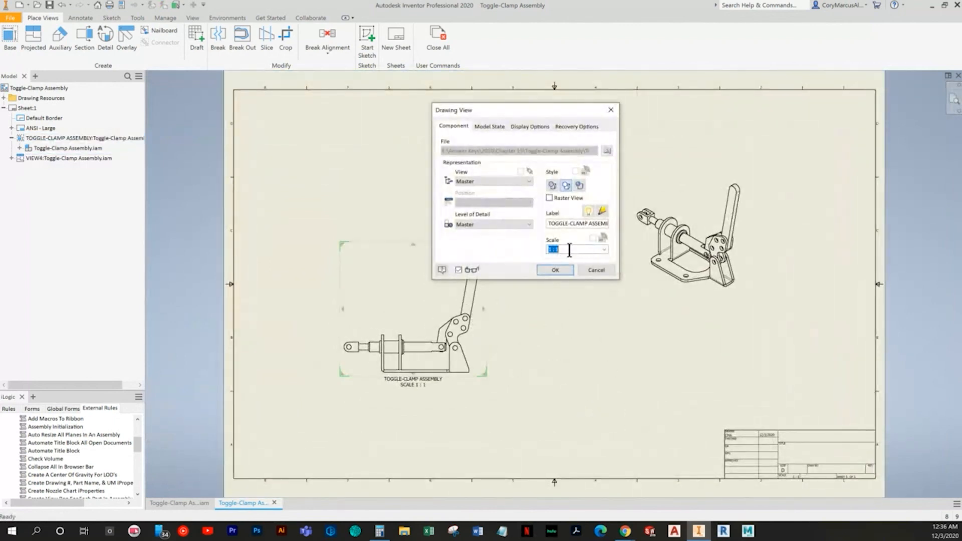
{"action": "type", "text": ".5"}
{"action": "key", "text": "Return"}
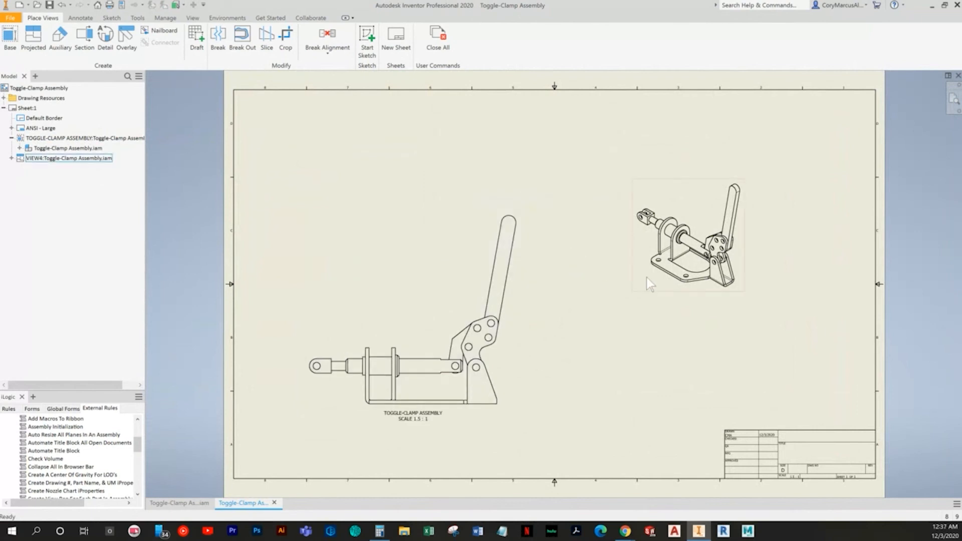
Set the isometric view's scale to 1.5 : 1
{"action": "double_click", "coordinate": [646, 277]}
{"action": "left_click", "coordinate": [575, 249]}
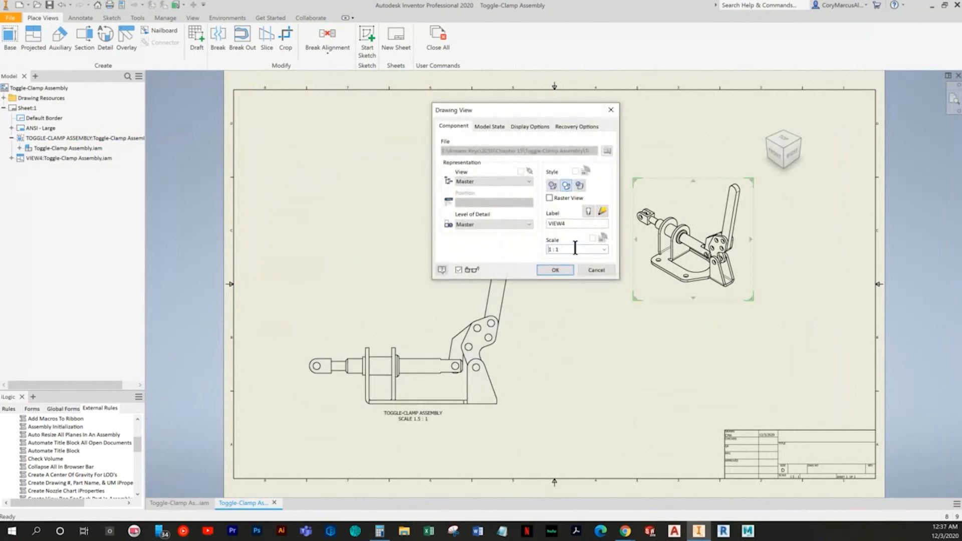
{"action": "type", "text": ".5"}
{"action": "key", "text": "Return"}
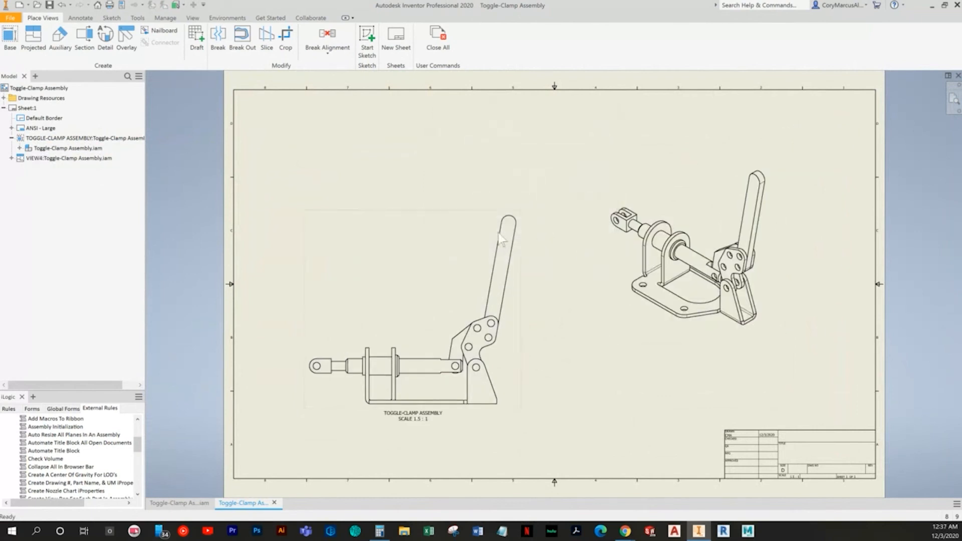
Place a structured parts list of the assembly in the upper right corner of the sheet border
{"action": "left_click", "coordinate": [80, 18]}
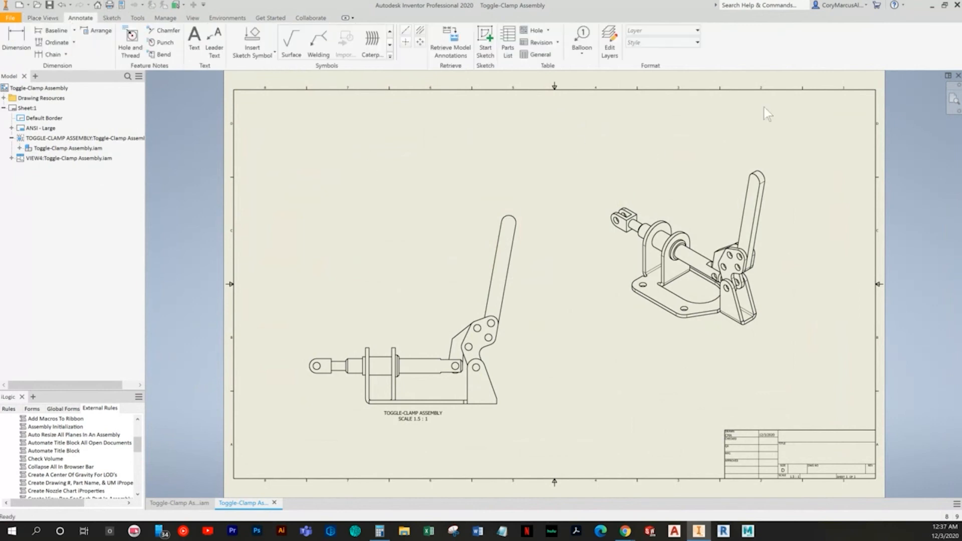
{"action": "left_click", "coordinate": [507, 47]}
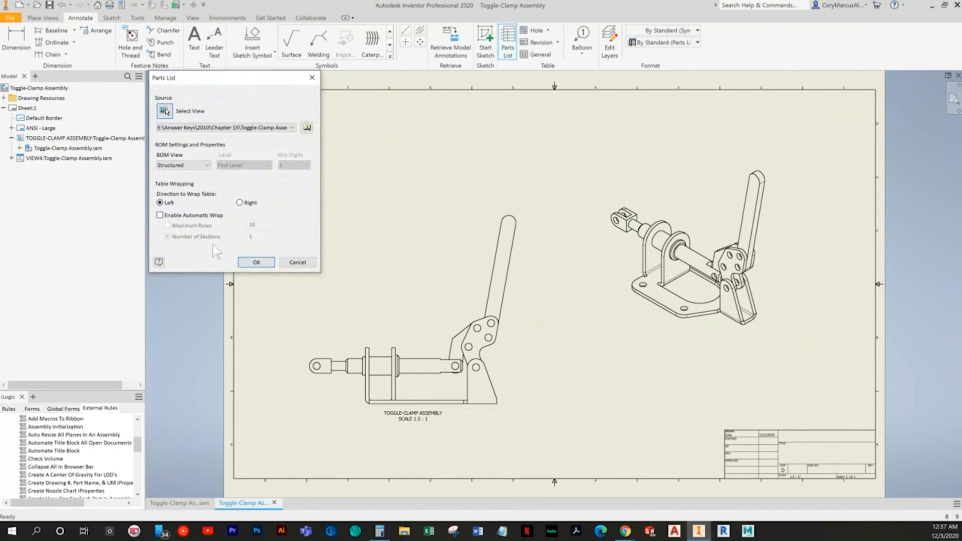
{"action": "left_click", "coordinate": [256, 262]}
{"action": "middle_click_drag", "start_coordinate": [869, 103], "coordinate": [711, 152]}
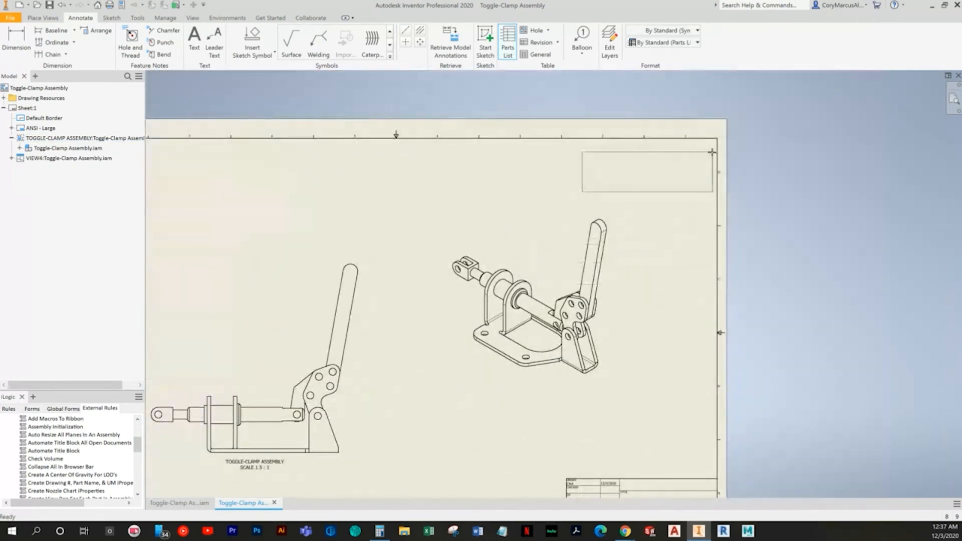
{"action": "left_click", "coordinate": [713, 144]}
Add balloons to the connector, rod and bushing in the isometric view
{"action": "middle_click_drag", "start_coordinate": [496, 81], "coordinate": [558, 42]}
{"action": "left_click", "coordinate": [581, 44]}
{"action": "scroll", "coordinate": [580, 227], "scroll_direction": "up", "scroll_amount": 5}
{"action": "left_click", "coordinate": [408, 199]}
{"action": "double_click", "coordinate": [433, 154]}
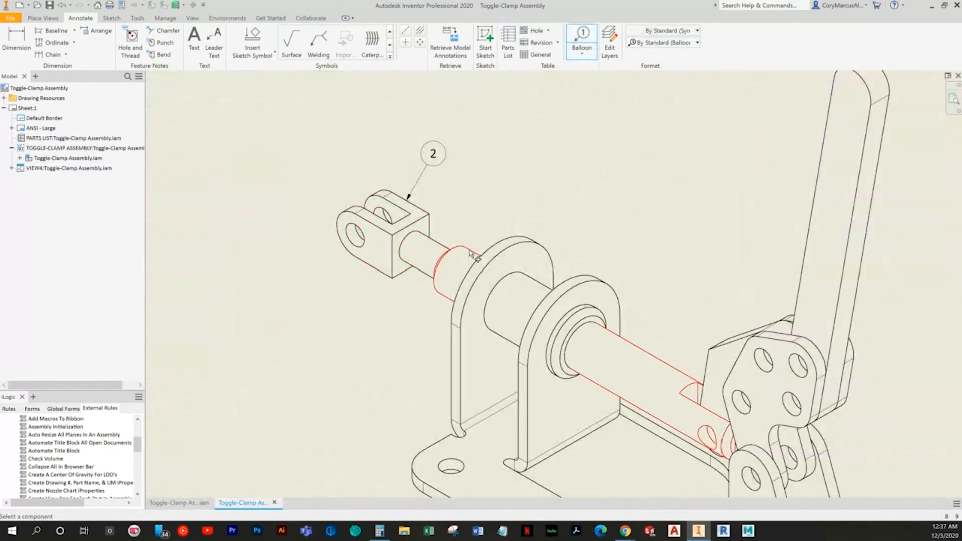
{"action": "left_click", "coordinate": [474, 257]}
{"action": "double_click", "coordinate": [496, 199]}
{"action": "left_click", "coordinate": [604, 311]}
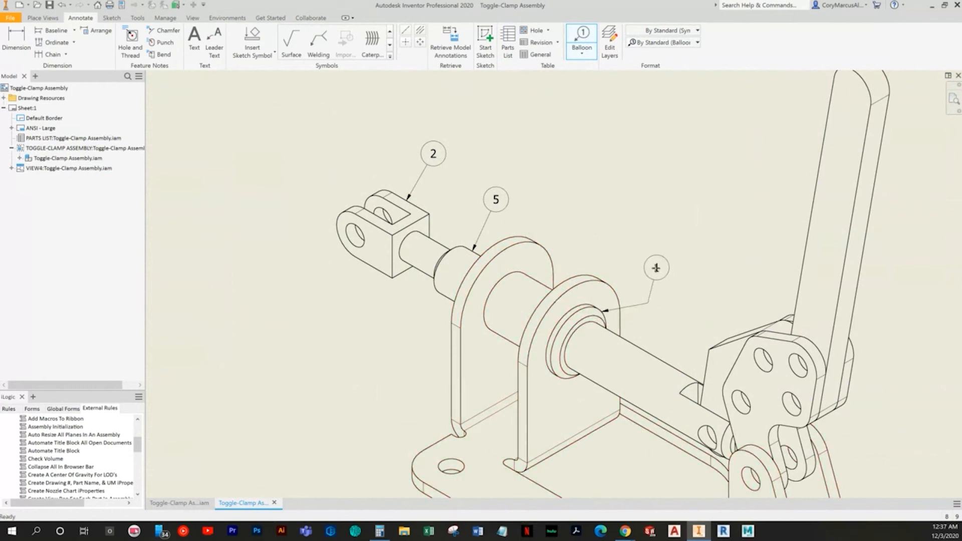
{"action": "double_click", "coordinate": [655, 286]}
Add balloons to the V-link and both joint plates in the isometric view
{"action": "mouse_move", "coordinate": [599, 285]}
{"action": "middle_mouse_down"}
{"action": "mouse_move", "coordinate": [519, 228]}
{"action": "mouse_move", "coordinate": [450, 213]}
{"action": "middle_mouse_up"}
{"action": "left_click", "coordinate": [584, 264]}
{"action": "double_click", "coordinate": [581, 241]}
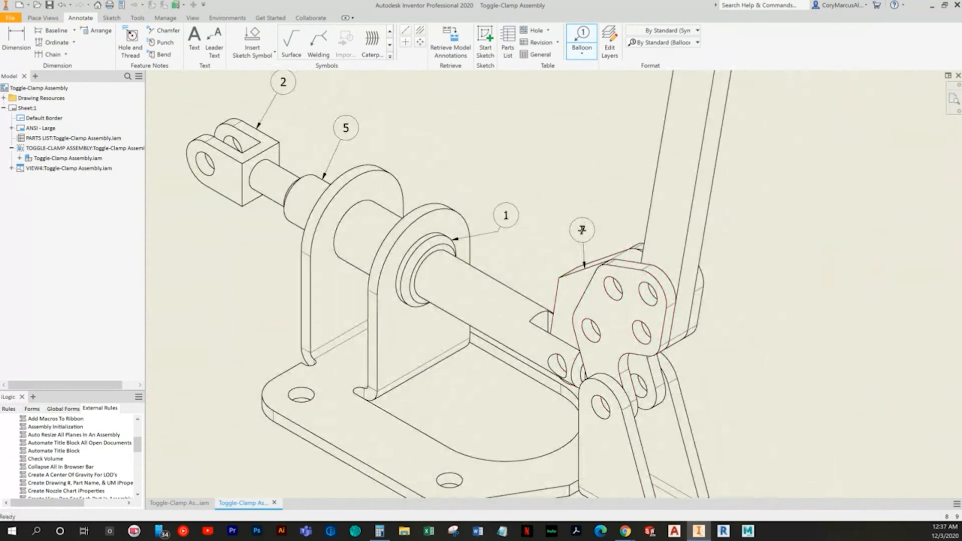
{"action": "double_click", "coordinate": [581, 224]}
{"action": "left_click", "coordinate": [668, 326]}
{"action": "double_click", "coordinate": [750, 319]}
{"action": "left_click", "coordinate": [704, 297]}
{"action": "double_click", "coordinate": [756, 283]}
Add balloons to the handle and the sheet metal base in the isometric view, and end the Balloon command
{"action": "scroll", "coordinate": [701, 265], "scroll_direction": "down", "scroll_amount": 3}
{"action": "left_click", "coordinate": [653, 251]}
{"action": "double_click", "coordinate": [684, 242]}
{"action": "middle_click_drag", "start_coordinate": [692, 354], "coordinate": [695, 222]}
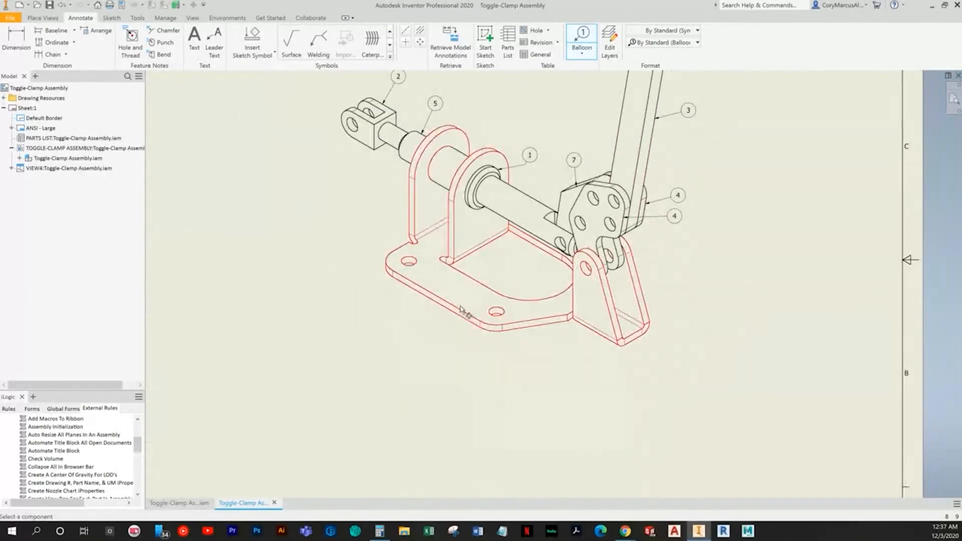
{"action": "left_click", "coordinate": [452, 308]}
{"action": "double_click", "coordinate": [435, 340]}
{"action": "right_click", "coordinate": [729, 304]}
{"action": "left_click", "coordinate": [691, 306]}
{"action": "middle_click_drag", "start_coordinate": [614, 303], "coordinate": [615, 328]}
{"action": "scroll", "coordinate": [545, 257], "scroll_direction": "up", "scroll_amount": 2}
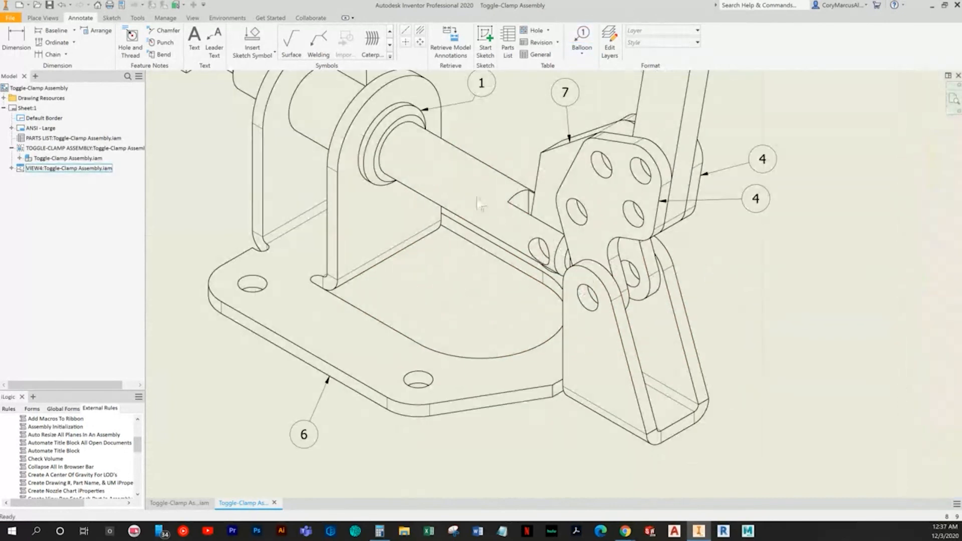
{"action": "scroll", "coordinate": [462, 256], "scroll_direction": "up", "scroll_amount": 1}
{"action": "middle_click_drag", "start_coordinate": [461, 256], "coordinate": [543, 416]}
{"action": "middle_click_drag", "start_coordinate": [557, 317], "coordinate": [539, 216]}
{"action": "scroll", "coordinate": [629, 325], "scroll_direction": "down", "scroll_amount": 3}
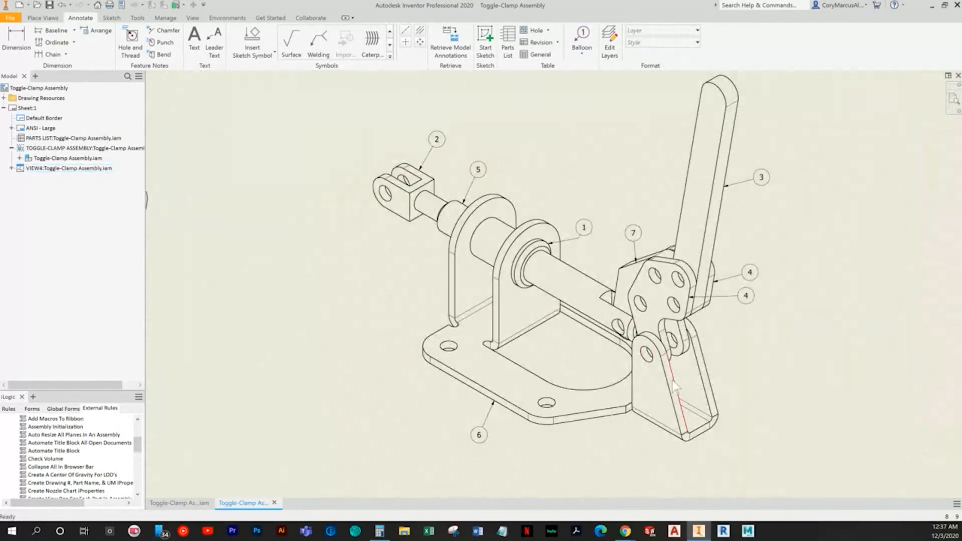
{"action": "left_click", "coordinate": [581, 41]}
{"action": "left_click", "coordinate": [593, 278]}
{"action": "left_click", "coordinate": [608, 195]}
{"action": "right_click", "coordinate": [608, 195]}
{"action": "left_click", "coordinate": [579, 194]}
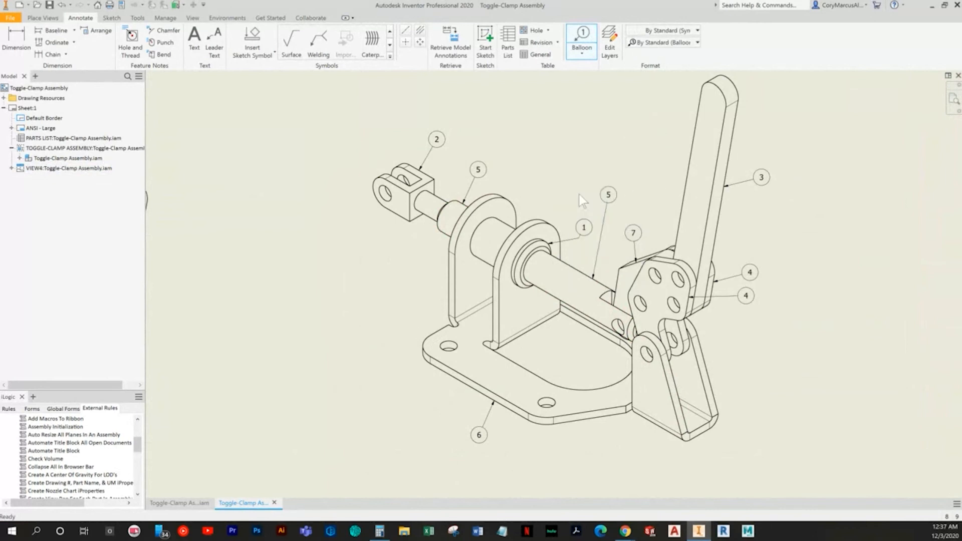
Move the TOGGLE-CLAMP ASSEMBLY label slightly farther below the front view
{"action": "scroll", "coordinate": [641, 400], "scroll_direction": "down", "scroll_amount": 5}
{"action": "middle_click_drag", "start_coordinate": [585, 484], "coordinate": [599, 455]}
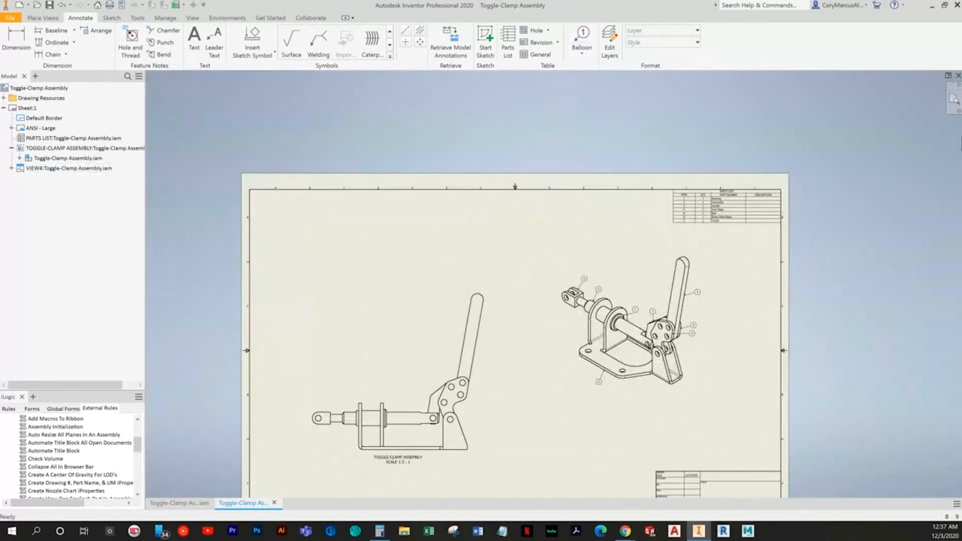
{"action": "left_click", "coordinate": [955, 101]}
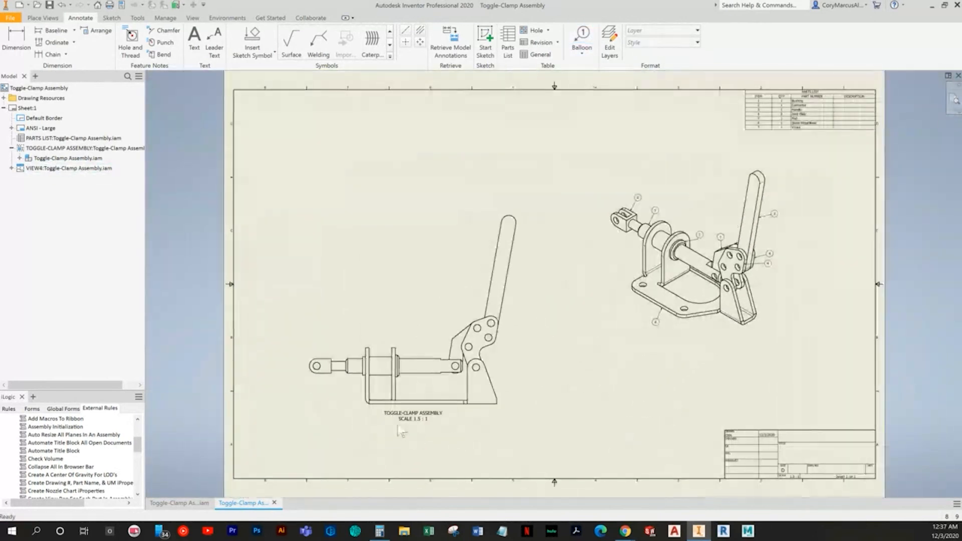
{"action": "scroll", "coordinate": [399, 422], "scroll_direction": "up", "scroll_amount": 5}
{"action": "left_click_drag", "start_coordinate": [437, 407], "coordinate": [442, 454]}
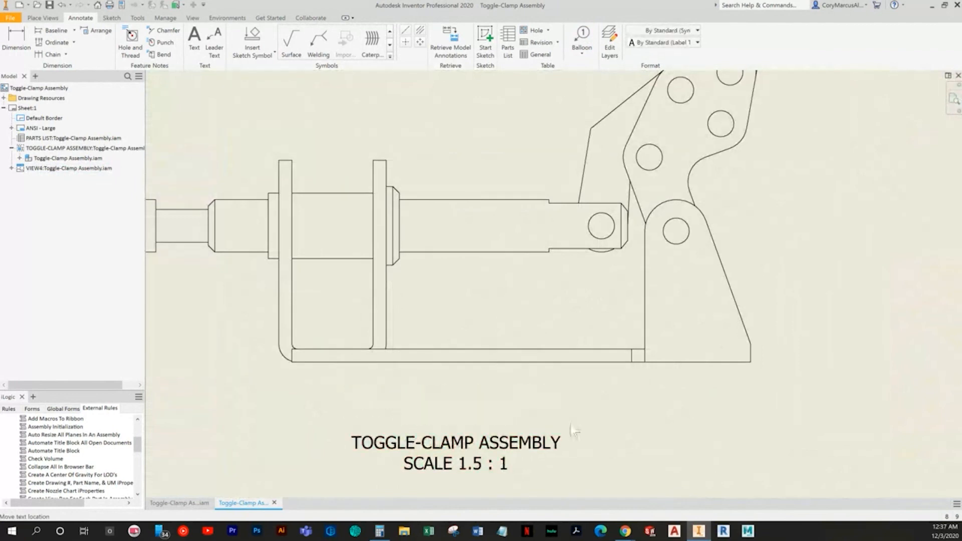
{"action": "scroll", "coordinate": [636, 400], "scroll_direction": "down", "scroll_amount": 5}
{"action": "key", "text": "Escape"}
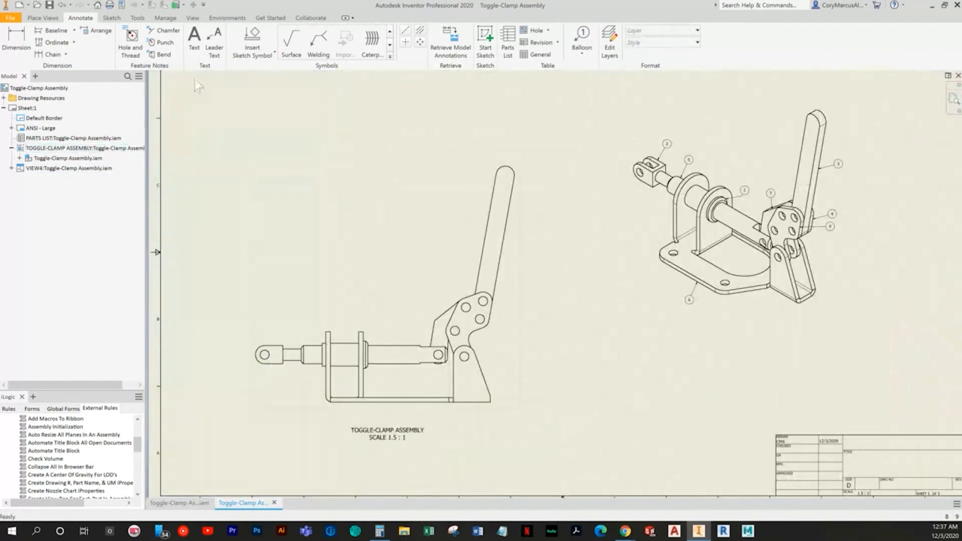
Dimension the front view's overall width above the view and its overall height to the right of it
{"action": "scroll", "coordinate": [288, 447], "scroll_direction": "up", "scroll_amount": 3}
{"action": "key", "text": "d"}
{"action": "left_click", "coordinate": [225, 273]}
{"action": "scroll", "coordinate": [670, 364], "scroll_direction": "down", "scroll_amount": 5}
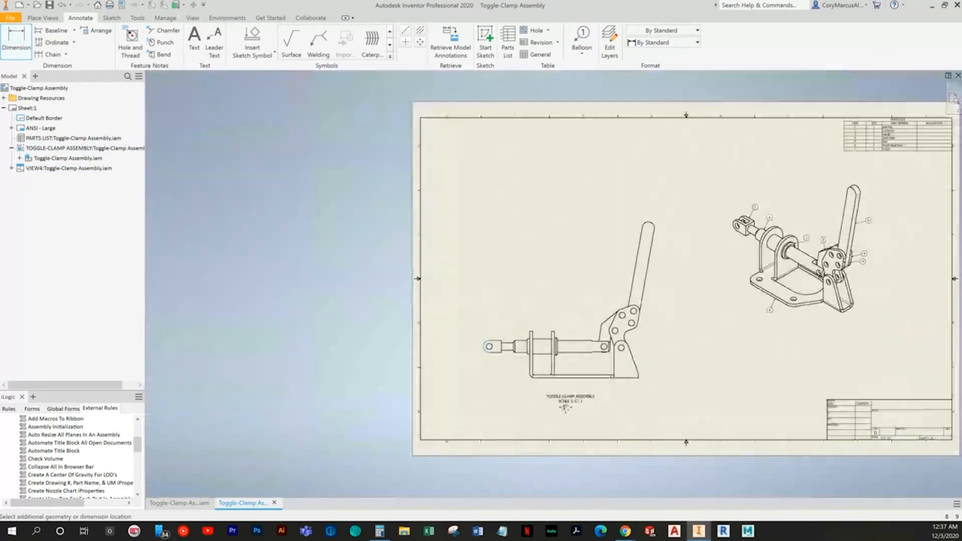
{"action": "scroll", "coordinate": [670, 223], "scroll_direction": "up", "scroll_amount": 1}
{"action": "middle_click_drag", "start_coordinate": [670, 223], "coordinate": [577, 223]}
{"action": "left_click", "coordinate": [561, 228]}
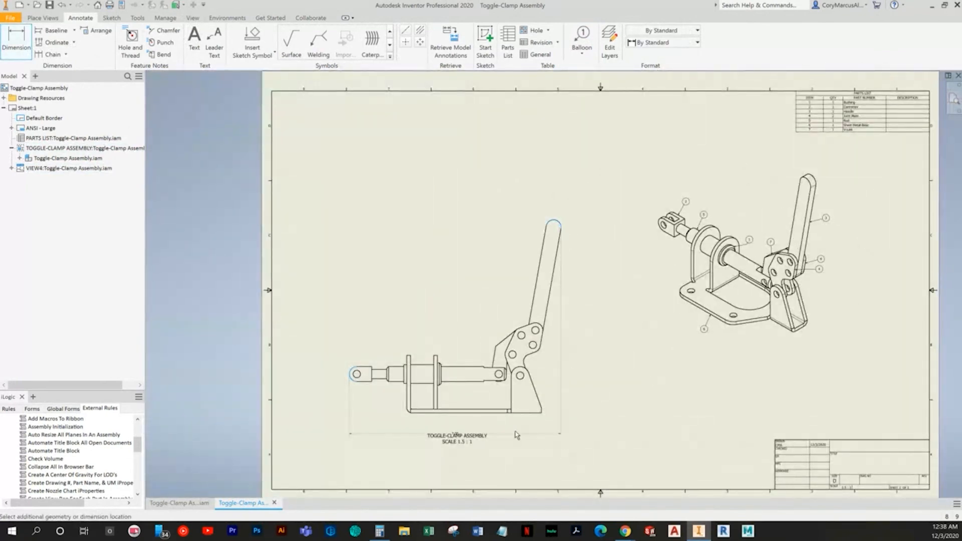
{"action": "left_click", "coordinate": [509, 202]}
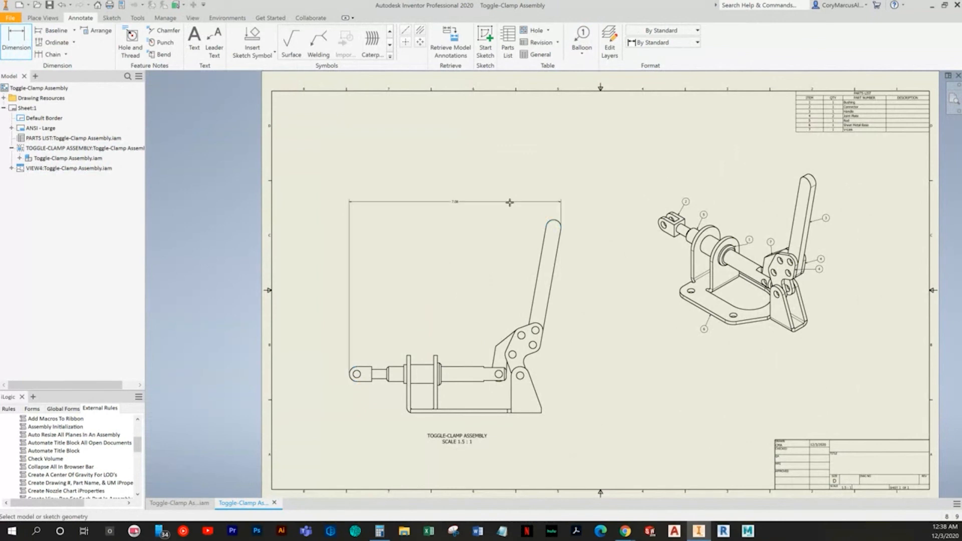
{"action": "left_click", "coordinate": [554, 222]}
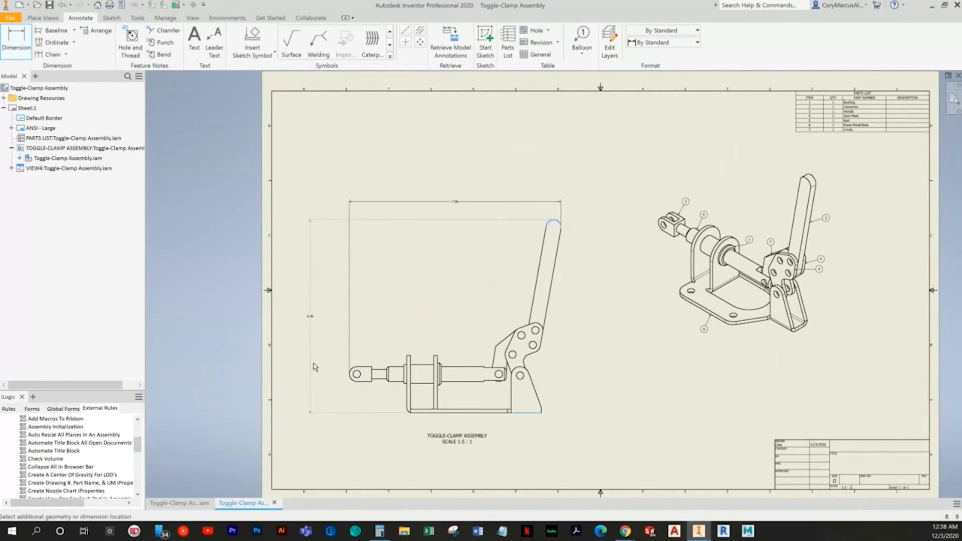
{"action": "left_click", "coordinate": [595, 339]}
Add center marks to the connector's rounded end, the rod-end hole, the joint plate holes and the base's pivot in the front view
{"action": "scroll", "coordinate": [546, 410], "scroll_direction": "down", "scroll_amount": 4}
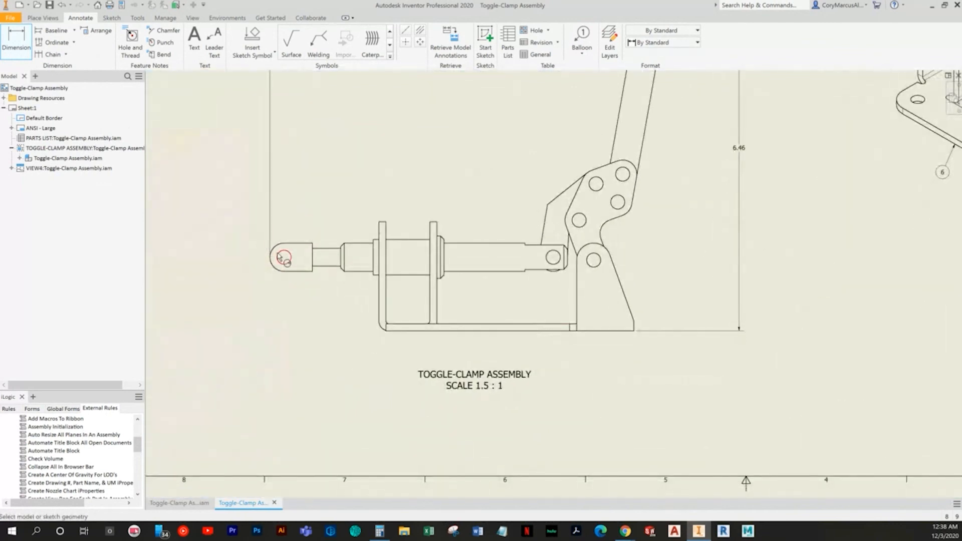
{"action": "left_click", "coordinate": [406, 43]}
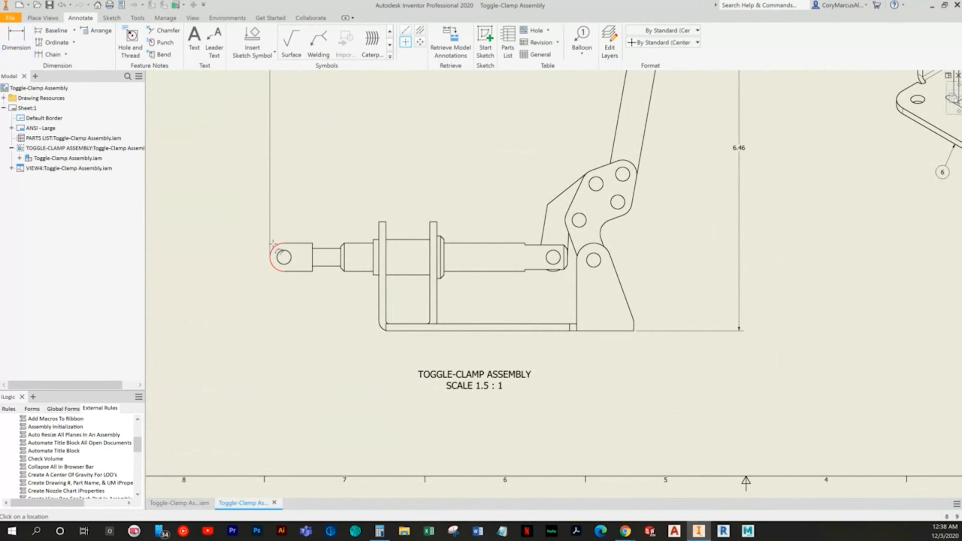
{"action": "left_click", "coordinate": [275, 246]}
{"action": "left_click", "coordinate": [575, 219]}
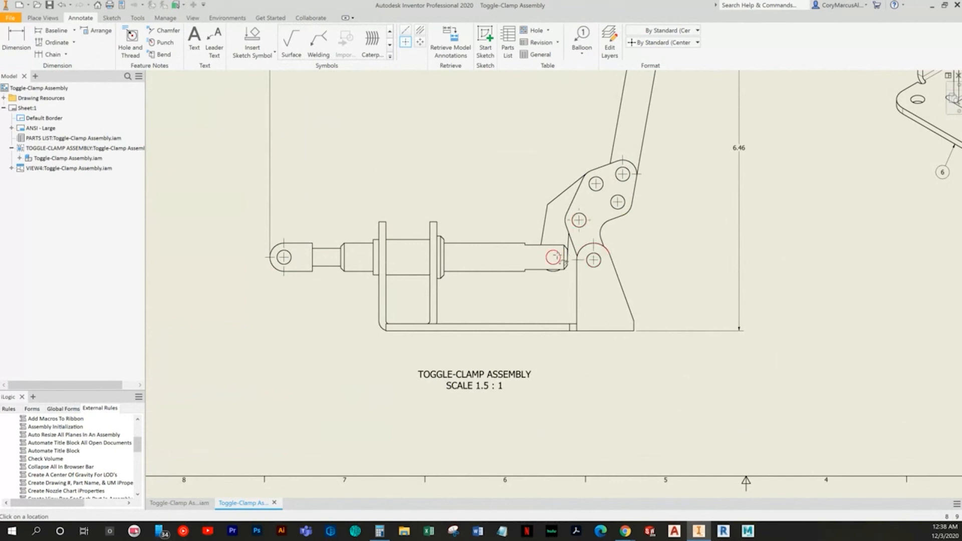
{"action": "right_click", "coordinate": [495, 163]}
{"action": "left_click", "coordinate": [449, 138]}
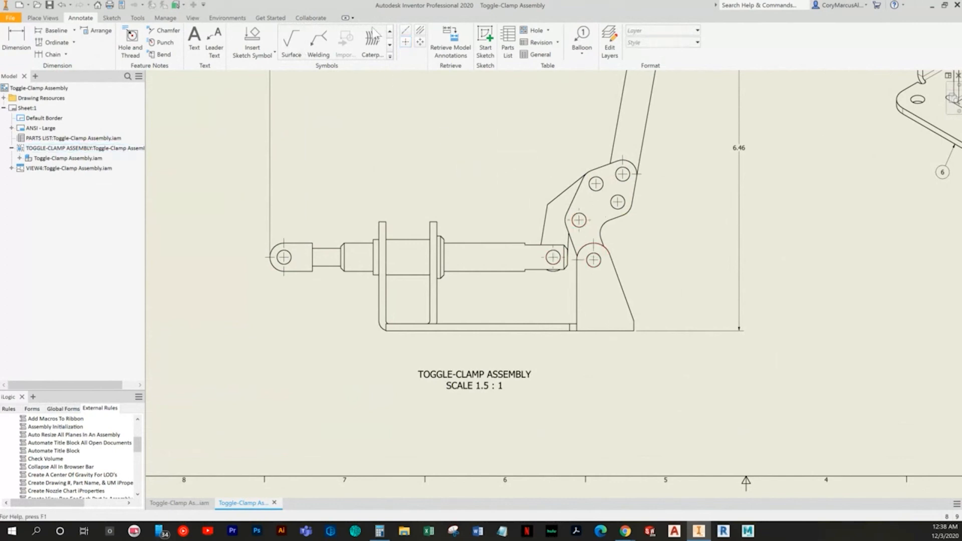
Add a centerline bisector between the rod's long edges in the front view and extend it to the connector hole's center
{"action": "left_click", "coordinate": [420, 31]}
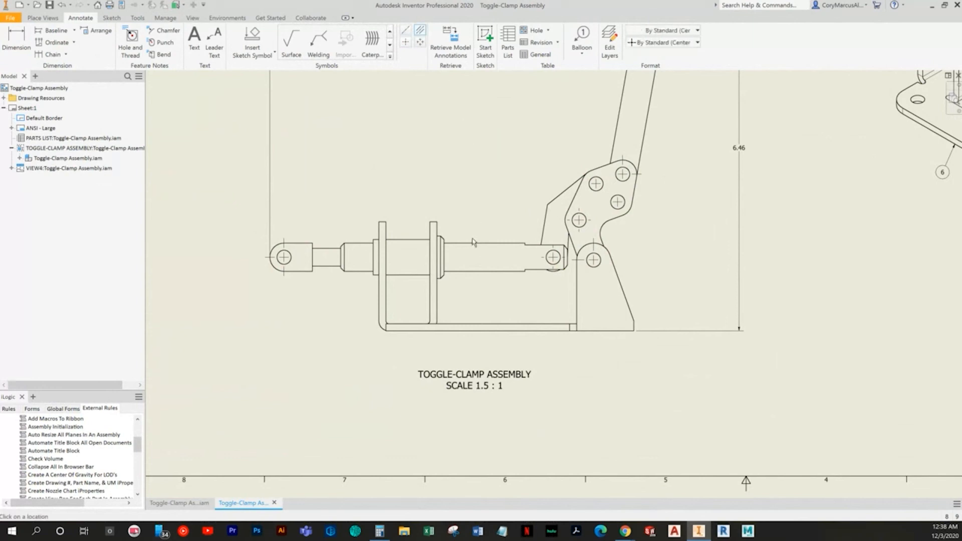
{"action": "left_click", "coordinate": [473, 271]}
{"action": "right_click", "coordinate": [511, 213]}
{"action": "left_click", "coordinate": [480, 197]}
{"action": "left_click", "coordinate": [541, 256]}
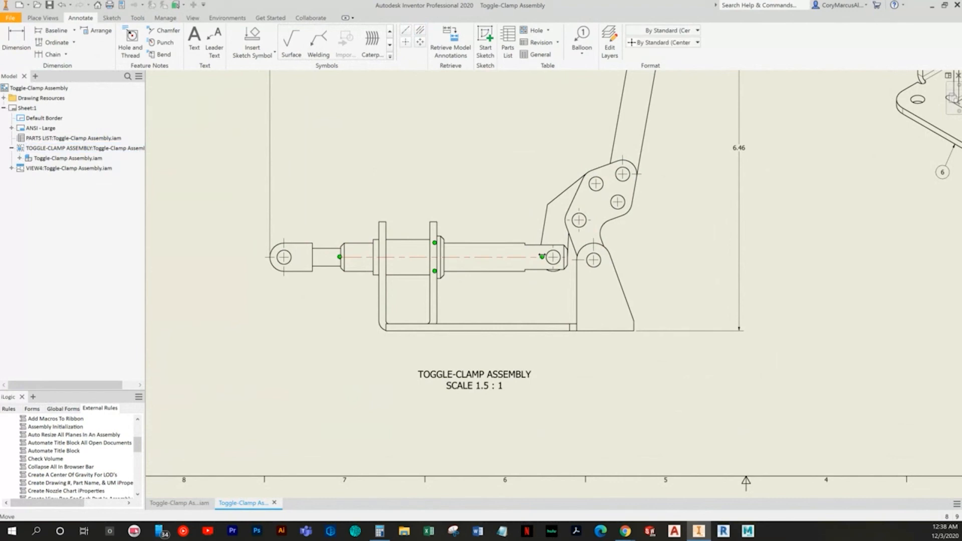
{"action": "left_click_drag", "start_coordinate": [339, 256], "coordinate": [284, 256]}
{"action": "left_click", "coordinate": [231, 202]}
Dimension the height from the connector's center mark to the base's bottom edge, placing it beside the connector end of the front view
{"action": "left_click", "coordinate": [28, 44]}
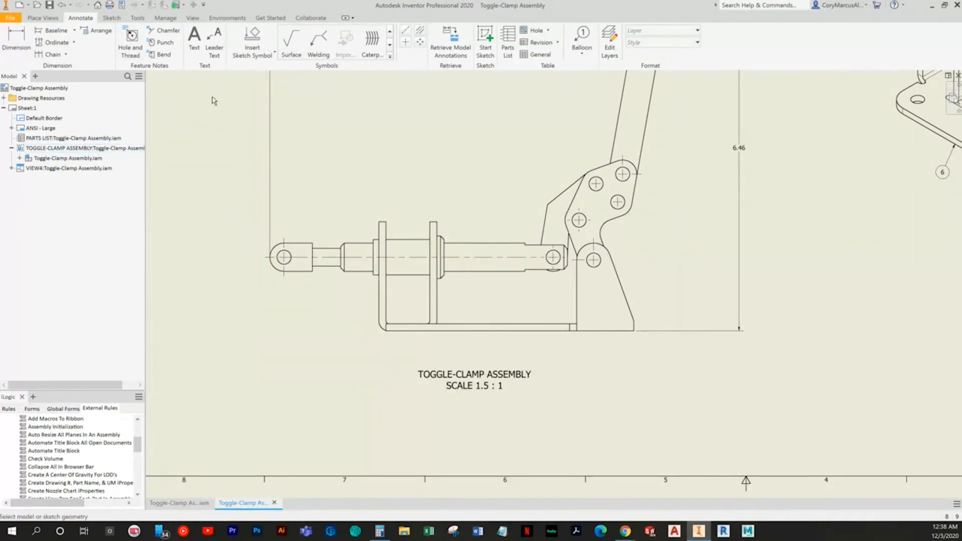
{"action": "left_click", "coordinate": [272, 260]}
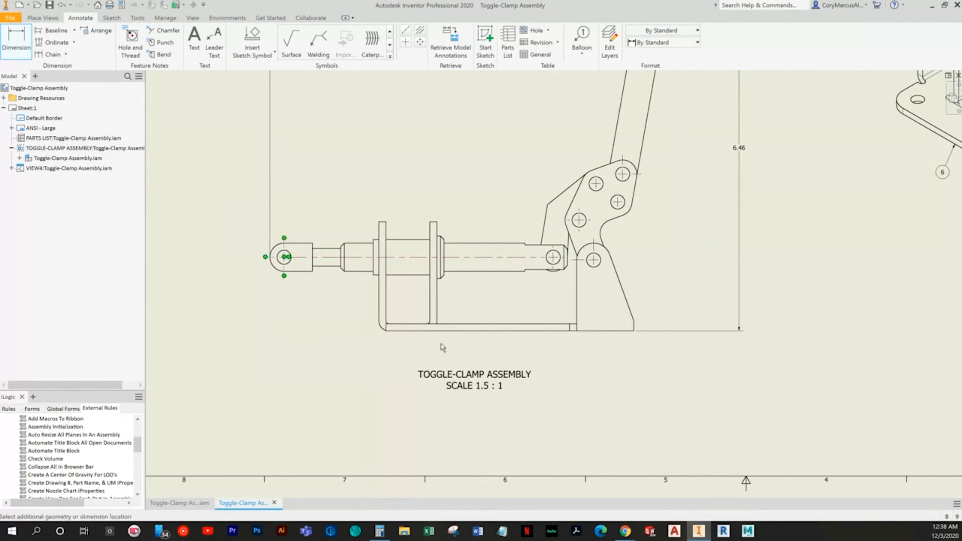
{"action": "middle_click_drag", "start_coordinate": [330, 291], "coordinate": [445, 283]}
{"action": "left_click", "coordinate": [337, 283]}
{"action": "key", "text": "Escape"}
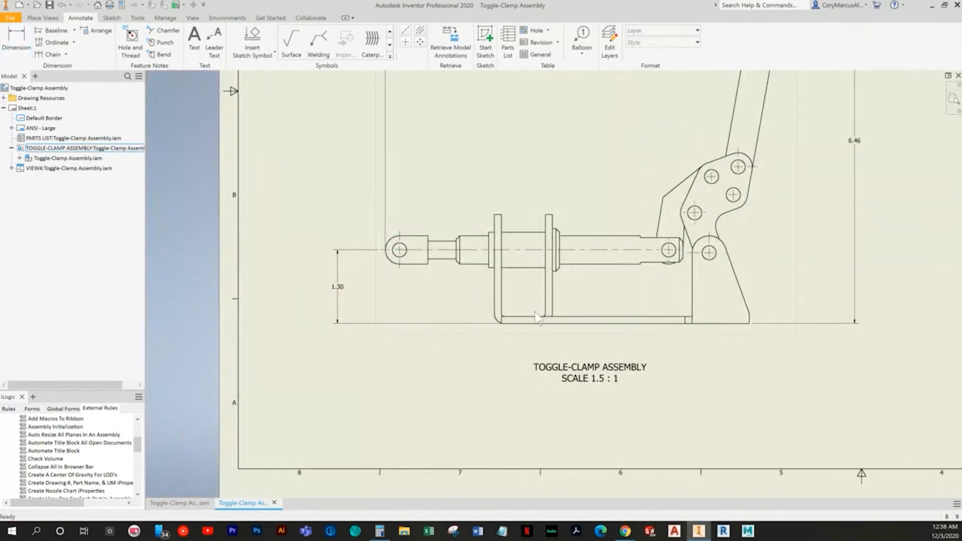
Shift the lower extension line origin of the connector height dimension to the base's near bottom corner
{"action": "scroll", "coordinate": [535, 311], "scroll_direction": "up", "scroll_amount": 5}
{"action": "left_click", "coordinate": [419, 355]}
{"action": "left_click_drag", "start_coordinate": [483, 357], "coordinate": [420, 355]}
{"action": "scroll", "coordinate": [416, 355], "scroll_direction": "down", "scroll_amount": 5}
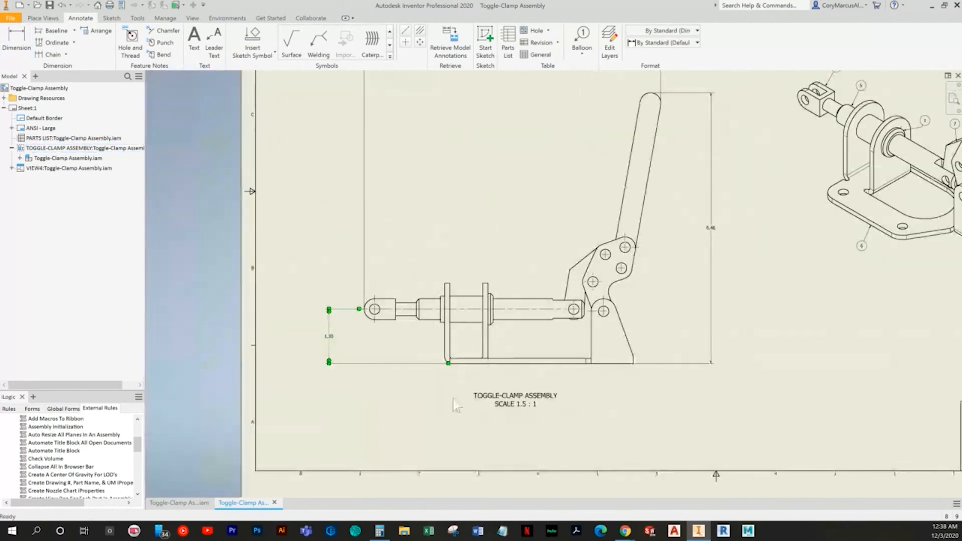
{"action": "middle_click_drag", "start_coordinate": [725, 422], "coordinate": [632, 430]}
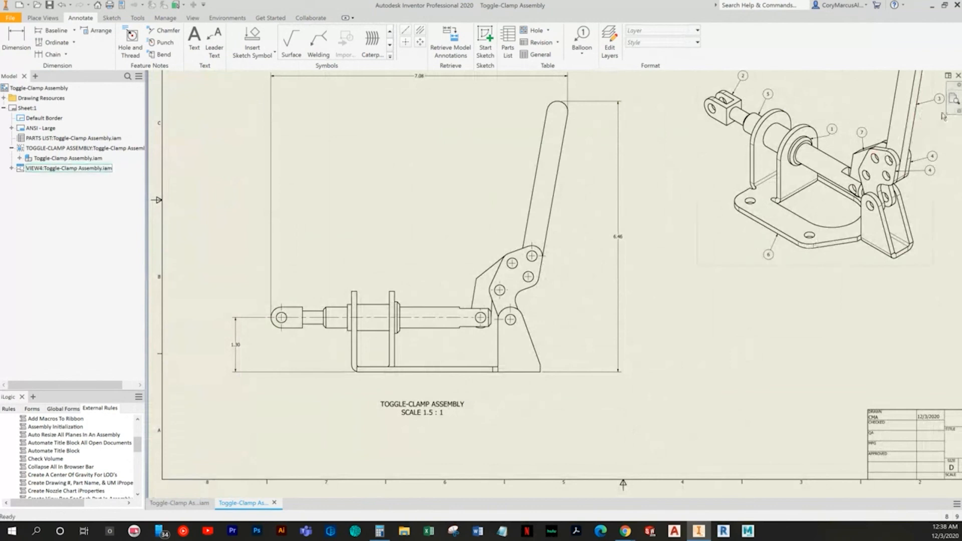
Dimension the angle between the handle's edge and the base's bottom edge in the front view
{"action": "left_click", "coordinate": [954, 100]}
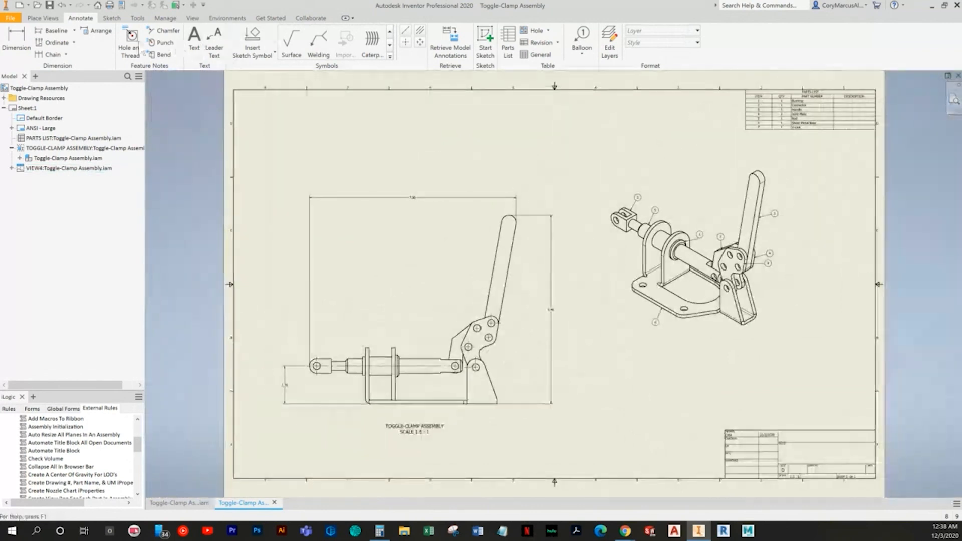
{"action": "key", "text": "d"}
{"action": "left_click", "coordinate": [511, 257]}
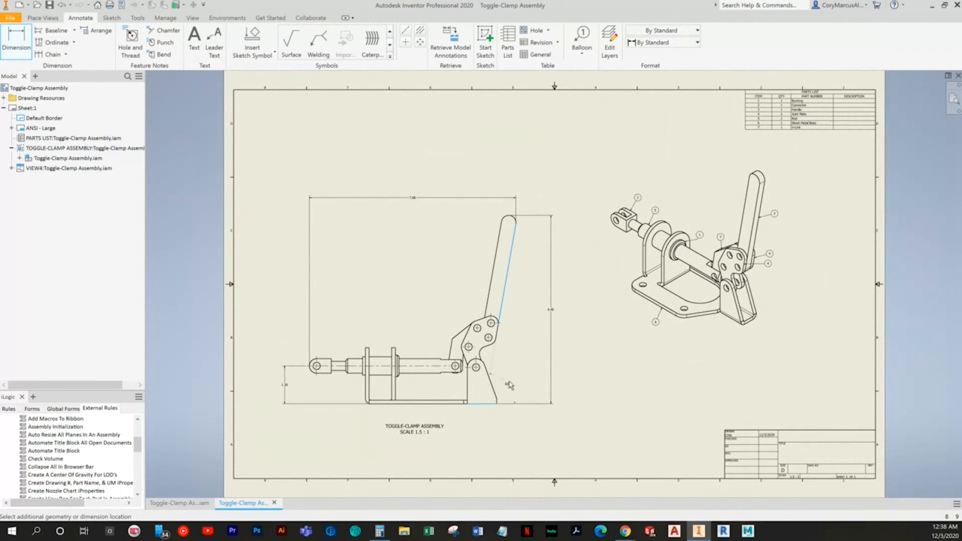
{"action": "scroll", "coordinate": [526, 366], "scroll_direction": "up", "scroll_amount": 3}
{"action": "right_click", "coordinate": [671, 336]}
{"action": "left_click", "coordinate": [646, 336]}
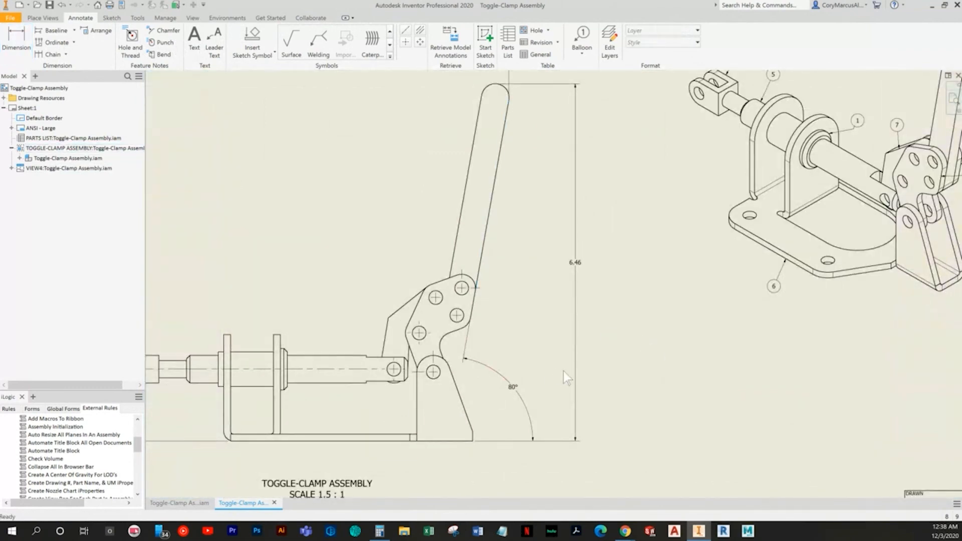
Move the isometric view slightly down and farther away from the front view
{"action": "scroll", "coordinate": [601, 381], "scroll_direction": "down", "scroll_amount": 5}
{"action": "left_click", "coordinate": [953, 100]}
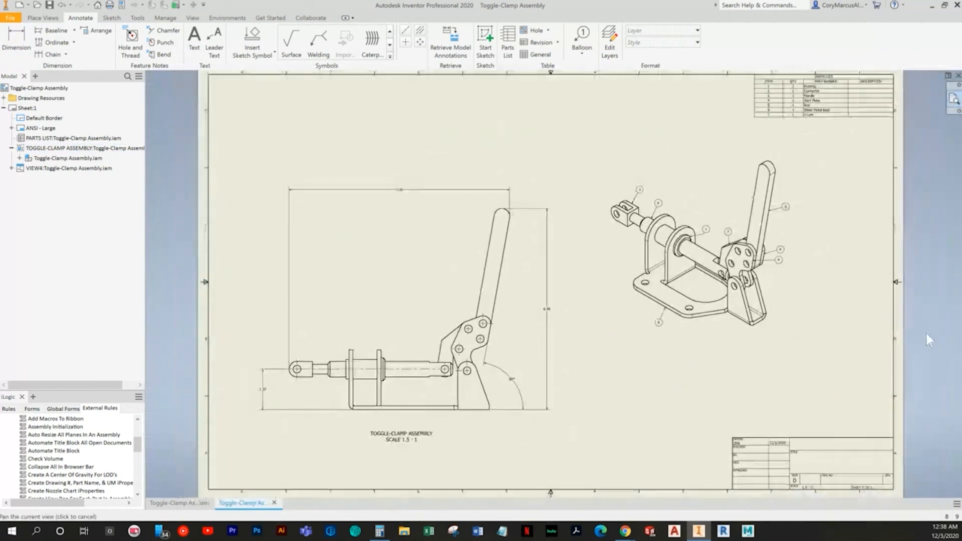
{"action": "left_click_drag", "start_coordinate": [786, 325], "coordinate": [814, 335]}
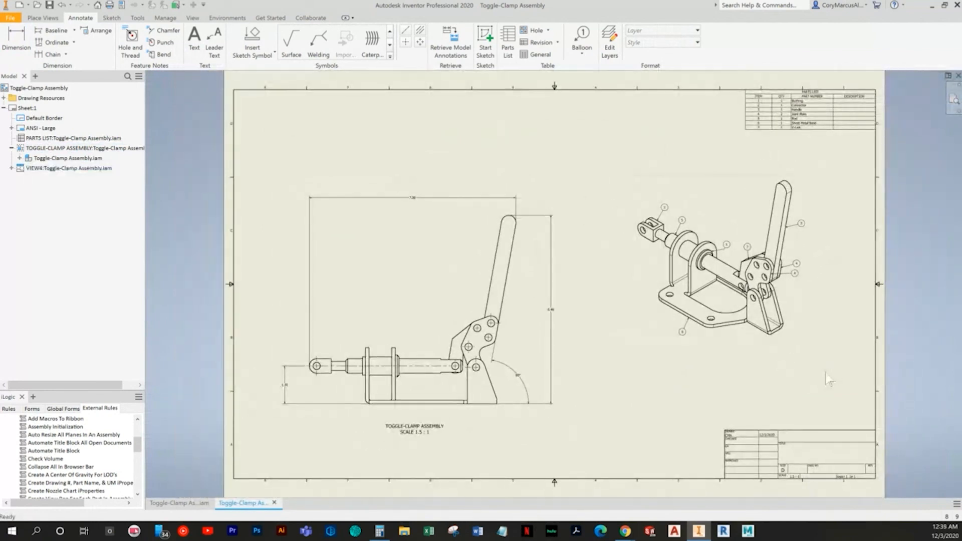
Add five new blank sheets to the drawing after Sheet:1
{"action": "right_click", "coordinate": [84, 282]}
{"action": "left_click", "coordinate": [87, 288]}
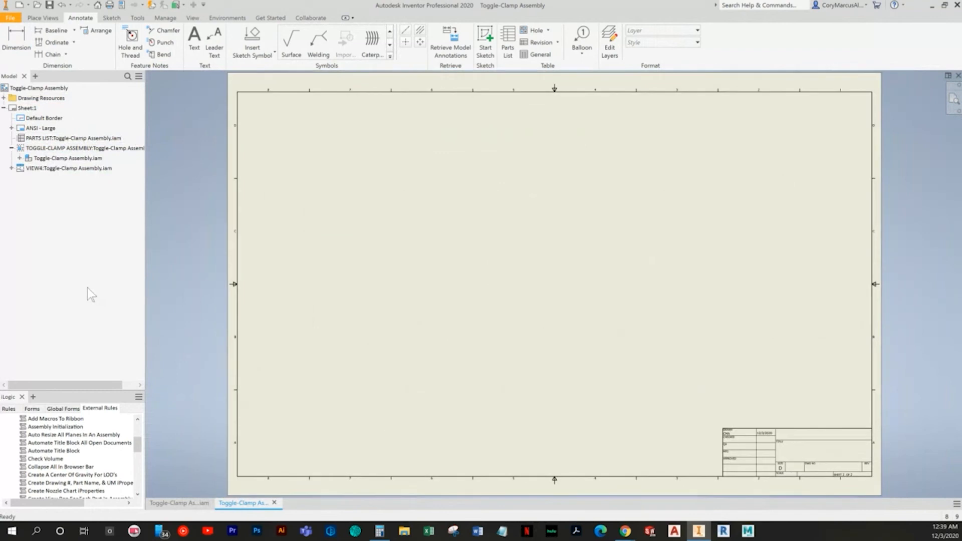
{"action": "right_click", "coordinate": [79, 245]}
{"action": "left_click", "coordinate": [96, 260]}
{"action": "right_click", "coordinate": [75, 229]}
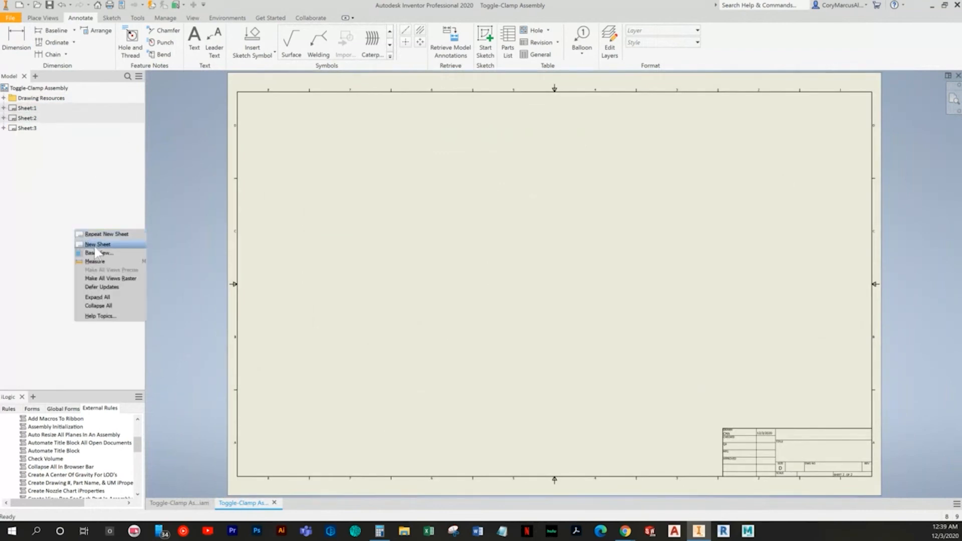
{"action": "left_click", "coordinate": [98, 243]}
{"action": "right_click", "coordinate": [80, 211]}
{"action": "left_click", "coordinate": [97, 225]}
{"action": "right_click", "coordinate": [92, 194]}
{"action": "left_click", "coordinate": [101, 206]}
Consult the textbook page in the browser and look at the Toggle-Clamp assembly model, ending back in the drawing
{"action": "mouse_move", "coordinate": [621, 532]}
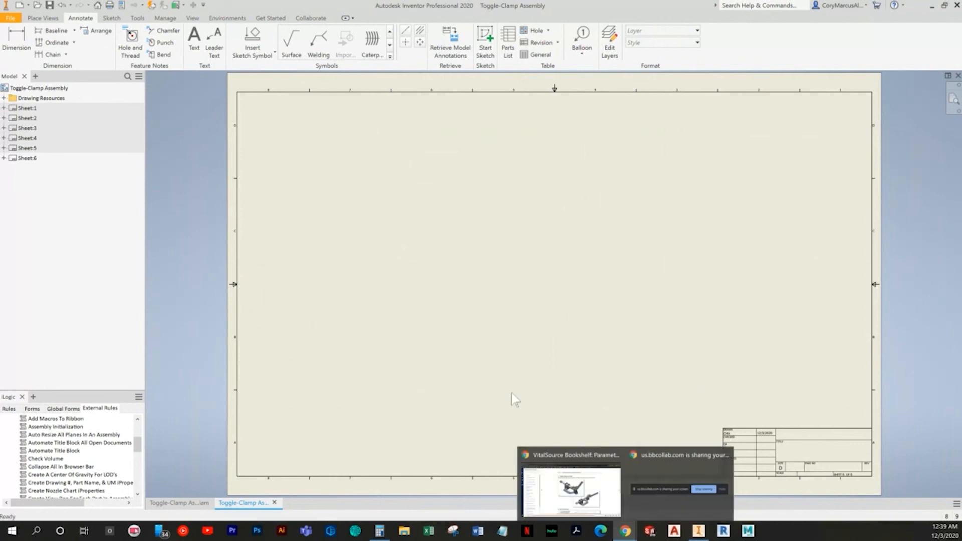
{"action": "left_click", "coordinate": [553, 488]}
{"action": "left_click_drag", "start_coordinate": [736, 2], "coordinate": [1, 300]}
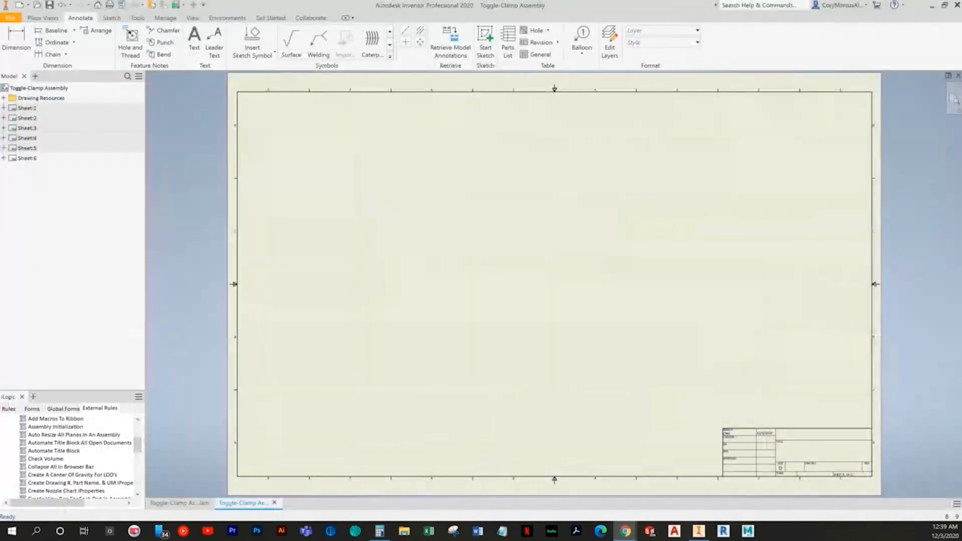
{"action": "left_click", "coordinate": [496, 315]}
{"action": "left_click", "coordinate": [277, 333]}
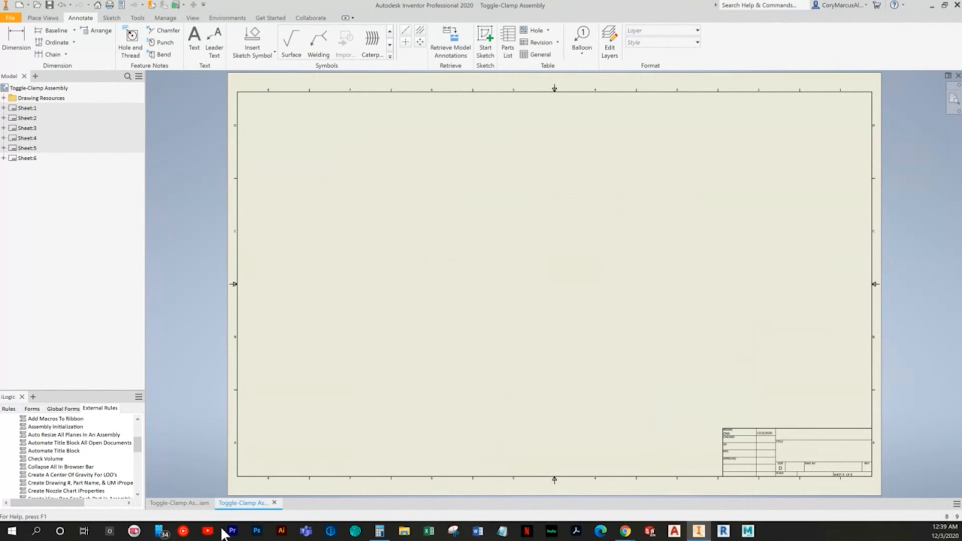
{"action": "left_click", "coordinate": [178, 503]}
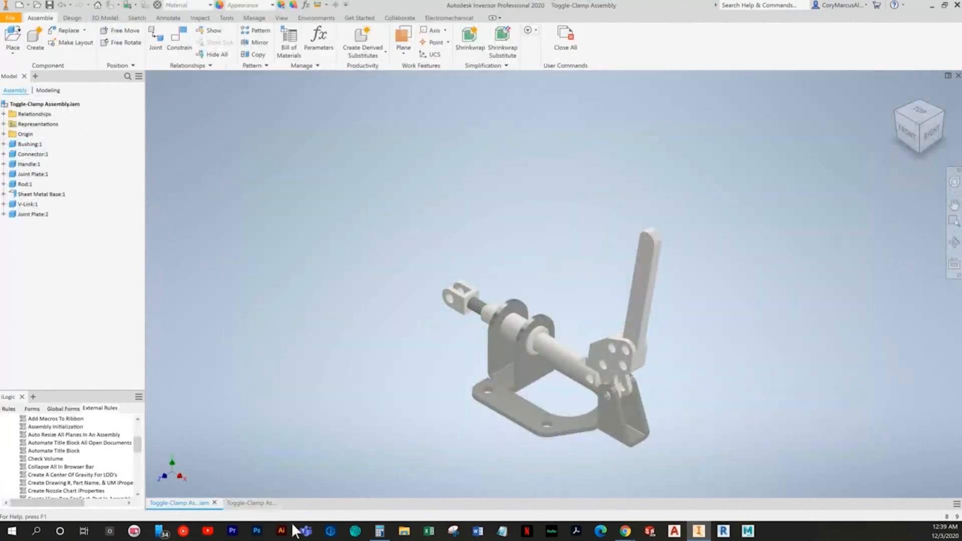
{"action": "left_click", "coordinate": [249, 503]}
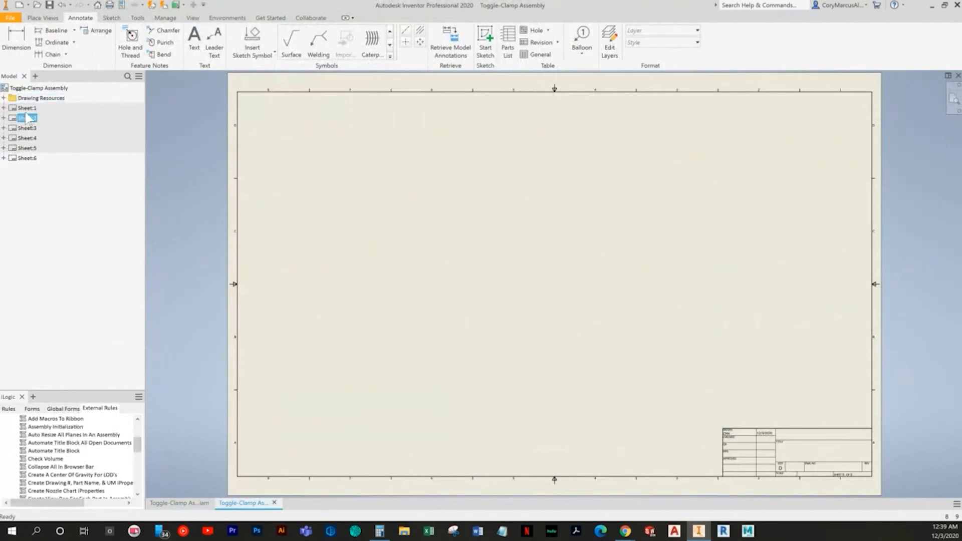
Activate Sheet:1, open its parts list for editing and set the Sheet Metal Base's item number to 1
{"action": "double_click", "coordinate": [26, 109]}
{"action": "middle_click_drag", "start_coordinate": [831, 156], "coordinate": [511, 287]}
{"action": "scroll", "coordinate": [517, 259], "scroll_direction": "up", "scroll_amount": 8}
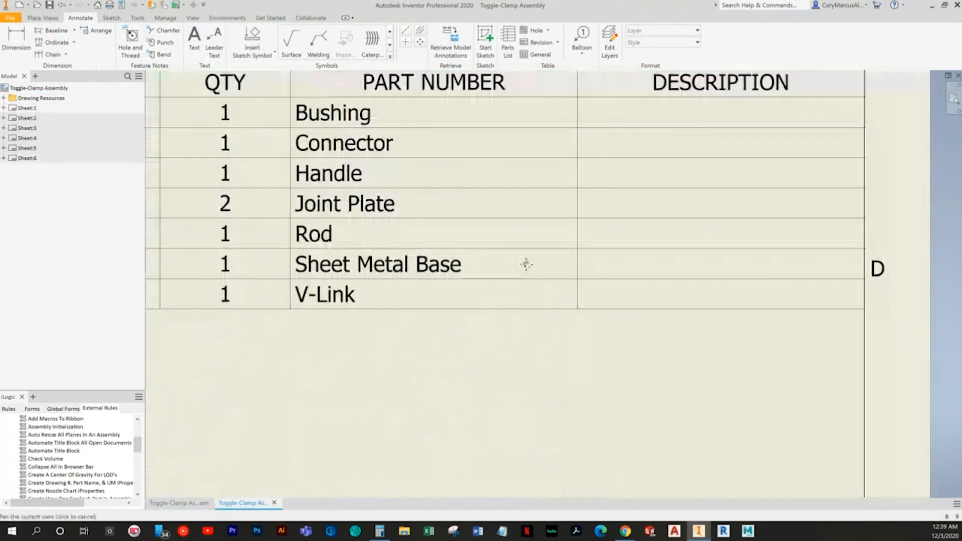
{"action": "scroll", "coordinate": [526, 264], "scroll_direction": "down", "scroll_amount": 2}
{"action": "double_click", "coordinate": [472, 253]}
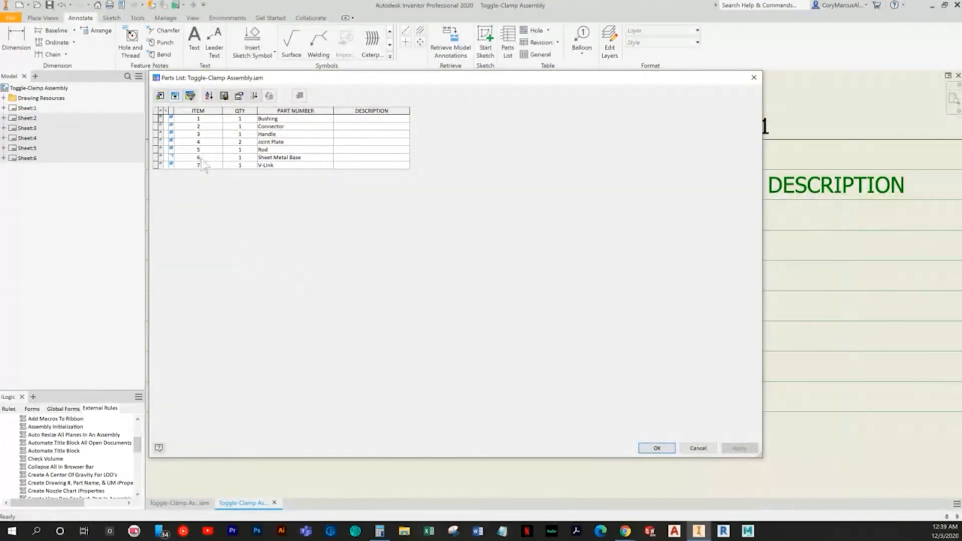
{"action": "type", "text": "1"}
{"action": "key", "text": "Return"}
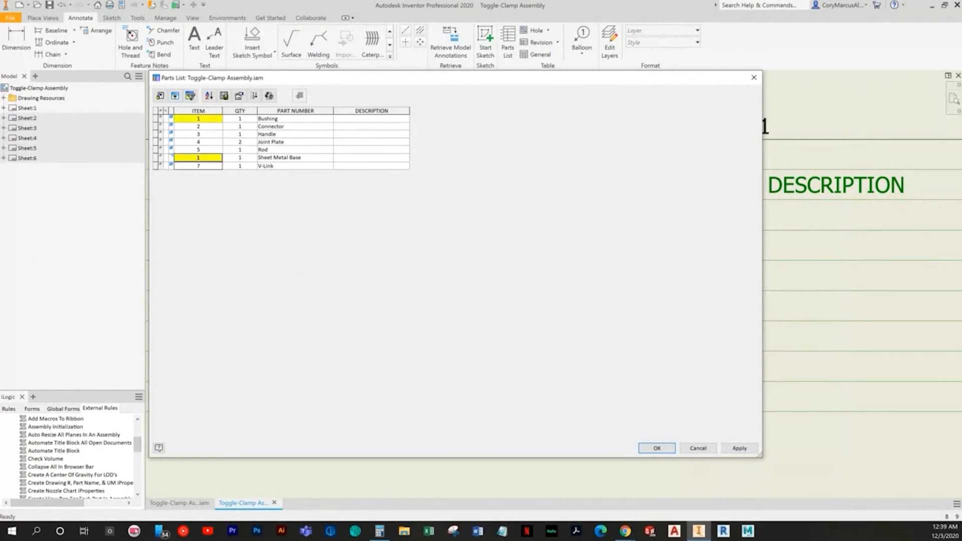
{"action": "left_click", "coordinate": [199, 155]}
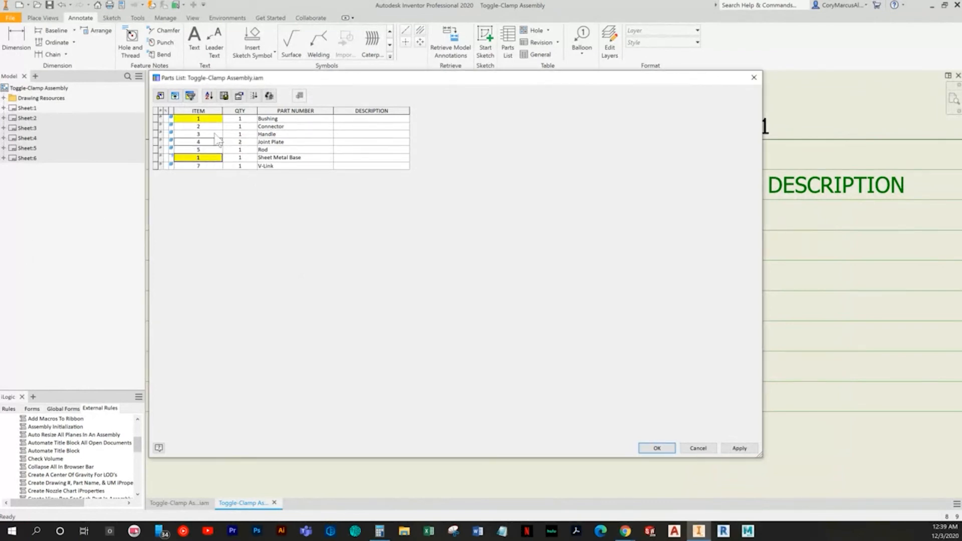
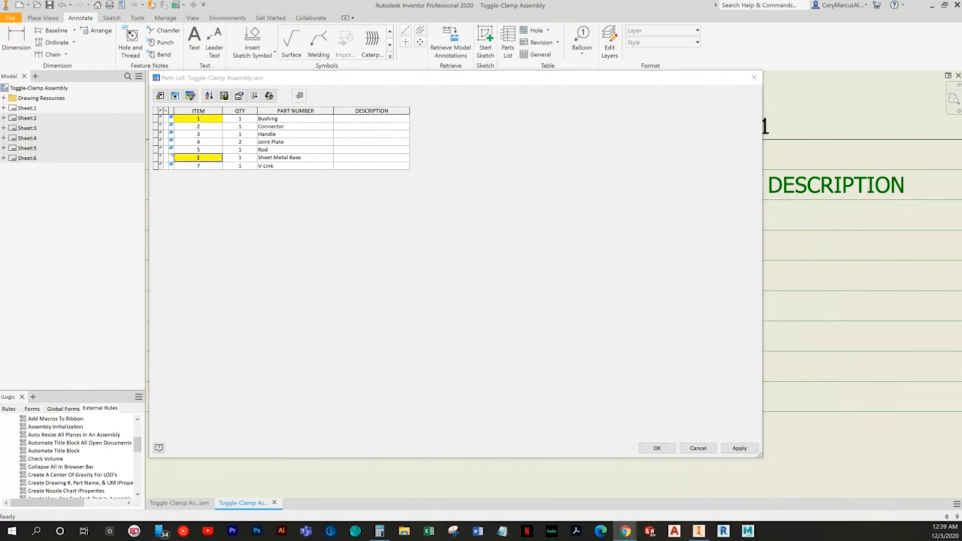
Set the parts list item numbers to 5 for the V-Link, 6 for the Rod and 7 for the Bushing
{"action": "left_click", "coordinate": [206, 168]}
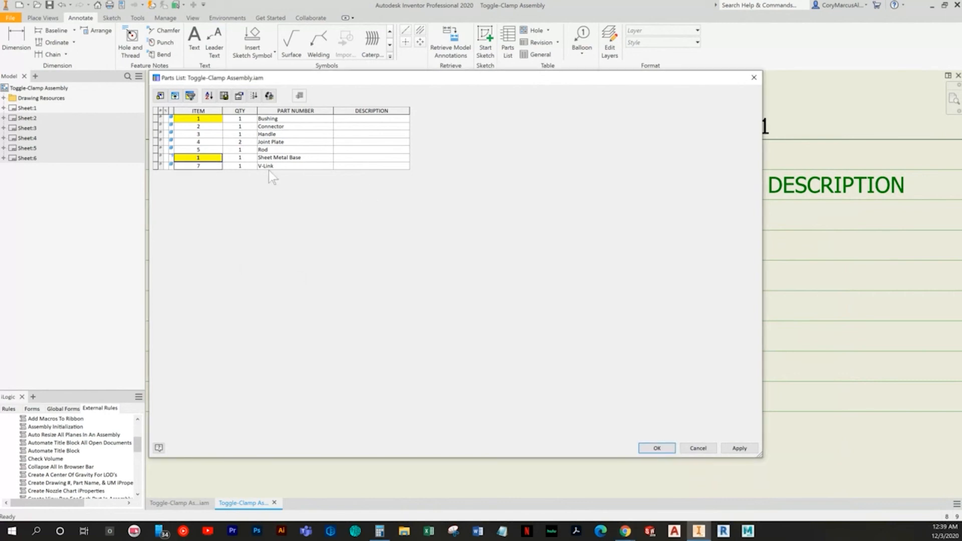
{"action": "type", "text": "5"}
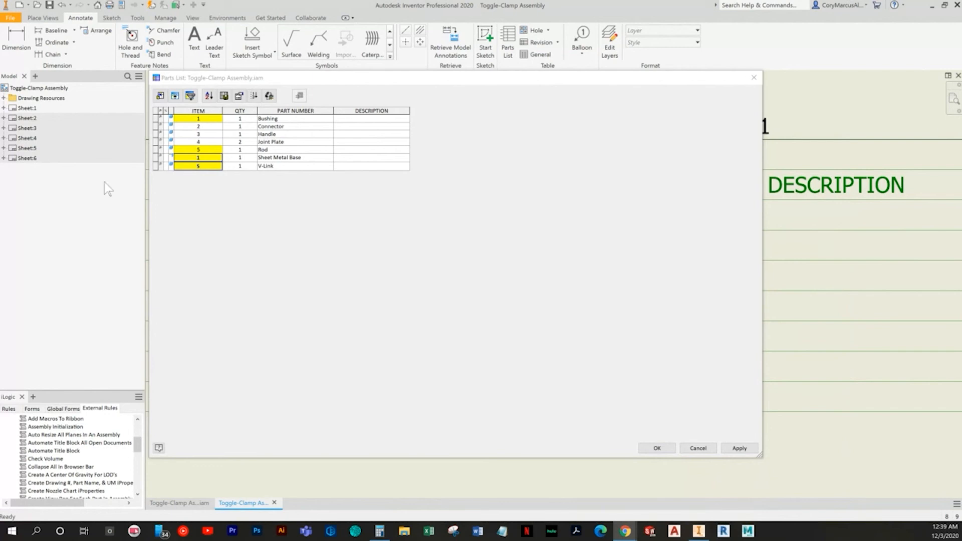
{"action": "left_click", "coordinate": [187, 149]}
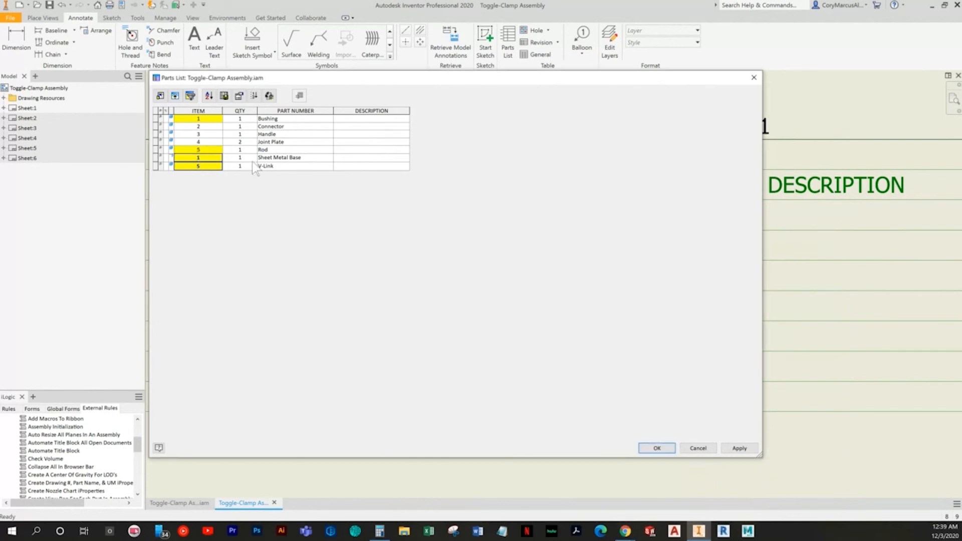
{"action": "key", "text": "Up"}
{"action": "key", "text": "Up"}
{"action": "key", "text": "Up"}
{"action": "key", "text": "Up"}
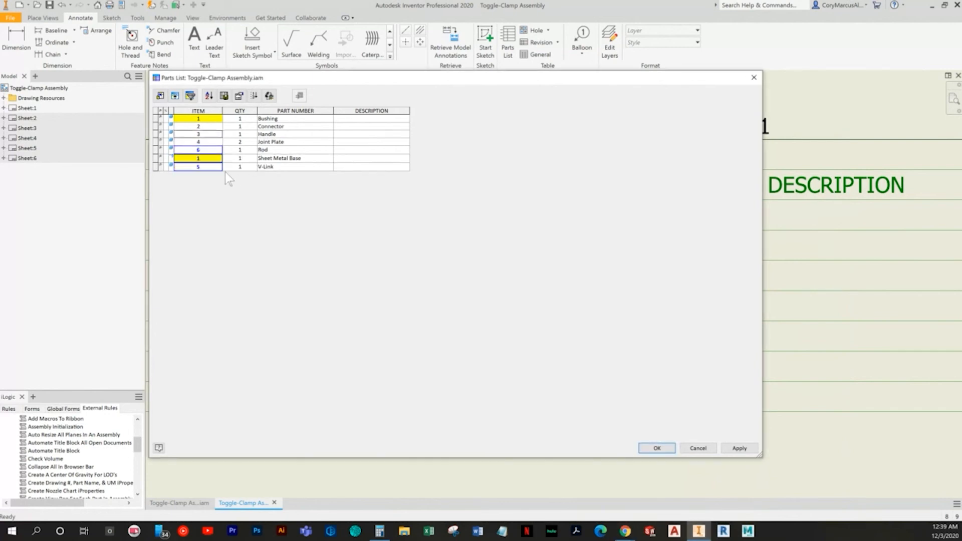
{"action": "type", "text": "7"}
{"action": "key", "text": "Return"}
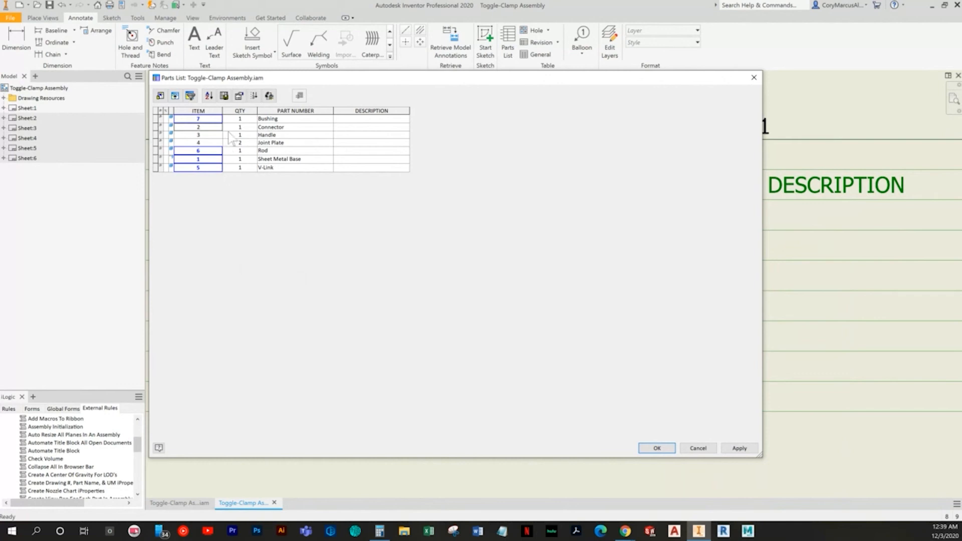
Save the item number overrides to the BOM and sort the parts list by ITEM in ascending order
{"action": "left_click", "coordinate": [269, 95]}
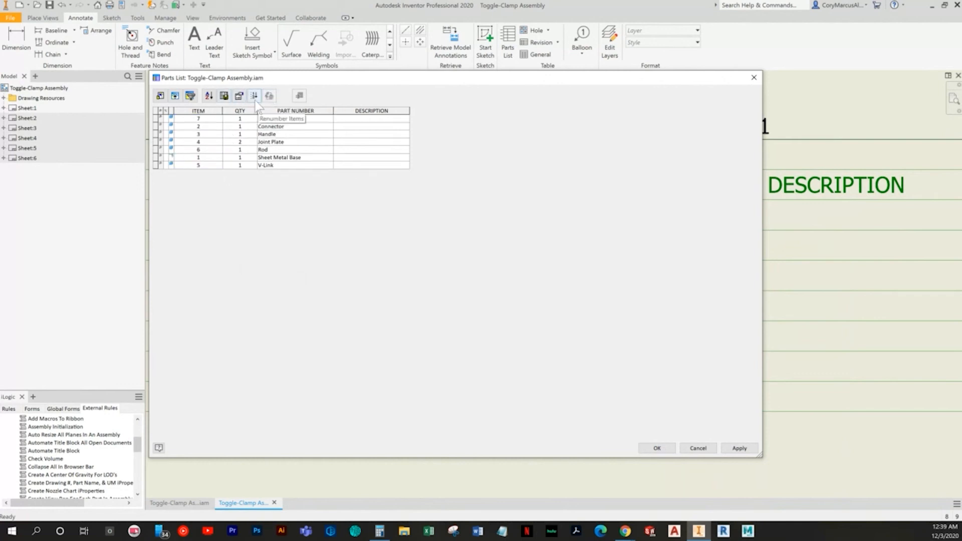
{"action": "left_click", "coordinate": [209, 96]}
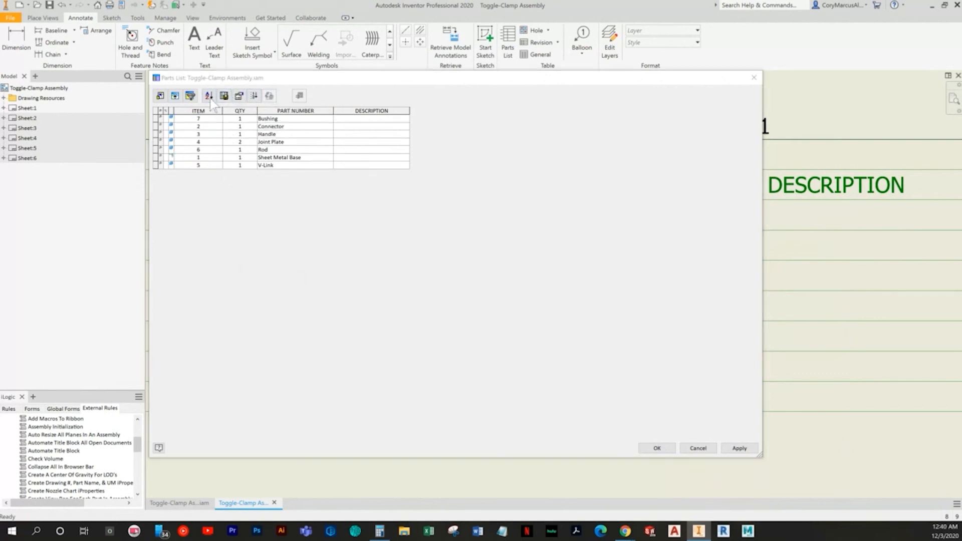
{"action": "left_click", "coordinate": [505, 219]}
{"action": "left_click", "coordinate": [506, 231]}
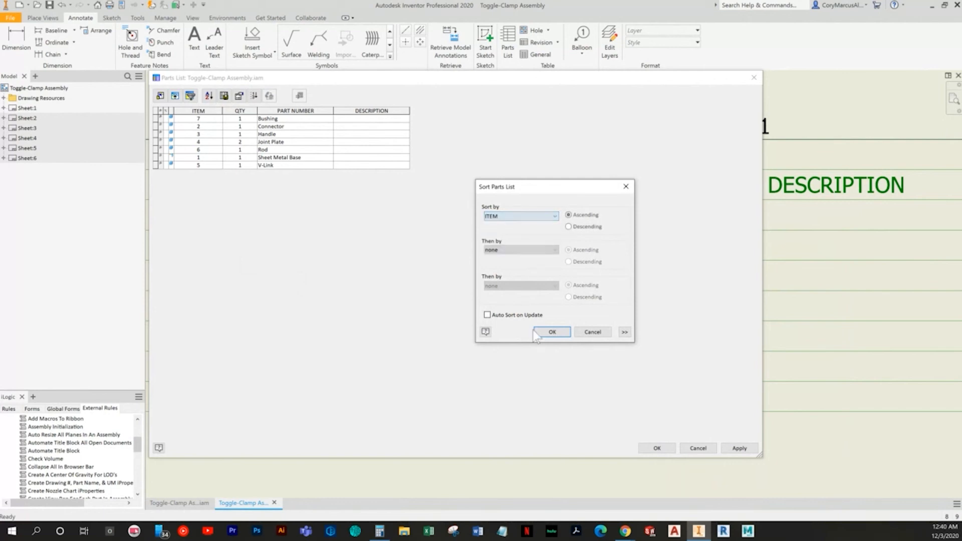
{"action": "left_click", "coordinate": [551, 332]}
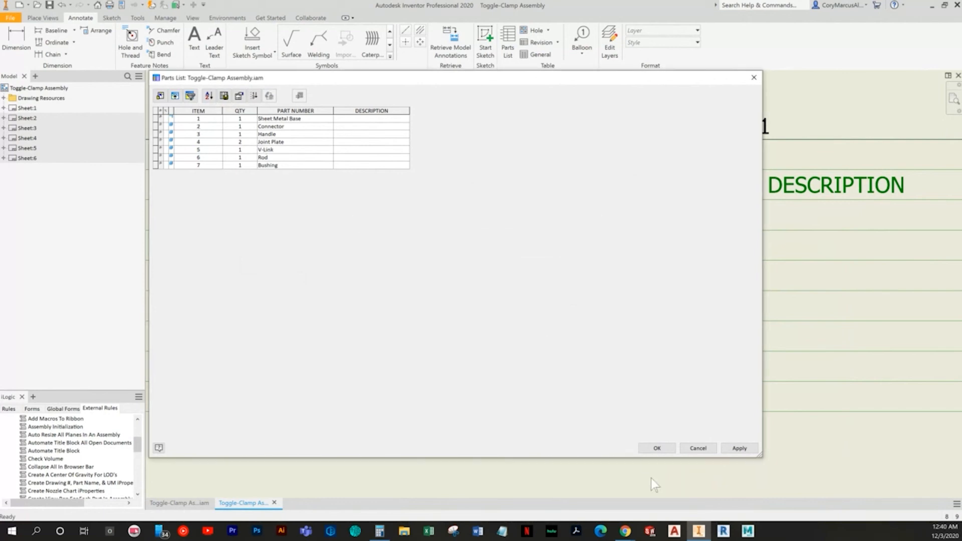
{"action": "left_click", "coordinate": [656, 447]}
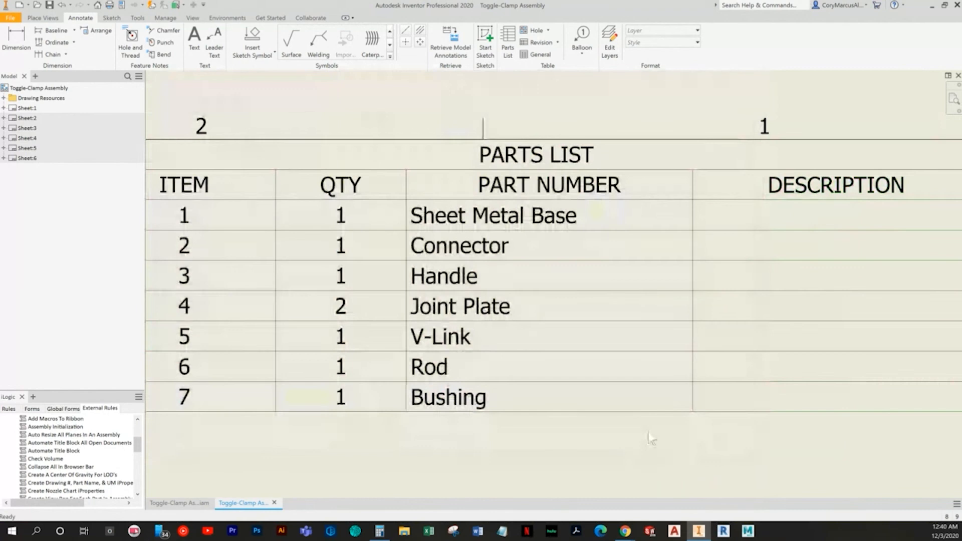
Rename Sheet:1 as Assembly
{"action": "left_click", "coordinate": [27, 108]}
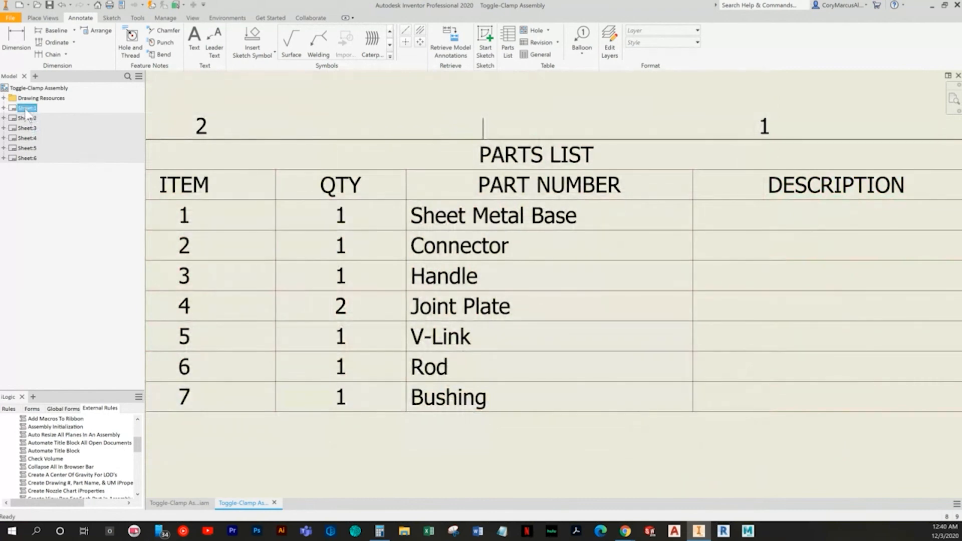
{"action": "type", "text": "Ass"}
{"action": "type", "text": "y"}
{"action": "key", "text": "Return"}
Rename Sheet:2 as Connector, Sheet:3 as Handle and Sheet:4 as Joint Plate
{"action": "double_click", "coordinate": [28, 119]}
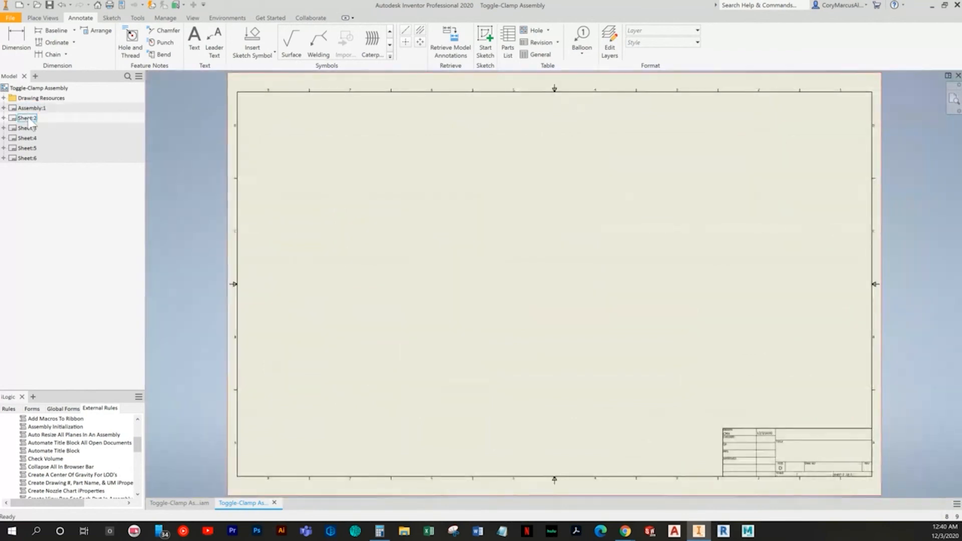
{"action": "left_click", "coordinate": [27, 118]}
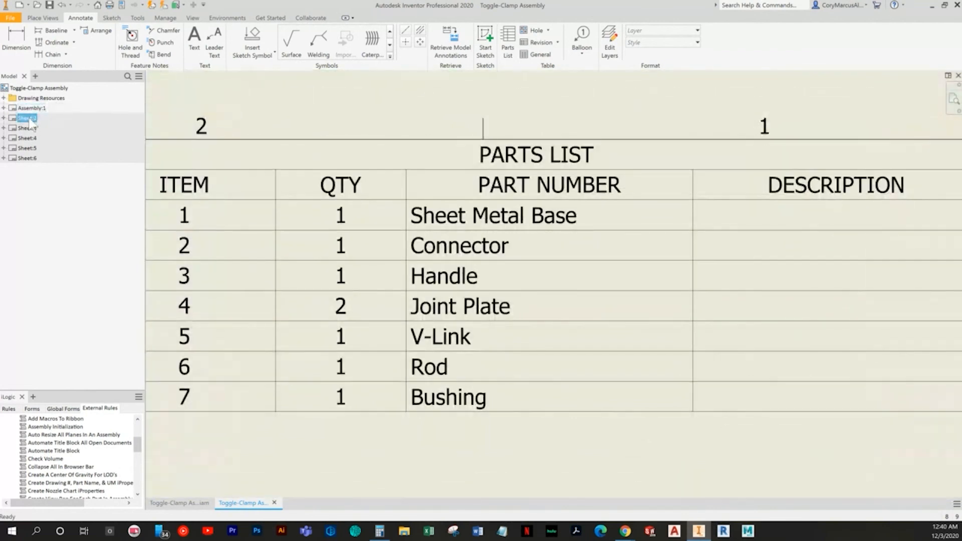
{"action": "type", "text": "Connector"}
{"action": "left_click", "coordinate": [25, 128]}
{"action": "left_click", "coordinate": [25, 129]}
{"action": "type", "text": "Handle"}
{"action": "left_click", "coordinate": [28, 139]}
{"action": "left_click", "coordinate": [29, 140]}
{"action": "type", "text": "Joint Plate"}
{"action": "key", "text": "Return"}
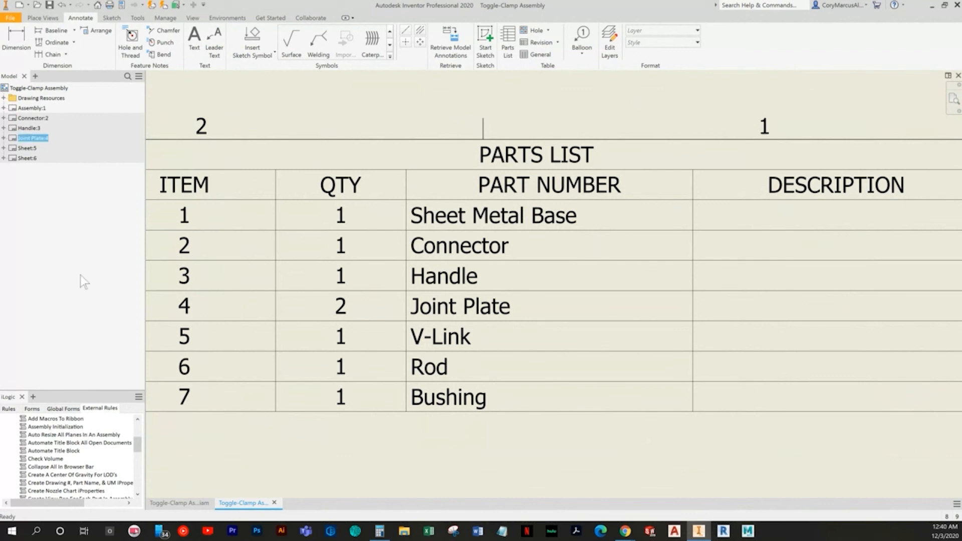
Move the last blank sheet directly below the Assembly sheet and rename it Sheet Metal Base
{"action": "left_click_drag", "start_coordinate": [29, 161], "coordinate": [29, 120]}
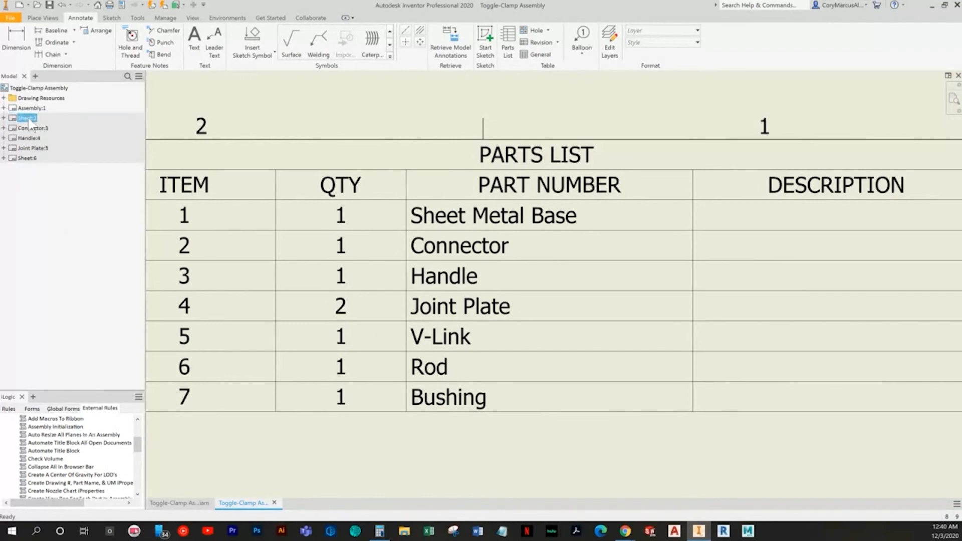
{"action": "type", "text": "Sheet meta"}
{"action": "key", "text": "BackSpace"}
{"action": "key", "text": "BackSpace"}
{"action": "key", "text": "BackSpace"}
{"action": "key", "text": "BackSpace"}
{"action": "type", "text": "Metal Base"}
{"action": "key", "text": "Return"}
Rename the remaining unnamed sheet at the end of the drawing as V-Link
{"action": "left_click", "coordinate": [26, 160]}
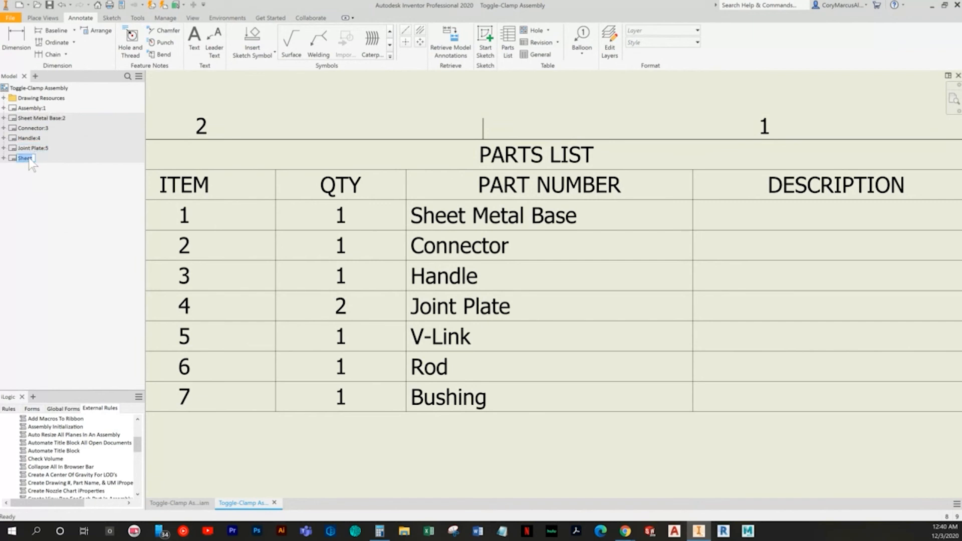
{"action": "type", "text": "V-Link"}
{"action": "key", "text": "Return"}
Add two more blank sheets to the drawing after the V-Link sheet
{"action": "right_click", "coordinate": [45, 181]}
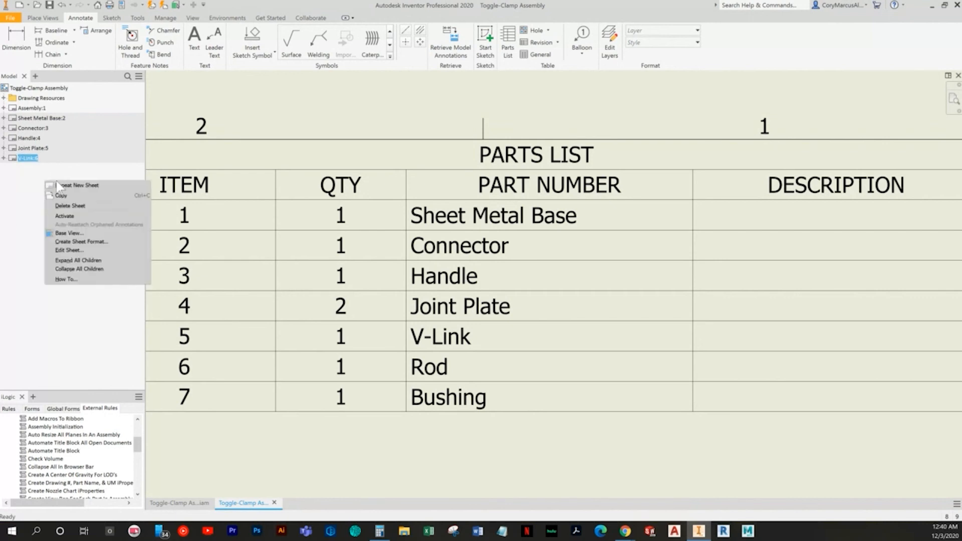
{"action": "key", "text": "Escape"}
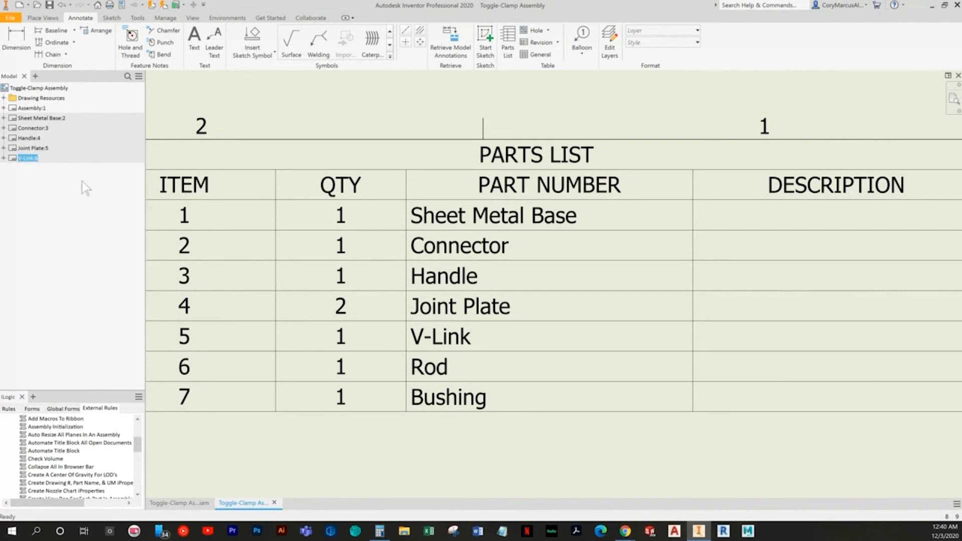
{"action": "left_click", "coordinate": [82, 181]}
{"action": "right_click", "coordinate": [37, 88]}
{"action": "key", "text": "Escape"}
{"action": "right_click", "coordinate": [45, 87]}
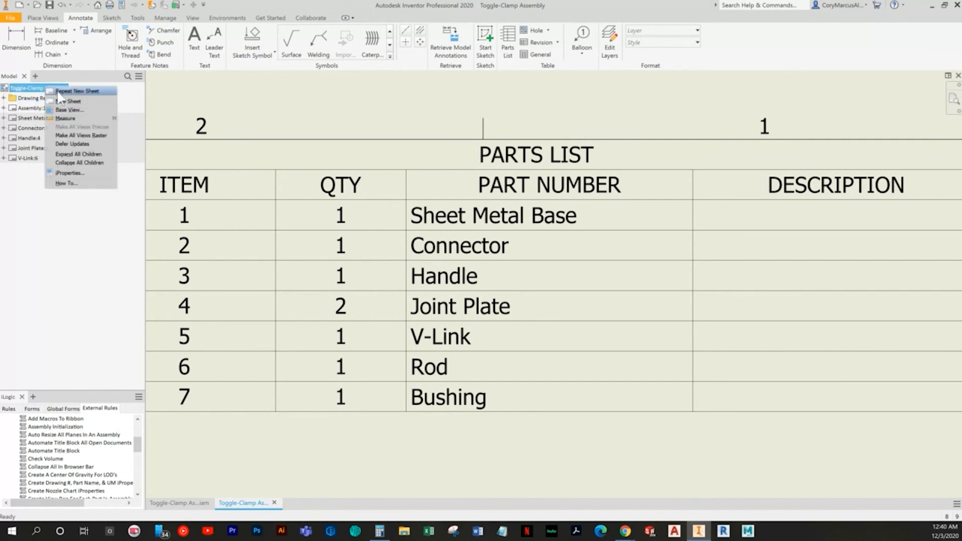
{"action": "left_click", "coordinate": [65, 100]}
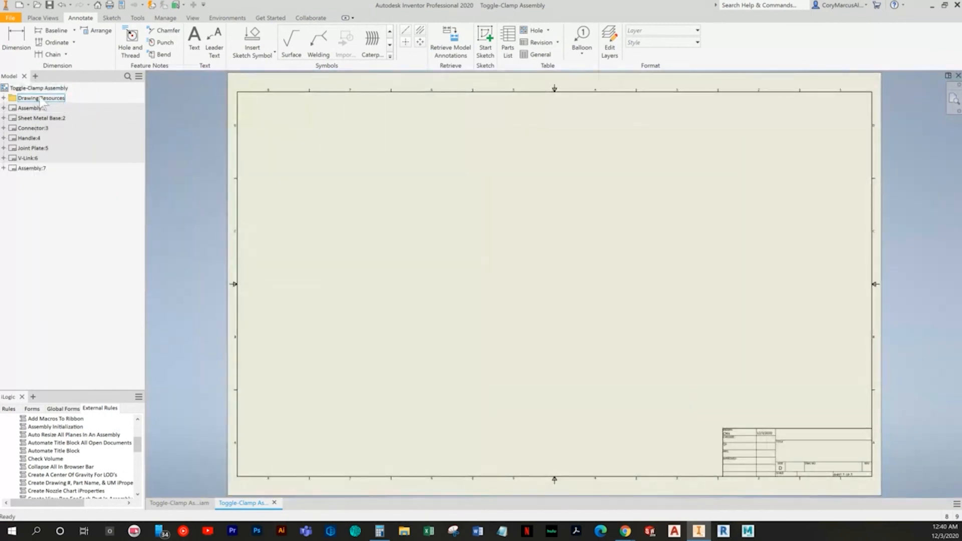
{"action": "double_click", "coordinate": [40, 108]}
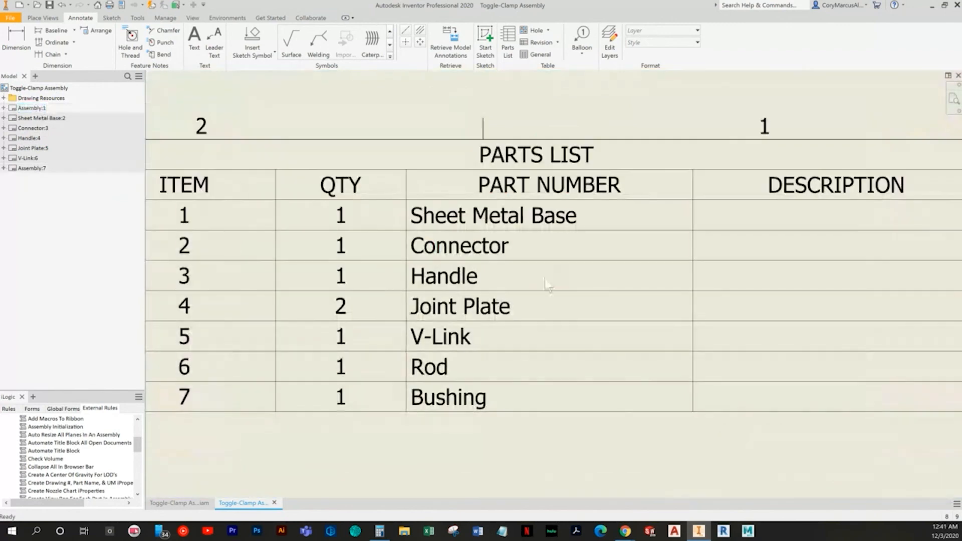
{"action": "right_click", "coordinate": [26, 89]}
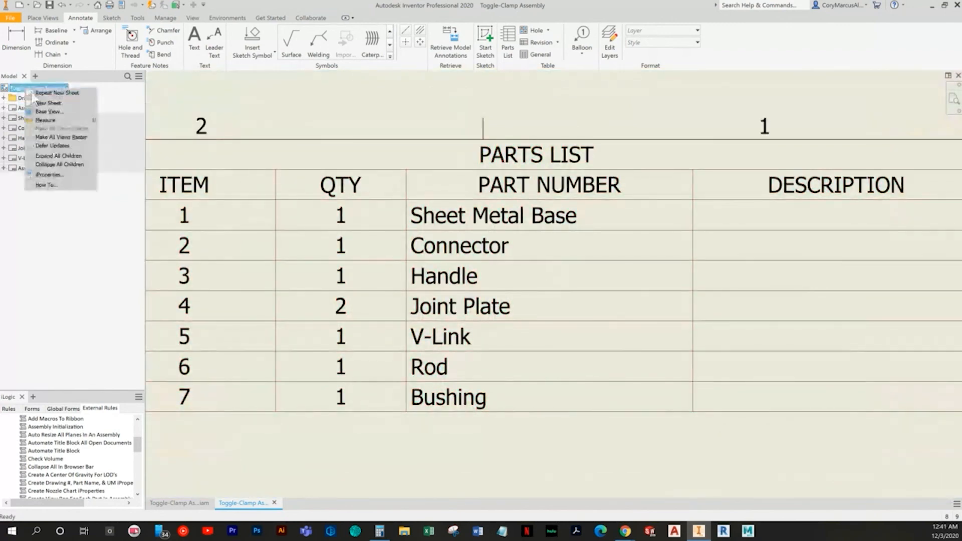
{"action": "left_click", "coordinate": [48, 103]}
Rename the two new sheets as Rod and Bushing
{"action": "left_click", "coordinate": [30, 168]}
{"action": "type", "text": "Rod:7"}
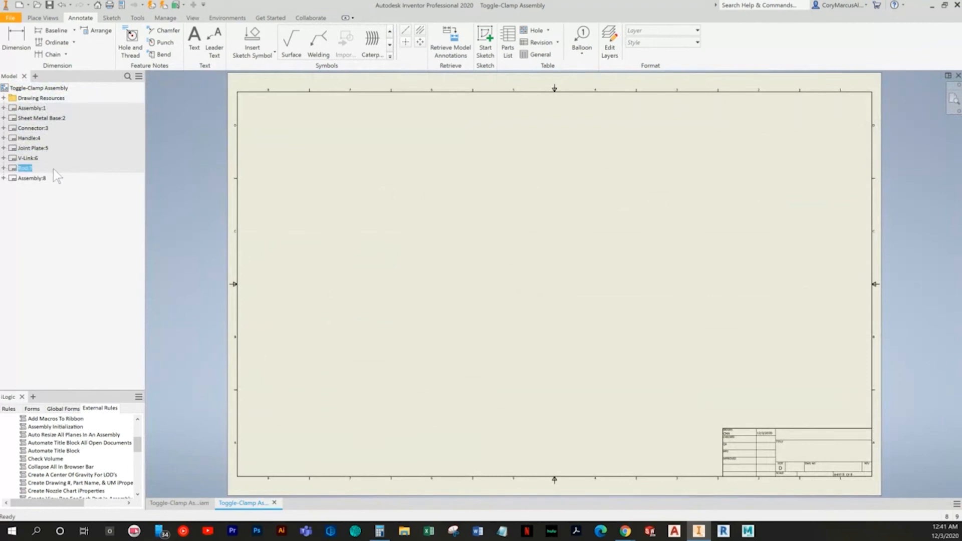
{"action": "left_click", "coordinate": [30, 178]}
{"action": "left_click", "coordinate": [30, 178]}
{"action": "key", "text": "BackSpace"}
{"action": "type", "text": "Bushing"}
{"action": "key", "text": "Return"}
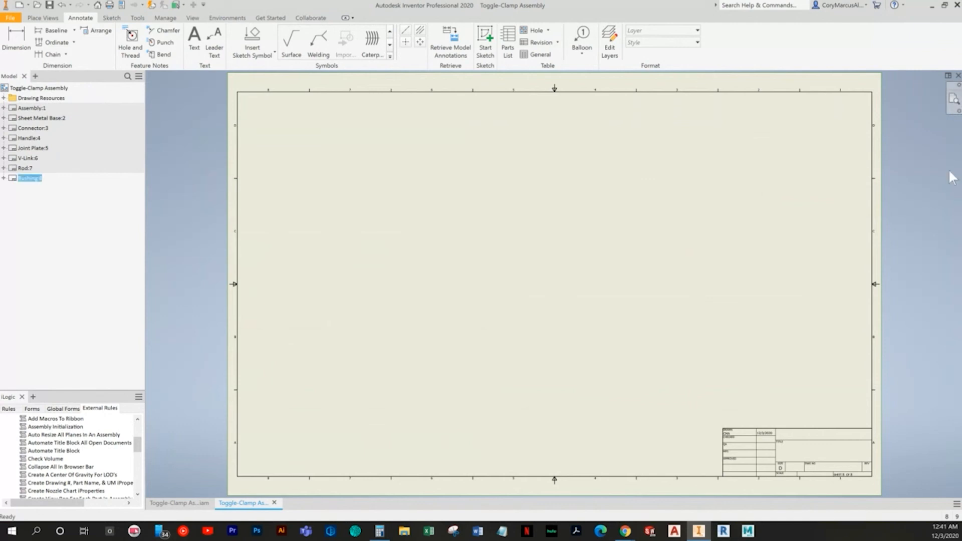
{"action": "left_click", "coordinate": [115, 218]}
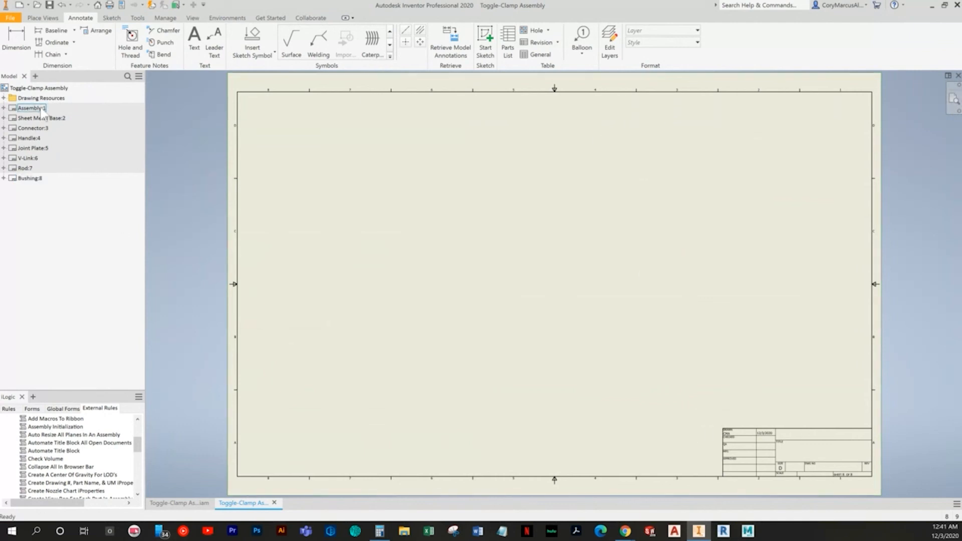
Activate the Assembly sheet and save the drawing with its dependents as Toggle-Clamp Assembly Detail Drawing
{"action": "double_click", "coordinate": [41, 109]}
{"action": "left_click", "coordinate": [549, 382]}
{"action": "middle_click", "coordinate": [549, 383]}
{"action": "middle_click", "coordinate": [549, 382]}
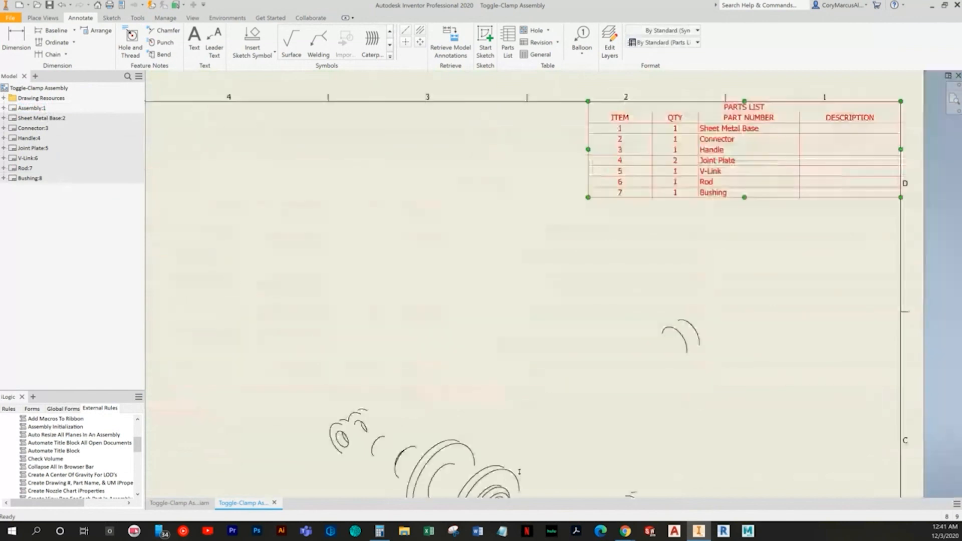
{"action": "left_click", "coordinate": [673, 413]}
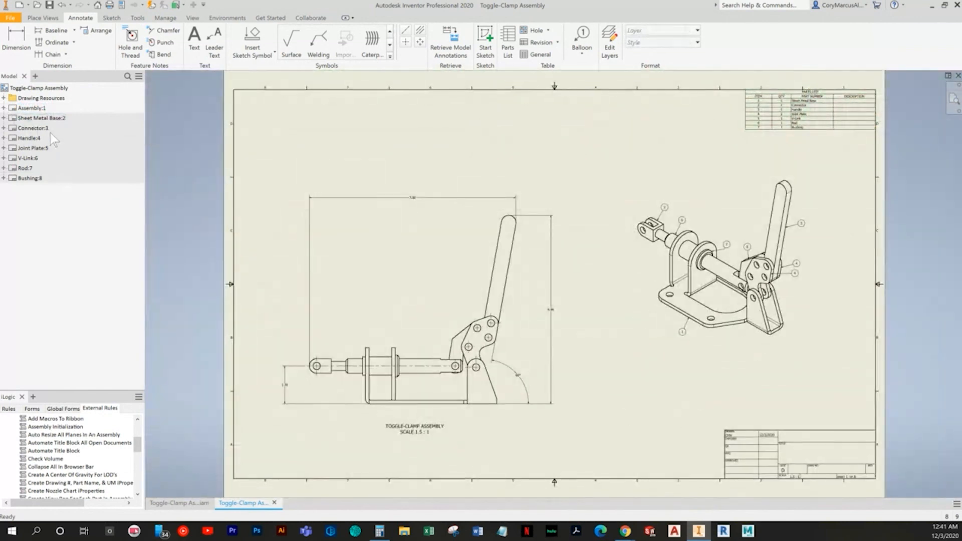
{"action": "key", "text": "ctrl+shift+s"}
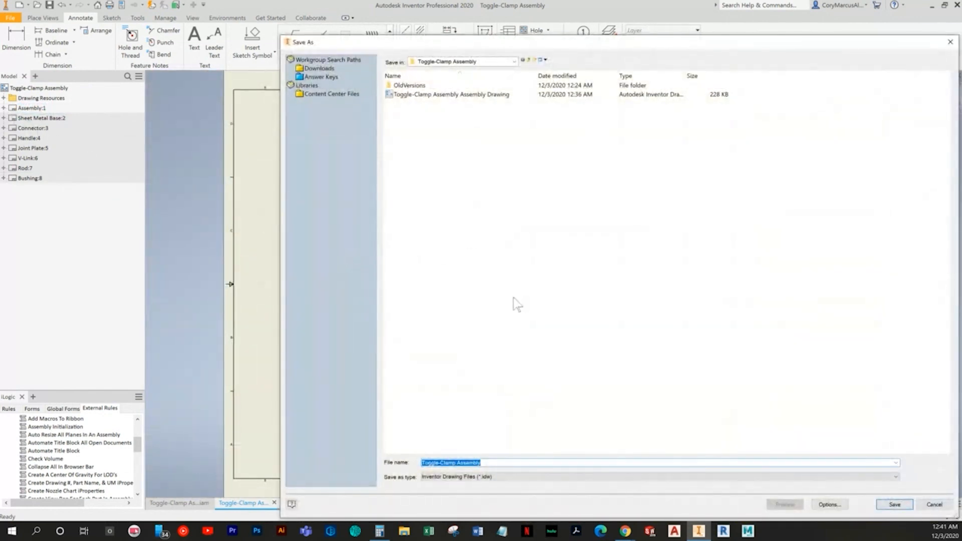
{"action": "key", "text": "Right"}
{"action": "type", "text": "Det"}
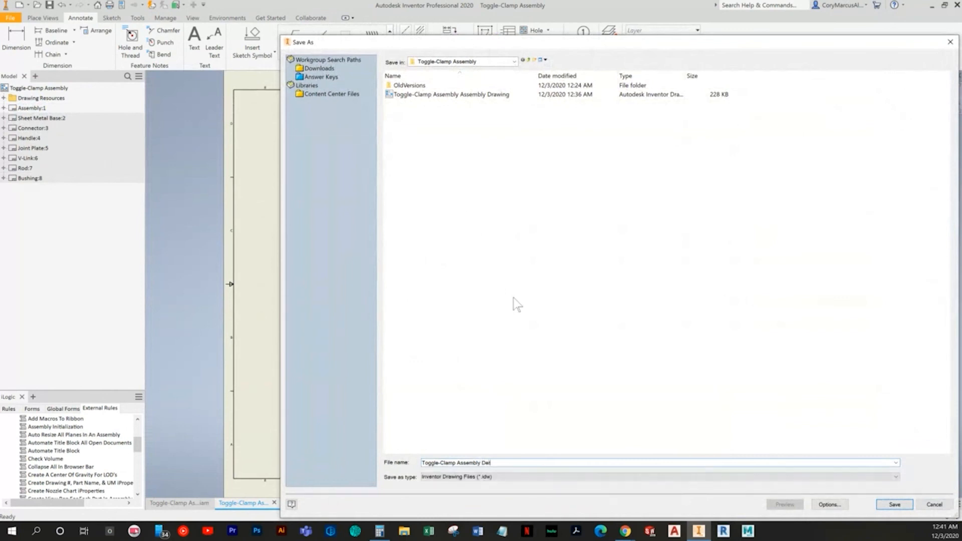
{"action": "key", "text": "Return"}
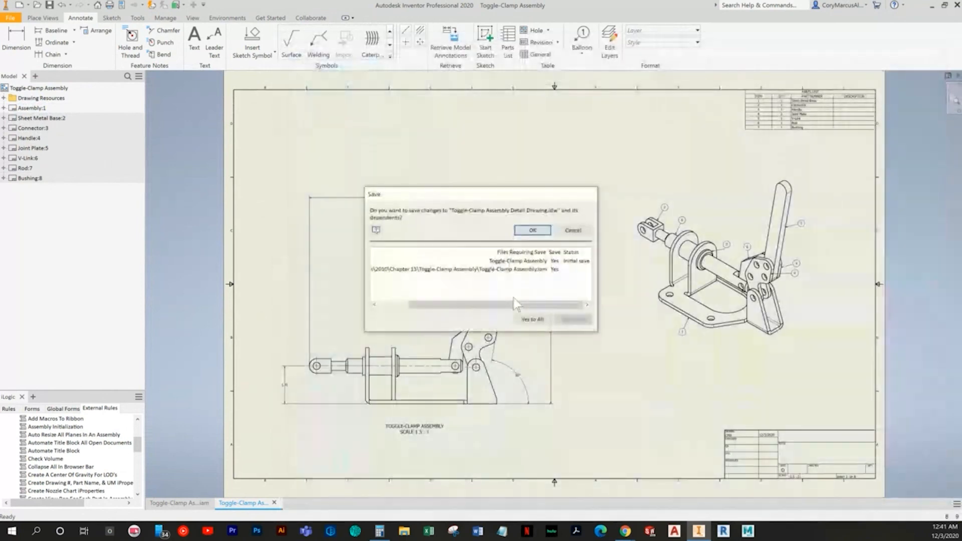
{"action": "left_click", "coordinate": [535, 231]}
Activate the Sheet Metal Base sheet and start a front base view of the assembly using the Sheet Metal Base view representation
{"action": "double_click", "coordinate": [33, 128]}
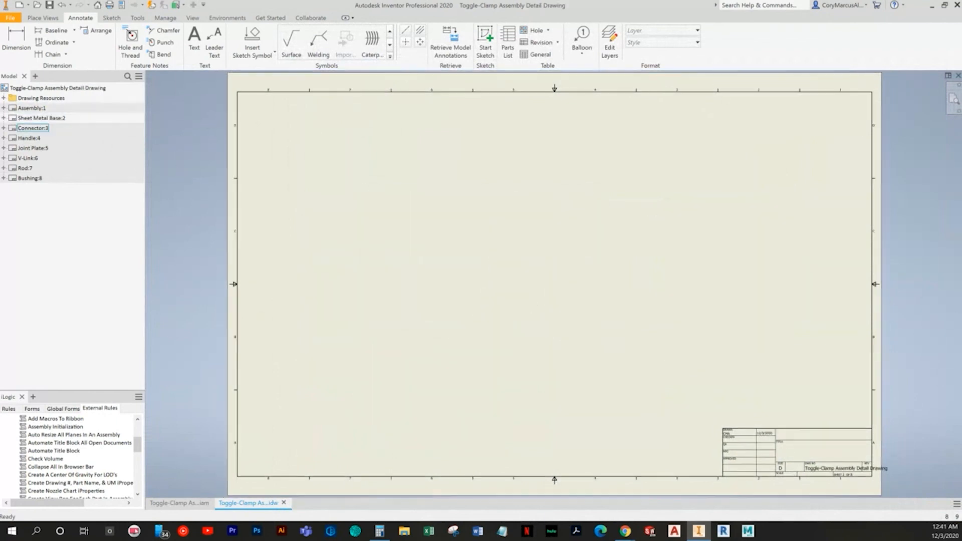
{"action": "key", "text": "alt+Tab"}
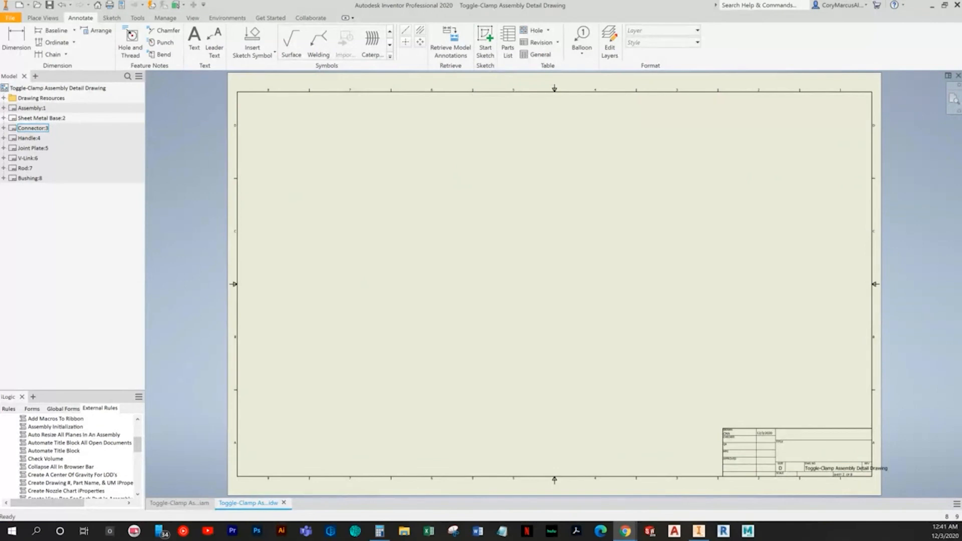
{"action": "left_click", "coordinate": [431, 346]}
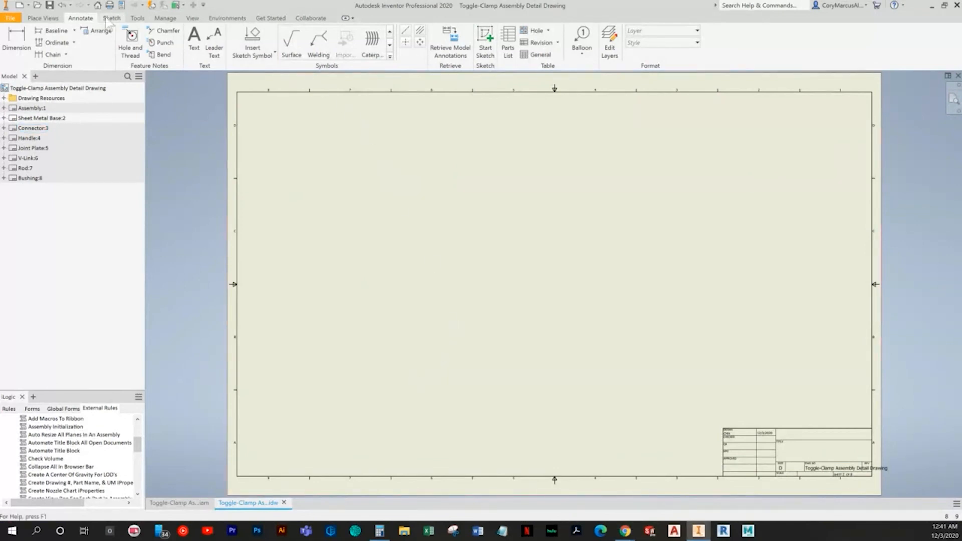
{"action": "left_click", "coordinate": [42, 18]}
{"action": "left_click", "coordinate": [10, 38]}
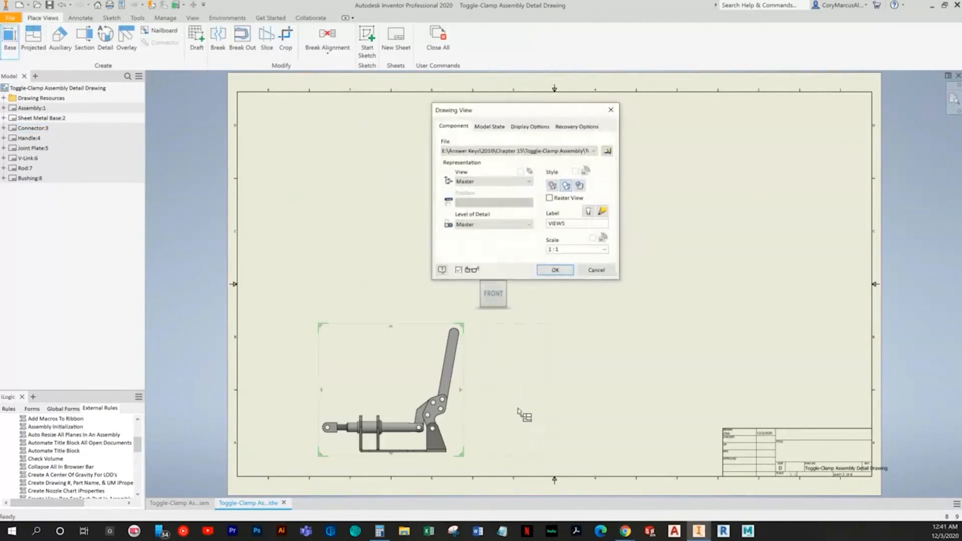
{"action": "left_click", "coordinate": [488, 181]}
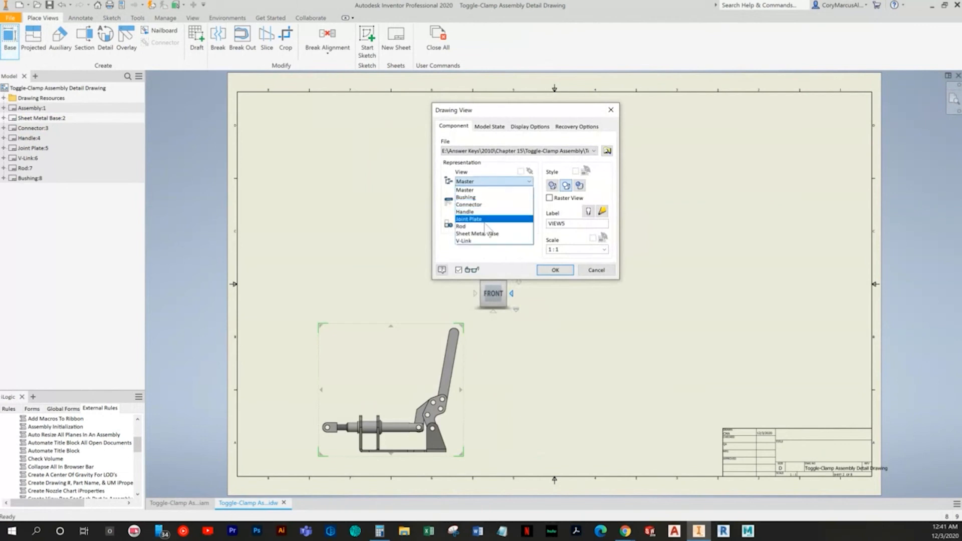
{"action": "left_click", "coordinate": [477, 234]}
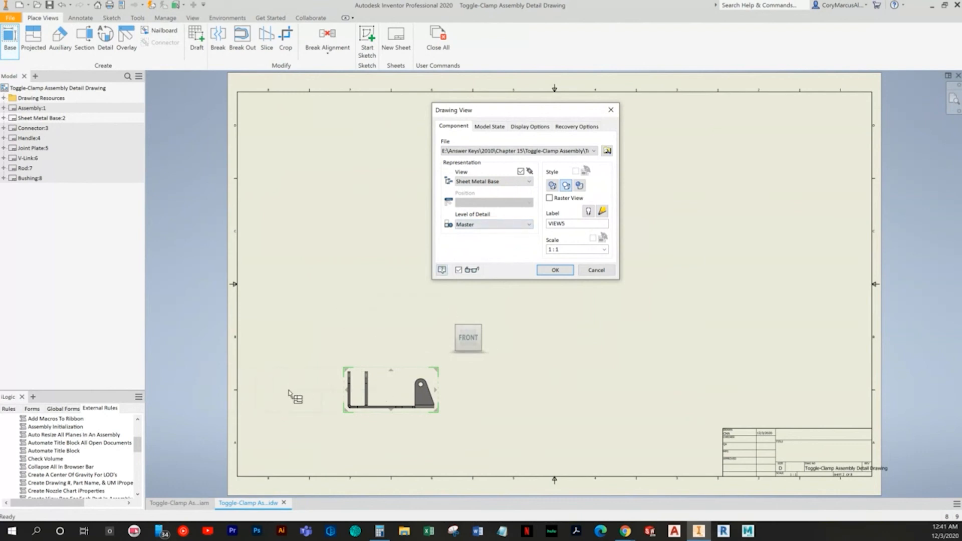
Project a left side view, a top view and an isometric view from the Sheet Metal Base front view
{"action": "left_click", "coordinate": [271, 394]}
{"action": "left_click", "coordinate": [387, 231]}
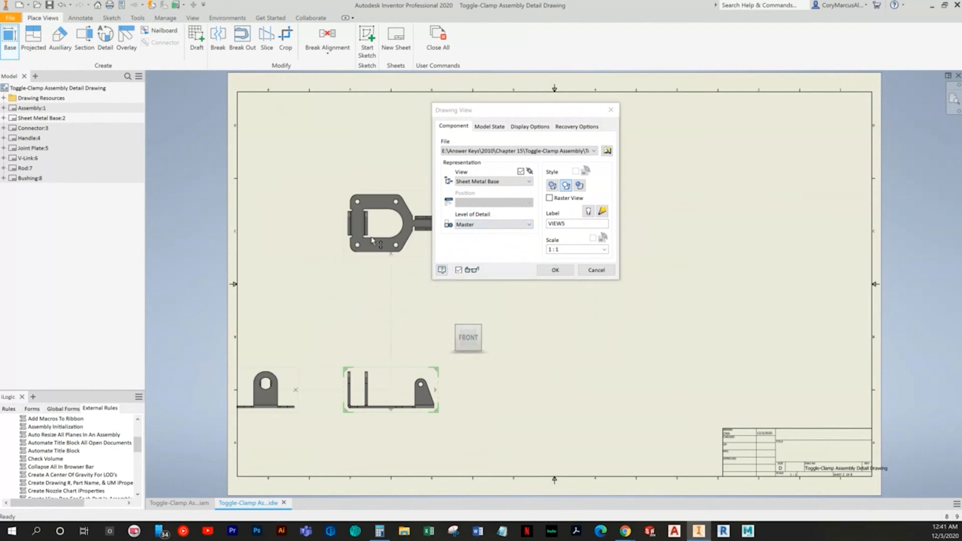
{"action": "left_click", "coordinate": [255, 264]}
Set the base view's scale to 2:1, show its label as SHEET METAL BASE and create the views
{"action": "left_click", "coordinate": [574, 250]}
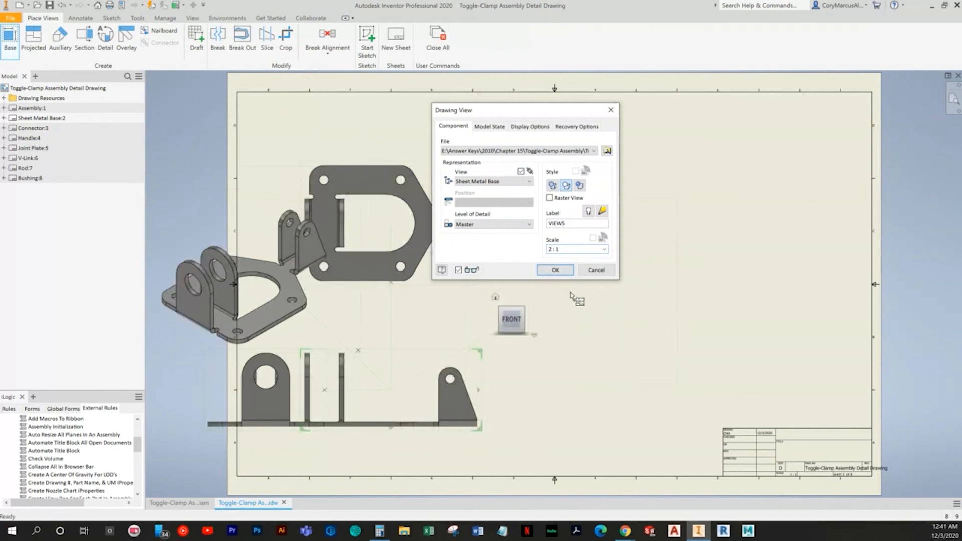
{"action": "left_click", "coordinate": [588, 211]}
{"action": "double_click", "coordinate": [579, 224]}
{"action": "type", "text": "Sh"}
{"action": "type", "text": "HEET METAL BASE"}
{"action": "left_click", "coordinate": [555, 270]}
Move the front view toward the middle of the sheet and set its style to show hidden lines
{"action": "left_click_drag", "start_coordinate": [486, 384], "coordinate": [630, 376]}
{"action": "double_click", "coordinate": [537, 365]}
{"action": "left_click", "coordinate": [552, 185]}
{"action": "left_click", "coordinate": [555, 270]}
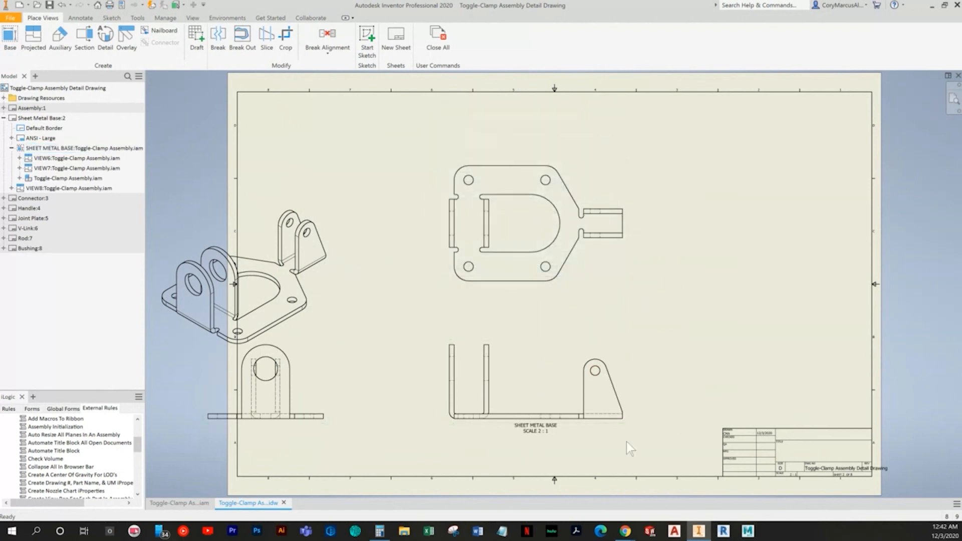
Move the isometric and side views inside the sheet border, and shift all four Sheet Metal Base views slightly right as a group
{"action": "left_click_drag", "start_coordinate": [333, 318], "coordinate": [409, 244]}
{"action": "middle_click_drag", "start_coordinate": [658, 310], "coordinate": [556, 296]}
{"action": "left_click_drag", "start_coordinate": [231, 386], "coordinate": [293, 369]}
{"action": "left_click_drag", "start_coordinate": [576, 412], "coordinate": [242, 205]}
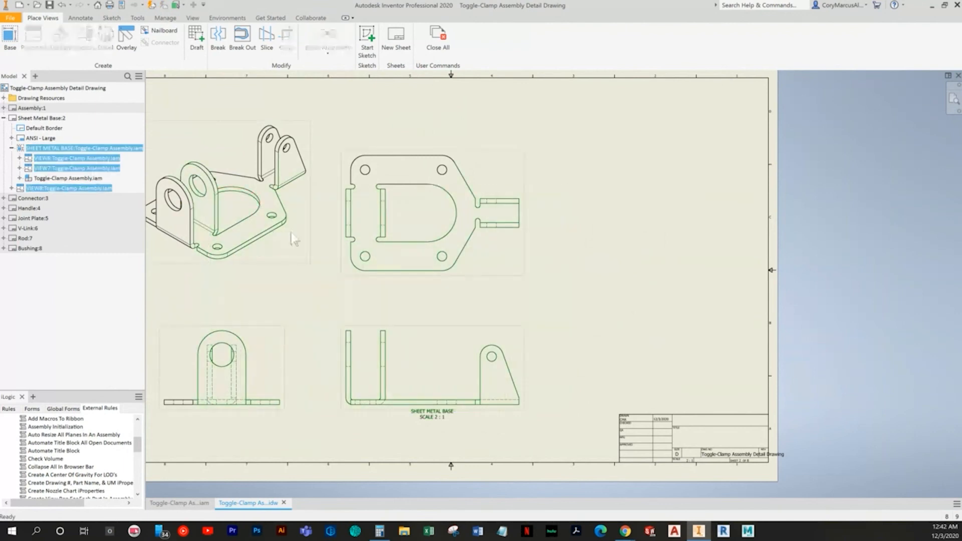
{"action": "mouse_move", "coordinate": [516, 437]}
{"action": "left_mouse_down"}
{"action": "mouse_move", "coordinate": [249, 190]}
{"action": "mouse_move", "coordinate": [222, 152]}
{"action": "left_mouse_up"}
{"action": "left_click_drag", "start_coordinate": [307, 233], "coordinate": [329, 230]}
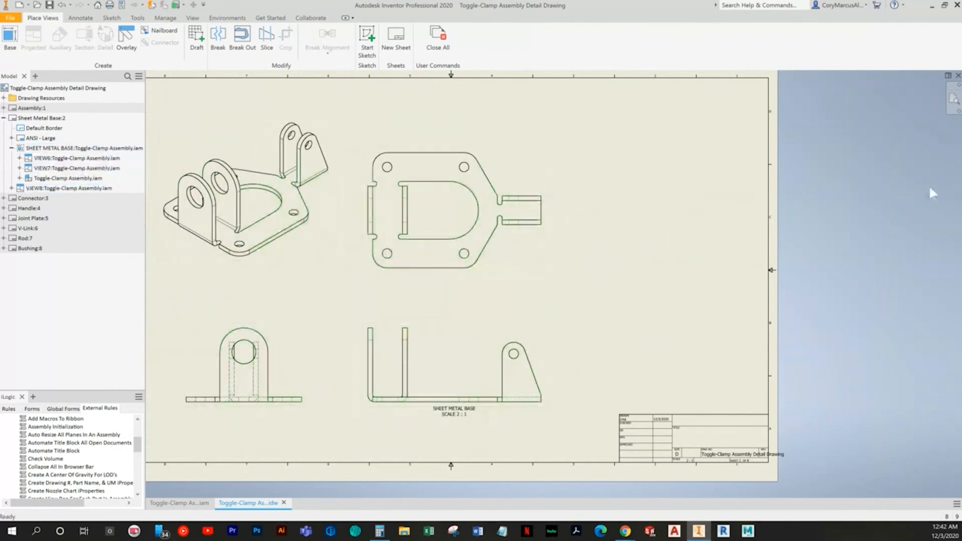
{"action": "left_click", "coordinate": [954, 99]}
{"action": "left_click", "coordinate": [952, 102]}
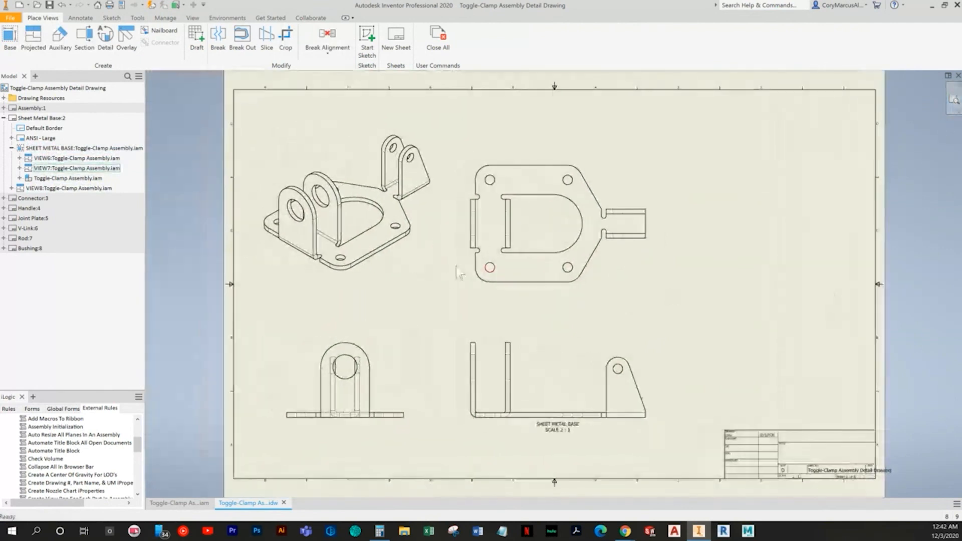
Add center marks to the large round hole in the side view and the lug hole in the front view
{"action": "left_click", "coordinate": [80, 18]}
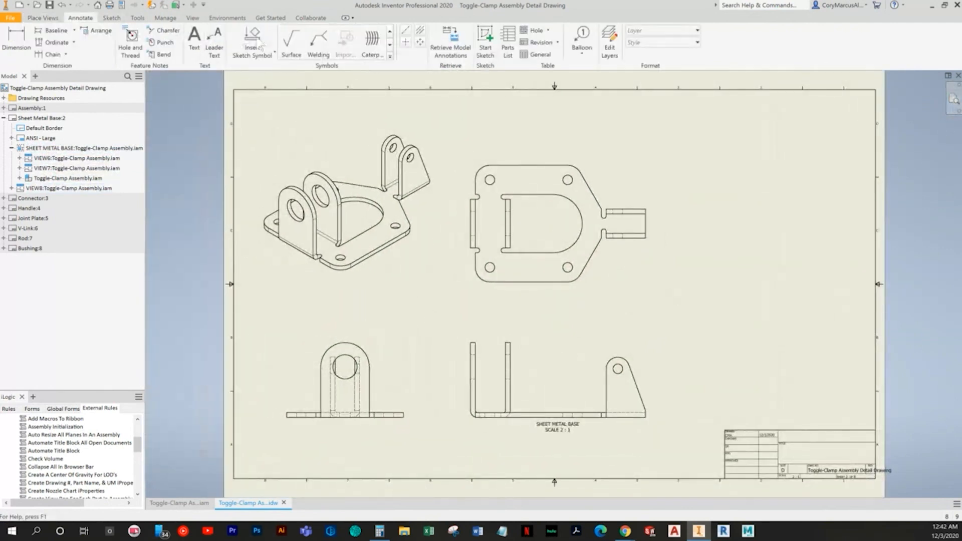
{"action": "left_click", "coordinate": [406, 42]}
{"action": "scroll", "coordinate": [453, 393], "scroll_direction": "up", "scroll_amount": 3}
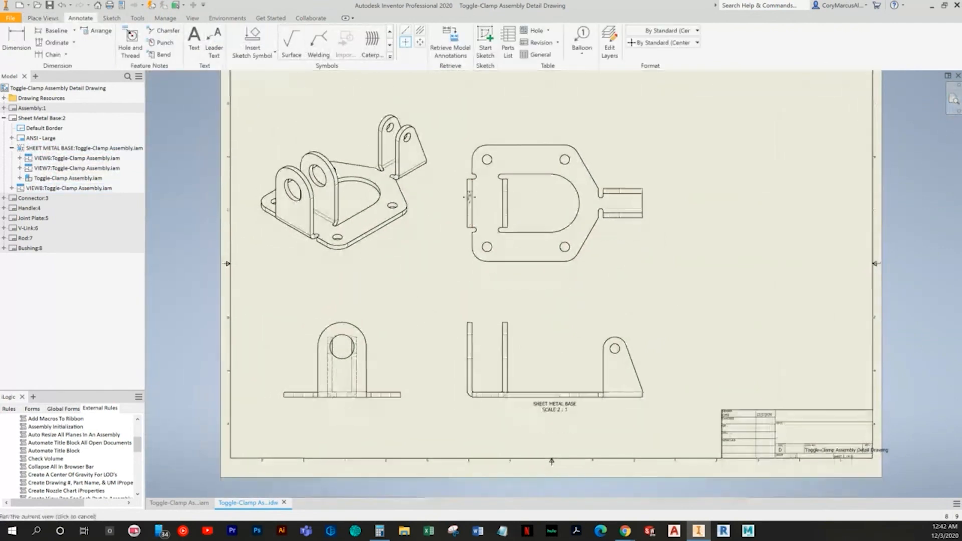
{"action": "left_click", "coordinate": [272, 308]}
{"action": "middle_click_drag", "start_coordinate": [422, 331], "coordinate": [333, 317]}
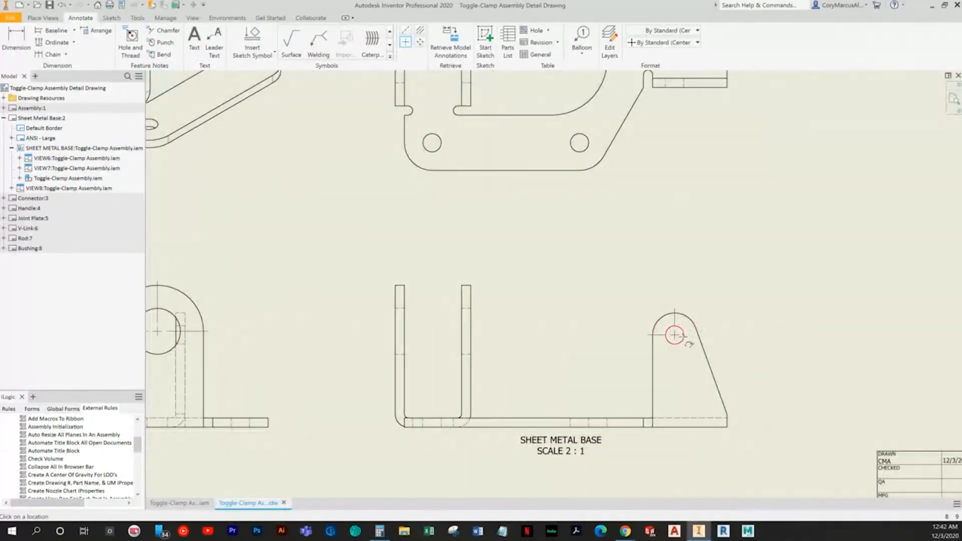
{"action": "middle_click_drag", "start_coordinate": [468, 384], "coordinate": [817, 260]}
{"action": "left_click", "coordinate": [514, 229]}
{"action": "middle_click_drag", "start_coordinate": [537, 234], "coordinate": [264, 370]}
{"action": "middle_click_drag", "start_coordinate": [431, 308], "coordinate": [270, 426]}
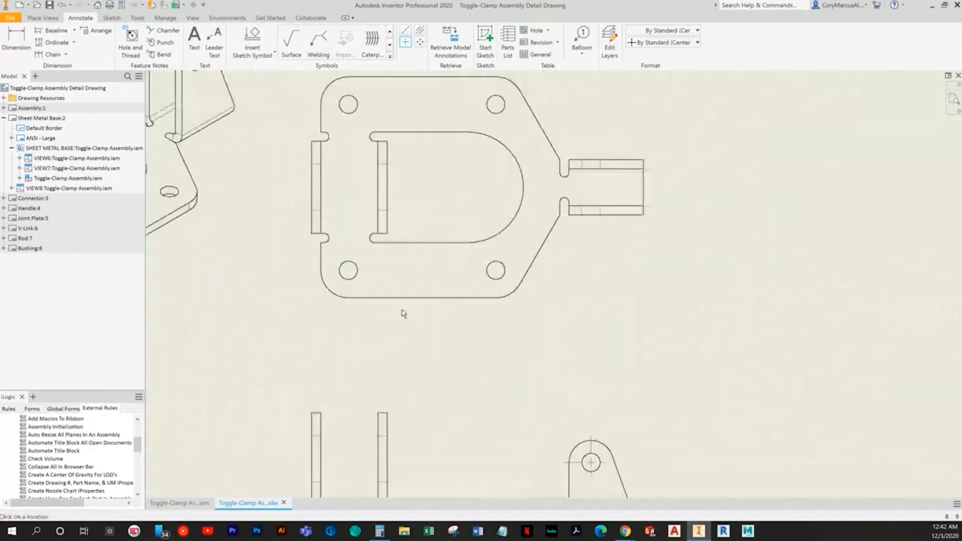
Add center marks to the four mounting holes in the top view's base plate
{"action": "left_click", "coordinate": [343, 94]}
{"action": "left_click", "coordinate": [503, 110]}
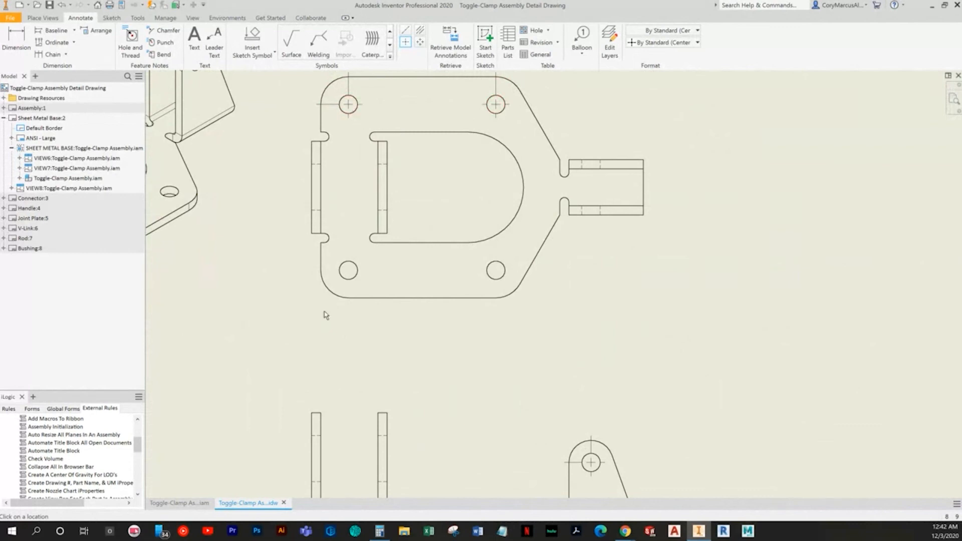
{"action": "left_click", "coordinate": [329, 290]}
{"action": "left_click", "coordinate": [485, 270]}
{"action": "left_click", "coordinate": [509, 296]}
{"action": "middle_click_drag", "start_coordinate": [590, 250], "coordinate": [599, 260]}
{"action": "key", "text": "Escape"}
In the top view, add bisector centerlines to the hidden holes of both narrow-end lugs and a center mark to the cutout's arc
{"action": "left_click", "coordinate": [419, 31]}
{"action": "scroll", "coordinate": [593, 122], "scroll_direction": "up", "scroll_amount": 4}
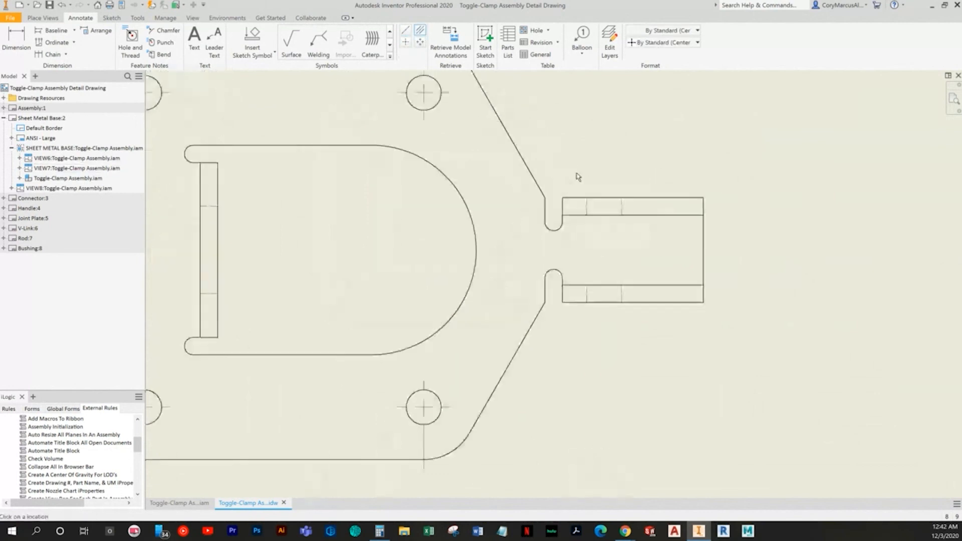
{"action": "left_click", "coordinate": [661, 230]}
{"action": "left_click", "coordinate": [663, 397]}
{"action": "left_click", "coordinate": [596, 401]}
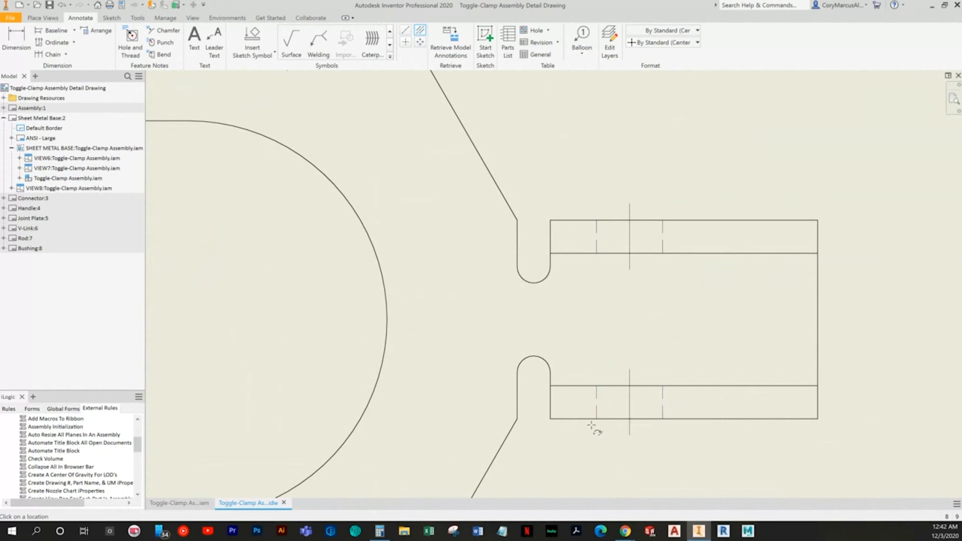
{"action": "scroll", "coordinate": [502, 275], "scroll_direction": "down", "scroll_amount": 4}
{"action": "left_click", "coordinate": [404, 43]}
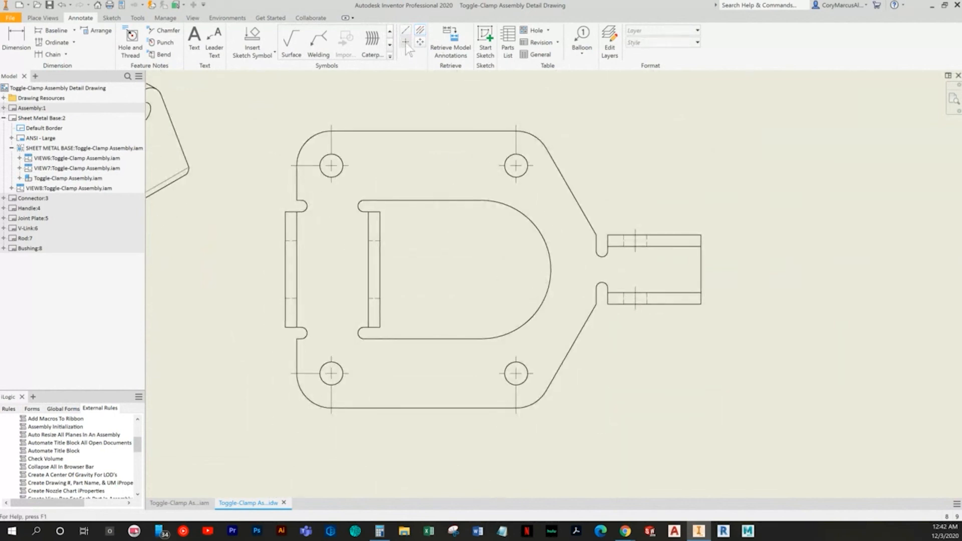
{"action": "left_click", "coordinate": [535, 234]}
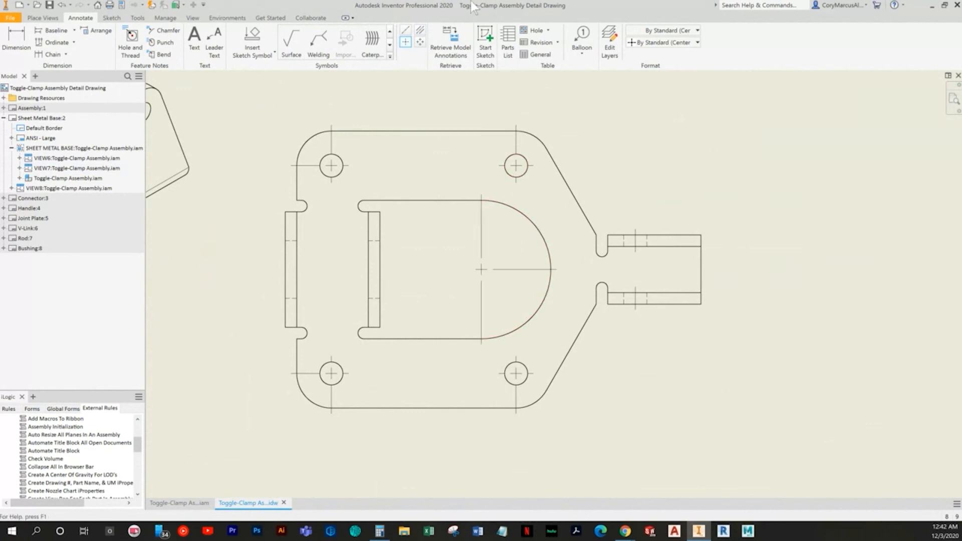
Add bisector centerlines between the hidden hole edges of the two wide upright flanges in the top view
{"action": "left_click", "coordinate": [419, 31]}
{"action": "scroll", "coordinate": [376, 240], "scroll_direction": "down", "scroll_amount": 6}
{"action": "middle_click_drag", "start_coordinate": [385, 227], "coordinate": [435, 244]}
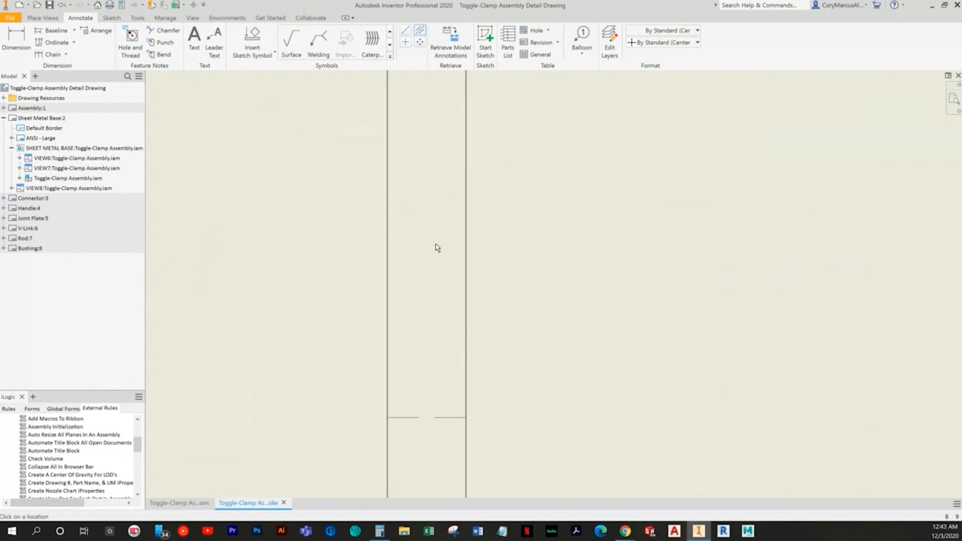
{"action": "left_click", "coordinate": [441, 417]}
{"action": "middle_click_drag", "start_coordinate": [441, 416], "coordinate": [813, 305]}
{"action": "left_click", "coordinate": [264, 307]}
{"action": "middle_click_drag", "start_coordinate": [291, 120], "coordinate": [351, 390]}
{"action": "left_click", "coordinate": [322, 184]}
Add bisector centerlines between the hidden hole edges of the two upright flanges in the front view
{"action": "scroll", "coordinate": [437, 286], "scroll_direction": "down", "scroll_amount": 8}
{"action": "middle_click_drag", "start_coordinate": [486, 433], "coordinate": [419, 404]}
{"action": "middle_click_drag", "start_coordinate": [432, 447], "coordinate": [454, 371]}
{"action": "scroll", "coordinate": [464, 473], "scroll_direction": "down", "scroll_amount": 3}
{"action": "middle_click_drag", "start_coordinate": [461, 454], "coordinate": [506, 272]}
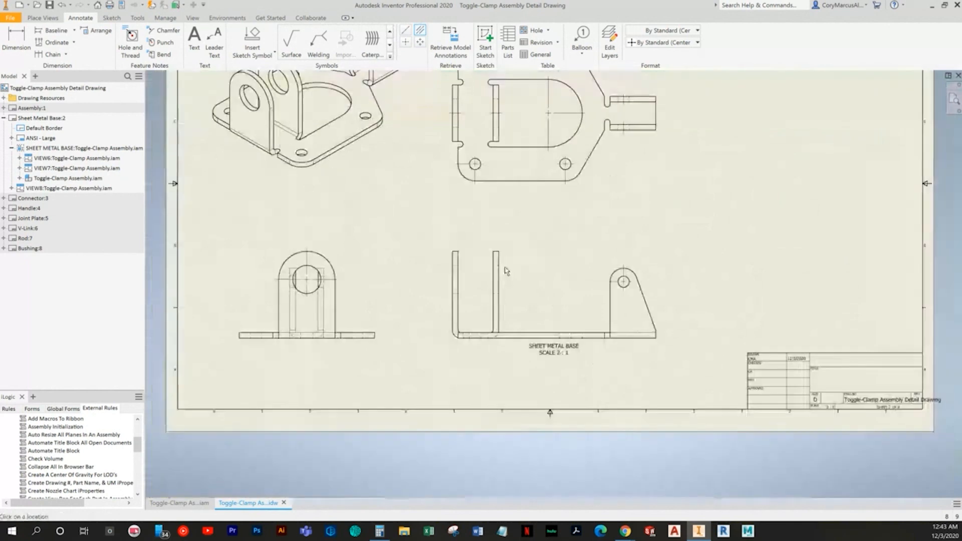
{"action": "scroll", "coordinate": [505, 268], "scroll_direction": "up", "scroll_amount": 7}
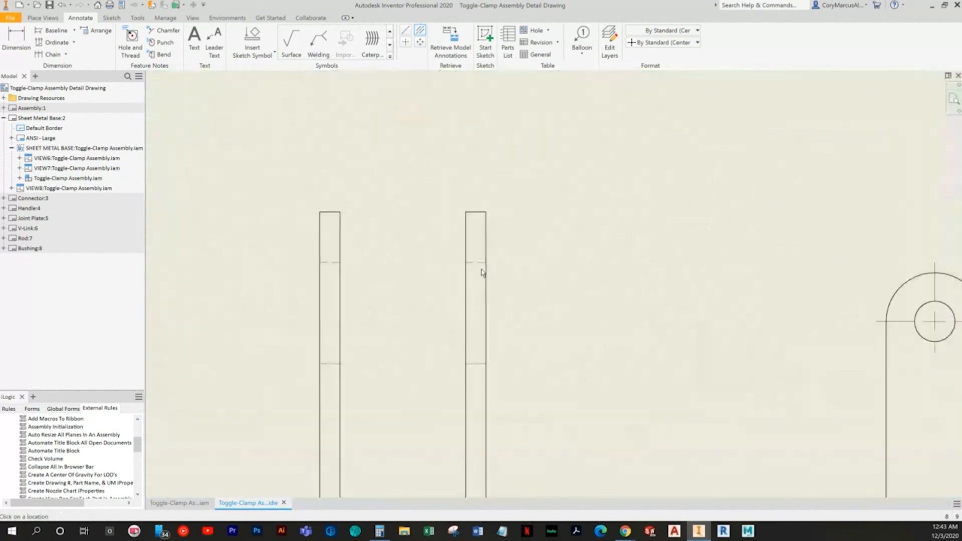
{"action": "left_click", "coordinate": [481, 362]}
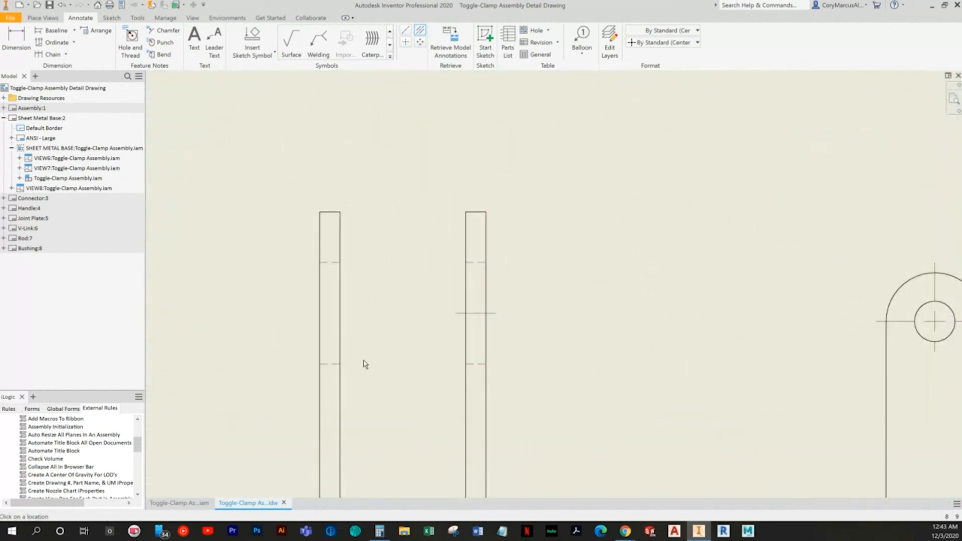
{"action": "left_click", "coordinate": [330, 263]}
{"action": "scroll", "coordinate": [401, 320], "scroll_direction": "down", "scroll_amount": 4}
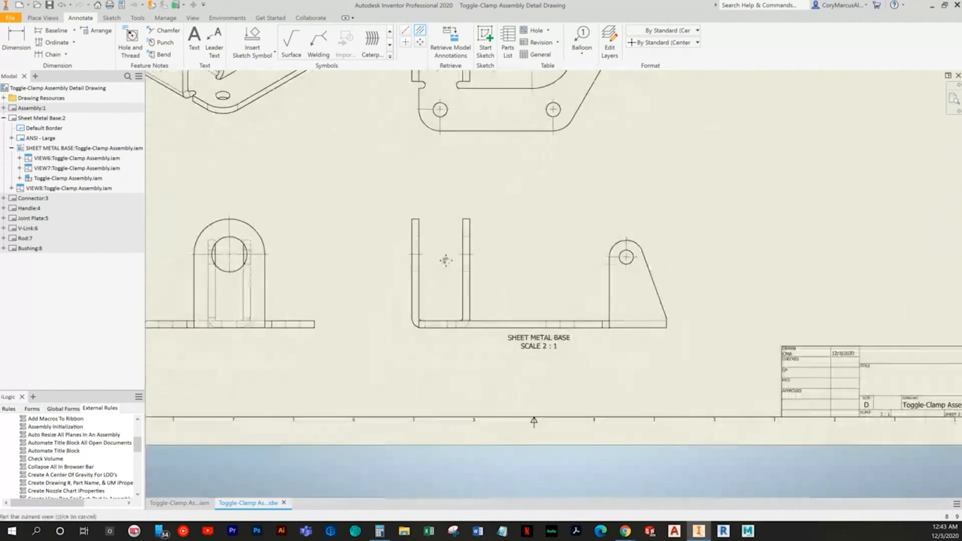
{"action": "scroll", "coordinate": [629, 341], "scroll_direction": "up", "scroll_amount": 6}
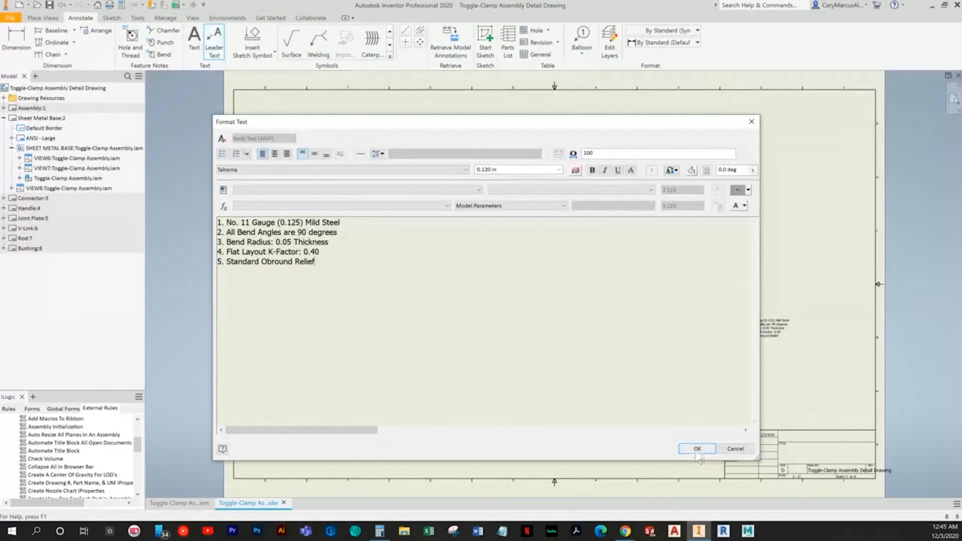
Place the five-line sheet metal note and set its text height to .25 in
{"action": "left_click", "coordinate": [691, 447]}
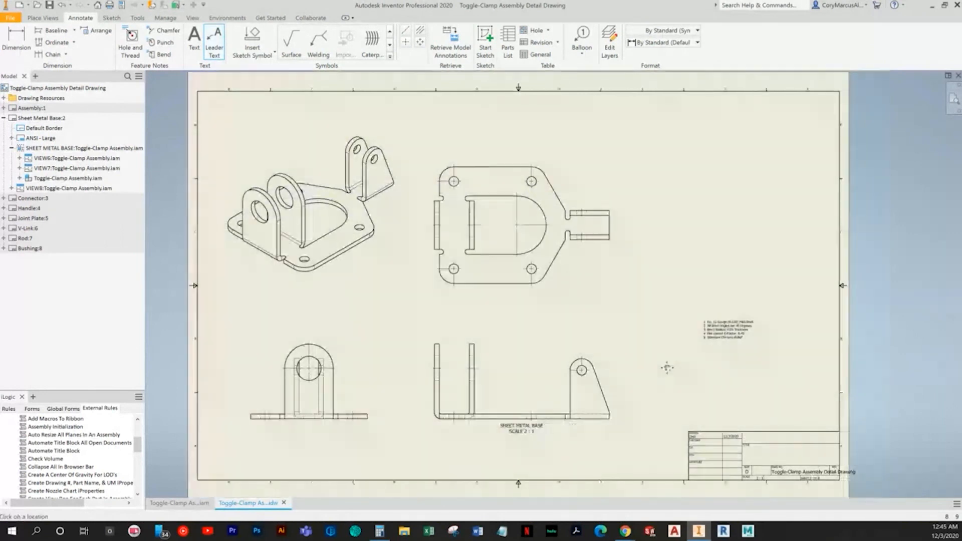
{"action": "scroll", "coordinate": [666, 367], "scroll_direction": "up", "scroll_amount": 5}
{"action": "double_click", "coordinate": [655, 325]}
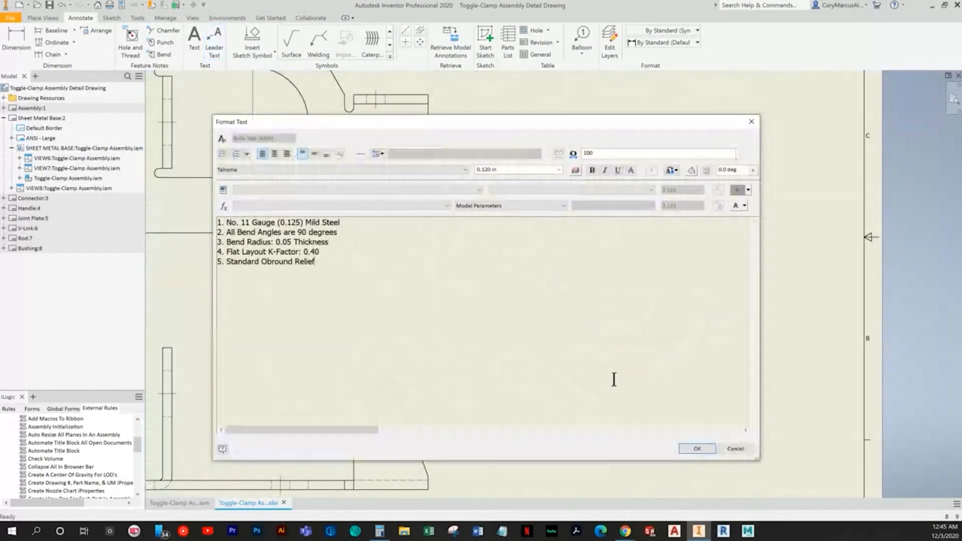
{"action": "key", "text": "ctrl+a"}
{"action": "left_click", "coordinate": [513, 170]}
{"action": "type", "text": ".25"}
{"action": "key", "text": "Return"}
{"action": "scroll", "coordinate": [755, 370], "scroll_direction": "down", "scroll_amount": 6}
Move the sheet metal note just above the title block, and spread the top and front views farther apart
{"action": "scroll", "coordinate": [755, 369], "scroll_direction": "up", "scroll_amount": 1}
{"action": "middle_click_drag", "start_coordinate": [755, 370], "coordinate": [546, 254]}
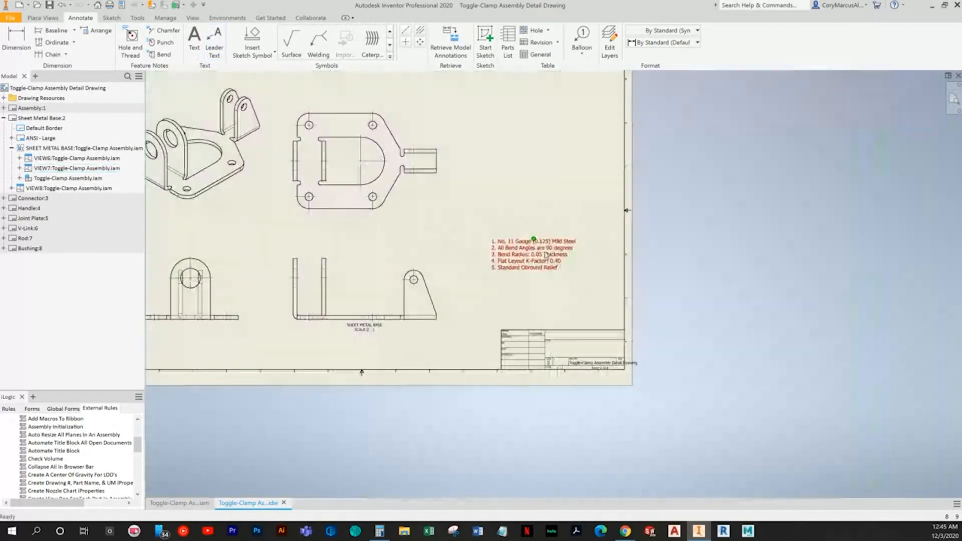
{"action": "left_click_drag", "start_coordinate": [533, 240], "coordinate": [562, 275]}
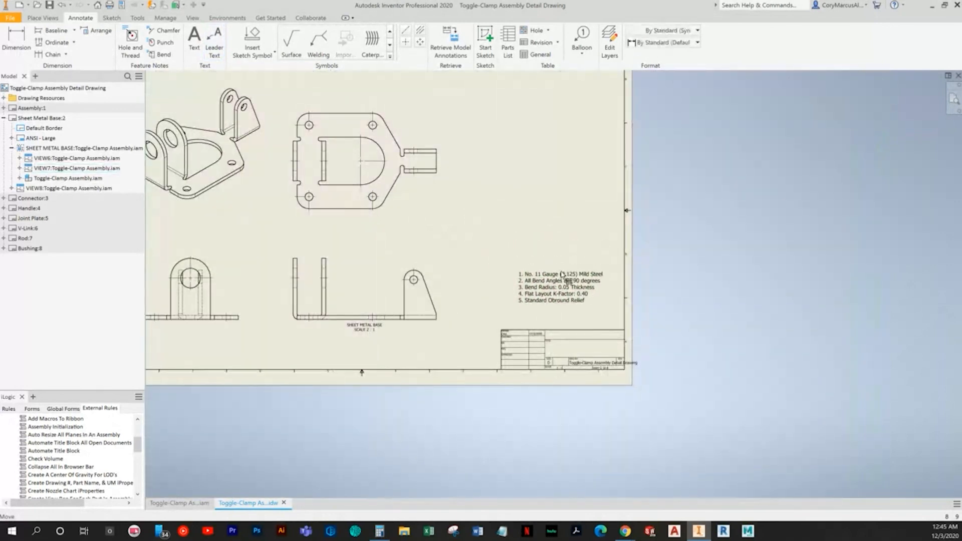
{"action": "middle_click_drag", "start_coordinate": [554, 212], "coordinate": [663, 244]}
{"action": "left_click", "coordinate": [954, 100]}
{"action": "left_click_drag", "start_coordinate": [626, 285], "coordinate": [651, 277]}
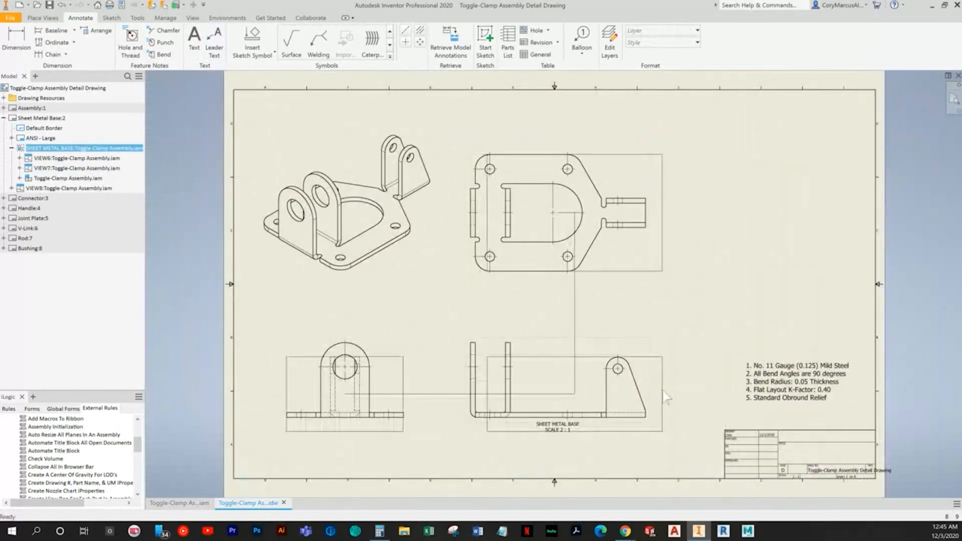
{"action": "left_click_drag", "start_coordinate": [662, 390], "coordinate": [664, 390]}
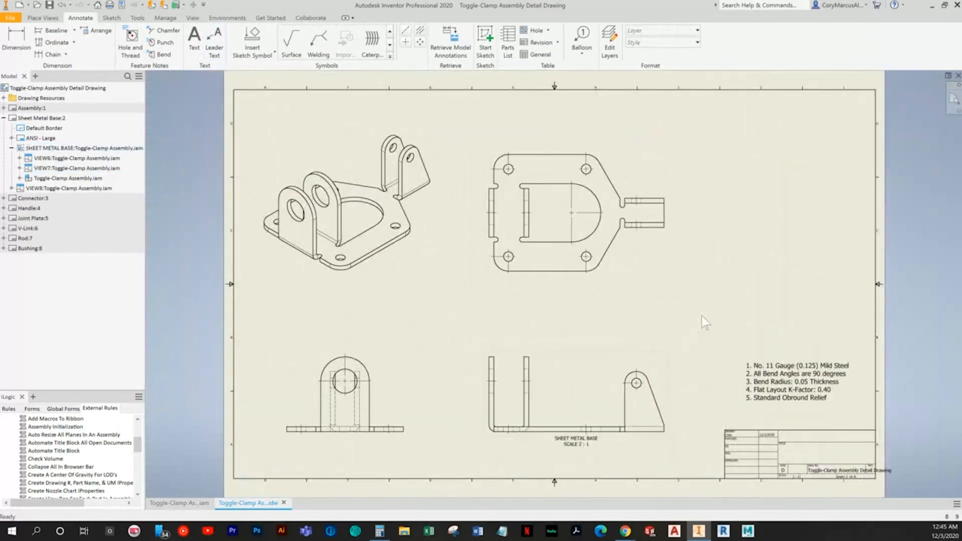
Set the scale of the front base view and the isometric view to 1.5:1
{"action": "double_click", "coordinate": [563, 392]}
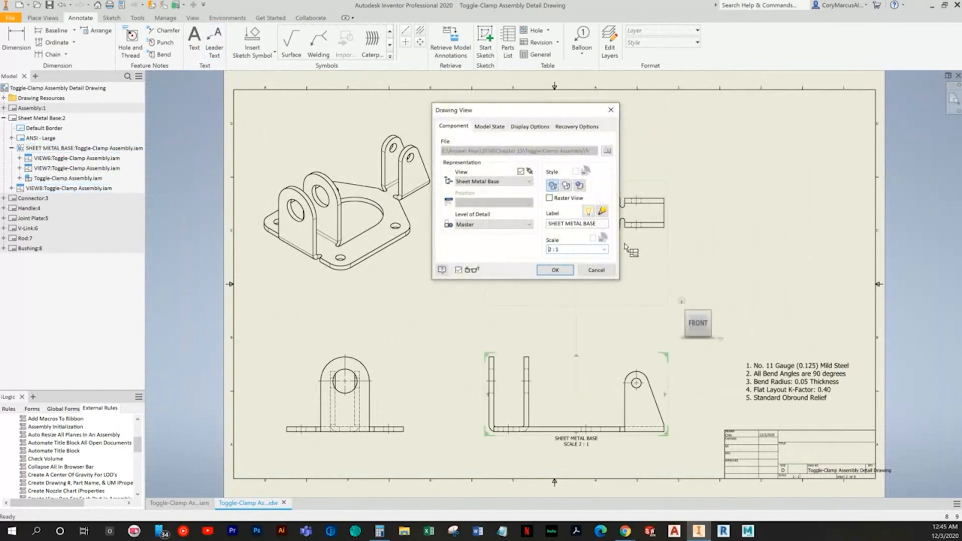
{"action": "type", "text": "1.5"}
{"action": "key", "text": "Return"}
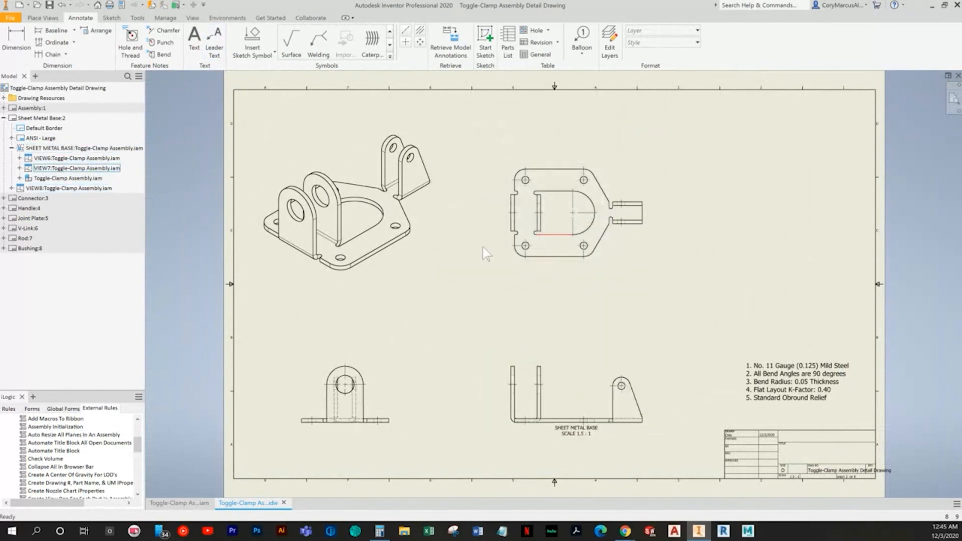
{"action": "double_click", "coordinate": [398, 258]}
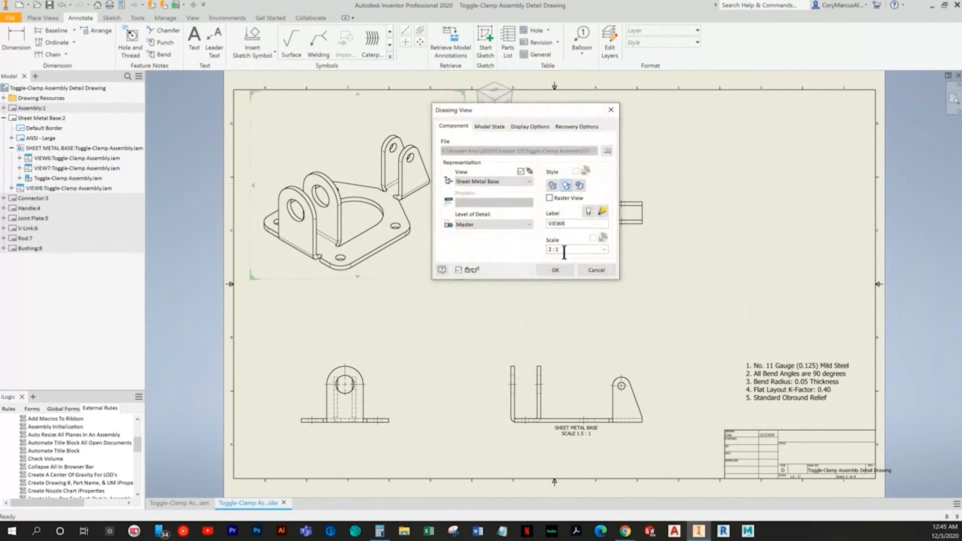
{"action": "type", "text": "1"}
{"action": "key", "text": "Return"}
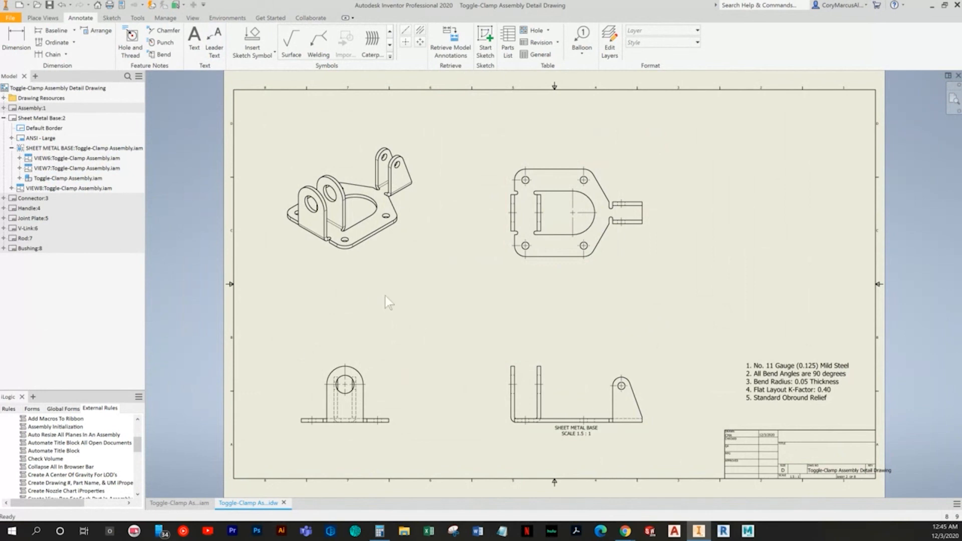
Start a general dimension for the Sheet Metal Base top view
{"action": "left_click", "coordinate": [16, 40]}
{"action": "middle_click_drag", "start_coordinate": [419, 277], "coordinate": [265, 324]}
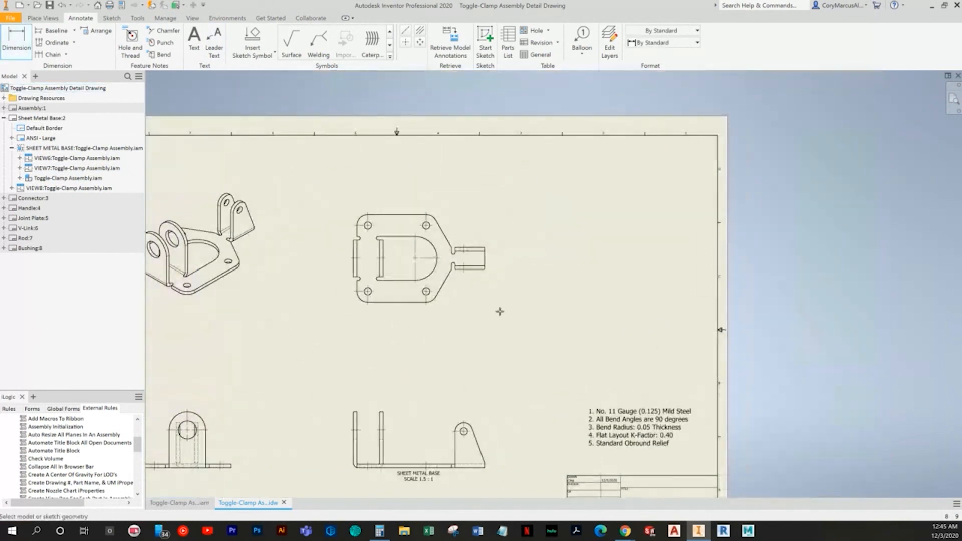
{"action": "middle_click_drag", "start_coordinate": [528, 310], "coordinate": [566, 296]}
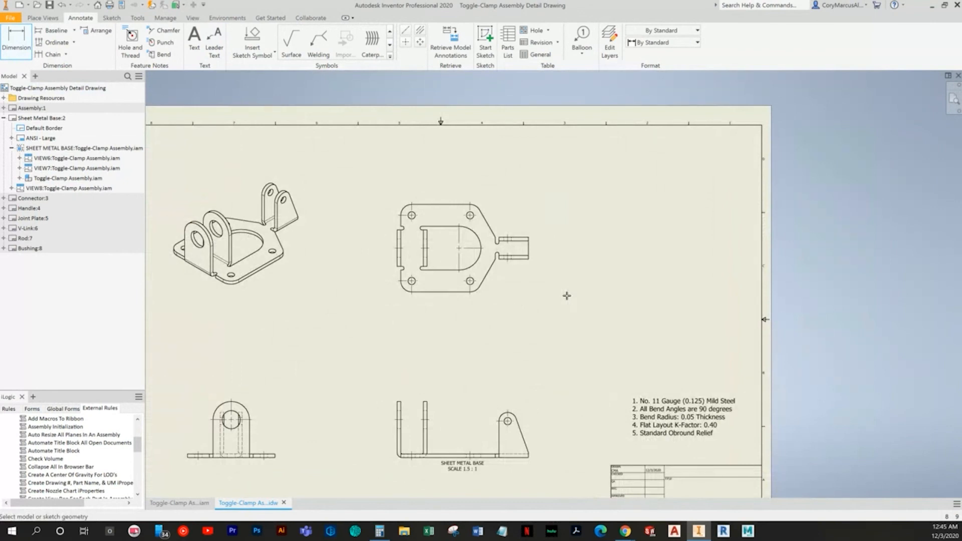
Dimension the vertical distance from the base's bottom edge to the large hole's center in the end view
{"action": "middle_click_drag", "start_coordinate": [697, 171], "coordinate": [716, 57]}
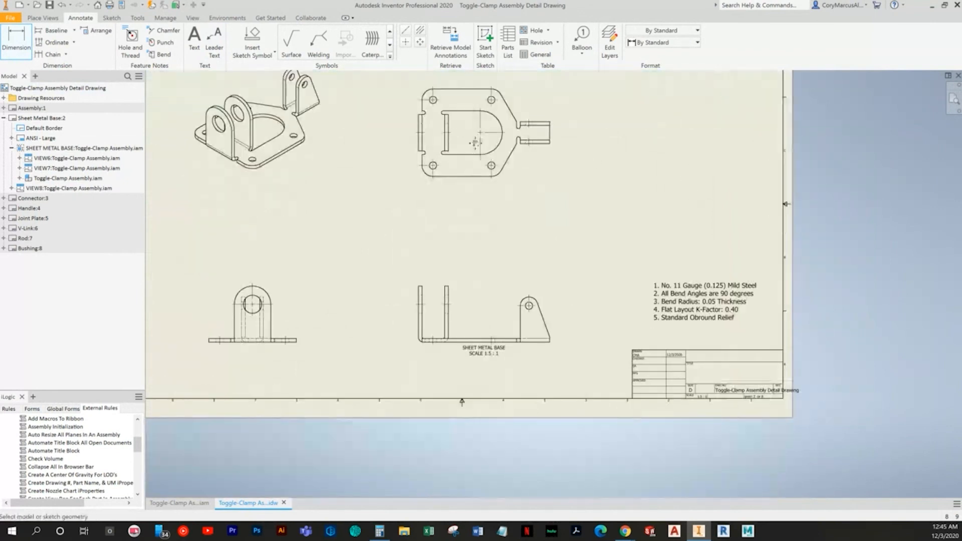
{"action": "middle_click_drag", "start_coordinate": [436, 192], "coordinate": [493, 109]}
{"action": "scroll", "coordinate": [375, 187], "scroll_direction": "up", "scroll_amount": 5}
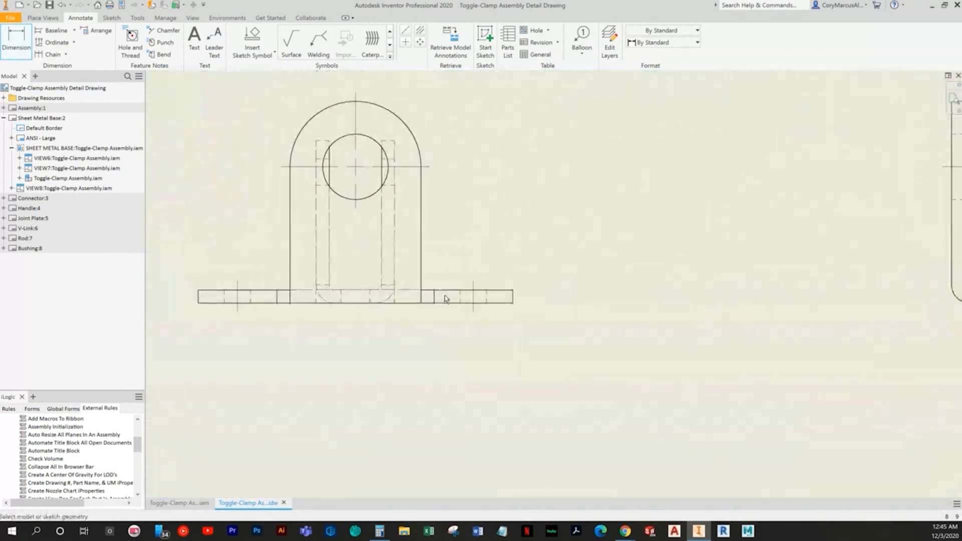
{"action": "left_click", "coordinate": [508, 302]}
{"action": "middle_click_drag", "start_coordinate": [511, 300], "coordinate": [506, 332]}
{"action": "left_click", "coordinate": [401, 199]}
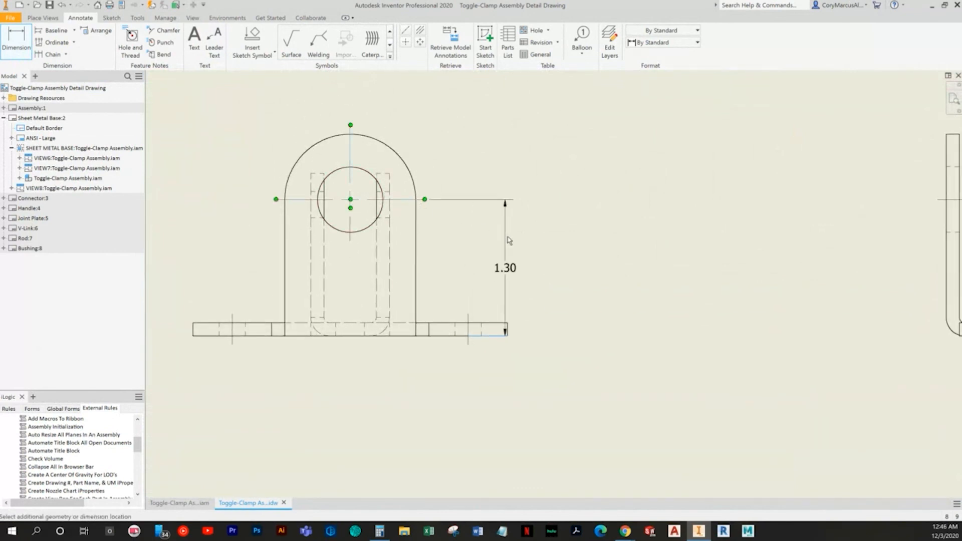
{"action": "left_click", "coordinate": [553, 260]}
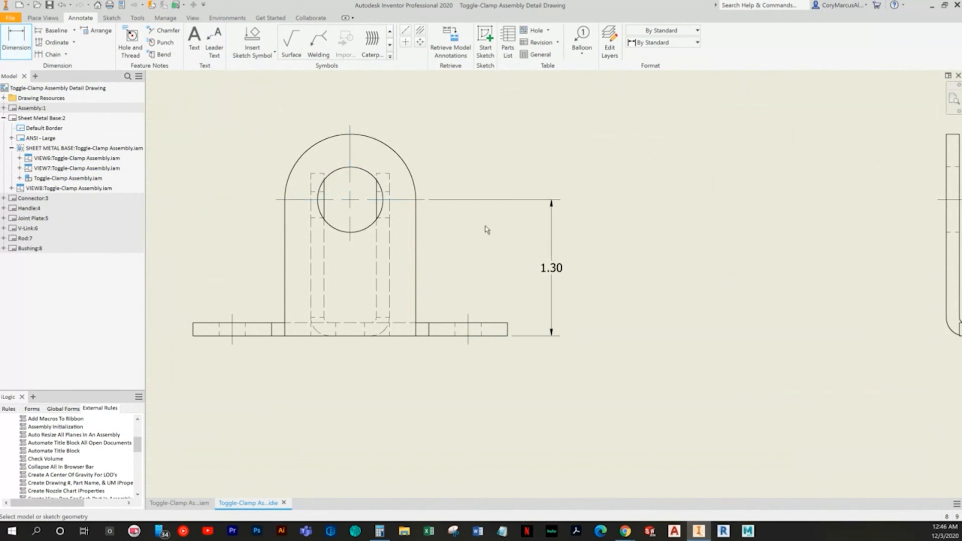
Add a radius dimension to the rounded tab top and a diameter dimension to its large hole in the end view
{"action": "middle_click_drag", "start_coordinate": [431, 141], "coordinate": [435, 280]}
{"action": "left_click", "coordinate": [394, 284]}
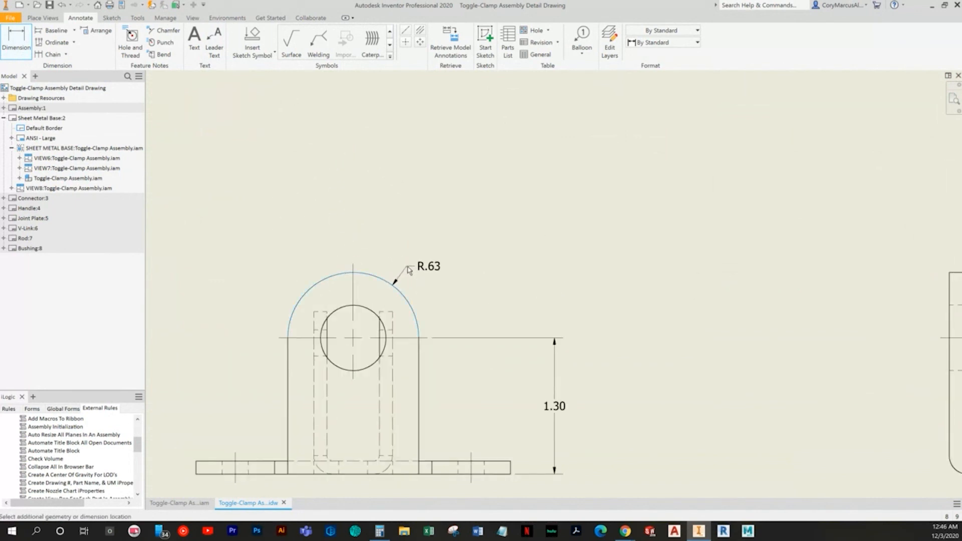
{"action": "left_click", "coordinate": [423, 250]}
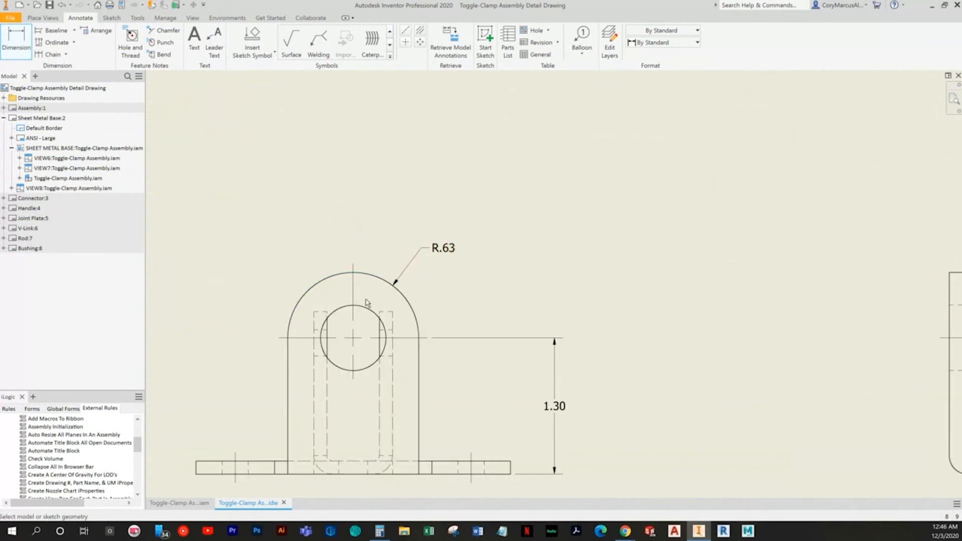
{"action": "left_click", "coordinate": [338, 315]}
{"action": "left_click", "coordinate": [265, 246]}
Set the precision of the end view's radius and hole diameter dimensions to three decimal places
{"action": "middle_click_drag", "start_coordinate": [380, 241], "coordinate": [291, 251]}
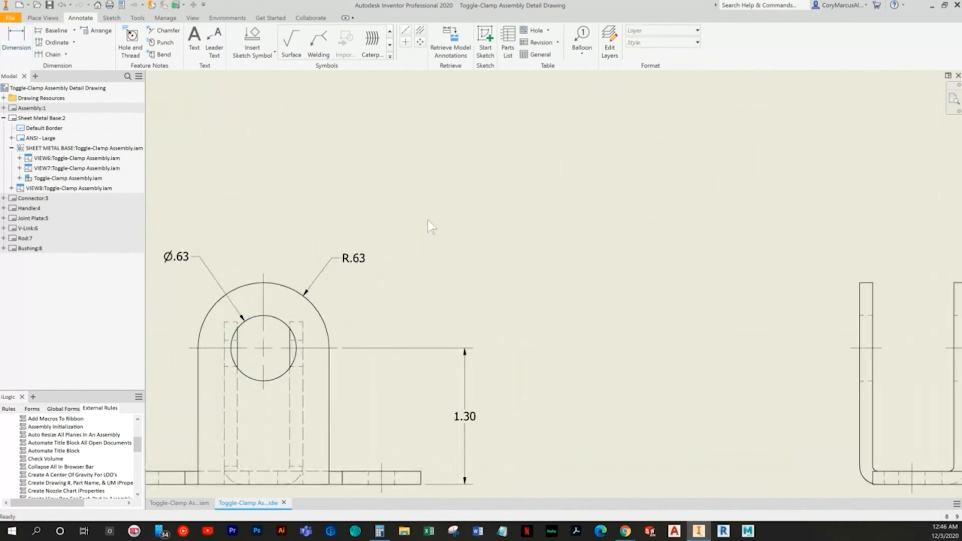
{"action": "left_click", "coordinate": [353, 258]}
{"action": "left_click", "coordinate": [187, 256], "text": "ctrl"}
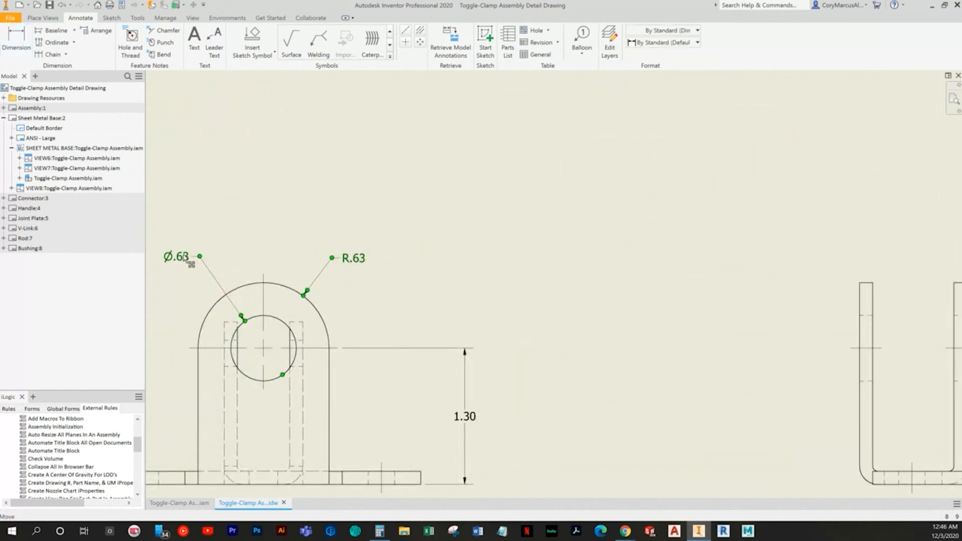
{"action": "right_click", "coordinate": [289, 185]}
{"action": "mouse_move", "coordinate": [343, 218]}
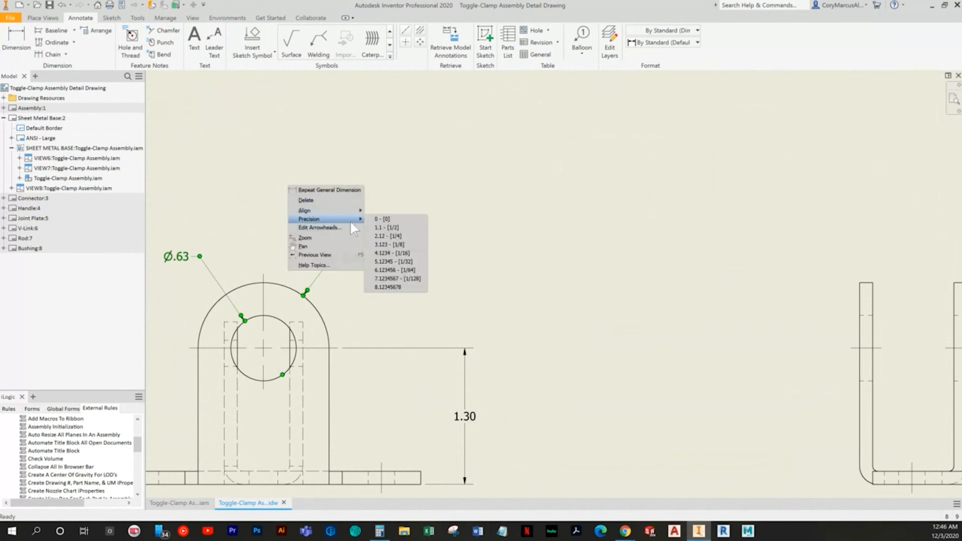
{"action": "left_click", "coordinate": [389, 244]}
Dimension the inside gap between the two tall upright tabs in the front view, placing it above them
{"action": "mouse_move", "coordinate": [486, 266]}
{"action": "middle_mouse_down"}
{"action": "mouse_move", "coordinate": [382, 238]}
{"action": "mouse_move", "coordinate": [242, 261]}
{"action": "middle_mouse_up"}
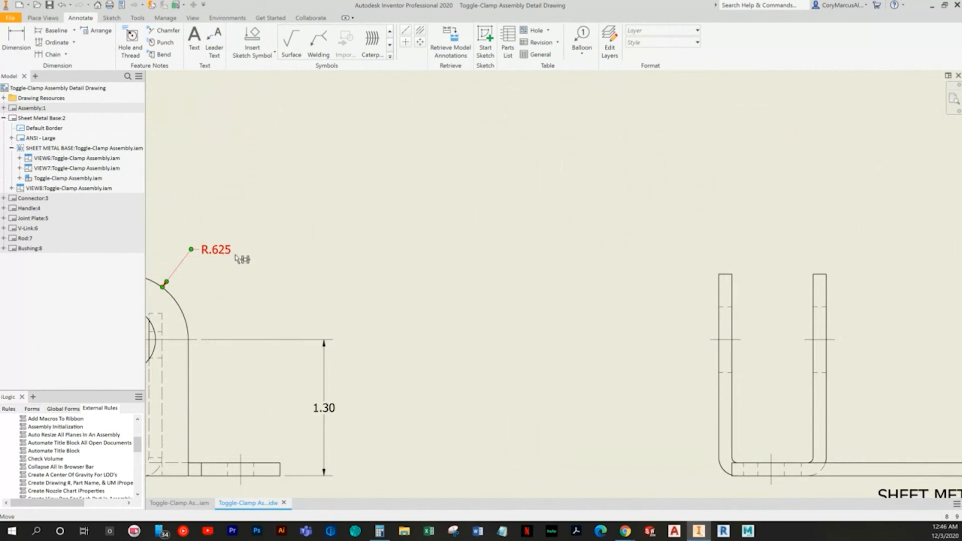
{"action": "mouse_move", "coordinate": [645, 317]}
{"action": "middle_mouse_down"}
{"action": "mouse_move", "coordinate": [377, 312]}
{"action": "mouse_move", "coordinate": [221, 293]}
{"action": "middle_mouse_up"}
{"action": "left_click", "coordinate": [29, 44]}
{"action": "left_click", "coordinate": [305, 255]}
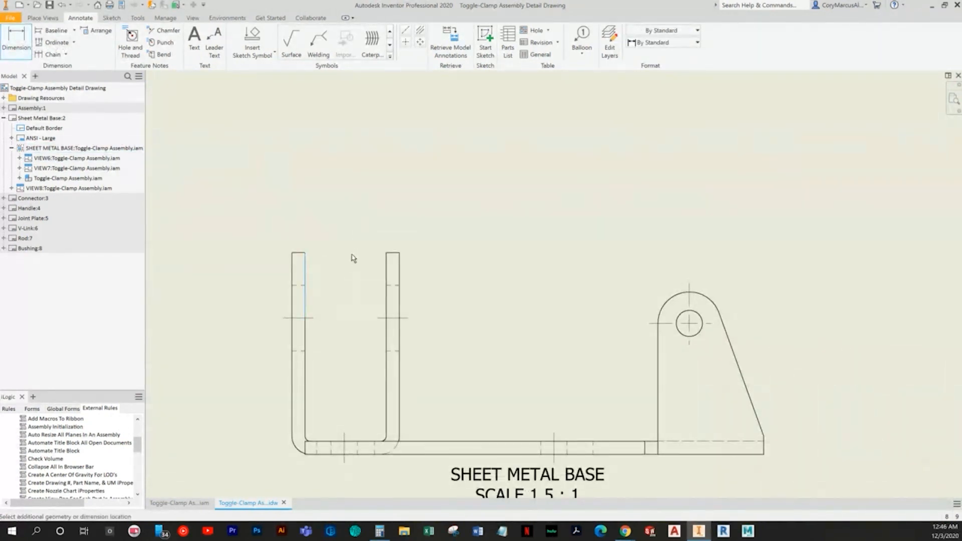
{"action": "left_click", "coordinate": [386, 257]}
{"action": "left_click", "coordinate": [359, 210]}
Dimension the height of the small tapered tab's hole center above the base's bottom edge in the front view
{"action": "middle_click_drag", "start_coordinate": [451, 257], "coordinate": [356, 221]}
{"action": "left_click", "coordinate": [667, 420]}
{"action": "left_click", "coordinate": [621, 290]}
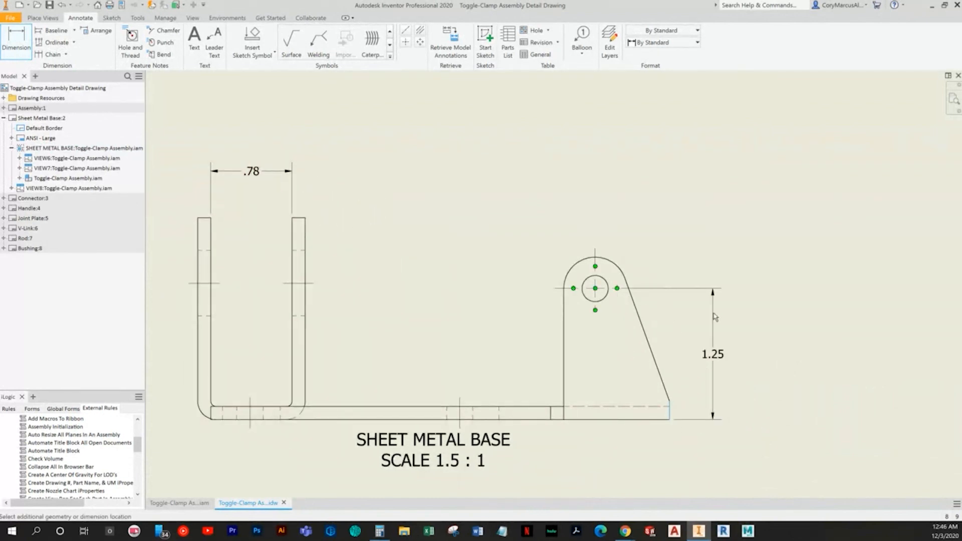
{"action": "left_click", "coordinate": [716, 318]}
Dimension the tapered tab's rounded top radius and hole diameter, and reposition both dimension texts closer to the tab
{"action": "left_click", "coordinate": [618, 270]}
{"action": "left_click", "coordinate": [664, 249]}
{"action": "left_click", "coordinate": [599, 277]}
{"action": "left_click", "coordinate": [673, 258]}
{"action": "key", "text": "Escape"}
{"action": "left_click_drag", "start_coordinate": [640, 250], "coordinate": [603, 231]}
{"action": "left_click_drag", "start_coordinate": [656, 262], "coordinate": [635, 258]}
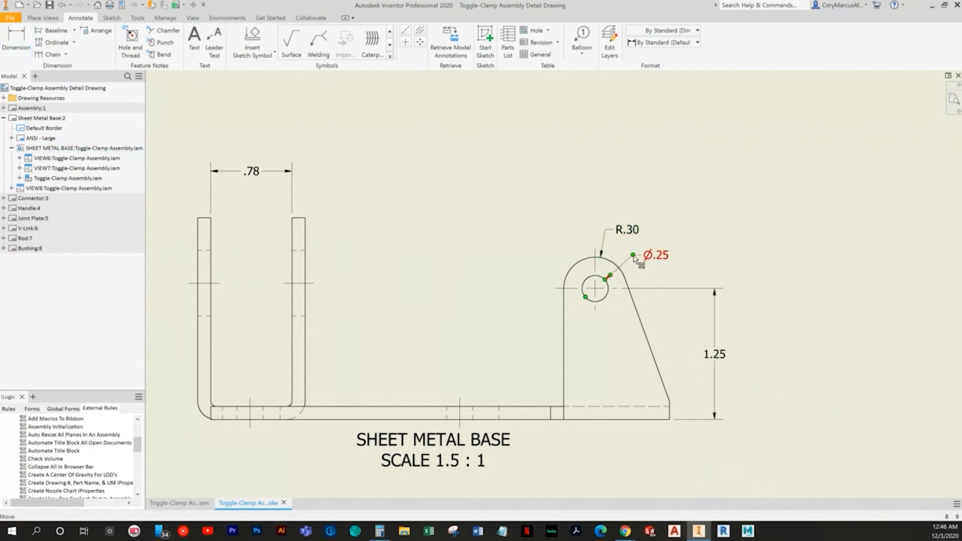
Set the precision of the gap dimension between the upright tabs to three decimal places
{"action": "right_click", "coordinate": [258, 175]}
{"action": "mouse_move", "coordinate": [323, 214]}
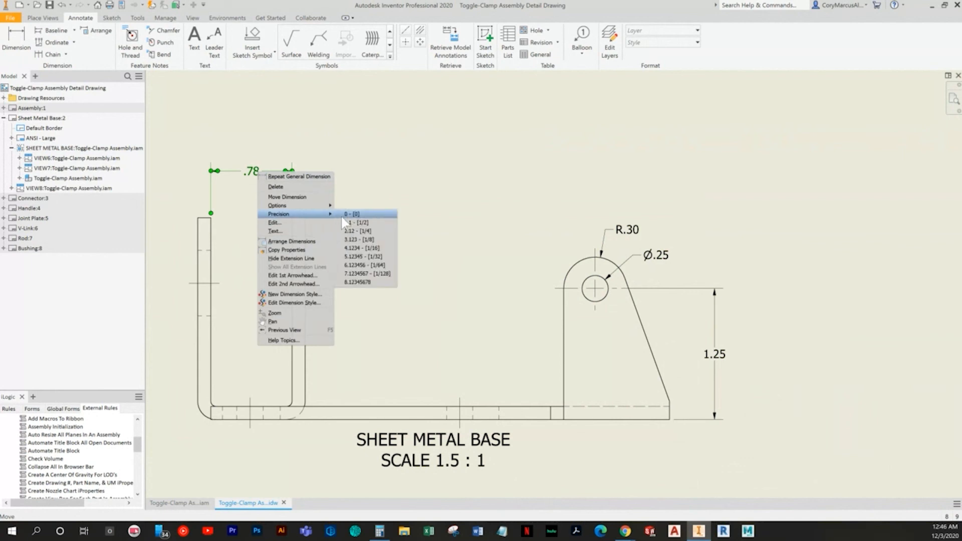
{"action": "left_click", "coordinate": [358, 239]}
{"action": "left_click", "coordinate": [457, 181]}
Dimension the outside width of the narrow tab pair in the top view, placing it beyond the tab's end
{"action": "middle_click_drag", "start_coordinate": [453, 191], "coordinate": [399, 324]}
{"action": "scroll", "coordinate": [440, 222], "scroll_direction": "down", "scroll_amount": 3}
{"action": "scroll", "coordinate": [401, 320], "scroll_direction": "down", "scroll_amount": 3}
{"action": "middle_click_drag", "start_coordinate": [399, 284], "coordinate": [411, 386]}
{"action": "scroll", "coordinate": [371, 225], "scroll_direction": "up", "scroll_amount": 3}
{"action": "middle_click_drag", "start_coordinate": [380, 245], "coordinate": [380, 307]}
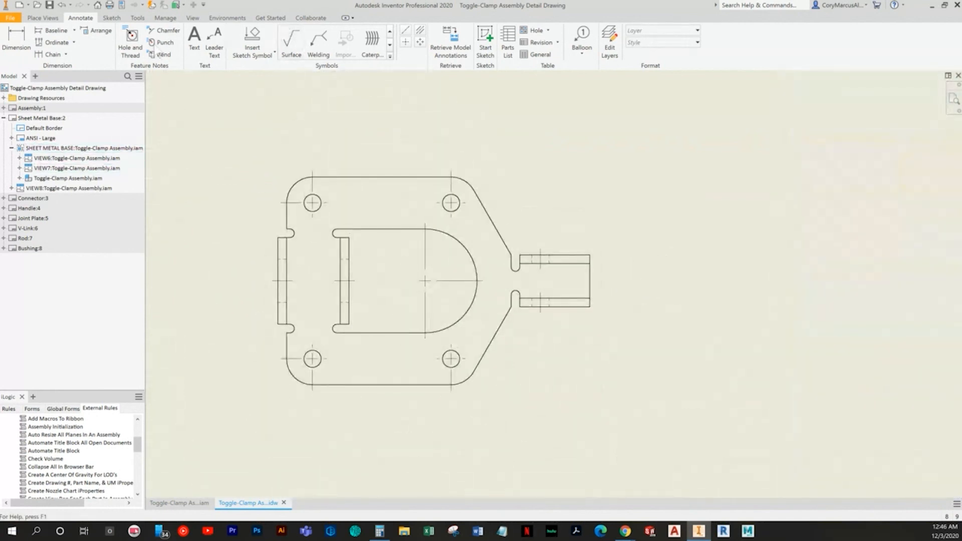
{"action": "left_click", "coordinate": [17, 39]}
{"action": "scroll", "coordinate": [581, 256], "scroll_direction": "up", "scroll_amount": 5}
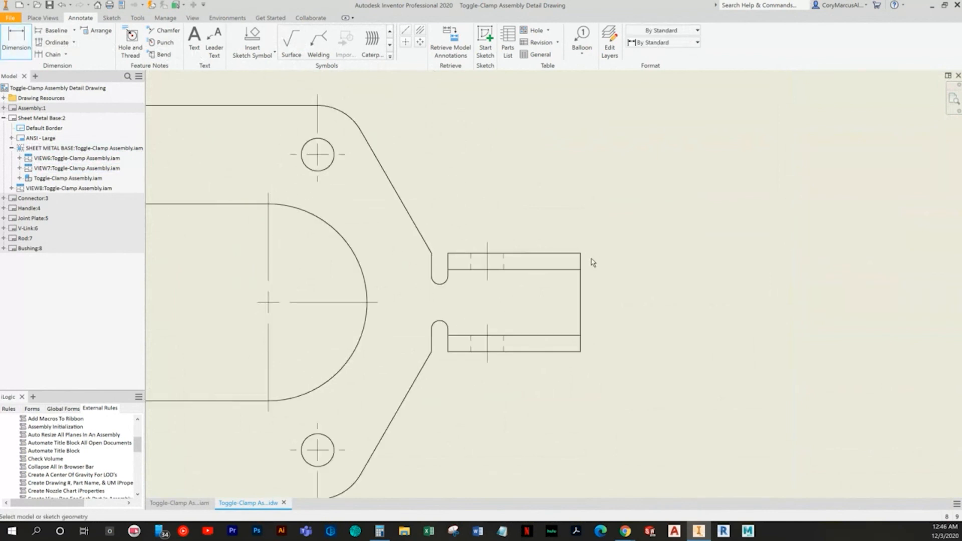
{"action": "left_click", "coordinate": [577, 254]}
{"action": "left_click", "coordinate": [578, 351]}
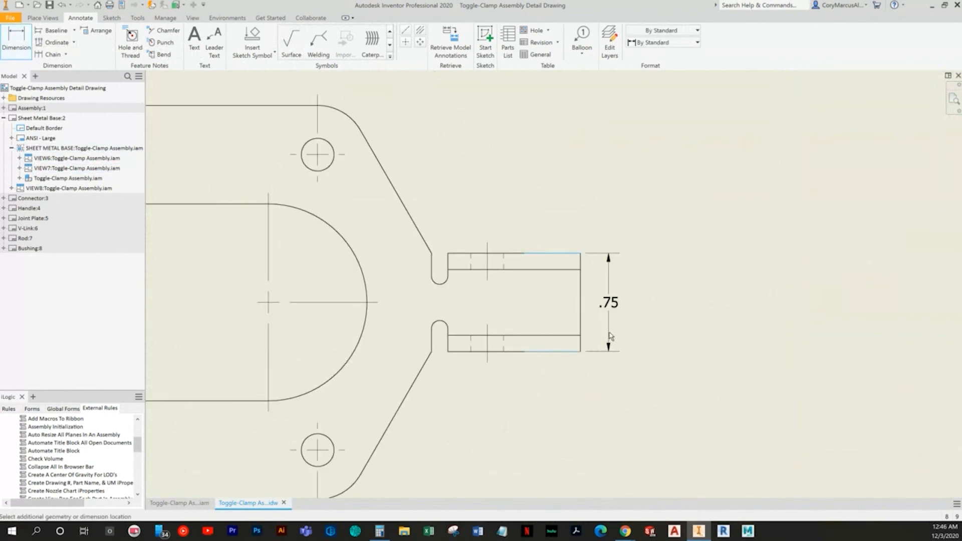
Dimension the horizontal center distance between the two lower mounting holes in the top view, placing it below the plate
{"action": "mouse_move", "coordinate": [365, 209]}
{"action": "middle_mouse_down"}
{"action": "mouse_move", "coordinate": [491, 180]}
{"action": "mouse_move", "coordinate": [443, 291]}
{"action": "middle_mouse_up"}
{"action": "left_click", "coordinate": [296, 330]}
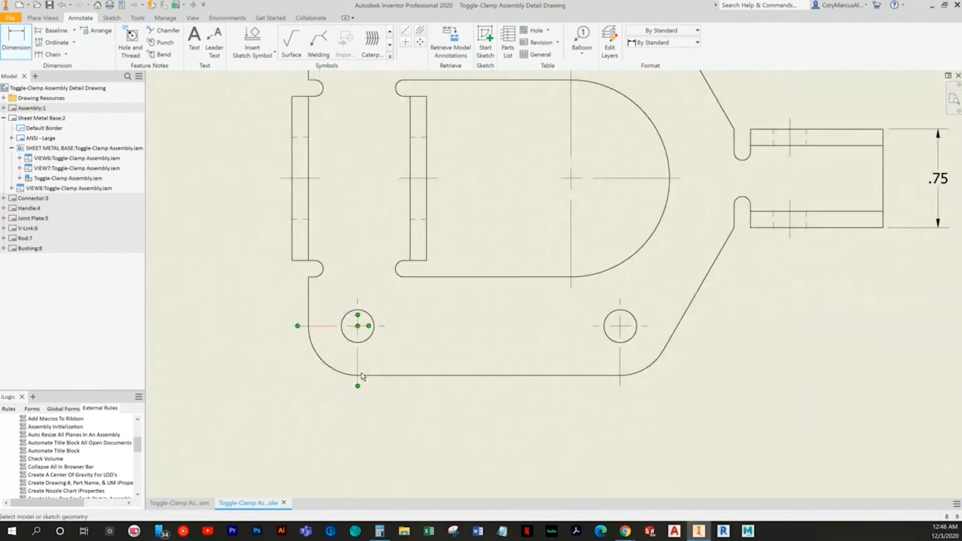
{"action": "left_click", "coordinate": [621, 367]}
{"action": "middle_click_drag", "start_coordinate": [556, 406], "coordinate": [501, 328]}
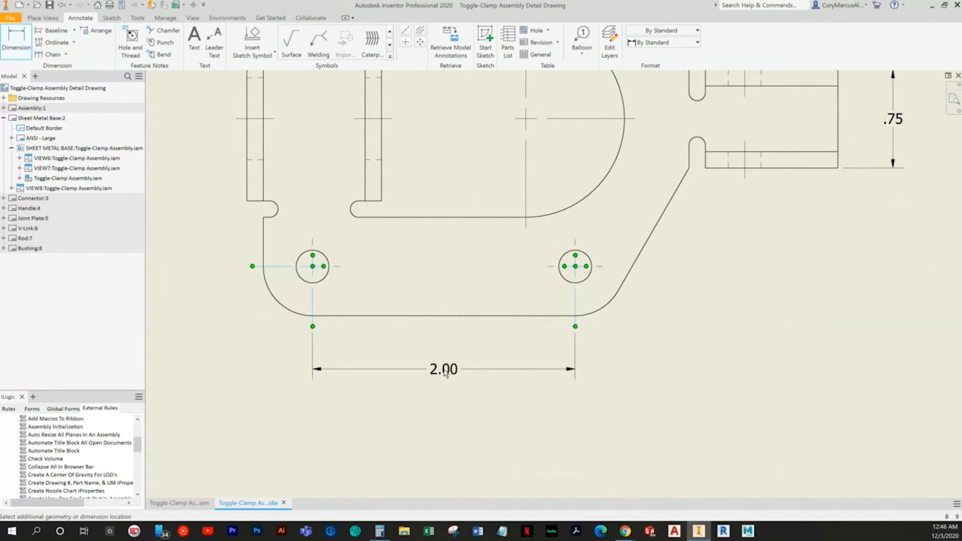
{"action": "left_click", "coordinate": [443, 363]}
Dimension the length of the outer bent tab along the plate's left edge in the top view
{"action": "middle_click_drag", "start_coordinate": [329, 387], "coordinate": [428, 531]}
{"action": "left_click", "coordinate": [378, 187]}
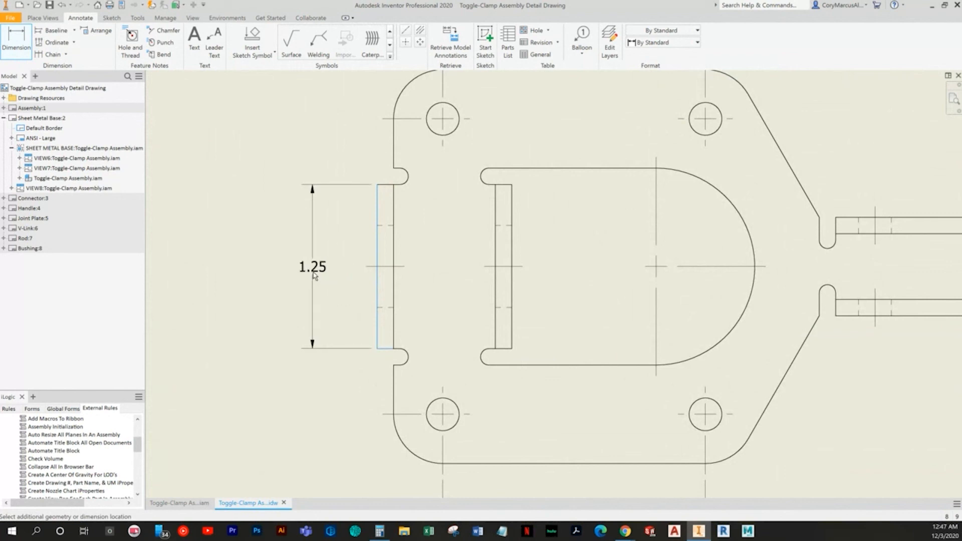
{"action": "left_click", "coordinate": [311, 270]}
Dimension the plate's overall height in the top view, placing it outside the bent tab's length dimension
{"action": "middle_click_drag", "start_coordinate": [341, 300], "coordinate": [350, 330]}
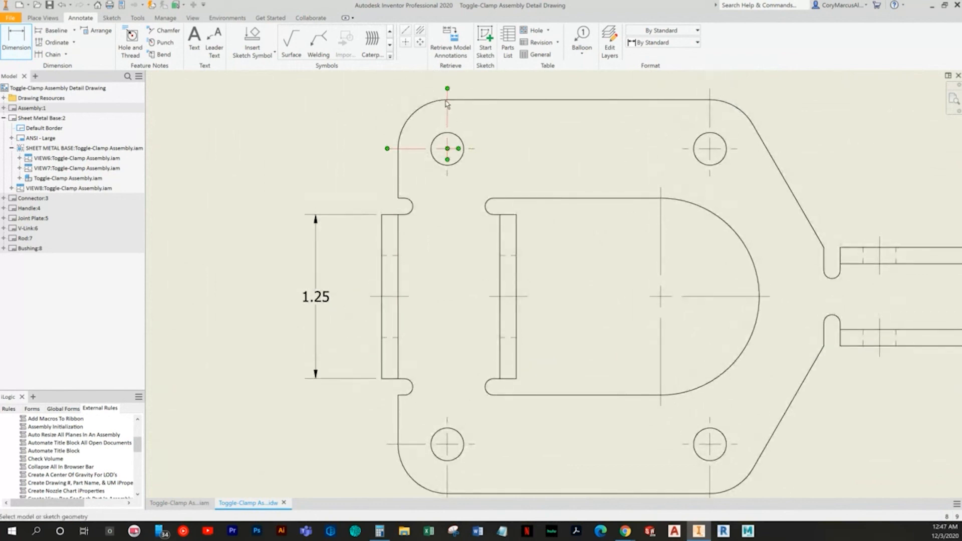
{"action": "left_click", "coordinate": [450, 100]}
{"action": "middle_click_drag", "start_coordinate": [467, 318], "coordinate": [477, 213]}
{"action": "left_click", "coordinate": [479, 389]}
{"action": "middle_click_drag", "start_coordinate": [400, 283], "coordinate": [397, 348]}
{"action": "left_click", "coordinate": [267, 269]}
Dimension the overall length from the outer bent tab to the narrow tab's end, placing it above the top view
{"action": "mouse_move", "coordinate": [431, 75]}
{"action": "middle_mouse_down"}
{"action": "mouse_move", "coordinate": [376, 161]}
{"action": "mouse_move", "coordinate": [353, 283]}
{"action": "middle_mouse_up"}
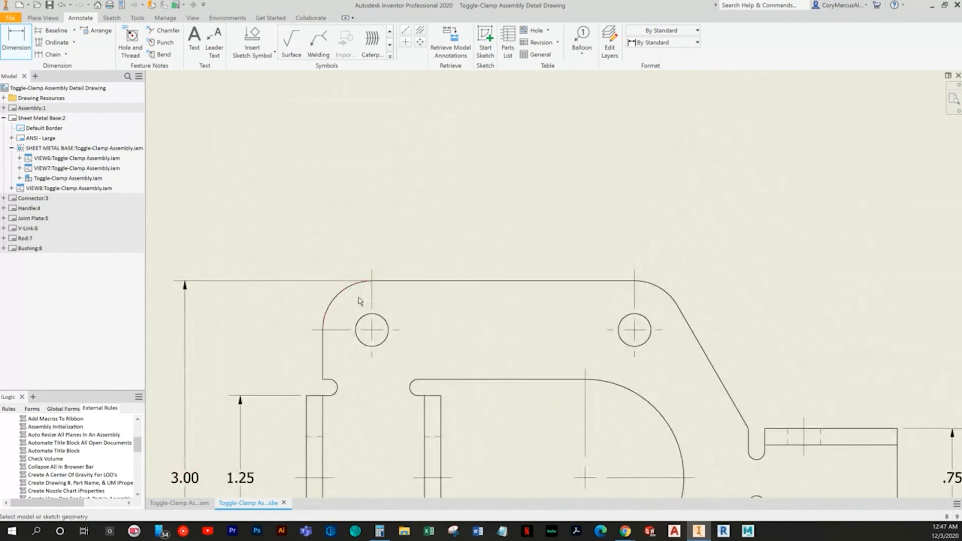
{"action": "left_click", "coordinate": [309, 415]}
{"action": "middle_click_drag", "start_coordinate": [430, 476], "coordinate": [309, 401]}
{"action": "left_click", "coordinate": [773, 357]}
{"action": "middle_click_drag", "start_coordinate": [522, 177], "coordinate": [550, 209]}
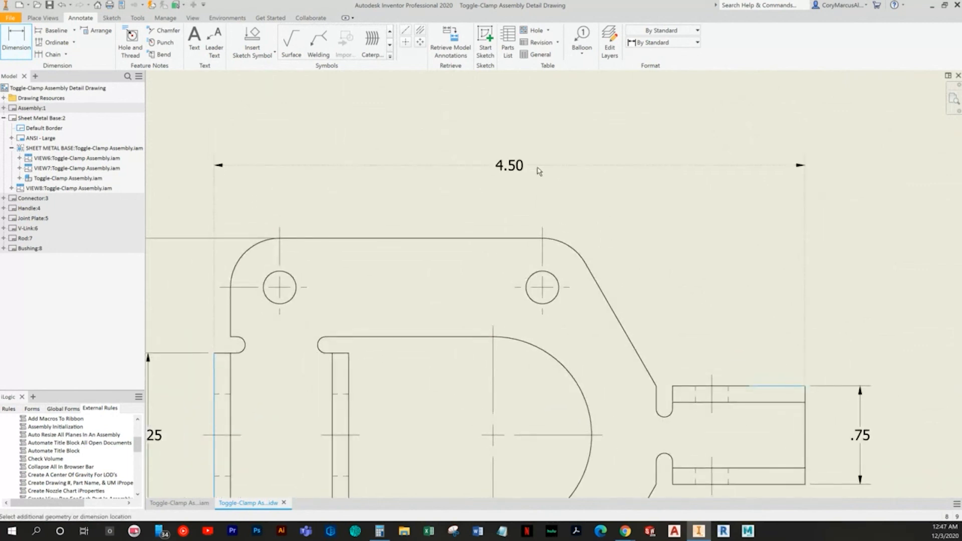
{"action": "left_click", "coordinate": [532, 156]}
Add a radius dimension to the plate's upper-left corner in the top view
{"action": "mouse_move", "coordinate": [336, 224]}
{"action": "middle_mouse_down"}
{"action": "mouse_move", "coordinate": [404, 187]}
{"action": "mouse_move", "coordinate": [471, 210]}
{"action": "middle_mouse_up"}
{"action": "left_click", "coordinate": [382, 242]}
{"action": "key", "text": "Escape"}
{"action": "left_click", "coordinate": [372, 256]}
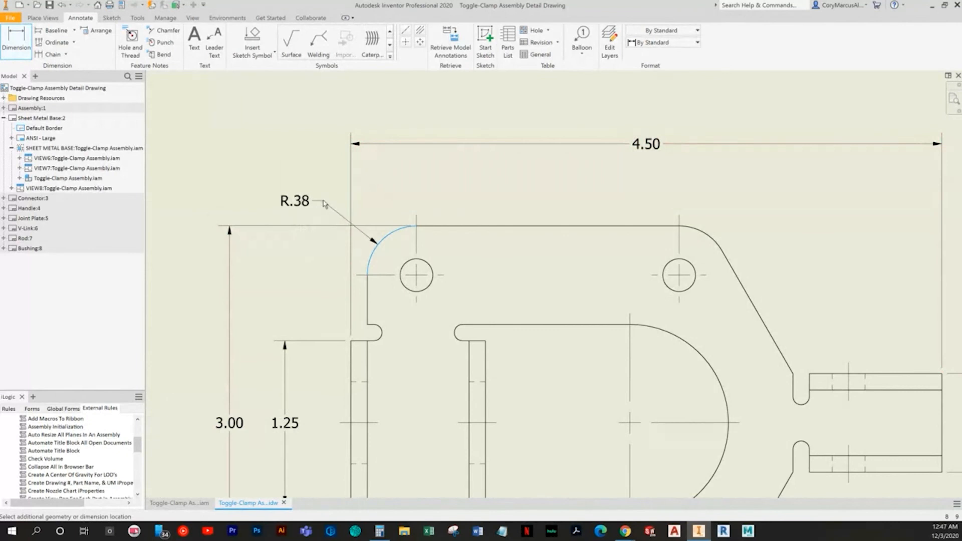
{"action": "left_click", "coordinate": [317, 163]}
Set the precision of the plate's corner radius dimension to three decimal places
{"action": "right_click", "coordinate": [297, 160]}
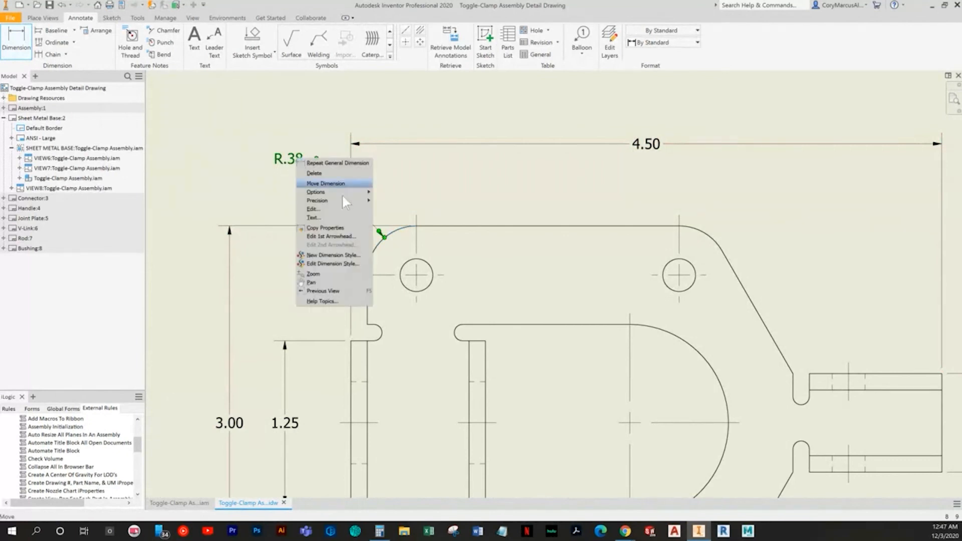
{"action": "mouse_move", "coordinate": [351, 200]}
{"action": "left_click", "coordinate": [408, 221]}
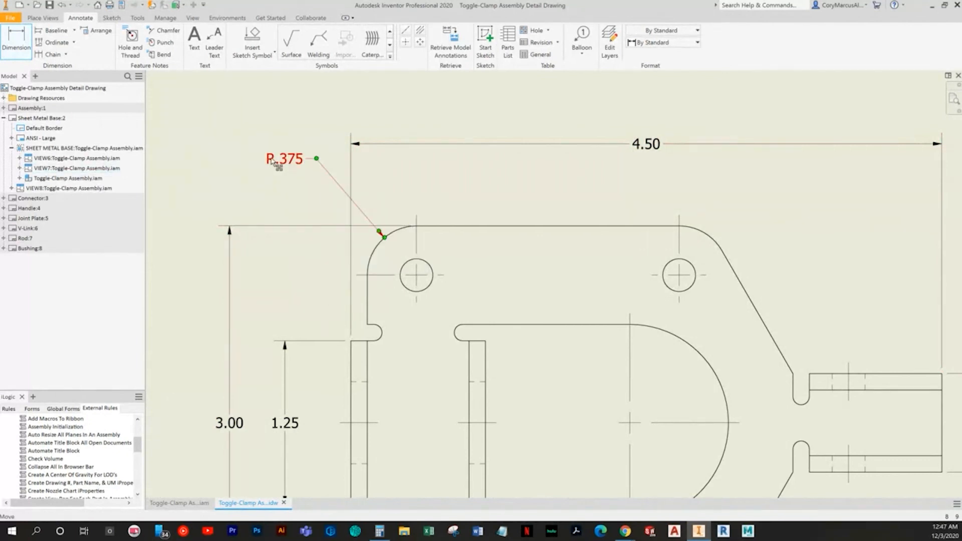
{"action": "double_click", "coordinate": [274, 161]}
{"action": "key", "text": "Escape"}
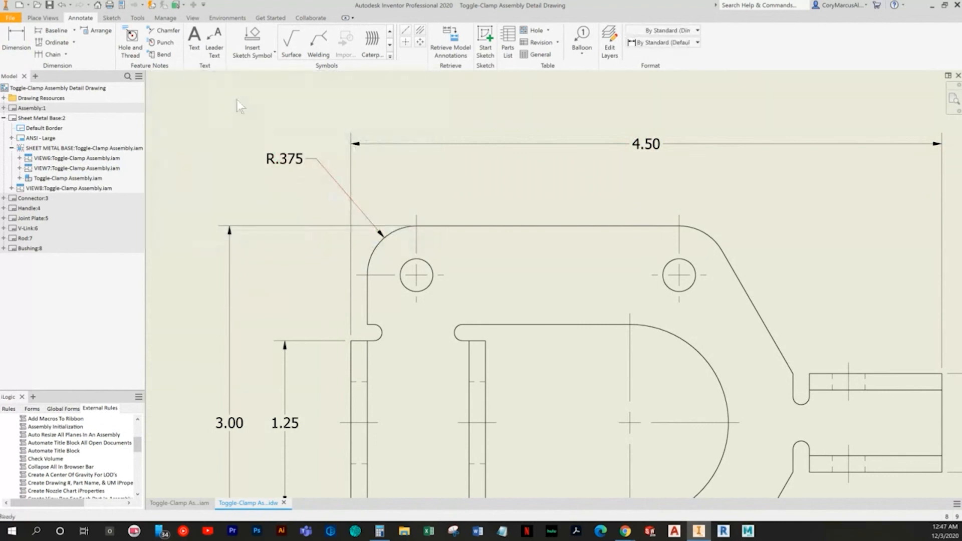
Add a diameter dimension to the plate's upper-left mounting hole in the top view
{"action": "left_click", "coordinate": [16, 40]}
{"action": "middle_click_drag", "start_coordinate": [421, 197], "coordinate": [392, 245]}
{"action": "middle_click_drag", "start_coordinate": [459, 304], "coordinate": [451, 317]}
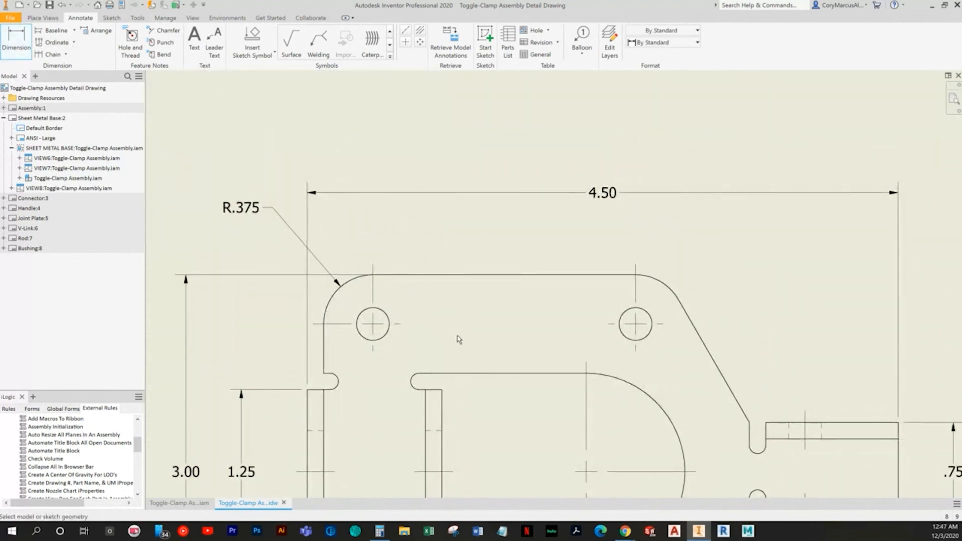
{"action": "left_click", "coordinate": [384, 313]}
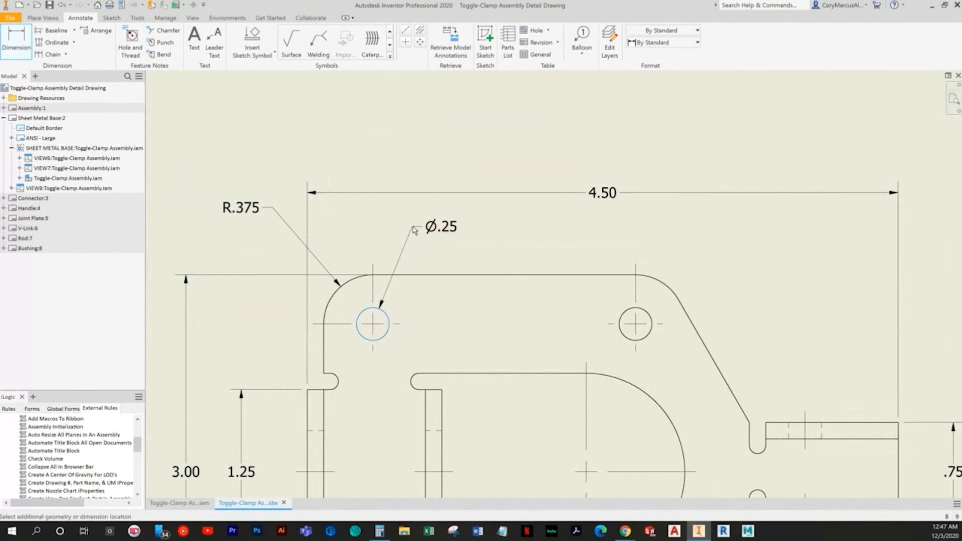
{"action": "left_click", "coordinate": [427, 215]}
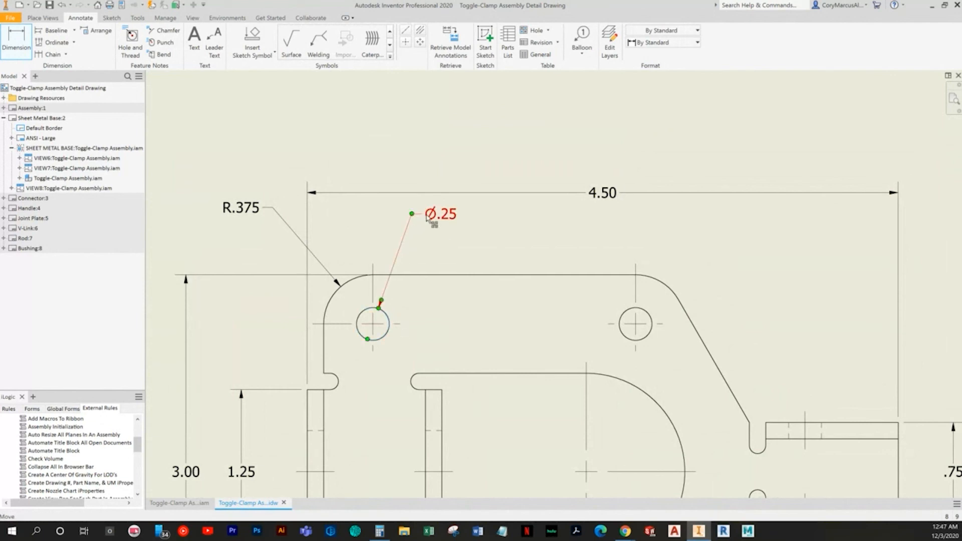
Prefix the mounting hole's diameter dimension with 4X and move the corner radius dimension slightly closer to the plate
{"action": "type", "text": "4"}
{"action": "key", "text": "BackSpace"}
{"action": "type", "text": "Ø"}
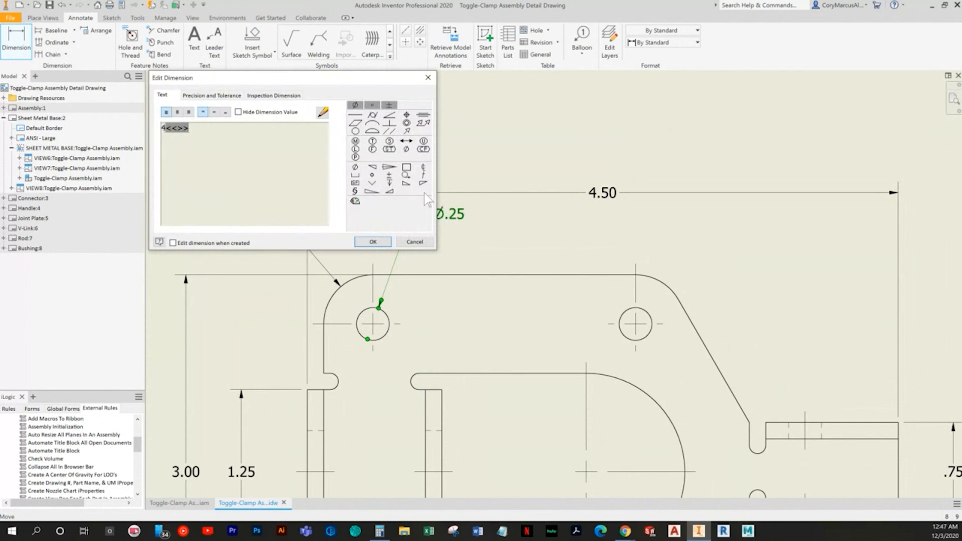
{"action": "type", "text": "X"}
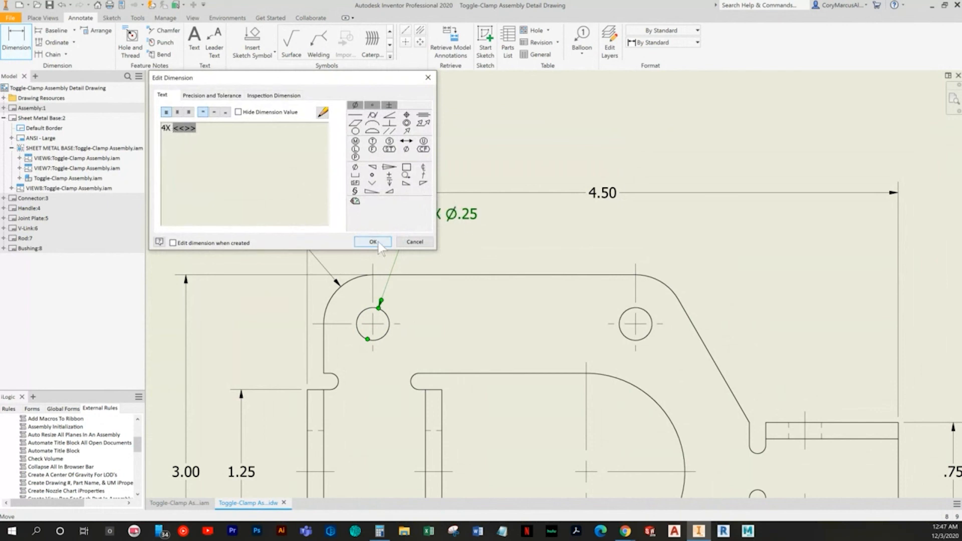
{"action": "left_click", "coordinate": [376, 242]}
{"action": "key", "text": "Escape"}
{"action": "left_click_drag", "start_coordinate": [274, 210], "coordinate": [290, 217]}
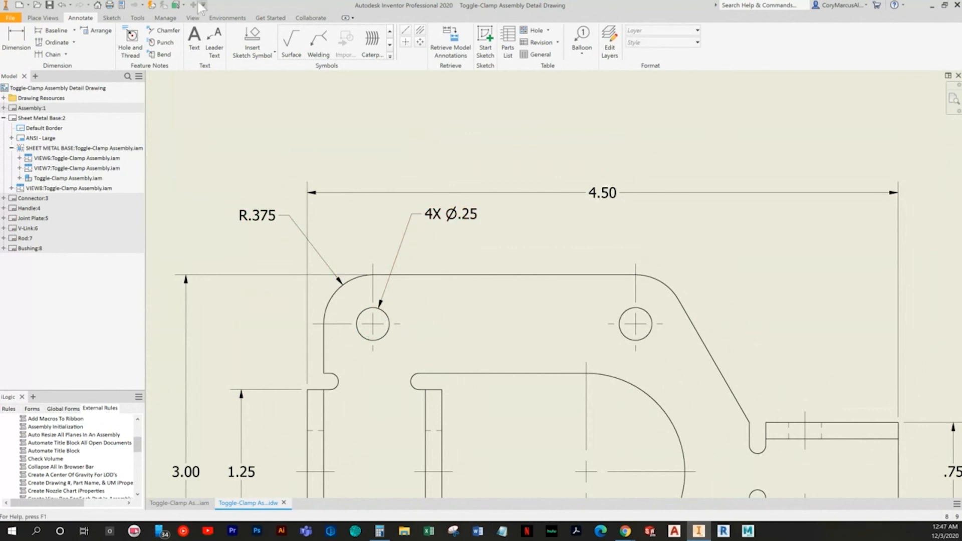
Dimension the horizontal distance from the inner flange's right edge to the U-shaped cutout's arc center in the top view
{"action": "left_click", "coordinate": [16, 40]}
{"action": "mouse_move", "coordinate": [521, 313]}
{"action": "middle_mouse_down"}
{"action": "mouse_move", "coordinate": [459, 252]}
{"action": "mouse_move", "coordinate": [392, 234]}
{"action": "mouse_move", "coordinate": [395, 193]}
{"action": "middle_mouse_up"}
{"action": "left_click", "coordinate": [346, 257]}
{"action": "key", "text": "Escape"}
{"action": "key", "text": "d"}
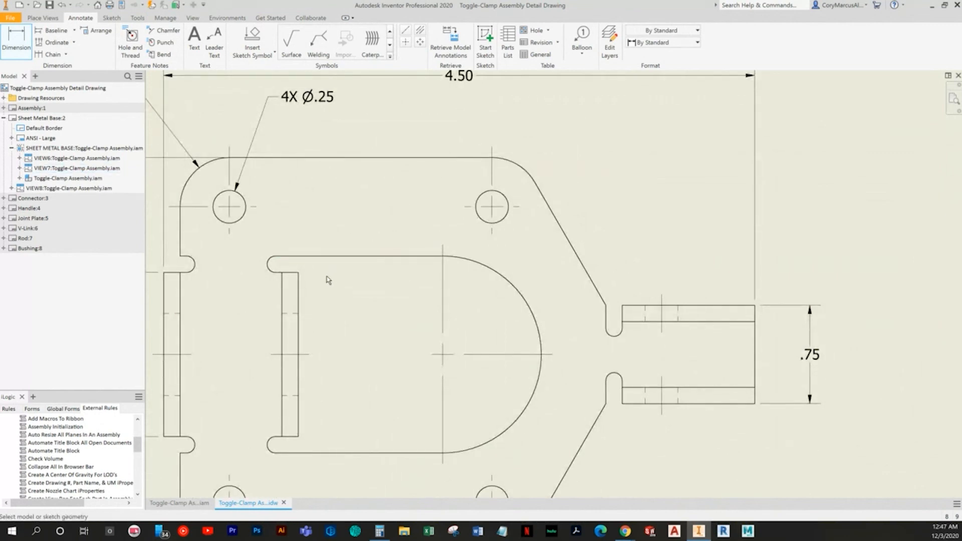
{"action": "left_click", "coordinate": [297, 291]}
{"action": "left_click", "coordinate": [442, 275]}
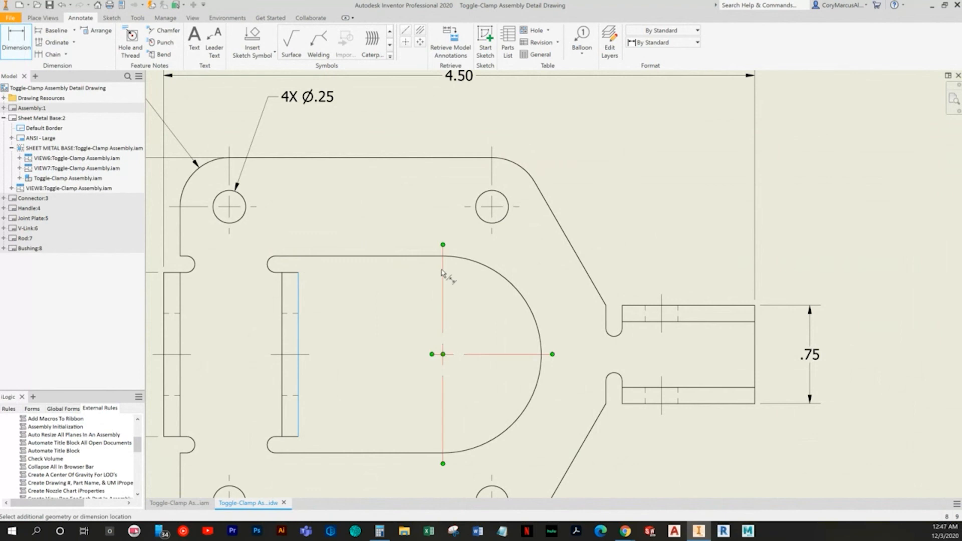
{"action": "middle_click_drag", "start_coordinate": [419, 245], "coordinate": [415, 265]}
{"action": "left_click", "coordinate": [381, 262]}
{"action": "middle_click_drag", "start_coordinate": [349, 394], "coordinate": [412, 222]}
{"action": "left_click", "coordinate": [362, 162]}
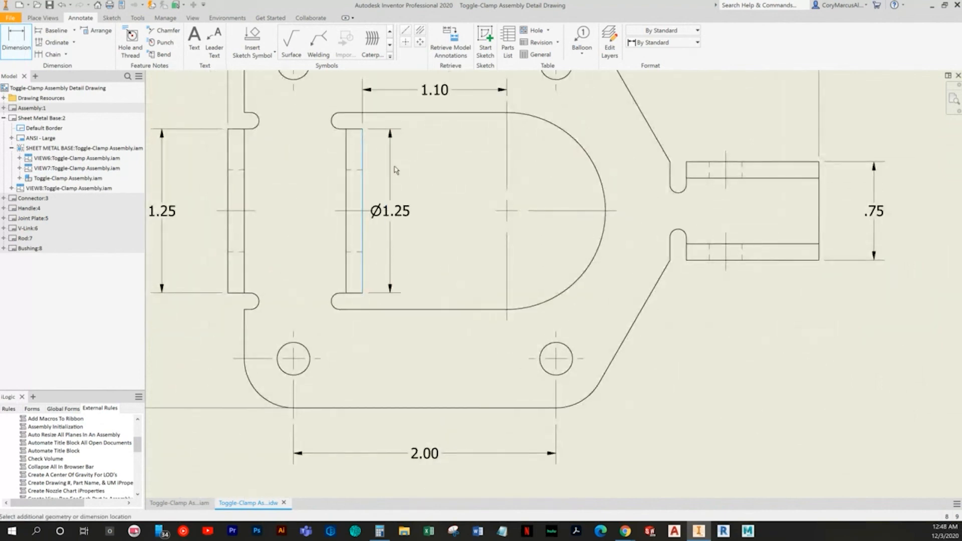
{"action": "middle_click_drag", "start_coordinate": [416, 185], "coordinate": [386, 241]}
{"action": "key", "text": "Escape"}
Dimension the height of the U-shaped cutout between its upper and lower straight edges
{"action": "key", "text": "d"}
{"action": "left_click", "coordinate": [375, 170]}
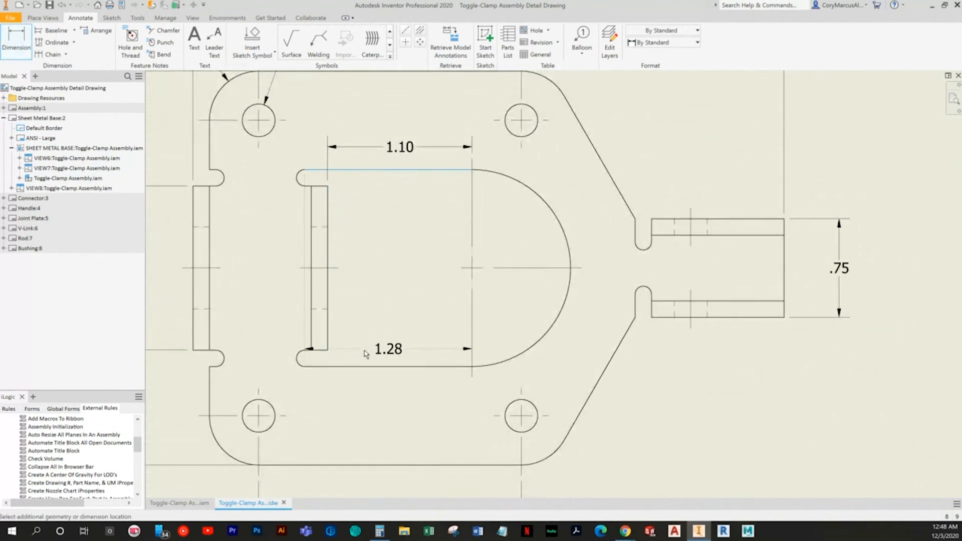
{"action": "left_click", "coordinate": [364, 366]}
{"action": "left_click", "coordinate": [384, 308]}
Dimension the horizontal distance from the plate's left edge to the U-shaped cutout's arc center, inside the plate below the cutout
{"action": "middle_click_drag", "start_coordinate": [371, 318], "coordinate": [427, 259]}
{"action": "scroll", "coordinate": [427, 259], "scroll_direction": "down", "scroll_amount": 2}
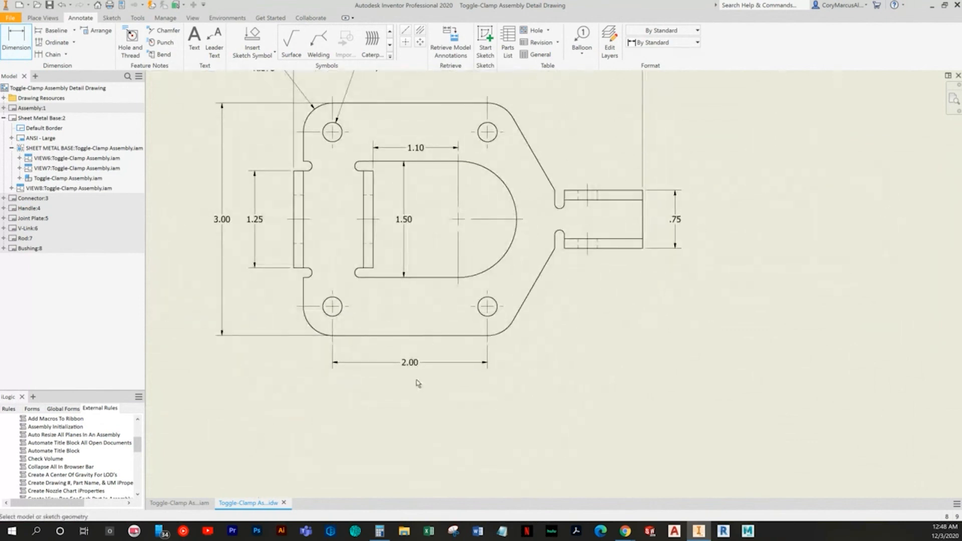
{"action": "left_click", "coordinate": [302, 300]}
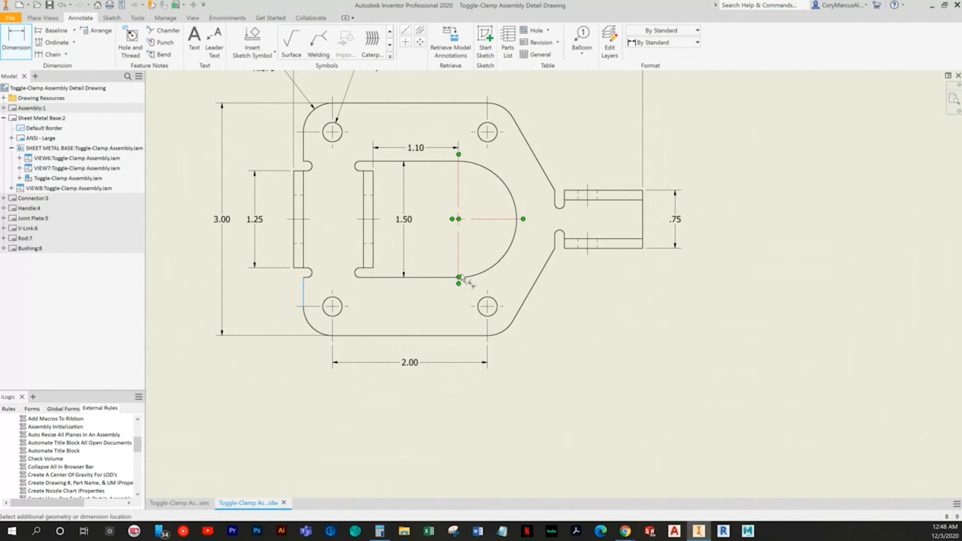
{"action": "left_click", "coordinate": [459, 274]}
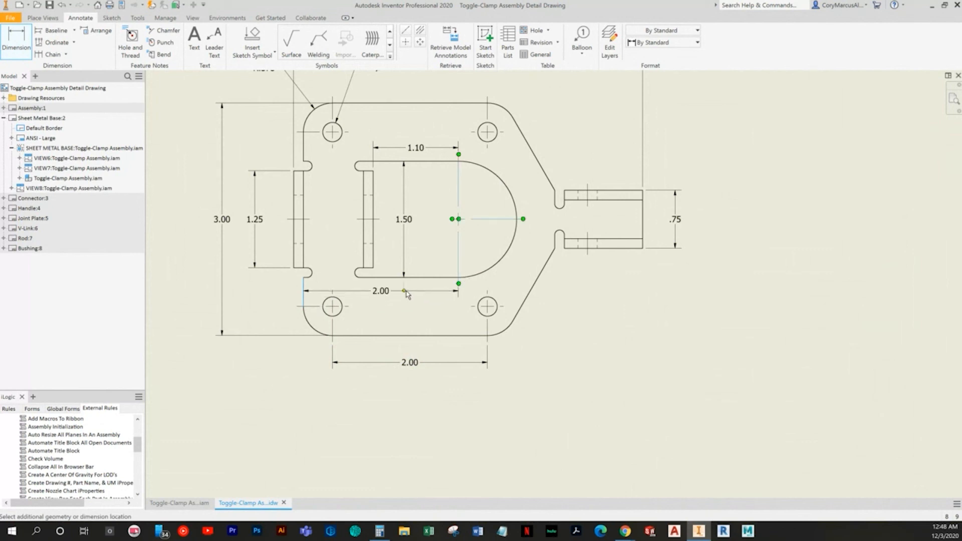
{"action": "left_click", "coordinate": [405, 293]}
Add an angular dimension between the plate's top edge and the upper slanted edge, then finish dimensioning
{"action": "middle_click_drag", "start_coordinate": [355, 378], "coordinate": [317, 344]}
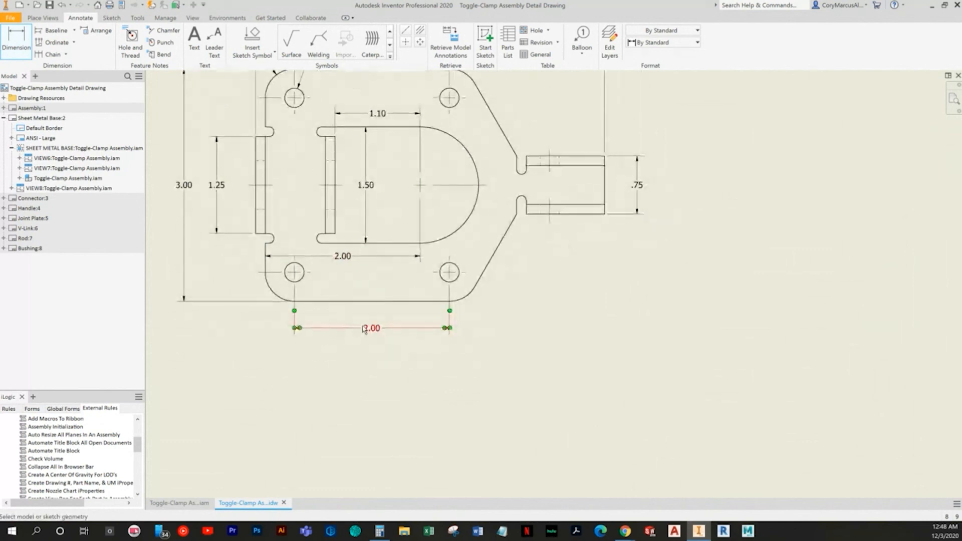
{"action": "middle_click_drag", "start_coordinate": [365, 319], "coordinate": [357, 371]}
{"action": "middle_click_drag", "start_coordinate": [464, 320], "coordinate": [449, 348]}
{"action": "mouse_move", "coordinate": [549, 262]}
{"action": "middle_mouse_down"}
{"action": "mouse_move", "coordinate": [543, 297]}
{"action": "mouse_move", "coordinate": [596, 268]}
{"action": "middle_mouse_up"}
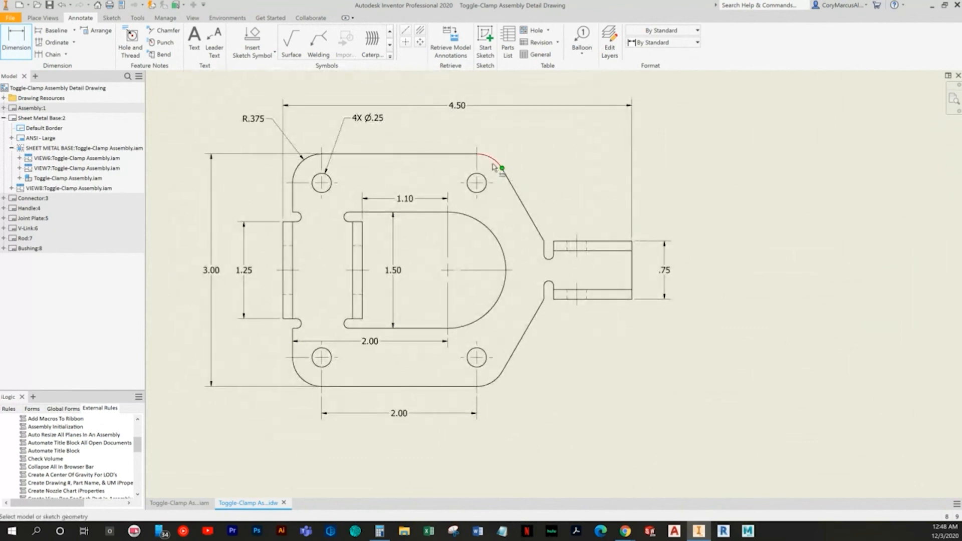
{"action": "left_click", "coordinate": [477, 155]}
{"action": "left_click", "coordinate": [516, 192]}
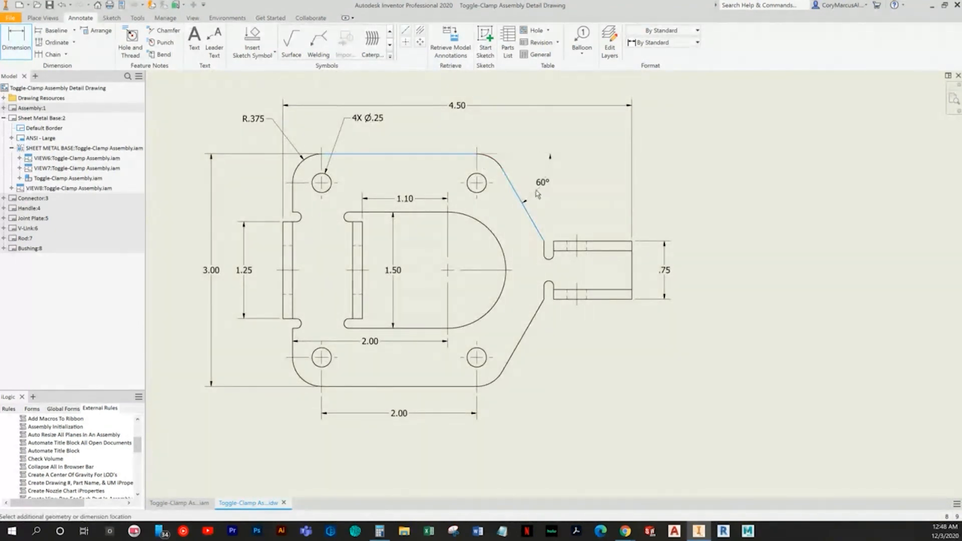
{"action": "left_click", "coordinate": [535, 191]}
{"action": "middle_click_drag", "start_coordinate": [519, 251], "coordinate": [552, 254]}
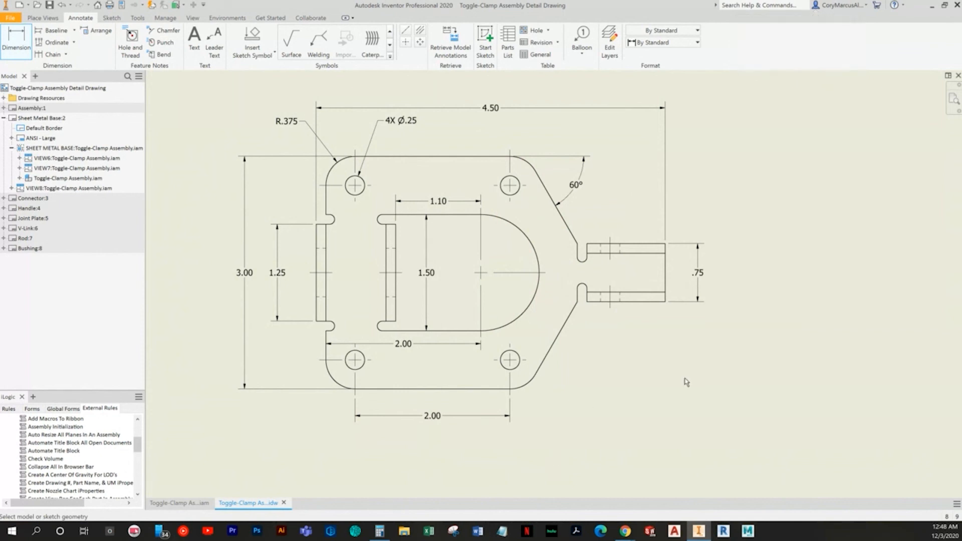
{"action": "right_click", "coordinate": [684, 320]}
{"action": "left_click", "coordinate": [668, 317]}
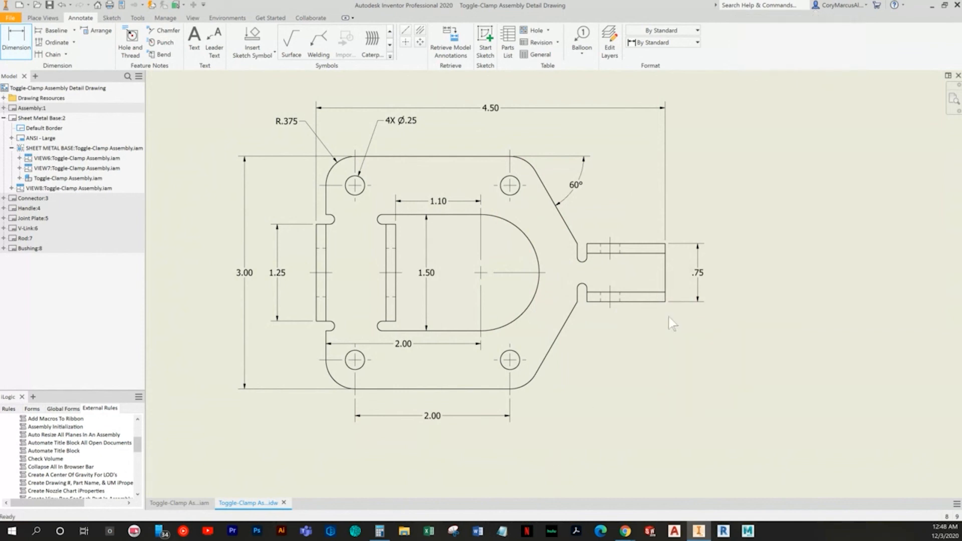
Attach a balloon to the sheet metal base in the isometric view
{"action": "left_click", "coordinate": [953, 101]}
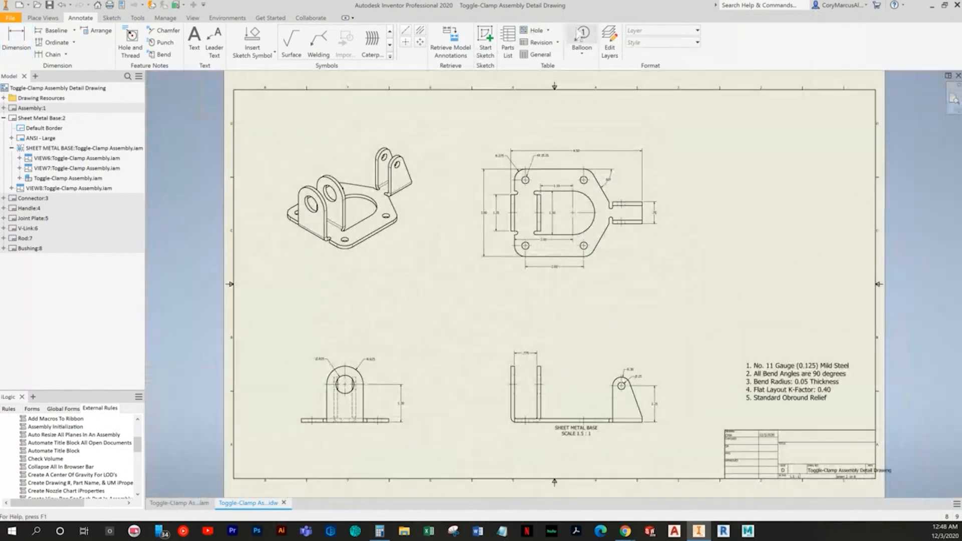
{"action": "left_click", "coordinate": [582, 38]}
{"action": "left_click", "coordinate": [313, 166]}
{"action": "right_click", "coordinate": [313, 164]}
{"action": "left_click", "coordinate": [352, 163]}
{"action": "right_click", "coordinate": [306, 256]}
{"action": "left_click", "coordinate": [278, 257]}
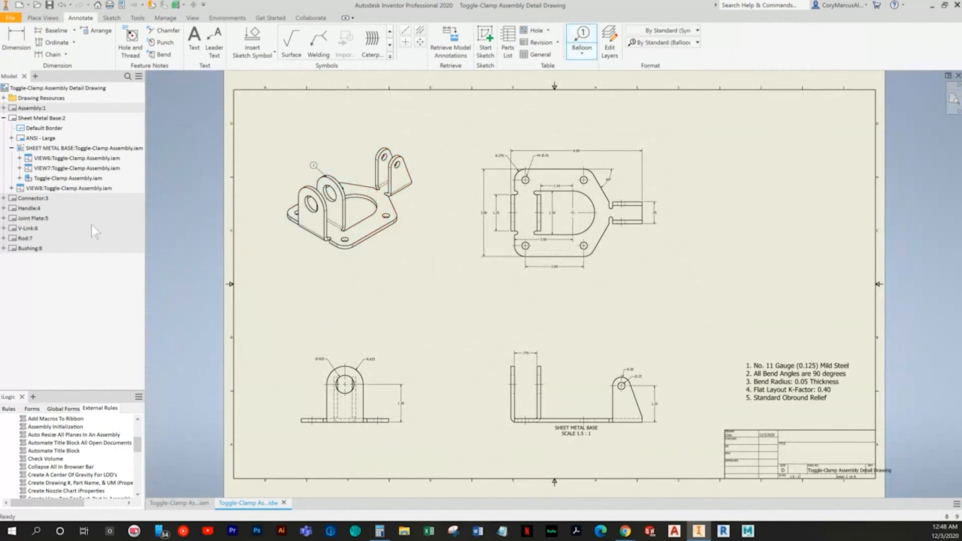
Activate the Connector sheet and begin a base view using the associative Connector view representation at 2:1 scale
{"action": "double_click", "coordinate": [33, 198]}
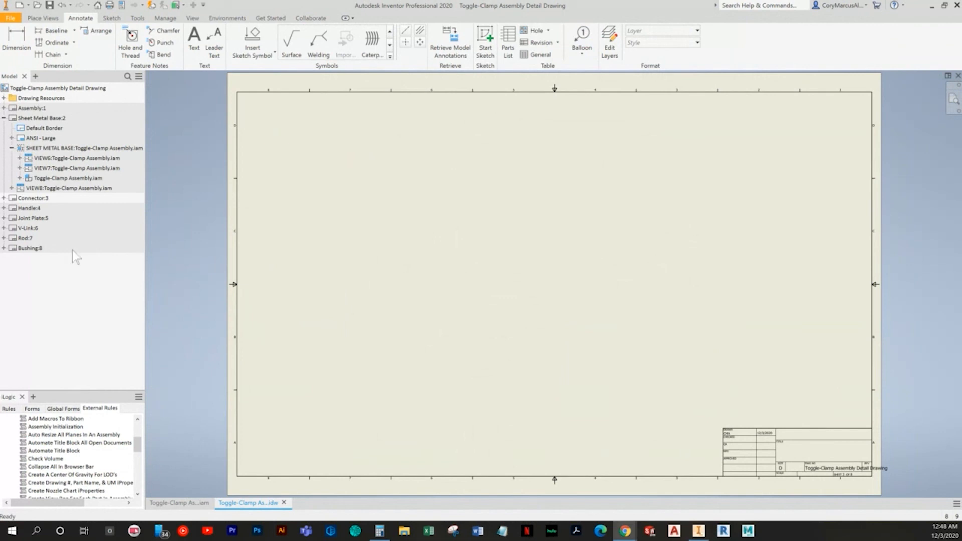
{"action": "left_click", "coordinate": [43, 17]}
{"action": "left_click", "coordinate": [10, 36]}
{"action": "left_click", "coordinate": [493, 182]}
{"action": "left_click", "coordinate": [490, 202]}
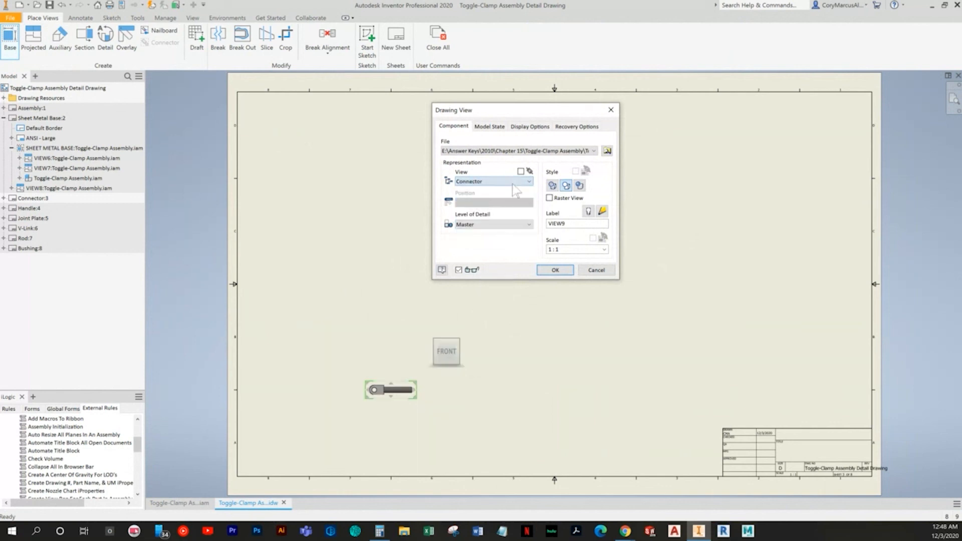
{"action": "left_click", "coordinate": [565, 249]}
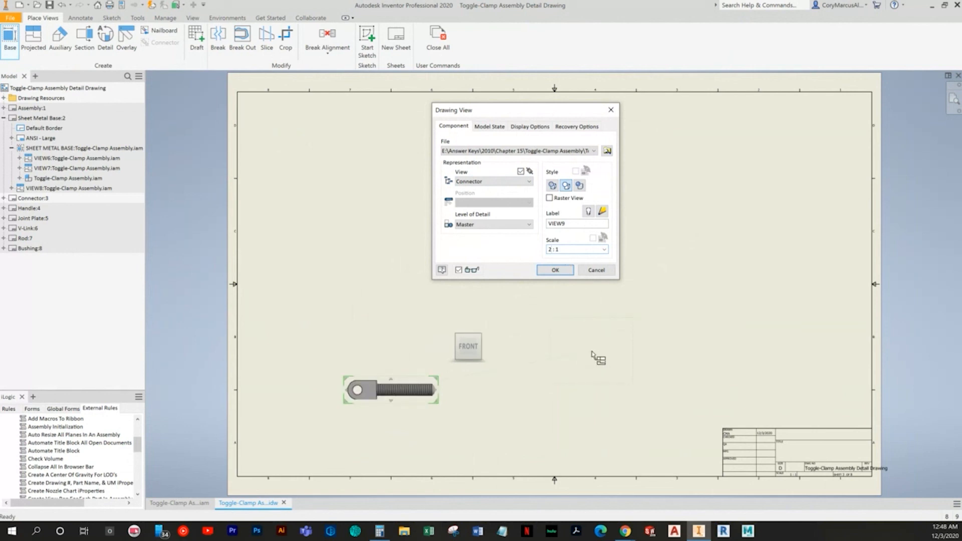
Orient the base view to the connector's Right face and project a side view to its right
{"action": "left_click", "coordinate": [449, 346]}
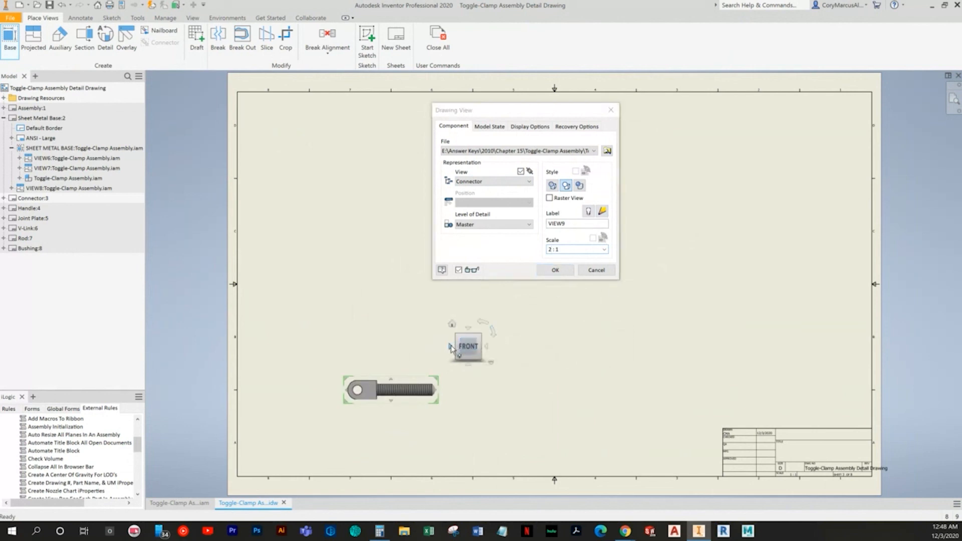
{"action": "left_click", "coordinate": [486, 347]}
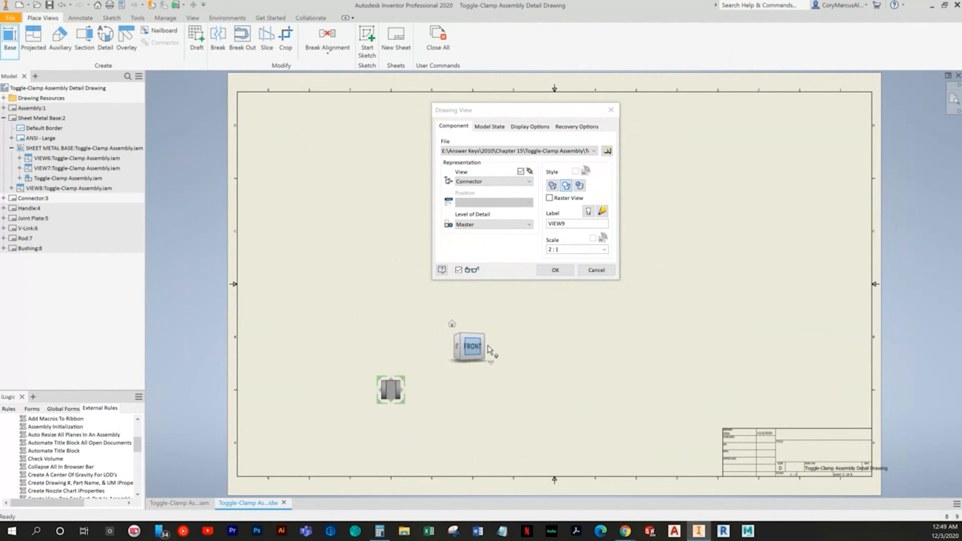
{"action": "left_click", "coordinate": [486, 347]}
Set the connector view to show hidden lines, display its label as CONNECTOR, and create the views
{"action": "left_click", "coordinate": [552, 186]}
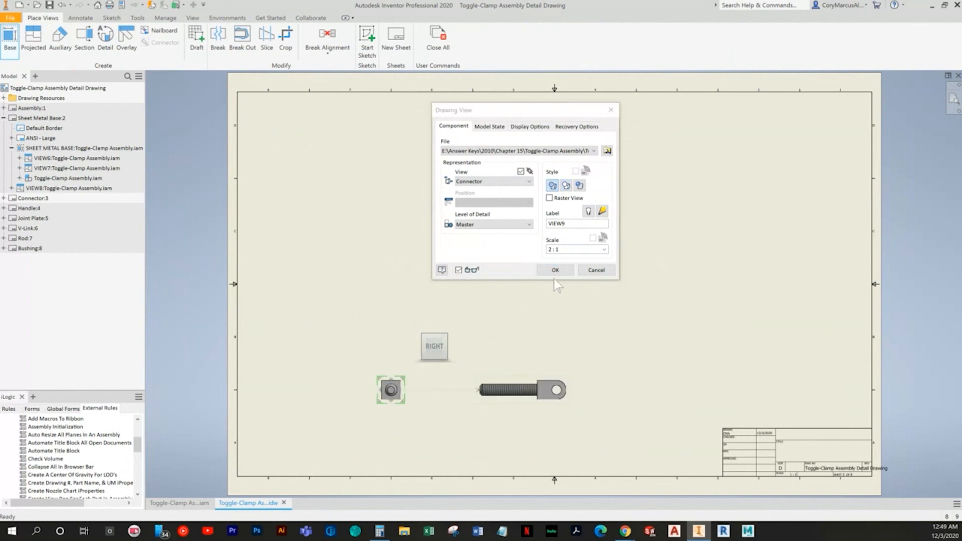
{"action": "left_click", "coordinate": [588, 211]}
{"action": "double_click", "coordinate": [583, 227]}
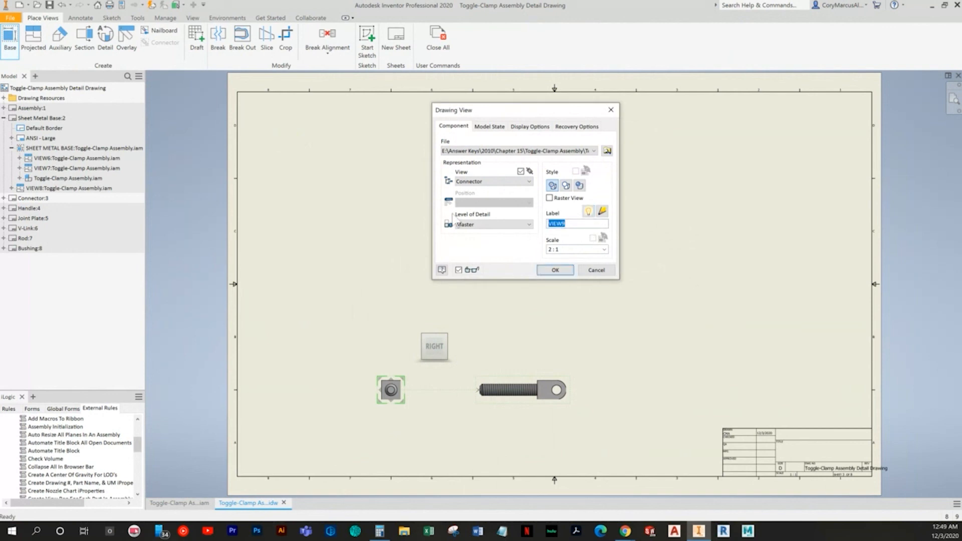
{"action": "type", "text": "CONNECTOR"}
{"action": "key", "text": "Return"}
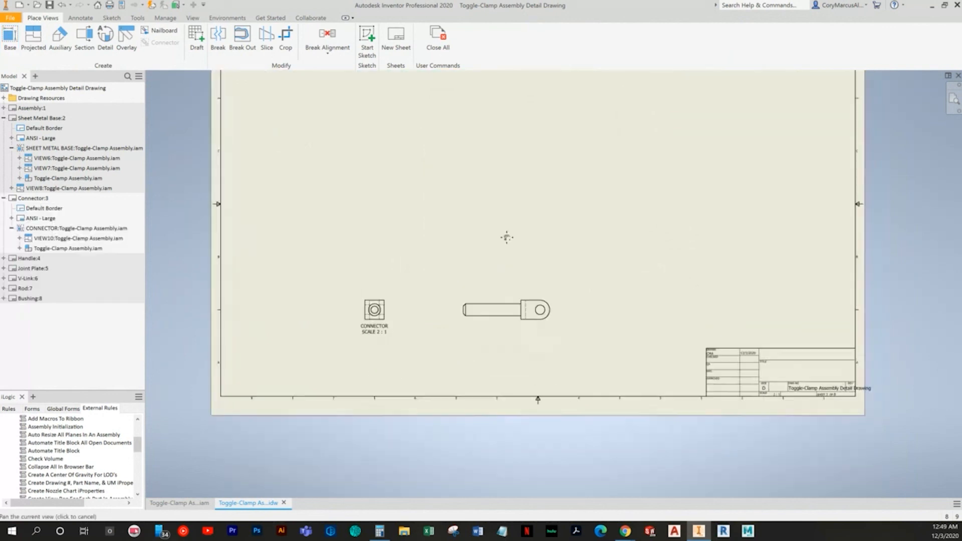
Move the CONNECTOR view label slightly farther below the end view
{"action": "scroll", "coordinate": [393, 326], "scroll_direction": "down", "scroll_amount": 2}
{"action": "scroll", "coordinate": [390, 305], "scroll_direction": "up", "scroll_amount": 3}
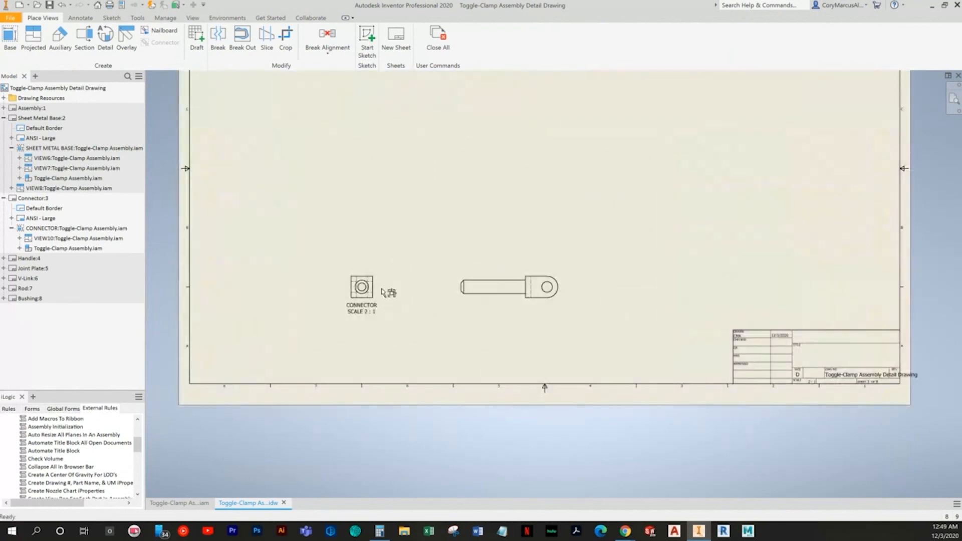
{"action": "scroll", "coordinate": [364, 313], "scroll_direction": "up", "scroll_amount": 2}
{"action": "left_click_drag", "start_coordinate": [362, 324], "coordinate": [362, 349]}
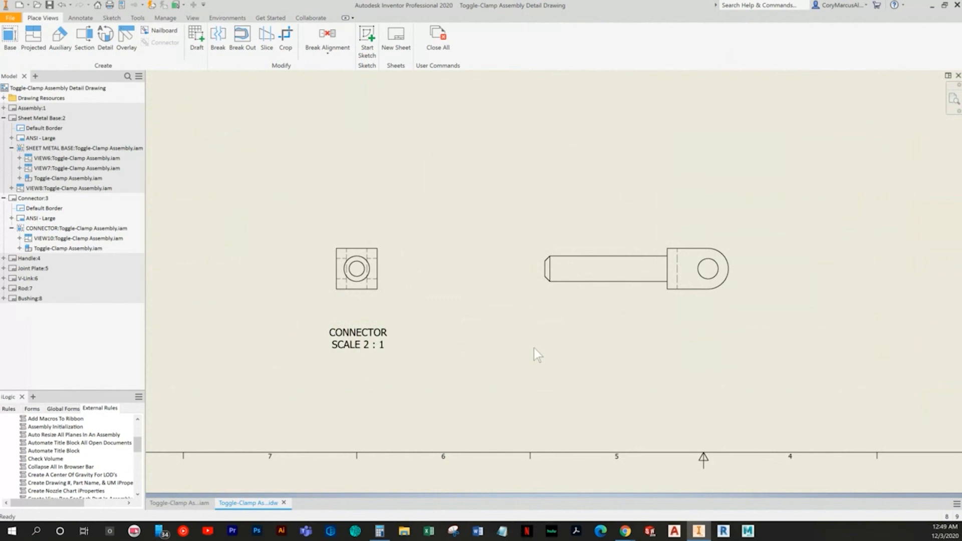
{"action": "middle_click_drag", "start_coordinate": [526, 286], "coordinate": [494, 329]}
{"action": "left_click", "coordinate": [84, 42]}
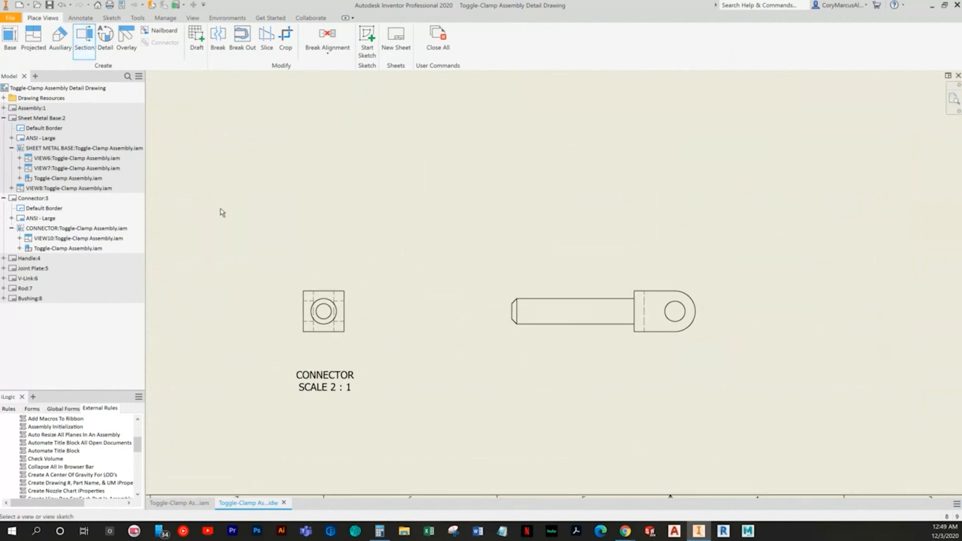
{"action": "key", "text": "Escape"}
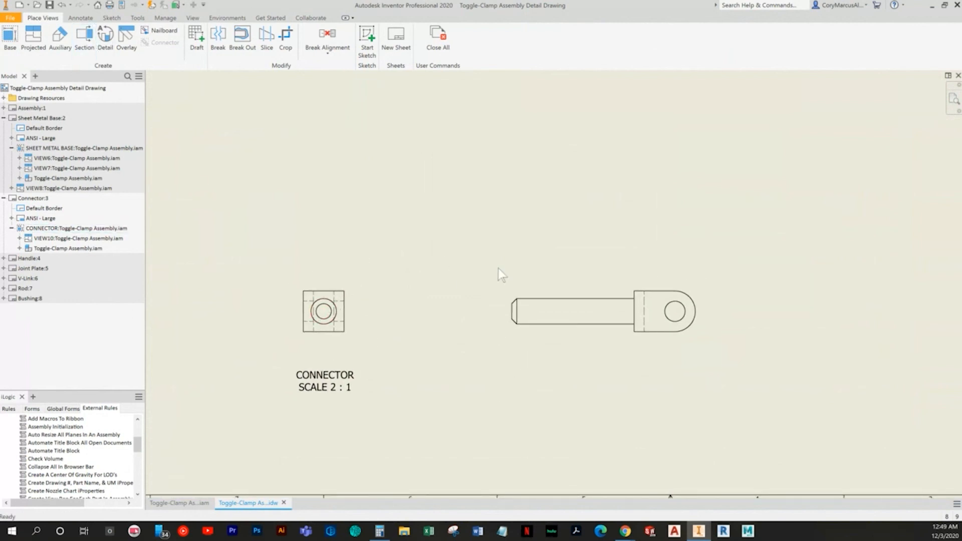
Project a top view of the connector above its side view
{"action": "left_click", "coordinate": [41, 43]}
{"action": "left_click", "coordinate": [637, 361]}
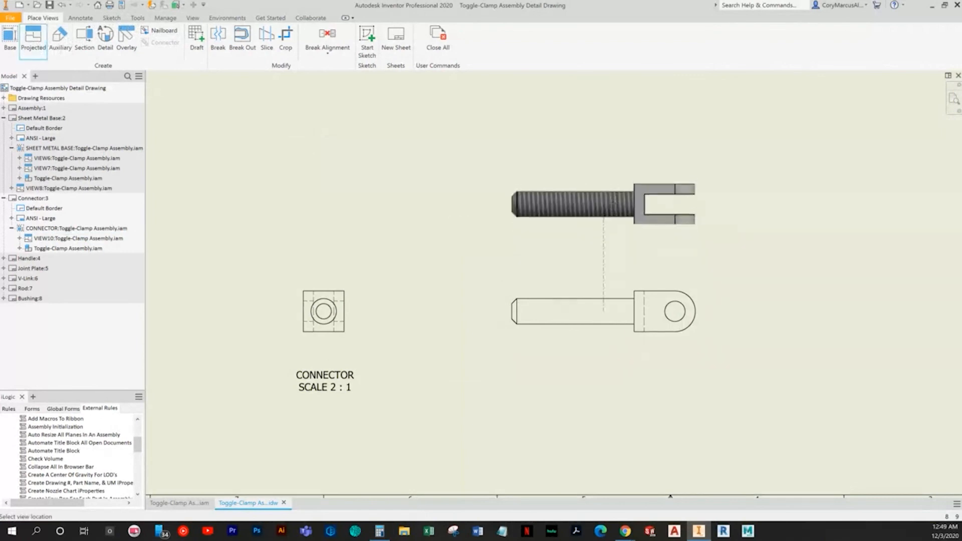
{"action": "middle_click_drag", "start_coordinate": [684, 164], "coordinate": [605, 203]}
{"action": "right_click", "coordinate": [606, 205]}
{"action": "left_click", "coordinate": [658, 215]}
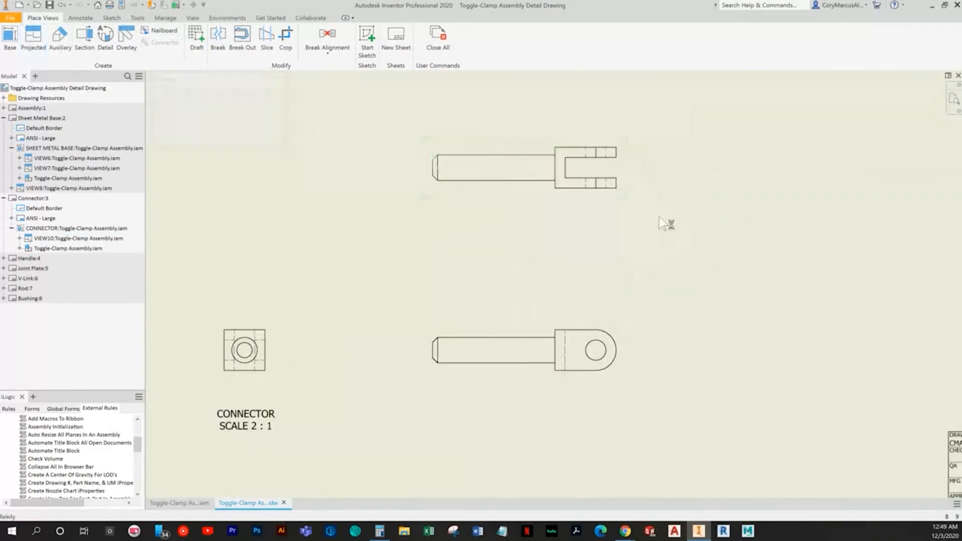
Add a diameter dimension to the shaft's outer circle in the connector's end view
{"action": "middle_click_drag", "start_coordinate": [418, 221], "coordinate": [442, 209]}
{"action": "middle_click_drag", "start_coordinate": [331, 118], "coordinate": [302, 115]}
{"action": "left_click", "coordinate": [81, 17]}
{"action": "left_click", "coordinate": [16, 40]}
{"action": "mouse_move", "coordinate": [512, 372]}
{"action": "middle_mouse_down"}
{"action": "mouse_move", "coordinate": [562, 310]}
{"action": "mouse_move", "coordinate": [580, 313]}
{"action": "middle_mouse_up"}
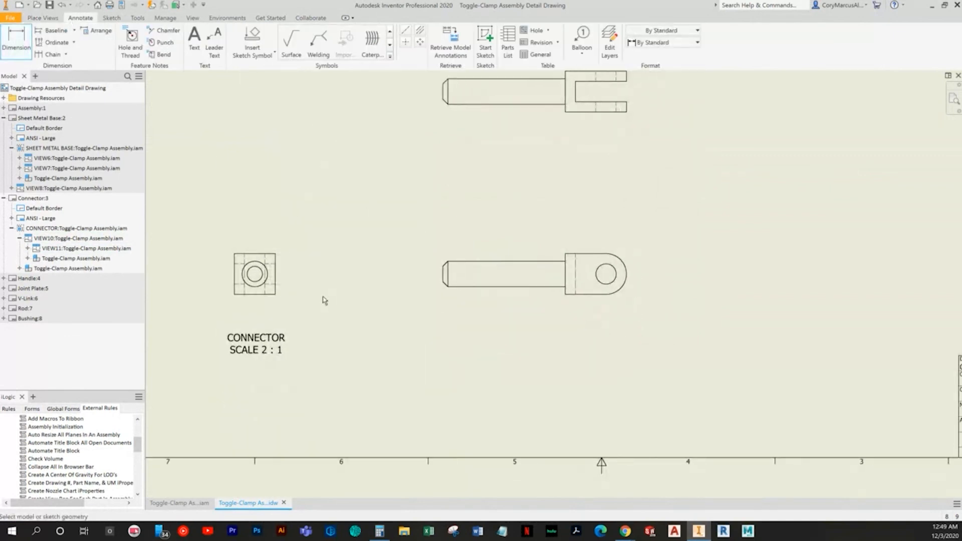
{"action": "scroll", "coordinate": [253, 253], "scroll_direction": "up", "scroll_amount": 3}
{"action": "left_click", "coordinate": [240, 270]}
{"action": "middle_click_drag", "start_coordinate": [257, 231], "coordinate": [342, 253]}
{"action": "left_click", "coordinate": [286, 251]}
{"action": "key", "text": "Escape"}
{"action": "right_click", "coordinate": [309, 234]}
{"action": "key", "text": "Escape"}
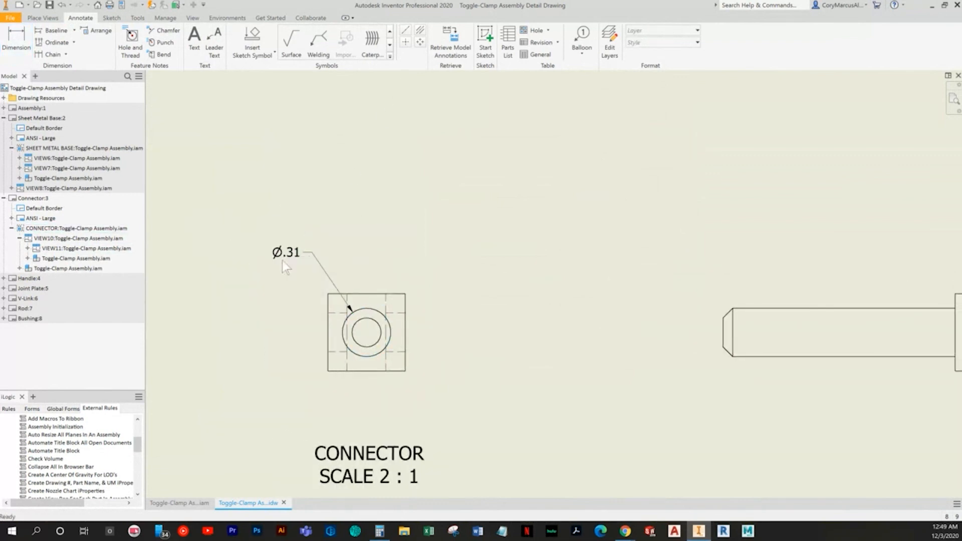
Set the precision of the shaft's diameter dimension to three decimal places
{"action": "right_click", "coordinate": [281, 255]}
{"action": "mouse_move", "coordinate": [340, 296]}
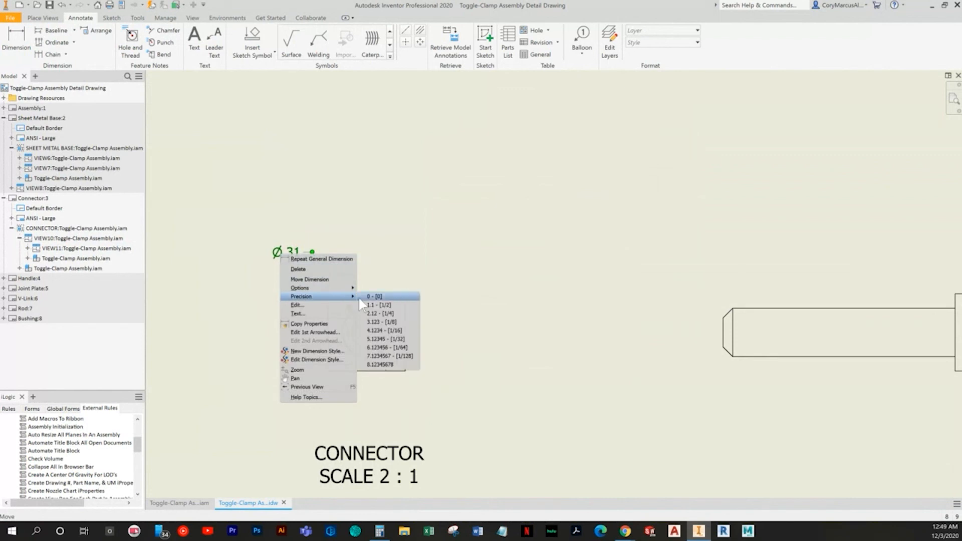
{"action": "left_click", "coordinate": [389, 320]}
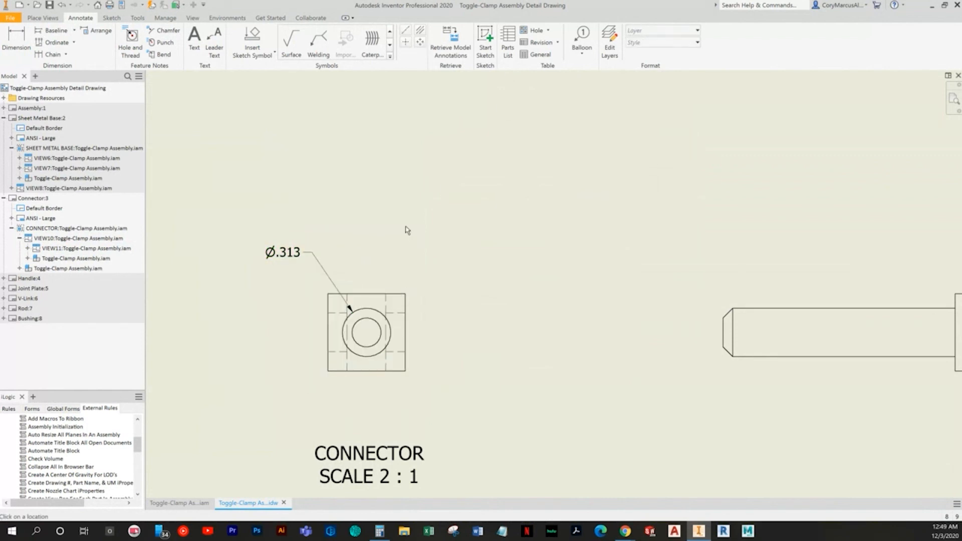
Add center marks to the shaft circle in the connector's end view and the hole in its side view
{"action": "left_click", "coordinate": [383, 313]}
{"action": "middle_click_drag", "start_coordinate": [533, 300], "coordinate": [417, 313]}
{"action": "scroll", "coordinate": [501, 321], "scroll_direction": "down", "scroll_amount": 3}
{"action": "middle_click_drag", "start_coordinate": [498, 322], "coordinate": [441, 316]}
{"action": "middle_click_drag", "start_coordinate": [630, 298], "coordinate": [608, 301]}
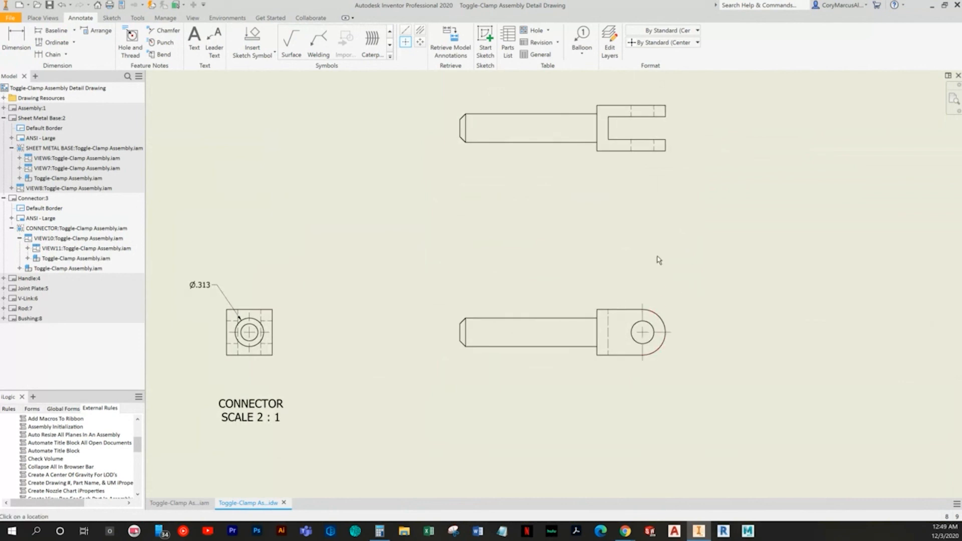
{"action": "middle_click_drag", "start_coordinate": [659, 260], "coordinate": [586, 342]}
{"action": "key", "text": "Escape"}
{"action": "scroll", "coordinate": [438, 345], "scroll_direction": "up", "scroll_amount": 2}
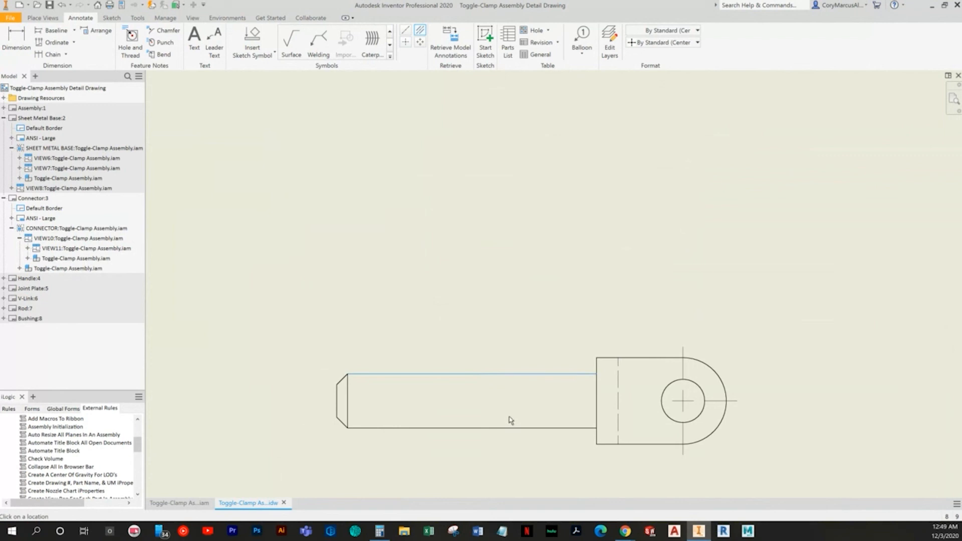
{"action": "key", "text": "Escape"}
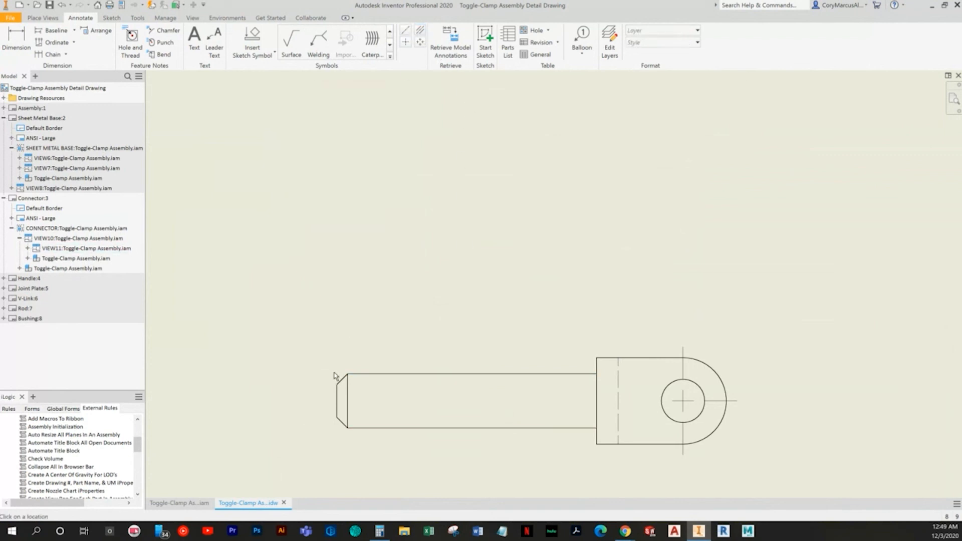
Add centerlines along the shaft axis in the connector's side view and top view
{"action": "left_click", "coordinate": [682, 400]}
{"action": "right_click", "coordinate": [650, 253]}
{"action": "left_click", "coordinate": [678, 241]}
{"action": "middle_click_drag", "start_coordinate": [638, 210], "coordinate": [601, 465]}
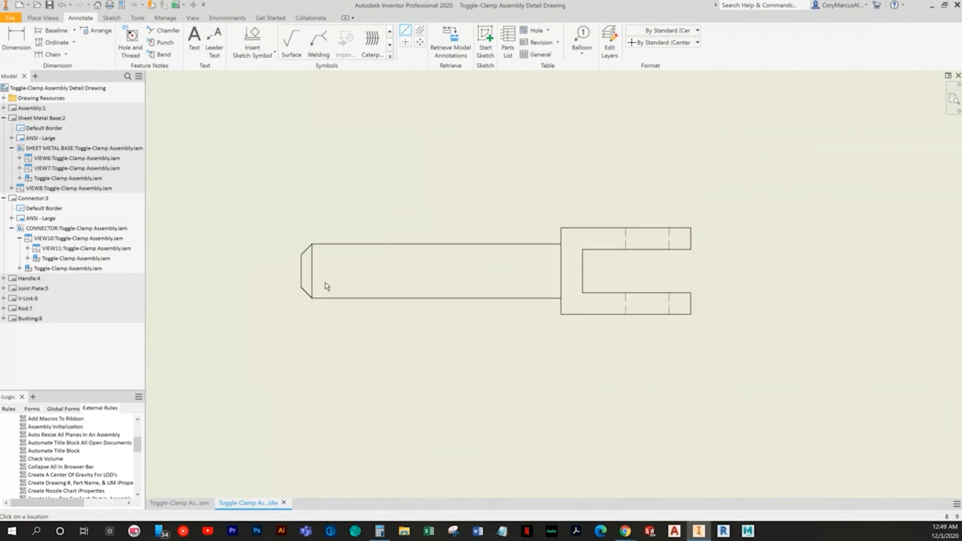
{"action": "left_click", "coordinate": [327, 274]}
{"action": "left_click", "coordinate": [583, 273]}
{"action": "right_click", "coordinate": [610, 233]}
{"action": "left_click", "coordinate": [645, 197]}
Add bisector centerlines to the hole in both fork arms of the connector's top view
{"action": "left_click", "coordinate": [420, 30]}
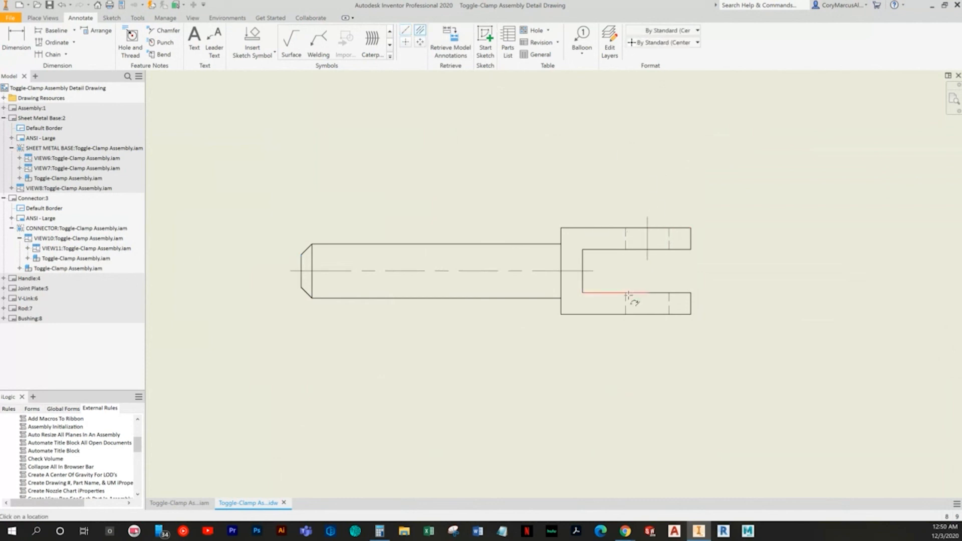
{"action": "left_click", "coordinate": [668, 302]}
{"action": "key", "text": "Escape"}
{"action": "middle_click_drag", "start_coordinate": [534, 357], "coordinate": [542, 338]}
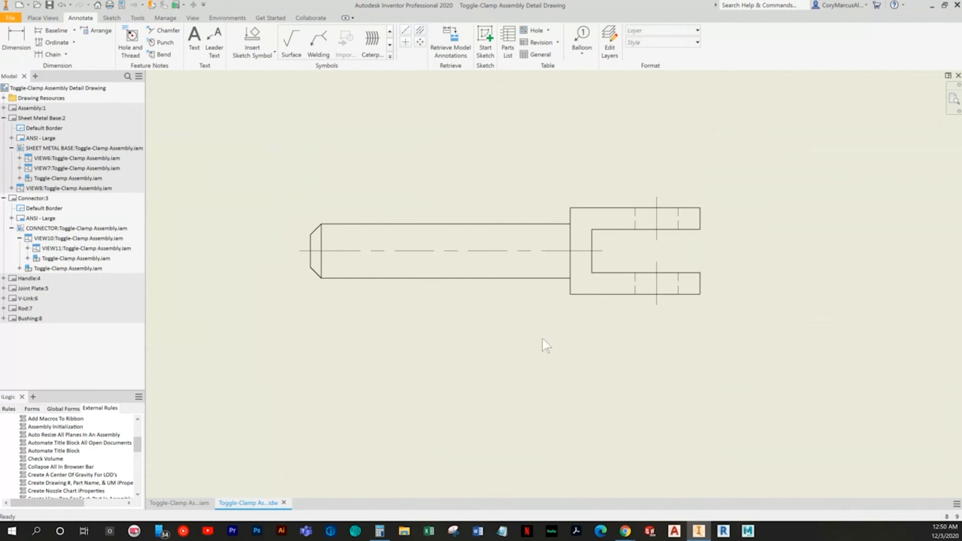
Dimension the rounded end's radius and the hole's diameter in the connector's side view
{"action": "scroll", "coordinate": [542, 338], "scroll_direction": "down", "scroll_amount": 3}
{"action": "middle_click_drag", "start_coordinate": [498, 368], "coordinate": [509, 299]}
{"action": "key", "text": "d"}
{"action": "mouse_move", "coordinate": [496, 392]}
{"action": "middle_mouse_down"}
{"action": "mouse_move", "coordinate": [602, 326]}
{"action": "mouse_move", "coordinate": [539, 299]}
{"action": "middle_mouse_up"}
{"action": "scroll", "coordinate": [602, 326], "scroll_direction": "down", "scroll_amount": 3}
{"action": "middle_click_drag", "start_coordinate": [541, 340], "coordinate": [514, 356]}
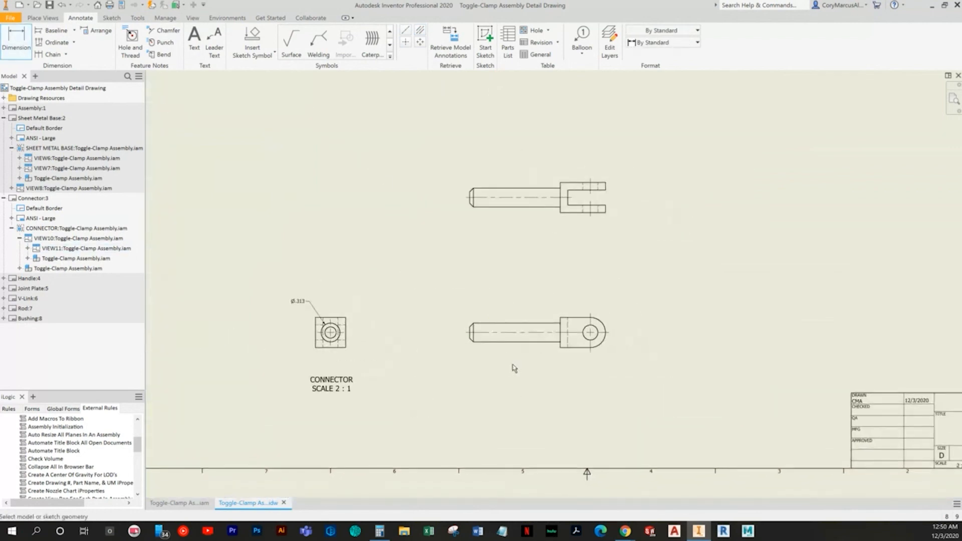
{"action": "scroll", "coordinate": [620, 353], "scroll_direction": "up", "scroll_amount": 3}
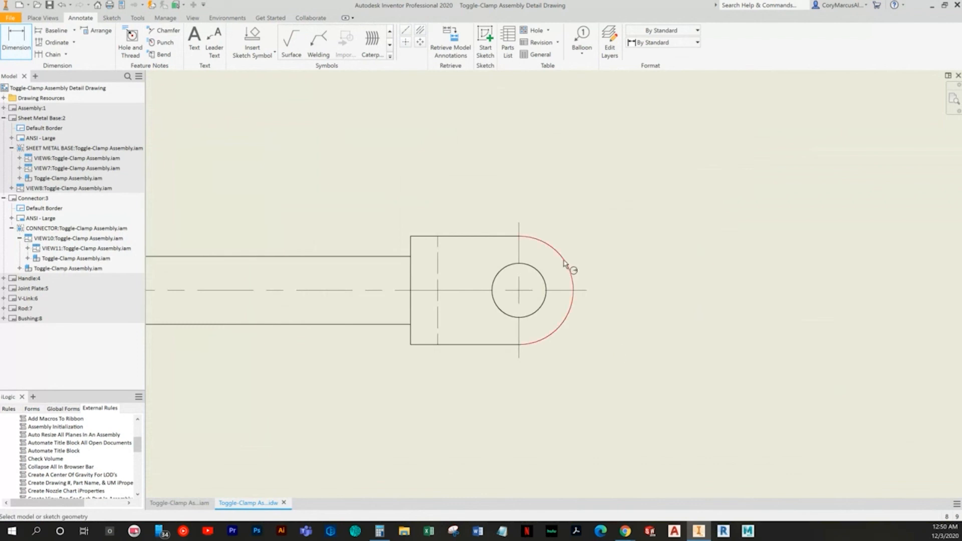
{"action": "left_click", "coordinate": [537, 269]}
{"action": "left_click", "coordinate": [590, 221]}
Dimension the horizontal distances from the hole center to the fork's shoulder and to the shaft tip in the side view
{"action": "left_click", "coordinate": [521, 252]}
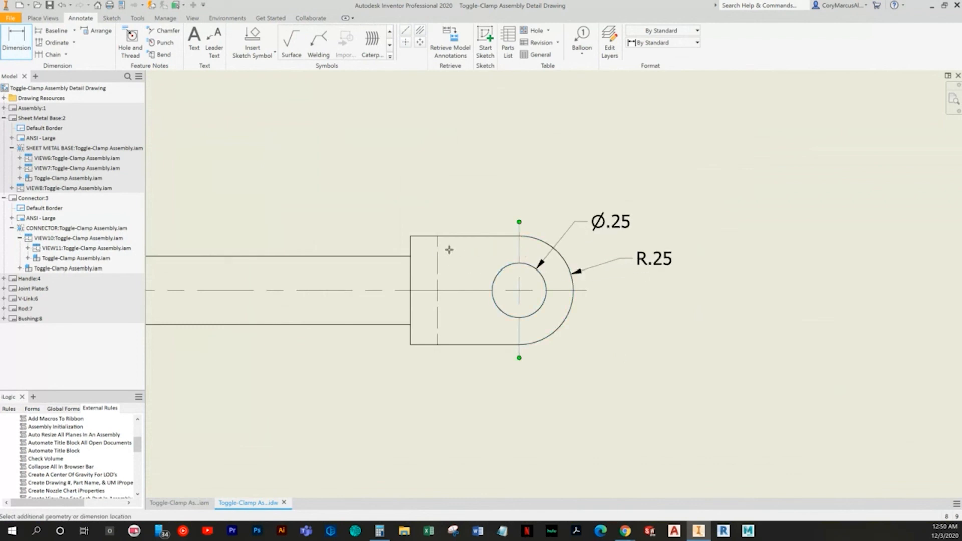
{"action": "left_click", "coordinate": [410, 236]}
{"action": "left_click", "coordinate": [441, 161]}
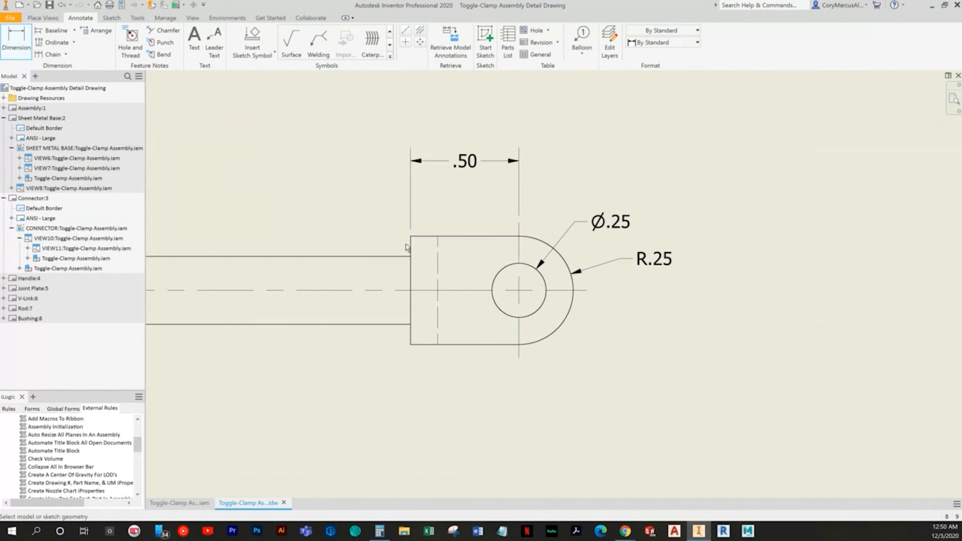
{"action": "left_click", "coordinate": [520, 250]}
{"action": "middle_click_drag", "start_coordinate": [850, 278], "coordinate": [171, 259]}
{"action": "left_click", "coordinate": [659, 259]}
{"action": "scroll", "coordinate": [393, 126], "scroll_direction": "down", "scroll_amount": 2}
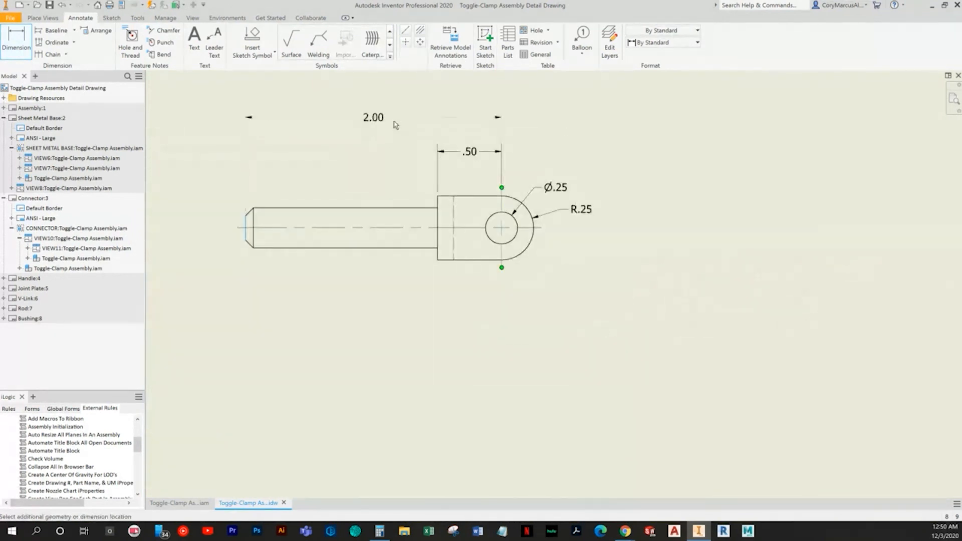
{"action": "left_click", "coordinate": [394, 123]}
{"action": "middle_click_drag", "start_coordinate": [584, 358], "coordinate": [597, 367]}
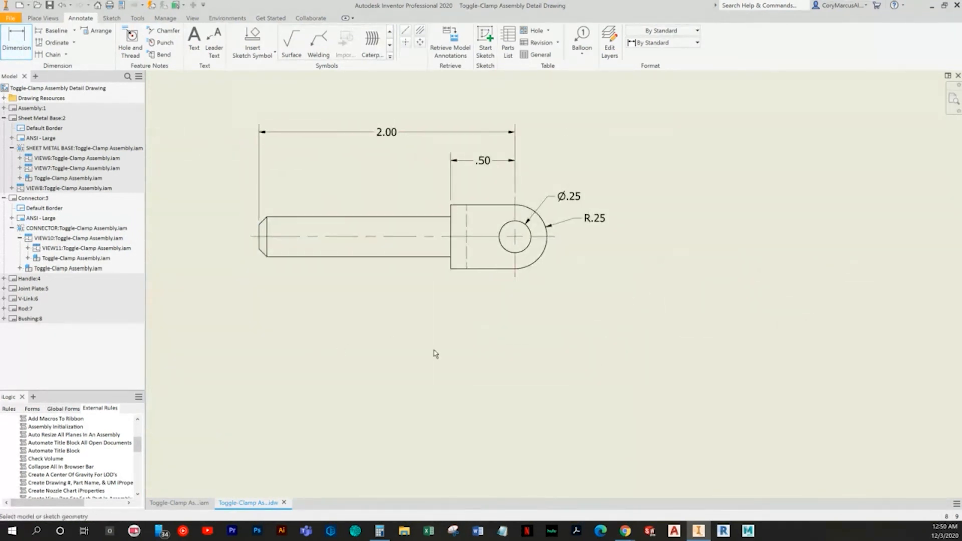
Dimension the fork's slot width and overall width in the connector's top view
{"action": "scroll", "coordinate": [449, 381], "scroll_direction": "down", "scroll_amount": 2}
{"action": "middle_click_drag", "start_coordinate": [449, 380], "coordinate": [534, 400]}
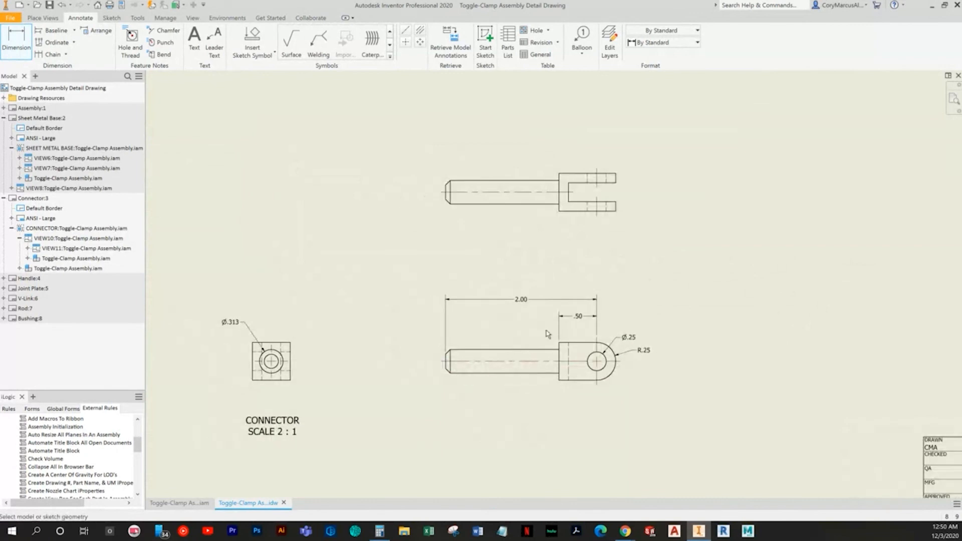
{"action": "scroll", "coordinate": [537, 259], "scroll_direction": "up", "scroll_amount": 4}
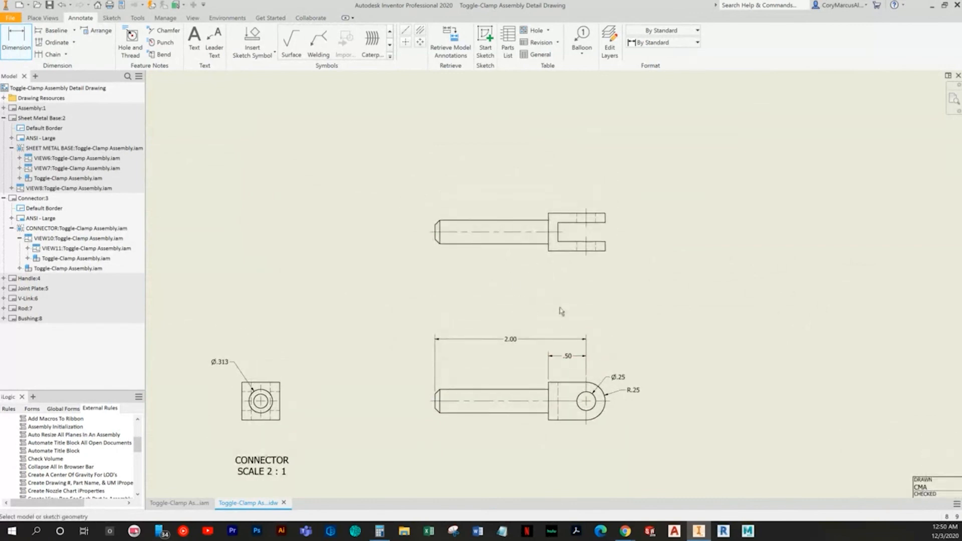
{"action": "scroll", "coordinate": [553, 318], "scroll_direction": "up", "scroll_amount": 3}
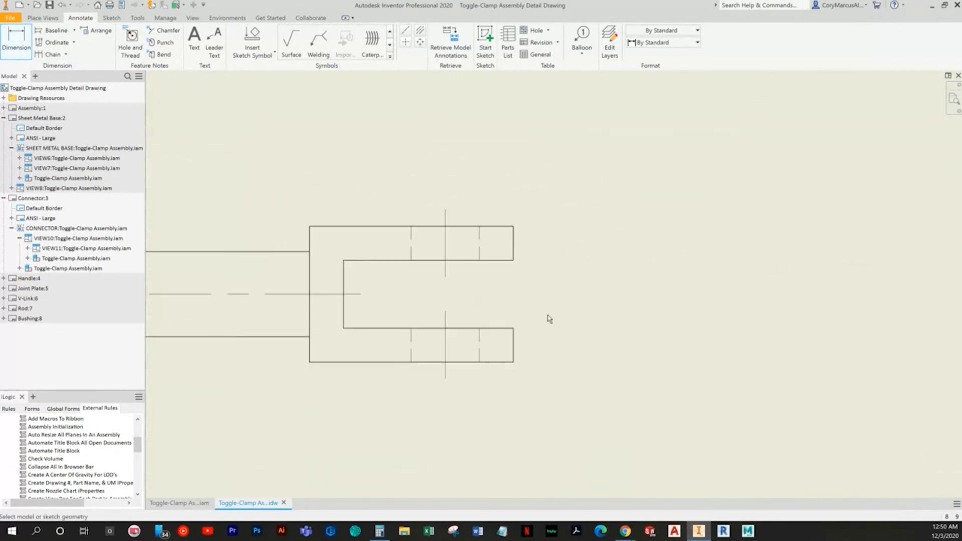
{"action": "left_click", "coordinate": [513, 259]}
{"action": "left_click", "coordinate": [514, 332]}
{"action": "left_click", "coordinate": [570, 300]}
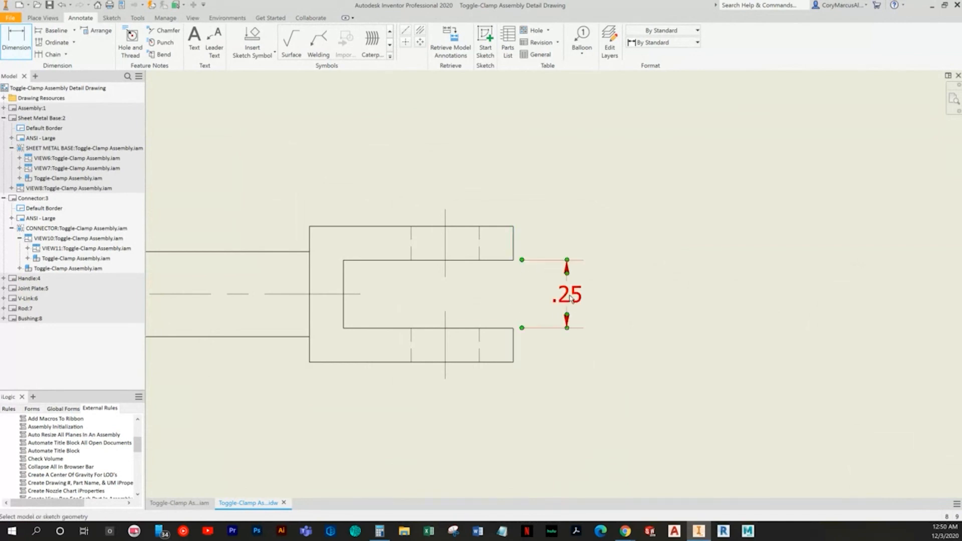
{"action": "left_click", "coordinate": [513, 356]}
{"action": "left_click", "coordinate": [646, 296]}
Dimension the thickness of the fork's base in the top view and set that dimension's precision to three decimal places
{"action": "middle_click_drag", "start_coordinate": [572, 293], "coordinate": [579, 271]}
{"action": "left_click", "coordinate": [450, 306]}
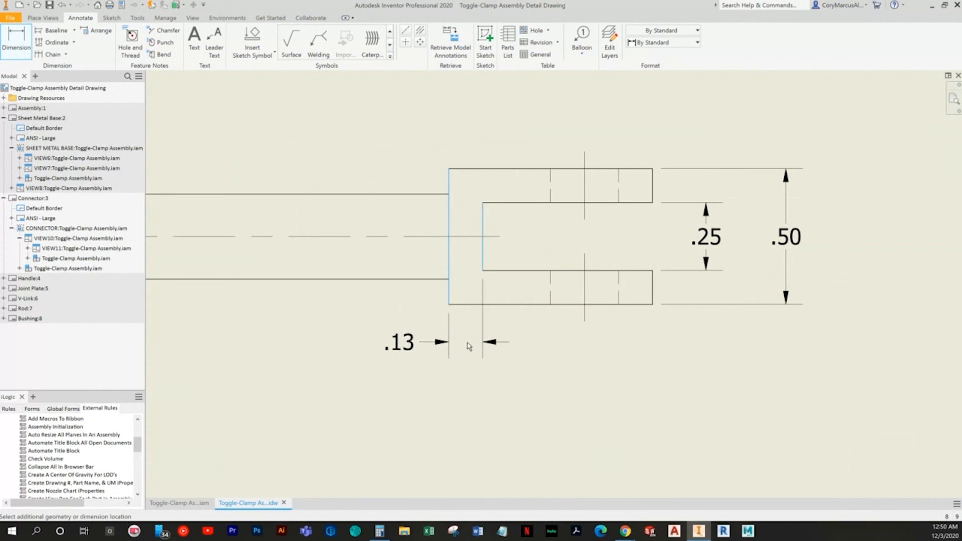
{"action": "left_click", "coordinate": [448, 359]}
{"action": "key", "text": "Escape"}
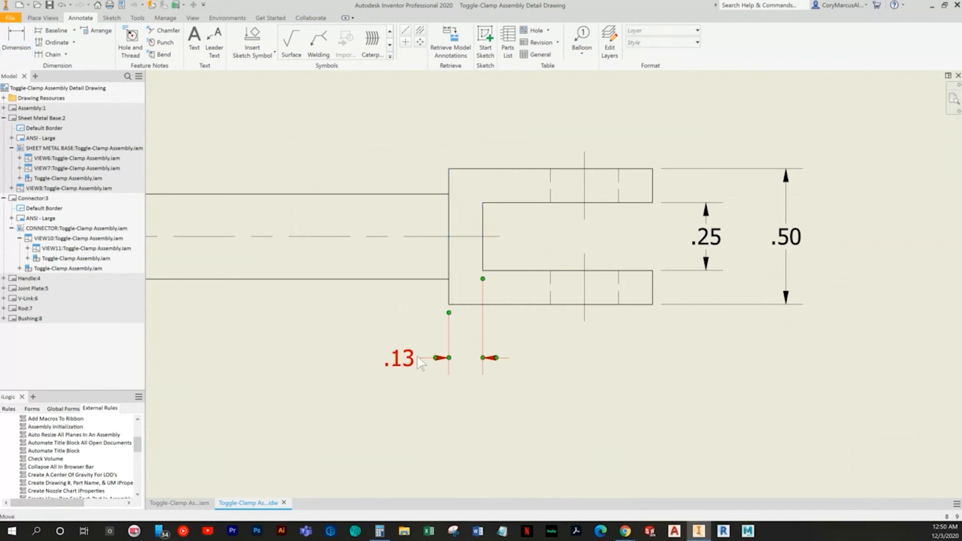
{"action": "right_click", "coordinate": [419, 358]}
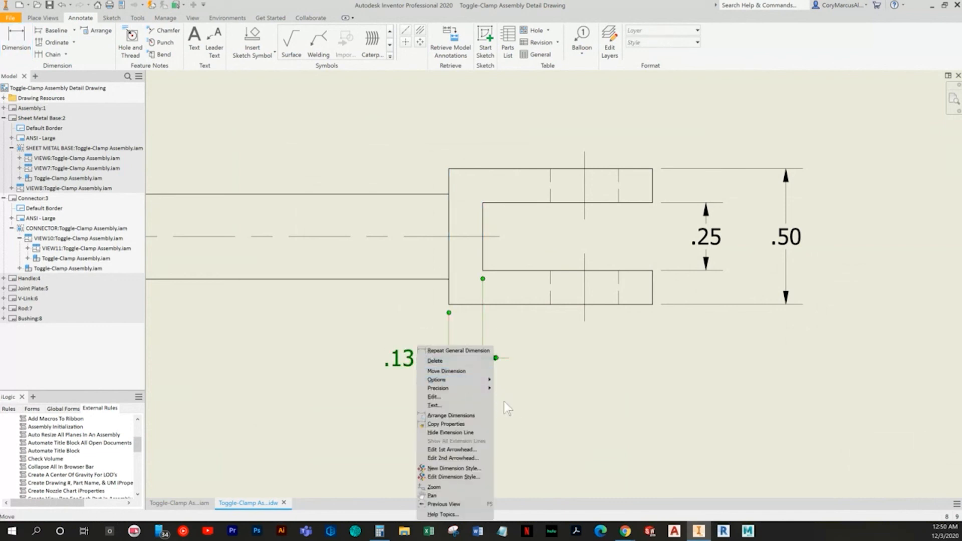
{"action": "mouse_move", "coordinate": [475, 387]}
{"action": "left_click", "coordinate": [516, 413]}
{"action": "left_click", "coordinate": [397, 393]}
Add a chamfer note to the beveled tip of the shaft in the connector's side view
{"action": "scroll", "coordinate": [557, 345], "scroll_direction": "up", "scroll_amount": 3}
{"action": "scroll", "coordinate": [548, 343], "scroll_direction": "up", "scroll_amount": 5}
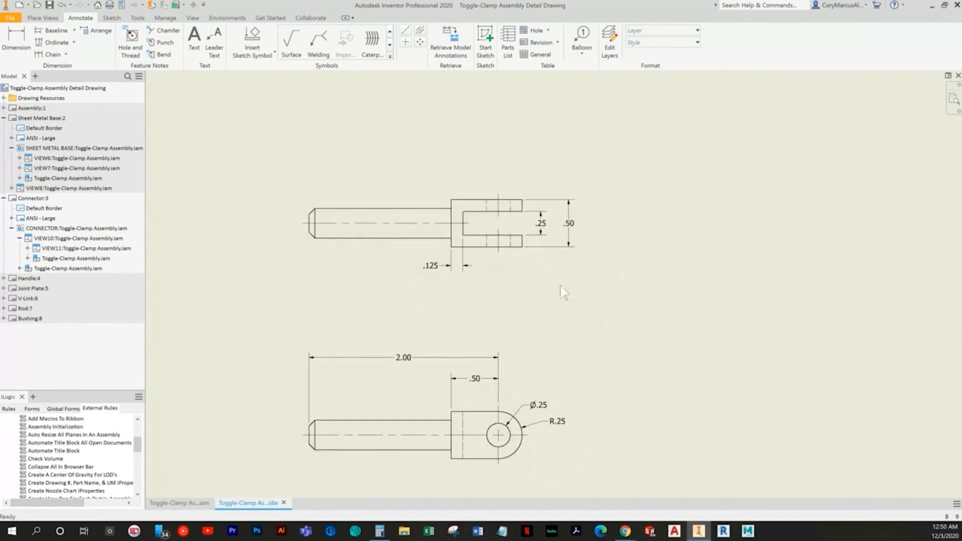
{"action": "scroll", "coordinate": [219, 74], "scroll_direction": "down", "scroll_amount": 3}
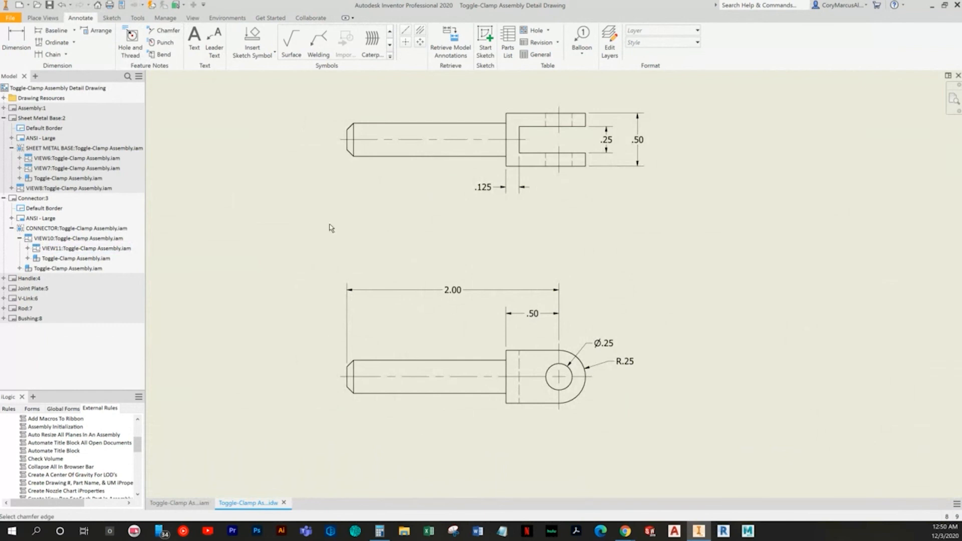
{"action": "left_click", "coordinate": [164, 32]}
{"action": "scroll", "coordinate": [394, 323], "scroll_direction": "down", "scroll_amount": 5}
{"action": "middle_click_drag", "start_coordinate": [381, 337], "coordinate": [514, 187]}
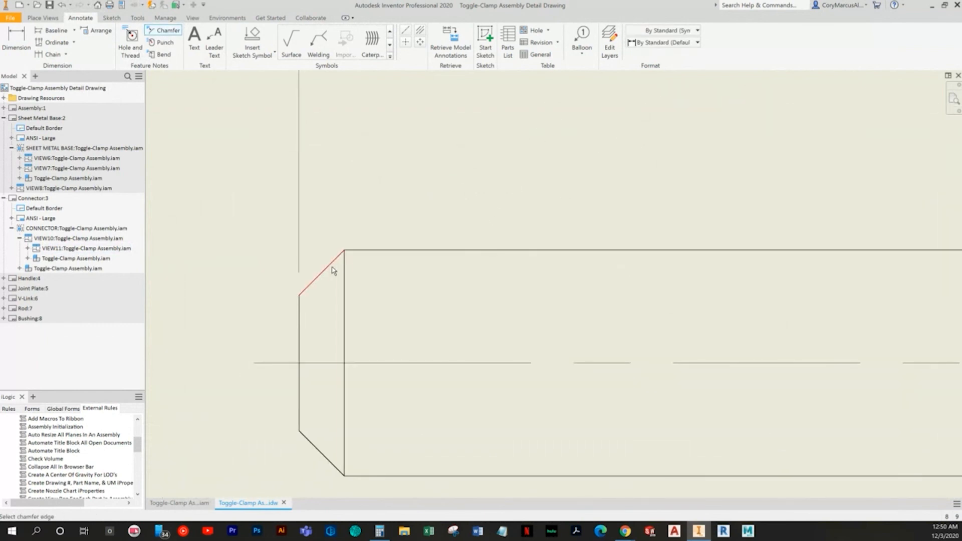
{"action": "left_click", "coordinate": [358, 250]}
{"action": "scroll", "coordinate": [351, 220], "scroll_direction": "up", "scroll_amount": 4}
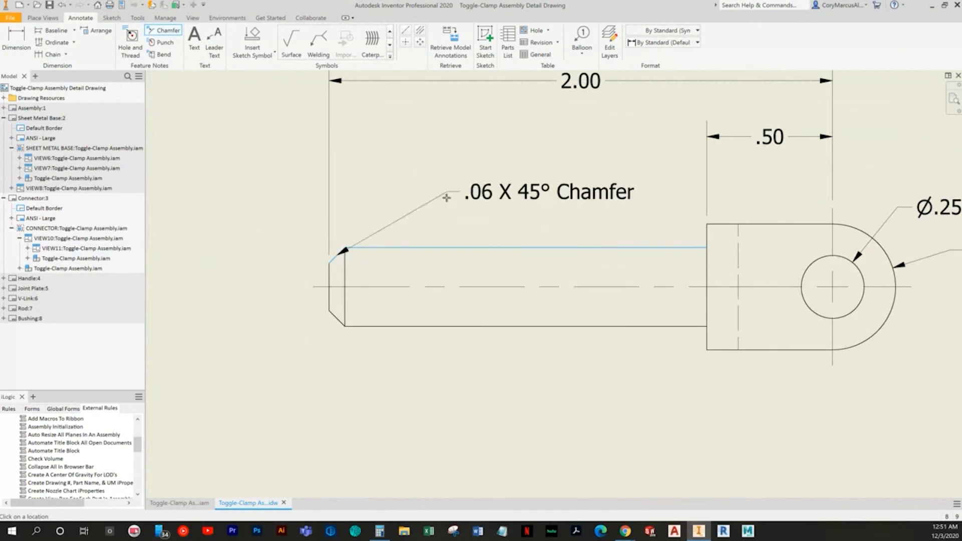
{"action": "left_click", "coordinate": [340, 140]}
{"action": "key", "text": "Escape"}
Set the scale of the connector's base view to 3:1
{"action": "scroll", "coordinate": [469, 245], "scroll_direction": "down", "scroll_amount": 5}
{"action": "middle_click_drag", "start_coordinate": [458, 262], "coordinate": [393, 302]}
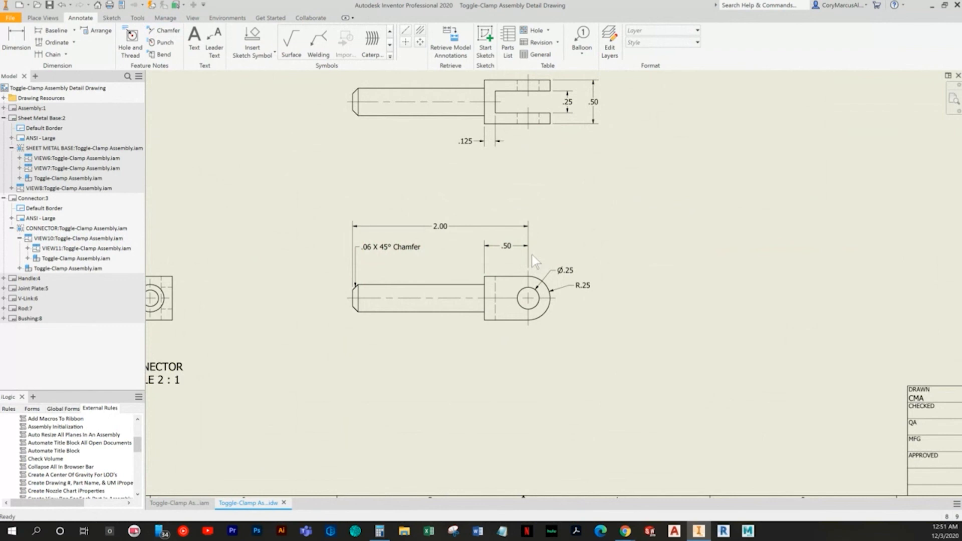
{"action": "scroll", "coordinate": [547, 298], "scroll_direction": "down", "scroll_amount": 3}
{"action": "mouse_move", "coordinate": [547, 299]}
{"action": "middle_mouse_down"}
{"action": "mouse_move", "coordinate": [578, 315]}
{"action": "mouse_move", "coordinate": [528, 362]}
{"action": "middle_mouse_up"}
{"action": "scroll", "coordinate": [528, 362], "scroll_direction": "up", "scroll_amount": 3}
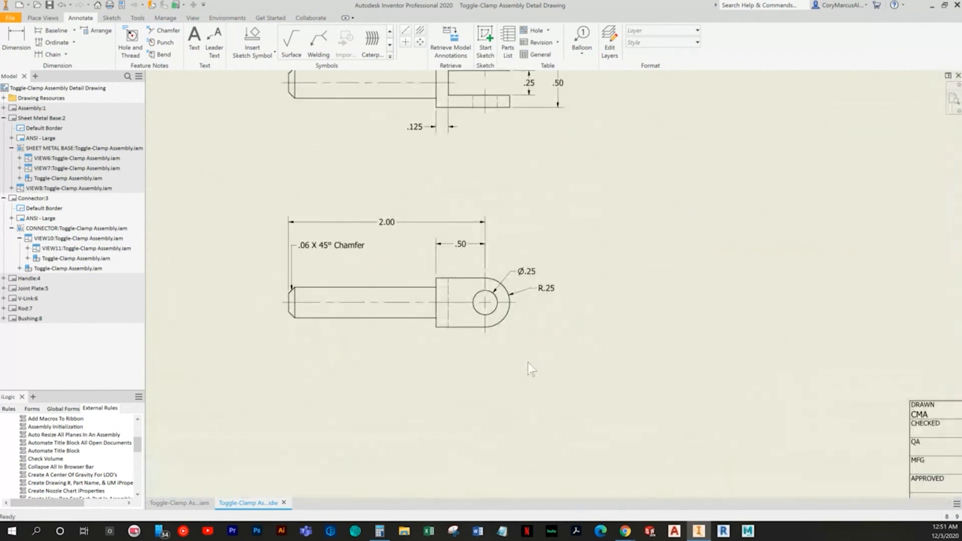
{"action": "scroll", "coordinate": [528, 362], "scroll_direction": "down", "scroll_amount": 5}
{"action": "left_click", "coordinate": [953, 99]}
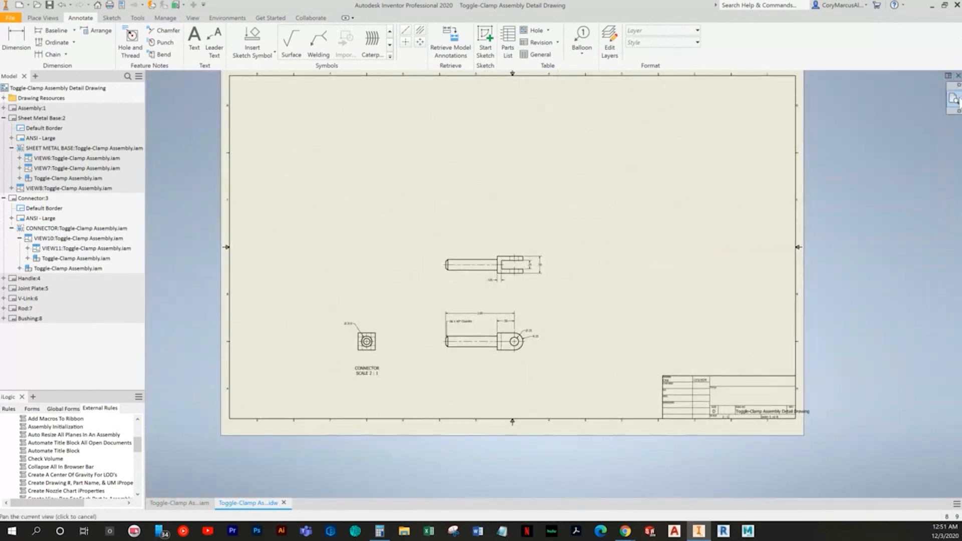
{"action": "left_click", "coordinate": [407, 407]}
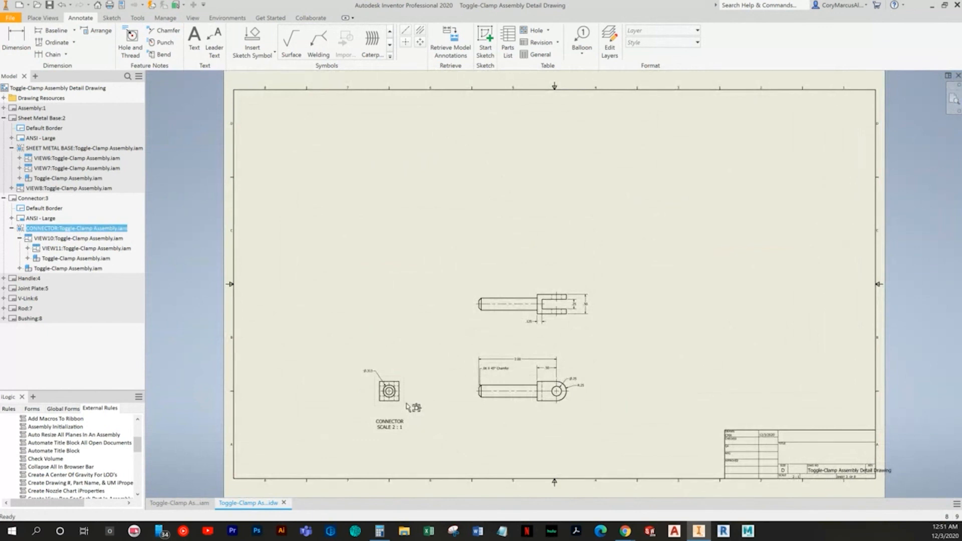
{"action": "double_click", "coordinate": [408, 407]}
{"action": "left_click", "coordinate": [570, 249]}
{"action": "type", "text": "3:1"}
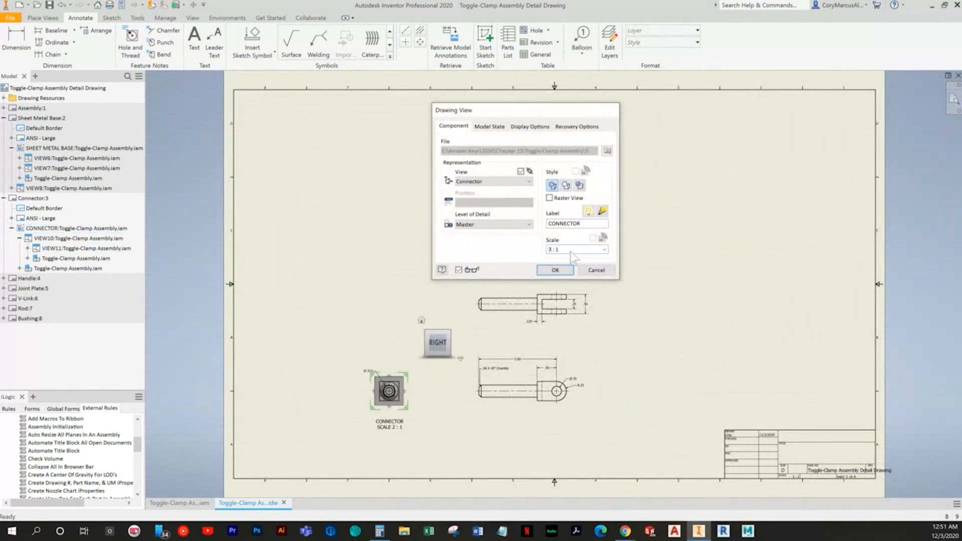
{"action": "key", "text": "Return"}
Move the connector's top view farther above the side view and bring the end view's label closer beneath it
{"action": "middle_click_drag", "start_coordinate": [581, 328], "coordinate": [480, 300]}
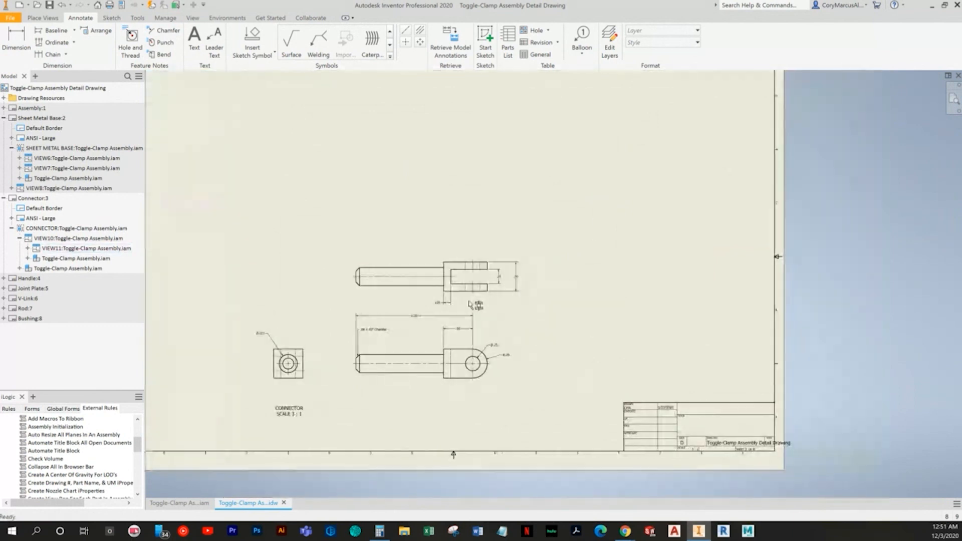
{"action": "left_click_drag", "start_coordinate": [479, 298], "coordinate": [491, 243]}
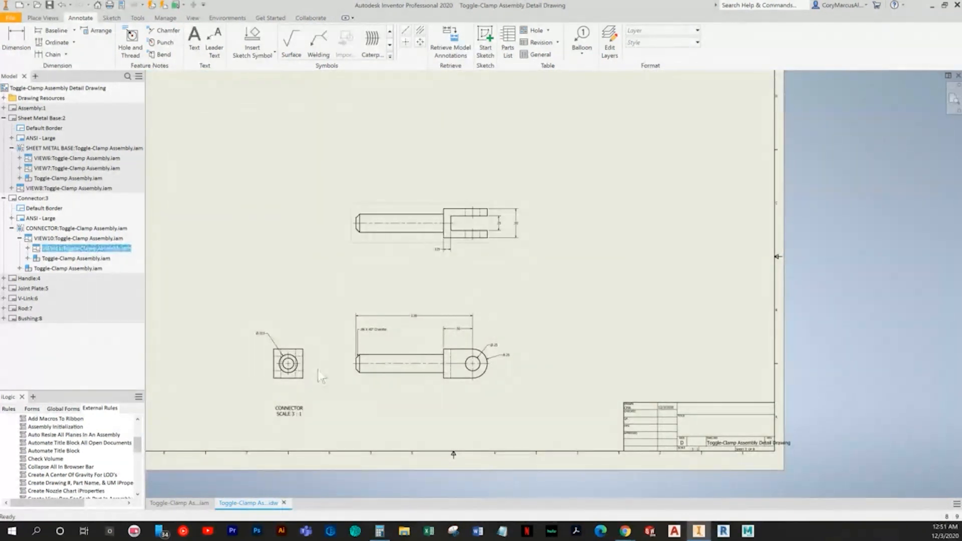
{"action": "left_click_drag", "start_coordinate": [311, 373], "coordinate": [295, 374]}
{"action": "scroll", "coordinate": [269, 405], "scroll_direction": "up", "scroll_amount": 5}
{"action": "left_click_drag", "start_coordinate": [284, 432], "coordinate": [279, 384]}
{"action": "scroll", "coordinate": [469, 365], "scroll_direction": "down", "scroll_amount": 3}
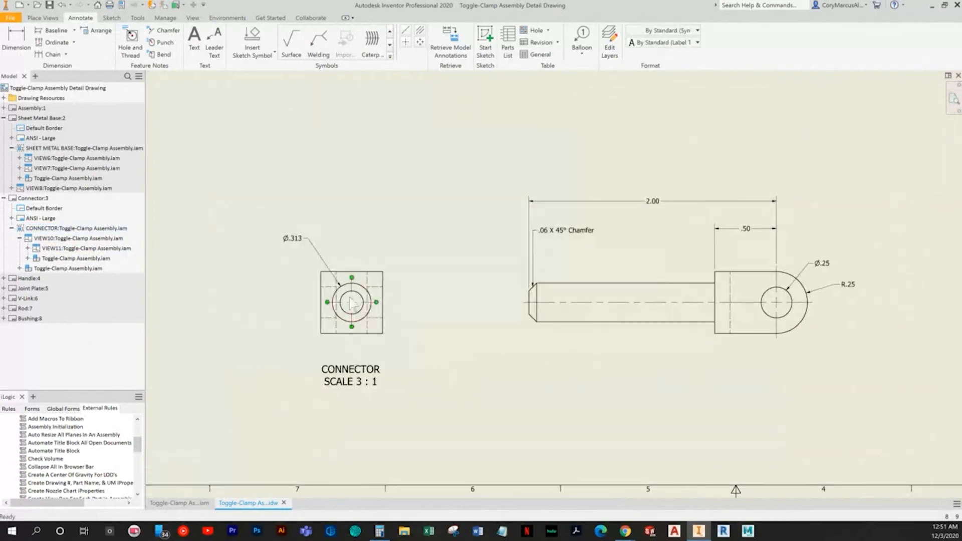
Reposition the shaft diameter dimension, the side view's two horizontal dimensions and the chamfer note to suit the enlarged views
{"action": "left_click_drag", "start_coordinate": [310, 241], "coordinate": [328, 247]}
{"action": "middle_click_drag", "start_coordinate": [604, 262], "coordinate": [490, 288]}
{"action": "left_click_drag", "start_coordinate": [621, 256], "coordinate": [612, 263]}
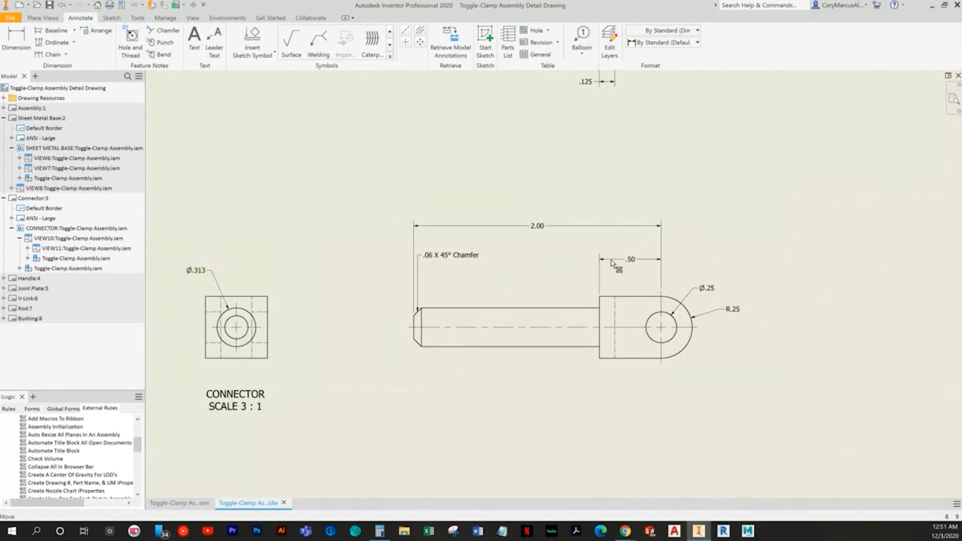
{"action": "left_click_drag", "start_coordinate": [582, 225], "coordinate": [591, 233]}
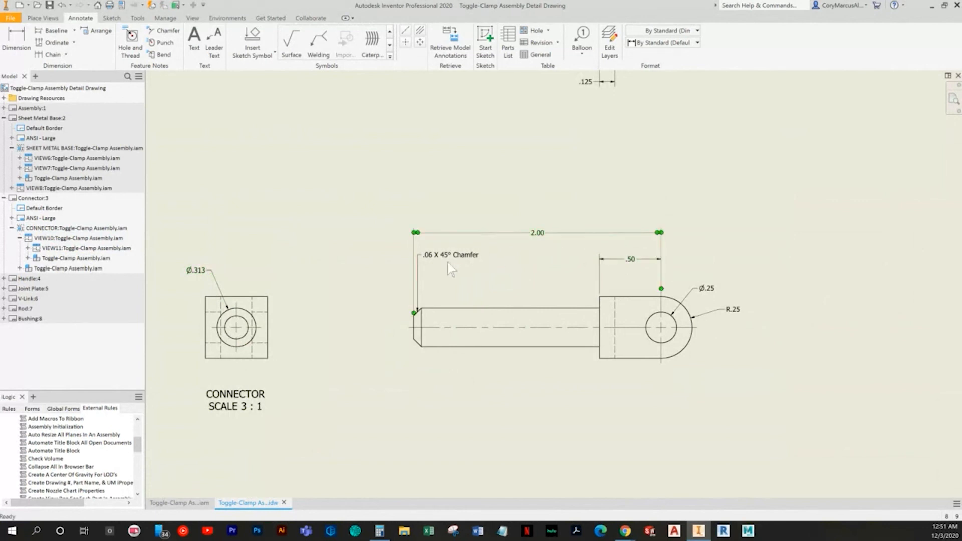
{"action": "mouse_move", "coordinate": [418, 260]}
{"action": "left_mouse_down"}
{"action": "mouse_move", "coordinate": [347, 259]}
{"action": "mouse_move", "coordinate": [451, 265]}
{"action": "mouse_move", "coordinate": [425, 266]}
{"action": "left_mouse_up"}
{"action": "middle_click_drag", "start_coordinate": [851, 425], "coordinate": [777, 420]}
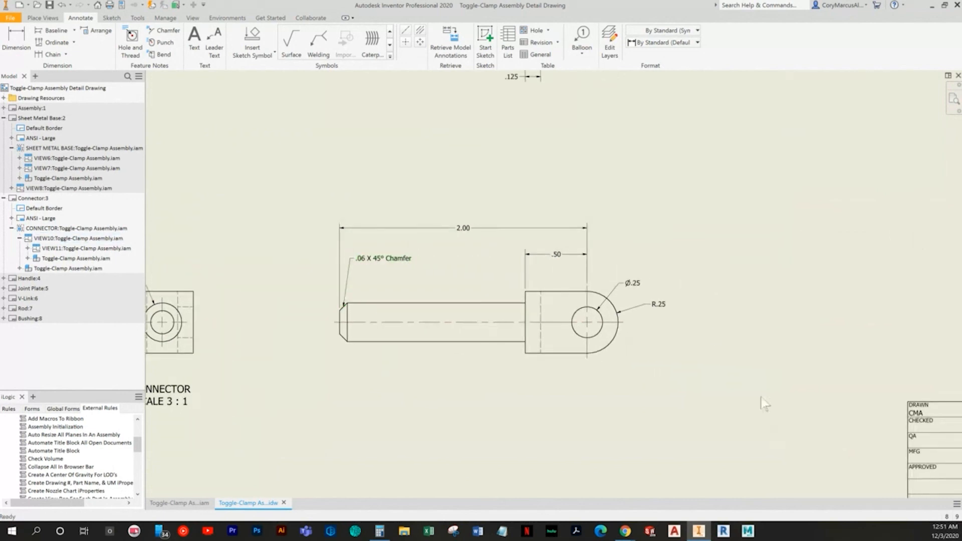
Move the side view's hole diameter and radius dimensions and the top view's fork width dimension closer to the geometry
{"action": "mouse_move", "coordinate": [653, 307]}
{"action": "left_mouse_down"}
{"action": "mouse_move", "coordinate": [625, 300]}
{"action": "mouse_move", "coordinate": [610, 276]}
{"action": "left_mouse_up"}
{"action": "left_click", "coordinate": [687, 251]}
{"action": "scroll", "coordinate": [571, 314], "scroll_direction": "down", "scroll_amount": 3}
{"action": "middle_click_drag", "start_coordinate": [575, 321], "coordinate": [543, 354]}
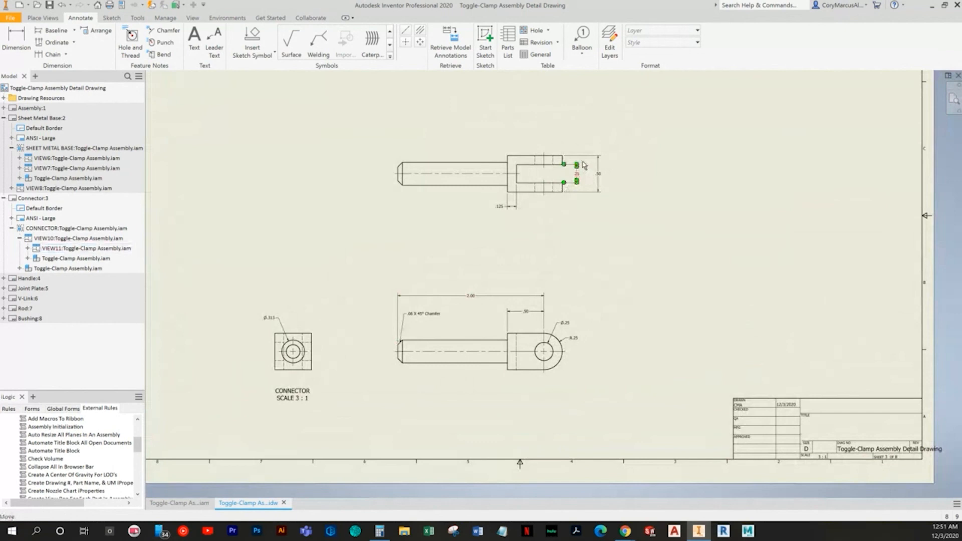
{"action": "left_click_drag", "start_coordinate": [598, 186], "coordinate": [591, 187]}
{"action": "left_click", "coordinate": [683, 243]}
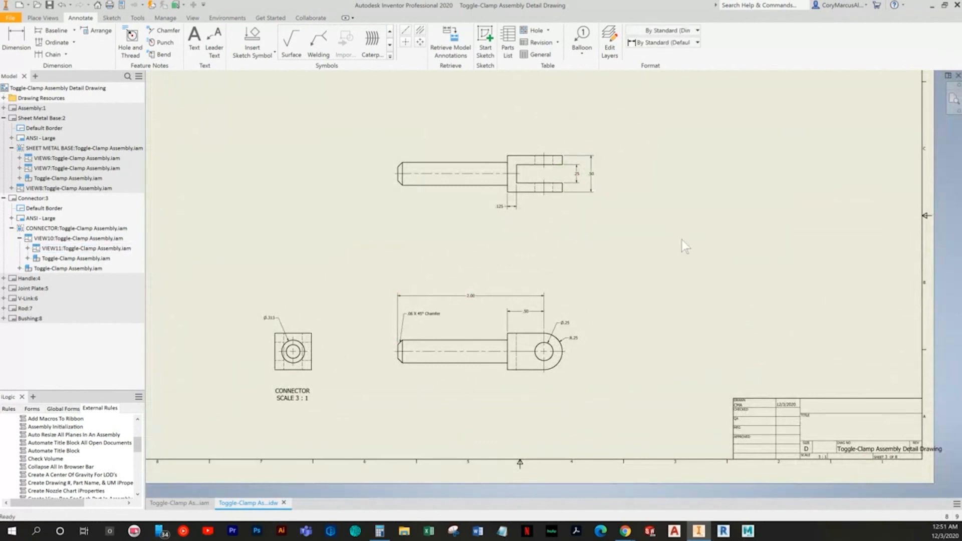
Move the whole group of connector views up and to the right on the sheet
{"action": "scroll", "coordinate": [801, 238], "scroll_direction": "down", "scroll_amount": 2}
{"action": "middle_click_drag", "start_coordinate": [746, 298], "coordinate": [726, 351]}
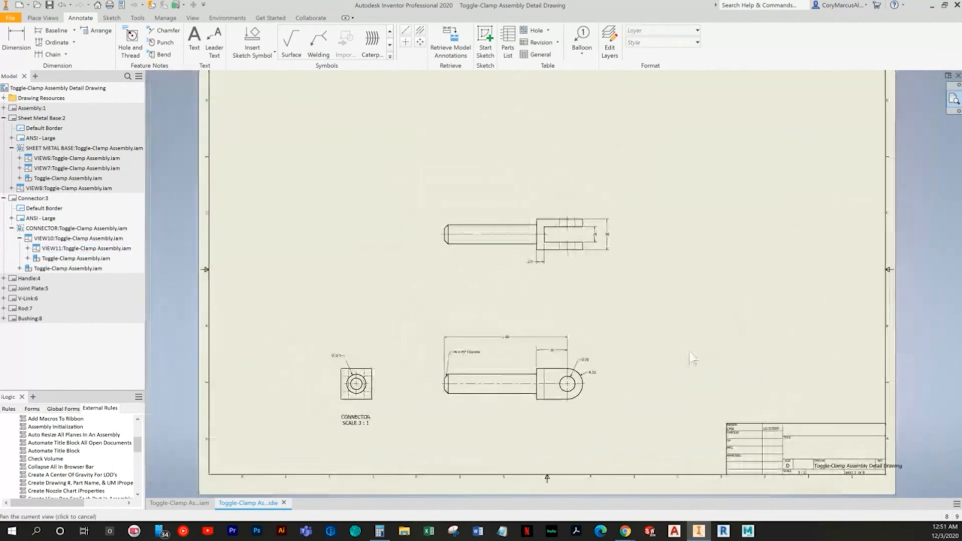
{"action": "left_click_drag", "start_coordinate": [603, 451], "coordinate": [381, 253]}
{"action": "left_click_drag", "start_coordinate": [484, 276], "coordinate": [592, 229]}
{"action": "left_click", "coordinate": [384, 186]}
Project an isometric view from the connector's side view into the open area above the end view
{"action": "left_click", "coordinate": [42, 18]}
{"action": "left_click", "coordinate": [33, 38]}
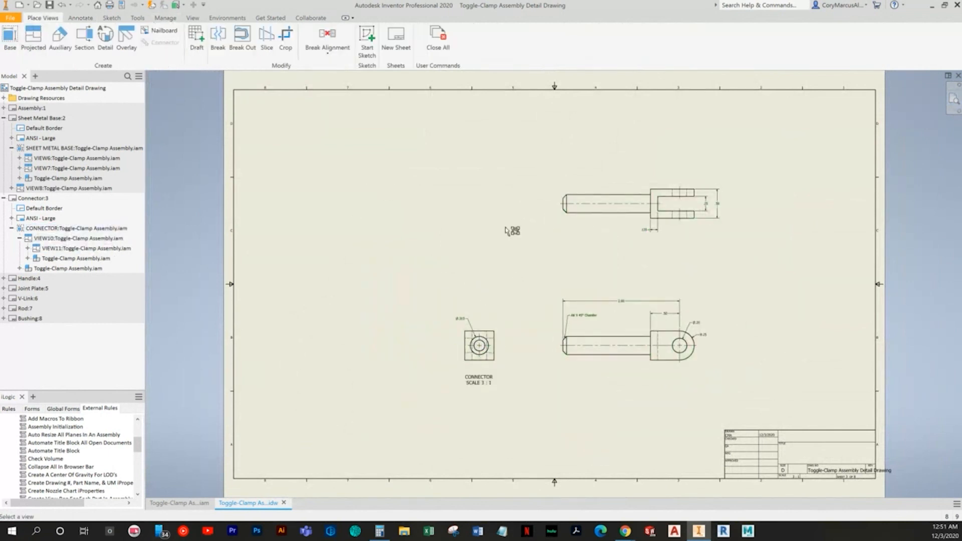
{"action": "left_click", "coordinate": [586, 333]}
{"action": "left_click", "coordinate": [405, 198]}
{"action": "right_click", "coordinate": [404, 198]}
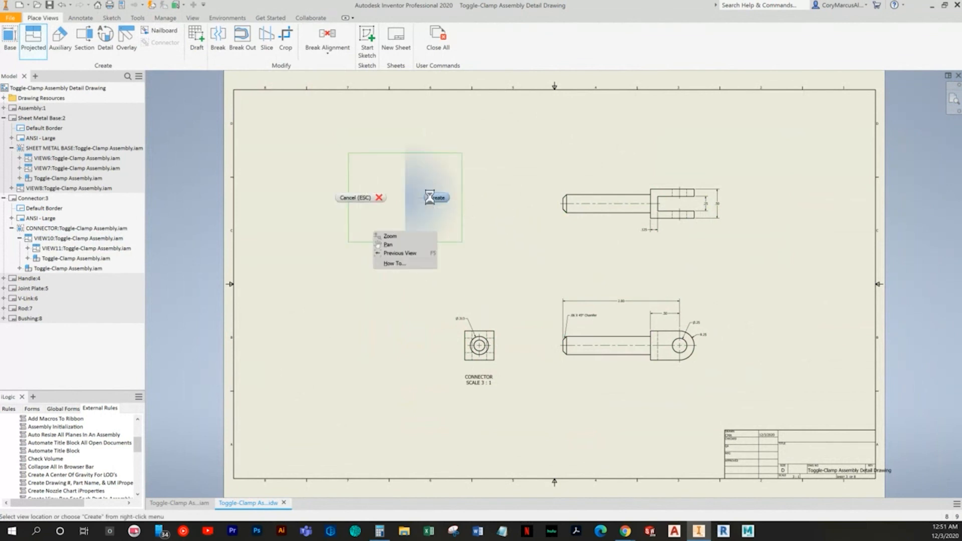
Balloon the connector's isometric view, and move that view to the right and the end view farther left of the side view
{"action": "left_click", "coordinate": [80, 17]}
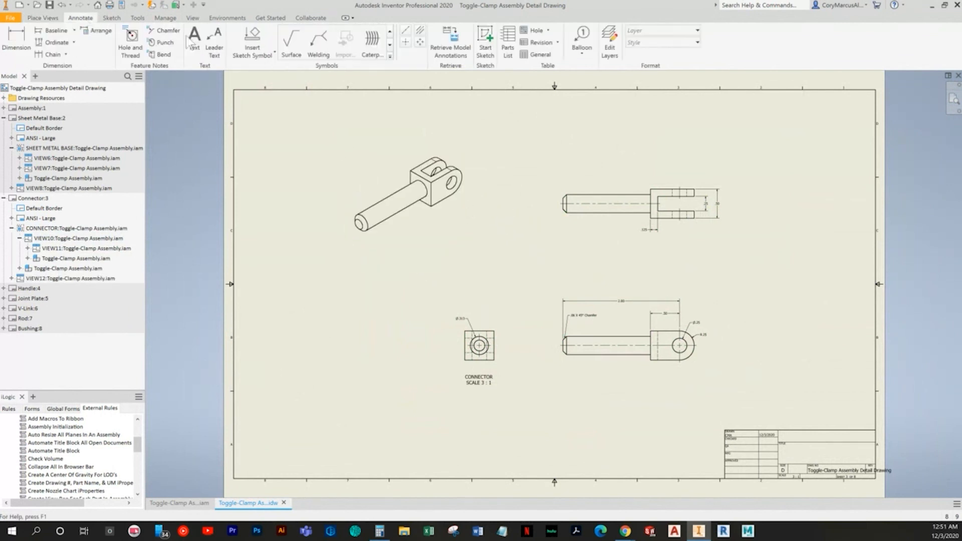
{"action": "left_click", "coordinate": [581, 41]}
{"action": "left_click", "coordinate": [378, 185]}
{"action": "right_click", "coordinate": [378, 185]}
{"action": "left_click", "coordinate": [424, 184]}
{"action": "key", "text": "Escape"}
{"action": "left_click_drag", "start_coordinate": [424, 235], "coordinate": [466, 245]}
{"action": "left_click_drag", "start_coordinate": [492, 360], "coordinate": [442, 370]}
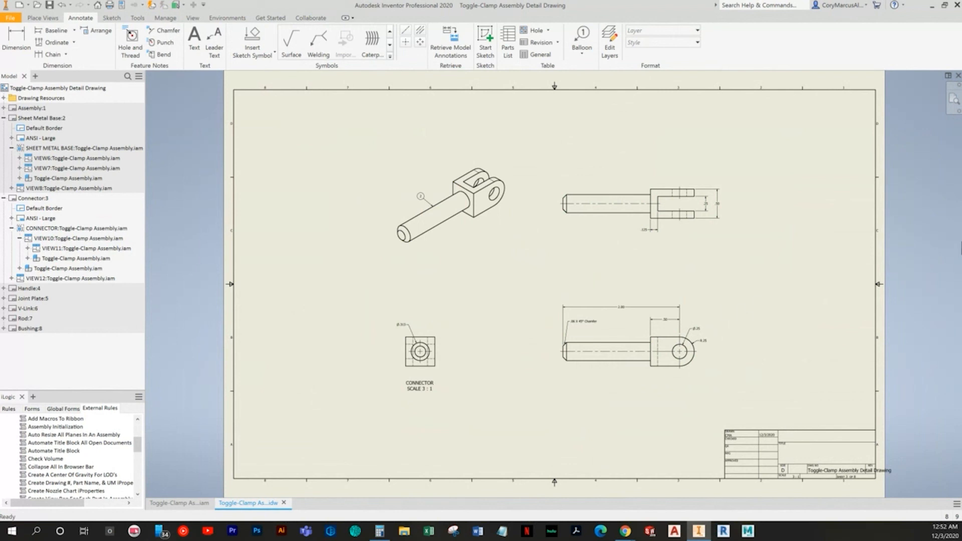
Activate the Handle:4 sheet and start a base view using the Handle view representation, made associative
{"action": "double_click", "coordinate": [29, 289]}
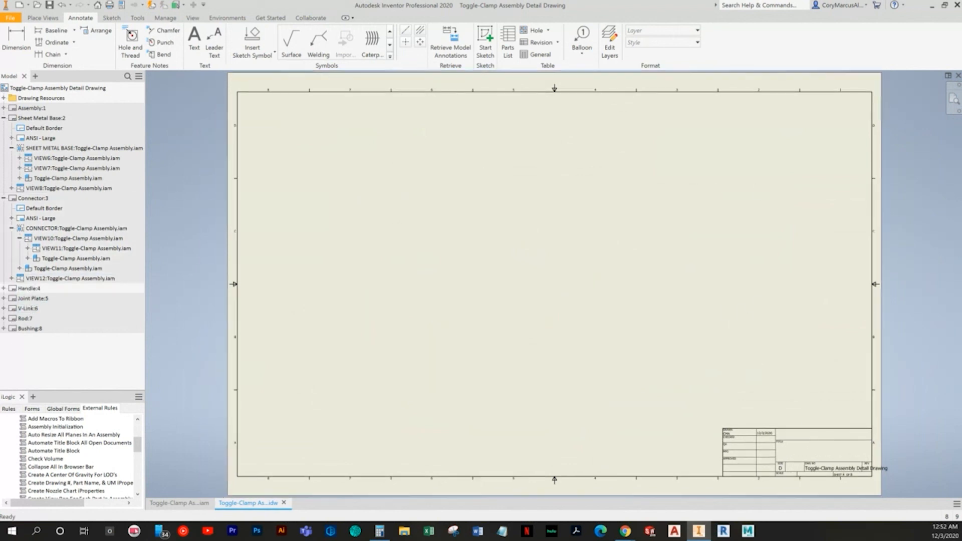
{"action": "left_click", "coordinate": [42, 17]}
{"action": "left_click", "coordinate": [10, 37]}
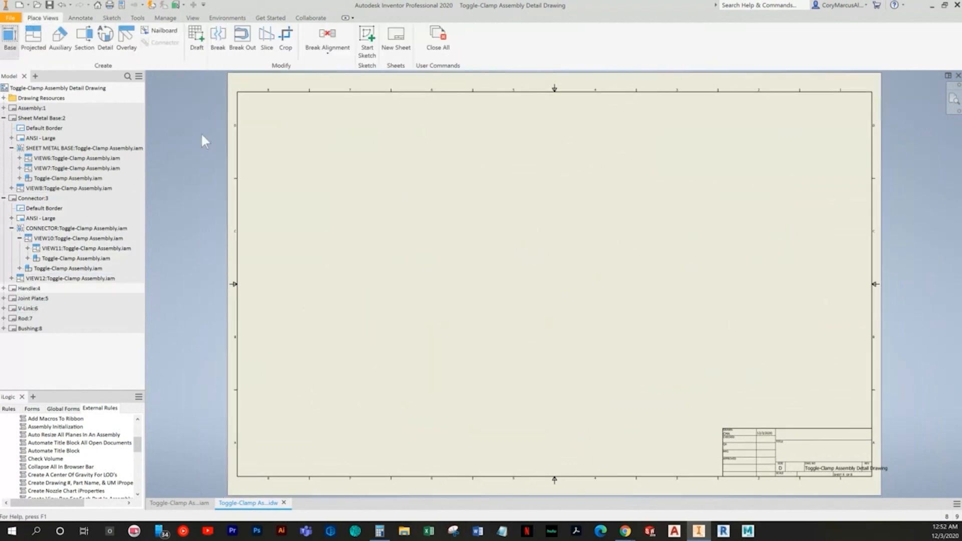
{"action": "left_click", "coordinate": [509, 181]}
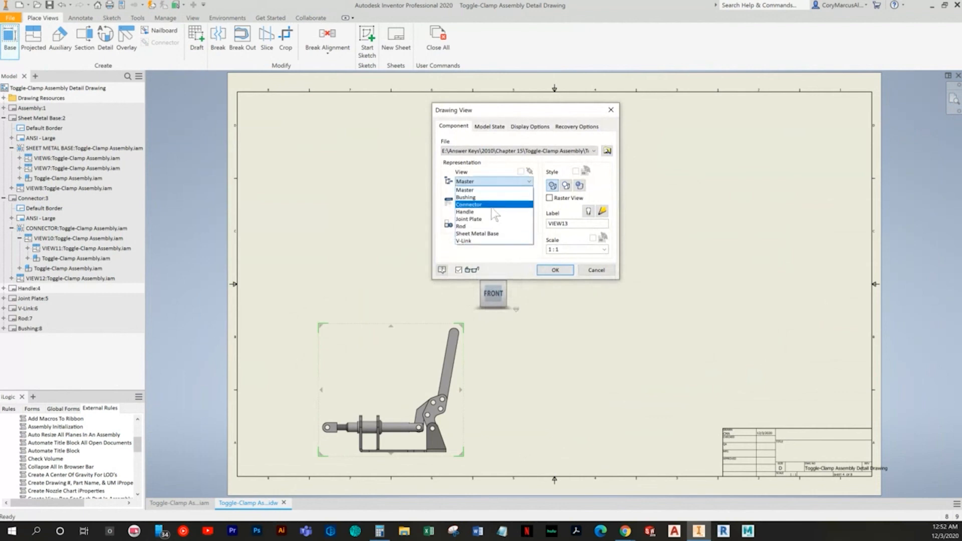
{"action": "left_click", "coordinate": [505, 197]}
{"action": "left_click", "coordinate": [521, 171]}
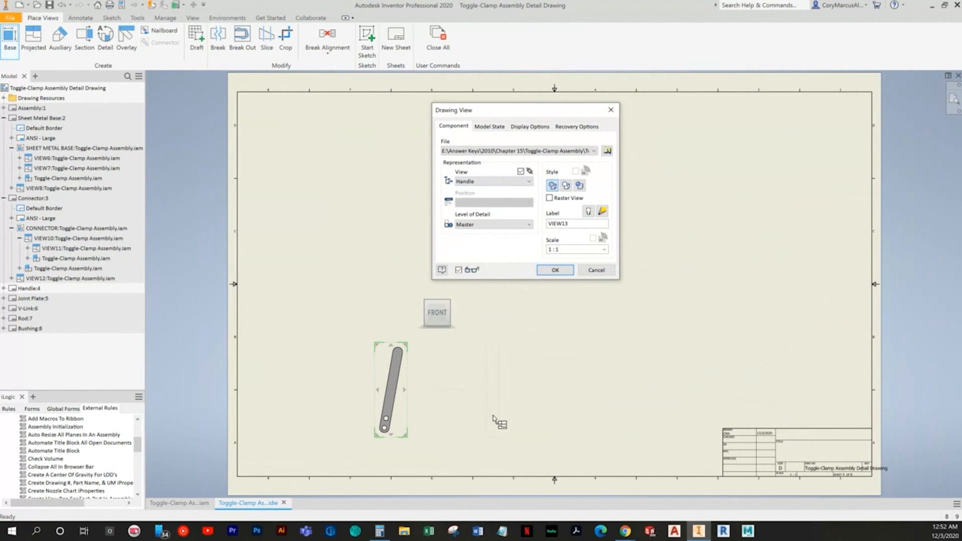
Open a custom view orientation for the handle and look squarely at its flat face
{"action": "left_click", "coordinate": [460, 329]}
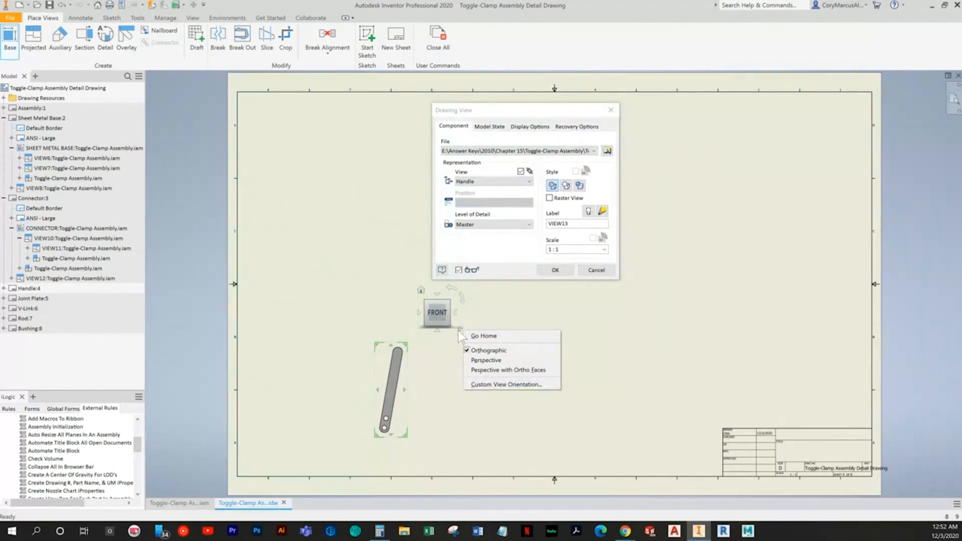
{"action": "left_click", "coordinate": [485, 385]}
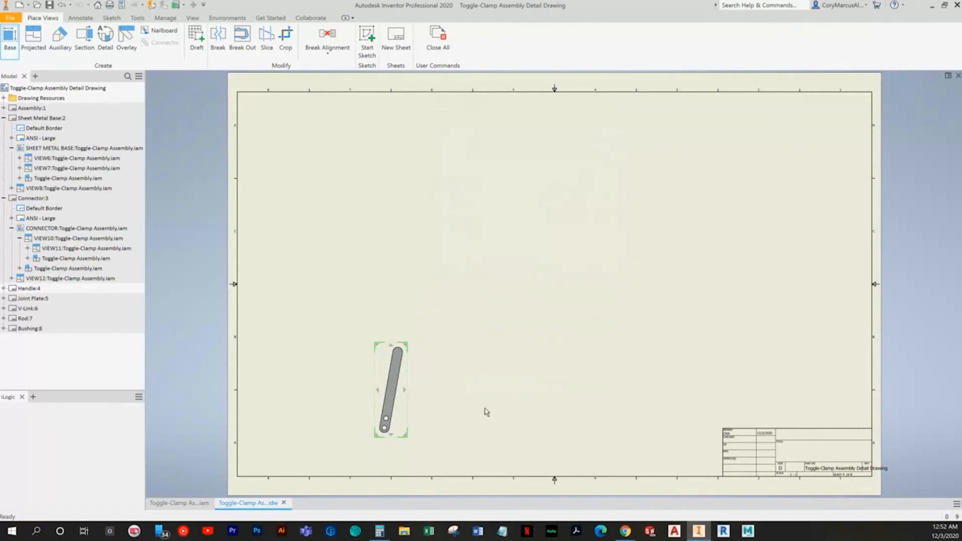
{"action": "left_click", "coordinate": [127, 43]}
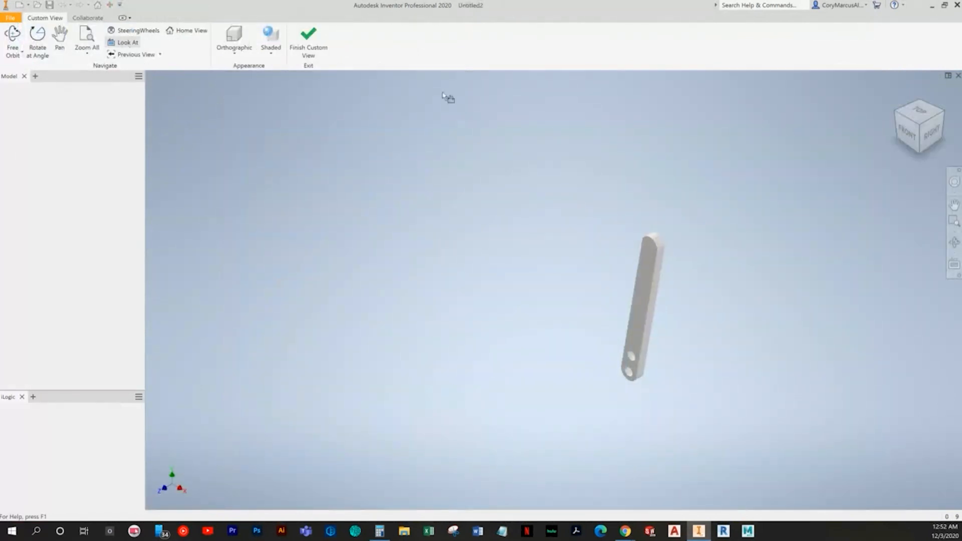
{"action": "left_click", "coordinate": [644, 269]}
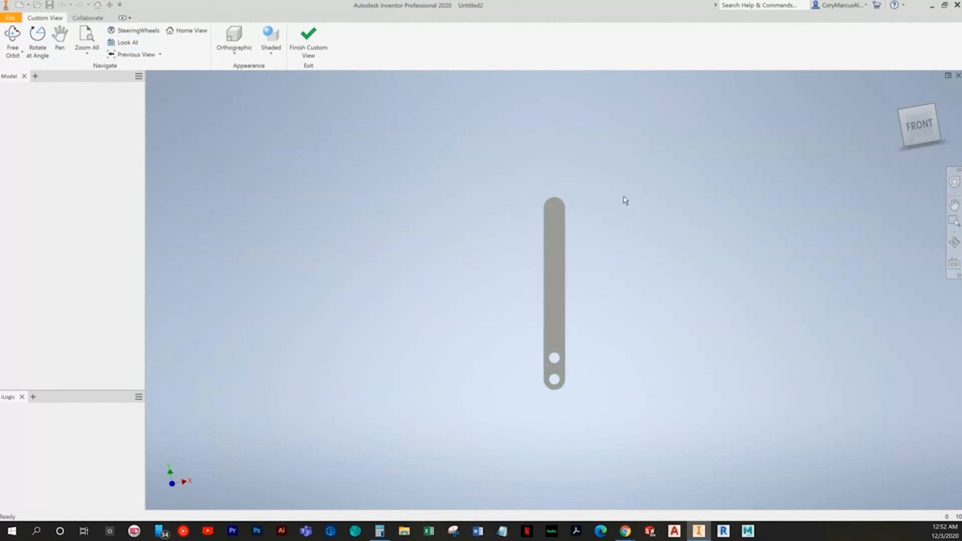
Try to set the current custom view of the handle as the front view
{"action": "mouse_move", "coordinate": [947, 121]}
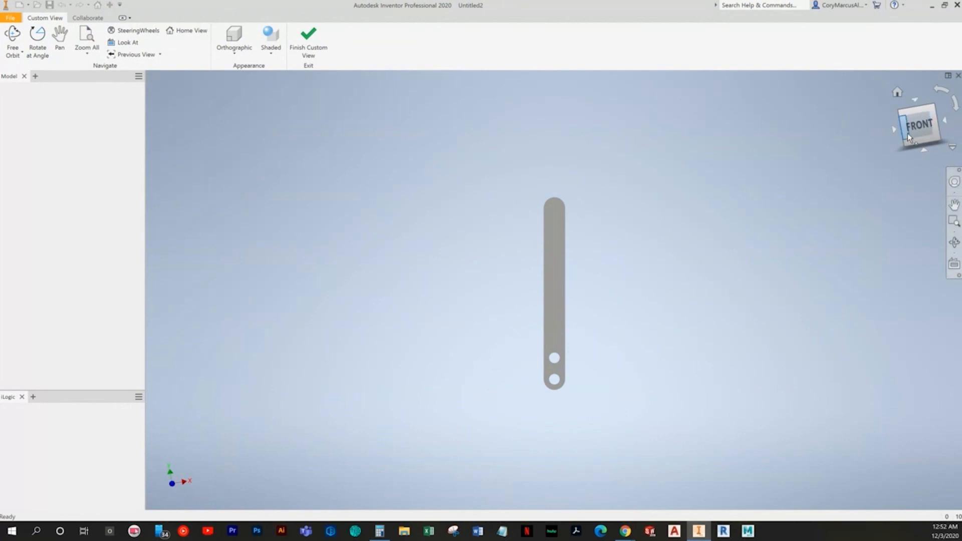
{"action": "right_click", "coordinate": [923, 127]}
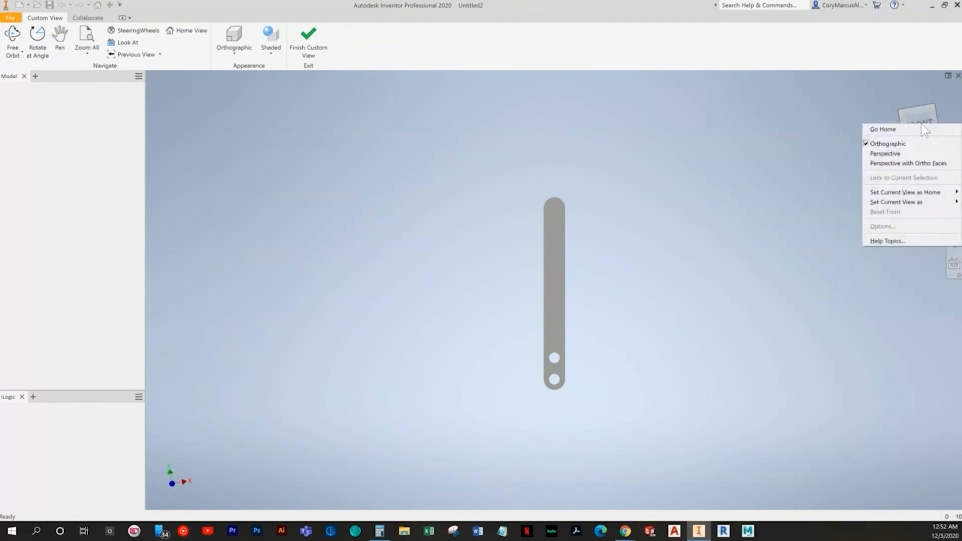
{"action": "mouse_move", "coordinate": [903, 206]}
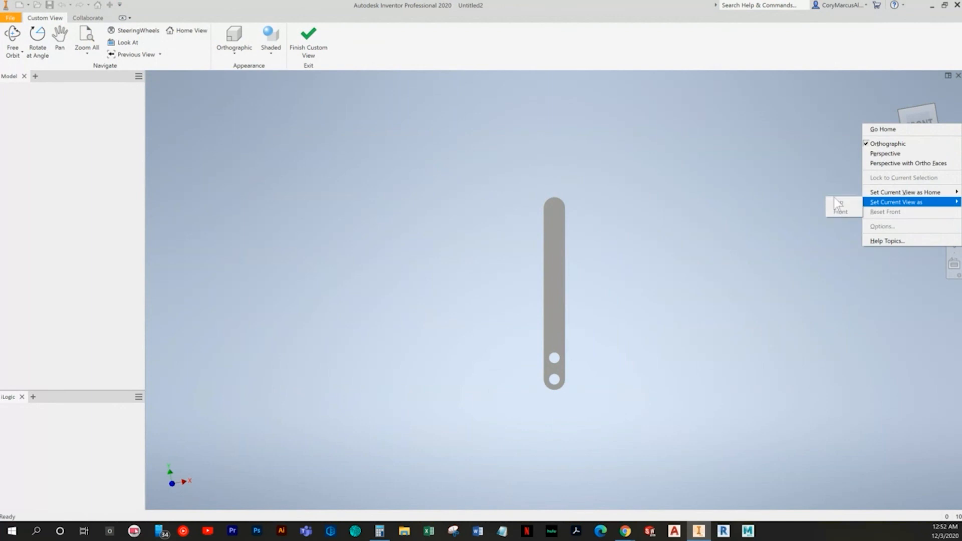
{"action": "left_click", "coordinate": [845, 318]}
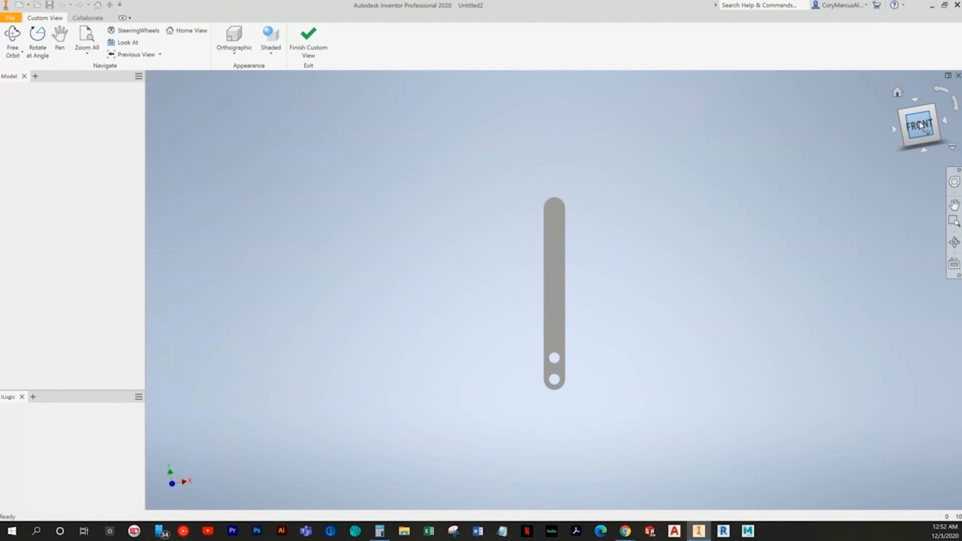
{"action": "left_click", "coordinate": [132, 42]}
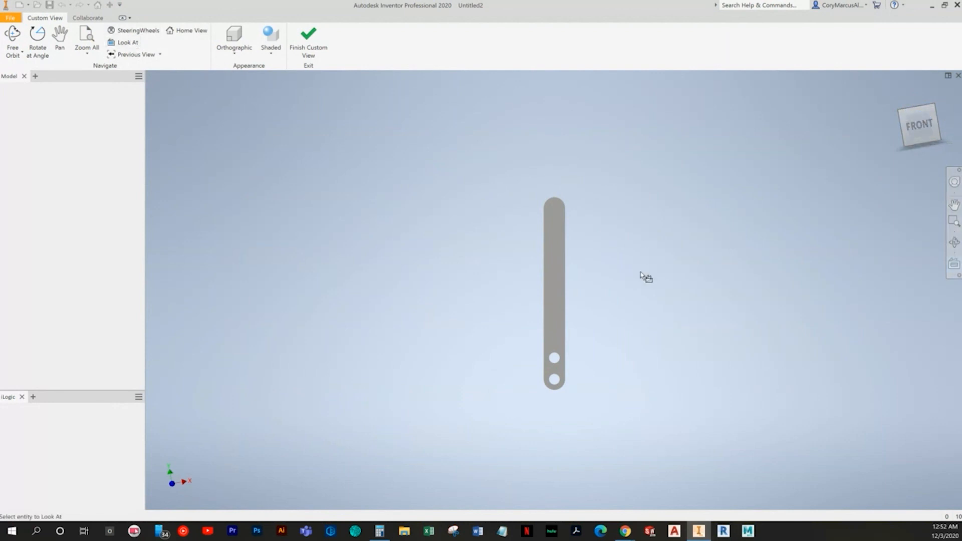
{"action": "right_click", "coordinate": [935, 118]}
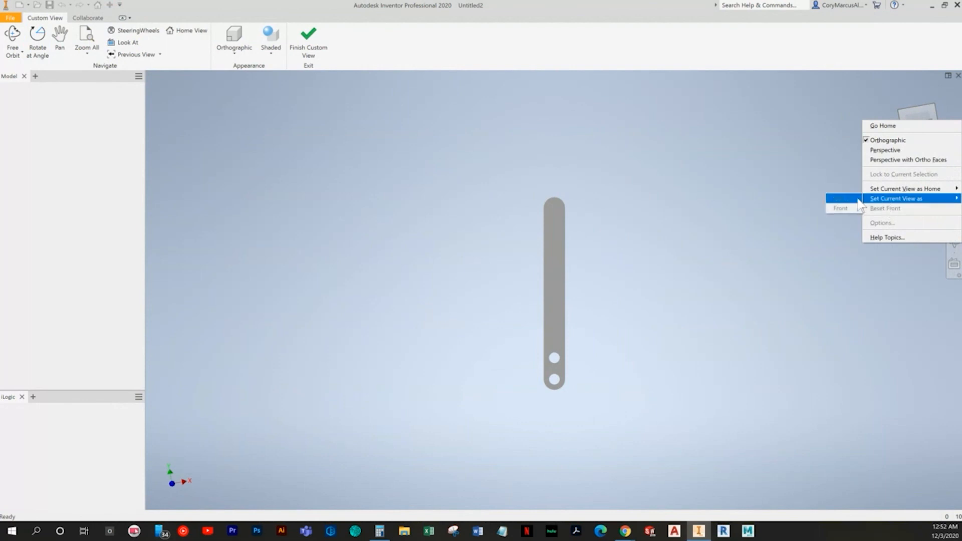
{"action": "left_click", "coordinate": [846, 209]}
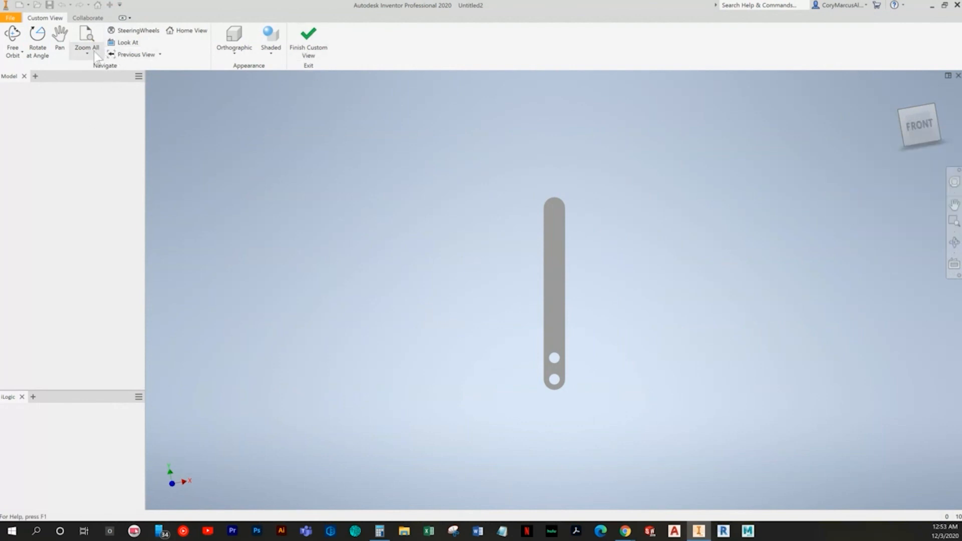
Rotate the custom view 90 degrees counterclockwise so the handle lies horizontally with its holes on the right, and finish the custom view
{"action": "left_click", "coordinate": [37, 39]}
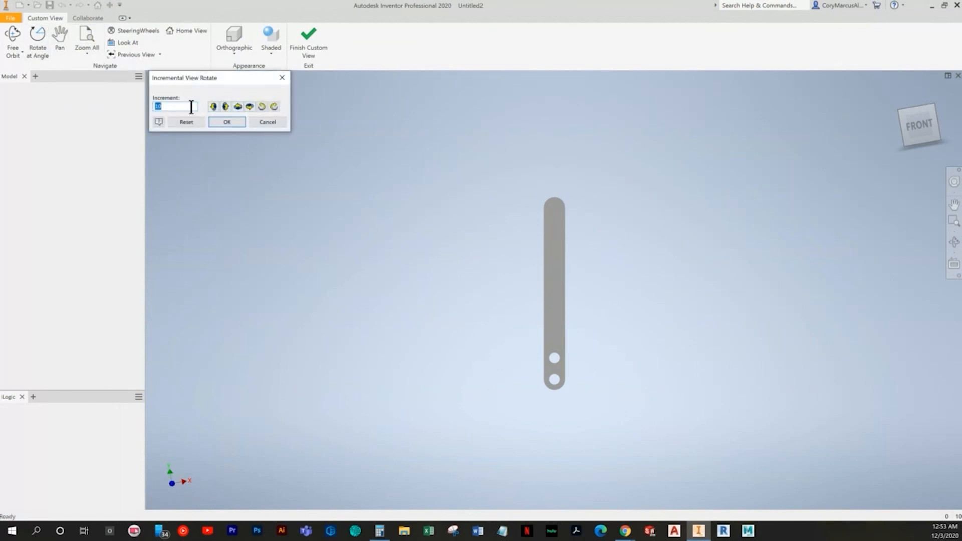
{"action": "type", "text": "90"}
{"action": "left_click", "coordinate": [262, 106]}
{"action": "left_click", "coordinate": [227, 122]}
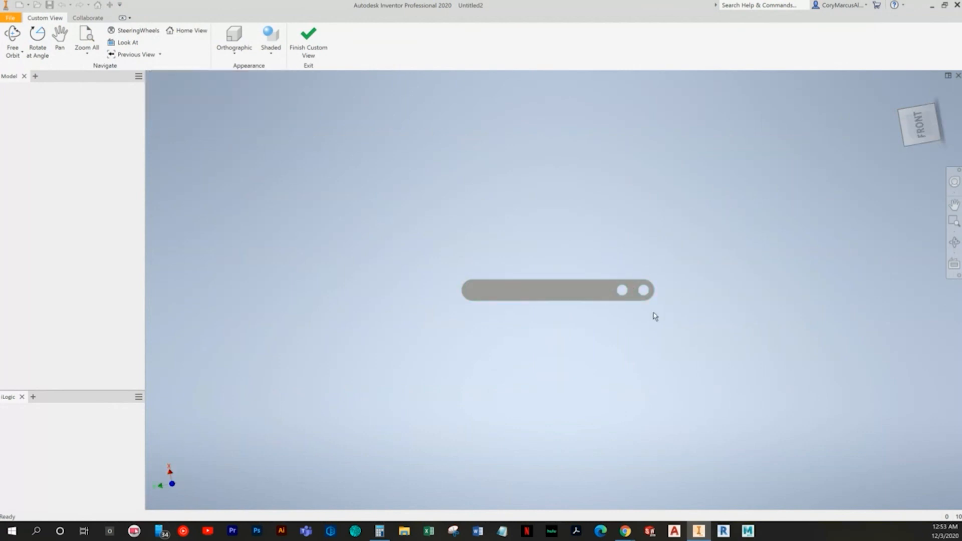
{"action": "left_click", "coordinate": [308, 43]}
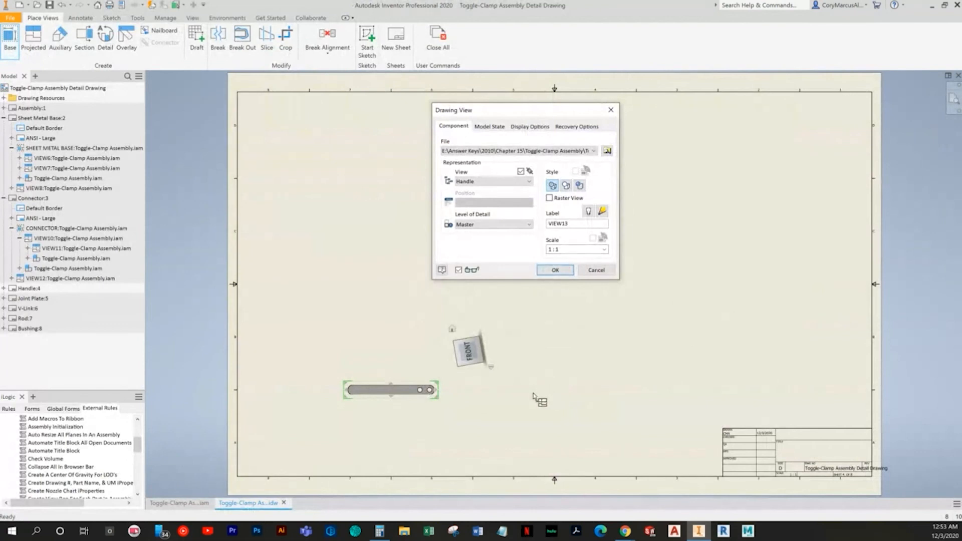
Add projected side and isometric views of the handle at 2:1 scale and show the base view's label as HANDLE
{"action": "left_click", "coordinate": [533, 394]}
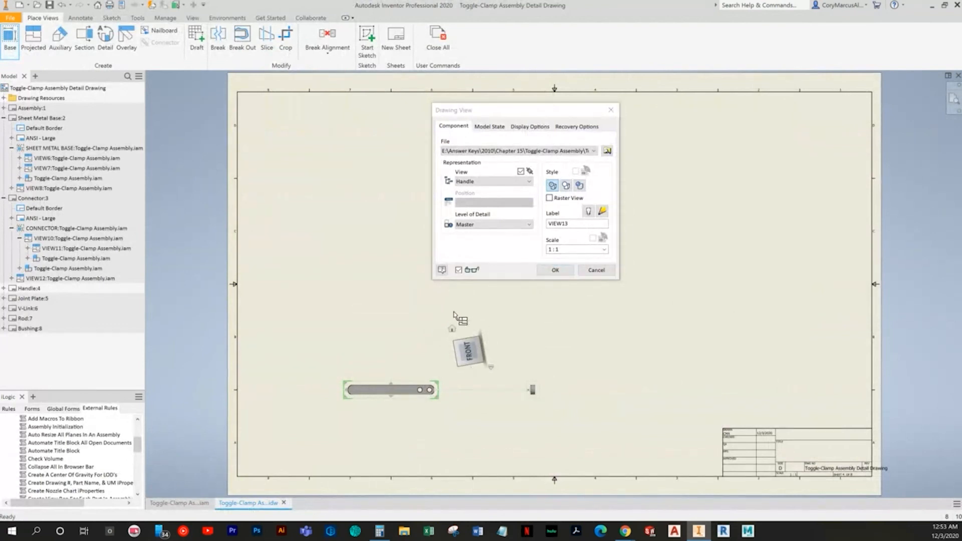
{"action": "left_click", "coordinate": [466, 311]}
{"action": "left_click", "coordinate": [567, 249]}
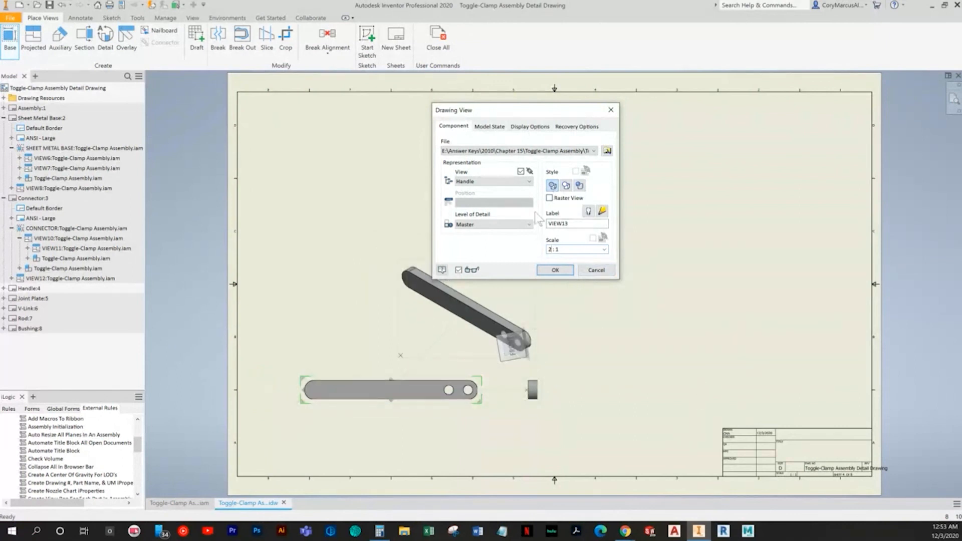
{"action": "left_click", "coordinate": [588, 211]}
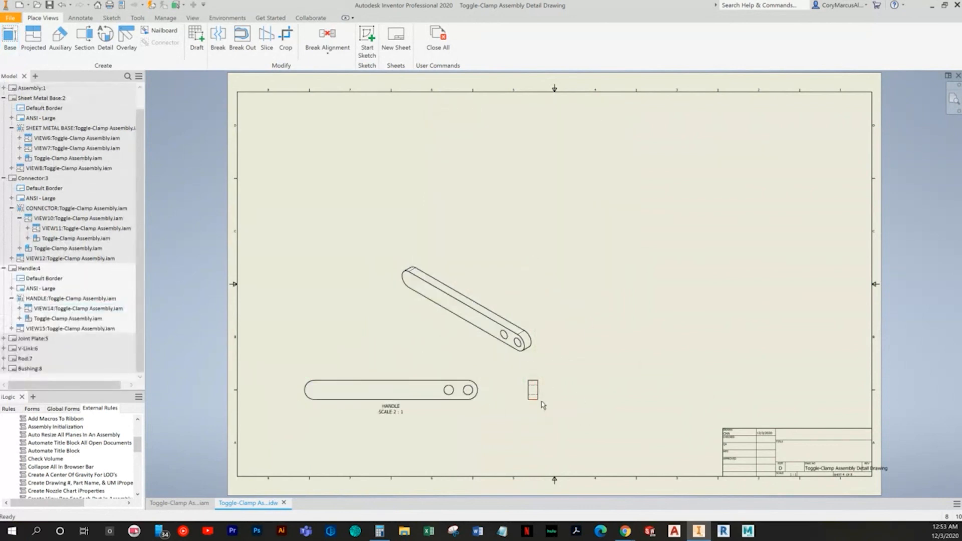
Spread the handle's isometric and side views away from the front view, and move the whole group up and to the right
{"action": "mouse_move", "coordinate": [531, 390]}
{"action": "left_mouse_down"}
{"action": "mouse_move", "coordinate": [567, 388]}
{"action": "mouse_move", "coordinate": [545, 361]}
{"action": "mouse_move", "coordinate": [550, 336]}
{"action": "left_mouse_up"}
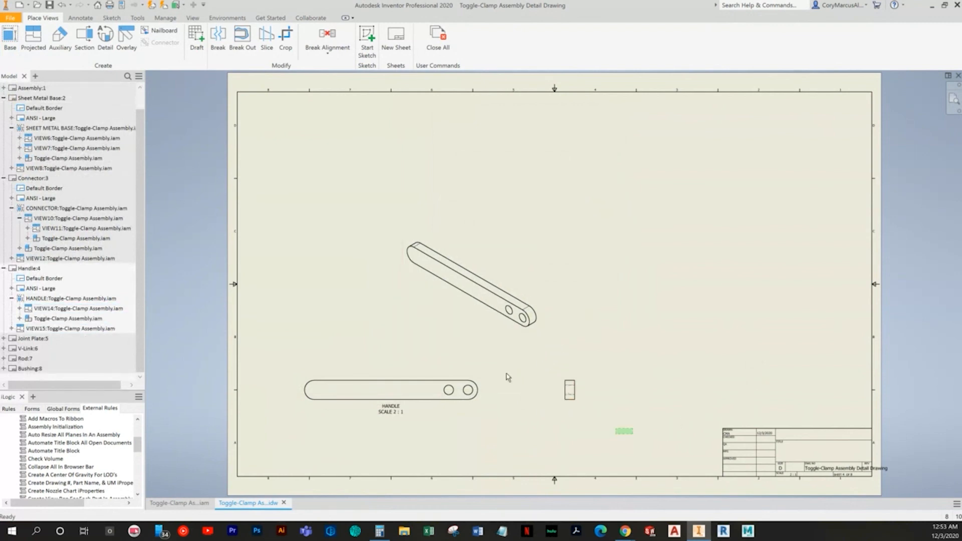
{"action": "left_click_drag", "start_coordinate": [639, 442], "coordinate": [398, 294]}
{"action": "left_click_drag", "start_coordinate": [459, 330], "coordinate": [517, 282]}
{"action": "left_click", "coordinate": [674, 256]}
Attach a balloon to the upper edge of the handle's isometric view
{"action": "left_click", "coordinate": [80, 17]}
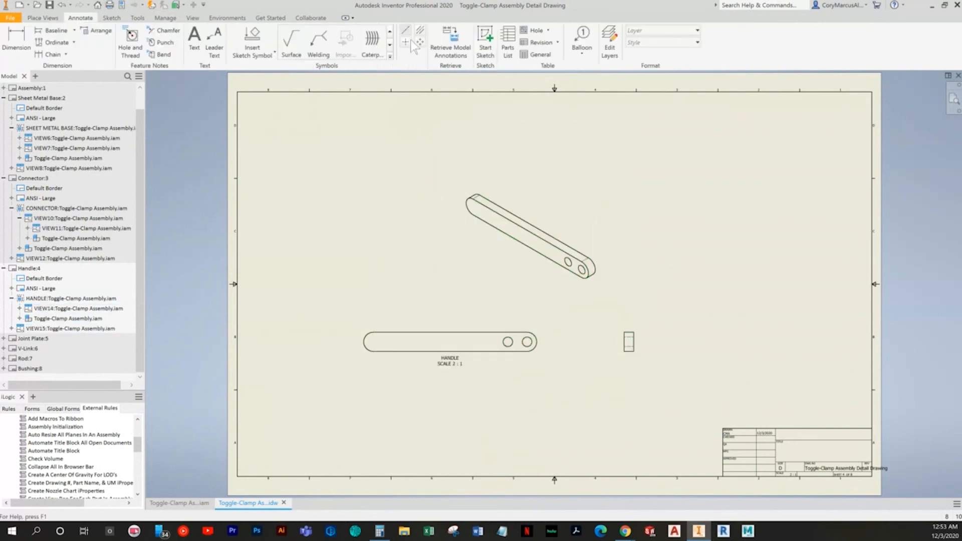
{"action": "left_click", "coordinate": [581, 37]}
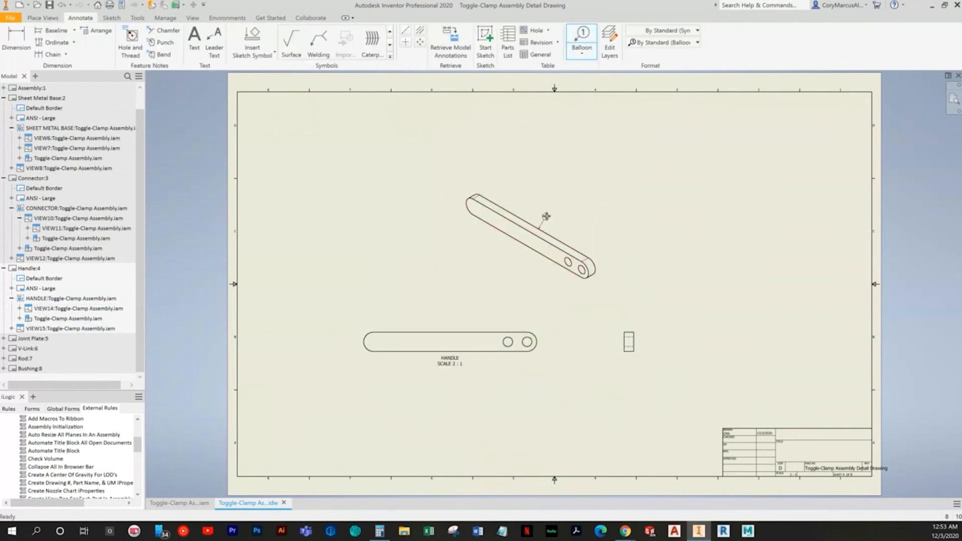
{"action": "right_click", "coordinate": [567, 202]}
{"action": "left_click", "coordinate": [571, 253]}
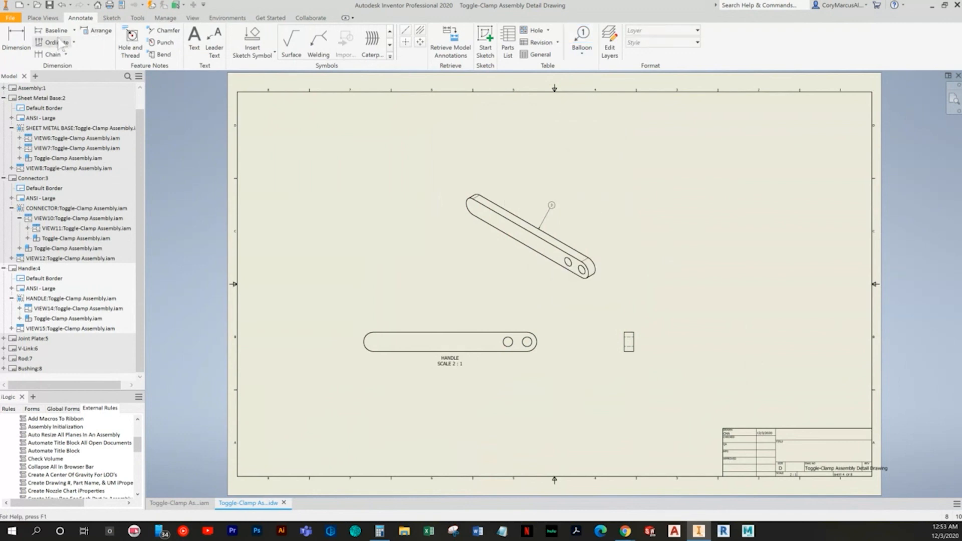
Dimension the handle's thickness below the side view
{"action": "left_click", "coordinate": [16, 45]}
{"action": "scroll", "coordinate": [626, 351], "scroll_direction": "down", "scroll_amount": 5}
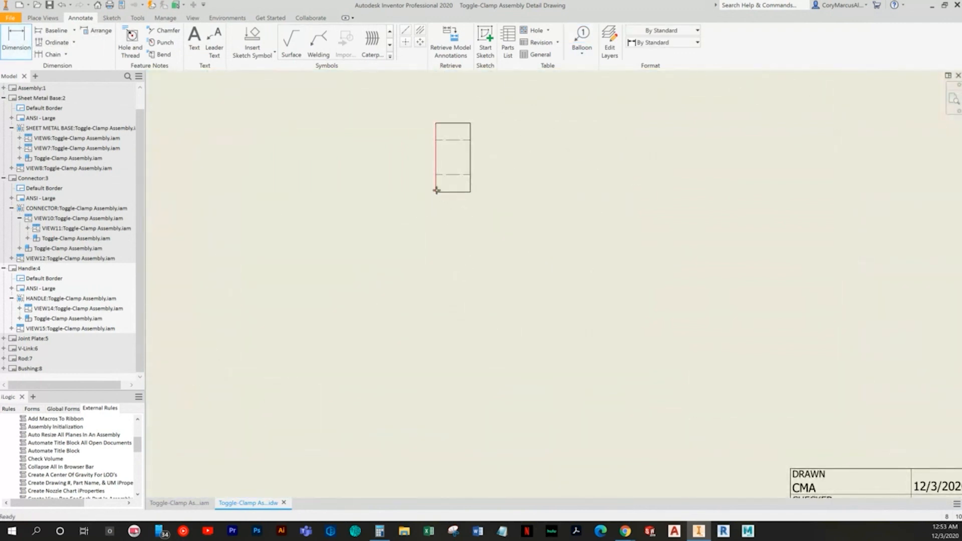
{"action": "left_click", "coordinate": [440, 193]}
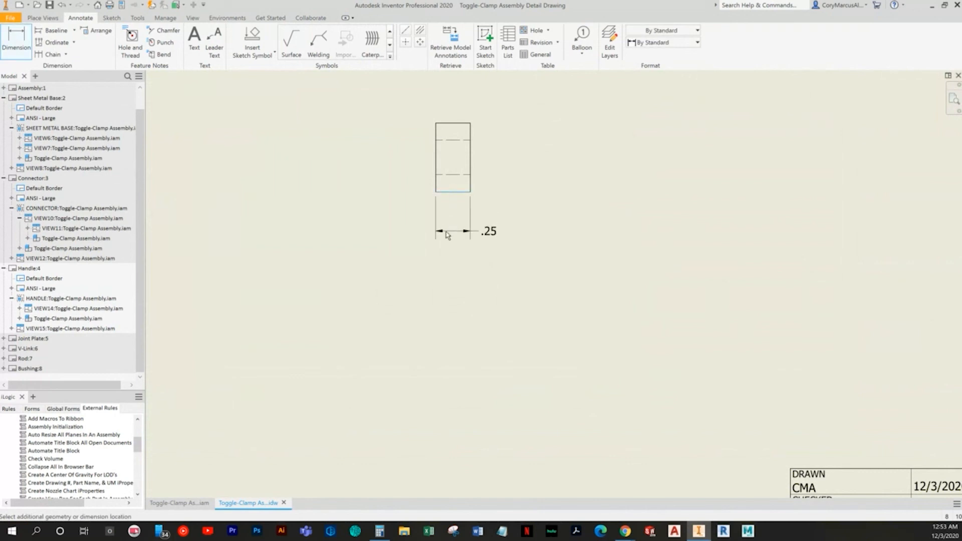
{"action": "left_click", "coordinate": [447, 235]}
Add center marks to both holes in the handle's front view and a bisecting centerline through the hole in the side view
{"action": "middle_click_drag", "start_coordinate": [399, 269], "coordinate": [742, 256]}
{"action": "scroll", "coordinate": [670, 274], "scroll_direction": "up", "scroll_amount": 2}
{"action": "middle_click_drag", "start_coordinate": [620, 278], "coordinate": [659, 338]}
{"action": "left_click", "coordinate": [405, 41]}
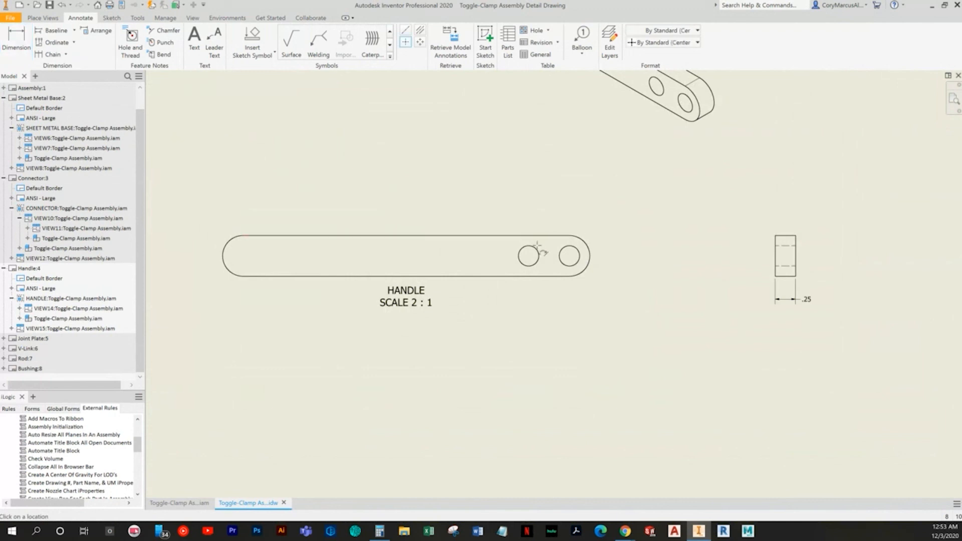
{"action": "left_click", "coordinate": [558, 256]}
{"action": "left_click", "coordinate": [420, 30]}
{"action": "scroll", "coordinate": [800, 252], "scroll_direction": "down", "scroll_amount": 2}
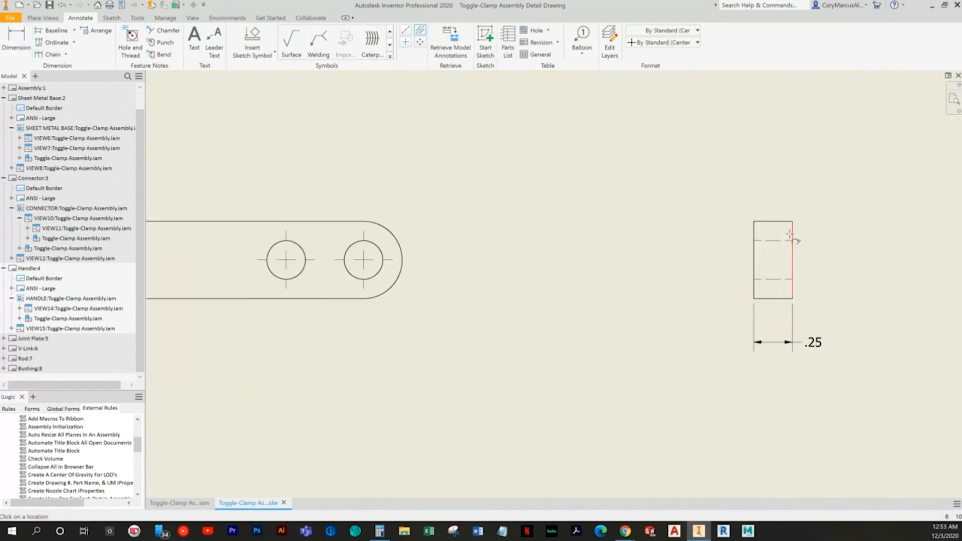
{"action": "key", "text": "Escape"}
Dimension the center-to-center spacing of the two holes below the handle's front view
{"action": "scroll", "coordinate": [473, 301], "scroll_direction": "up", "scroll_amount": 3}
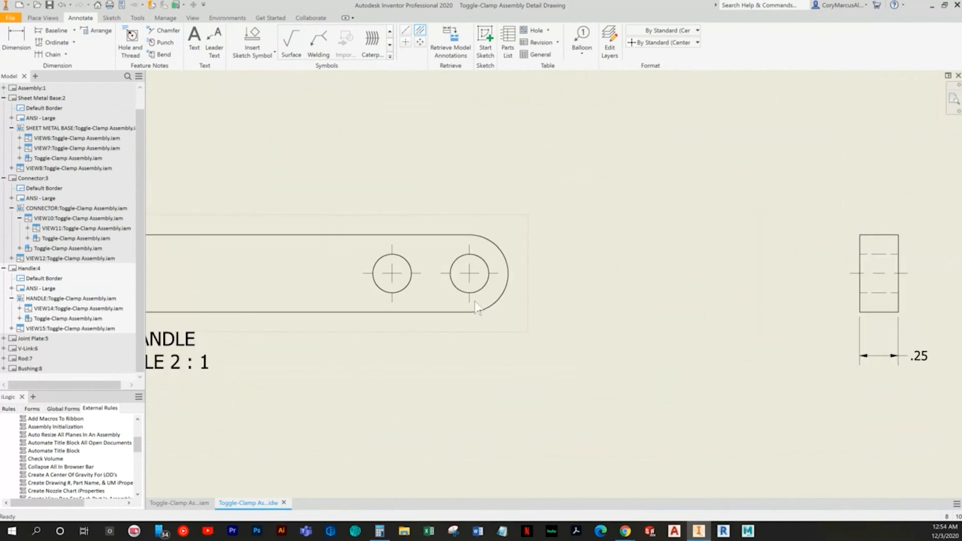
{"action": "left_click", "coordinate": [11, 51]}
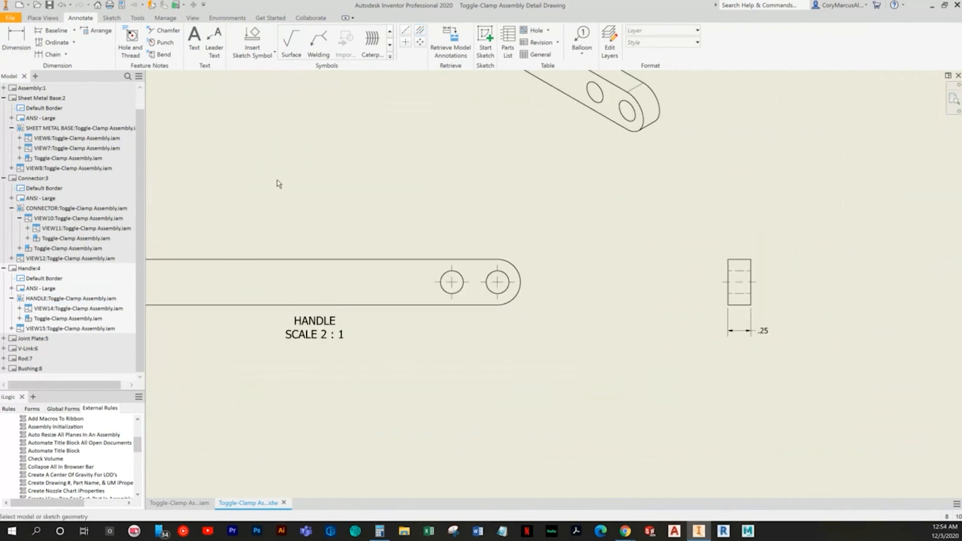
{"action": "middle_click_drag", "start_coordinate": [413, 237], "coordinate": [517, 272]}
{"action": "left_click", "coordinate": [565, 324]}
{"action": "left_click", "coordinate": [599, 326]}
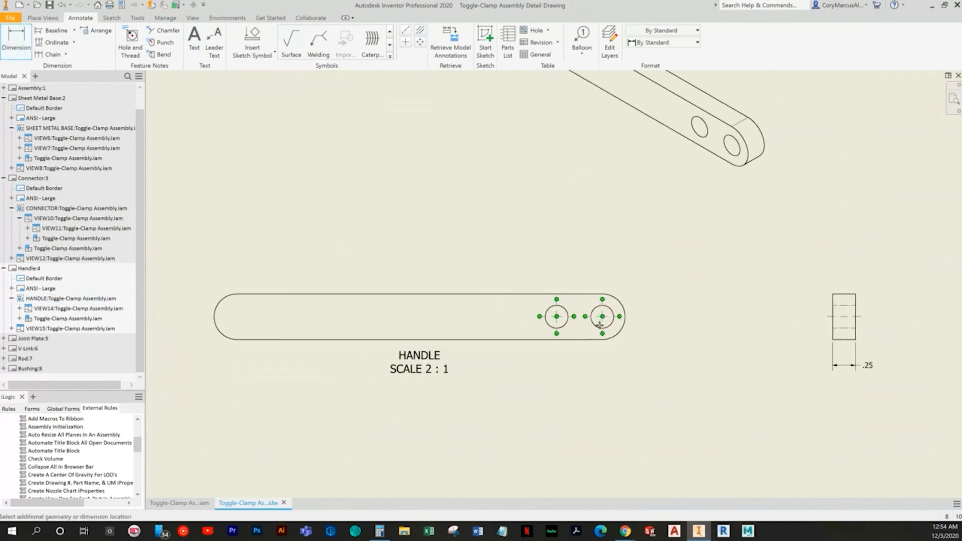
{"action": "left_click", "coordinate": [597, 371]}
Dimension the radius of the handle's rounded end nearest the holes and the diameter of the outermost hole
{"action": "left_click", "coordinate": [618, 332]}
{"action": "left_click", "coordinate": [642, 355]}
{"action": "left_click", "coordinate": [612, 313]}
{"action": "left_click", "coordinate": [647, 278]}
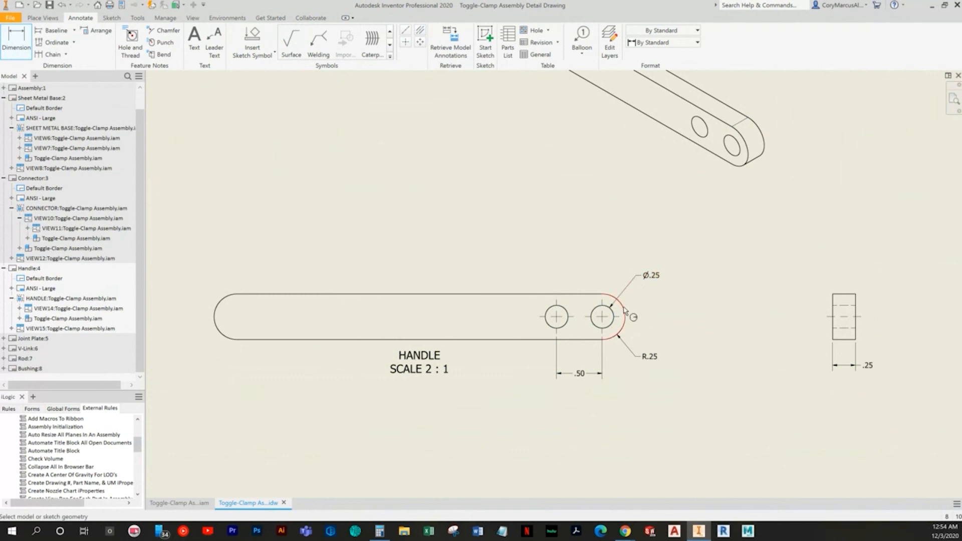
{"action": "left_click", "coordinate": [600, 314]}
{"action": "left_click", "coordinate": [221, 302]}
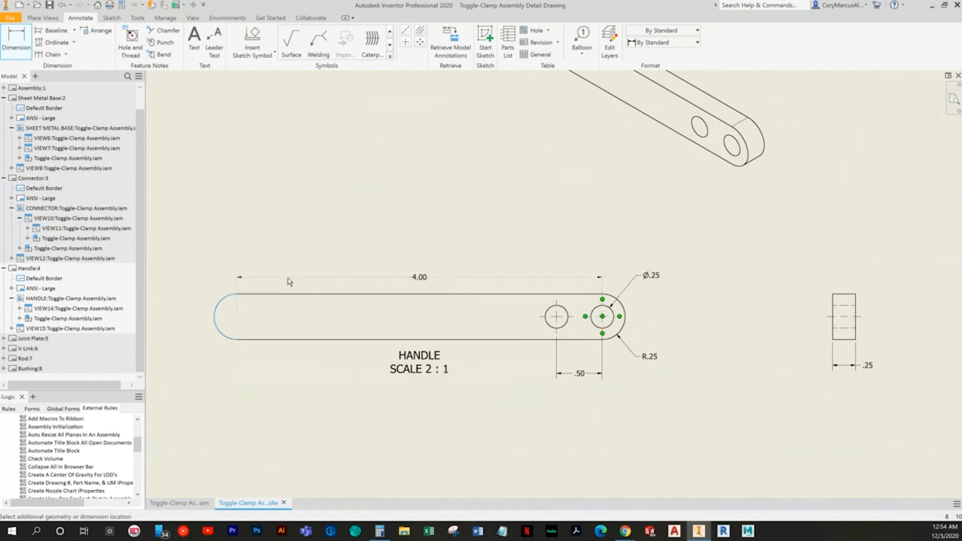
{"action": "right_click", "coordinate": [372, 225]}
{"action": "left_click", "coordinate": [348, 224]}
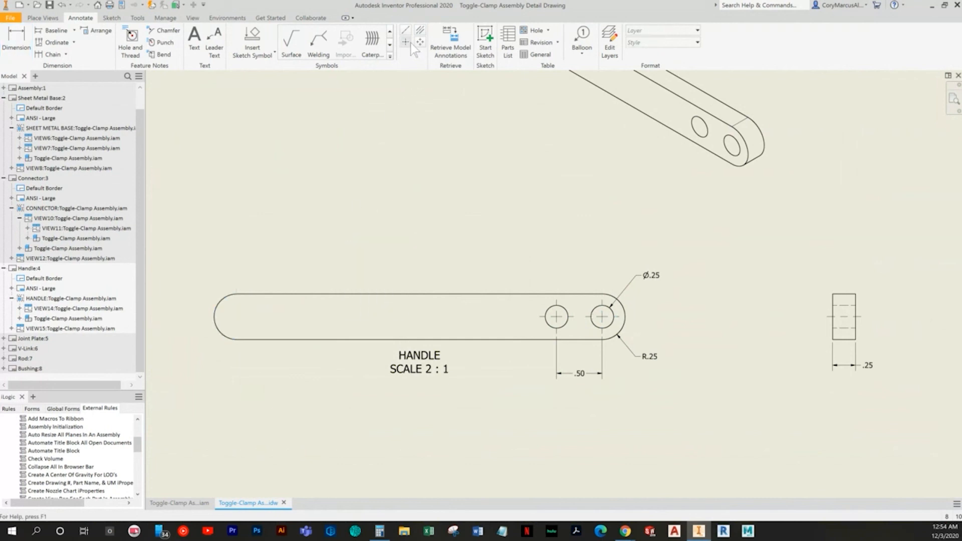
Add a center mark to the handle's rounded end opposite the holes in the front view
{"action": "left_click", "coordinate": [215, 303]}
{"action": "right_click", "coordinate": [254, 202]}
{"action": "left_click", "coordinate": [224, 205]}
Dimension the distance from the far rounded end's center mark to the outermost hole, placed above the handle's front view
{"action": "left_click", "coordinate": [16, 45]}
{"action": "left_click", "coordinate": [239, 312]}
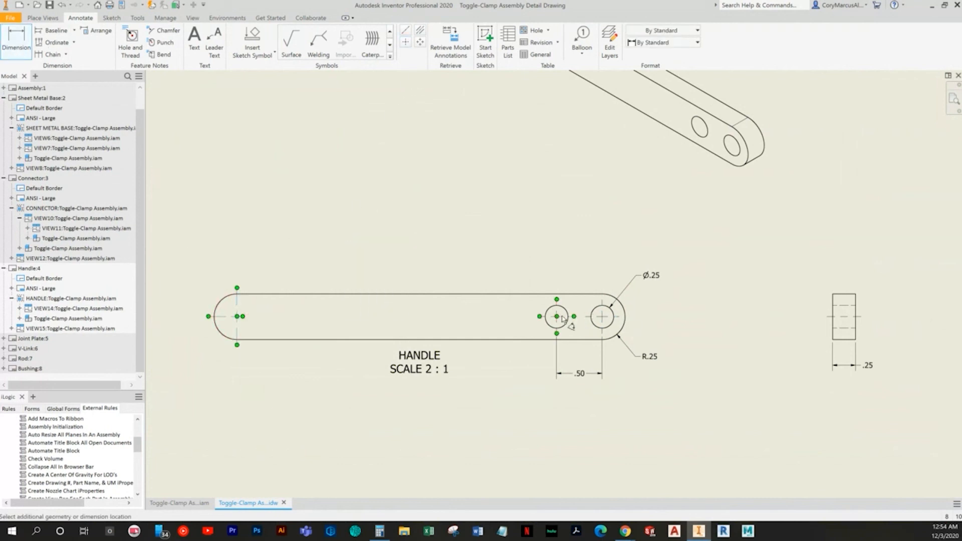
{"action": "left_click", "coordinate": [595, 308]}
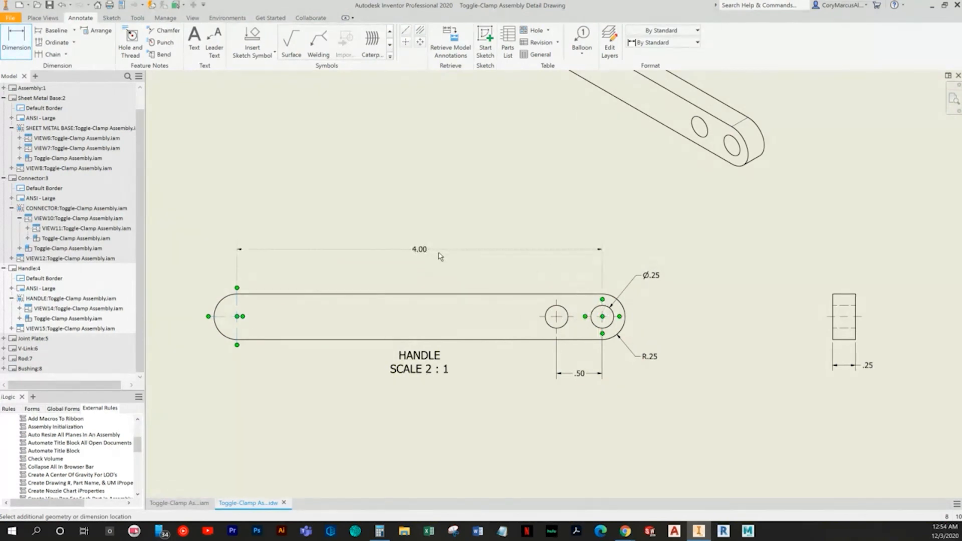
{"action": "left_click", "coordinate": [438, 253]}
{"action": "right_click", "coordinate": [518, 161]}
{"action": "left_click", "coordinate": [492, 161]}
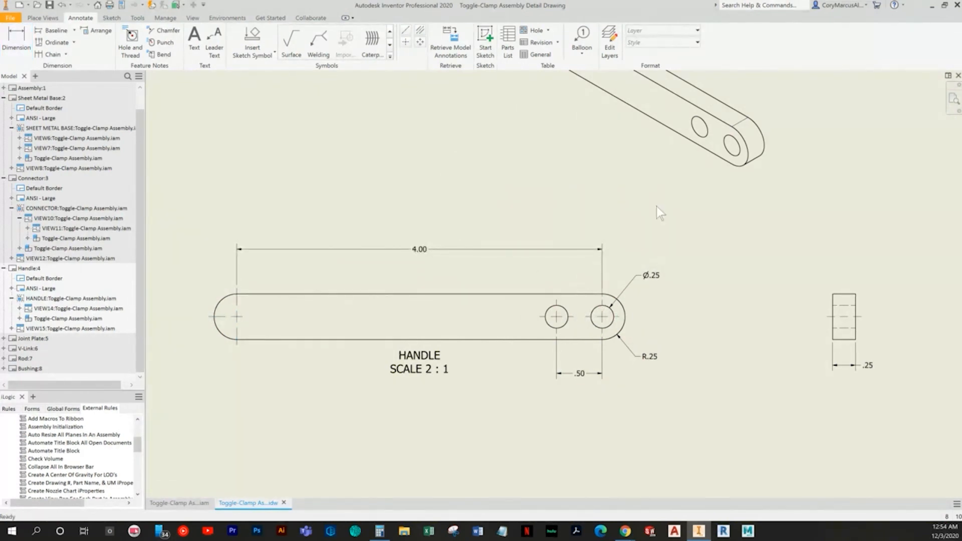
Select the handle's views and shift them slightly to the right on the sheet
{"action": "scroll", "coordinate": [656, 206], "scroll_direction": "down", "scroll_amount": 3}
{"action": "scroll", "coordinate": [646, 270], "scroll_direction": "down", "scroll_amount": 2}
{"action": "left_click_drag", "start_coordinate": [690, 377], "coordinate": [492, 228]}
{"action": "left_click_drag", "start_coordinate": [545, 273], "coordinate": [569, 271]}
{"action": "left_click", "coordinate": [780, 275]}
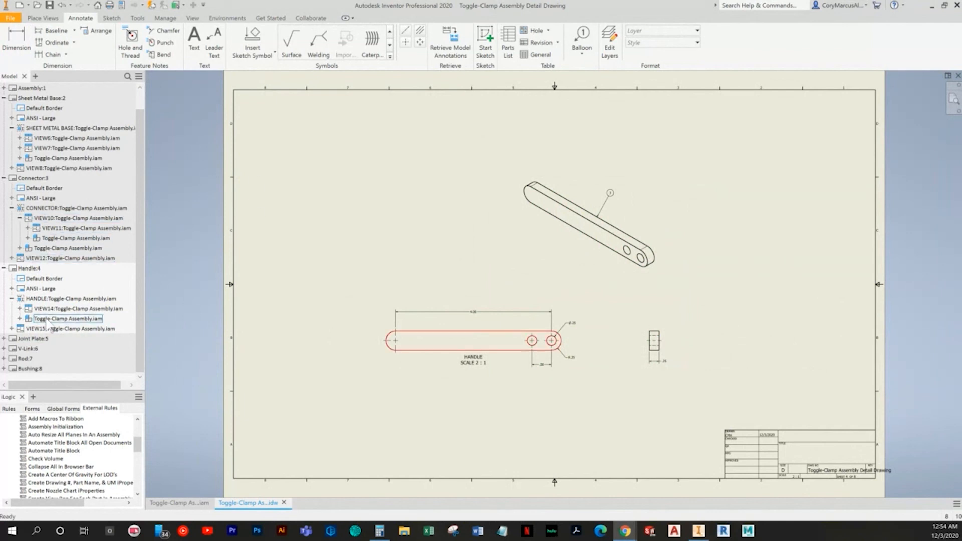
Activate the Joint Plate sheet and start a base view using the Joint Plate view representation, made associative
{"action": "double_click", "coordinate": [33, 338]}
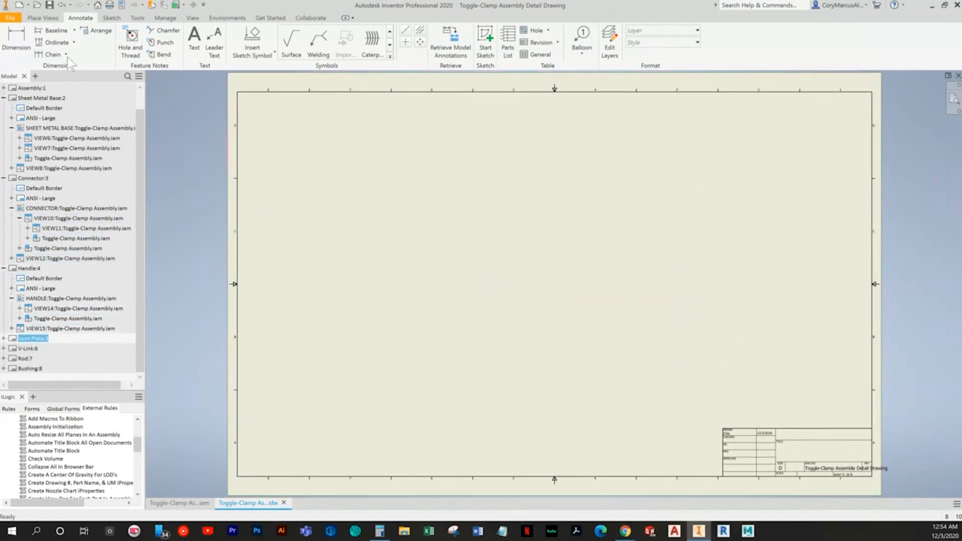
{"action": "left_click", "coordinate": [42, 18]}
{"action": "left_click", "coordinate": [10, 37]}
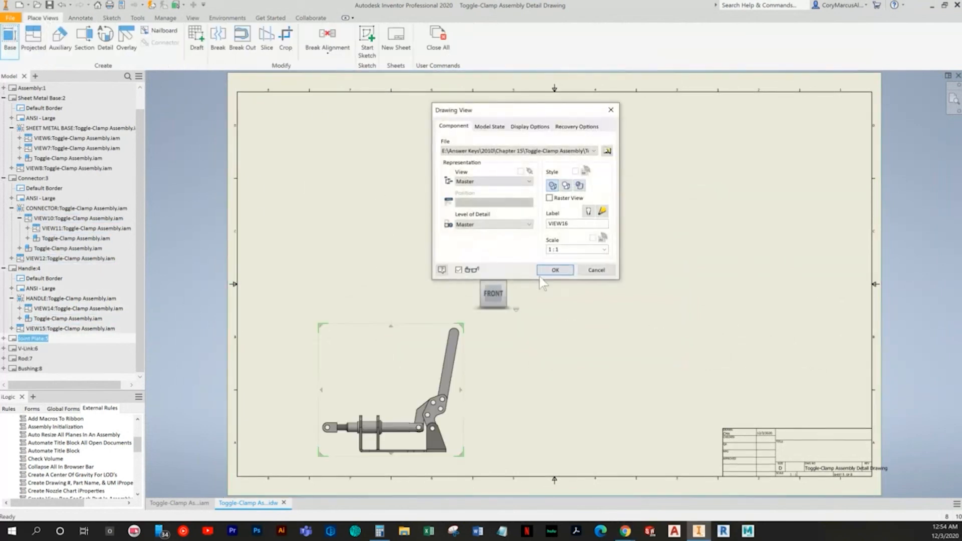
{"action": "left_click", "coordinate": [529, 181]}
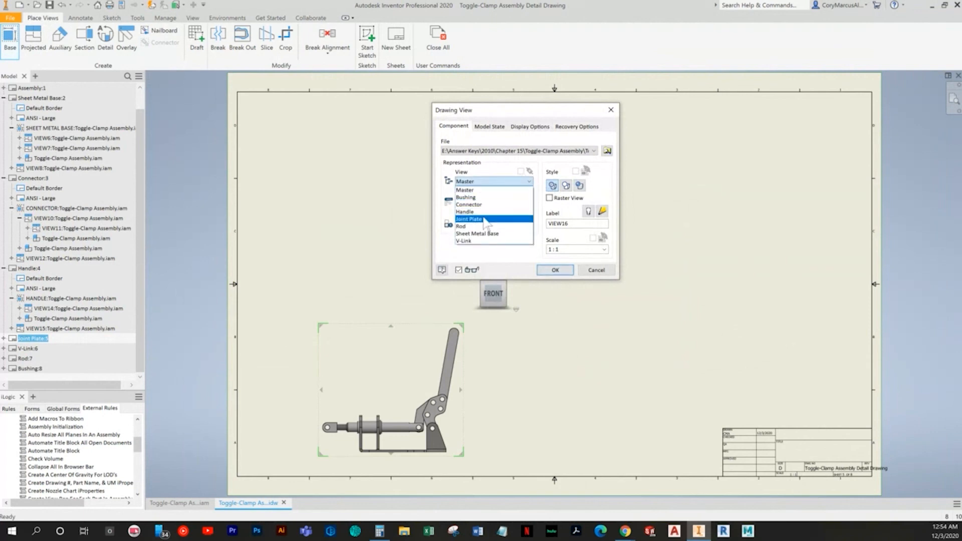
{"action": "left_click", "coordinate": [483, 216]}
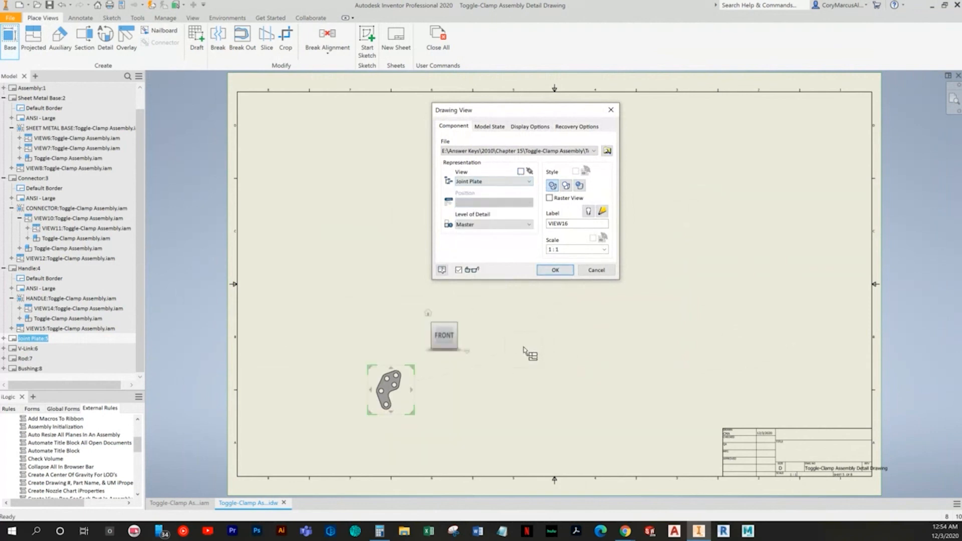
{"action": "left_click", "coordinate": [521, 171]}
Use a custom view to orient the base view square to the joint plate's flat face
{"action": "left_click", "coordinate": [466, 351]}
{"action": "left_click", "coordinate": [504, 405]}
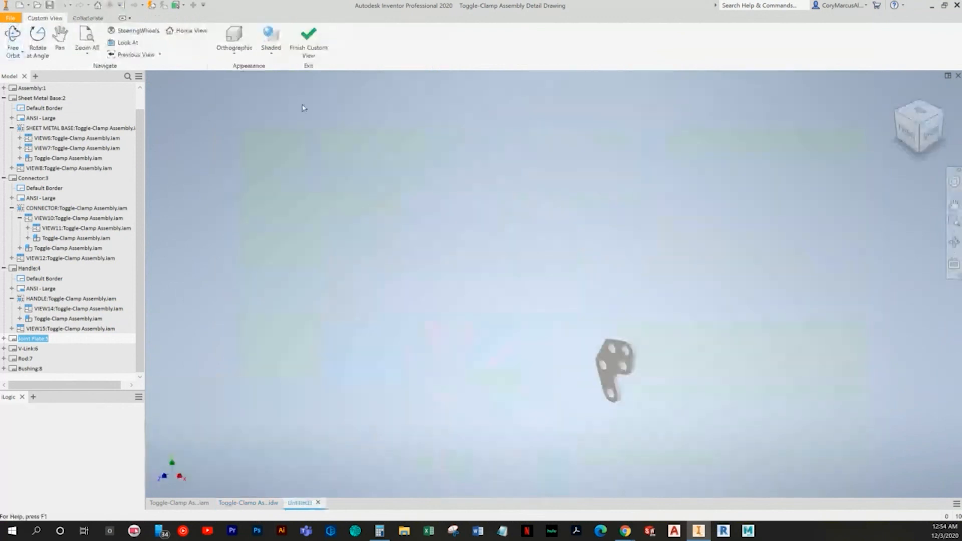
{"action": "left_click", "coordinate": [123, 42]}
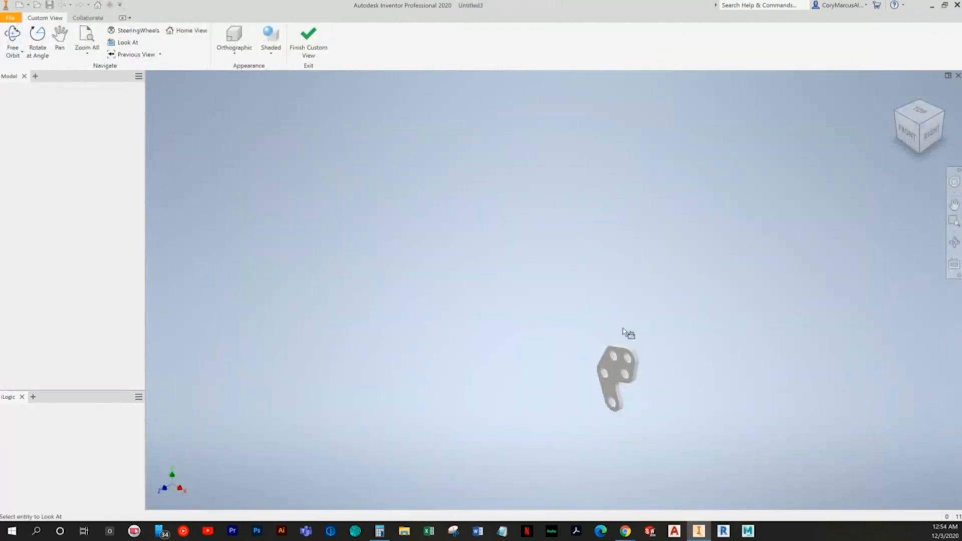
{"action": "left_click", "coordinate": [623, 373]}
{"action": "right_click", "coordinate": [918, 124]}
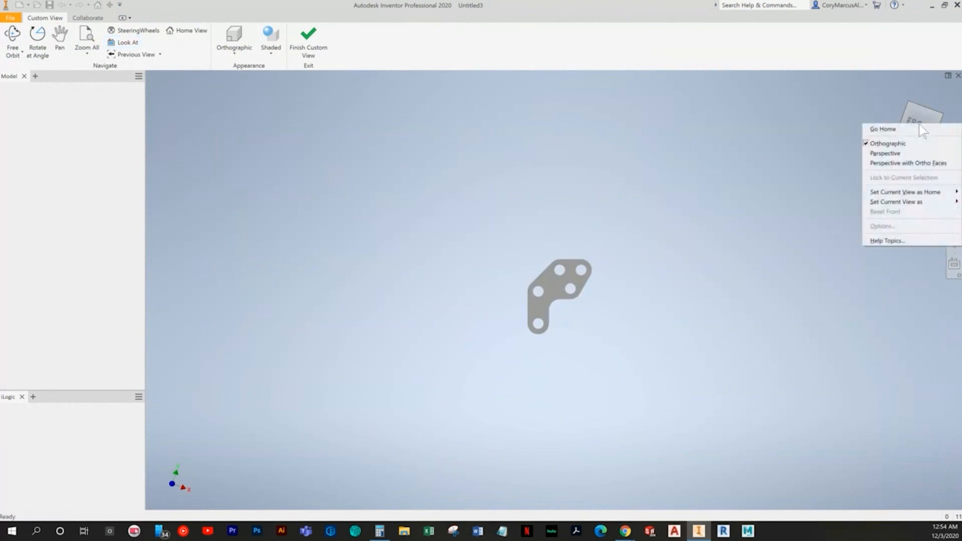
{"action": "mouse_move", "coordinate": [897, 202]}
{"action": "left_click", "coordinate": [840, 212]}
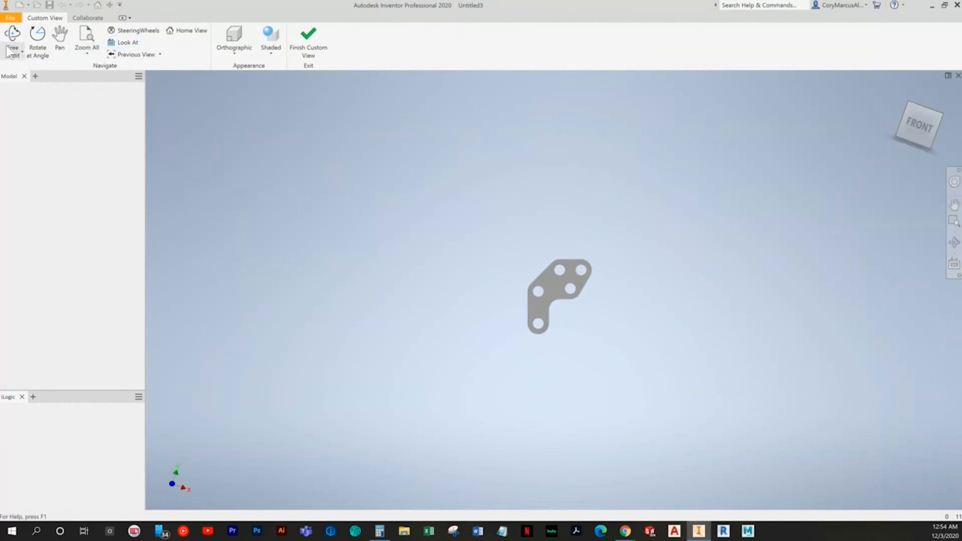
{"action": "left_click", "coordinate": [308, 41]}
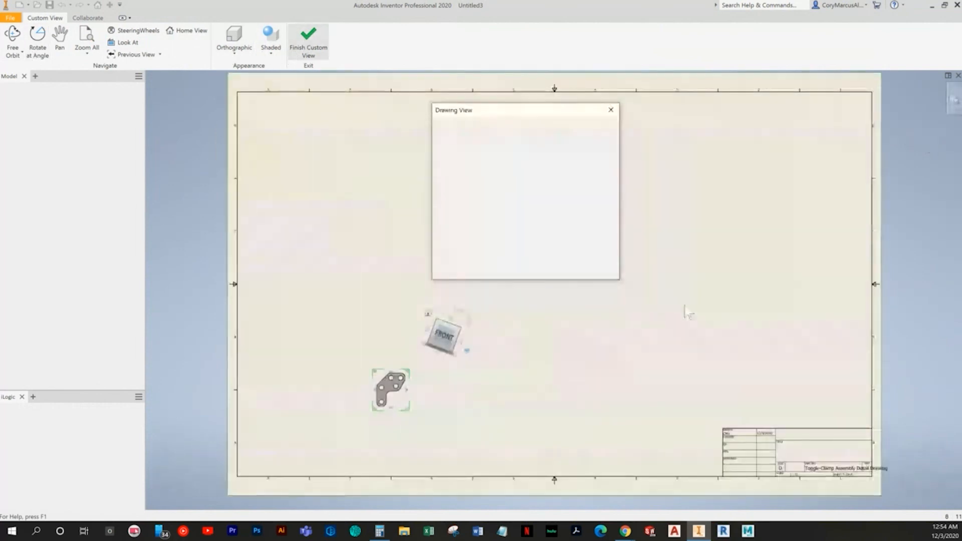
Show the label JOINT PLATE, set the scale to 3:1, and place the base view with projected side and isometric views
{"action": "left_click", "coordinate": [588, 211]}
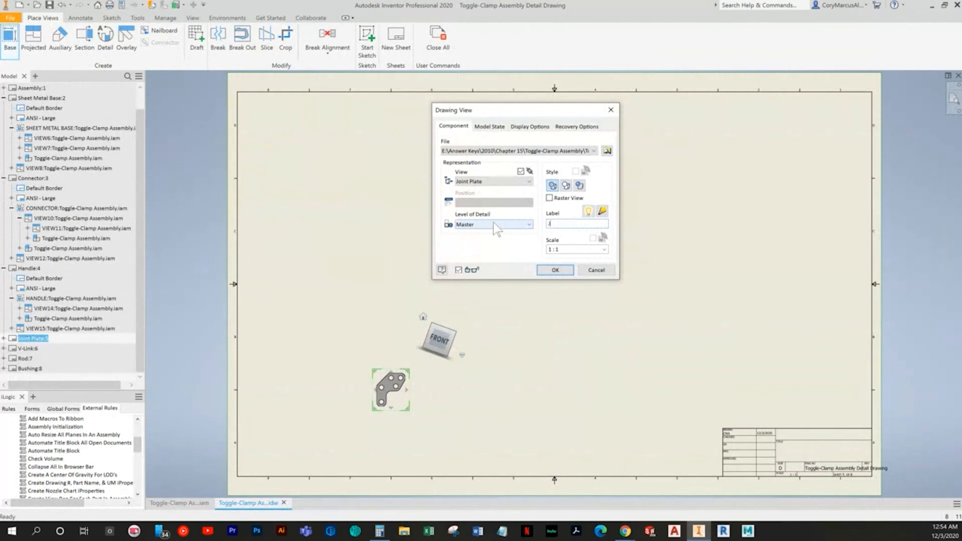
{"action": "left_click", "coordinate": [597, 251]}
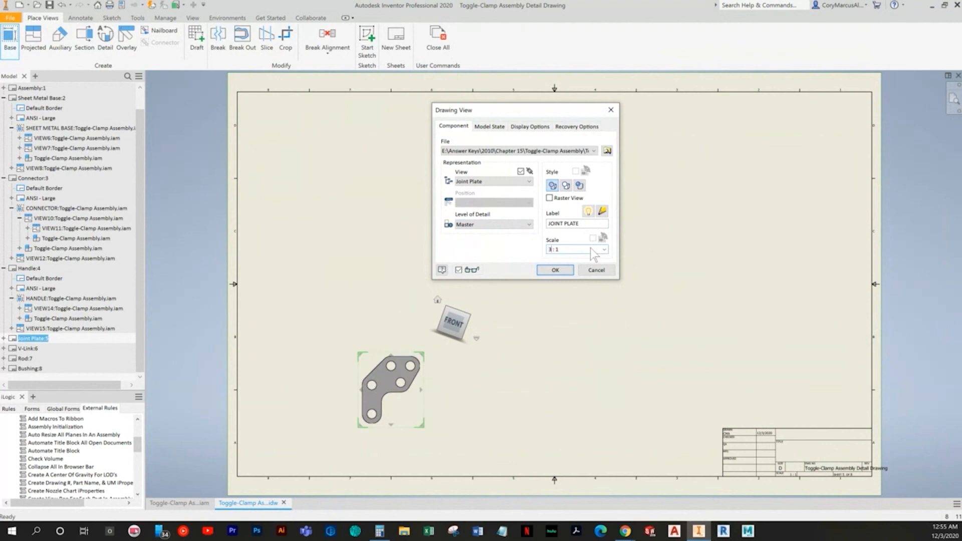
{"action": "middle_click_drag", "start_coordinate": [589, 393], "coordinate": [168, 435]}
{"action": "middle_click_drag", "start_coordinate": [171, 302], "coordinate": [413, 316]}
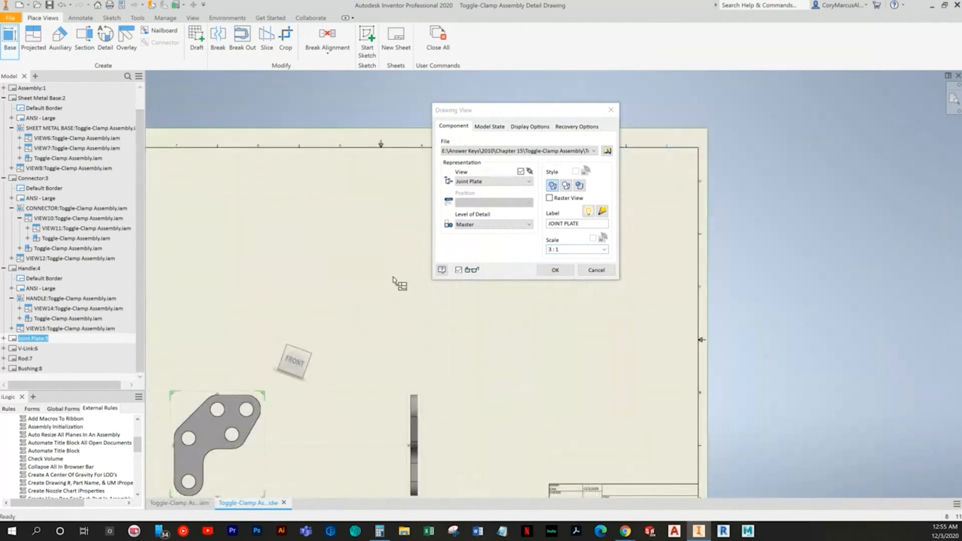
{"action": "left_click", "coordinate": [401, 293]}
{"action": "right_click", "coordinate": [427, 350]}
{"action": "left_click", "coordinate": [440, 356]}
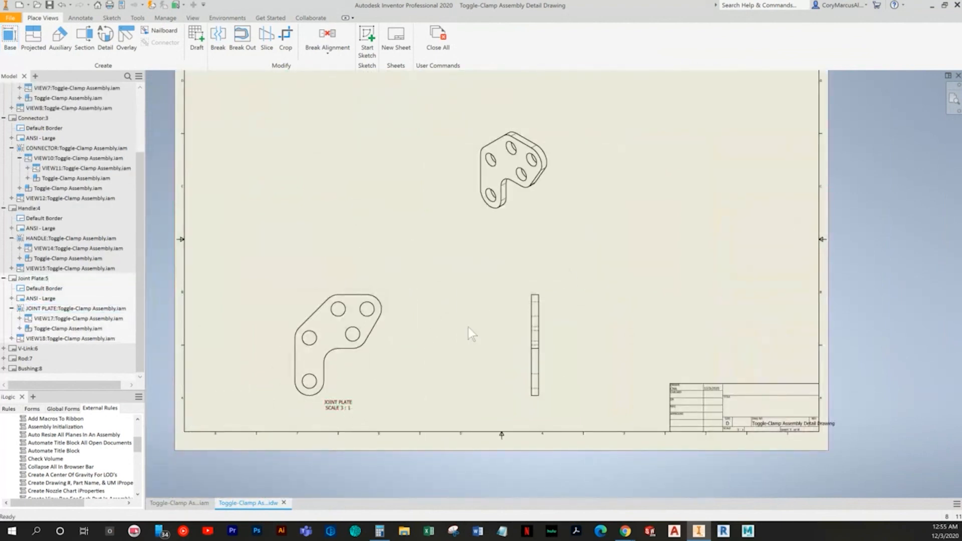
Add center marks at all five holes and at the concave inner corner in the joint plate's front view
{"action": "left_click", "coordinate": [79, 18]}
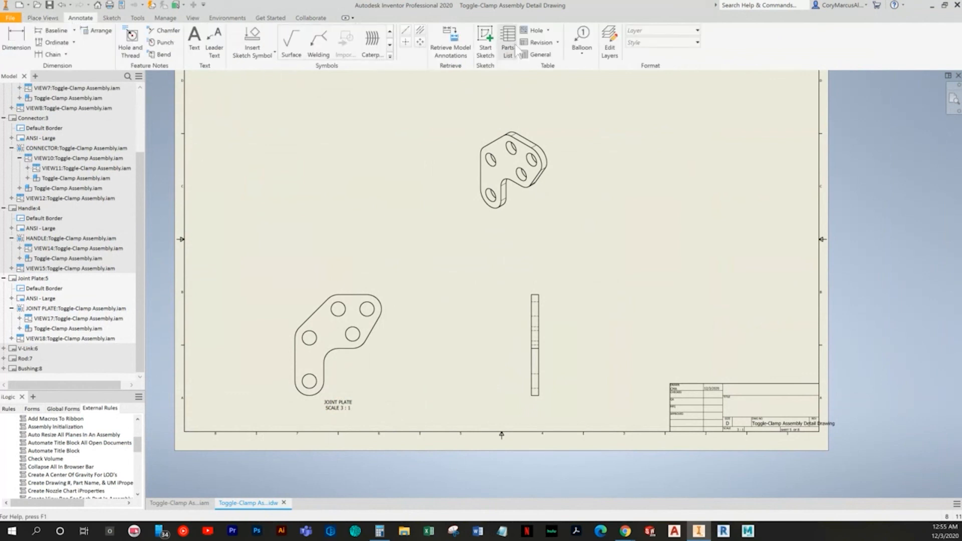
{"action": "left_click", "coordinate": [405, 41]}
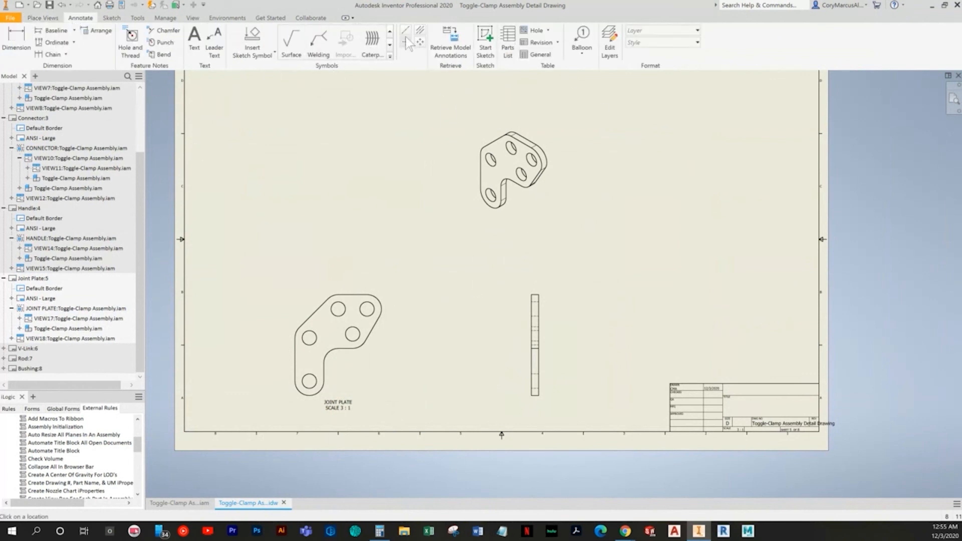
{"action": "scroll", "coordinate": [397, 270], "scroll_direction": "up", "scroll_amount": 3}
{"action": "left_click", "coordinate": [389, 257]}
{"action": "left_click", "coordinate": [344, 160]}
{"action": "left_click", "coordinate": [411, 89]}
{"action": "left_click", "coordinate": [497, 98]}
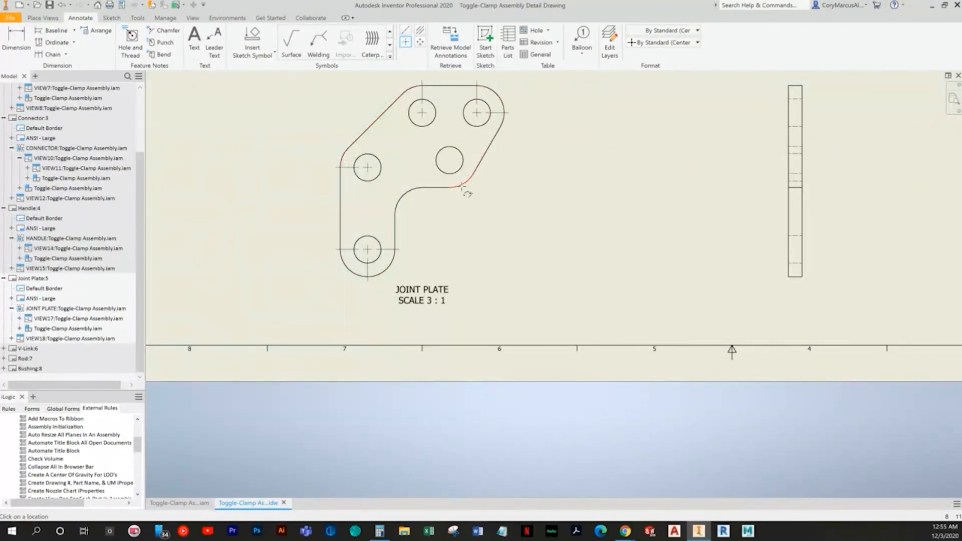
{"action": "left_click", "coordinate": [461, 159]}
{"action": "left_click", "coordinate": [397, 205]}
{"action": "key", "text": "Escape"}
Add a bisecting centerline through the uppermost hole in the joint plate's side view
{"action": "middle_click_drag", "start_coordinate": [561, 228], "coordinate": [554, 256]}
{"action": "middle_click_drag", "start_coordinate": [526, 199], "coordinate": [483, 229]}
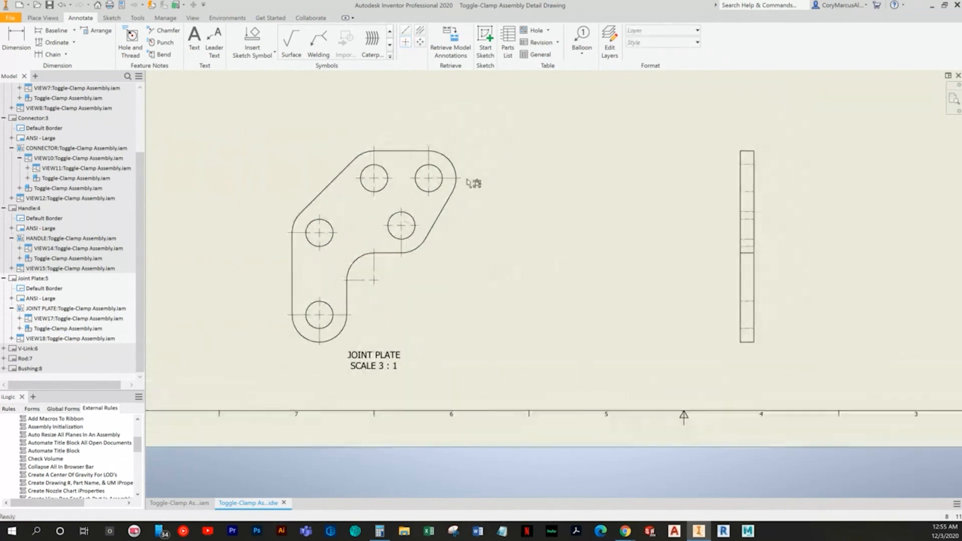
{"action": "left_click", "coordinate": [420, 31]}
{"action": "middle_click_drag", "start_coordinate": [620, 215], "coordinate": [595, 230]}
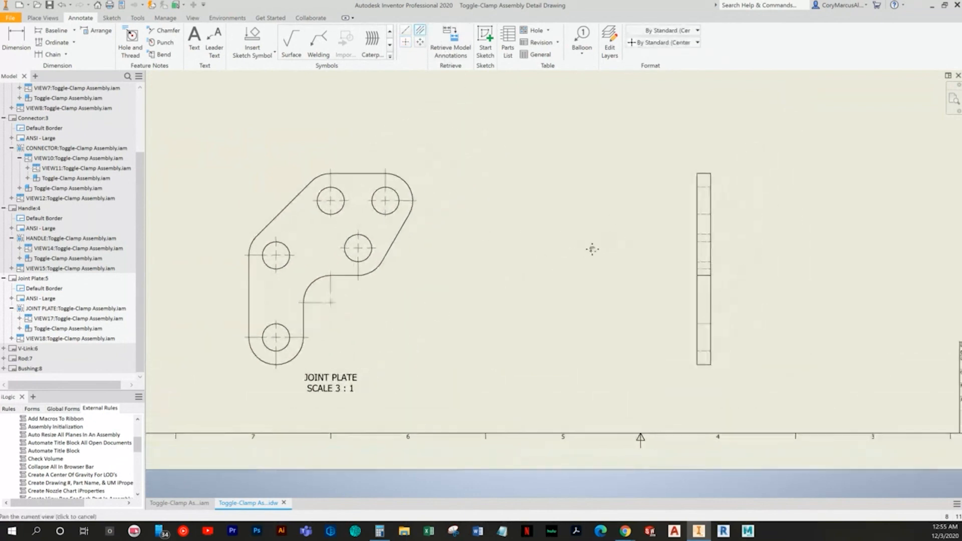
{"action": "scroll", "coordinate": [609, 251], "scroll_direction": "down", "scroll_amount": 3}
{"action": "scroll", "coordinate": [609, 305], "scroll_direction": "up", "scroll_amount": 3}
{"action": "mouse_move", "coordinate": [678, 262]}
{"action": "middle_mouse_down"}
{"action": "mouse_move", "coordinate": [618, 305]}
{"action": "mouse_move", "coordinate": [556, 310]}
{"action": "mouse_move", "coordinate": [634, 327]}
{"action": "middle_mouse_up"}
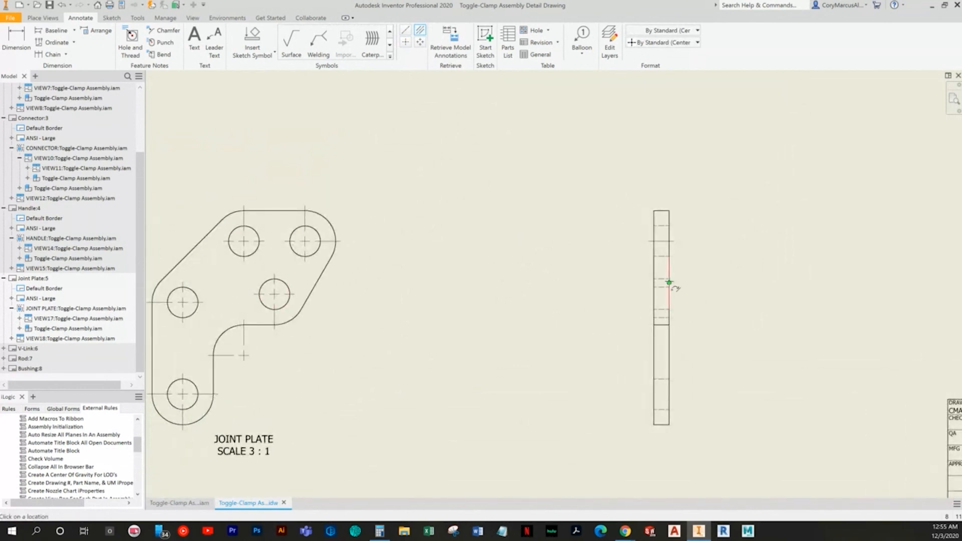
{"action": "scroll", "coordinate": [668, 282], "scroll_direction": "down", "scroll_amount": 3}
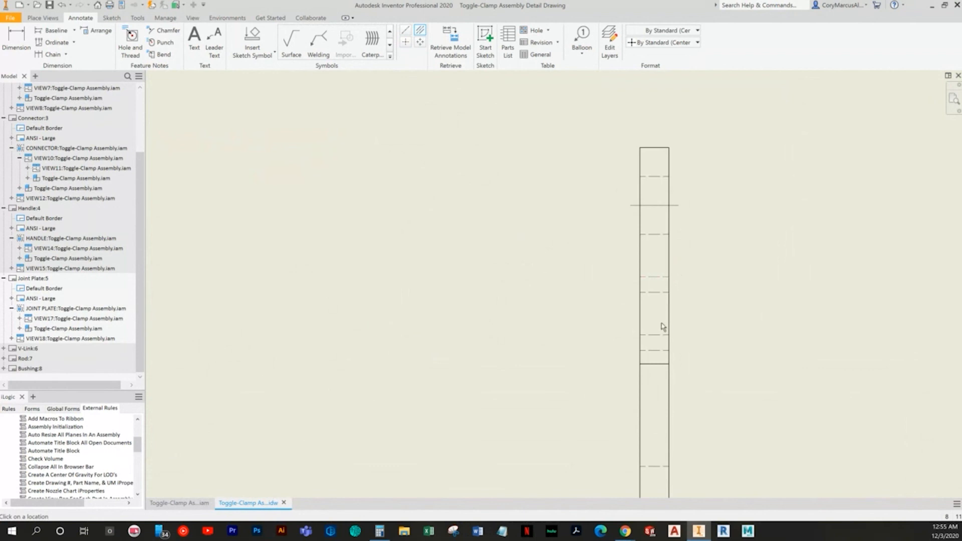
{"action": "key", "text": "Escape"}
Extend the horizontal center mark line of the hole above the concave corner across the joint plate's side view
{"action": "middle_click_drag", "start_coordinate": [262, 195], "coordinate": [438, 152]}
{"action": "scroll", "coordinate": [439, 153], "scroll_direction": "up", "scroll_amount": 2}
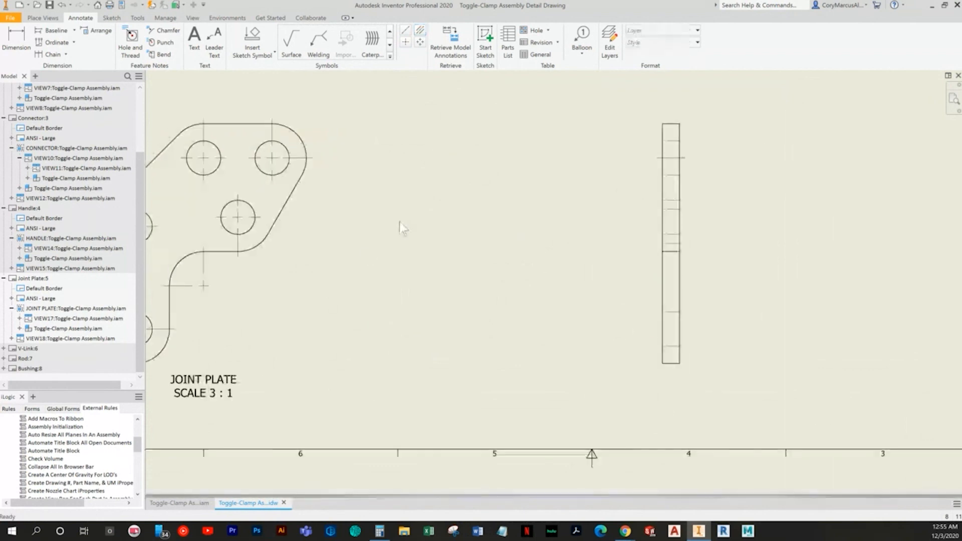
{"action": "left_click_drag", "start_coordinate": [261, 216], "coordinate": [694, 197]}
{"action": "scroll", "coordinate": [694, 197], "scroll_direction": "down", "scroll_amount": 2}
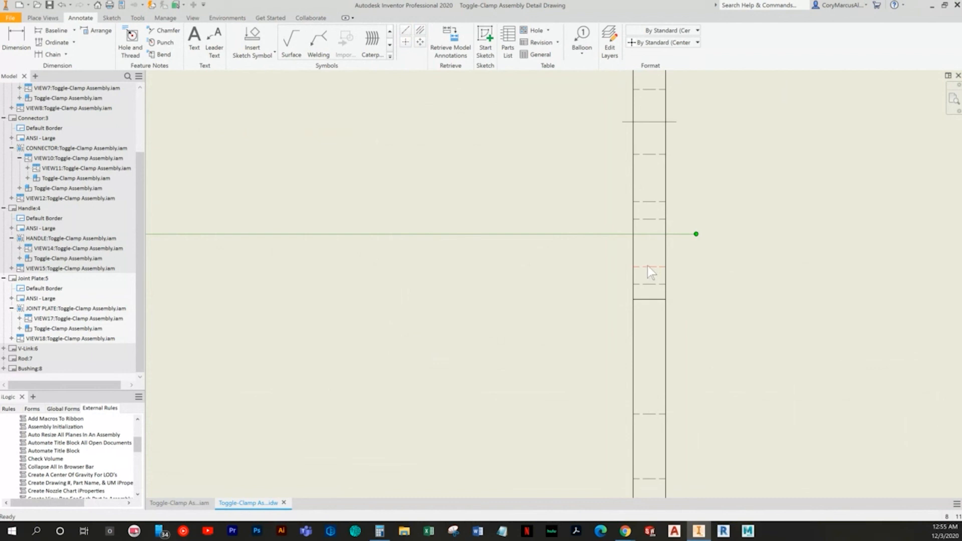
Extend the horizontal center mark line of the middle left hole across the joint plate's side view
{"action": "middle_click_drag", "start_coordinate": [616, 291], "coordinate": [785, 254]}
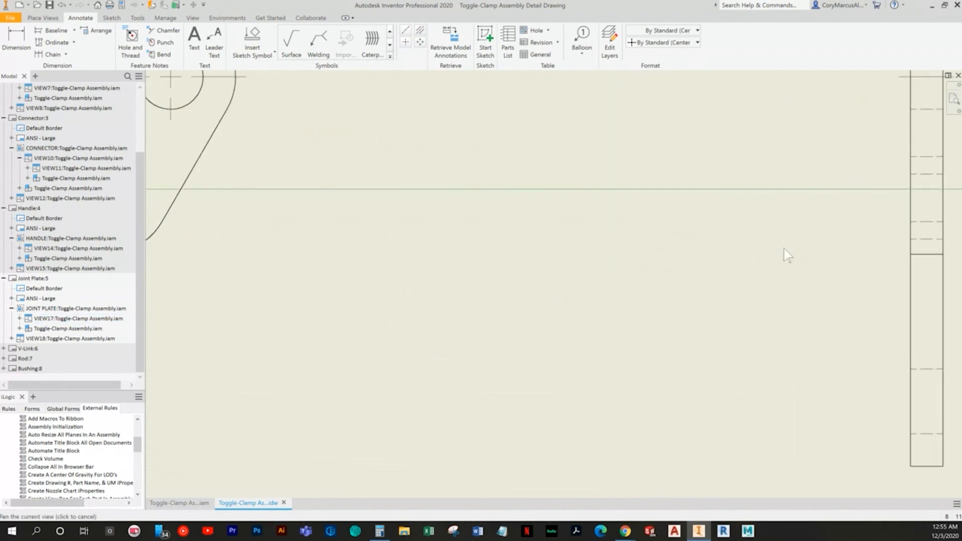
{"action": "scroll", "coordinate": [783, 248], "scroll_direction": "up", "scroll_amount": 2}
{"action": "left_click_drag", "start_coordinate": [292, 224], "coordinate": [712, 217]}
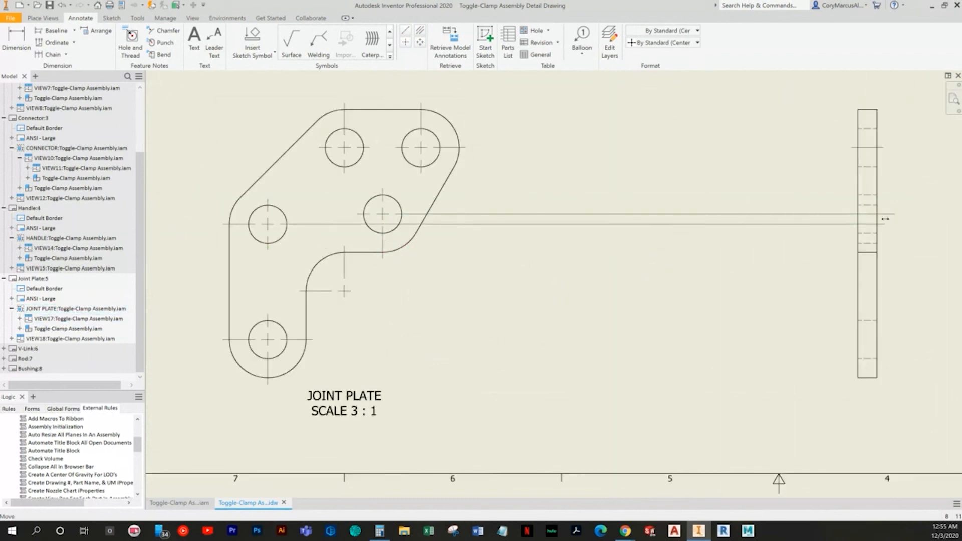
{"action": "left_click_drag", "start_coordinate": [884, 219], "coordinate": [884, 223]}
{"action": "scroll", "coordinate": [753, 270], "scroll_direction": "down", "scroll_amount": 5}
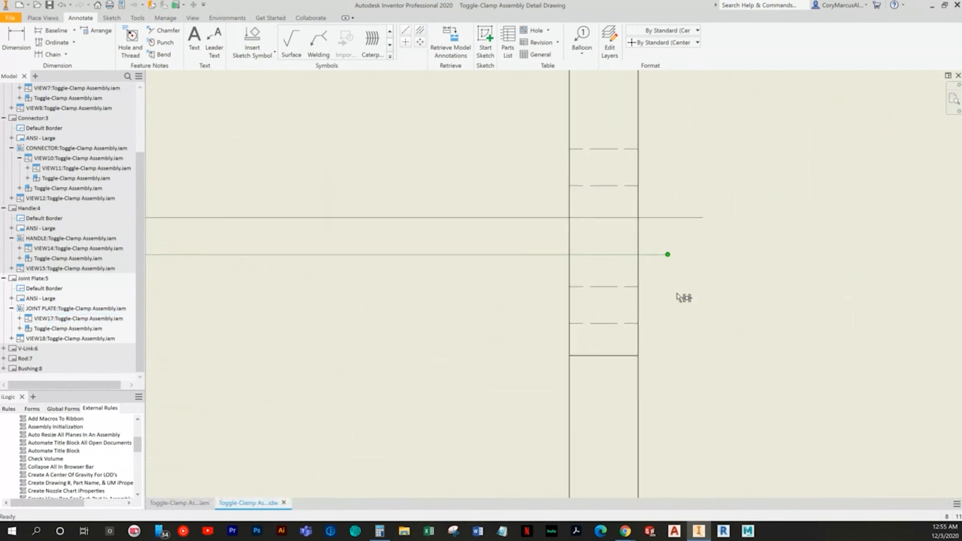
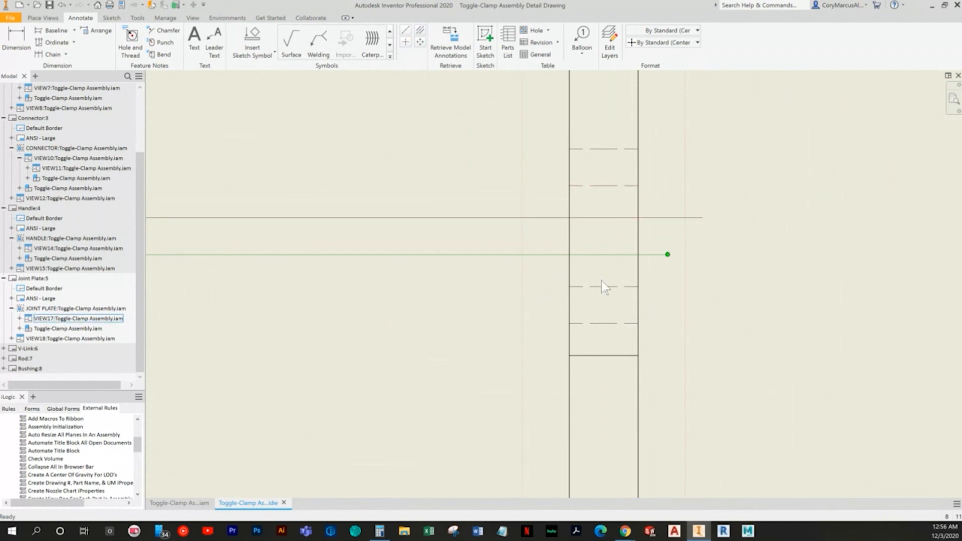
Add a bisecting centerline through the hole above the concave corner in the joint plate's side view
{"action": "scroll", "coordinate": [601, 286], "scroll_direction": "down", "scroll_amount": 6}
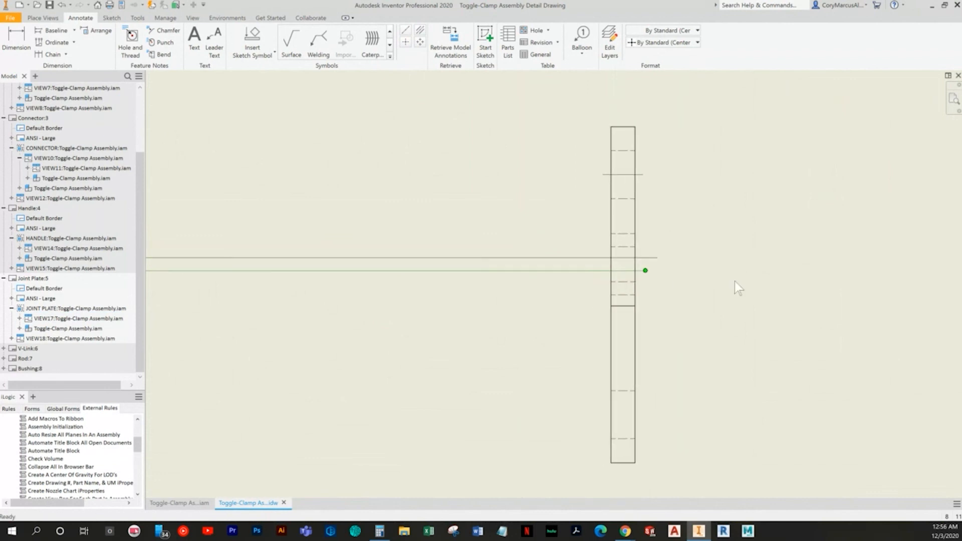
{"action": "left_click_drag", "start_coordinate": [704, 293], "coordinate": [588, 329]}
{"action": "scroll", "coordinate": [588, 328], "scroll_direction": "up", "scroll_amount": 5}
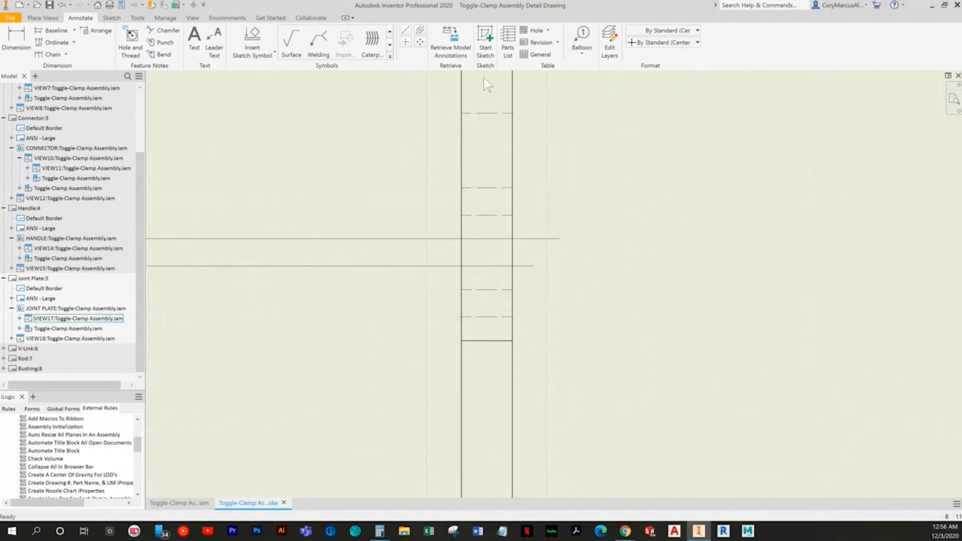
{"action": "scroll", "coordinate": [704, 242], "scroll_direction": "down", "scroll_amount": 5}
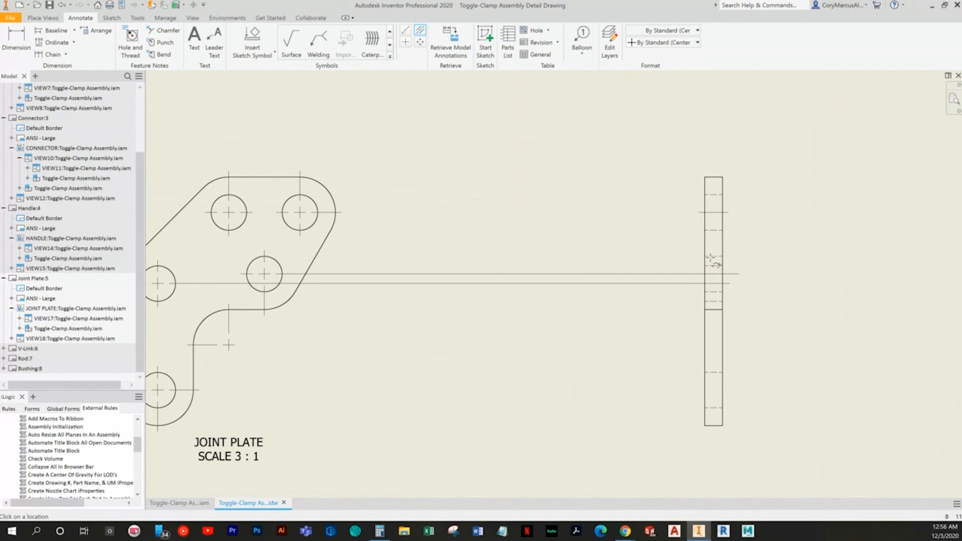
{"action": "scroll", "coordinate": [715, 256], "scroll_direction": "up", "scroll_amount": 3}
{"action": "scroll", "coordinate": [692, 281], "scroll_direction": "down", "scroll_amount": 2}
{"action": "middle_click_drag", "start_coordinate": [691, 282], "coordinate": [735, 259]}
{"action": "scroll", "coordinate": [644, 282], "scroll_direction": "down", "scroll_amount": 2}
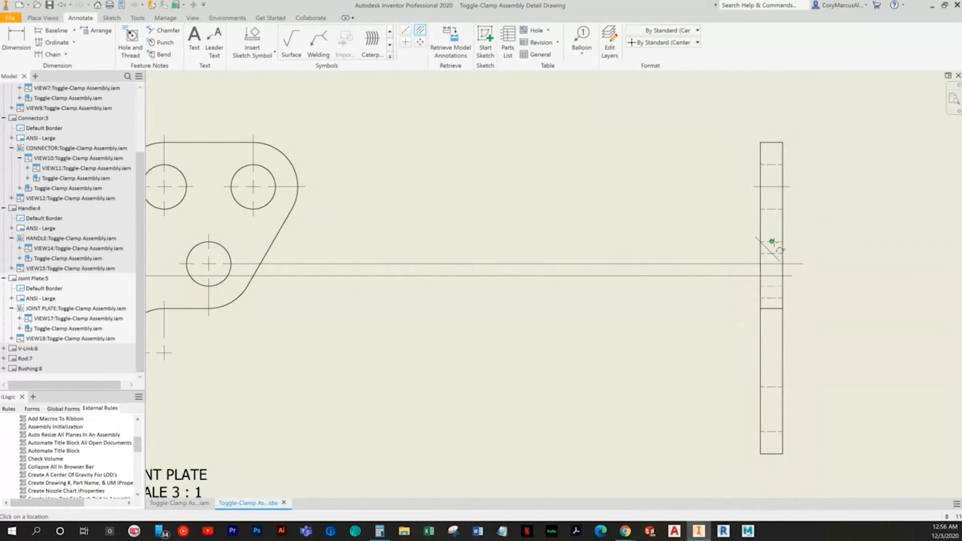
{"action": "right_click", "coordinate": [817, 219]}
{"action": "left_click", "coordinate": [792, 217]}
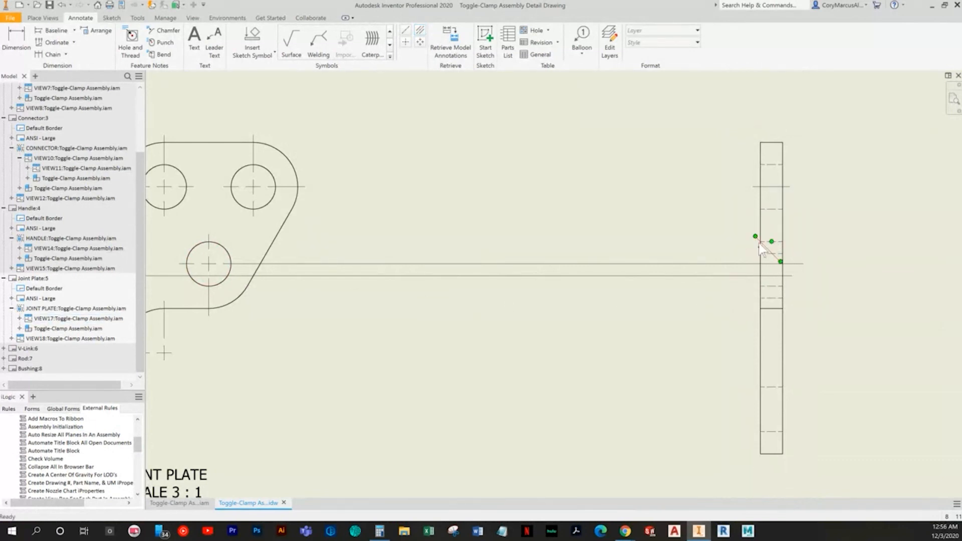
Delete the stray diagonal centerline and the extended center mark line of the hole above the concave corner
{"action": "left_click", "coordinate": [763, 247]}
{"action": "key", "text": "Delete"}
{"action": "left_click", "coordinate": [738, 265]}
{"action": "key", "text": "Delete"}
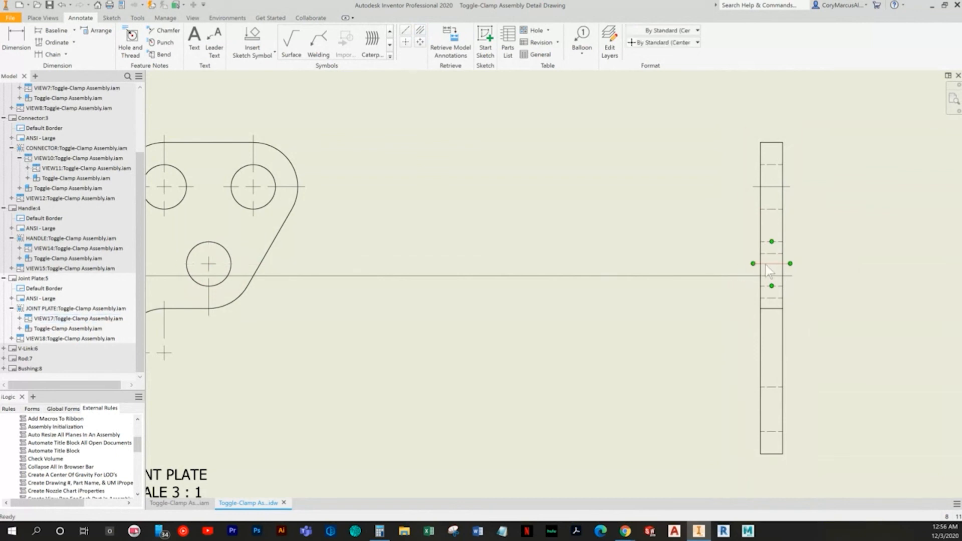
Add a bisecting centerline through the middle left hole's hidden edges in the joint plate's side view
{"action": "left_click", "coordinate": [419, 30]}
{"action": "scroll", "coordinate": [793, 303], "scroll_direction": "up", "scroll_amount": 3}
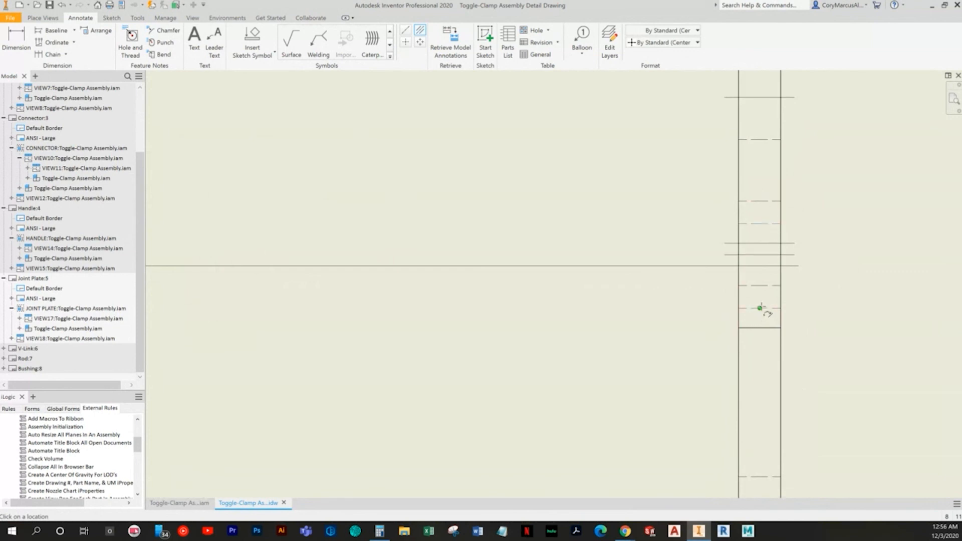
{"action": "right_click", "coordinate": [840, 243]}
{"action": "left_click", "coordinate": [820, 241]}
Delete the misplaced bisecting centerline between the two middle holes and the extended center mark line of the middle left hole
{"action": "left_click", "coordinate": [771, 255]}
{"action": "key", "text": "Delete"}
{"action": "left_click", "coordinate": [626, 266]}
{"action": "key", "text": "Delete"}
{"action": "middle_click_drag", "start_coordinate": [600, 322], "coordinate": [620, 317]}
{"action": "scroll", "coordinate": [620, 317], "scroll_direction": "down", "scroll_amount": 3}
{"action": "middle_click_drag", "start_coordinate": [683, 315], "coordinate": [711, 314]}
{"action": "scroll", "coordinate": [711, 314], "scroll_direction": "down", "scroll_amount": 2}
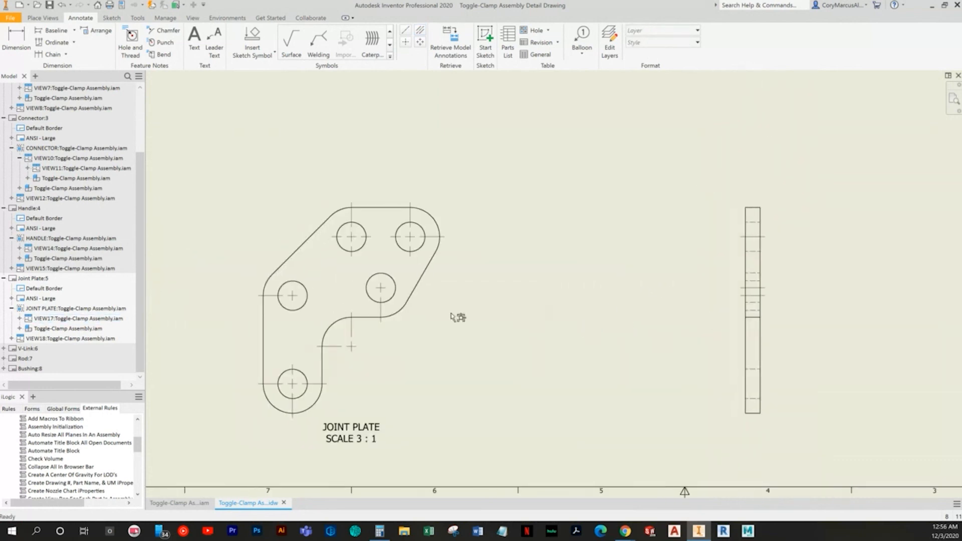
Restore the center marks on the middle left hole and the hole above the concave corner in the front view
{"action": "left_click", "coordinate": [405, 41]}
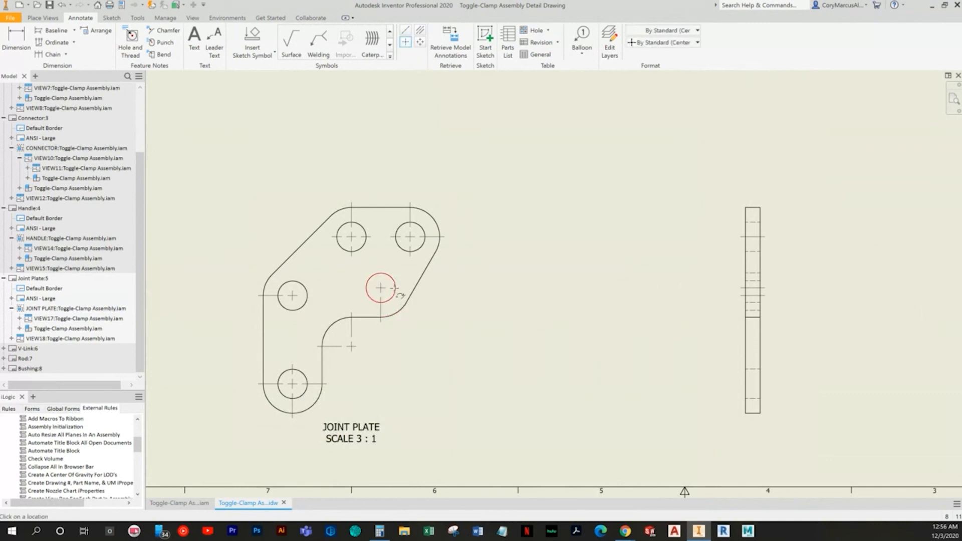
{"action": "right_click", "coordinate": [427, 149]}
{"action": "left_click", "coordinate": [457, 150]}
Add a bisecting centerline through the lowest hole in the joint plate's side view
{"action": "middle_click_drag", "start_coordinate": [630, 260], "coordinate": [564, 255]}
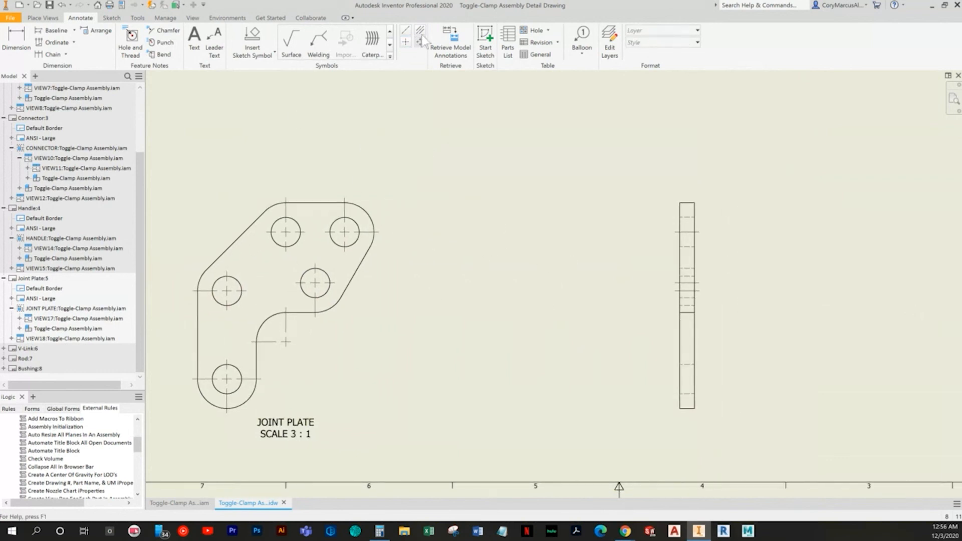
{"action": "scroll", "coordinate": [683, 376], "scroll_direction": "up", "scroll_amount": 5}
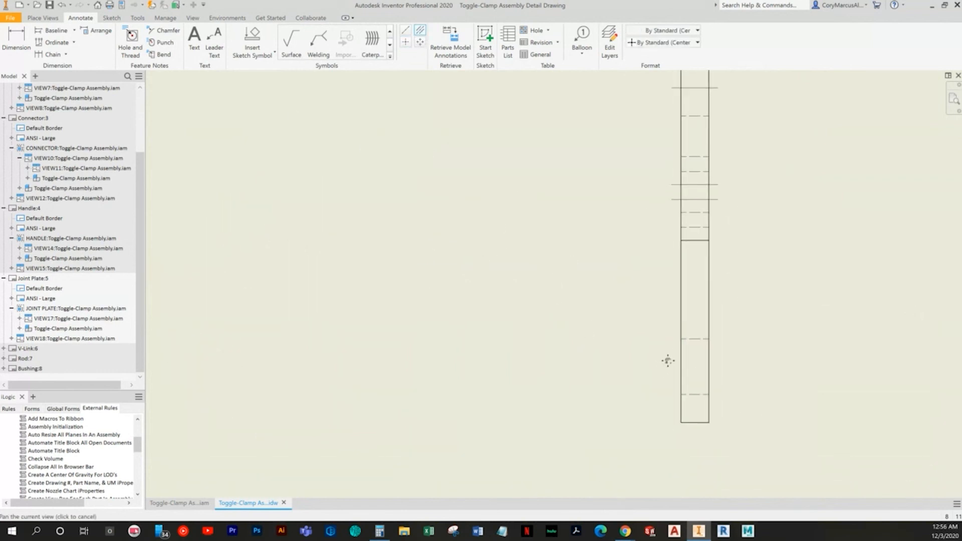
{"action": "middle_click_drag", "start_coordinate": [735, 415], "coordinate": [725, 382]}
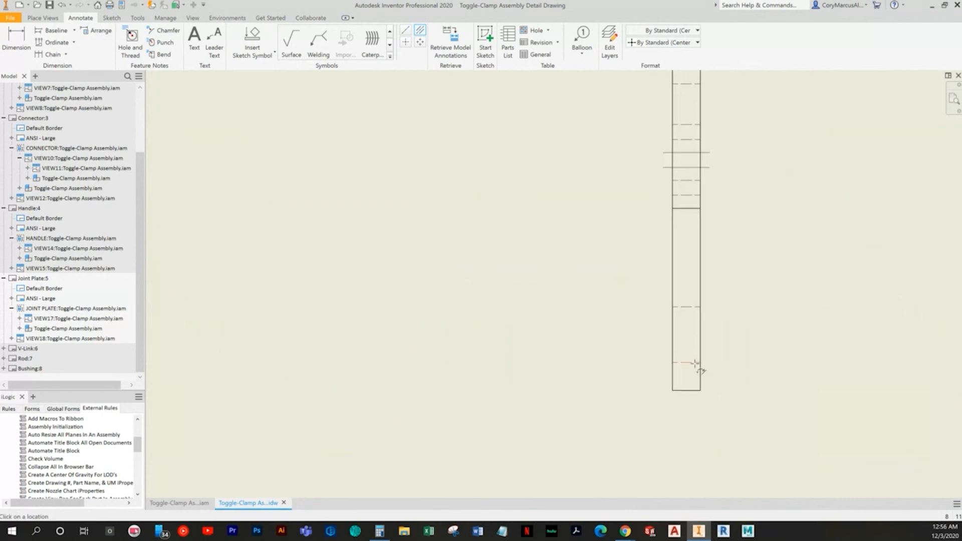
{"action": "mouse_move", "coordinate": [233, 325]}
{"action": "middle_mouse_down"}
{"action": "mouse_move", "coordinate": [315, 333]}
{"action": "mouse_move", "coordinate": [339, 365]}
{"action": "mouse_move", "coordinate": [398, 320]}
{"action": "middle_mouse_up"}
{"action": "right_click", "coordinate": [398, 320]}
{"action": "left_click", "coordinate": [383, 319]}
{"action": "scroll", "coordinate": [383, 318], "scroll_direction": "down", "scroll_amount": 4}
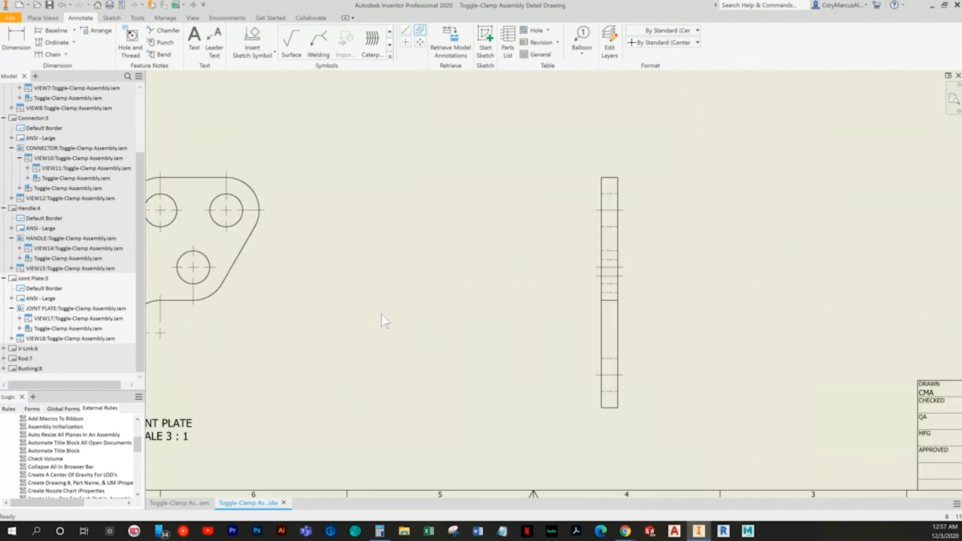
Dimension the joint plate's thickness below its side view
{"action": "middle_click_drag", "start_coordinate": [318, 369], "coordinate": [356, 358]}
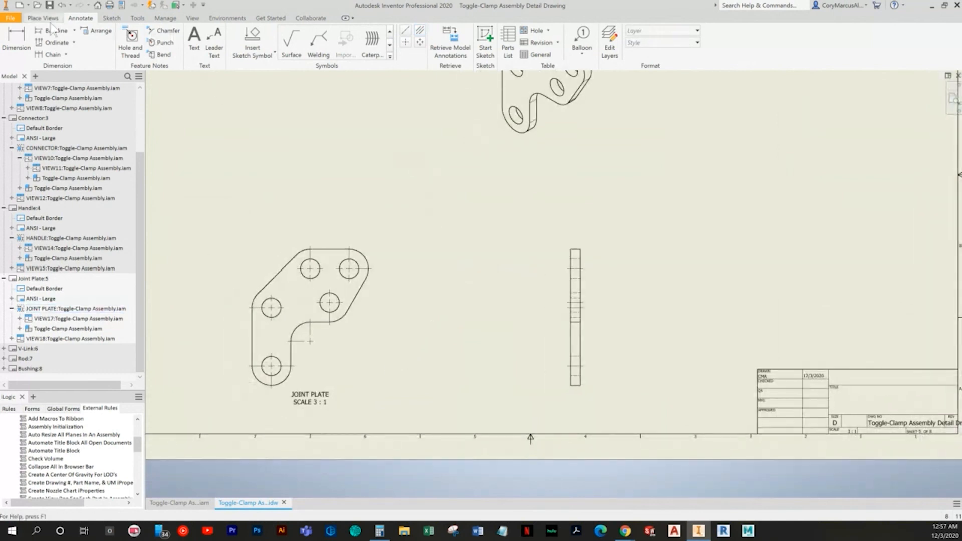
{"action": "left_click", "coordinate": [16, 41]}
{"action": "middle_click_drag", "start_coordinate": [330, 261], "coordinate": [476, 347]}
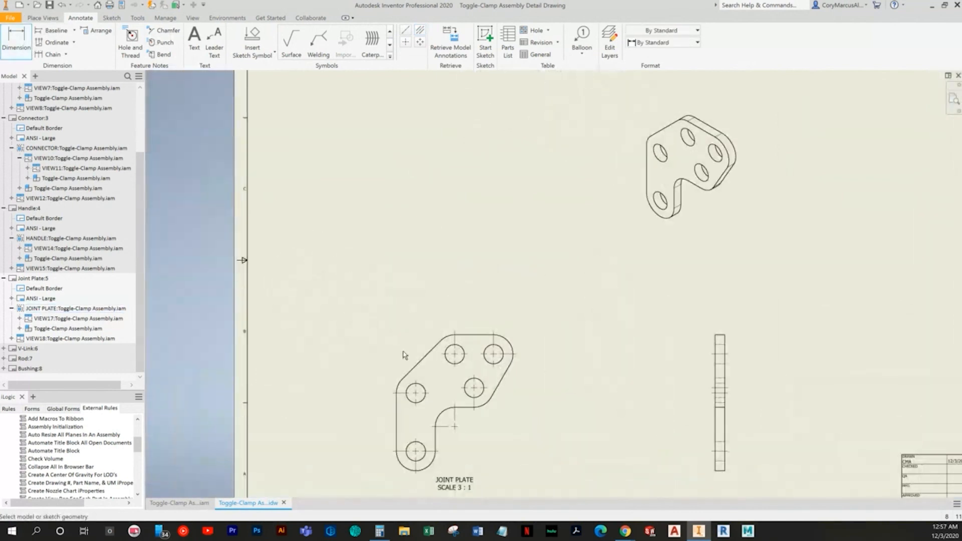
{"action": "middle_click_drag", "start_coordinate": [405, 356], "coordinate": [340, 353]}
{"action": "middle_click_drag", "start_coordinate": [575, 453], "coordinate": [525, 378]}
{"action": "scroll", "coordinate": [591, 381], "scroll_direction": "up", "scroll_amount": 5}
{"action": "left_click", "coordinate": [576, 380]}
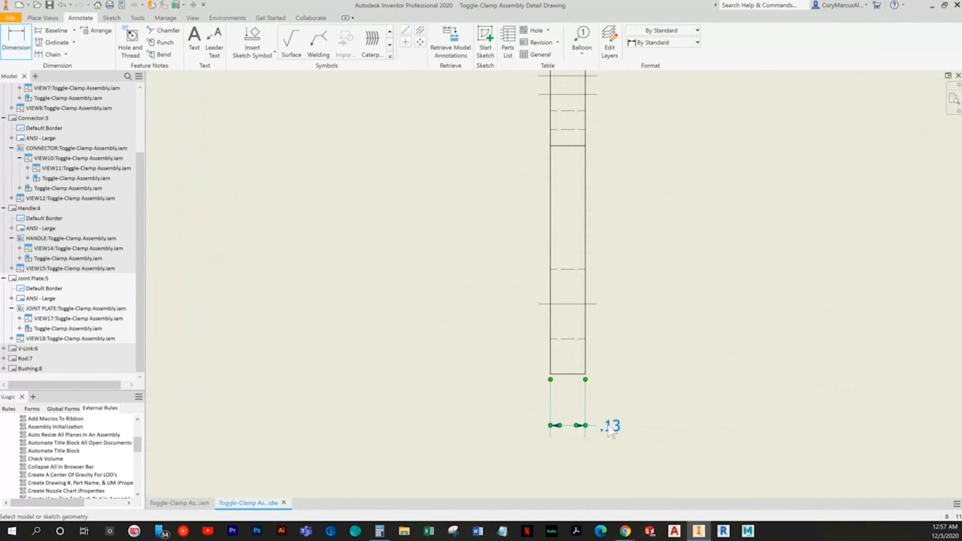
{"action": "left_click", "coordinate": [606, 432]}
{"action": "key", "text": "Escape"}
{"action": "key", "text": "Escape"}
Set the thickness dimension's precision to three decimal places
{"action": "right_click", "coordinate": [620, 431]}
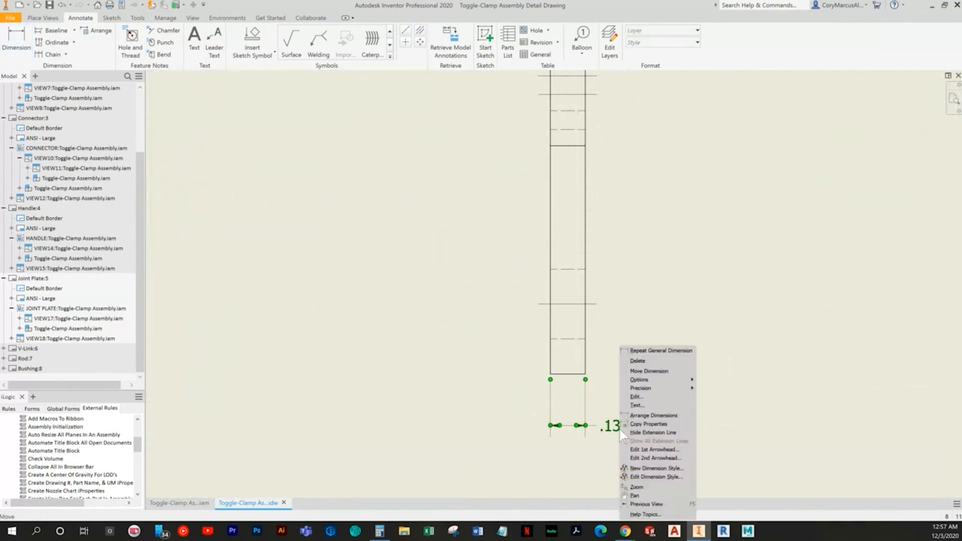
{"action": "mouse_move", "coordinate": [673, 388]}
{"action": "left_click", "coordinate": [722, 415]}
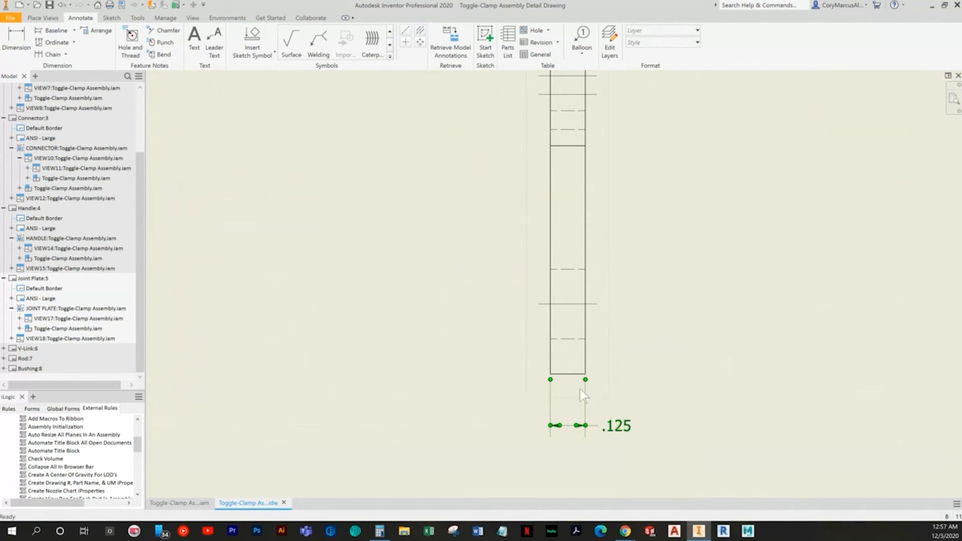
Dimension the horizontal distance between the middle left hole and the upper left hole above the front view
{"action": "key", "text": "Home"}
{"action": "left_click", "coordinate": [17, 39]}
{"action": "scroll", "coordinate": [351, 230], "scroll_direction": "up", "scroll_amount": 4}
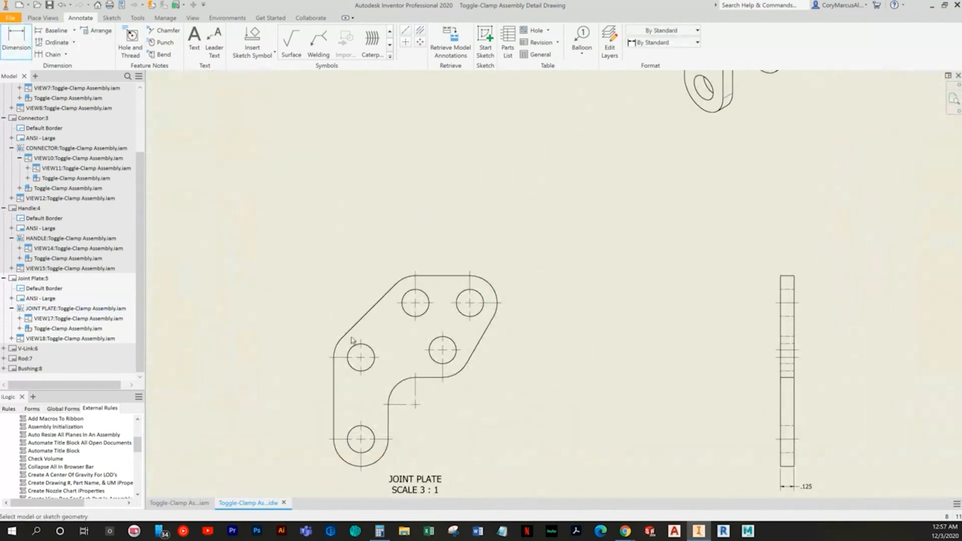
{"action": "left_click", "coordinate": [362, 343]}
{"action": "left_click", "coordinate": [414, 273]}
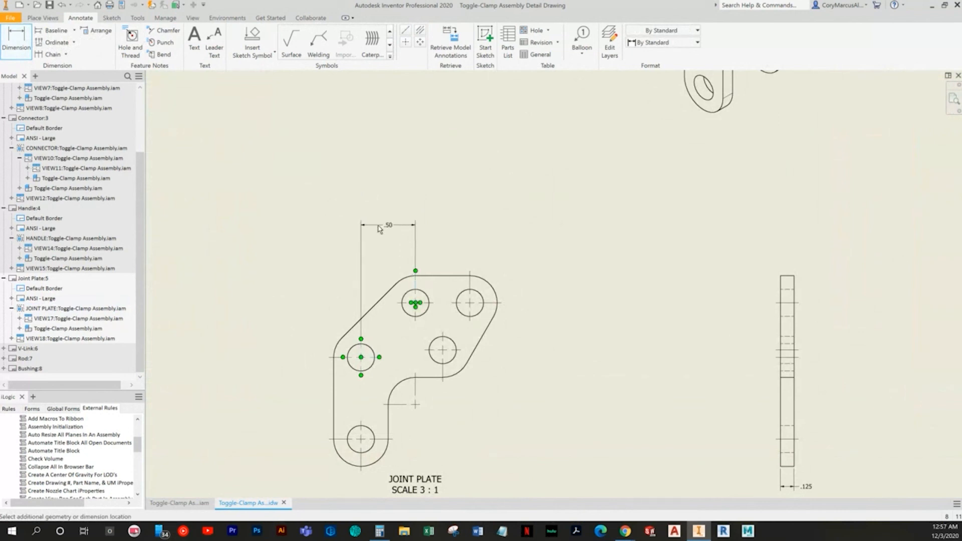
{"action": "left_click", "coordinate": [388, 251]}
{"action": "key", "text": "Escape"}
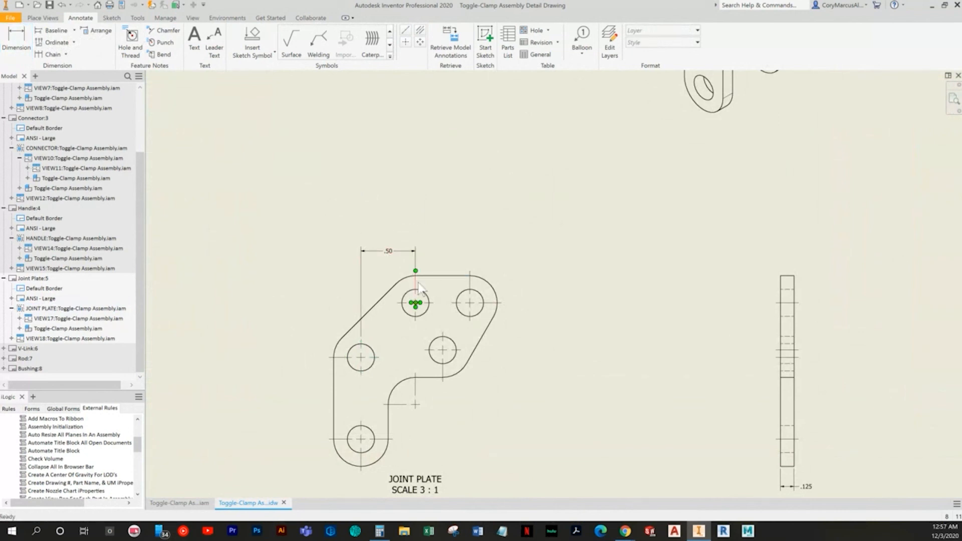
Move the dimension's extension line origin to the upper end of the upper left hole's center mark
{"action": "scroll", "coordinate": [422, 281], "scroll_direction": "up", "scroll_amount": 5}
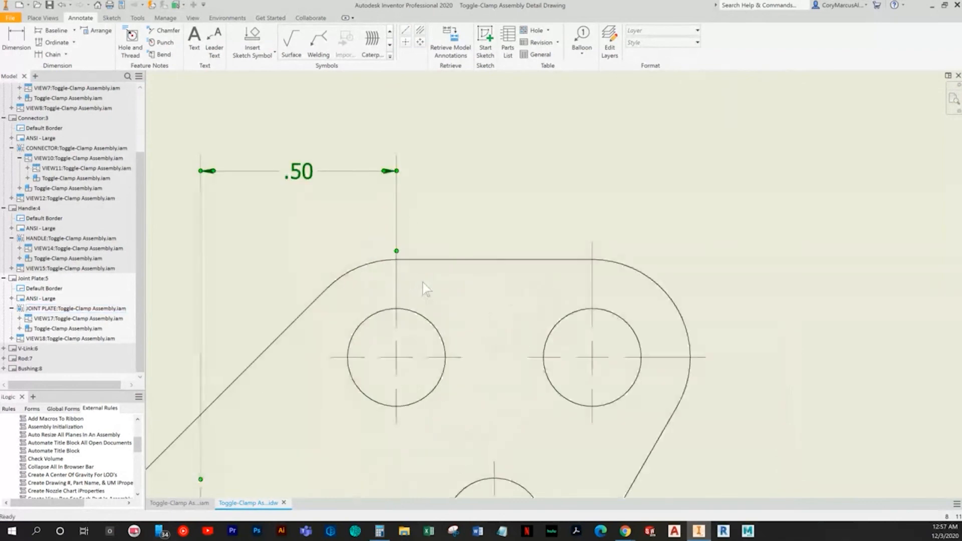
{"action": "left_click_drag", "start_coordinate": [395, 252], "coordinate": [396, 243]}
{"action": "key", "text": "Escape"}
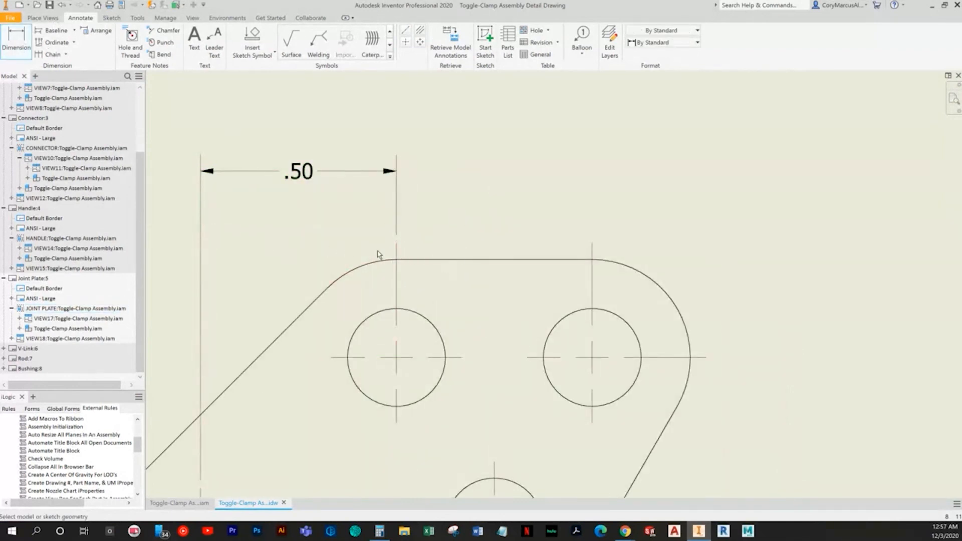
Dimension the horizontal distance between the two uppermost holes, in line with the neighbouring hole-spacing dimension
{"action": "left_click", "coordinate": [395, 249]}
{"action": "left_click", "coordinate": [592, 245]}
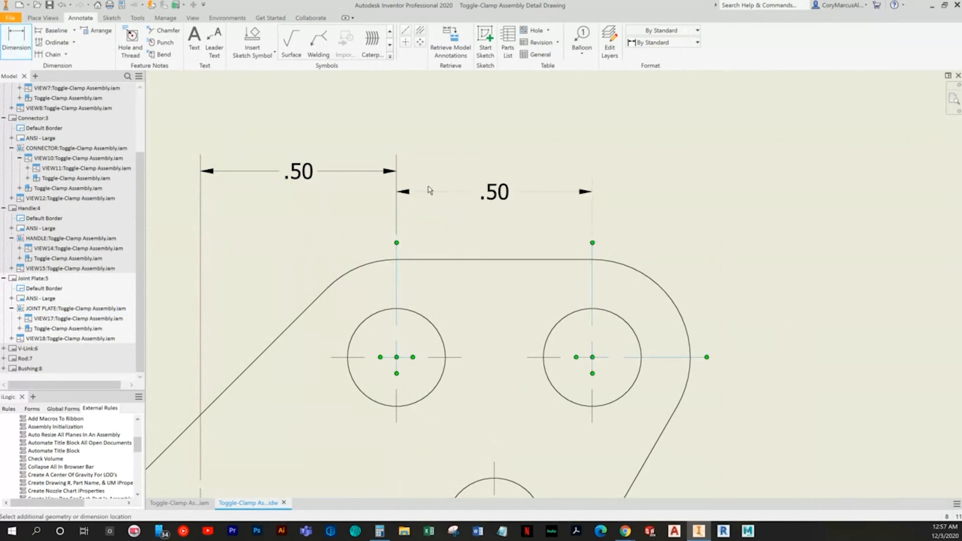
{"action": "left_click", "coordinate": [403, 173]}
{"action": "scroll", "coordinate": [390, 170], "scroll_direction": "down", "scroll_amount": 3}
{"action": "middle_click_drag", "start_coordinate": [479, 281], "coordinate": [524, 262]}
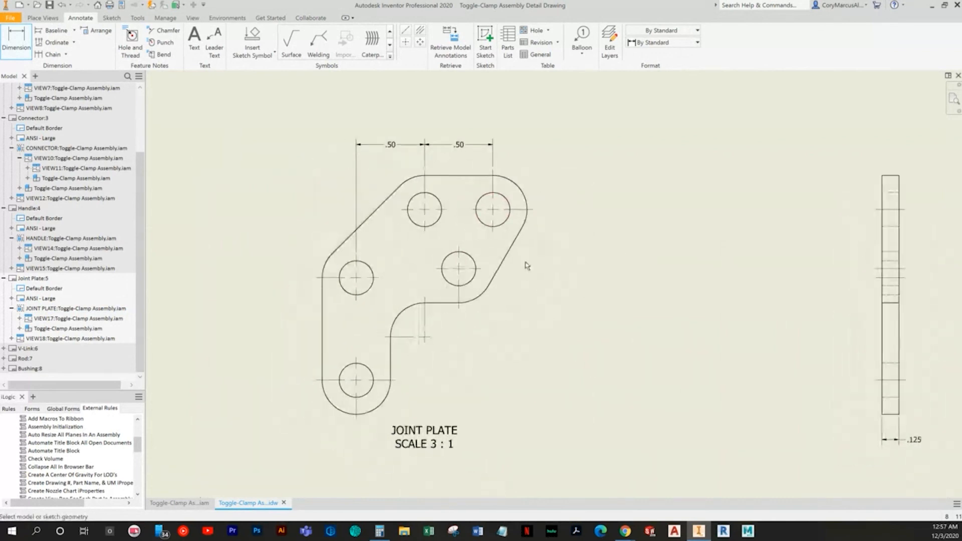
{"action": "left_click", "coordinate": [471, 175]}
{"action": "left_click", "coordinate": [501, 262]}
{"action": "key", "text": "Escape"}
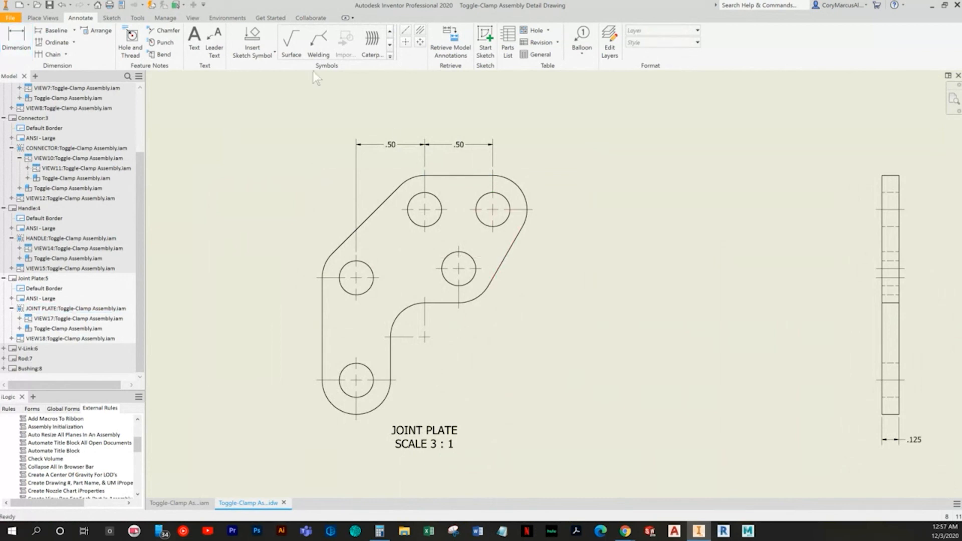
{"action": "key", "text": "ctrl+z"}
Extend the upper right hole's horizontal center mark line to just short of the upper left hole
{"action": "left_click", "coordinate": [23, 34]}
{"action": "scroll", "coordinate": [458, 216], "scroll_direction": "up", "scroll_amount": 5}
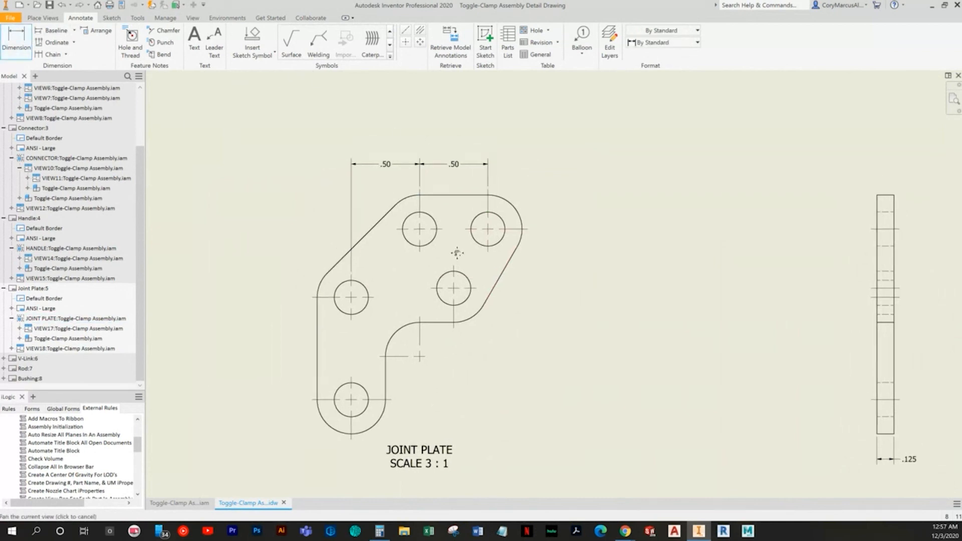
{"action": "key", "text": "Escape"}
{"action": "left_click", "coordinate": [483, 205]}
{"action": "left_click_drag", "start_coordinate": [404, 199], "coordinate": [399, 206]}
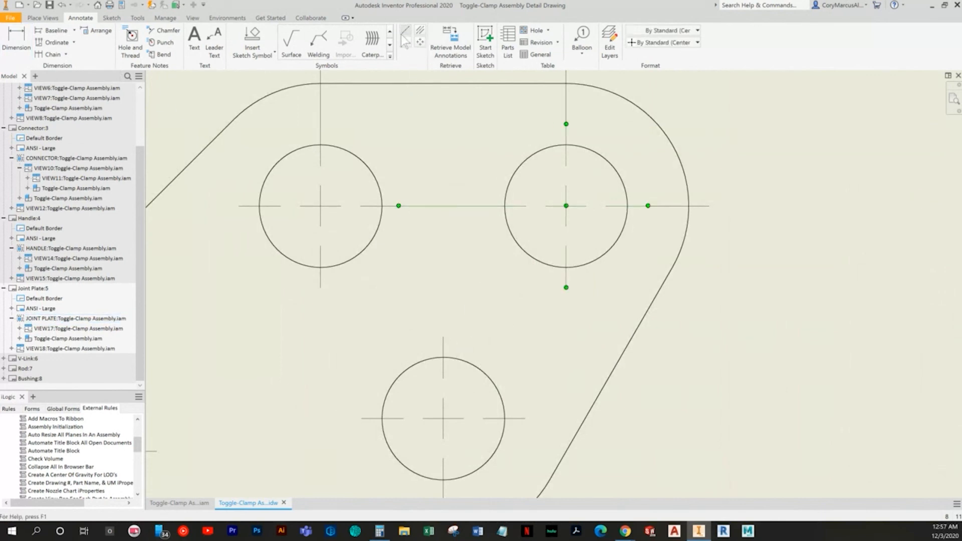
Draw a centerline from the hole above the concave corner to the upper right hole in the front view
{"action": "left_click", "coordinate": [444, 423]}
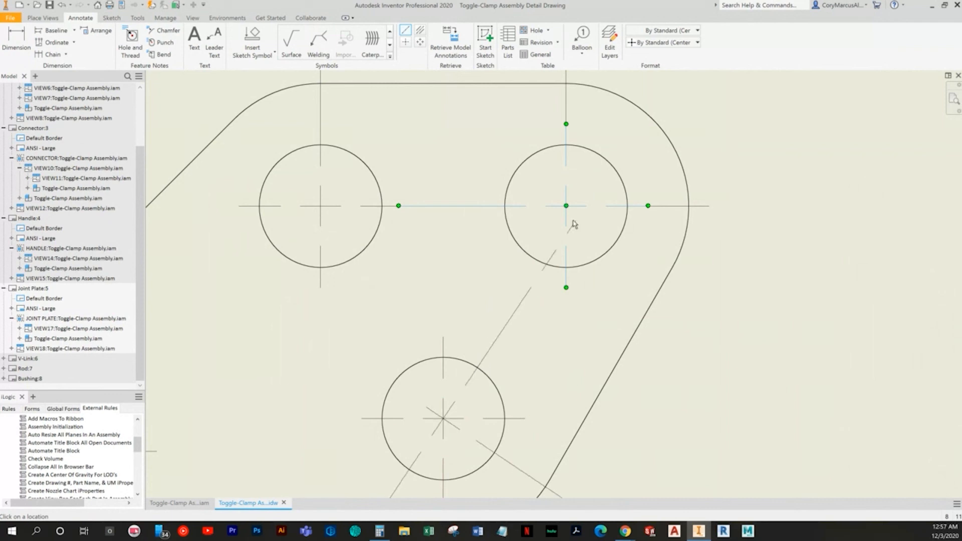
{"action": "left_click", "coordinate": [567, 208]}
{"action": "scroll", "coordinate": [579, 306], "scroll_direction": "down", "scroll_amount": 3}
{"action": "middle_click_drag", "start_coordinate": [577, 306], "coordinate": [537, 301]}
{"action": "scroll", "coordinate": [538, 301], "scroll_direction": "down", "scroll_amount": 2}
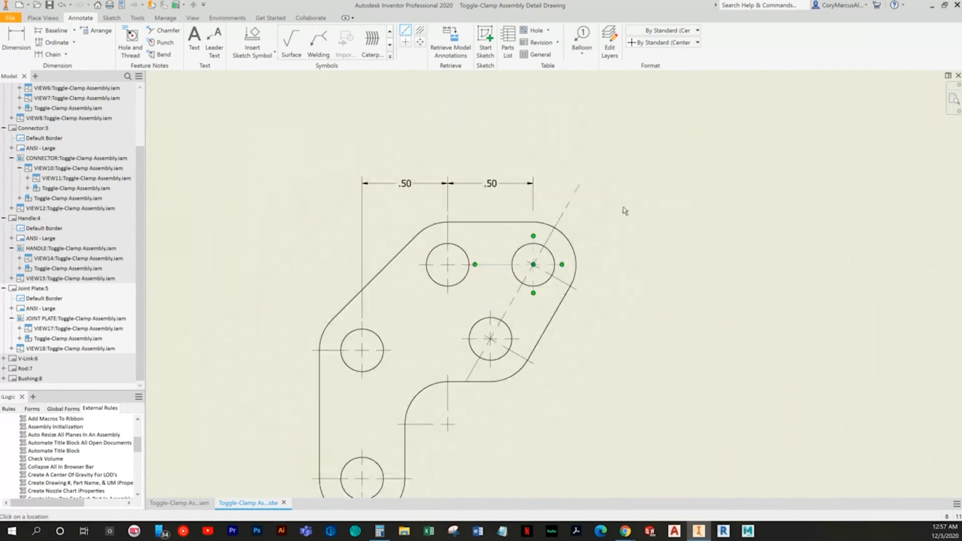
{"action": "right_click", "coordinate": [631, 228]}
{"action": "left_click", "coordinate": [657, 228]}
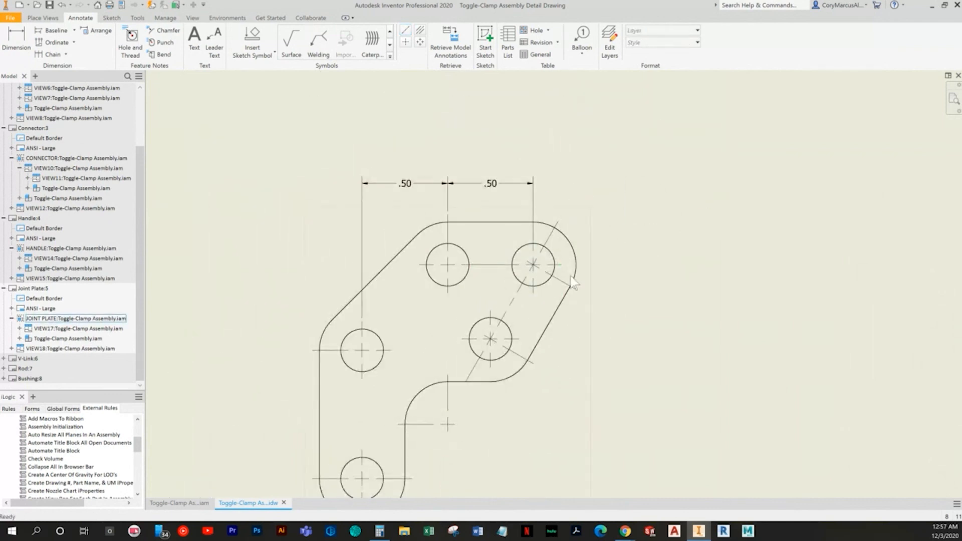
Dimension the angle between the upper right hole's horizontal center mark line and the slanted centerline, inside the plate outline
{"action": "scroll", "coordinate": [589, 276], "scroll_direction": "up", "scroll_amount": 3}
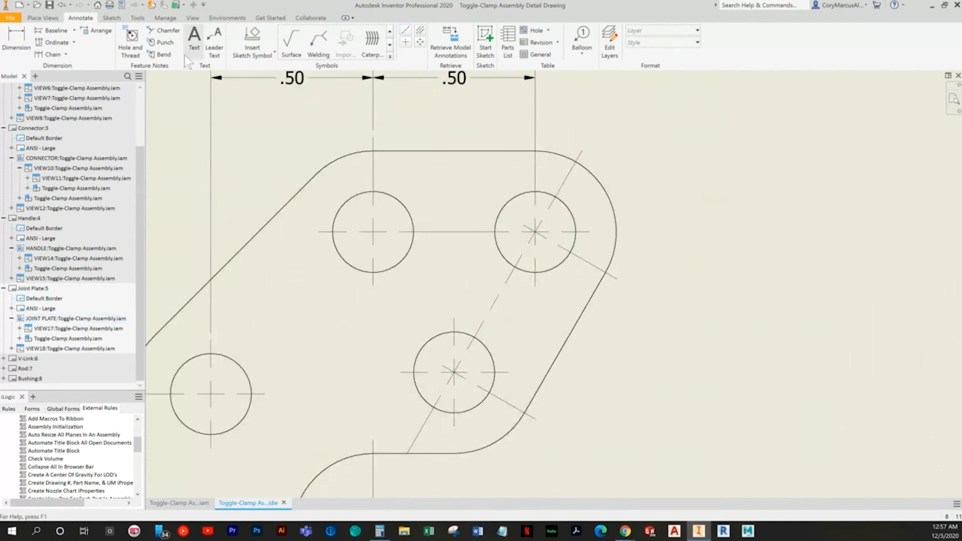
{"action": "left_click", "coordinate": [17, 40]}
{"action": "left_click", "coordinate": [463, 231]}
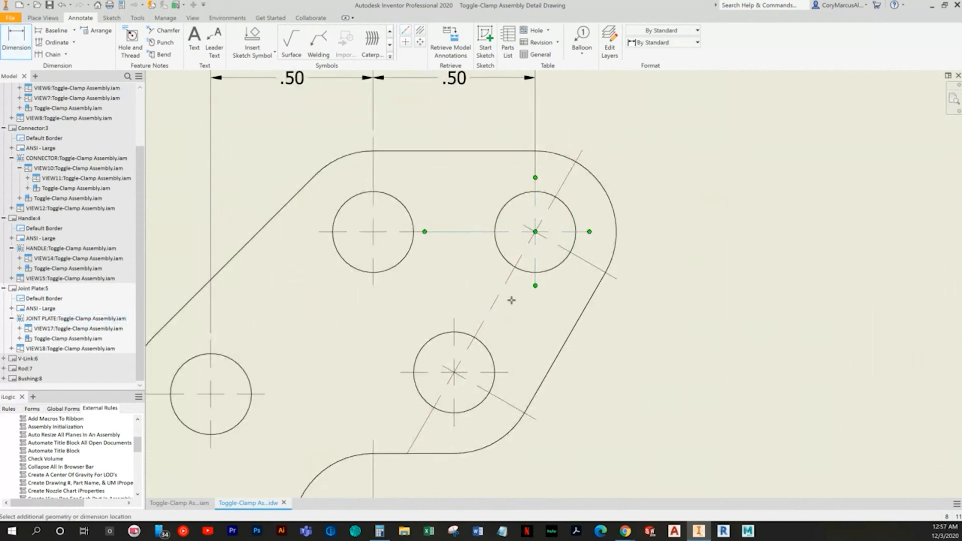
{"action": "key", "text": "Escape"}
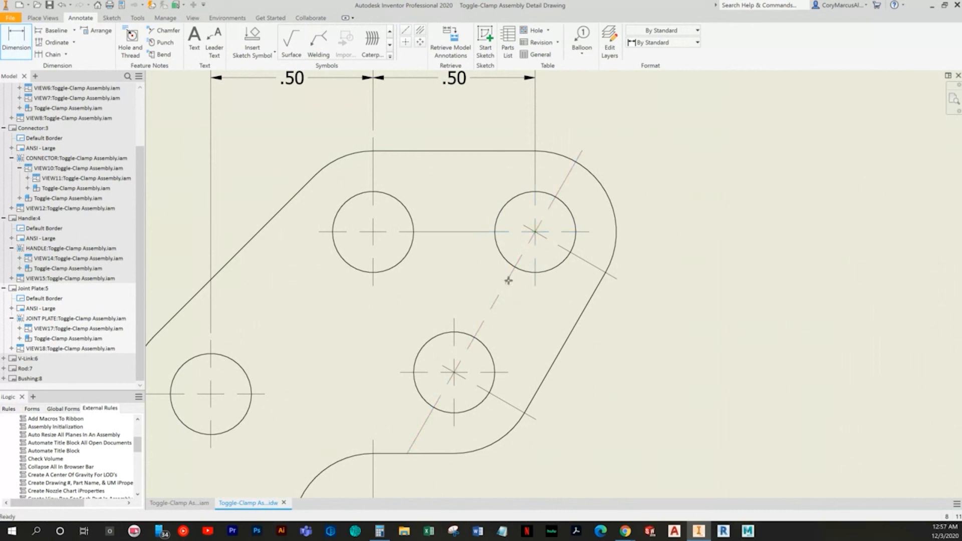
{"action": "left_click", "coordinate": [506, 277]}
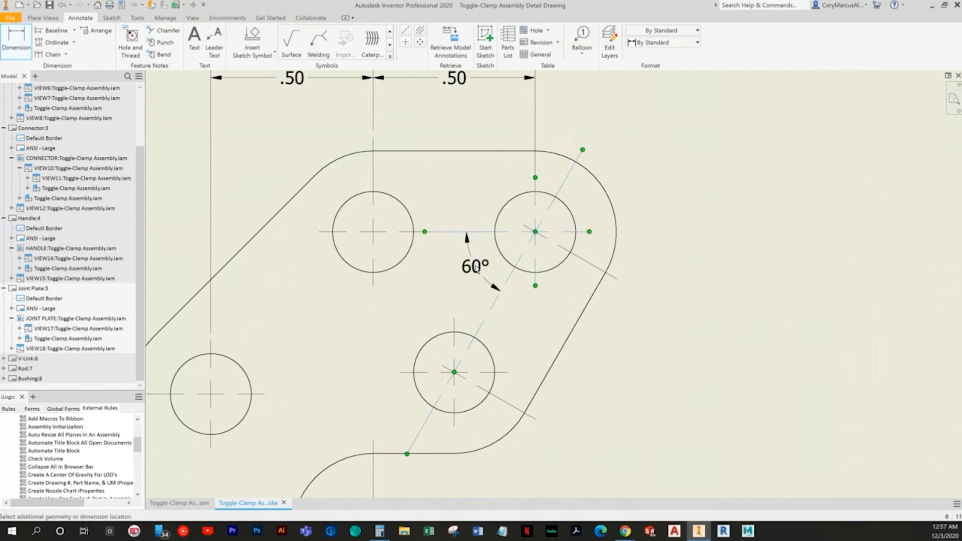
{"action": "left_click", "coordinate": [471, 285]}
Dimension the spacing between the upper right hole and the hole below it, parallel to and outside the slanted edge
{"action": "middle_click_drag", "start_coordinate": [556, 298], "coordinate": [562, 258]}
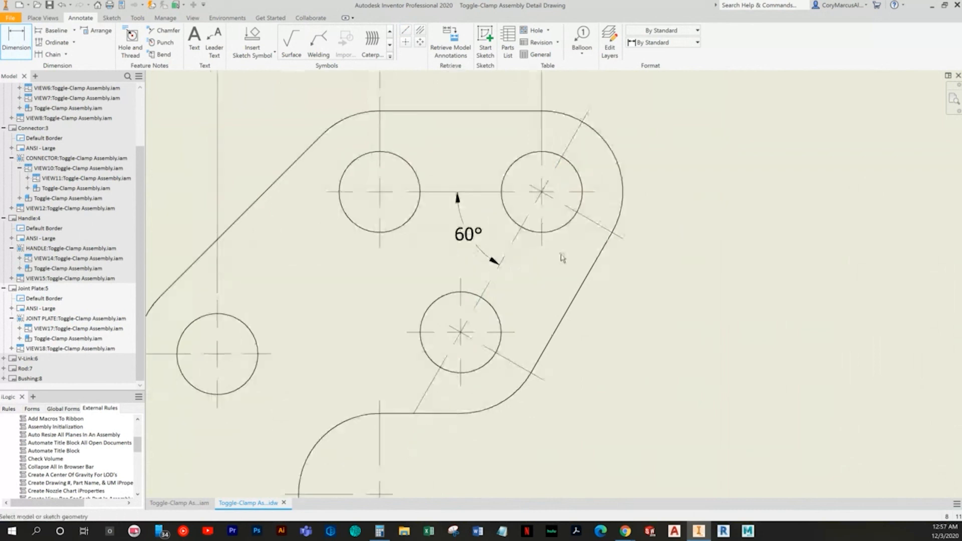
{"action": "left_click", "coordinate": [590, 219]}
{"action": "left_click", "coordinate": [509, 368]}
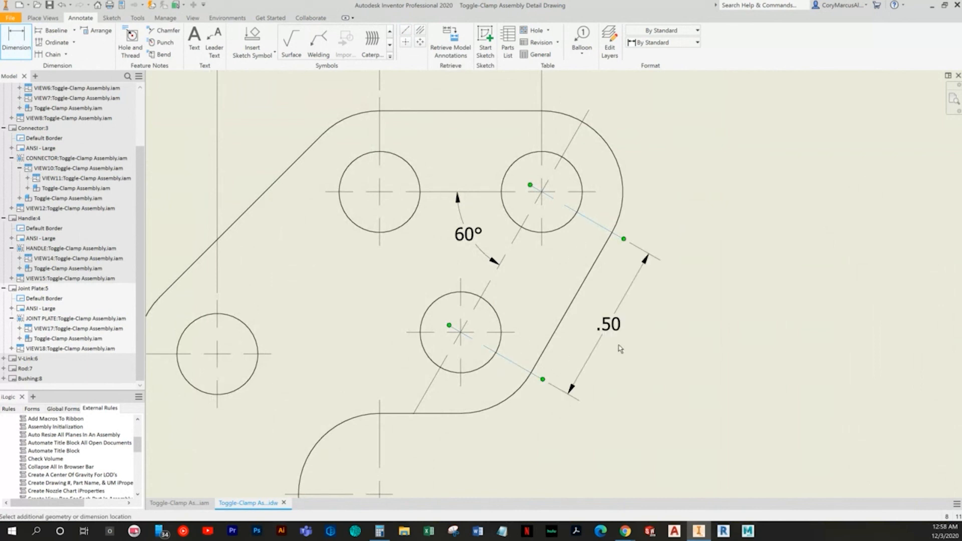
{"action": "left_click", "coordinate": [630, 355]}
Dimension the vertical distance between the upper left hole and the hole on the plate's left leg, outside the left edge
{"action": "scroll", "coordinate": [646, 381], "scroll_direction": "down", "scroll_amount": 4}
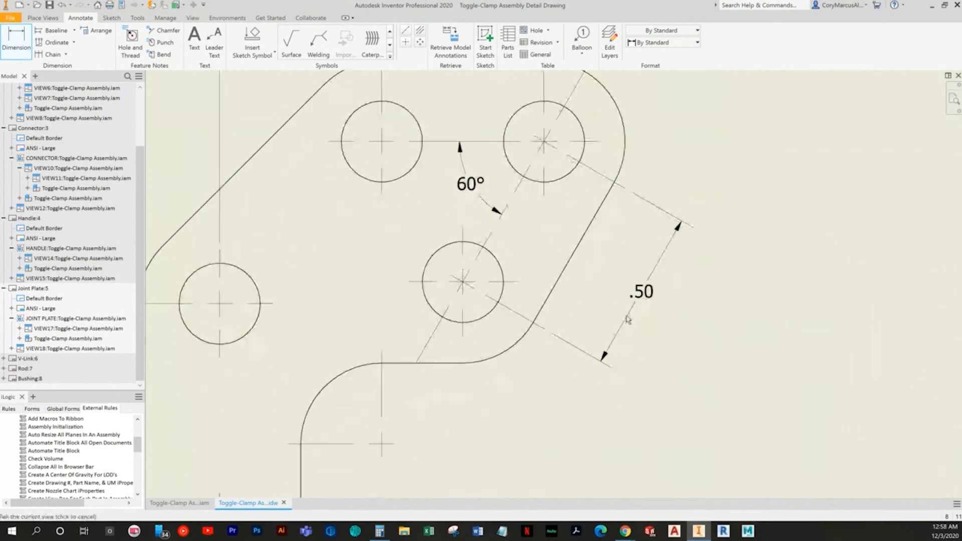
{"action": "middle_click_drag", "start_coordinate": [445, 297], "coordinate": [457, 316]}
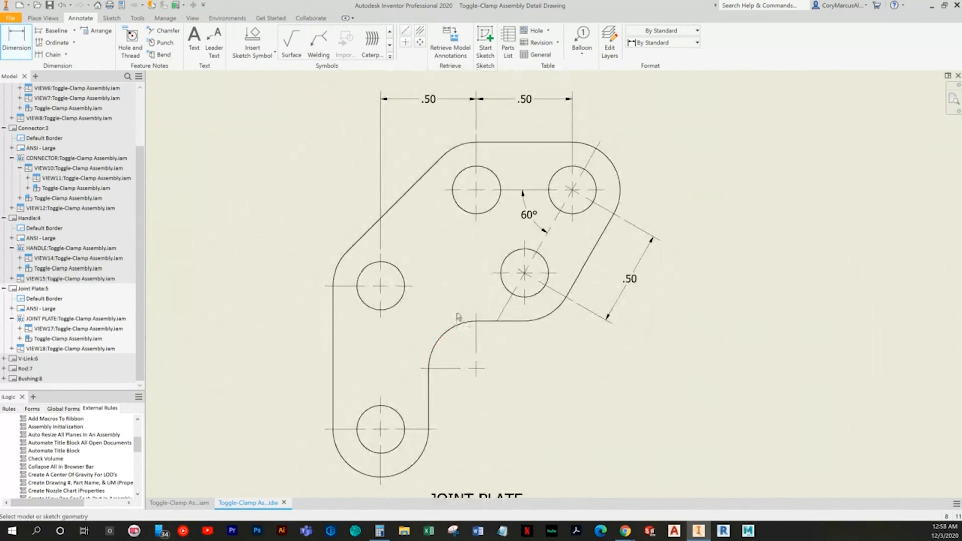
{"action": "left_click", "coordinate": [455, 195]}
{"action": "left_click", "coordinate": [381, 285]}
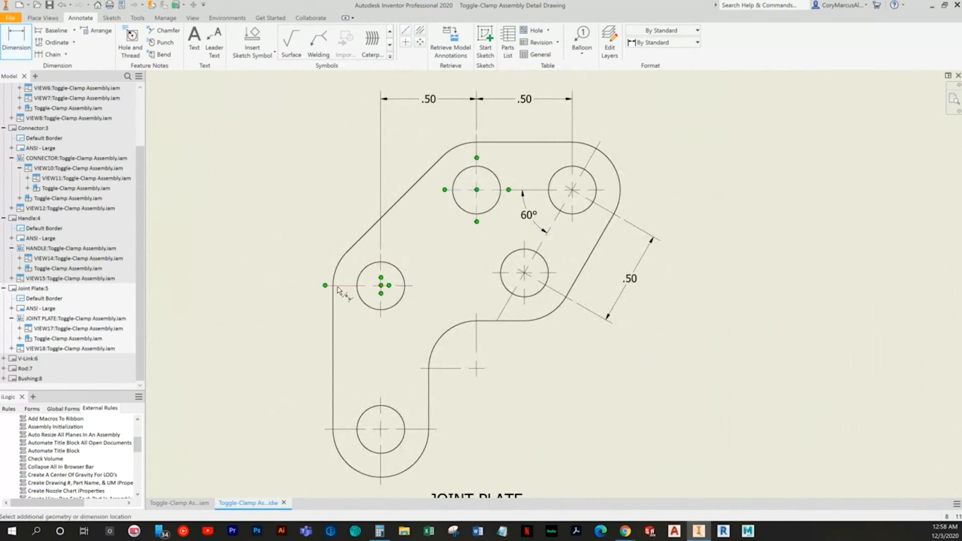
{"action": "left_click", "coordinate": [297, 250]}
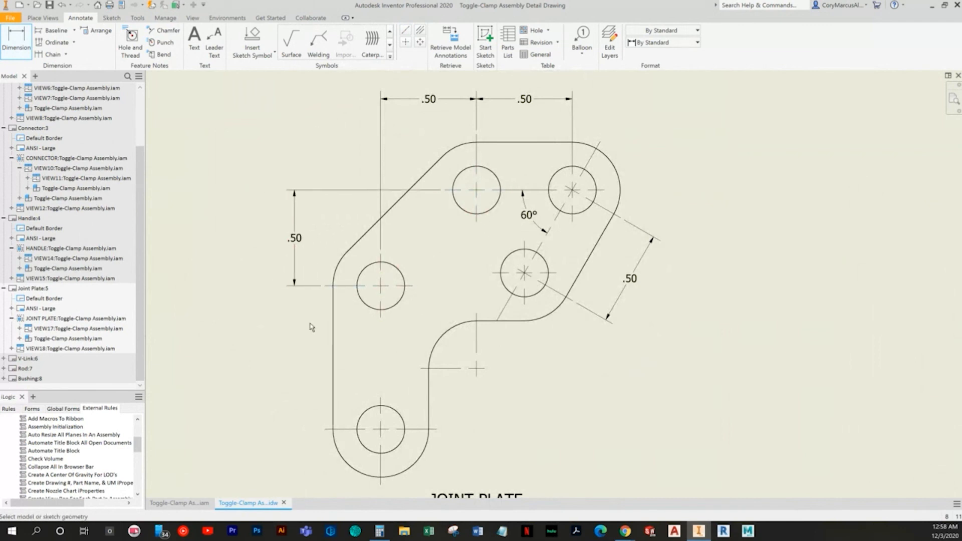
Dimension the vertical distance between the two holes on the left leg, in line with the vertical dimension above it
{"action": "left_click", "coordinate": [334, 287]}
{"action": "left_click", "coordinate": [345, 429]}
{"action": "left_click", "coordinate": [300, 357]}
{"action": "left_click_drag", "start_coordinate": [298, 326], "coordinate": [292, 327]}
{"action": "key", "text": "Escape"}
Dimension the bottom hole's diameter and the radius of the rounded bottom end, both placed outside the lower left of the plate
{"action": "left_click", "coordinate": [7, 33]}
{"action": "middle_click_drag", "start_coordinate": [343, 461], "coordinate": [375, 402]}
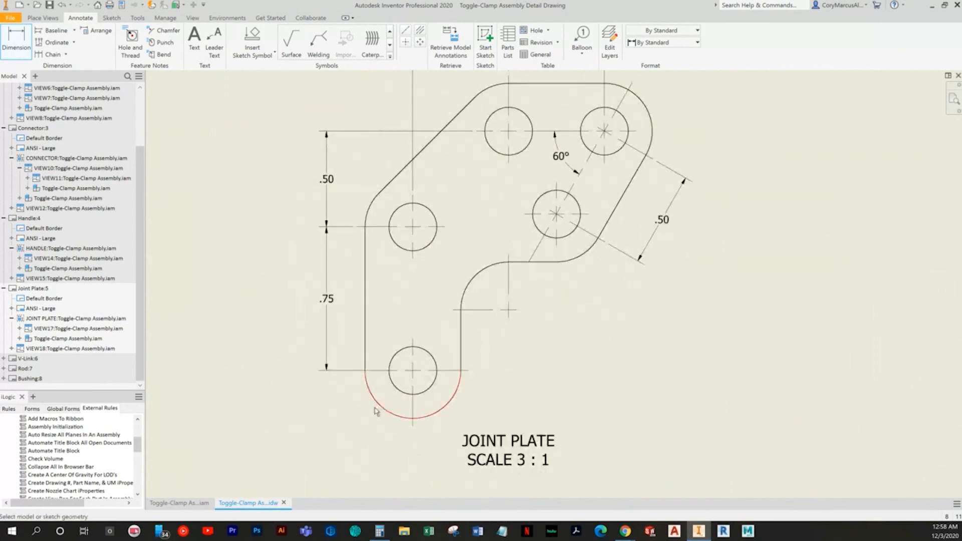
{"action": "left_click", "coordinate": [396, 388]}
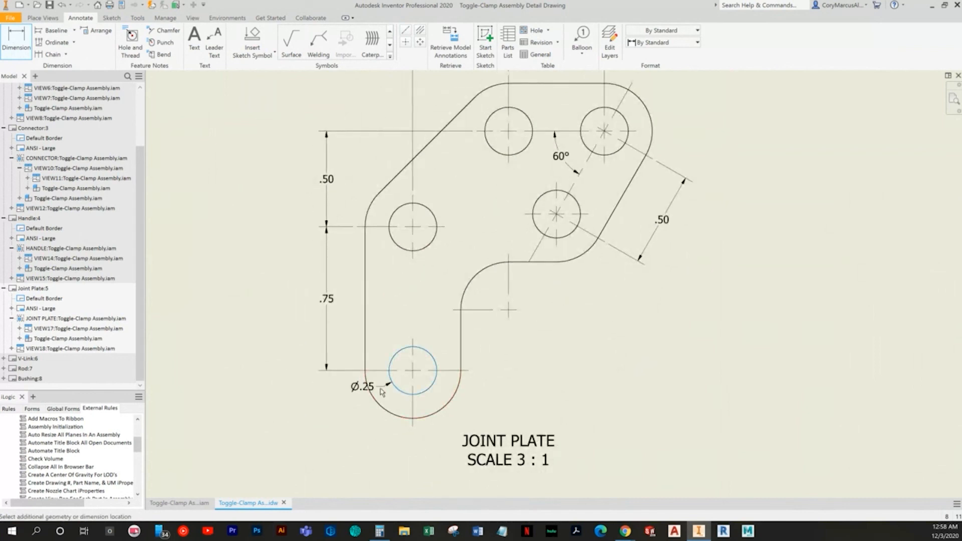
{"action": "left_click", "coordinate": [328, 407]}
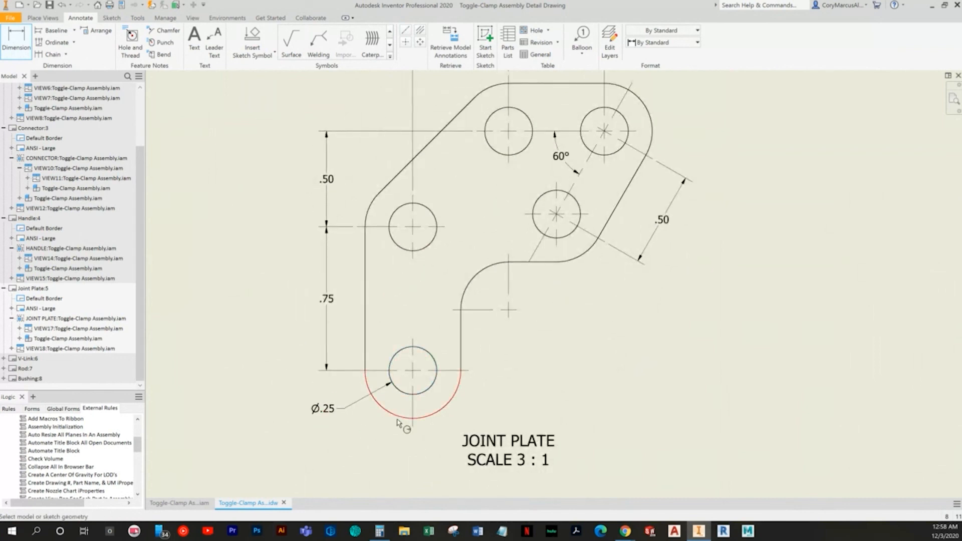
{"action": "left_click", "coordinate": [400, 424]}
{"action": "left_click", "coordinate": [354, 450]}
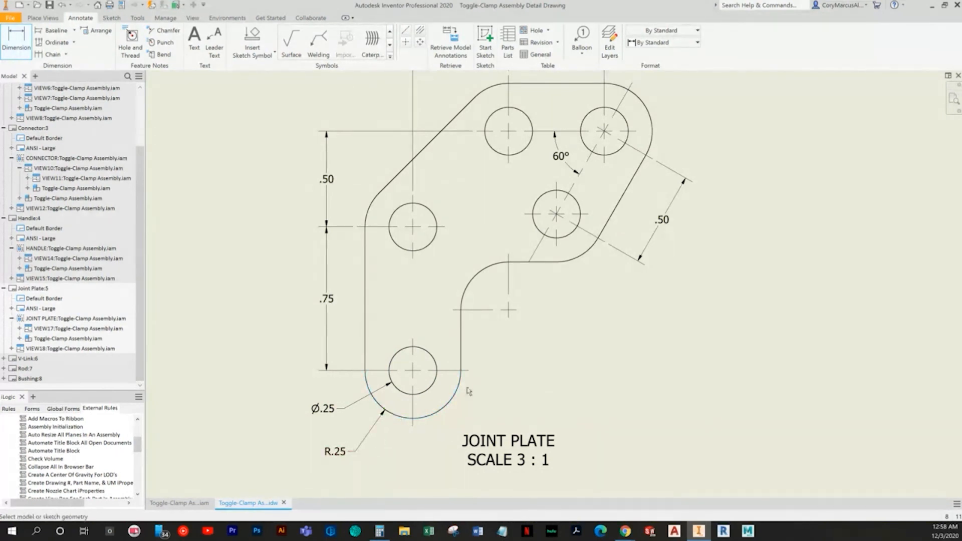
Dimension the concave corner's radius and add the prefix 5X to its dimension text
{"action": "left_click", "coordinate": [479, 277]}
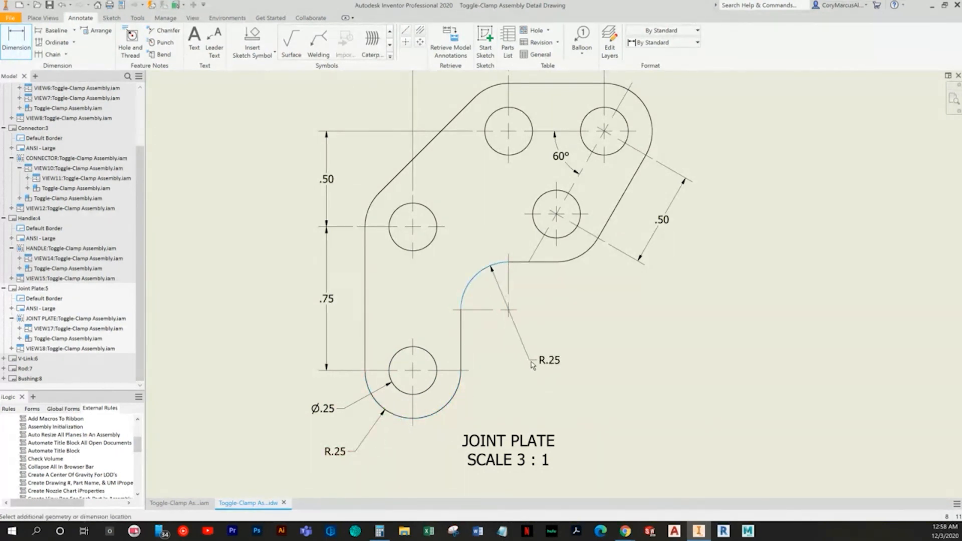
{"action": "left_click", "coordinate": [534, 331]}
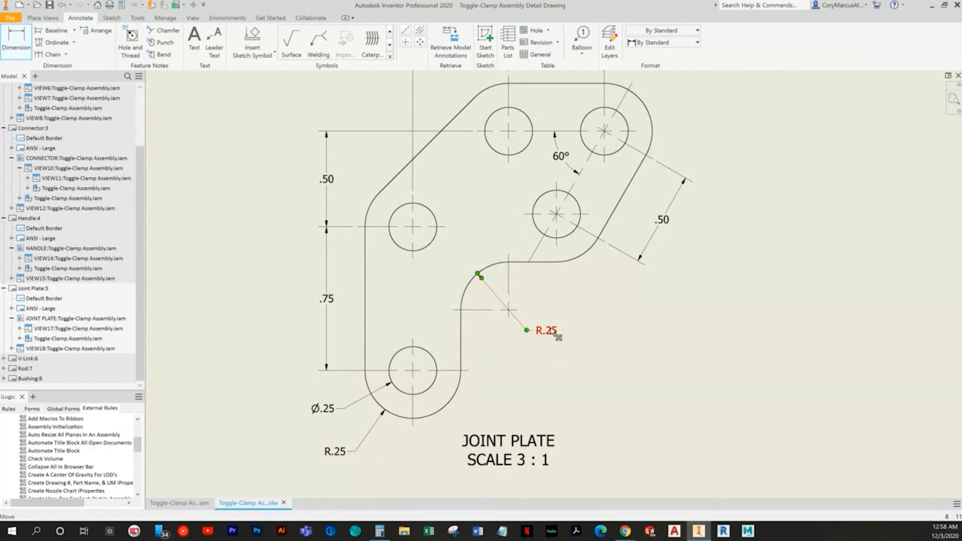
{"action": "double_click", "coordinate": [552, 333]}
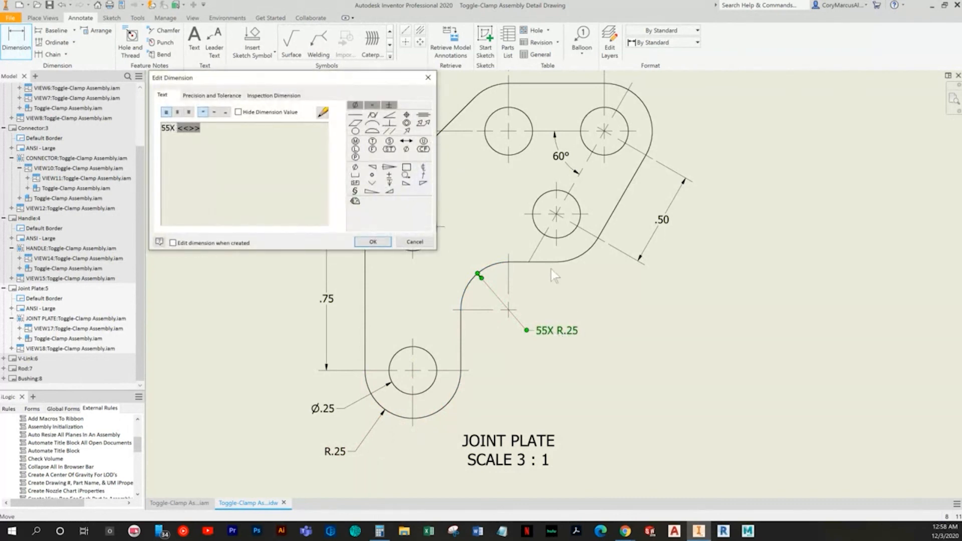
{"action": "key", "text": "BackSpace"}
{"action": "left_click", "coordinate": [373, 242]}
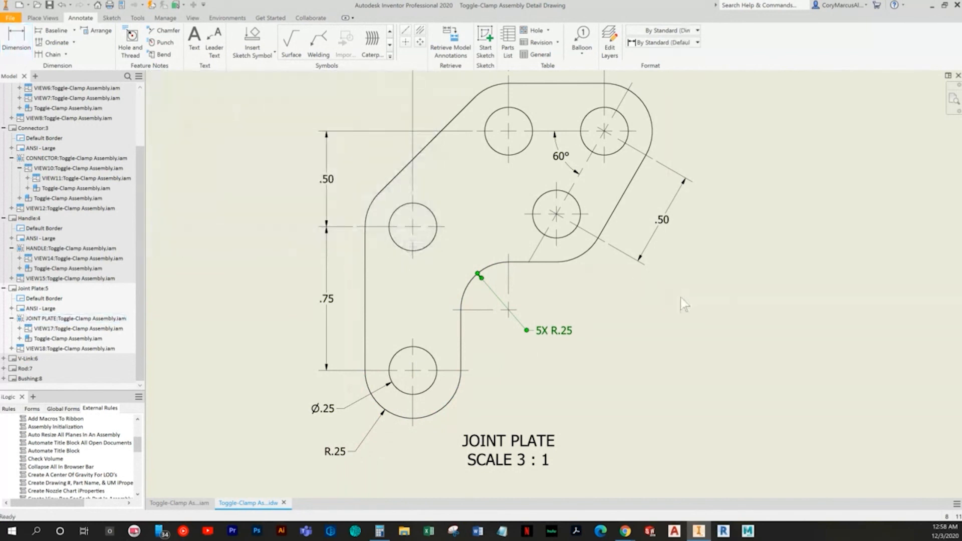
Add a balloon to the Joint Plate's isometric view, off its upper right edge
{"action": "middle_click_drag", "start_coordinate": [680, 297], "coordinate": [665, 302]}
{"action": "scroll", "coordinate": [629, 327], "scroll_direction": "down", "scroll_amount": 4}
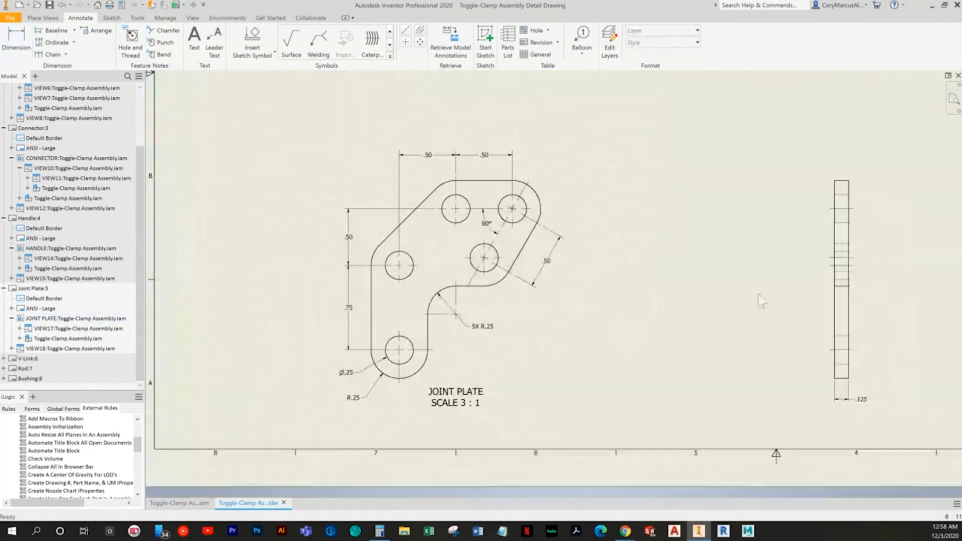
{"action": "middle_click", "coordinate": [758, 293]}
{"action": "middle_click", "coordinate": [758, 294]}
{"action": "left_click", "coordinate": [582, 35]}
{"action": "left_click", "coordinate": [593, 189]}
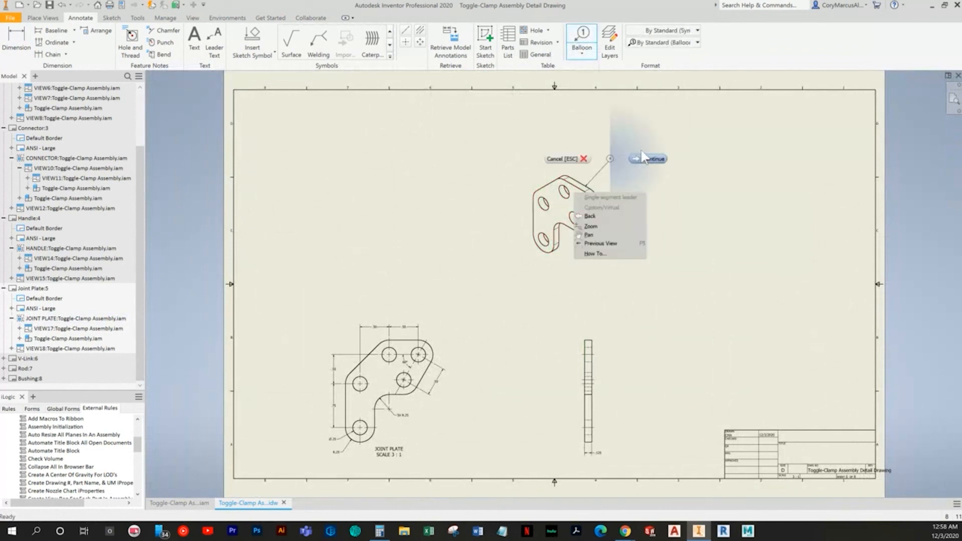
Reposition the Joint Plate's front, side and isometric views together so they sit closer to the middle of the sheet
{"action": "left_click_drag", "start_coordinate": [598, 244], "coordinate": [549, 269]}
{"action": "left_click_drag", "start_coordinate": [622, 437], "coordinate": [372, 257]}
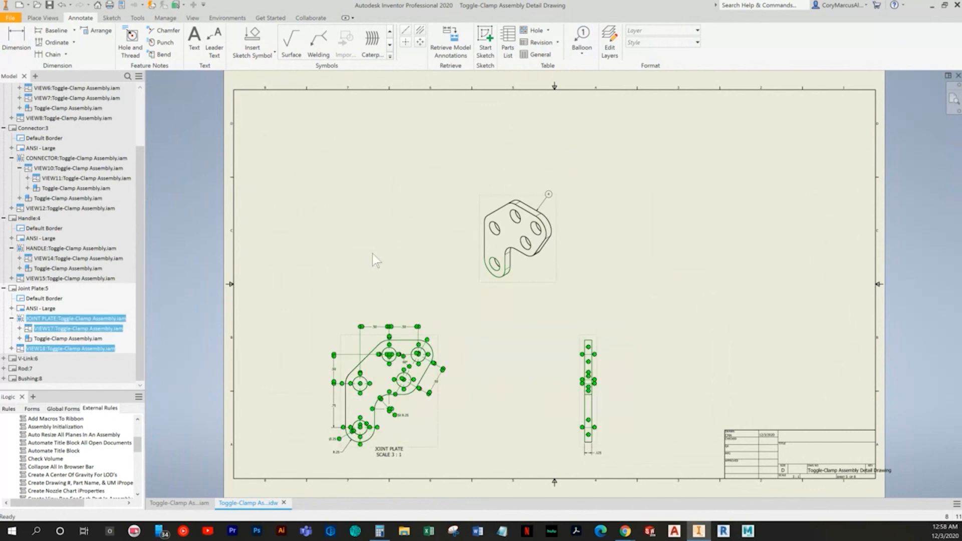
{"action": "left_click_drag", "start_coordinate": [541, 278], "coordinate": [571, 230]}
{"action": "left_click", "coordinate": [765, 303]}
{"action": "left_click_drag", "start_coordinate": [665, 399], "coordinate": [331, 136]}
{"action": "left_click_drag", "start_coordinate": [591, 231], "coordinate": [608, 232]}
{"action": "left_click", "coordinate": [820, 247]}
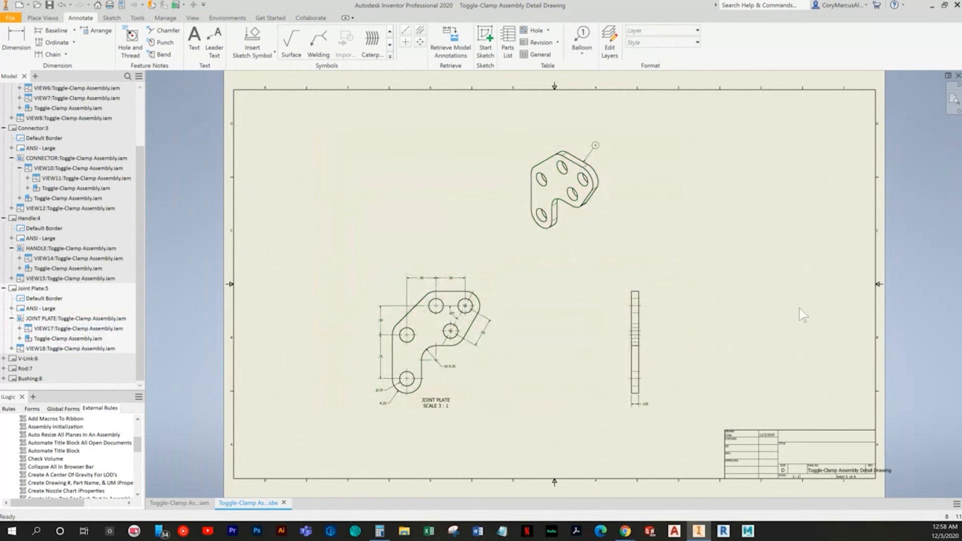
{"action": "left_click_drag", "start_coordinate": [673, 428], "coordinate": [409, 147]}
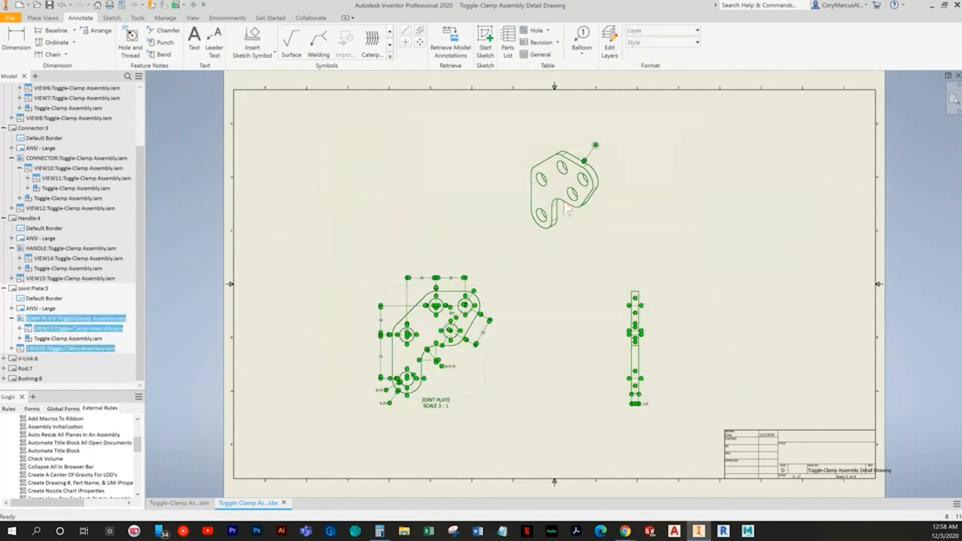
{"action": "left_click", "coordinate": [606, 230]}
{"action": "left_click_drag", "start_coordinate": [693, 392], "coordinate": [441, 160]}
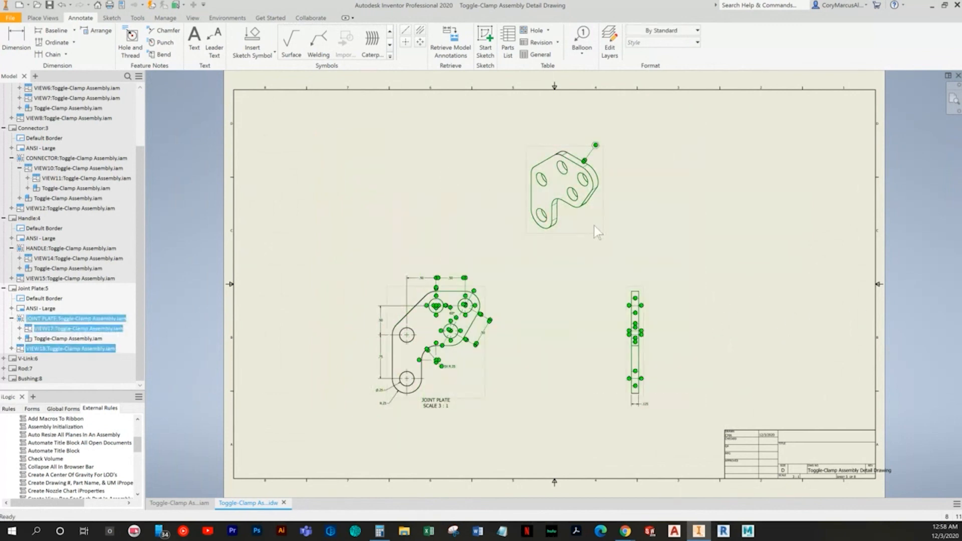
{"action": "left_click_drag", "start_coordinate": [599, 224], "coordinate": [608, 221]}
{"action": "left_click", "coordinate": [739, 232]}
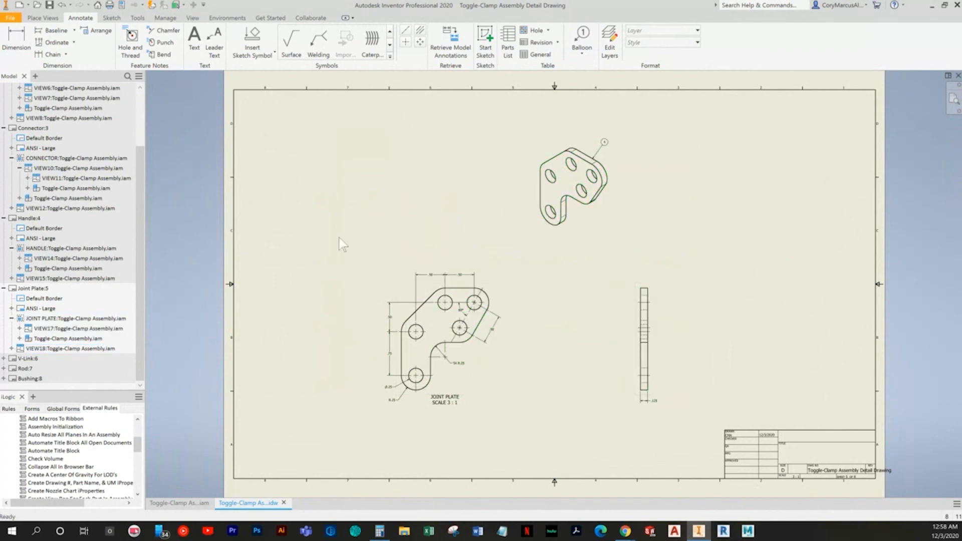
Save the drawing and activate the V-Link sheet
{"action": "key", "text": "ctrl+s"}
{"action": "key", "text": "Return"}
{"action": "double_click", "coordinate": [26, 358]}
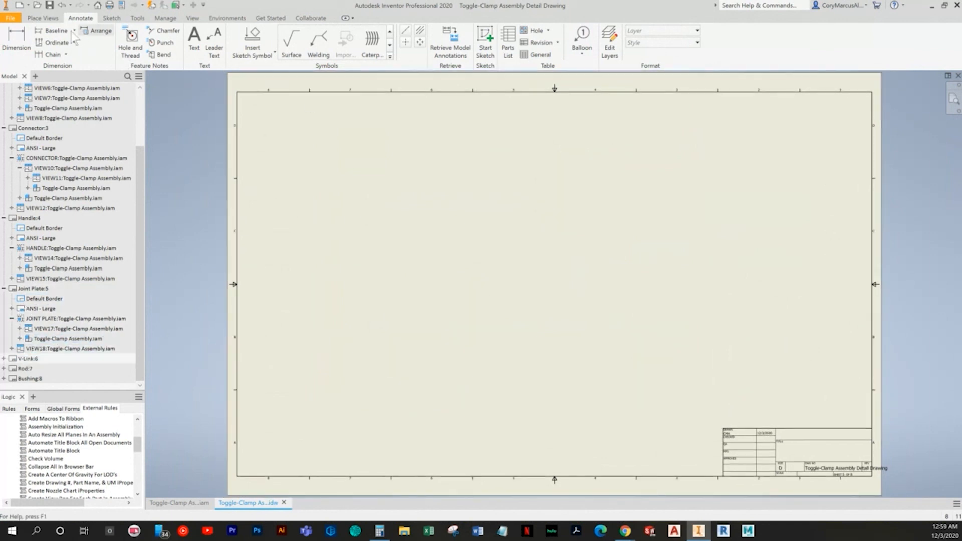
Set up a base view with the associative V-Link view representation, a visible label reading V-Link and a 3:1 scale
{"action": "left_click", "coordinate": [43, 17]}
{"action": "left_click", "coordinate": [10, 38]}
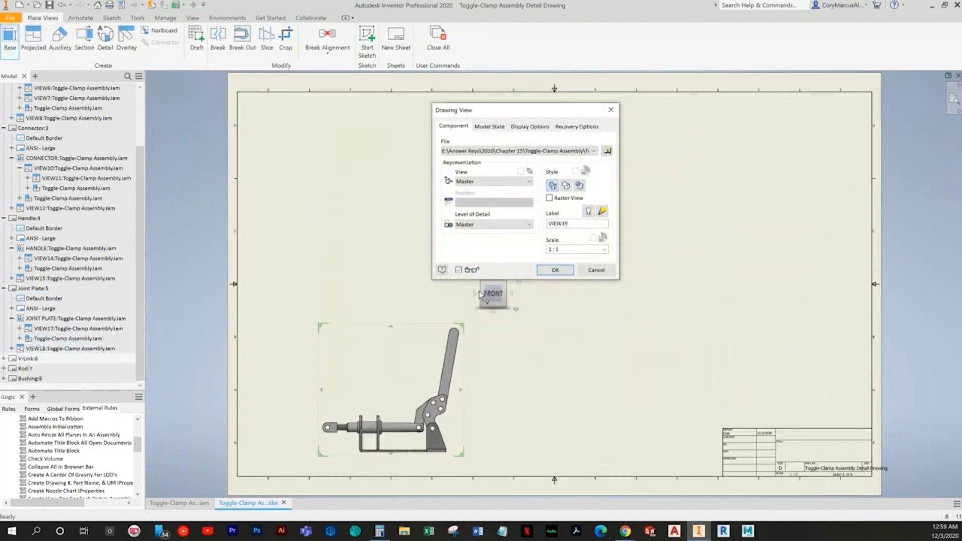
{"action": "left_click", "coordinate": [489, 182]}
{"action": "left_click", "coordinate": [491, 236]}
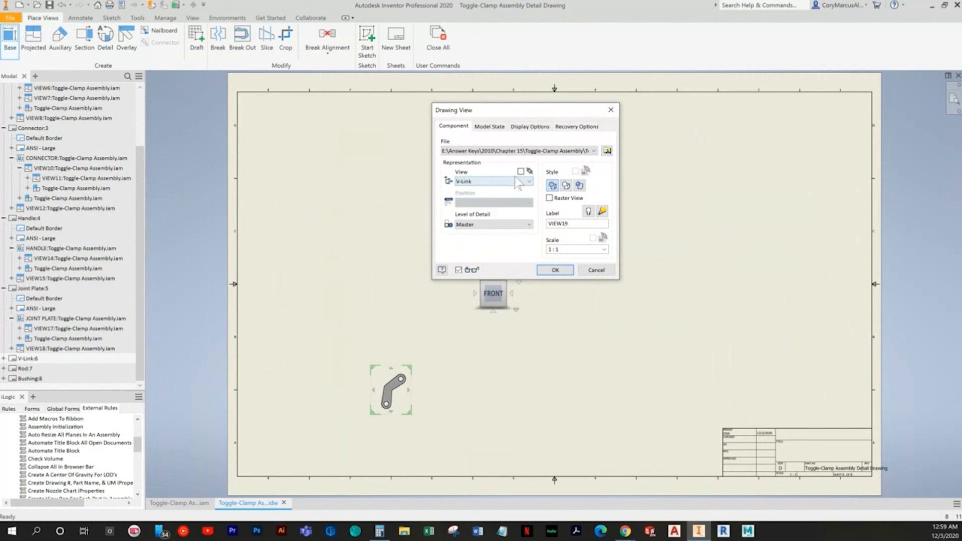
{"action": "left_click", "coordinate": [589, 211]}
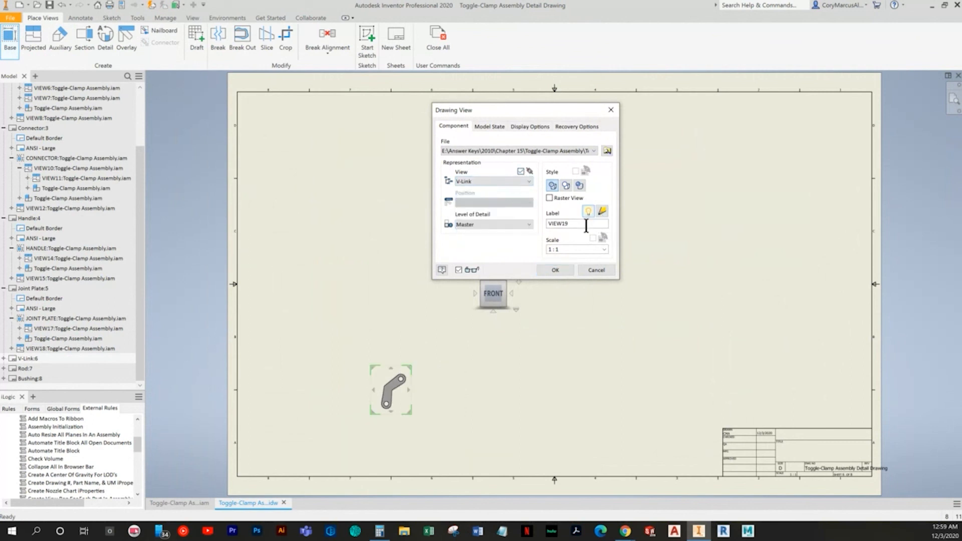
{"action": "type", "text": "V-Link"}
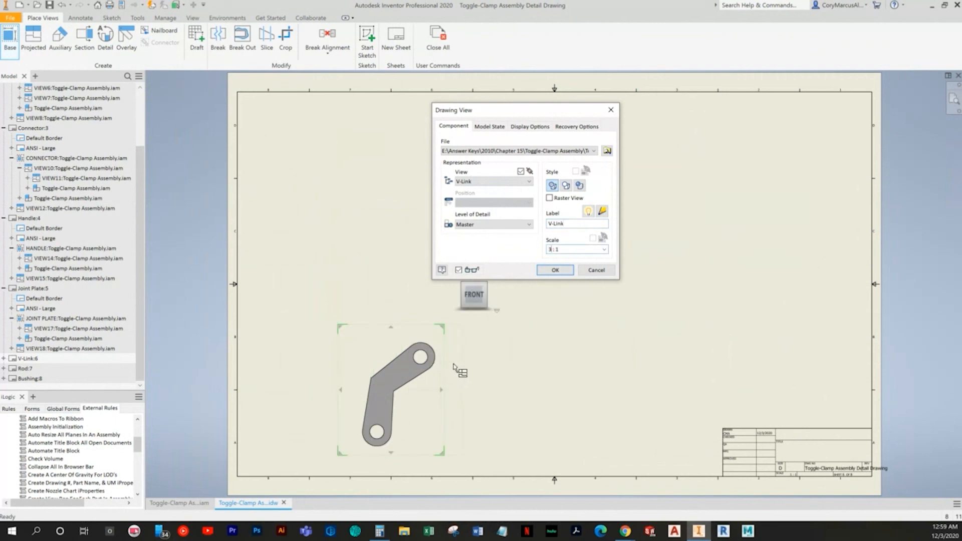
Give the base view a custom orientation looking straight at the link's flat face, and place it on the sheet
{"action": "left_click", "coordinate": [496, 311]}
{"action": "left_click", "coordinate": [530, 363]}
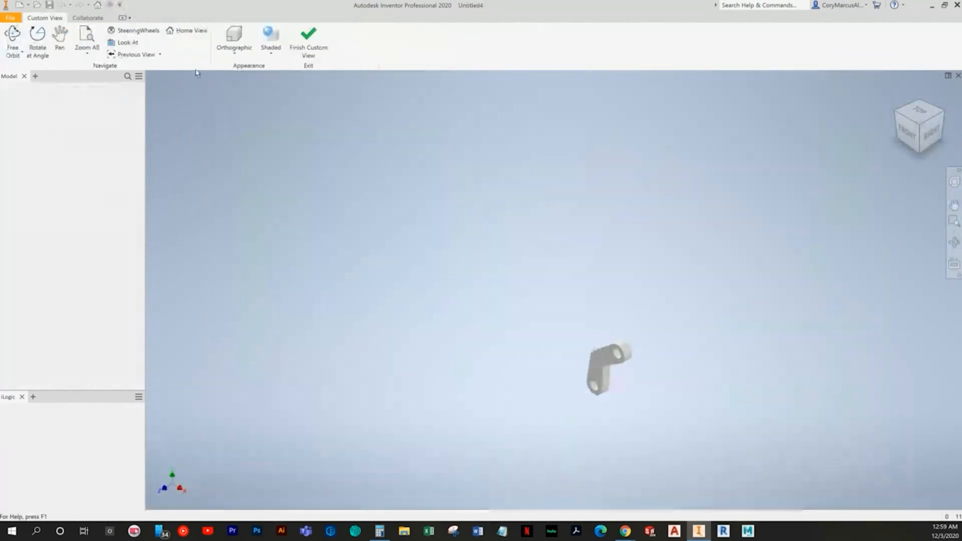
{"action": "left_click", "coordinate": [123, 42]}
{"action": "left_click", "coordinate": [599, 370]}
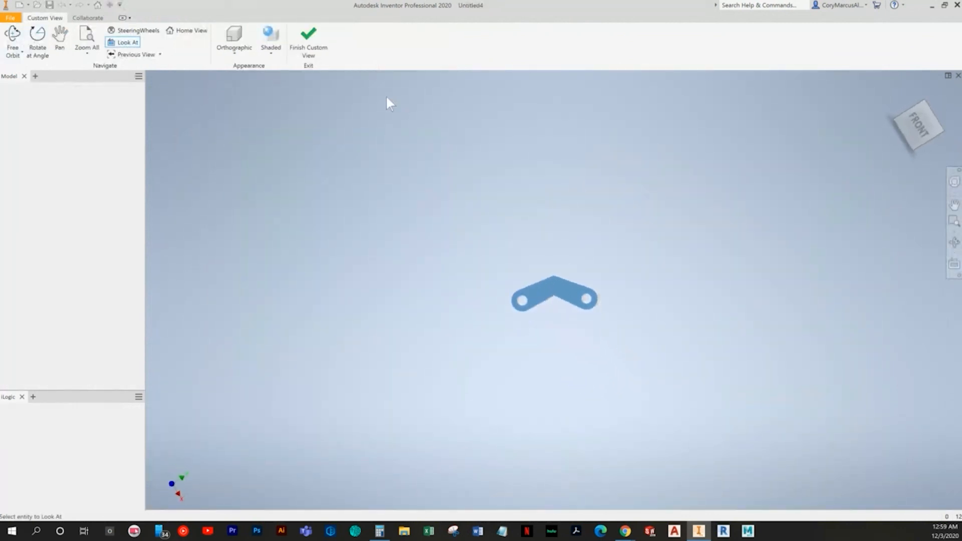
{"action": "left_click", "coordinate": [308, 40]}
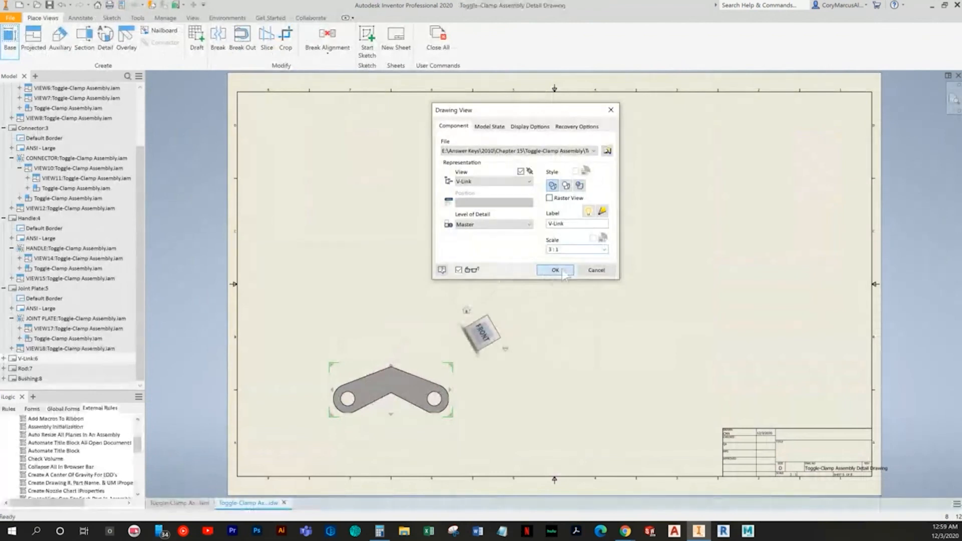
{"action": "left_click", "coordinate": [555, 270]}
Project a side view and an isometric view from the V-Link front view, and move all three views toward the sheet's middle
{"action": "left_click", "coordinate": [33, 41]}
{"action": "left_click", "coordinate": [424, 408]}
{"action": "left_click", "coordinate": [545, 277]}
{"action": "right_click", "coordinate": [627, 221]}
{"action": "left_click", "coordinate": [641, 228]}
{"action": "left_click_drag", "start_coordinate": [616, 427], "coordinate": [392, 236]}
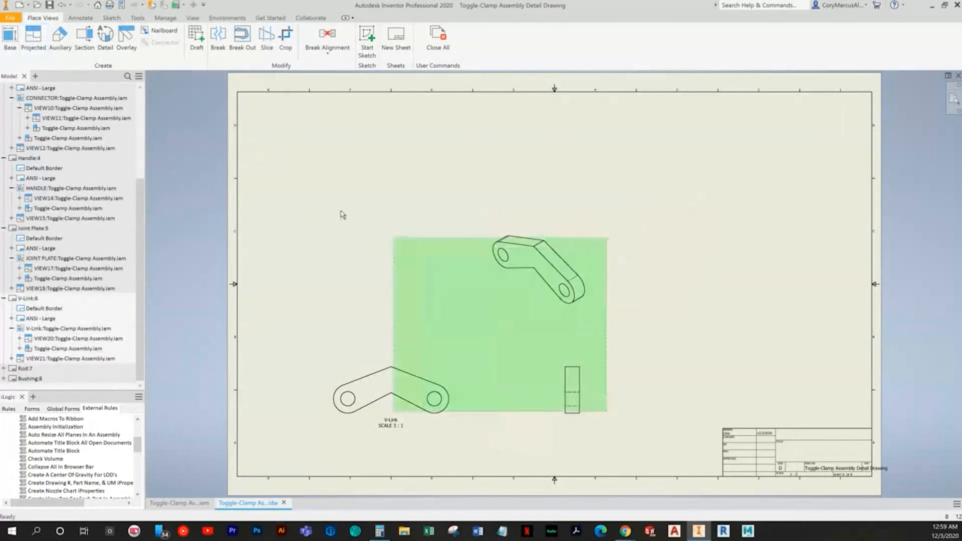
{"action": "mouse_move", "coordinate": [454, 368]}
{"action": "left_mouse_down"}
{"action": "mouse_move", "coordinate": [516, 344]}
{"action": "mouse_move", "coordinate": [503, 334]}
{"action": "mouse_move", "coordinate": [555, 273]}
{"action": "left_mouse_up"}
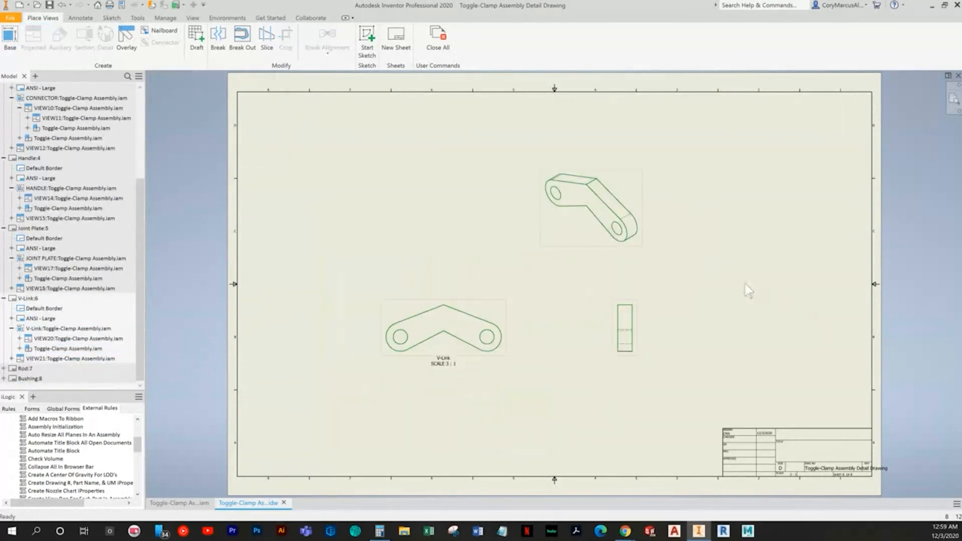
Attach a balloon to the V-Link's isometric view, placed just above its upper corner
{"action": "left_click", "coordinate": [745, 289]}
{"action": "left_click", "coordinate": [75, 23]}
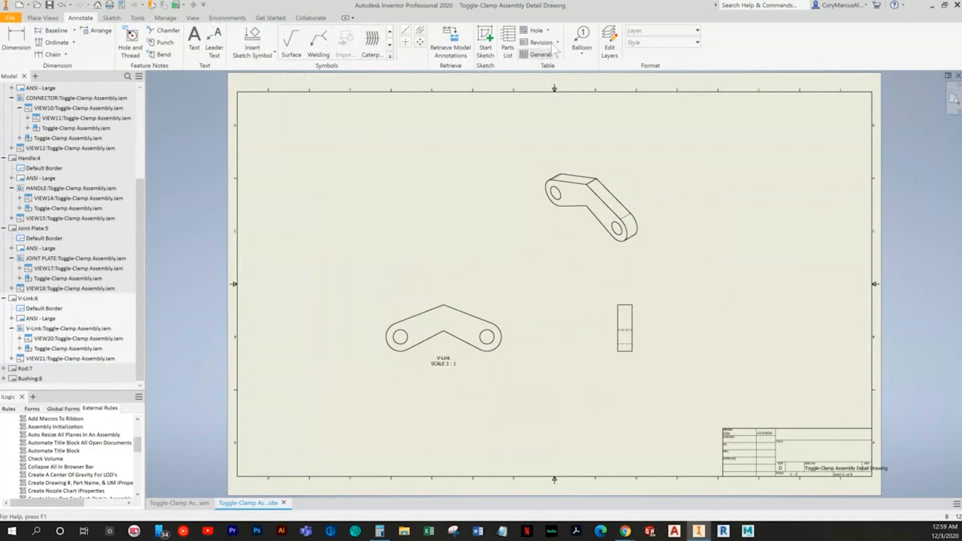
{"action": "left_click", "coordinate": [581, 40]}
{"action": "left_click", "coordinate": [612, 160]}
{"action": "right_click", "coordinate": [644, 152]}
{"action": "left_click", "coordinate": [607, 142]}
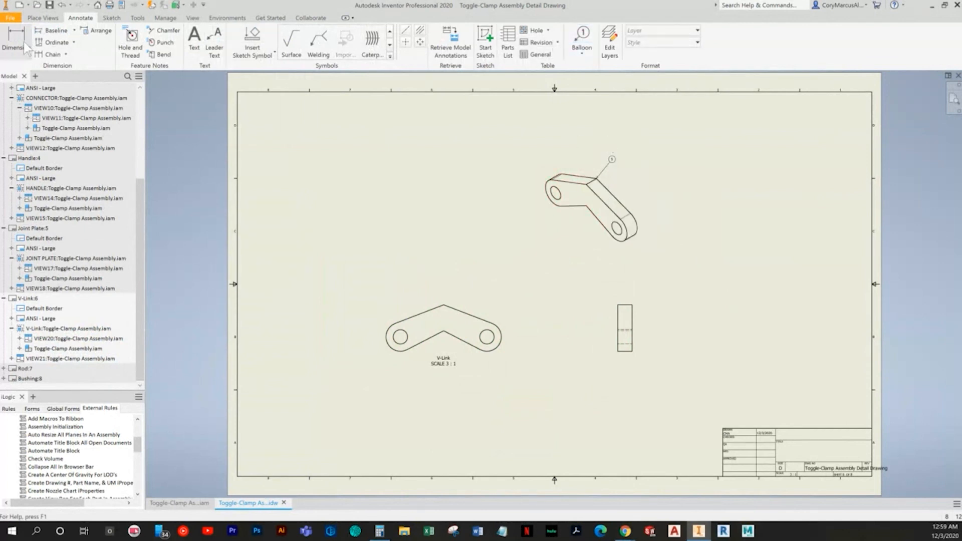
Add center marks to both holes in the V-Link front view and a bisector centerline through the hidden hole in the side view
{"action": "scroll", "coordinate": [436, 369], "scroll_direction": "up", "scroll_amount": 3}
{"action": "left_click", "coordinate": [405, 42]}
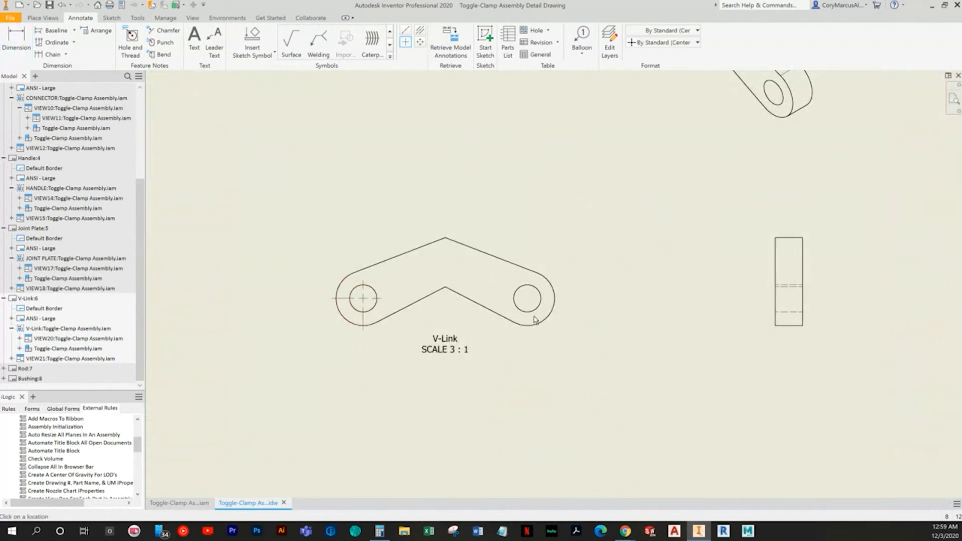
{"action": "left_click", "coordinate": [552, 318]}
{"action": "key", "text": "Escape"}
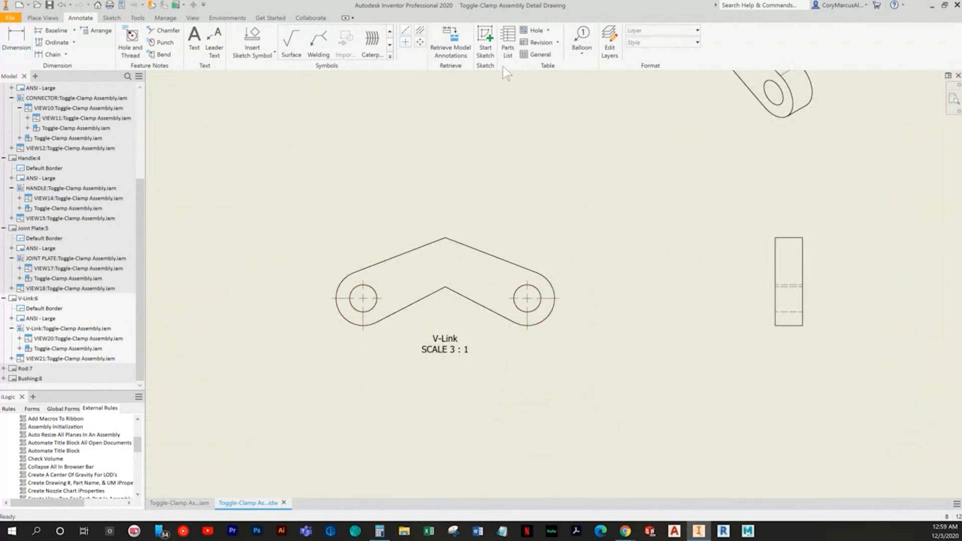
{"action": "left_click", "coordinate": [420, 31]}
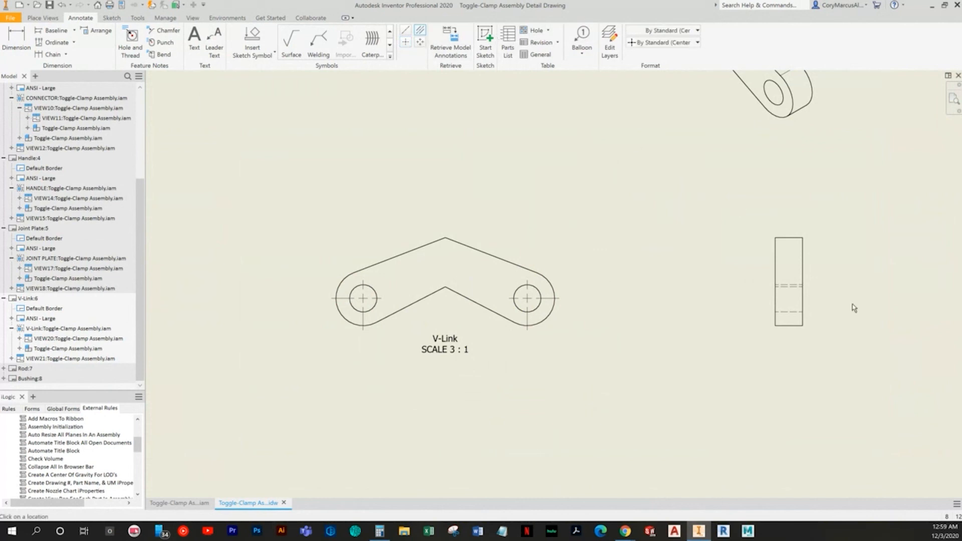
{"action": "key", "text": "Escape"}
Try to extend the front view's right-hand hole center mark across toward the side view
{"action": "scroll", "coordinate": [782, 338], "scroll_direction": "up", "scroll_amount": 3}
{"action": "left_click", "coordinate": [306, 253]}
{"action": "left_click_drag", "start_coordinate": [315, 252], "coordinate": [837, 193]}
{"action": "key", "text": "ctrl+z"}
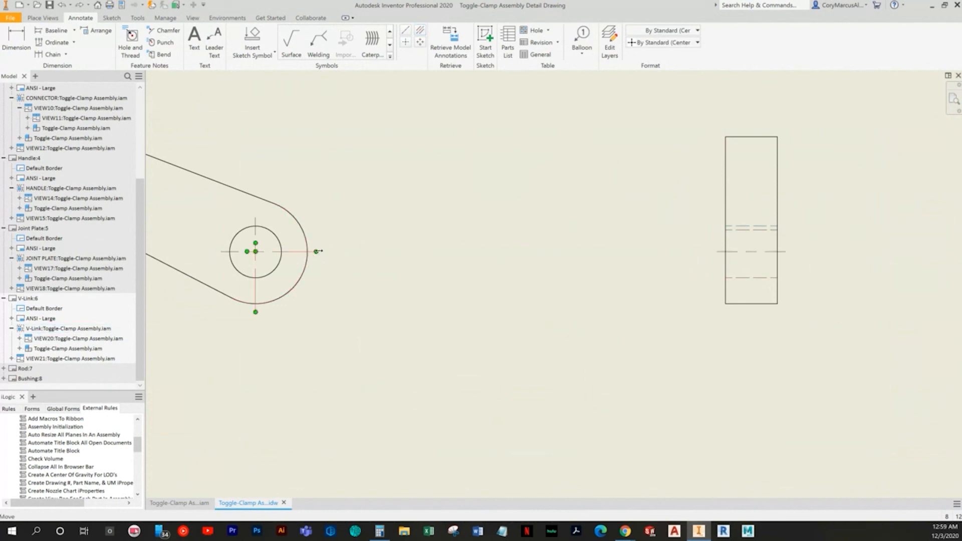
{"action": "left_click", "coordinate": [692, 251]}
{"action": "left_click", "coordinate": [561, 355]}
Dimension the left-hand hole's diameter and the radius of the rounded end around it in the V-Link front view
{"action": "scroll", "coordinate": [561, 355], "scroll_direction": "down", "scroll_amount": 3}
{"action": "middle_click_drag", "start_coordinate": [481, 359], "coordinate": [648, 356]}
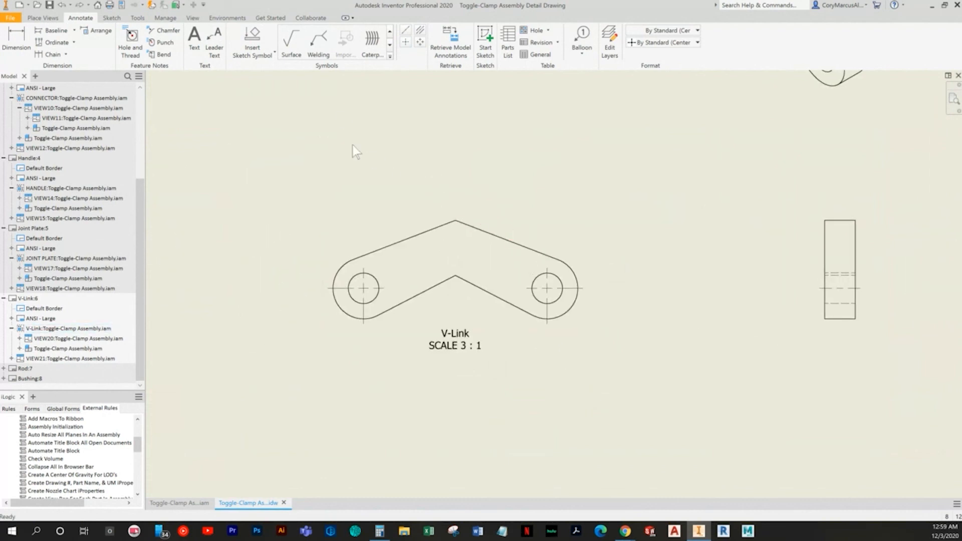
{"action": "left_click", "coordinate": [16, 40]}
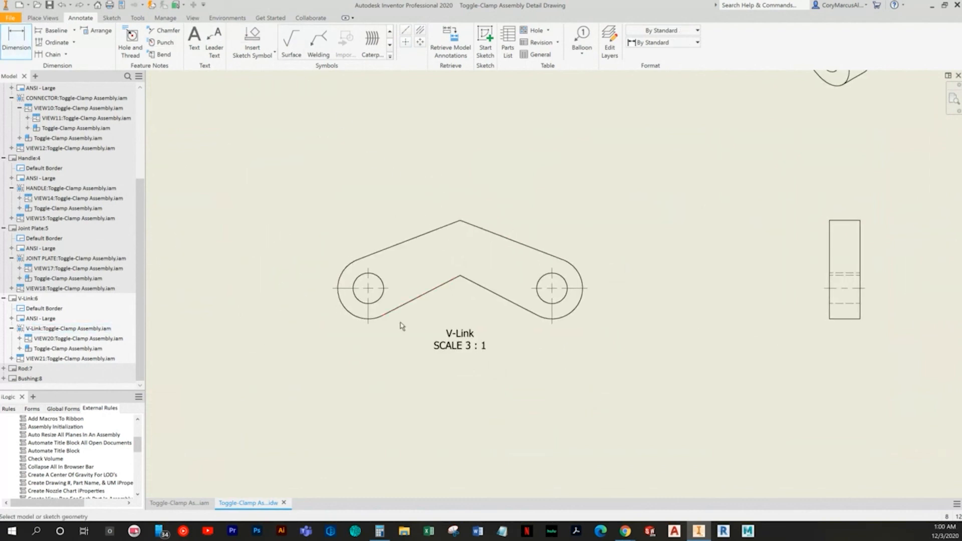
{"action": "middle_click_drag", "start_coordinate": [401, 326], "coordinate": [569, 299]}
{"action": "left_click", "coordinate": [462, 247]}
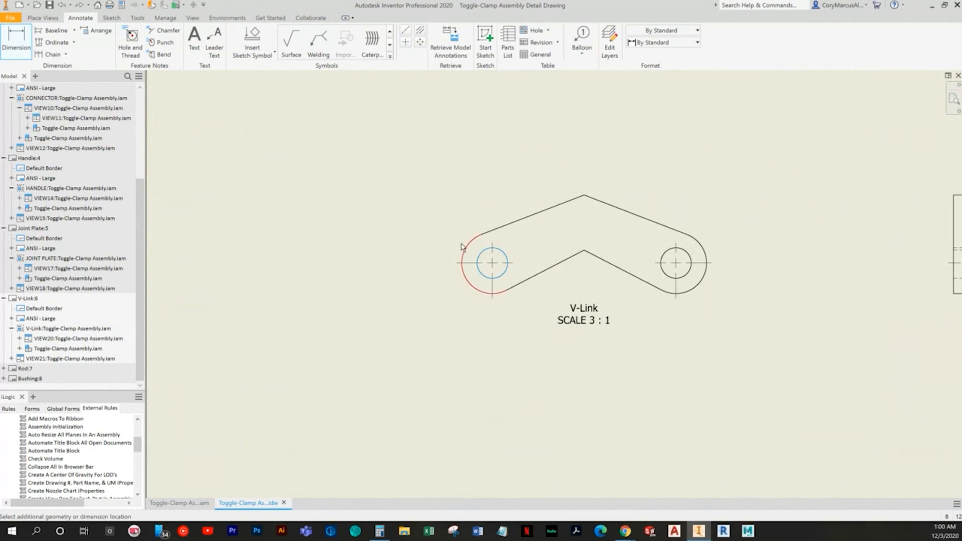
{"action": "left_click", "coordinate": [450, 245]}
{"action": "left_click", "coordinate": [467, 280]}
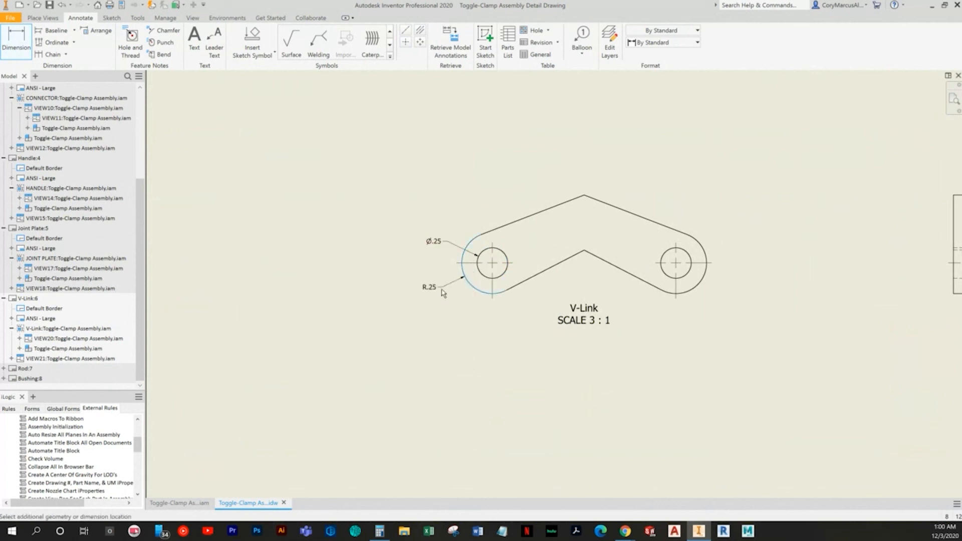
{"action": "left_click", "coordinate": [448, 299]}
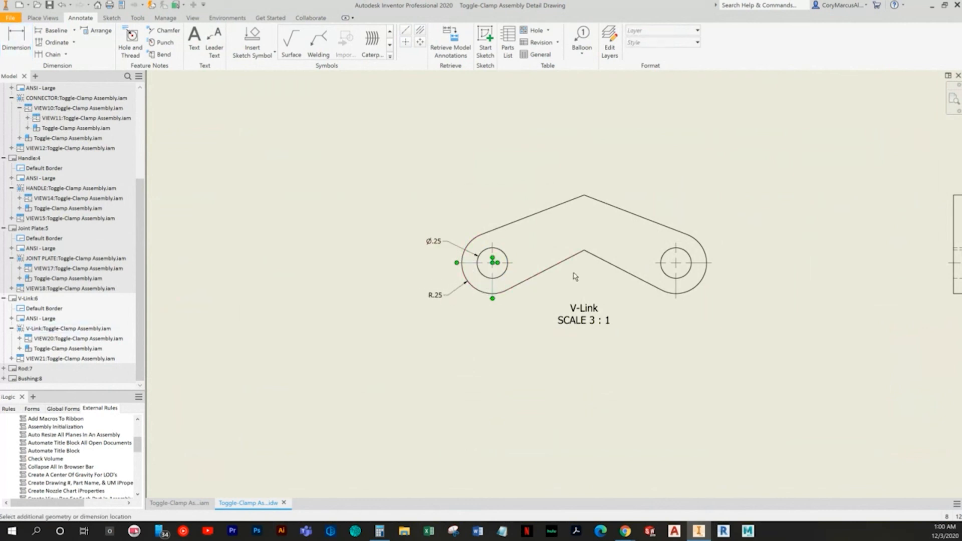
Dimension the horizontal distance from each hole center to the inner vertex, and move the V-Link view label below these dimensions
{"action": "left_click", "coordinate": [584, 252]}
{"action": "left_click", "coordinate": [541, 323]}
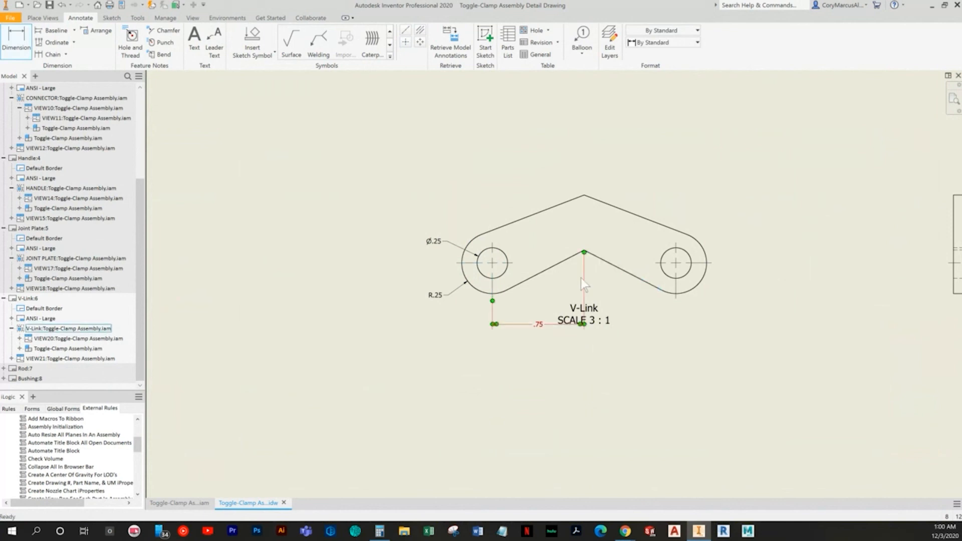
{"action": "left_click", "coordinate": [674, 289]}
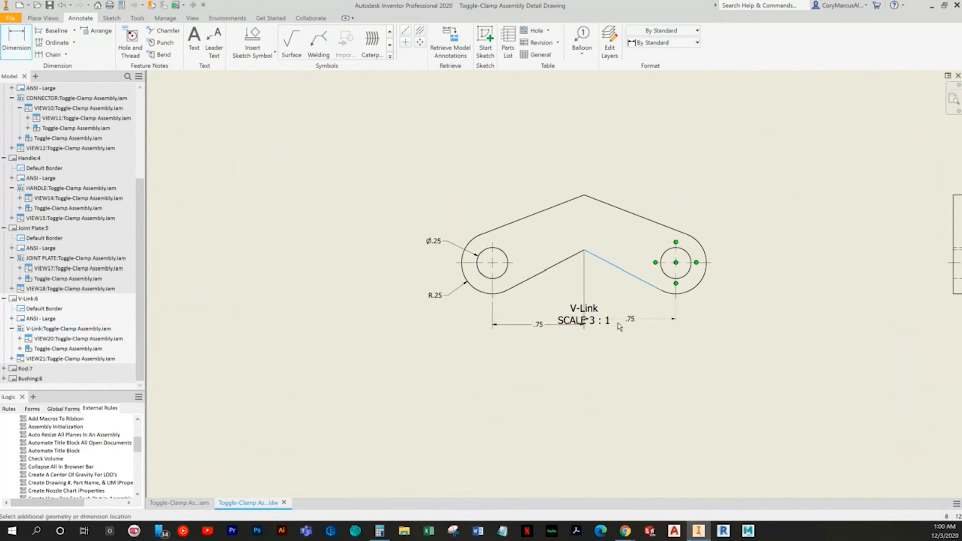
{"action": "left_click", "coordinate": [638, 327]}
{"action": "left_click", "coordinate": [617, 324]}
{"action": "scroll", "coordinate": [606, 316], "scroll_direction": "up", "scroll_amount": 3}
{"action": "key", "text": "Escape"}
{"action": "left_click_drag", "start_coordinate": [574, 312], "coordinate": [591, 332]}
{"action": "middle_click_drag", "start_coordinate": [702, 395], "coordinate": [566, 391]}
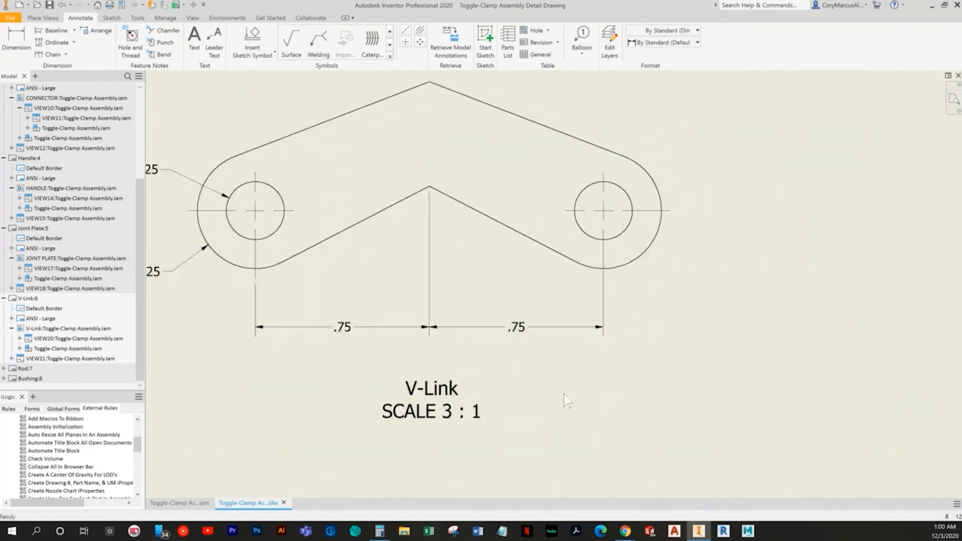
Dimension the vertical distance between the link's inner and outer vertices, and move its text above the extension lines
{"action": "key", "text": "d"}
{"action": "middle_click_drag", "start_coordinate": [360, 160], "coordinate": [380, 286]}
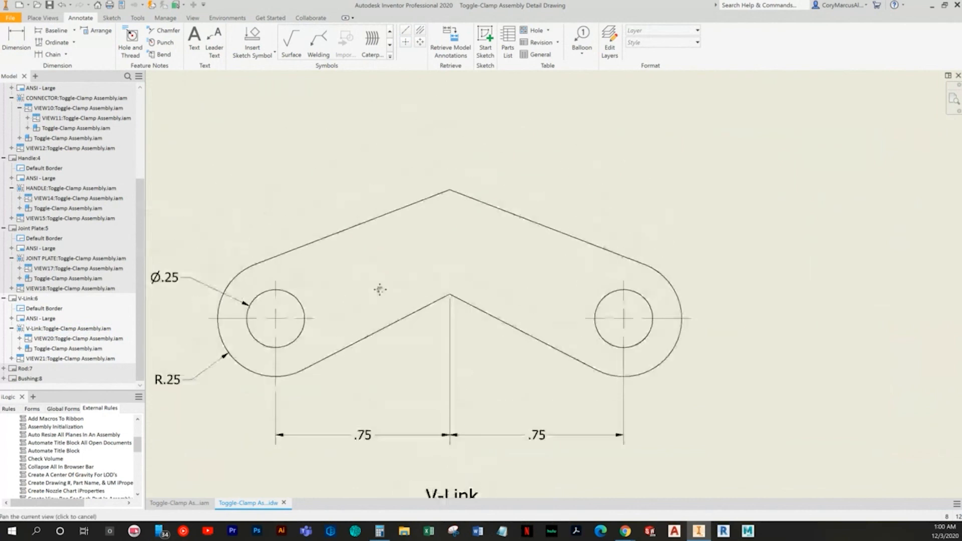
{"action": "left_click", "coordinate": [453, 316]}
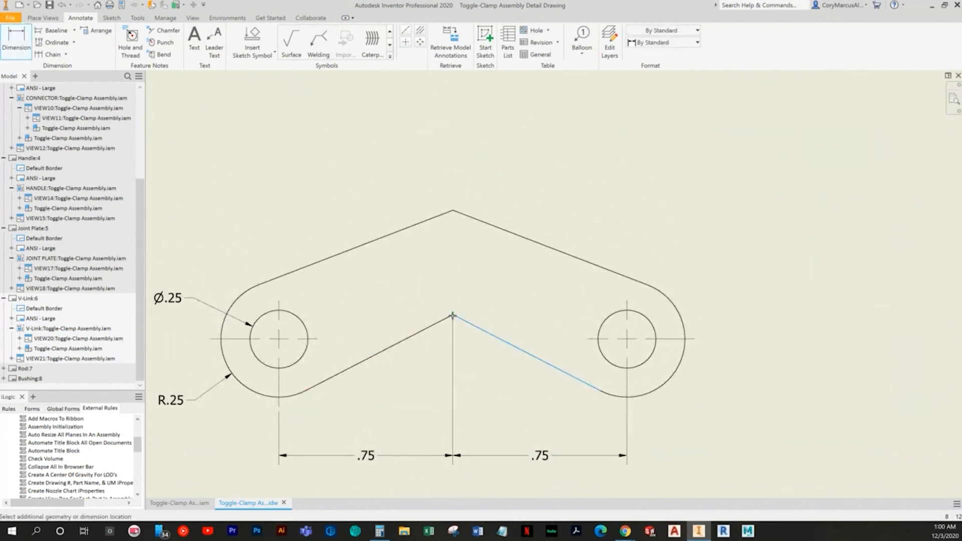
{"action": "left_click", "coordinate": [450, 212]}
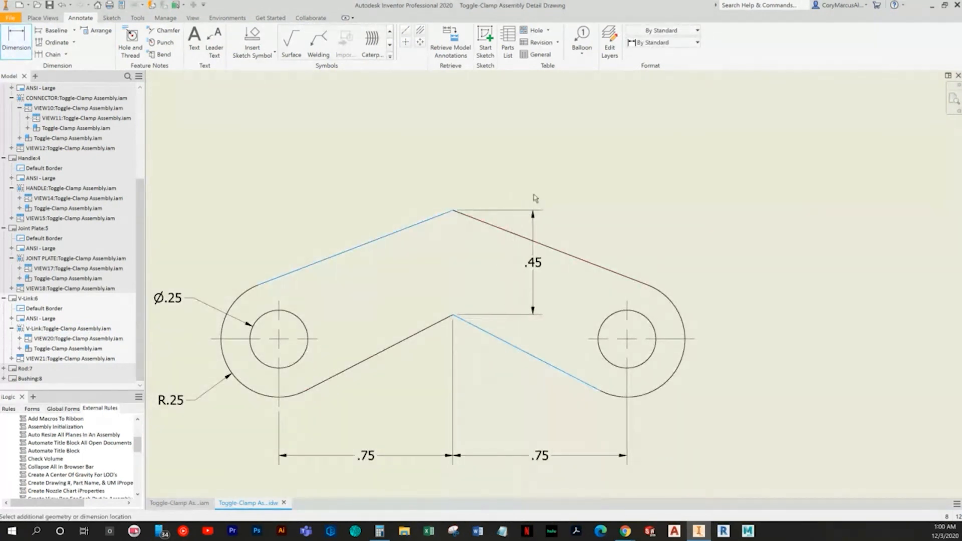
{"action": "left_click", "coordinate": [553, 200]}
{"action": "left_click_drag", "start_coordinate": [562, 267], "coordinate": [551, 190]}
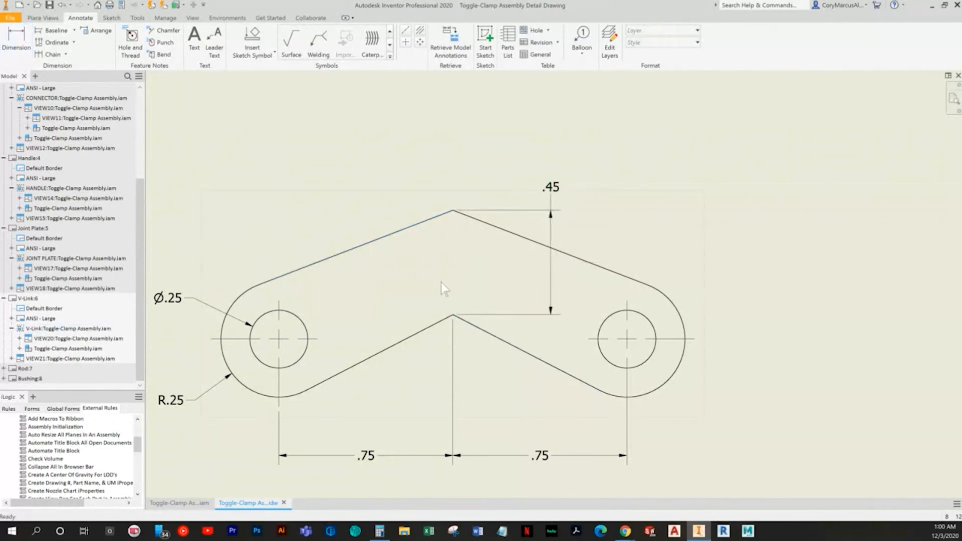
Dimension the angle between the V-Link's two upper edges, placing it inside the link below the outer vertex
{"action": "left_click", "coordinate": [17, 40]}
{"action": "left_click", "coordinate": [571, 247]}
{"action": "left_click", "coordinate": [441, 223]}
{"action": "left_click", "coordinate": [484, 256]}
{"action": "key", "text": "Escape"}
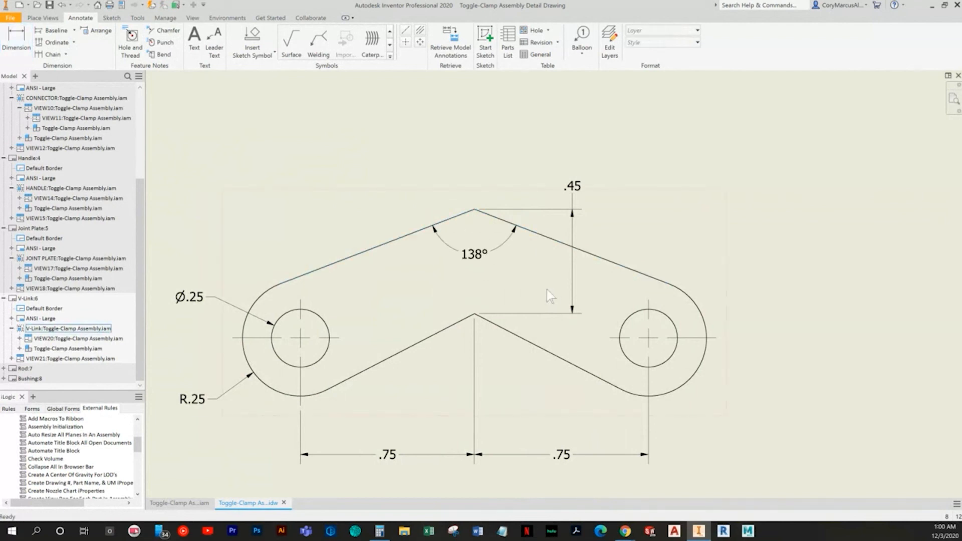
Dimension the V-Link's thickness above the side view
{"action": "scroll", "coordinate": [659, 239], "scroll_direction": "down", "scroll_amount": 3}
{"action": "scroll", "coordinate": [704, 266], "scroll_direction": "up", "scroll_amount": 2}
{"action": "left_click", "coordinate": [17, 40]}
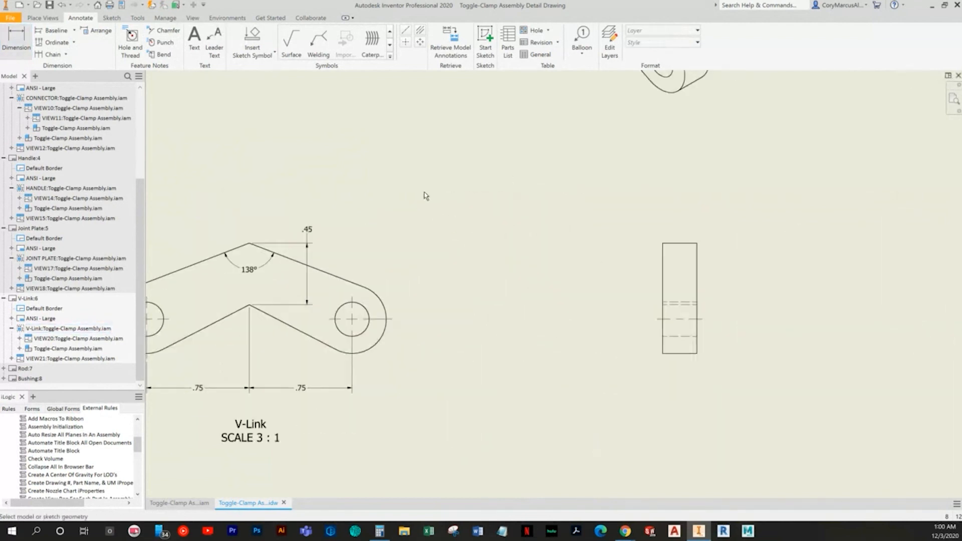
{"action": "scroll", "coordinate": [640, 320], "scroll_direction": "up", "scroll_amount": 4}
{"action": "scroll", "coordinate": [504, 416], "scroll_direction": "down", "scroll_amount": 3}
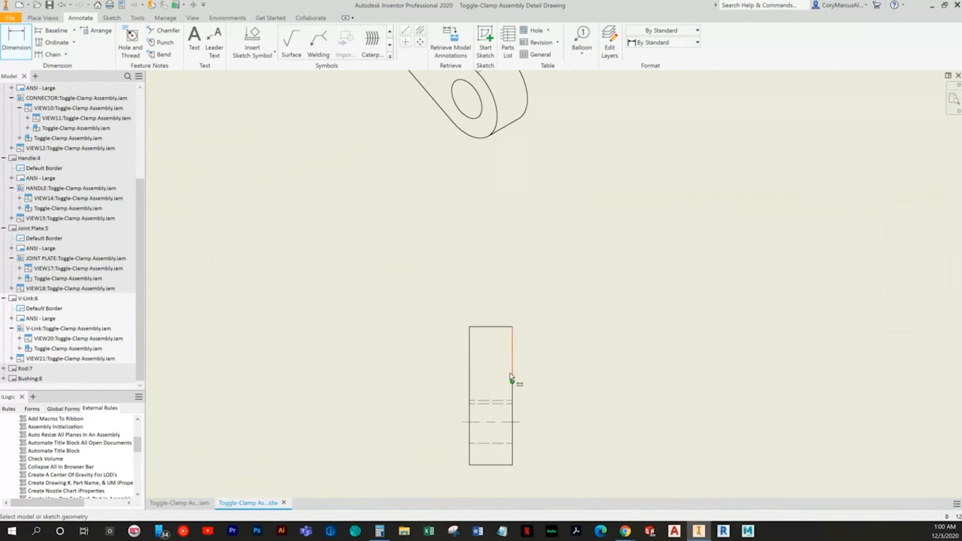
{"action": "left_click", "coordinate": [506, 326]}
{"action": "left_click", "coordinate": [504, 291]}
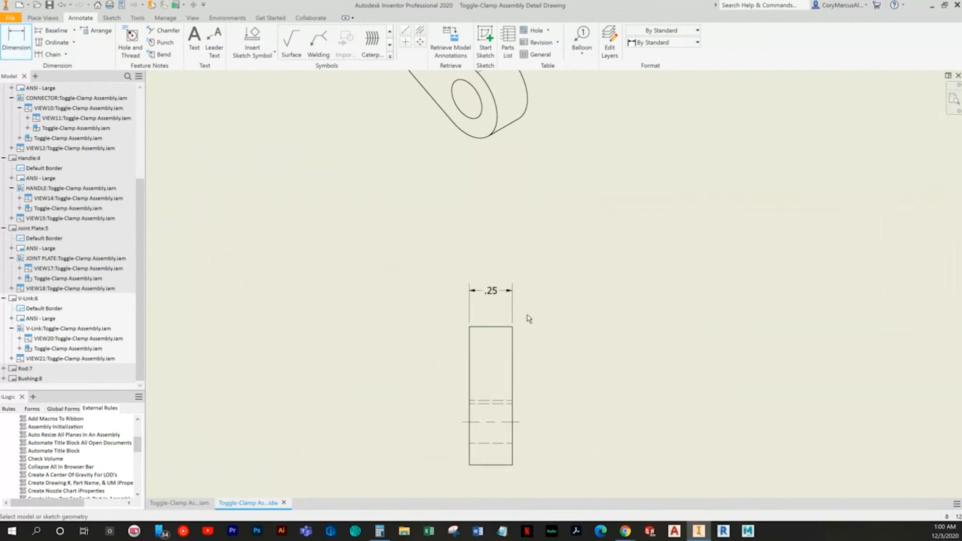
{"action": "scroll", "coordinate": [568, 325], "scroll_direction": "down", "scroll_amount": 3}
{"action": "key", "text": "Escape"}
Reposition the dimensioned V-Link views so the layout is better centered on the sheet
{"action": "key", "text": "Home"}
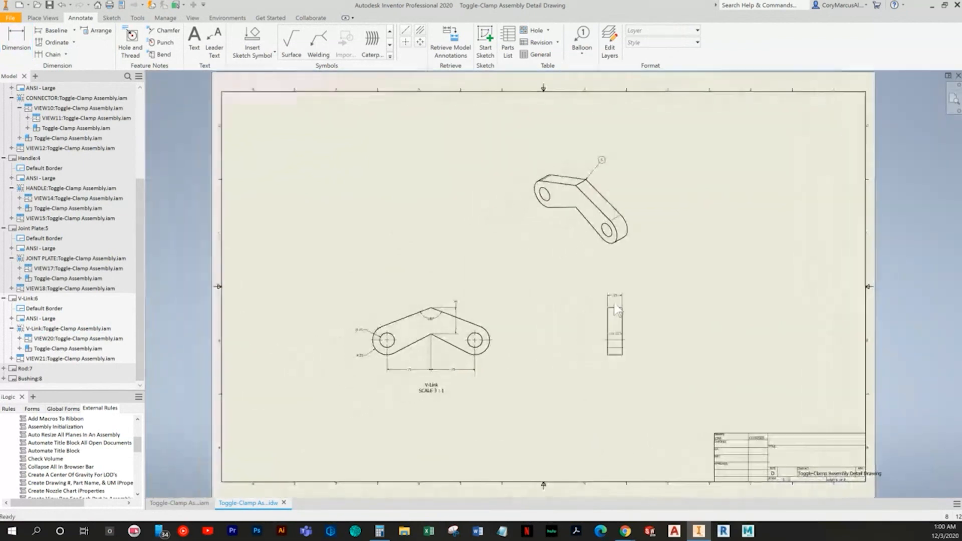
{"action": "left_click_drag", "start_coordinate": [607, 257], "coordinate": [537, 250]}
{"action": "left_click_drag", "start_coordinate": [740, 452], "coordinate": [355, 174]}
{"action": "left_click_drag", "start_coordinate": [528, 243], "coordinate": [571, 245]}
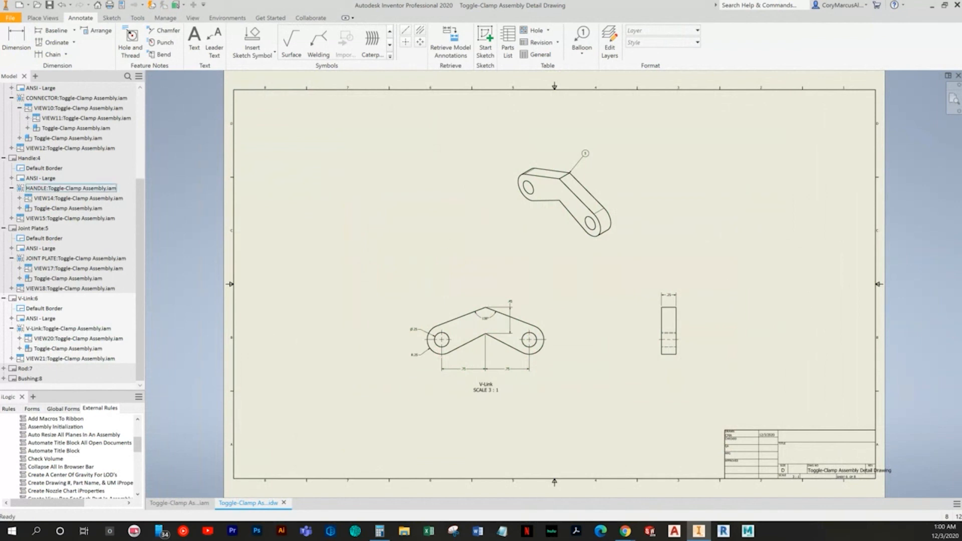
Activate the Rod sheet and set up a base view with the associative Rod view representation, a visible label reading ROD and a 2:1 scale
{"action": "double_click", "coordinate": [25, 370]}
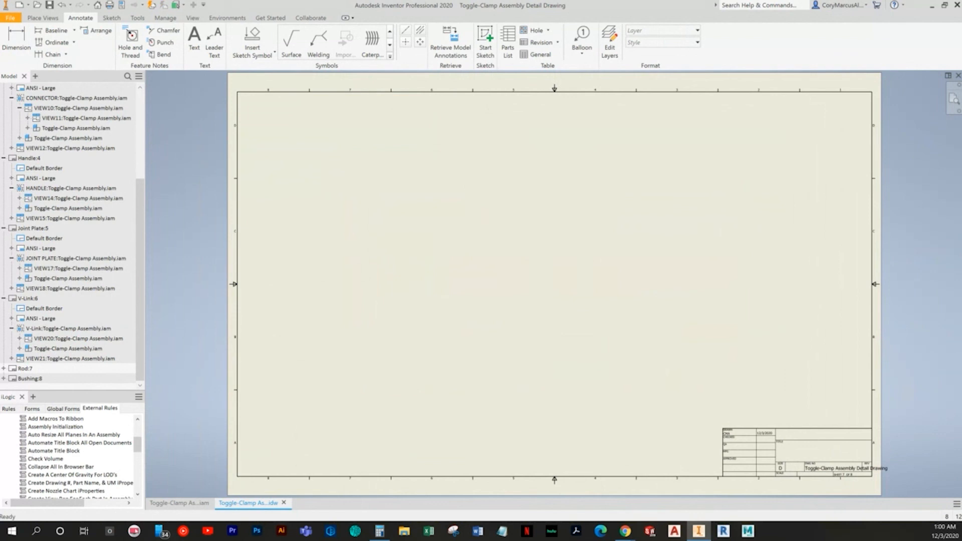
{"action": "left_click", "coordinate": [43, 18]}
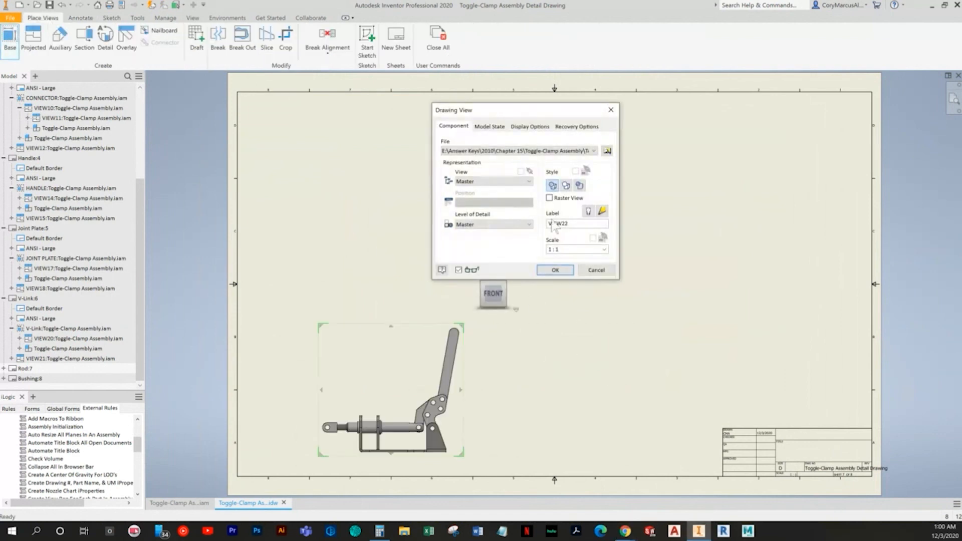
{"action": "left_click", "coordinate": [505, 181]}
{"action": "left_click", "coordinate": [468, 219]}
{"action": "left_click", "coordinate": [476, 182]}
{"action": "left_click", "coordinate": [473, 226]}
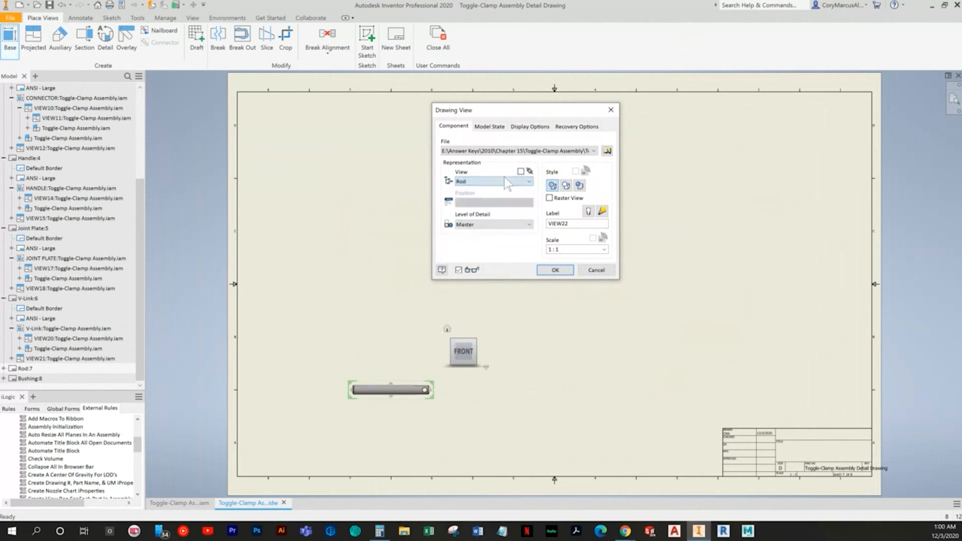
{"action": "left_click", "coordinate": [590, 213]}
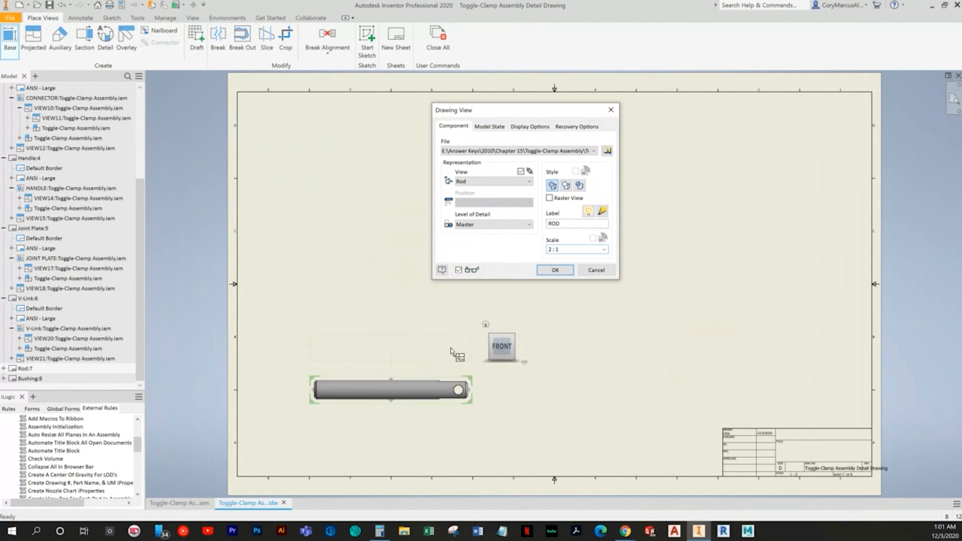
Switch the rod's base view to the Left orientation and create it together with a projected lengthwise side view
{"action": "left_click", "coordinate": [481, 353]}
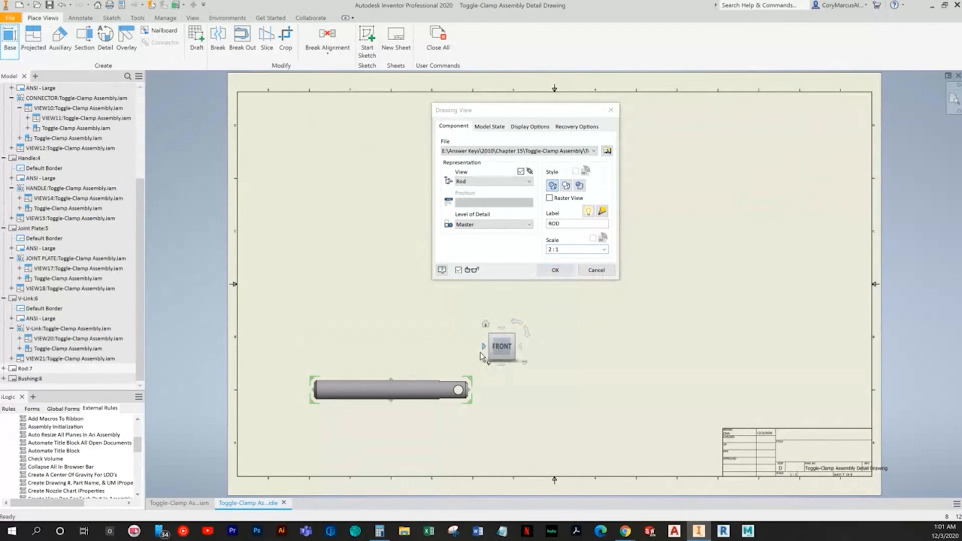
{"action": "left_click", "coordinate": [482, 350]}
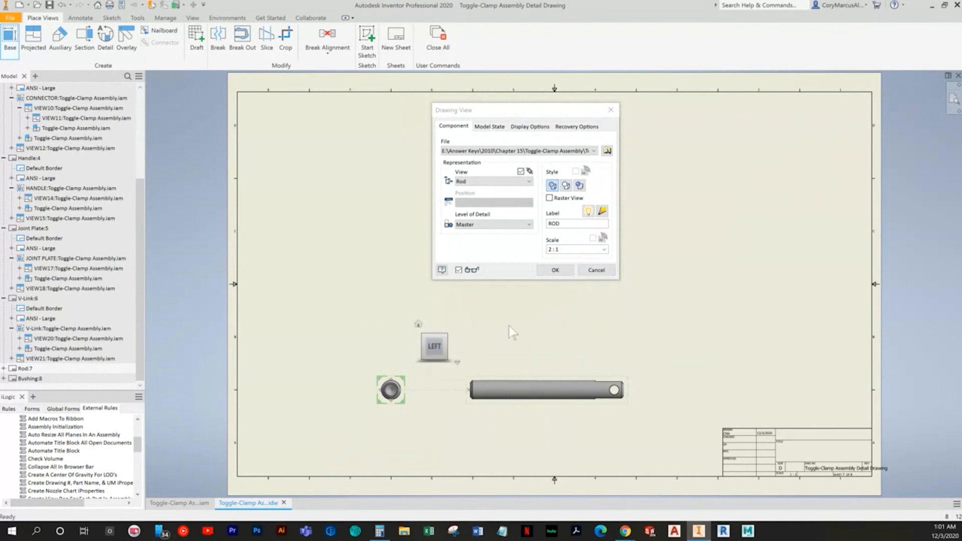
{"action": "left_click", "coordinate": [560, 270]}
Roll the rod's end view by 90 degrees and accept the update of its dependent side view
{"action": "scroll", "coordinate": [546, 369], "scroll_direction": "up", "scroll_amount": 3}
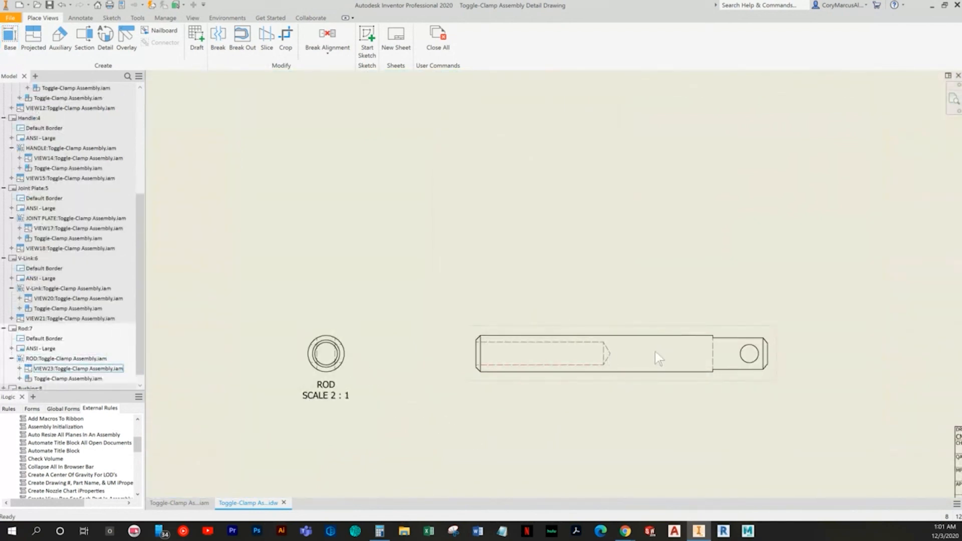
{"action": "double_click", "coordinate": [343, 374]}
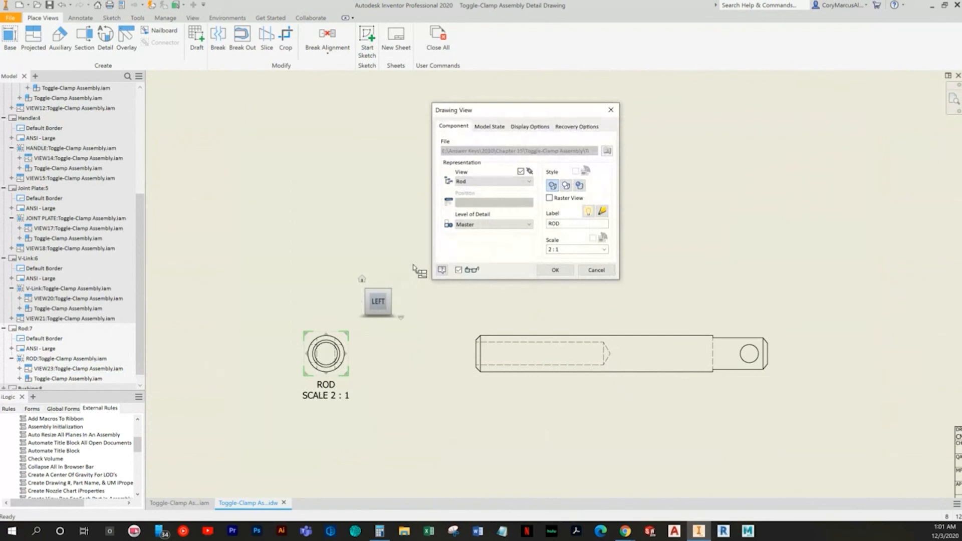
{"action": "left_click", "coordinate": [402, 288]}
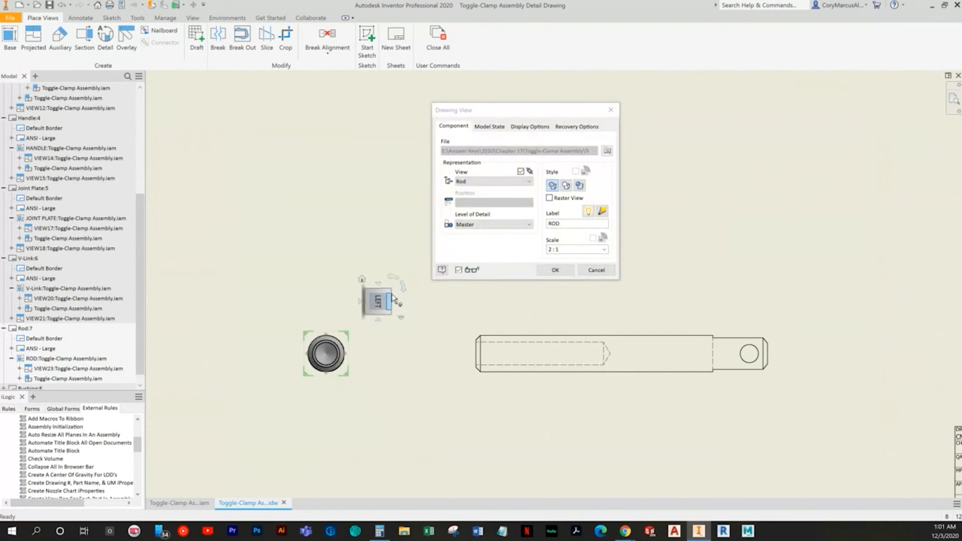
{"action": "left_click", "coordinate": [555, 269]}
{"action": "left_click", "coordinate": [446, 281]}
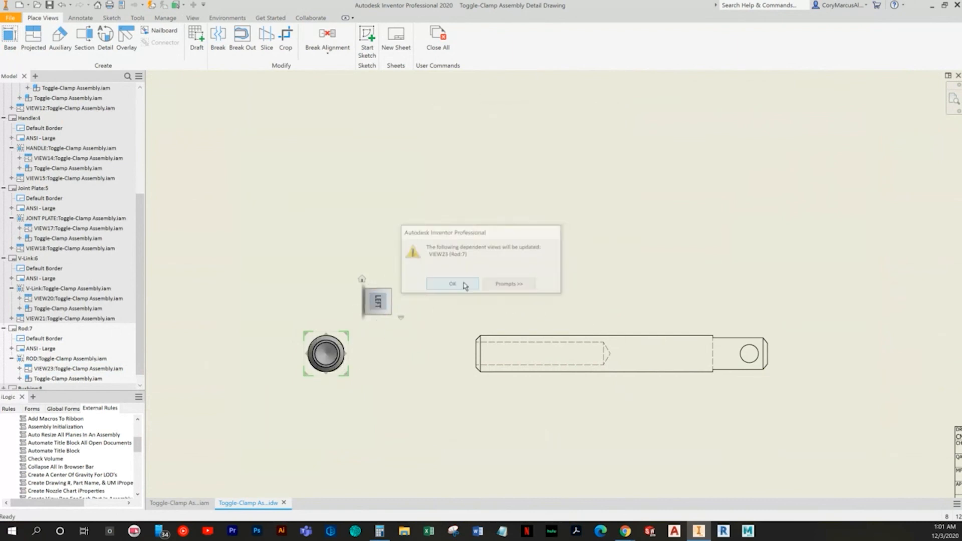
{"action": "middle_click_drag", "start_coordinate": [590, 364], "coordinate": [576, 360]}
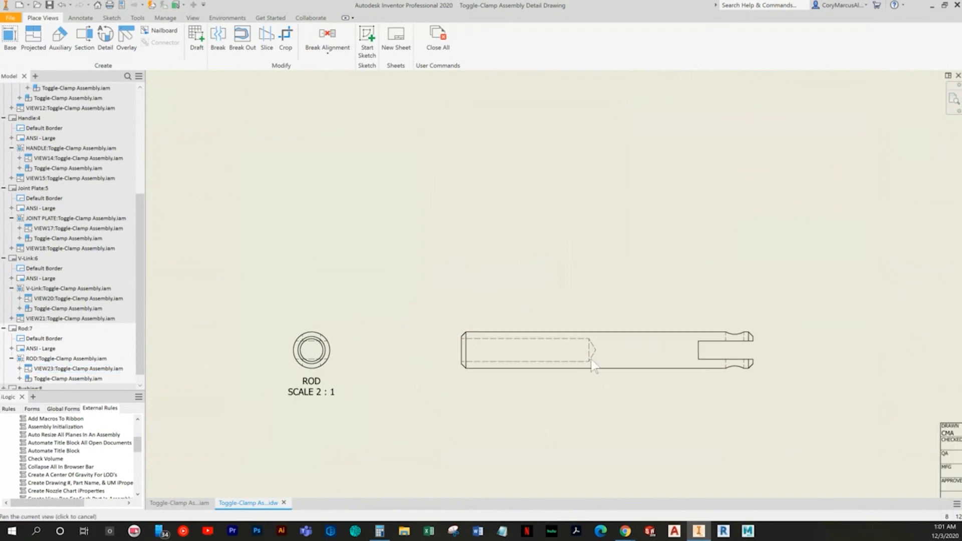
Create section view A-A along the axis of the rod's side view, place it above, and move its label farther below the section
{"action": "left_click", "coordinate": [84, 38]}
{"action": "middle_click_drag", "start_coordinate": [330, 402], "coordinate": [393, 304]}
{"action": "middle_click_drag", "start_coordinate": [604, 321], "coordinate": [492, 329]}
{"action": "left_click", "coordinate": [470, 262]}
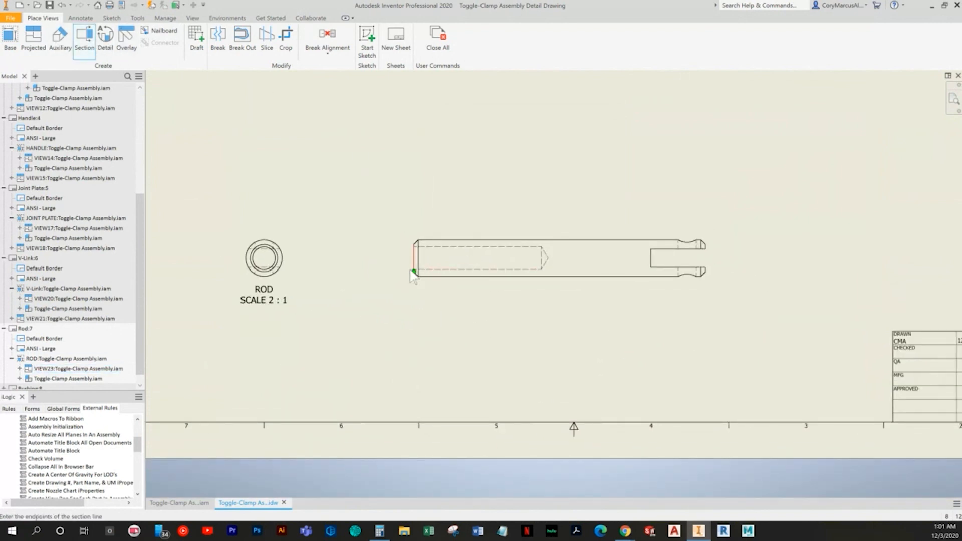
{"action": "left_click", "coordinate": [404, 258]}
{"action": "left_click", "coordinate": [712, 258]}
{"action": "right_click", "coordinate": [737, 277]}
{"action": "left_click", "coordinate": [751, 286]}
{"action": "middle_click_drag", "start_coordinate": [594, 203], "coordinate": [564, 295]}
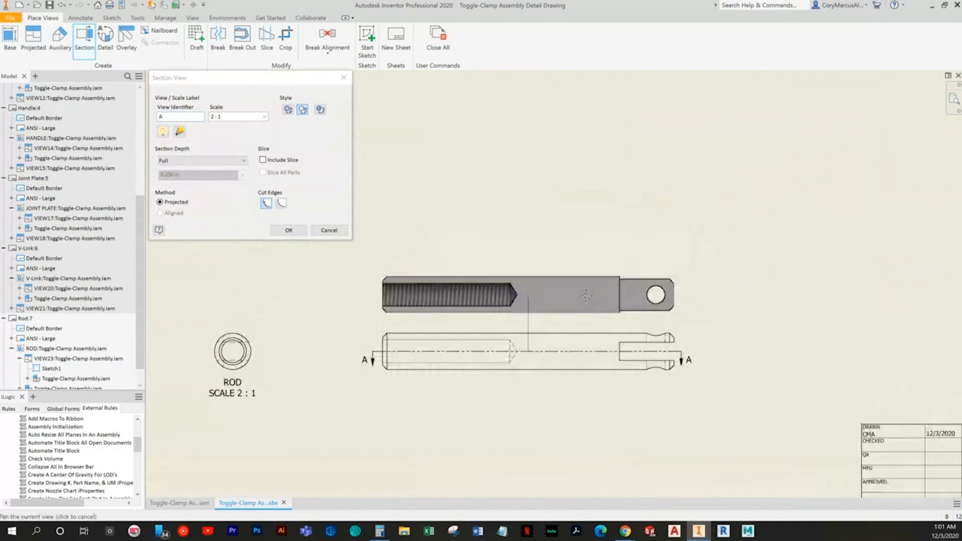
{"action": "left_click", "coordinate": [599, 184]}
{"action": "middle_click_drag", "start_coordinate": [457, 315], "coordinate": [513, 296]}
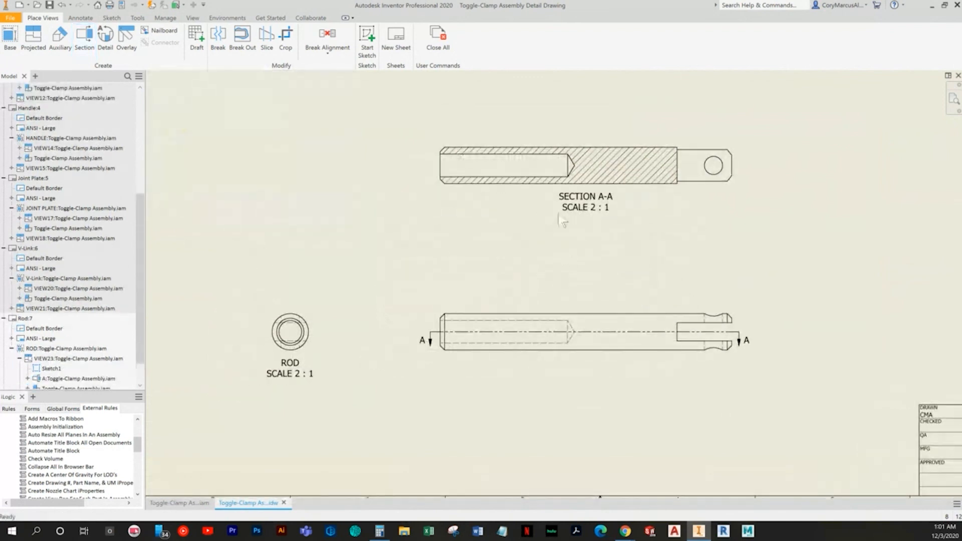
{"action": "left_click_drag", "start_coordinate": [602, 207], "coordinate": [605, 234]}
{"action": "scroll", "coordinate": [478, 300], "scroll_direction": "down", "scroll_amount": 3}
{"action": "middle_click_drag", "start_coordinate": [478, 301], "coordinate": [436, 311]}
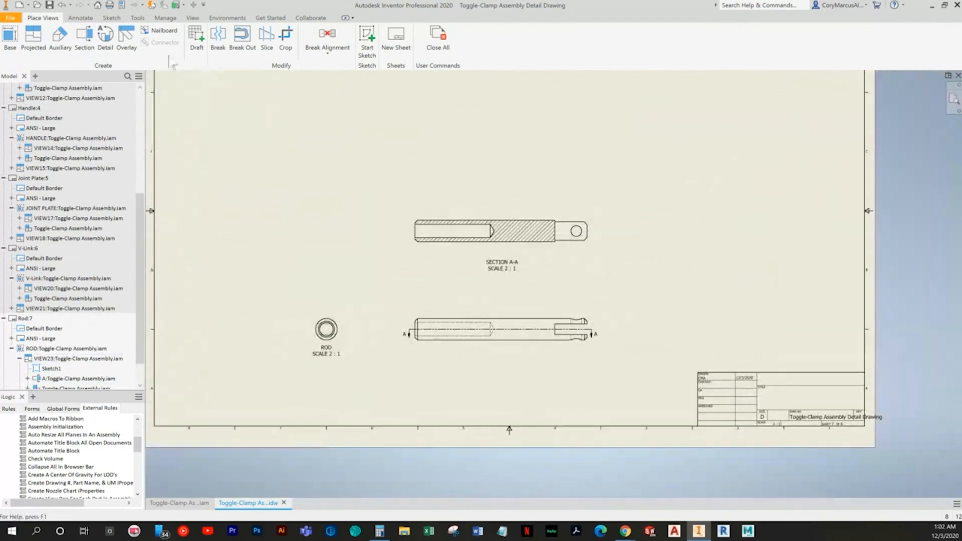
Project an isometric view of the rod from its end view into the open area above it
{"action": "left_click", "coordinate": [34, 40]}
{"action": "left_click", "coordinate": [381, 339]}
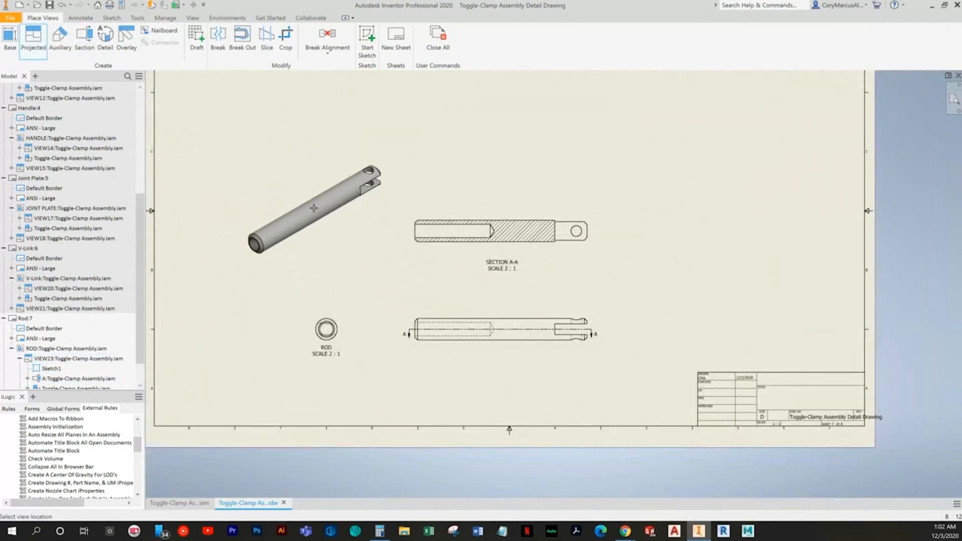
{"action": "left_click", "coordinate": [295, 181]}
Reposition the section, lengthwise side and isometric views to spread the rod's layout more evenly across the sheet
{"action": "middle_click_drag", "start_coordinate": [630, 305], "coordinate": [635, 357]}
{"action": "scroll", "coordinate": [660, 296], "scroll_direction": "down", "scroll_amount": 1}
{"action": "scroll", "coordinate": [635, 357], "scroll_direction": "down", "scroll_amount": 1}
{"action": "left_click_drag", "start_coordinate": [606, 319], "coordinate": [606, 279]}
{"action": "left_click", "coordinate": [617, 404]}
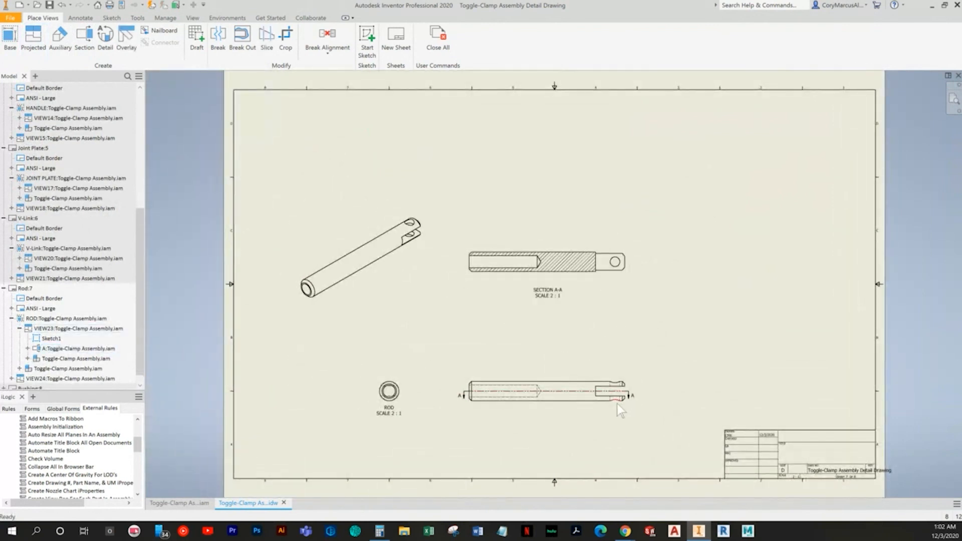
{"action": "left_click_drag", "start_coordinate": [630, 414], "coordinate": [659, 415]}
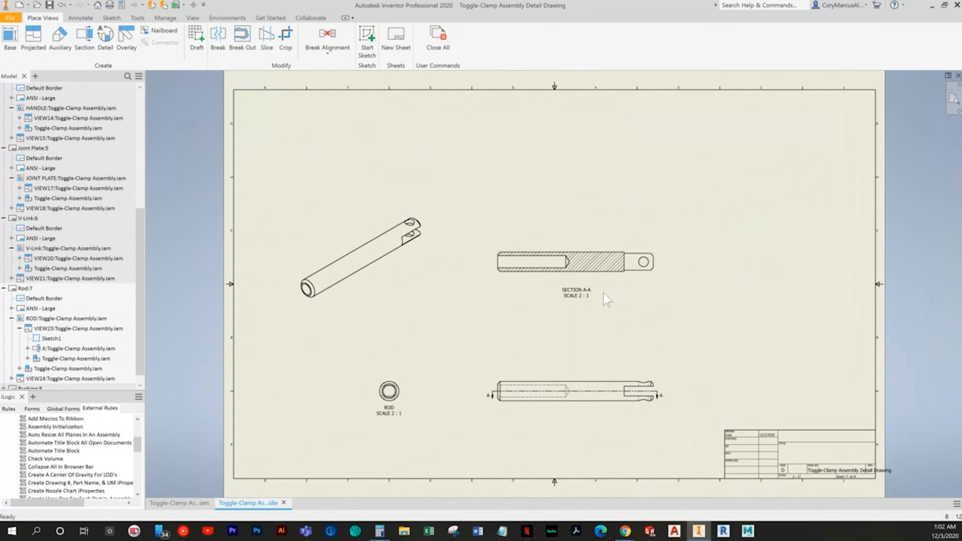
{"action": "left_click_drag", "start_coordinate": [634, 275], "coordinate": [635, 246]}
{"action": "left_click", "coordinate": [401, 264]}
{"action": "left_click_drag", "start_coordinate": [432, 273], "coordinate": [467, 267]}
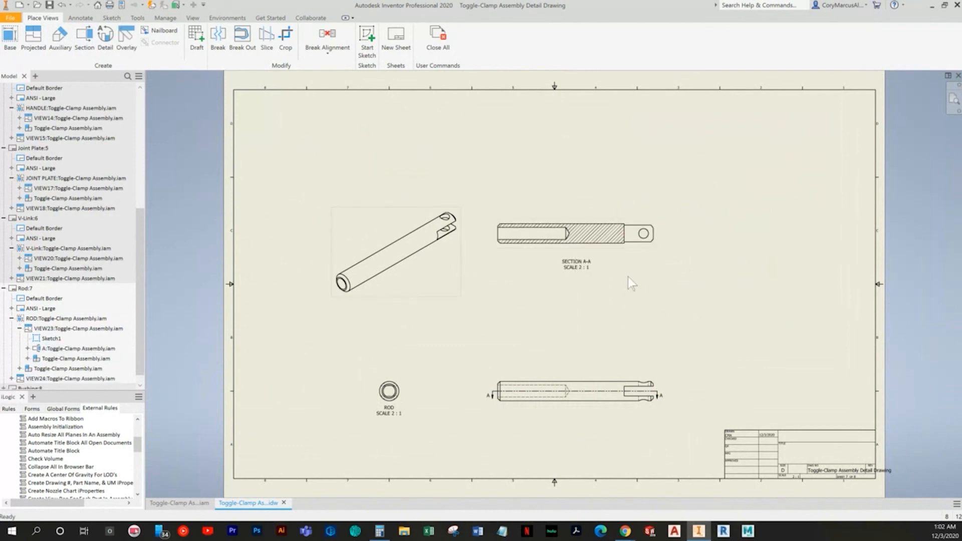
{"action": "left_click", "coordinate": [653, 251]}
{"action": "left_click_drag", "start_coordinate": [654, 247], "coordinate": [654, 247]}
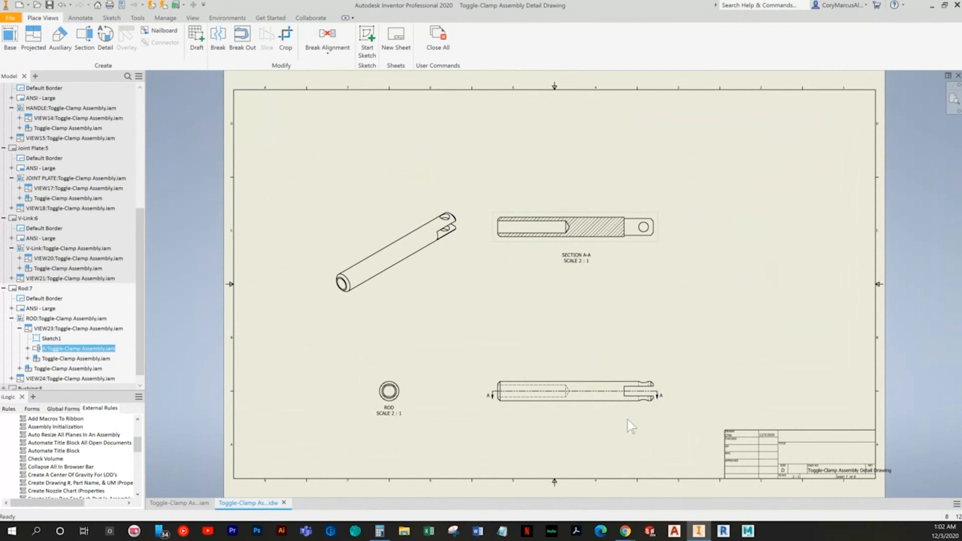
{"action": "left_click_drag", "start_coordinate": [625, 406], "coordinate": [659, 406]}
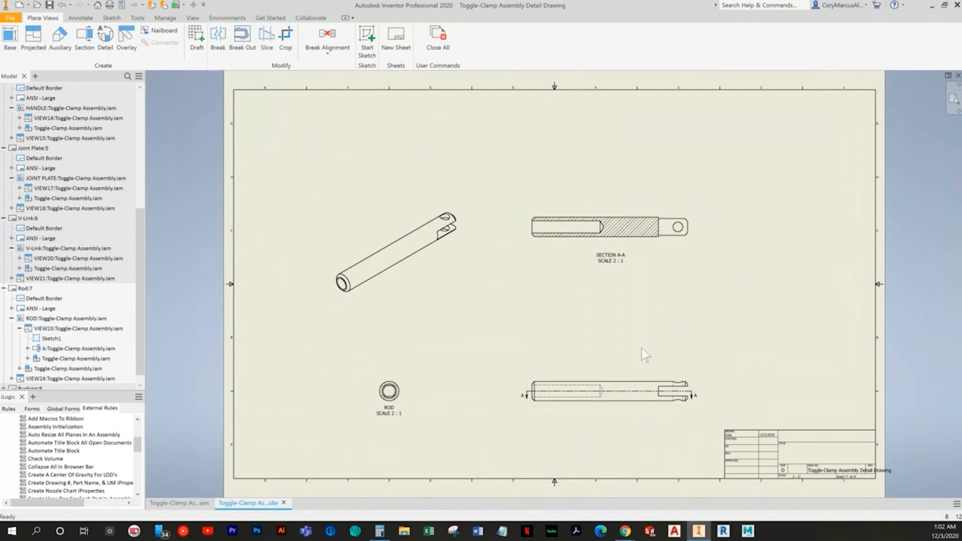
Add a center mark to the circular end view of the rod
{"action": "middle_click_drag", "start_coordinate": [609, 296], "coordinate": [578, 298]}
{"action": "scroll", "coordinate": [595, 372], "scroll_direction": "up", "scroll_amount": 5}
{"action": "middle_click_drag", "start_coordinate": [585, 361], "coordinate": [524, 387]}
{"action": "middle_click", "coordinate": [524, 386]}
{"action": "middle_click", "coordinate": [523, 386]}
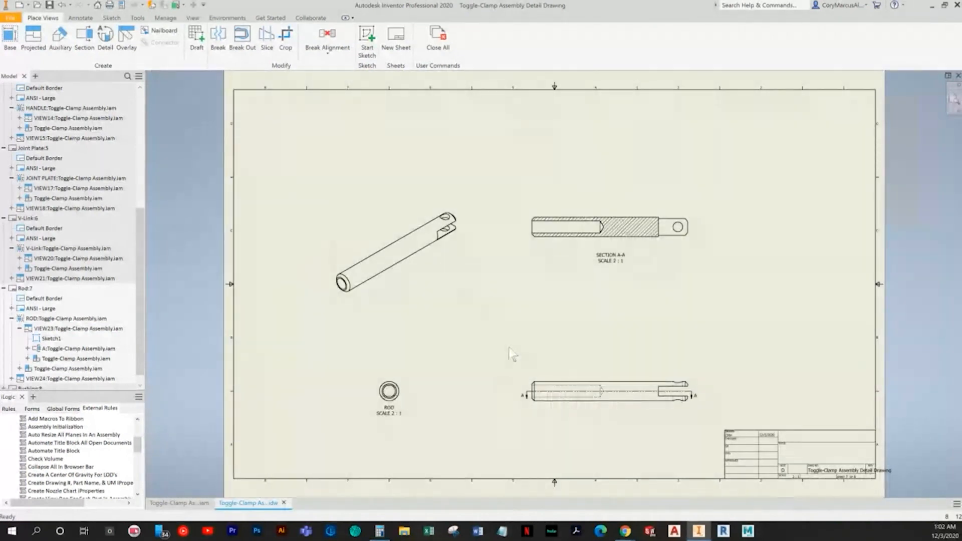
{"action": "left_click", "coordinate": [78, 18]}
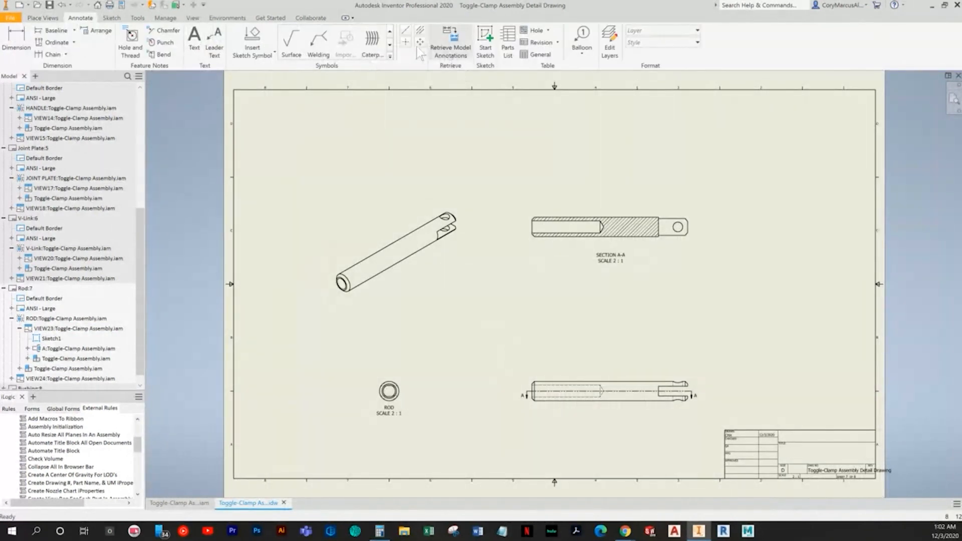
{"action": "middle_click_drag", "start_coordinate": [451, 311], "coordinate": [407, 295]}
{"action": "scroll", "coordinate": [403, 301], "scroll_direction": "up", "scroll_amount": 2}
{"action": "middle_click_drag", "start_coordinate": [406, 349], "coordinate": [456, 193]}
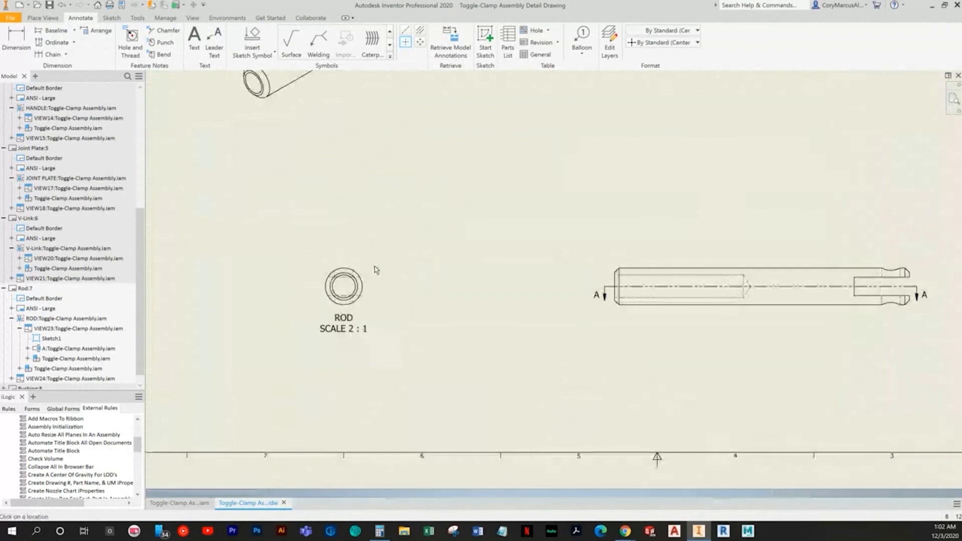
{"action": "scroll", "coordinate": [358, 276], "scroll_direction": "up", "scroll_amount": 4}
{"action": "left_click", "coordinate": [365, 262]}
Add a center mark to the pin hole in section view A-A
{"action": "scroll", "coordinate": [365, 262], "scroll_direction": "down", "scroll_amount": 4}
{"action": "mouse_move", "coordinate": [743, 187]}
{"action": "middle_mouse_down"}
{"action": "mouse_move", "coordinate": [591, 251]}
{"action": "mouse_move", "coordinate": [374, 290]}
{"action": "middle_mouse_up"}
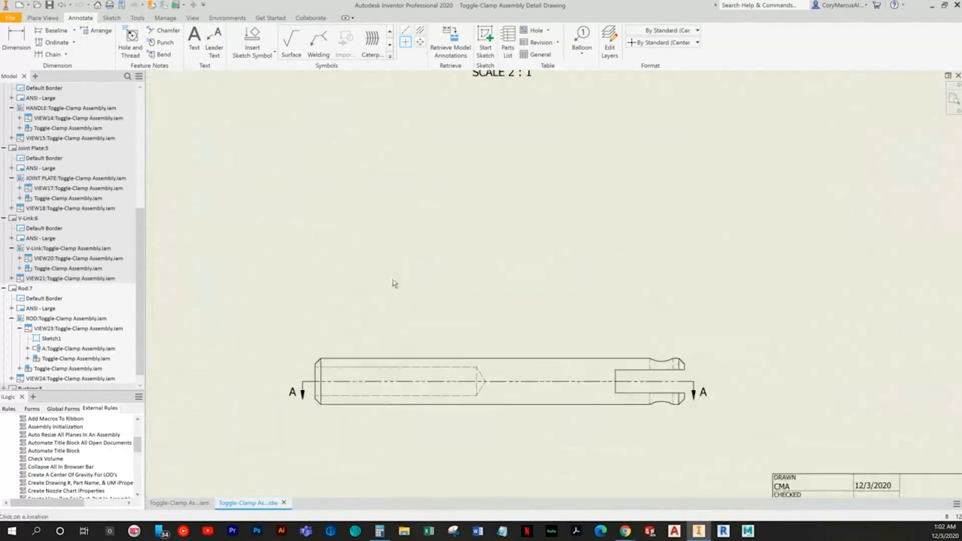
{"action": "middle_click_drag", "start_coordinate": [575, 164], "coordinate": [414, 354]}
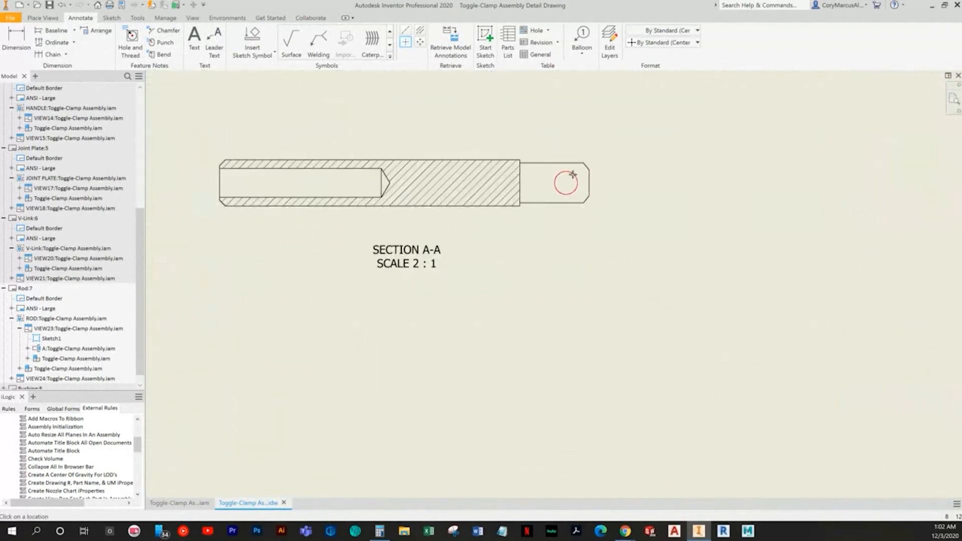
{"action": "middle_click_drag", "start_coordinate": [506, 260], "coordinate": [539, 197]}
{"action": "scroll", "coordinate": [504, 281], "scroll_direction": "down", "scroll_amount": 3}
{"action": "middle_click_drag", "start_coordinate": [505, 286], "coordinate": [506, 231]}
{"action": "key", "text": "Escape"}
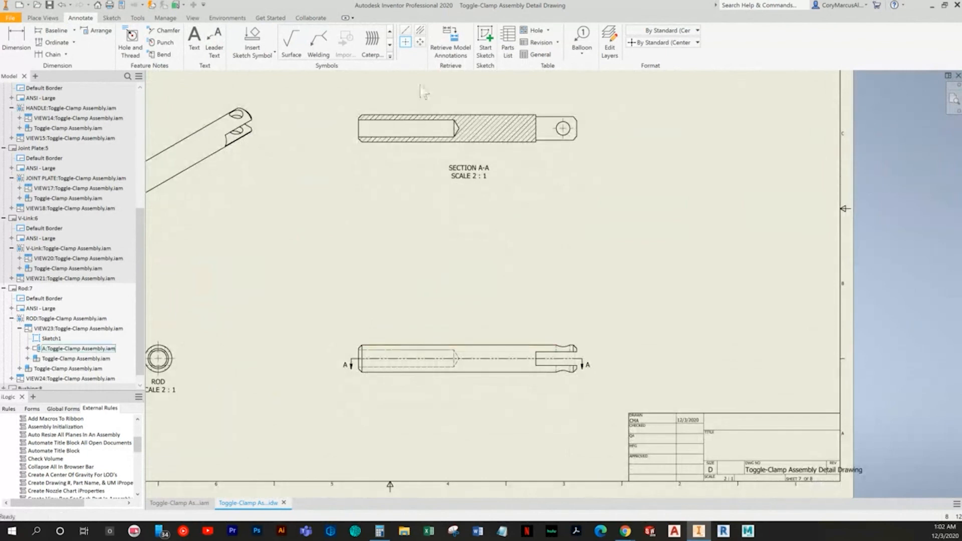
Add a centerline along the rod's axis in section A-A, from the bored end to the pin hole's center
{"action": "left_click", "coordinate": [420, 31]}
{"action": "scroll", "coordinate": [413, 129], "scroll_direction": "up", "scroll_amount": 4}
{"action": "middle_click_drag", "start_coordinate": [414, 132], "coordinate": [404, 256]}
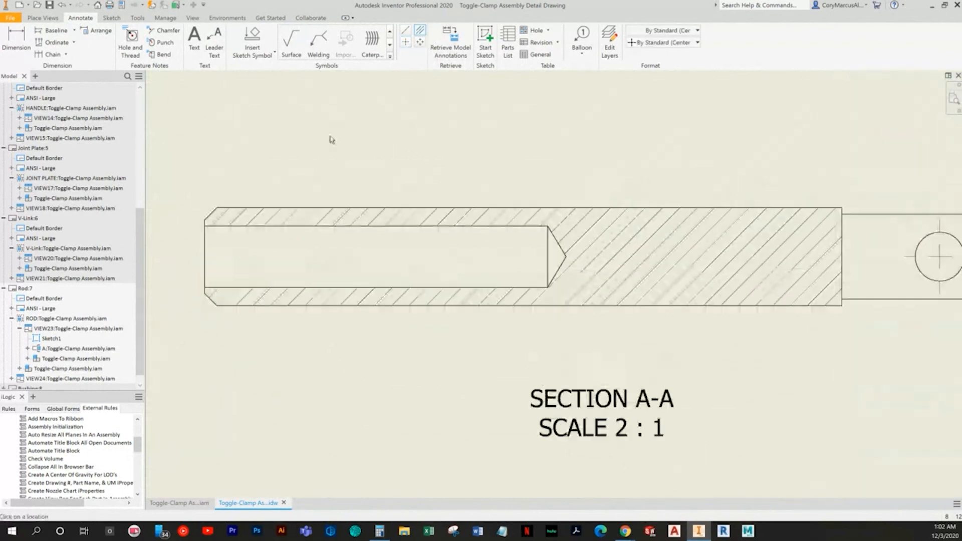
{"action": "left_click", "coordinate": [205, 255]}
{"action": "middle_click_drag", "start_coordinate": [781, 278], "coordinate": [451, 303]}
{"action": "left_click", "coordinate": [658, 281]}
{"action": "right_click", "coordinate": [715, 237]}
{"action": "left_click", "coordinate": [749, 235]}
Add a centerline along the axis of the rod's lengthwise side view, from the bored end to the base of the fork slot
{"action": "scroll", "coordinate": [697, 262], "scroll_direction": "down", "scroll_amount": 5}
{"action": "scroll", "coordinate": [541, 436], "scroll_direction": "up", "scroll_amount": 3}
{"action": "middle_click_drag", "start_coordinate": [569, 476], "coordinate": [629, 354]}
{"action": "scroll", "coordinate": [597, 193], "scroll_direction": "down", "scroll_amount": 3}
{"action": "scroll", "coordinate": [343, 350], "scroll_direction": "down", "scroll_amount": 3}
{"action": "scroll", "coordinate": [369, 326], "scroll_direction": "up", "scroll_amount": 6}
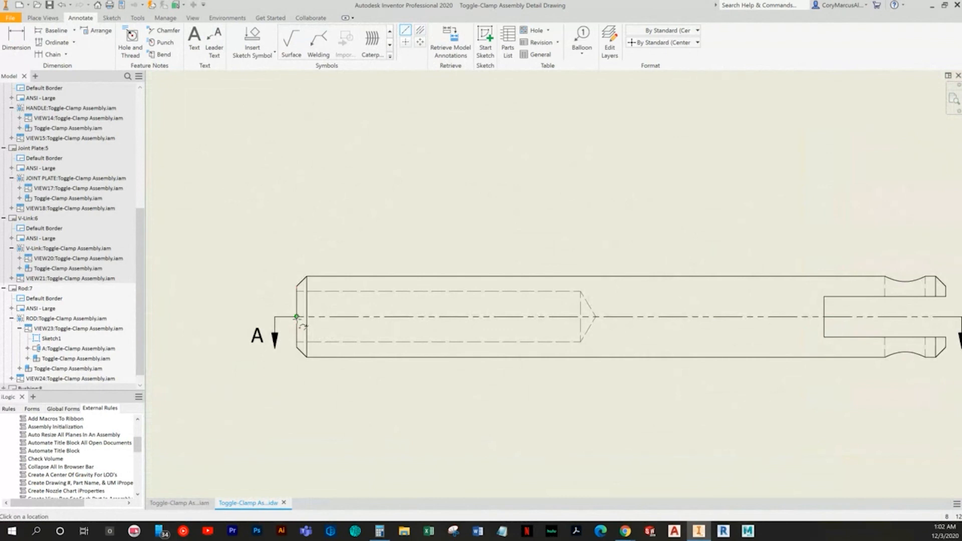
{"action": "middle_click_drag", "start_coordinate": [829, 313], "coordinate": [375, 391]}
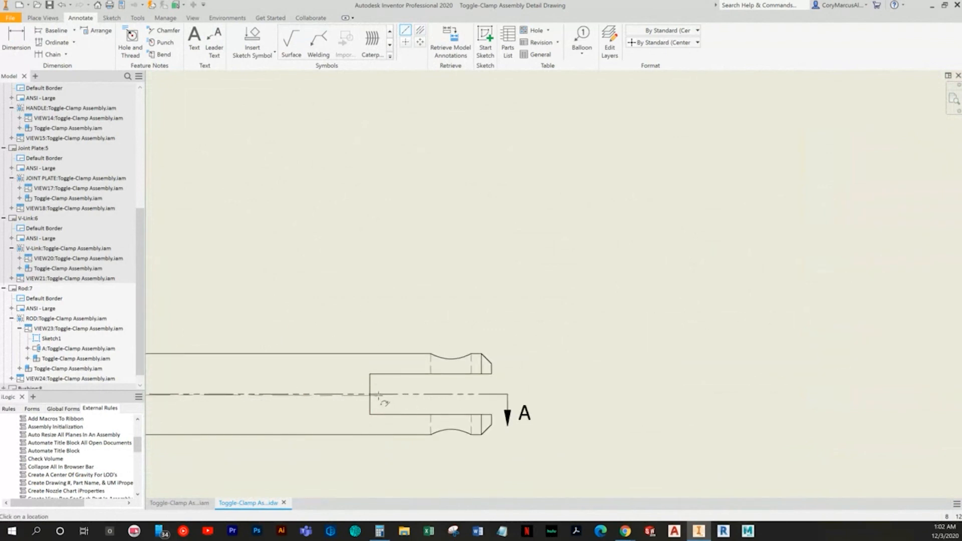
{"action": "left_click", "coordinate": [370, 394]}
{"action": "right_click", "coordinate": [431, 261]}
{"action": "left_click", "coordinate": [466, 262]}
{"action": "scroll", "coordinate": [455, 342], "scroll_direction": "down", "scroll_amount": 2}
{"action": "middle_click_drag", "start_coordinate": [458, 345], "coordinate": [565, 277]}
{"action": "key", "text": "Escape"}
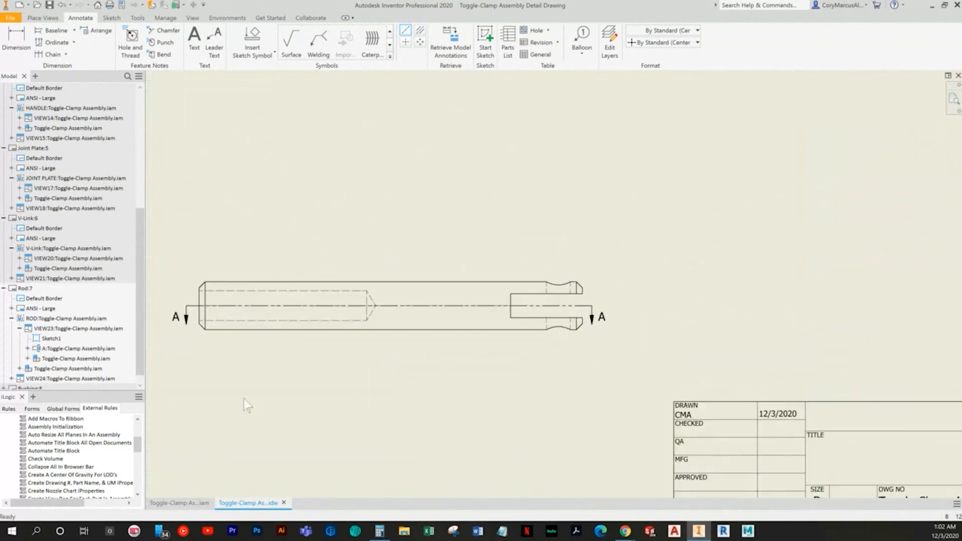
Dimension the rod's outer diameter on the end view, placing the text to the upper left of the circle
{"action": "middle_click_drag", "start_coordinate": [245, 400], "coordinate": [280, 398]}
{"action": "scroll", "coordinate": [504, 301], "scroll_direction": "down", "scroll_amount": 5}
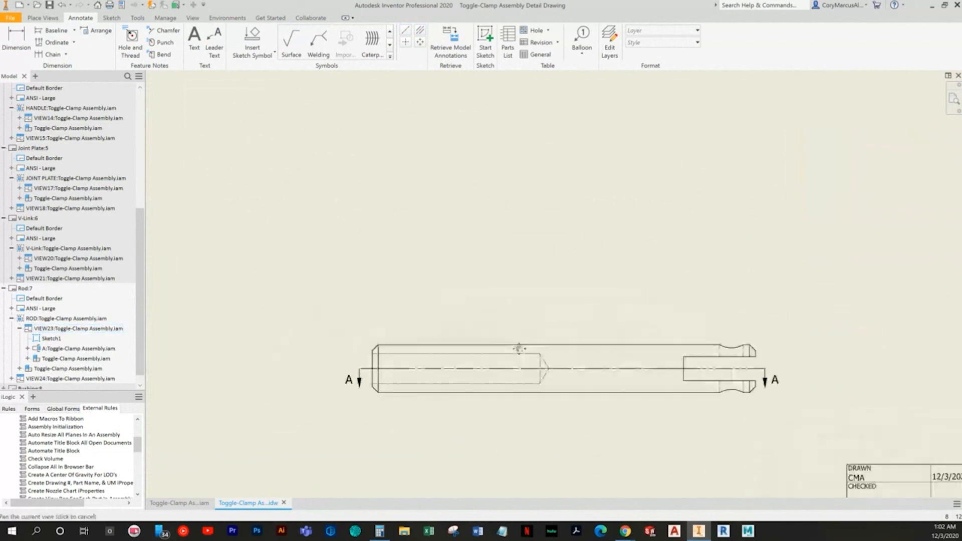
{"action": "scroll", "coordinate": [565, 325], "scroll_direction": "up", "scroll_amount": 2}
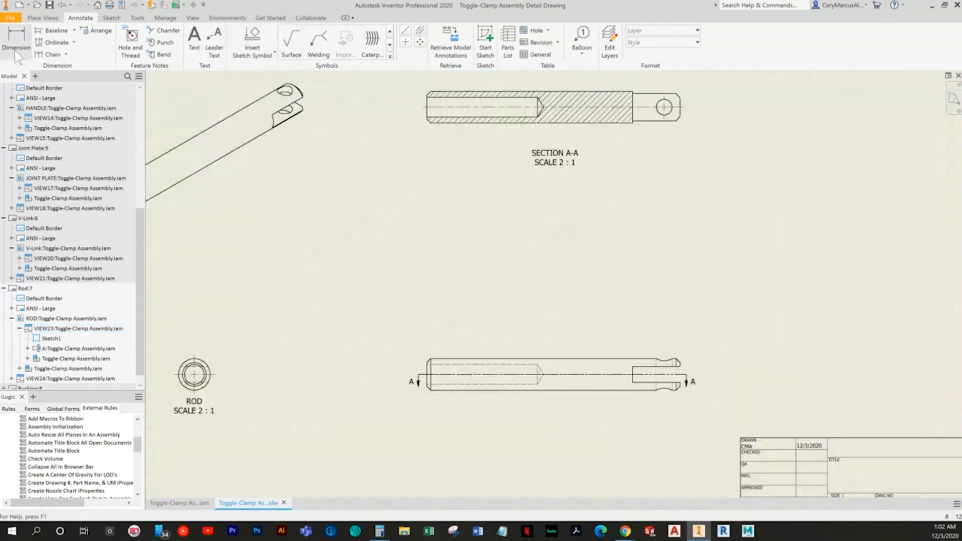
{"action": "middle_click_drag", "start_coordinate": [288, 239], "coordinate": [397, 240]}
{"action": "key", "text": "d"}
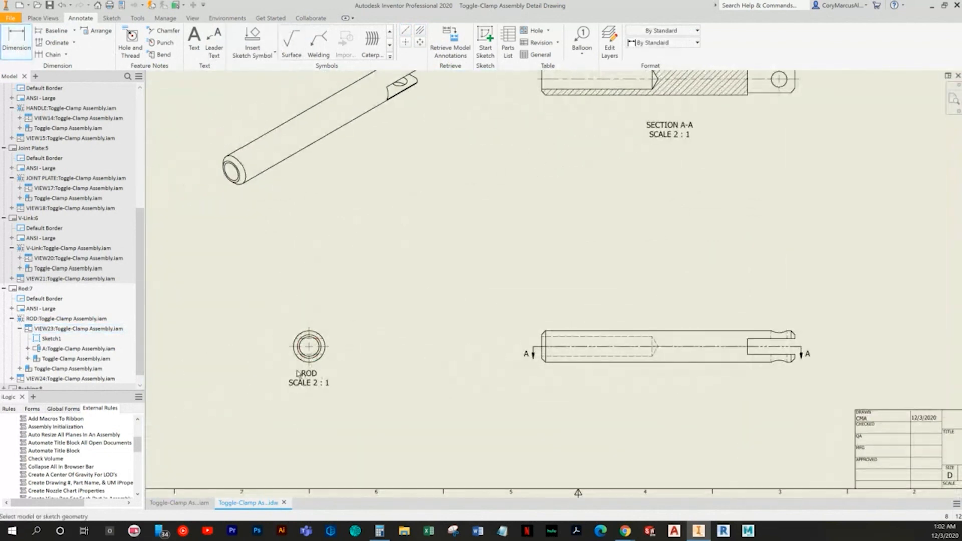
{"action": "scroll", "coordinate": [295, 371], "scroll_direction": "up", "scroll_amount": 4}
{"action": "left_click", "coordinate": [312, 245]}
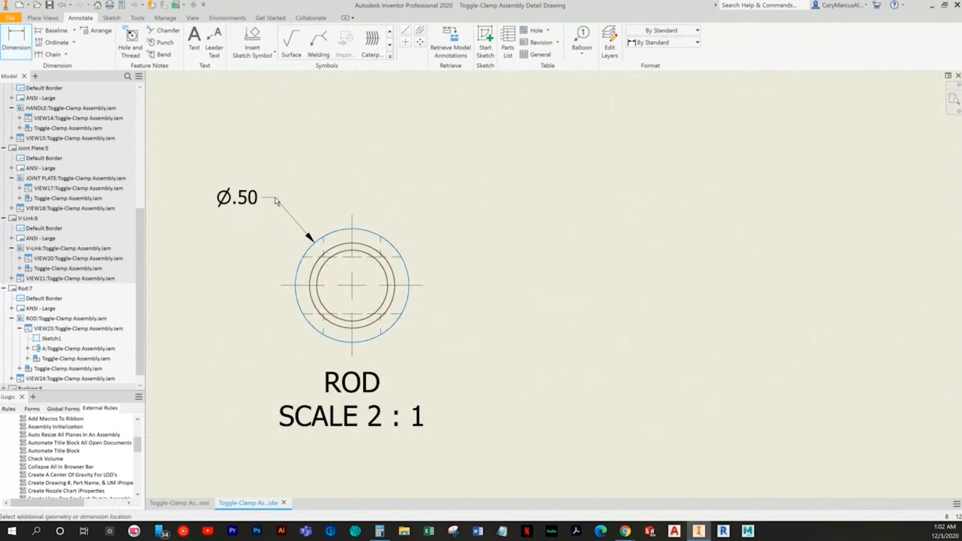
{"action": "left_click", "coordinate": [275, 201]}
Dimension the depth of the blind bore above section A-A, from the rod's bored end to the start of the drill point
{"action": "scroll", "coordinate": [534, 240], "scroll_direction": "down", "scroll_amount": 5}
{"action": "scroll", "coordinate": [669, 210], "scroll_direction": "up", "scroll_amount": 4}
{"action": "middle_click_drag", "start_coordinate": [672, 214], "coordinate": [597, 290]}
{"action": "middle_click_drag", "start_coordinate": [805, 162], "coordinate": [507, 316]}
{"action": "scroll", "coordinate": [507, 315], "scroll_direction": "down", "scroll_amount": 2}
{"action": "middle_click_drag", "start_coordinate": [411, 212], "coordinate": [348, 351]}
{"action": "scroll", "coordinate": [332, 243], "scroll_direction": "up", "scroll_amount": 2}
{"action": "scroll", "coordinate": [317, 217], "scroll_direction": "up", "scroll_amount": 2}
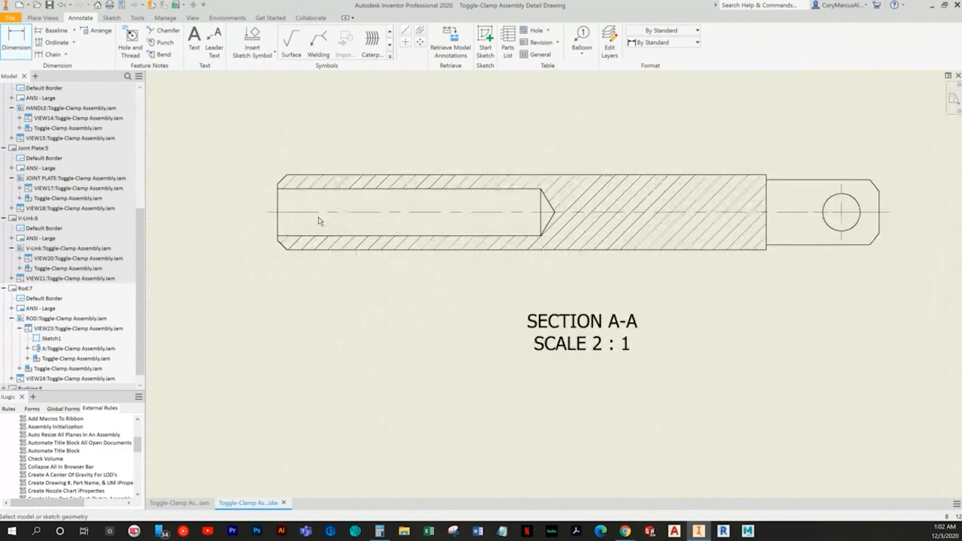
{"action": "left_click", "coordinate": [313, 222]}
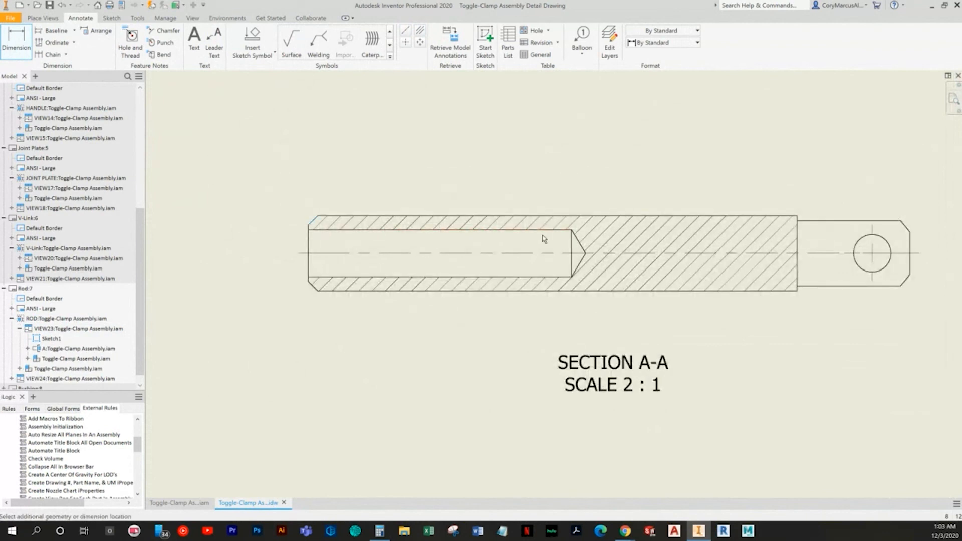
{"action": "left_click", "coordinate": [572, 230]}
{"action": "left_click", "coordinate": [494, 154]}
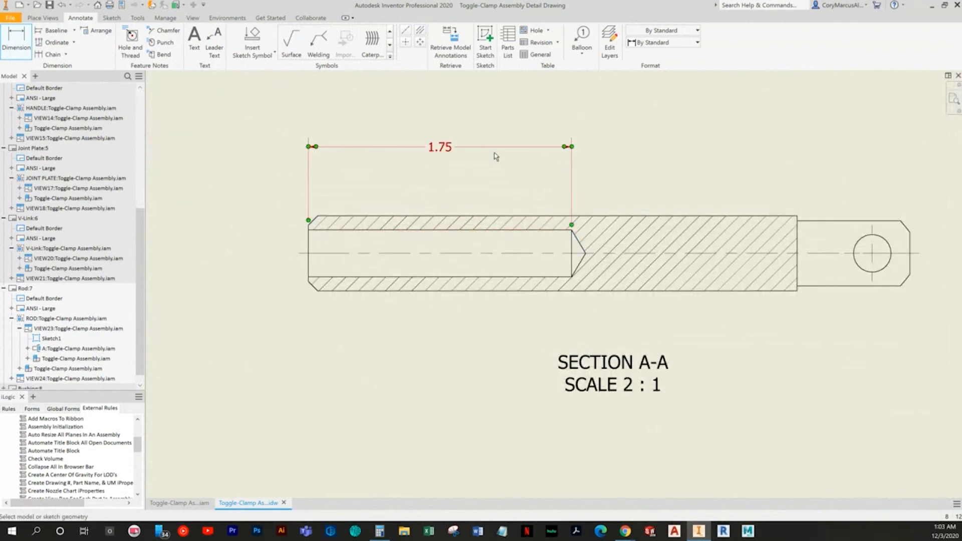
Dimension the distance from the pin hole's center to the rod's forked end above section A-A, in line with the bore-depth dimension
{"action": "mouse_move", "coordinate": [639, 235]}
{"action": "middle_mouse_down"}
{"action": "mouse_move", "coordinate": [605, 237]}
{"action": "mouse_move", "coordinate": [583, 252]}
{"action": "mouse_move", "coordinate": [523, 247]}
{"action": "middle_mouse_up"}
{"action": "left_click", "coordinate": [615, 237]}
{"action": "left_click", "coordinate": [585, 222]}
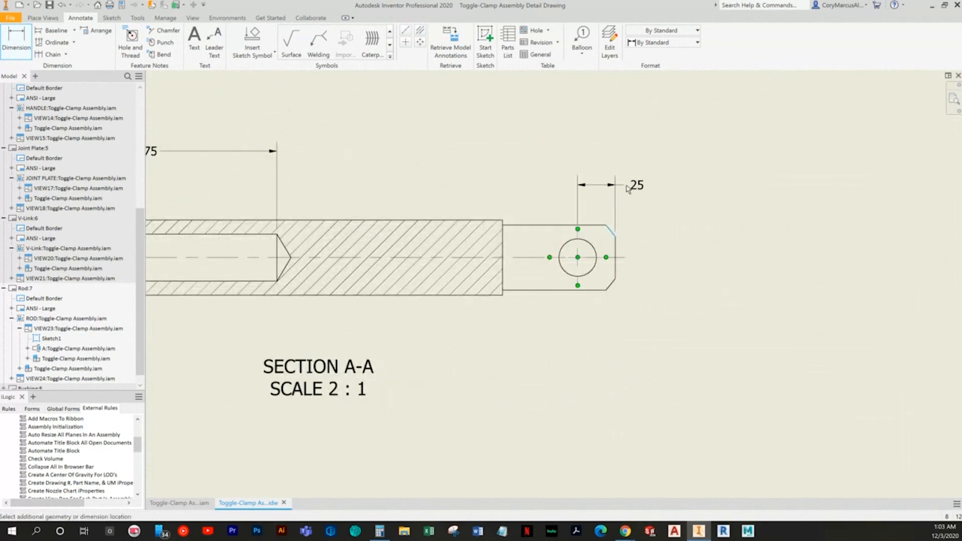
{"action": "left_click", "coordinate": [624, 152]}
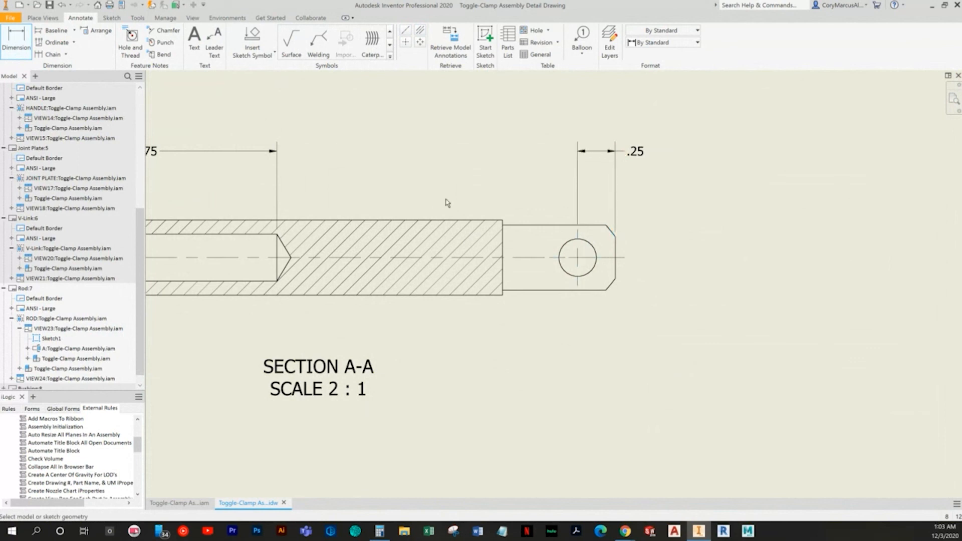
Dimension the pin hole's diameter in section A-A, placing the text above the hole
{"action": "left_click", "coordinate": [565, 249]}
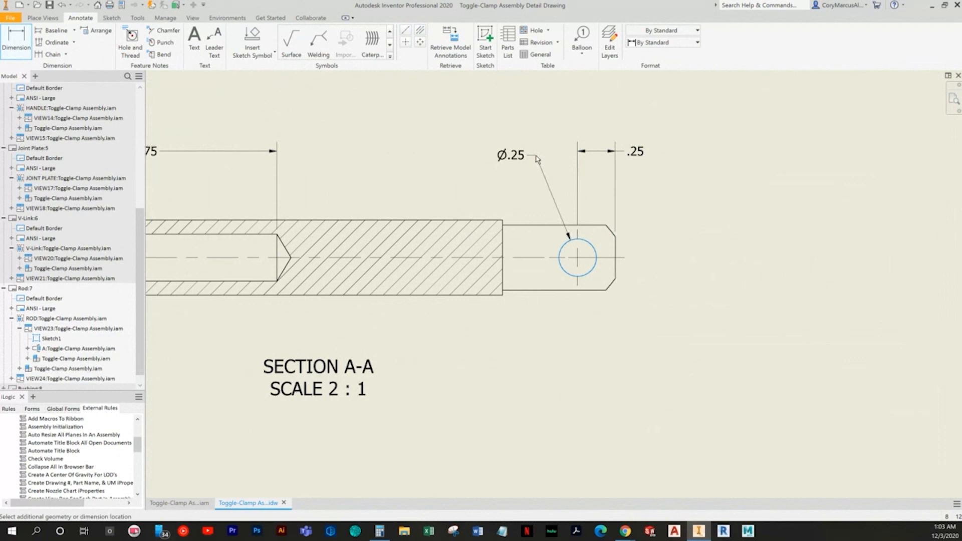
{"action": "left_click", "coordinate": [530, 150]}
{"action": "key", "text": "Escape"}
{"action": "scroll", "coordinate": [731, 248], "scroll_direction": "down", "scroll_amount": 4}
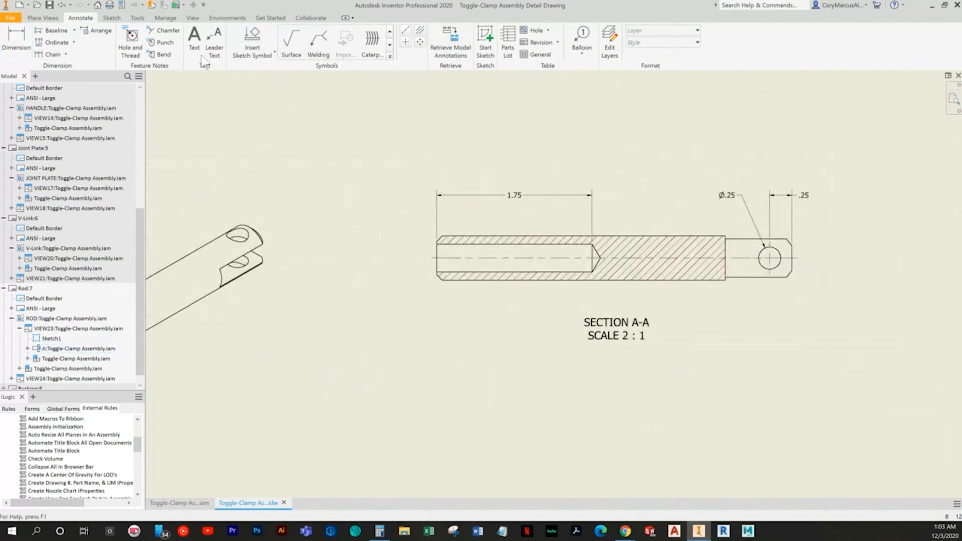
Add a leader note reading 5/16-10 UNC-3A from the bore's upper wall in section A-A, placing it to the upper left
{"action": "scroll", "coordinate": [388, 227], "scroll_direction": "up", "scroll_amount": 3}
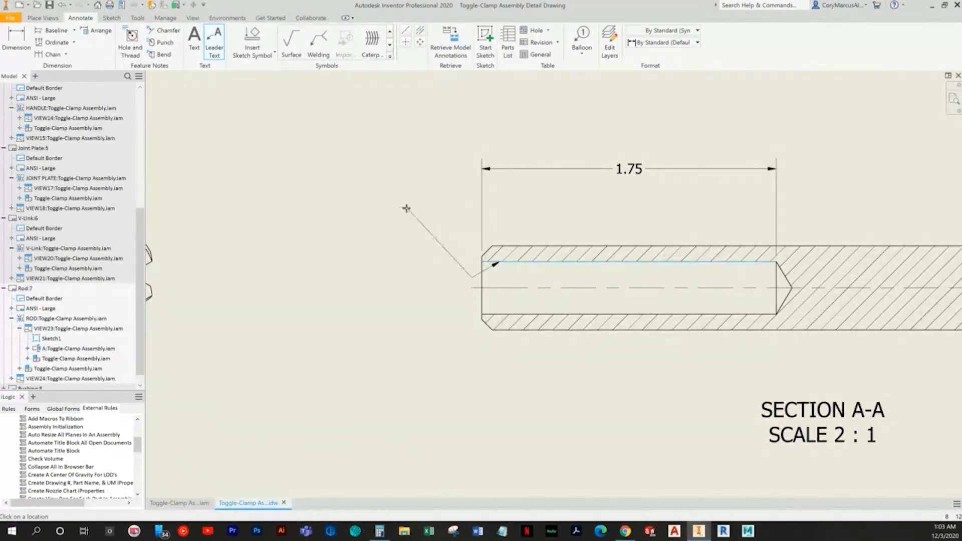
{"action": "left_click", "coordinate": [411, 193]}
{"action": "right_click", "coordinate": [411, 194]}
{"action": "left_click", "coordinate": [431, 197]}
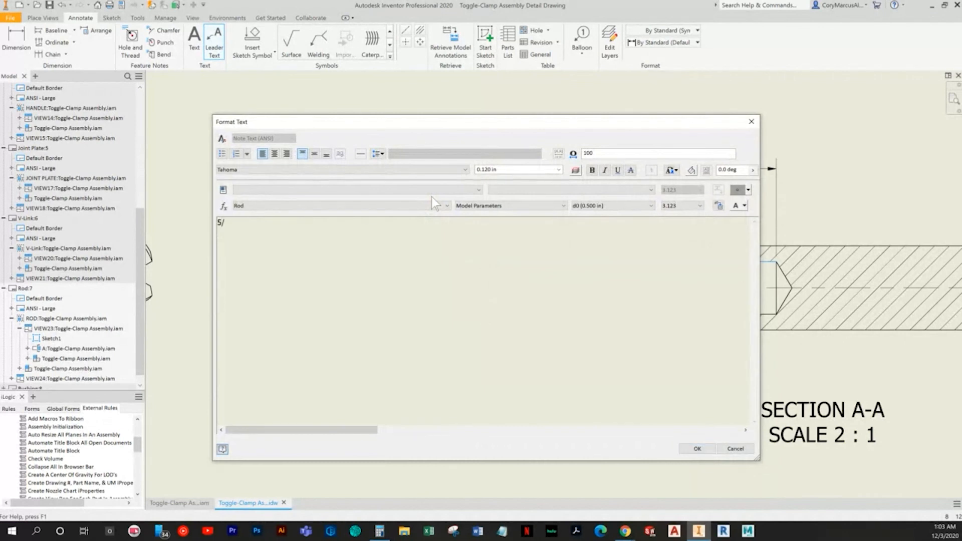
{"action": "key", "text": "alt+Tab"}
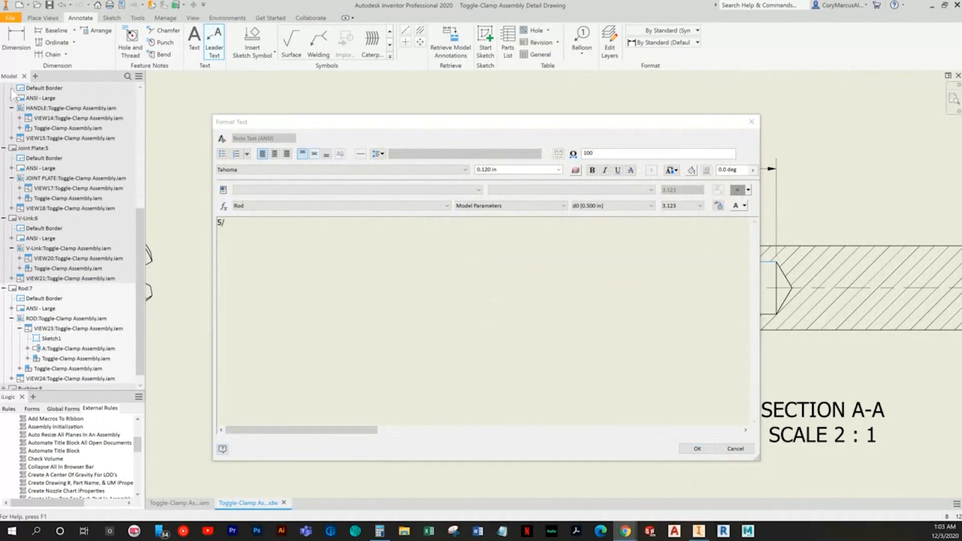
{"action": "left_click", "coordinate": [291, 266]}
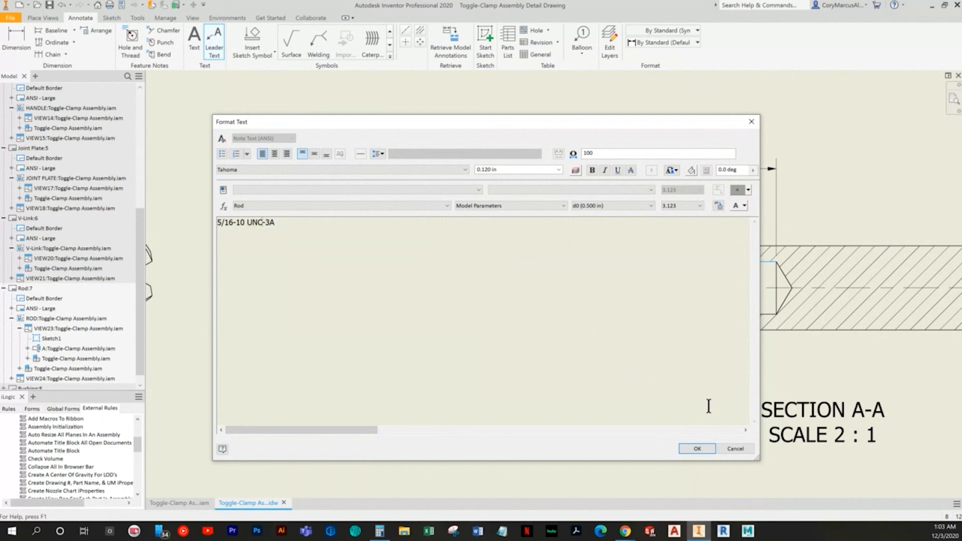
{"action": "left_click", "coordinate": [713, 448]}
{"action": "scroll", "coordinate": [464, 334], "scroll_direction": "down", "scroll_amount": 2}
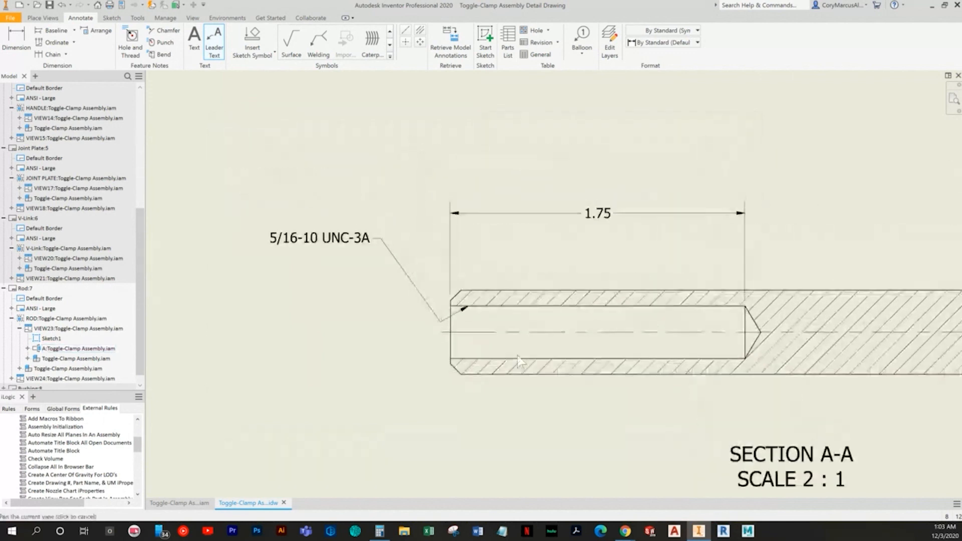
Adjust the thread note's leader bends, moving the lower bend just outside the rod's bored end and the text closer to the section view
{"action": "left_click", "coordinate": [465, 334]}
{"action": "scroll", "coordinate": [465, 335], "scroll_direction": "up", "scroll_amount": 5}
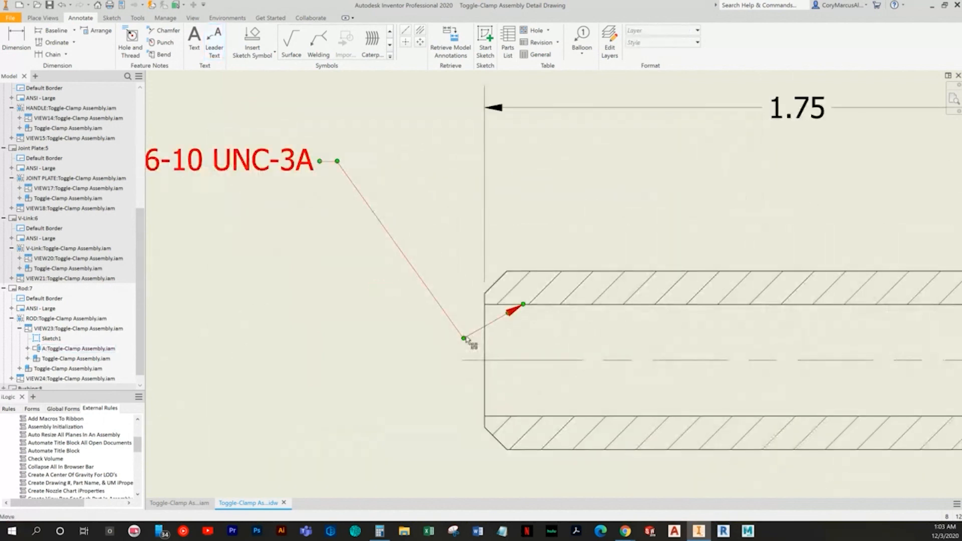
{"action": "left_click_drag", "start_coordinate": [466, 339], "coordinate": [495, 329]}
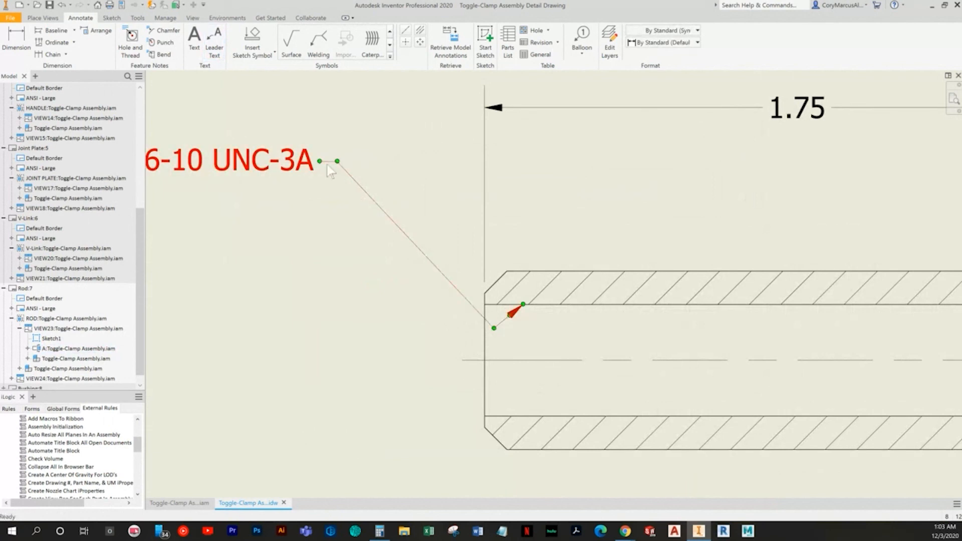
{"action": "left_click_drag", "start_coordinate": [337, 162], "coordinate": [423, 193]}
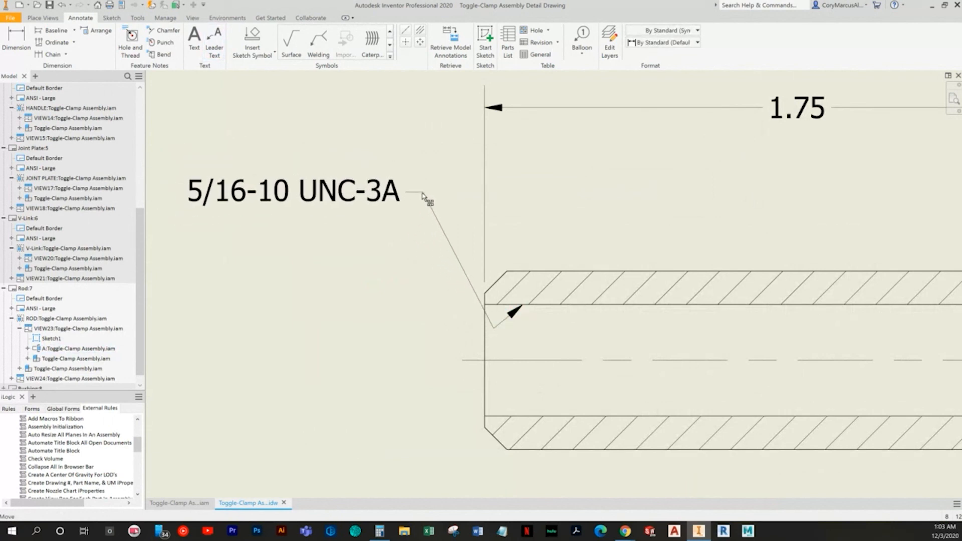
{"action": "mouse_move", "coordinate": [495, 328]}
{"action": "left_mouse_down"}
{"action": "mouse_move", "coordinate": [477, 327]}
{"action": "mouse_move", "coordinate": [490, 324]}
{"action": "mouse_move", "coordinate": [479, 345]}
{"action": "left_mouse_up"}
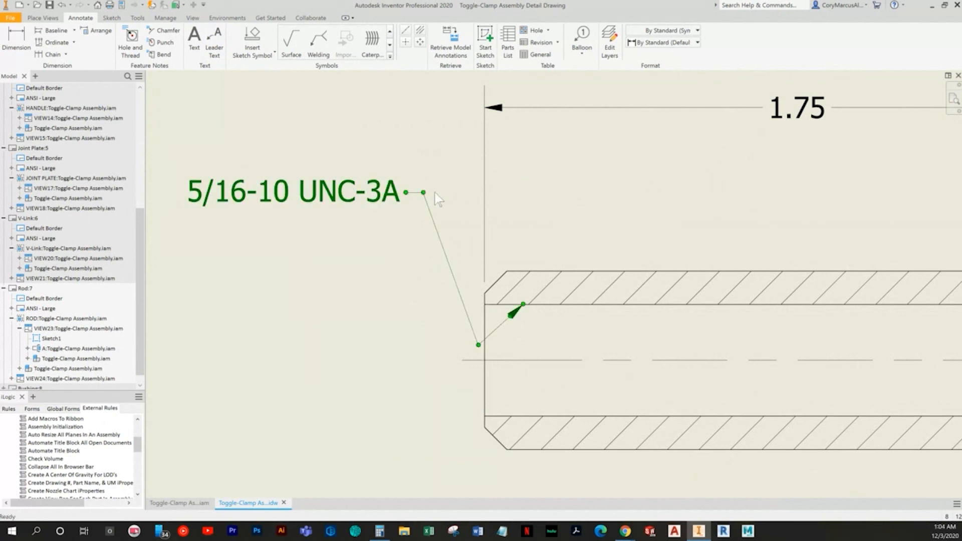
{"action": "left_click_drag", "start_coordinate": [426, 193], "coordinate": [399, 180]}
{"action": "scroll", "coordinate": [419, 252], "scroll_direction": "up", "scroll_amount": 5}
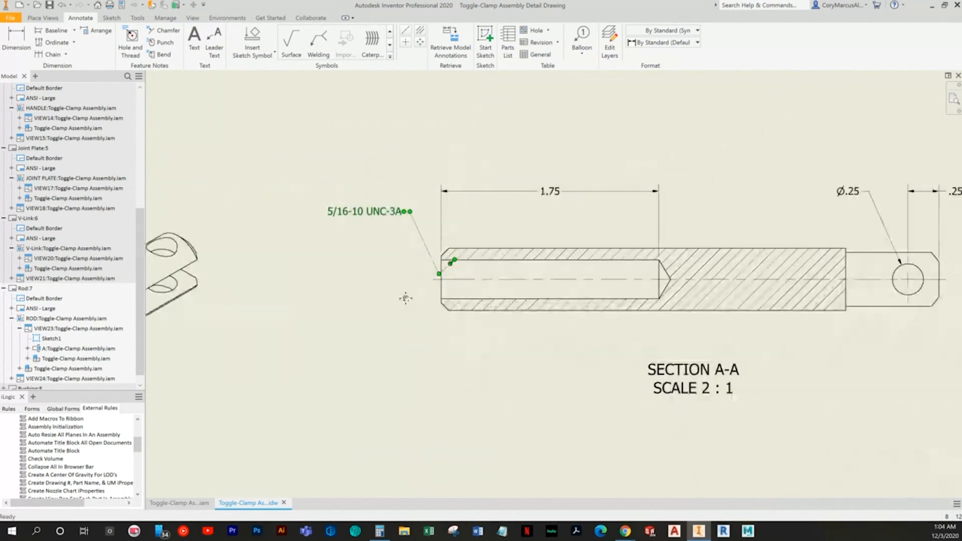
{"action": "left_click", "coordinate": [396, 324]}
{"action": "scroll", "coordinate": [420, 284], "scroll_direction": "down", "scroll_amount": 3}
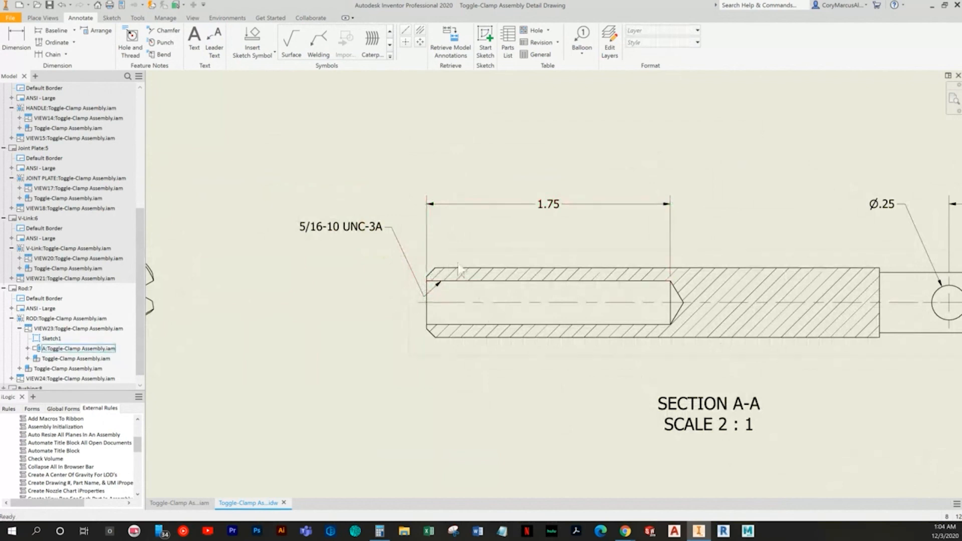
Delete the bent leader of the 5/16-10 UNC-3A note while keeping its text
{"action": "left_click", "coordinate": [396, 233]}
{"action": "right_click", "coordinate": [395, 232]}
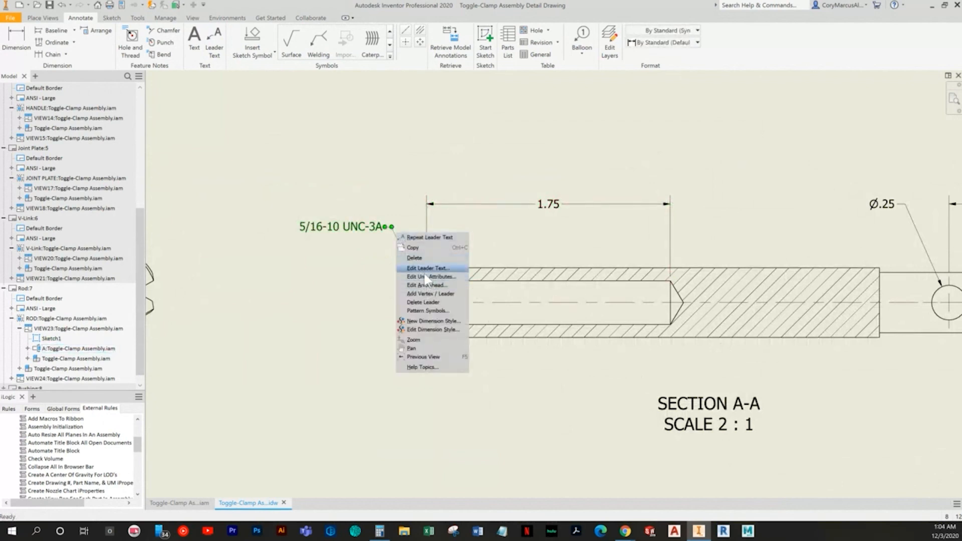
{"action": "key", "text": "Escape"}
{"action": "key", "text": "Escape"}
{"action": "right_click", "coordinate": [373, 230]}
{"action": "key", "text": "Escape"}
{"action": "right_click", "coordinate": [373, 231]}
{"action": "key", "text": "Escape"}
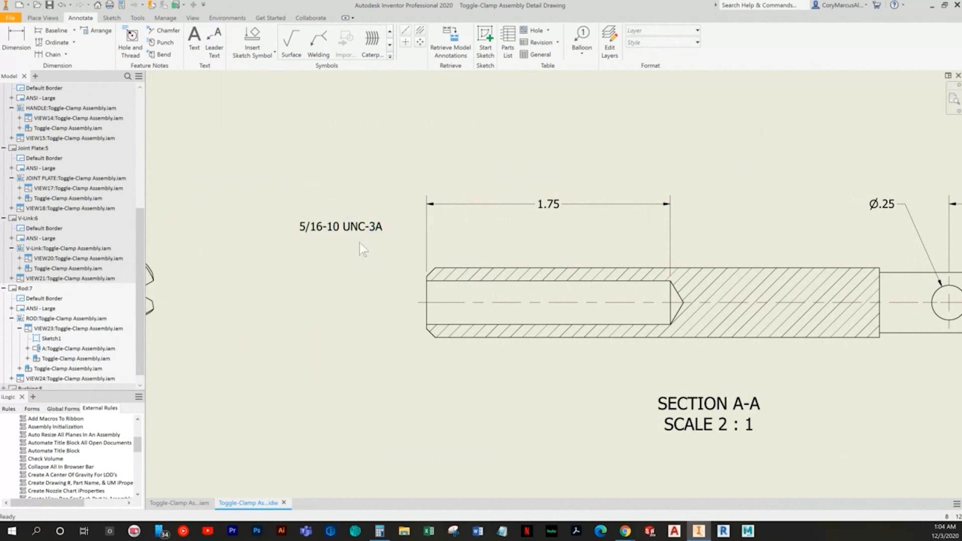
Attach a straight leader from the thread note to the bore's upper wall and move the note beside the rod's bored end
{"action": "right_click", "coordinate": [346, 228]}
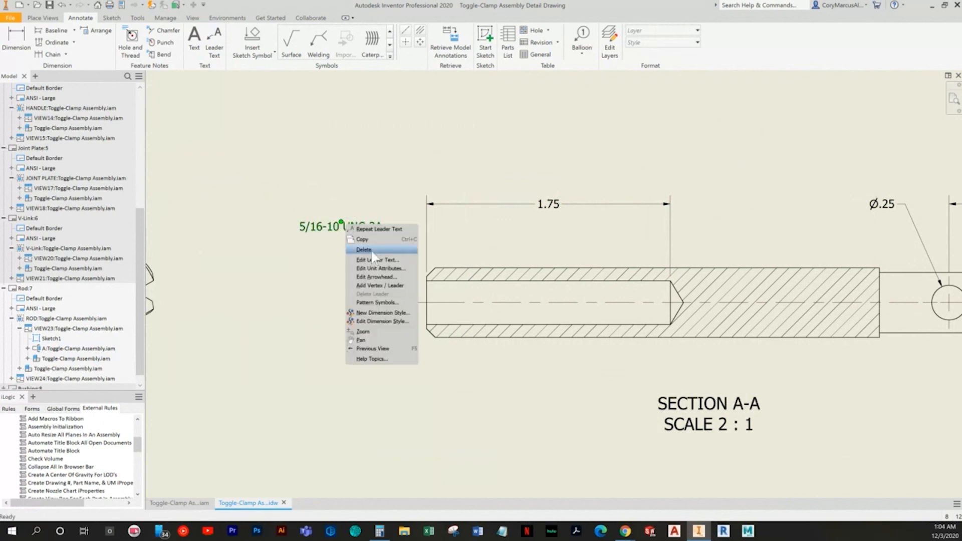
{"action": "left_click", "coordinate": [377, 285]}
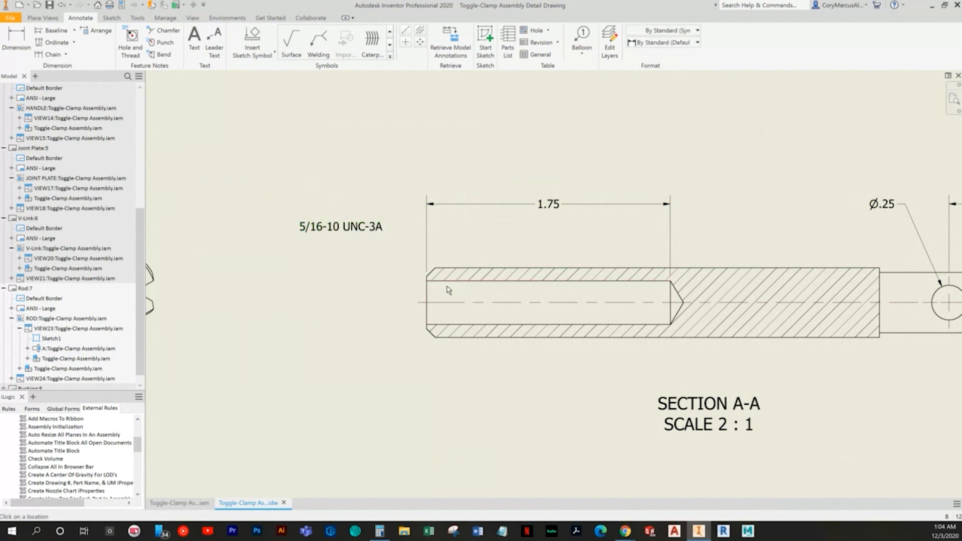
{"action": "left_click", "coordinate": [450, 282]}
{"action": "left_click", "coordinate": [374, 228]}
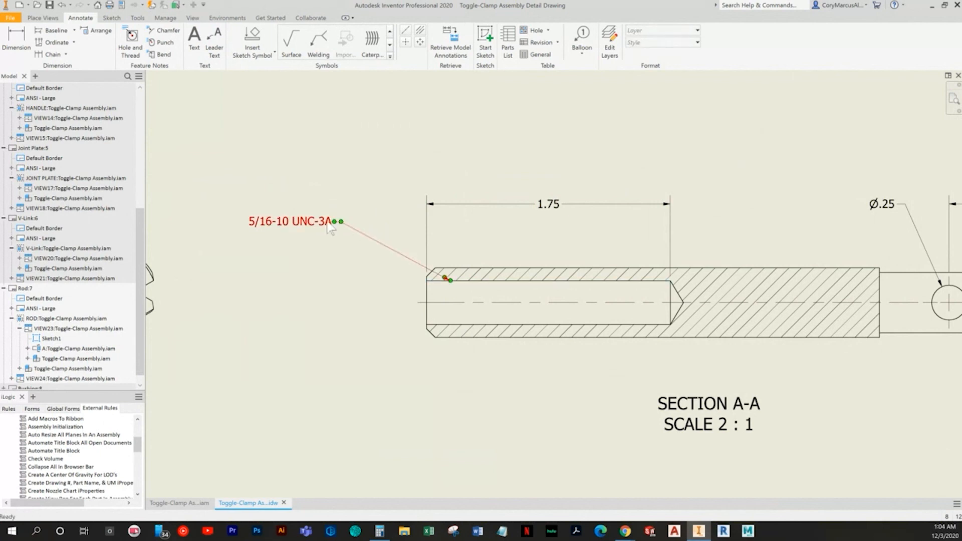
{"action": "left_click_drag", "start_coordinate": [341, 223], "coordinate": [388, 316]}
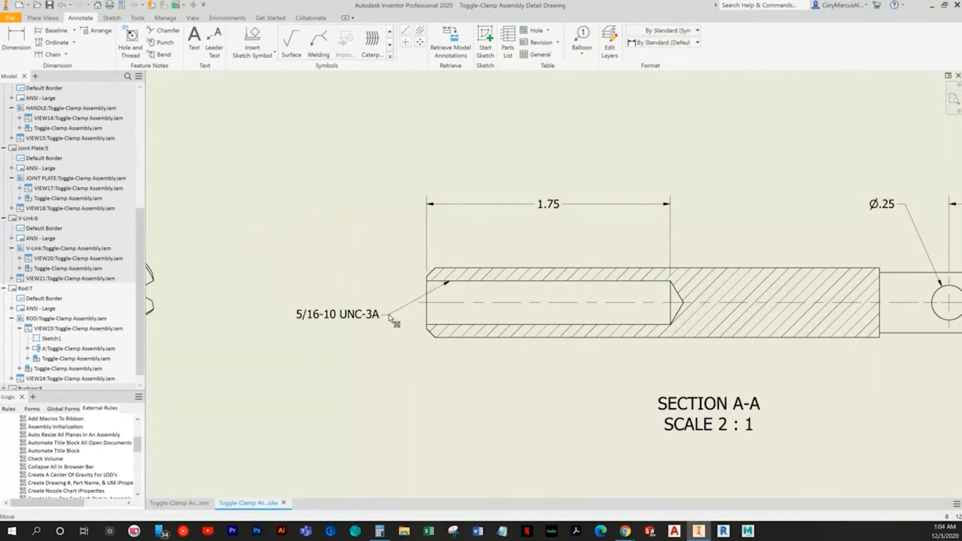
{"action": "scroll", "coordinate": [390, 320], "scroll_direction": "down", "scroll_amount": 3}
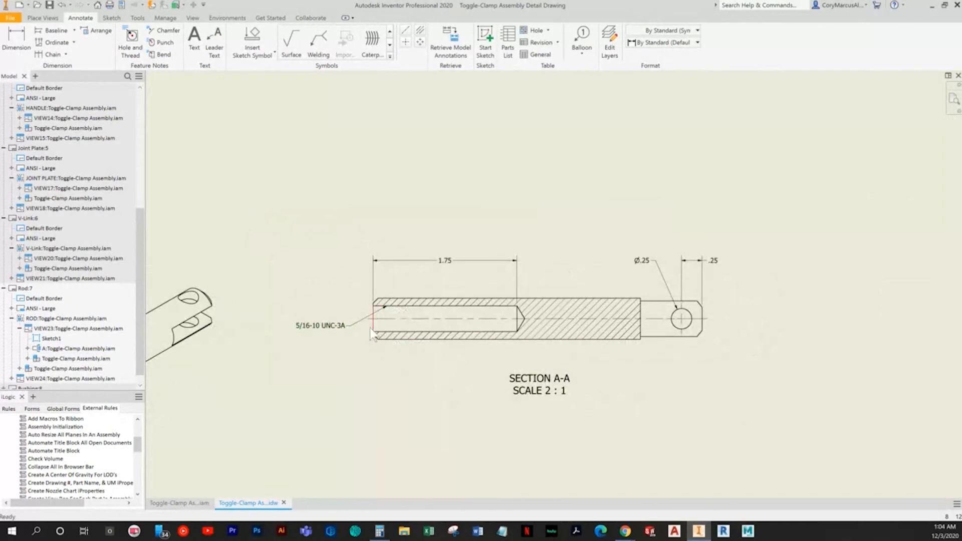
{"action": "left_click_drag", "start_coordinate": [350, 329], "coordinate": [356, 320]}
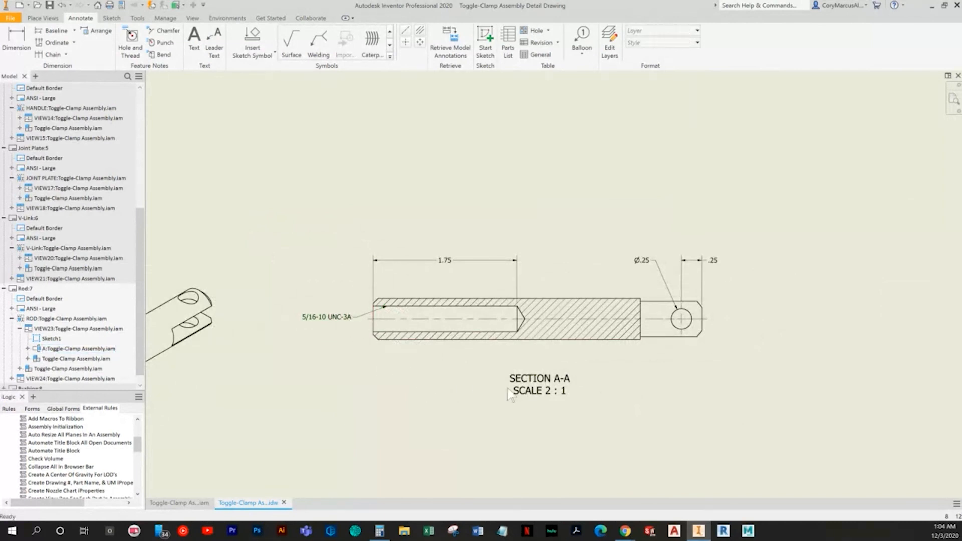
Dimension the rod's overall length on the unsectioned side view, placing the dimension above the rod
{"action": "scroll", "coordinate": [484, 412], "scroll_direction": "down", "scroll_amount": 5}
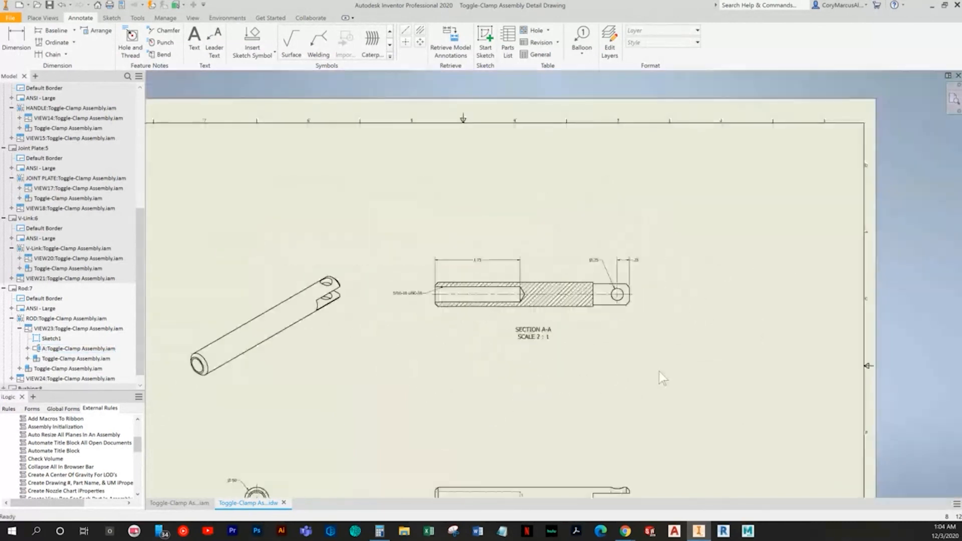
{"action": "scroll", "coordinate": [576, 346], "scroll_direction": "up", "scroll_amount": 6}
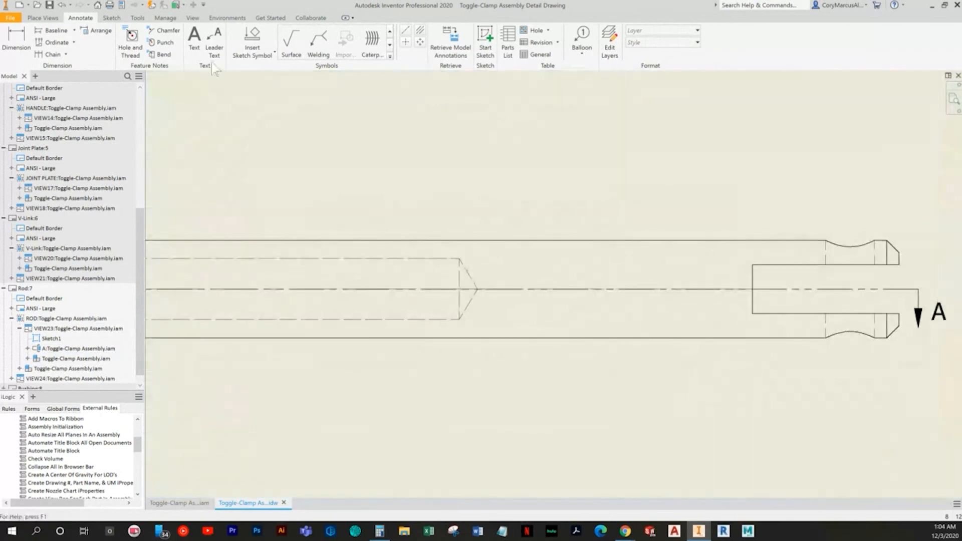
{"action": "left_click", "coordinate": [16, 38]}
{"action": "middle_click_drag", "start_coordinate": [365, 239], "coordinate": [508, 269]}
{"action": "middle_click_drag", "start_coordinate": [382, 293], "coordinate": [421, 293]}
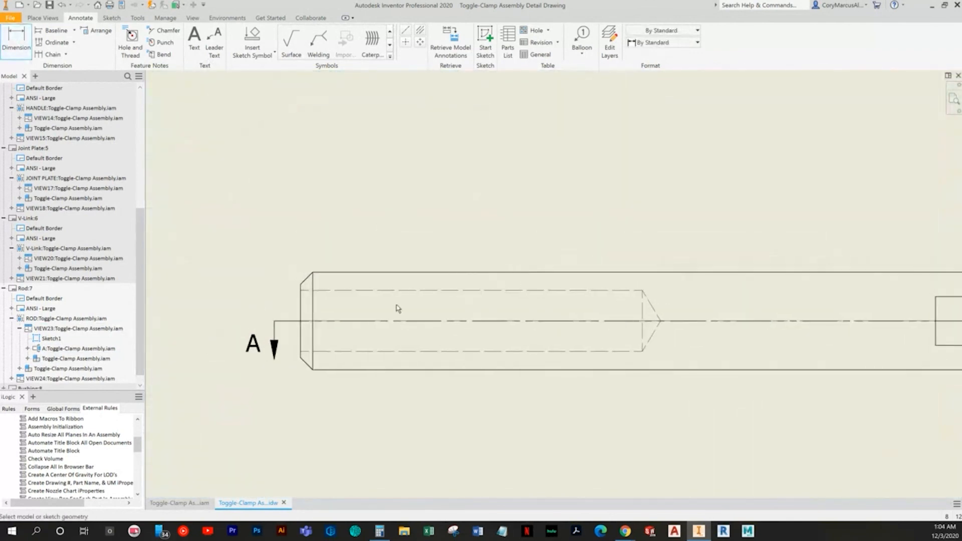
{"action": "left_click", "coordinate": [312, 292]}
{"action": "scroll", "coordinate": [335, 288], "scroll_direction": "down", "scroll_amount": 4}
{"action": "scroll", "coordinate": [601, 307], "scroll_direction": "up", "scroll_amount": 5}
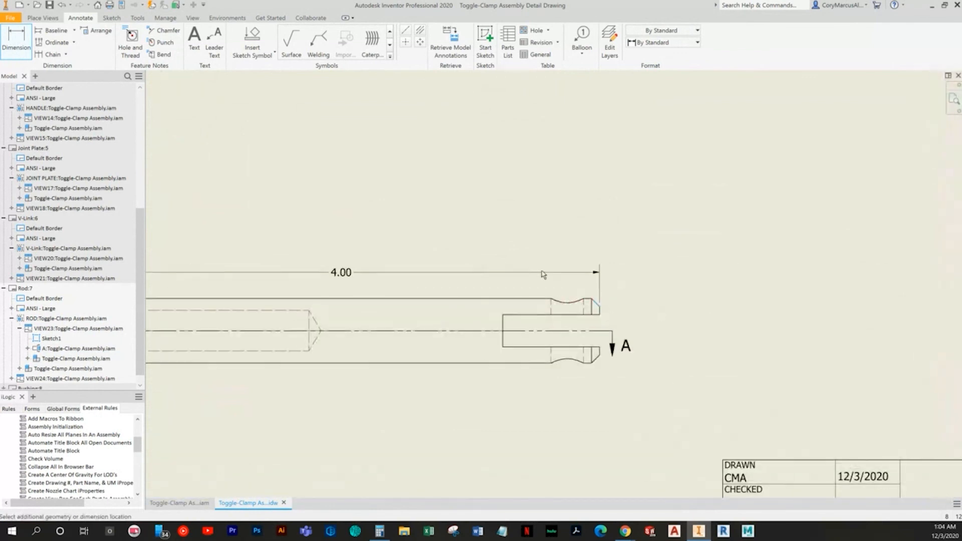
{"action": "middle_click_drag", "start_coordinate": [575, 287], "coordinate": [688, 251]}
{"action": "scroll", "coordinate": [689, 251], "scroll_direction": "down", "scroll_amount": 3}
{"action": "left_click", "coordinate": [585, 224]}
Add a chamfer note to the upper chamfer at the rod's bored end, placing it between the rod and the length dimension
{"action": "middle_click_drag", "start_coordinate": [363, 226], "coordinate": [349, 244]}
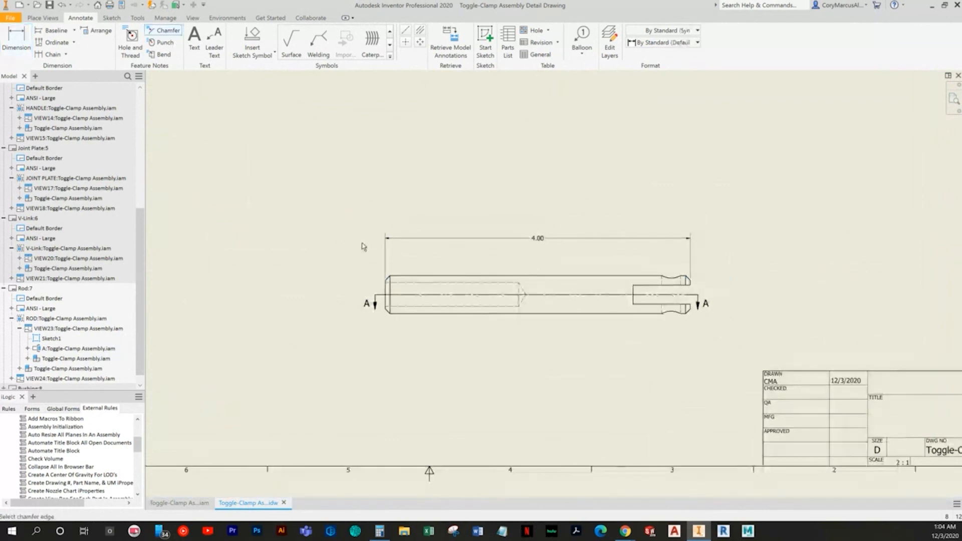
{"action": "scroll", "coordinate": [380, 255], "scroll_direction": "up", "scroll_amount": 4}
{"action": "left_click", "coordinate": [379, 349]}
{"action": "left_click", "coordinate": [382, 338]}
{"action": "left_click", "coordinate": [385, 253]}
{"action": "right_click", "coordinate": [525, 244]}
{"action": "left_click", "coordinate": [493, 243]}
{"action": "scroll", "coordinate": [512, 273], "scroll_direction": "down", "scroll_amount": 3}
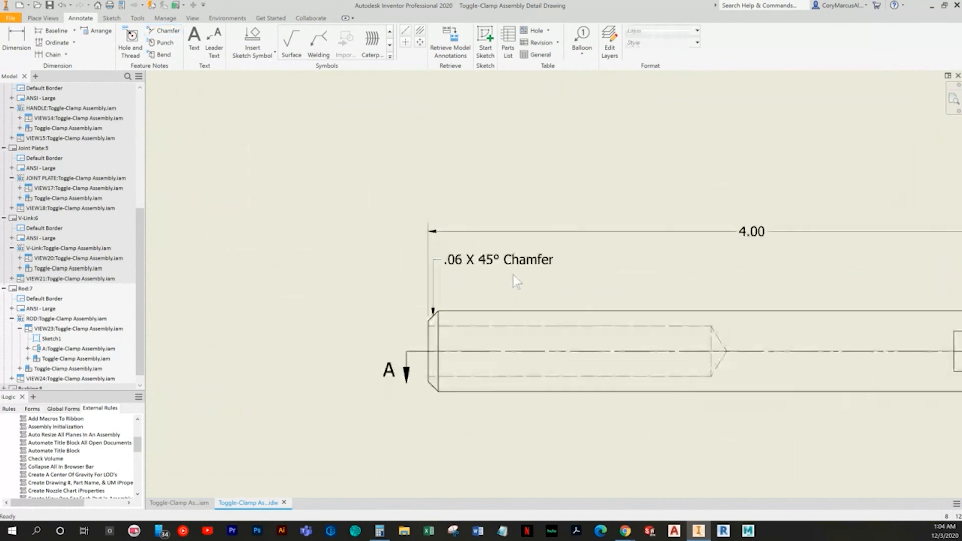
Prefix the chamfer note with (2X) and shift its text to the right so the leader slants
{"action": "middle_click_drag", "start_coordinate": [512, 275], "coordinate": [365, 294]}
{"action": "middle_click_drag", "start_coordinate": [513, 304], "coordinate": [392, 271]}
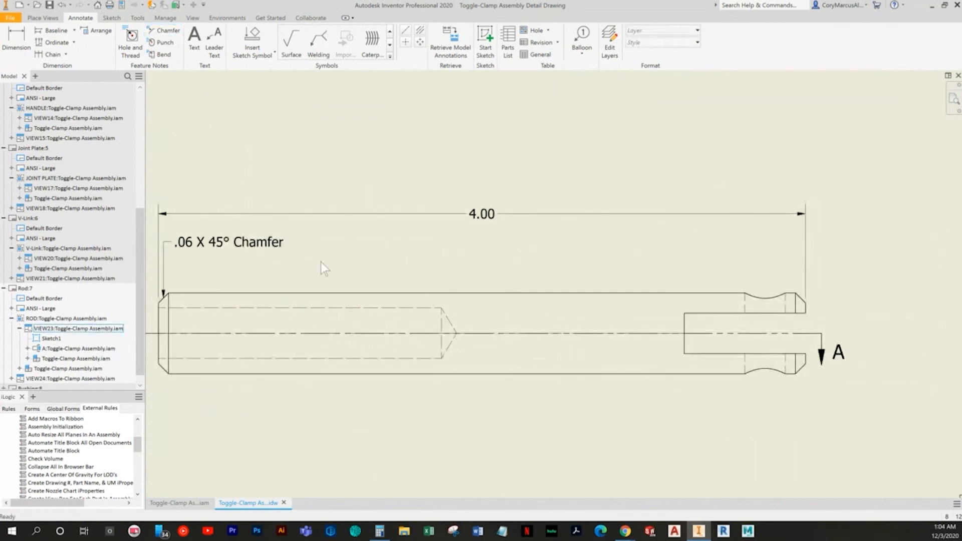
{"action": "double_click", "coordinate": [247, 244]}
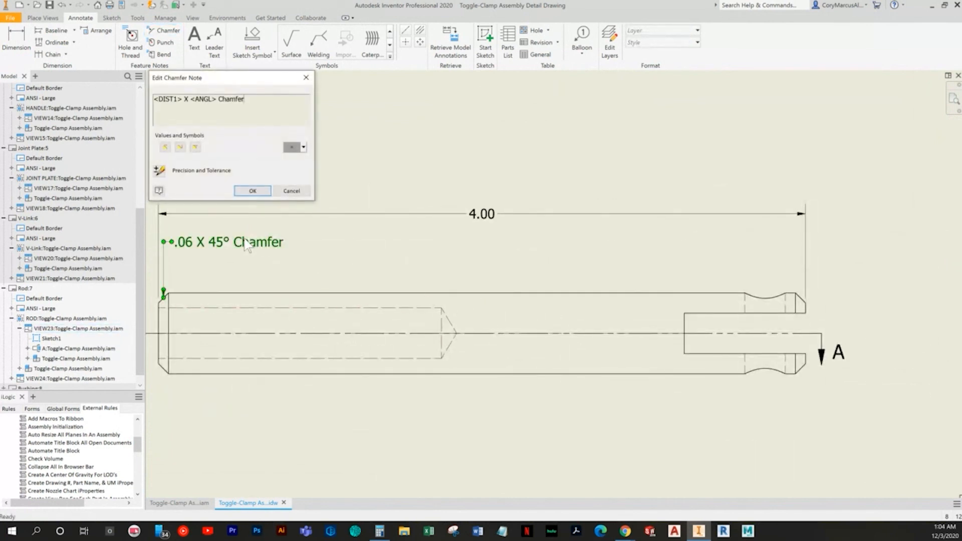
{"action": "type", "text": "()"}
{"action": "type", "text": "2X"}
{"action": "key", "text": "Right"}
{"action": "left_click", "coordinate": [252, 192]}
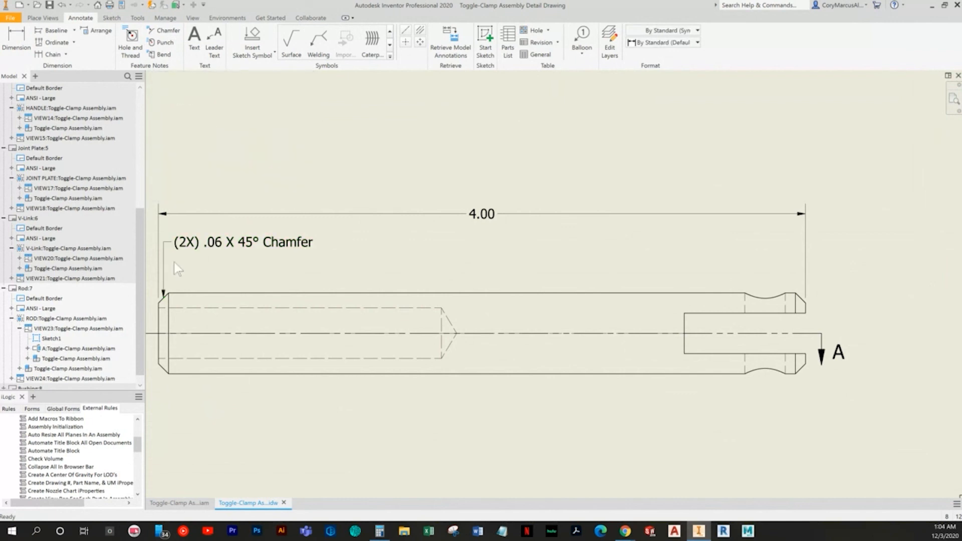
{"action": "left_click_drag", "start_coordinate": [171, 246], "coordinate": [195, 247]}
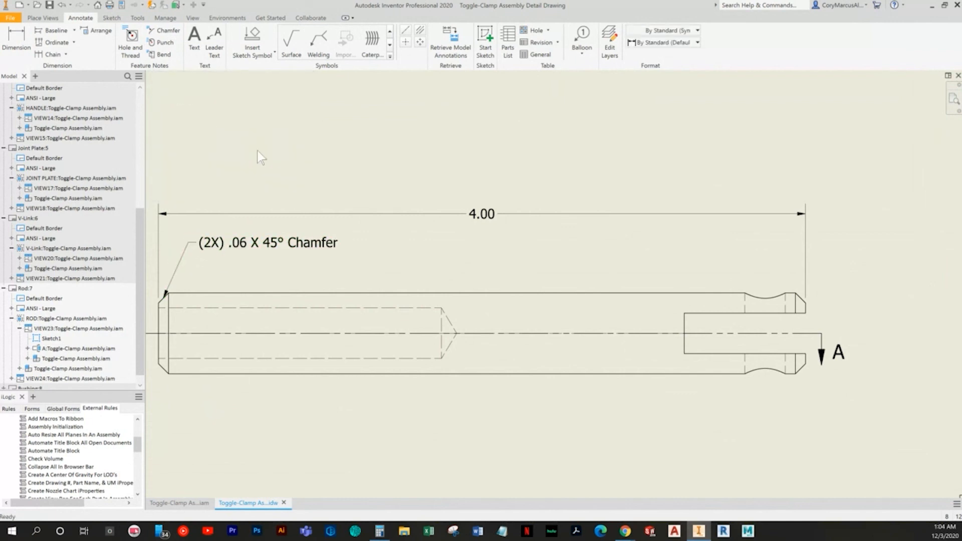
{"action": "left_click", "coordinate": [257, 152]}
{"action": "middle_click_drag", "start_coordinate": [334, 223], "coordinate": [406, 220]}
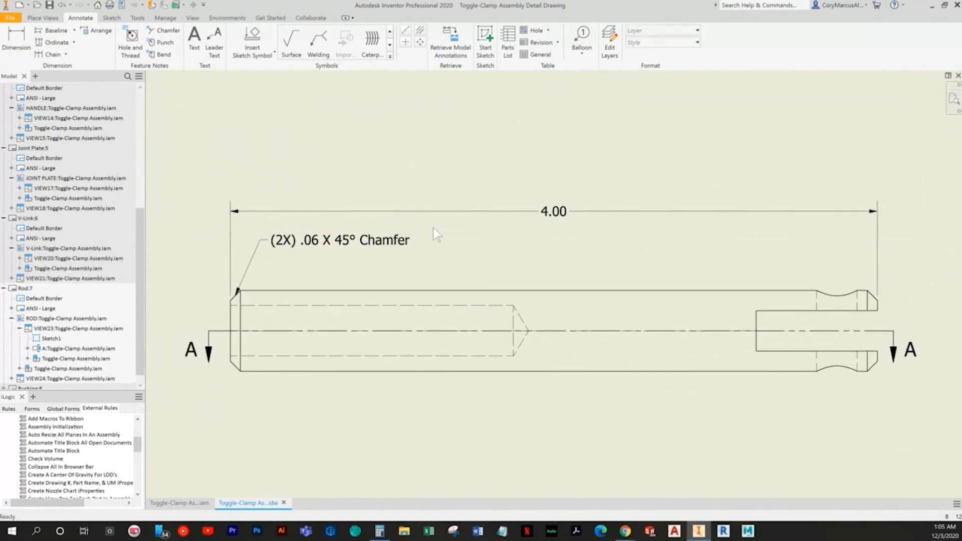
{"action": "left_click", "coordinate": [16, 40]}
{"action": "middle_click_drag", "start_coordinate": [651, 283], "coordinate": [446, 276]}
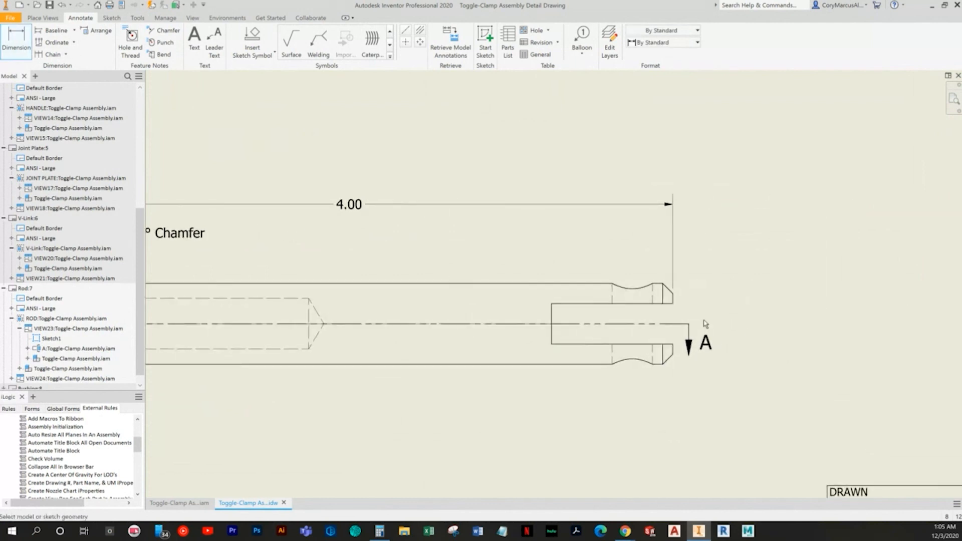
{"action": "left_click", "coordinate": [671, 303]}
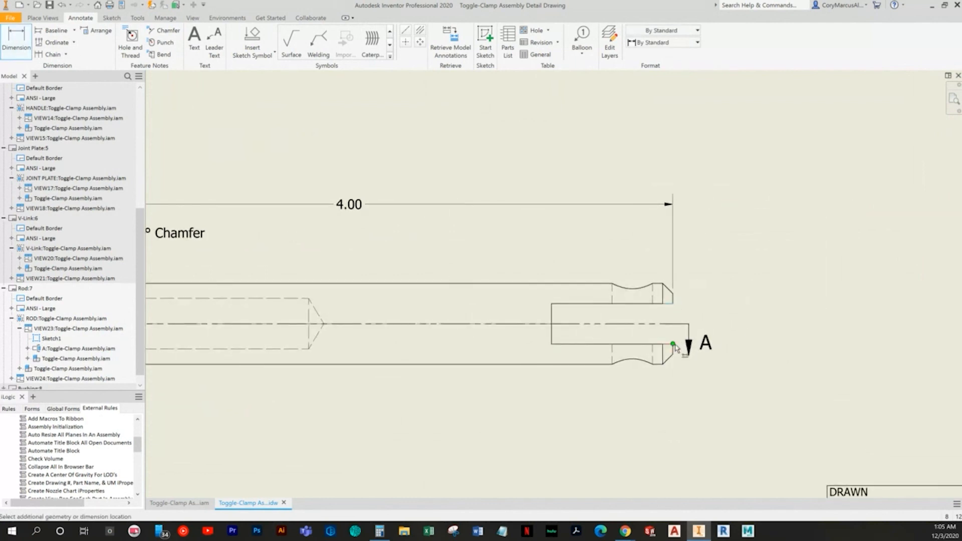
{"action": "left_click", "coordinate": [652, 344]}
{"action": "key", "text": "Escape"}
Dimension the slot's width at the rod's forked end, left of the slot's closed end, and move the text above the rod
{"action": "key", "text": "d"}
{"action": "left_click", "coordinate": [551, 344]}
{"action": "left_click", "coordinate": [556, 304]}
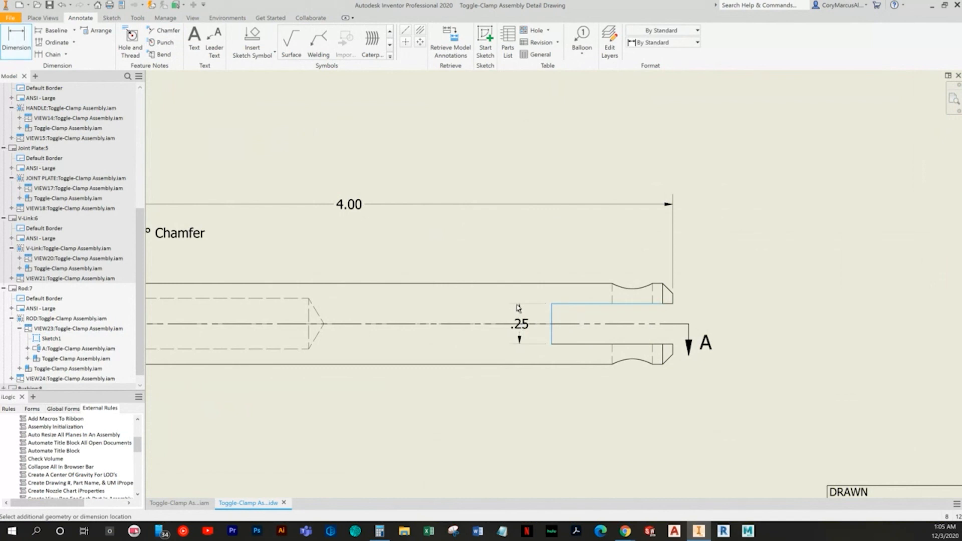
{"action": "left_click", "coordinate": [489, 308]}
{"action": "key", "text": "Escape"}
{"action": "left_click", "coordinate": [490, 331]}
{"action": "left_click_drag", "start_coordinate": [496, 330], "coordinate": [492, 266]}
Dimension the slot's depth at the rod's forked end, placing the dimension above the rod and below the overall length
{"action": "key", "text": "d"}
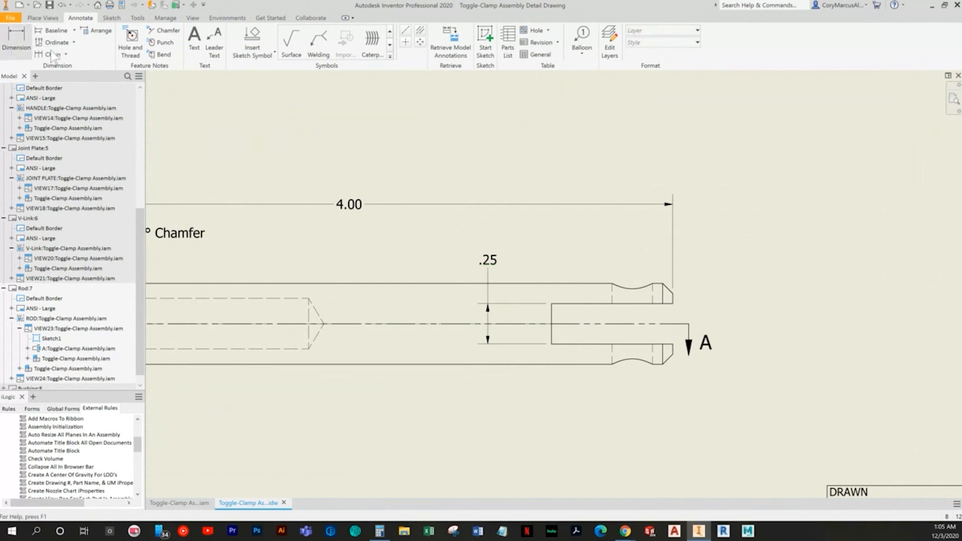
{"action": "middle_click_drag", "start_coordinate": [593, 446], "coordinate": [584, 382]}
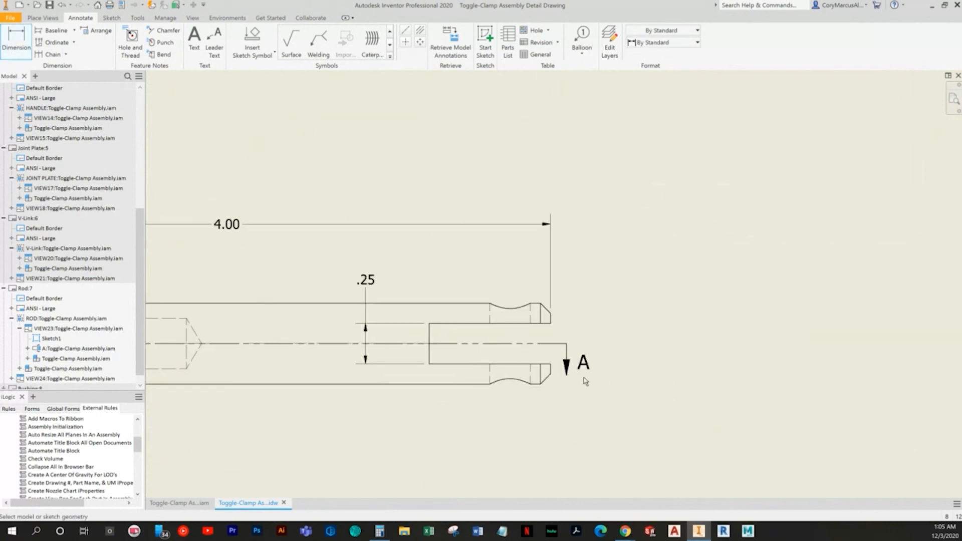
{"action": "left_click", "coordinate": [429, 329]}
{"action": "key", "text": "Escape"}
{"action": "key", "text": "d"}
{"action": "left_click", "coordinate": [550, 314]}
{"action": "left_click", "coordinate": [430, 324]}
{"action": "left_click", "coordinate": [467, 253]}
{"action": "left_click", "coordinate": [419, 31]}
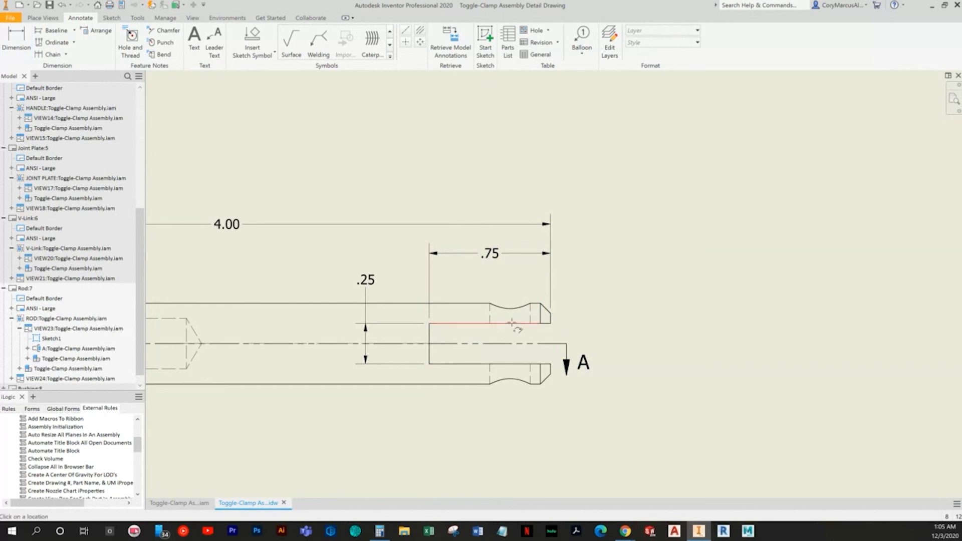
{"action": "scroll", "coordinate": [508, 319], "scroll_direction": "down", "scroll_amount": 3}
{"action": "left_click", "coordinate": [405, 30]}
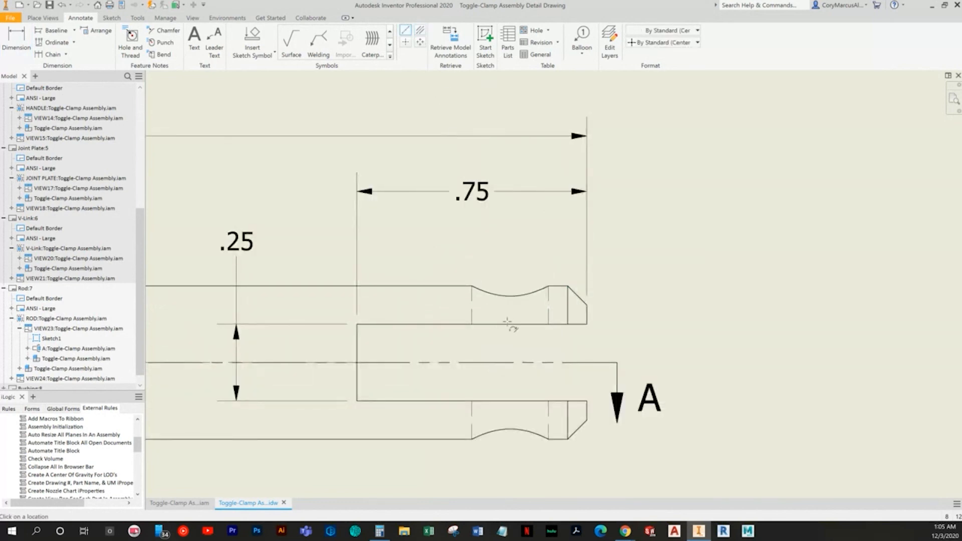
{"action": "left_click", "coordinate": [512, 324]}
{"action": "left_click", "coordinate": [510, 296]}
{"action": "left_click", "coordinate": [510, 429]}
{"action": "key", "text": "Escape"}
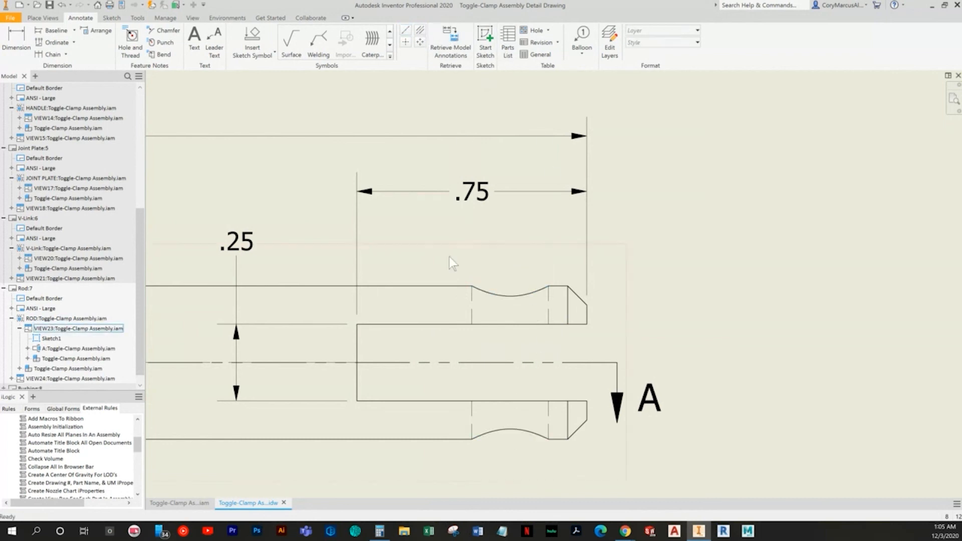
Add bisector centerlines between the cross hole's hidden edges in both prongs of the rod's fork
{"action": "left_click", "coordinate": [420, 30]}
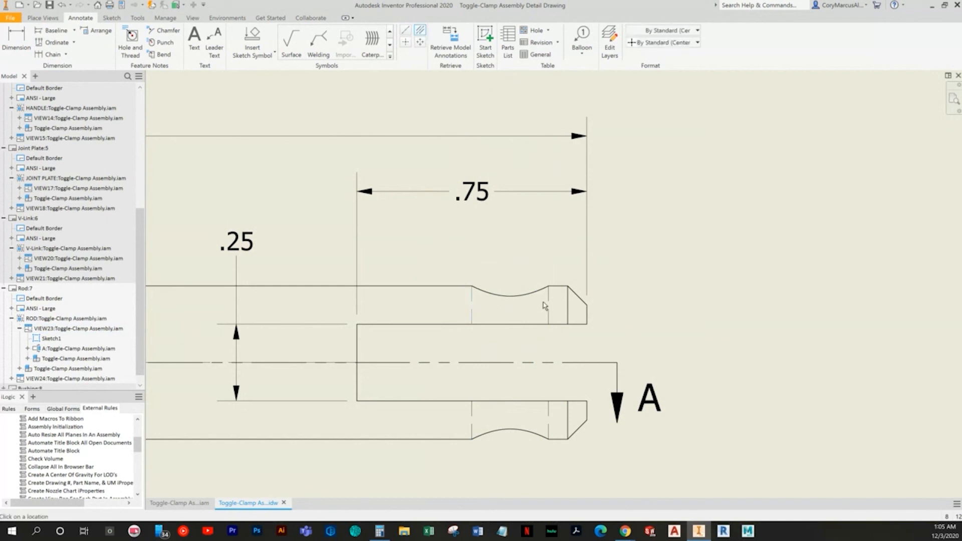
{"action": "left_click", "coordinate": [548, 412]}
{"action": "key", "text": "Escape"}
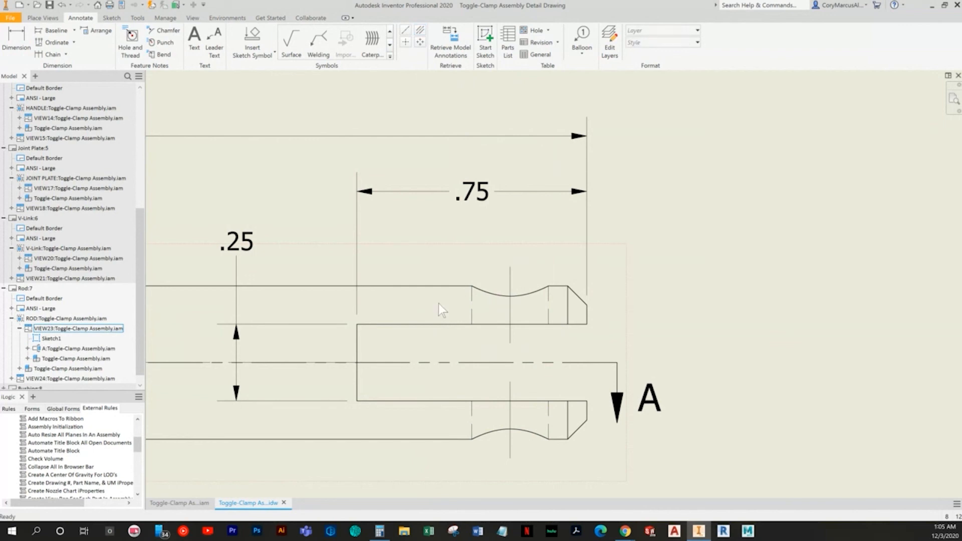
Move the rod's isometric view slightly up and to the left on the sheet
{"action": "scroll", "coordinate": [485, 297], "scroll_direction": "down", "scroll_amount": 3}
{"action": "scroll", "coordinate": [496, 308], "scroll_direction": "down", "scroll_amount": 3}
{"action": "mouse_move", "coordinate": [467, 290]}
{"action": "middle_mouse_down"}
{"action": "mouse_move", "coordinate": [537, 277]}
{"action": "mouse_move", "coordinate": [542, 290]}
{"action": "middle_mouse_up"}
{"action": "scroll", "coordinate": [537, 277], "scroll_direction": "down", "scroll_amount": 3}
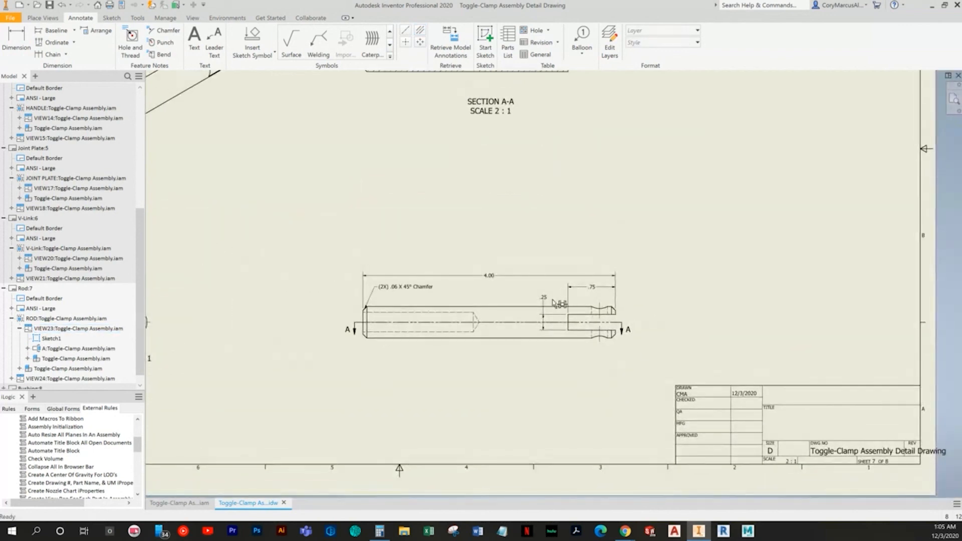
{"action": "key", "text": "Home"}
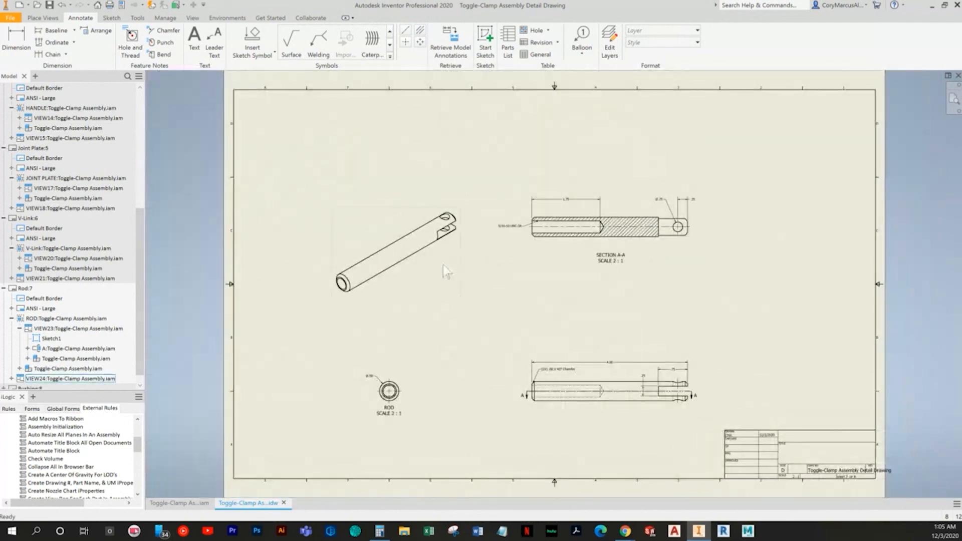
{"action": "left_click_drag", "start_coordinate": [461, 262], "coordinate": [443, 231]}
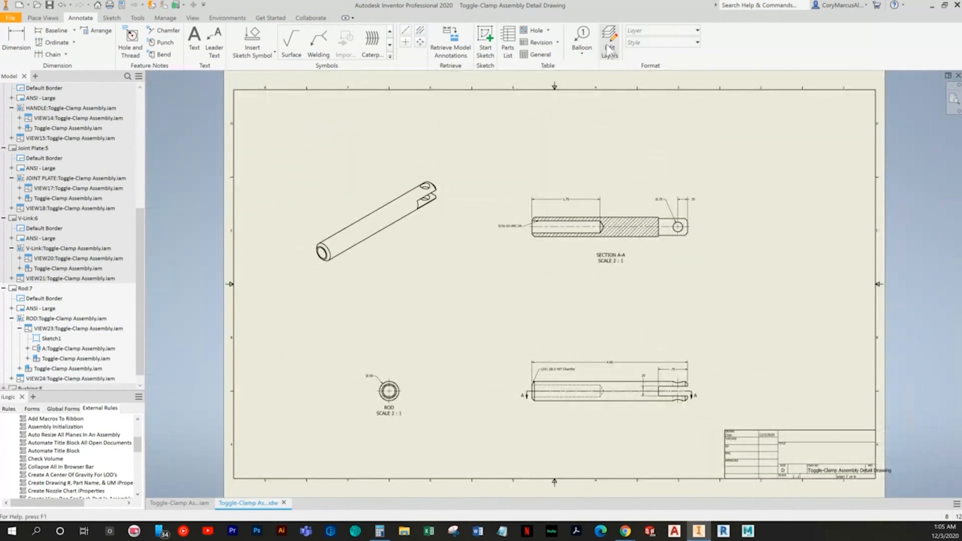
Attach a balloon to the rod in the isometric view, placing it above and left of the rod
{"action": "left_click", "coordinate": [582, 40]}
{"action": "left_click", "coordinate": [358, 197]}
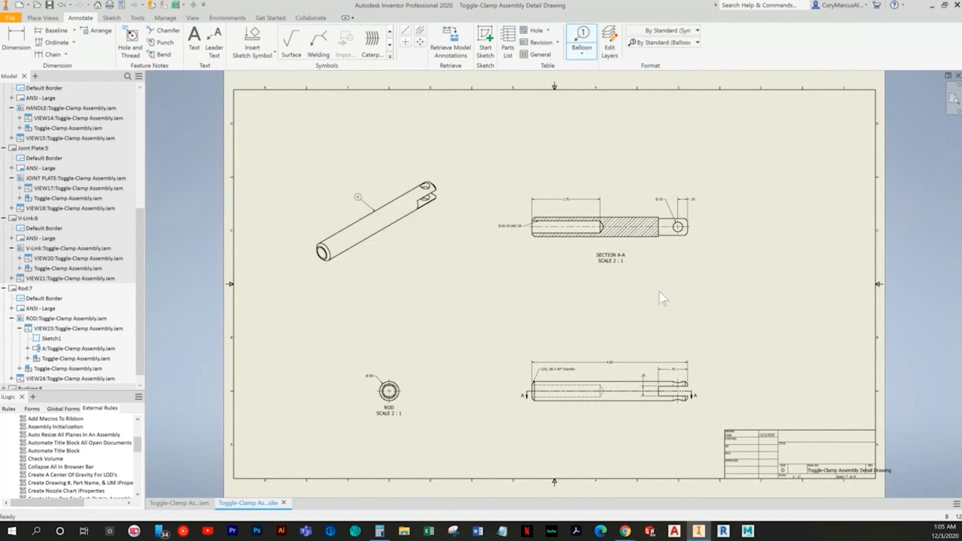
{"action": "key", "text": "Escape"}
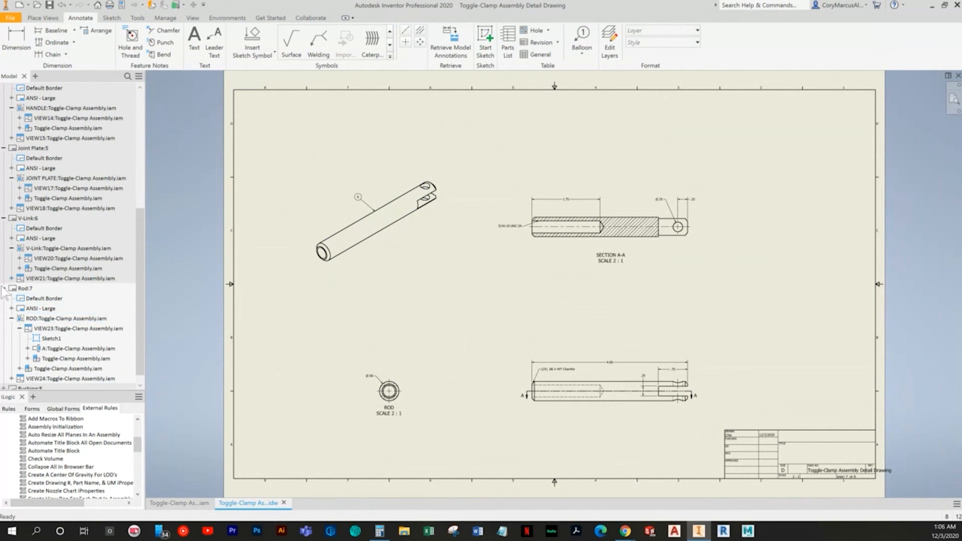
Collapse the expanded sheets in the model tree and activate the Bushing sheet
{"action": "left_click", "coordinate": [4, 288]}
{"action": "left_click", "coordinate": [4, 228]}
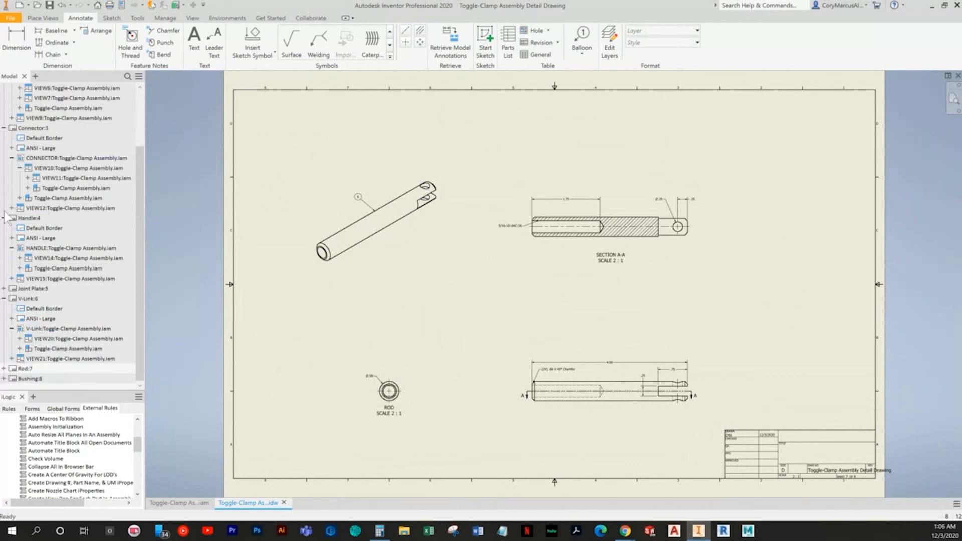
{"action": "left_click", "coordinate": [3, 217]}
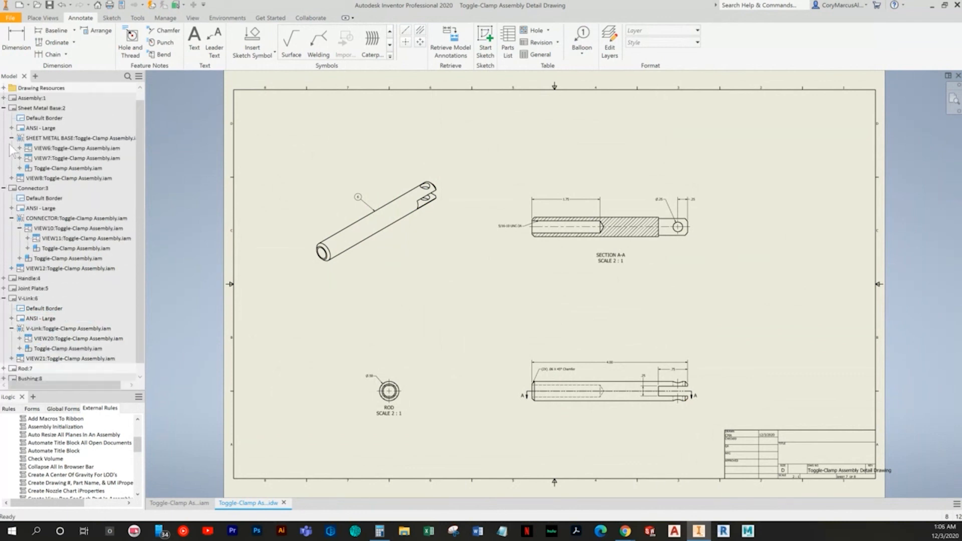
{"action": "left_click", "coordinate": [4, 108]}
{"action": "left_click", "coordinate": [4, 128]}
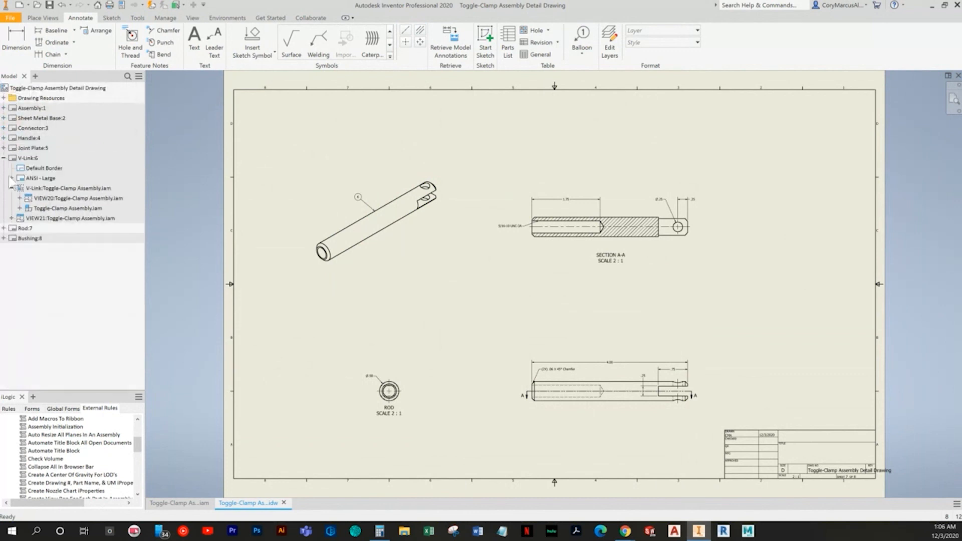
{"action": "left_click", "coordinate": [4, 158]}
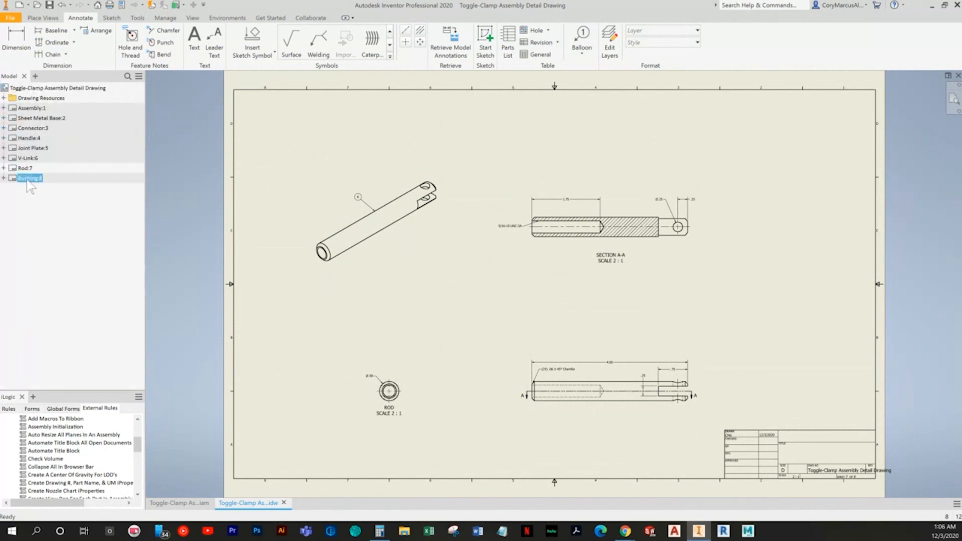
{"action": "double_click", "coordinate": [30, 178]}
Set up a base view of the associative Bushing view representation with a visible BUSHING label at 4:1 scale
{"action": "left_click", "coordinate": [43, 17]}
{"action": "left_click", "coordinate": [10, 39]}
{"action": "left_click", "coordinate": [528, 182]}
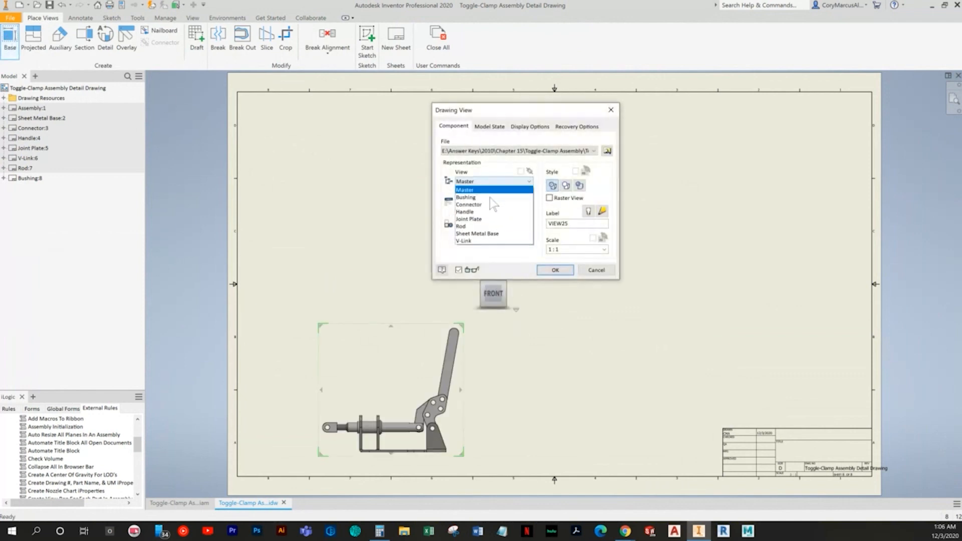
{"action": "left_click", "coordinate": [521, 190]}
{"action": "left_click", "coordinate": [587, 211]}
{"action": "left_click", "coordinate": [601, 211]}
{"action": "key", "text": "Escape"}
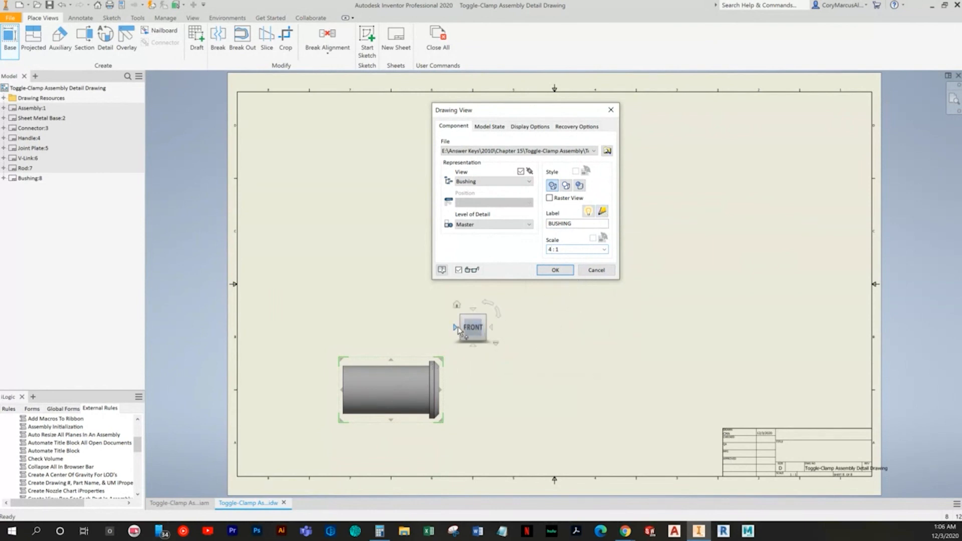
Orient the bushing base view to Back and create it with a projected end view beside it and an isometric view above right
{"action": "left_click", "coordinate": [491, 328]}
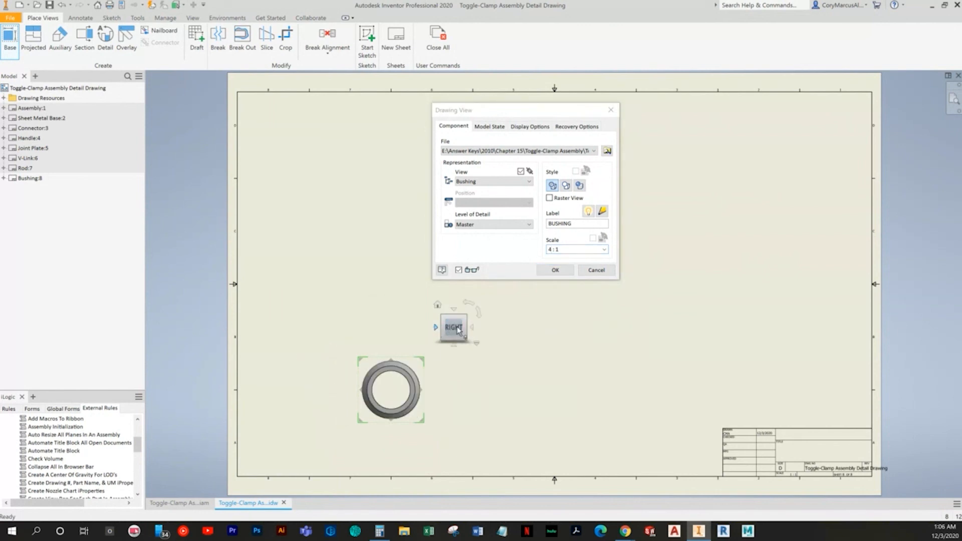
{"action": "left_click", "coordinate": [472, 328]}
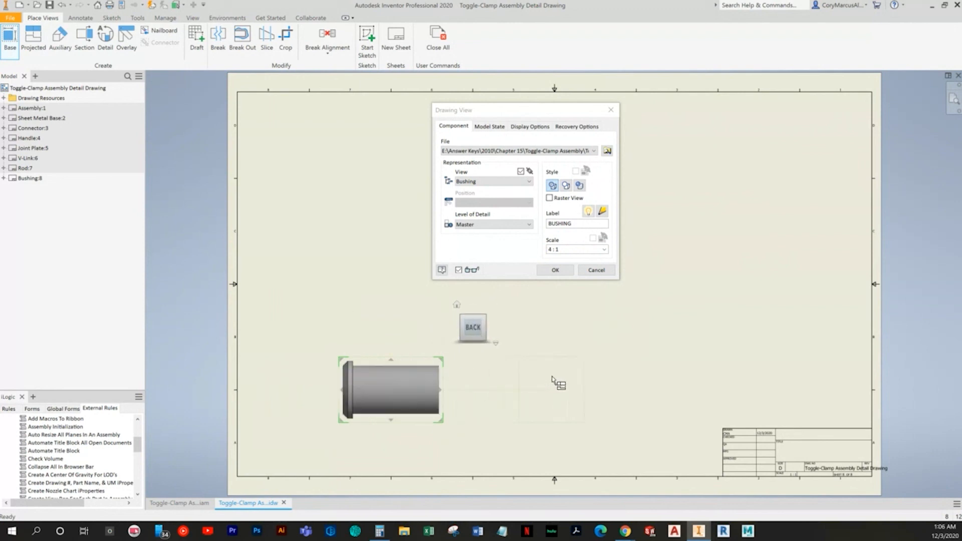
{"action": "middle_click_drag", "start_coordinate": [563, 323], "coordinate": [554, 403]}
{"action": "left_click", "coordinate": [534, 355]}
{"action": "right_click", "coordinate": [599, 344]}
{"action": "left_click", "coordinate": [627, 344]}
{"action": "middle_click_drag", "start_coordinate": [522, 412], "coordinate": [558, 242]}
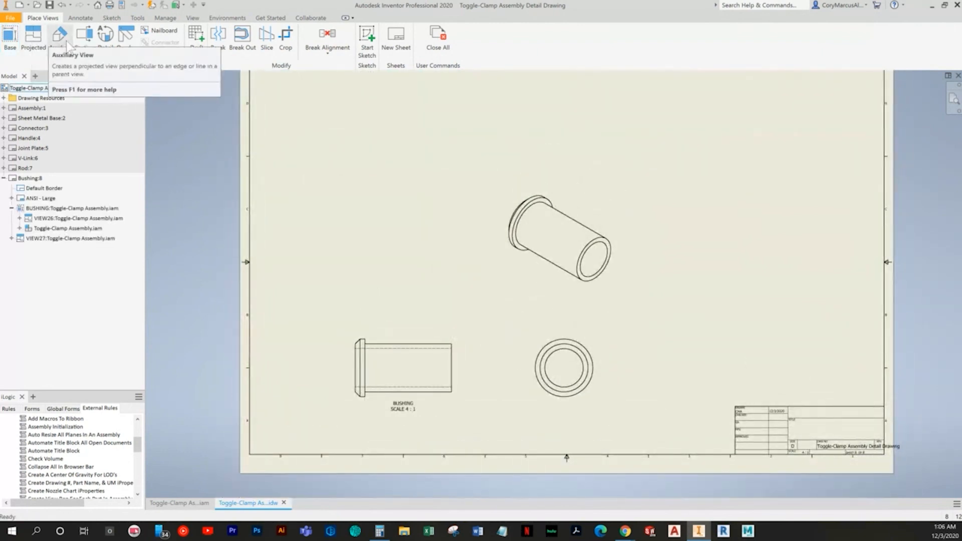
Create a section view cut horizontally along the bushing's axis from the side view, placing it above that view
{"action": "left_click", "coordinate": [84, 38]}
{"action": "middle_click_drag", "start_coordinate": [240, 240], "coordinate": [232, 201]}
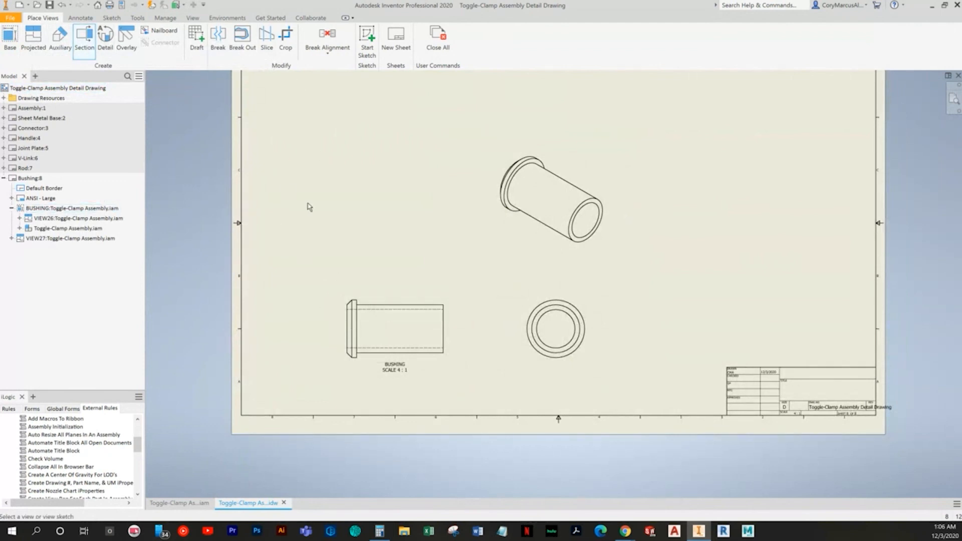
{"action": "left_click", "coordinate": [383, 322]}
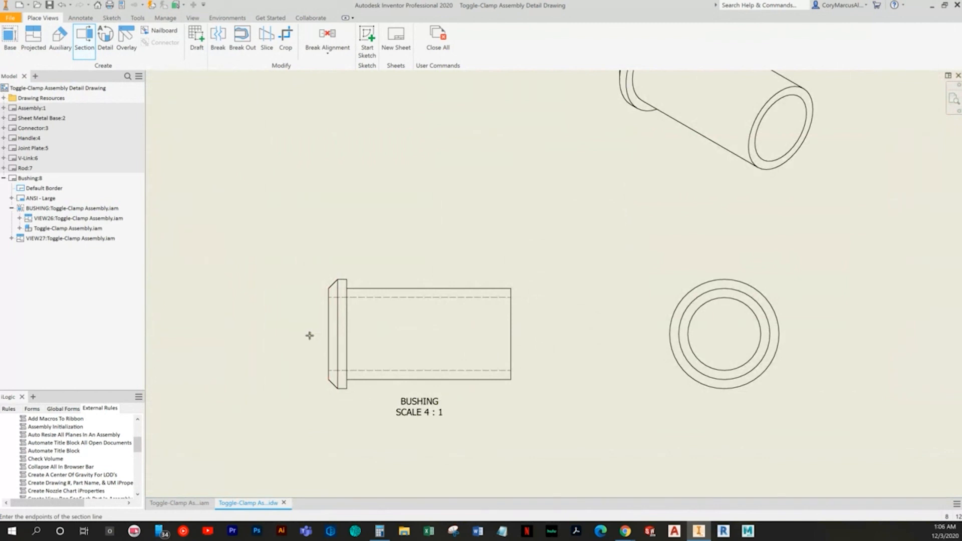
{"action": "left_click", "coordinate": [527, 334]}
{"action": "right_click", "coordinate": [530, 334]}
{"action": "left_click", "coordinate": [586, 296]}
{"action": "middle_click_drag", "start_coordinate": [526, 236], "coordinate": [555, 335]}
{"action": "scroll", "coordinate": [556, 334], "scroll_direction": "down", "scroll_amount": 3}
{"action": "left_click", "coordinate": [563, 271]}
{"action": "middle_click_drag", "start_coordinate": [565, 269], "coordinate": [486, 250]}
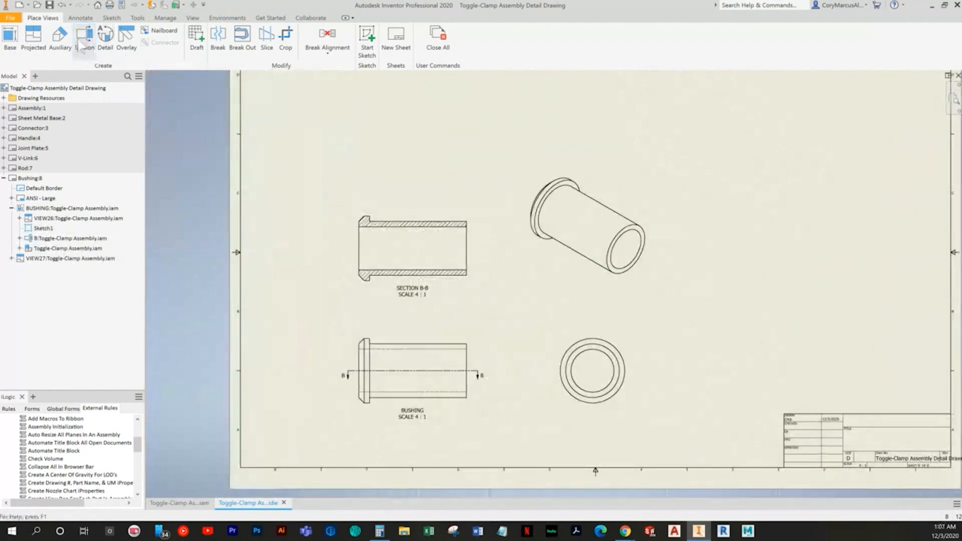
Add a centerline along the bushing's axis in Section B-B, from the flanged end face to the plain end face
{"action": "left_click", "coordinate": [79, 18]}
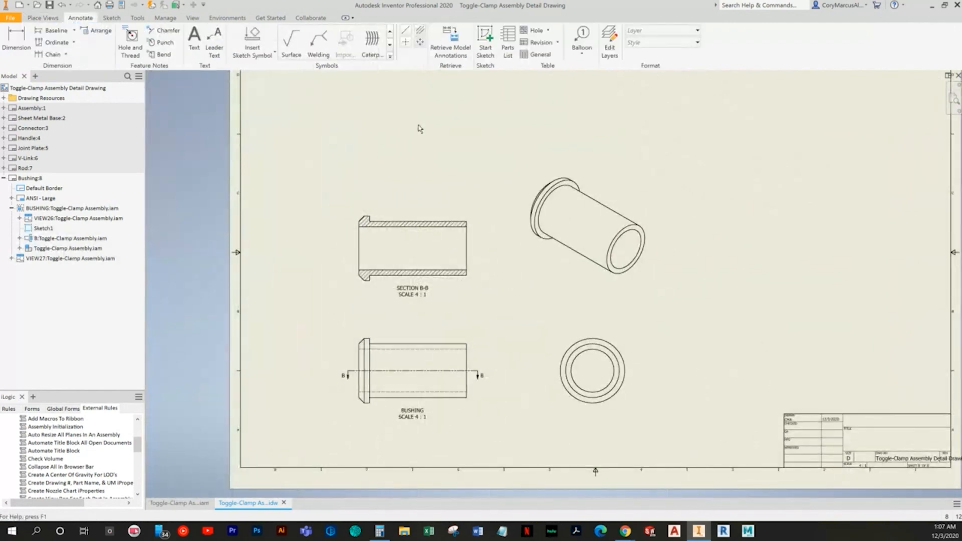
{"action": "scroll", "coordinate": [397, 228], "scroll_direction": "up", "scroll_amount": 5}
{"action": "left_click", "coordinate": [405, 41]}
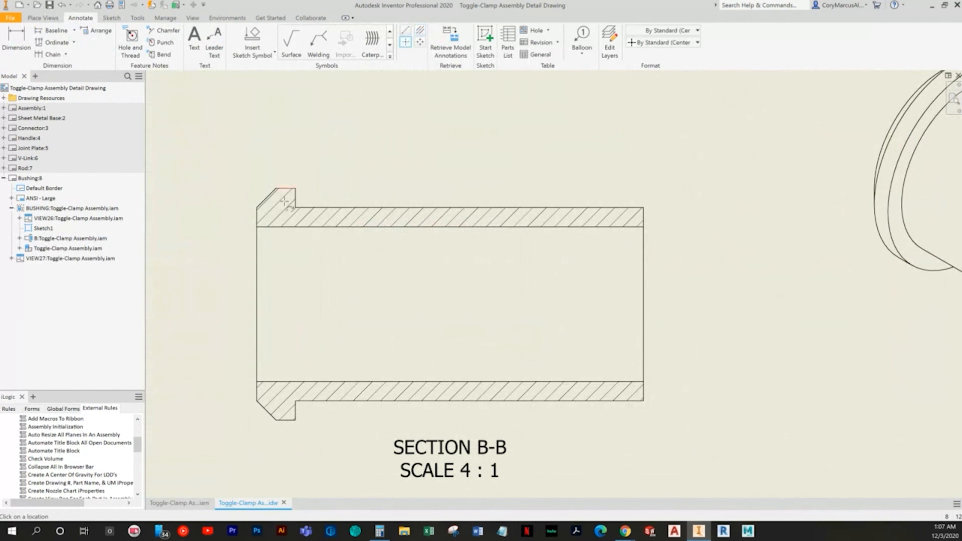
{"action": "left_click", "coordinate": [256, 304]}
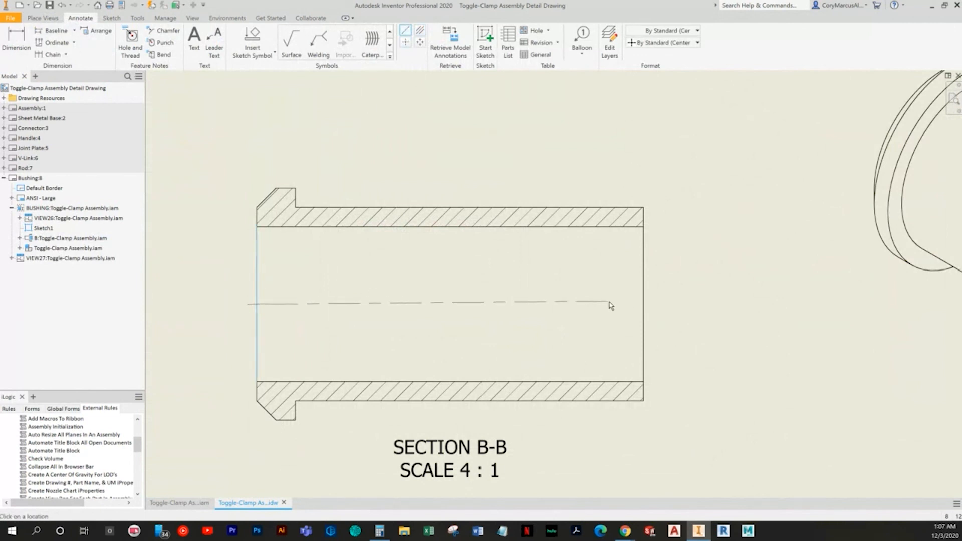
{"action": "left_click", "coordinate": [645, 306]}
{"action": "right_click", "coordinate": [677, 284]}
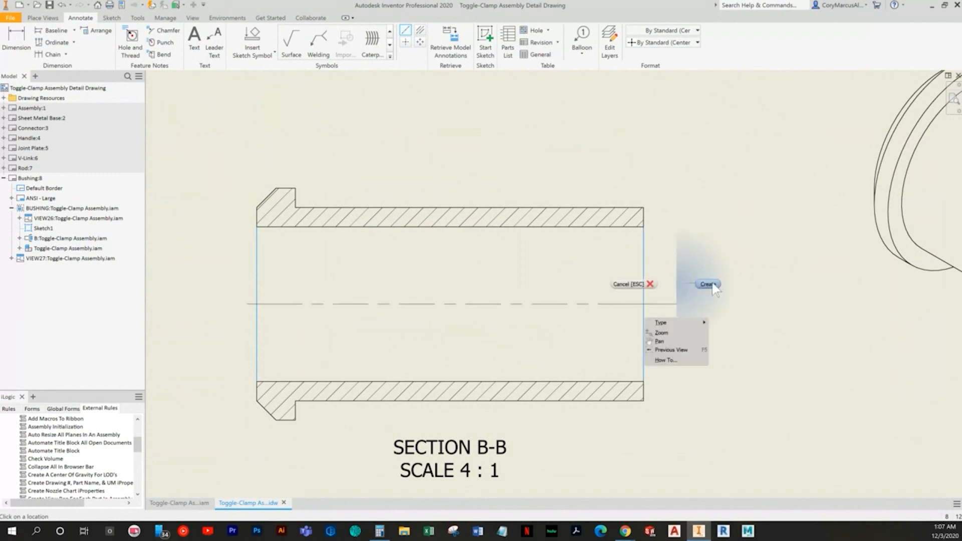
{"action": "left_click", "coordinate": [713, 286]}
Add a centerline along the axis of the unsectioned bushing side view, between its two end faces
{"action": "scroll", "coordinate": [661, 317], "scroll_direction": "down", "scroll_amount": 5}
{"action": "middle_click_drag", "start_coordinate": [659, 320], "coordinate": [437, 216]}
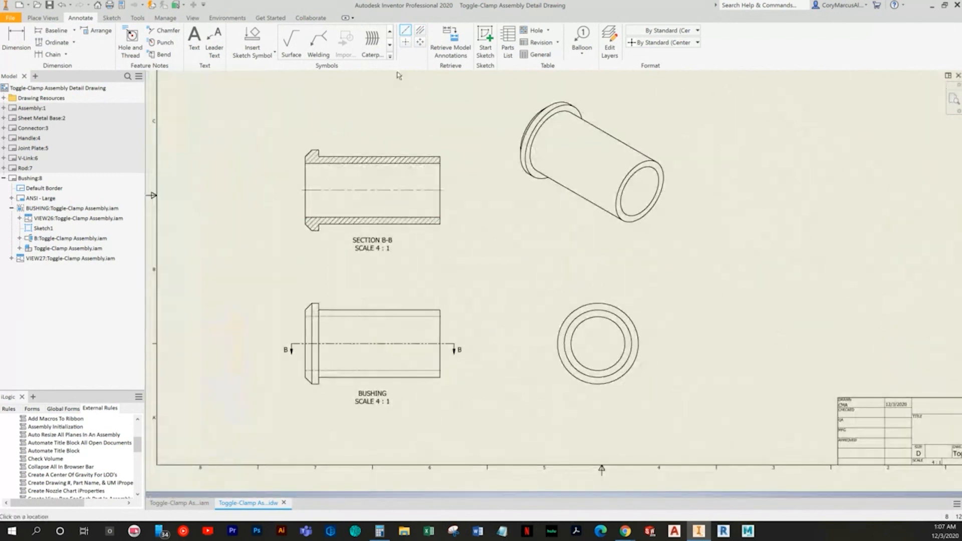
{"action": "left_click", "coordinate": [406, 31]}
{"action": "left_click", "coordinate": [304, 344]}
{"action": "left_click", "coordinate": [441, 343]}
{"action": "right_click", "coordinate": [488, 237]}
{"action": "left_click", "coordinate": [517, 236]}
Add a center mark to the bushing's circular end view using its outer circle
{"action": "left_click", "coordinate": [406, 42]}
{"action": "left_click", "coordinate": [597, 305]}
{"action": "key", "text": "Escape"}
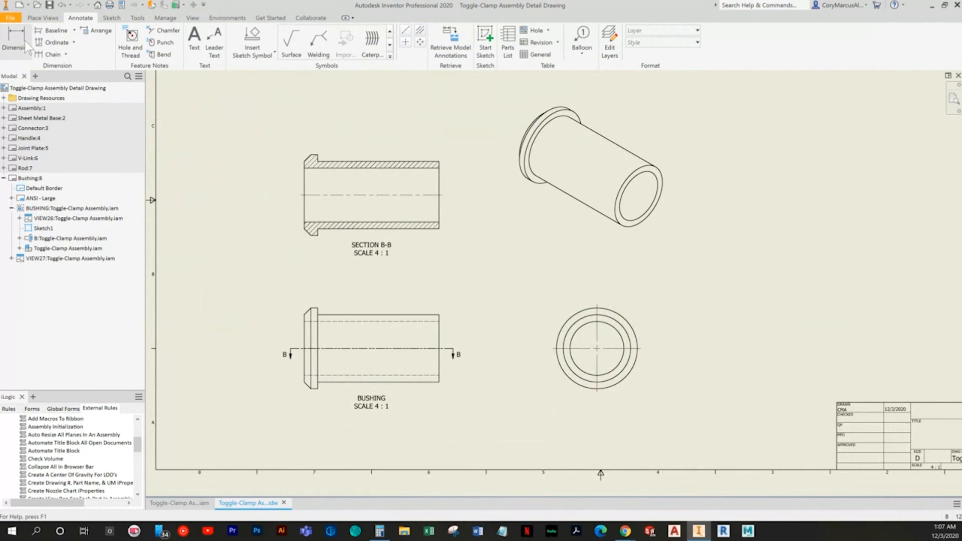
Dimension the bushing's bore diameter in Section B-B, placing the dimension beyond the flanged end
{"action": "middle_click_drag", "start_coordinate": [230, 183], "coordinate": [267, 253]}
{"action": "scroll", "coordinate": [258, 210], "scroll_direction": "up", "scroll_amount": 3}
{"action": "key", "text": "d"}
{"action": "left_click", "coordinate": [423, 365]}
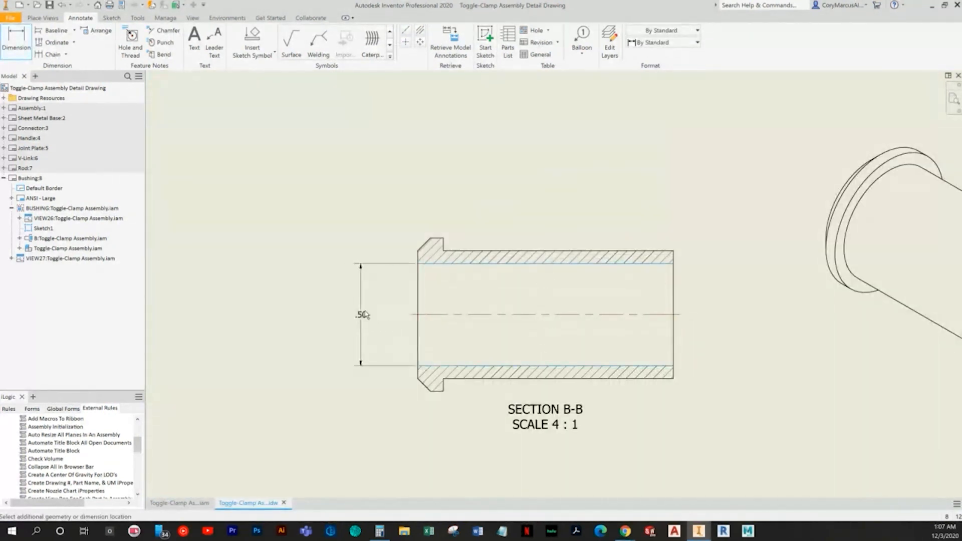
{"action": "left_click", "coordinate": [375, 312]}
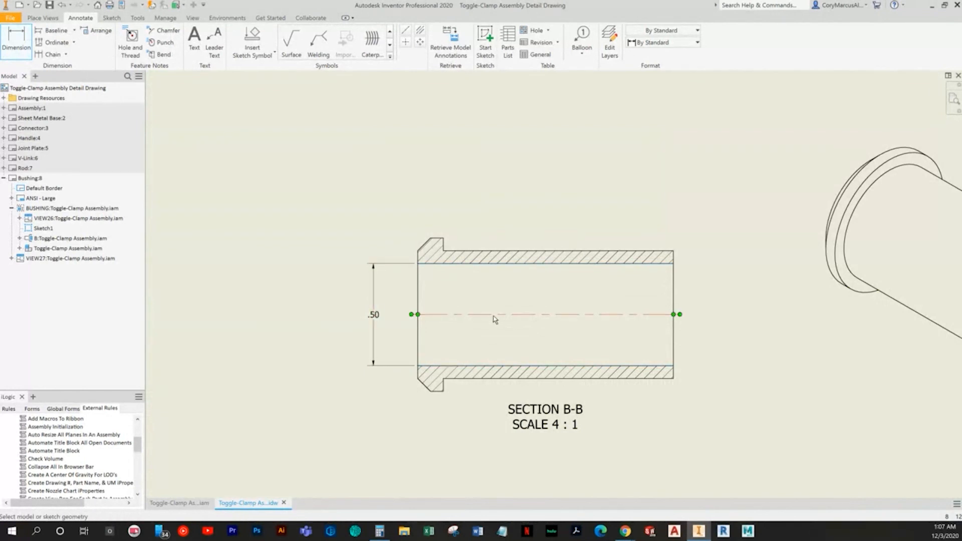
Dimension the bushing body's outer diameter beyond the plain end in Section B-B and set its precision to two decimals (2.12)
{"action": "middle_click_drag", "start_coordinate": [534, 312], "coordinate": [454, 303]}
{"action": "left_click", "coordinate": [583, 242]}
{"action": "left_click", "coordinate": [580, 369]}
{"action": "left_click", "coordinate": [644, 317]}
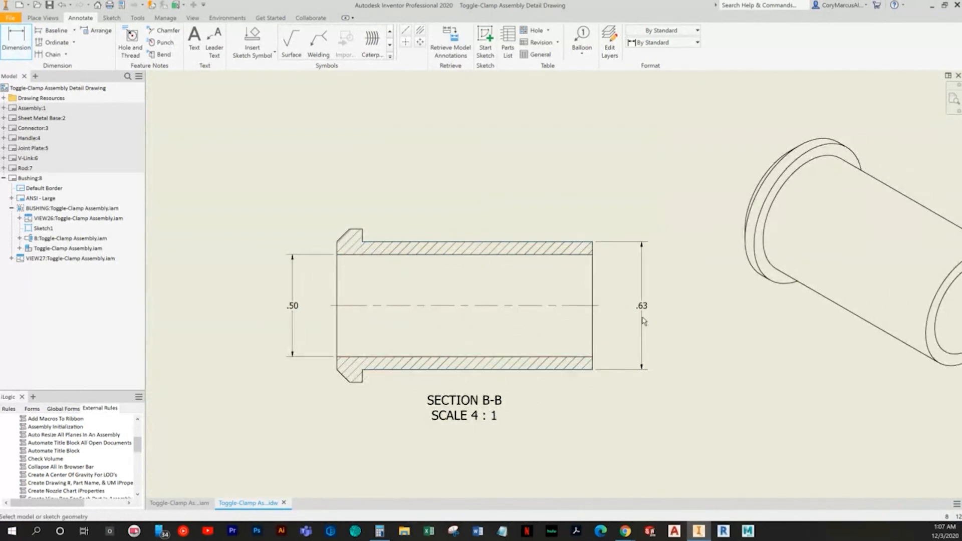
{"action": "right_click", "coordinate": [642, 303]}
{"action": "mouse_move", "coordinate": [678, 340]}
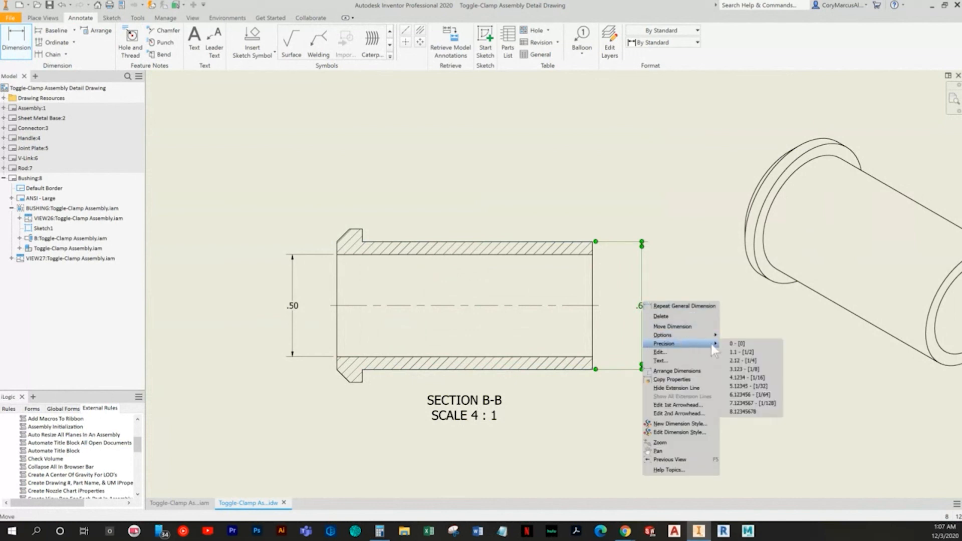
{"action": "left_click", "coordinate": [743, 362]}
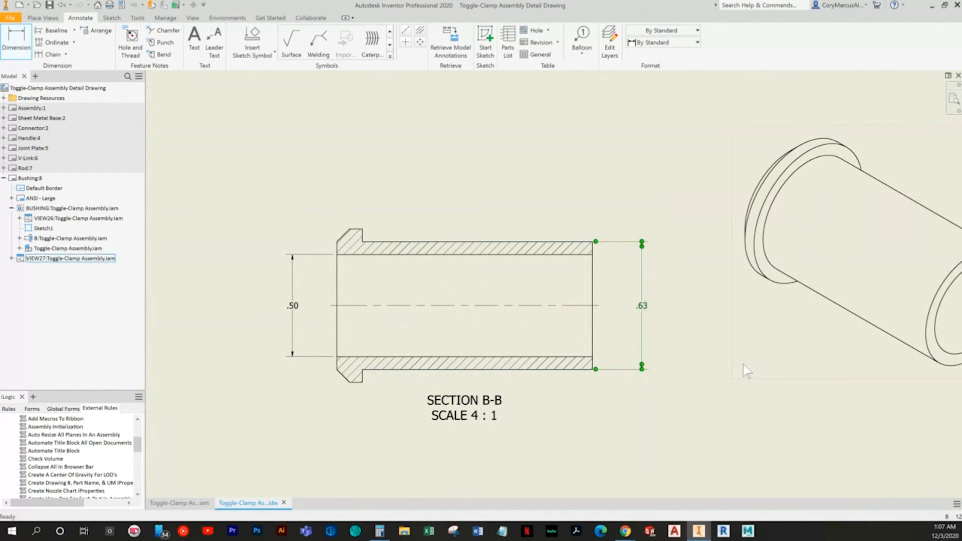
Set the bushing body's outer diameter dimension in Section B-B to three-decimal precision (3.123) and prefix it with the diameter symbol
{"action": "right_click", "coordinate": [643, 306]}
{"action": "mouse_move", "coordinate": [706, 346]}
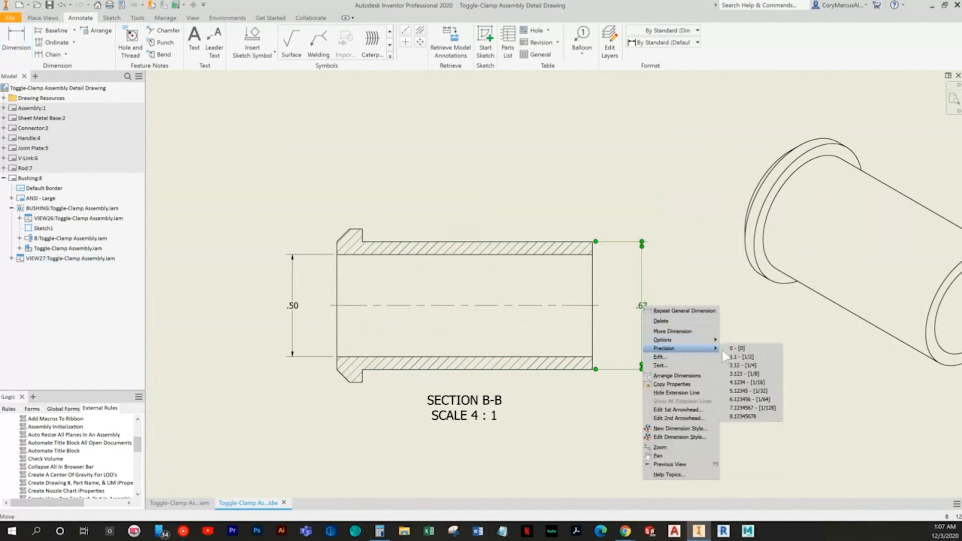
{"action": "left_click", "coordinate": [737, 374]}
{"action": "double_click", "coordinate": [642, 307]}
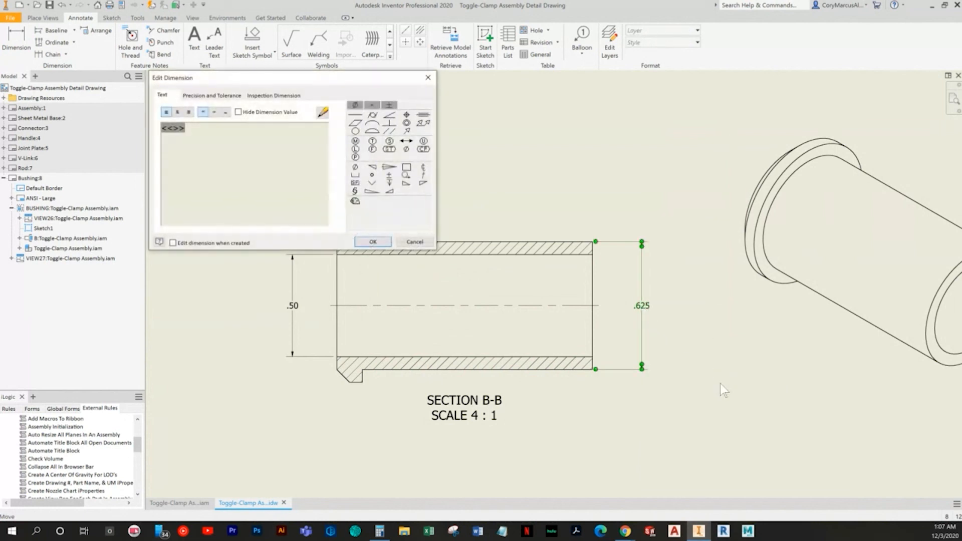
{"action": "left_click", "coordinate": [355, 105]}
{"action": "left_click", "coordinate": [373, 242]}
Add a diameter symbol before the bore dimension in Section B-B
{"action": "left_click", "coordinate": [307, 312]}
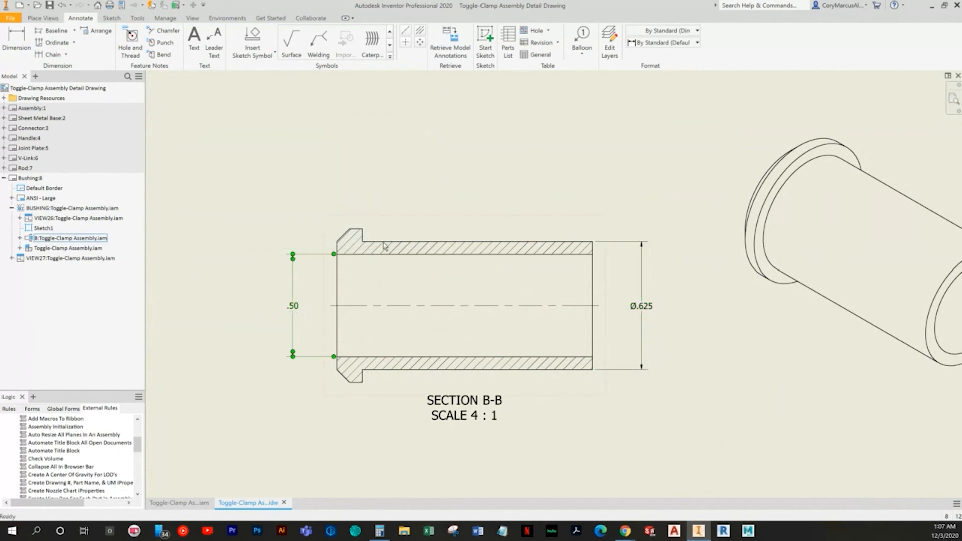
{"action": "double_click", "coordinate": [294, 307]}
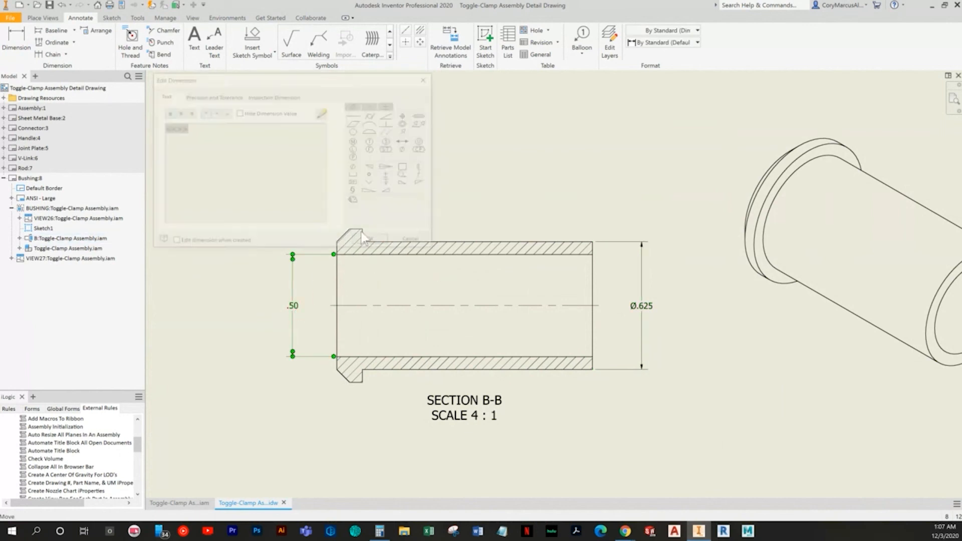
{"action": "left_click", "coordinate": [360, 106]}
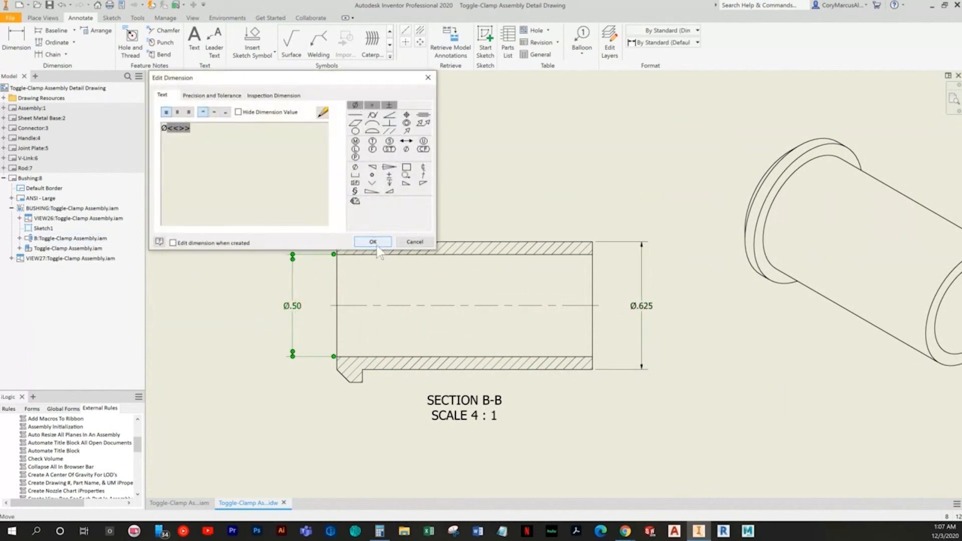
{"action": "left_click", "coordinate": [376, 244]}
Add a chamfer note to the upper beveled edge of the flange in the unsectioned bushing view, placing it outside the flanged end
{"action": "middle_click_drag", "start_coordinate": [482, 320], "coordinate": [469, 248]}
{"action": "key", "text": "d"}
{"action": "scroll", "coordinate": [369, 204], "scroll_direction": "down", "scroll_amount": 3}
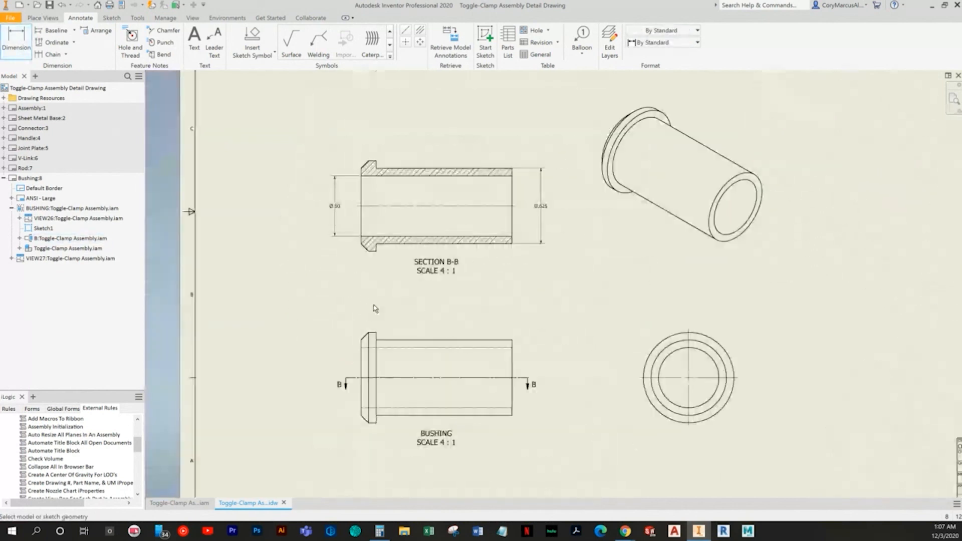
{"action": "left_click", "coordinate": [162, 31]}
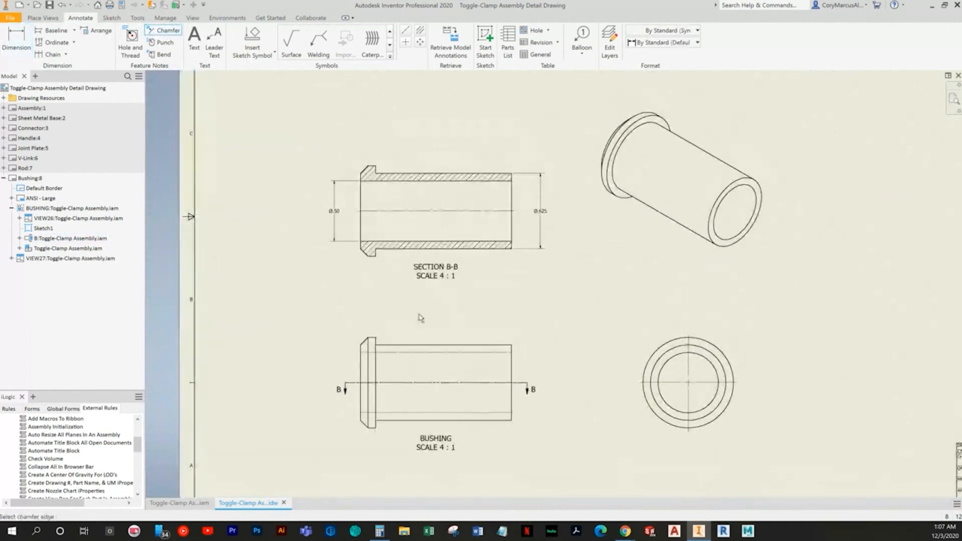
{"action": "scroll", "coordinate": [383, 351], "scroll_direction": "up", "scroll_amount": 5}
{"action": "left_click", "coordinate": [408, 324]}
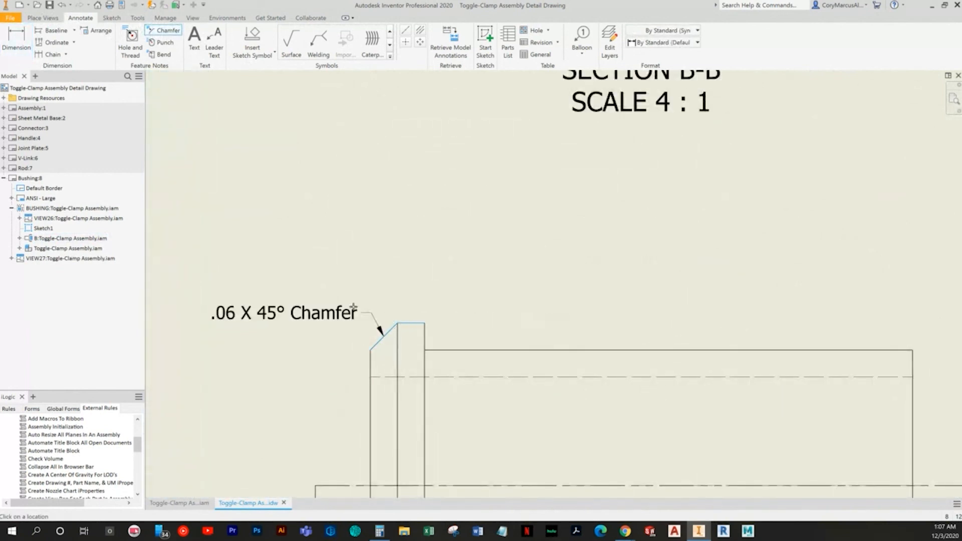
Dimension the flange thickness above the unsectioned bushing view and set its precision to three decimals (3.123)
{"action": "left_click", "coordinate": [17, 41]}
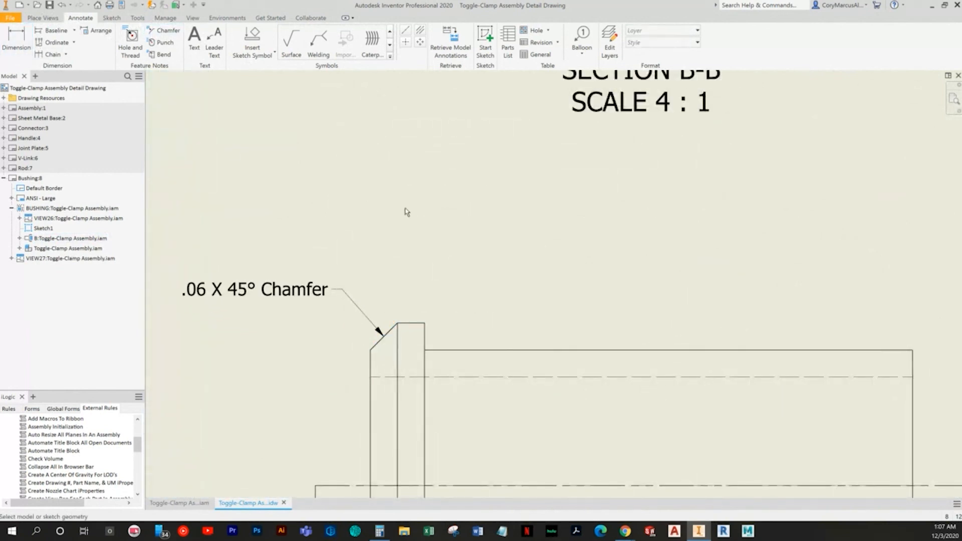
{"action": "middle_click_drag", "start_coordinate": [451, 276], "coordinate": [429, 188]}
{"action": "scroll", "coordinate": [430, 258], "scroll_direction": "down", "scroll_amount": 2}
{"action": "middle_click_drag", "start_coordinate": [464, 334], "coordinate": [458, 317]}
{"action": "left_click", "coordinate": [386, 251]}
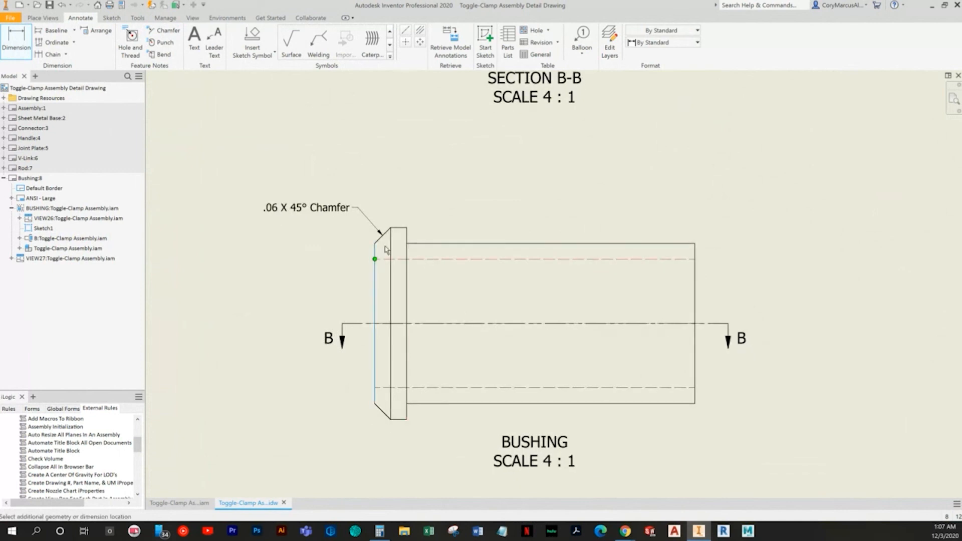
{"action": "left_click", "coordinate": [410, 228]}
{"action": "left_click", "coordinate": [373, 174]}
{"action": "right_click", "coordinate": [361, 173]}
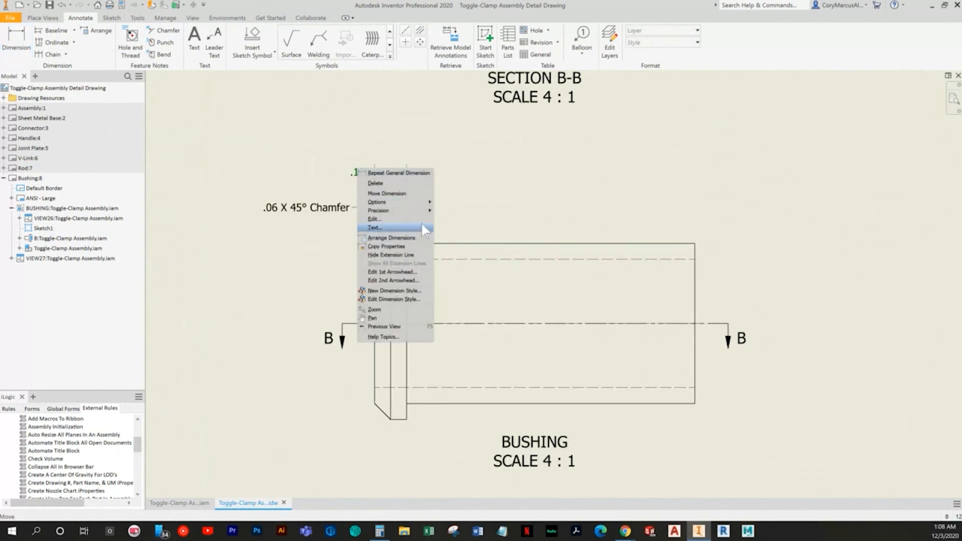
{"action": "mouse_move", "coordinate": [420, 212]}
{"action": "left_click", "coordinate": [457, 236]}
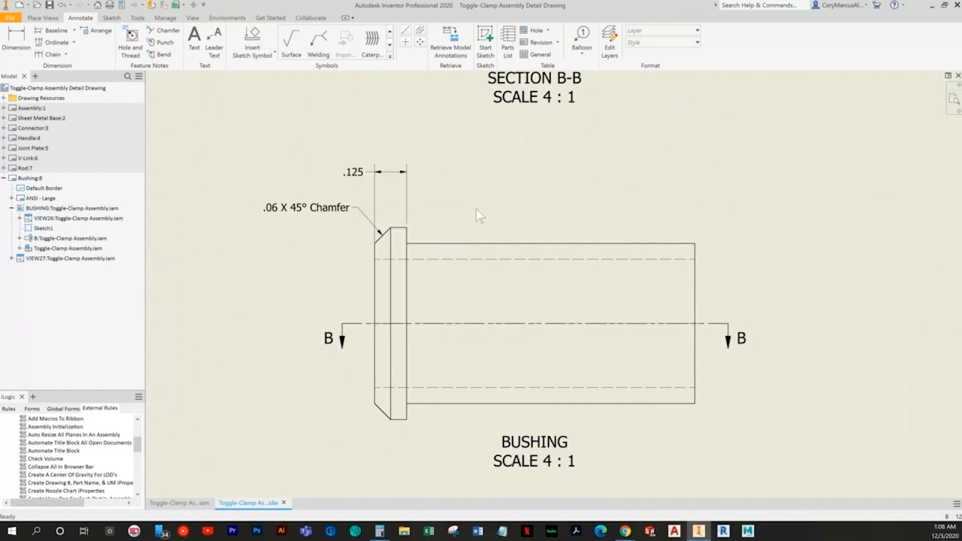
Dimension the bushing's overall length between its two end faces, placing the dimension above the unsectioned view
{"action": "key", "text": "d"}
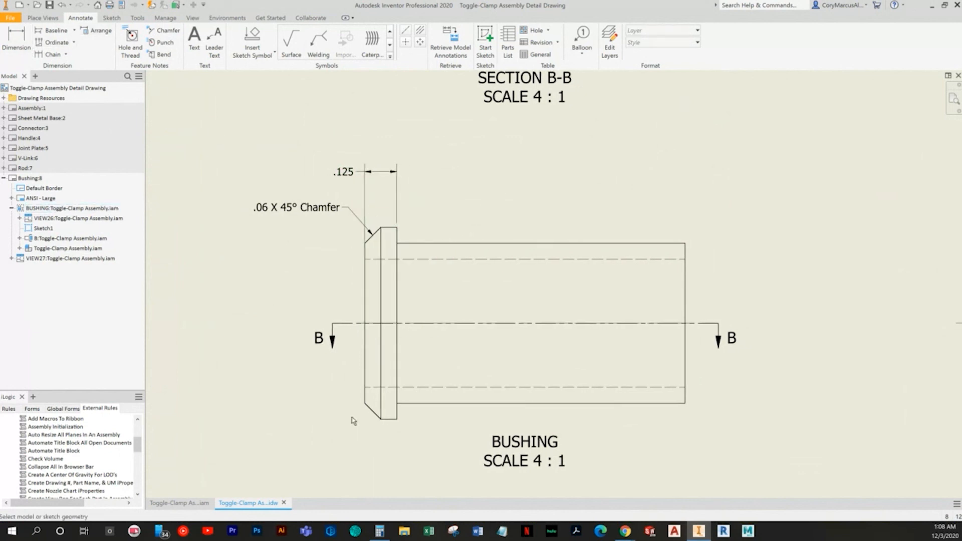
{"action": "left_click", "coordinate": [365, 383]}
{"action": "left_click", "coordinate": [684, 308]}
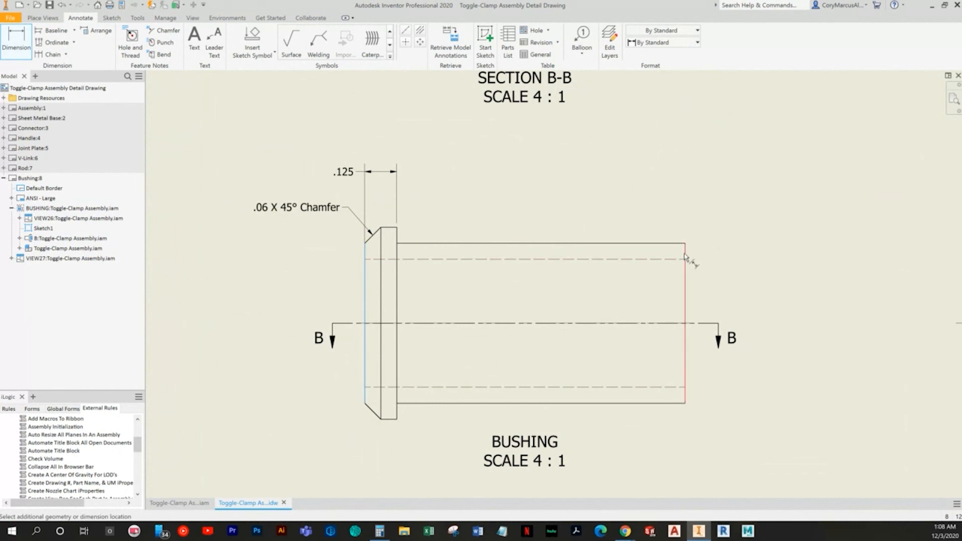
{"action": "left_click", "coordinate": [525, 150]}
{"action": "key", "text": "Escape"}
Move the flange thickness text inward beyond its extension line and bring the overall length dimension slightly closer to the view
{"action": "left_click_drag", "start_coordinate": [344, 175], "coordinate": [421, 192]}
{"action": "left_click_drag", "start_coordinate": [471, 151], "coordinate": [470, 162]}
{"action": "left_click", "coordinate": [770, 263]}
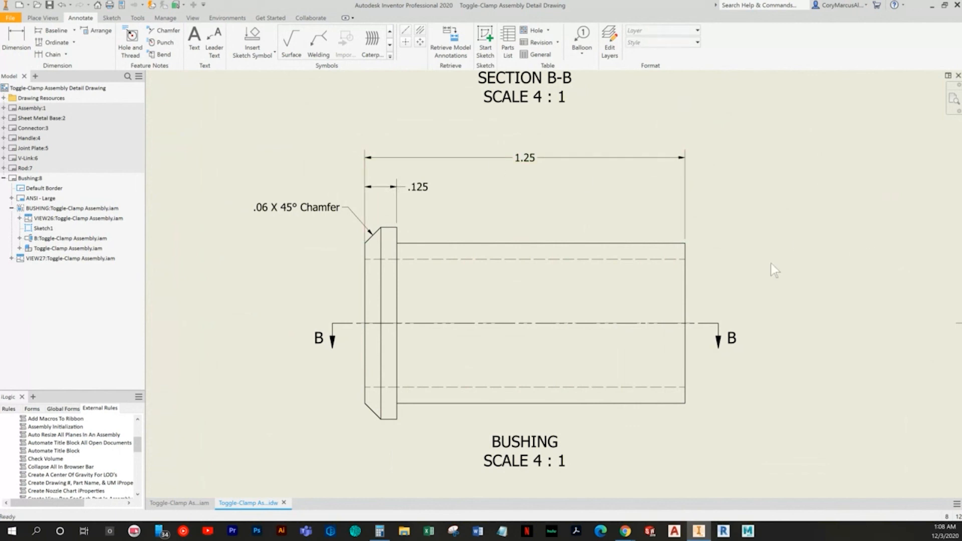
Move the Section B-B view farther up from the unsectioned bushing view to make room for the dimensions
{"action": "scroll", "coordinate": [770, 263], "scroll_direction": "down", "scroll_amount": 5}
{"action": "middle_click_drag", "start_coordinate": [771, 263], "coordinate": [507, 296]}
{"action": "scroll", "coordinate": [487, 305], "scroll_direction": "up", "scroll_amount": 3}
{"action": "left_click_drag", "start_coordinate": [471, 155], "coordinate": [472, 115]}
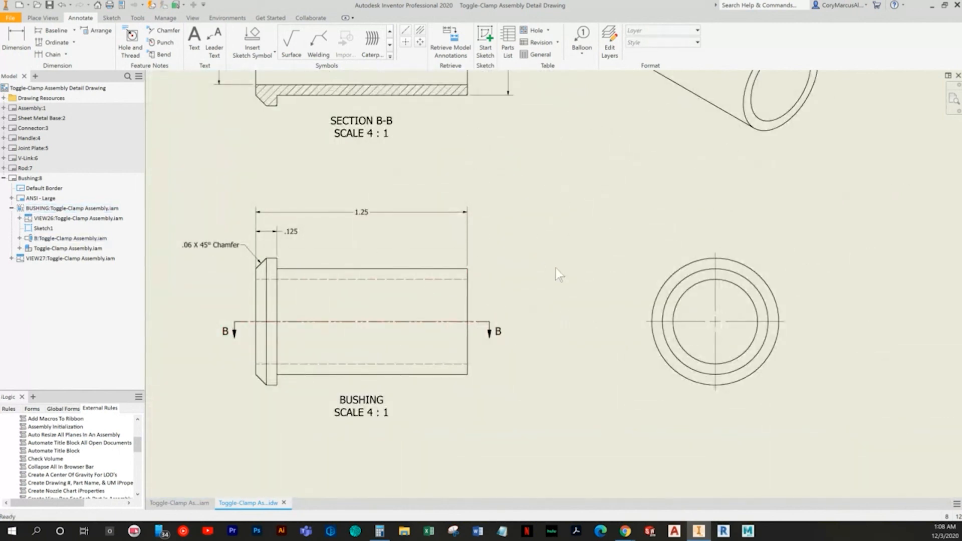
Dimension the flange's outer diameter on the outermost circle of the bushing's end view, placing the text above and outside it
{"action": "middle_click_drag", "start_coordinate": [557, 272], "coordinate": [512, 275]}
{"action": "key", "text": "d"}
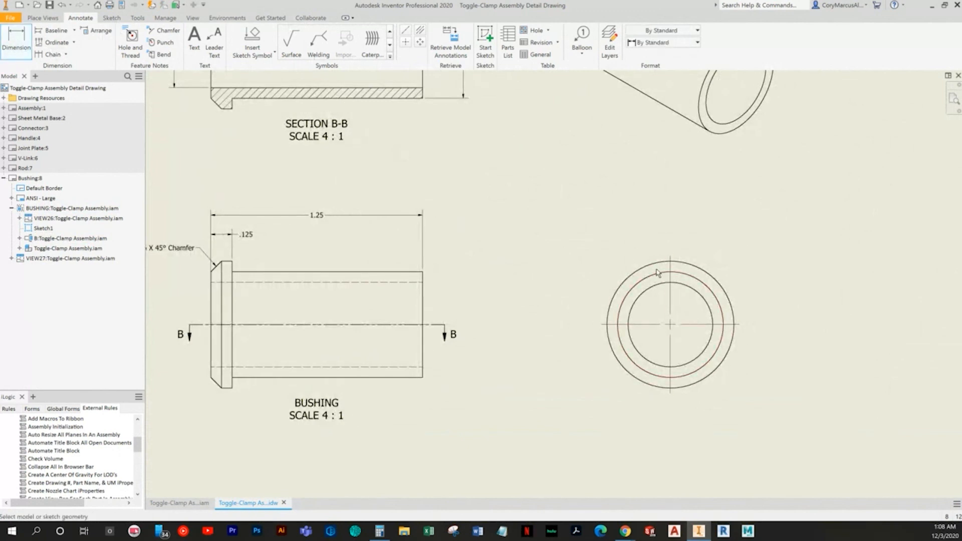
{"action": "left_click", "coordinate": [650, 264]}
{"action": "left_click", "coordinate": [626, 248]}
Attach an item balloon to the bushing's isometric view, placing it just above the body
{"action": "key", "text": "Home"}
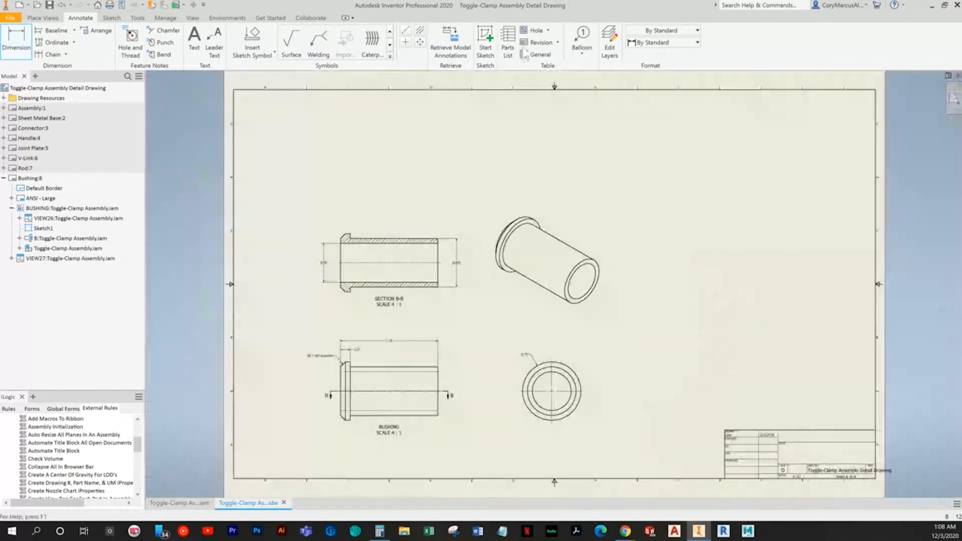
{"action": "key", "text": "b"}
{"action": "left_click", "coordinate": [572, 232]}
{"action": "right_click", "coordinate": [602, 219]}
{"action": "left_click", "coordinate": [643, 222]}
{"action": "key", "text": "Escape"}
Space the Section B-B, circular end and isometric views farther apart and shift the whole view layout toward the middle of the sheet
{"action": "left_click_drag", "start_coordinate": [423, 308], "coordinate": [423, 261]}
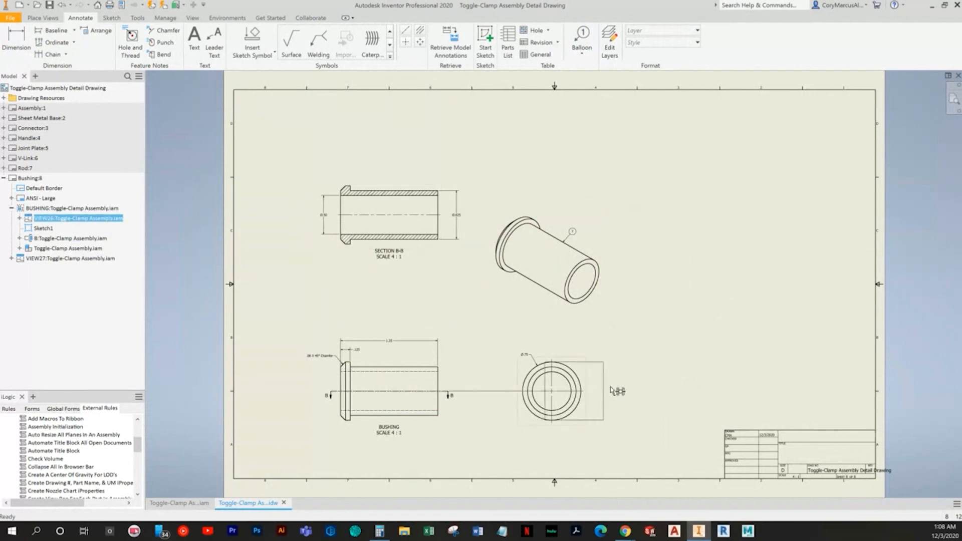
{"action": "left_click_drag", "start_coordinate": [617, 391], "coordinate": [646, 390]}
{"action": "left_click_drag", "start_coordinate": [601, 314], "coordinate": [642, 290]}
{"action": "left_click_drag", "start_coordinate": [676, 451], "coordinate": [352, 208]}
{"action": "left_click_drag", "start_coordinate": [434, 251], "coordinate": [503, 235]}
{"action": "left_click", "coordinate": [746, 305]}
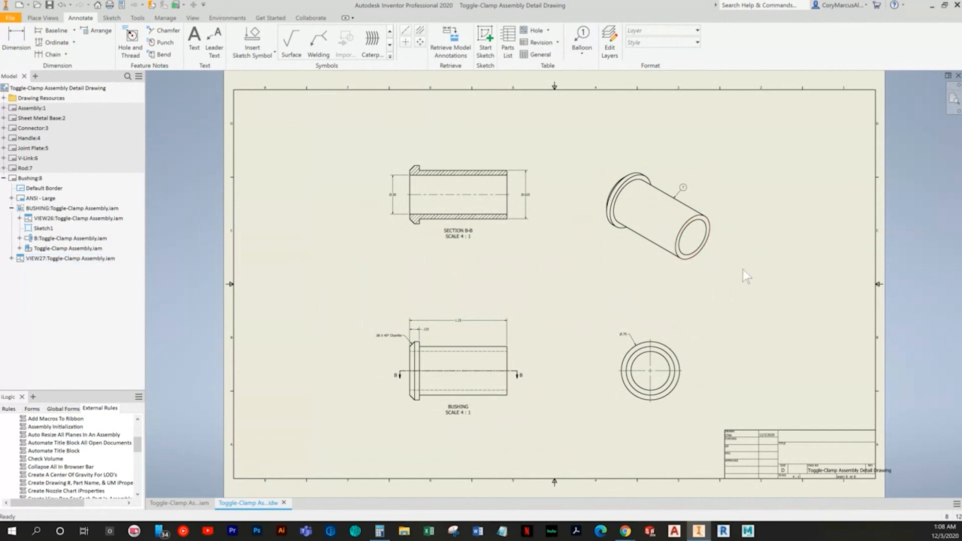
Collapse the Bushing sheet's tree, activate the Assembly sheet, and save the drawing together with its dependent assembly
{"action": "left_click", "coordinate": [3, 178]}
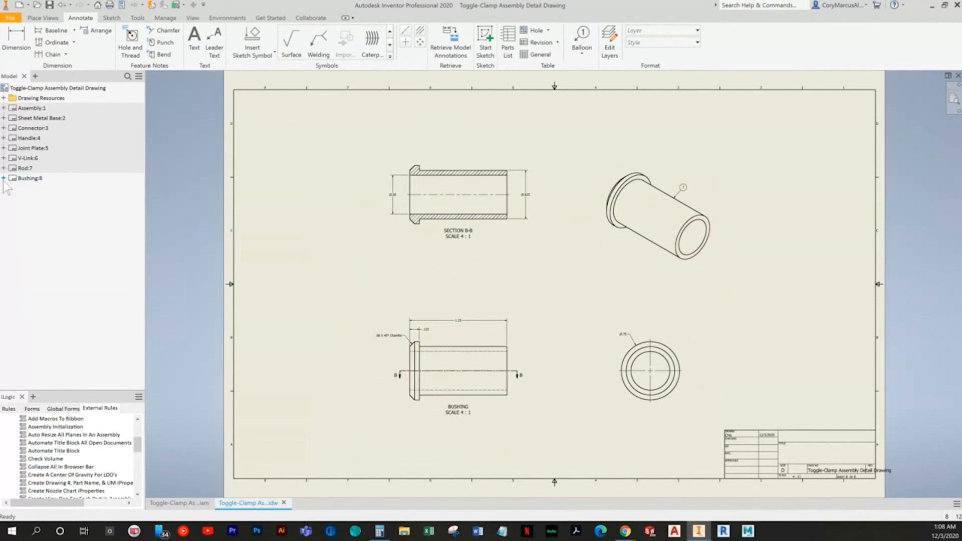
{"action": "double_click", "coordinate": [32, 107]}
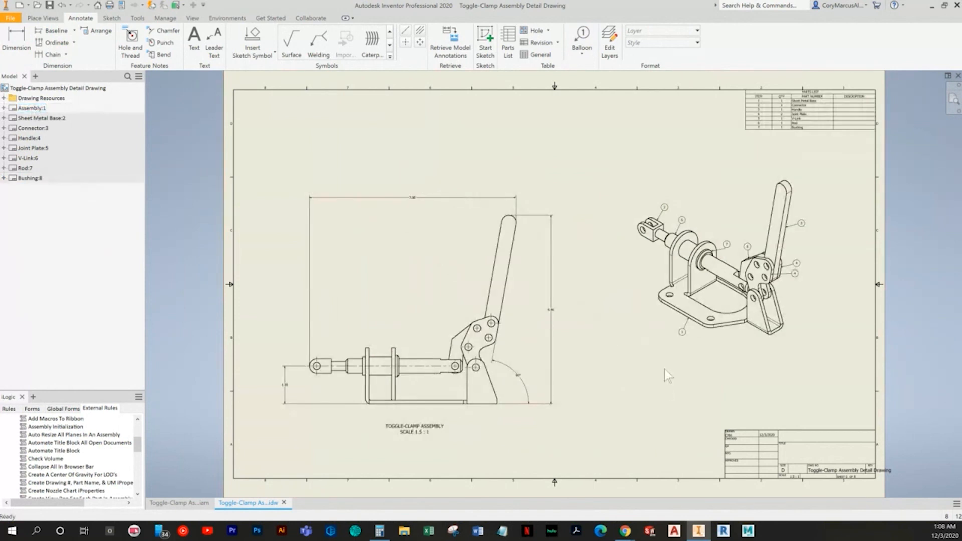
{"action": "left_click", "coordinate": [49, 6]}
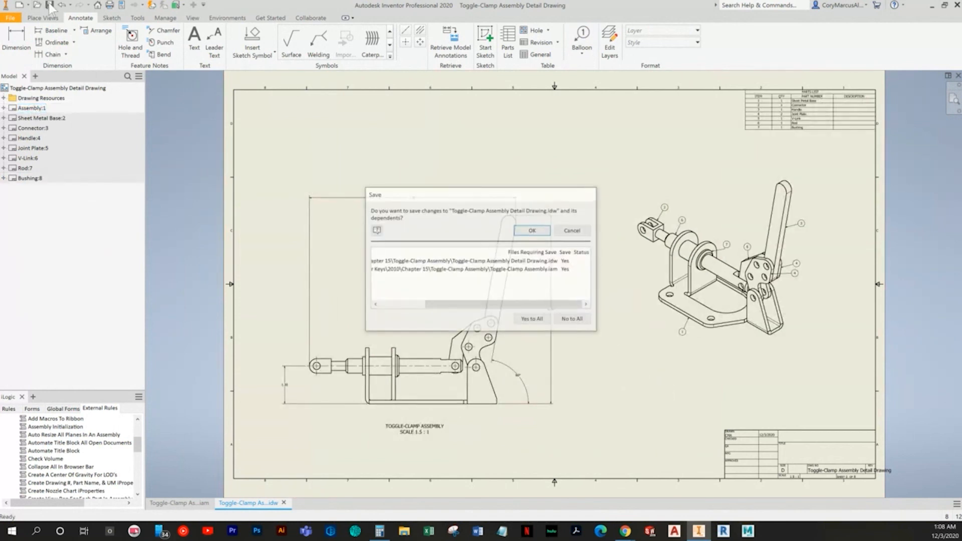
{"action": "left_click", "coordinate": [521, 230]}
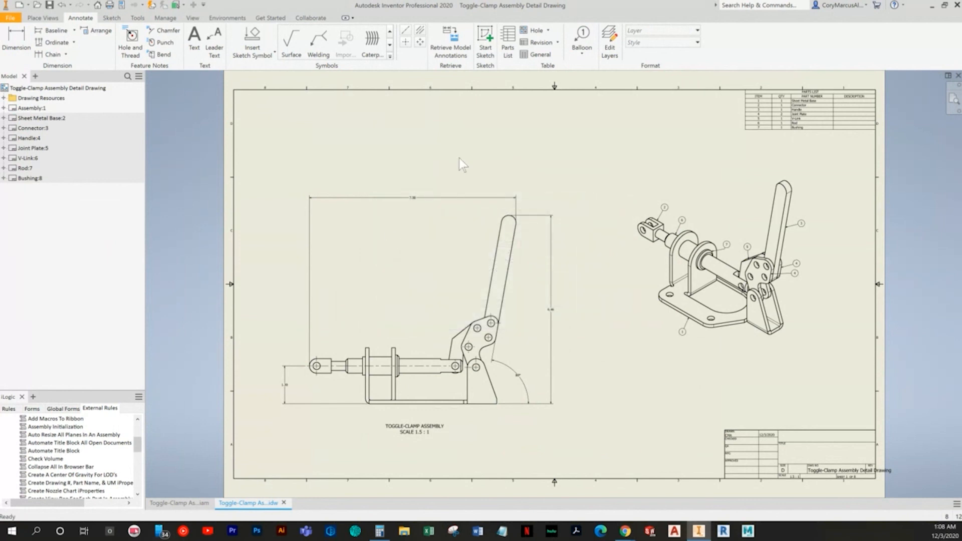